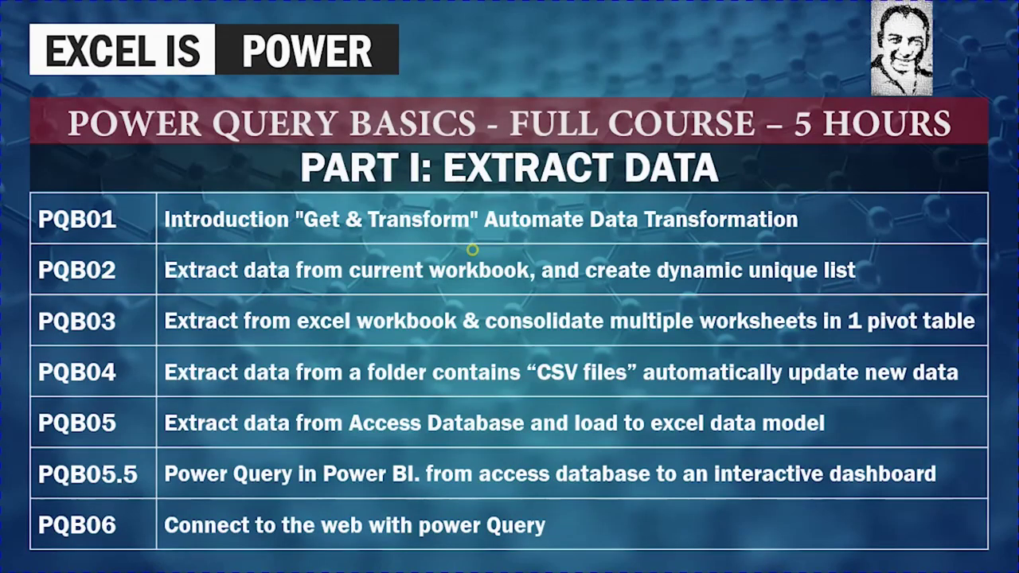
left_click(473, 250)
left_click(466, 252)
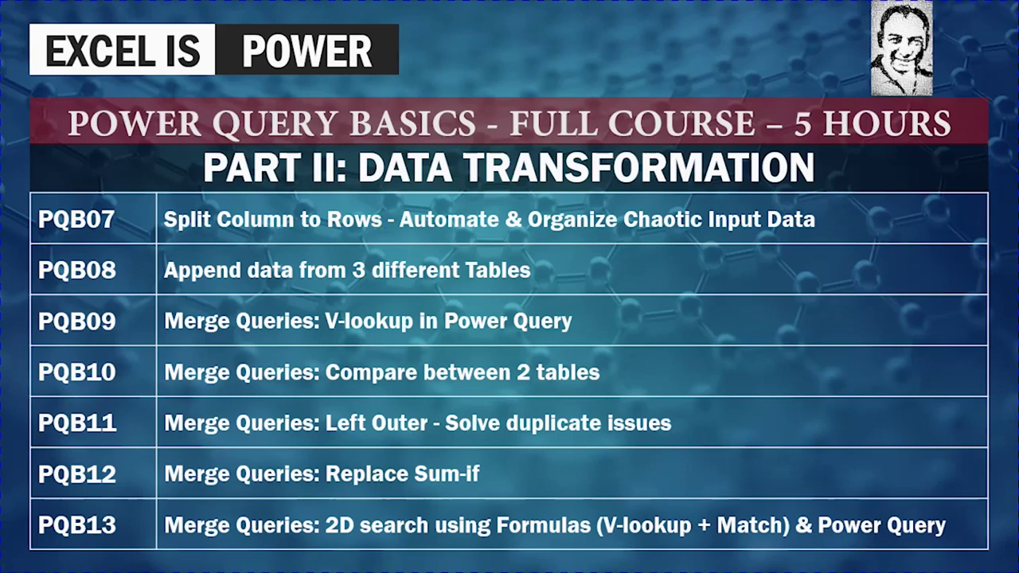
left_click(462, 132)
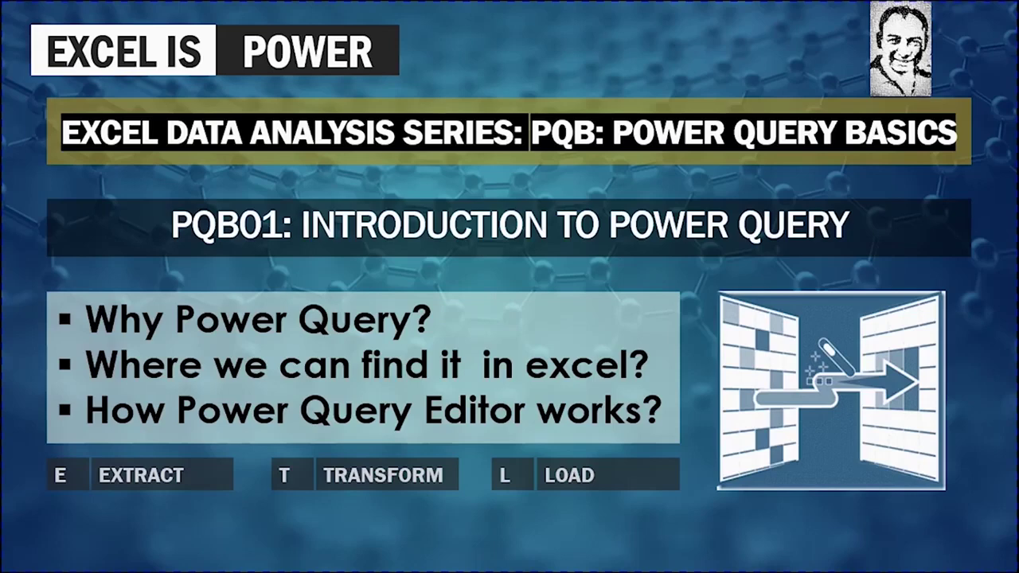
left_click(568, 291)
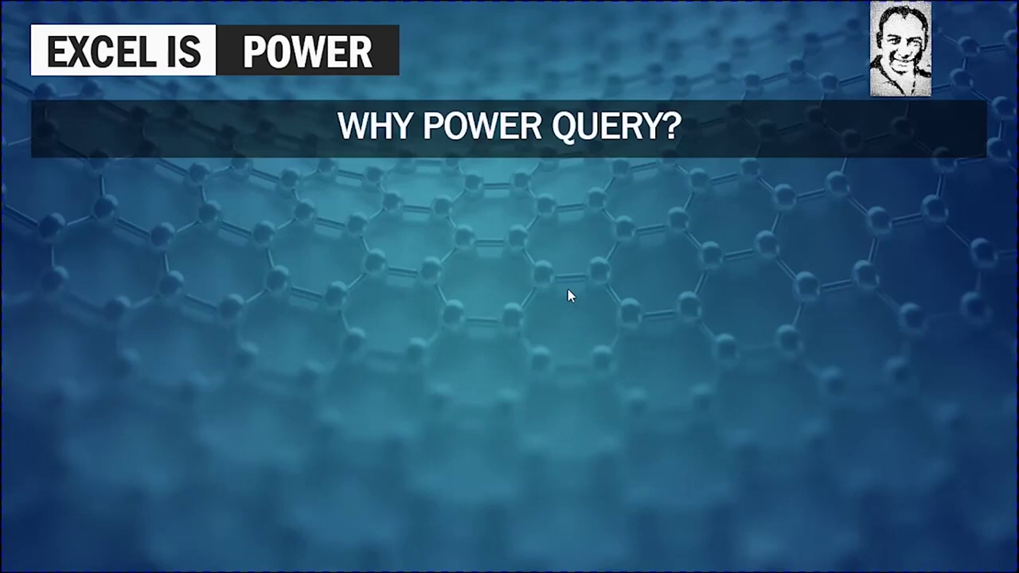
left_click(568, 291)
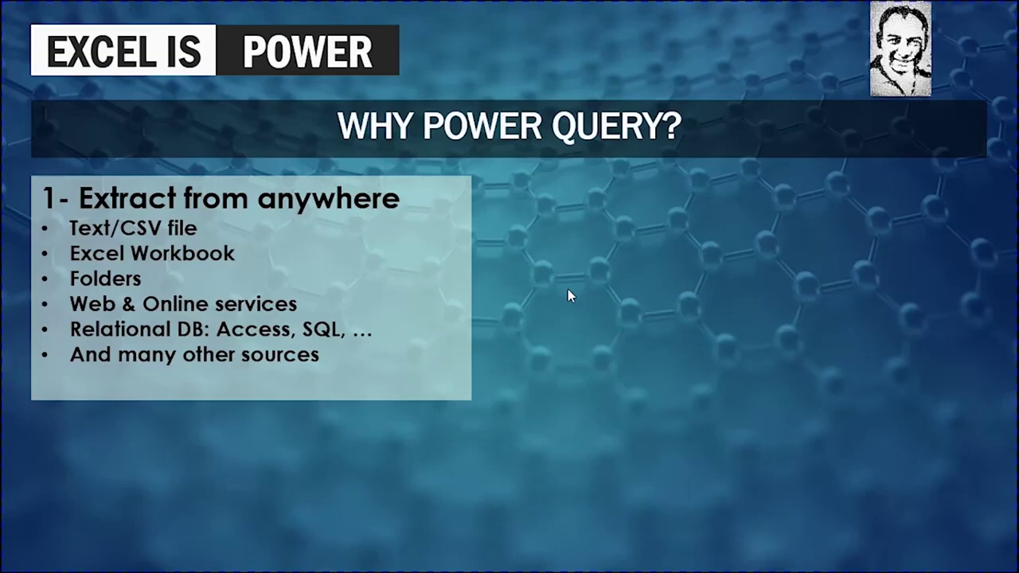
key("Right")
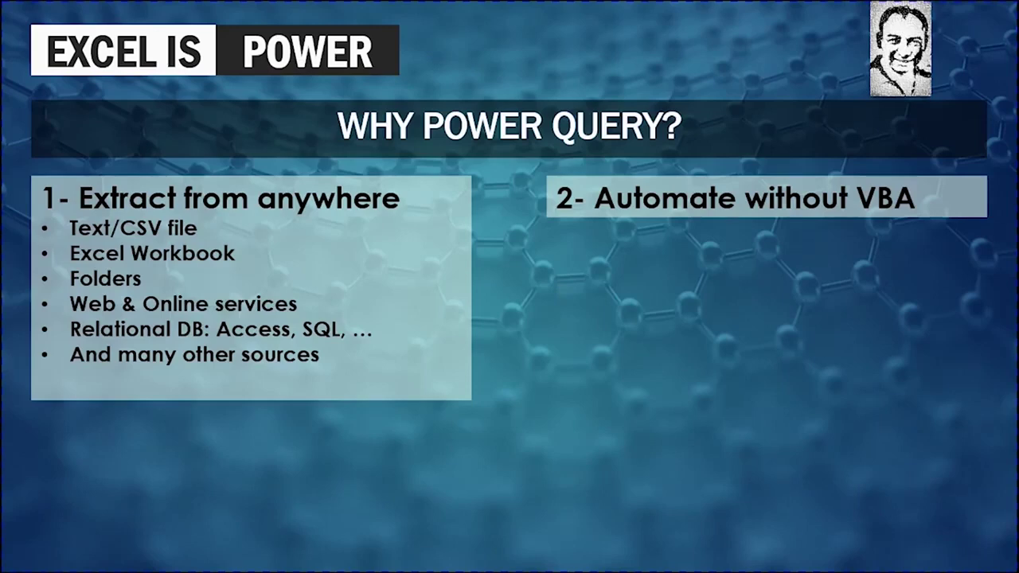
key("Right")
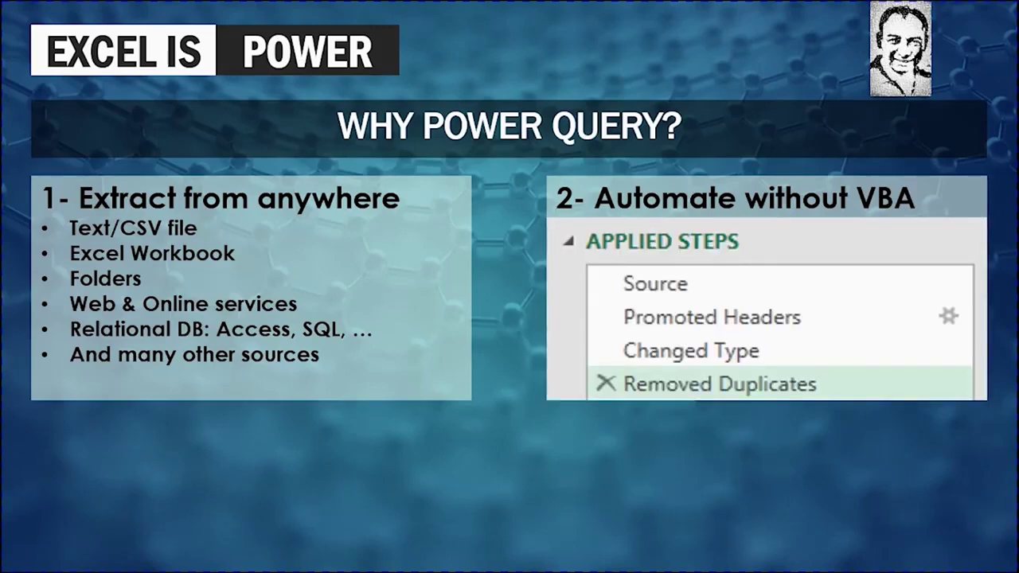
key("Right")
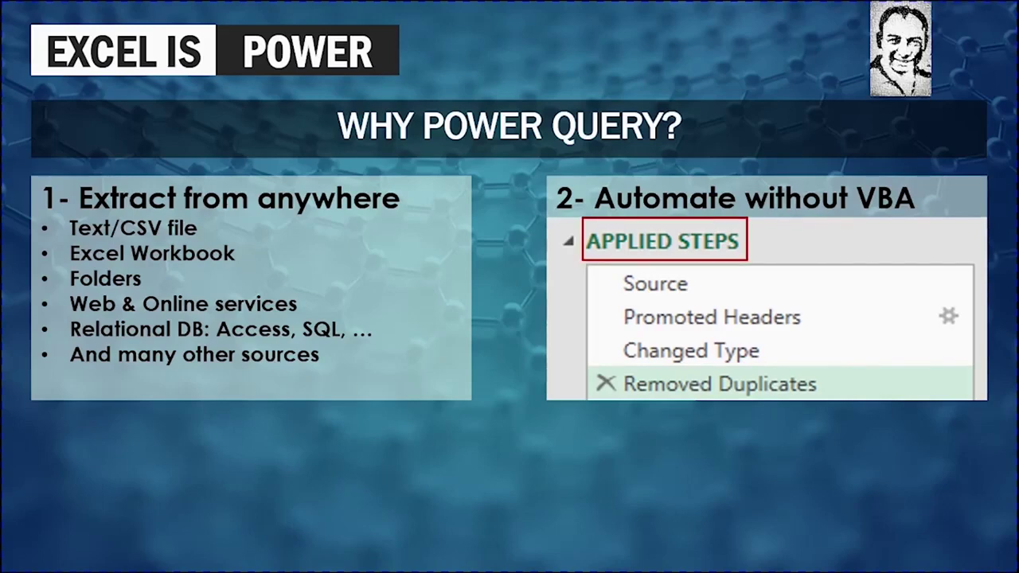
key("Right")
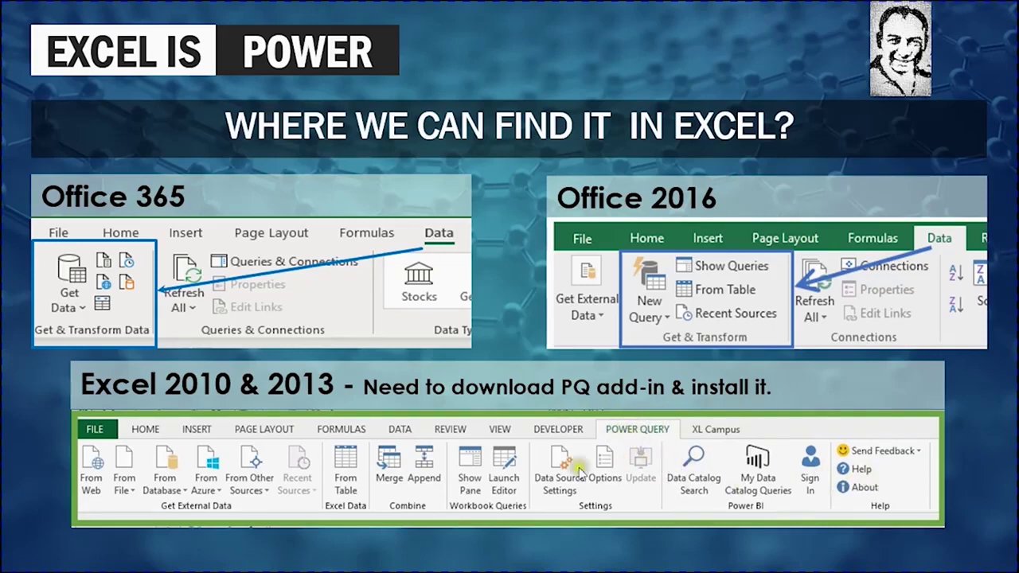
left_click(514, 473)
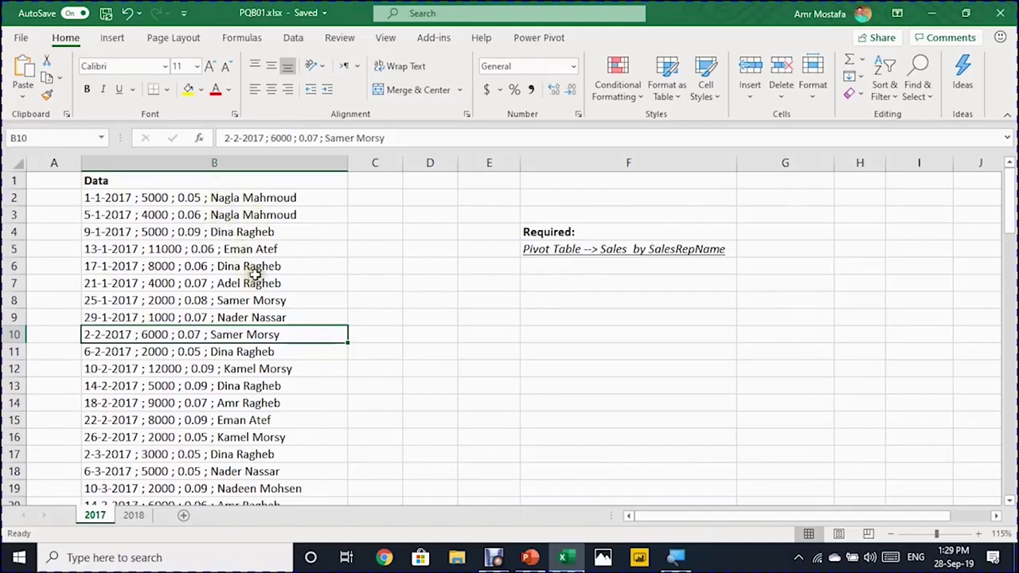
Examine the semicolon-separated sales data on the 2017 and 2018 sheets and the pivot table requirement in F5.
left_click(149, 199)
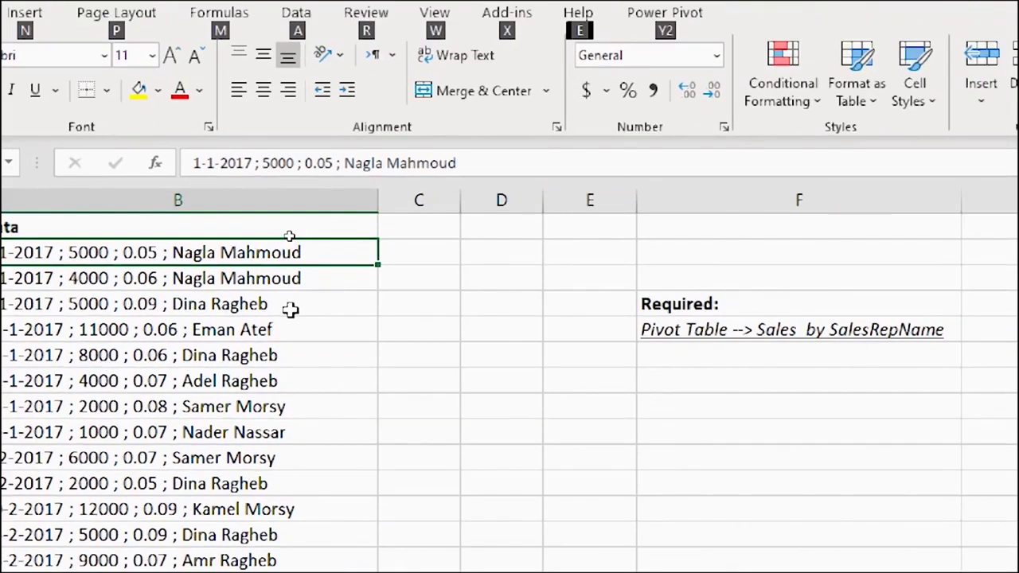
left_click(698, 329)
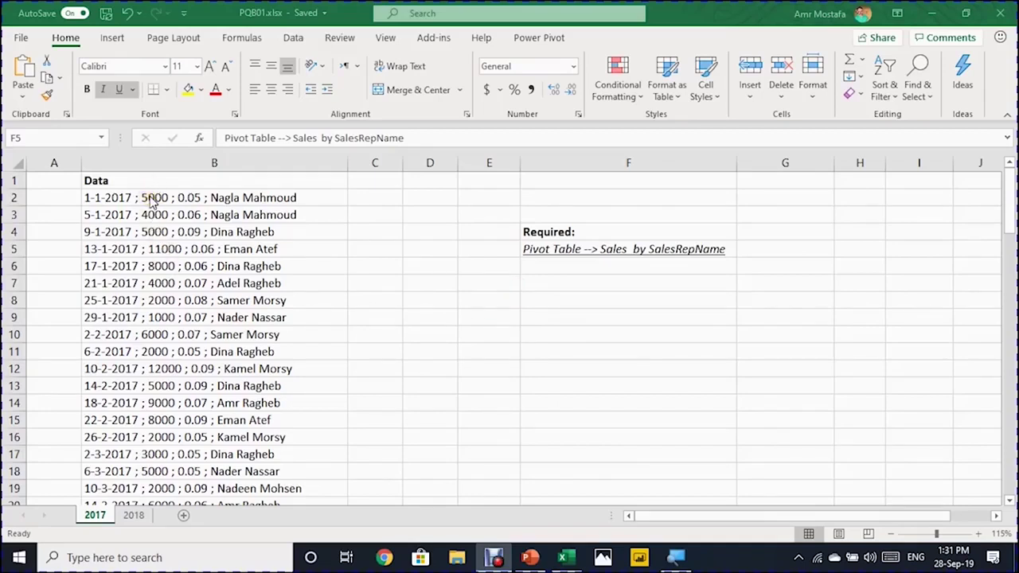
left_click(134, 515)
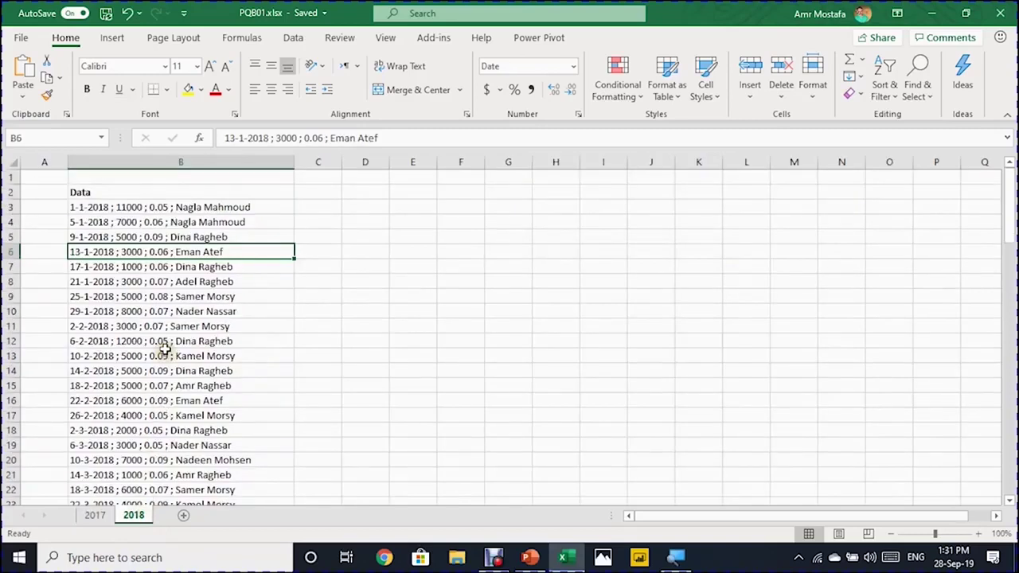
left_click(96, 518)
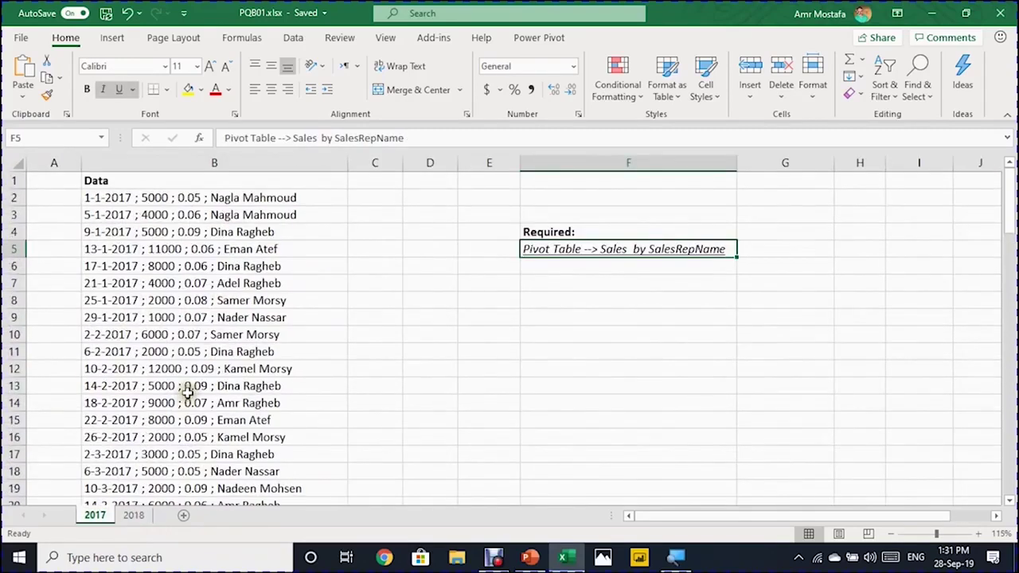
Convert the data range B1:B93 on the 2017 sheet into an Excel table with headers.
left_click(170, 285)
left_click(293, 37)
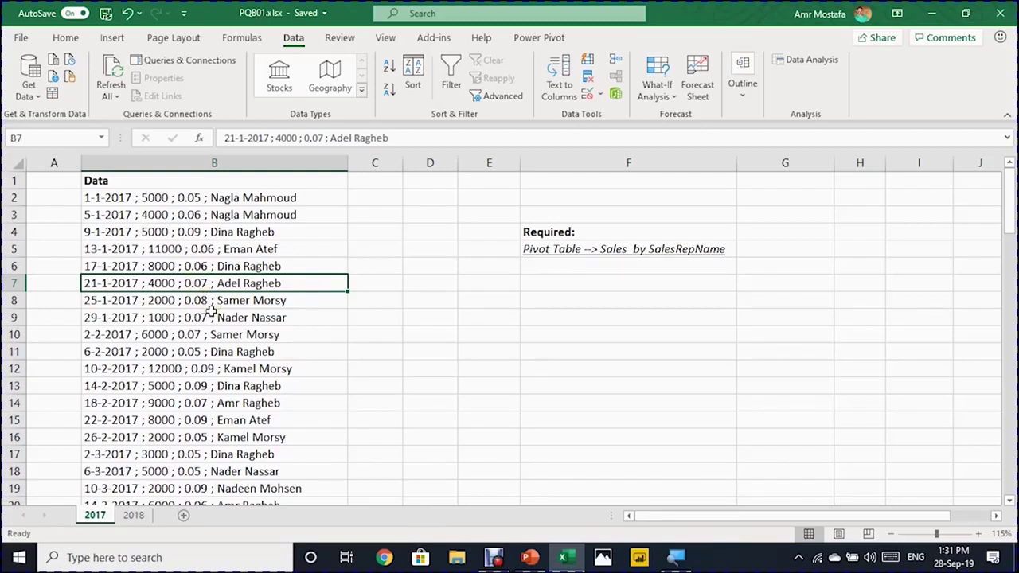
key("ctrl+t")
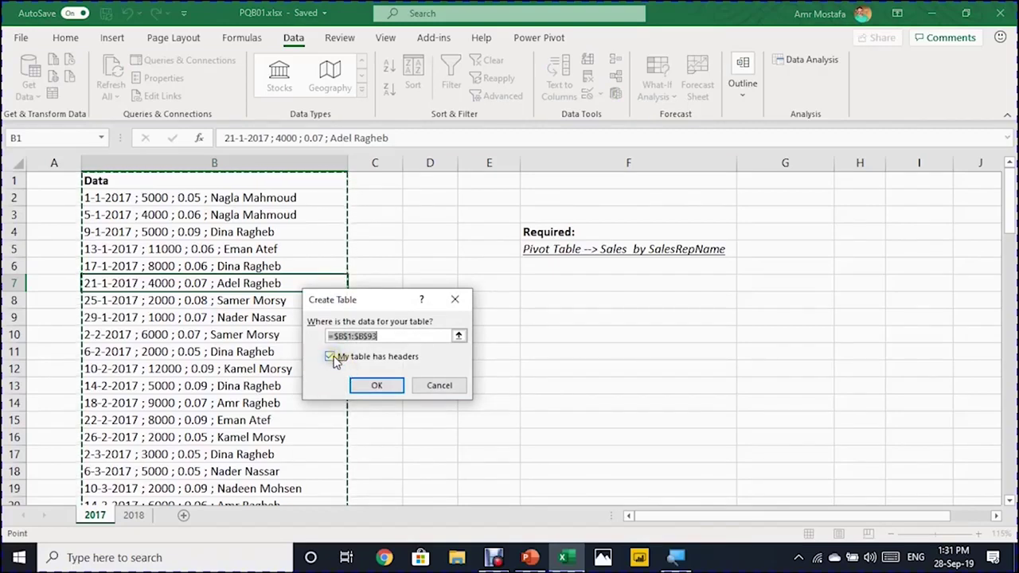
left_click(381, 384)
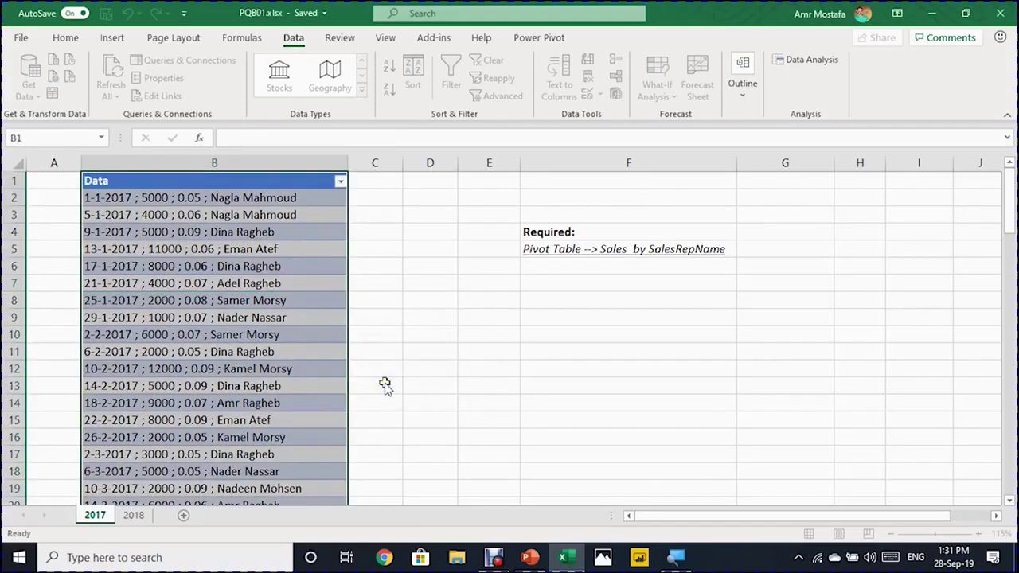
Rename the new table on the 2017 sheet as Sales.
left_click(217, 249)
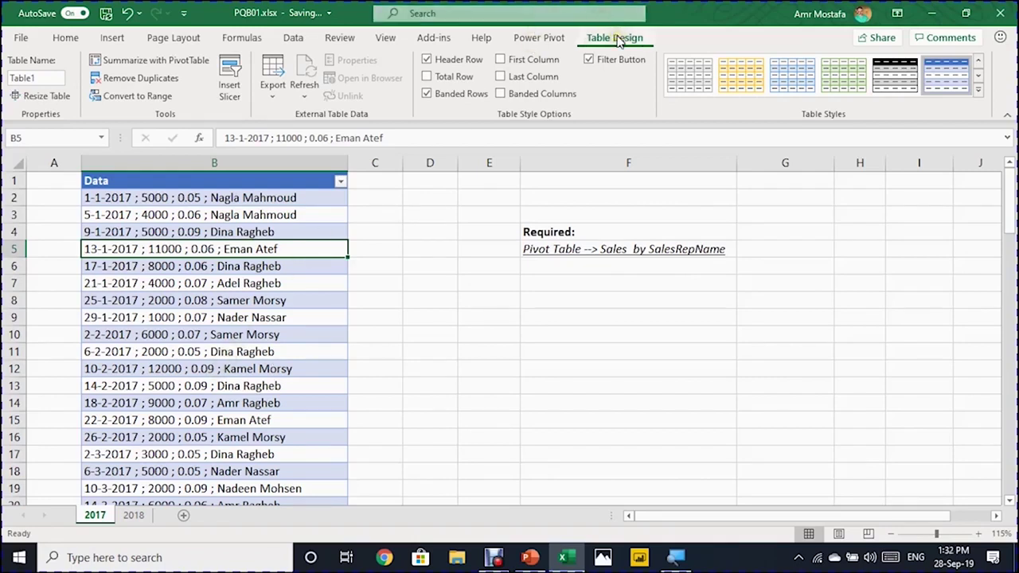
left_click(37, 77)
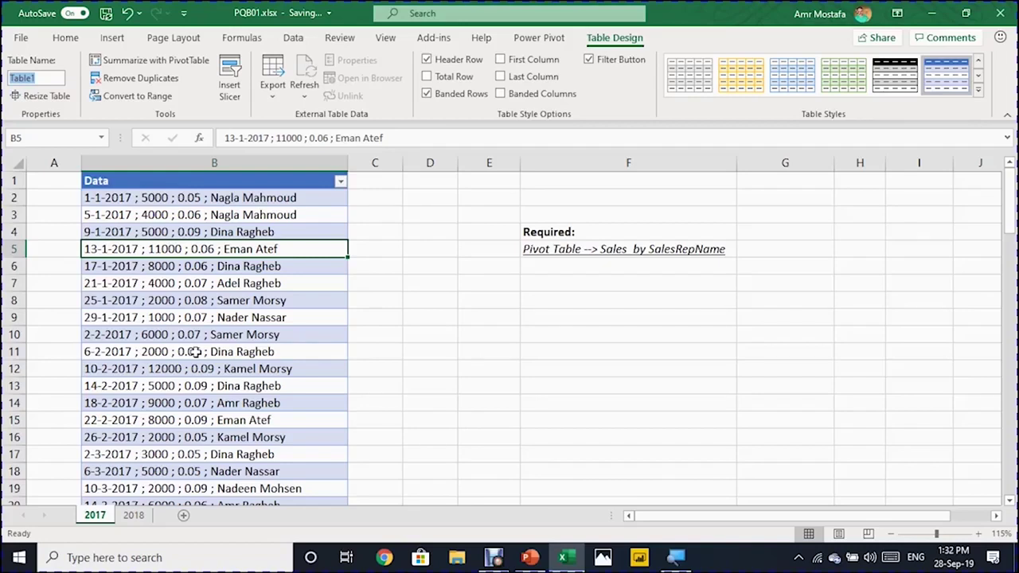
type("sAL")
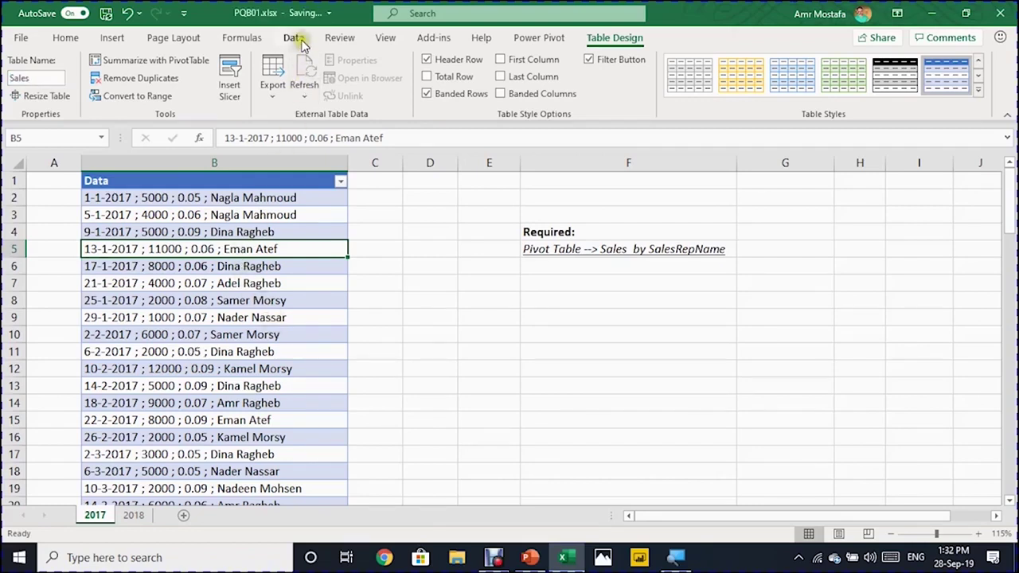
Create a query from the Sales table and open it in the Power Query Editor.
left_click(293, 38)
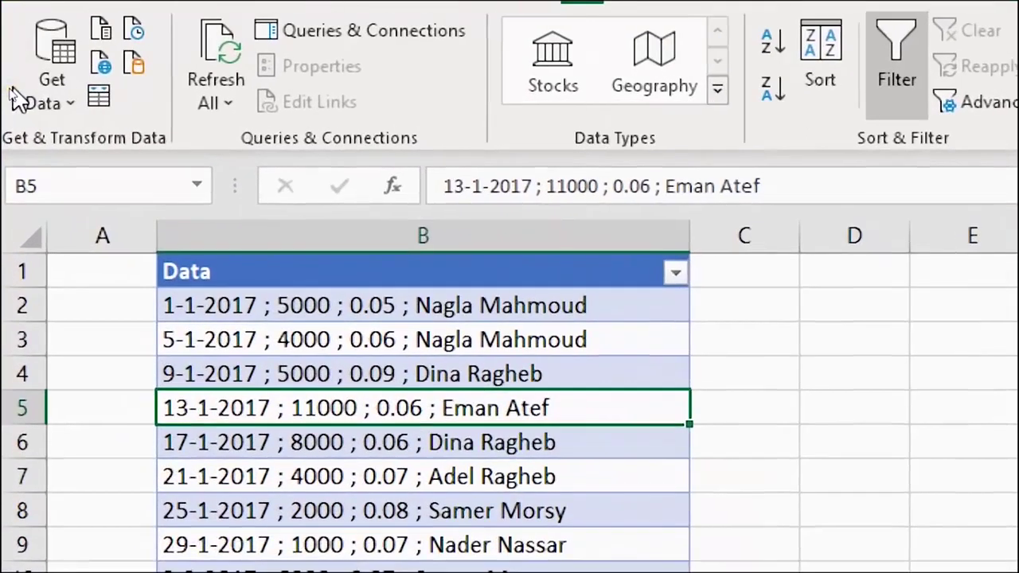
key("alt")
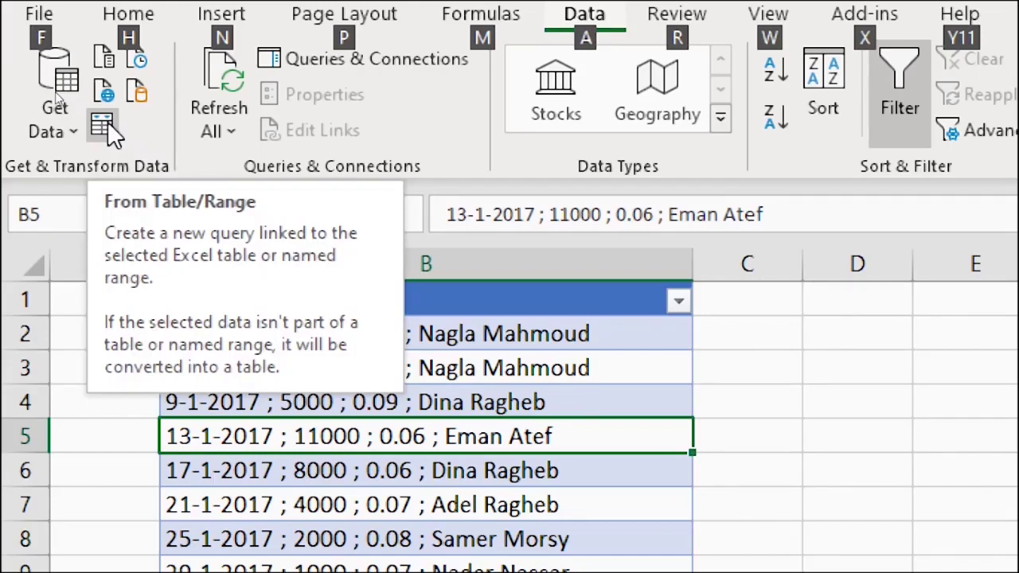
left_click(107, 121)
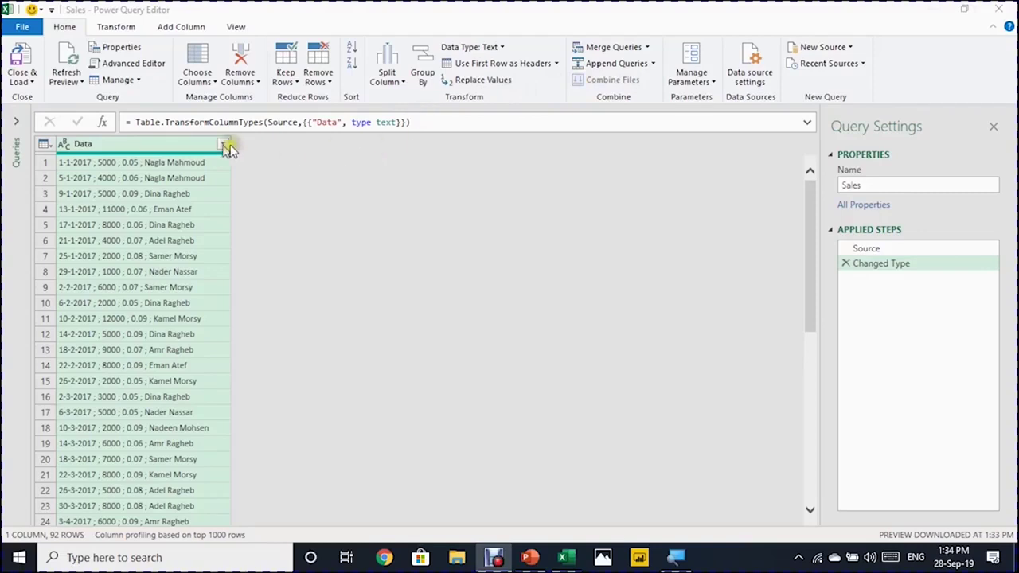
Expand the queries list and rename the Sales query as Sales&SalesRep.
left_click(18, 126)
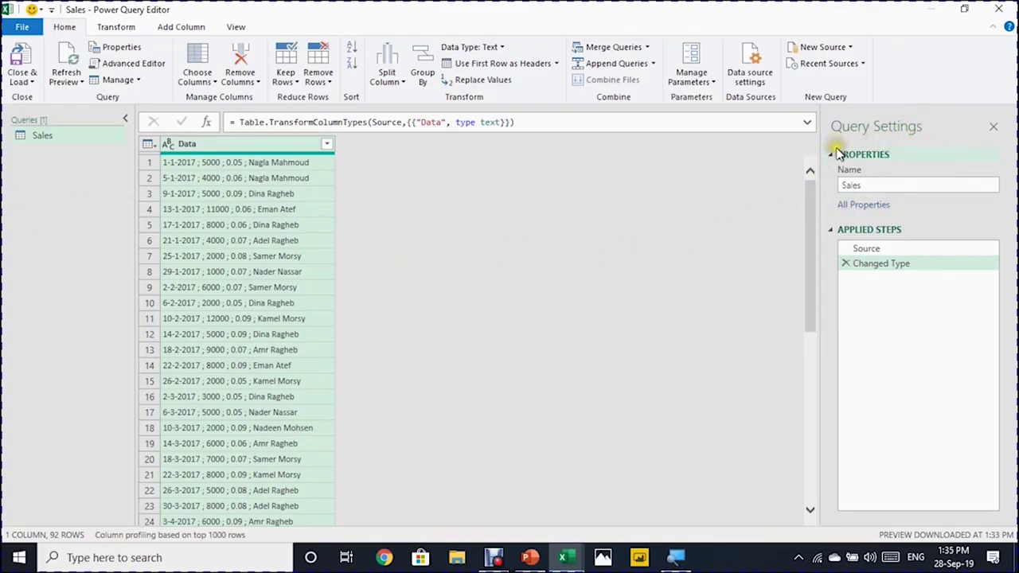
left_click(869, 185)
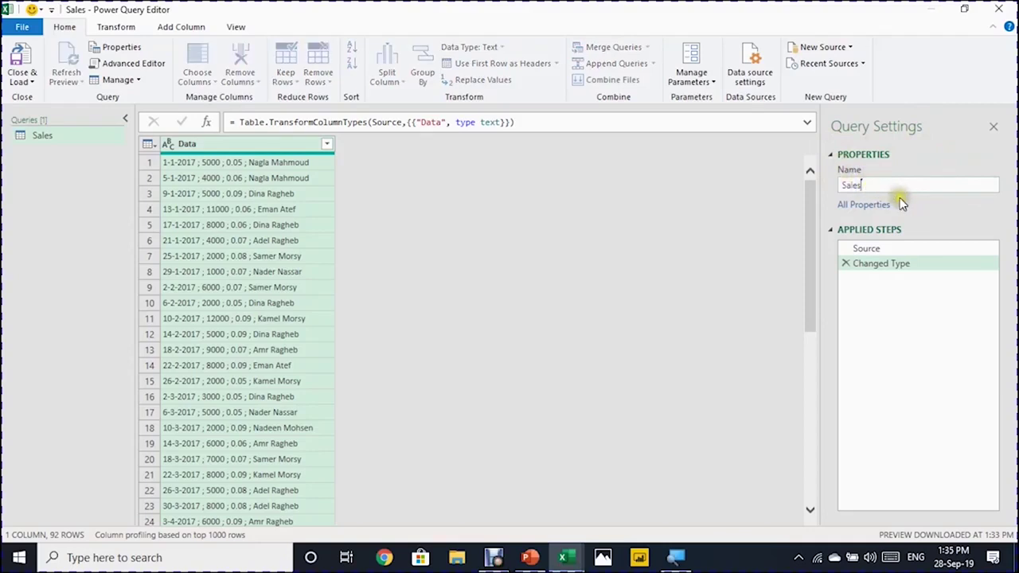
double_click(852, 185)
type("Sales&SalesRep")
left_click(945, 174)
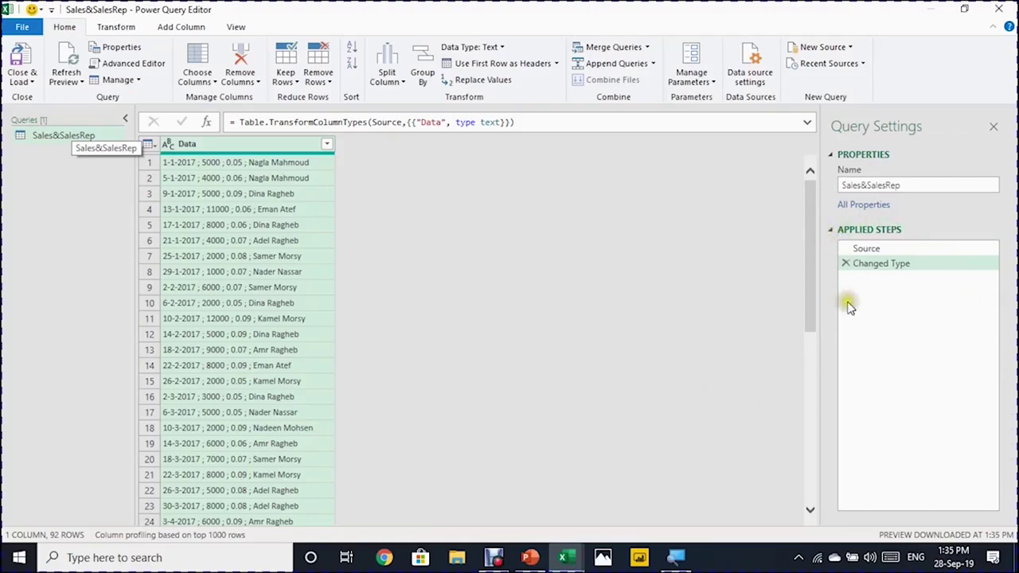
Review the formulas behind the query's Source and Changed Type steps.
left_click(868, 248)
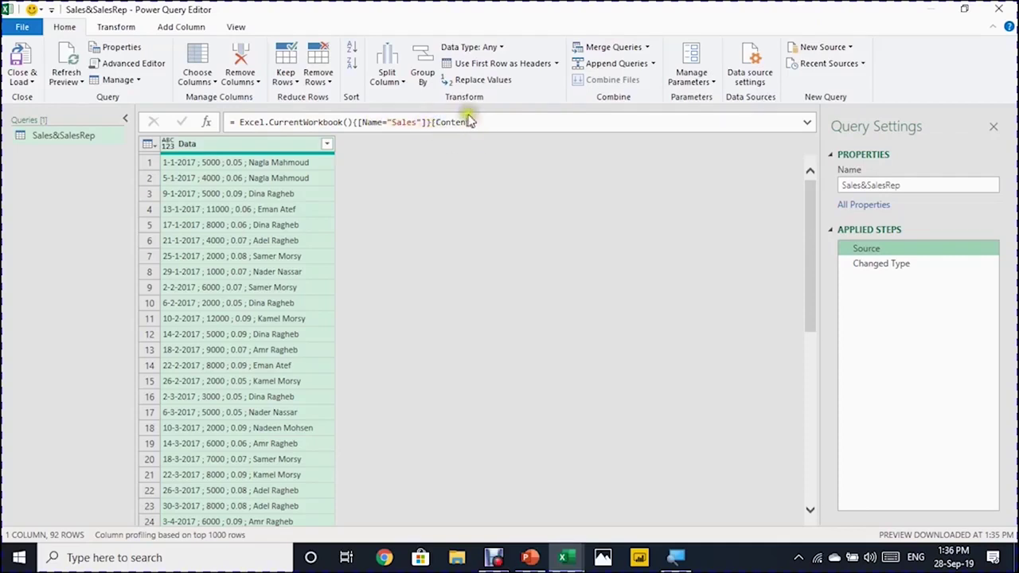
left_click(881, 264)
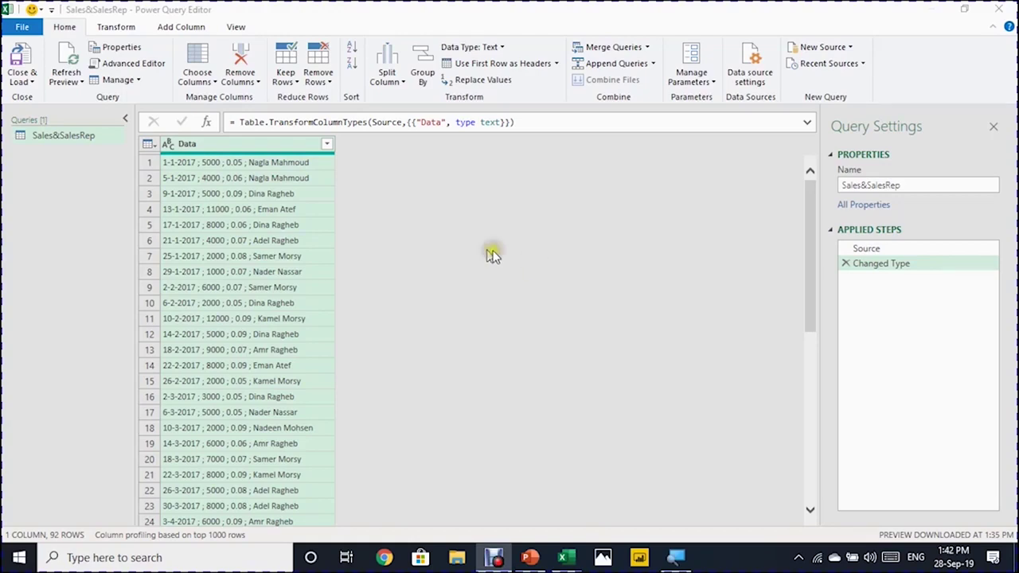
left_click(878, 265)
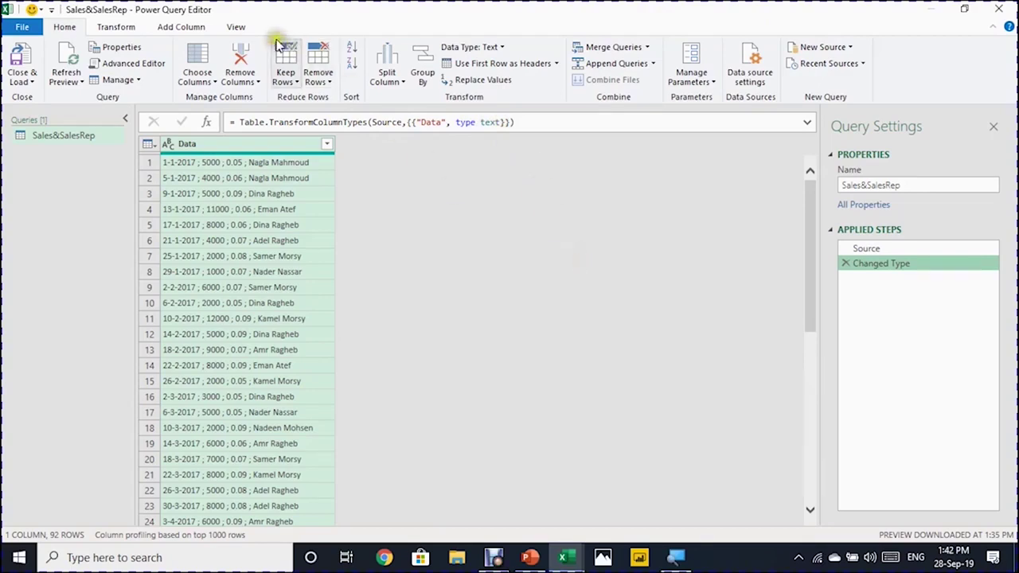
Inspect the complete M code of the Sales&SalesRep query in the Advanced Editor and close it without changes.
left_click(239, 27)
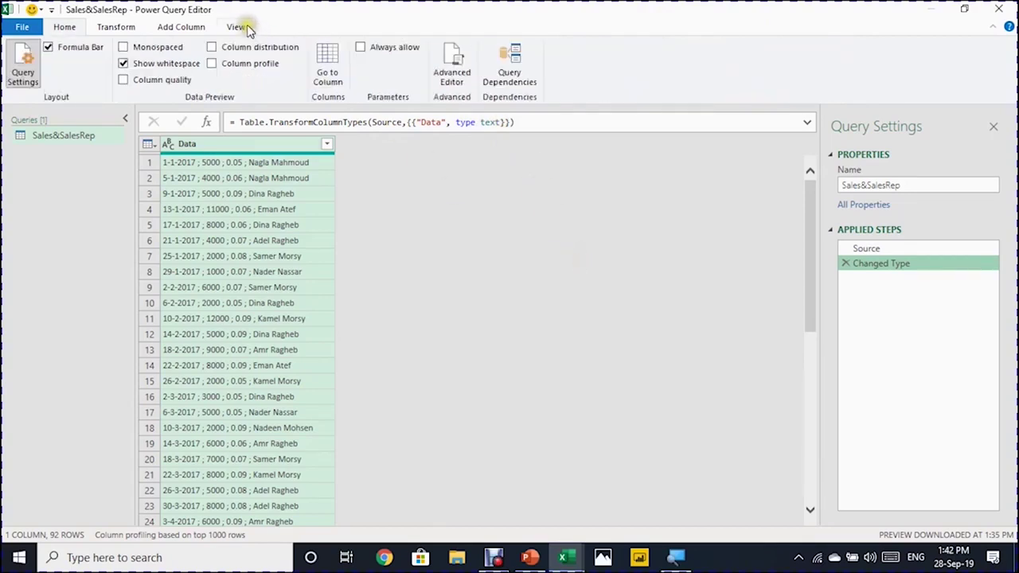
left_click(456, 70)
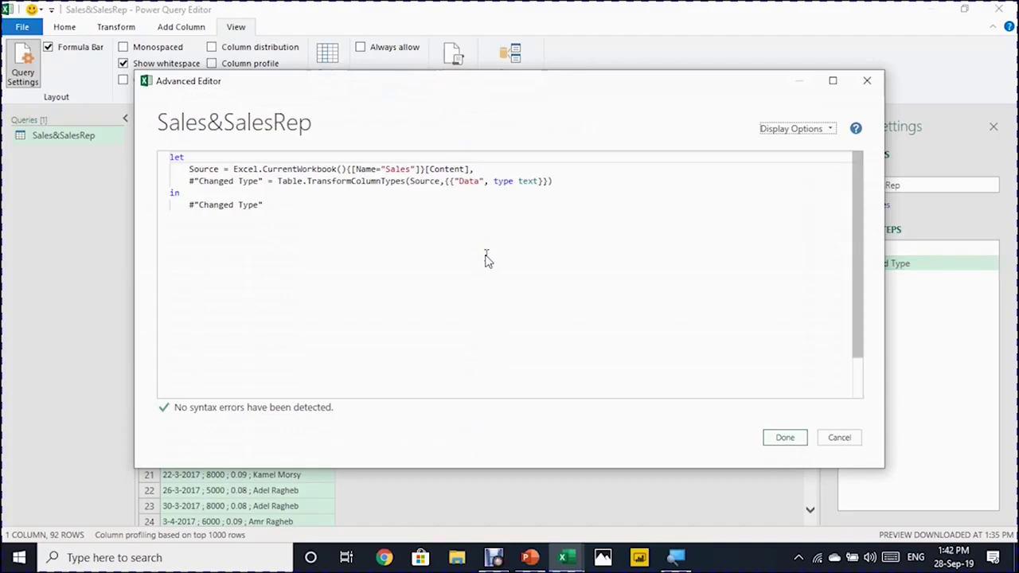
left_click_drag(274, 205, 158, 157)
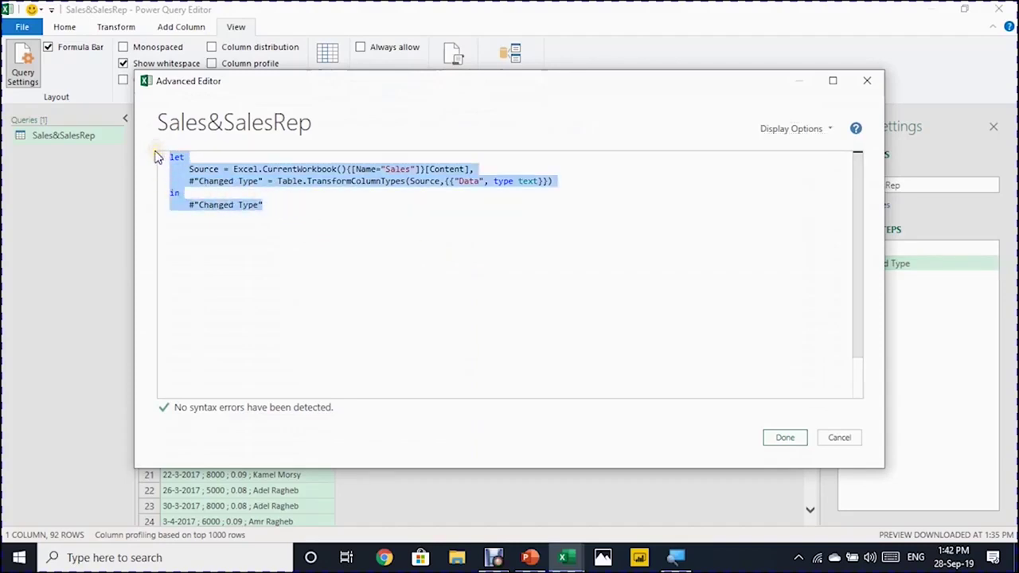
left_click(374, 264)
key("Escape")
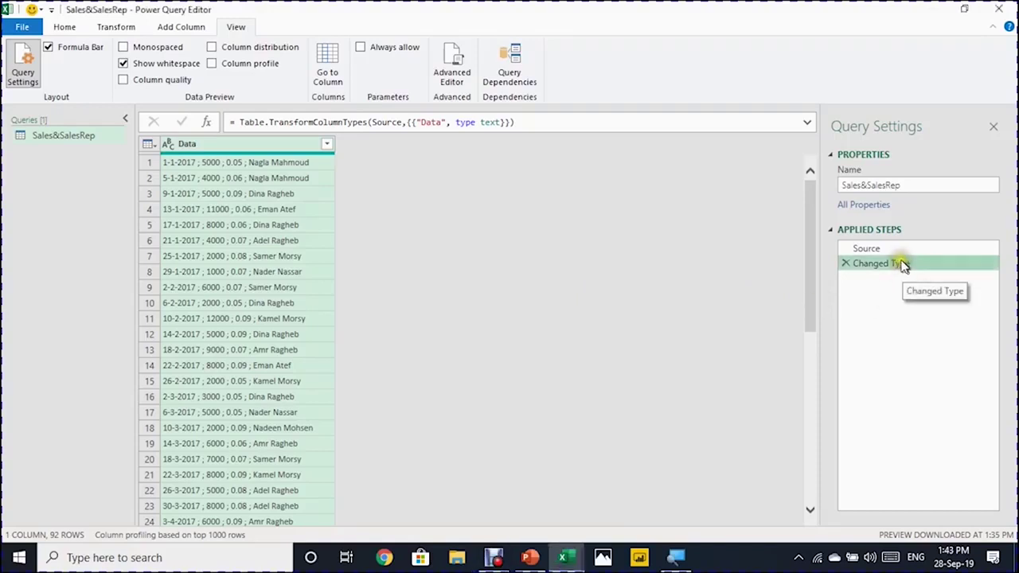
Delete the Changed Type step from the query and select the Data column for transformation.
left_click(845, 264)
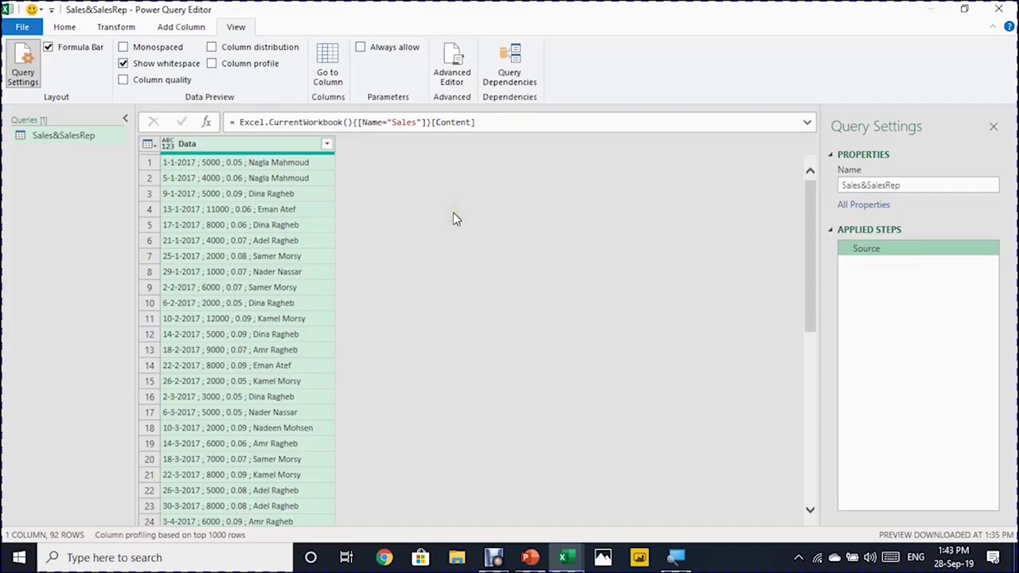
left_click(215, 144)
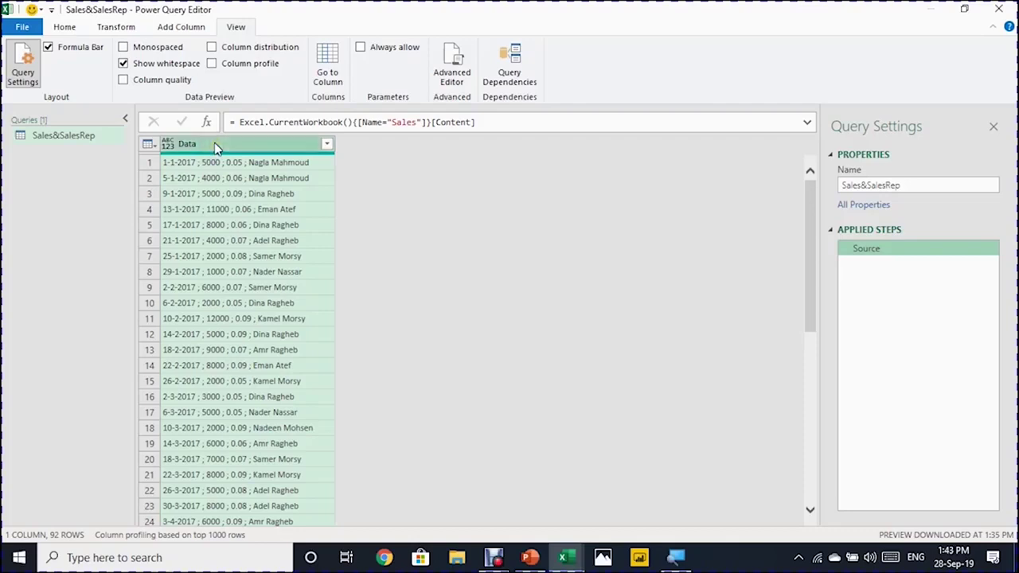
left_click(65, 29)
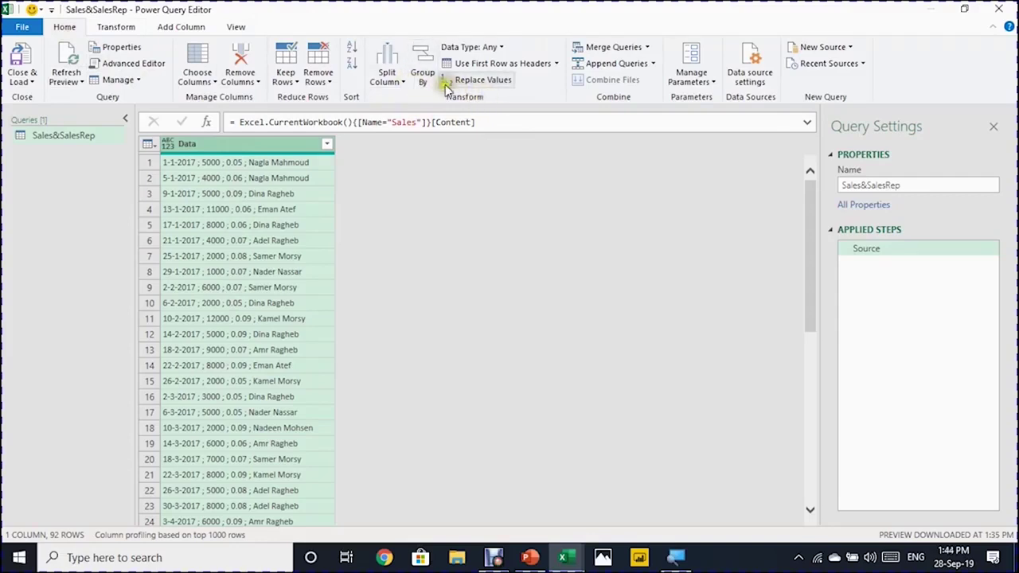
Split the Data column by a custom semicolon delimiter at each occurrence.
left_click(403, 83)
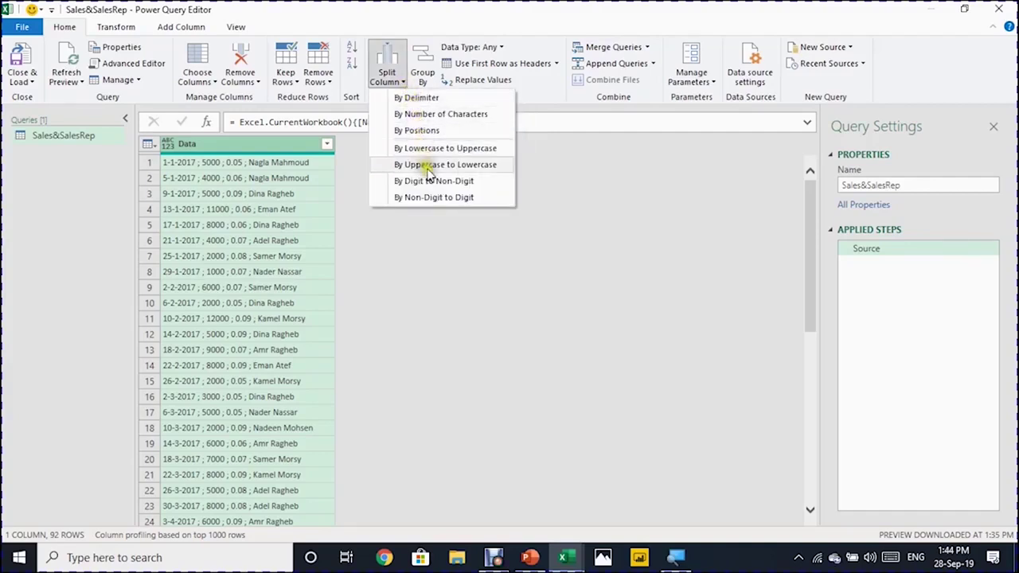
left_click(432, 99)
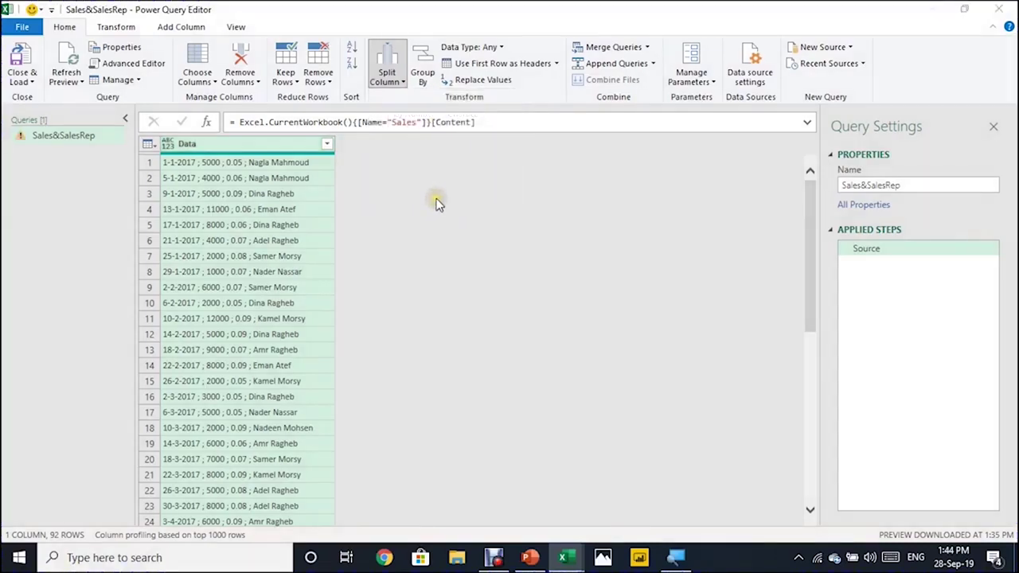
left_click_drag(412, 155, 499, 176)
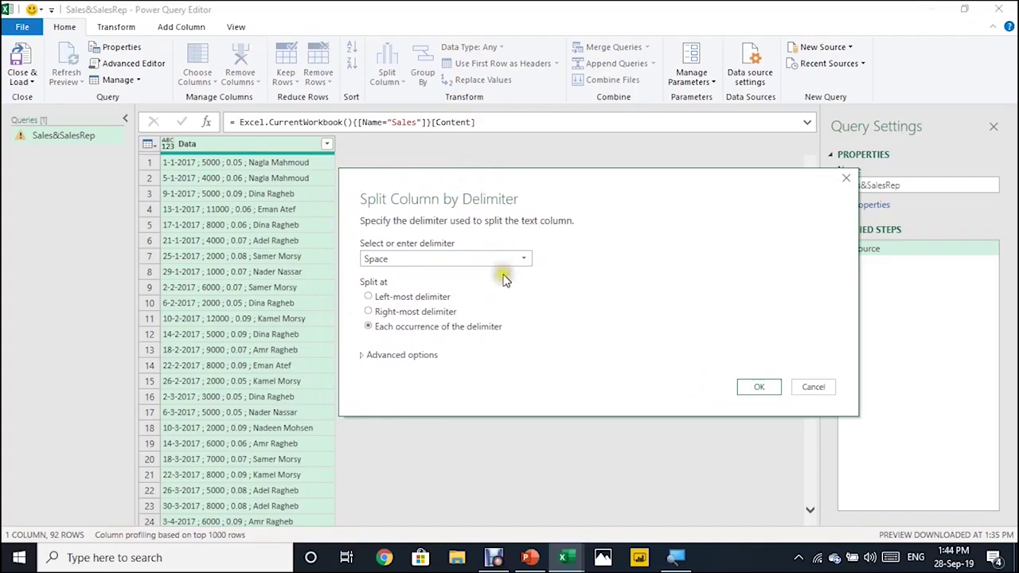
left_click(482, 260)
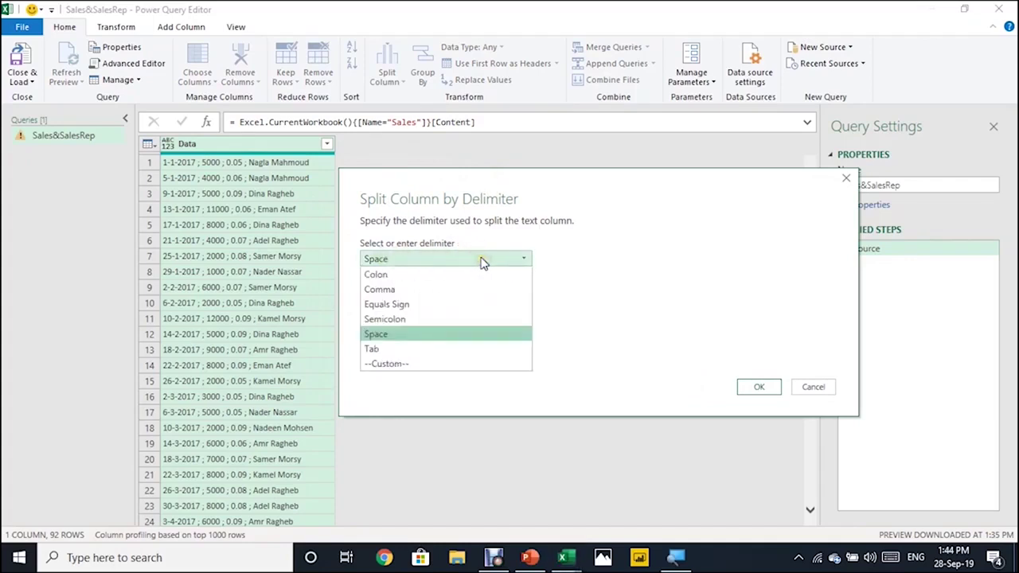
left_click(482, 365)
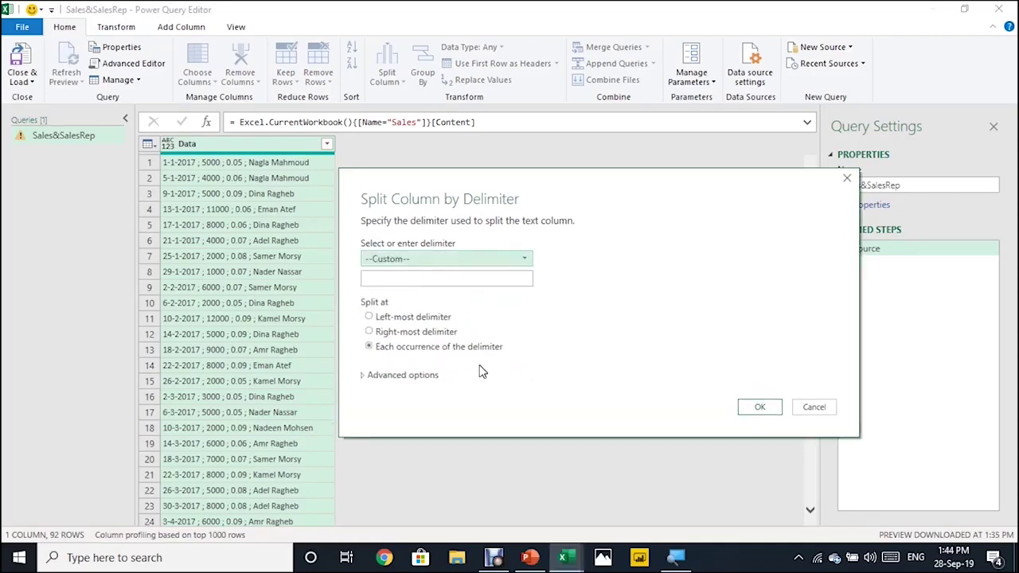
left_click(416, 279)
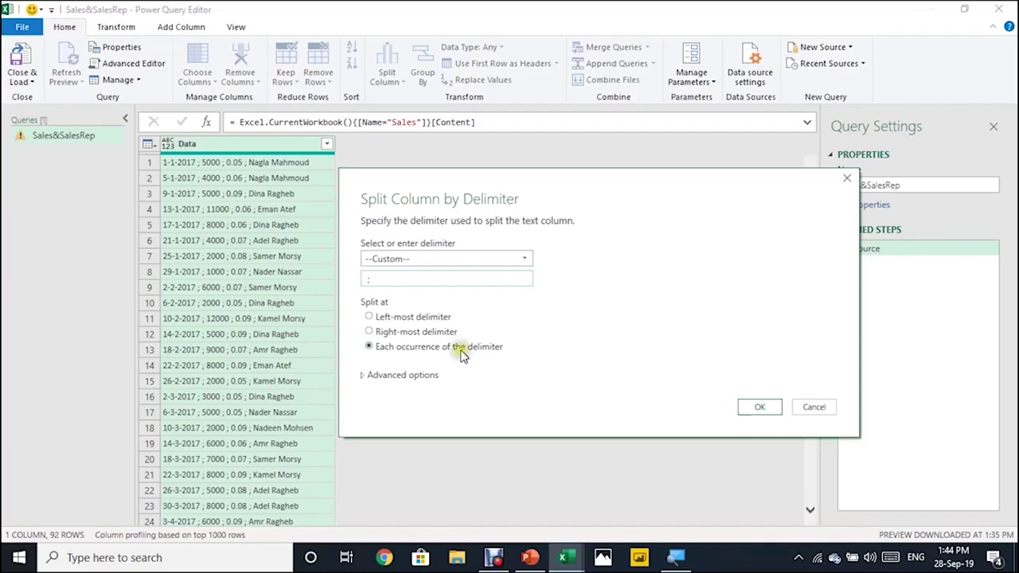
left_click(760, 409)
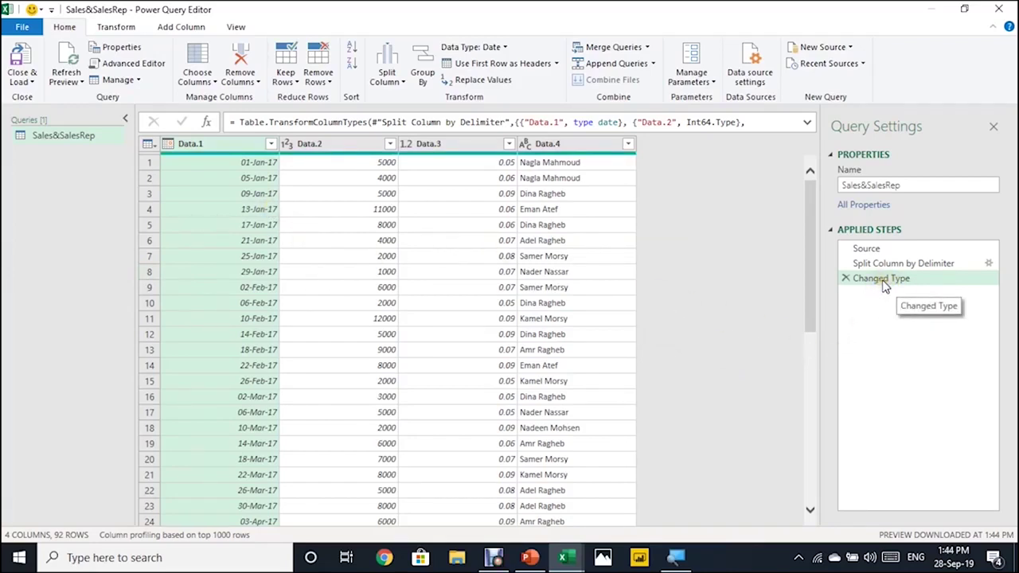
Check the Data.1 column's type and change the Data.2 column to Decimal Number, replacing the current type conversion.
left_click(221, 203)
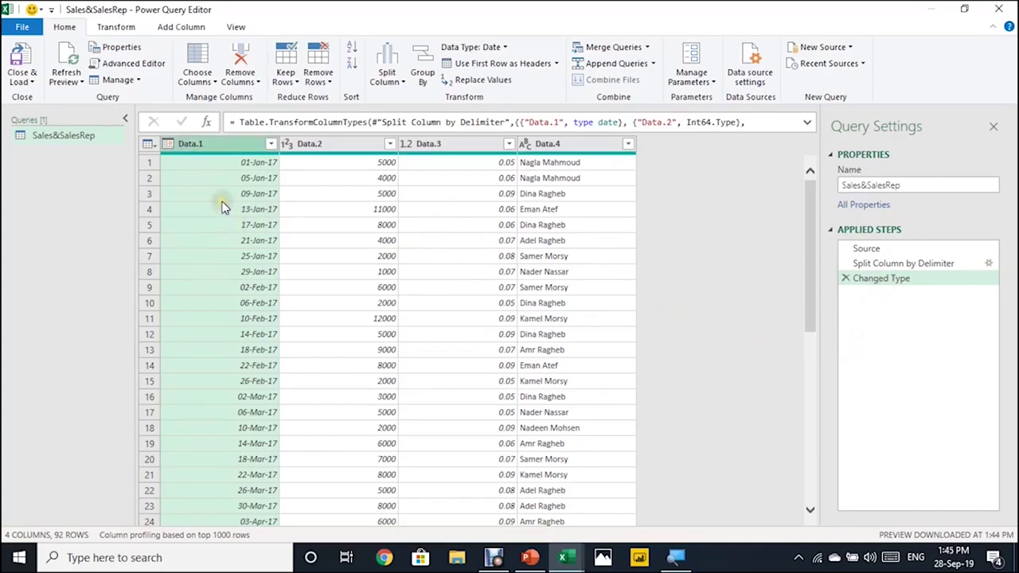
left_click(169, 142)
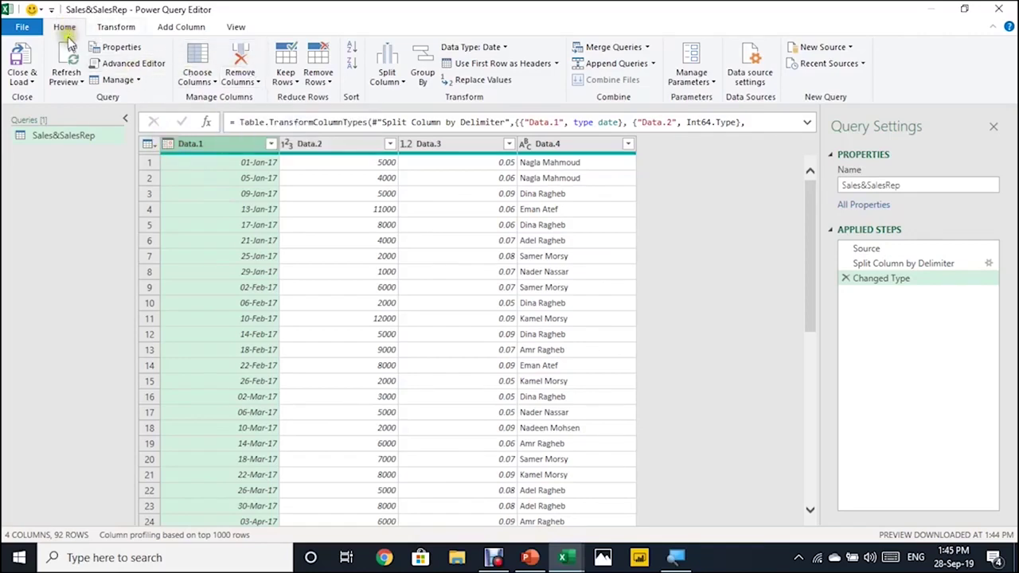
left_click(481, 81)
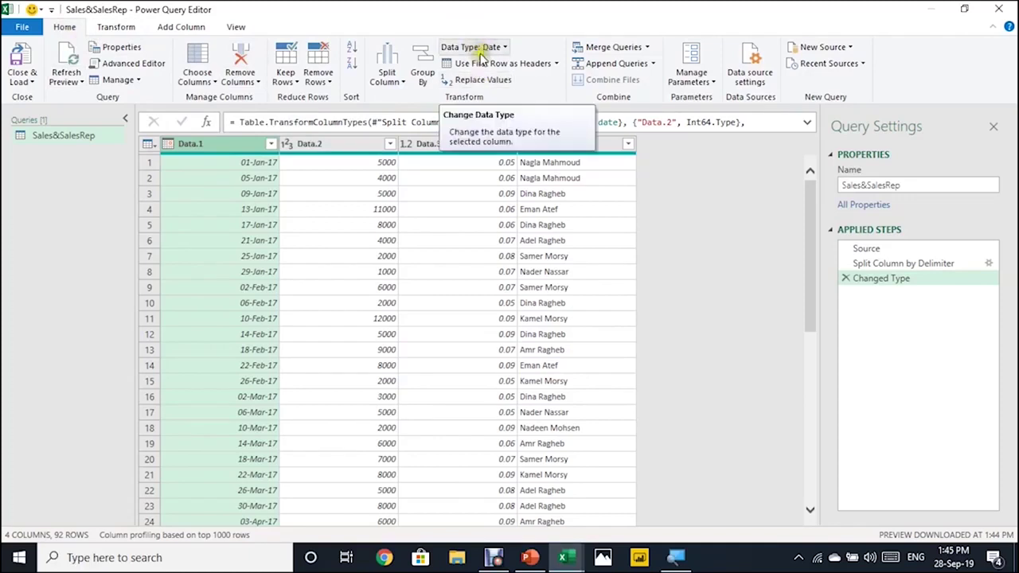
left_click(337, 145)
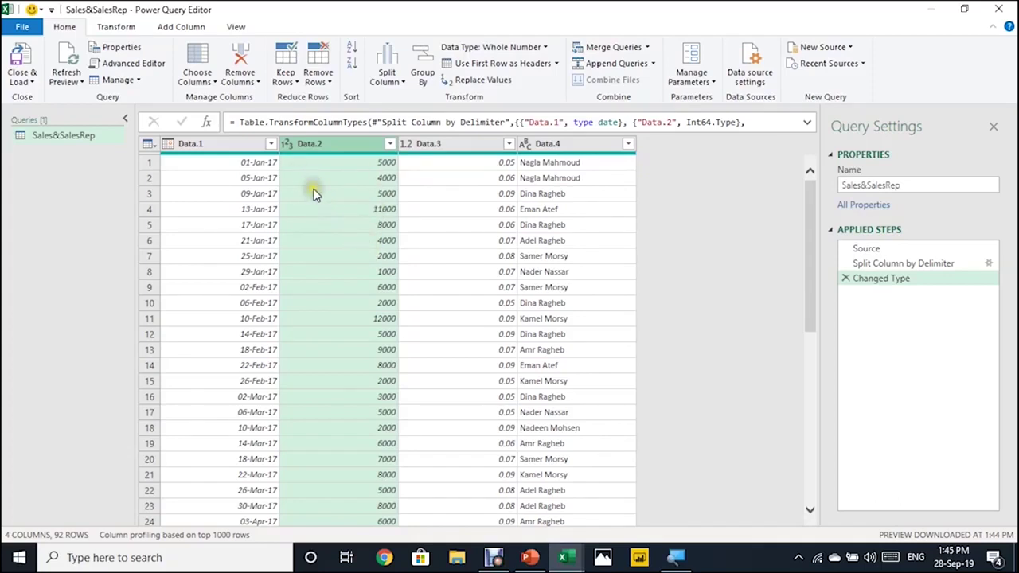
left_click(288, 143)
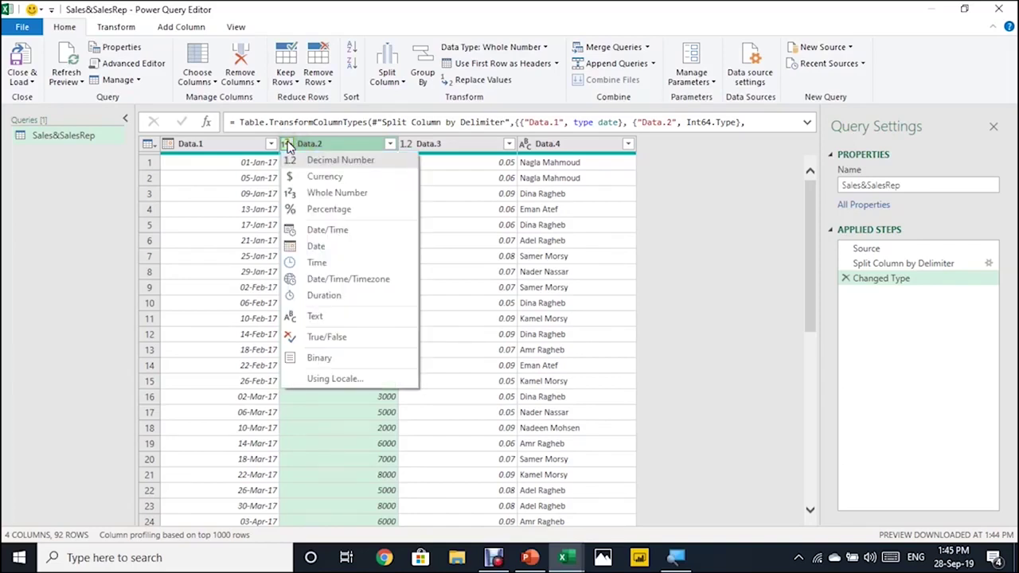
left_click(320, 161)
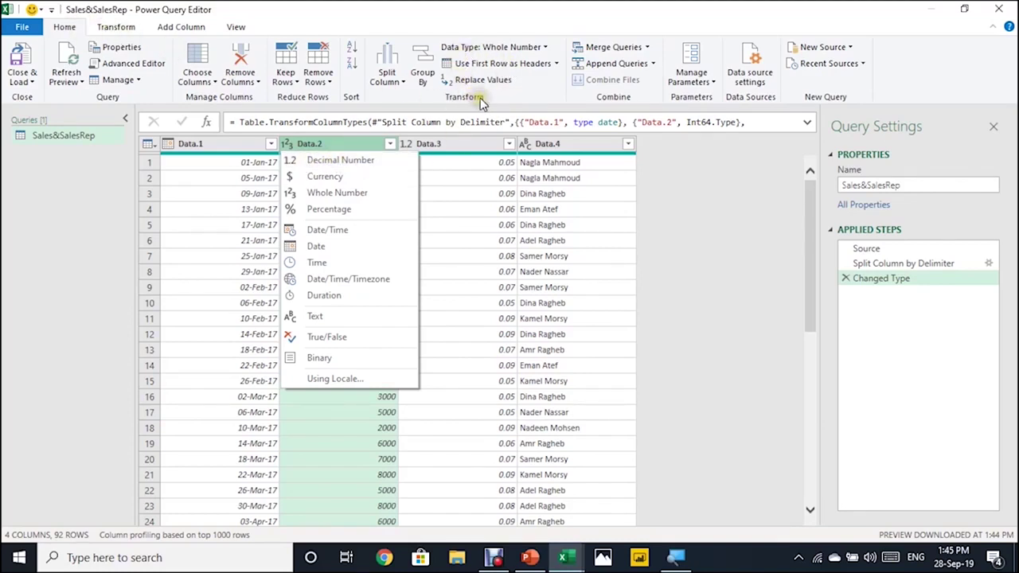
left_click(531, 47)
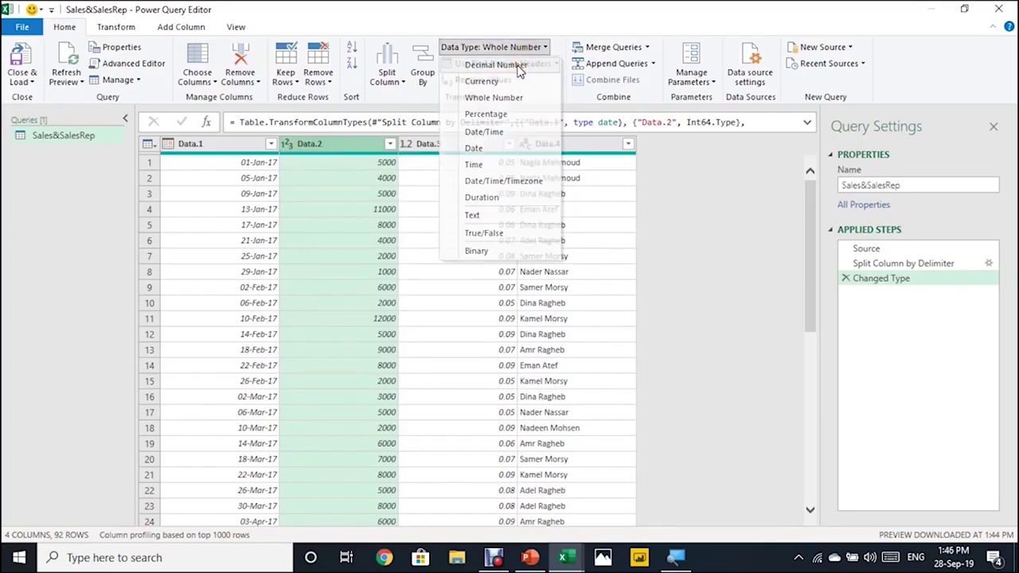
left_click(519, 68)
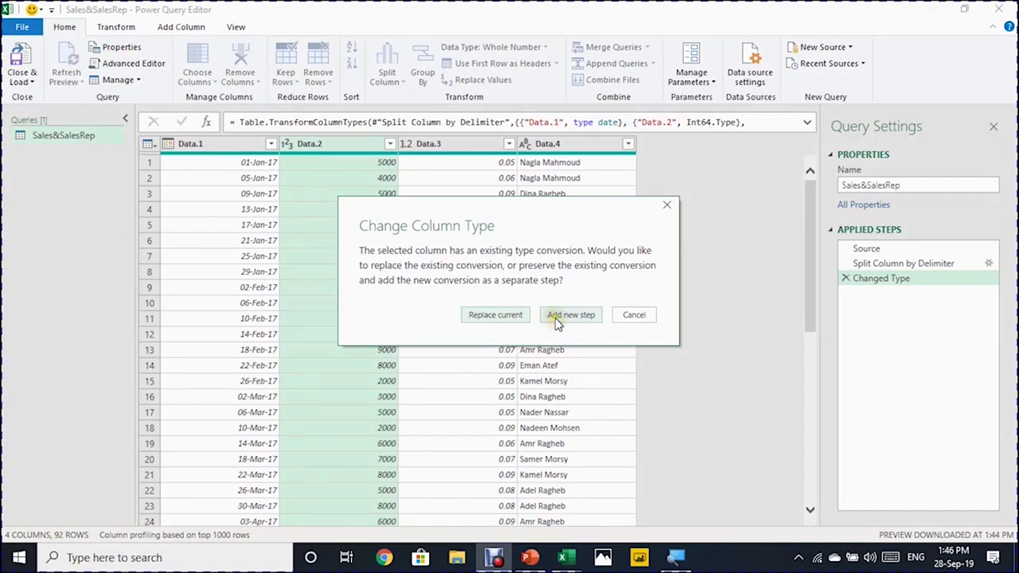
left_click(509, 315)
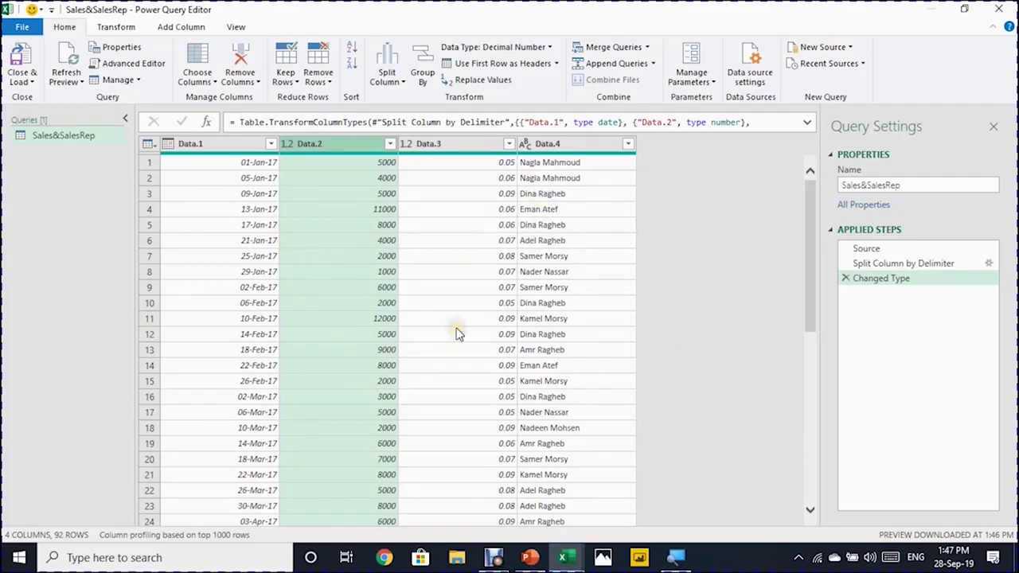
Rename the four split columns as Date, Amount, %ofCommission and NameOfSalesRep.
double_click(193, 146)
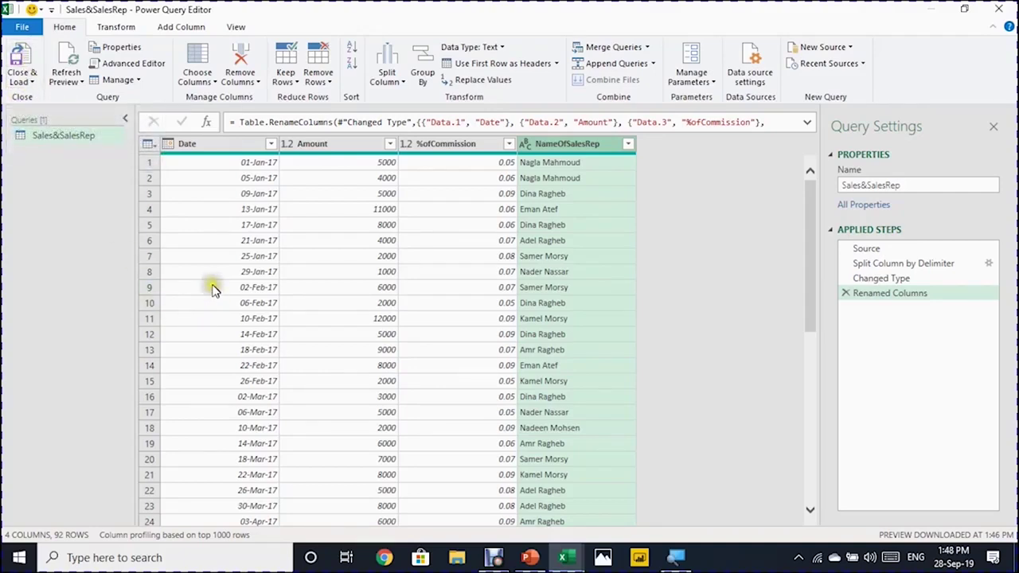
Load the query as a table into the existing 2017 worksheet at cell F7 and look over its four columns.
left_click(32, 83)
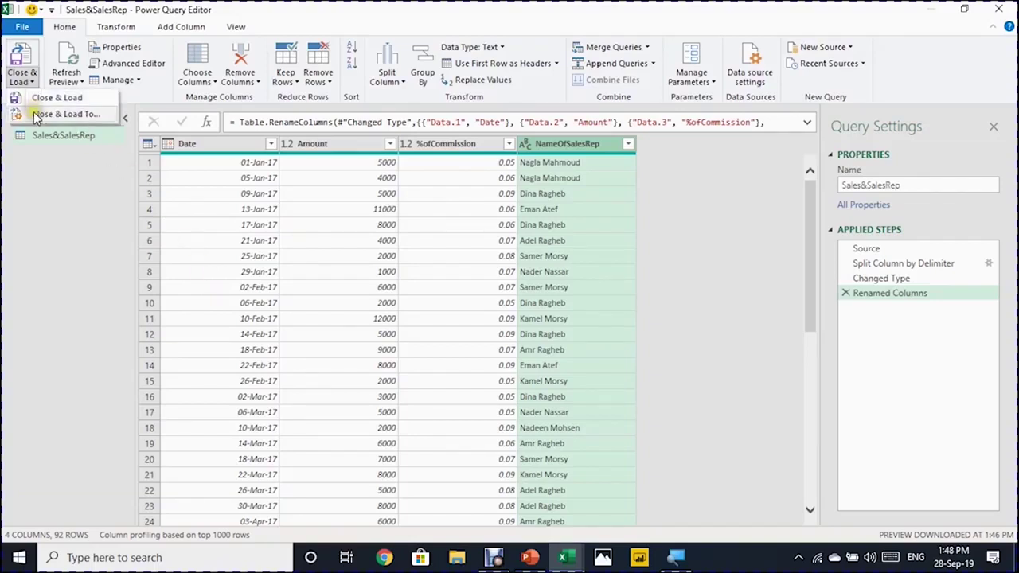
left_click(36, 115)
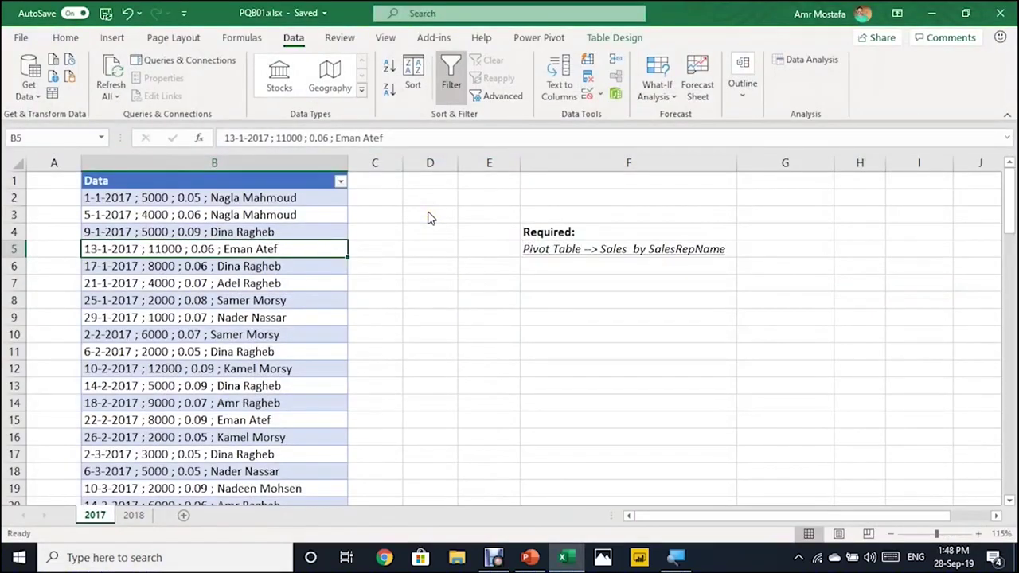
left_click_drag(406, 253, 341, 191)
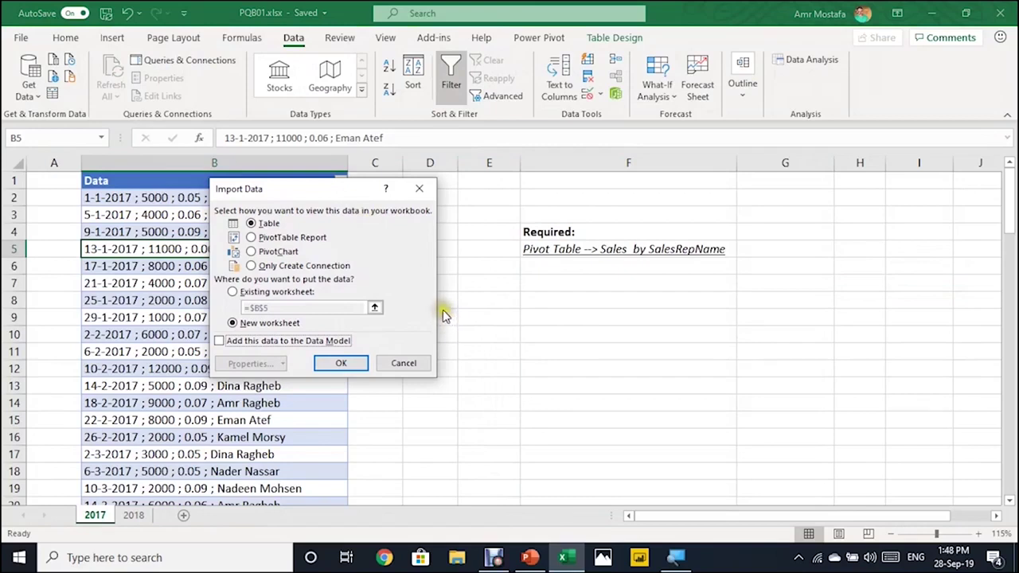
left_click(251, 294)
left_click(553, 285)
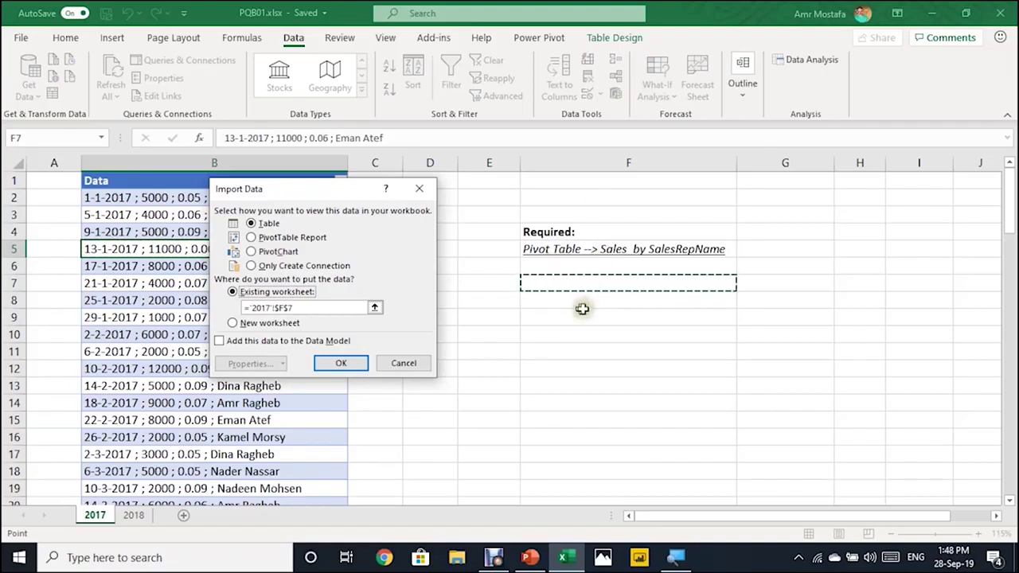
left_click(343, 363)
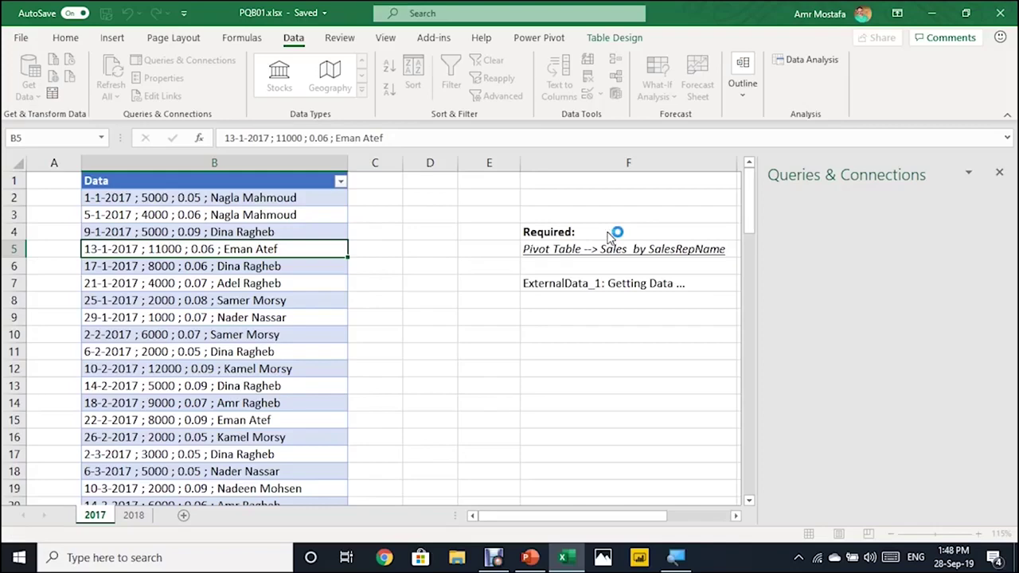
left_click(736, 516)
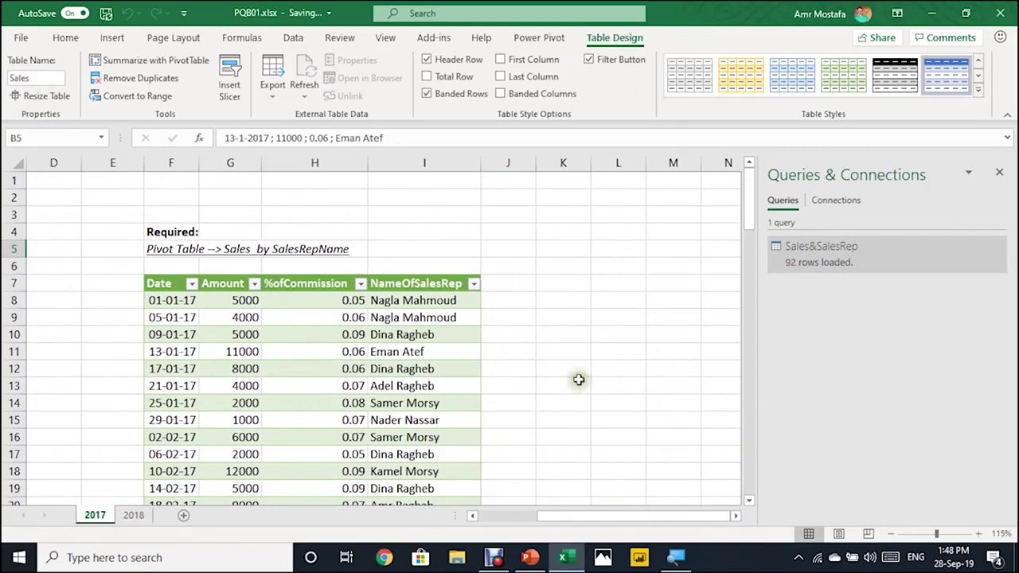
left_click(170, 300)
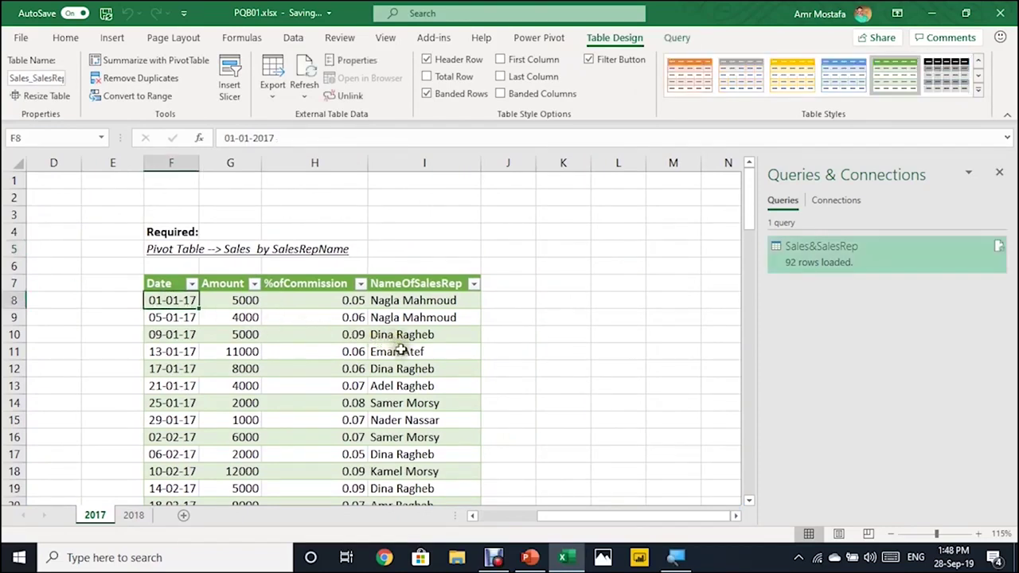
left_click(217, 303)
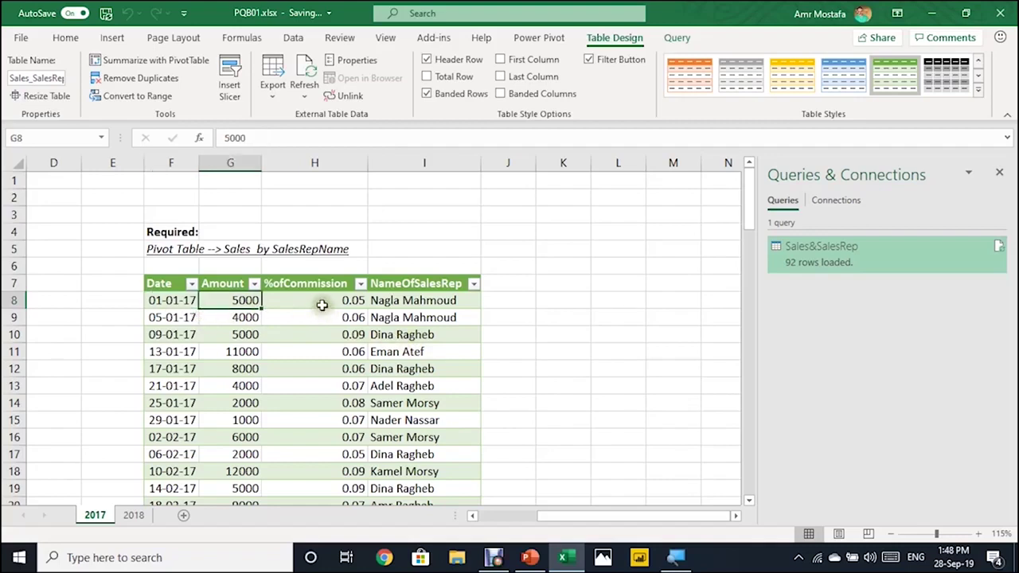
left_click(323, 299)
left_click(406, 300)
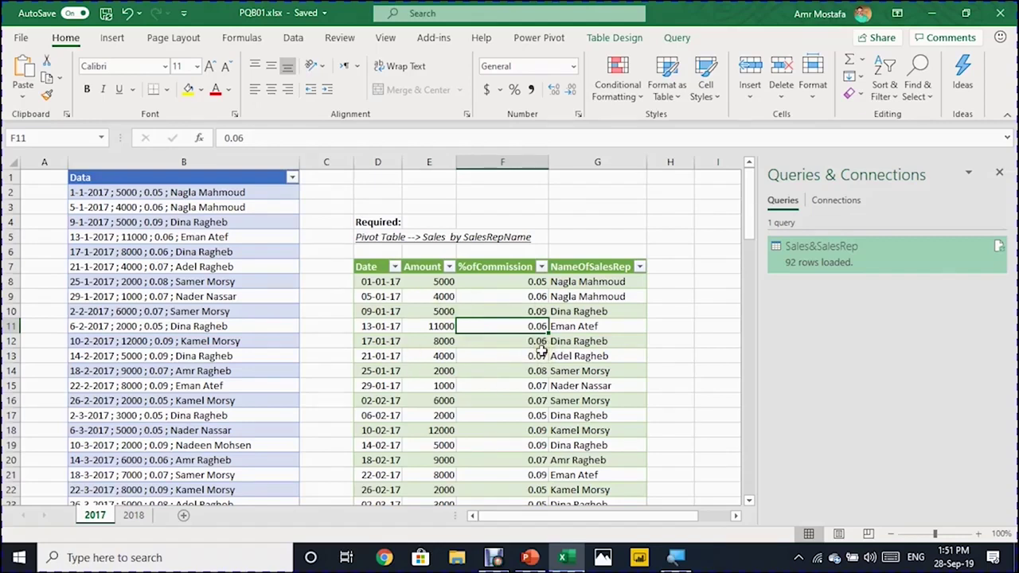
Create a PivotTable from the Sales_SalesRep table in the existing 2017 worksheet at cell J5.
left_click(610, 39)
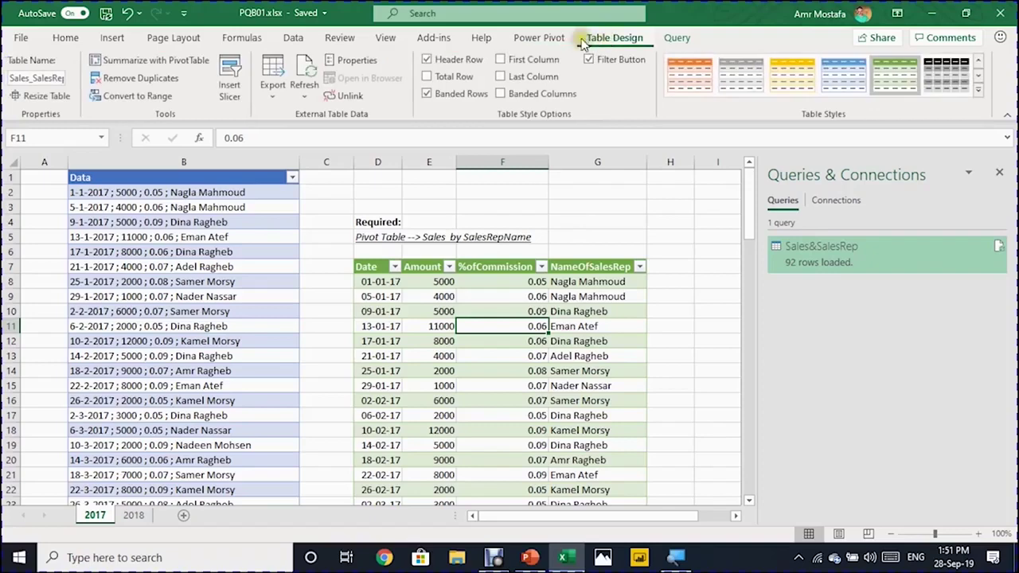
left_click(170, 62)
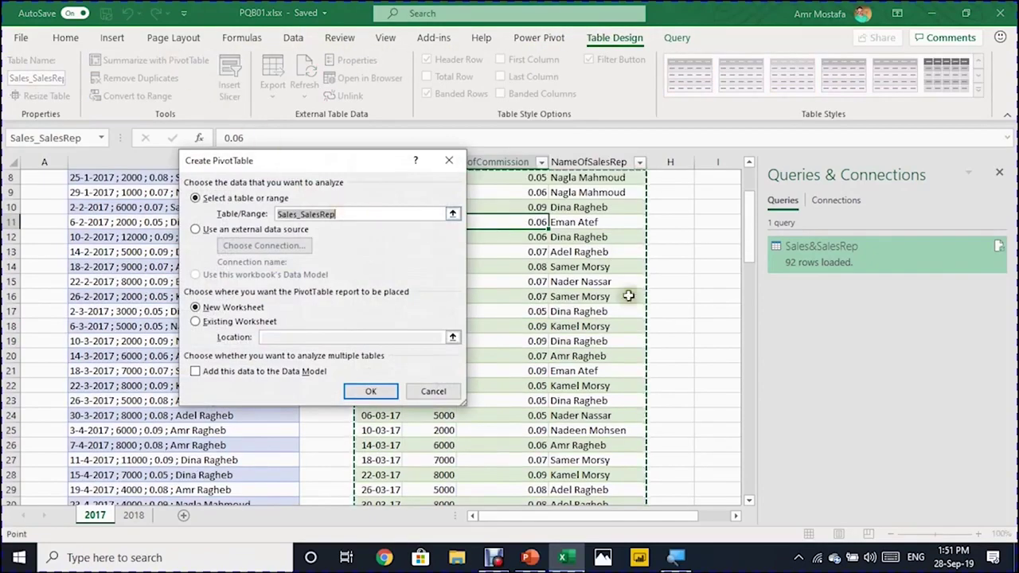
left_click(735, 516)
left_click(735, 516)
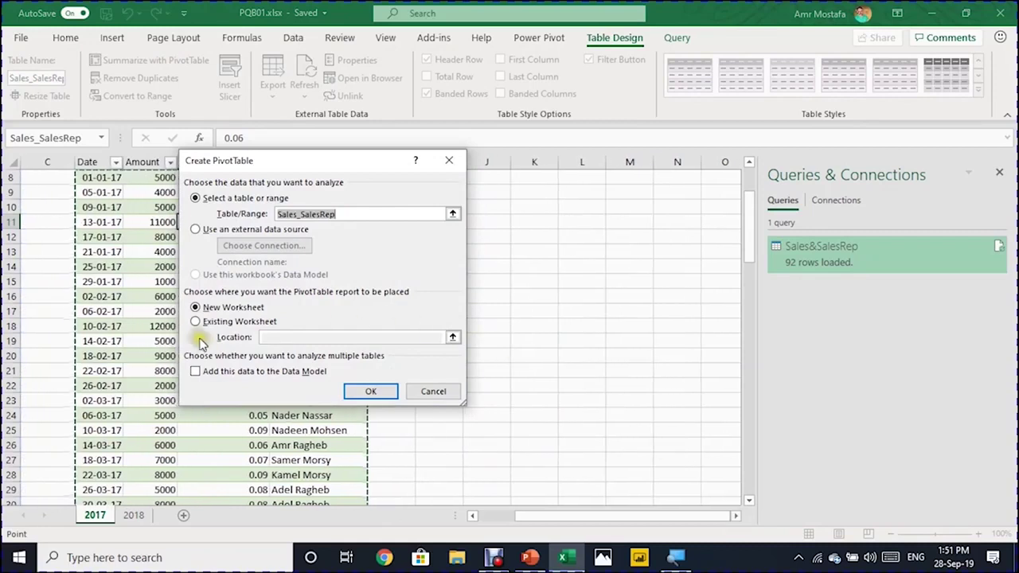
left_click(195, 320)
scroll(553, 209, "up", 3)
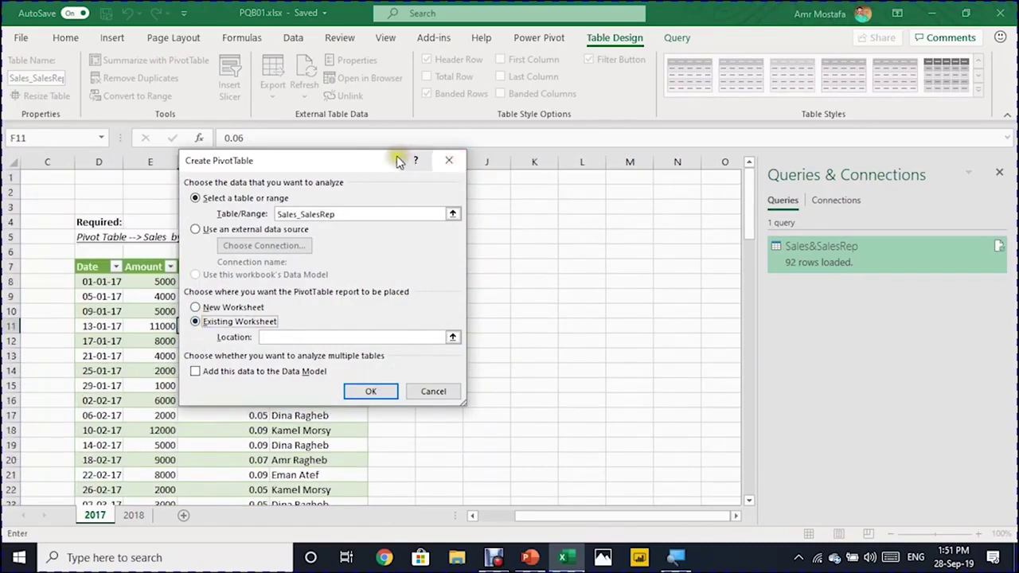
left_click_drag(399, 160, 287, 203)
left_click(487, 236)
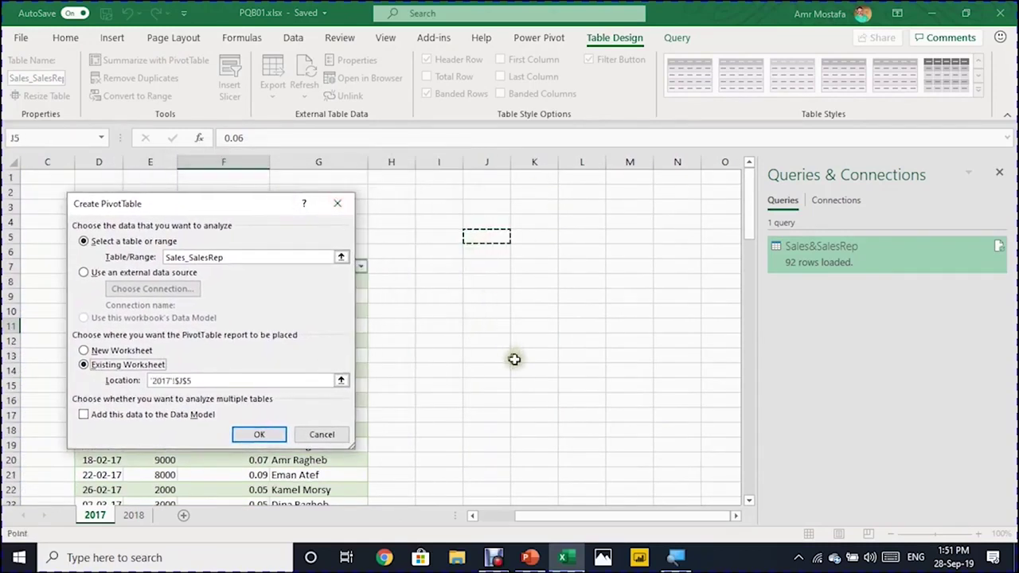
left_click(259, 434)
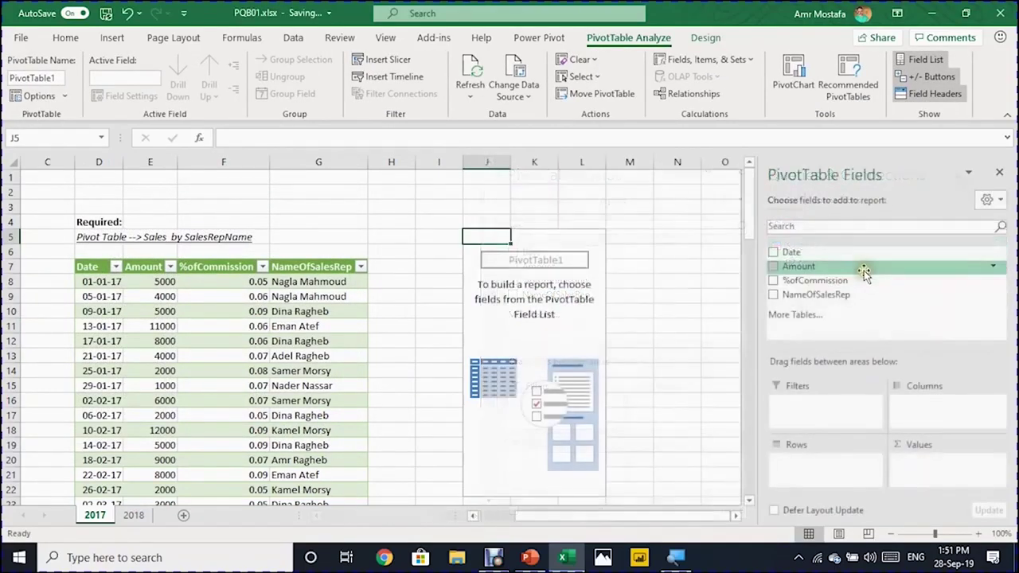
Add the Amount field to the PivotTable's values and format the sum as dollar currency without decimals.
left_click_drag(864, 272, 959, 480)
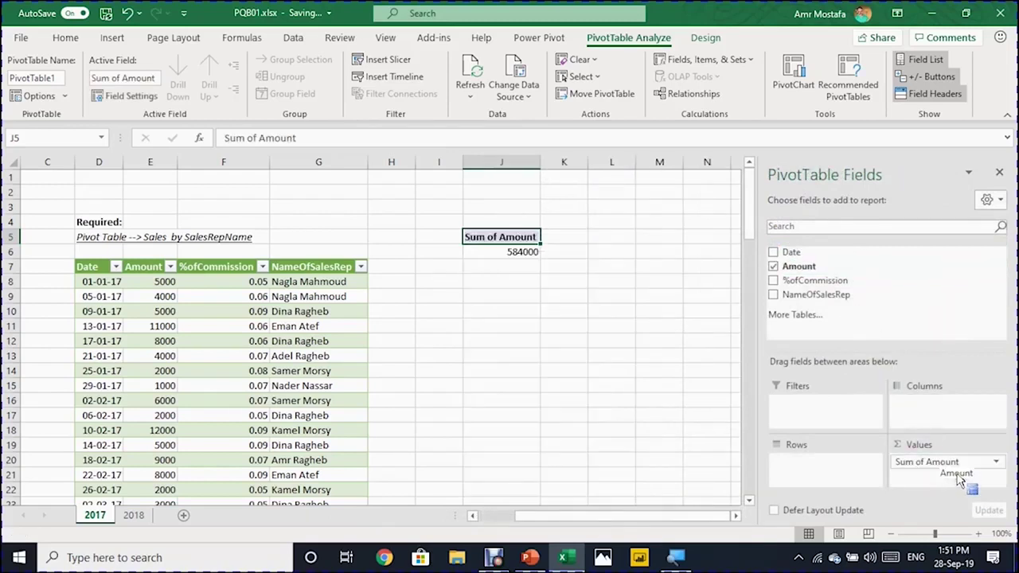
right_click(523, 252)
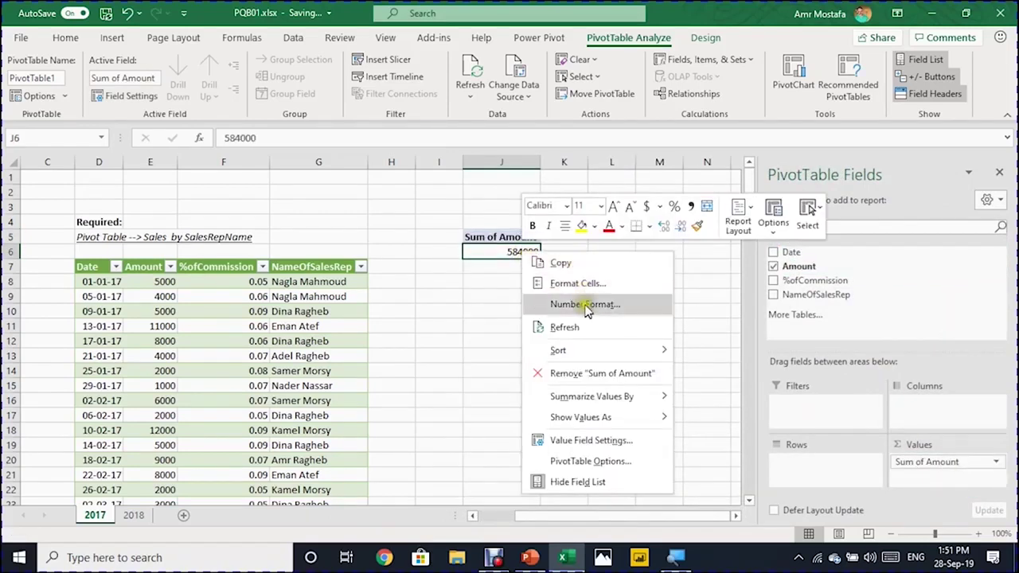
left_click(587, 305)
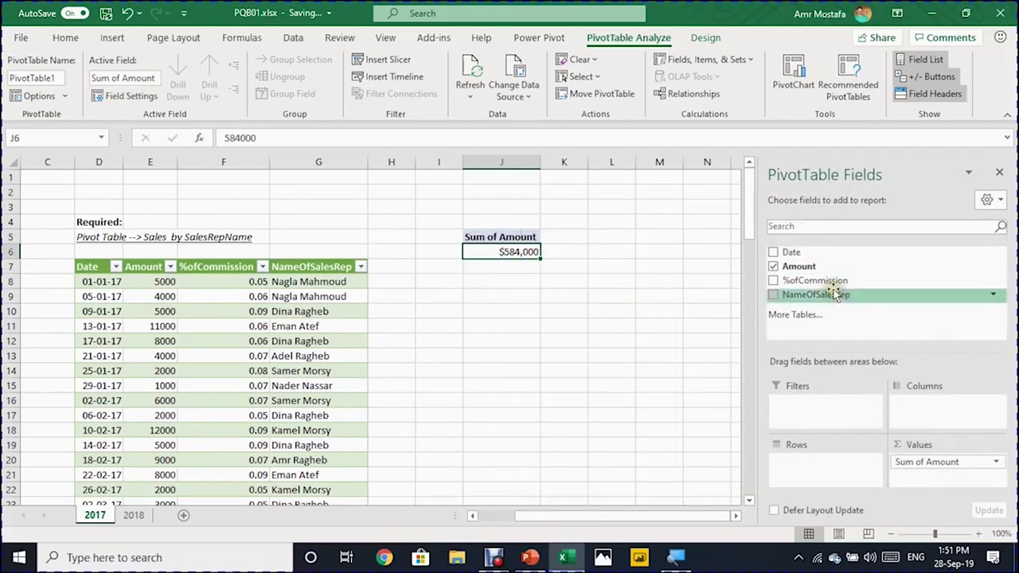
Add the NameOfSalesRep field to the PivotTable's rows and move the whole PivotTable so it starts at cell I7.
left_click_drag(831, 294, 862, 466)
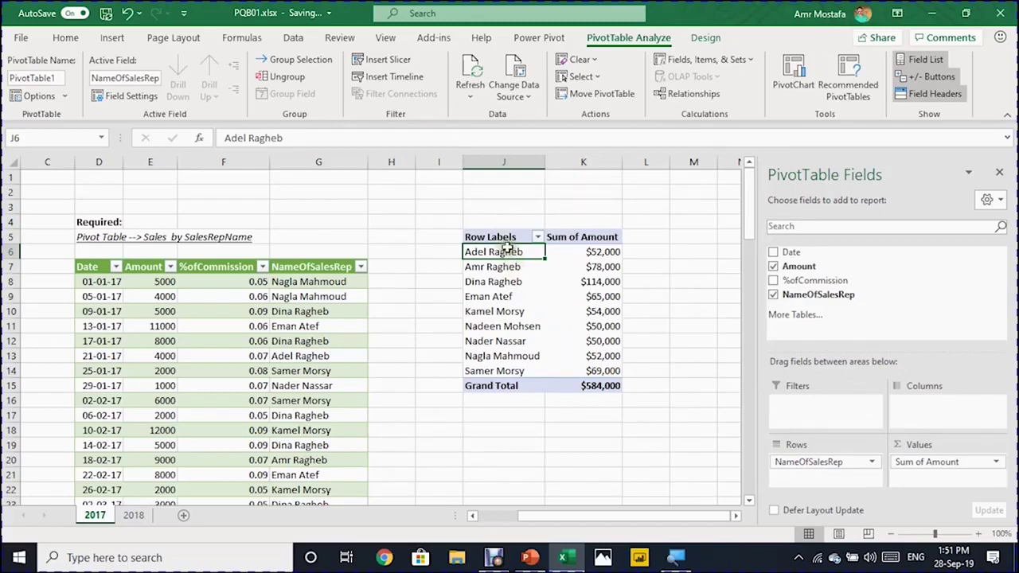
left_click_drag(503, 237, 595, 387)
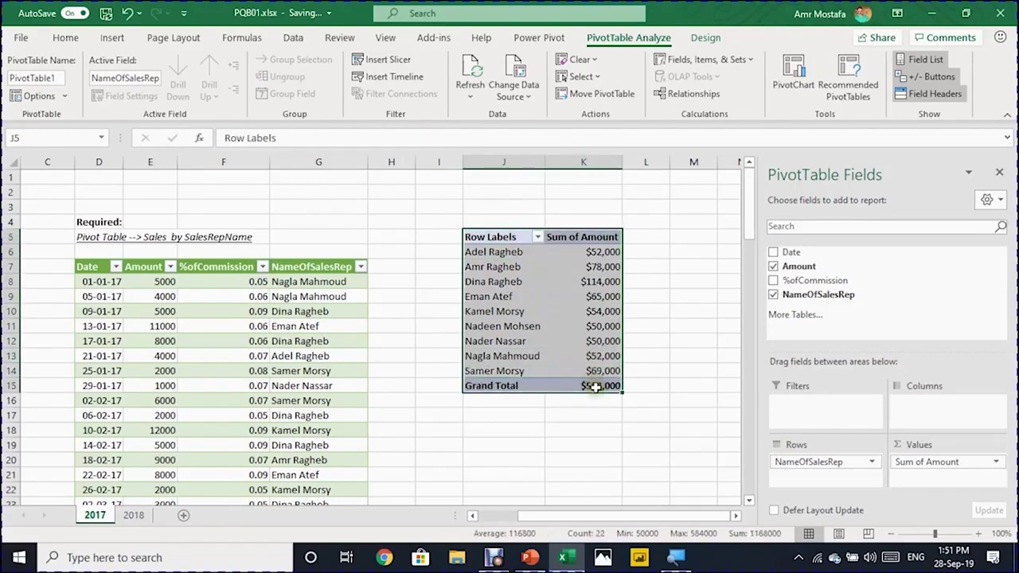
key("ctrl+c")
left_click(448, 265)
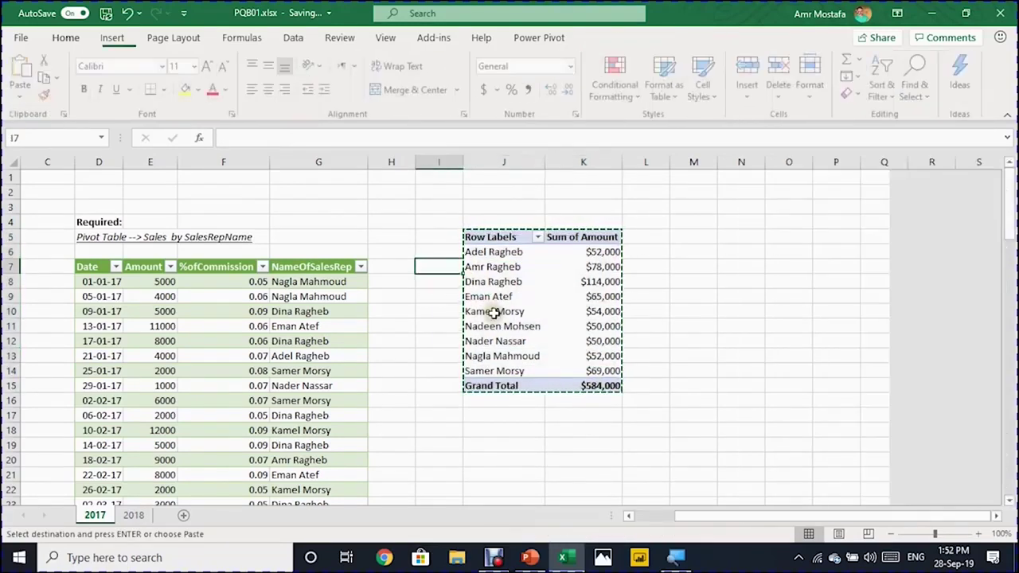
key("Return")
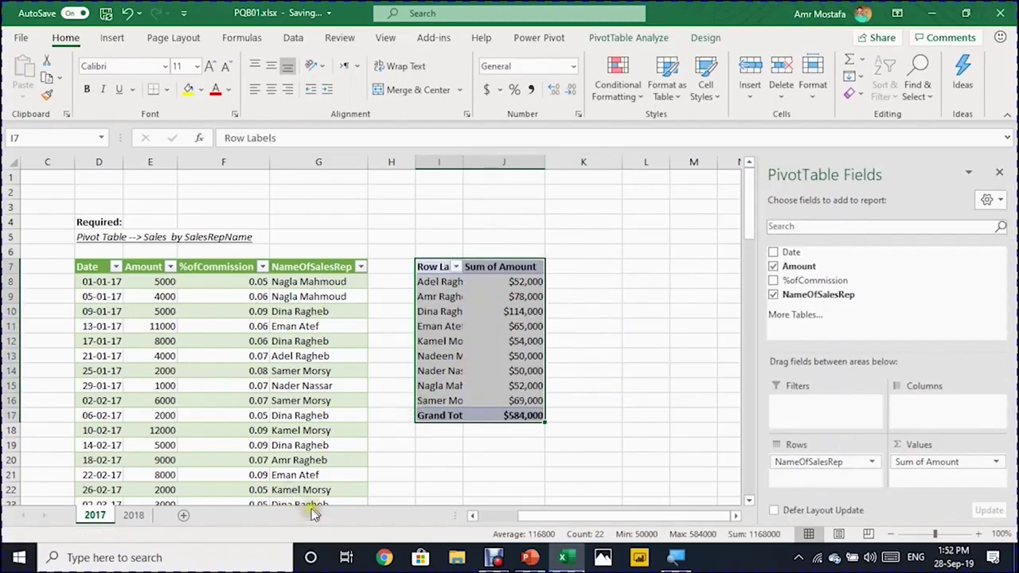
Copy all the semicolon-delimited data rows from cell B3 down in the 2018 worksheet.
left_click(133, 516)
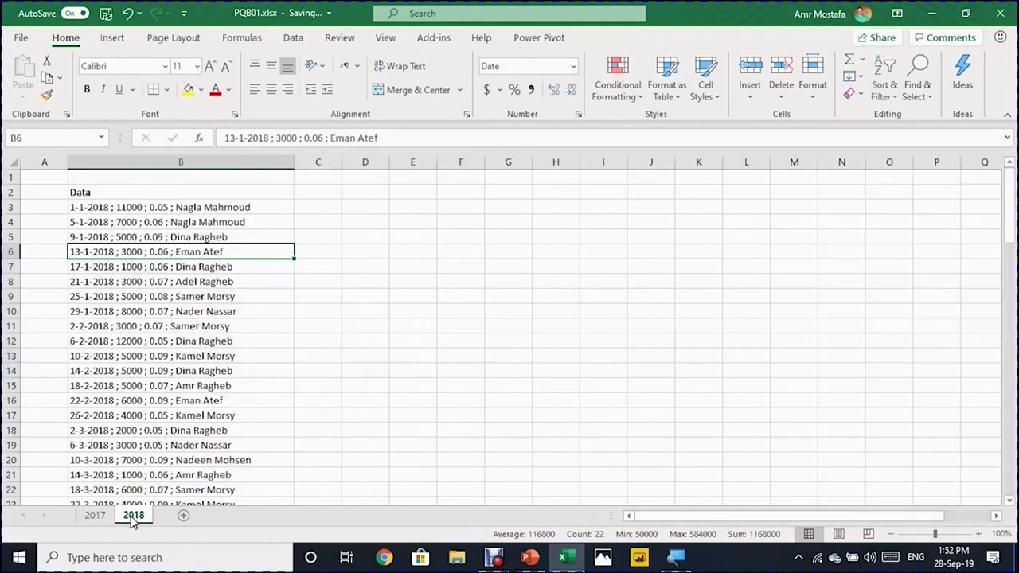
left_click(86, 207)
key("ctrl+shift+Down")
key("ctrl+c")
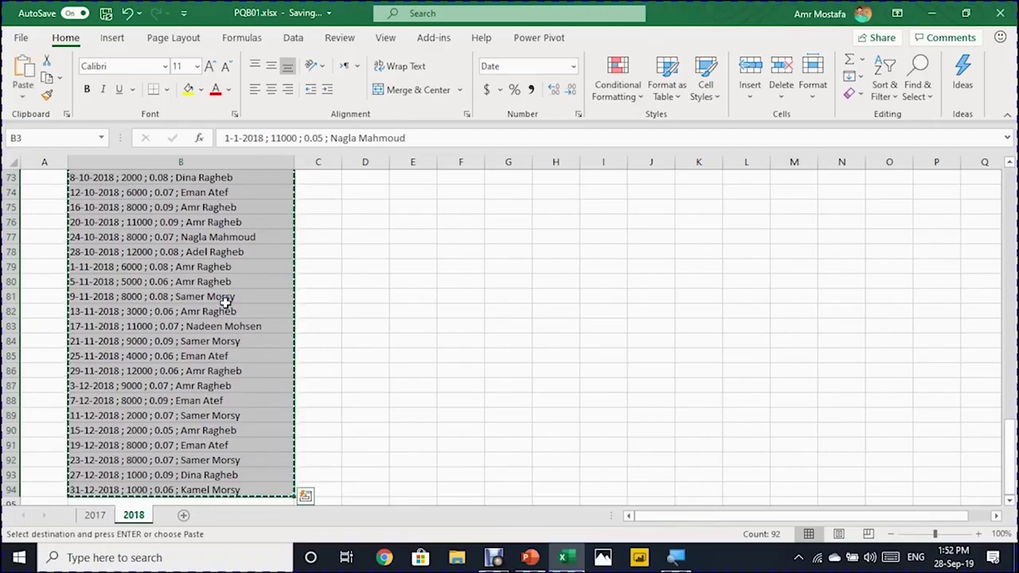
Paste the copied 2018 rows directly below the last row of the Data table in the 2017 worksheet, at cell B94.
left_click(96, 513)
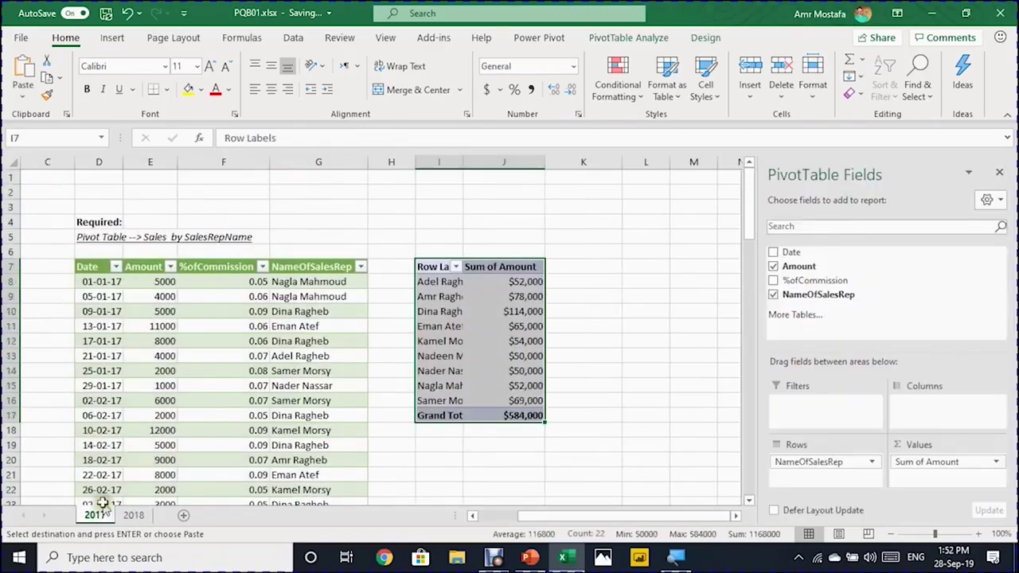
left_click(96, 356)
key("ctrl+Left")
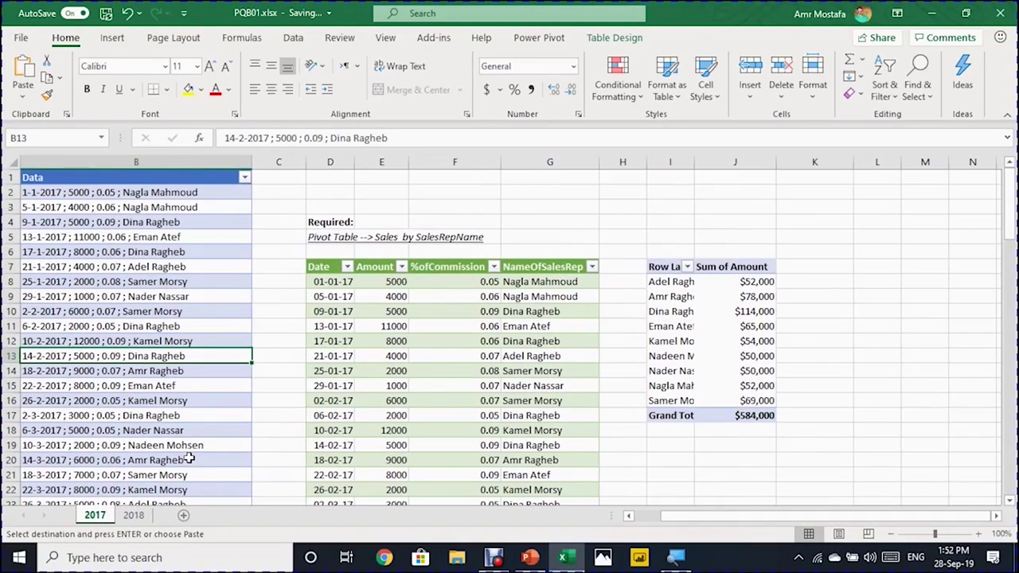
scroll(188, 459, "left", 1)
key("ctrl+Up")
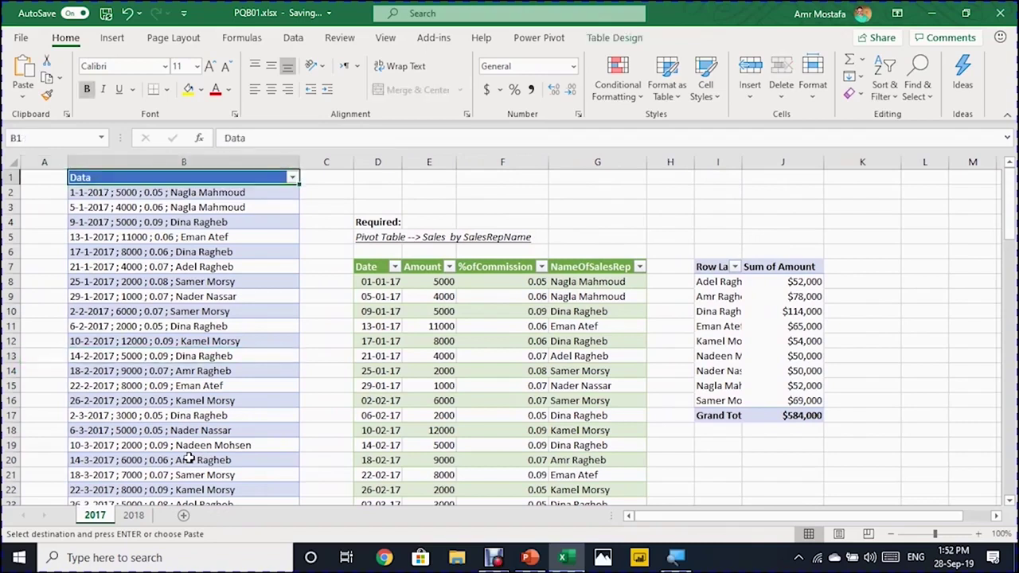
key("Down")
key("Down")
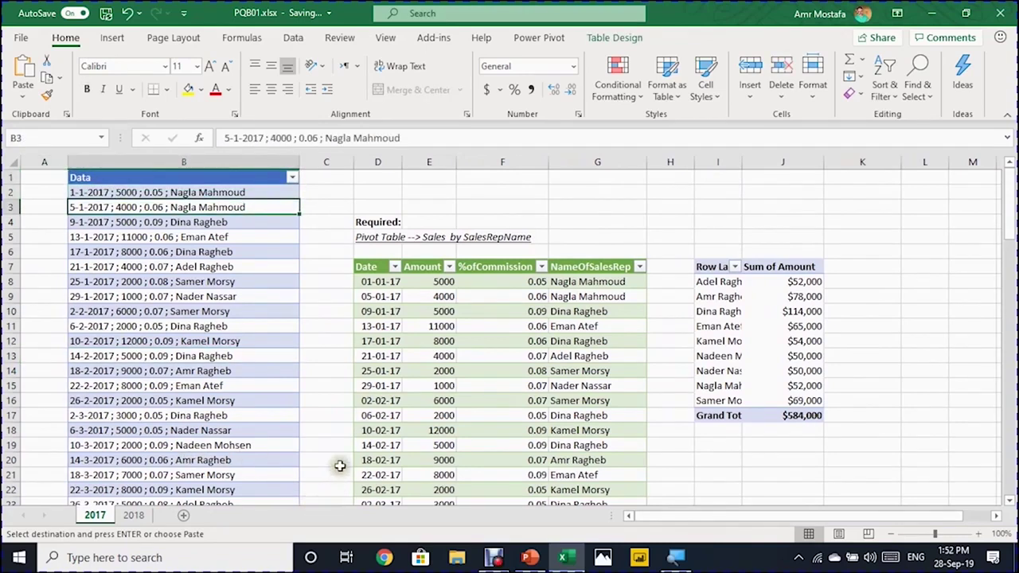
left_click(422, 326)
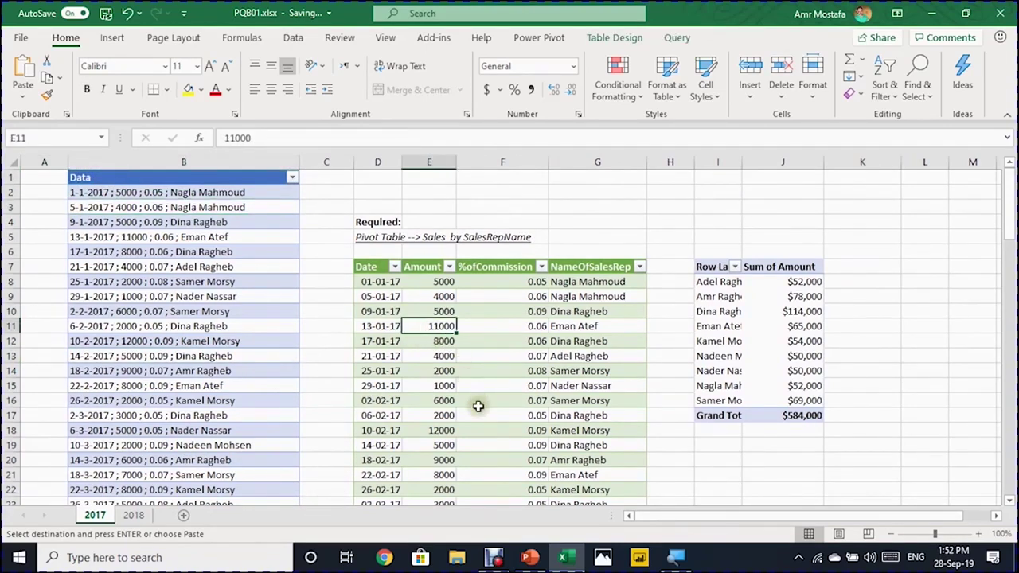
left_click(215, 323)
key("ctrl+Down")
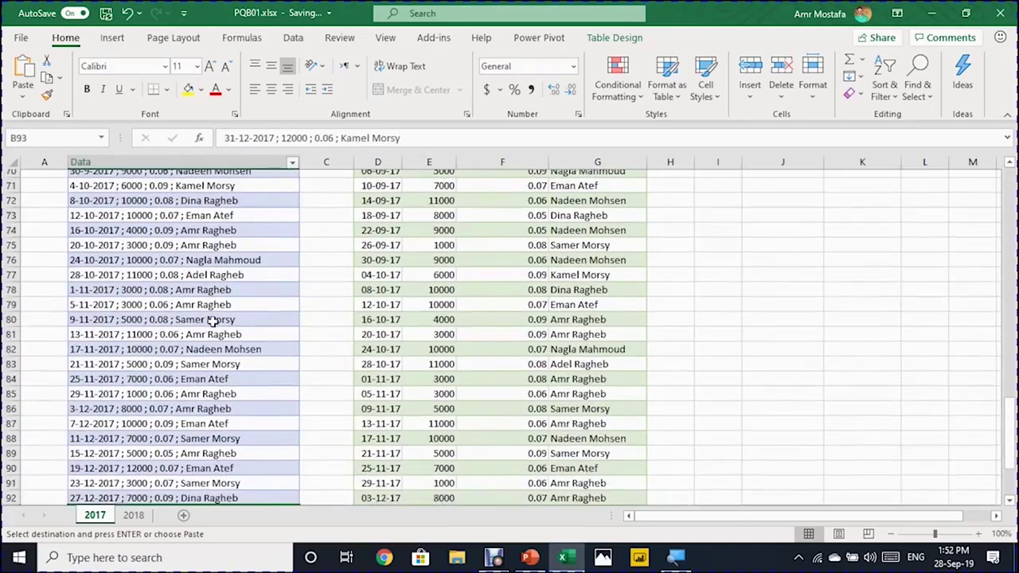
key("Down")
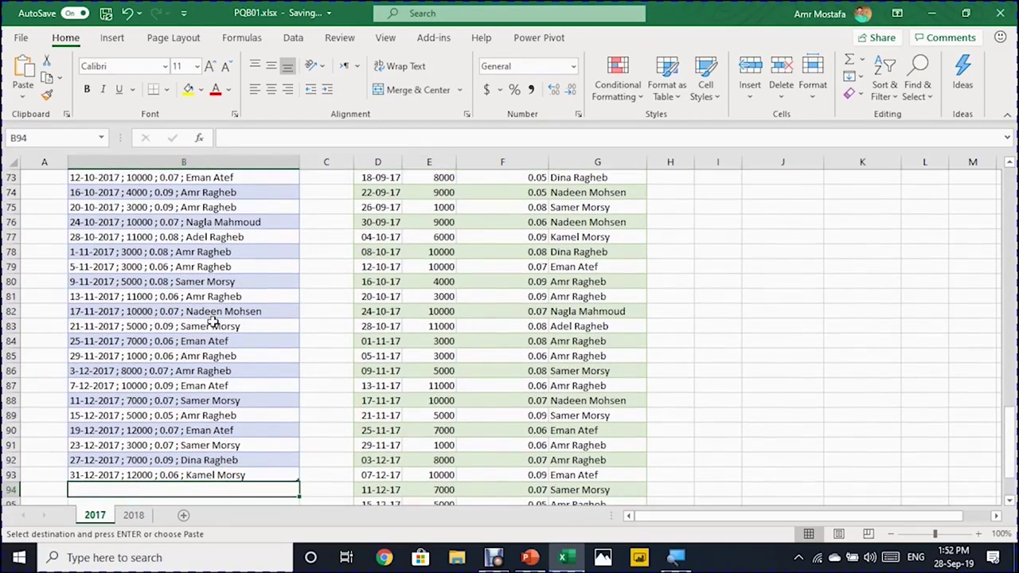
key("ctrl+v")
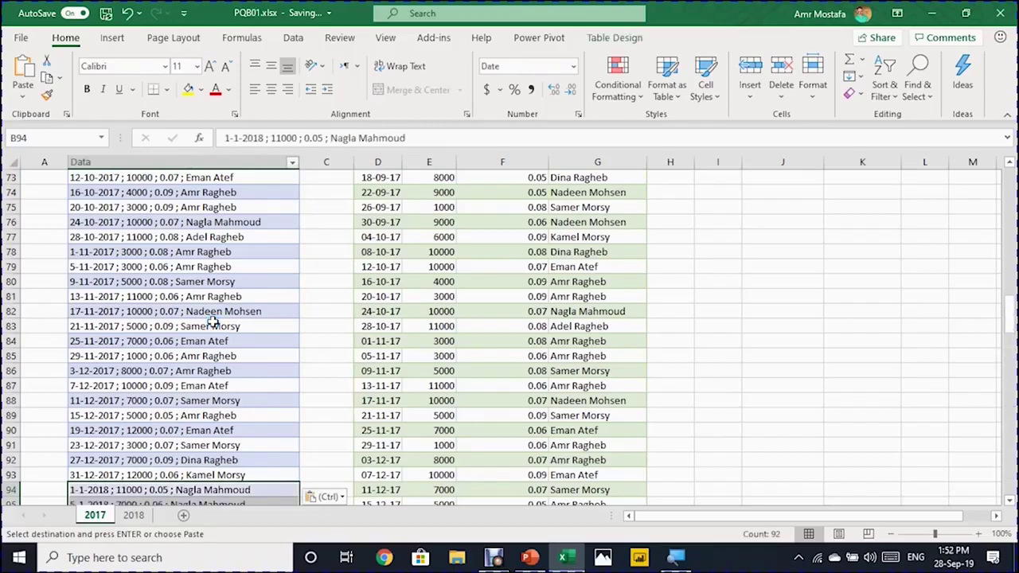
Refresh the green query table of split sales data in the 2017 worksheet.
left_click(203, 329)
scroll(202, 329, "down", 5)
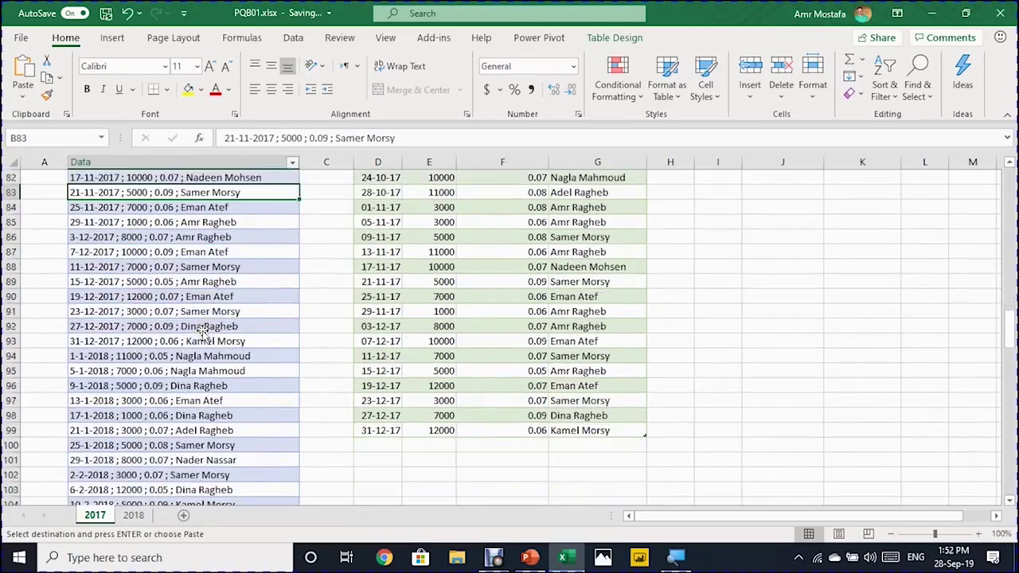
scroll(202, 329, "up", 10)
scroll(202, 329, "up", 18)
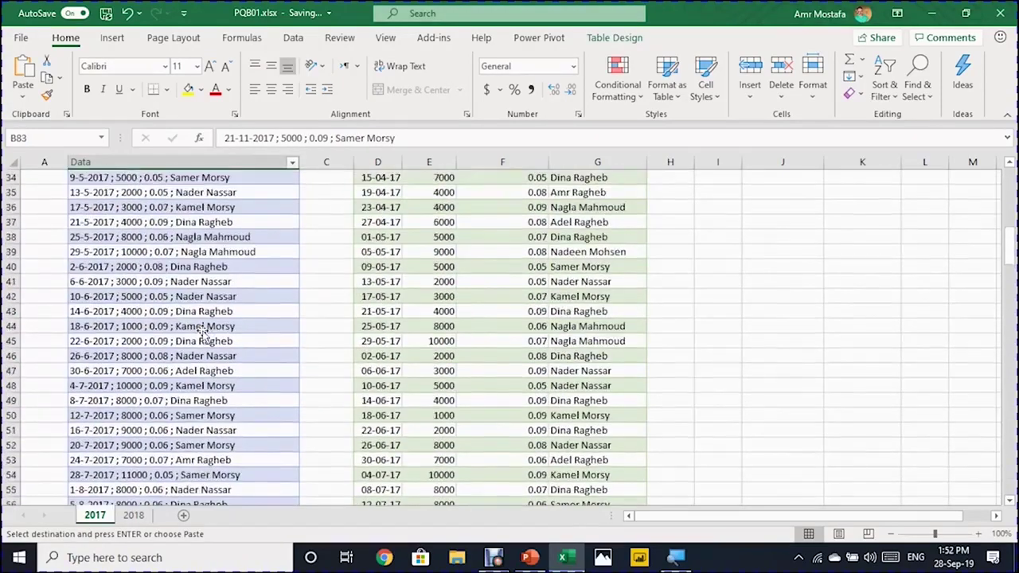
left_click(514, 263)
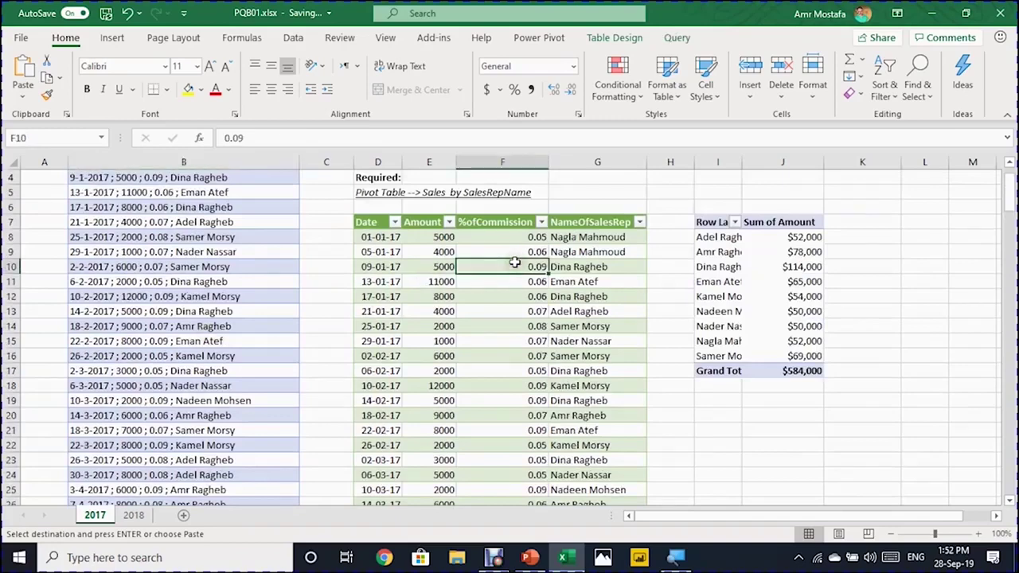
right_click(514, 263)
left_click(557, 253)
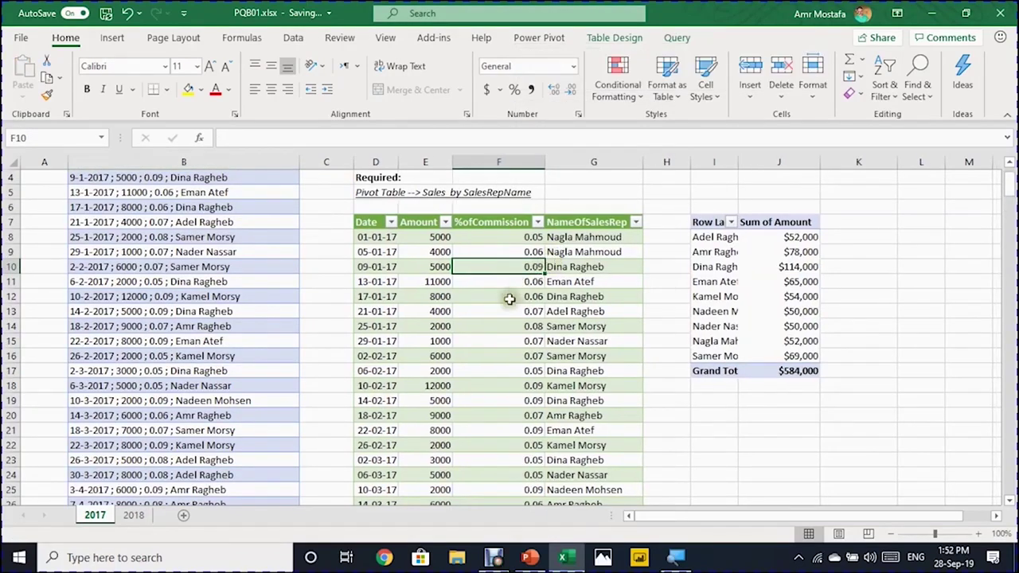
Examine the last rows of the refreshed query table's Date column, then return to its first record.
key("Left")
key("Left")
key("ctrl+Down")
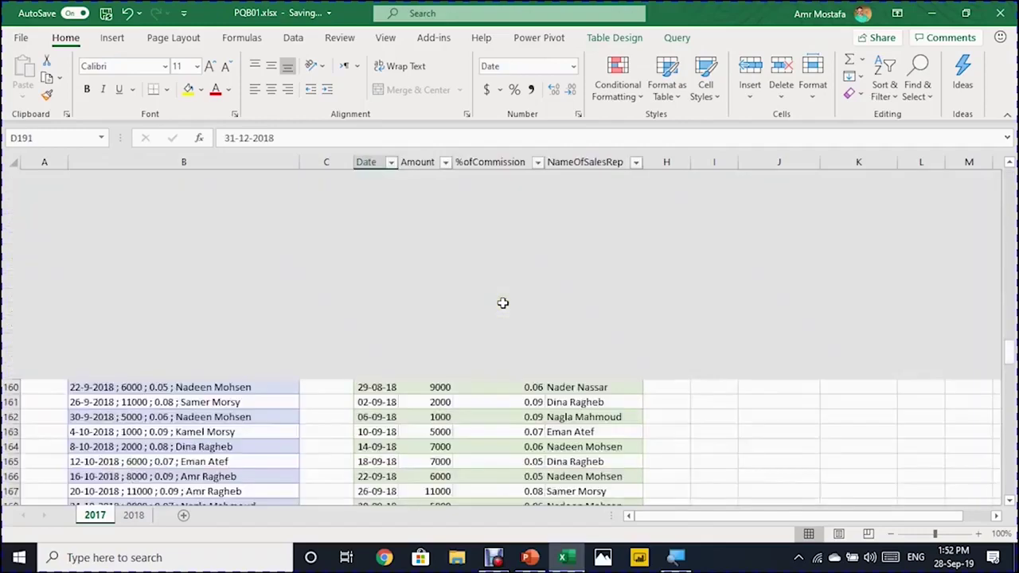
key("Up")
key("Up")
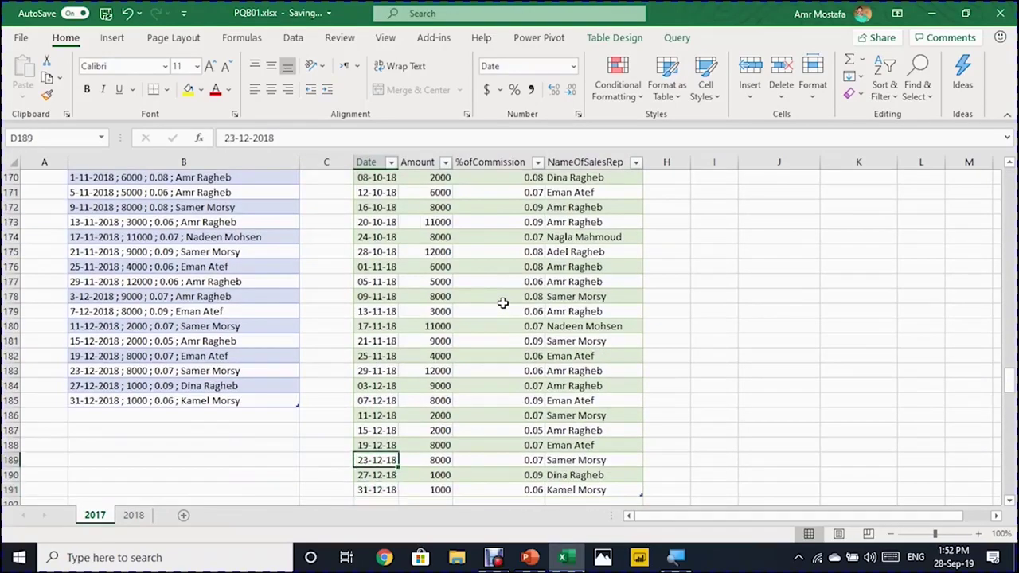
key("ctrl+Up")
key("Down")
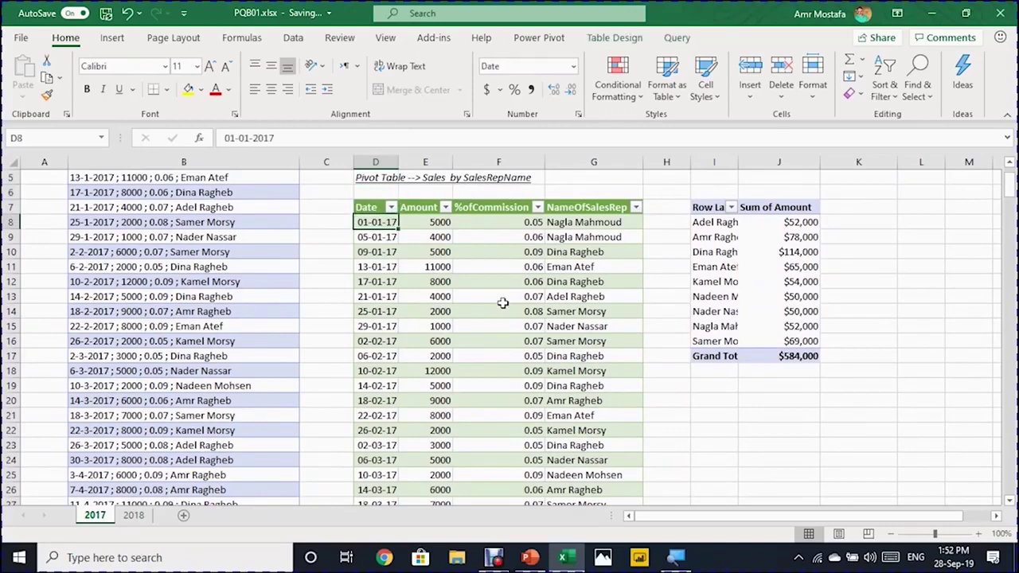
Widen column I to fit the sales rep names and refresh the PivotTable.
left_click_drag(739, 162, 803, 162)
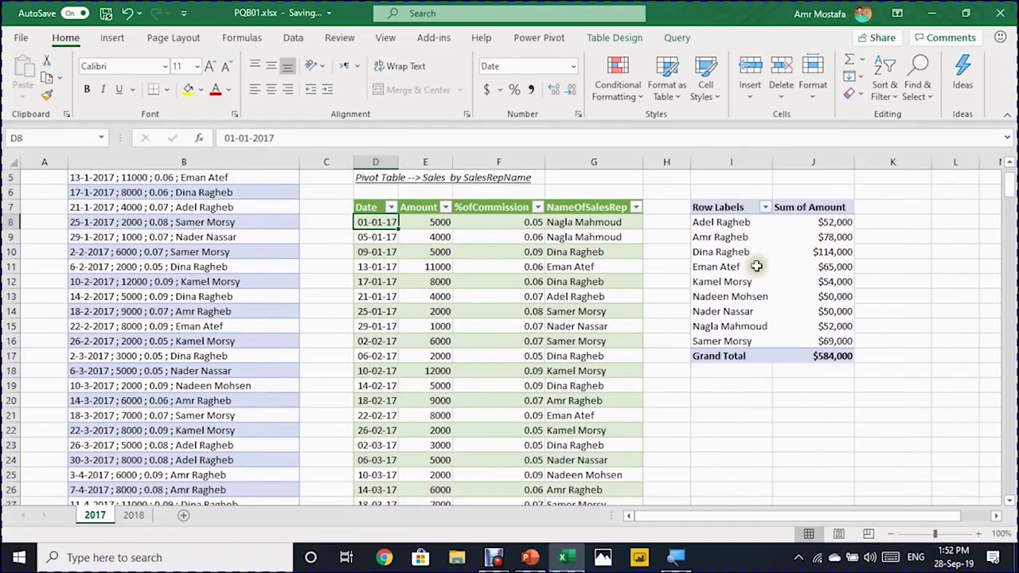
left_click(754, 268)
right_click(734, 251)
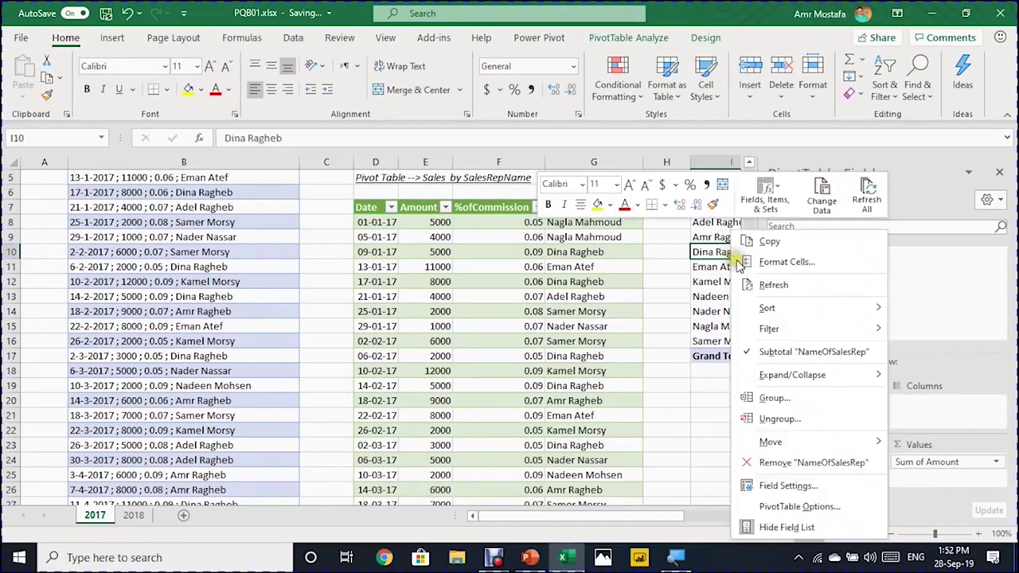
left_click(770, 284)
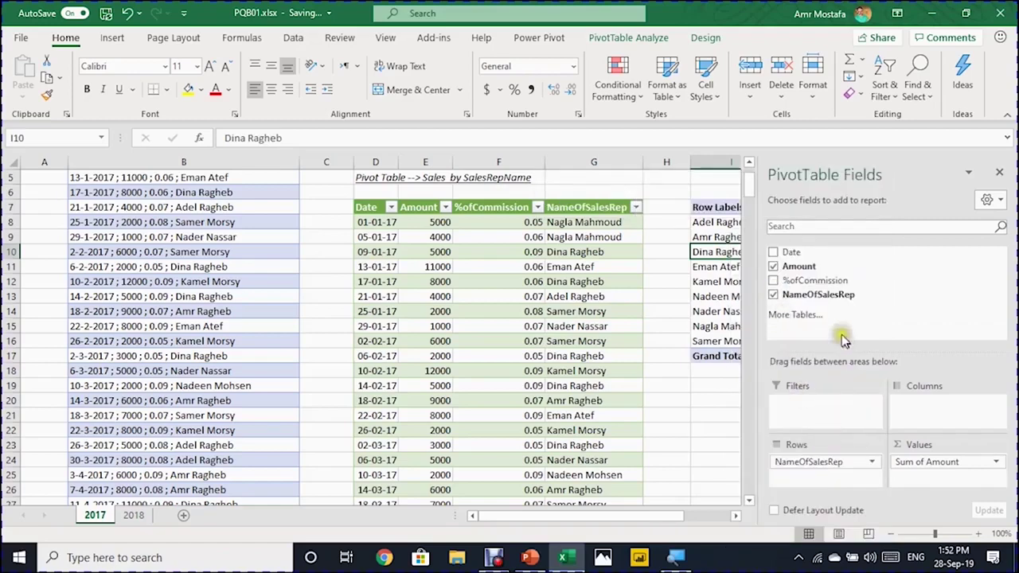
Add the Date field to the PivotTable's columns and look over the raw data and query table beside it.
left_click_drag(851, 287, 910, 424)
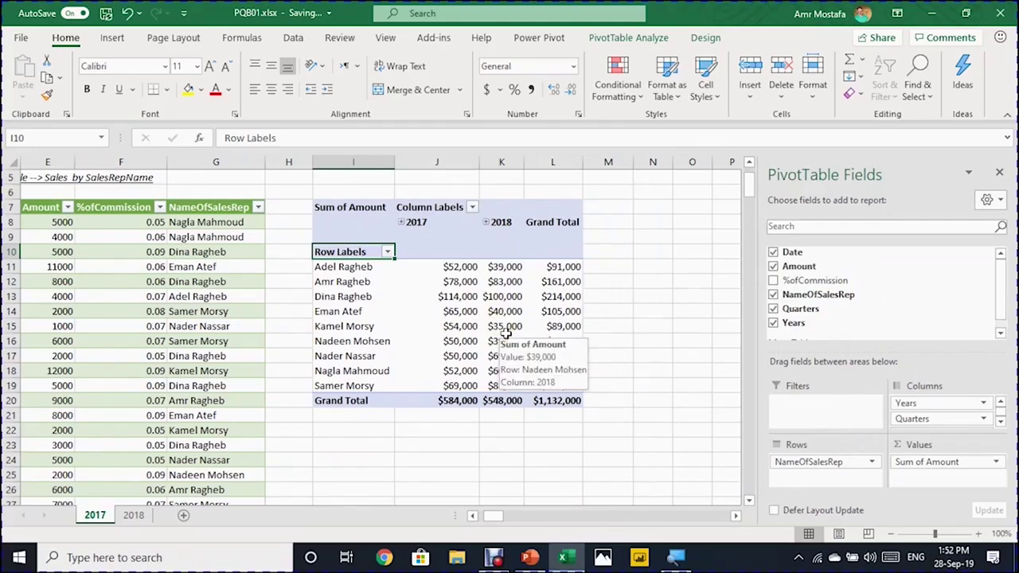
key("Left")
key("Left")
key("Left")
key("Left")
key("Left")
key("Left")
key("Left")
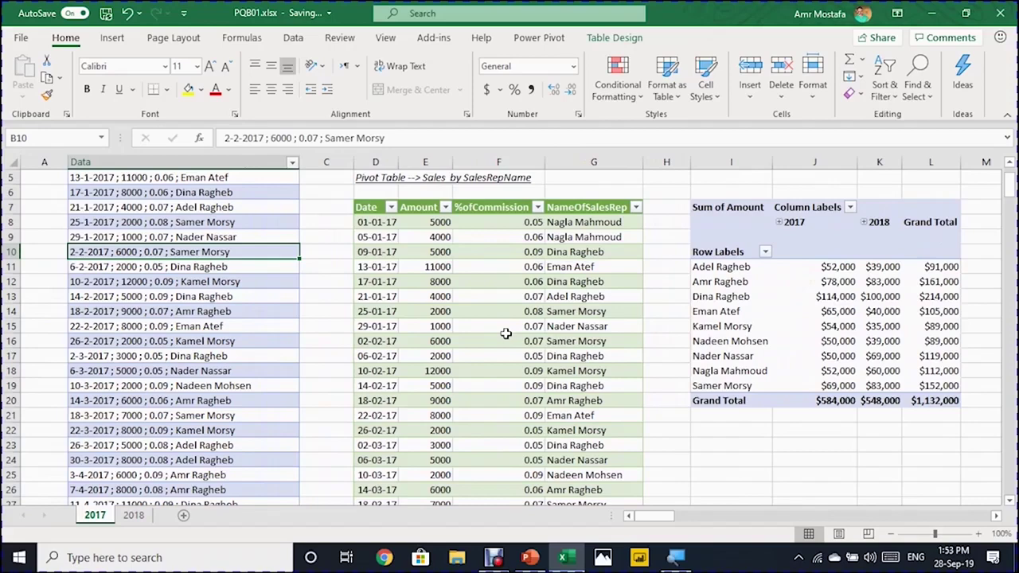
left_click(505, 282)
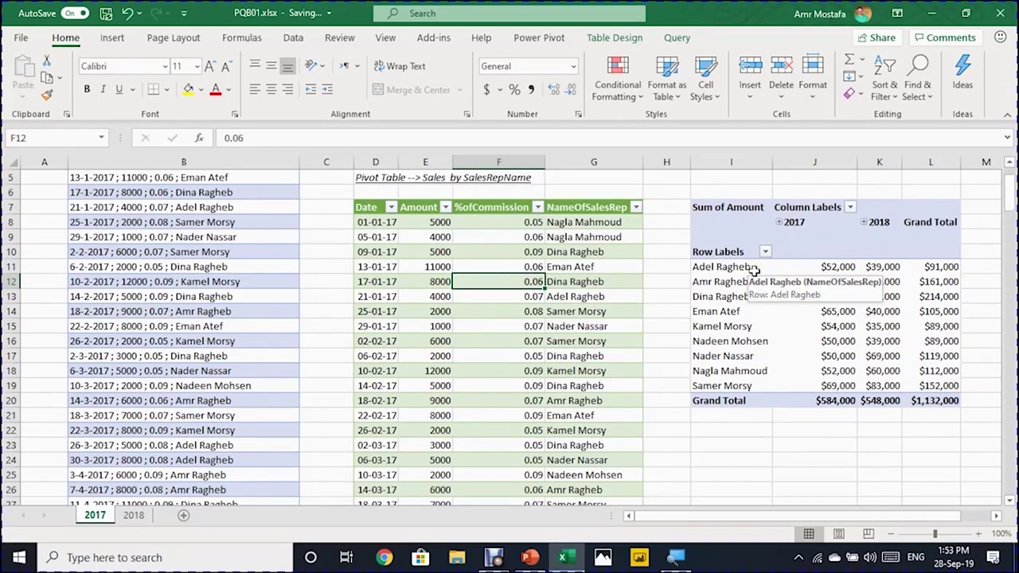
scroll(754, 271, "up", 2)
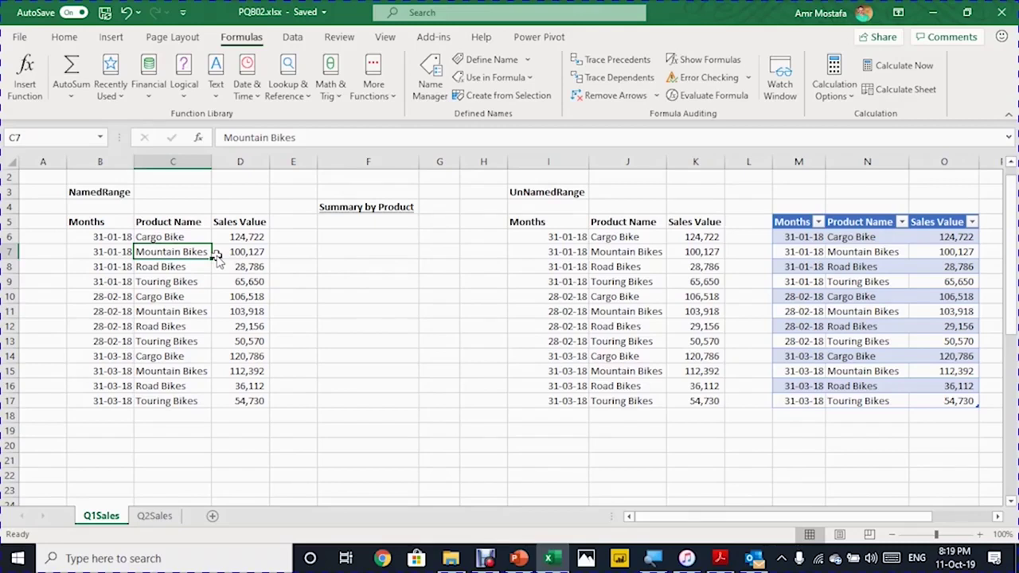
Examine the column headers and the monthly rows of the NamedRange sales data in the Q1Sales worksheet of PQB02.xlsx.
key("Left")
key("Up")
key("Up")
key("Right")
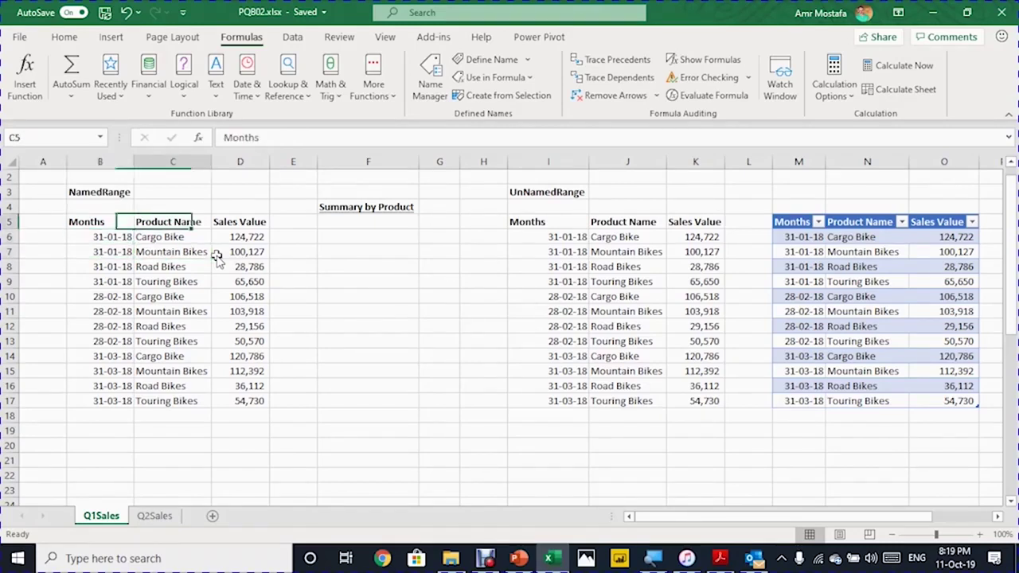
key("Right")
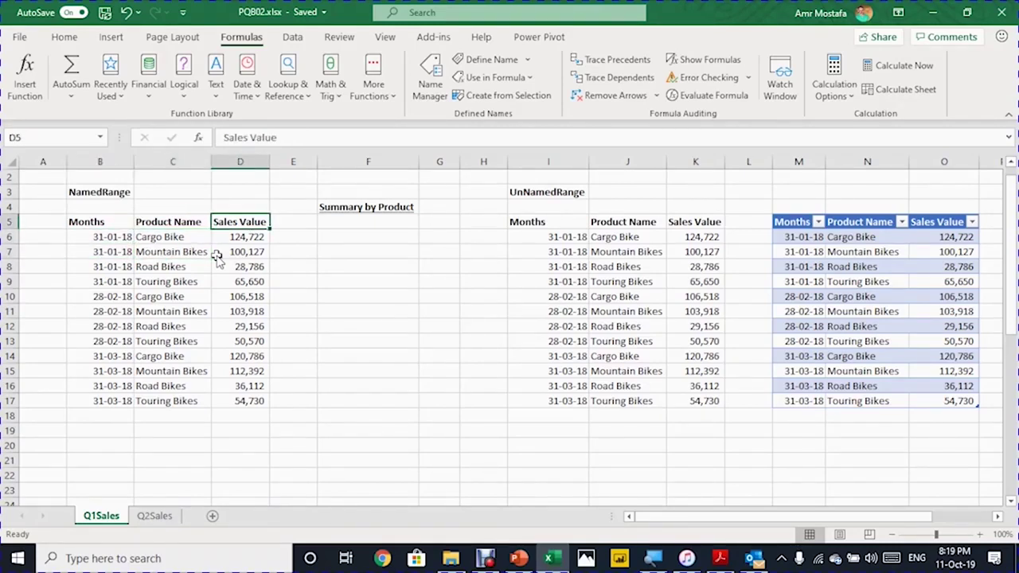
key("Left")
key("Left")
key("Down")
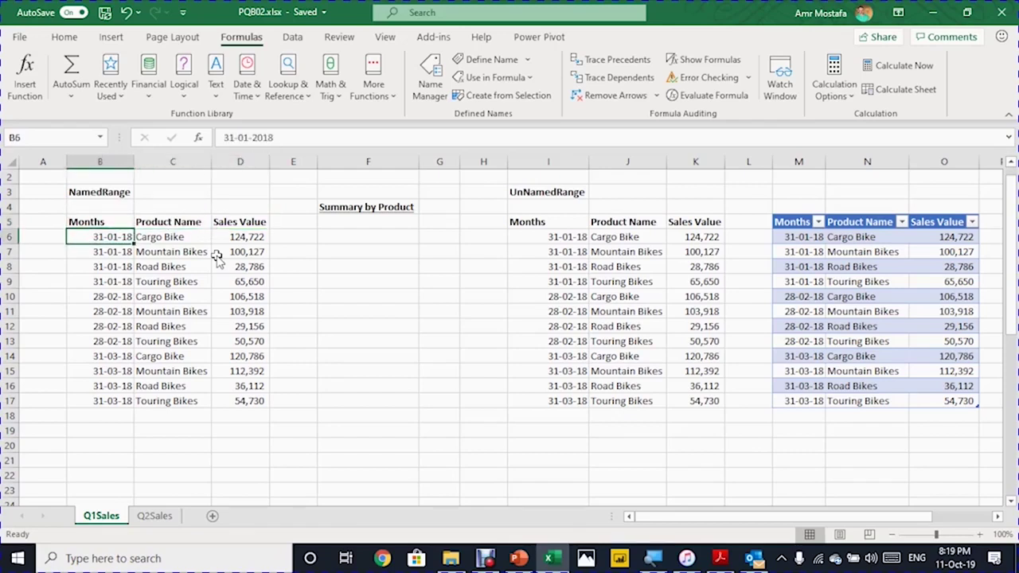
key("Down")
key("Down")
key("Down")
key("Down")
key("Down")
key("Down")
key("Down")
key("Down")
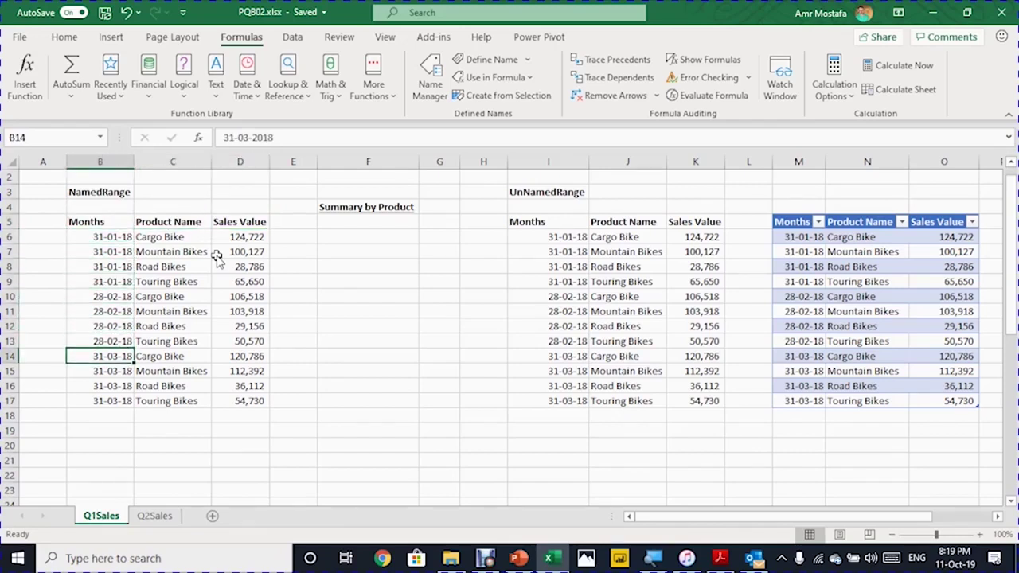
key("Up")
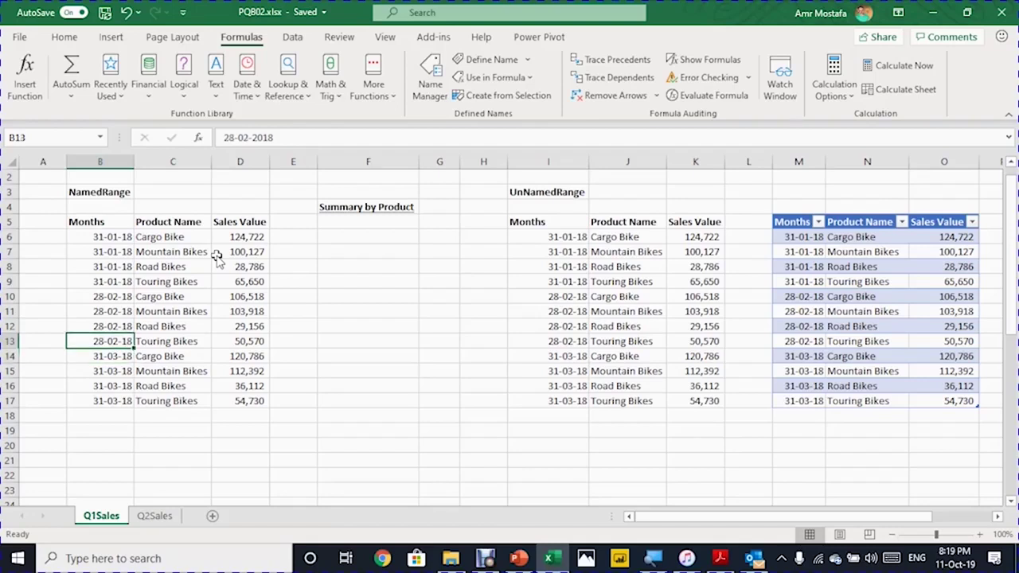
key("Up")
key("Up")
key("Up")
key("Up")
key("Up")
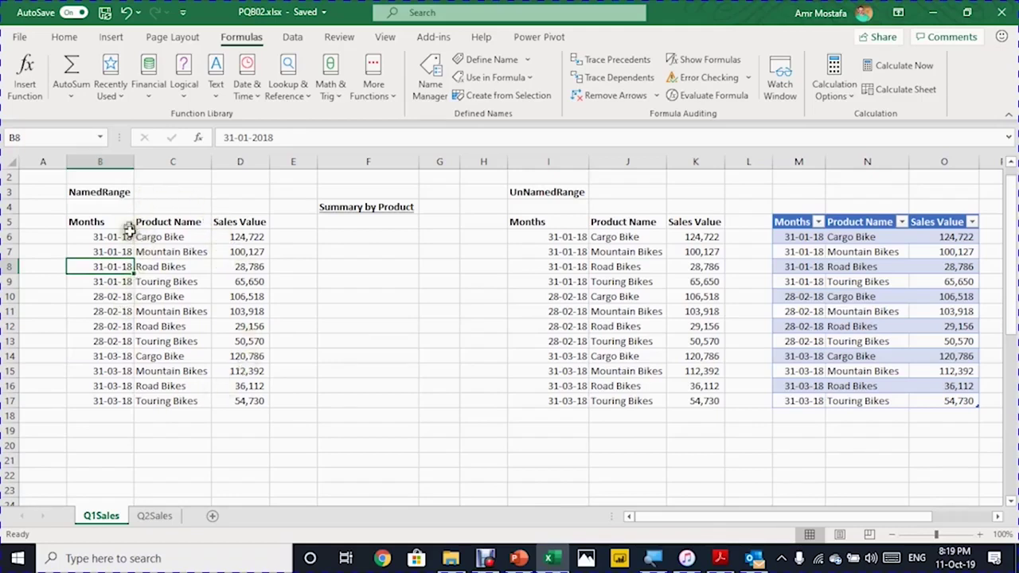
Examine the extent of the BikesQ1 named range, the UnNamedRange data and the blue table's name in the Q1Sales worksheet.
left_click(101, 141)
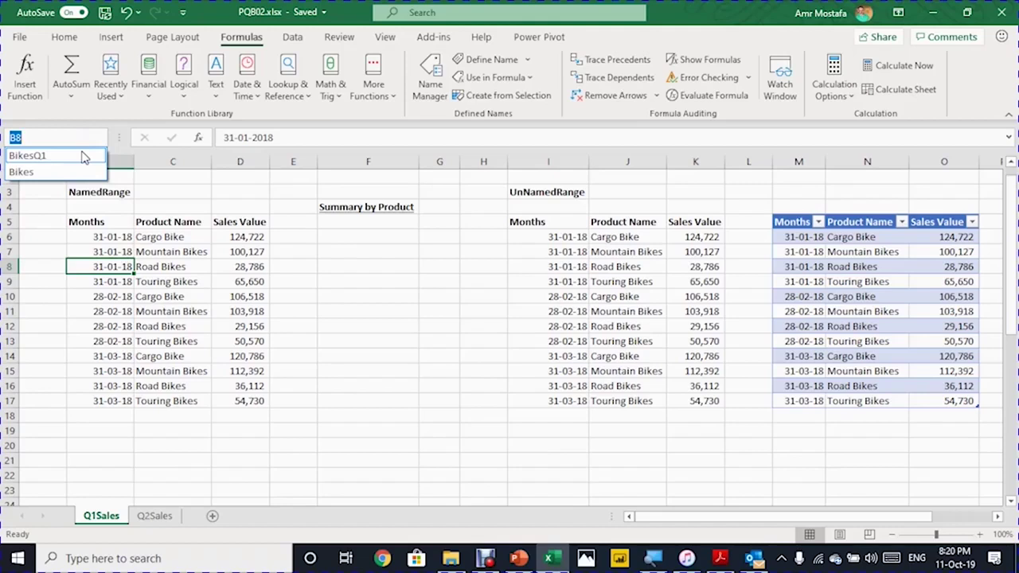
left_click(84, 157)
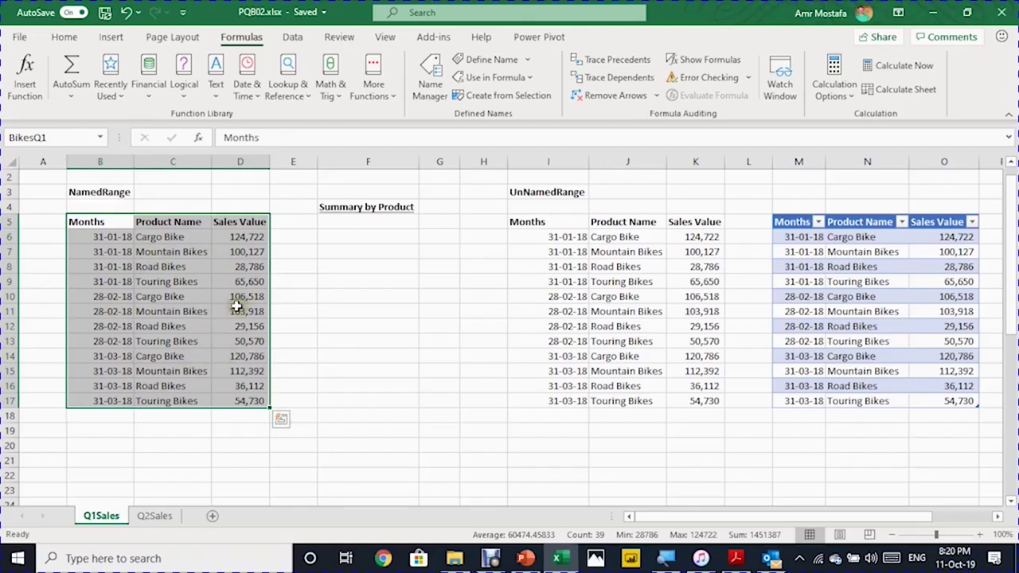
left_click(549, 224)
left_click_drag(549, 223, 683, 405)
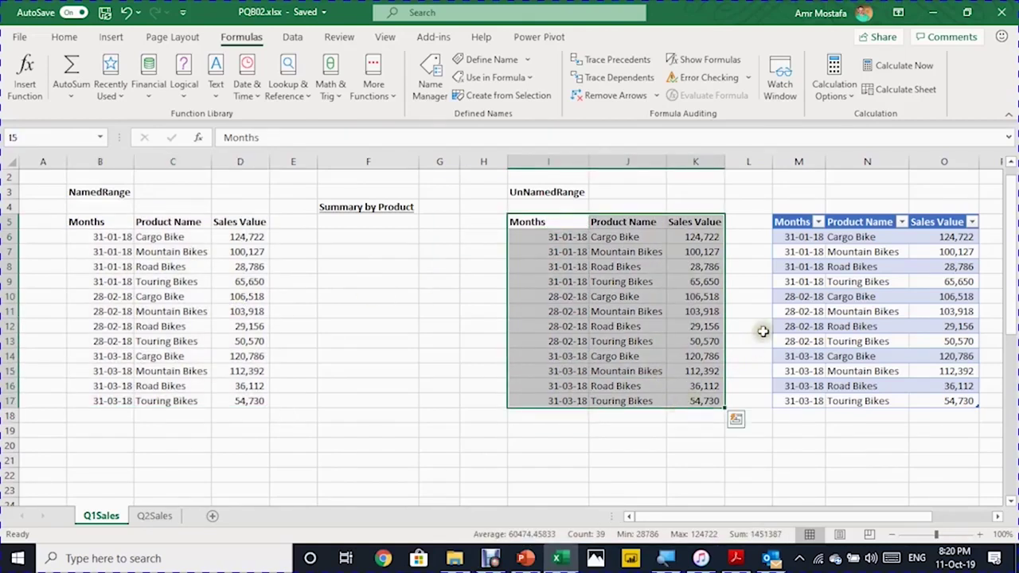
left_click(808, 284)
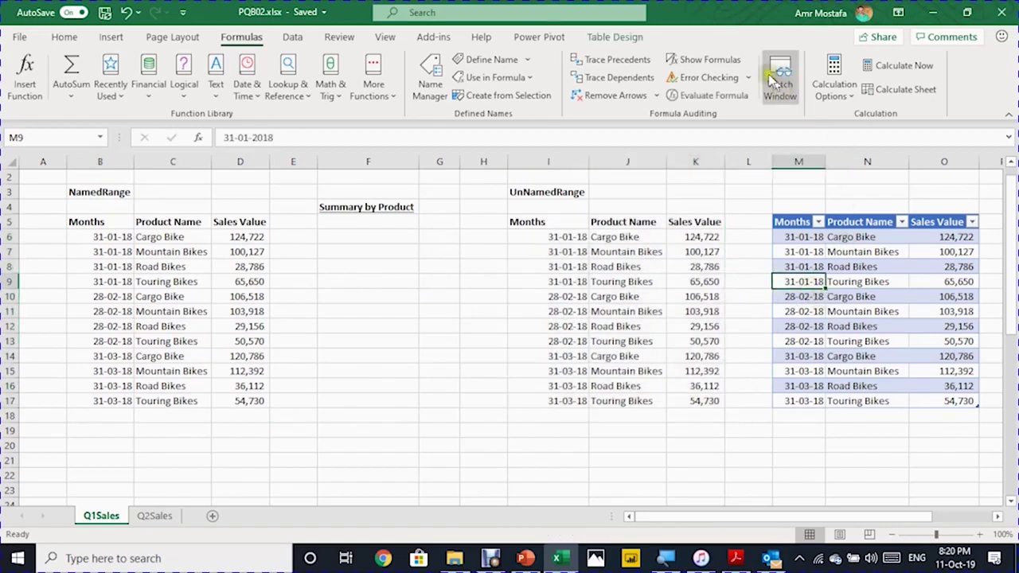
left_click(615, 36)
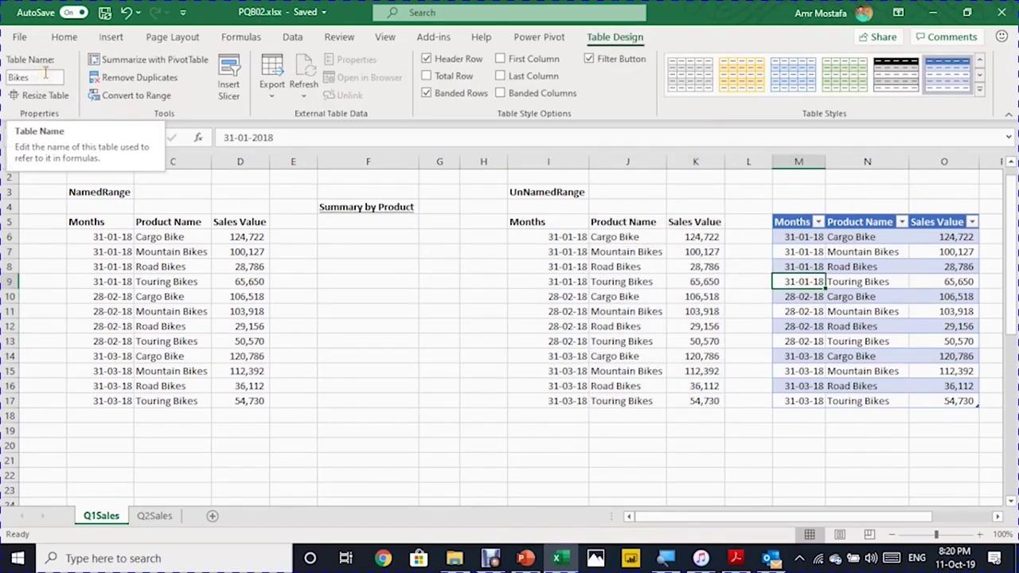
left_click(111, 280)
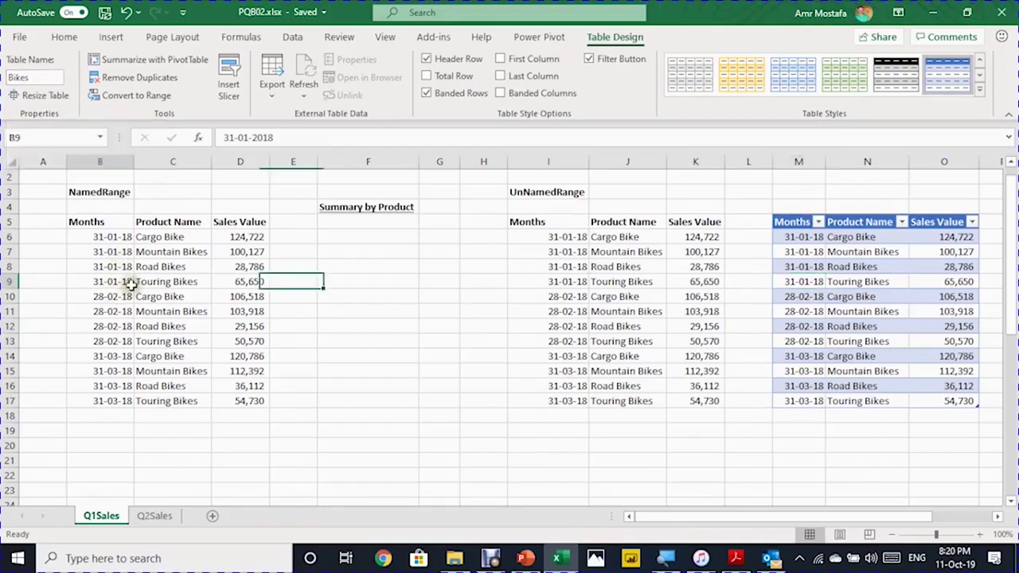
Examine the Summary by Product heading, the product names and the Sales By Monht heading beside the table.
left_click(361, 207)
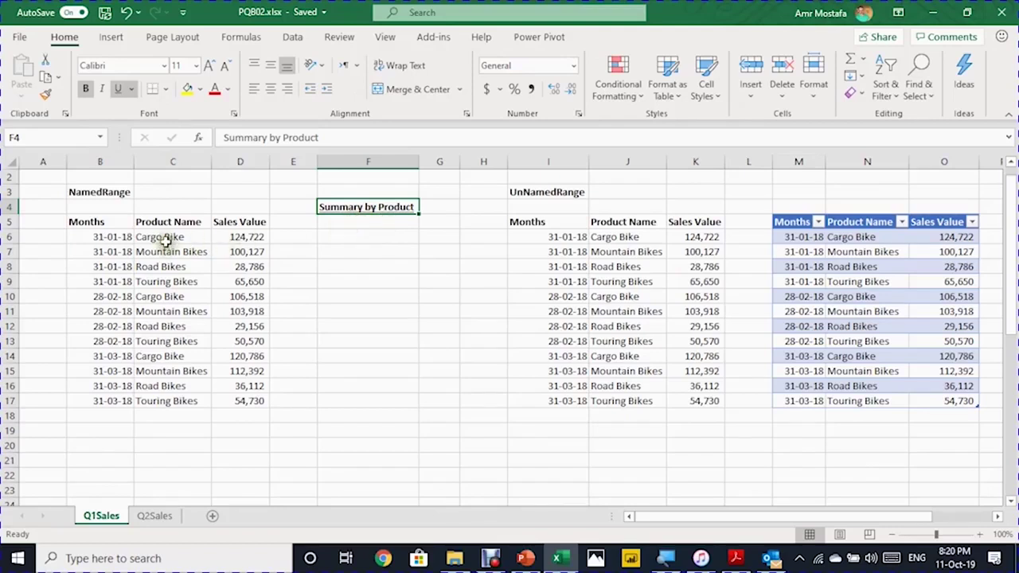
left_click_drag(167, 237, 191, 372)
left_click(797, 282)
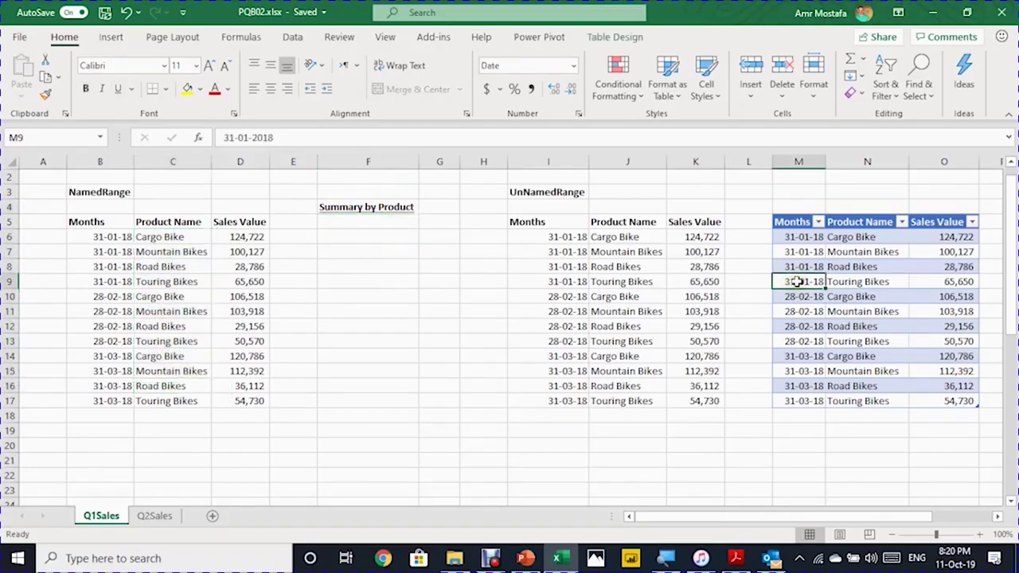
key("Right")
key("Right")
key("Right")
key("Right")
key("Right")
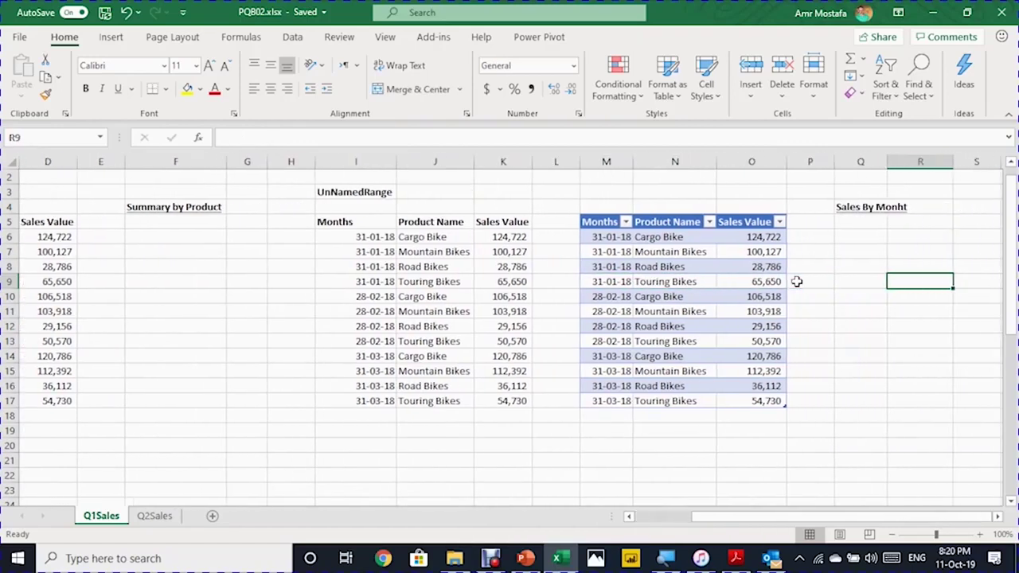
key("Left")
key("Up")
key("Up")
key("Up")
key("Up")
key("Up")
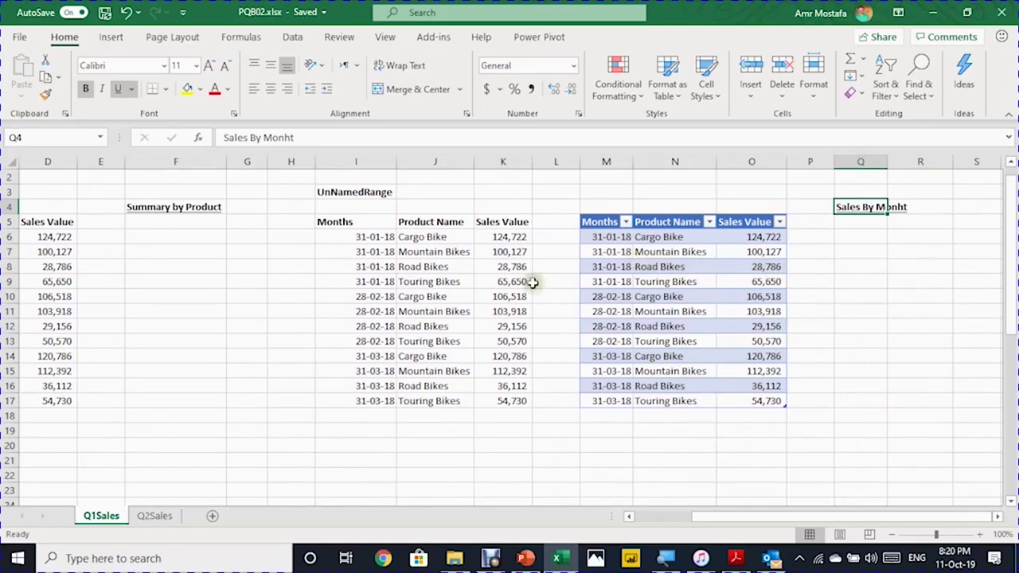
Examine the monthly product sales in the Q2Sales worksheet, then return to the NamedRange data in Q1Sales.
left_click(156, 516)
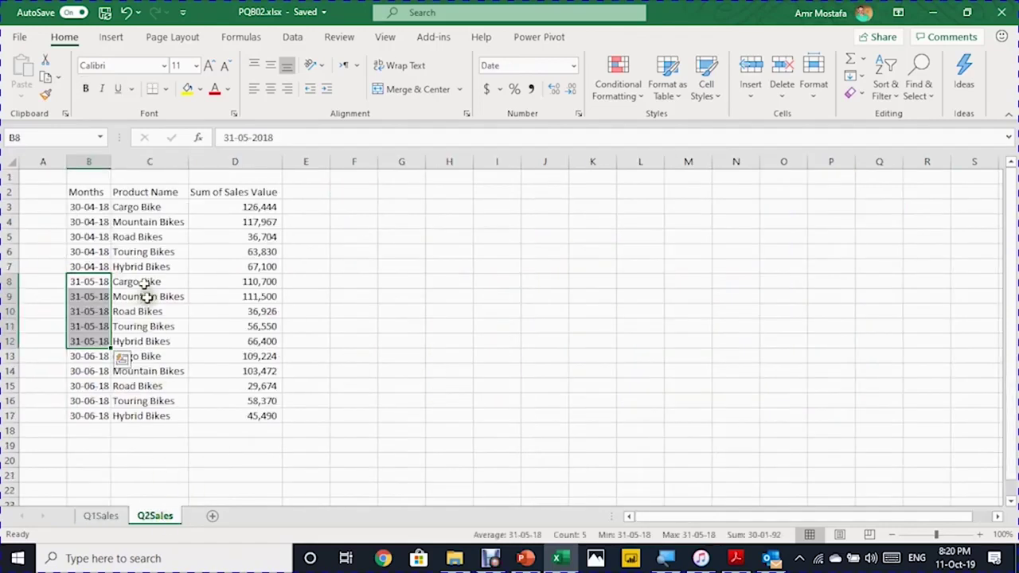
left_click_drag(96, 208, 213, 414)
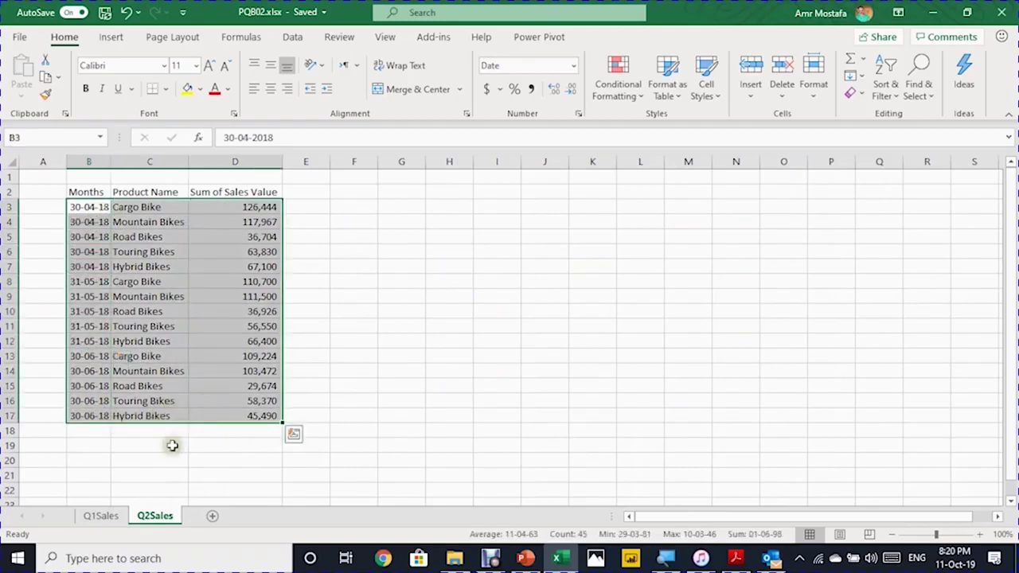
left_click(102, 515)
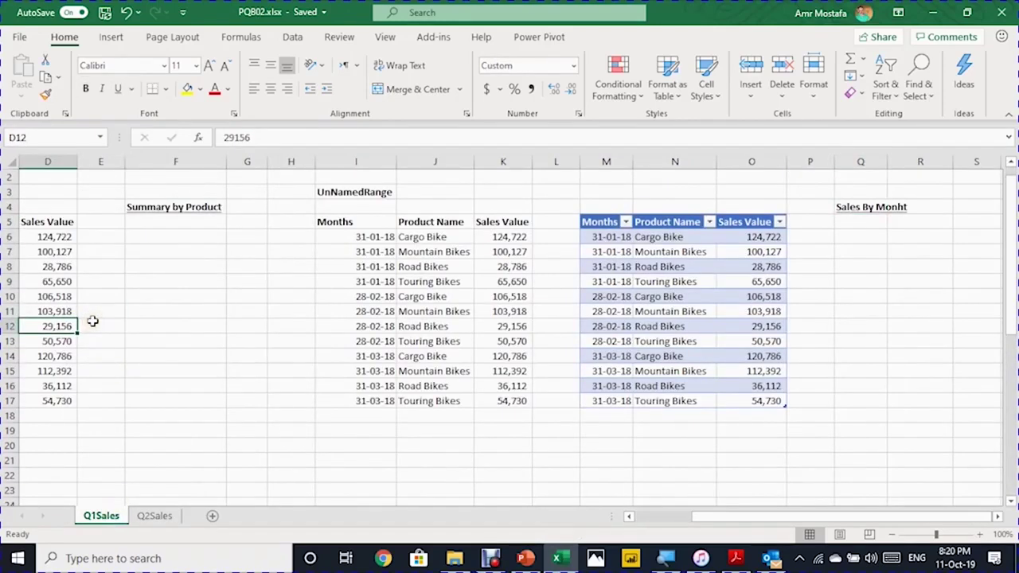
key("Left")
key("Left")
key("Left")
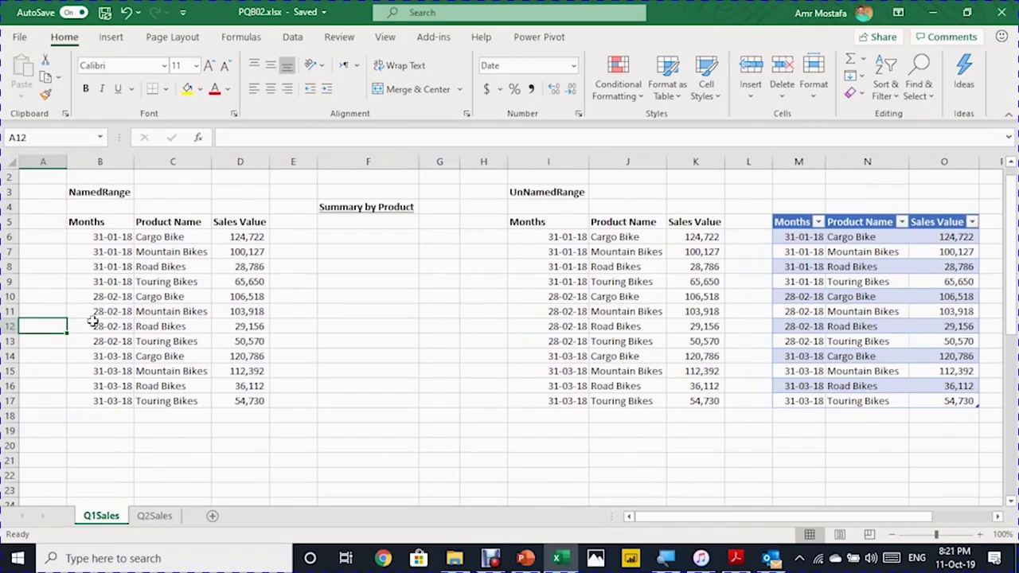
Create a Power Query from the BikesQ1 named range and look over its name and data in the editor.
left_click(195, 250)
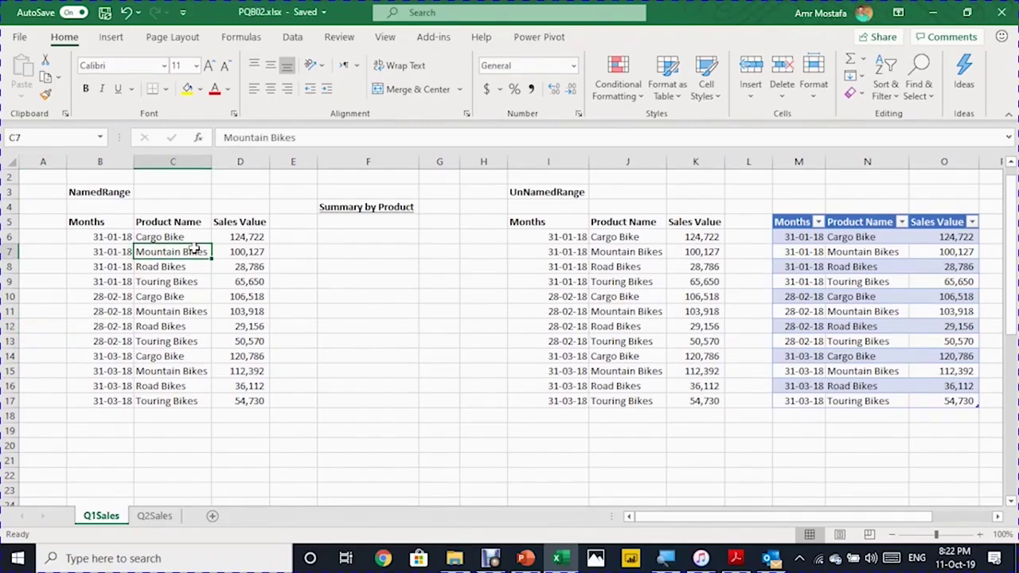
left_click(99, 137)
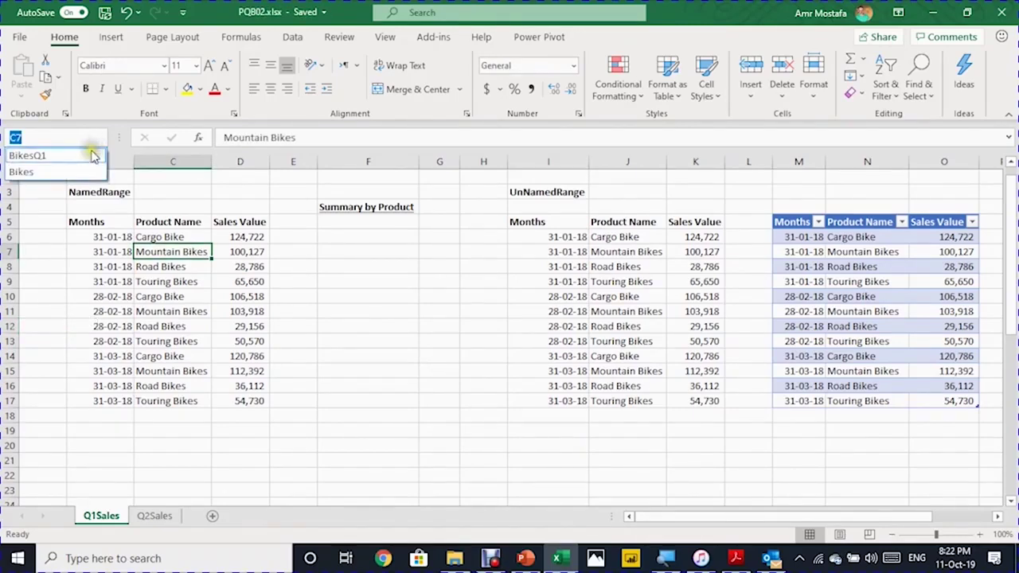
left_click(150, 298)
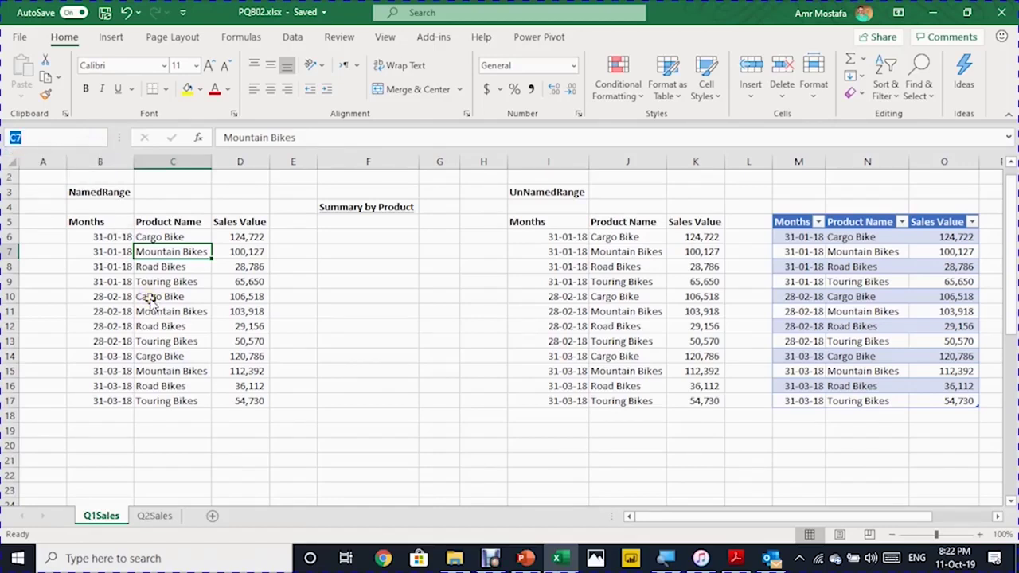
left_click(293, 38)
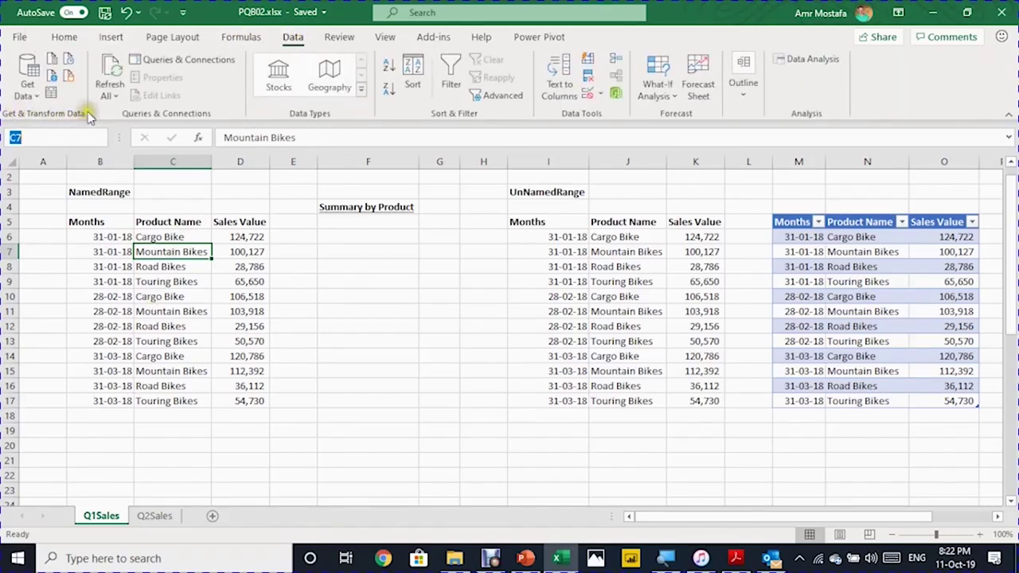
left_click(51, 94)
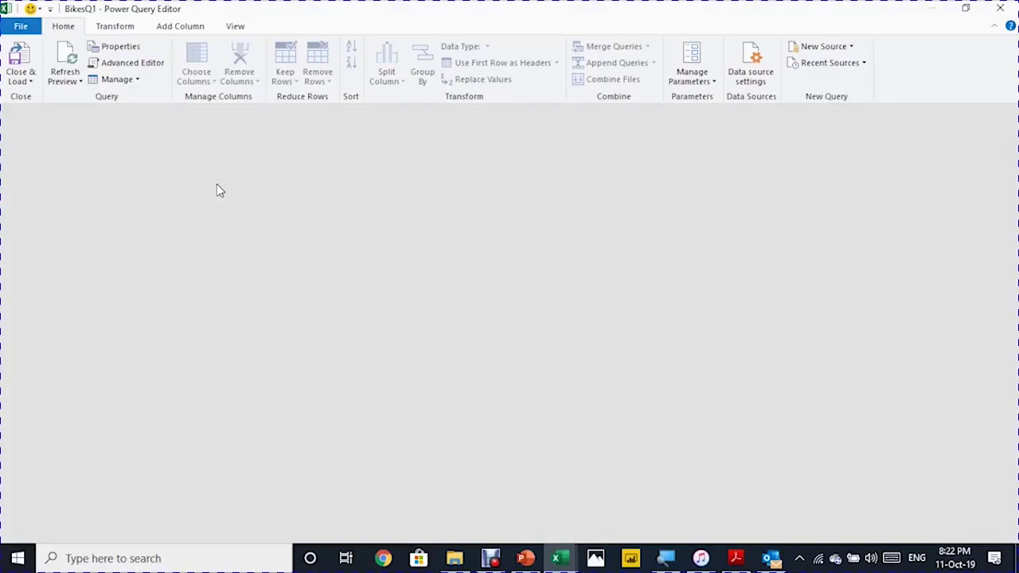
left_click(217, 188)
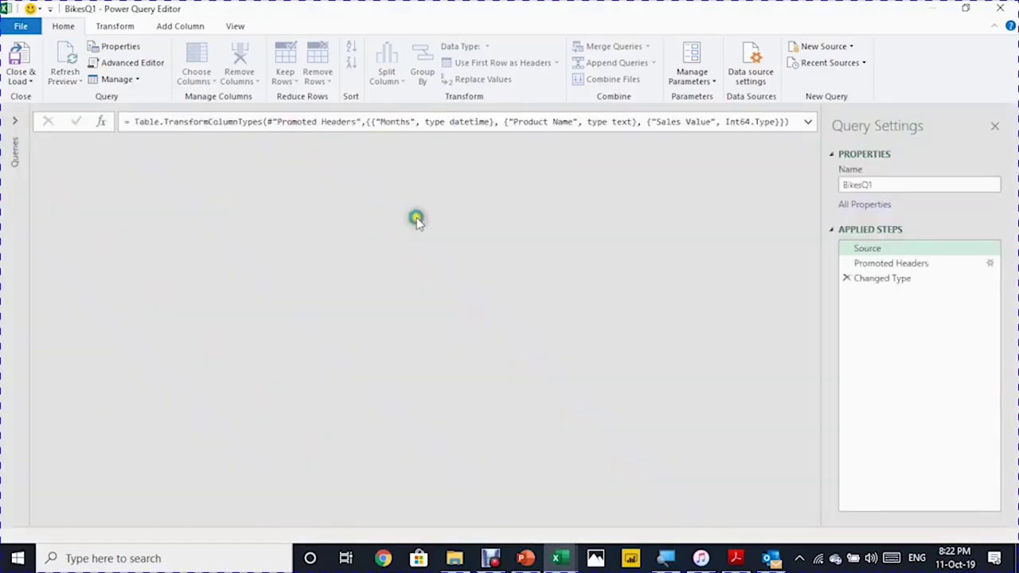
left_click(896, 183)
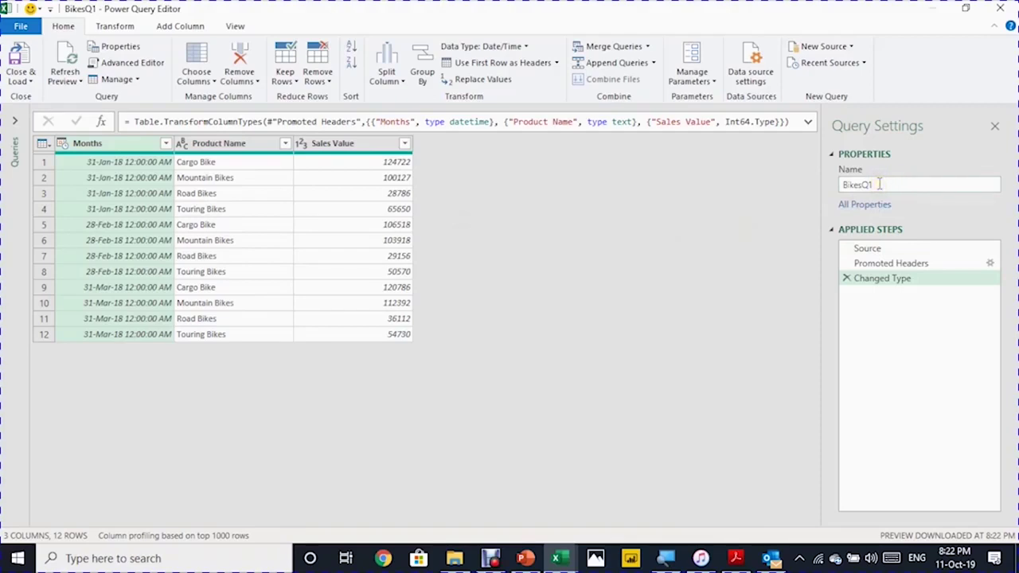
Delete the query's Changed Type and Promoted Headers steps, then use the first row as headers again.
left_click(894, 250)
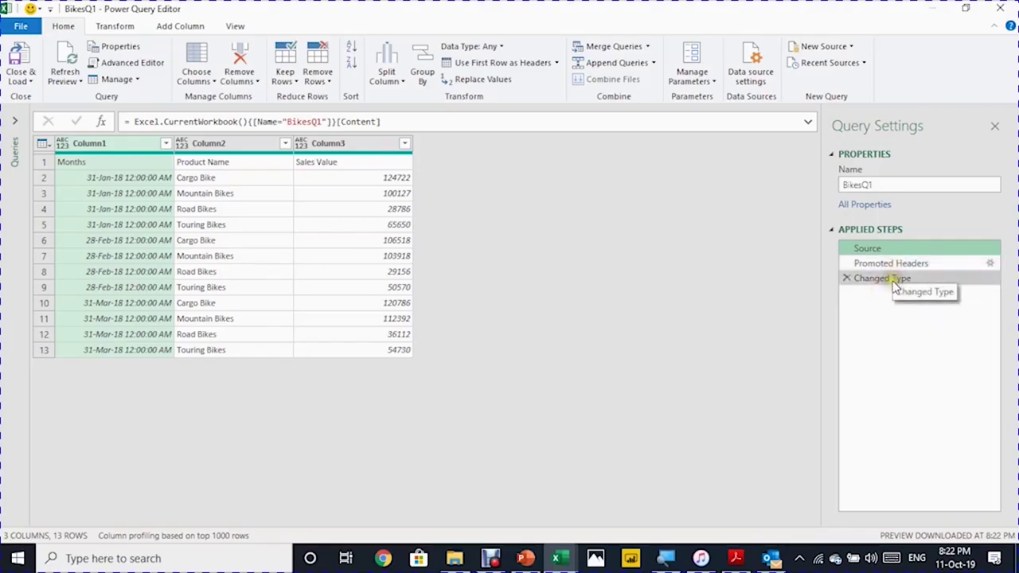
left_click(847, 280)
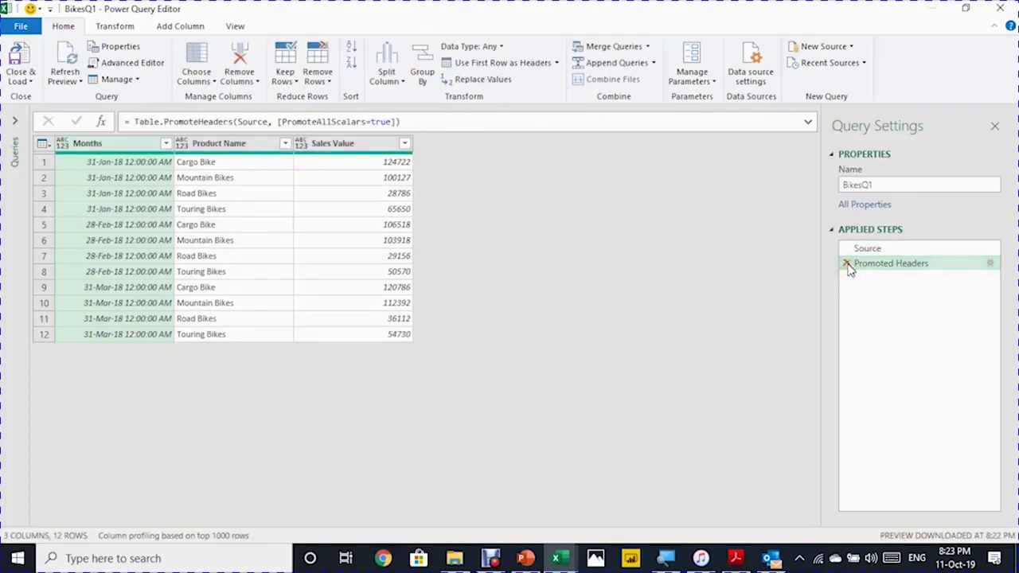
left_click(848, 266)
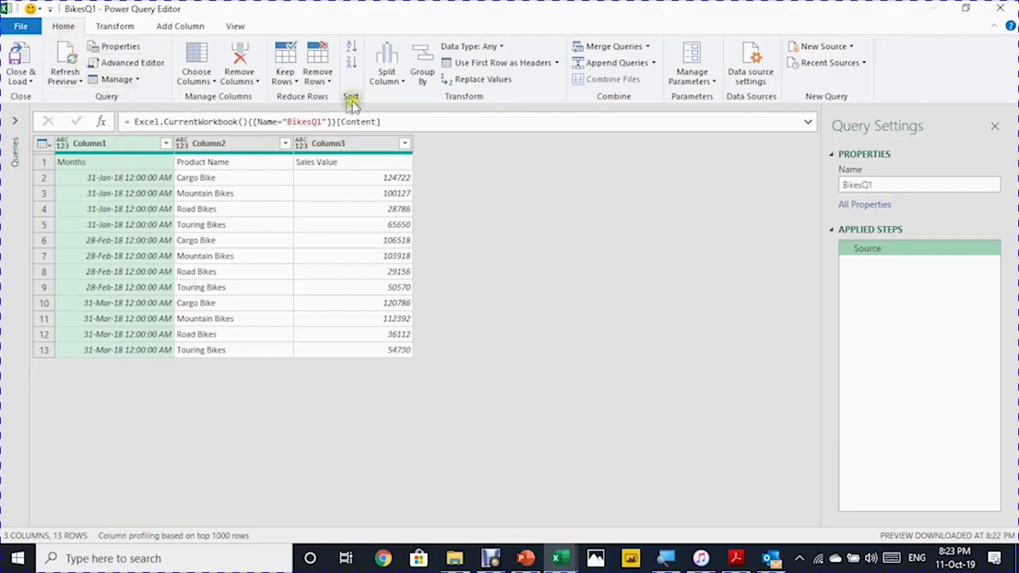
left_click(481, 69)
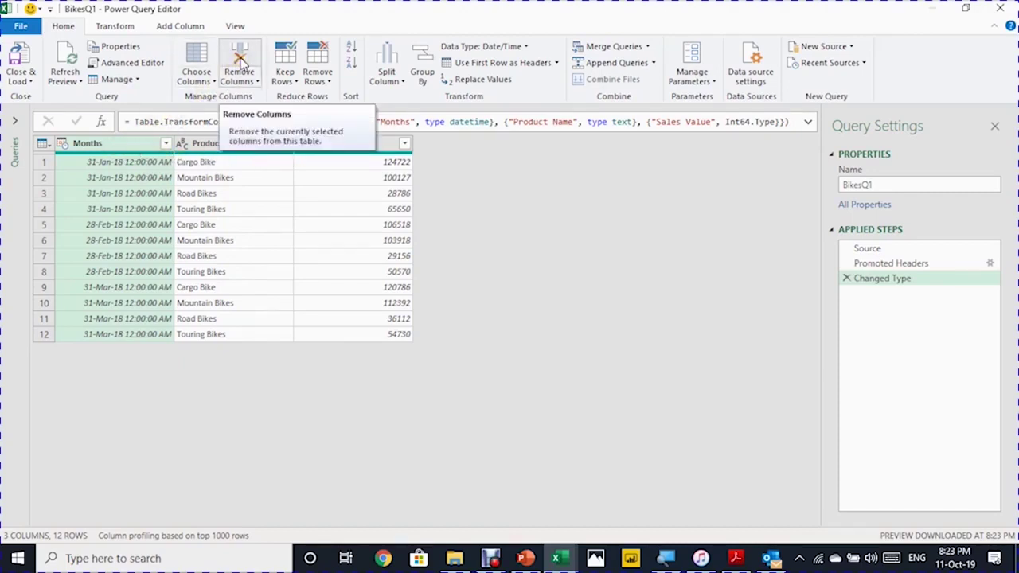
Remove the Months and Sales Value columns one by one, then delete the resulting Removed Columns step.
left_click(240, 63)
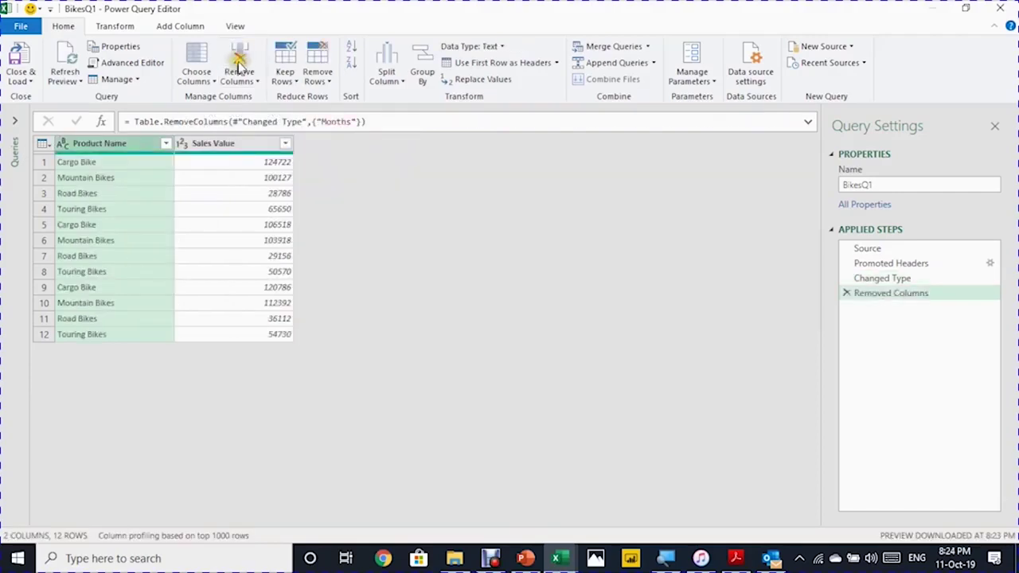
left_click(227, 148)
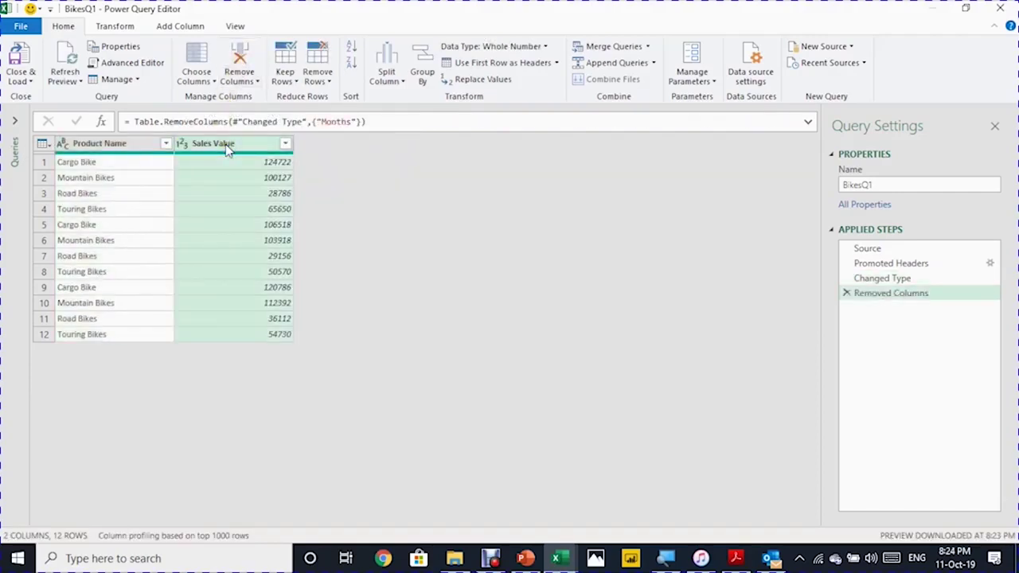
right_click(227, 148)
left_click(249, 175)
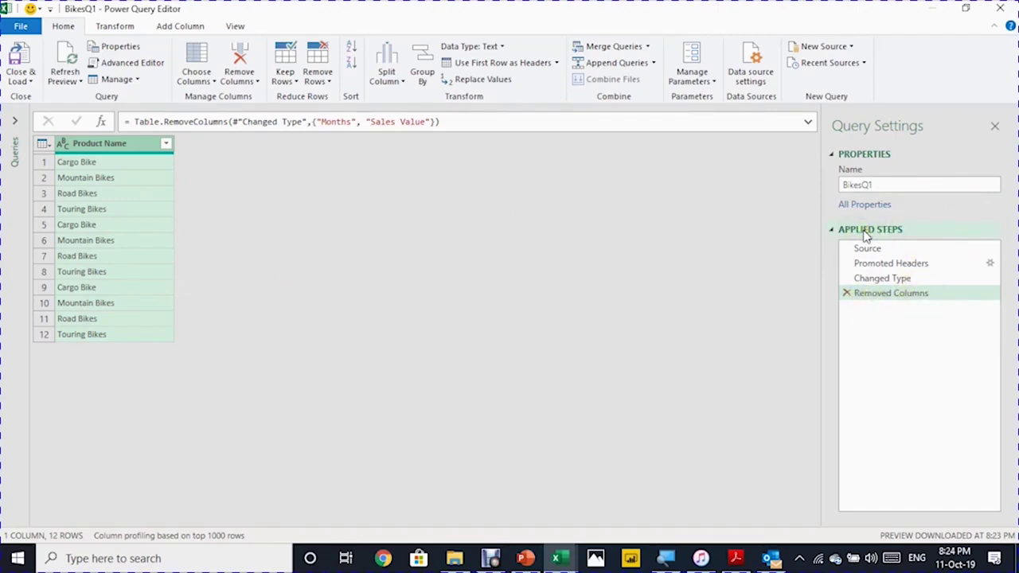
left_click(847, 294)
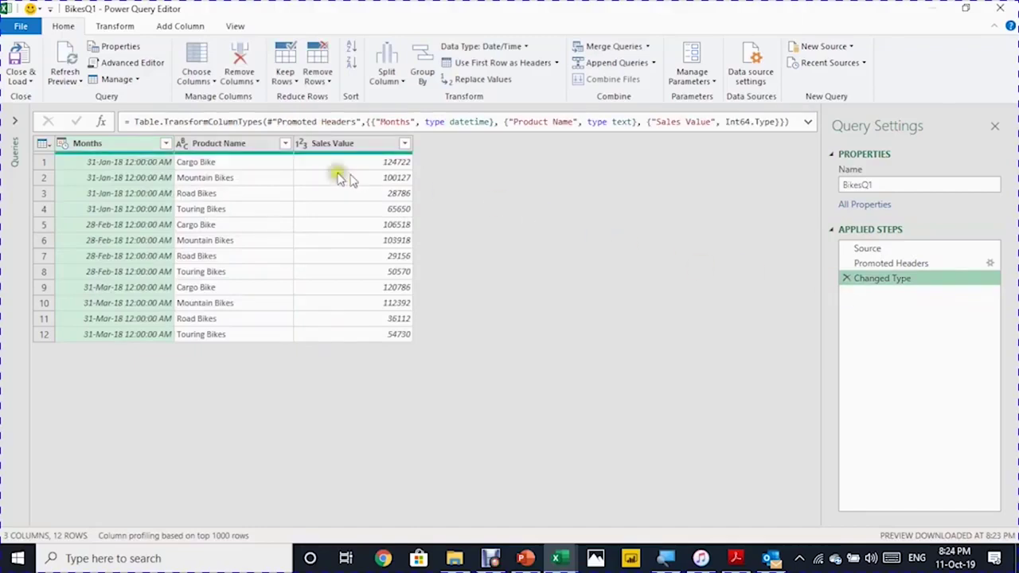
Keep only the Product Name column by removing the other columns, and remove its duplicate rows.
left_click(316, 242)
left_click(249, 145)
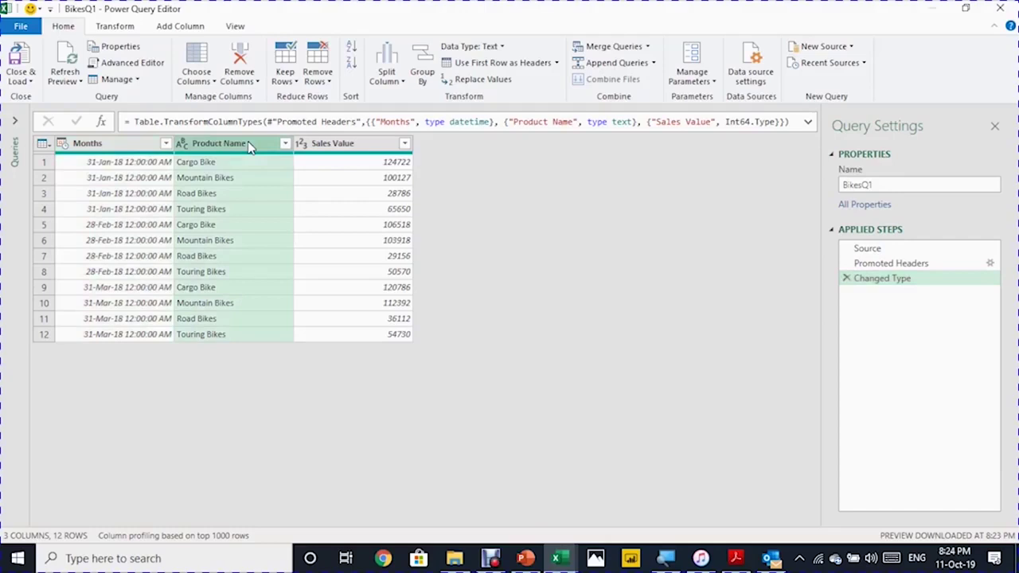
right_click(250, 146)
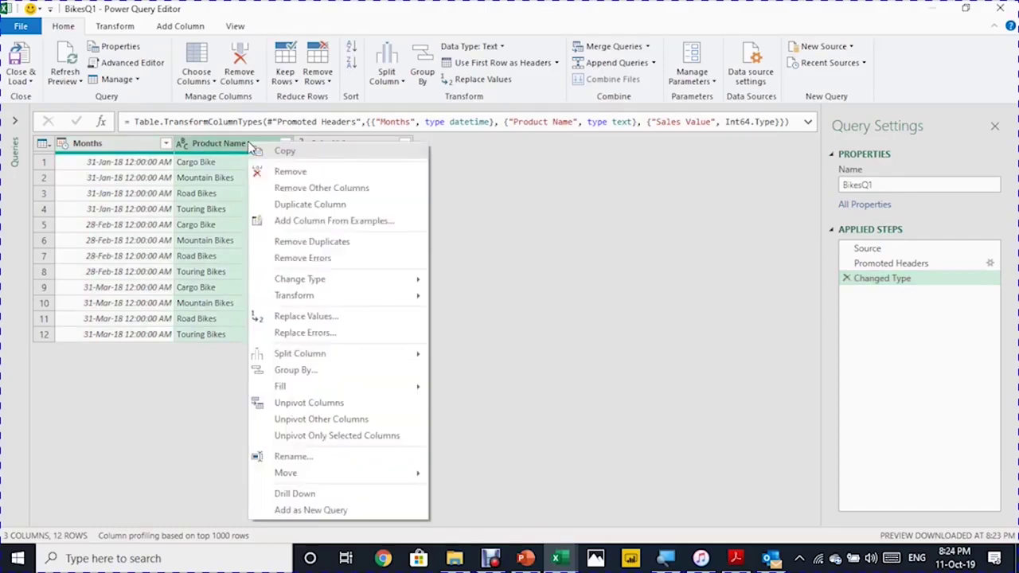
left_click(285, 191)
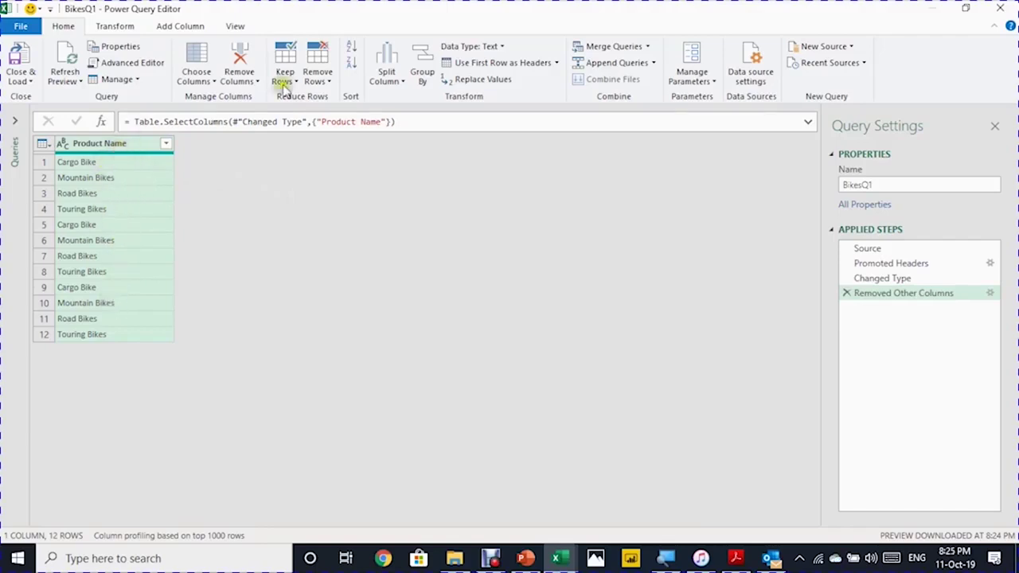
left_click(327, 82)
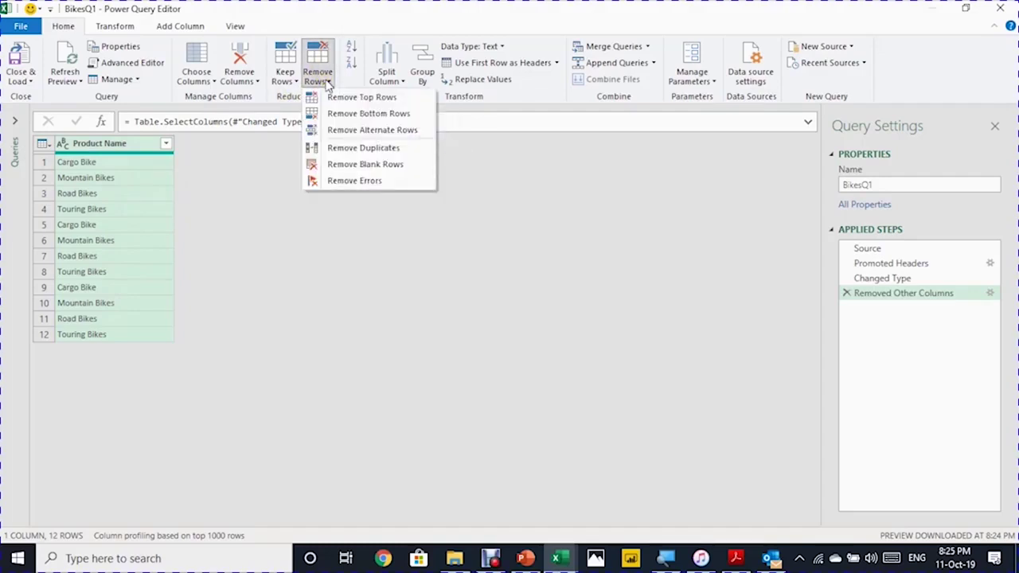
left_click(336, 149)
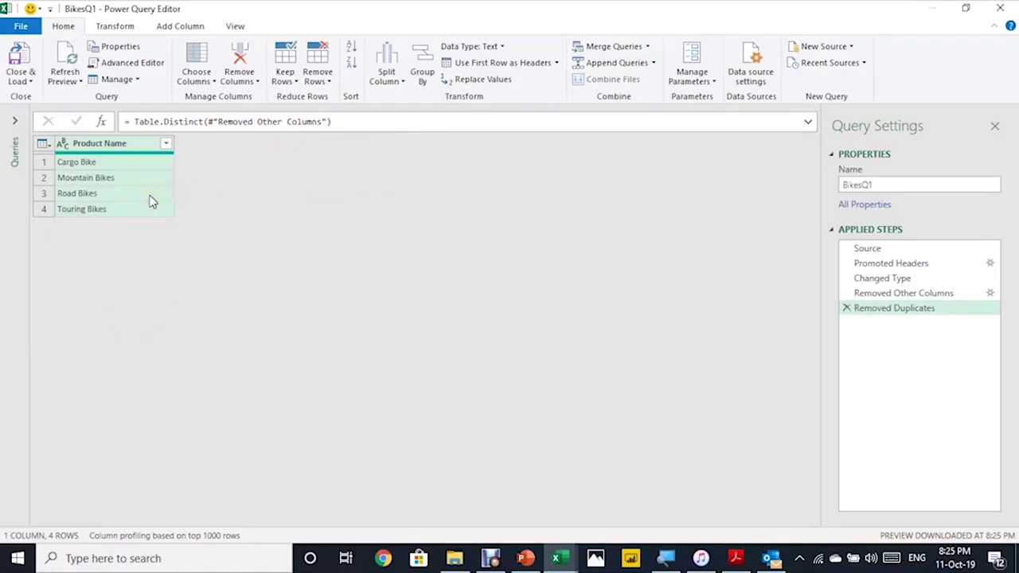
Load the BikesQ1 query as a table into the existing Q1Sales sheet at cell F5, under Summary by Product.
left_click(31, 82)
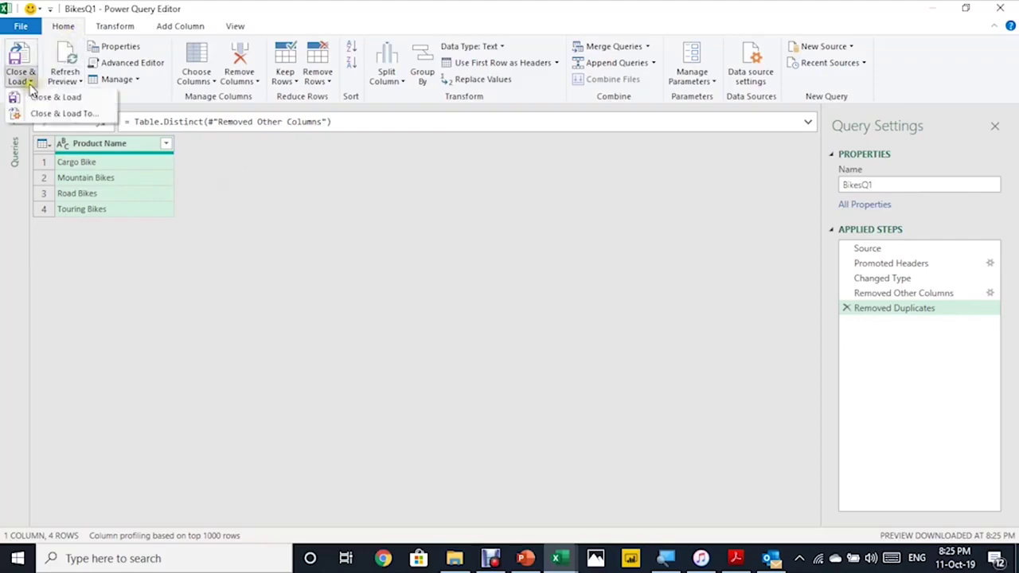
left_click(44, 118)
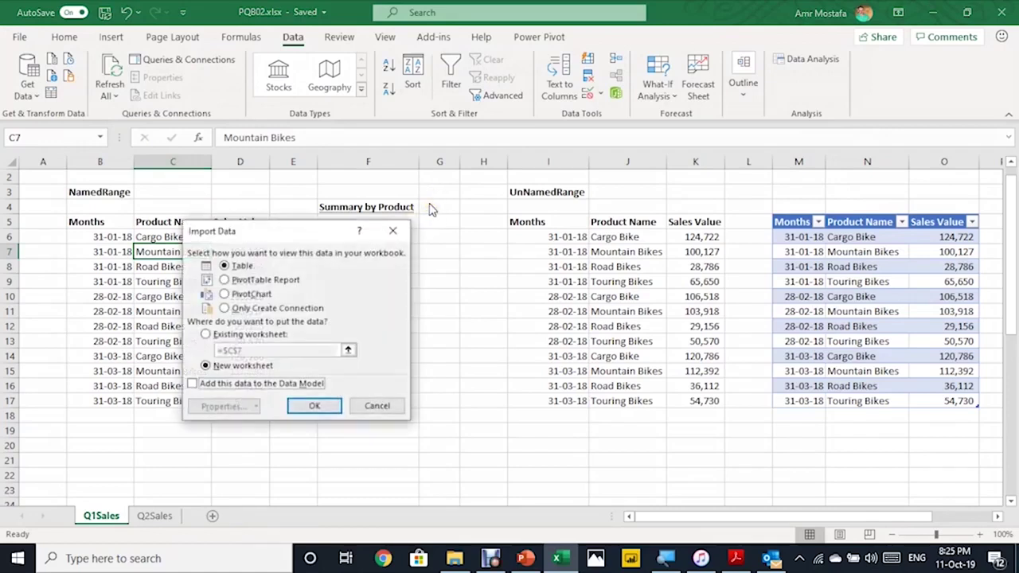
left_click_drag(321, 235, 637, 187)
left_click(548, 287)
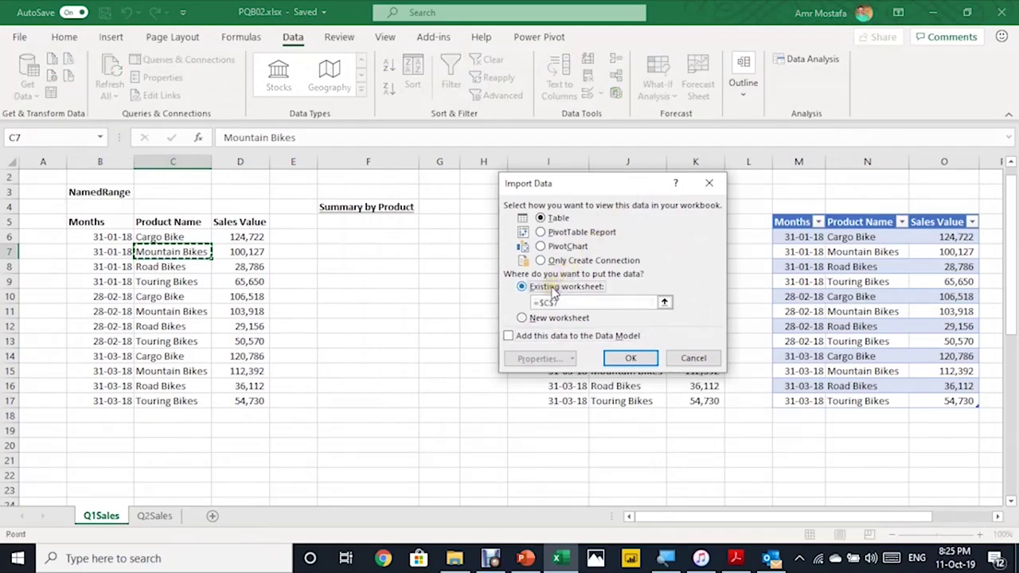
left_click(376, 226)
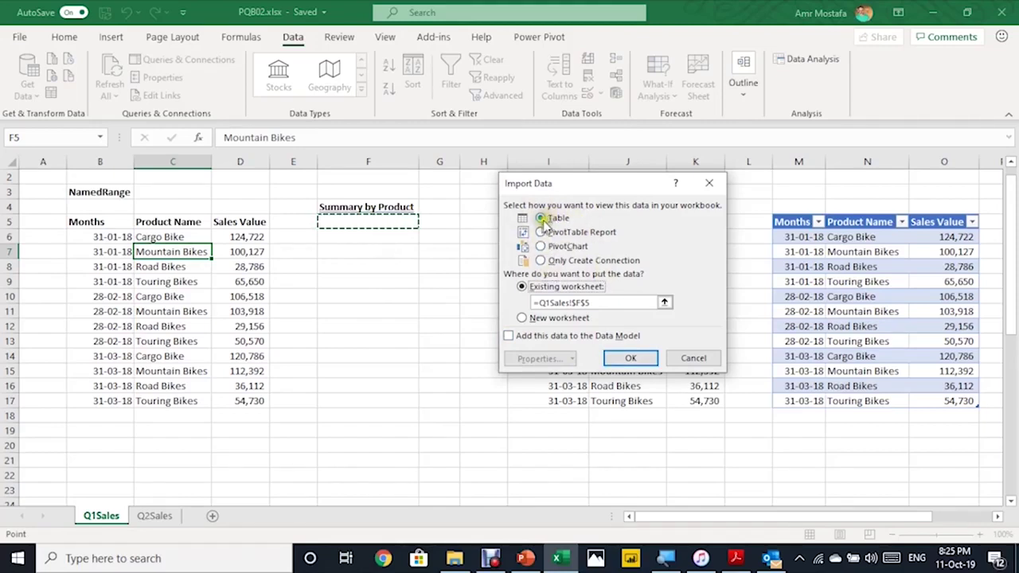
left_click(627, 360)
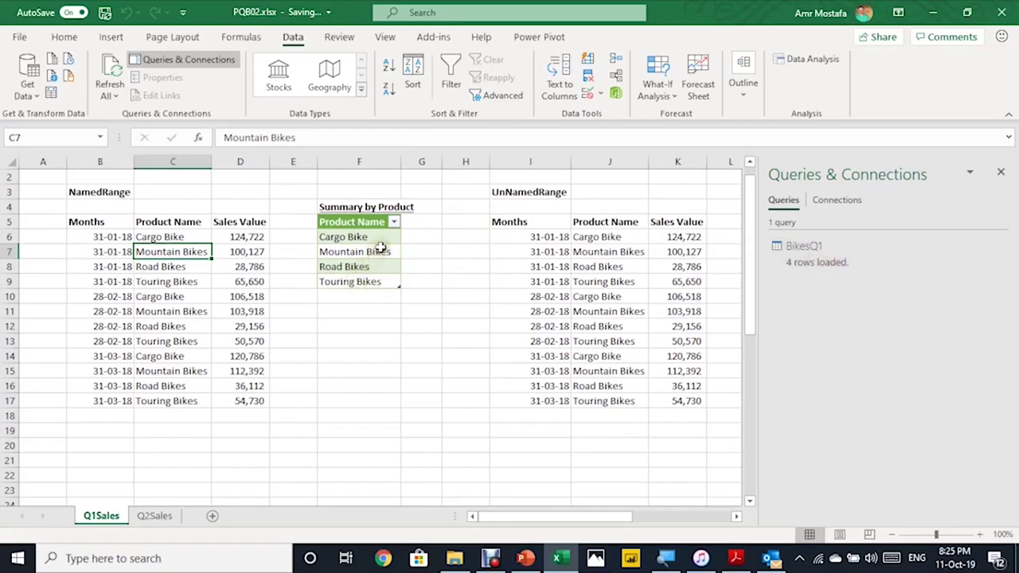
Add a Sales column to the product summary table with its heading in G5.
left_click(425, 223)
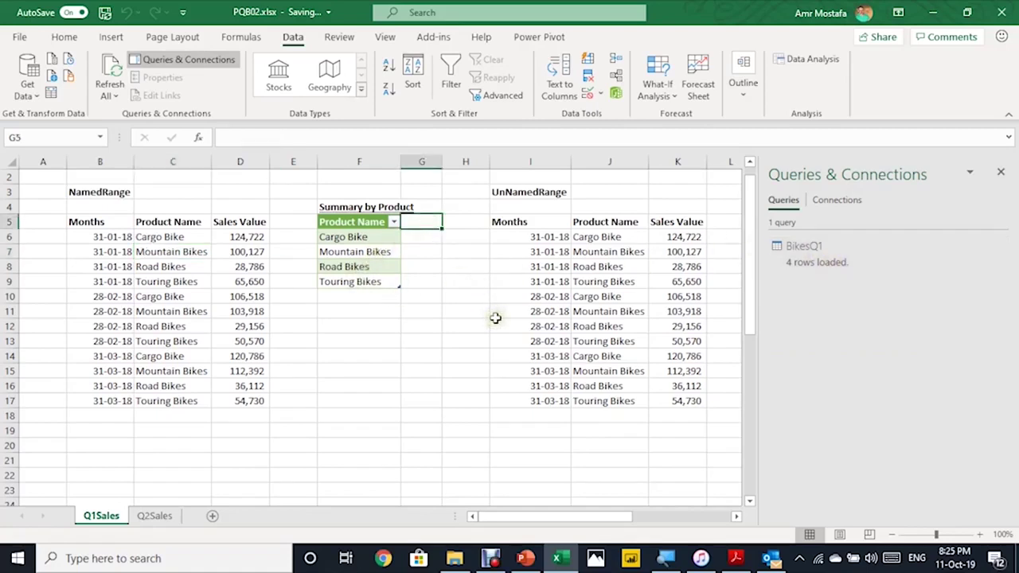
type("Sales")
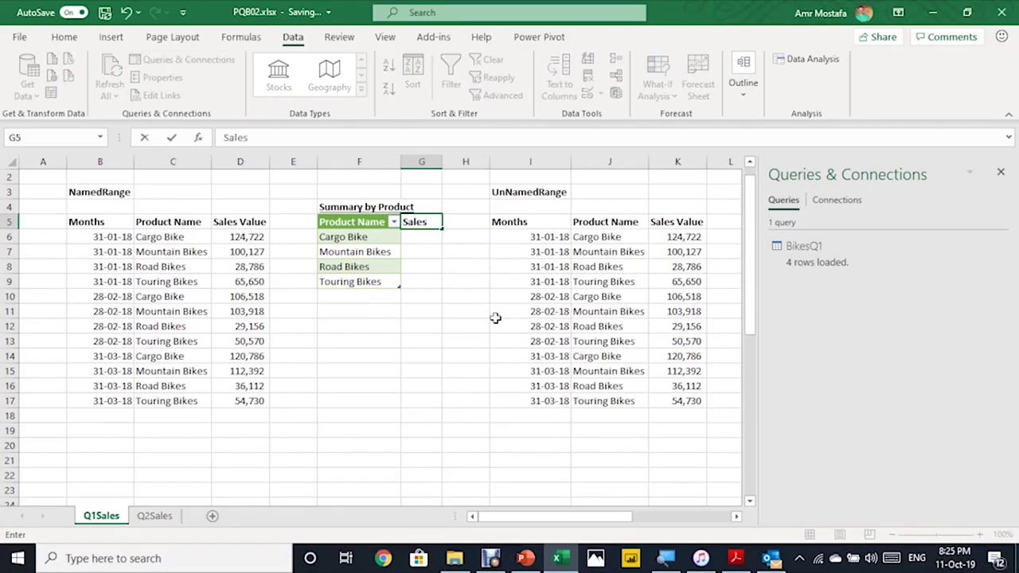
key("Return")
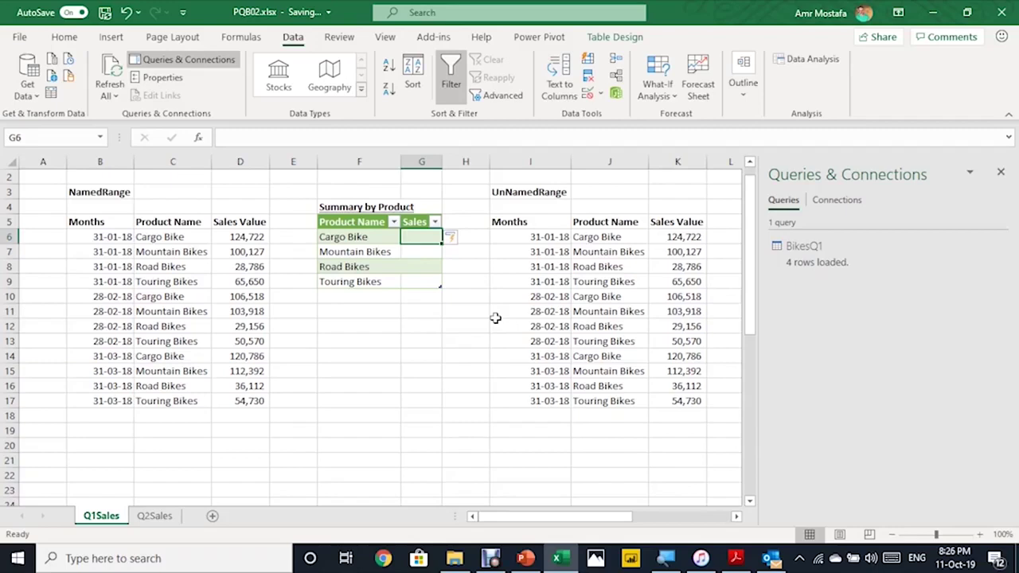
Enter =SUMIFS($D$6:$D$17,$C$6:$C$17,[@[Product Name]]) in G6 and apply it to the whole Sales column.
type("=s")
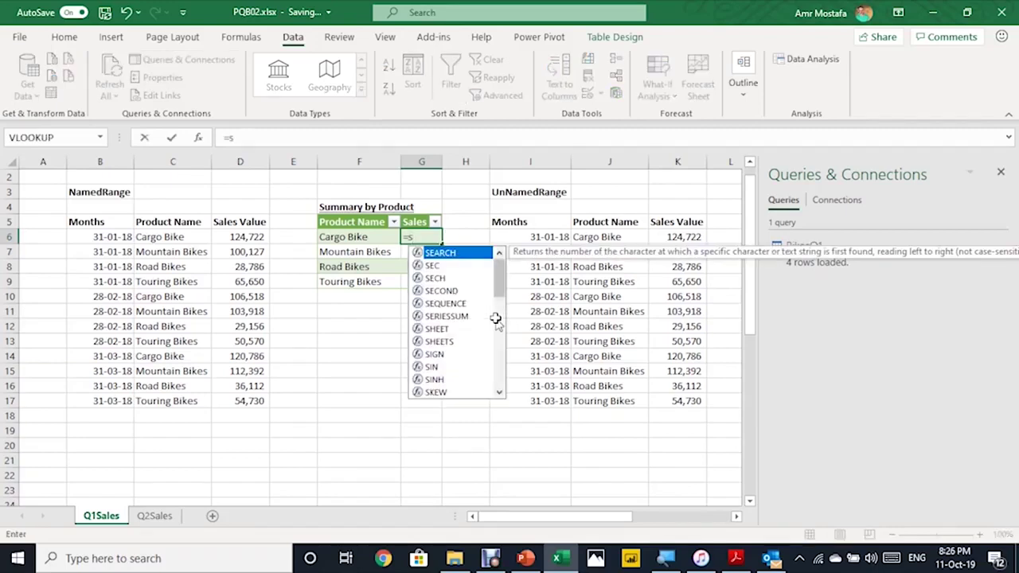
type("umifs")
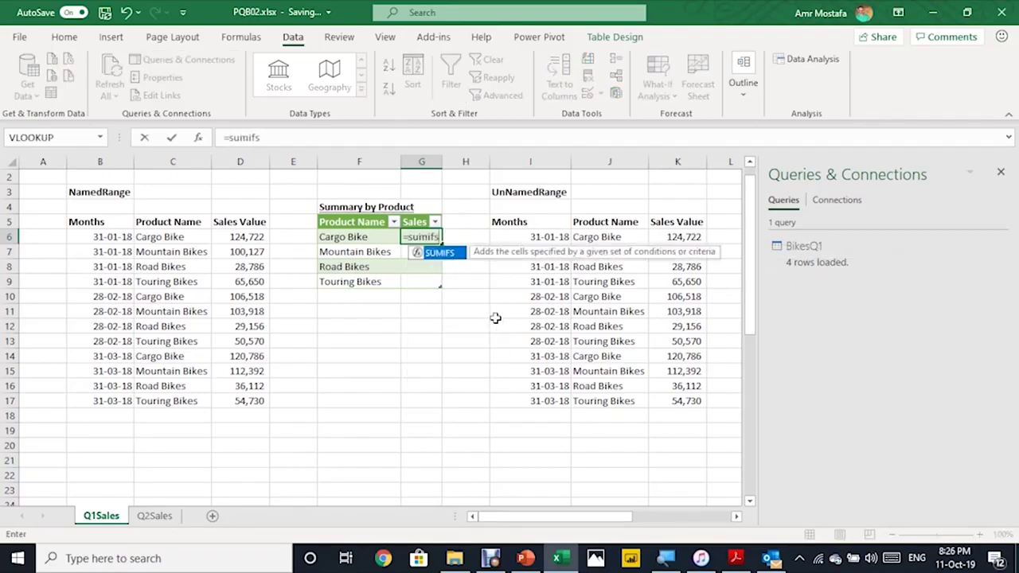
key("Tab")
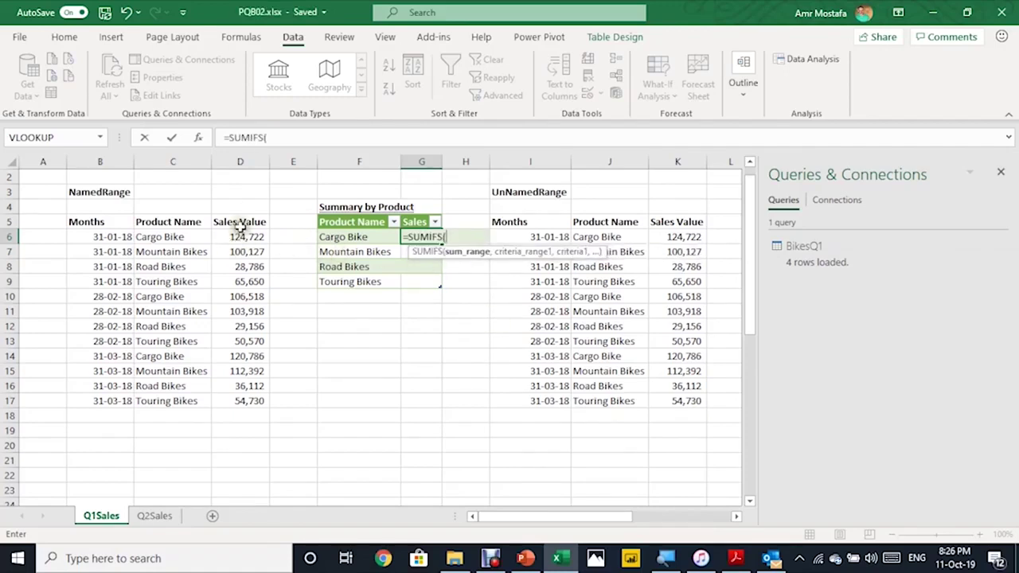
left_click_drag(246, 236, 241, 396)
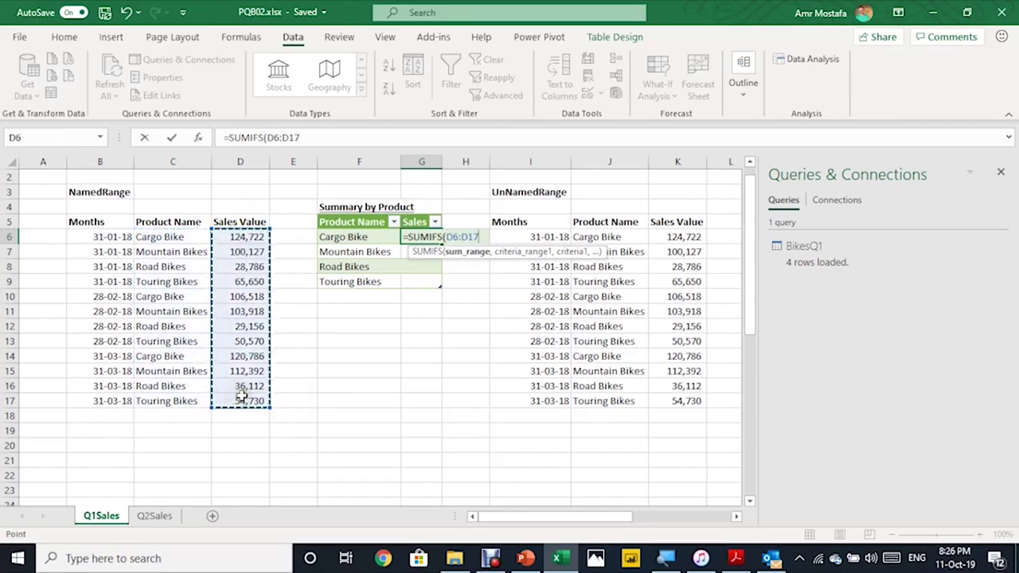
key("F4")
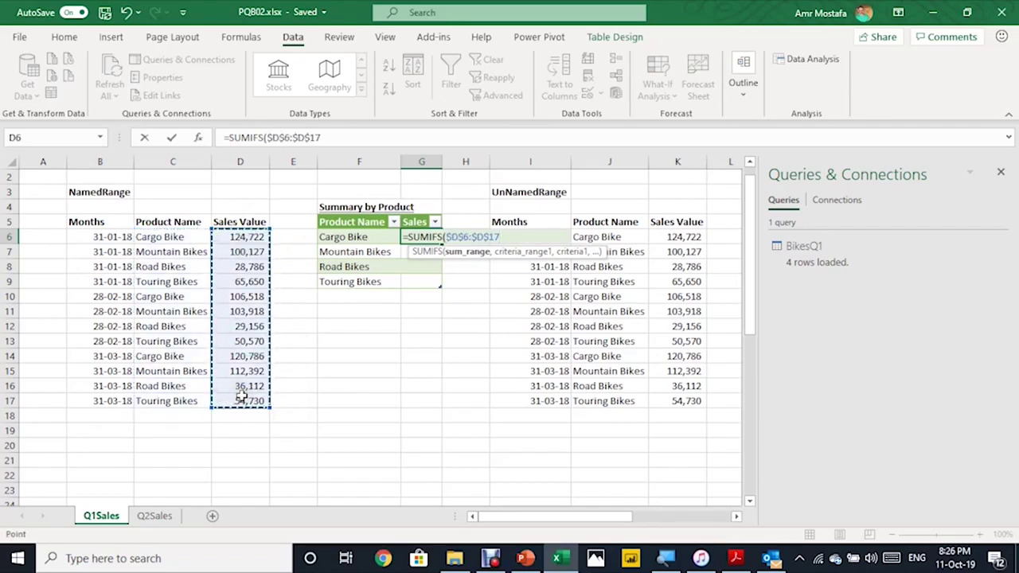
type(",")
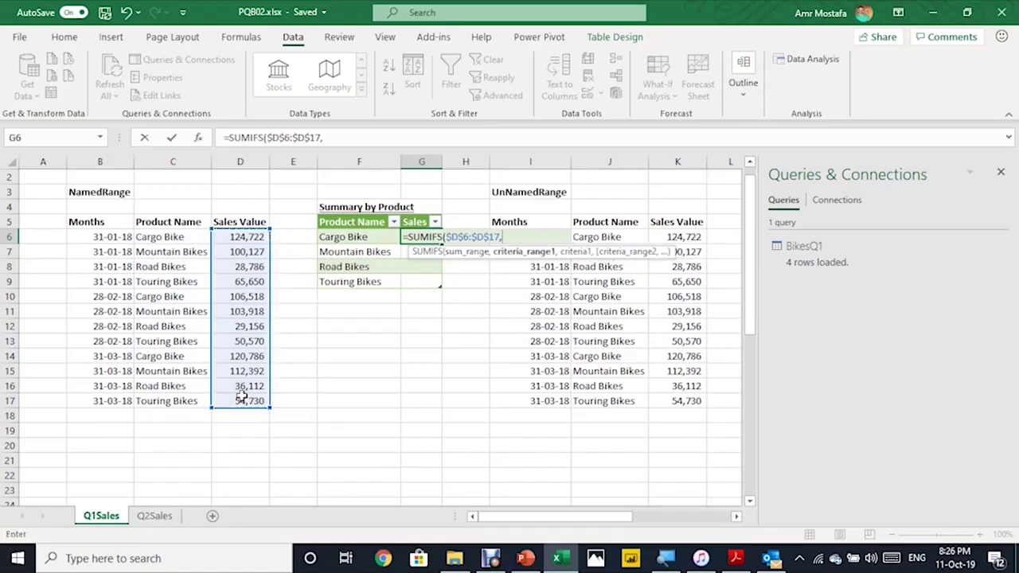
left_click_drag(188, 237, 156, 401)
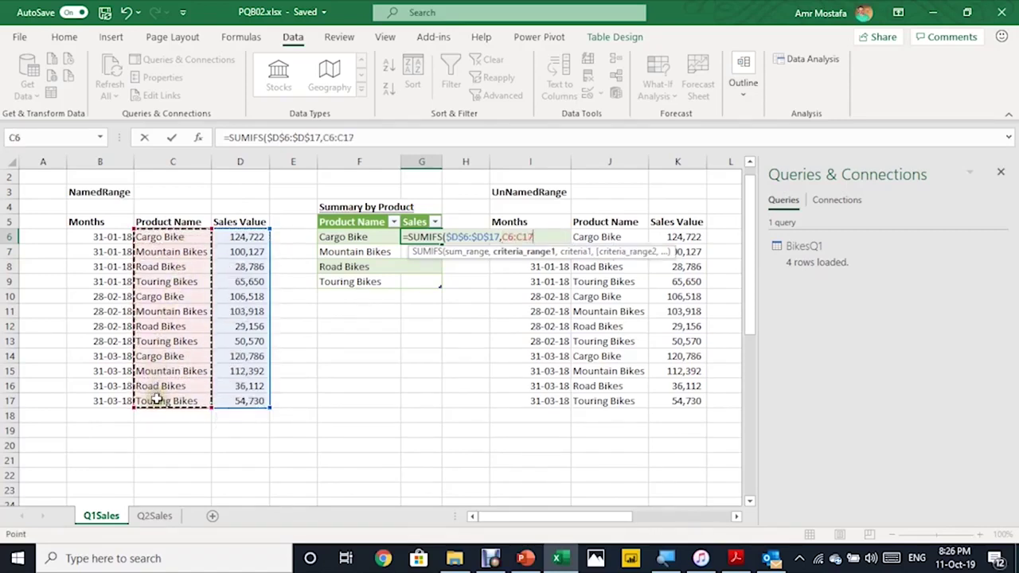
key("F4")
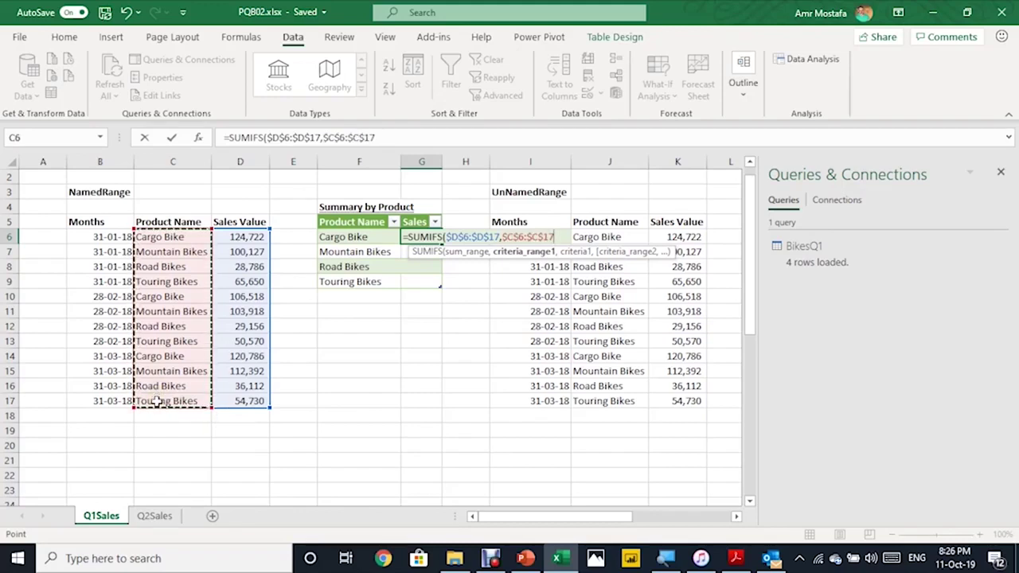
type(",")
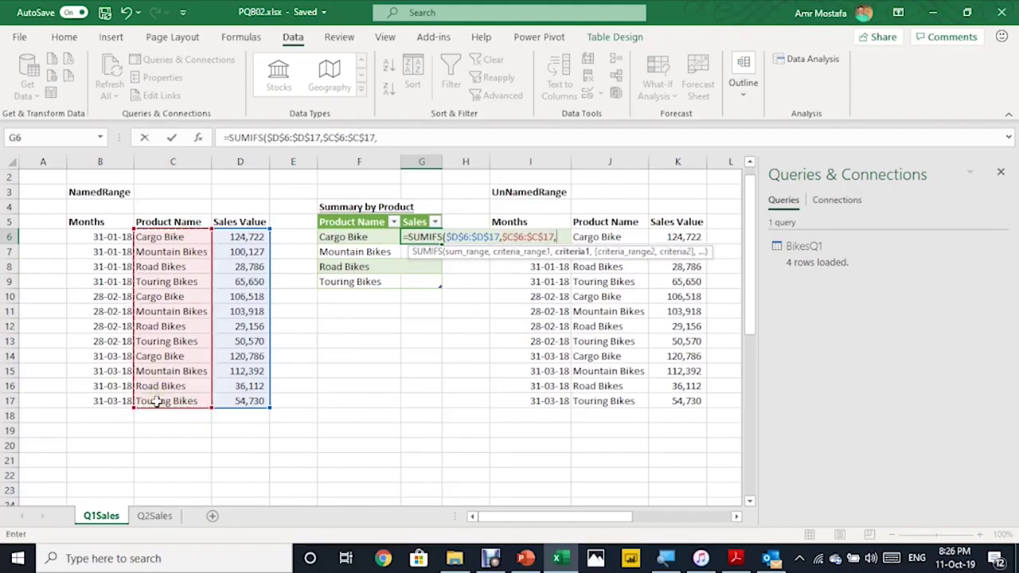
left_click(334, 237)
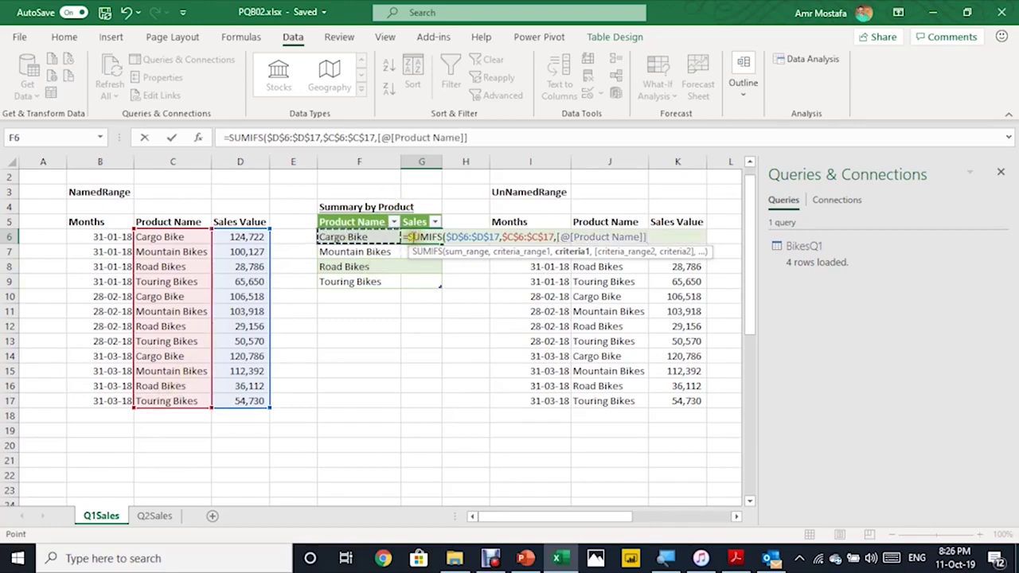
type(")")
key("Return")
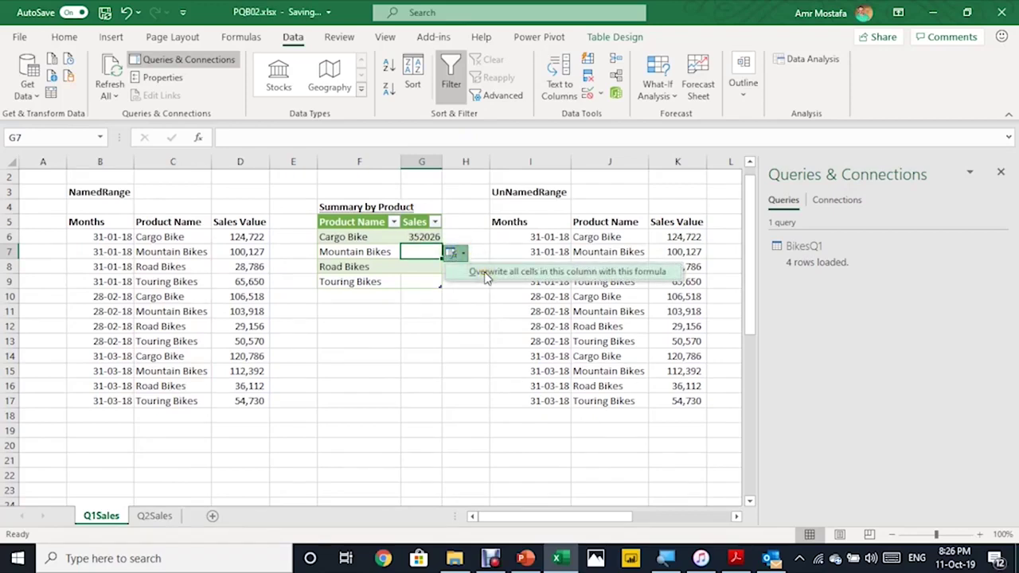
left_click(486, 273)
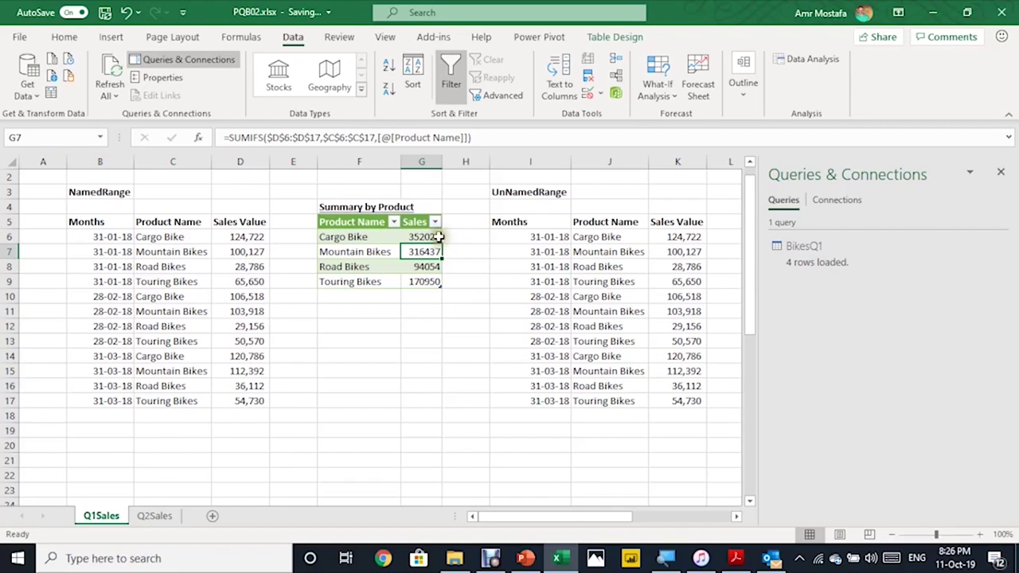
Format the Sales values in G6:G9 in dollar accounting format without decimals.
left_click_drag(436, 238, 428, 288)
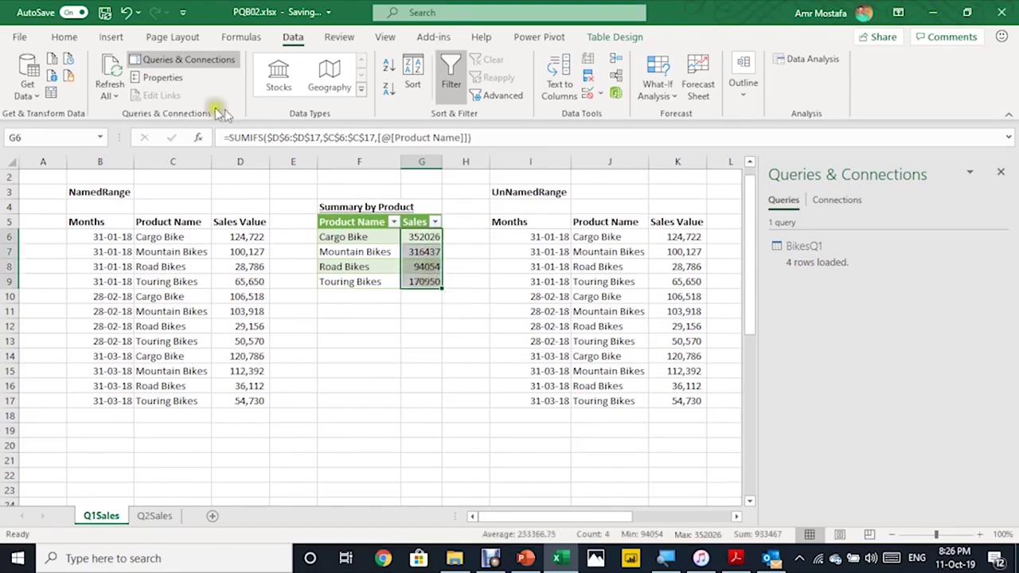
left_click(64, 37)
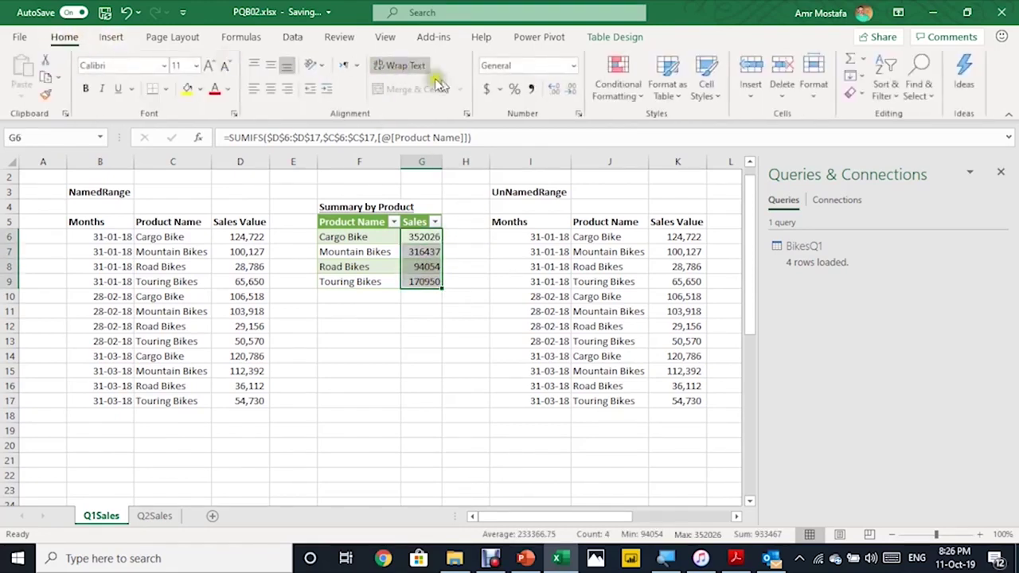
left_click(486, 89)
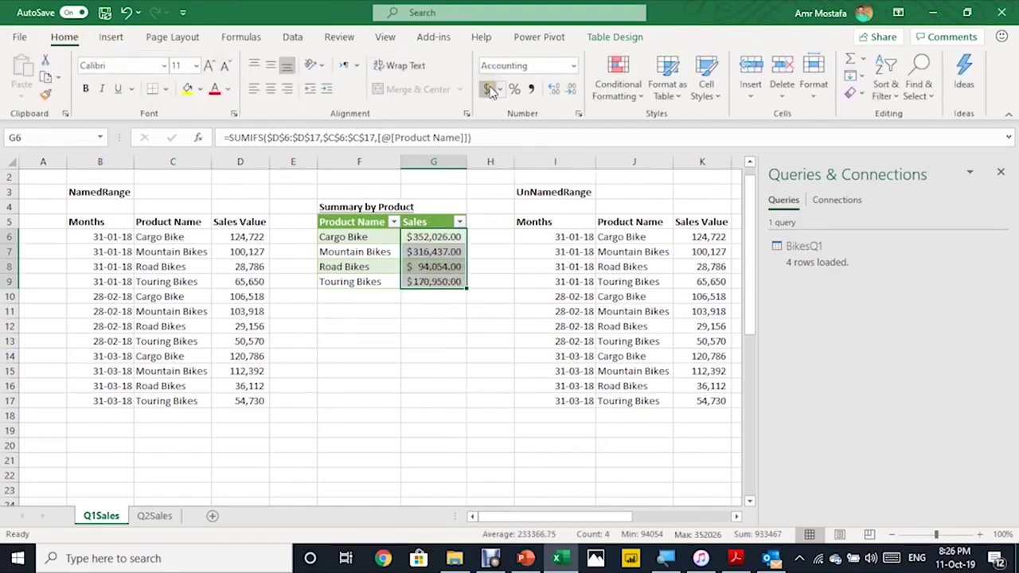
left_click(571, 89)
left_click(571, 88)
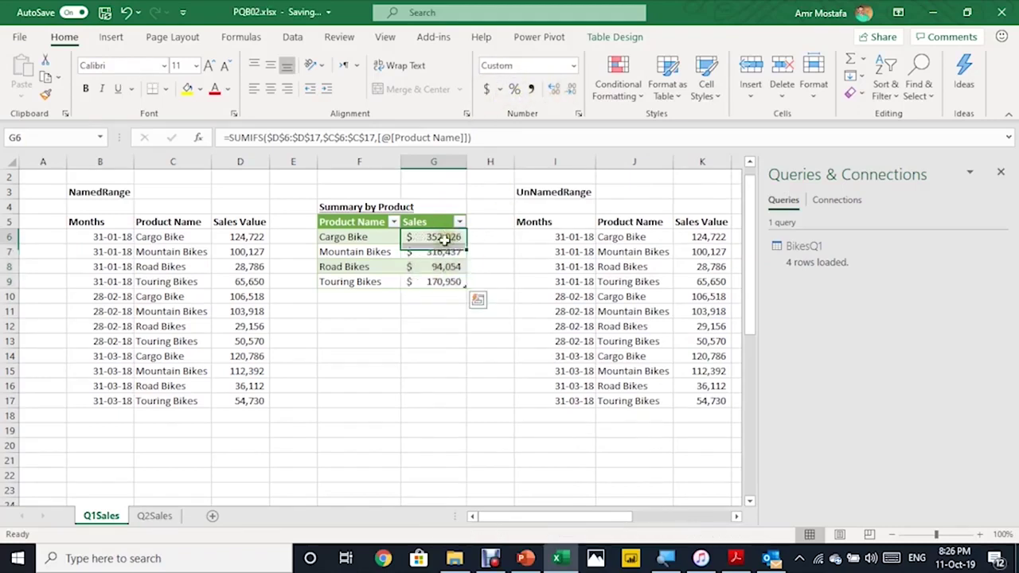
key("Left")
key("Left")
key("Right")
key("Right")
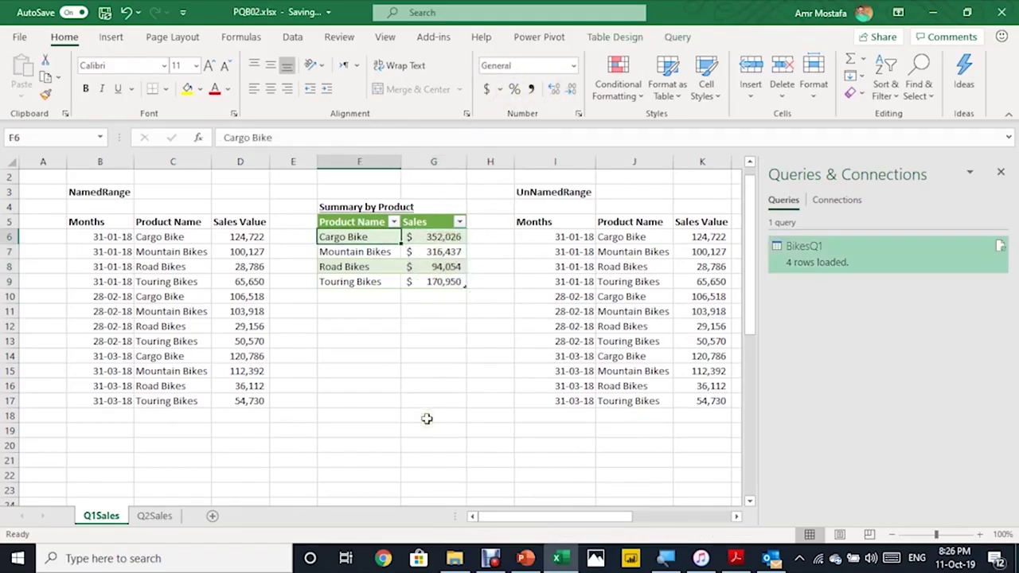
key("Down")
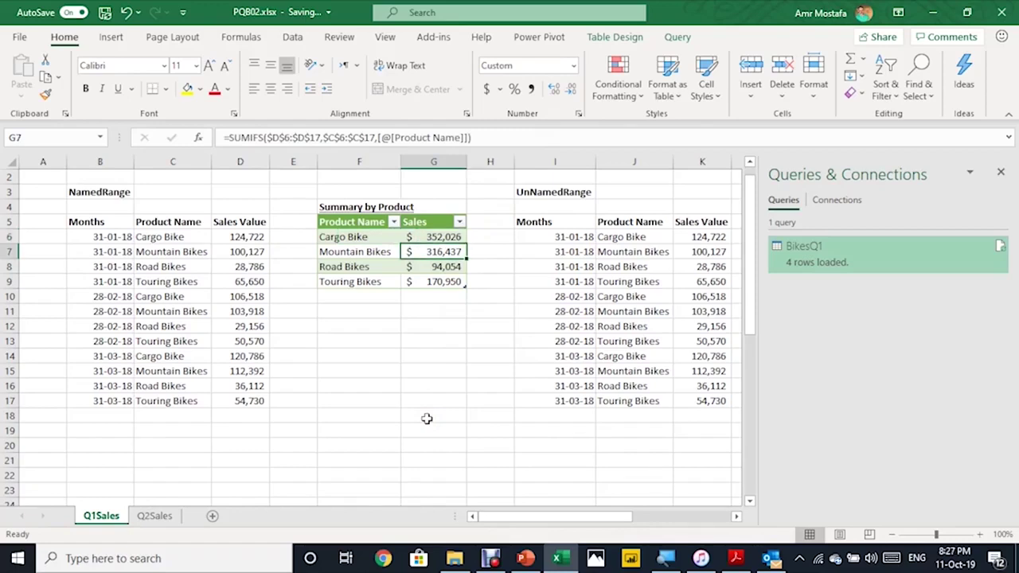
key("Right")
key("Right")
key("Right")
key("Right")
key("Right")
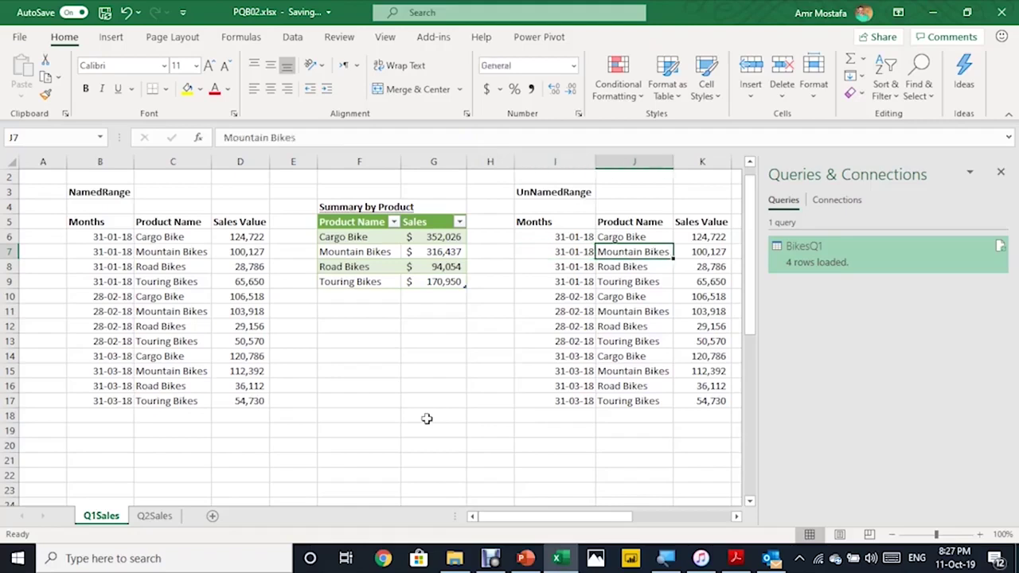
key("Left")
key("Left")
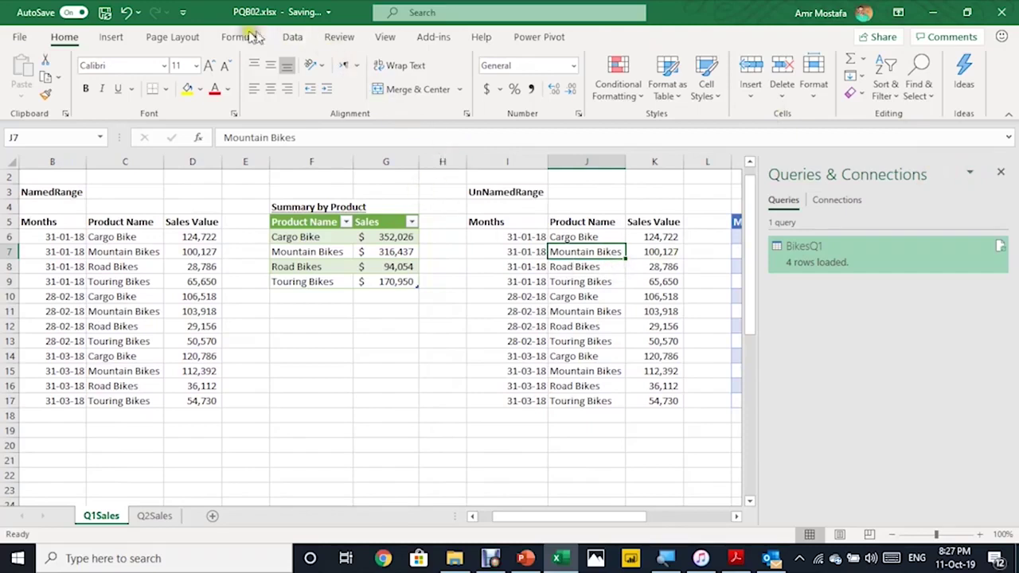
left_click(288, 37)
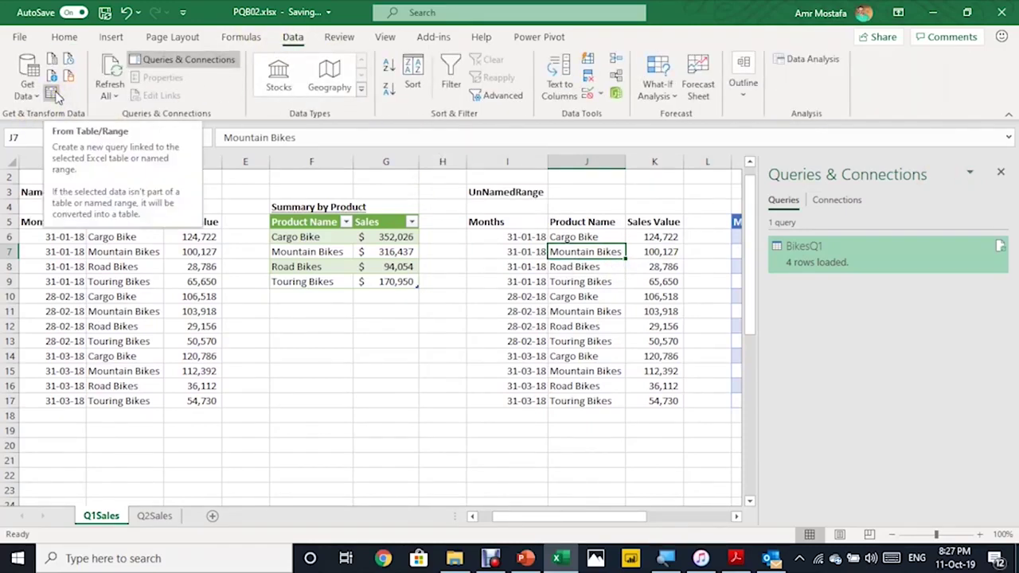
left_click(53, 94)
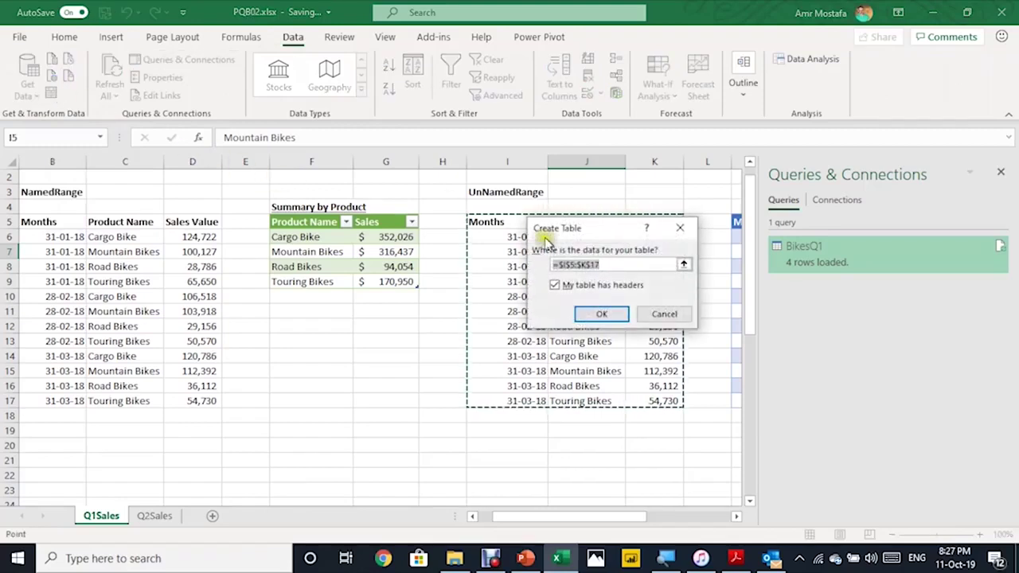
left_click_drag(560, 235, 286, 221)
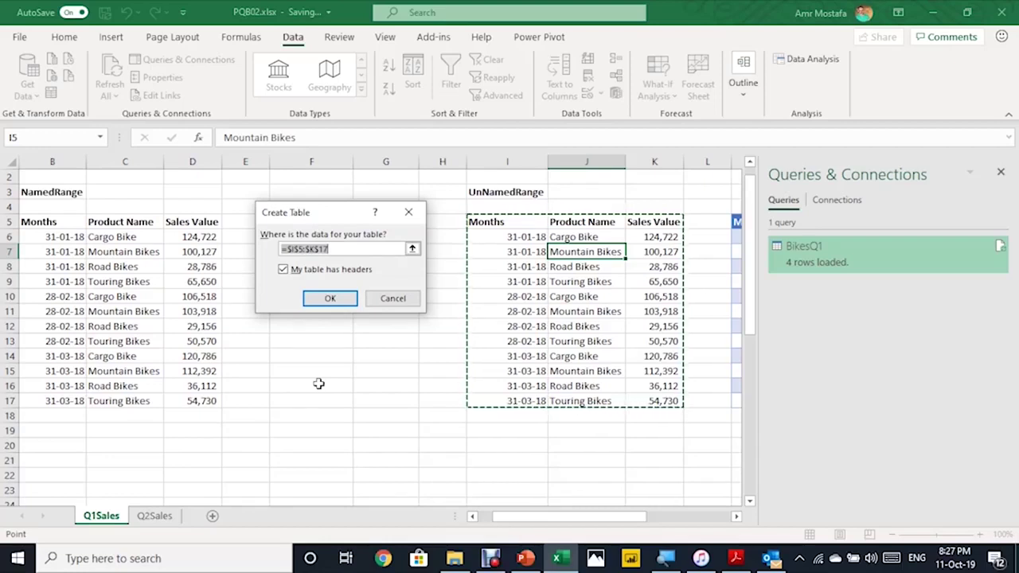
left_click(391, 302)
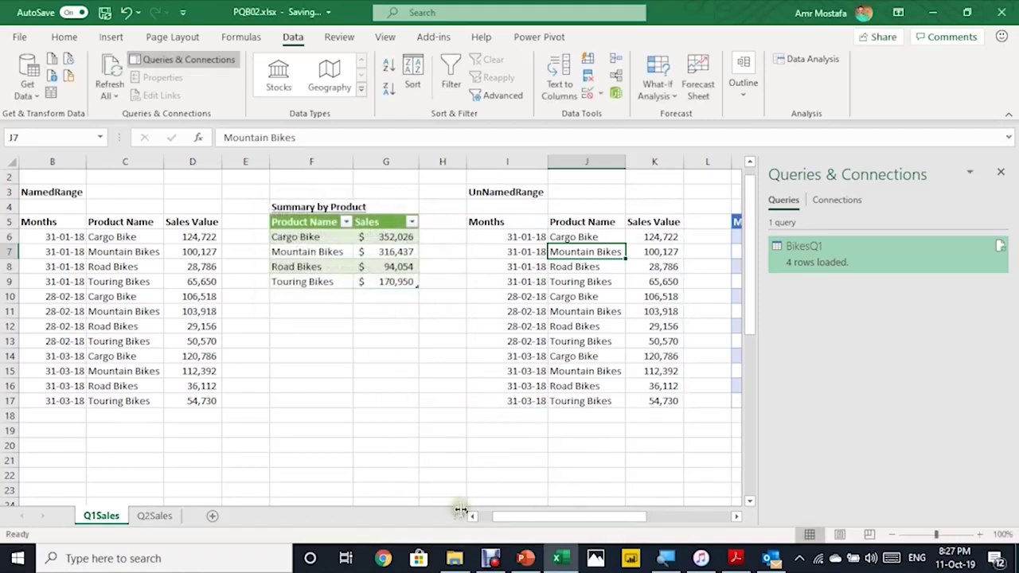
Create a Power Query from the formatted table under the Table heading in columns M to O.
left_click_drag(511, 519, 576, 516)
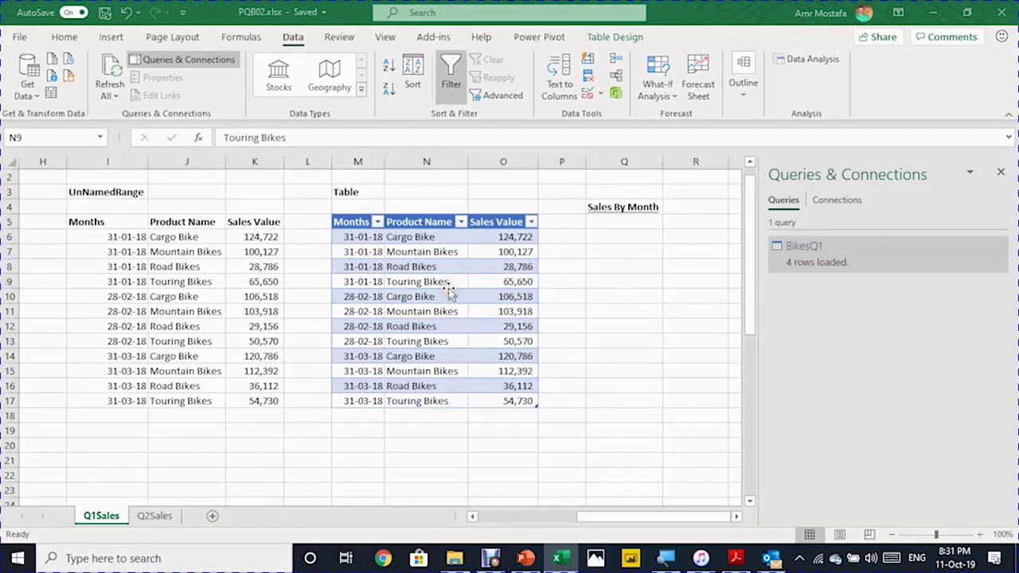
left_click(432, 280)
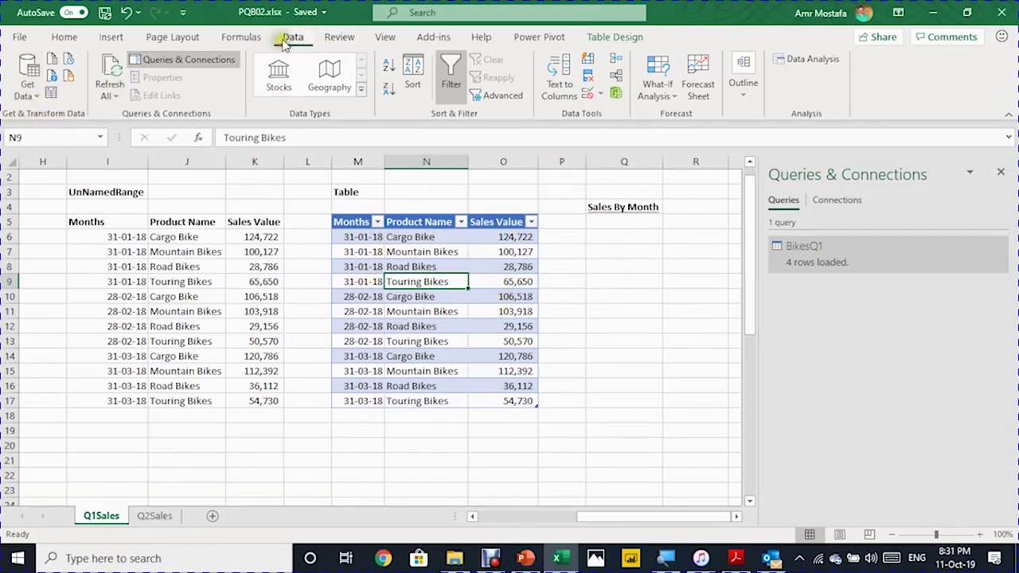
left_click(52, 94)
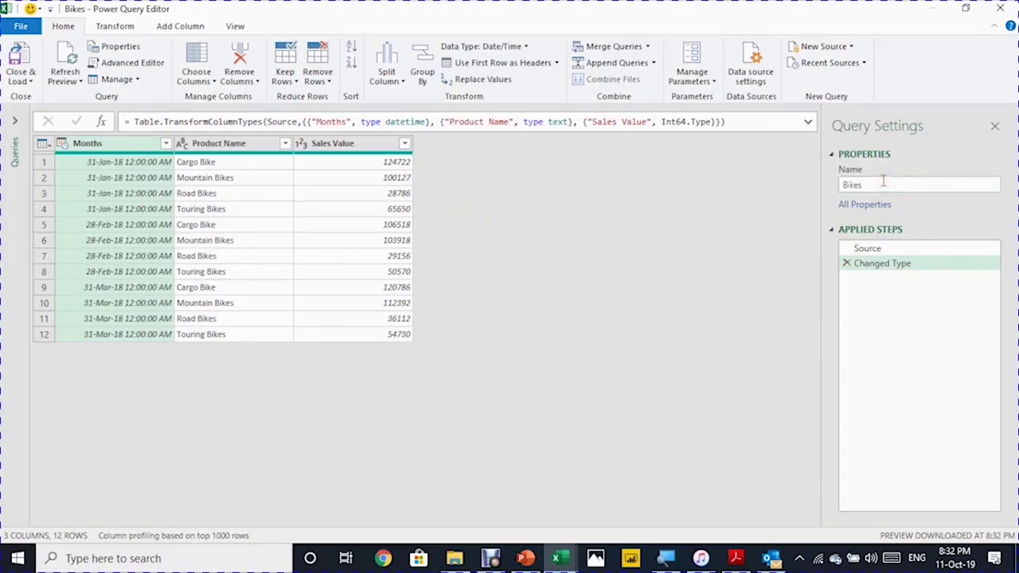
Inspect the Source and Changed Type steps of the Bikes query, and delete the Changed Type step.
left_click(889, 248)
left_click(893, 252)
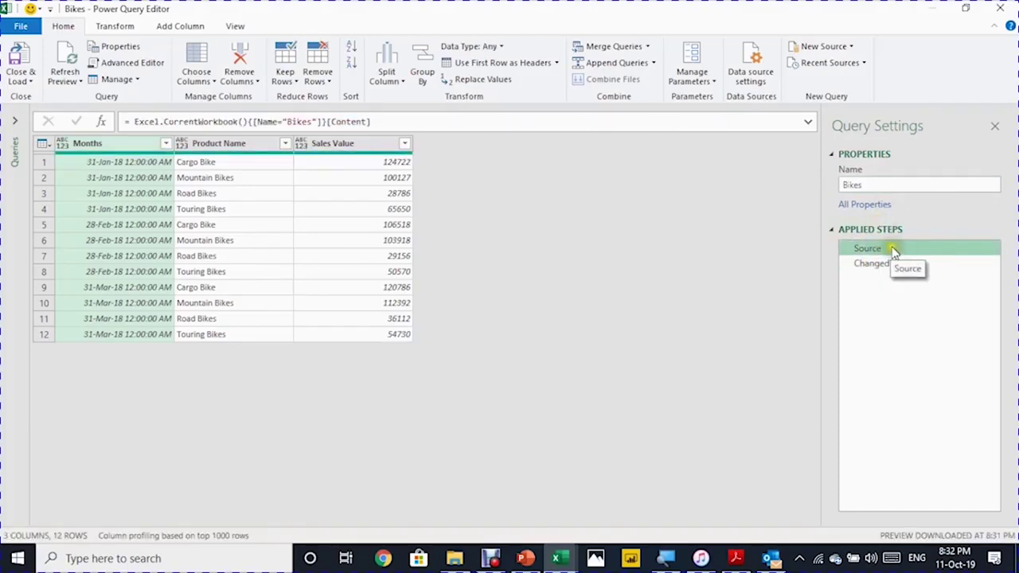
left_click(891, 252)
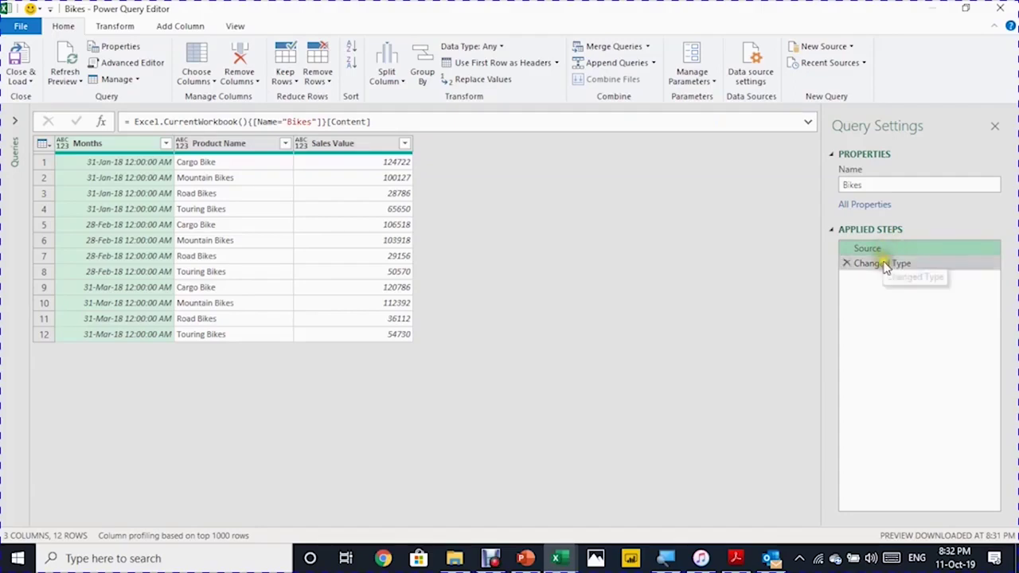
left_click(848, 265)
left_click(852, 282)
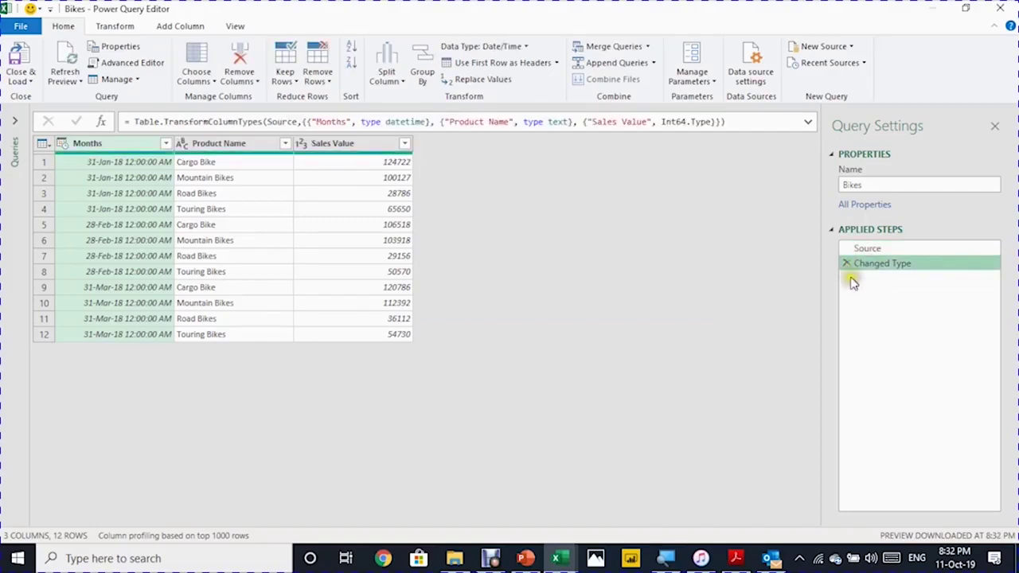
left_click(846, 263)
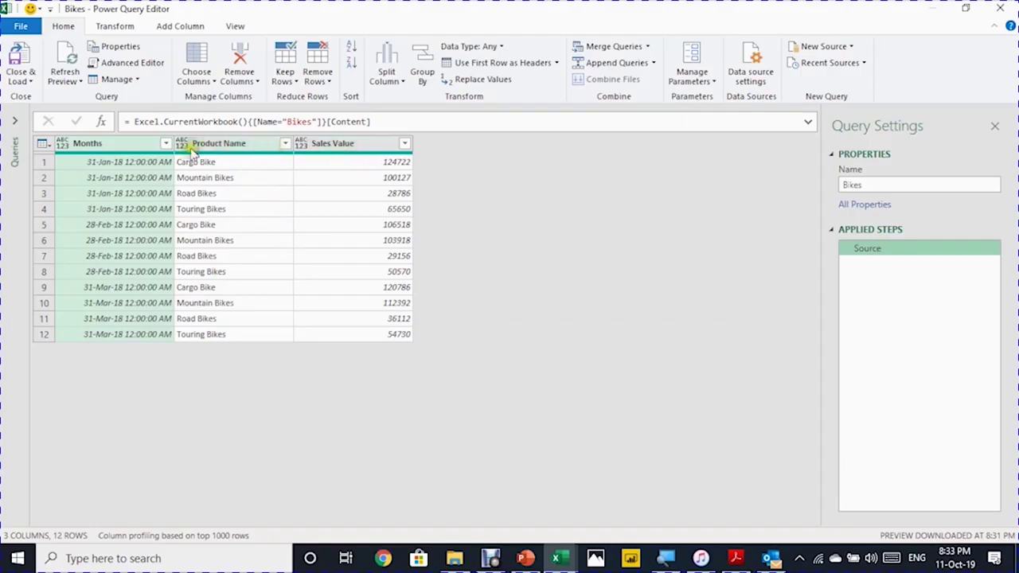
Keep only the Months column in the Bikes query and set its data type to Date.
right_click(106, 144)
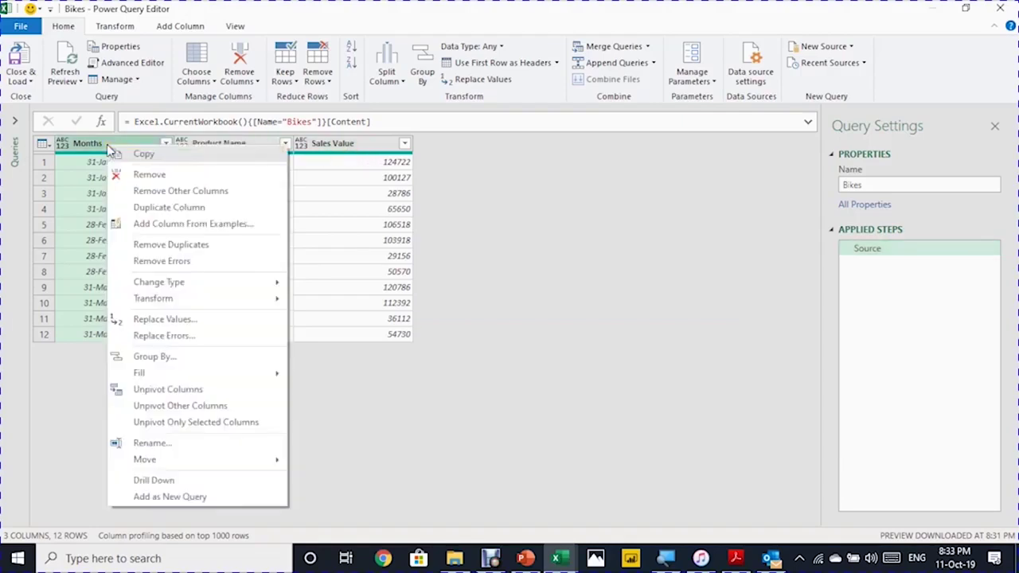
left_click(148, 194)
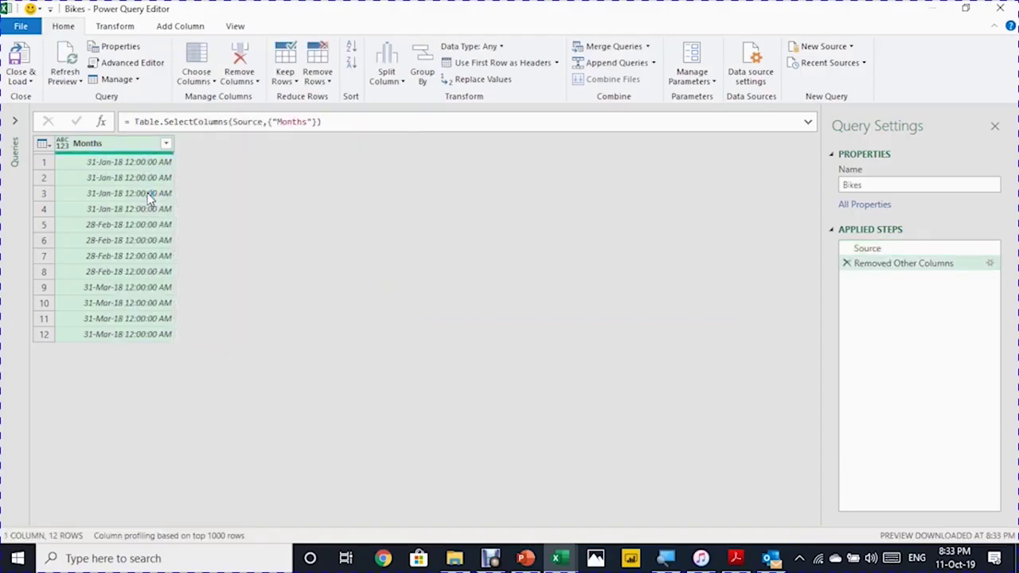
left_click(63, 145)
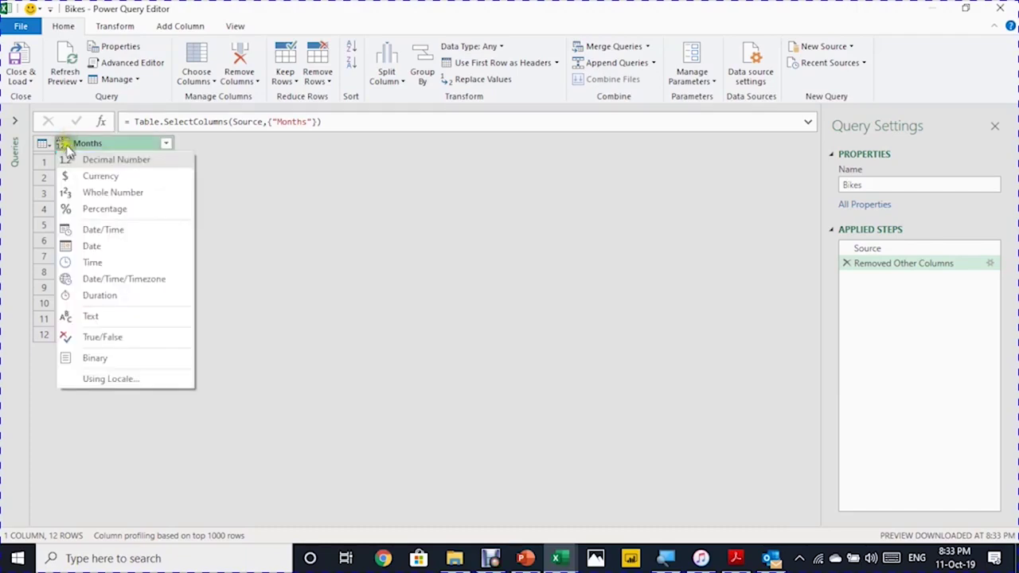
left_click(89, 246)
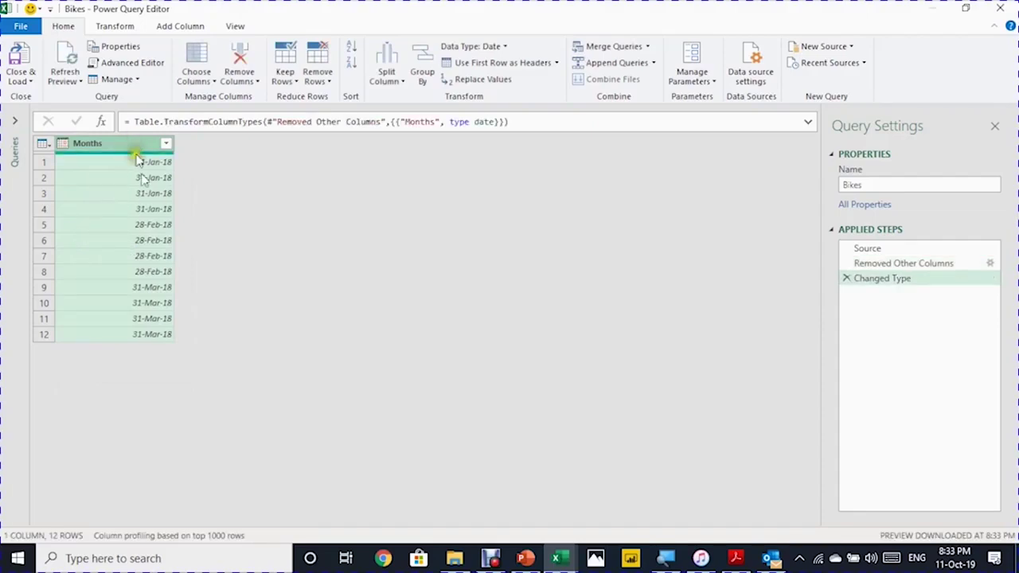
Remove the duplicate months and load the query as a table at cell Q5 of the existing Q1Sales worksheet.
left_click(327, 82)
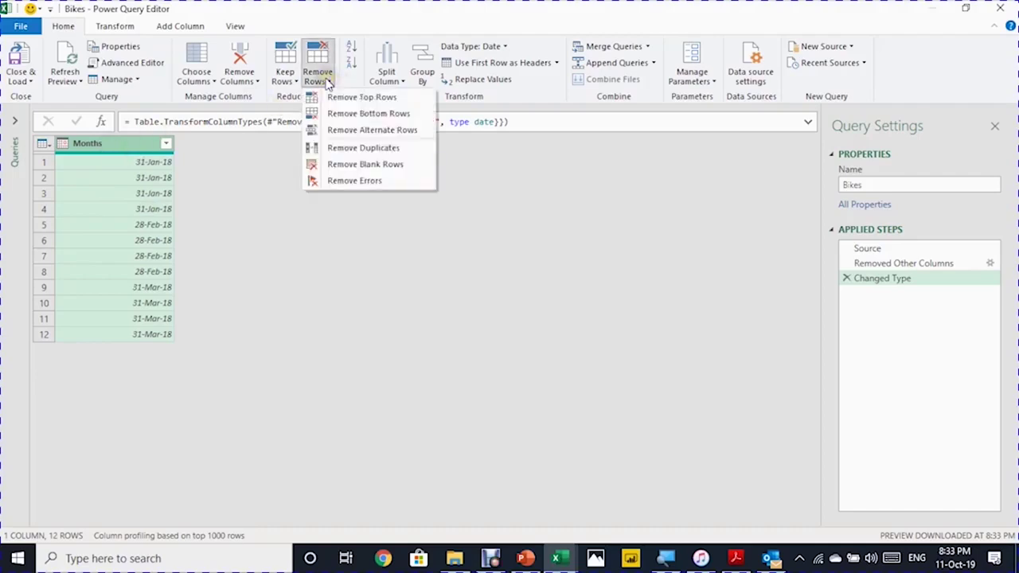
left_click(353, 150)
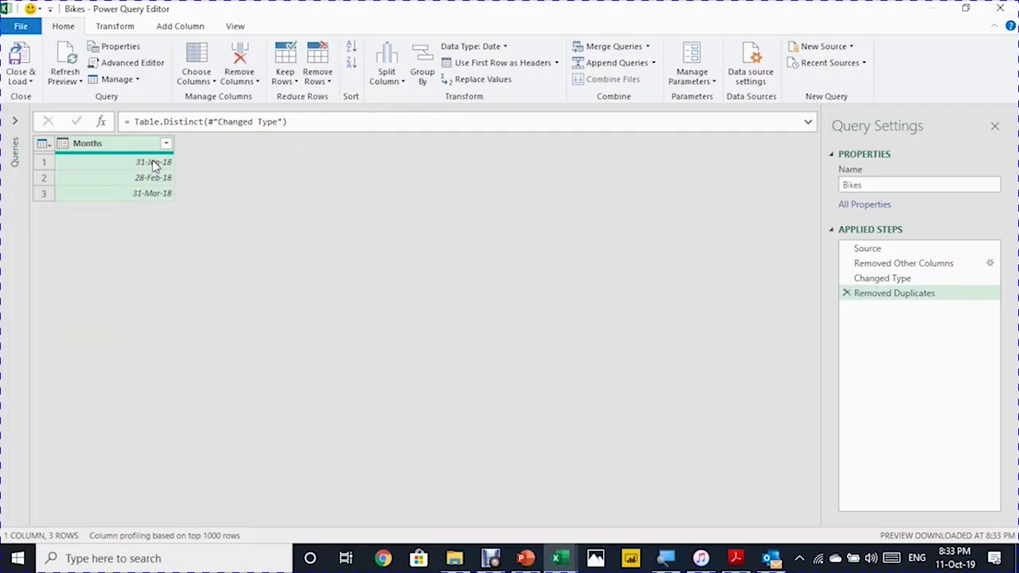
left_click(24, 80)
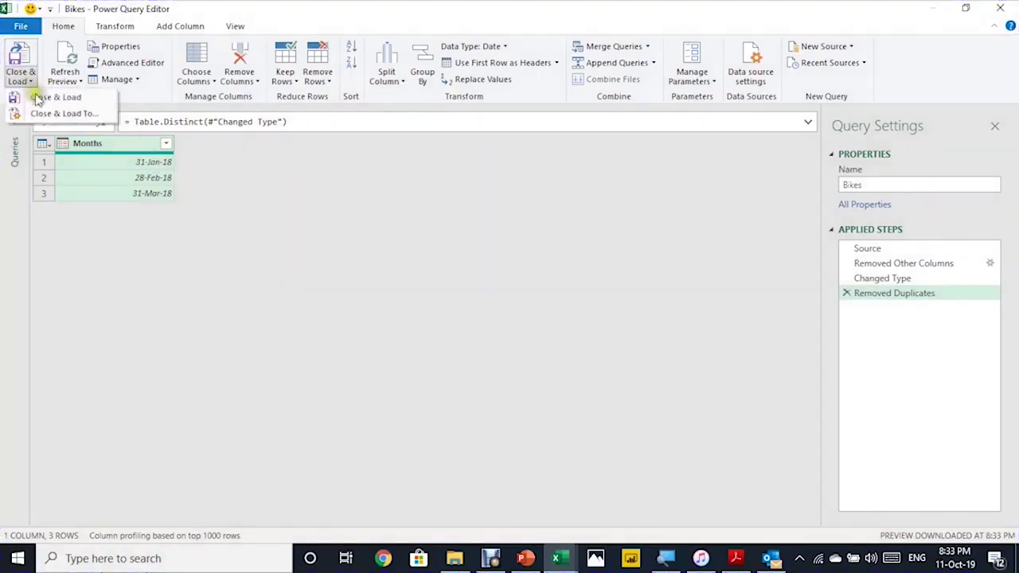
left_click(38, 97)
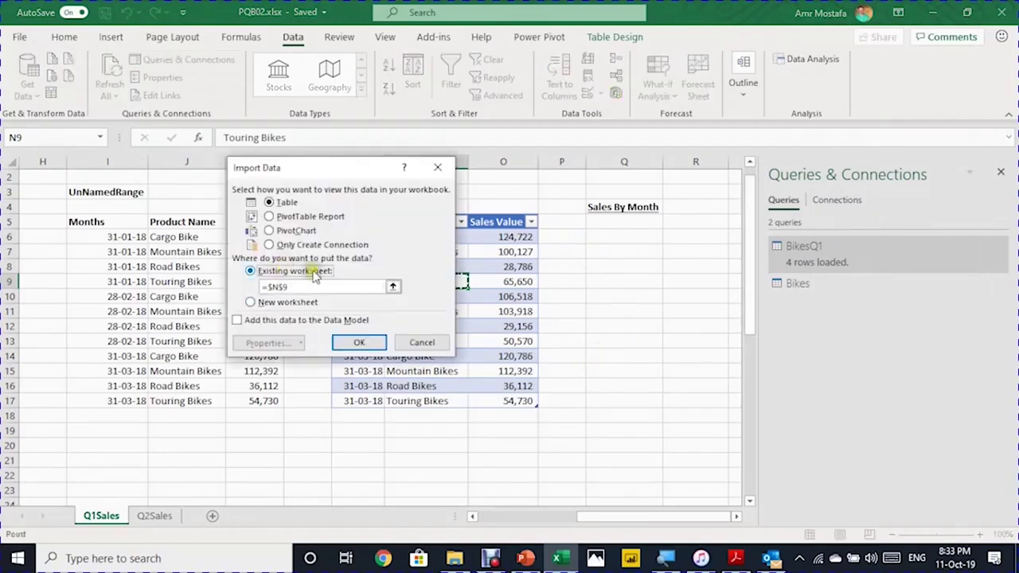
left_click(629, 224)
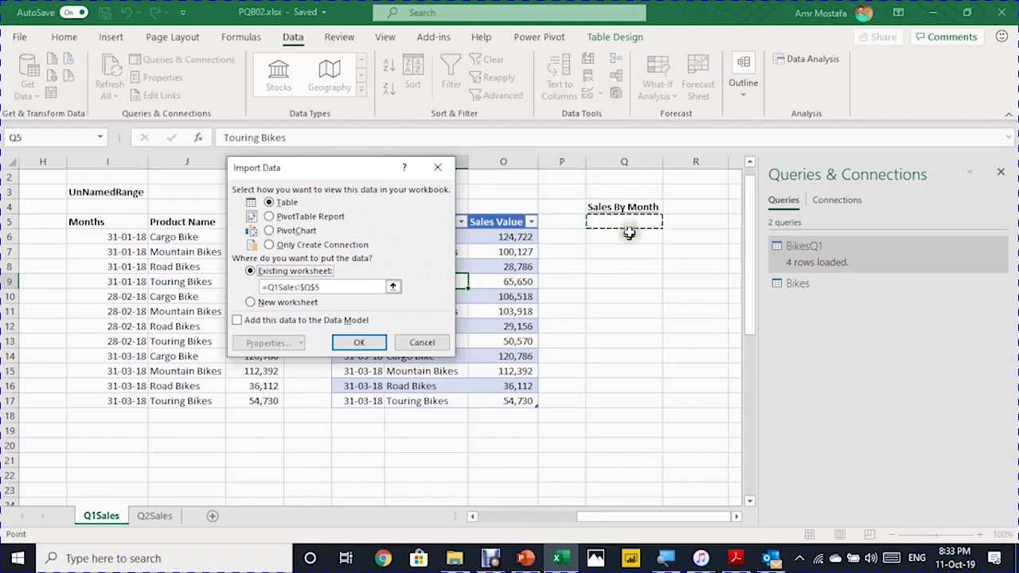
left_click(366, 344)
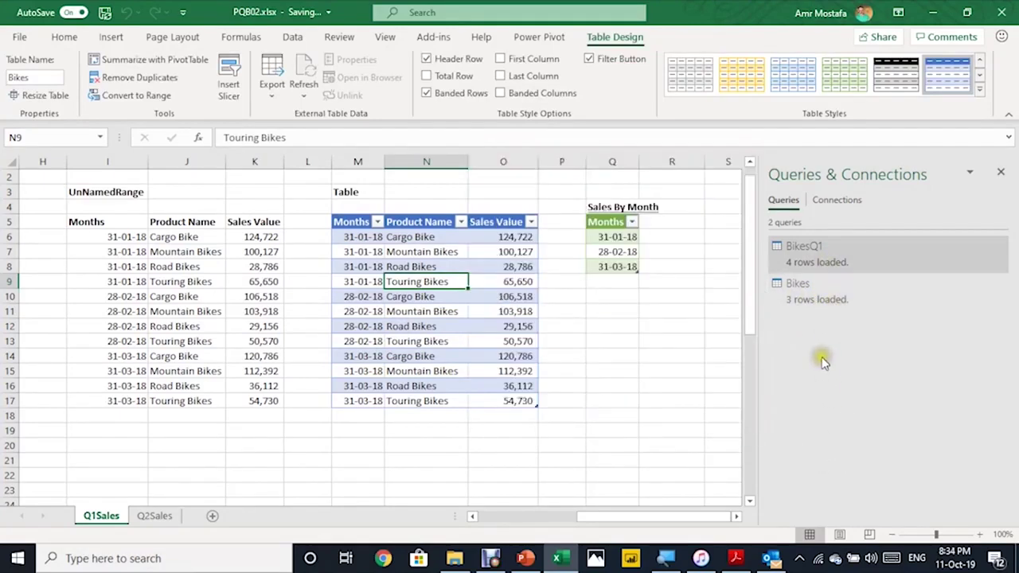
Add a Sales column to the Sales By Month table with its heading in R5.
left_click(737, 516)
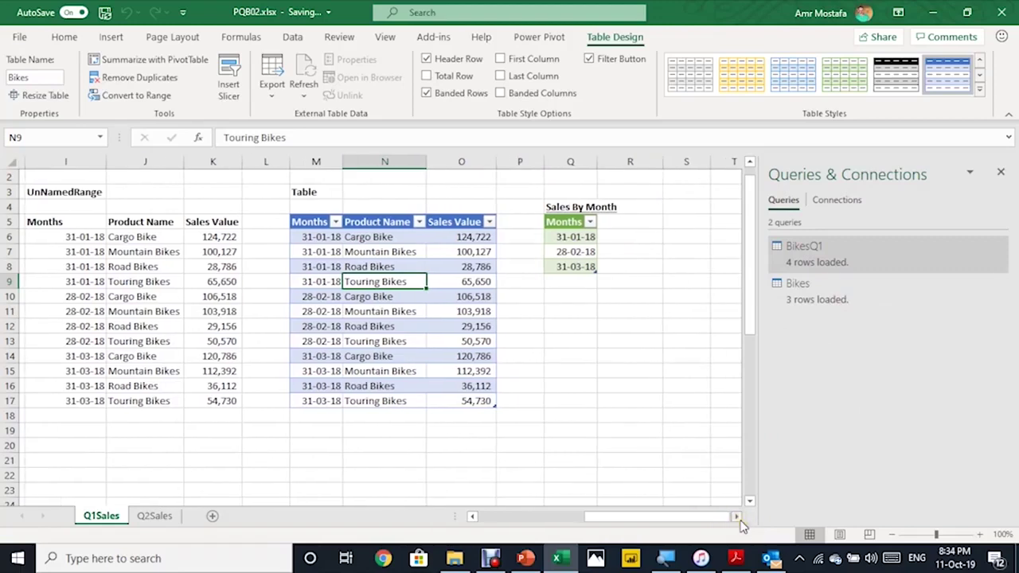
left_click(623, 222)
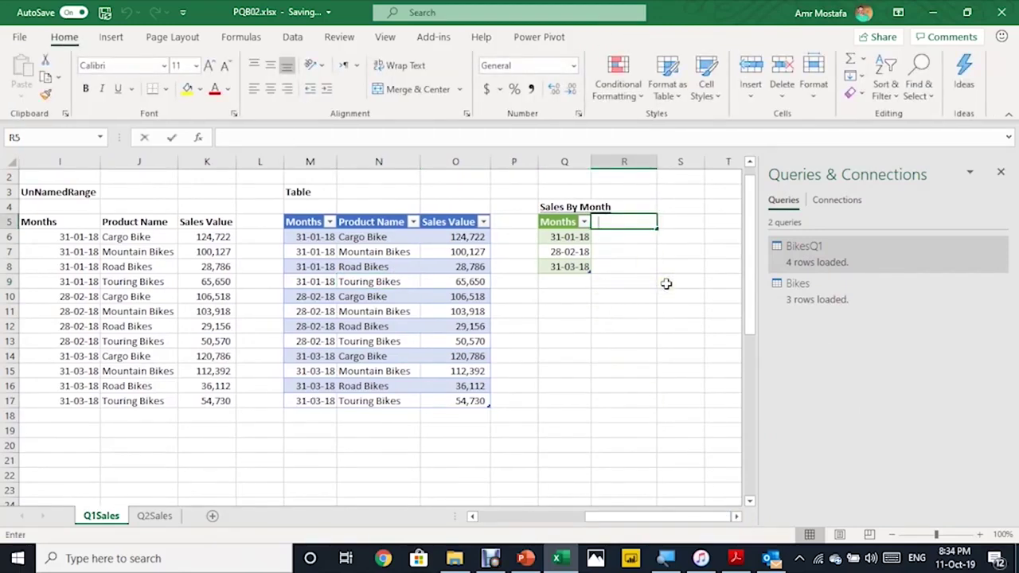
type("Sales")
key("Return")
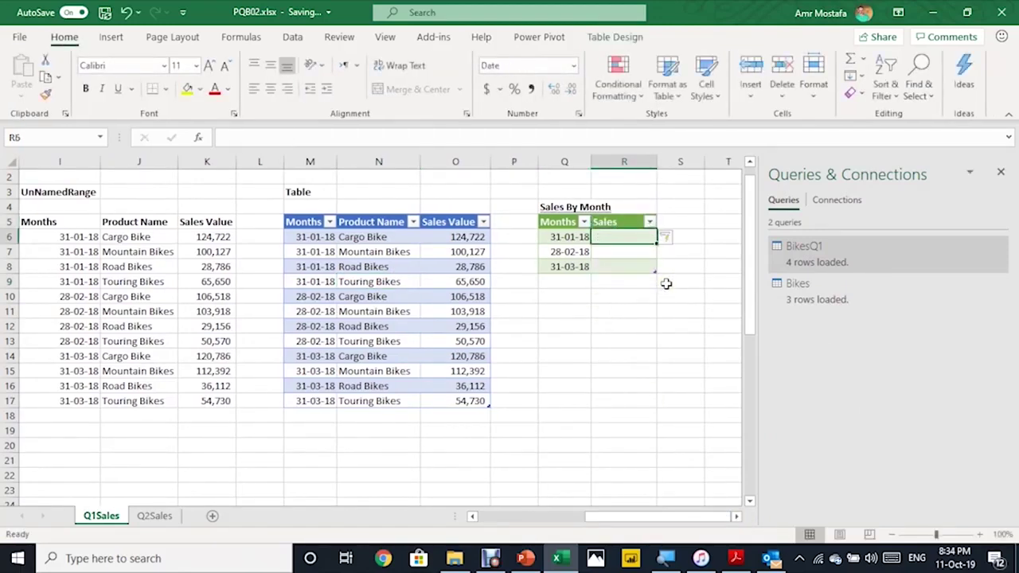
type("=sumif")
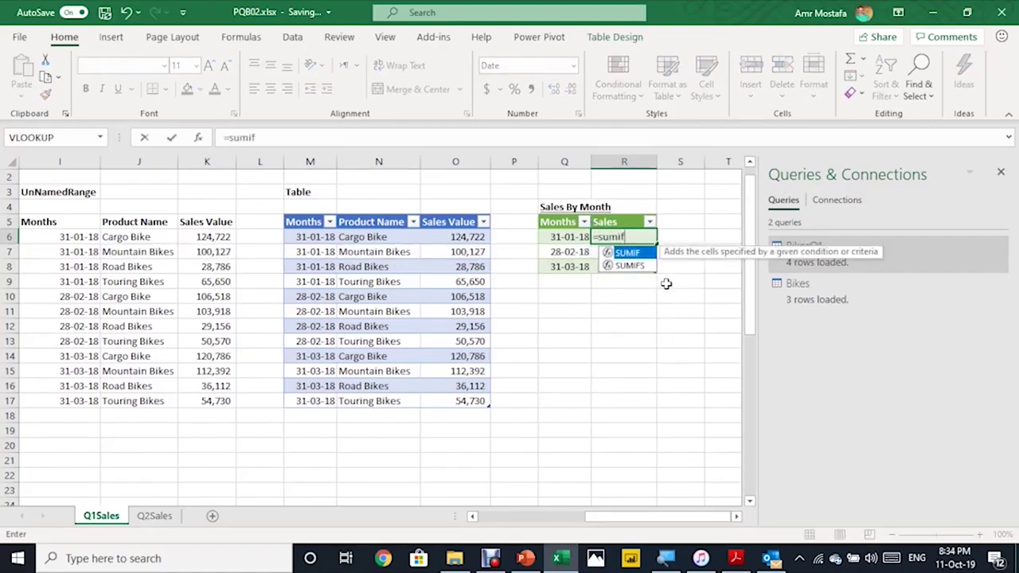
key("Down")
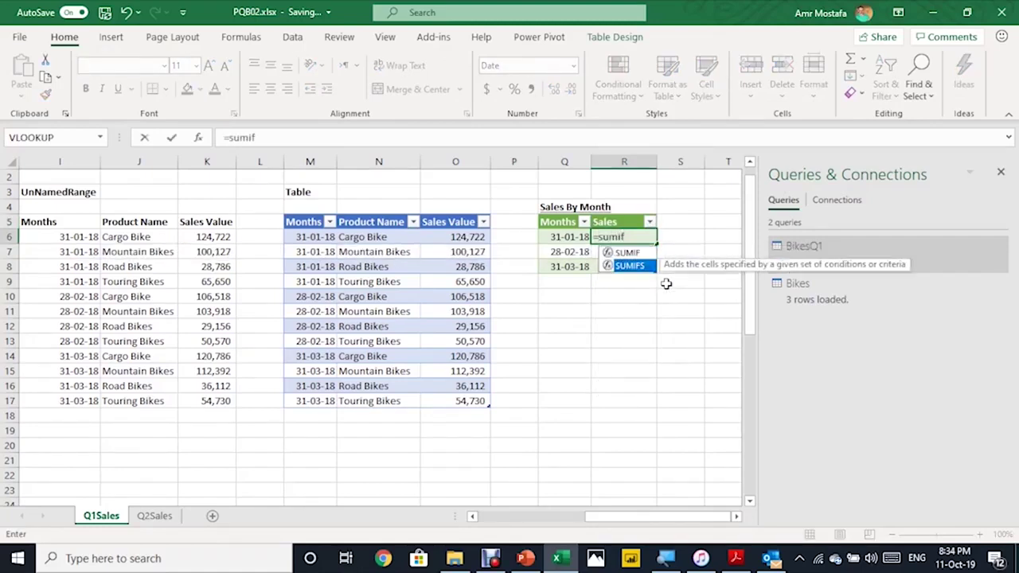
key("Tab")
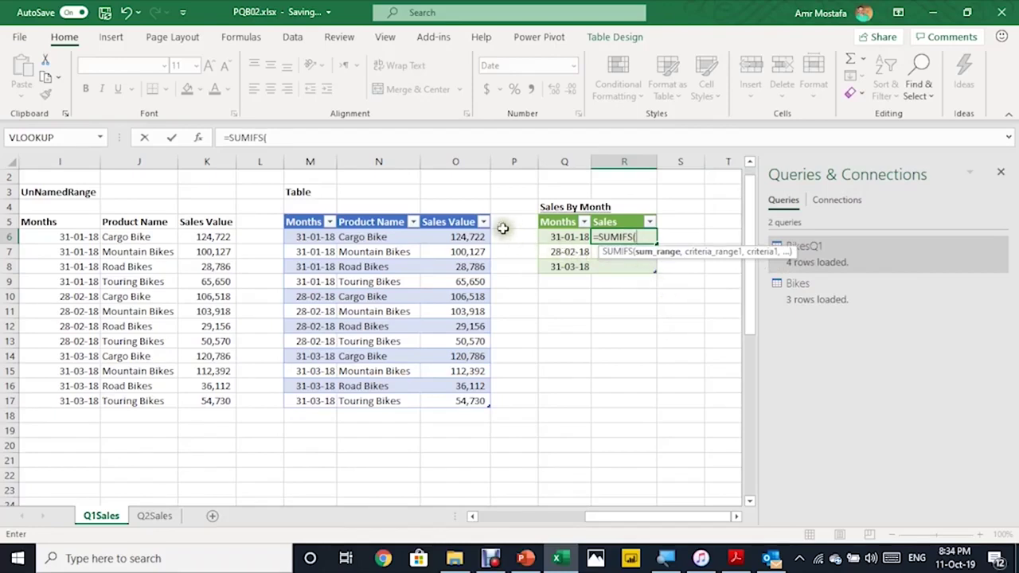
left_click(474, 210)
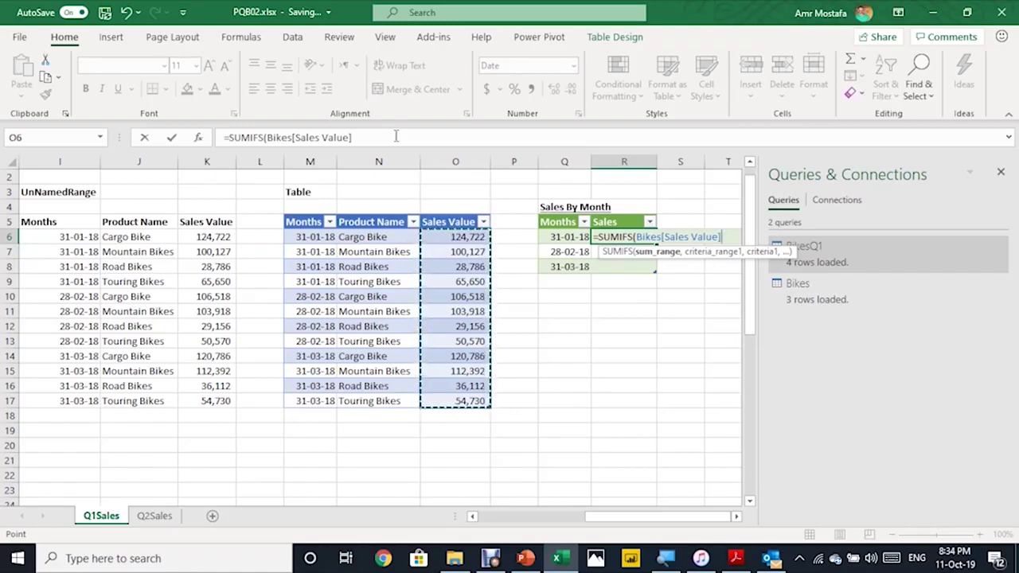
type(",")
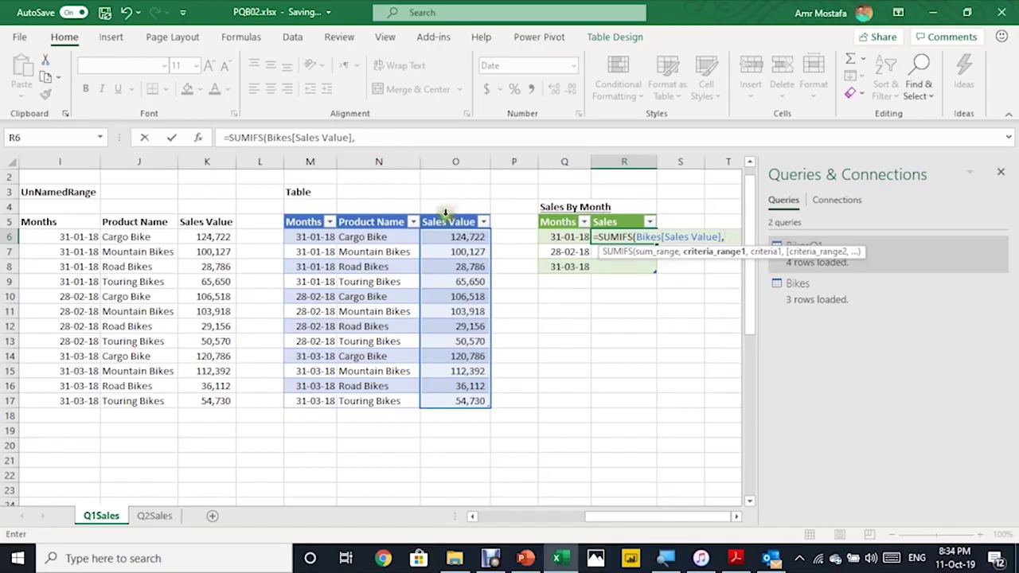
left_click(314, 211)
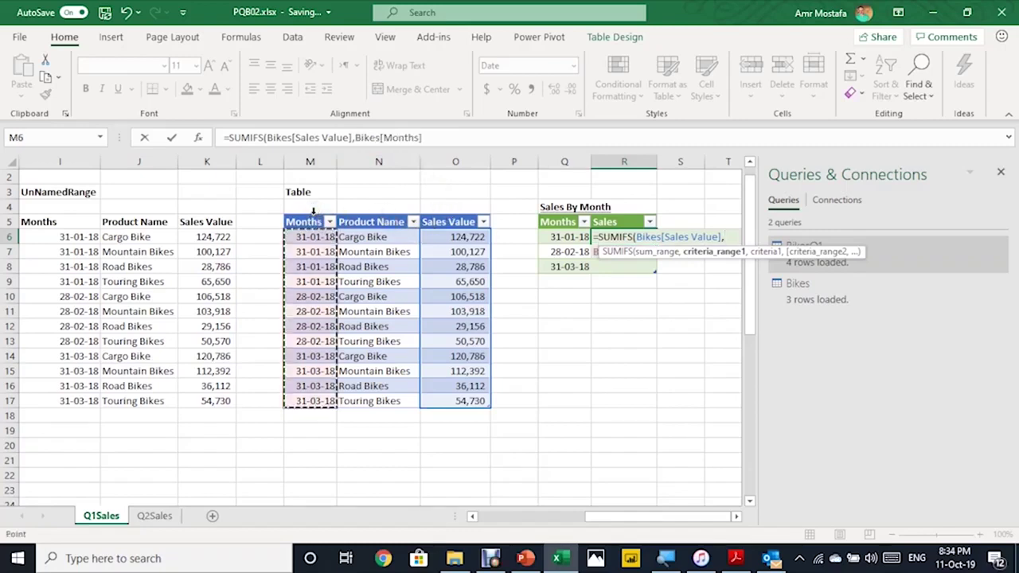
left_click(428, 139)
type(",")
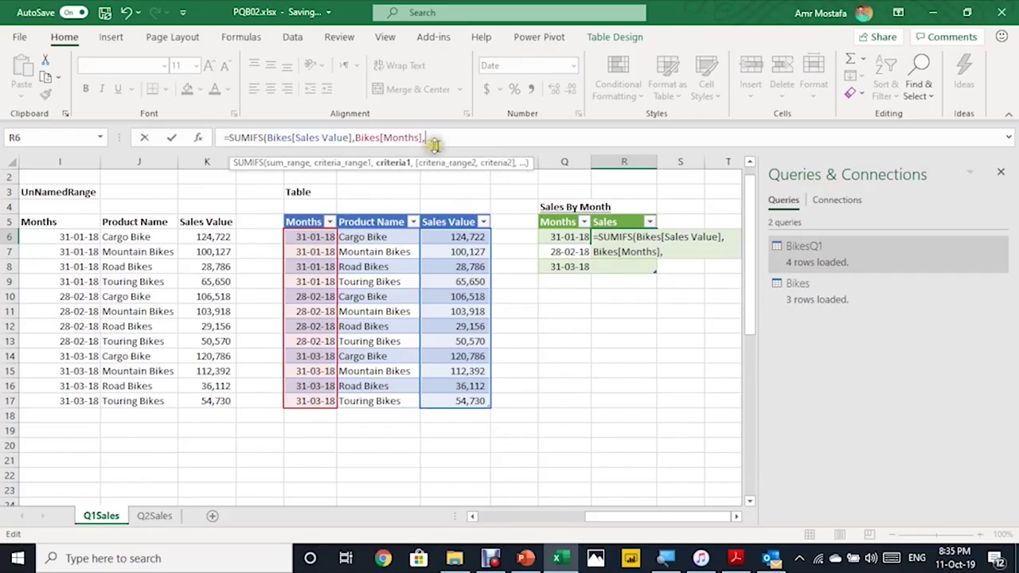
left_click(563, 237)
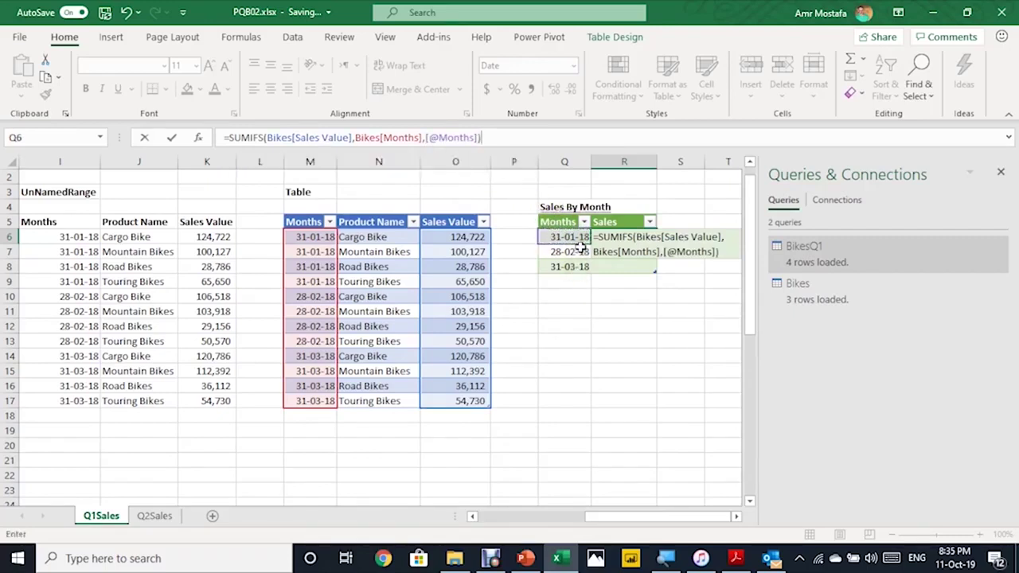
key("Return")
key("Up")
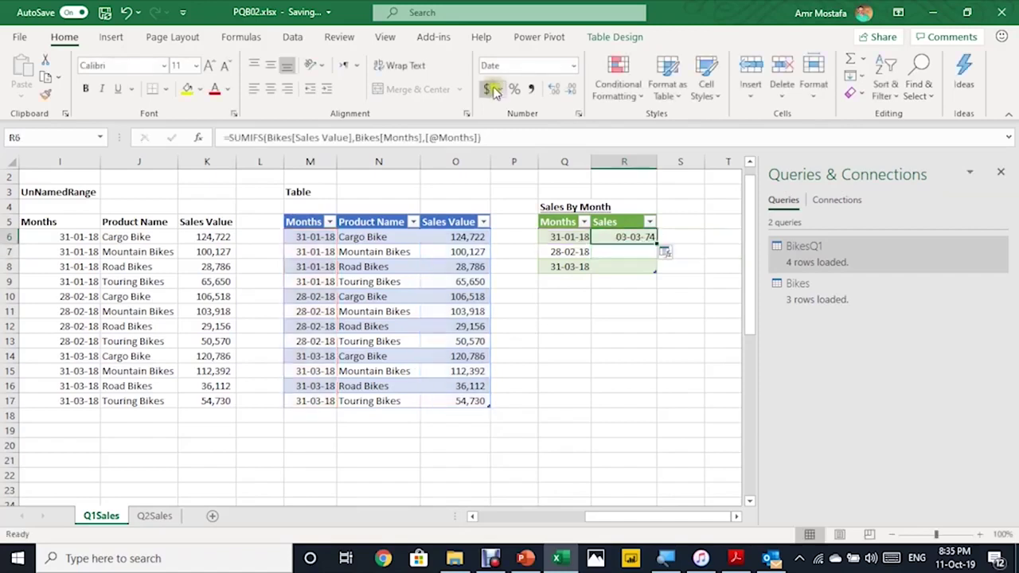
Fill the R6 formula down to R8 in dollar accounting format and widen column R slightly.
left_click(487, 89)
left_click_drag(655, 247, 664, 271)
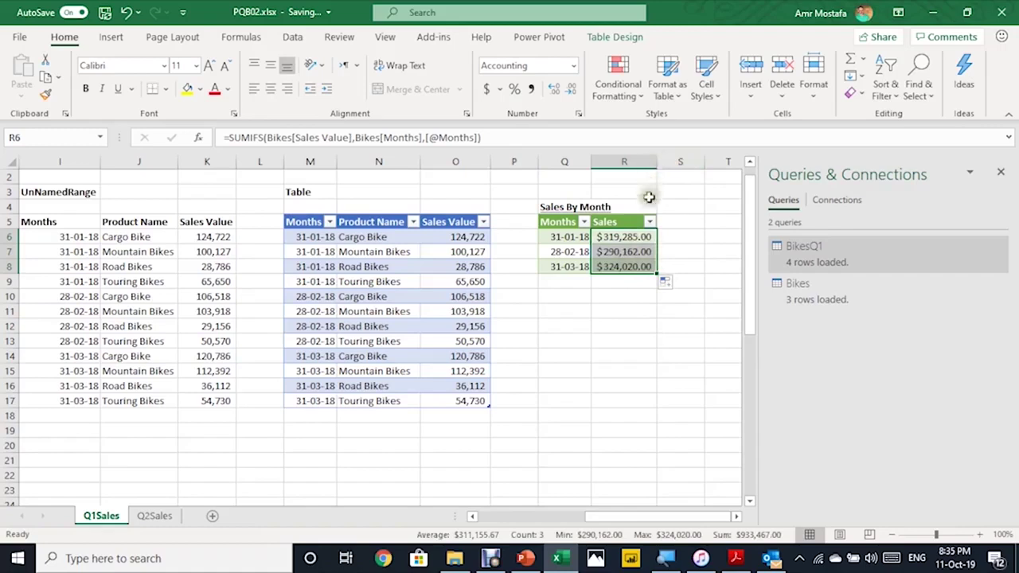
left_click_drag(657, 162, 667, 162)
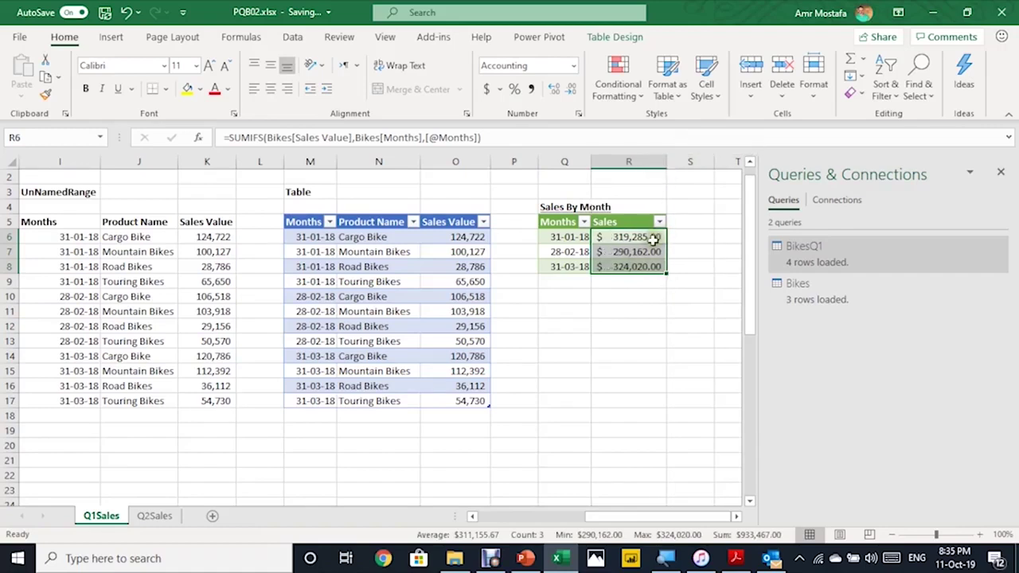
left_click(653, 238)
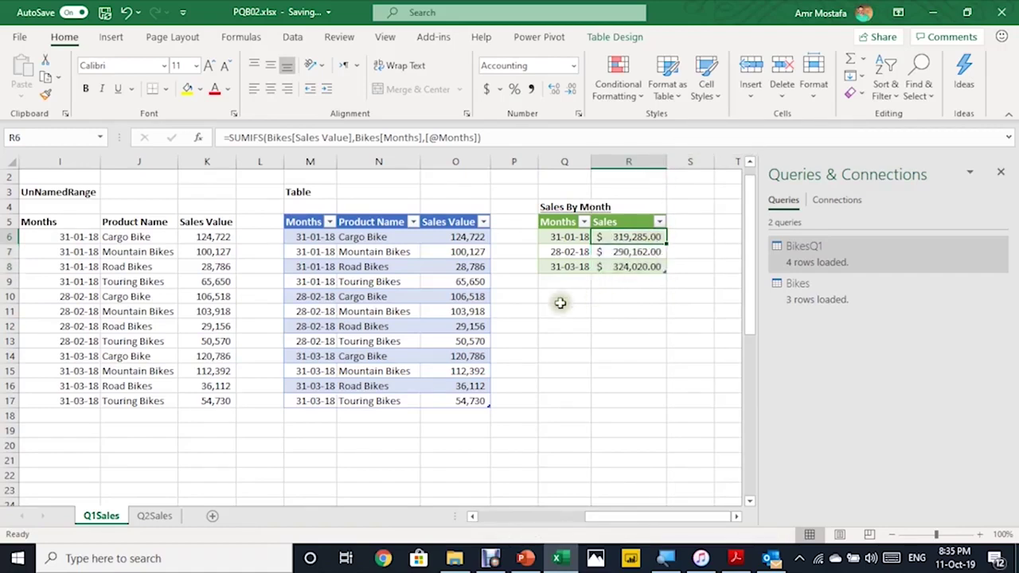
Review the source ranges and both summary tables, by product and by month, across row 6 of the Q1Sales sheet.
key("Left")
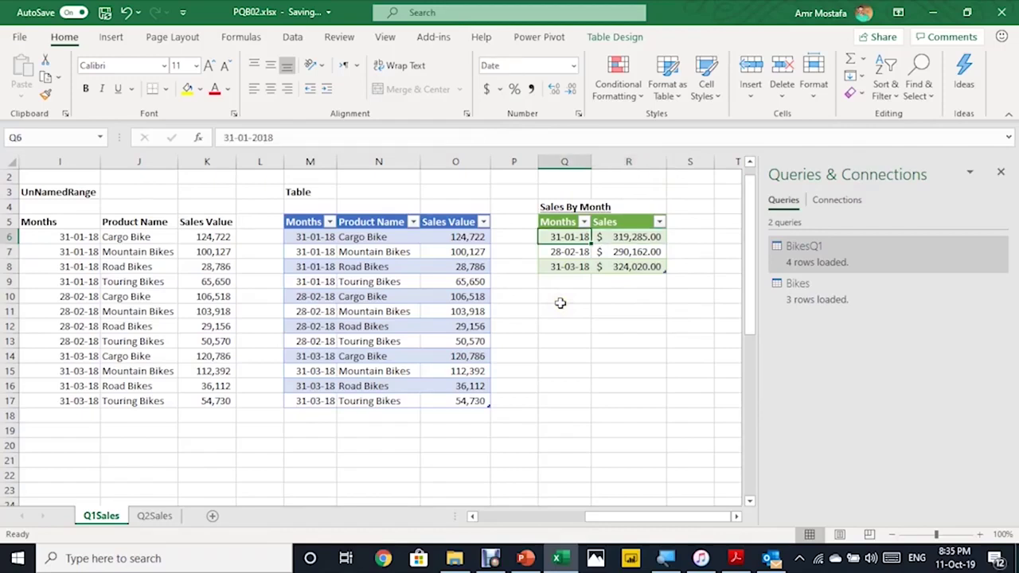
key("ctrl+Left")
key("ctrl+Left")
key("ctrl+Left")
key("ctrl+Left")
key("ctrl+Left")
key("ctrl+Left")
key("ctrl+Left")
key("ctrl+Left")
key("ctrl+Left")
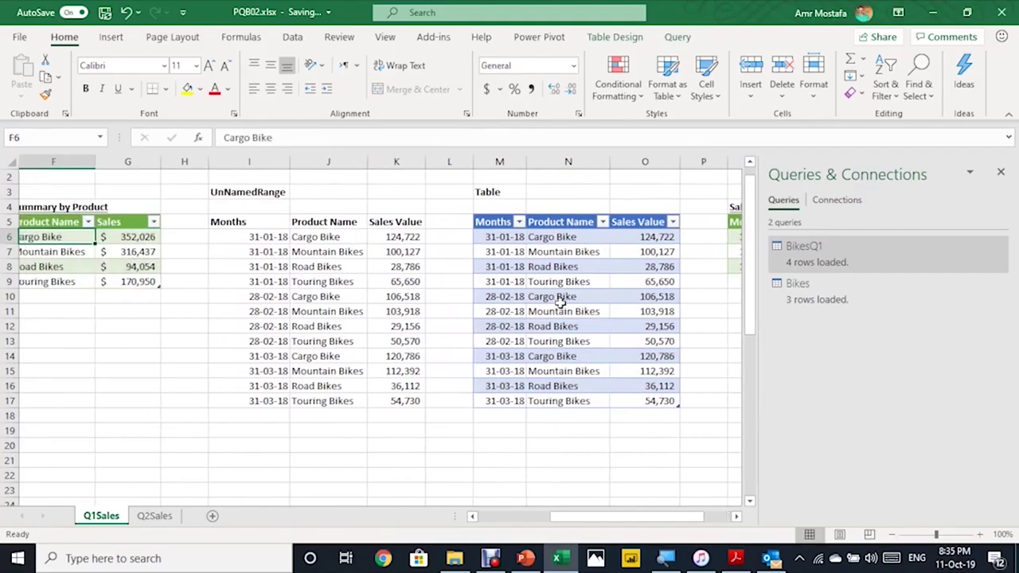
key("Right")
key("Right")
key("Right")
key("Right")
key("Right")
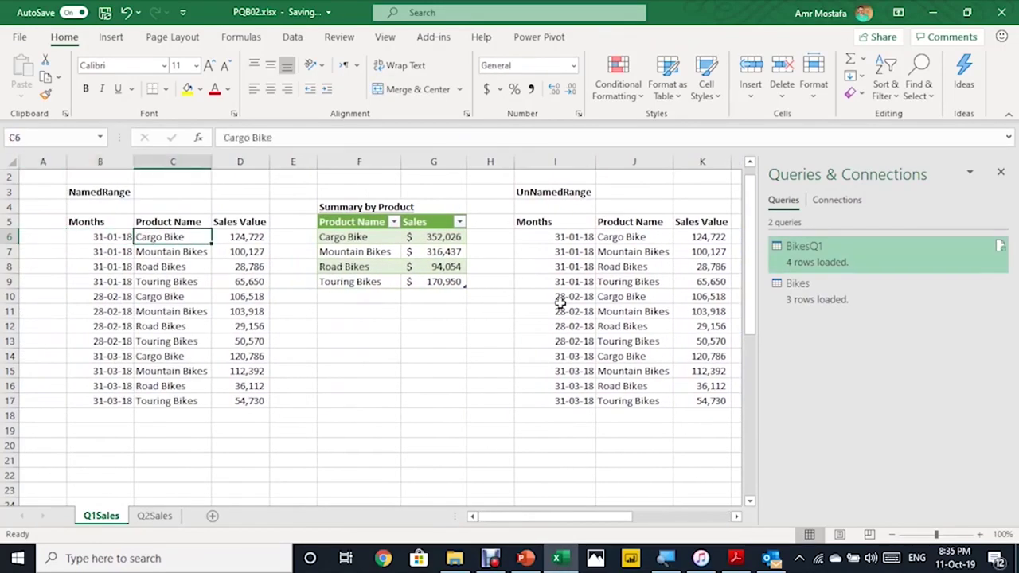
key("Left")
key("Left")
key("Left")
key("Right")
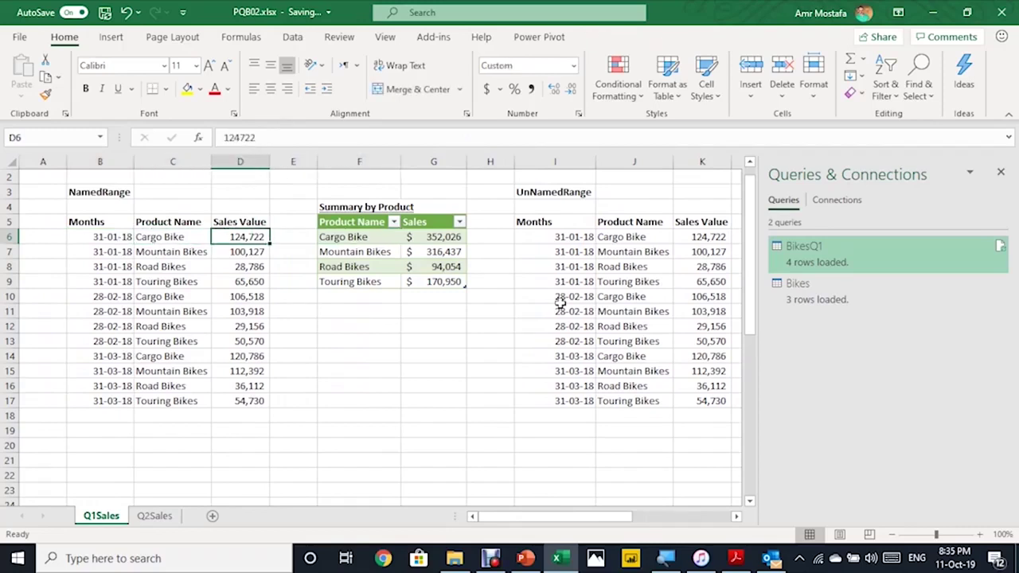
key("ctrl+Right")
key("ctrl+Right")
key("ctrl+Right")
key("ctrl+Right")
key("ctrl+Right")
key("ctrl+Right")
key("ctrl+Right")
key("Right")
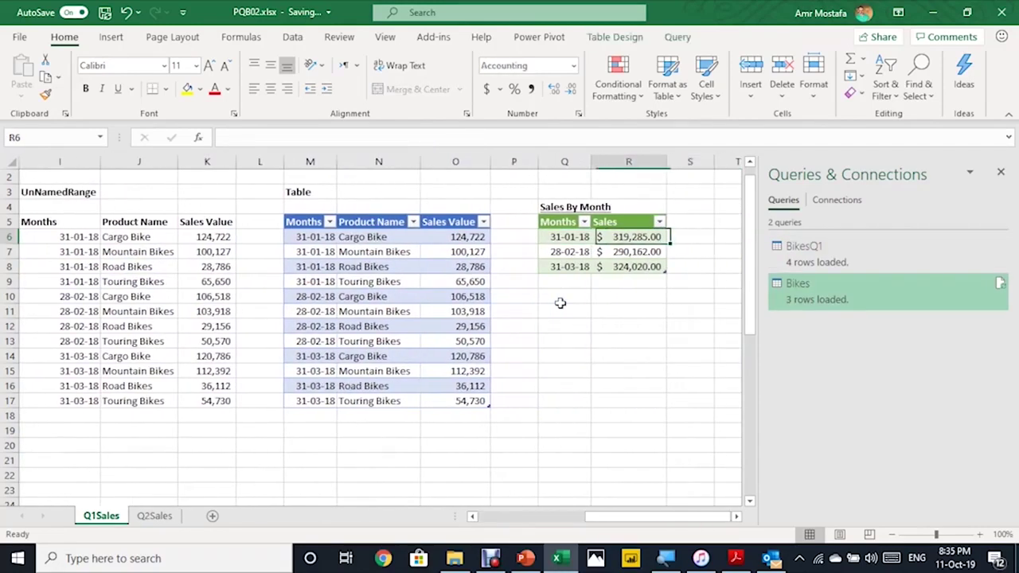
key("Left")
key("ctrl+Left")
key("ctrl+Left")
key("ctrl+Left")
key("ctrl+Left")
key("ctrl+Left")
key("ctrl+Left")
key("ctrl+Left")
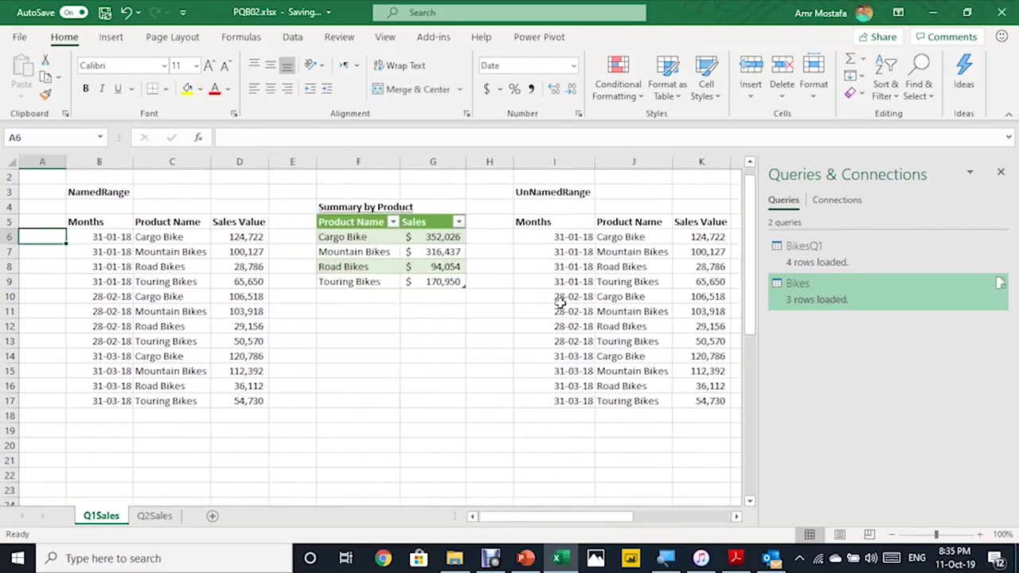
Copy the second-quarter rows B3:D17 from the Q2Sales sheet and paste them below the NamedRange data at B18 on Q1Sales.
left_click(168, 516)
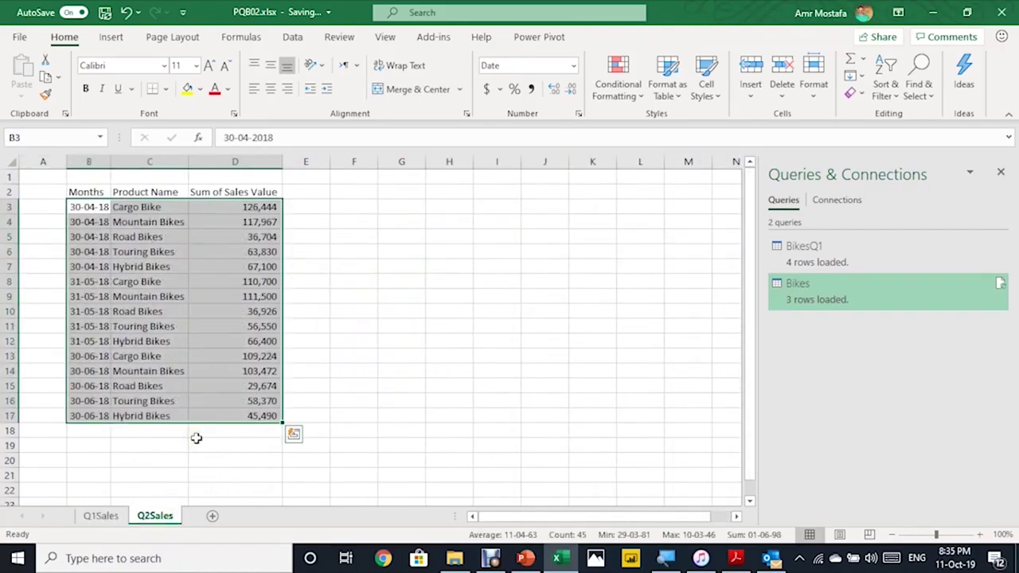
key("ctrl+c")
left_click(111, 516)
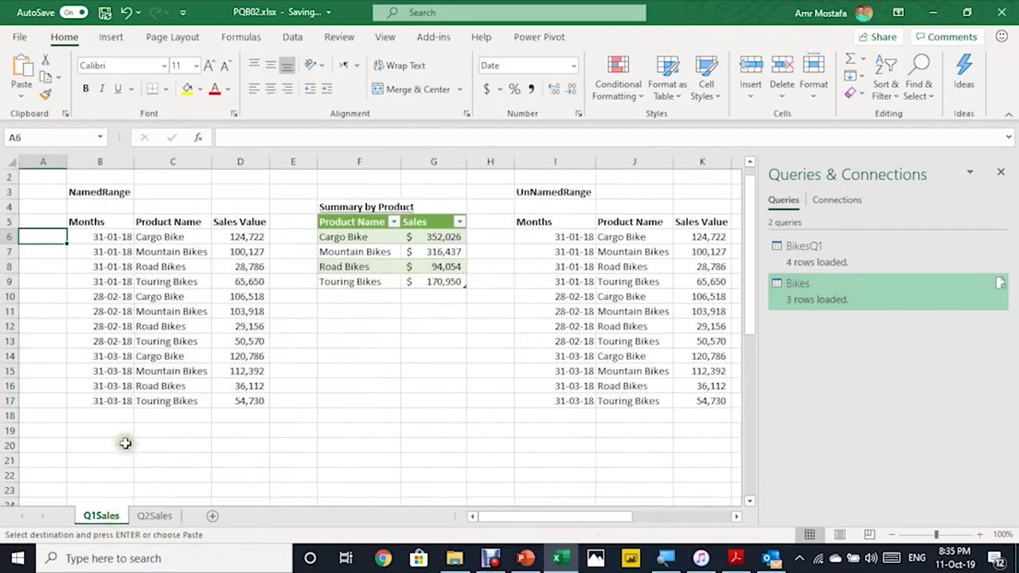
left_click(109, 417)
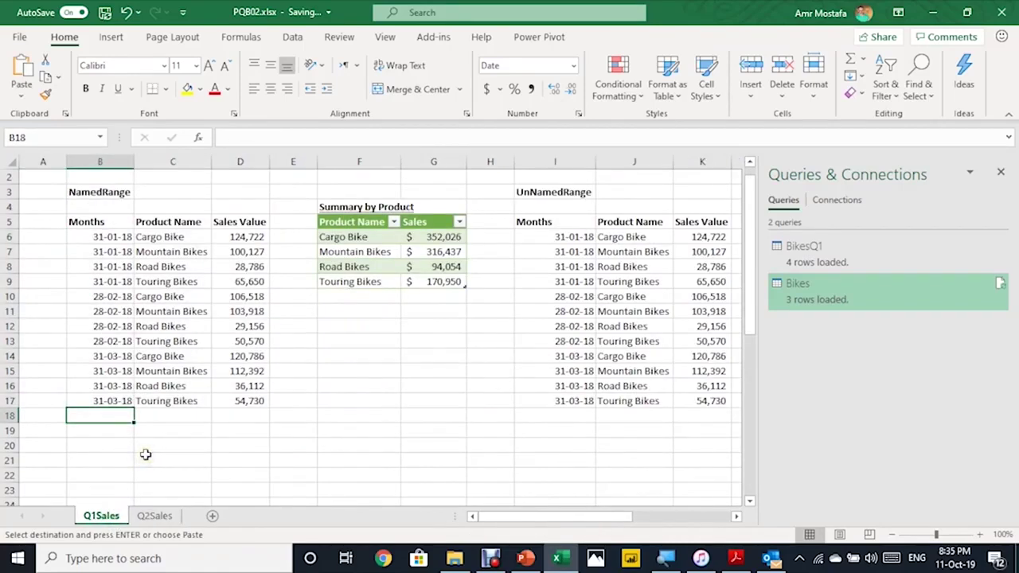
key("ctrl+v")
scroll(249, 401, "down", 4)
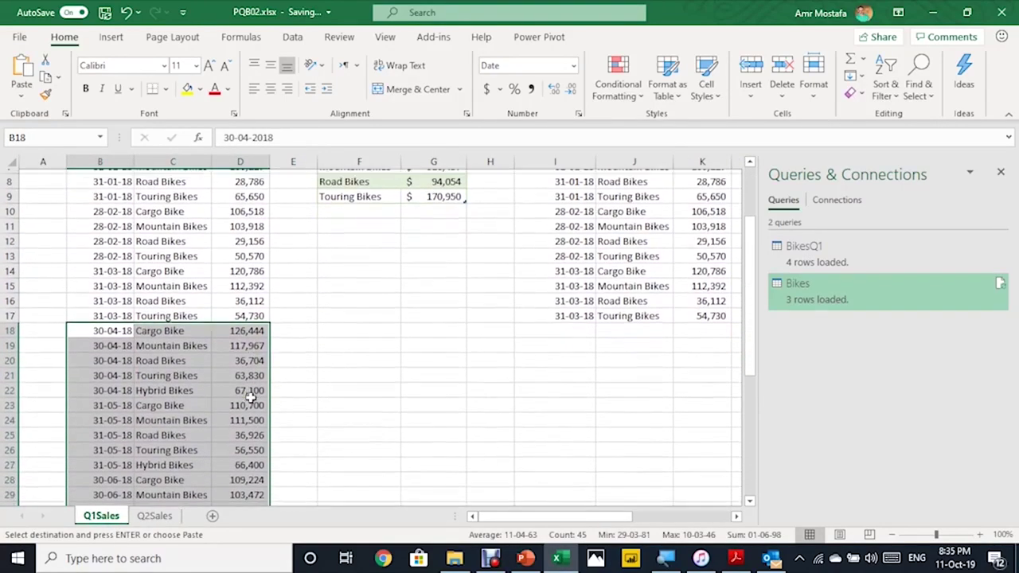
scroll(266, 394, "up", 4)
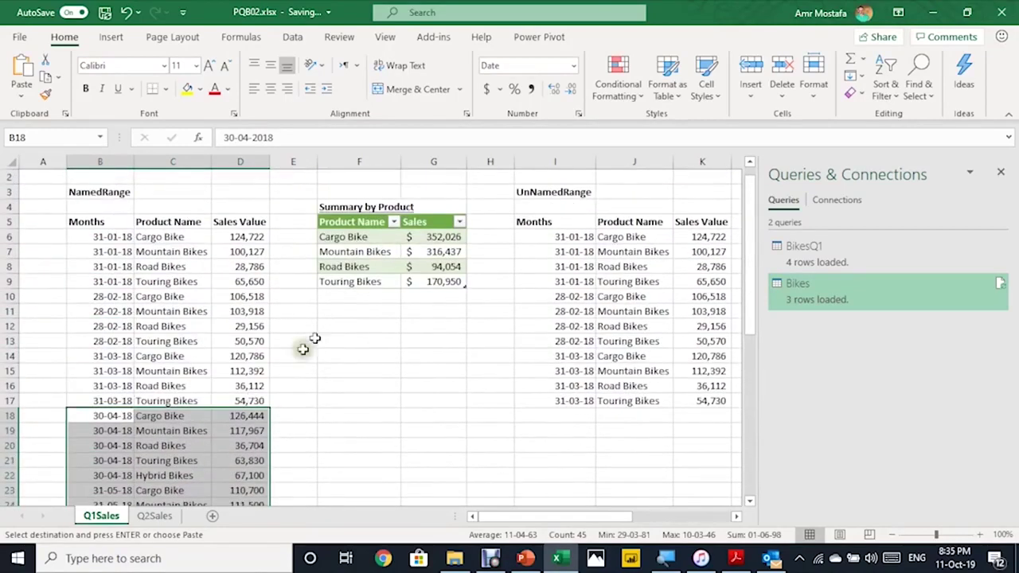
Refresh the BikesQ1 query that feeds the Summary by Product table.
left_click(365, 266)
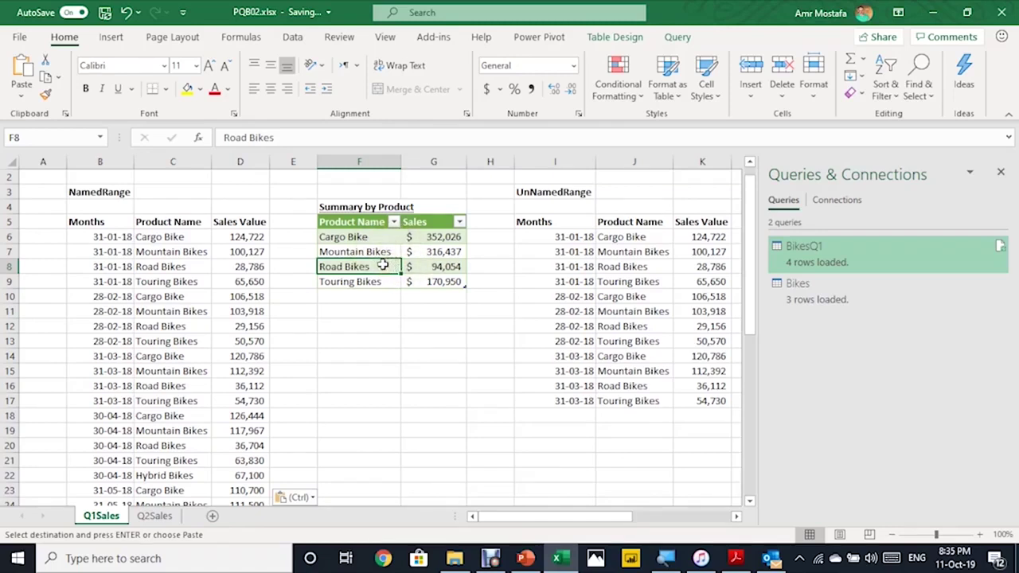
right_click(381, 266)
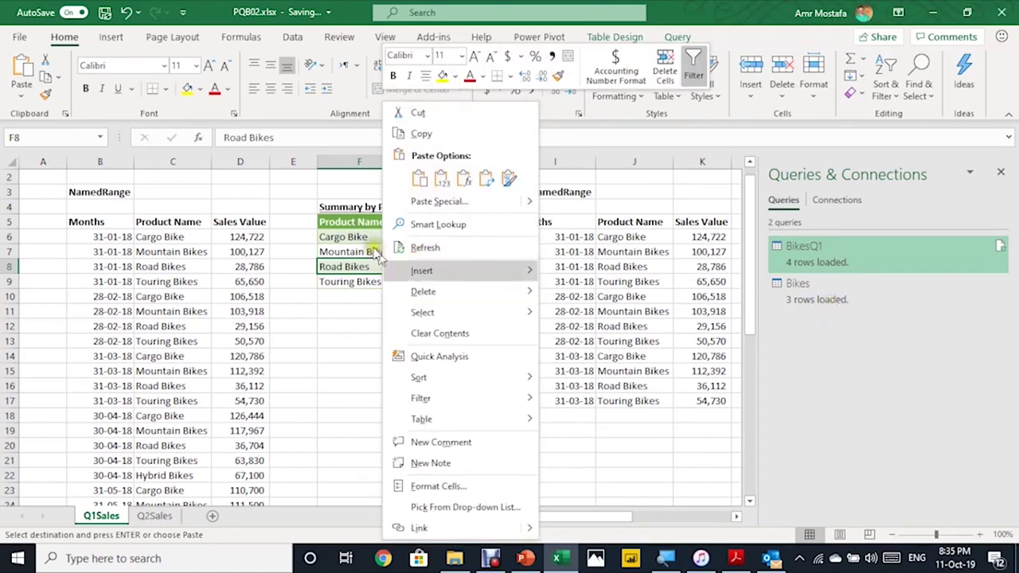
left_click(342, 343)
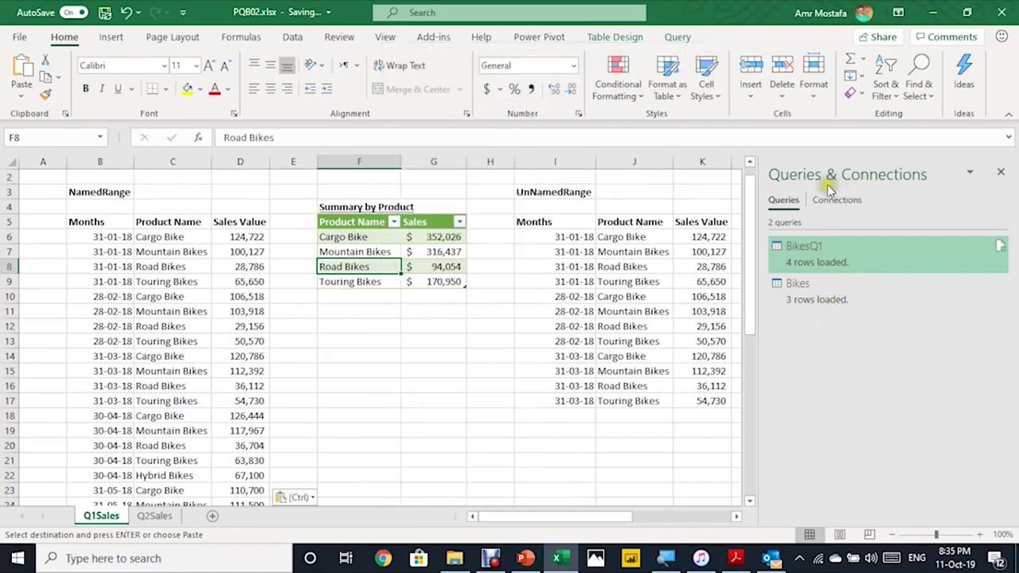
left_click(1000, 248)
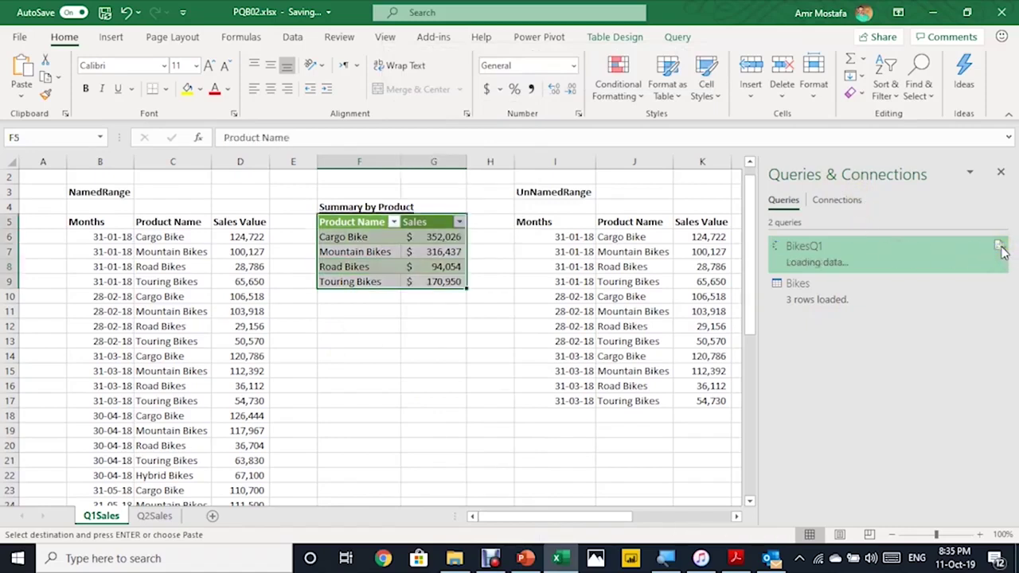
left_click(342, 265)
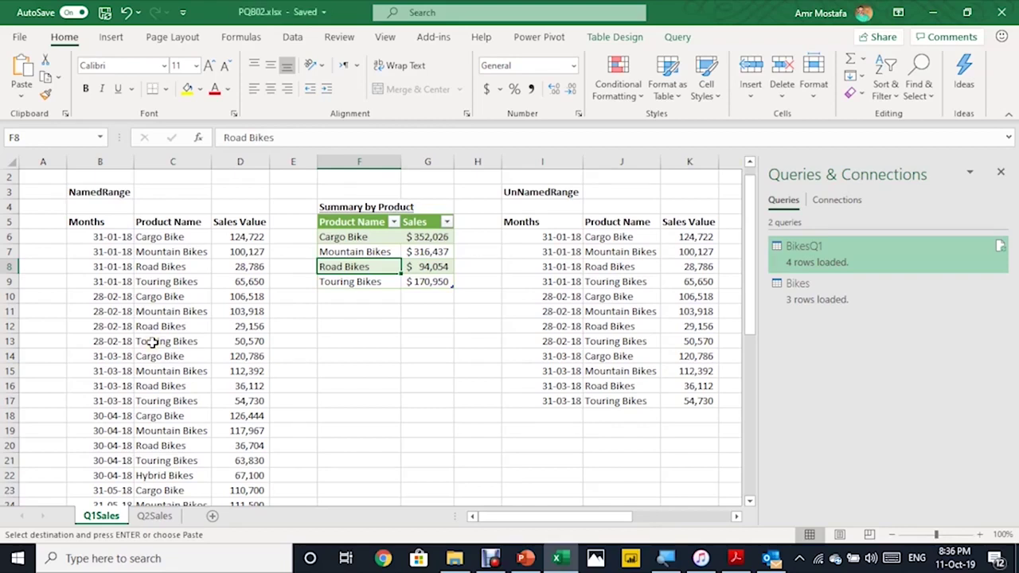
Go to the BikesQ1 named range and check how far it extends compared with the pasted second-quarter rows.
left_click(100, 138)
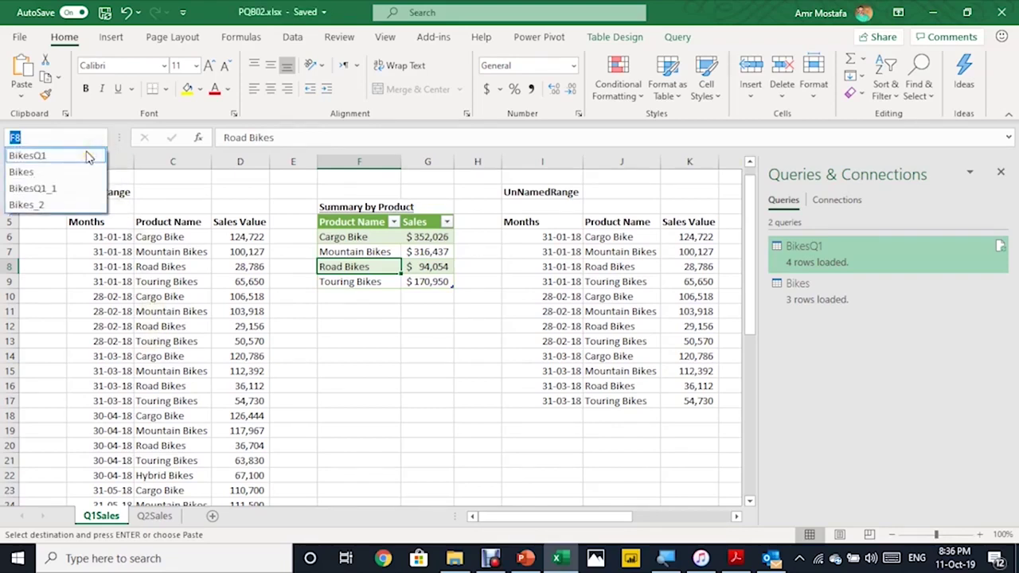
left_click(87, 157)
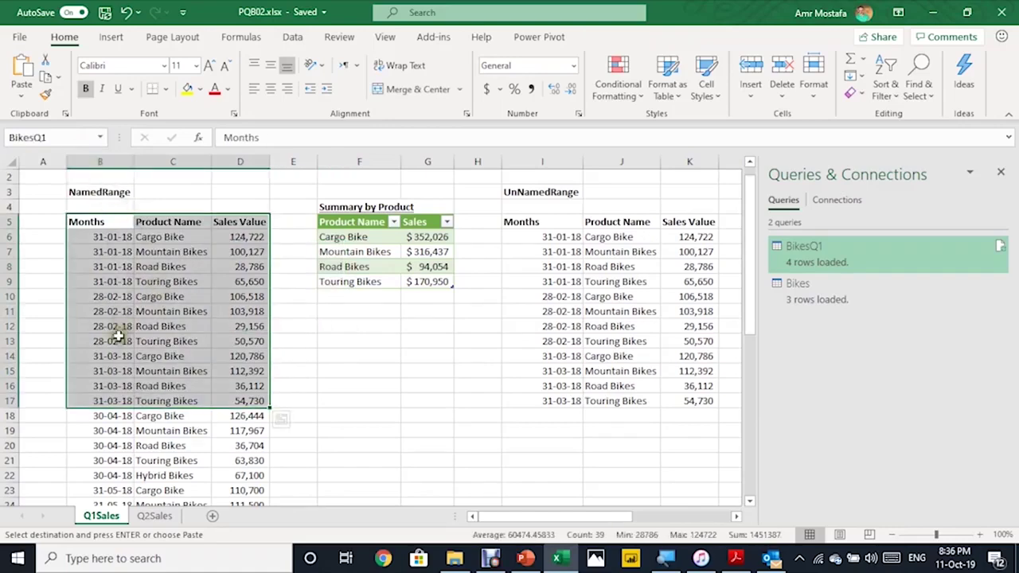
scroll(148, 390, "down", 5)
scroll(155, 389, "up", 1)
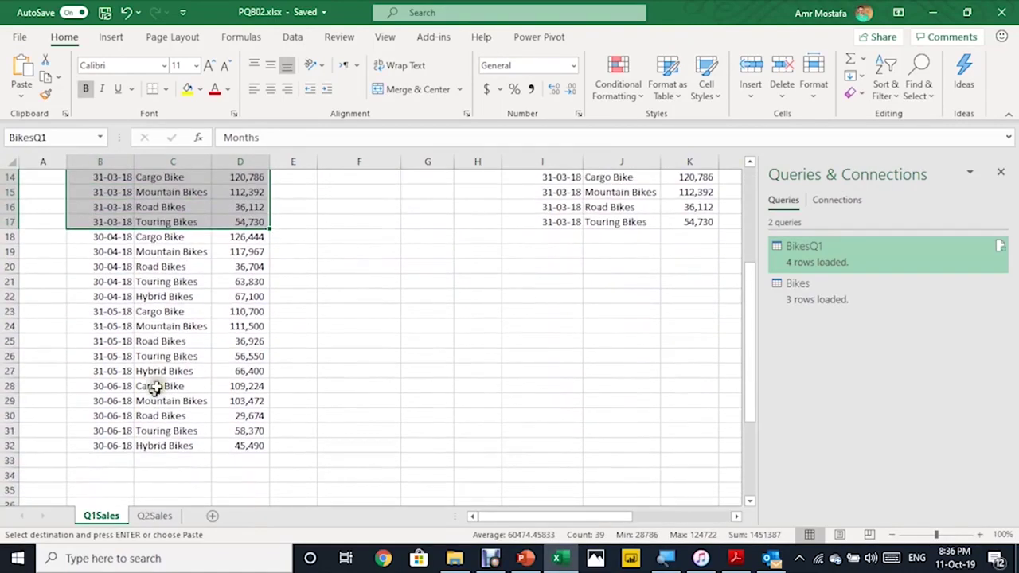
scroll(180, 291, "up", 2)
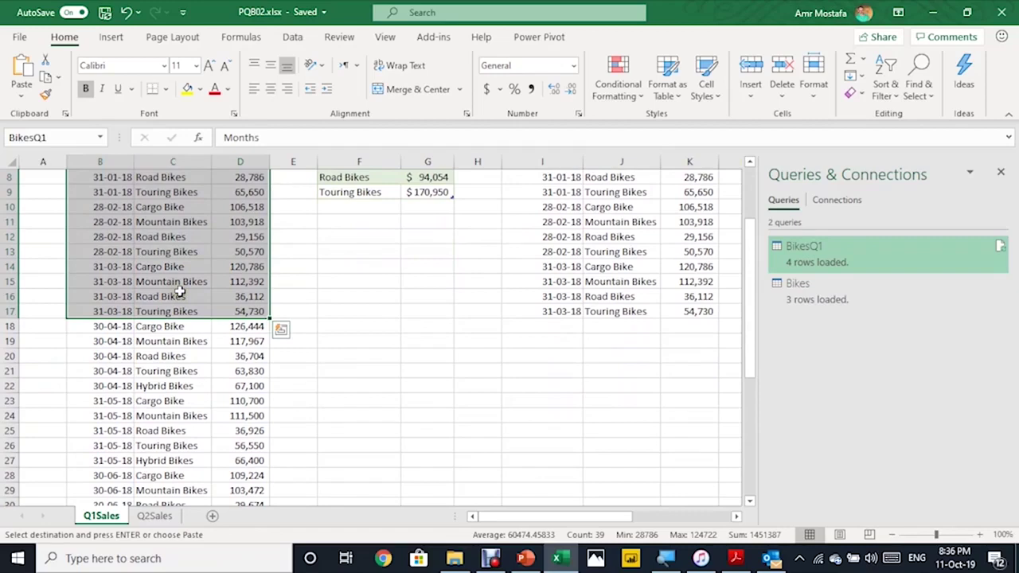
scroll(180, 291, "up", 2)
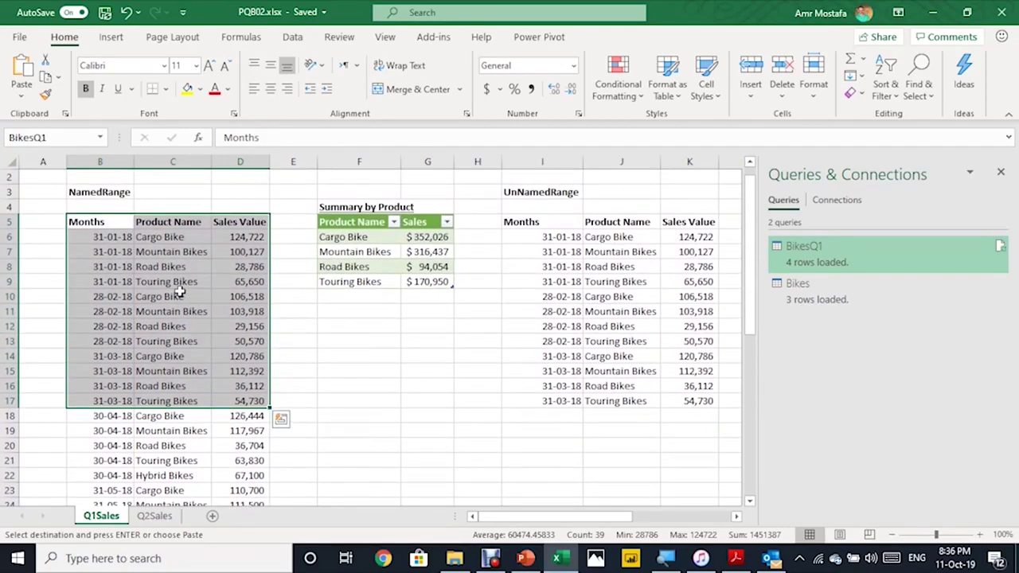
Inspect which cell ranges the SUMIFS formula in G6 of the Summary by Product table refers to.
left_click(412, 237)
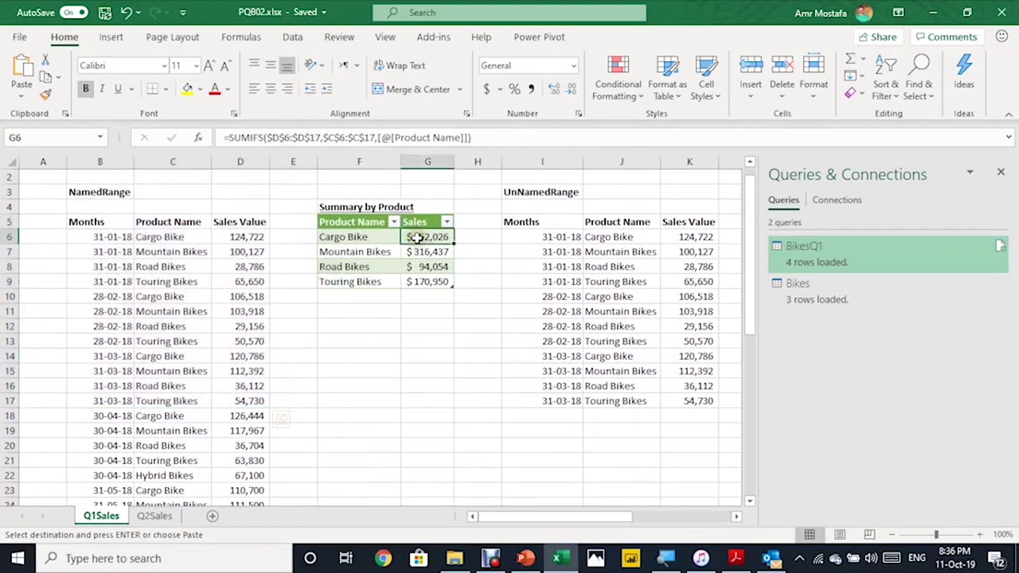
left_click(495, 137)
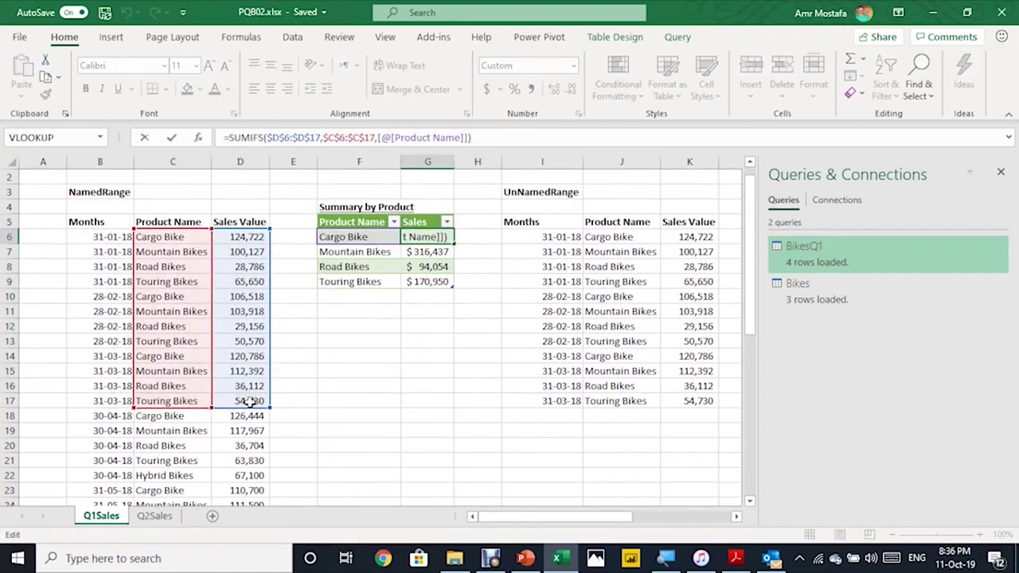
key("ctrl+Return")
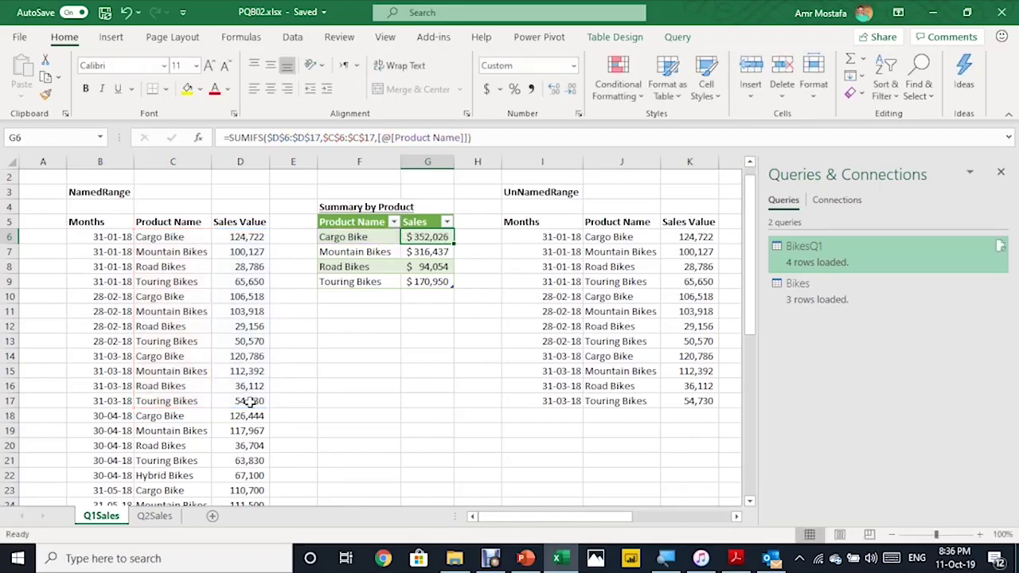
Copy the Q2Sales data rows again and paste them directly beneath the Bikes table at M18 on Q1Sales.
left_click(156, 516)
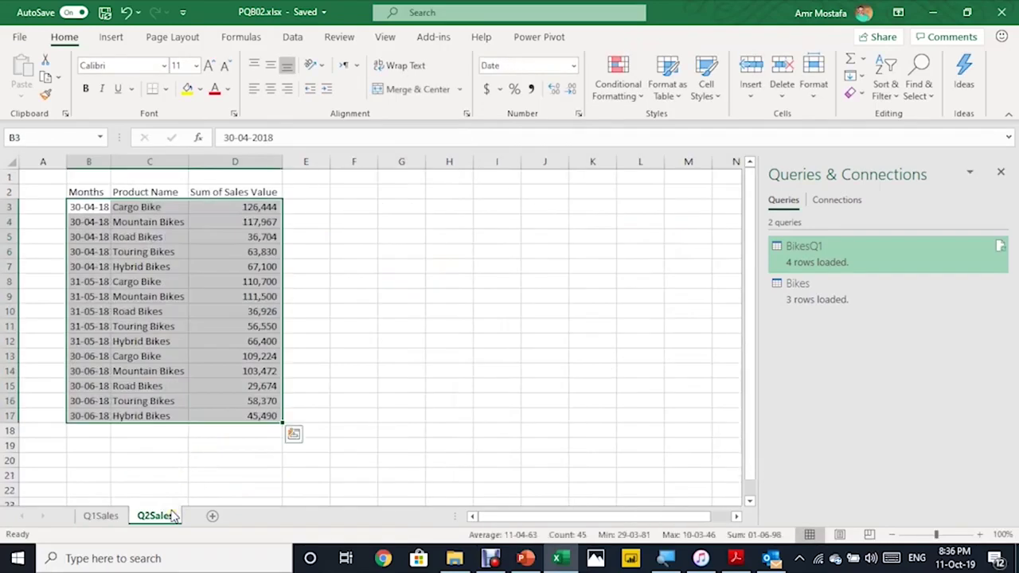
key("ctrl+c")
left_click(100, 516)
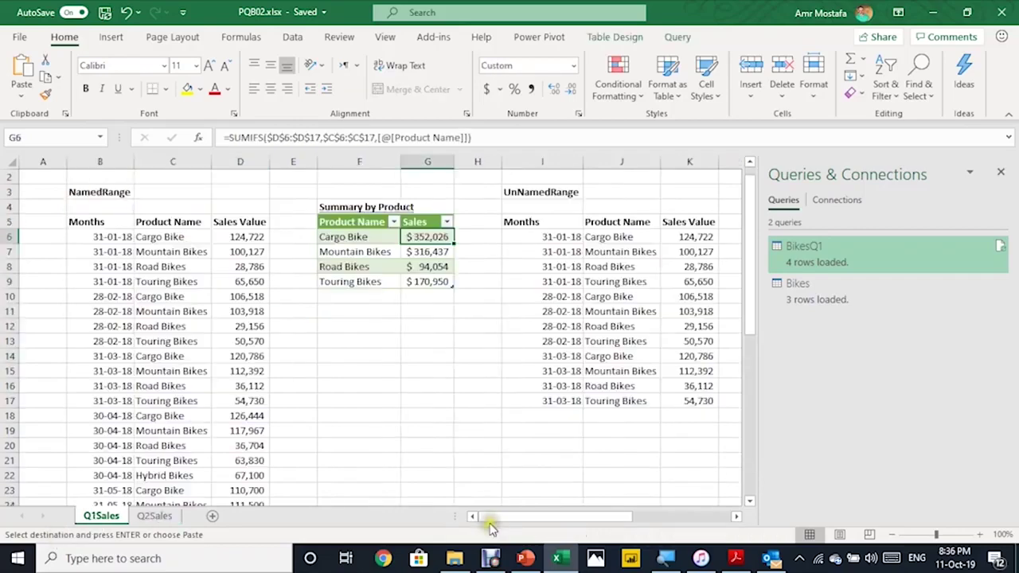
left_click_drag(493, 526, 606, 516)
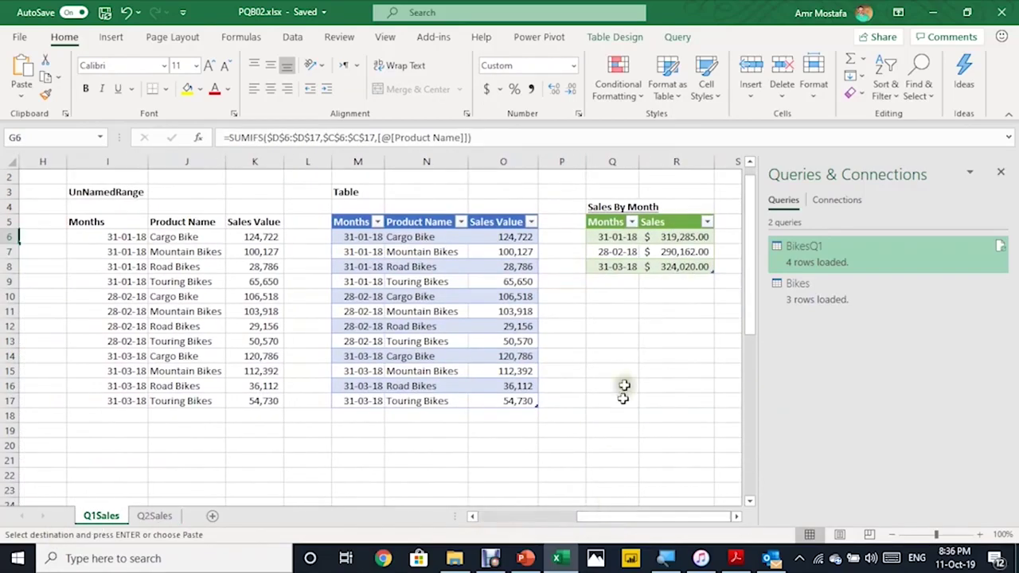
left_click(367, 413)
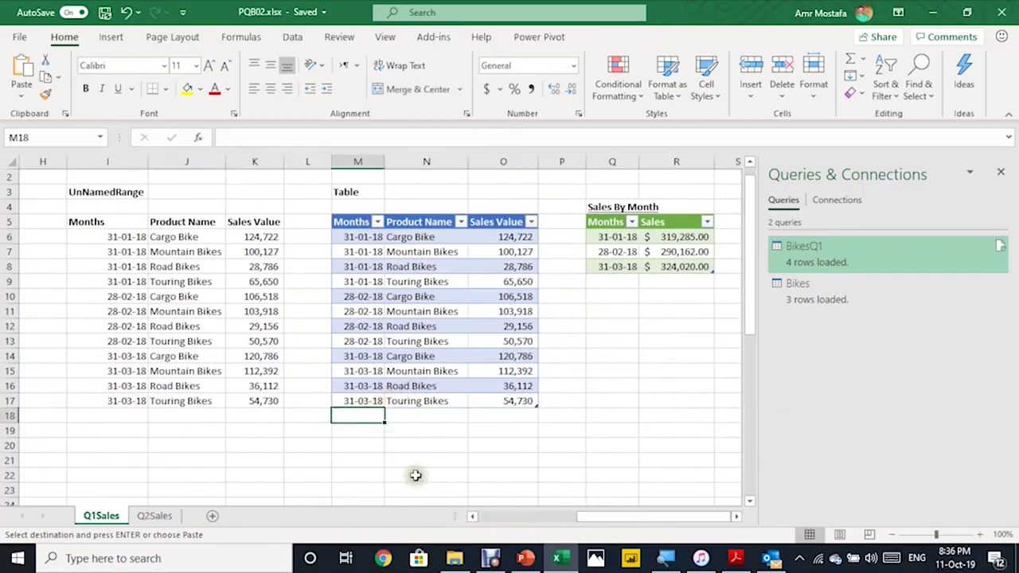
key("ctrl+v")
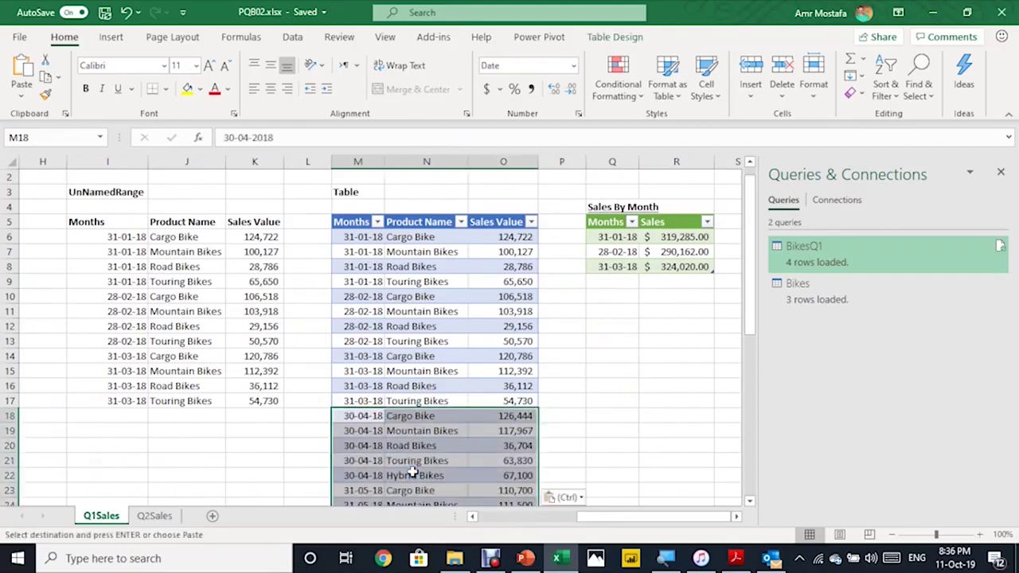
scroll(448, 437, "down", 4)
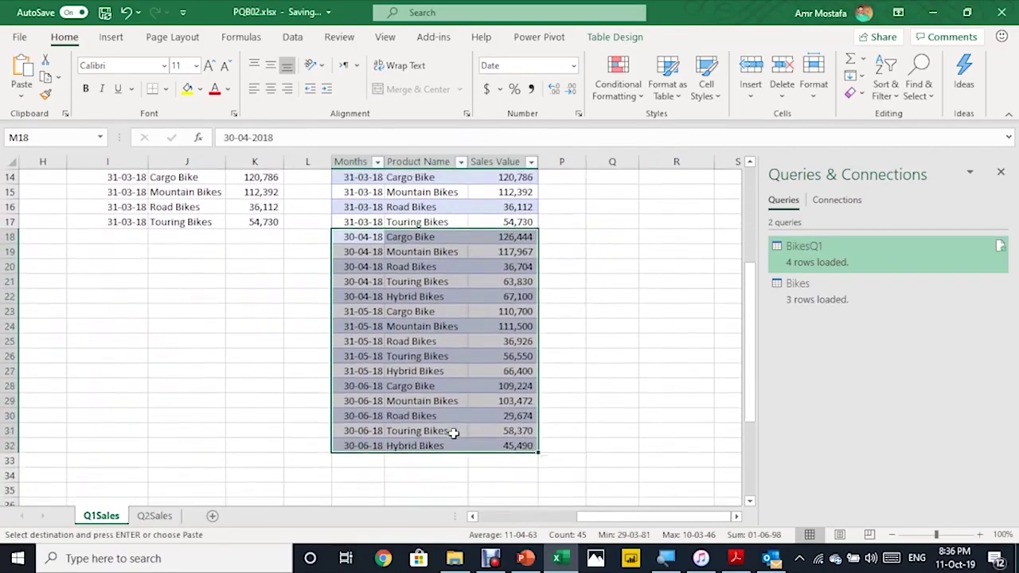
Refresh the Bikes query that feeds the Sales By Month table.
scroll(453, 432, "up", 1)
scroll(463, 341, "up", 2)
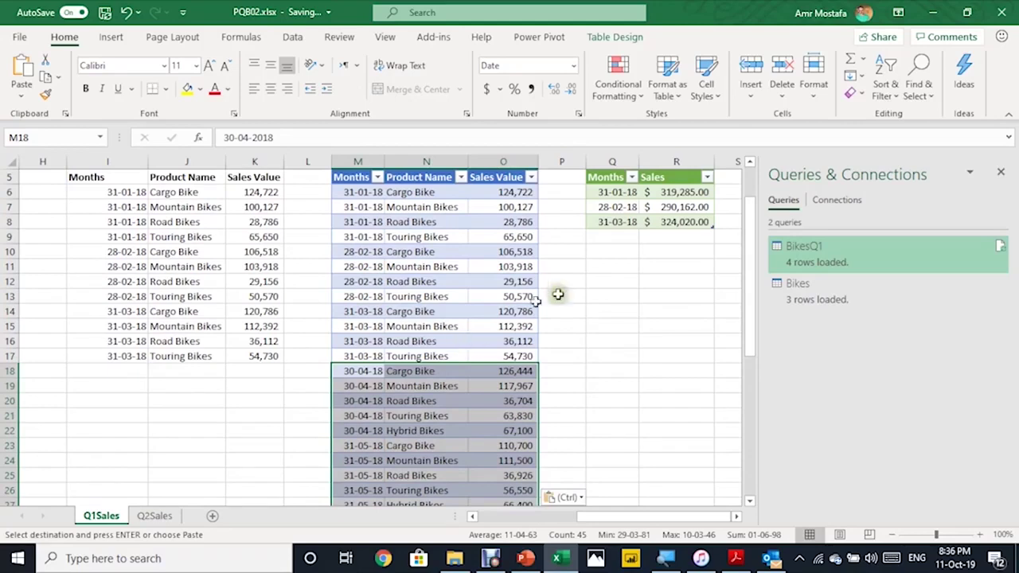
scroll(677, 206, "up", 2)
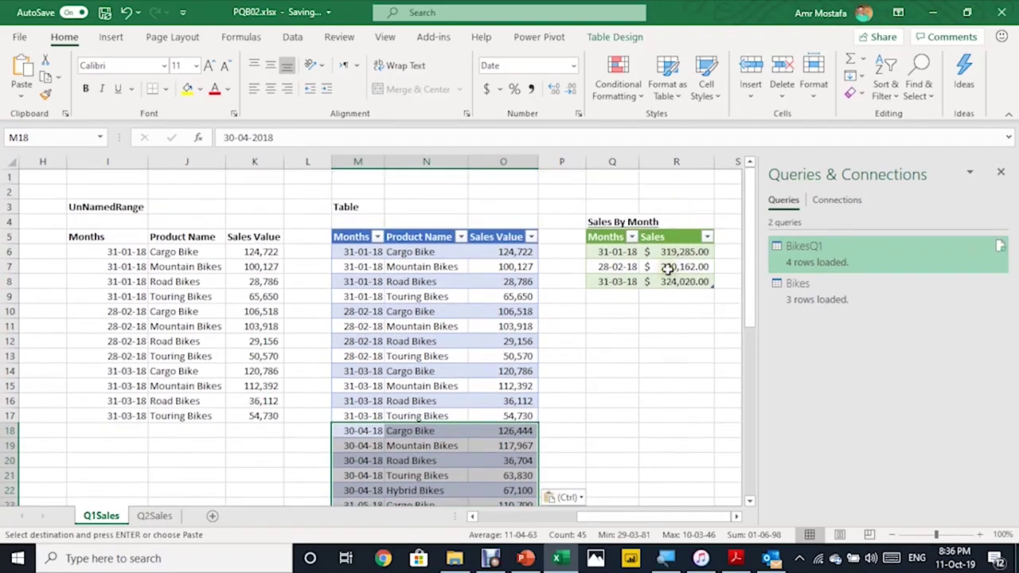
left_click(667, 269)
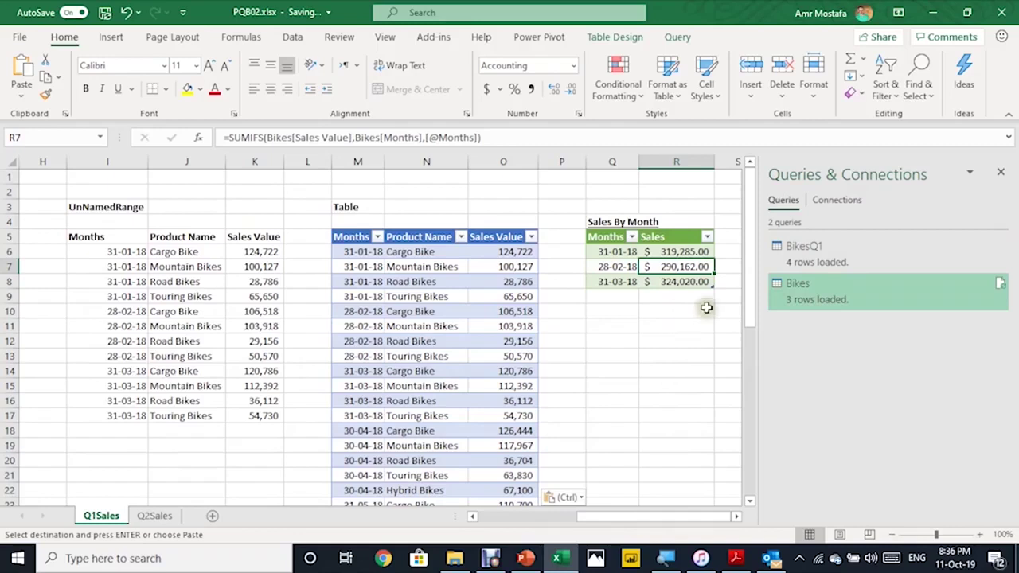
left_click(1000, 285)
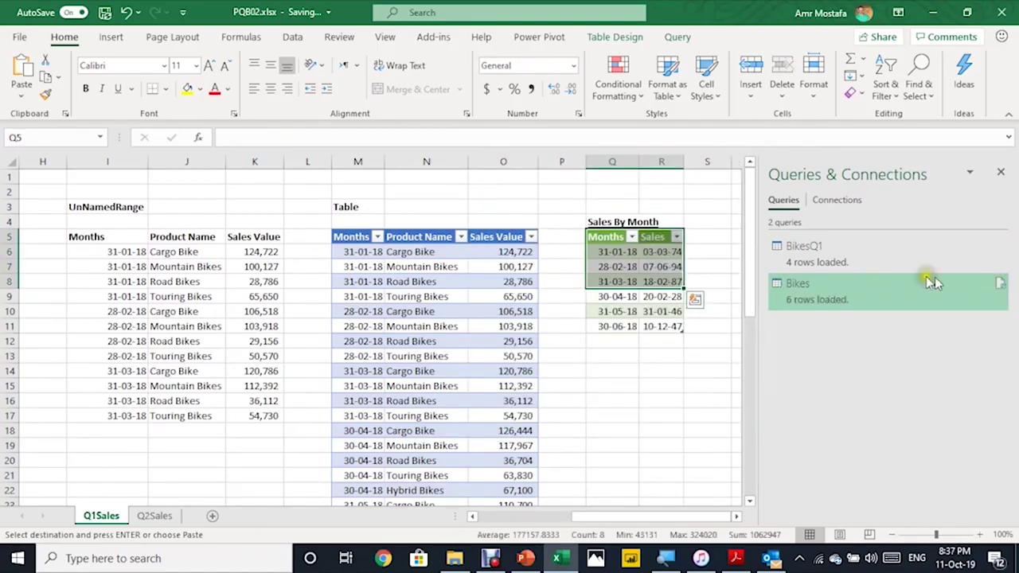
mouse_move(796, 253)
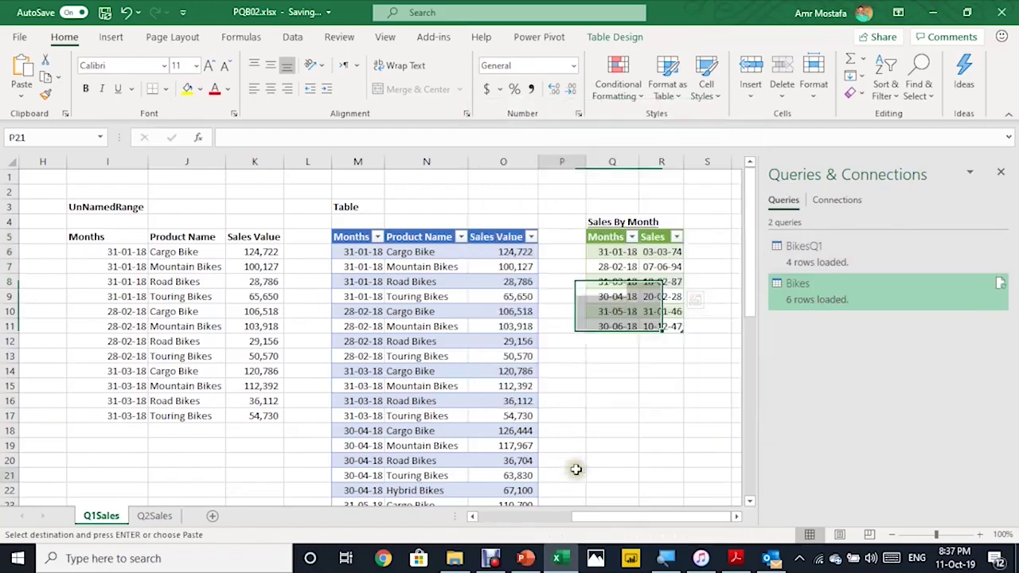
Check the refreshed months in Q6:Q11 and widen column R of the Sales By Month table slightly.
left_click(616, 253)
left_click_drag(615, 256, 635, 330)
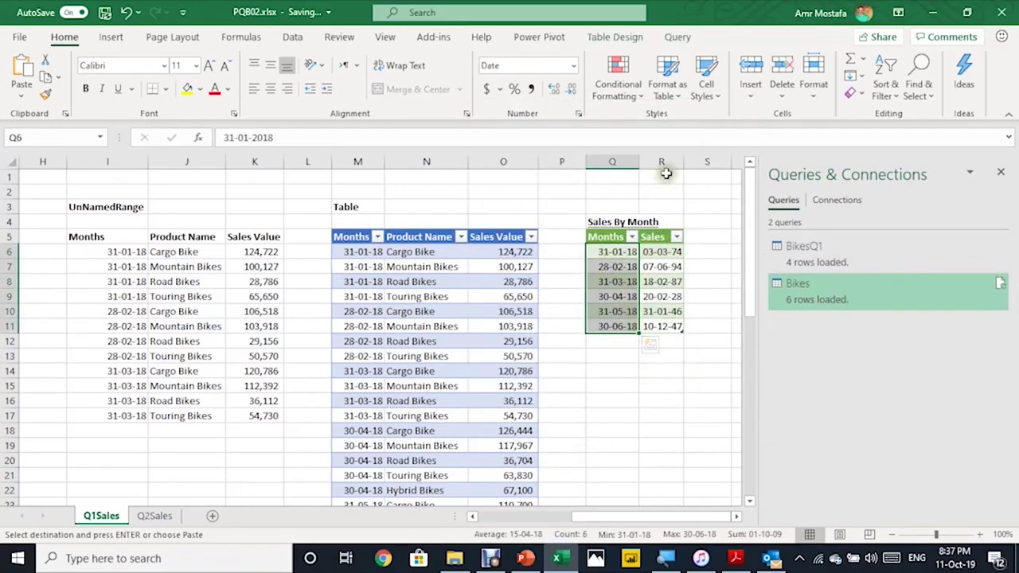
left_click_drag(684, 162, 700, 159)
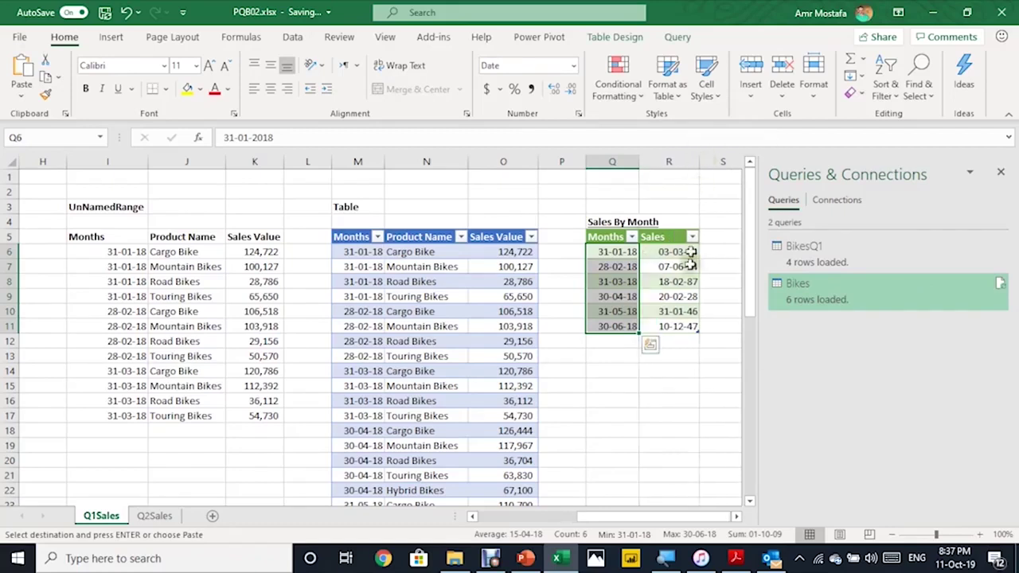
left_click(659, 387)
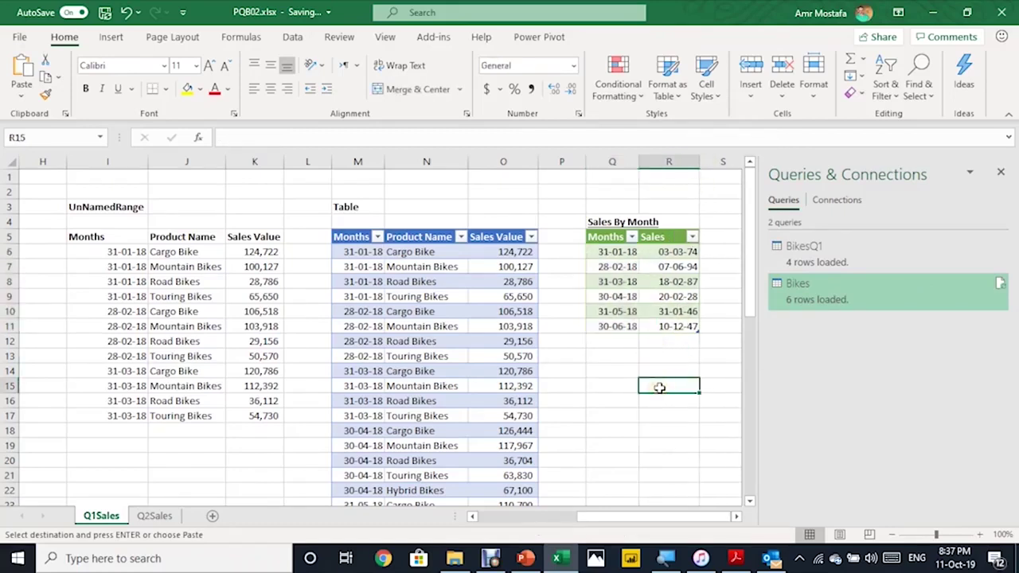
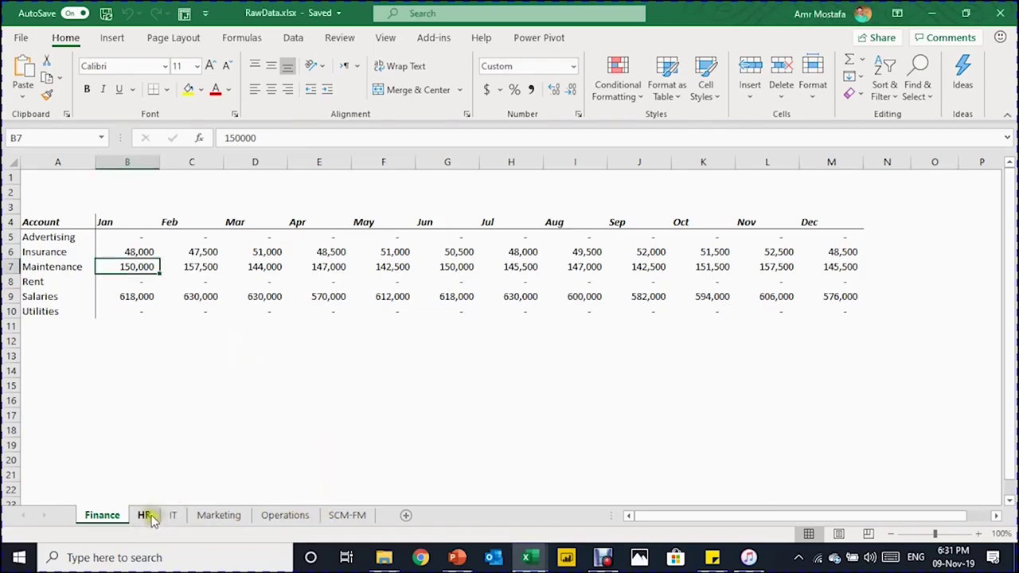
Review the HR, IT, Marketing, Operations and SCM-FM sheets of RawData.xlsx and return to the Finance sheet.
left_click(150, 516)
left_click(174, 517)
left_click(217, 517)
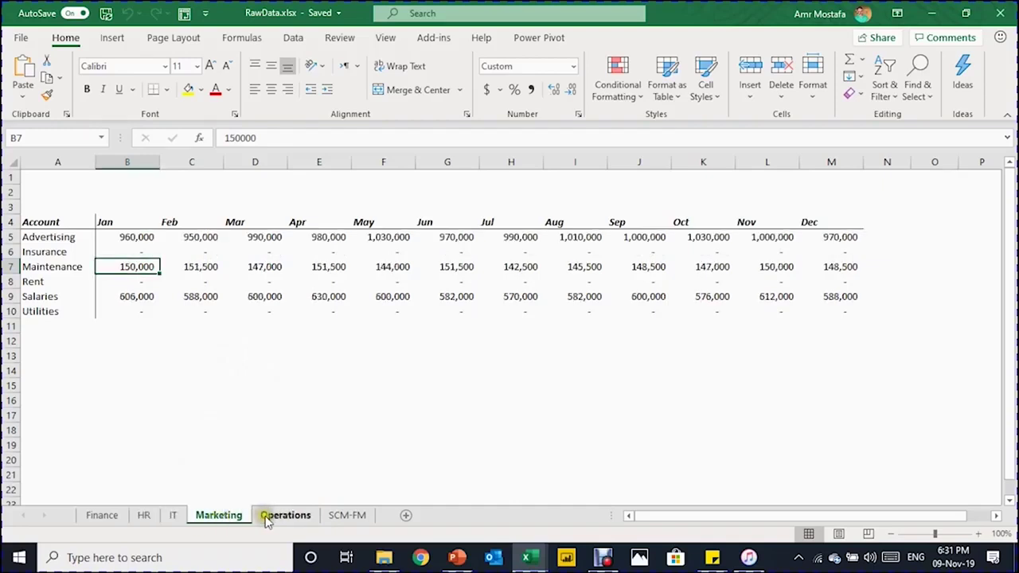
left_click(278, 518)
left_click(344, 516)
left_click(100, 518)
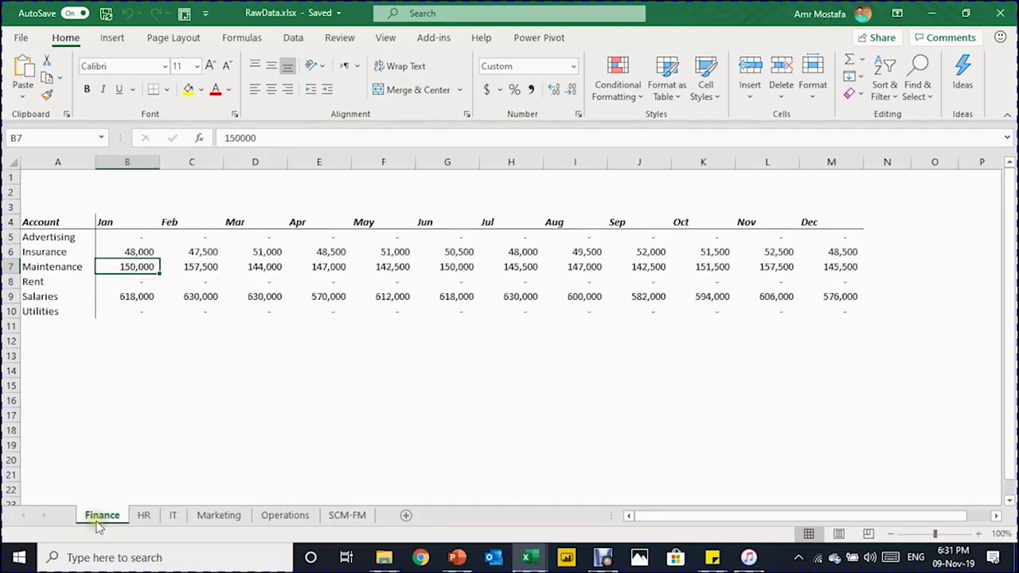
Review the account names in A5:A10 and the header row A4:M4 on the Finance sheet.
left_click_drag(66, 236, 40, 311)
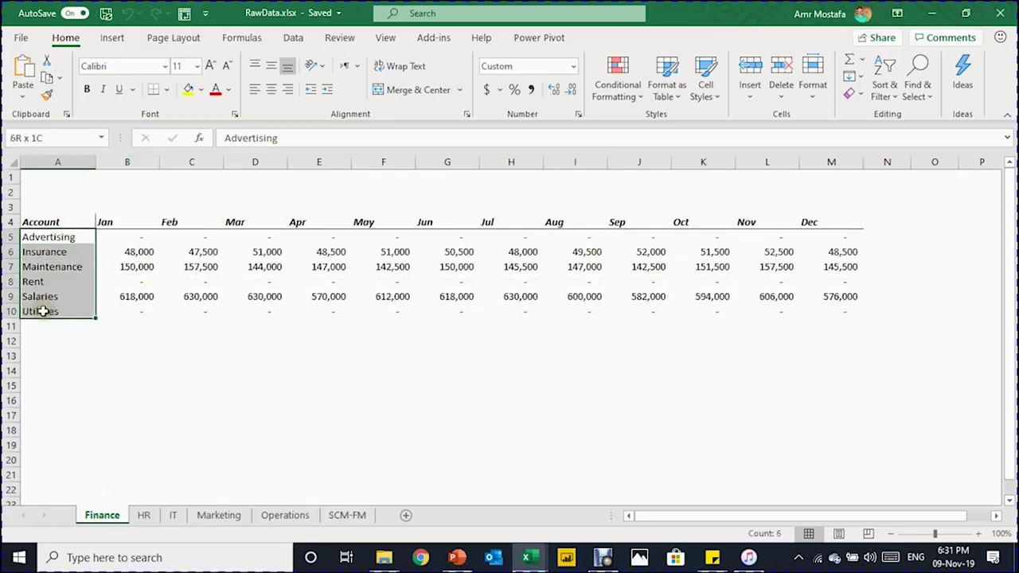
left_click_drag(68, 218, 826, 225)
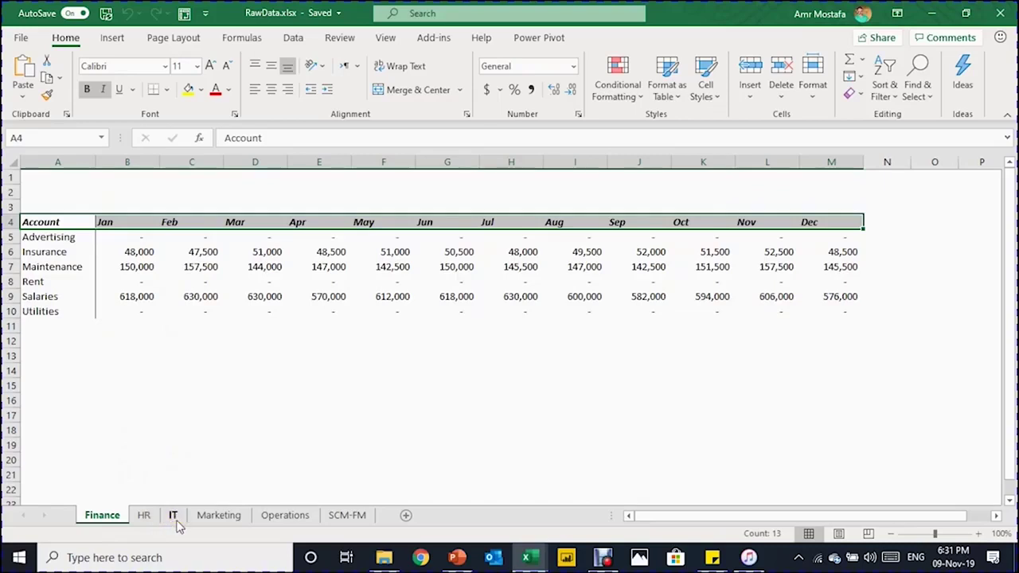
left_click(205, 313)
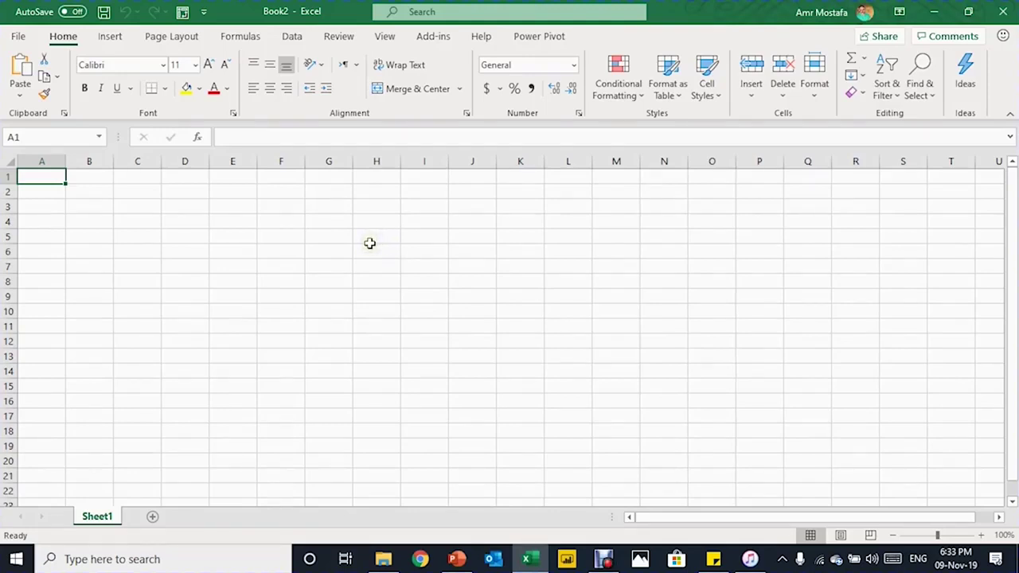
Import the RawData.xlsx workbook from the PQB03 folder into the blank workbook as a Power Query source.
left_click(185, 206)
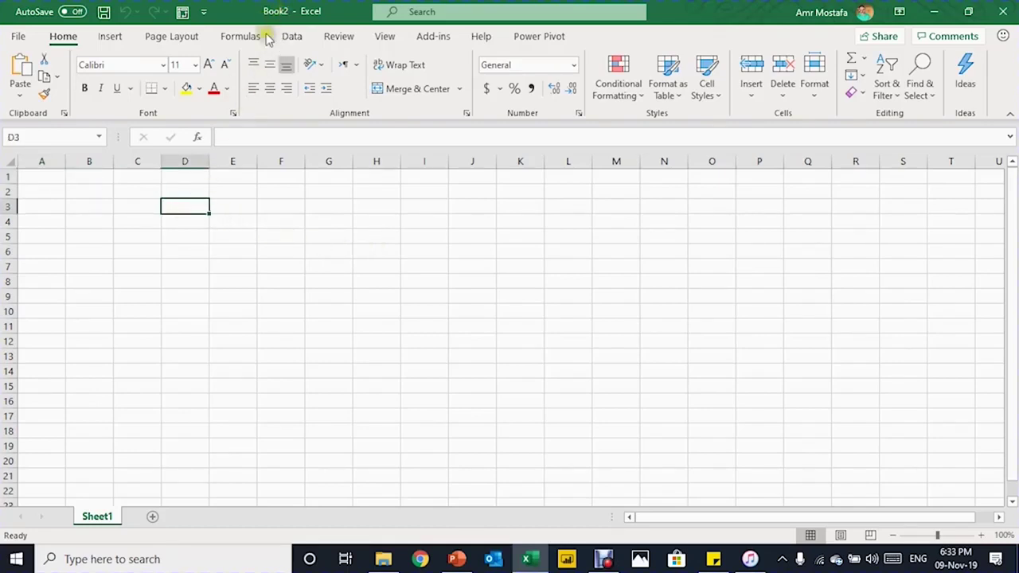
left_click(102, 202)
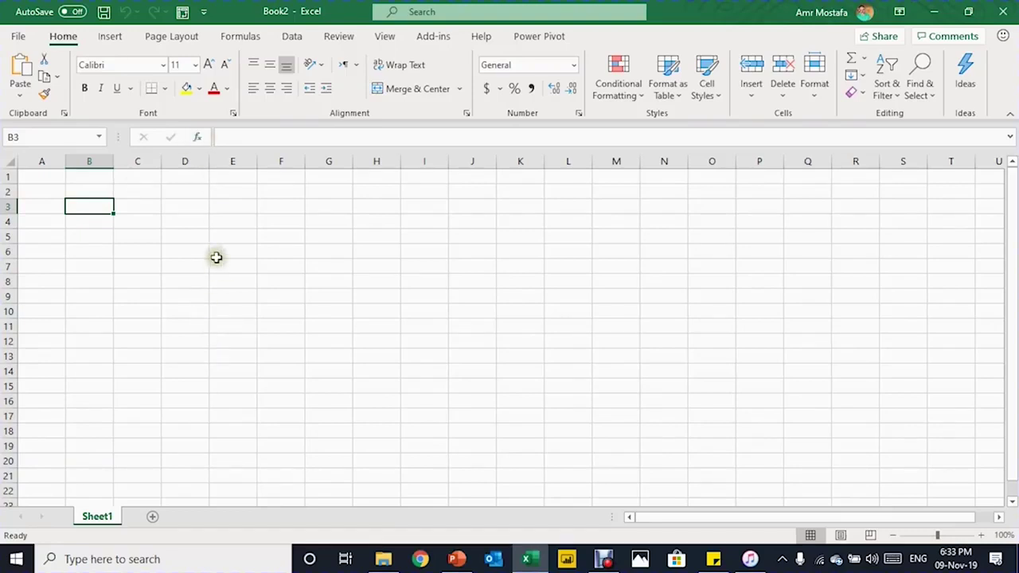
left_click(293, 36)
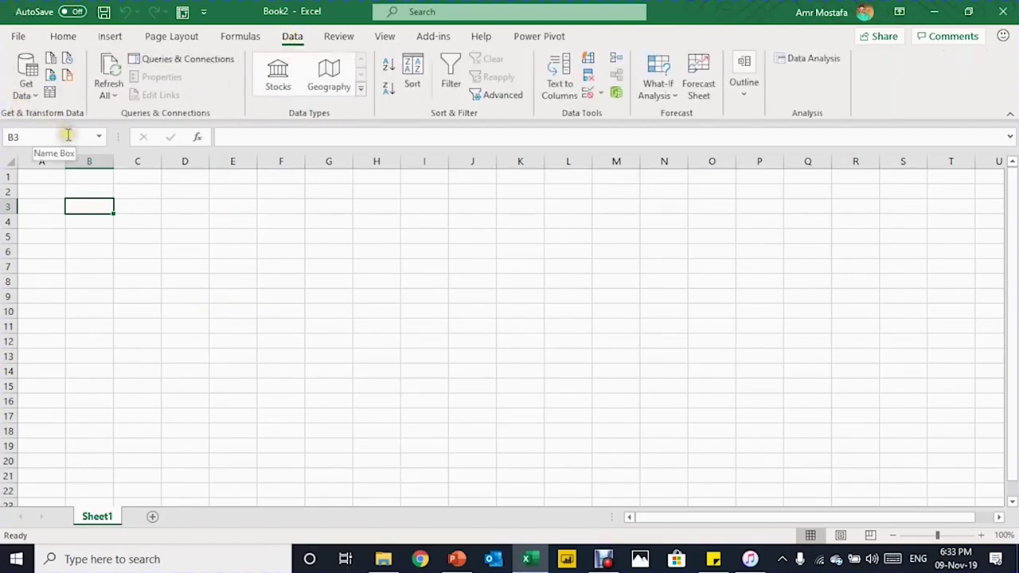
left_click(34, 94)
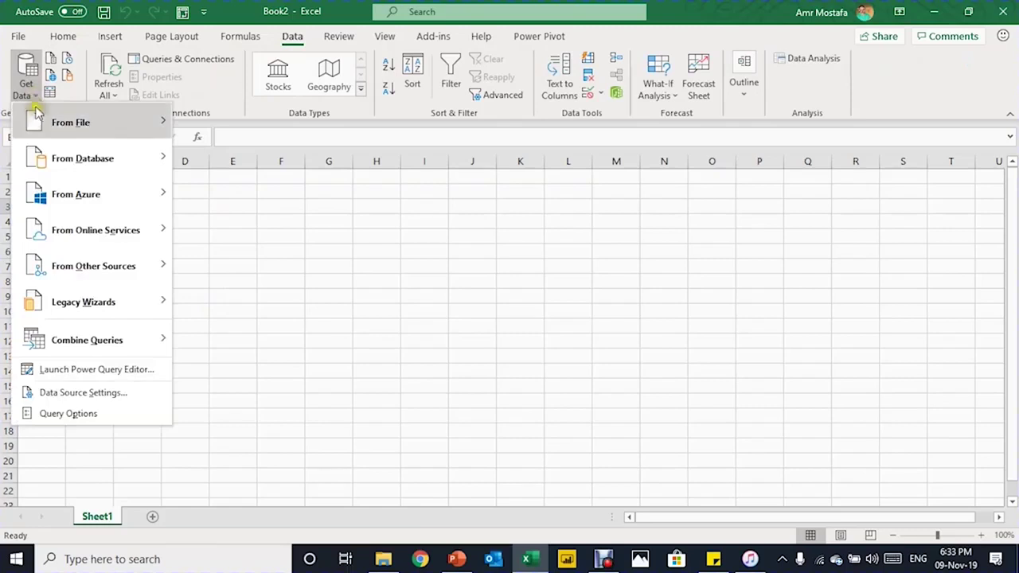
mouse_move(39, 122)
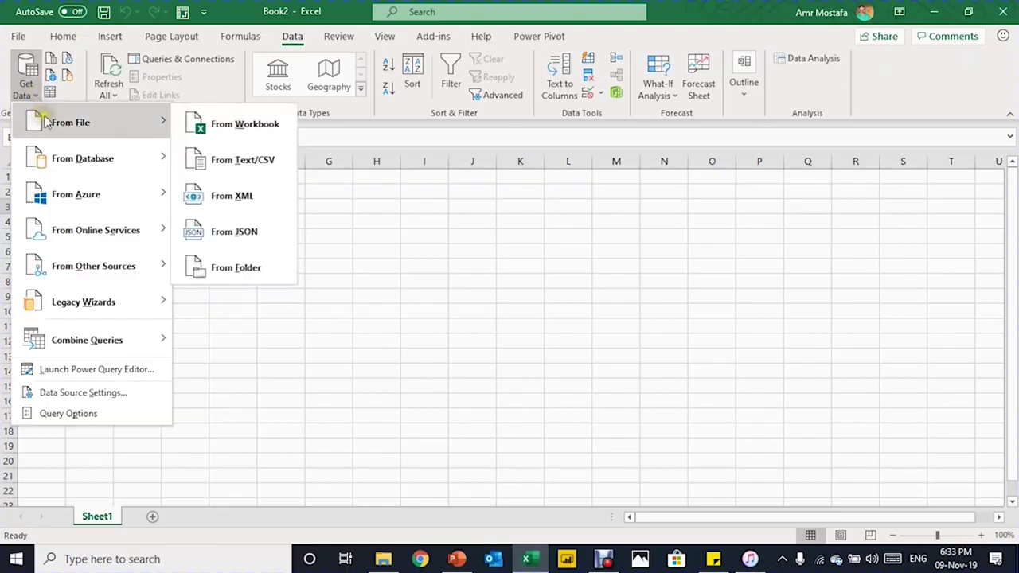
left_click(239, 126)
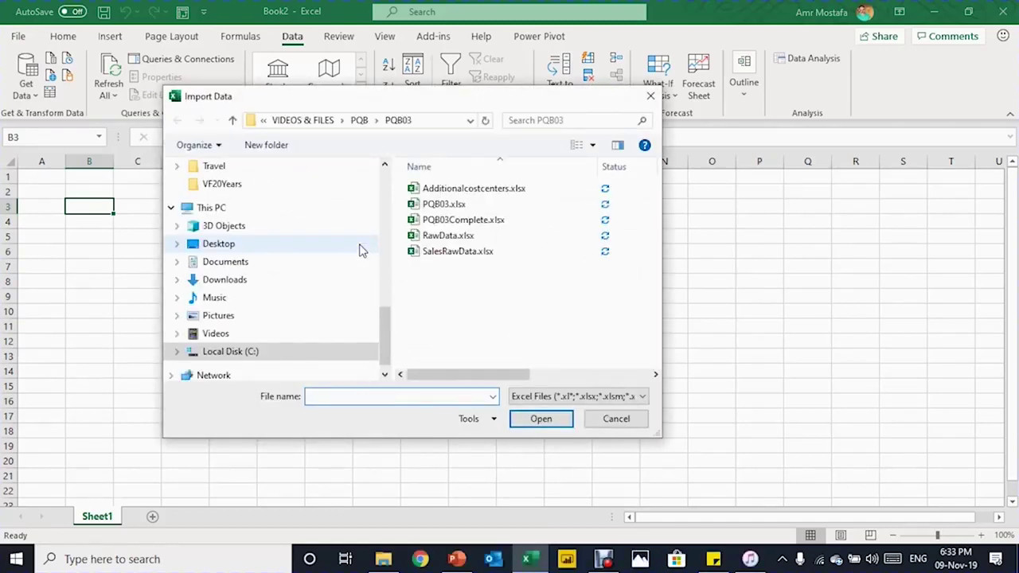
left_click(436, 238)
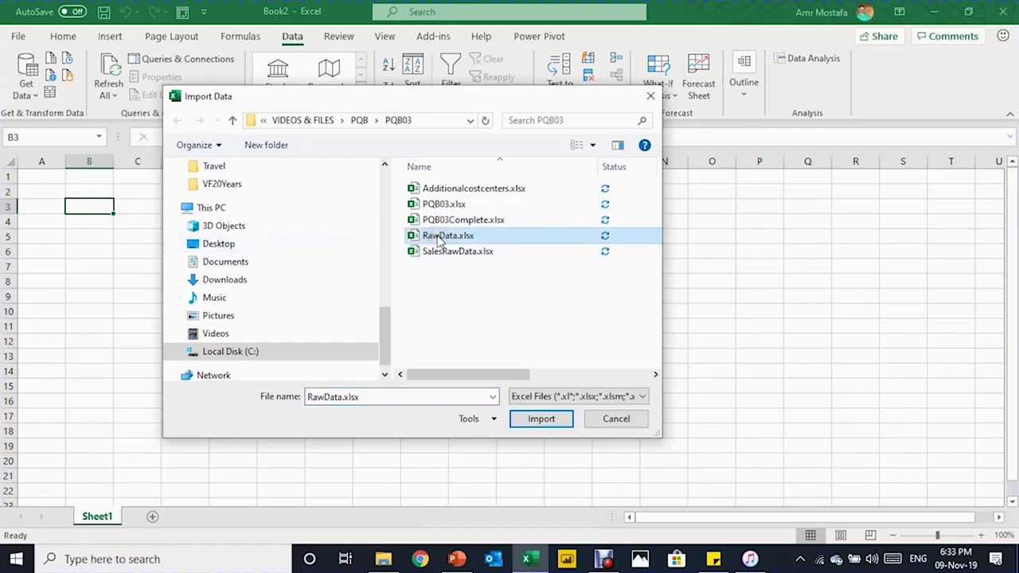
left_click(539, 423)
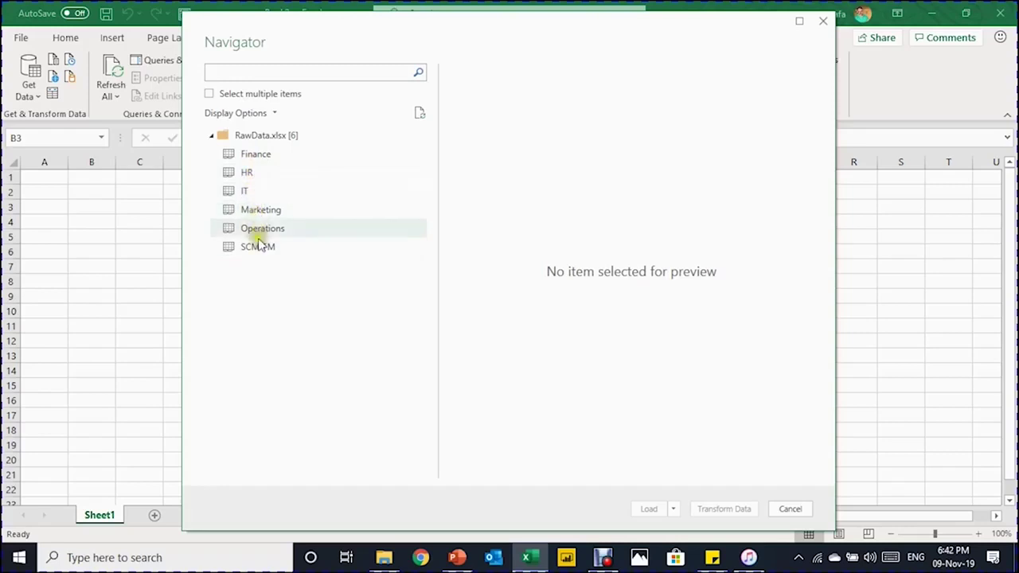
Choose the Finance sheet as the data to transform and rename the query OPEX.
left_click(271, 162)
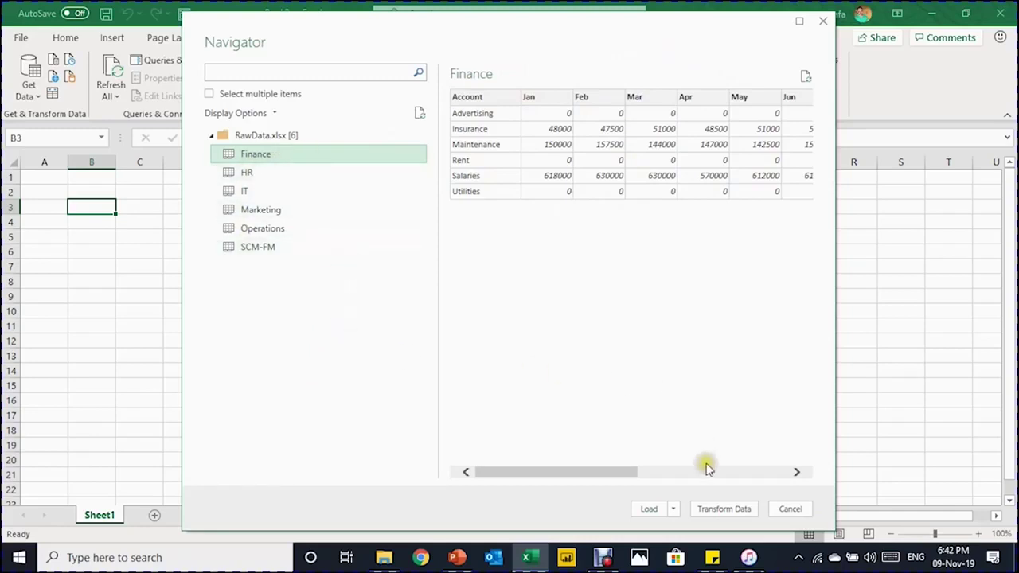
left_click(723, 512)
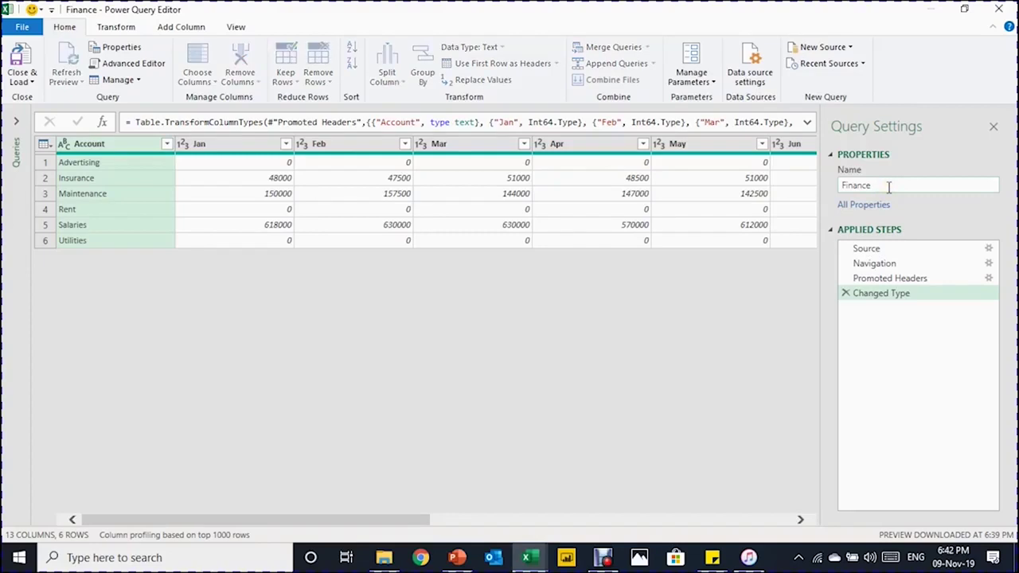
double_click(889, 186)
type("OPEX")
key("Return")
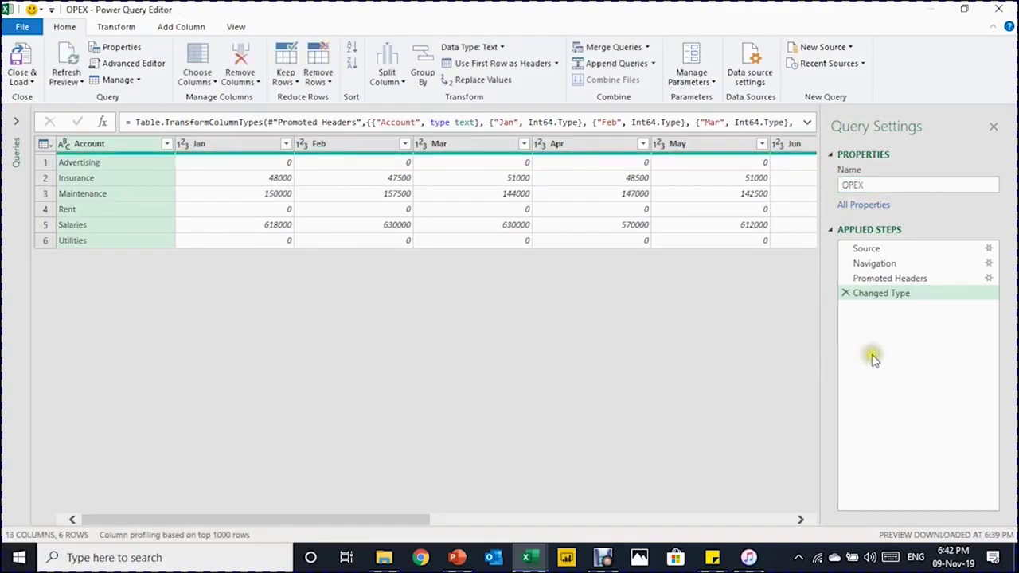
Examine the query's Source step and preview the nested Finance, HR, IT and Marketing tables in the Data column.
left_click(906, 250)
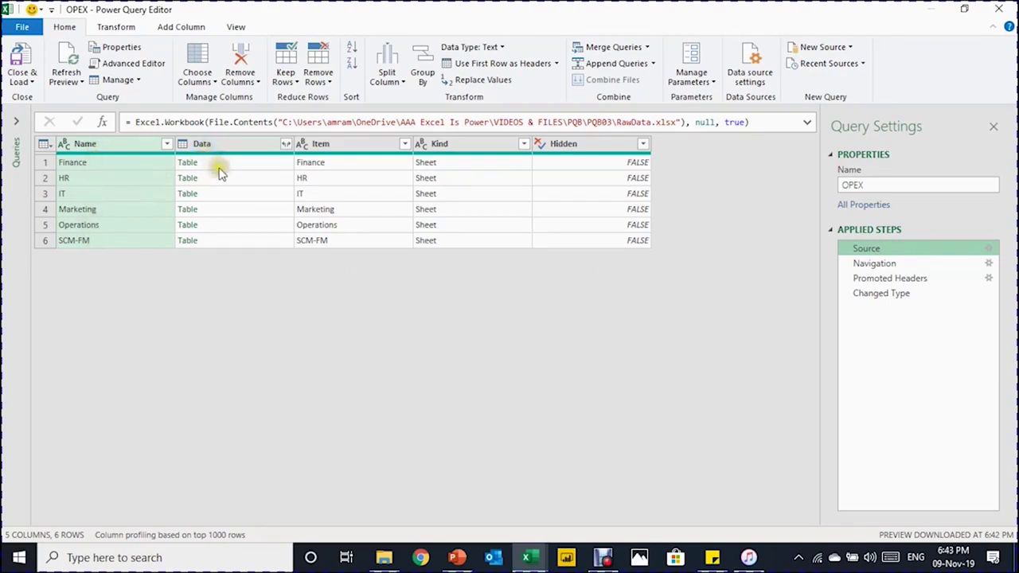
left_click(253, 170)
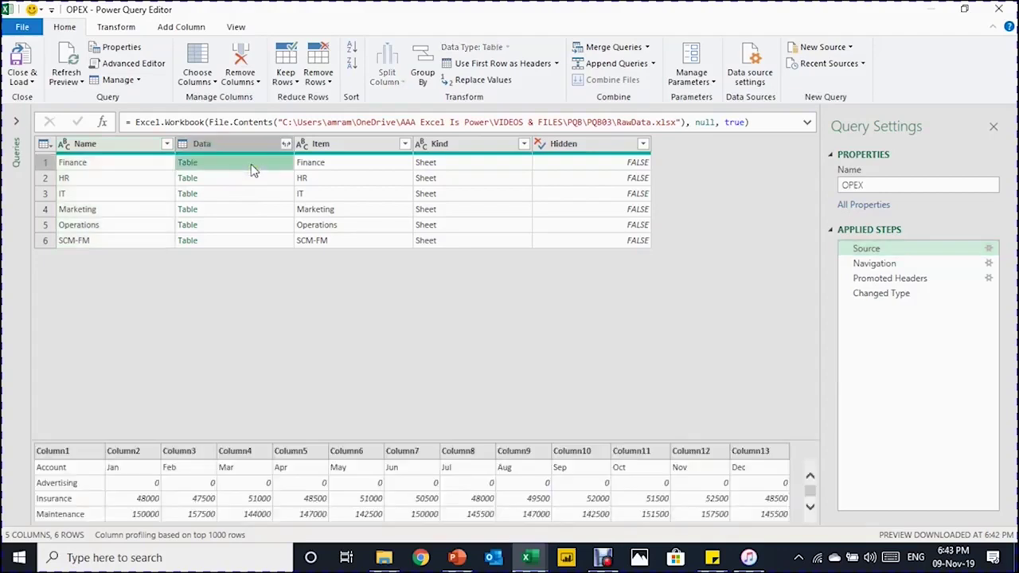
scroll(267, 470, "down", 3)
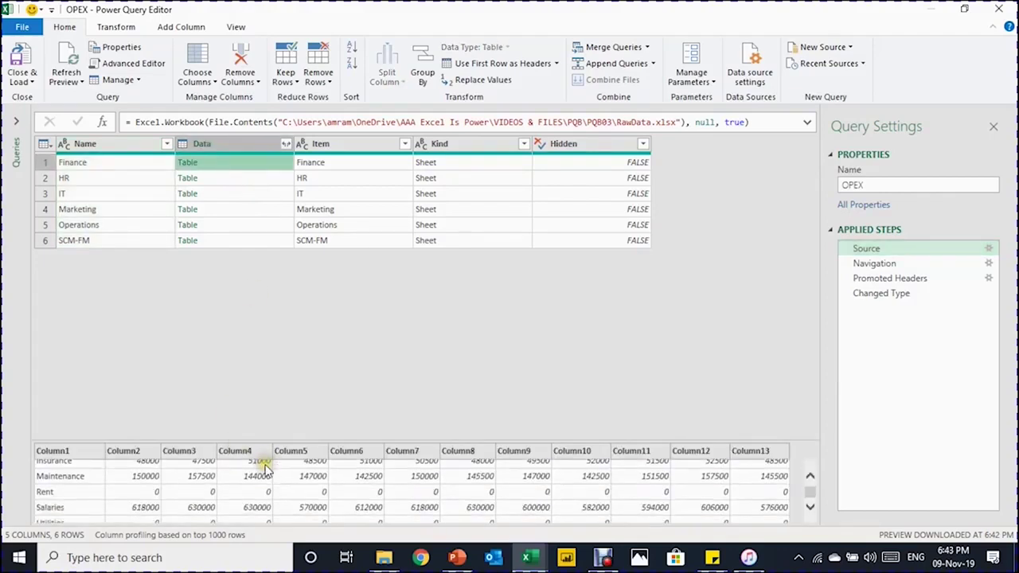
scroll(268, 469, "up", 3)
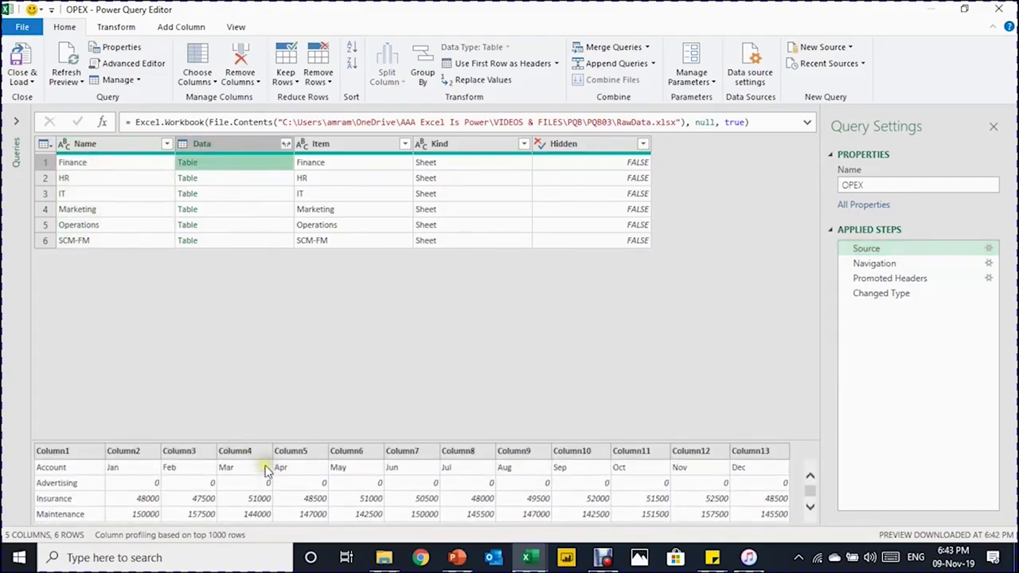
left_click(226, 183)
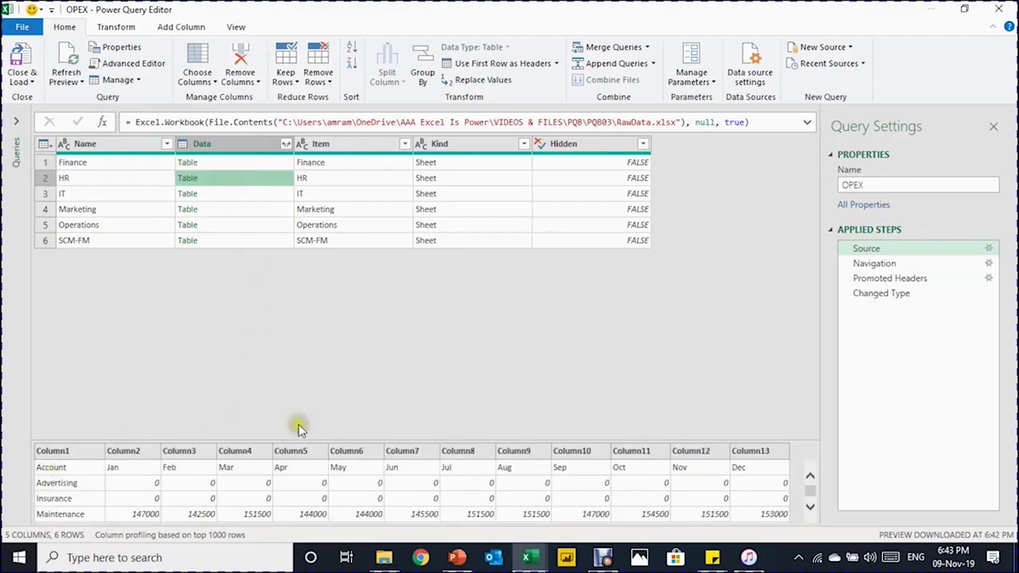
left_click(250, 194)
left_click(252, 207)
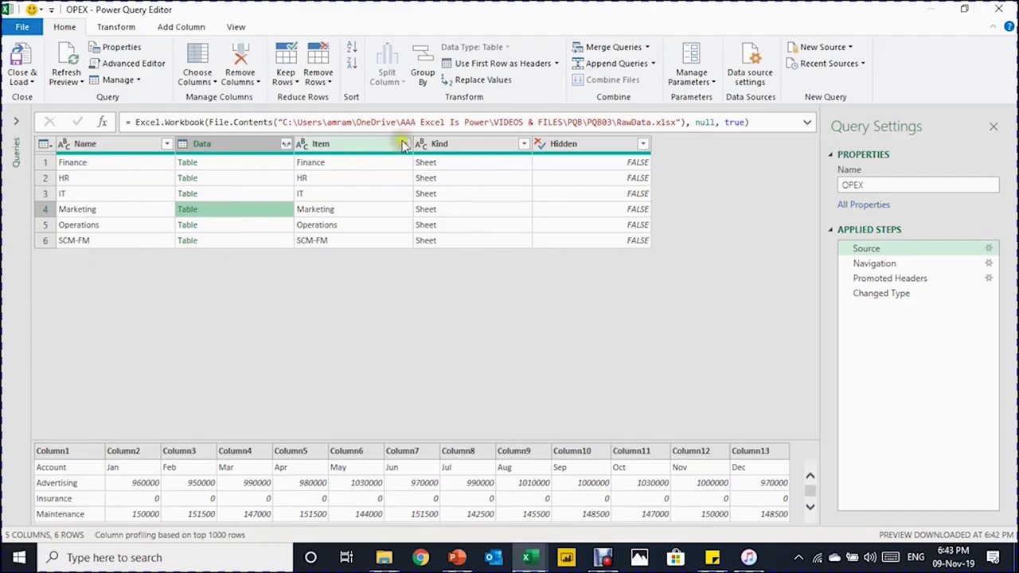
Delete the Navigation step and every step after it from the OPEX query.
left_click(876, 264)
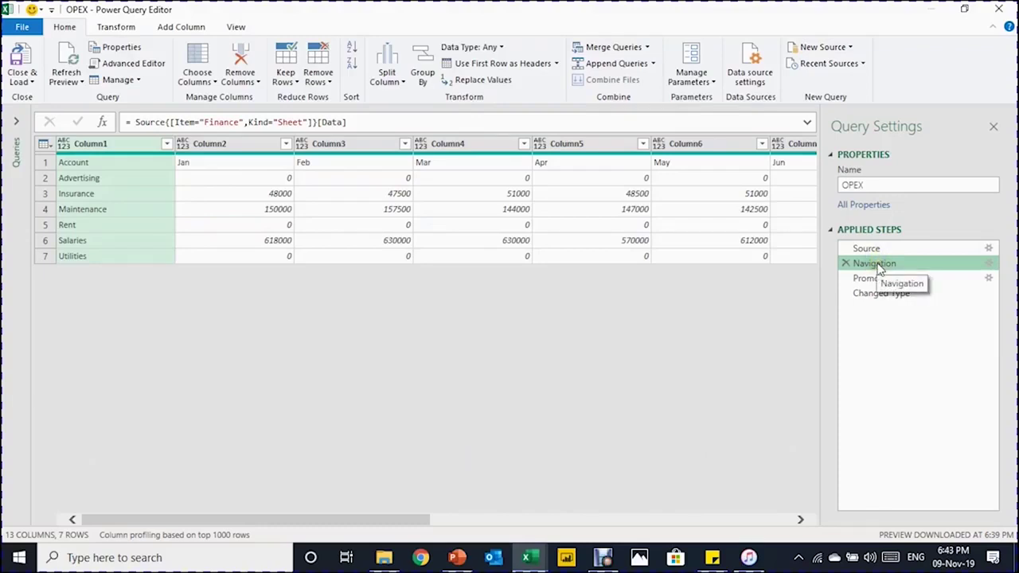
right_click(879, 269)
left_click(912, 326)
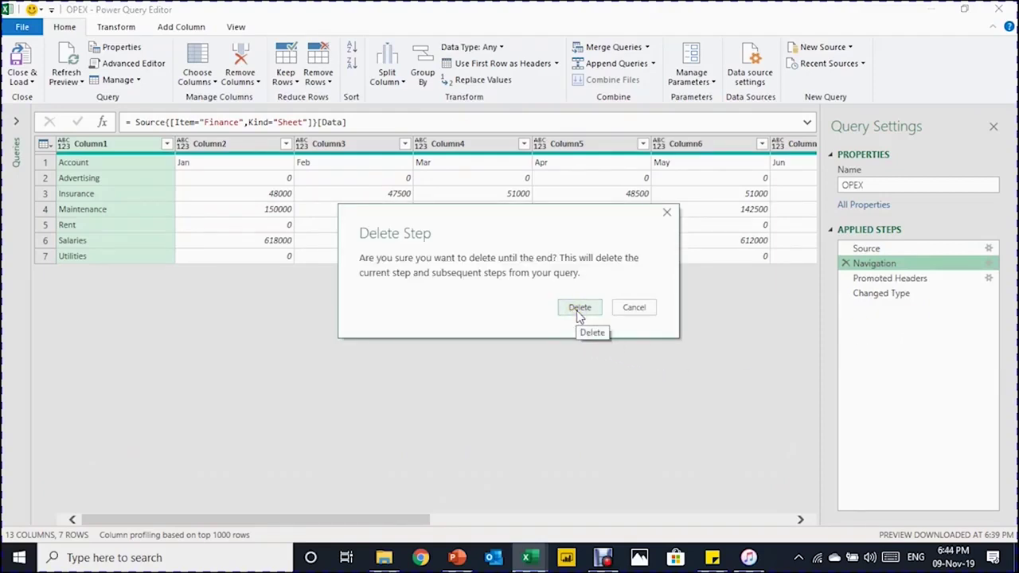
left_click(579, 310)
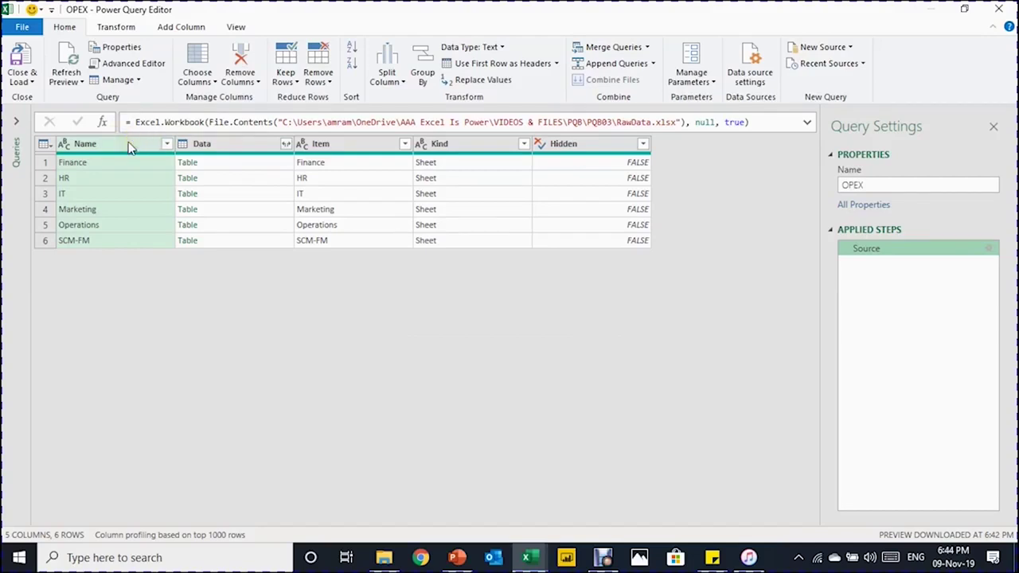
Keep only the Name and Data columns in the query and remove all other columns.
left_click(248, 151, "ctrl")
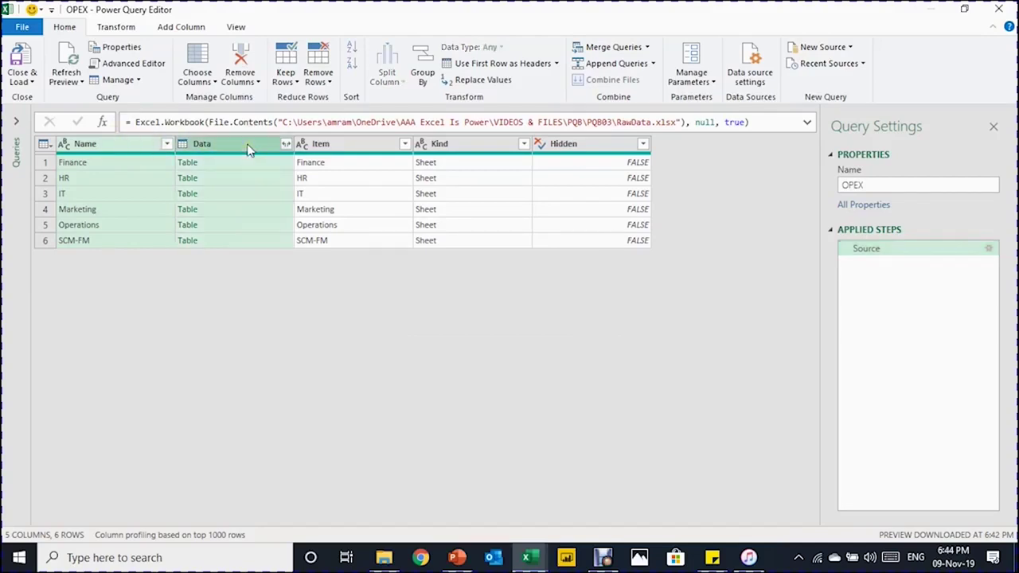
right_click(248, 148)
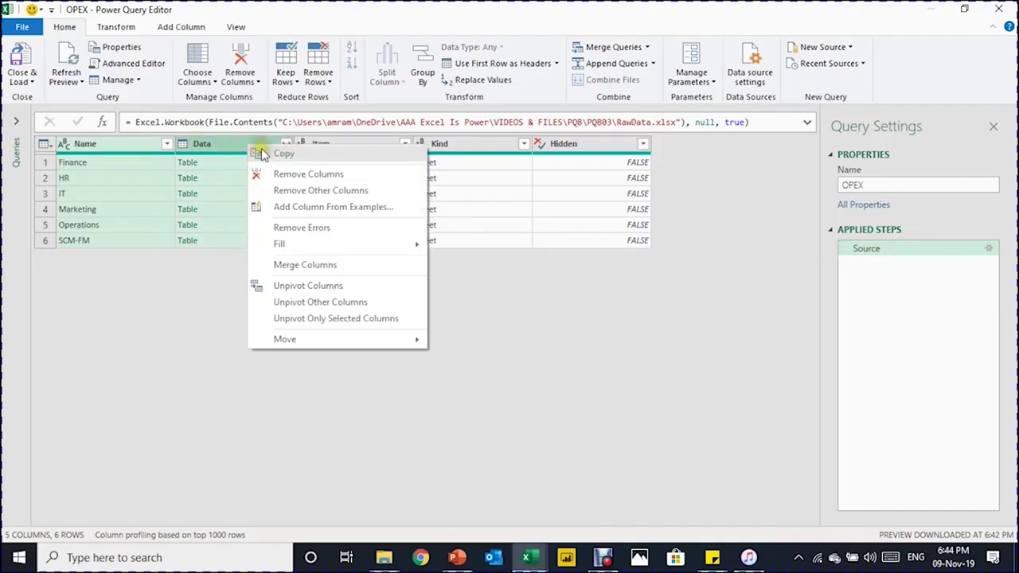
left_click(291, 196)
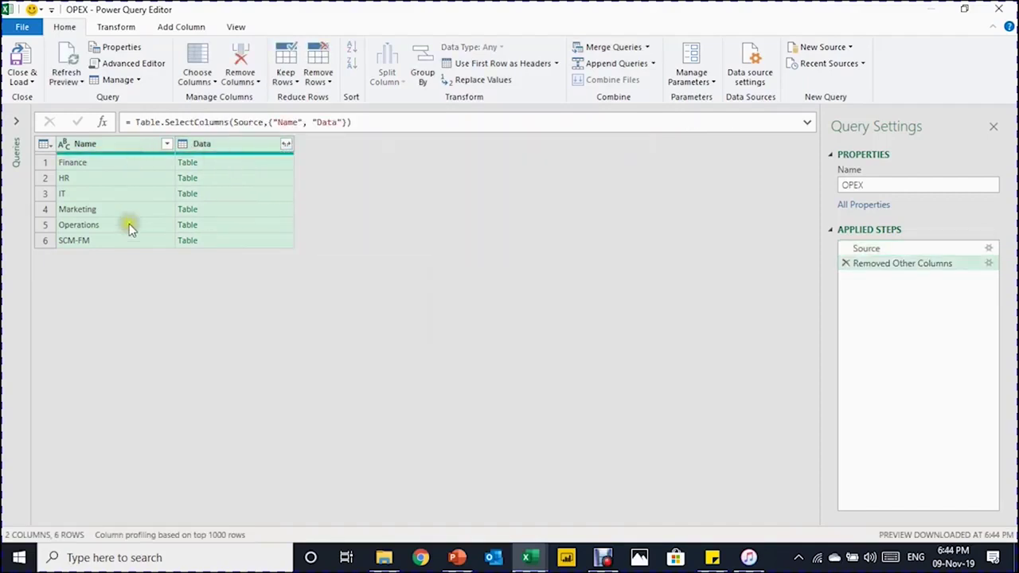
Expand the Data column into Column1 through Column13 without using the original column name as prefix.
left_click(253, 163)
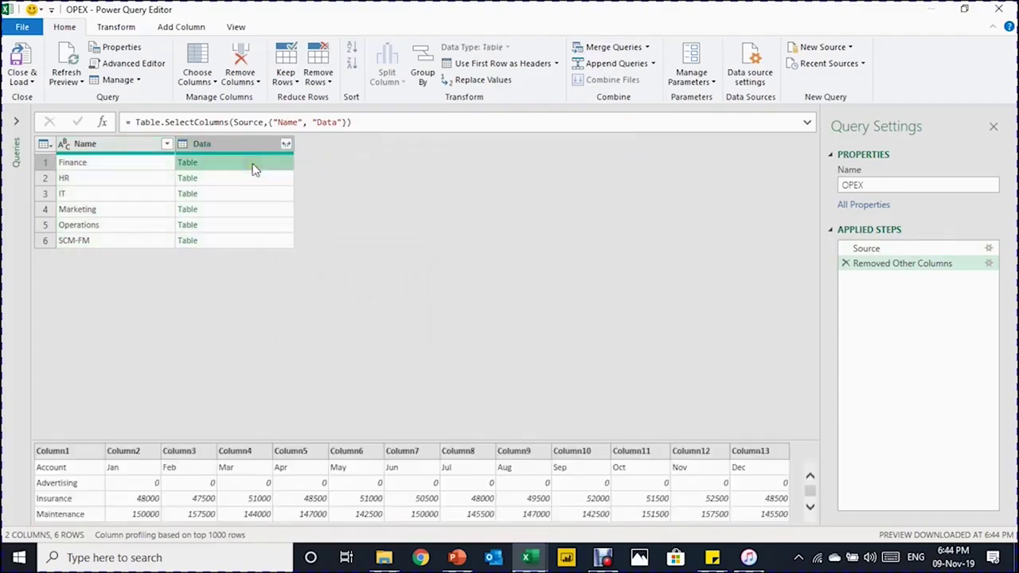
left_click(252, 167)
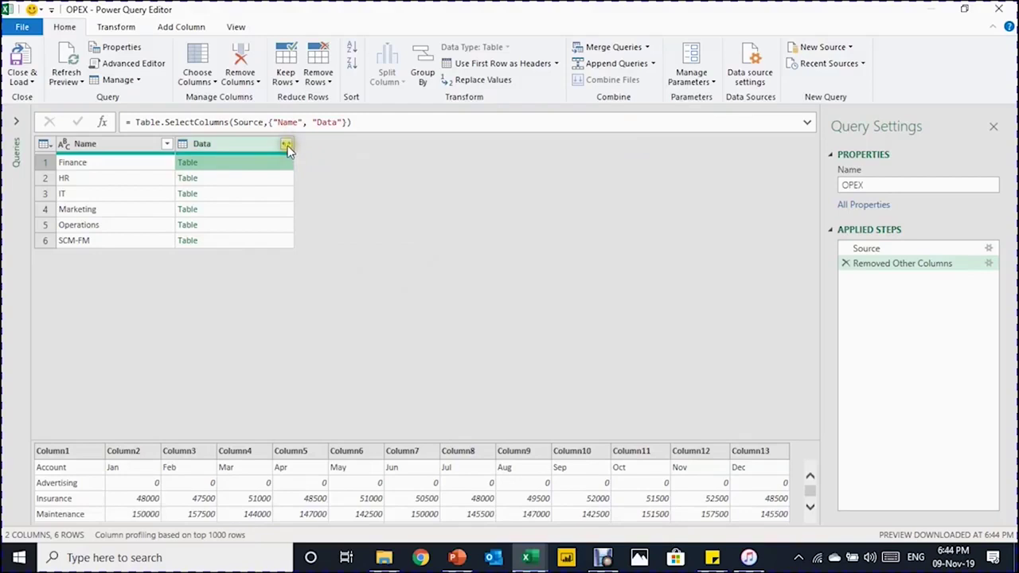
left_click(277, 145)
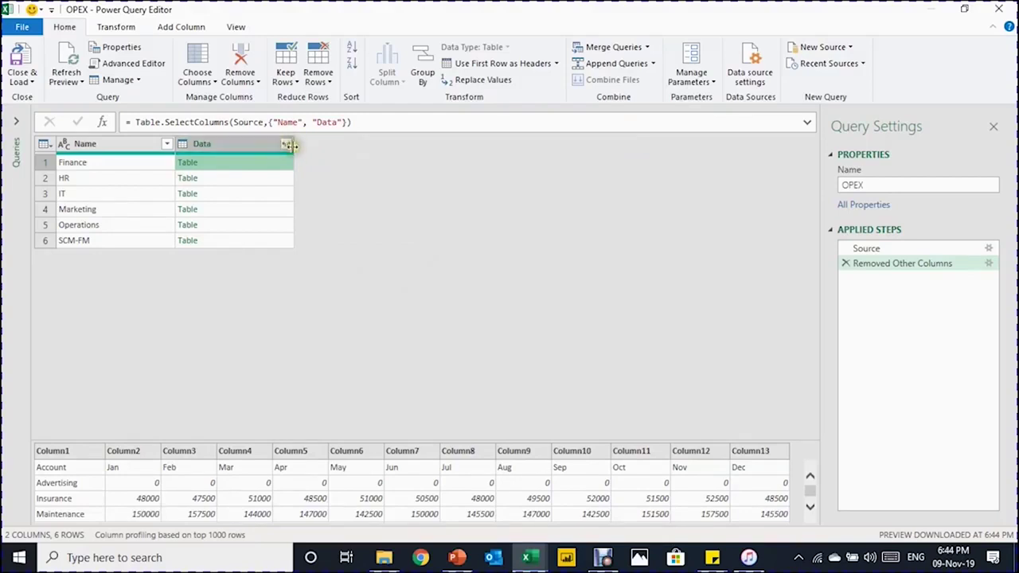
left_click(285, 147)
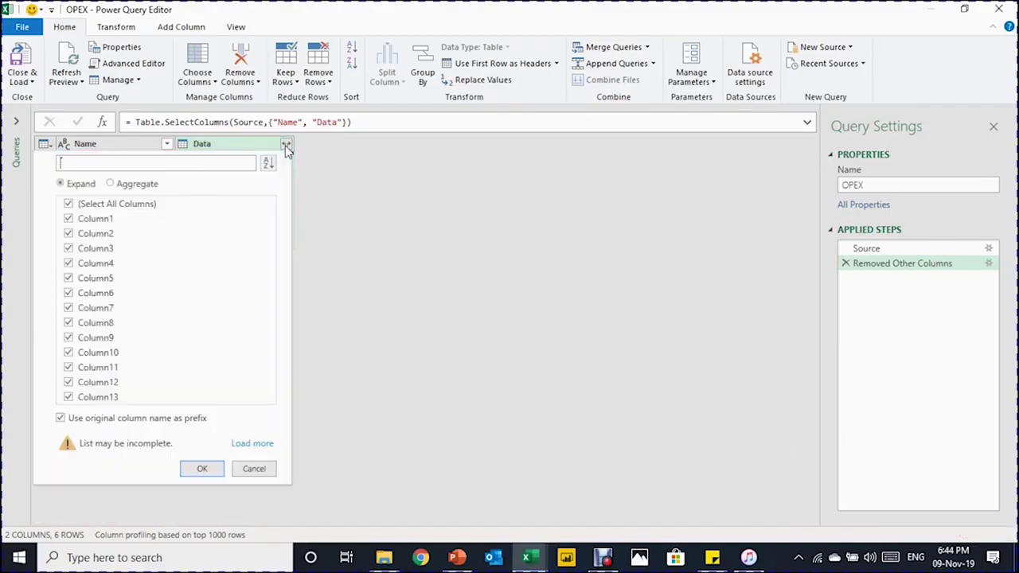
left_click(69, 417)
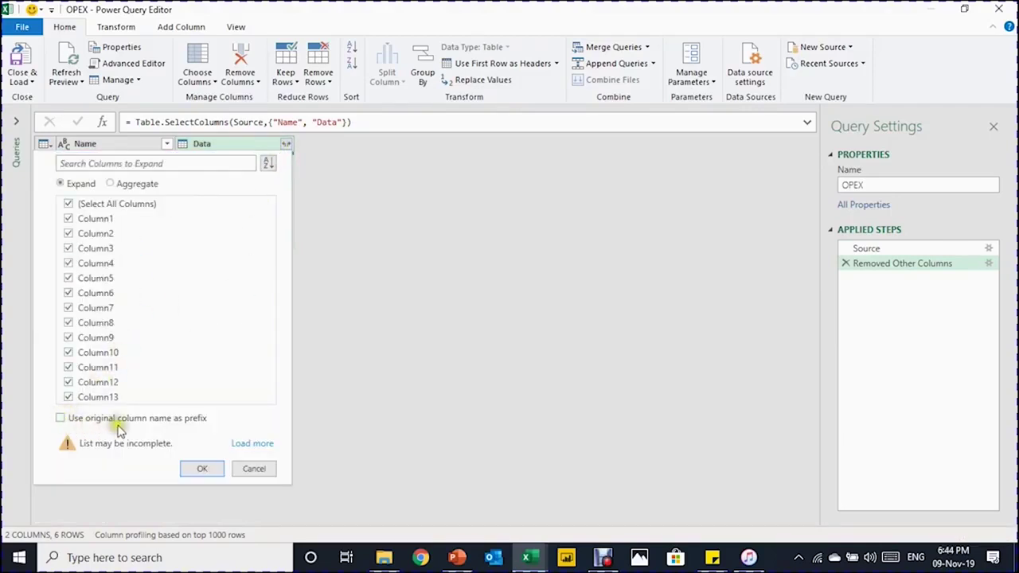
left_click(202, 470)
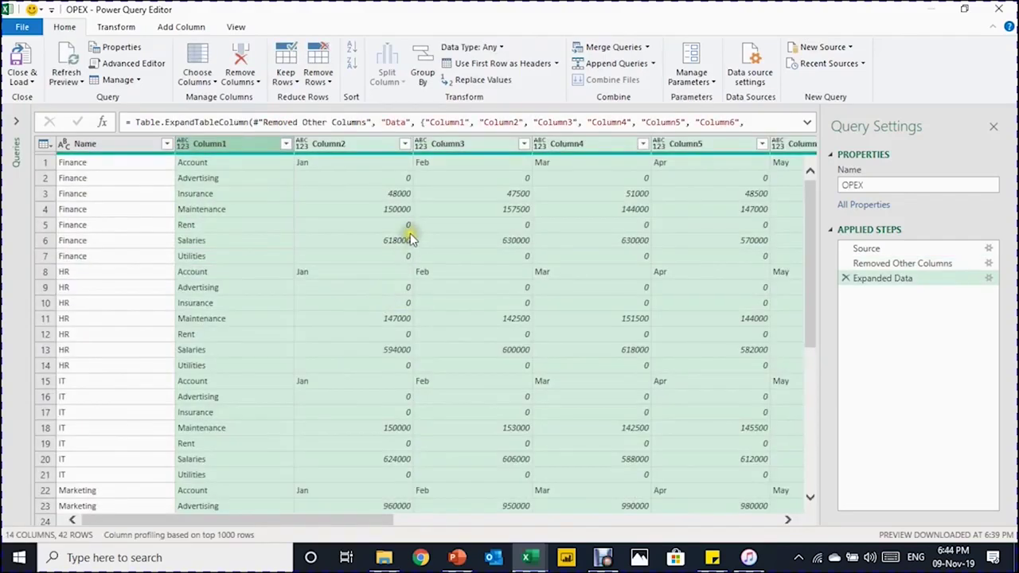
Check the combined department rows and promote the first row to column headers.
scroll(410, 237, "down", 6)
scroll(410, 237, "up", 6)
scroll(89, 299, "down", 5)
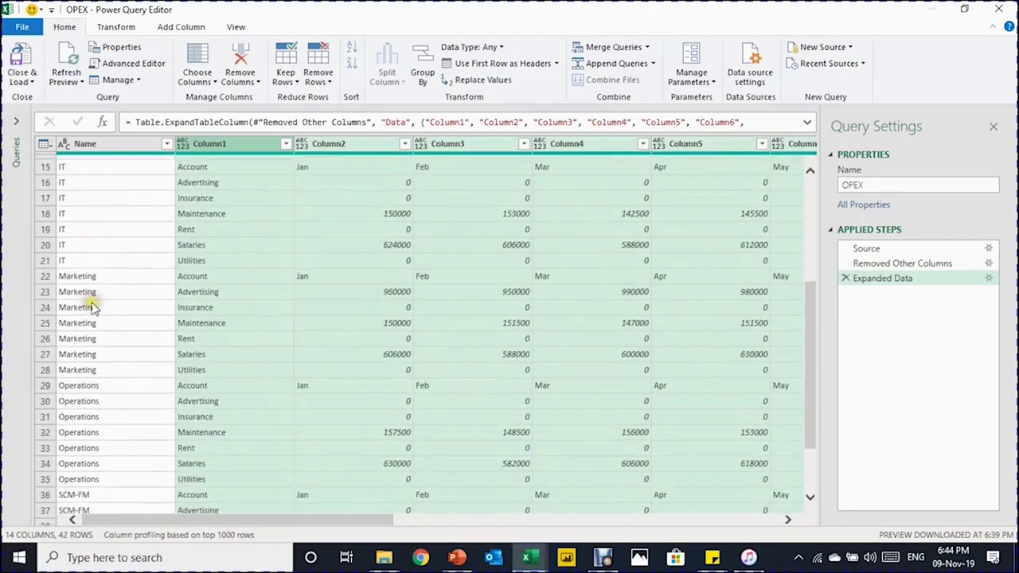
scroll(92, 308, "down", 2)
scroll(92, 310, "up", 7)
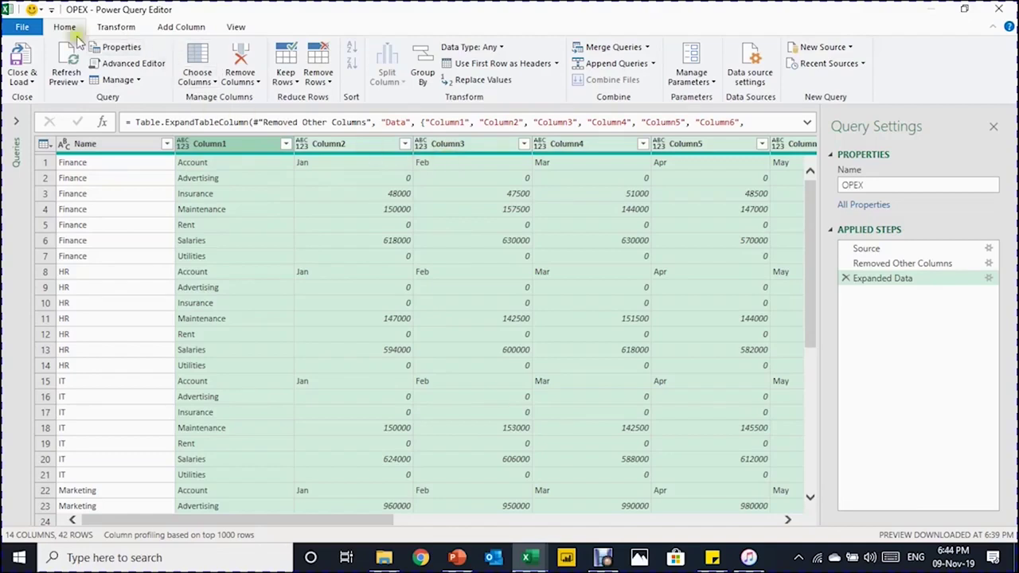
left_click(475, 71)
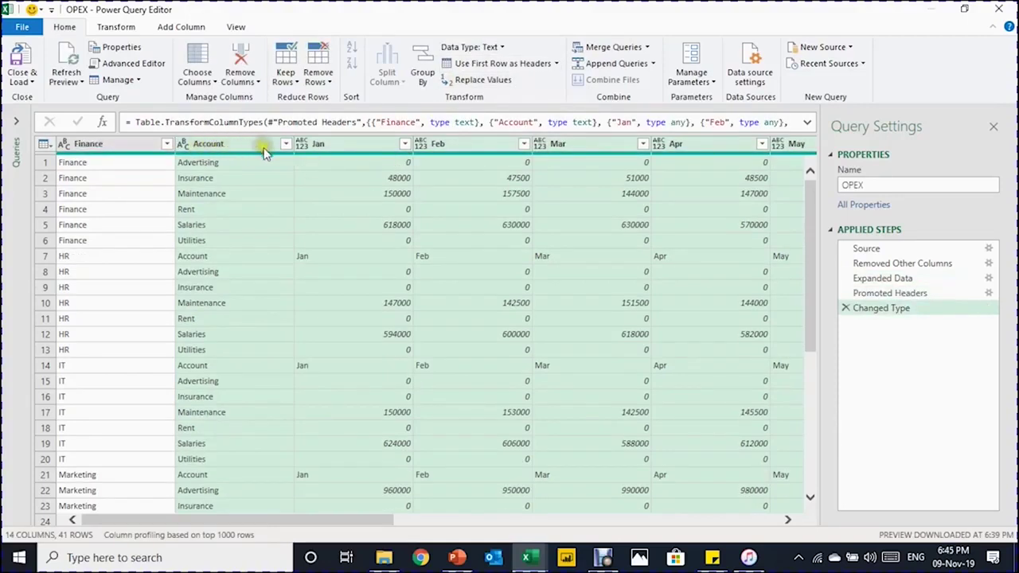
Rename the Finance column of the OPEX query as CostCentre.
double_click(98, 144)
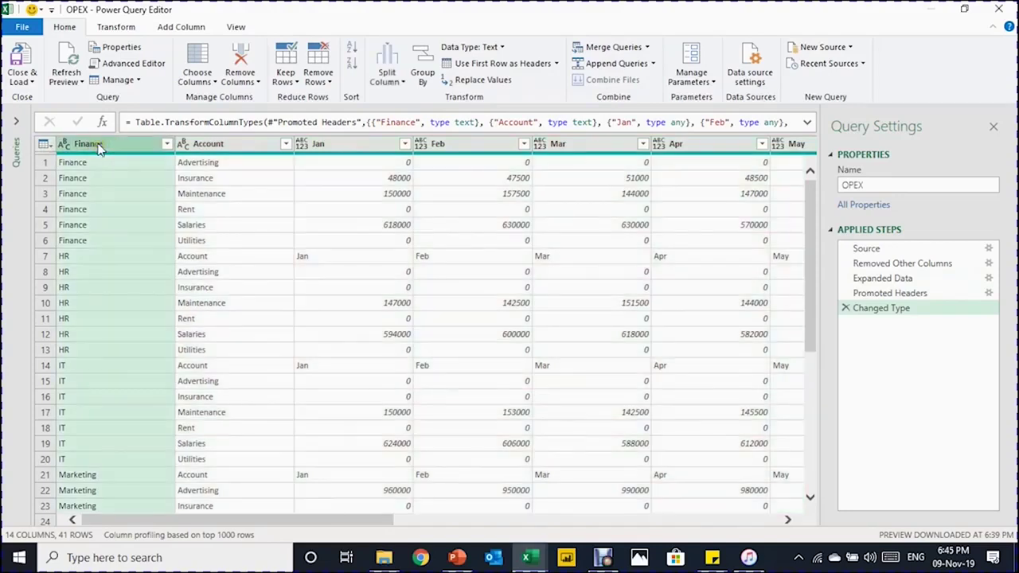
type("A")
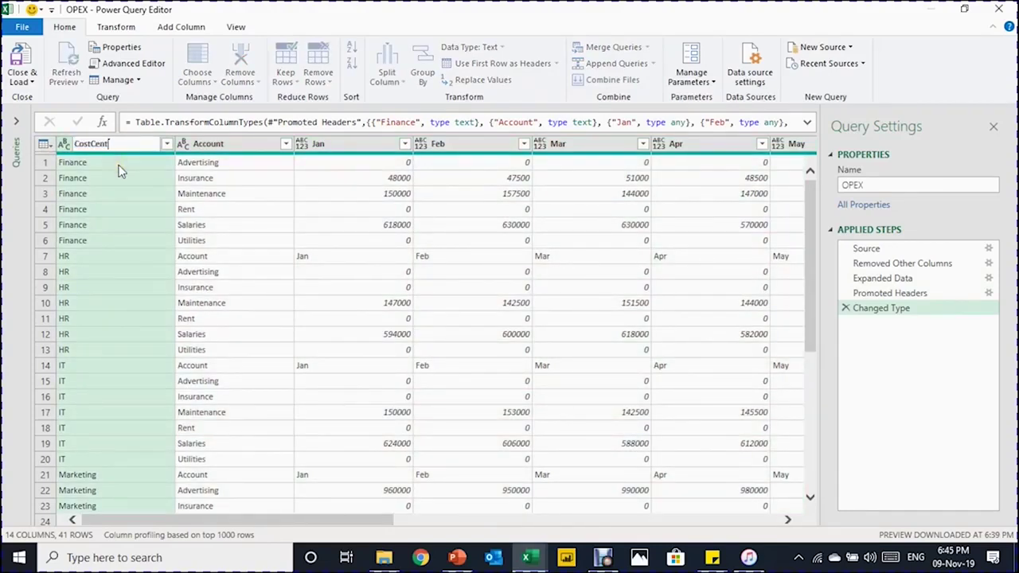
key("Return")
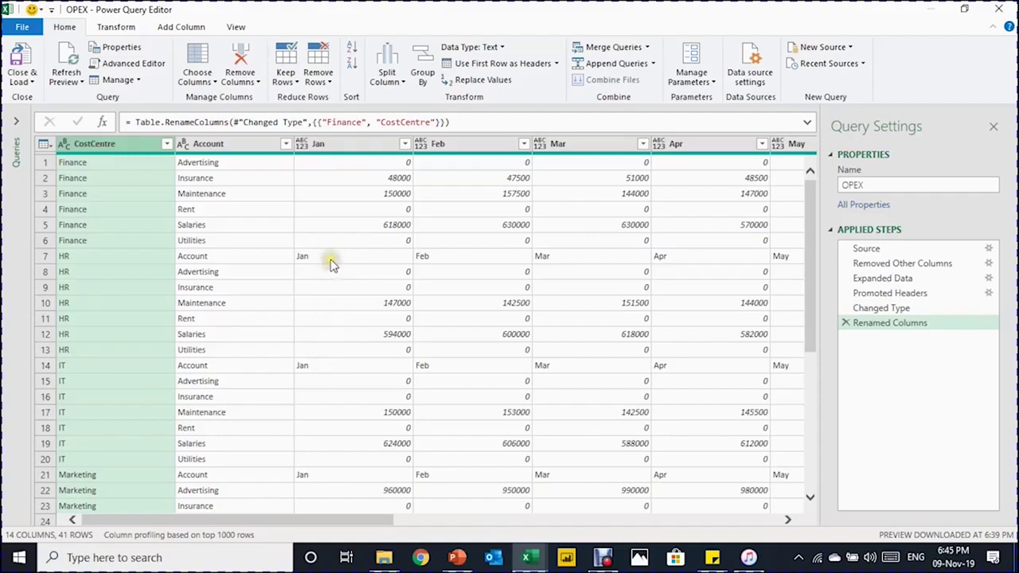
Filter out the repeated header rows by excluding the value Jan from the Jan column.
left_click(406, 144)
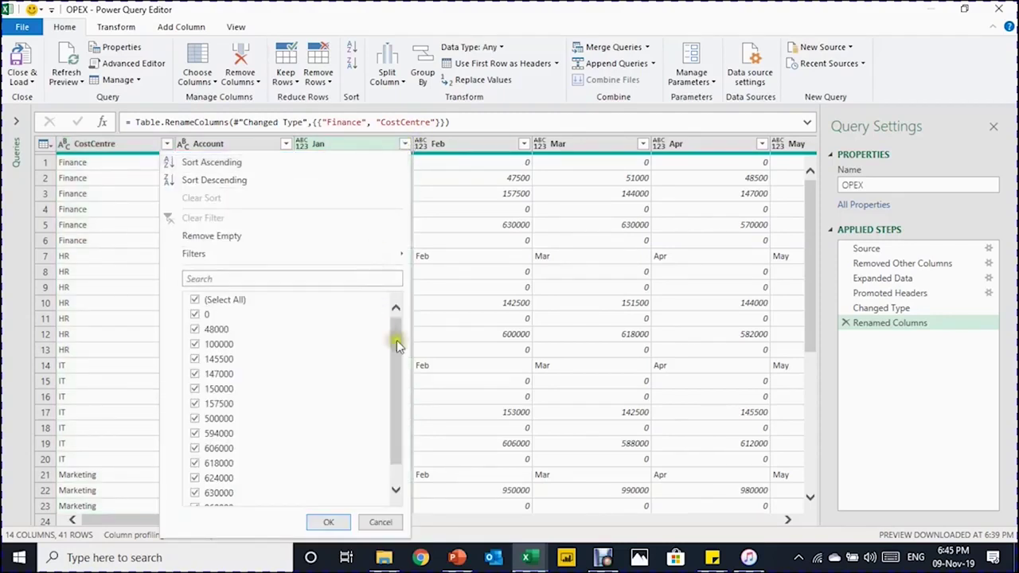
scroll(396, 340, "down", 1)
left_click(194, 499)
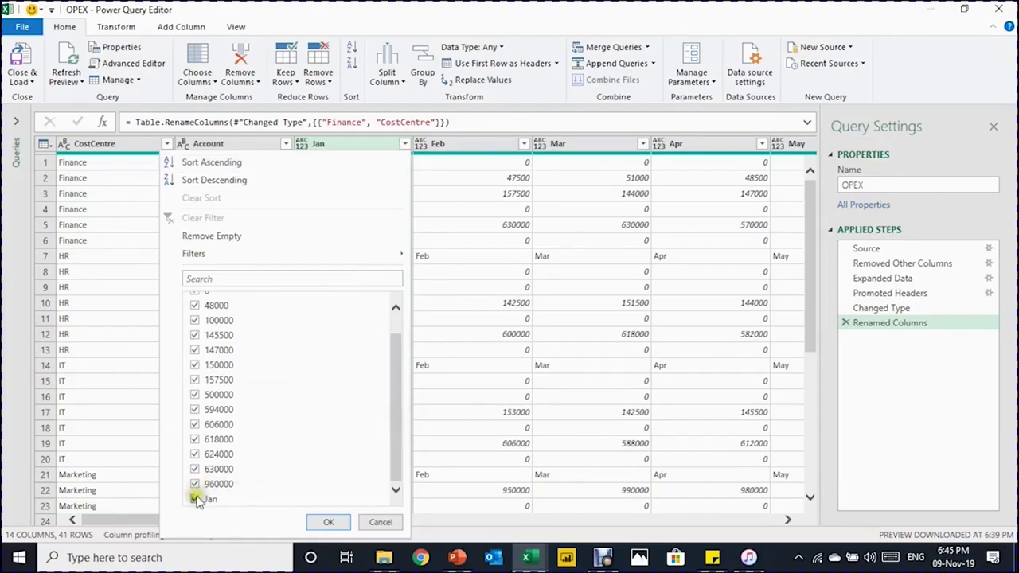
left_click(319, 525)
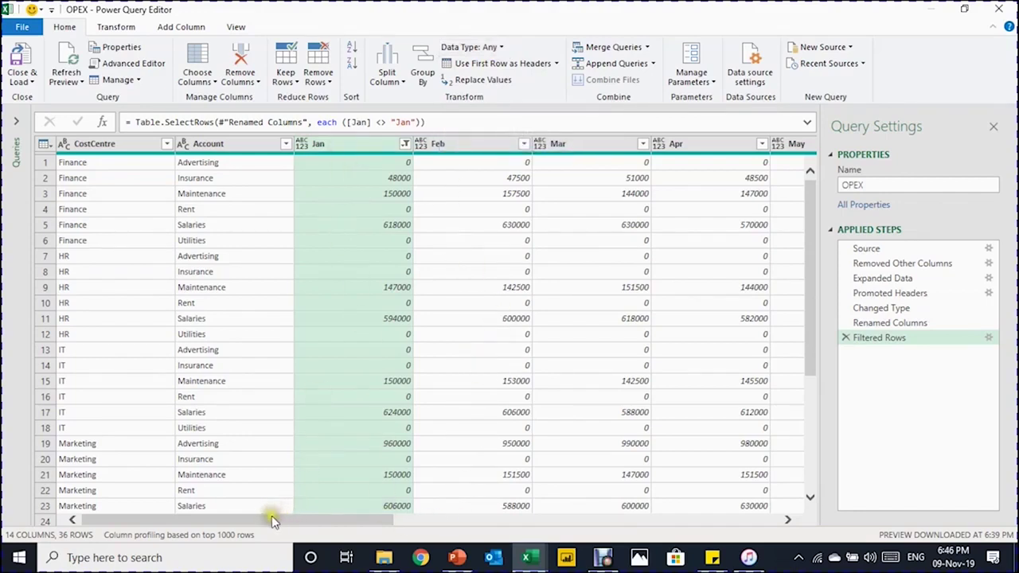
Change the data type of all month columns from Jan through Dec to Decimal Number.
left_click_drag(271, 522, 639, 510)
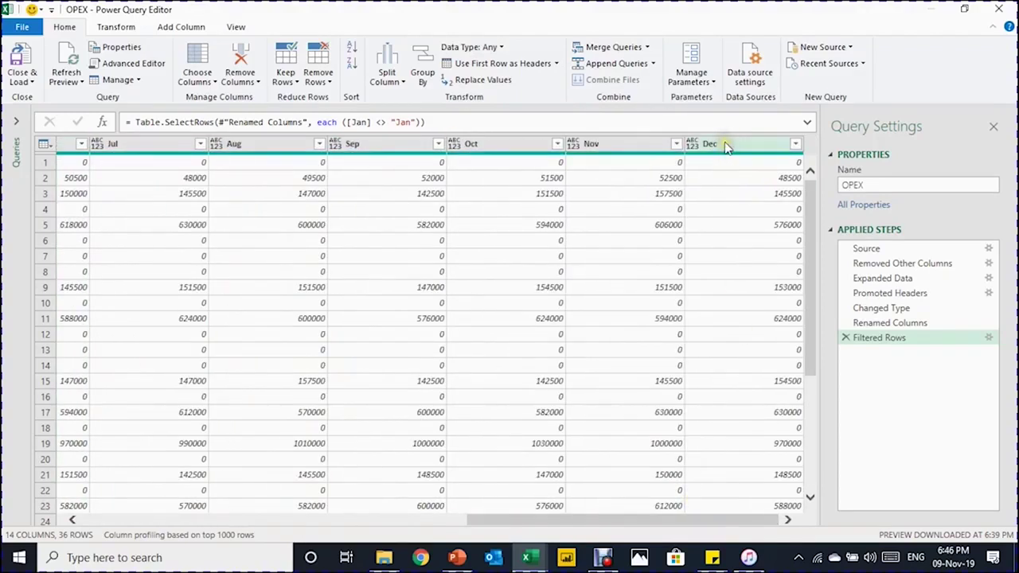
left_click(724, 144, "shift")
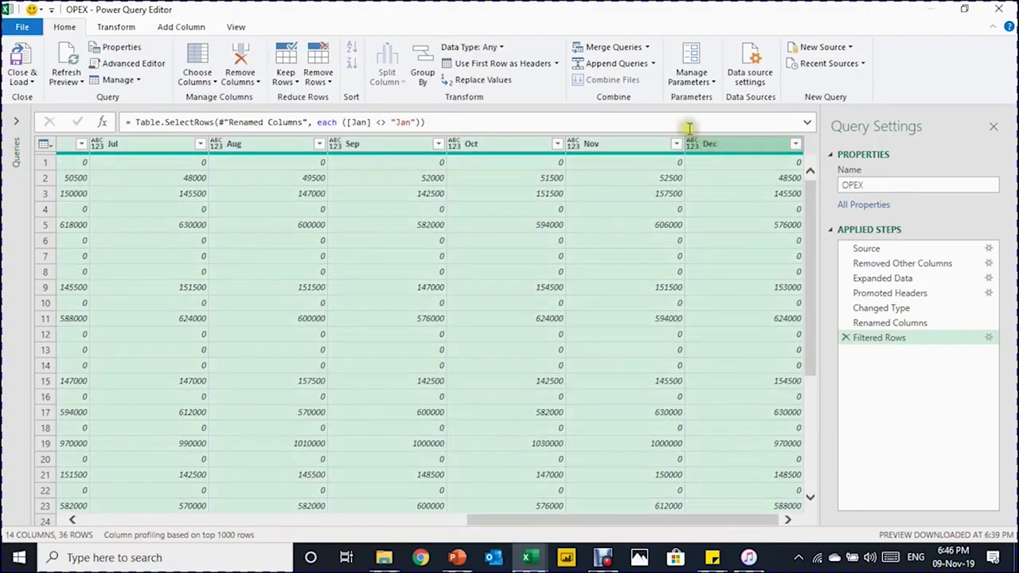
left_click(502, 48)
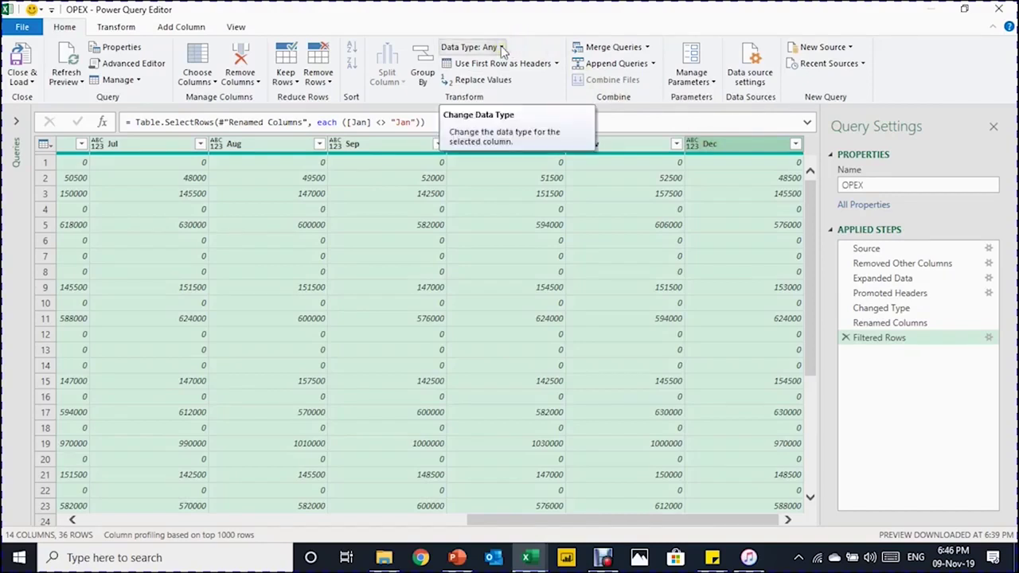
left_click(502, 48)
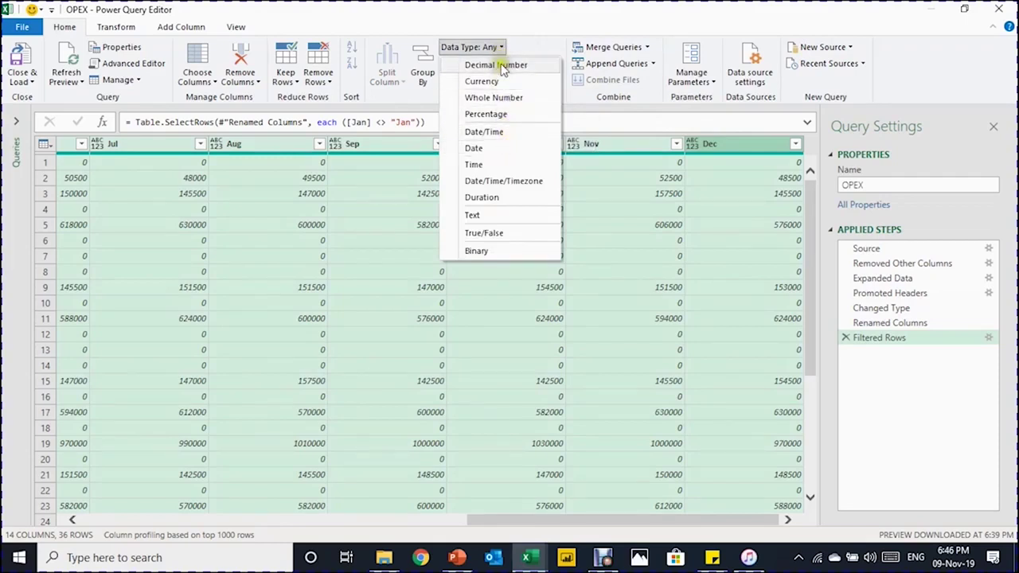
left_click(502, 65)
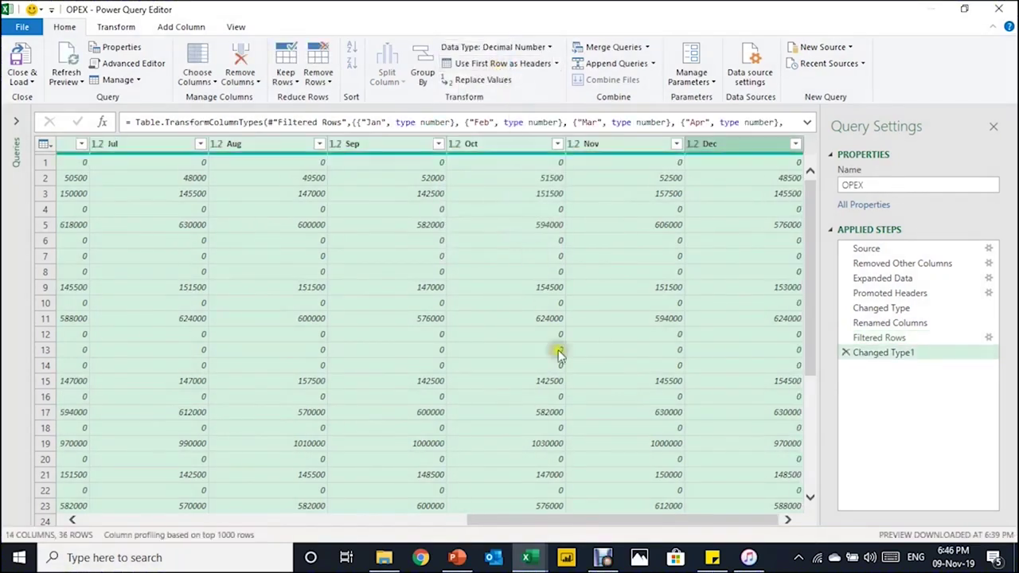
left_click_drag(603, 523, 108, 562)
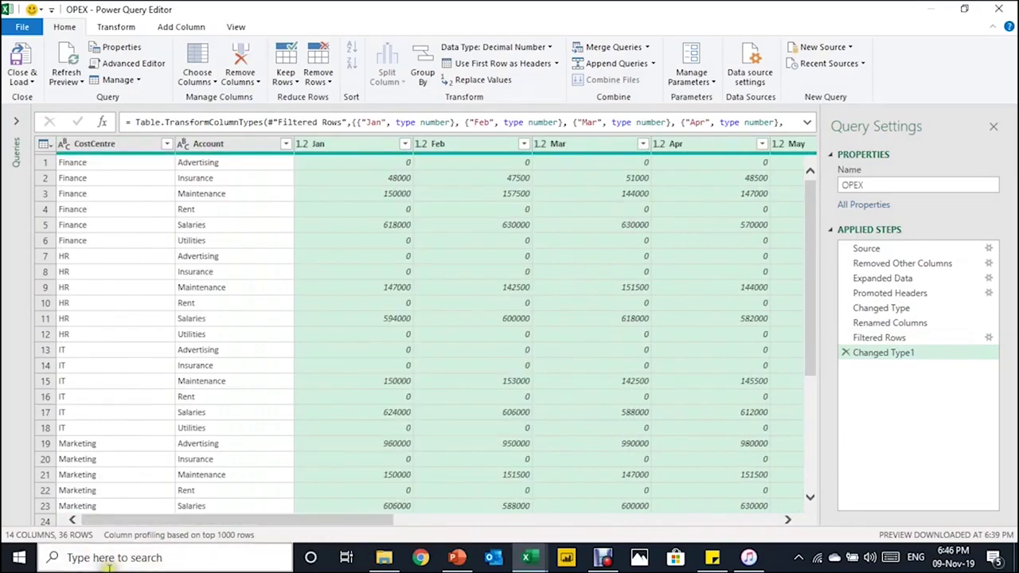
Close the query editor and load the OPEX query as a table in a new worksheet.
left_click(26, 79)
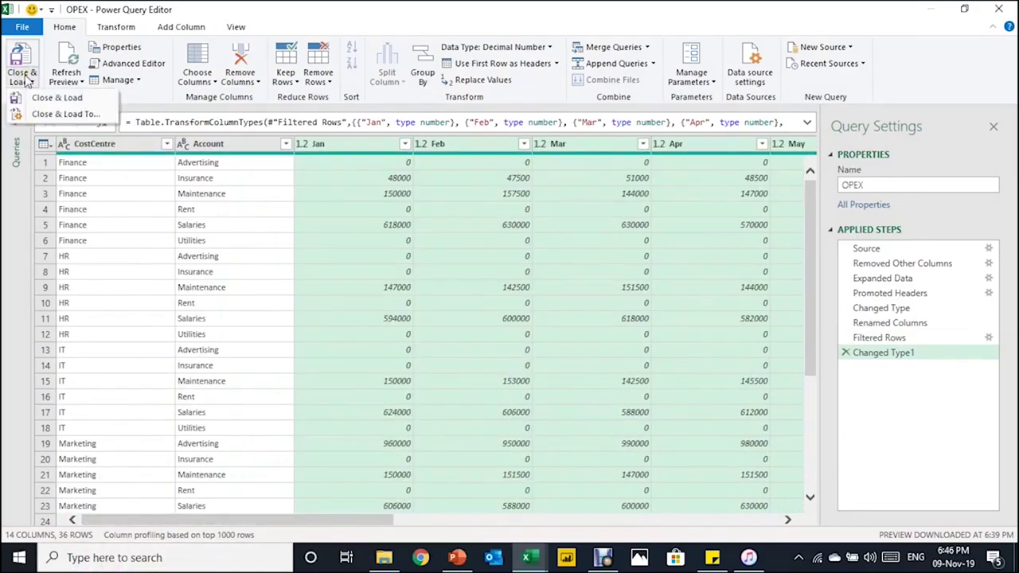
left_click(39, 120)
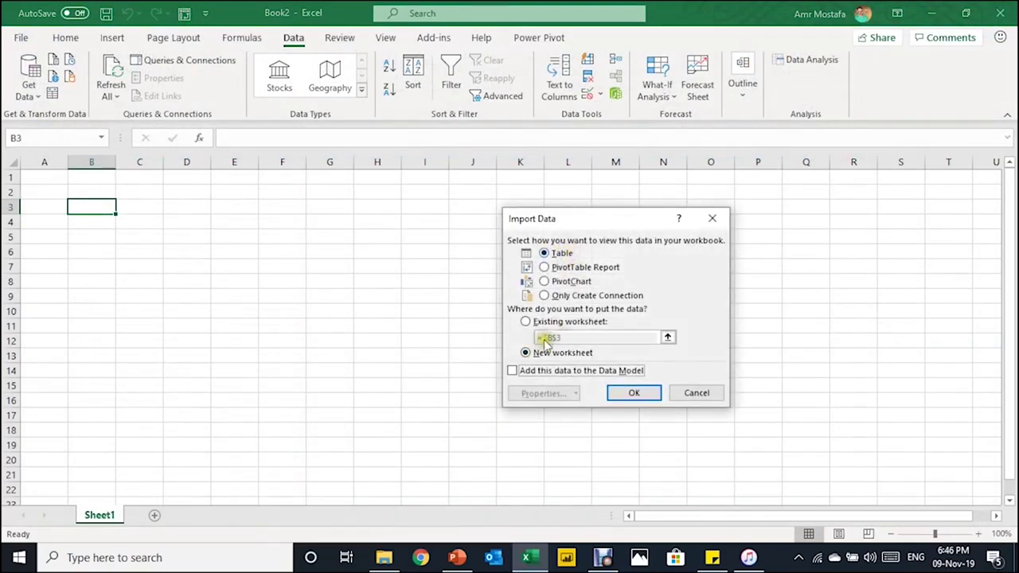
left_click(619, 393)
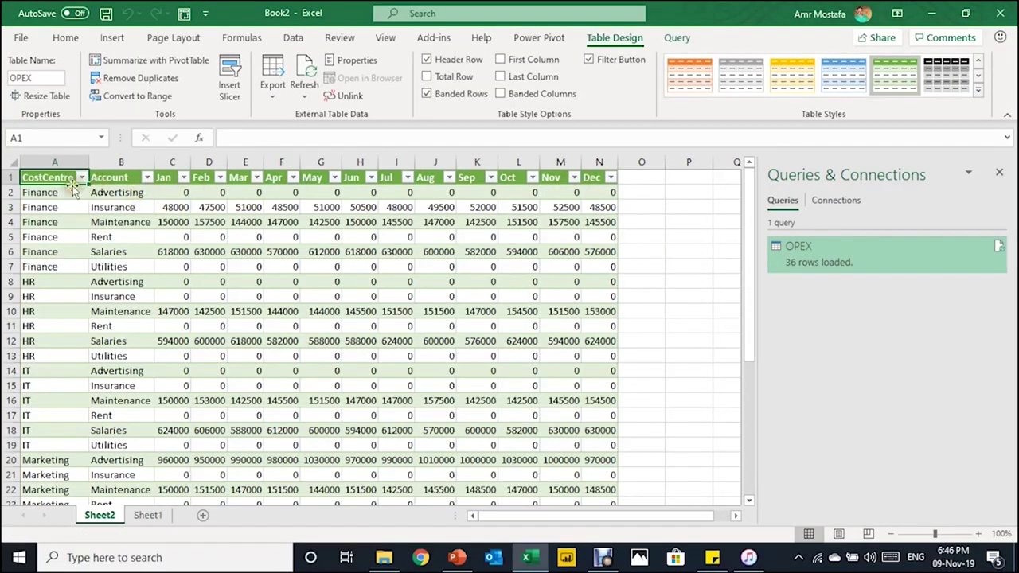
Examine the loaded OPEX table and check which departments its CostCentre column contains.
left_click(40, 222)
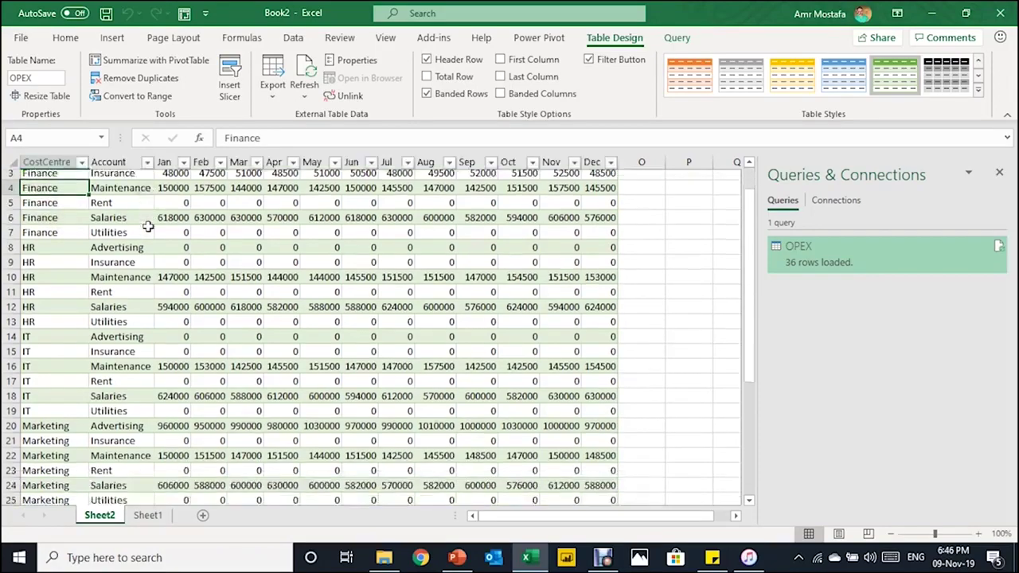
scroll(148, 228, "down", 6)
scroll(148, 229, "up", 6)
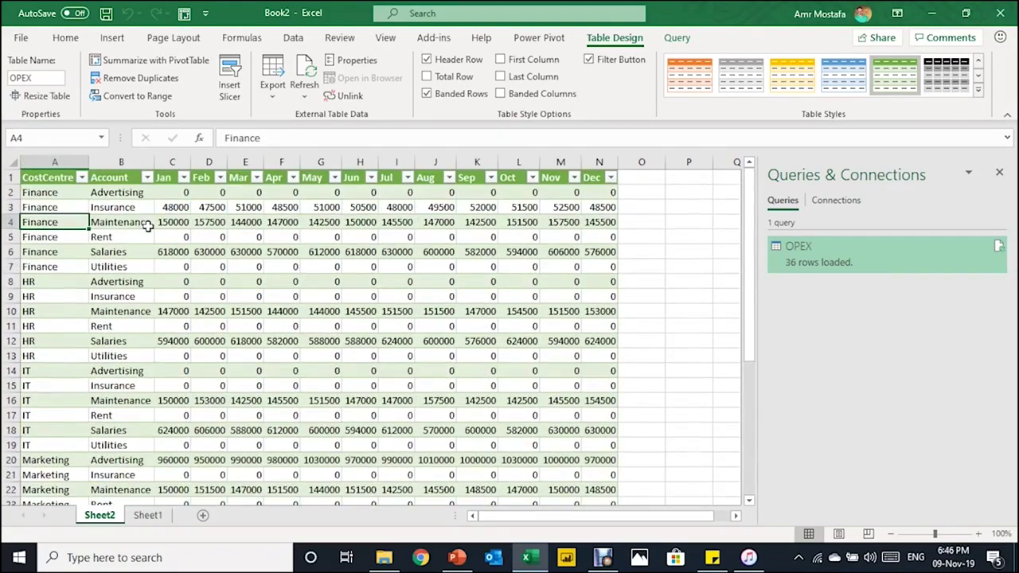
left_click(148, 222)
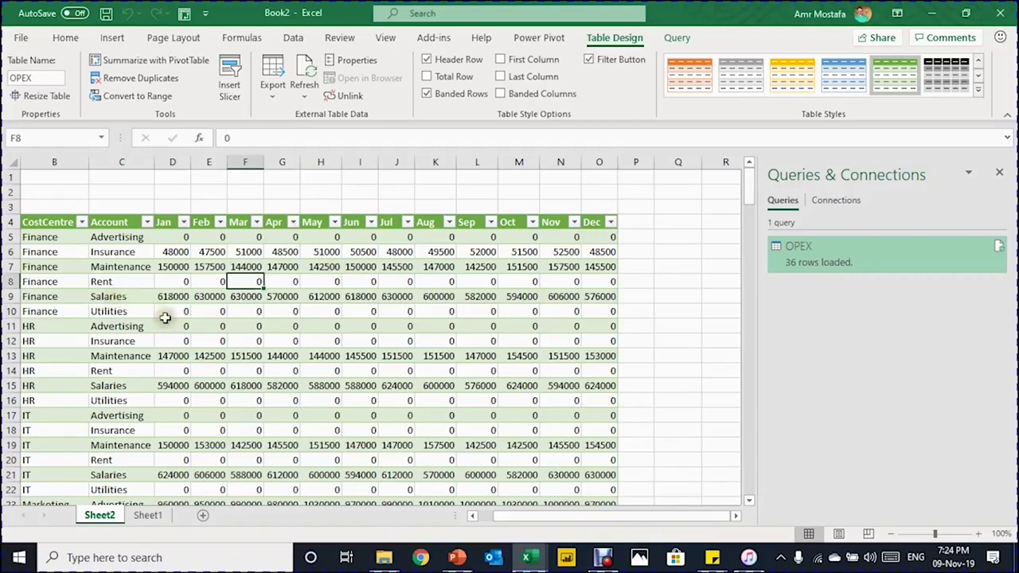
scroll(164, 318, "down", 1)
scroll(164, 318, "up", 1)
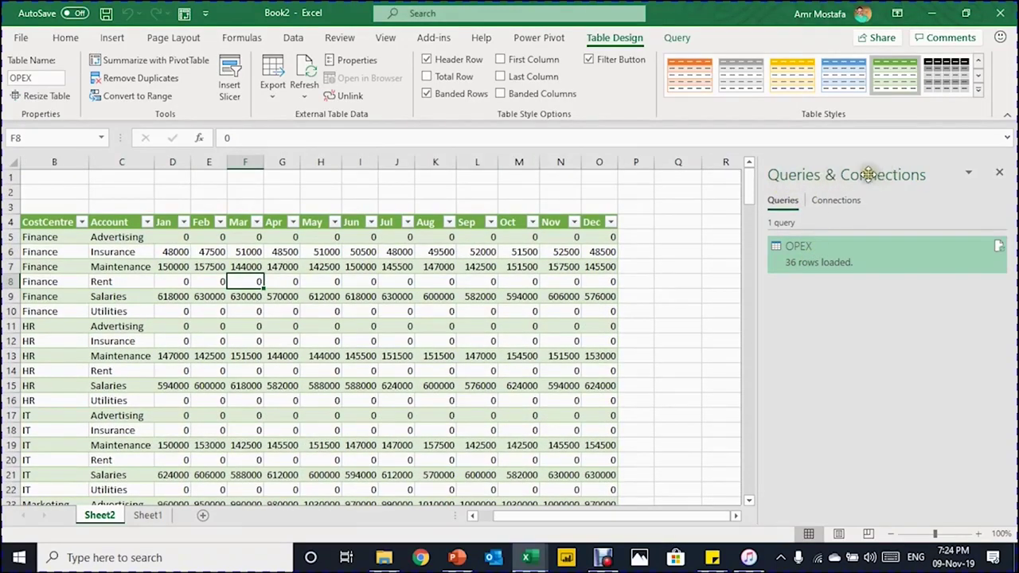
mouse_move(904, 253)
left_click(81, 221)
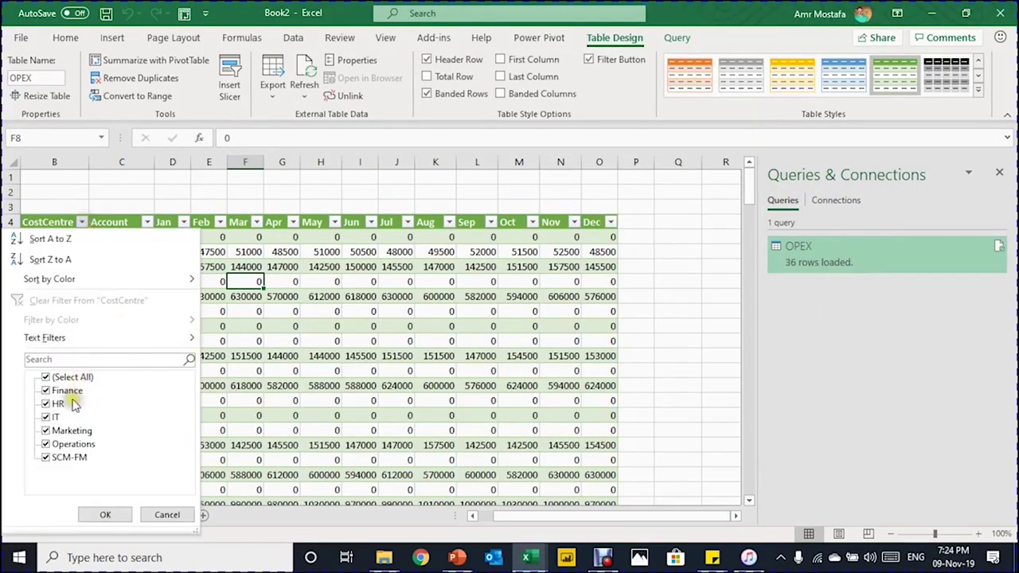
left_click(168, 515)
left_click(206, 311)
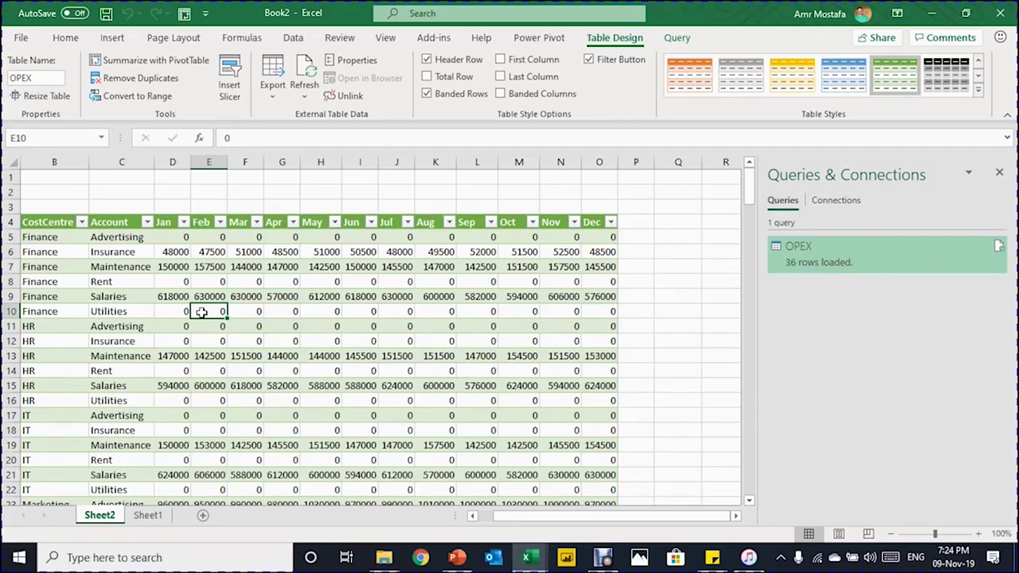
left_click(111, 38)
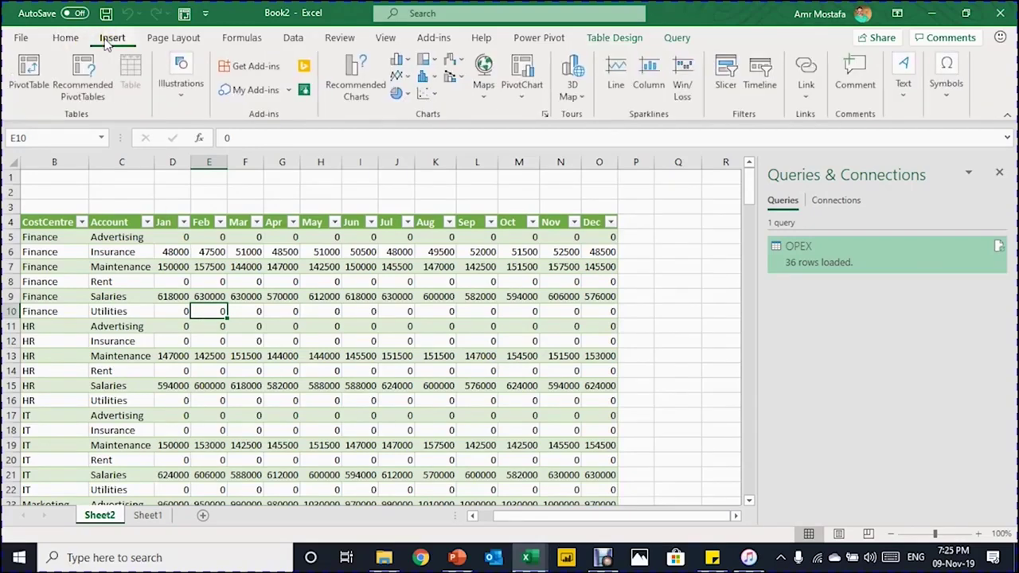
left_click(26, 74)
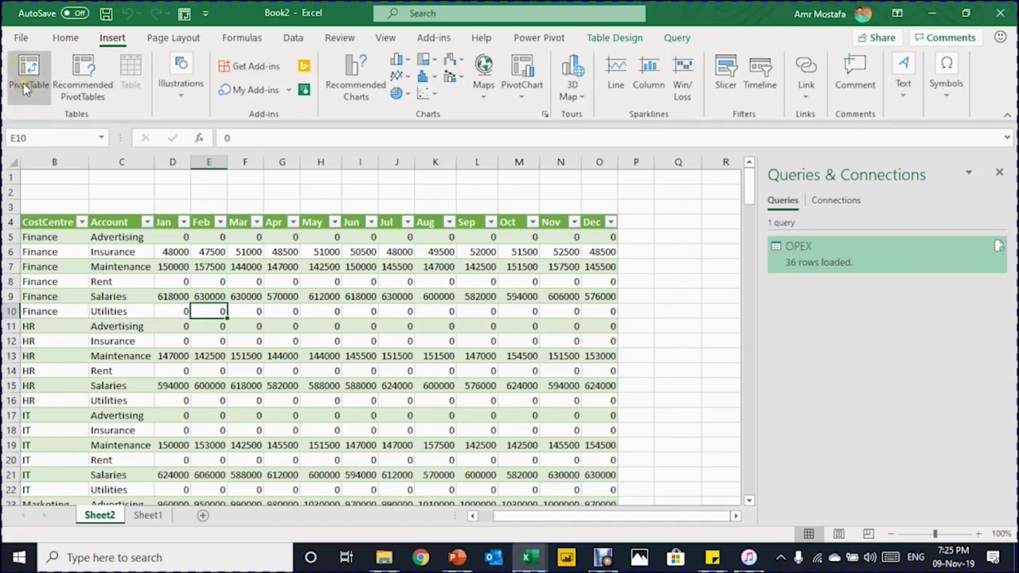
left_click(239, 325)
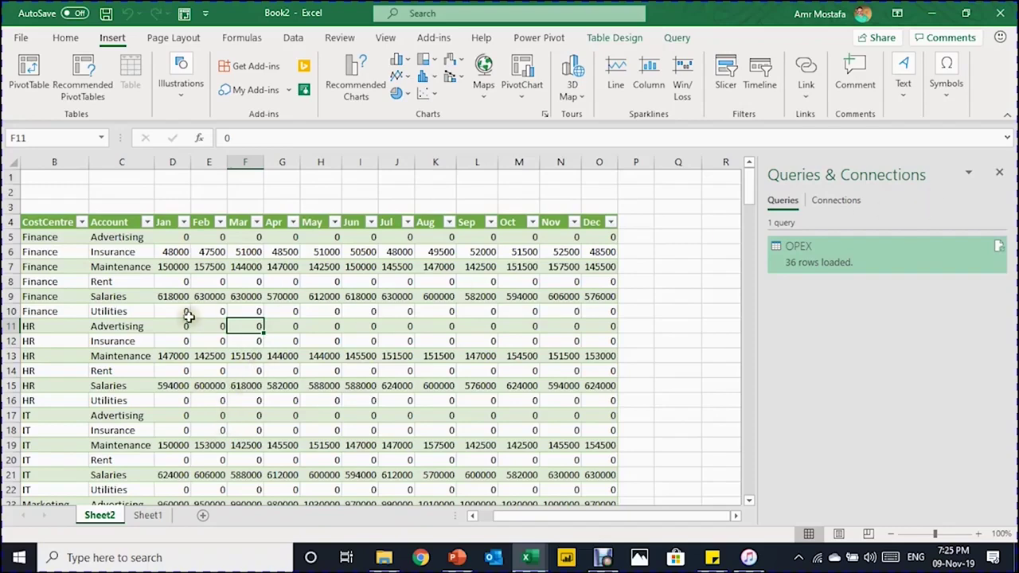
Edit the OPEX query to unpivot all columns other than CostCentre and Account, and rename the Attribute column as Month.
mouse_move(835, 262)
double_click(810, 265)
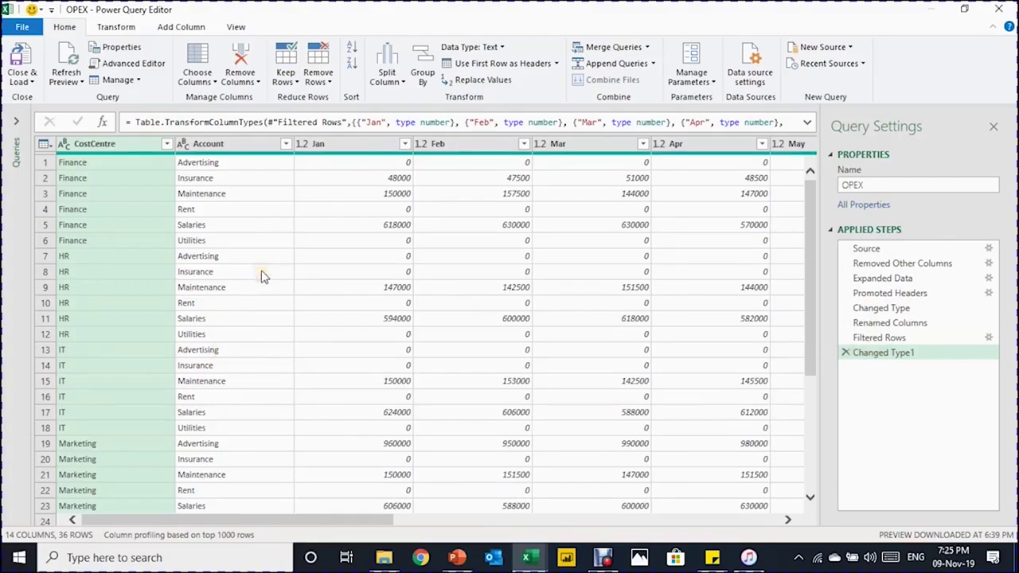
left_click(130, 27)
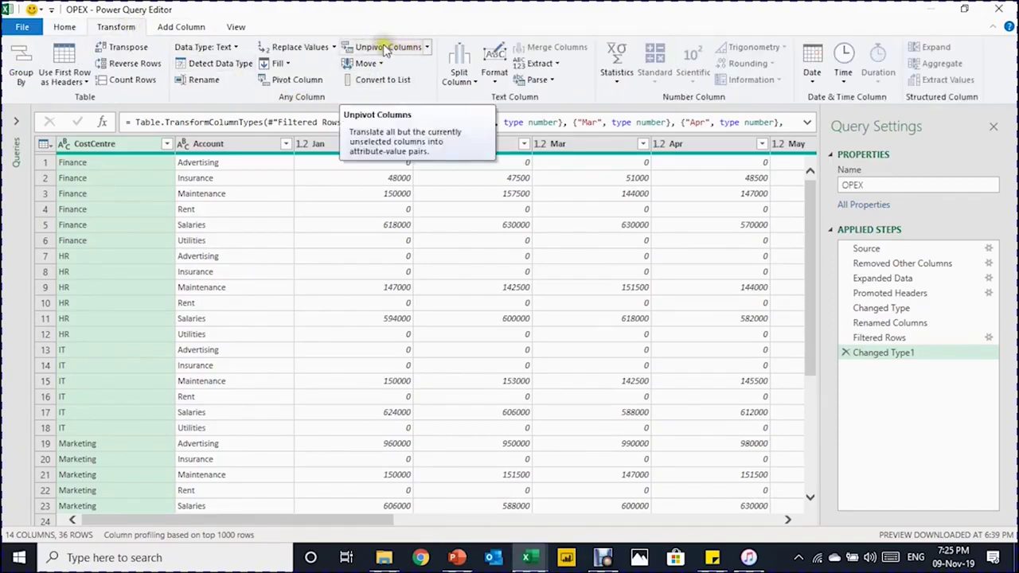
left_click(428, 50)
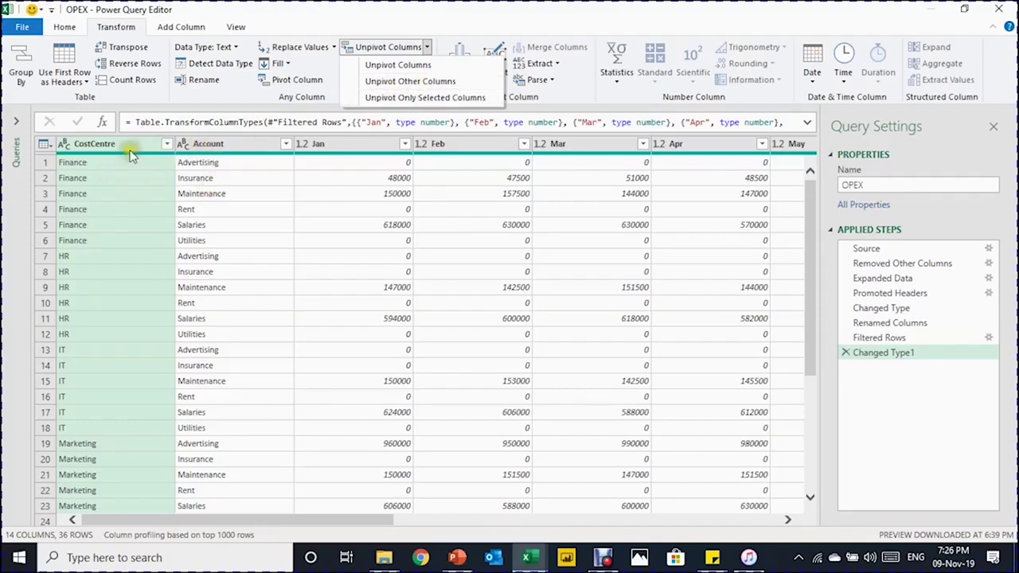
left_click(225, 151)
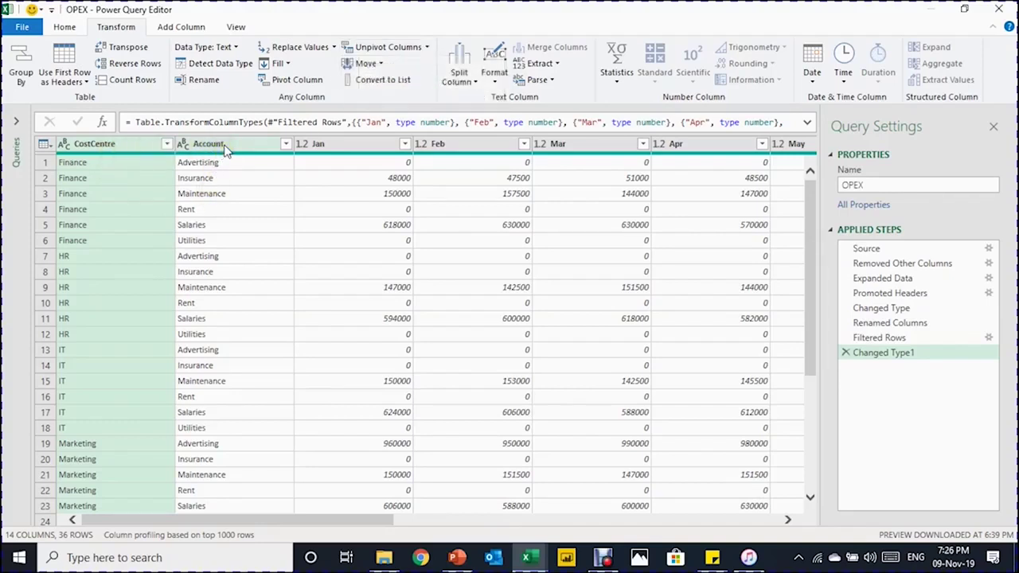
left_click(238, 148, "ctrl")
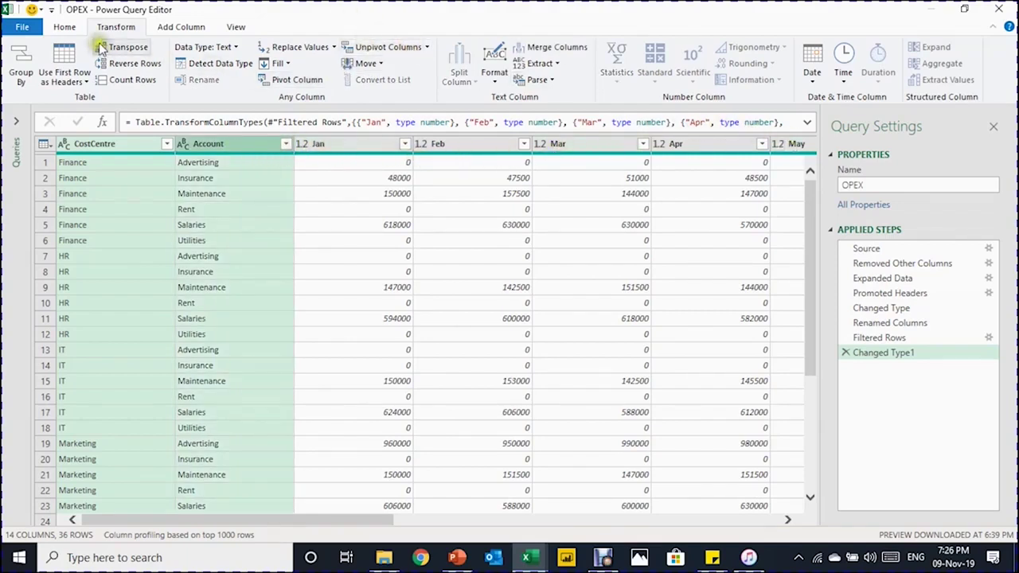
left_click(427, 48)
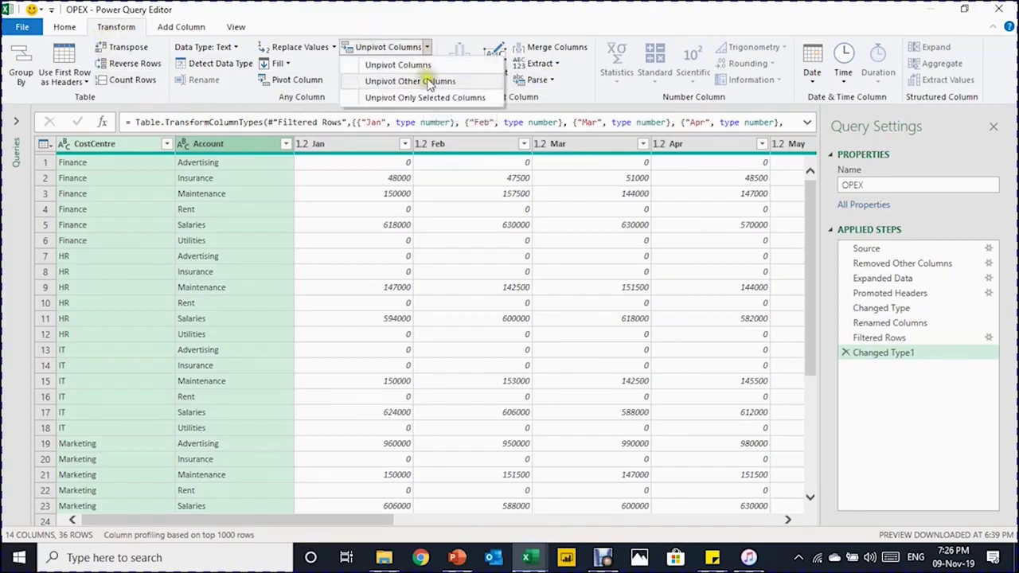
left_click(429, 82)
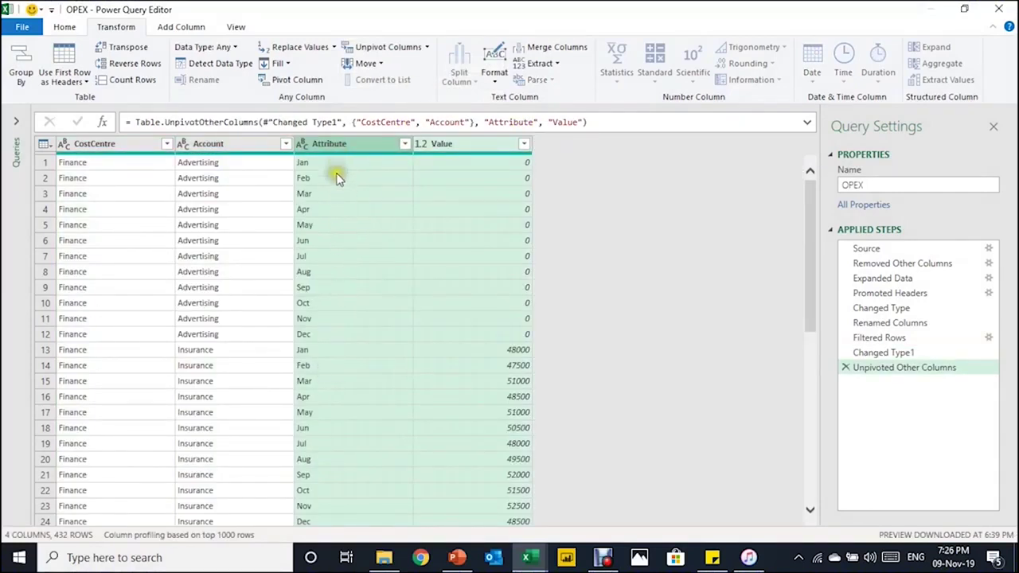
double_click(341, 144)
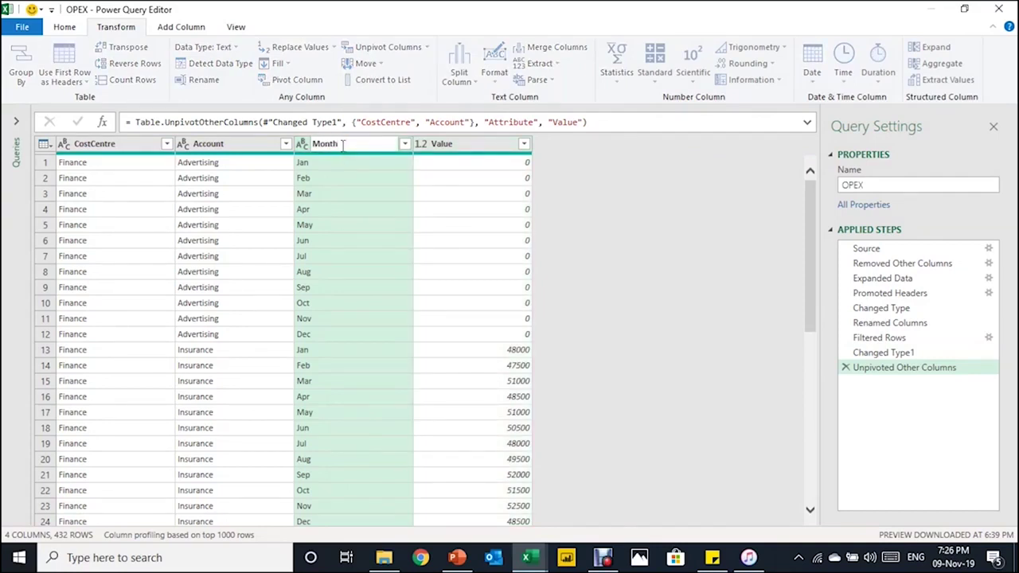
key("Return")
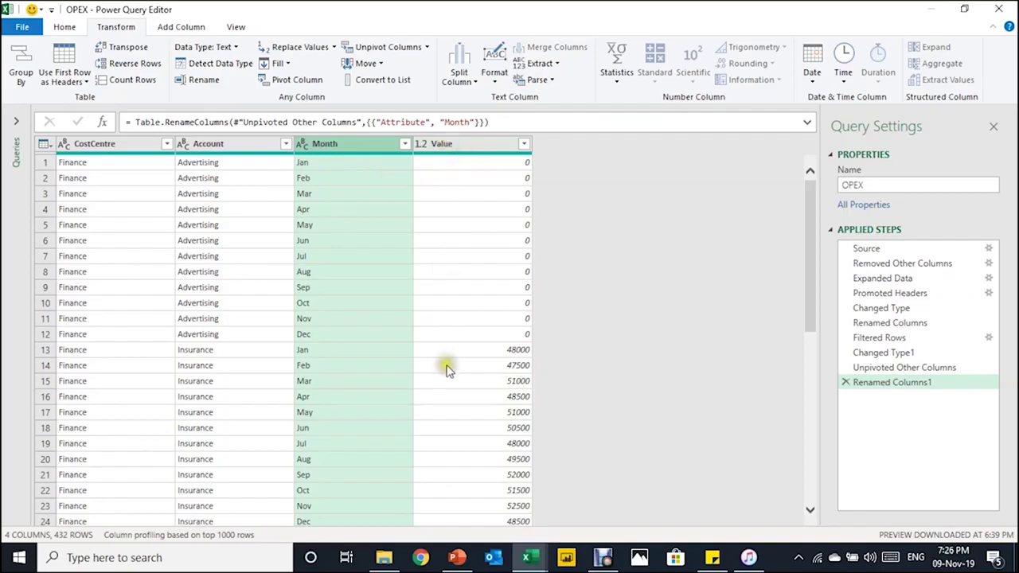
Filter the Value column of the OPEX query to exclude rows with a value of 0.
left_click(523, 144)
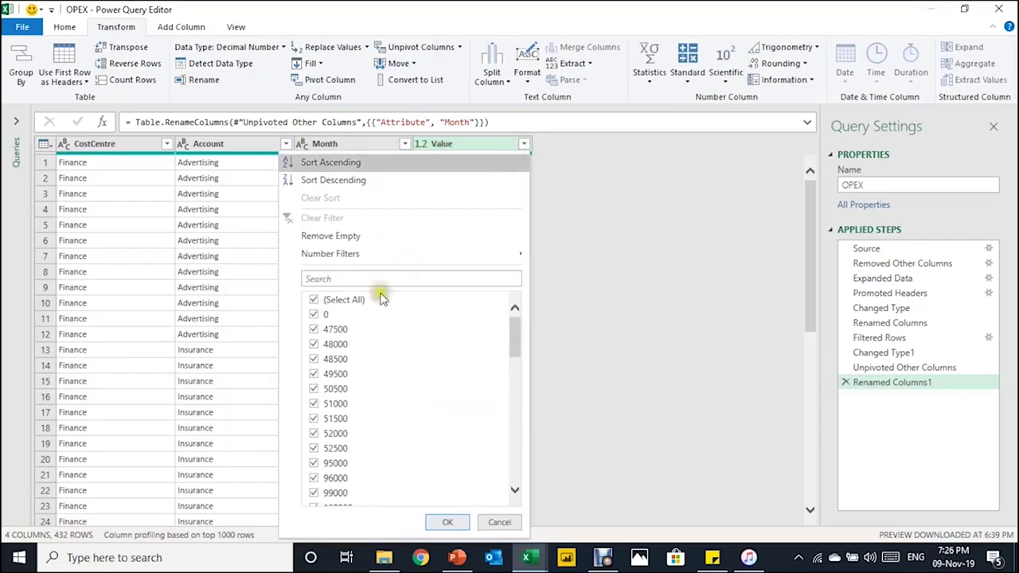
left_click(313, 316)
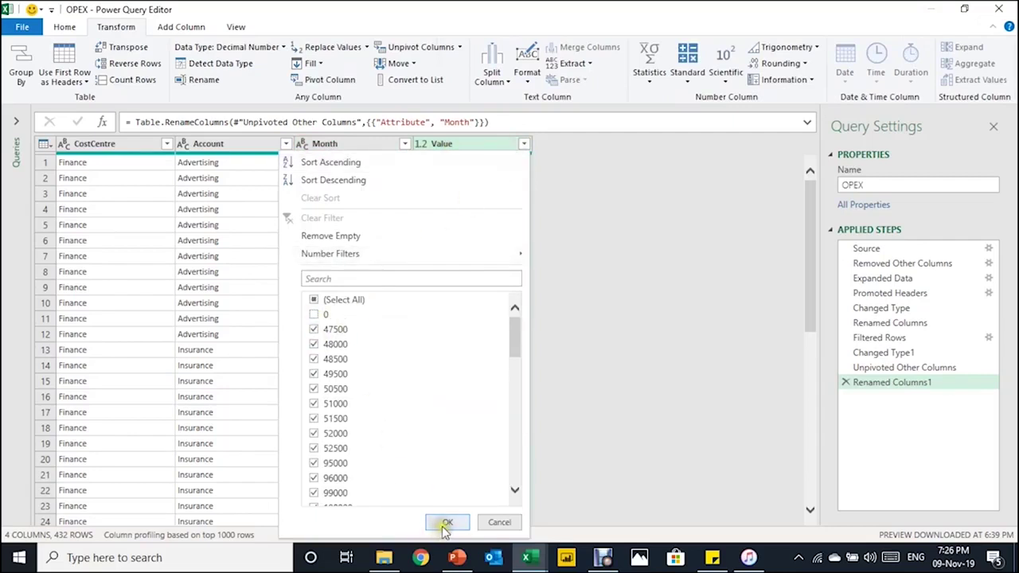
key("Return")
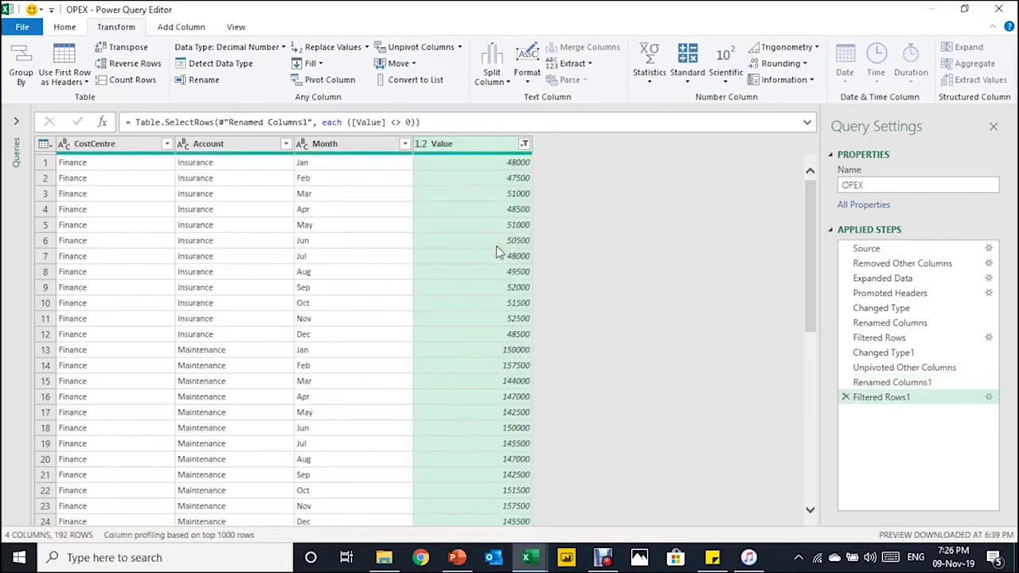
Review the applied steps from Changed Type1 through Filtered Rows1 to compare the data before and after unpivoting and filtering.
left_click(941, 371)
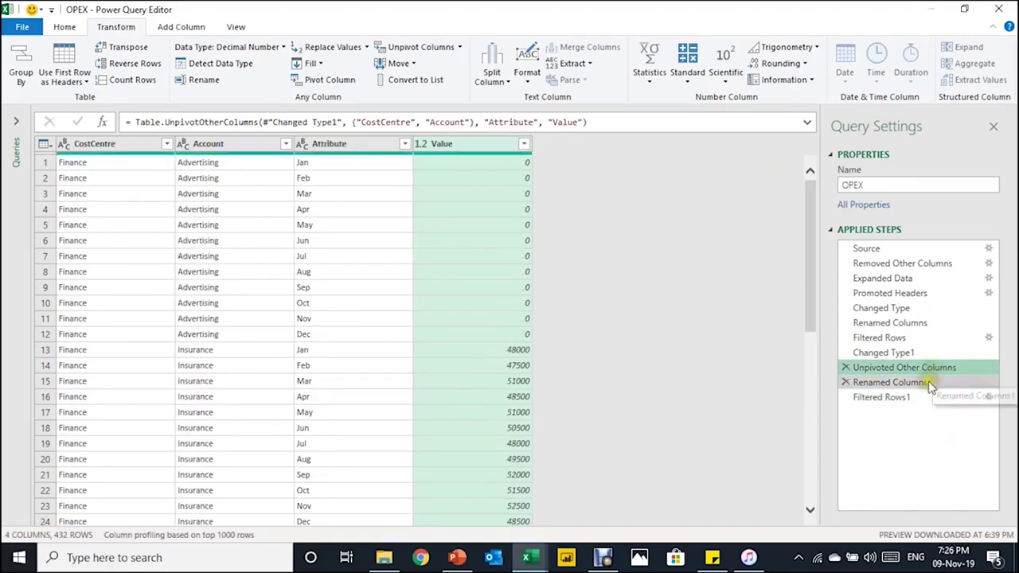
left_click(929, 383)
left_click(920, 397)
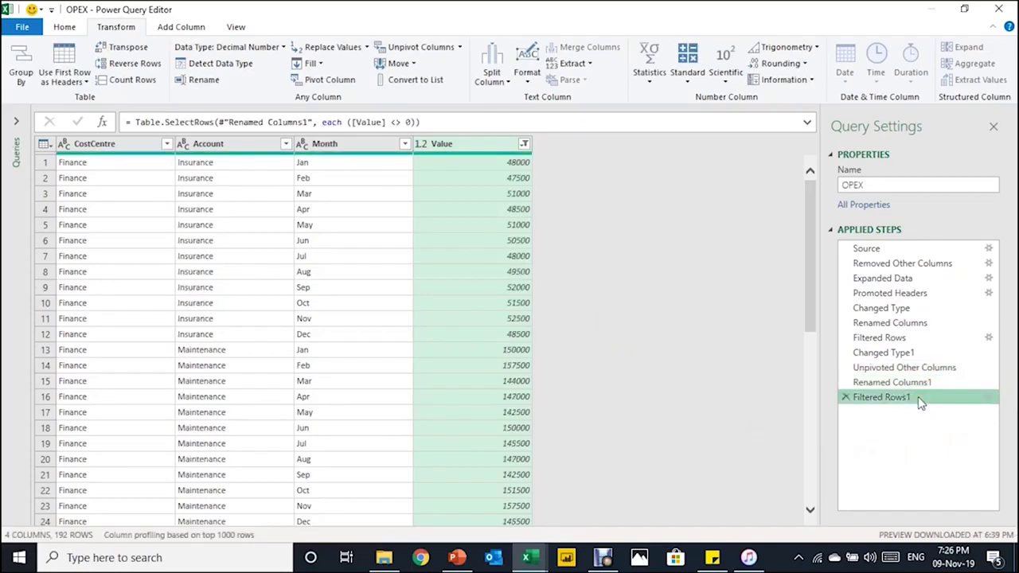
left_click(901, 353)
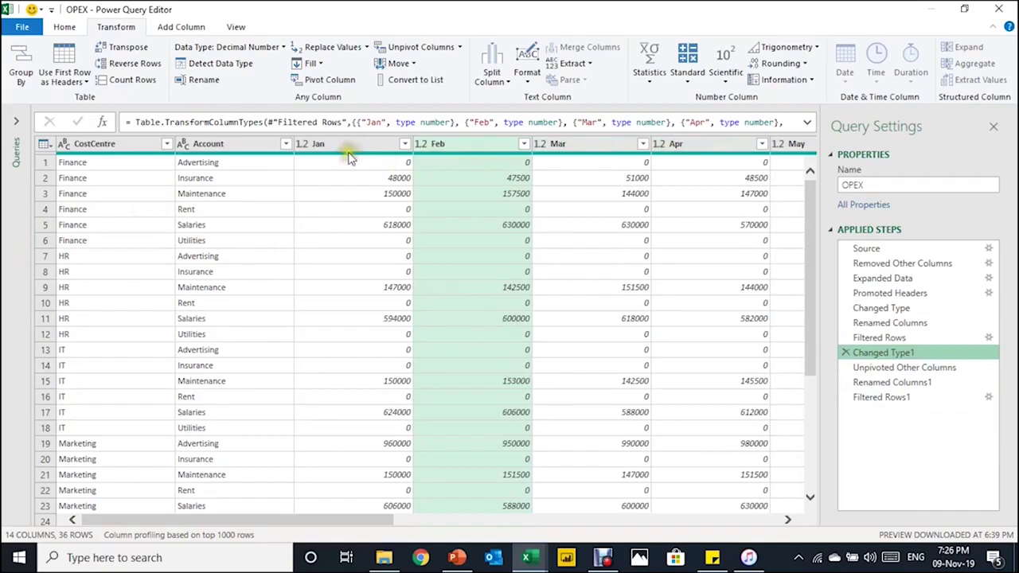
left_click(876, 368)
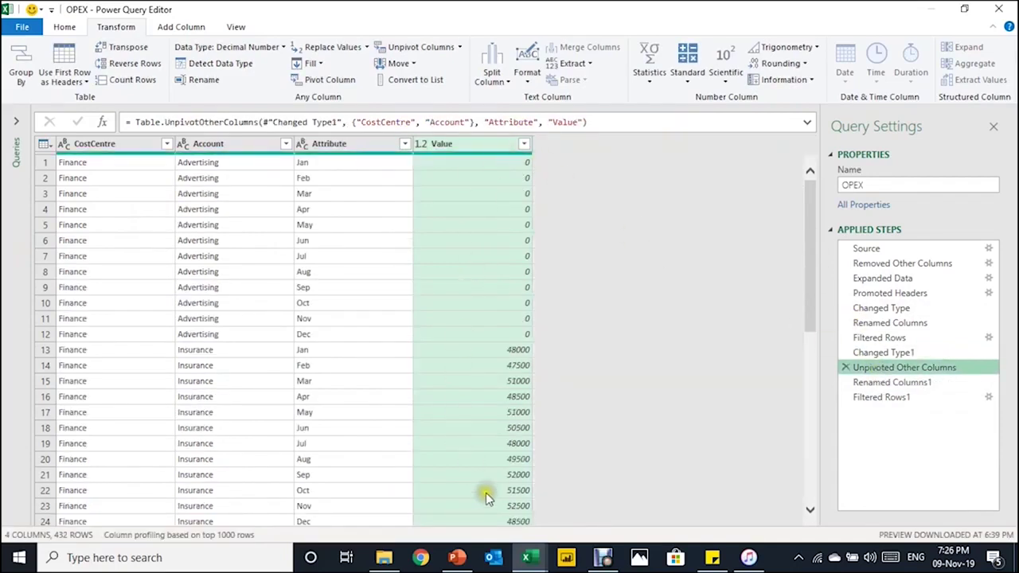
left_click(881, 399)
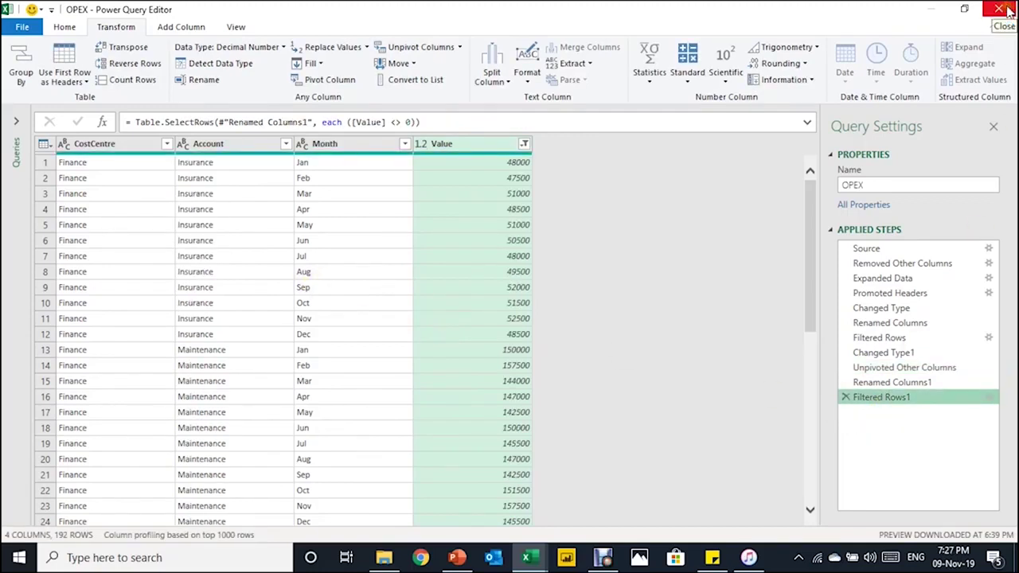
Close the query editor, keeping the changes so the loaded OPEX table updates.
left_click(1007, 7)
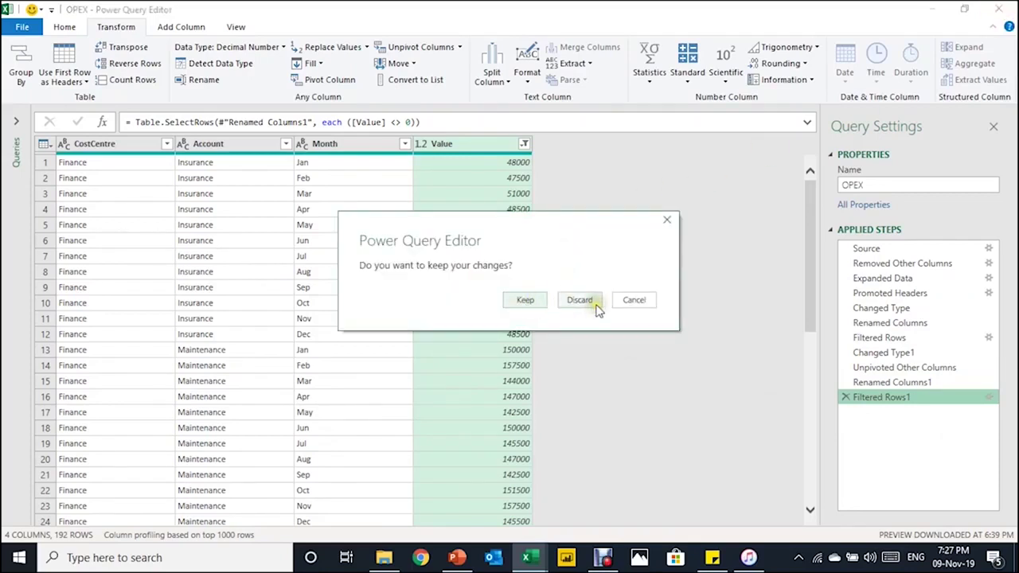
left_click(526, 302)
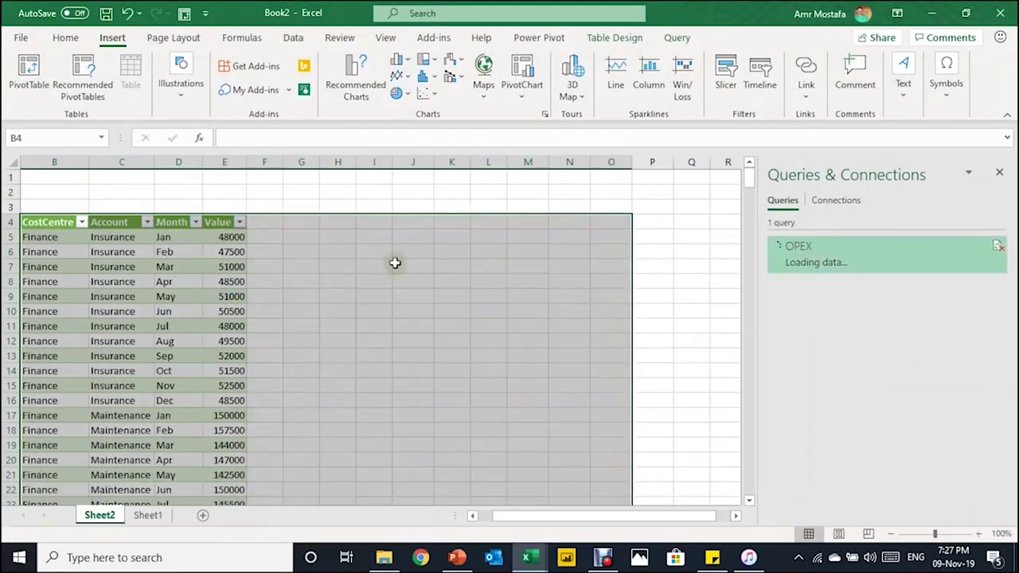
left_click(180, 267)
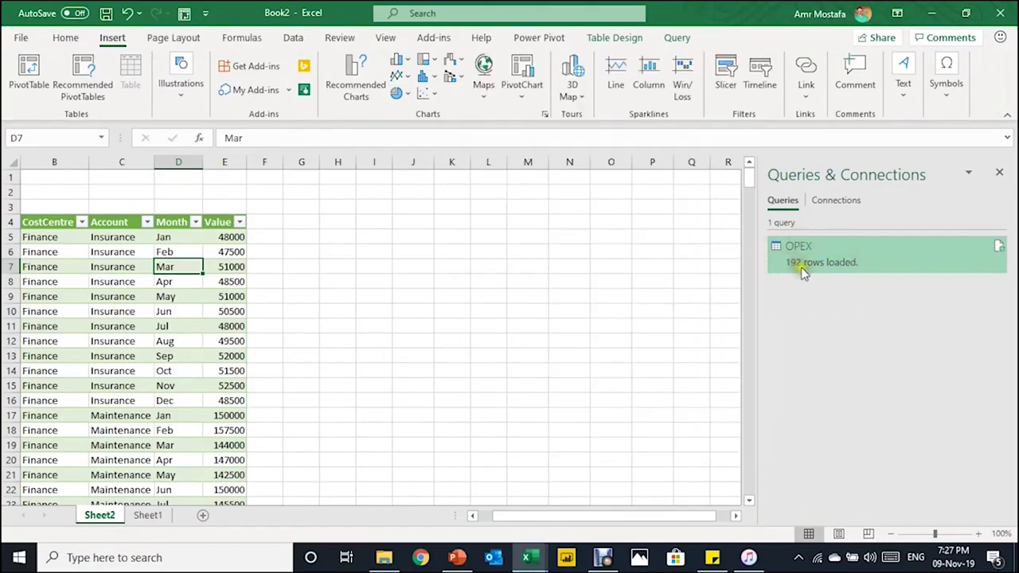
Change the OPEX query's load destination to a PivotTable Report at B4 of the existing worksheet, accepting deletion of the loaded table.
mouse_move(808, 273)
right_click(847, 273)
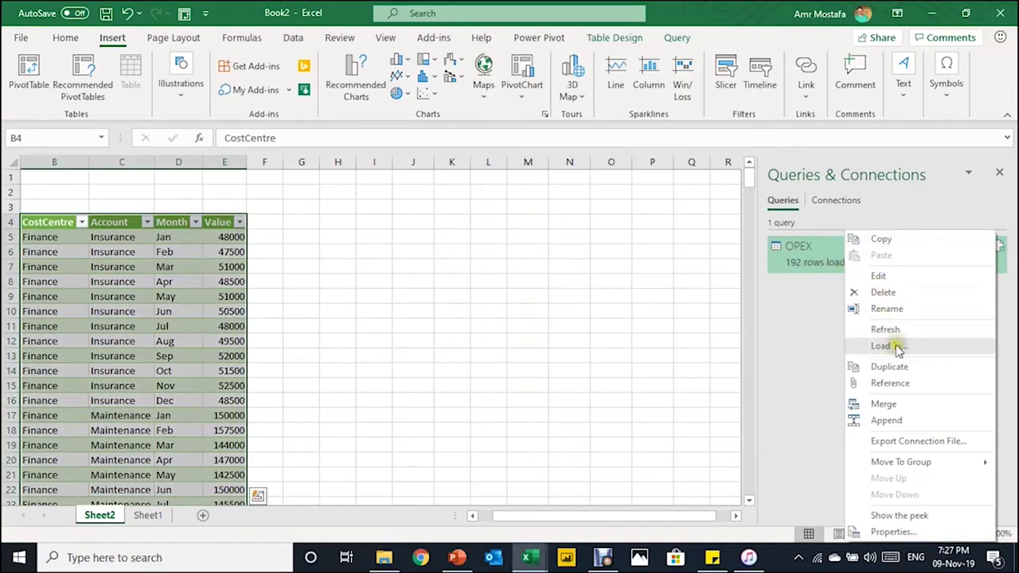
left_click(897, 348)
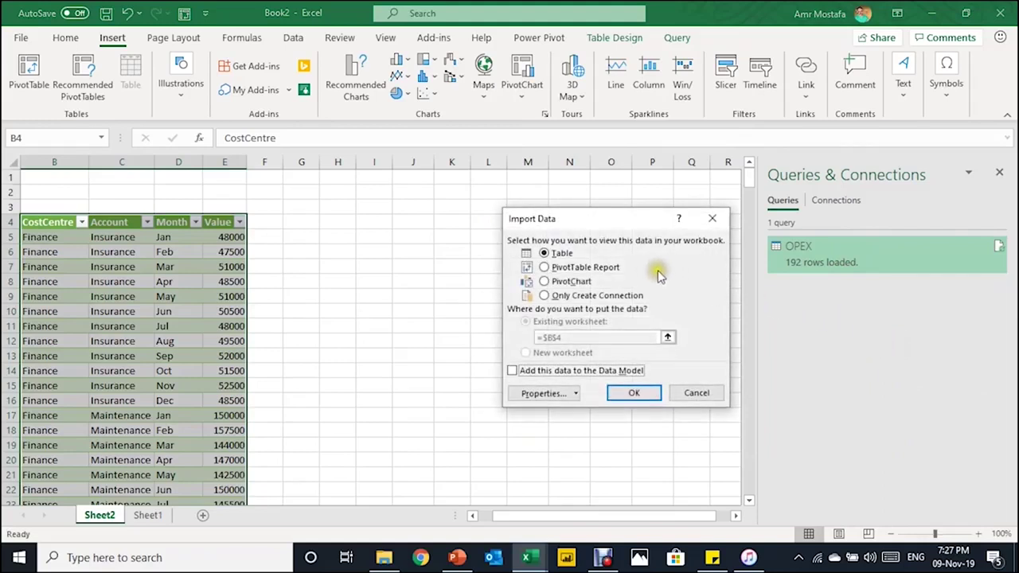
left_click(581, 267)
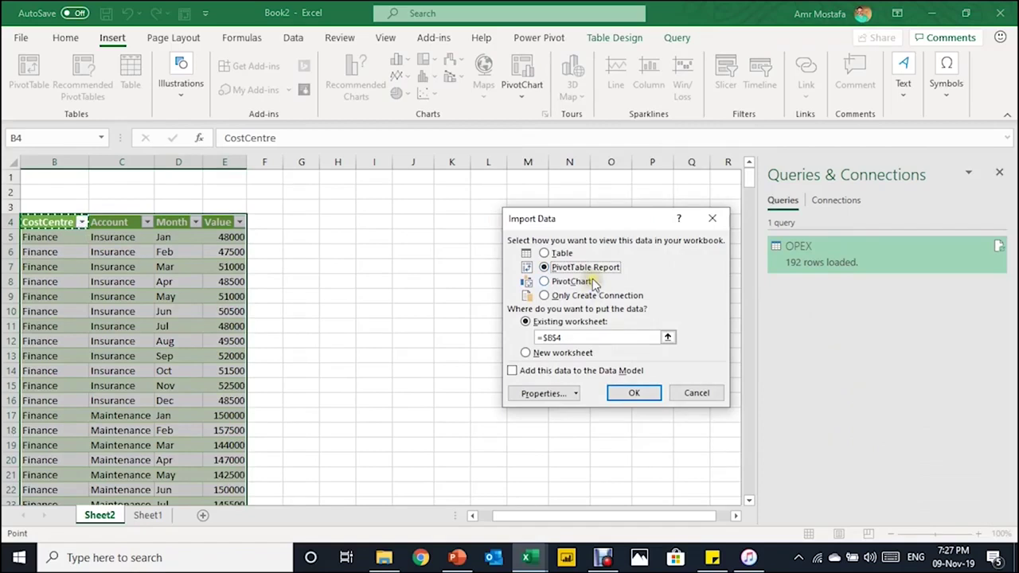
left_click(636, 392)
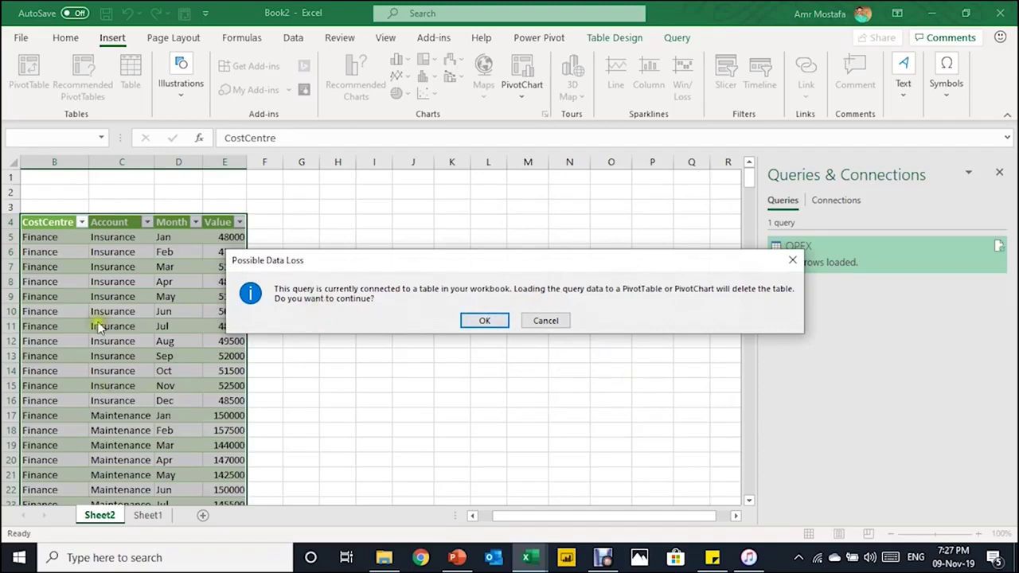
left_click(480, 320)
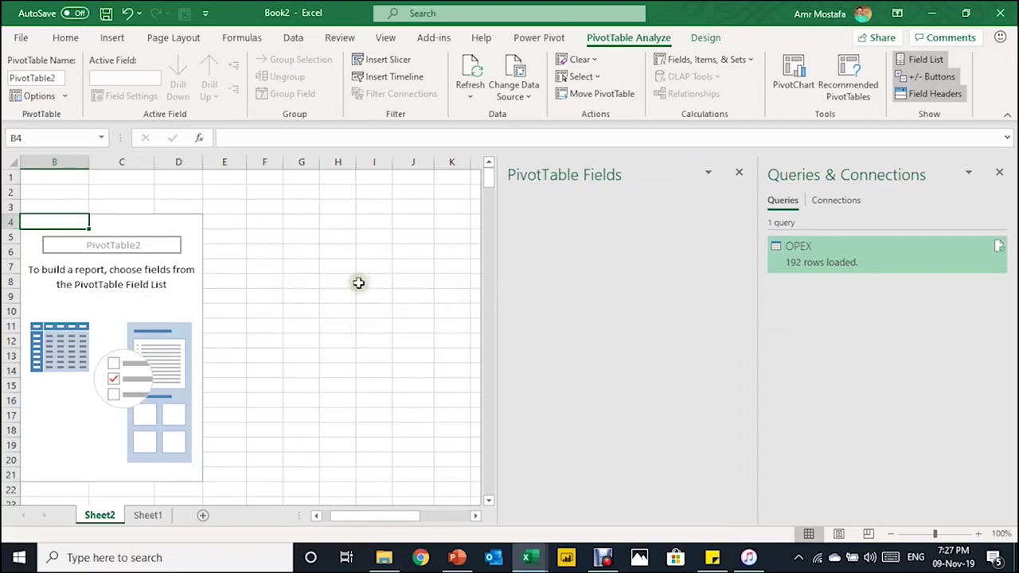
Build the PivotTable with CostCentre as rows, the sum of Value as values and Account as the report filter.
left_click(120, 308)
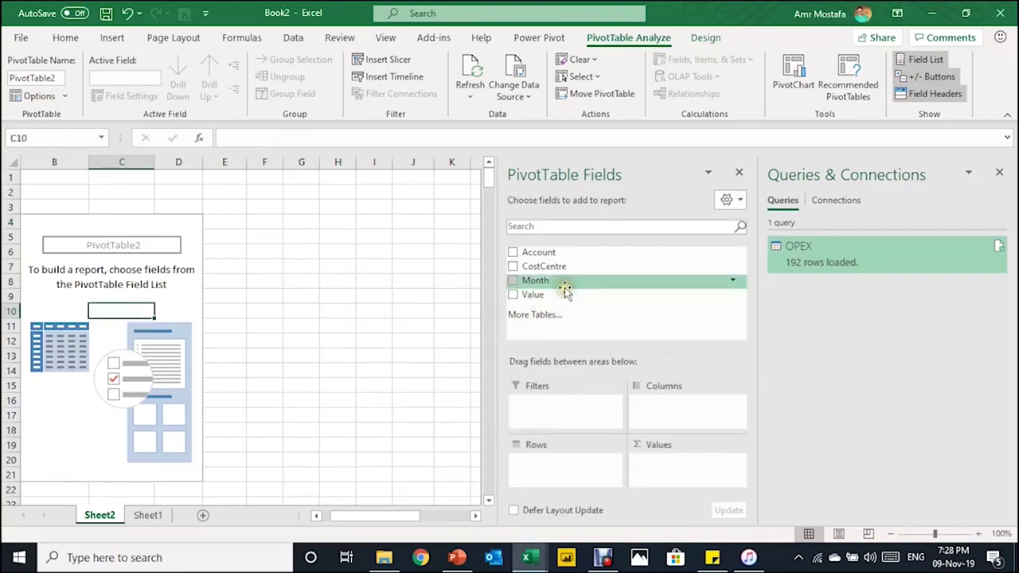
left_click_drag(574, 266, 541, 463)
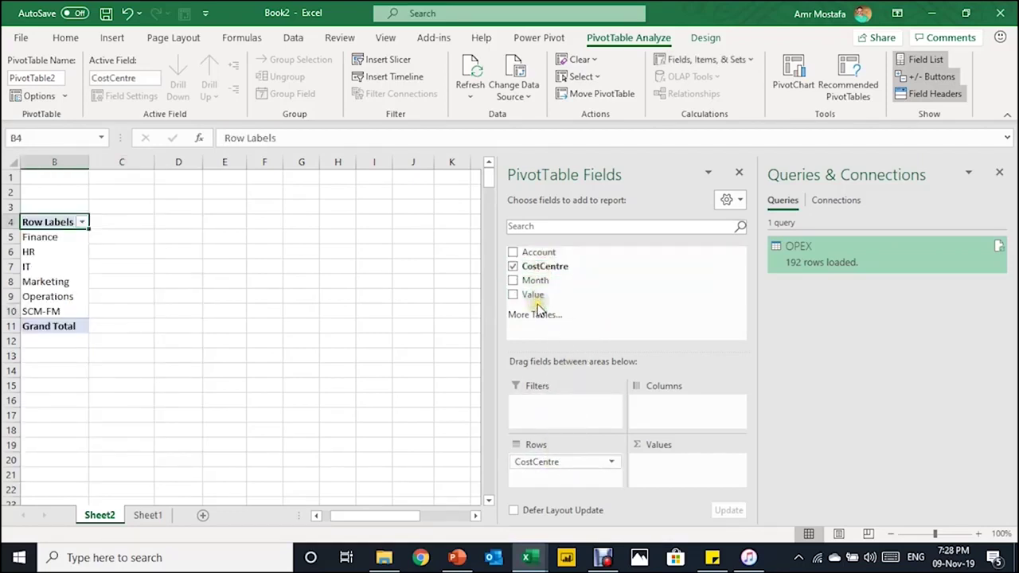
left_click_drag(539, 295, 693, 468)
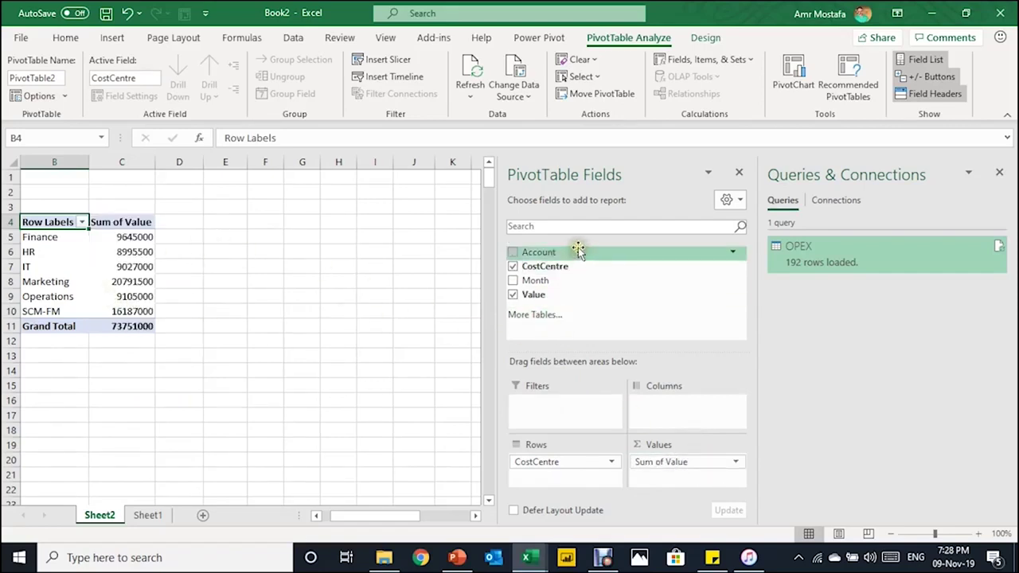
left_click_drag(575, 251, 561, 412)
Filter the PivotTable by the Advertising, Insurance and Maintenance accounts in turn to check which cost centres carry each expense.
left_click(149, 193)
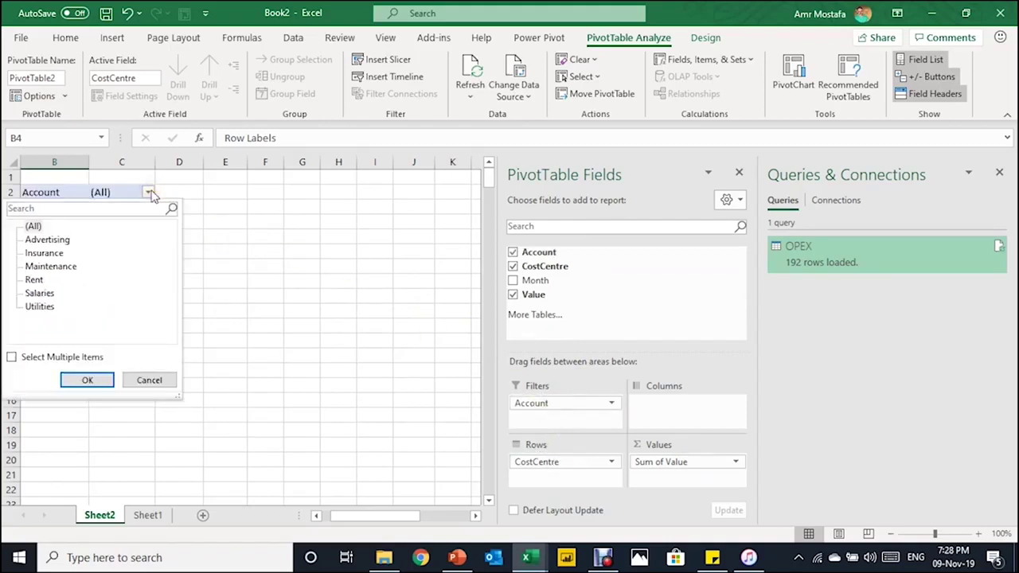
left_click(67, 238)
left_click(84, 381)
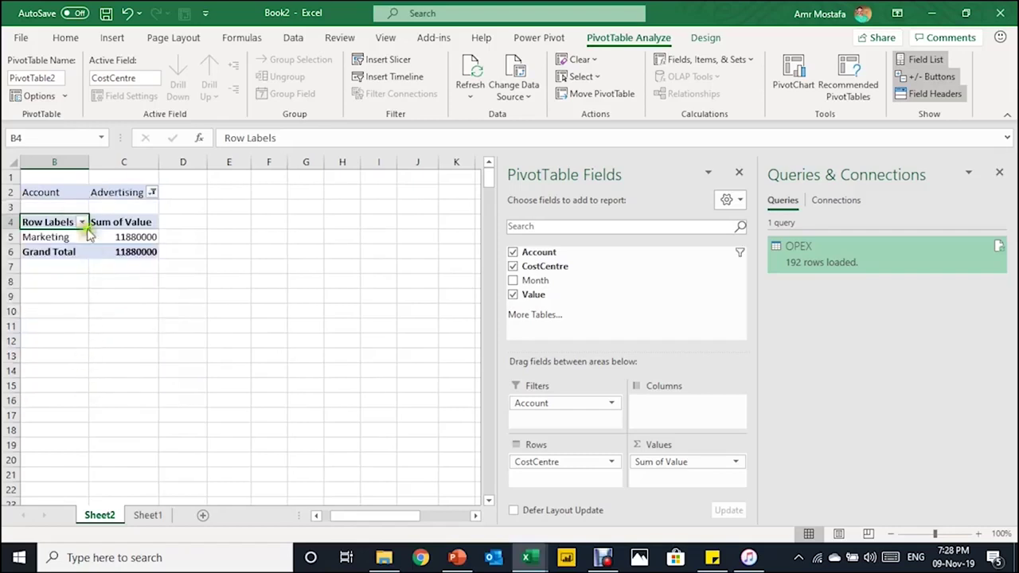
left_click(152, 193)
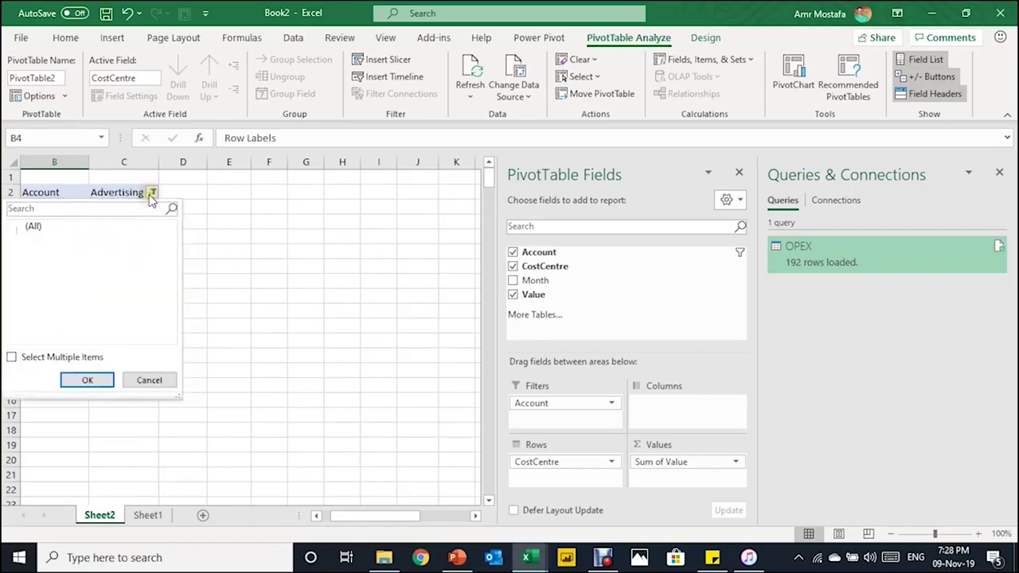
left_click(53, 253)
left_click(87, 379)
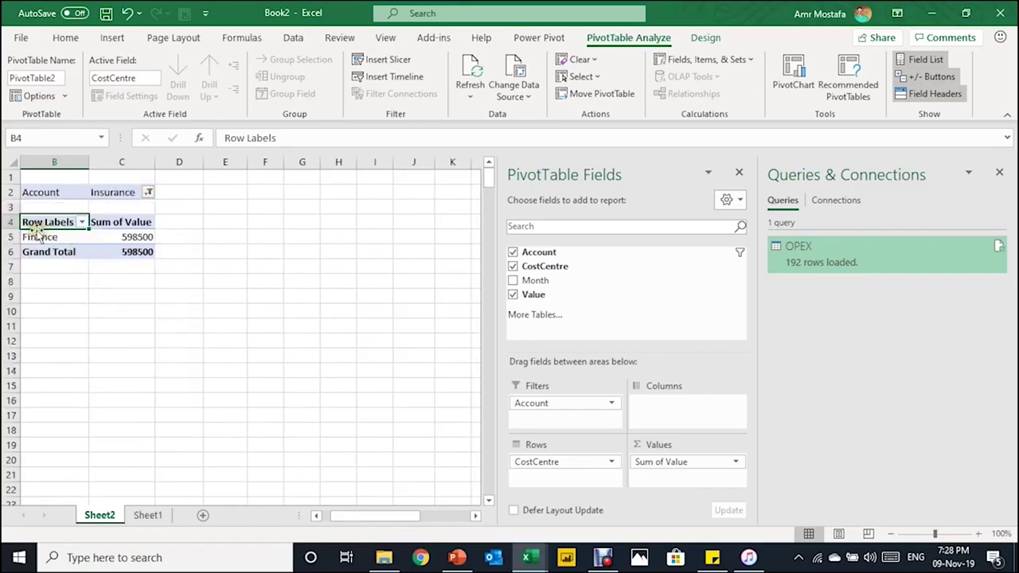
left_click(148, 192)
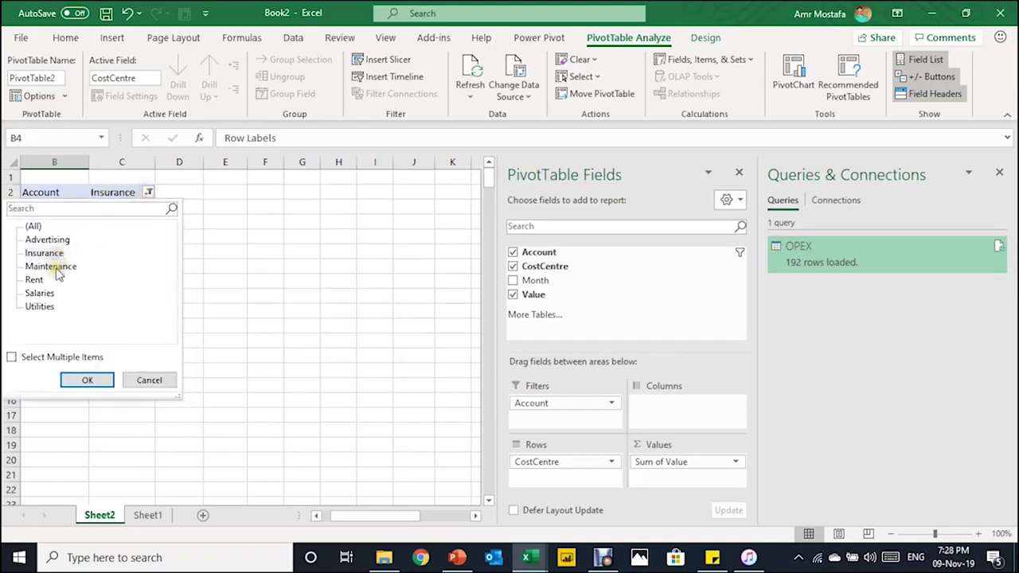
left_click(52, 266)
left_click(84, 380)
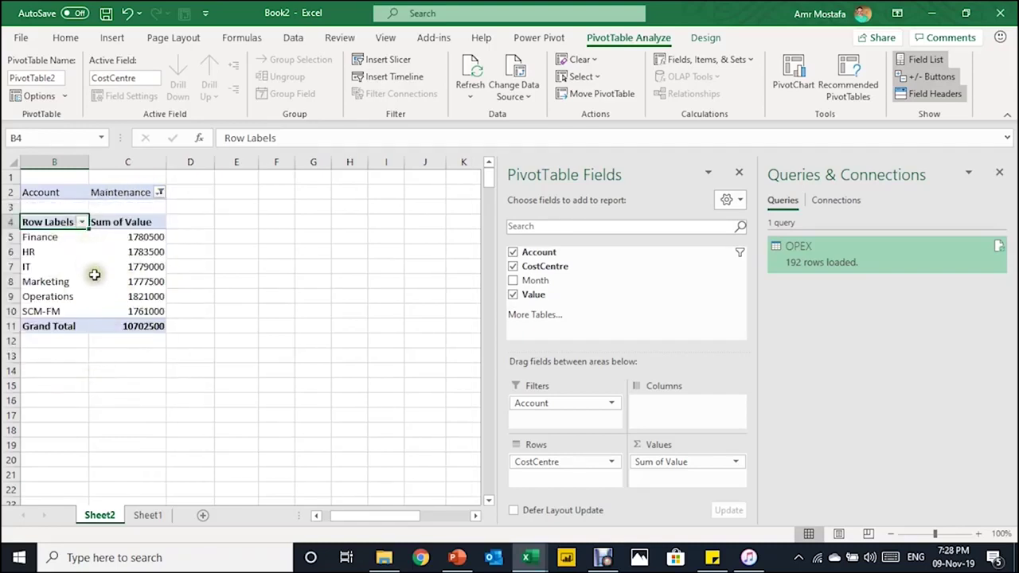
Format the PivotTable's Sum of Value figures with thousands separators and no decimals, and close the Queries & Connections pane.
left_click(148, 236)
right_click(146, 237)
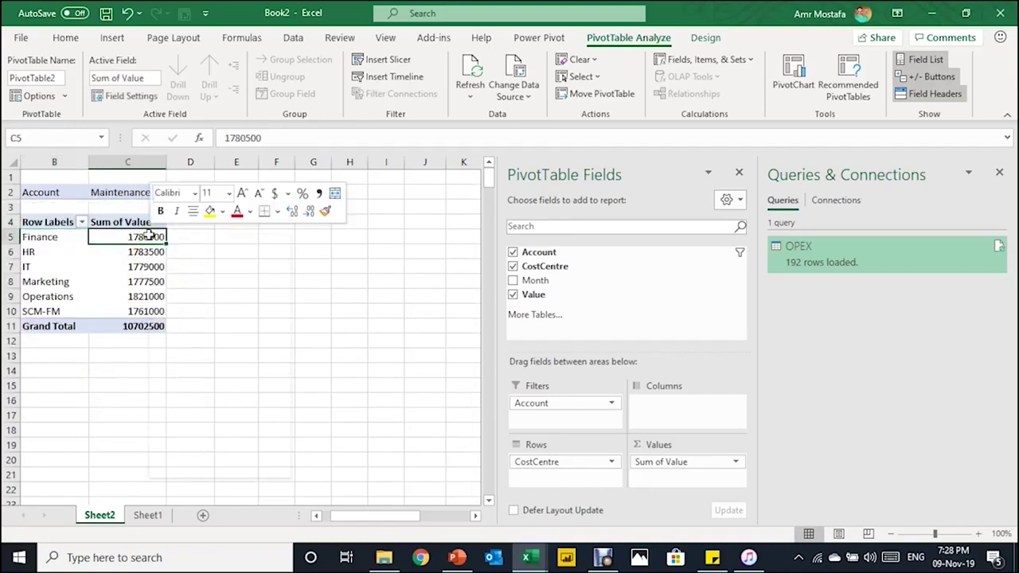
left_click(189, 288)
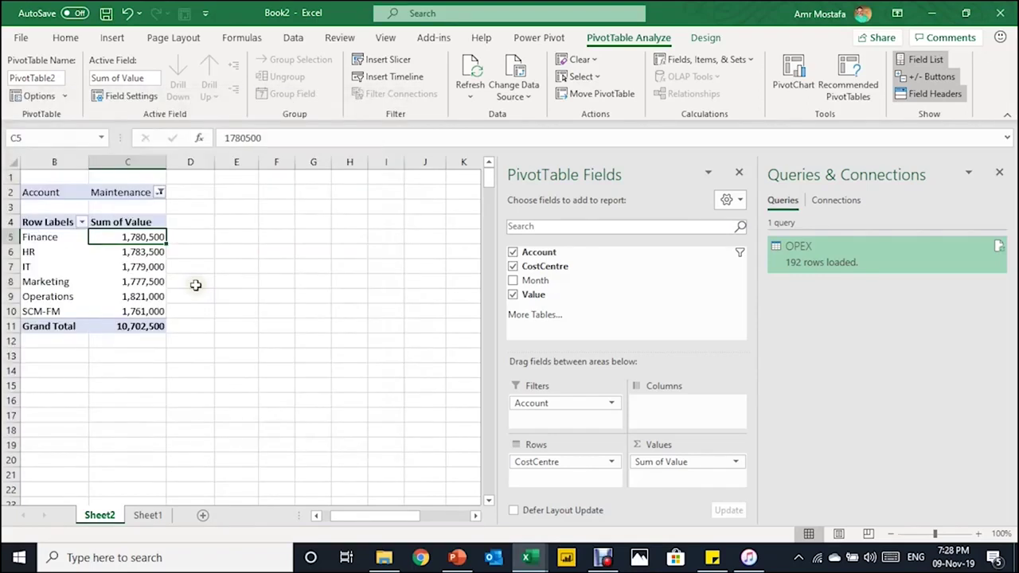
left_click(1000, 172)
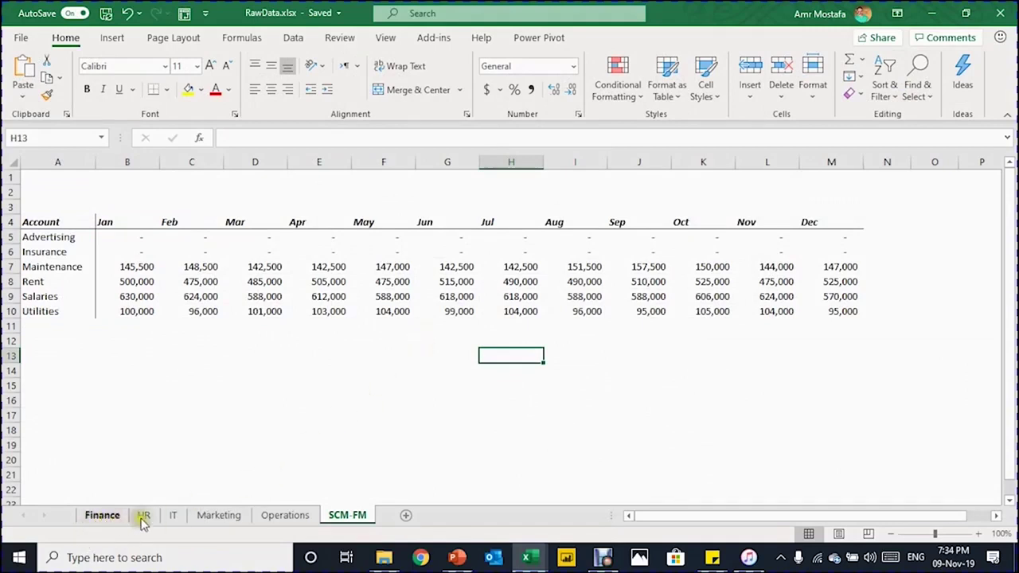
In RawData.xlsx, duplicate the SCM-FM sheet after the last sheet and rename the copy Sales.
left_click_drag(367, 517, 391, 508)
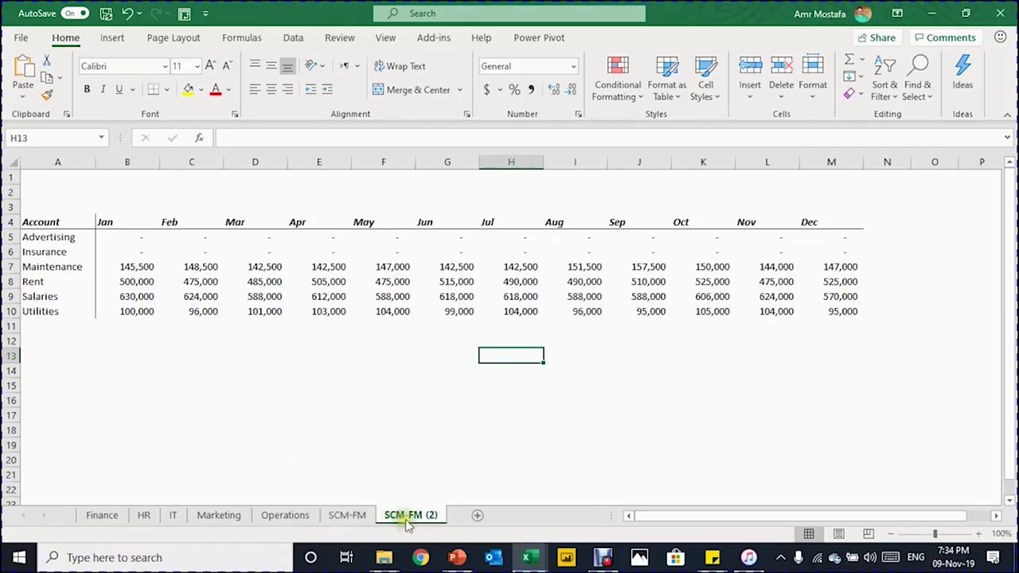
double_click(412, 517)
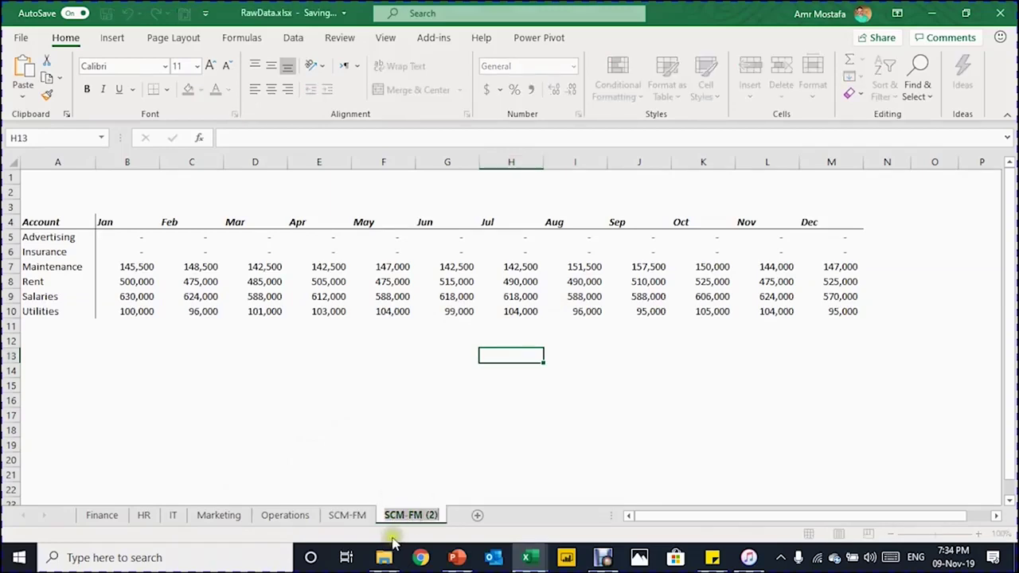
type("Sales")
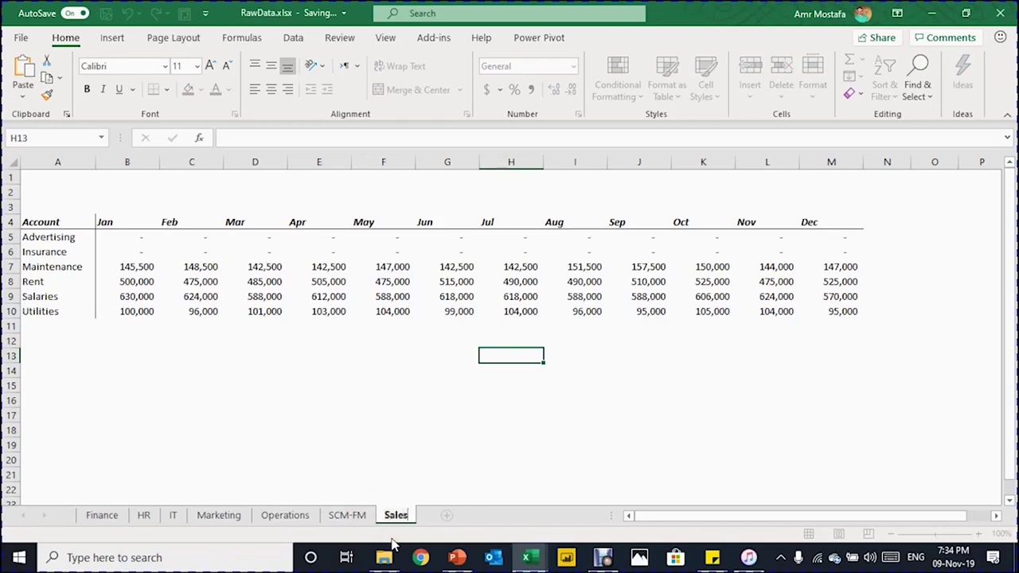
key("Return")
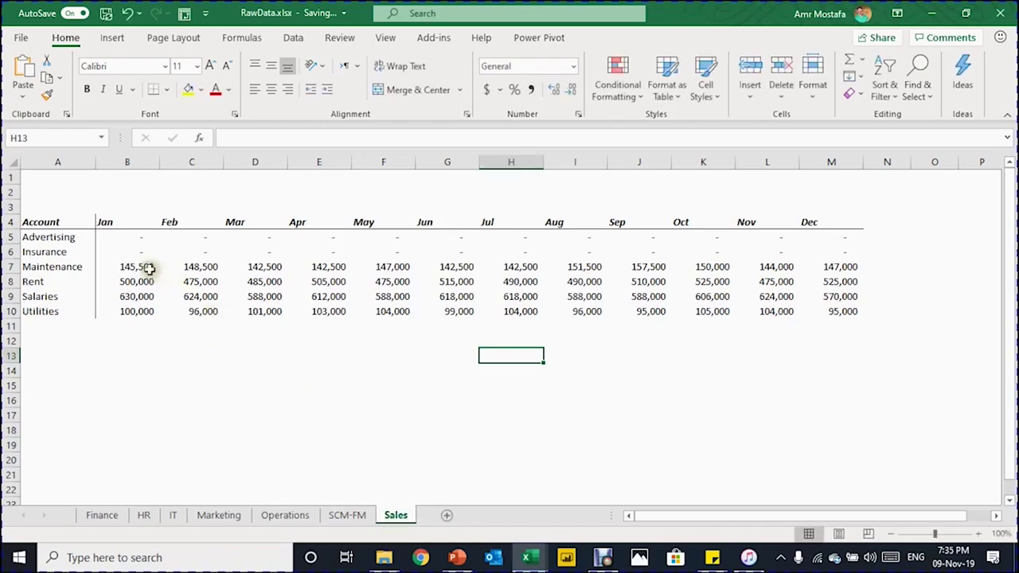
Clear the Maintenance, Rent, Salaries and Utilities figures in the Sales sheet and enter 1000 as the January salaries.
left_click_drag(149, 268, 820, 311)
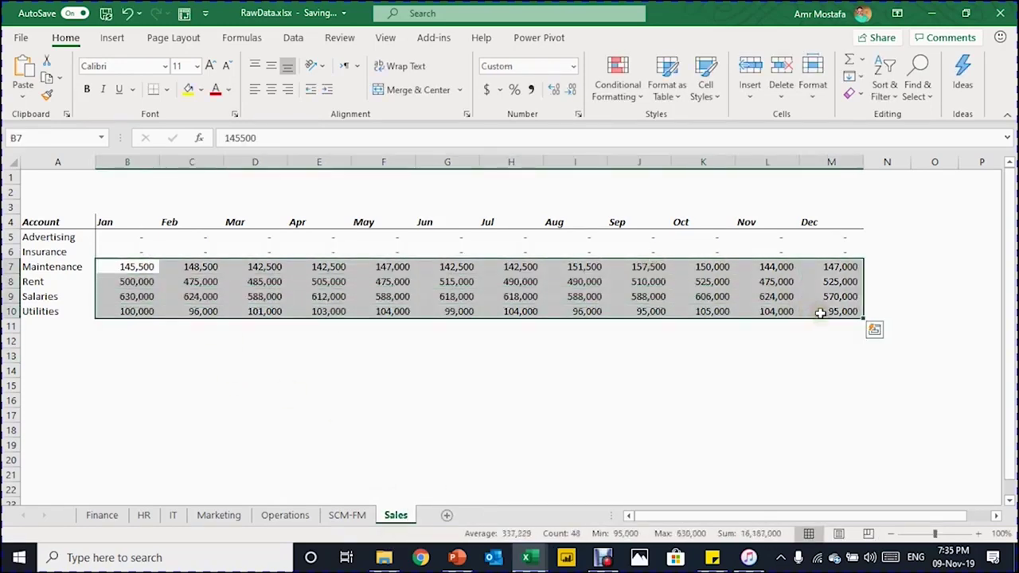
key("Delete")
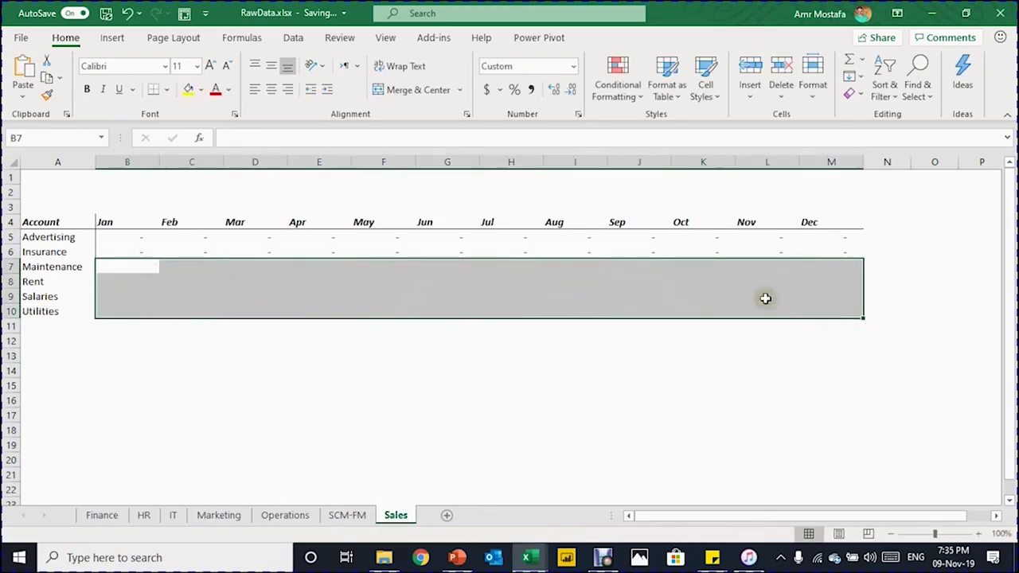
left_click(137, 298)
type("10")
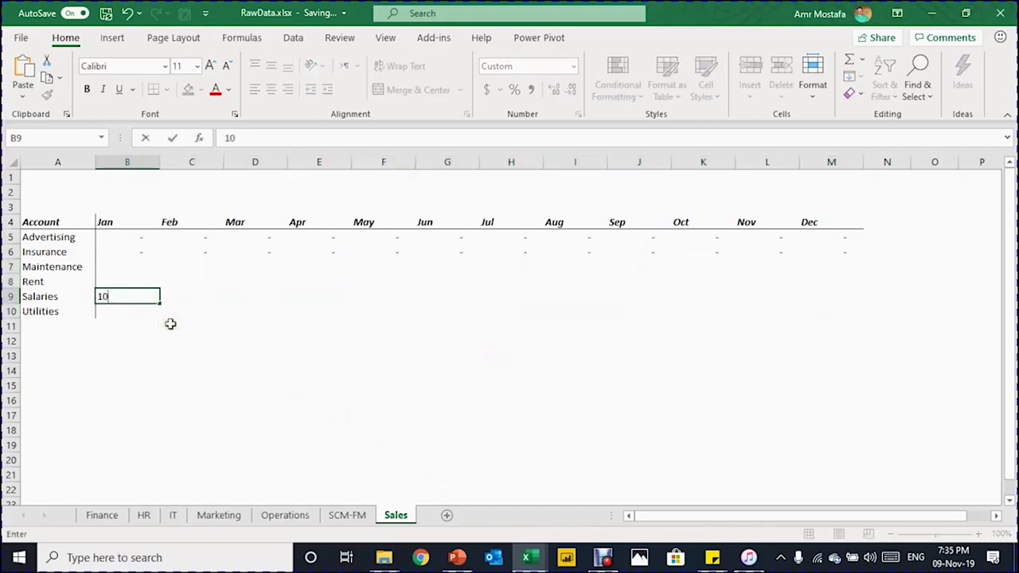
type("00")
key("Return")
Fill the January salaries value across the Sales sheet's remaining months through December.
left_click_drag(127, 297, 128, 325)
key("shift+Up")
key("shift+Right")
key("shift+Right")
key("shift+Right")
key("shift+Right")
key("shift+Right")
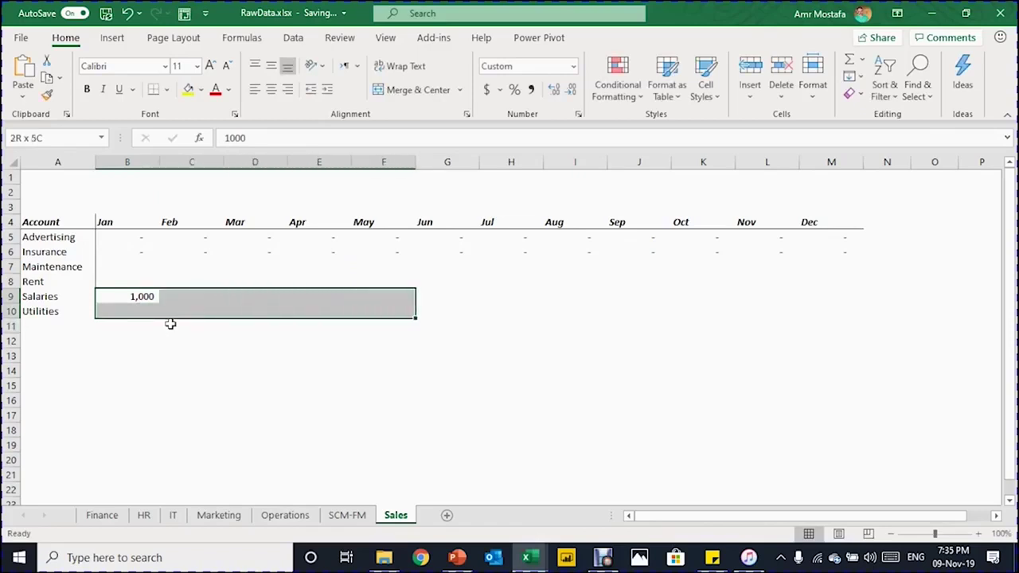
key("shift+Right")
key("shift+Right")
key("shift+Right")
key("shift+Right")
key("shift+Right")
key("shift+Right")
key("ctrl+r")
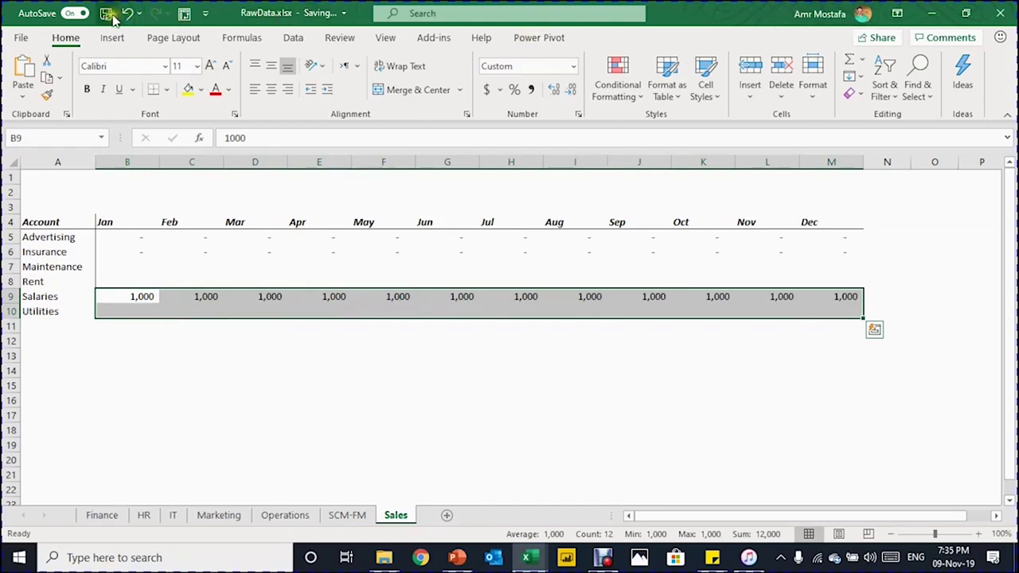
Close RawData.xlsx and refresh the PivotTable in Book2 to bring in the Sales sheet.
left_click(1000, 13)
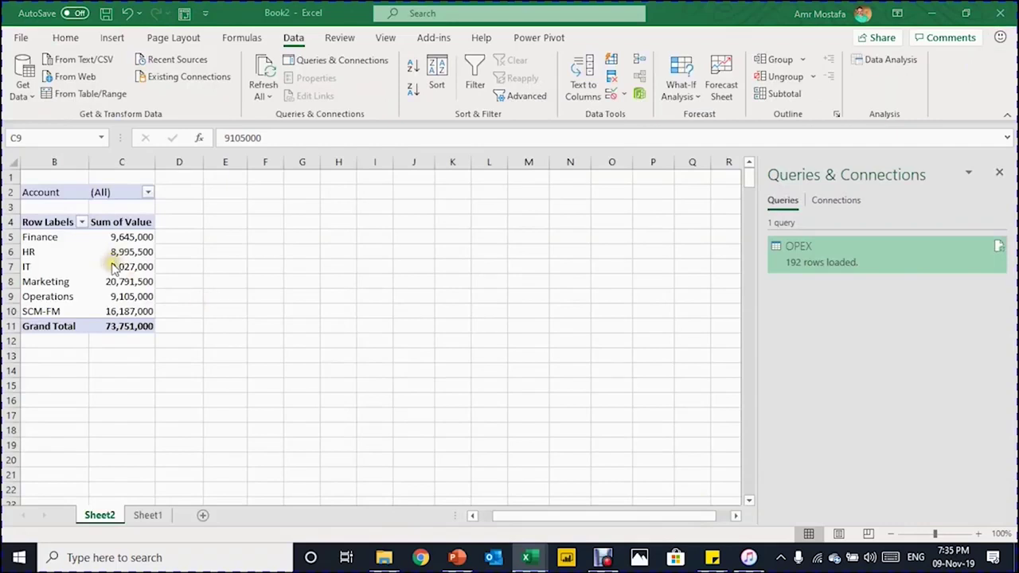
left_click(119, 267)
right_click(123, 265)
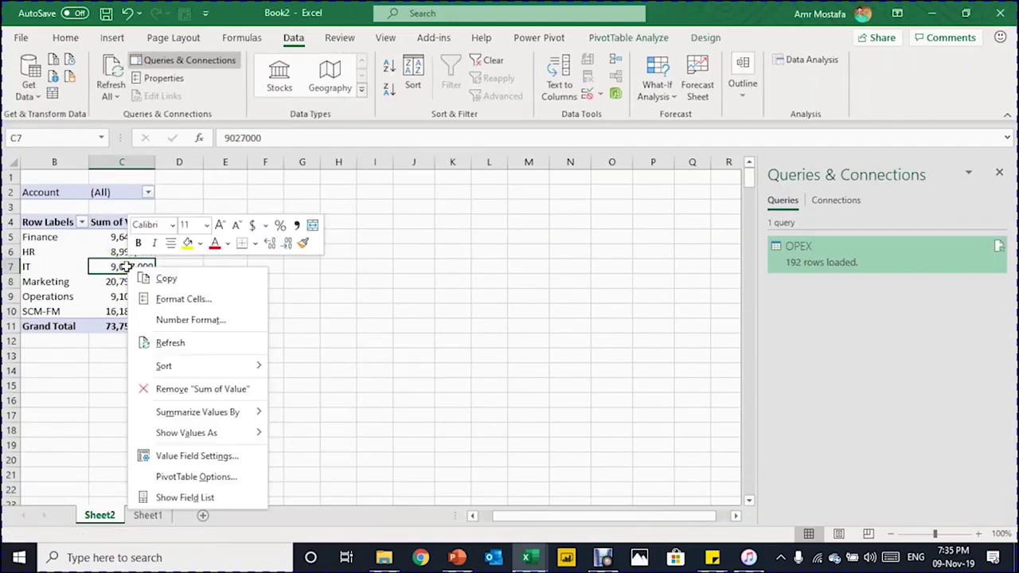
left_click(149, 340)
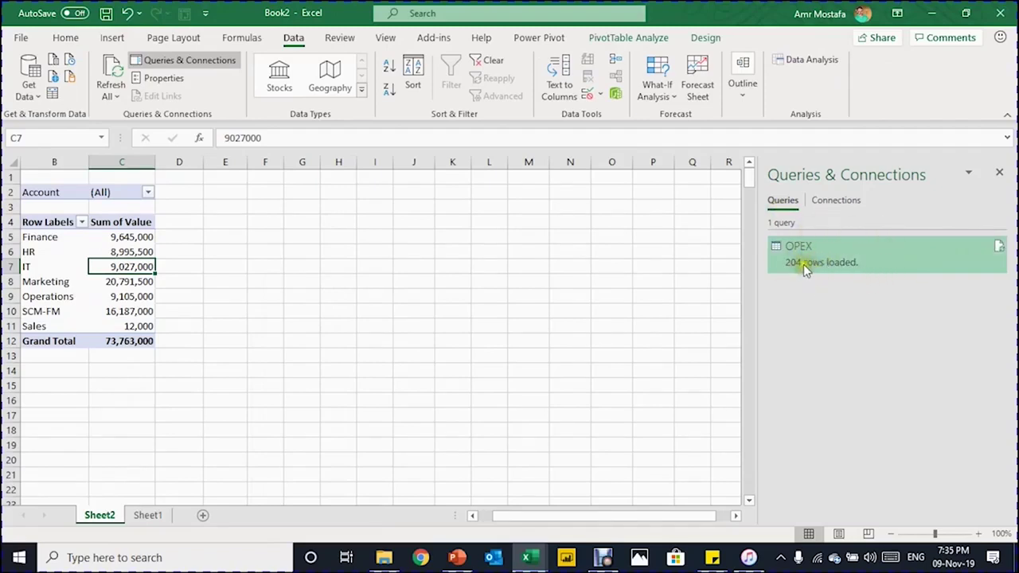
Review the OPEX query's preview and applied steps alongside the Sales row of the pivot table.
mouse_move(803, 270)
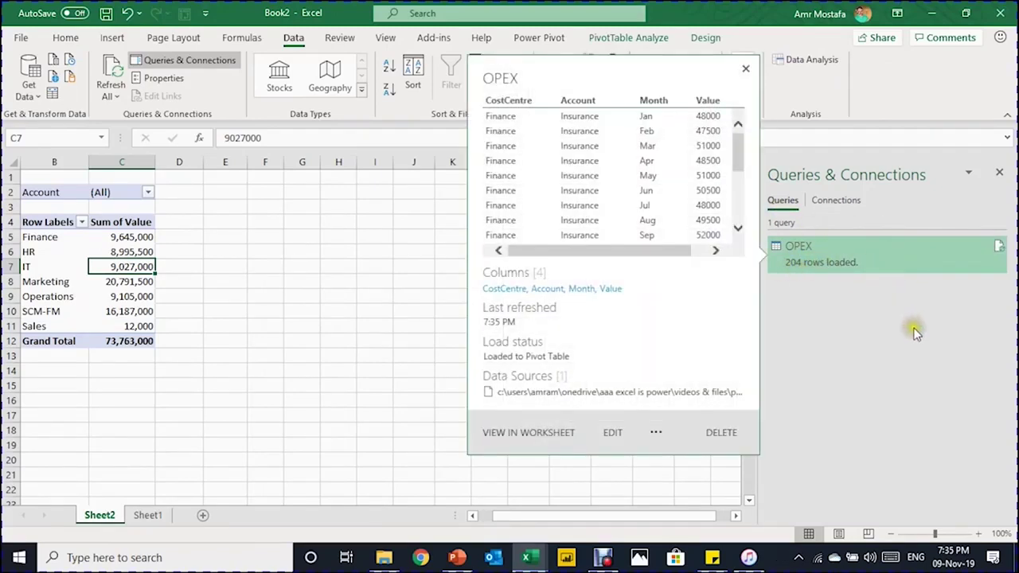
left_click(57, 327)
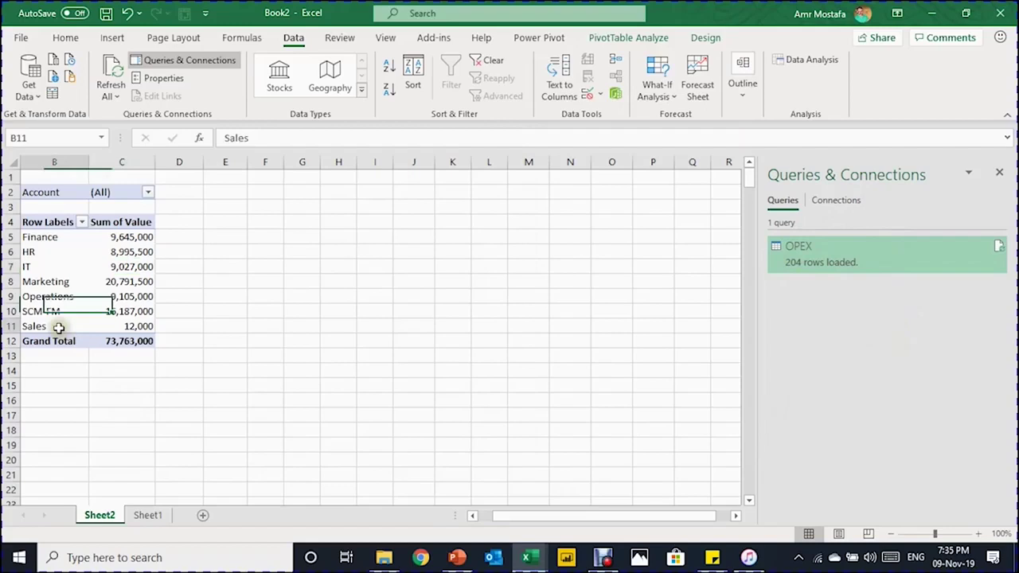
left_click(120, 324)
left_click(54, 325)
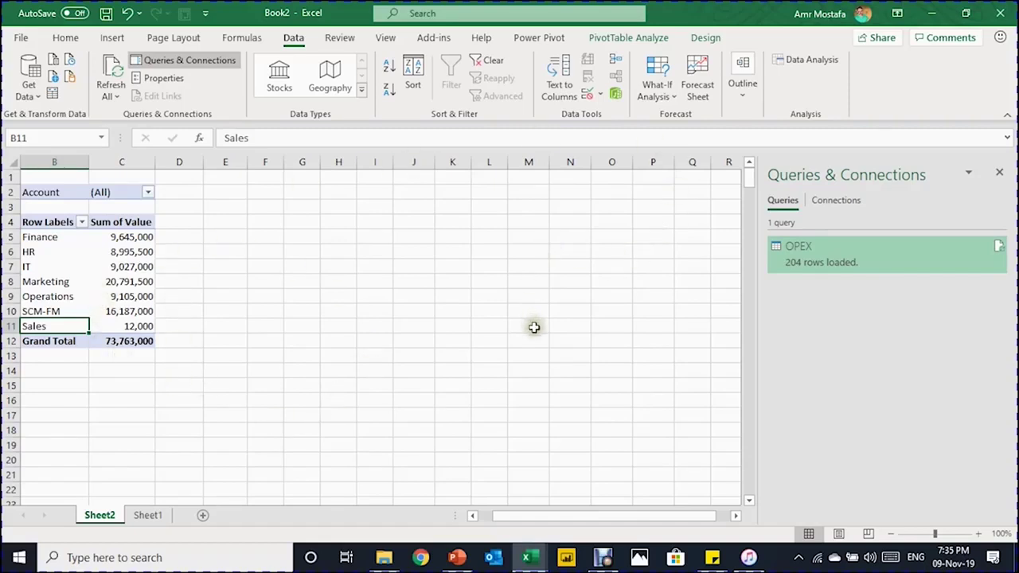
double_click(879, 262)
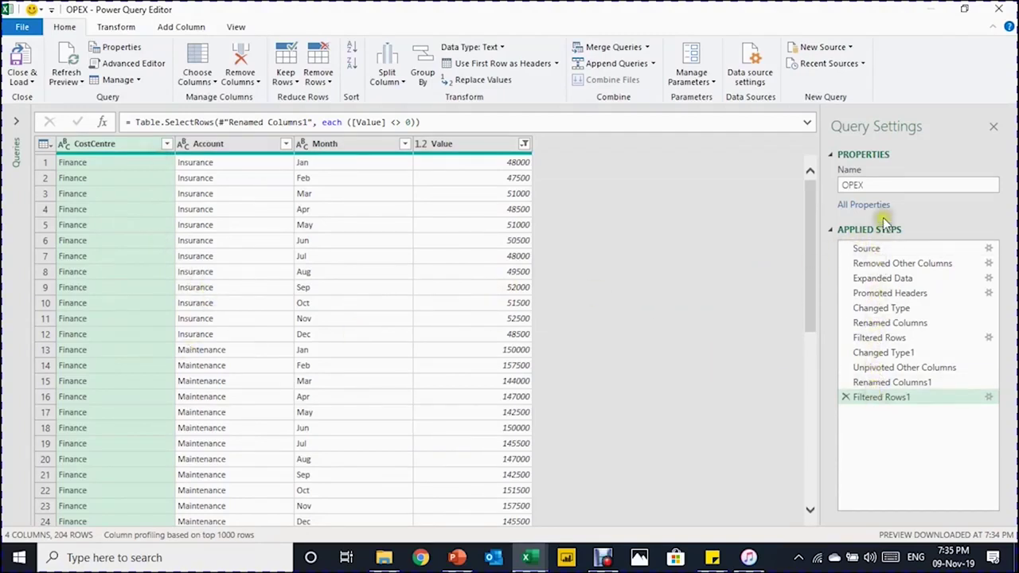
left_click(999, 9)
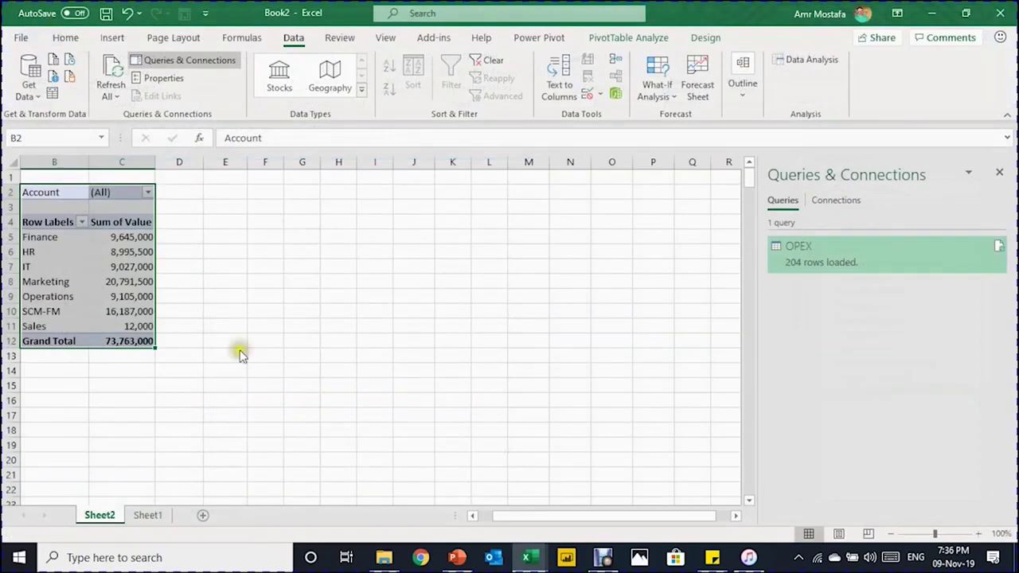
left_click(120, 283)
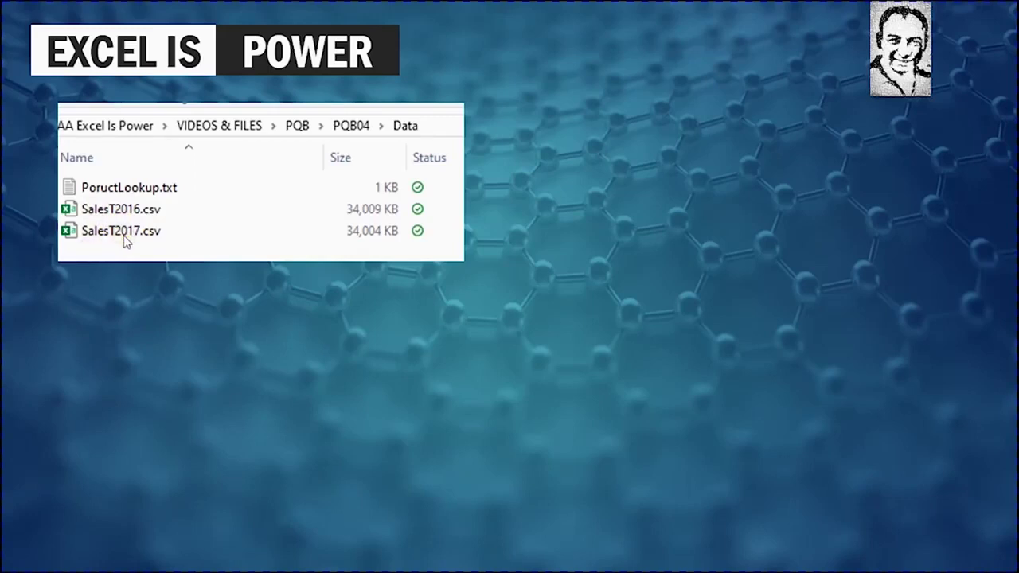
left_click(160, 309)
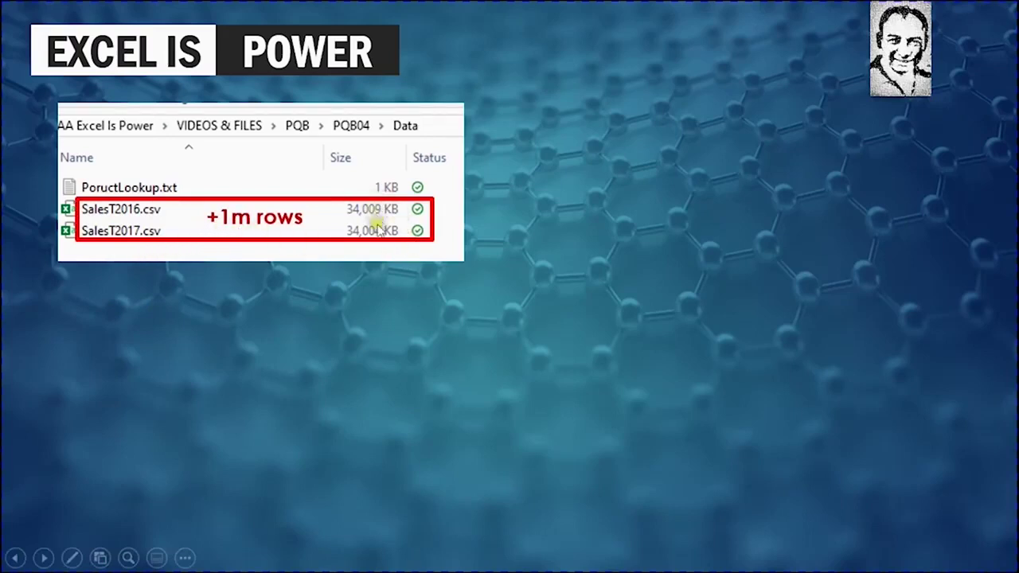
left_click(379, 289)
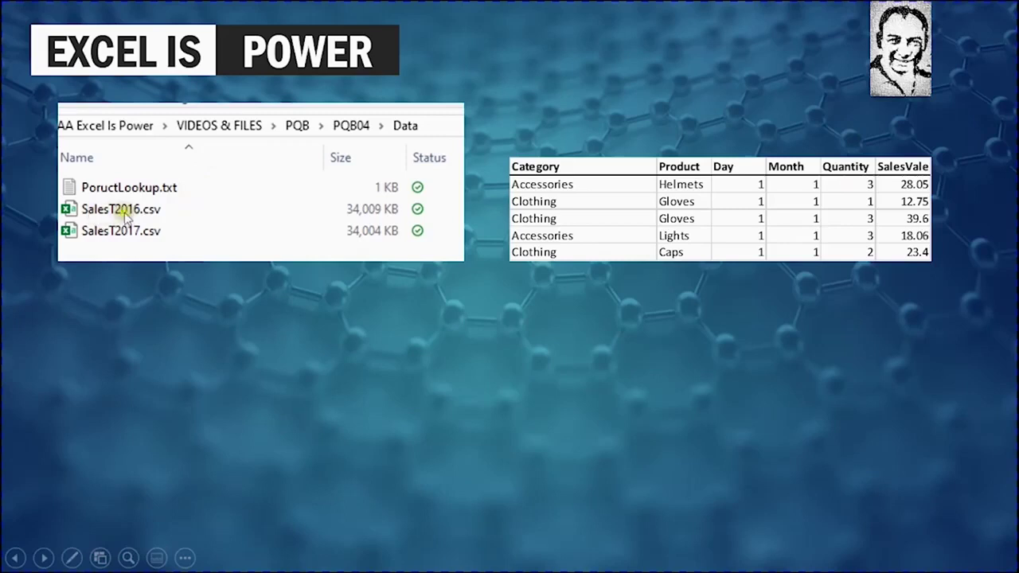
left_click(262, 292)
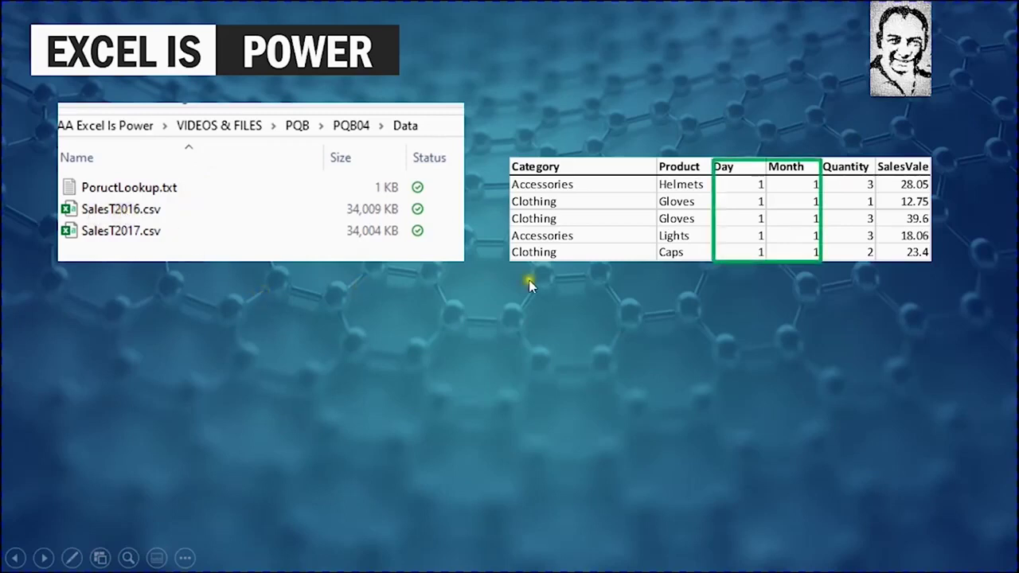
left_click(791, 330)
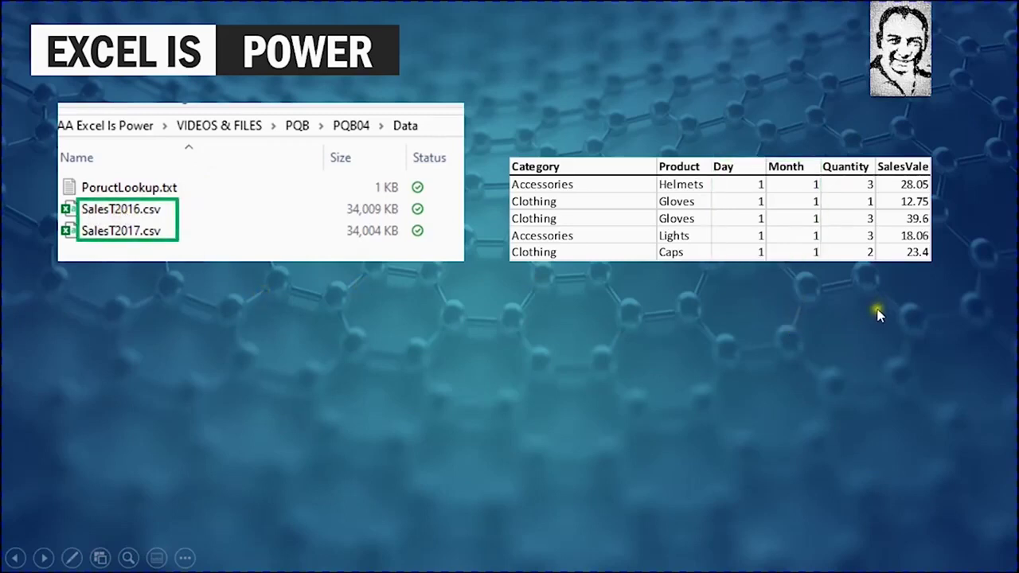
left_click(731, 321)
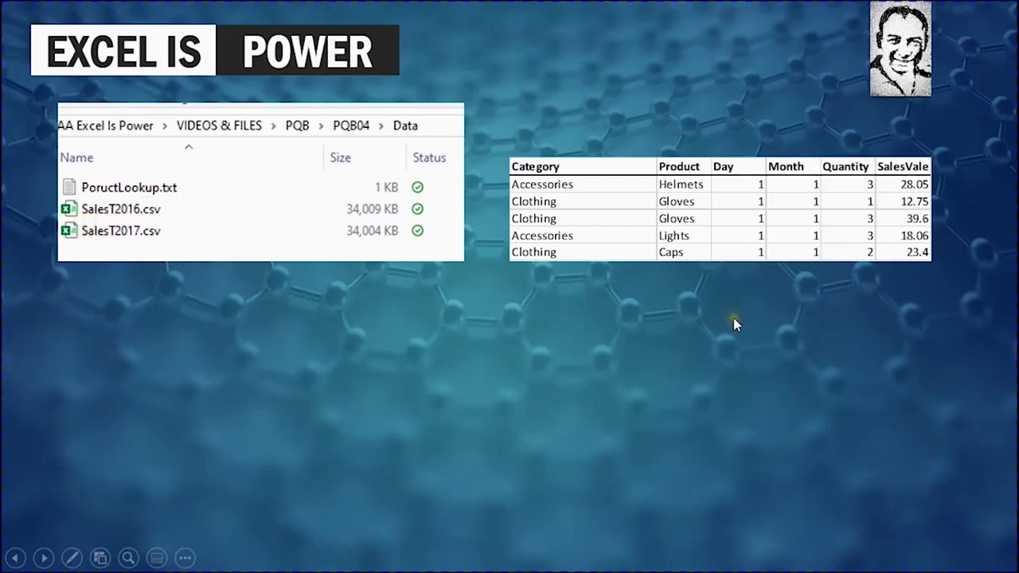
left_click(900, 338)
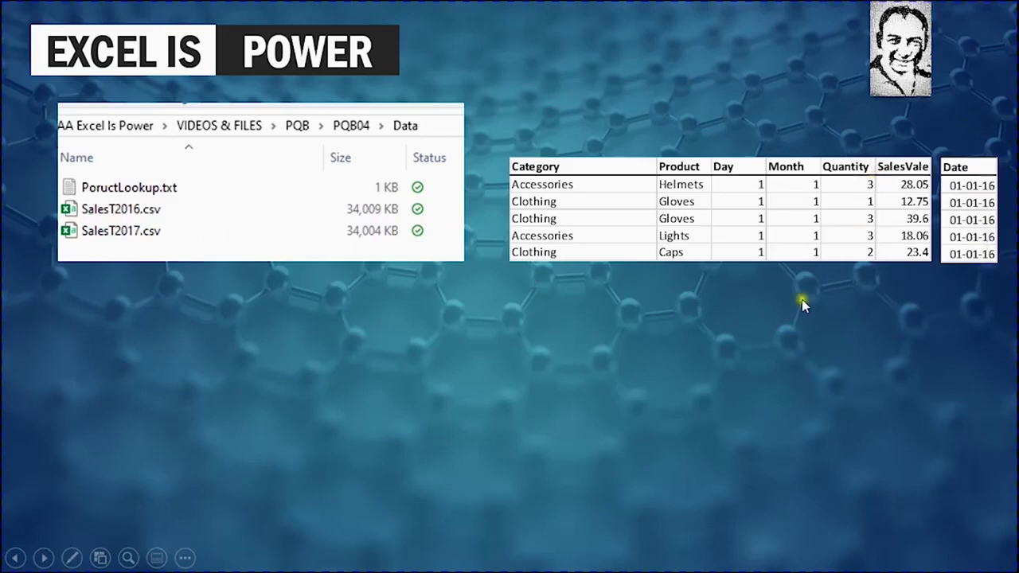
left_click(715, 316)
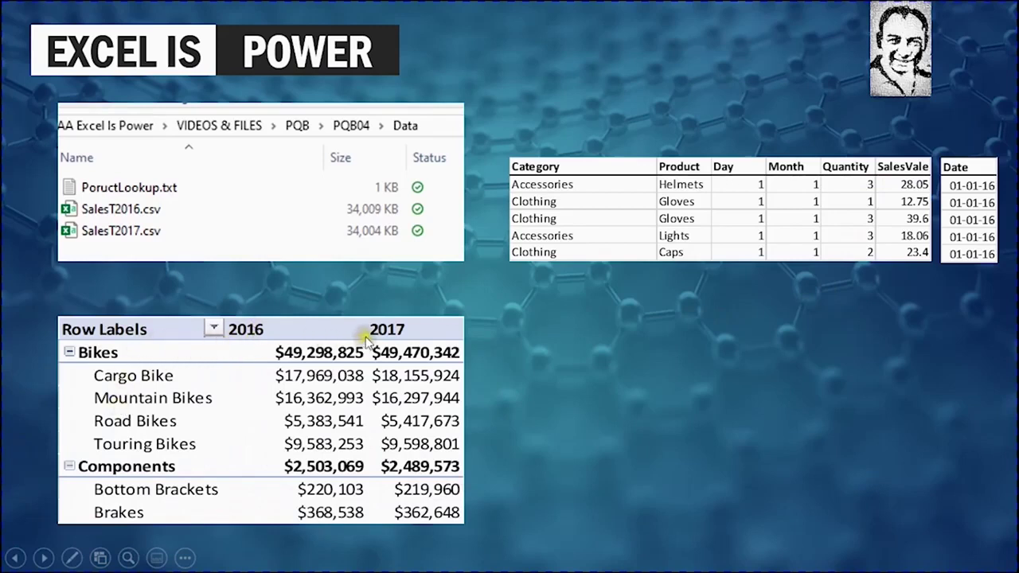
left_click(530, 325)
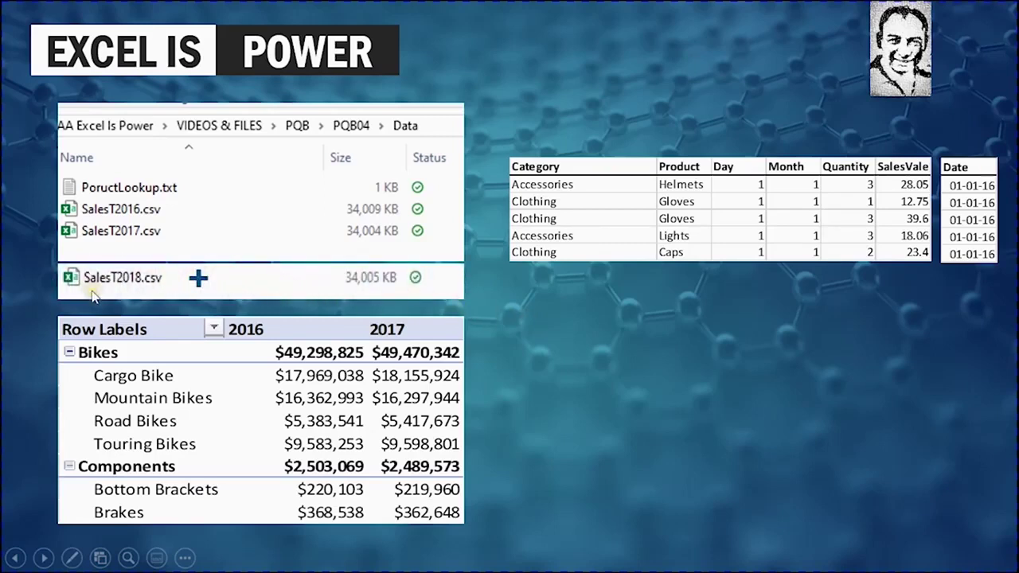
left_click(451, 390)
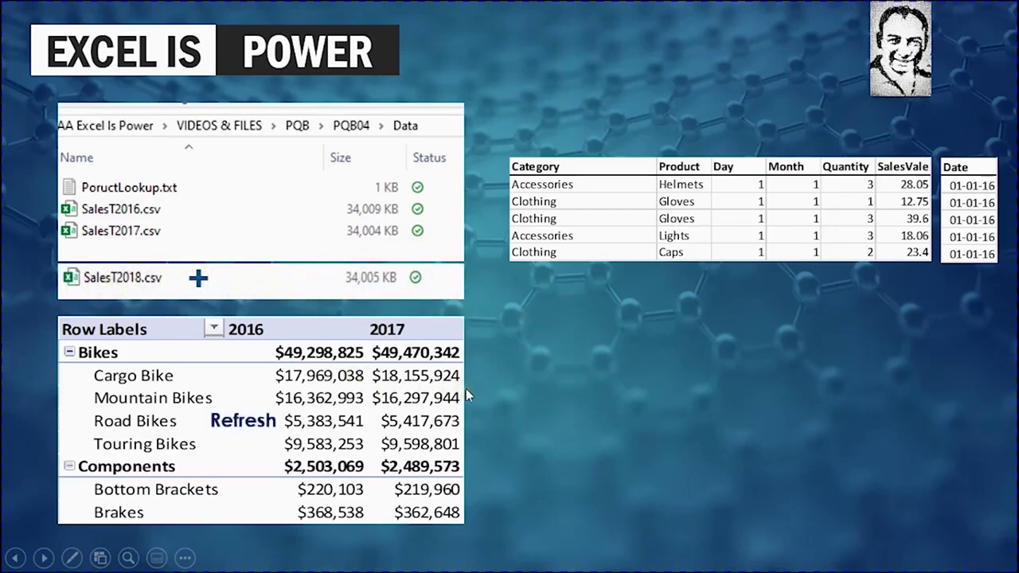
left_click(513, 419)
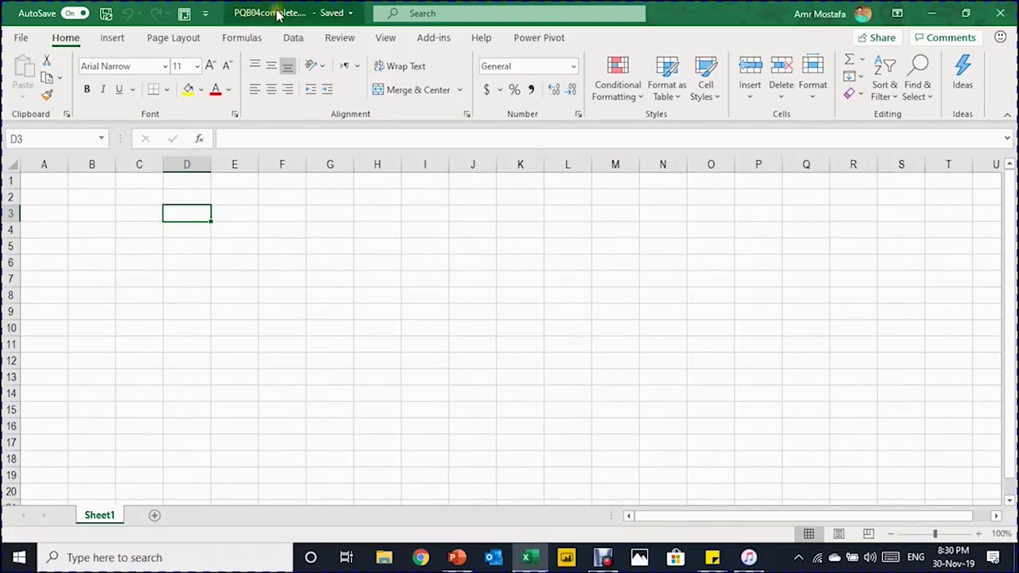
Get data from the OneDrive folder AAA Excel Is Power\VIDEOS & FILES\PQB\PQB04\Data and load its file list for transforming.
left_click(144, 223)
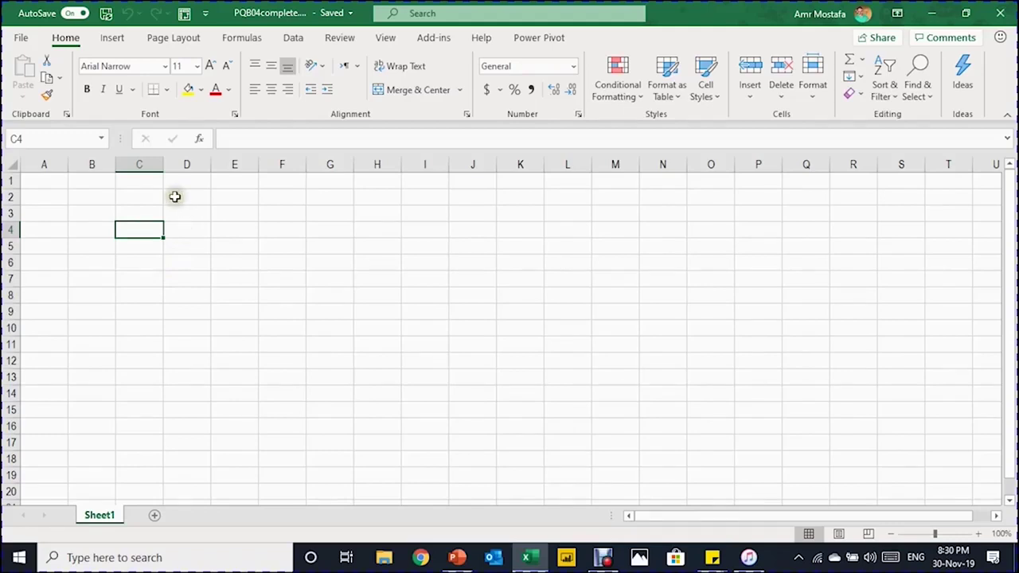
left_click(292, 37)
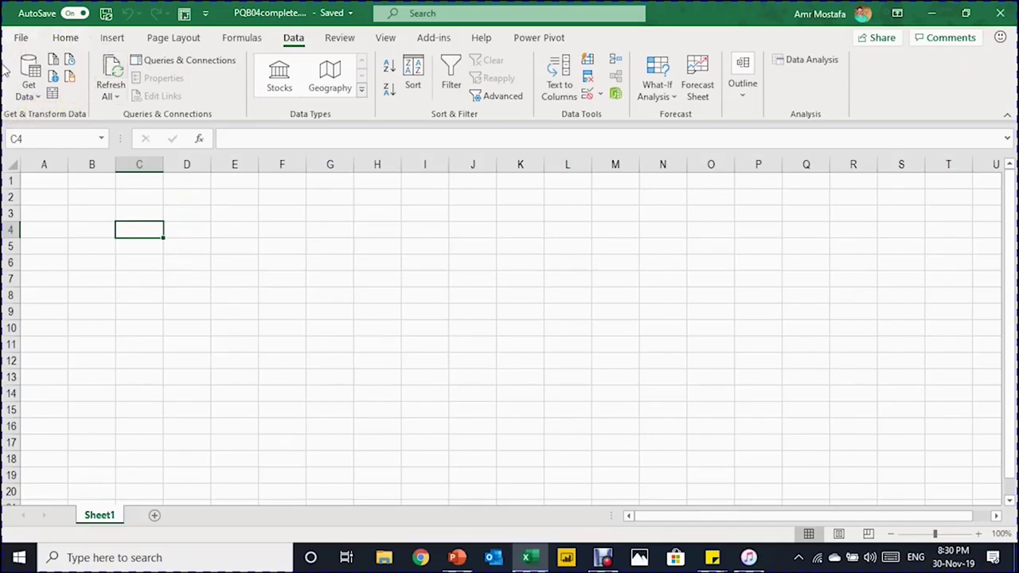
left_click(30, 94)
mouse_move(52, 126)
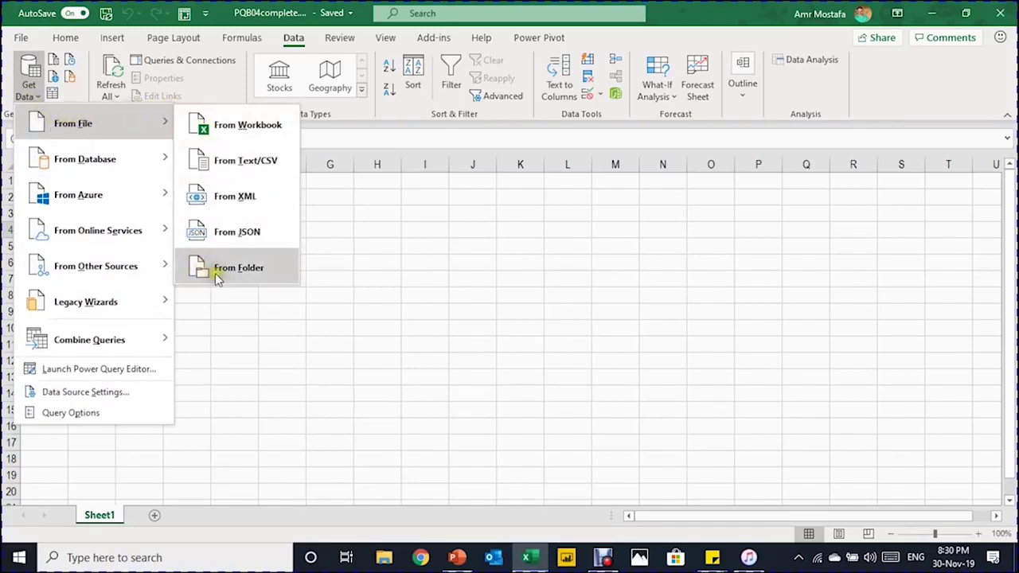
left_click(241, 277)
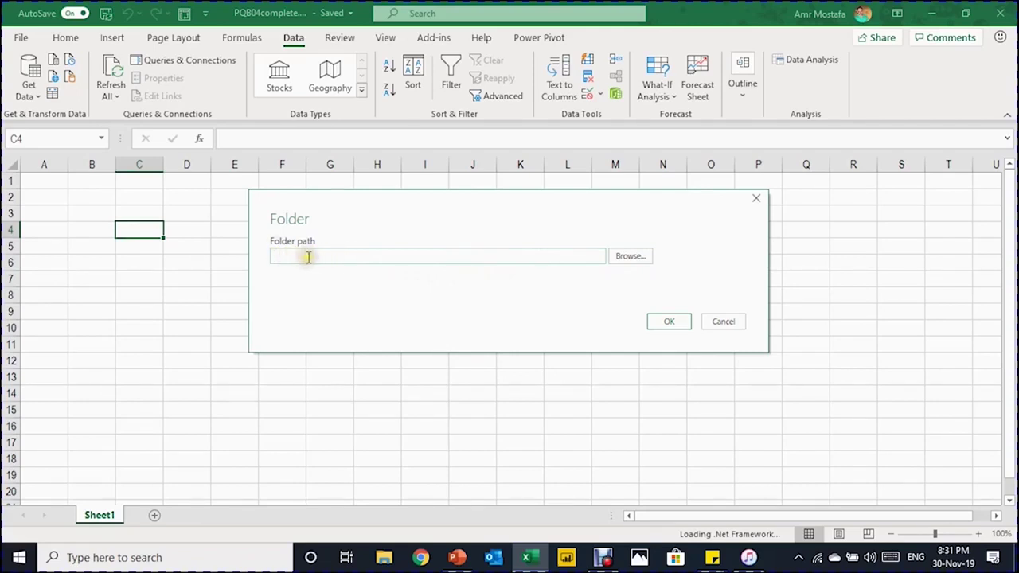
type("C:\\Users\\amram\\OneDrive\\AAA Excel Is Power\\VIDEOS & FILES\\PQB\\PQB04\\Data")
left_click(661, 323)
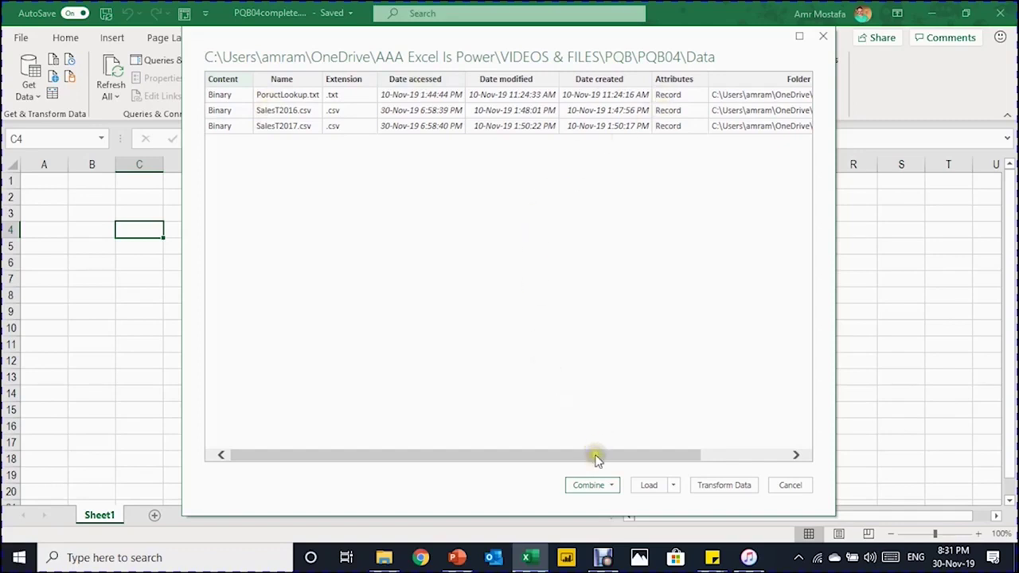
left_click_drag(594, 455, 518, 505)
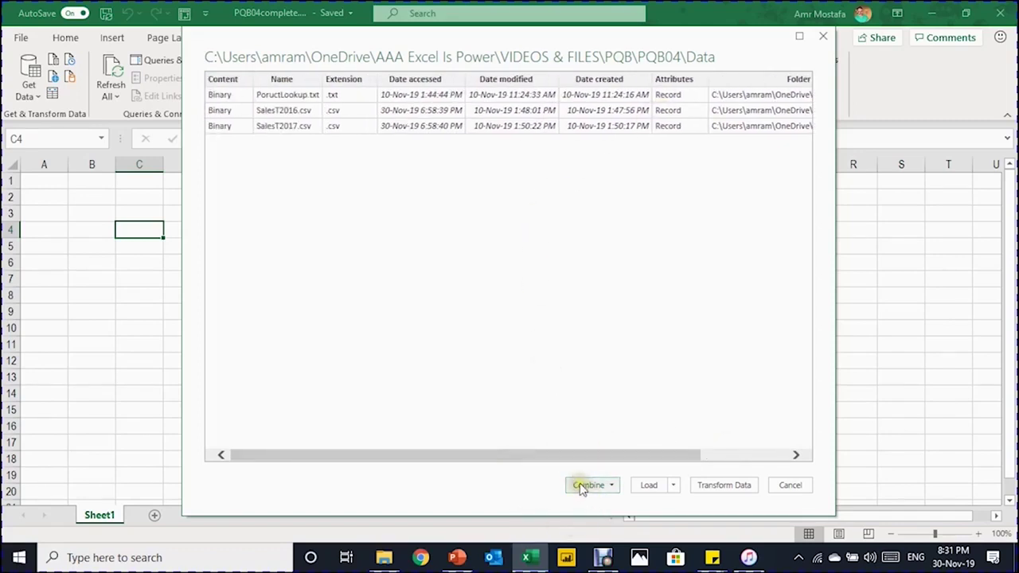
left_click(728, 491)
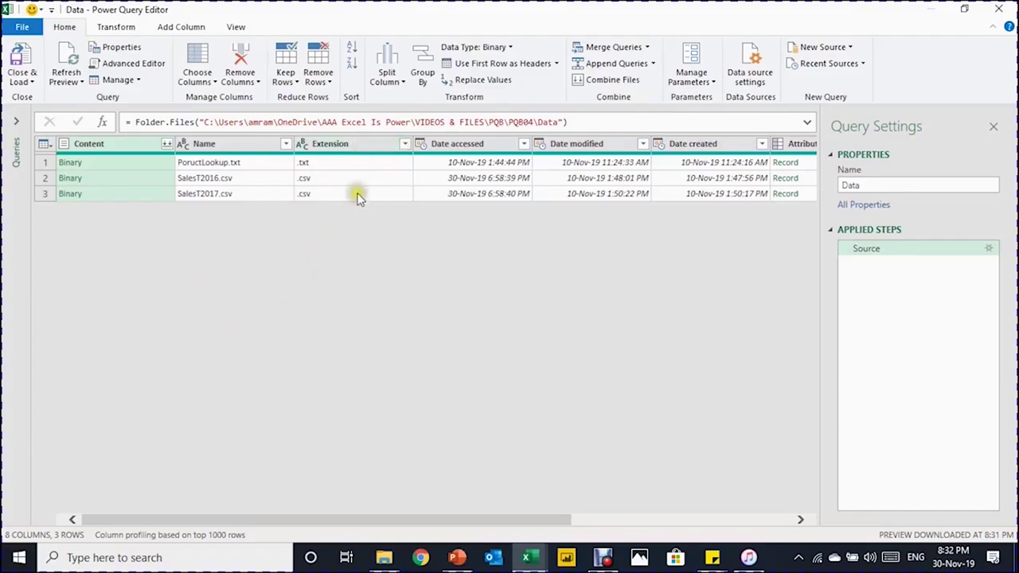
Filter the Extension column to exclude .txt files, and compare the Source and Filtered Rows steps.
left_click(350, 146)
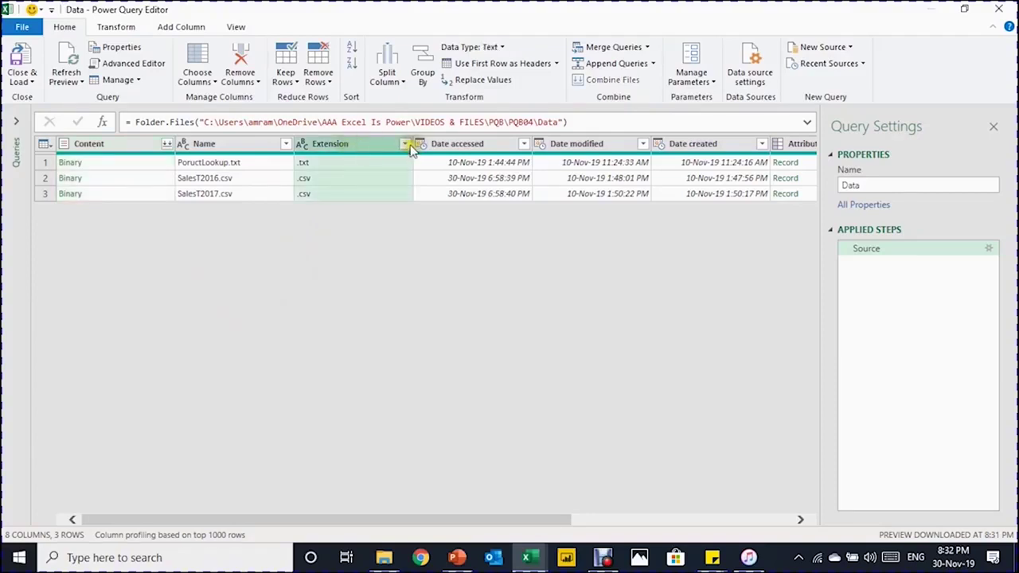
left_click(407, 147)
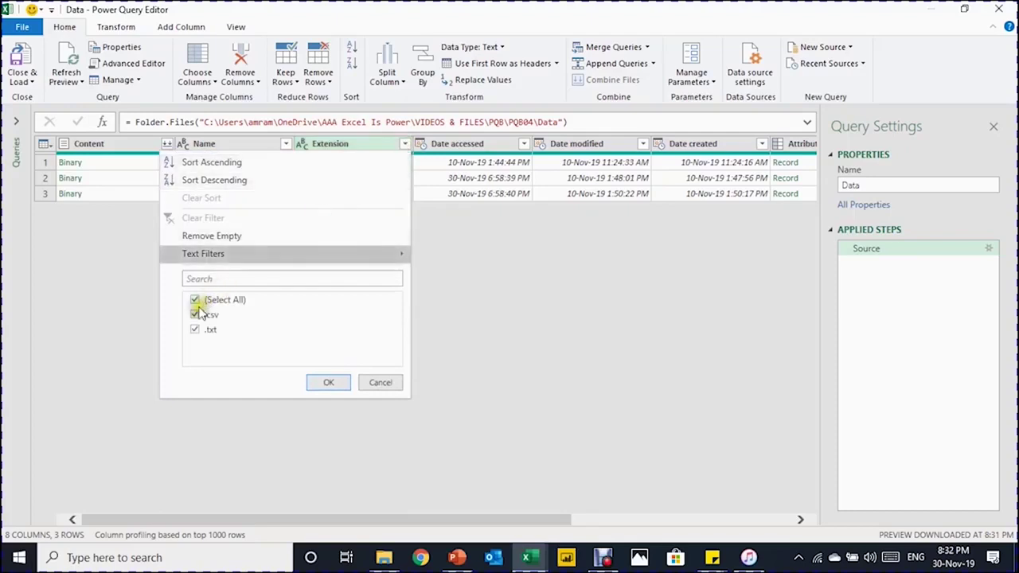
left_click(195, 331)
left_click(324, 383)
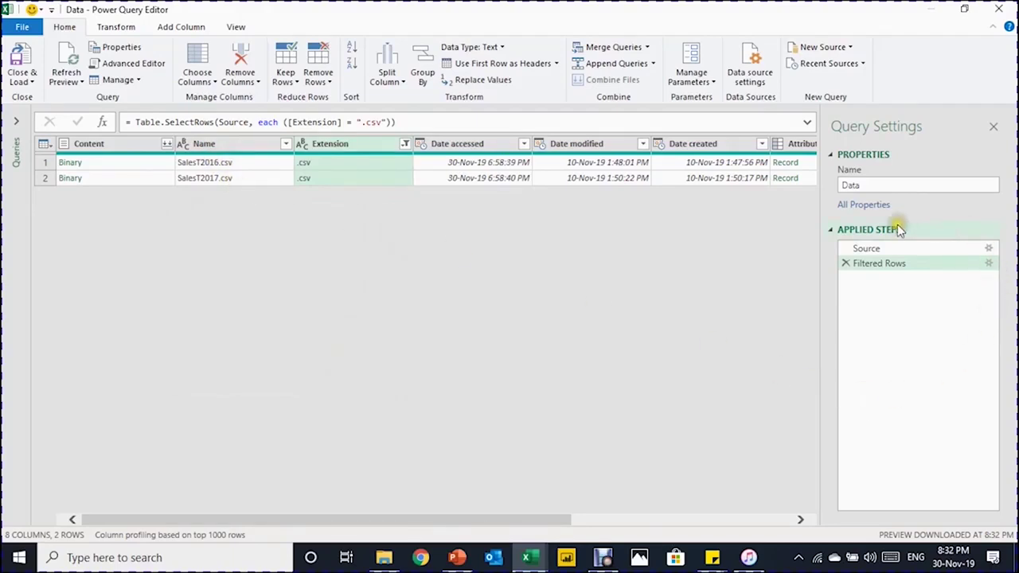
left_click(892, 252)
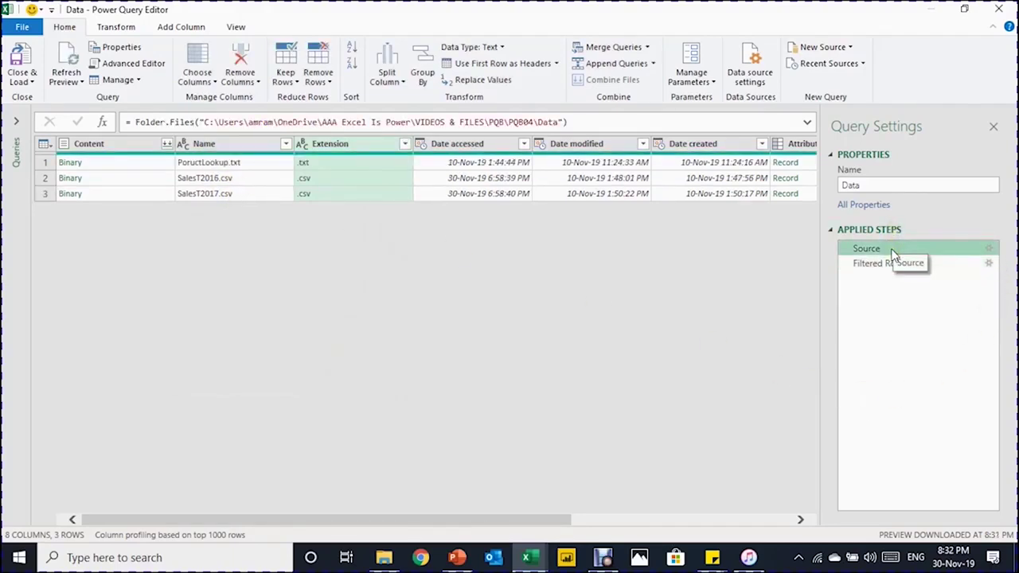
left_click(891, 265)
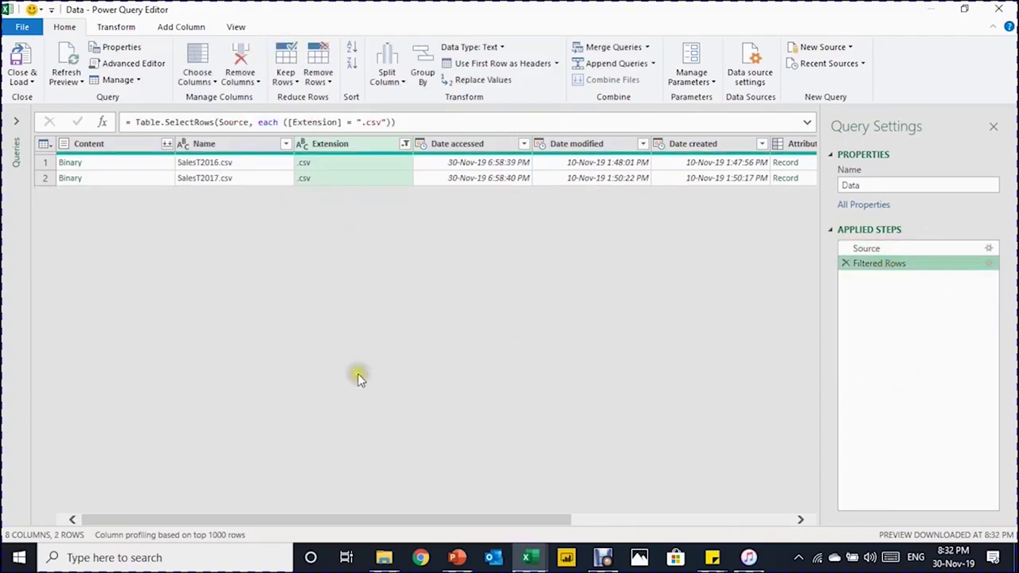
Split the Name column by positions 6,10 to separate the year from the file name.
left_click(229, 149)
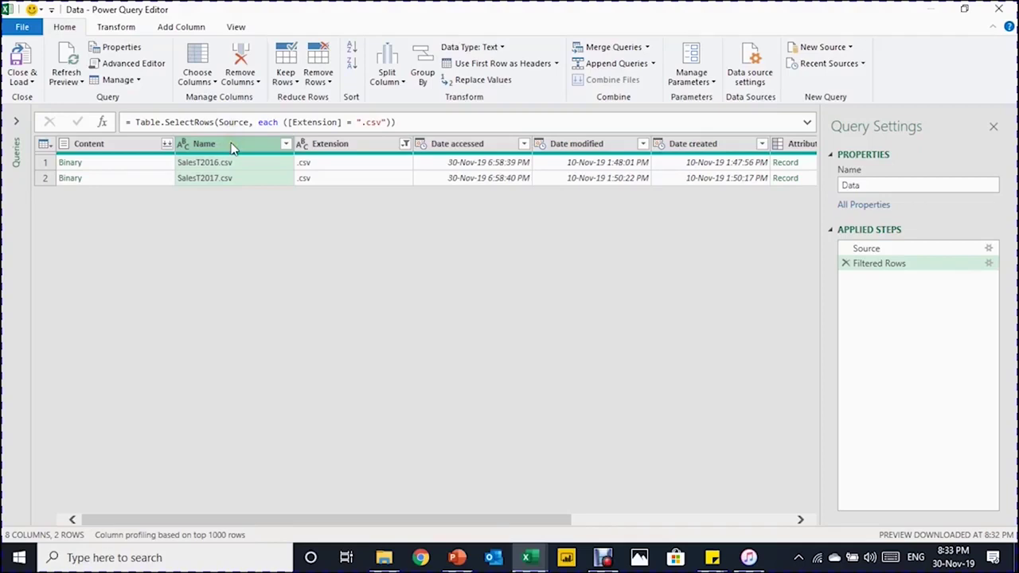
left_click(105, 27)
left_click(459, 80)
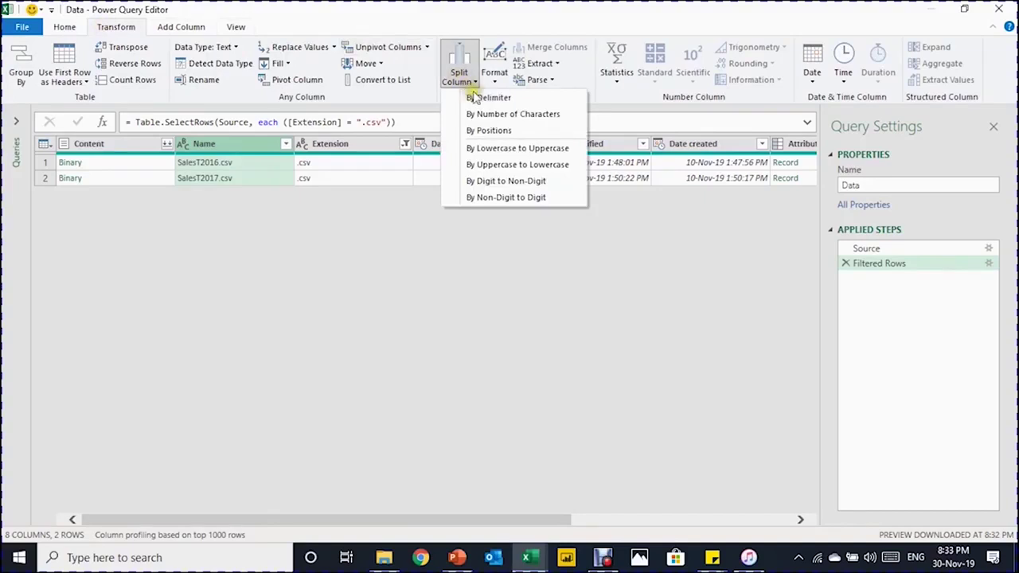
left_click(492, 132)
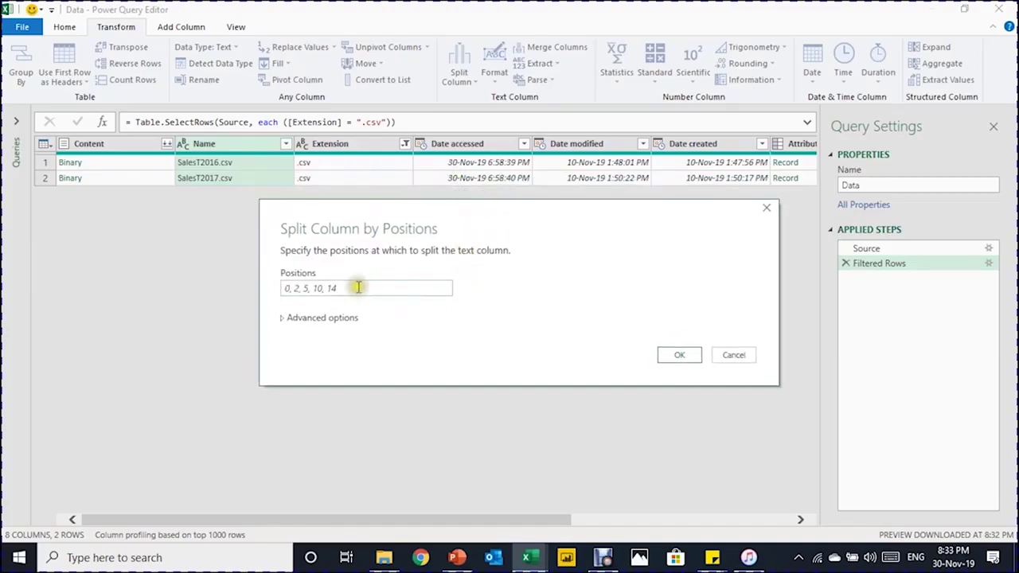
left_click(347, 287)
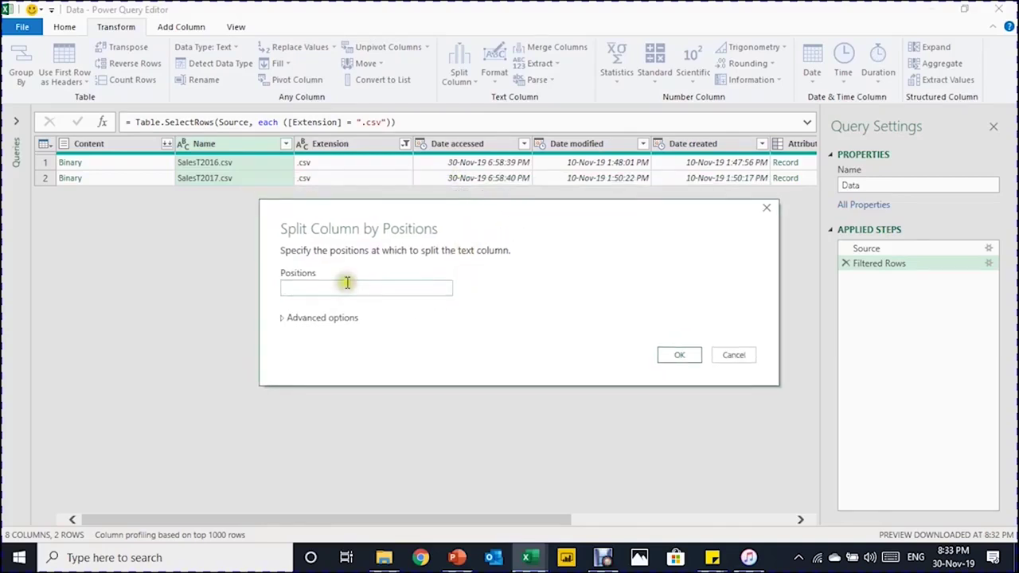
left_click(310, 229)
left_click(365, 351)
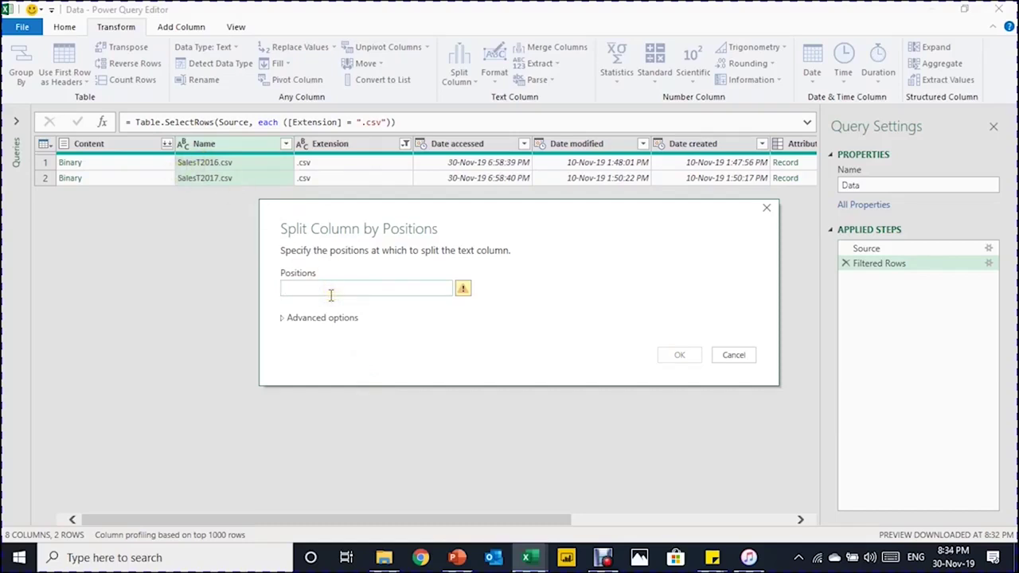
type("6,10")
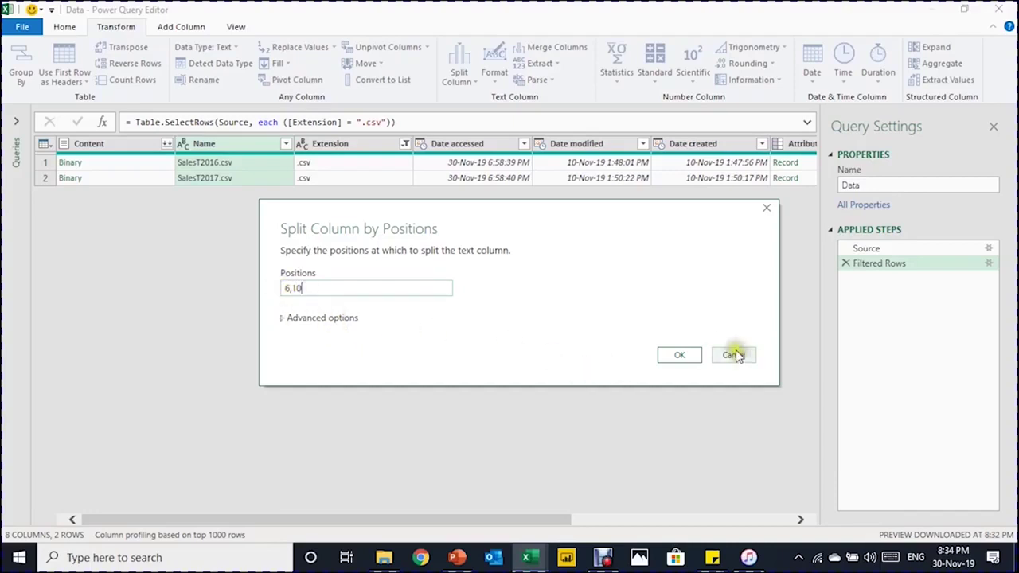
left_click(680, 360)
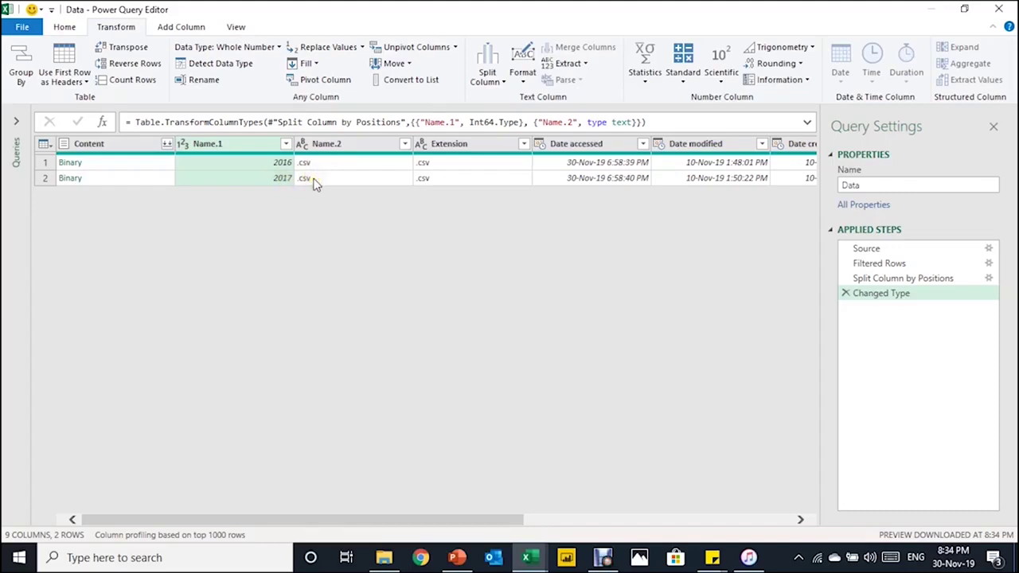
Delete the Changed Type step that follows the column split and preview the first file's binary in the Content column.
left_click(205, 147)
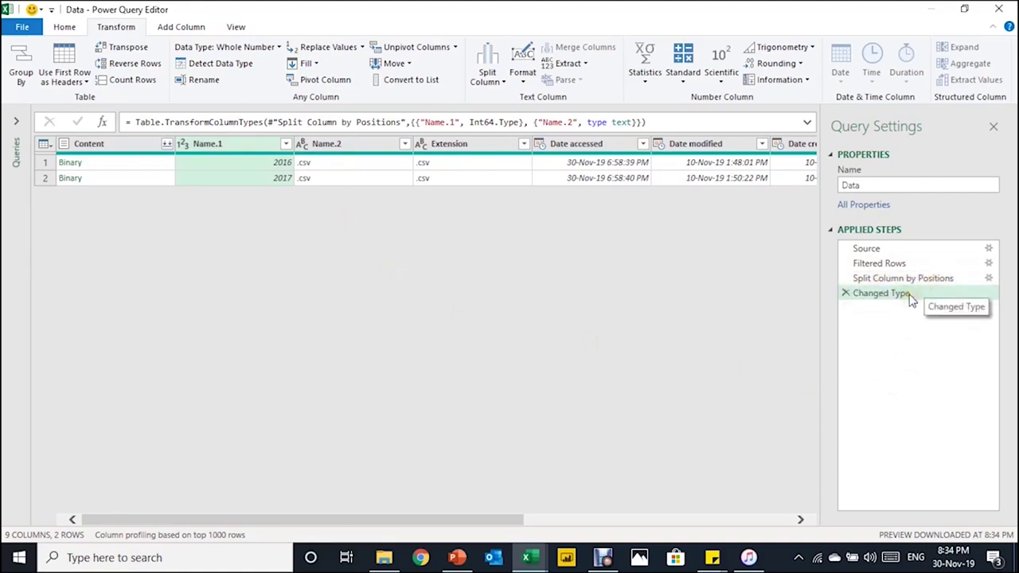
left_click(846, 294)
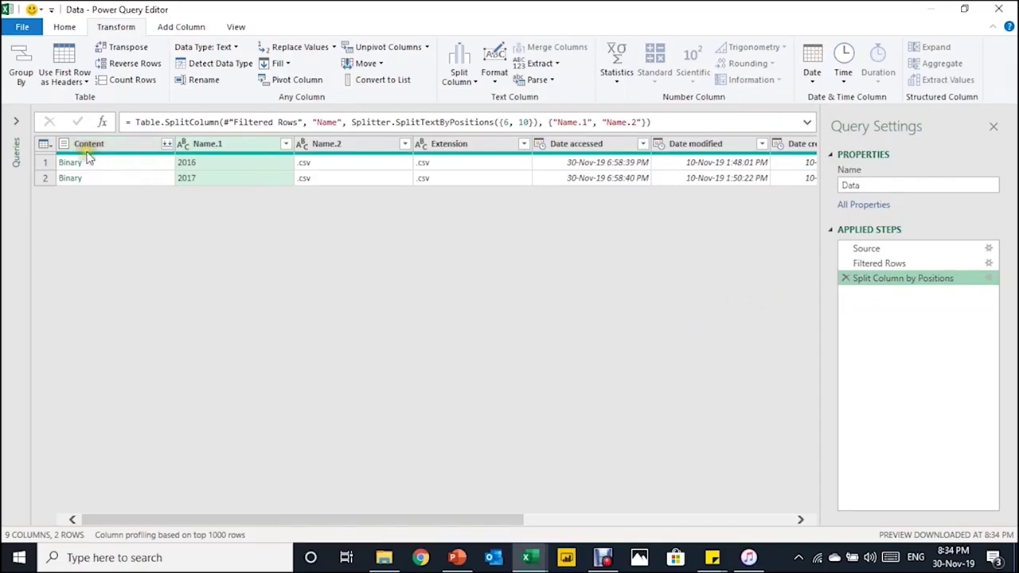
left_click(156, 167)
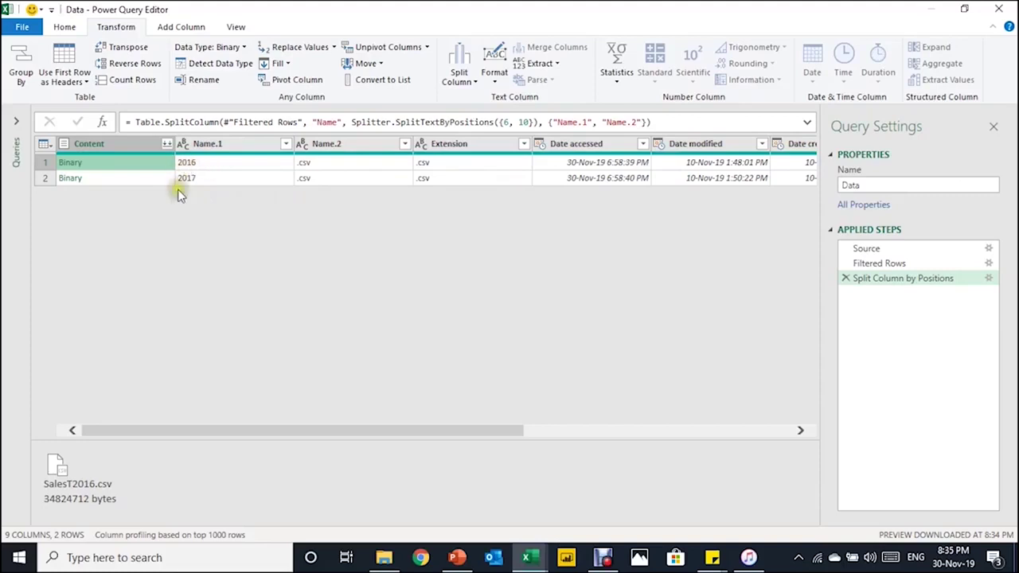
left_click(217, 170)
left_click(217, 204)
Add a custom column named Custom with the formula =Csv.Document([Content]) and preview the table in its first row.
left_click(191, 27)
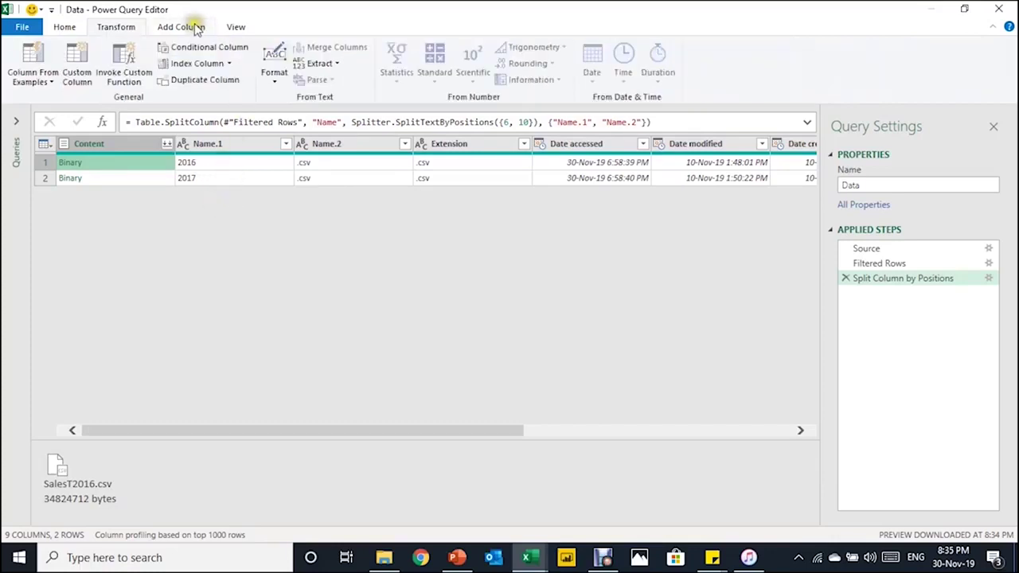
left_click(77, 73)
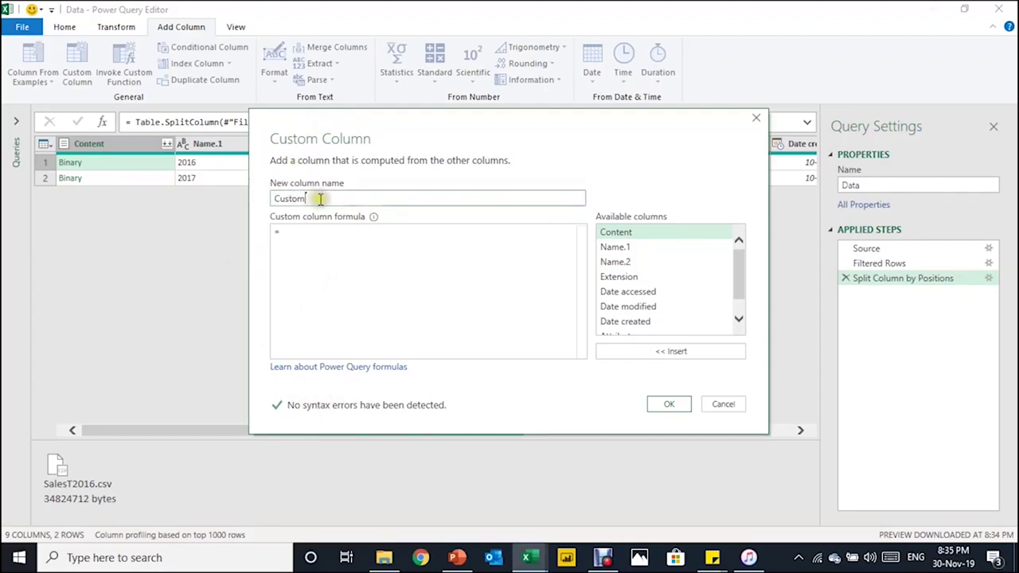
left_click(310, 239)
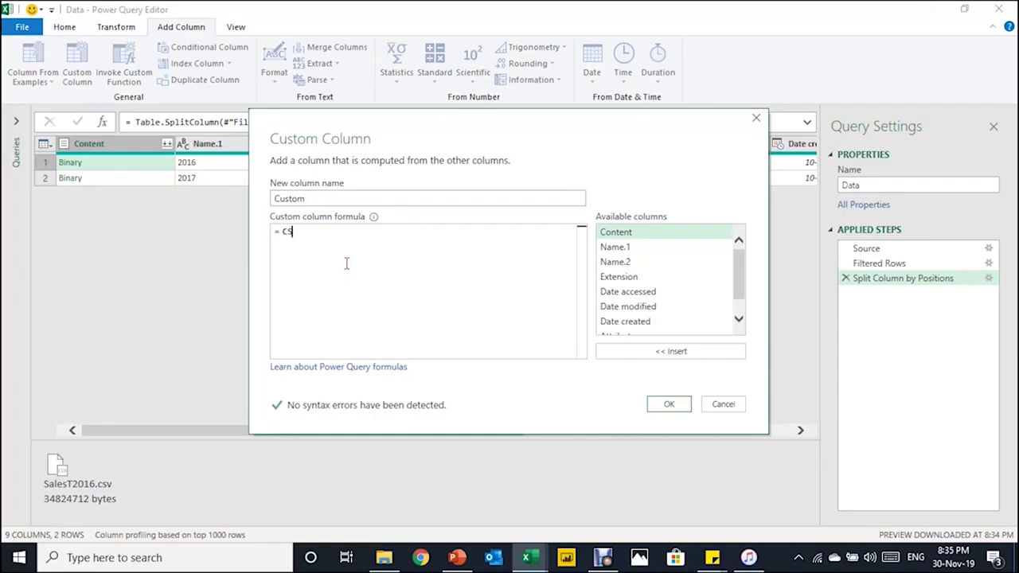
type("v.")
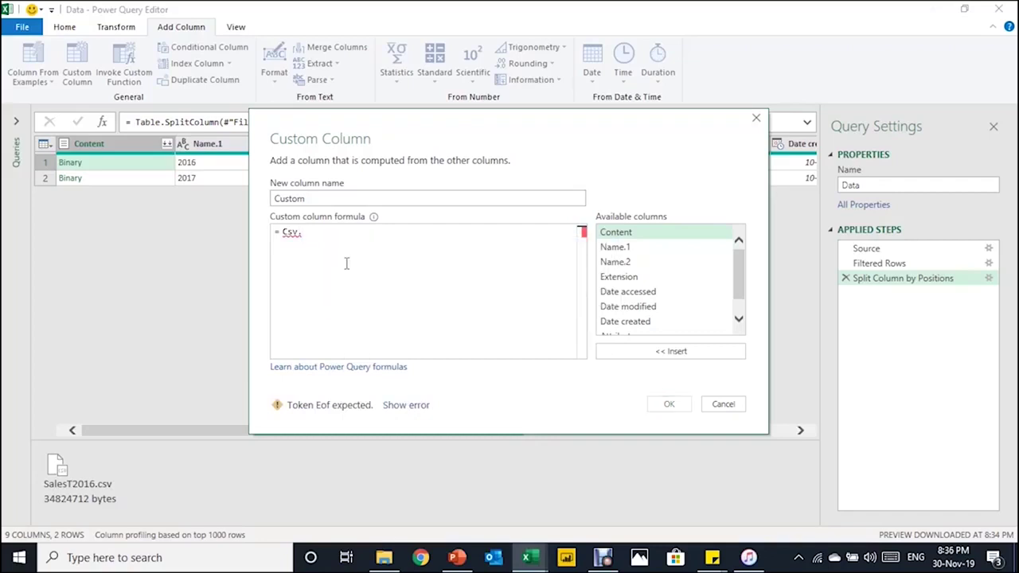
type("Document")
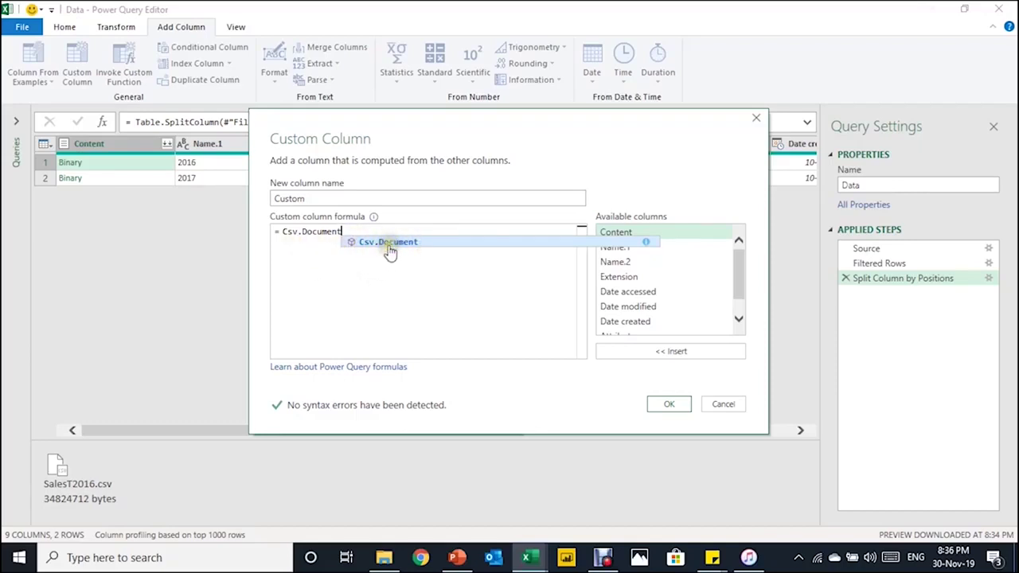
left_click(314, 263)
type("(")
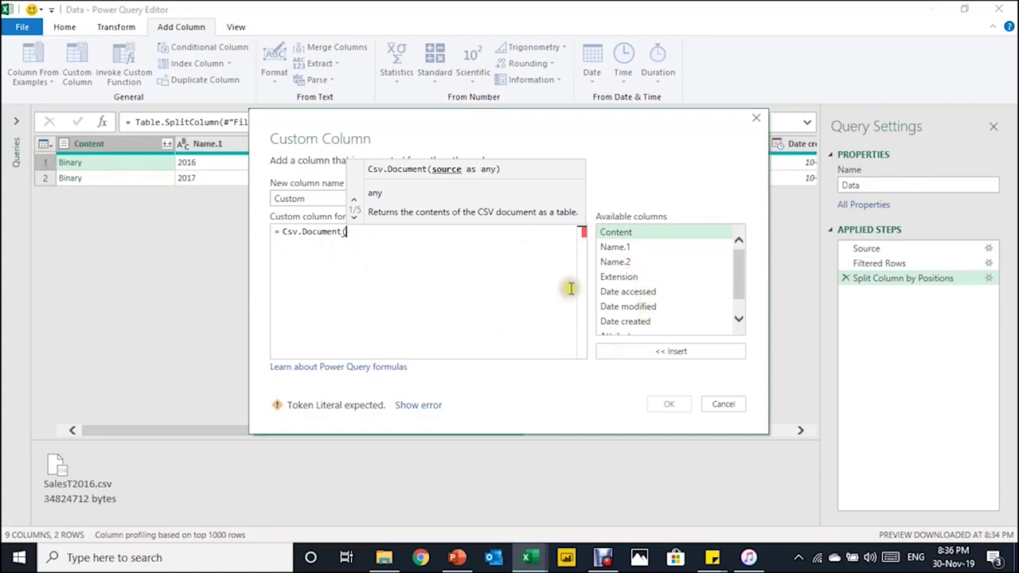
left_click_drag(738, 262, 673, 232)
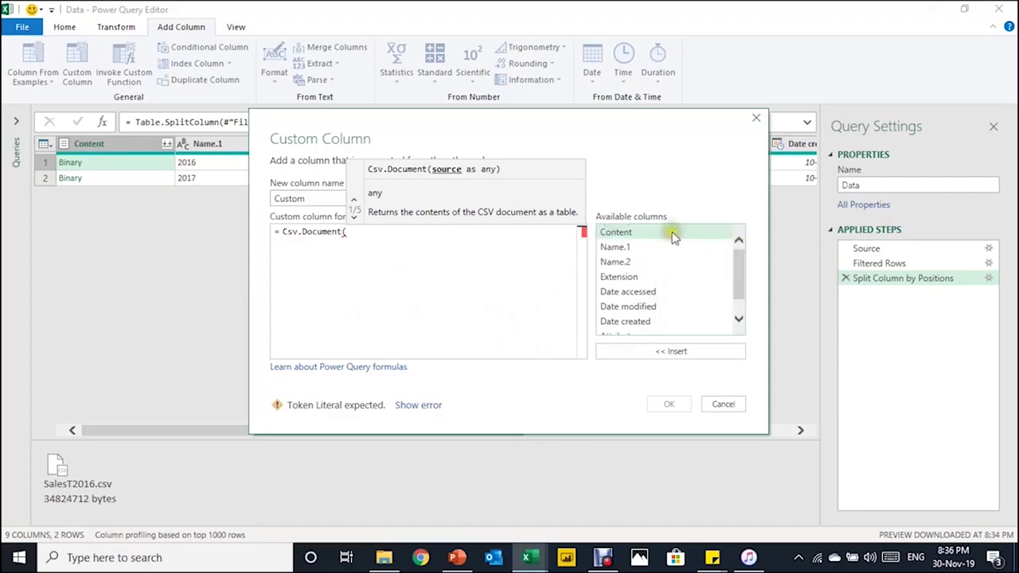
left_click(671, 352)
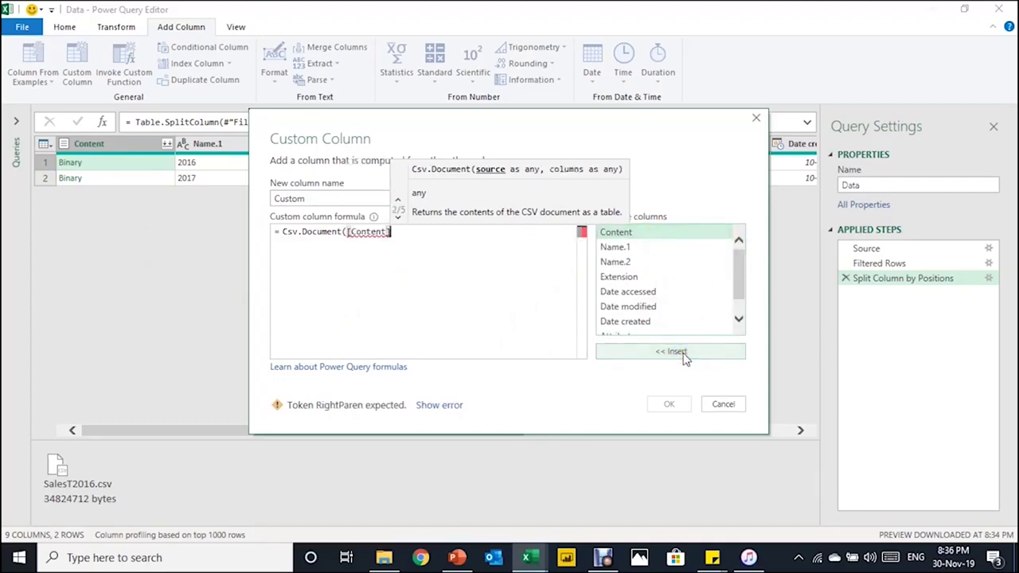
type(")")
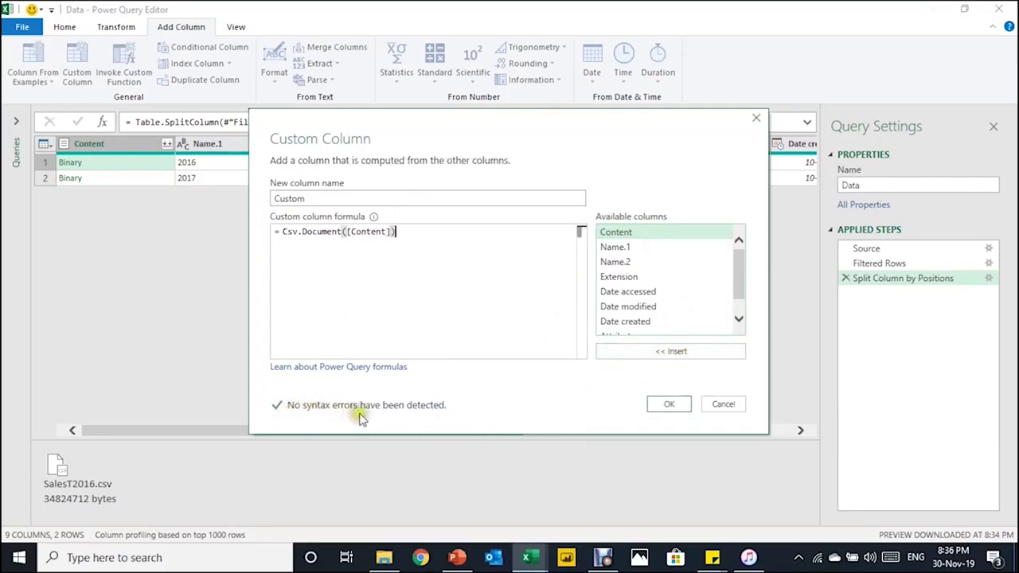
left_click(671, 406)
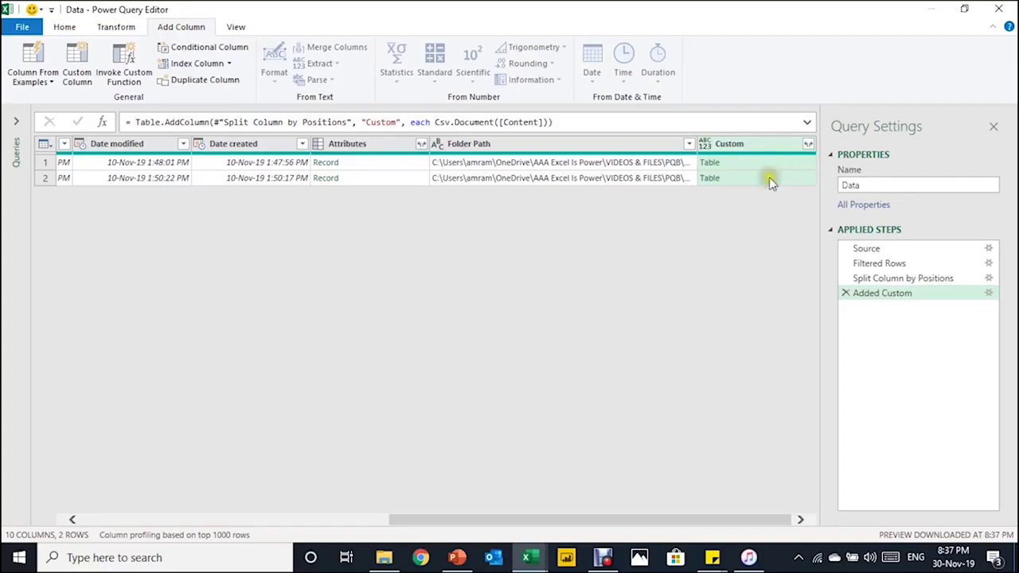
left_click(792, 167)
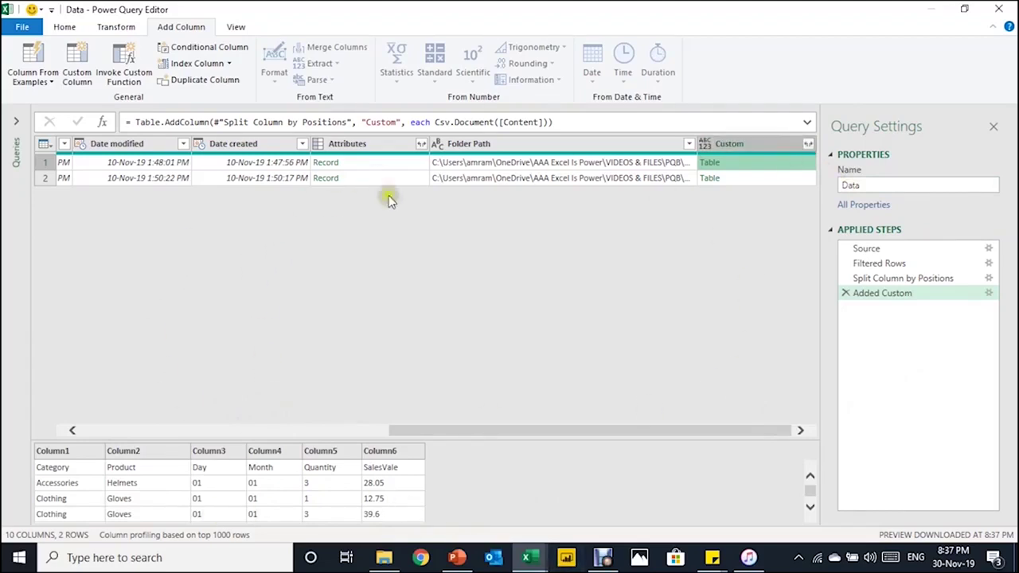
Remove all columns except Custom and Name.1, keeping Custom as the first column.
left_click_drag(512, 430, 187, 443)
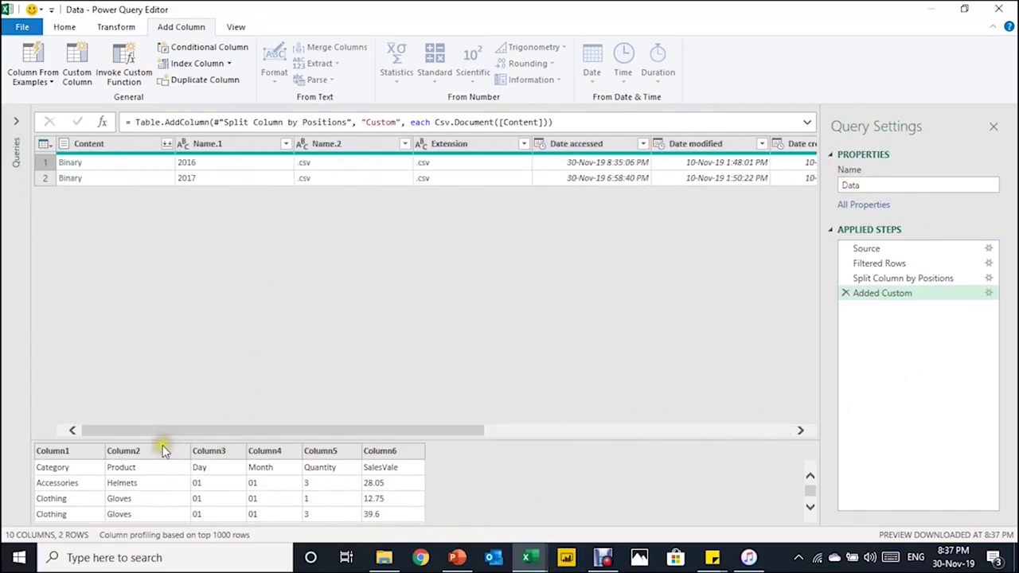
left_click(247, 144)
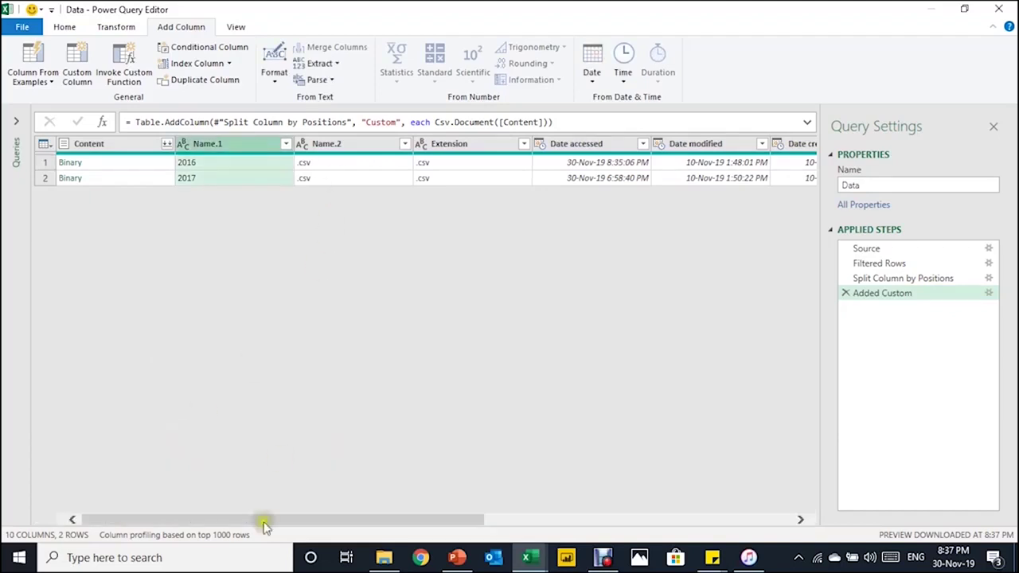
left_click_drag(294, 522, 721, 482)
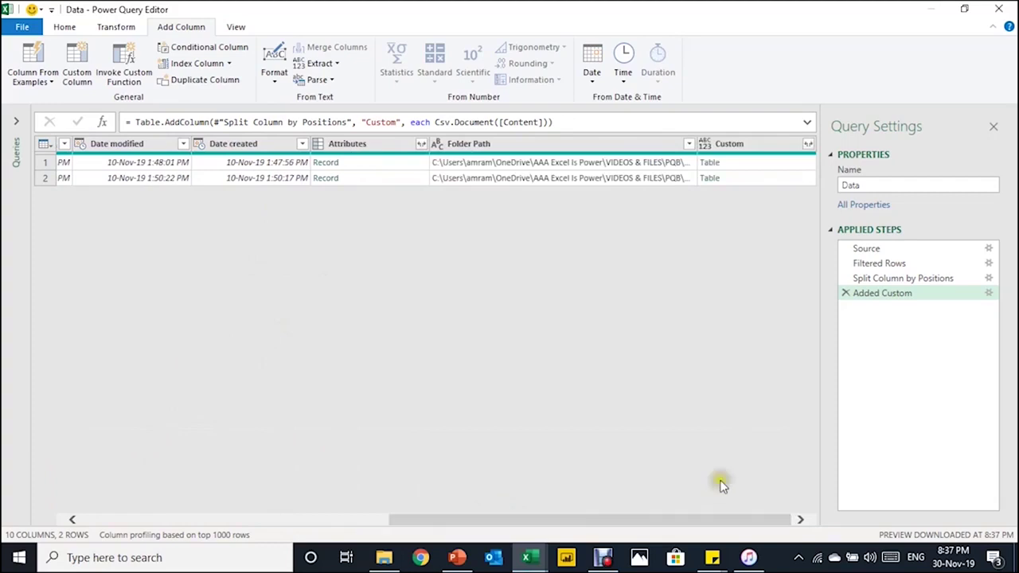
left_click(752, 145)
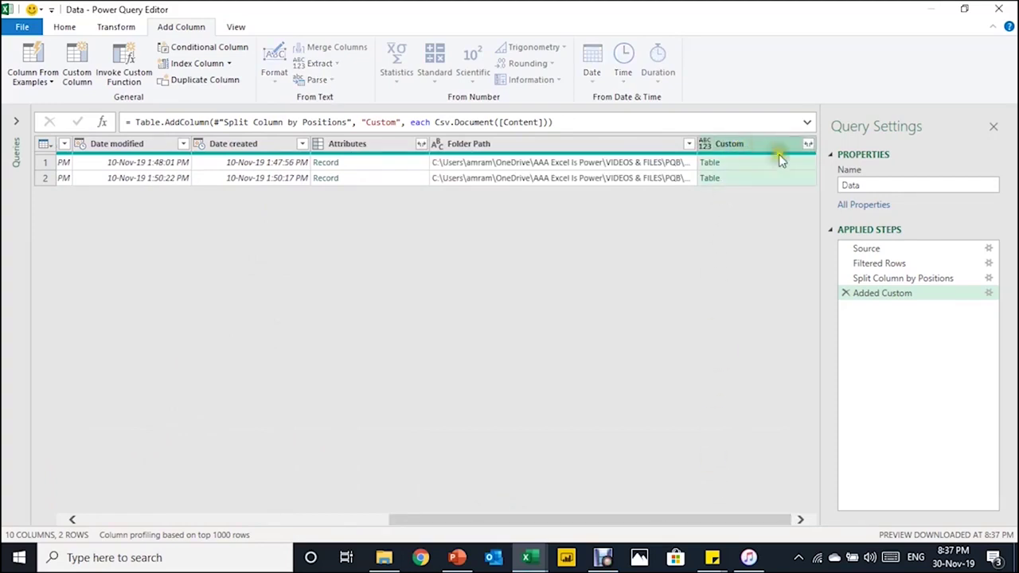
left_click_drag(658, 522, 214, 555)
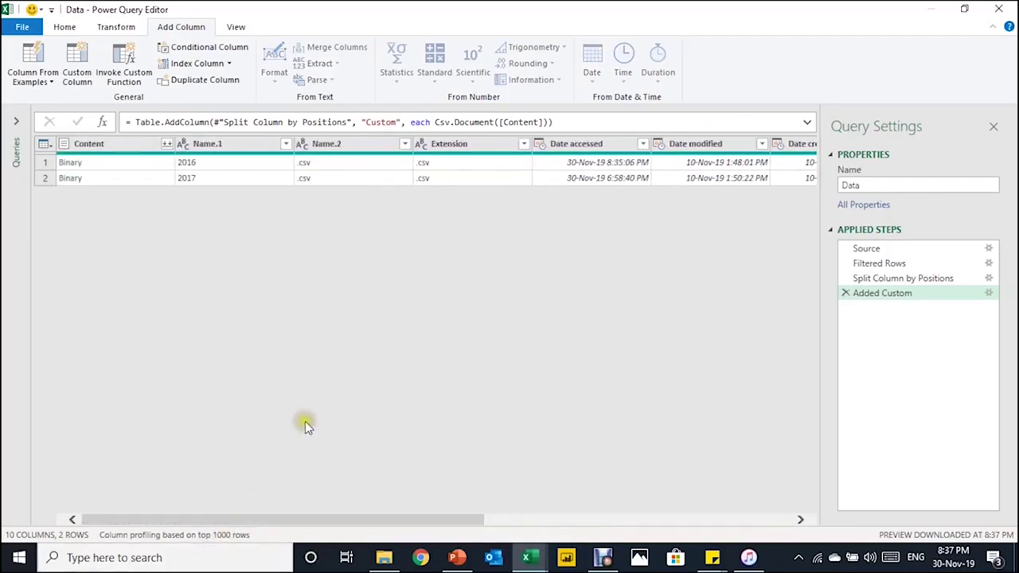
left_click(221, 144)
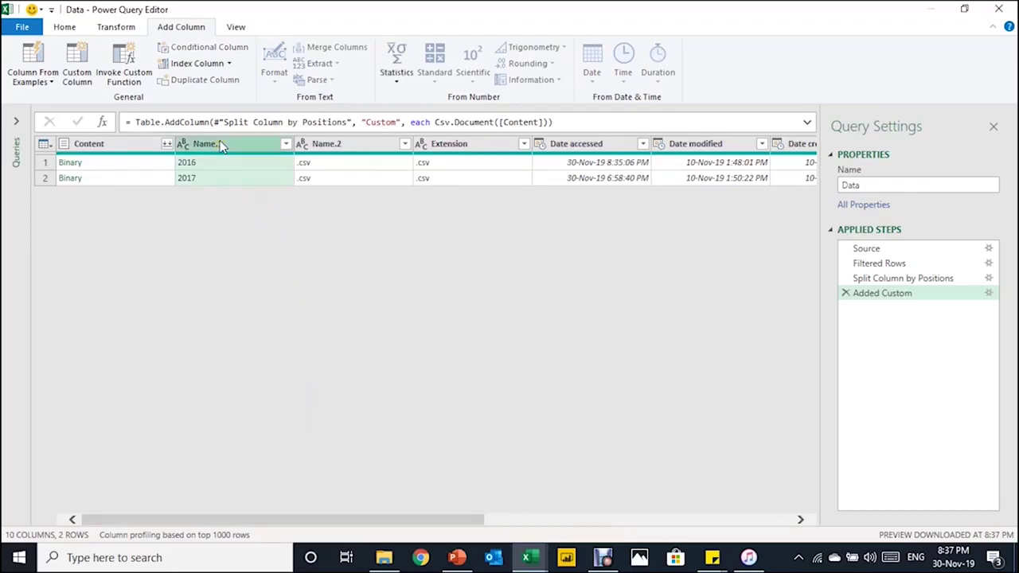
left_click(260, 187)
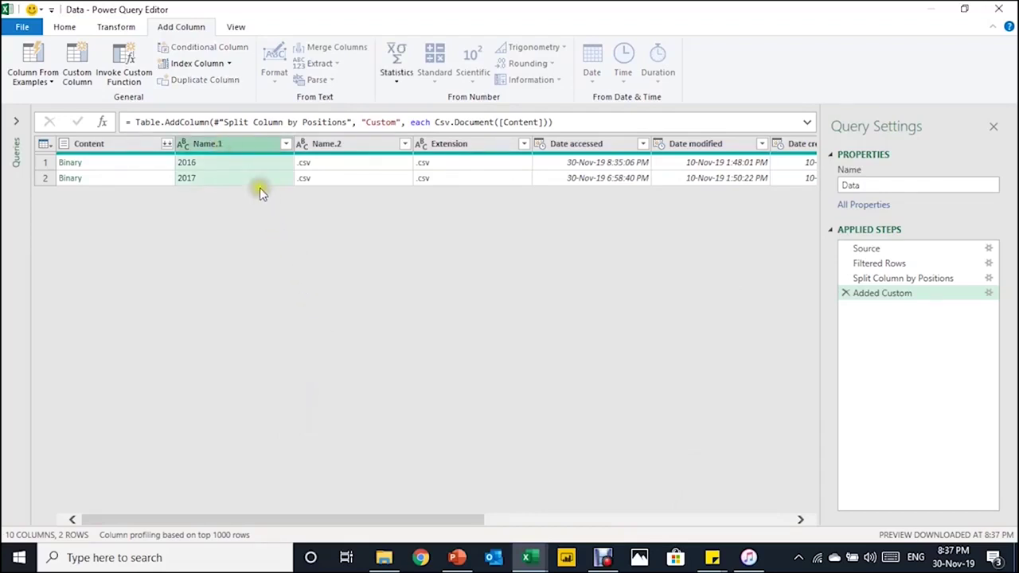
right_click(242, 151)
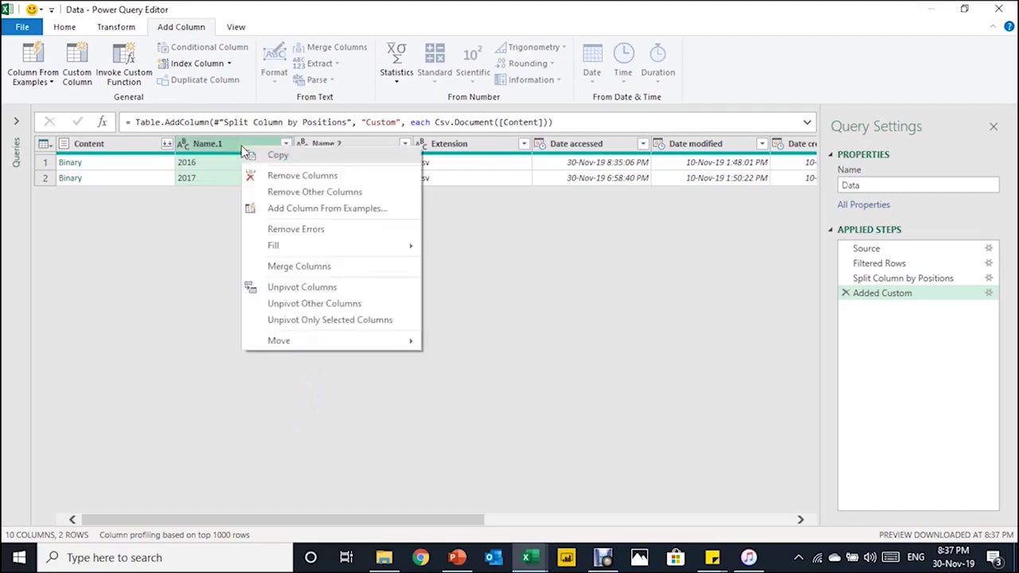
left_click(310, 197)
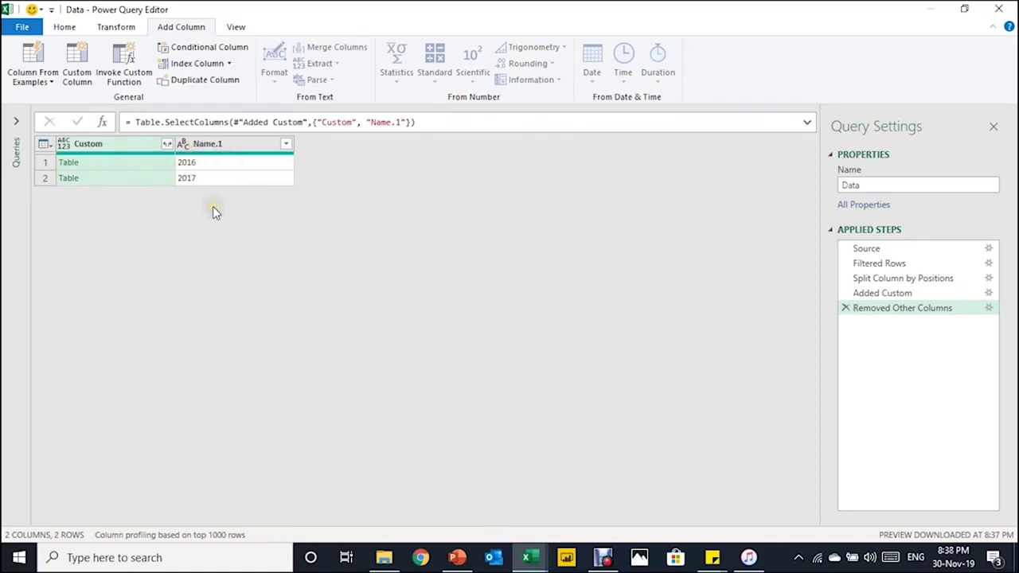
Expand the Custom column into Column1 through Column6 without using the original column name as prefix.
left_click(167, 148)
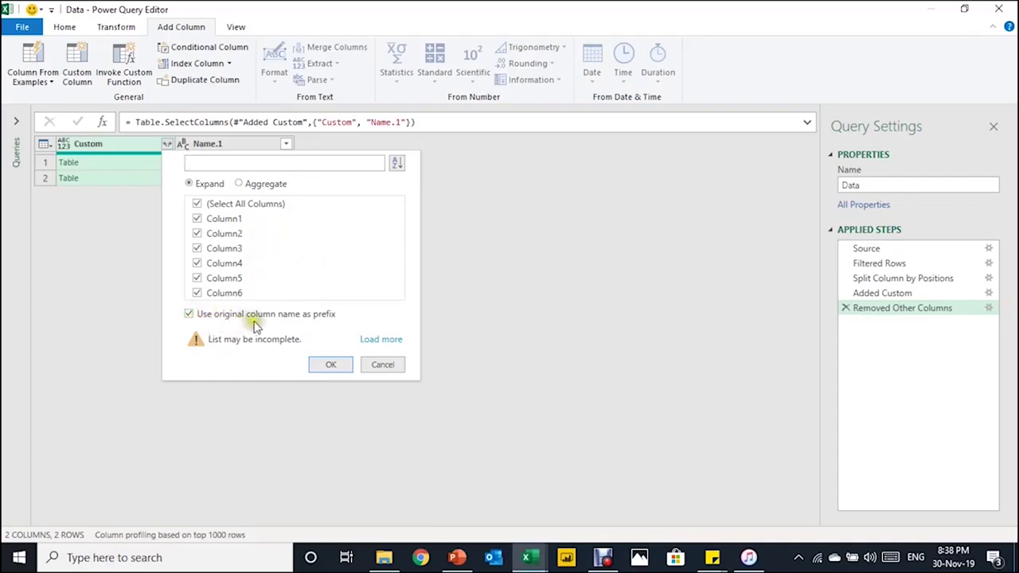
left_click(189, 314)
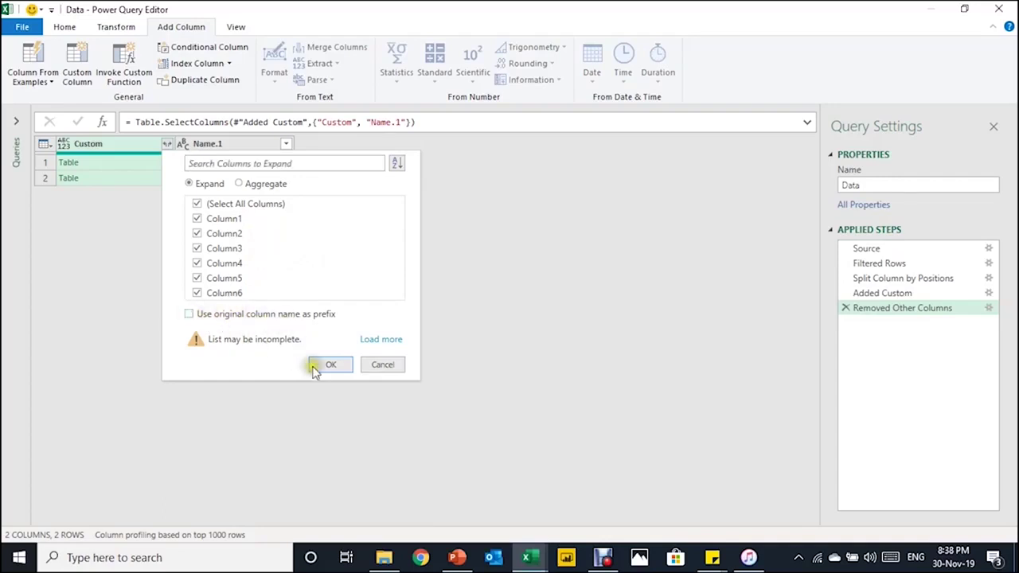
left_click(331, 364)
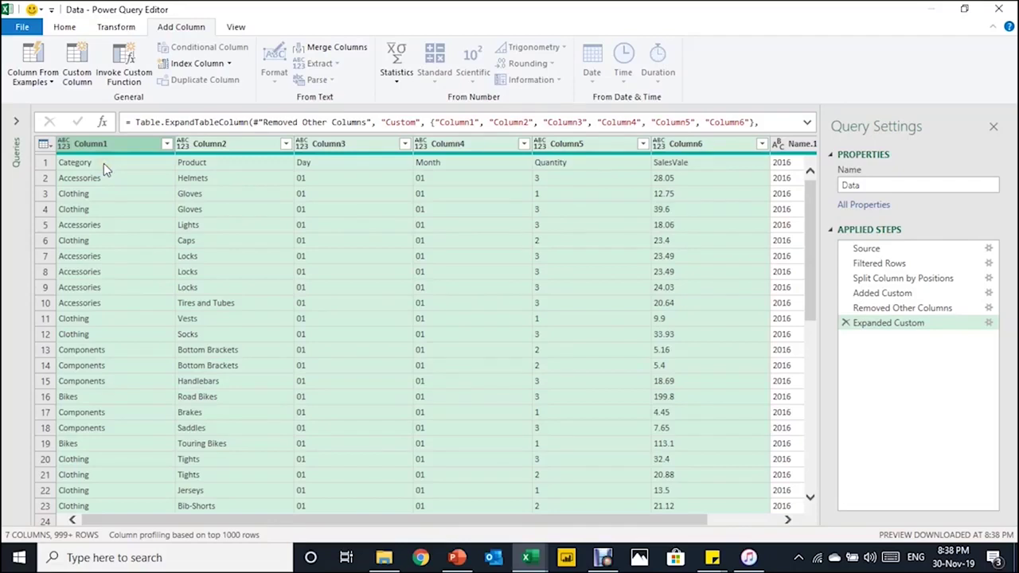
Promote the first row to column headers and check the resulting columns through to the year column.
left_click(67, 27)
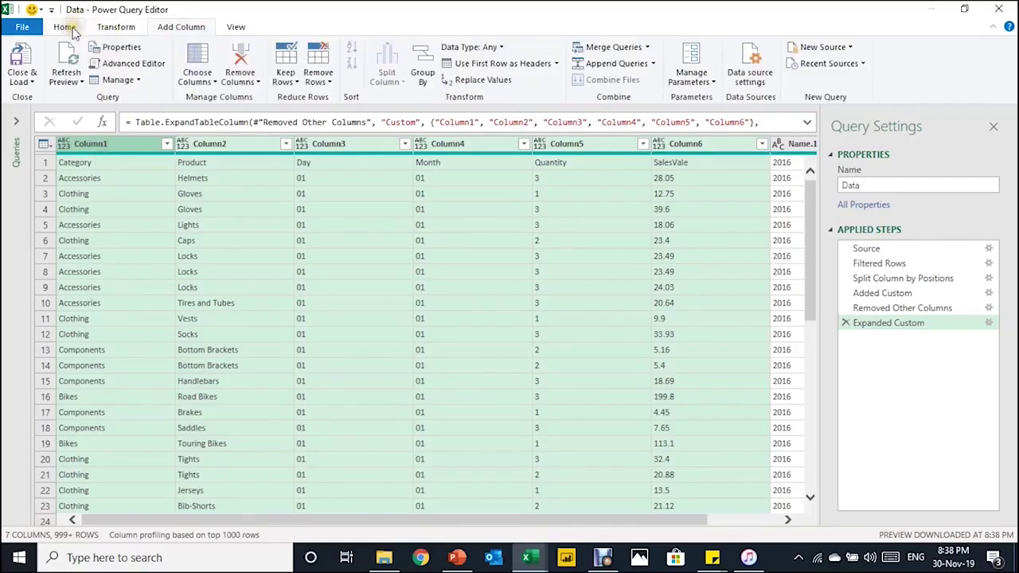
left_click(472, 65)
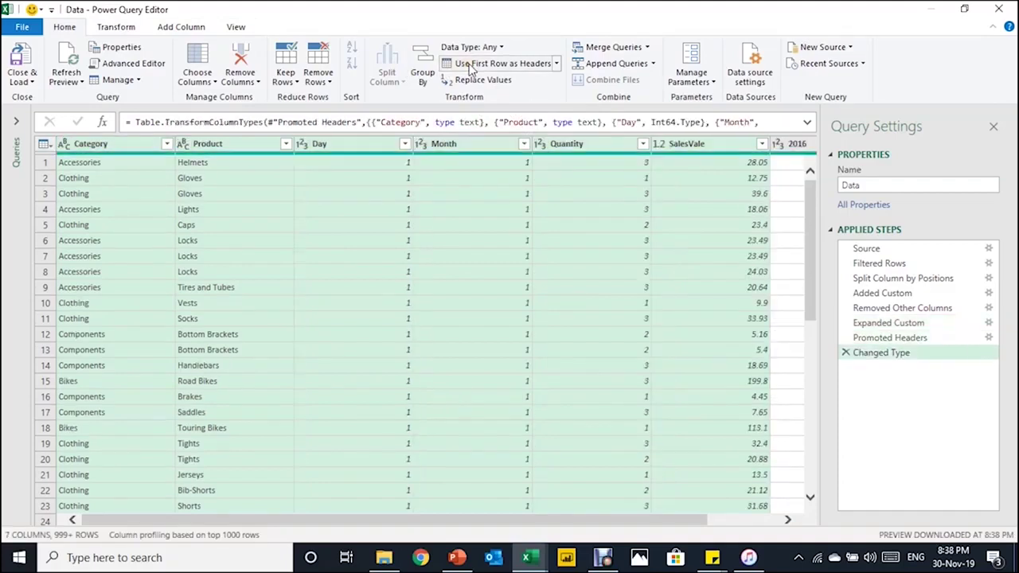
scroll(435, 391, "right", 2)
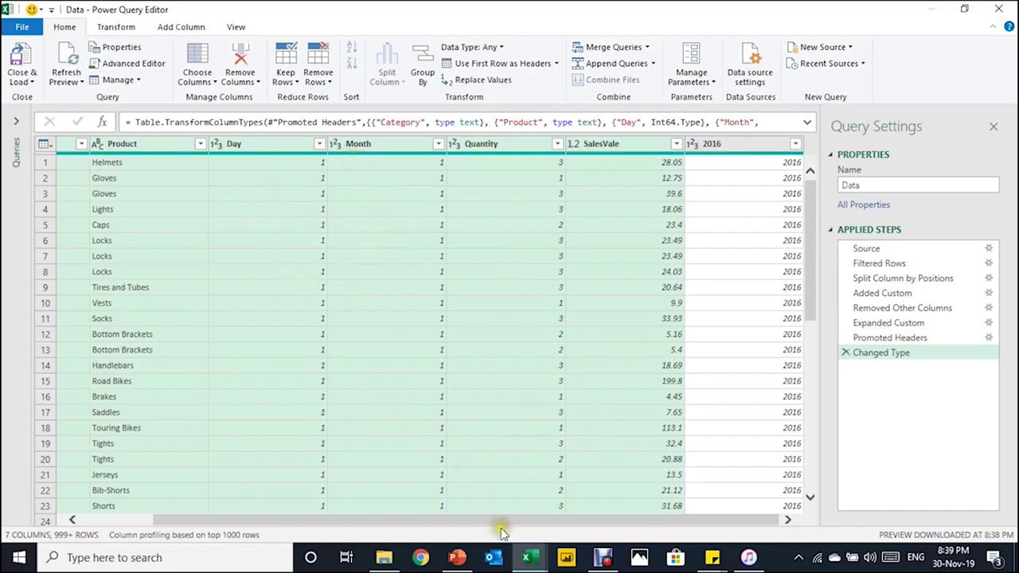
left_click_drag(501, 523, 136, 526)
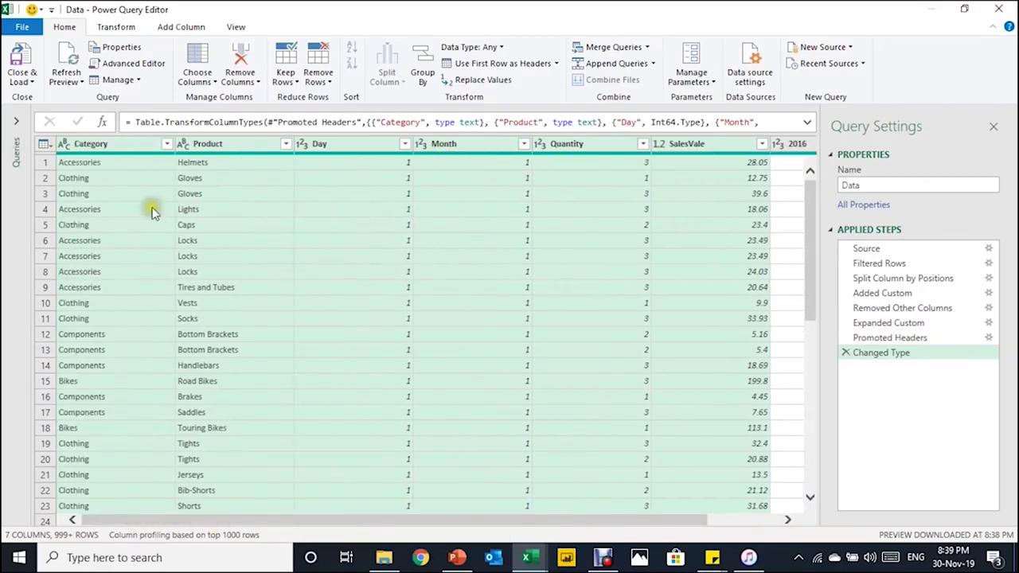
Load the full list of Category values and filter out the repeated header rows containing "Category".
left_click(161, 162)
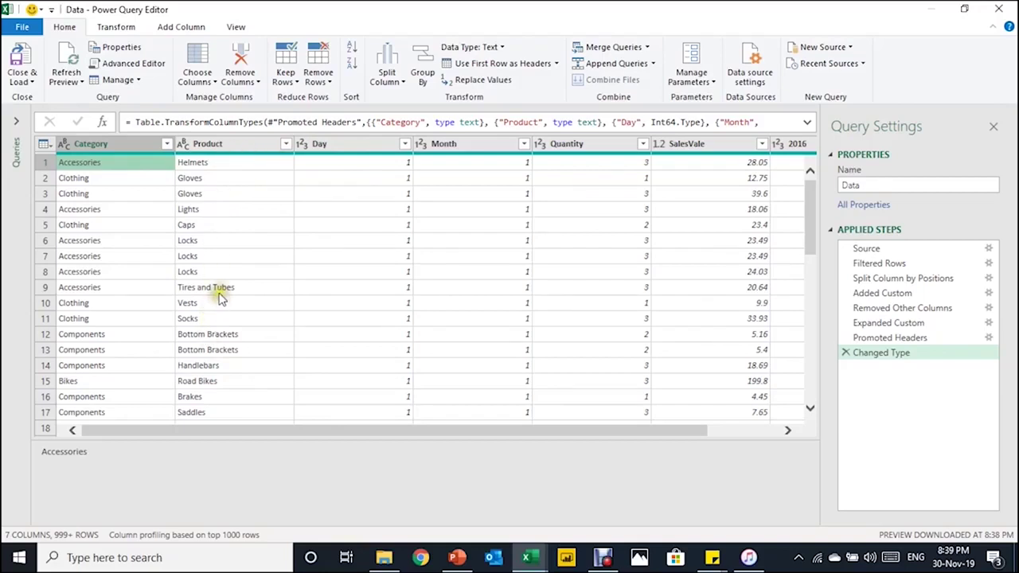
left_click(167, 145)
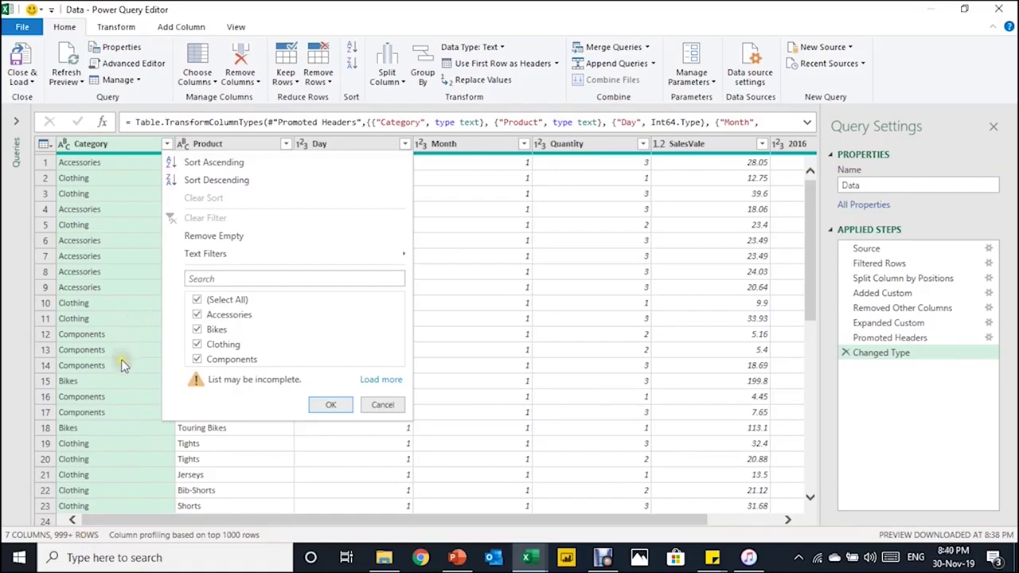
left_click(370, 380)
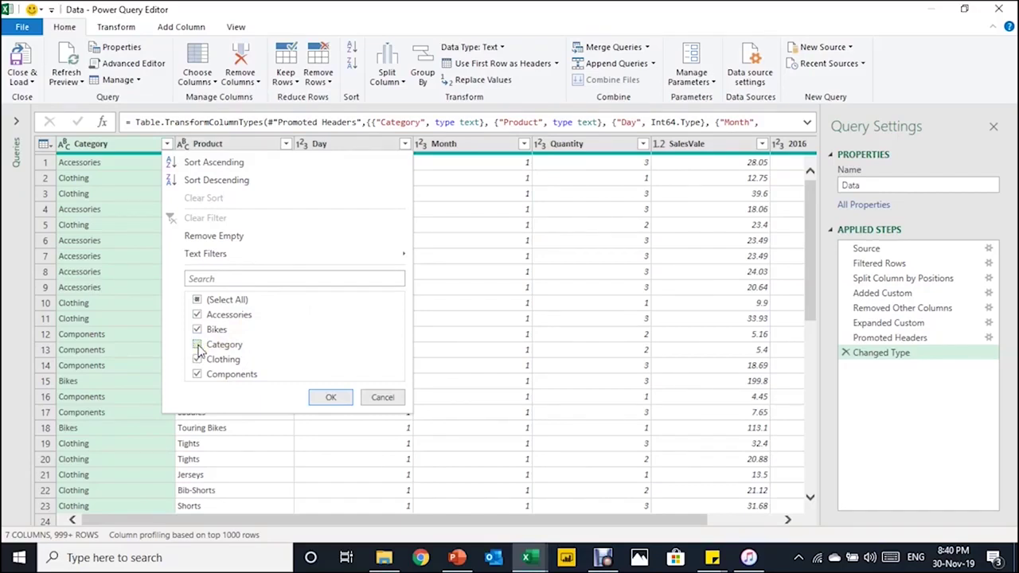
left_click(333, 398)
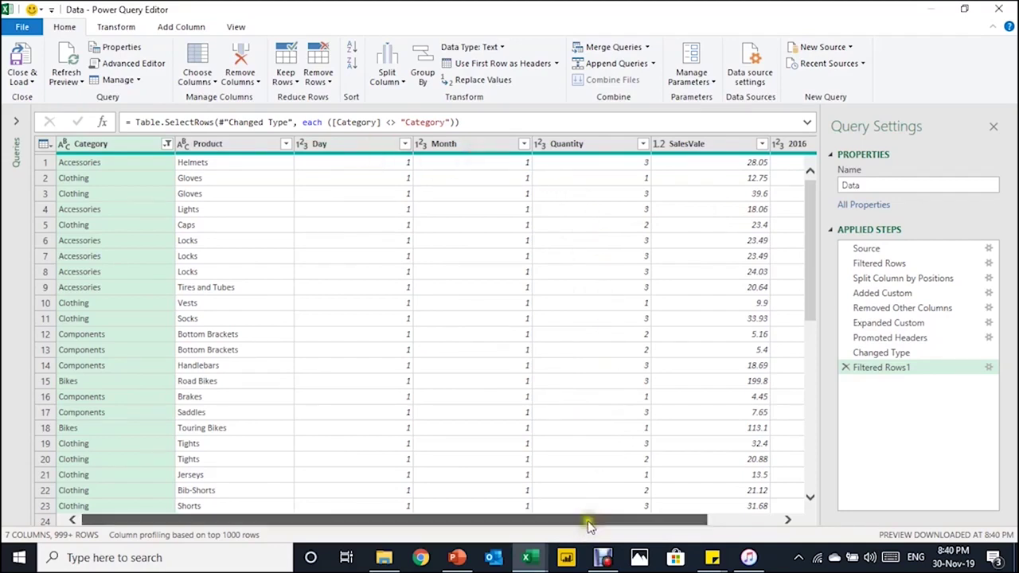
left_click_drag(591, 519, 312, 521)
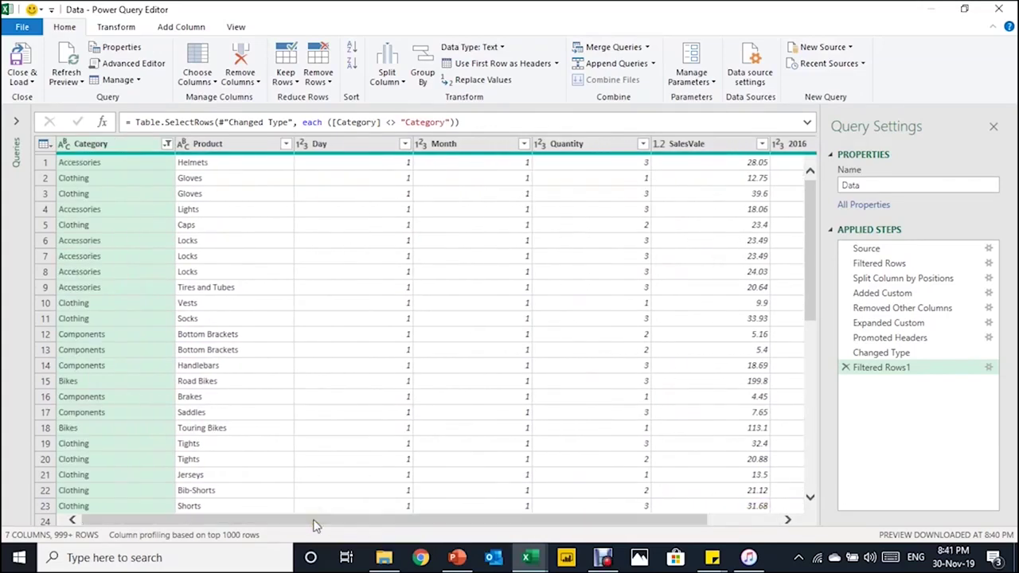
Check the current workbook's locale in the regional settings of the query options.
left_click(270, 347)
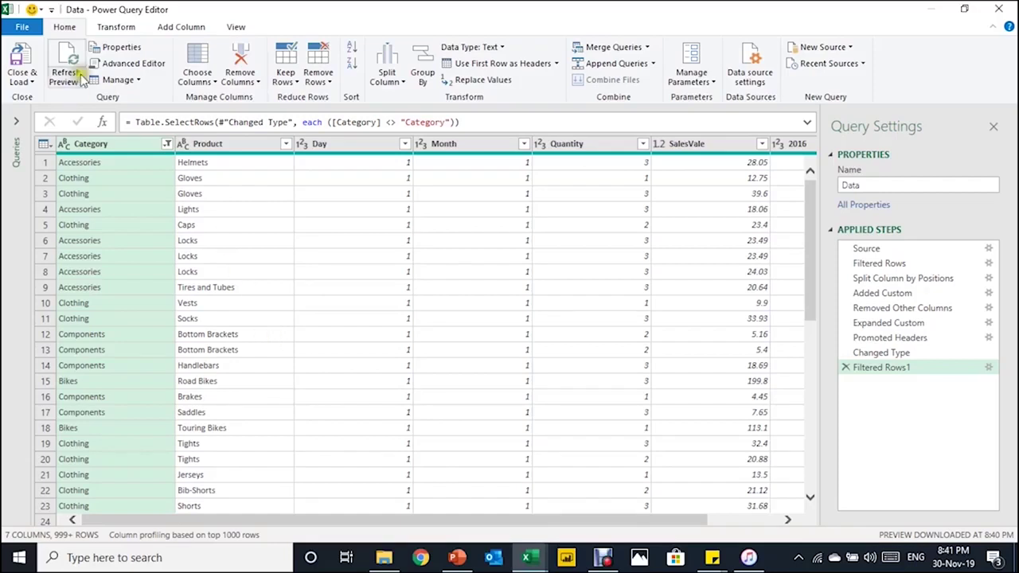
left_click(35, 29)
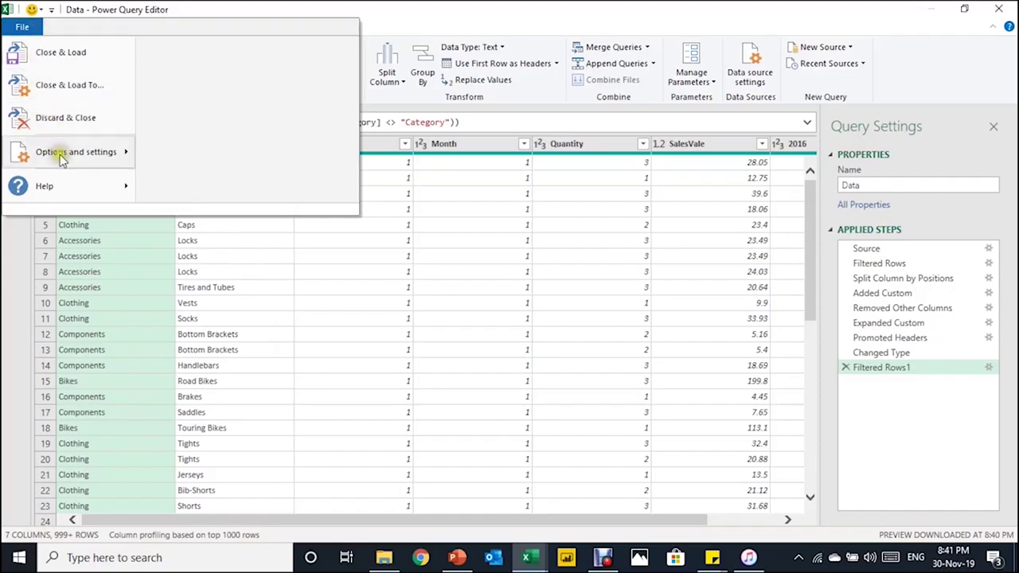
mouse_move(62, 153)
left_click(243, 72)
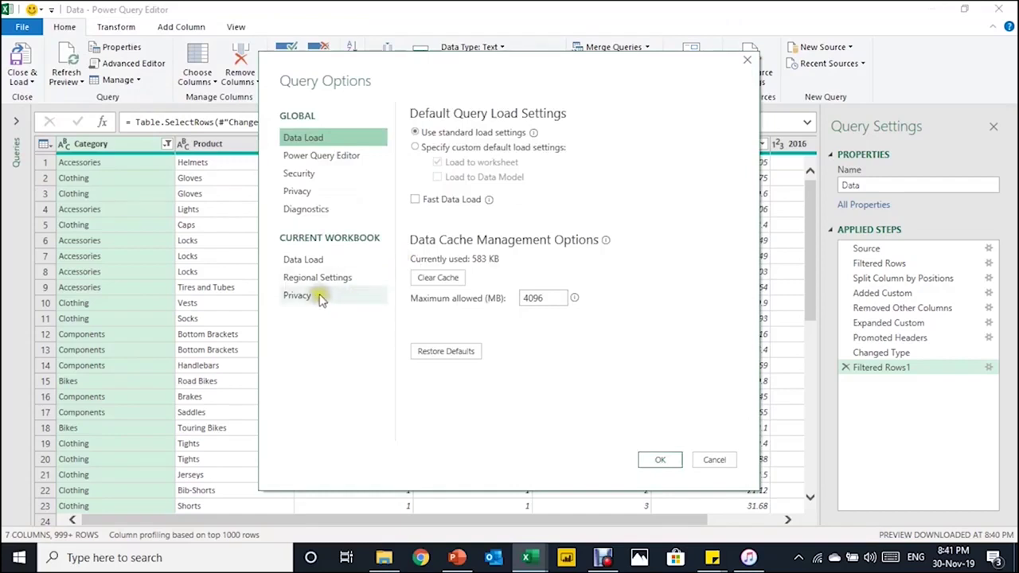
left_click(323, 278)
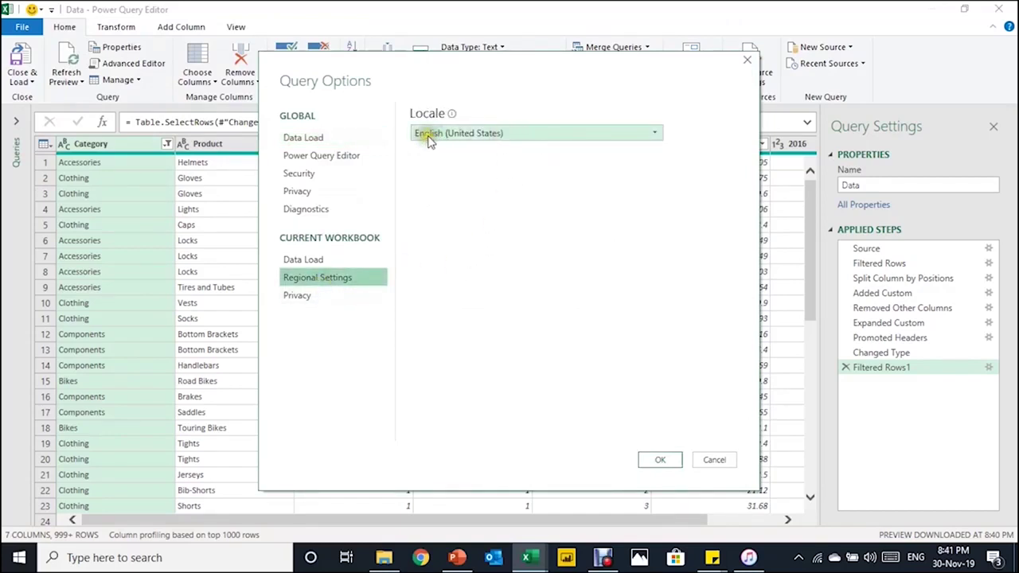
left_click(717, 460)
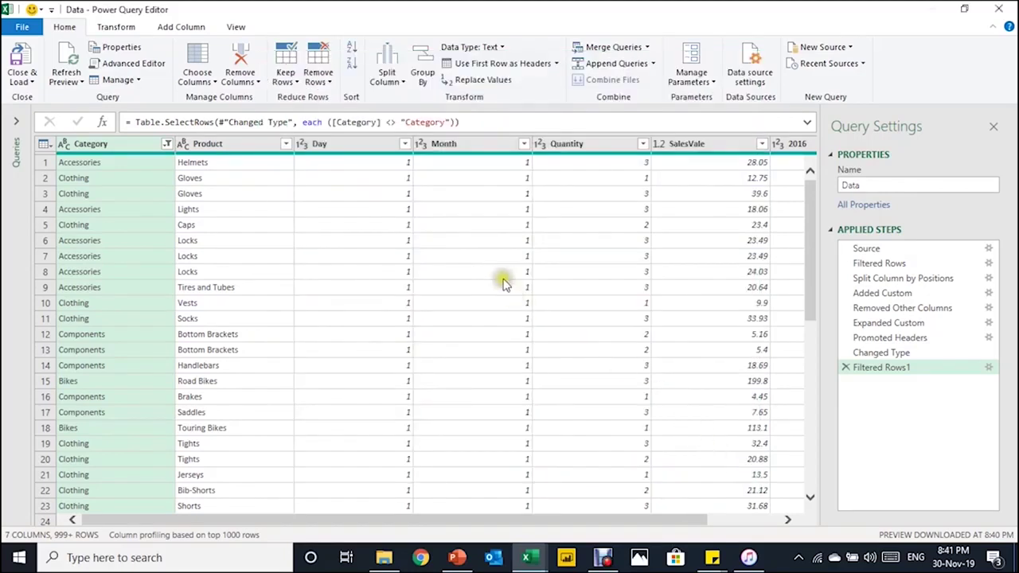
Merge the Month, Day and 2016 columns, in that order, into one column named Date with a custom "-" separator.
left_click(469, 144)
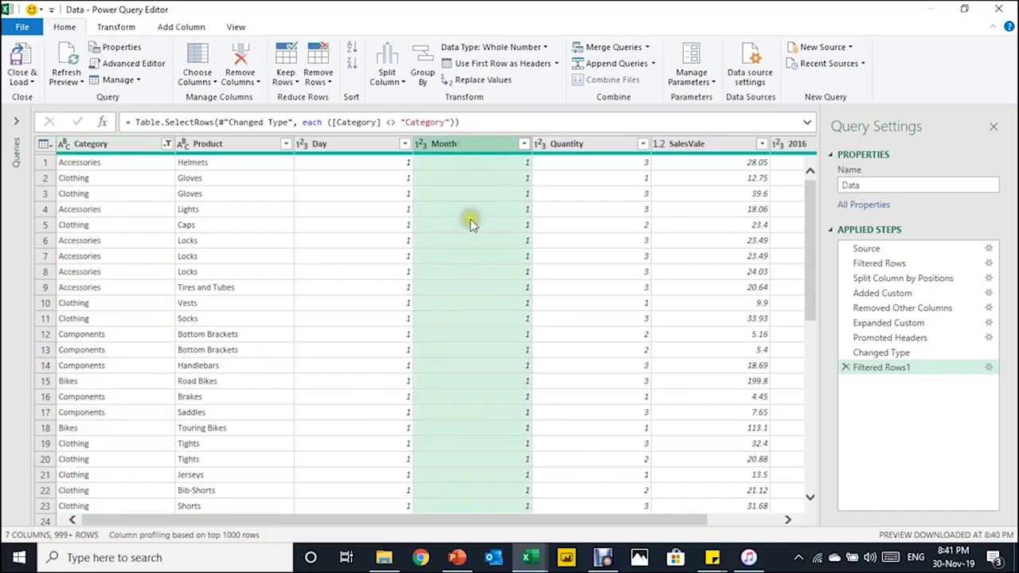
left_click(332, 148, "ctrl")
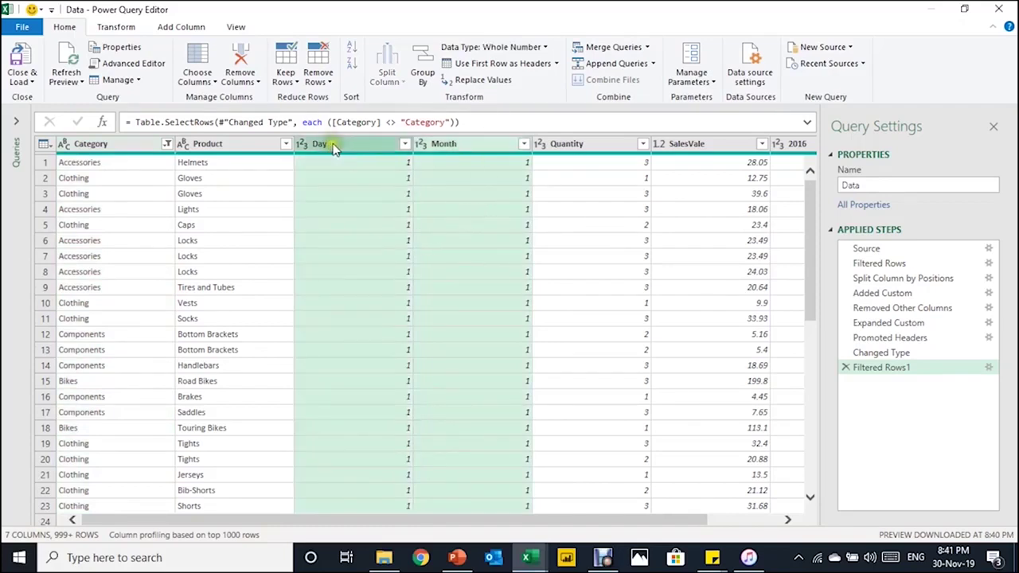
left_click_drag(534, 522, 603, 519)
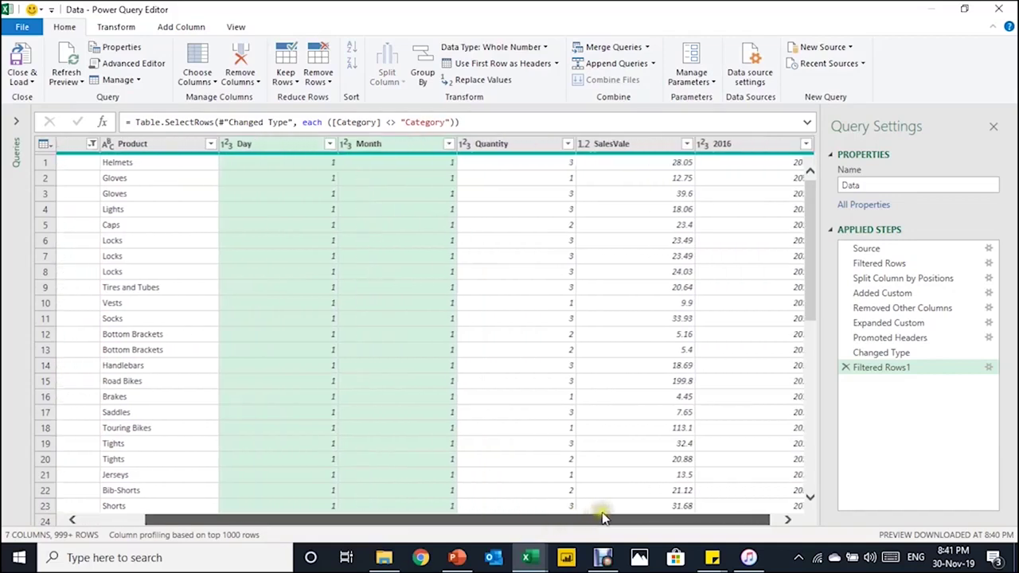
left_click(748, 143, "ctrl")
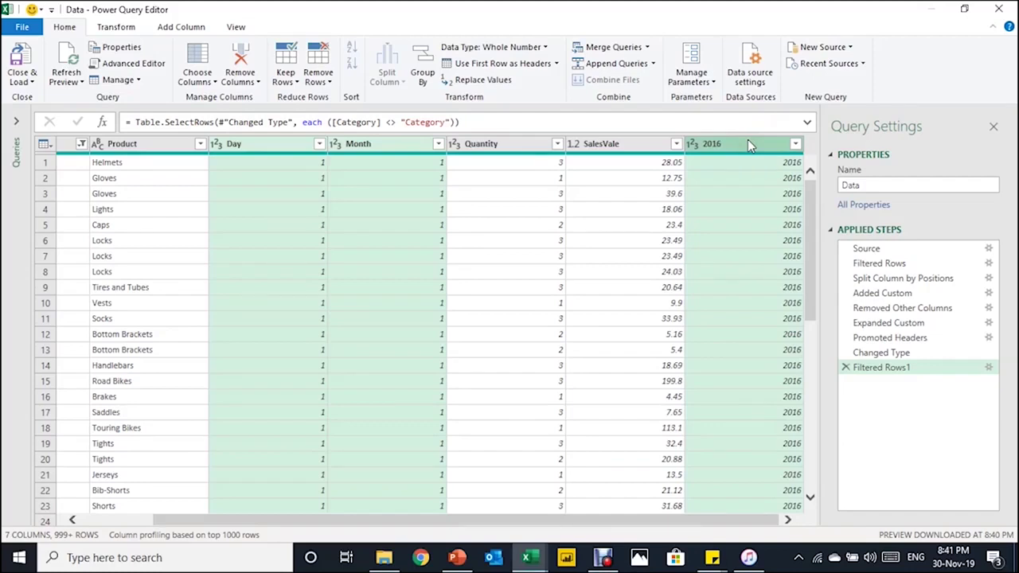
left_click(110, 28)
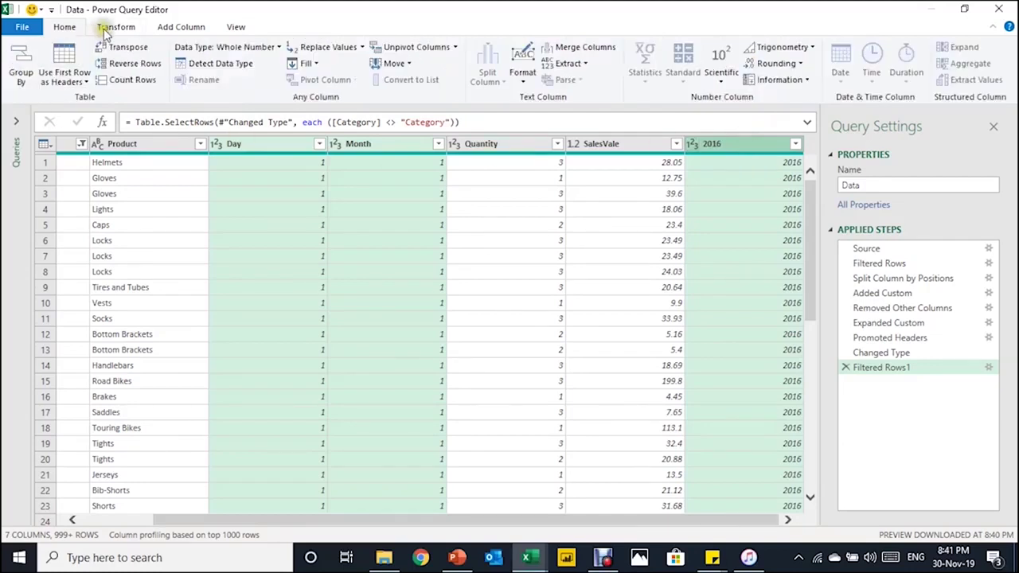
left_click(575, 50)
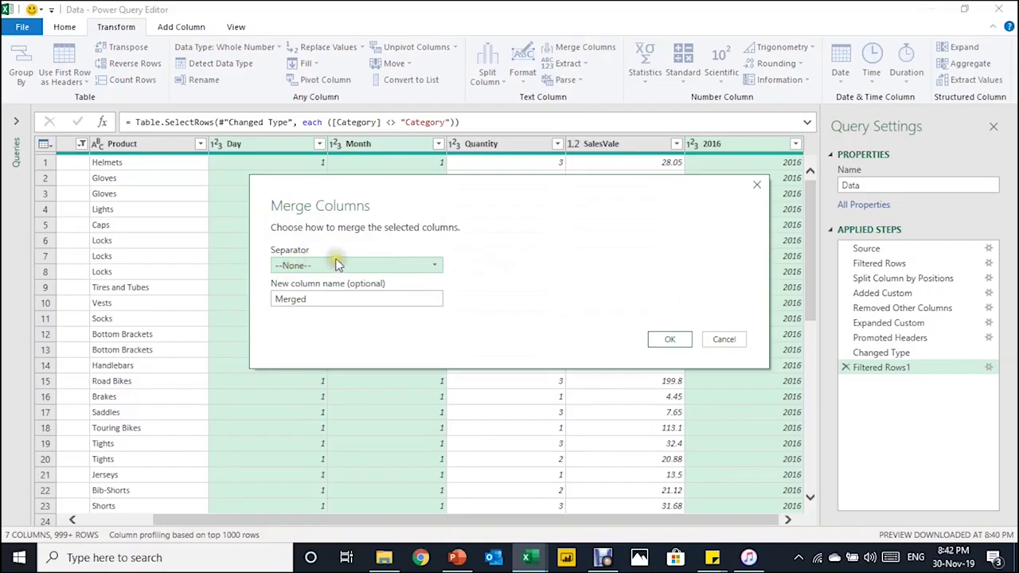
left_click(387, 265)
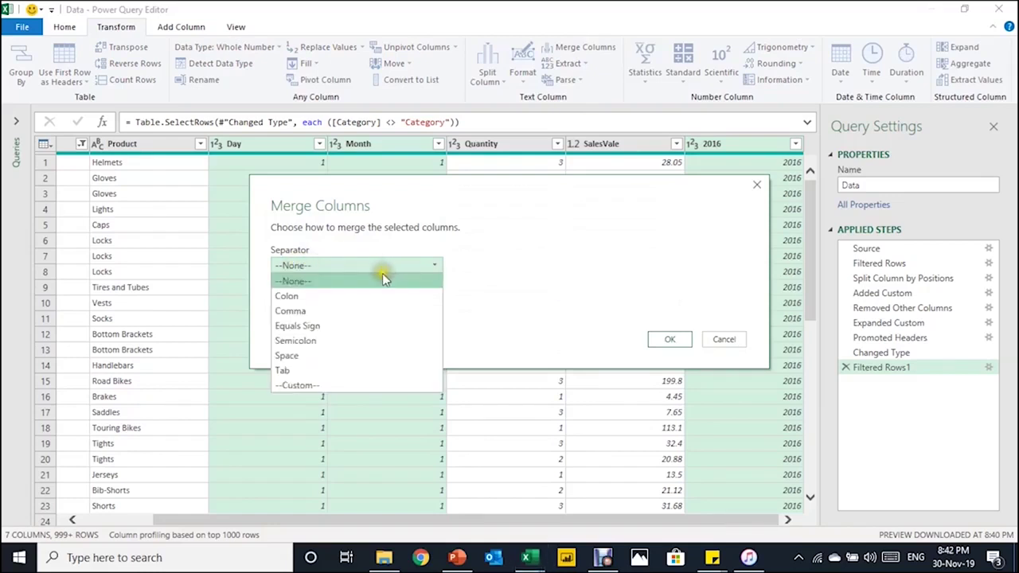
left_click(343, 386)
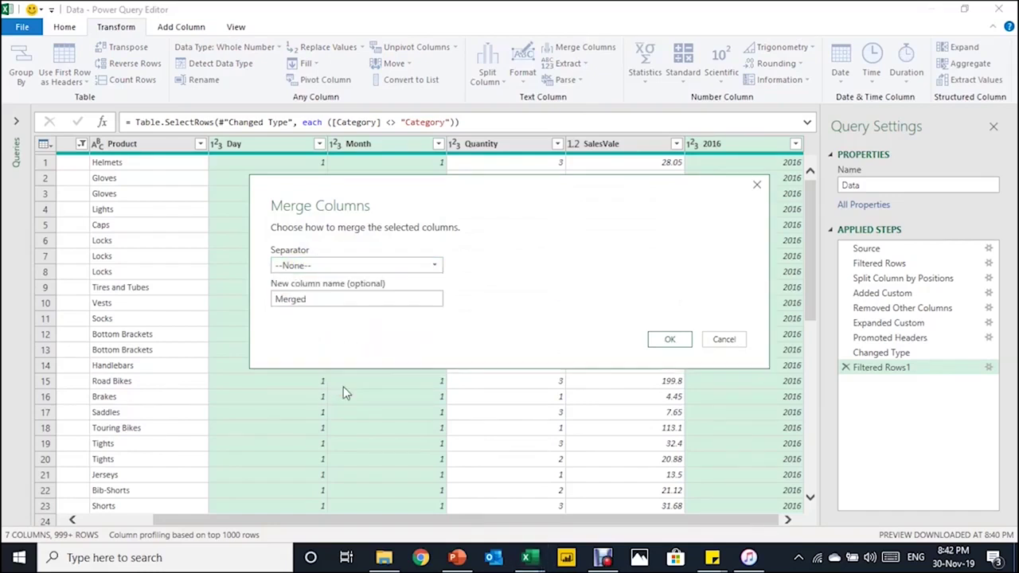
left_click(306, 285)
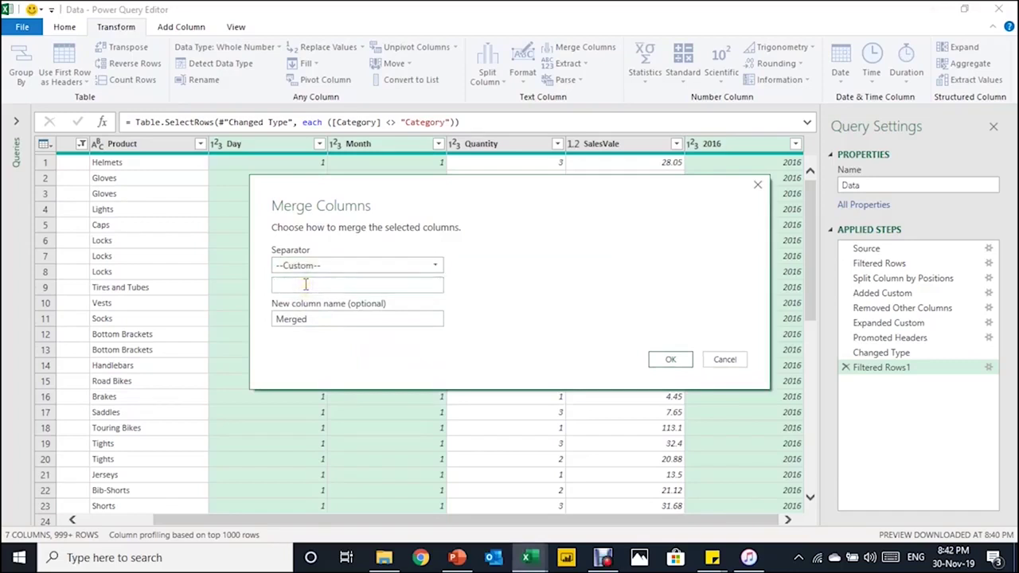
double_click(306, 319)
type("Date")
left_click(671, 359)
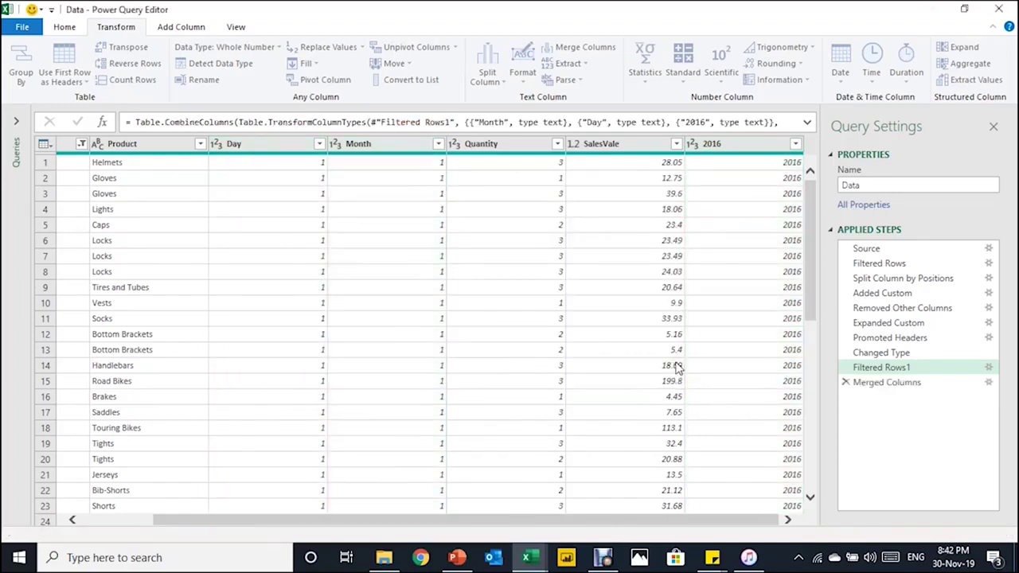
Change the data type of the merged Date column from text to Date.
left_click(294, 328)
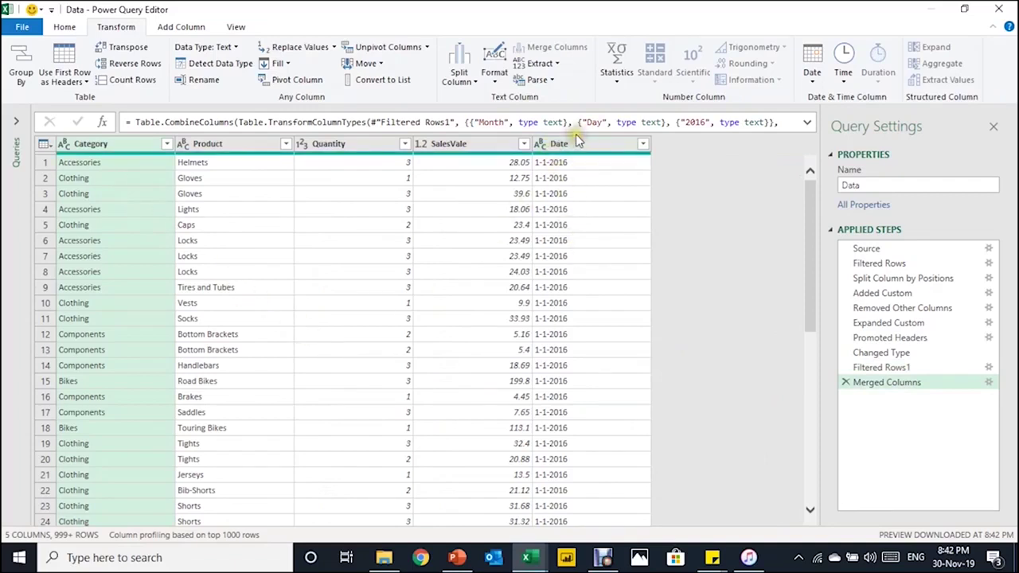
left_click(541, 147)
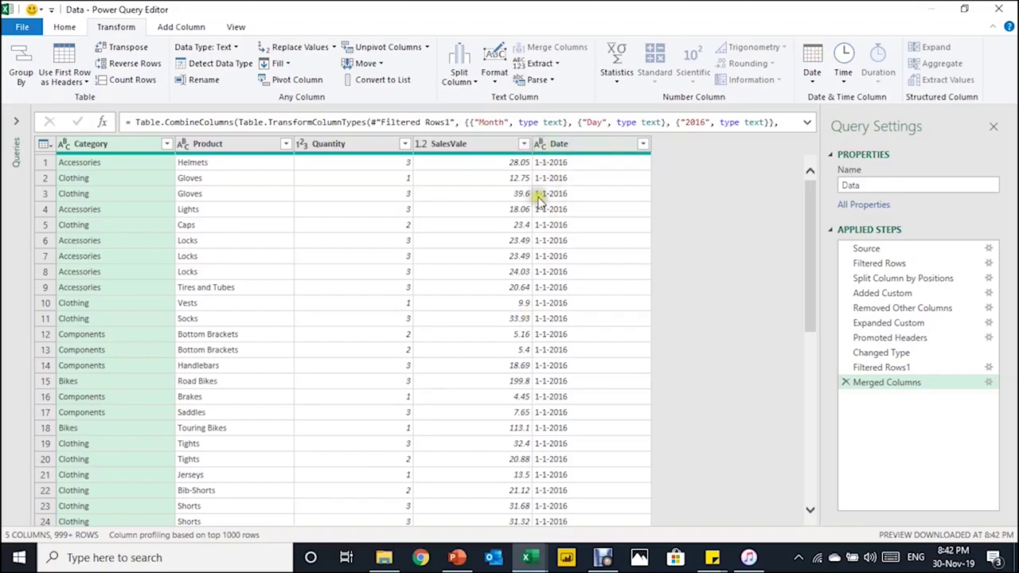
left_click(544, 152)
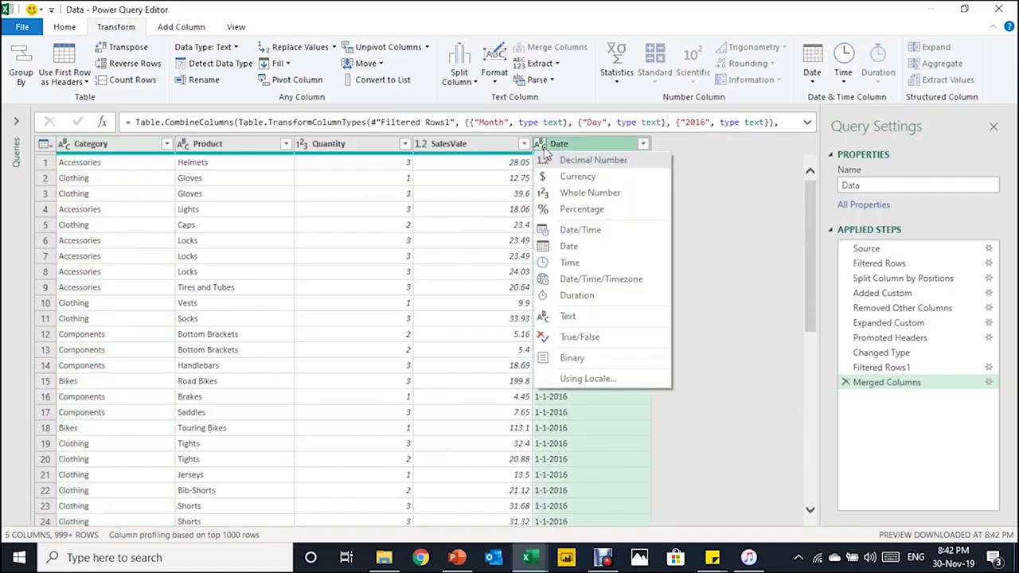
left_click(580, 246)
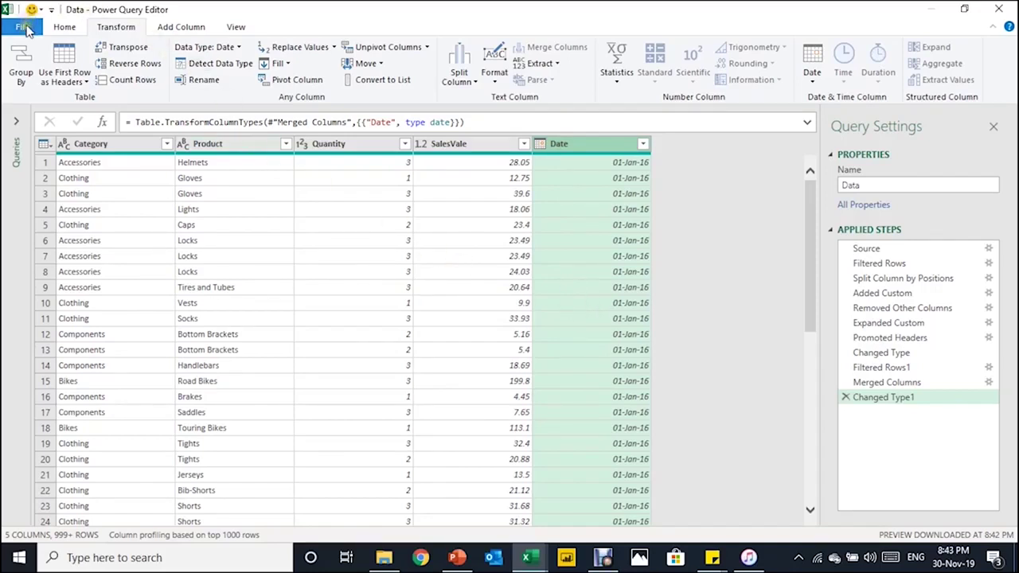
Close the query editor and load the query as a PivotTable Report into the existing worksheet at cell B2 of Sheet1.
left_click(63, 24)
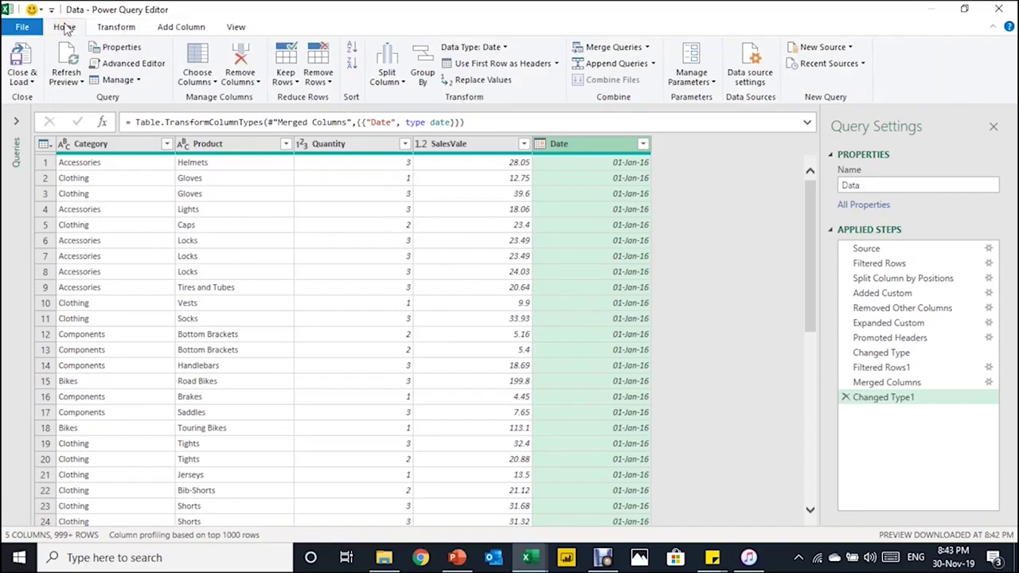
left_click(30, 84)
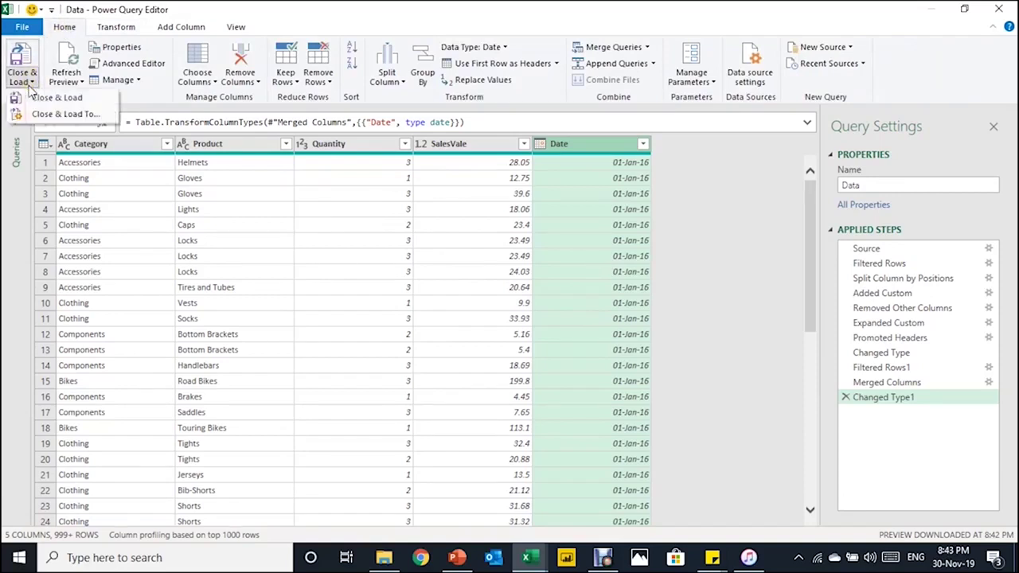
left_click(35, 116)
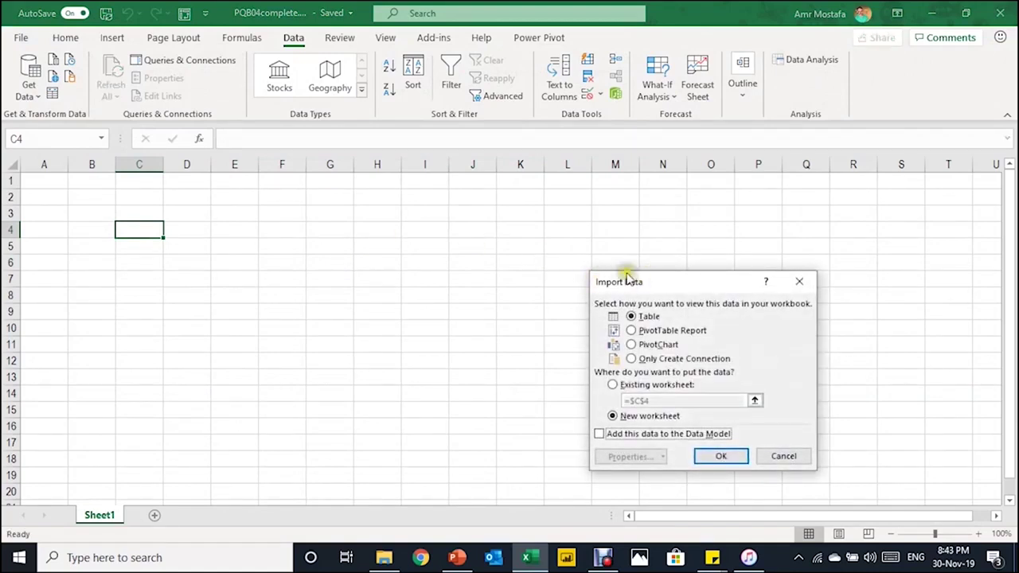
left_click_drag(644, 282, 525, 164)
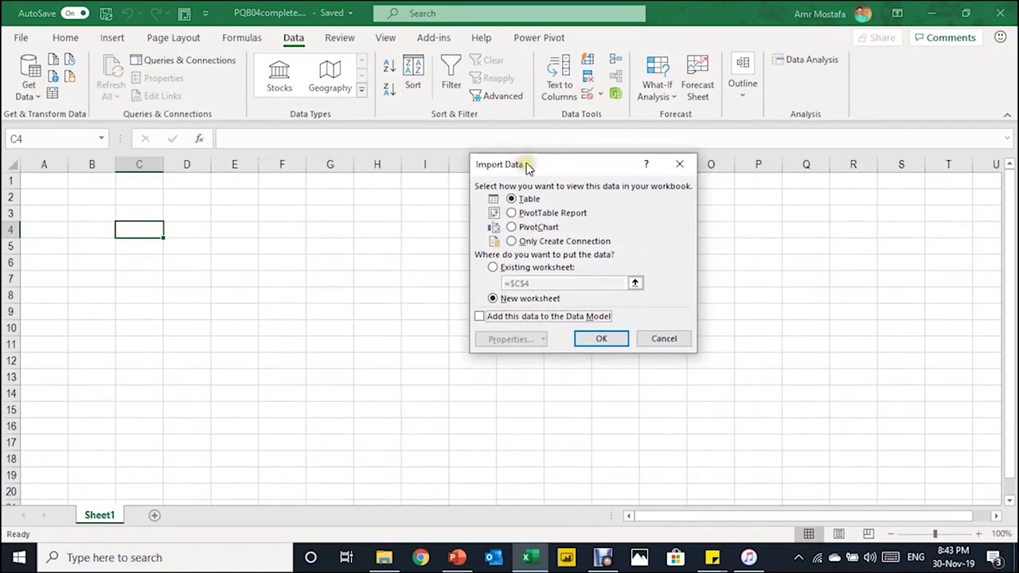
left_click(541, 211)
left_click(540, 213)
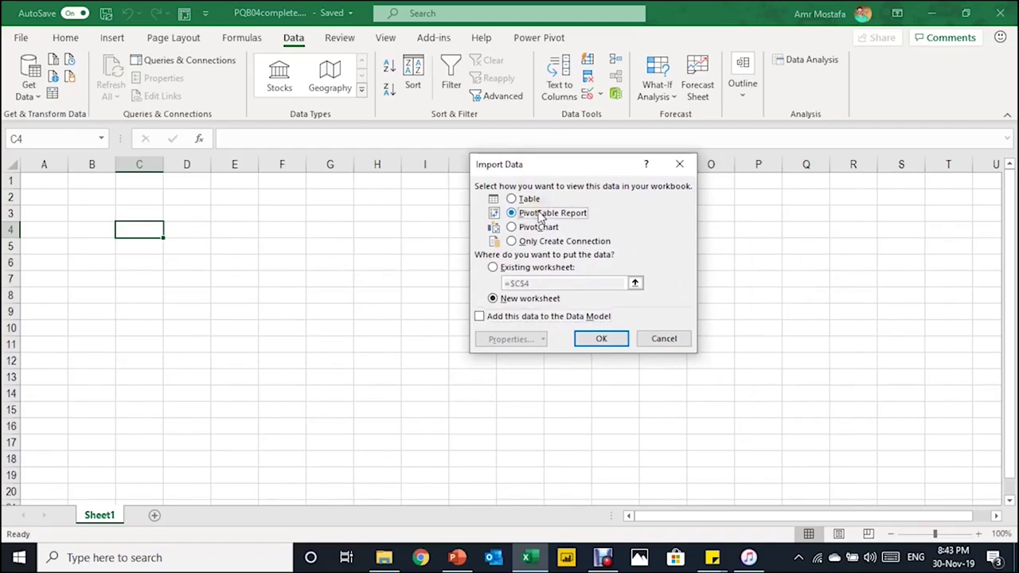
left_click(493, 267)
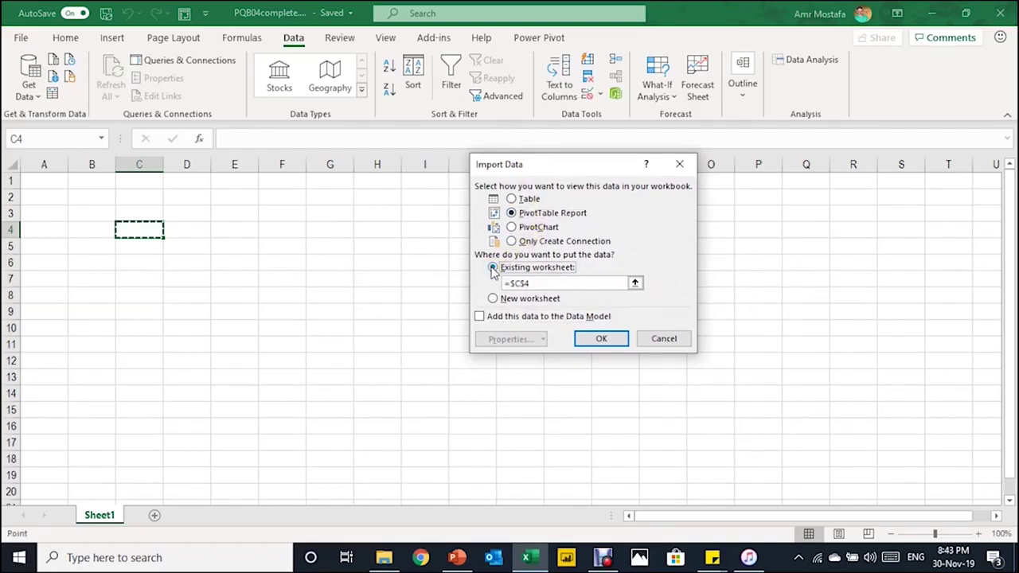
left_click(96, 200)
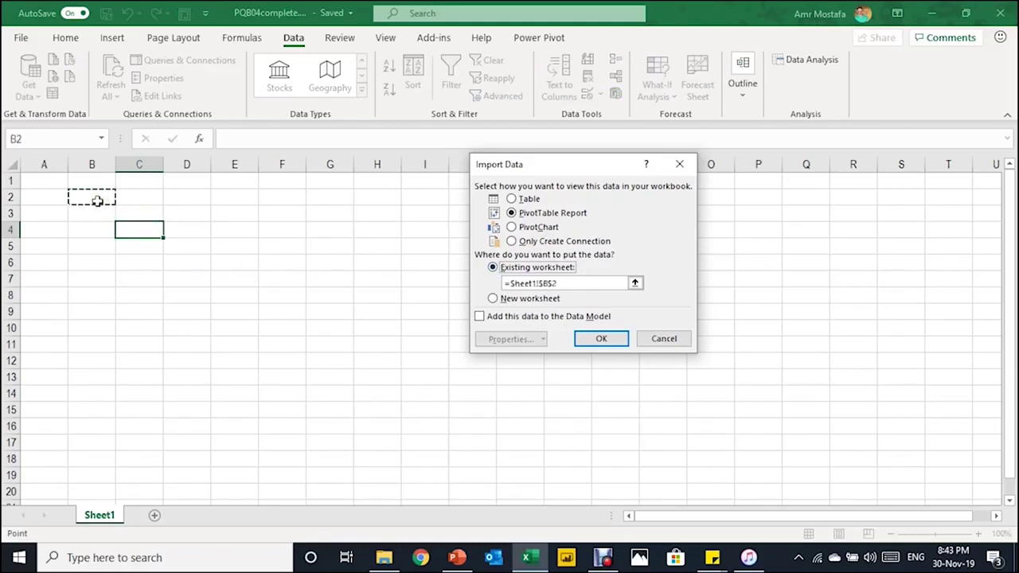
left_click(602, 340)
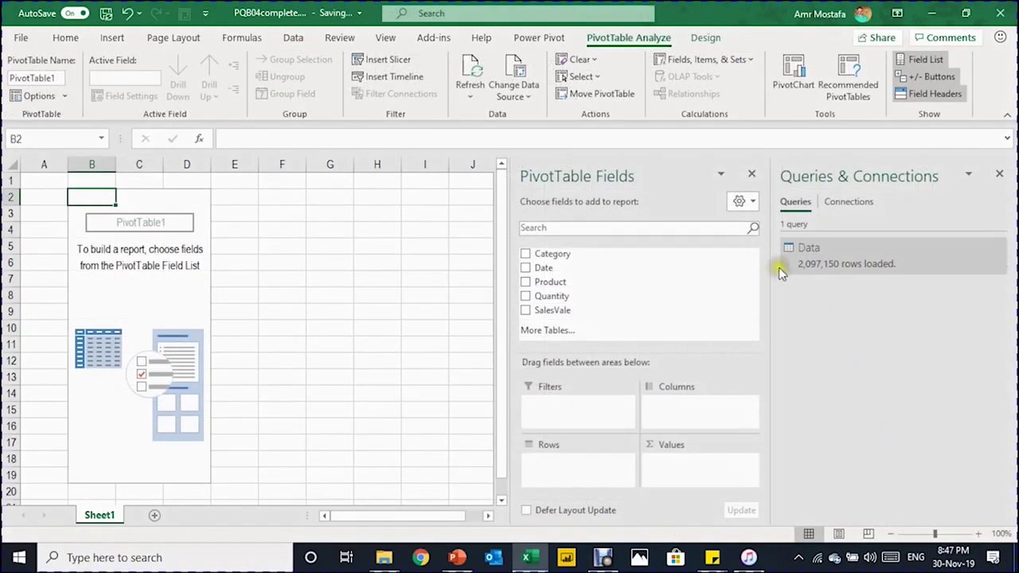
Add the Date field to the pivot table and keep only its Years grouping, placed in the columns area.
mouse_move(804, 269)
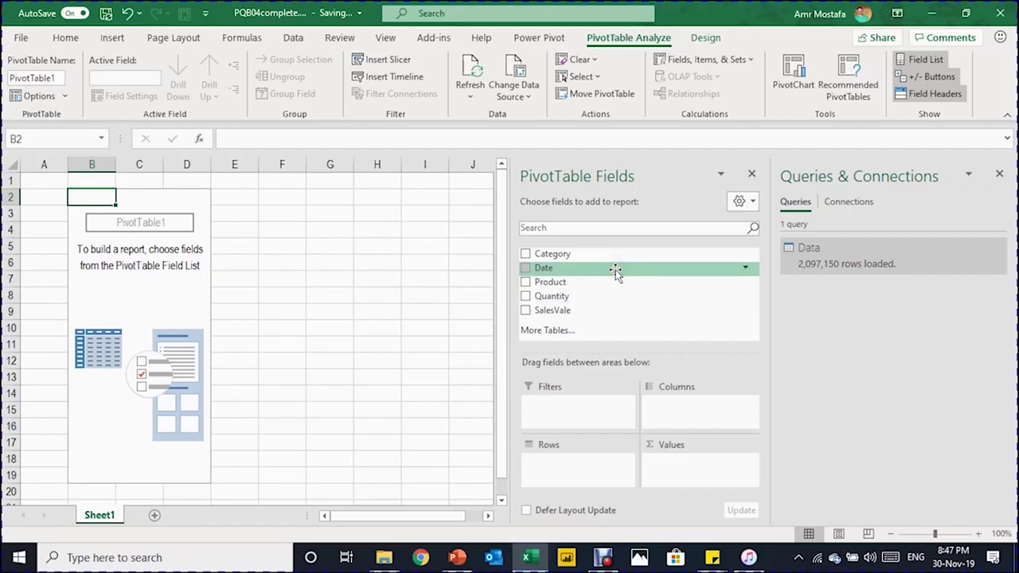
left_click_drag(615, 272, 484, 384)
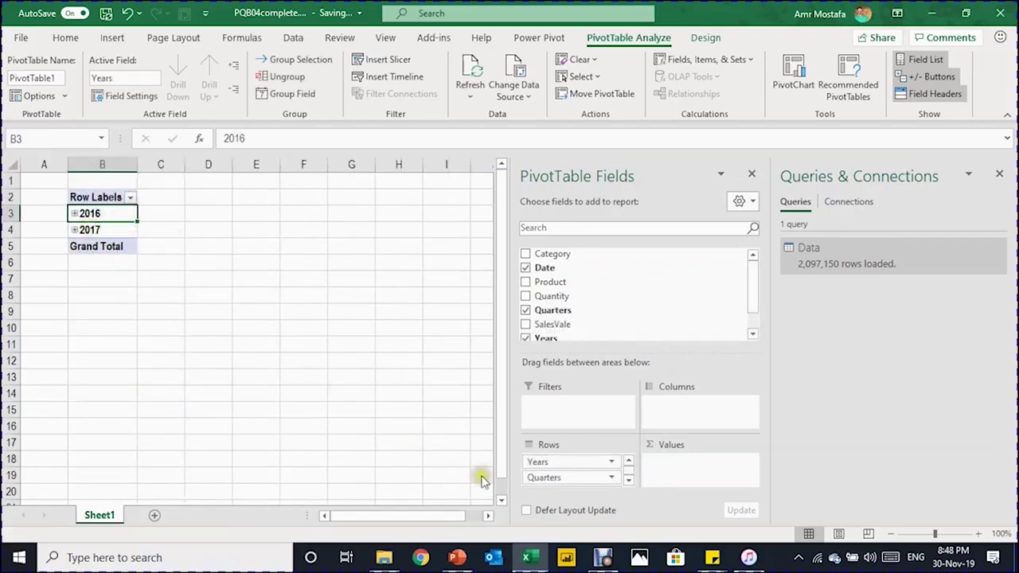
left_click(628, 479)
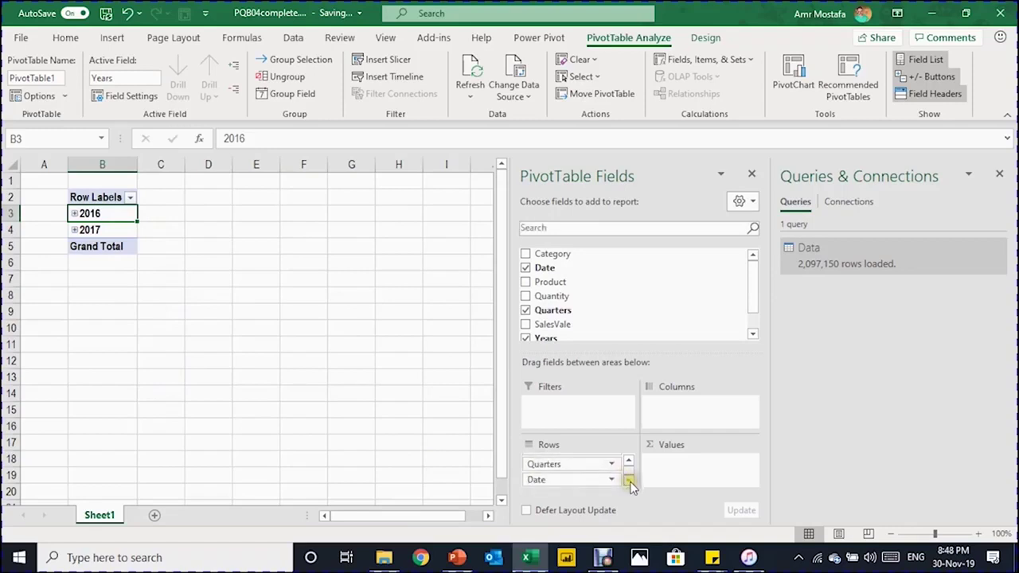
left_click(629, 461)
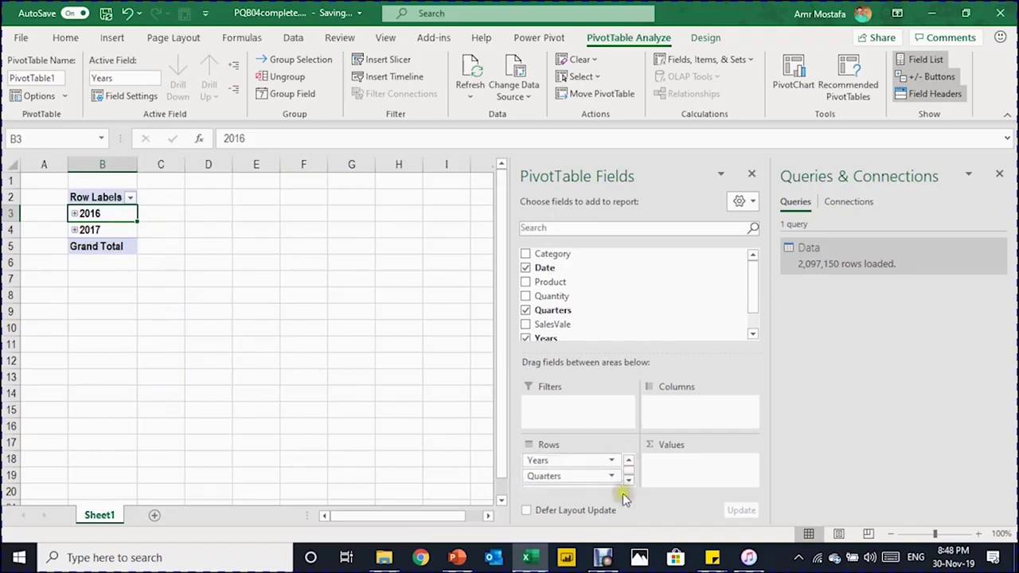
left_click_drag(586, 476, 467, 382)
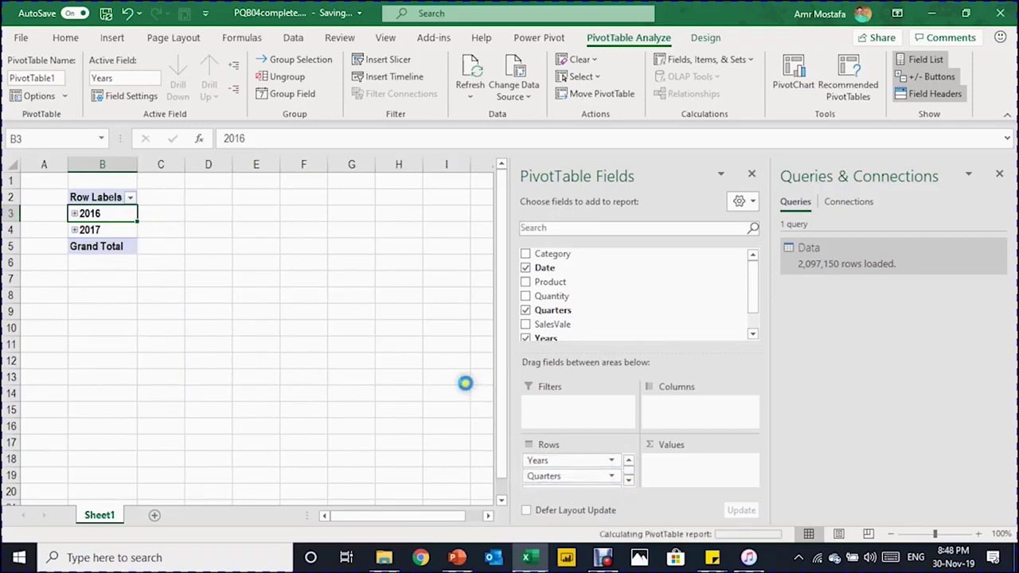
left_click_drag(546, 478, 719, 402)
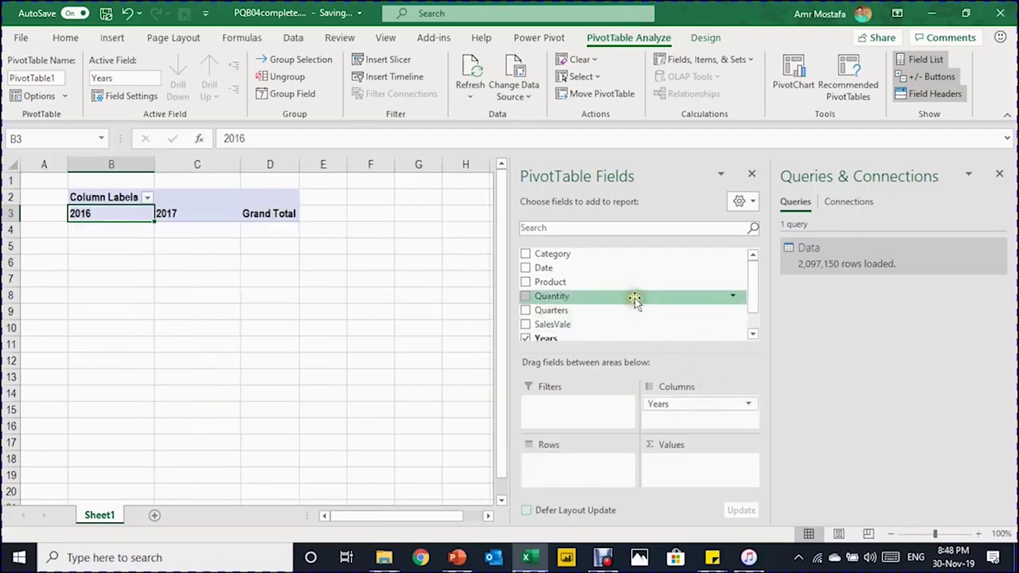
Add SalesVale to the pivot table's values area and format it as $ currency with zero decimal places.
left_click_drag(621, 325, 694, 475)
right_click(215, 231)
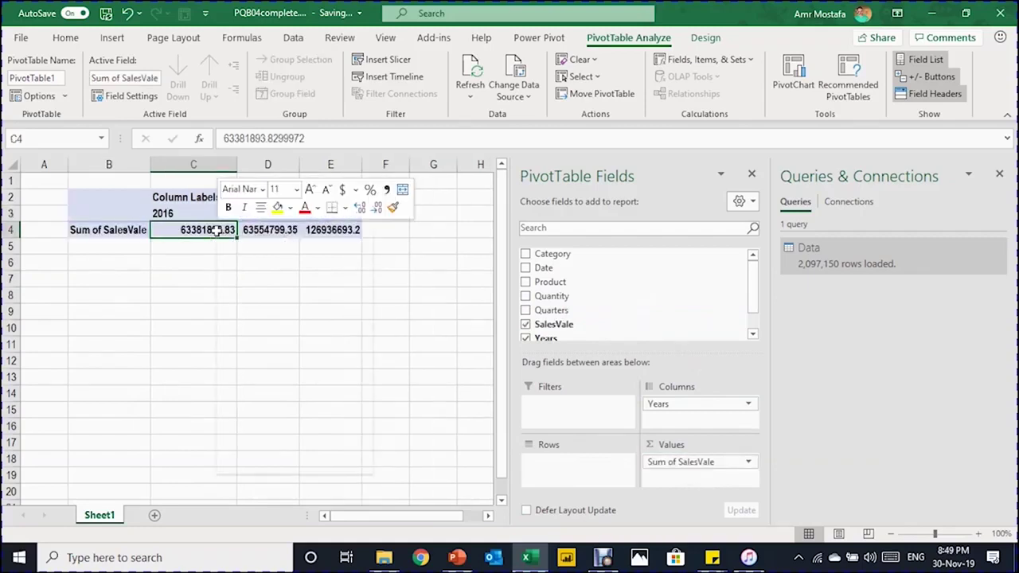
left_click(255, 283)
left_click(100, 176)
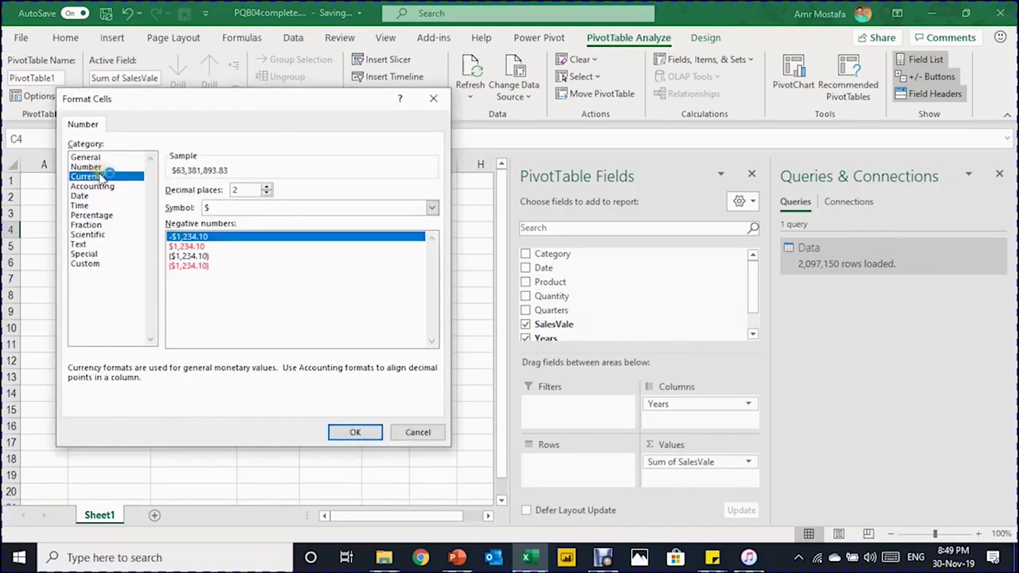
left_click(269, 194)
left_click(268, 194)
left_click(355, 432)
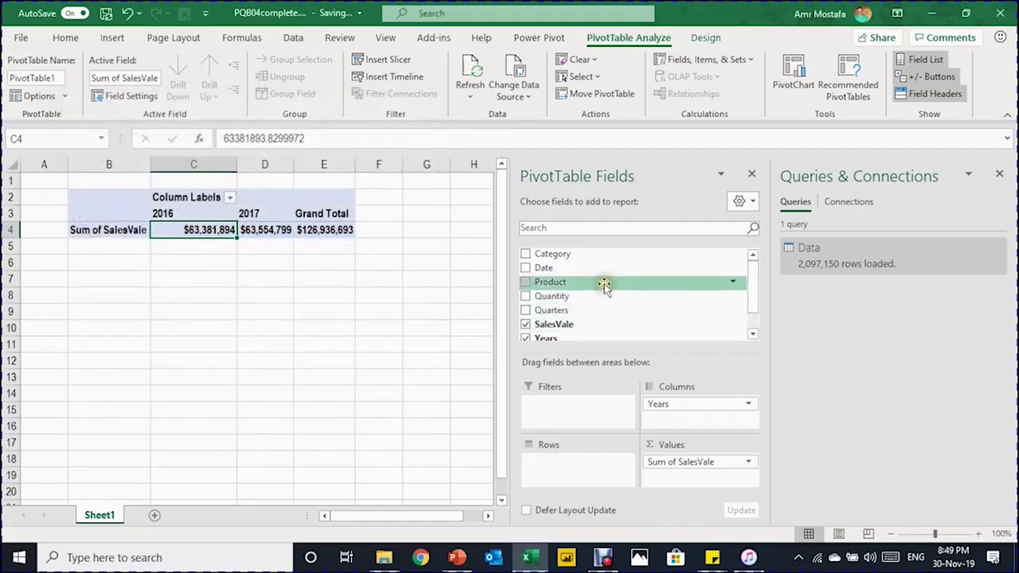
Add Product and Category to the pivot table's rows area, with Category above Product.
left_click_drag(602, 285, 581, 462)
left_click_drag(581, 254, 573, 468)
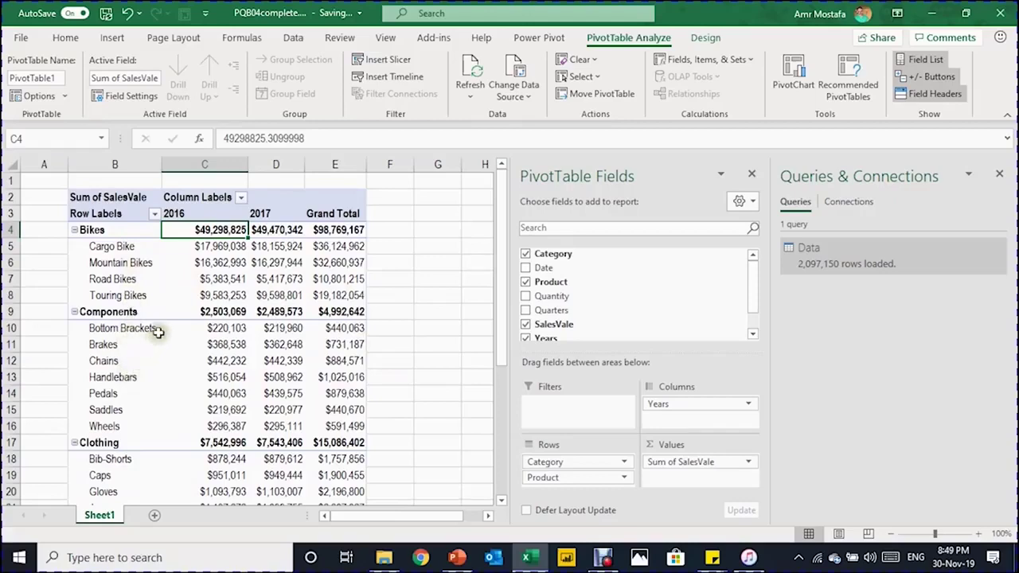
scroll(157, 331, "down", 2)
scroll(158, 333, "down", 3)
scroll(159, 332, "up", 5)
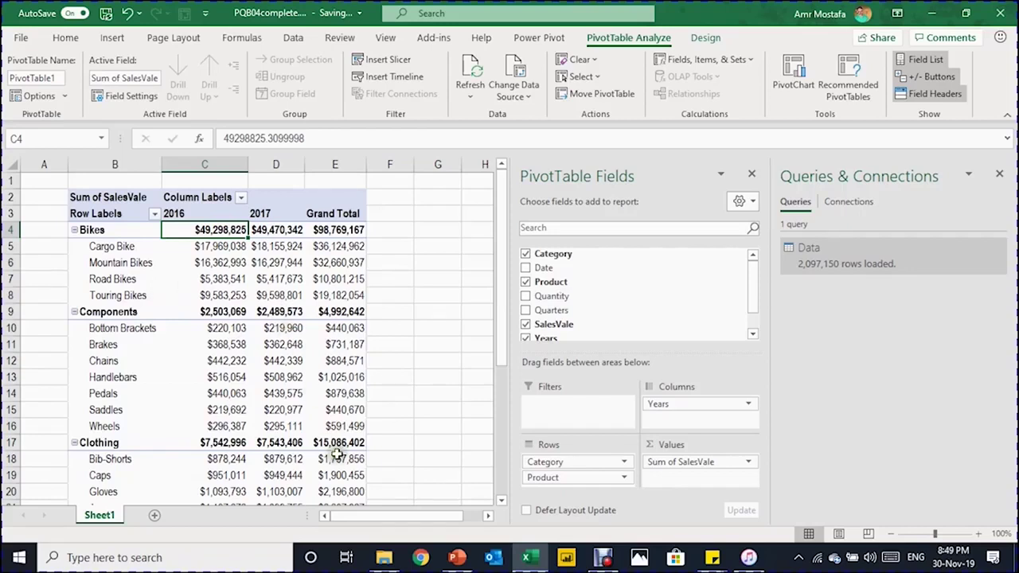
Switch to File Explorer and copy SalesT2018.csv from the PQB04 folder into its Data subfolder.
mouse_move(387, 562)
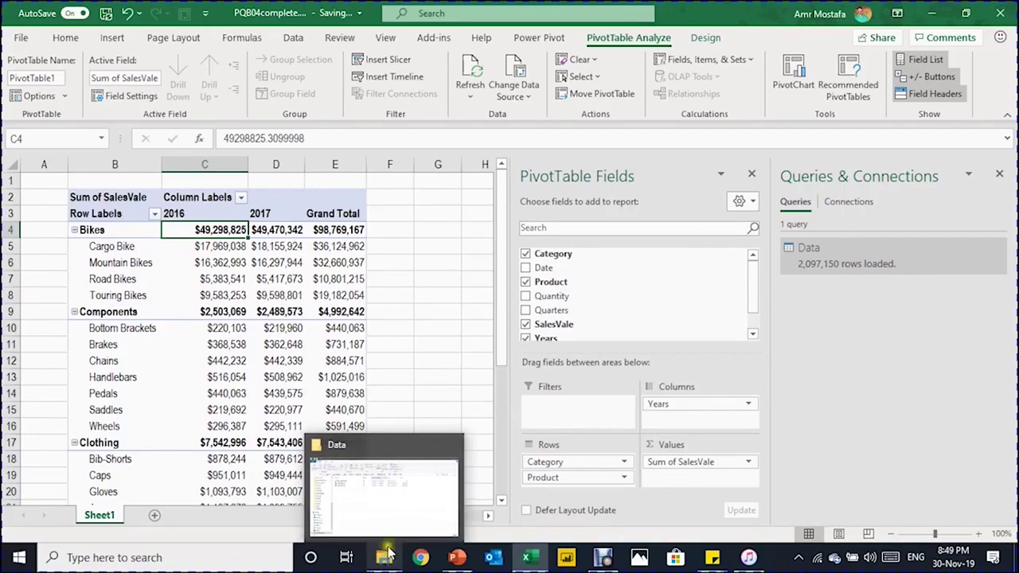
left_click(385, 498)
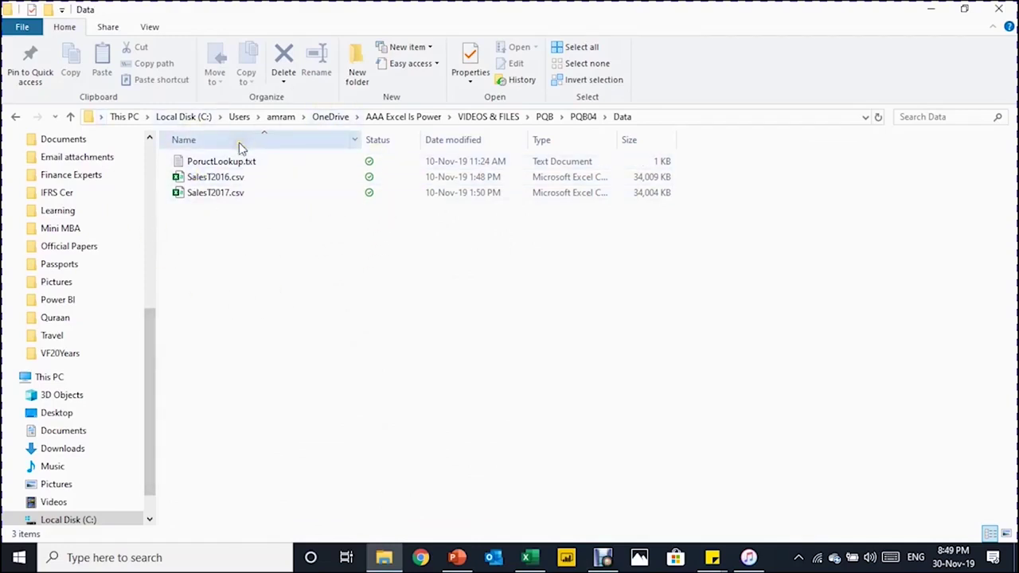
left_click(70, 118)
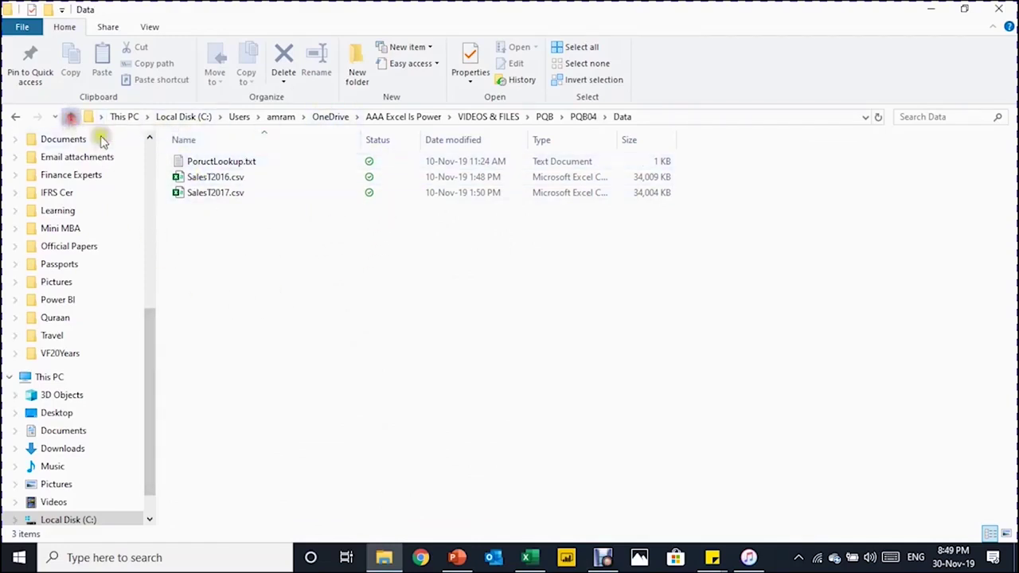
left_click(211, 288)
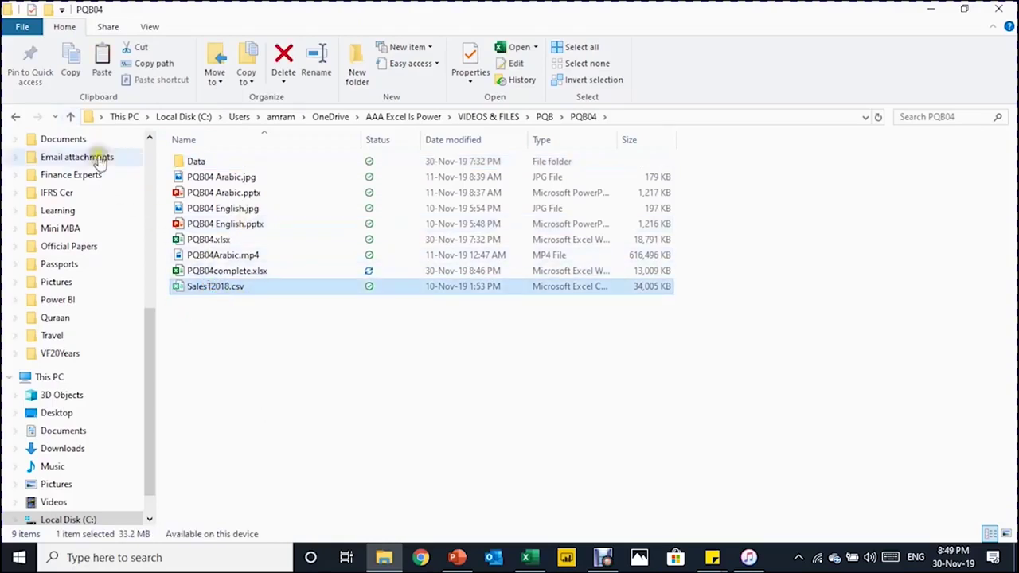
left_click(15, 117)
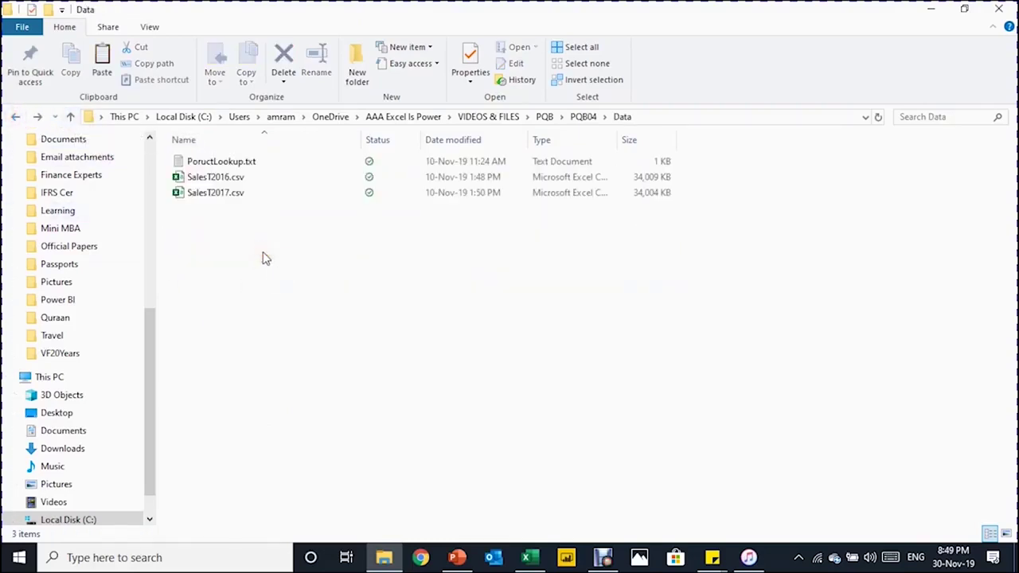
key("ctrl+v")
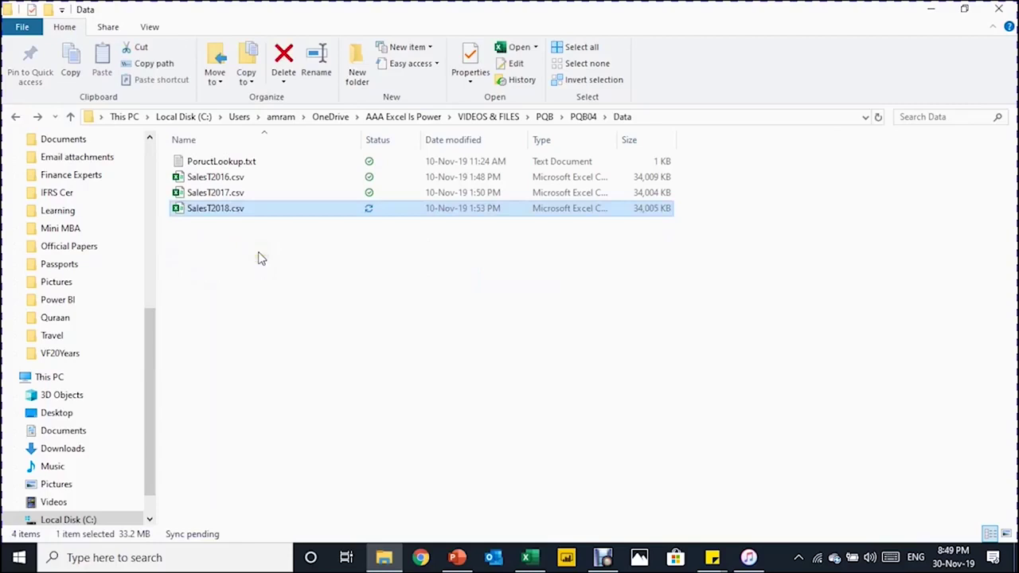
Return to the Excel workbook and refresh all its data so the pivot table includes the 2018 sales file.
left_click(525, 557)
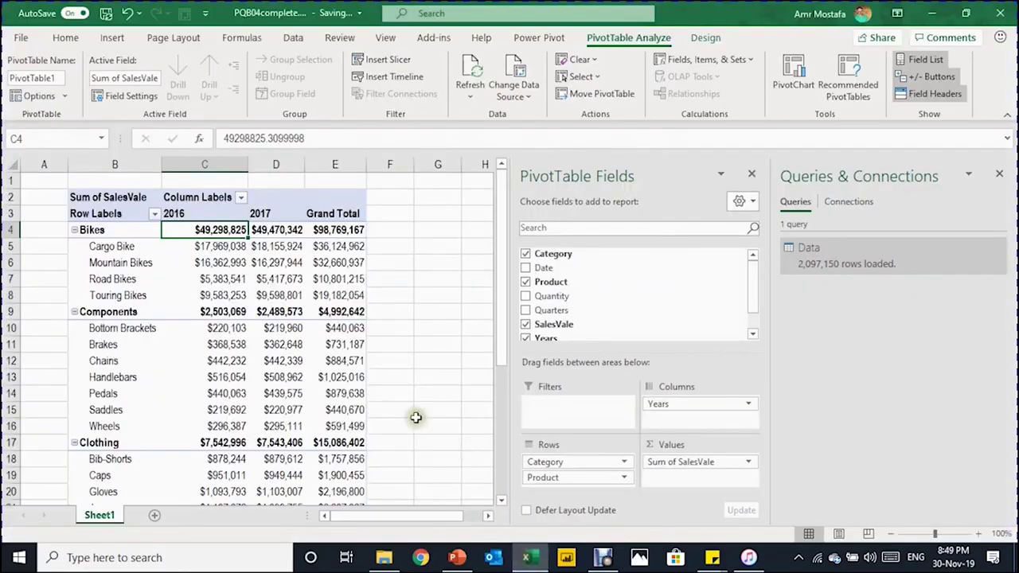
left_click(238, 279)
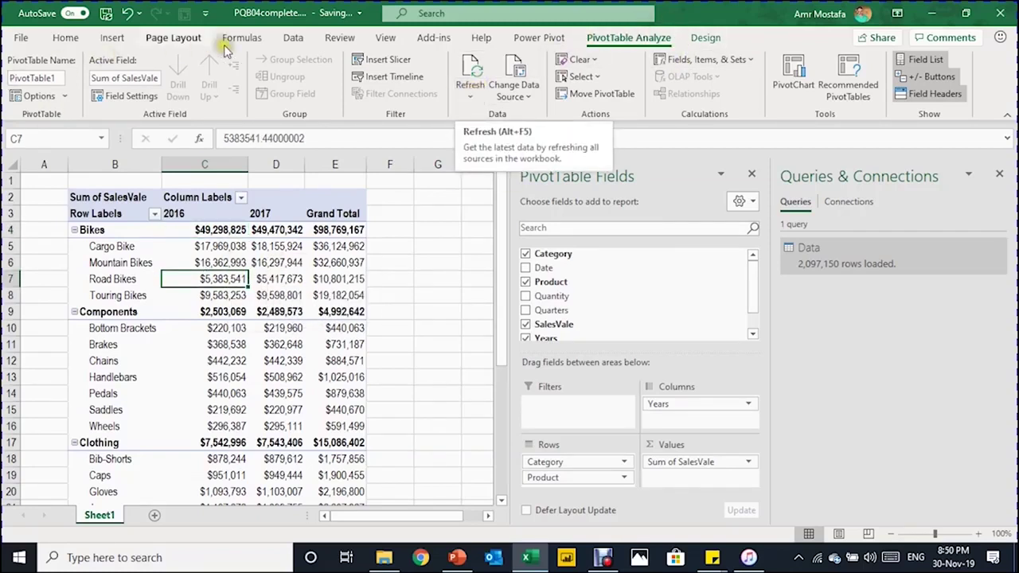
left_click(293, 38)
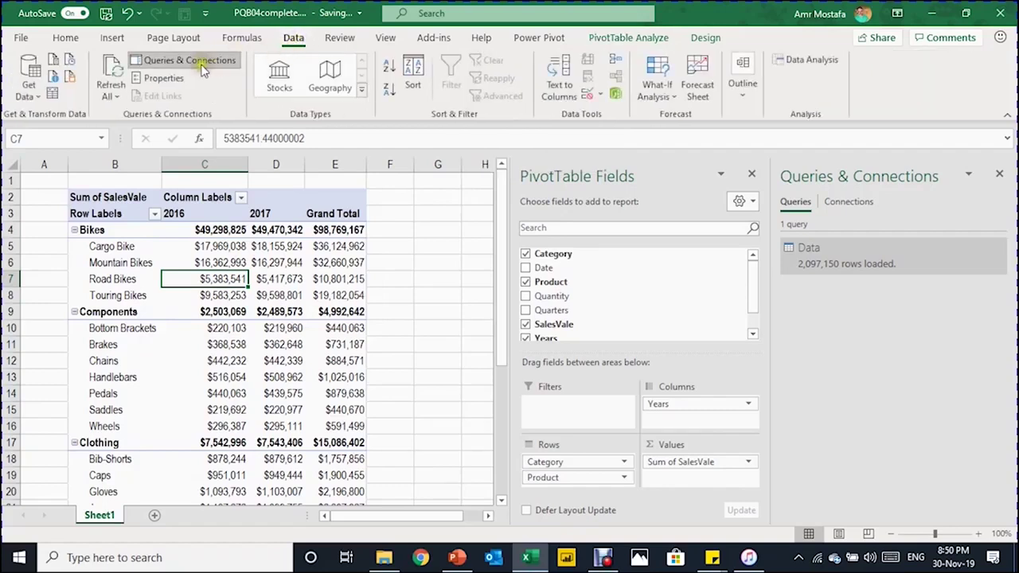
left_click(104, 96)
left_click(131, 114)
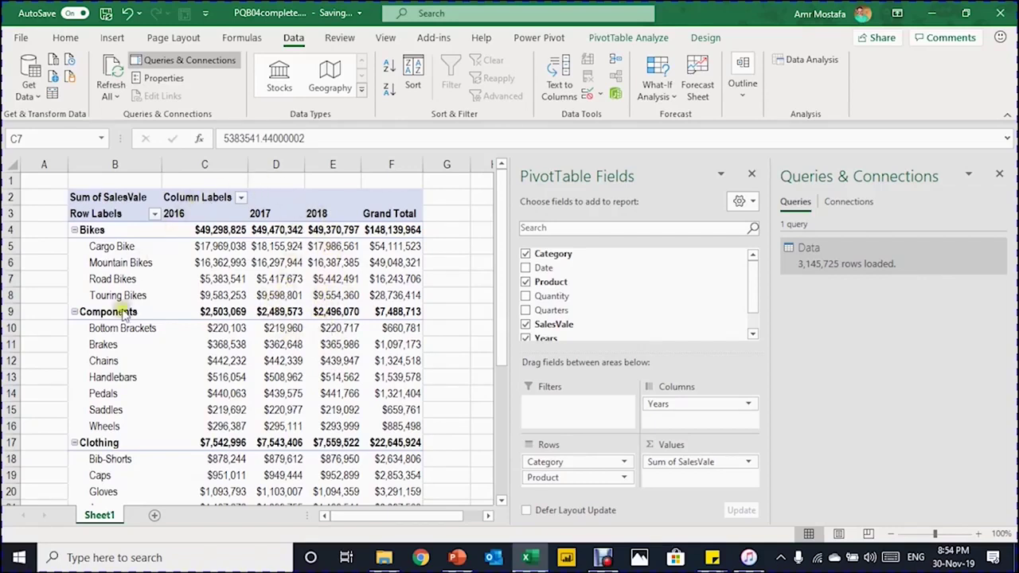
scroll(309, 296, "down", 1)
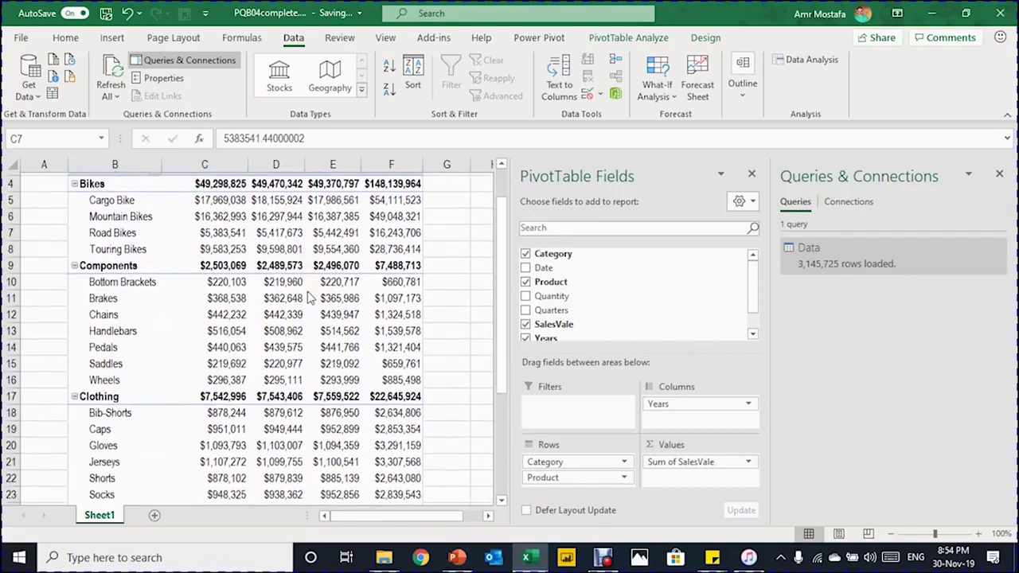
scroll(309, 296, "up", 1)
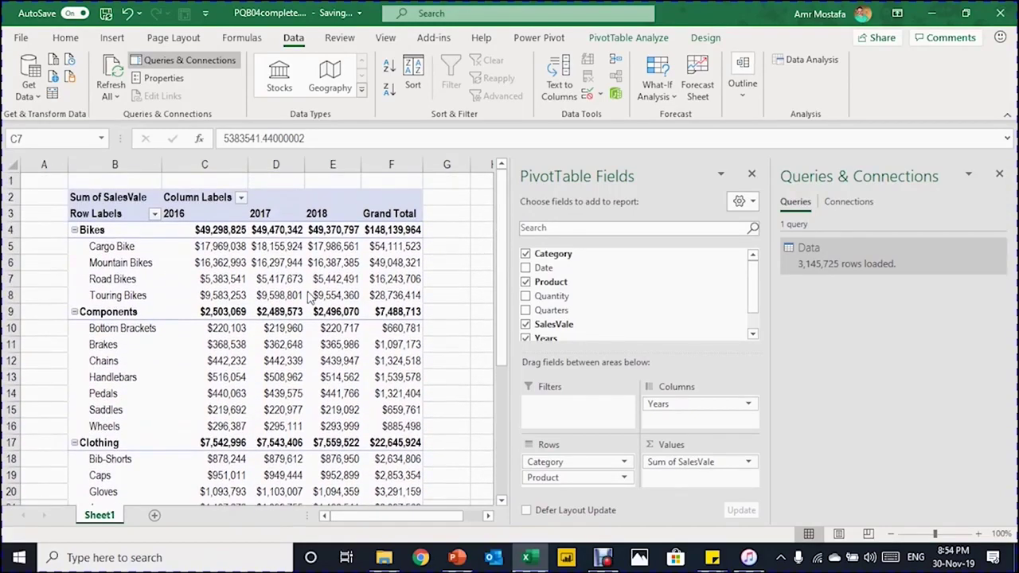
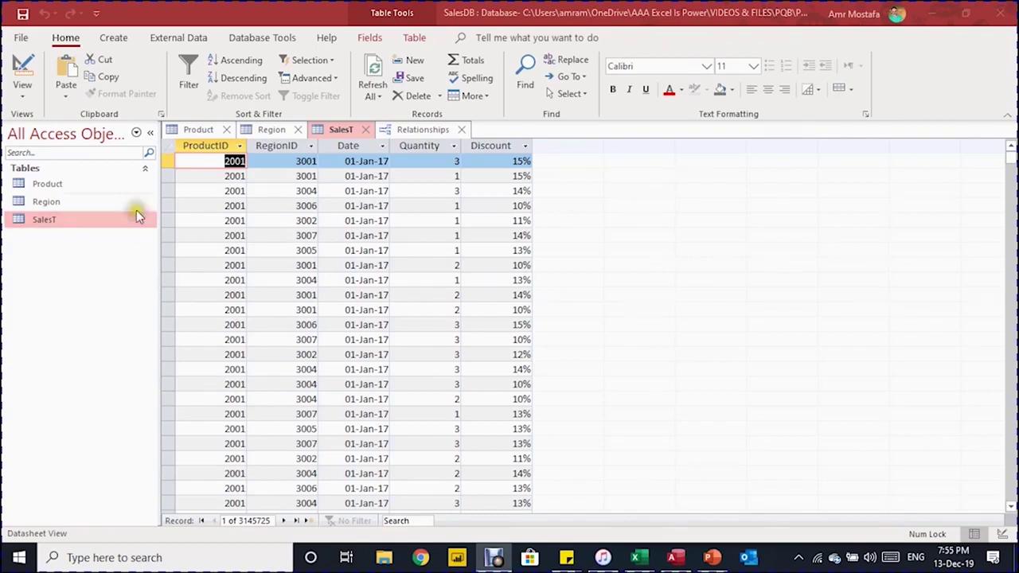
In the SalesDB Access database, examine the Product and Region tables and the relationships linking them to SalesT.
left_click(68, 227)
double_click(74, 184)
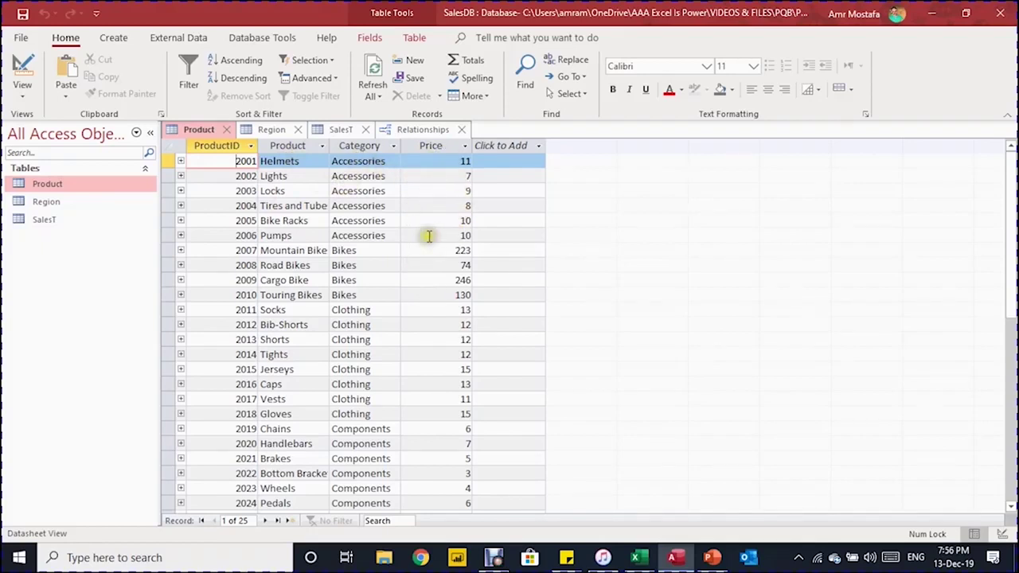
left_click(273, 129)
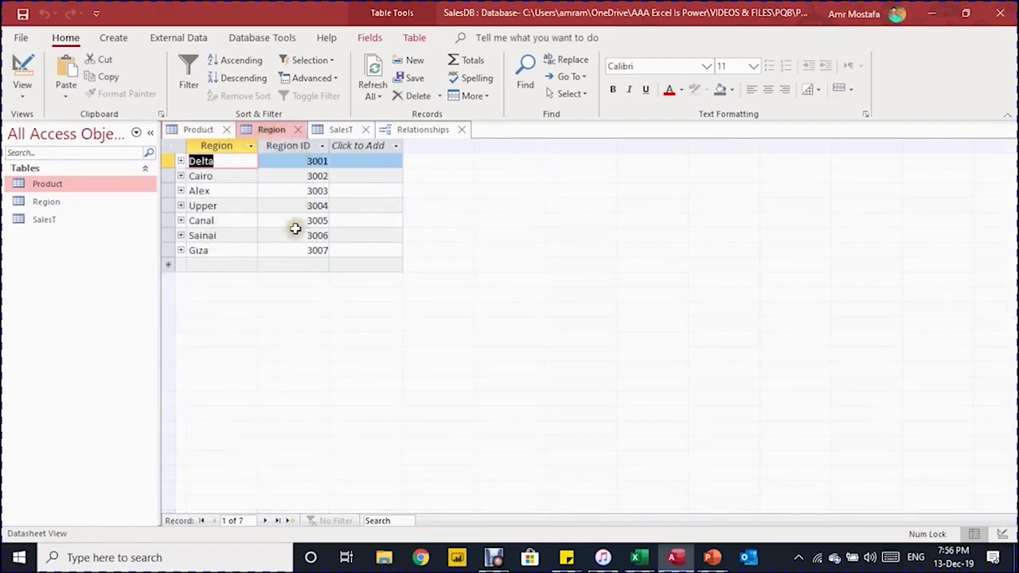
left_click(421, 130)
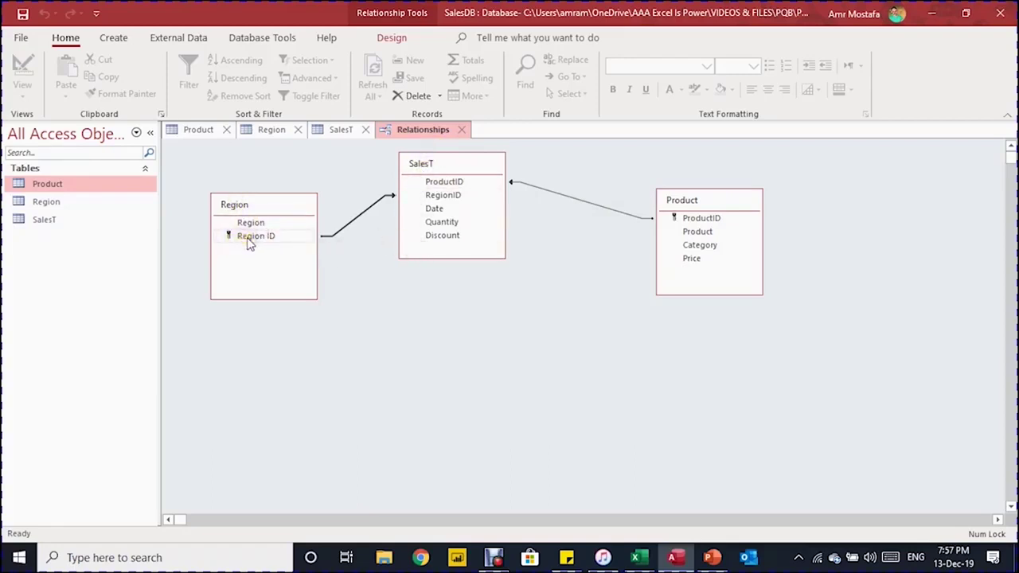
left_click_drag(247, 242, 456, 201)
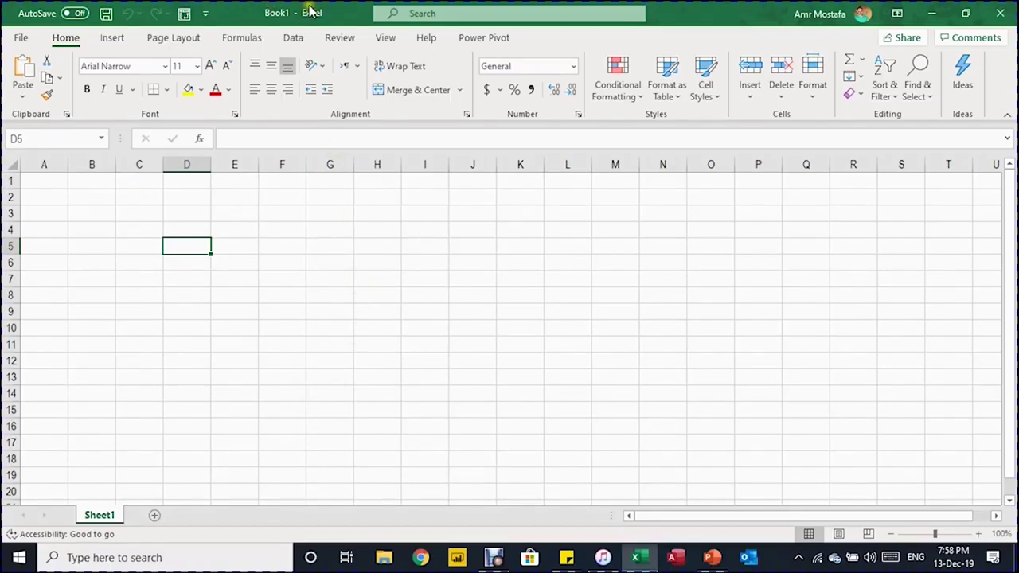
In a blank Excel workbook, import data from the Microsoft Access database SalesDB.accdb in the PQB05 folder.
left_click(109, 213)
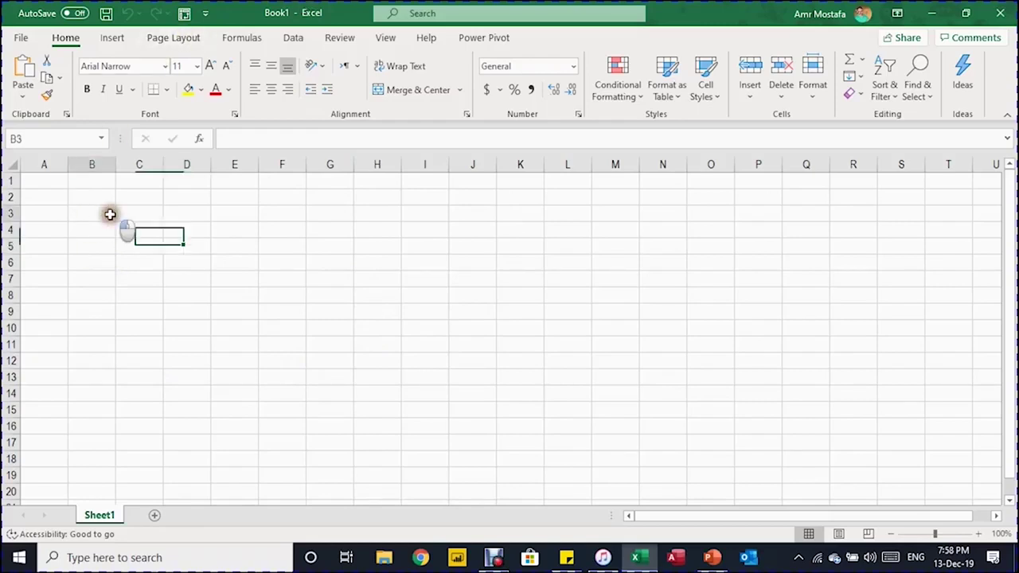
left_click(293, 37)
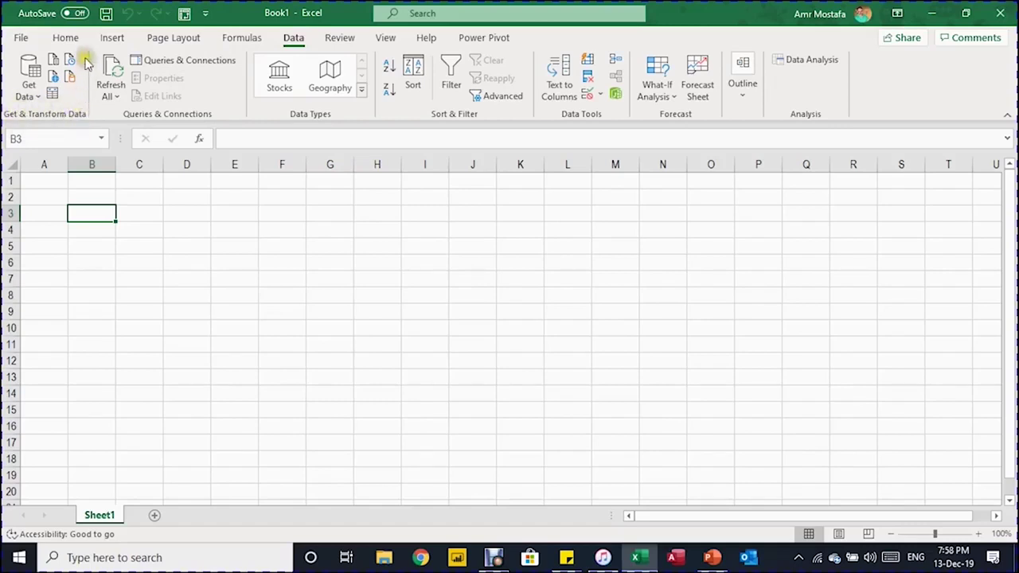
left_click(32, 91)
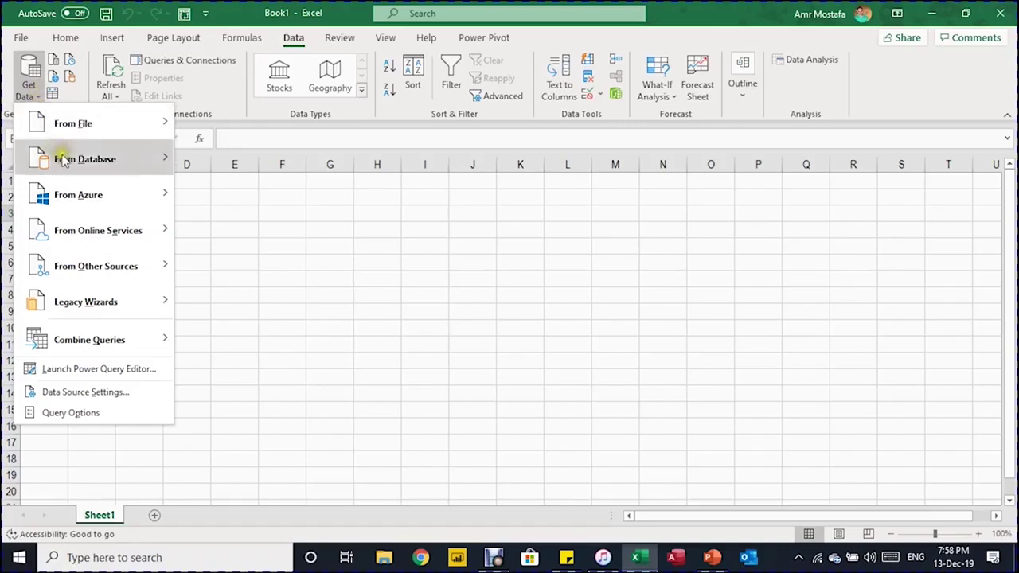
mouse_move(79, 159)
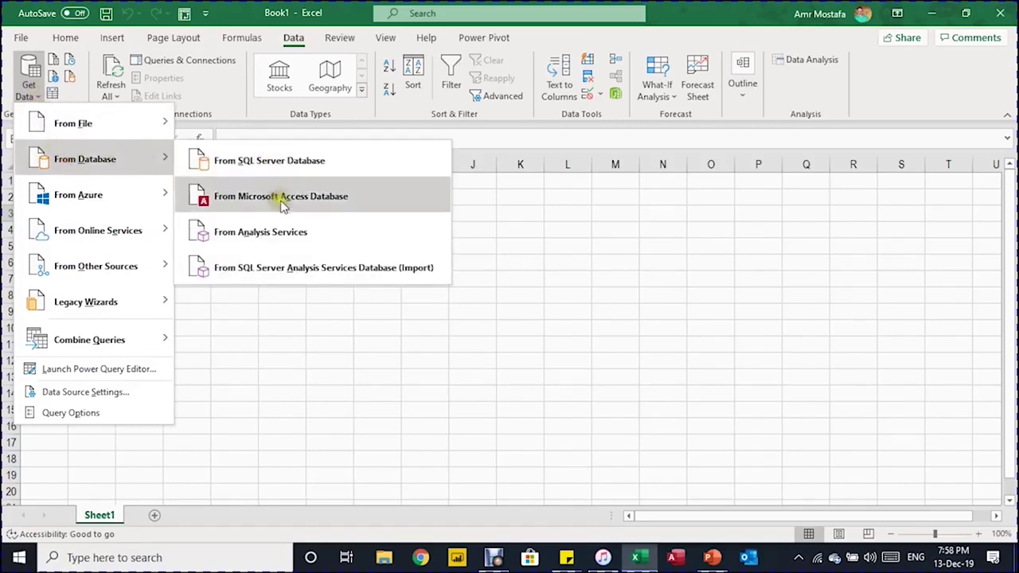
key("Escape")
key("Escape")
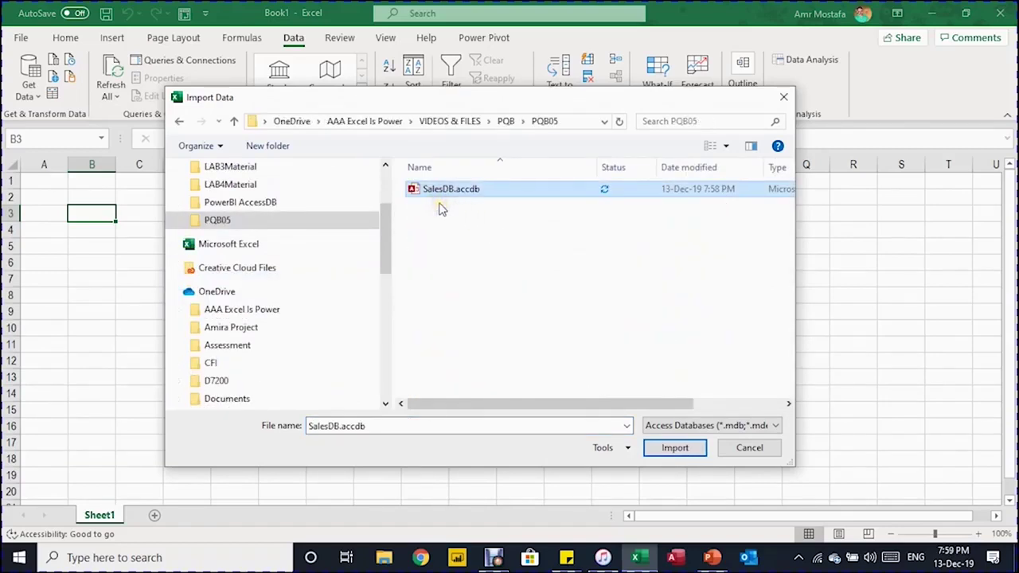
left_click(669, 448)
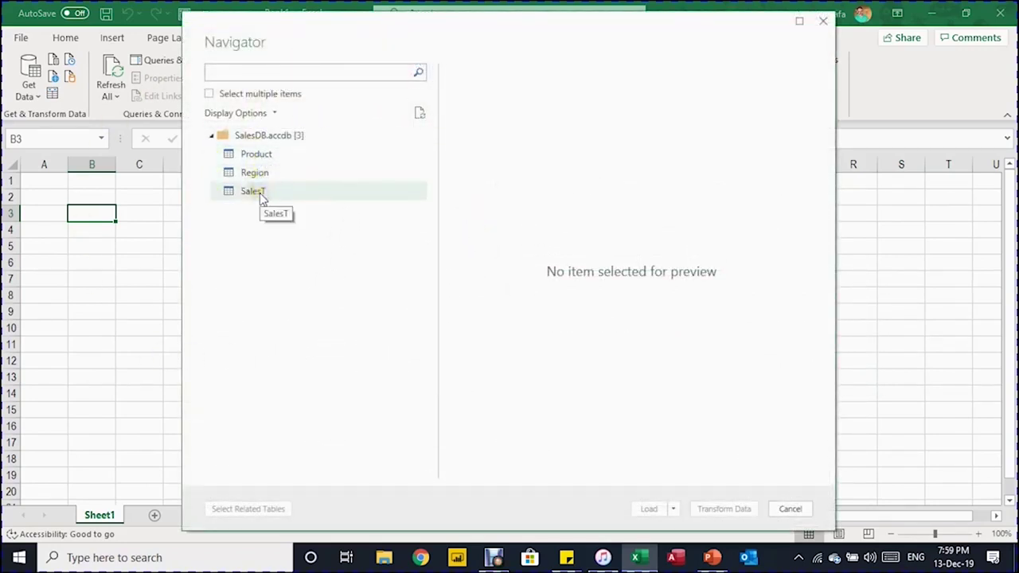
Choose only the SalesT table from the database, preview its columns, and open it for transformation in the Power Query Editor.
left_click(222, 96)
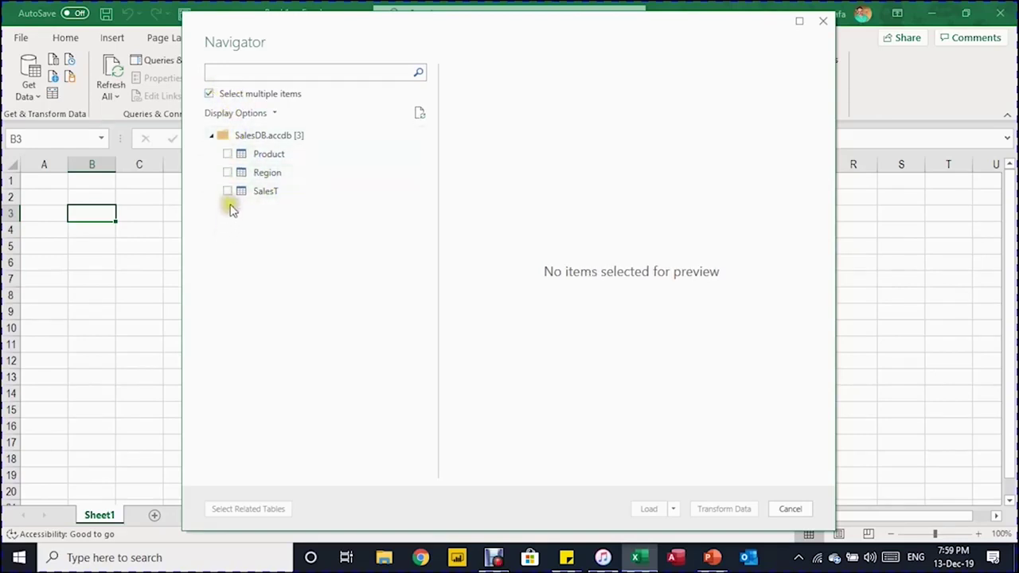
left_click(209, 94)
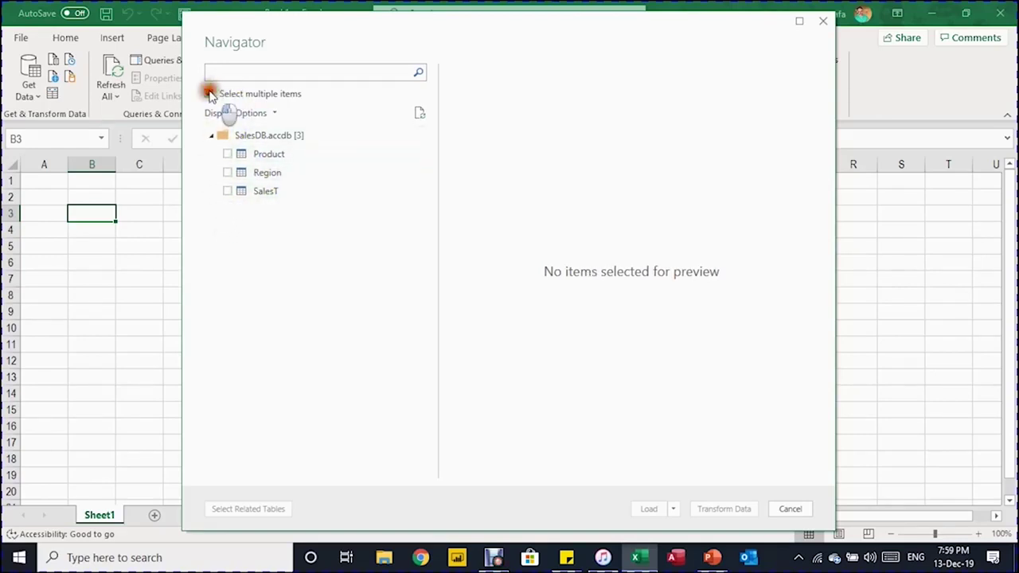
left_click(256, 195)
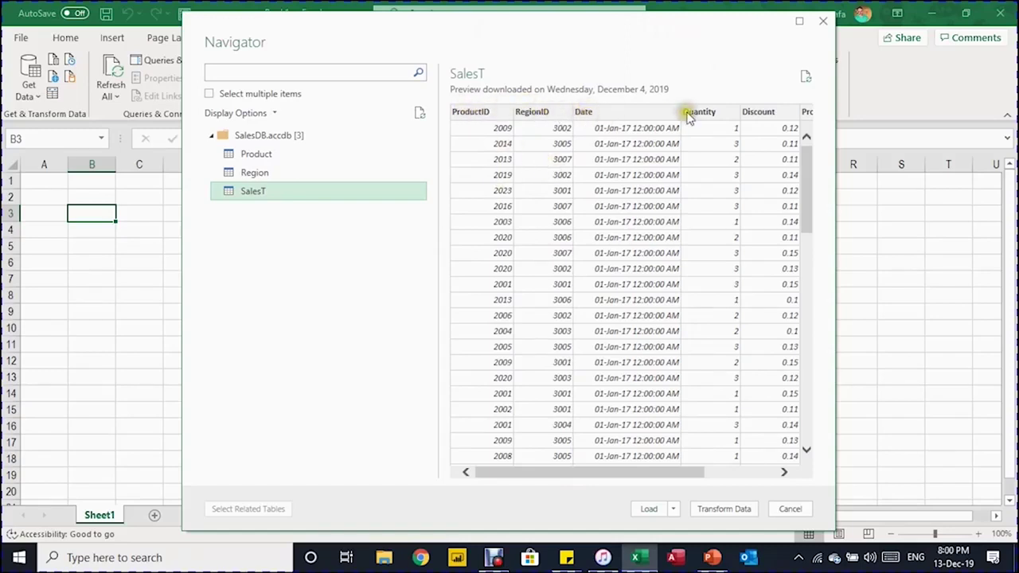
left_click(786, 473)
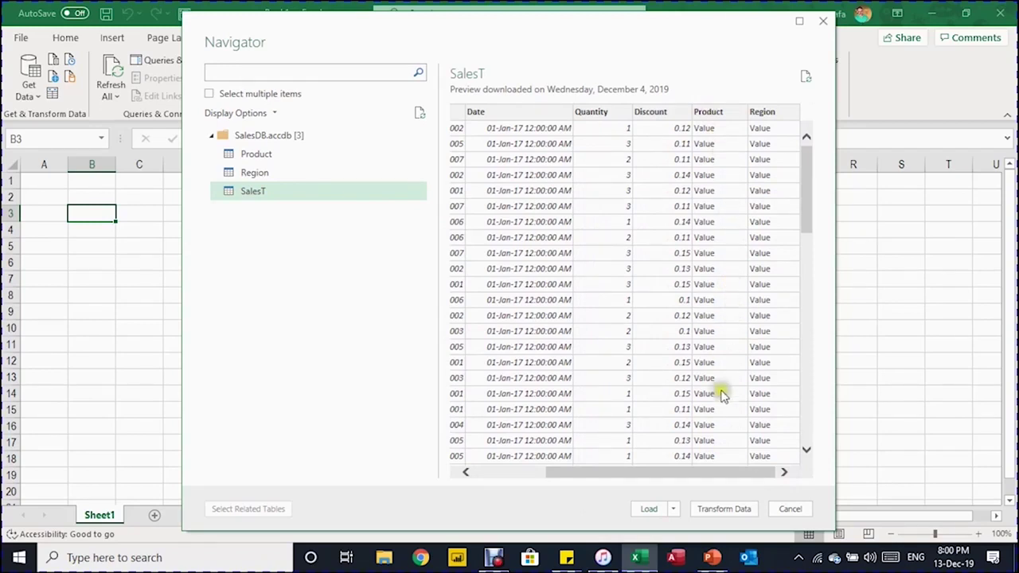
left_click(723, 512)
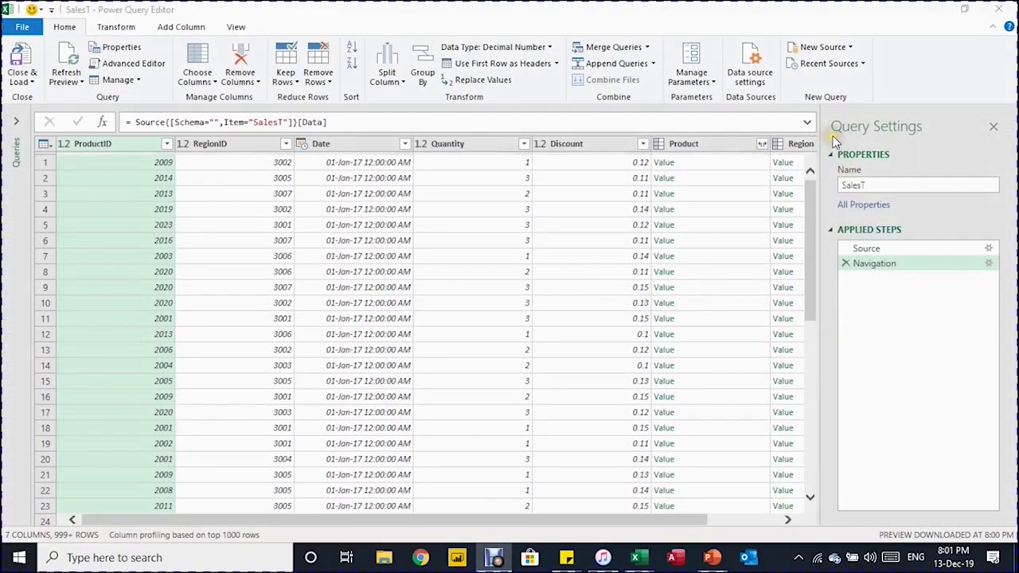
Review the tables listed in the query's Source step, and return to the Navigation step.
left_click(908, 250)
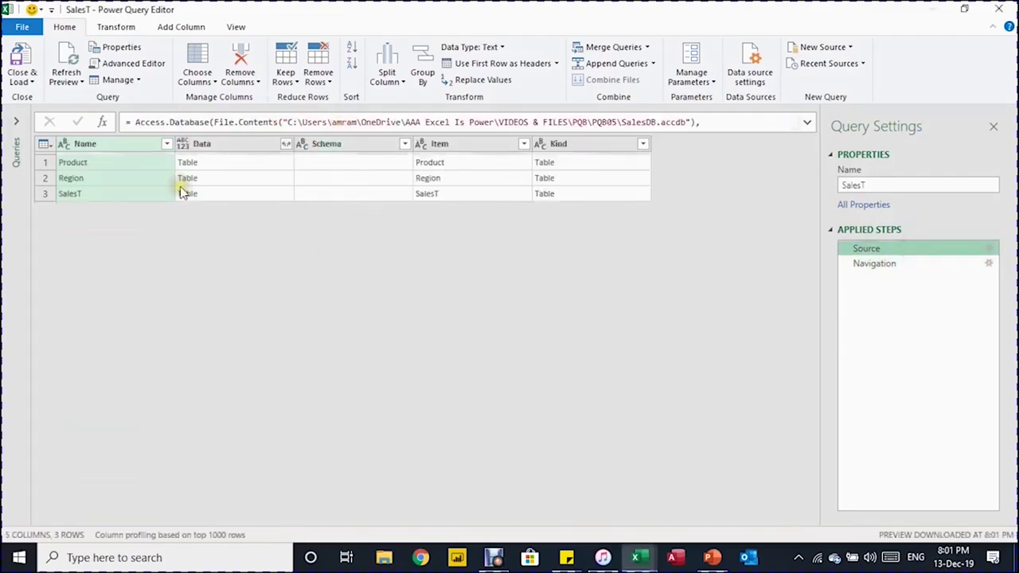
left_click(868, 266)
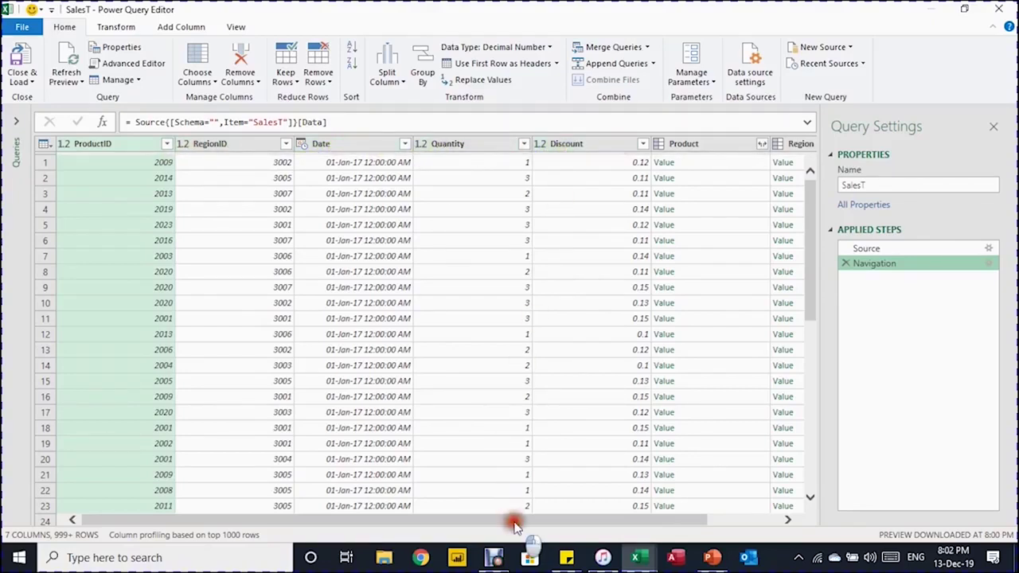
Preview the related records behind the first row's Product and Region values in the SalesT query.
left_click_drag(514, 521, 605, 513)
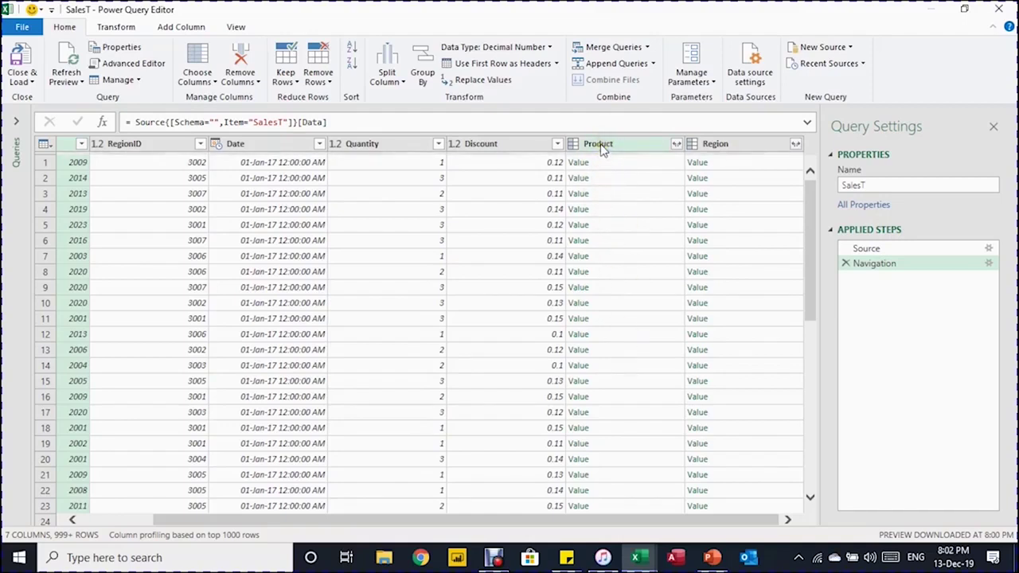
left_click(787, 521)
left_click(658, 162)
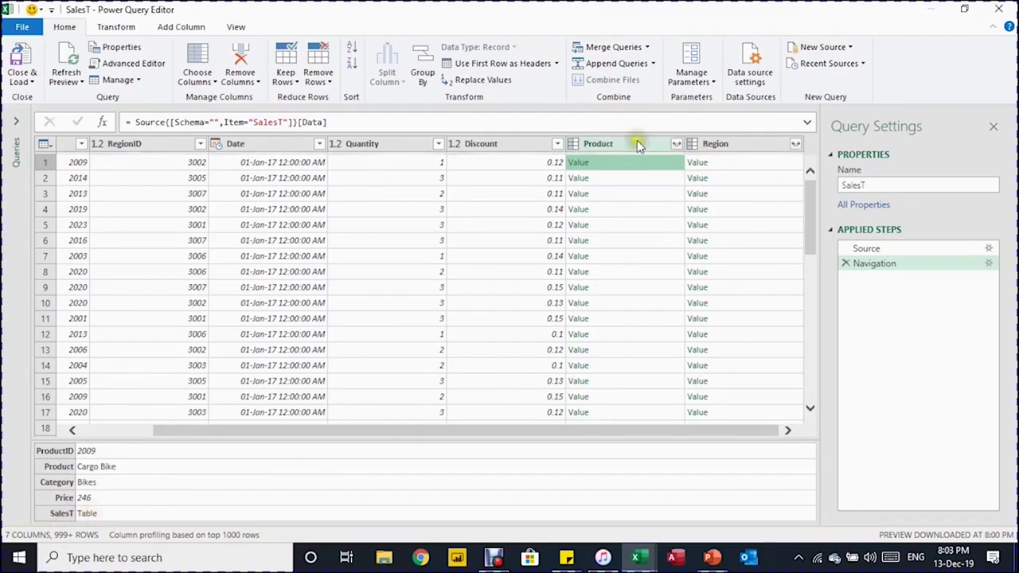
left_click(776, 165)
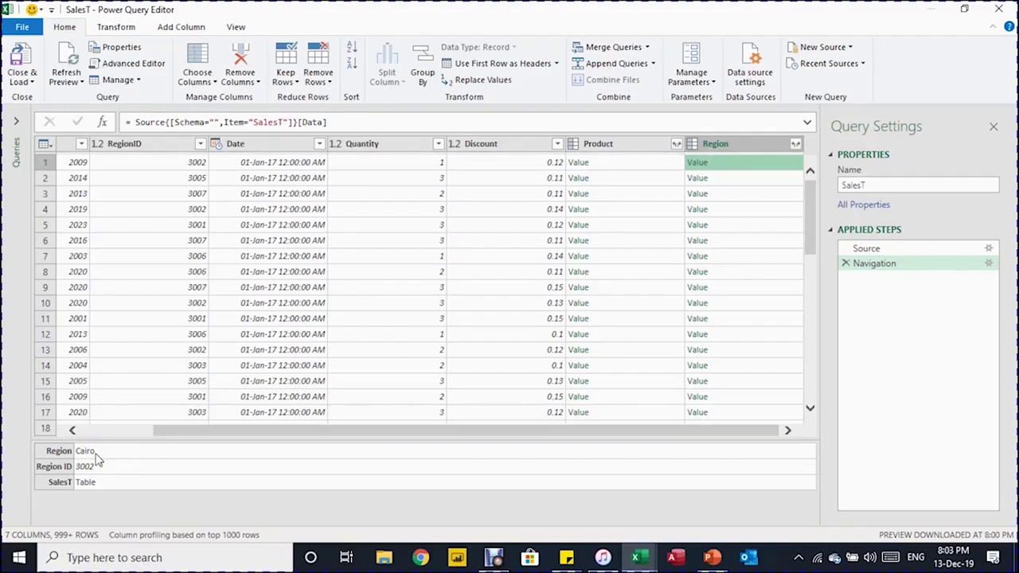
Expand the Product column to only Product, Category and Price, without the original column name as prefix.
left_click(674, 148)
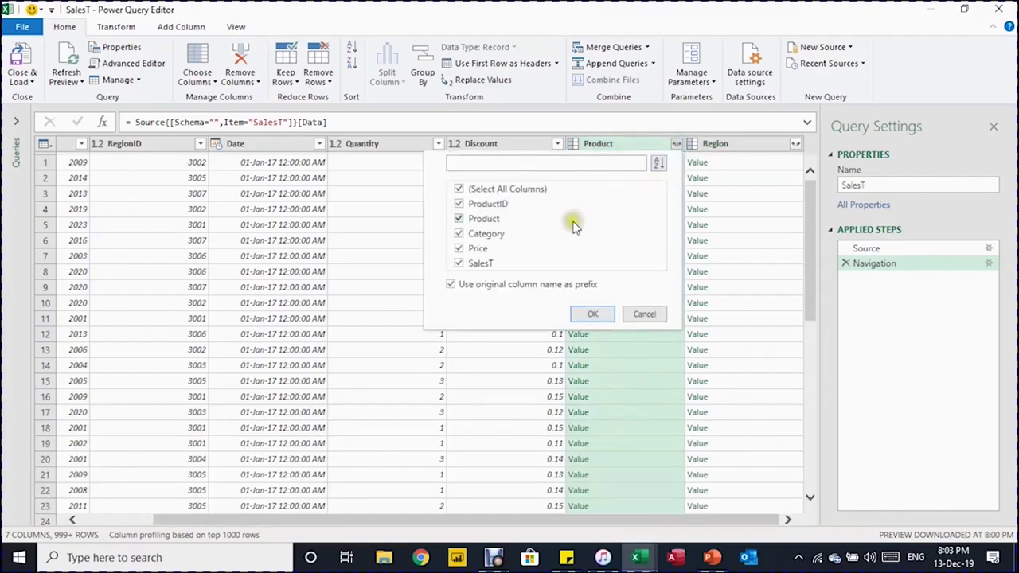
left_click(452, 286)
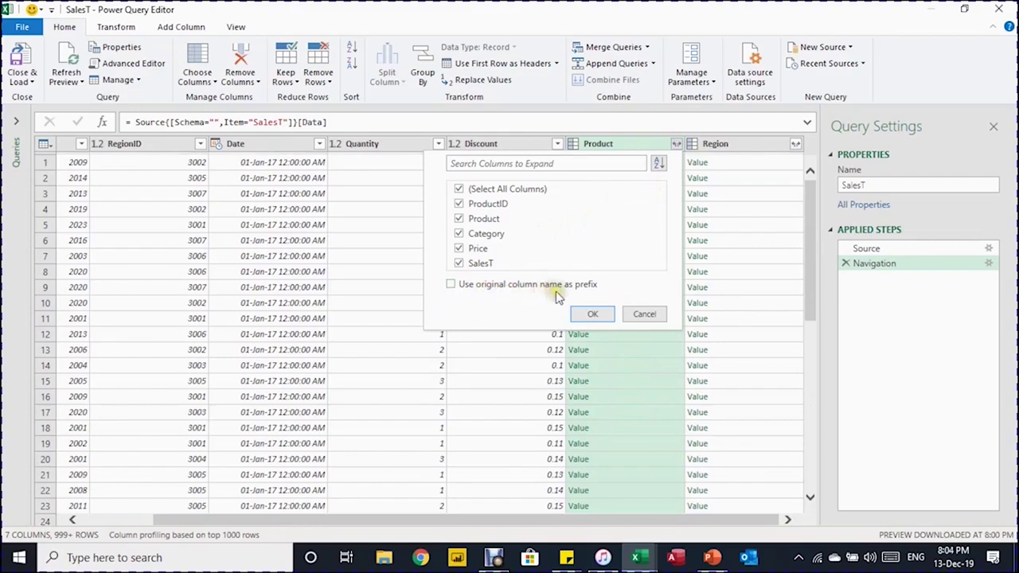
left_click(460, 191)
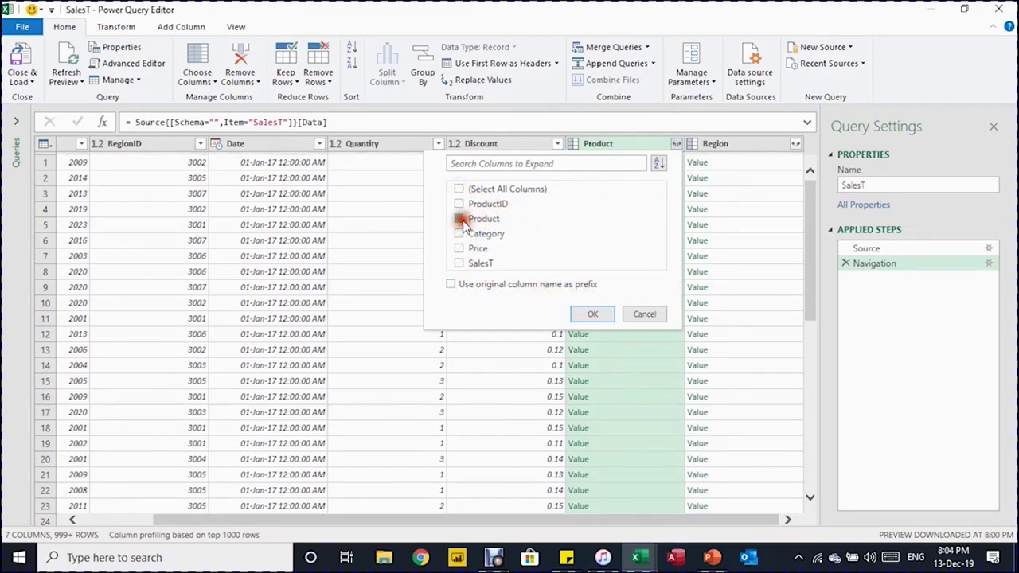
left_click(461, 219)
left_click(460, 234)
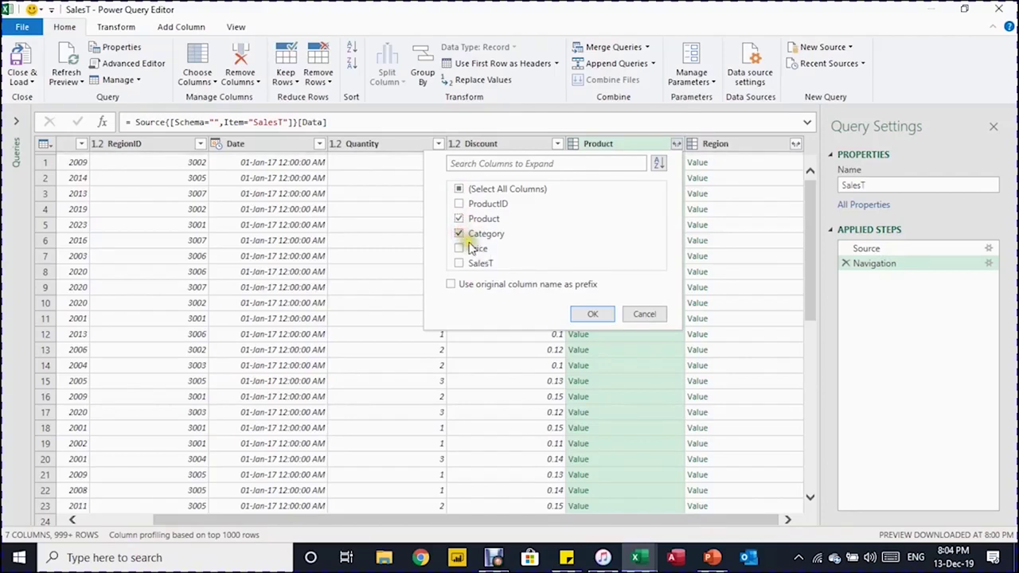
left_click(459, 249)
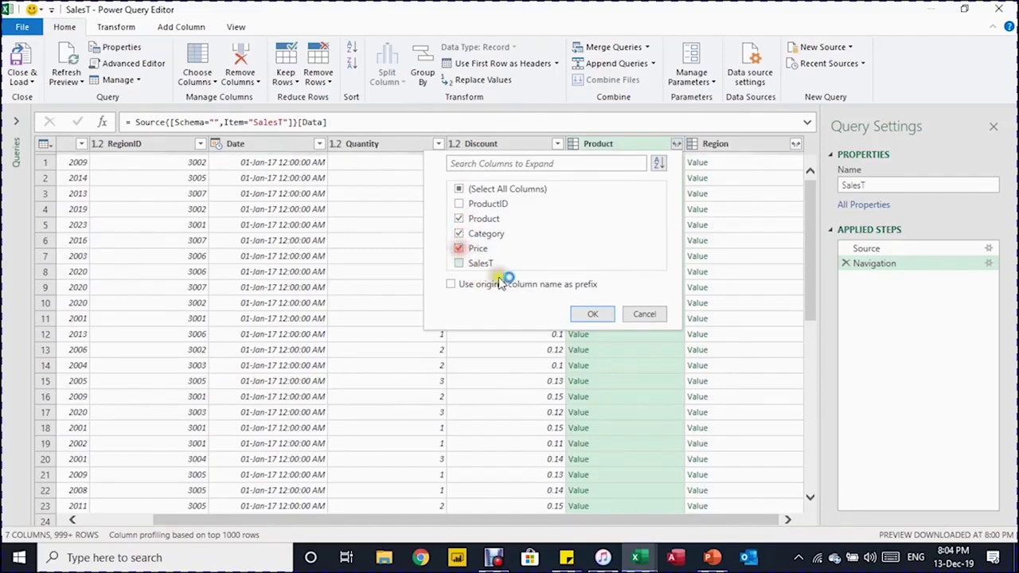
left_click(591, 315)
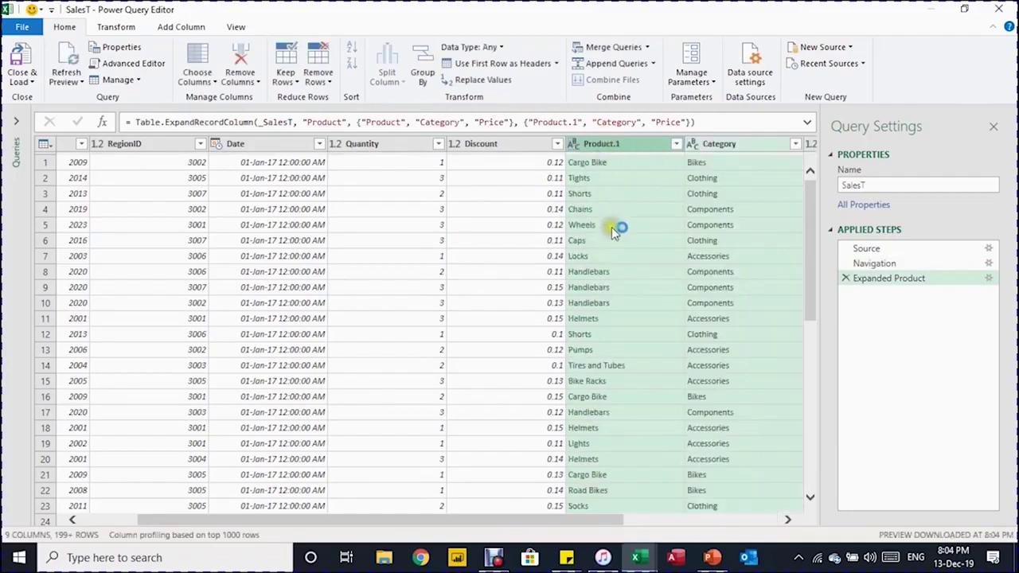
Edit the Expanded Product step's formula so the Product.1 column is named Product.
left_click(788, 520)
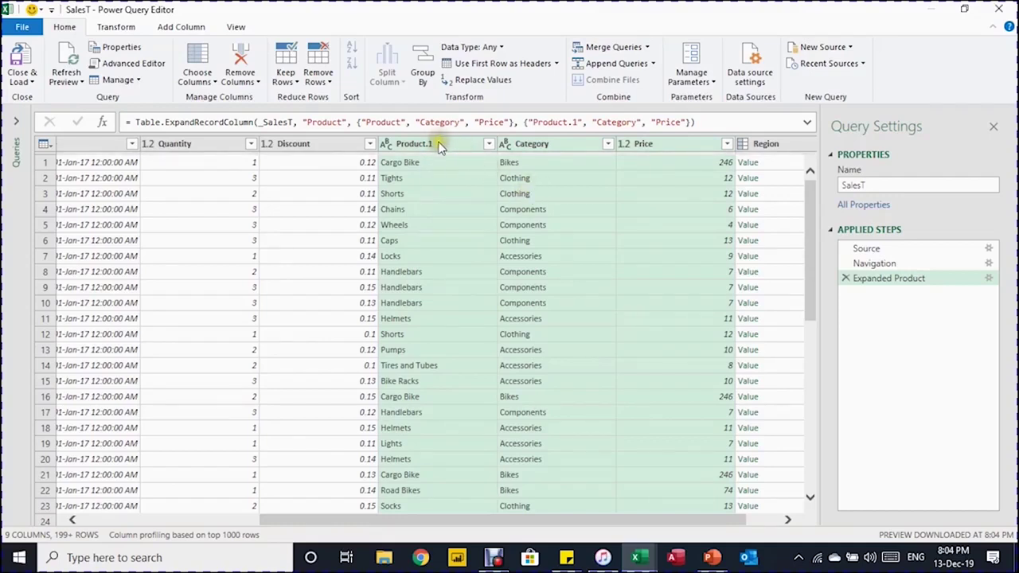
left_click(578, 122)
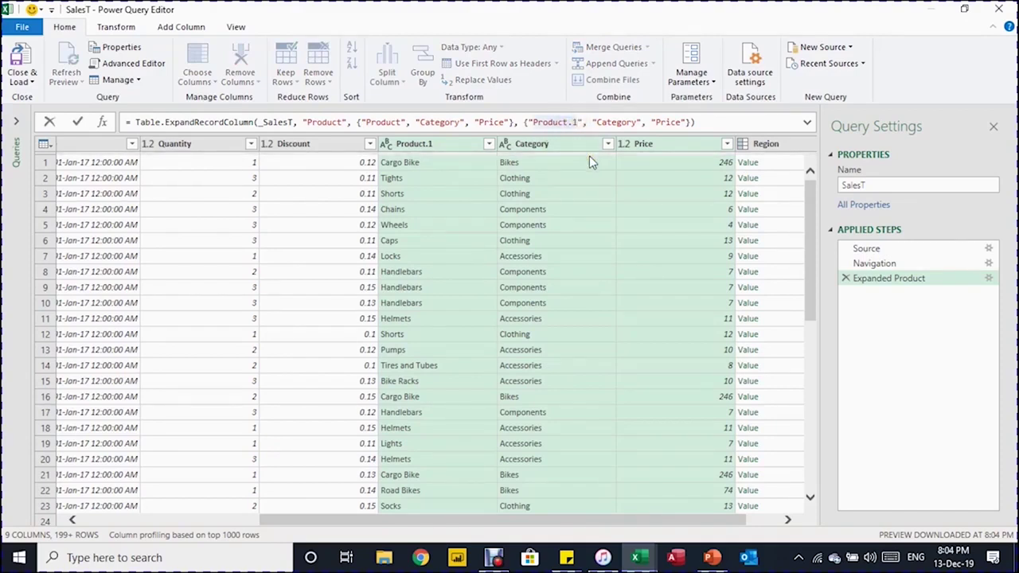
key("BackSpace")
key("BackSpace")
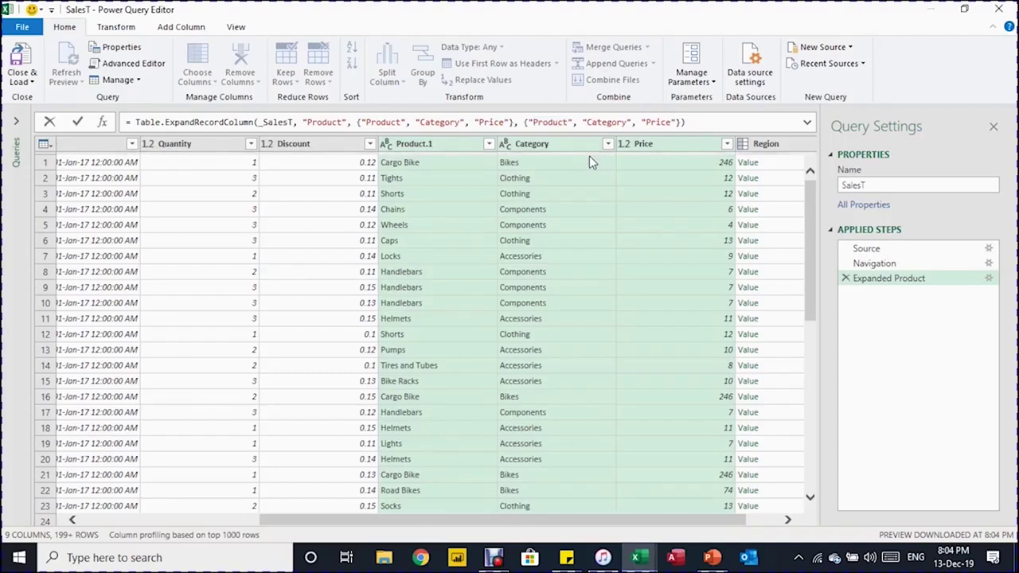
key("Return")
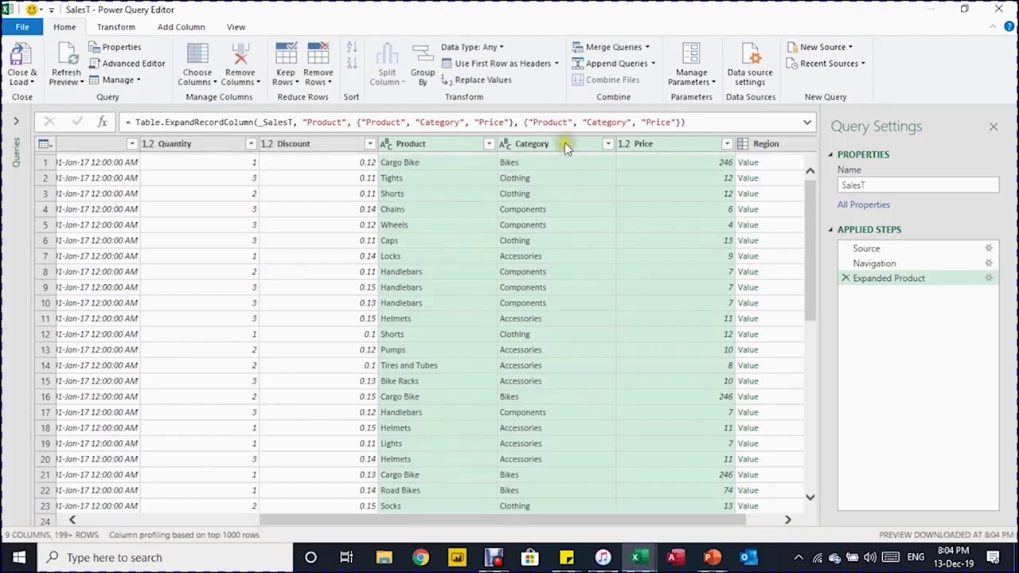
Expand the Region column to only its Region field, and rename the resulting column Region in the step's formula.
left_click(788, 520)
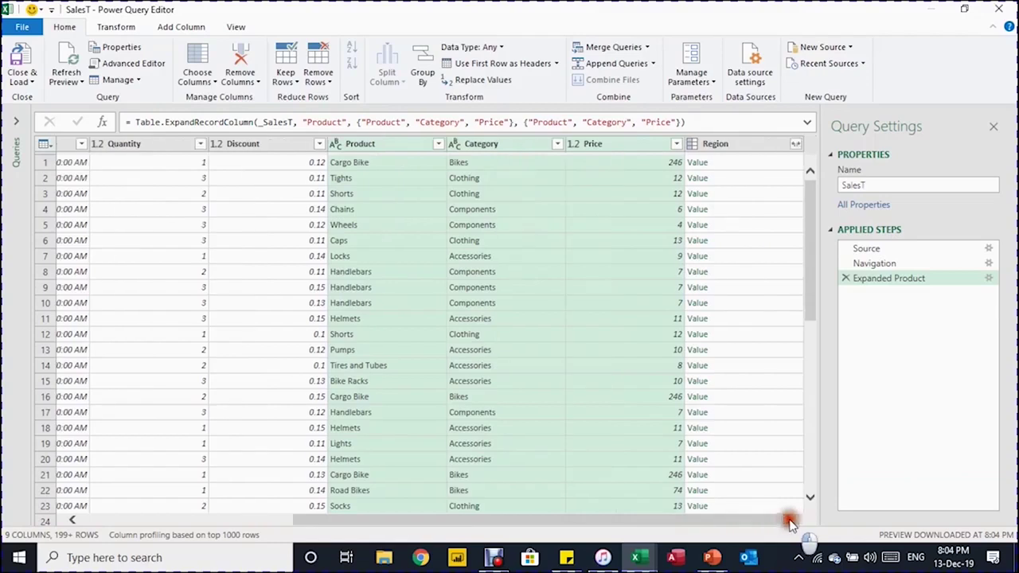
left_click(796, 145)
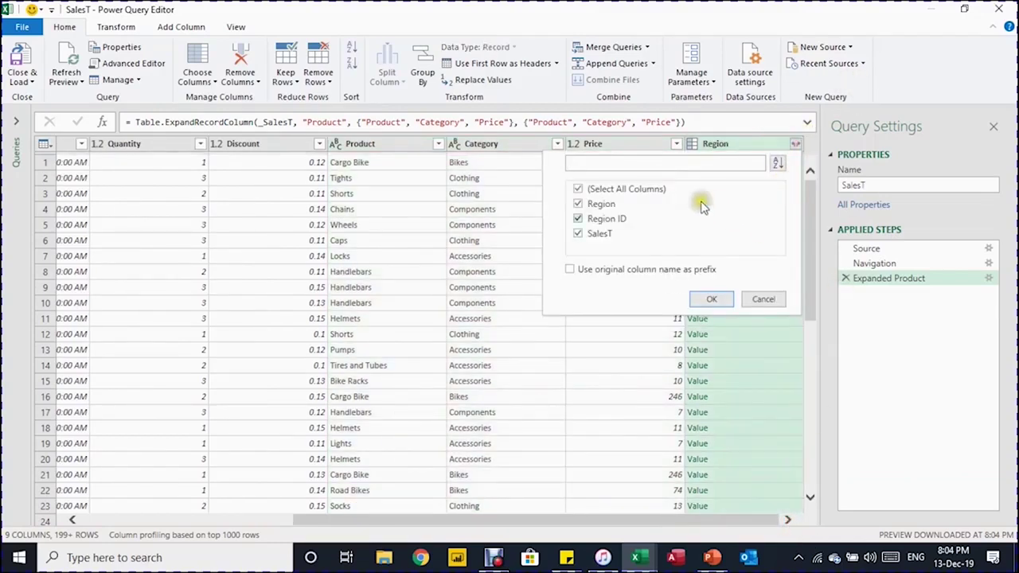
left_click(634, 194)
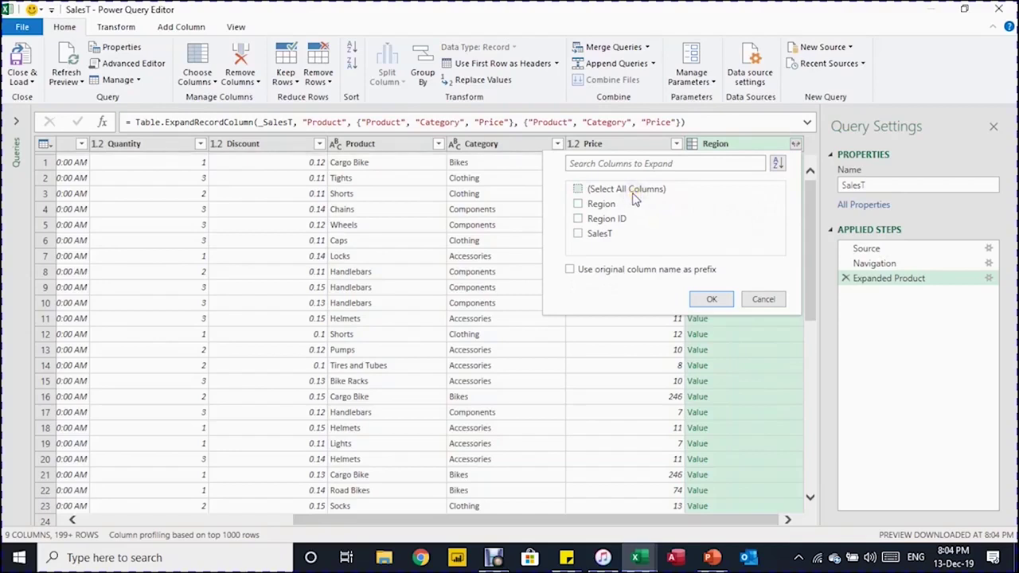
left_click(585, 205)
left_click(688, 299)
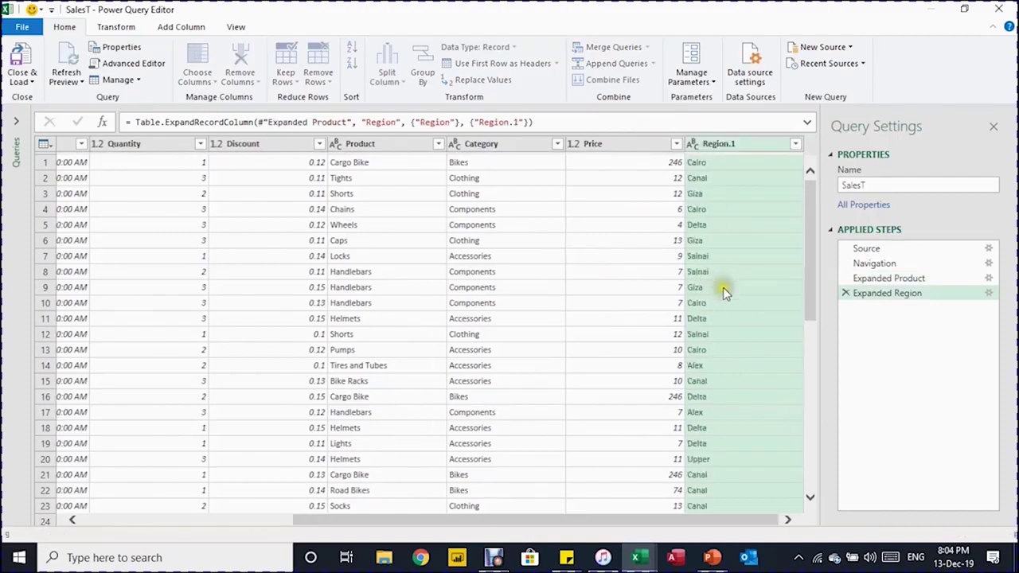
left_click(731, 145)
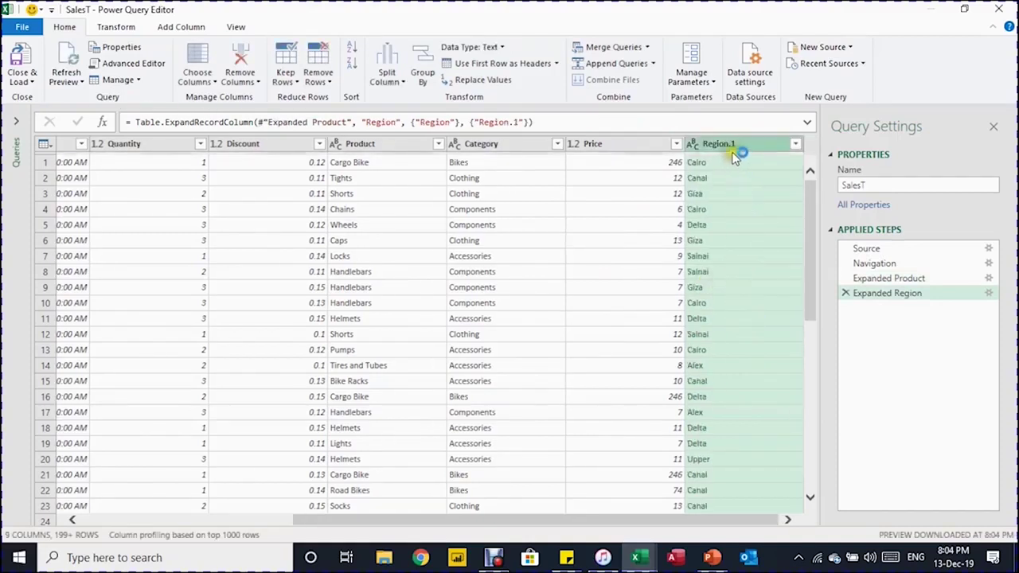
left_click(519, 121)
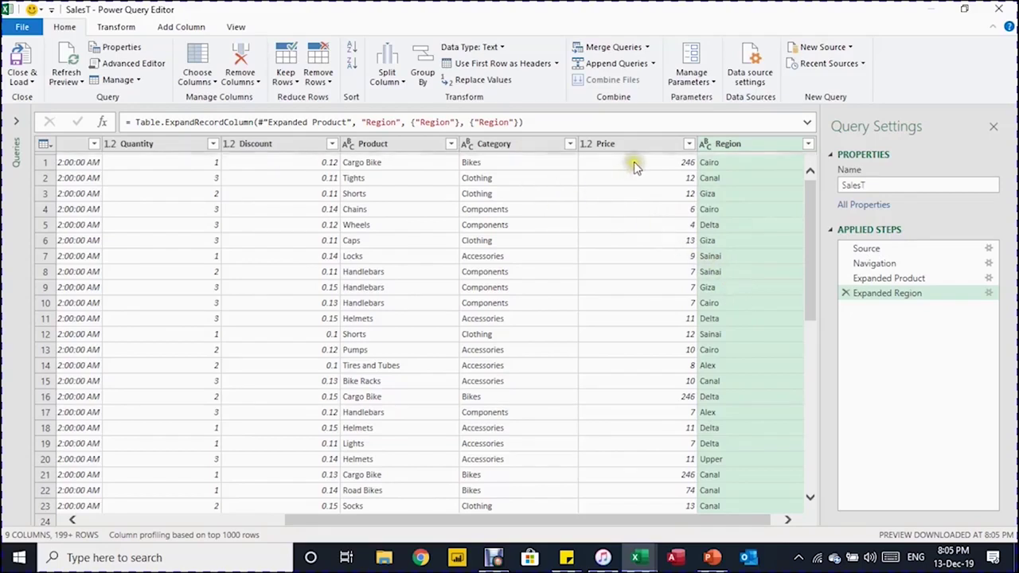
Start a new custom column in the SalesT query and name it SalesRevenue.
left_click(183, 164)
left_click(169, 30)
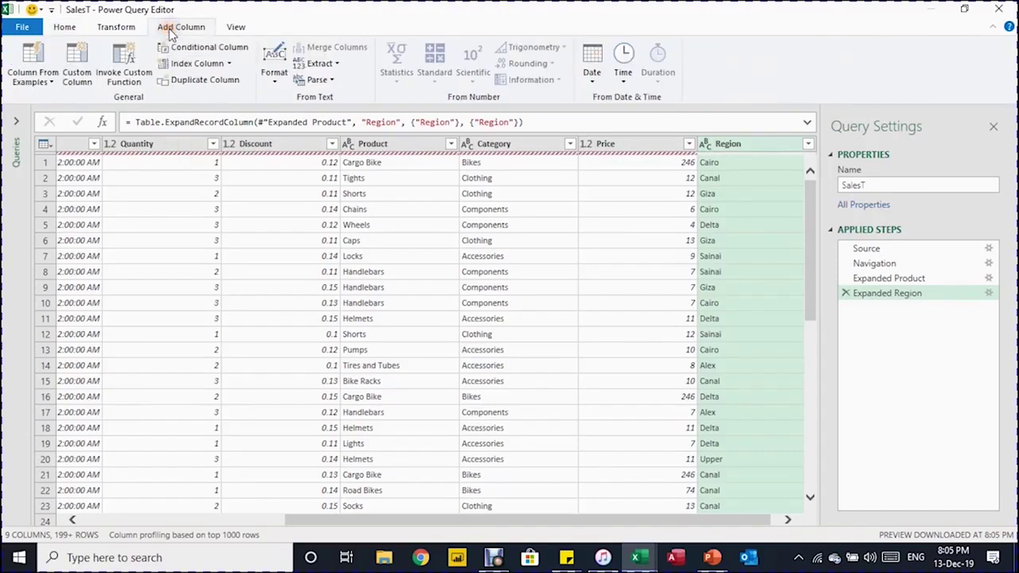
left_click(82, 71)
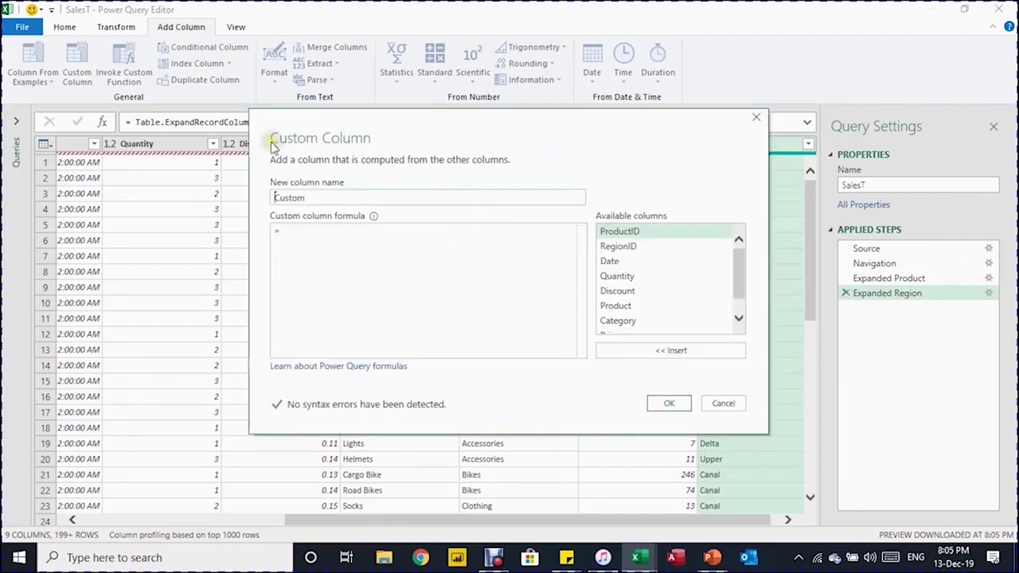
left_click_drag(328, 197, 255, 190)
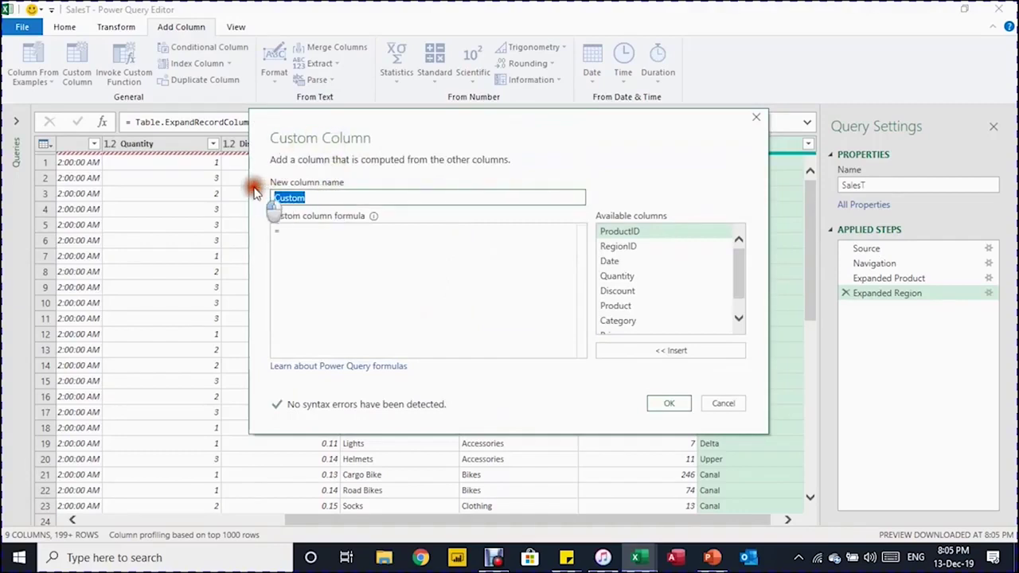
type("Sa")
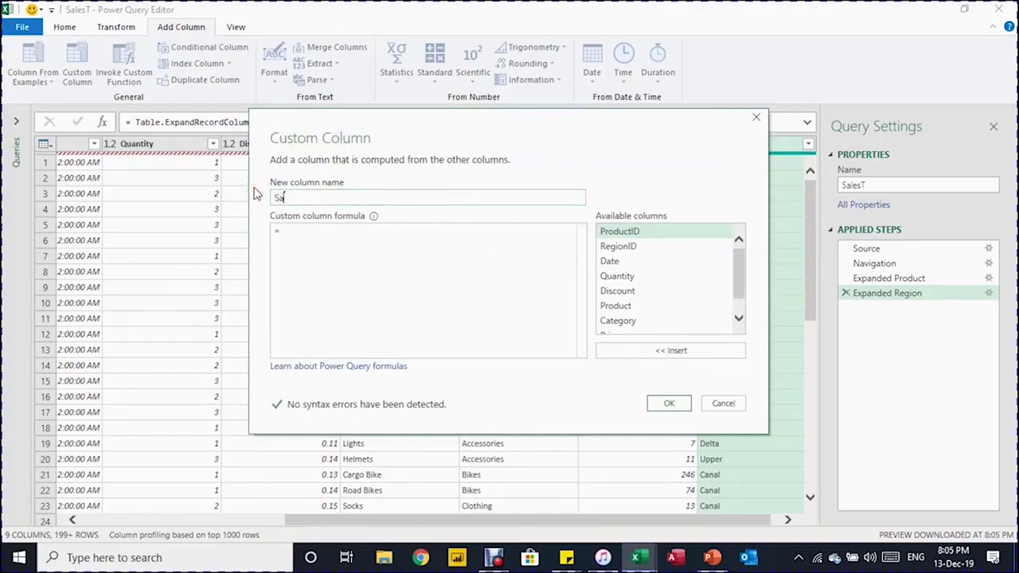
type("lesRevenue")
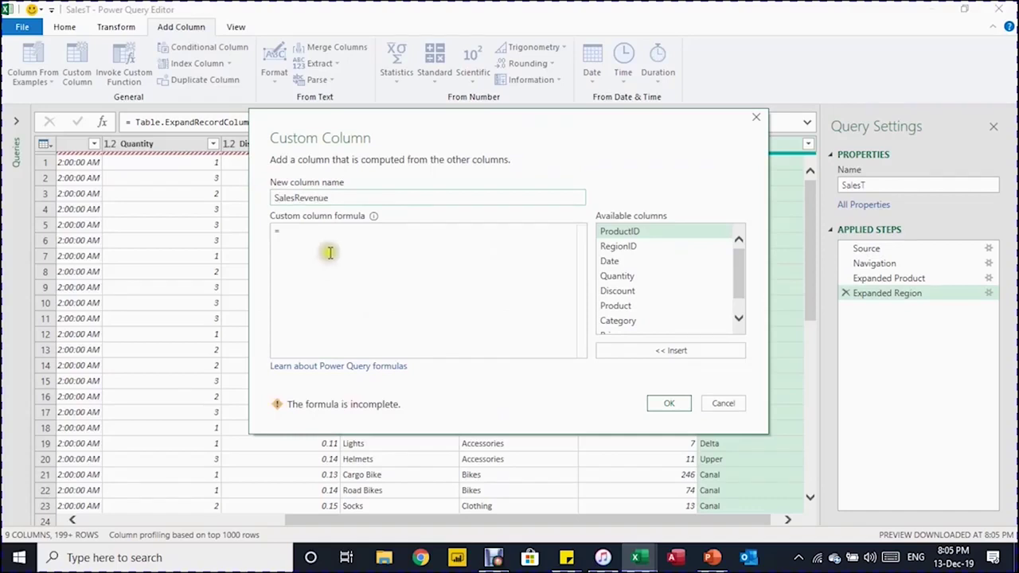
Define the SalesRevenue formula as [Quantity]*[Price]*(1-[Discount]) and add the column to the query.
left_click(324, 231)
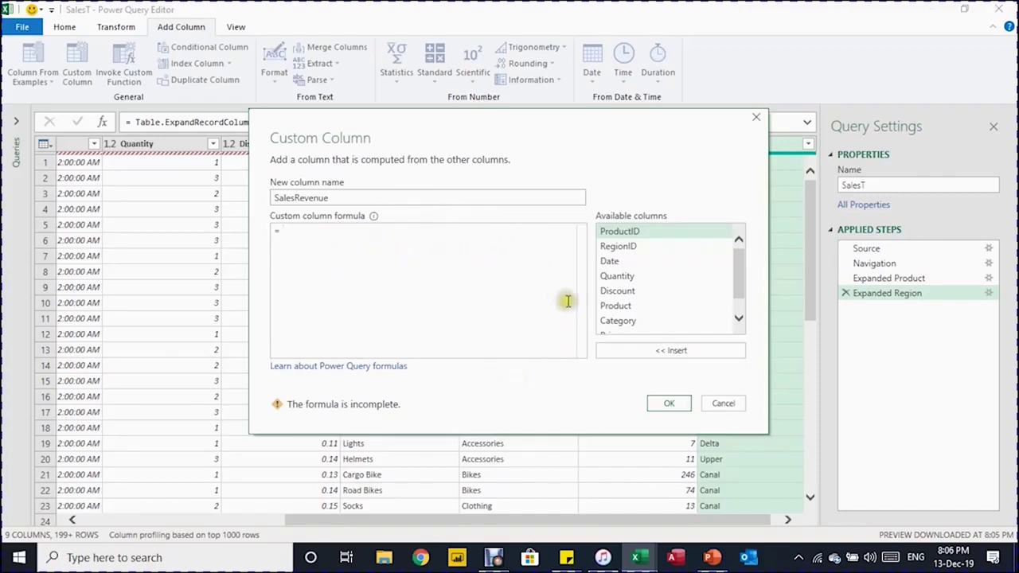
left_click(626, 276)
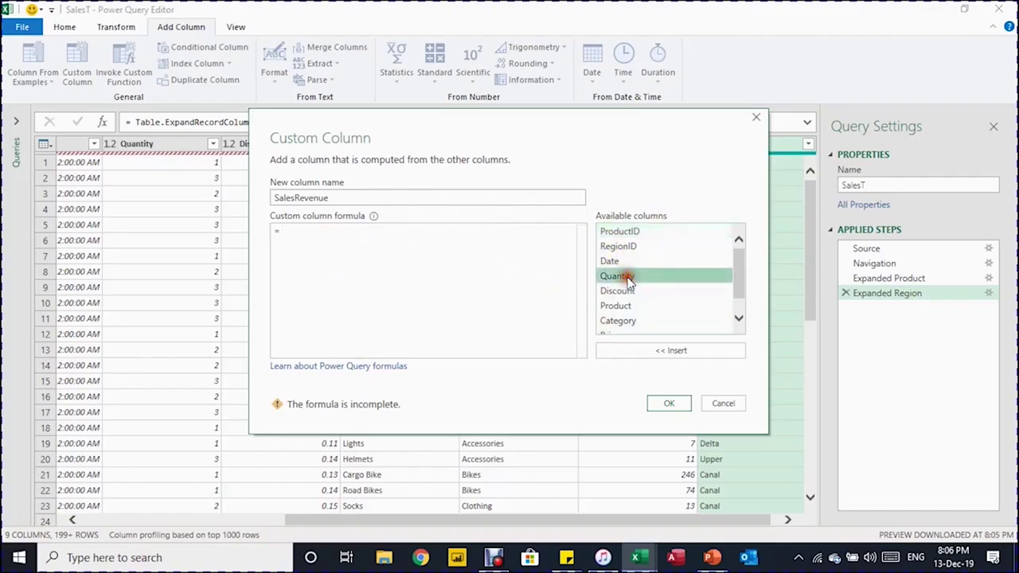
left_click(665, 352)
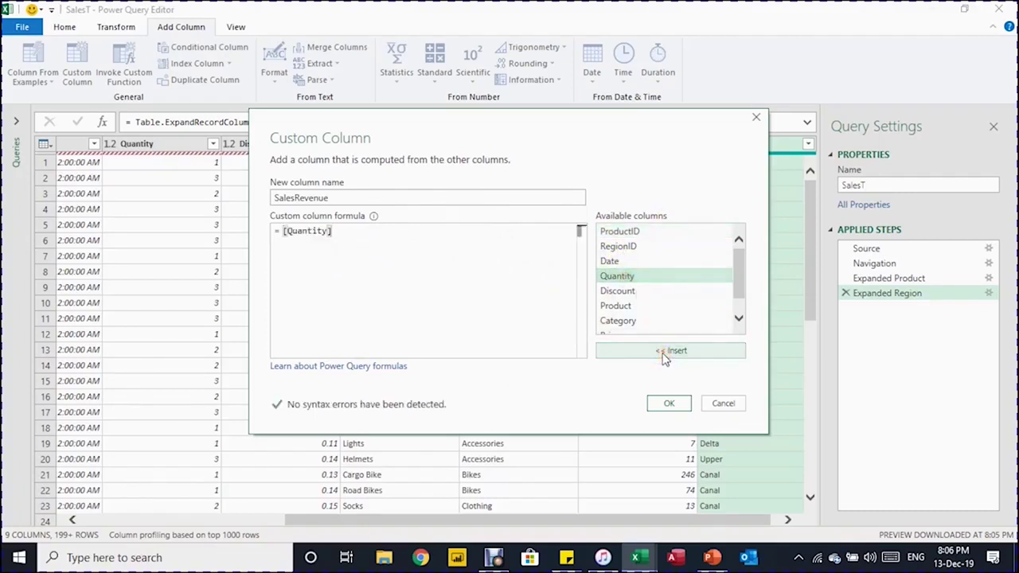
type("*")
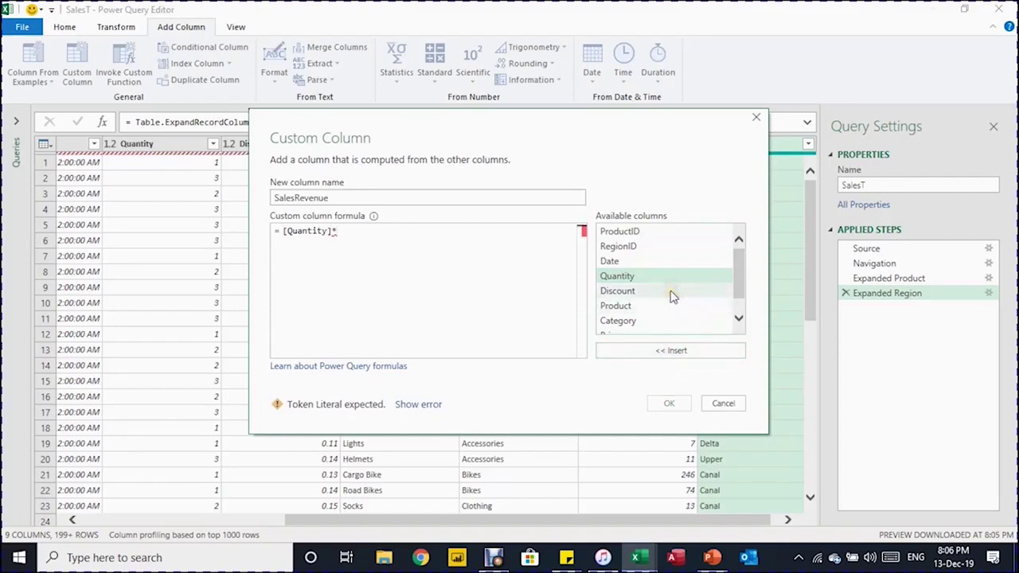
left_click_drag(739, 278, 739, 301)
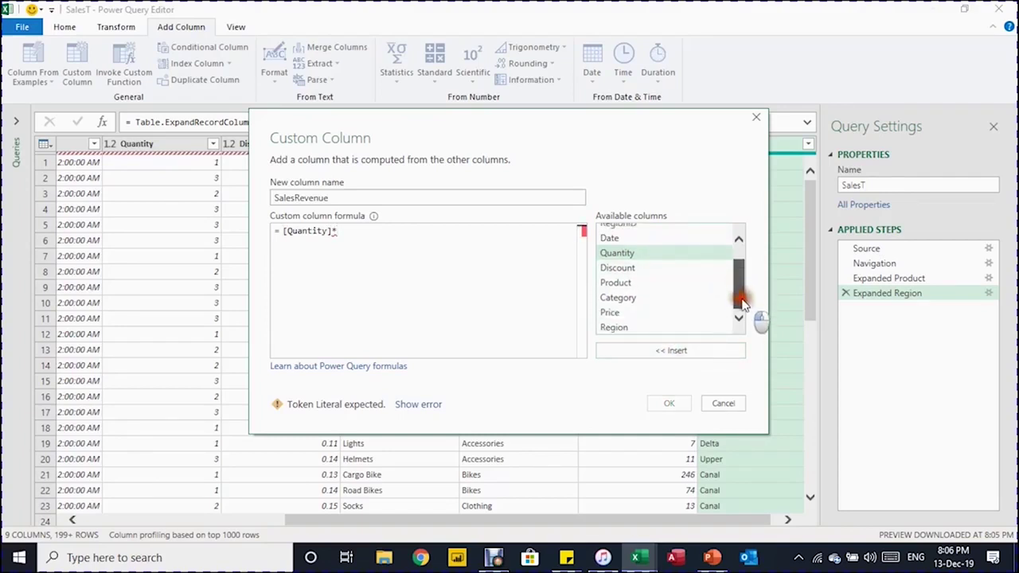
double_click(627, 312)
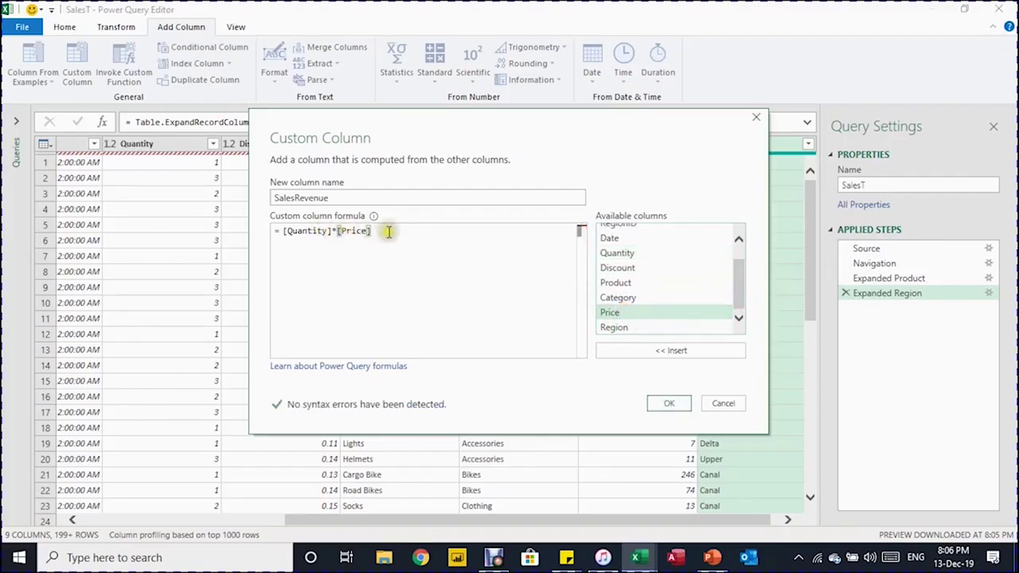
type("*")
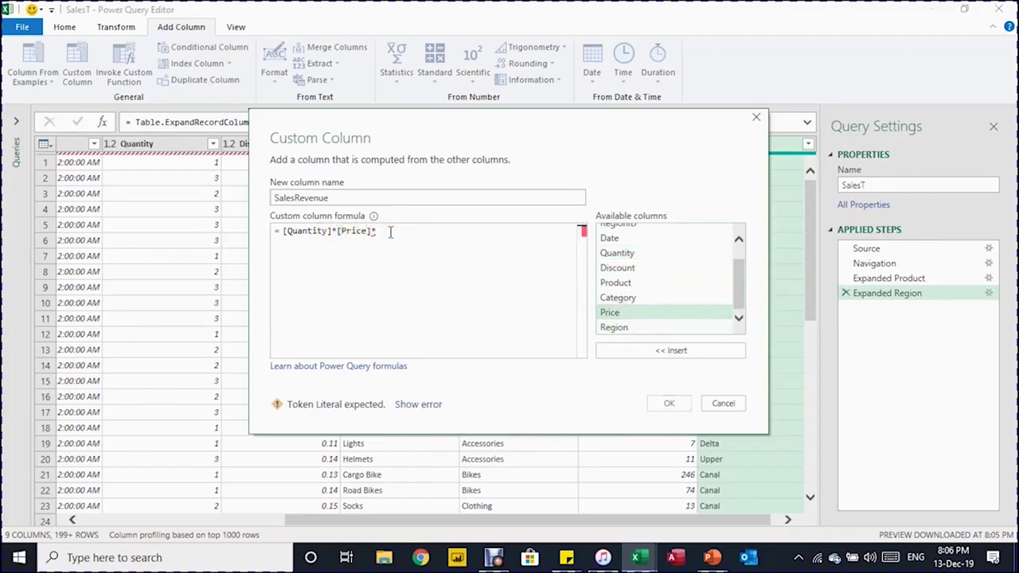
type("(1-")
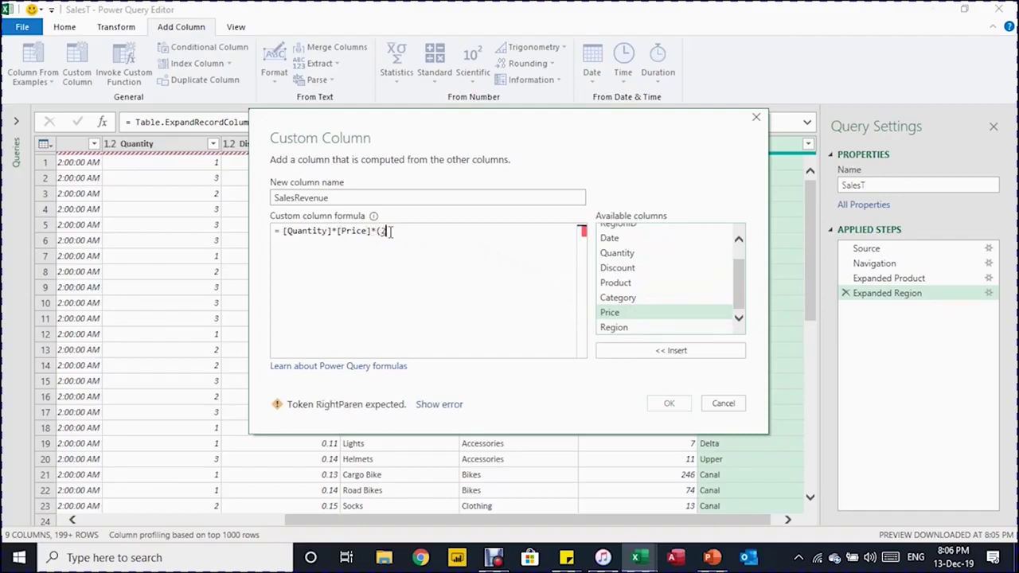
double_click(667, 270)
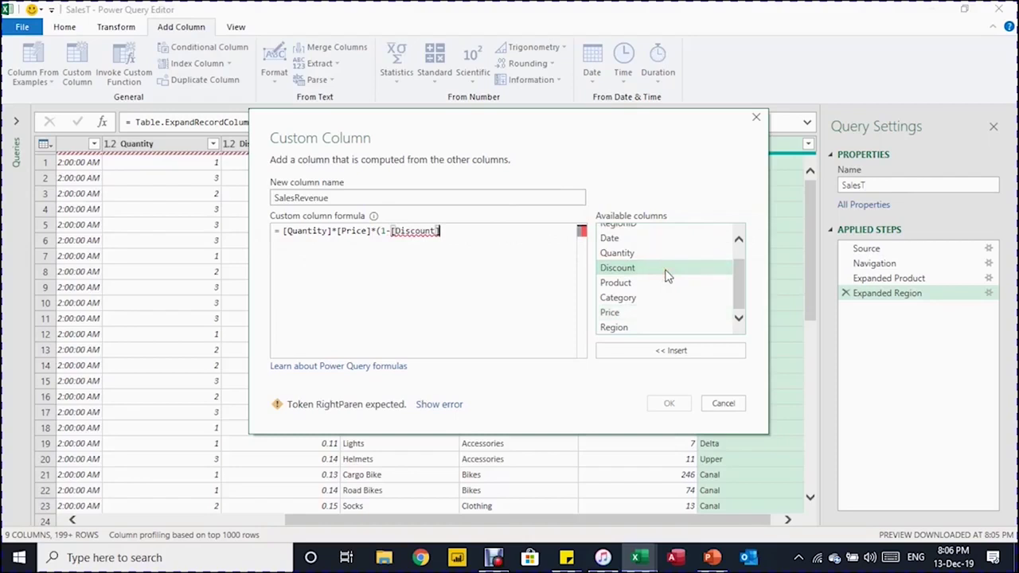
type(")")
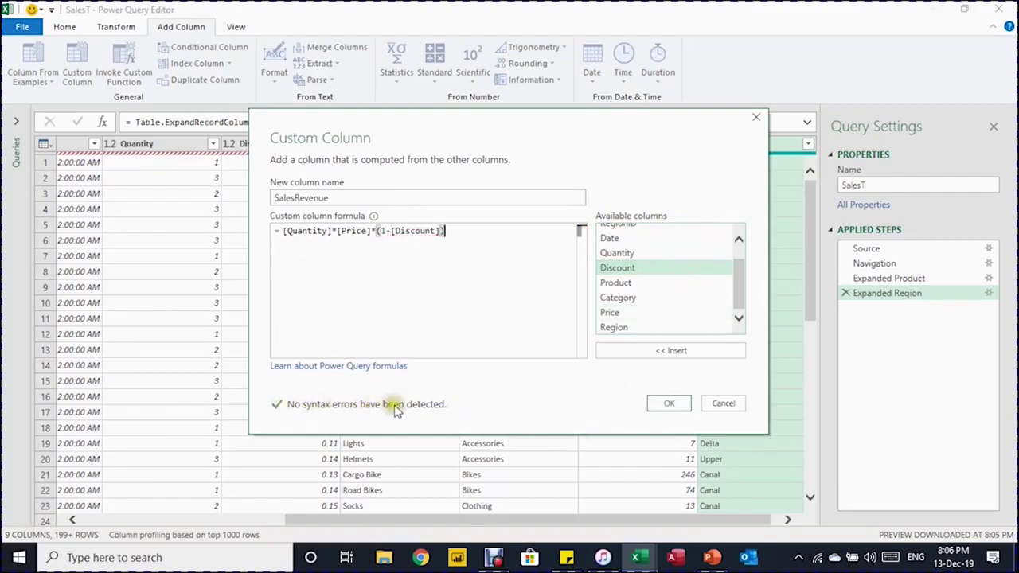
left_click(667, 403)
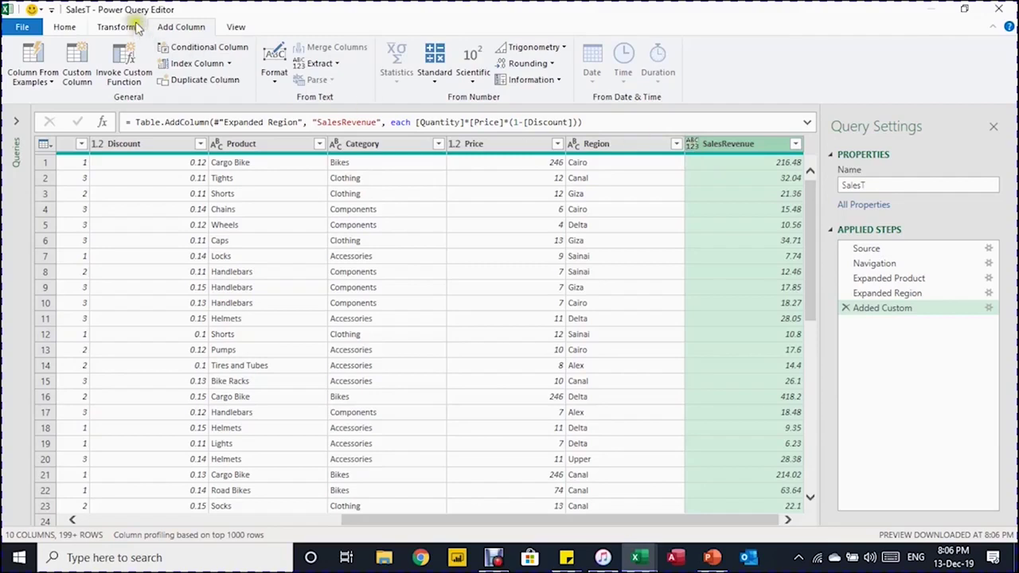
Set the SalesRevenue column's data type to Decimal Number.
left_click(67, 28)
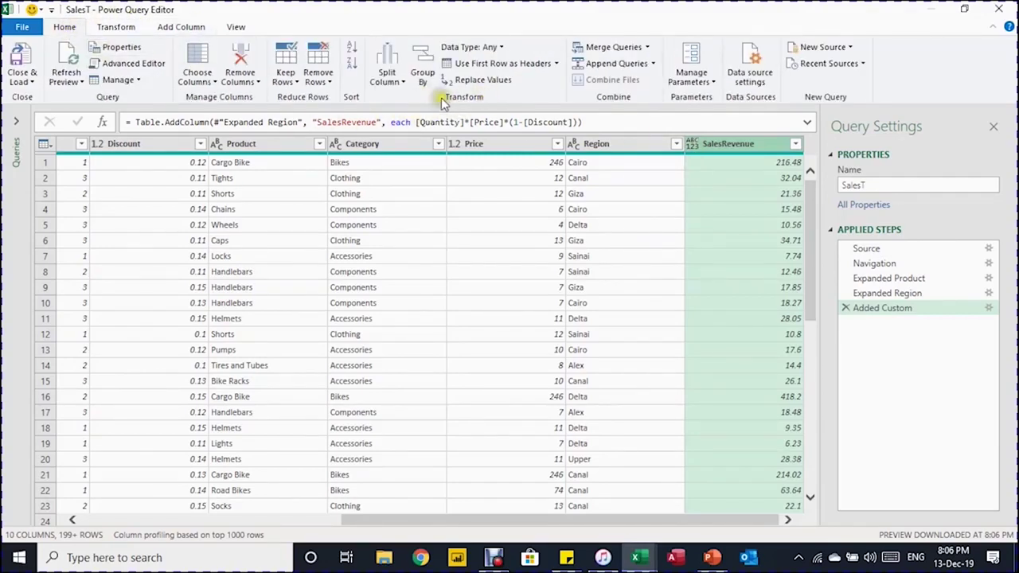
left_click(503, 48)
left_click(494, 66)
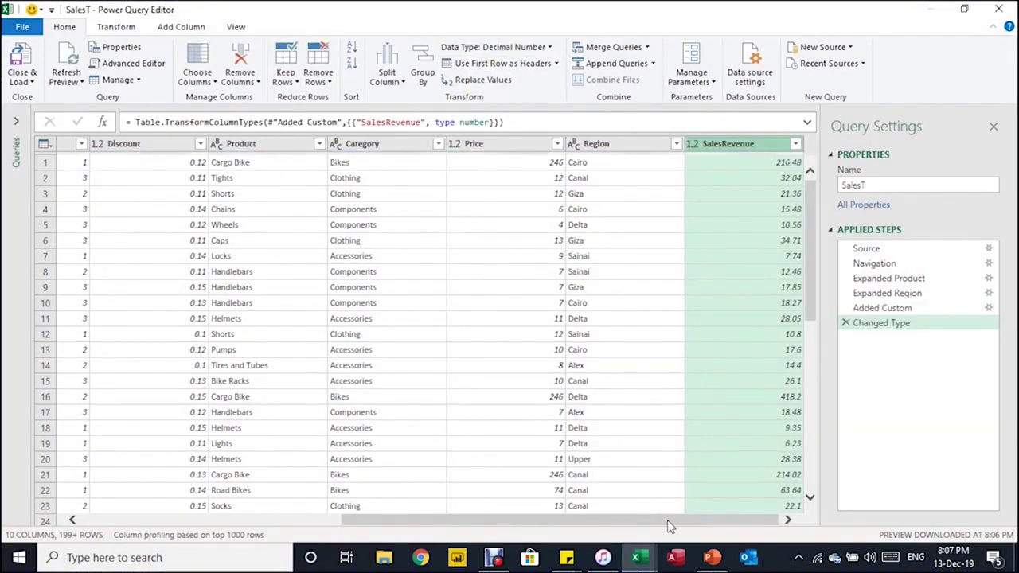
Change the data types of the ProductID and RegionID columns to Whole Number.
left_click_drag(667, 520, 404, 520)
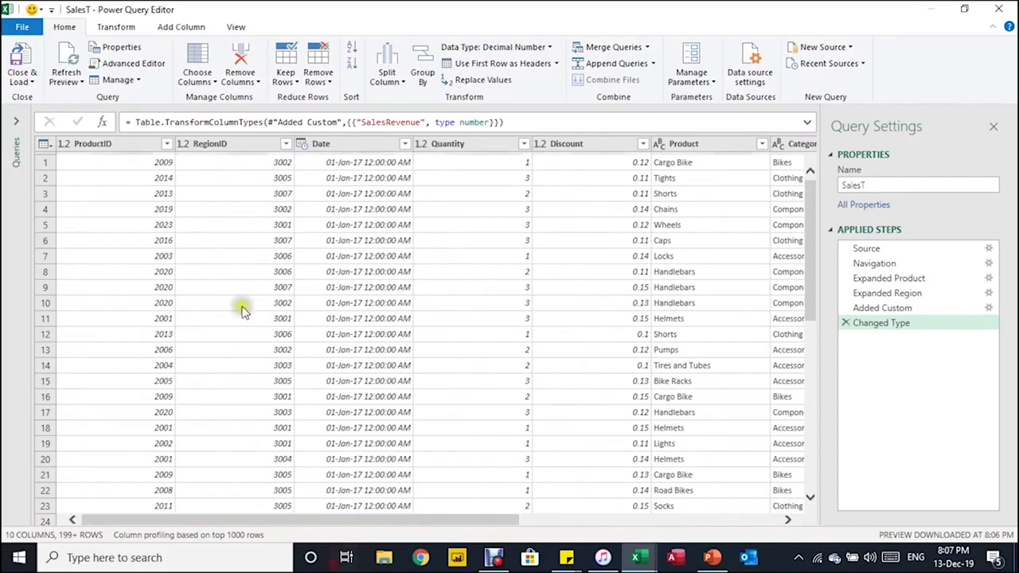
left_click(64, 144)
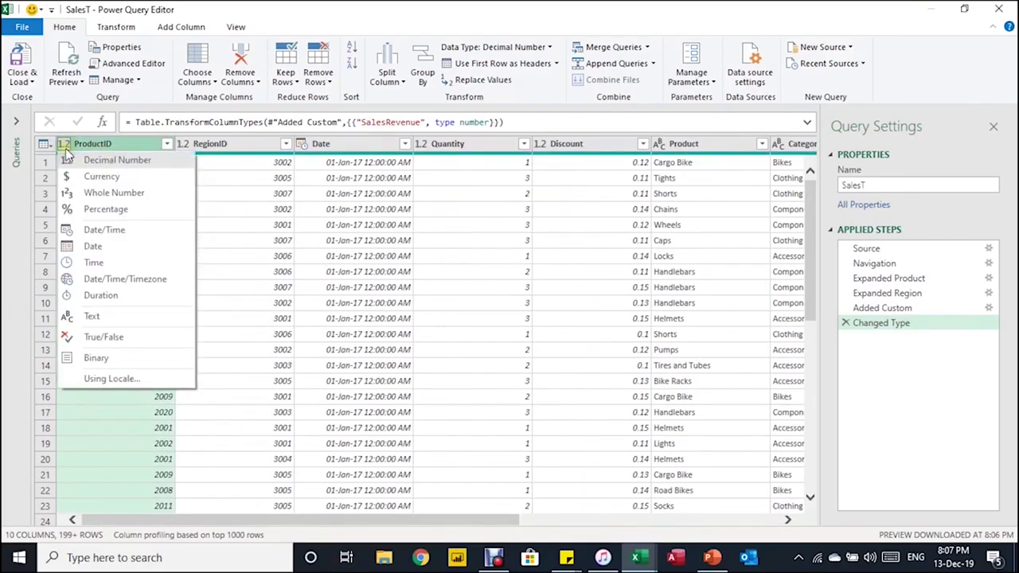
left_click(80, 192)
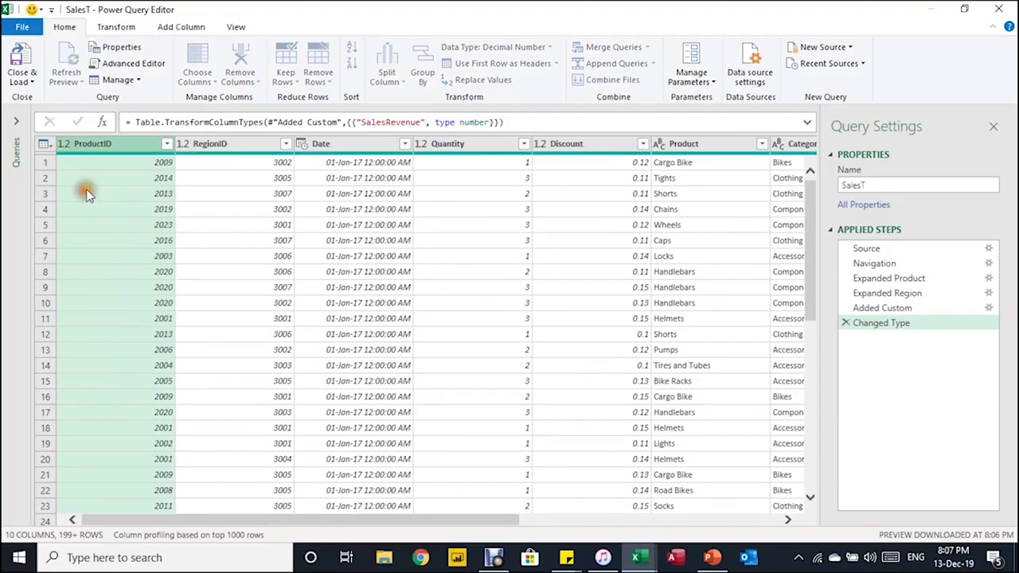
left_click(183, 145)
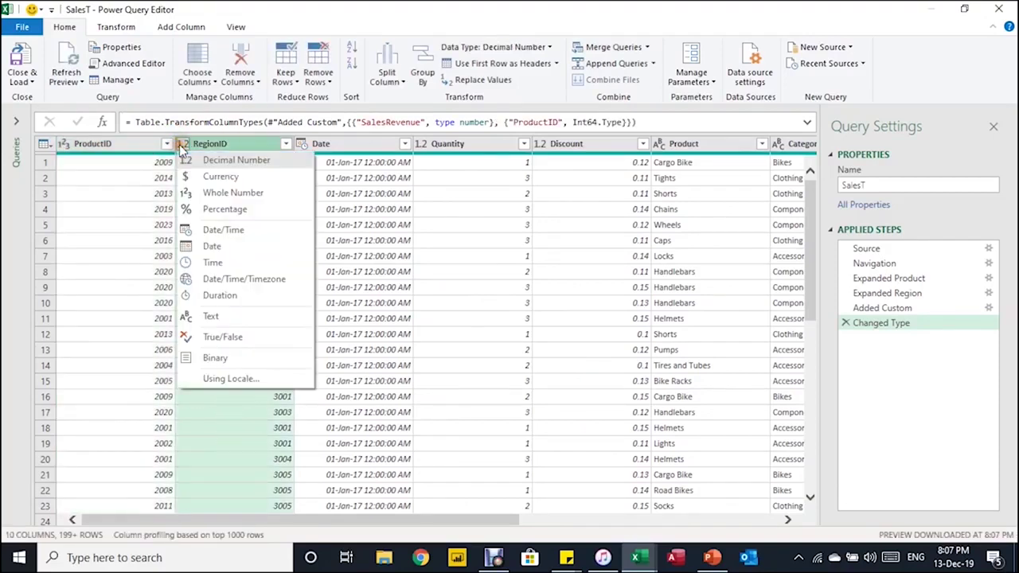
left_click(223, 192)
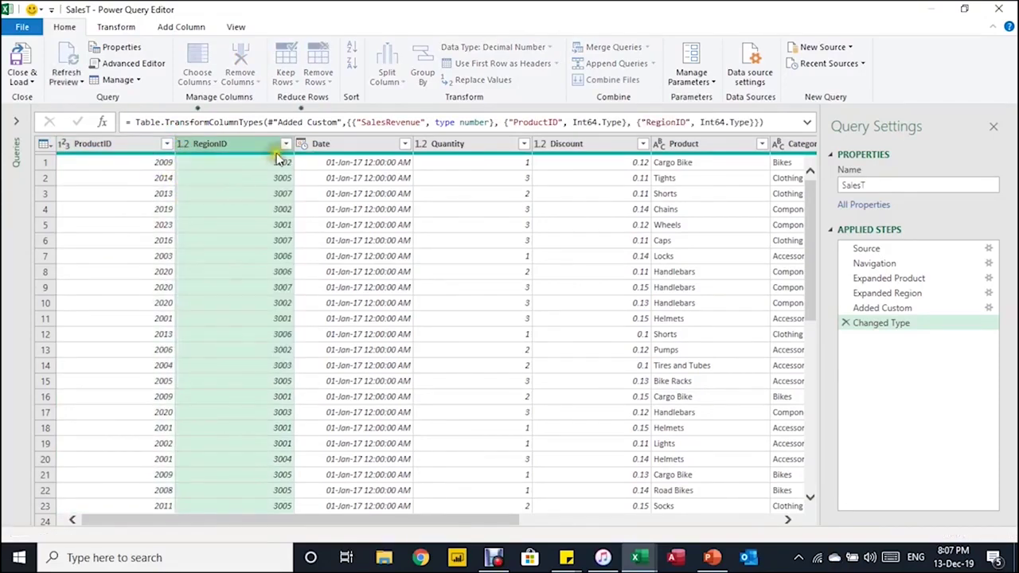
Change the Date column's data type to Date and the Quantity column's to Whole Number.
left_click(302, 143)
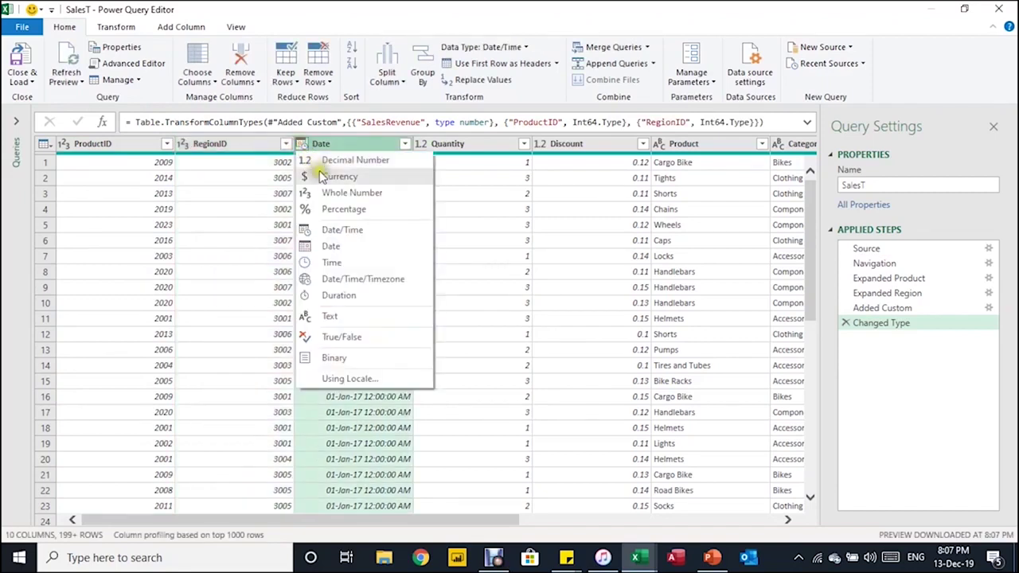
left_click(334, 246)
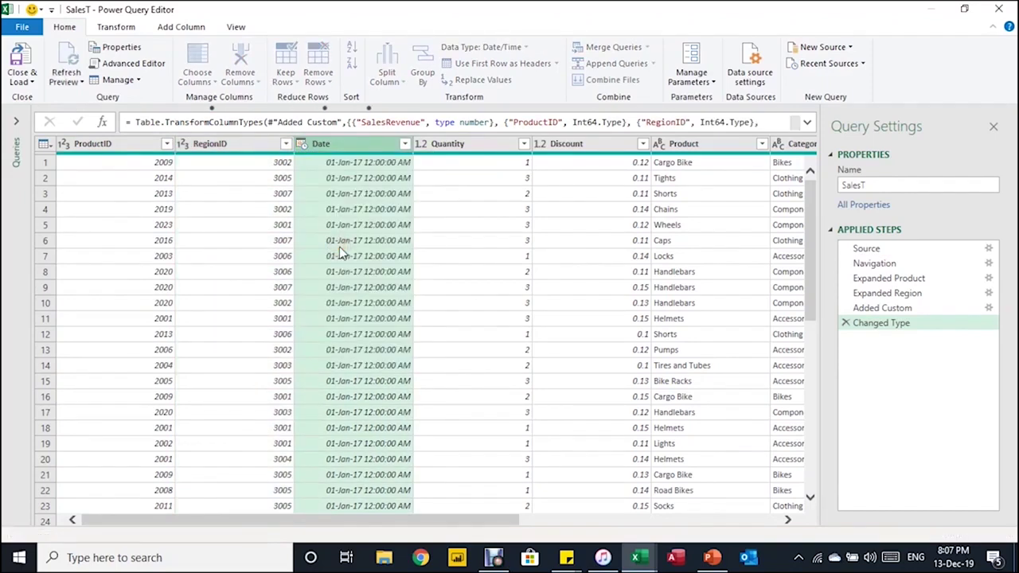
left_click(420, 143)
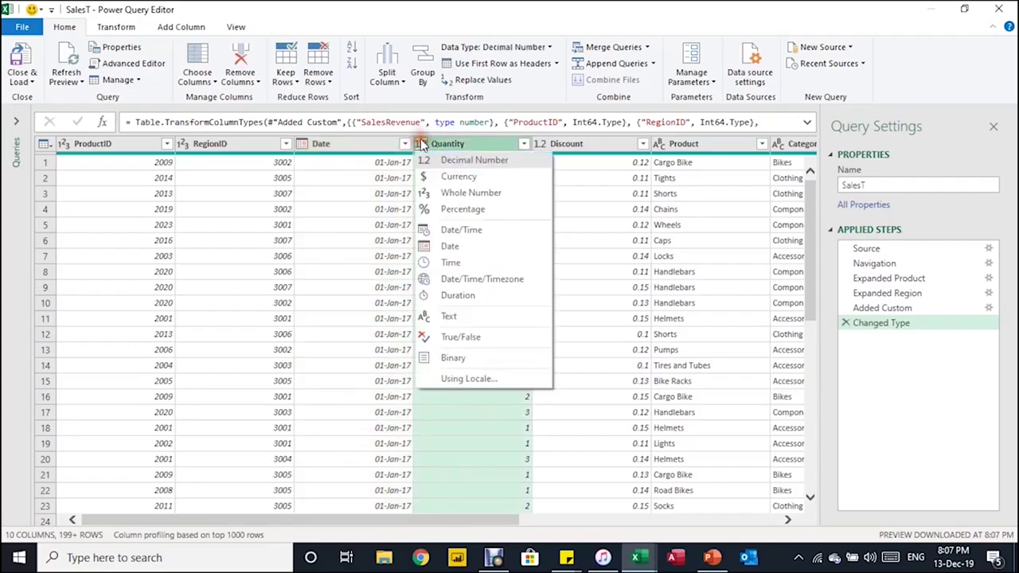
left_click(443, 193)
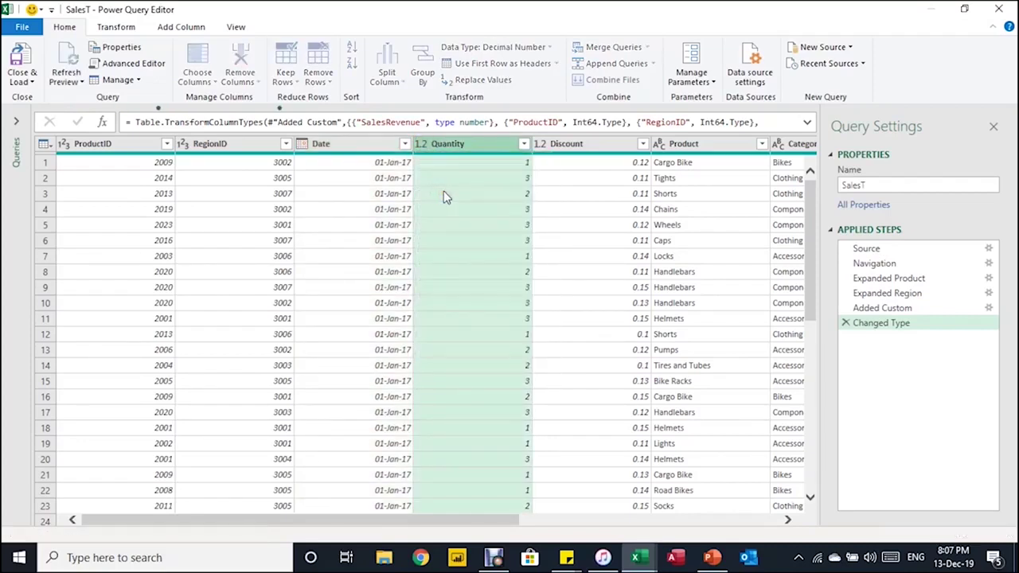
Set the Discount column's data type to Percentage and the SalesRevenue column's to Currency.
left_click(539, 144)
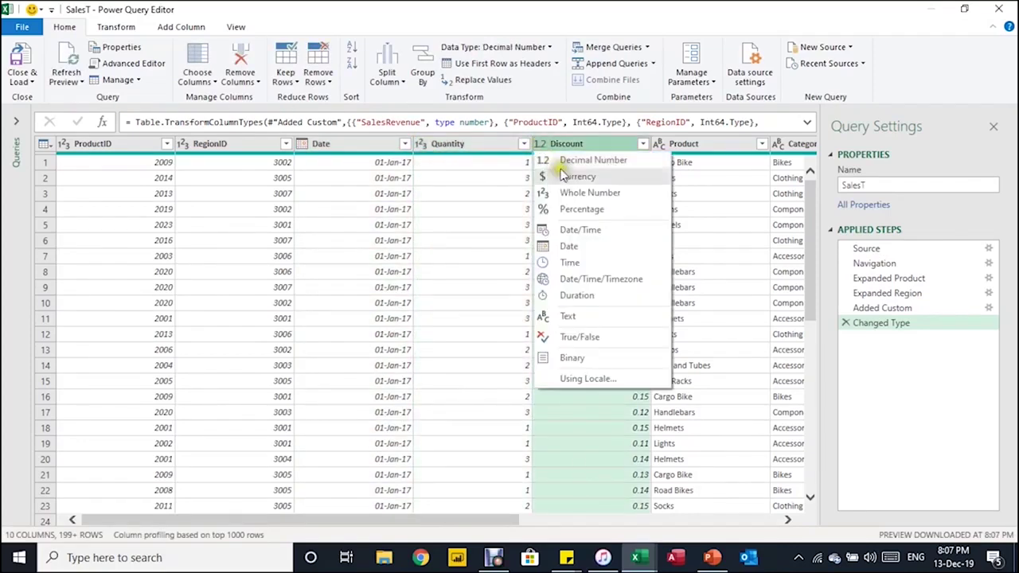
left_click(574, 209)
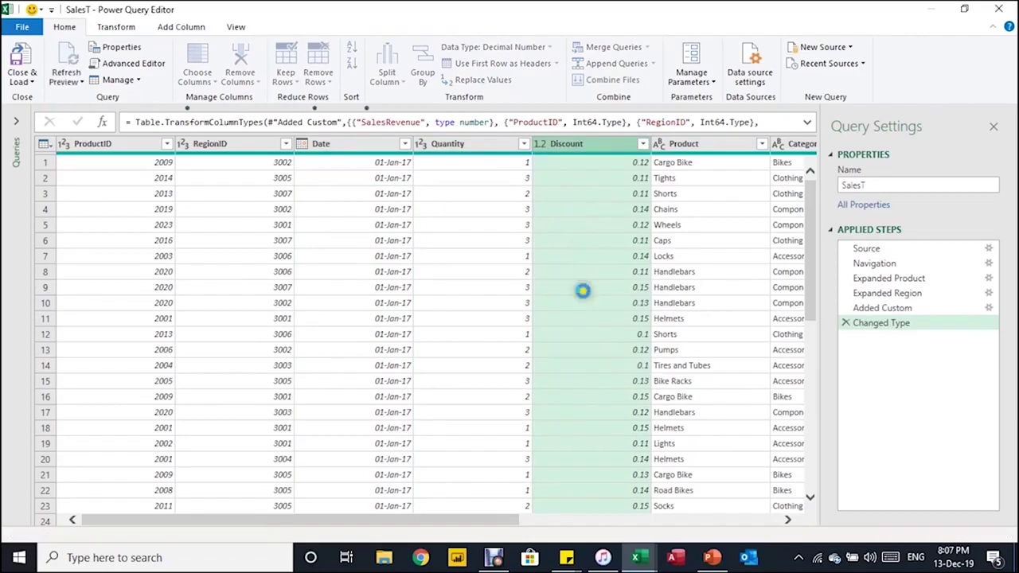
left_click_drag(494, 520, 605, 519)
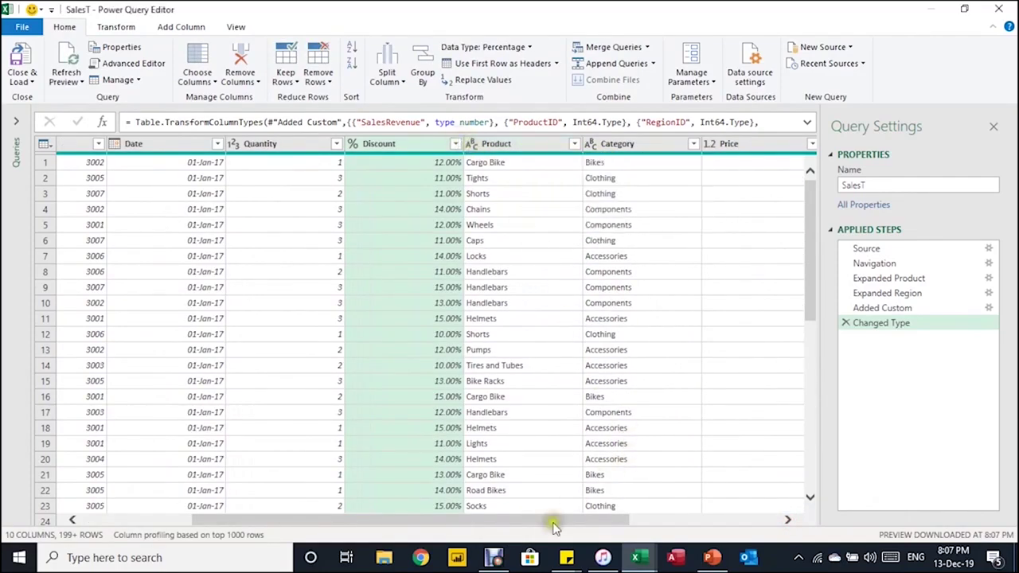
left_click_drag(553, 519, 624, 519)
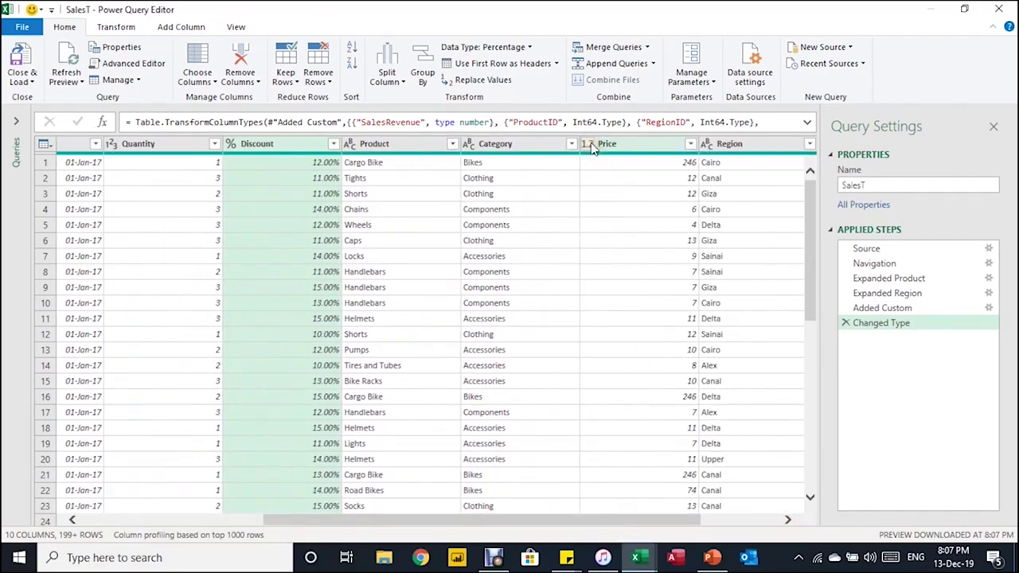
left_click_drag(629, 520, 762, 501)
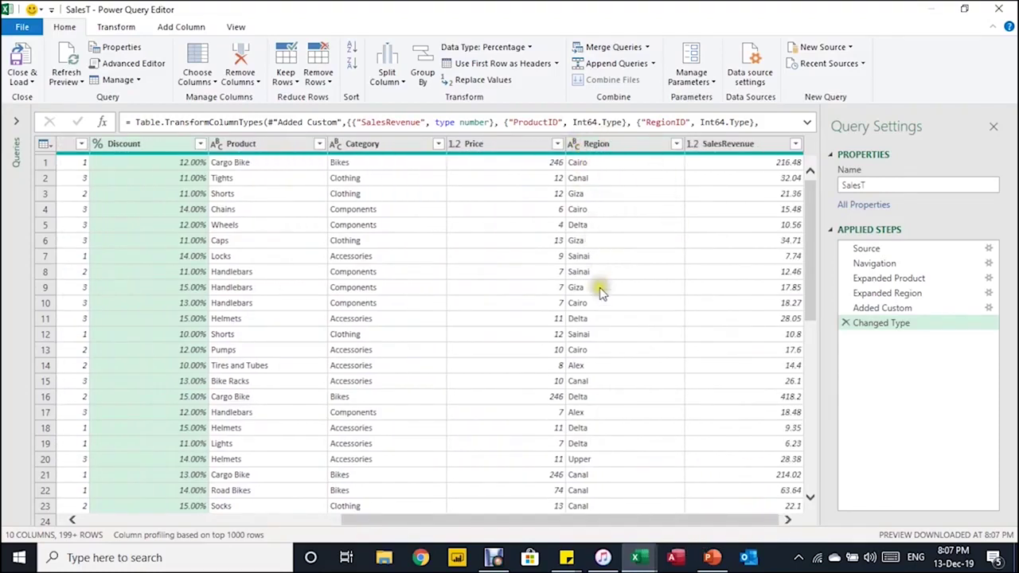
left_click(693, 144)
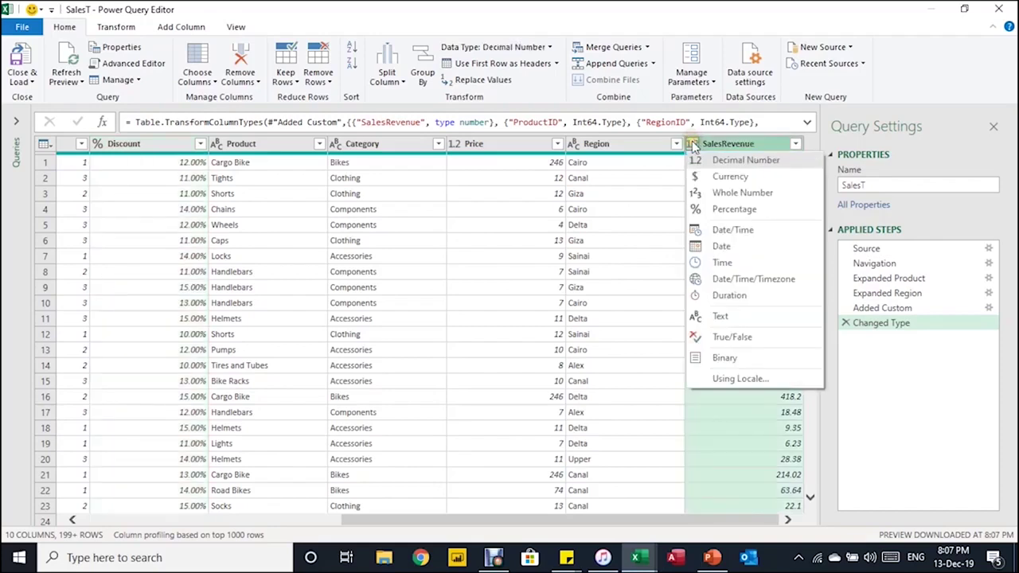
left_click(725, 176)
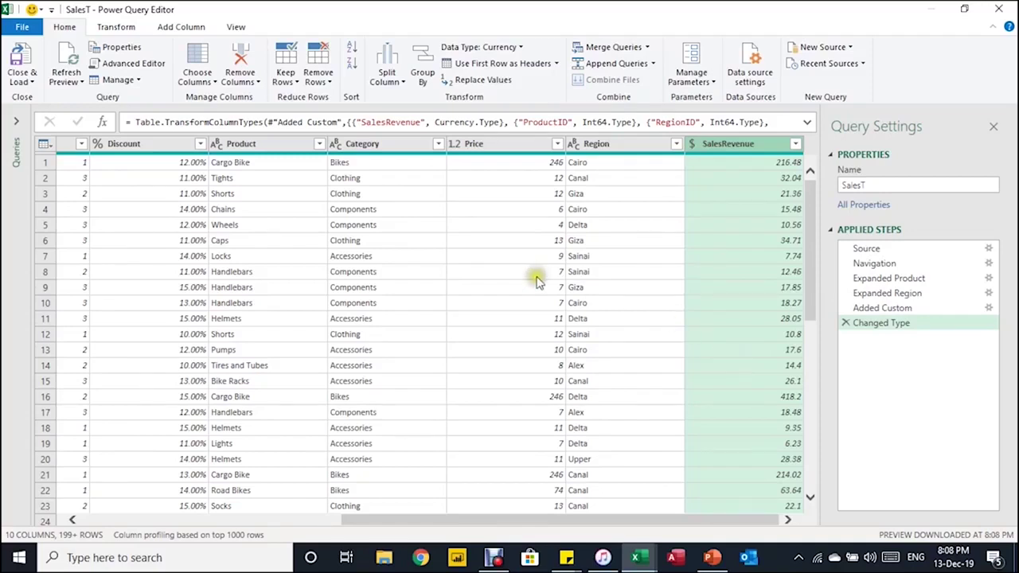
Close the query editor and load SalesT as a connection only, adding its data to the Data Model.
left_click(29, 86)
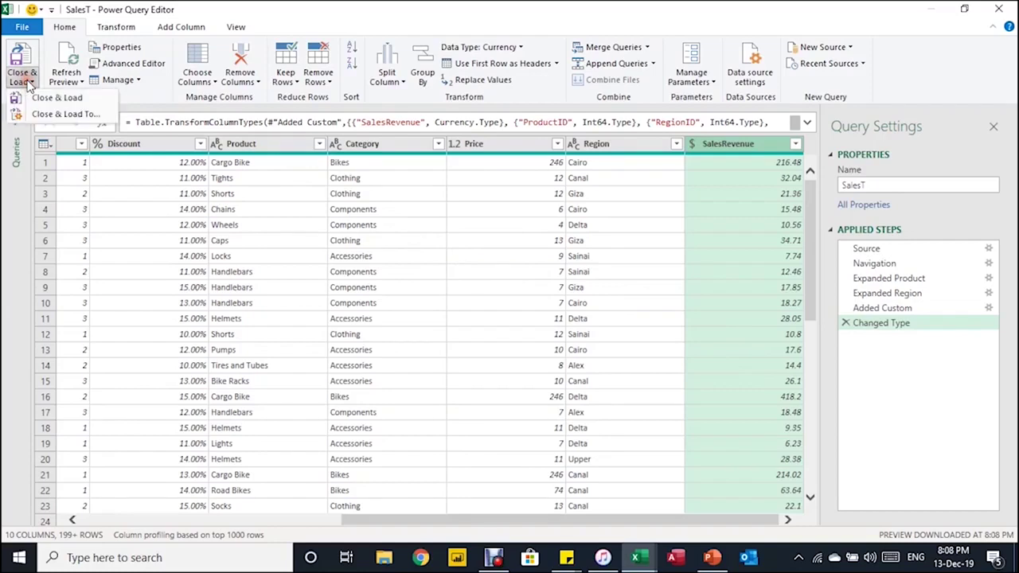
left_click(44, 115)
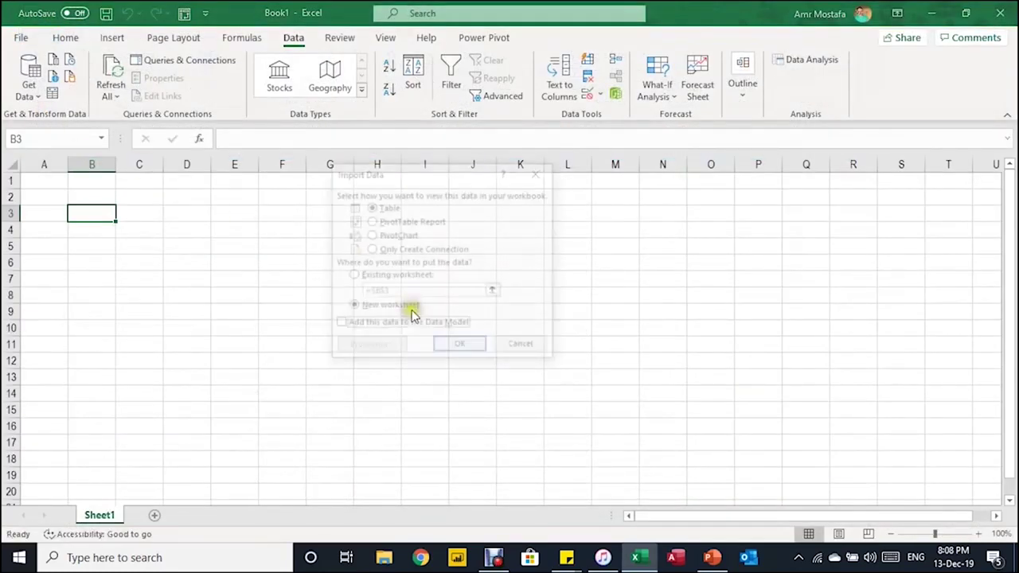
left_click(414, 172)
left_click_drag(414, 171, 443, 183)
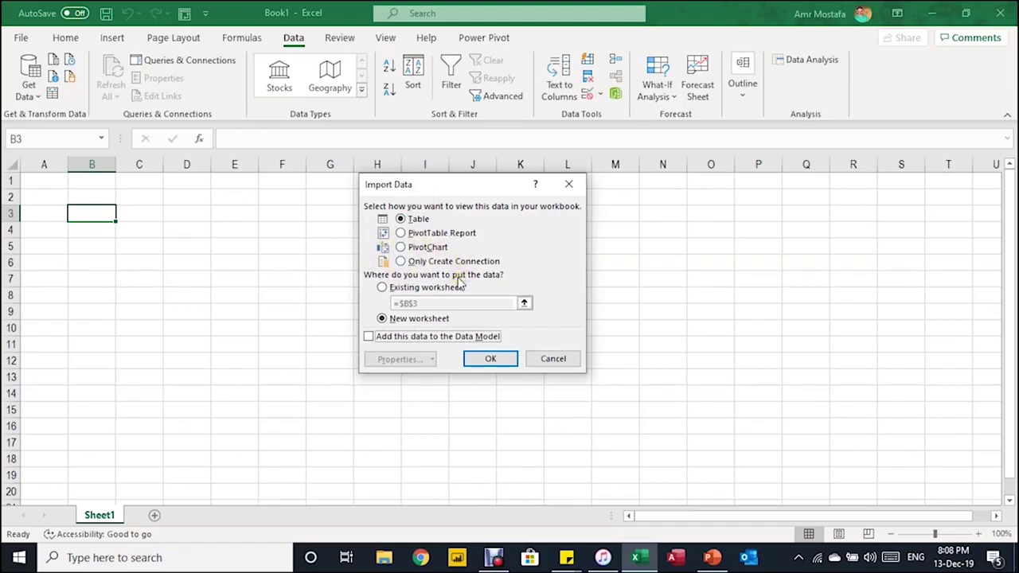
left_click(401, 261)
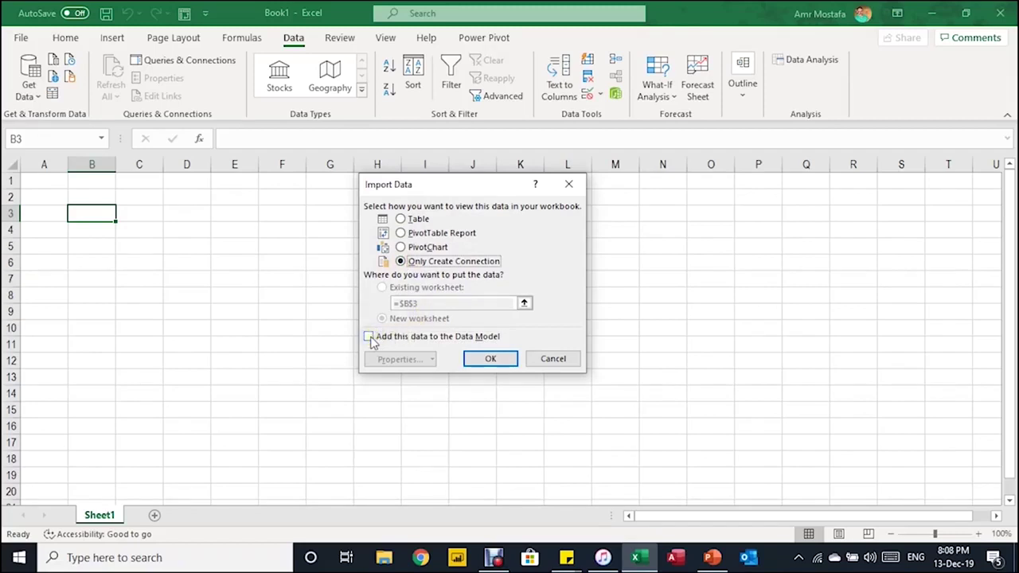
left_click(369, 338)
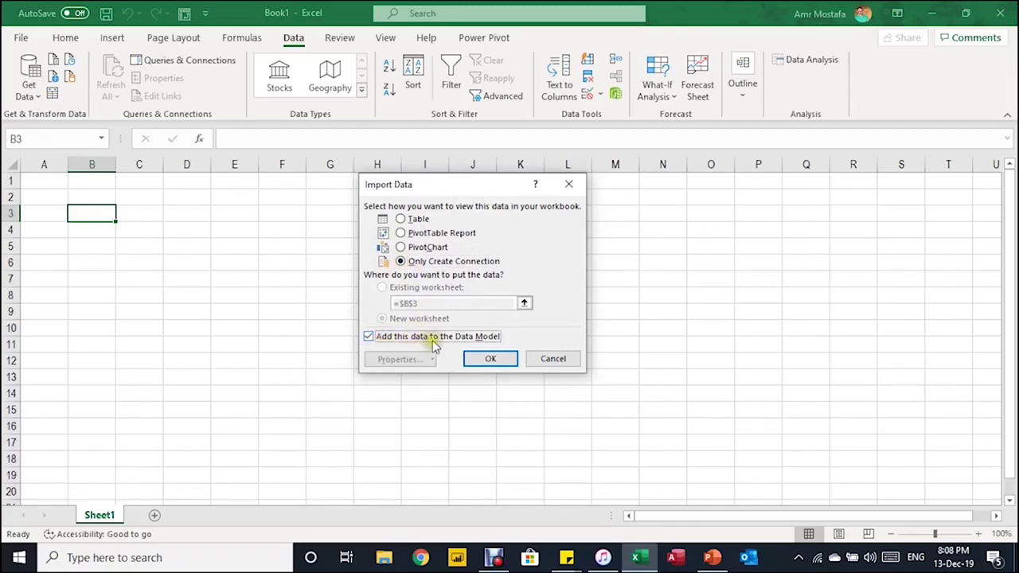
left_click(492, 360)
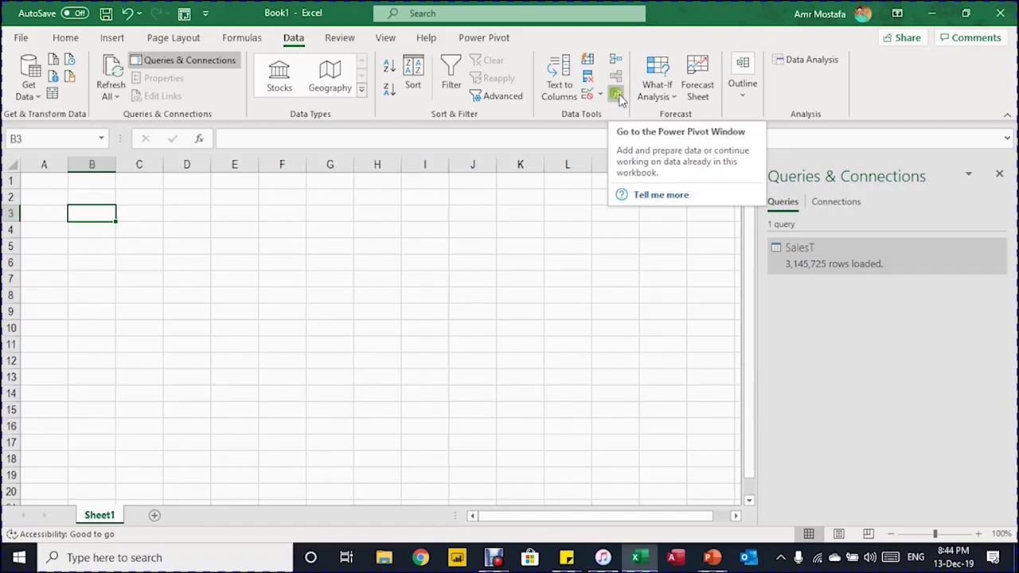
Look at the Power Pivot commands and check the COM add-ins settings for Microsoft Power Pivot for Excel, accepting them without changes.
left_click(487, 40)
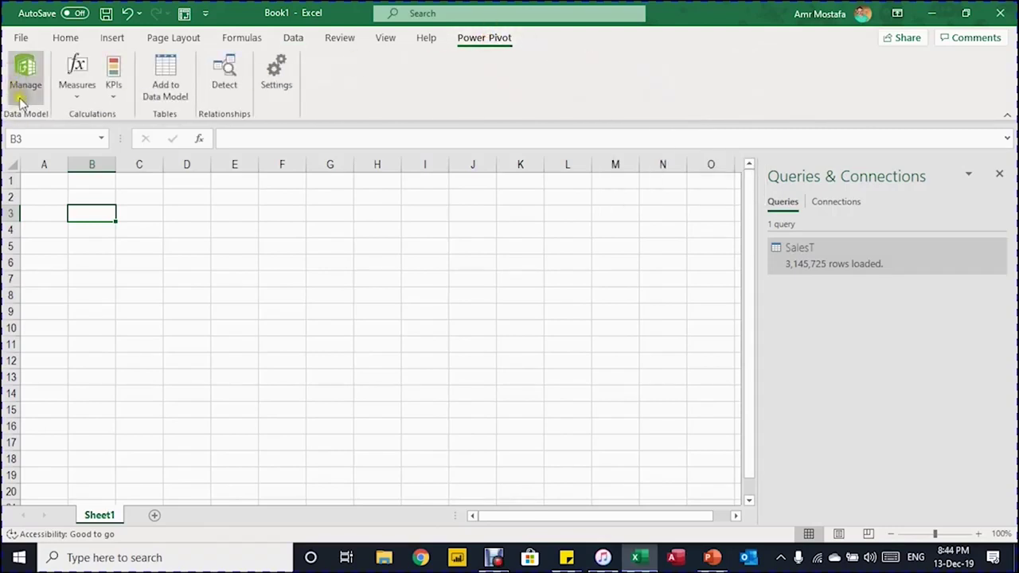
left_click(29, 89)
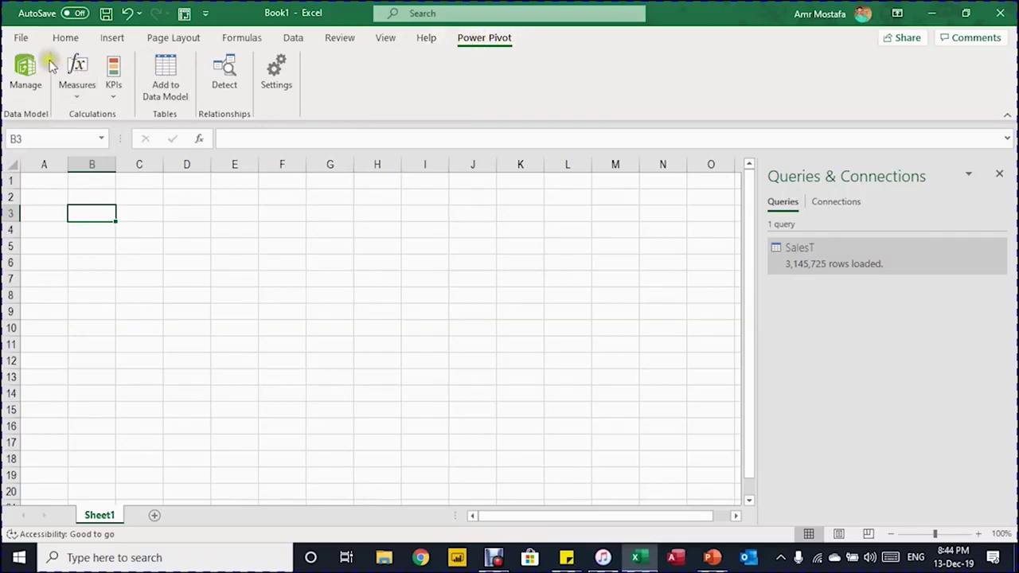
left_click(25, 39)
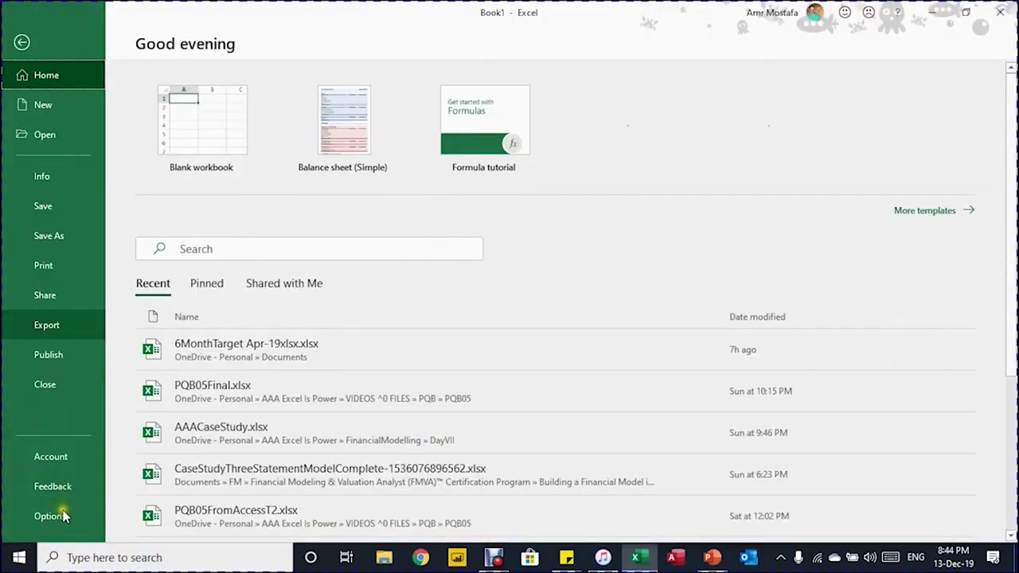
left_click(56, 512)
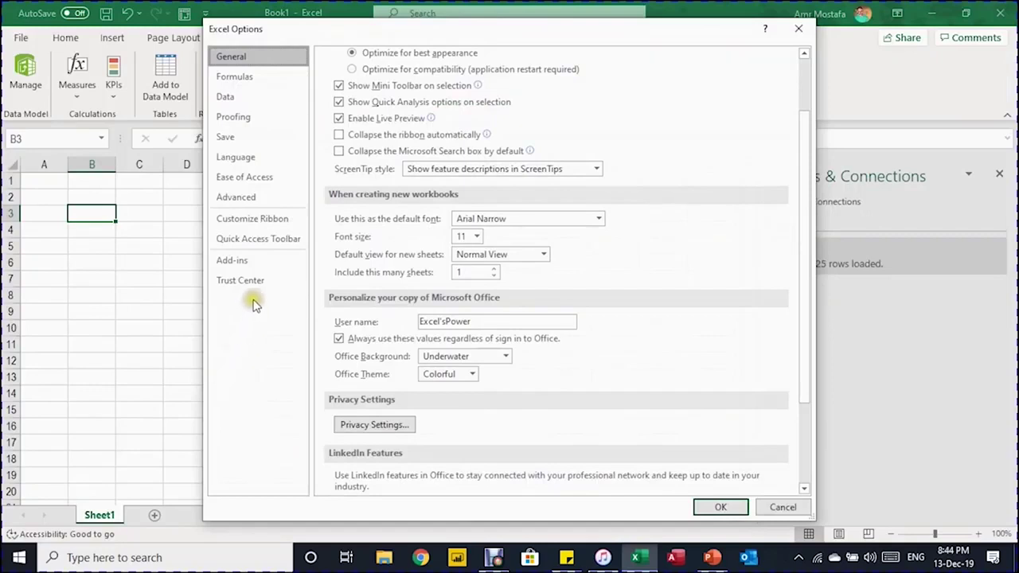
left_click(253, 262)
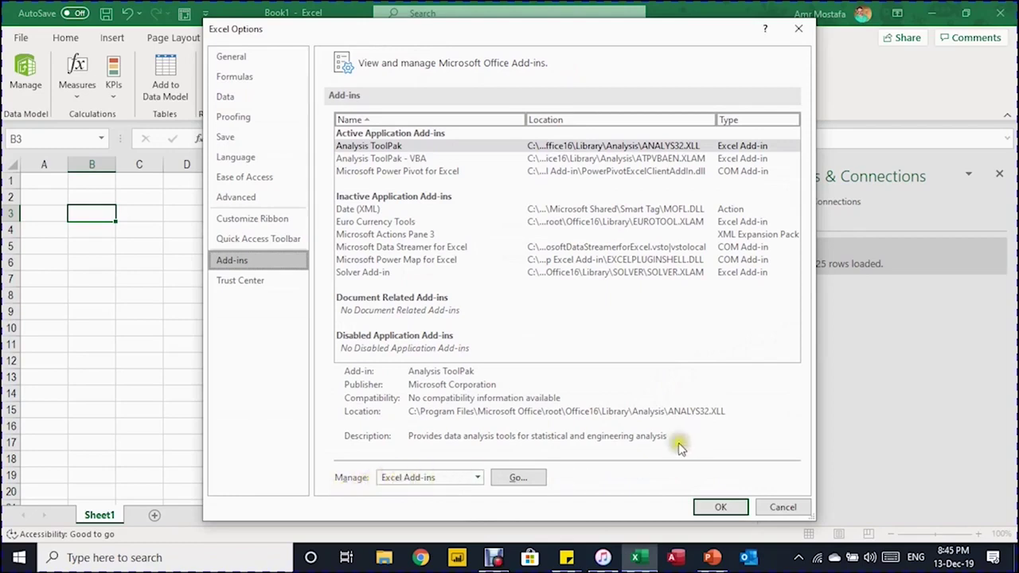
left_click(477, 477)
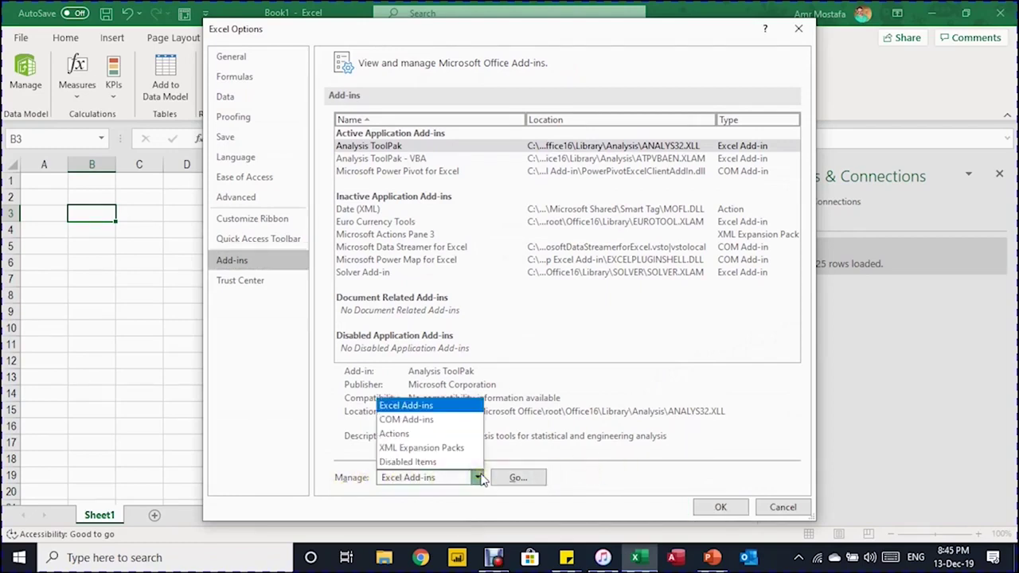
left_click(441, 420)
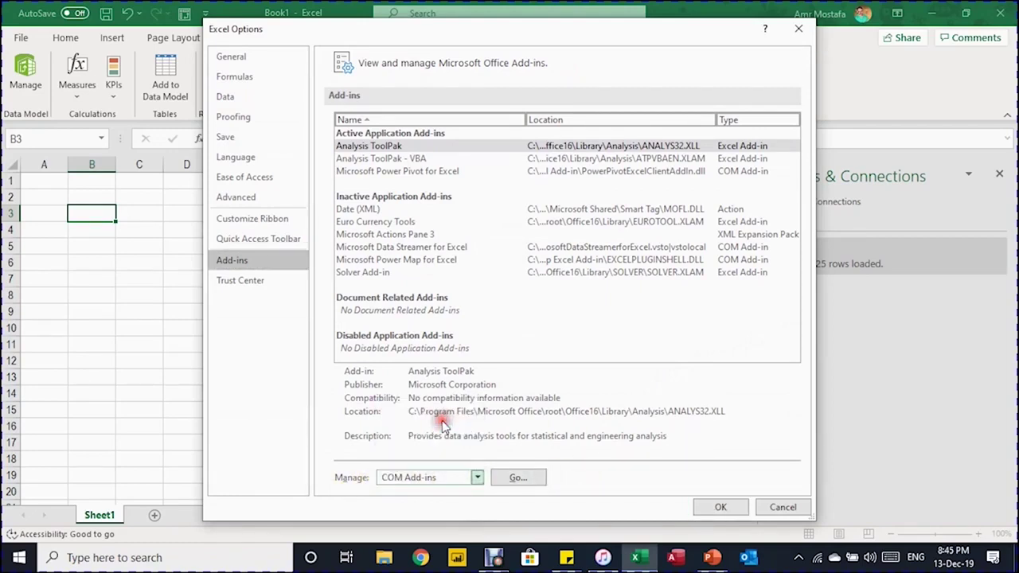
left_click(514, 482)
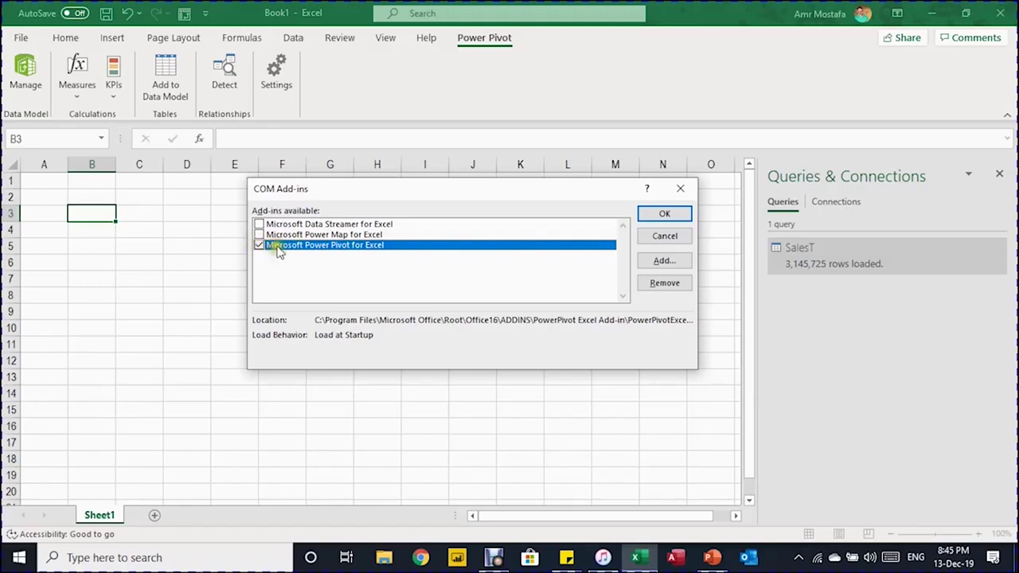
left_click(674, 217)
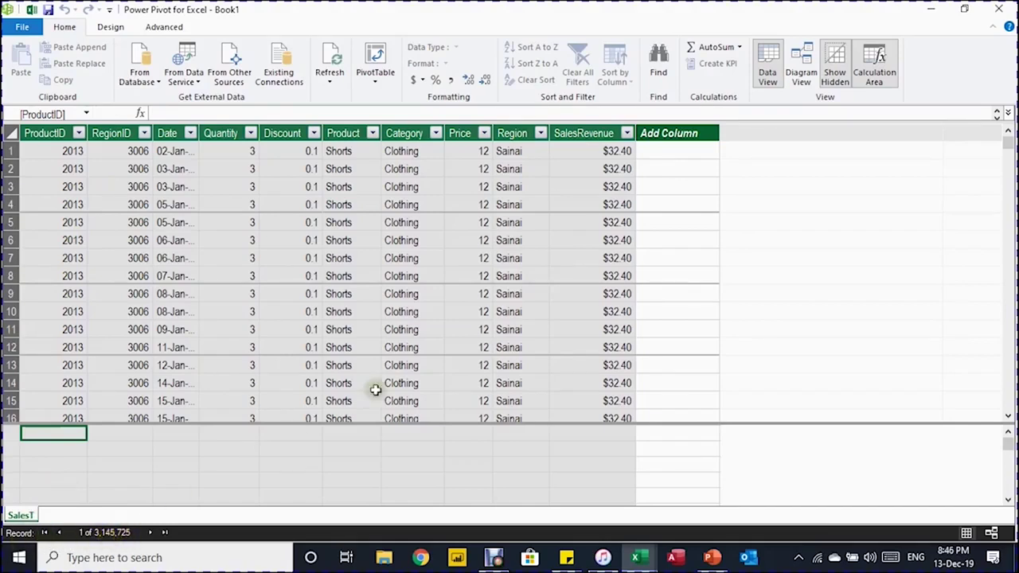
Examine the SalesT table's rows and the calculation area below them in the Power Pivot window.
left_click(447, 265)
scroll(453, 268, "down", 1)
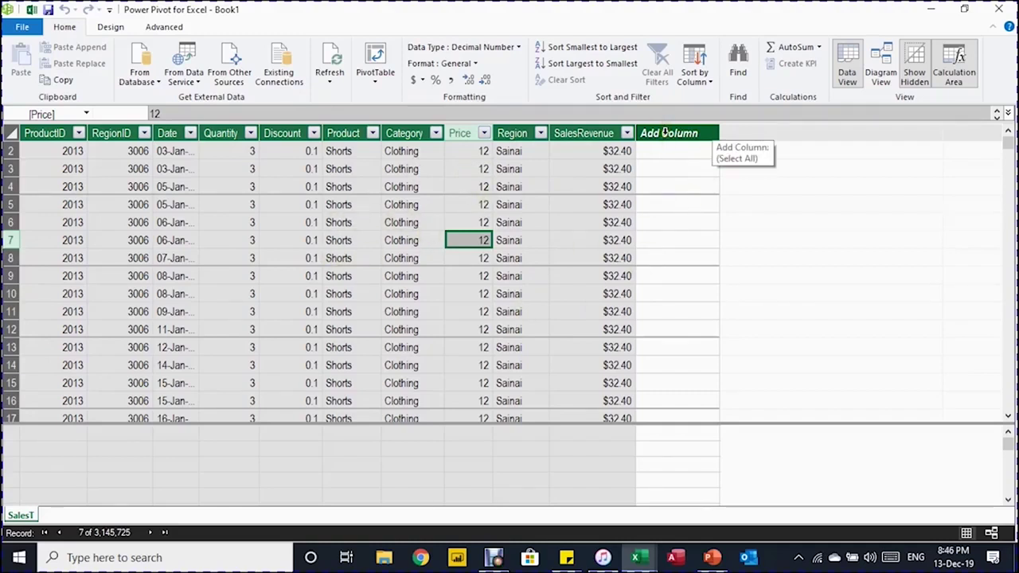
left_click(486, 451)
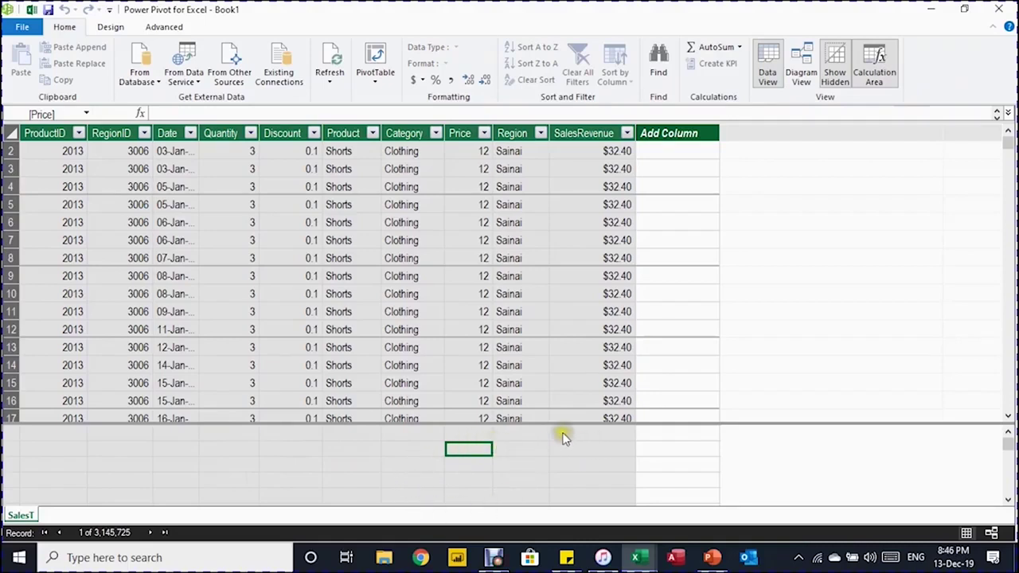
Widen the Date column and enlarge the calculation area beneath the SalesT rows.
left_click_drag(178, 133, 254, 133)
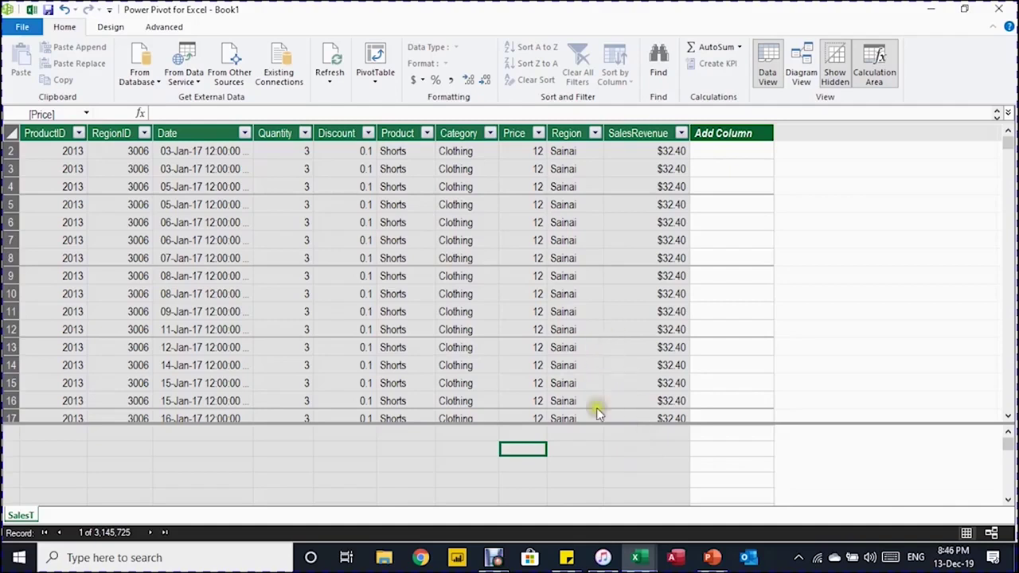
left_click(599, 475)
left_click_drag(580, 424, 589, 353)
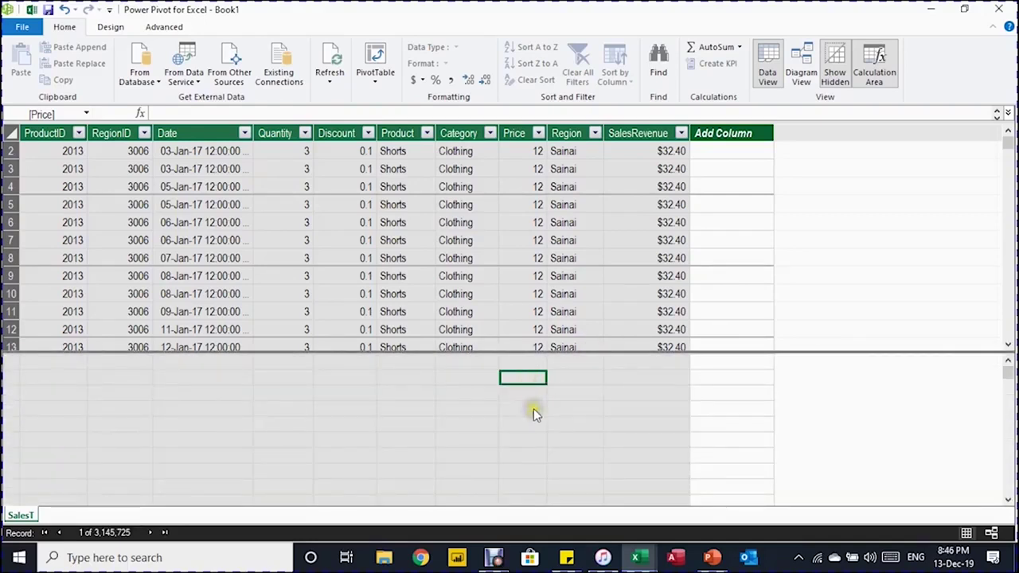
Create the measure Total Sales Revenue:=SUM(SalesT[SalesRevenue]) in the calculation area below the Price column.
left_click(180, 113)
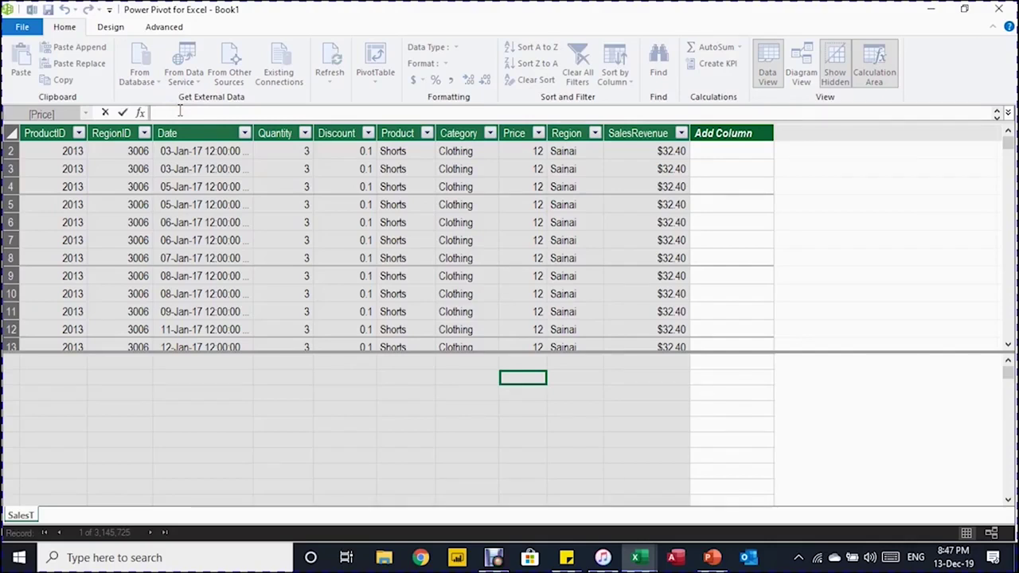
type("Total Sales Revenue:=sum")
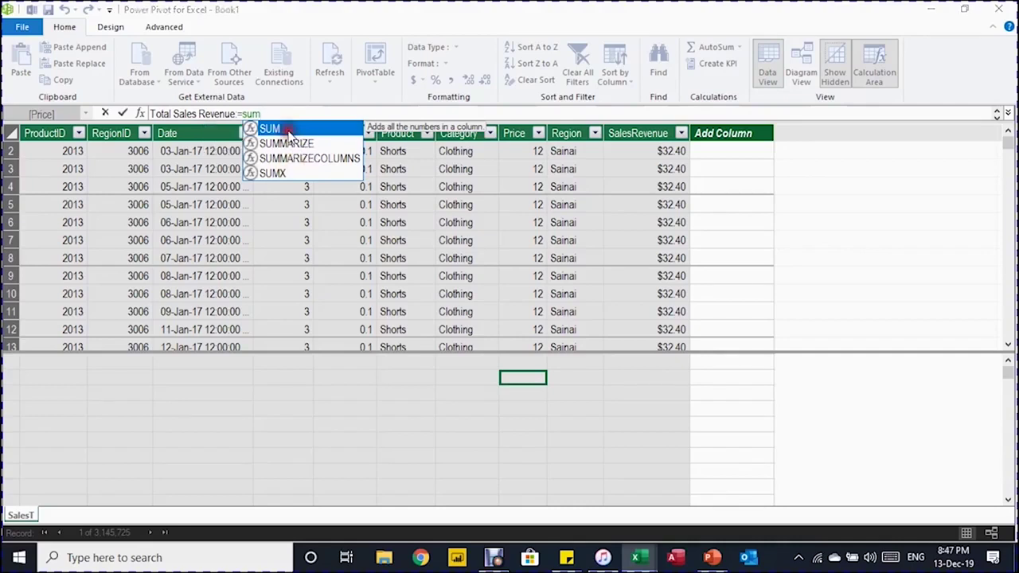
double_click(290, 137)
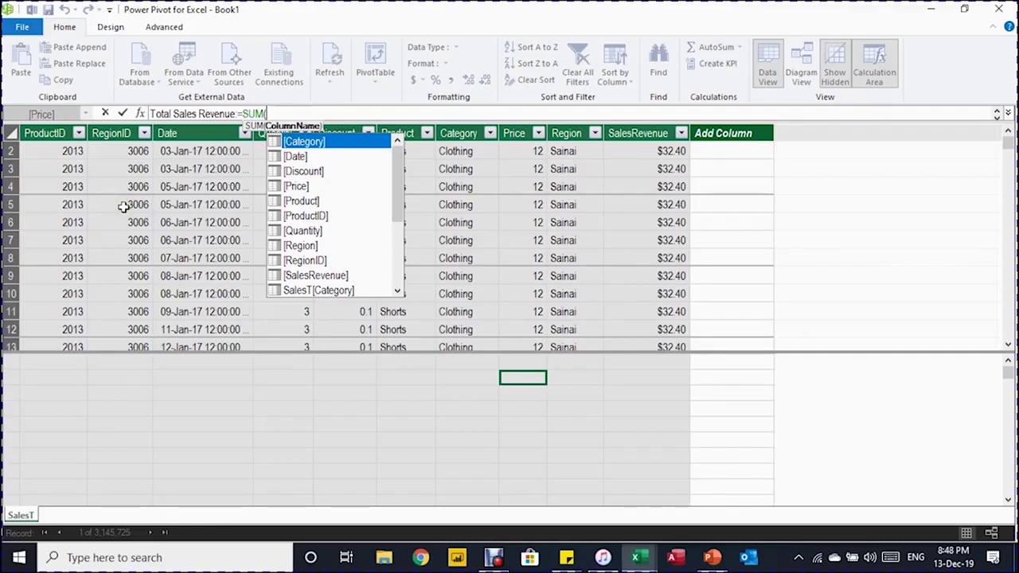
type("sales")
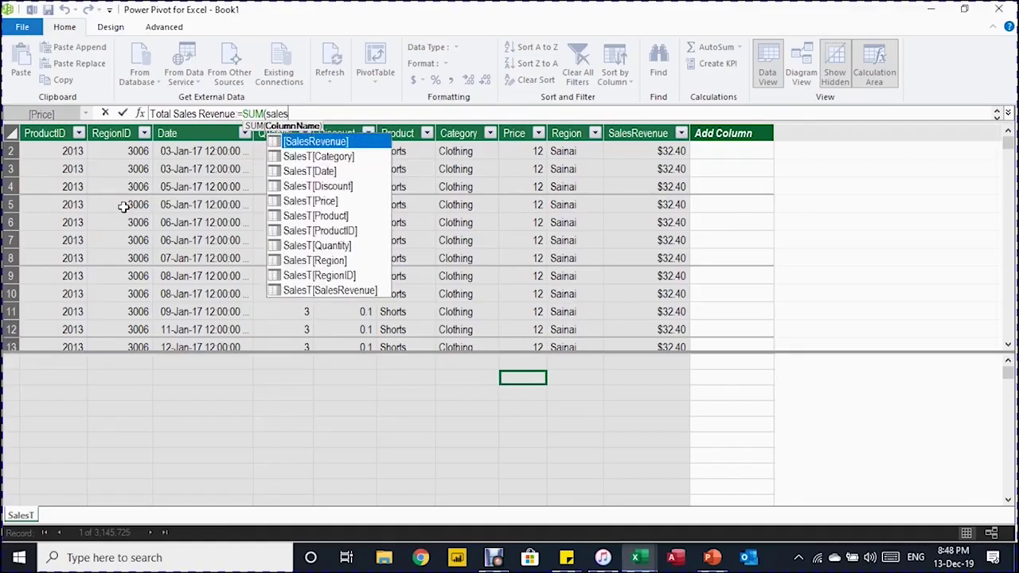
type("t")
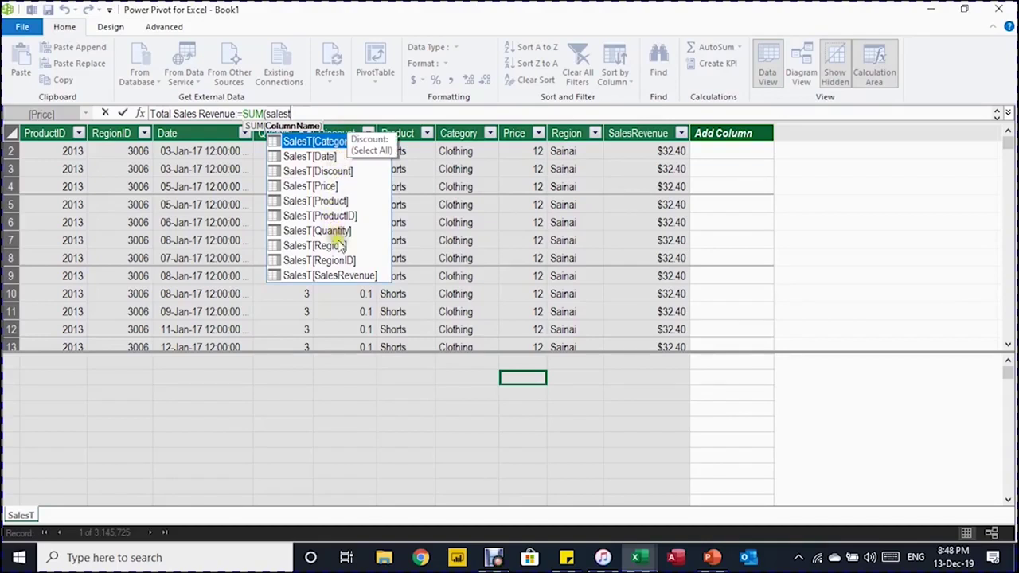
double_click(338, 277)
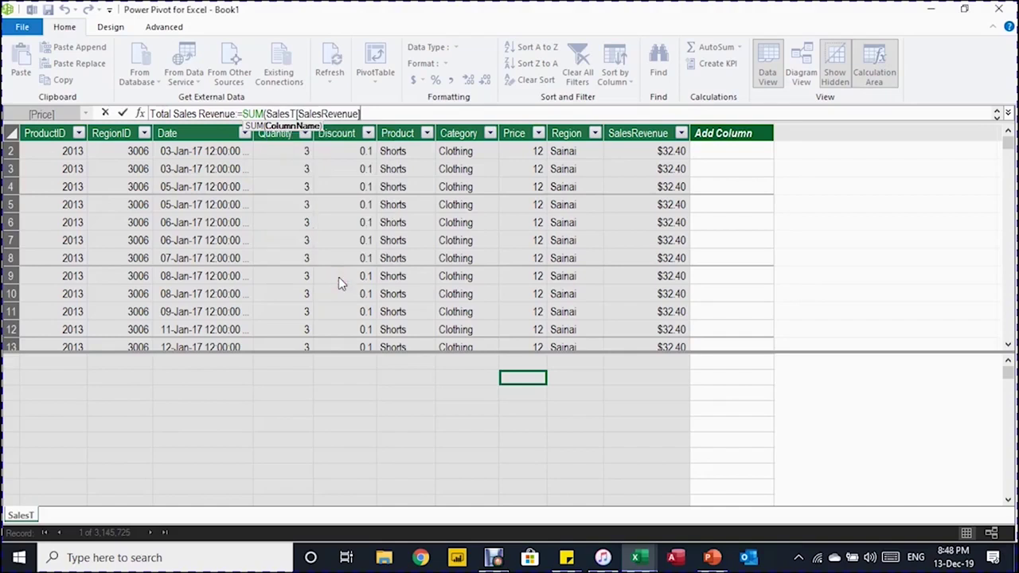
type(")")
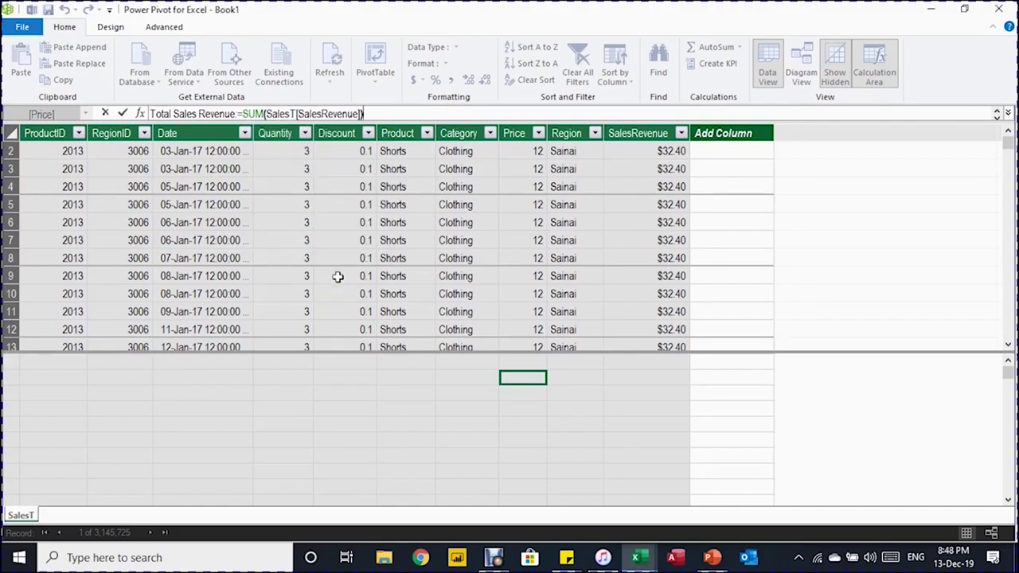
key("Return")
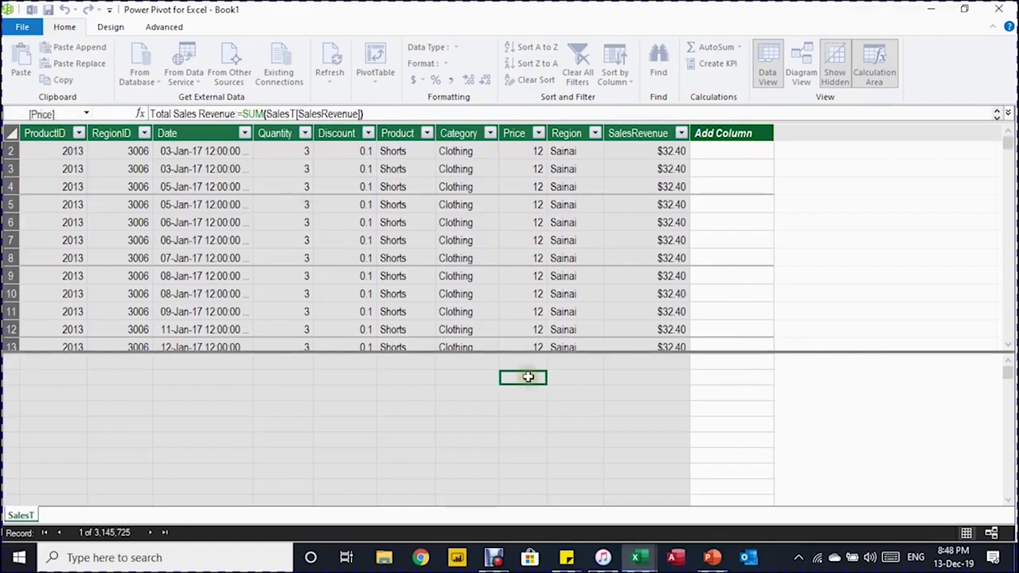
Widen the Price column and format the Total Sales Revenue measure as $ English (United States) currency without decimals.
left_click_drag(557, 133, 666, 134)
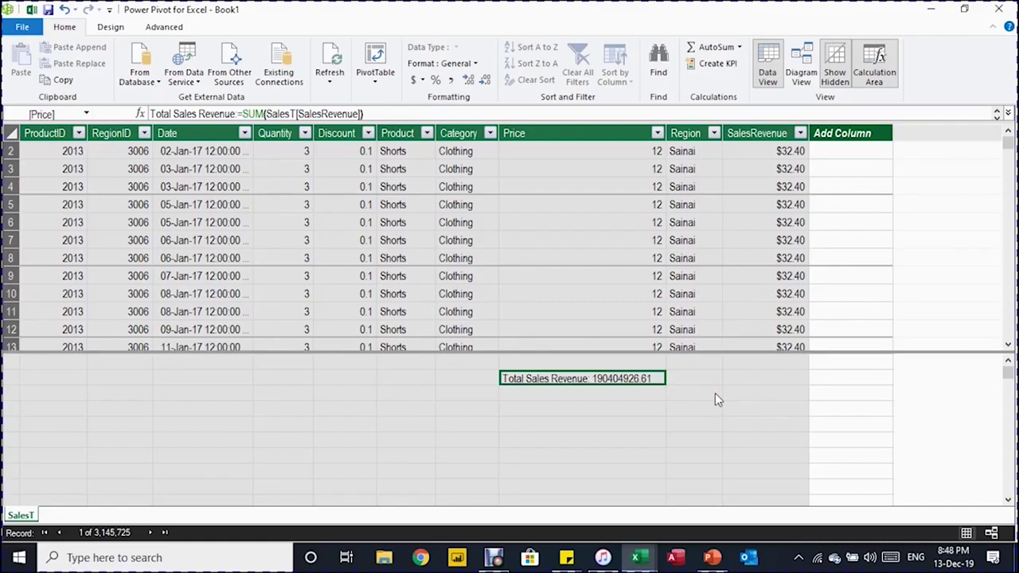
left_click(626, 368)
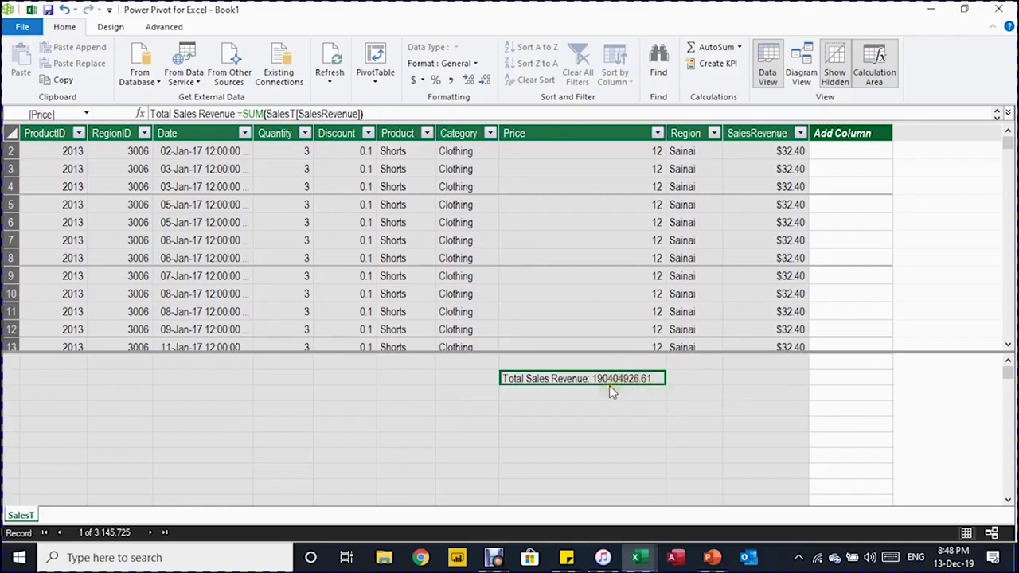
left_click(424, 81)
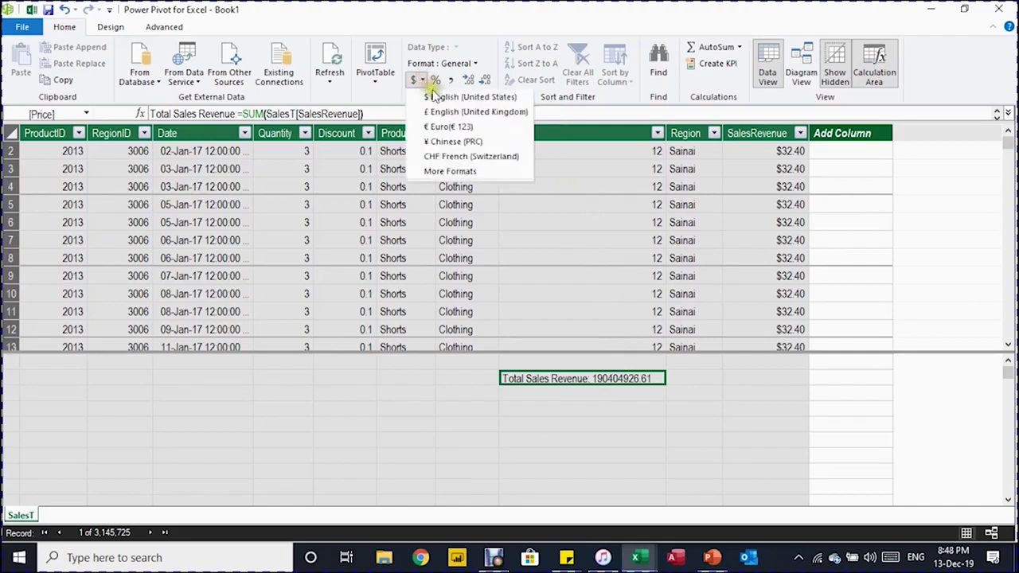
left_click(442, 97)
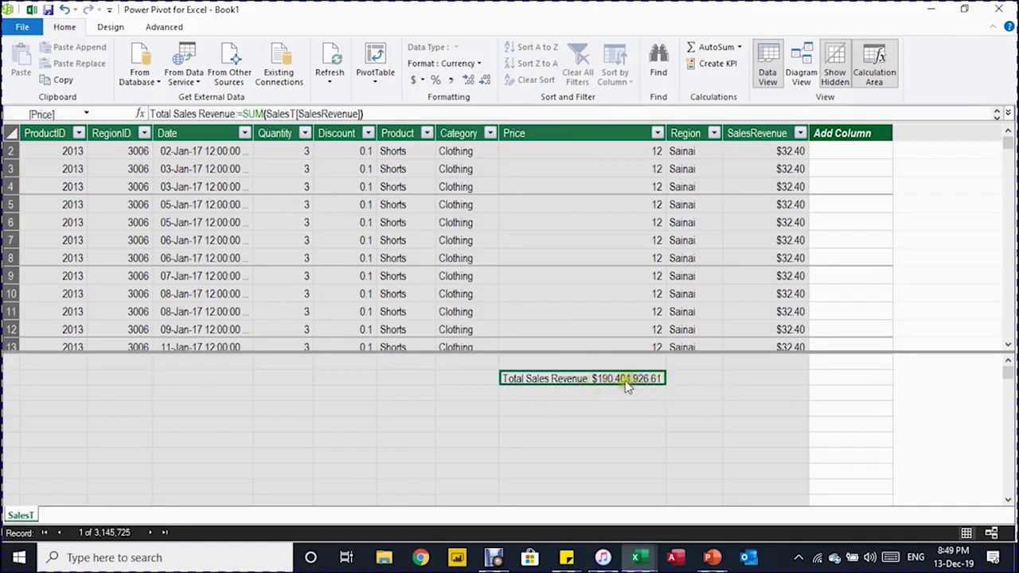
left_click(486, 80)
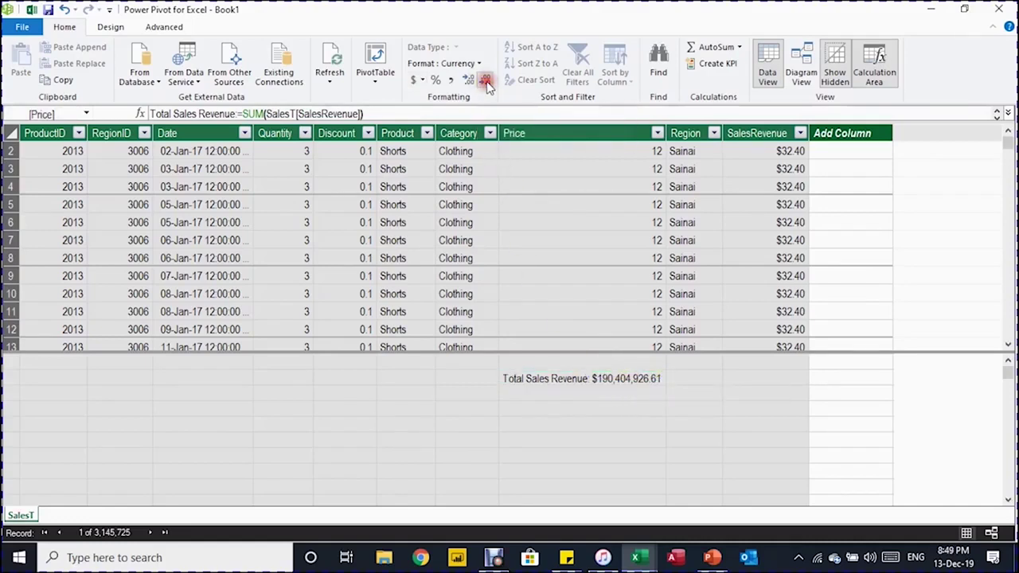
Create the measure TotalQ:=SUM(SalesT[Quantity]) in the cell directly below Total Sales Revenue.
left_click(613, 398)
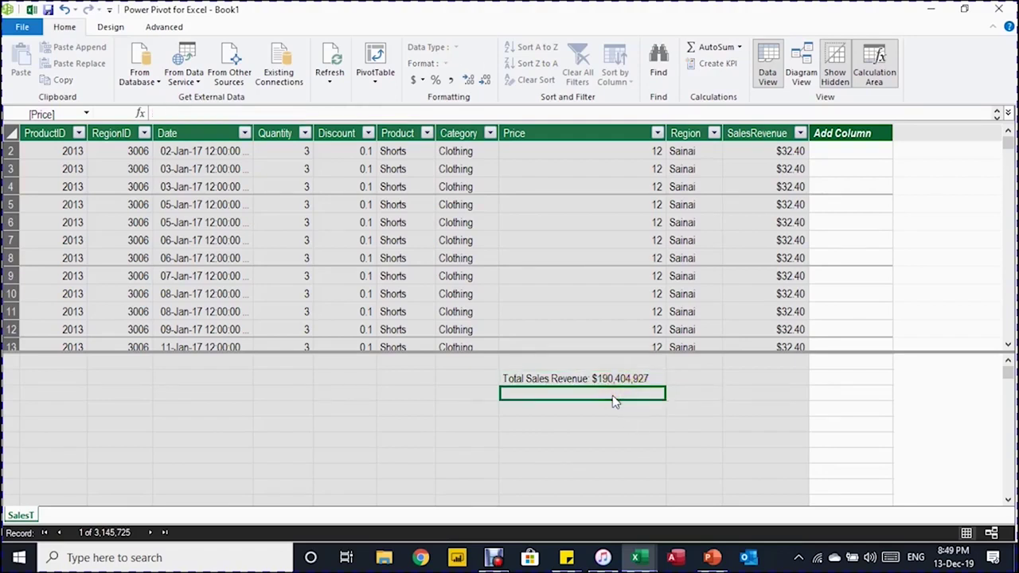
type("Total")
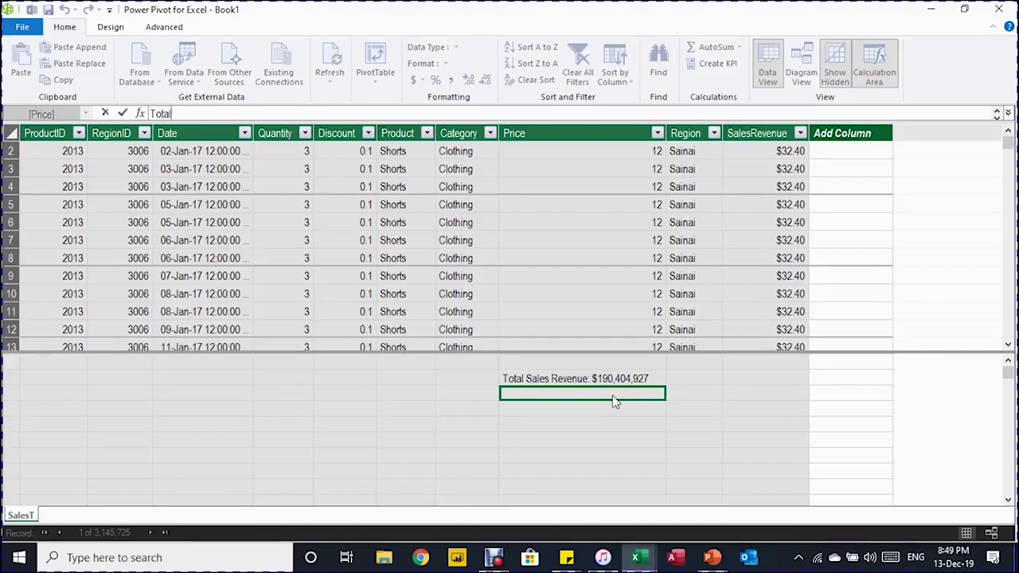
type("Q:=SUM(")
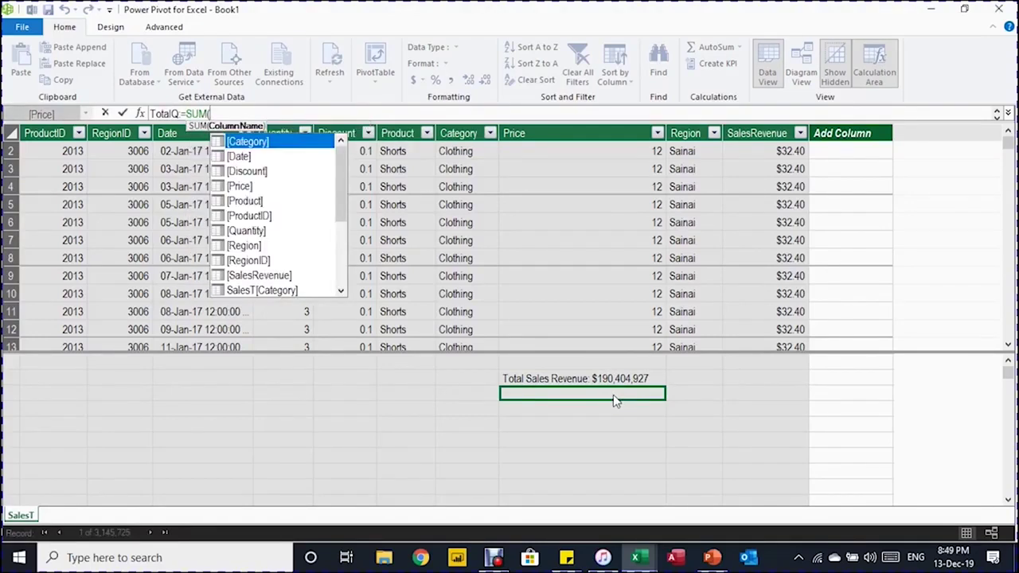
type("sale")
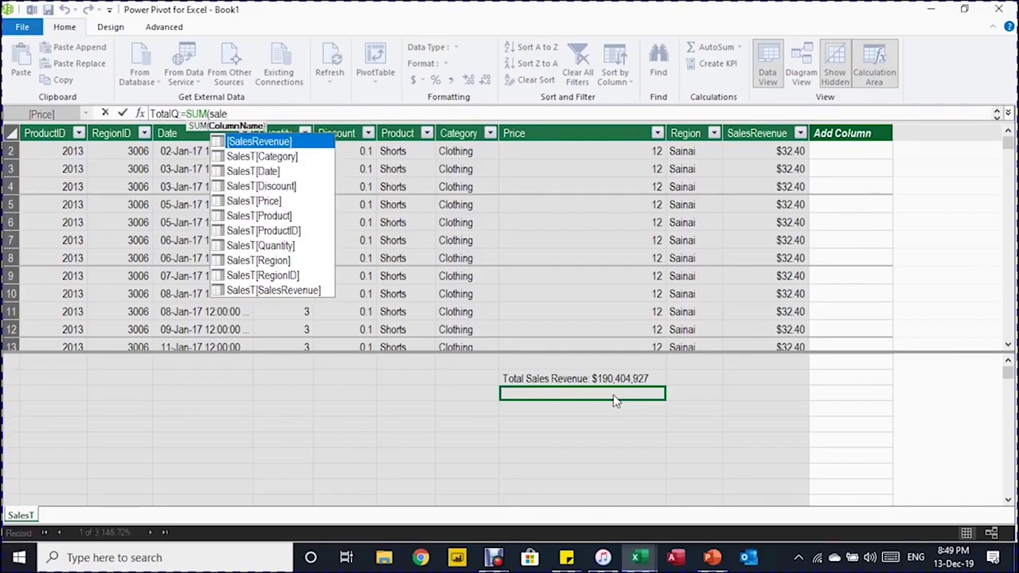
key("Down")
key("Down")
key("Down")
key("Down")
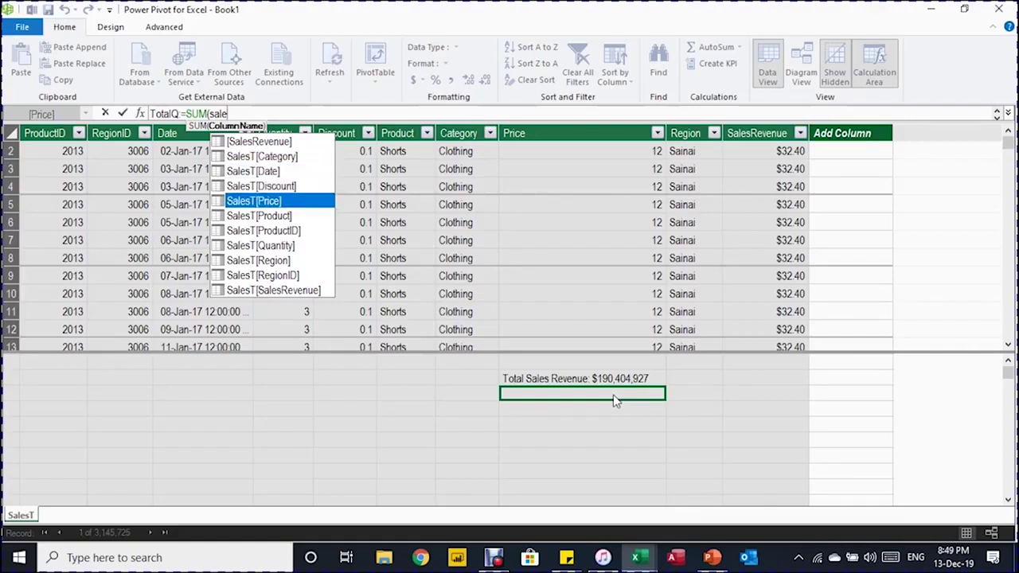
key("Down")
key("Down")
key("Down")
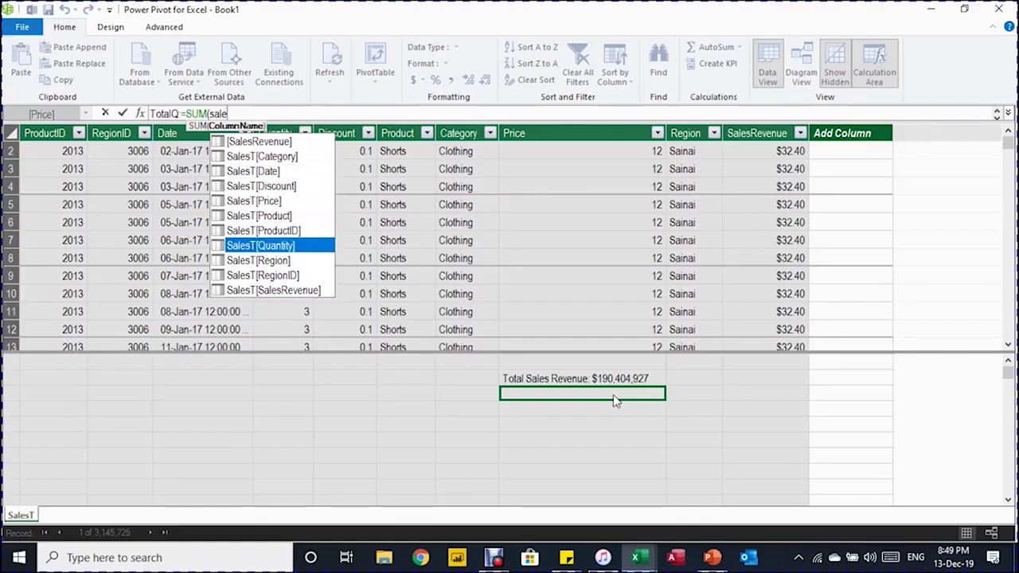
key("Tab")
type(")")
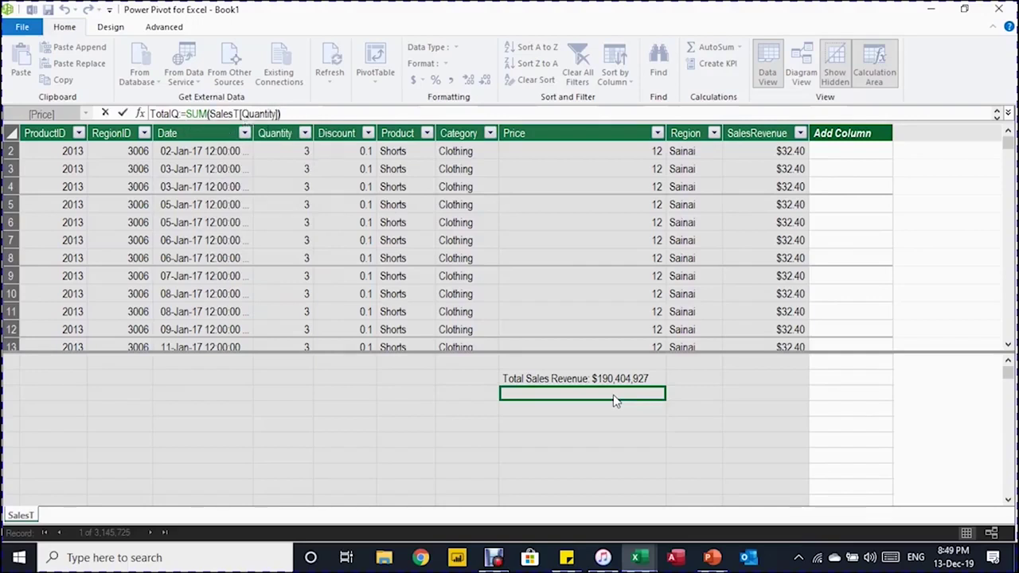
key("Return")
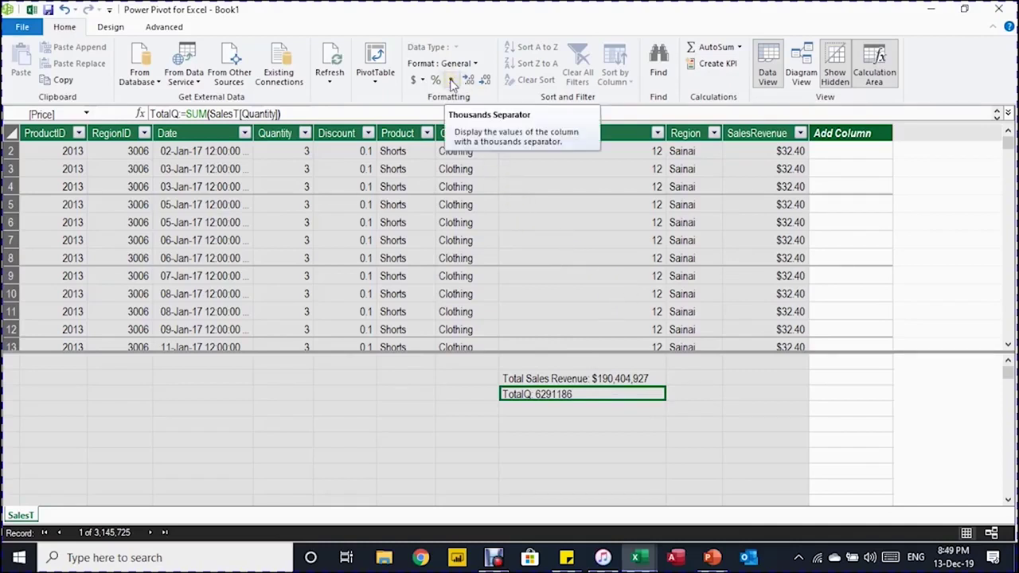
Format the TotalQ measure with a thousands separator and no decimal places.
left_click(451, 82)
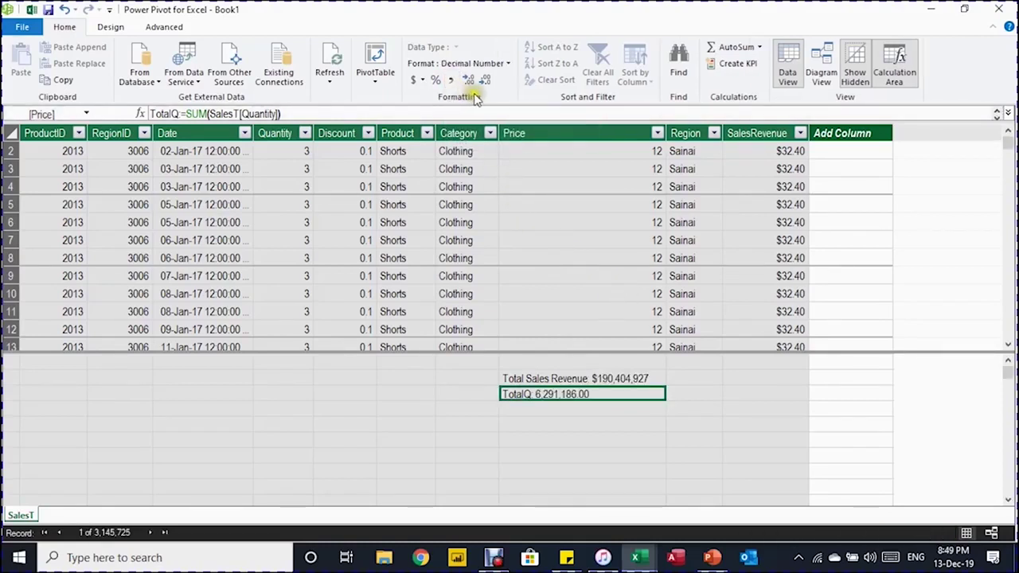
left_click(485, 81)
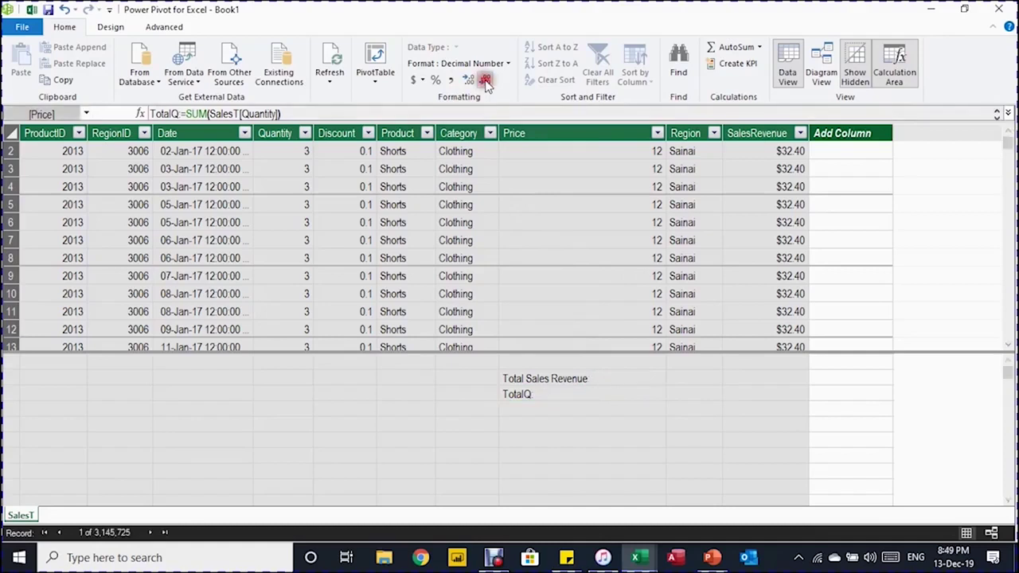
left_click(485, 82)
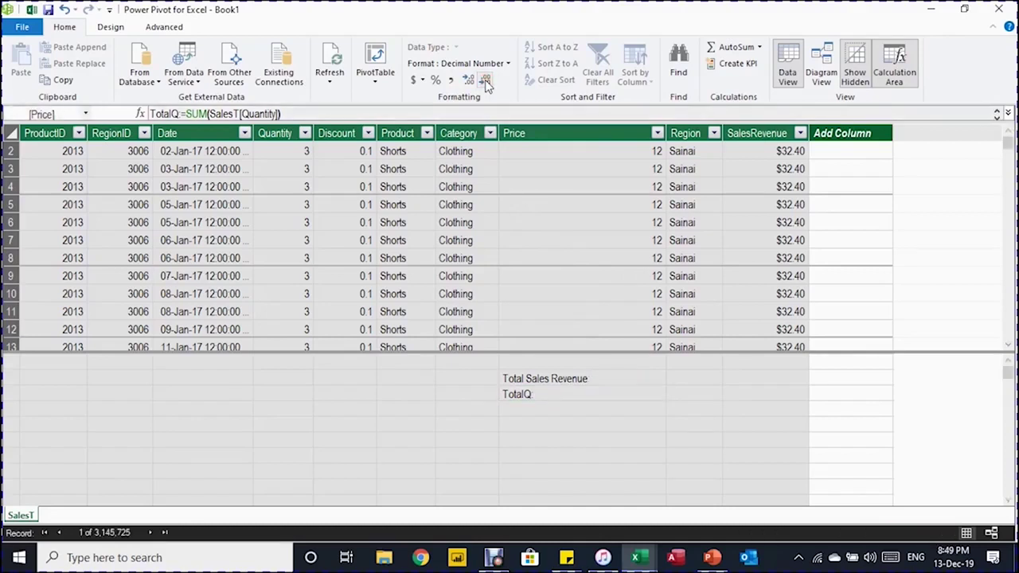
Create the measure Average Price:=[Total Sales Revenue]/[TotalQ] in the cell directly below TotalQ.
left_click(560, 410)
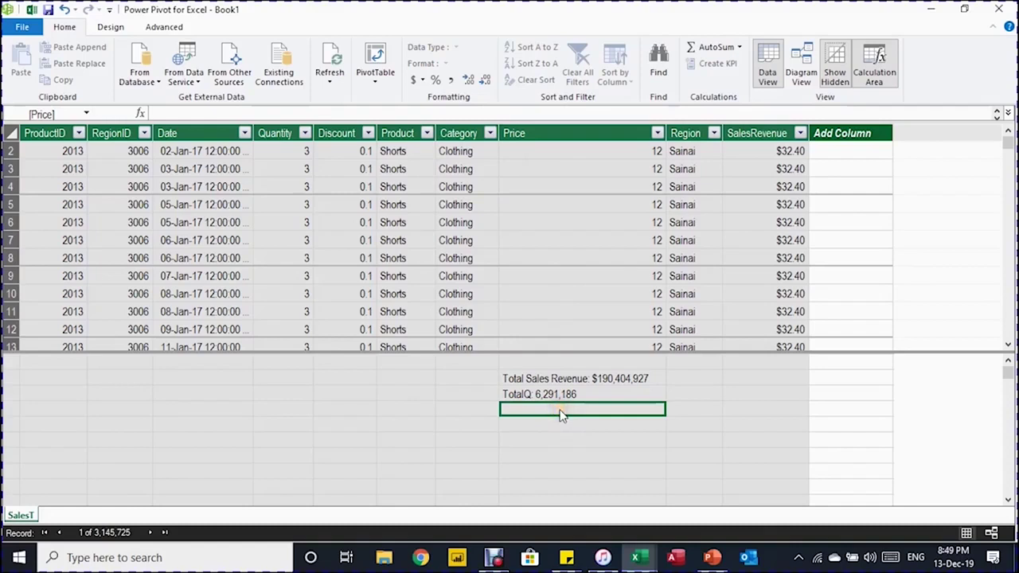
type("Average Price:=")
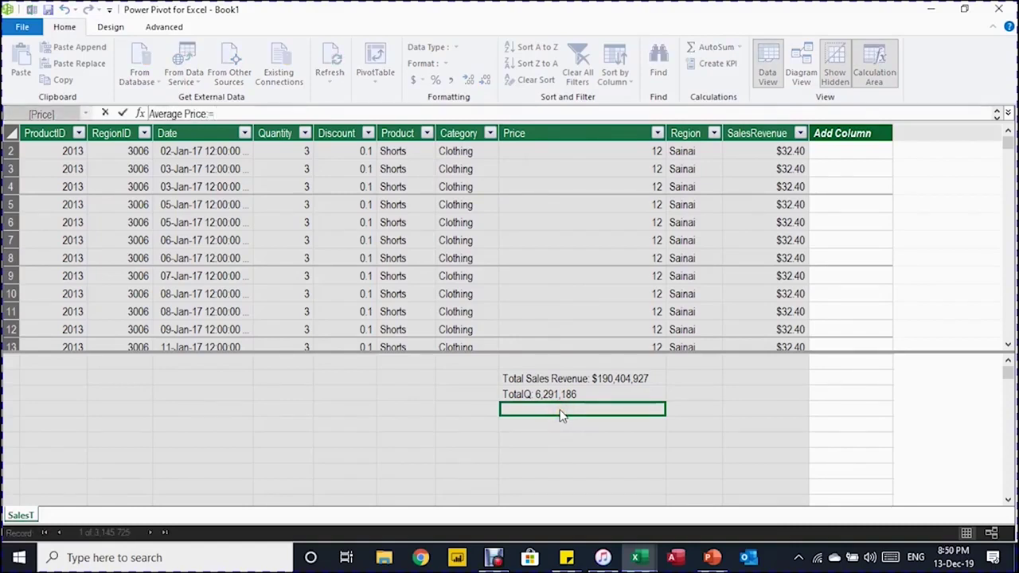
left_click(559, 417)
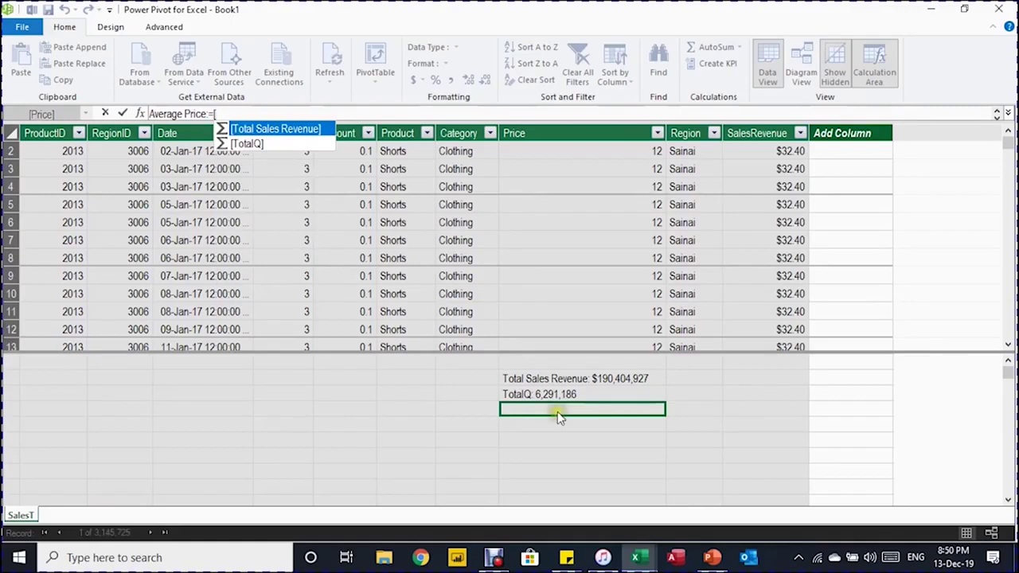
double_click(277, 135)
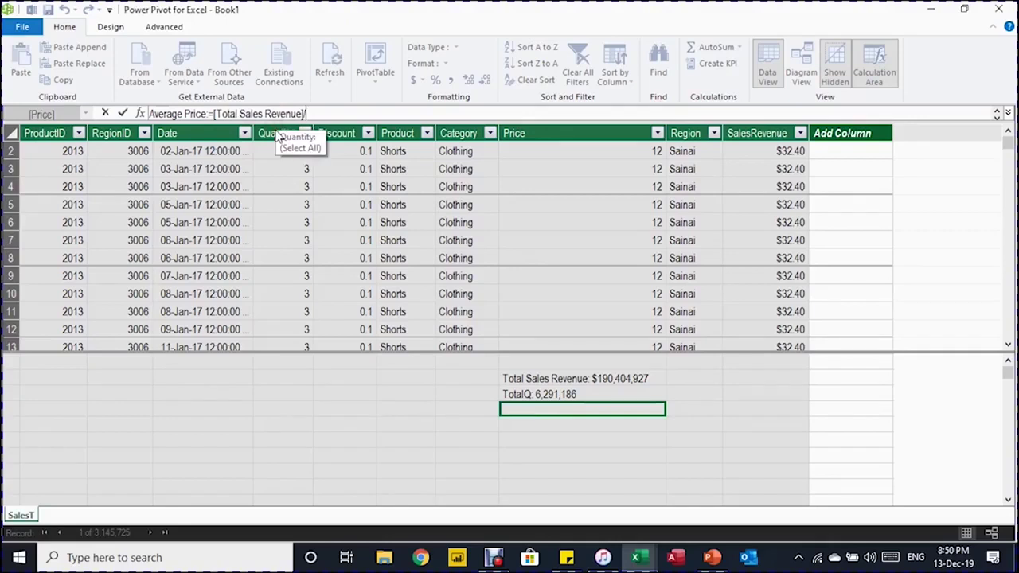
type("/[")
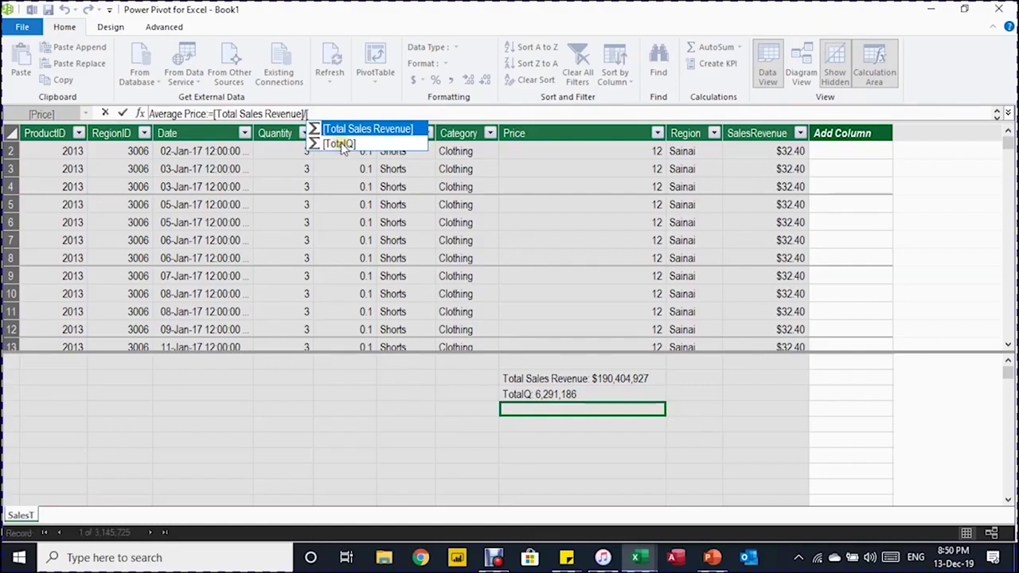
double_click(341, 144)
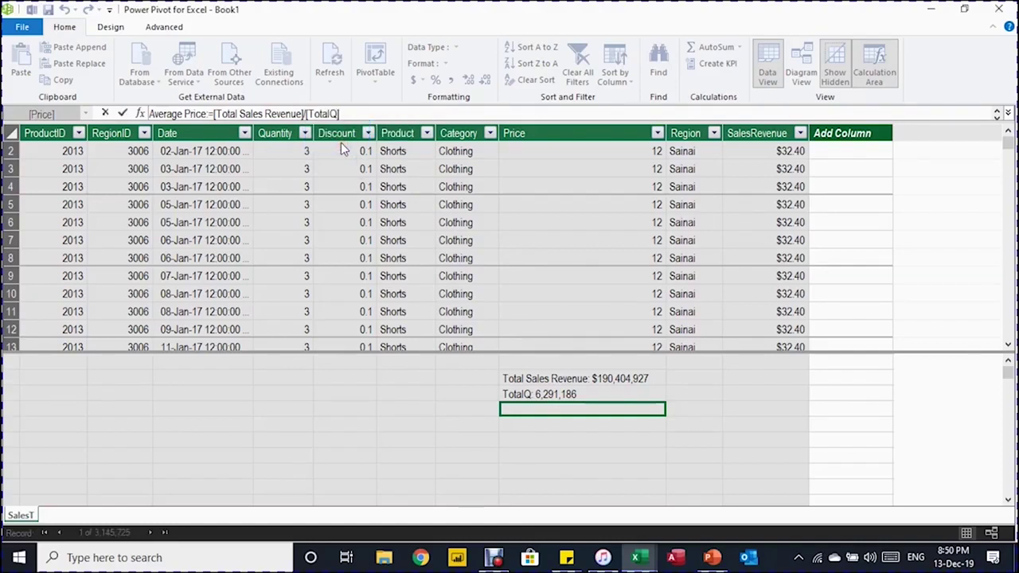
key("Return")
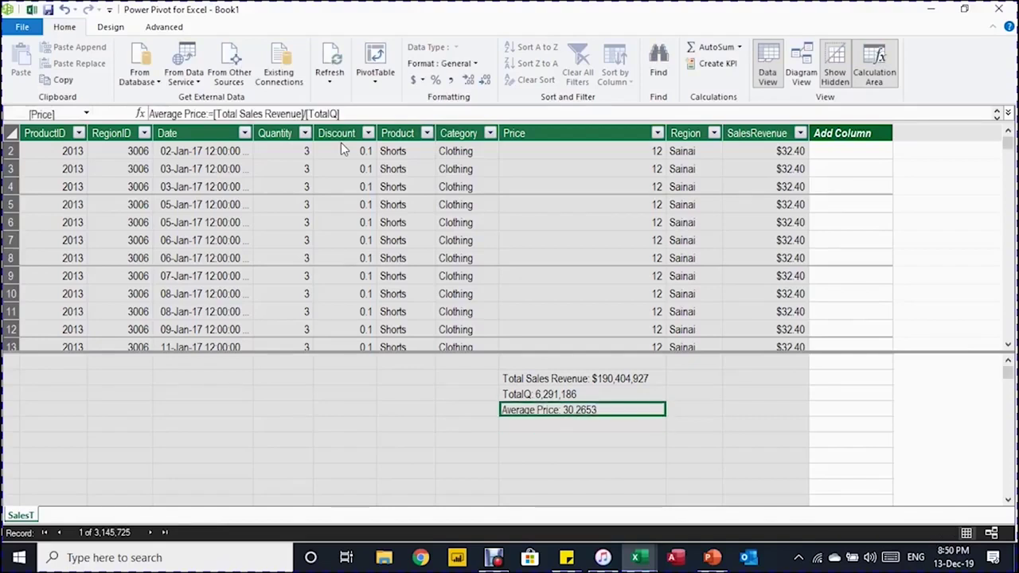
Format the Average Price measure to show two decimal places.
left_click(486, 81)
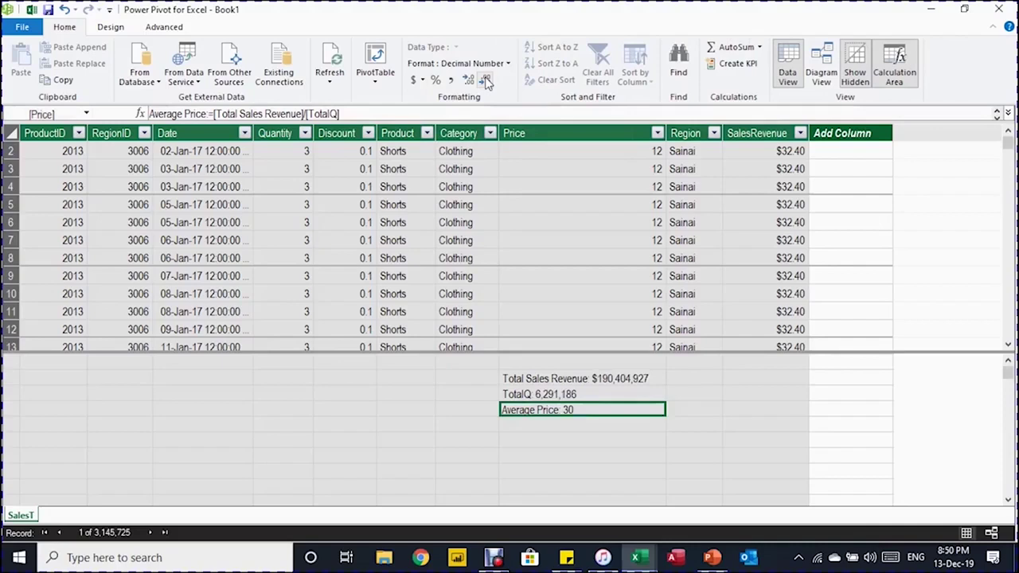
left_click(470, 79)
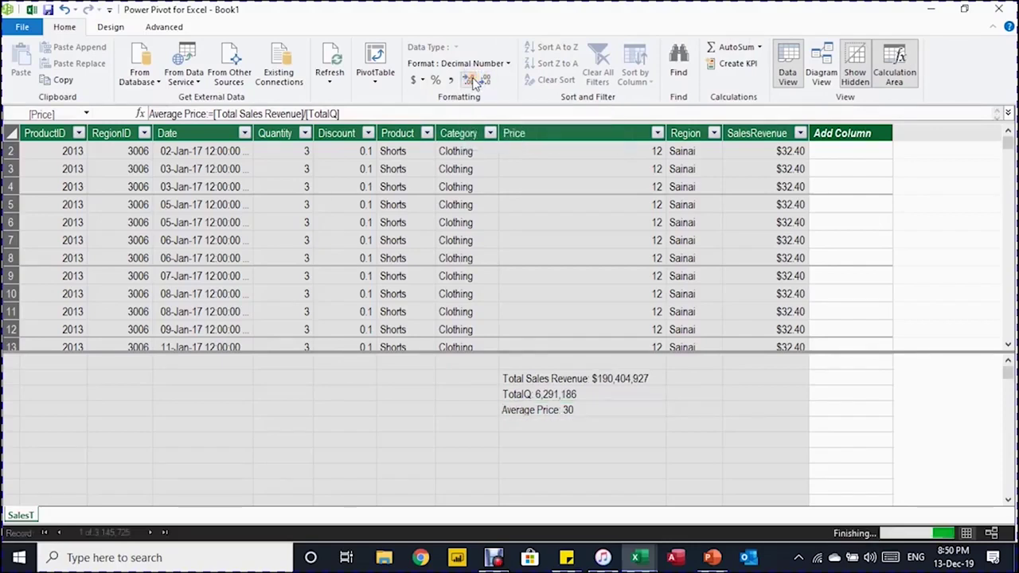
left_click(469, 80)
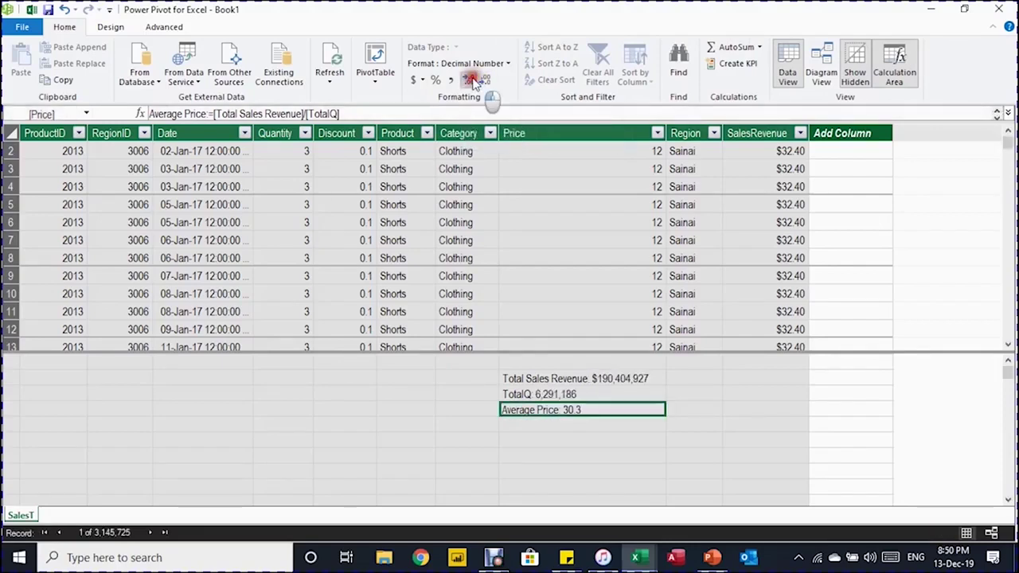
left_click(561, 426)
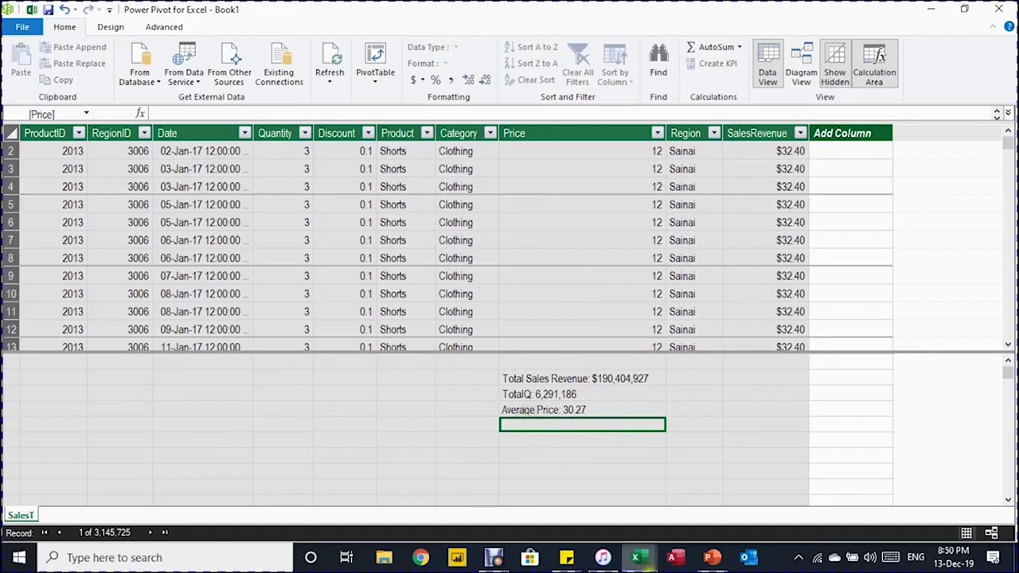
mouse_move(645, 559)
left_click(562, 513)
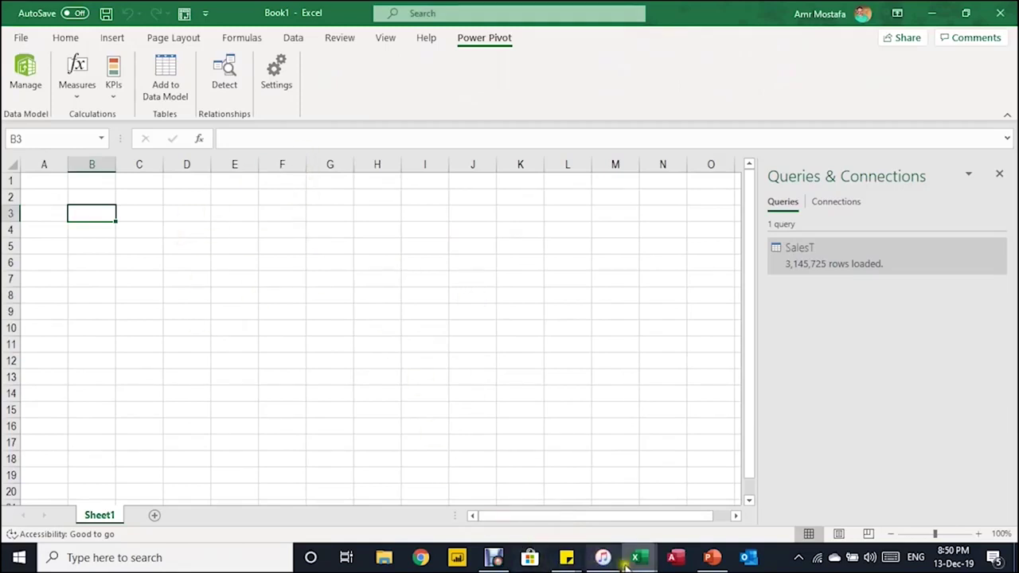
mouse_move(637, 558)
left_click(667, 500)
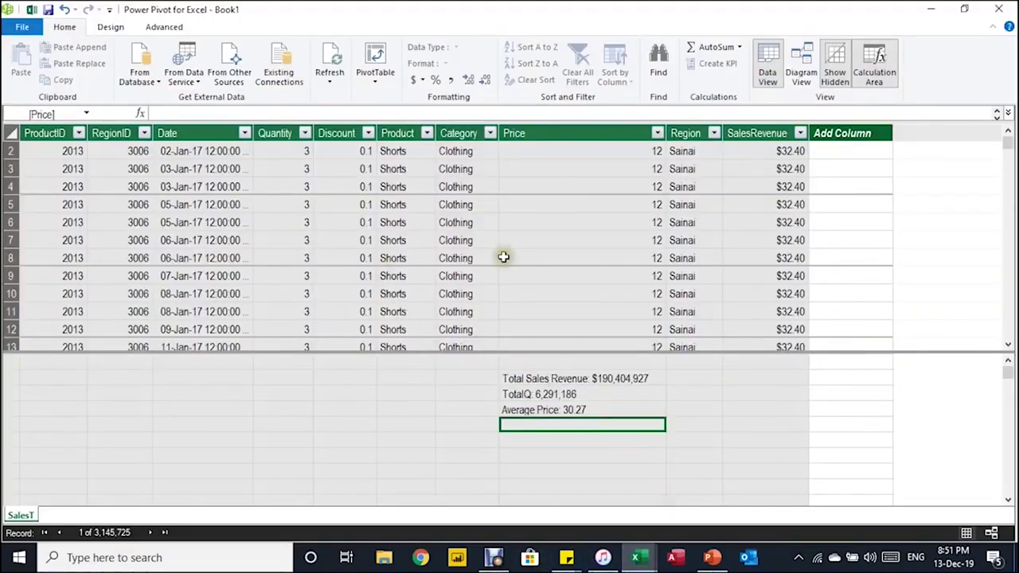
key("alt+Tab")
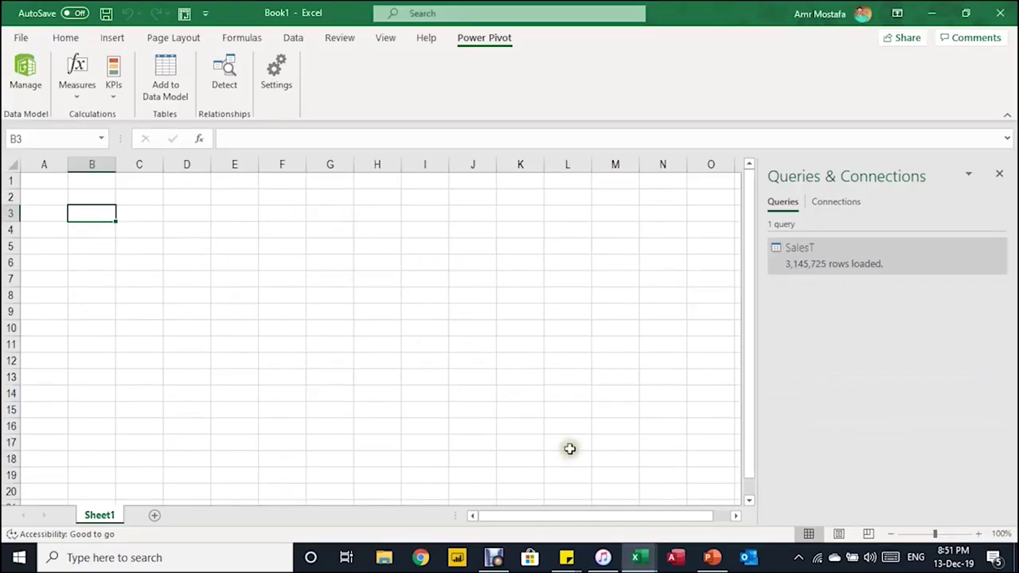
mouse_move(644, 541)
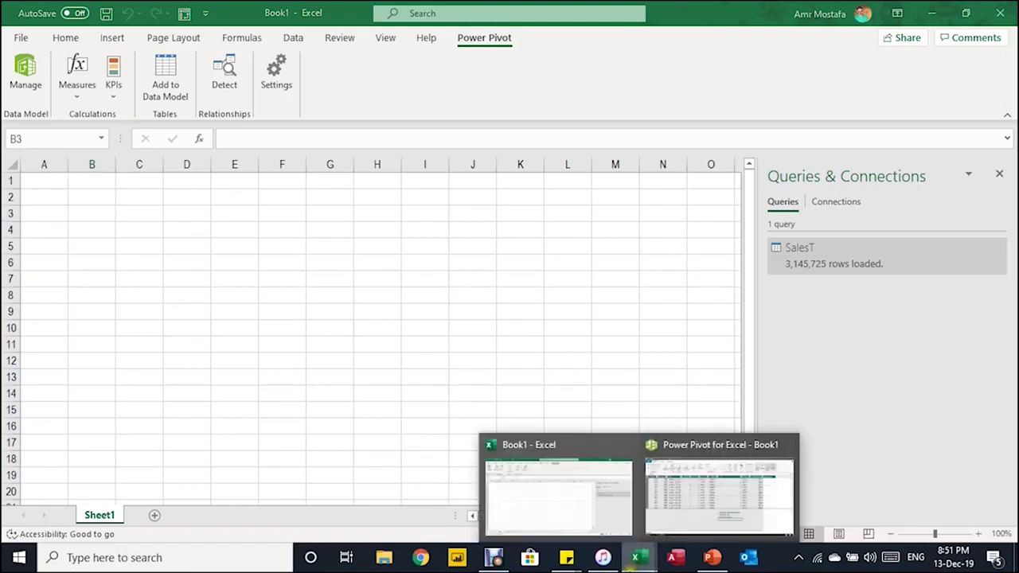
left_click(710, 498)
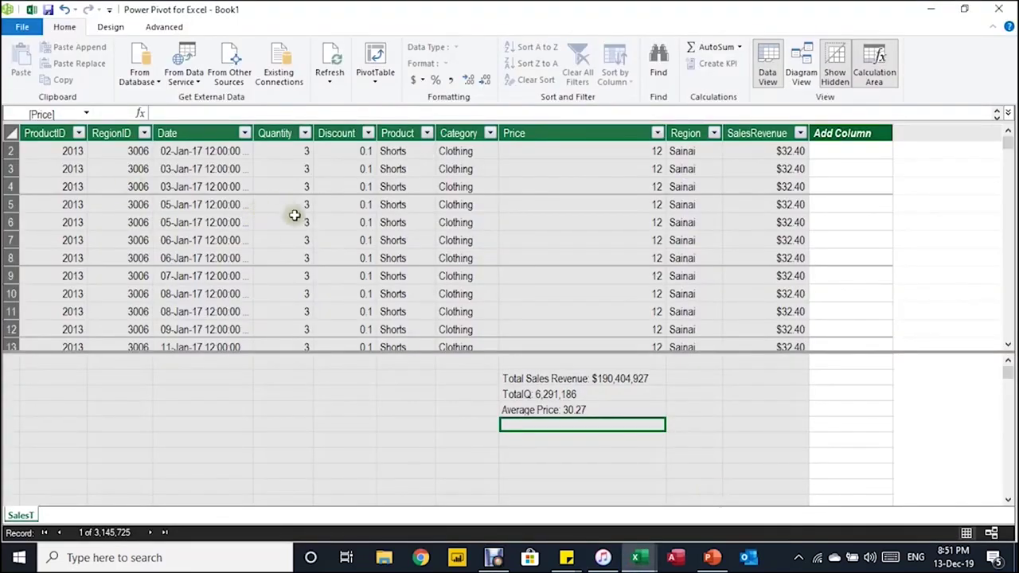
left_click(1000, 9)
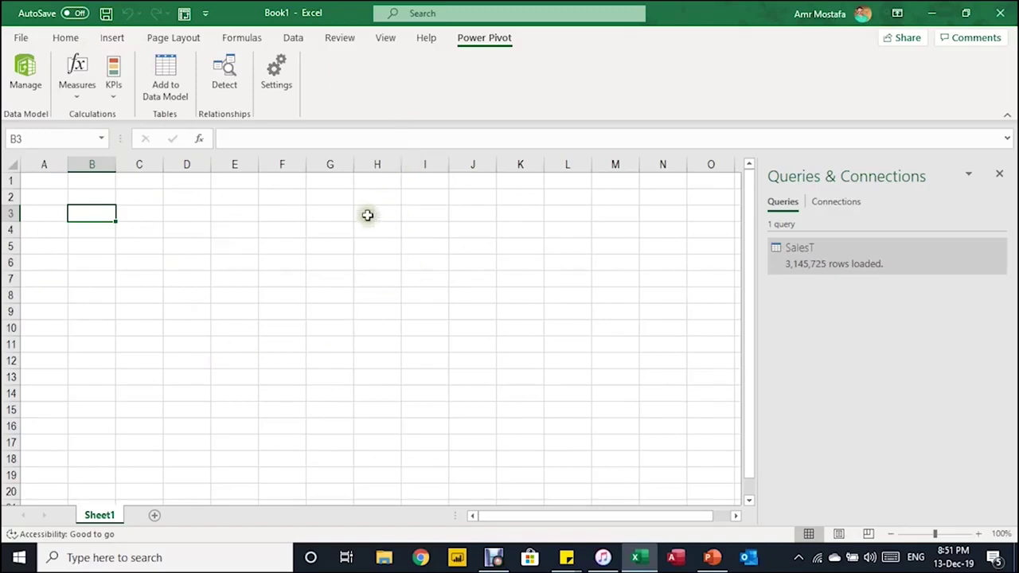
left_click(27, 86)
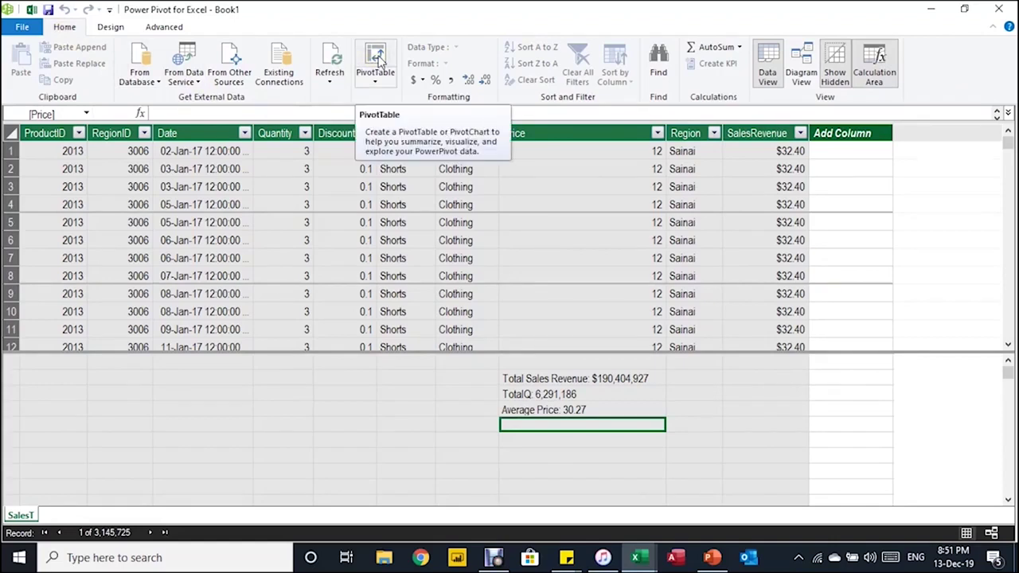
Close the Power Pivot window and insert a PivotTable from this workbook's Data Model at cell B3 of the existing Sheet1.
left_click(998, 9)
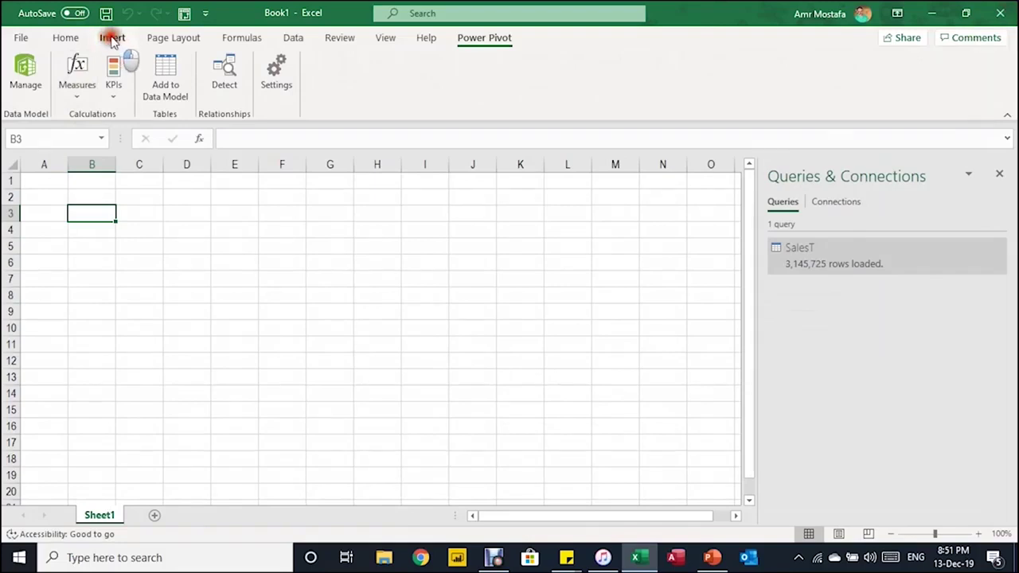
left_click(112, 39)
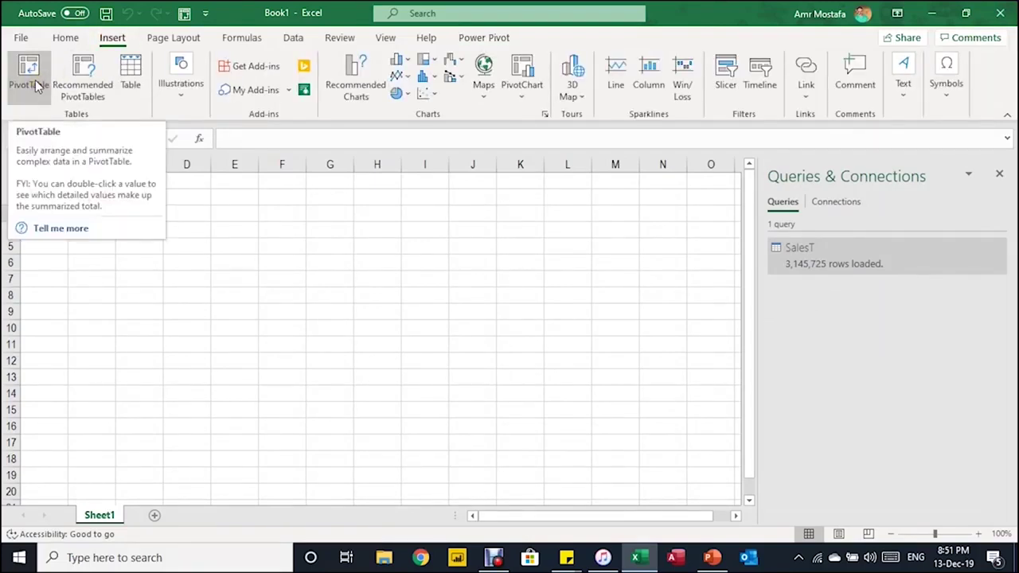
left_click(35, 82)
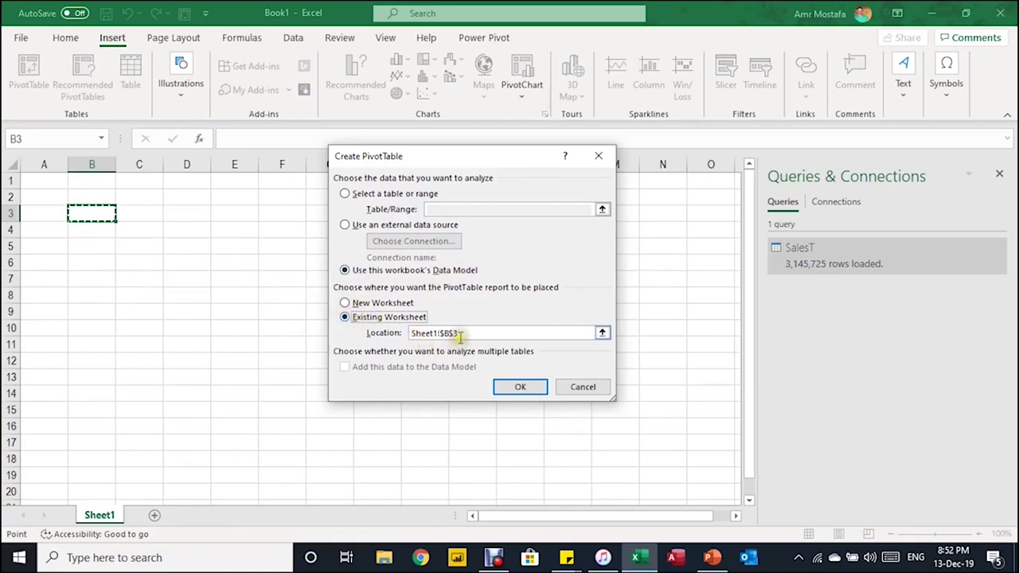
left_click(521, 389)
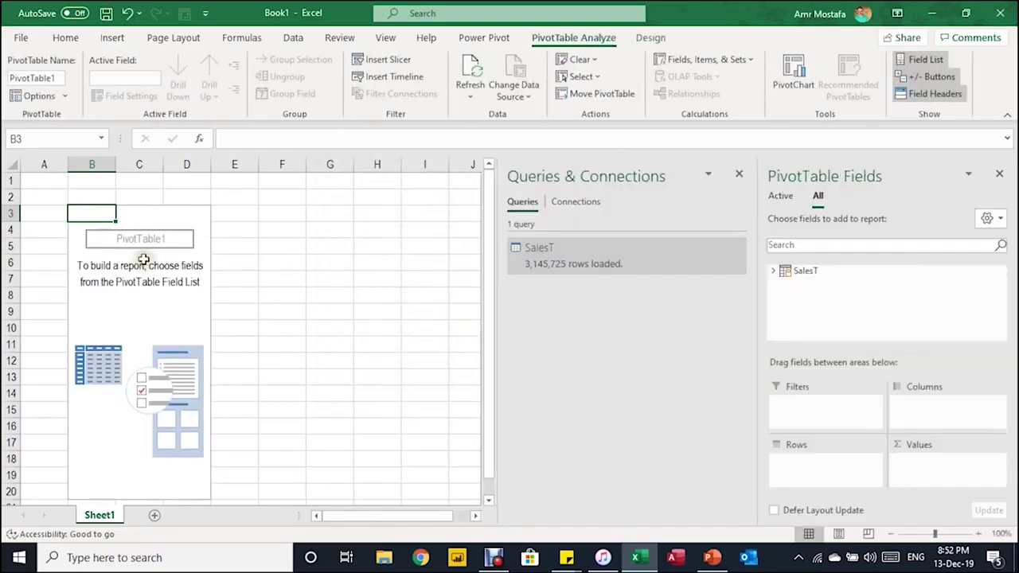
Rename the PivotTable as SalesReport and close the Queries & Connections pane.
double_click(46, 77)
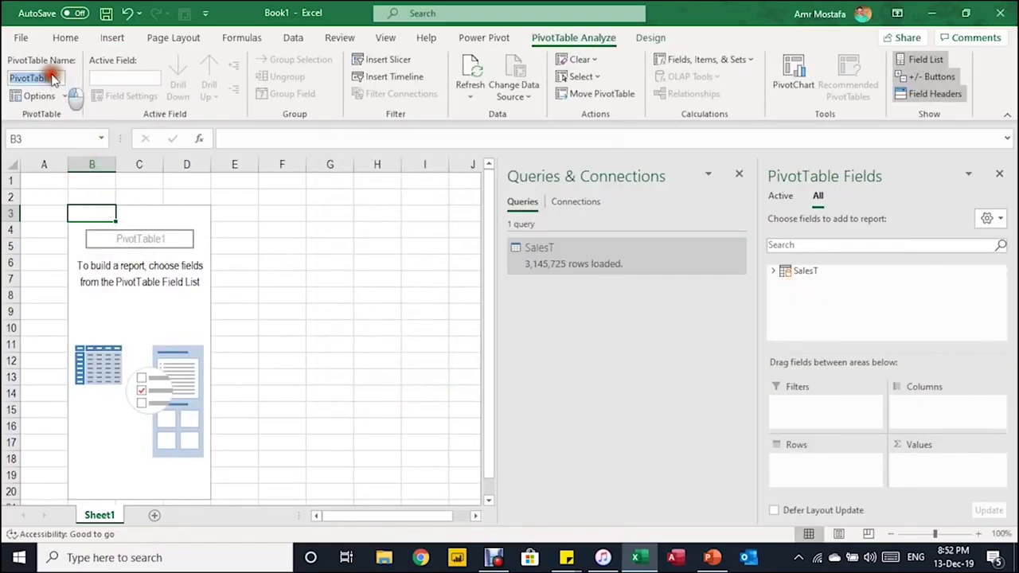
type("Sa")
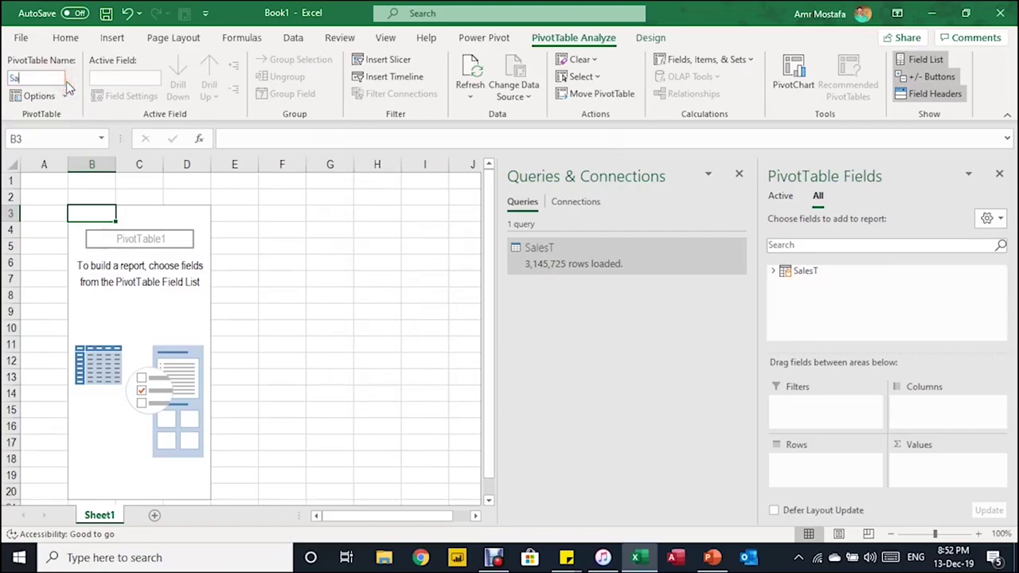
type("lesReport")
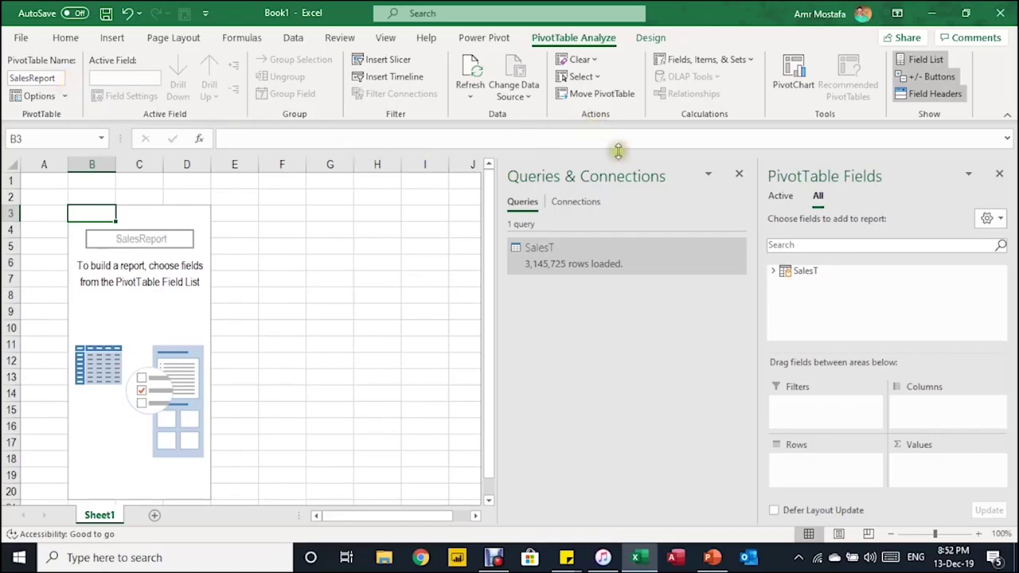
left_click(740, 173)
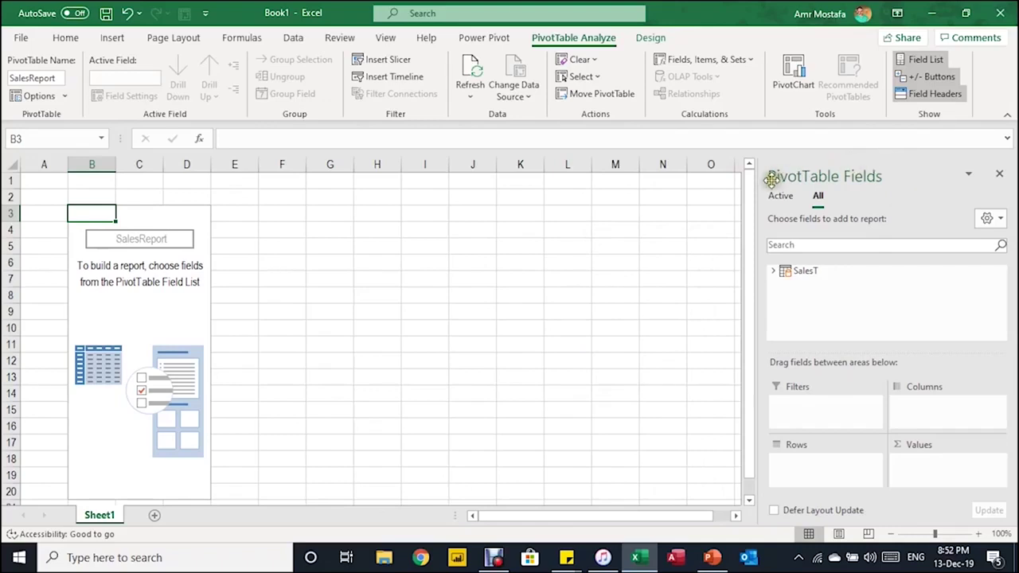
Add the SalesT measures Total Sales Revenue, TotalQ and Average Price to the PivotTable's values.
left_click(775, 272)
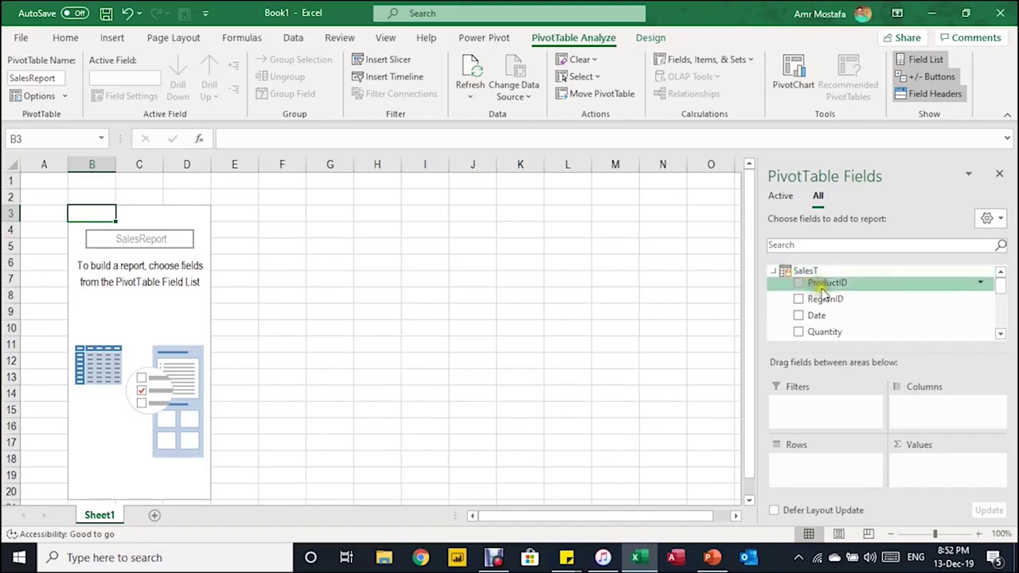
scroll(820, 291, "down", 3)
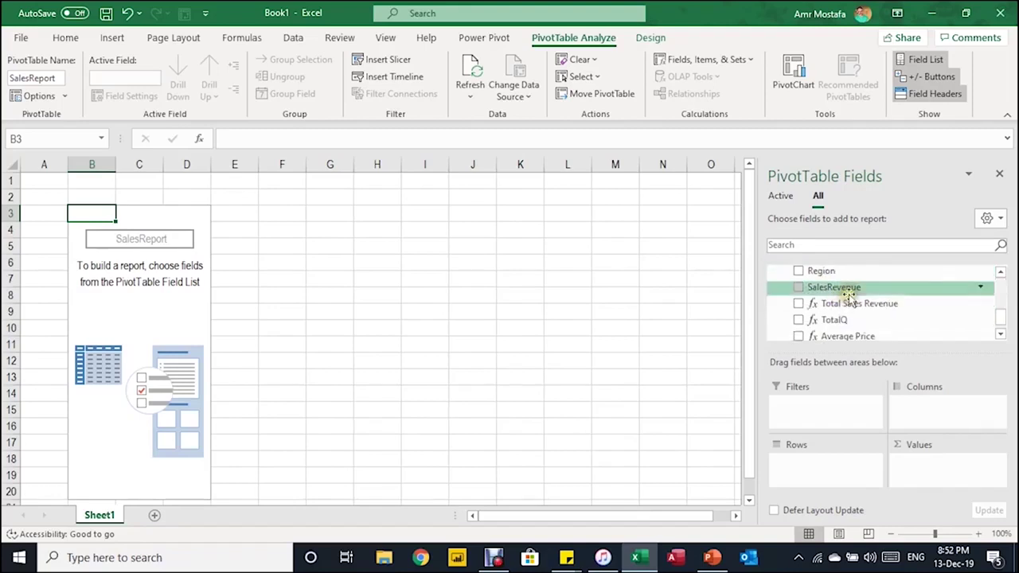
scroll(852, 307, "down", 1)
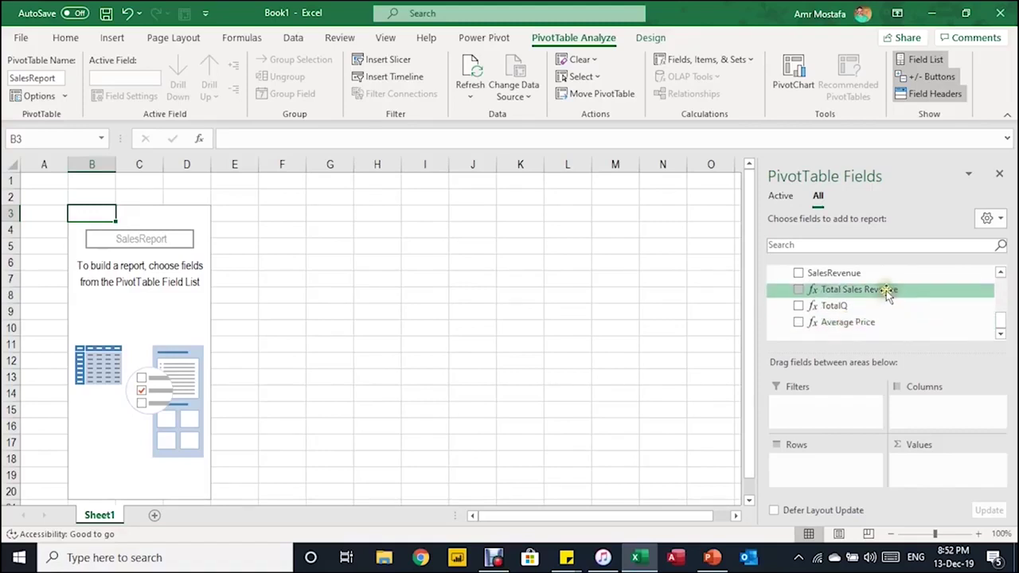
left_click_drag(882, 292, 942, 475)
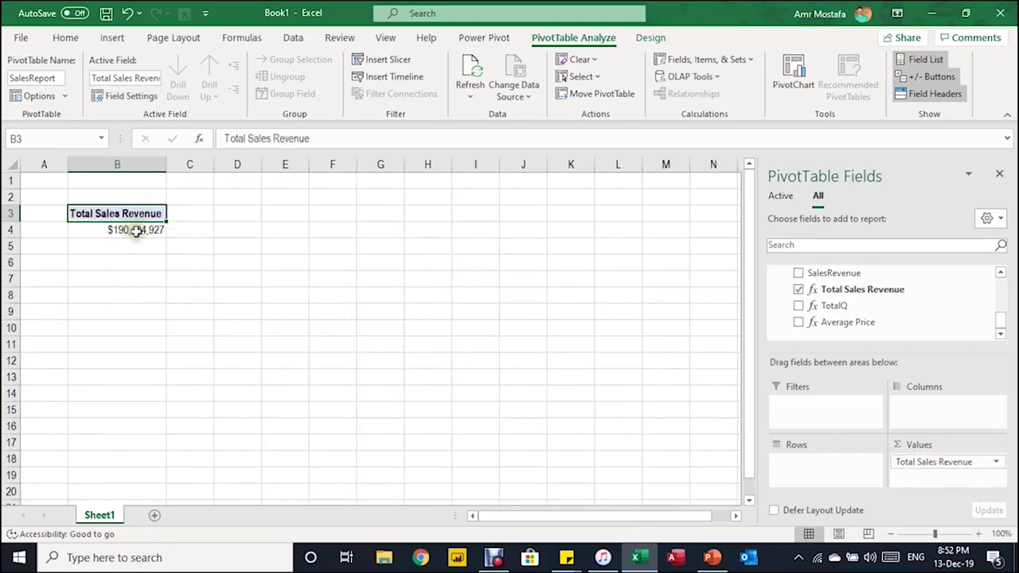
left_click(136, 230)
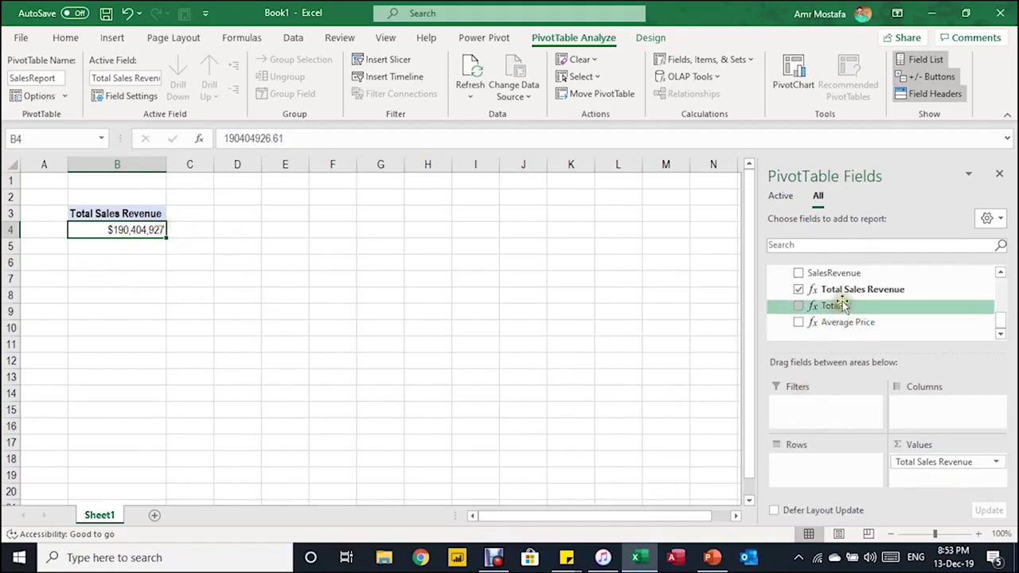
left_click_drag(844, 306, 955, 487)
left_click_drag(820, 328, 941, 479)
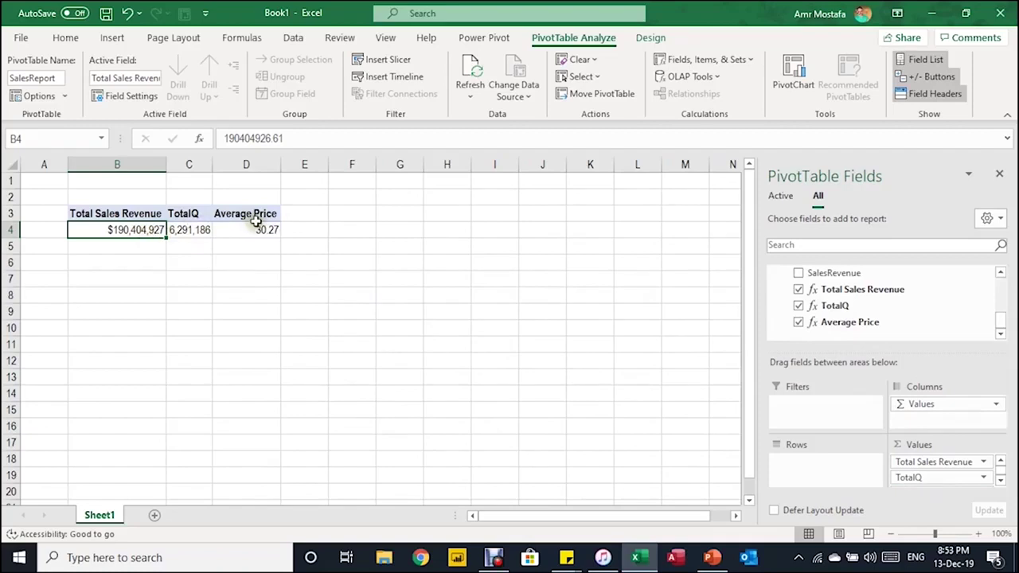
Add the Date and Category fields to the PivotTable's rows, with Category nested under Date.
scroll(868, 306, "up", 5)
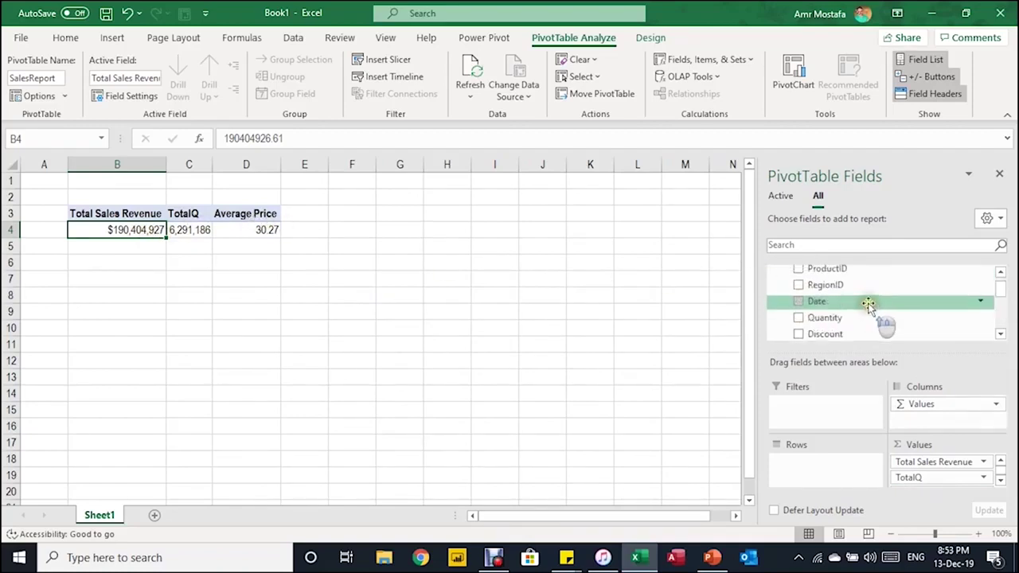
scroll(868, 308, "up", 1)
scroll(870, 306, "down", 4)
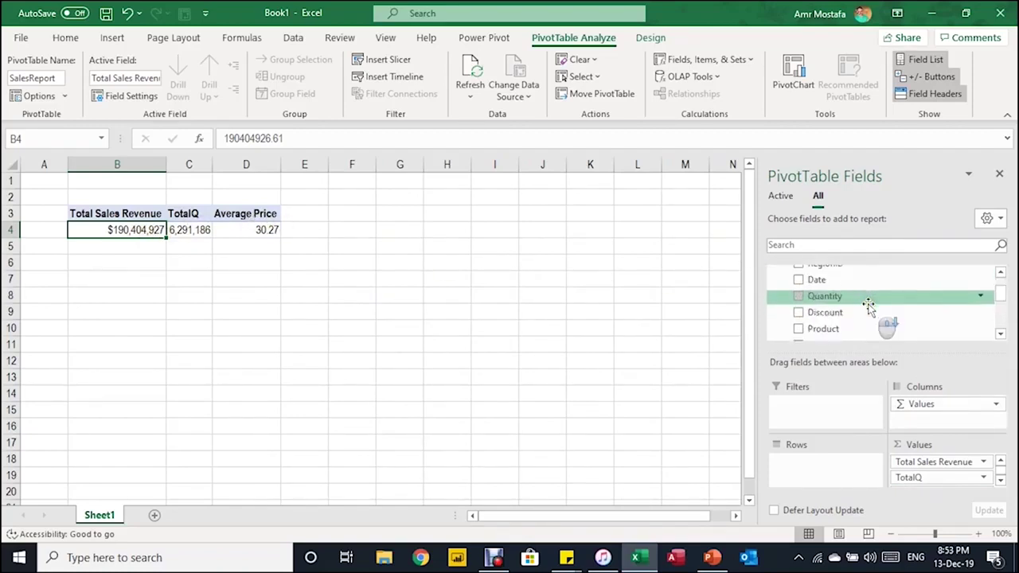
left_click_drag(870, 309, 837, 470)
left_click_drag(839, 319, 809, 460)
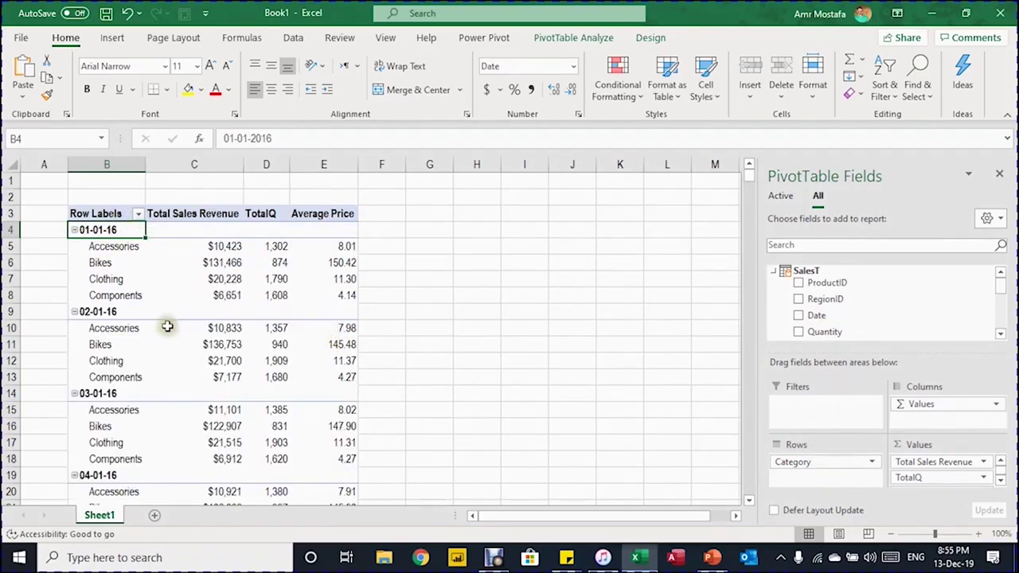
Group the PivotTable's date row labels by Years only, leaving Months out.
right_click(123, 231)
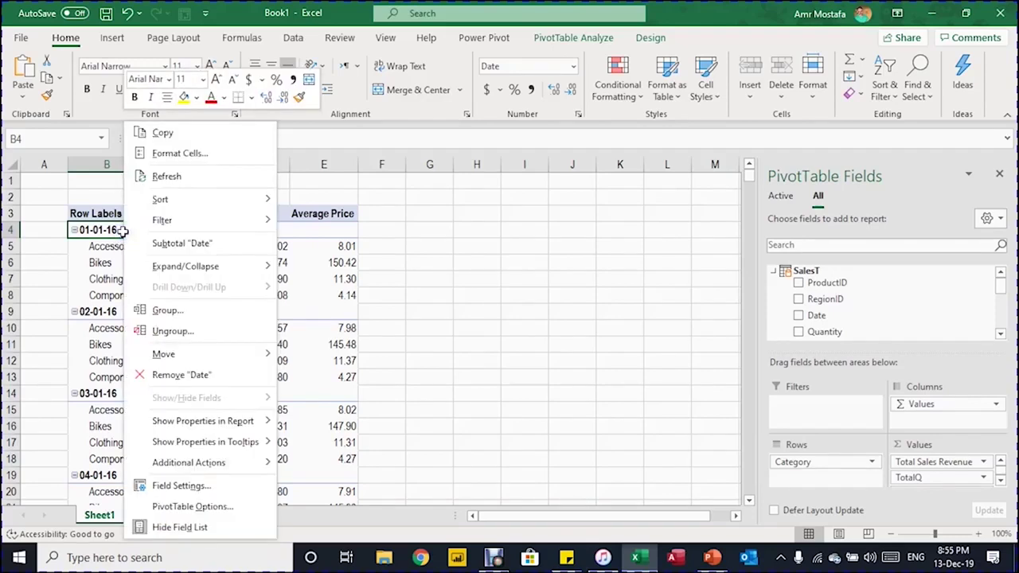
left_click(174, 317)
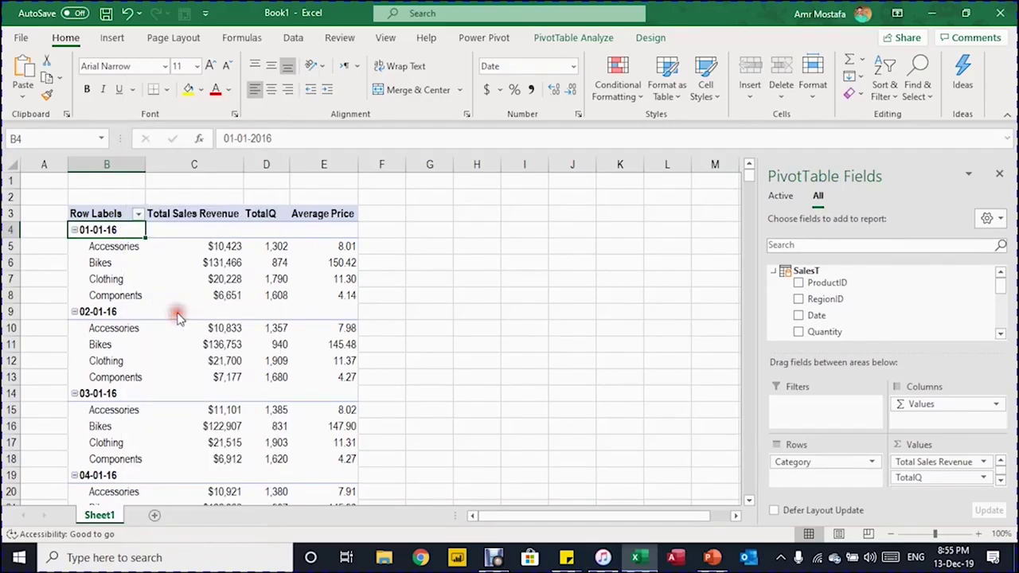
left_click(127, 349)
left_click(131, 329)
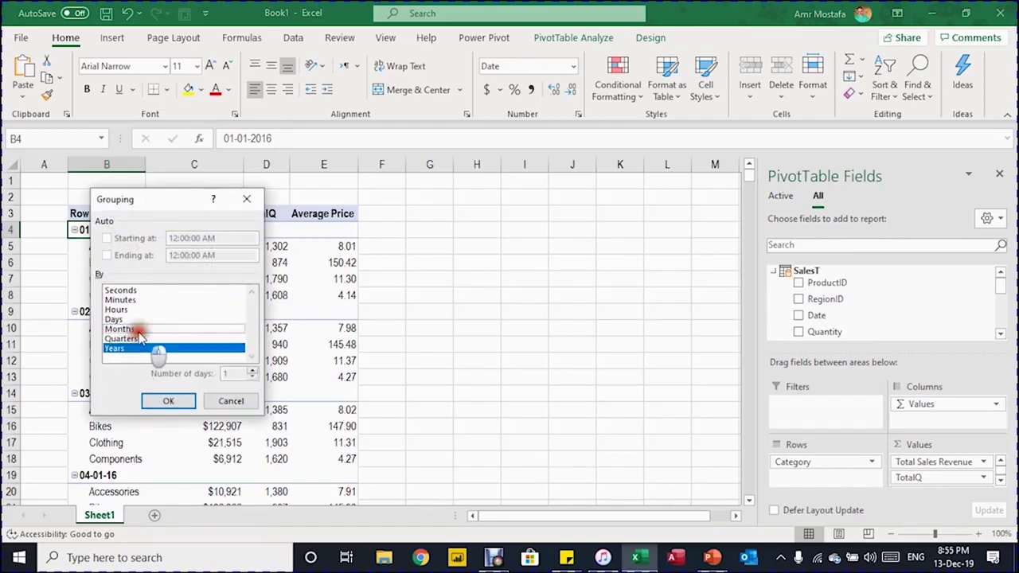
left_click(170, 400)
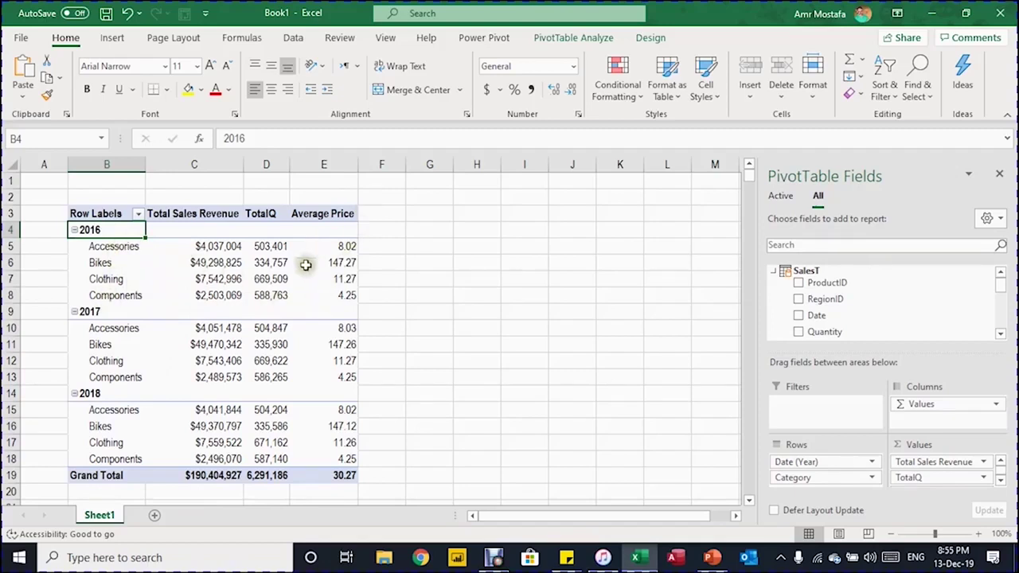
Examine the 2016 Accessories revenue and the Total Sales Revenue cell on the 2016 header row.
mouse_move(311, 285)
mouse_move(217, 236)
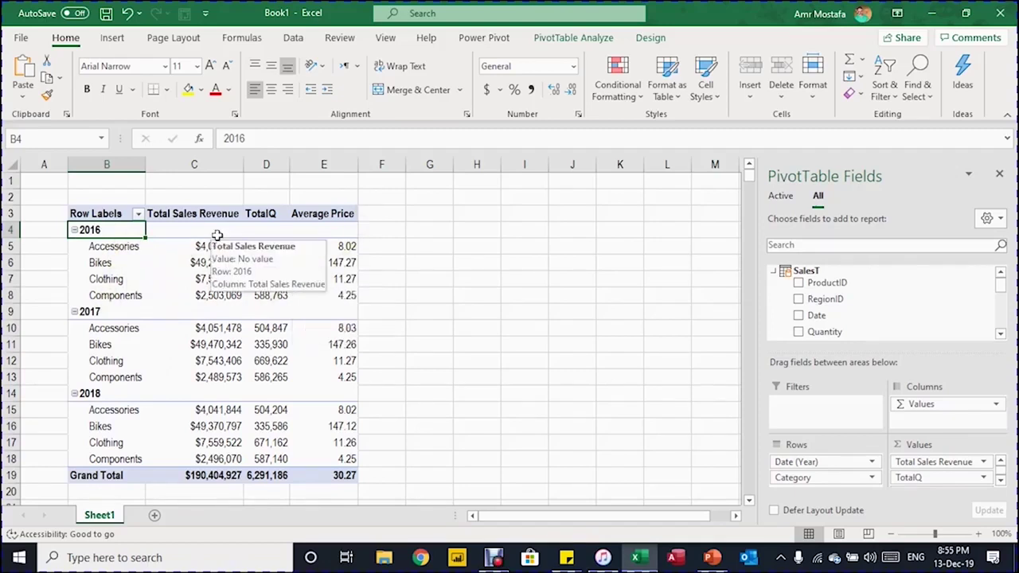
left_click(237, 246)
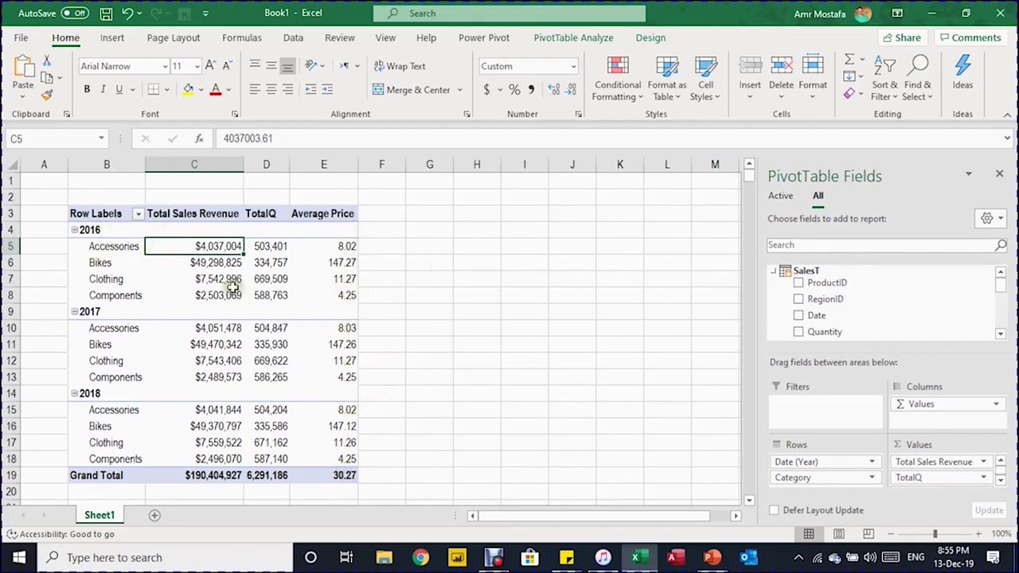
left_click(200, 230)
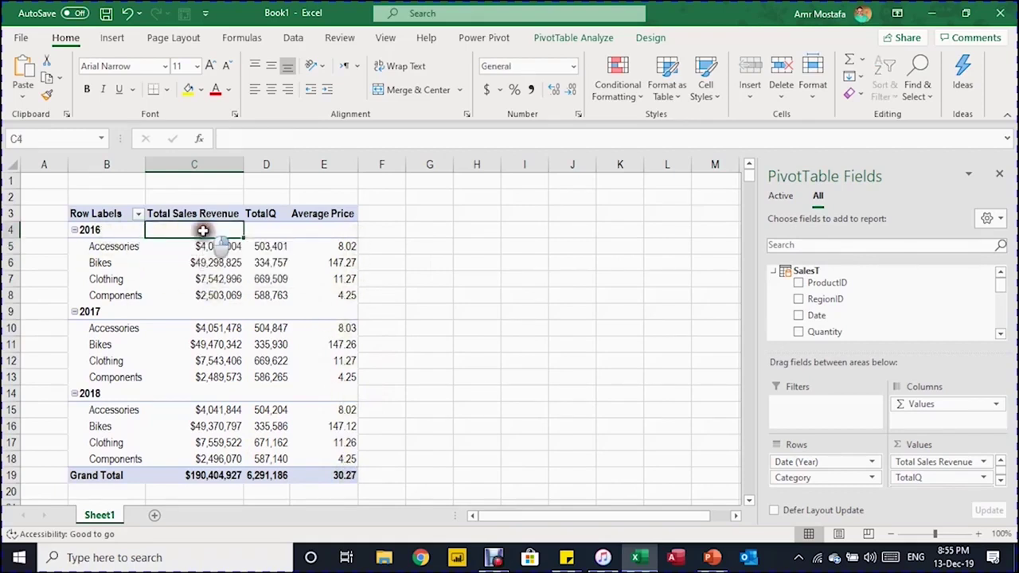
Turn on the Date (Year) subtotals in the PivotTable and show them at the top of each year group in compact form.
right_click(202, 231)
right_click(121, 230)
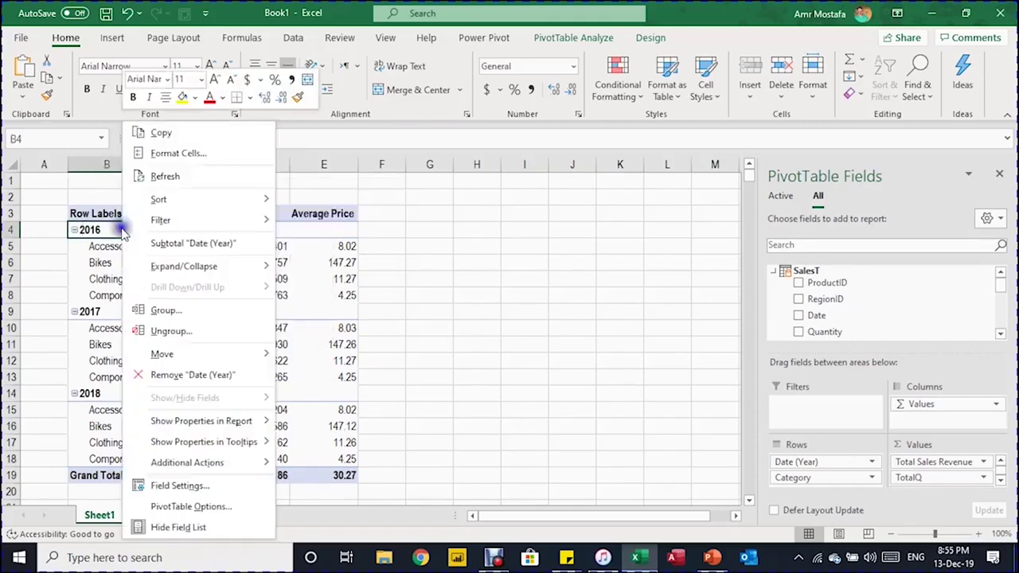
left_click(191, 239)
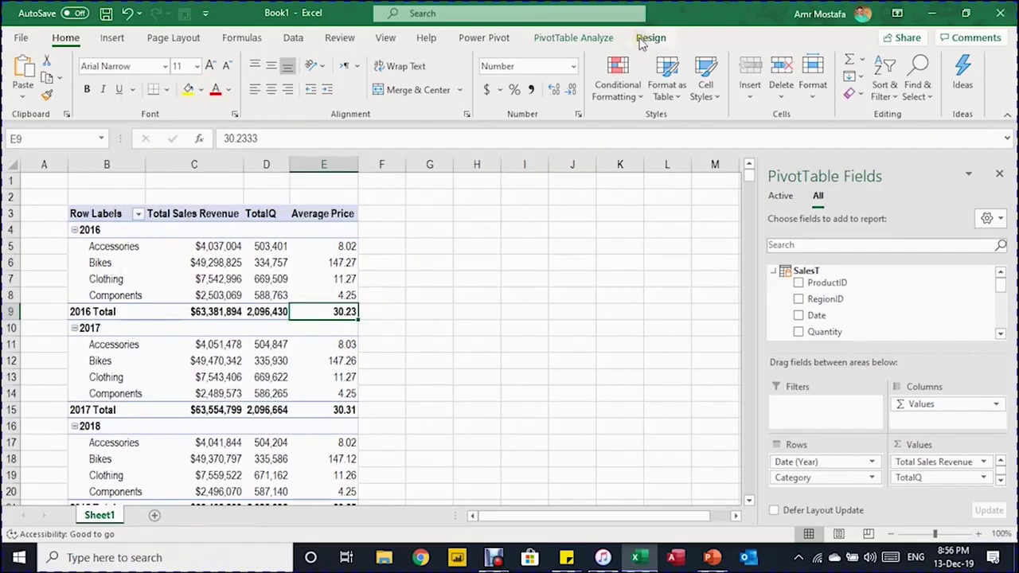
left_click(650, 39)
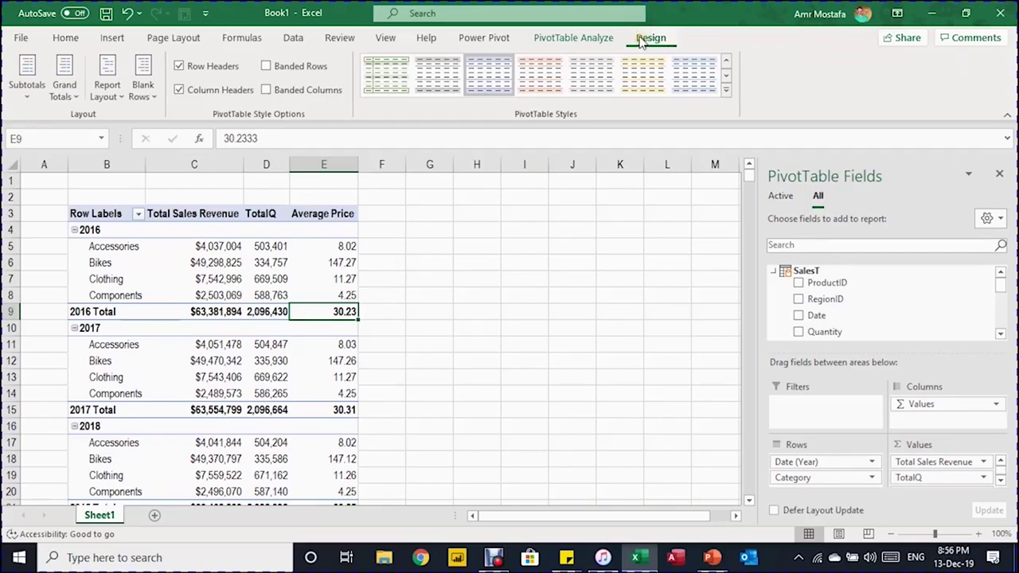
left_click(26, 83)
left_click(104, 96)
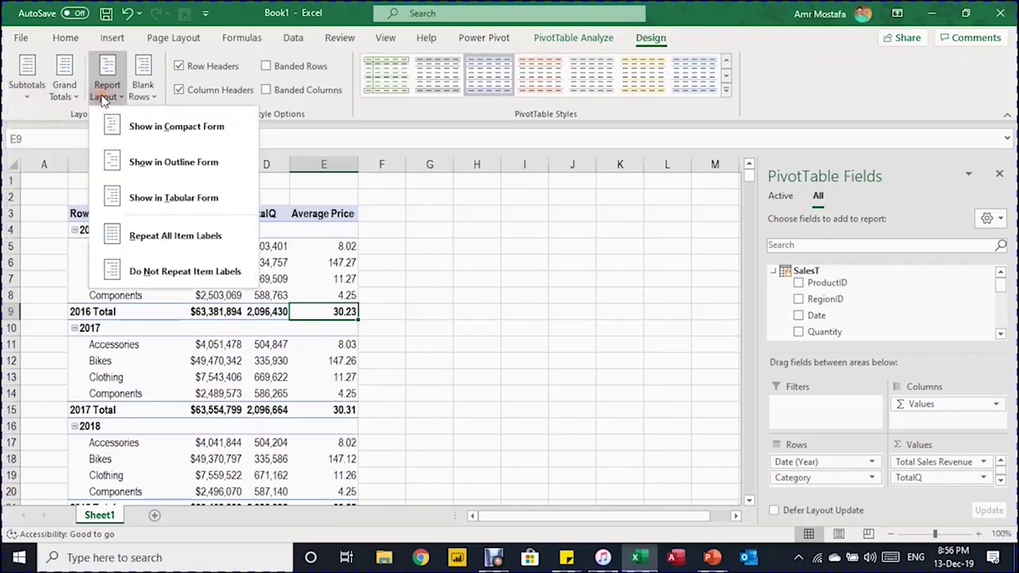
left_click(163, 127)
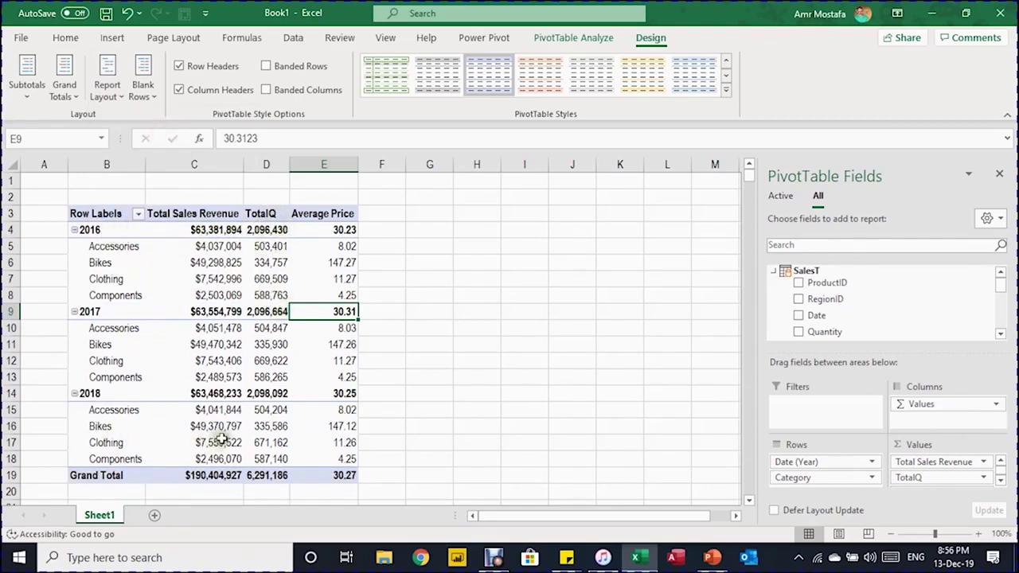
Copy the whole PivotTable to cell H3 and autofit the widths of columns H to K.
left_click_drag(95, 252, 329, 474)
key("ctrl+c")
left_click(483, 212)
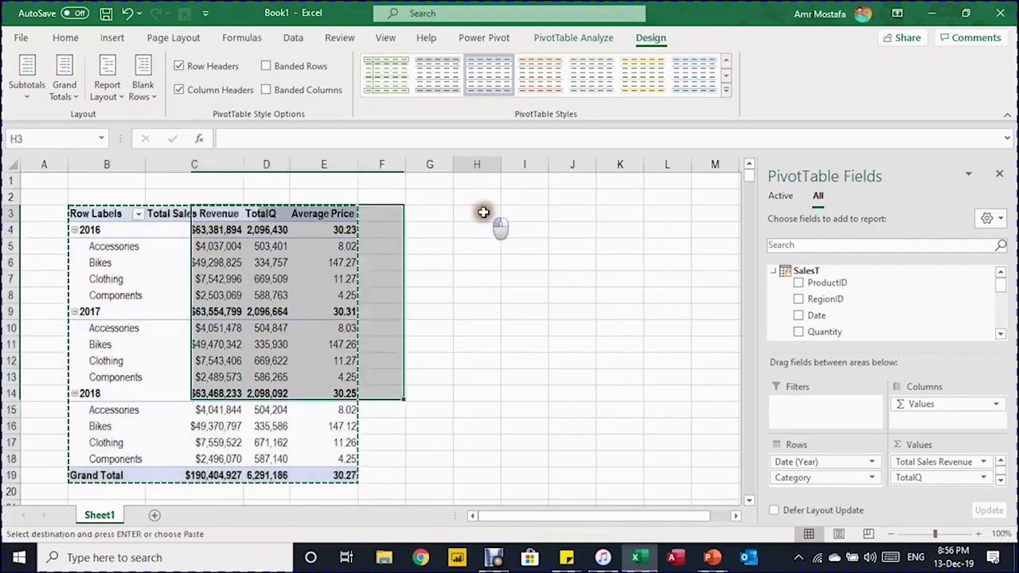
key("ctrl+v")
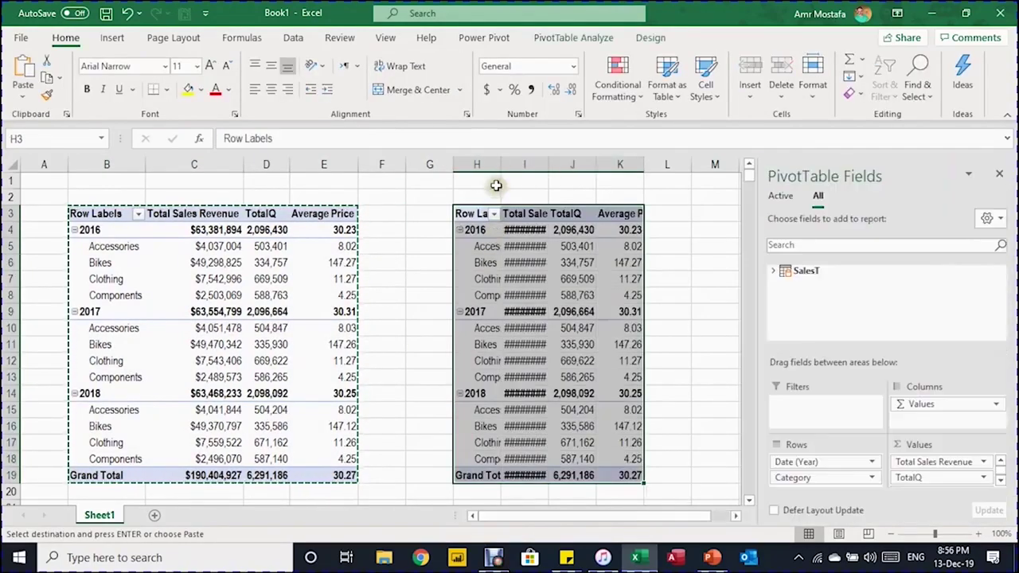
left_click(485, 164)
left_click_drag(494, 164, 614, 163)
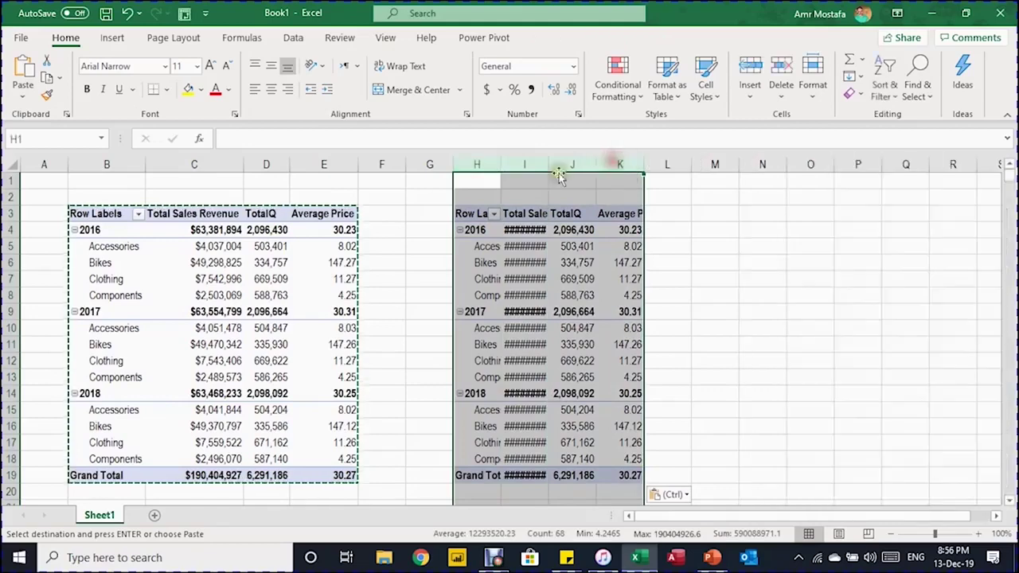
double_click(544, 166)
left_click(547, 277)
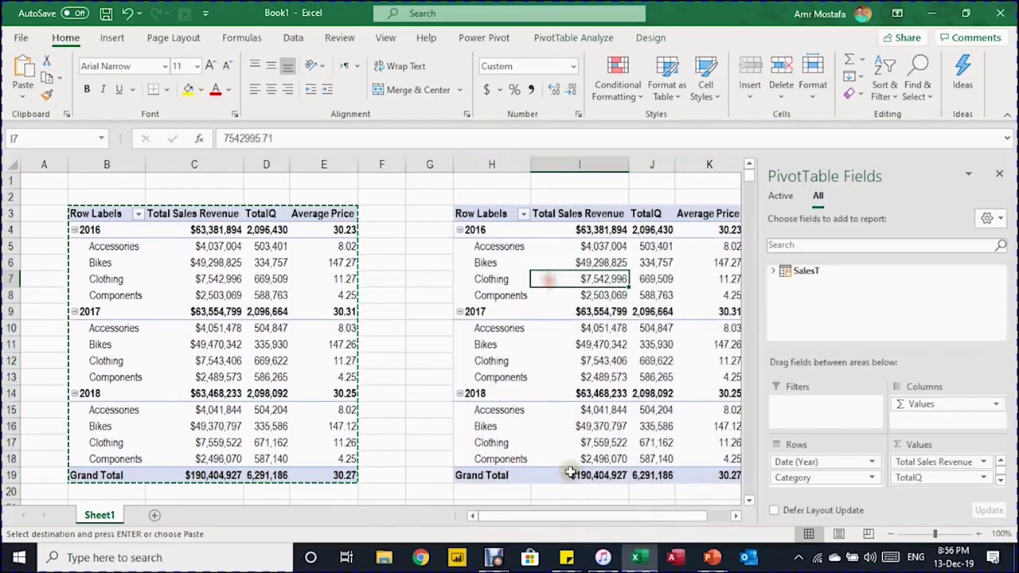
Replace Category with Region in the copied PivotTable's rows, nested under Date (Year).
left_click(734, 516)
left_click(734, 516)
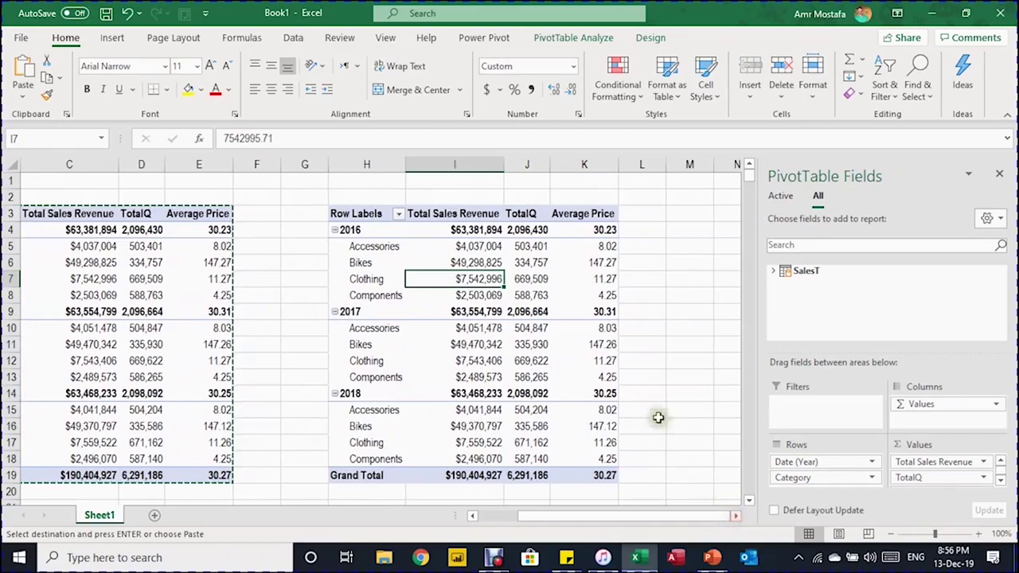
left_click(774, 270)
scroll(826, 306, "down", 4)
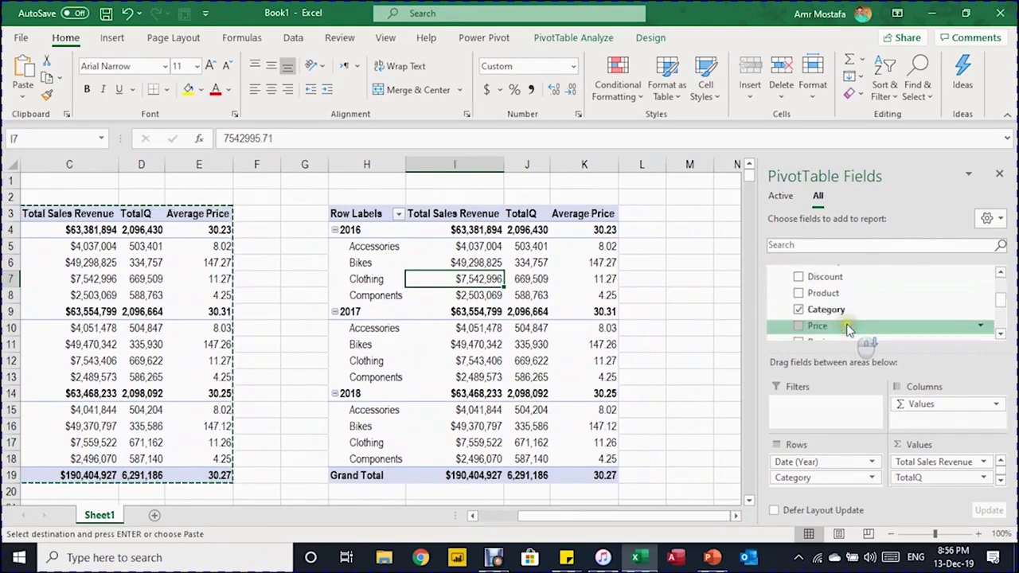
scroll(828, 311, "up", 1)
left_click(798, 310)
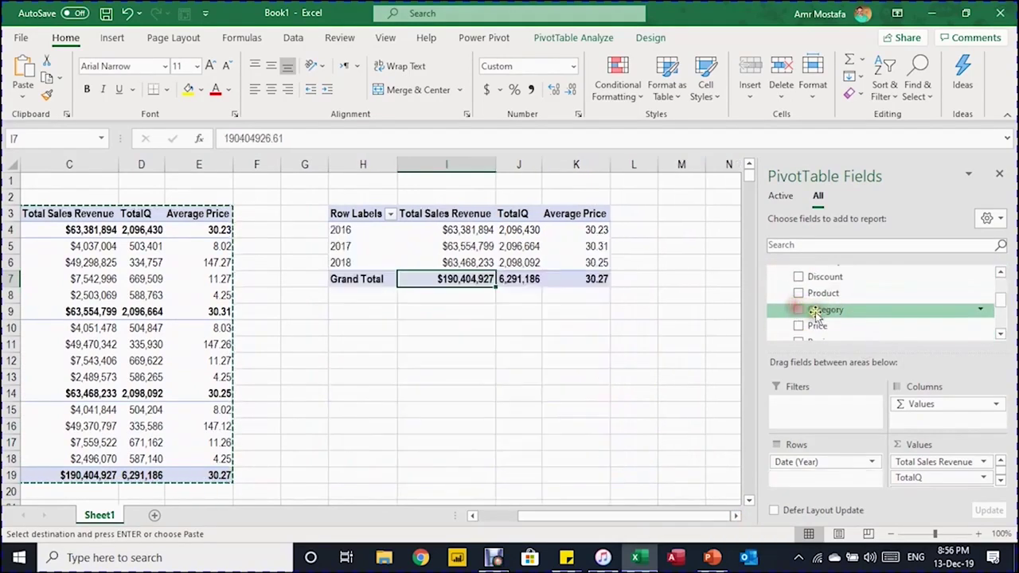
scroll(849, 298, "up", 3)
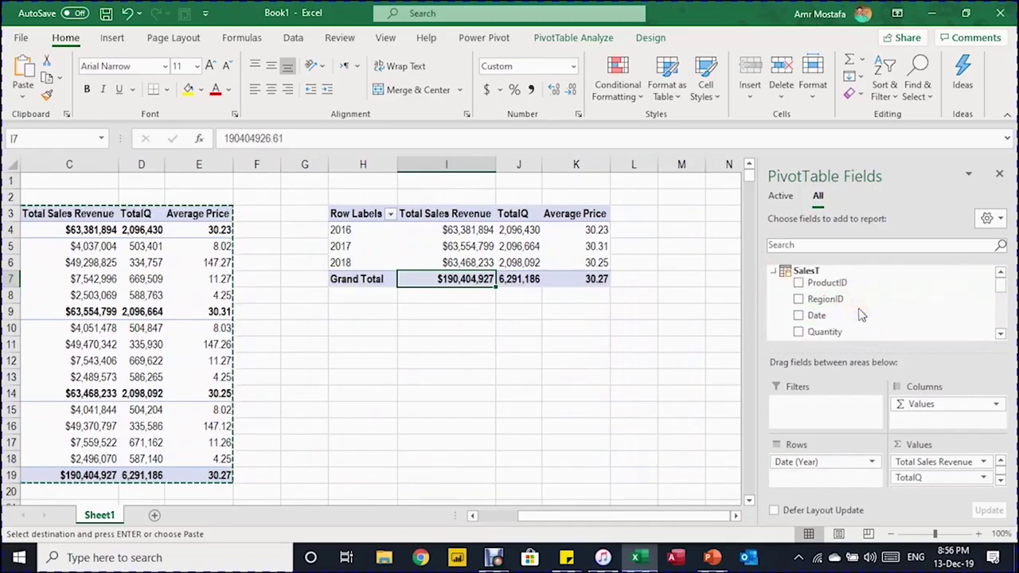
scroll(850, 300, "down", 1)
scroll(850, 303, "up", 1)
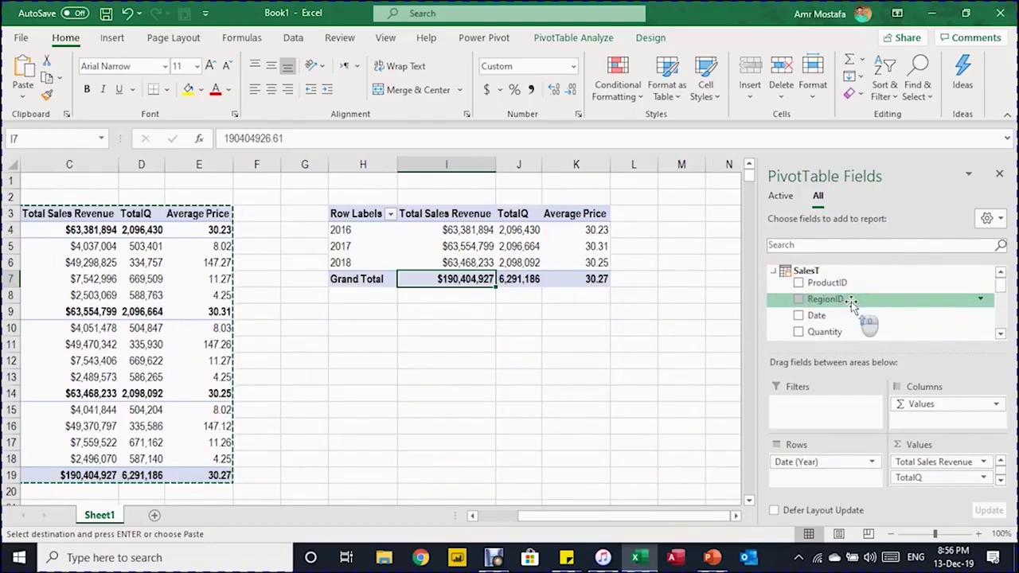
scroll(849, 309, "down", 3)
left_click_drag(848, 310, 827, 479)
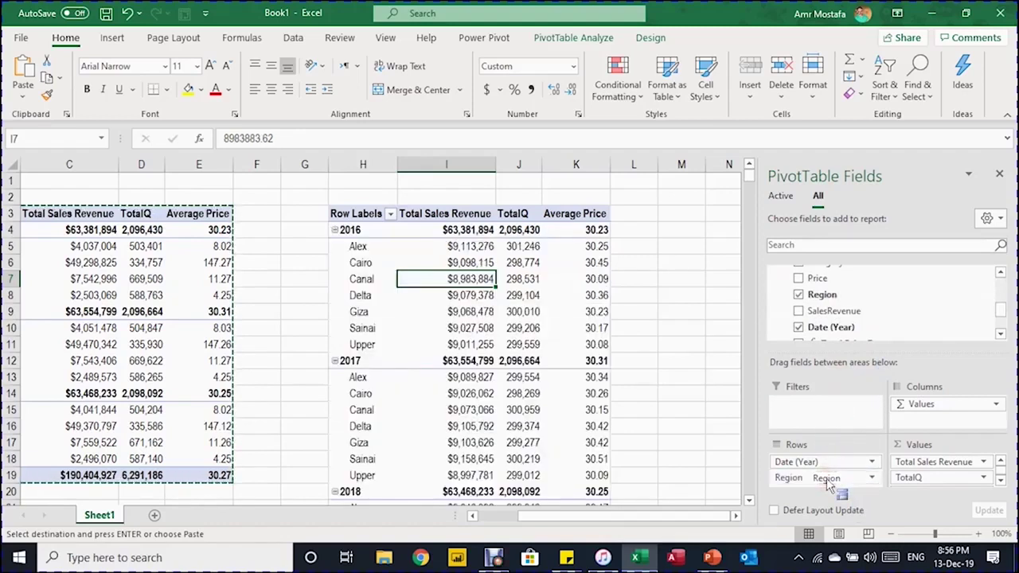
left_click(404, 299)
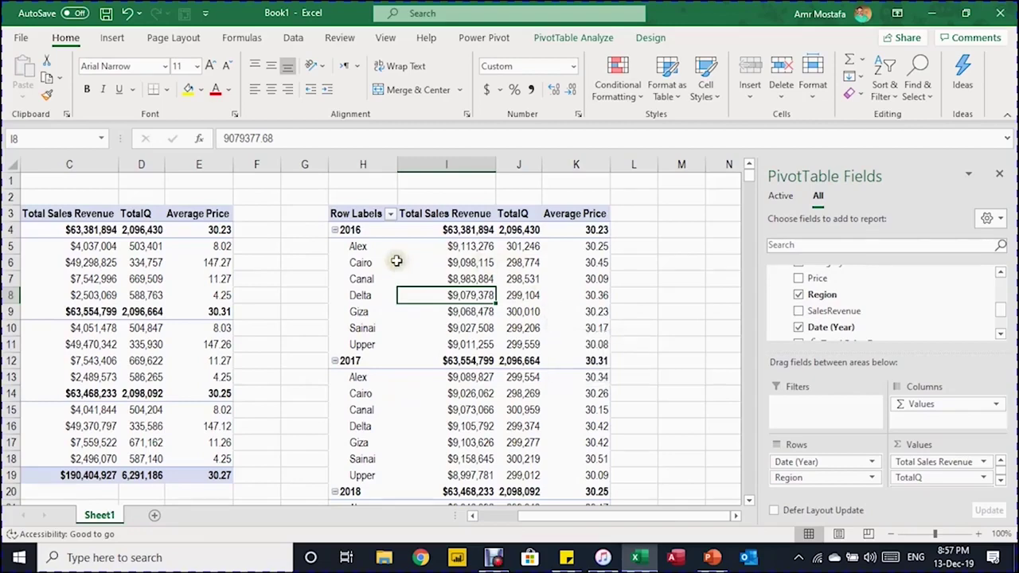
Compare the category PivotTable with the region PivotTable, reading their yearly revenue, quantity and average price side by side.
left_click_drag(545, 518, 510, 515)
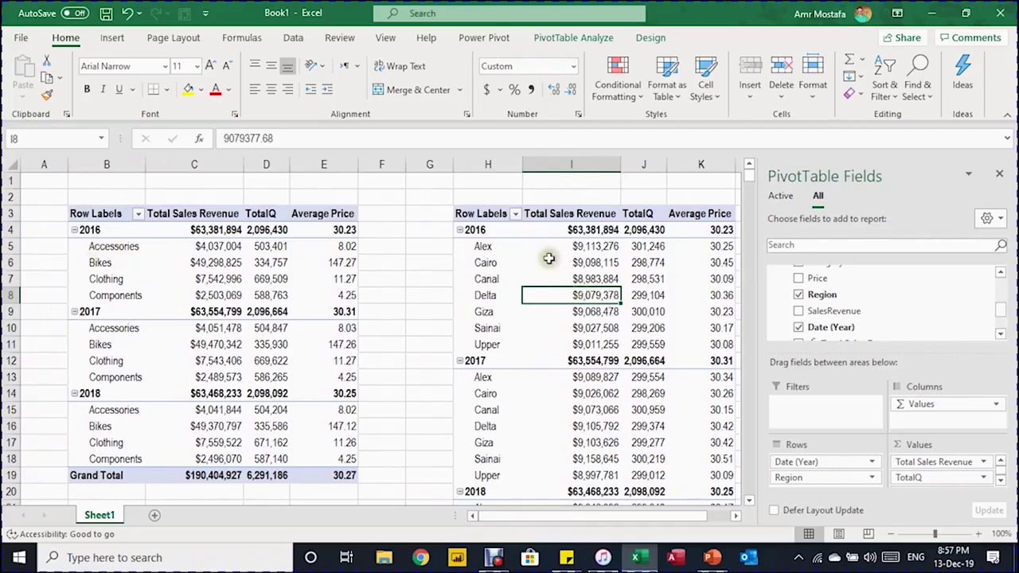
scroll(549, 272, "down", 5)
scroll(550, 272, "up", 5)
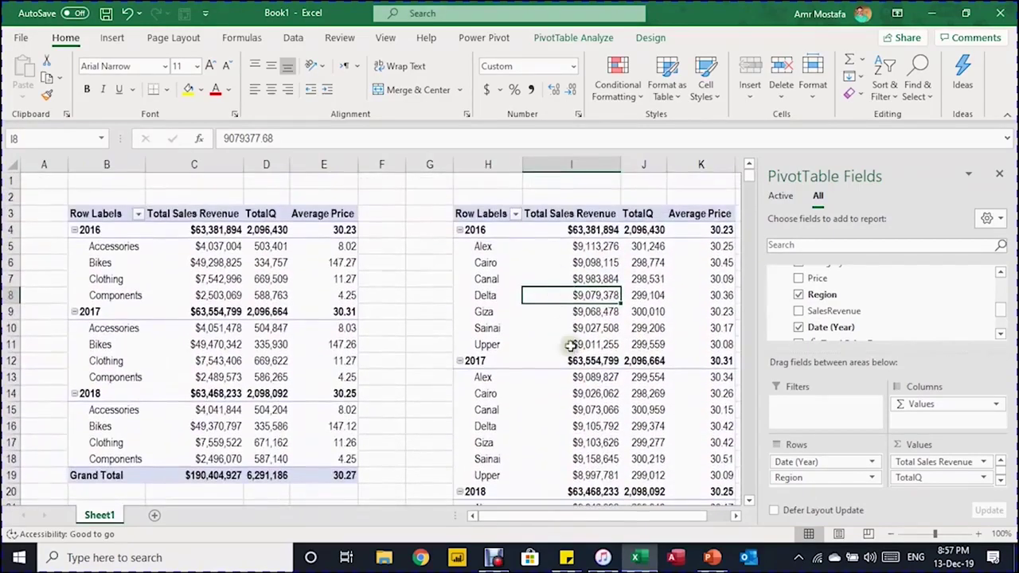
left_click_drag(586, 517, 577, 542)
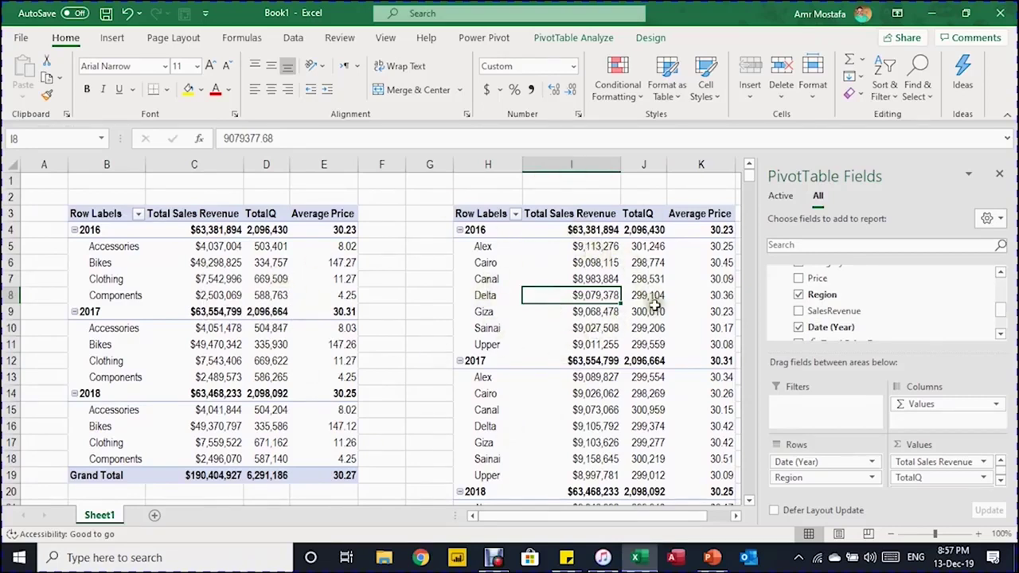
mouse_move(609, 393)
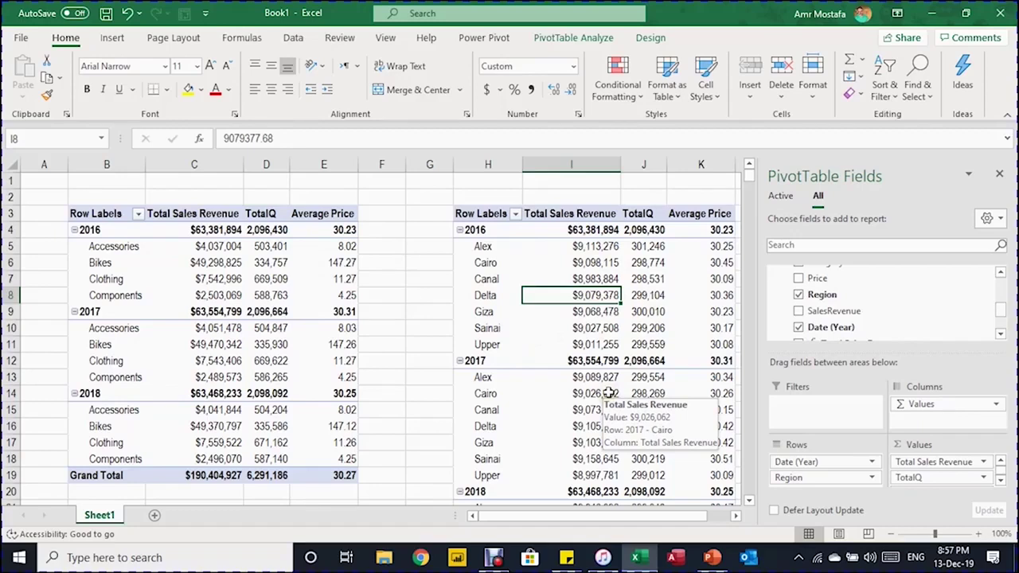
In Access, examine the SalesT and Location fields and their CityCode link in the SalesDB relationships diagram.
left_click(394, 219)
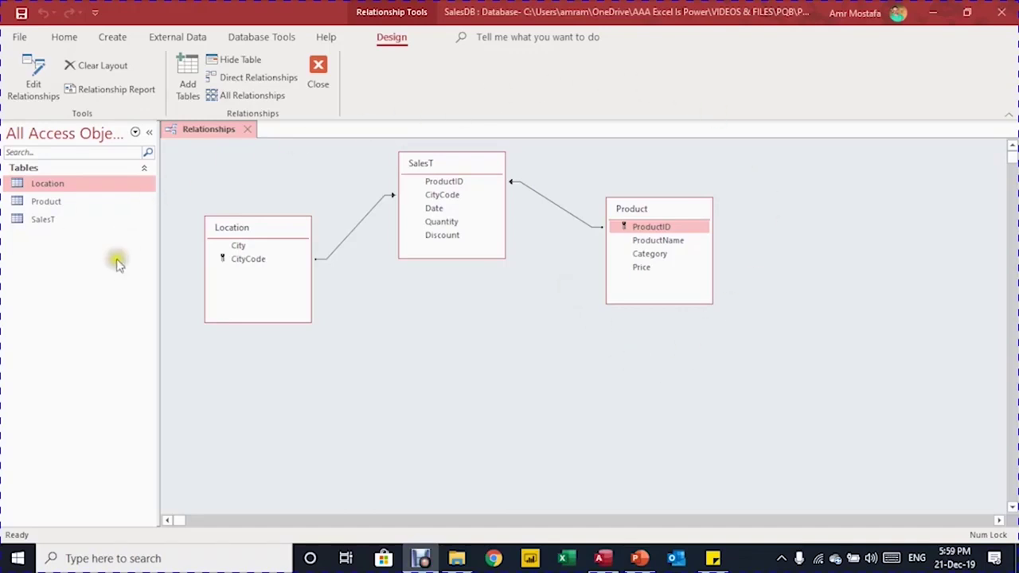
left_click(451, 182)
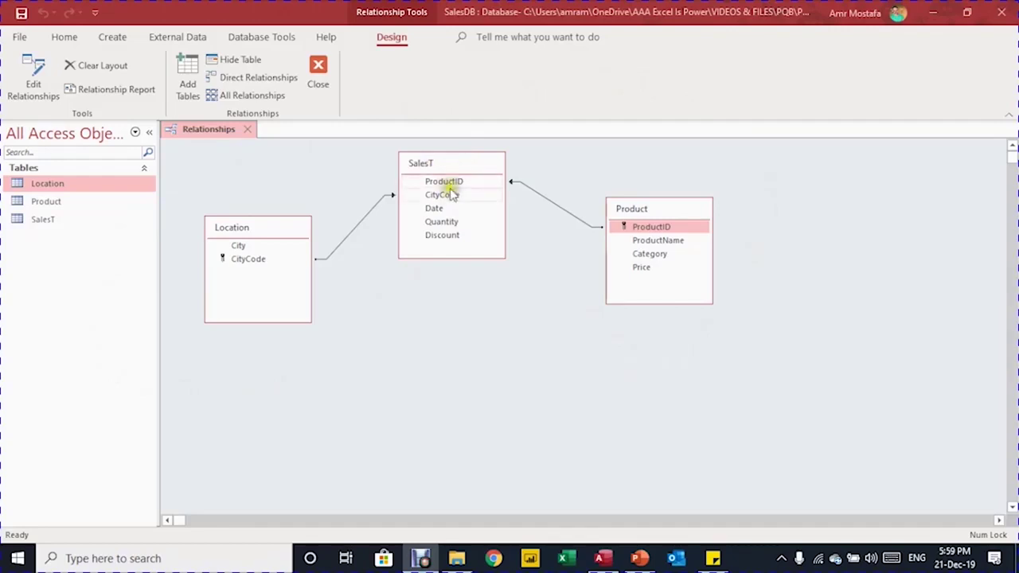
left_click(444, 208)
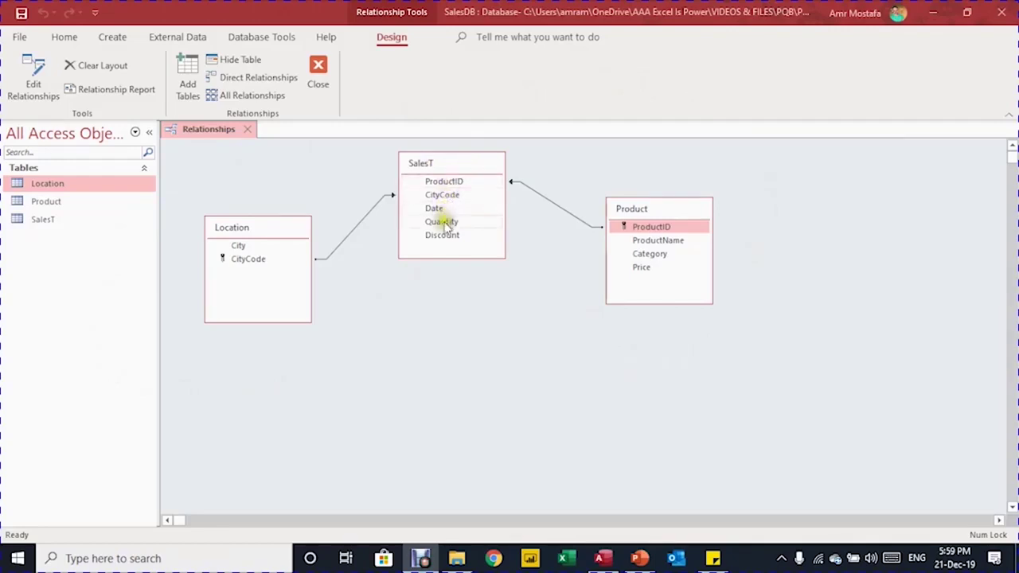
left_click(446, 236)
left_click(249, 249)
left_click(245, 258)
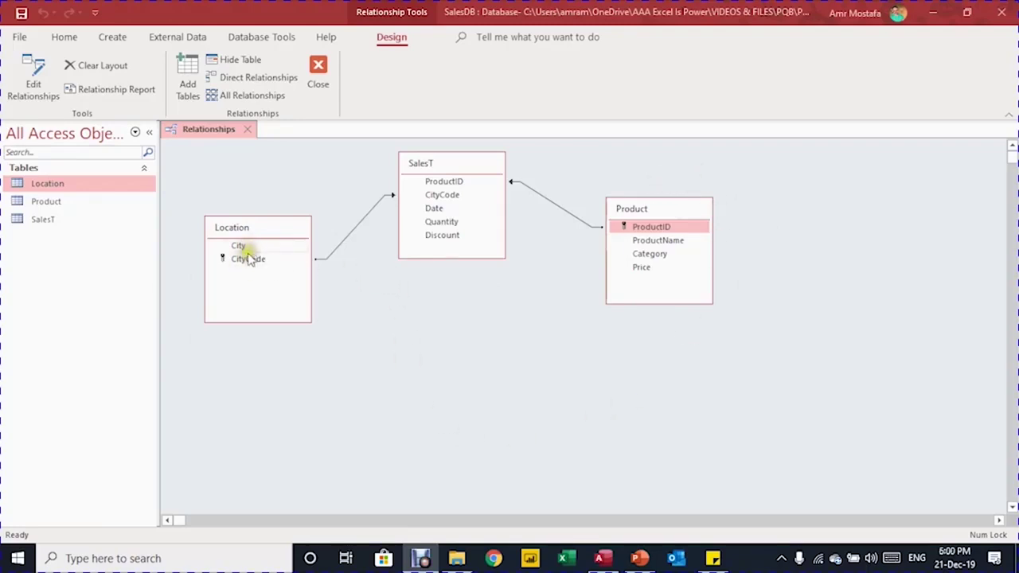
left_click_drag(245, 268, 291, 263)
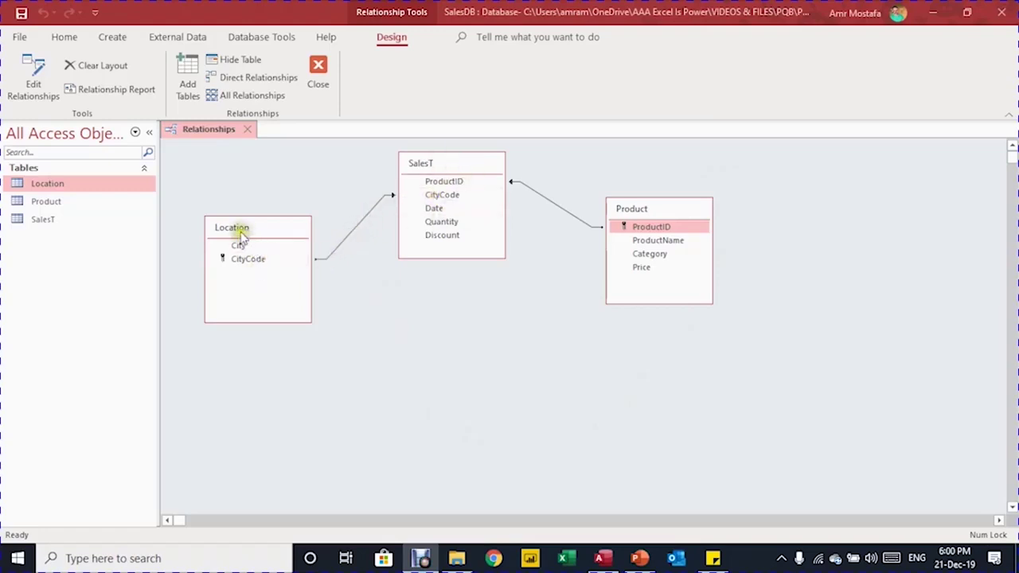
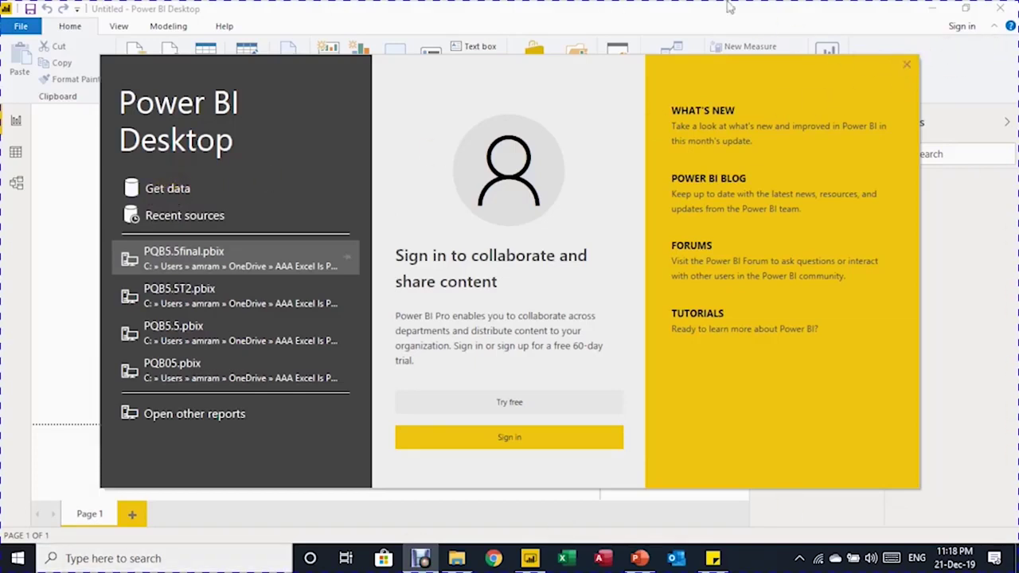
In Power BI Desktop, connect to the Access database SalesDB.accdb and open its SalesT table for transformation in Power Query Editor.
key("Escape")
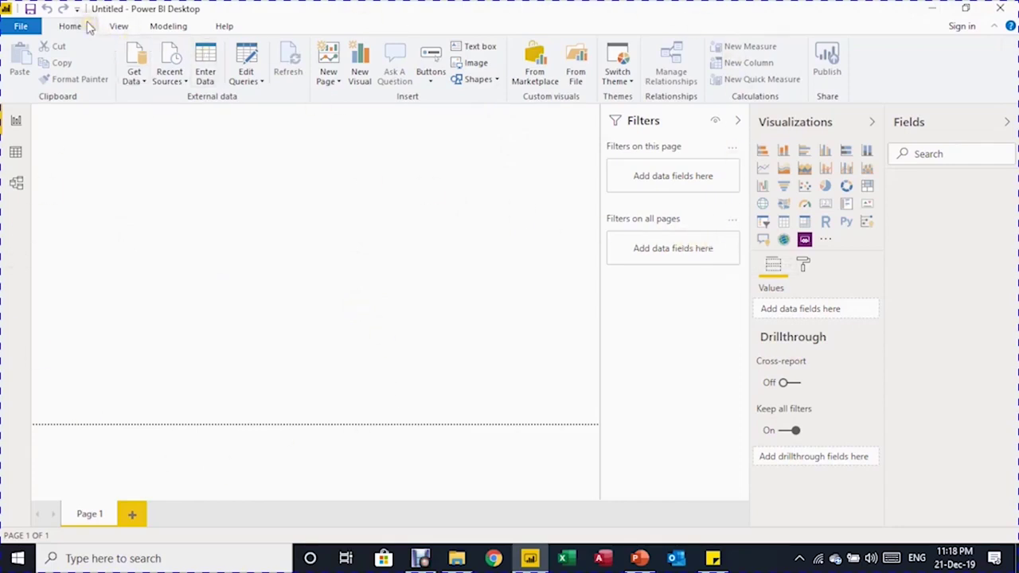
left_click(136, 85)
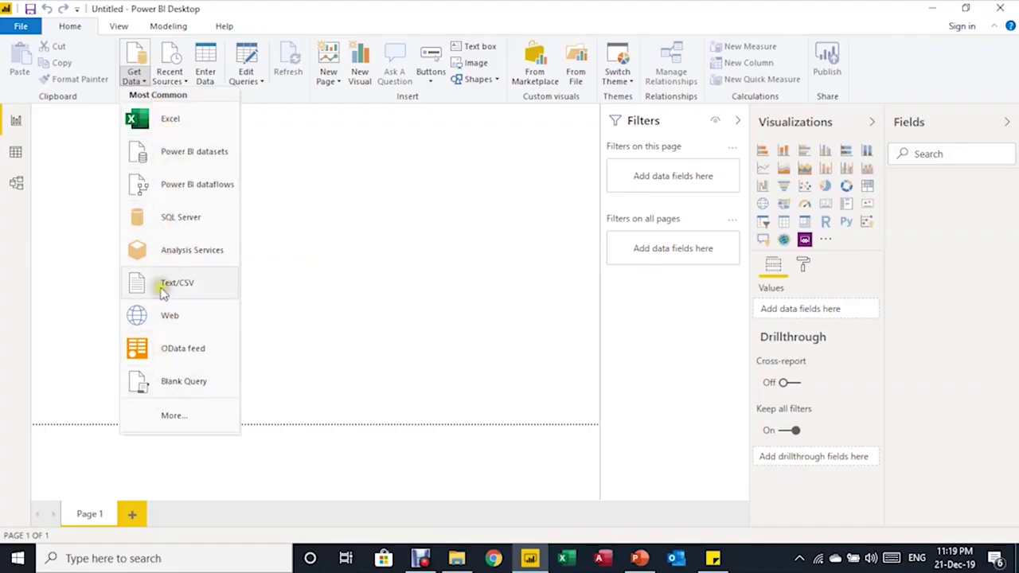
left_click(190, 424)
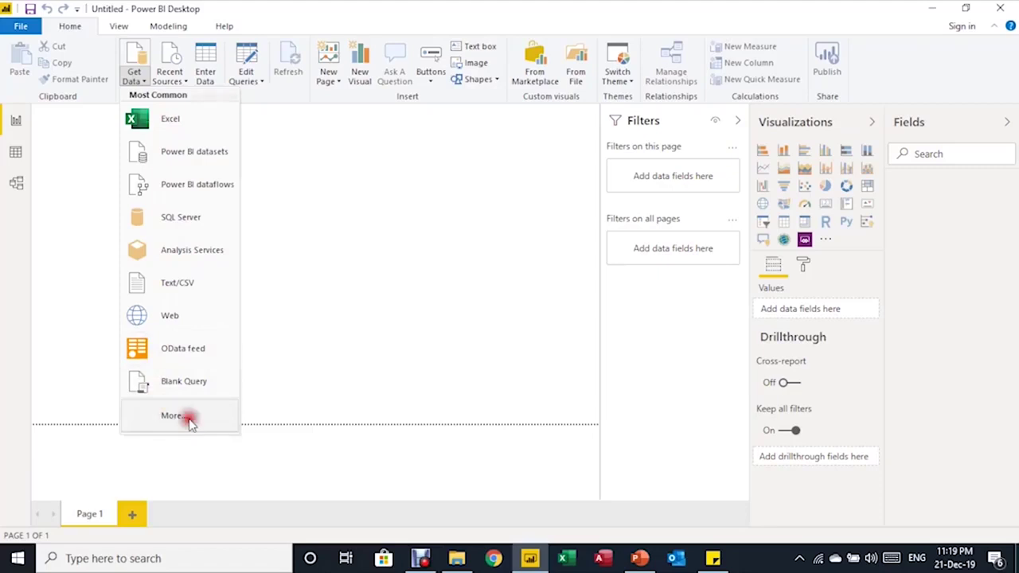
left_click(493, 291)
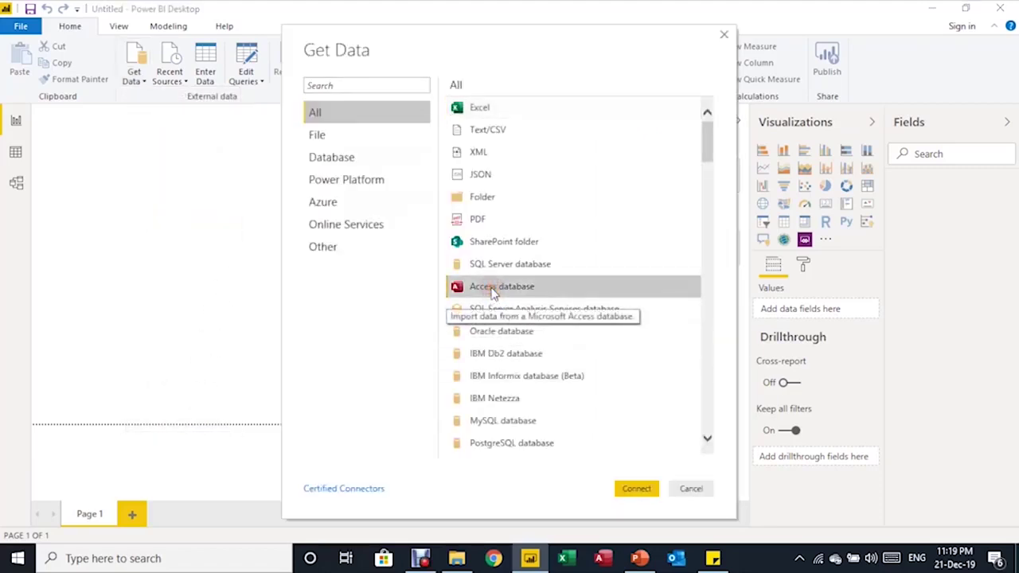
left_click(636, 492)
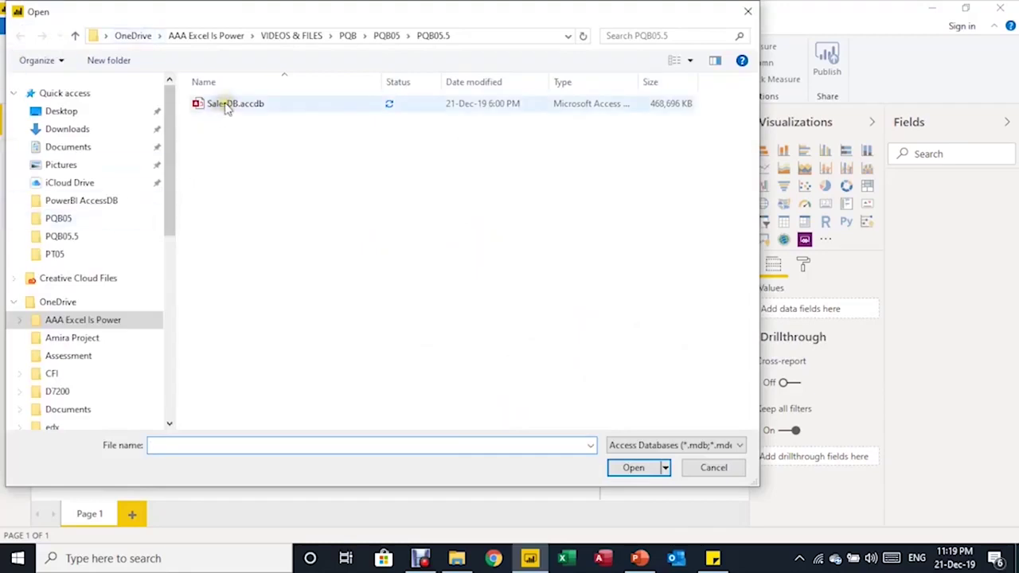
left_click(227, 106)
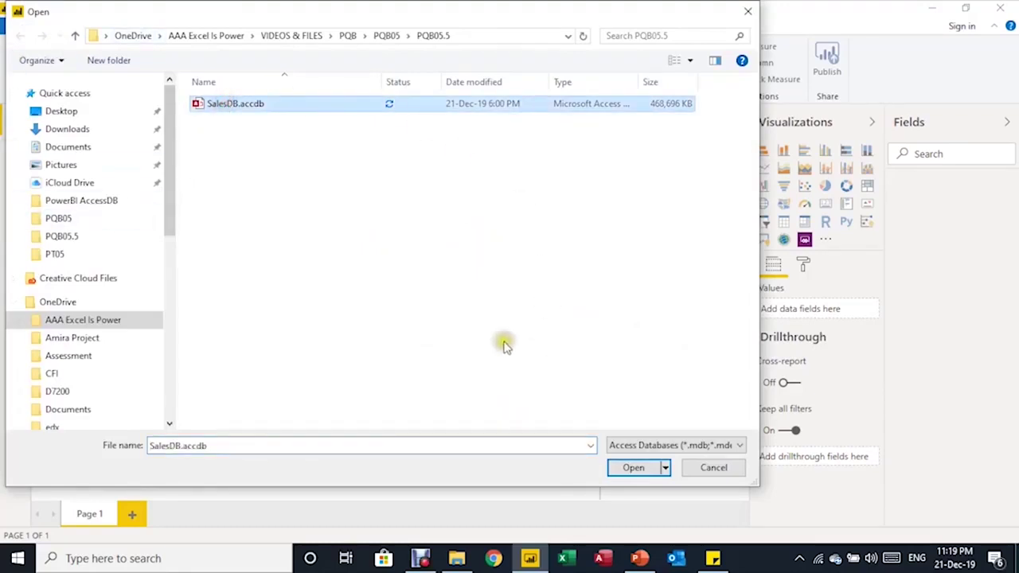
left_click(642, 468)
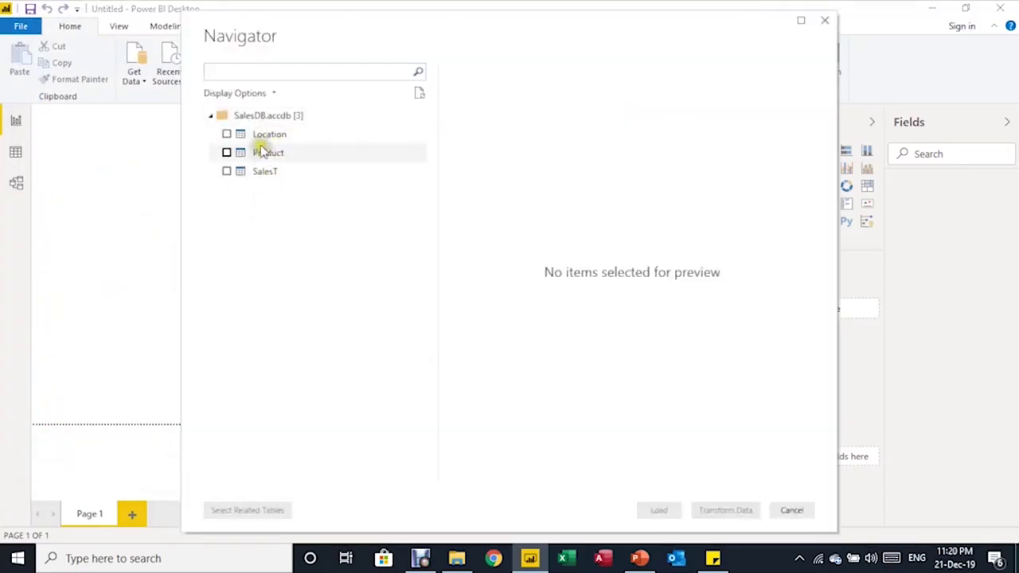
left_click(226, 172)
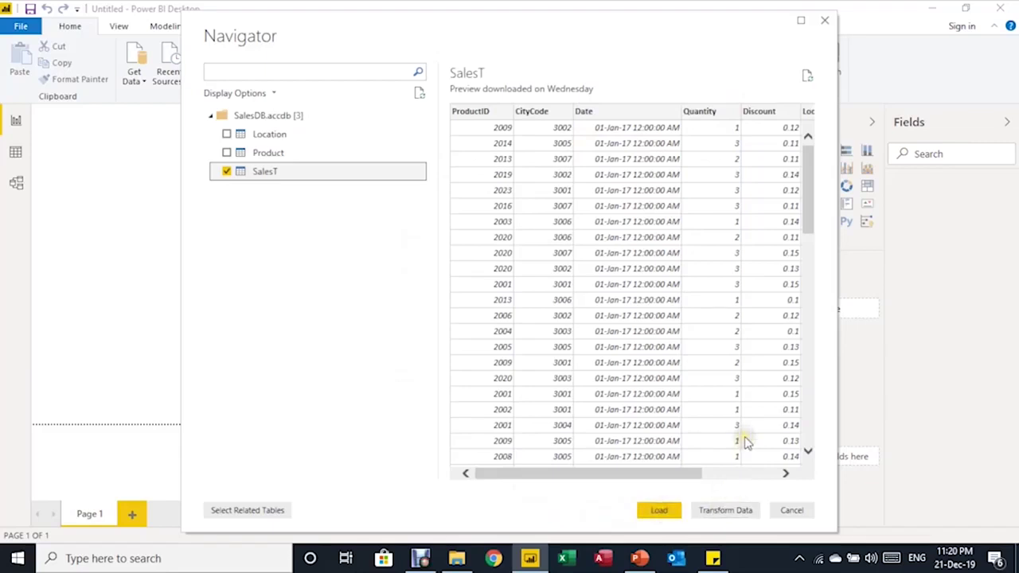
left_click(726, 512)
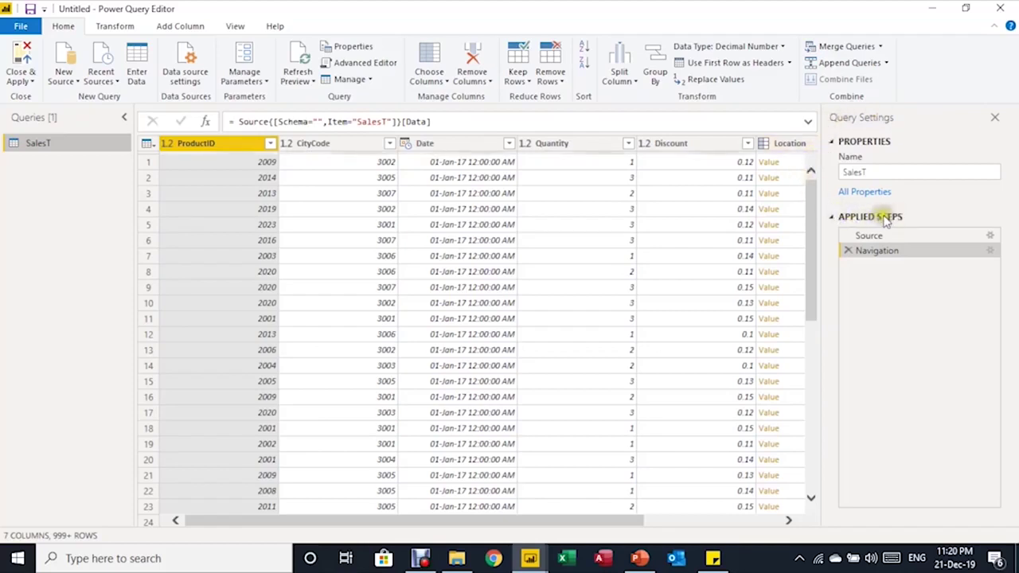
Check the Source step of the SalesT query and its list of database tables, and return to the Navigation step.
left_click(885, 236)
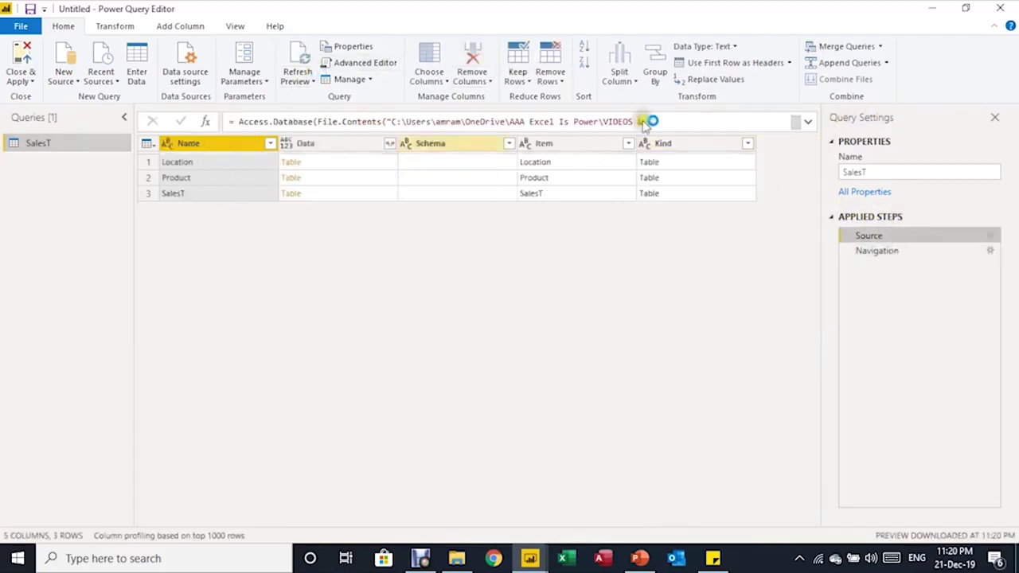
left_click(877, 251)
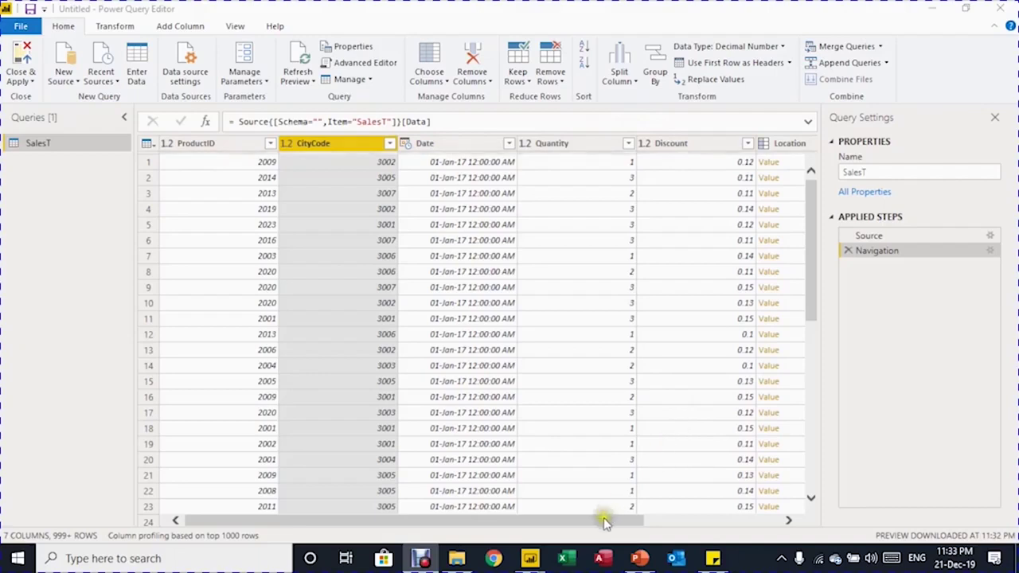
Expand the Location column to only the City field, without using the original column name as prefix.
left_click_drag(605, 520, 763, 520)
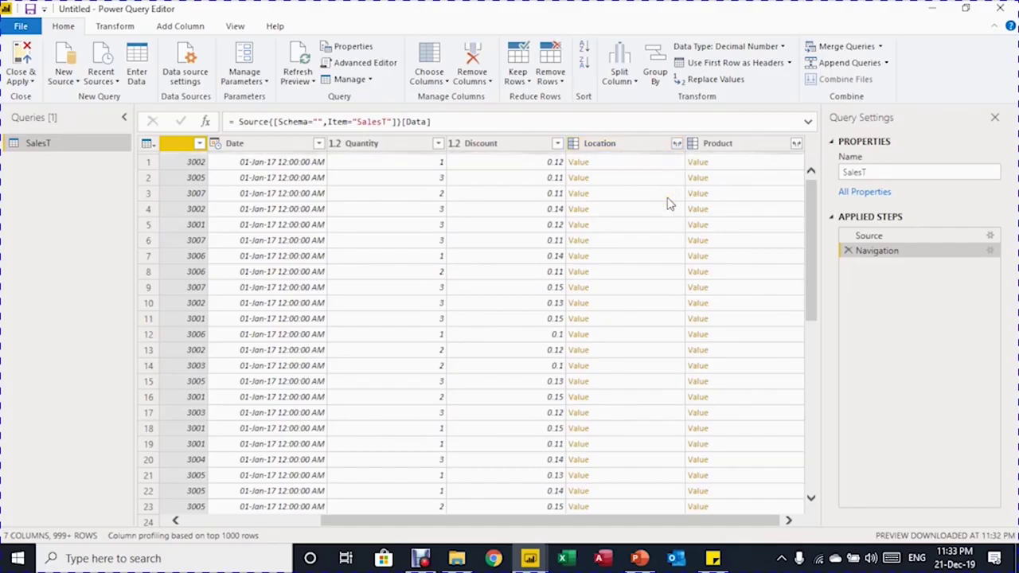
left_click(678, 145)
left_click(678, 145)
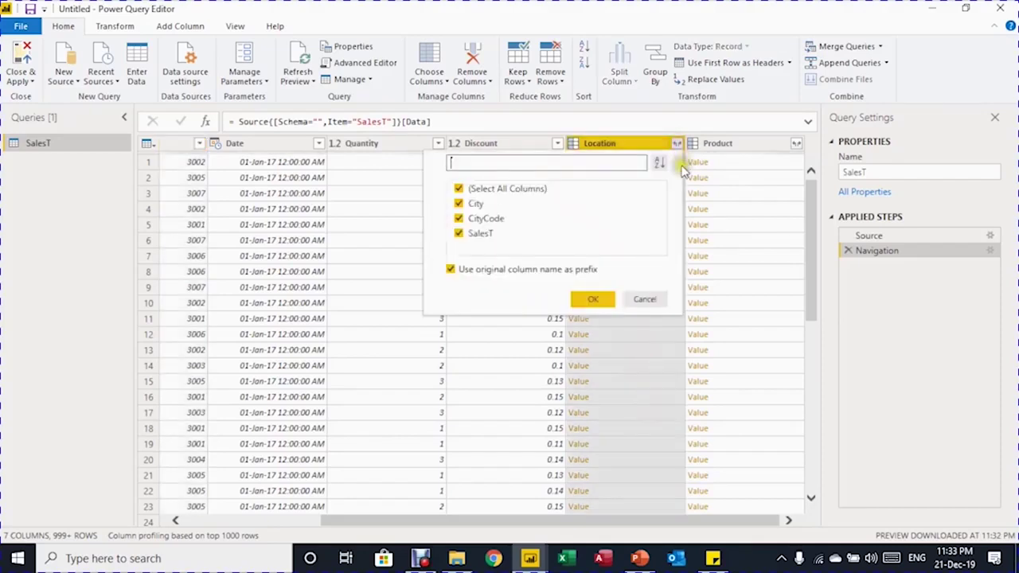
left_click(450, 270)
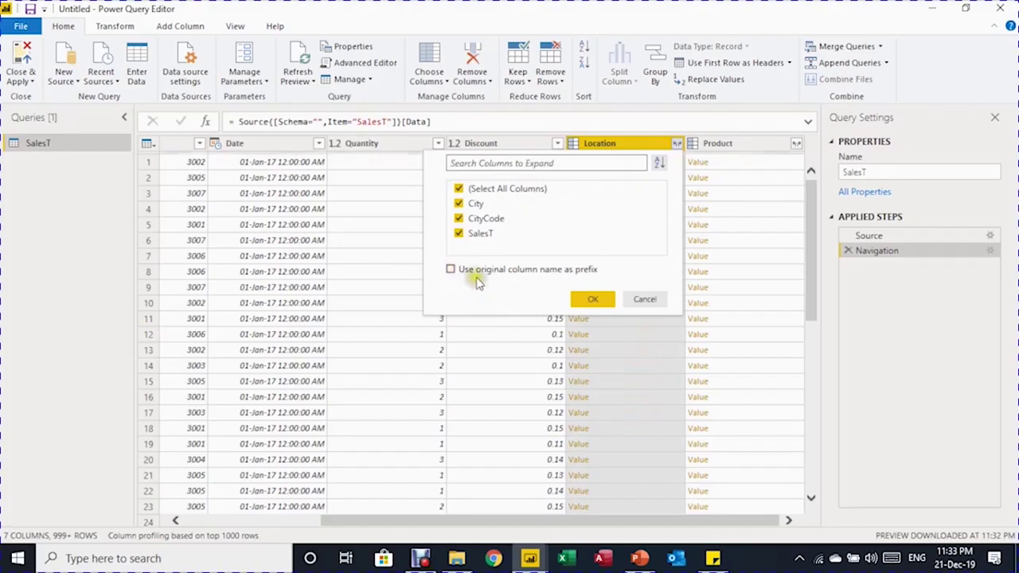
left_click(461, 189)
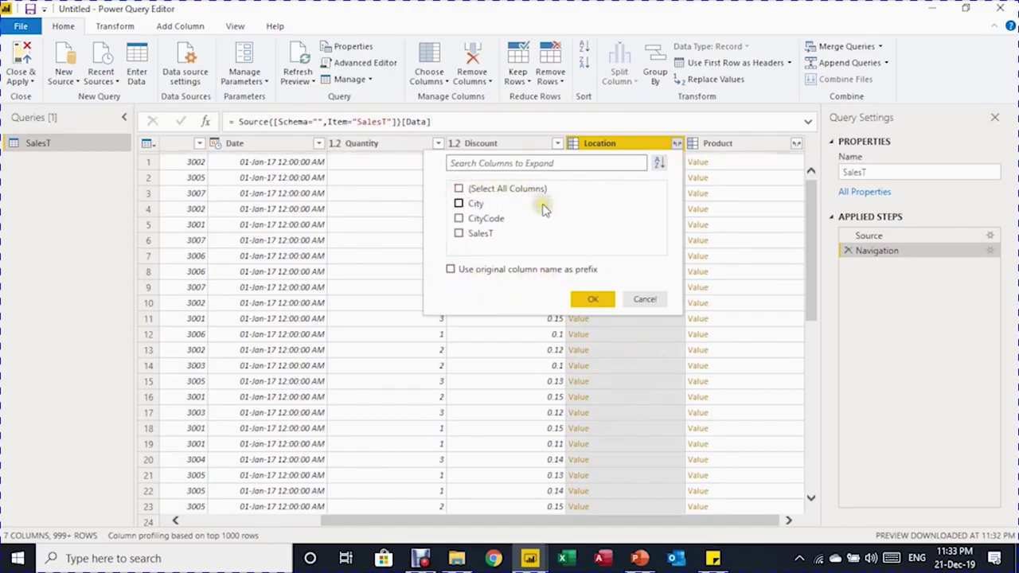
left_click(460, 205)
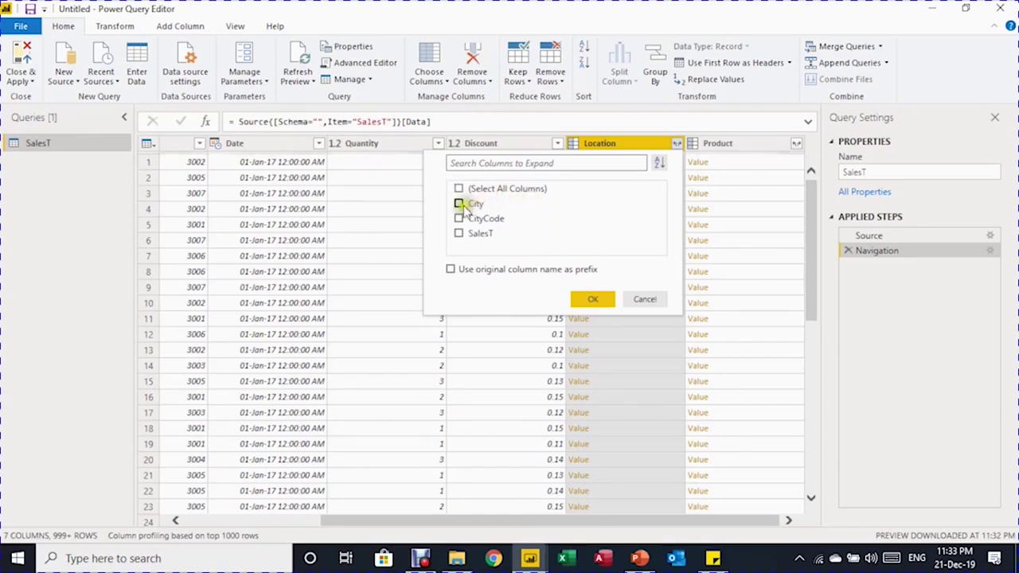
left_click(591, 299)
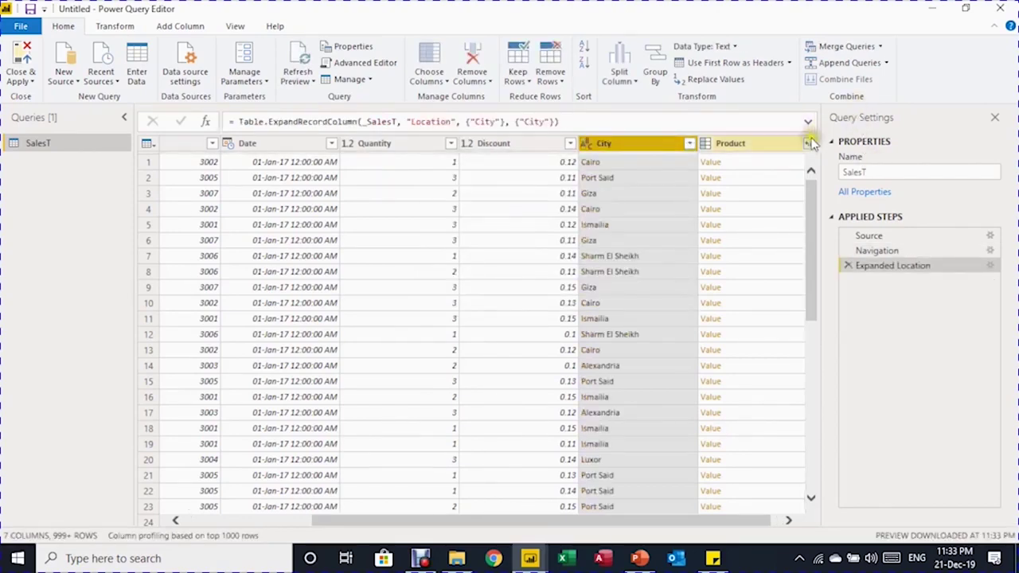
Expand the Product column to ProductName, Category and Price, without the original column name as prefix.
left_click(809, 144)
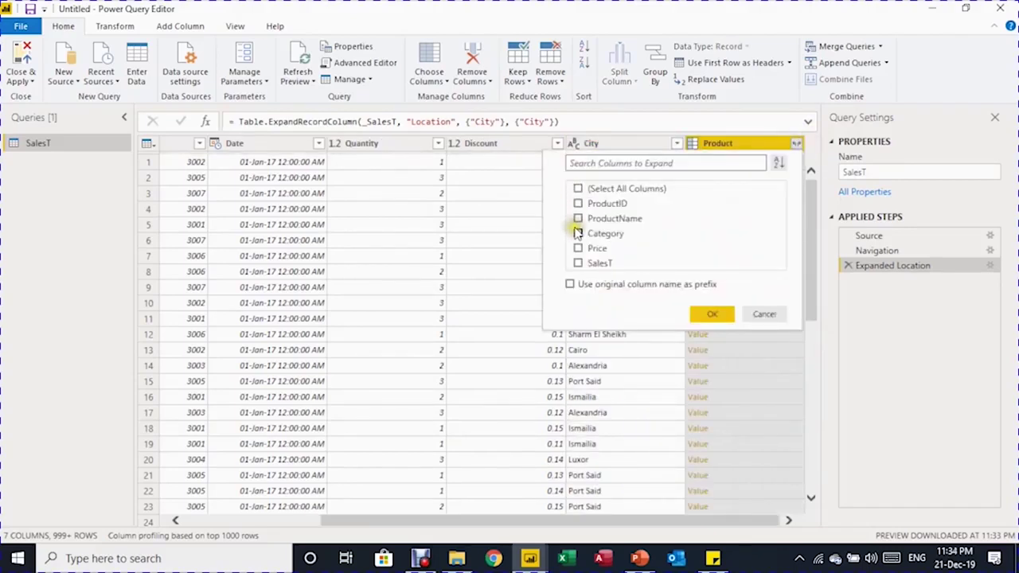
left_click(579, 220)
left_click(578, 233)
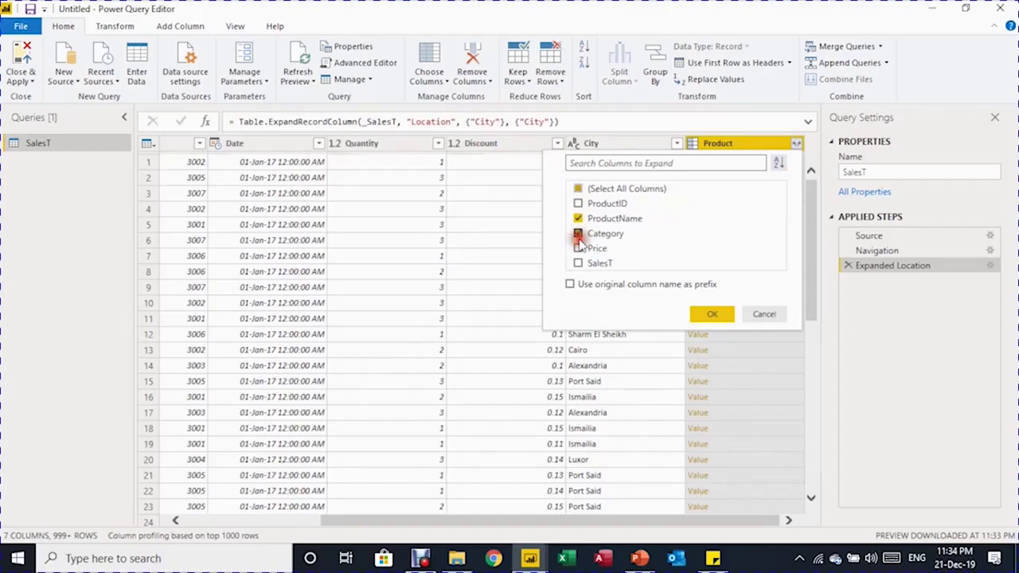
left_click(578, 249)
left_click(712, 314)
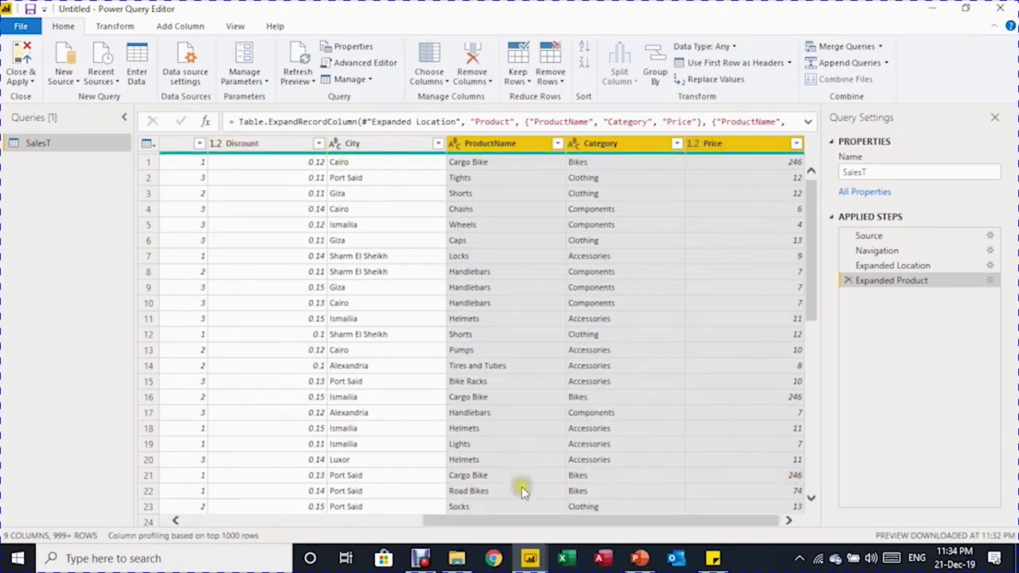
left_click_drag(532, 523, 483, 528)
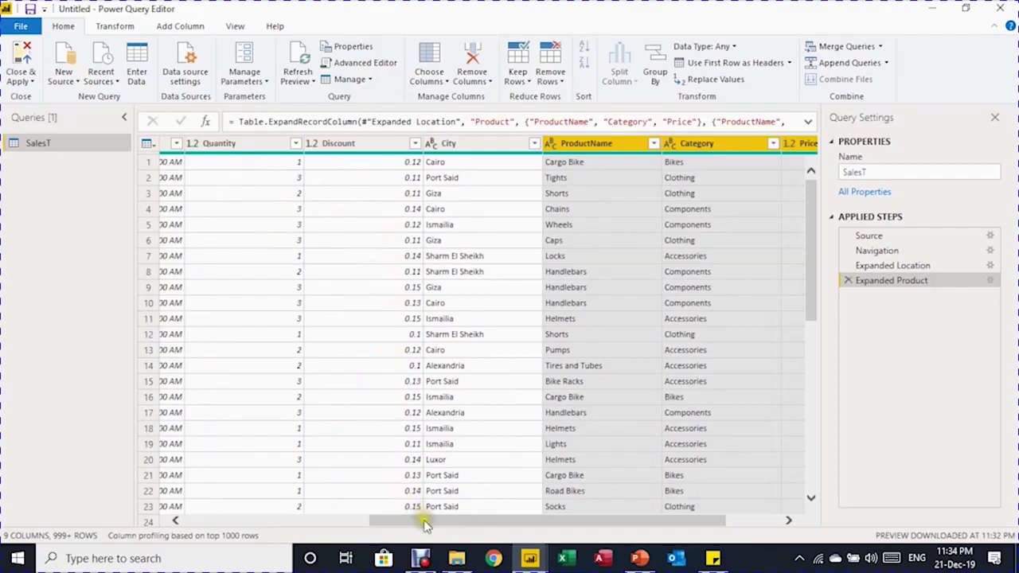
left_click_drag(428, 519, 618, 508)
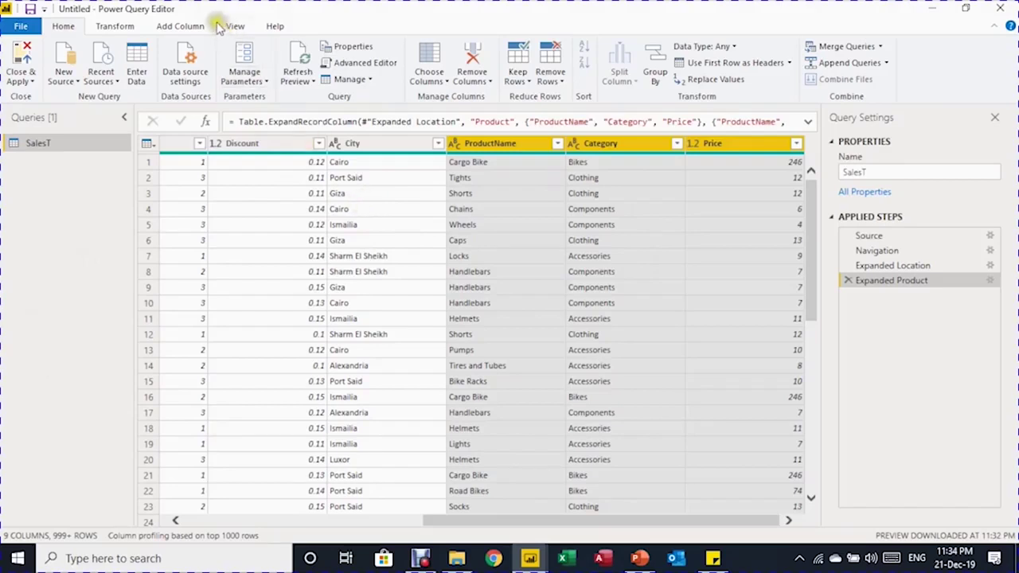
Start a custom column in the SalesT query and name it SalesValue.
left_click(182, 27)
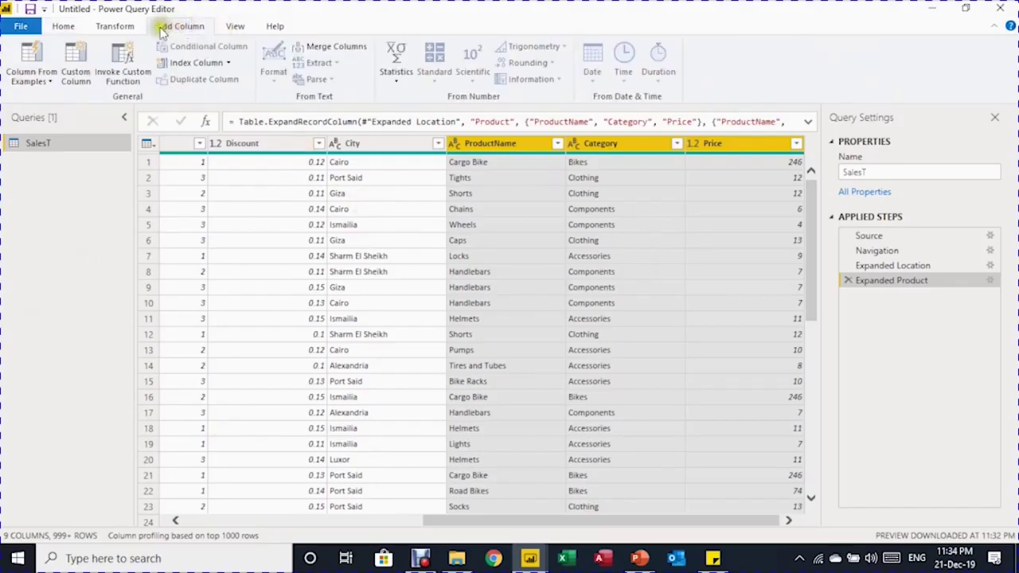
left_click(76, 64)
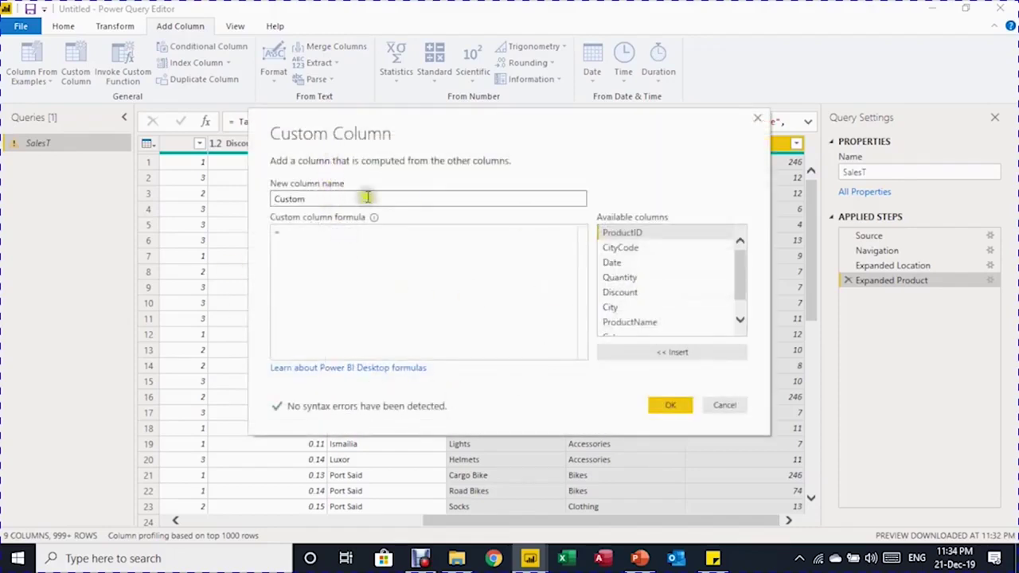
left_click_drag(318, 198, 261, 197)
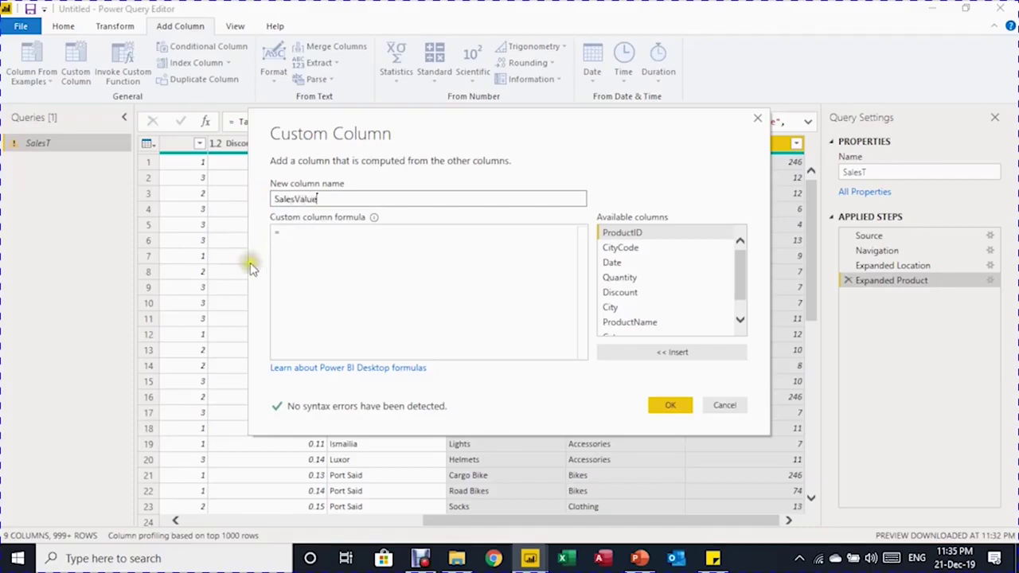
key("Tab")
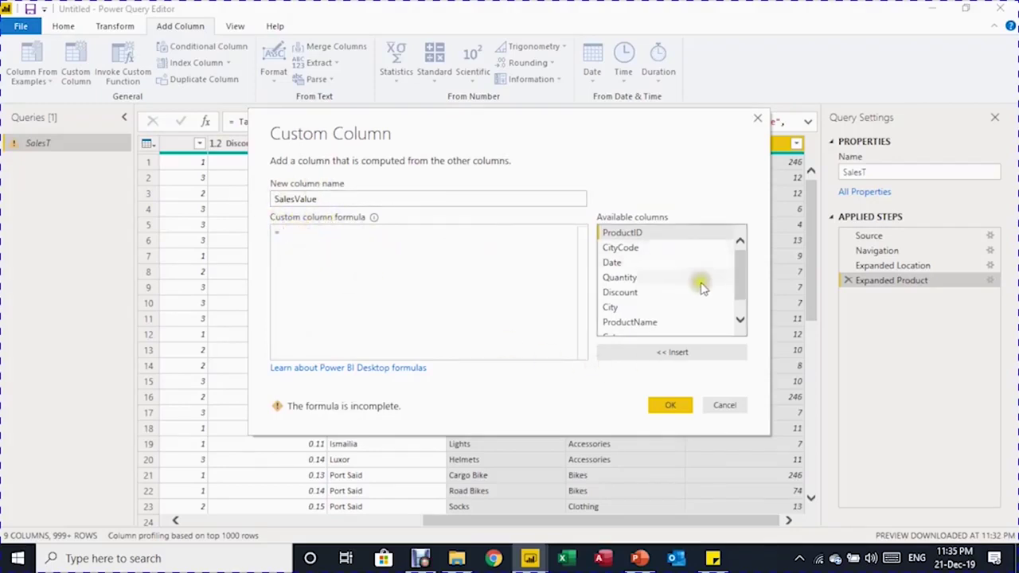
Define the SalesValue column's formula as [Quantity]*[Price]*(1-[Discount]) and add the column to the query.
double_click(637, 280)
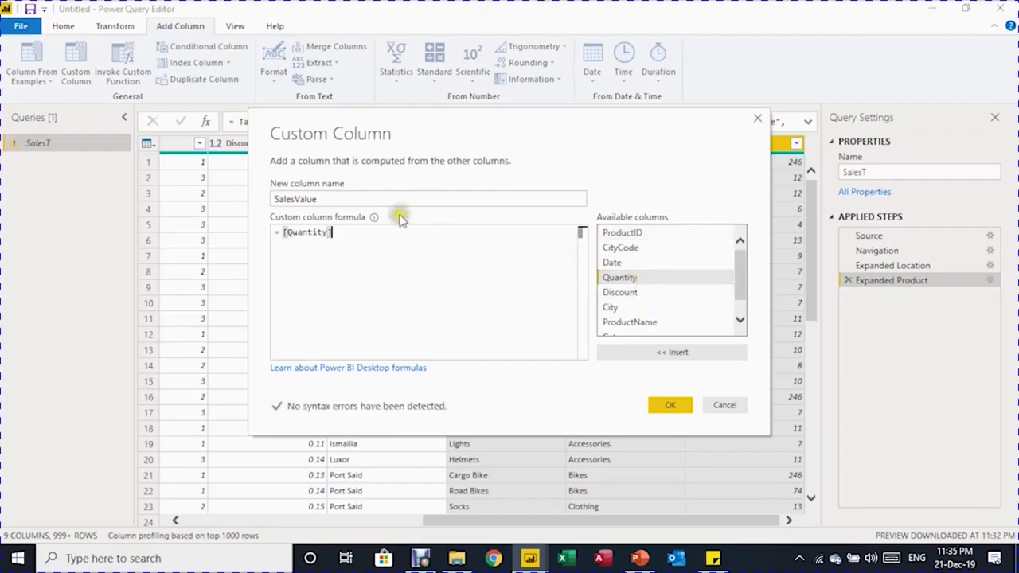
left_click(349, 231)
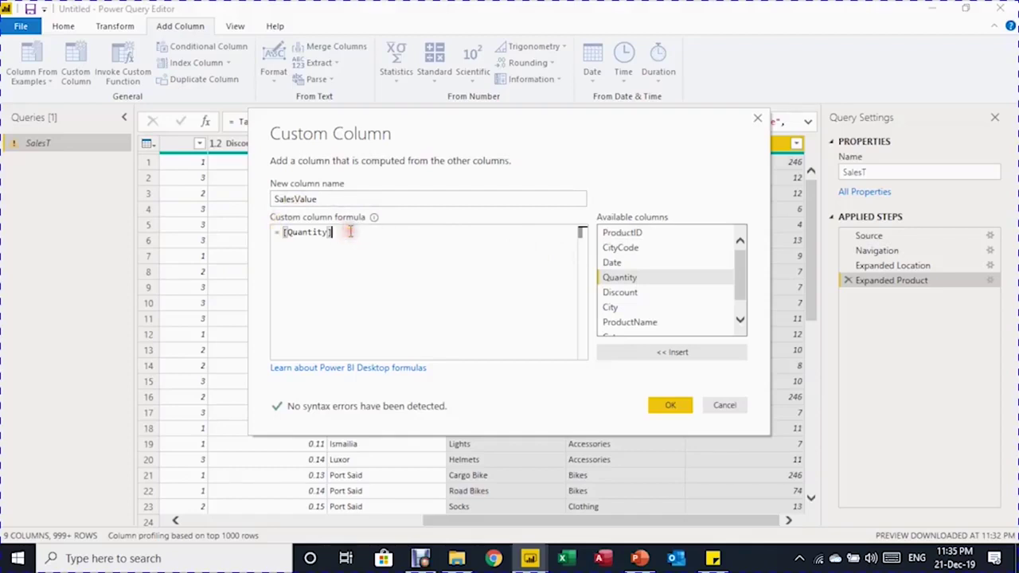
type("*")
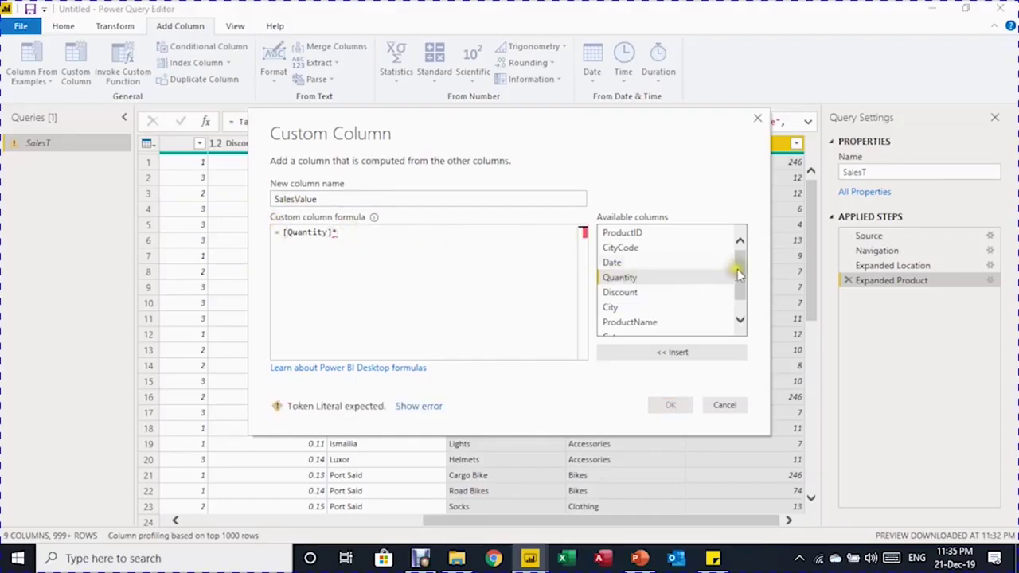
left_click_drag(738, 273, 733, 309)
double_click(637, 331)
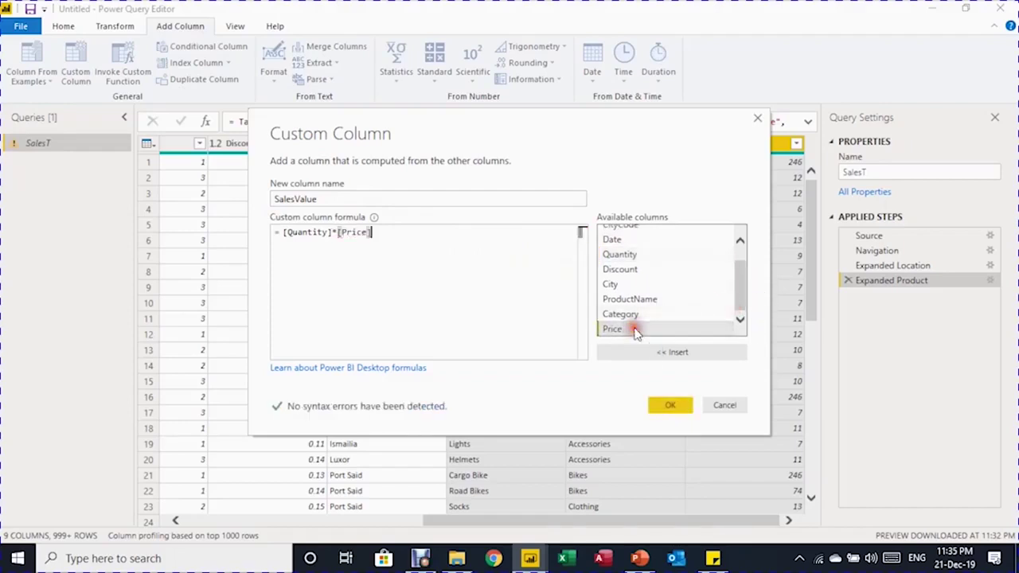
type("*")
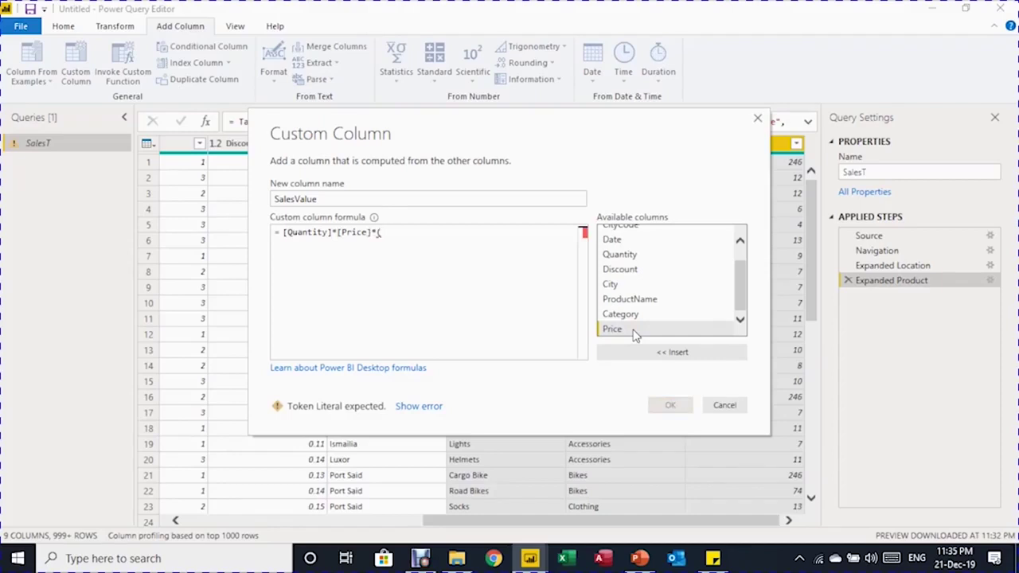
type("1-")
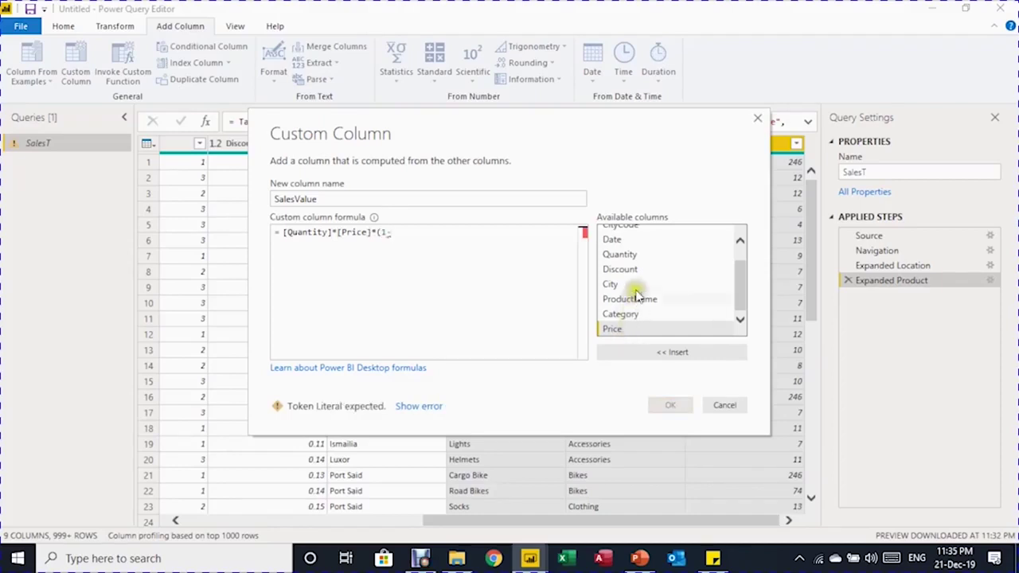
left_click(638, 270)
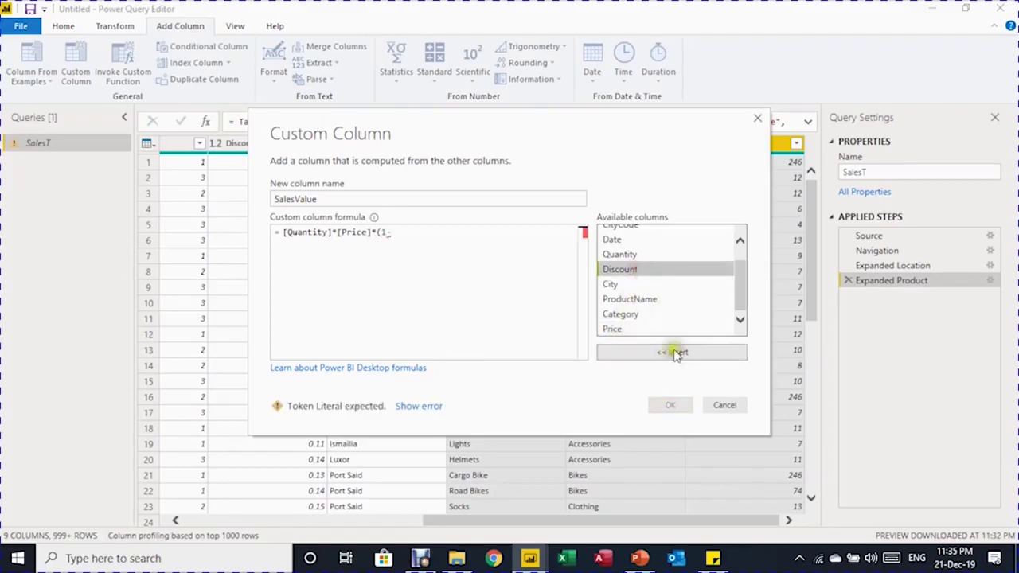
double_click(642, 271)
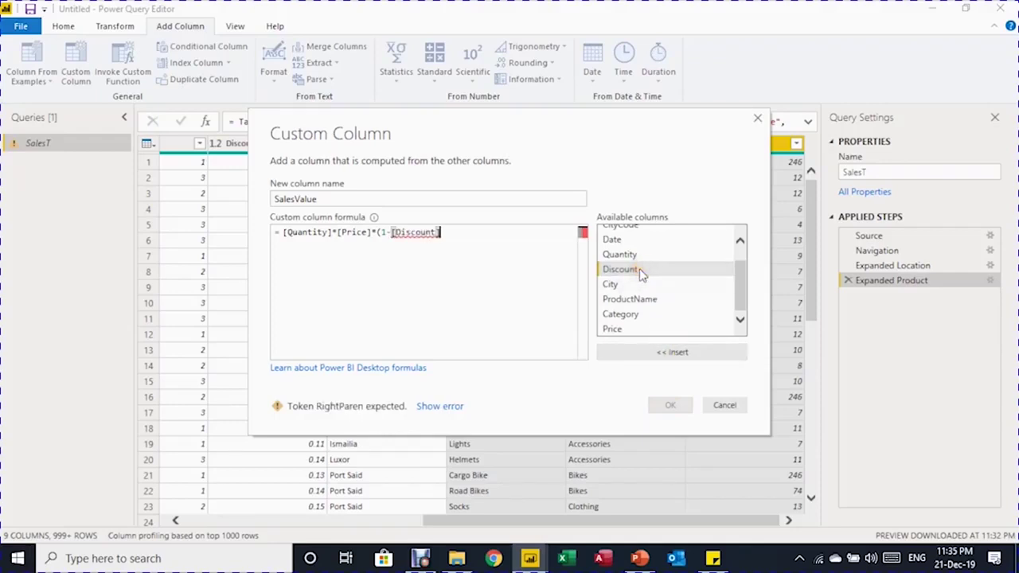
type(")")
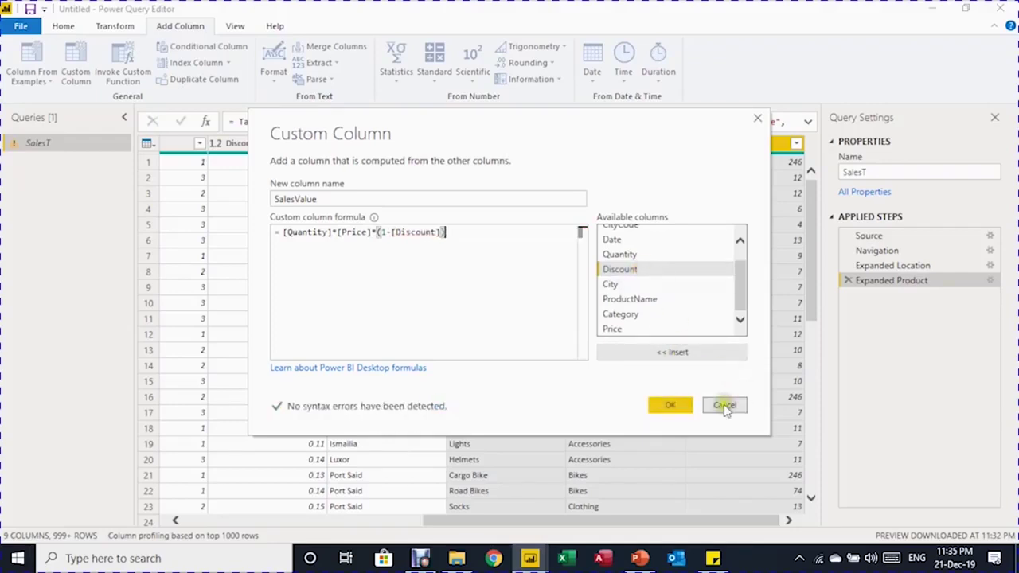
left_click(676, 408)
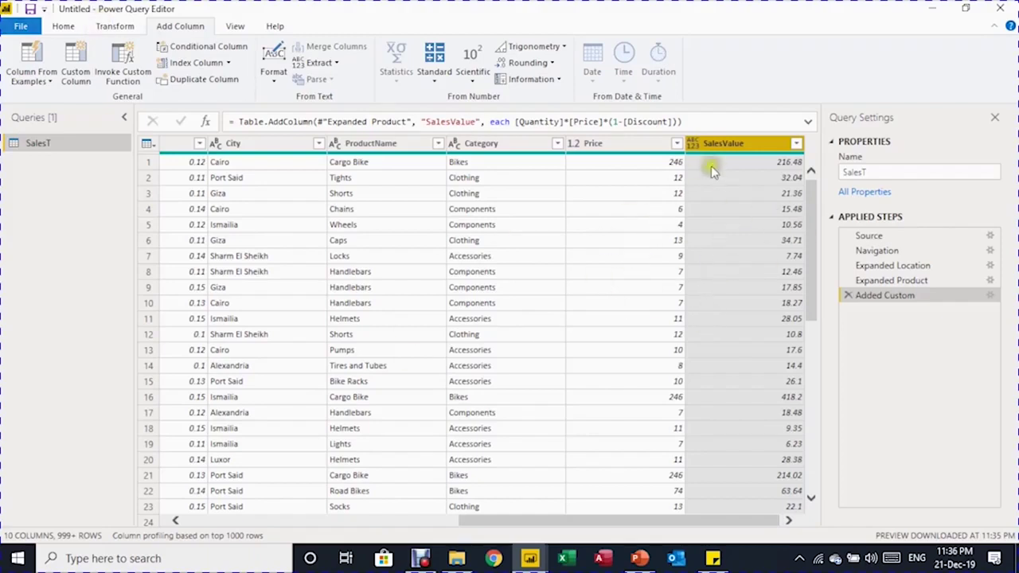
Set the SalesValue column's data type to Fixed decimal number and the Discount column's to Percentage.
left_click(58, 27)
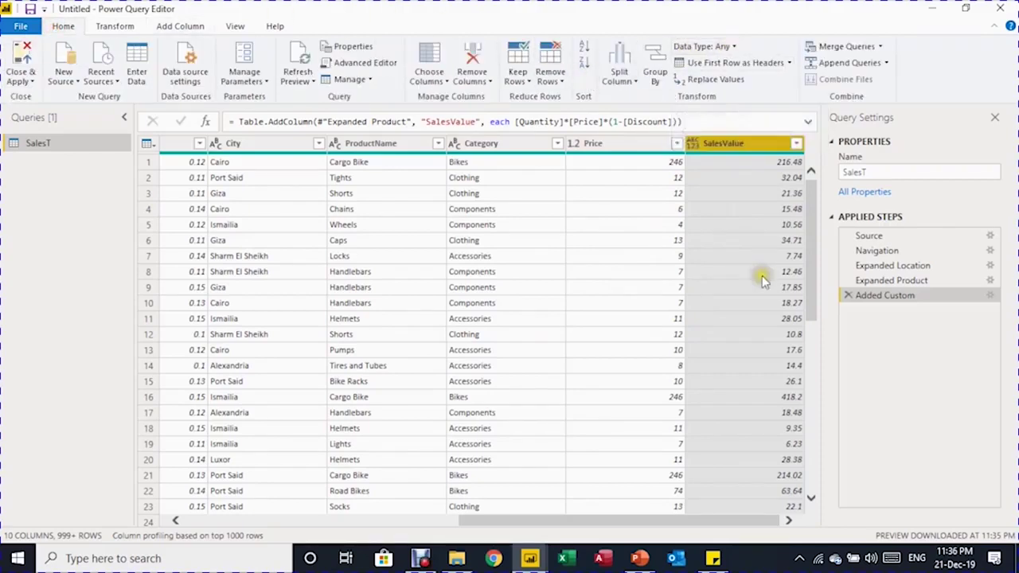
left_click(734, 47)
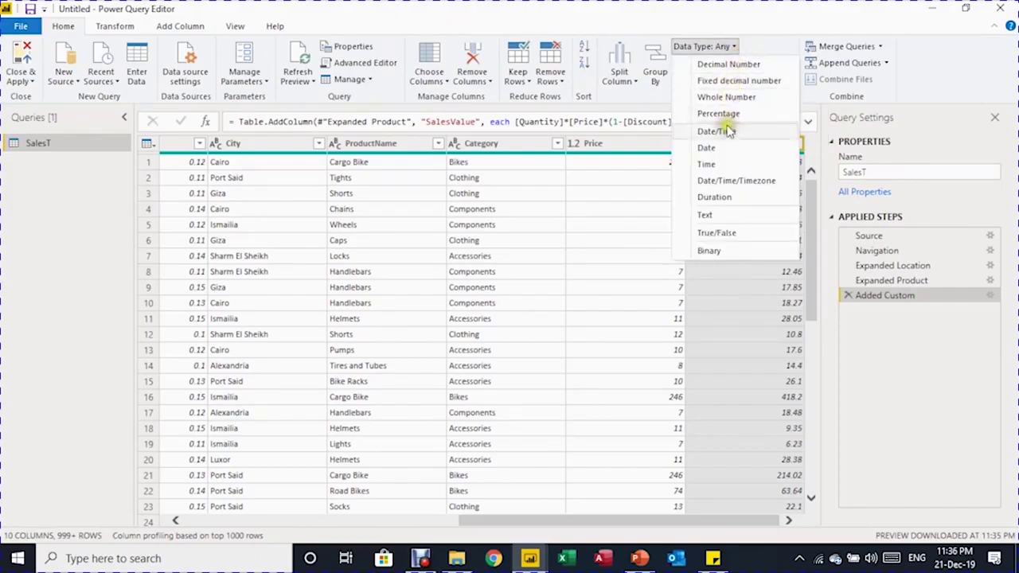
left_click(733, 81)
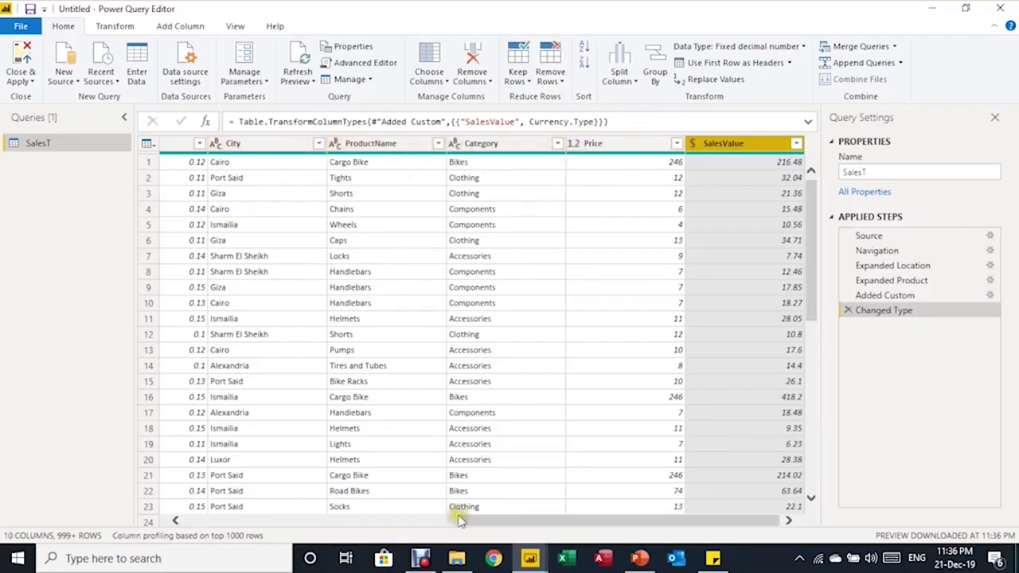
left_click_drag(512, 520, 334, 521)
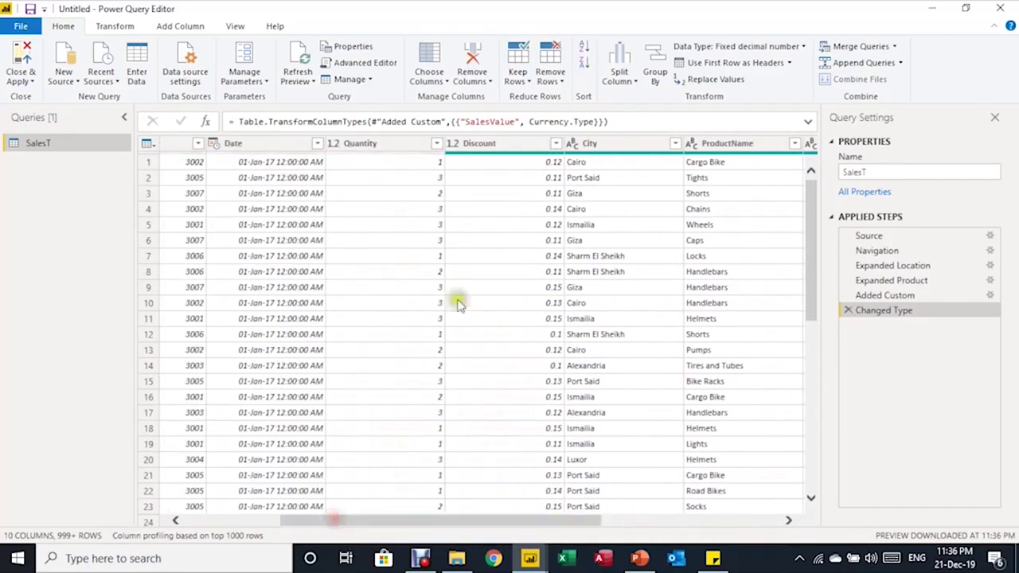
left_click(456, 144)
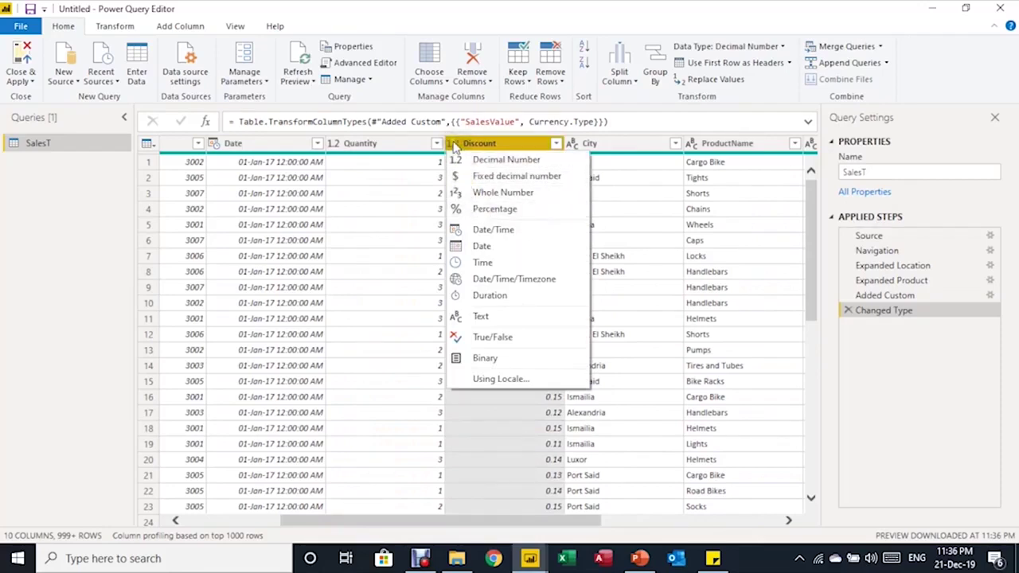
left_click(477, 209)
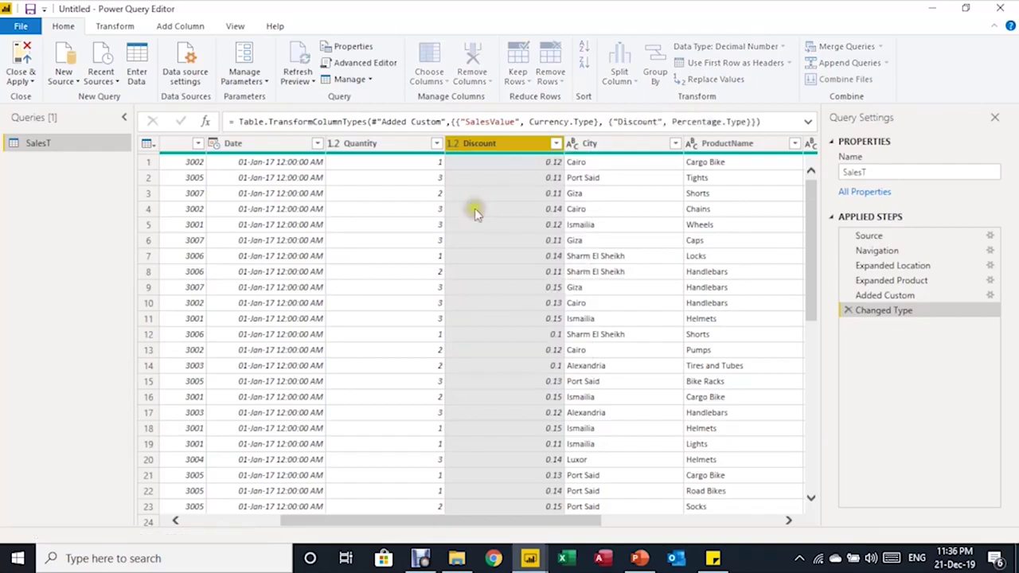
Set the data type of ProductID, CityCode and Quantity to Whole Number and that of the Date column to Date.
left_click(367, 143)
left_click_drag(467, 522, 335, 518)
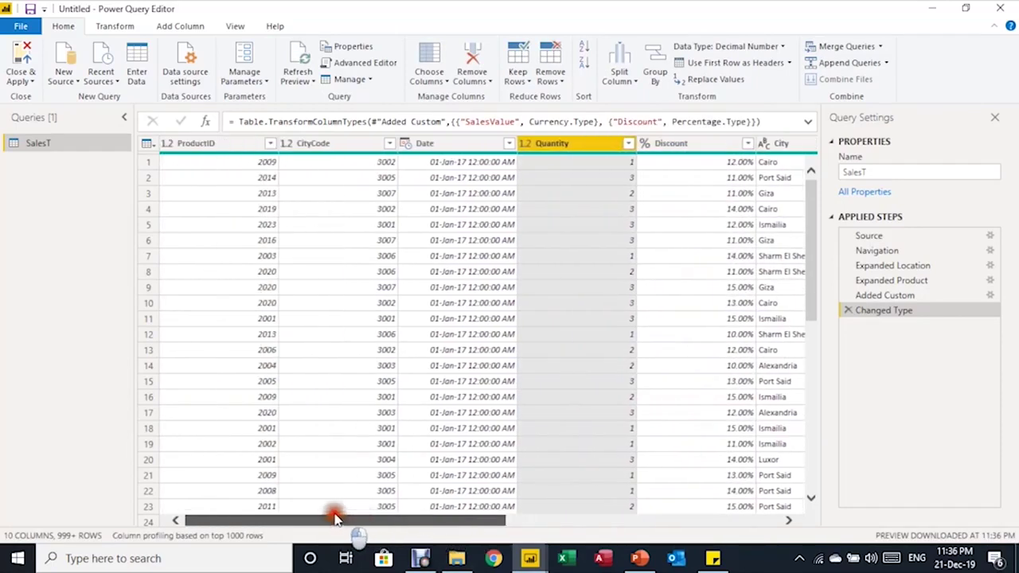
left_click(344, 144, "ctrl")
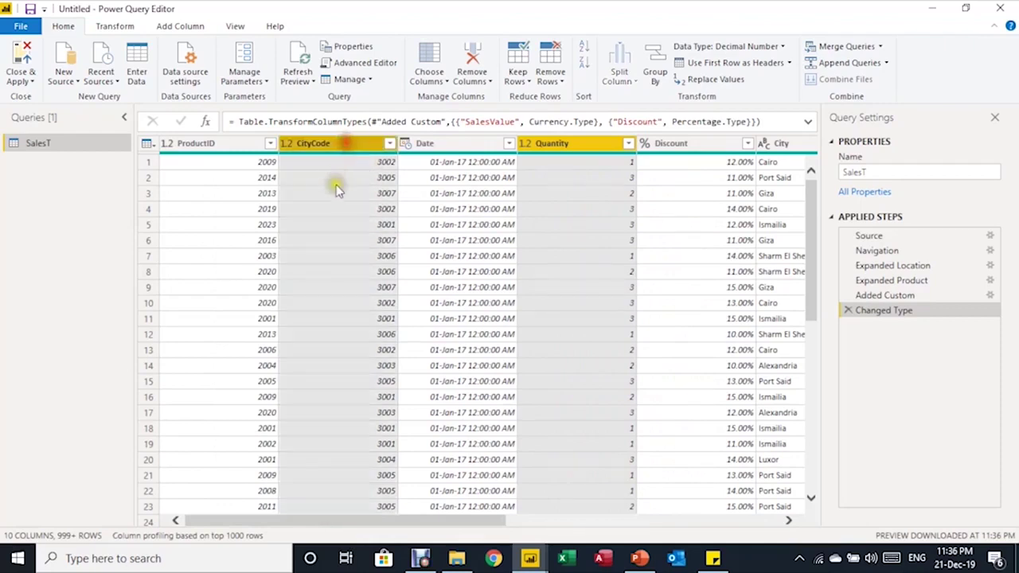
left_click(199, 144, "ctrl")
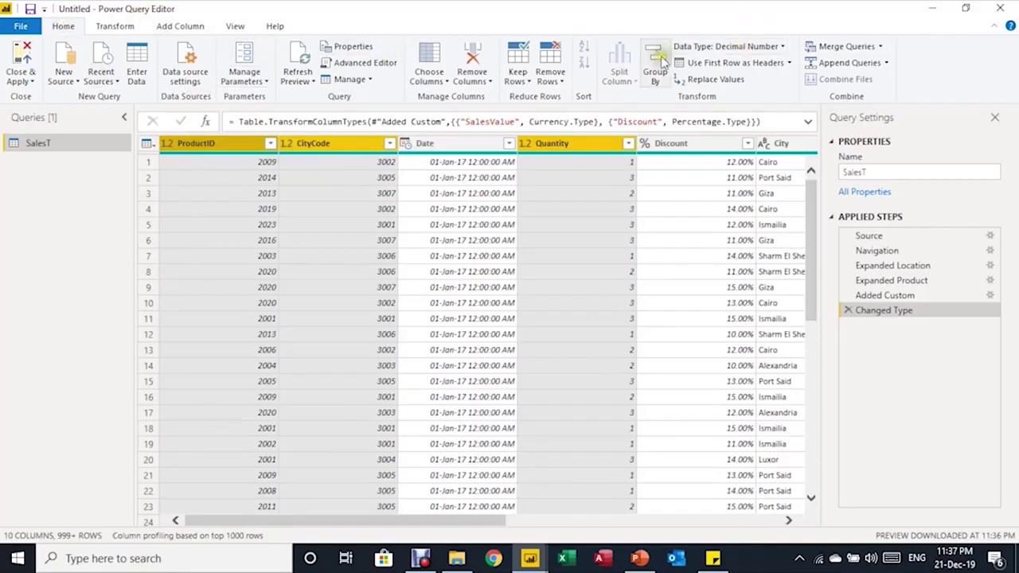
left_click(783, 47)
left_click(748, 98)
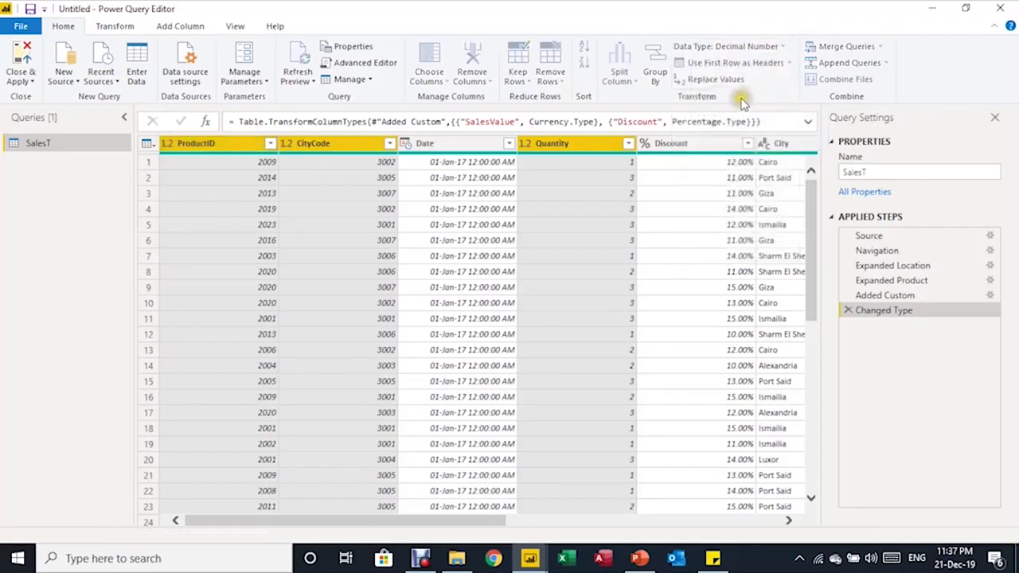
left_click(407, 144)
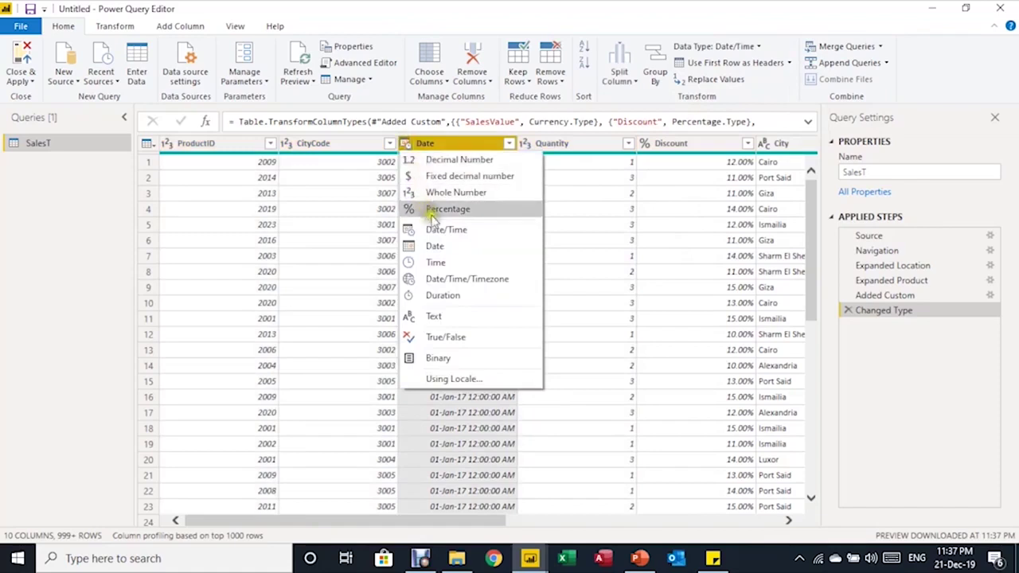
left_click(434, 246)
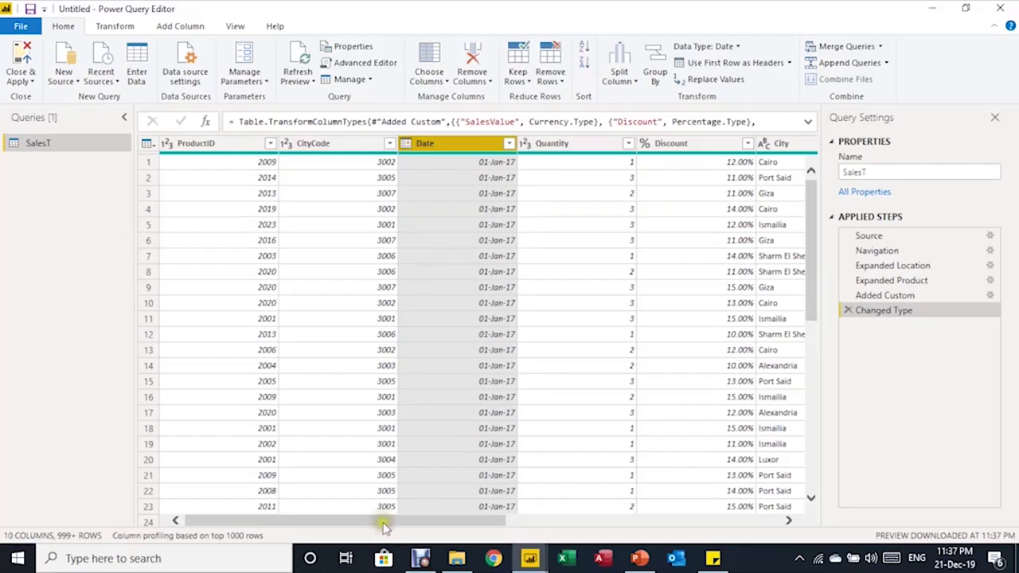
Review the remaining SalesT columns through SalesValue and apply the query changes to load the table into the report.
left_click_drag(382, 520, 722, 489)
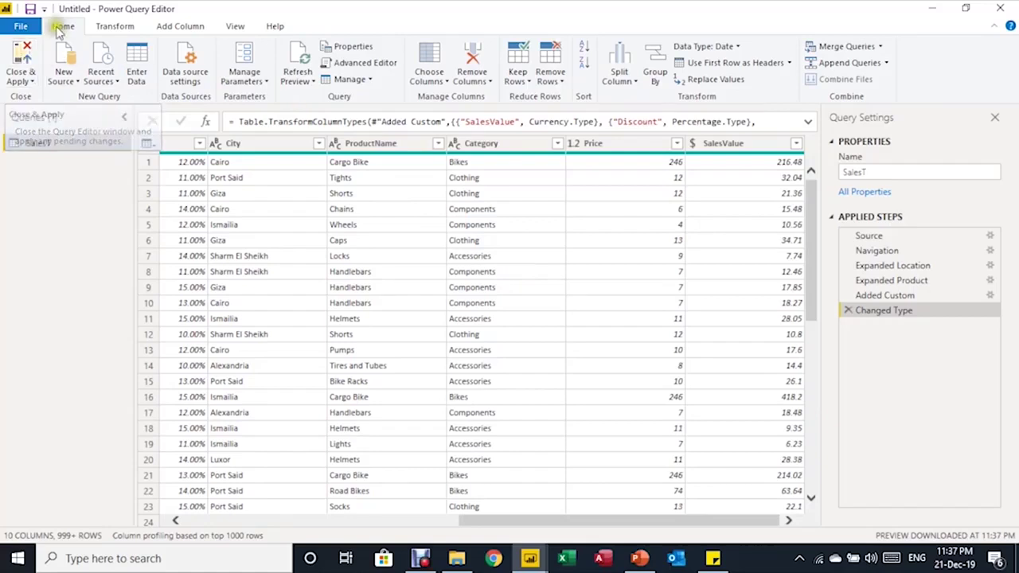
left_click(22, 62)
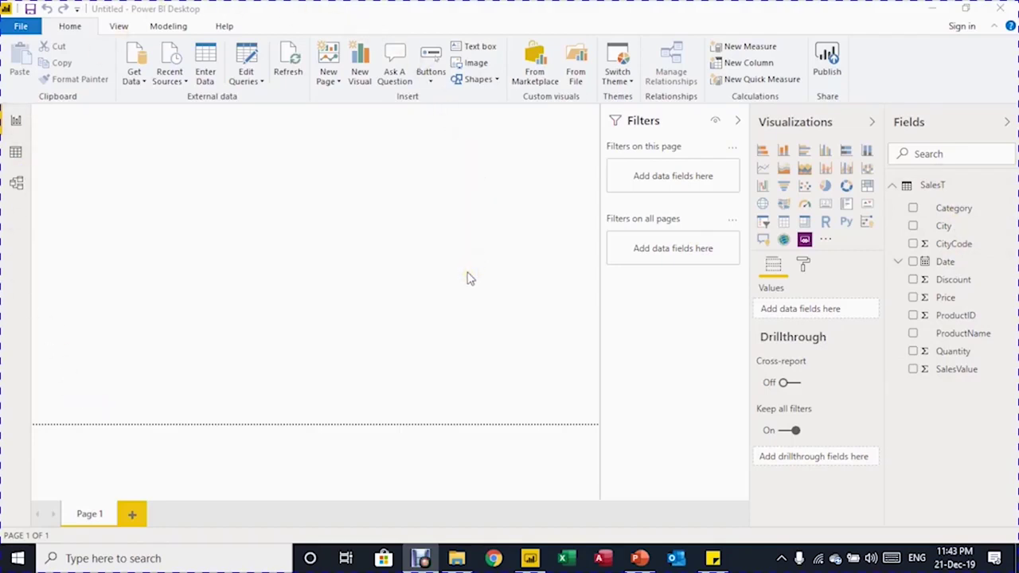
left_click(27, 117)
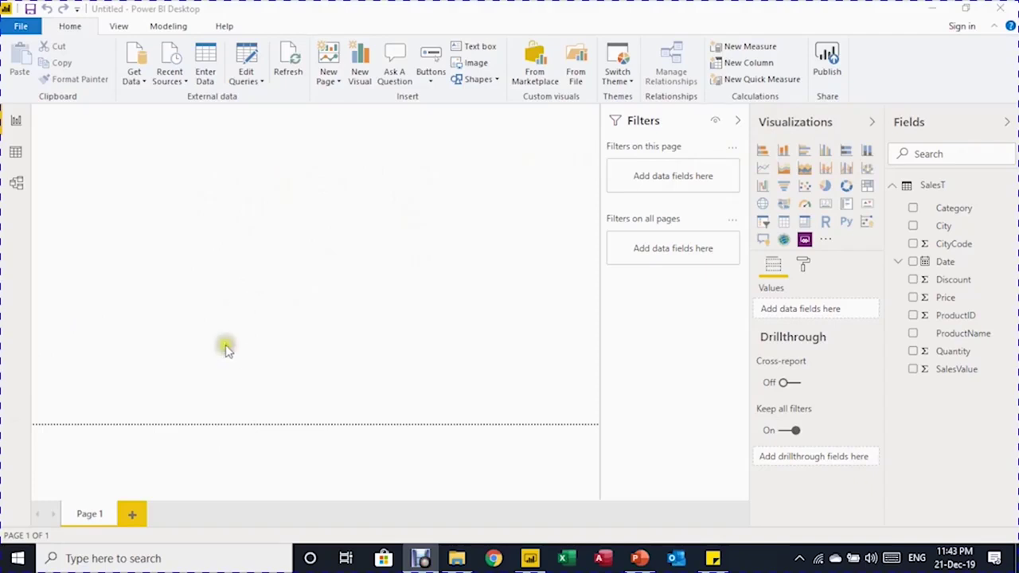
Add two extra blank report pages and delete both of them.
left_click(132, 514)
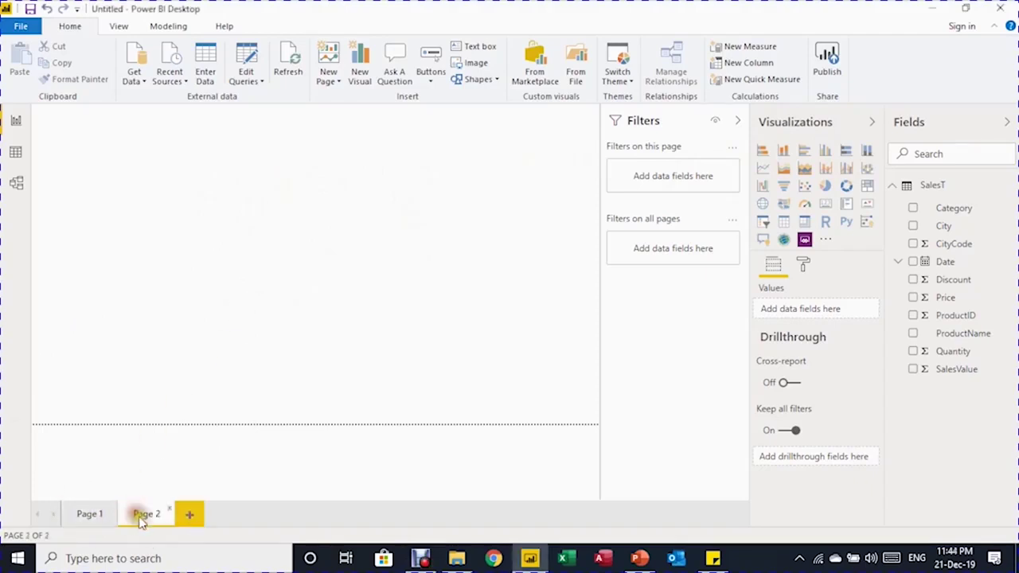
left_click(190, 514)
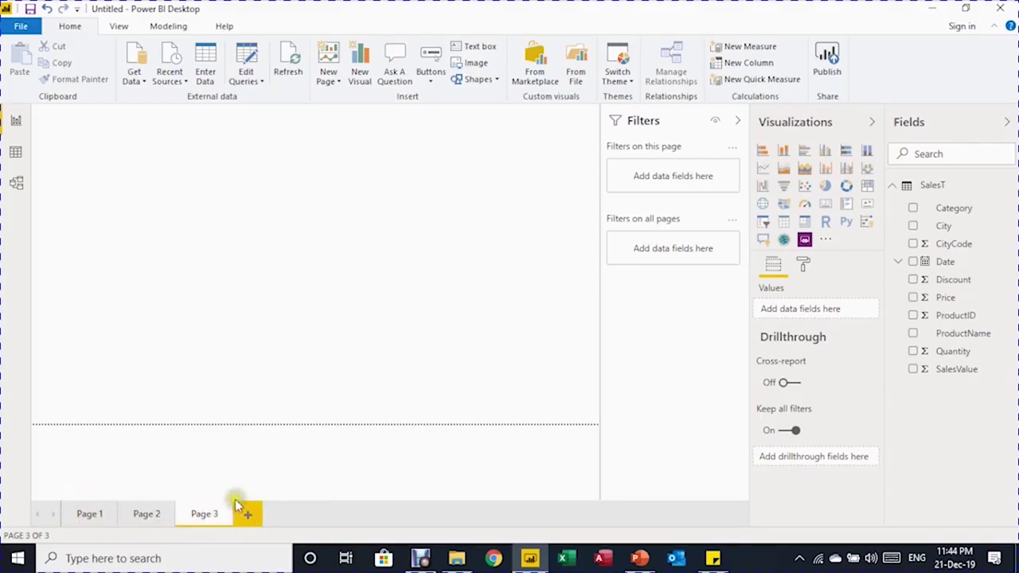
left_click(196, 516)
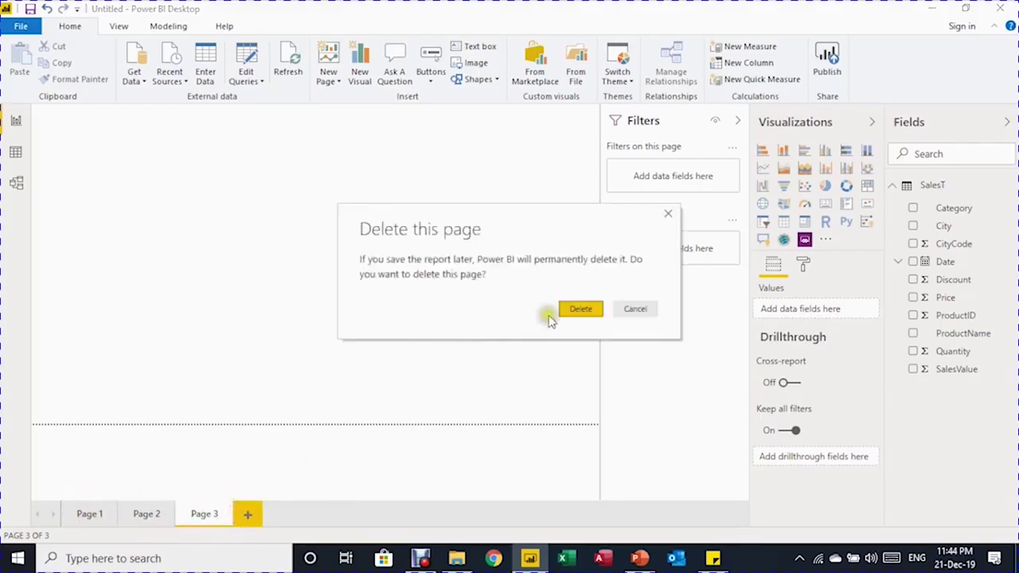
left_click(576, 310)
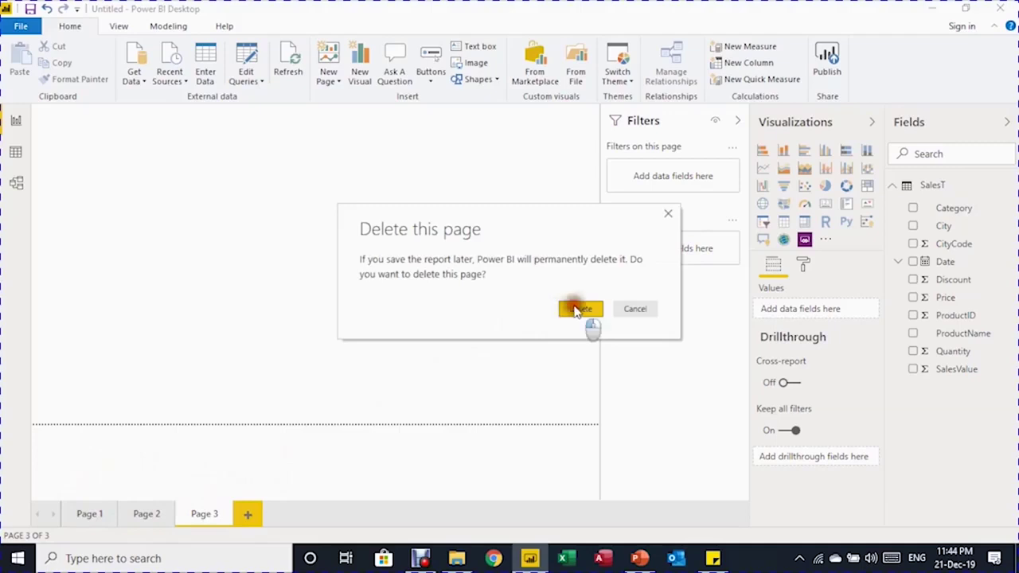
left_click(170, 514)
left_click(169, 513)
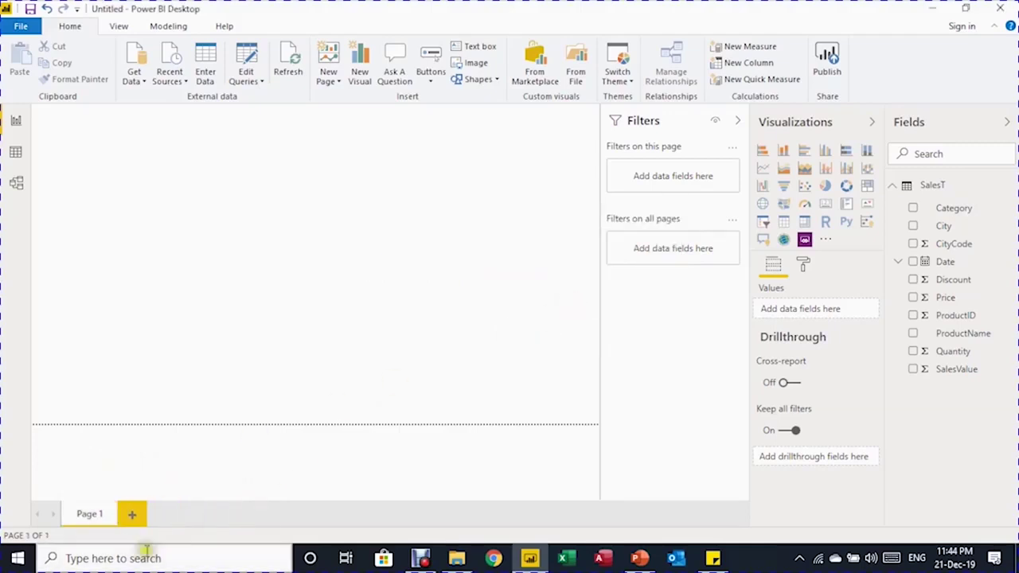
Rename the report page as Salesreport.
double_click(102, 516)
type("S")
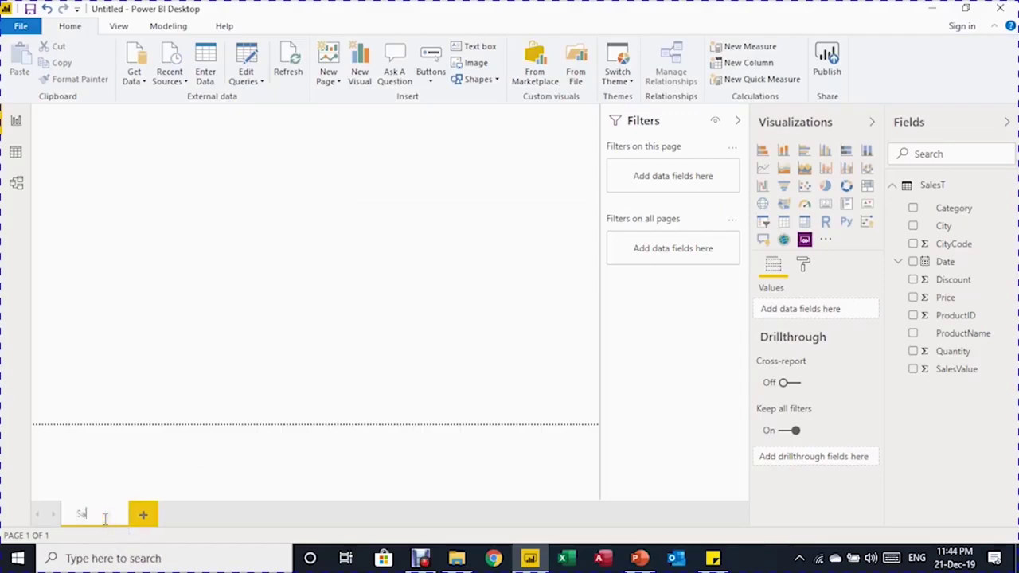
type("alesreport")
key("Return")
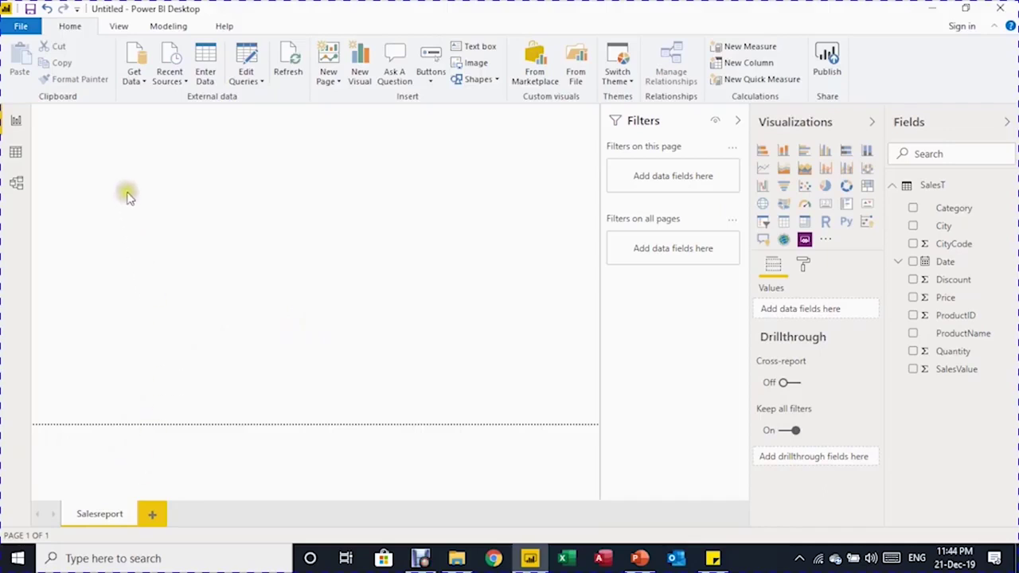
Show the loaded SalesT table in the data view and select its ProductID column.
left_click(17, 152)
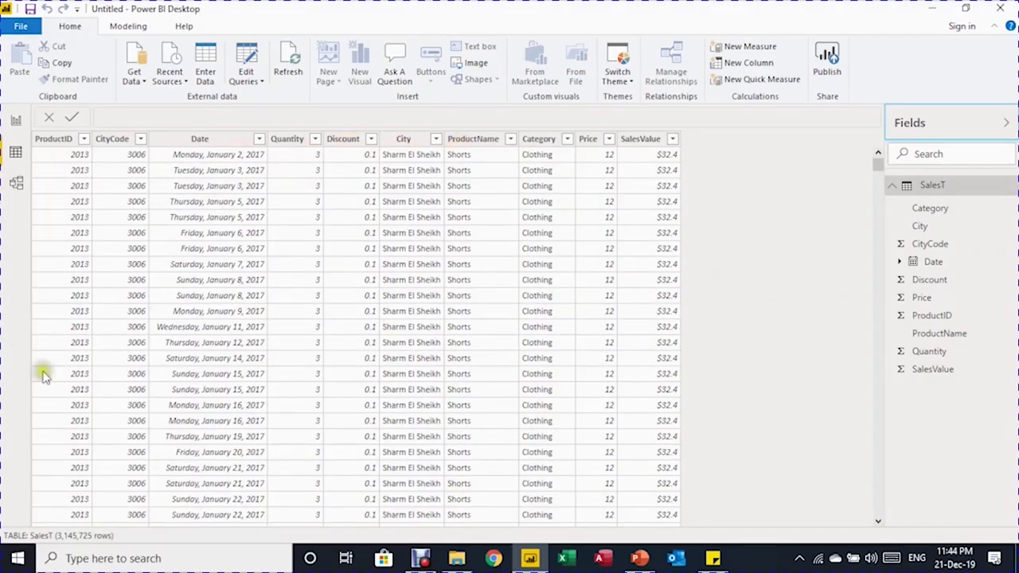
left_click_drag(880, 163, 859, 176)
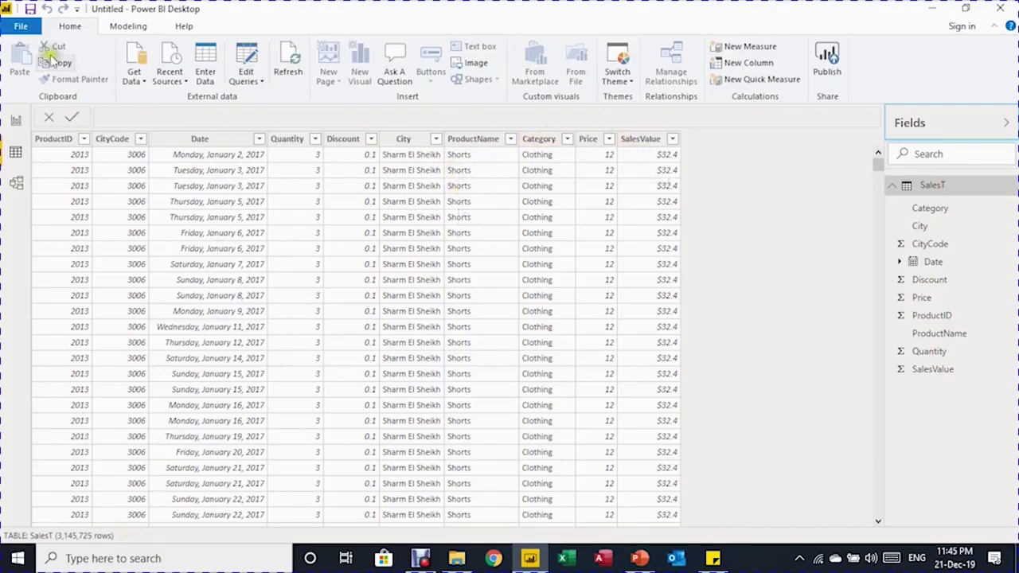
left_click(139, 28)
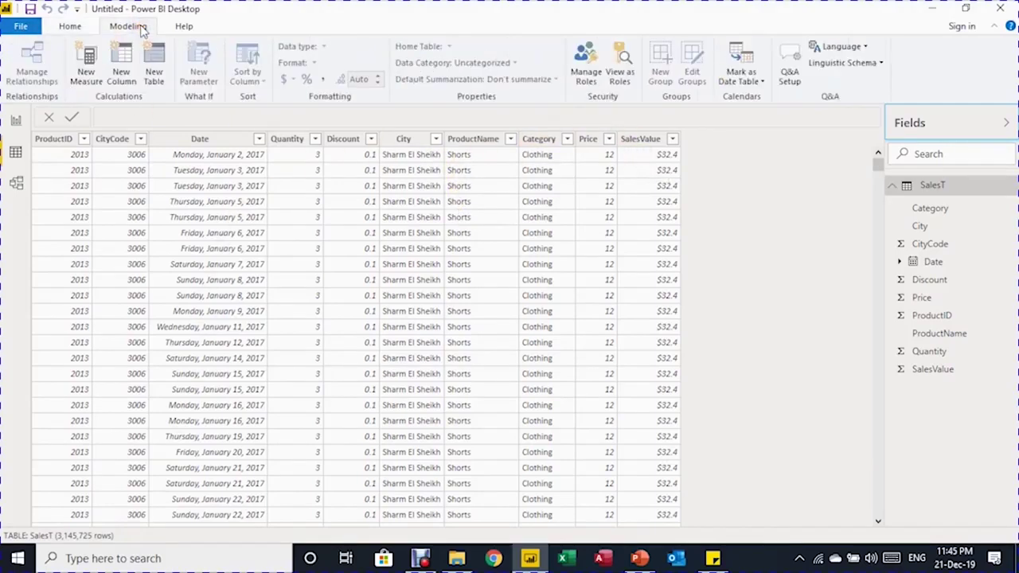
left_click(79, 70)
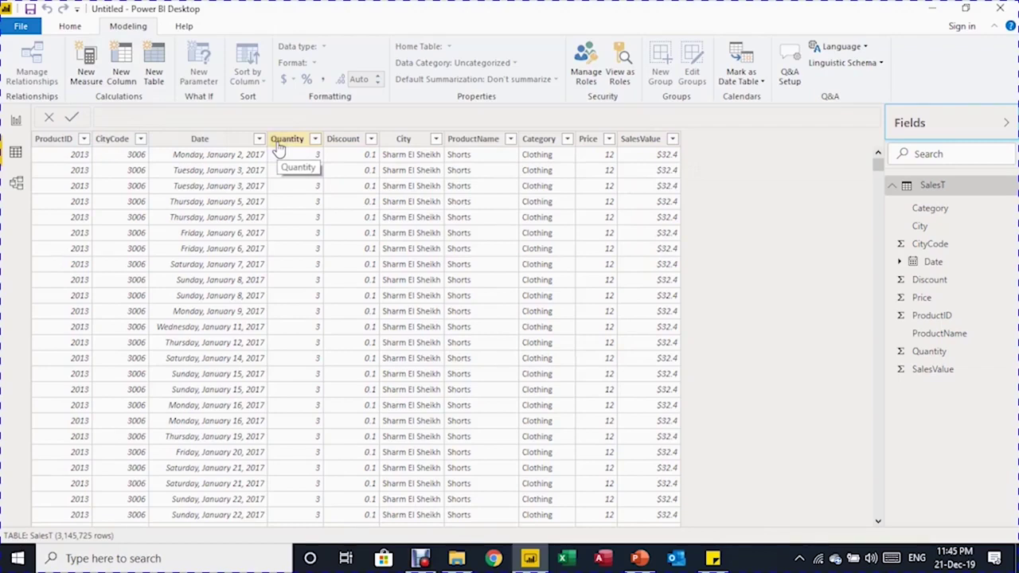
left_click(54, 138)
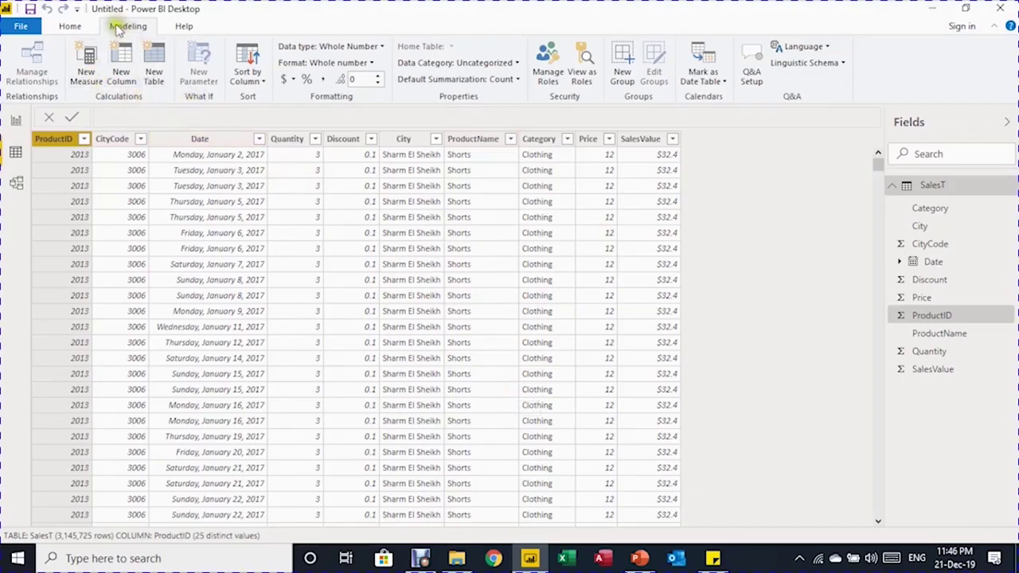
Create the measure TotalSales = SUM(SalesT[SalesValue]) in the SalesT table.
left_click(90, 71)
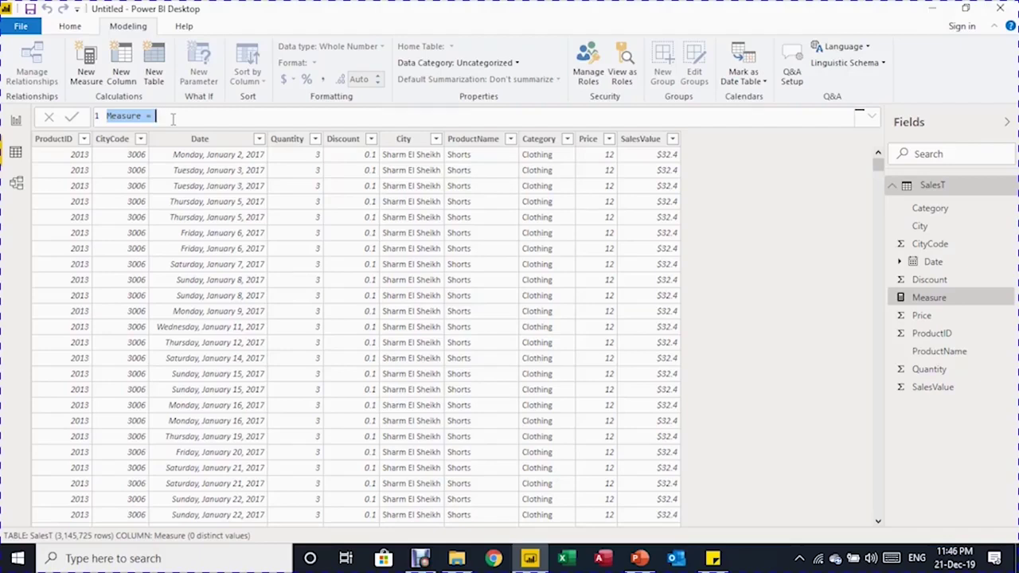
type("TotalSales=")
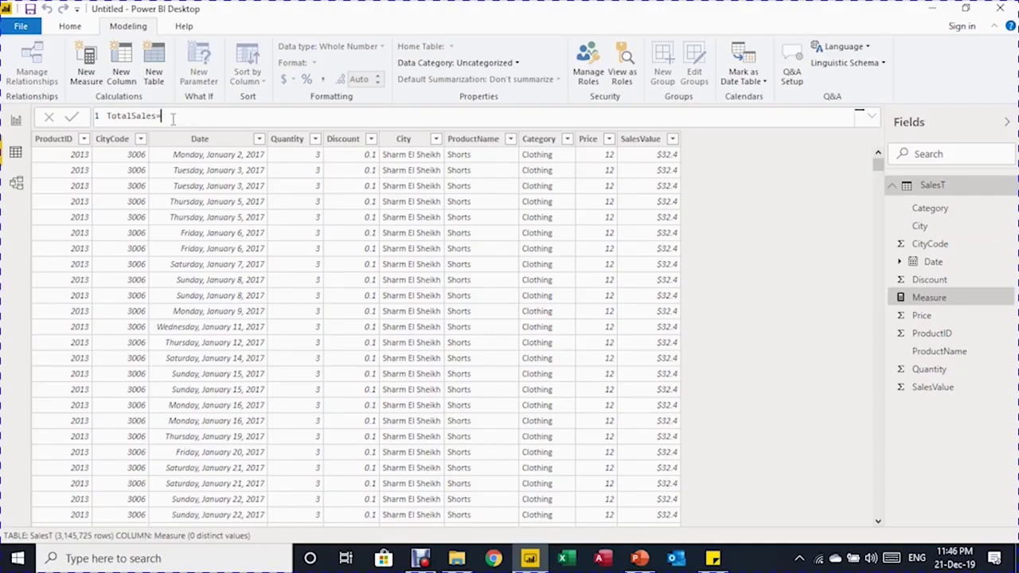
type("sum")
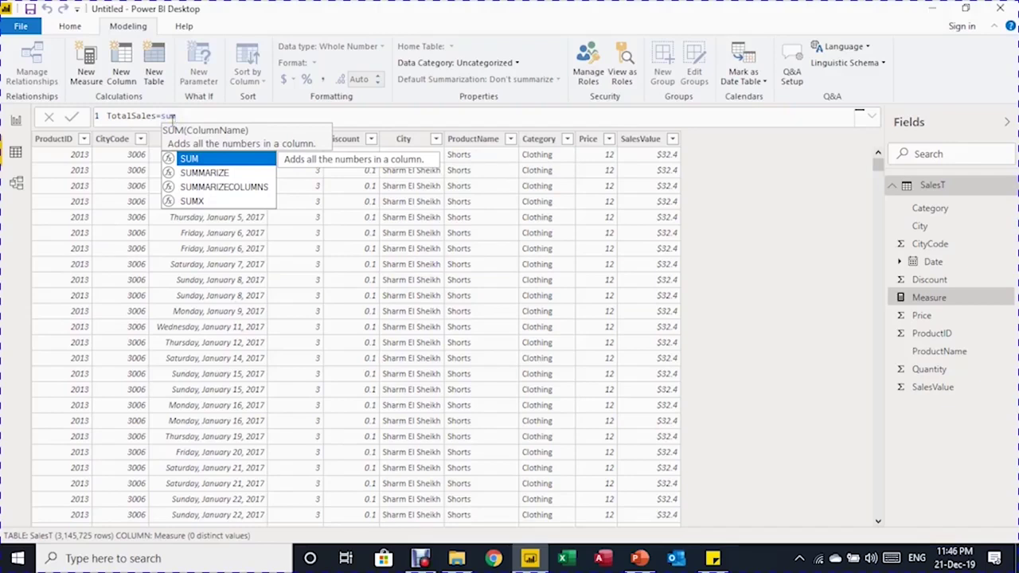
left_click(227, 162)
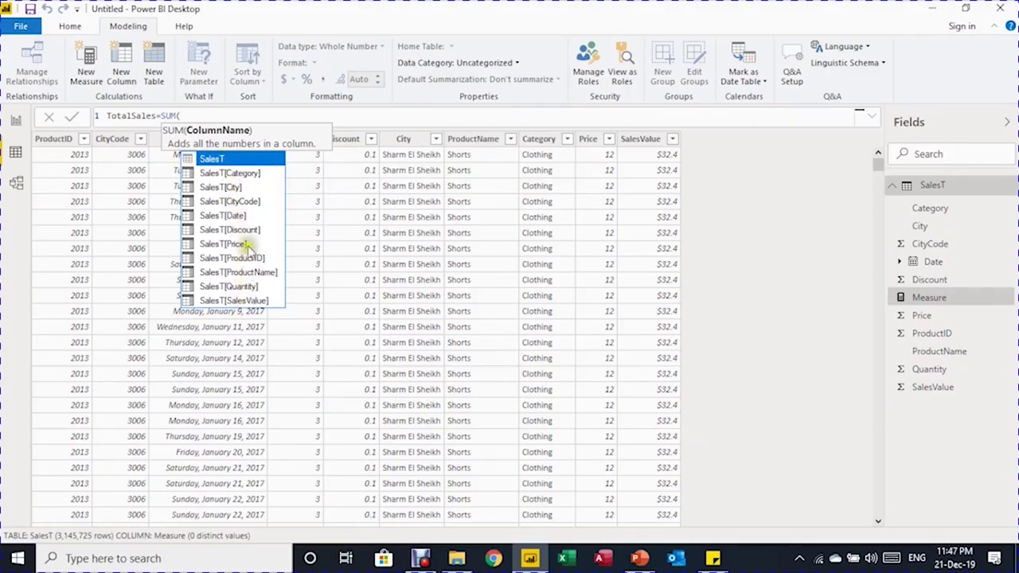
left_click(259, 301)
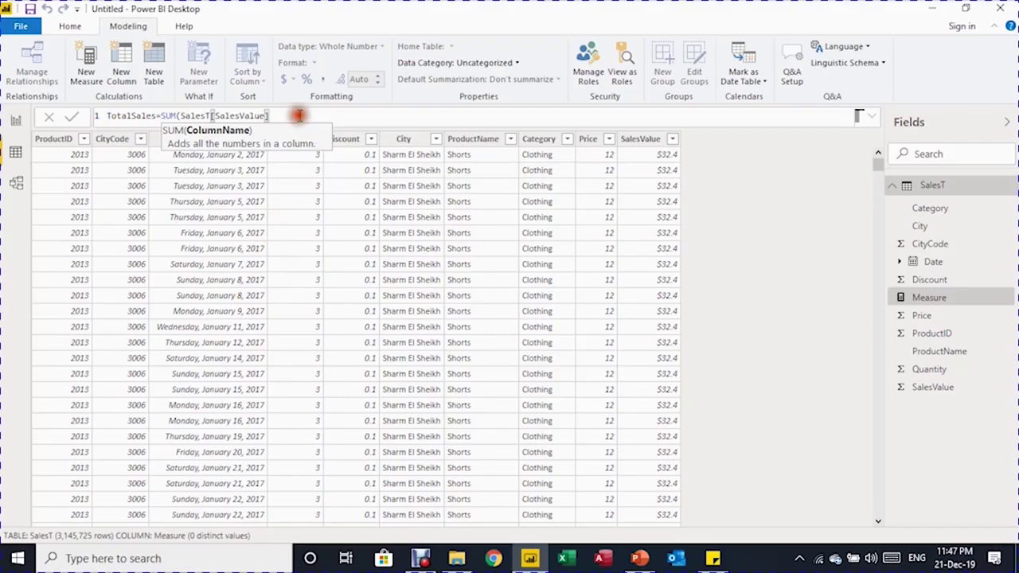
type(")")
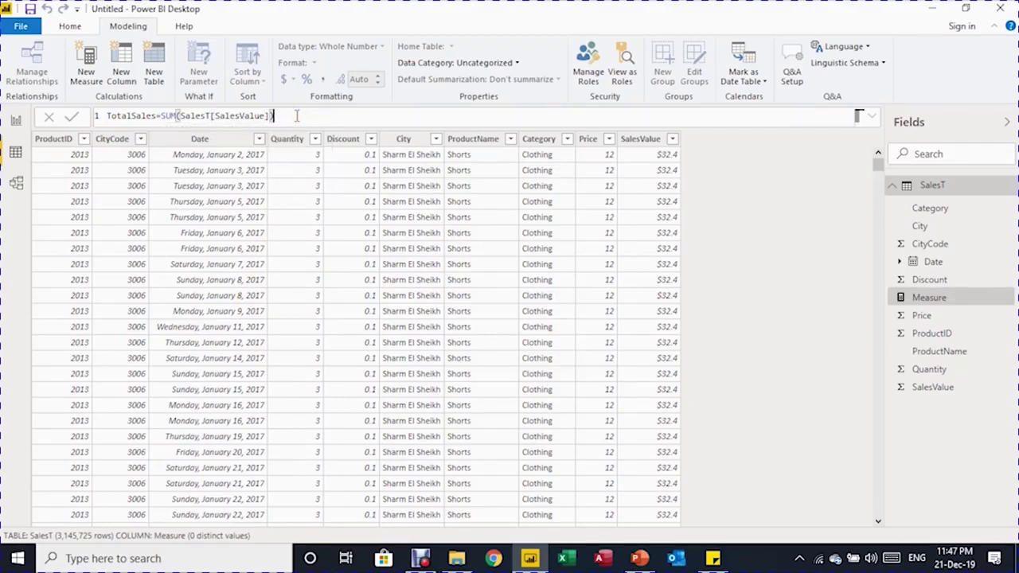
left_click(71, 116)
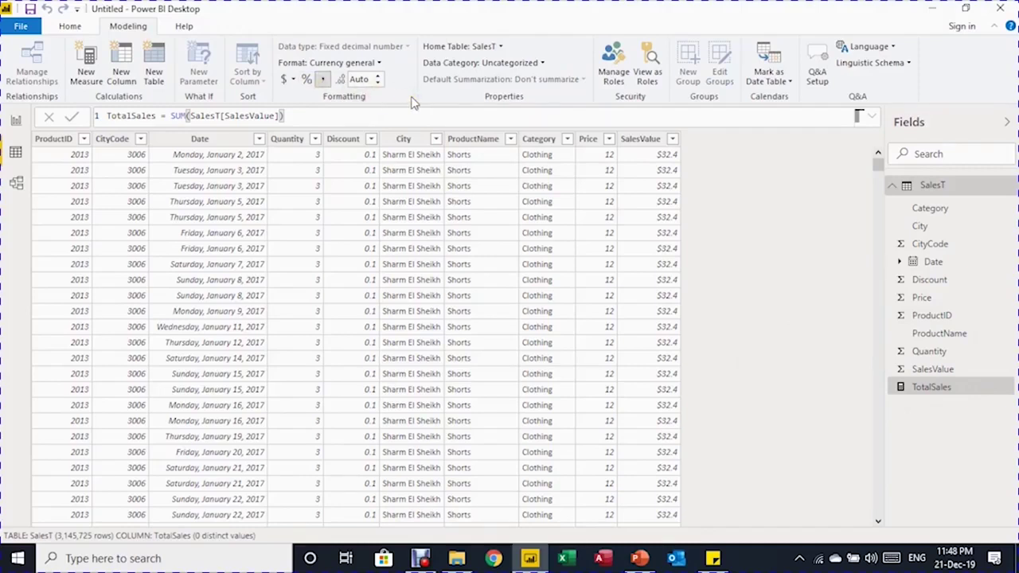
Format the TotalSales measure as £ English (United Kingdom) currency with 0 decimal places.
left_click(296, 79)
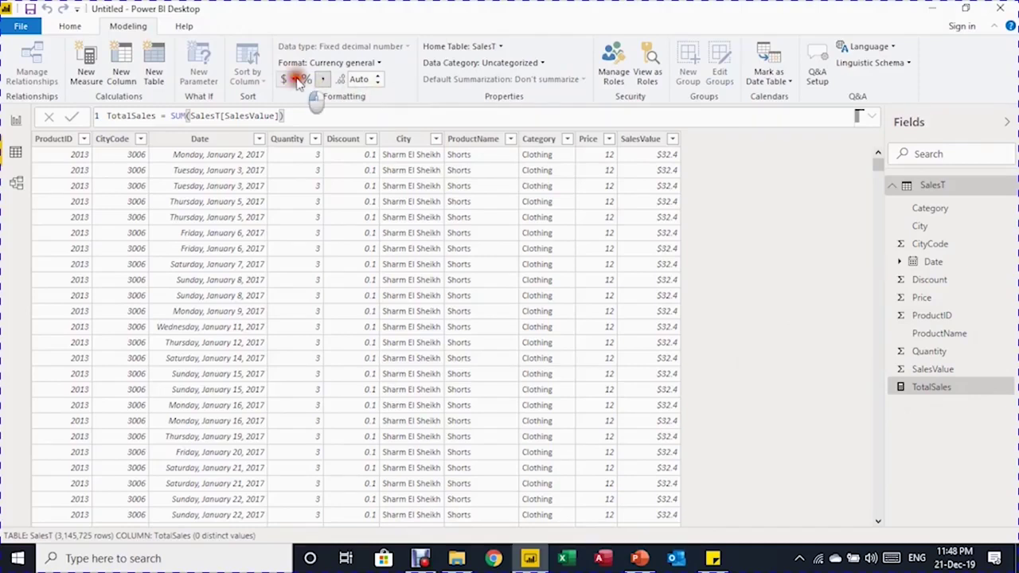
left_click(328, 196)
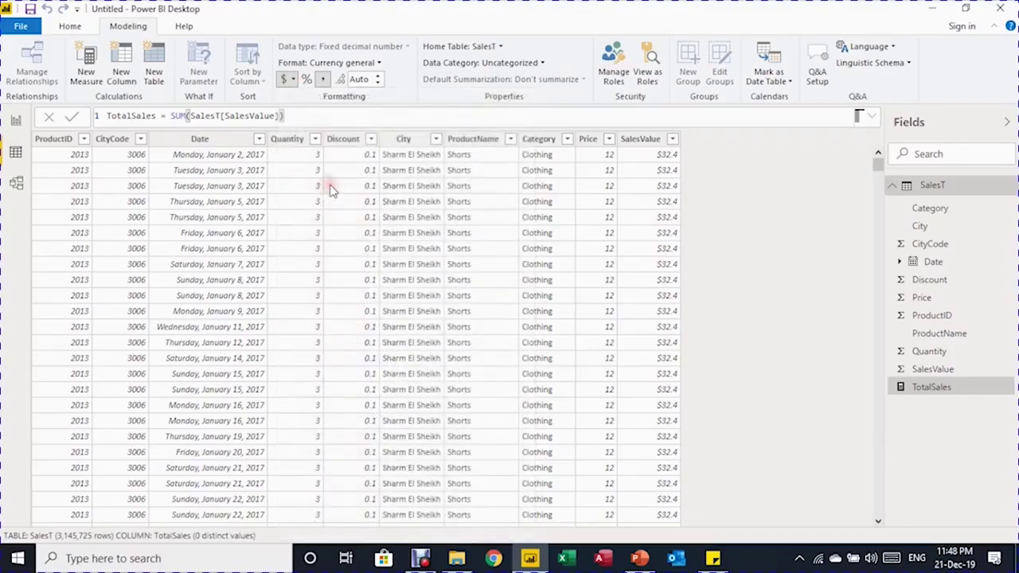
left_click(378, 82)
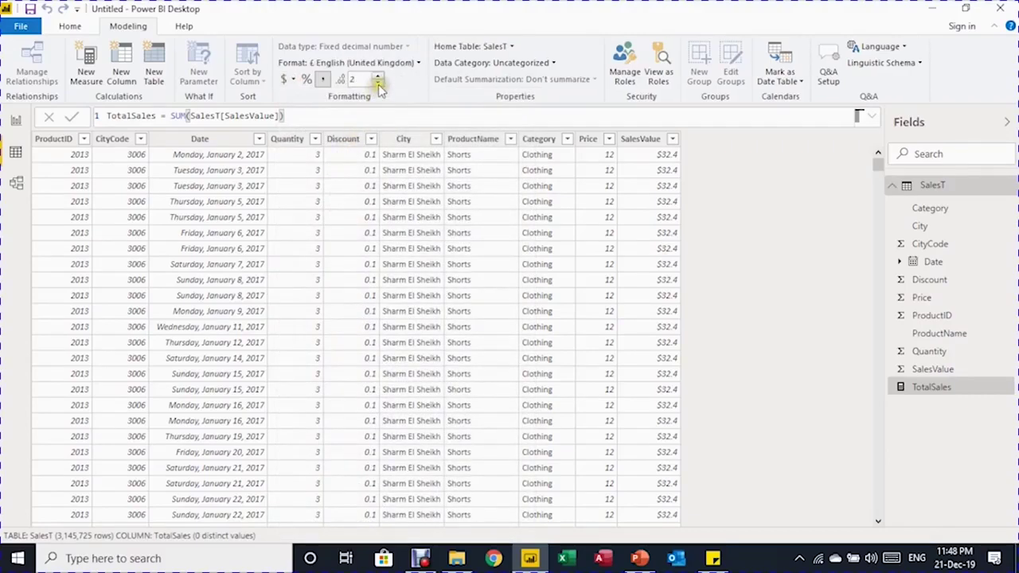
left_click(378, 83)
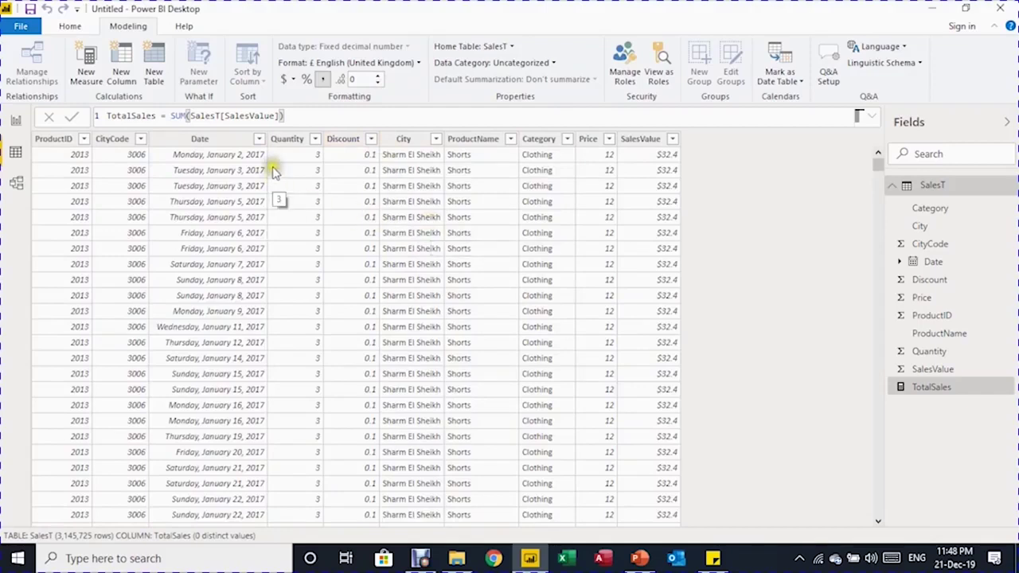
Create the measure TotalQuantity = SUM(SalesT[Quantity]) in the SalesT table.
left_click(88, 59)
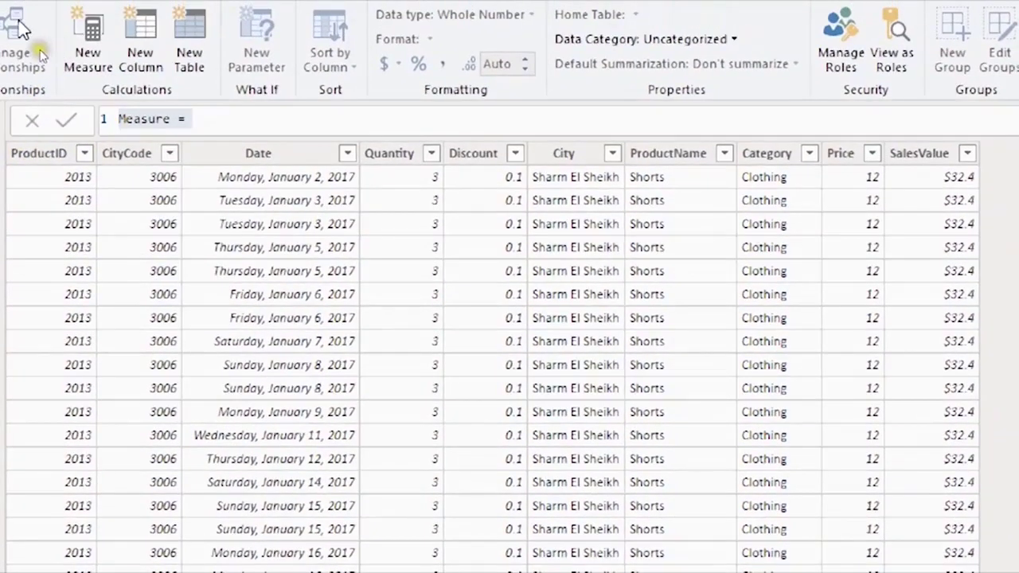
left_click(116, 117)
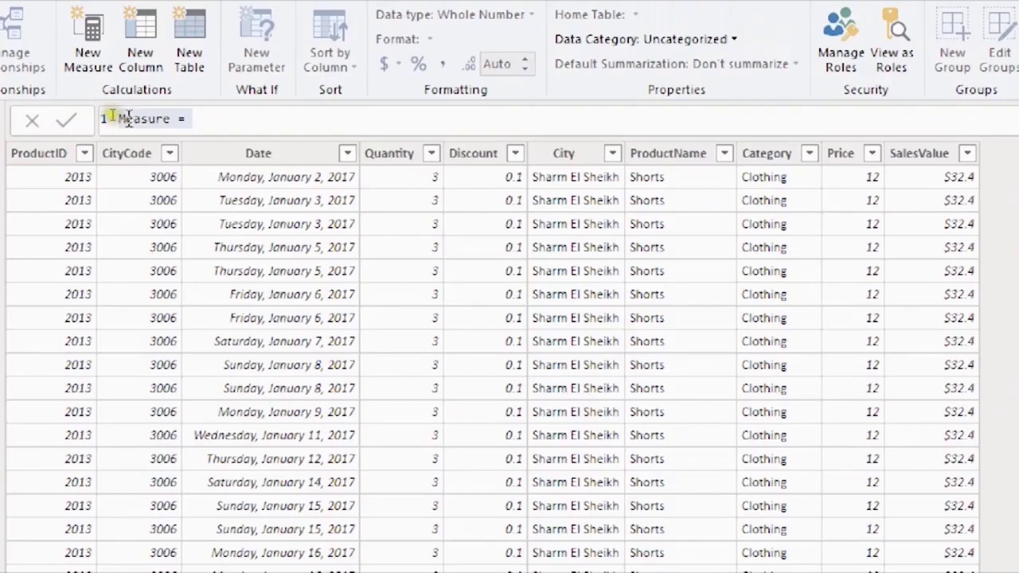
left_click(387, 117)
type("Total Qu")
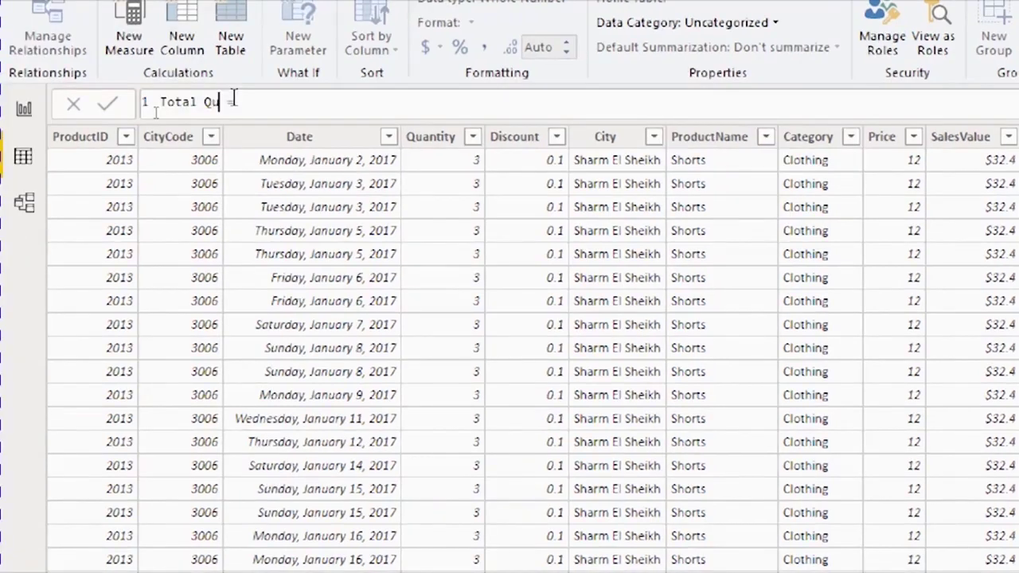
type("antity")
type("sum")
key("Tab")
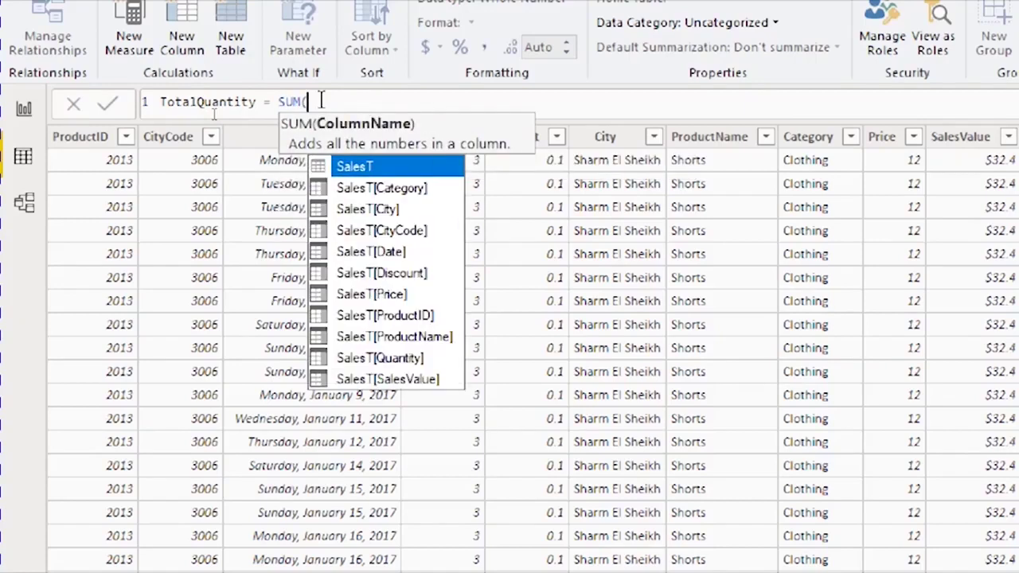
type("salest[quantity")
key("Tab")
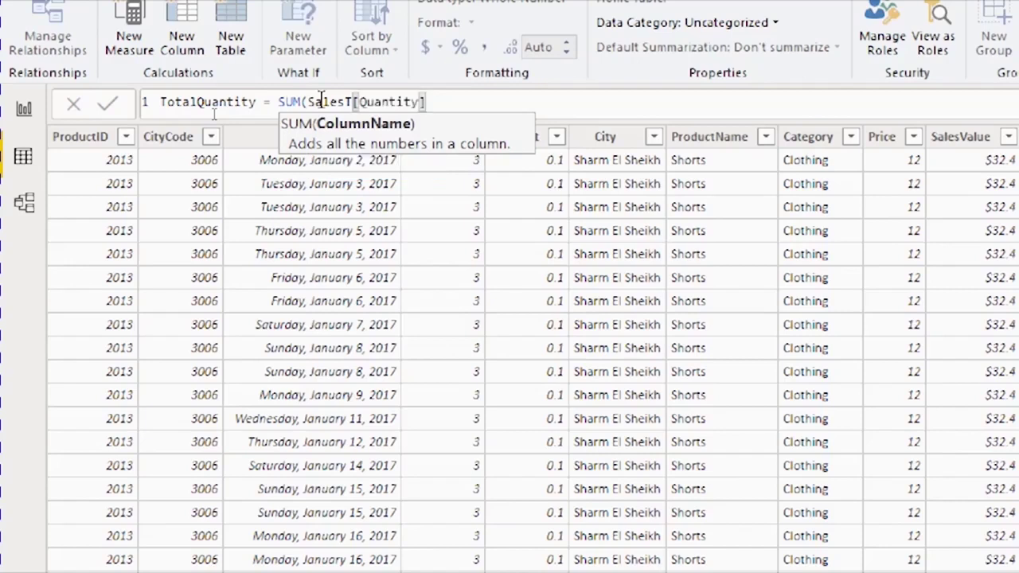
type(")")
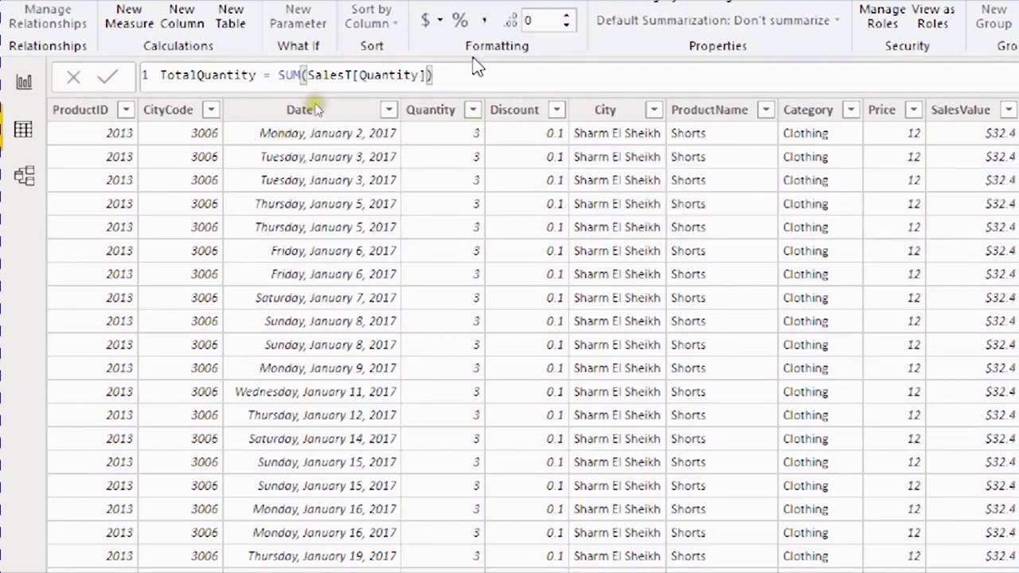
scroll(486, 55, "up", 2)
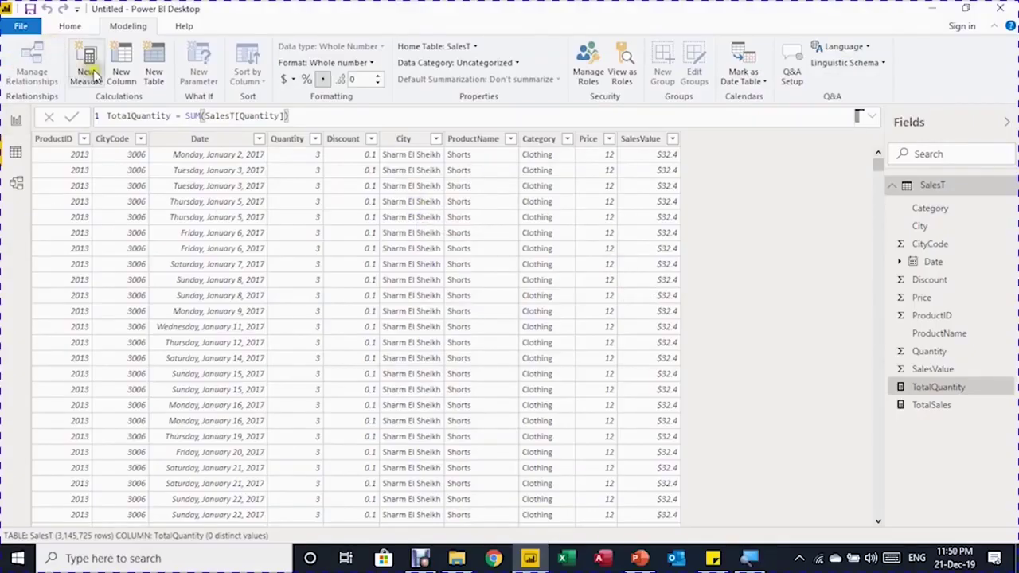
Create the measure AvgPrice = [TotalSales]/[TotalQuantity] in the SalesT table.
left_click(93, 73)
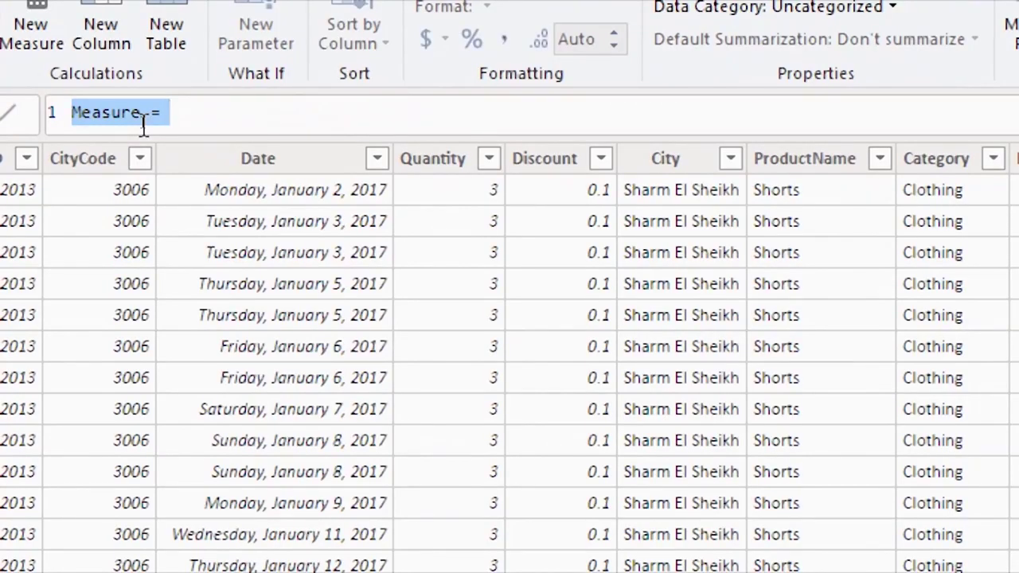
type("Avg")
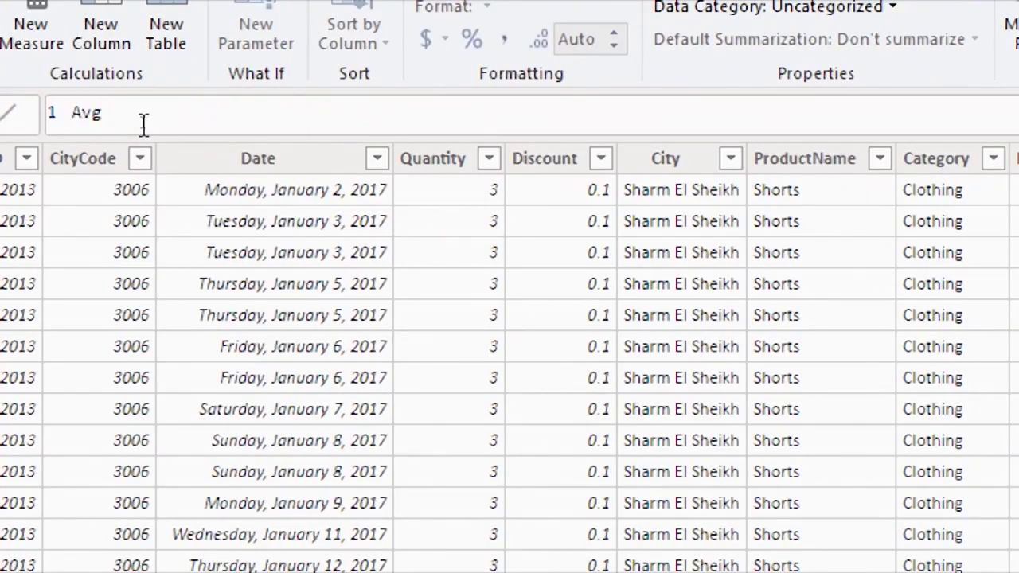
type("Price =")
type("[")
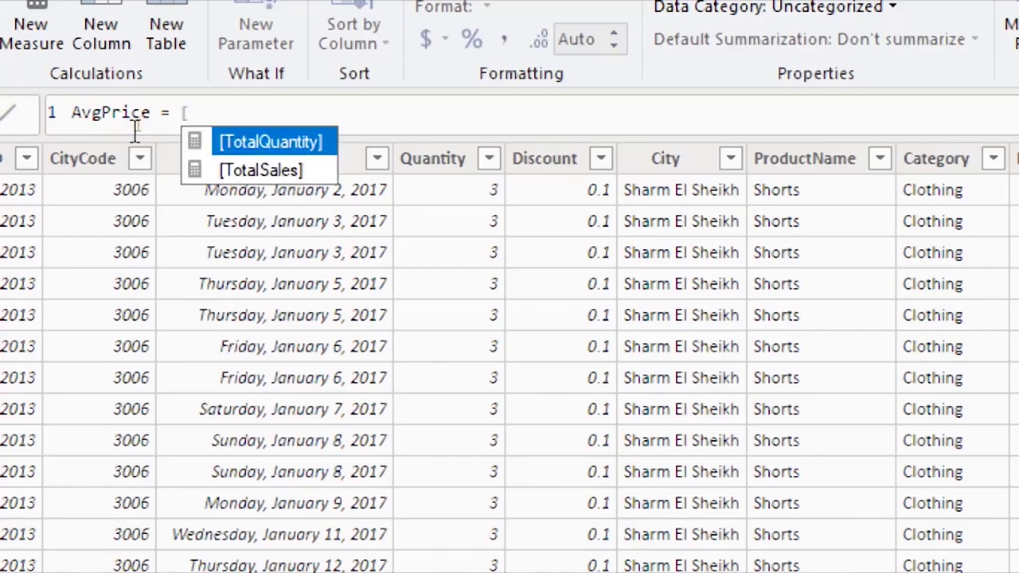
key("Down")
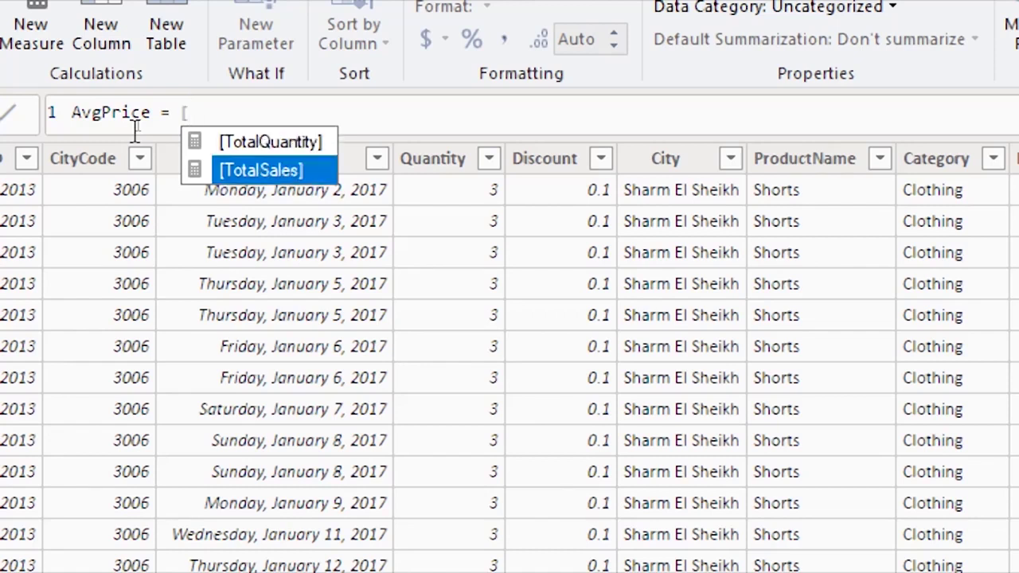
key("Up")
key("Down")
key("Tab")
type("/")
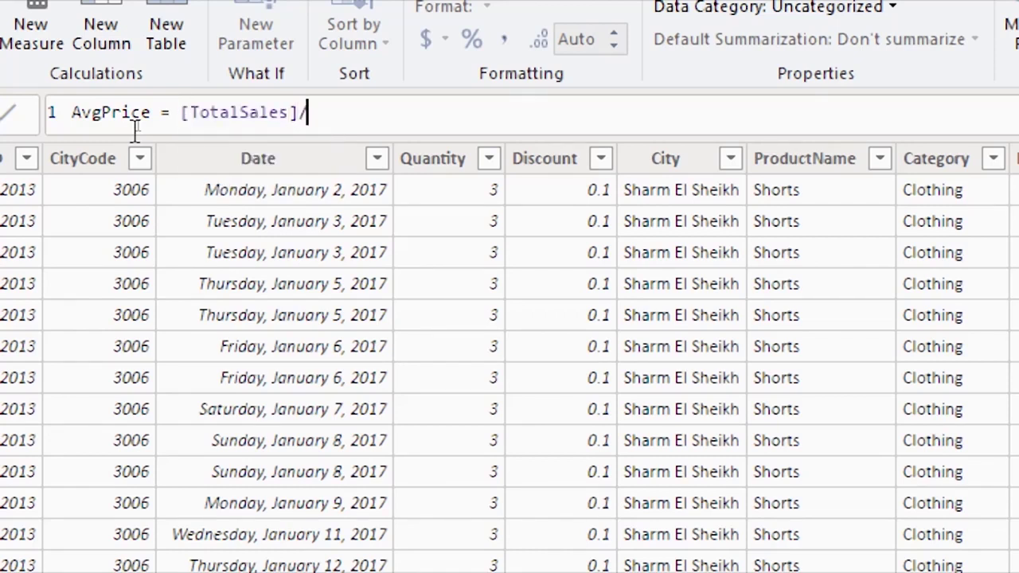
type("[")
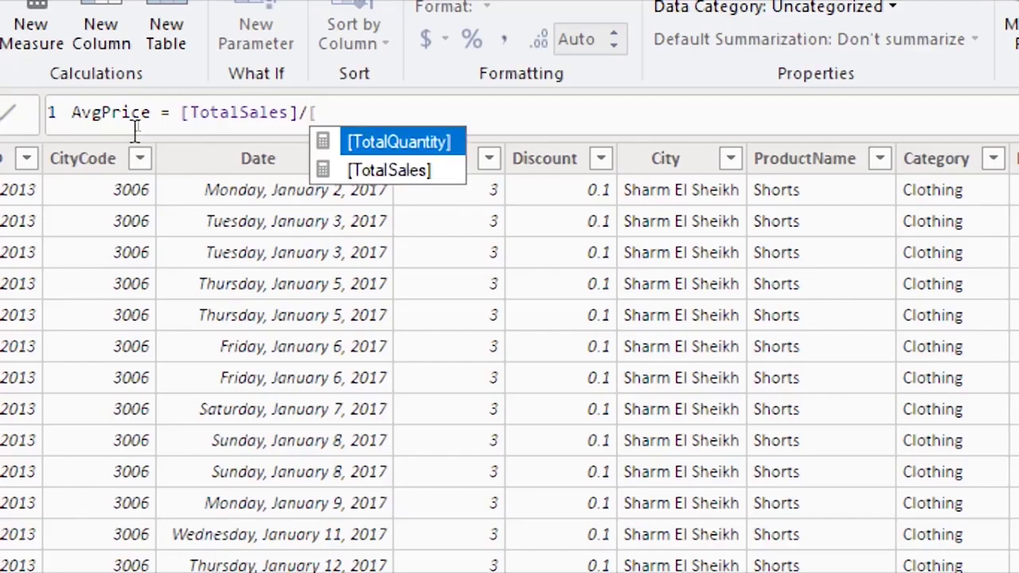
key("Tab")
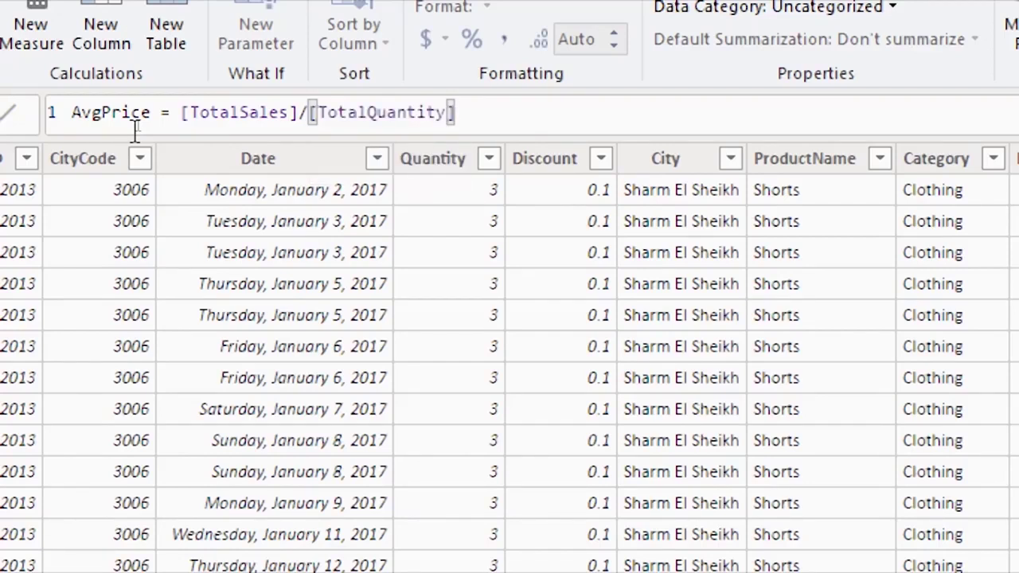
key("Return")
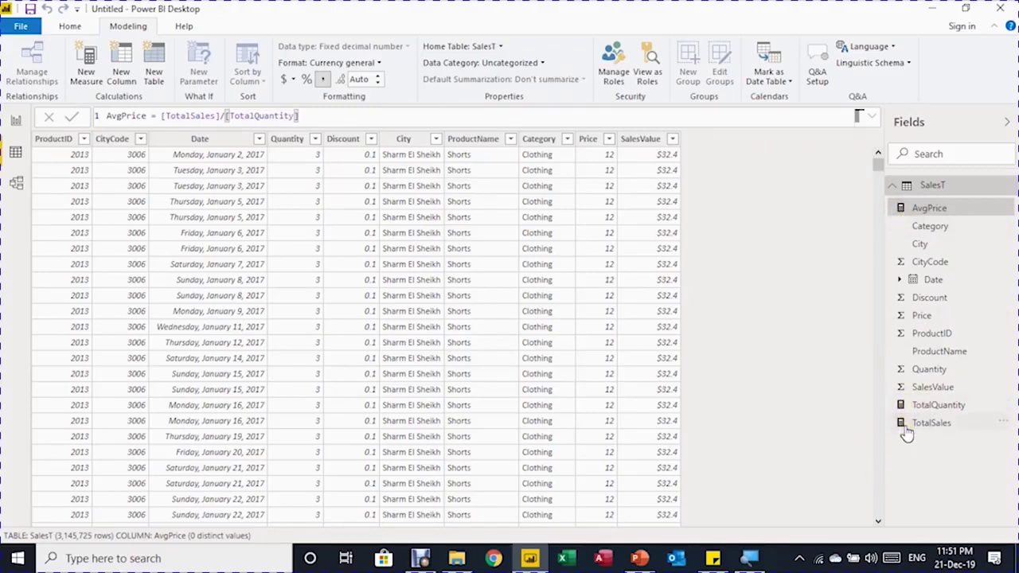
Show the model view, then move and enlarge the SalesT table card so all its fields and measures fit.
left_click(16, 183)
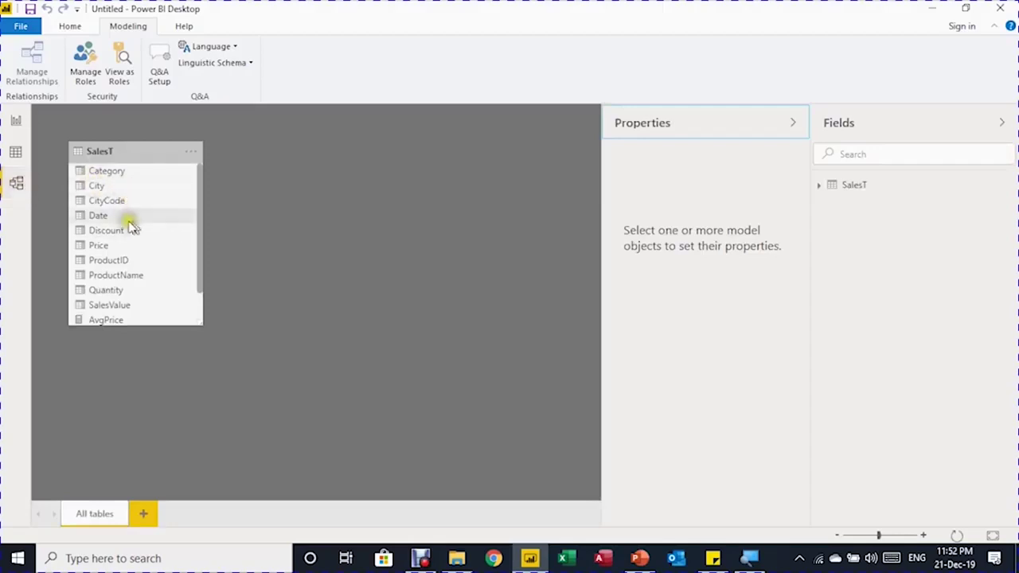
left_click_drag(152, 151, 184, 150)
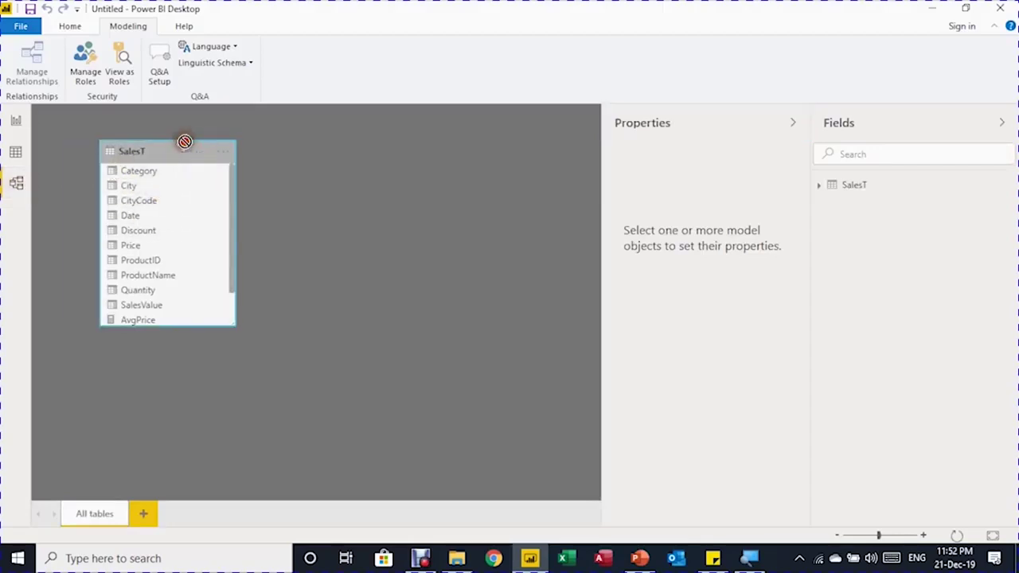
left_click_drag(232, 324, 242, 398)
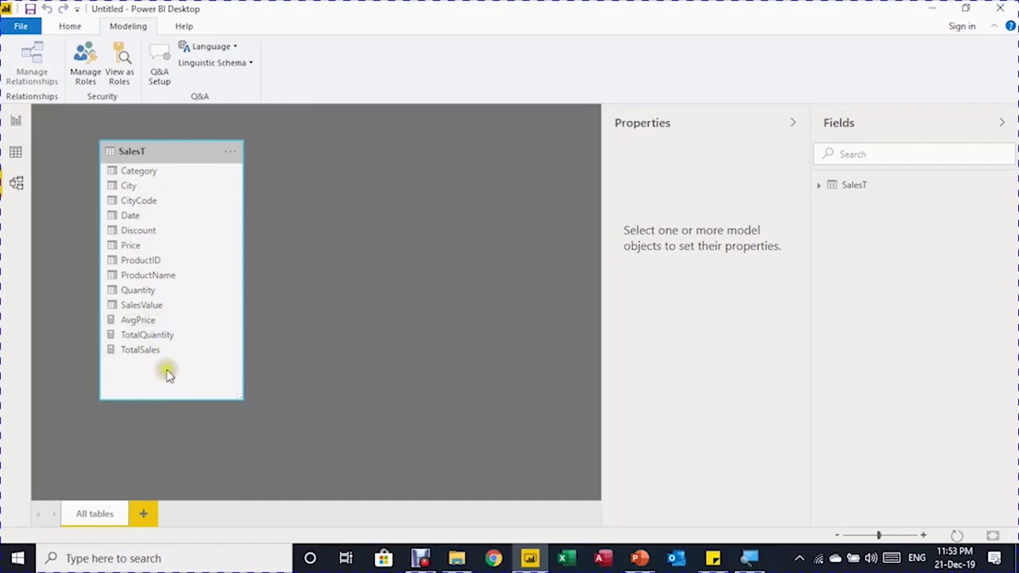
Hide the ProductID field of SalesT in report view.
left_click(157, 261)
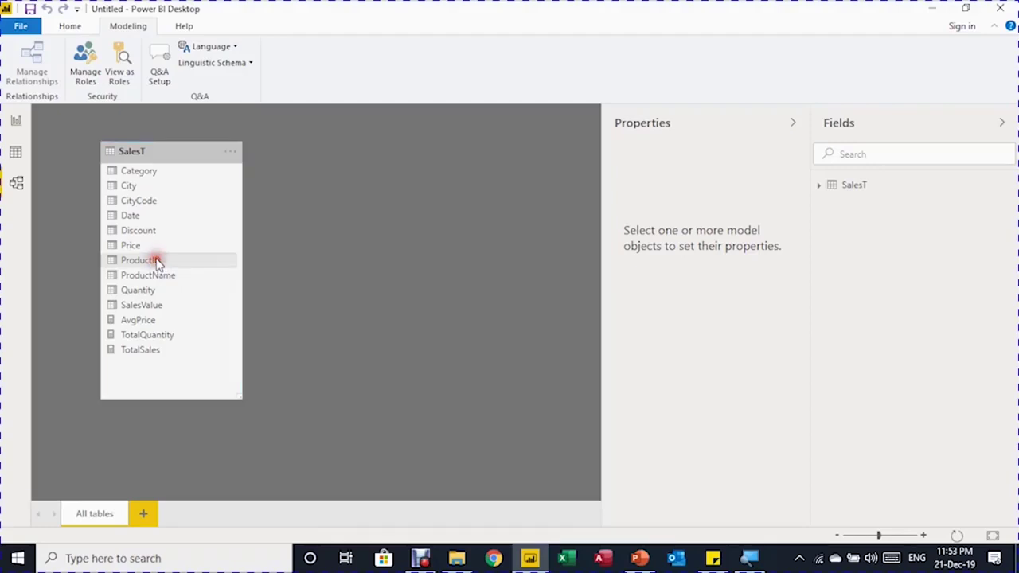
right_click(163, 263)
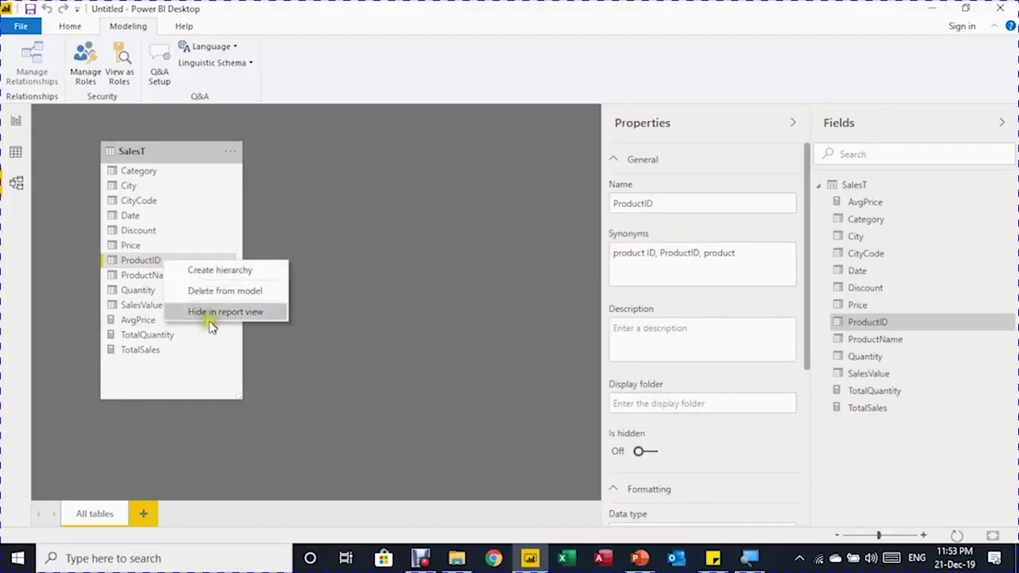
left_click(212, 318)
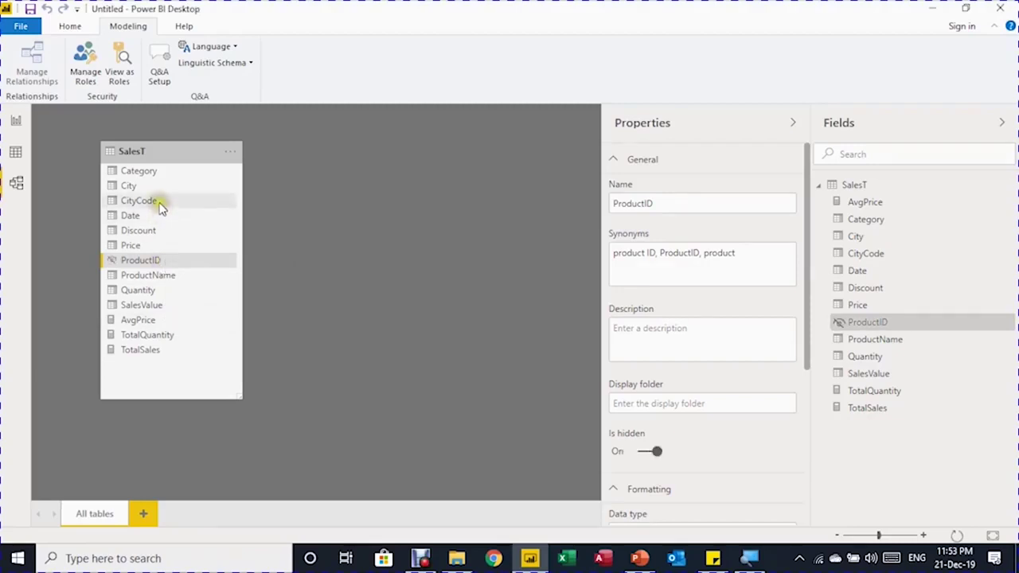
Hide the CityCode, Discount, Price, Quantity and SalesValue fields of SalesT together in report view.
left_click_drag(159, 203, 143, 248)
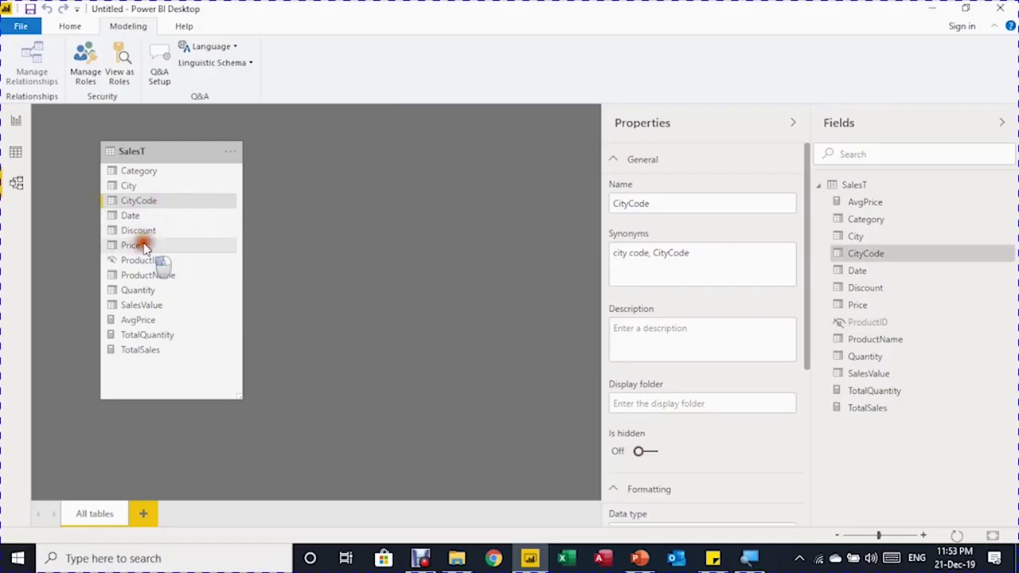
left_click(143, 247, "ctrl")
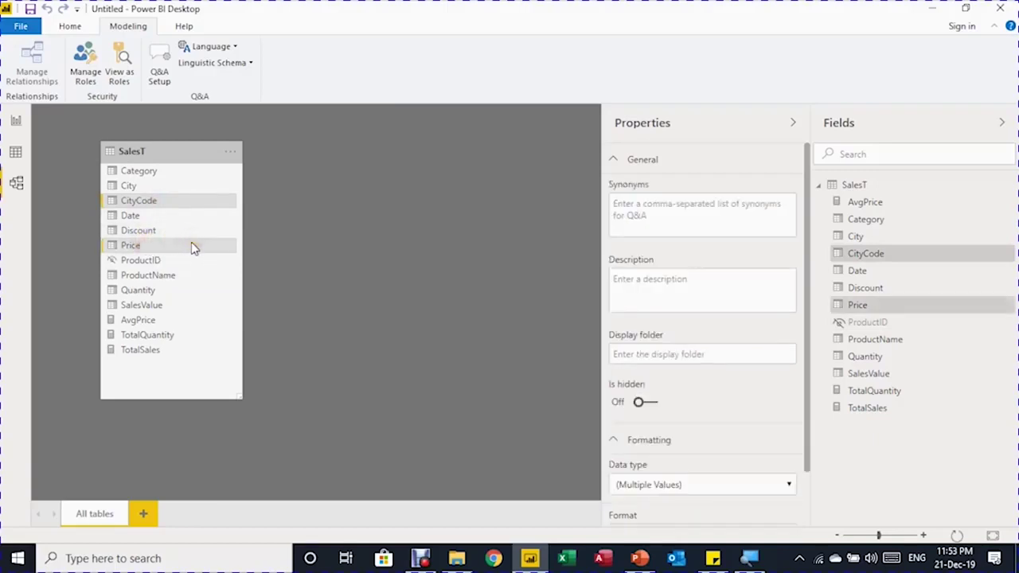
left_click(159, 230, "ctrl")
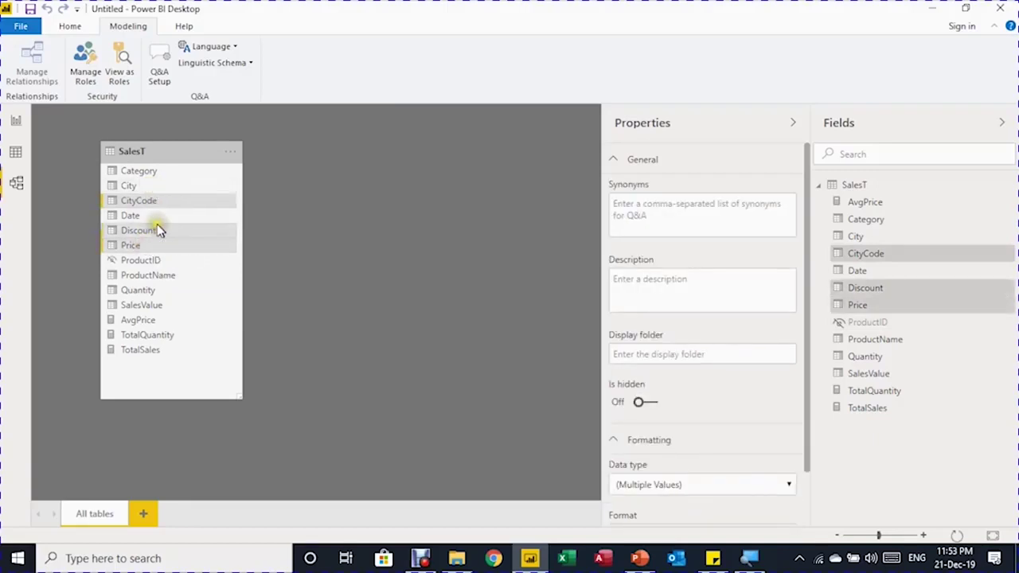
left_click(147, 290, "ctrl")
left_click(156, 309, "ctrl")
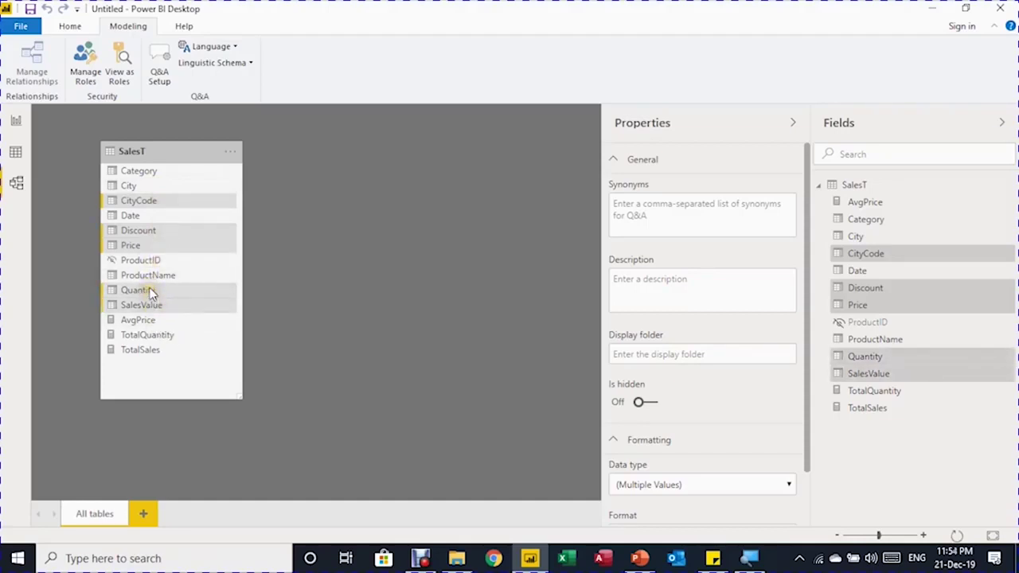
right_click(167, 206)
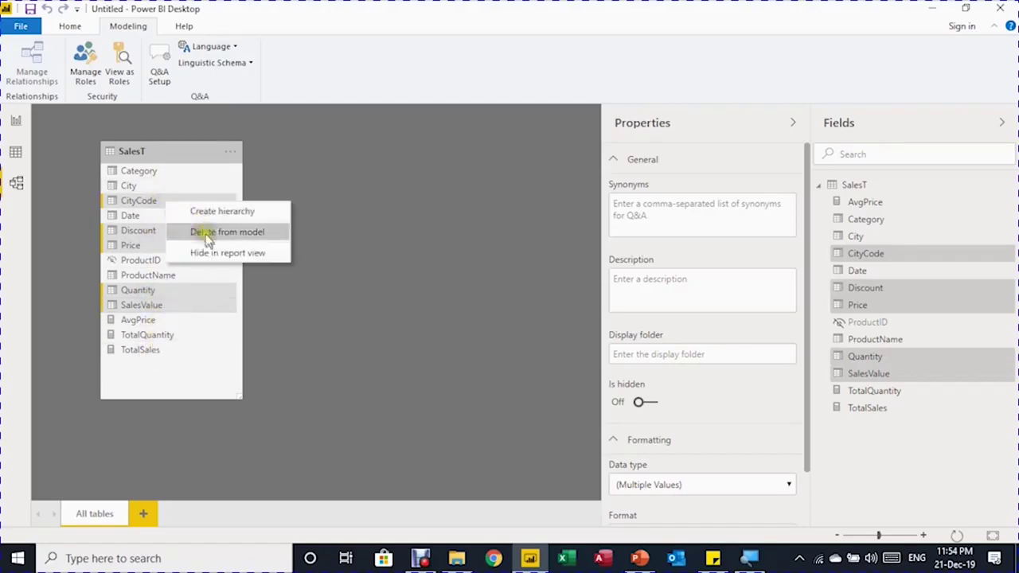
left_click(216, 253)
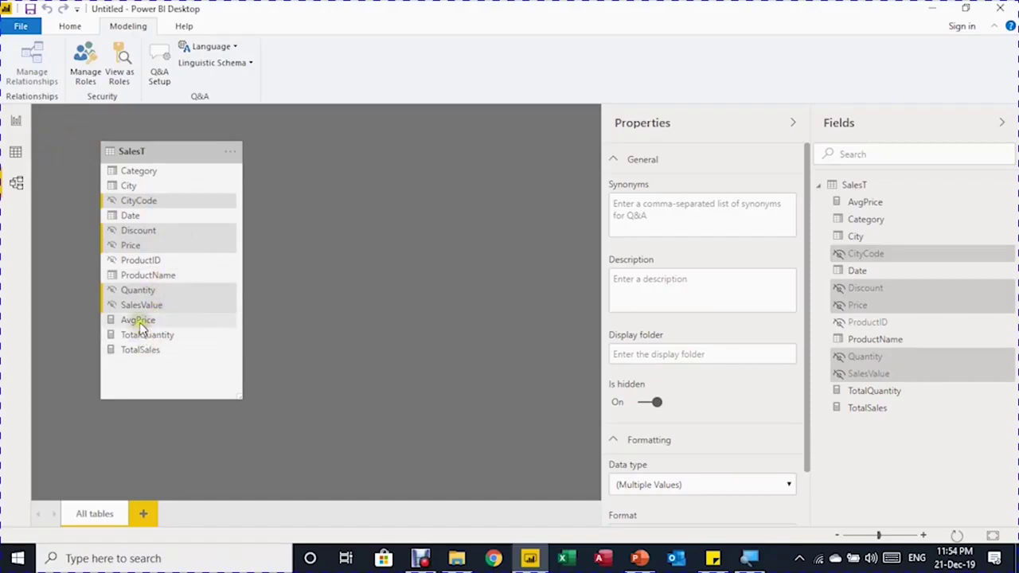
Return to the report view with the Filters pane collapsed and expand the Date field down to its hierarchy levels.
left_click(16, 121)
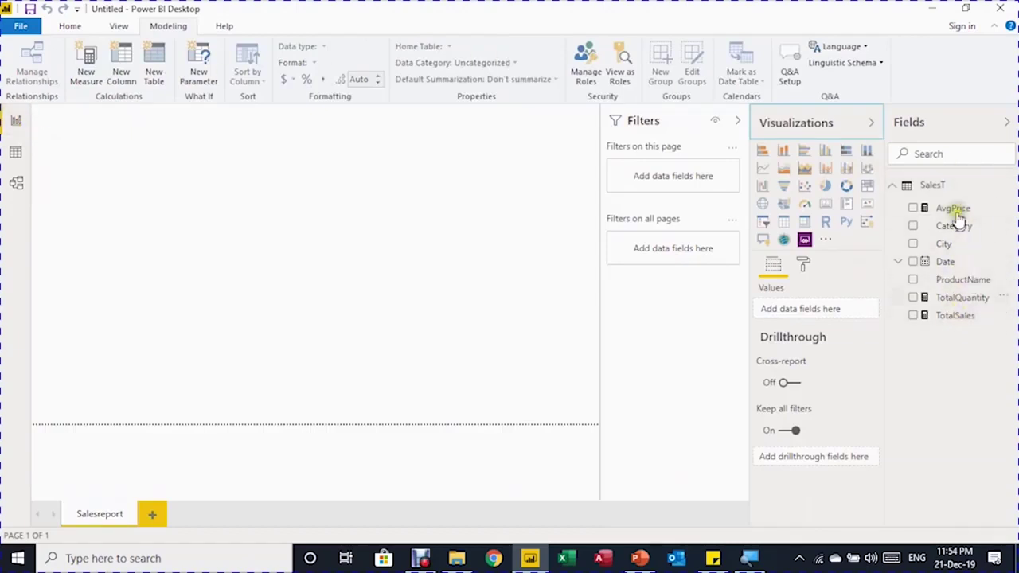
left_click(738, 120)
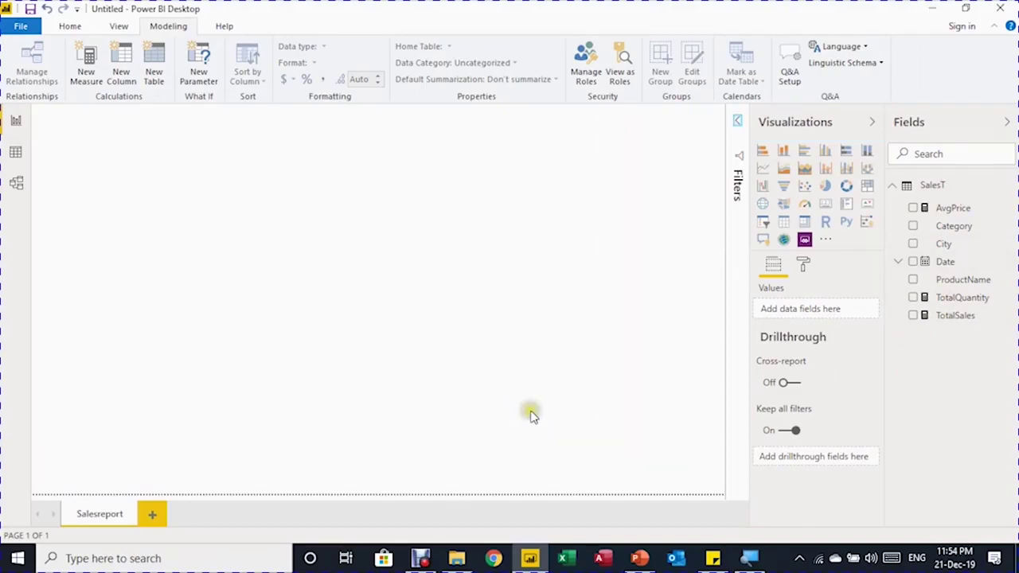
left_click(900, 264)
left_click(900, 264)
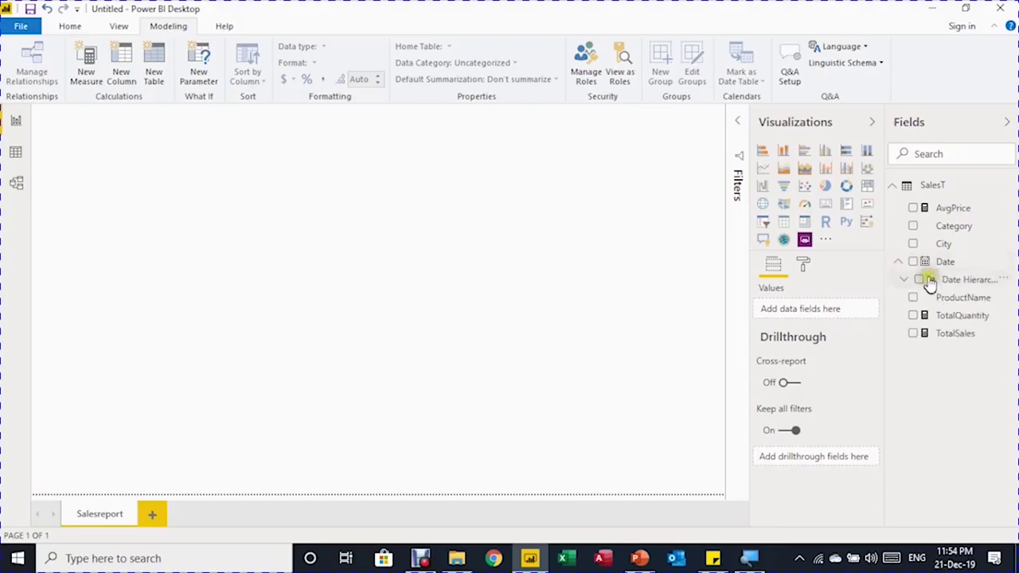
left_click(905, 279)
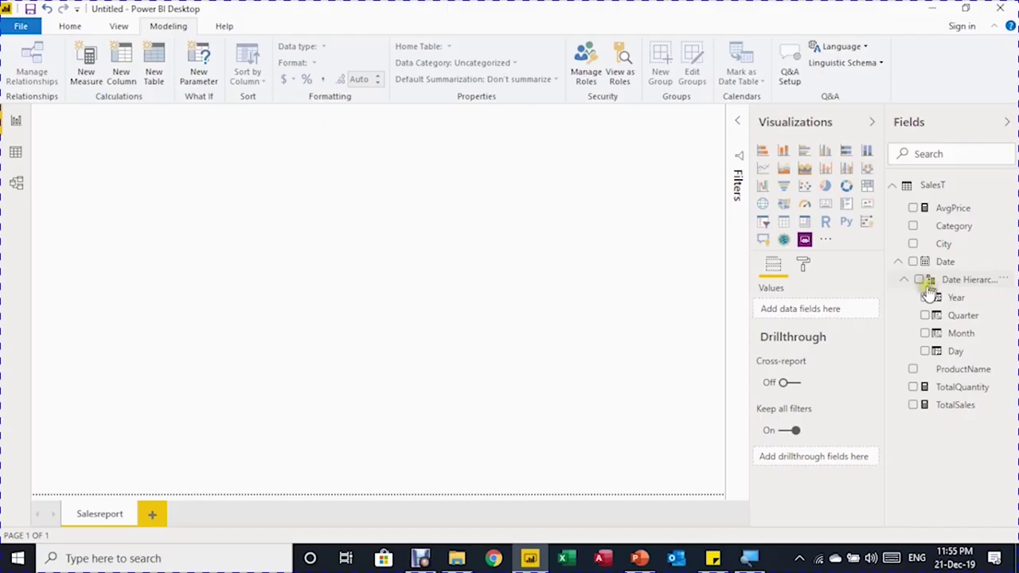
Create a new hierarchy from the Category field of SalesT.
left_click(951, 231)
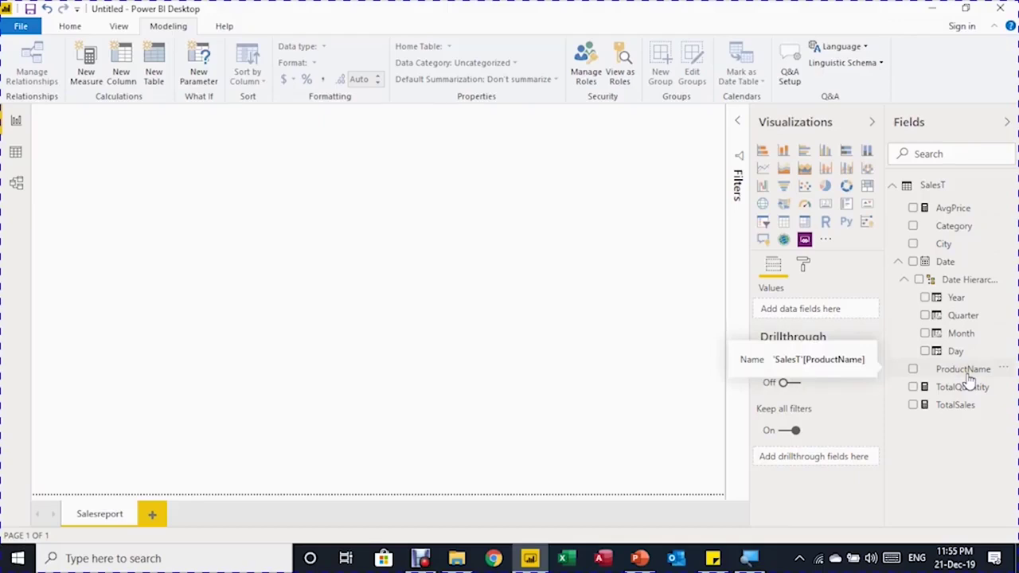
left_click(959, 228)
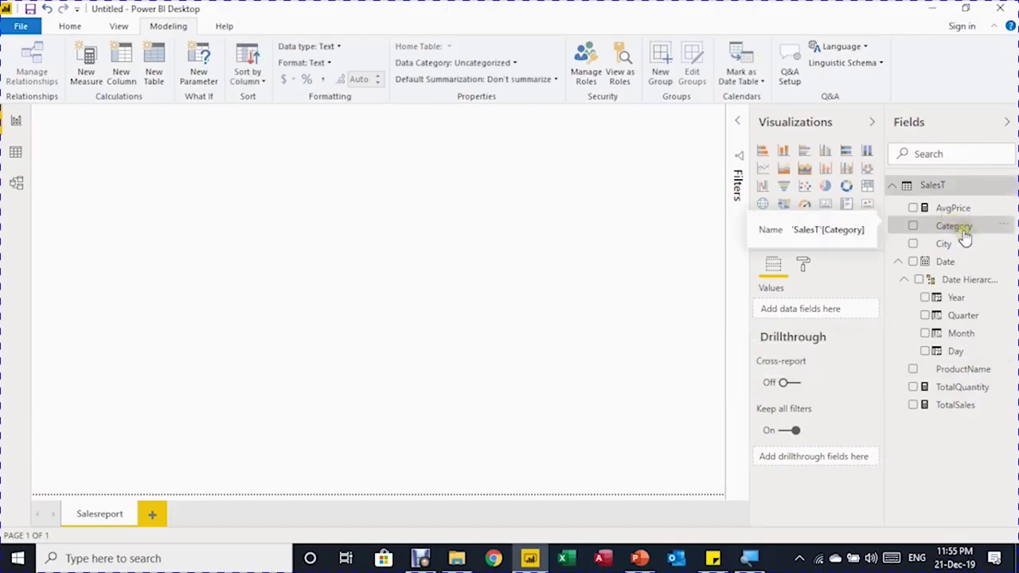
left_click(1007, 229)
left_click(1008, 229)
left_click(953, 264)
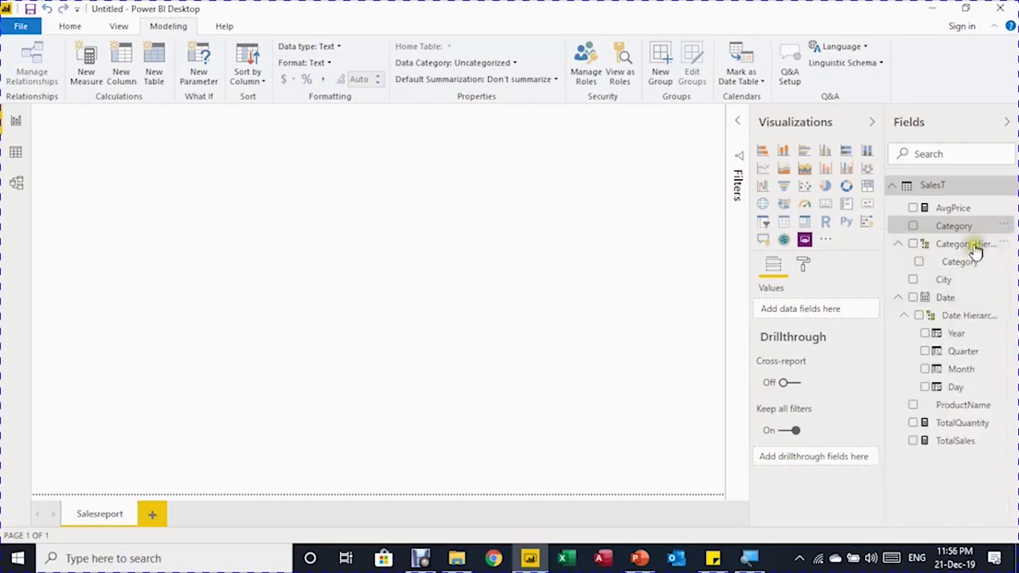
Widen the Fields pane and add ProductName to the Category Hierarchy.
left_click_drag(883, 272, 823, 271)
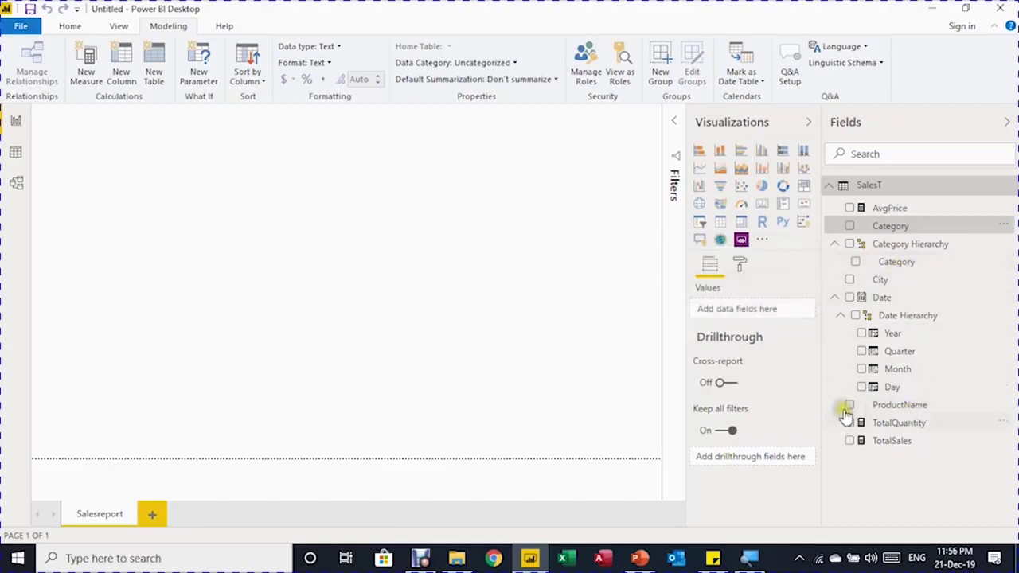
left_click(1005, 405)
left_click(1005, 407)
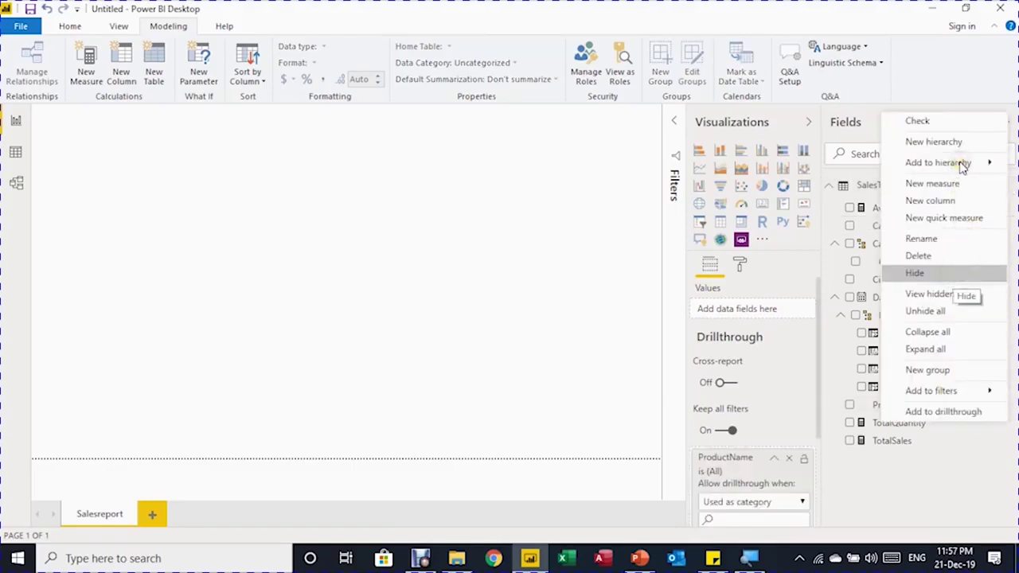
mouse_move(963, 164)
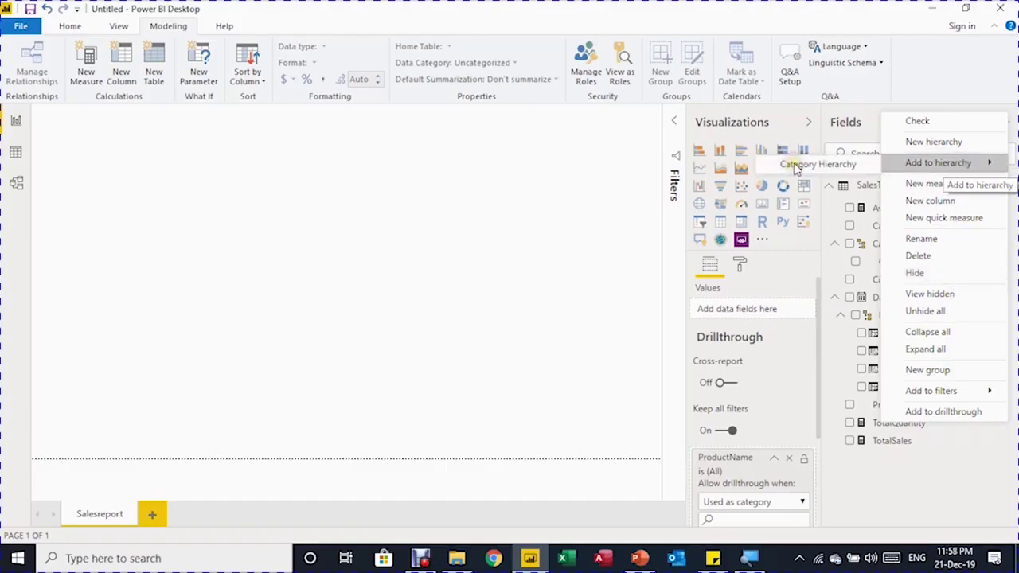
left_click(795, 165)
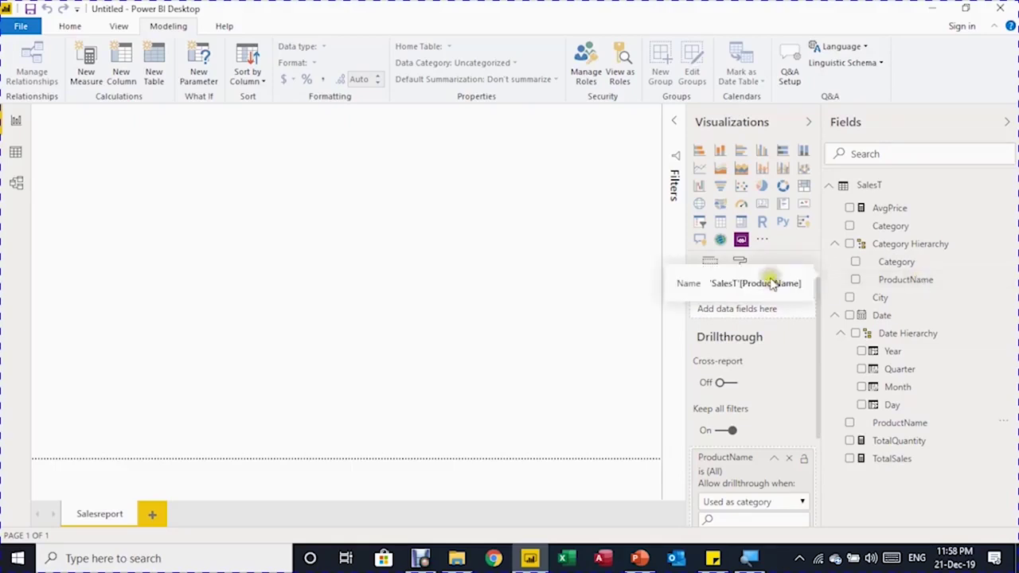
Place the TotalSales measure on the Salesreport canvas as a clustered column chart and enlarge the chart.
left_click_drag(687, 227, 662, 221)
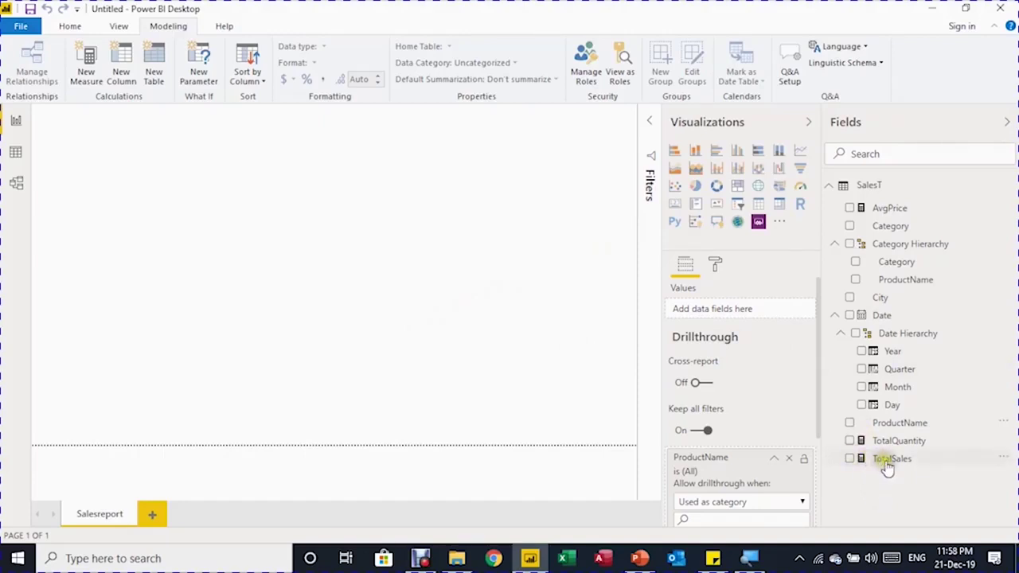
left_click_drag(887, 468, 243, 253)
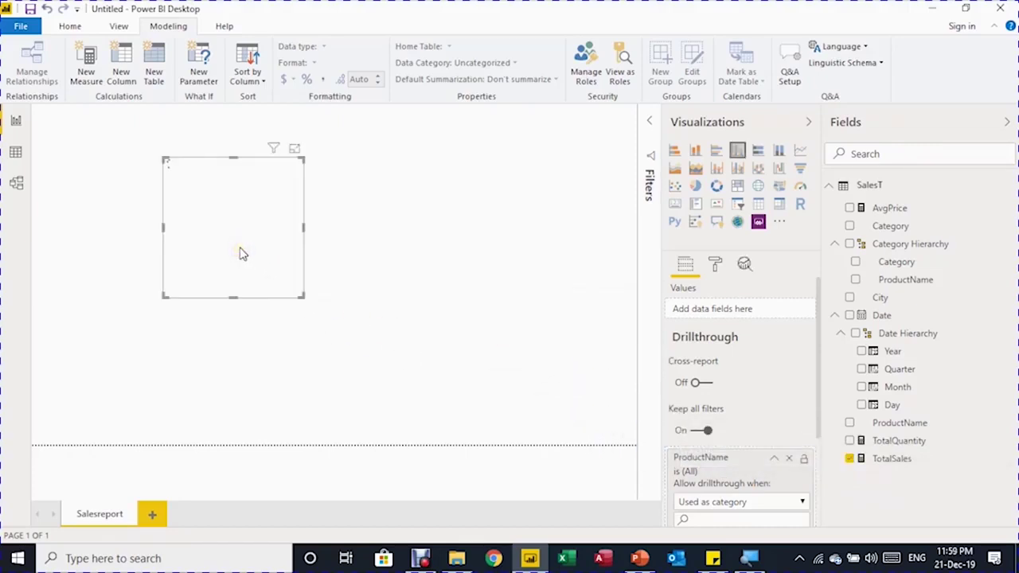
left_click(236, 251)
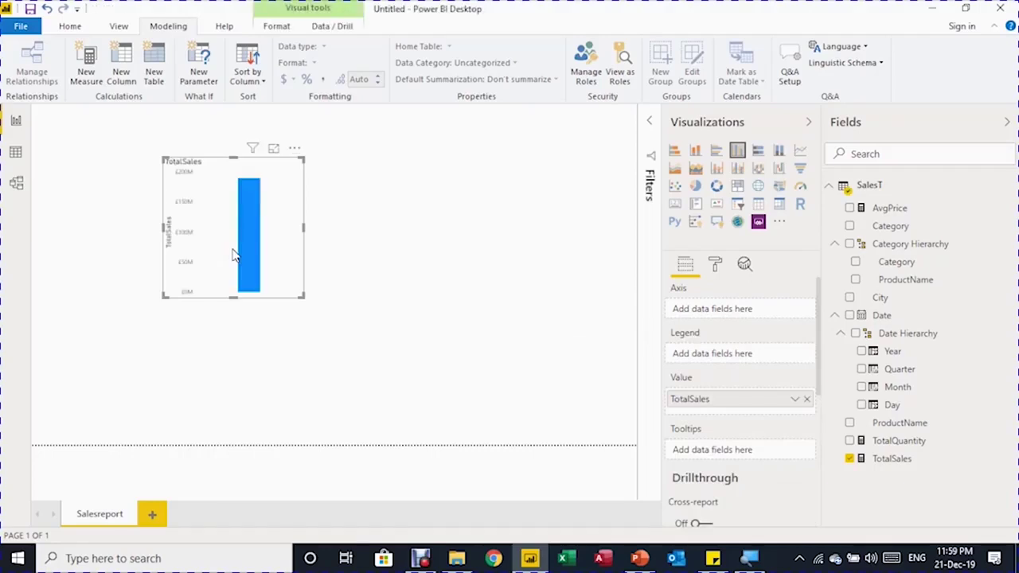
left_click(281, 296)
left_click_drag(297, 301, 333, 338)
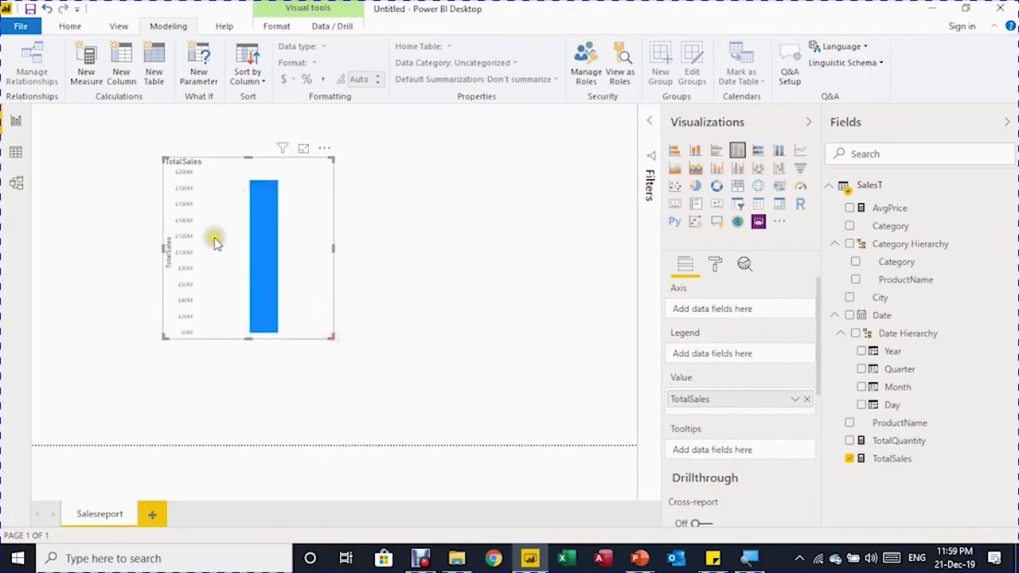
Convert the TotalSales column chart to a matrix, move it to the page's lower-left corner and enlarge it.
mouse_move(269, 193)
left_click(781, 205)
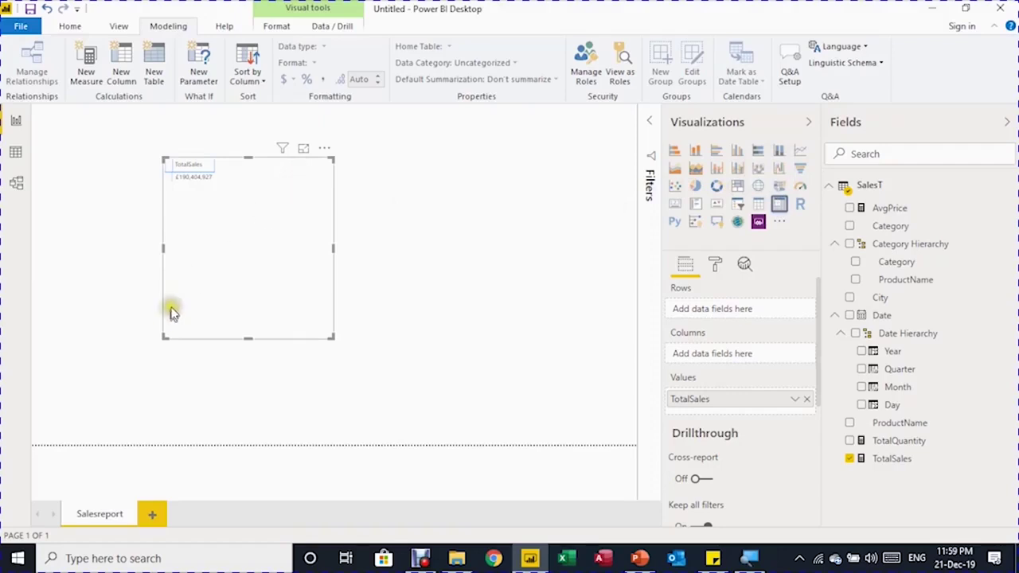
left_click_drag(168, 196, 27, 318)
left_click_drag(203, 262, 286, 149)
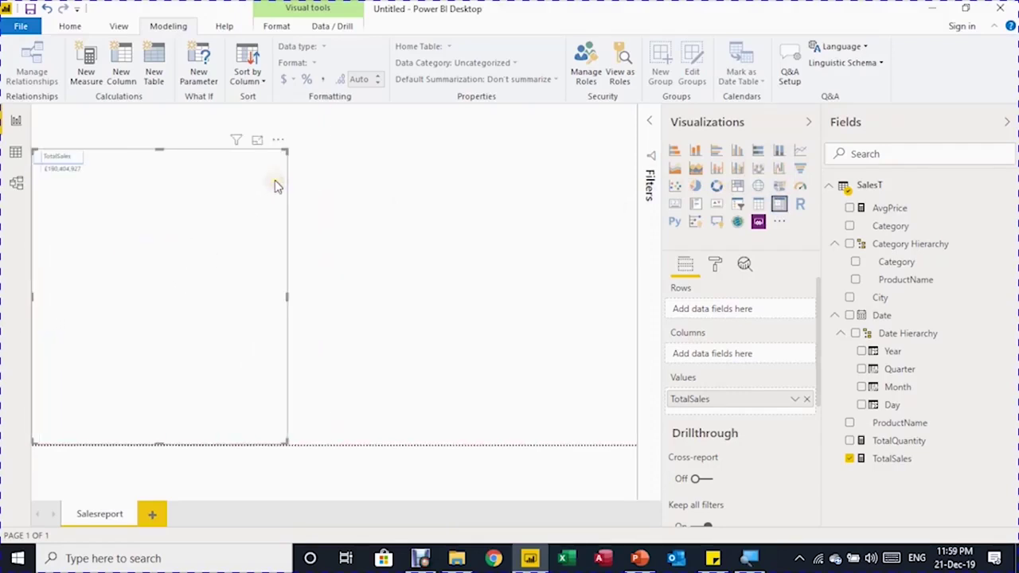
Open the TotalSales matrix in focus mode and add the Category Hierarchy to its rows.
left_click(258, 141)
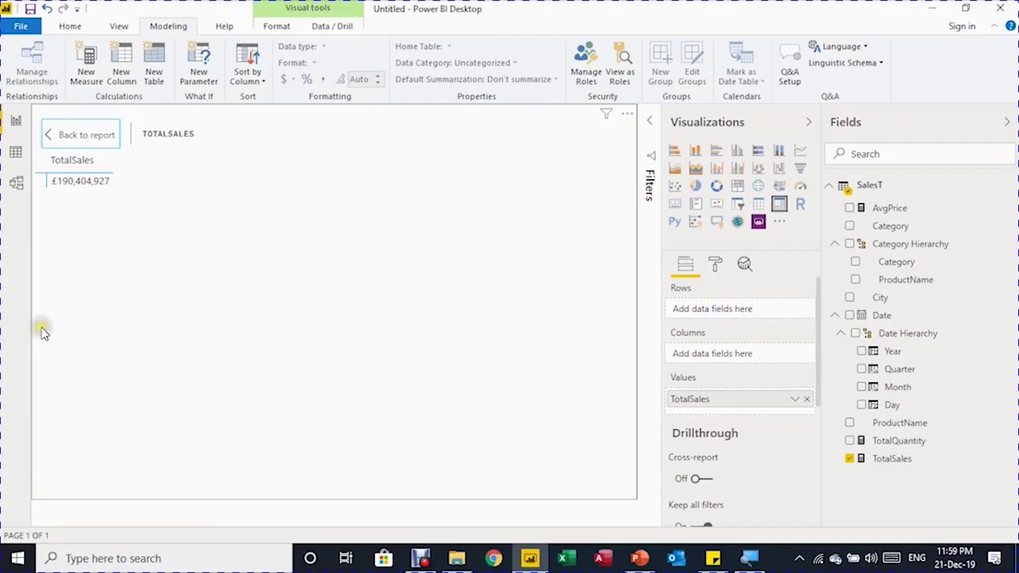
left_click(73, 182)
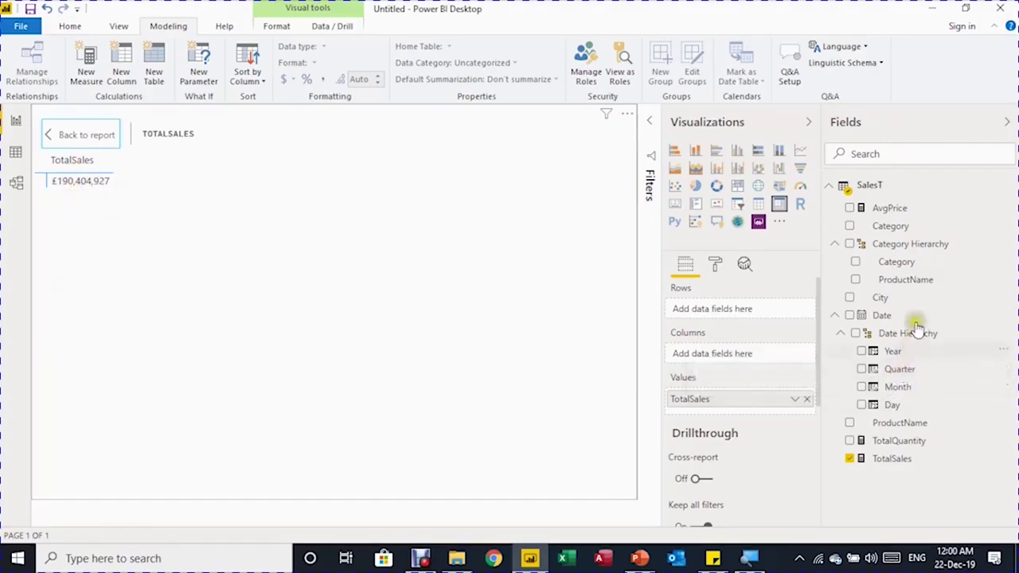
left_click_drag(891, 248, 93, 200)
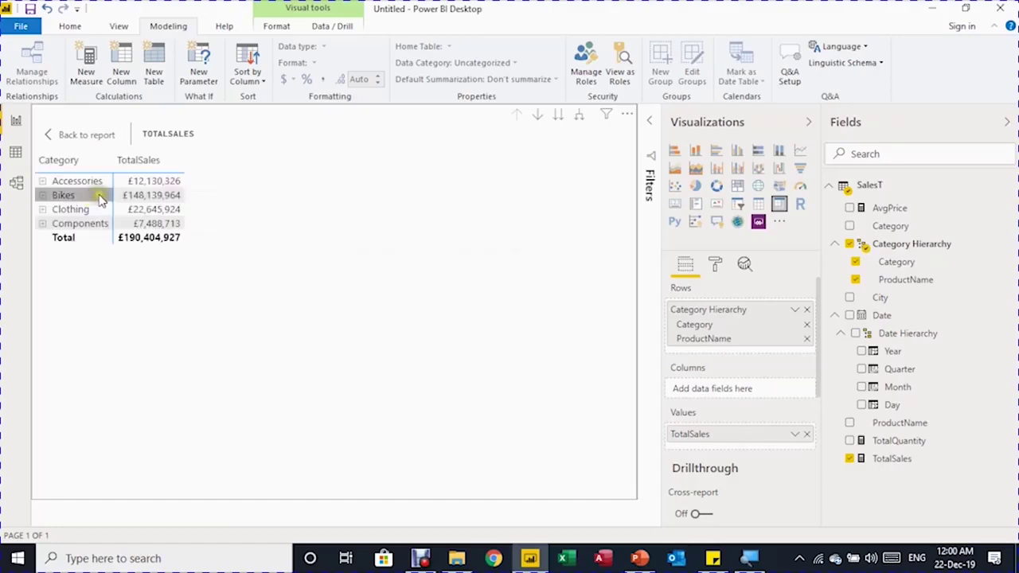
Expand the Accessories, Bikes, Clothing and Components rows of the matrix to their products.
left_click(43, 182)
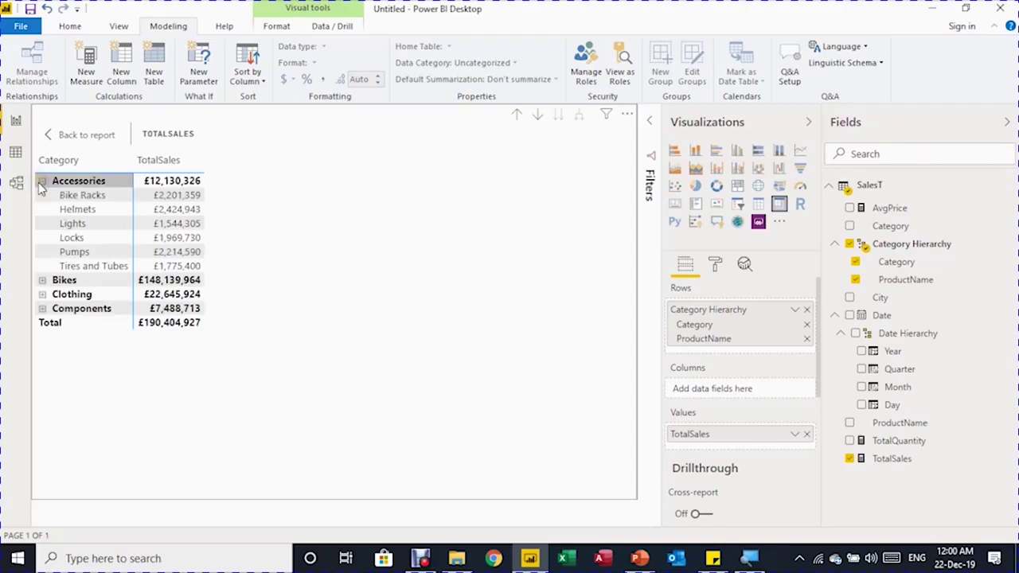
left_click(44, 280)
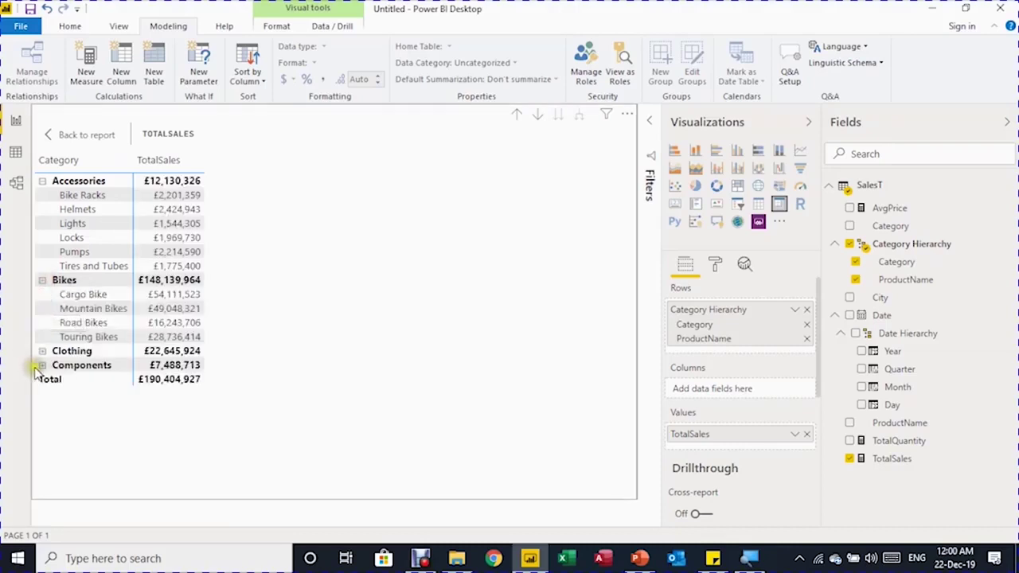
left_click(40, 366)
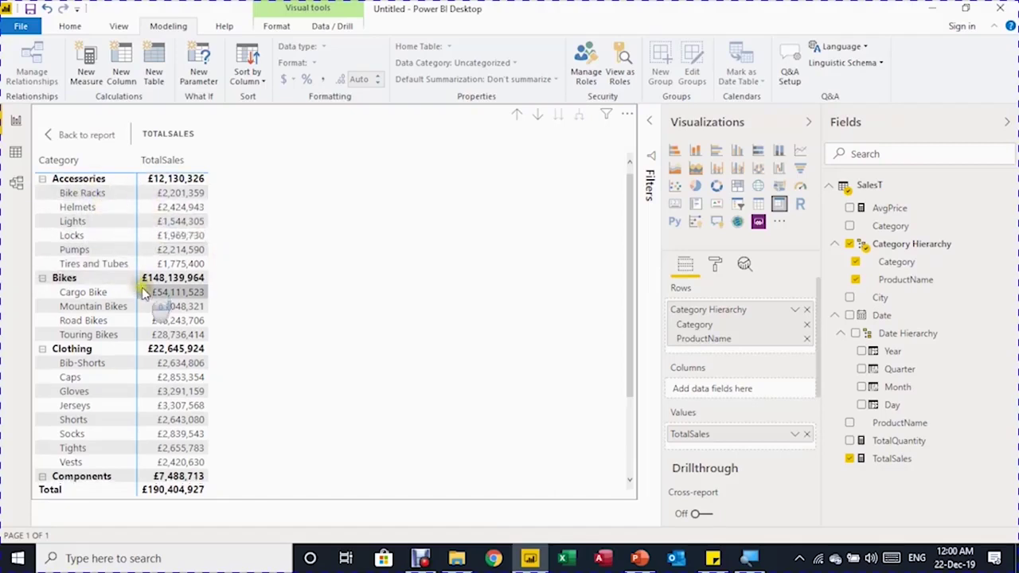
scroll(142, 291, "down", 2)
scroll(142, 291, "up", 2)
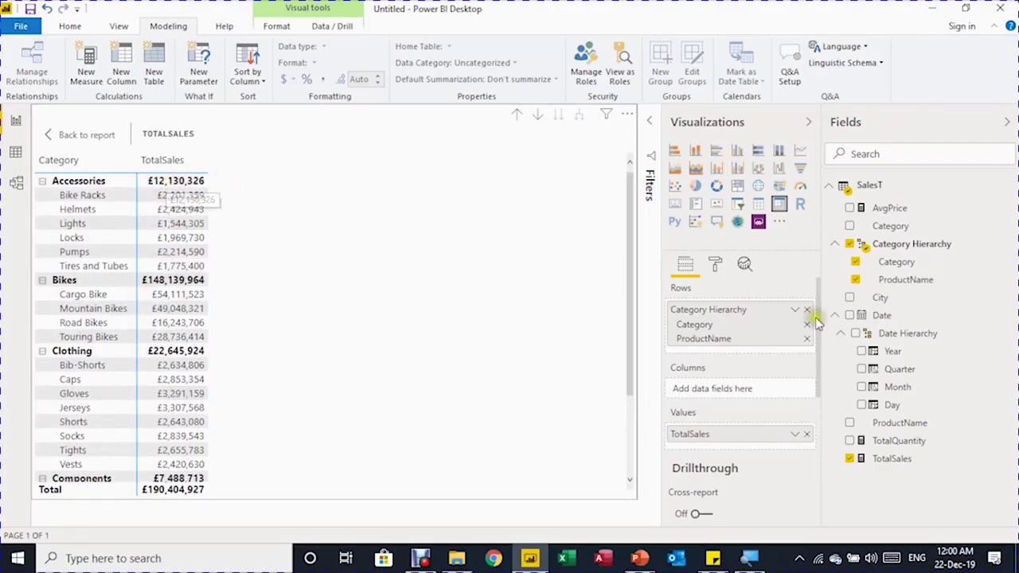
Add the TotalQuantity and AvgPrice measures to the matrix values, return to the report page and deselect the matrix.
left_click_drag(899, 443, 226, 268)
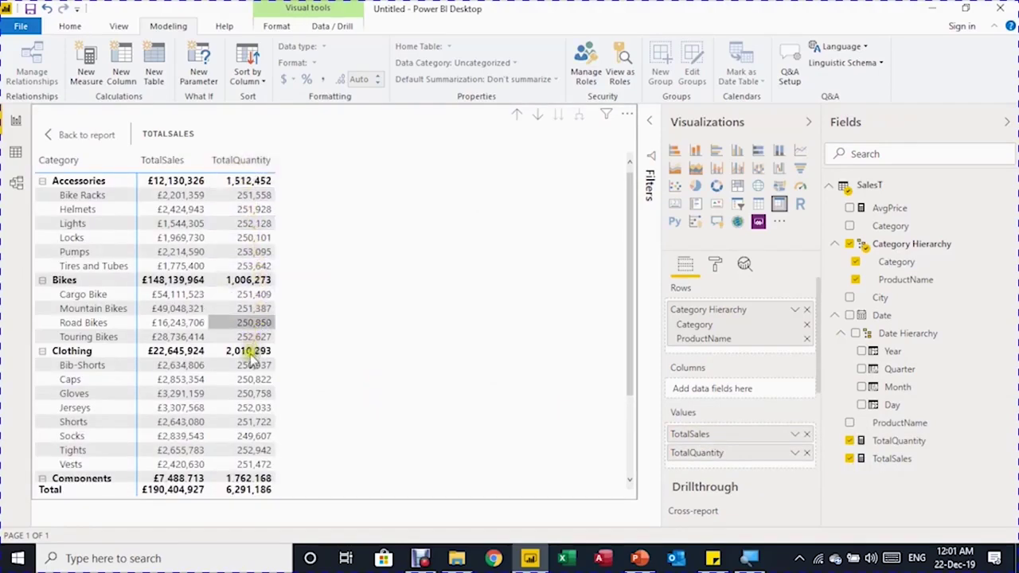
left_click_drag(890, 208, 299, 230)
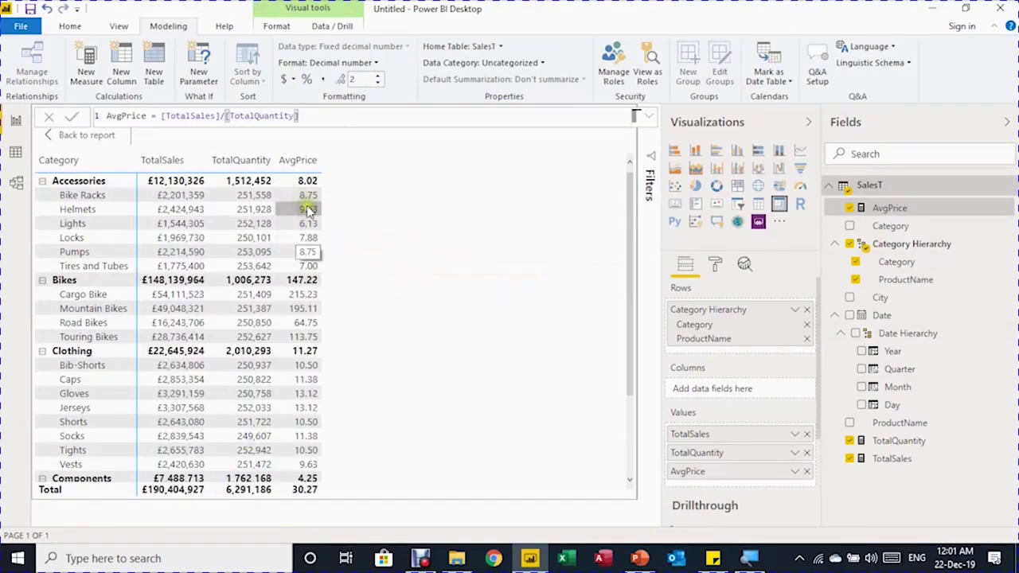
left_click(75, 137)
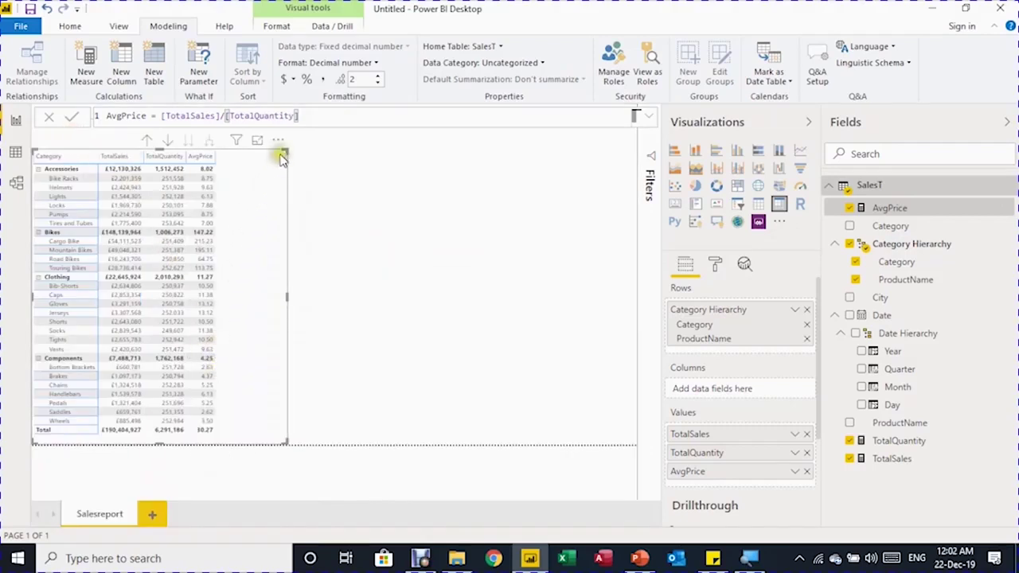
left_click_drag(284, 150, 281, 163)
left_click(315, 216)
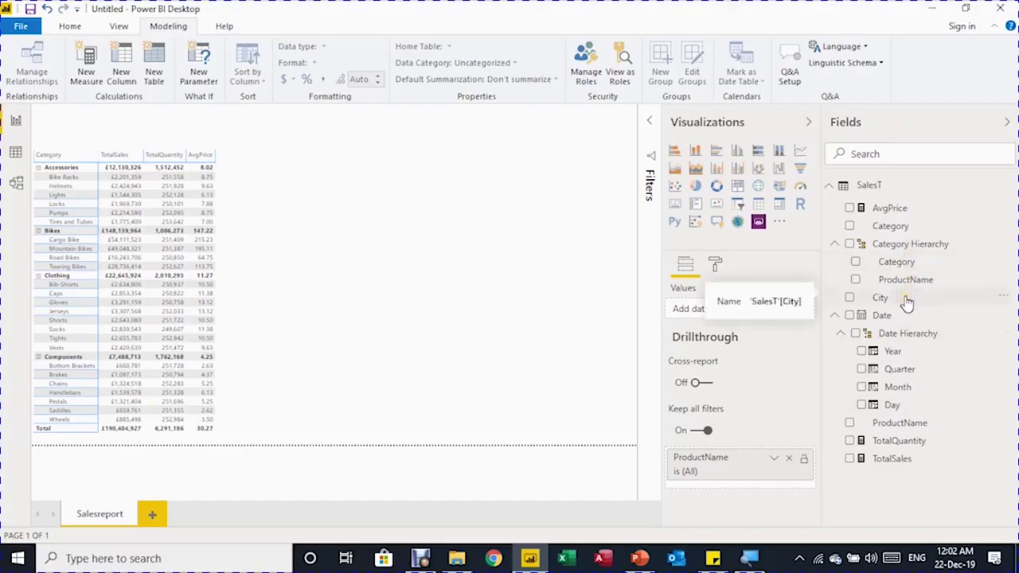
Examine the list of City values in the SalesT data view and return to the report view without filtering.
left_click(15, 153)
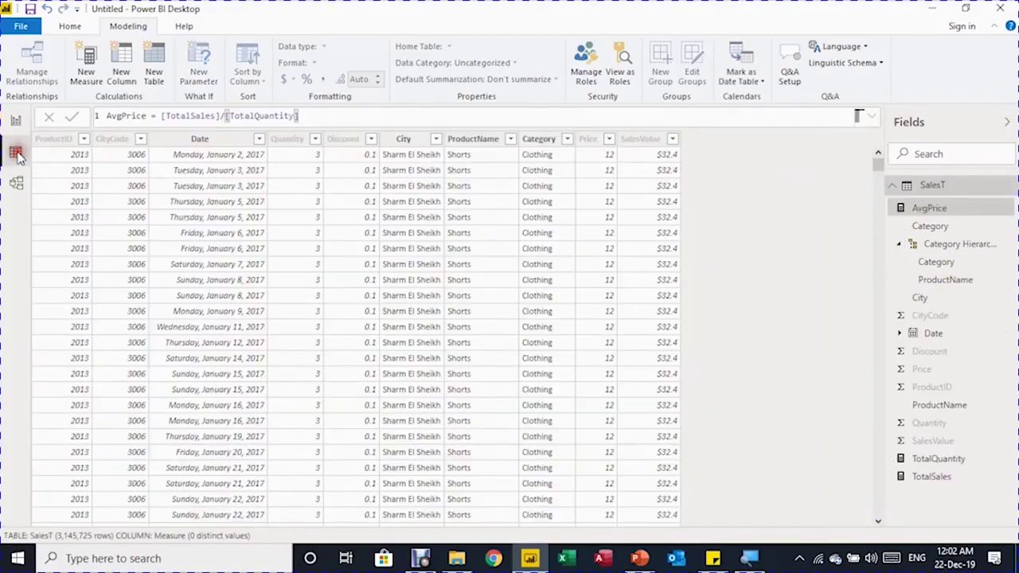
left_click(436, 139)
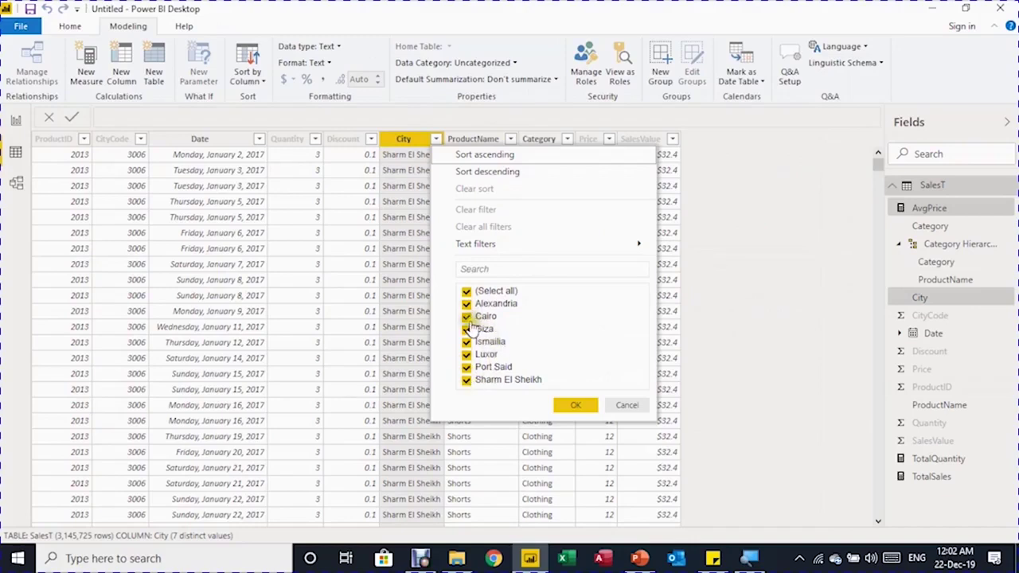
left_click(626, 411)
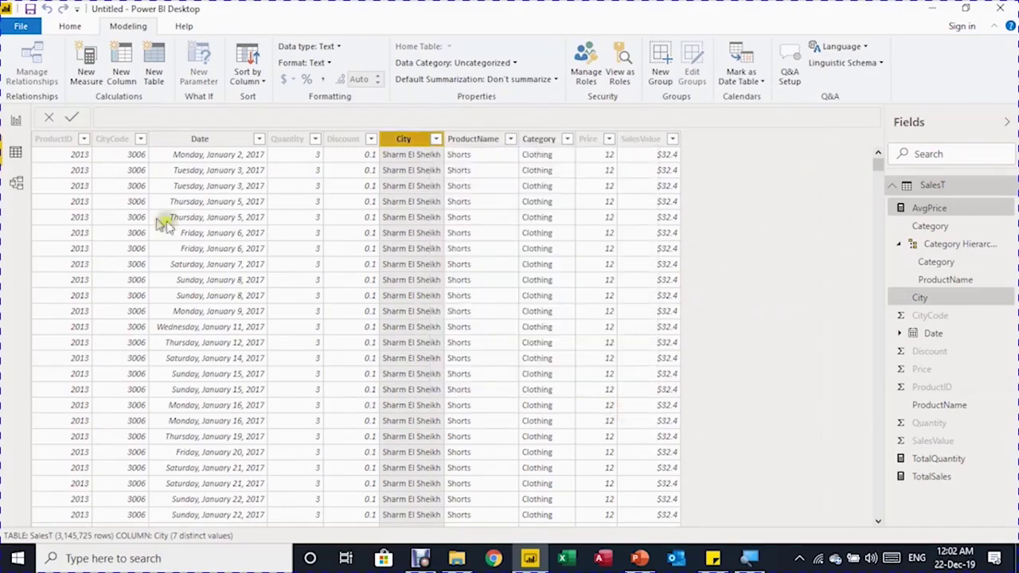
left_click(19, 121)
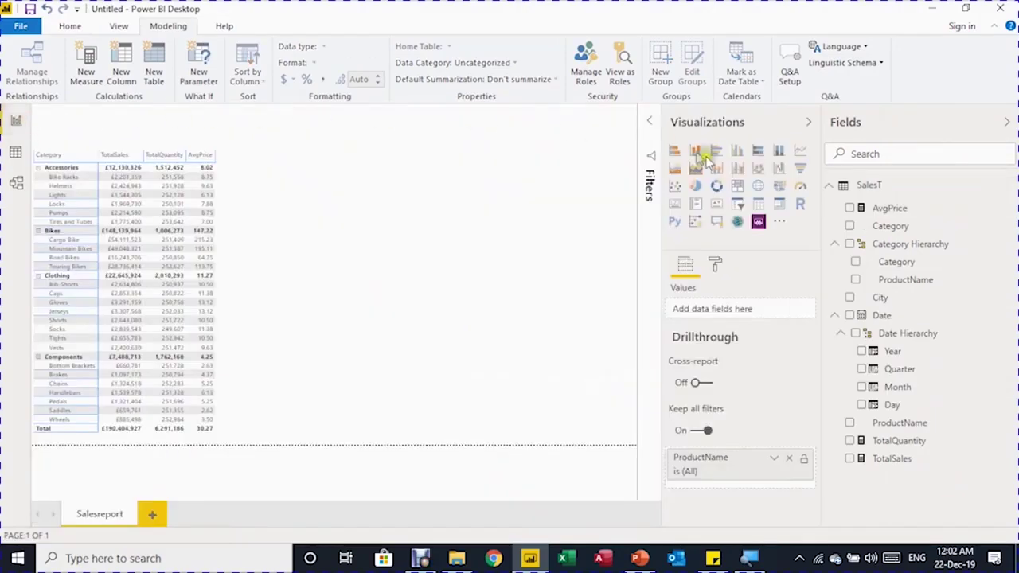
Place the City field on empty canvas space as a map and enlarge the map.
left_click(906, 302)
left_click_drag(906, 303, 478, 261)
left_click_drag(473, 254, 434, 291)
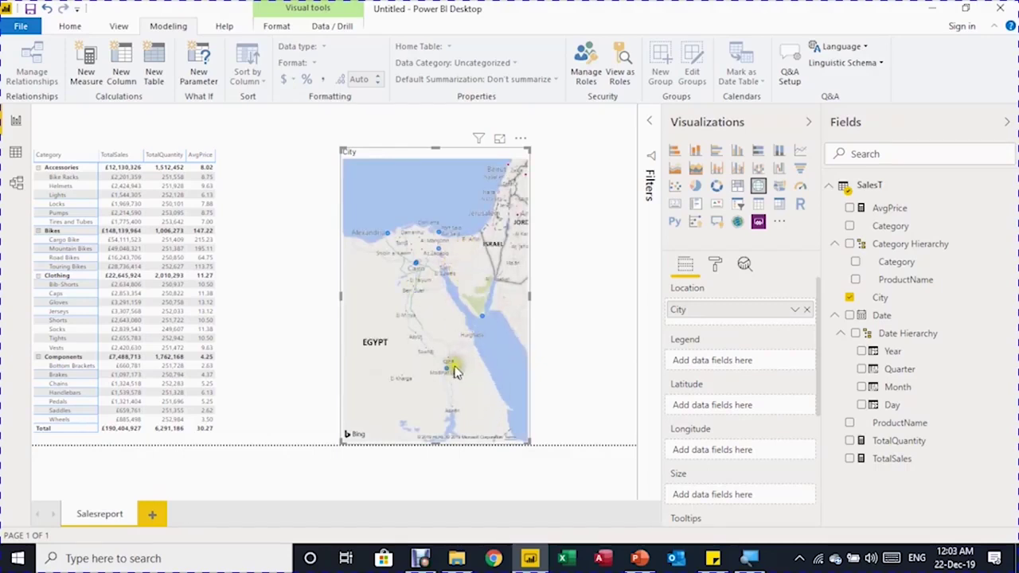
mouse_move(447, 371)
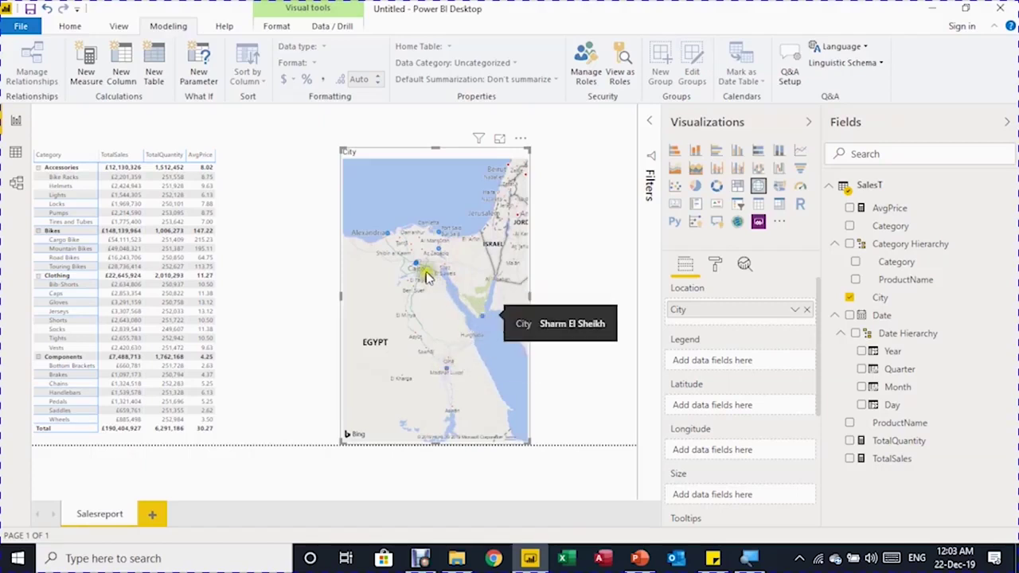
mouse_move(416, 267)
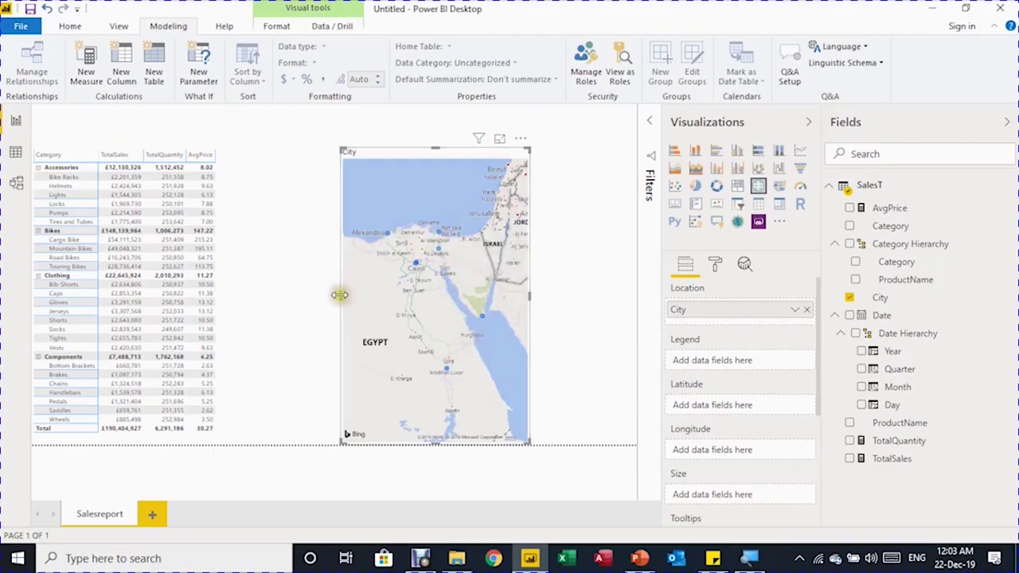
Move the City map directly beside the matrix, reduce its size and size its bubbles by TotalSales.
left_click_drag(344, 295, 239, 293)
left_click_drag(528, 147, 412, 258)
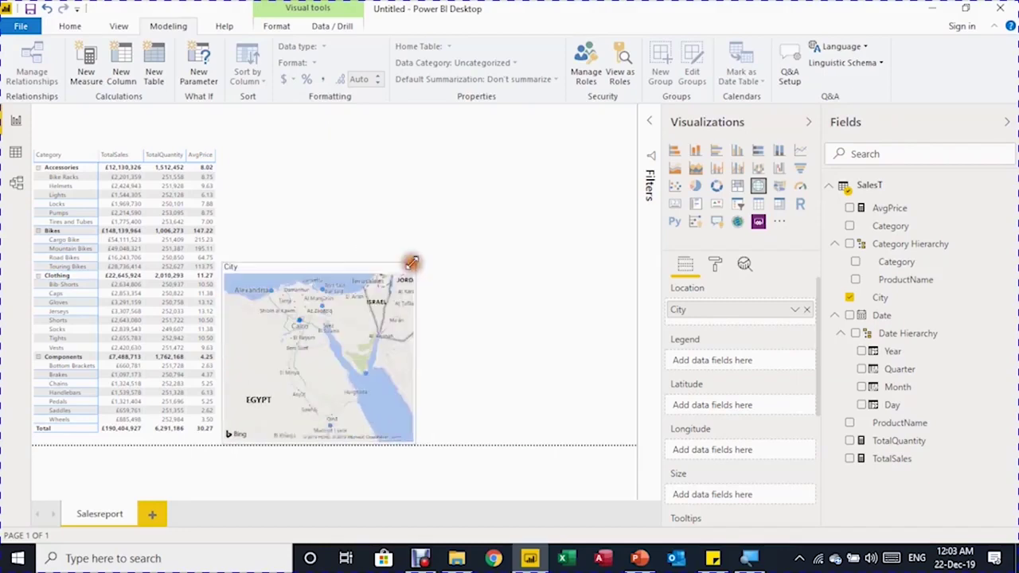
left_click(849, 460)
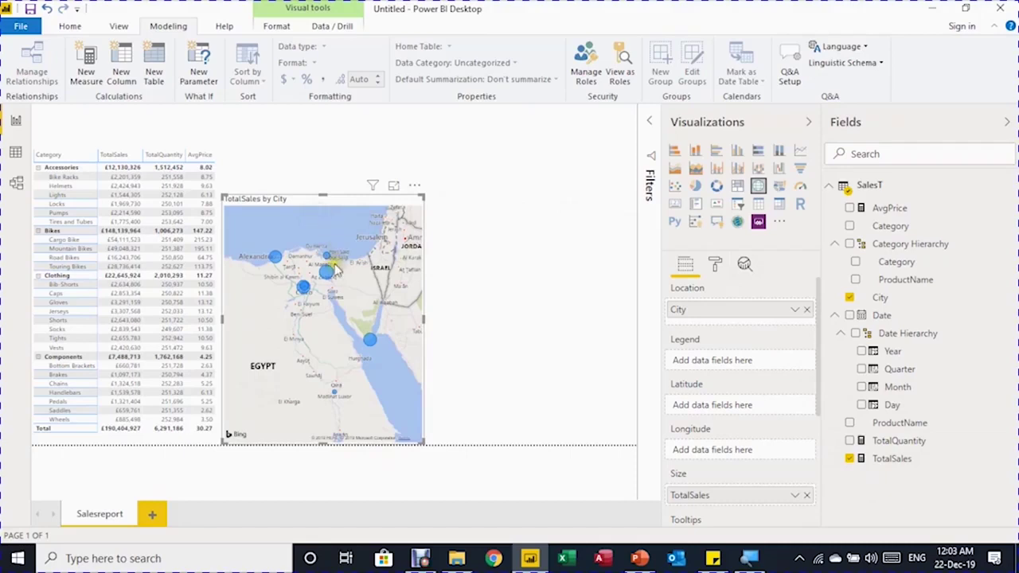
mouse_move(331, 273)
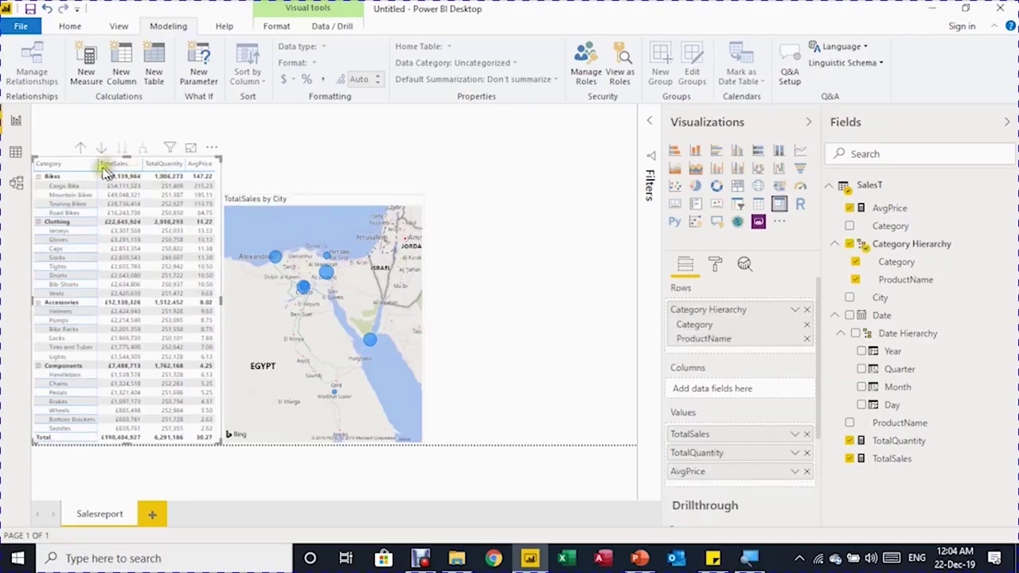
left_click(265, 132)
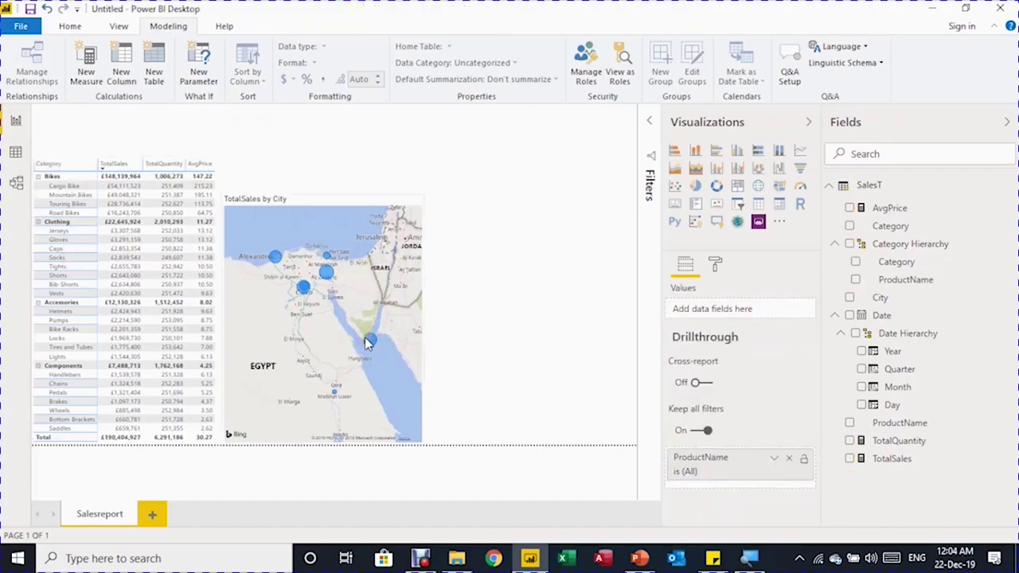
Place TotalSales beside the map as a stacked bar chart with the Category Hierarchy on its axis.
mouse_move(365, 338)
left_click_drag(885, 460, 515, 332)
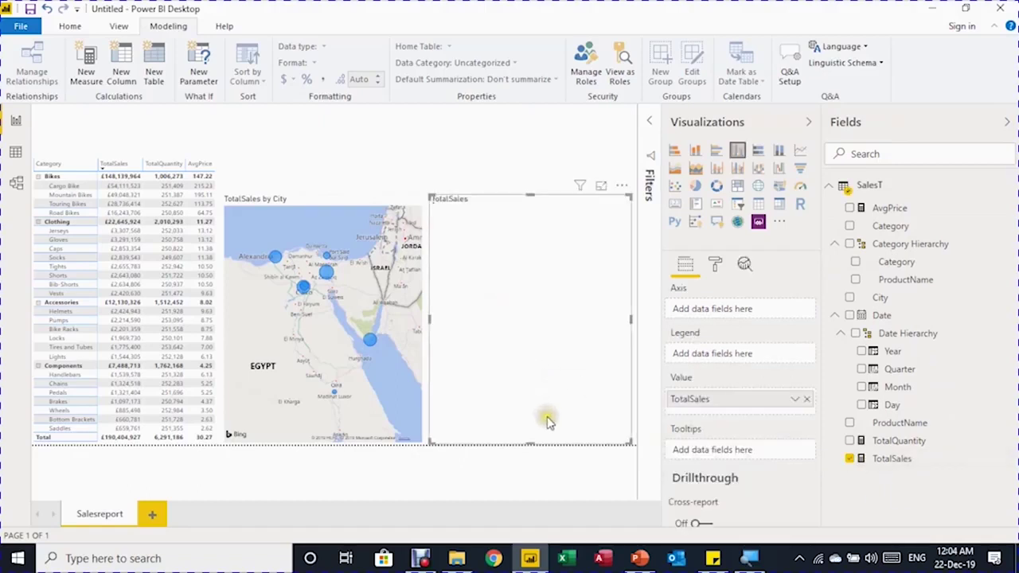
mouse_move(546, 424)
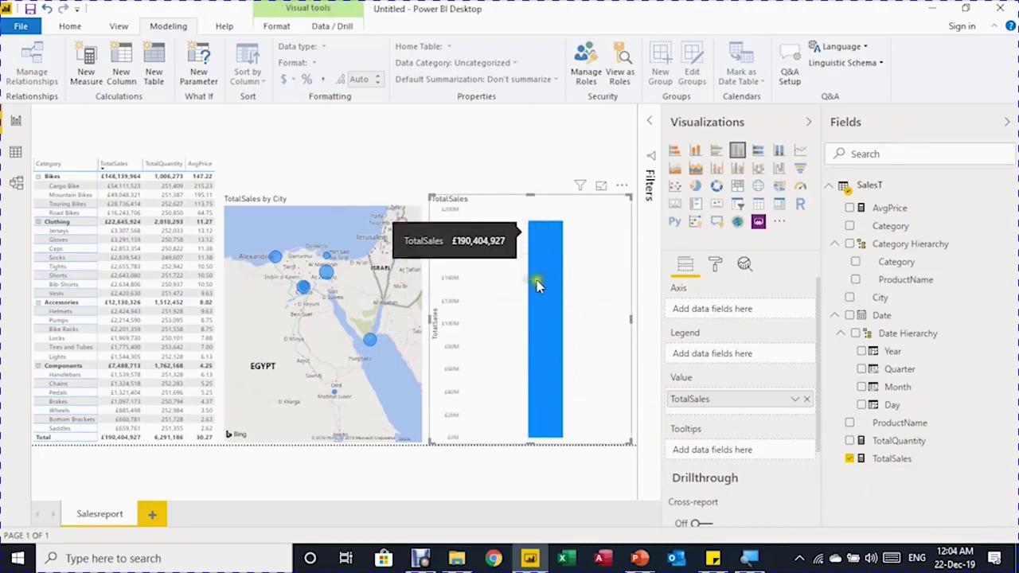
left_click(675, 155)
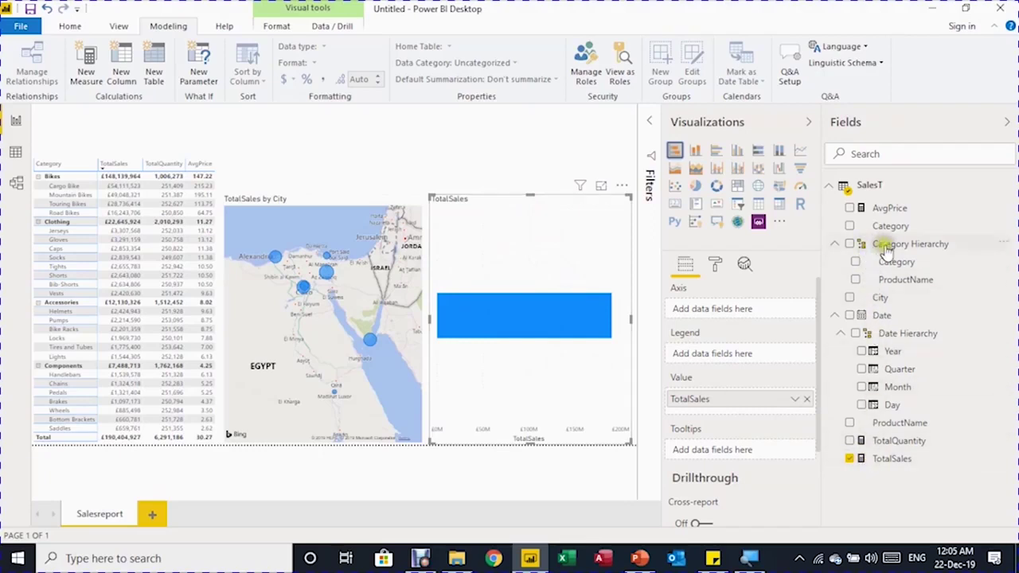
left_click_drag(880, 247, 530, 277)
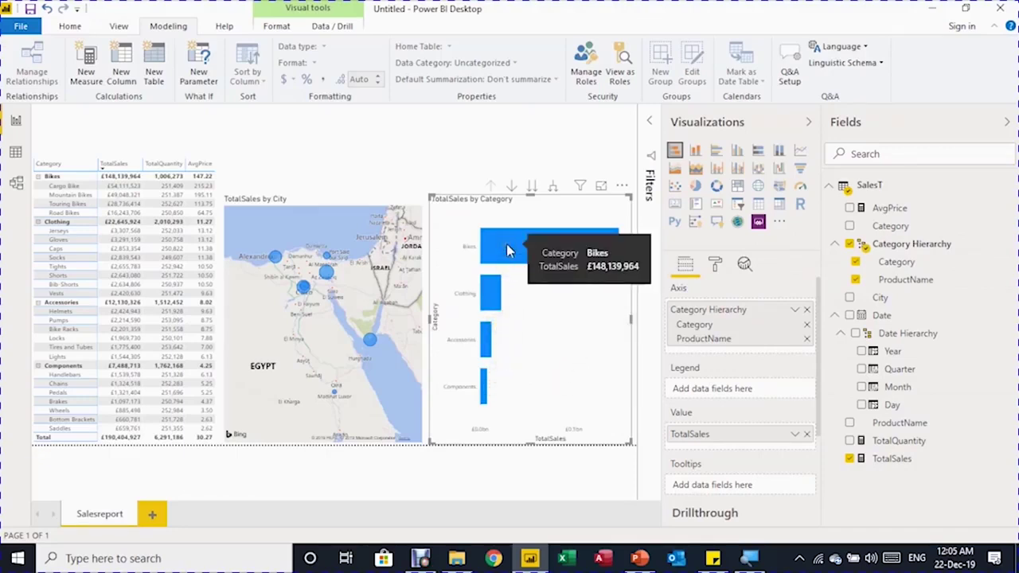
Expand the whole bar chart down to the ProductName level and drill back up to Category.
left_click(557, 191)
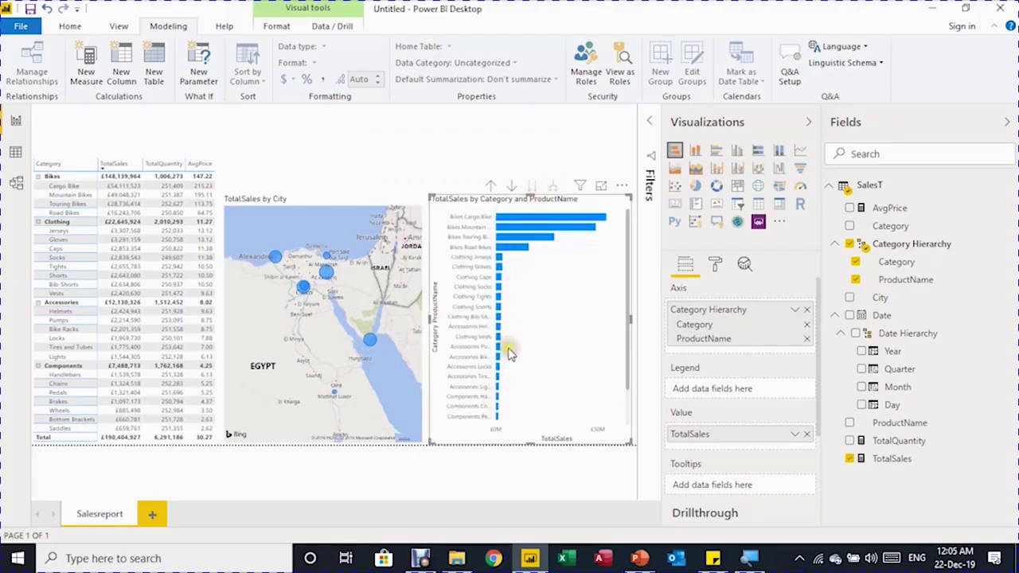
left_click(493, 187)
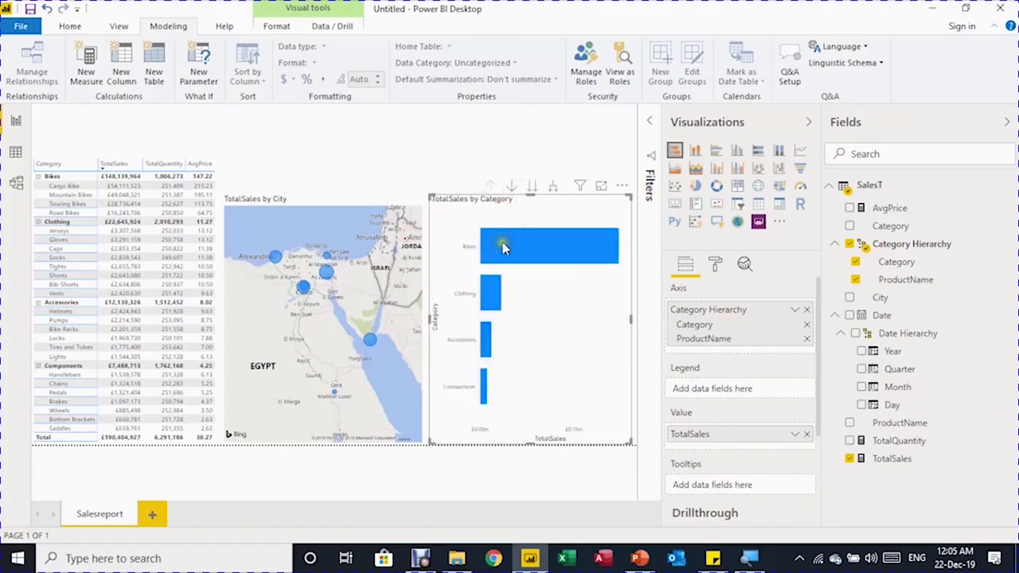
mouse_move(503, 247)
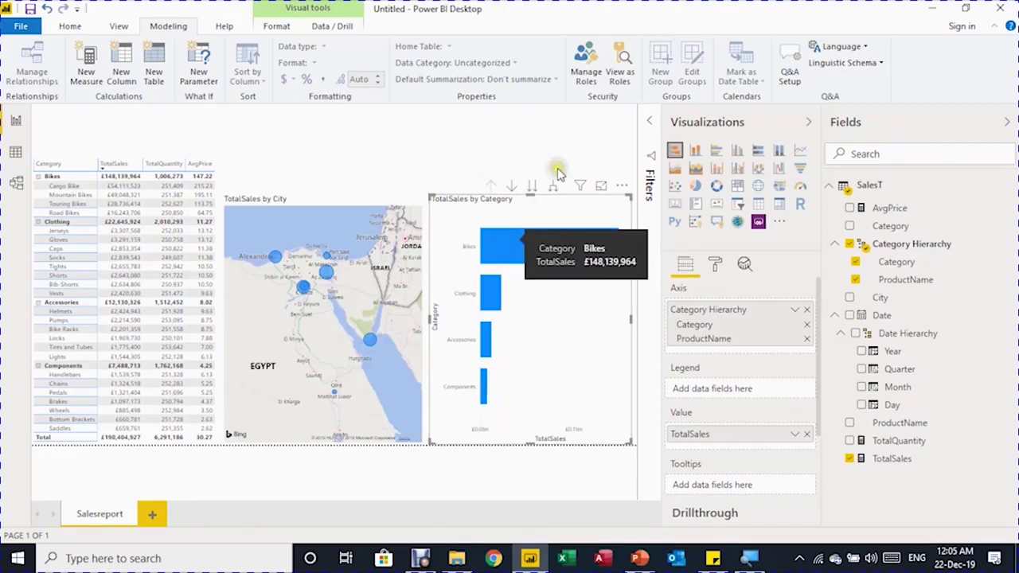
Turn on drill mode for the bar chart and drill down into the Bikes category.
left_click(513, 187)
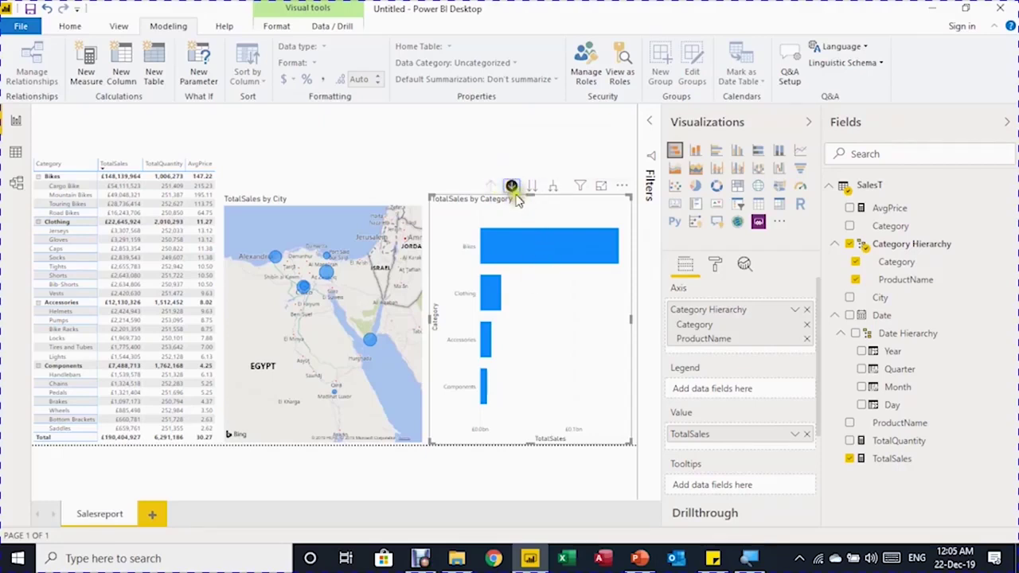
left_click(512, 186)
left_click(531, 247)
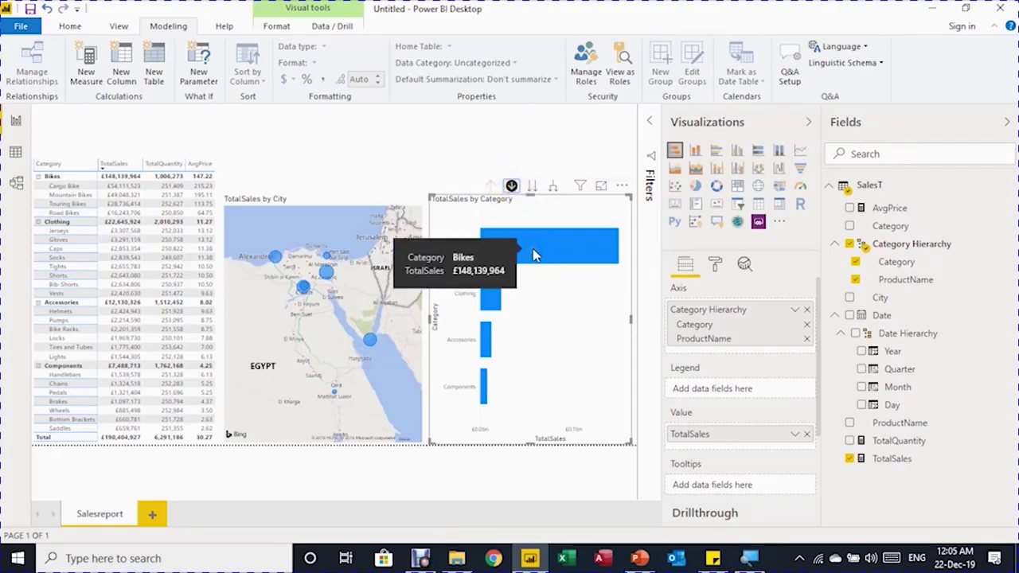
left_click(590, 370)
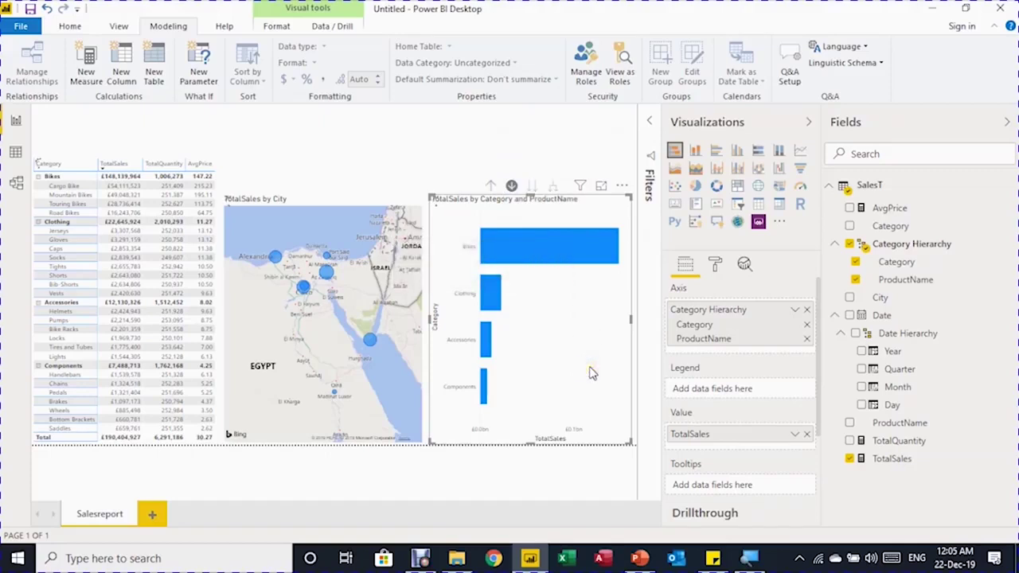
left_click(596, 256)
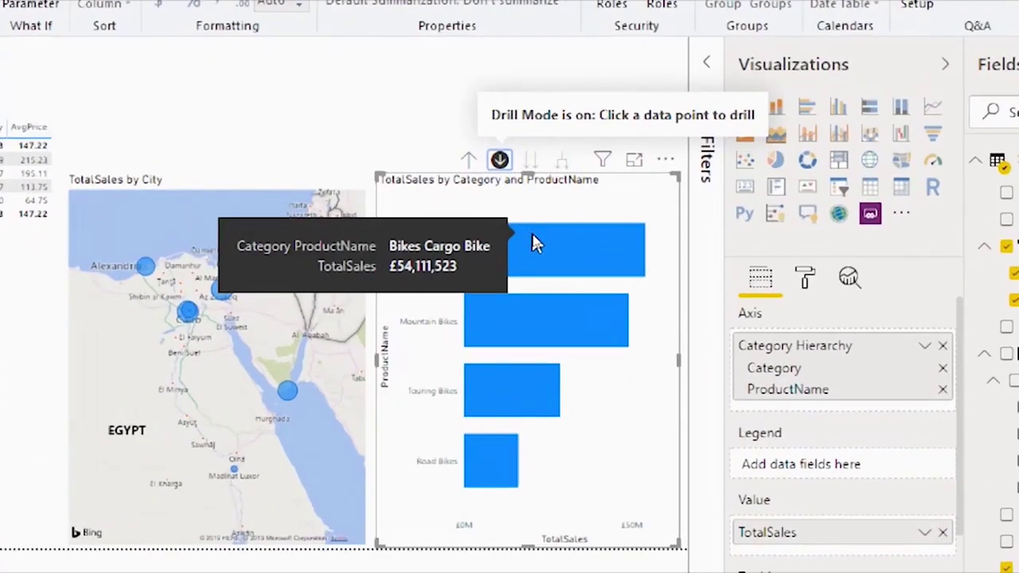
Drill the bar chart back up from the Bikes products to the Category level.
left_click(586, 325)
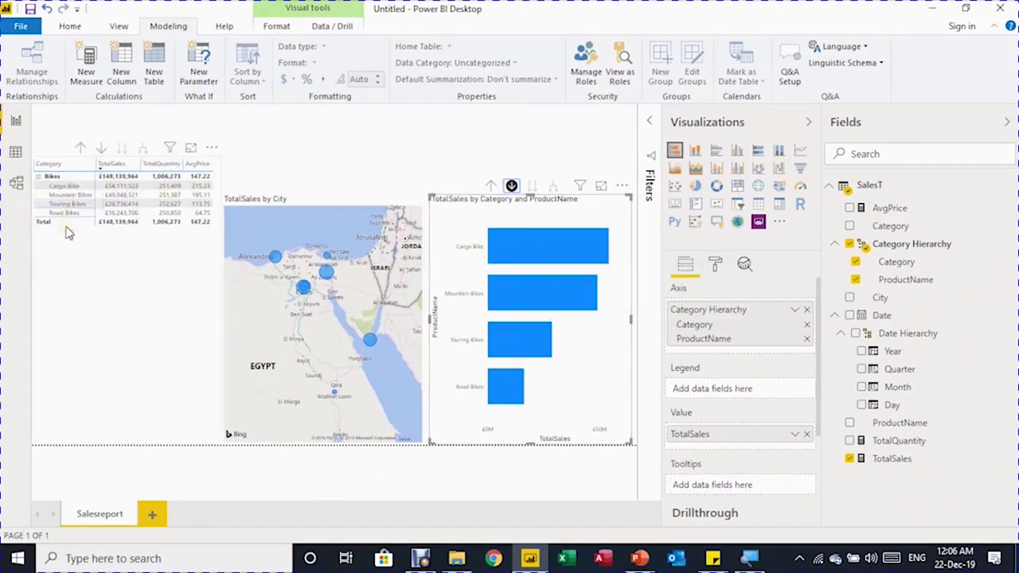
left_click(491, 187)
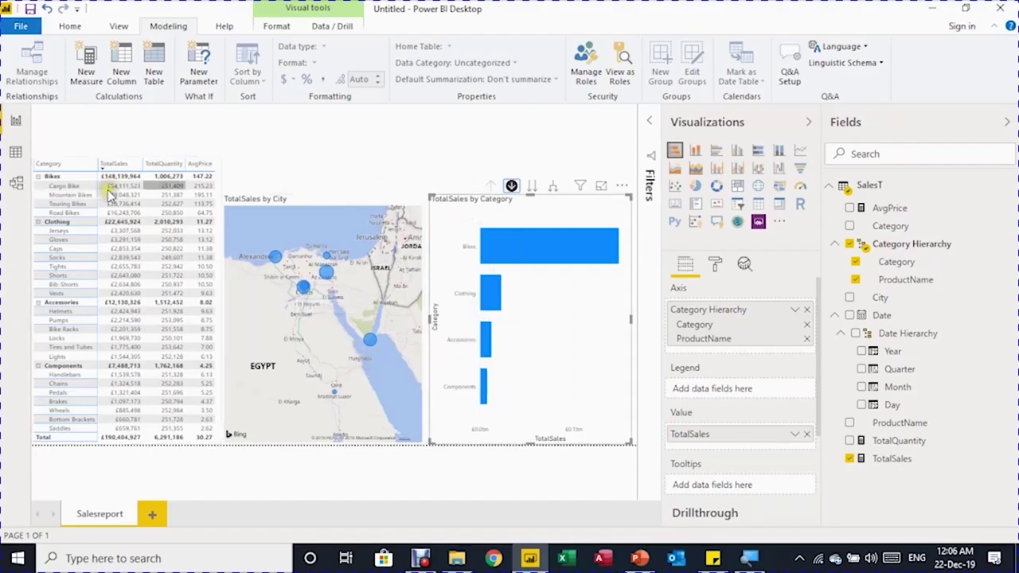
Cross-filter the matrix and bar chart by the Alexandria bubble on the map, and clear that selection.
left_click(277, 255)
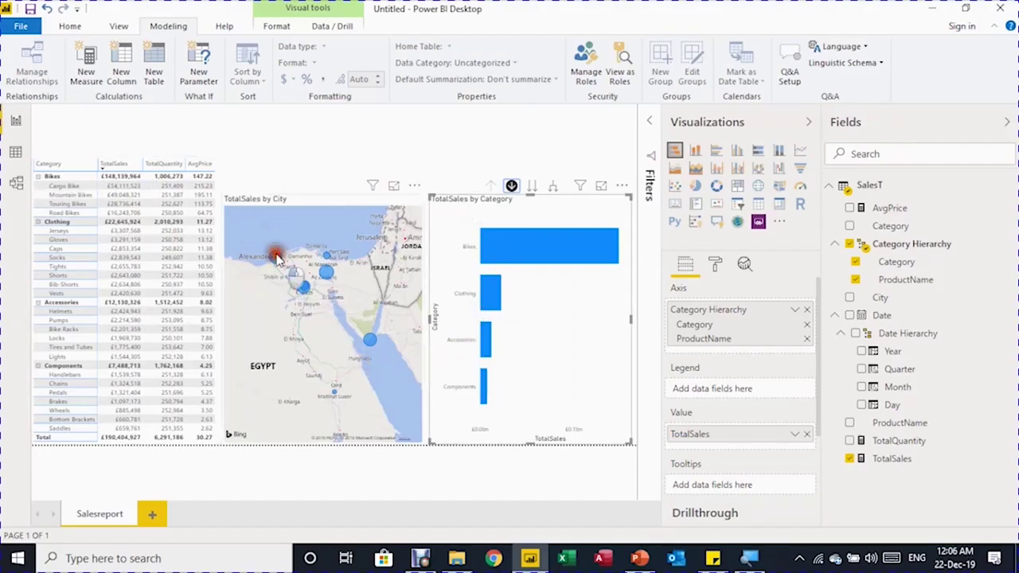
left_click(276, 259)
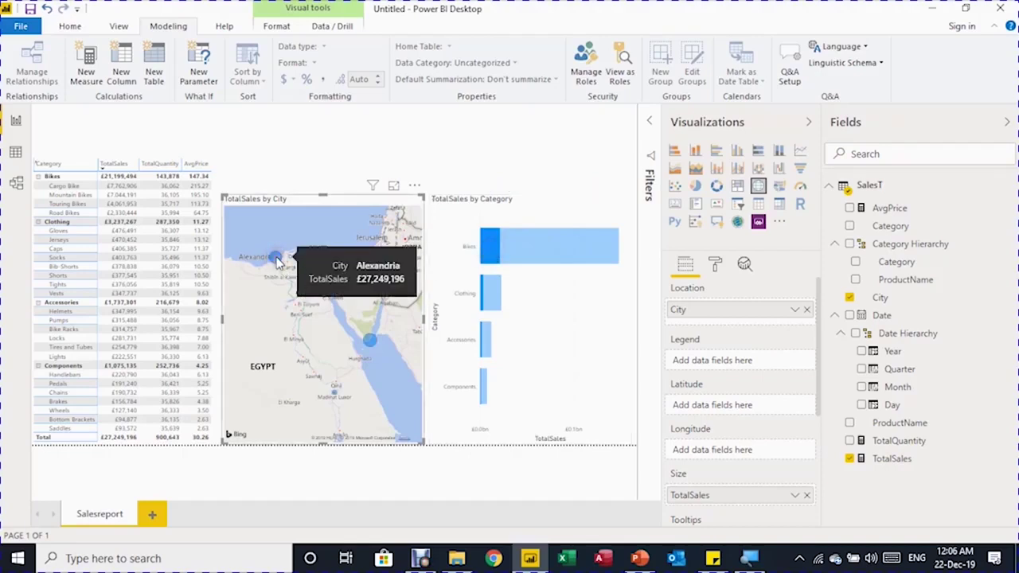
left_click(275, 261)
mouse_move(276, 260)
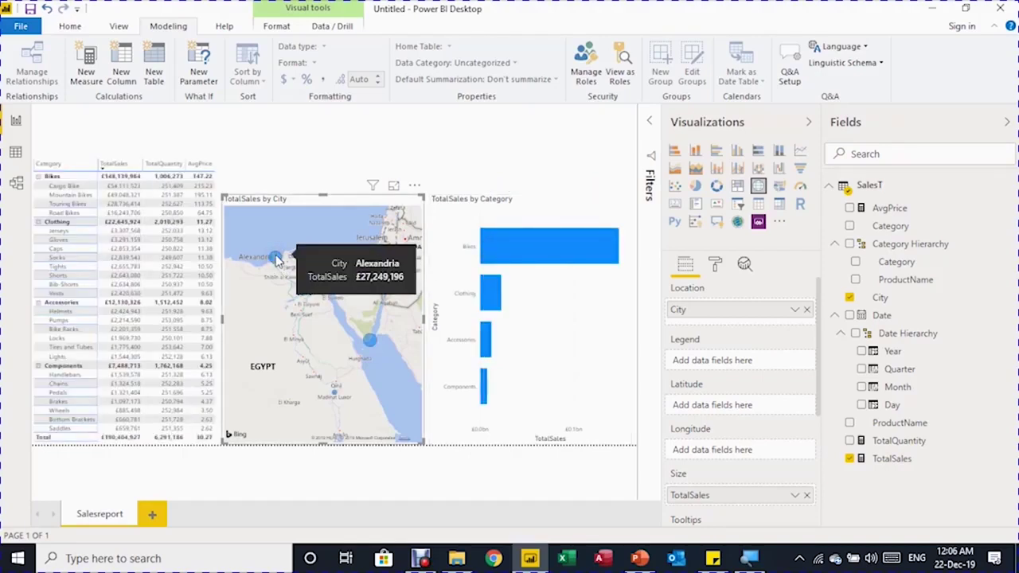
Cross-filter the map and bar chart by the Mountain Bikes row of the matrix, and clear that selection.
left_click(77, 200)
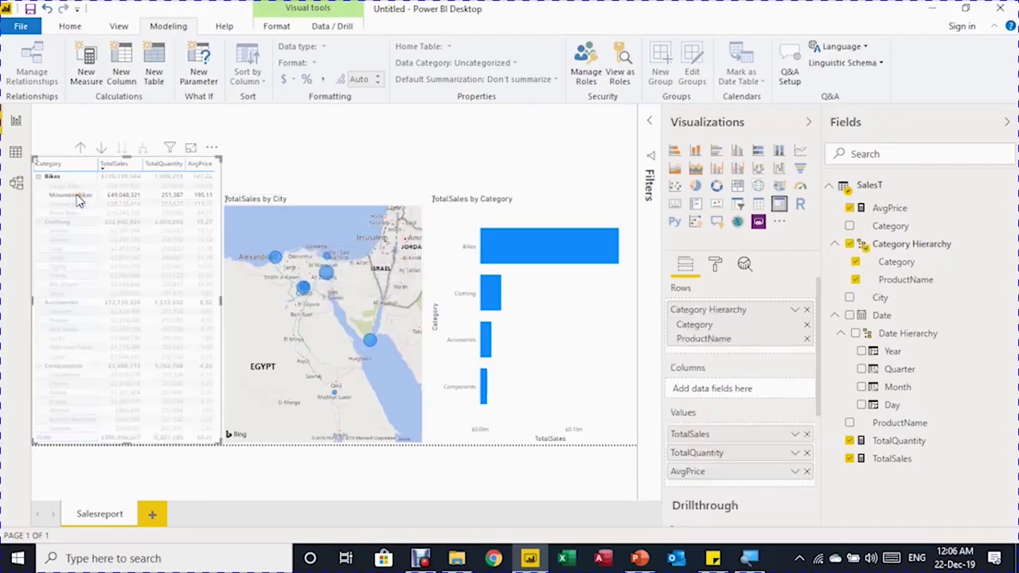
left_click(80, 195)
left_click(250, 338)
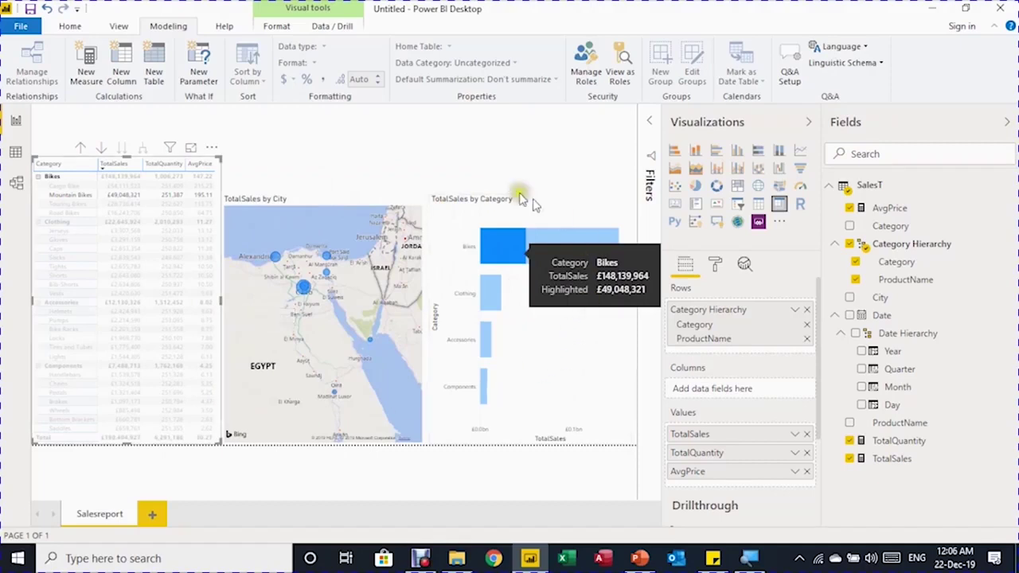
left_click(82, 194)
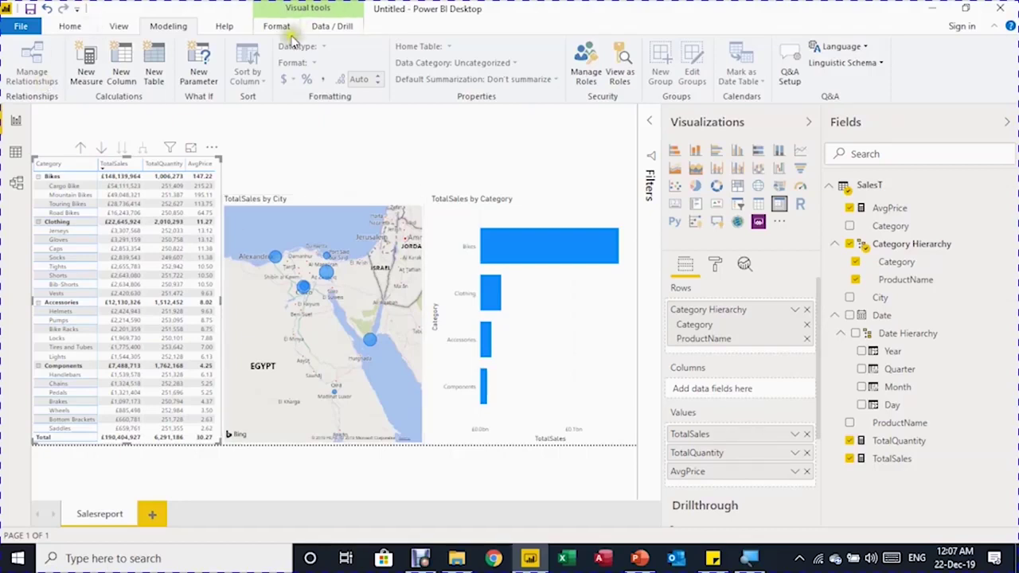
Insert a text box on the page with the title "AAA Bikes - Sales Report".
left_click(70, 27)
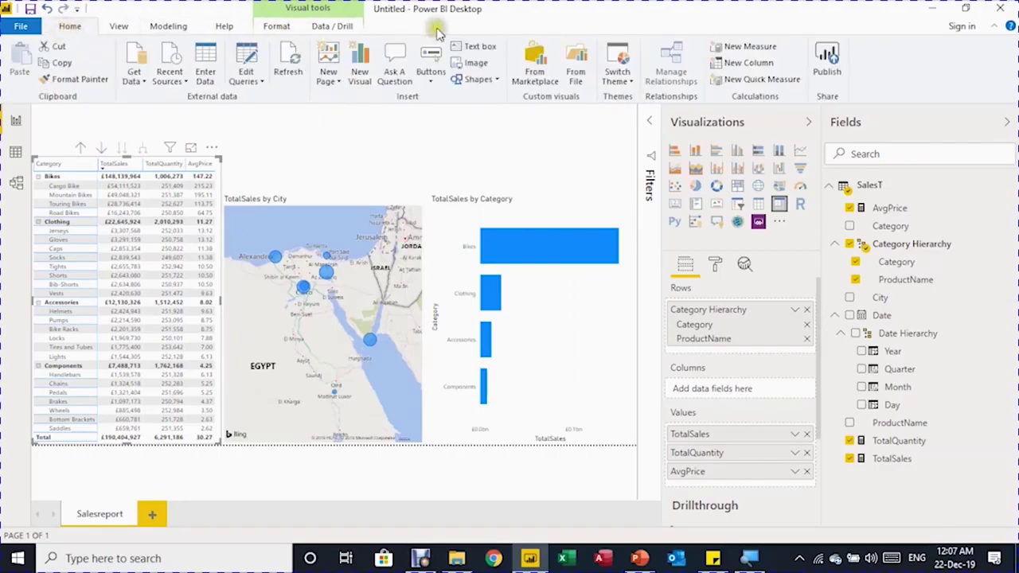
left_click(480, 48)
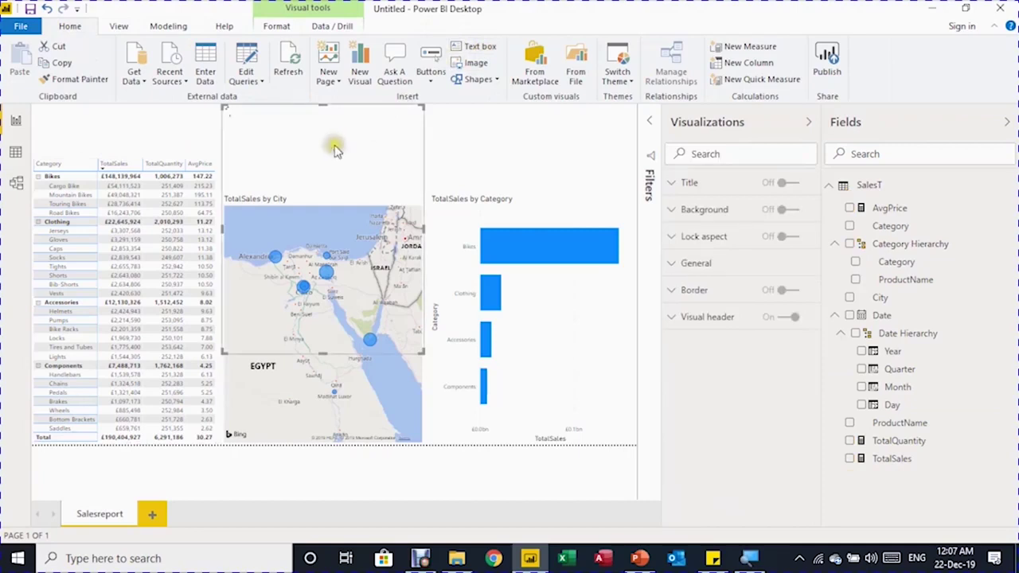
left_click(285, 129)
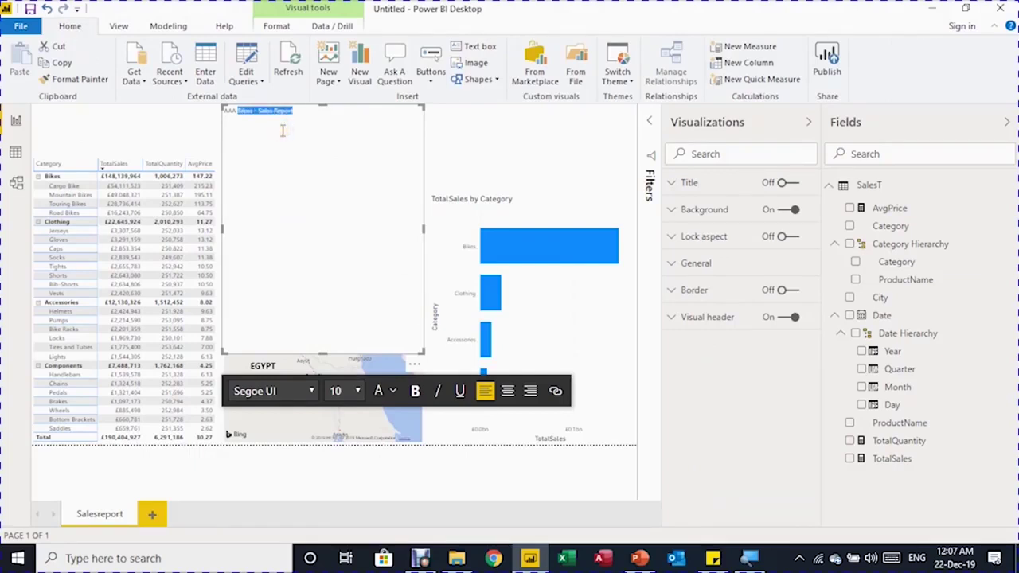
Format the title text at size 40, italic and centered.
left_click(358, 390)
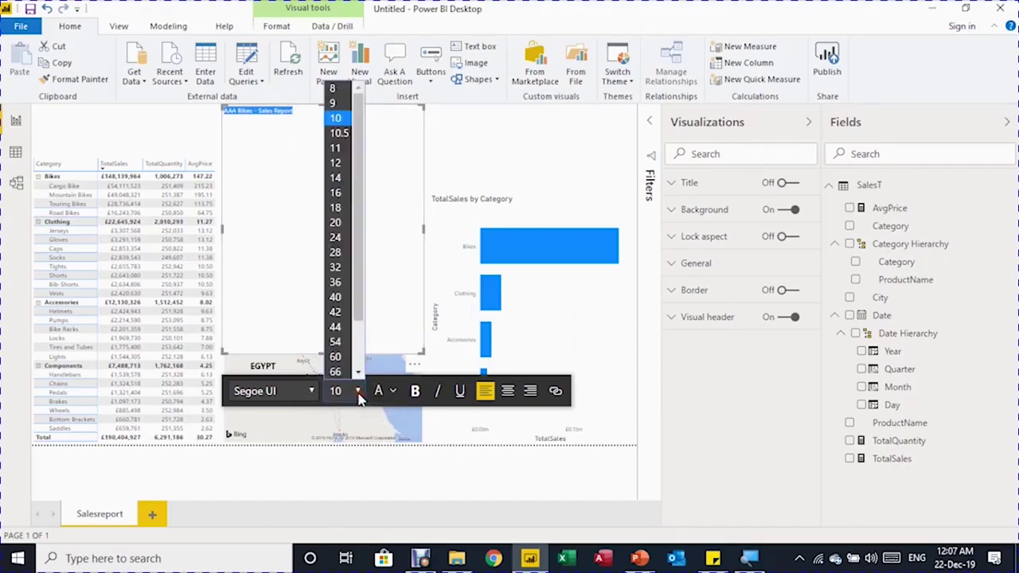
left_click(336, 297)
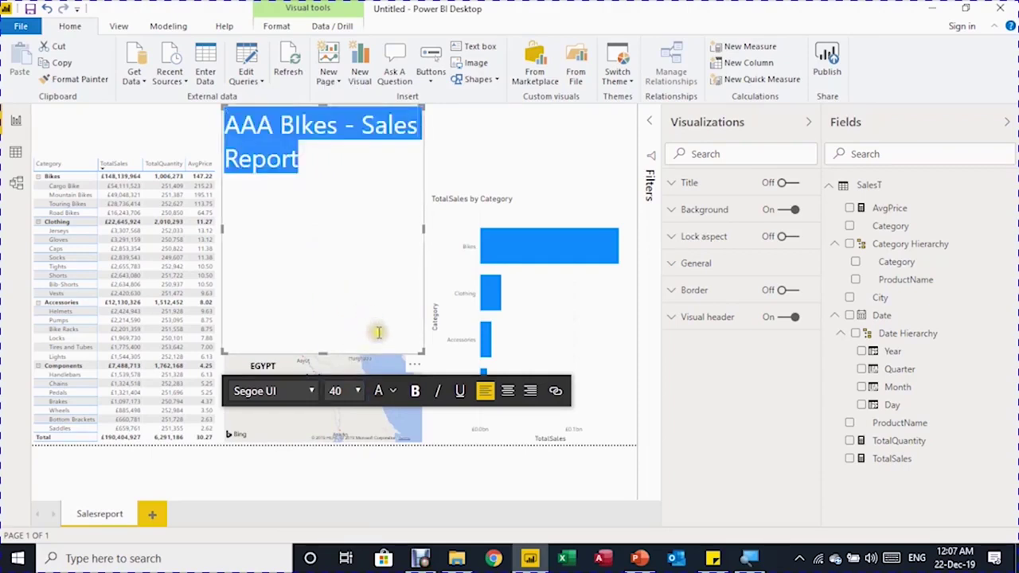
left_click(437, 394)
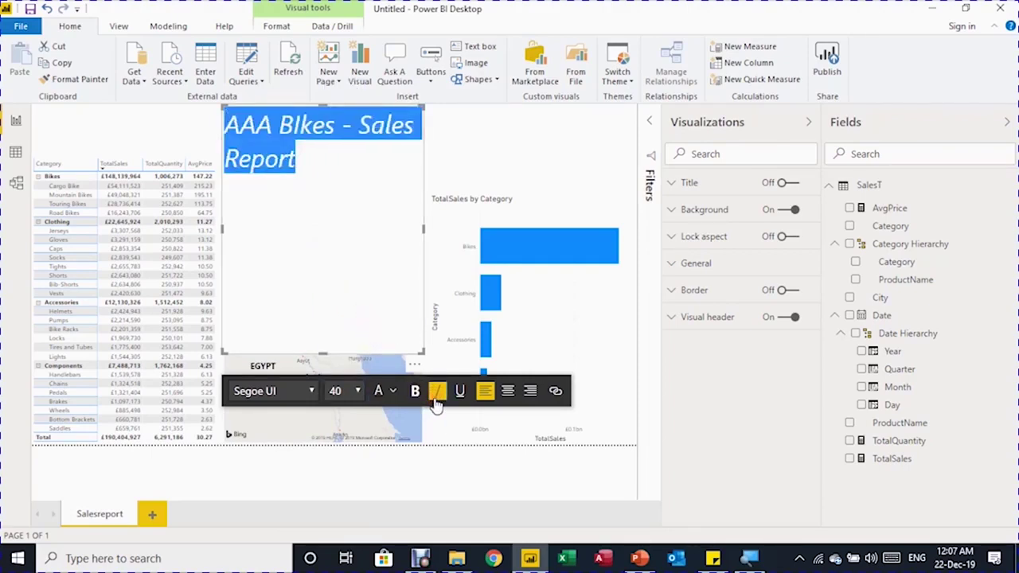
left_click(507, 391)
Resize the title text box into a shallow banner across the full page width and correct its spelling to "Bikes".
left_click_drag(351, 351, 325, 152)
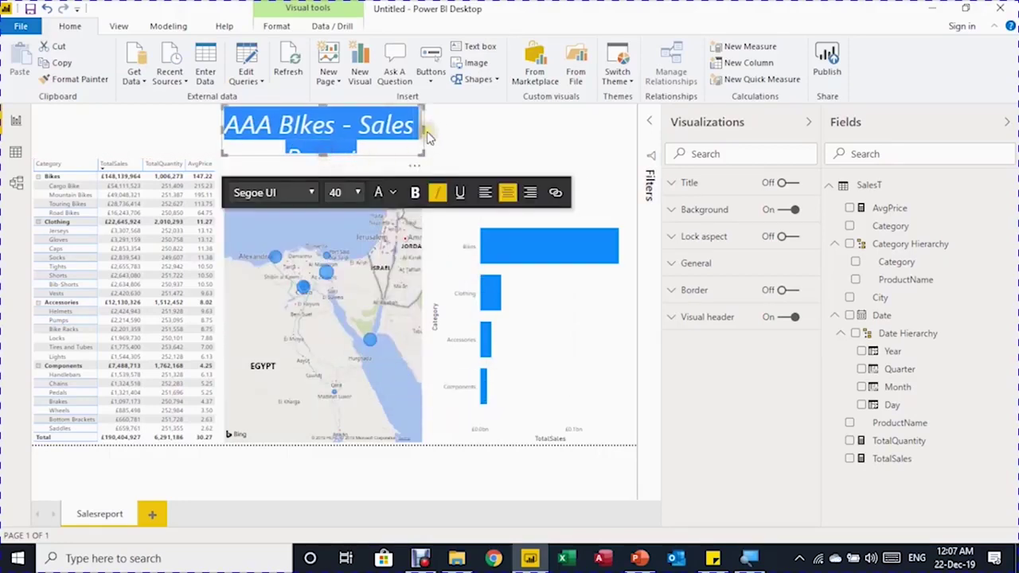
left_click_drag(426, 129, 640, 122)
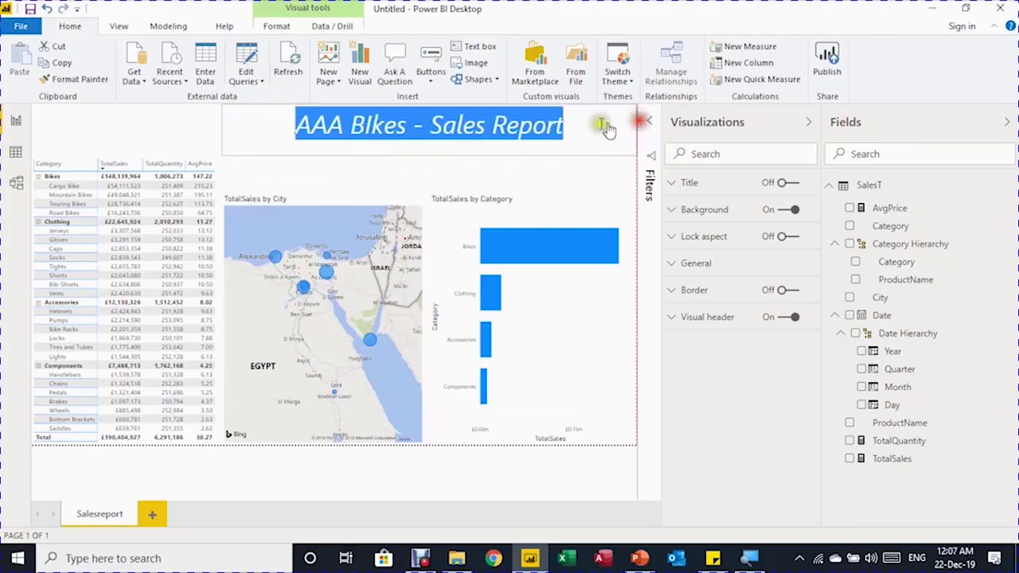
left_click(383, 129)
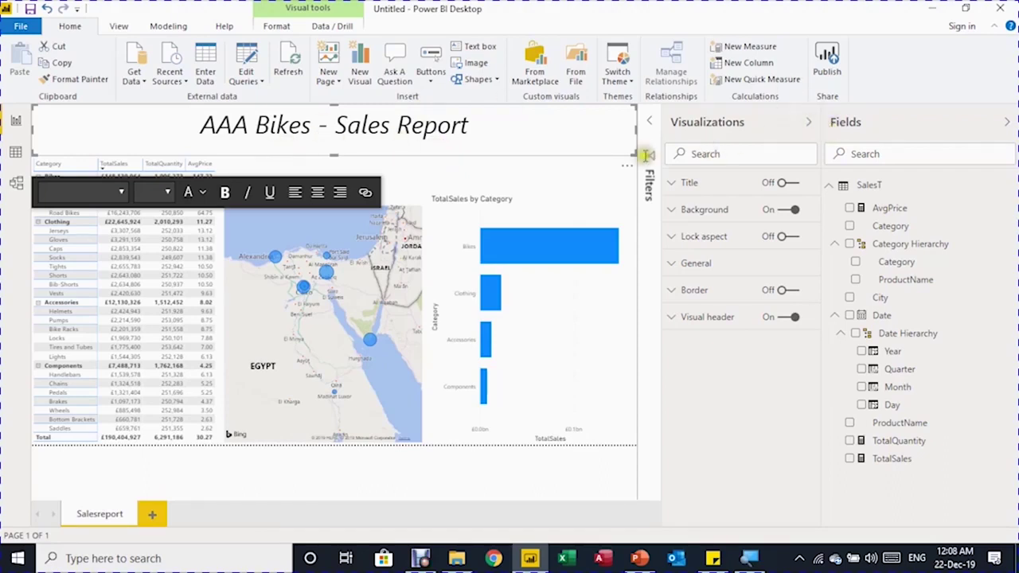
Give the title banner a light gray background from the theme colors and deselect it.
left_click(672, 209)
left_click(697, 256)
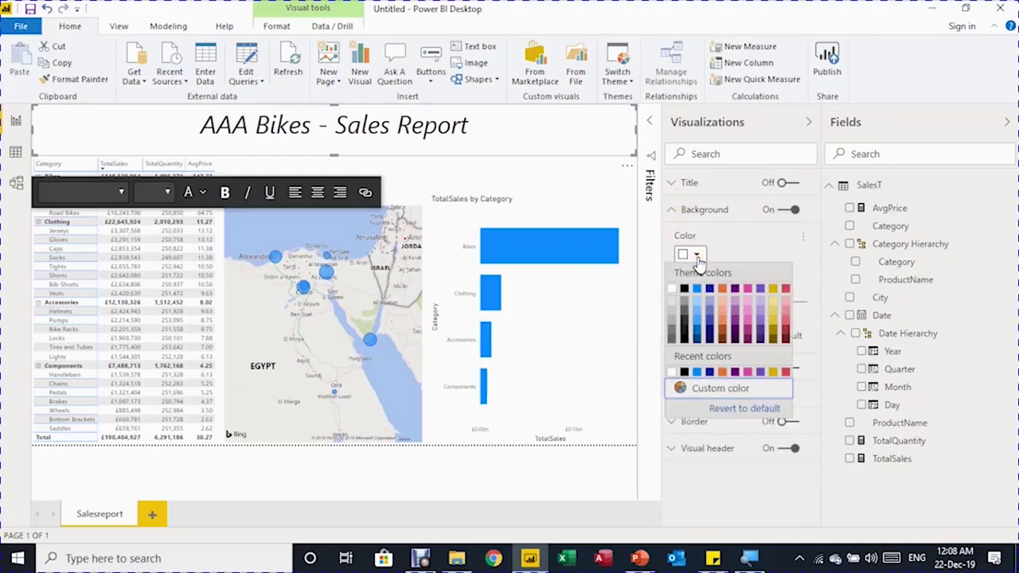
left_click(673, 317)
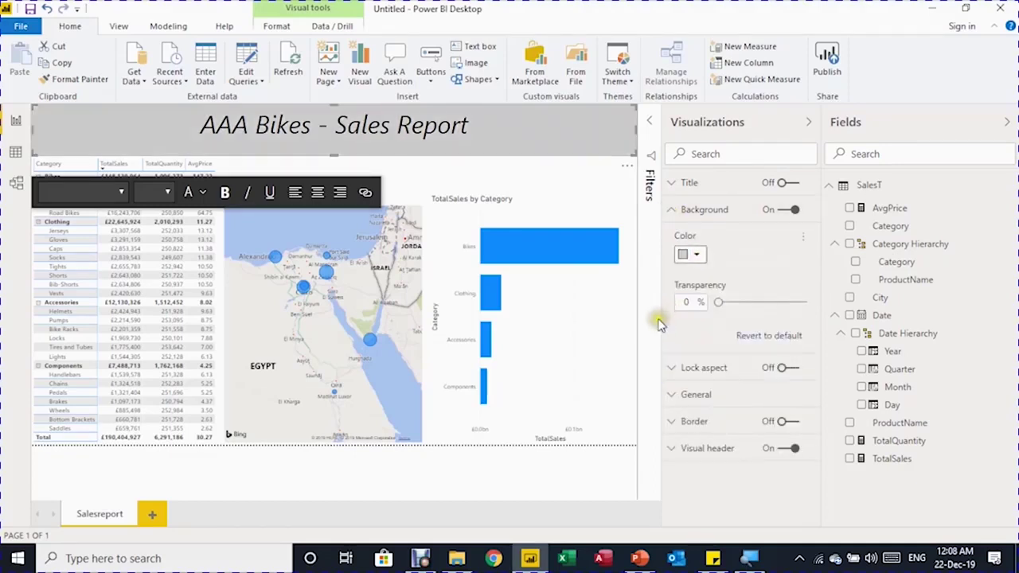
left_click(557, 170)
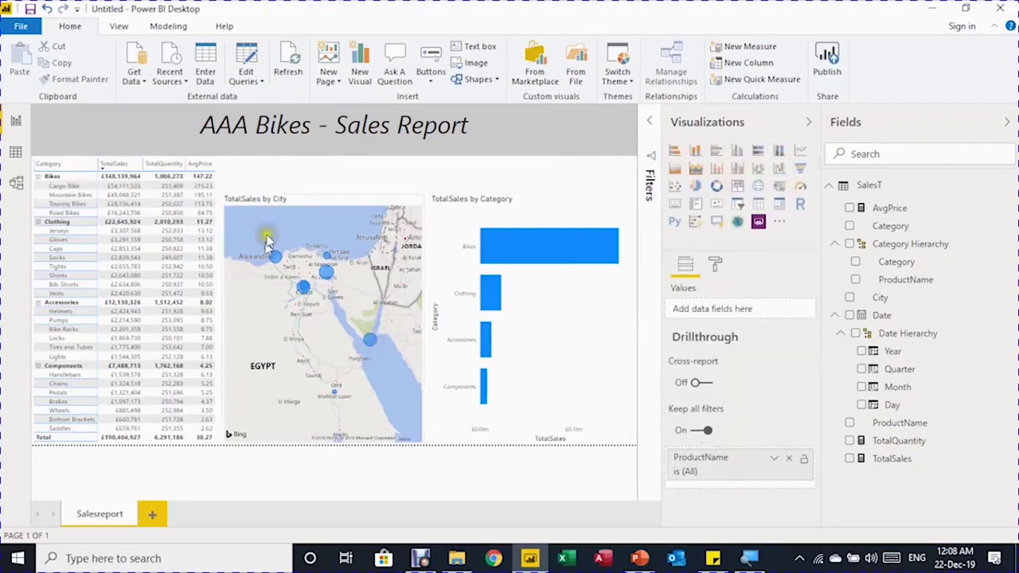
Add a list-style slicer for Year from the Date Hierarchy and move it off the matrix.
mouse_move(560, 180)
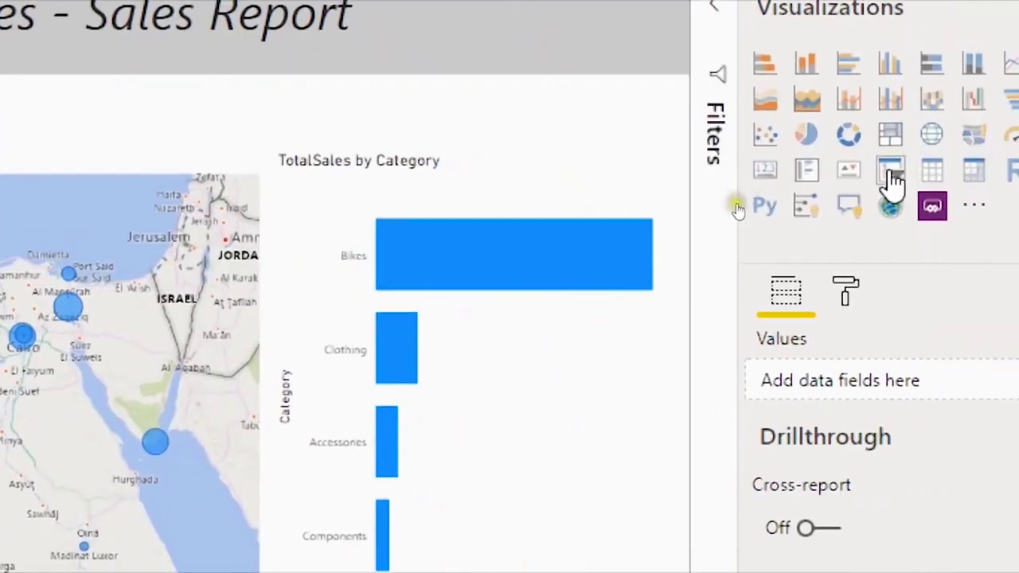
left_click(900, 177)
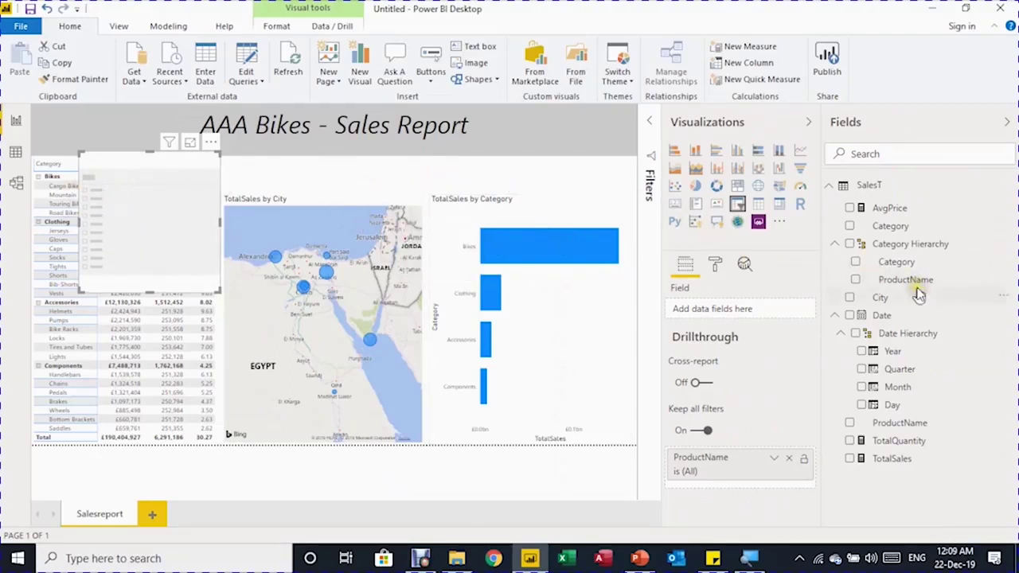
left_click(862, 351)
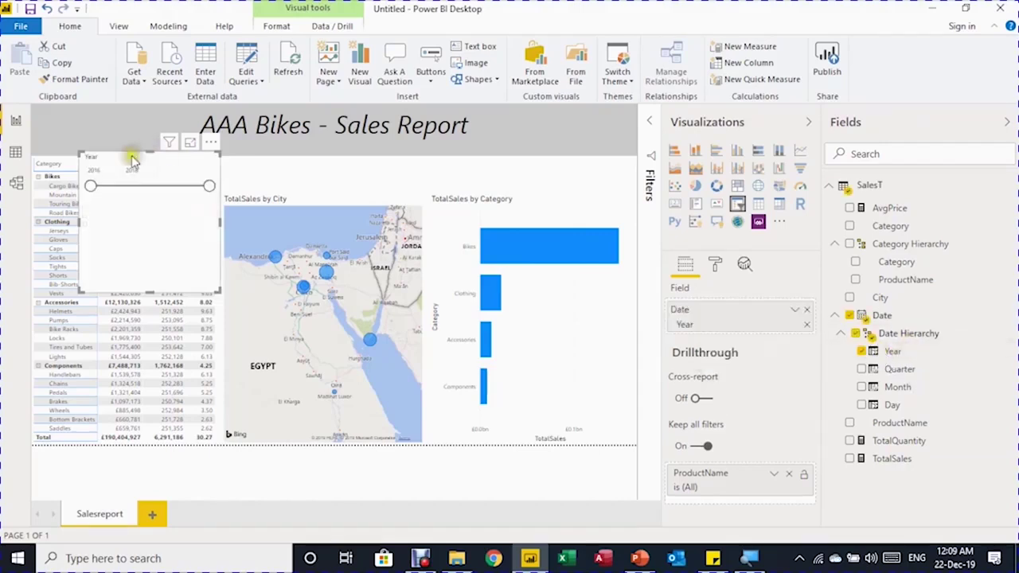
left_click_drag(114, 163, 450, 183)
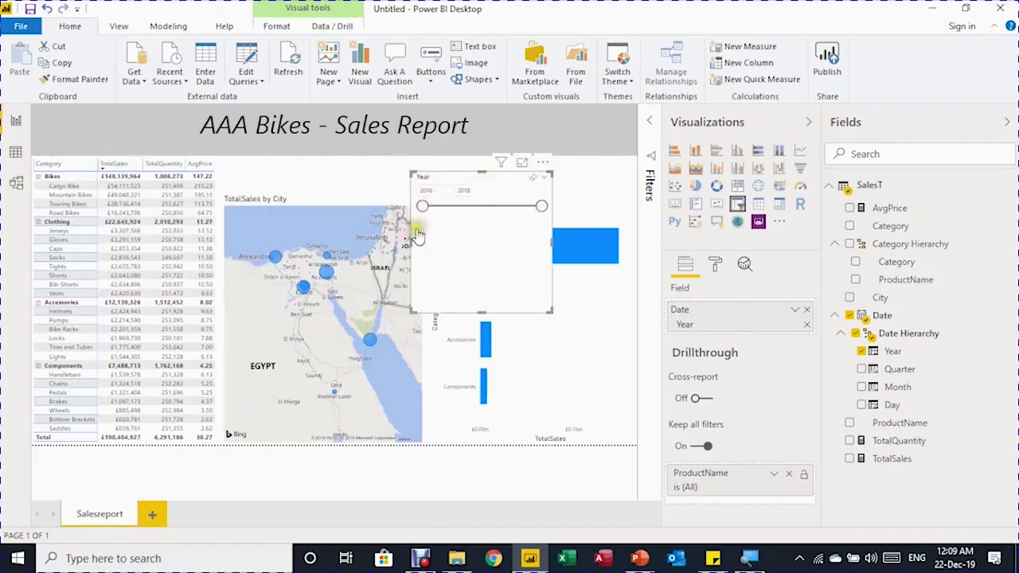
left_click(545, 180)
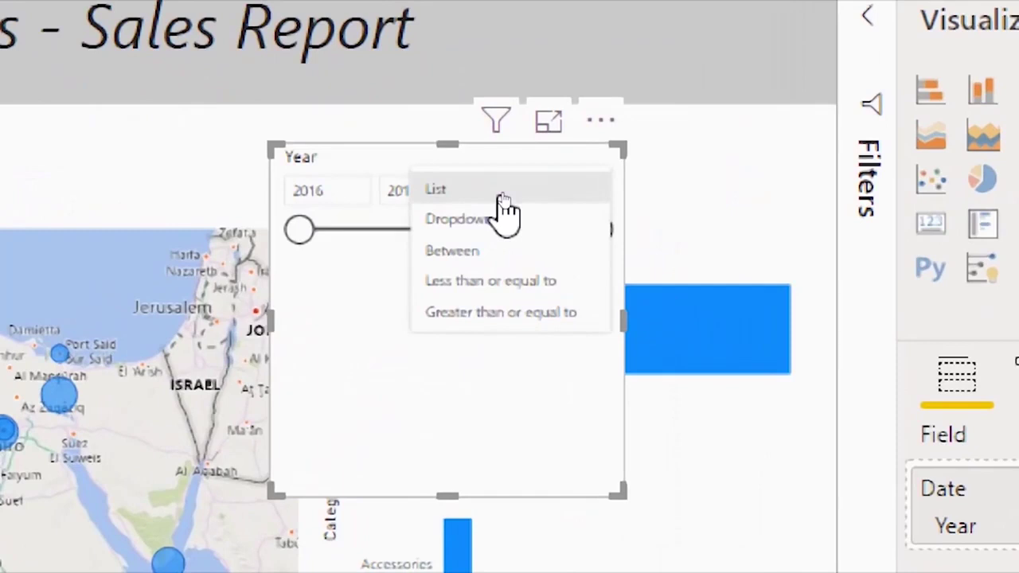
left_click(503, 191)
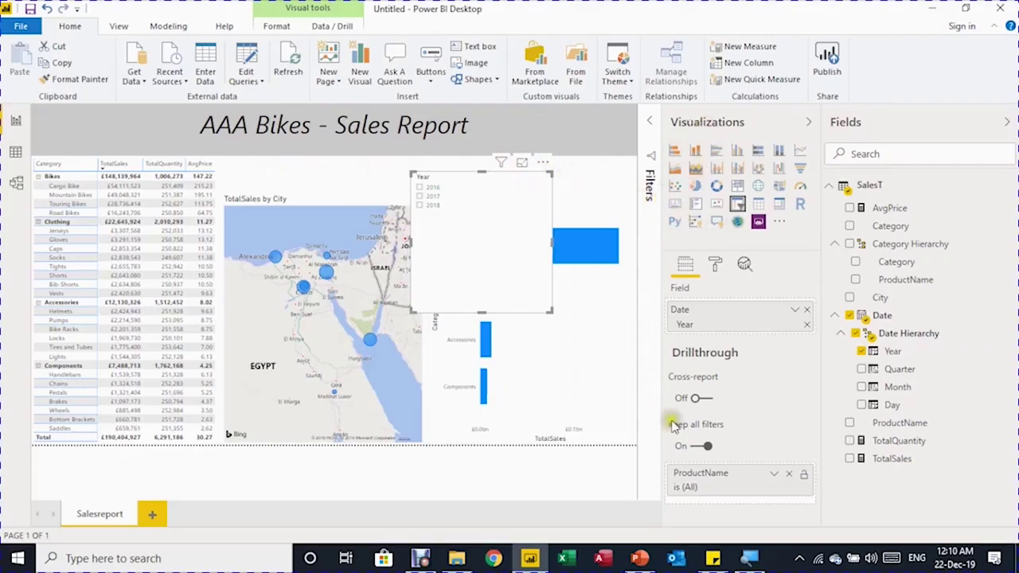
Set the Year slicer's orientation to Horizontal and resize it into a strip above the map and bar chart.
left_click(716, 269)
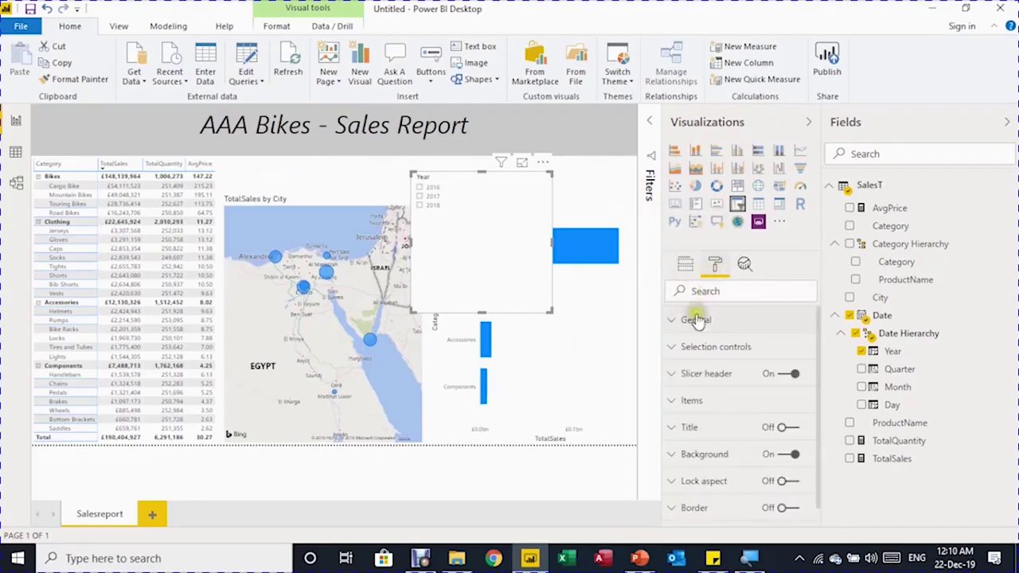
left_click(672, 321)
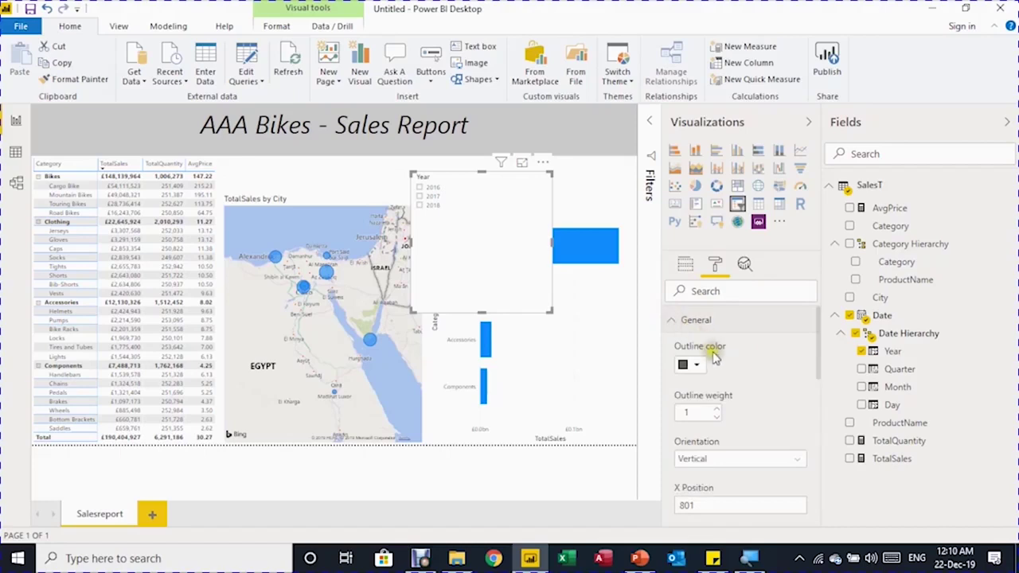
scroll(717, 355, "down", 1)
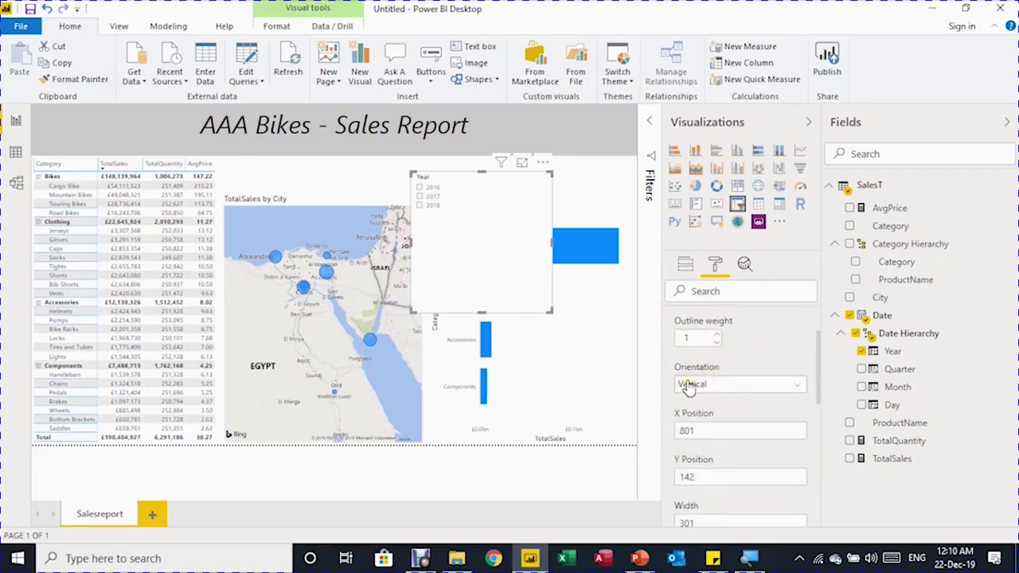
left_click(739, 386)
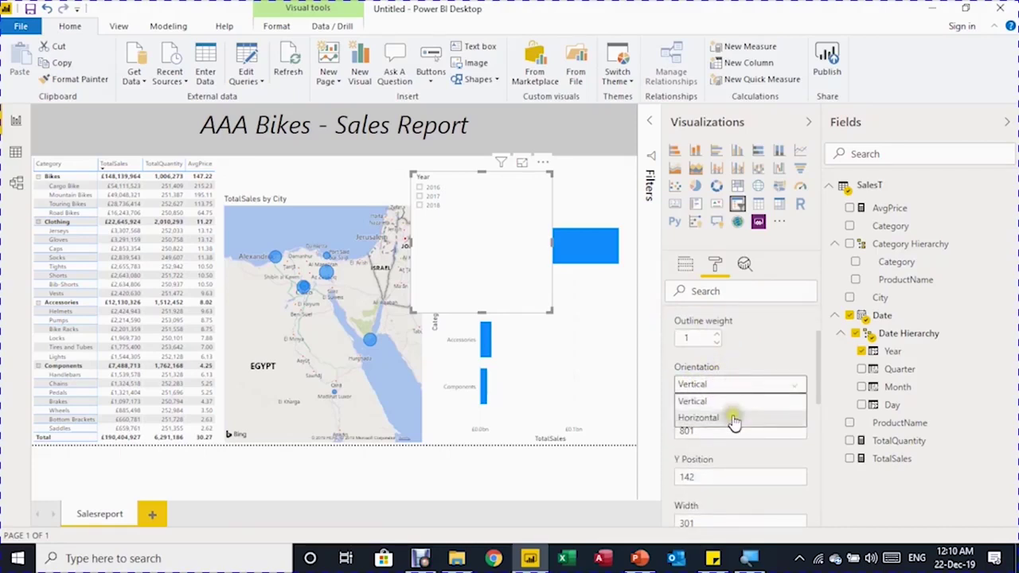
left_click(735, 419)
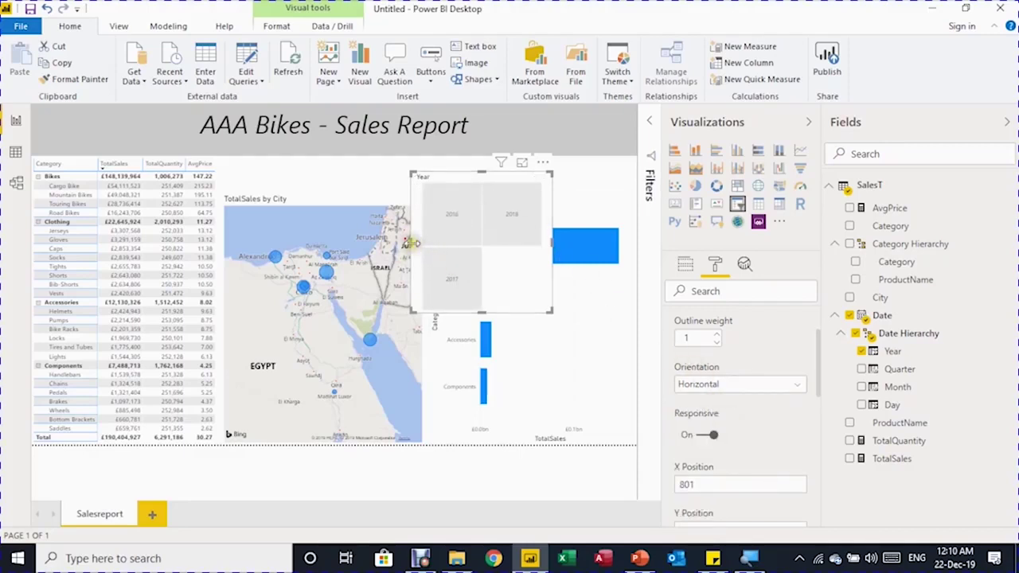
left_click_drag(411, 242, 223, 208)
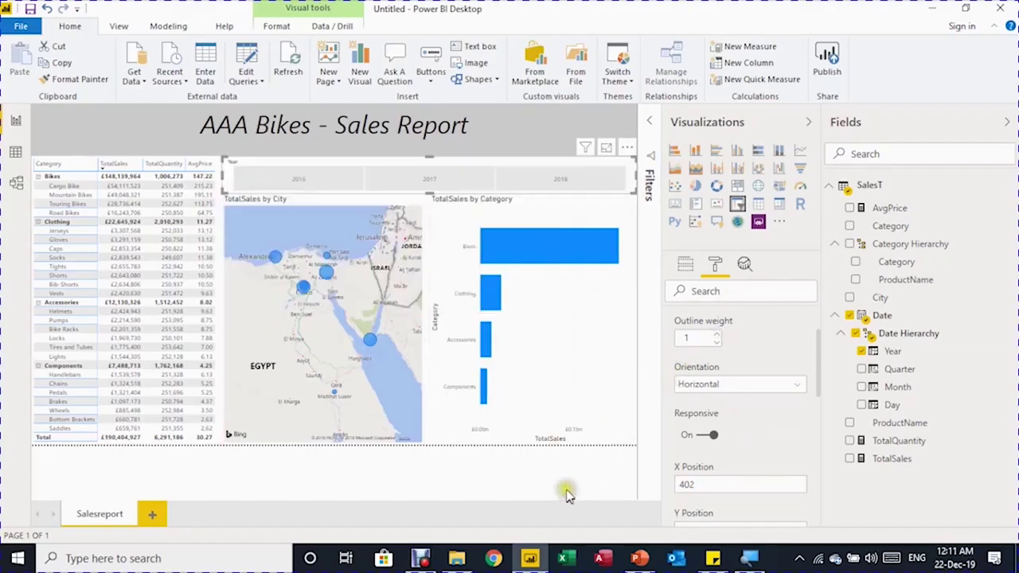
Filter the report to 2016 with the Year slicer and drill the bar chart down into Bikes.
left_click(307, 174)
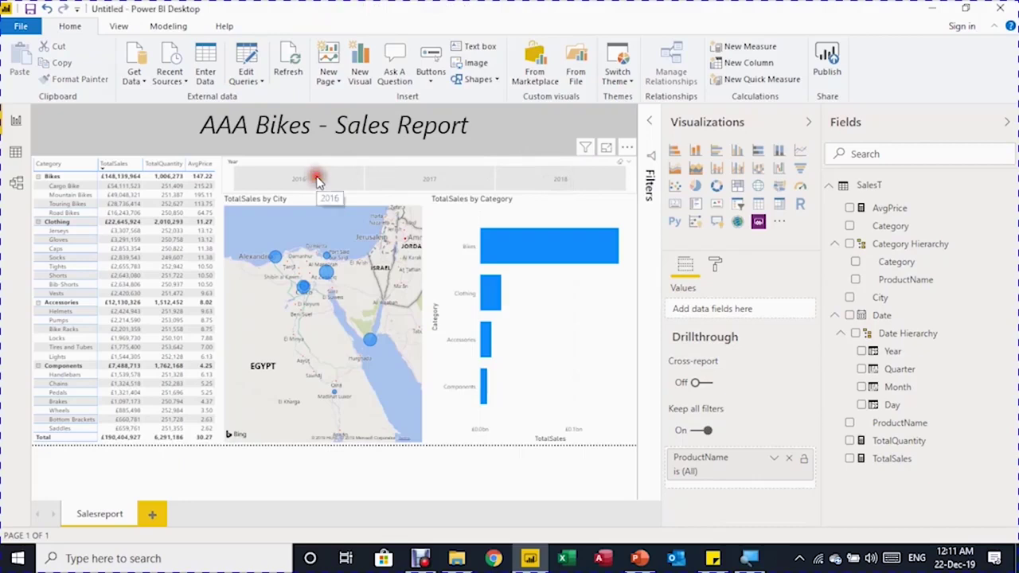
left_click(317, 181)
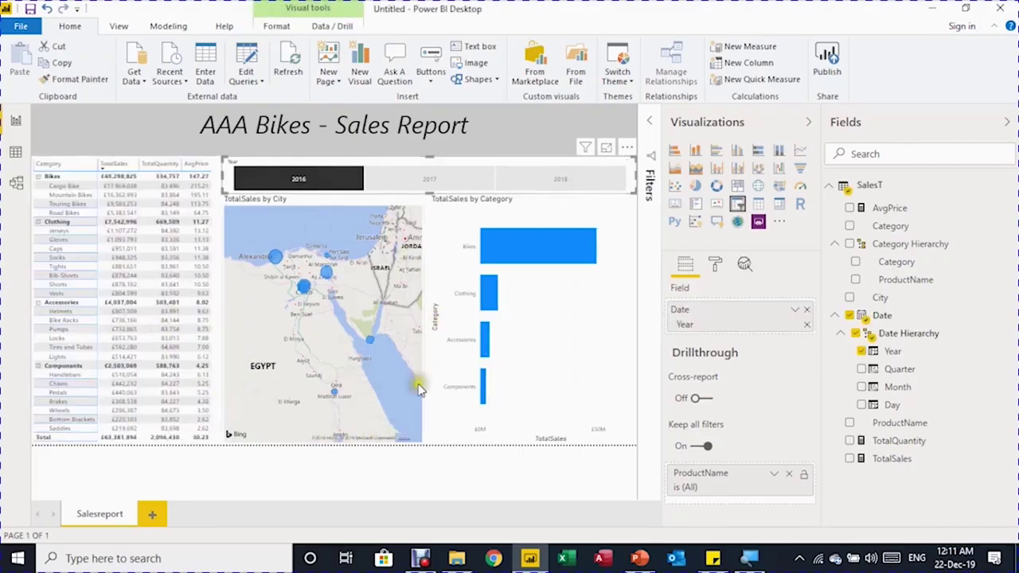
left_click(531, 242)
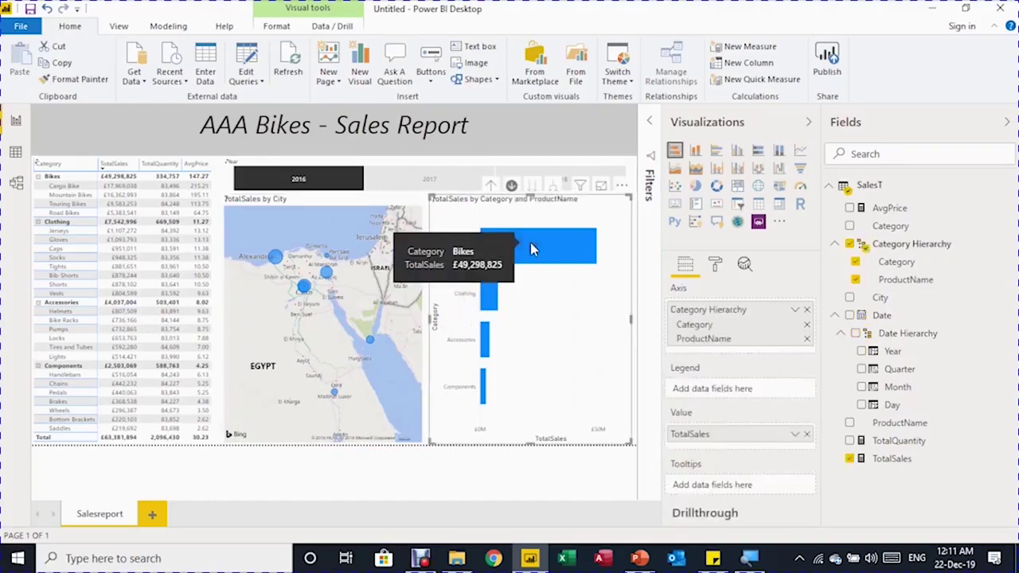
Drill the bar chart down into Bikes and check Alexandria's total sales on the city map.
left_click(494, 250)
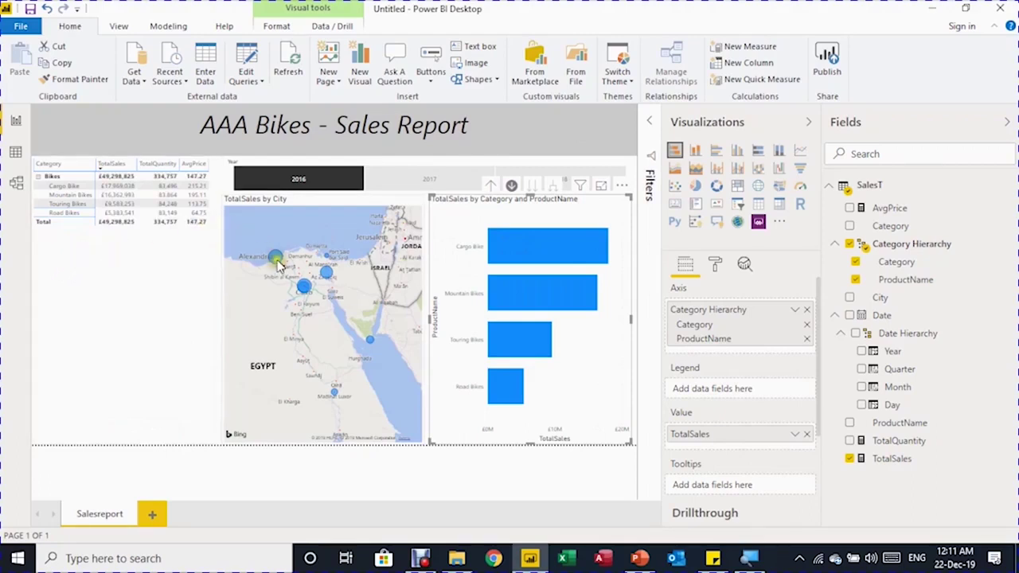
mouse_move(279, 265)
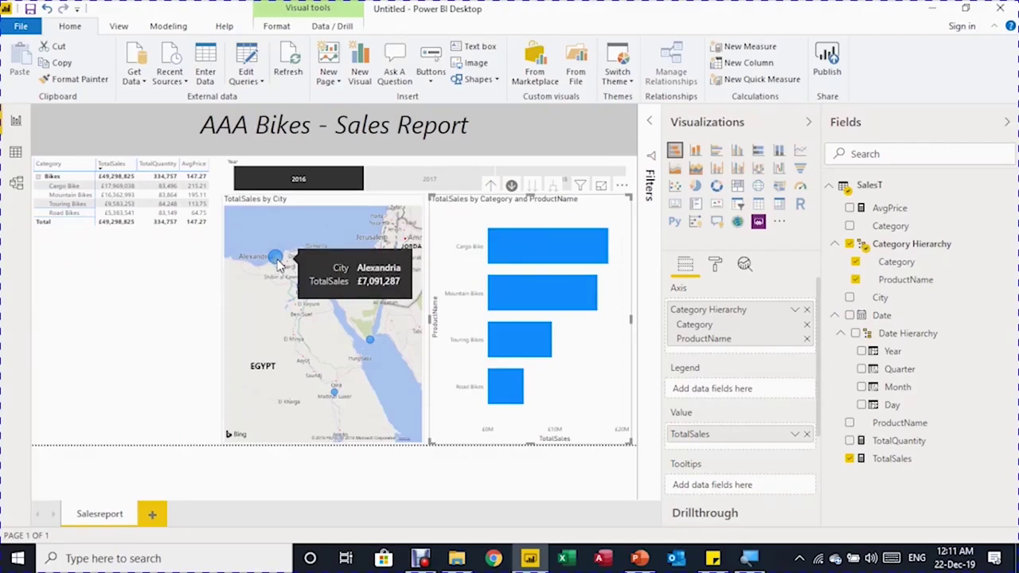
left_click(70, 176)
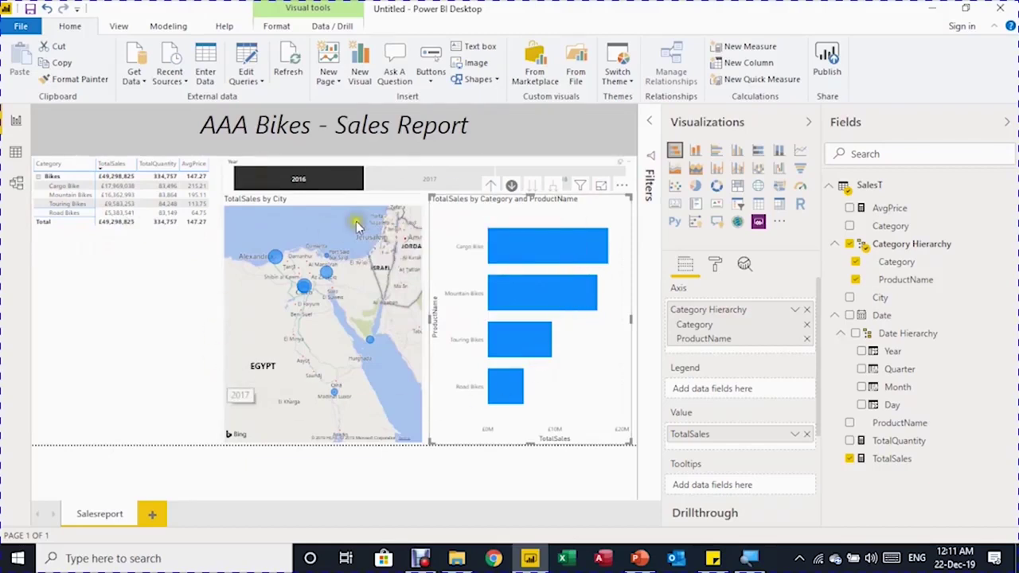
Filter the report to 2018 with the Year slicer and clear the year selection again.
left_click(541, 176)
left_click(560, 179)
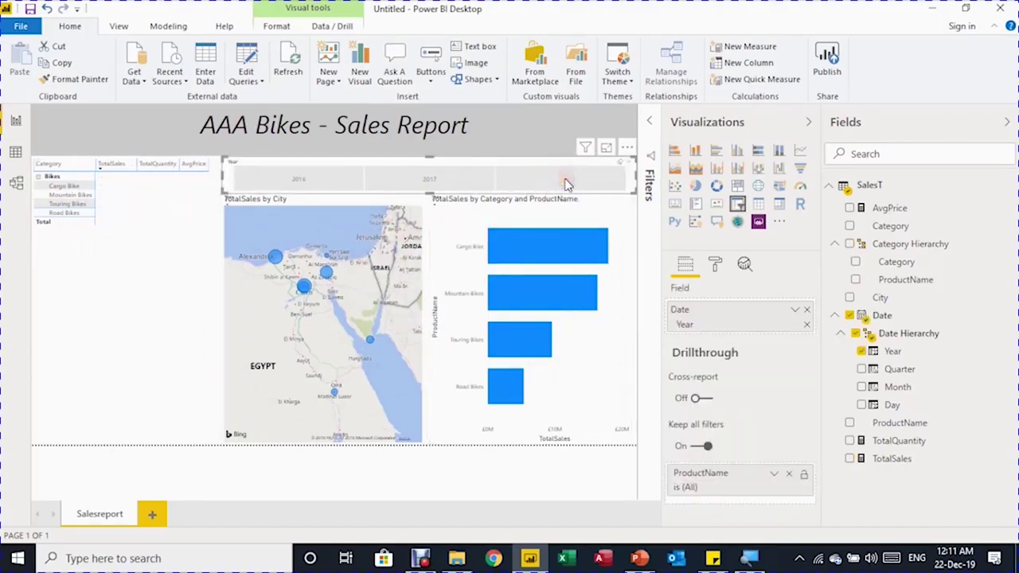
left_click(565, 181)
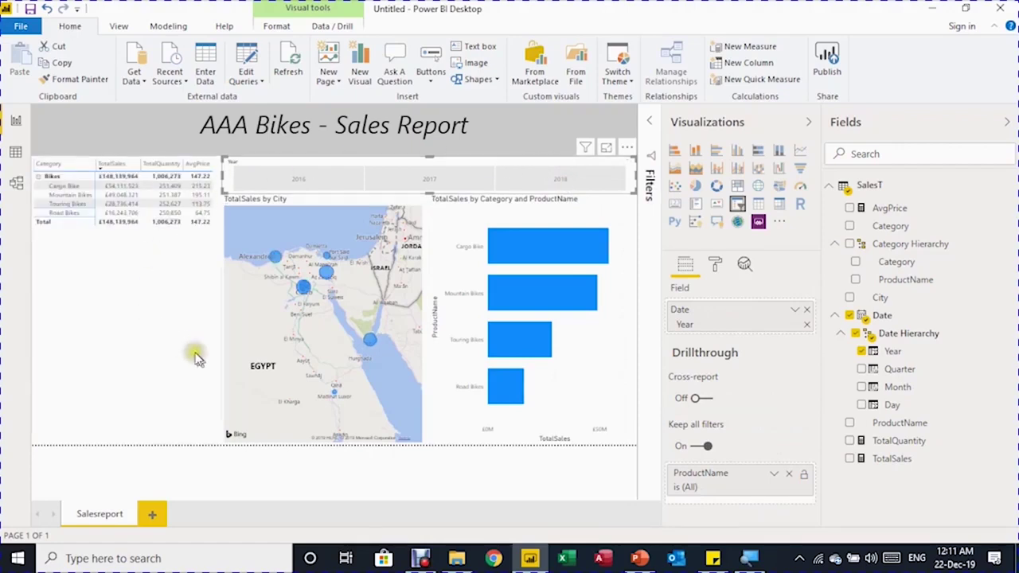
left_click(579, 175)
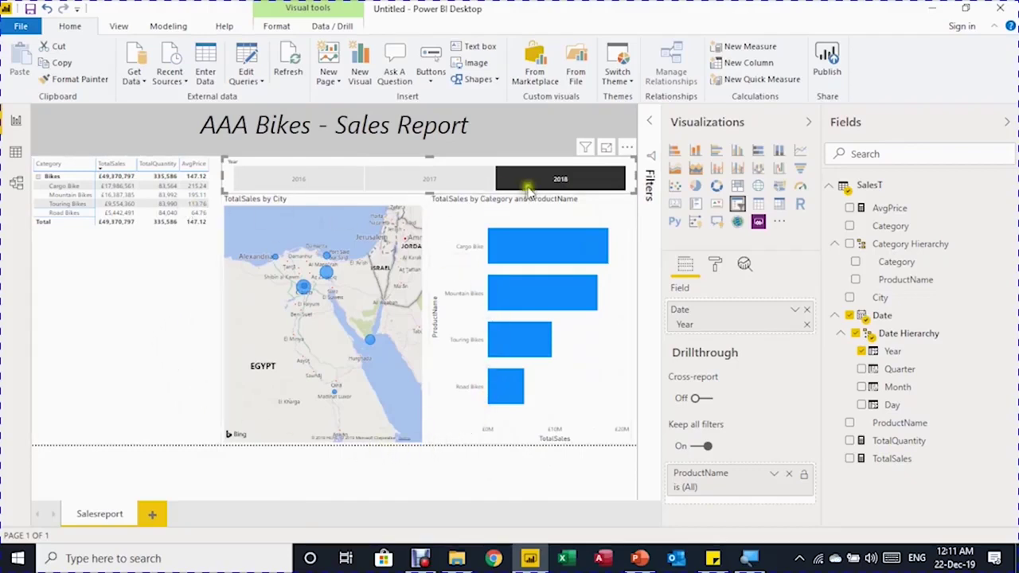
left_click(558, 178)
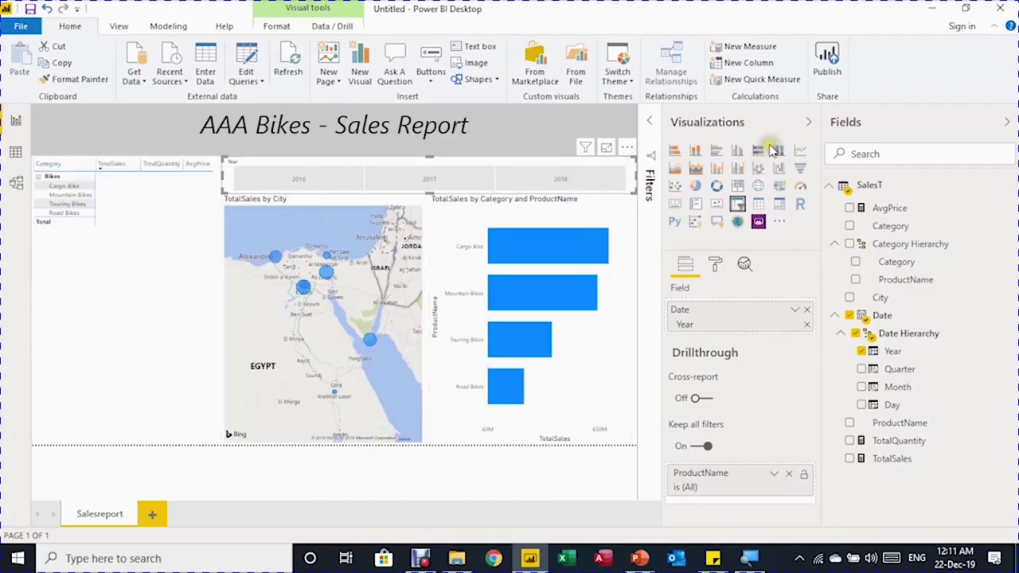
Collapse the Visualizations and Fields panes and the ribbon, and return the bar chart to the category level with nothing selected.
left_click(809, 122)
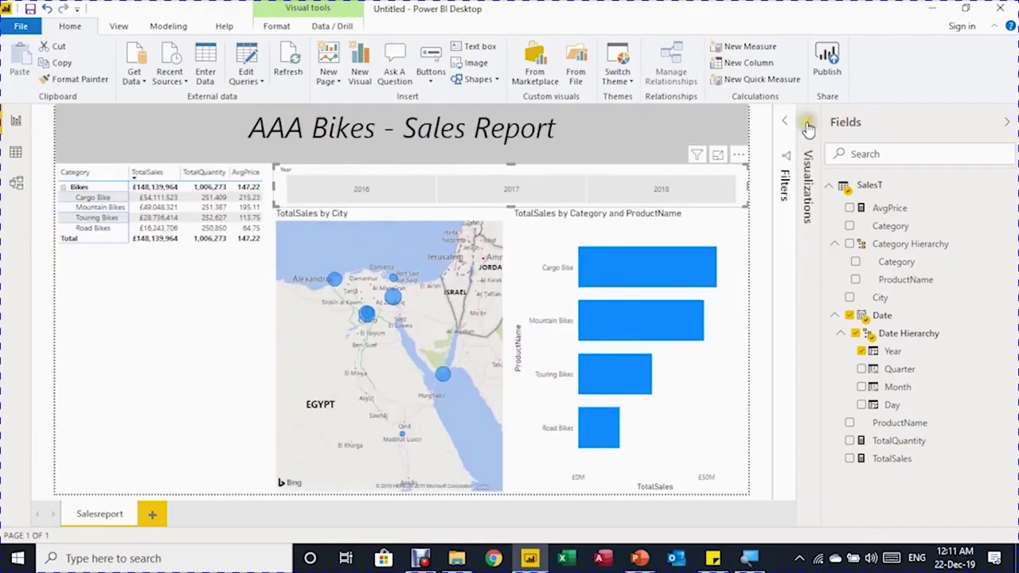
left_click(1006, 122)
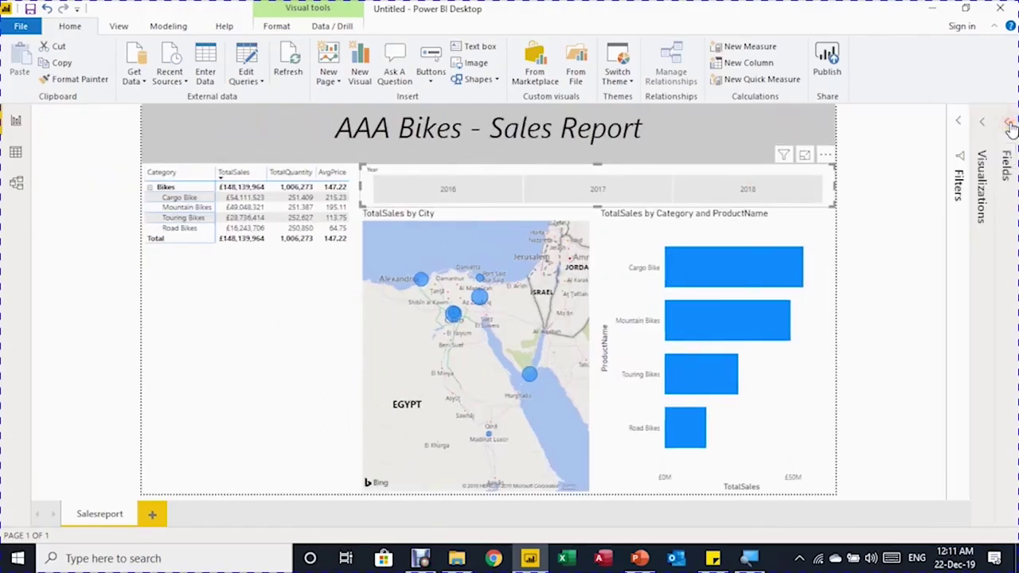
left_click(996, 27)
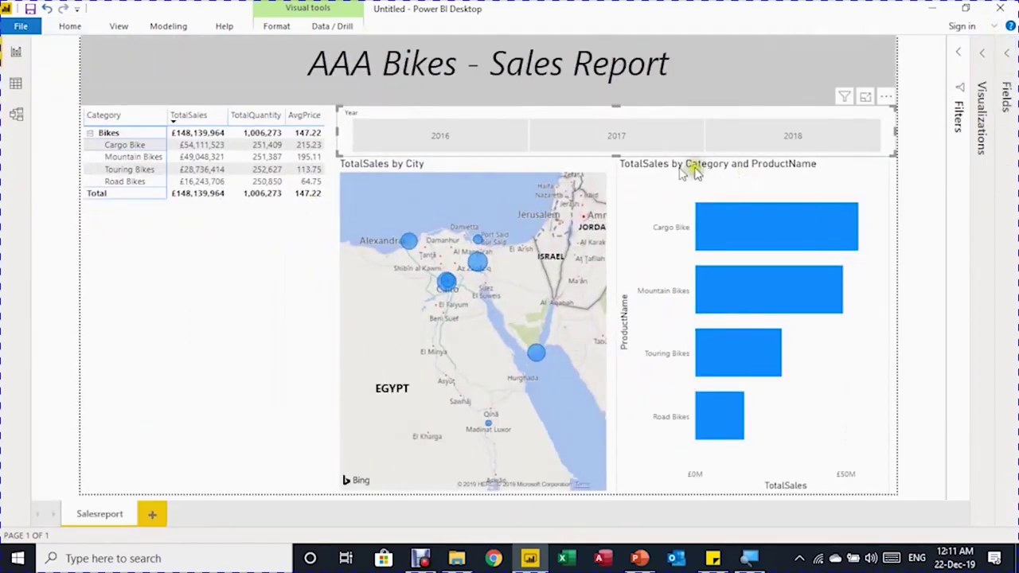
left_click(749, 148)
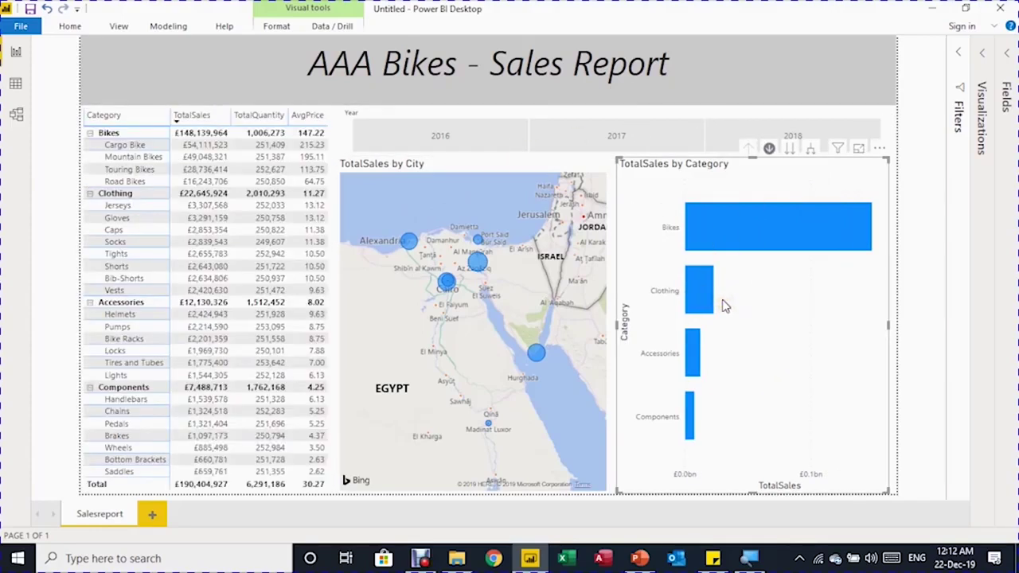
left_click(930, 106)
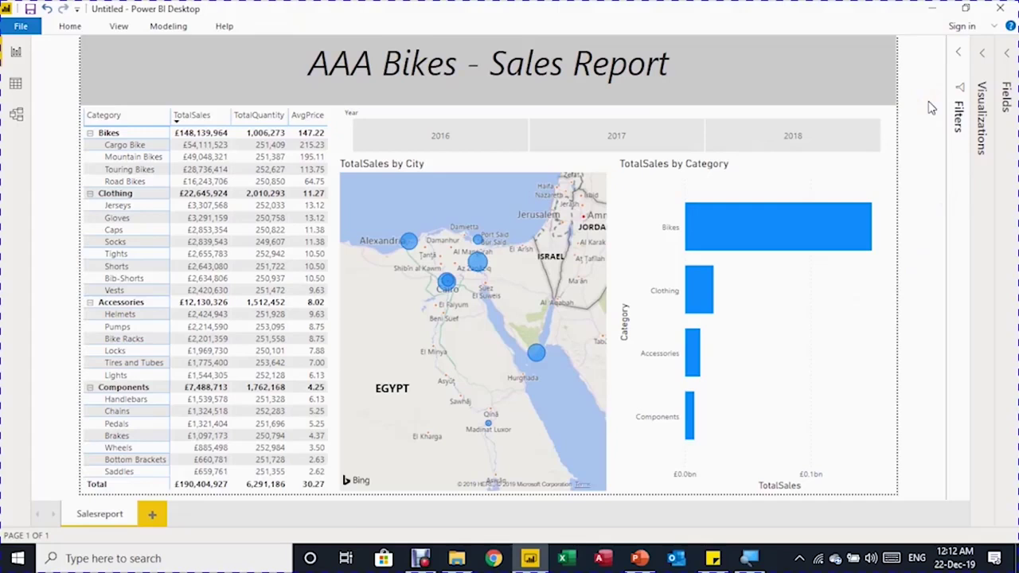
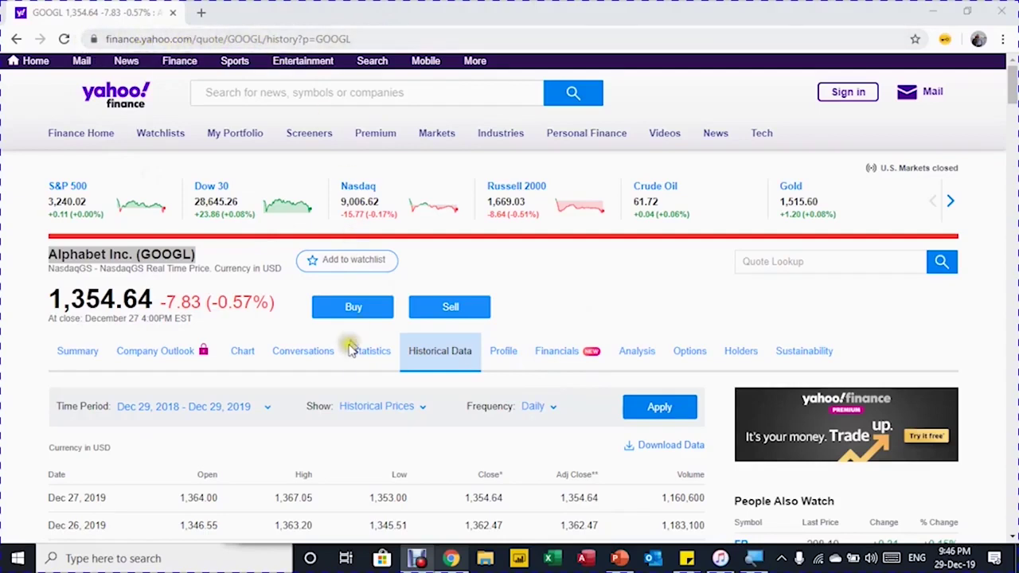
Review the daily historical price table for Alphabet Inc. (GOOGL) on the Yahoo Finance page.
scroll(353, 366, "down", 3)
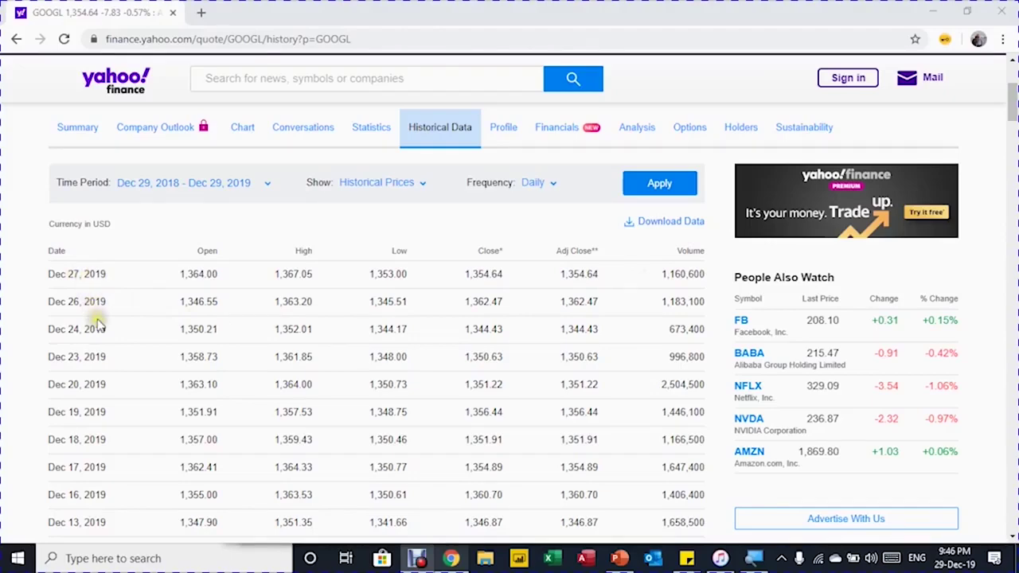
scroll(100, 324, "down", 3)
scroll(100, 325, "up", 3)
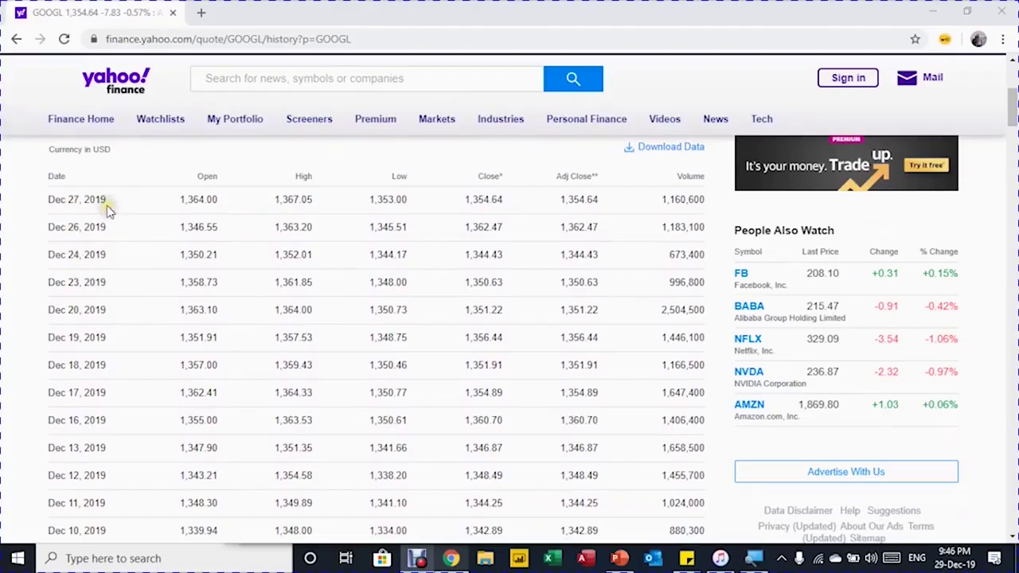
scroll(231, 291, "up", 1)
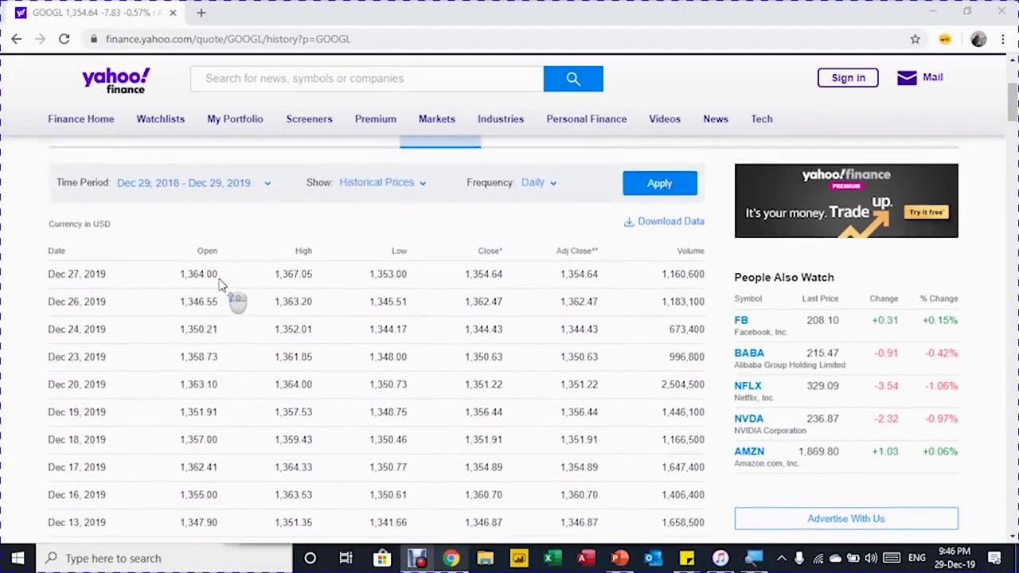
key("alt+Tab")
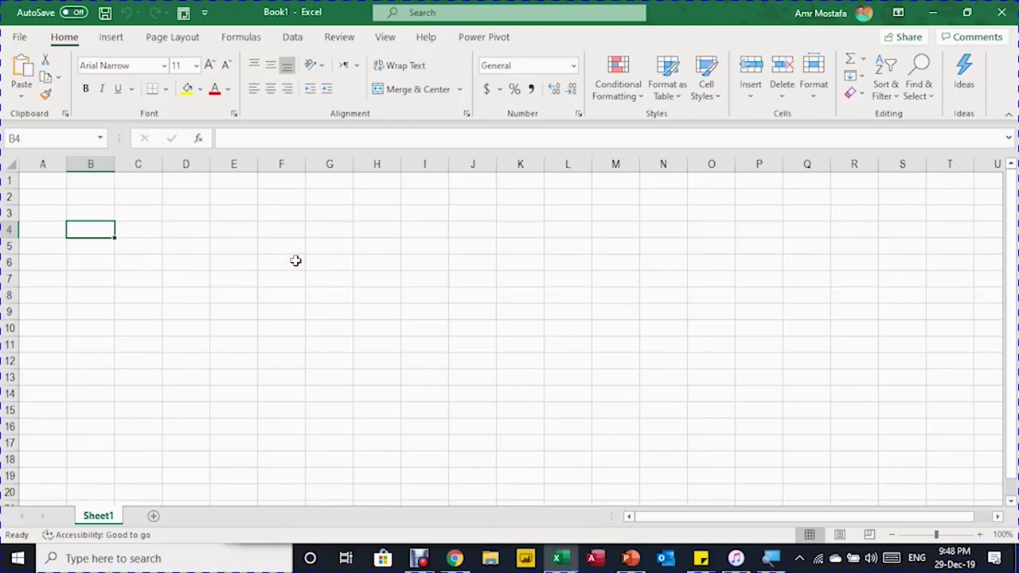
left_click(295, 39)
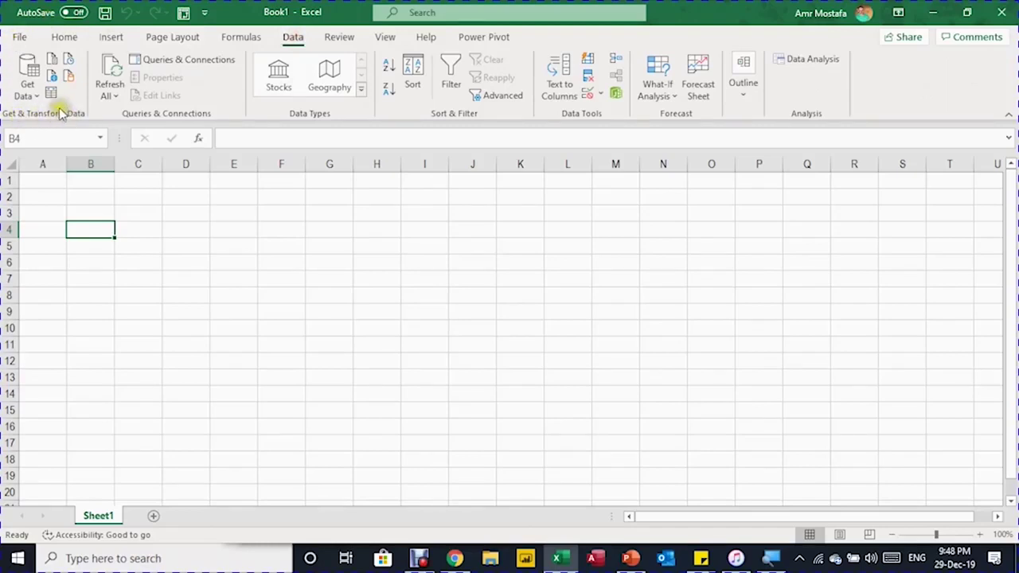
left_click(39, 94)
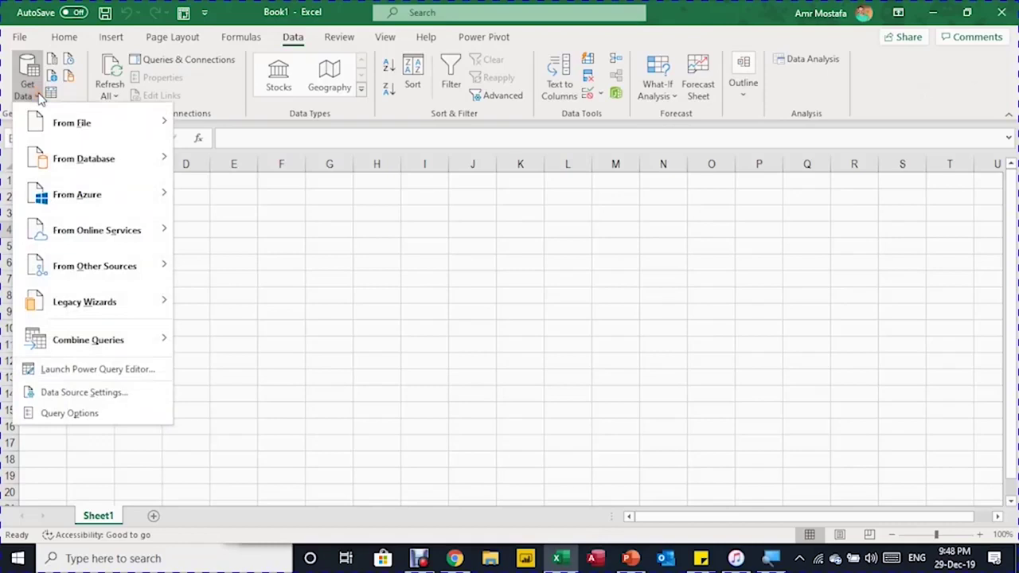
mouse_move(40, 269)
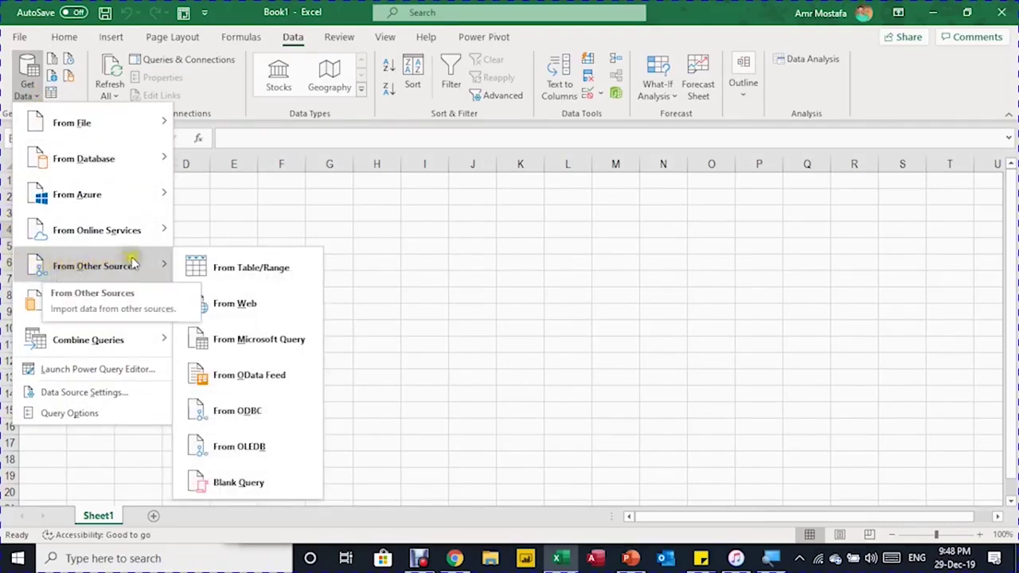
left_click(239, 306)
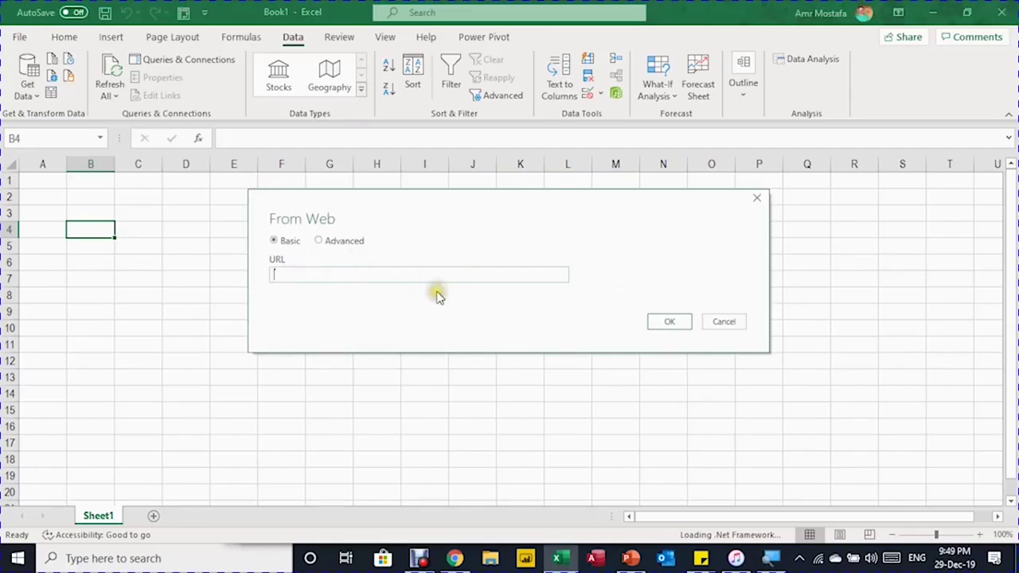
type("https://finance.yahoo.com/quote/GOOGL/history?p=GOOGL")
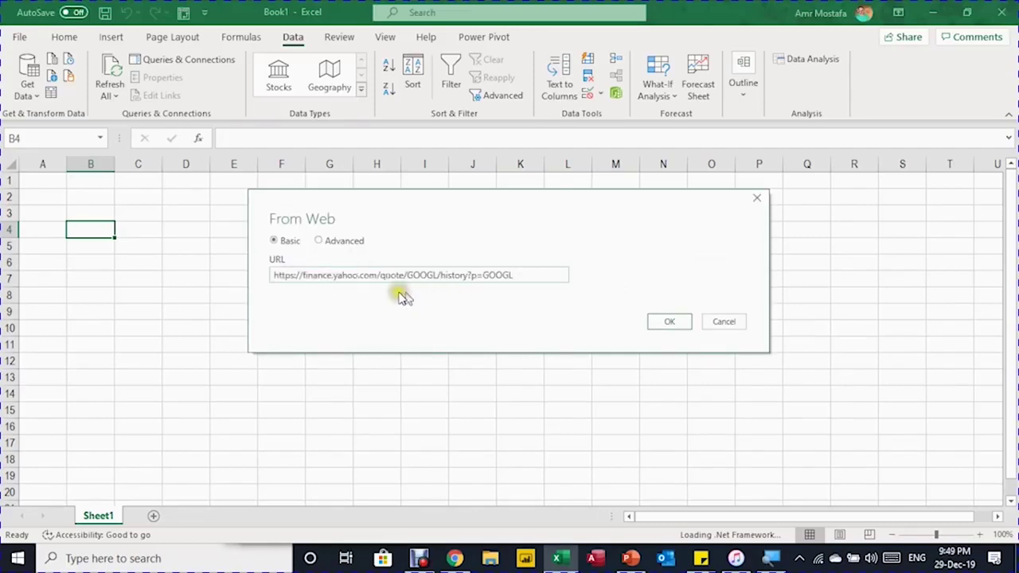
left_click(671, 325)
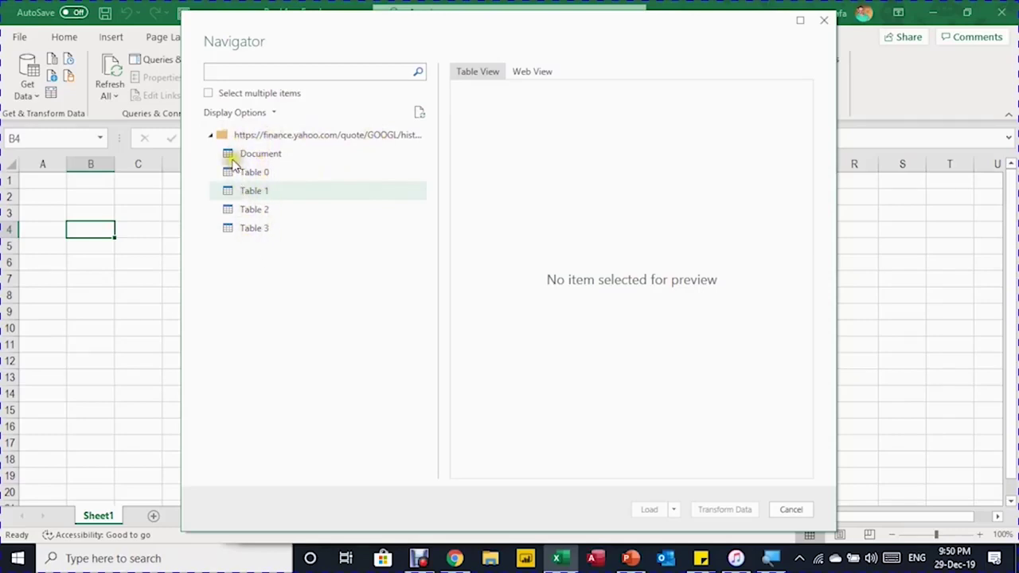
Choose Table 2, compare its preview with the web page view, and open it in the Power Query Editor for transformation.
left_click(261, 210)
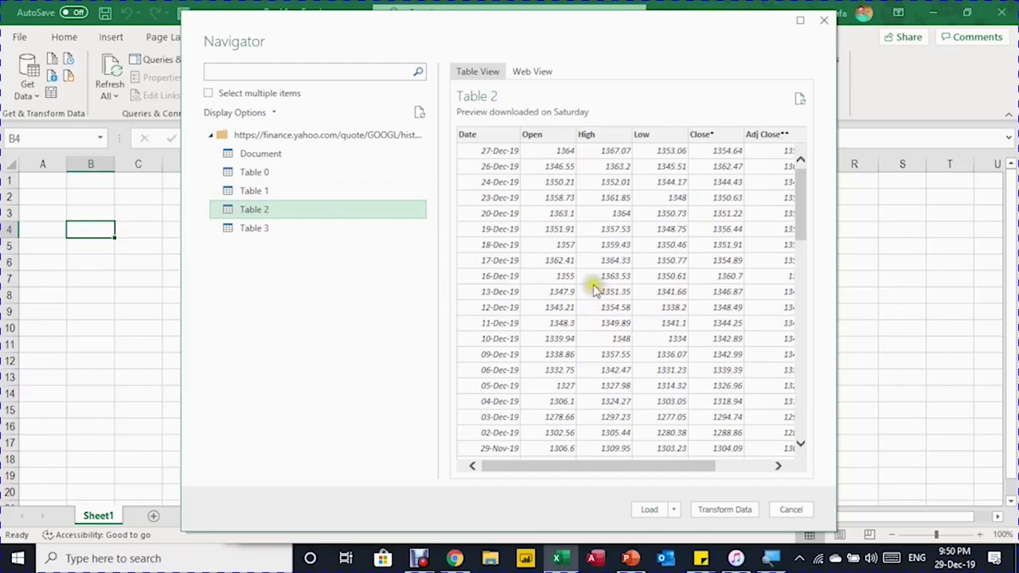
left_click(525, 71)
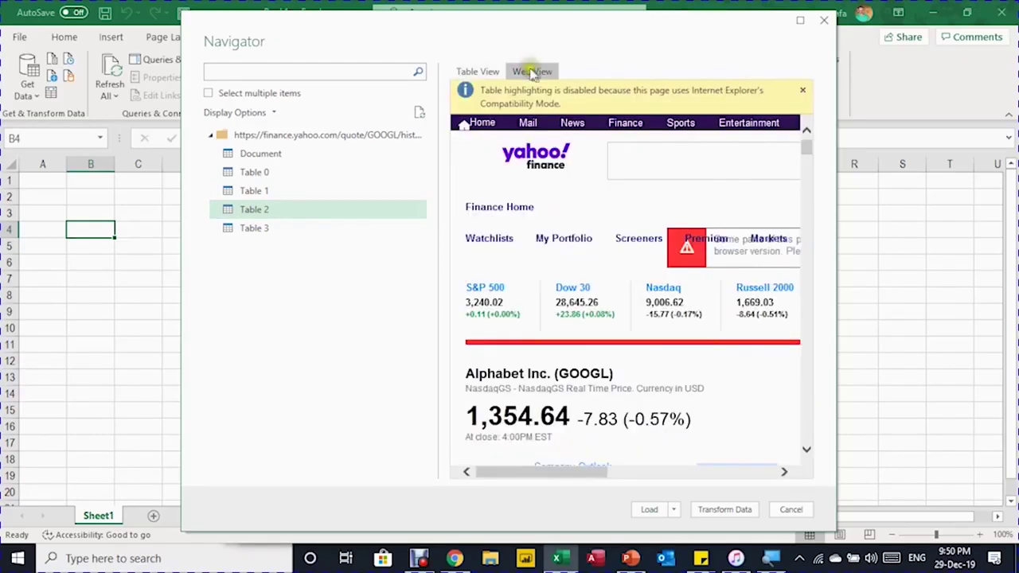
scroll(565, 290, "down", 3)
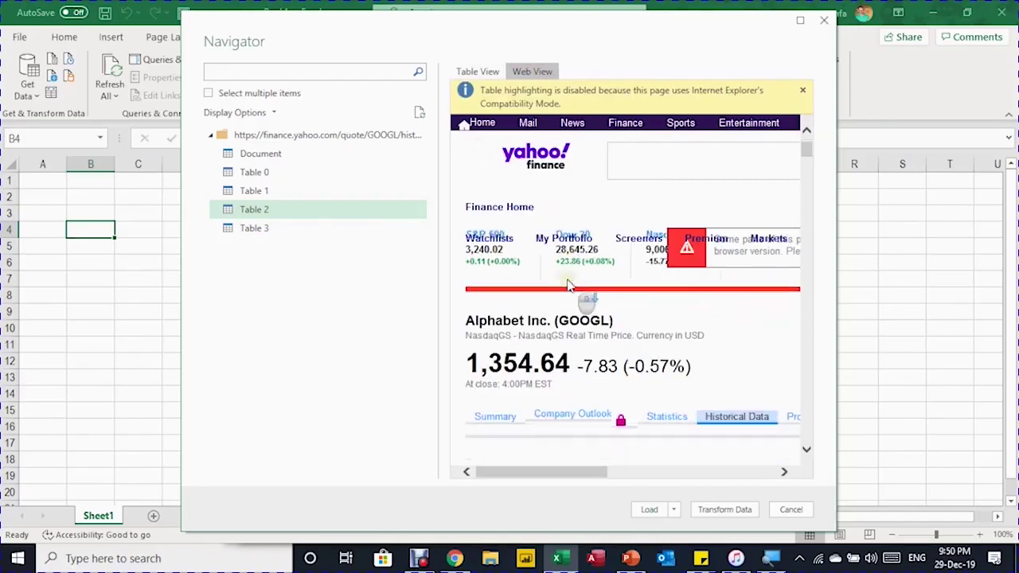
scroll(569, 286, "down", 4)
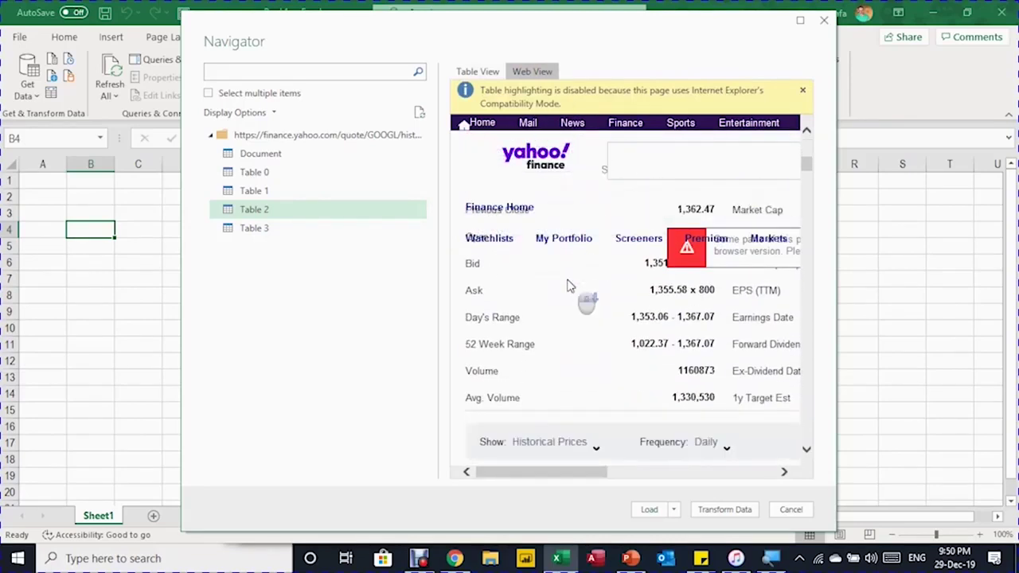
scroll(569, 287, "down", 5)
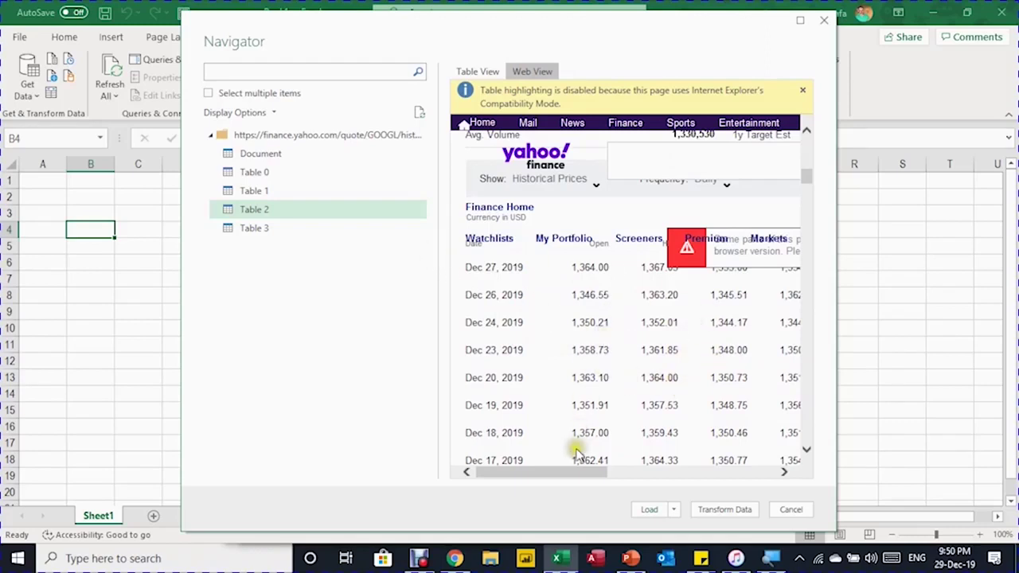
left_click_drag(573, 471, 580, 505)
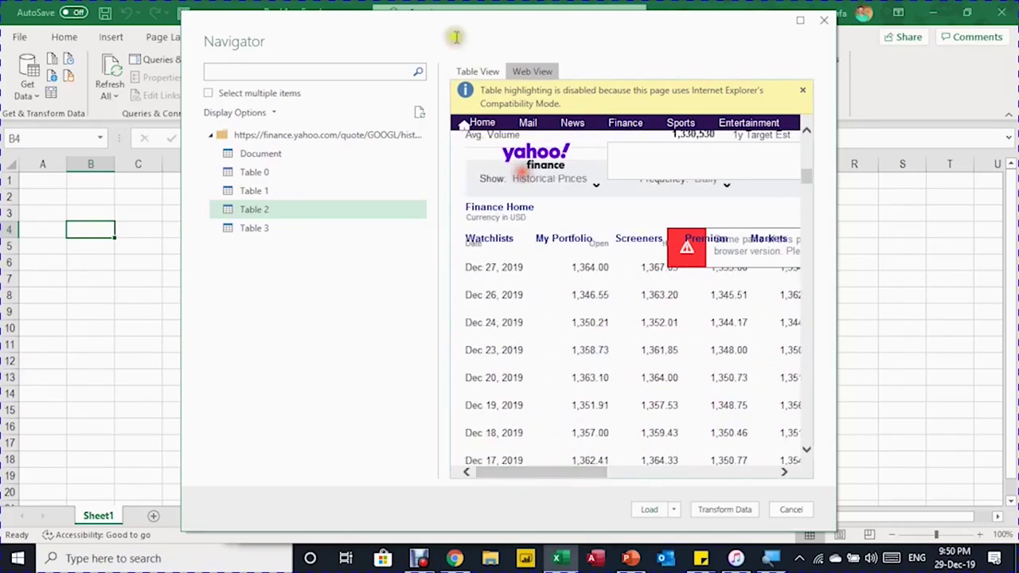
left_click(475, 71)
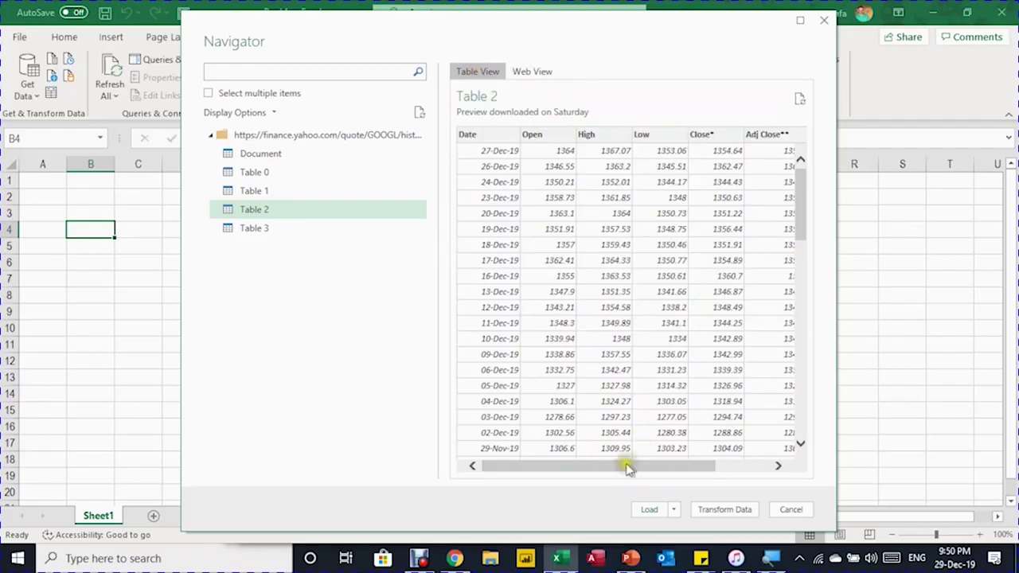
left_click_drag(627, 470, 531, 478)
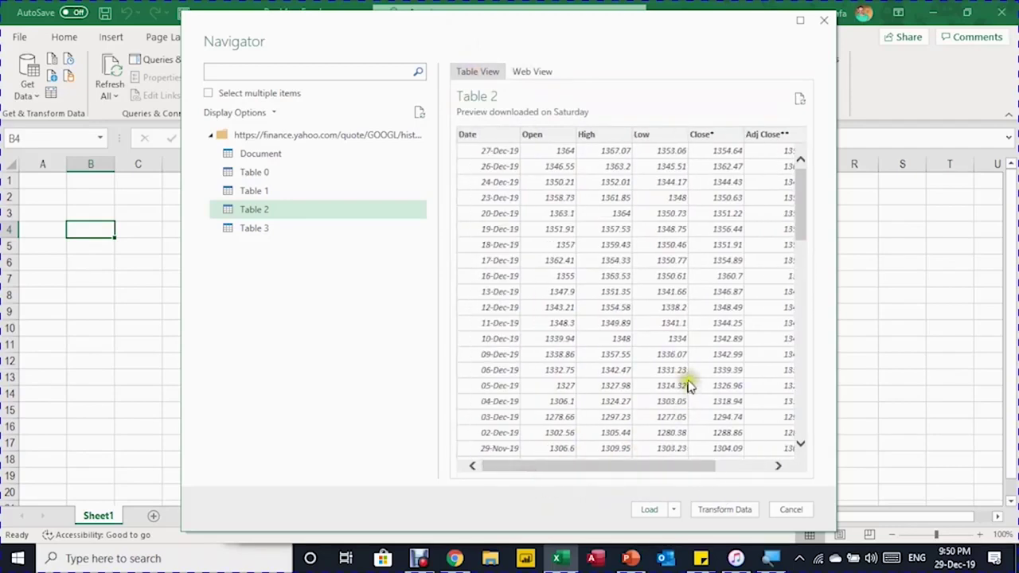
left_click(726, 512)
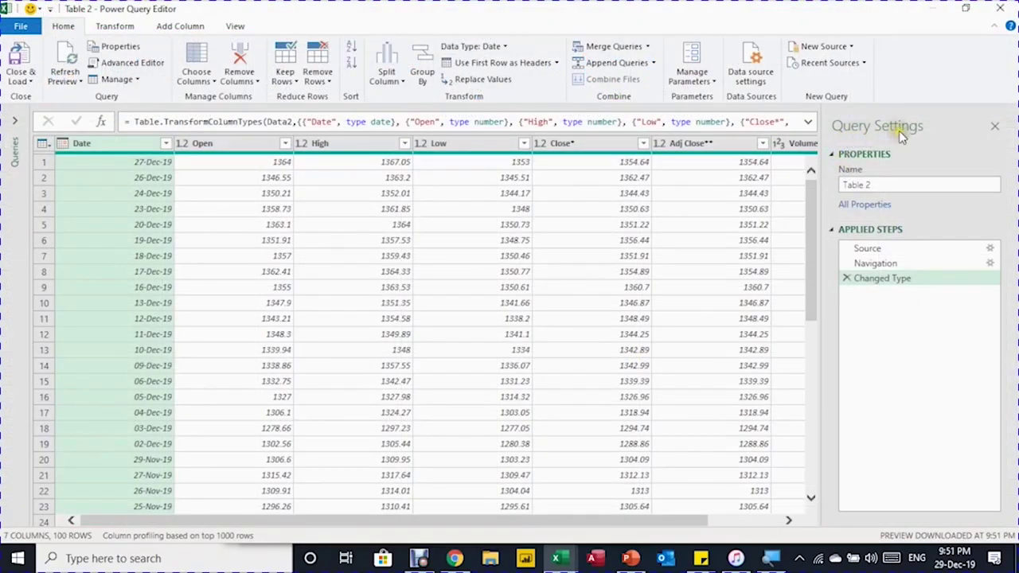
Rename the query to GoogleSharePrice.
left_click(884, 184)
left_click_drag(882, 184, 853, 182)
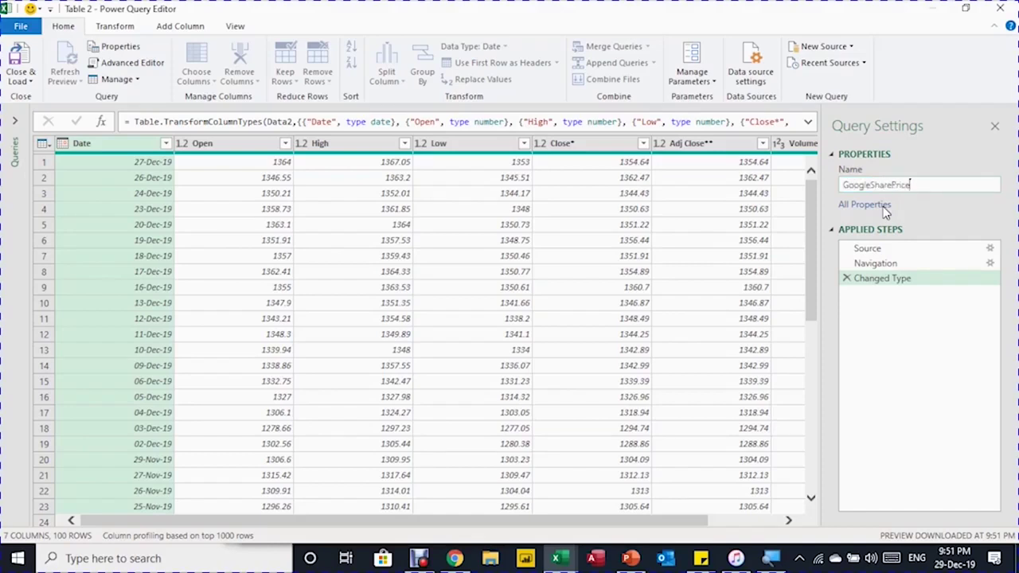
key("Return")
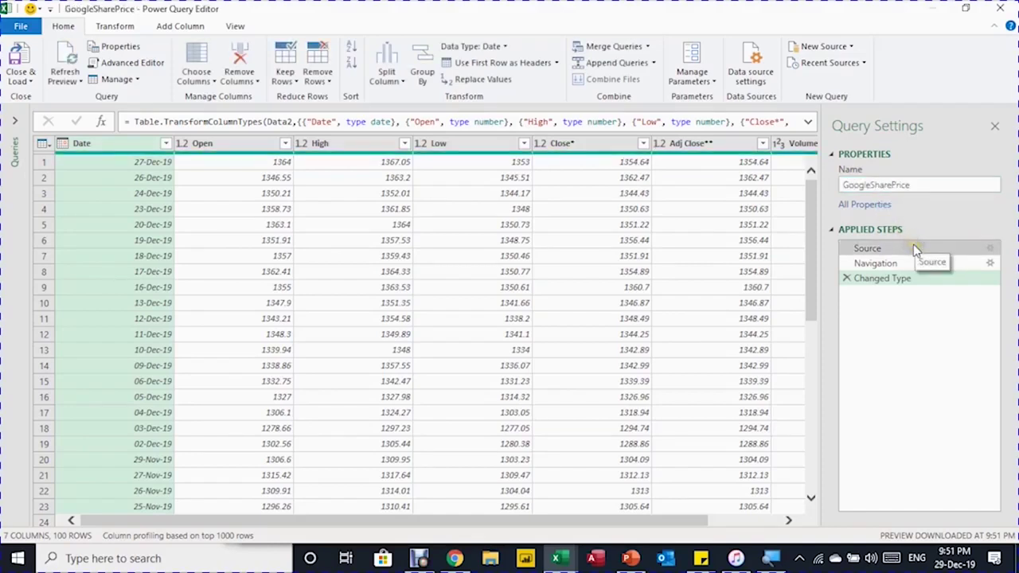
Review the data at the Source, Navigation and Changed Type steps and look across all columns through Volume.
mouse_move(916, 263)
left_mouse_down()
mouse_move(942, 285)
mouse_move(928, 254)
left_mouse_up()
left_click(928, 253)
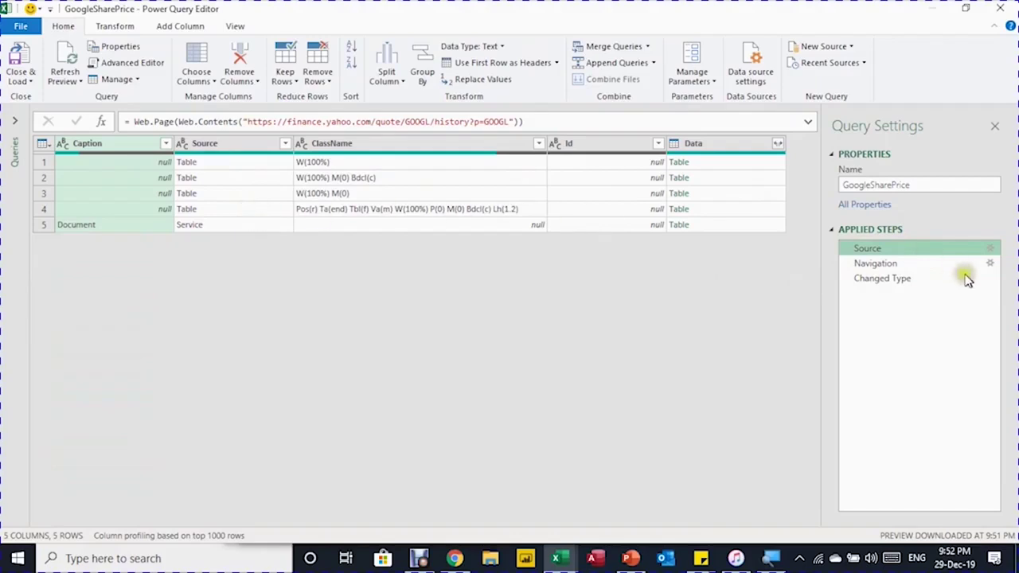
left_click(911, 266)
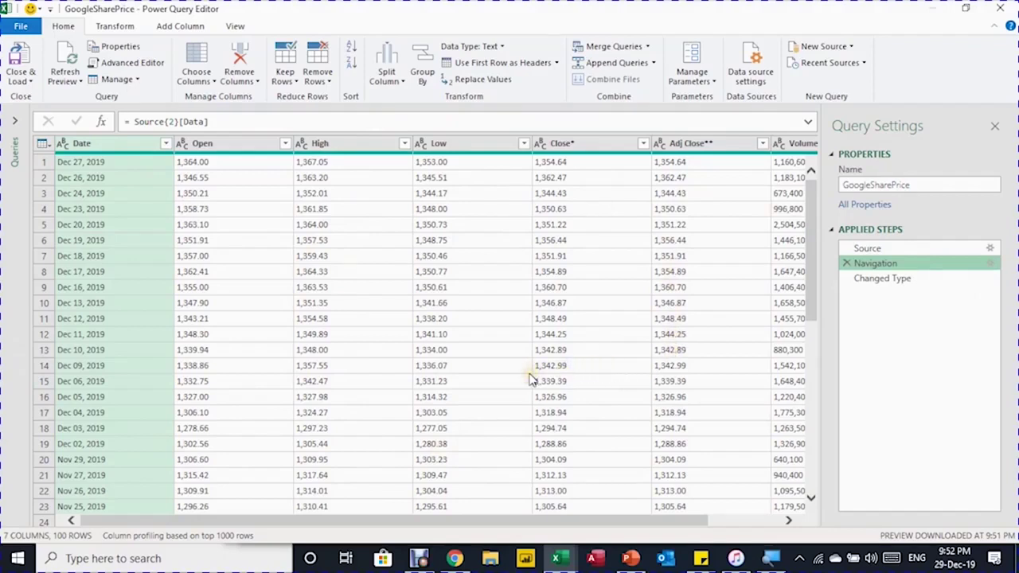
left_click(876, 281)
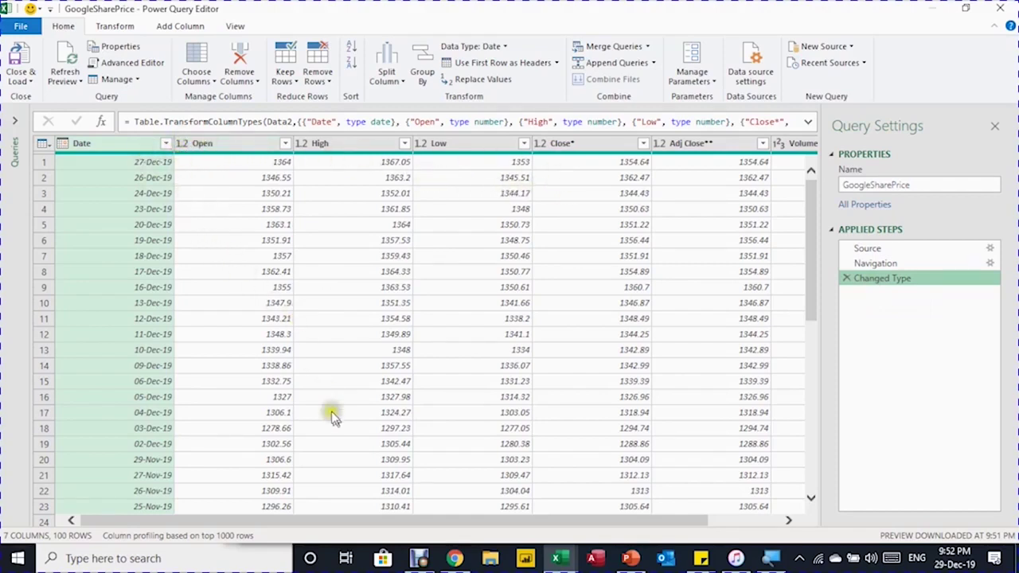
mouse_move(363, 525)
left_mouse_down()
mouse_move(546, 528)
mouse_move(273, 484)
left_mouse_up()
left_click(280, 492)
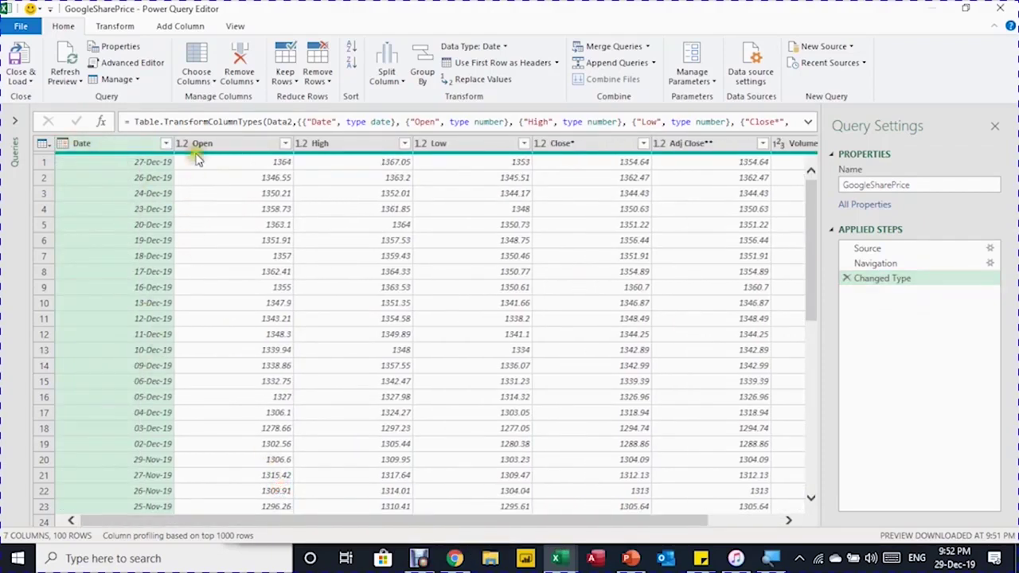
left_click_drag(420, 525, 518, 526)
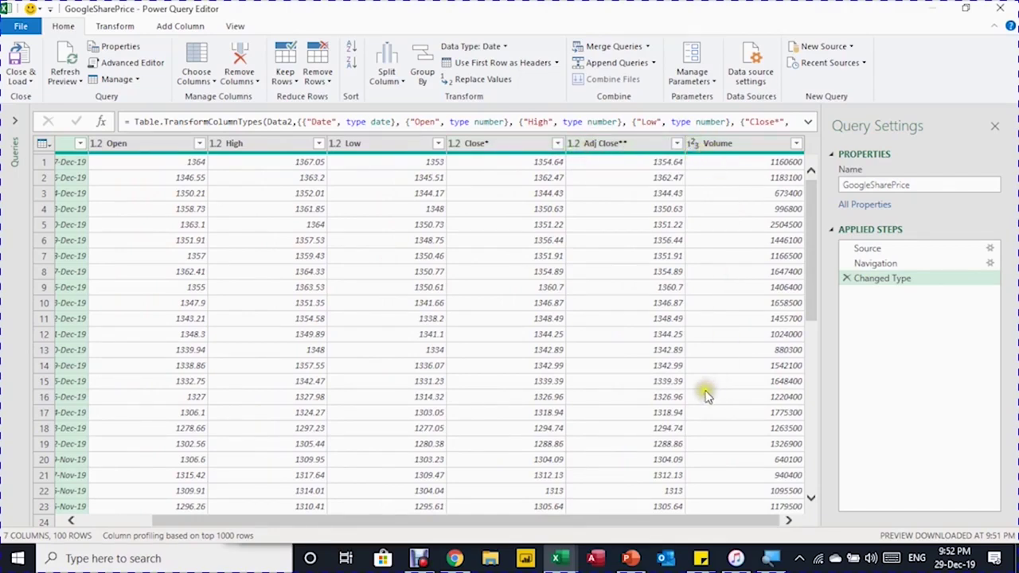
left_click_drag(690, 520, 518, 506)
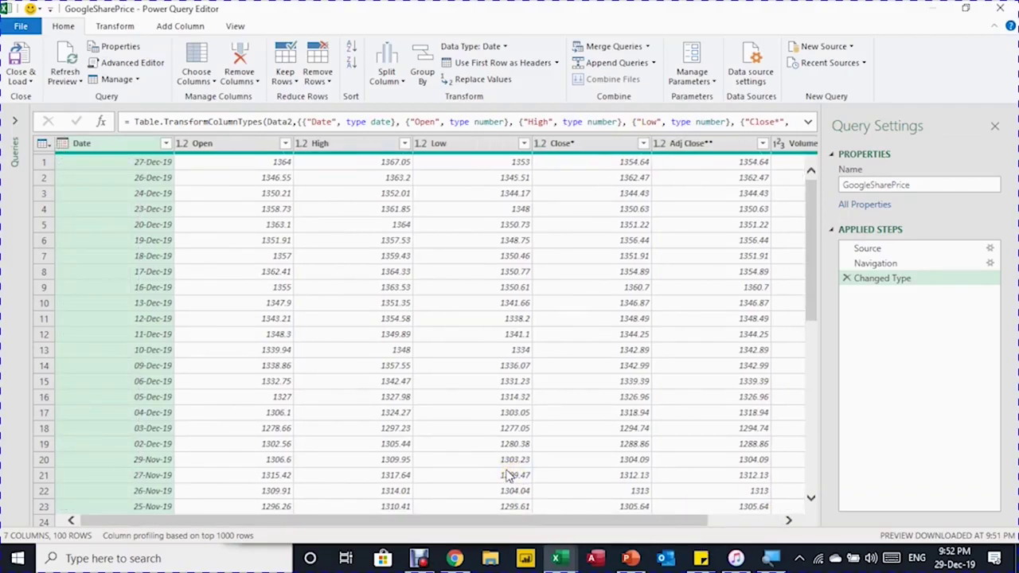
Sort the rows by the Date column in ascending order.
left_click(166, 145)
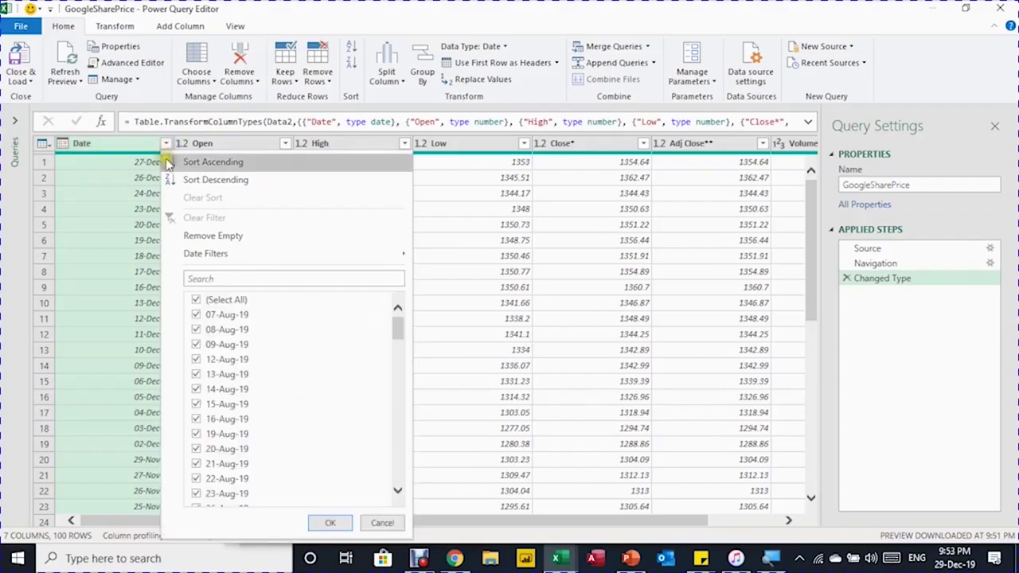
left_click(279, 191)
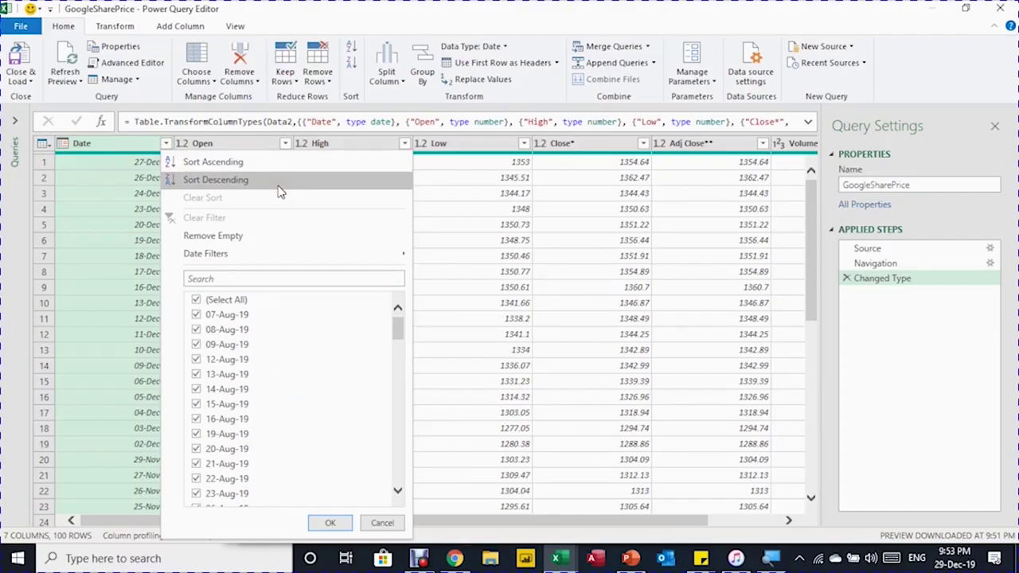
left_click(233, 162)
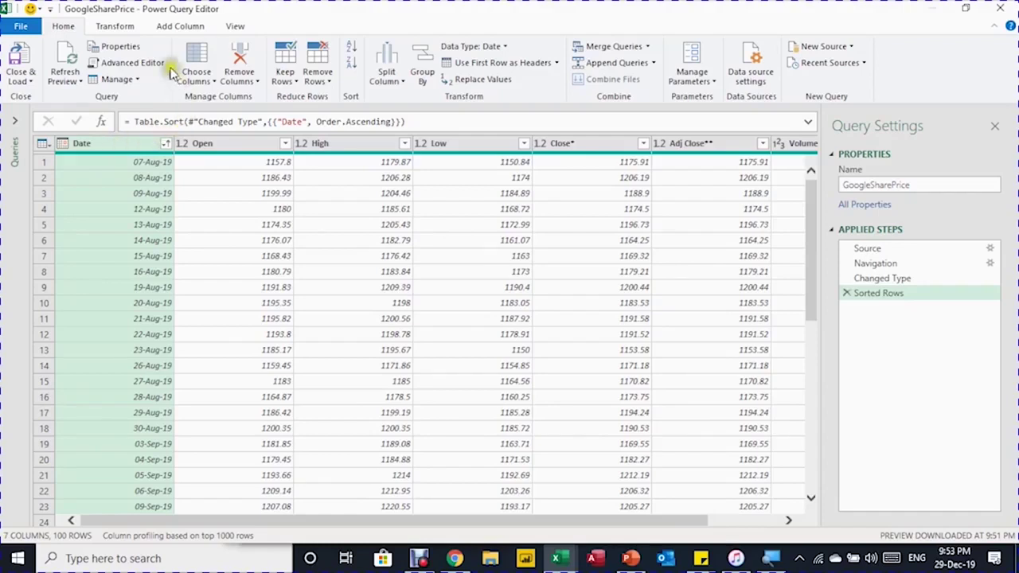
Add a Month Name column derived from the Date column and move it to the front of the table.
left_click(181, 27)
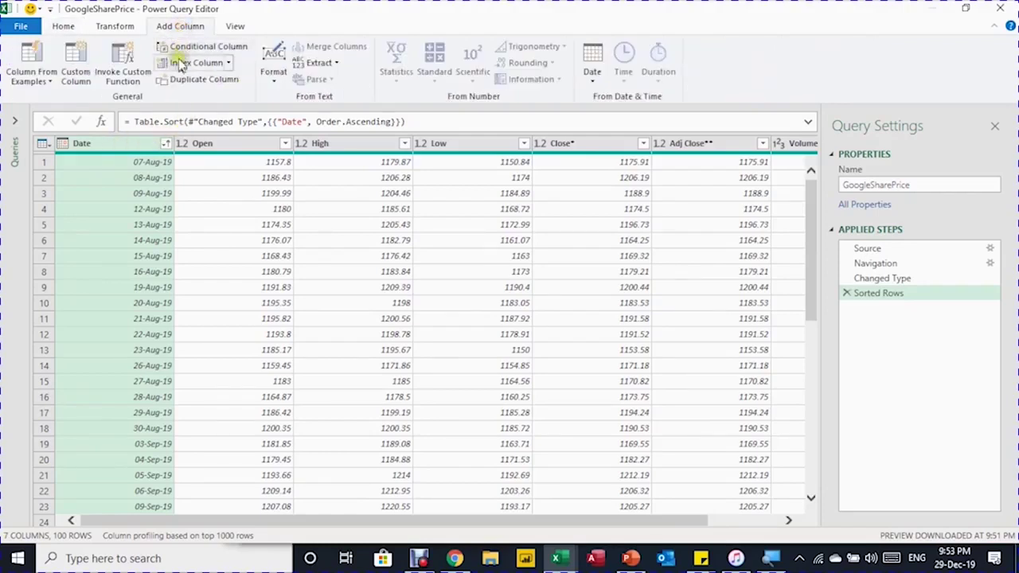
left_click(596, 81)
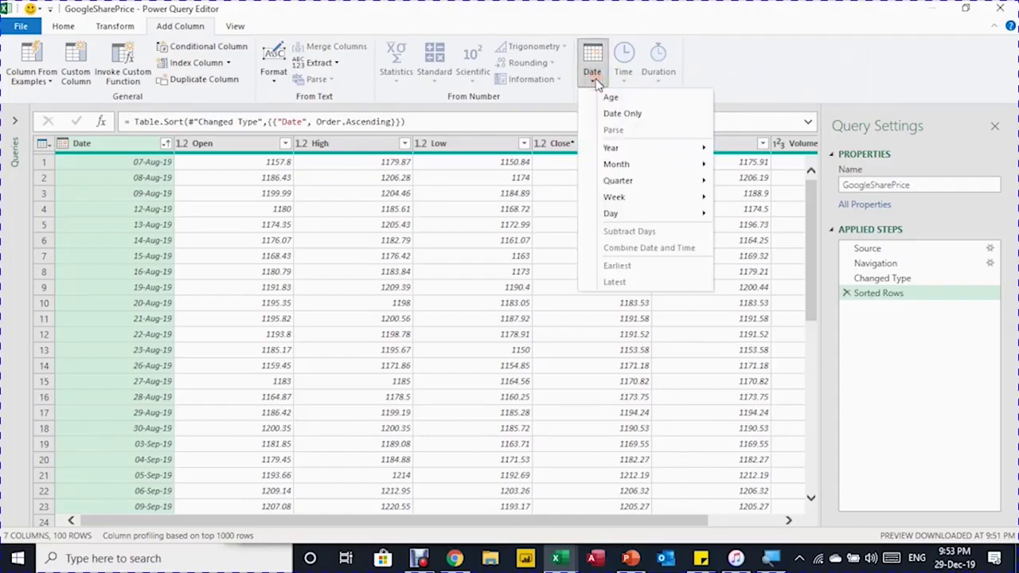
mouse_move(633, 170)
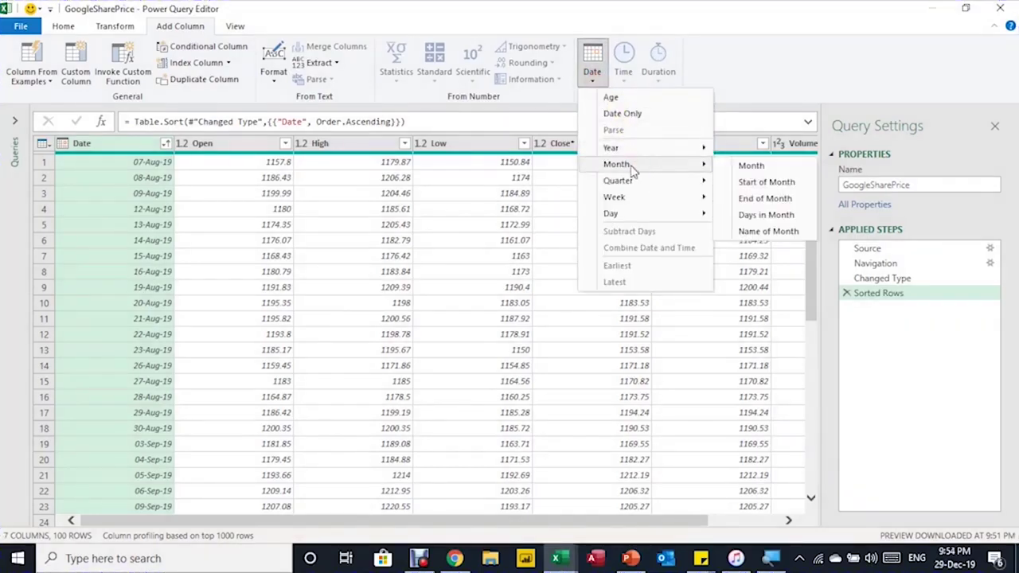
left_click(777, 231)
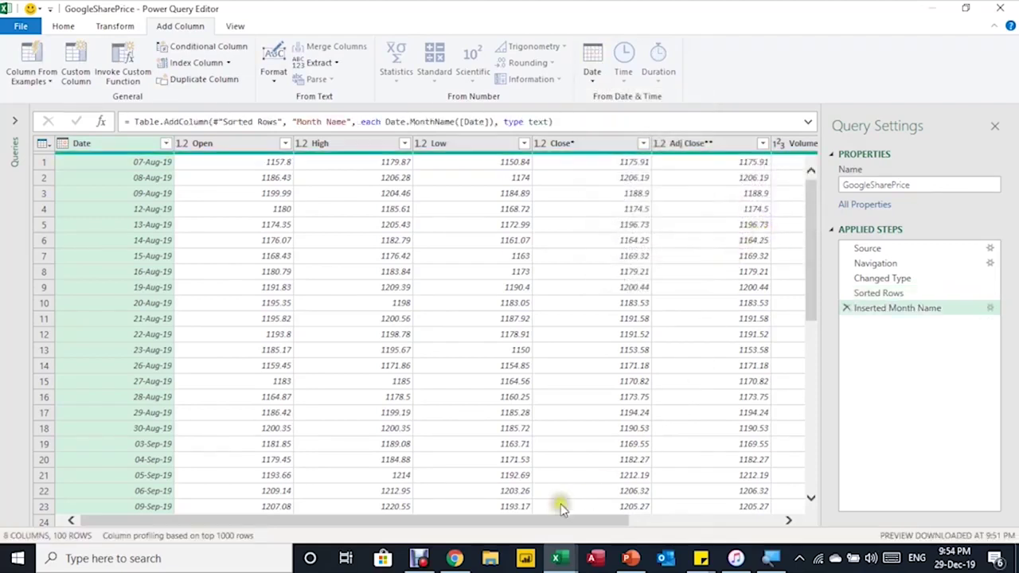
left_click_drag(556, 522, 751, 528)
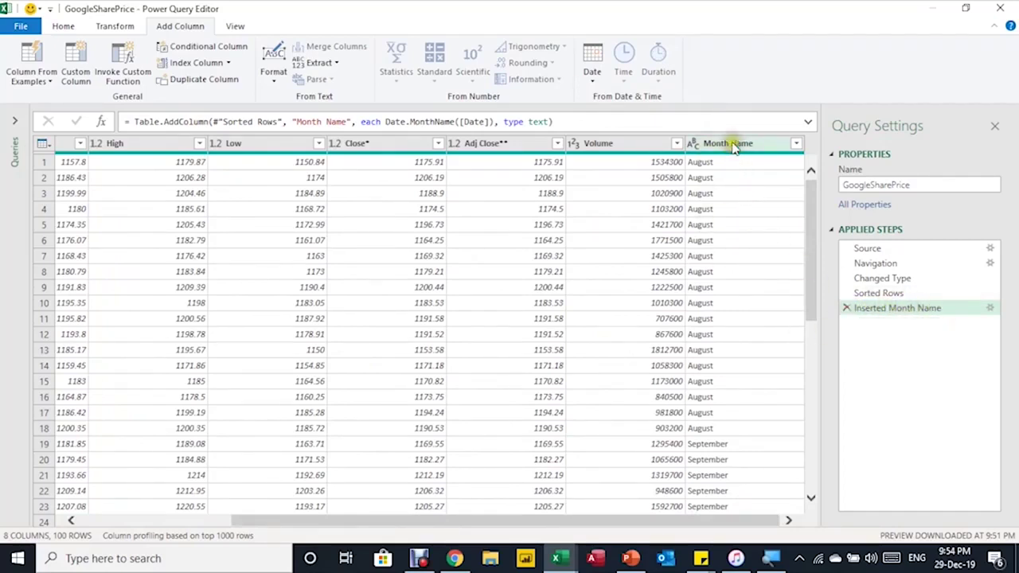
left_click_drag(740, 147, 46, 139)
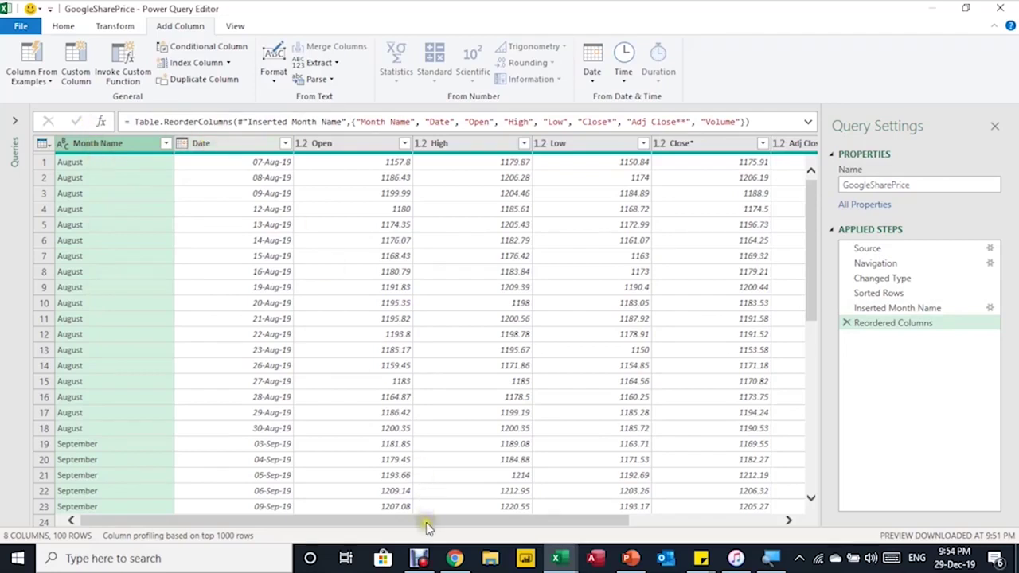
Remove the Close* column from the query, keeping Adj Close**.
left_click_drag(426, 523, 539, 523)
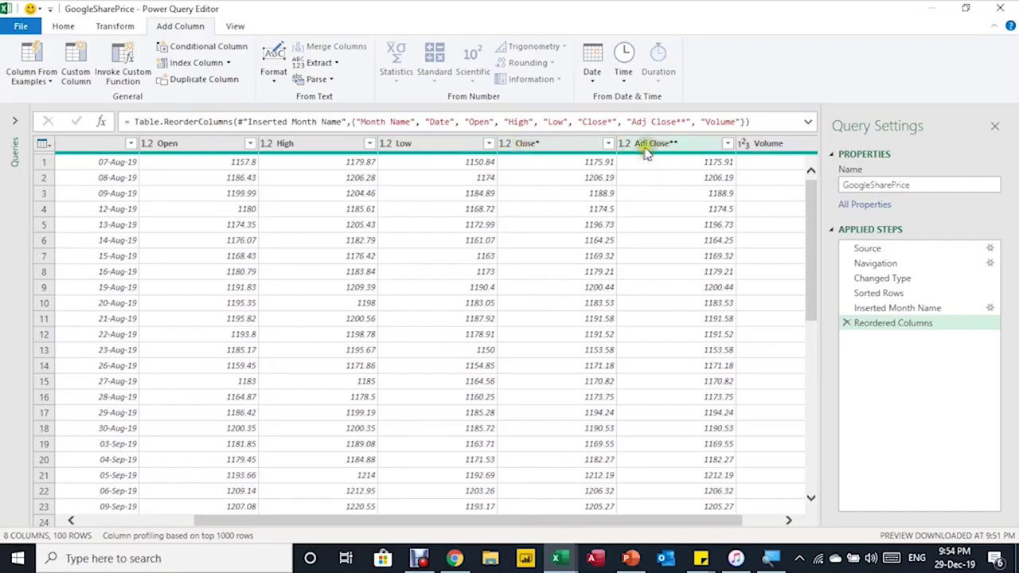
left_click(539, 145)
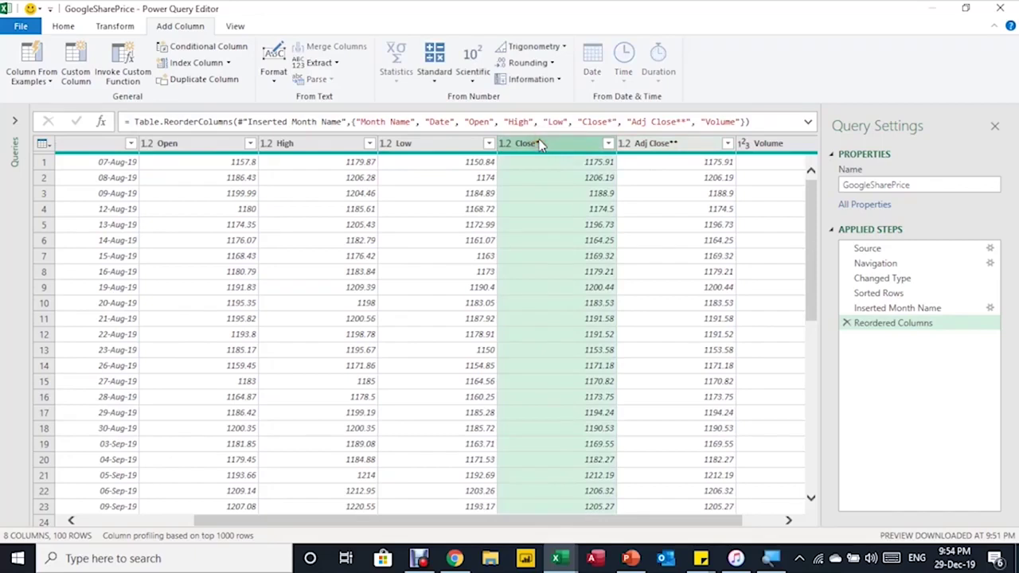
double_click(535, 147)
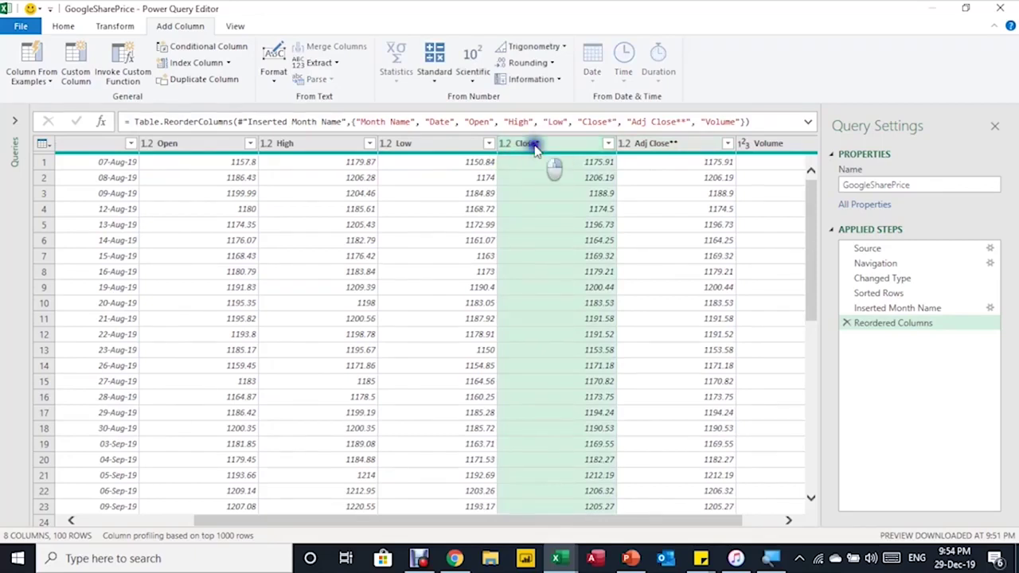
right_click(542, 146)
left_click(579, 175)
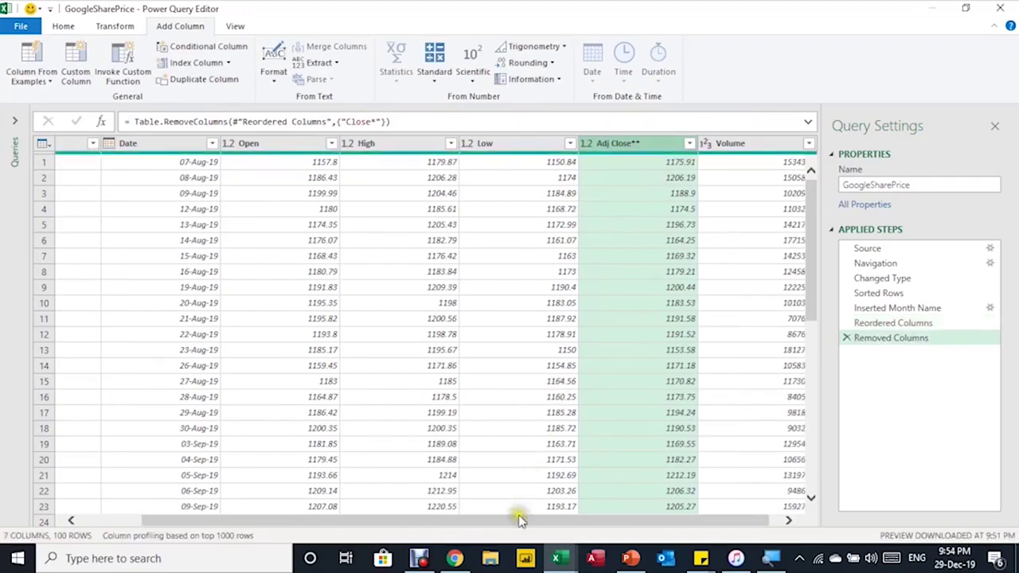
Move the Volume column between the Date and Open columns.
left_click_drag(551, 524, 694, 528)
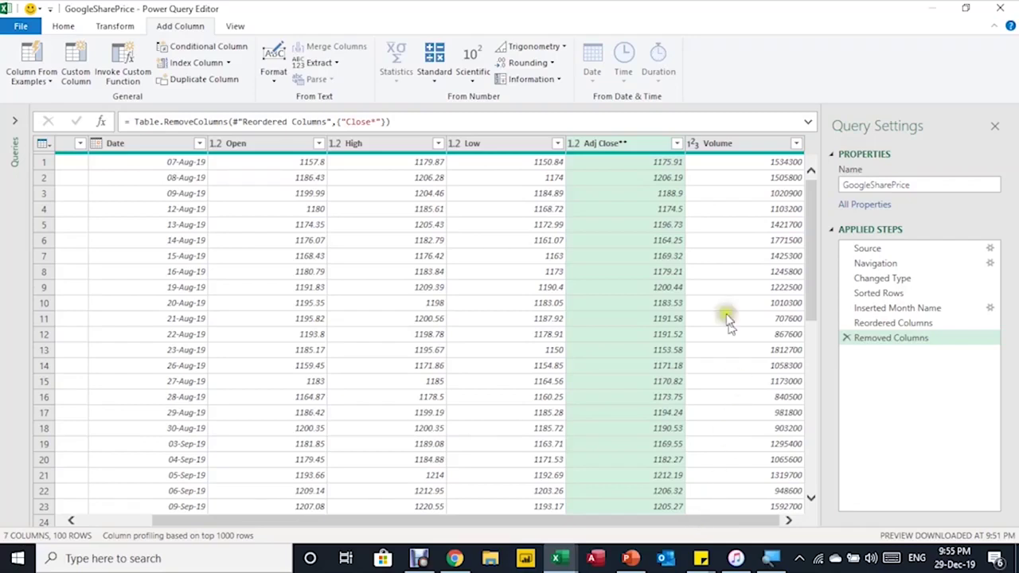
left_click(711, 149)
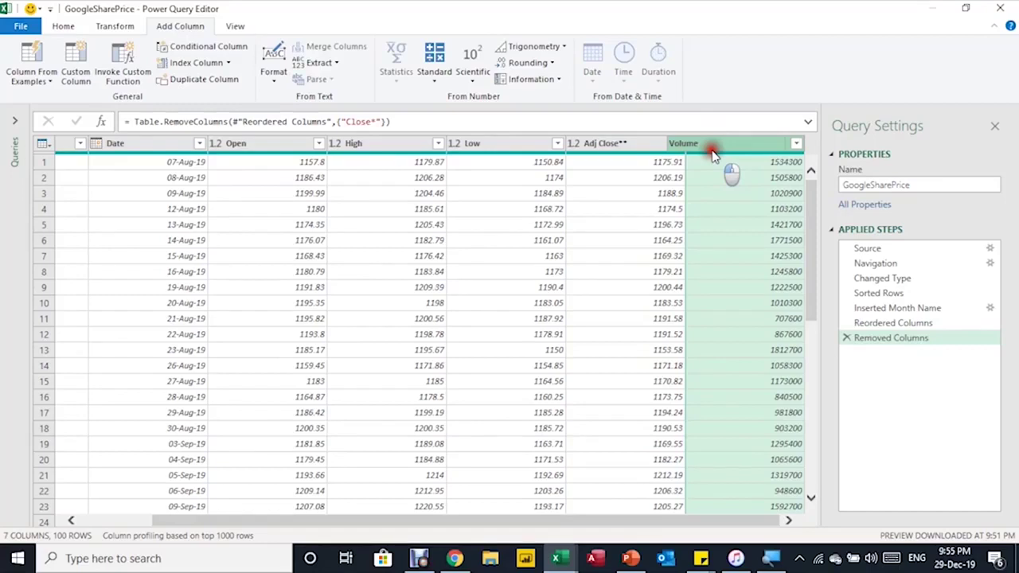
left_click_drag(711, 153, 214, 177)
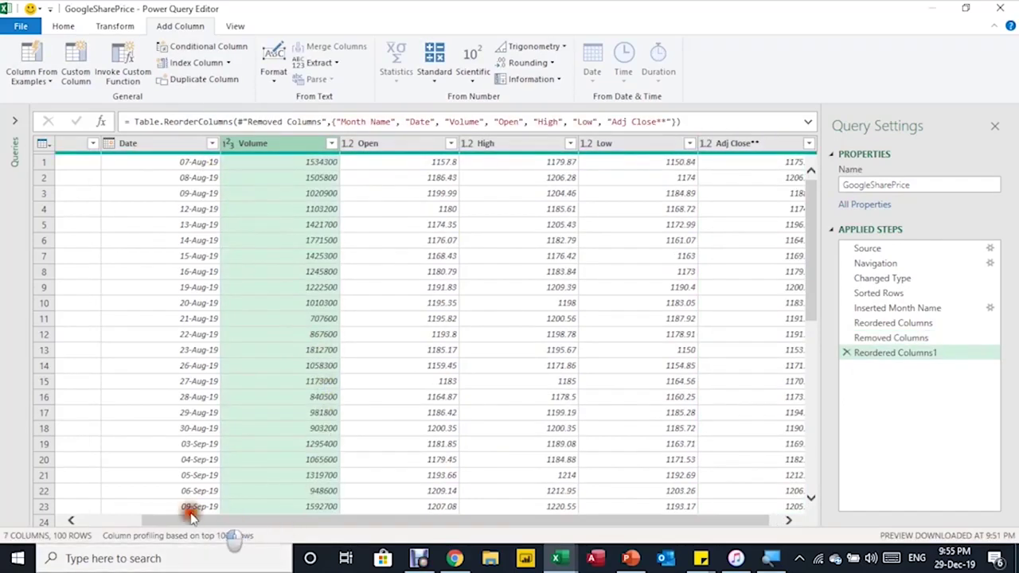
left_click_drag(193, 518, 107, 520)
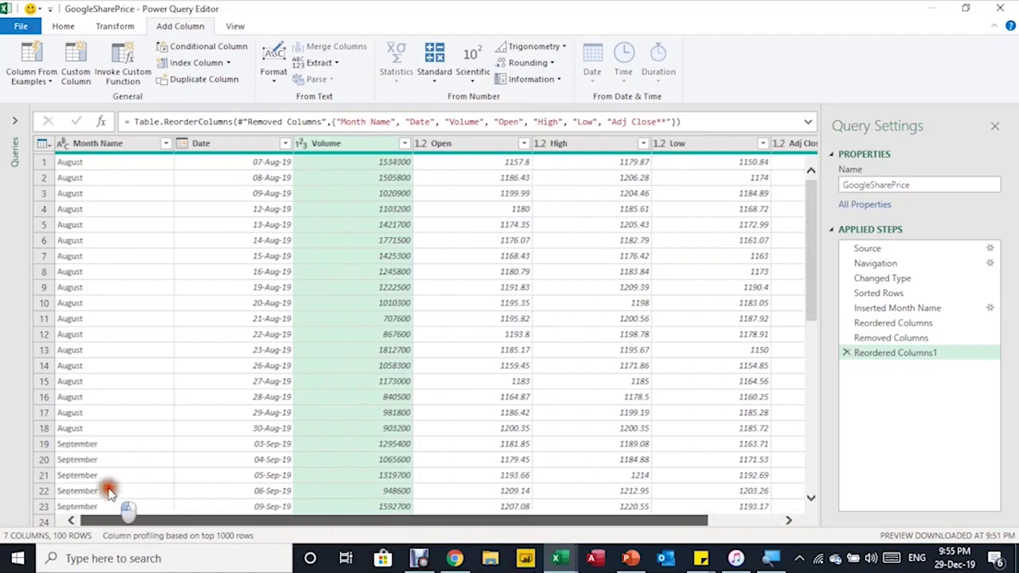
left_click(255, 339)
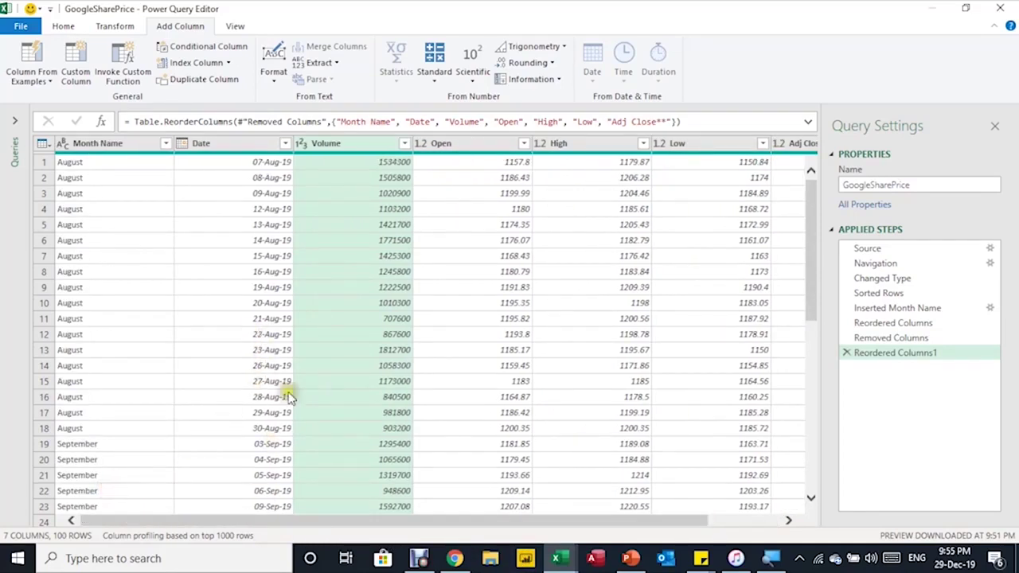
Close the query editor and load the query as a table into the existing worksheet at cell A15 of Sheet1.
left_click(63, 27)
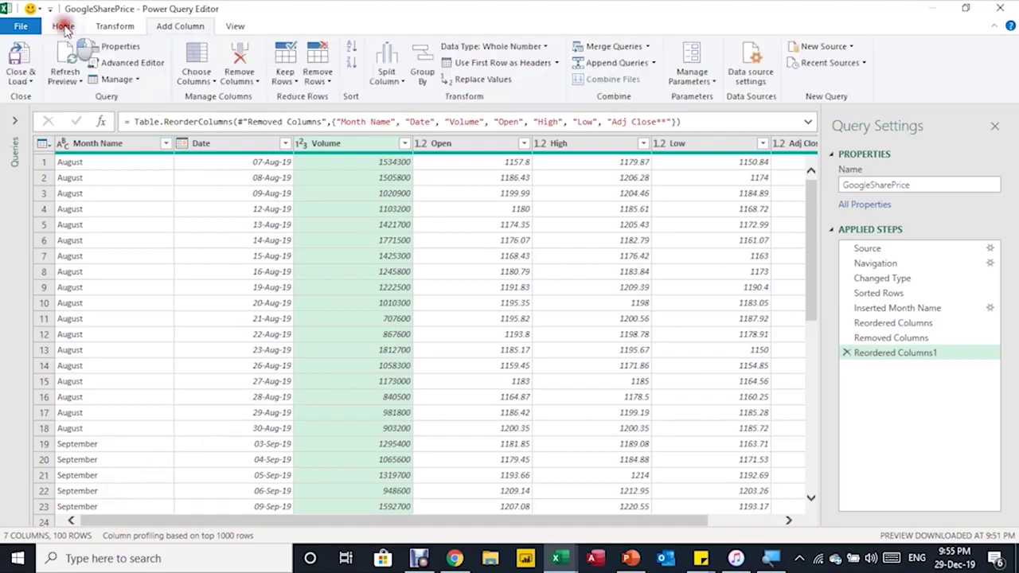
left_click(19, 82)
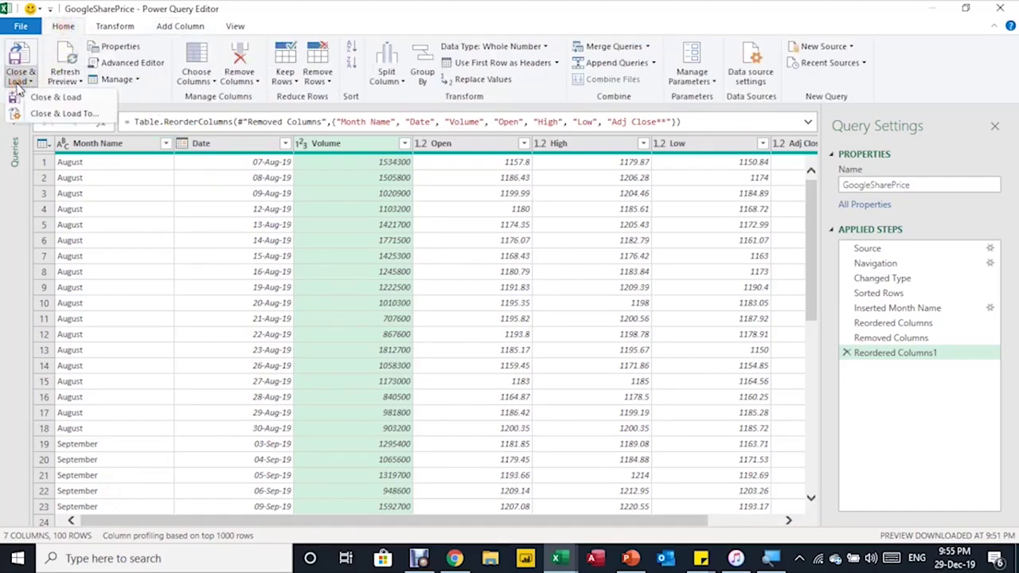
left_click(45, 114)
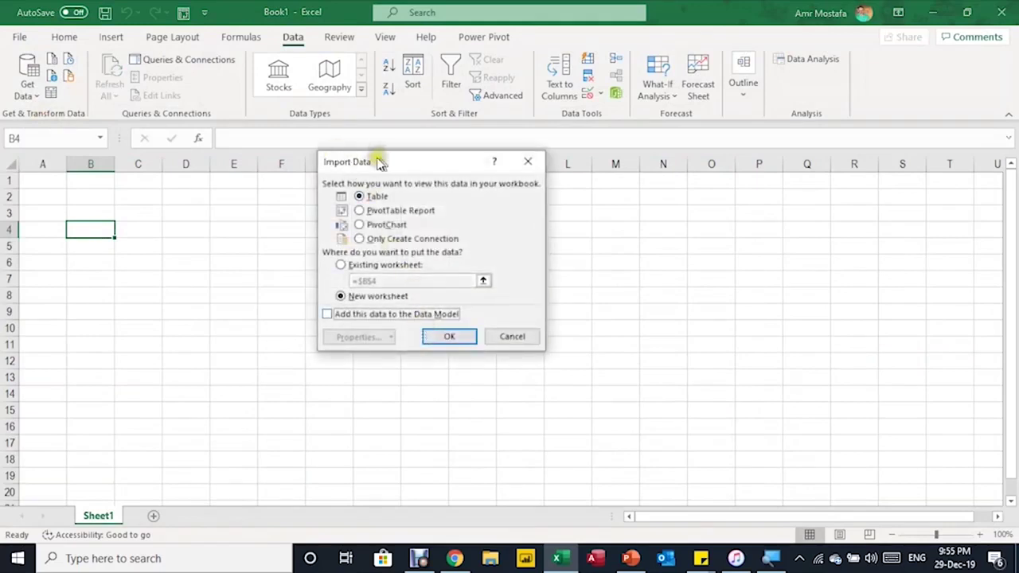
left_click_drag(377, 161, 425, 170)
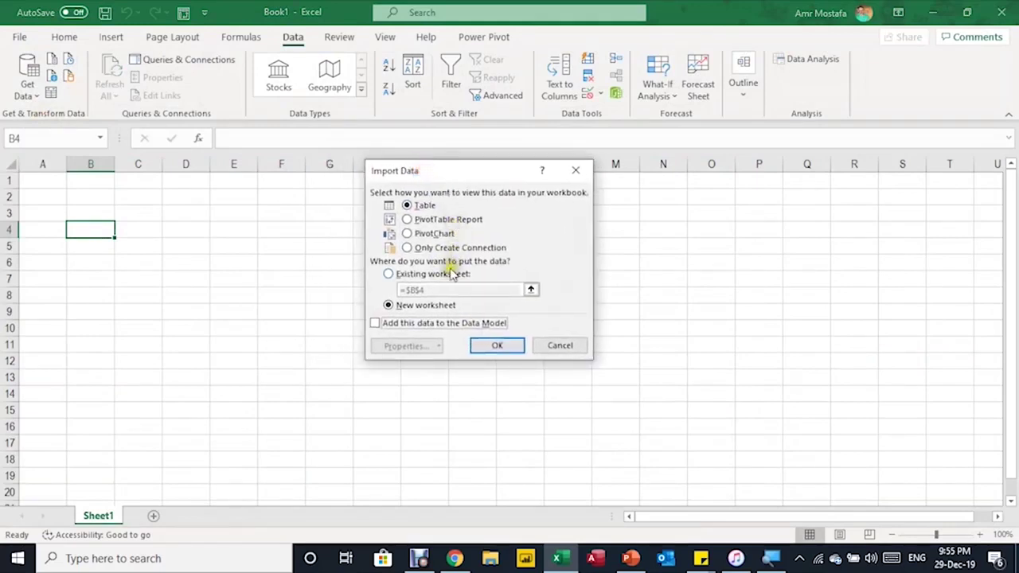
left_click(389, 273)
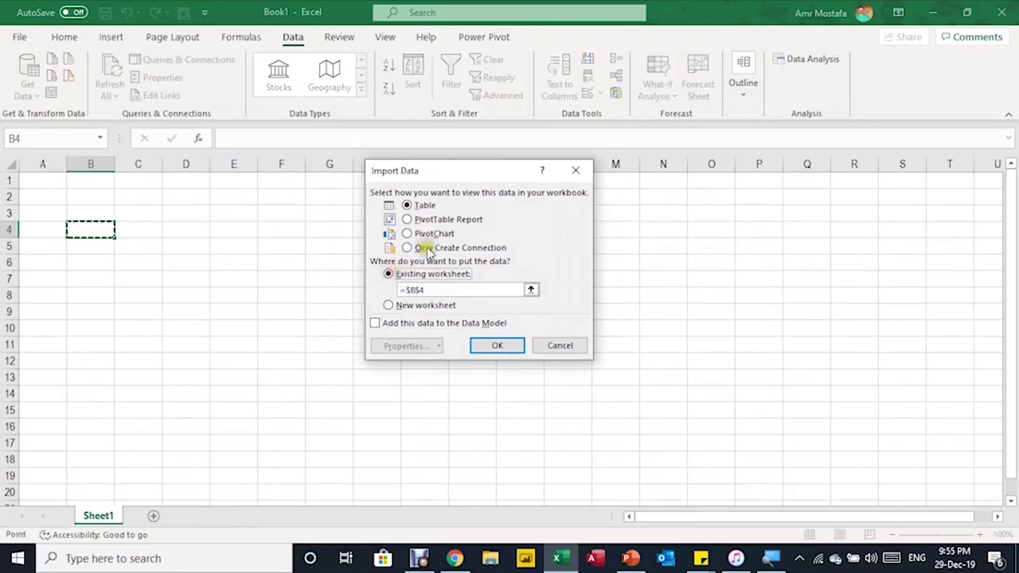
left_click(56, 411)
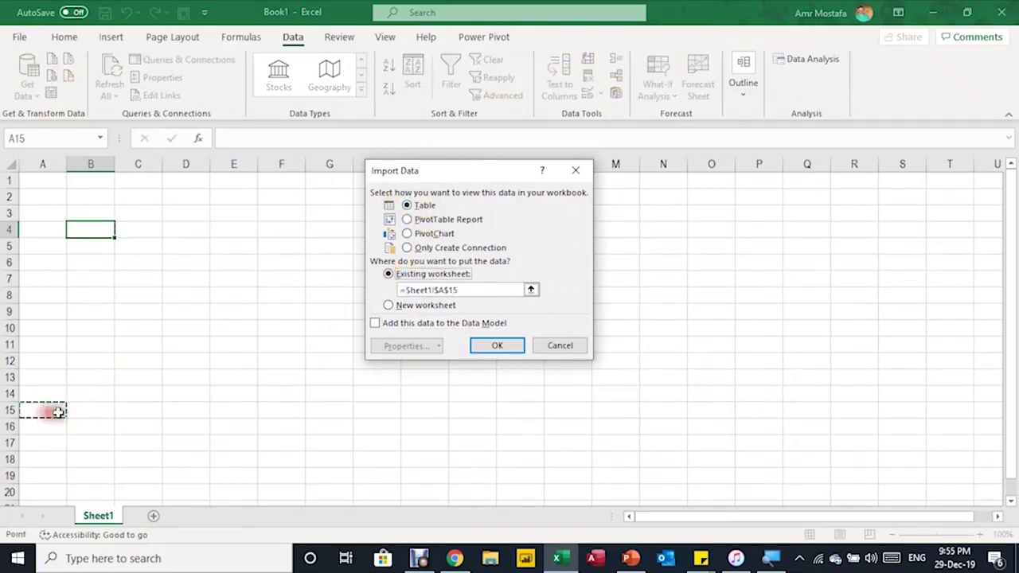
left_click(498, 345)
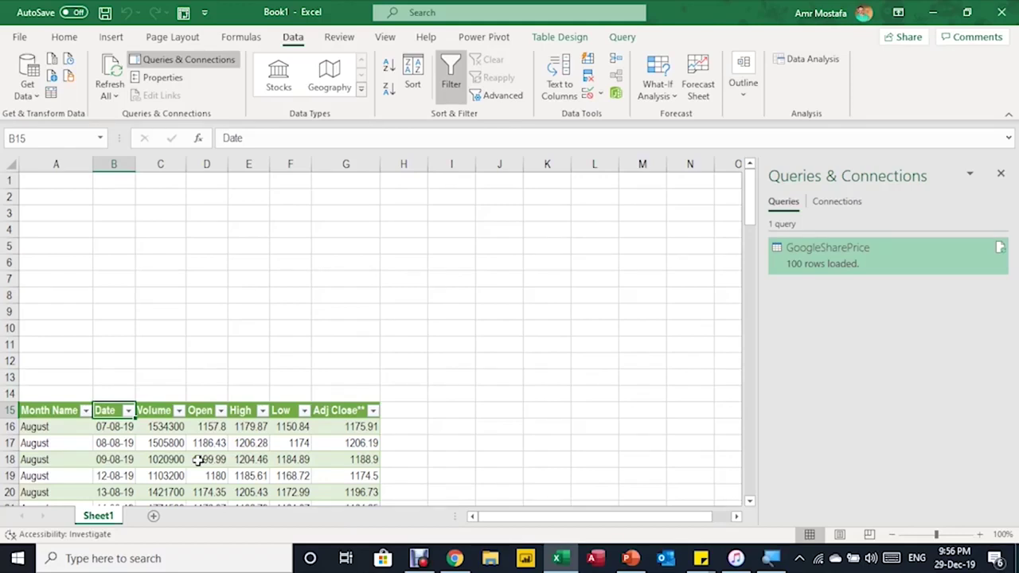
Select the table data from the Date through Adj Close** columns and insert a Volume-Open-High-Low-Close stock chart.
key("shift+Right")
key("shift+Right")
key("shift+Right")
key("shift+Right")
key("shift+Right")
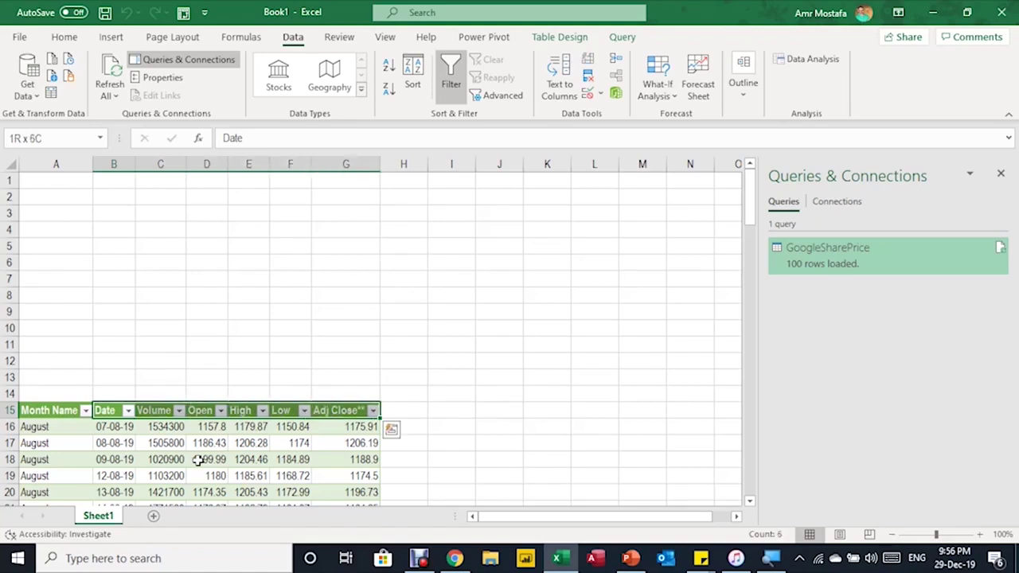
key("ctrl+shift+Down")
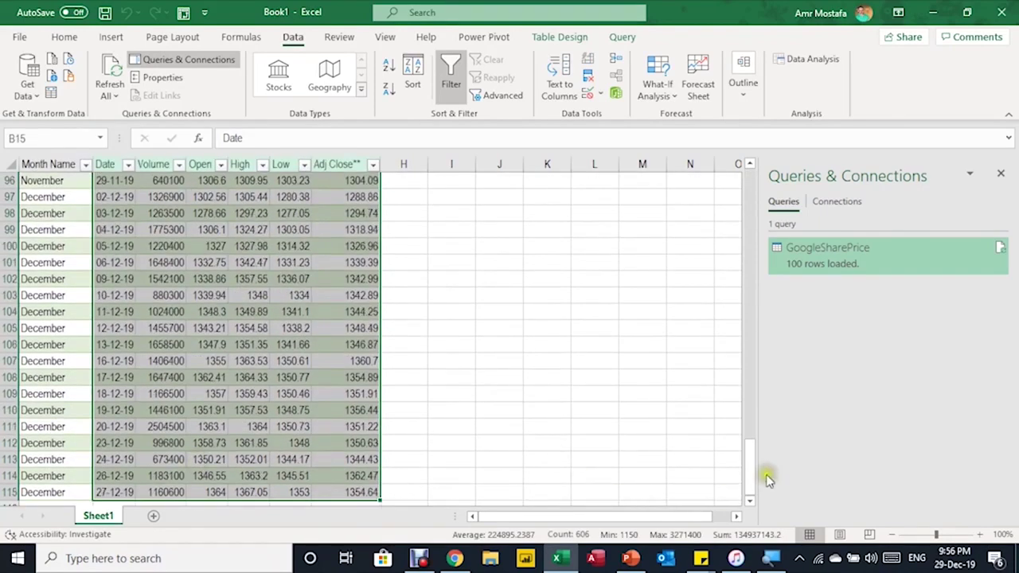
left_click_drag(751, 467, 732, 171)
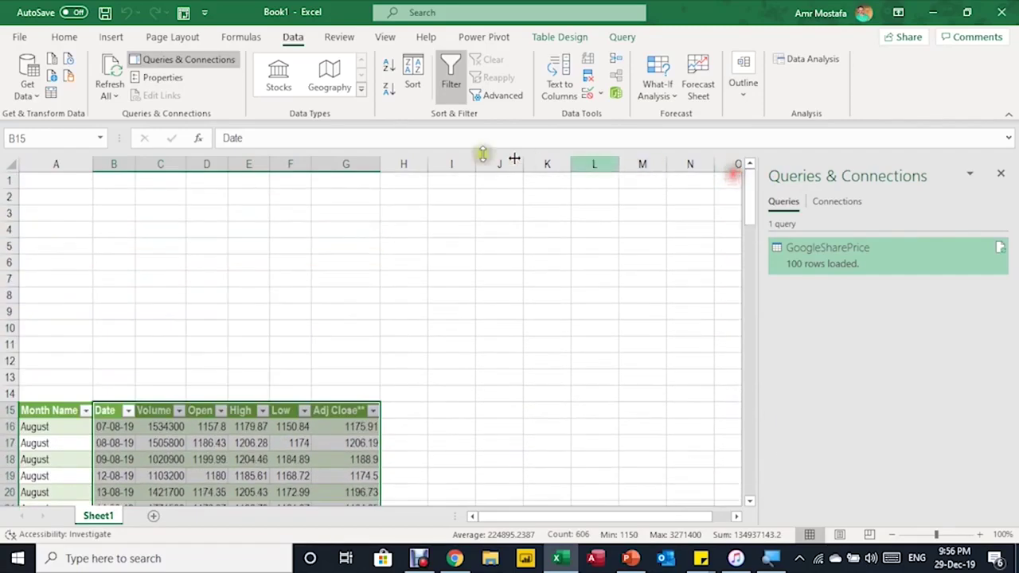
left_click(117, 38)
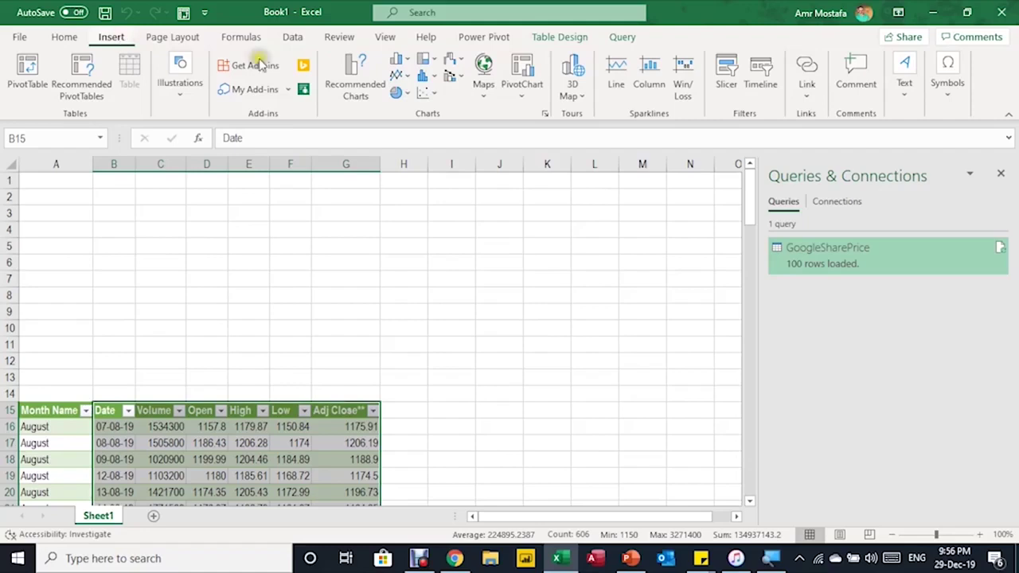
left_click(462, 67)
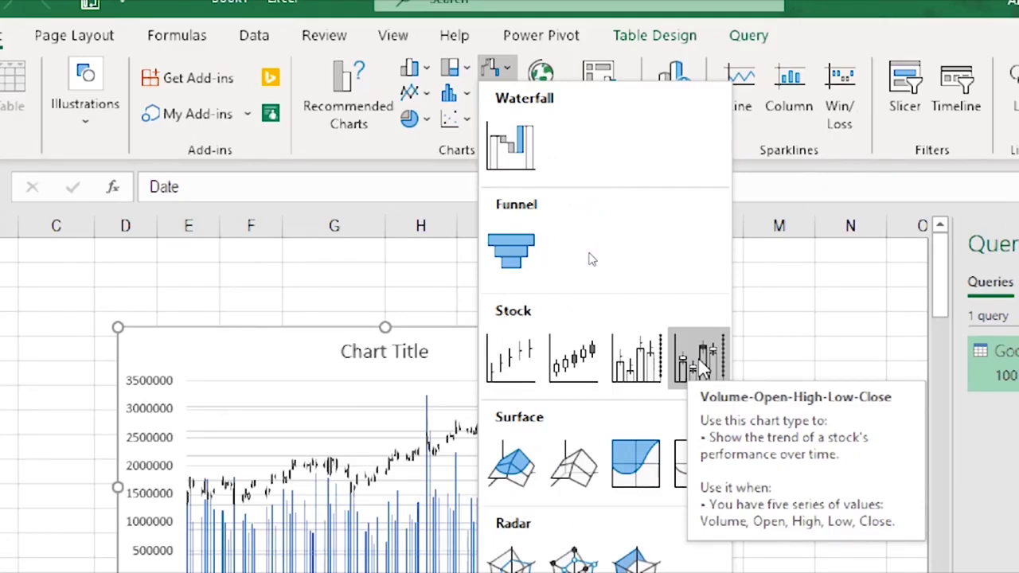
left_click(699, 362)
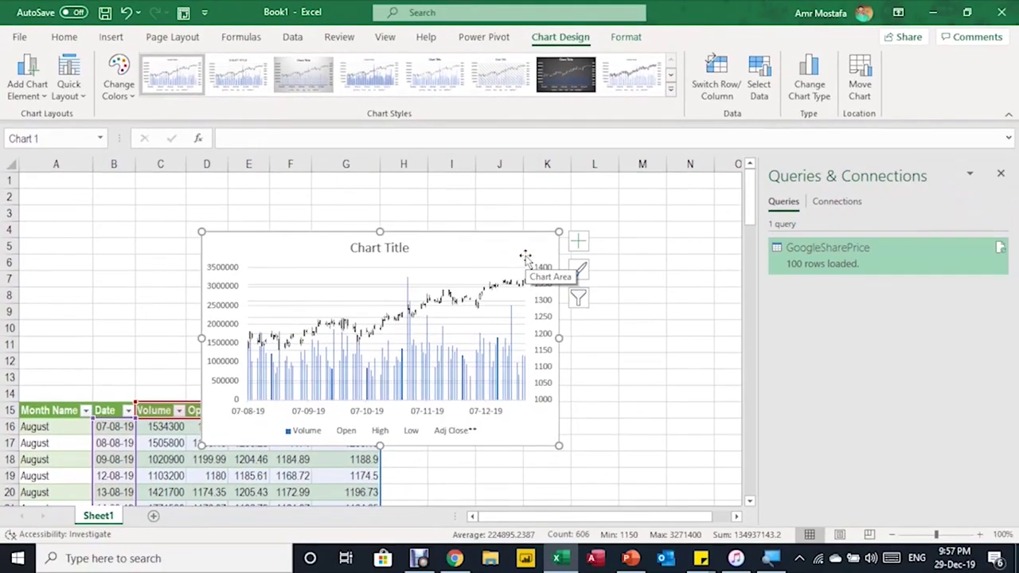
Move the stock chart into the empty rows directly above the table, starting at cell A1.
left_click(578, 240)
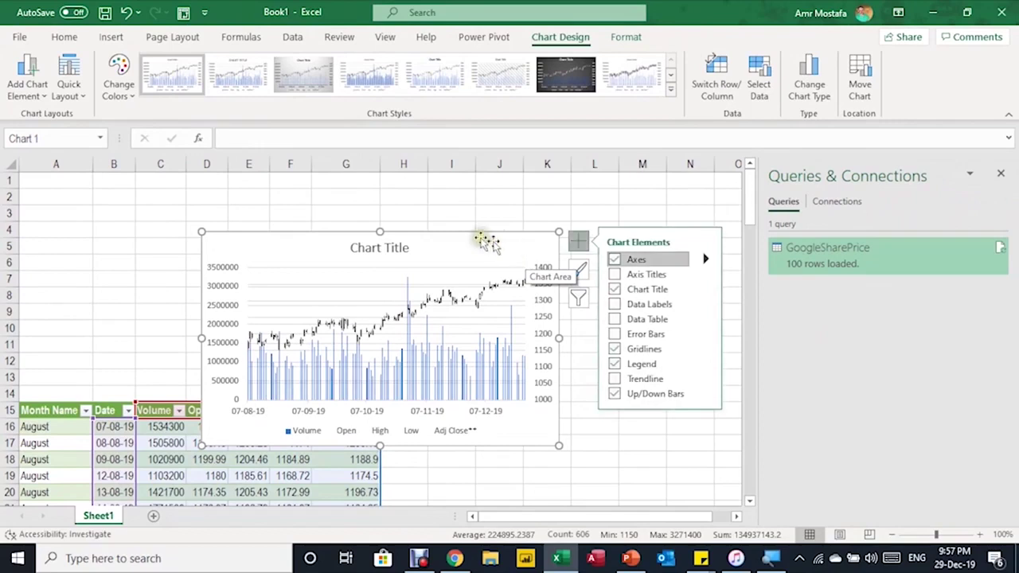
left_click_drag(428, 238, 246, 177)
left_click(464, 282)
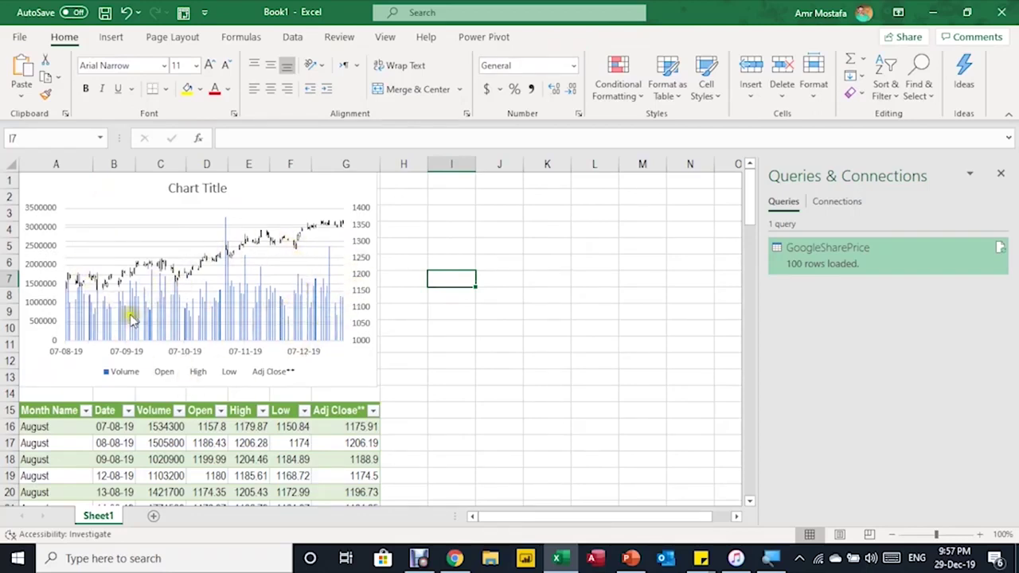
Insert a Month Name slicer for the share price table and place it beside the chart, clear of the data.
left_click(69, 443)
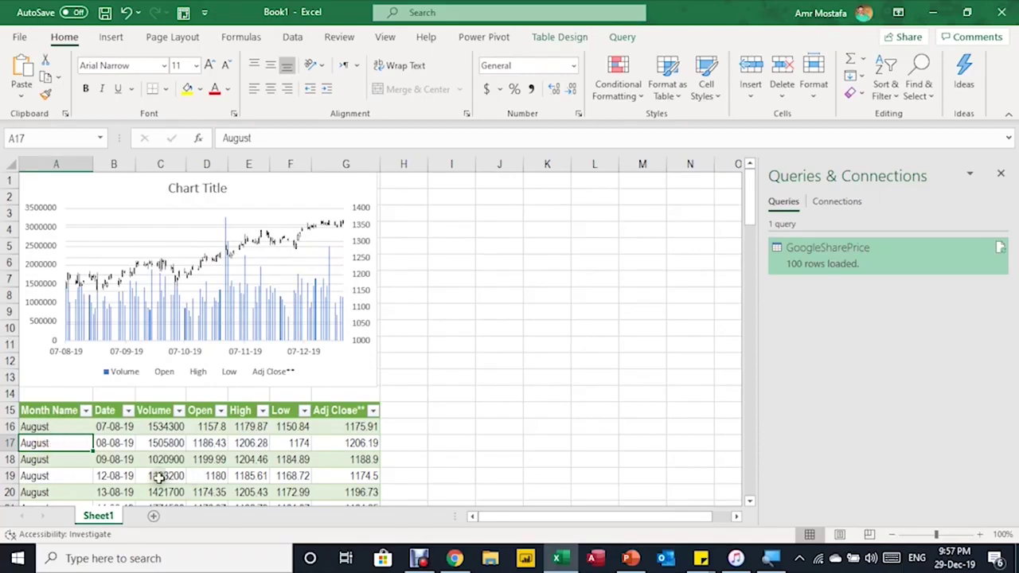
left_click(563, 37)
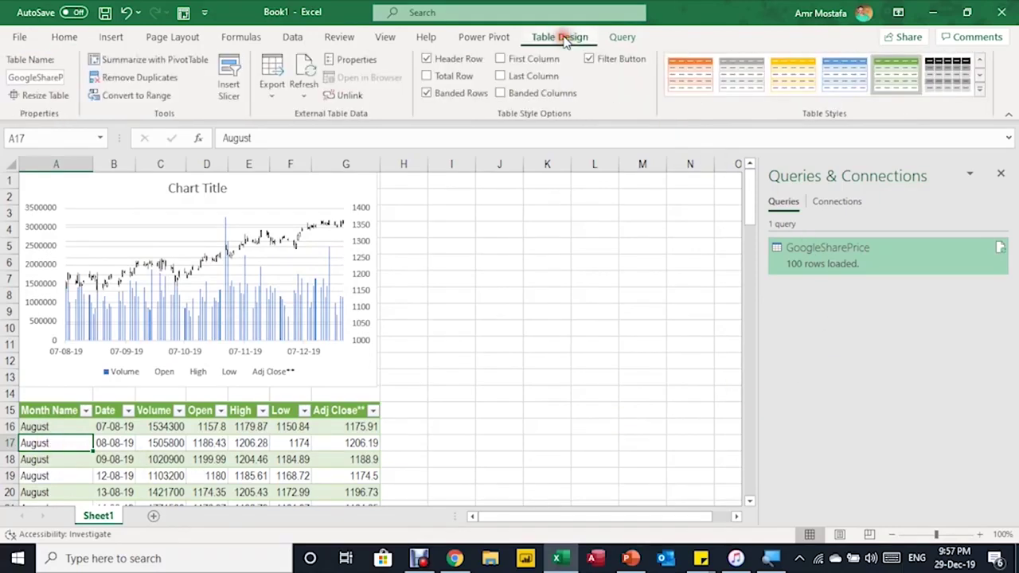
left_click(232, 79)
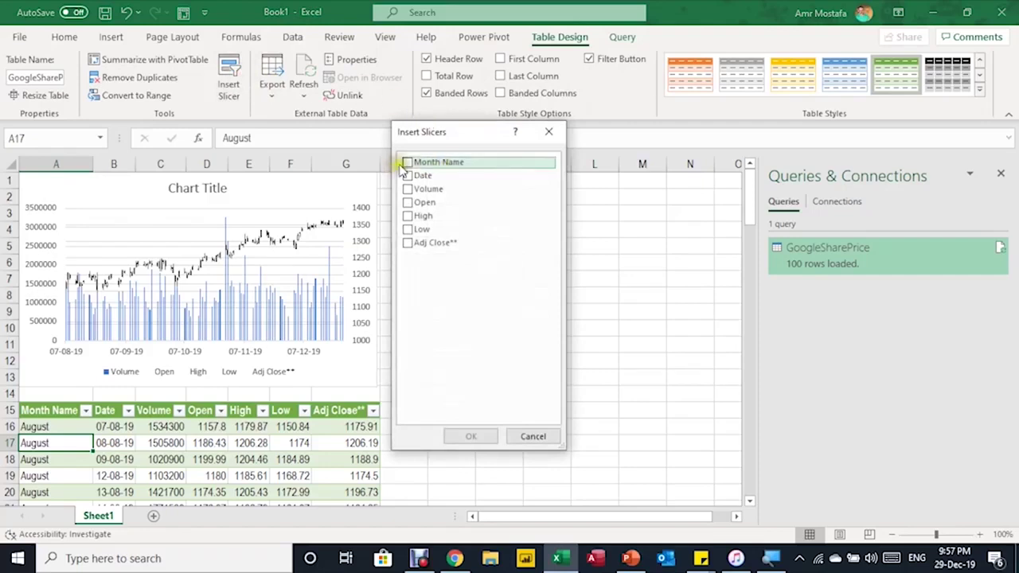
left_click(407, 162)
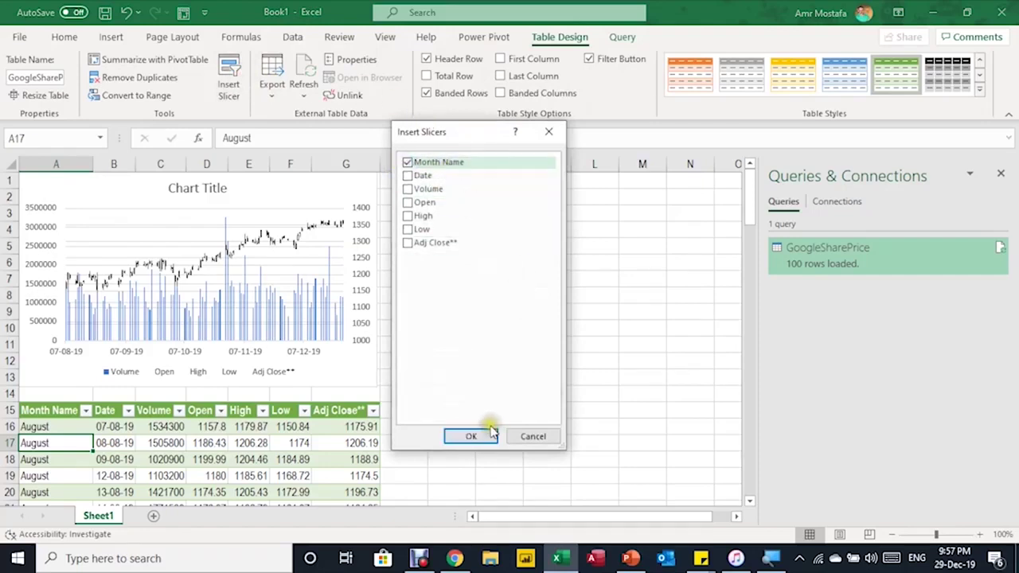
left_click(489, 435)
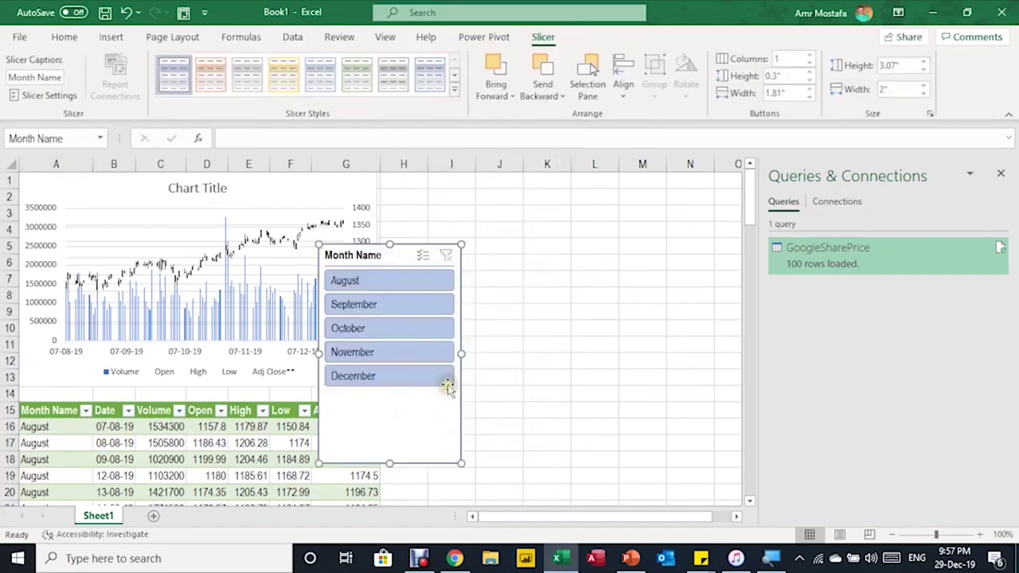
left_click_drag(348, 255, 450, 186)
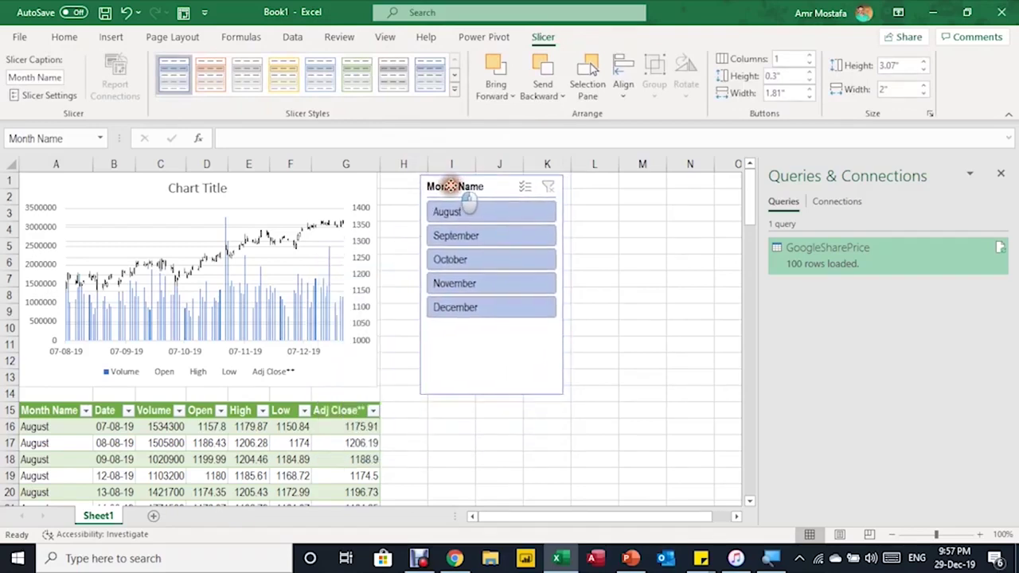
Test the Month Name slicer by filtering to August and to December, and clear the filter.
left_click(479, 213)
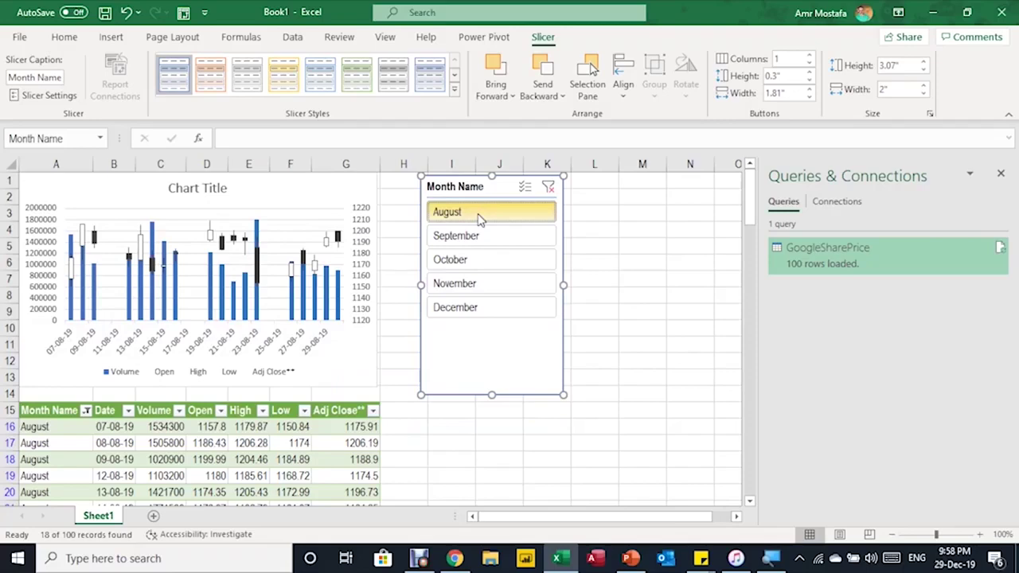
left_click(276, 442)
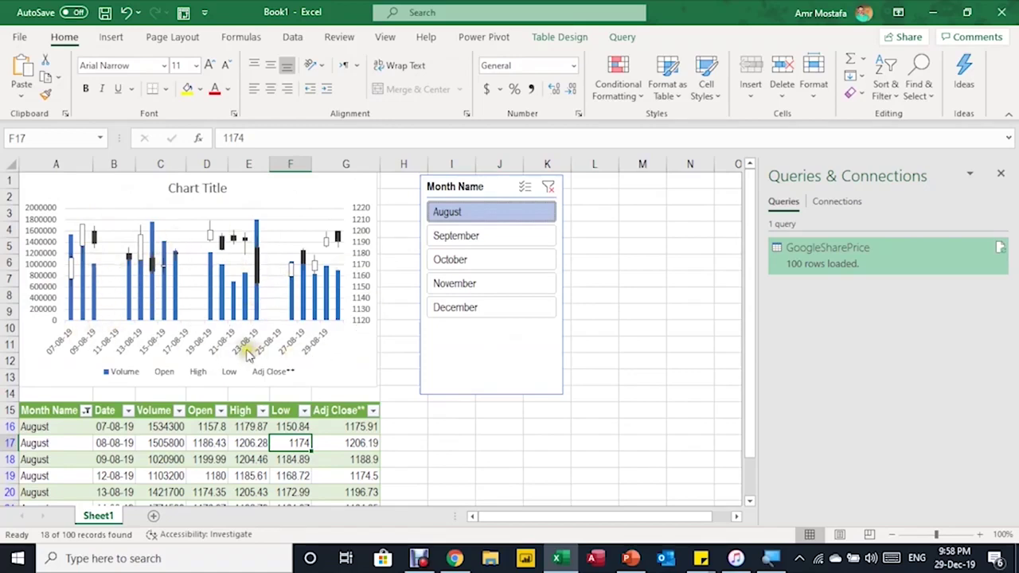
left_click(451, 312)
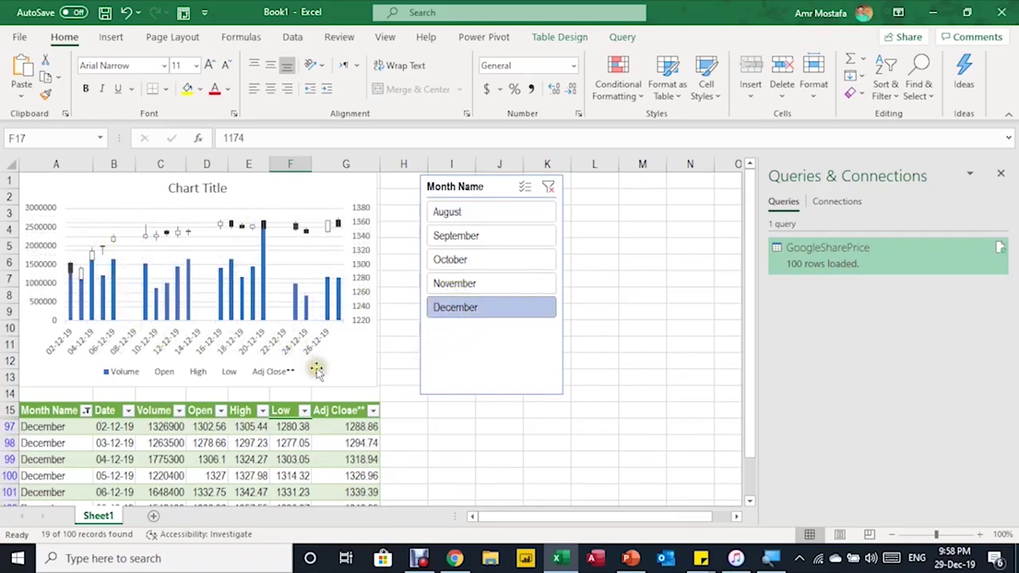
left_click(549, 188)
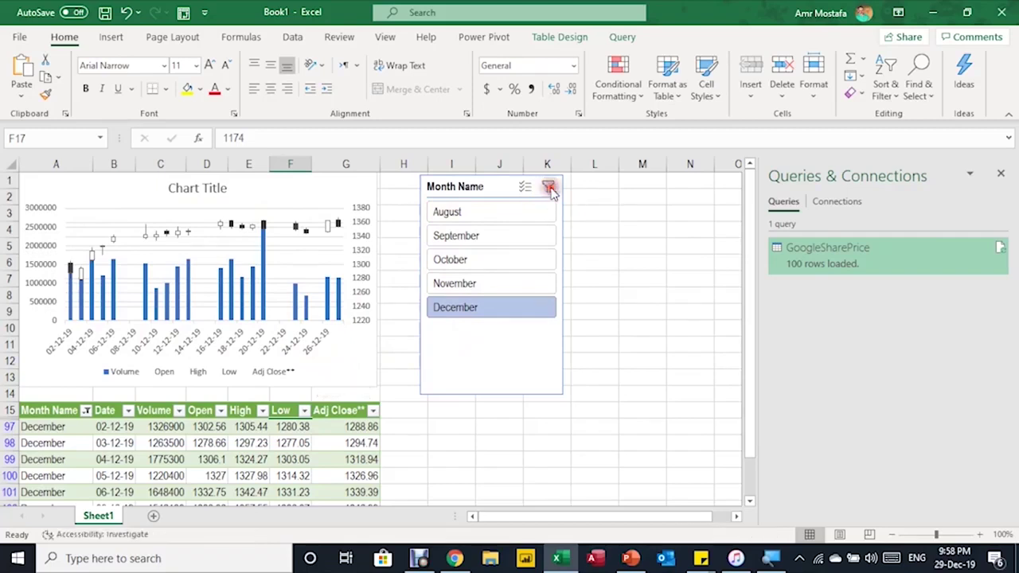
Change the chart title to Google and move the Month Name slicer close to the chart's edge.
left_click(210, 191)
double_click(213, 190)
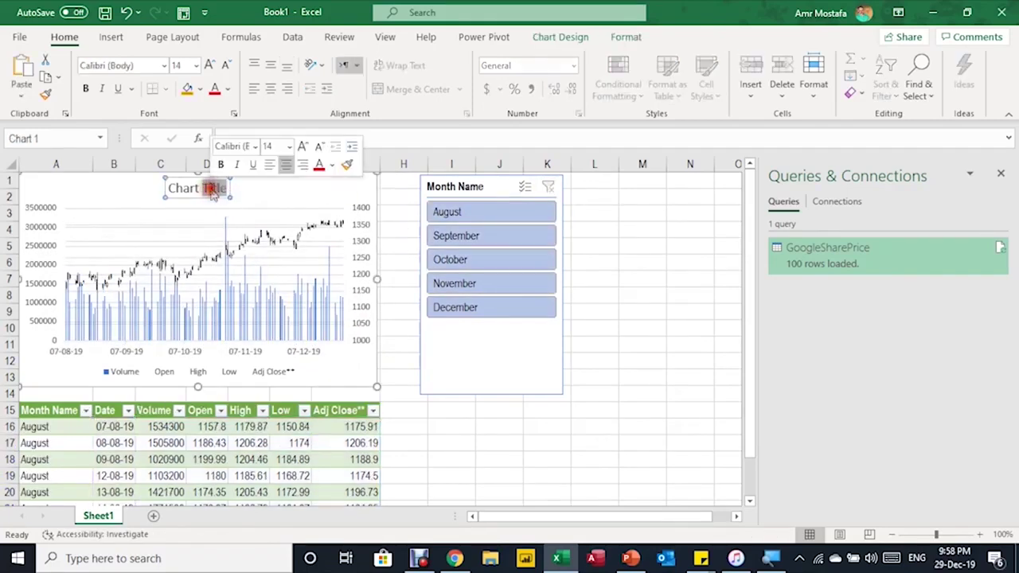
triple_click(213, 191)
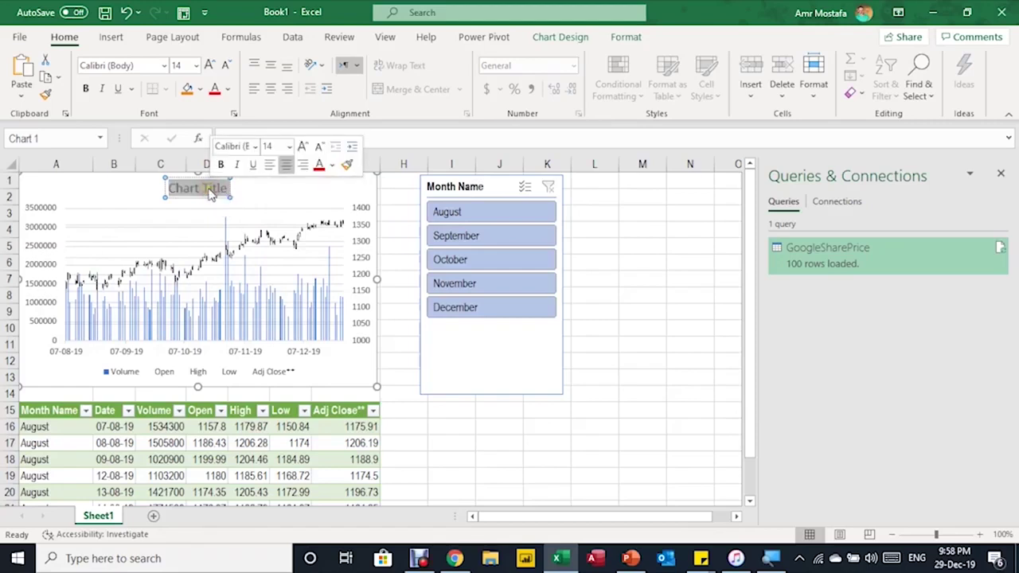
type("Google")
key("Escape")
key("Escape")
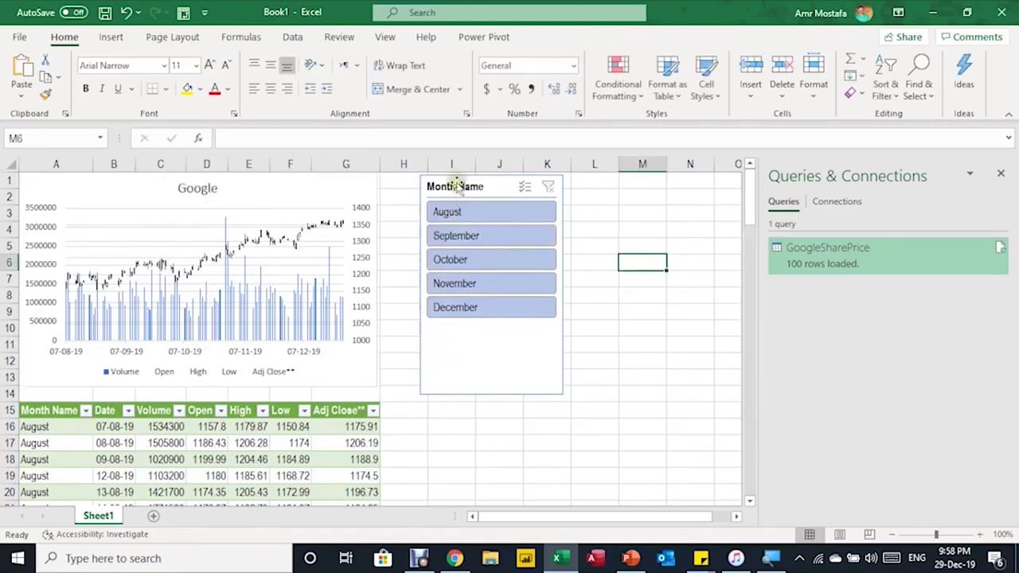
left_click_drag(456, 181, 424, 178)
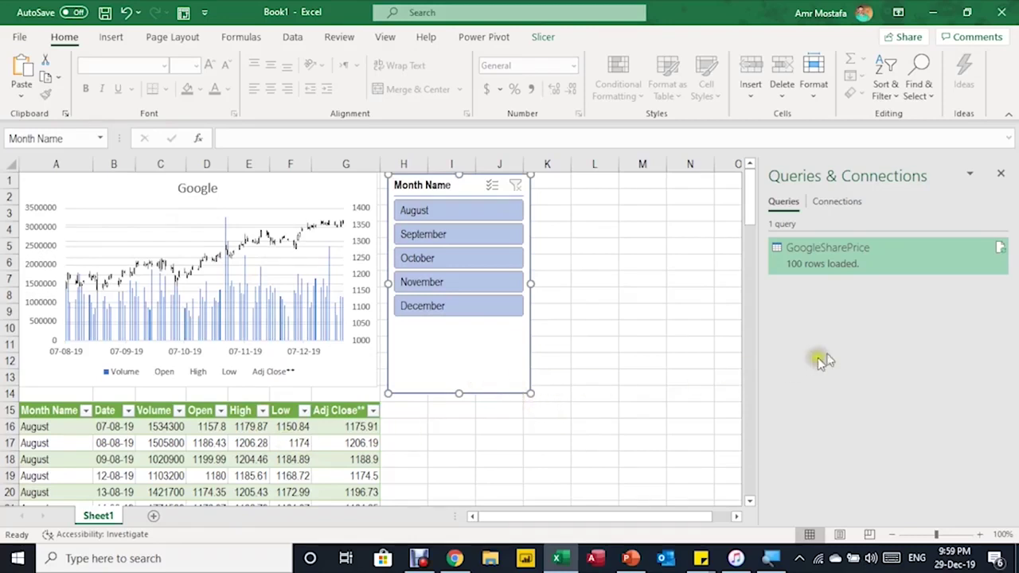
Duplicate the GoogleSharePrice query and rename the copy FBSharePrice.
right_click(860, 264)
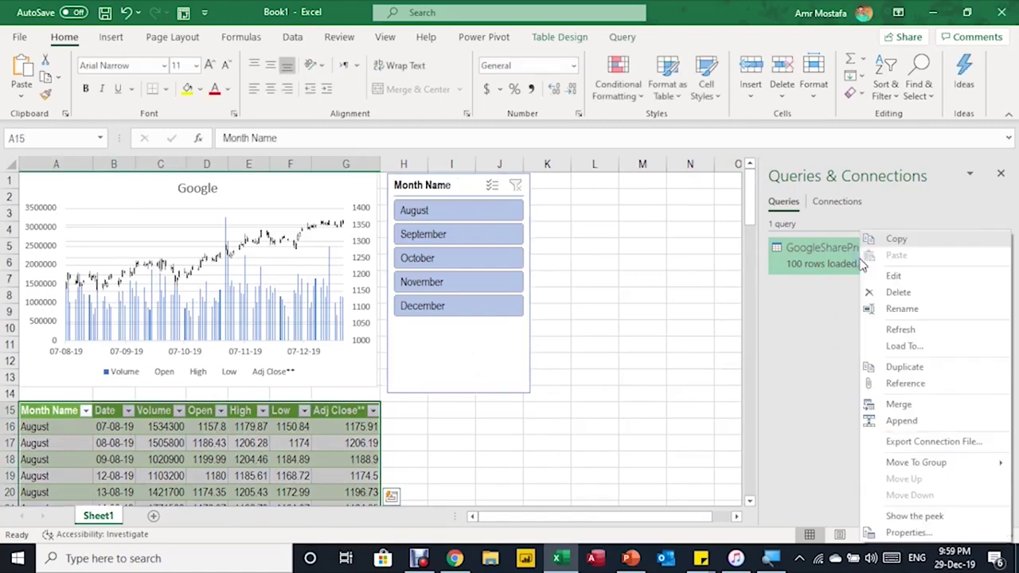
left_click(903, 373)
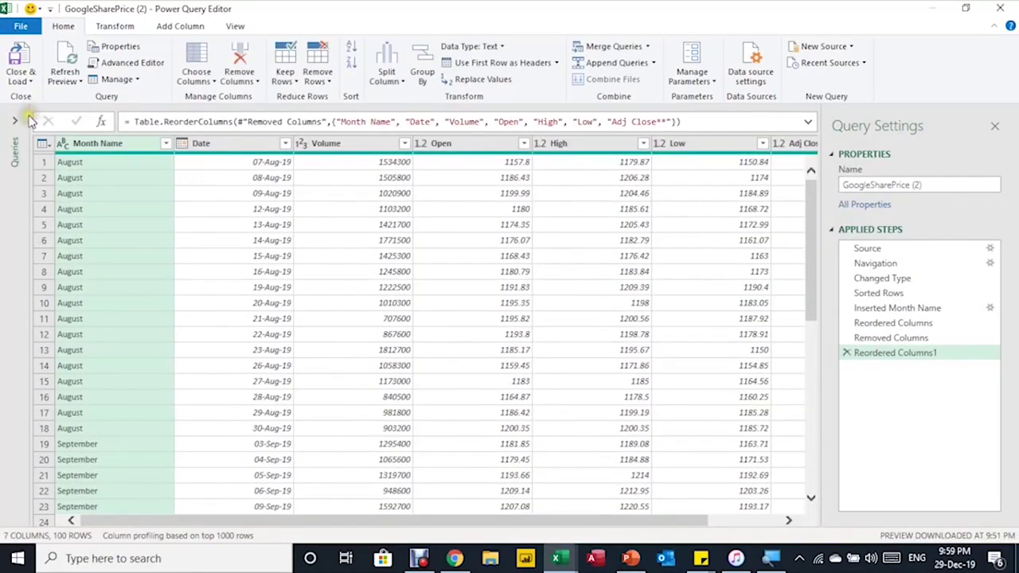
left_click(27, 118)
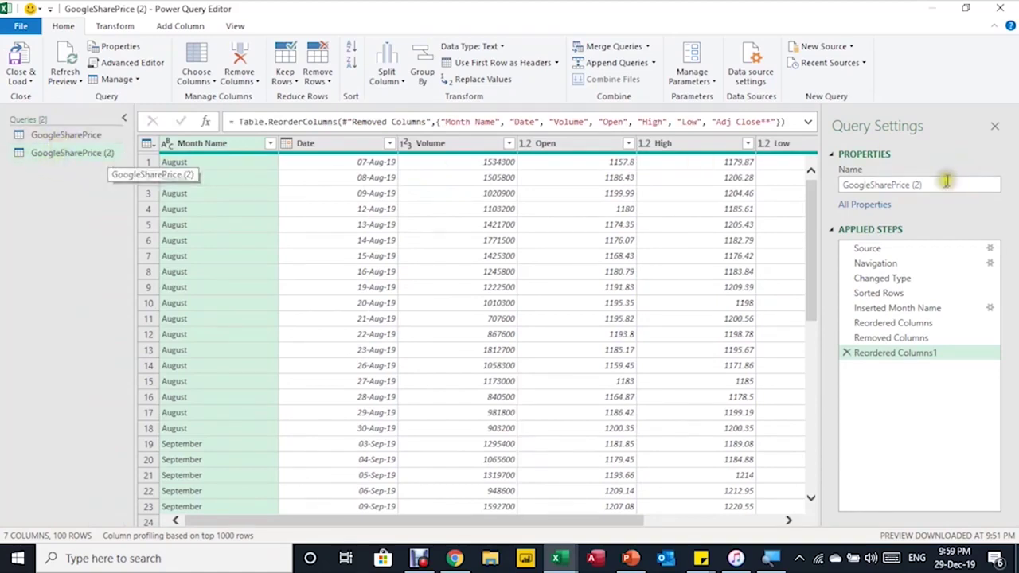
left_click_drag(926, 185, 807, 189)
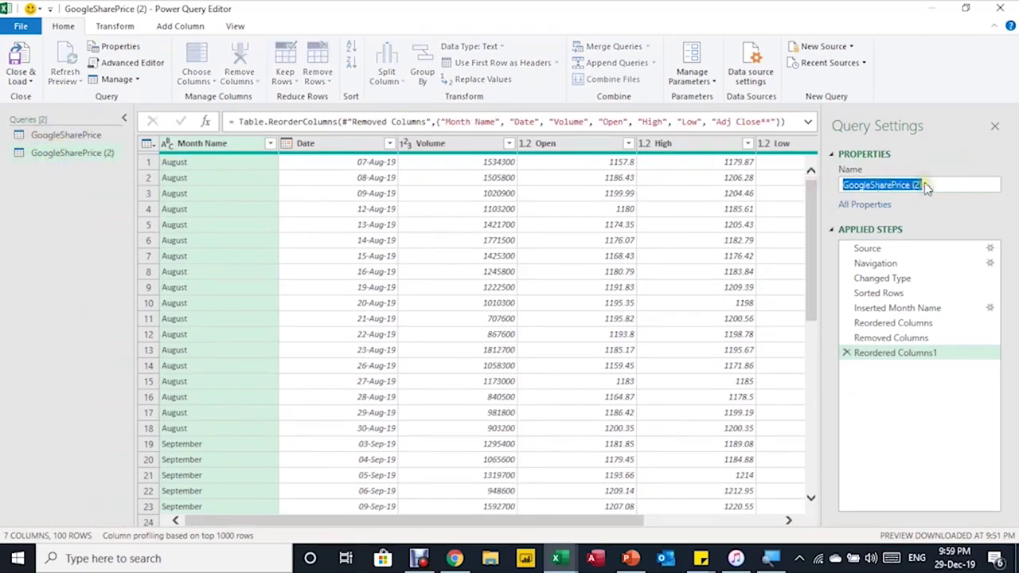
type("FBSharePrice")
key("Return")
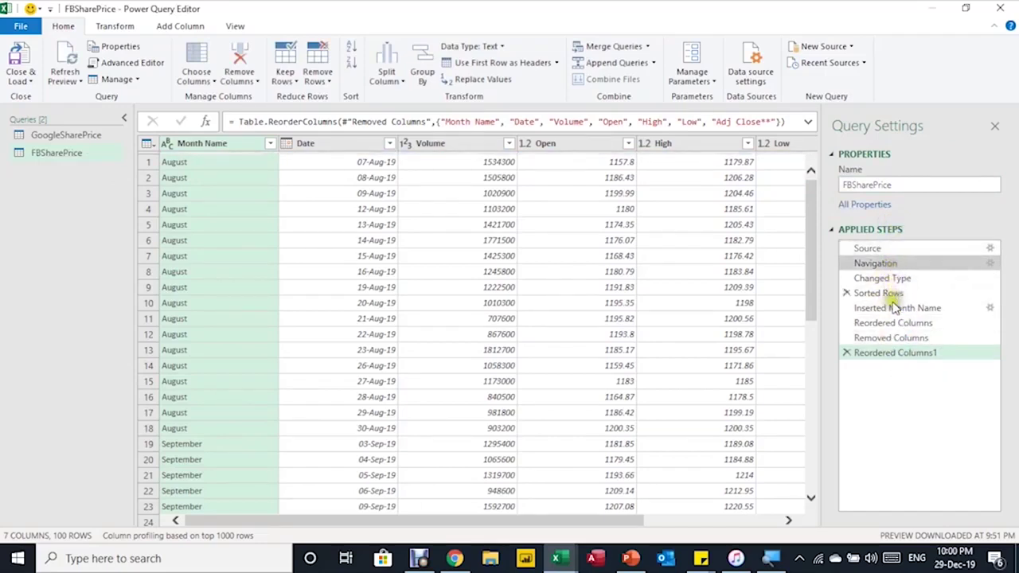
left_click(901, 254)
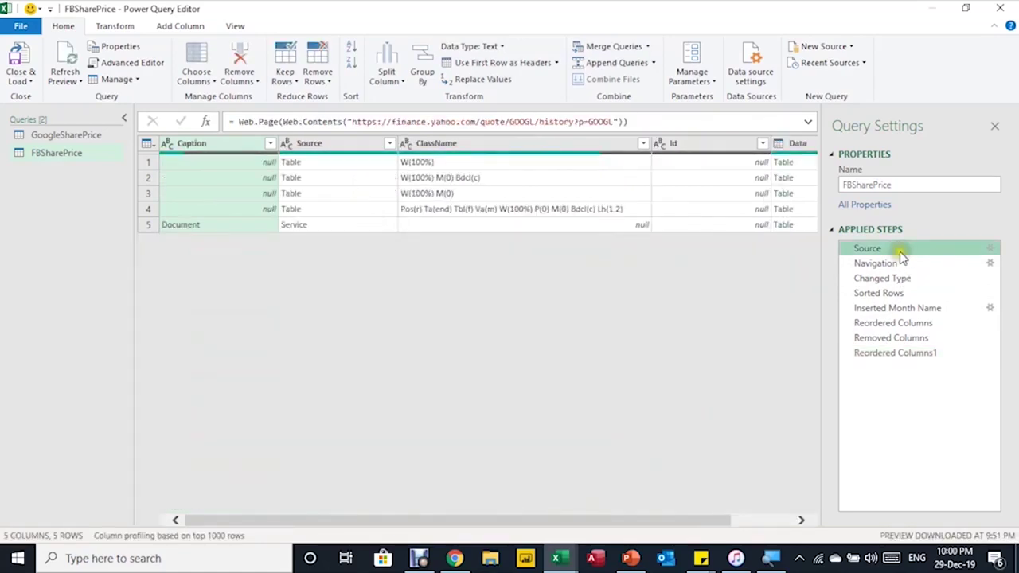
left_click(990, 249)
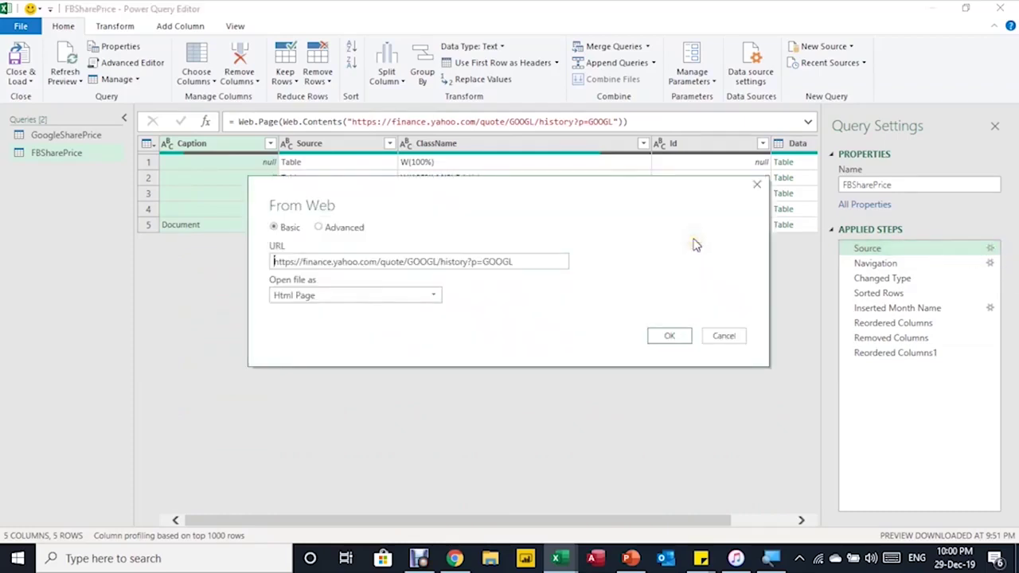
left_click(683, 236)
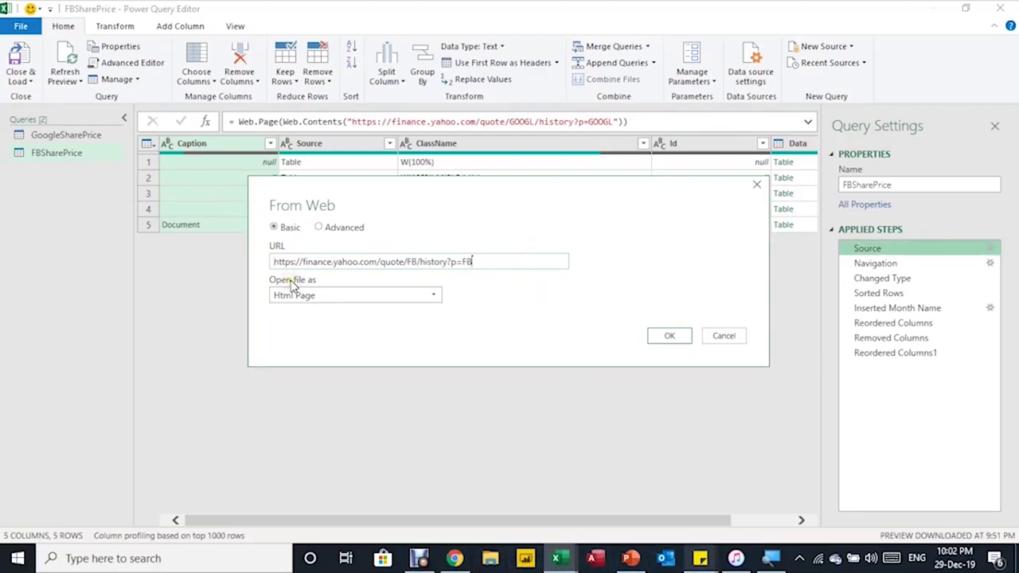
left_click(658, 336)
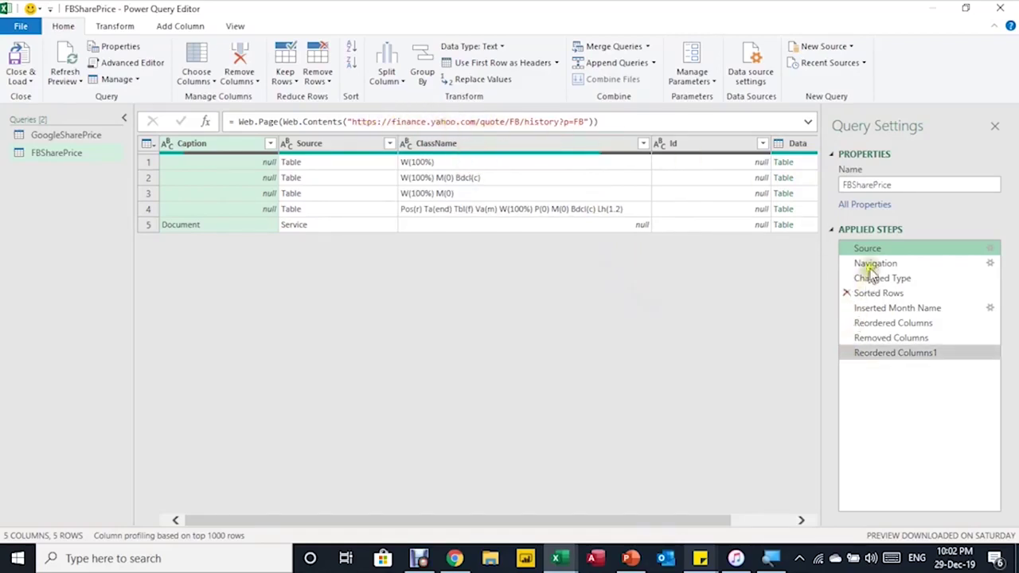
left_click_drag(886, 353, 882, 355)
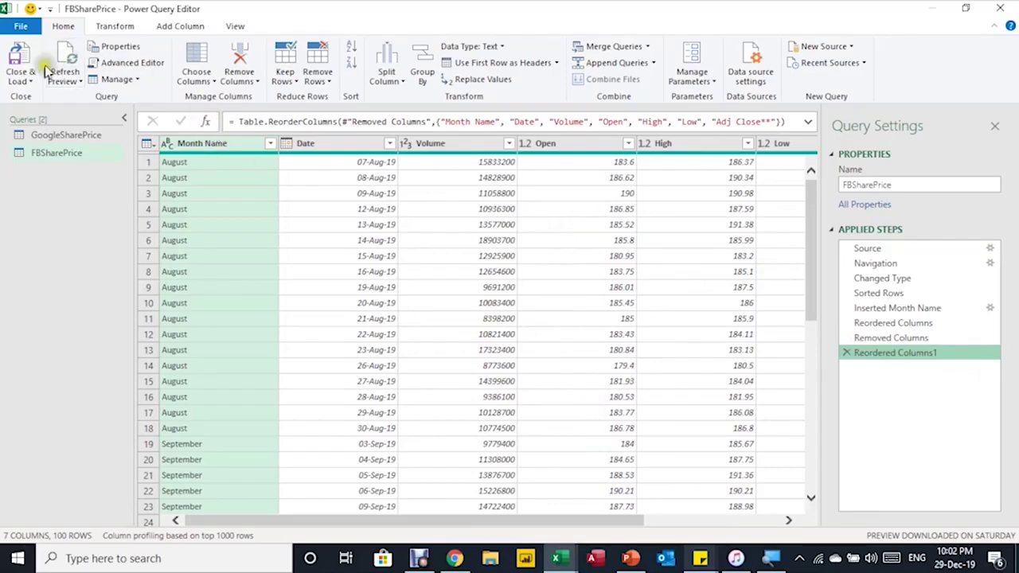
Load the FBSharePrice query as a table into the existing worksheet, starting at cell I15 of Sheet1.
left_click(22, 78)
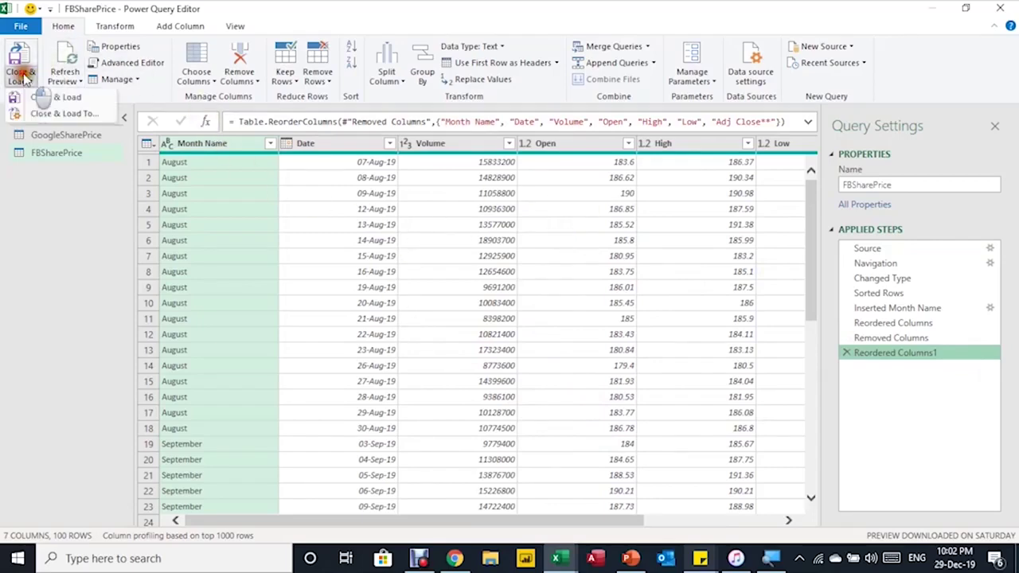
left_click(36, 116)
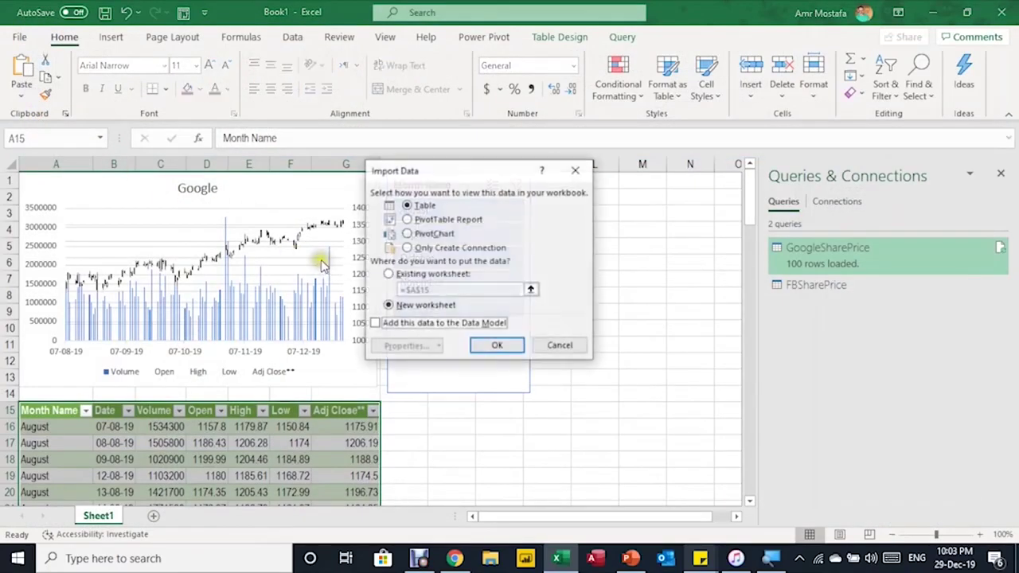
left_click_drag(436, 167, 621, 139)
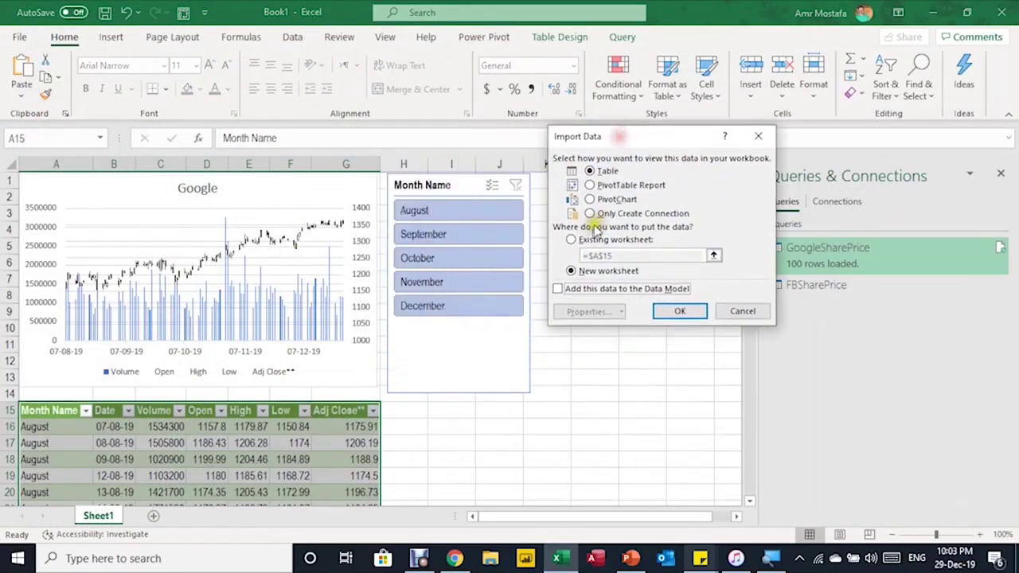
left_click(591, 238)
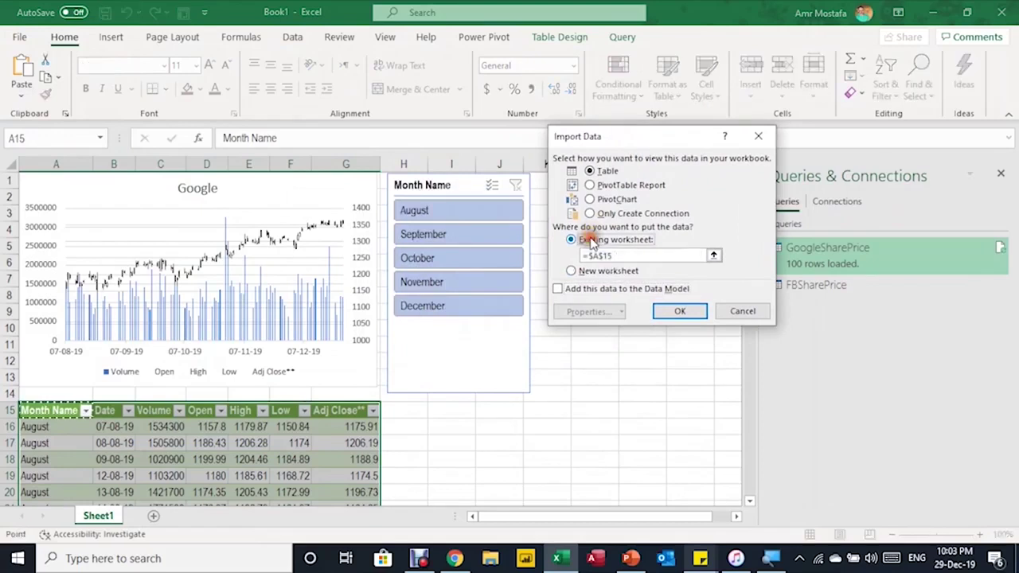
left_click(452, 411)
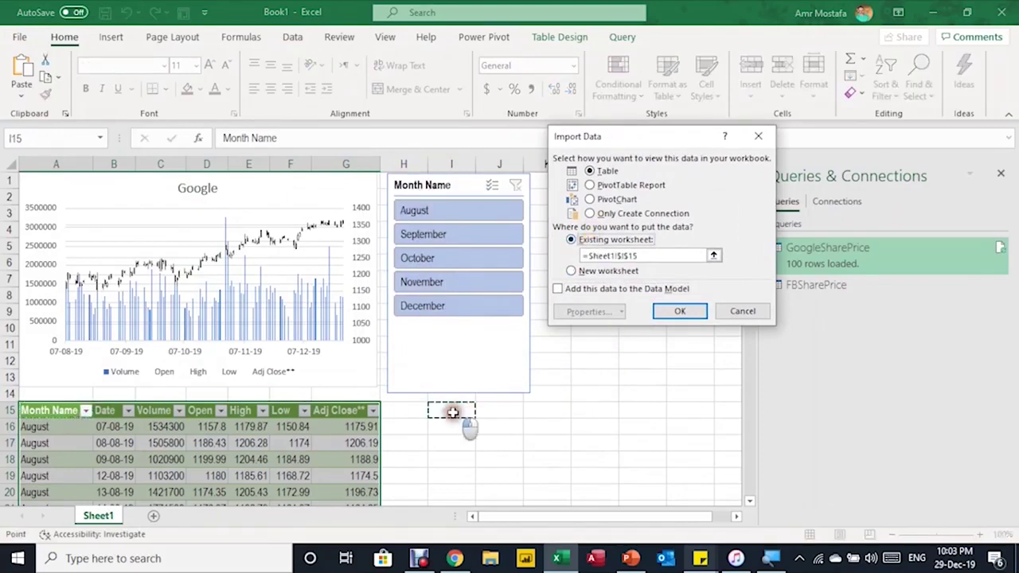
left_click(680, 311)
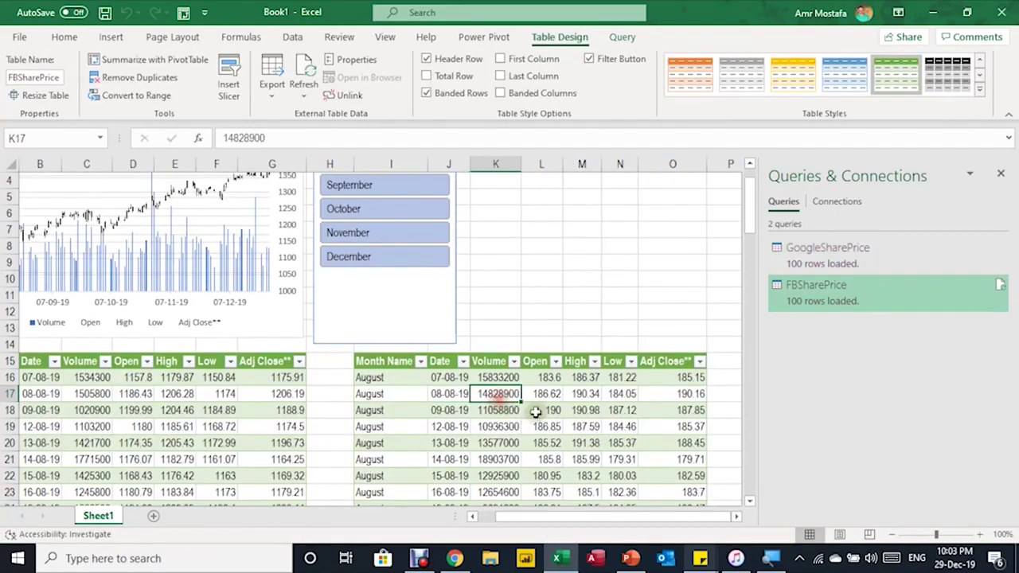
Review the loaded Facebook table down to its last row and preview the GoogleSharePrice query's details.
left_click(498, 393)
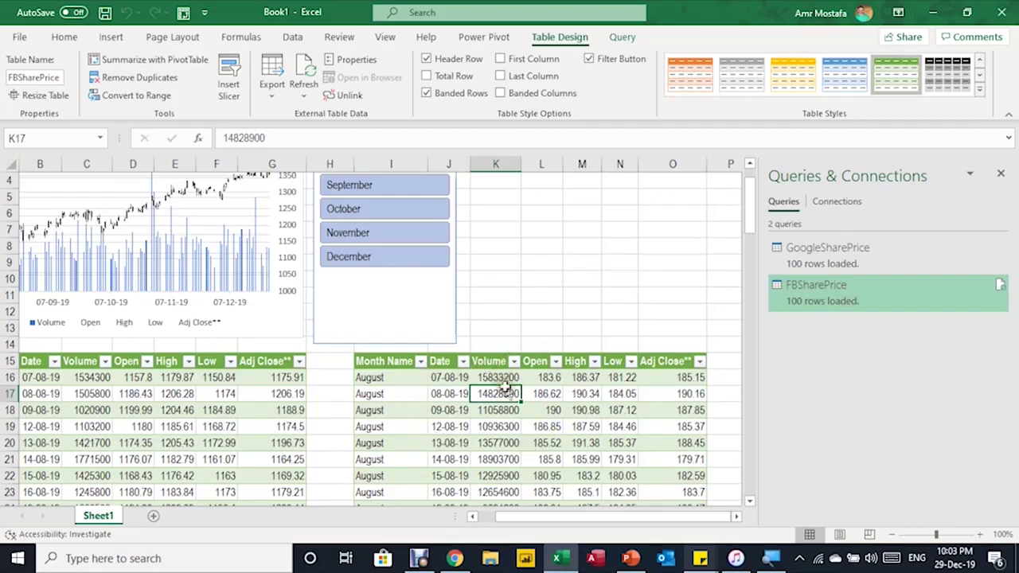
scroll(513, 414, "up", 1)
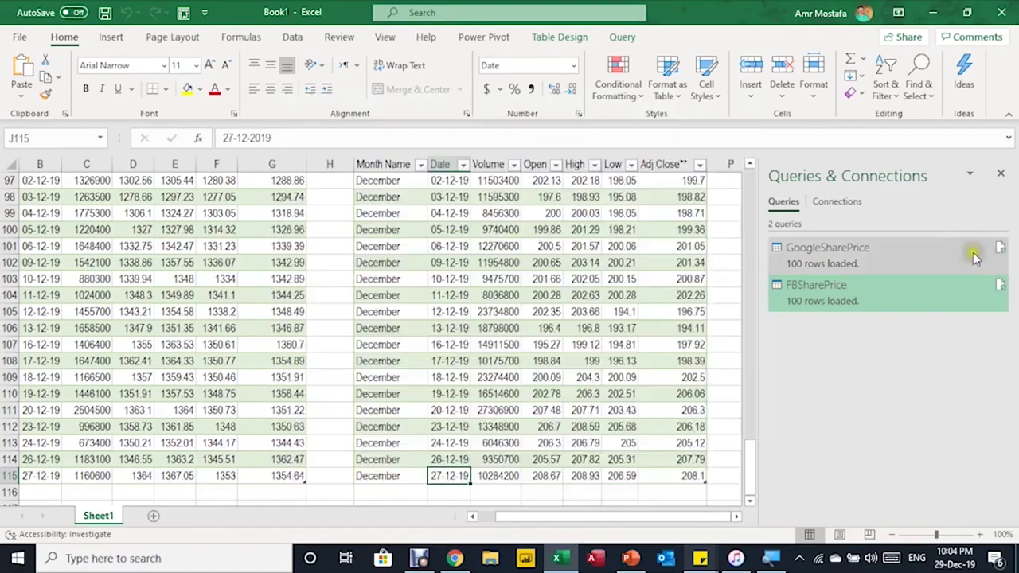
mouse_move(924, 247)
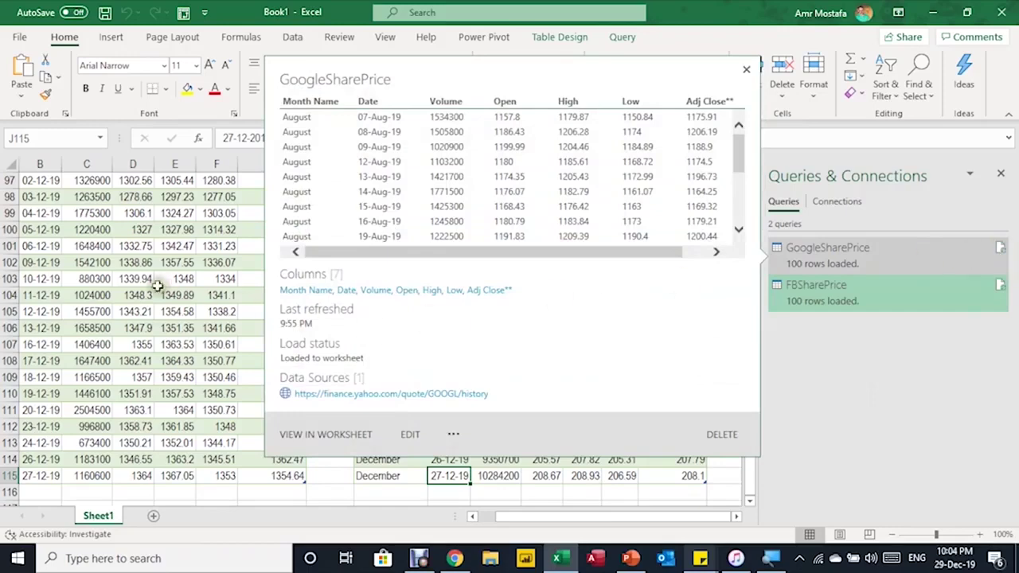
Examine the refresh options for the Google table and for all workbook queries, and return to the chart and slicer above the tables.
left_click(128, 278)
right_click(125, 279)
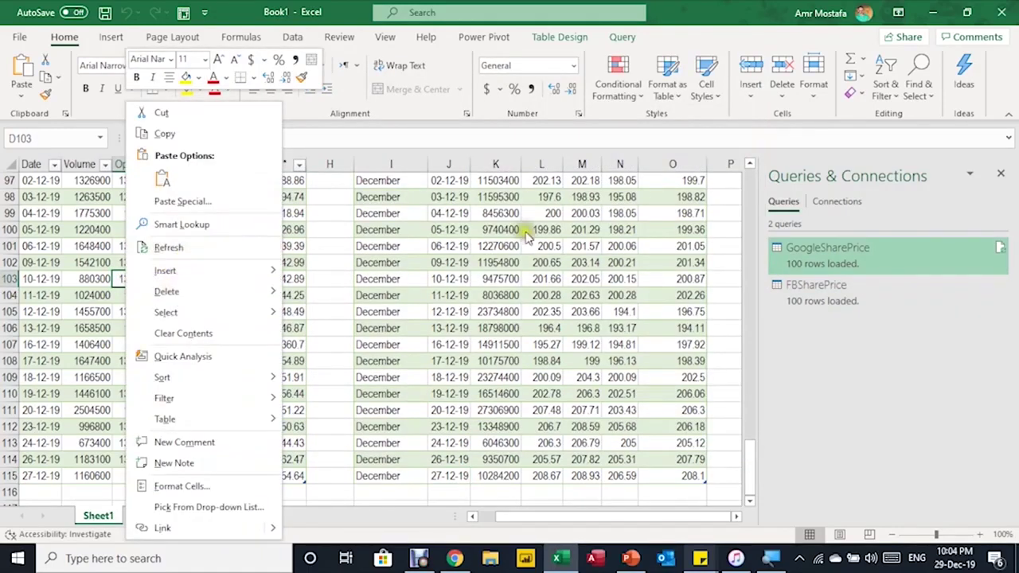
key("Escape")
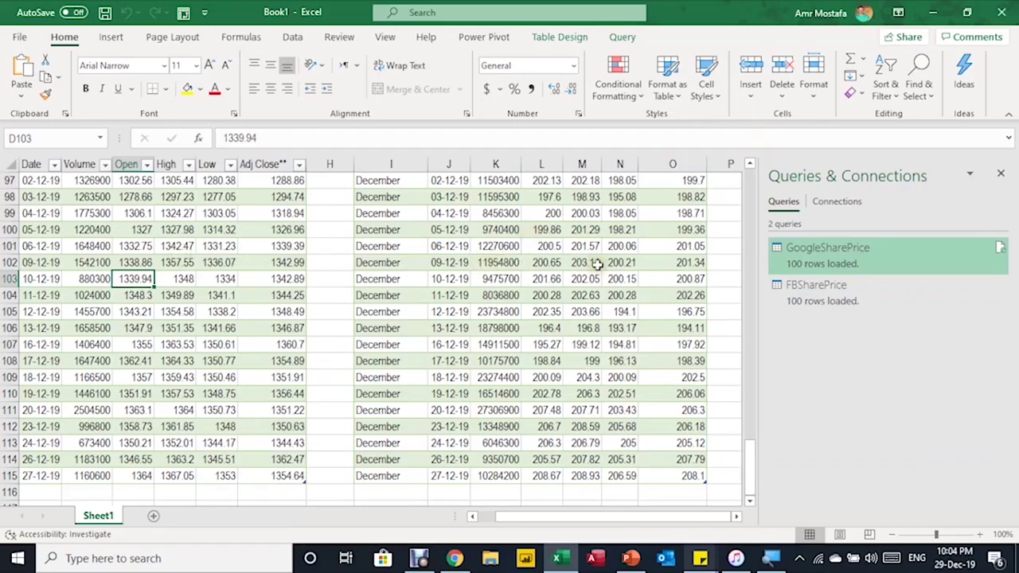
left_click(294, 35)
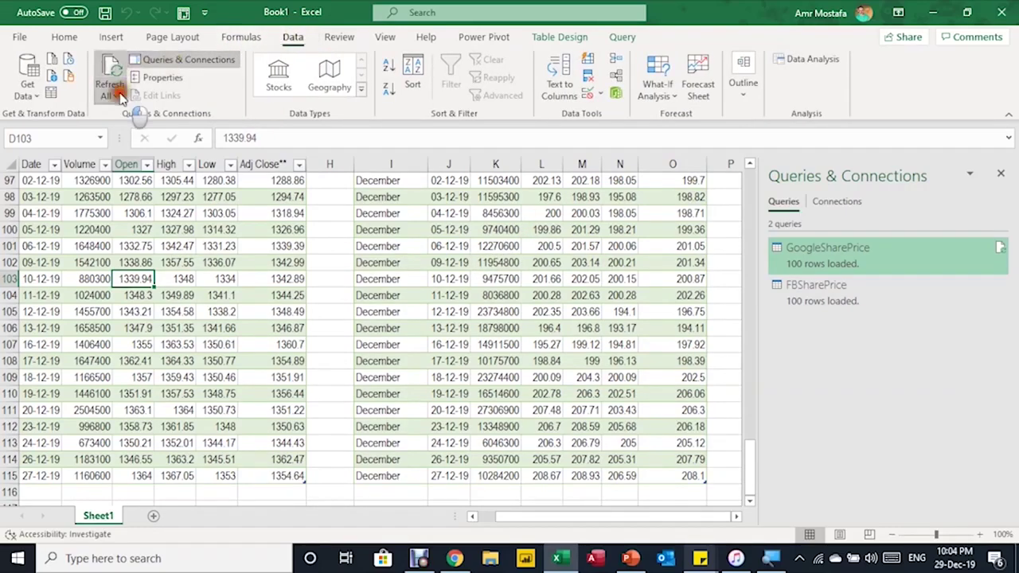
left_click(111, 94)
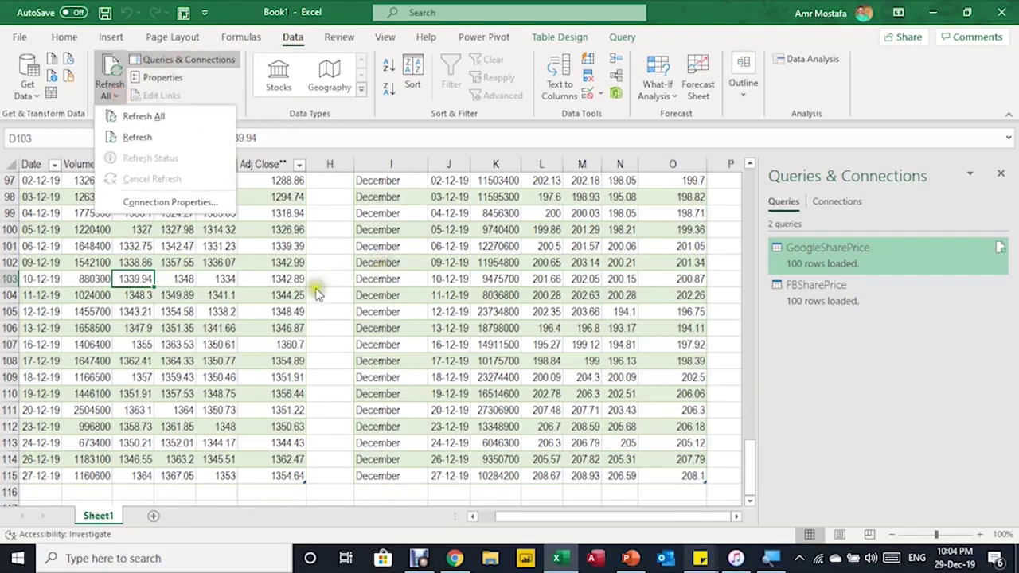
left_click(279, 281)
left_click(209, 279)
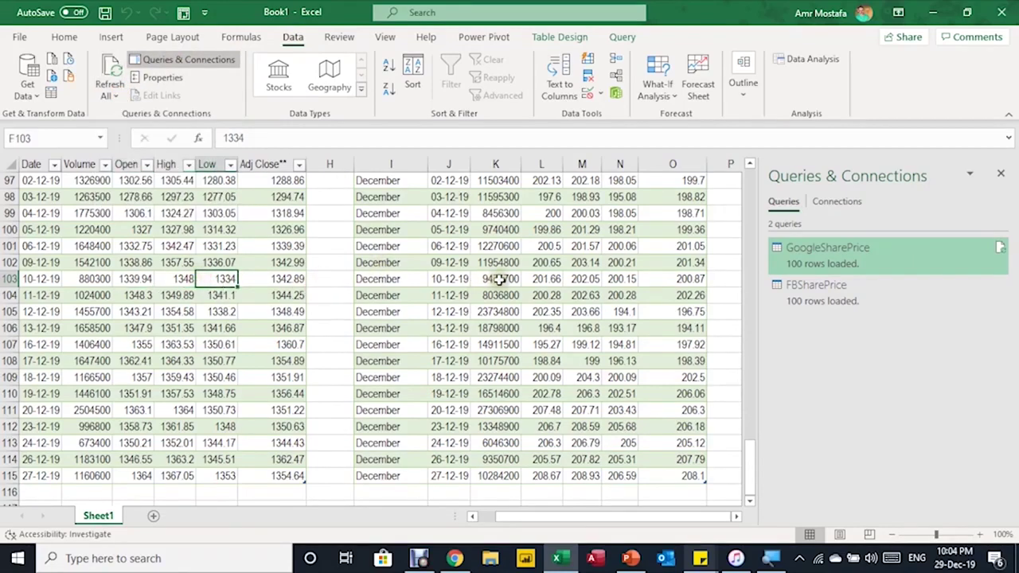
scroll(502, 281, "up", 1)
scroll(501, 283, "up", 20)
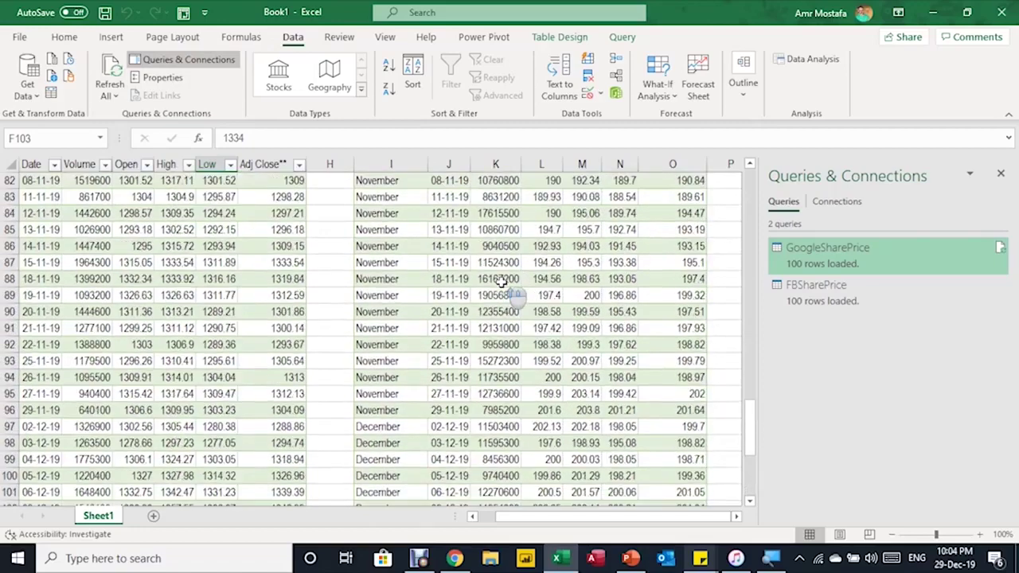
scroll(502, 285, "left", 1)
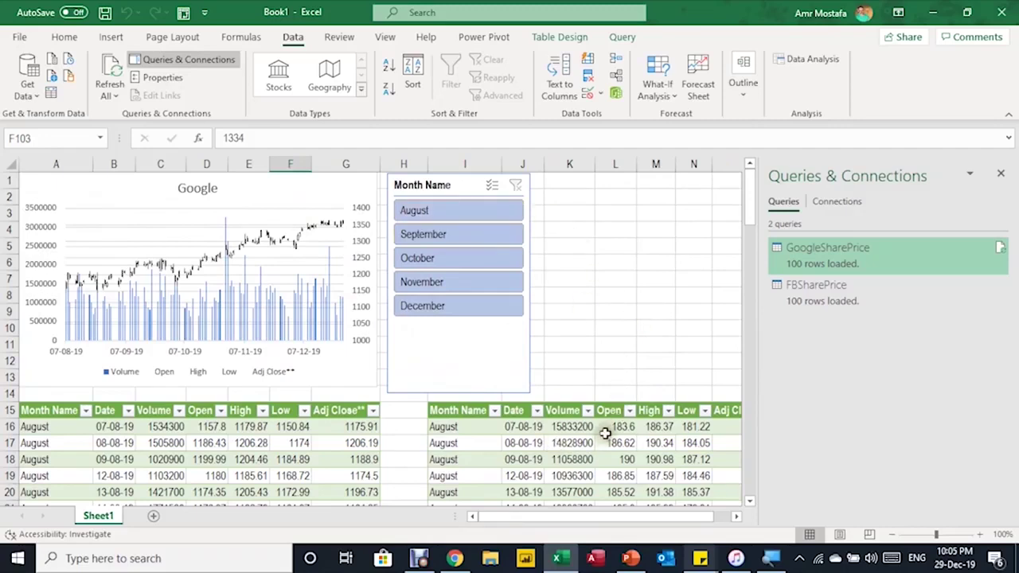
scroll(605, 430, "down", 3)
left_click(529, 328)
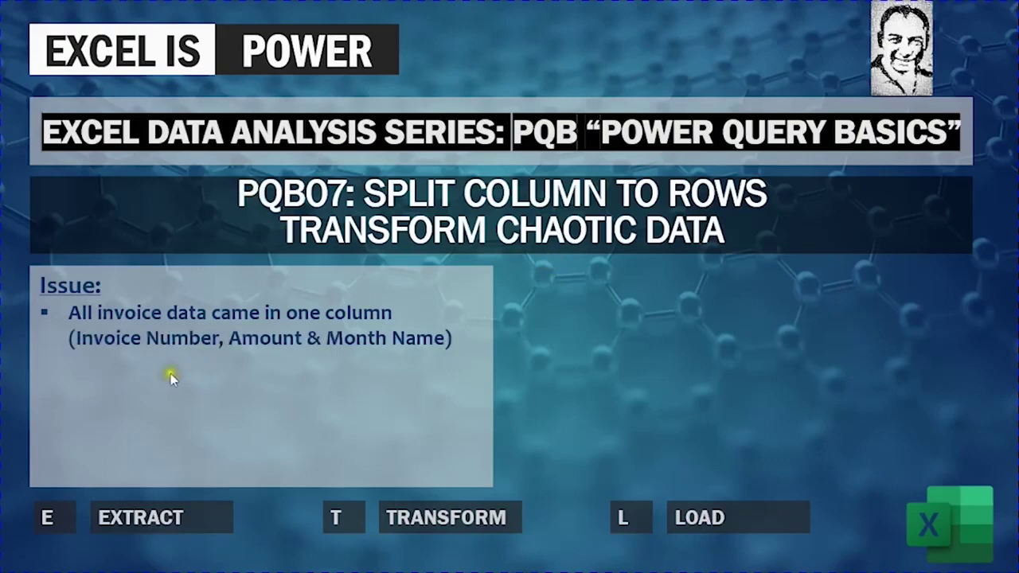
left_click(244, 360)
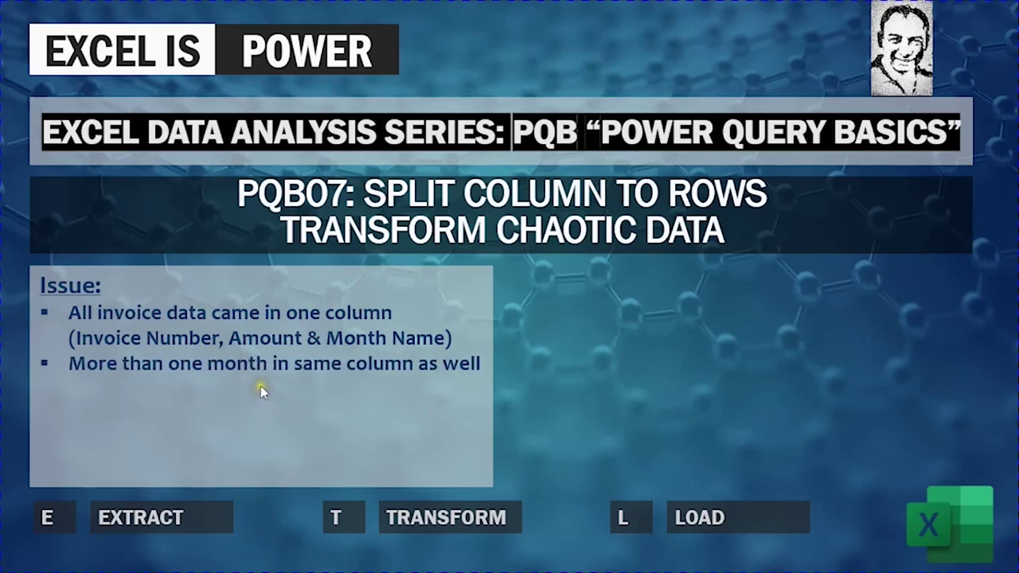
left_click(261, 386)
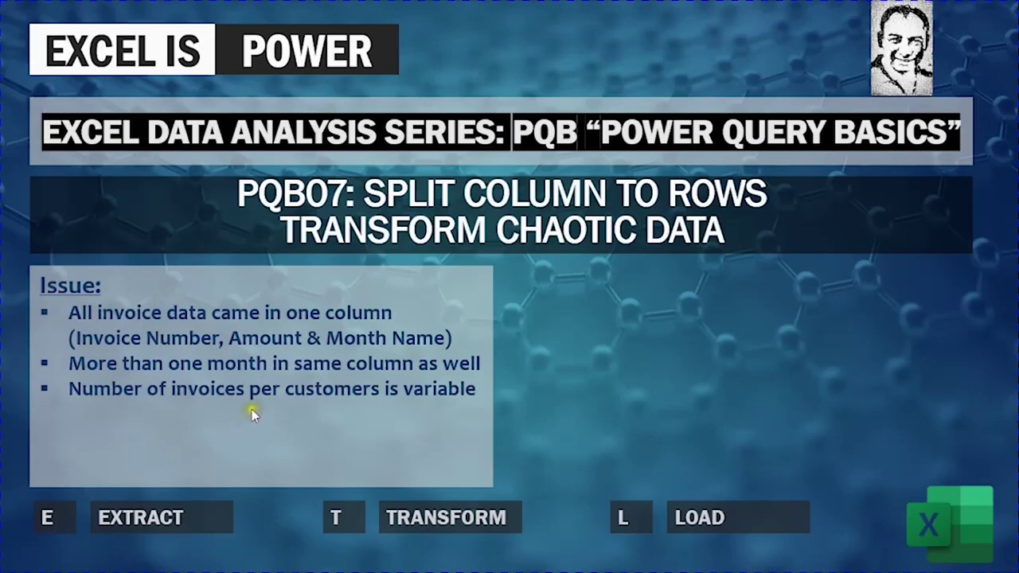
left_click(251, 410)
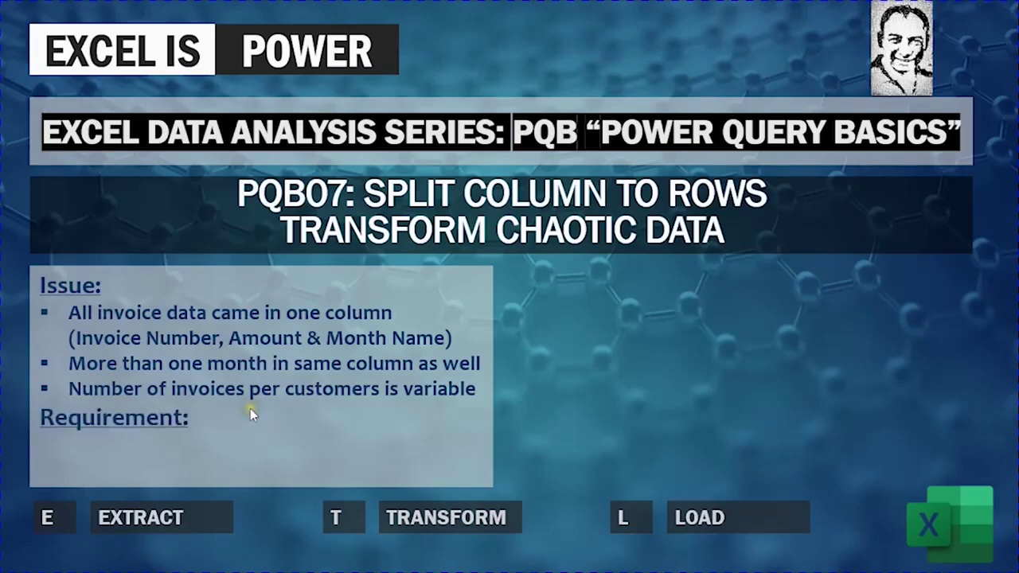
left_click(250, 409)
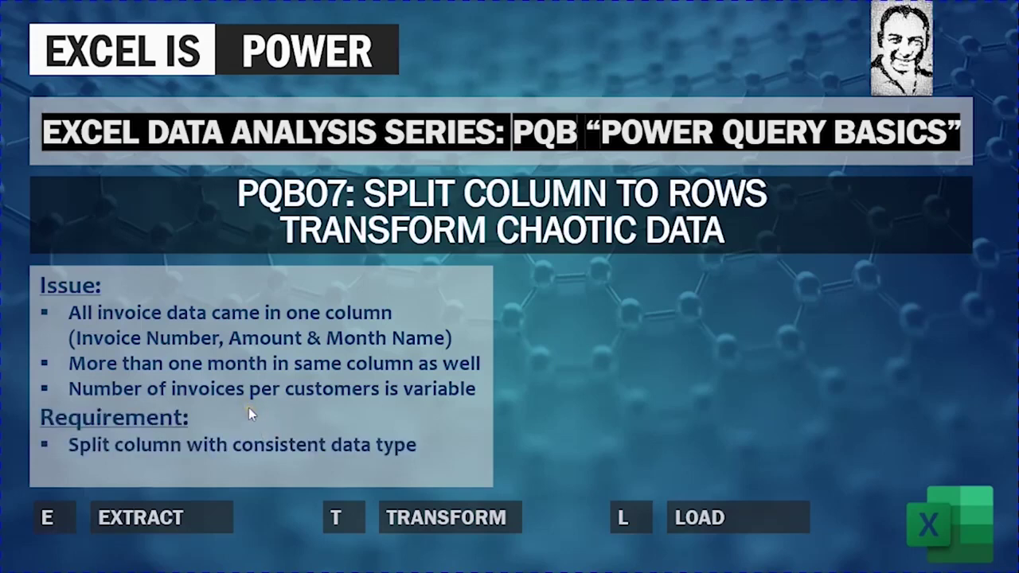
left_click(248, 408)
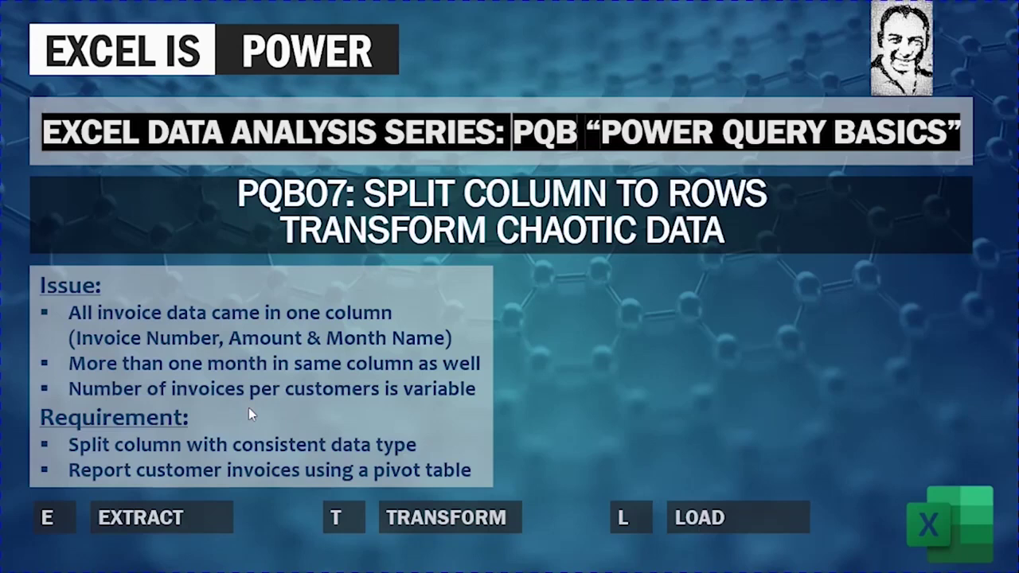
left_click(248, 407)
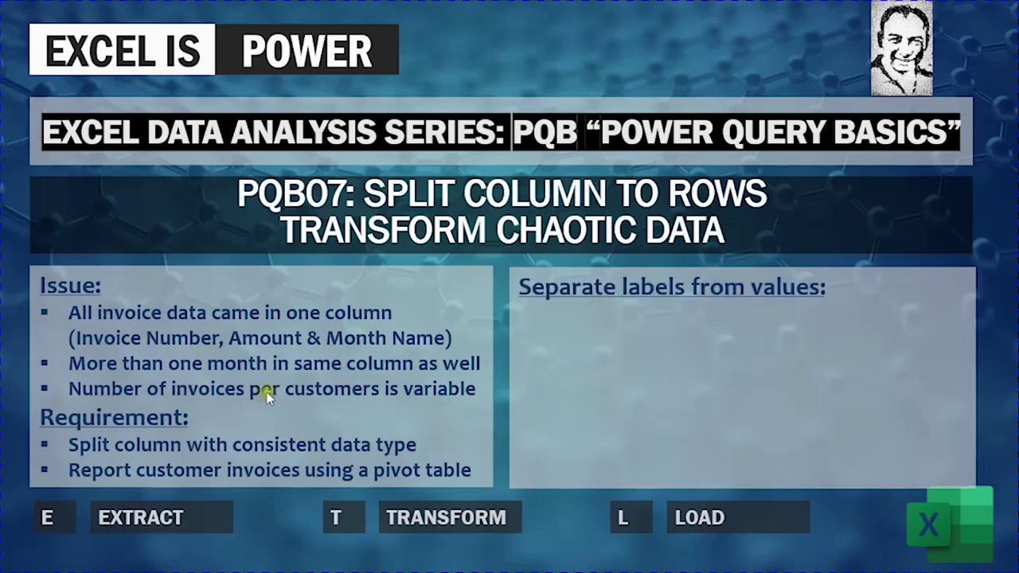
left_click(555, 346)
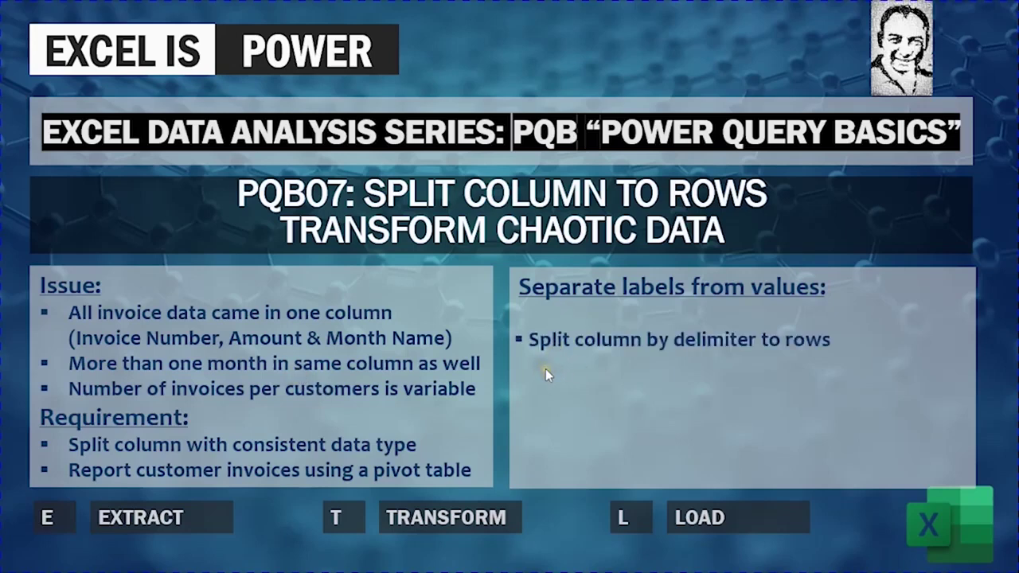
left_click(545, 370)
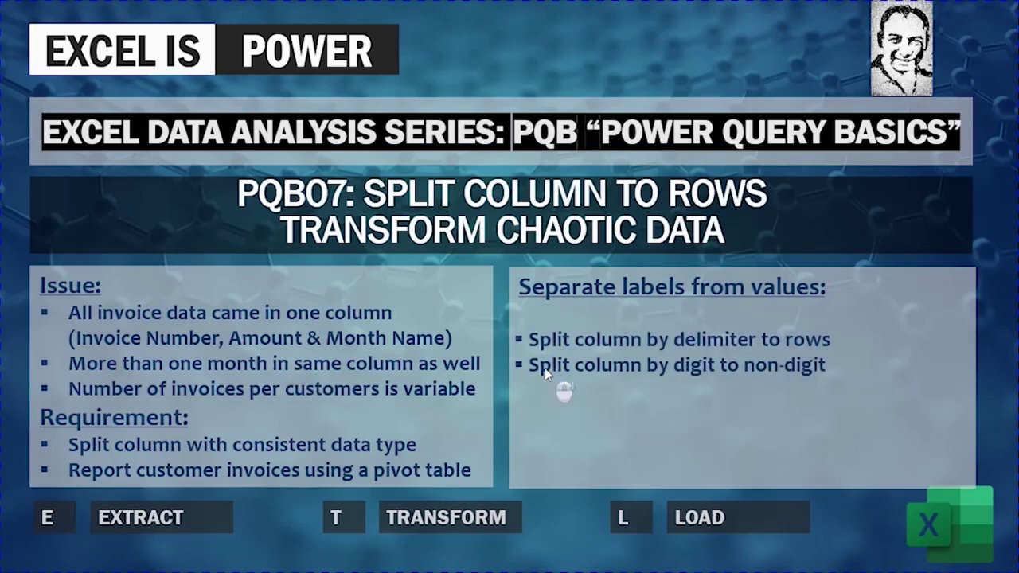
left_click(596, 416)
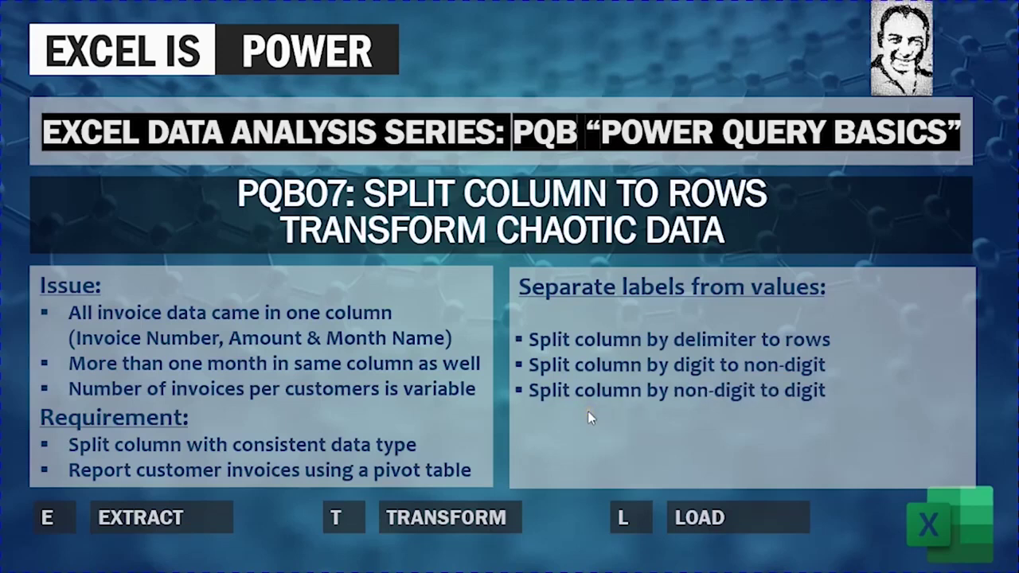
left_click(586, 403)
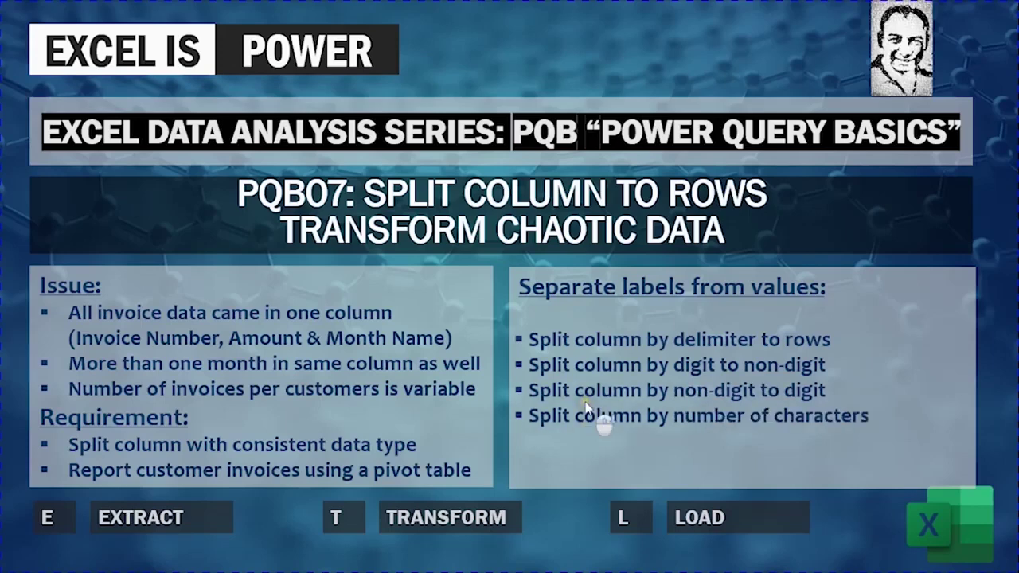
left_click(674, 370)
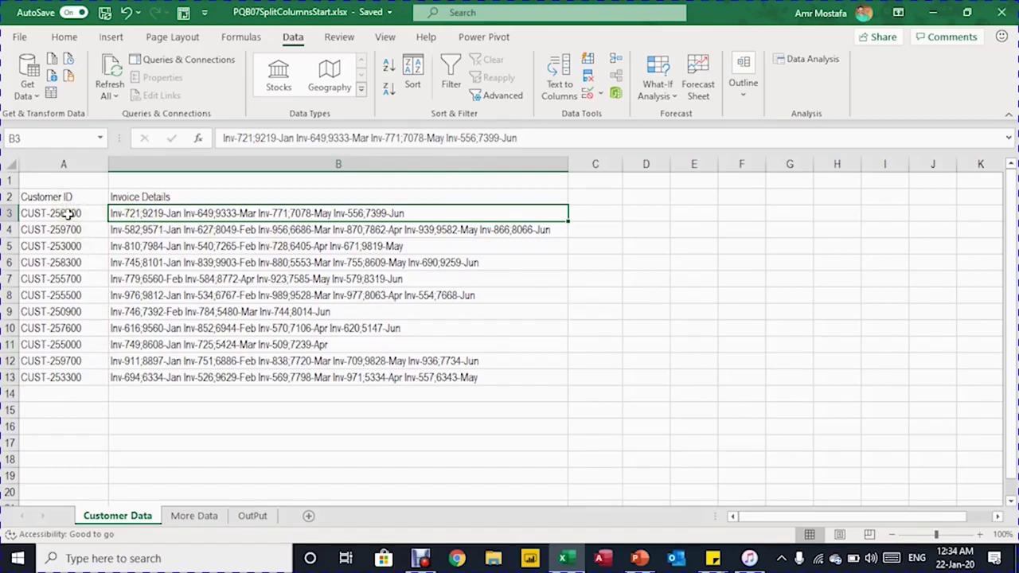
Examine the Invoice Details entries on the Customer Data sheet for their delimiters, number of invoices per customer and months.
left_click(156, 198)
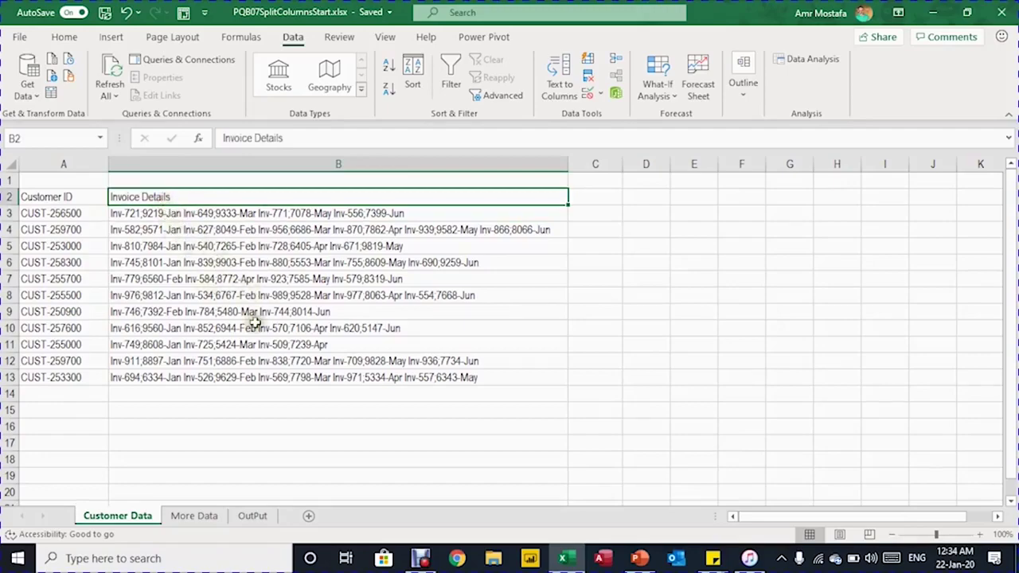
scroll(265, 313, "up", 4, "ctrl")
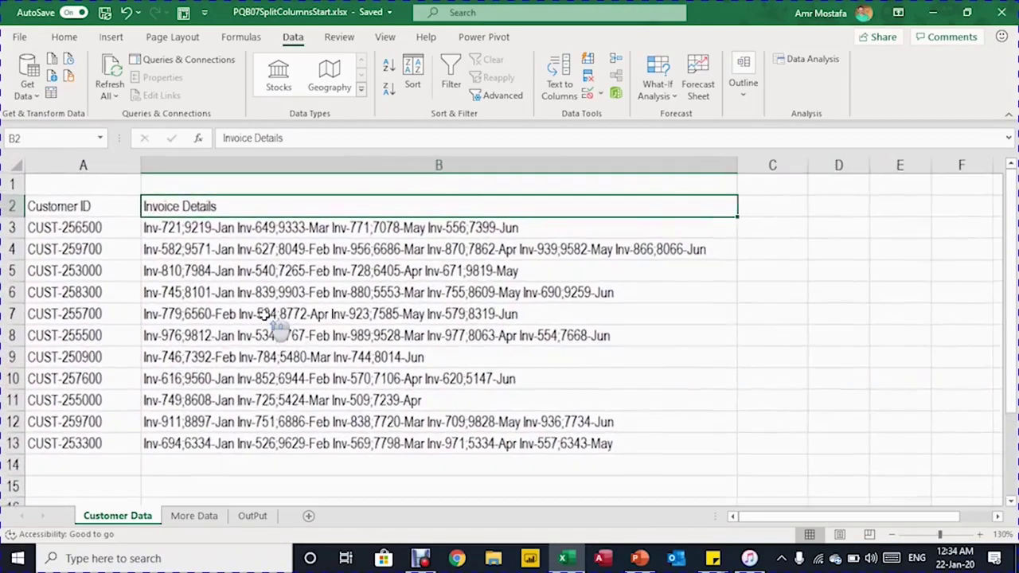
key("alt")
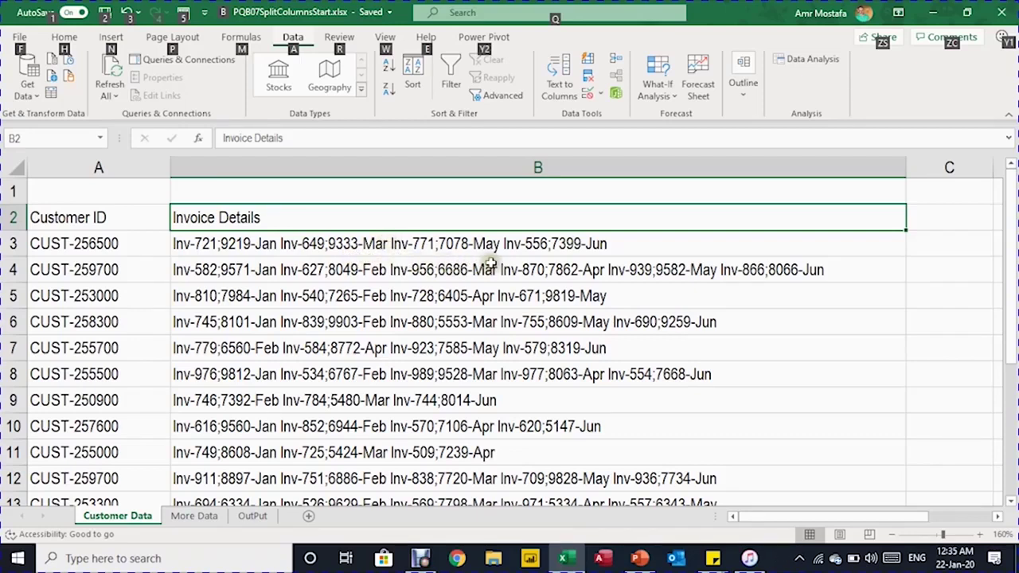
key("Escape")
left_click(227, 245)
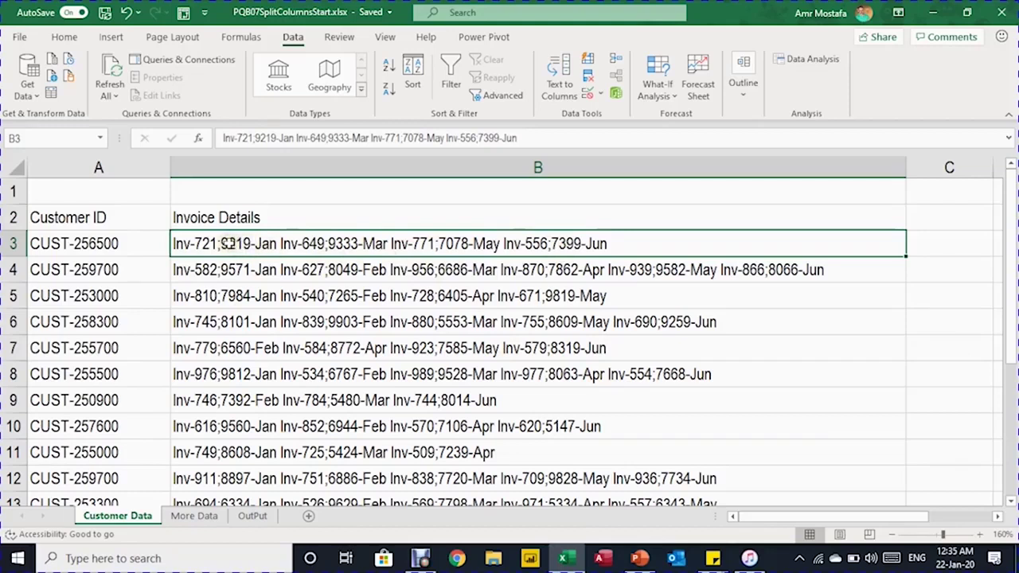
left_click(213, 269)
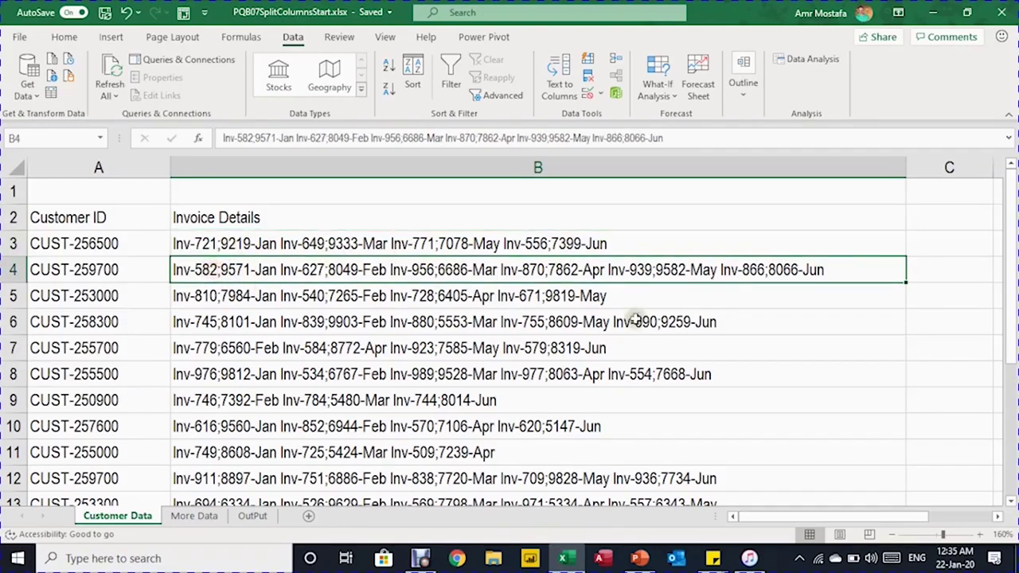
left_click(649, 323)
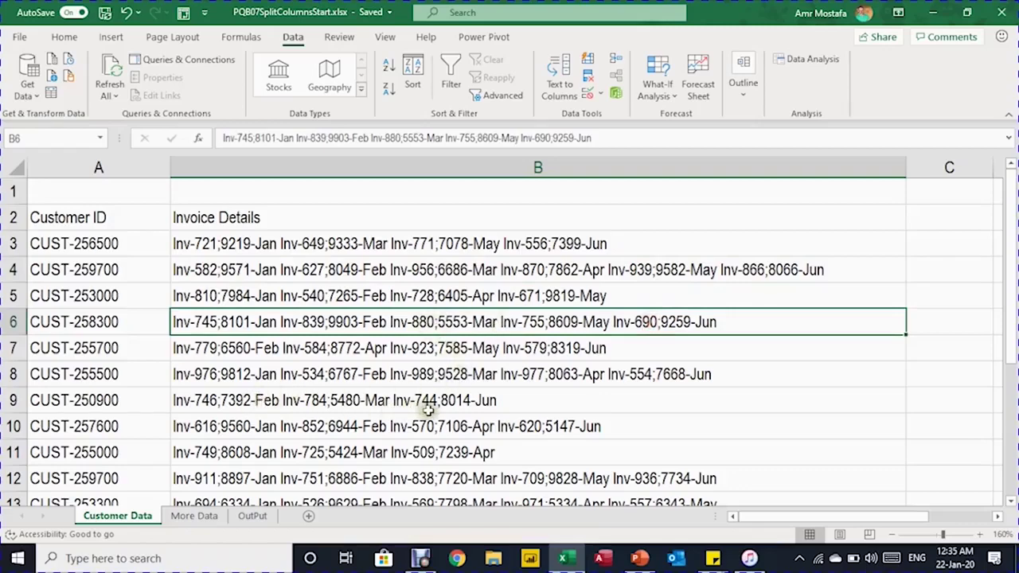
scroll(458, 294, "down", 1)
scroll(462, 296, "up", 1)
scroll(313, 322, "down", 1, "ctrl")
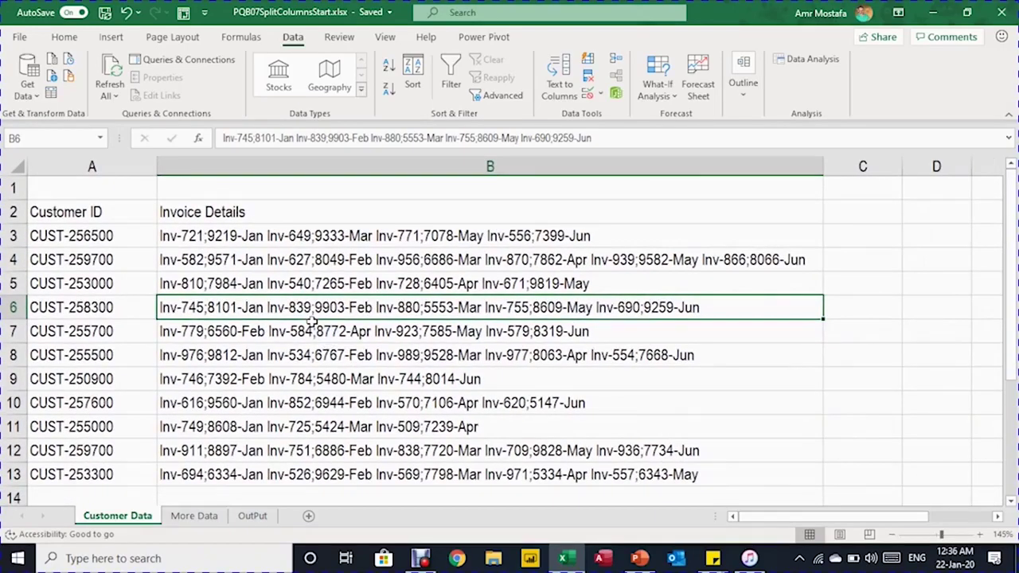
Convert the customer invoice range A2:B13 into a table with headers.
scroll(313, 321, "down", 1, "ctrl")
left_click(275, 252)
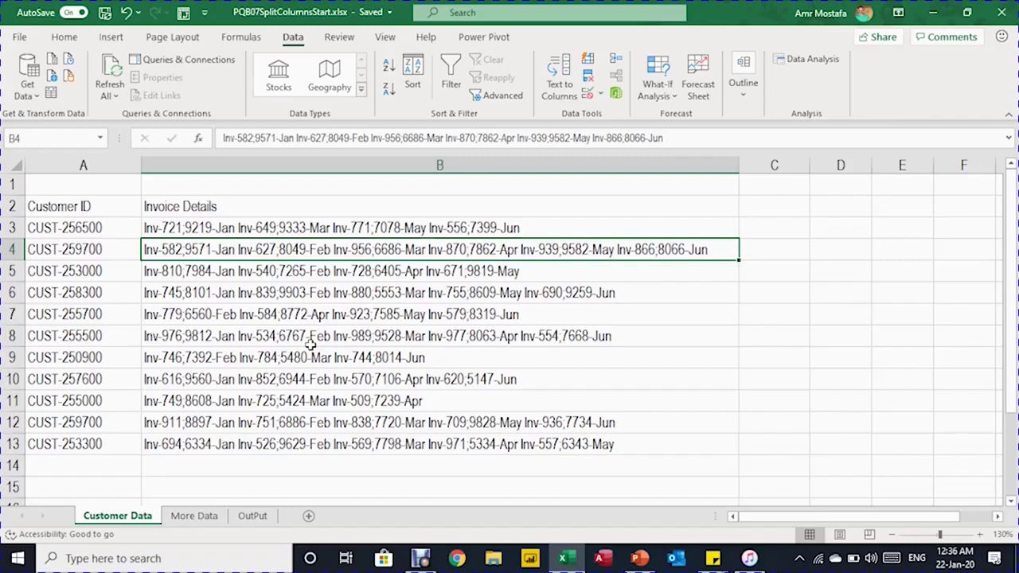
key("ctrl+t")
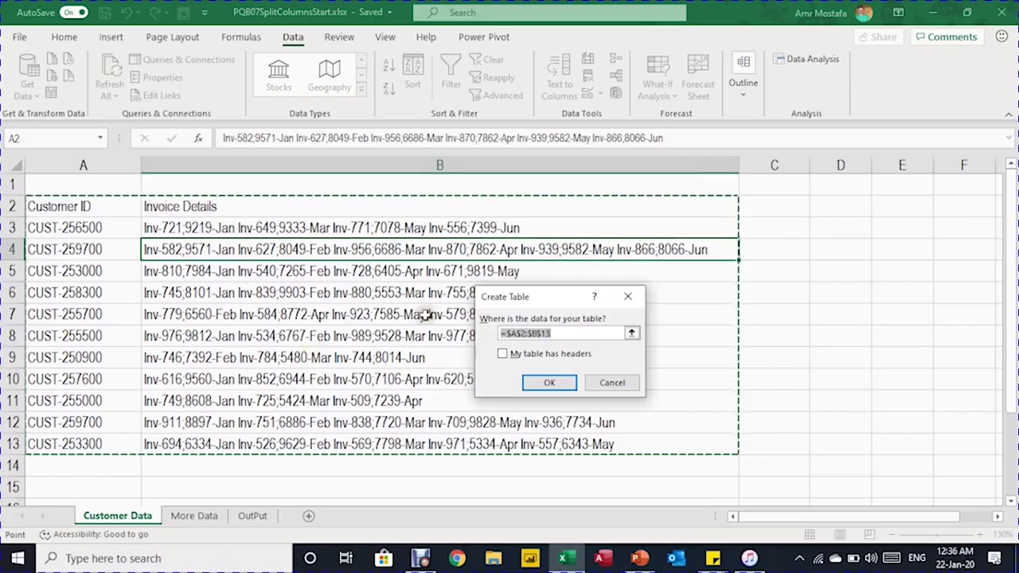
left_click_drag(525, 301, 324, 251)
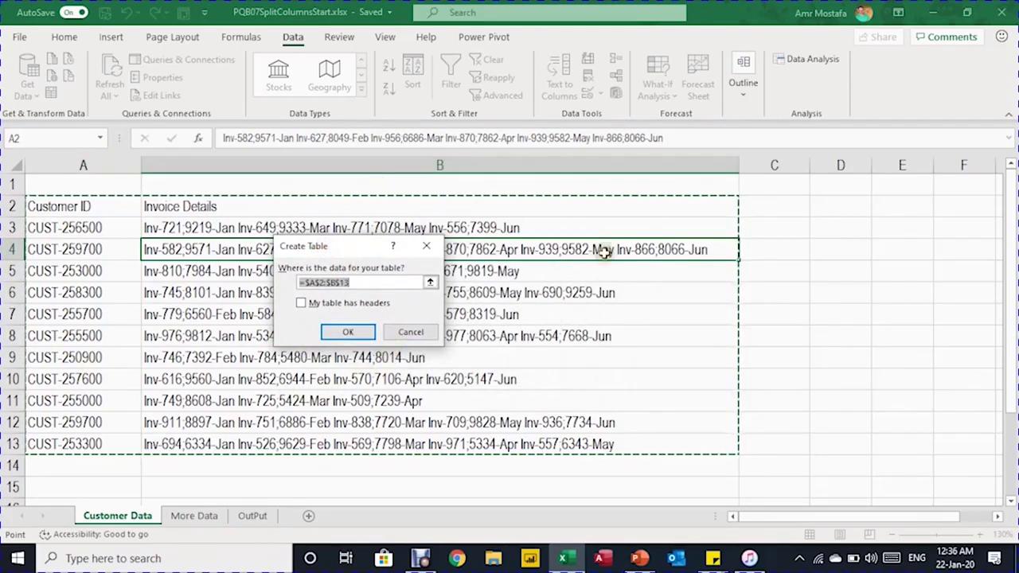
left_click(303, 304)
left_click(302, 304)
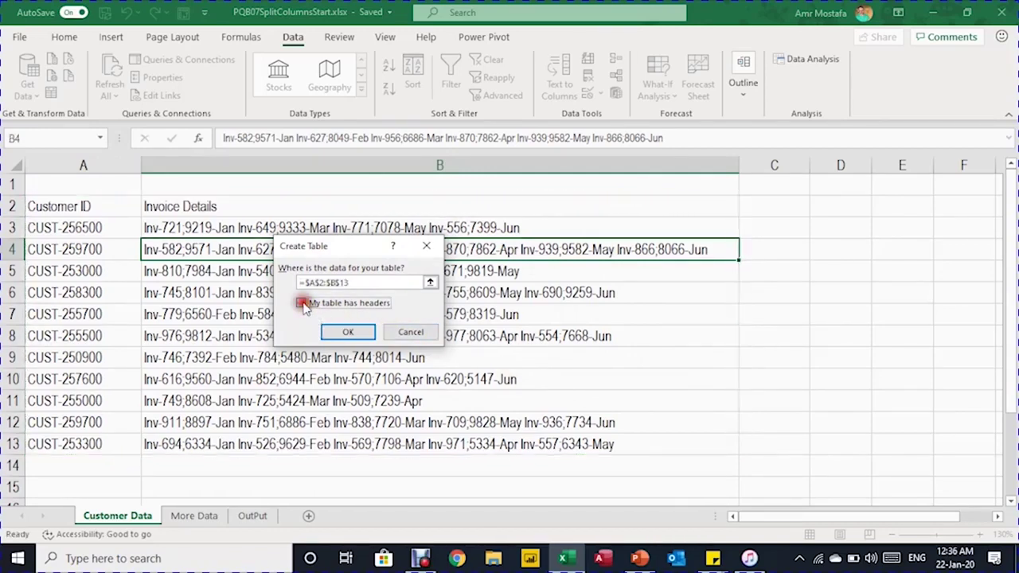
left_click(348, 332)
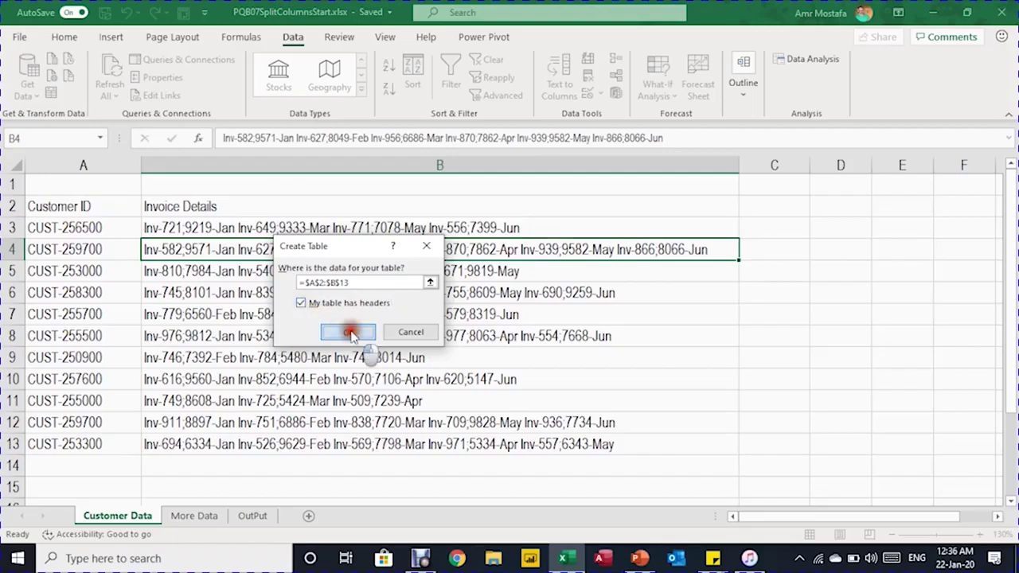
Rename the customer invoice table as Input.
left_click(305, 272)
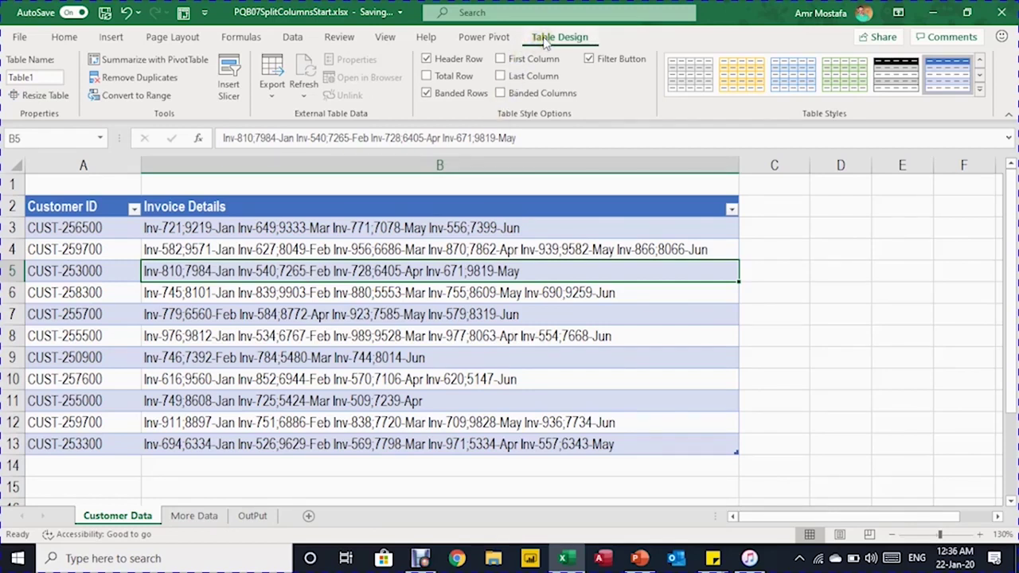
left_click(33, 77)
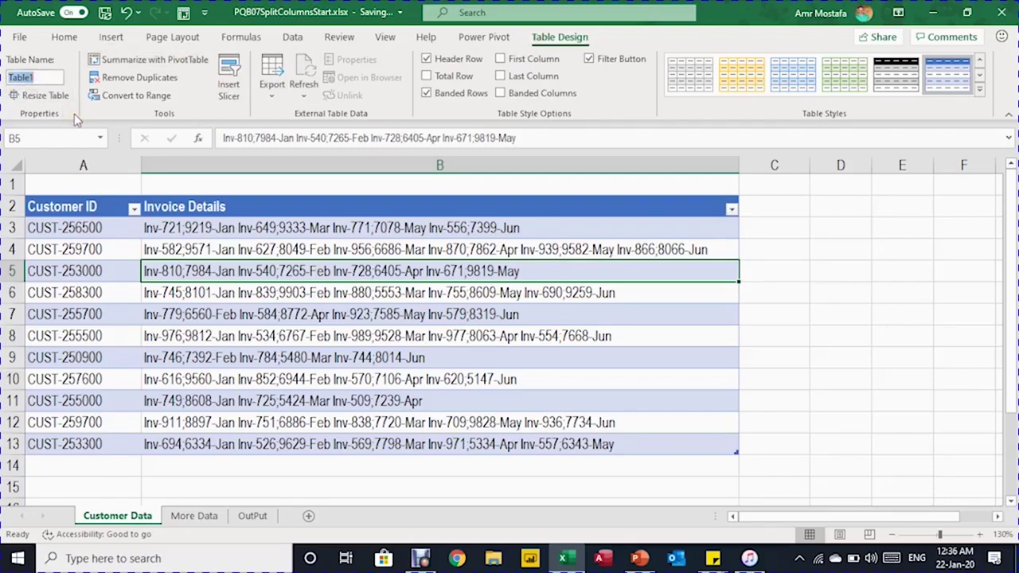
type("Input")
key("Return")
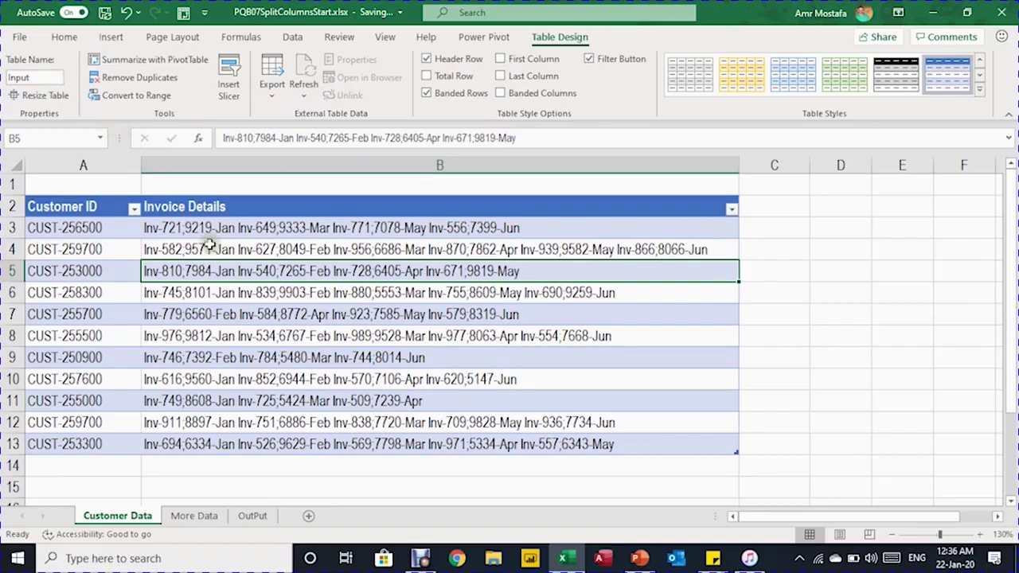
Create a Power Query query from the Input table and rename the query Output.
left_click(290, 37)
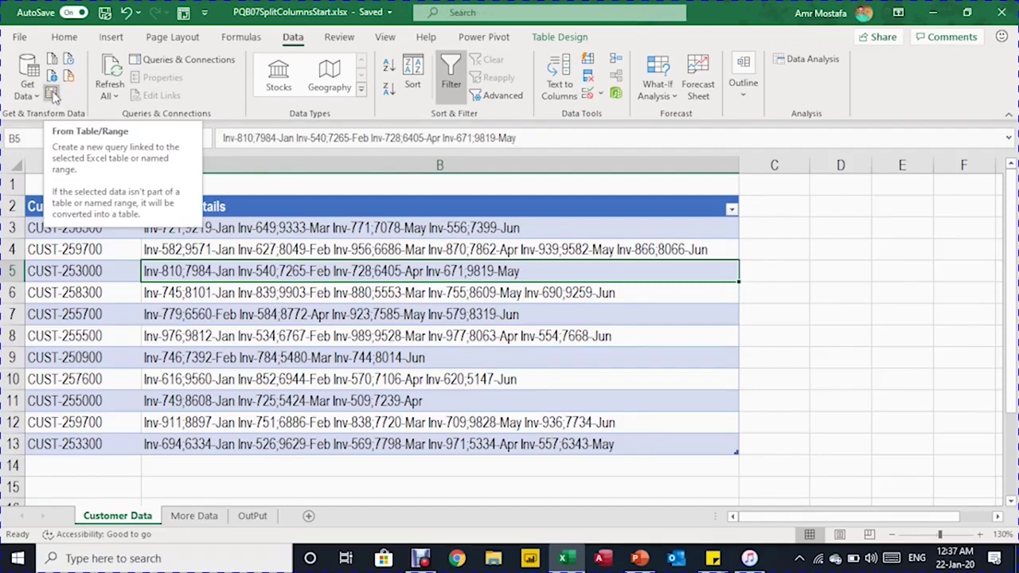
left_click(52, 93)
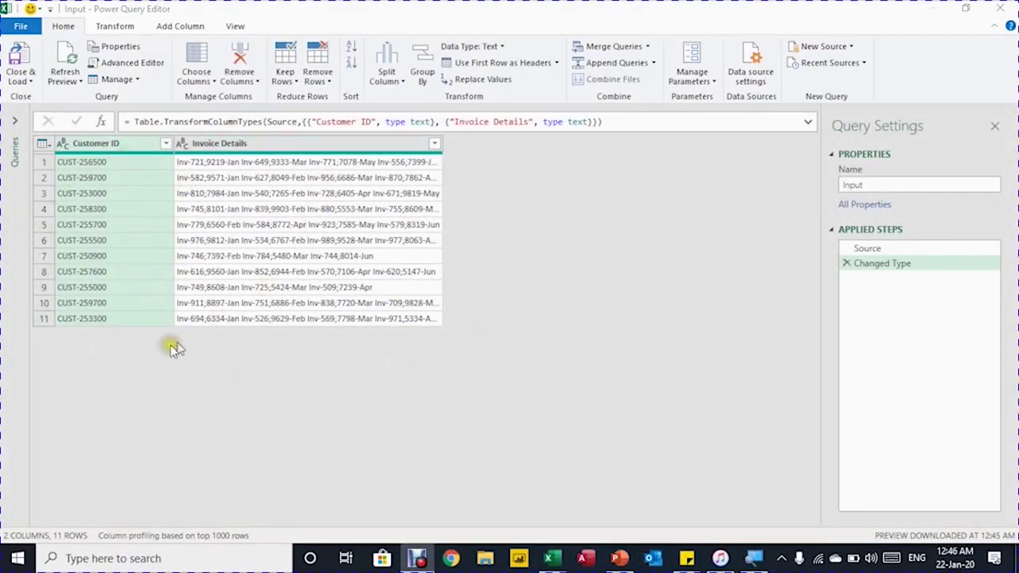
left_click(875, 186)
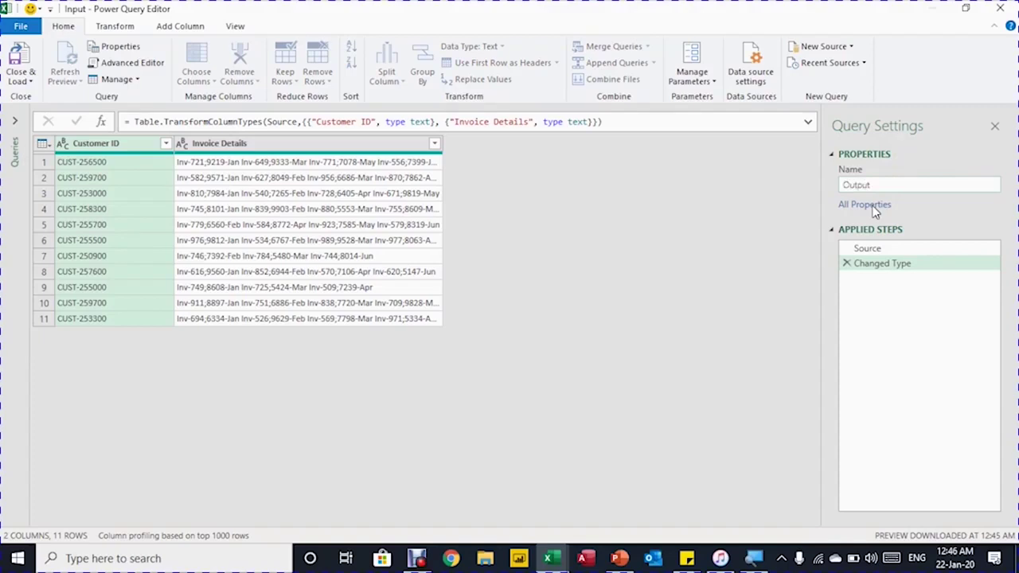
type("Output")
key("Return")
left_click(826, 253)
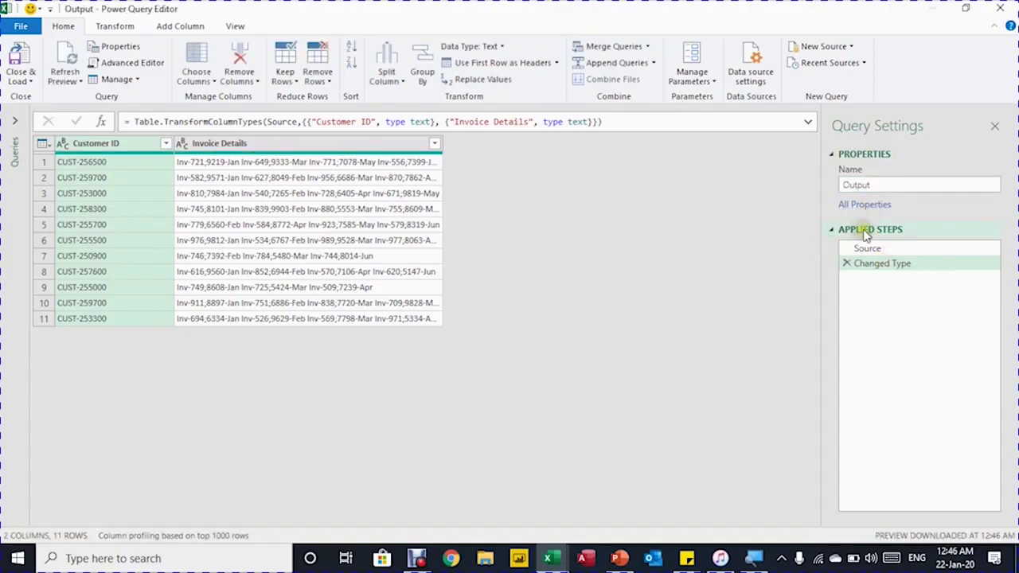
Compare the Source and Changed Type steps of the Output query and delete the Changed Type step.
left_click(938, 247)
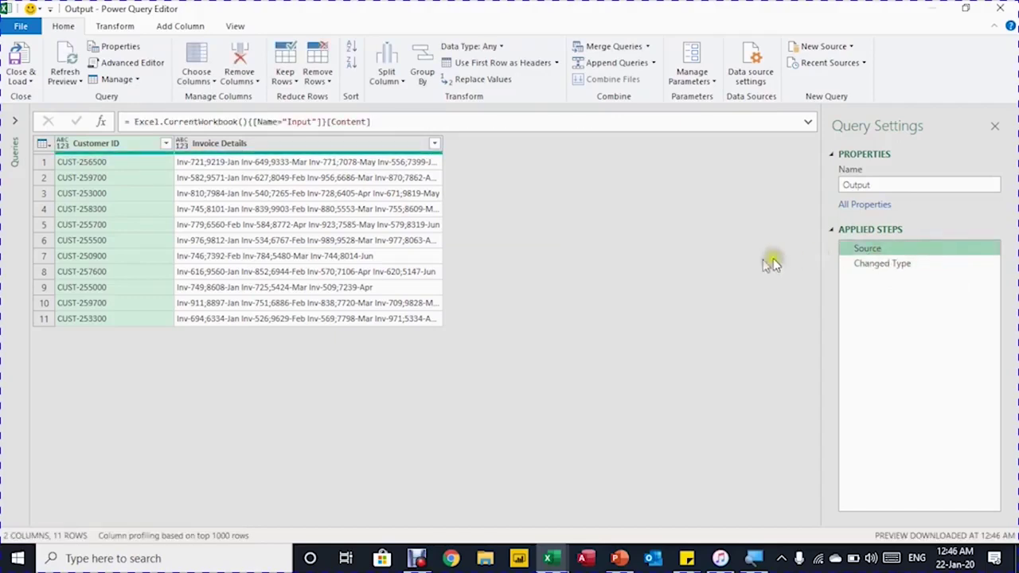
left_click(934, 265)
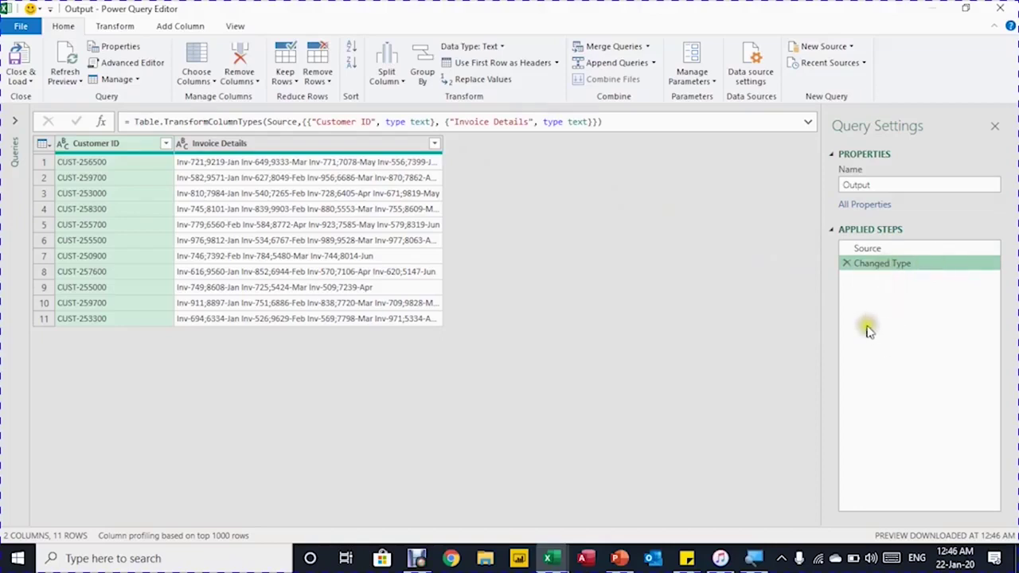
left_click(847, 265)
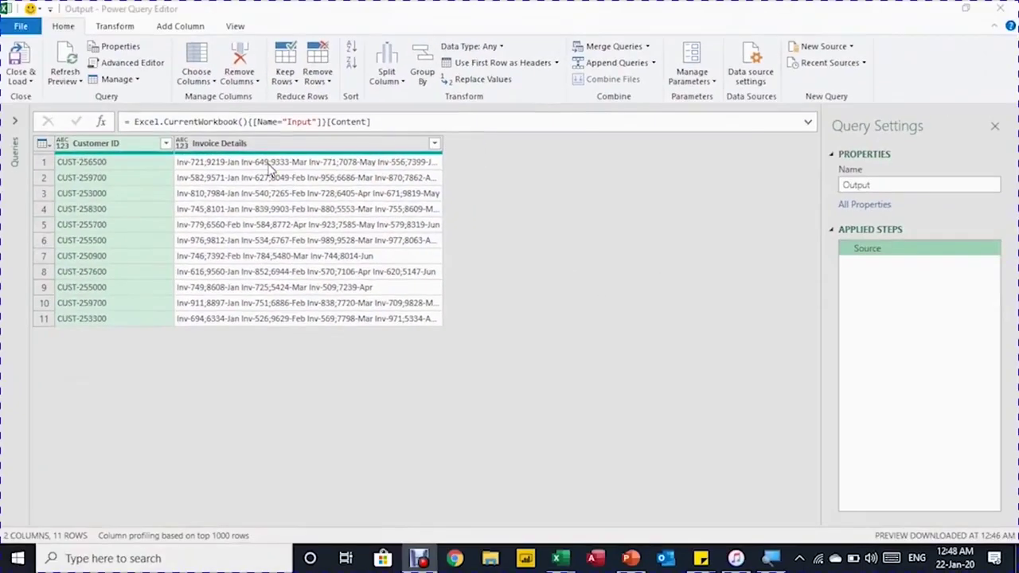
Split the Invoice Details column by the Space delimiter at each occurrence, into rows instead of columns.
left_click(284, 147)
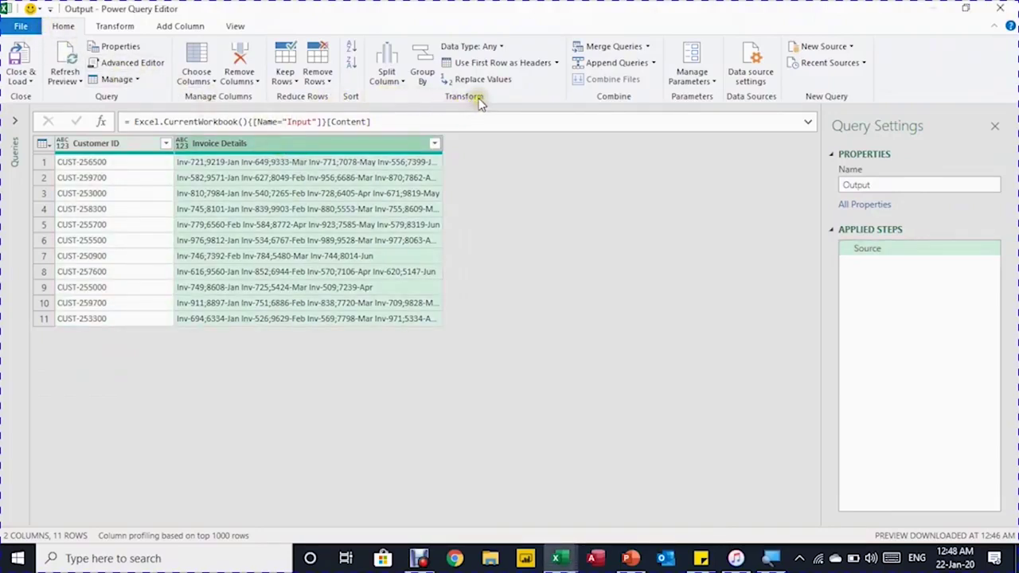
left_click(400, 83)
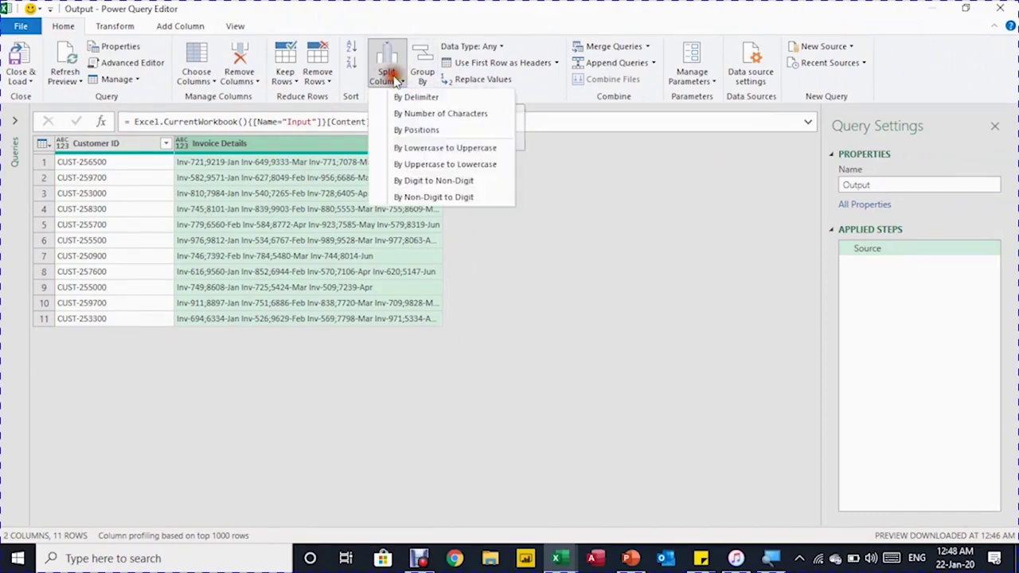
left_click(444, 100)
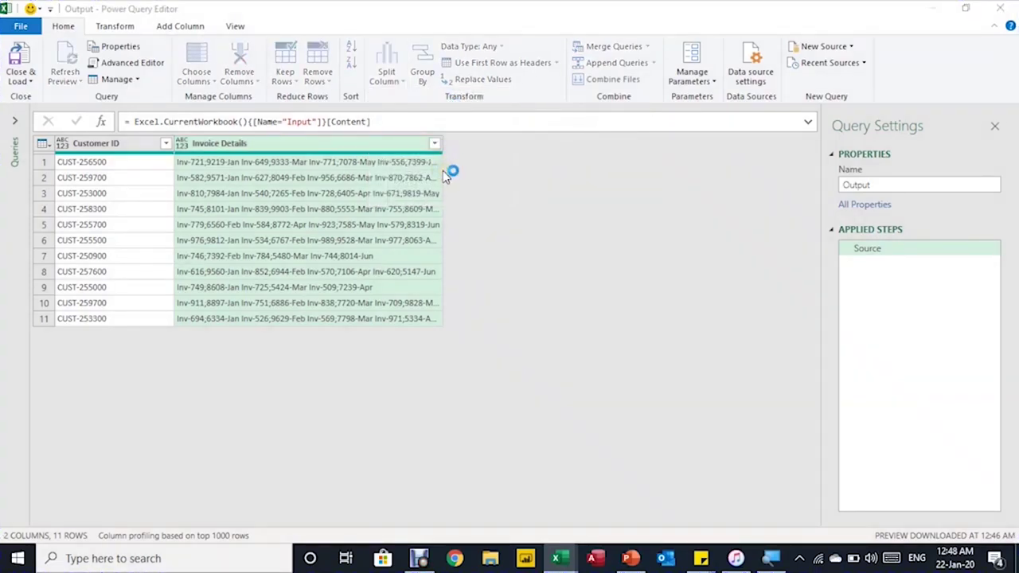
left_click_drag(387, 152, 493, 171)
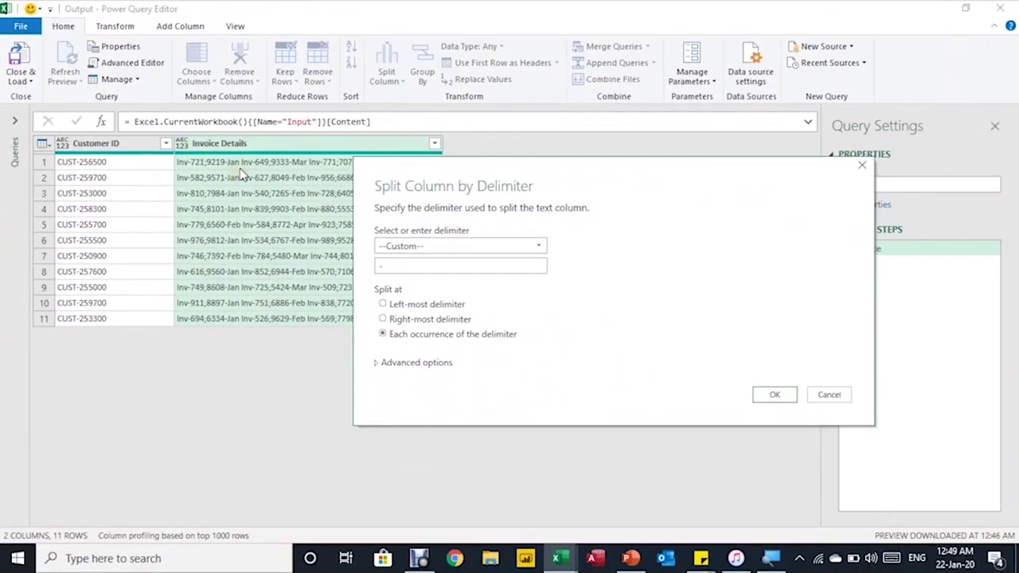
left_click(466, 248)
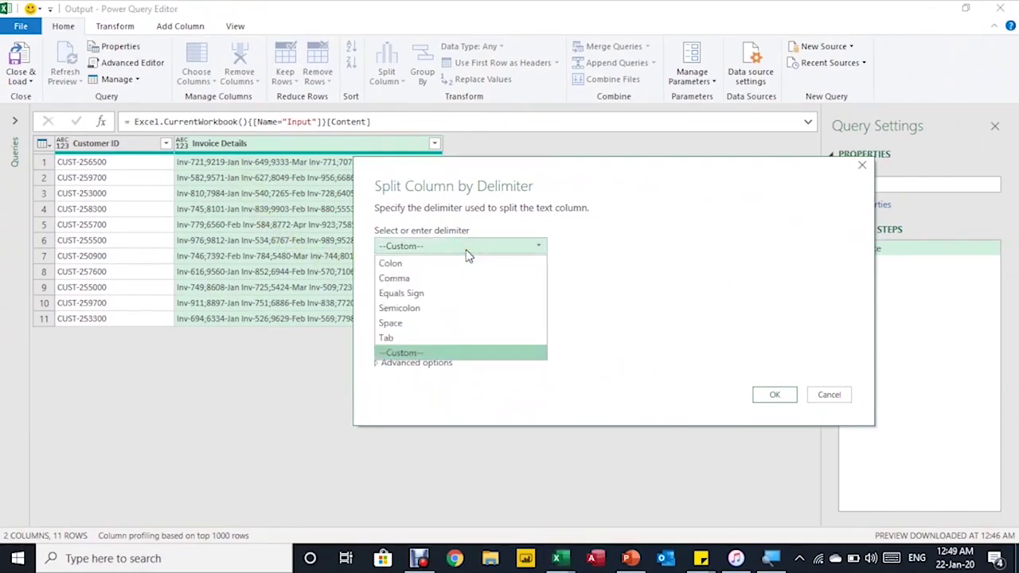
left_click(486, 324)
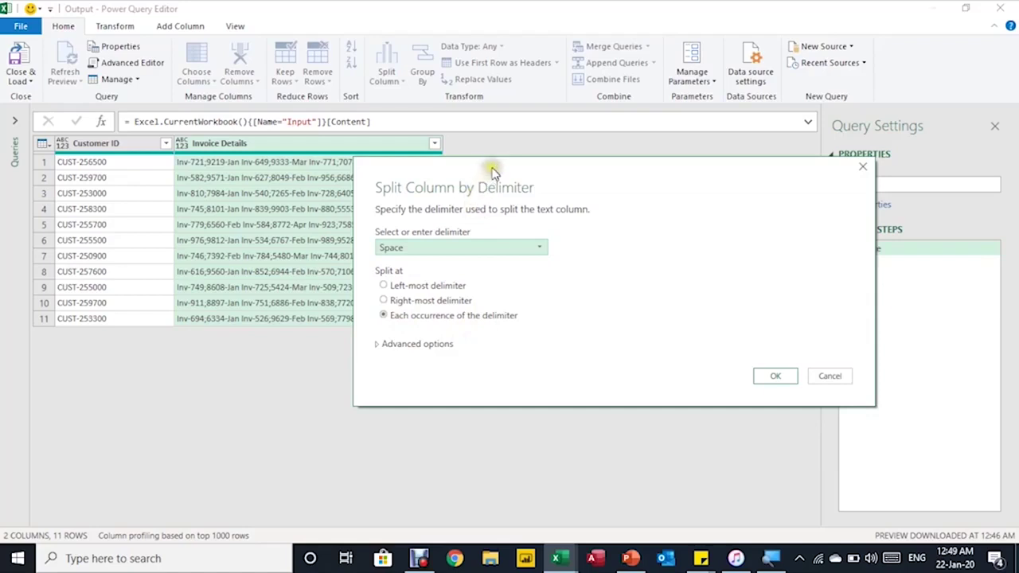
left_click_drag(488, 164, 607, 178)
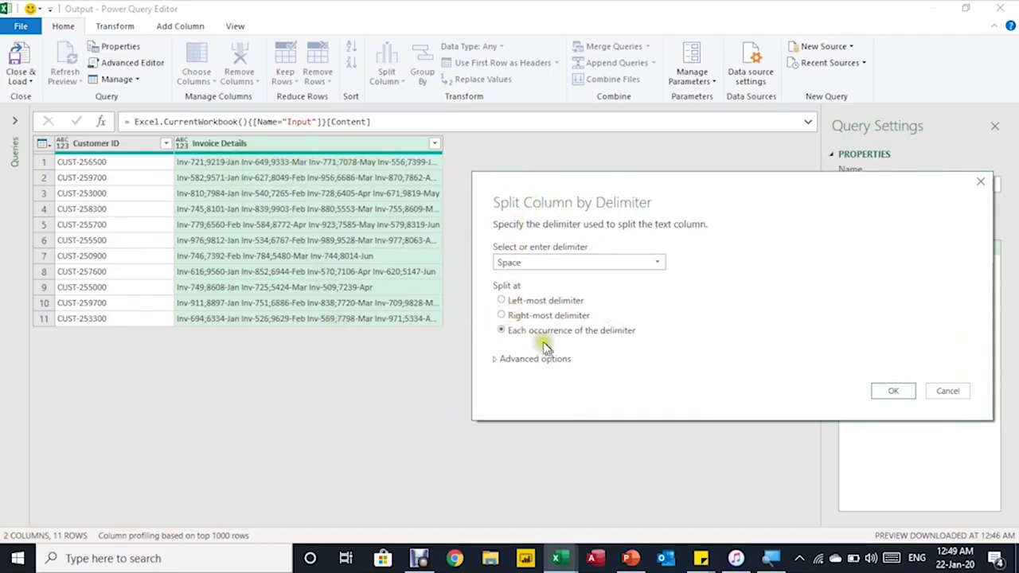
left_click(498, 362)
left_click(496, 359)
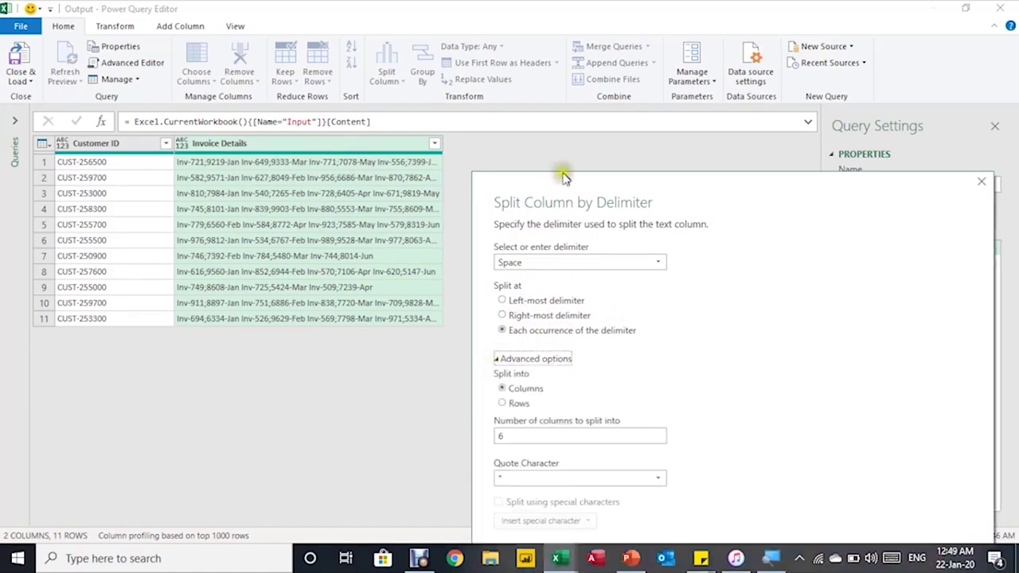
left_click_drag(567, 188, 487, 106)
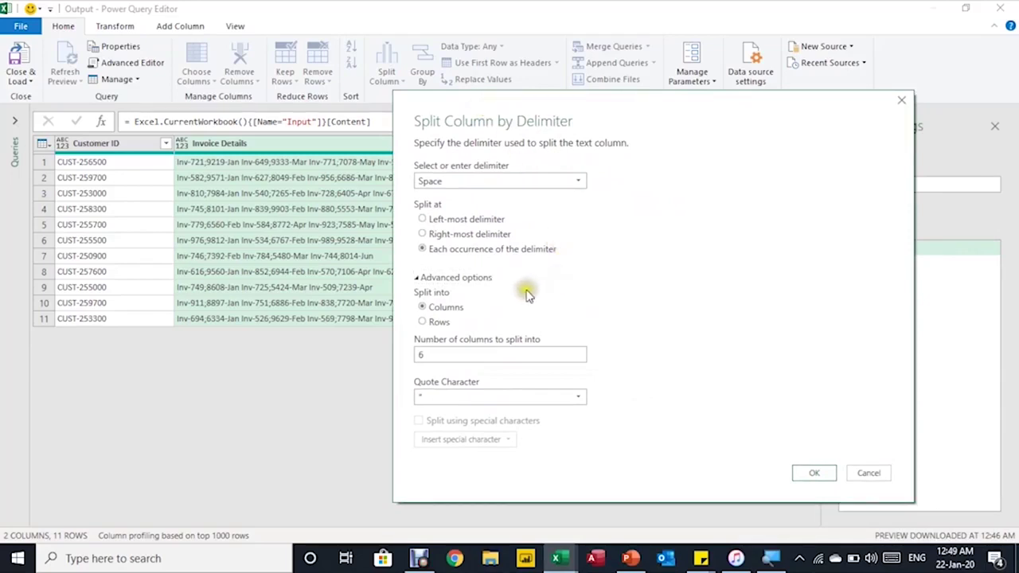
left_click(468, 312)
left_click(422, 321)
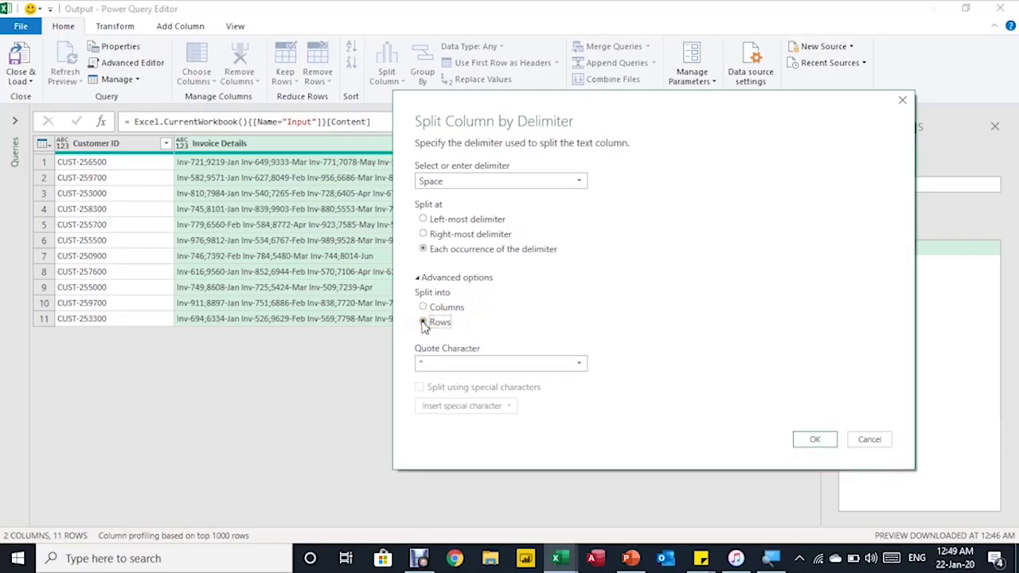
left_click(818, 441)
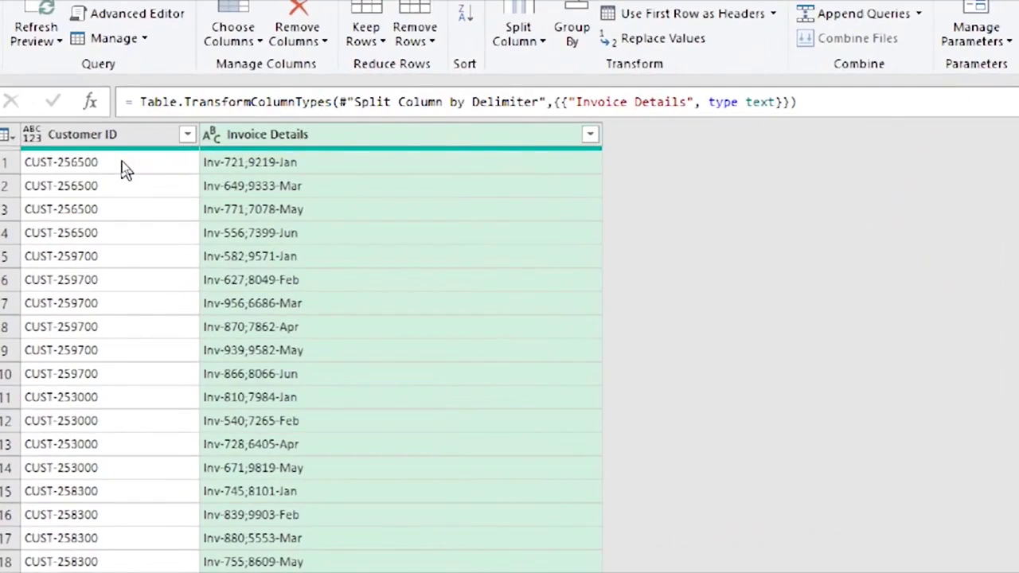
Delete the Changed Type step that follows the split into rows.
left_click(124, 164)
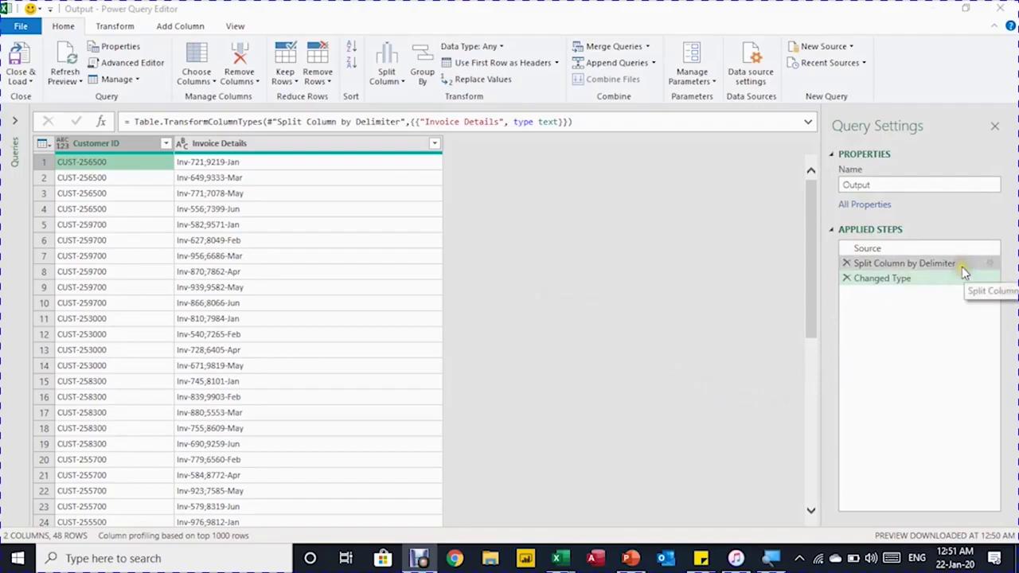
left_click(892, 284)
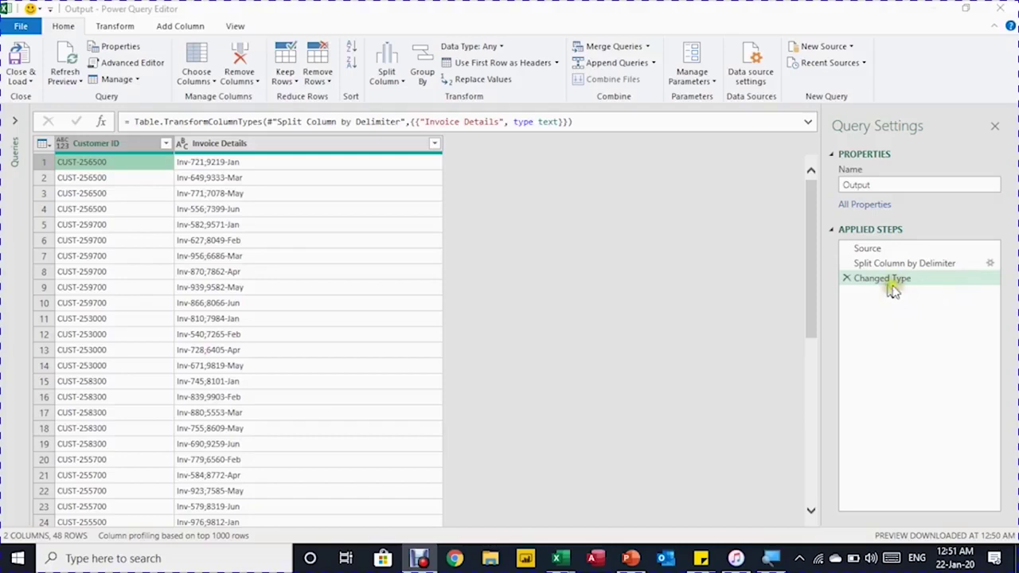
left_click(847, 279)
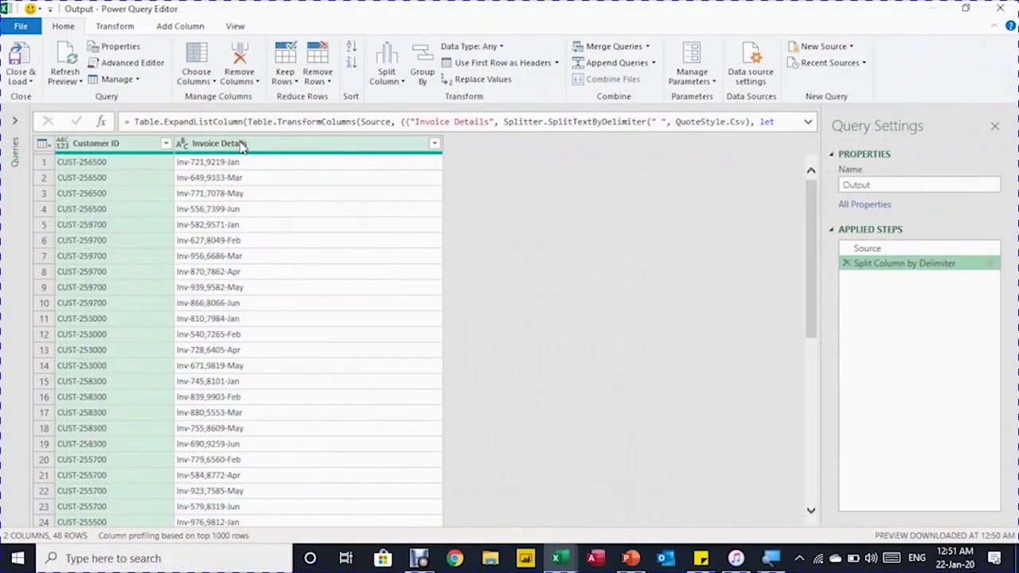
Split the Invoice Details column by the Semicolon delimiter at each occurrence, separating the invoice number from the amount and month.
left_click(242, 144)
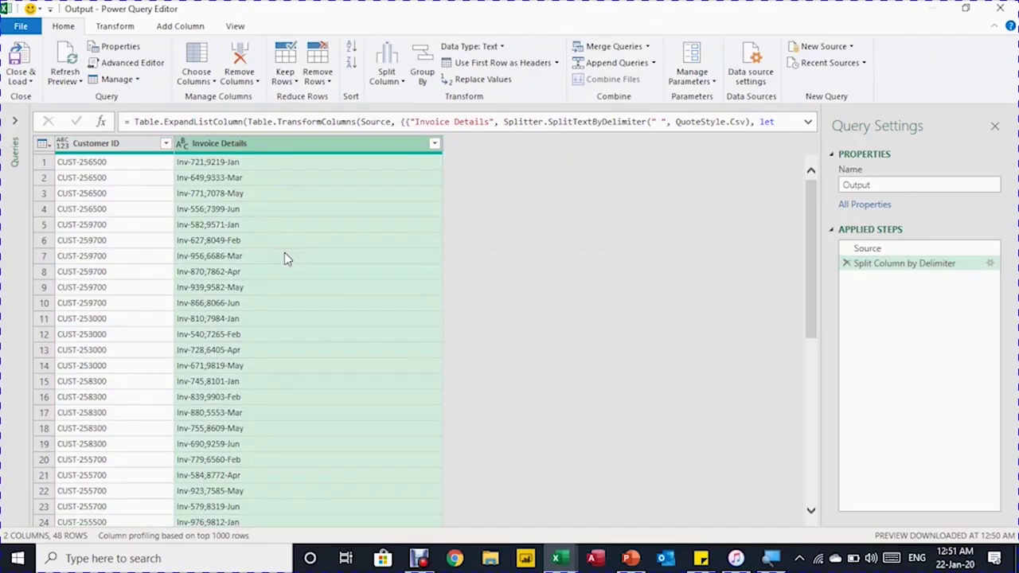
left_click(391, 85)
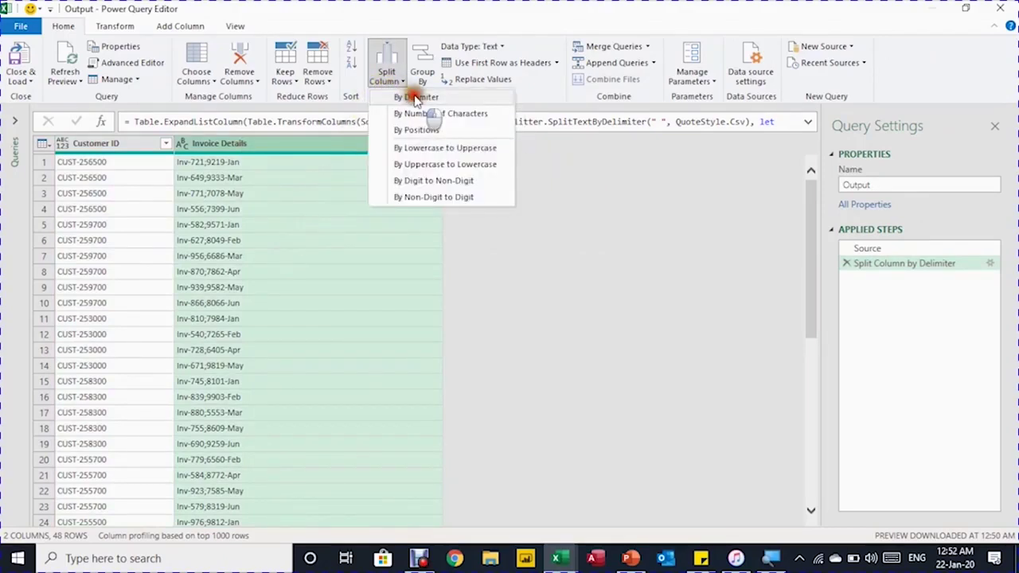
left_click(406, 126)
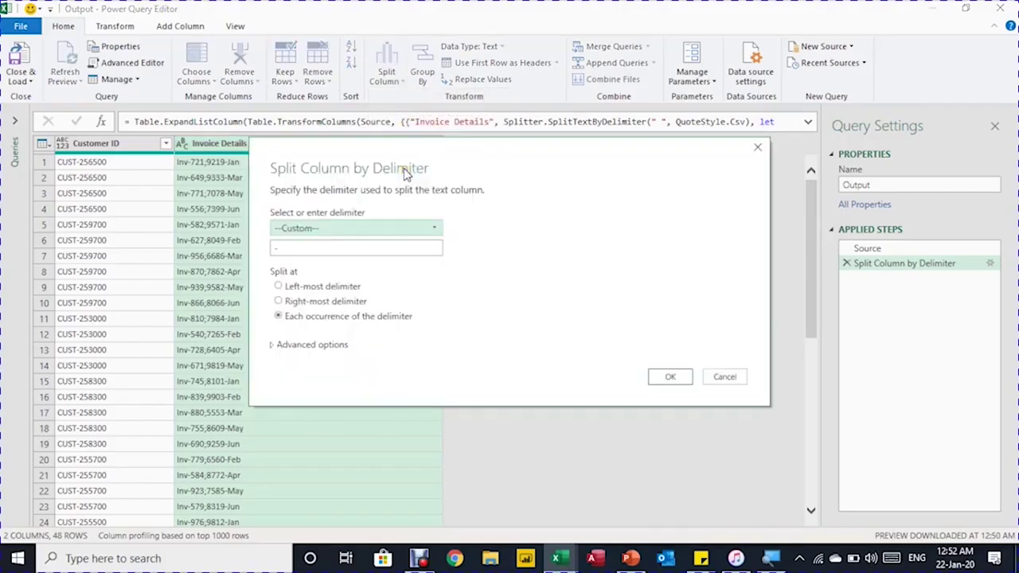
left_click(430, 229)
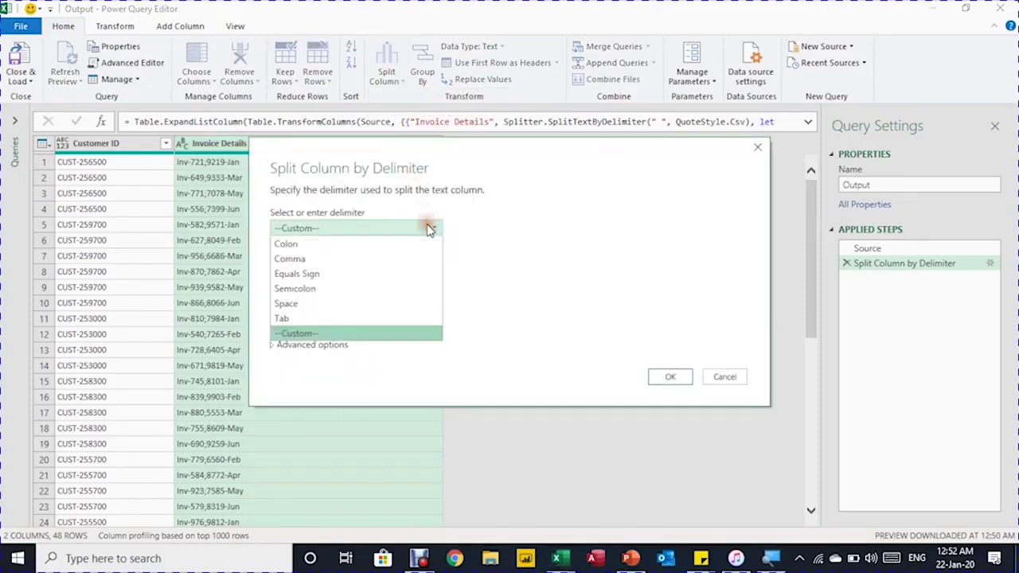
left_click(342, 287)
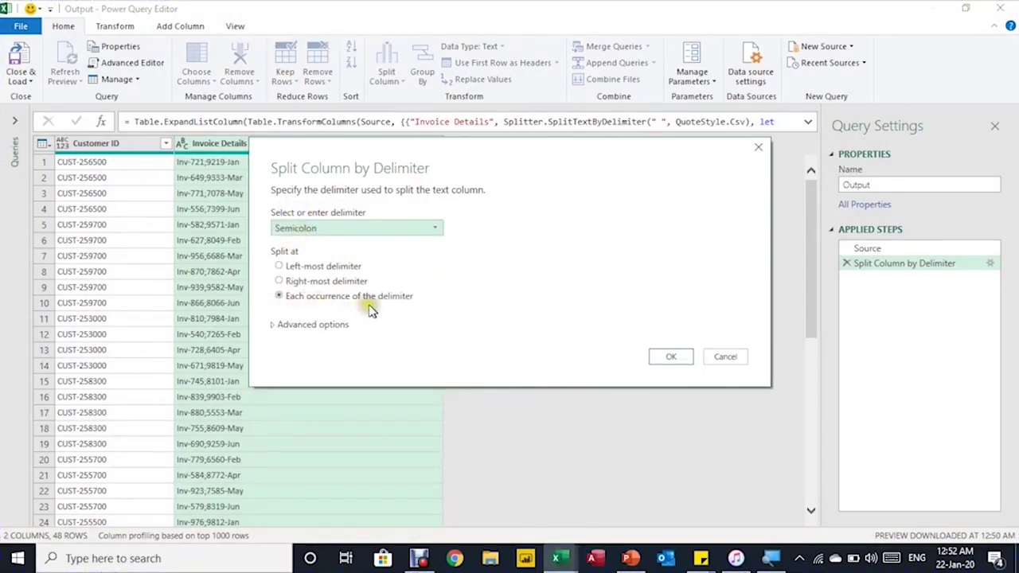
left_click(668, 357)
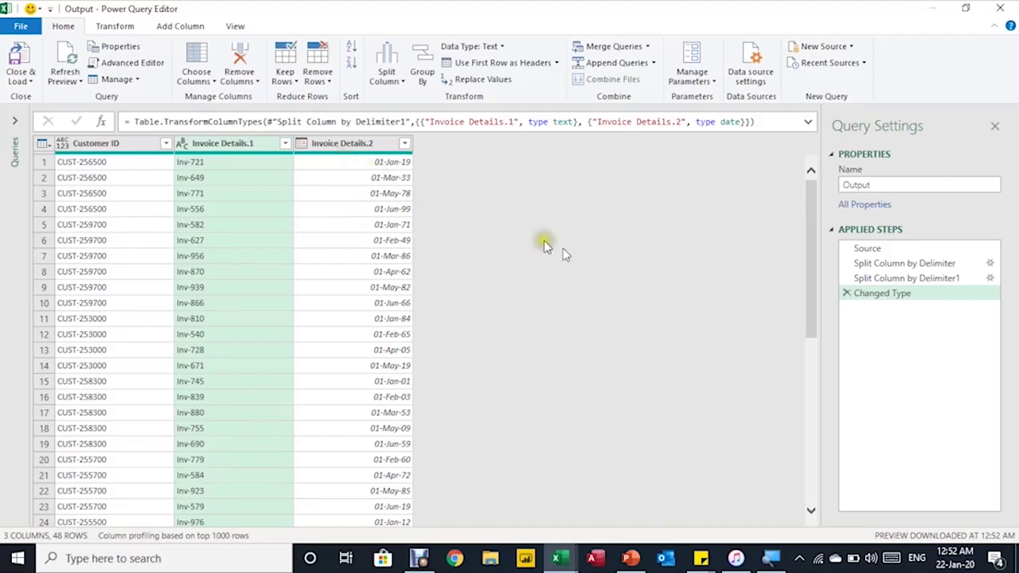
Delete the last Changed Type step and split the Invoice Details.2 column by Digit to Non-Digit.
left_click(847, 294)
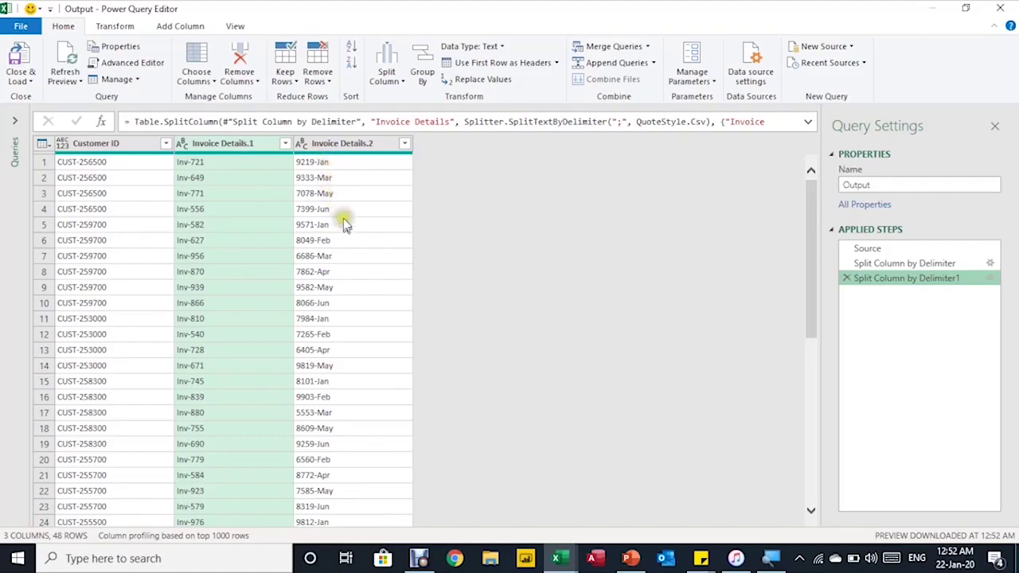
left_click(365, 144)
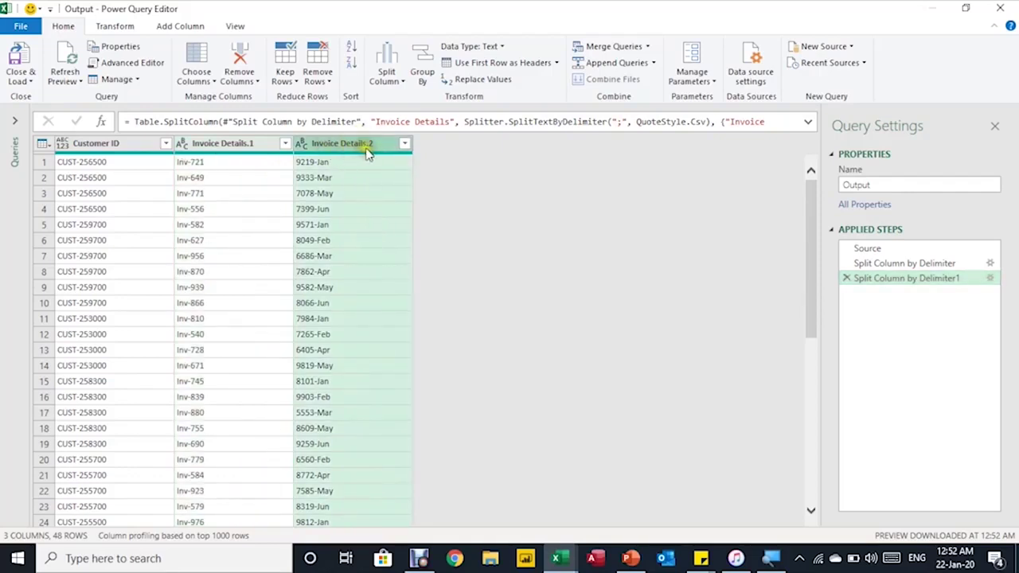
left_click(388, 79)
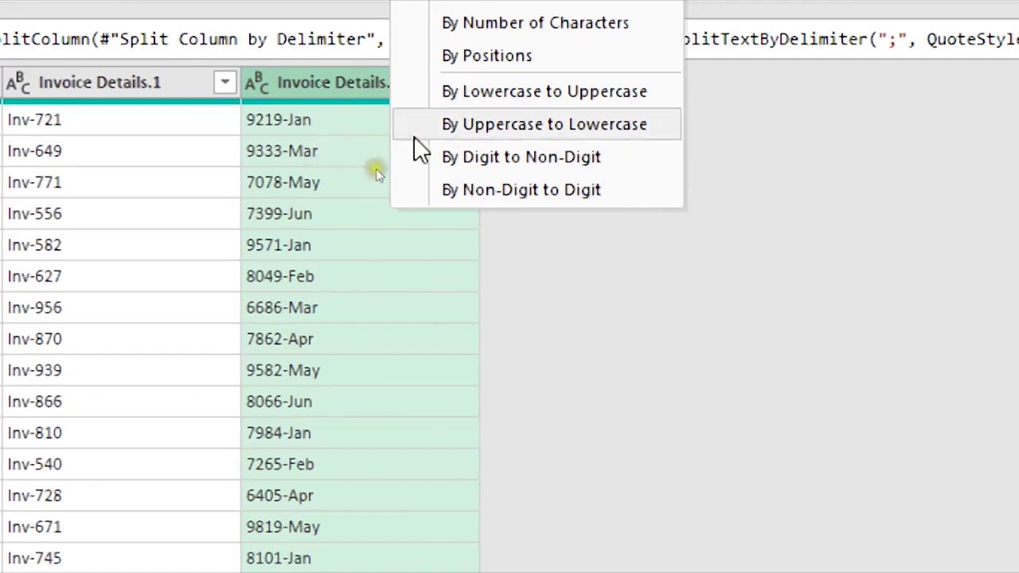
left_click(526, 166)
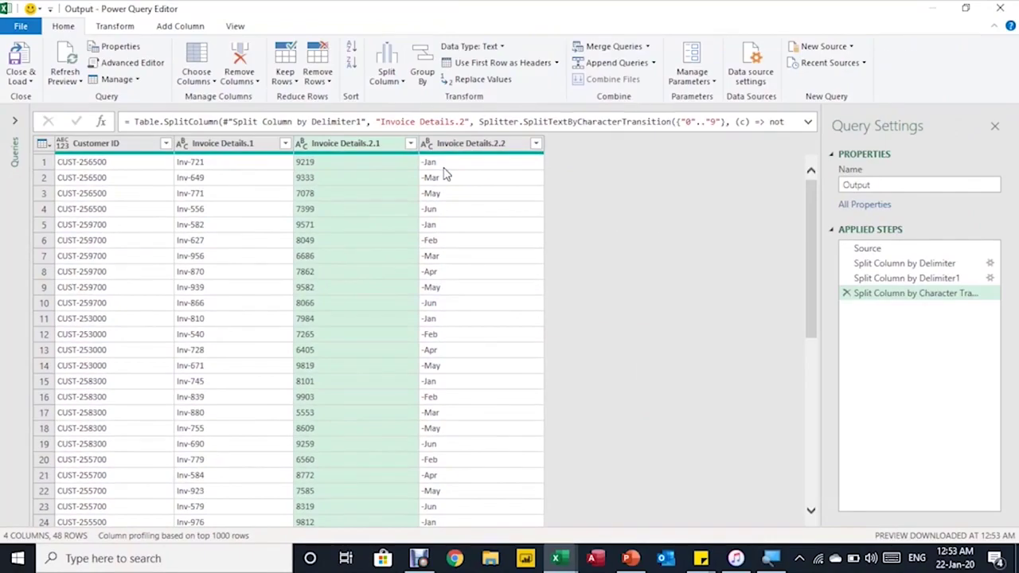
Split the Invoice Details.2.2 column by Number of Characters, using 1 character, once, as far left as possible.
left_click(453, 145)
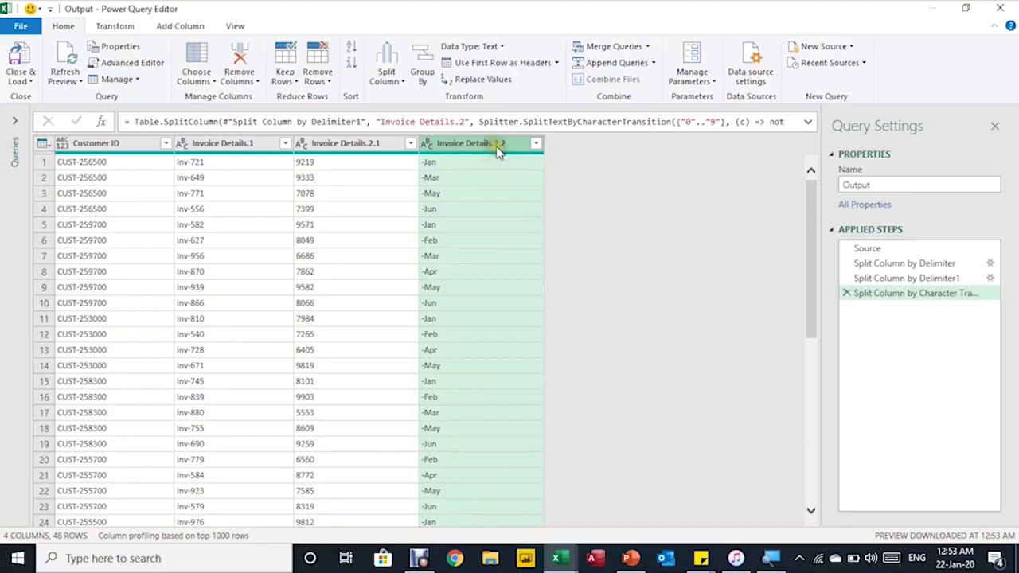
left_click(386, 73)
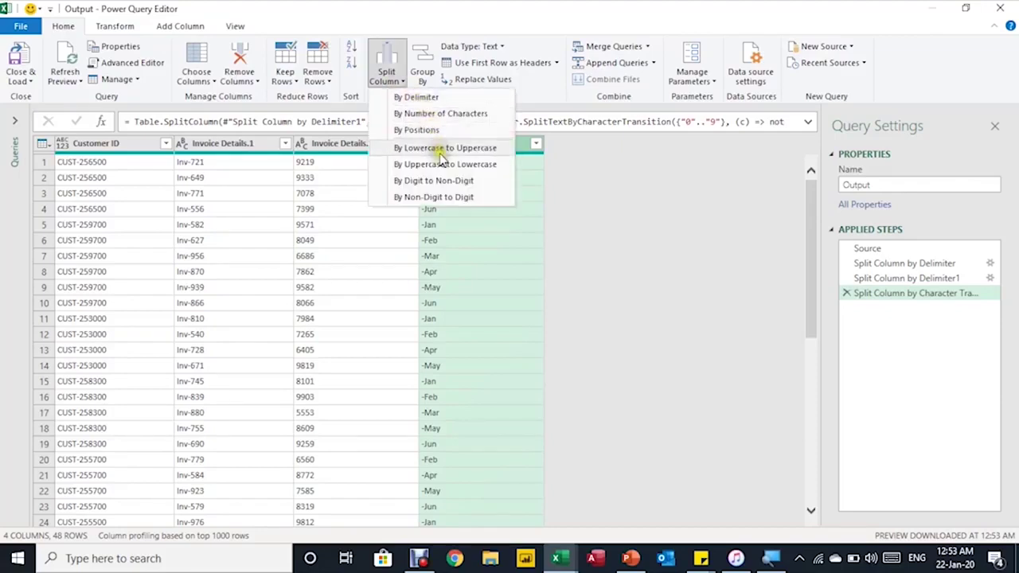
key("Escape")
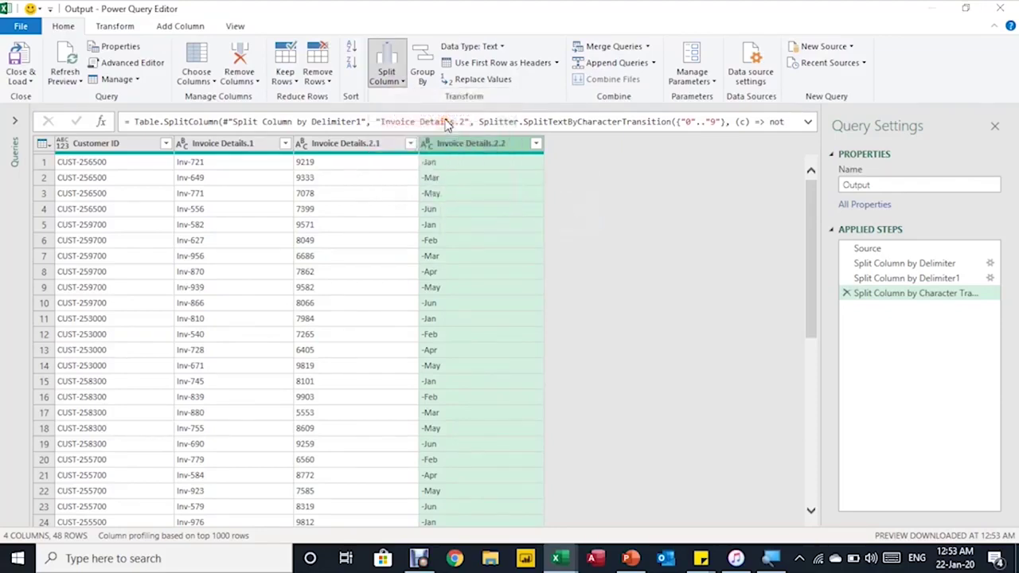
left_click_drag(405, 149, 431, 201)
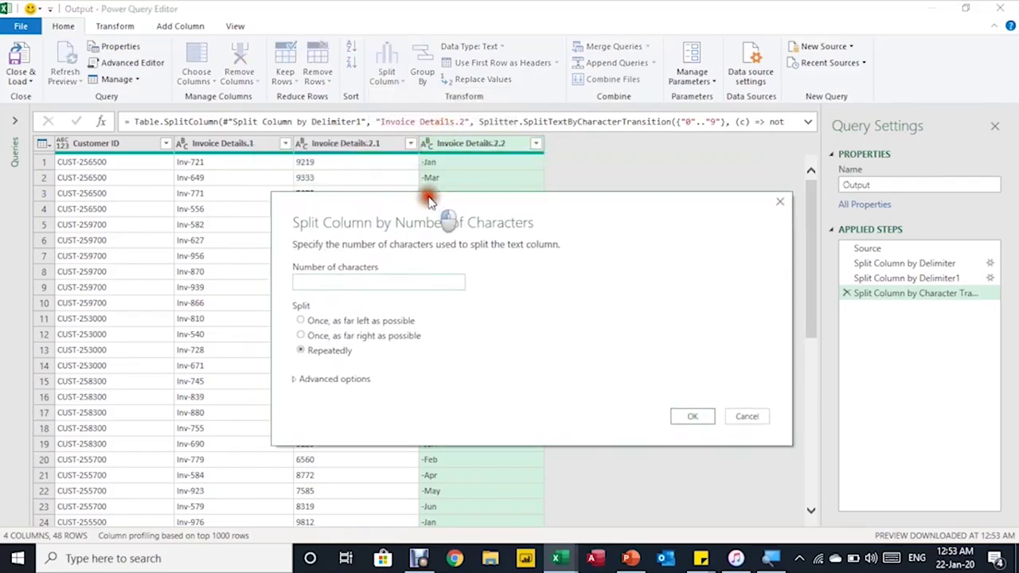
left_click(328, 285)
left_click(337, 322)
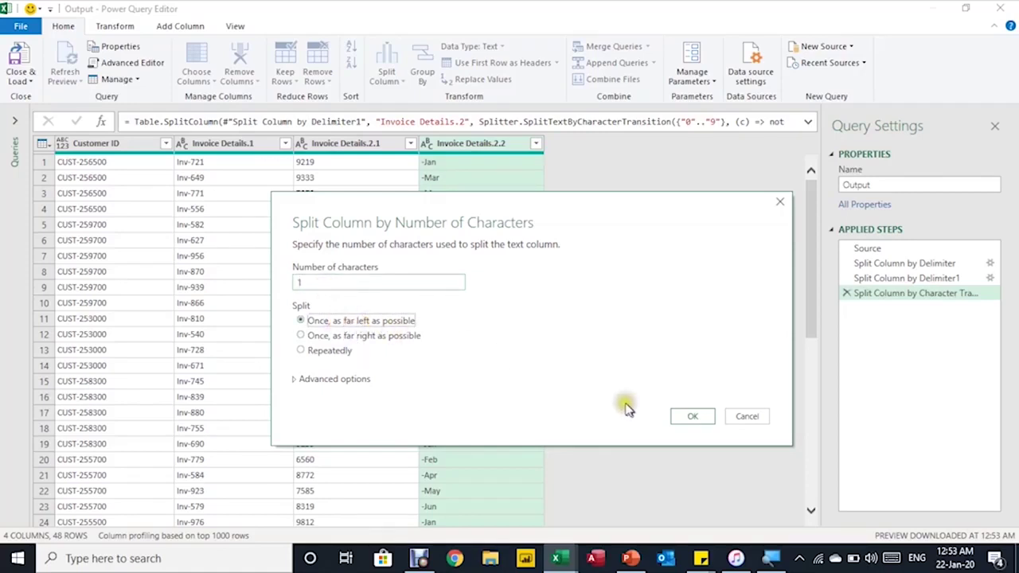
left_click(691, 416)
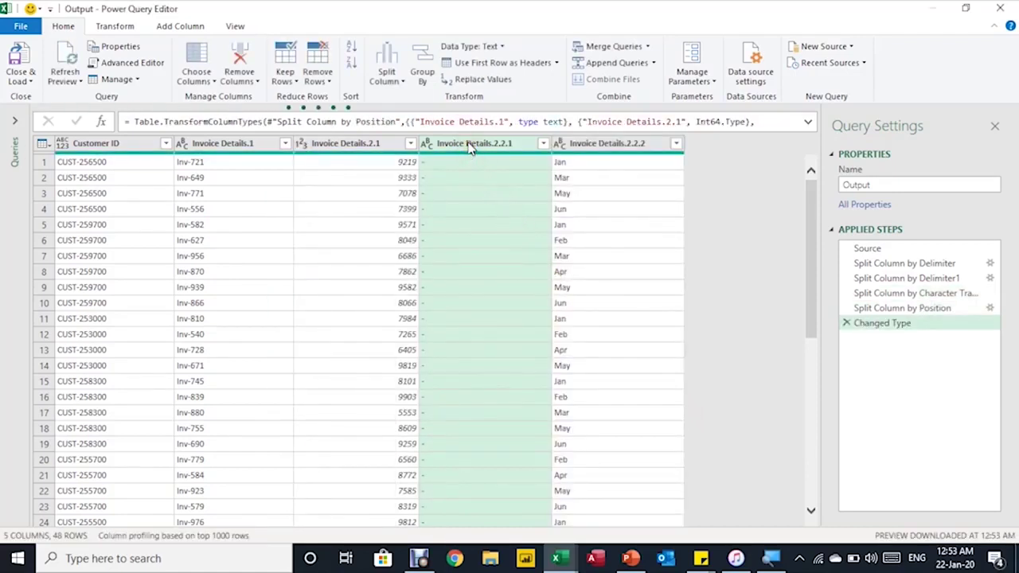
Remove the Invoice Details.2.2.1 column, which holds only the hyphens.
left_click(470, 146)
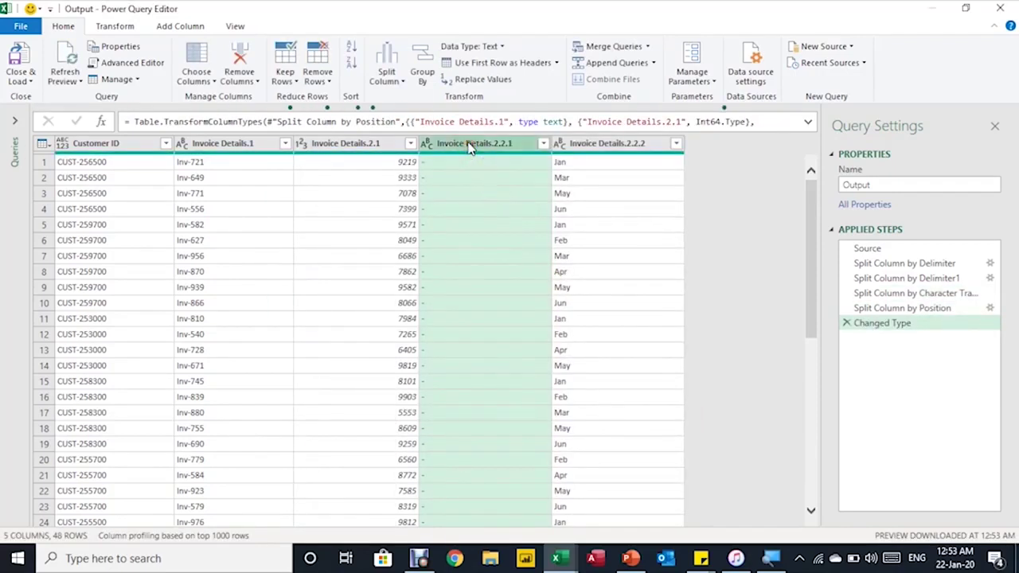
right_click(470, 146)
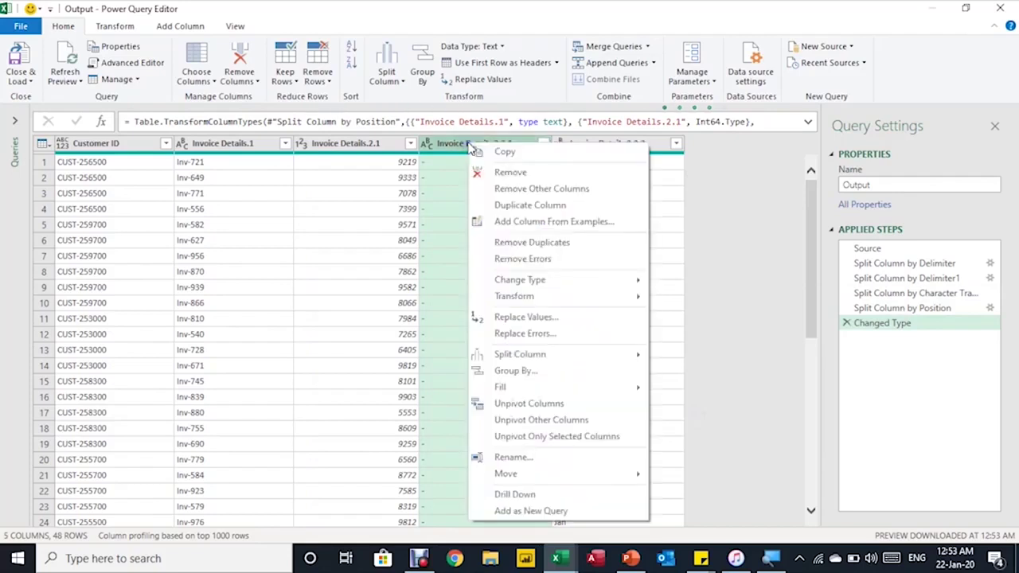
left_click(510, 174)
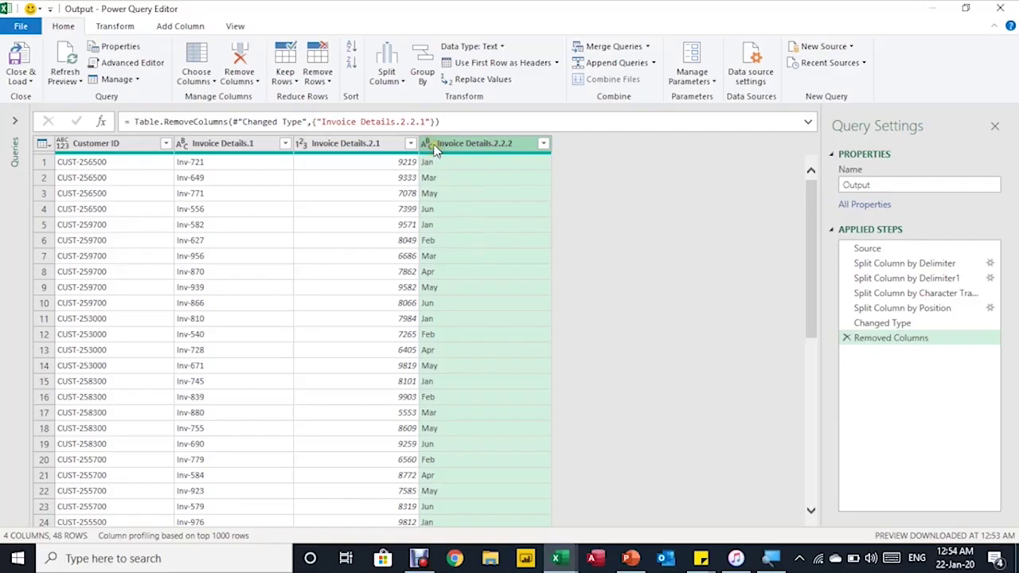
Set the data type of Invoice Details.2.1 to Decimal Number and of Customer ID to Text.
left_click(304, 146)
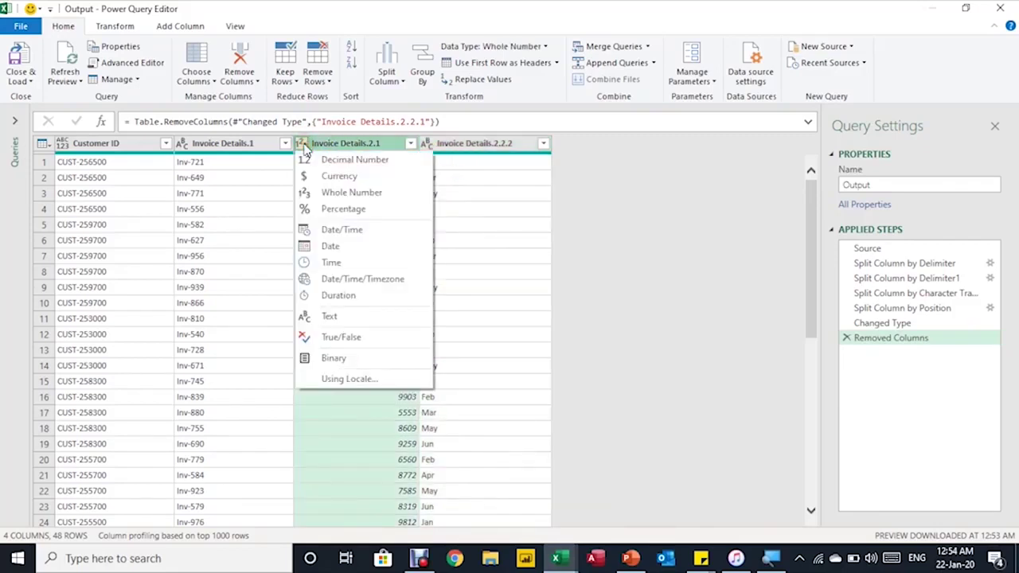
left_click(312, 160)
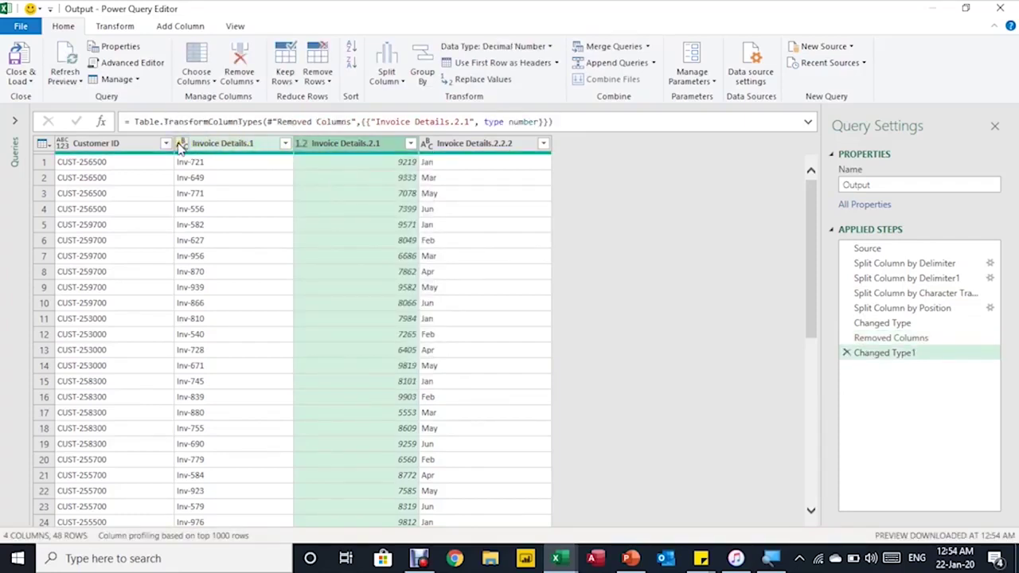
left_click(64, 144)
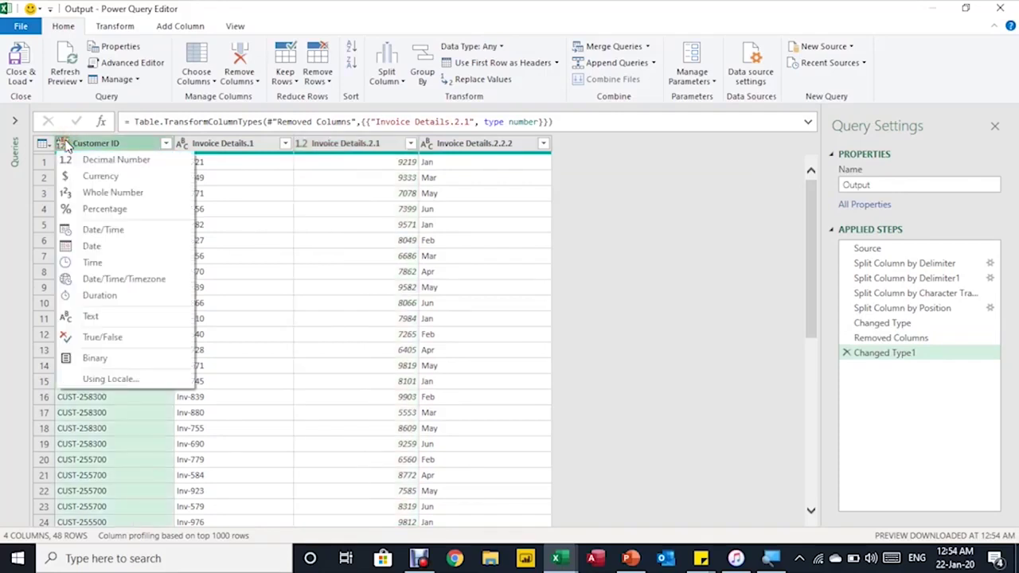
left_click(112, 317)
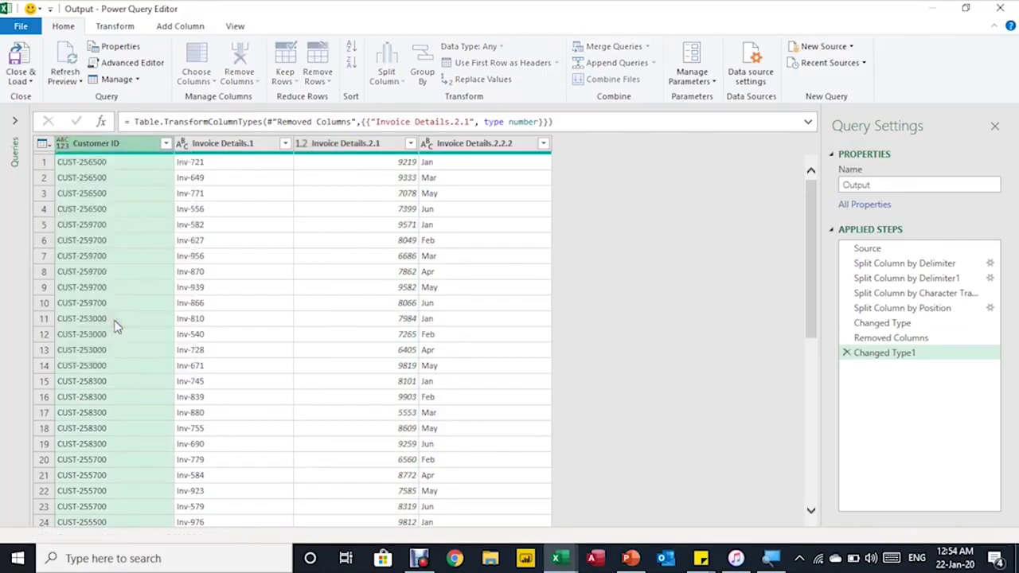
Rename the Invoice Details.1 column as Invoice Number and the Invoice Details.2.1 column as Amount.
double_click(226, 149)
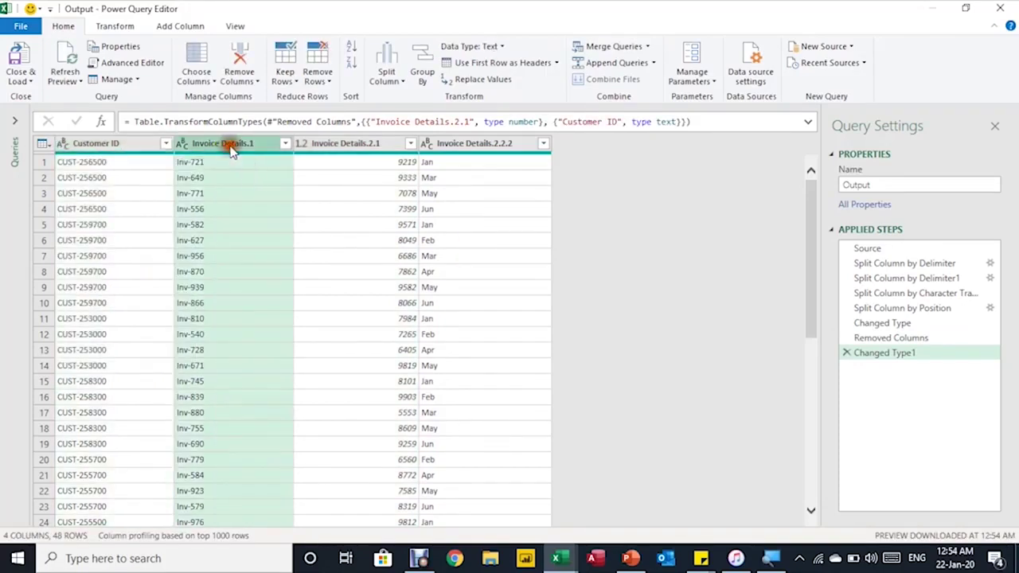
key("Return")
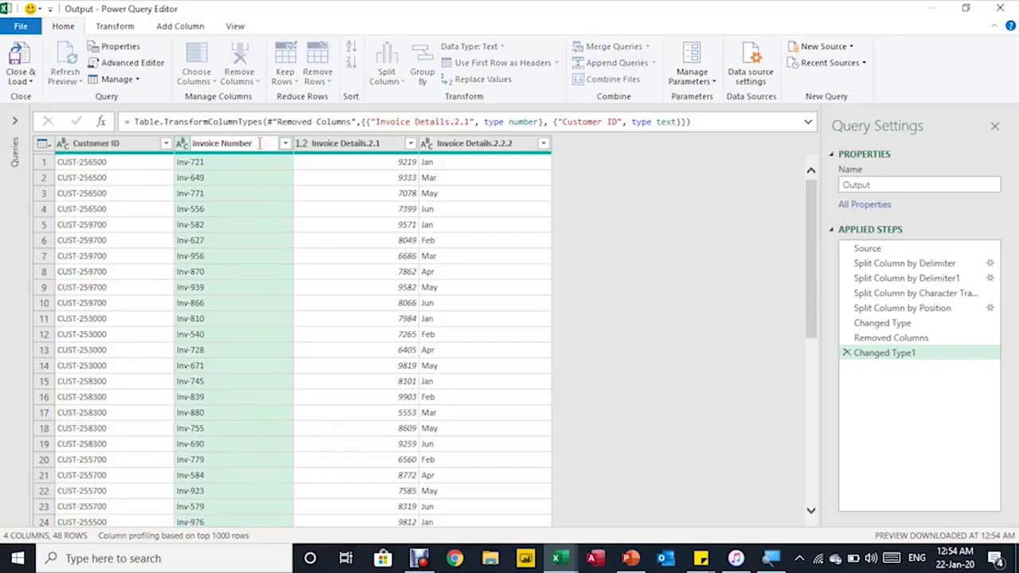
type("Invoice Number")
key("Return")
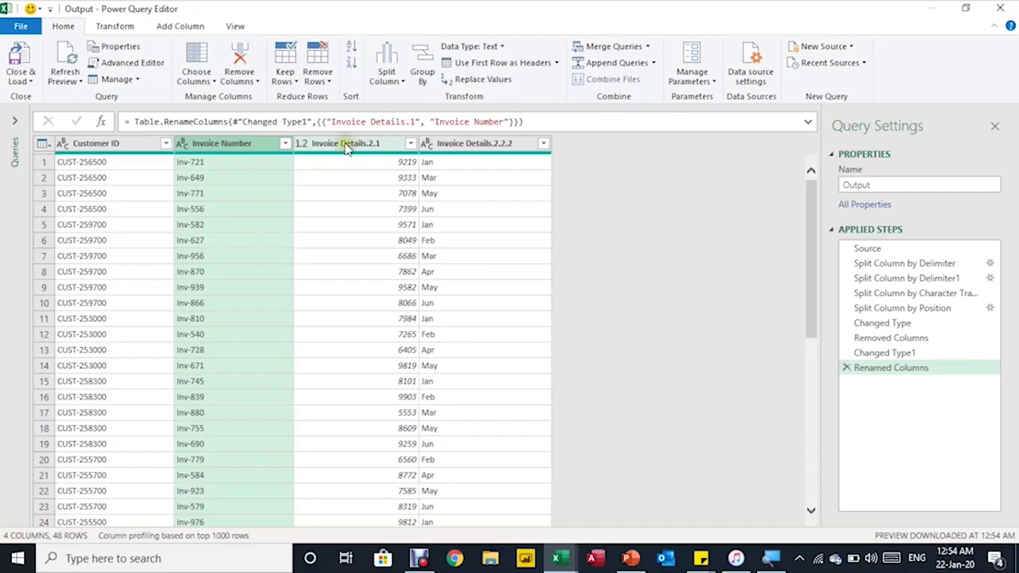
double_click(348, 148)
type("A")
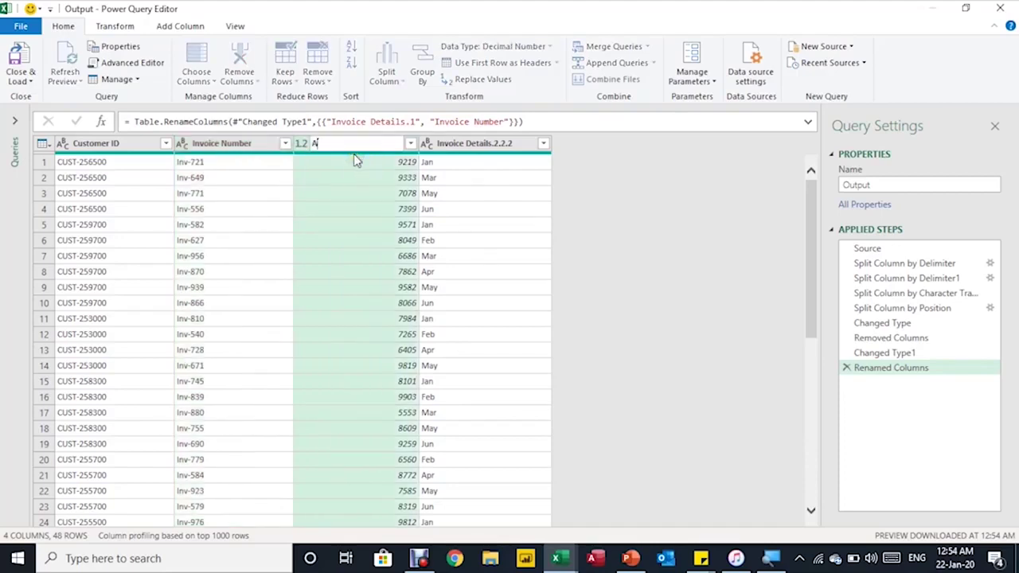
type("mount")
key("Return")
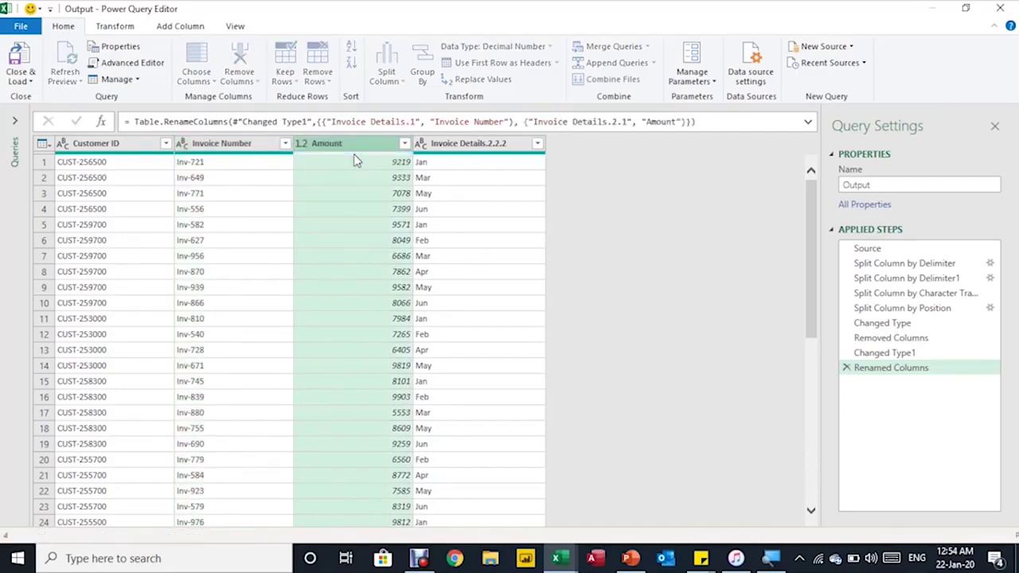
Rename the Invoice Details.2.2.2 column as Month.
double_click(468, 144)
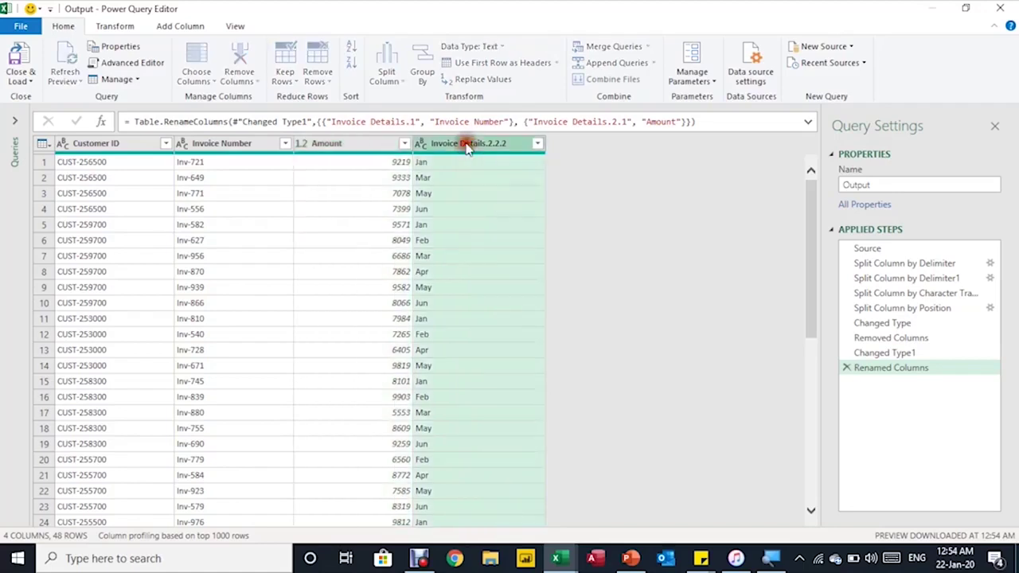
type("Mo")
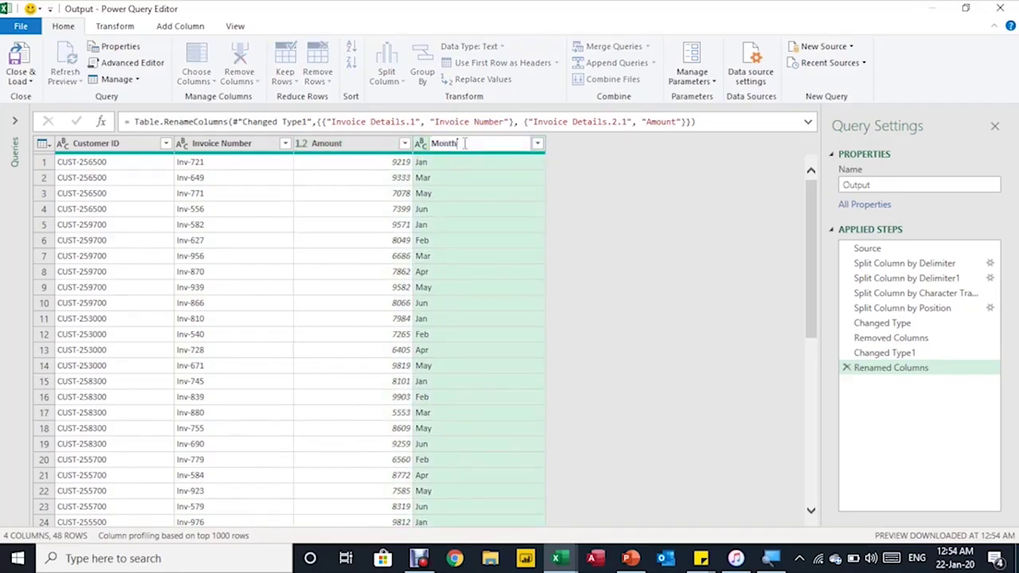
type("nth")
key("Return")
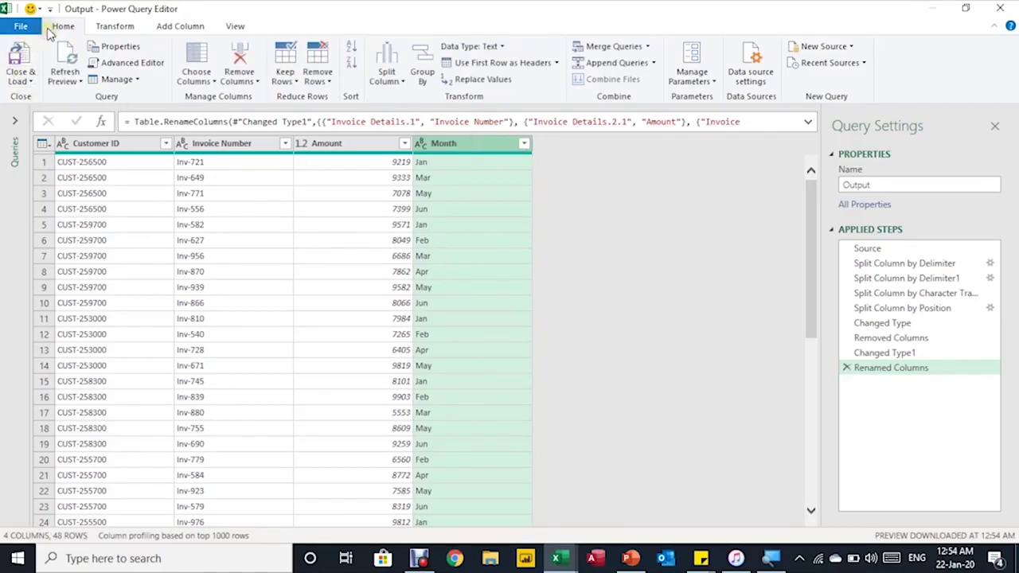
Close the query editor and load the query as a table into the existing OutPut worksheet at cell A1.
left_click(22, 78)
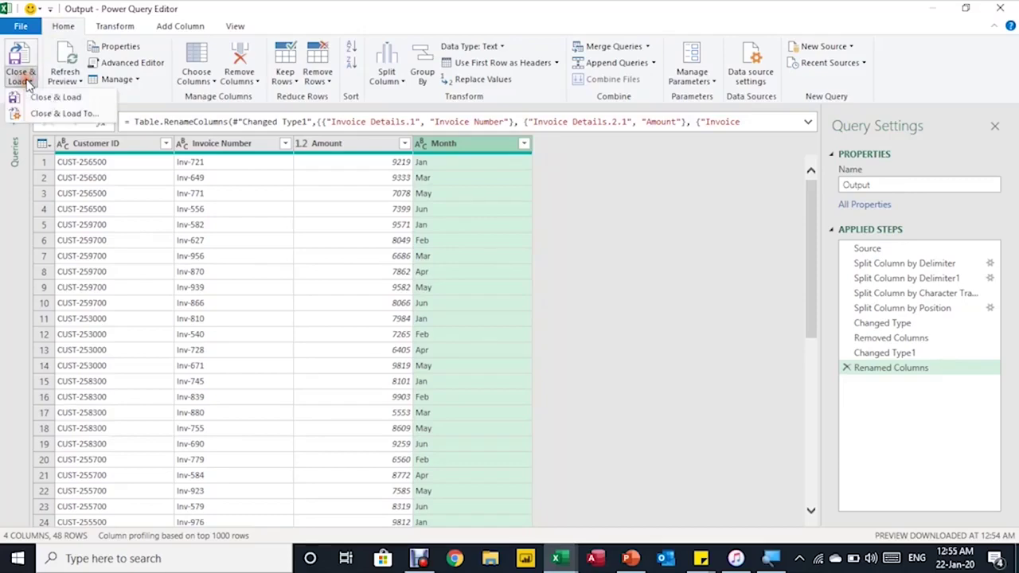
left_click(48, 97)
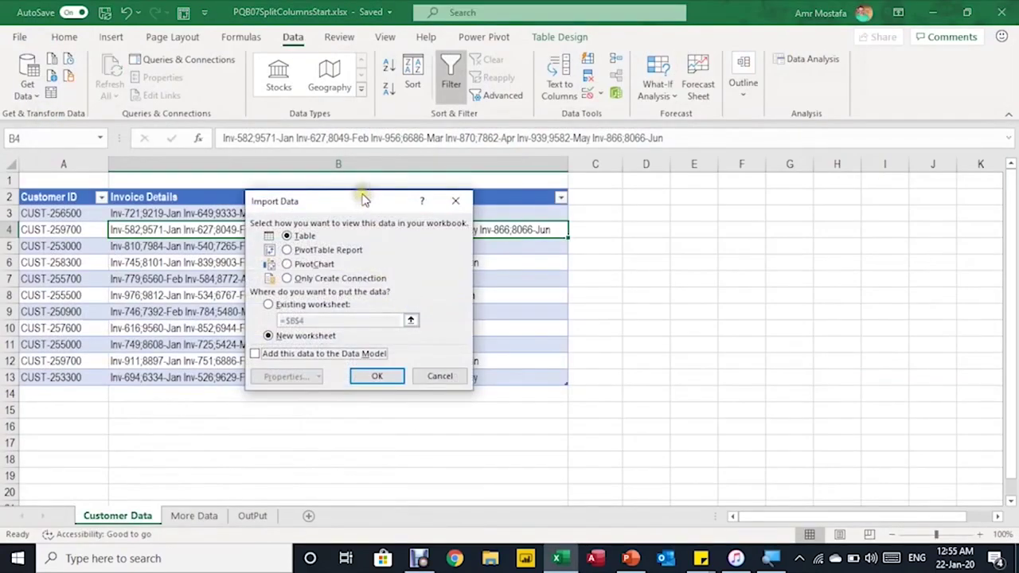
left_click_drag(364, 200, 433, 196)
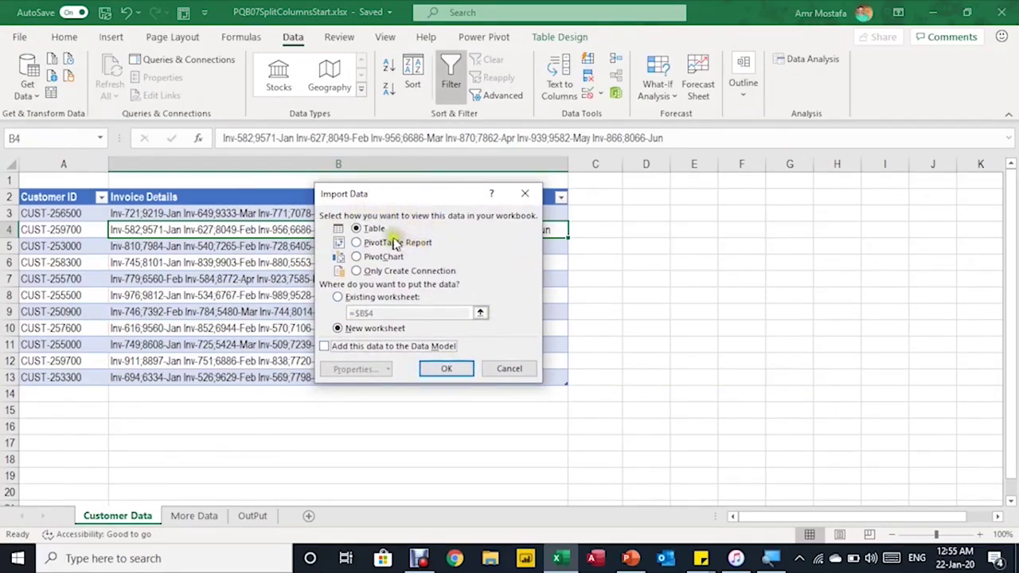
left_click(338, 297)
left_click(480, 313)
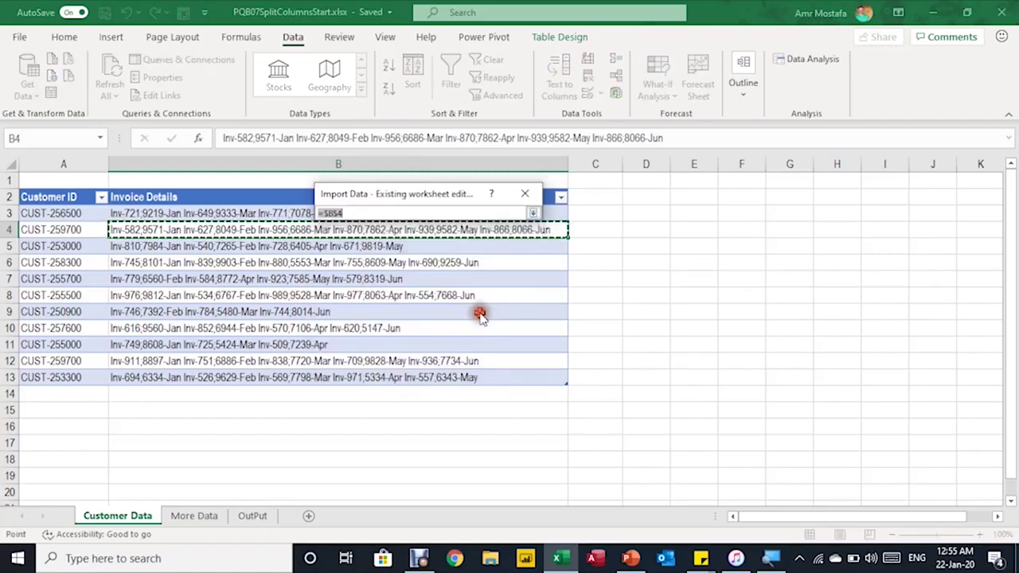
left_click(252, 516)
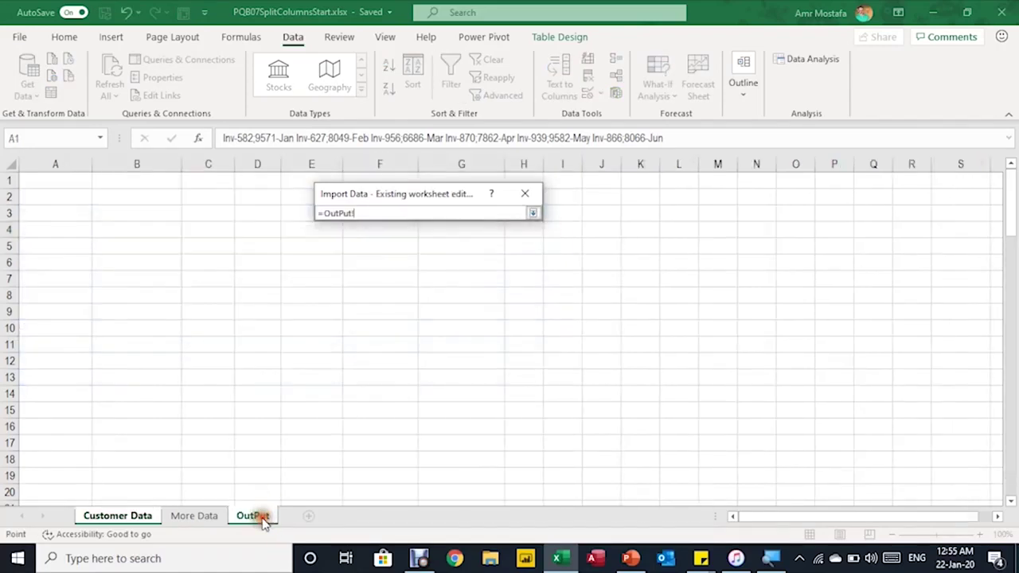
left_click(54, 180)
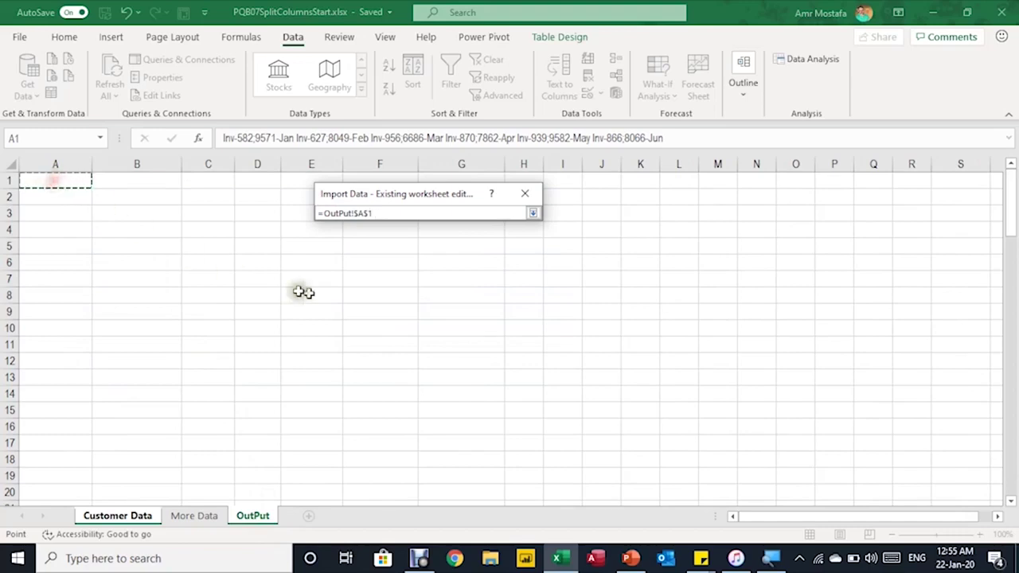
left_click(532, 213)
left_click(451, 367)
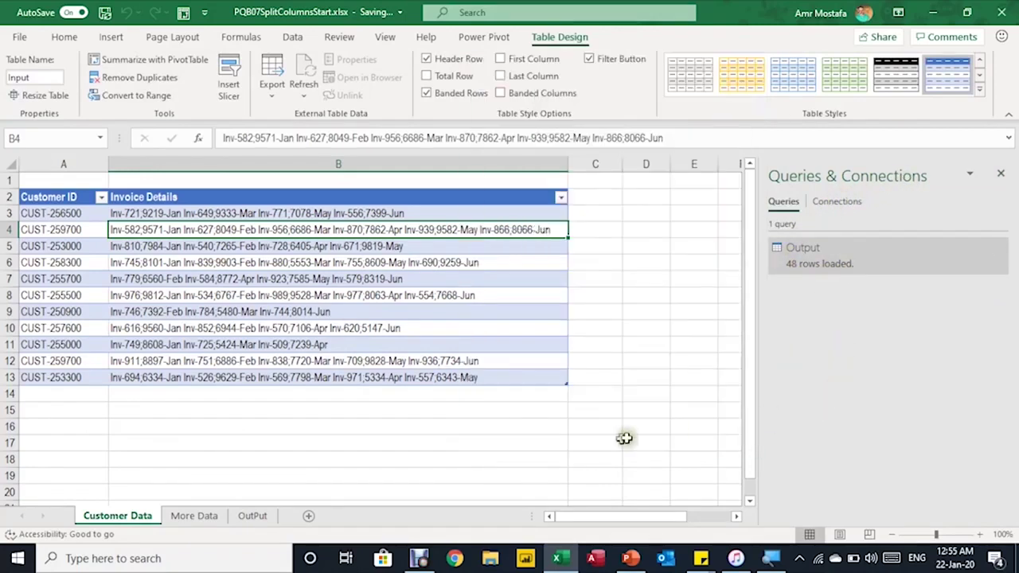
Review the loaded table on the OutPut sheet, looking through its rows and selecting a cell inside it.
left_click(252, 515)
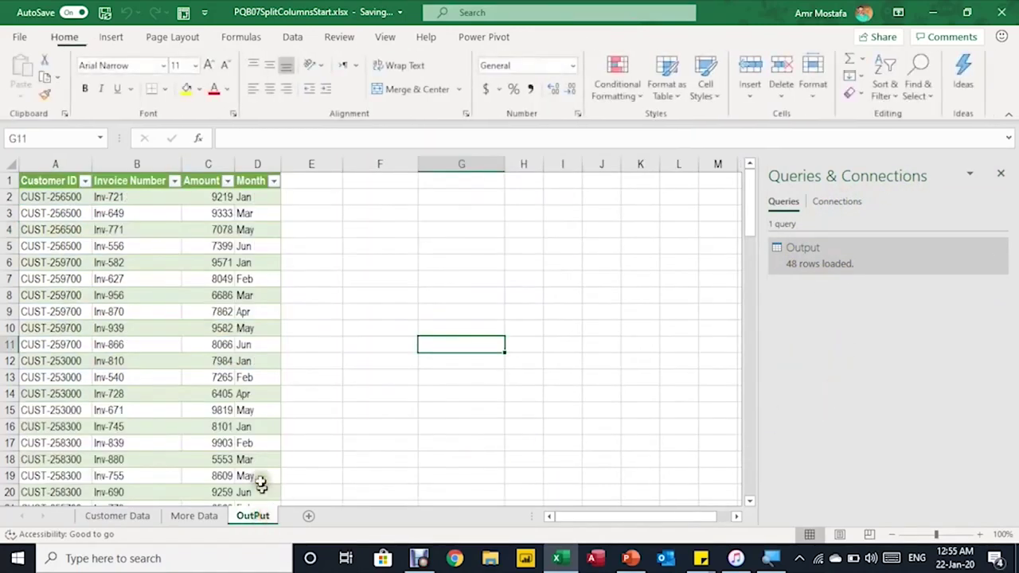
left_click(93, 215)
scroll(136, 231, "down", 6)
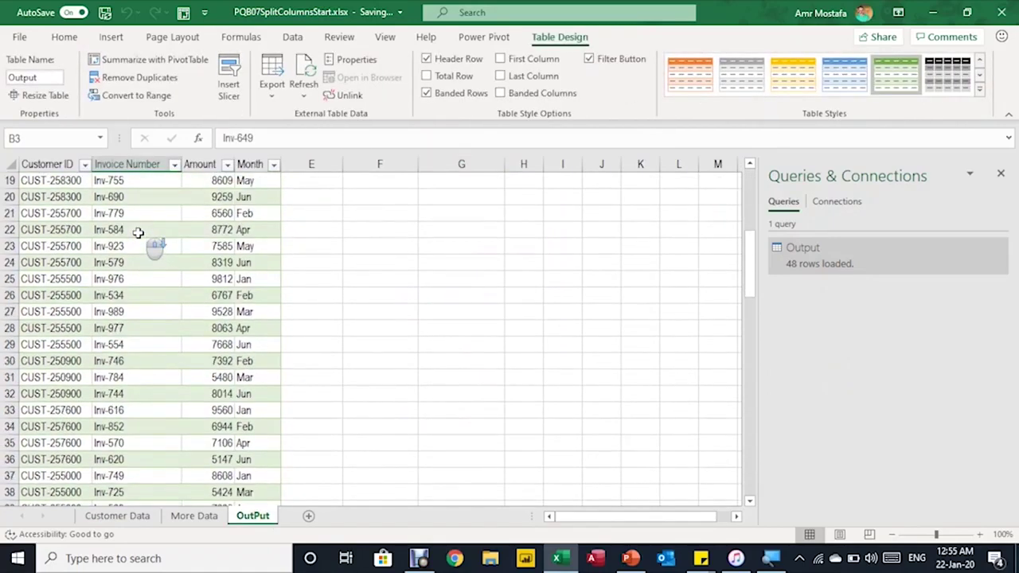
scroll(138, 232, "up", 6)
left_click(139, 293)
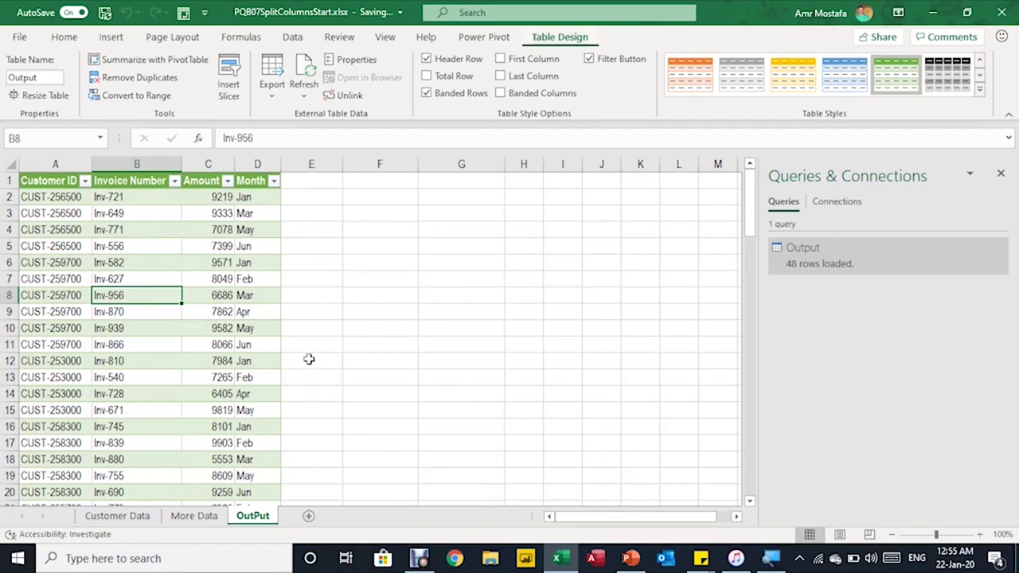
Create a pivot table from the Output table, placed on the existing OutPut worksheet at cell F2.
key("alt+n")
key("v")
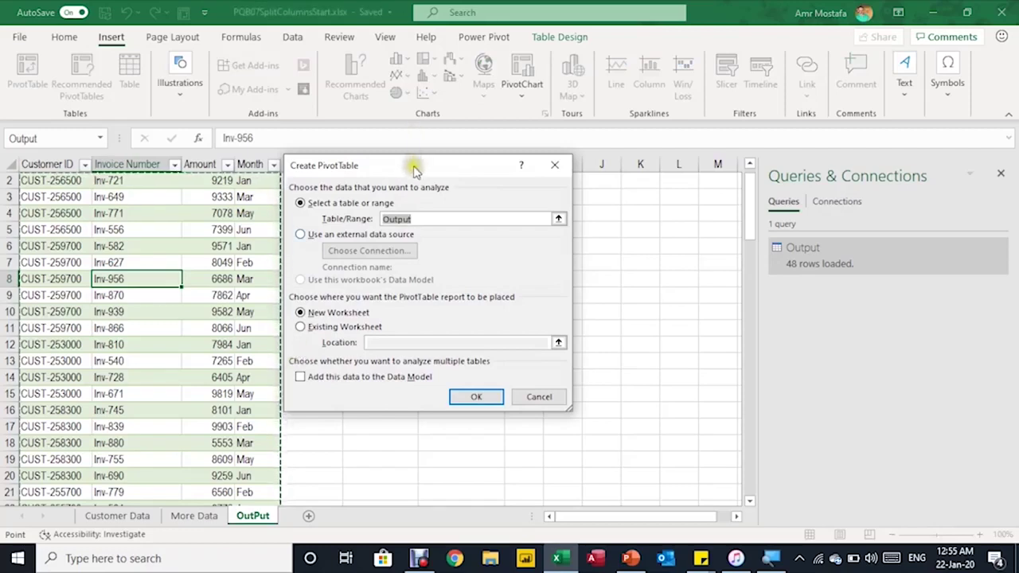
left_click_drag(414, 169, 606, 188)
left_click(534, 353)
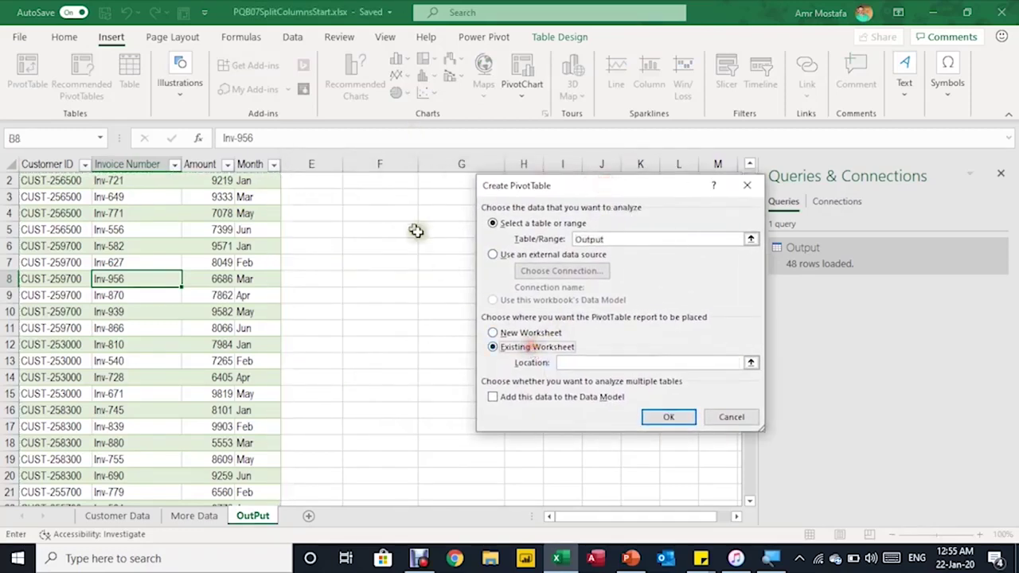
scroll(409, 226, "up", 1)
left_click(392, 200)
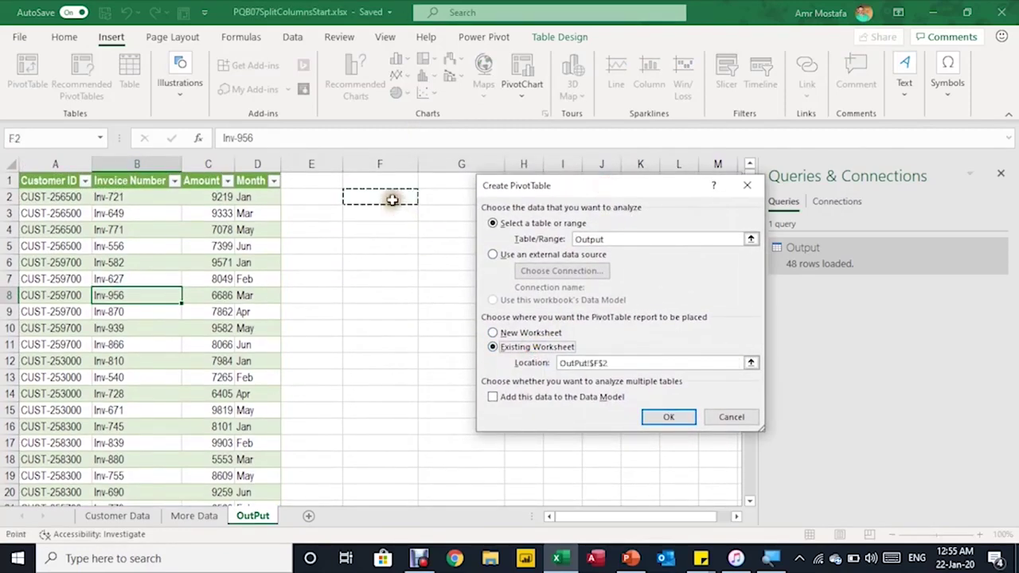
left_click(669, 418)
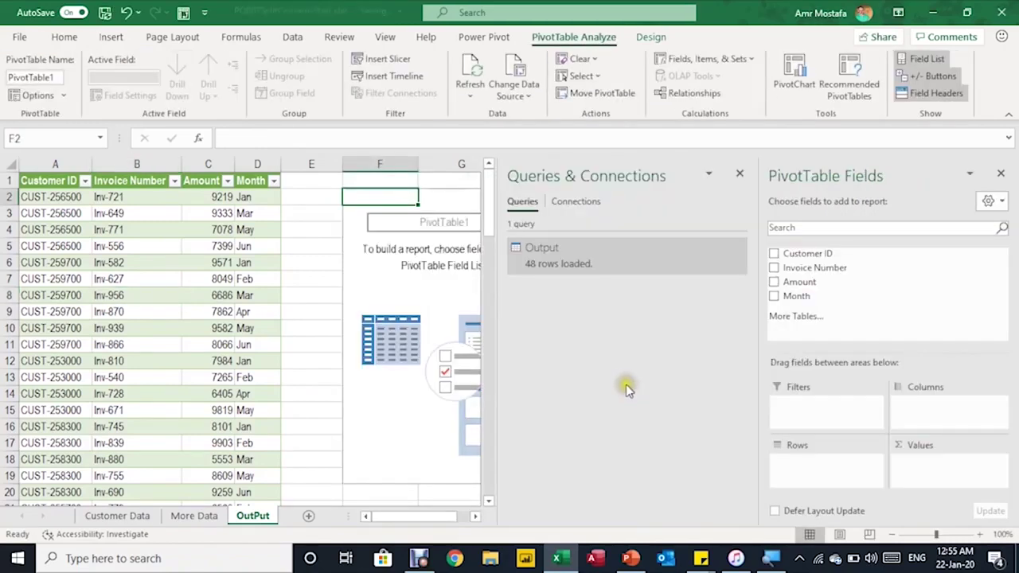
Close the Queries & Connections pane and name the pivot table invoice report.
left_click(740, 173)
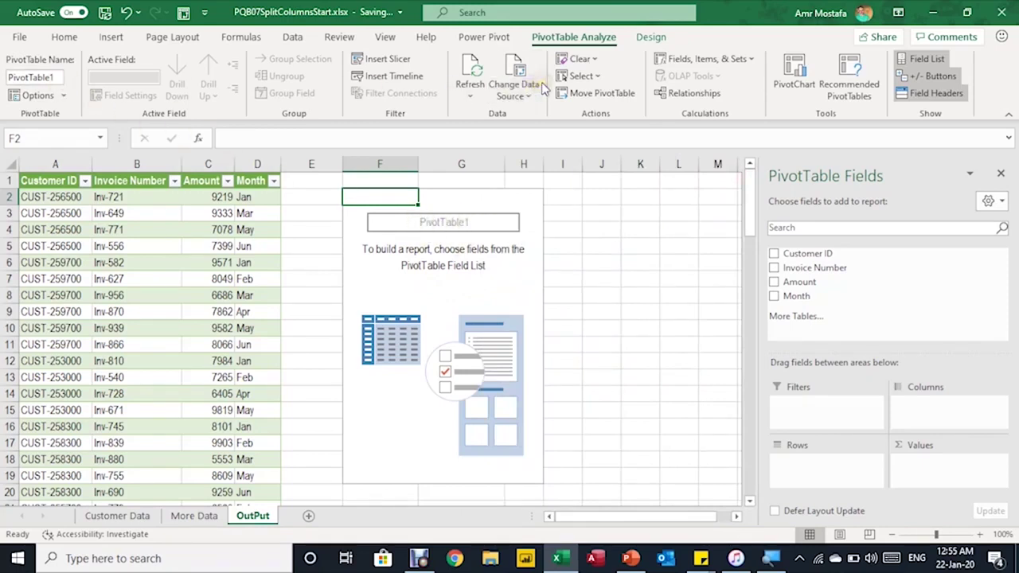
left_click(52, 77)
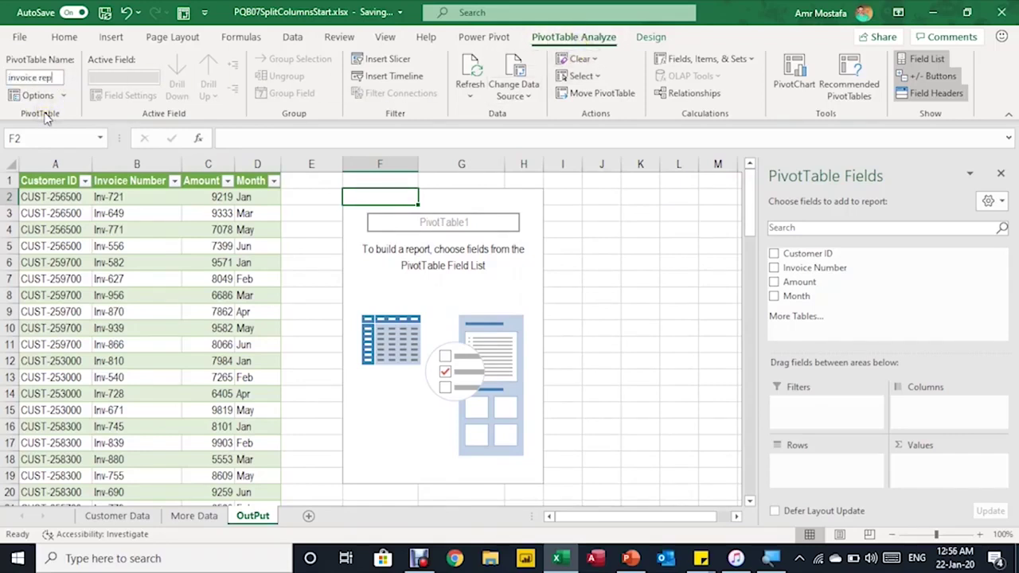
key("Return")
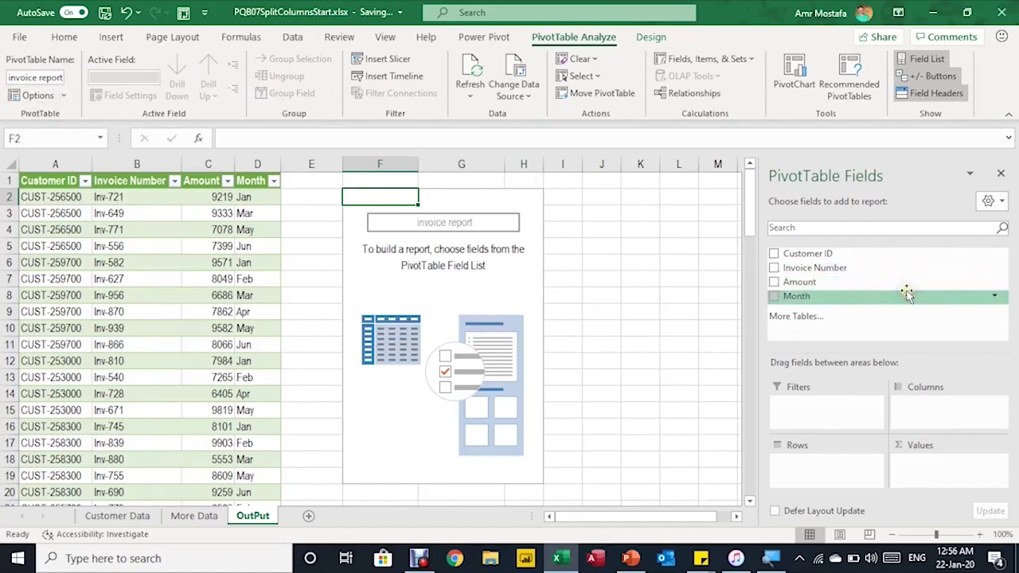
Add Amount to the pivot table's values and format it as $ currency with 0 decimal places.
left_click_drag(882, 282, 980, 474)
right_click(385, 209)
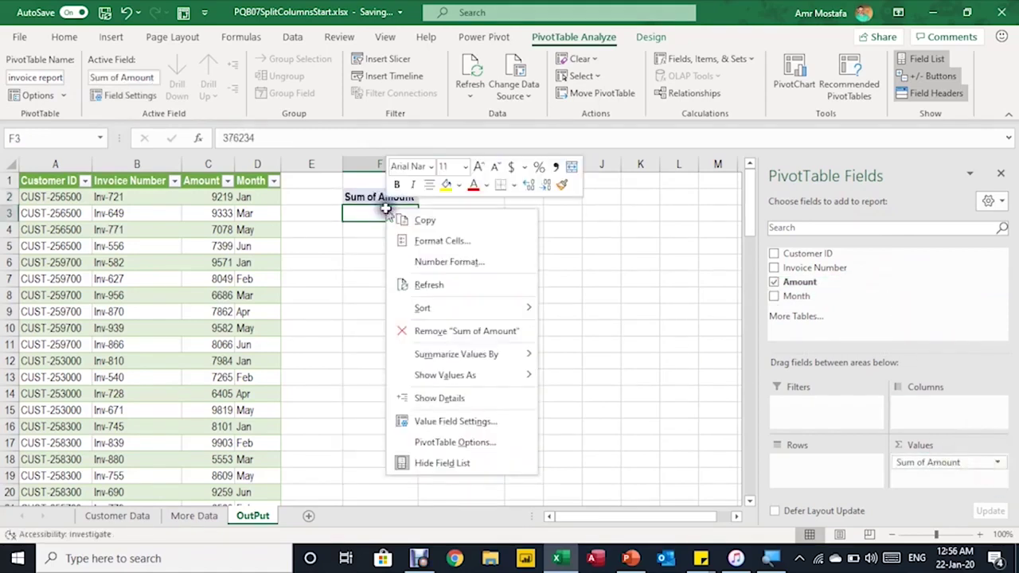
left_click(439, 262)
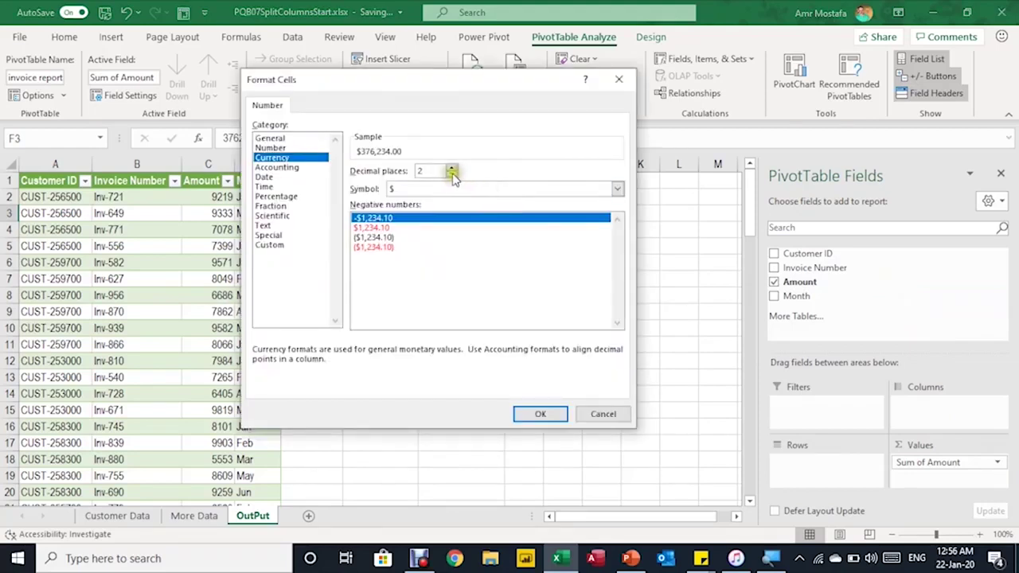
left_click(452, 175)
left_click(452, 175)
left_click(541, 414)
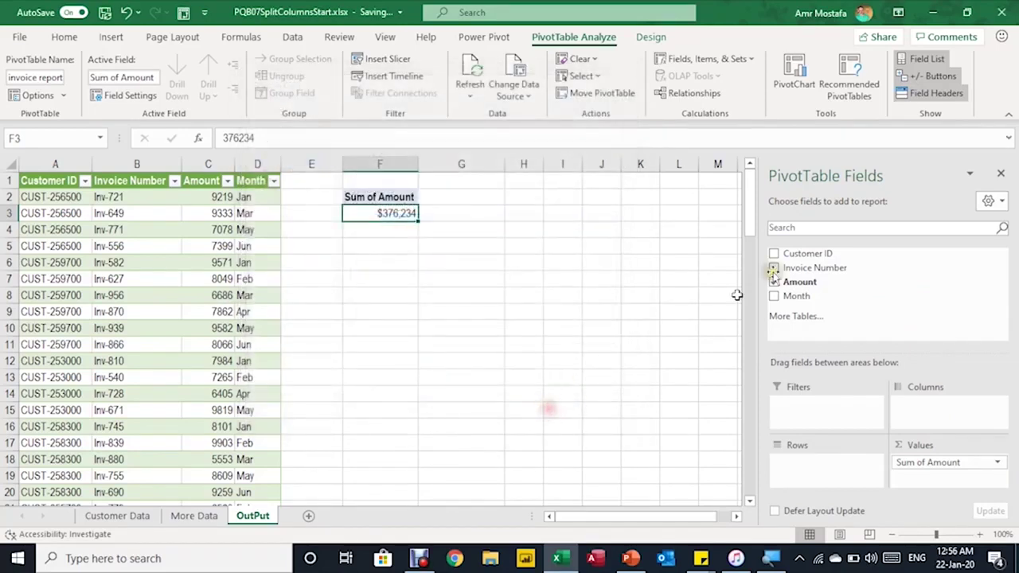
Lay out the pivot table with Month as columns and Customer ID as rows.
left_click_drag(737, 295, 941, 402)
left_click_drag(808, 253, 852, 464)
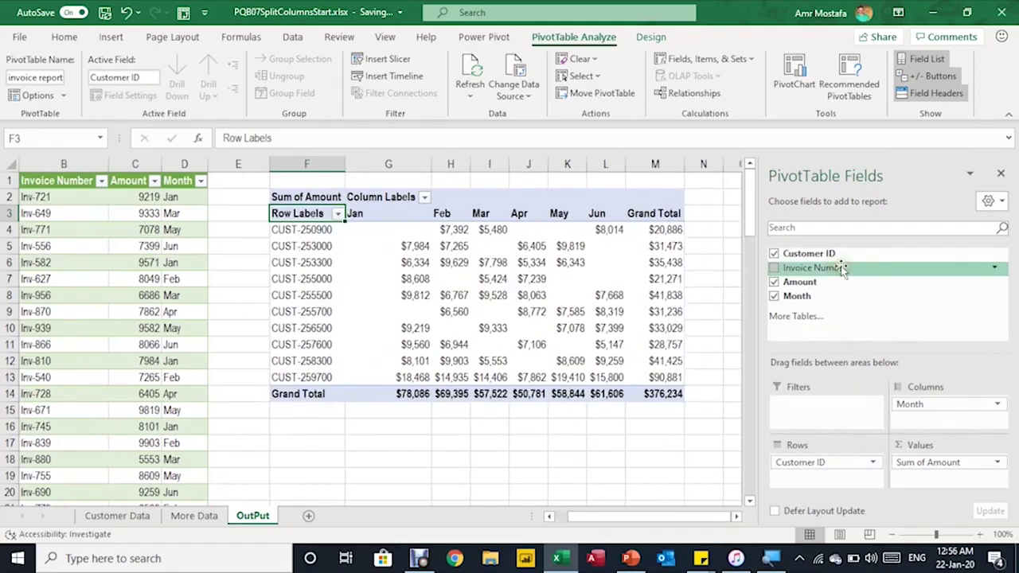
Add the Invoice Number field to the PivotTable rows beneath Customer ID and look through the expanded report.
left_click_drag(836, 268, 856, 476)
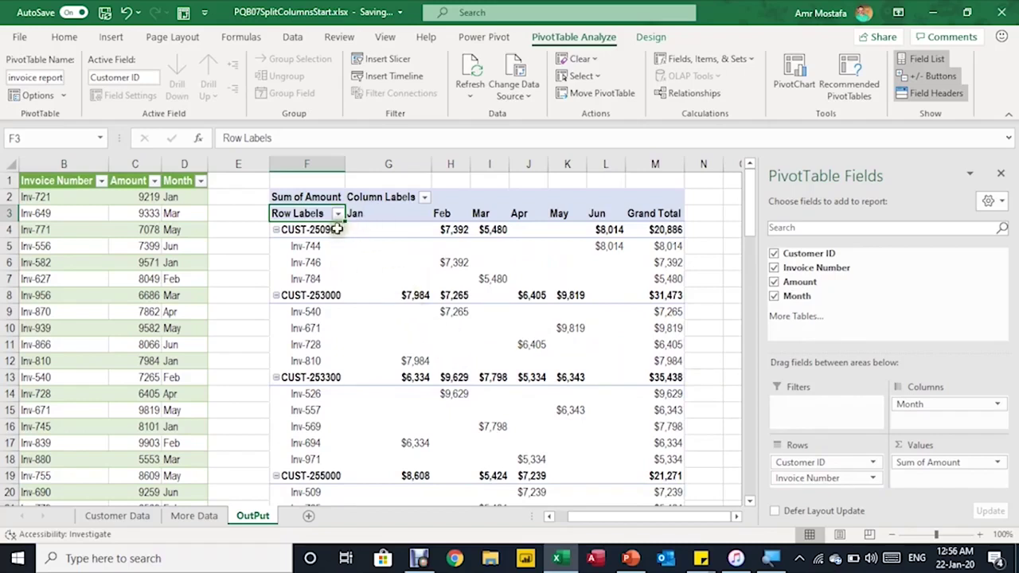
scroll(323, 350, "down", 3)
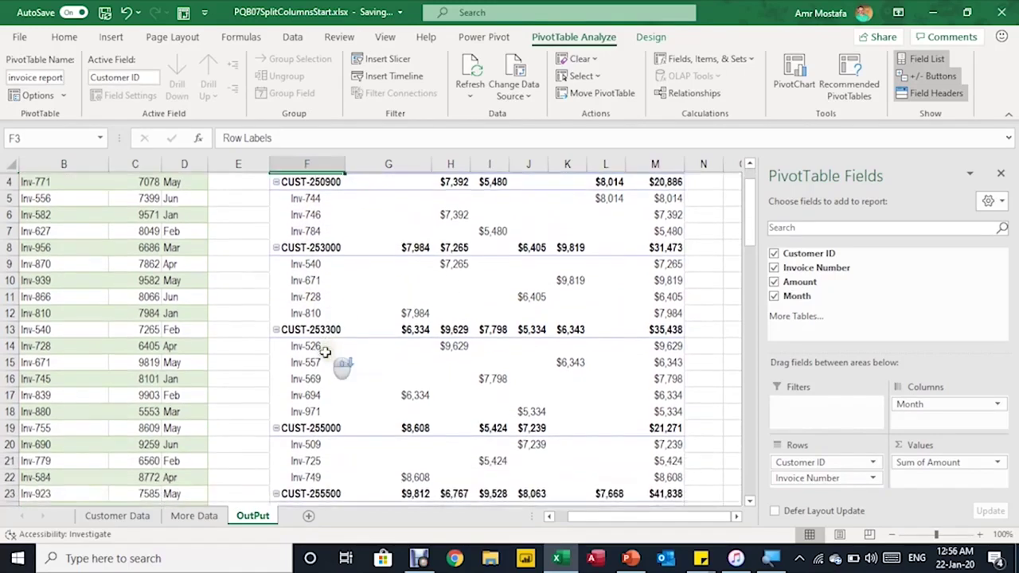
scroll(325, 352, "down", 8)
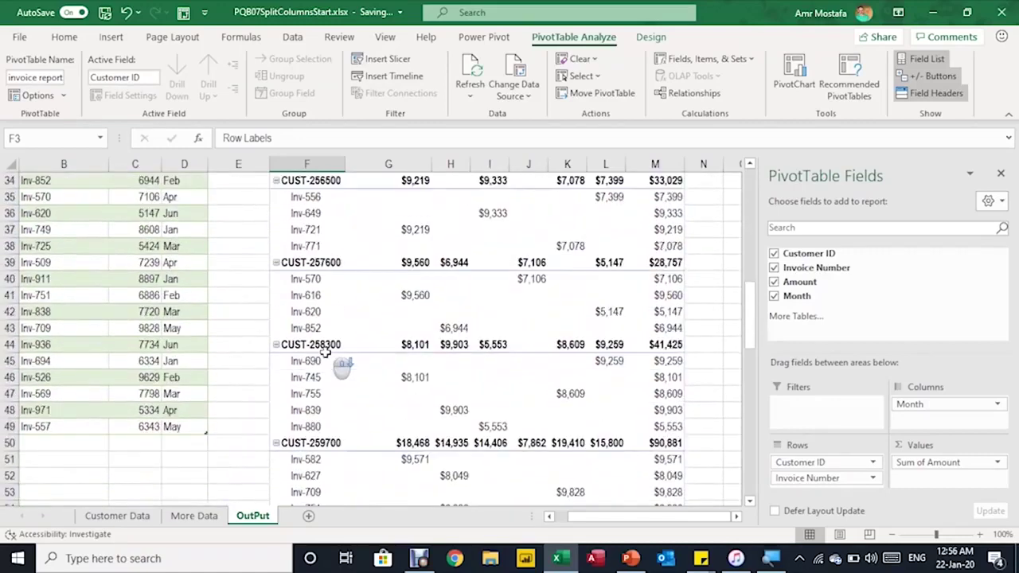
scroll(325, 352, "up", 11)
left_click(360, 259)
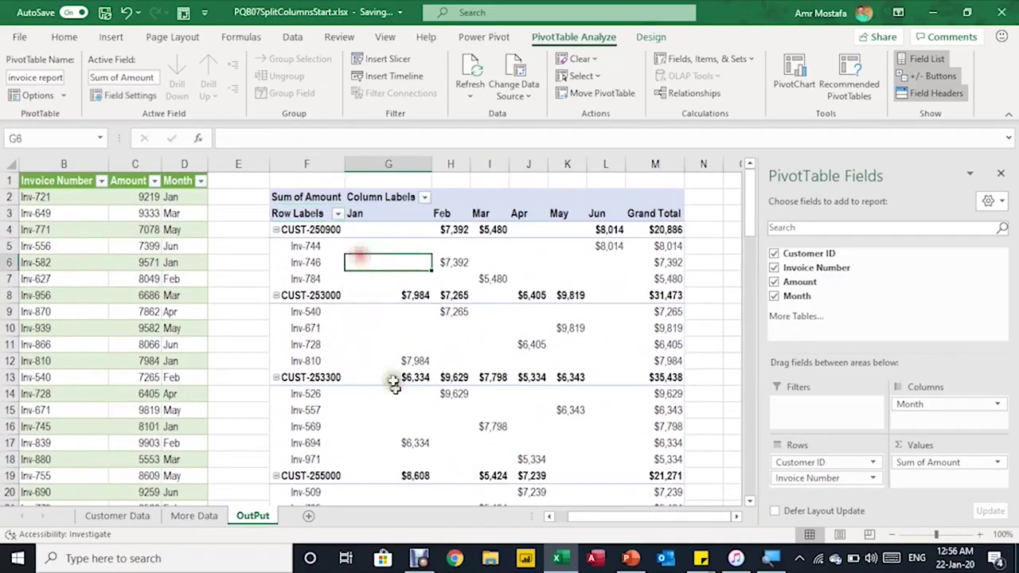
Copy A1:B11 from the More Data sheet and paste it at A14, directly beneath the Customer Data table.
left_click(127, 516)
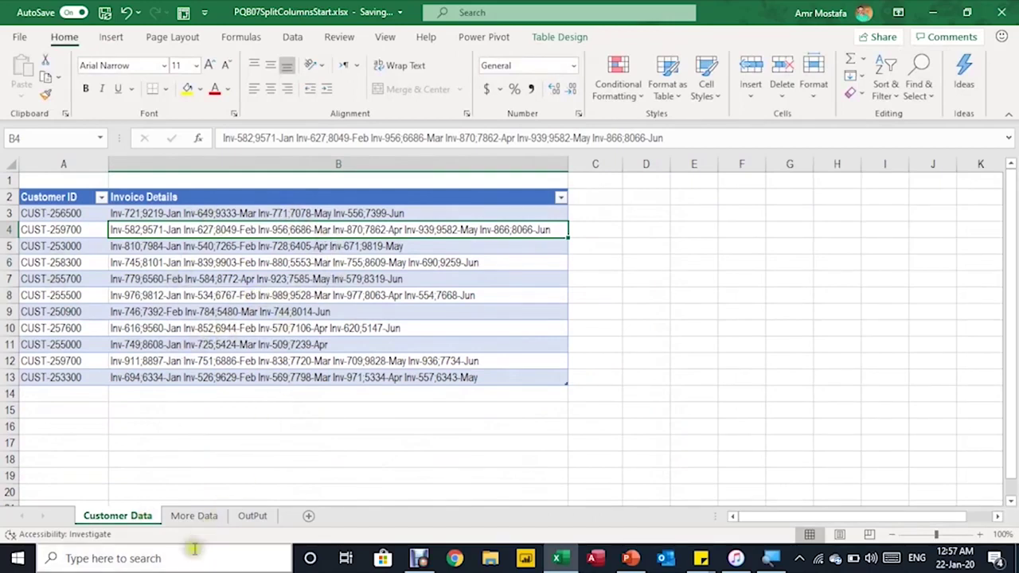
left_click(205, 517)
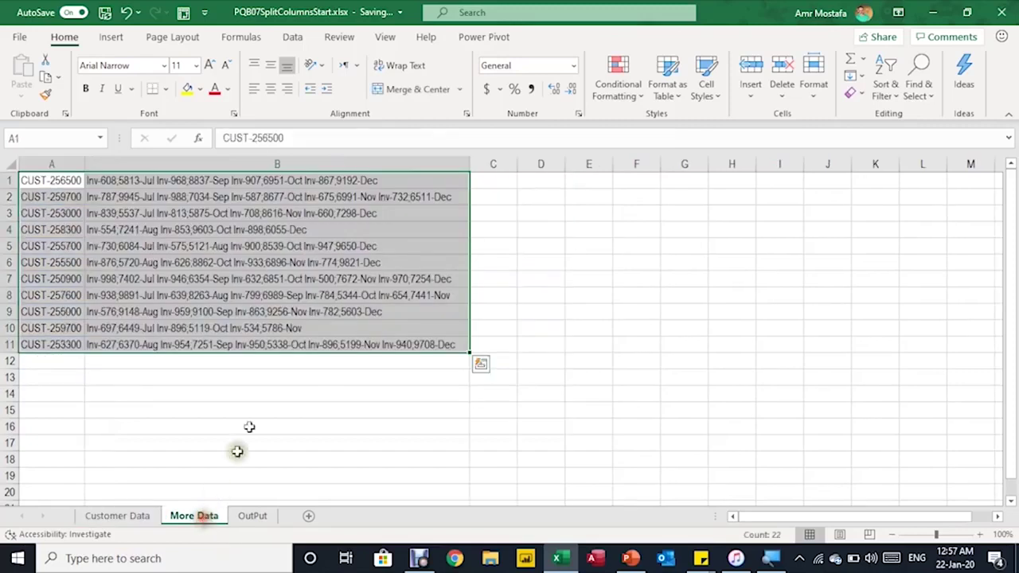
left_click(284, 228)
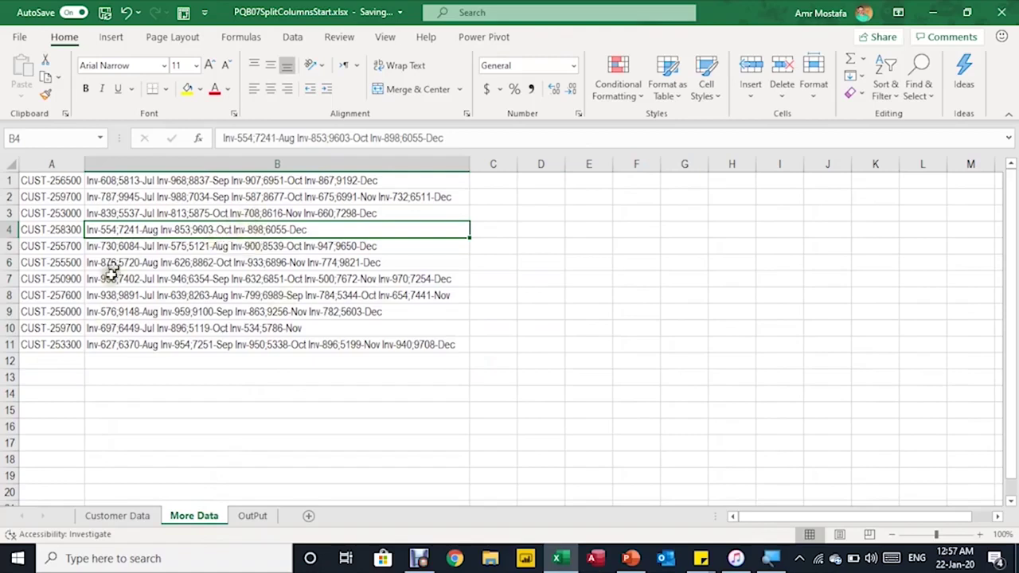
left_click_drag(70, 179, 314, 344)
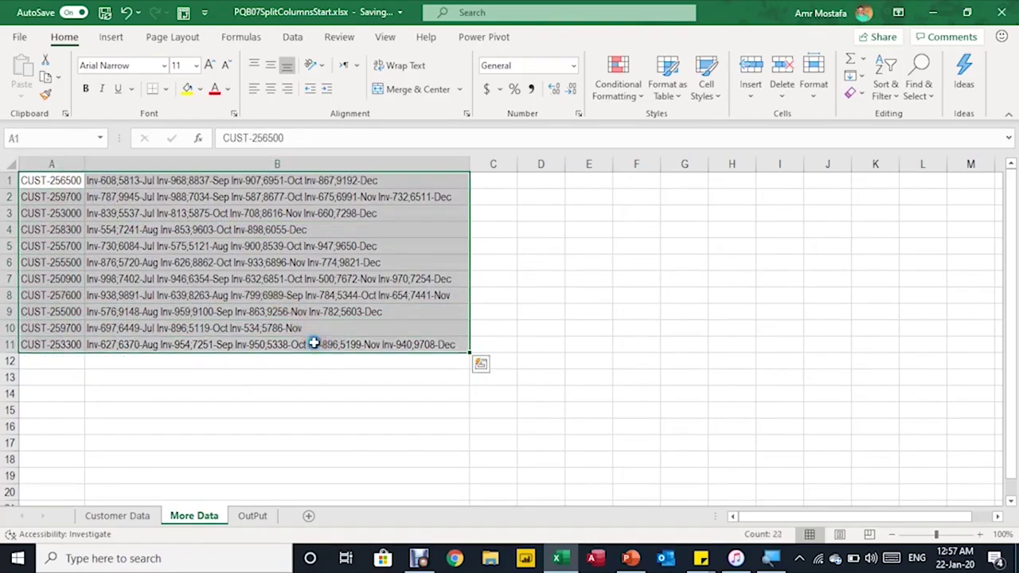
key("ctrl+c")
left_click(121, 519)
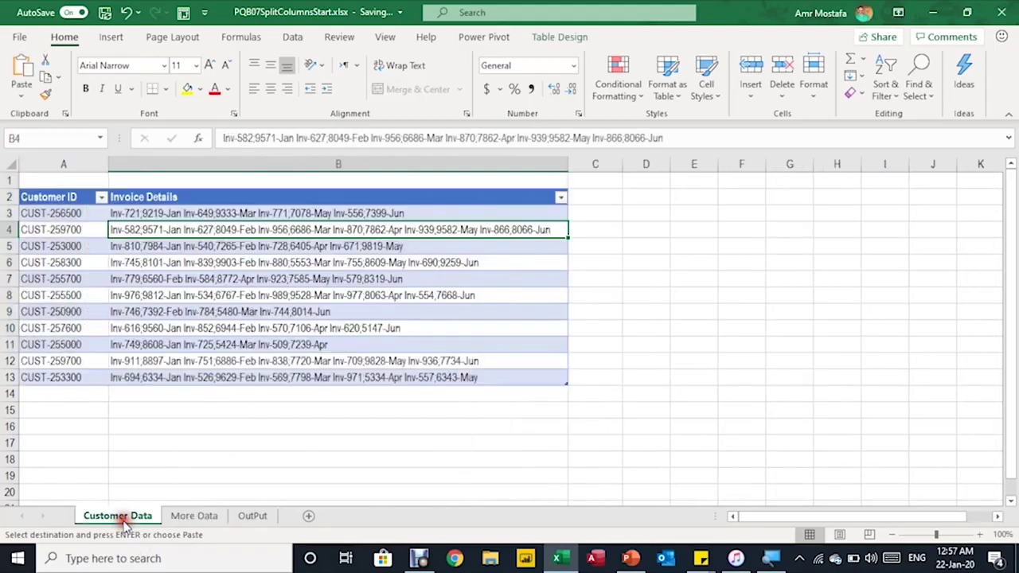
left_click(58, 395)
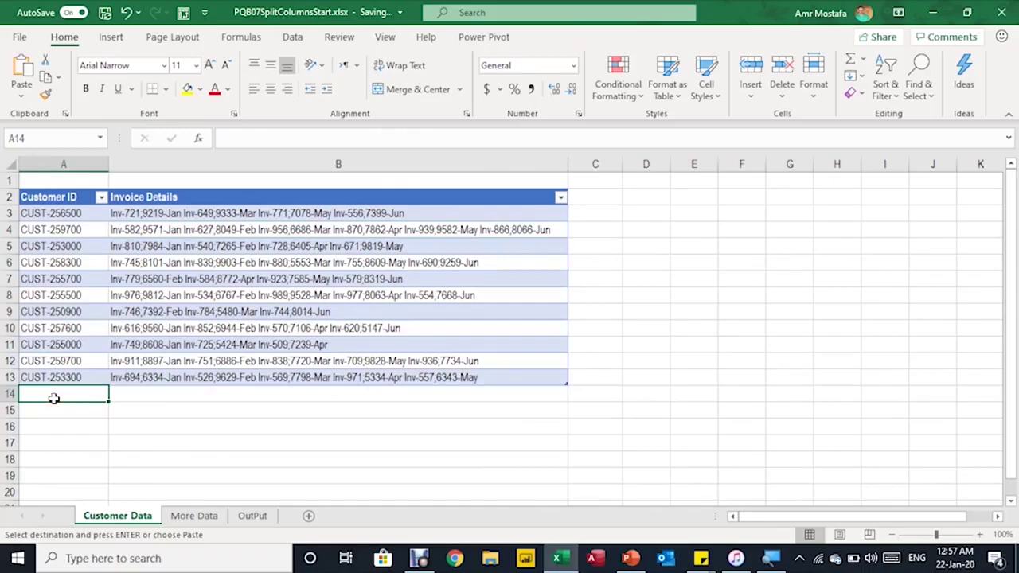
key("ctrl+v")
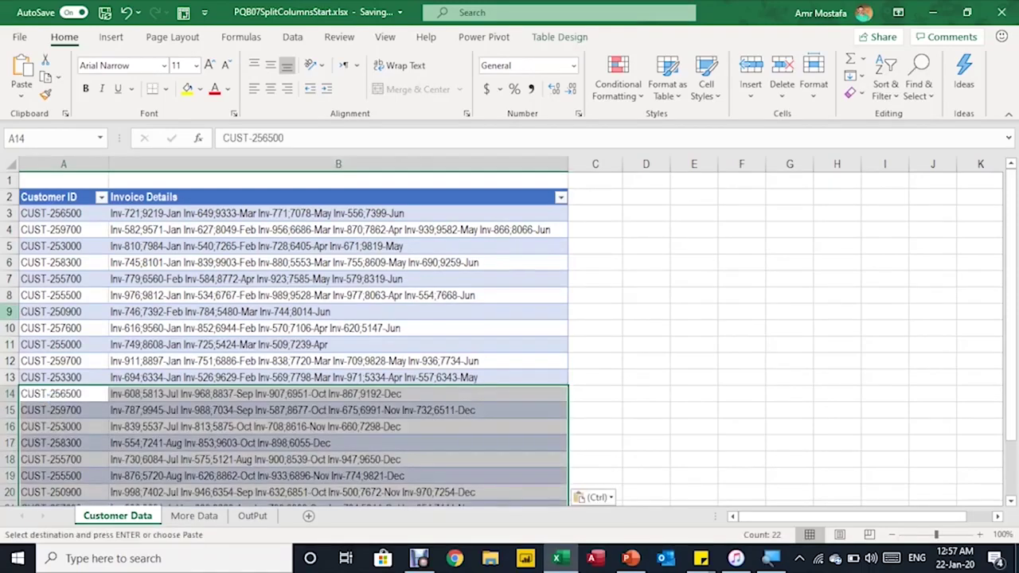
left_click(167, 263)
scroll(172, 261, "down", 4)
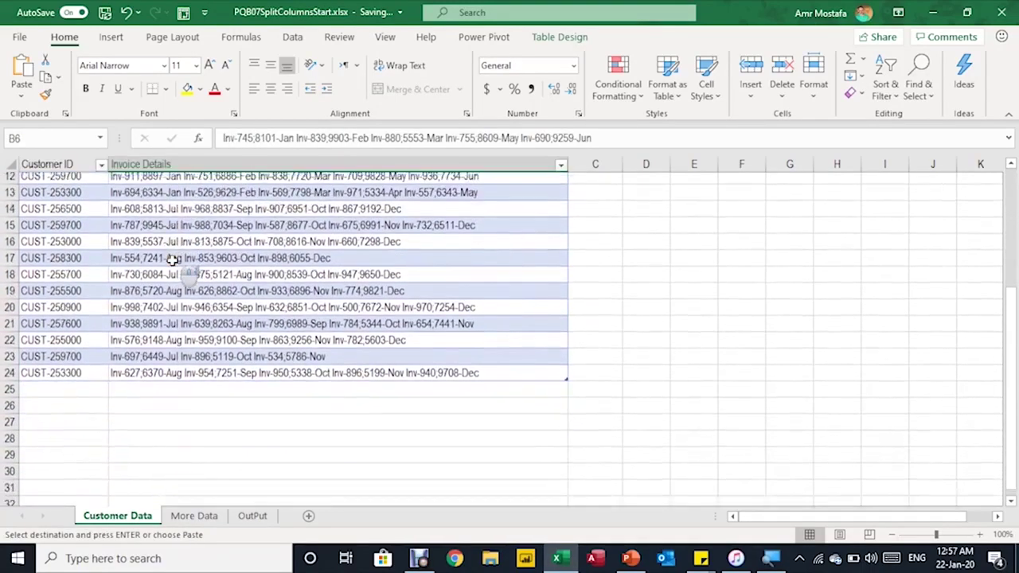
scroll(172, 260, "up", 4)
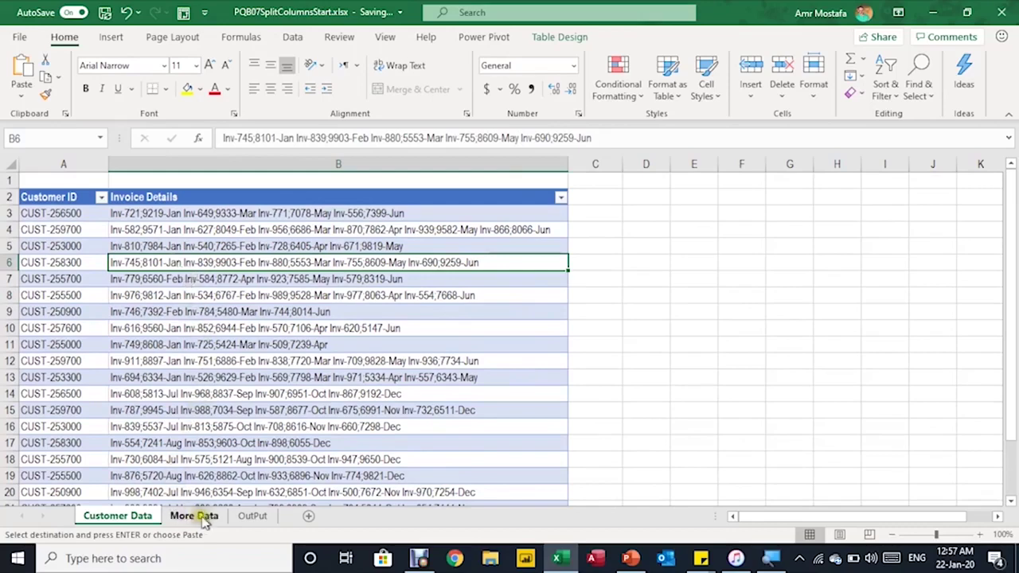
Refresh the query output table on the OutPut sheet and check the months in its Month filter.
left_click(252, 516)
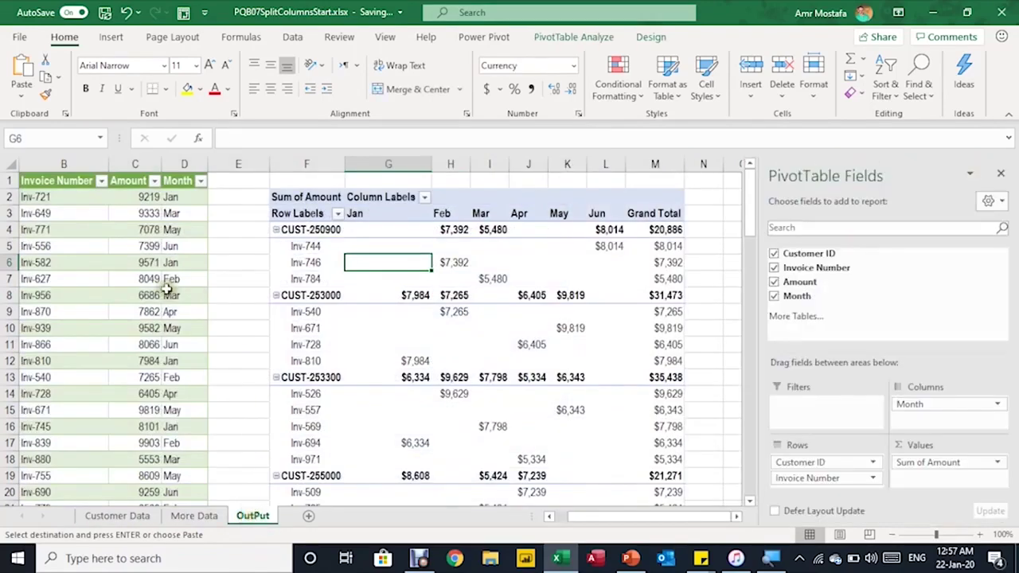
left_click(177, 281)
left_click(201, 181)
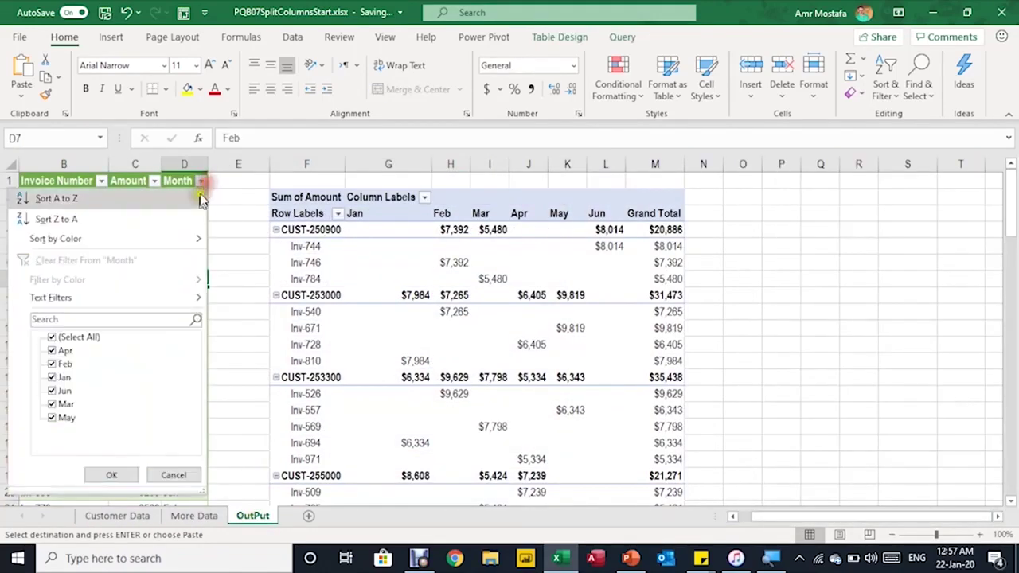
left_click(172, 475)
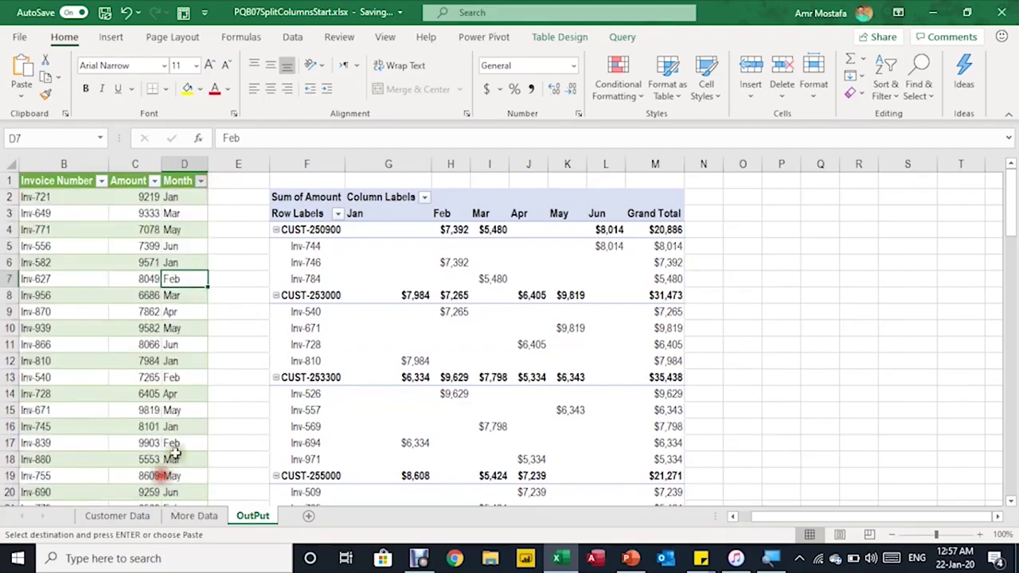
right_click(133, 260)
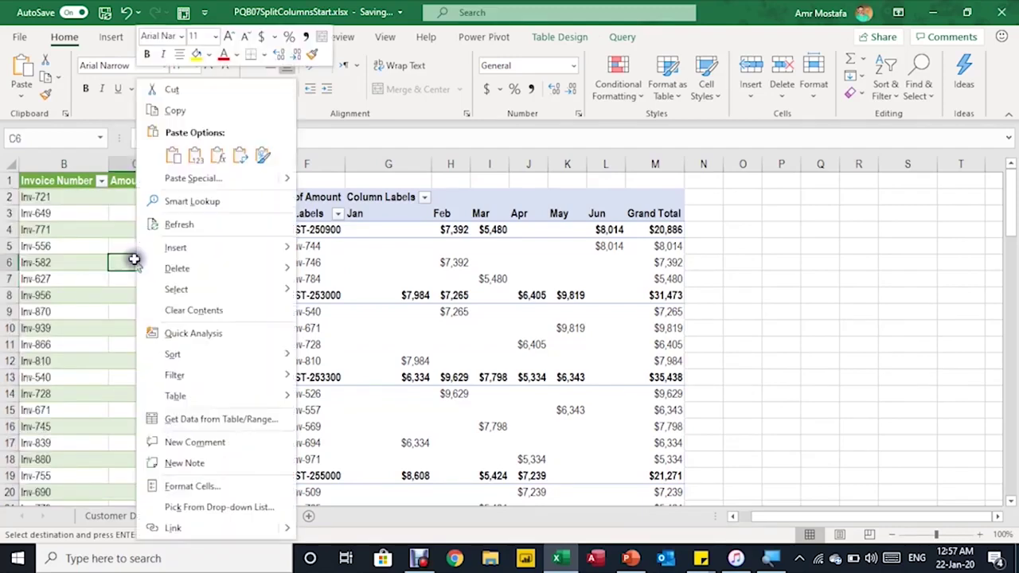
left_click(195, 224)
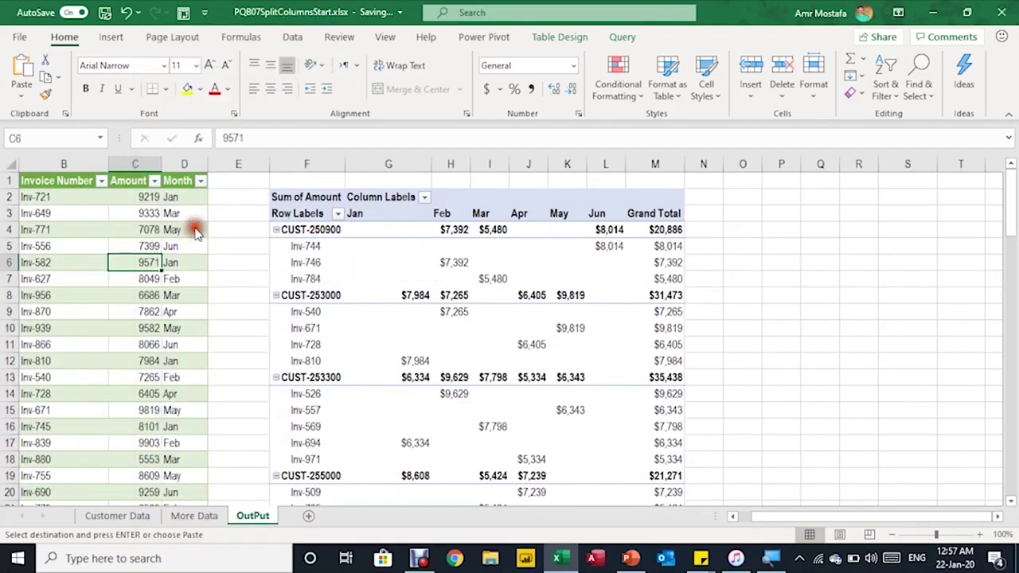
left_click(201, 181)
mouse_move(196, 365)
left_mouse_down()
mouse_move(182, 413)
mouse_move(199, 365)
left_mouse_up()
Refresh the PivotTable on the OutPut sheet and look through its month columns and invoice rows.
left_click(442, 231)
left_click(449, 262)
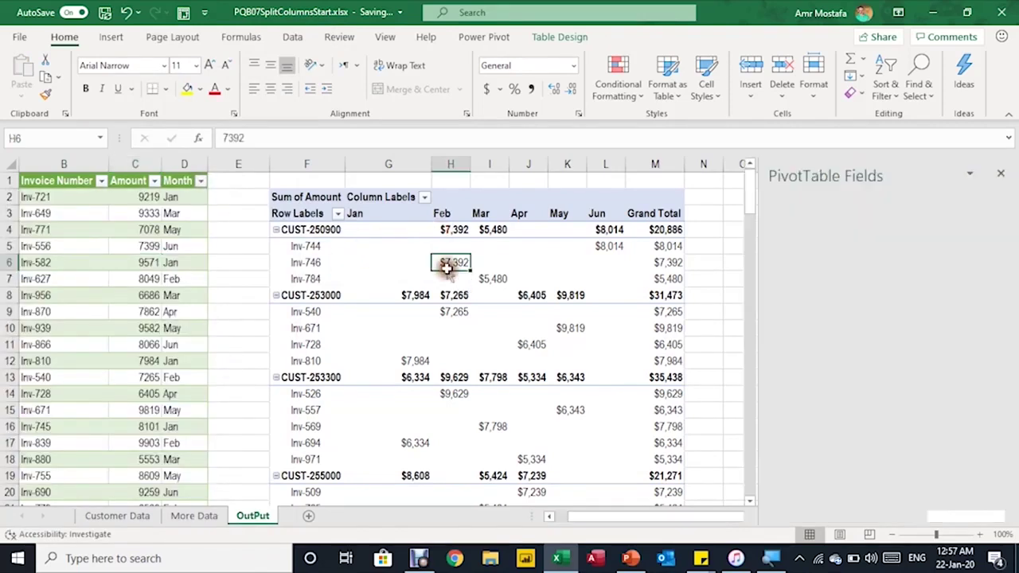
right_click(451, 262)
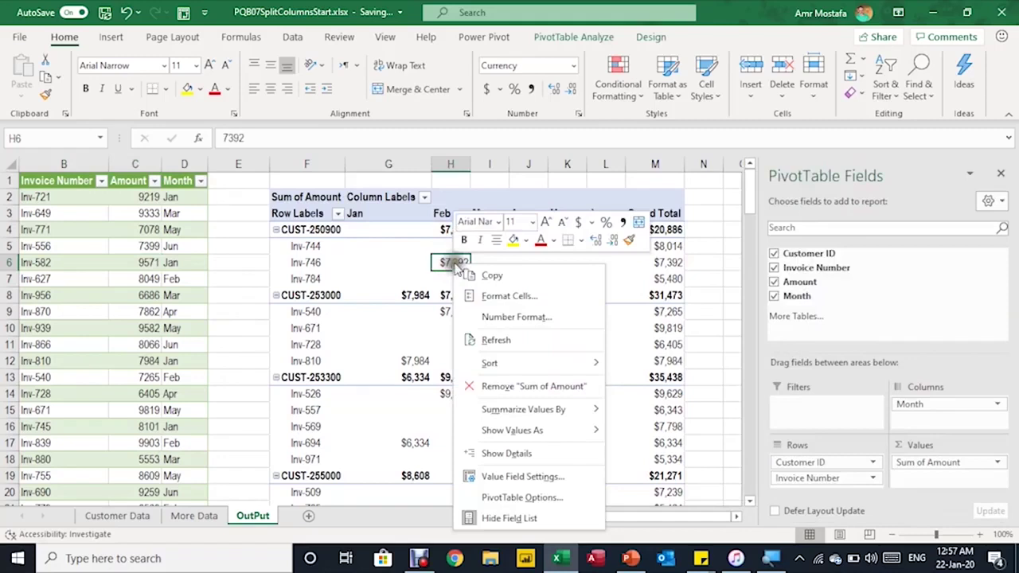
left_click(495, 315)
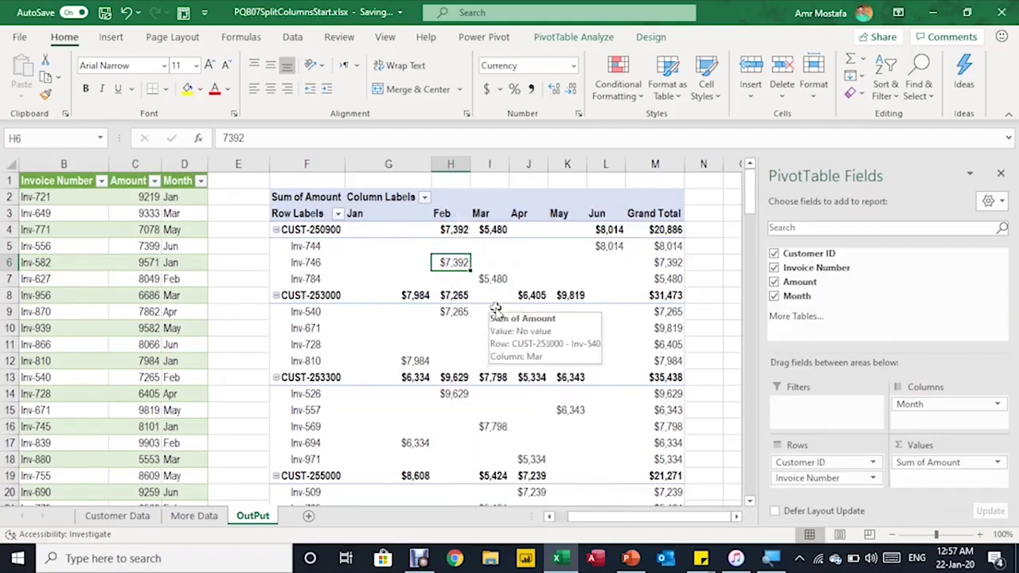
left_click(737, 516)
left_click(737, 518)
left_click(737, 518)
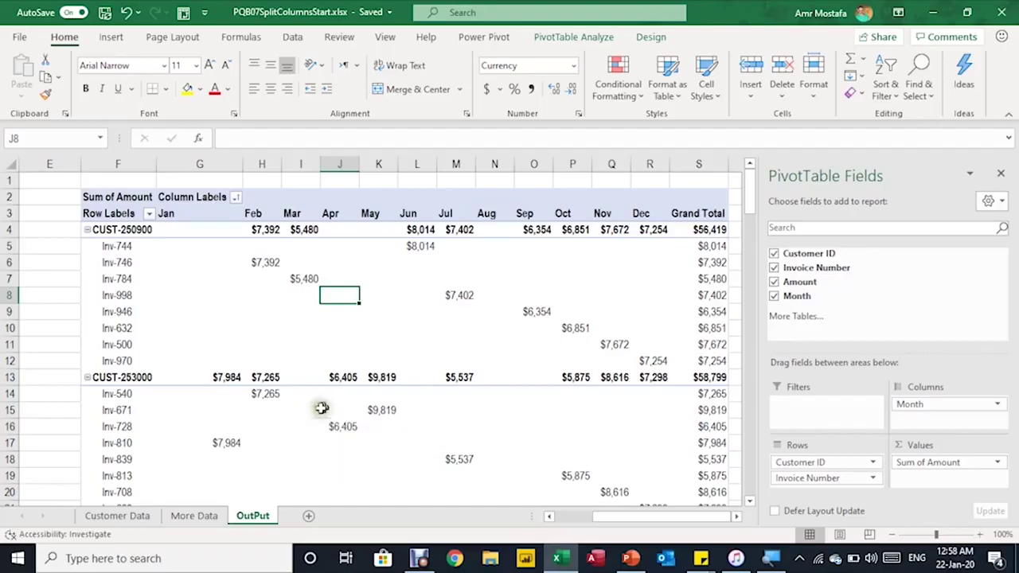
scroll(391, 350, "down", 4)
scroll(391, 350, "up", 2)
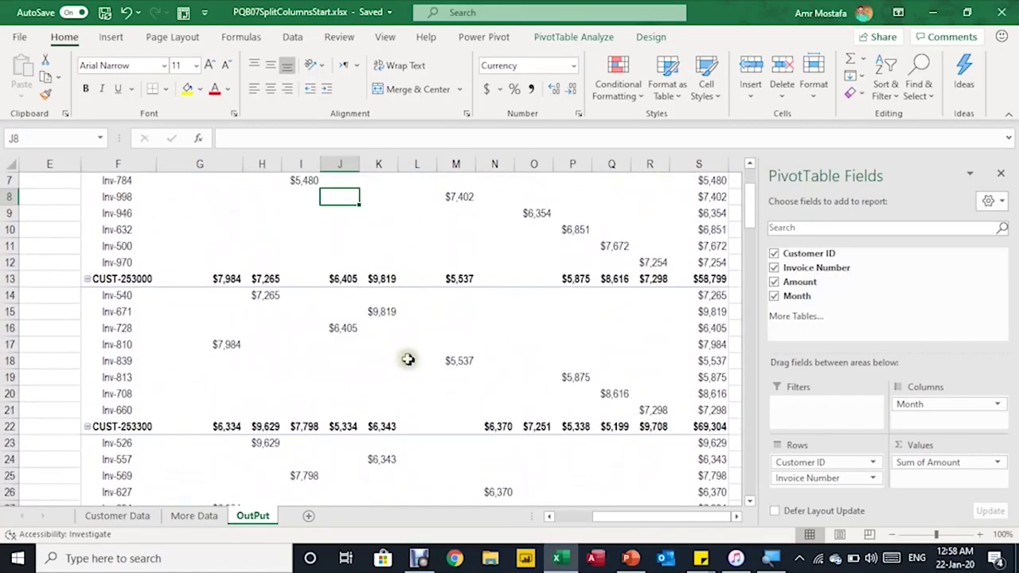
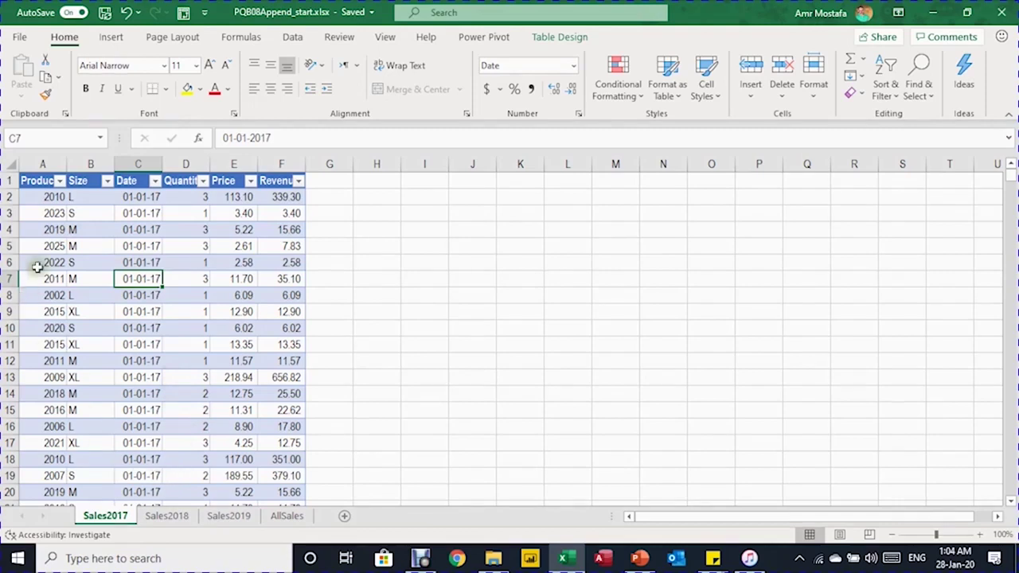
Compare the columns of the Sales2017, Sales2018 and Sales2019 tables and view the AllSales sheet.
left_click(103, 517)
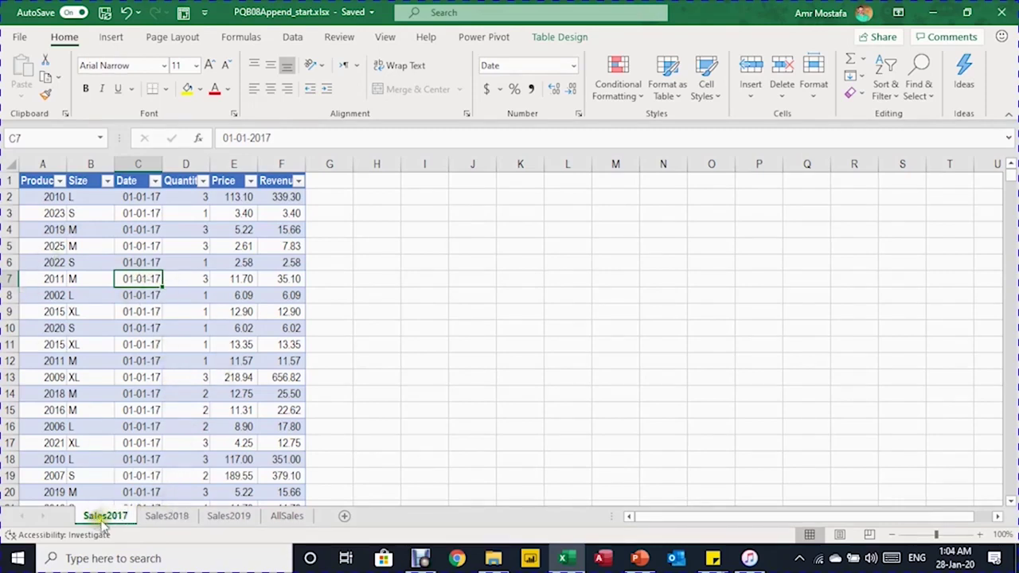
left_click(169, 518)
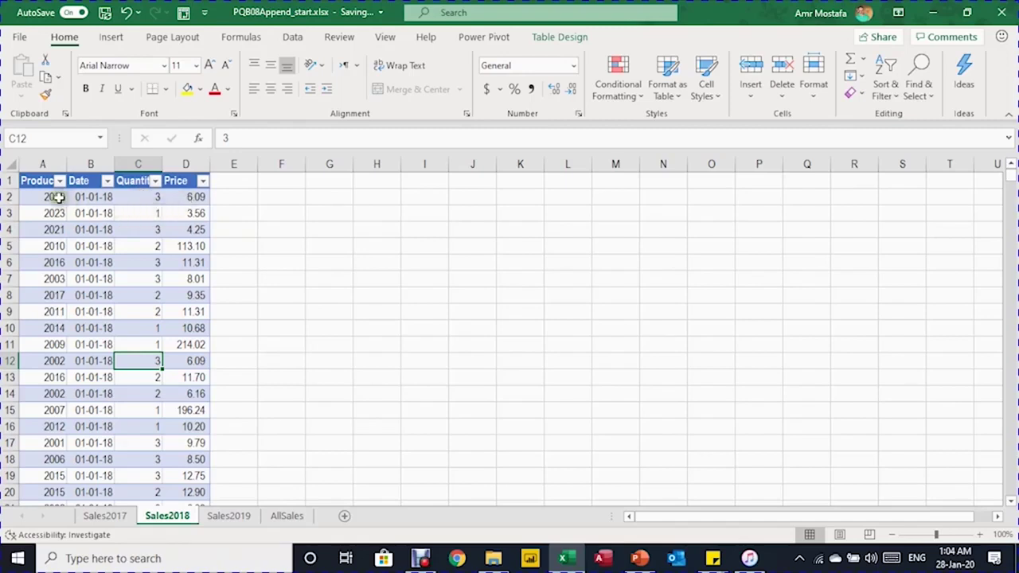
left_click(228, 516)
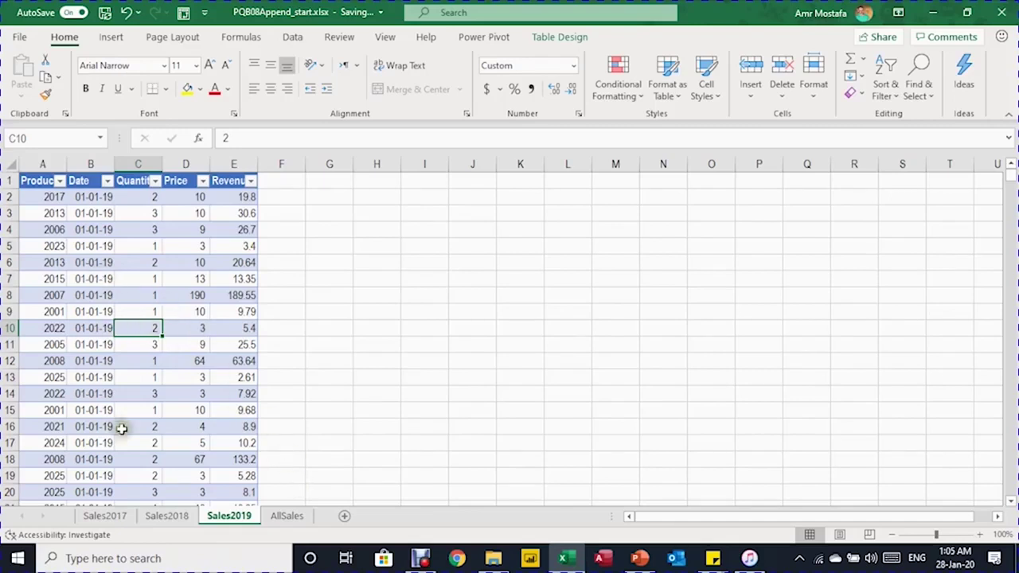
left_click(287, 516)
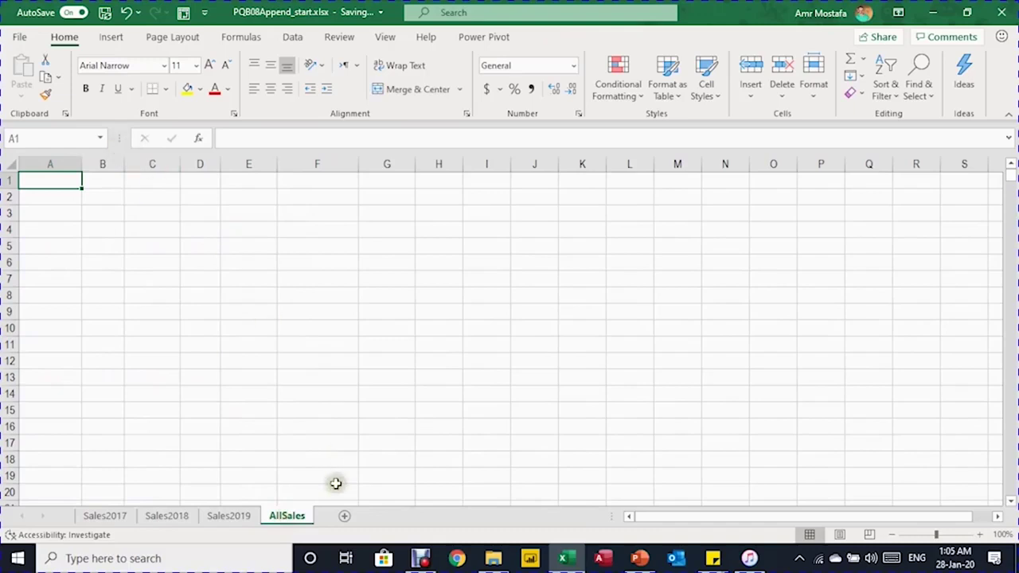
Check the Sales2017 table's name and load the table into the Power Query Editor as a query.
left_click(119, 516)
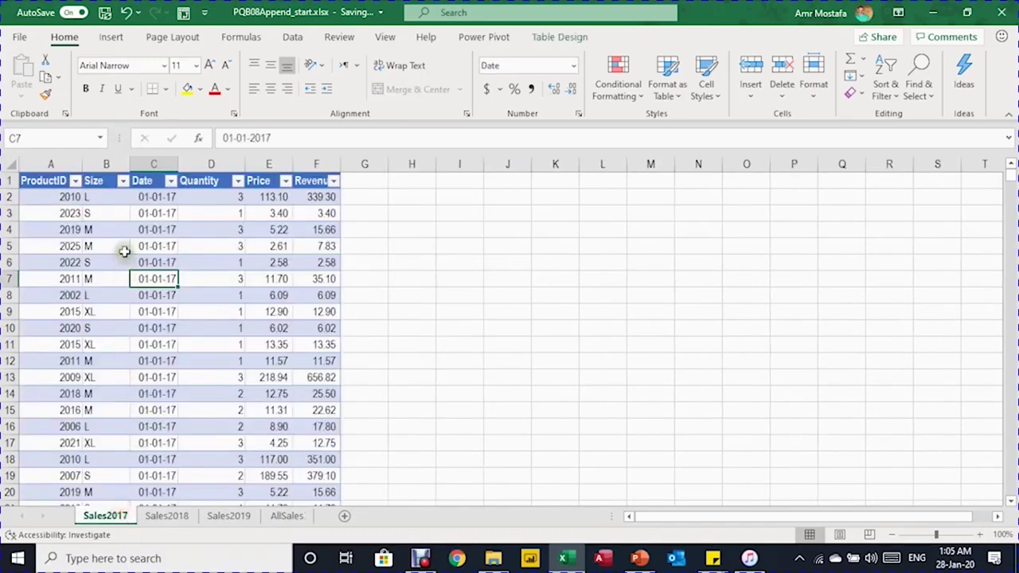
left_click(125, 239)
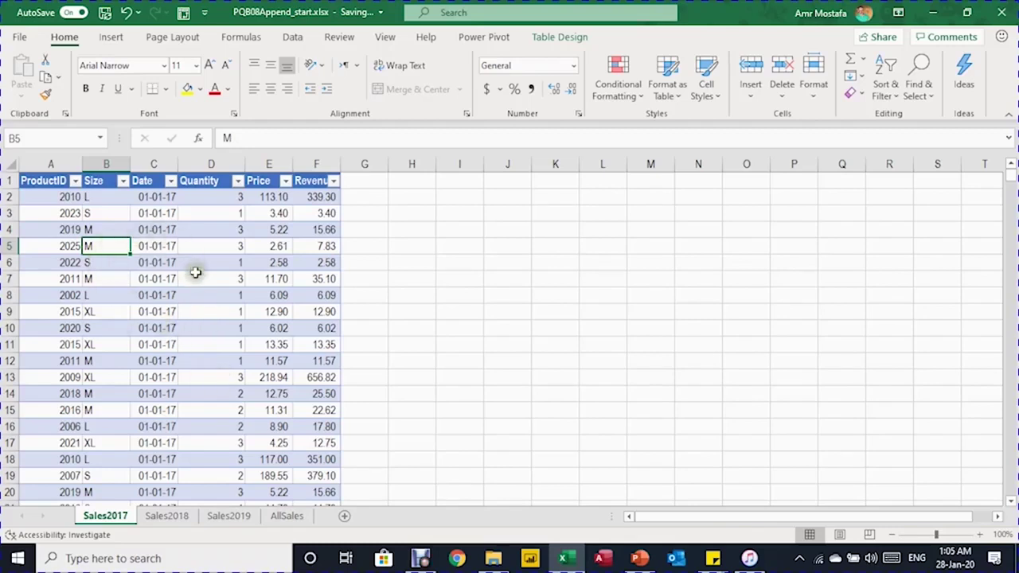
left_click(547, 38)
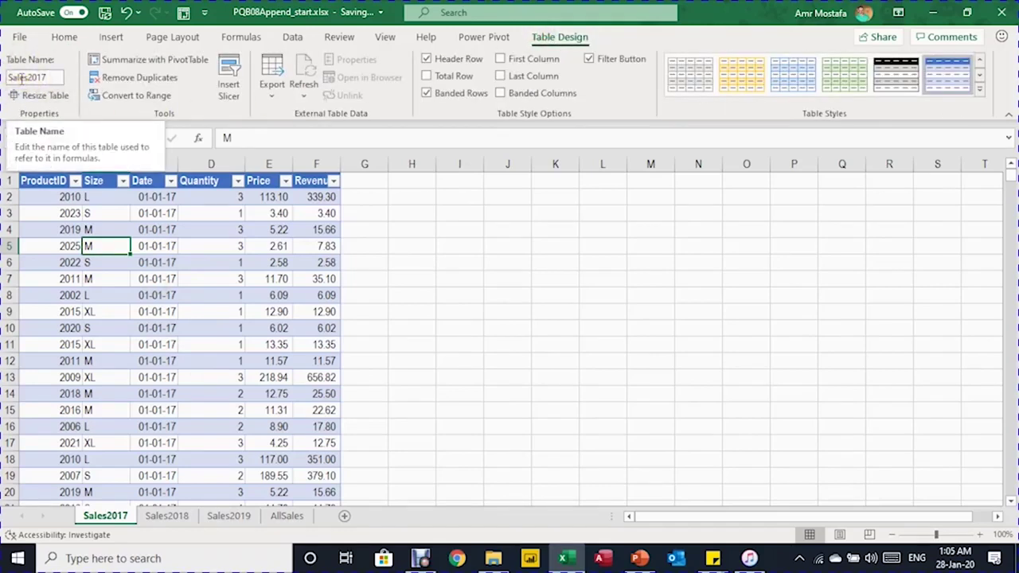
left_click(307, 40)
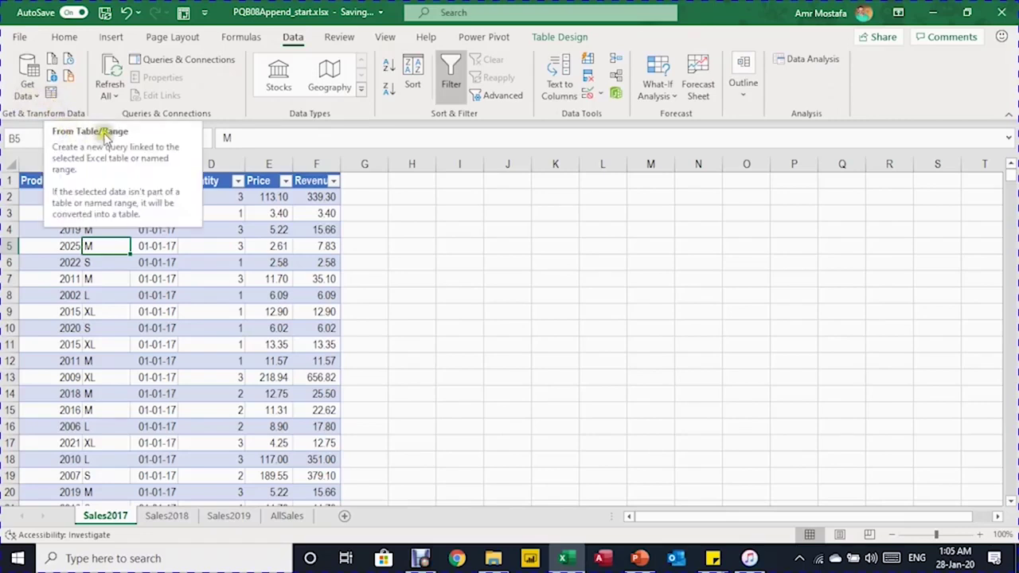
left_click(50, 94)
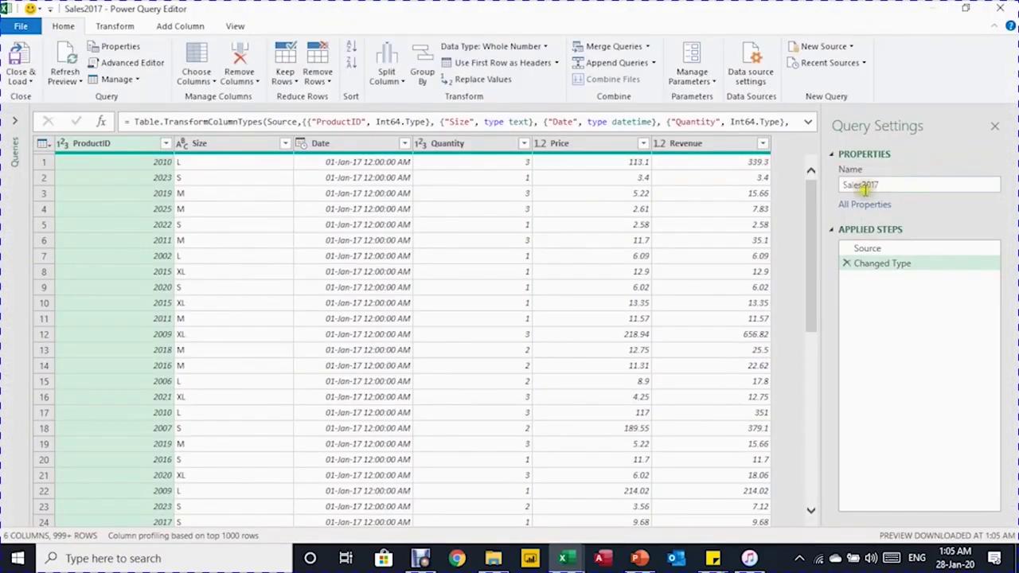
left_click_drag(843, 185, 875, 185)
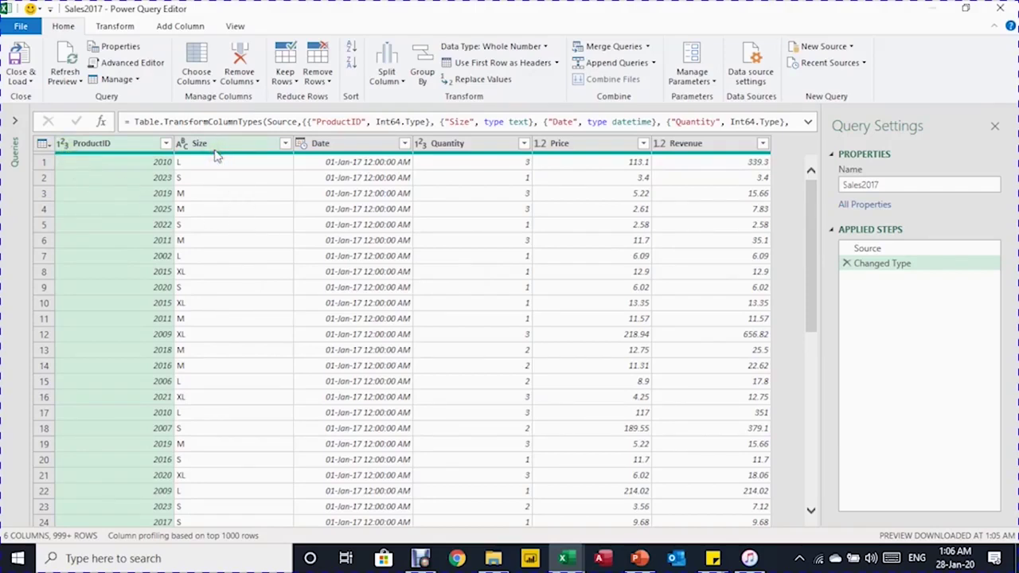
Change the Date column's data type to Date in the Sales2017 query, replacing the existing type conversion.
left_click(300, 144)
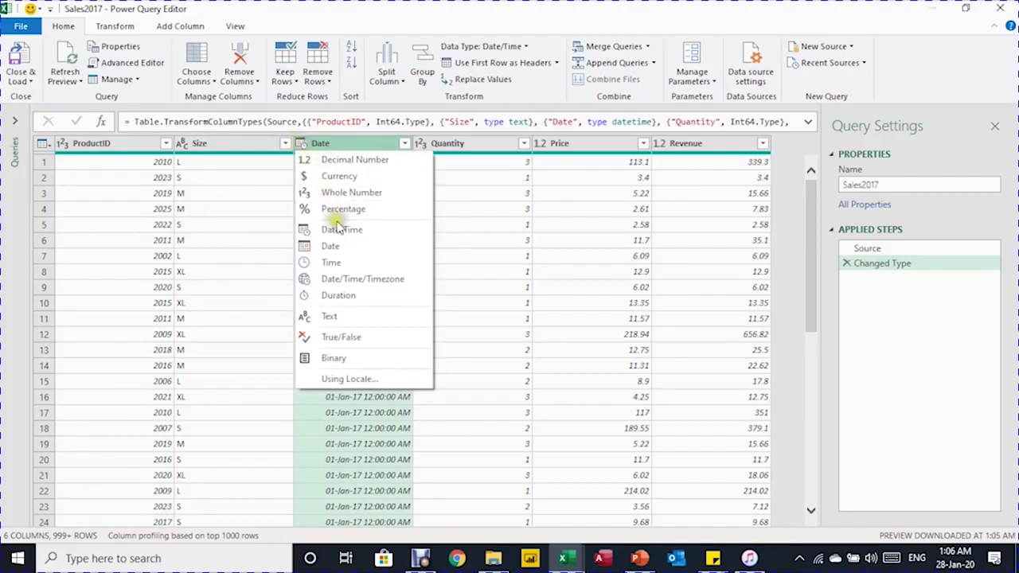
left_click(344, 247)
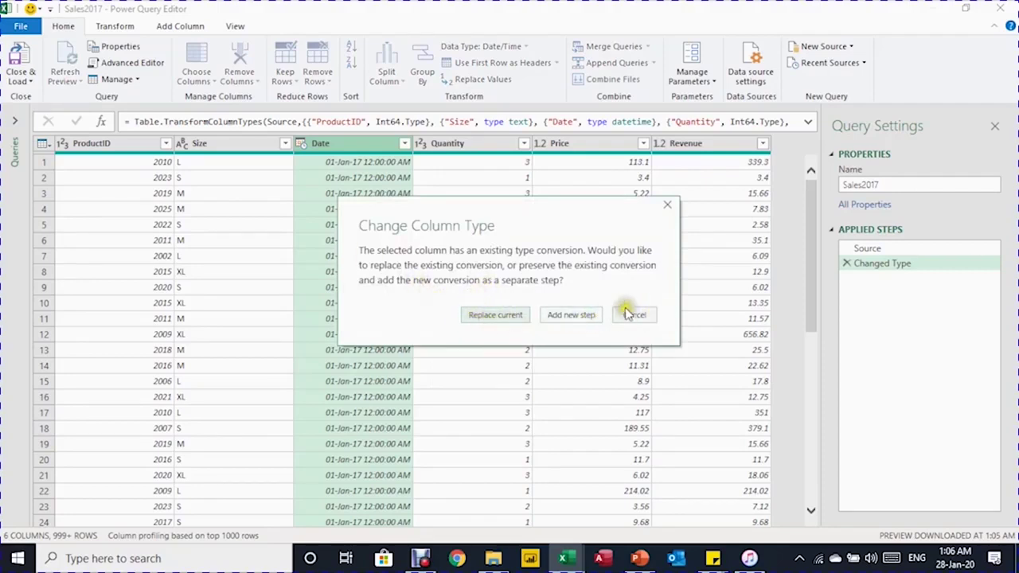
left_click(516, 315)
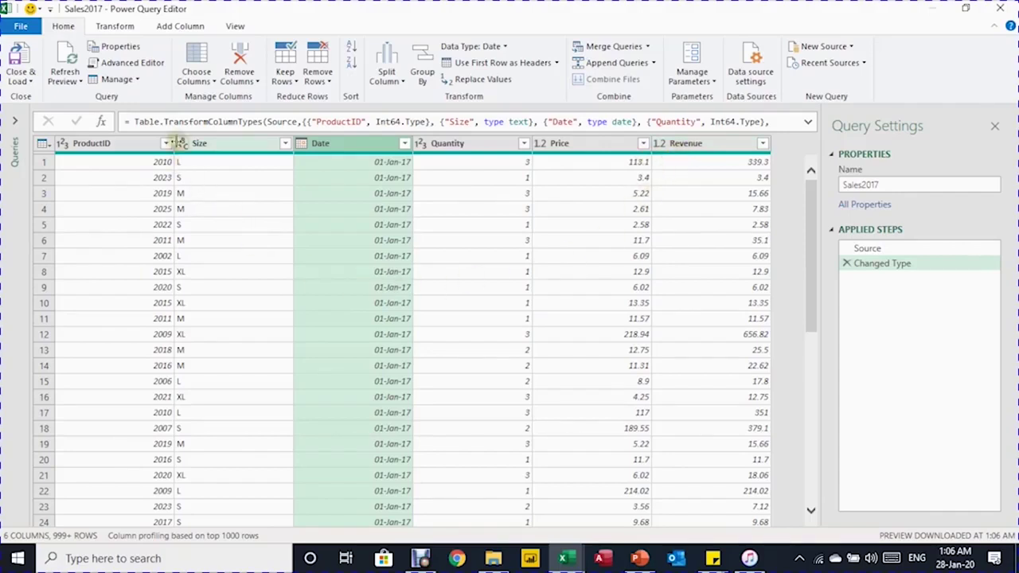
Close the editor and load the Sales2017 query to the workbook as a connection only.
left_click(24, 83)
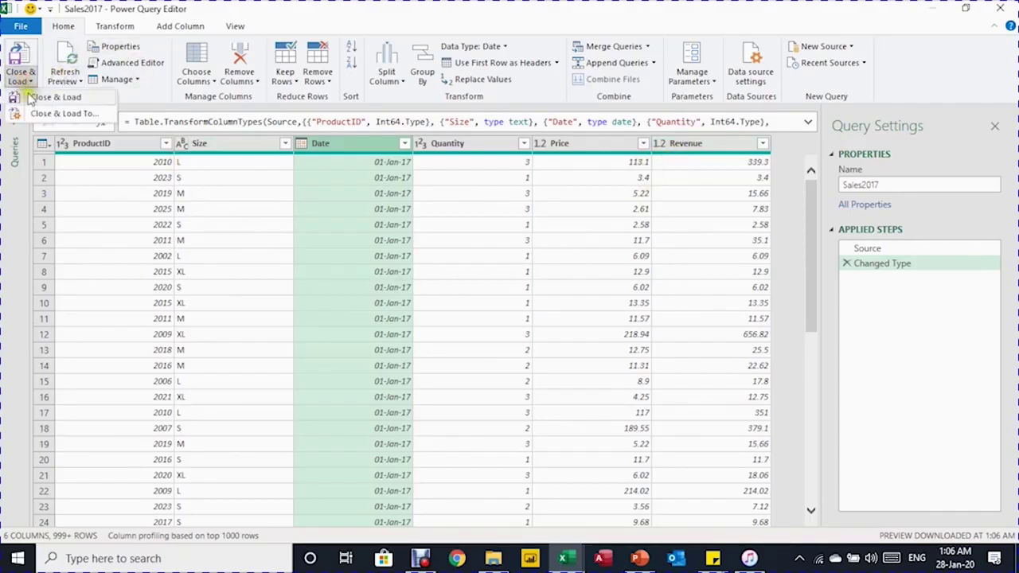
left_click(36, 97)
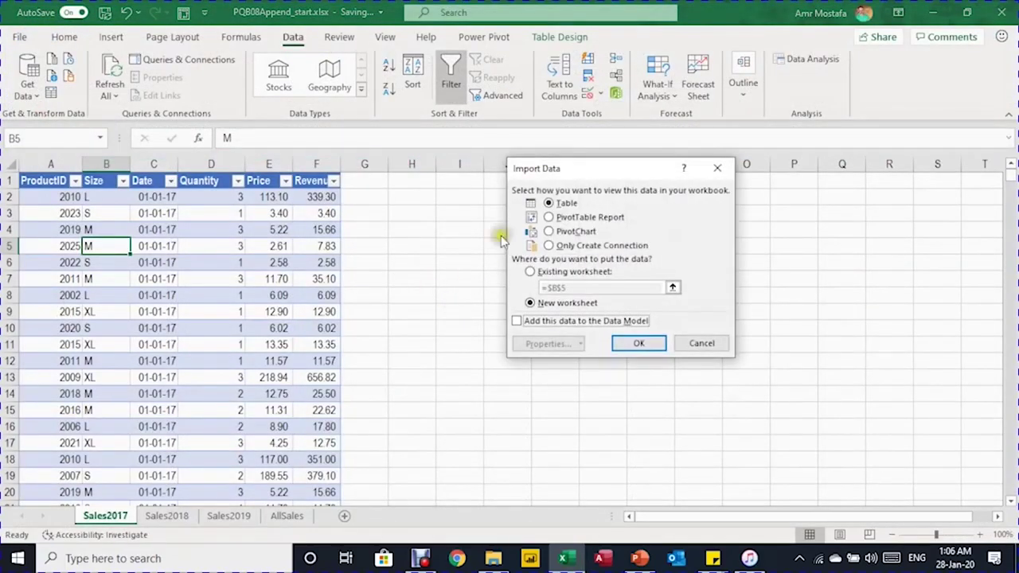
left_click_drag(554, 172, 458, 172)
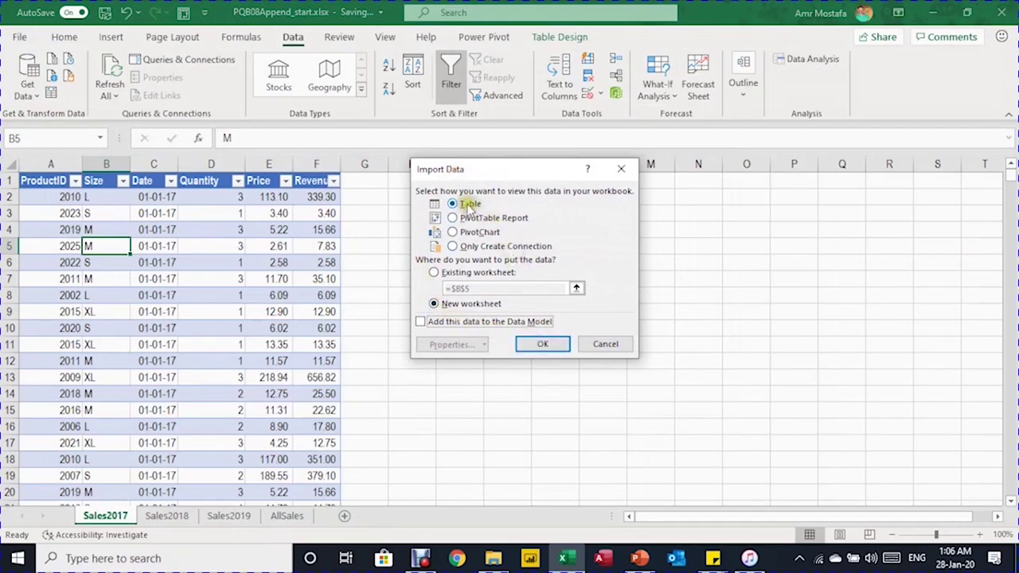
left_click(471, 247)
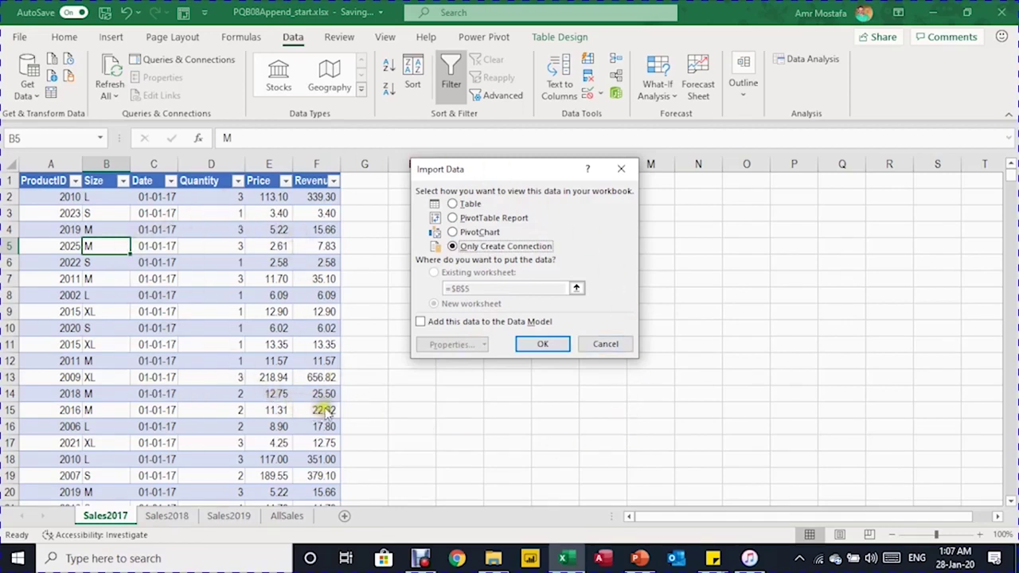
left_click(545, 345)
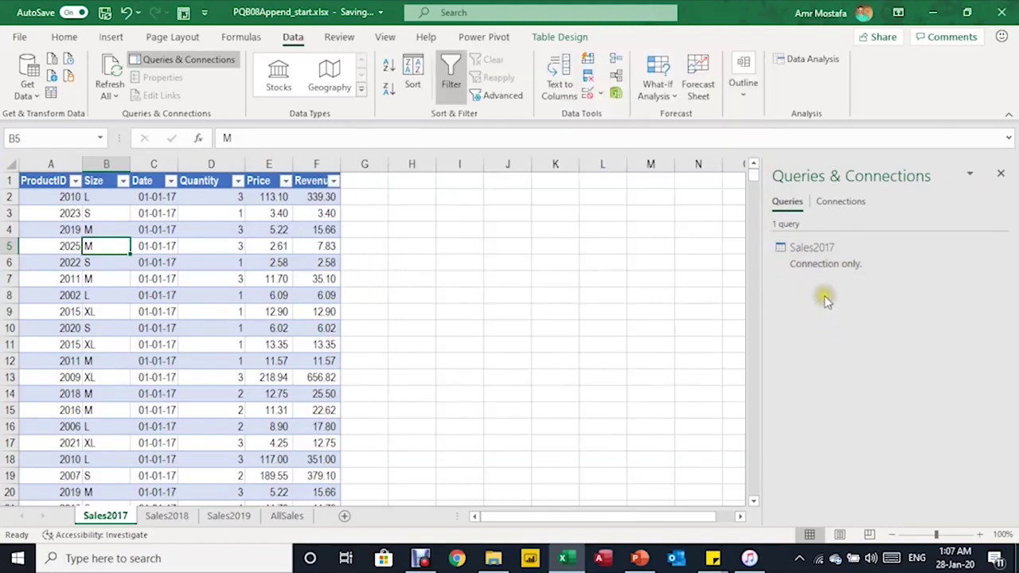
mouse_move(828, 271)
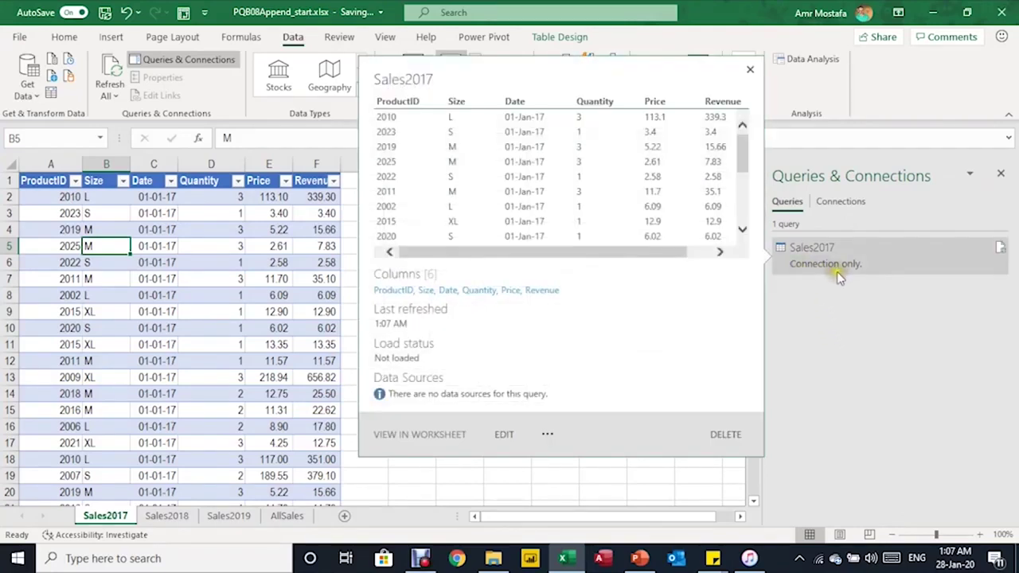
Load the table on the Sales2018 sheet into the Power Query Editor as a query.
left_click(182, 518)
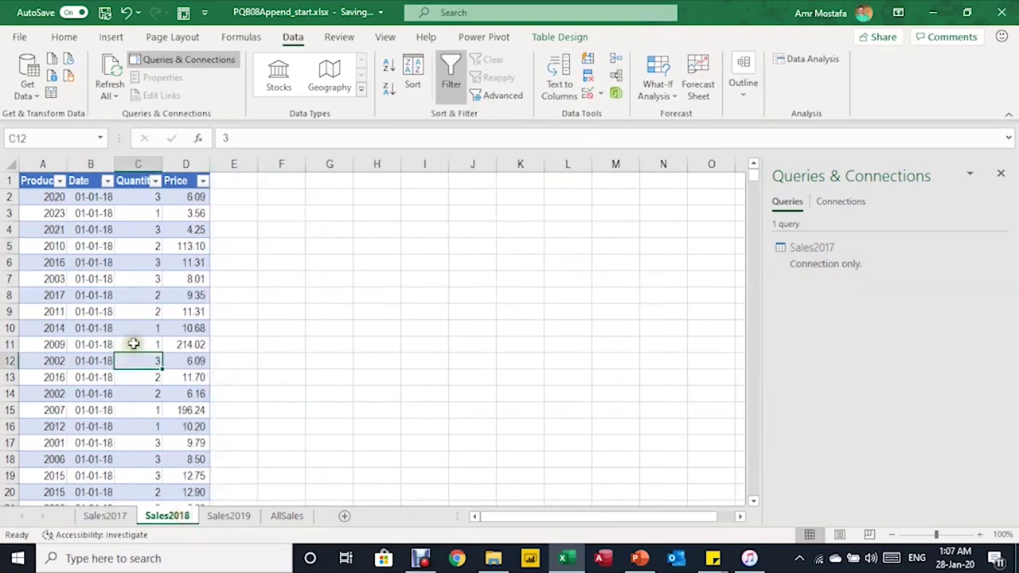
left_click(131, 328)
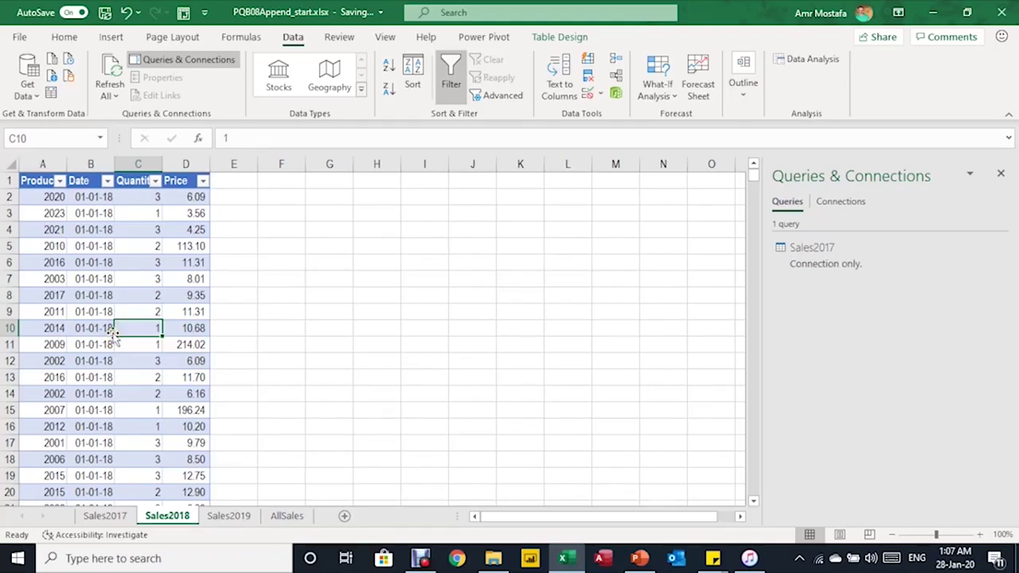
key("alt")
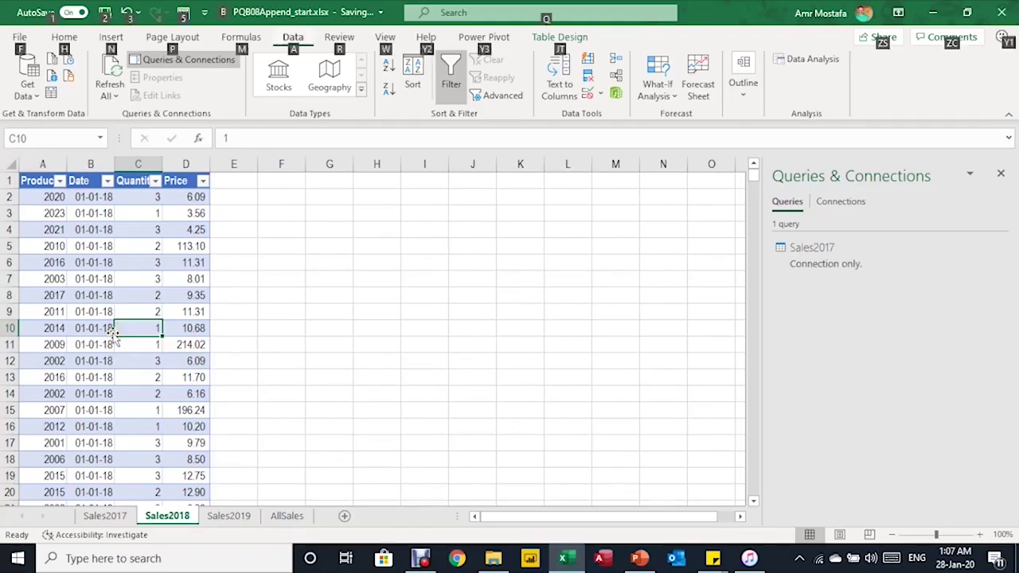
key("a")
key("p")
key("t")
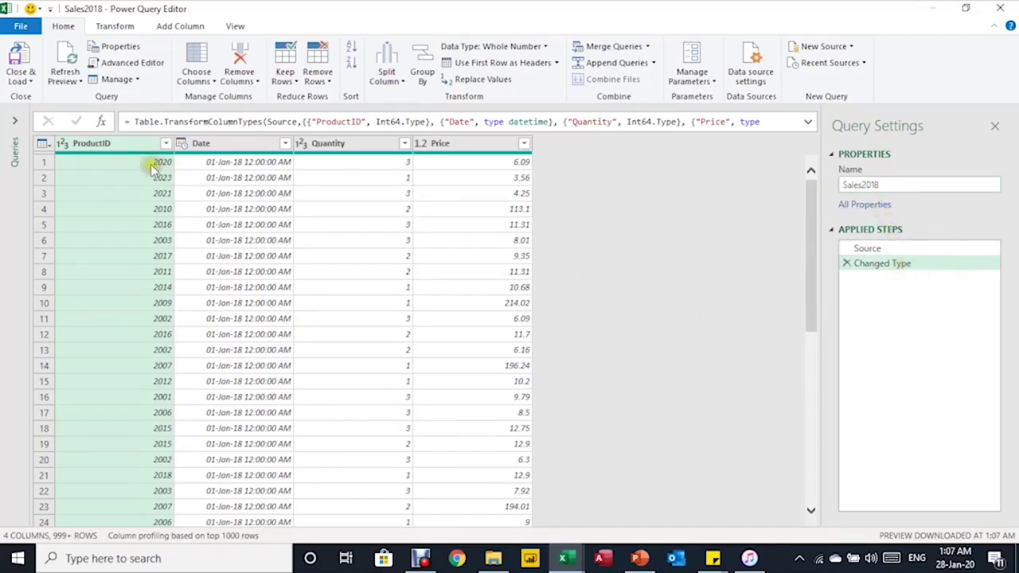
Change the Date column's data type to Date in the Sales2018 query, replacing the existing type conversion.
left_click(183, 143)
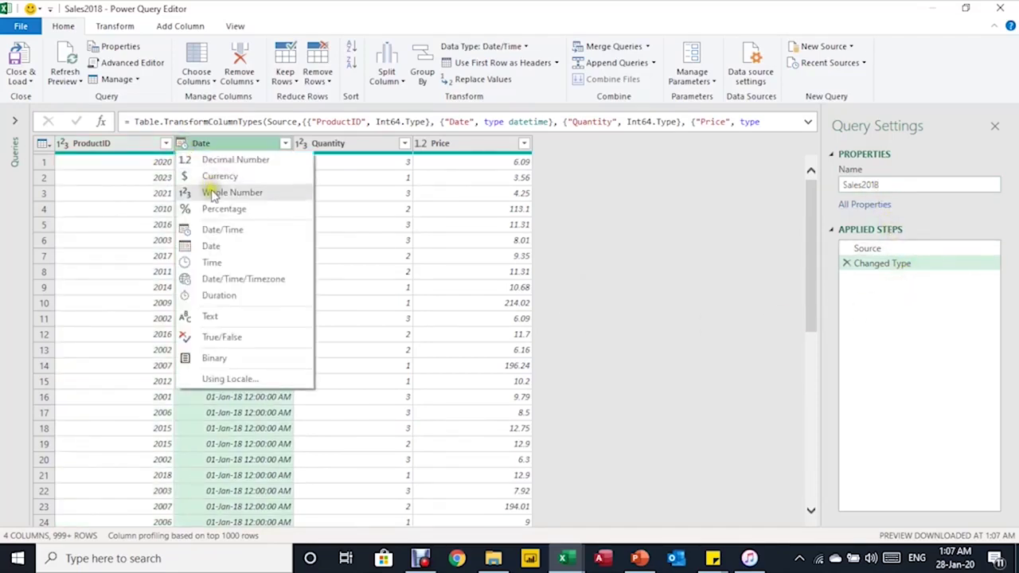
left_click(231, 237)
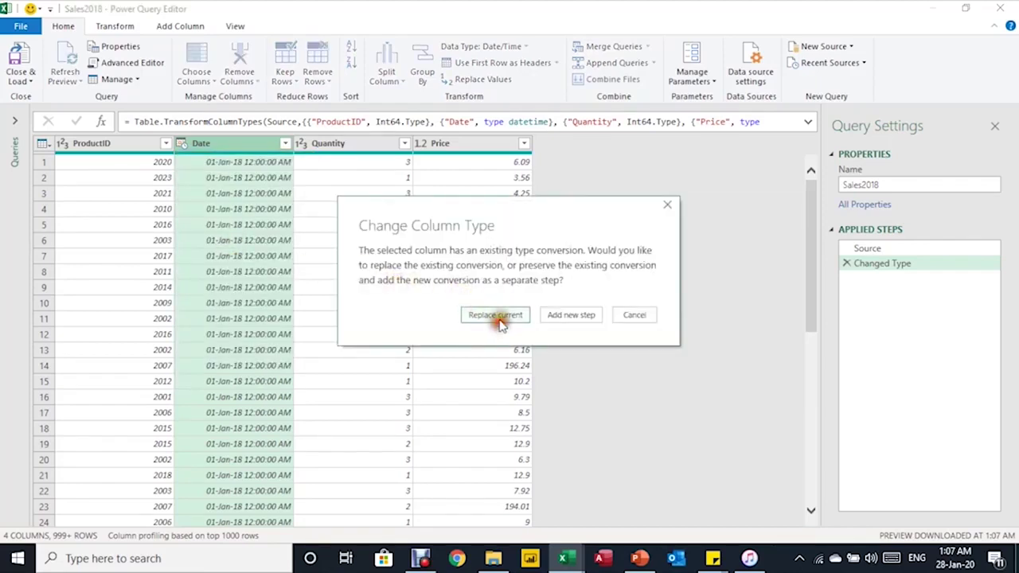
left_click(497, 316)
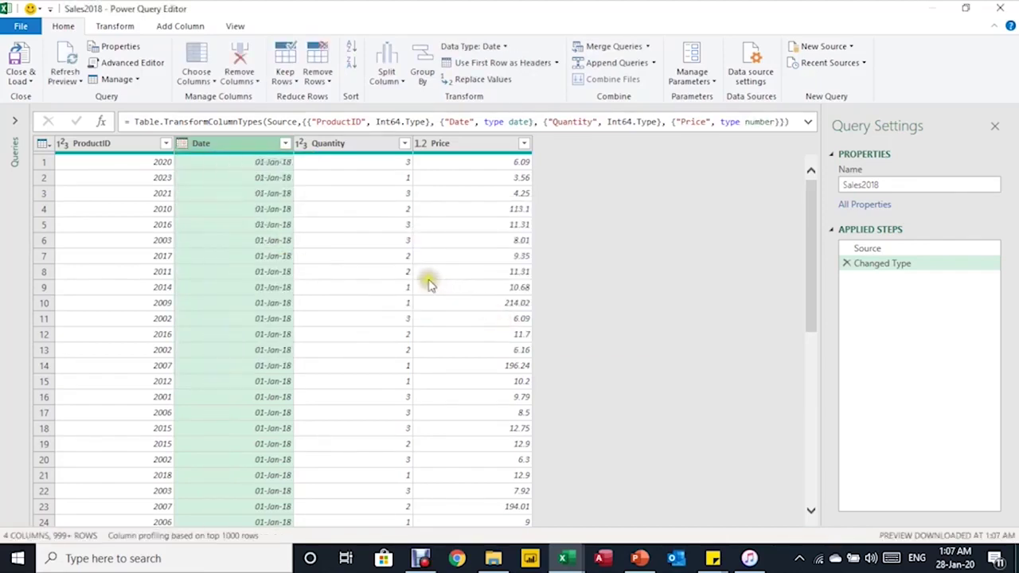
Close the editor and load the Sales2018 query as a connection only.
left_click(19, 80)
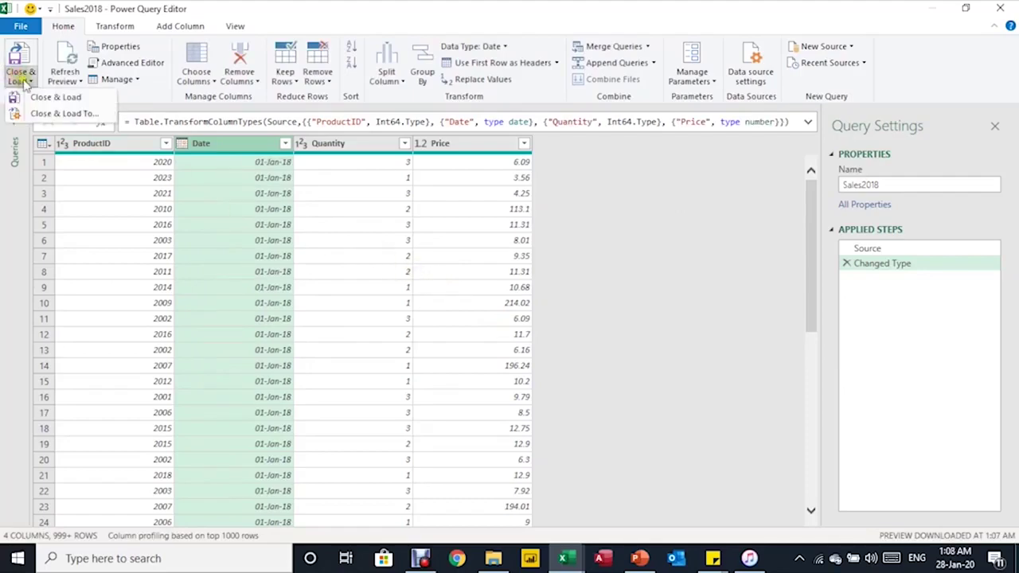
left_click(48, 97)
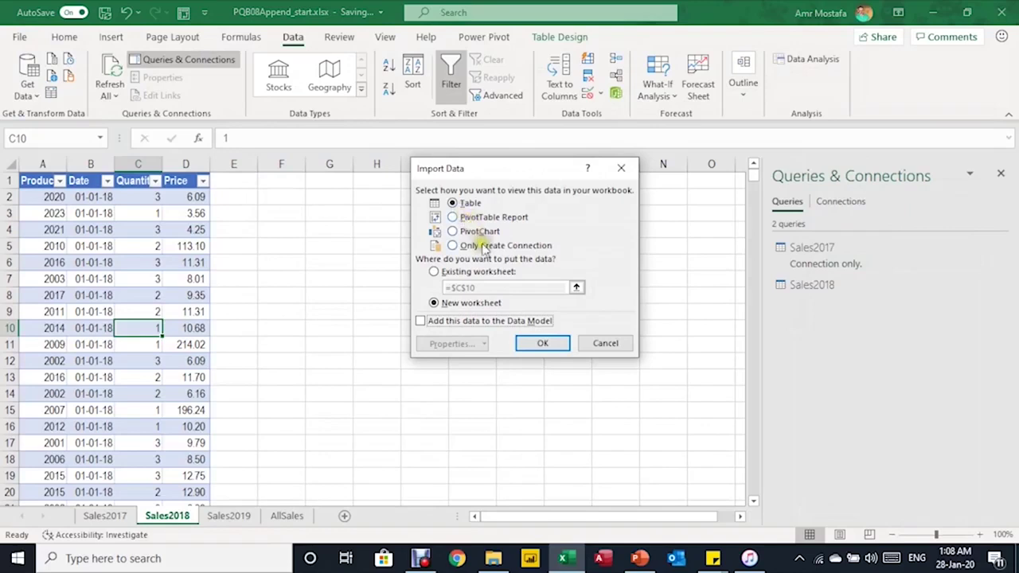
left_click(485, 247)
left_click(553, 343)
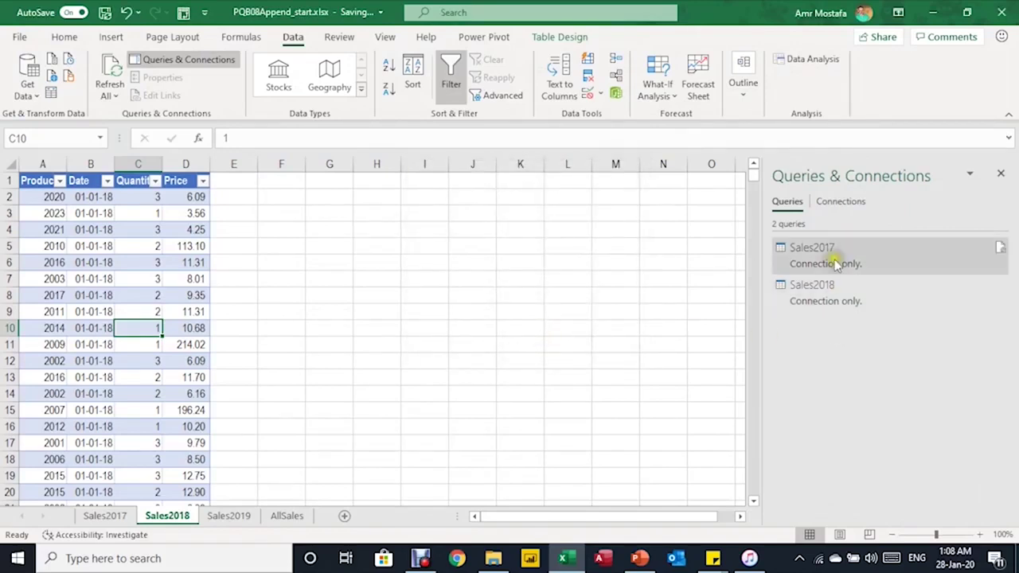
Load the table on the Sales2019 sheet into the Power Query Editor as a query.
left_click(219, 519)
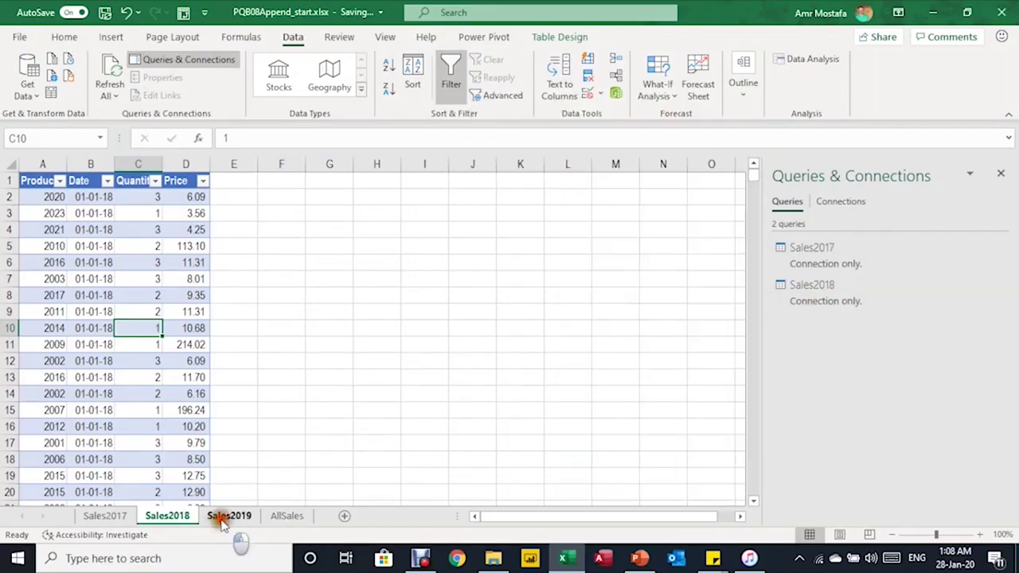
left_click(144, 326)
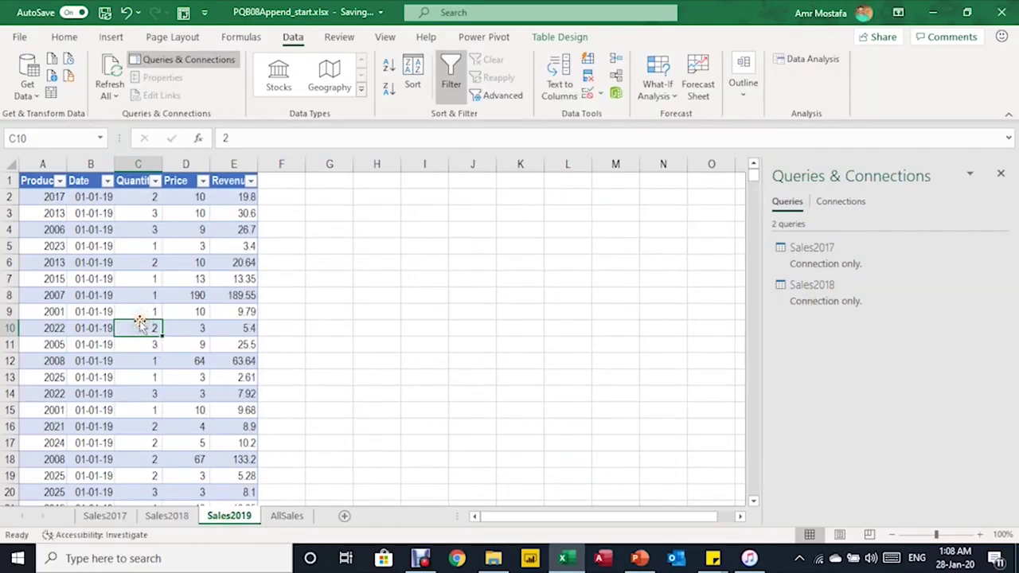
key("alt")
key("a")
key("p")
key("t")
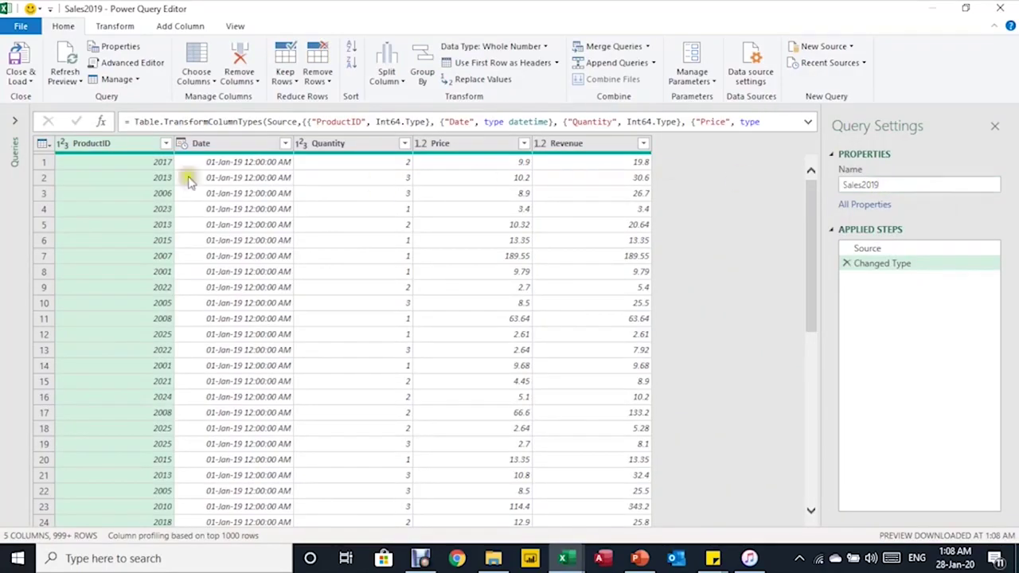
Change the Date column's data type to Date in the Sales2019 query, replacing the existing type conversion.
left_click(181, 148)
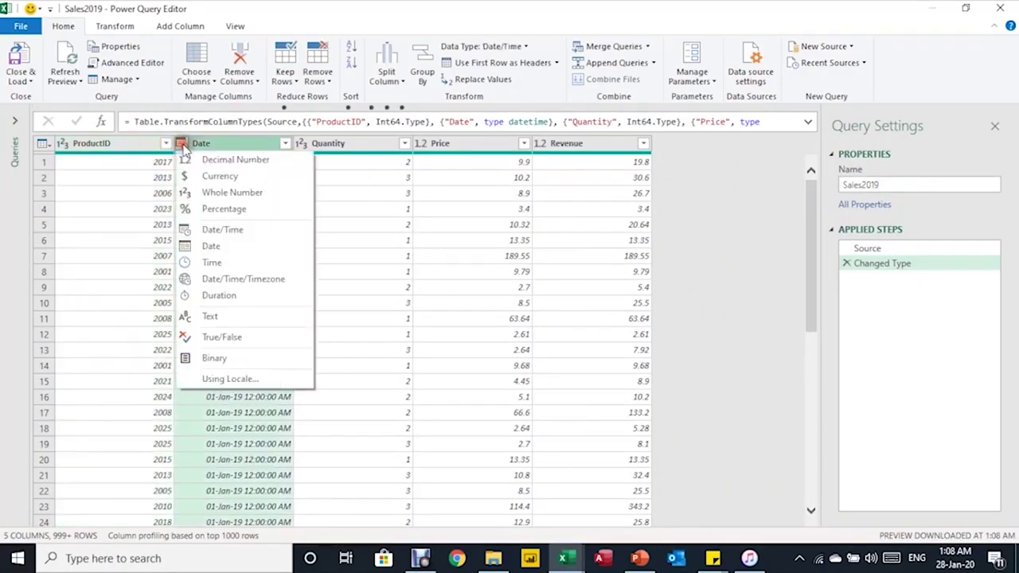
left_click(236, 229)
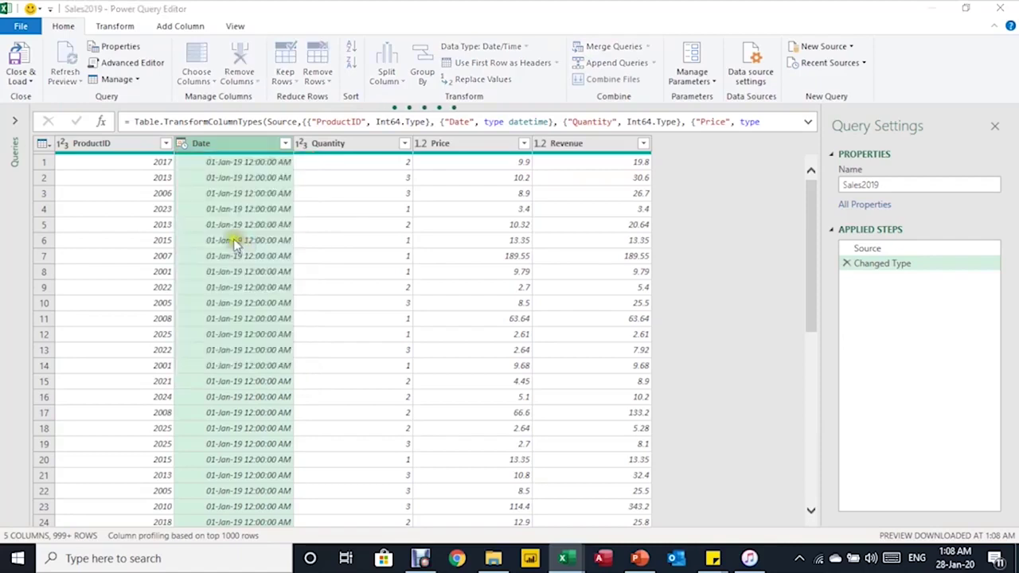
left_click(481, 317)
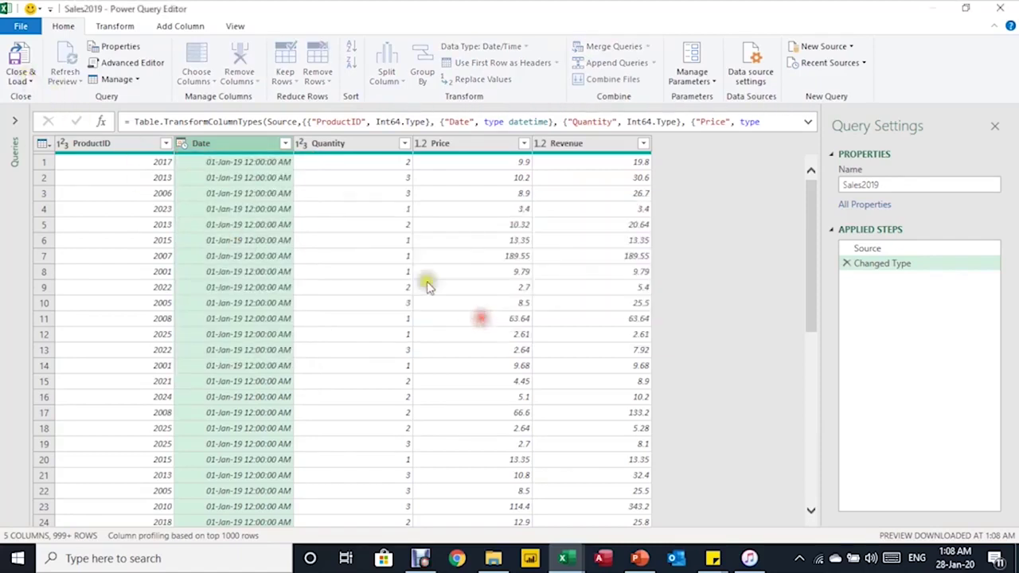
Close the editor and load the Sales2019 query as a connection only.
left_click(22, 82)
left_click(42, 114)
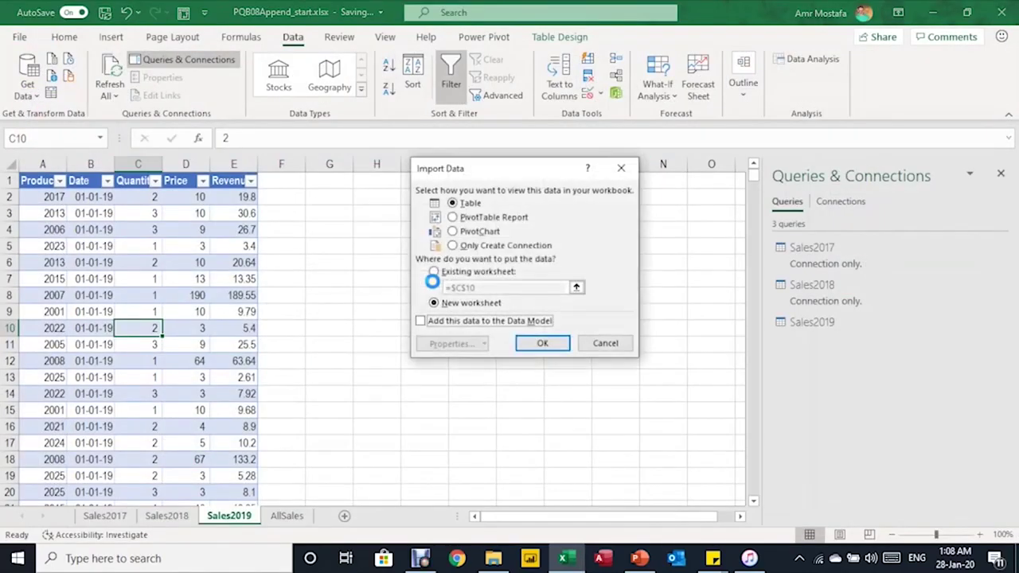
left_click(476, 247)
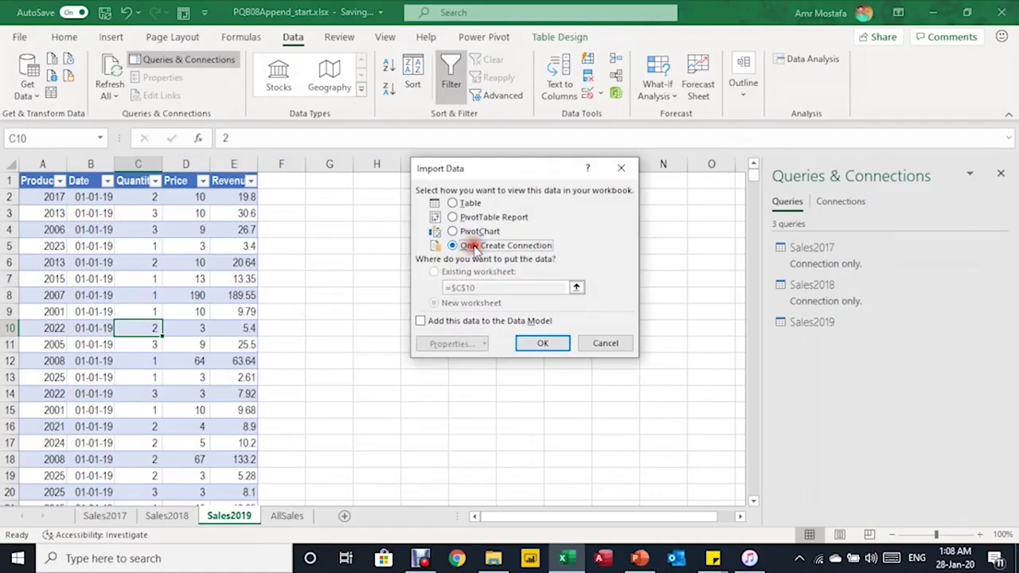
left_click(542, 343)
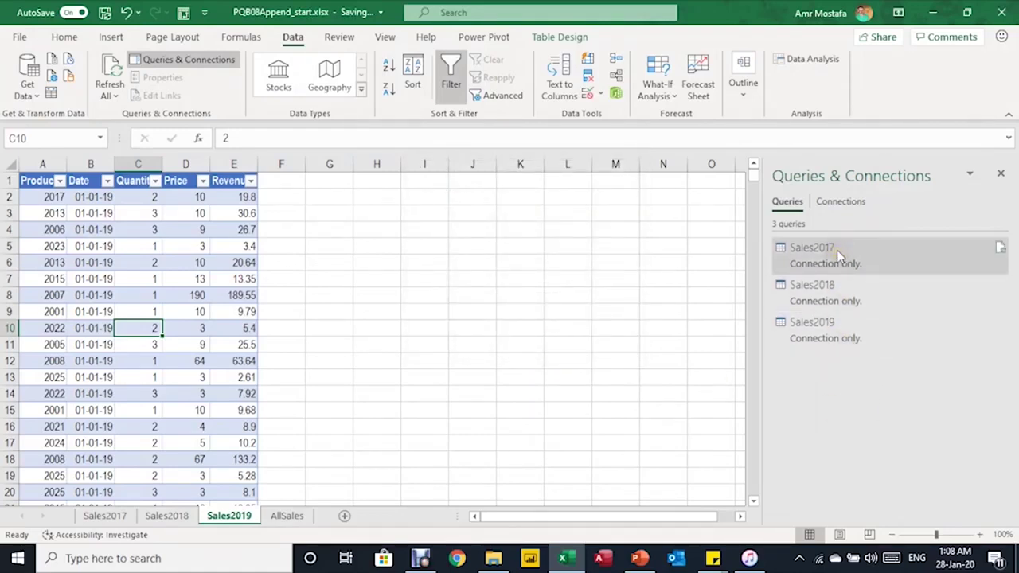
mouse_move(852, 364)
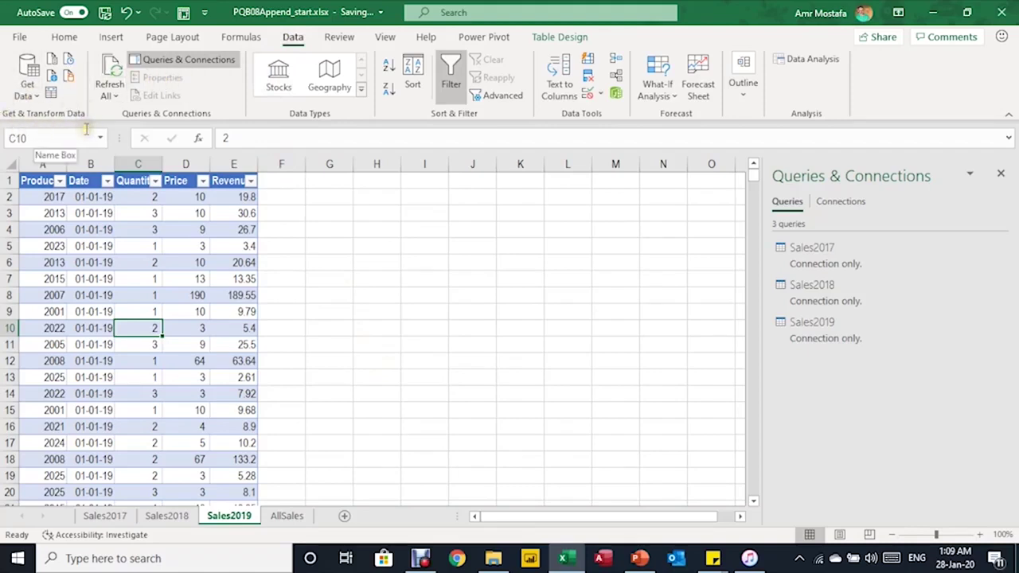
Append the Sales2017, Sales2018 and Sales2019 queries into one new query using the three-or-more-tables option.
left_click(32, 92)
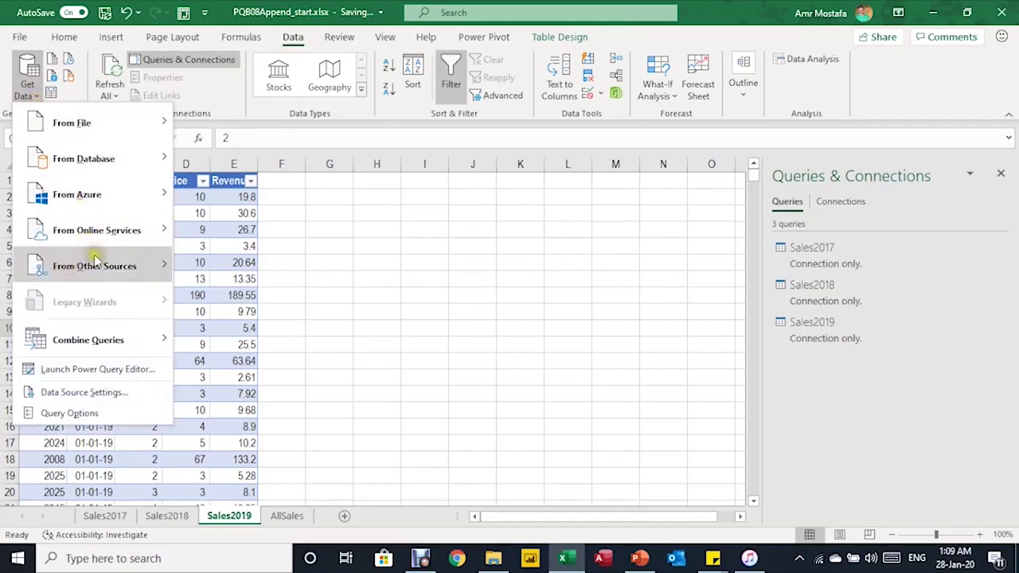
mouse_move(100, 342)
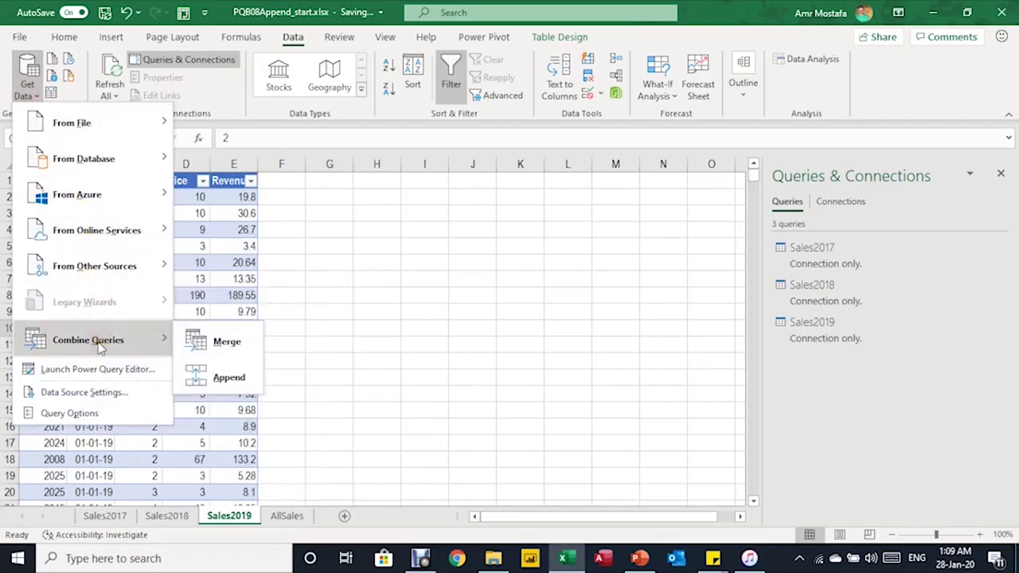
left_click(340, 362)
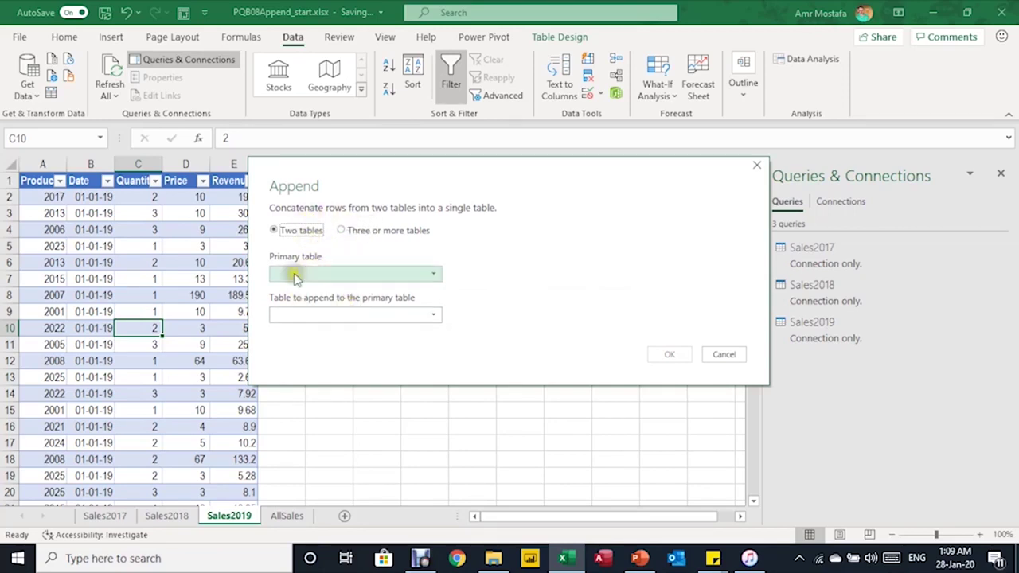
left_click(343, 231)
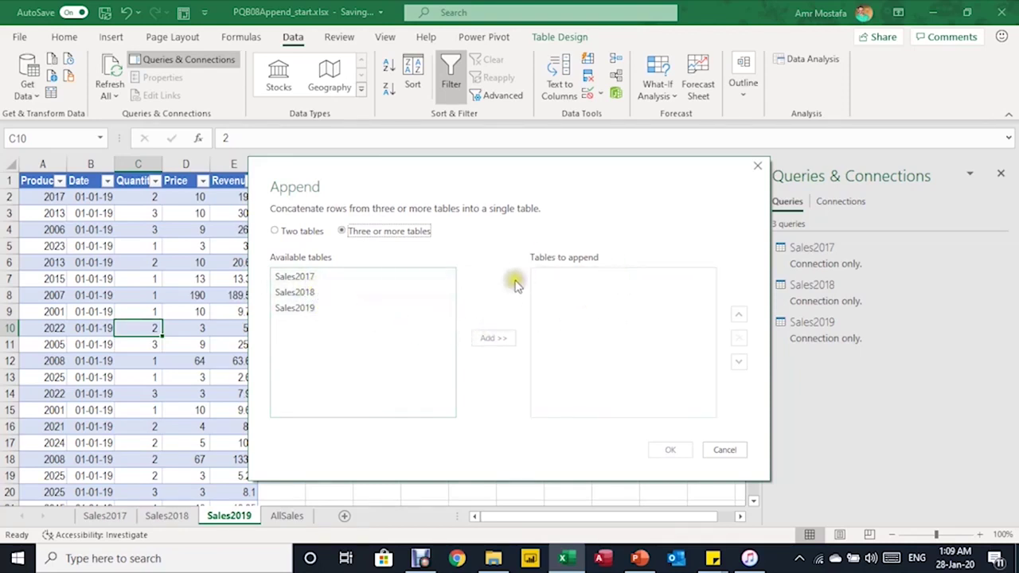
left_click(342, 280)
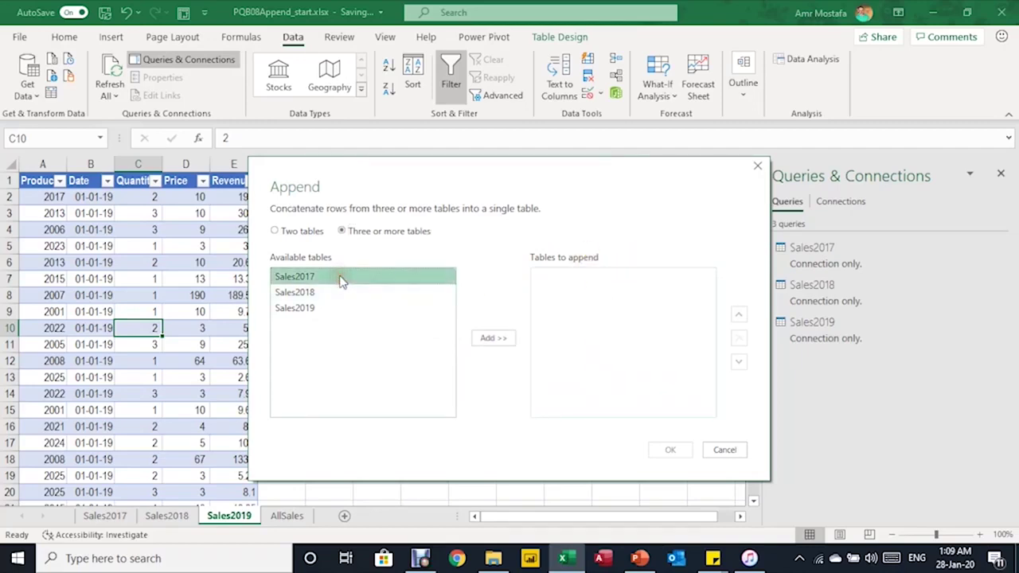
left_click(335, 309, "shift")
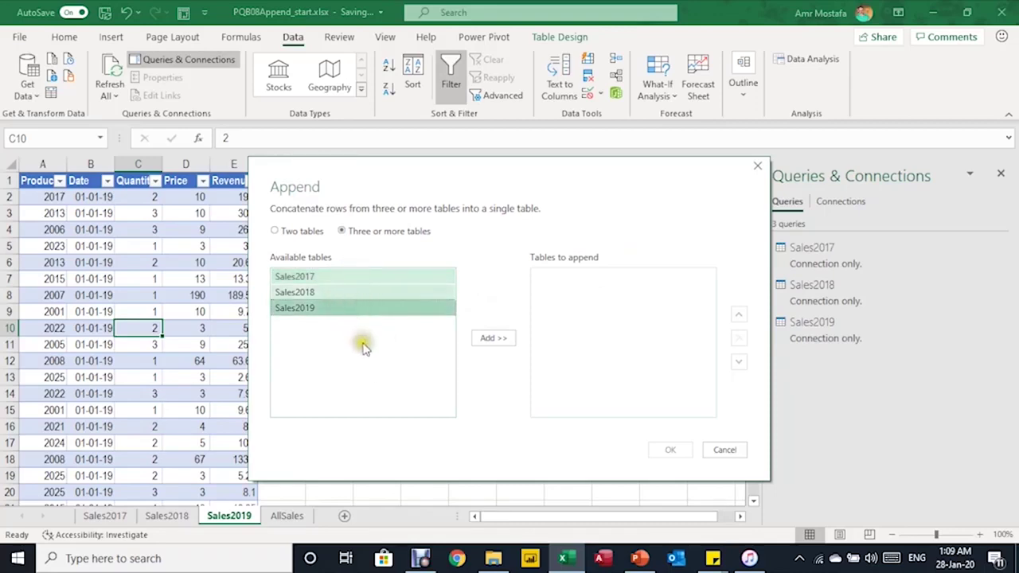
left_click(489, 338)
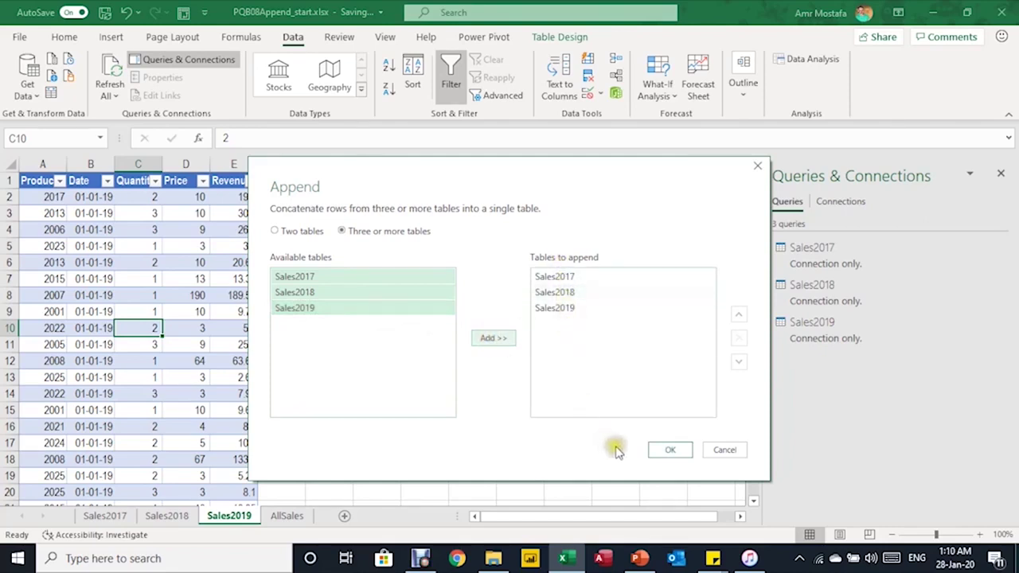
left_click(670, 450)
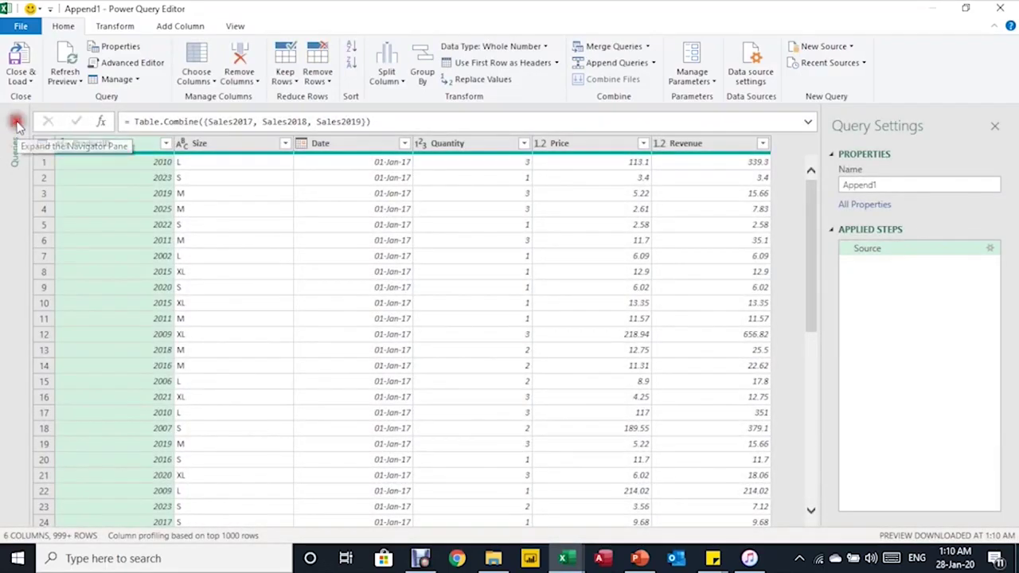
Show the list of queries in the editor and rename the appended query as AllSales.
left_click(16, 124)
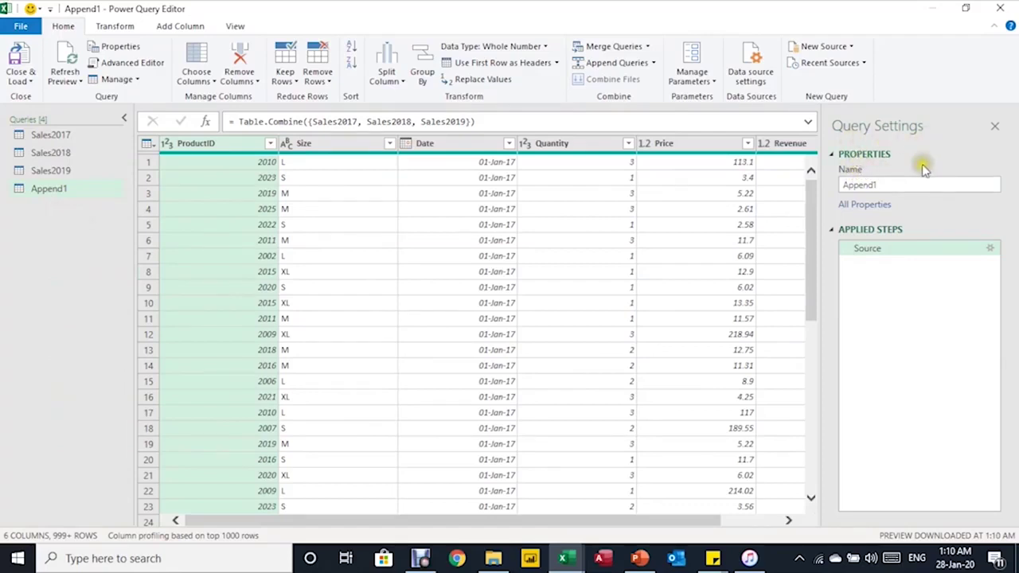
left_click_drag(891, 182, 836, 172)
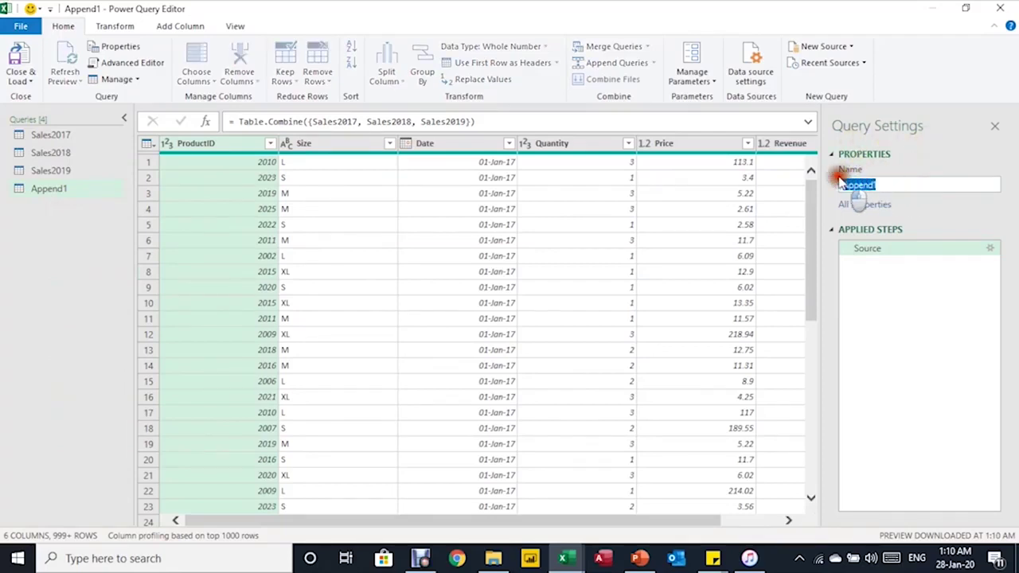
type("Al")
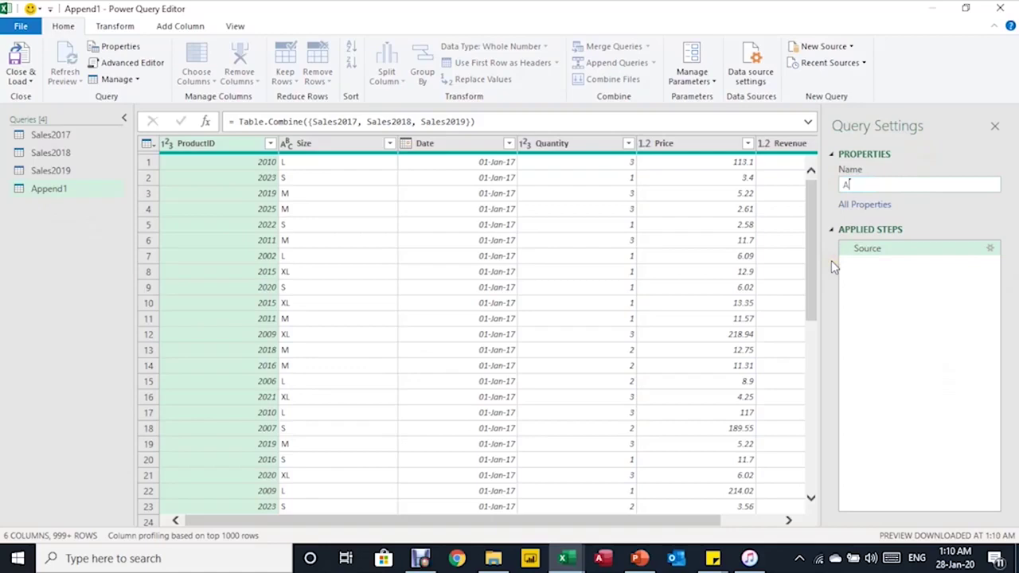
type("lSales")
key("Return")
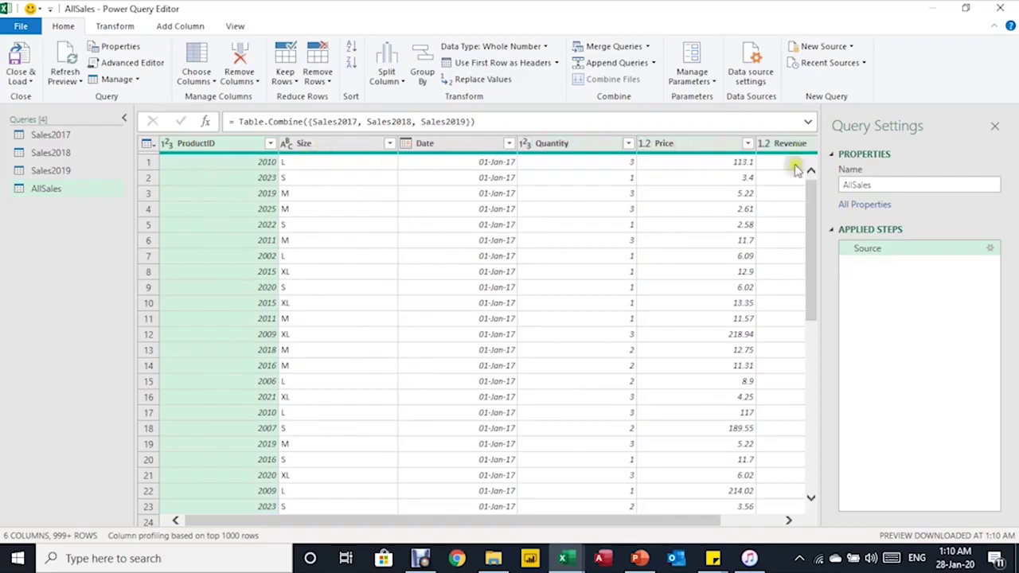
Load the full list of Size filter values in AllSales and check it for nulls without applying a filter.
left_click_drag(635, 521, 723, 514)
key("Right")
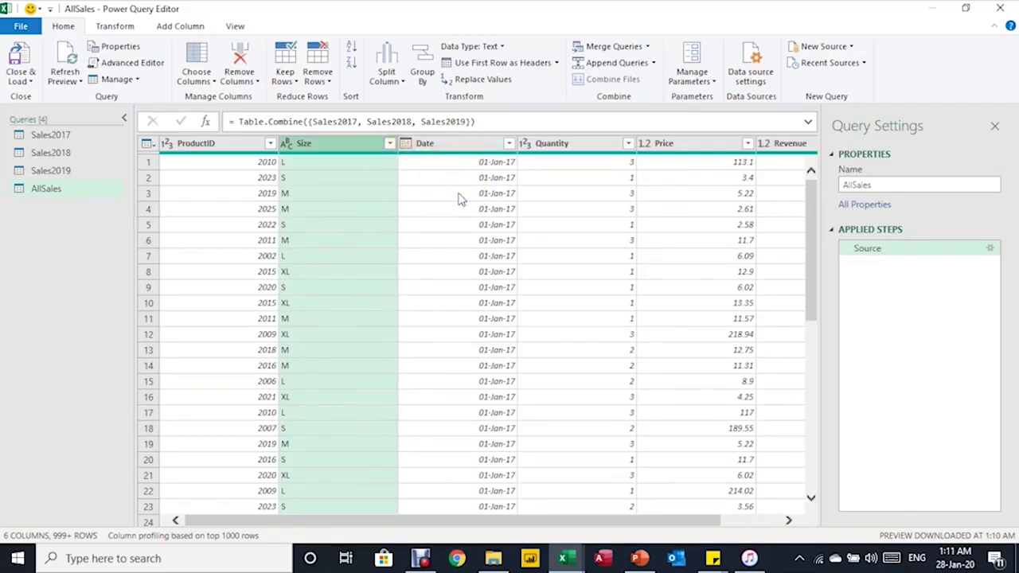
left_click(390, 145)
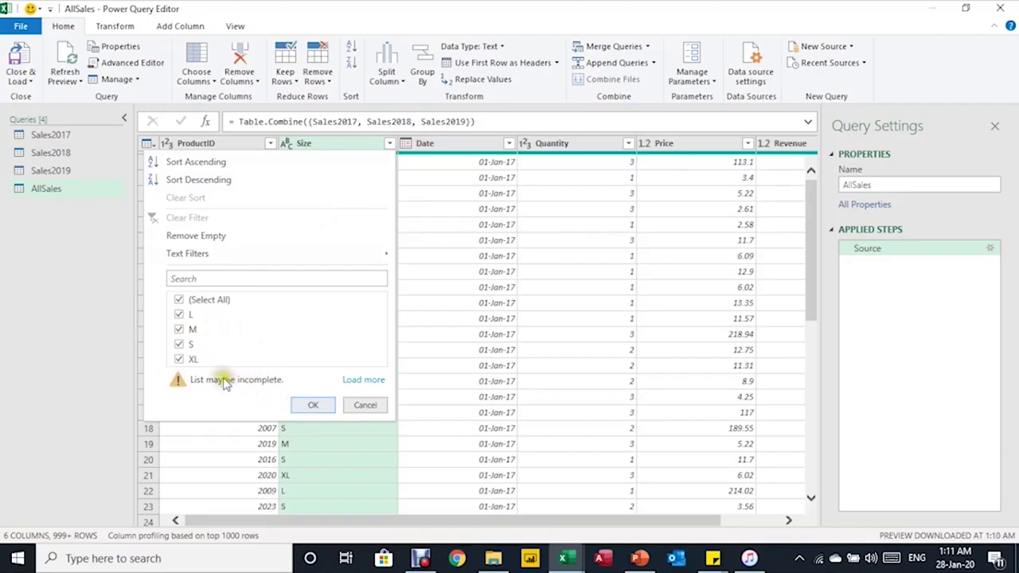
left_click(356, 380)
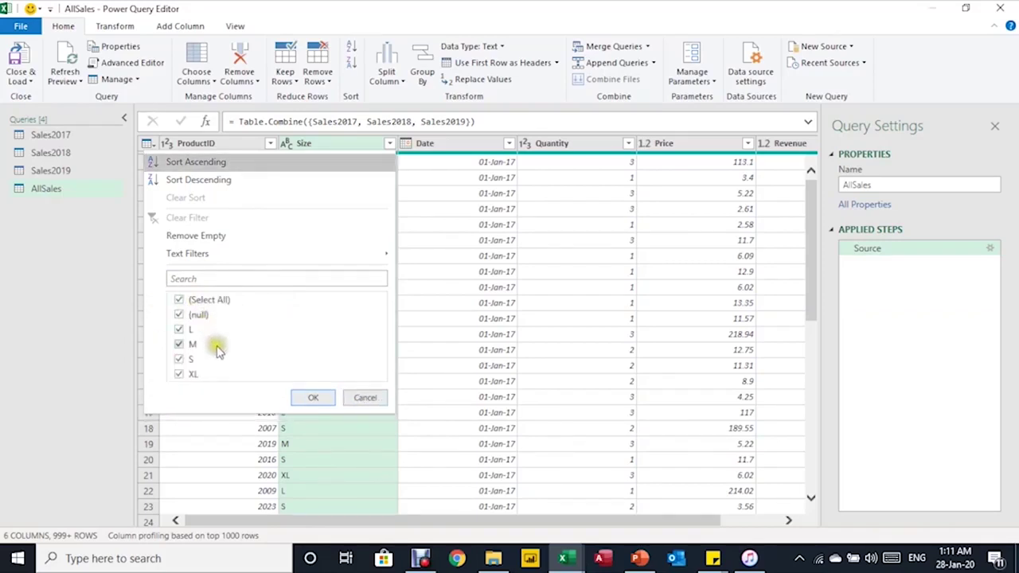
left_click(179, 299)
left_click(179, 315)
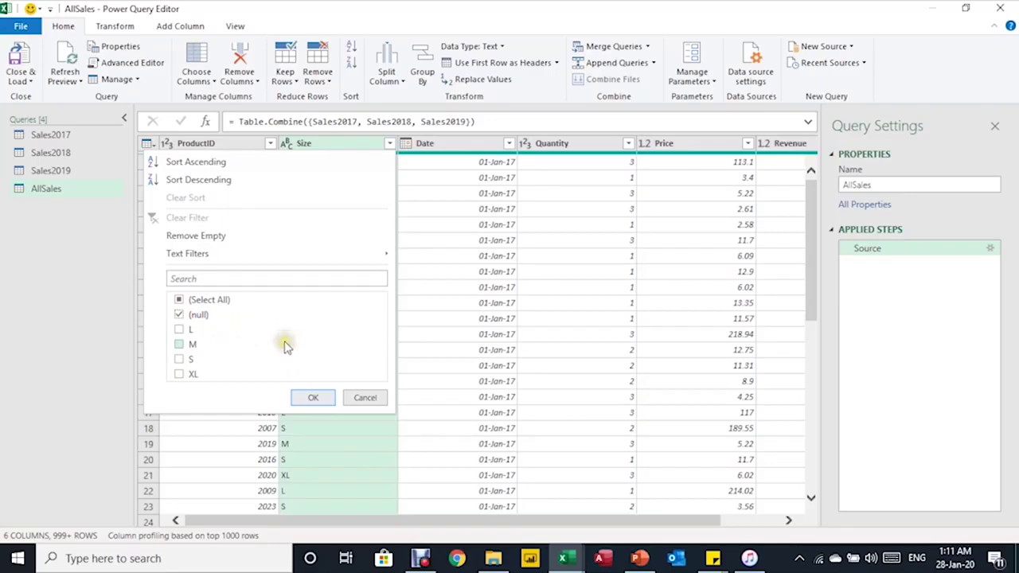
left_click(190, 300)
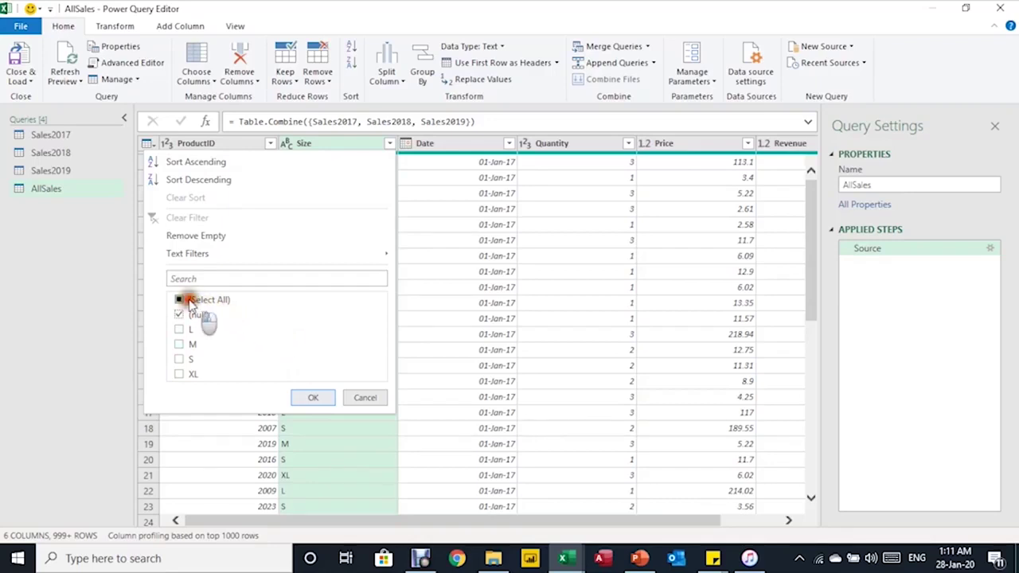
Filter the Revenue column to null rows only, using the fully loaded value list, and delete the resulting filter step after inspecting the rows.
left_click_drag(523, 520, 587, 509)
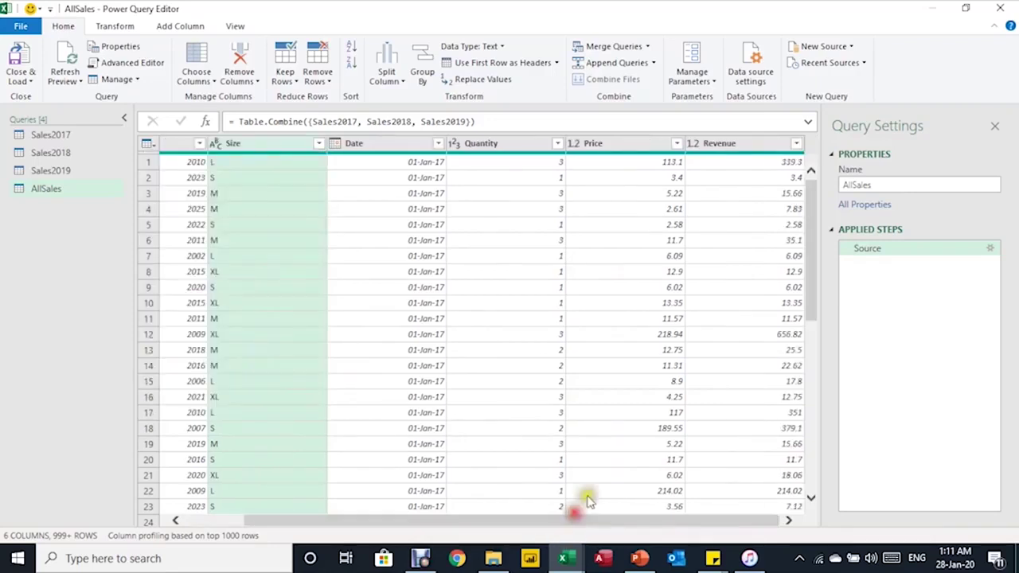
left_click(796, 144)
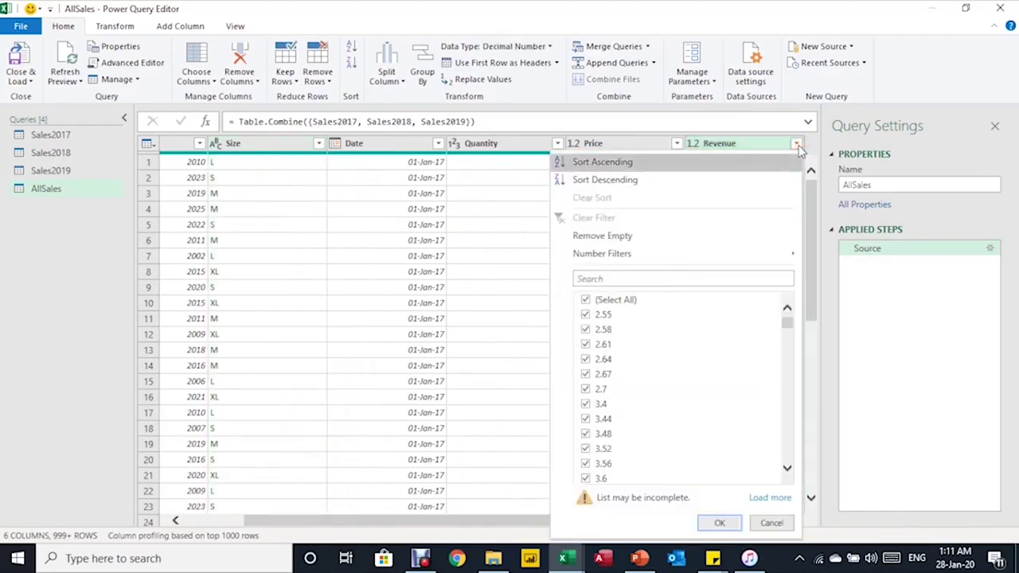
left_click_drag(787, 321, 776, 439)
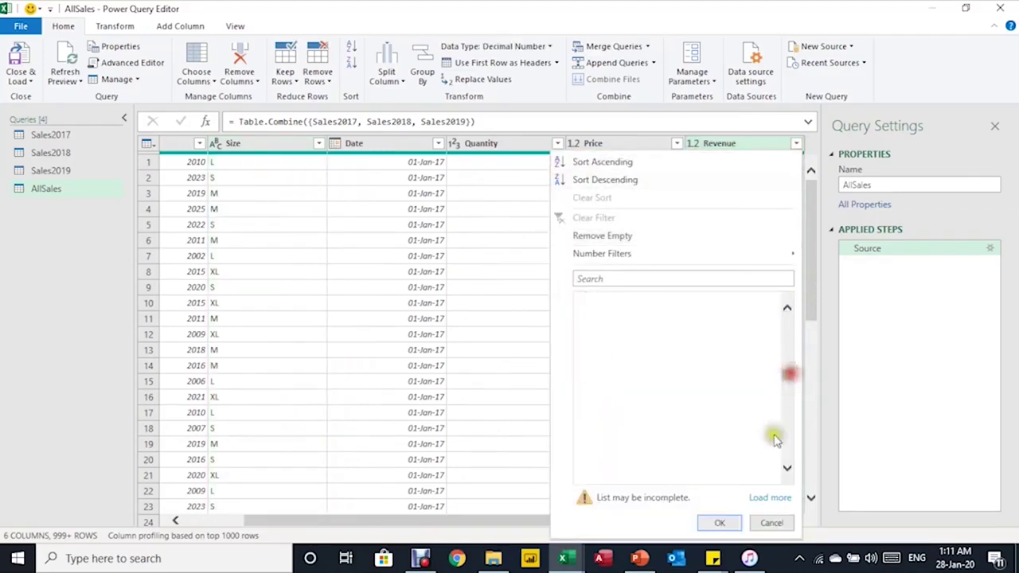
left_click(761, 499)
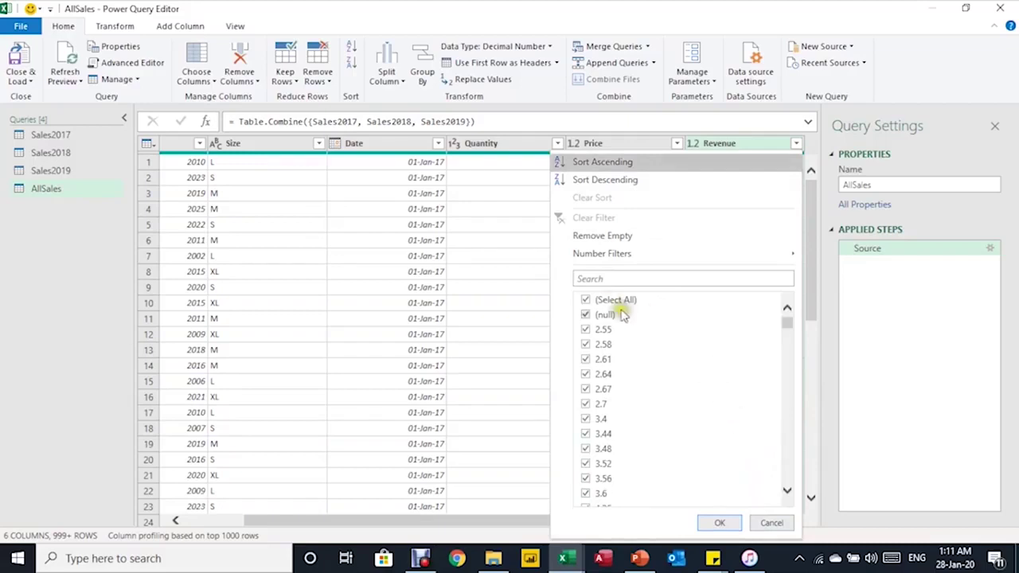
left_click(609, 300)
left_click(587, 315)
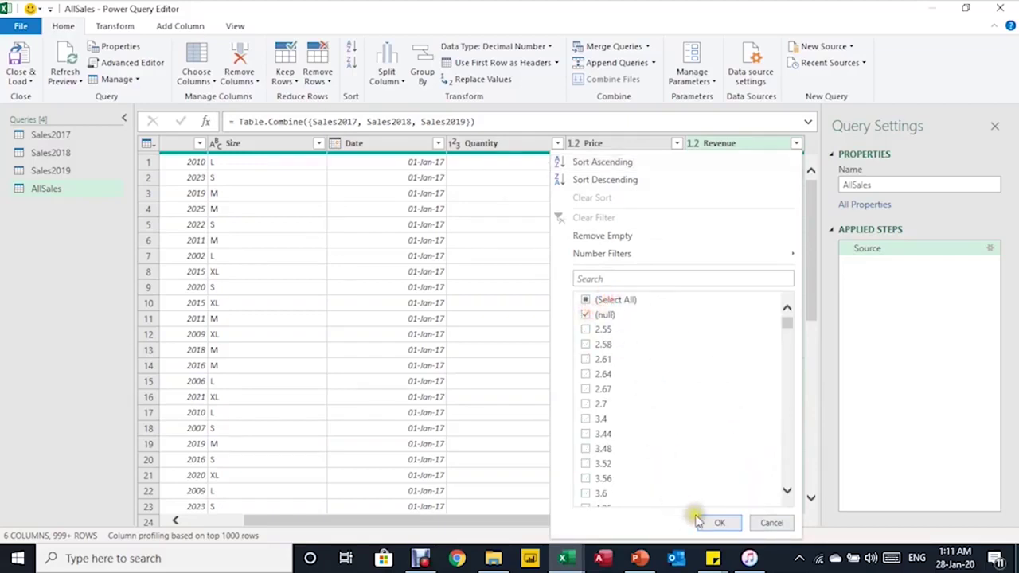
left_click(719, 523)
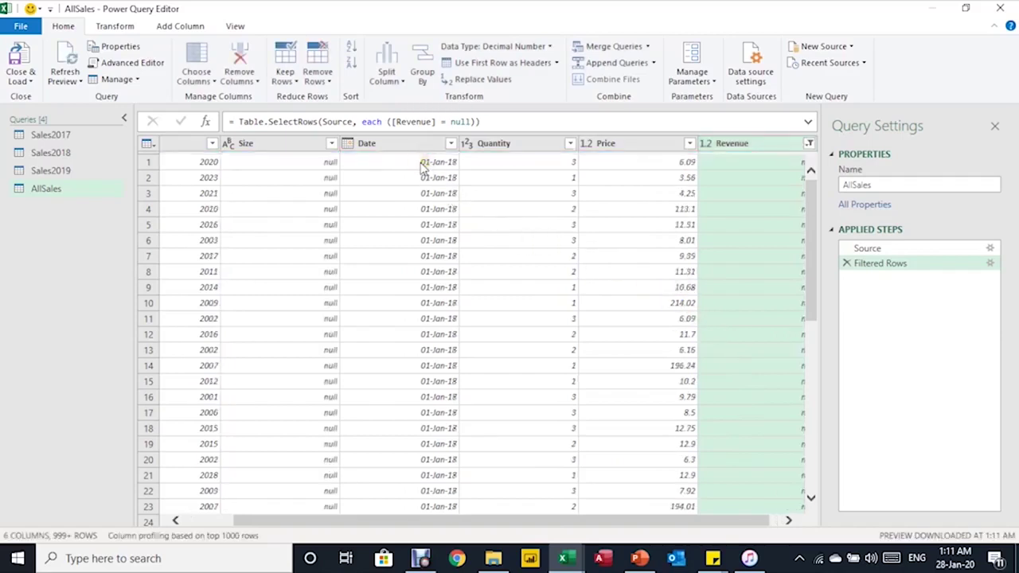
left_click_drag(660, 518, 690, 519)
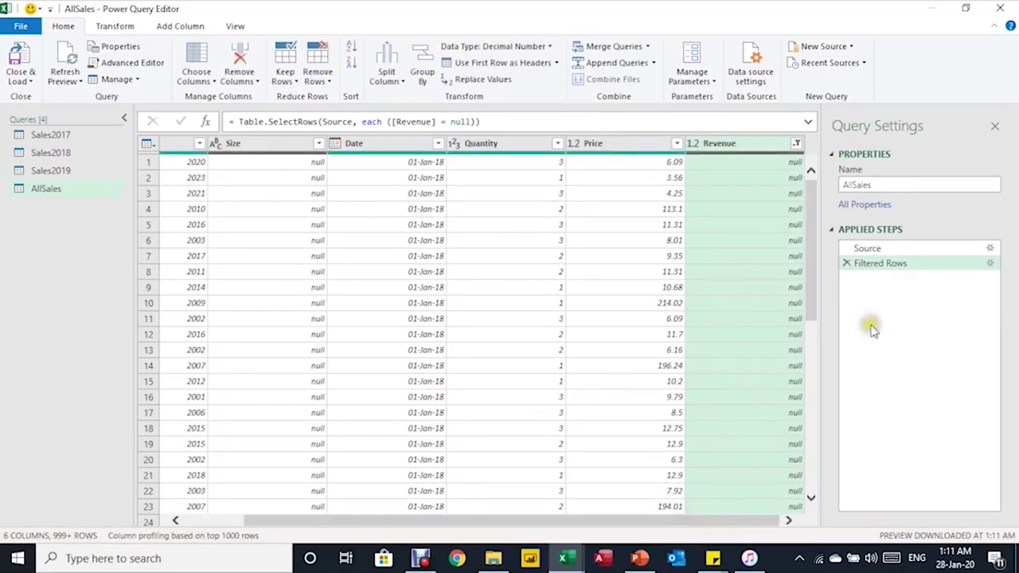
left_click(847, 263)
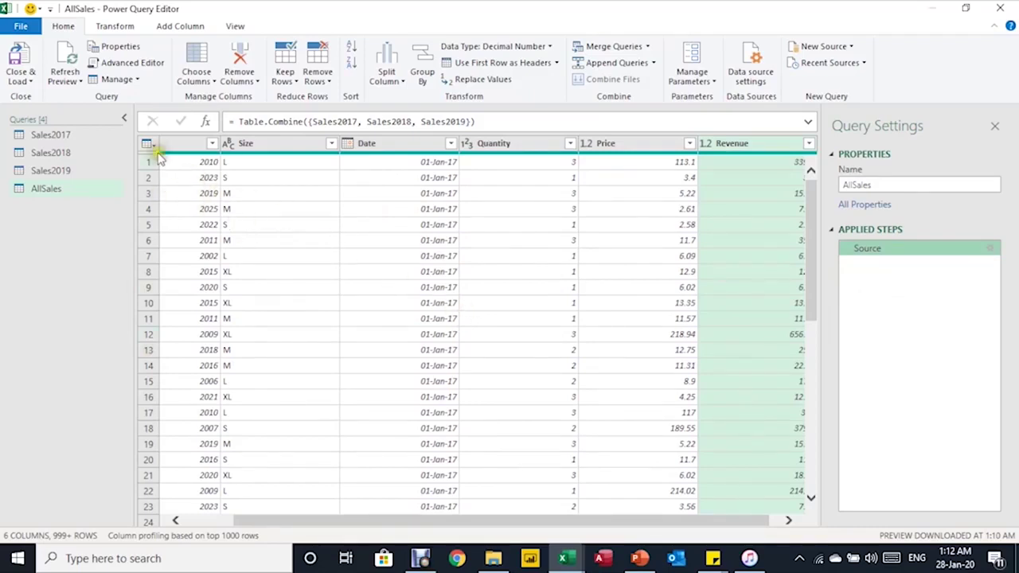
Close the editor and load AllSales as a table at cell A1 of the existing AllSales worksheet, then display that sheet.
left_click(124, 117)
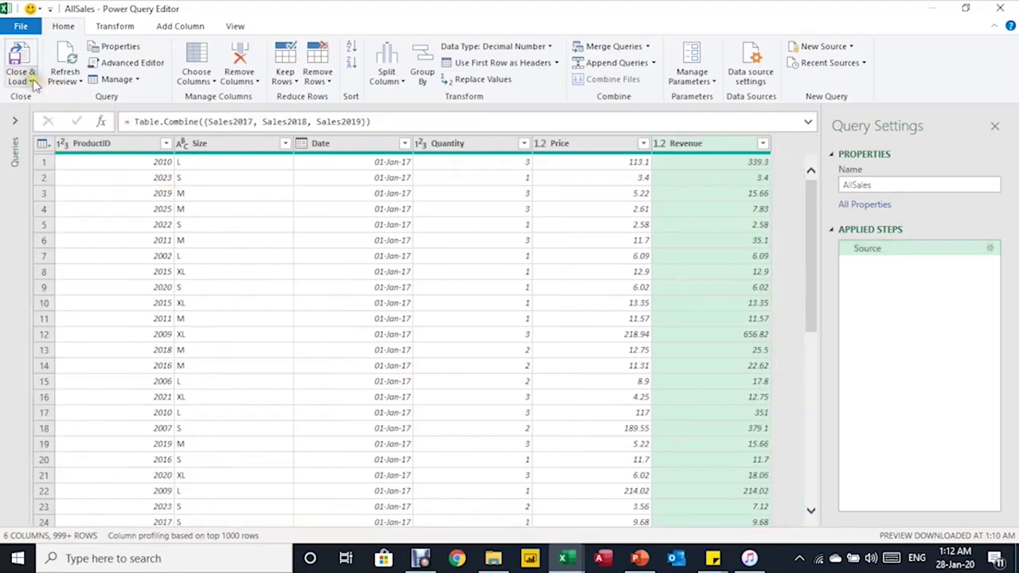
left_click(34, 85)
left_click(44, 98)
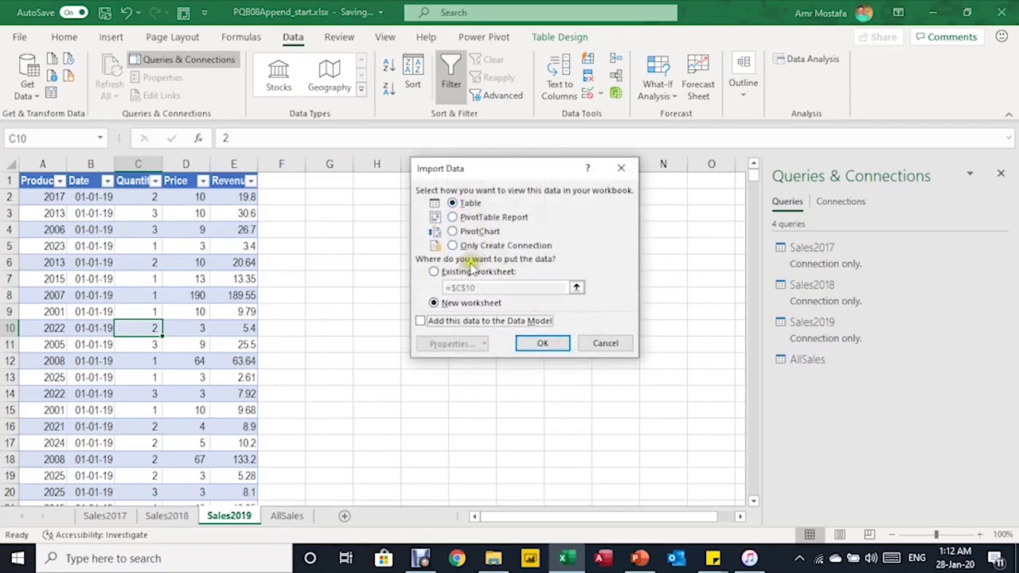
left_click(435, 272)
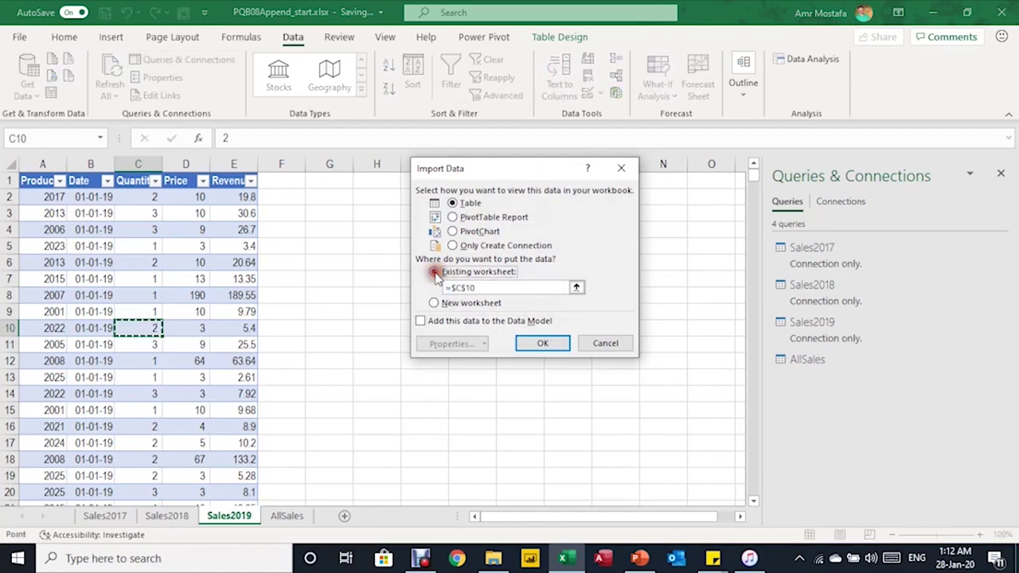
left_click(293, 516)
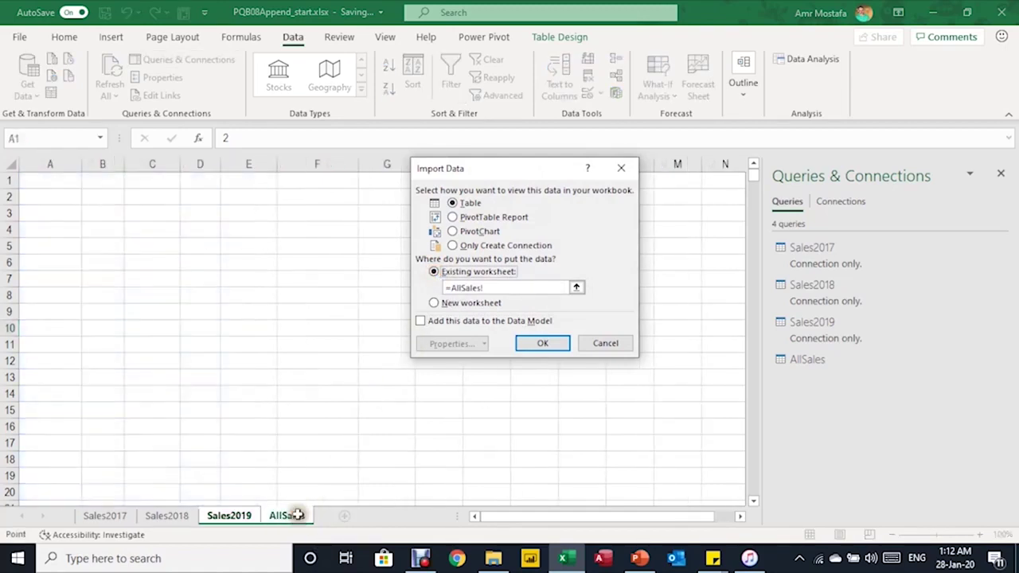
left_click(49, 181)
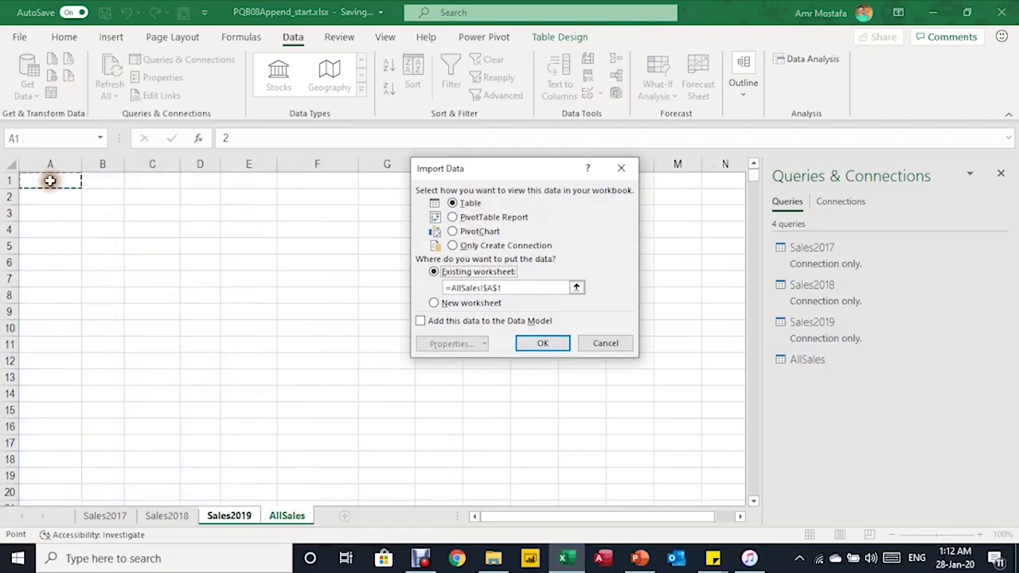
left_click(542, 344)
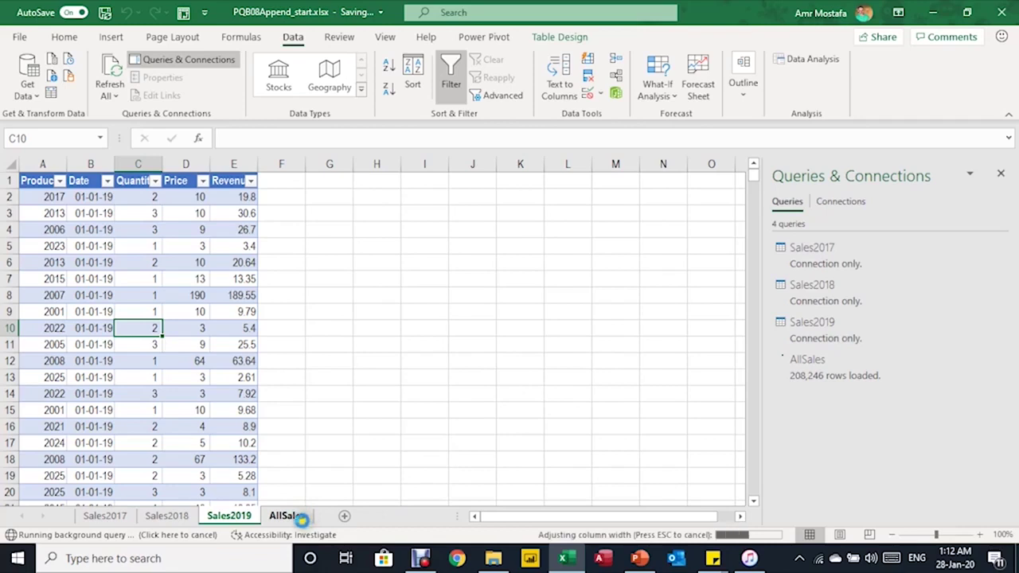
left_click(287, 516)
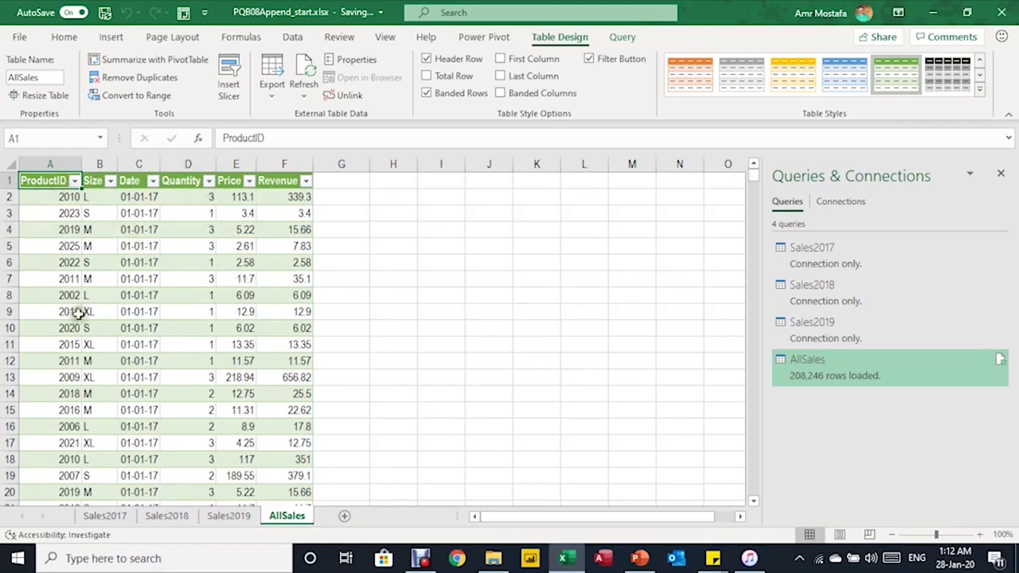
Open the Sales2017 query from the workbook's query list in the Power Query Editor.
left_click(881, 259)
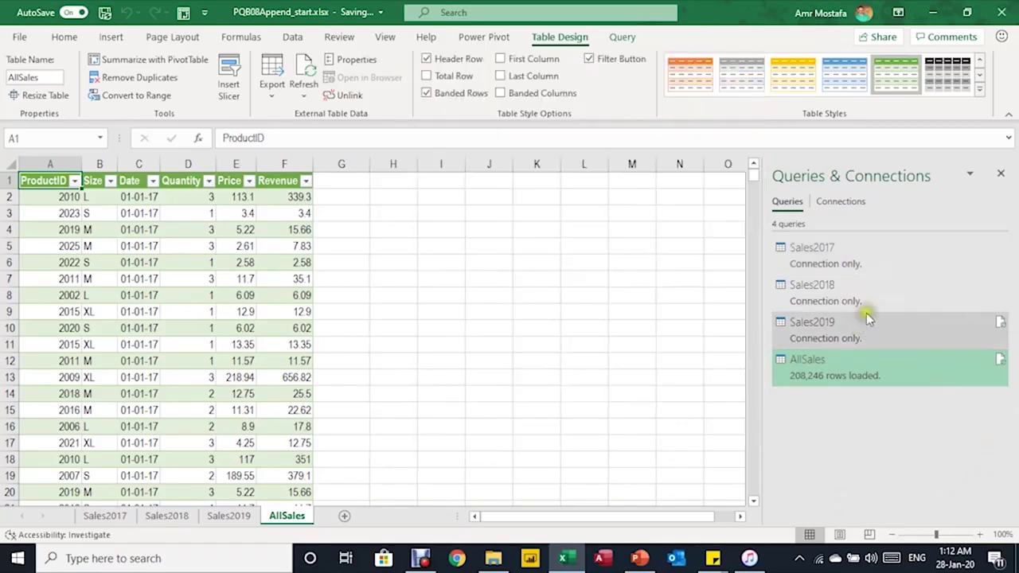
left_click(874, 259)
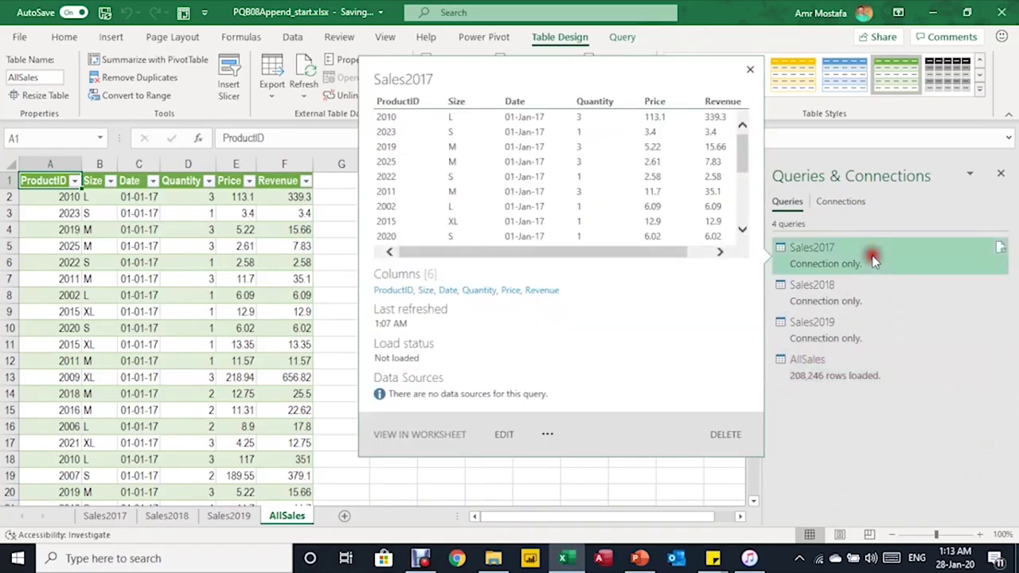
double_click(873, 259)
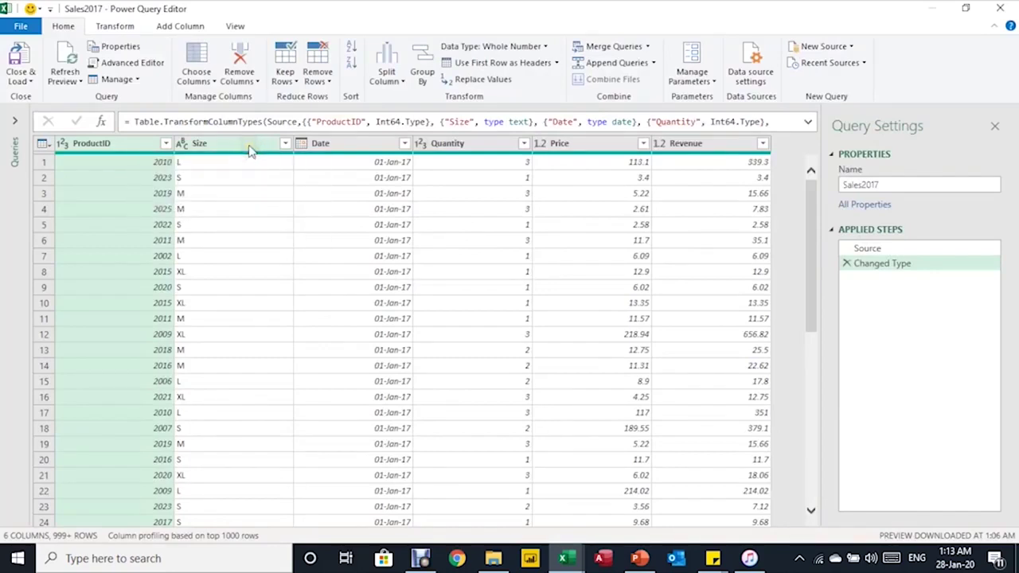
Remove the Size column from the Sales2017 query.
left_click(250, 144)
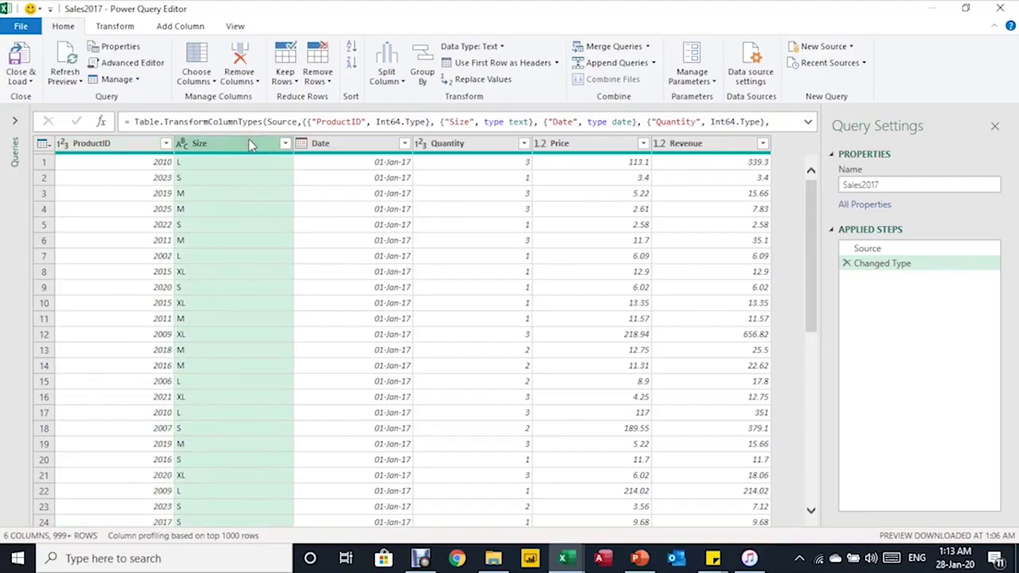
right_click(249, 143)
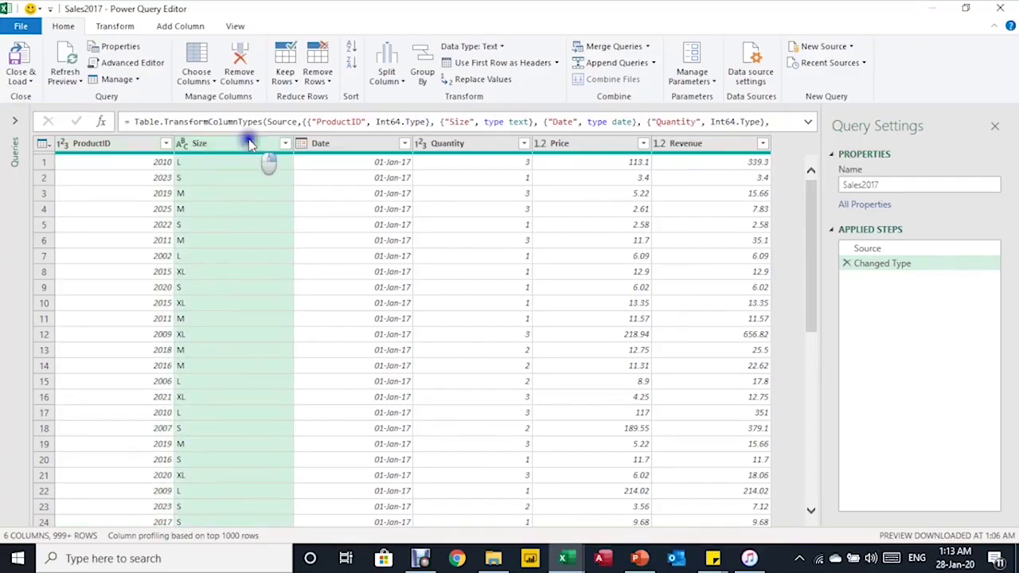
left_click(281, 171)
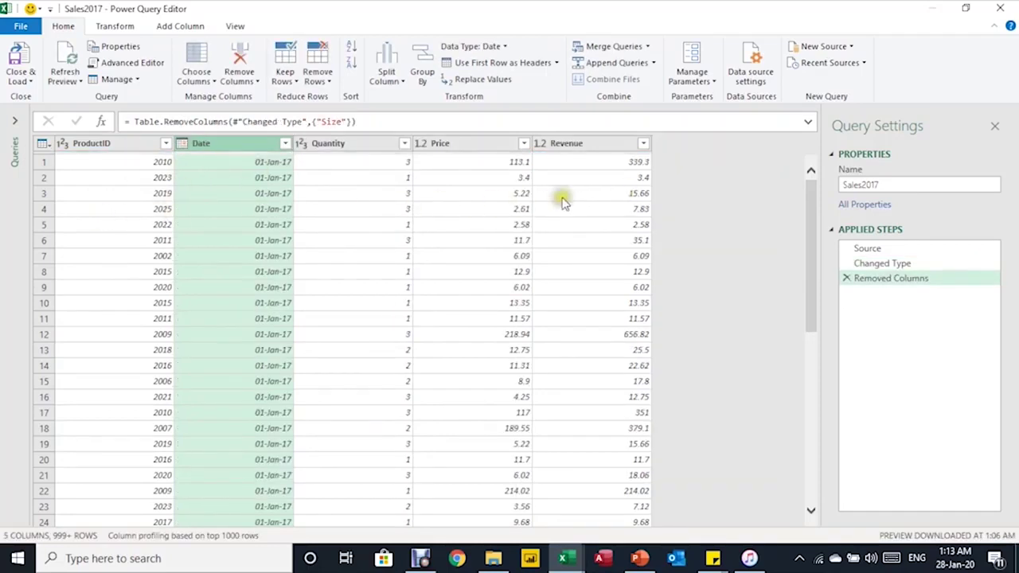
Add a column to the Sales2018 query that multiplies Quantity by Price.
left_click(14, 121)
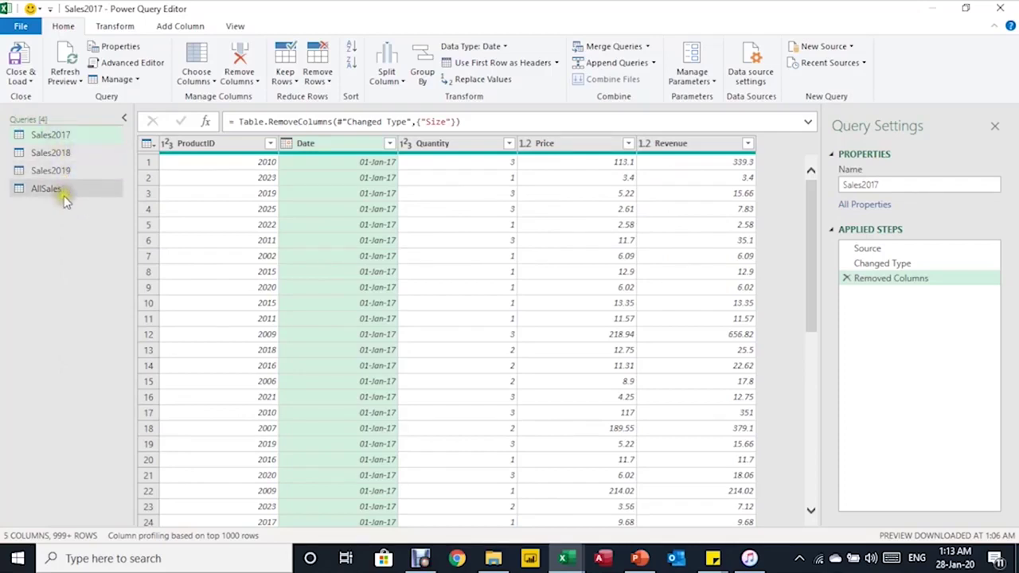
left_click(56, 153)
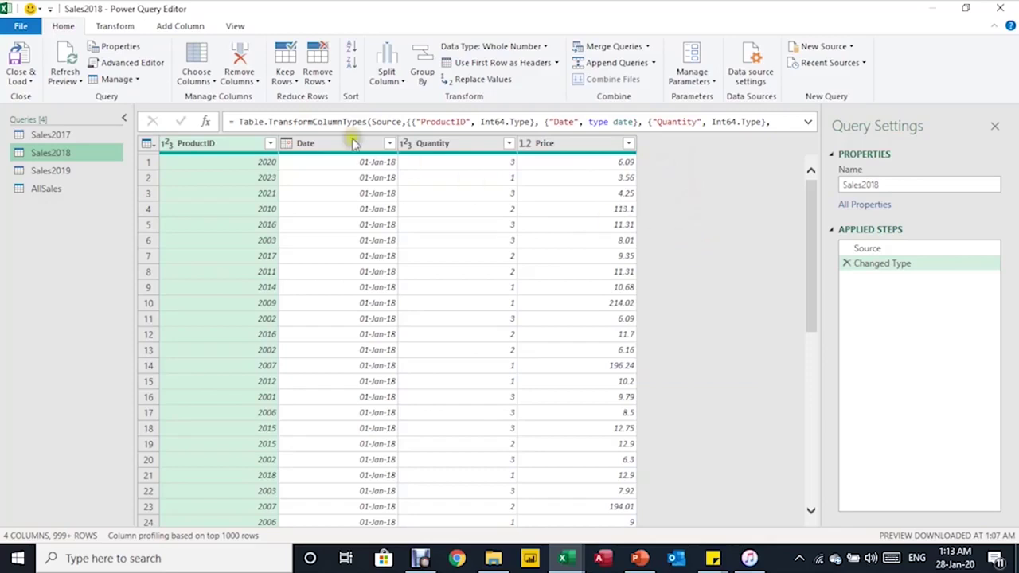
left_click(202, 27)
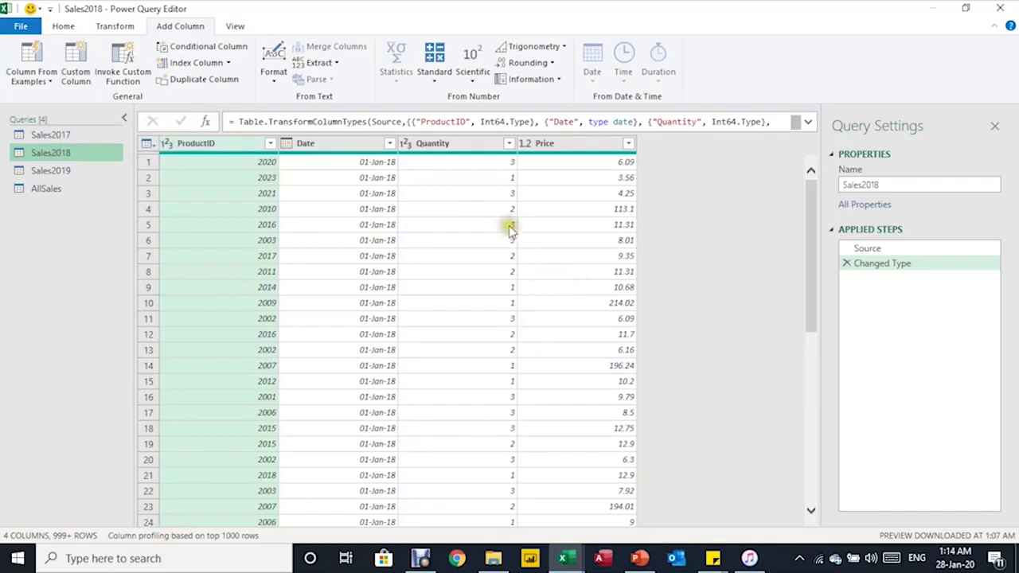
left_click(457, 148)
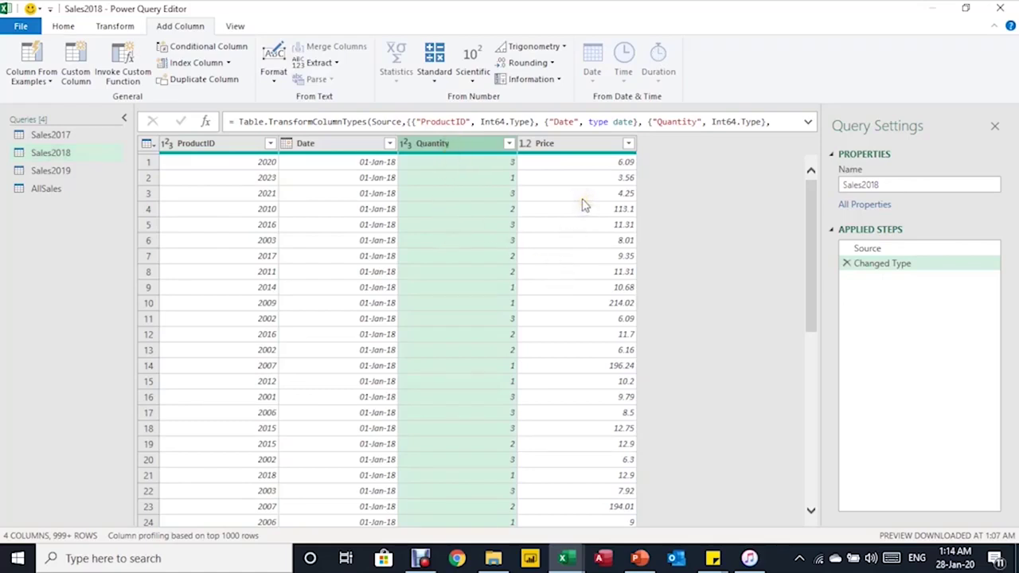
left_click(564, 148, "ctrl")
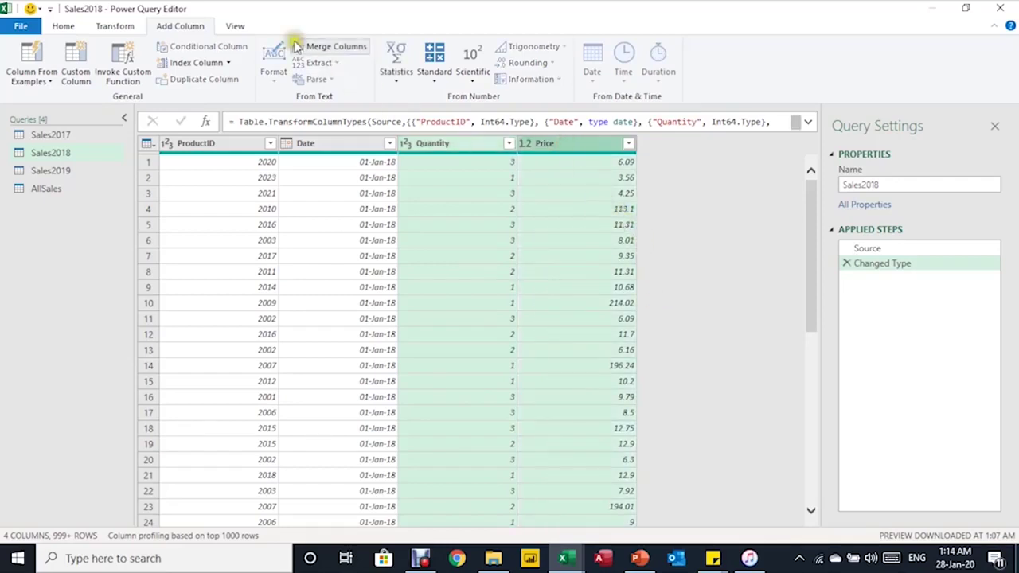
left_click(437, 78)
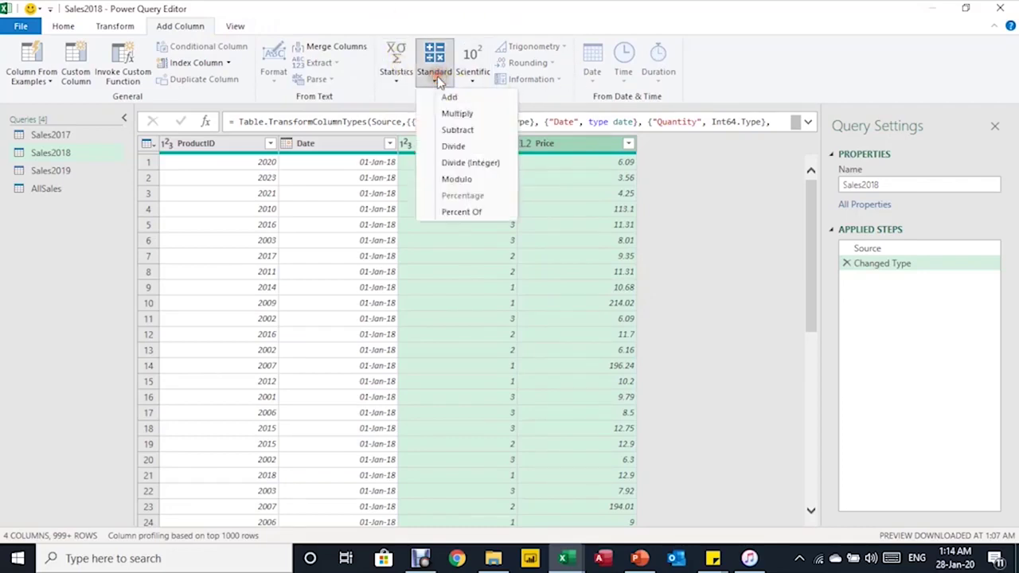
left_click(457, 115)
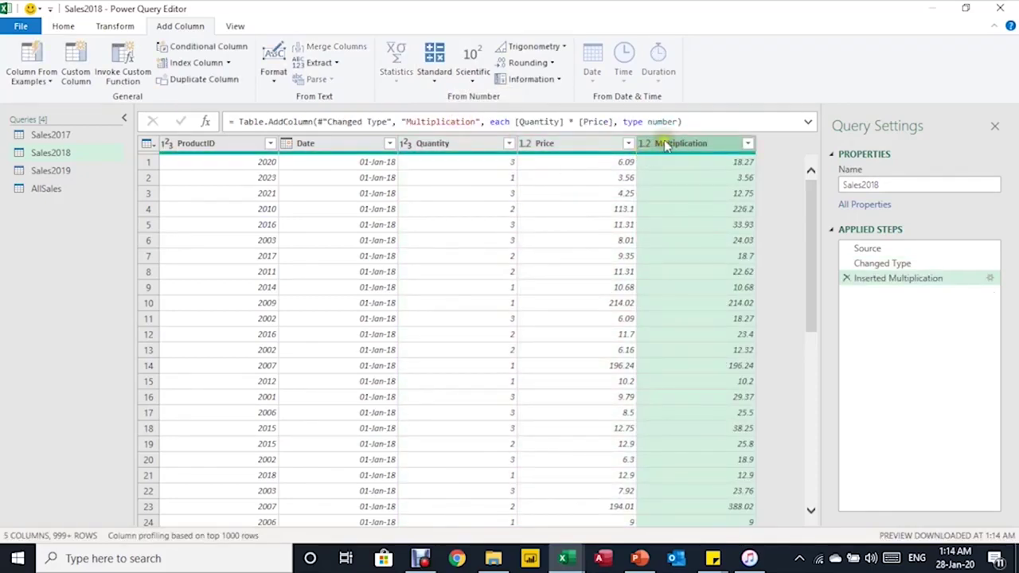
left_click(701, 164)
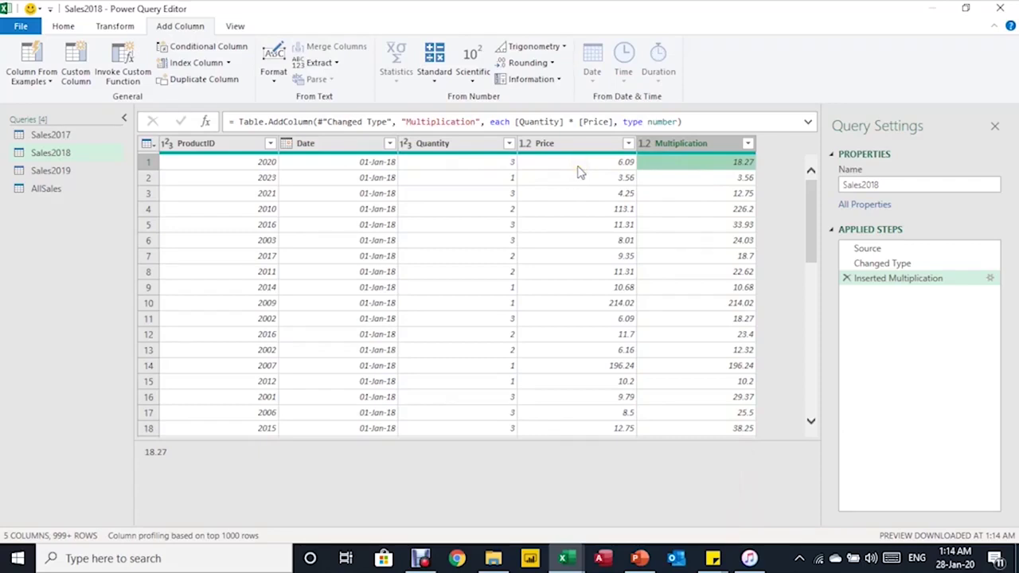
Check the Sales2019 query's columns, and close the Power Query Editor keeping the changes.
left_click(36, 171)
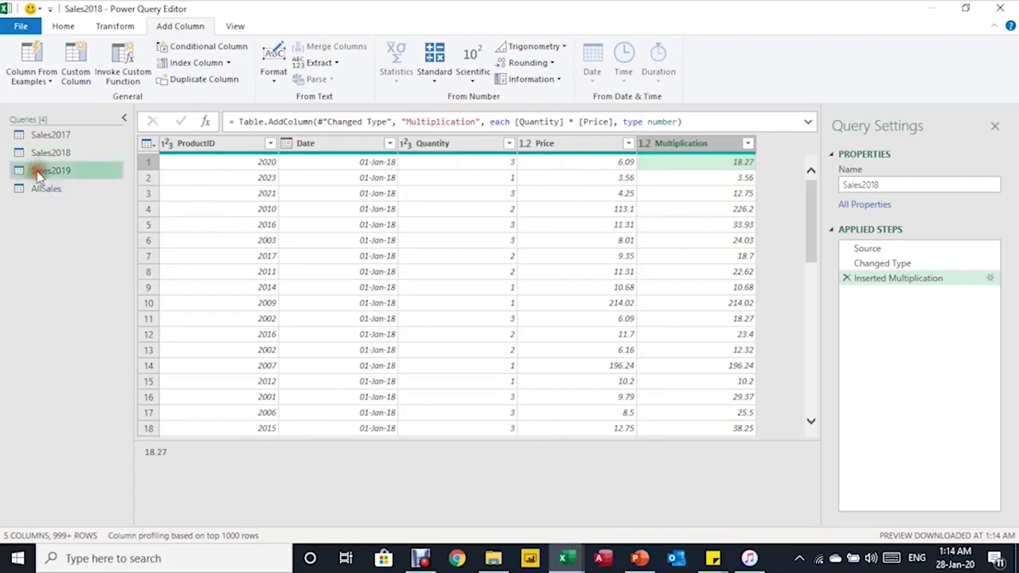
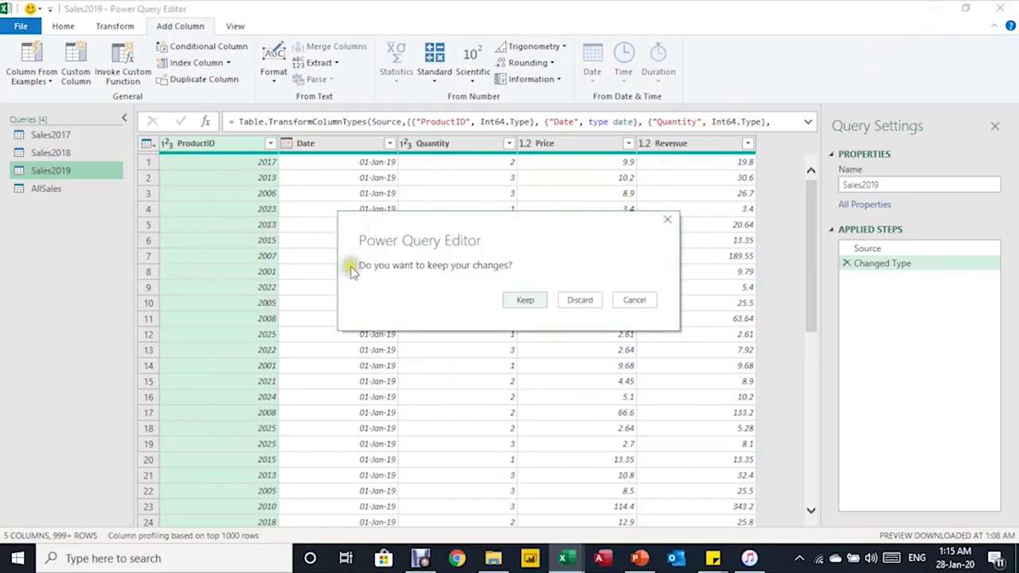
left_click(527, 305)
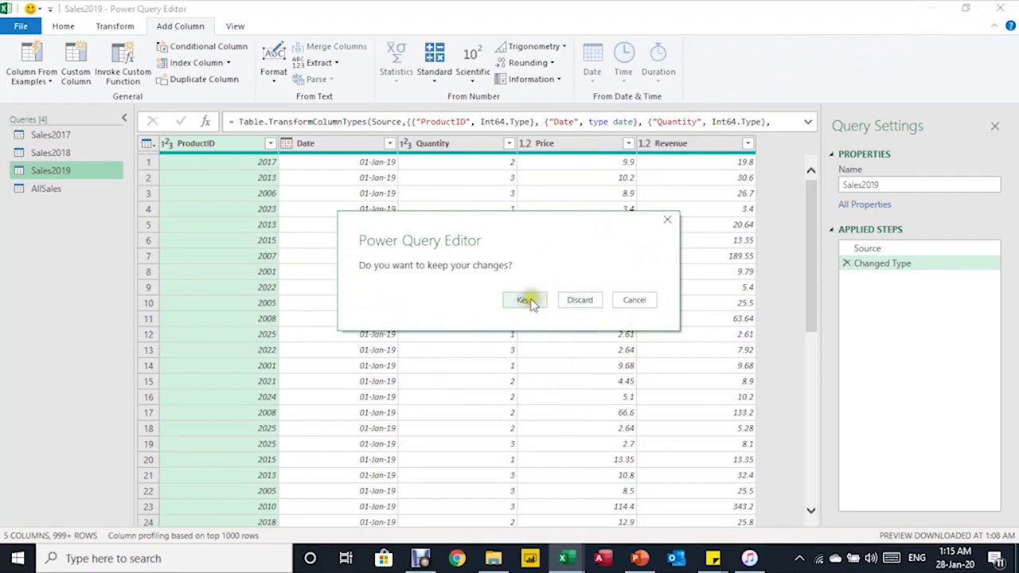
left_click(526, 303)
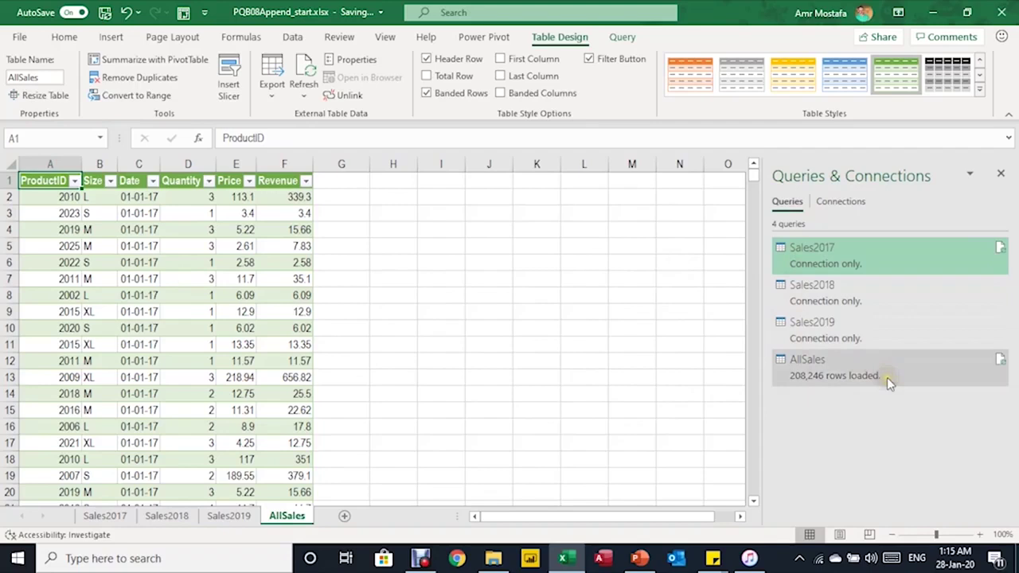
Refresh the AllSales query from the workbook's query list and inspect the reloaded table's columns.
mouse_move(887, 378)
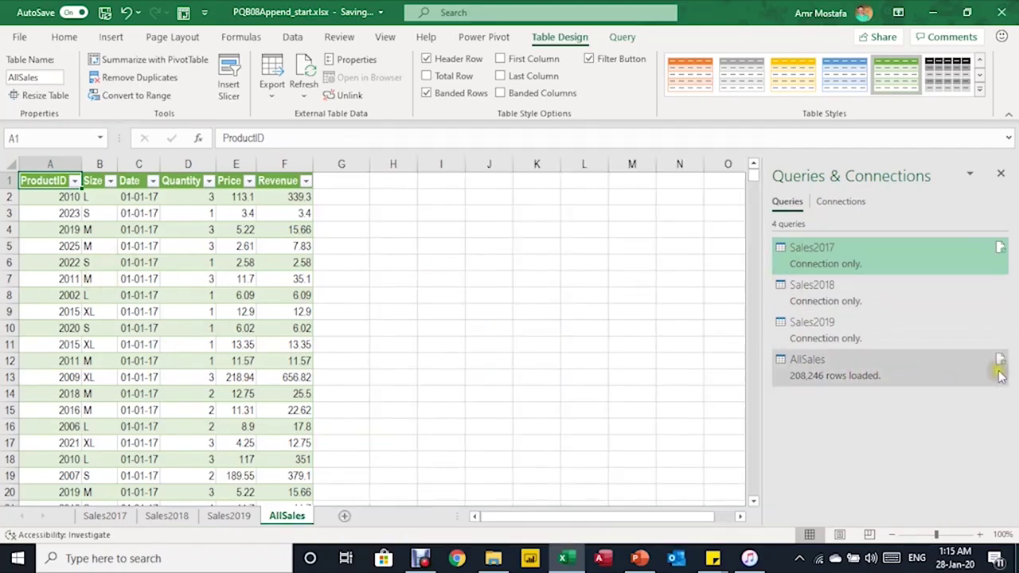
mouse_move(1001, 366)
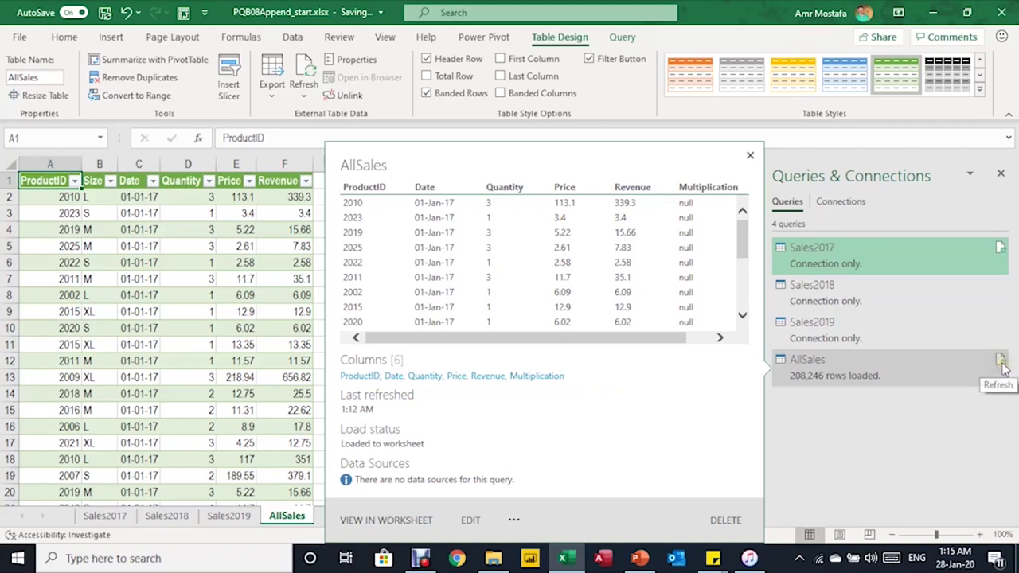
left_click(1001, 362)
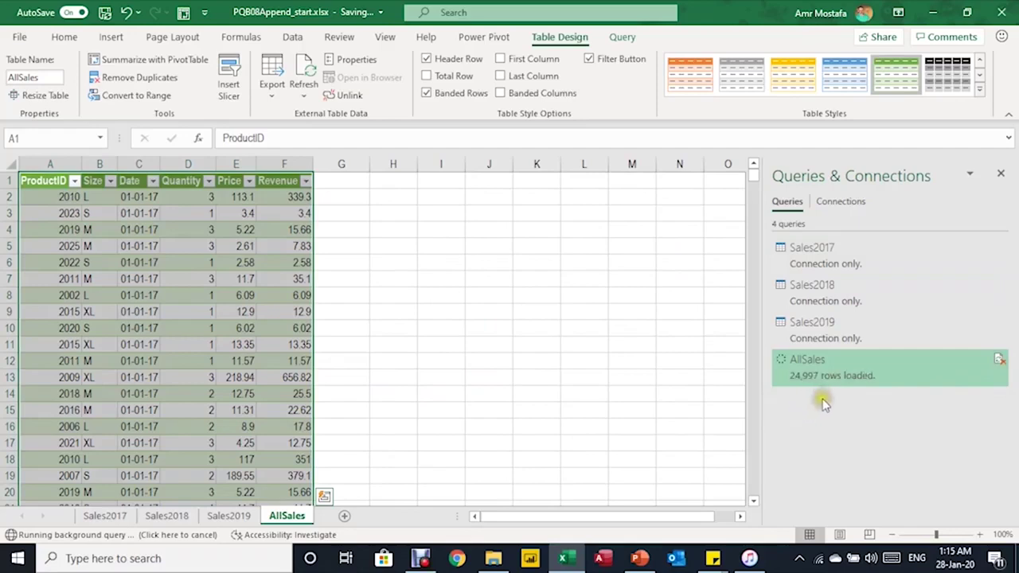
left_click(123, 295)
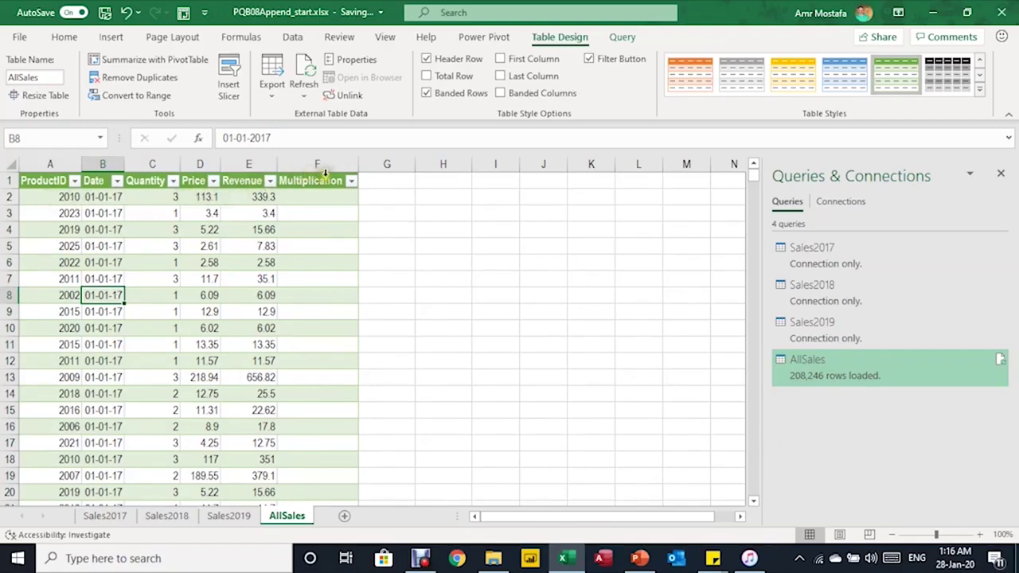
left_click(247, 199)
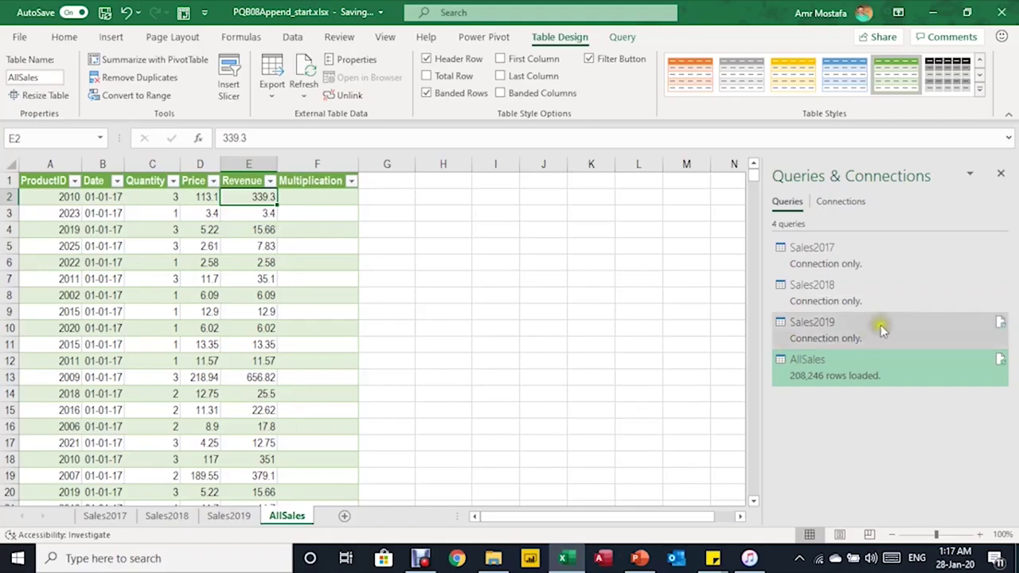
Rename the Multiplication column in the Sales2018 query to Revenue, and close and load the query.
left_click(879, 298)
double_click(879, 297)
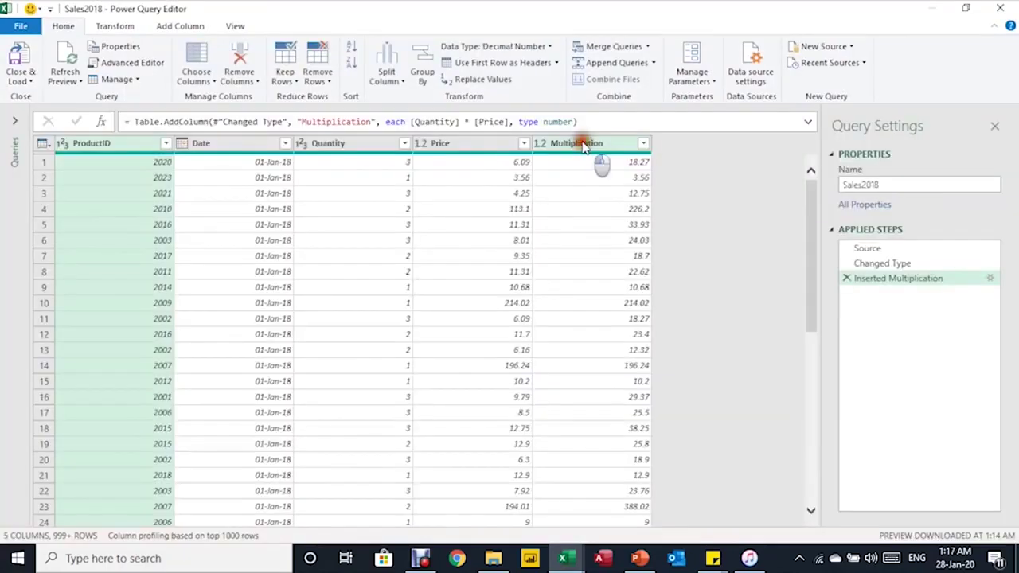
double_click(594, 144)
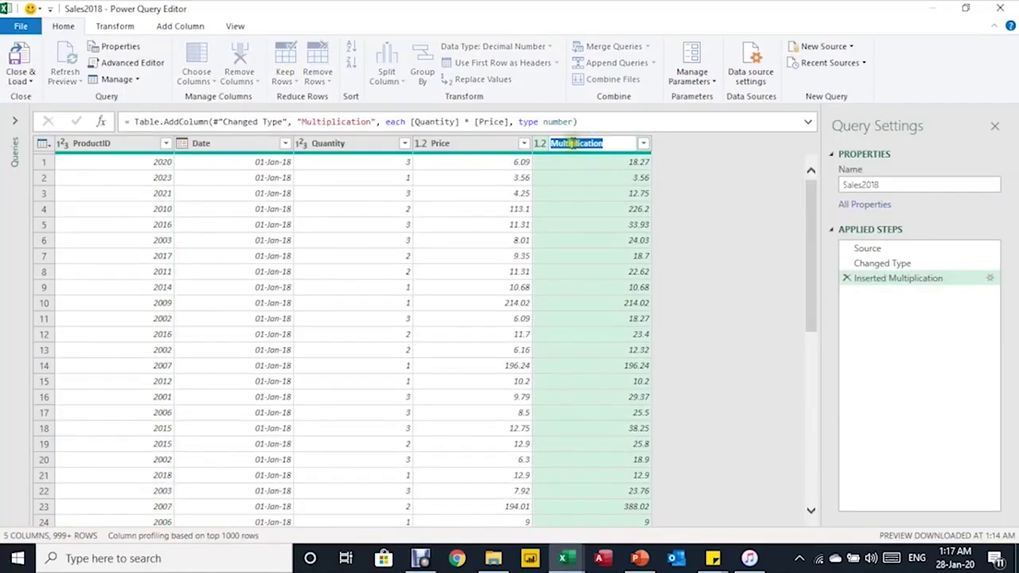
type("Reve")
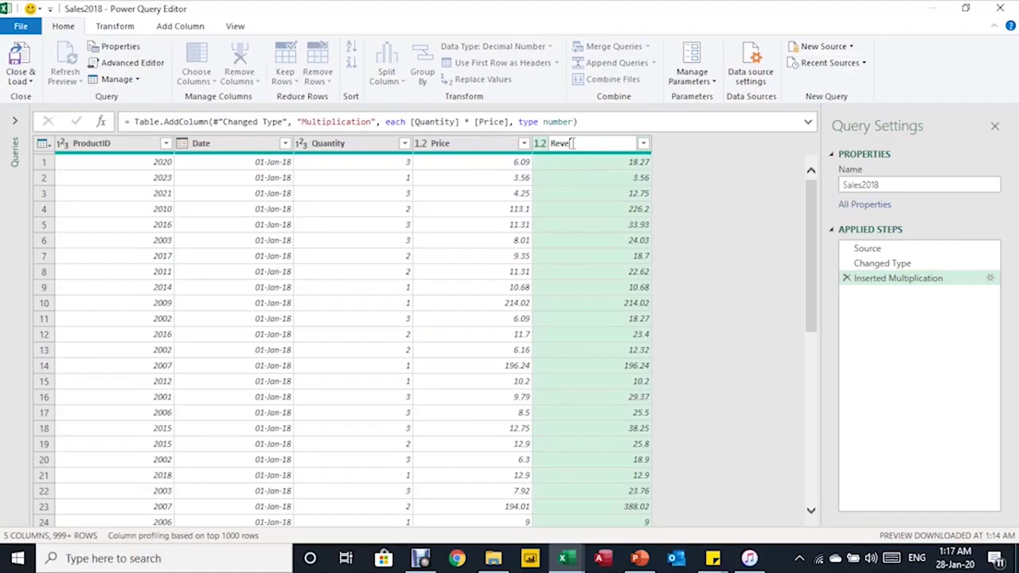
type("nue")
key("Return")
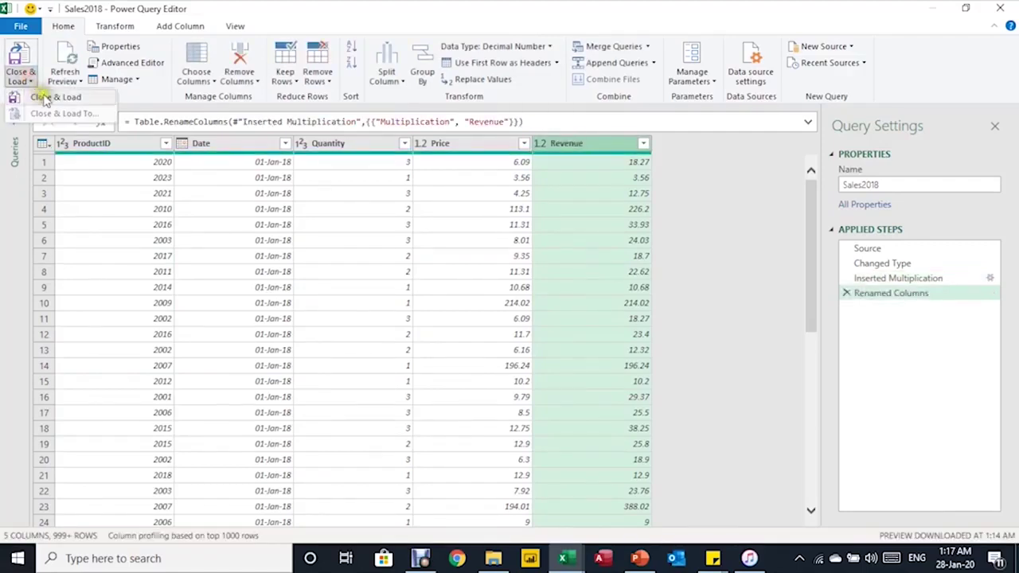
left_click(19, 68)
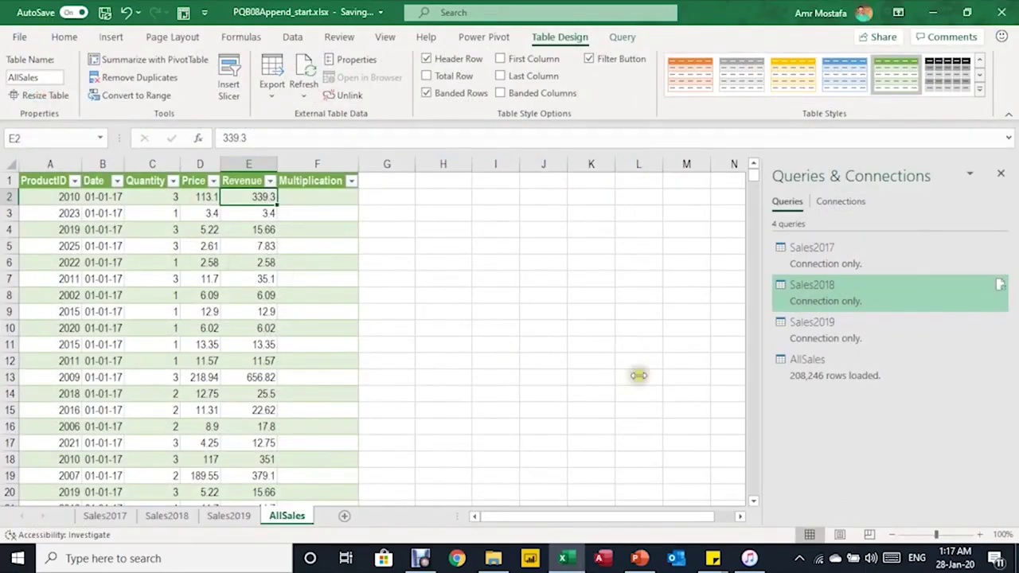
Refresh the AllSales table on its worksheet to bring in the renamed Revenue column.
mouse_move(888, 380)
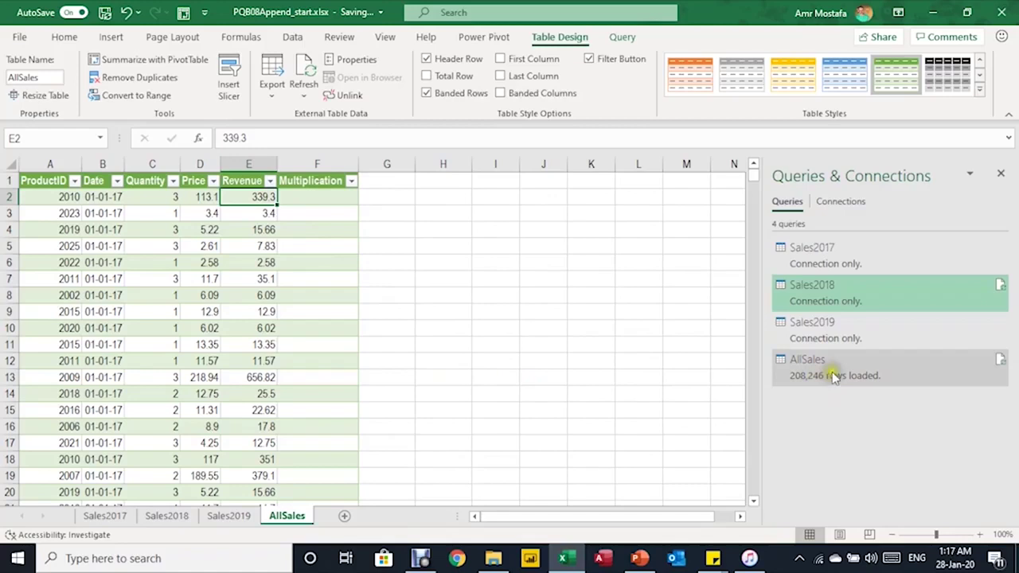
left_click(241, 277)
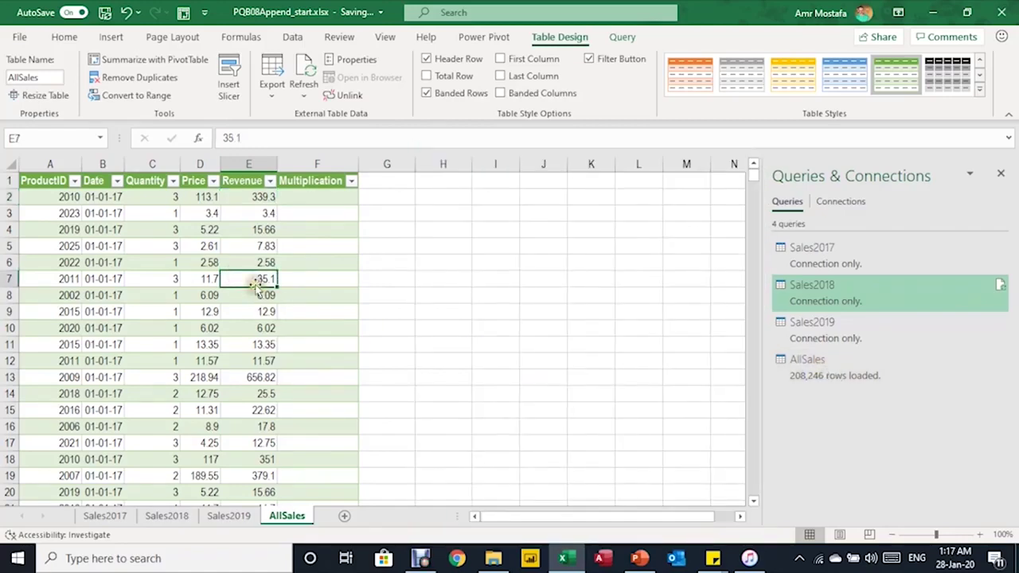
right_click(255, 280)
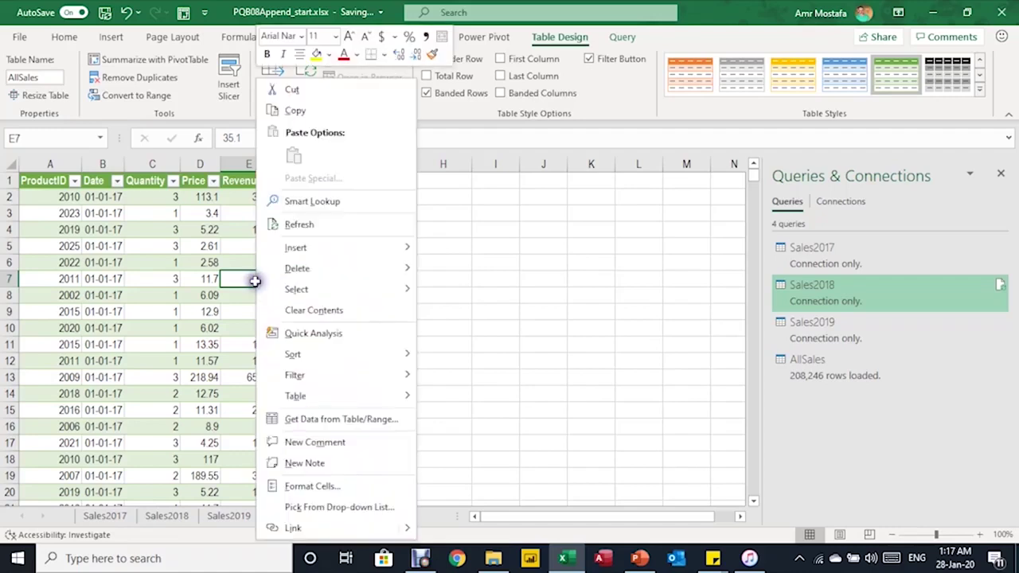
left_click(310, 230)
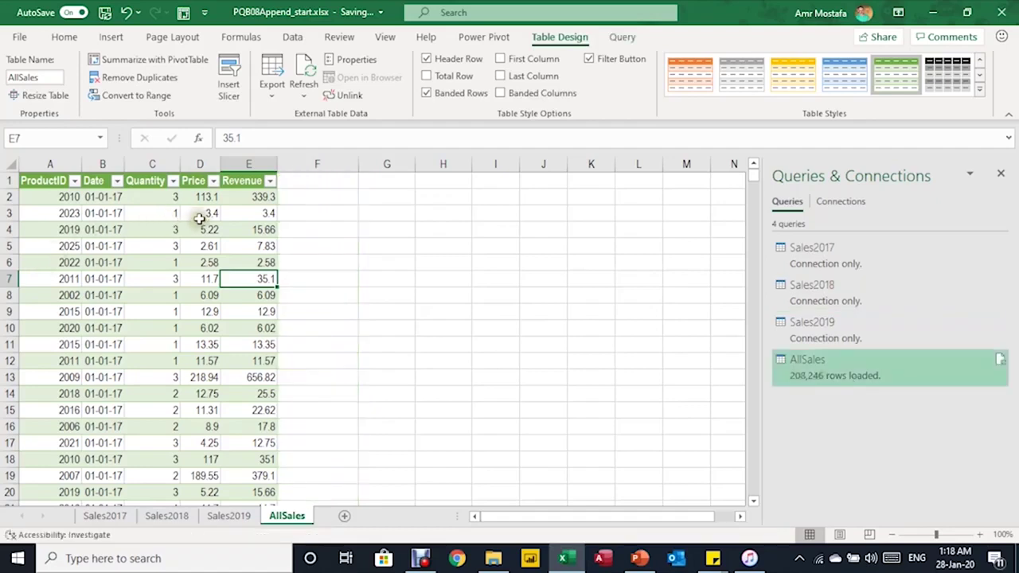
Look through the Revenue filter values in the AllSales table down to the end of the list without applying a filter.
left_click(256, 215)
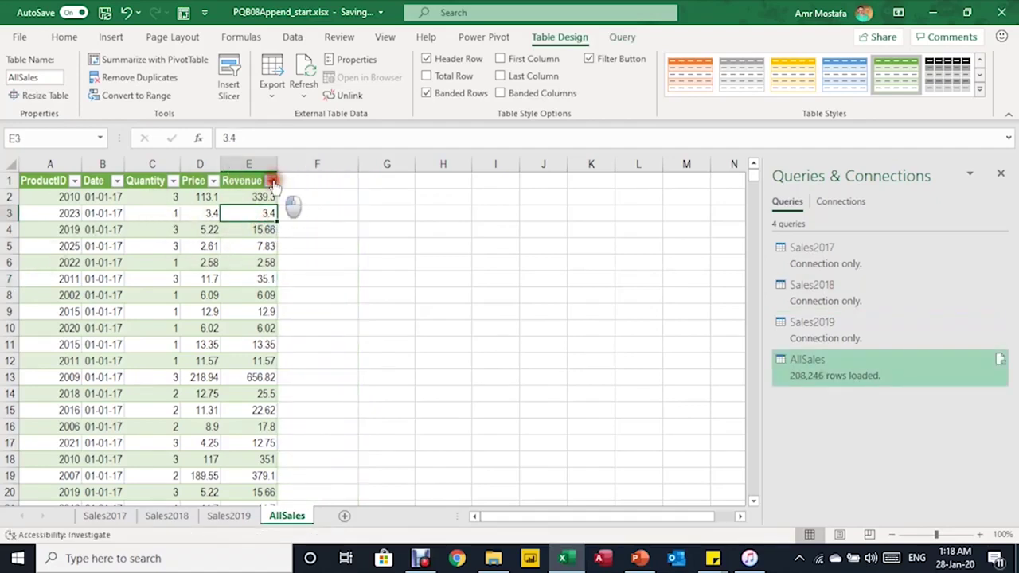
left_click(272, 181)
left_click_drag(264, 352, 275, 458)
left_click(255, 475)
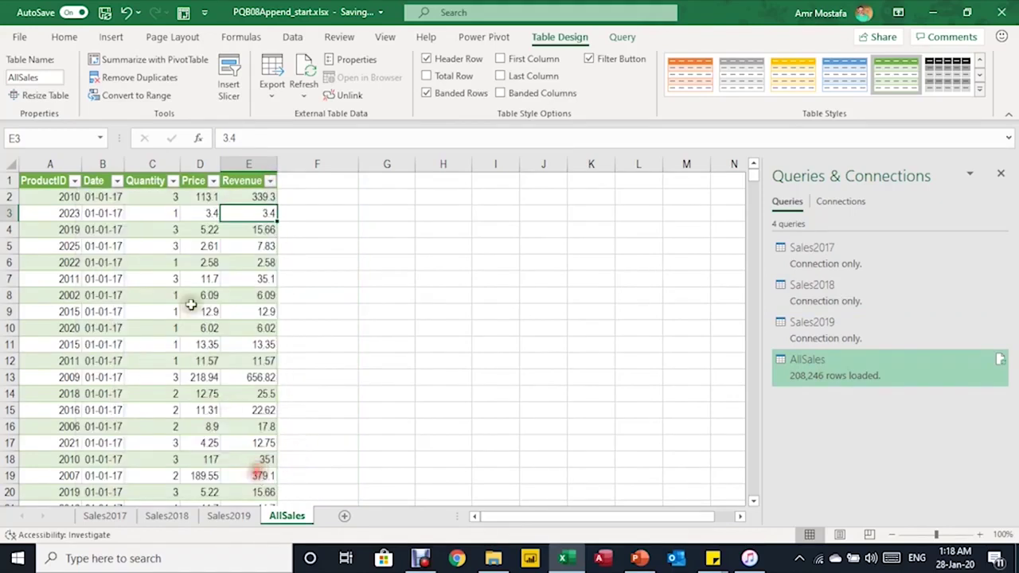
left_click(163, 262)
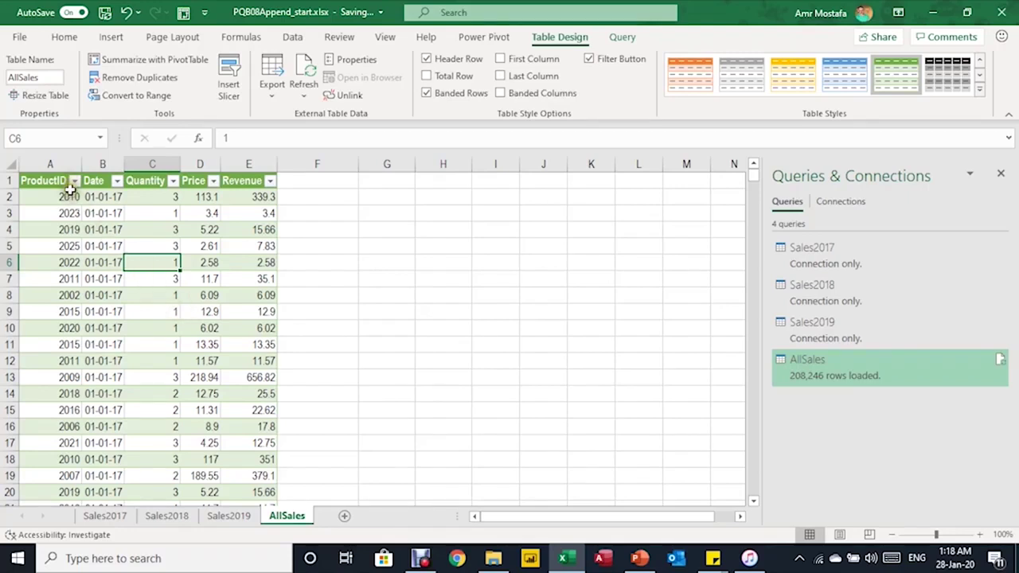
left_click(48, 198)
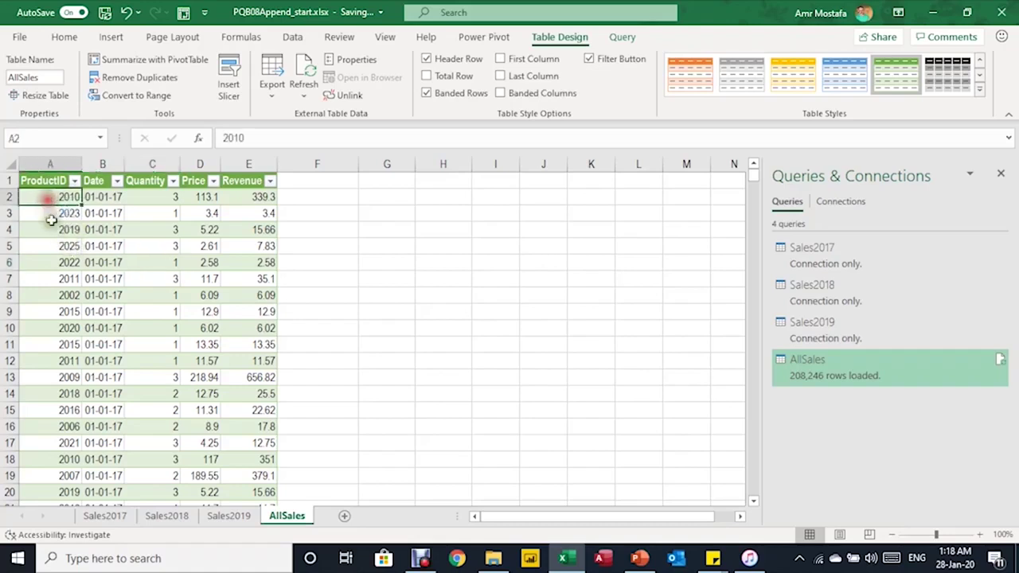
left_click(53, 244)
left_click(68, 313)
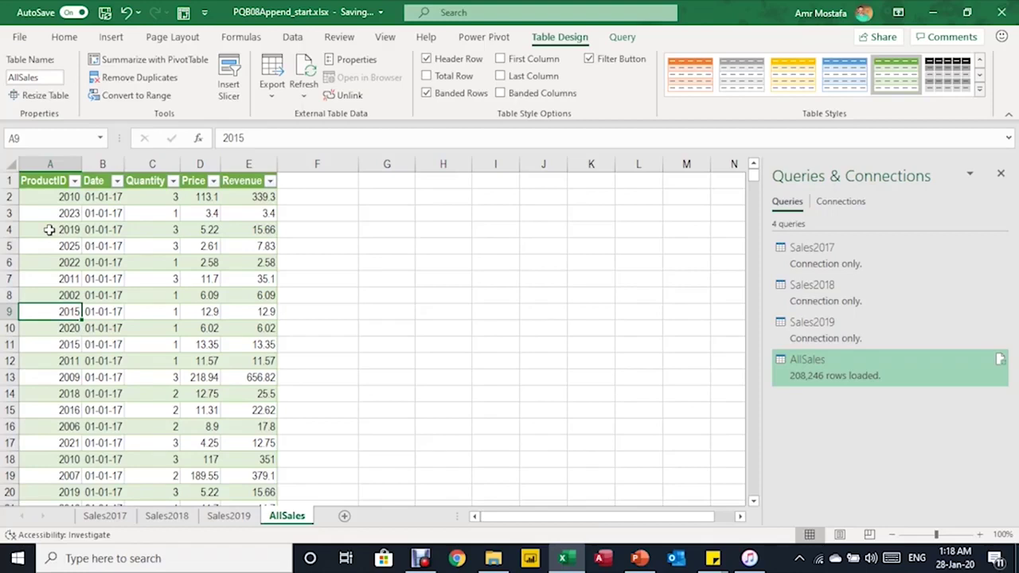
left_click(49, 230)
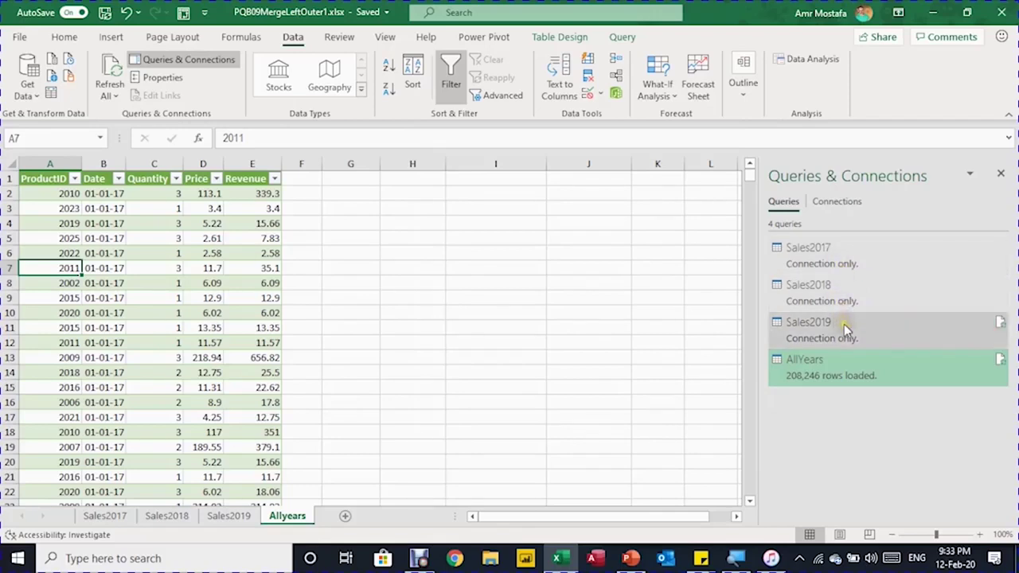
Compare the columns of the AllYears query and table with those on the Sales2017, Sales2018 and Sales2019 sheets.
mouse_move(809, 380)
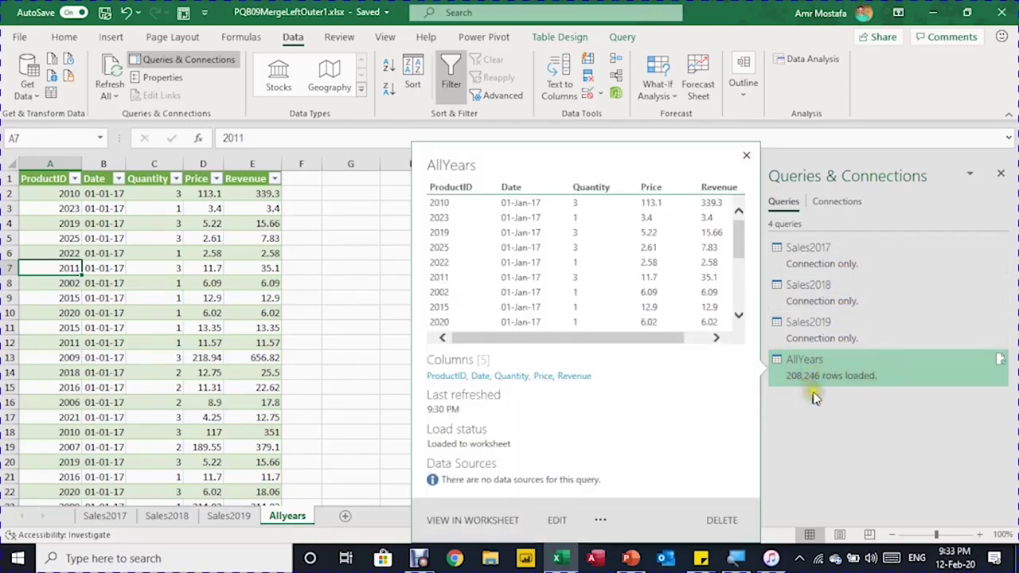
key("Right")
key("Right")
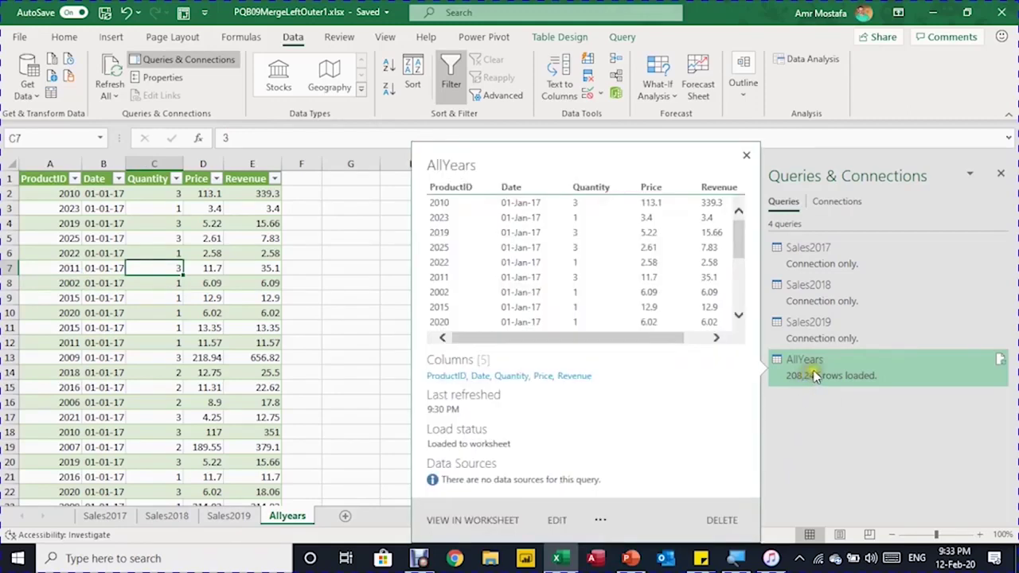
left_click(111, 268)
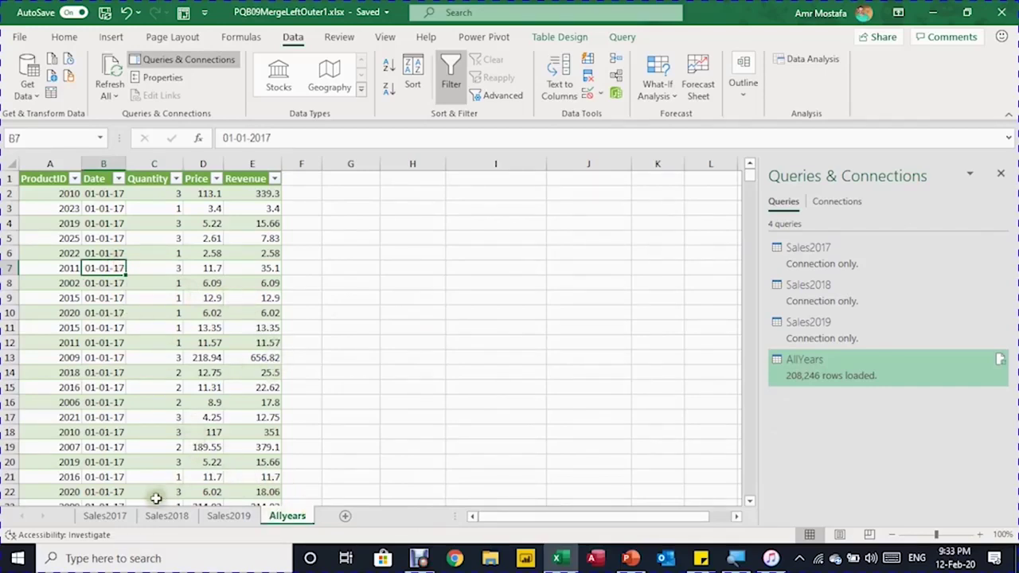
left_click(106, 516)
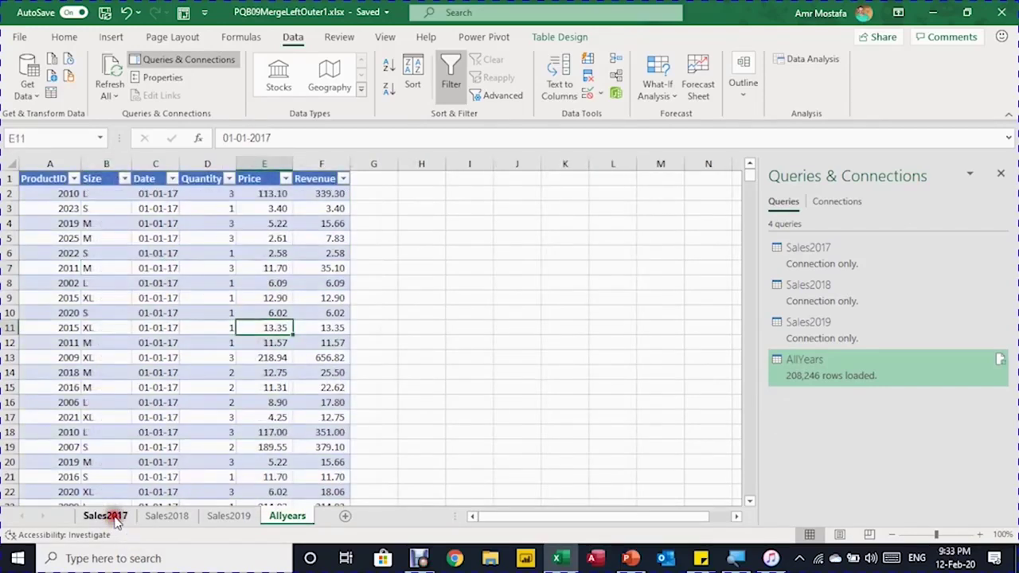
left_click(169, 516)
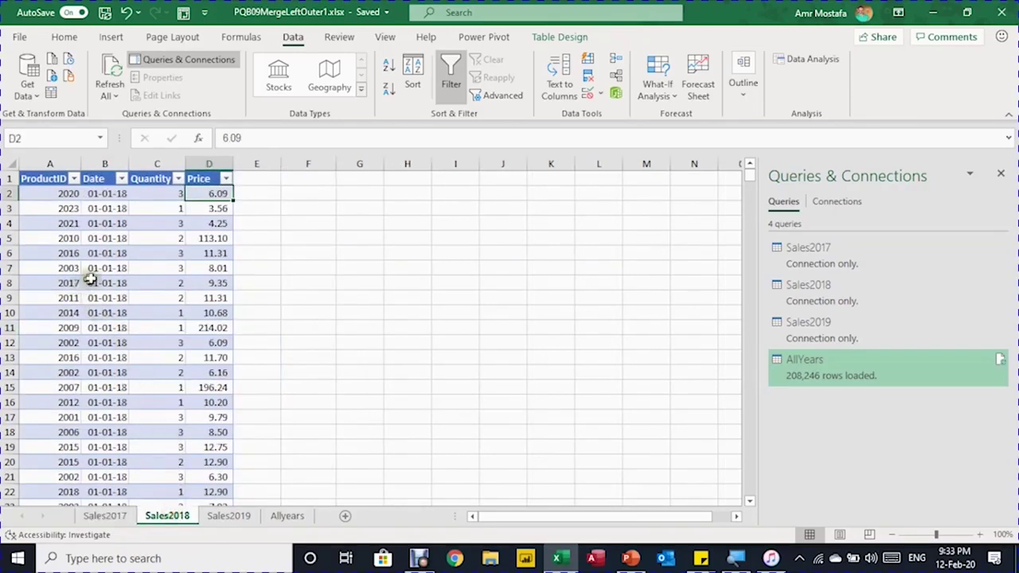
left_click(246, 517)
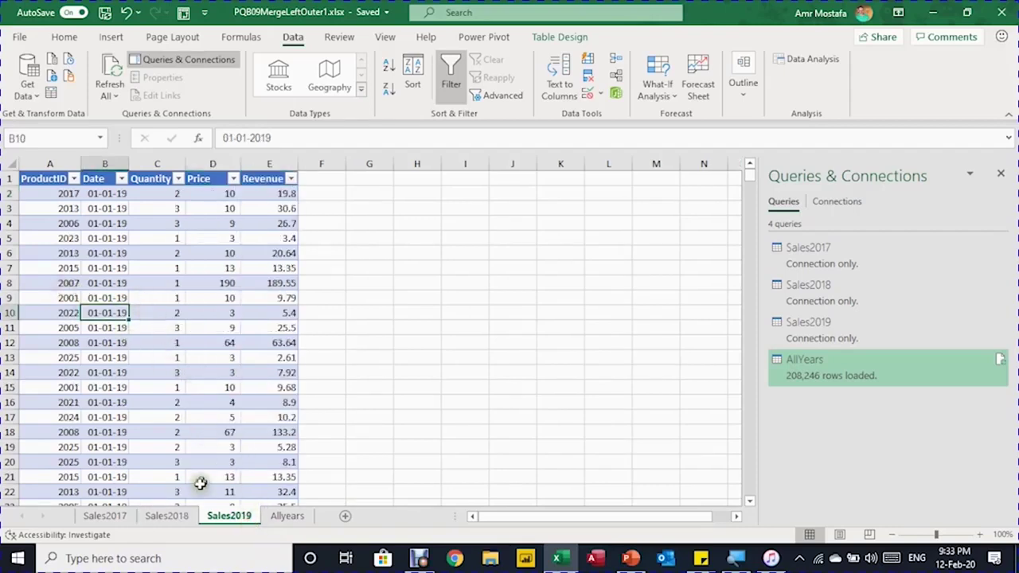
left_click(180, 514)
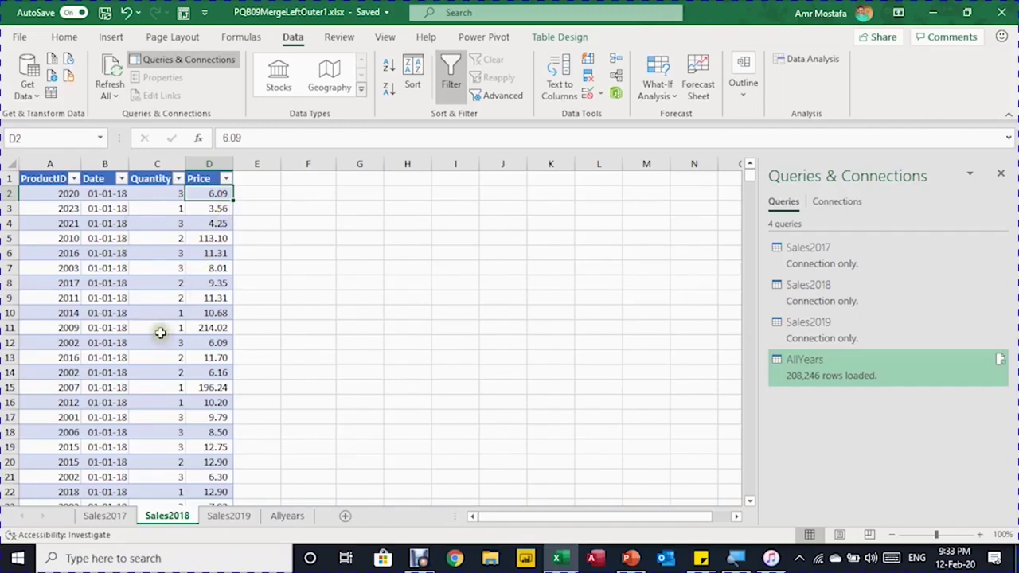
left_click(280, 516)
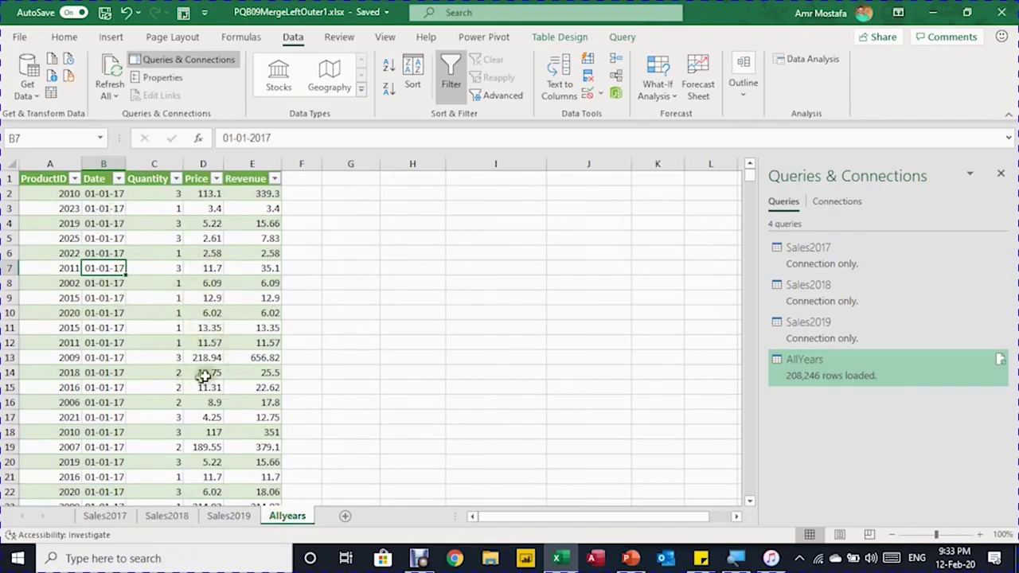
key("Left")
key("Up")
key("Up")
key("Up")
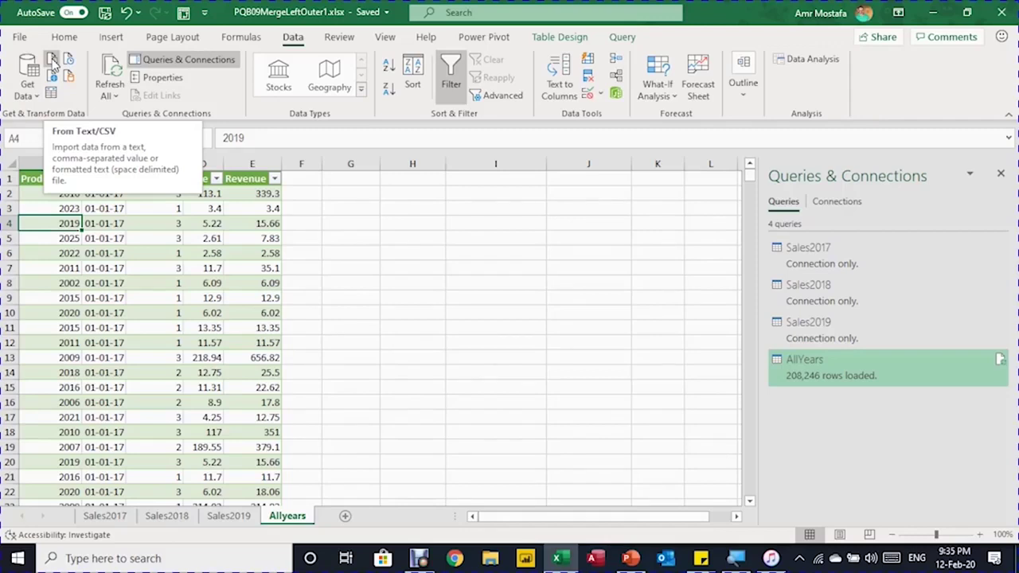
Import Product Lookup.csv as a text/CSV source and open its data for transformation.
left_click(32, 94)
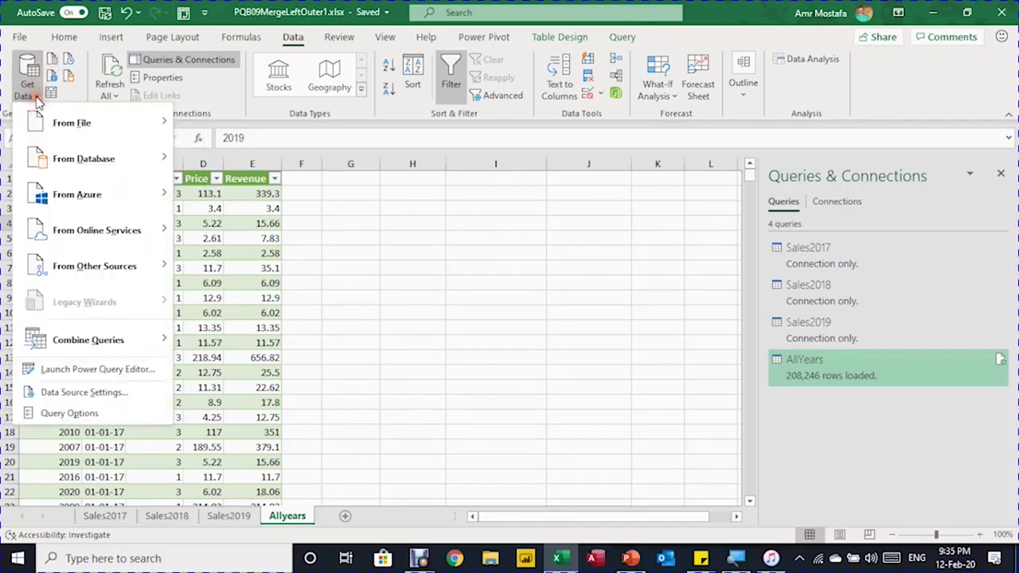
mouse_move(61, 126)
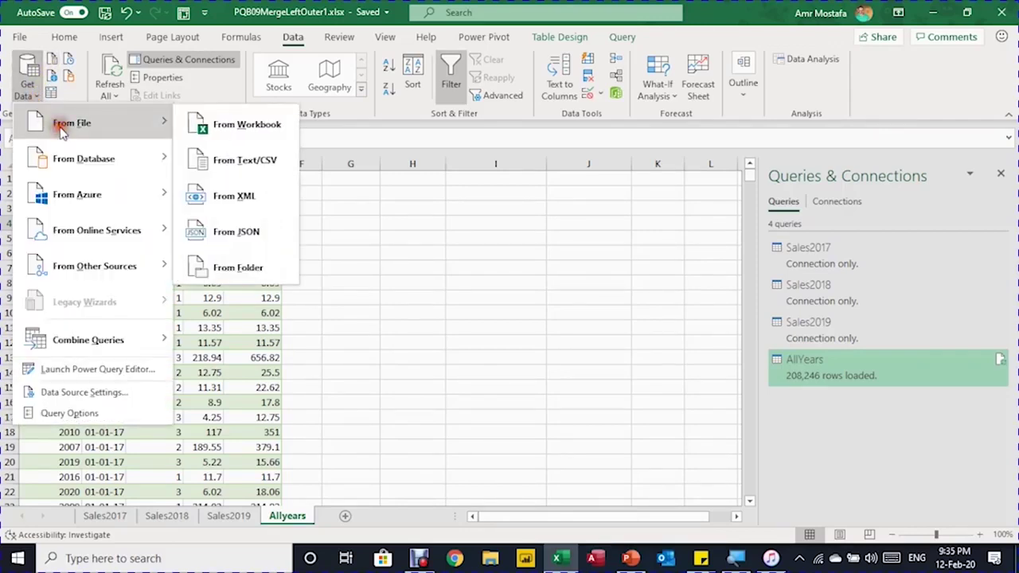
left_click(249, 165)
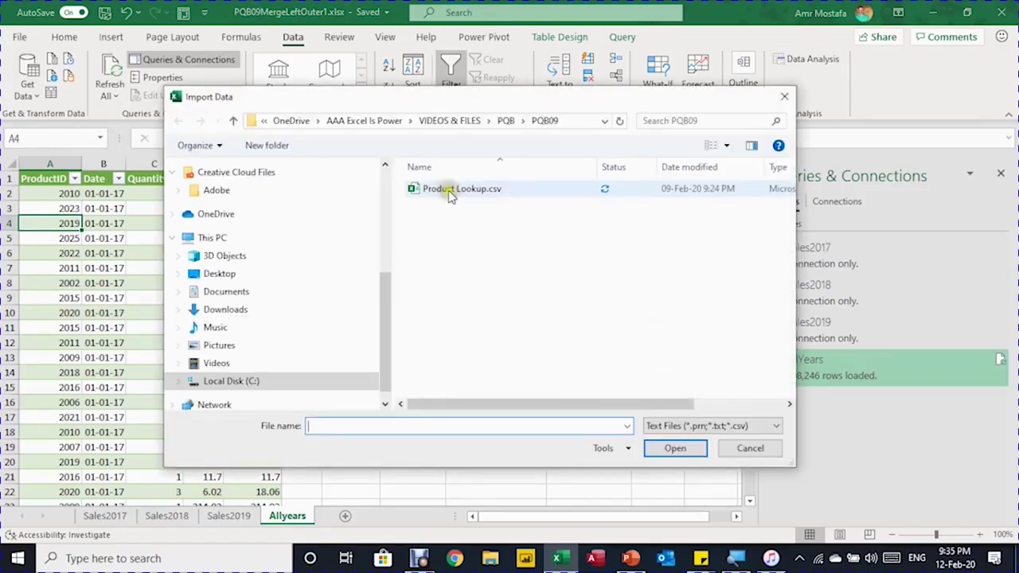
left_click(450, 193)
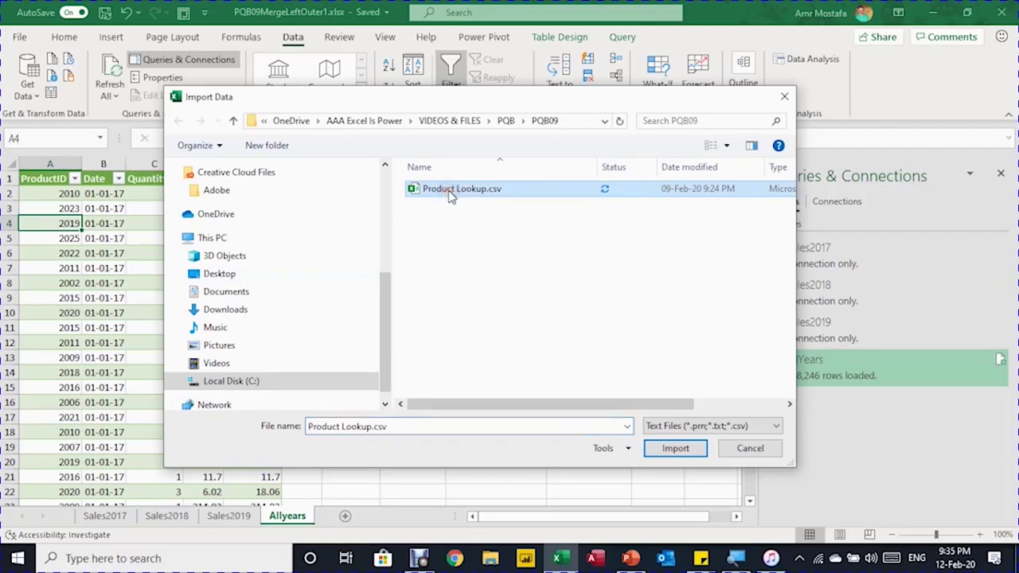
left_click(683, 450)
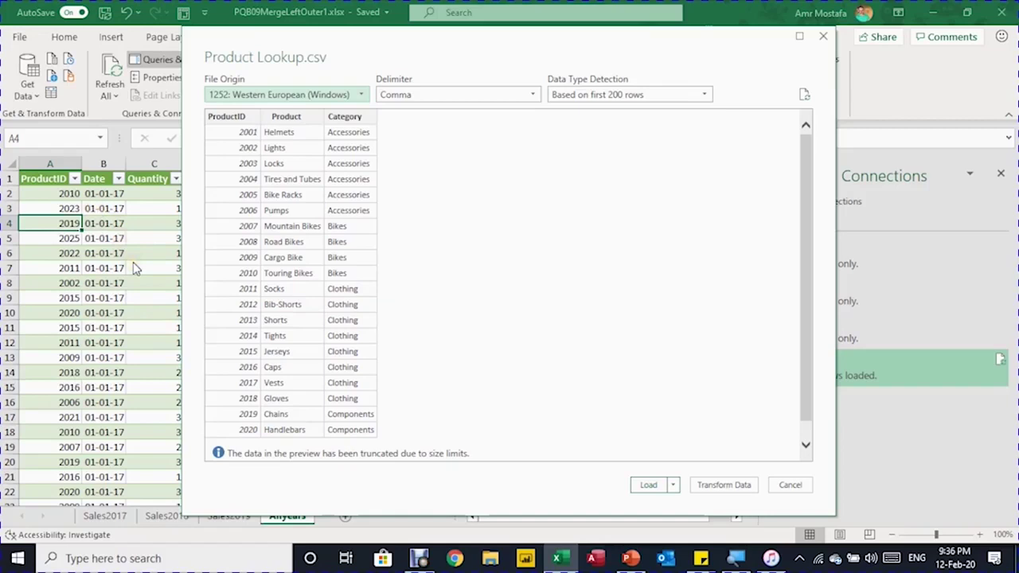
left_click(723, 485)
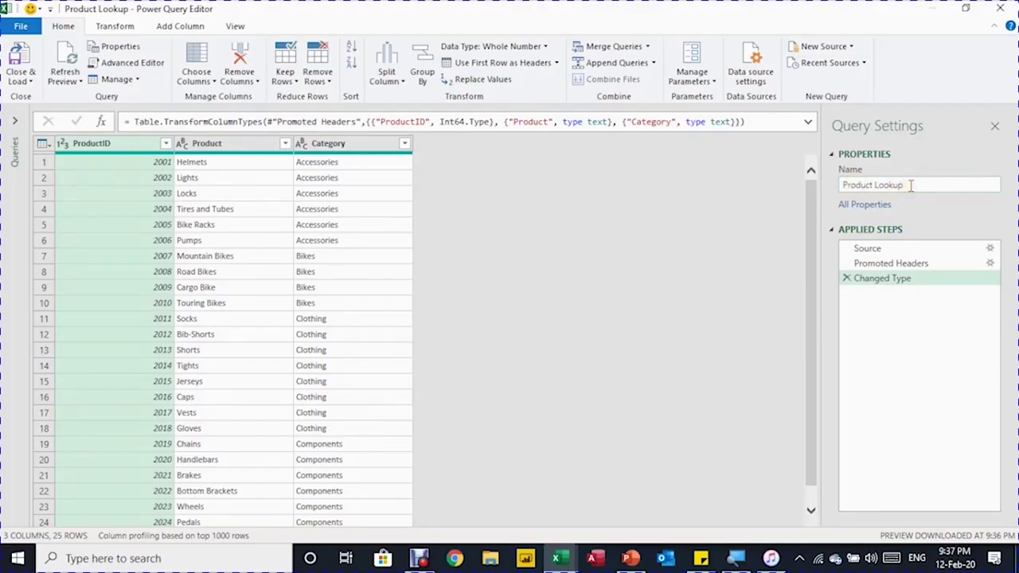
Review the Source, Promoted Headers and Changed Type steps of the Product Lookup query.
left_click_drag(890, 248, 893, 256)
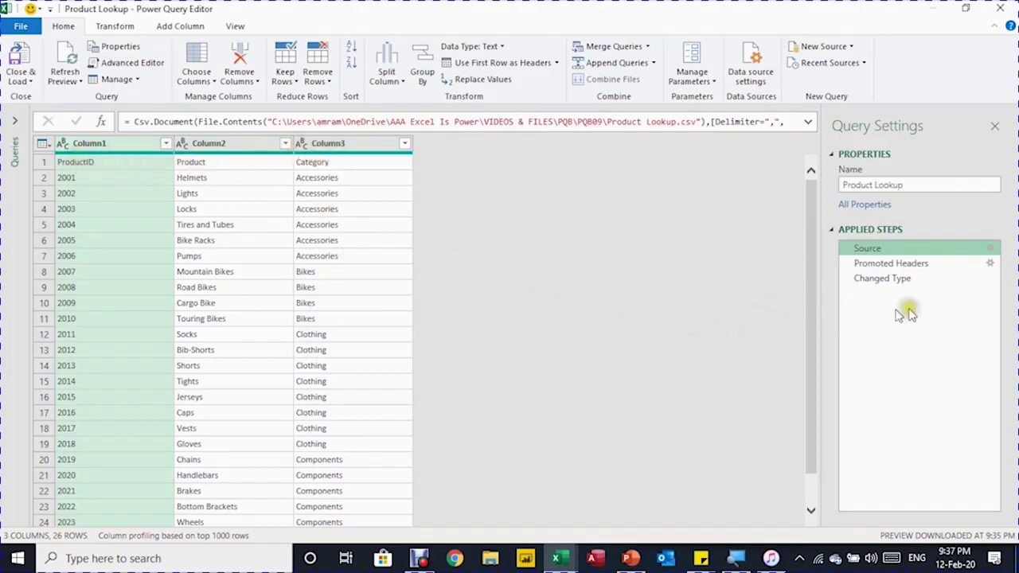
left_click(920, 269)
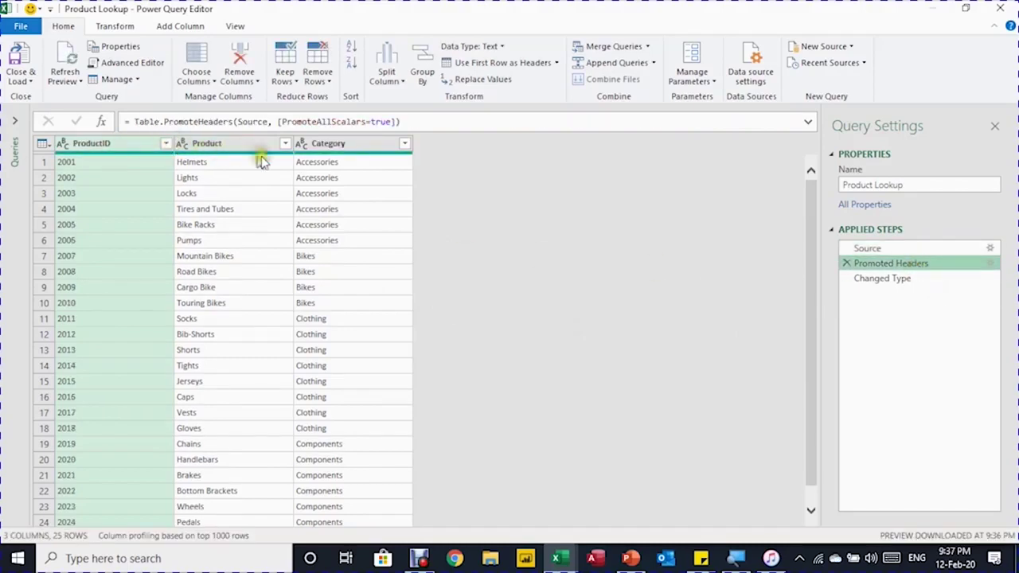
left_click(906, 278)
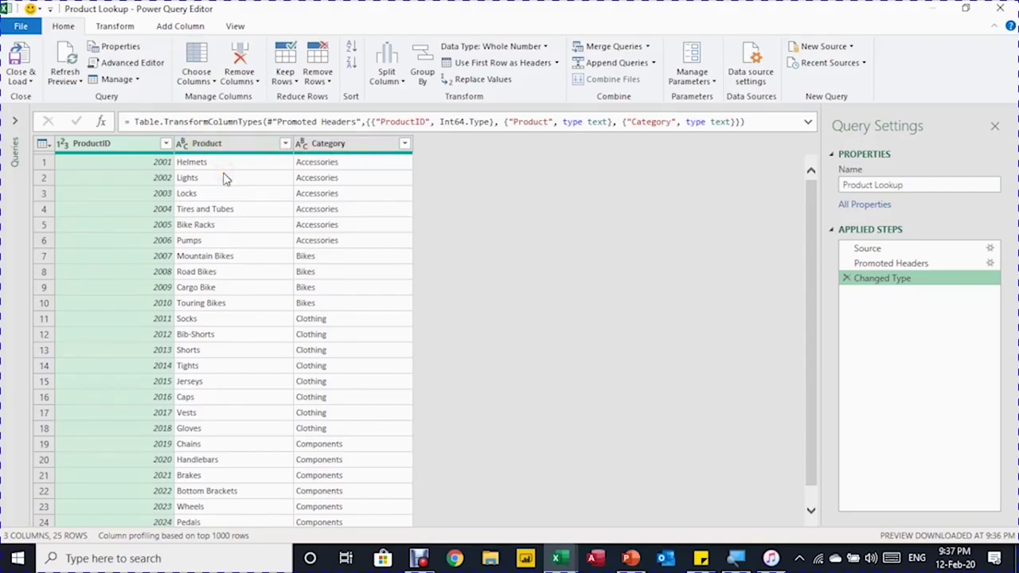
Close the Product Lookup query and load it as a connection only.
left_click(23, 80)
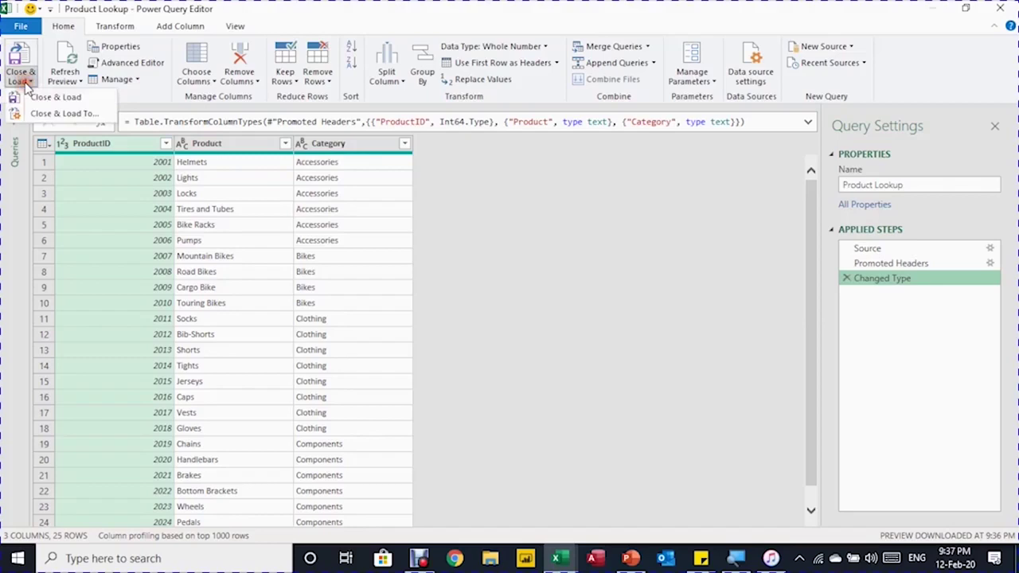
left_click(49, 113)
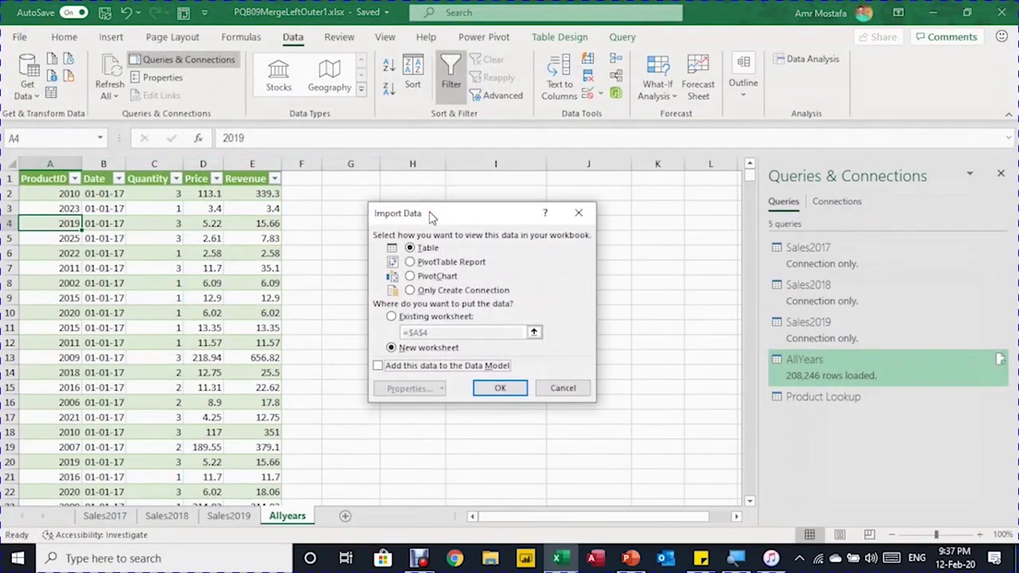
left_click(437, 291)
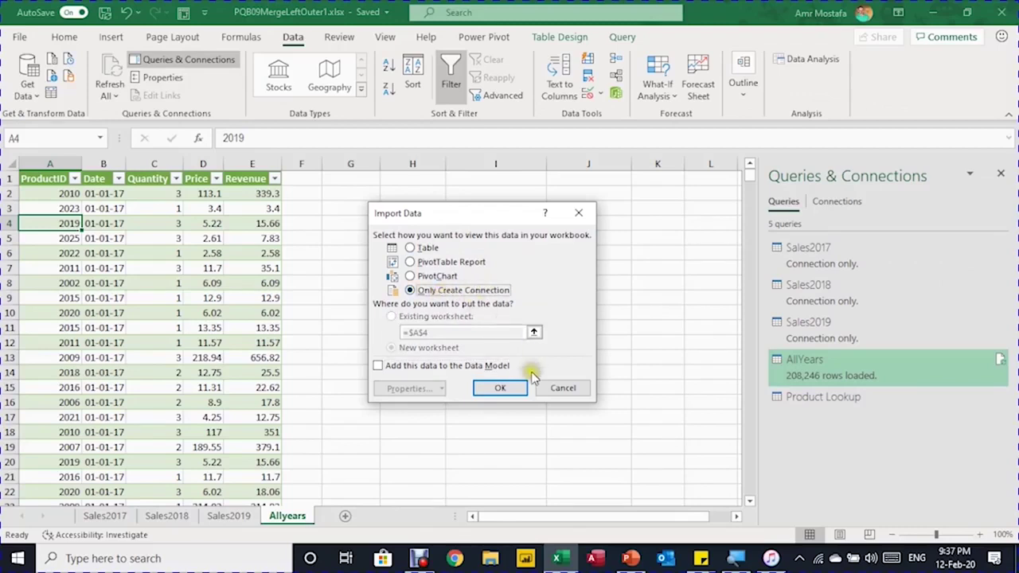
left_click(506, 388)
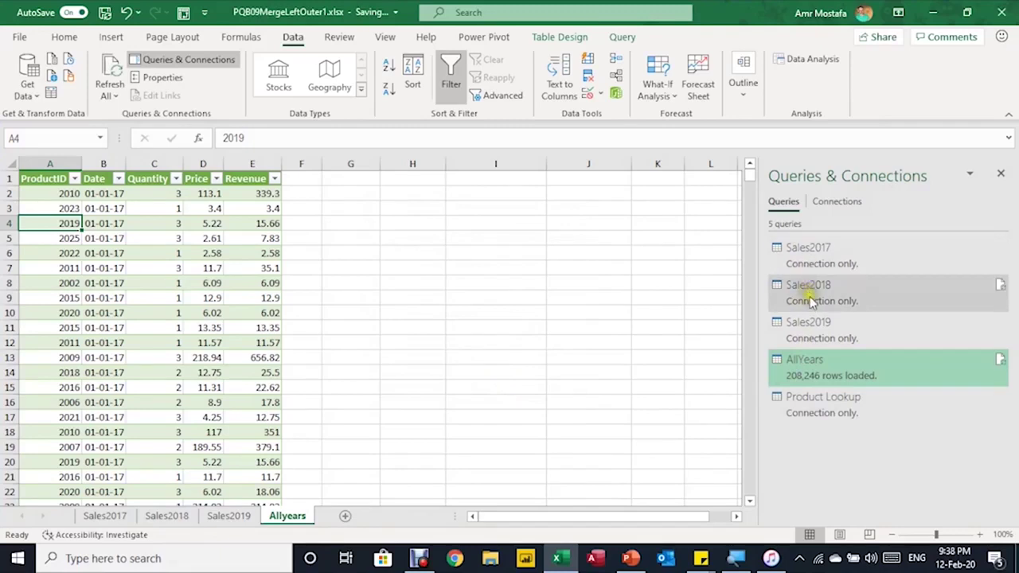
mouse_move(930, 414)
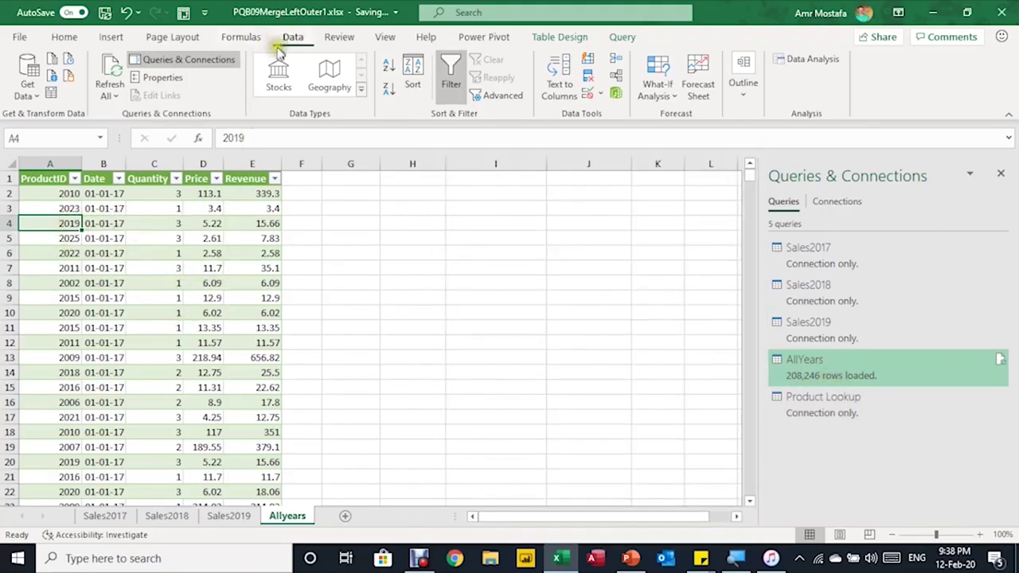
left_click(23, 97)
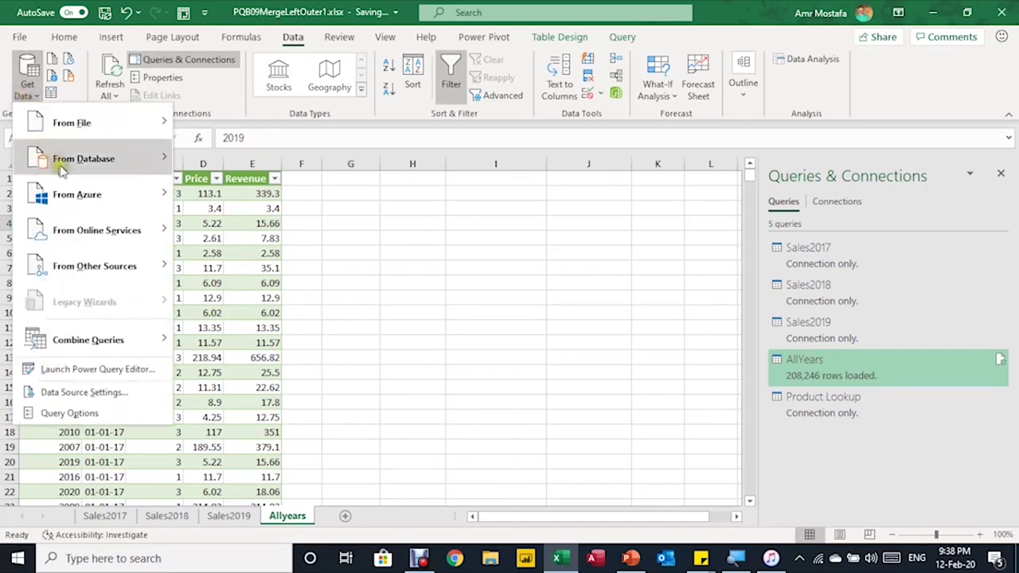
mouse_move(114, 342)
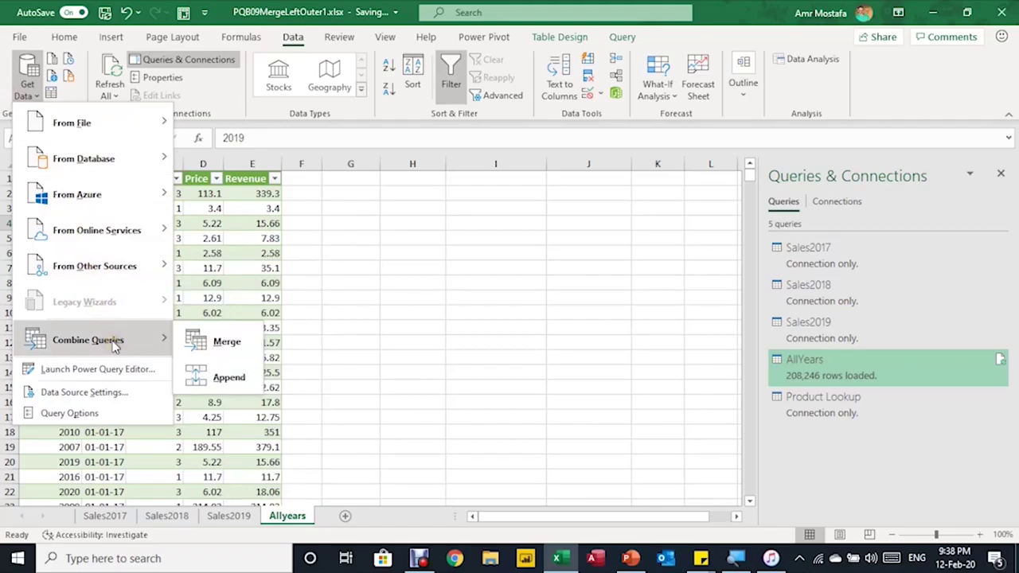
left_click(223, 347)
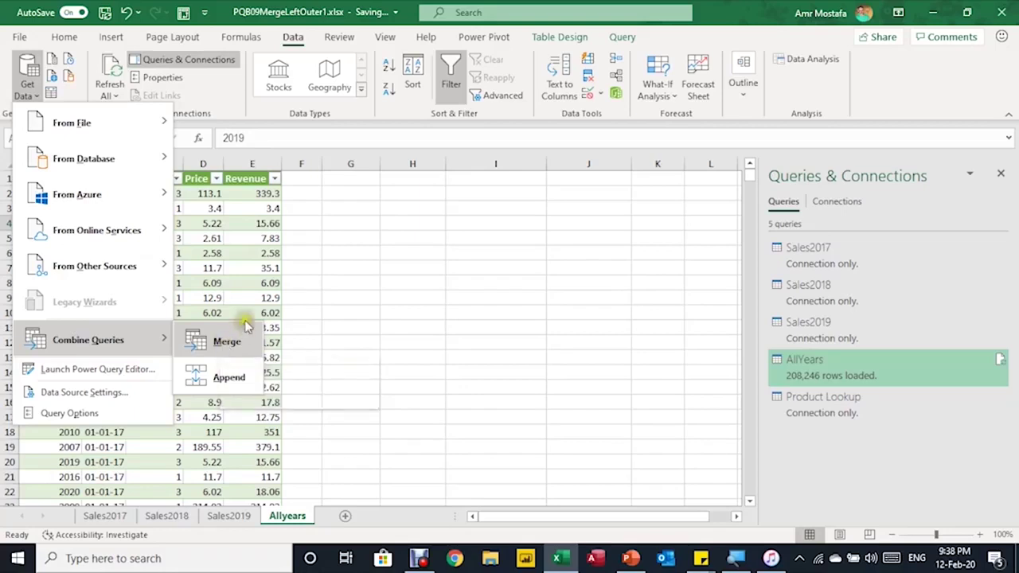
left_click(245, 320)
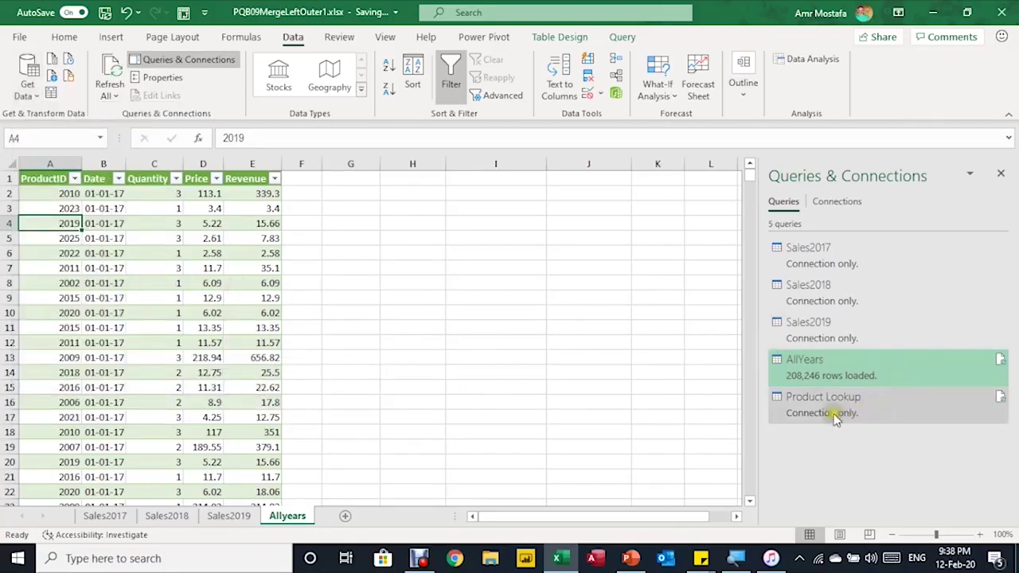
Open the AllYears query for editing in the Power Query Editor.
mouse_move(849, 412)
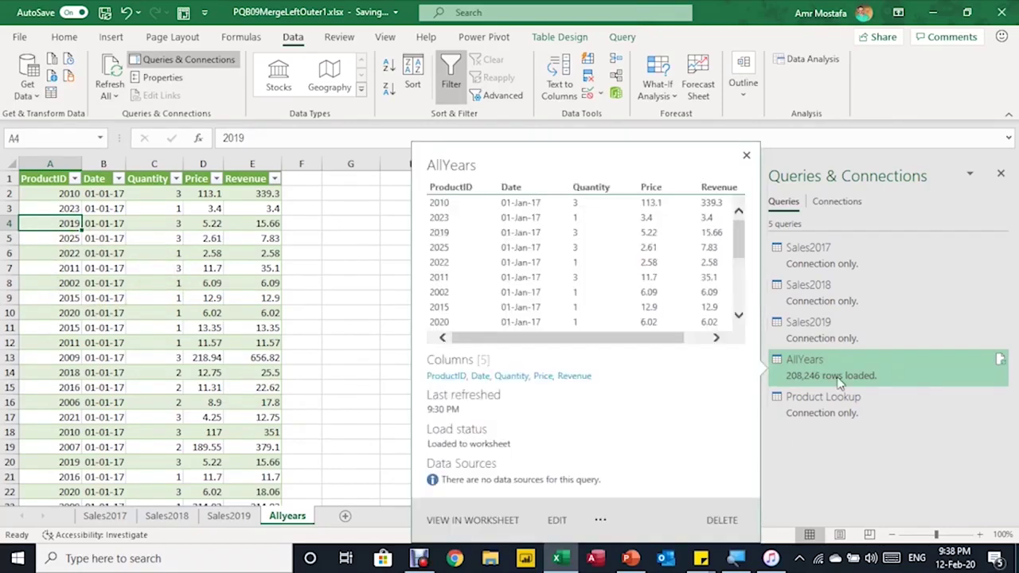
left_click(838, 381)
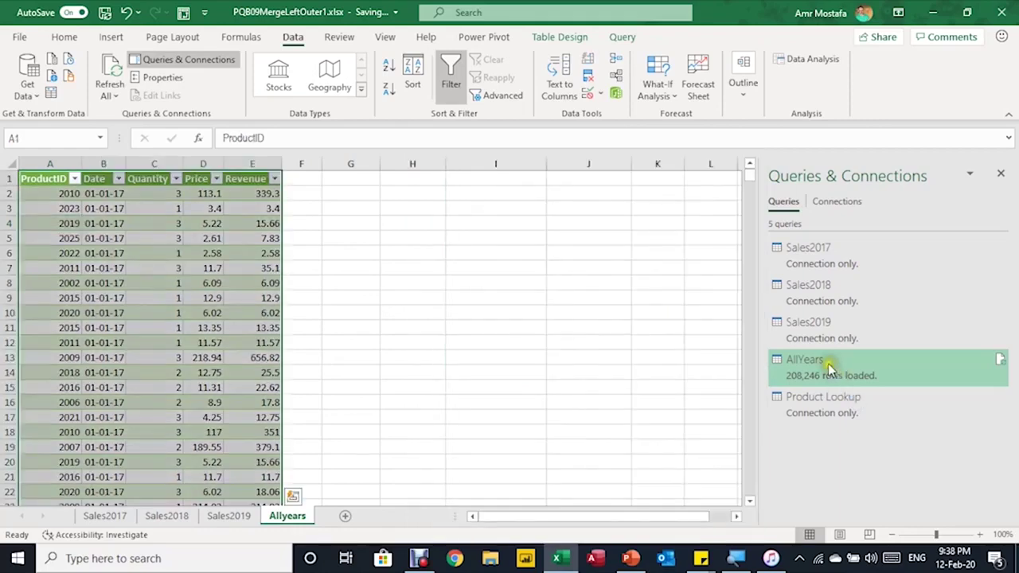
double_click(828, 366)
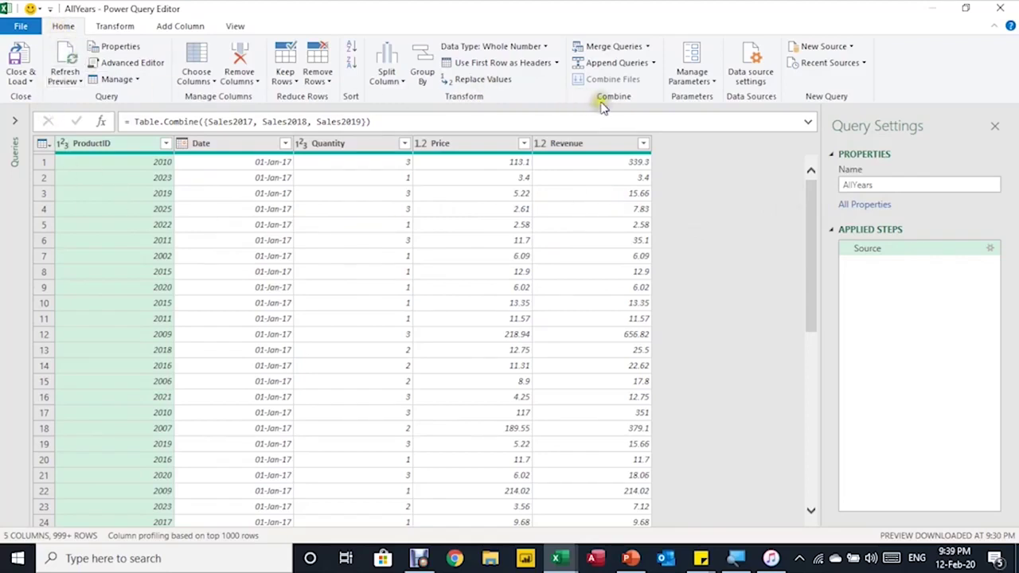
Start merging AllYears with the Product Lookup query, using the Left Outer join kind (all from first, matching from second).
left_click(615, 50)
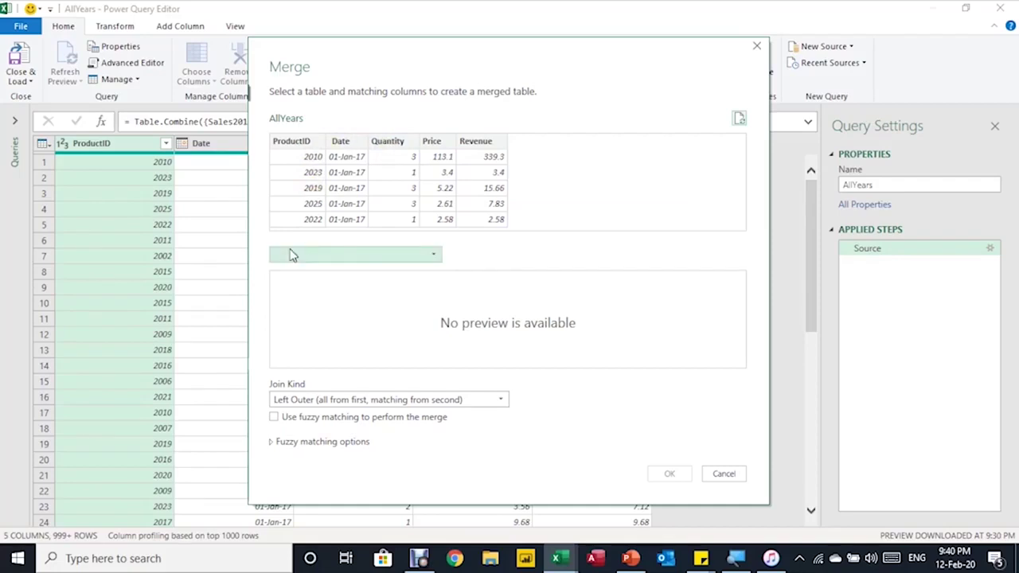
left_click(355, 255)
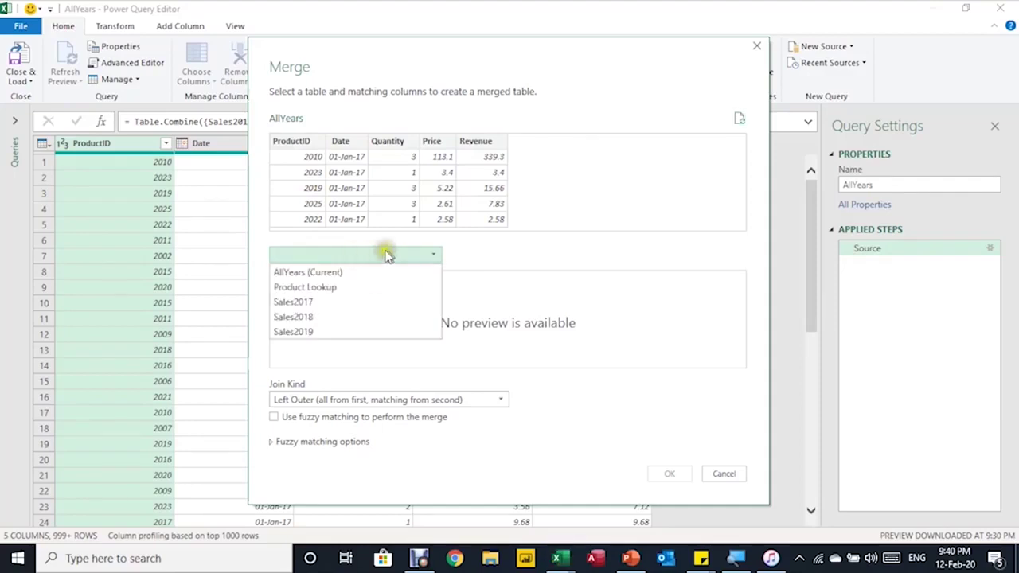
left_click(360, 290)
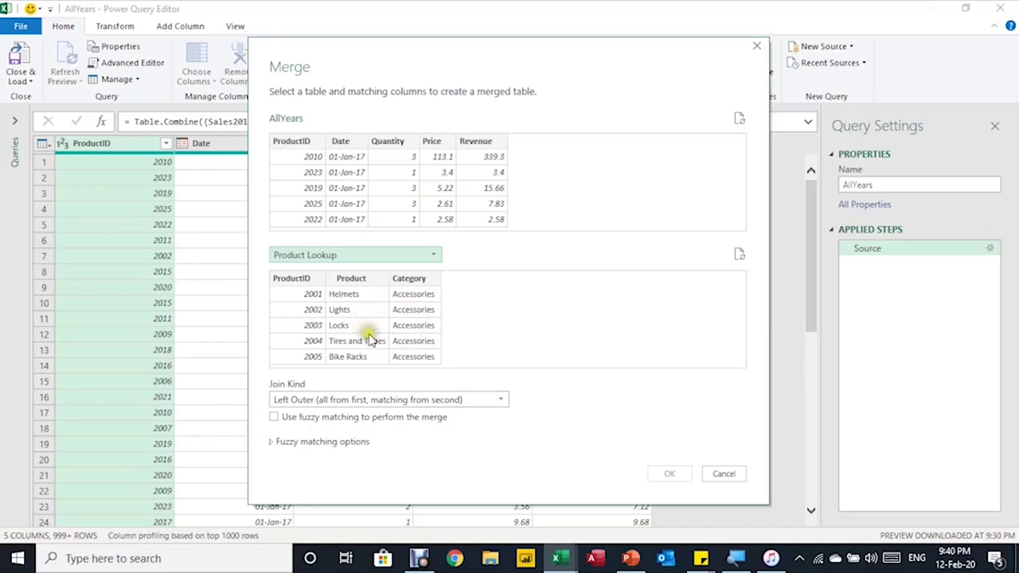
left_click(309, 406)
left_click(502, 406)
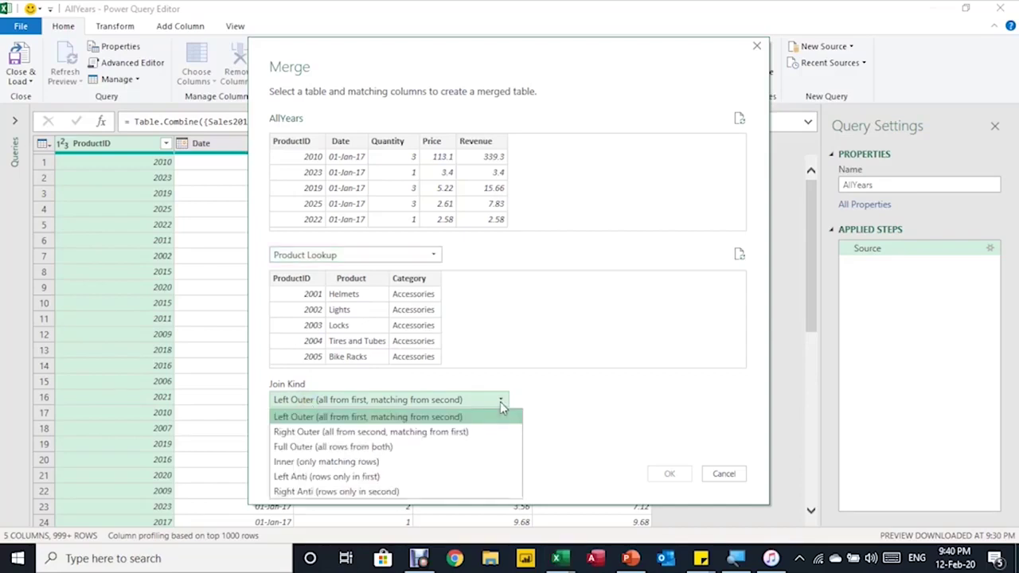
left_click(414, 419)
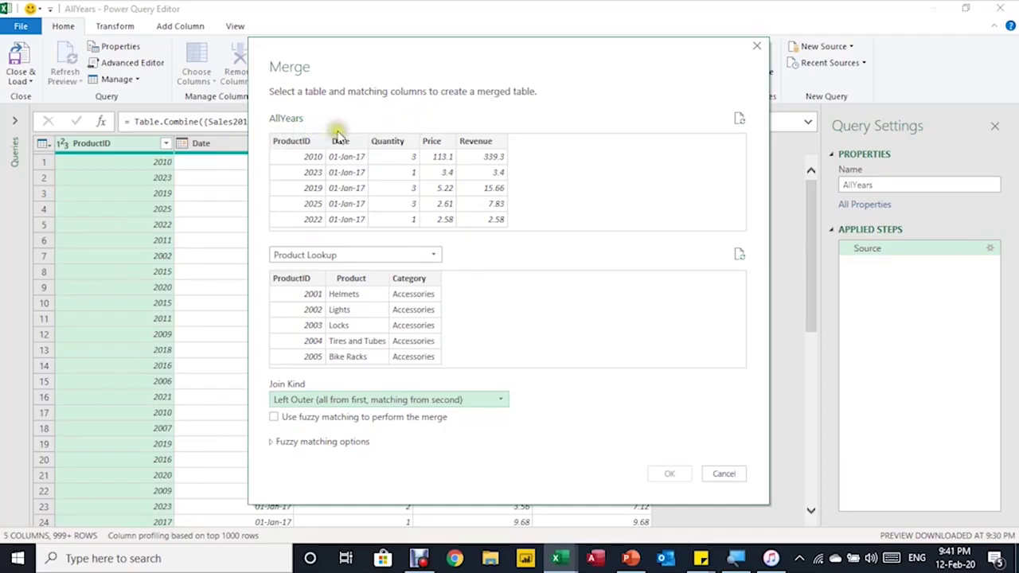
Match the two tables on their ProductID columns and complete the merge.
left_click(304, 147)
left_click(304, 147)
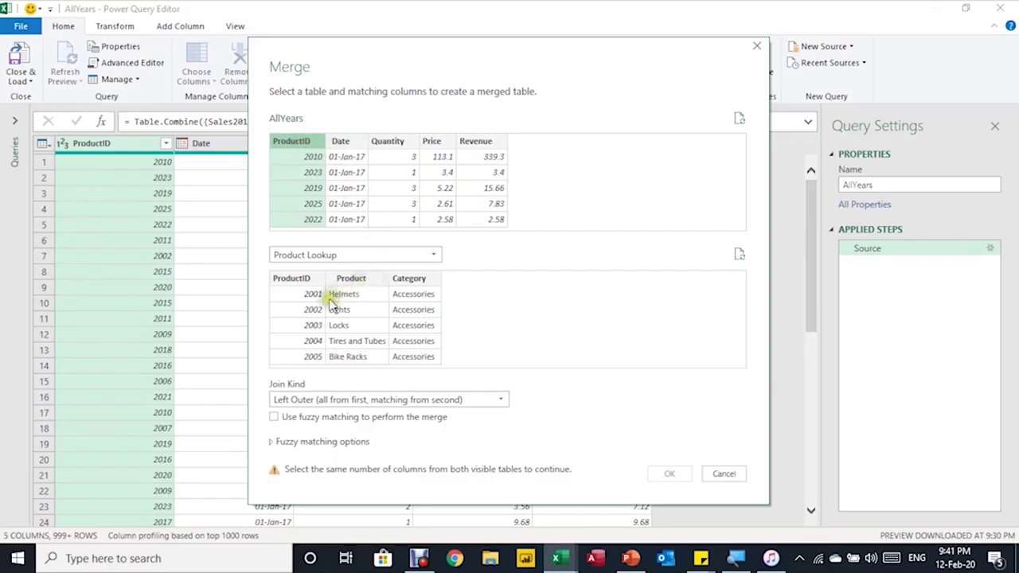
left_click(304, 283)
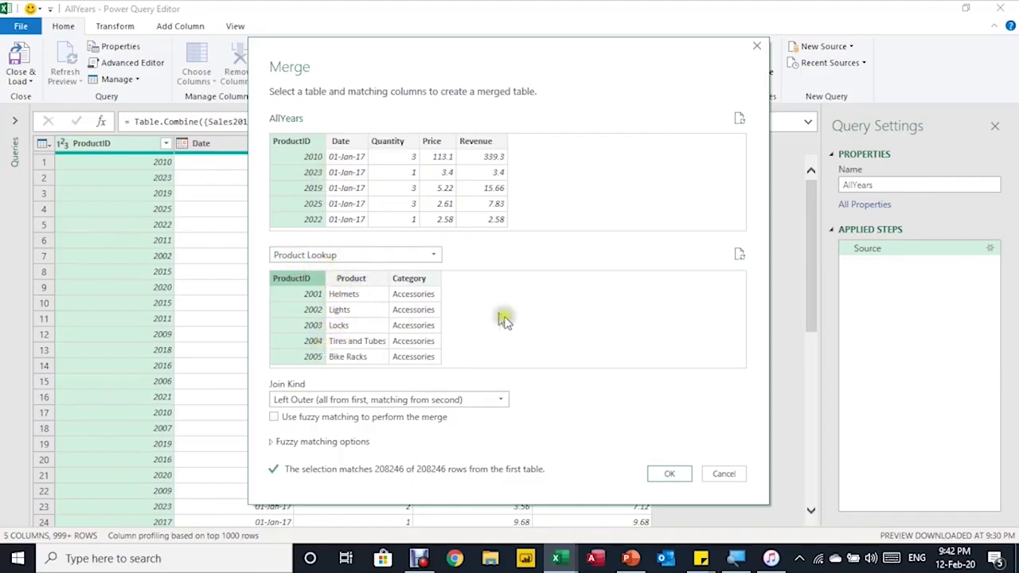
left_click(670, 474)
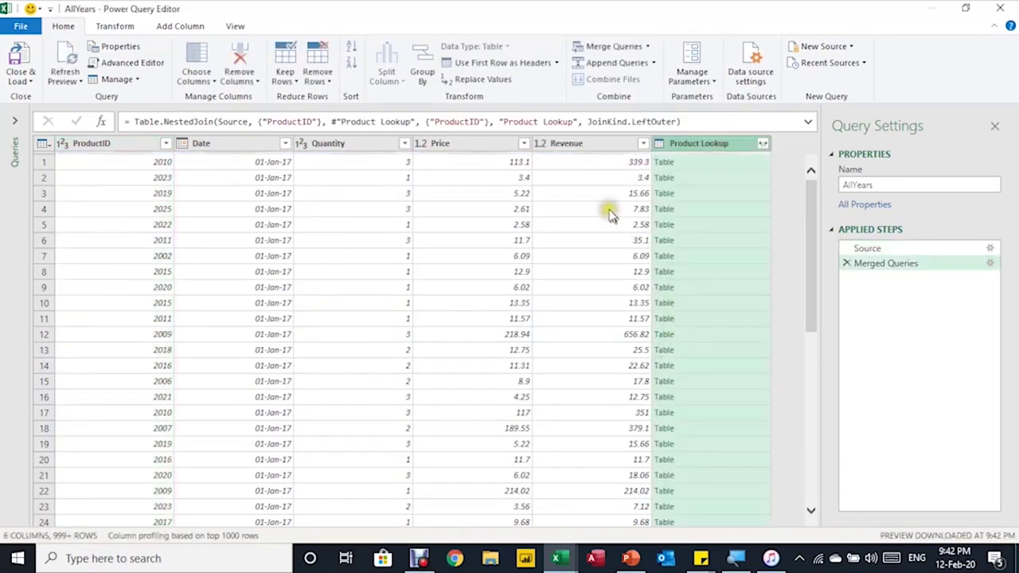
Preview the nested Product Lookup tables in the first two rows of the merged query.
left_click(702, 166)
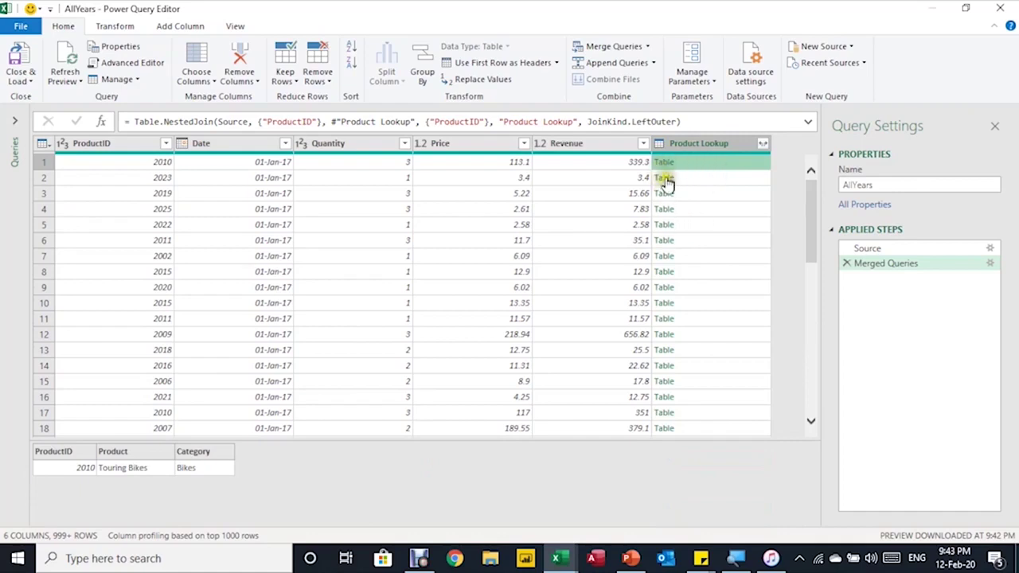
left_click(731, 178)
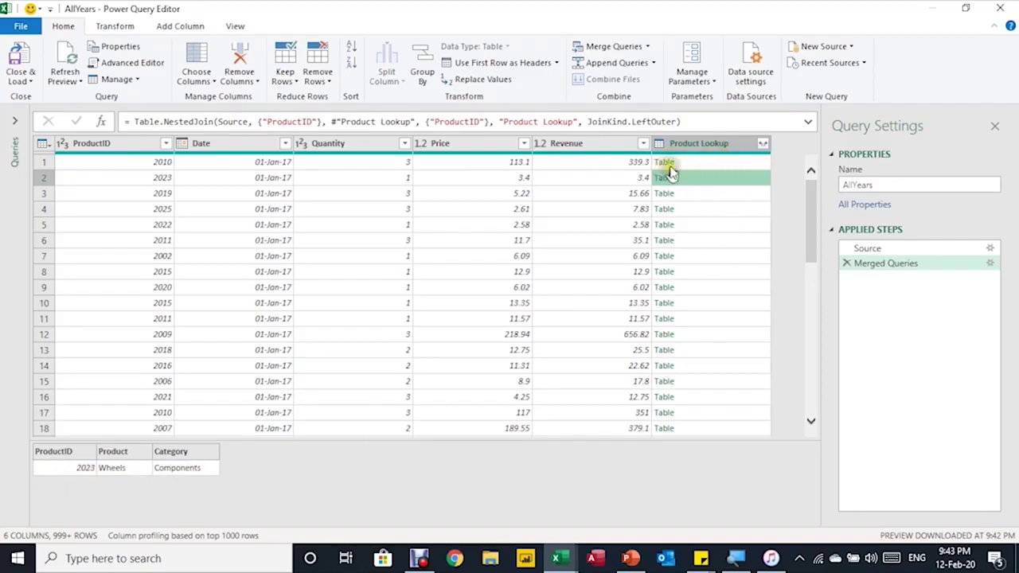
left_click(708, 183)
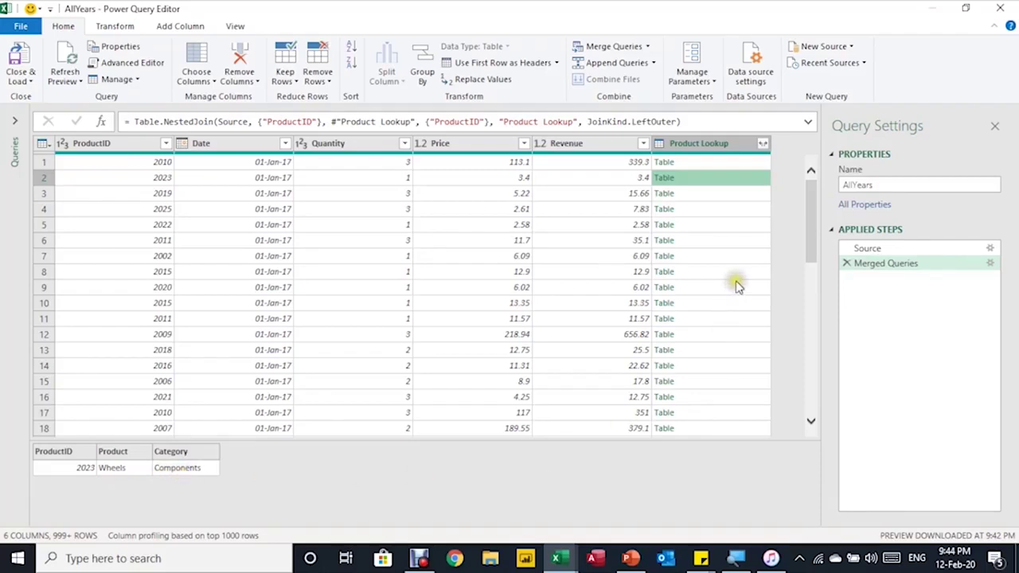
Expand the Product Lookup column to only Product and Category, without using the original column name as prefix.
left_click(764, 145)
left_click(763, 144)
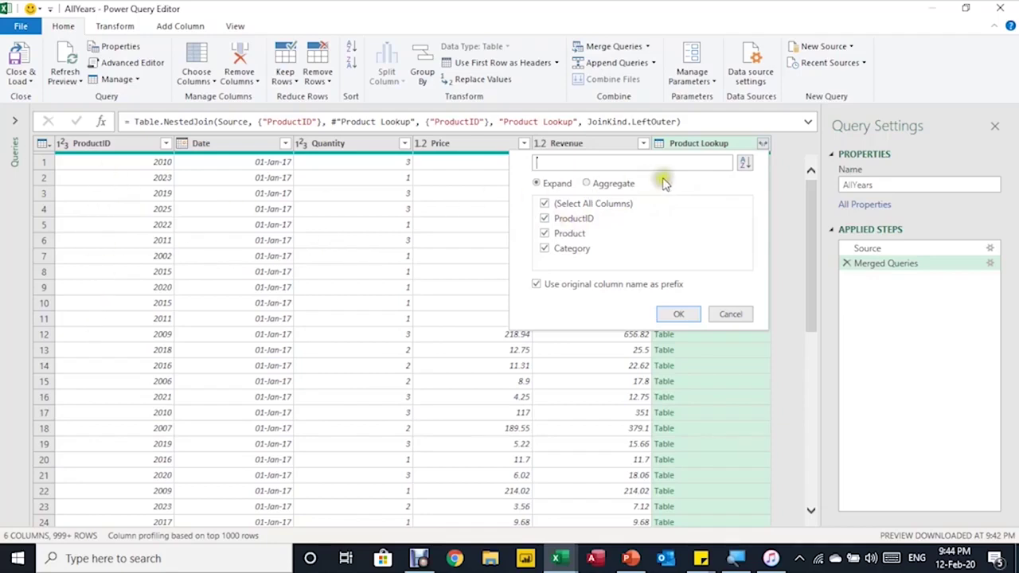
left_click(544, 218)
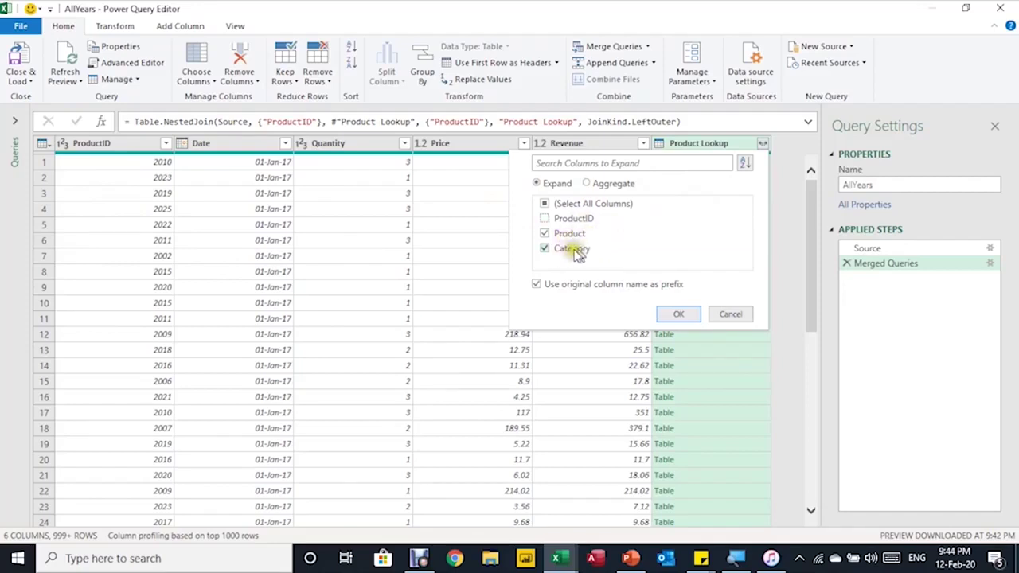
left_click(535, 285)
left_click(677, 313)
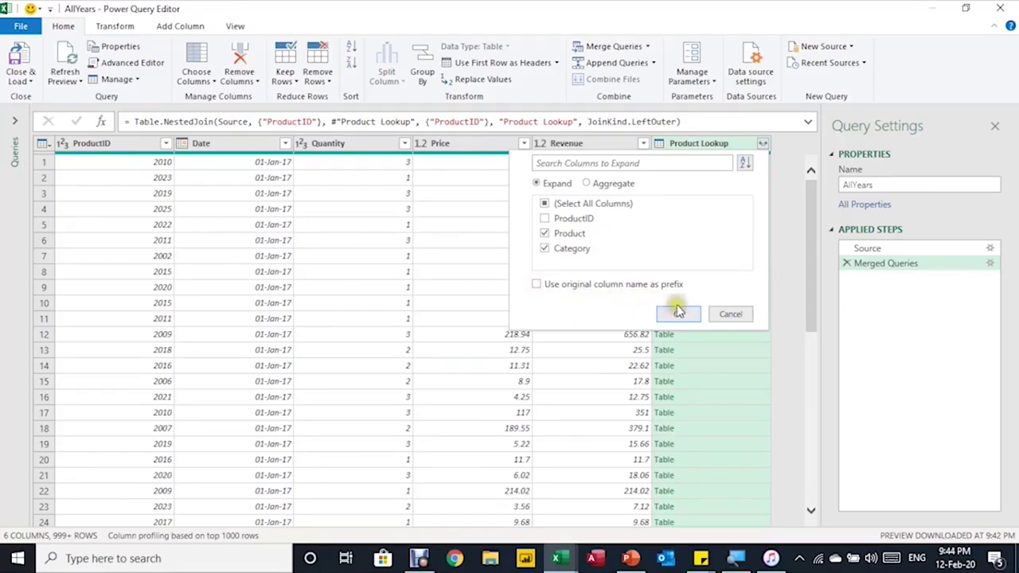
left_click(678, 315)
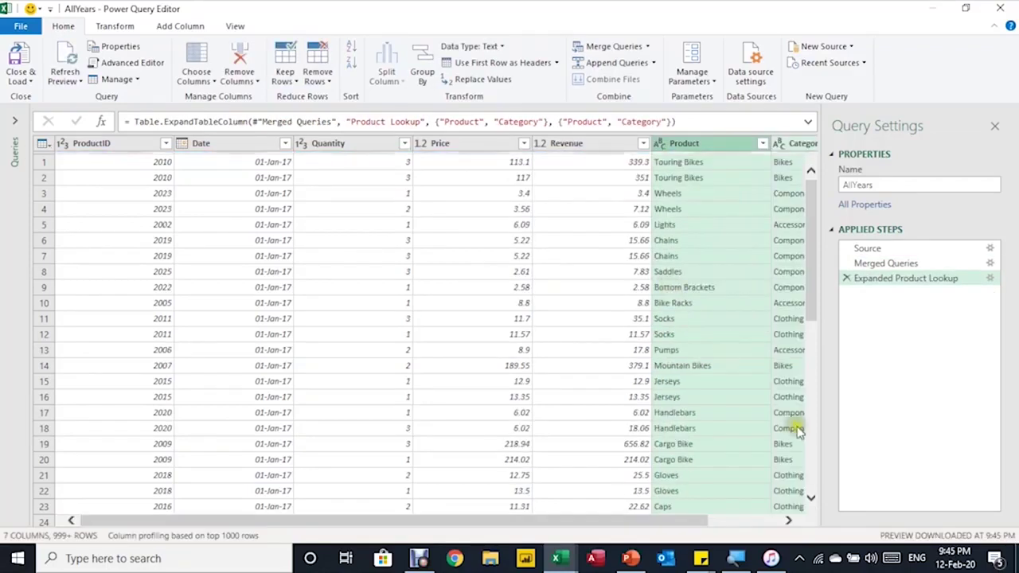
left_click(790, 523)
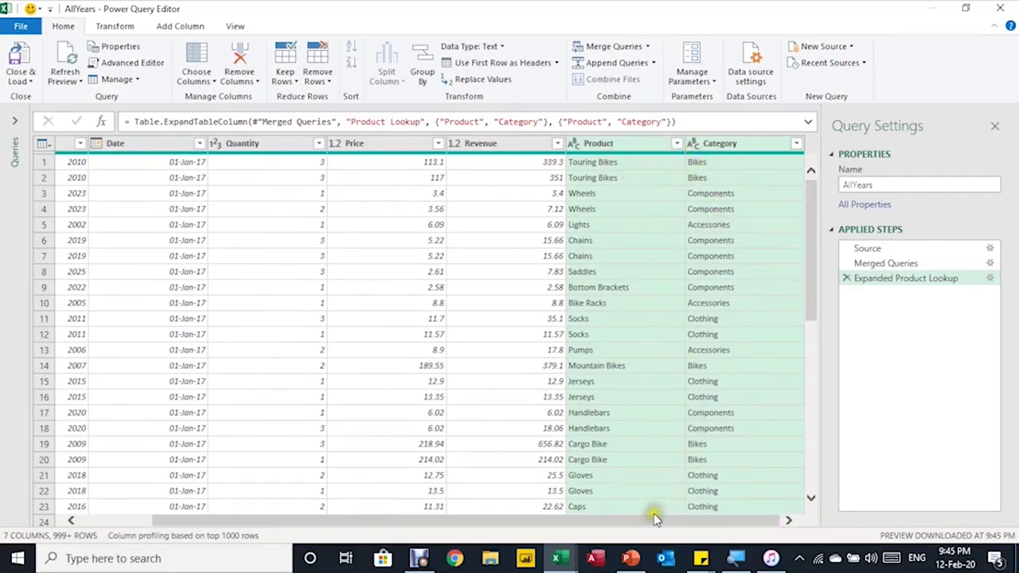
left_click_drag(654, 516, 478, 522)
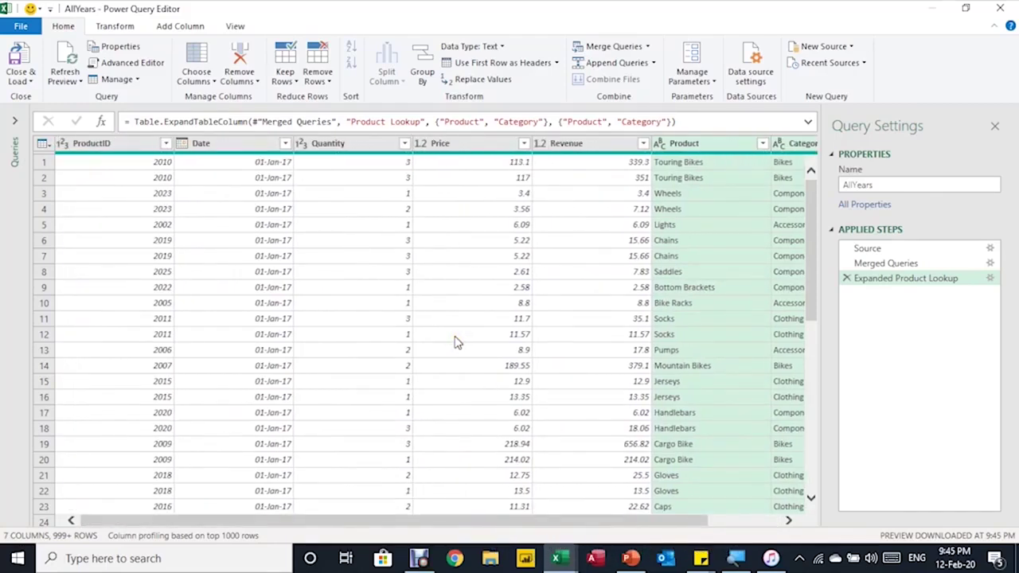
Remove the ProductID column and move the Category and Product columns to the start of the table, Category first.
left_click(93, 144)
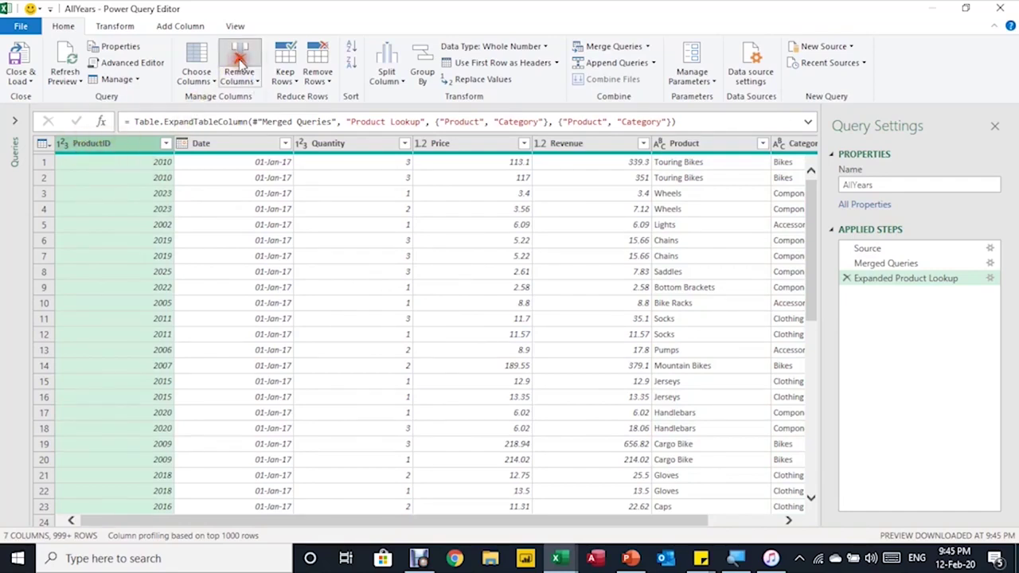
left_click(239, 59)
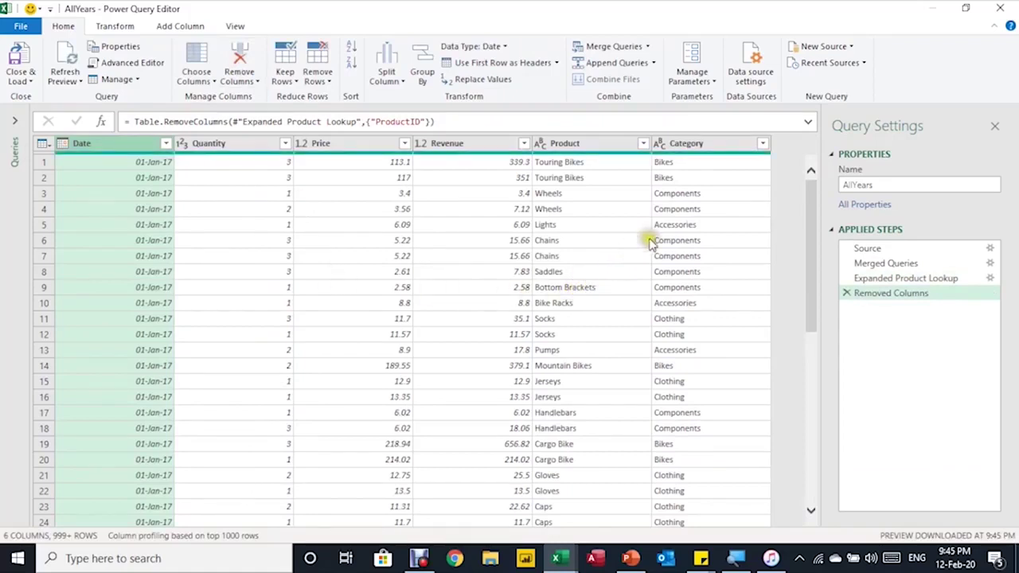
left_click(719, 146)
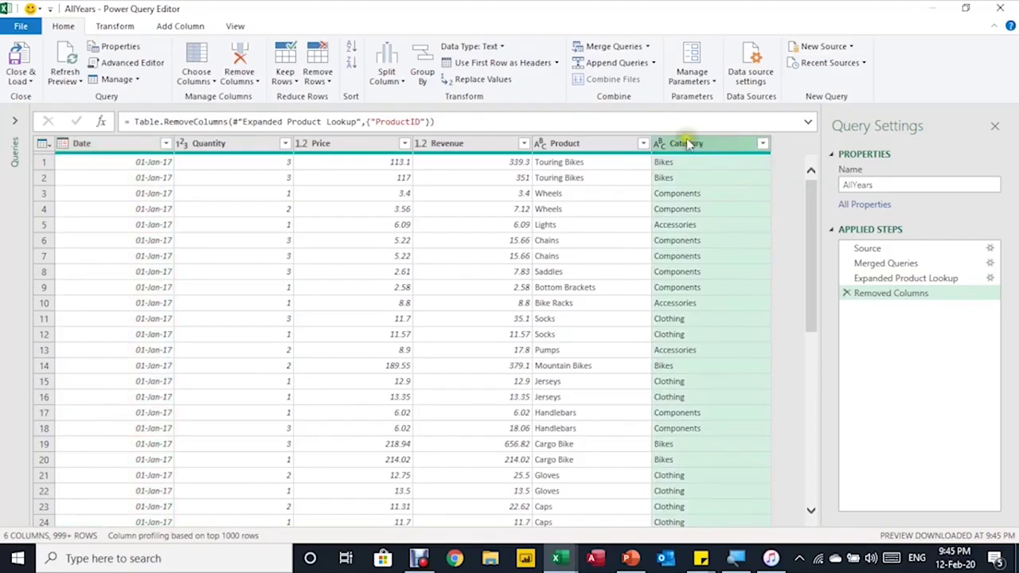
left_click(583, 146, "ctrl")
left_click_drag(583, 147, 54, 182)
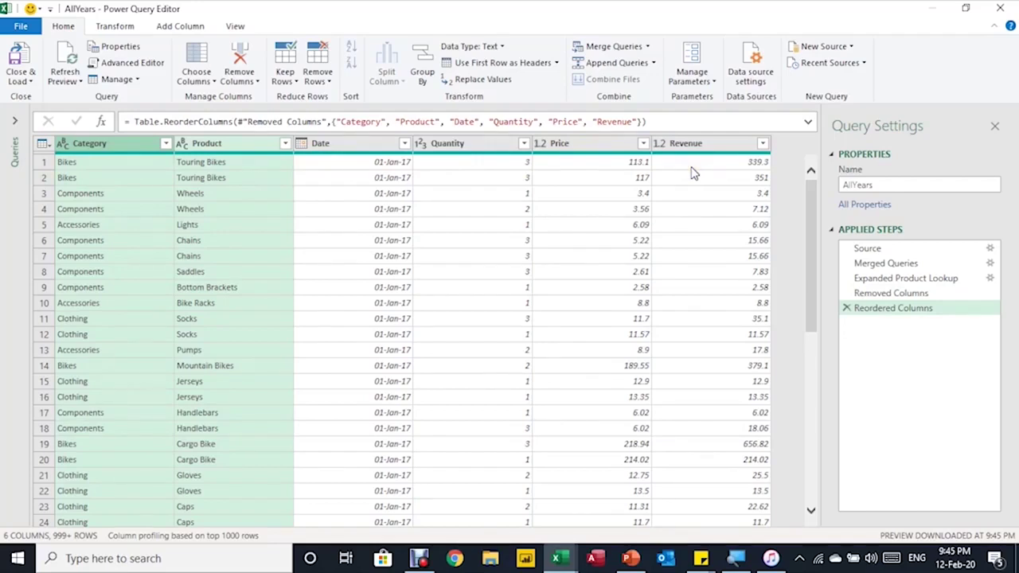
Close the Power Query Editor and load the AllYears query to its worksheet, keeping the changes.
left_click(17, 81)
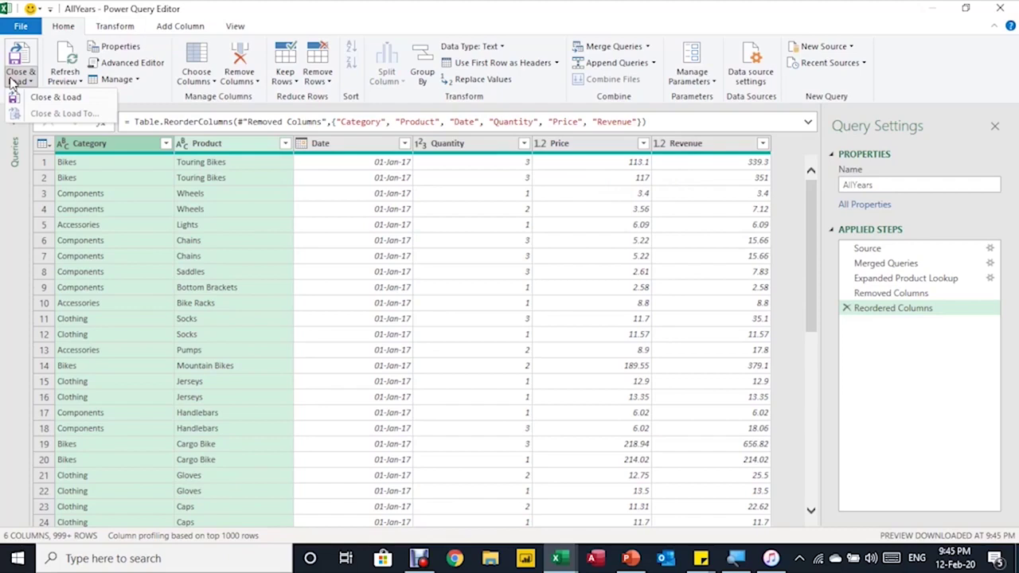
left_click(40, 98)
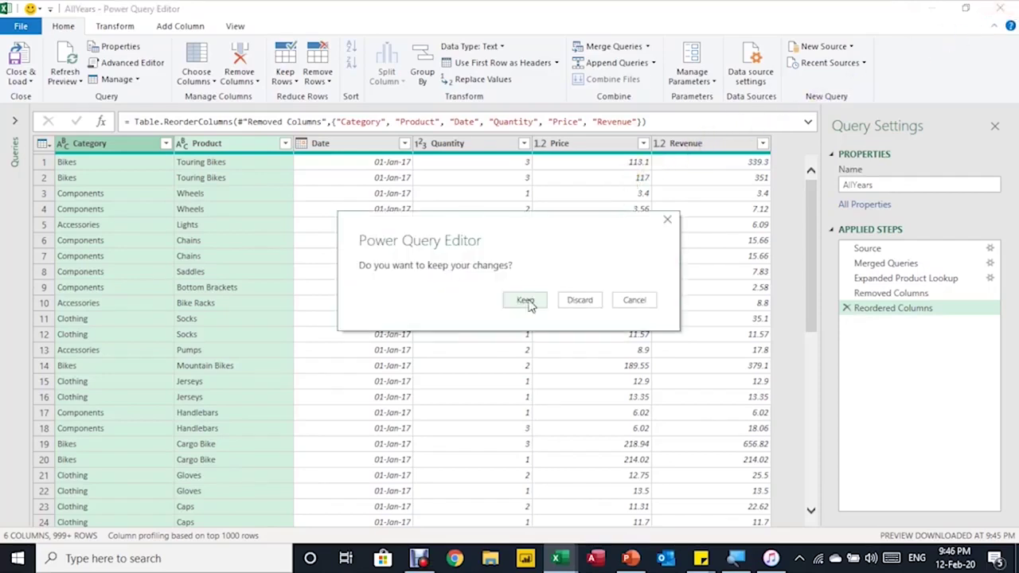
left_click(526, 301)
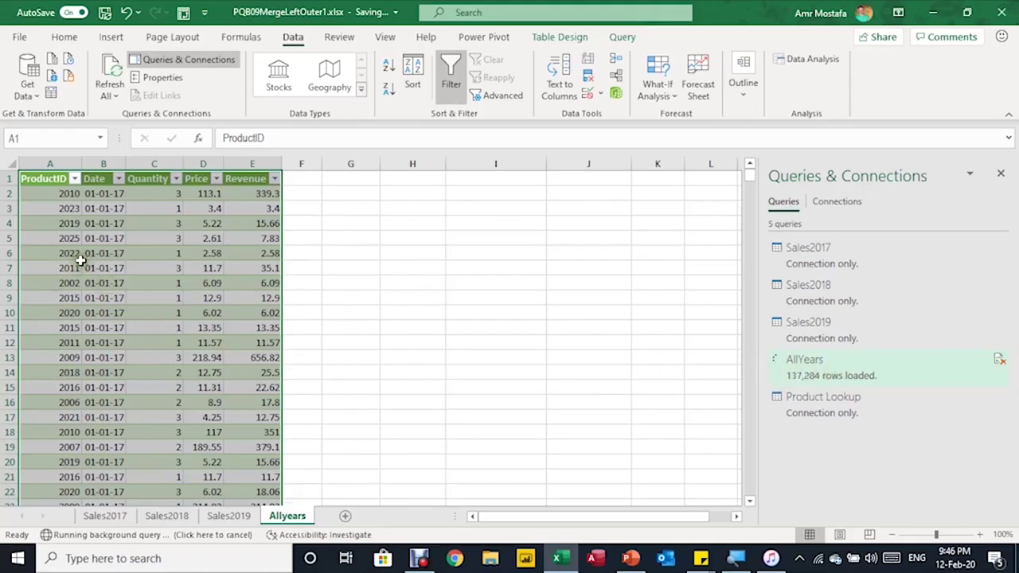
left_click(123, 253)
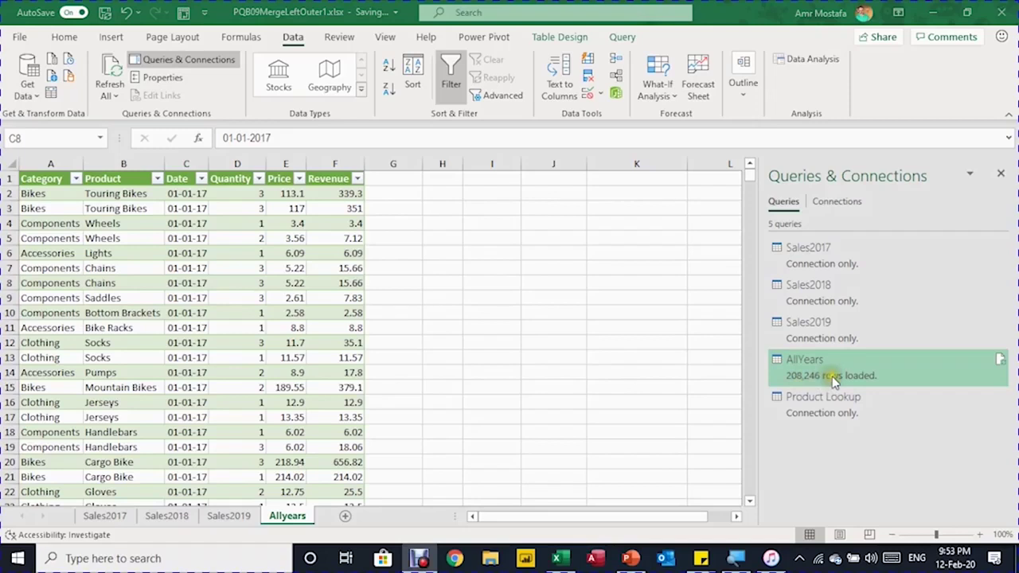
Create a PivotTable from the AllYears table on the existing worksheet at cell H4.
left_click(179, 254)
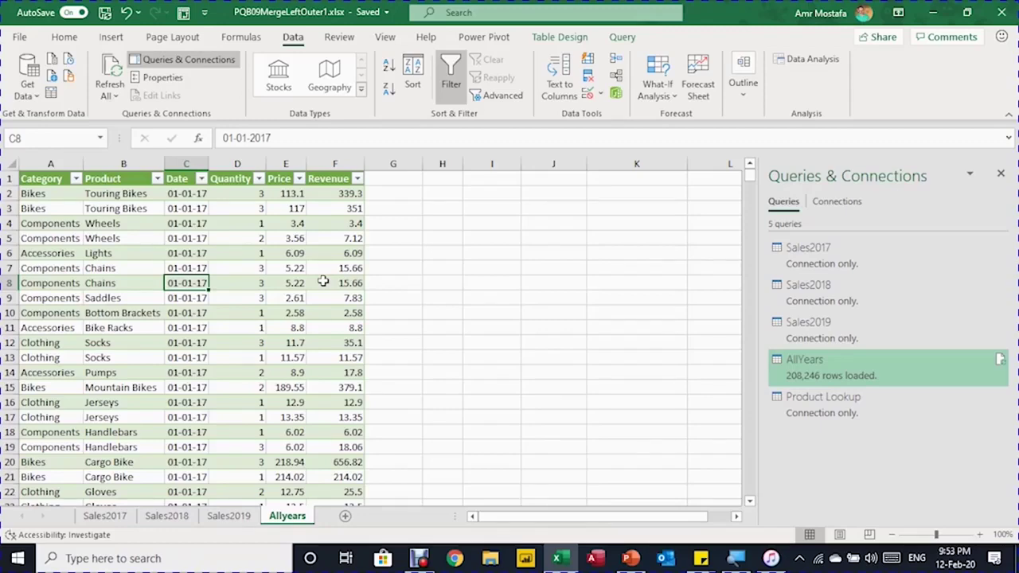
key("alt+n")
key("v")
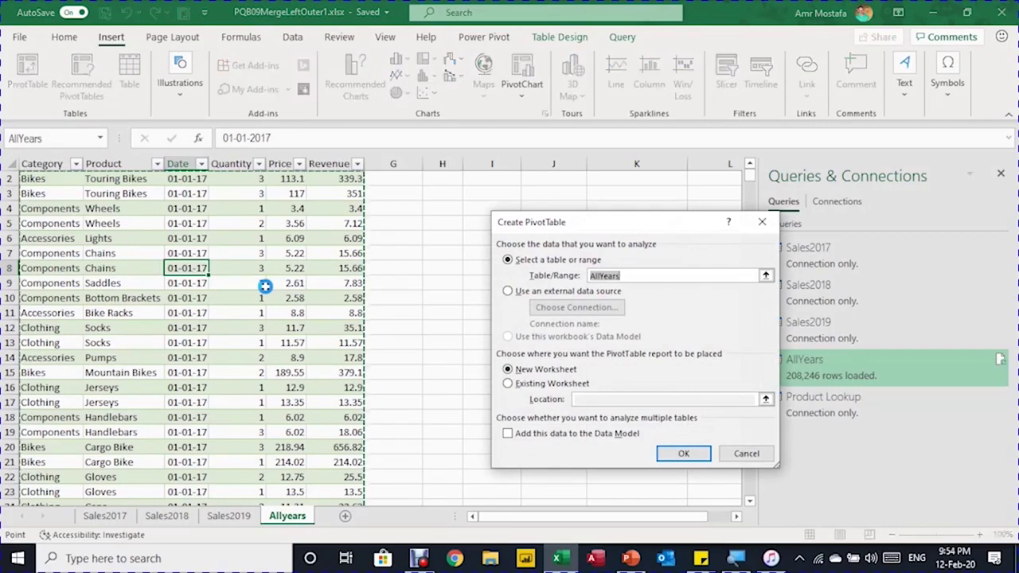
left_click_drag(593, 227, 511, 204)
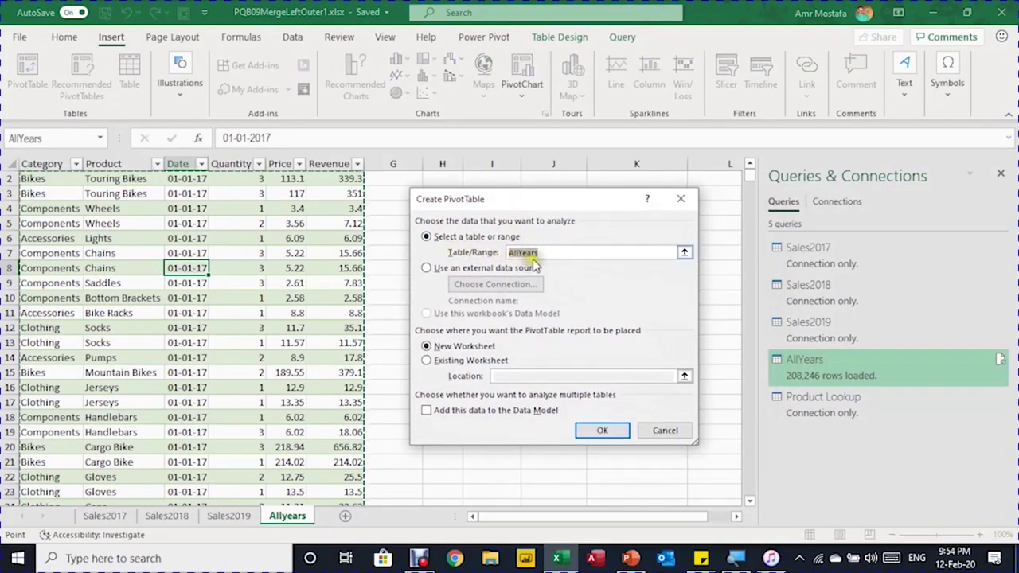
left_click(514, 376)
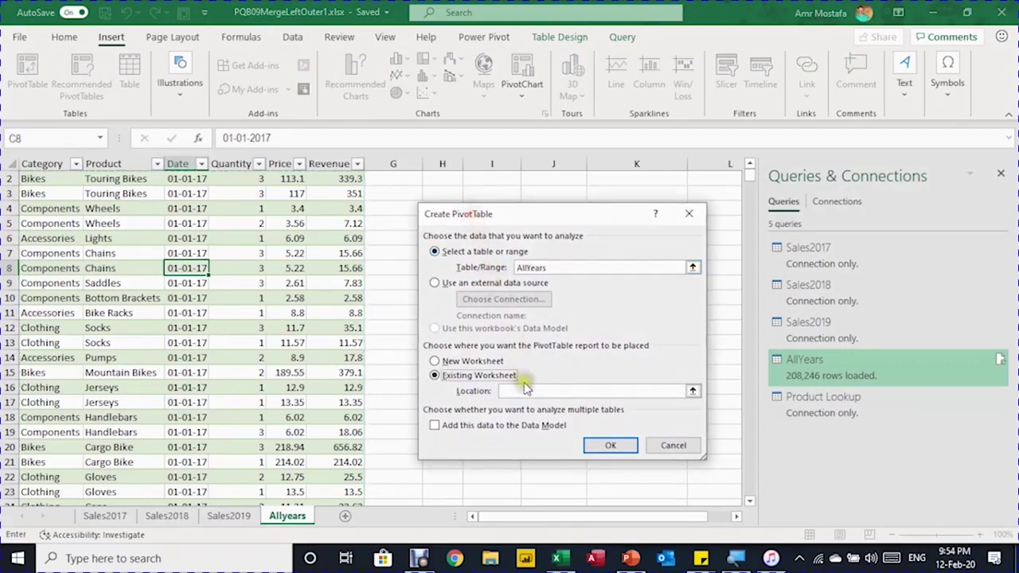
scroll(414, 216, "up", 1)
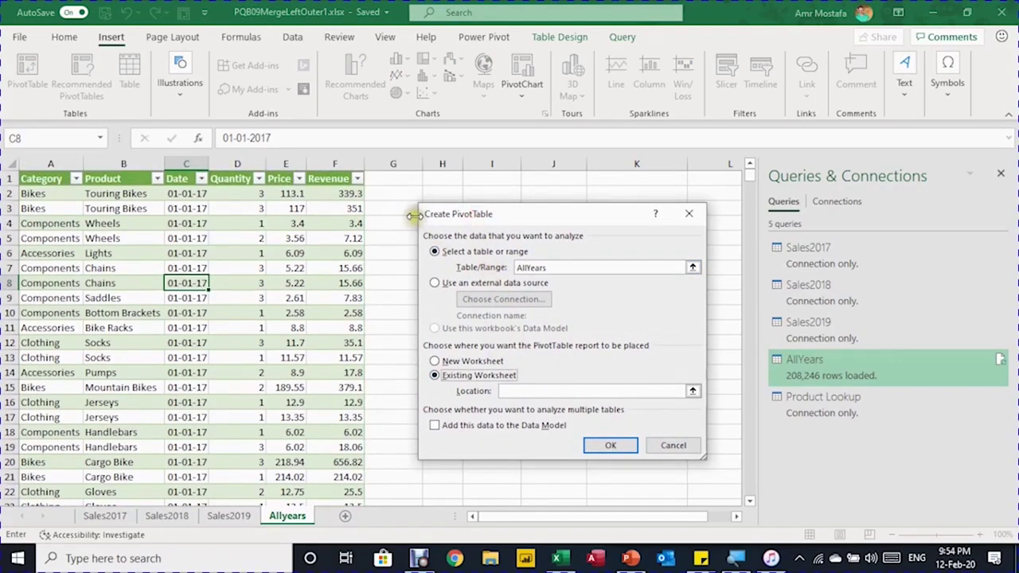
left_click_drag(462, 213, 535, 254)
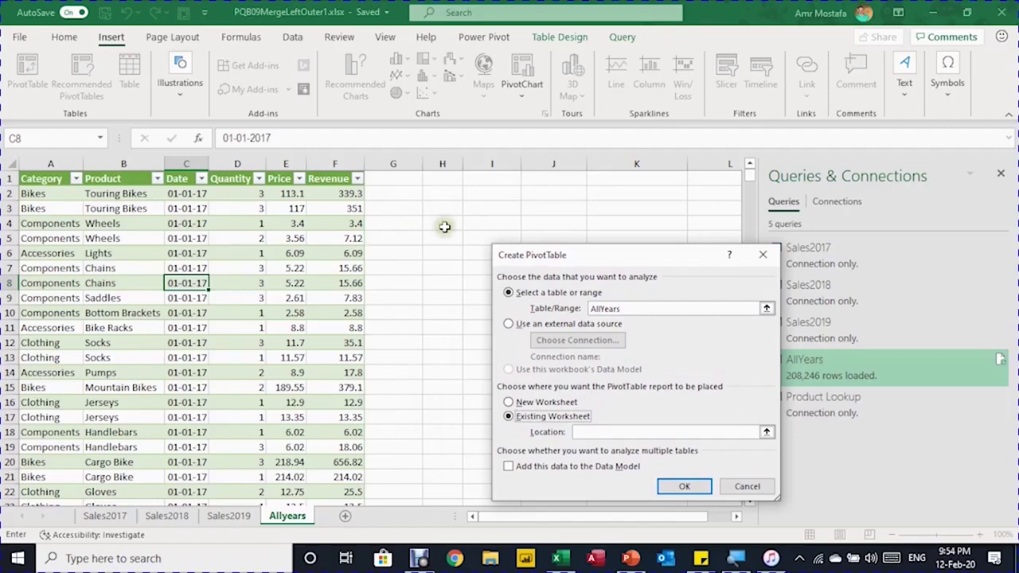
left_click(444, 227)
left_click(693, 486)
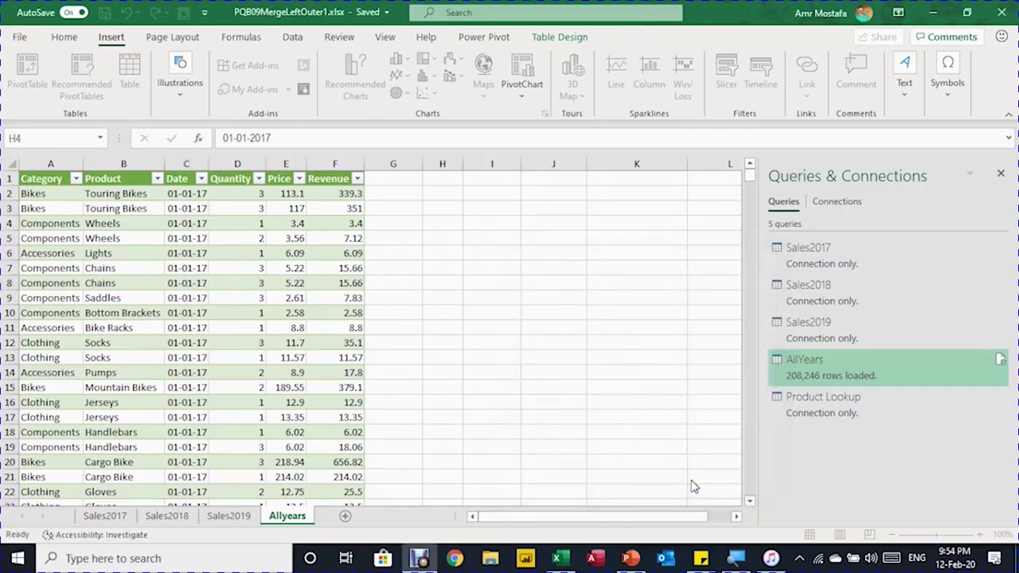
left_click(687, 470)
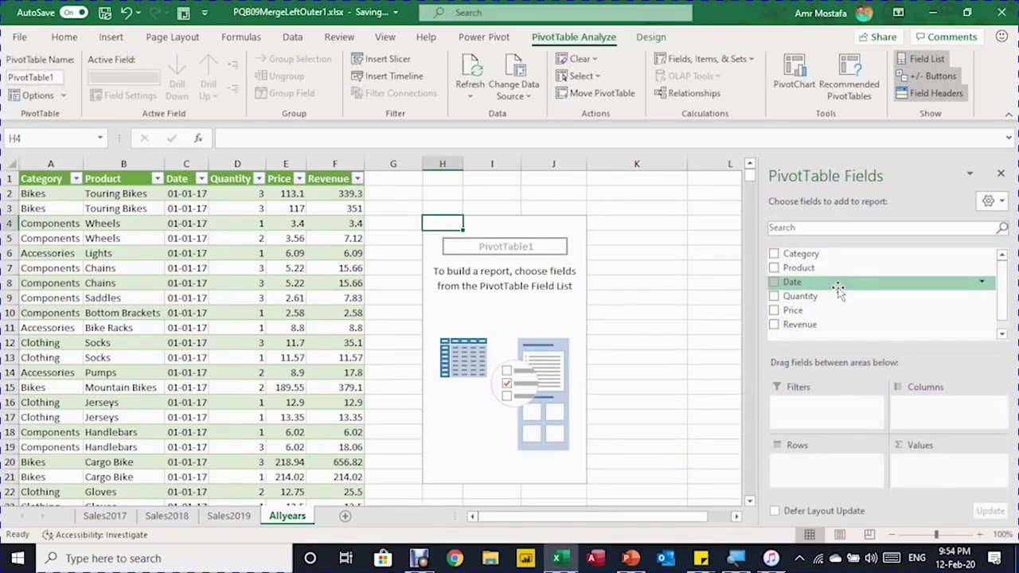
Add the Date field to the PivotTable, remove its Date and Quarters levels and place Years in the columns.
left_click(837, 285)
left_click_drag(837, 285, 832, 460)
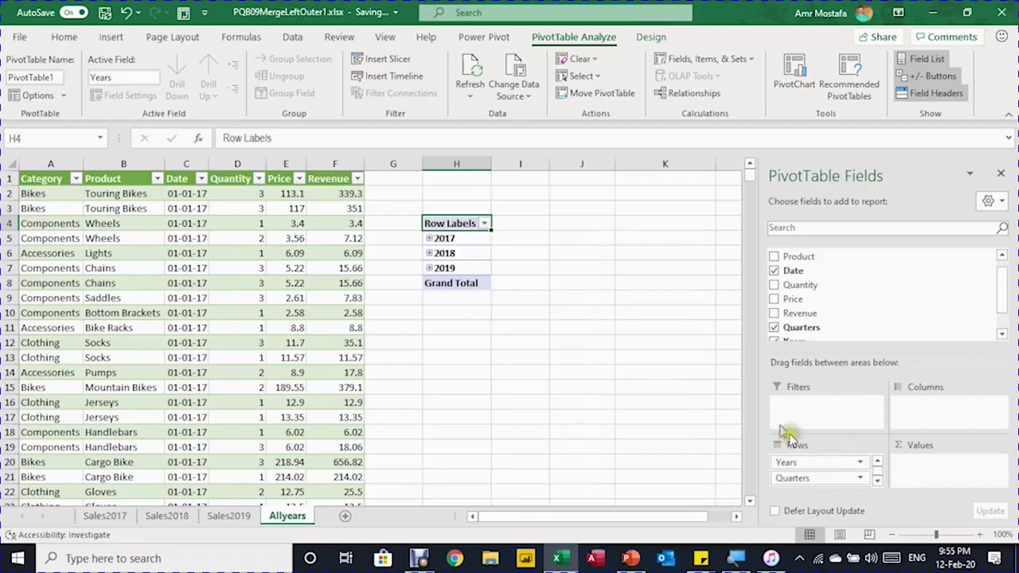
scroll(820, 474, "down", 1)
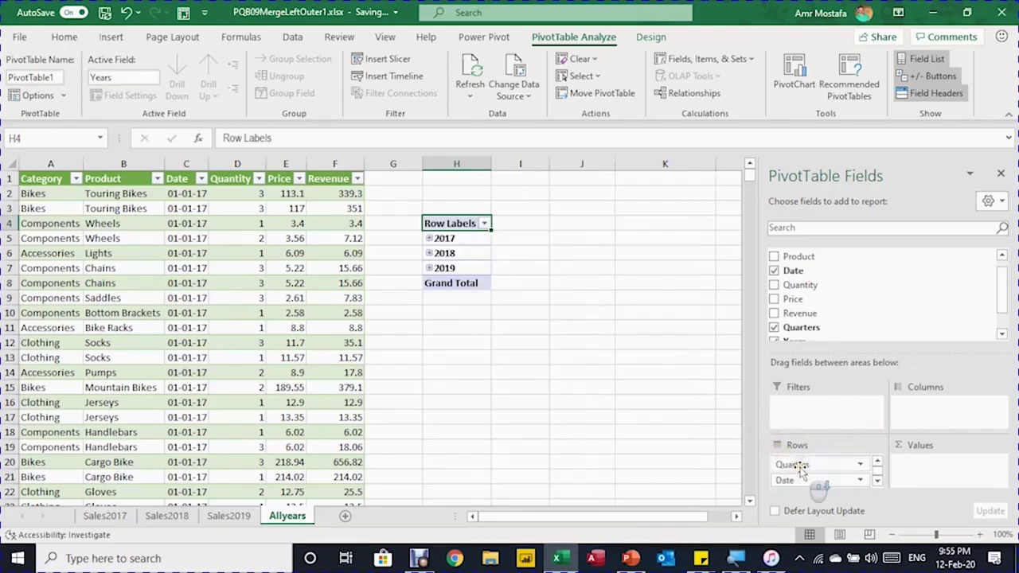
left_click_drag(804, 487, 723, 478)
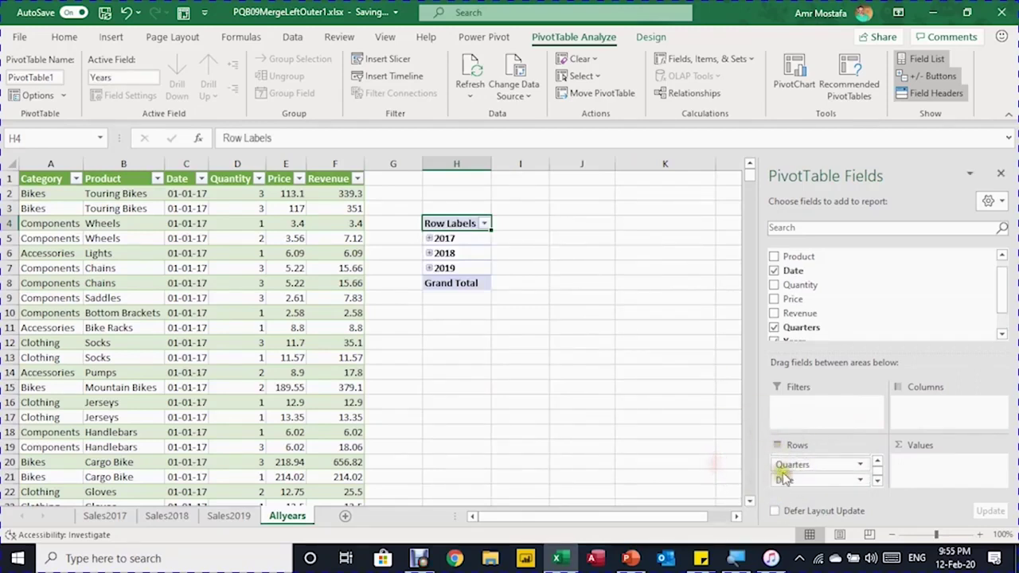
left_click_drag(762, 476, 725, 468)
left_click_drag(794, 467, 915, 426)
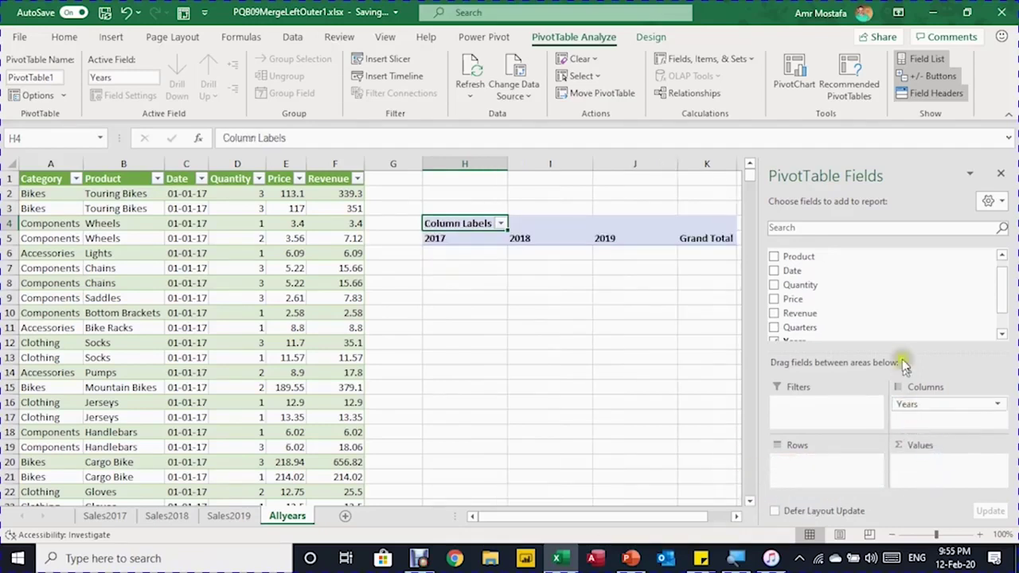
Summarize Revenue by sum in the PivotTable values and select the 2017 total.
scroll(884, 313, "down", 1)
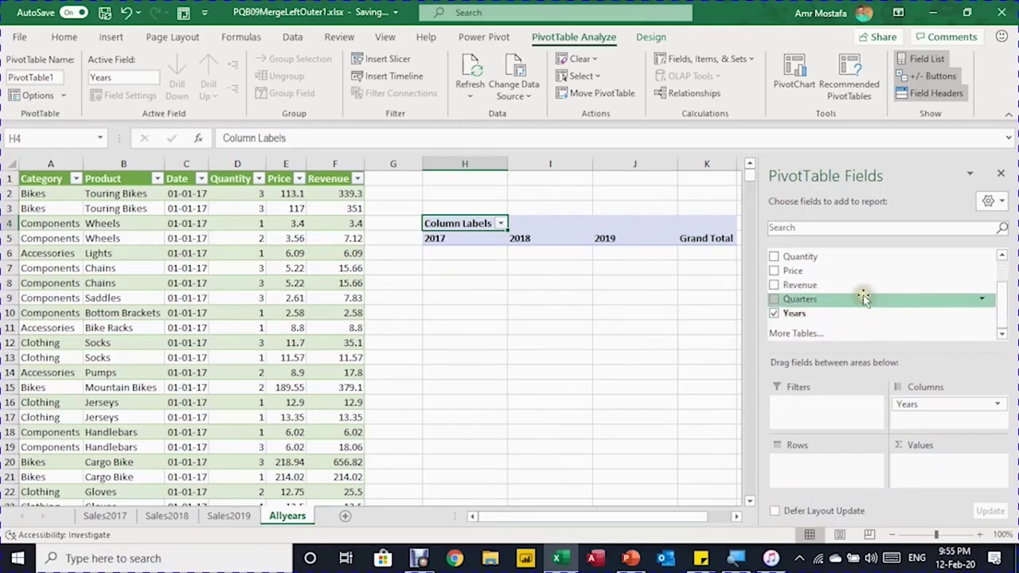
left_click_drag(853, 285, 951, 466)
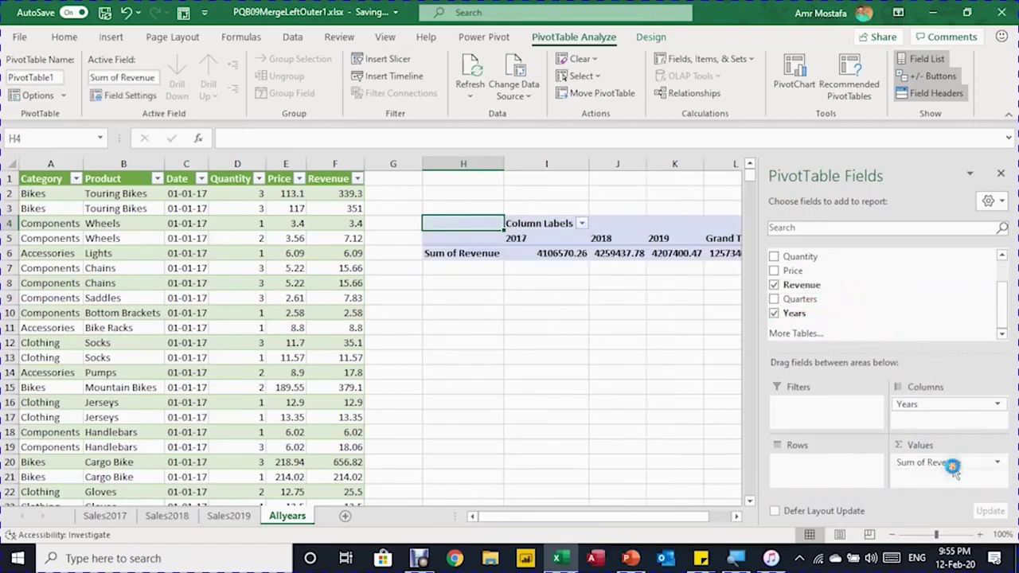
left_click(497, 253)
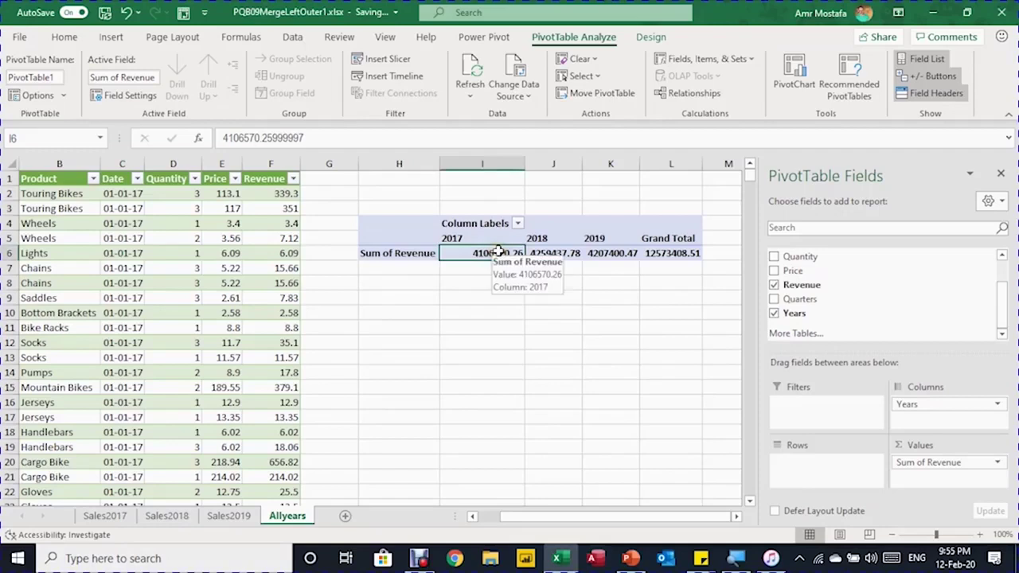
Format the PivotTable's revenue values as Currency with the $ symbol and 0 decimal places.
right_click(498, 252)
left_click(562, 304)
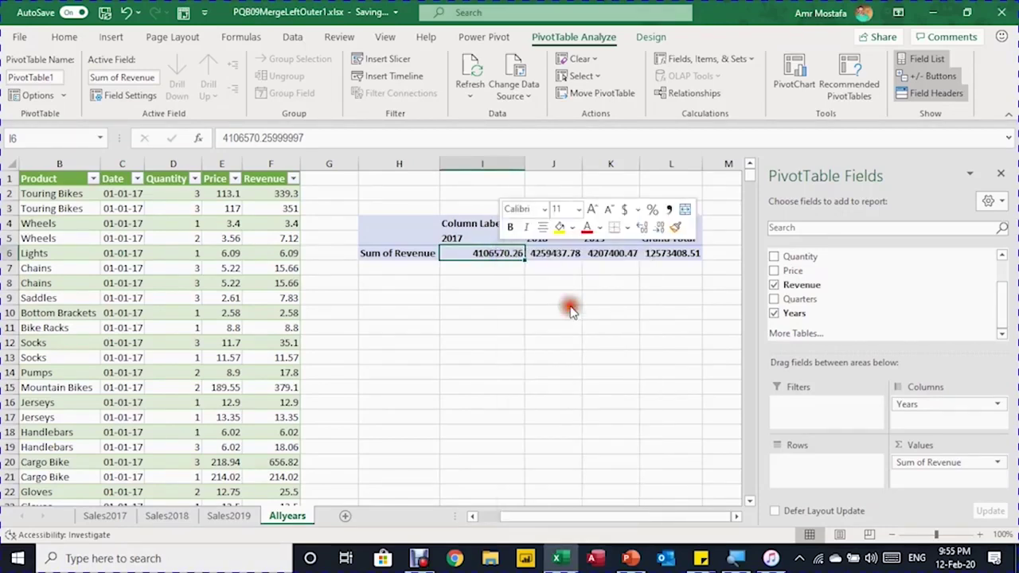
left_click(440, 206)
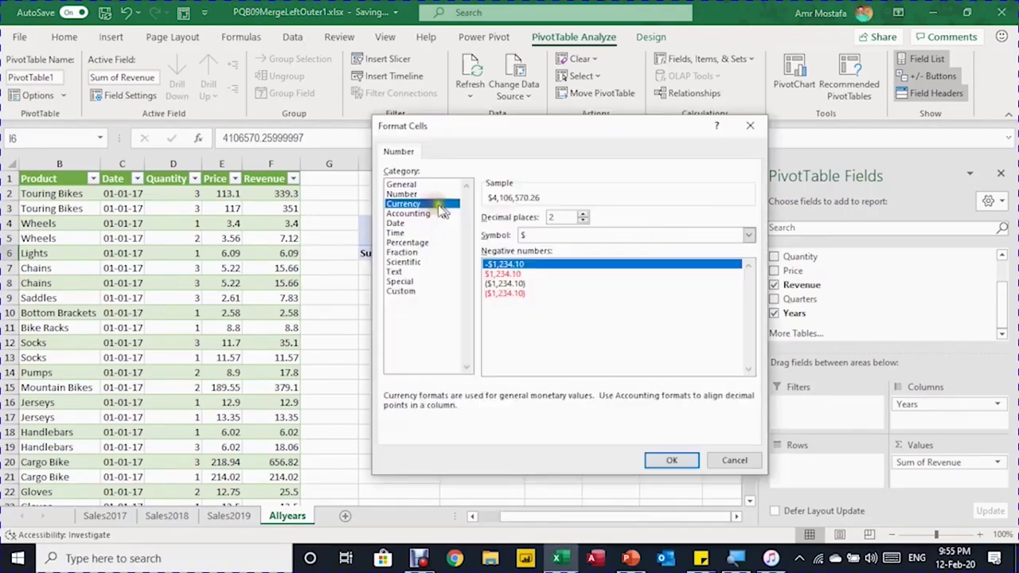
left_click(583, 221)
left_click(582, 221)
left_click(669, 461)
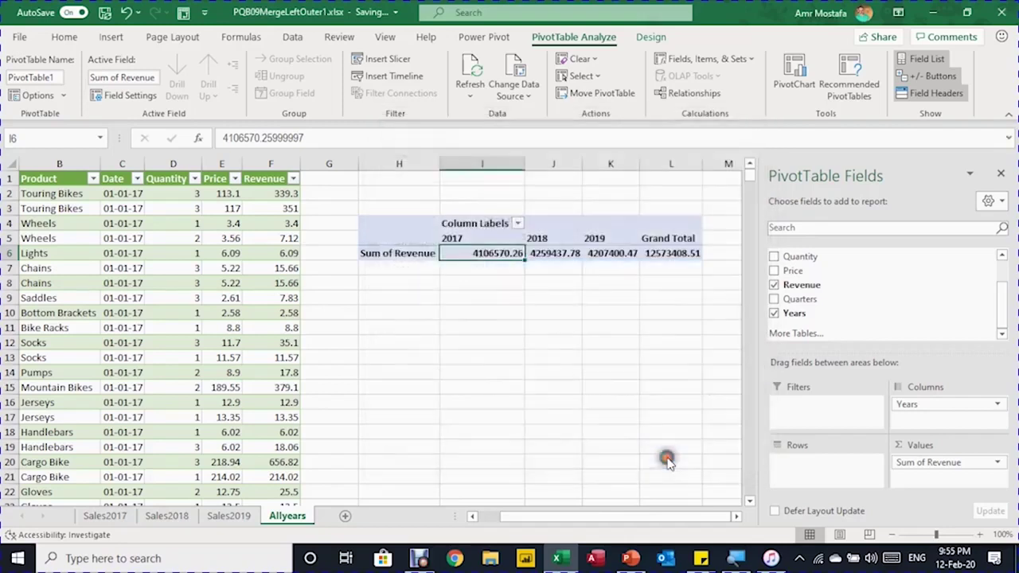
Break the PivotTable's revenue down by Category with Product nested beneath it in the rows.
scroll(828, 299, "up", 3)
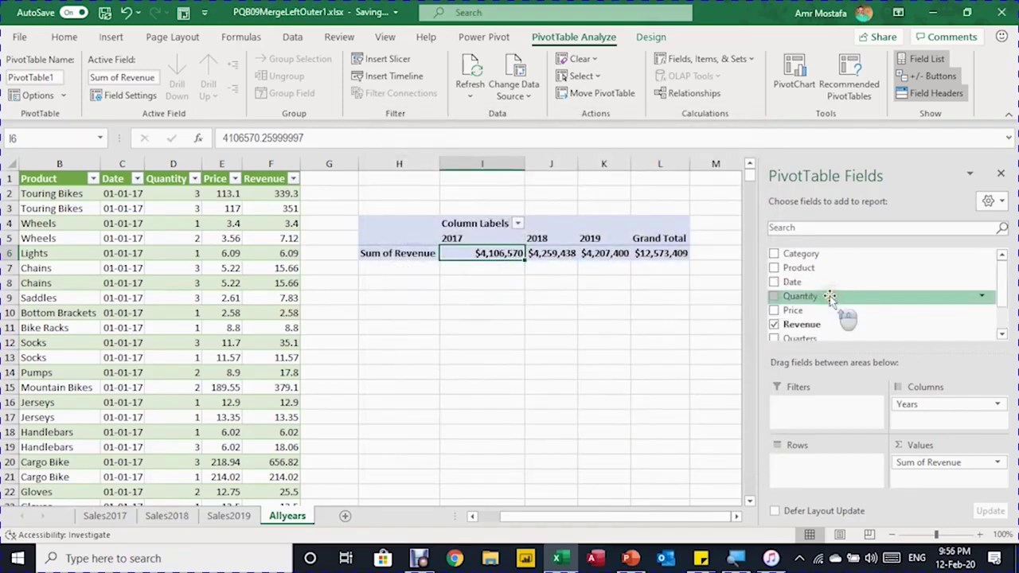
left_click_drag(800, 253, 828, 454)
left_click_drag(799, 275, 848, 477)
left_click(502, 283)
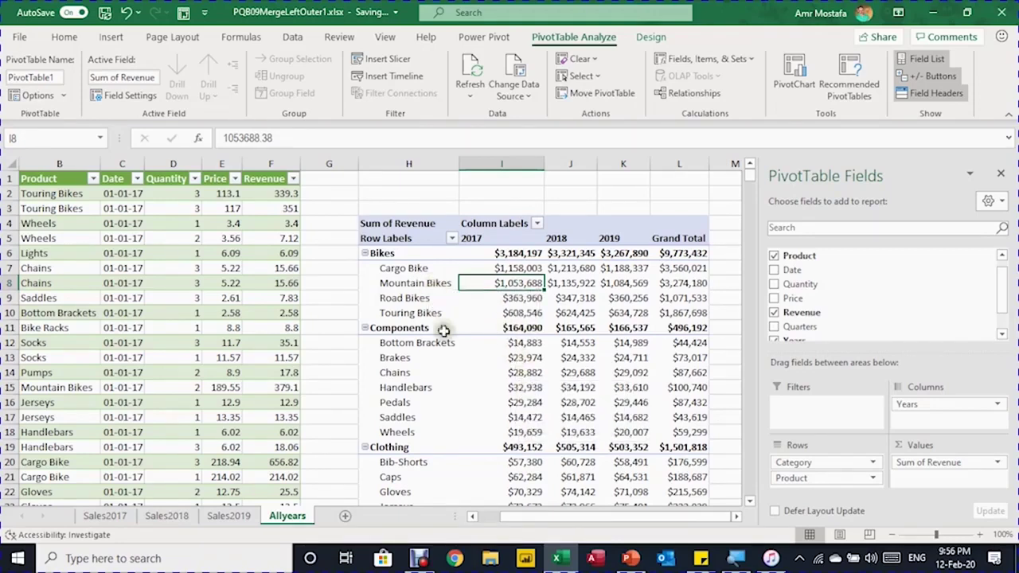
scroll(371, 263, "left", 1)
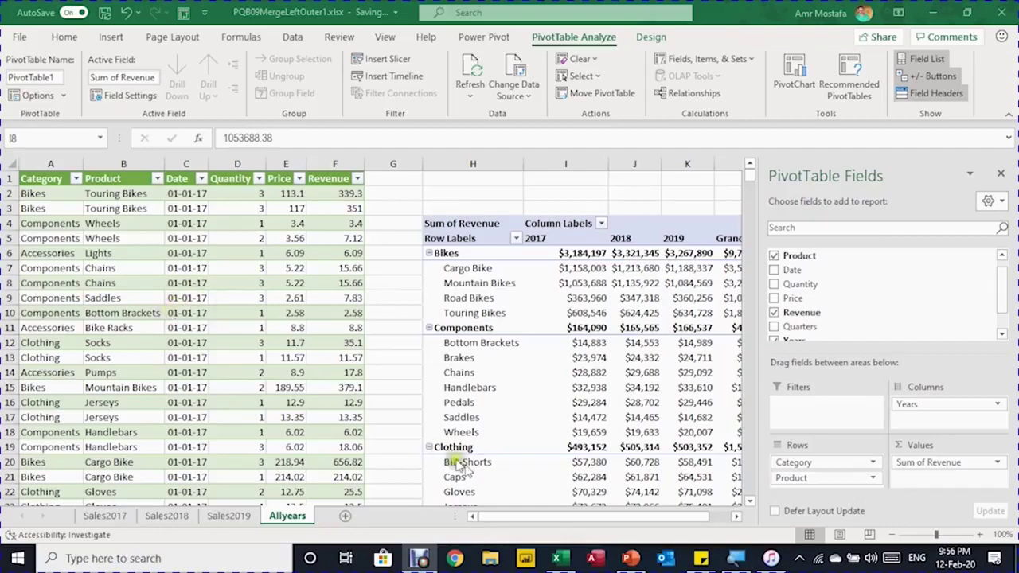
left_click(539, 517)
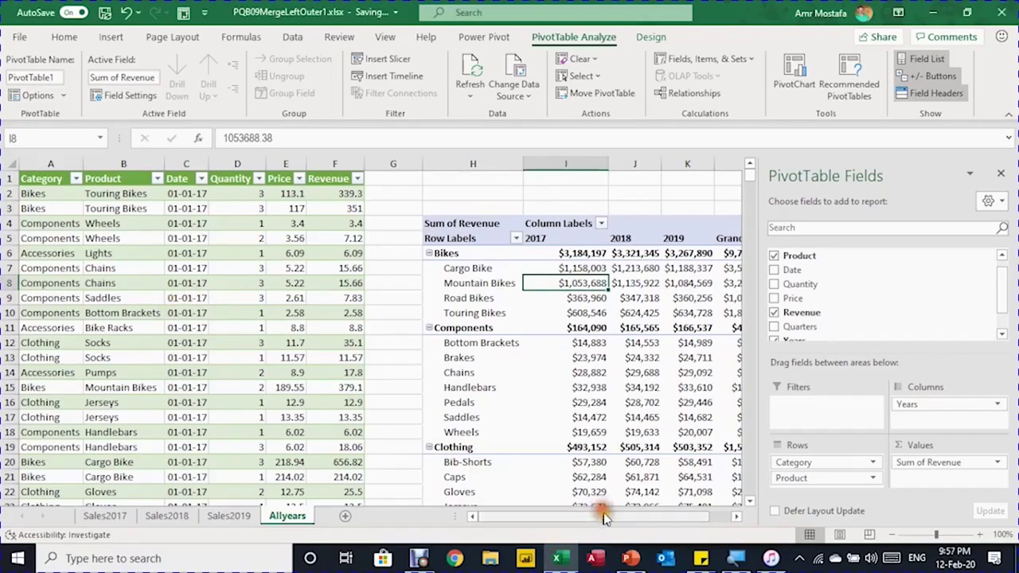
left_click_drag(604, 517, 637, 519)
scroll(629, 363, "down", 6)
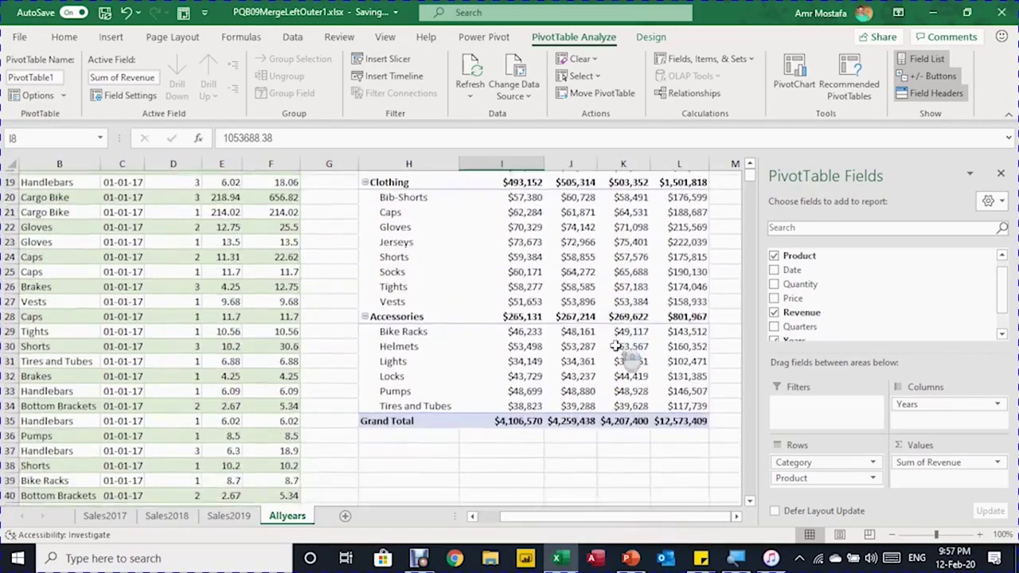
scroll(617, 346, "up", 6)
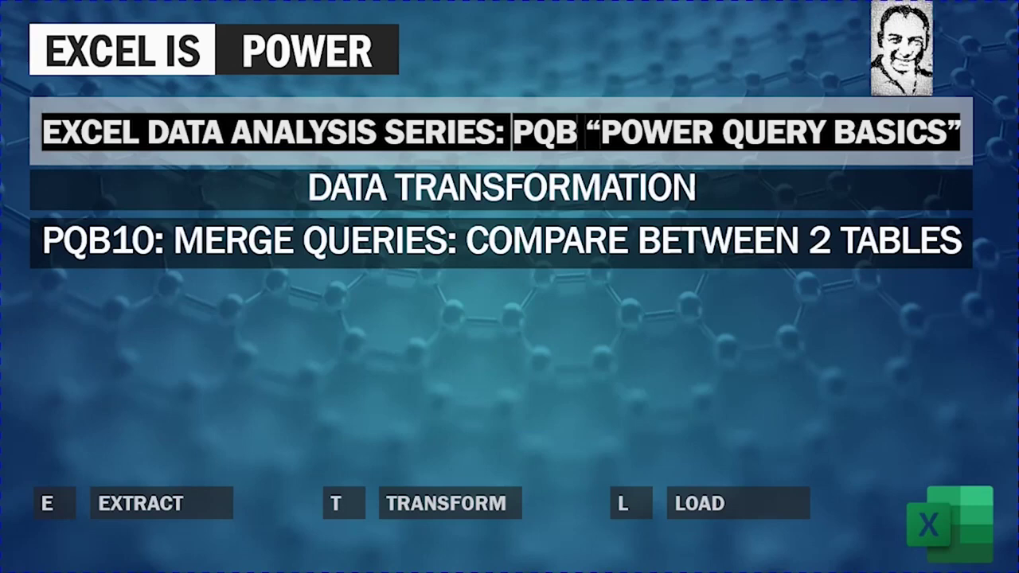
key("Right")
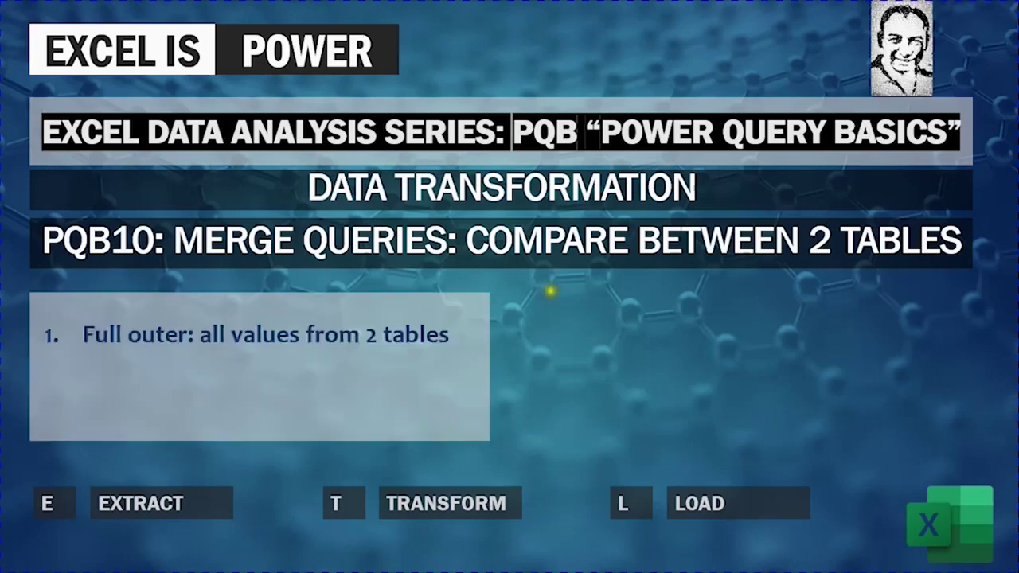
left_click(141, 363)
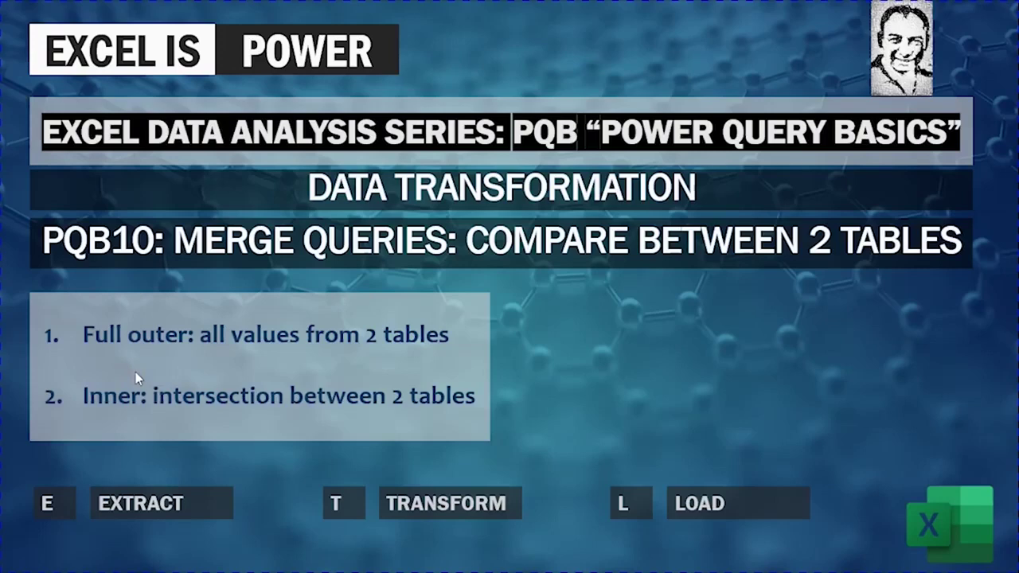
left_click(136, 371)
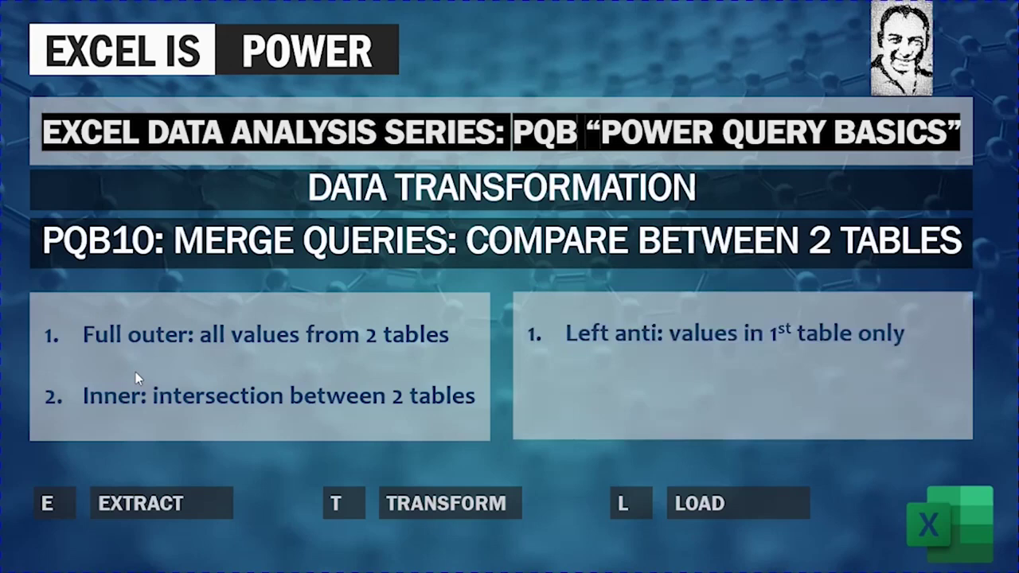
left_click(126, 365)
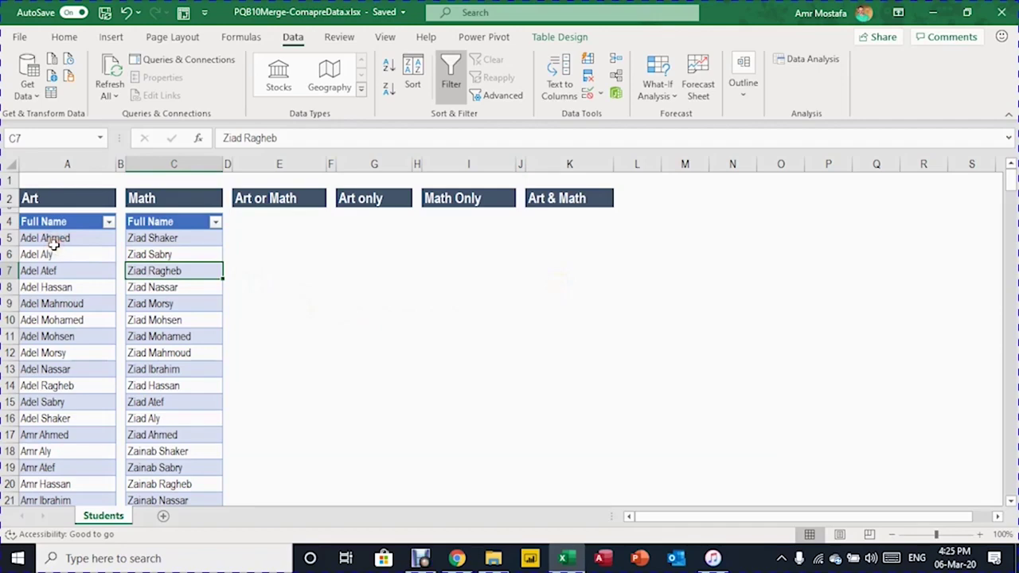
Examine the Art and Math student lists on the Students sheet from their first to their last entries.
left_click(57, 239)
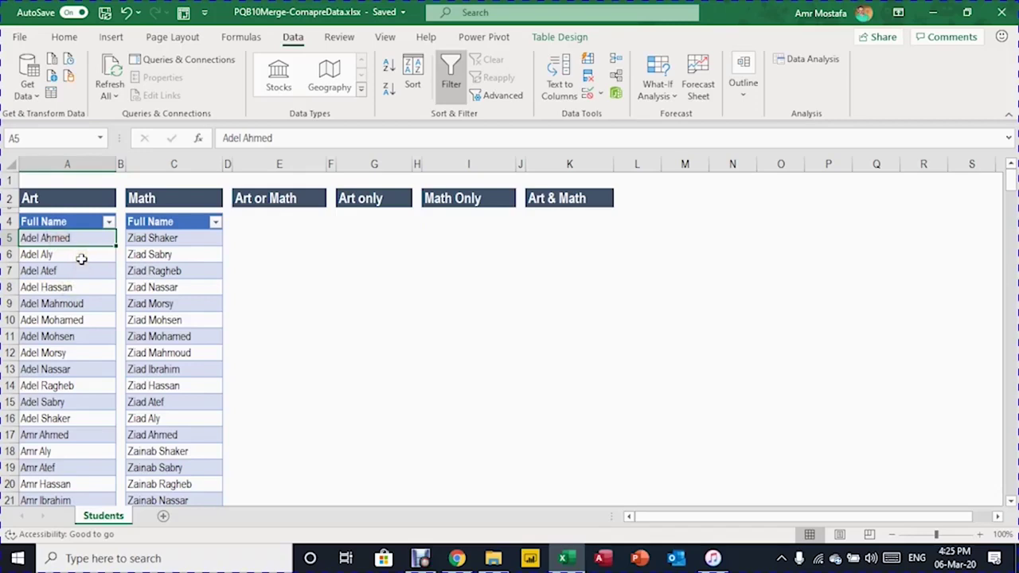
left_click(43, 199)
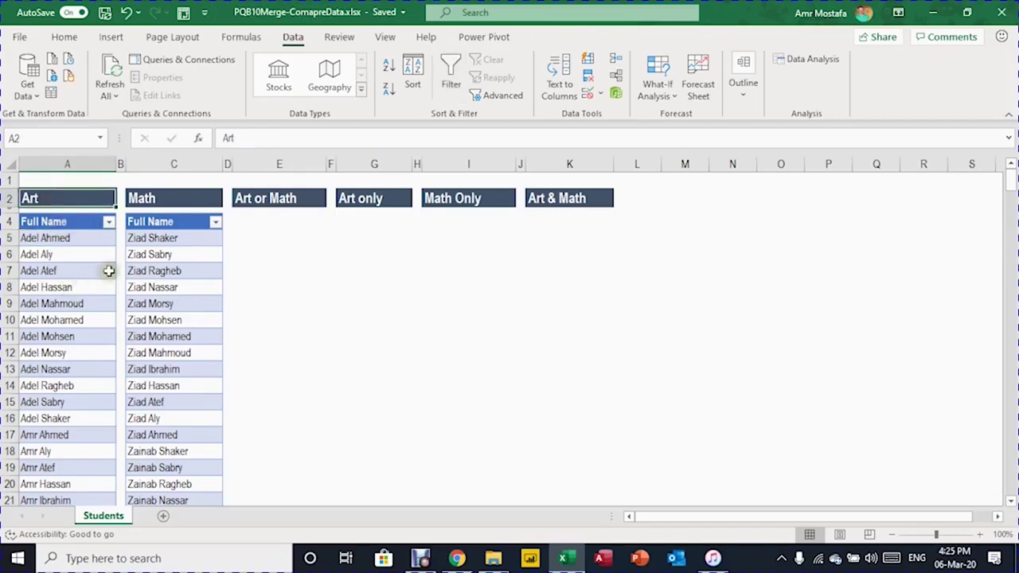
left_click(166, 238)
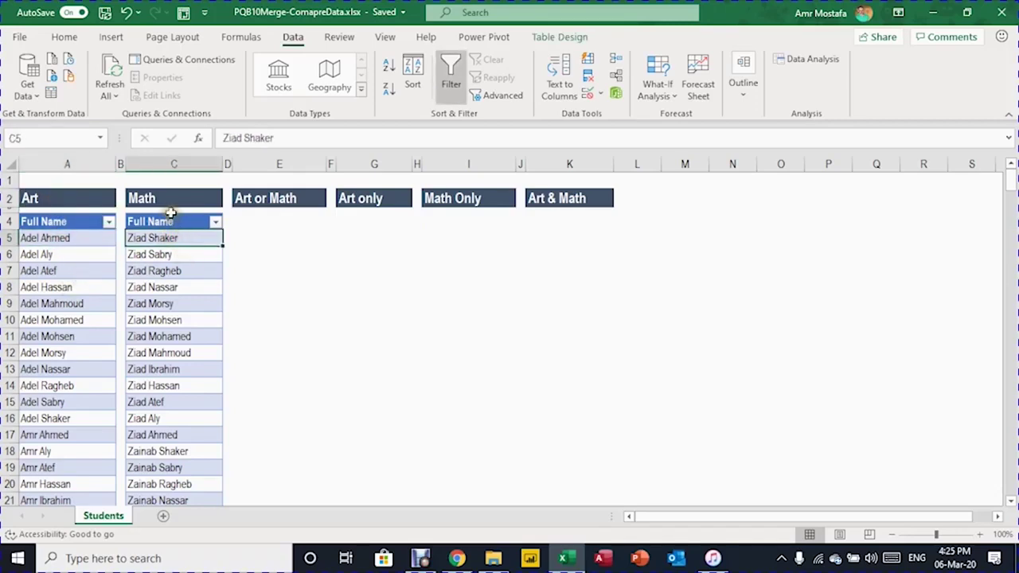
left_click(50, 236)
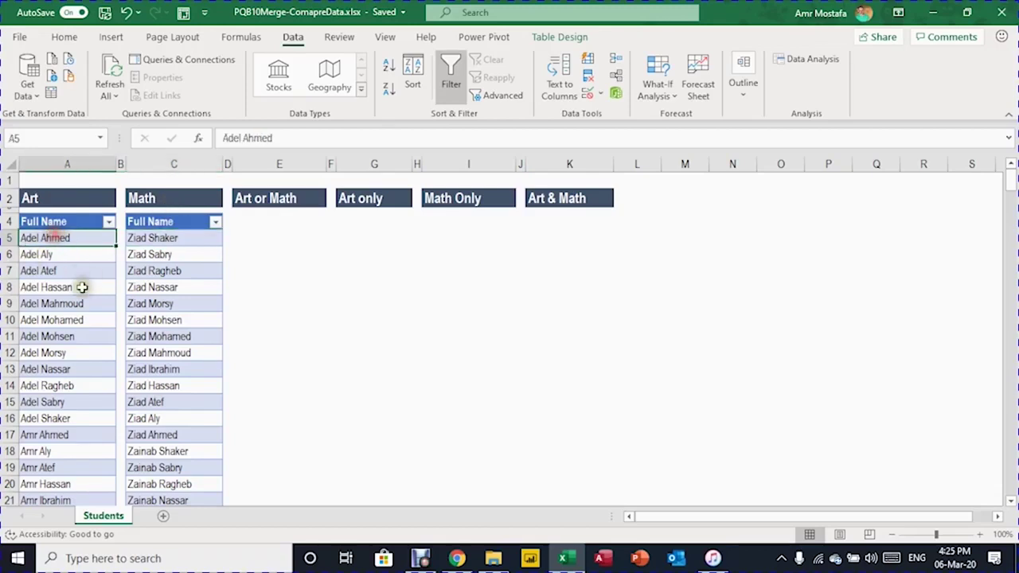
key("ctrl+Down")
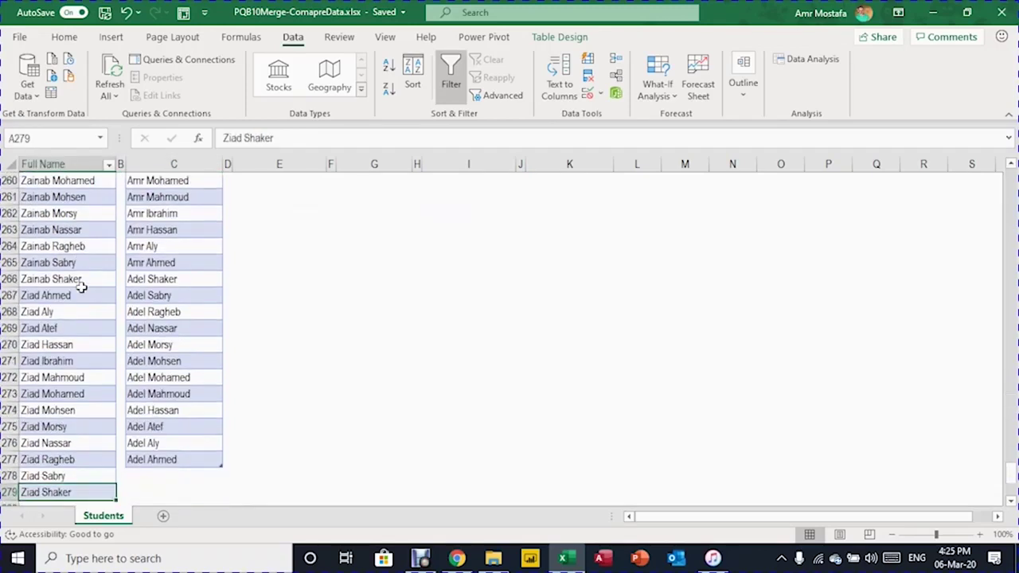
key("Up")
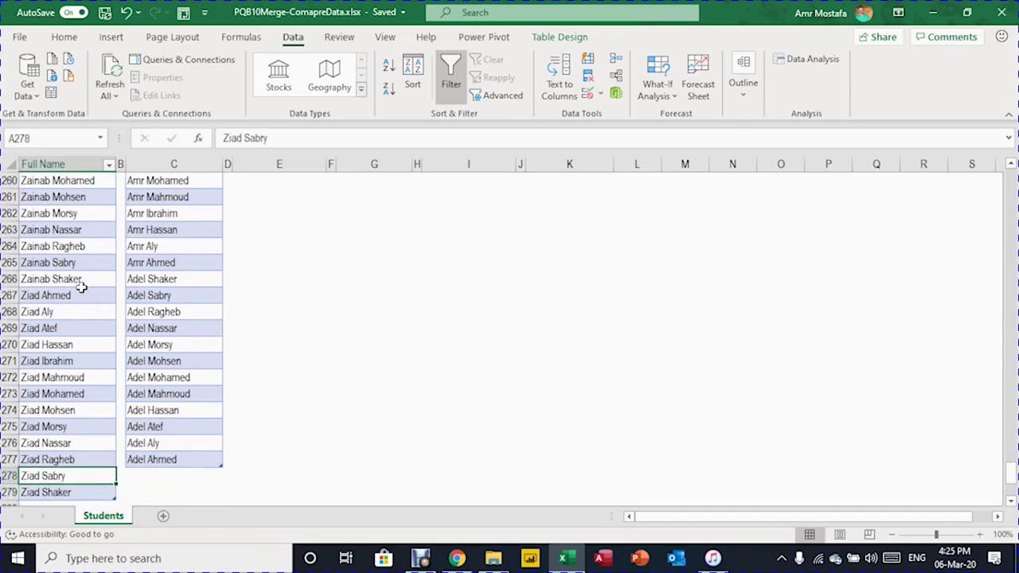
key("ctrl+Up")
key("Down")
key("Right")
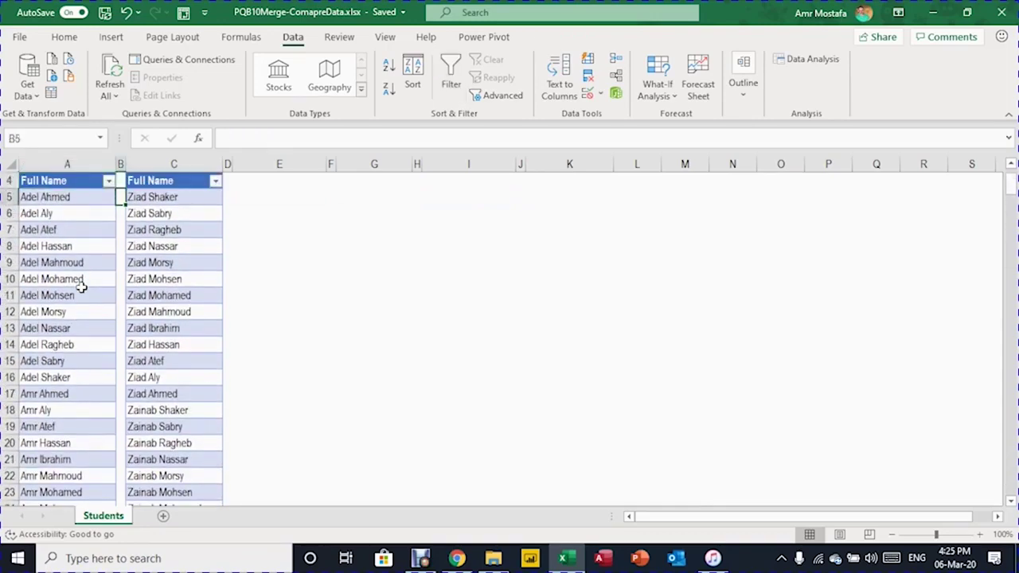
key("Right")
key("ctrl+Down")
key("ctrl+Up")
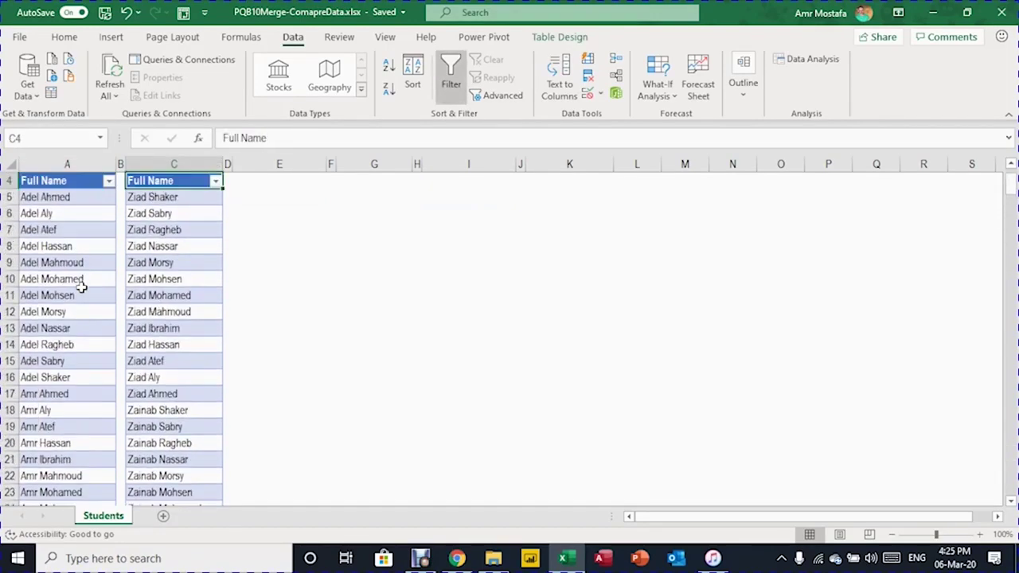
key("ctrl+Up")
key("Down")
key("Down")
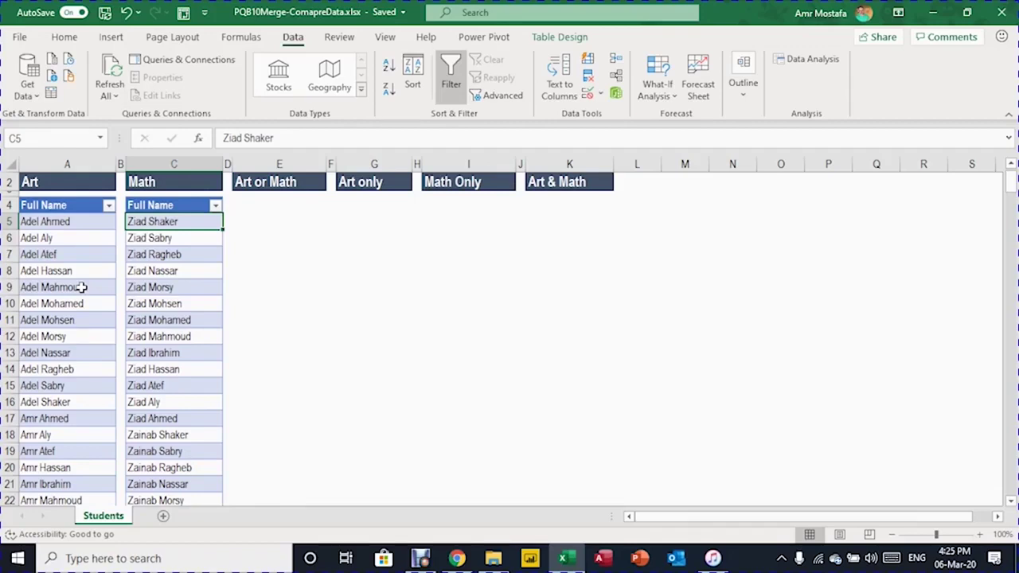
Review the empty comparison columns for Art or Math, Art only, Math Only and Art & Math.
key("Up")
key("Up")
key("Up")
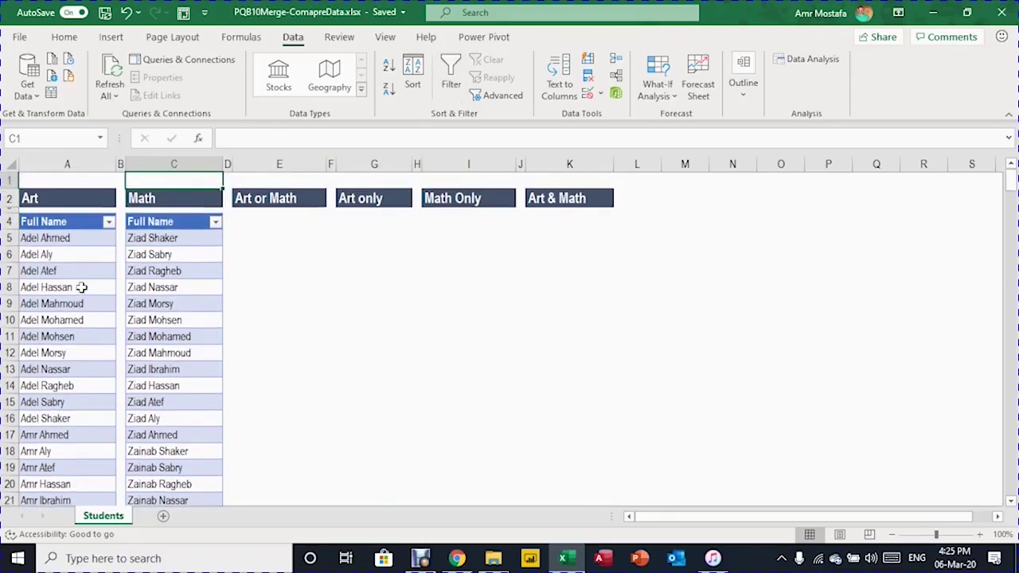
key("Down")
key("Right")
key("Right")
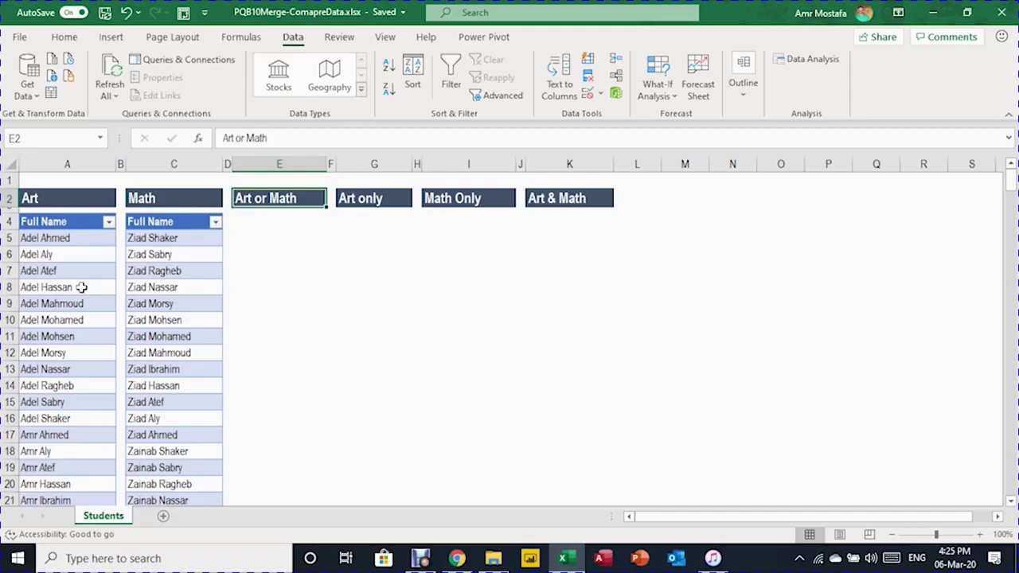
key("Down")
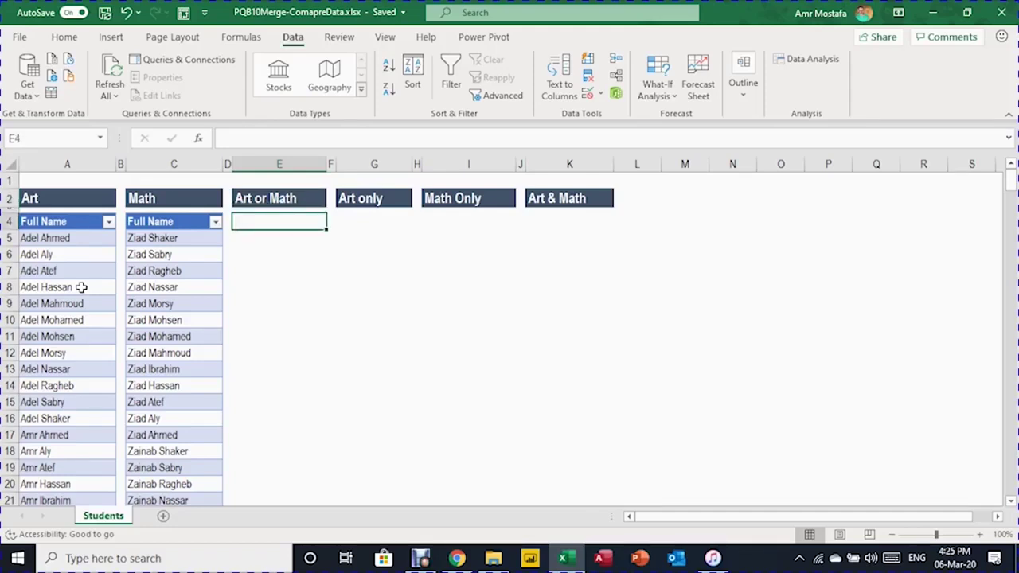
key("Right")
key("Right")
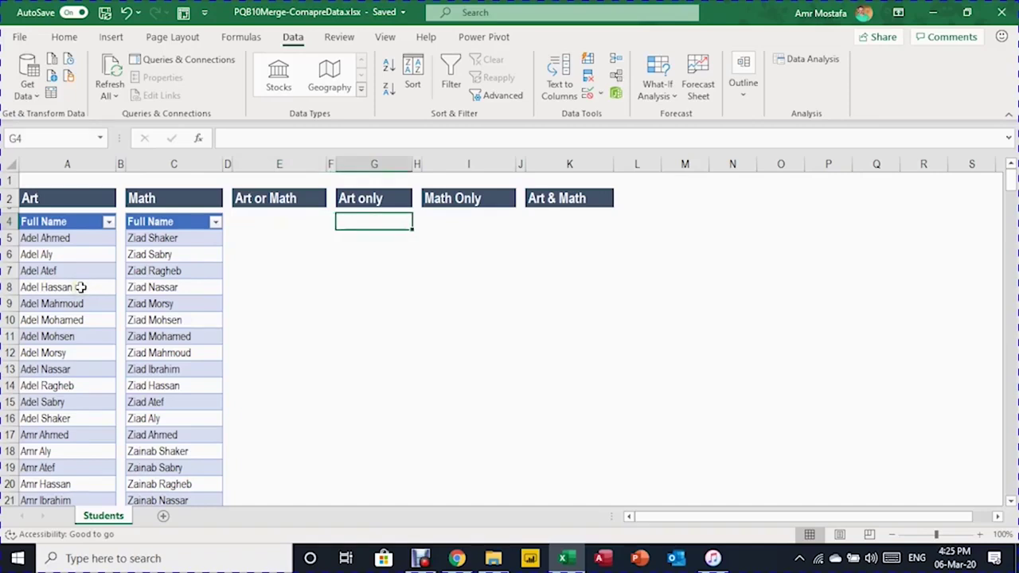
key("Right")
key("Right")
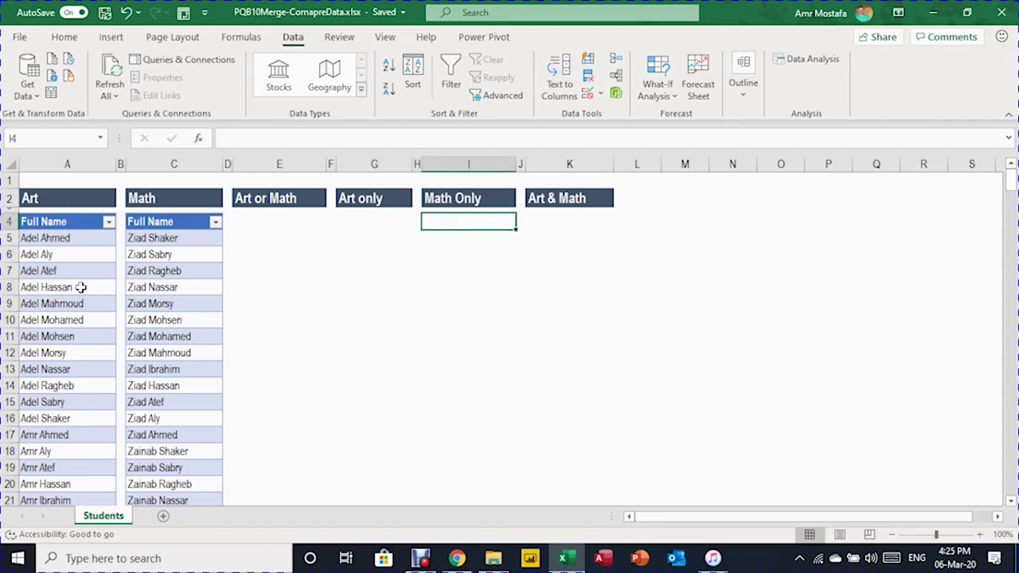
key("Right")
key("Right")
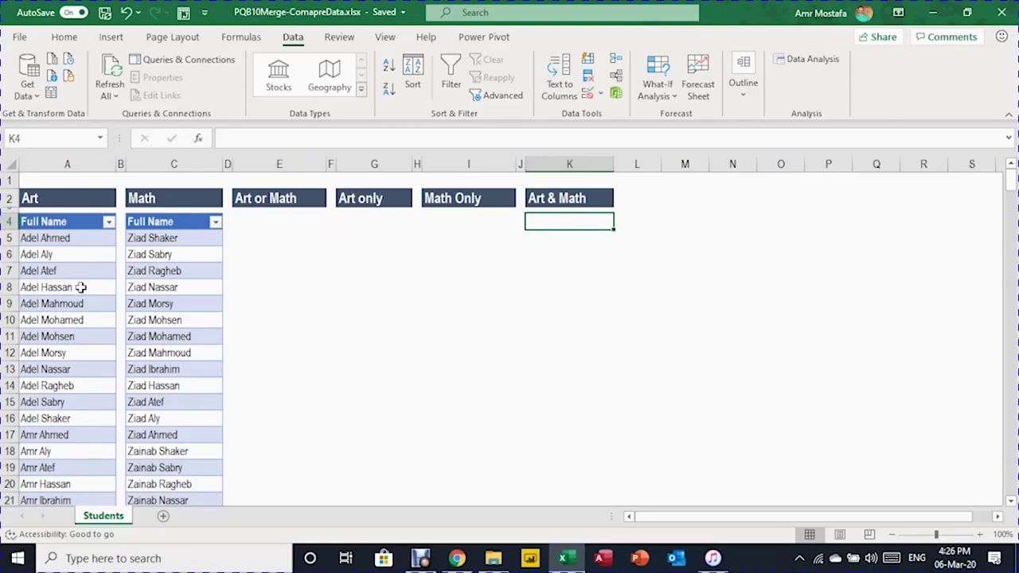
key("Left")
key("Left")
key("Left")
key("Left")
key("Left")
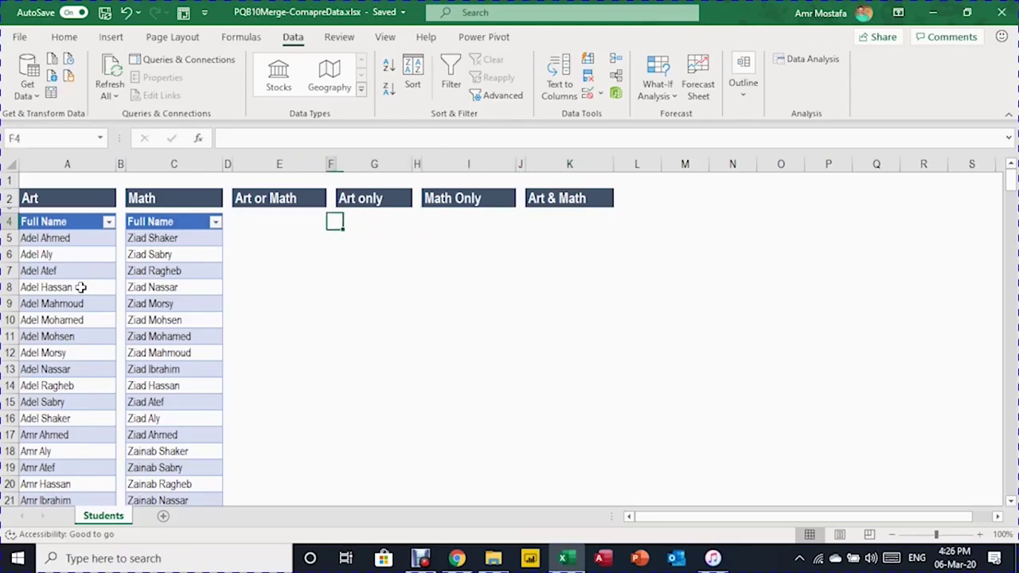
key("Left")
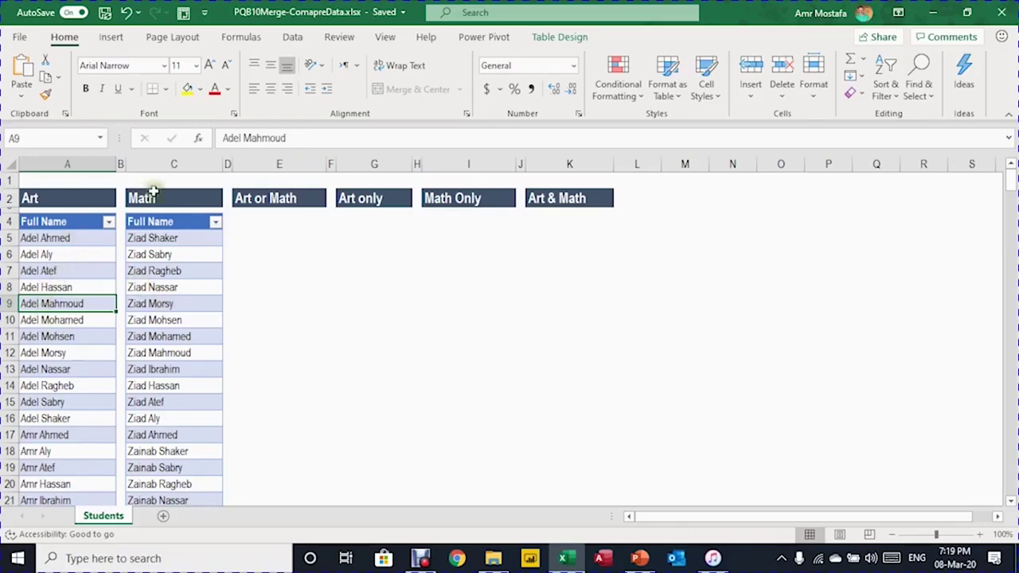
Bring the Art table into the Power Query Editor and inspect its Source and Changed Type steps.
left_click(293, 38)
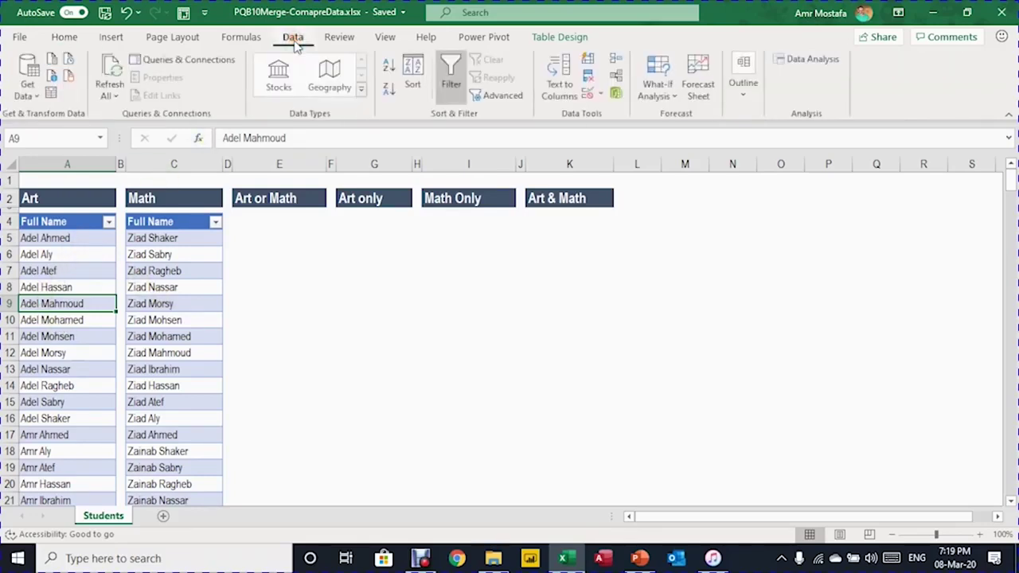
left_click(52, 94)
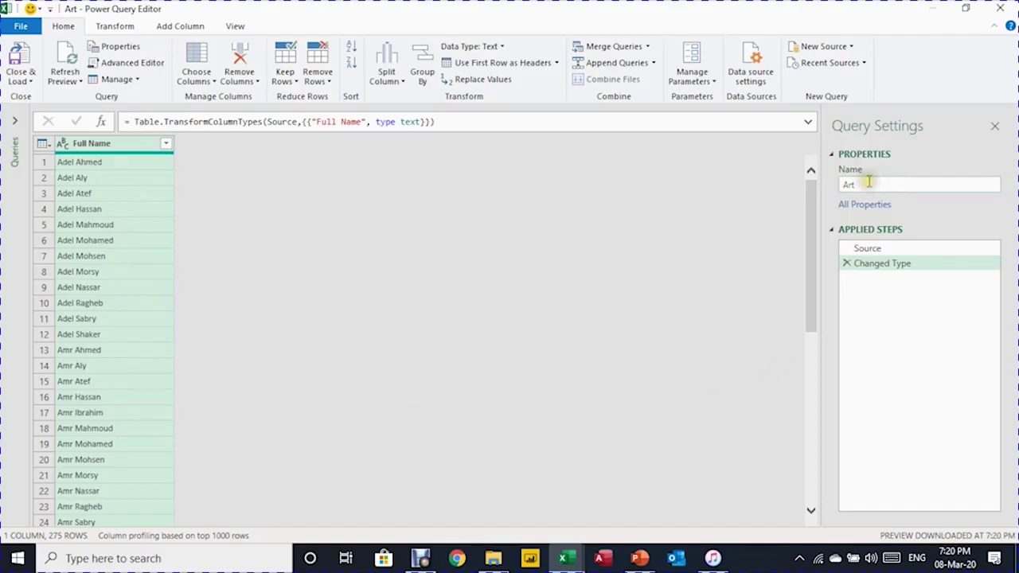
left_click(896, 249)
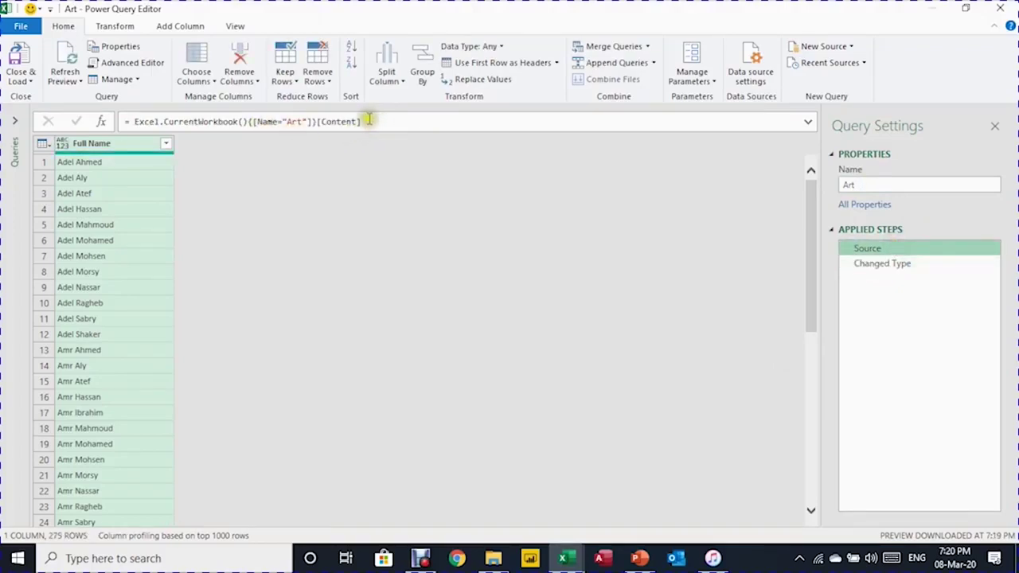
left_click(892, 264)
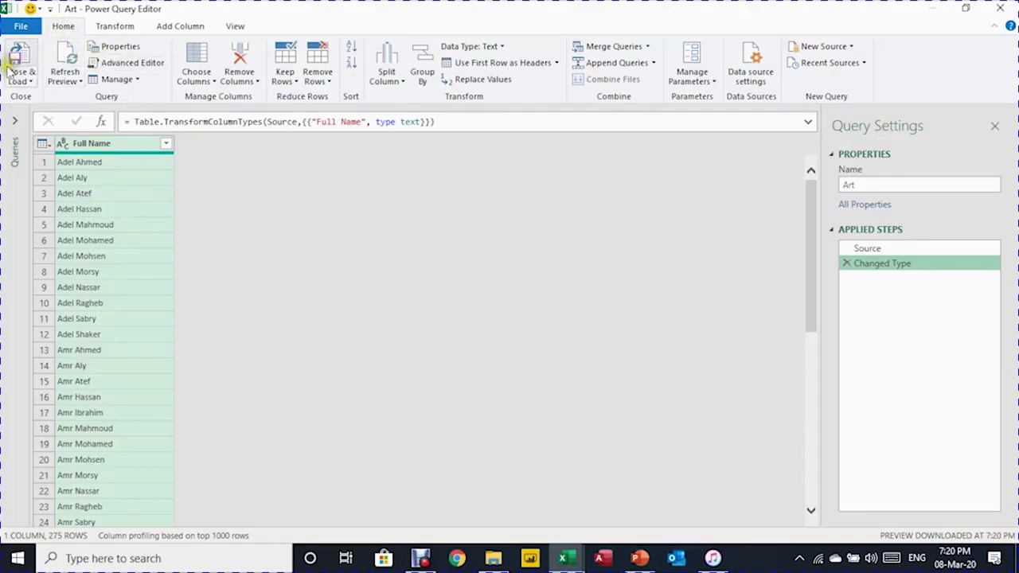
Load the Art query to the workbook as a connection only.
left_click(28, 83)
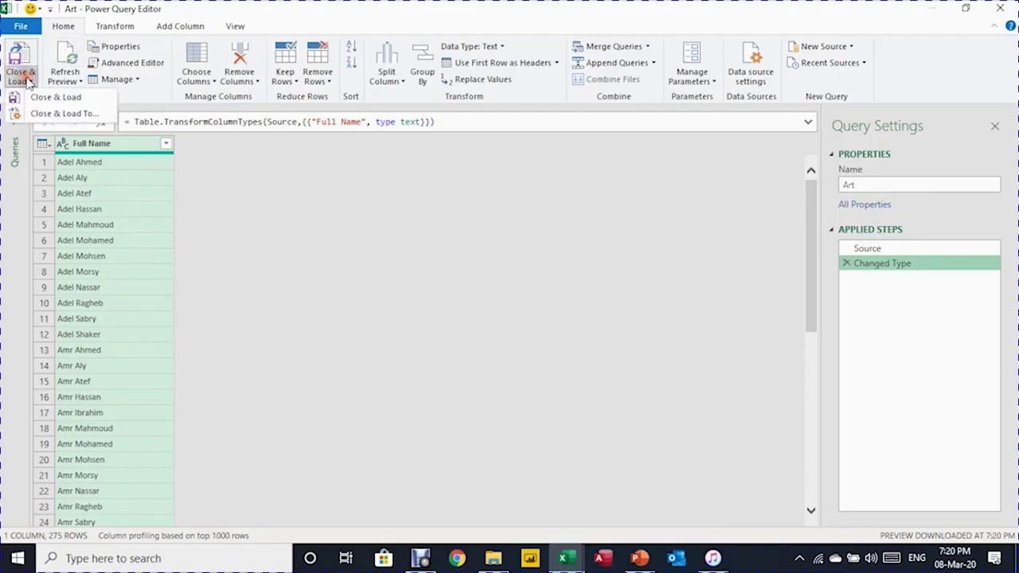
left_click(45, 114)
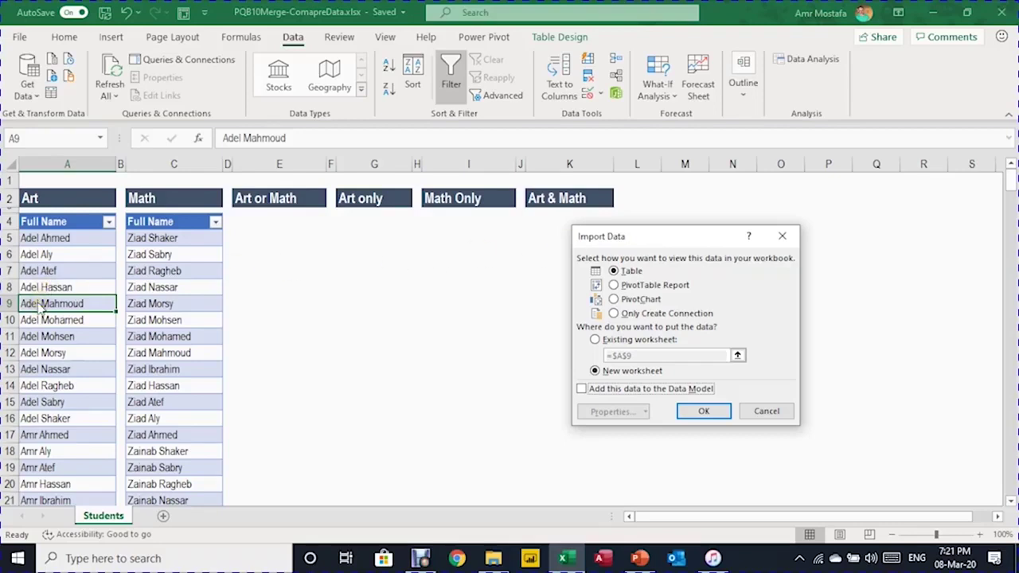
left_click(642, 315)
left_click(707, 412)
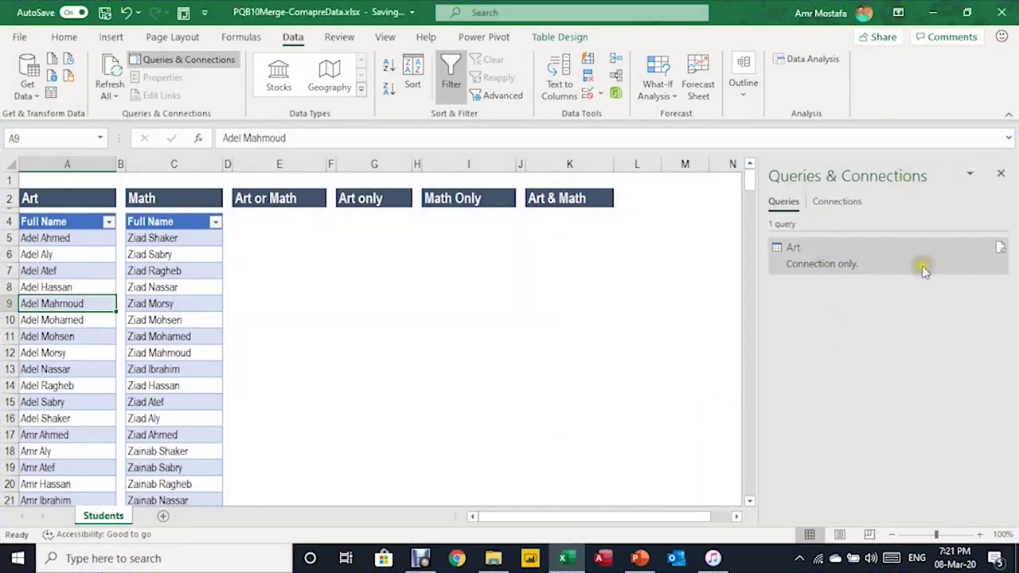
mouse_move(892, 259)
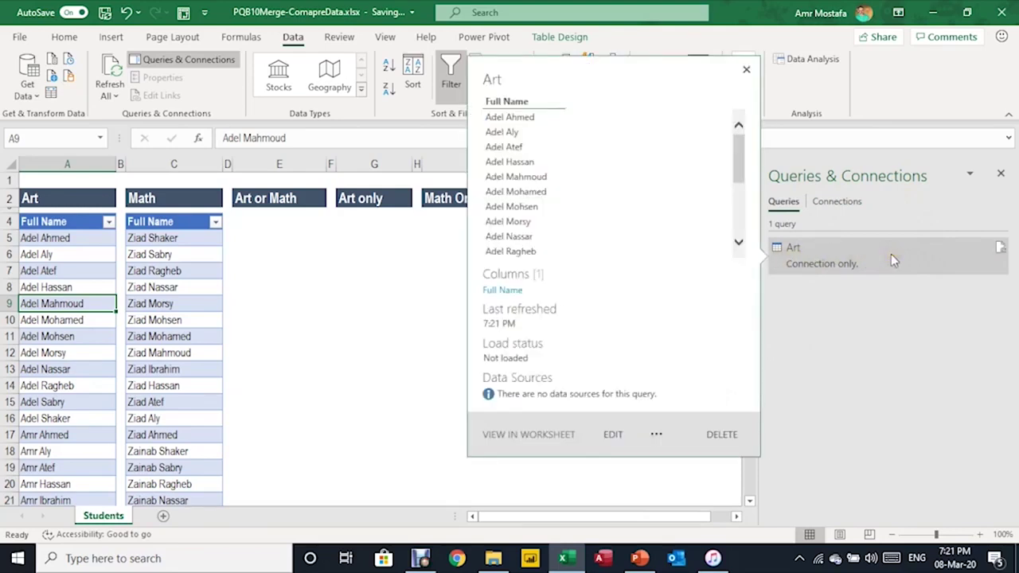
mouse_move(846, 271)
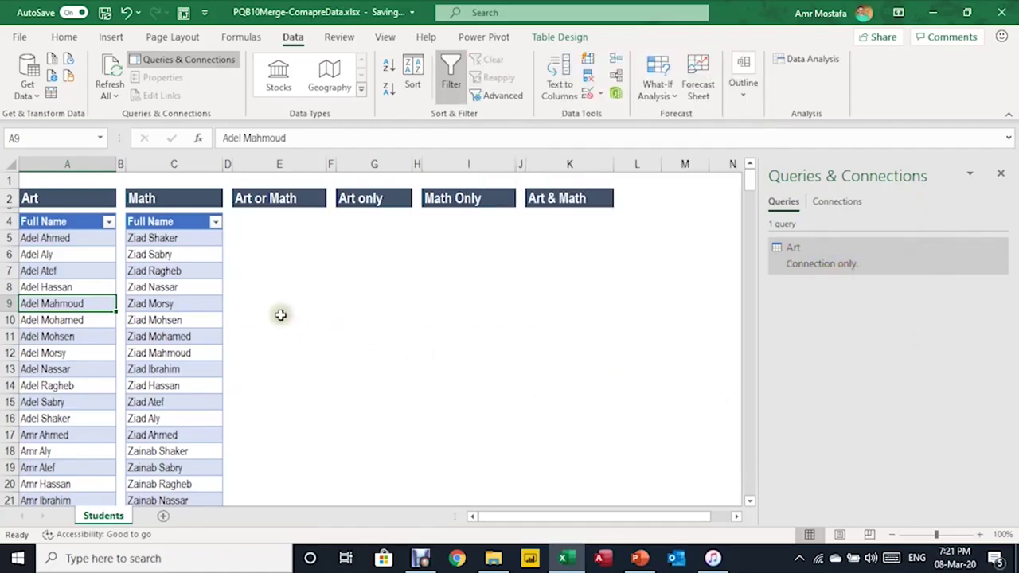
Bring the Math table from the Students sheet into the Power Query Editor.
left_click(167, 306)
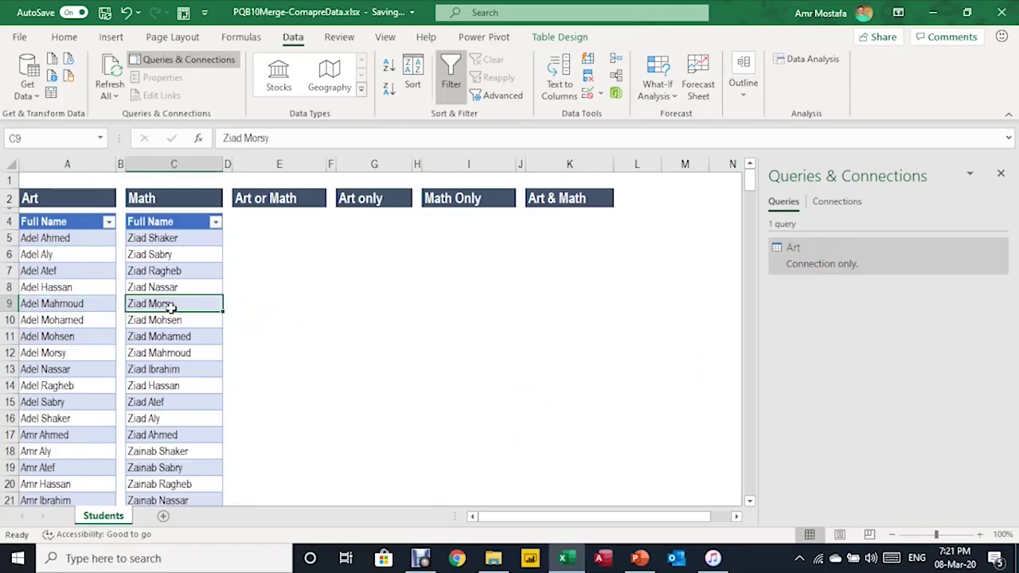
key("alt")
key("a")
key("p")
key("t")
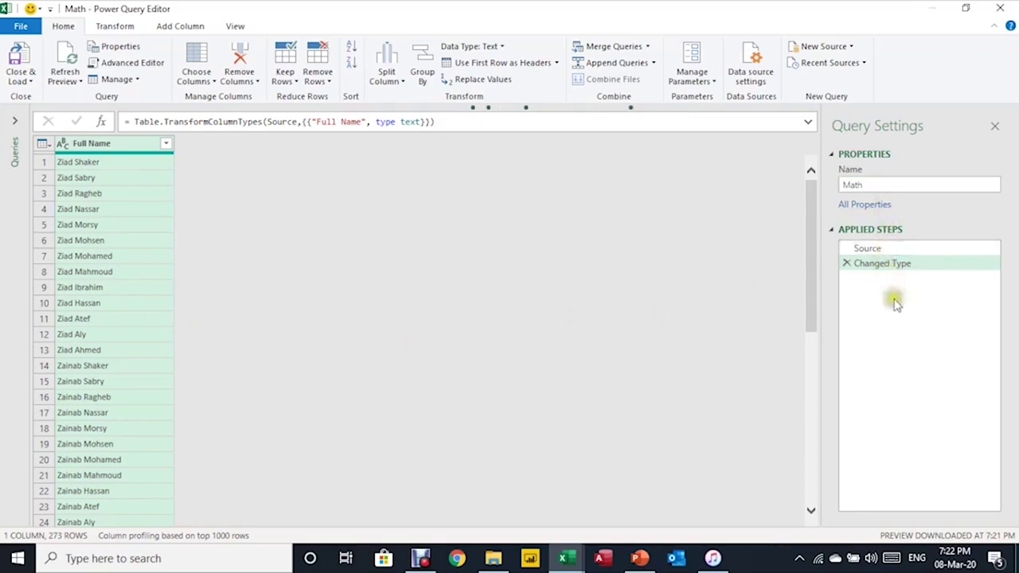
Load the Math query to the workbook as a connection only.
left_click(21, 79)
left_click(38, 114)
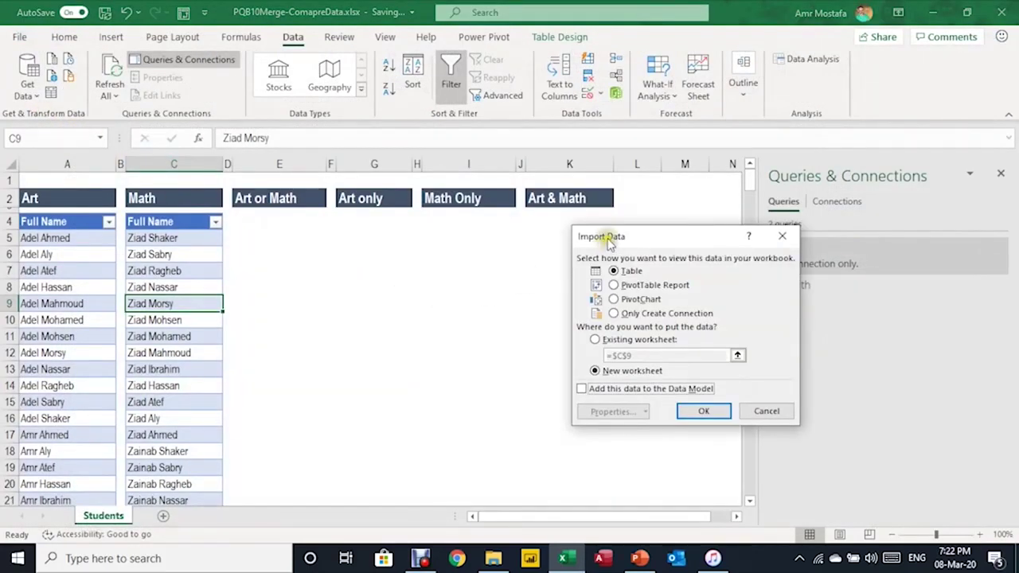
left_click_drag(603, 237, 537, 216)
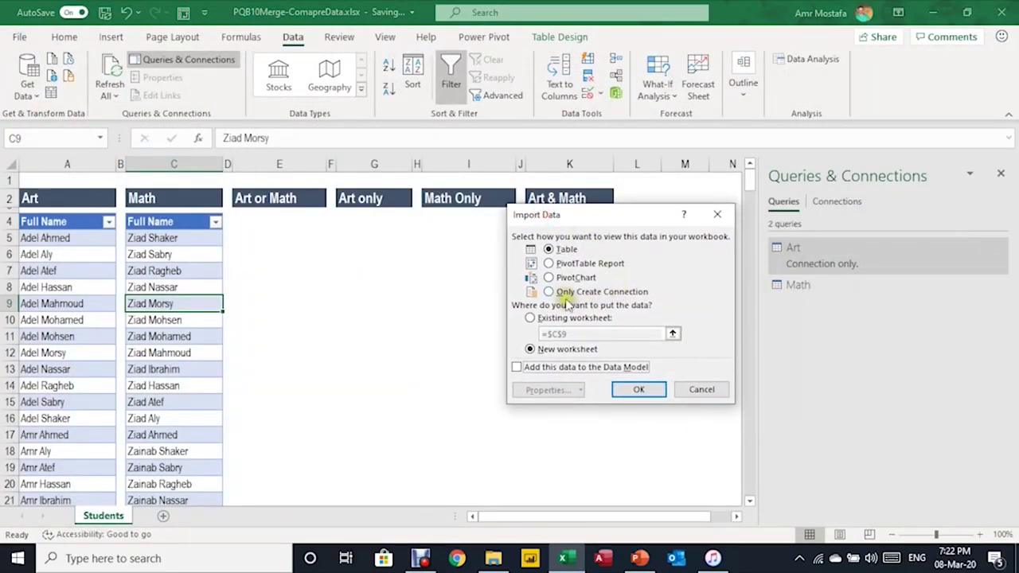
left_click(562, 291)
left_click(639, 390)
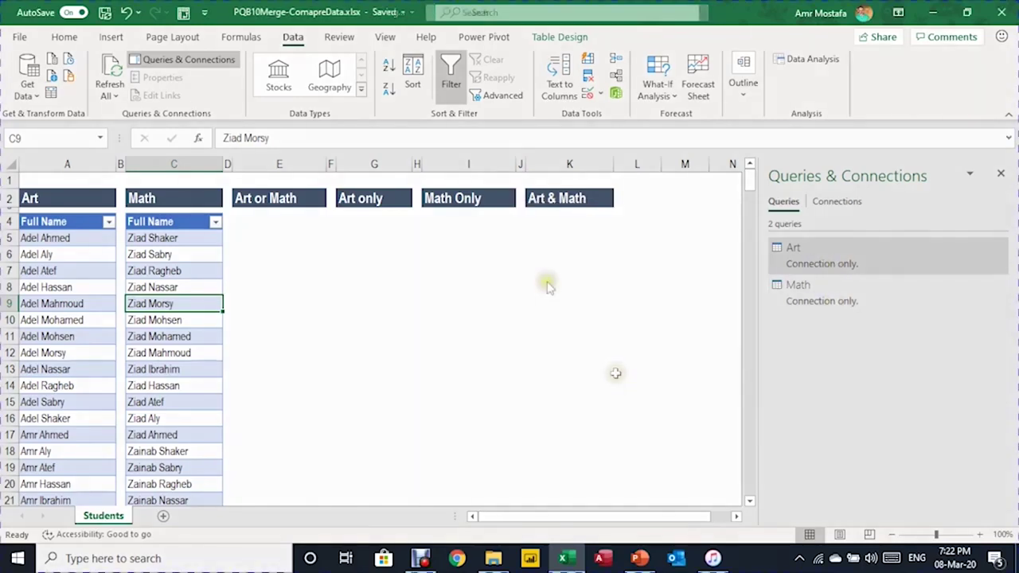
Start a Merge query with Art as the first table and Math as the second.
left_click(181, 294)
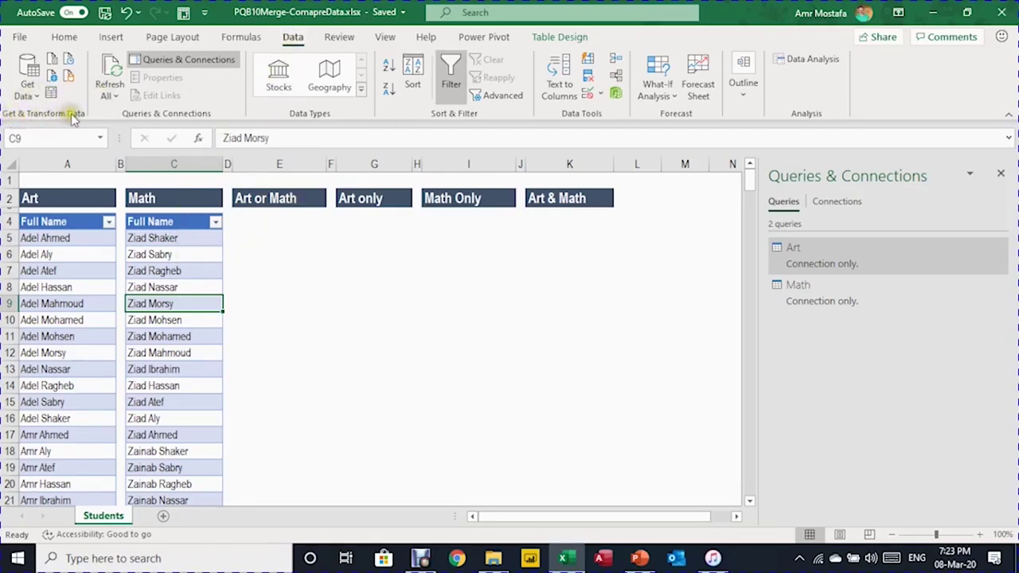
left_click(29, 95)
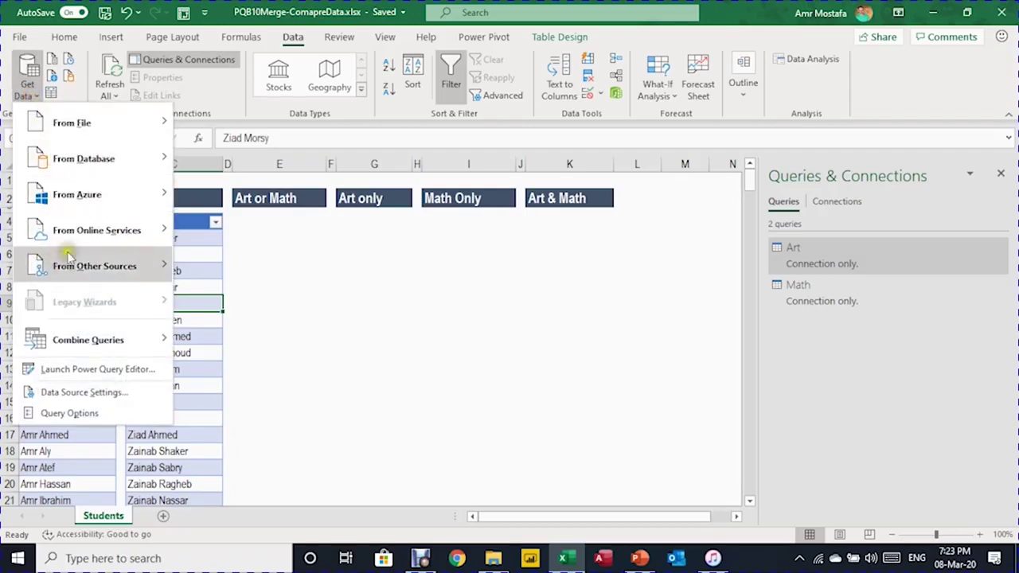
mouse_move(91, 342)
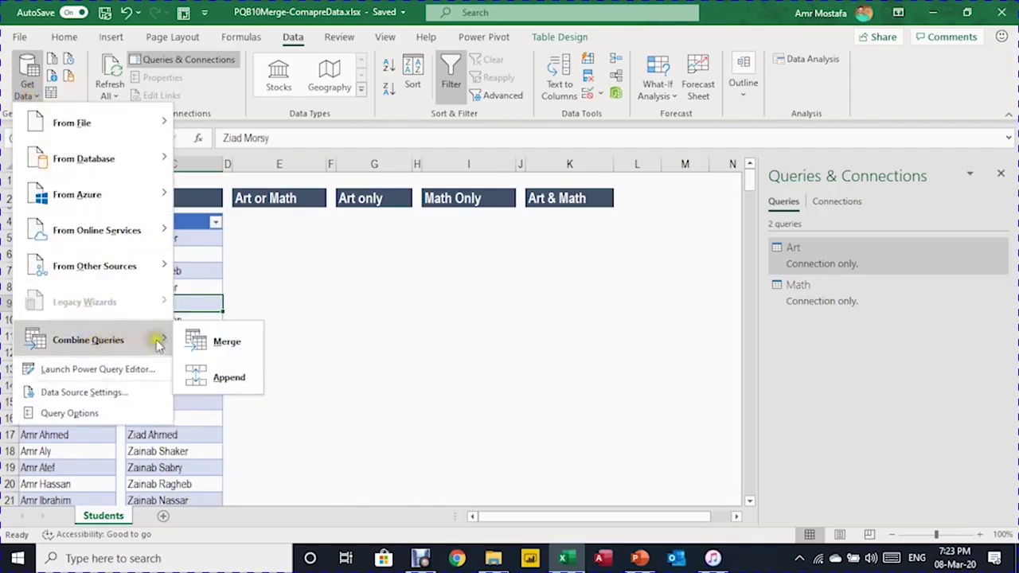
left_click(227, 342)
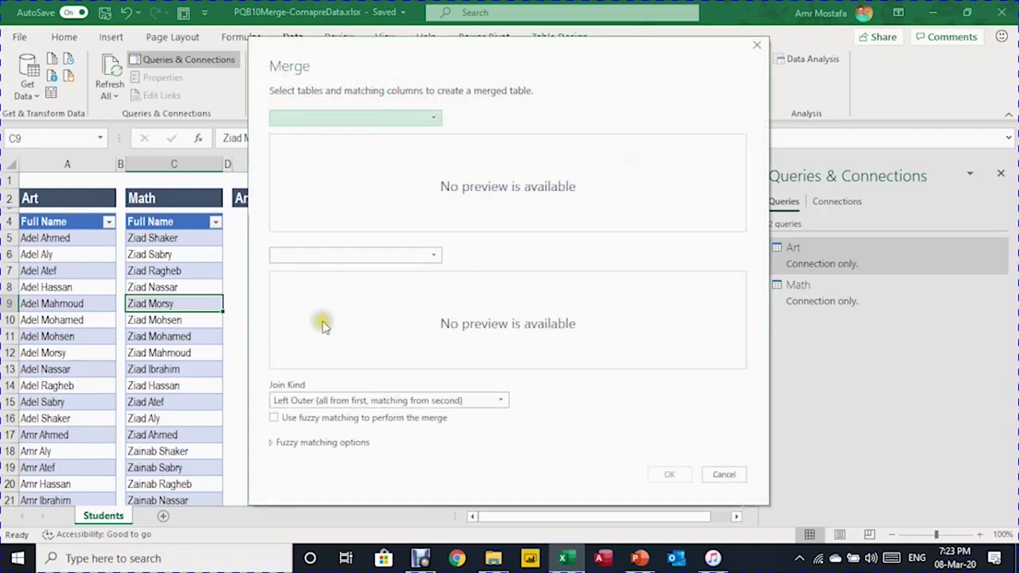
left_click(436, 118)
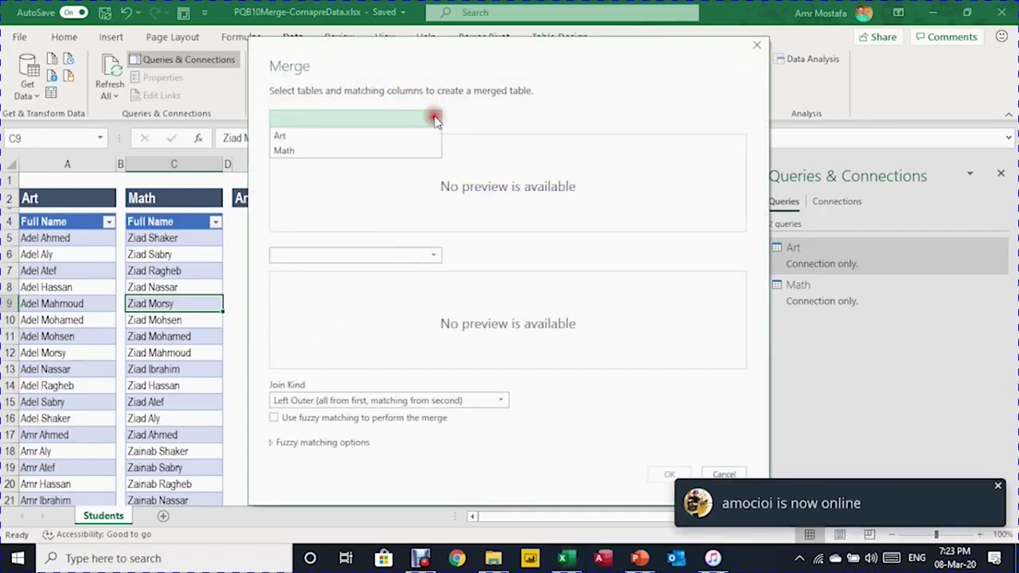
left_click(371, 134)
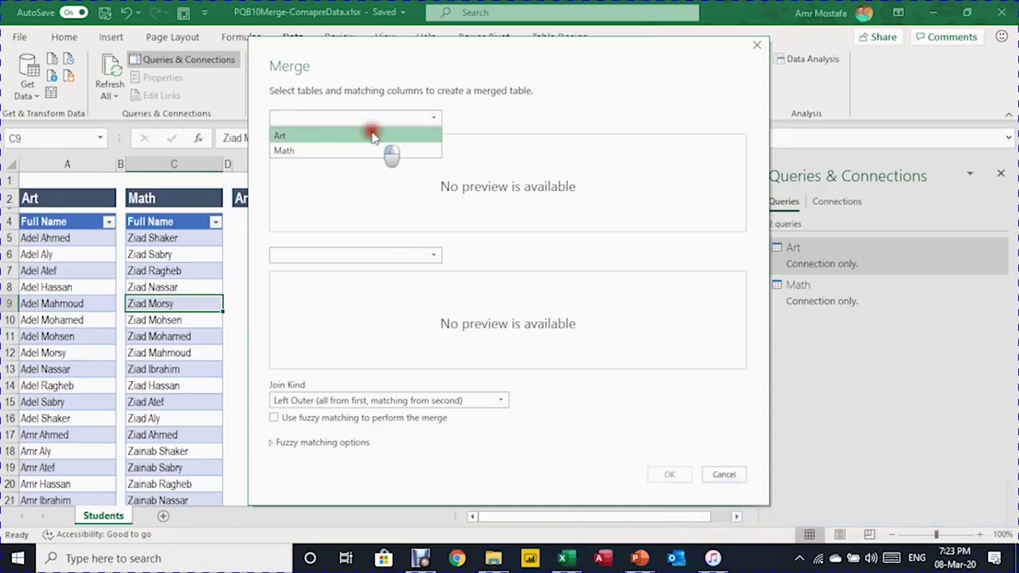
left_click(383, 254)
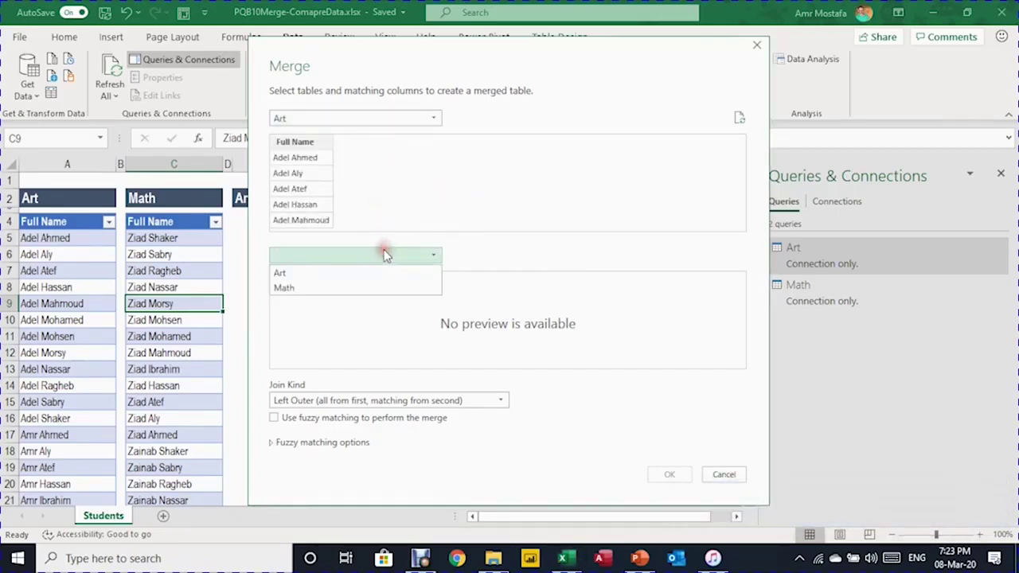
left_click(370, 285)
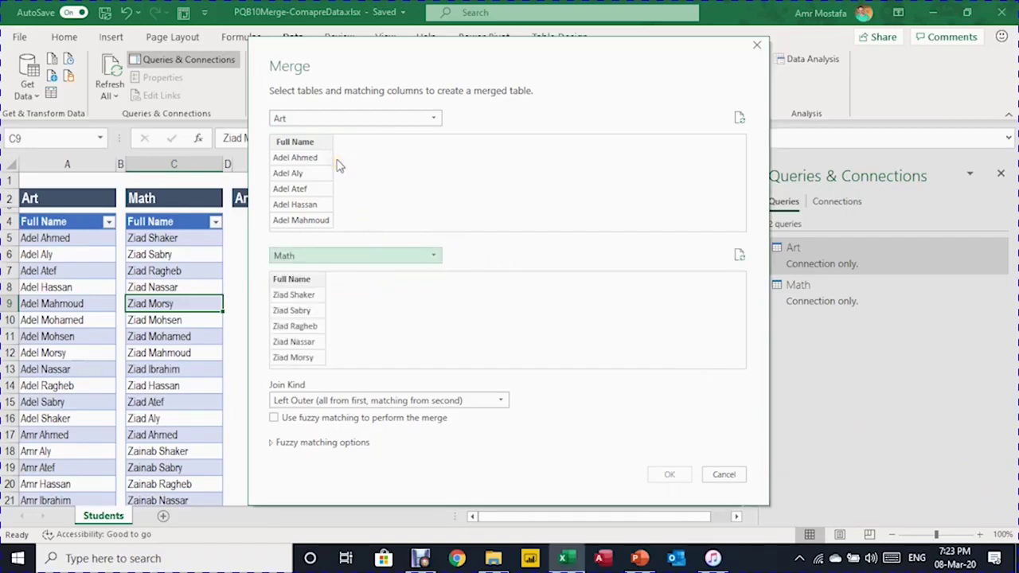
Match the tables on their Full Name columns and create the merge with a Full Outer (all rows from both) join.
left_click(304, 143)
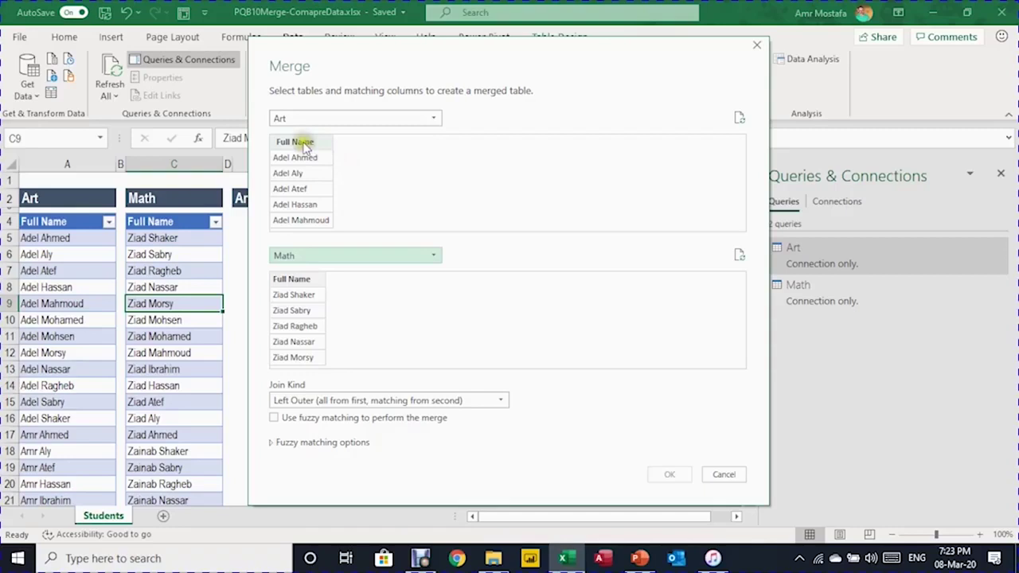
left_click(305, 145)
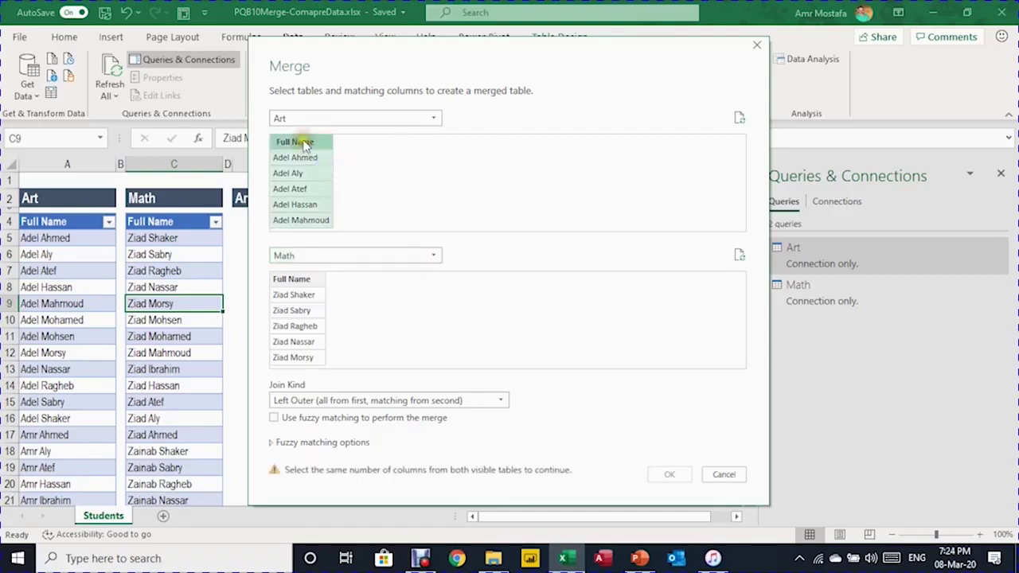
left_click(304, 281)
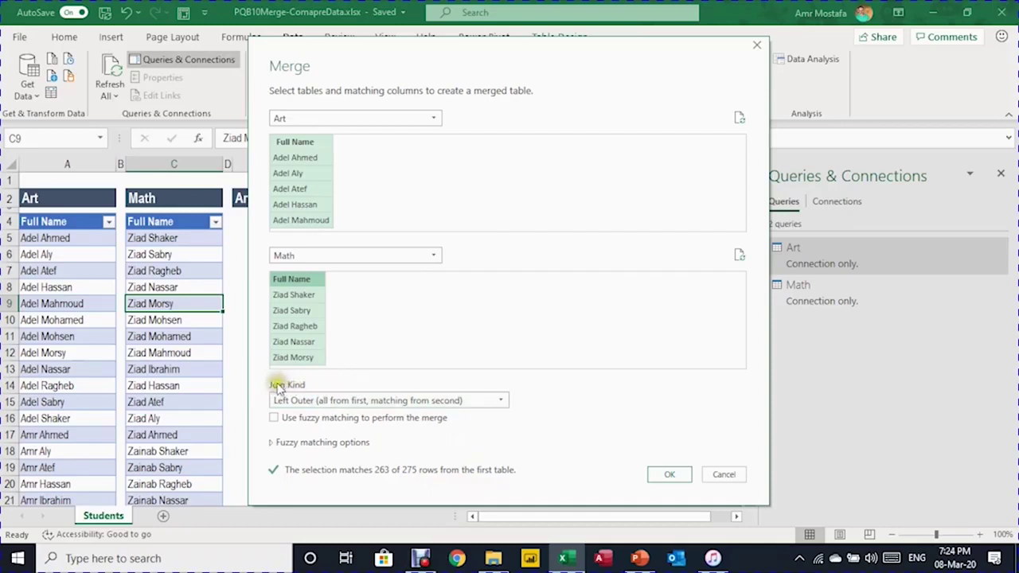
left_click(363, 402)
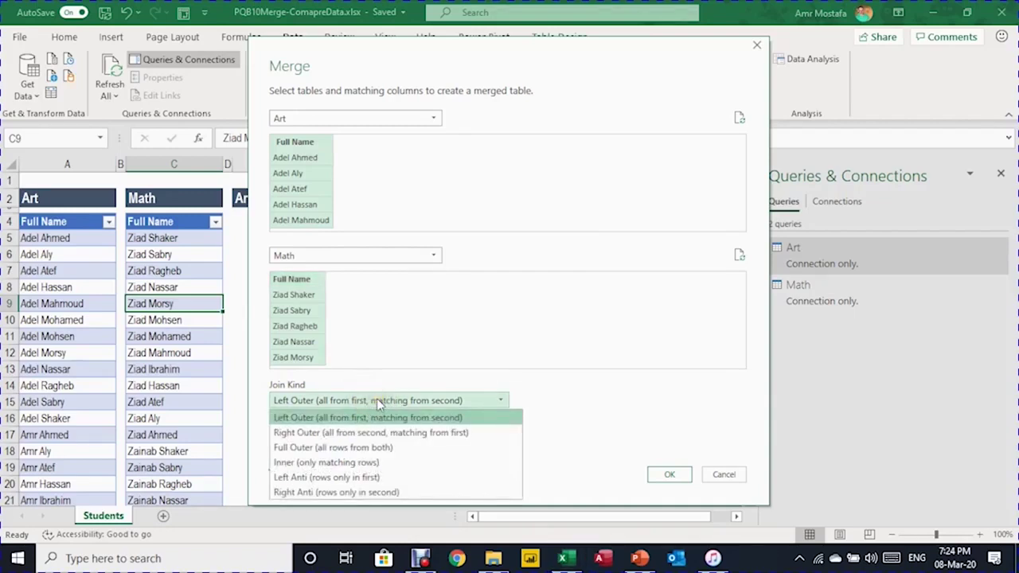
left_click(301, 449)
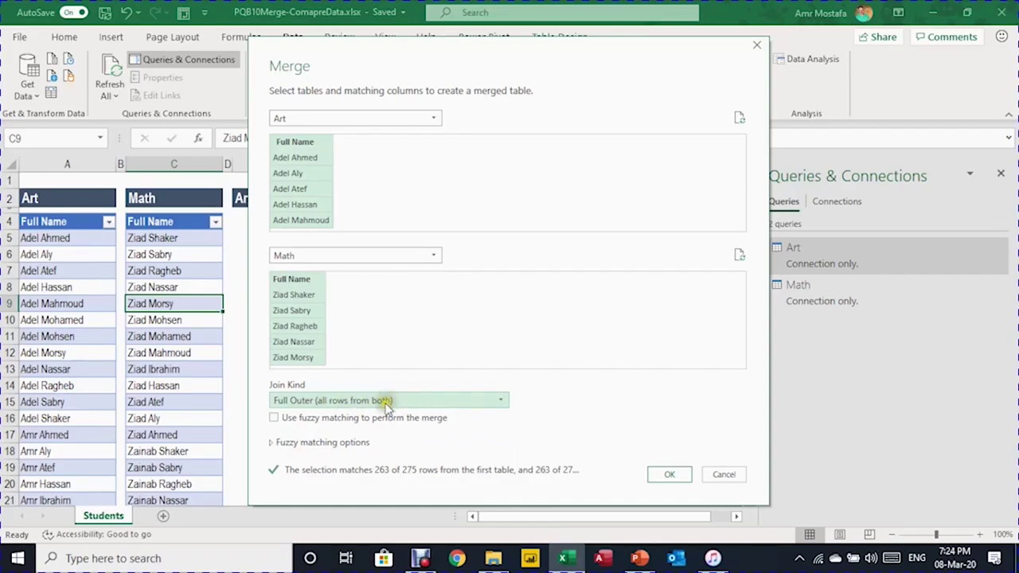
left_click(668, 476)
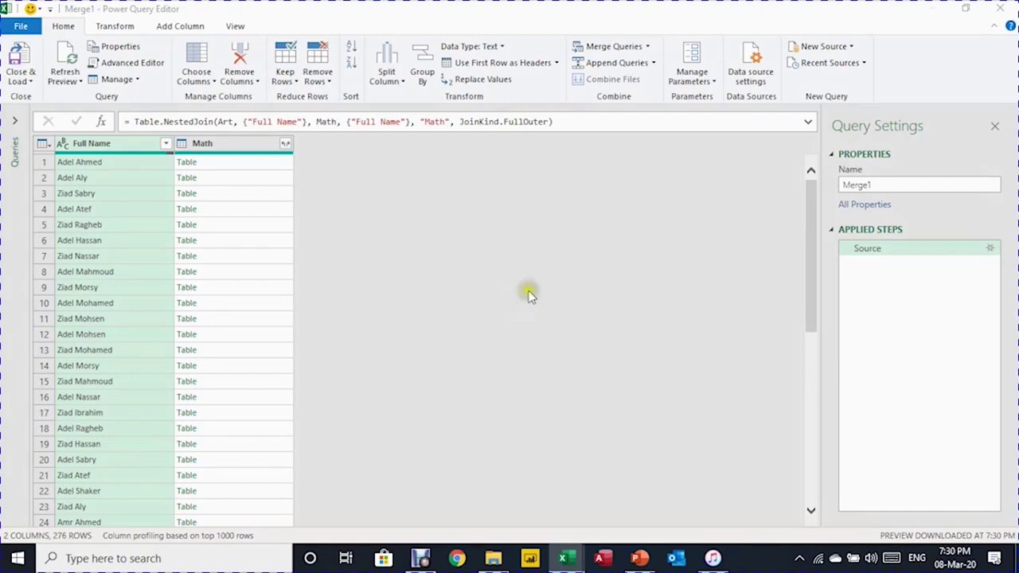
Rename the merged query as ArtOrMath.
left_click(882, 184)
left_click_drag(881, 185, 837, 183)
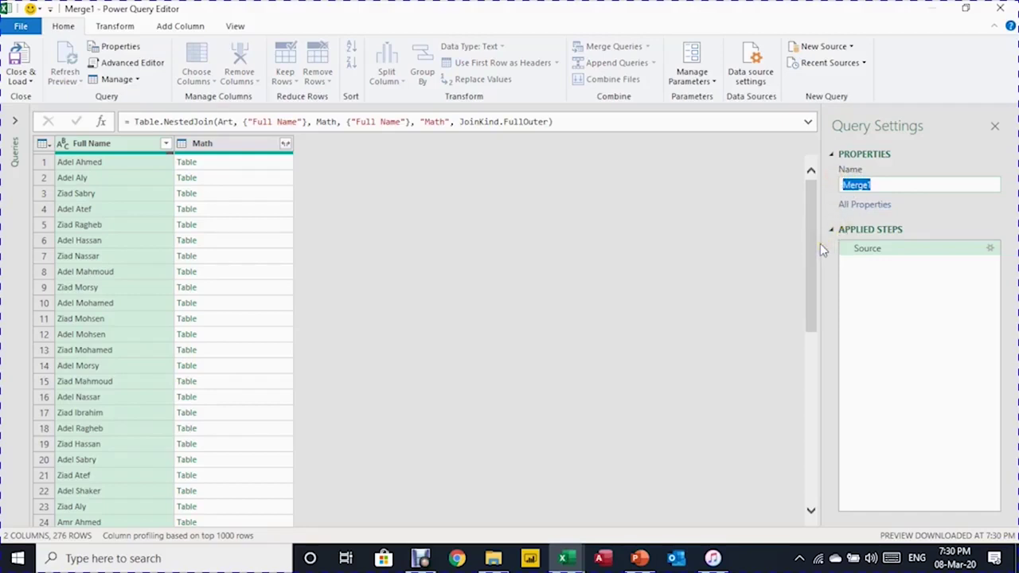
type("ArtOrMath")
key("Return")
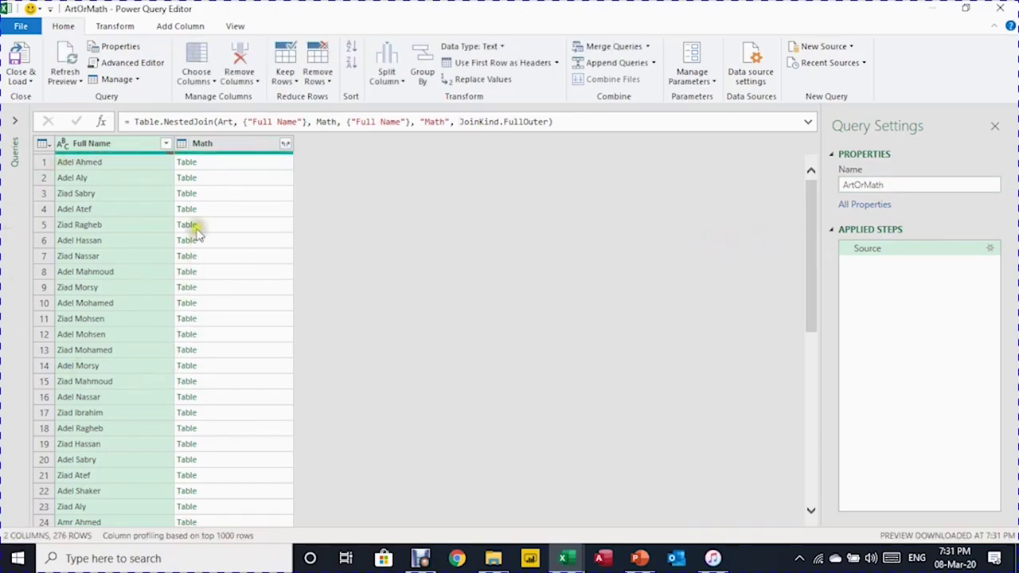
Rename the Full Name column of the merged query as Art.
left_click(98, 147)
left_click(228, 143)
left_click(204, 145)
left_click(63, 146)
double_click(96, 143)
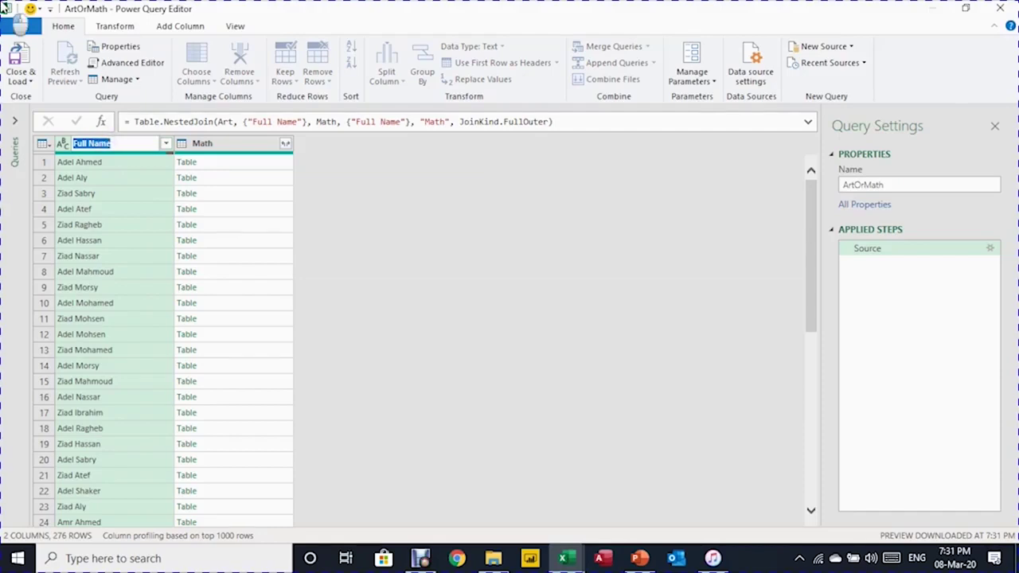
left_click(5, 8)
key("Escape")
type("Art")
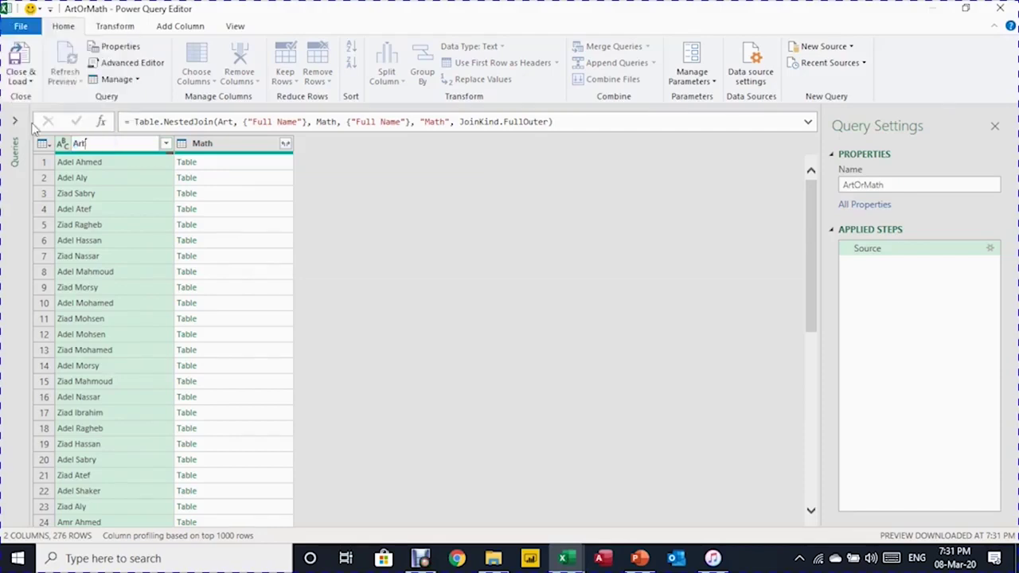
key("Return")
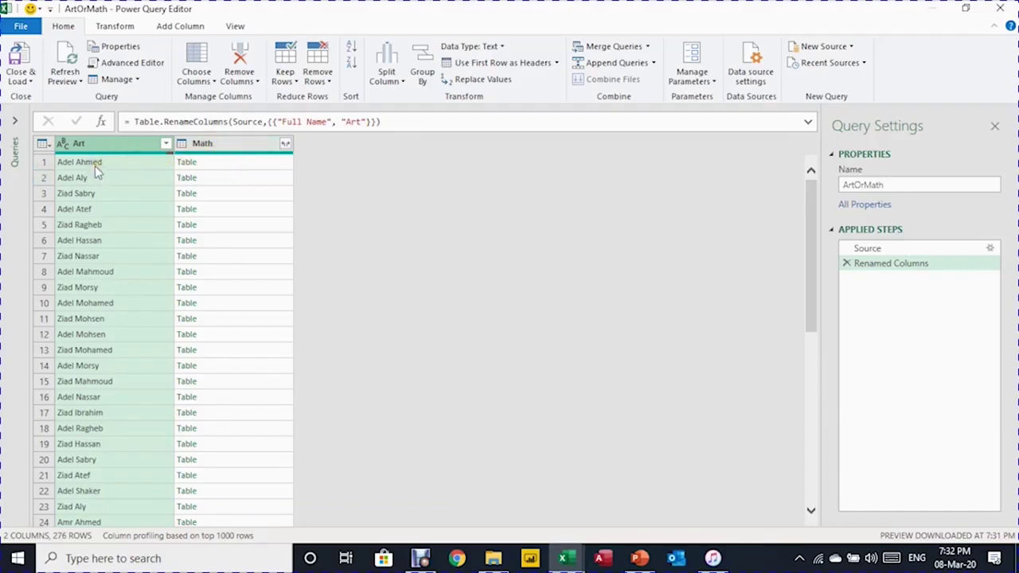
Preview the first row's nested Math table and expand the Math column to Full Name without the original column name as prefix.
left_click(252, 173)
left_click(270, 165)
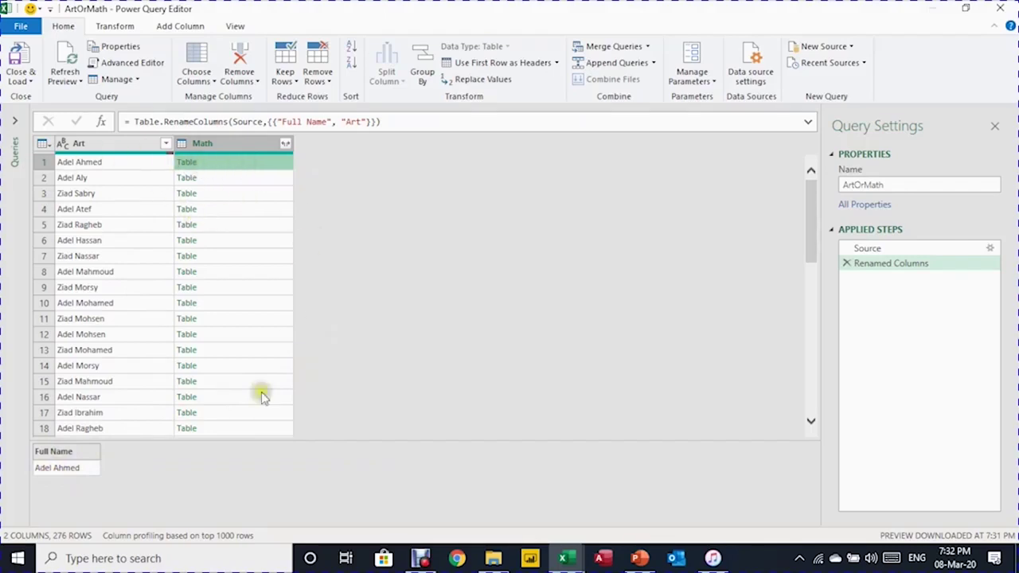
left_click(221, 150)
left_click(209, 152)
left_click(243, 174)
left_click(284, 144)
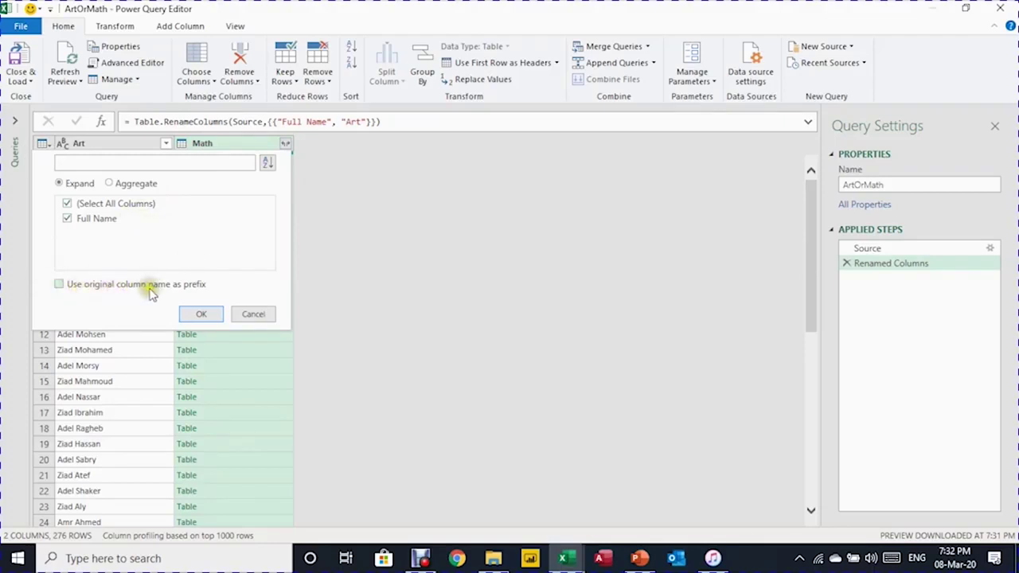
left_click(201, 314)
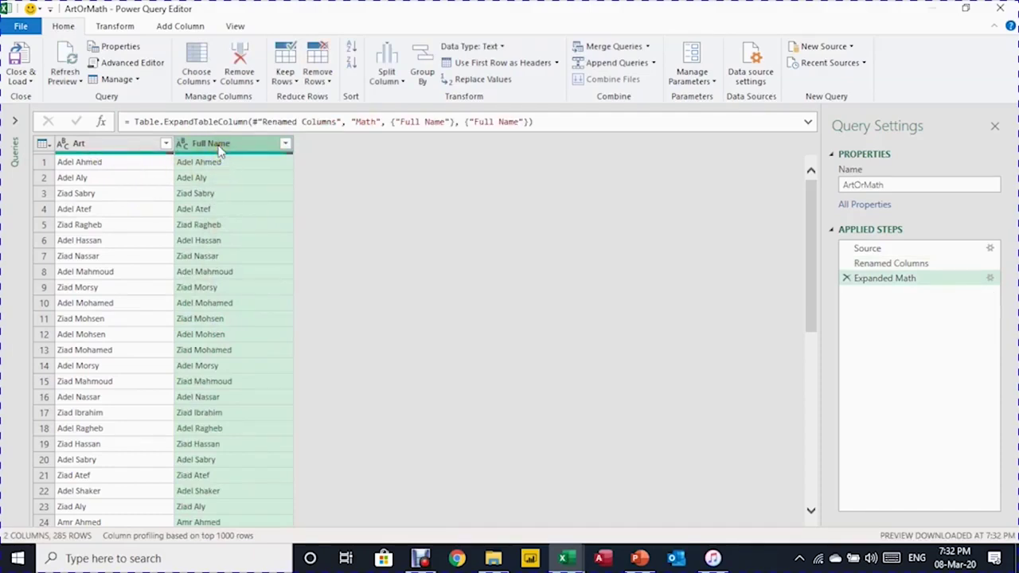
Rename the expanded Full Name column as Math and select the Art column beside it.
double_click(221, 145)
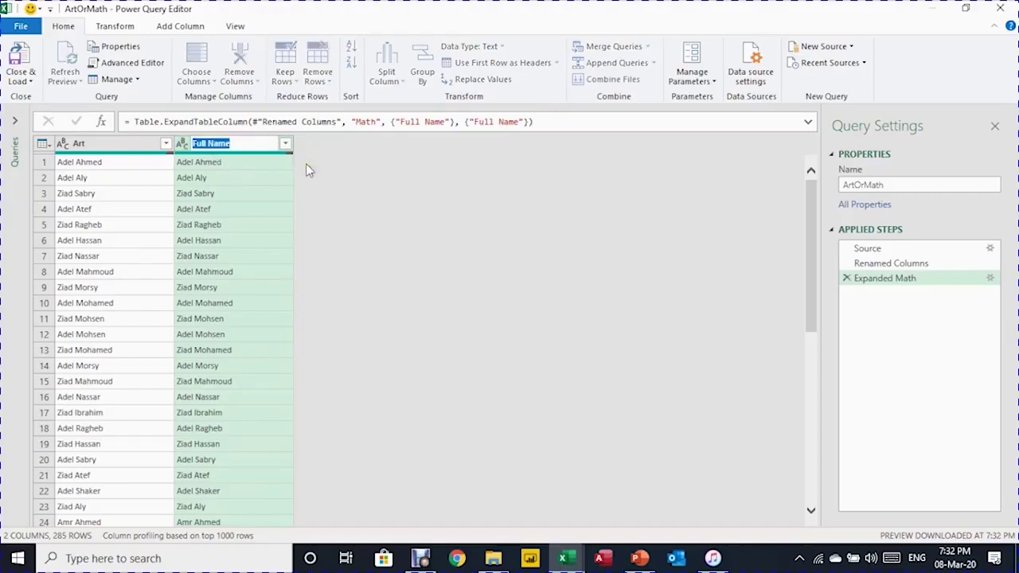
type("A")
key("BackSpace")
type("Math")
key("Return")
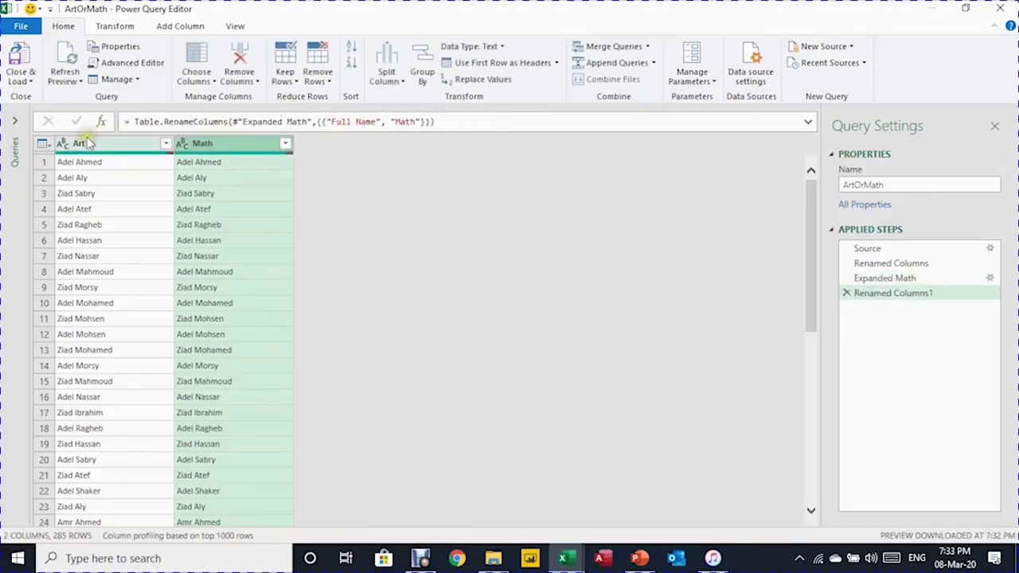
left_click(227, 151)
key("Left")
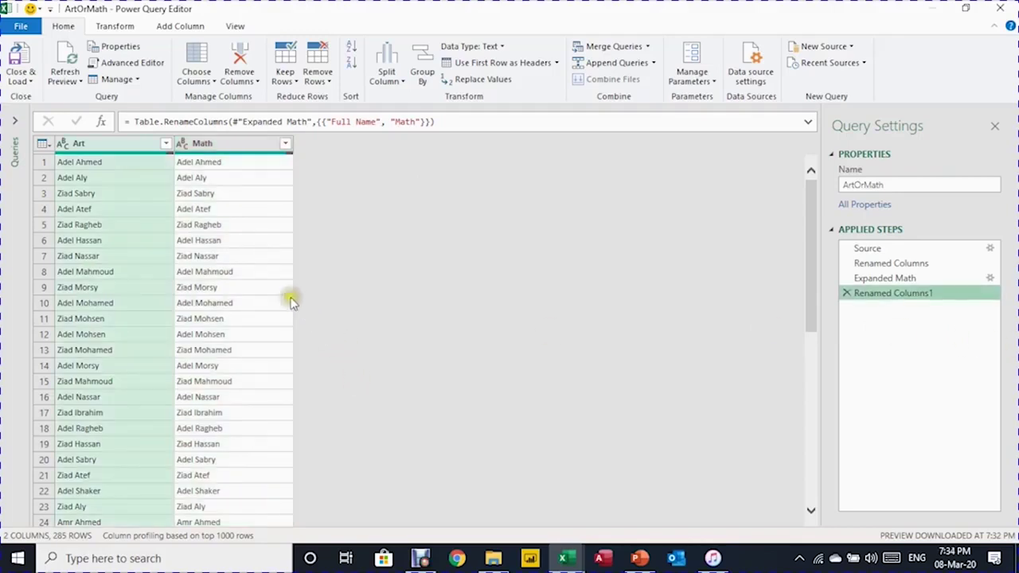
Start a custom column named FullName in the ArtOrMath query.
left_click(126, 153)
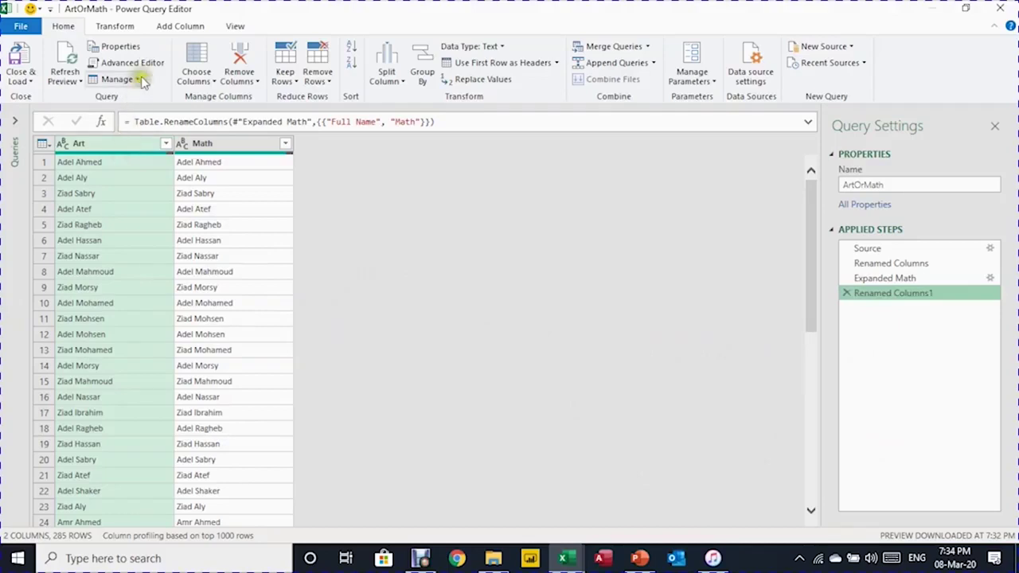
left_click(177, 28)
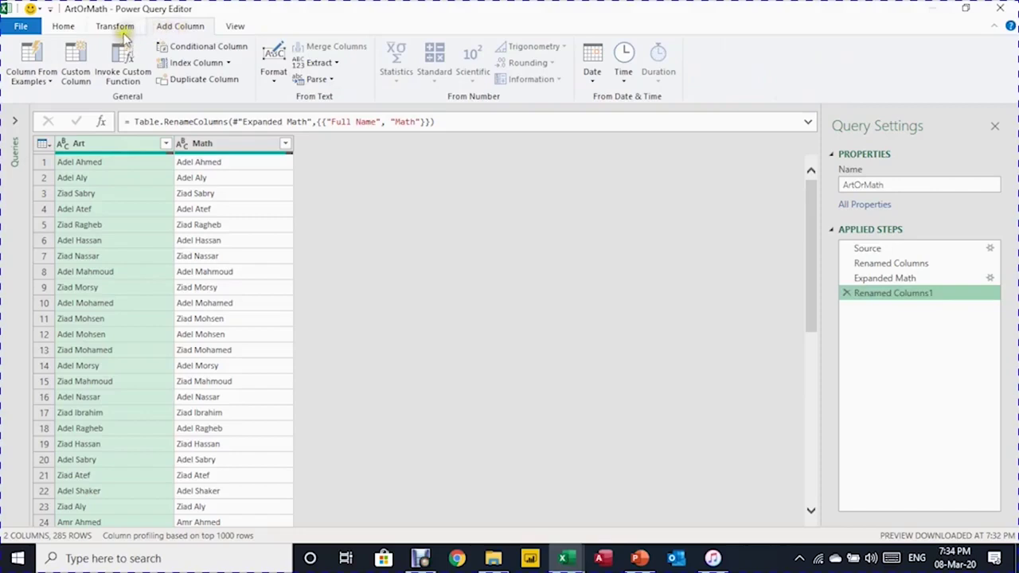
left_click(78, 85)
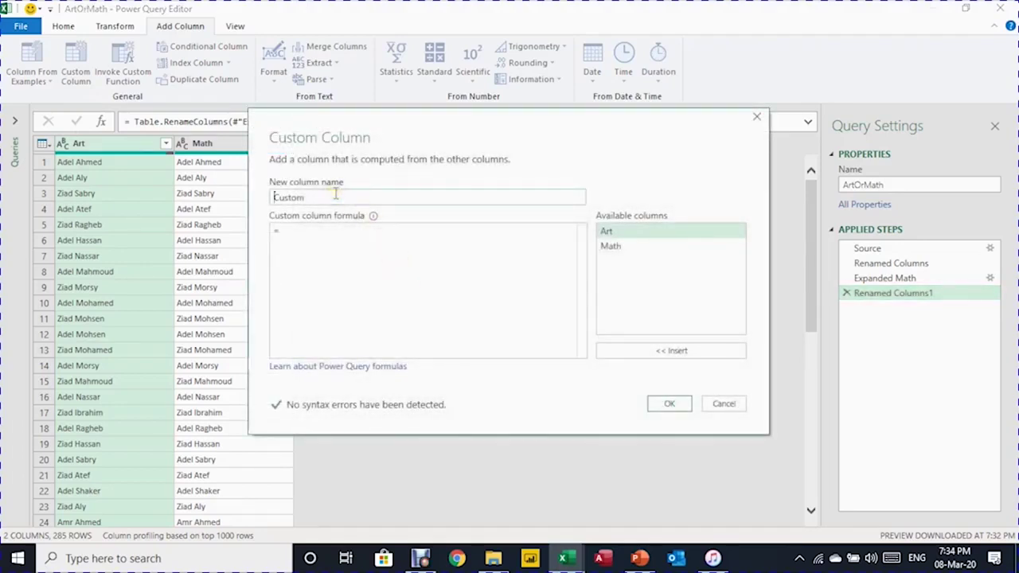
left_click_drag(333, 195, 248, 177)
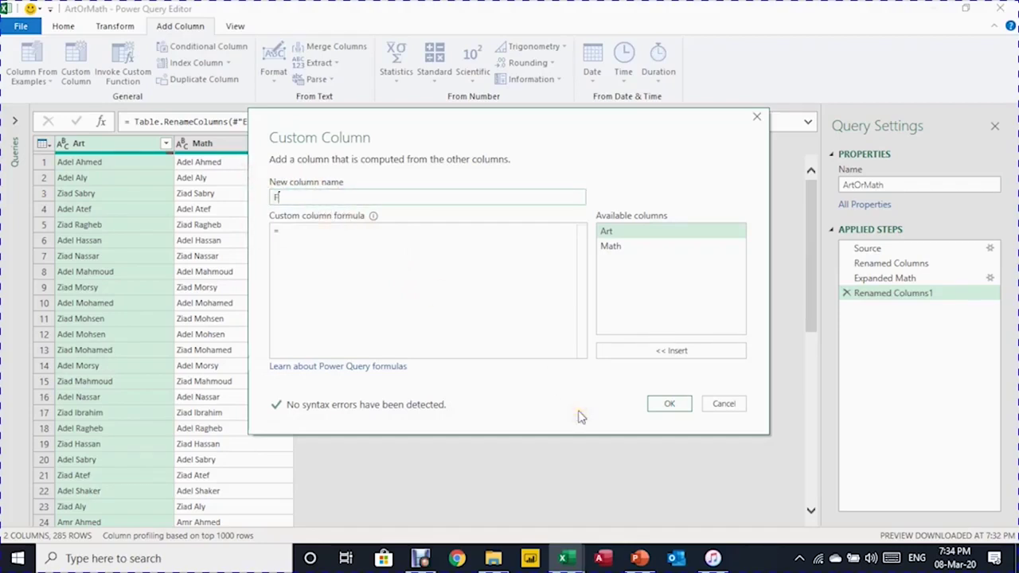
type("ullName")
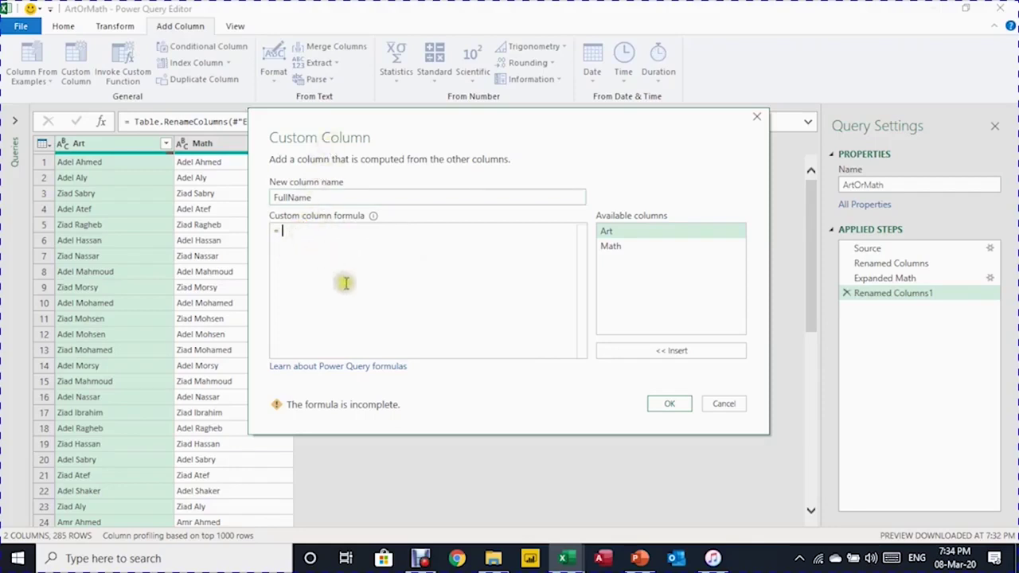
left_click_drag(388, 124, 468, 166)
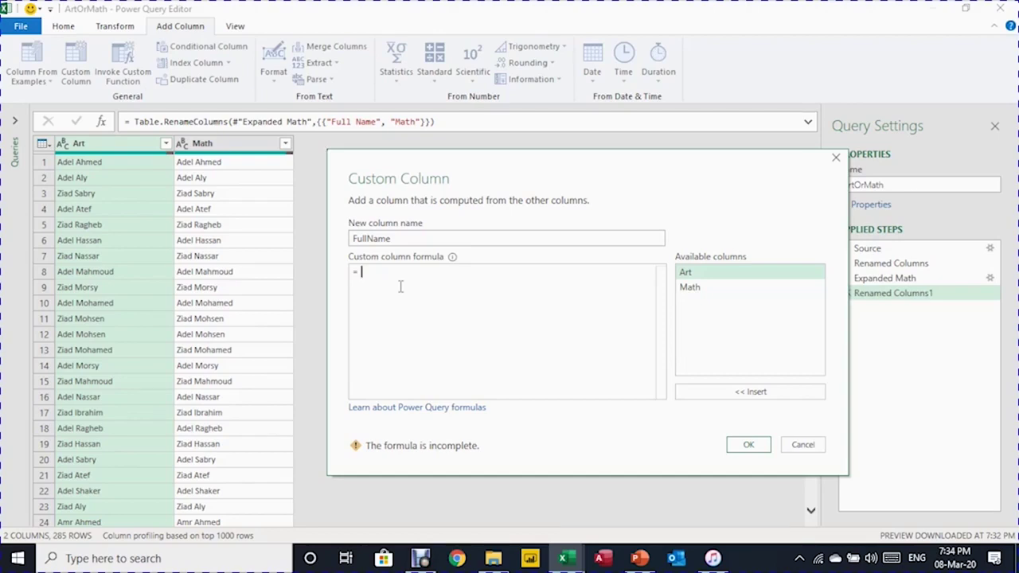
Begin the custom column formula with the condition if [Art] <> null then.
type("if")
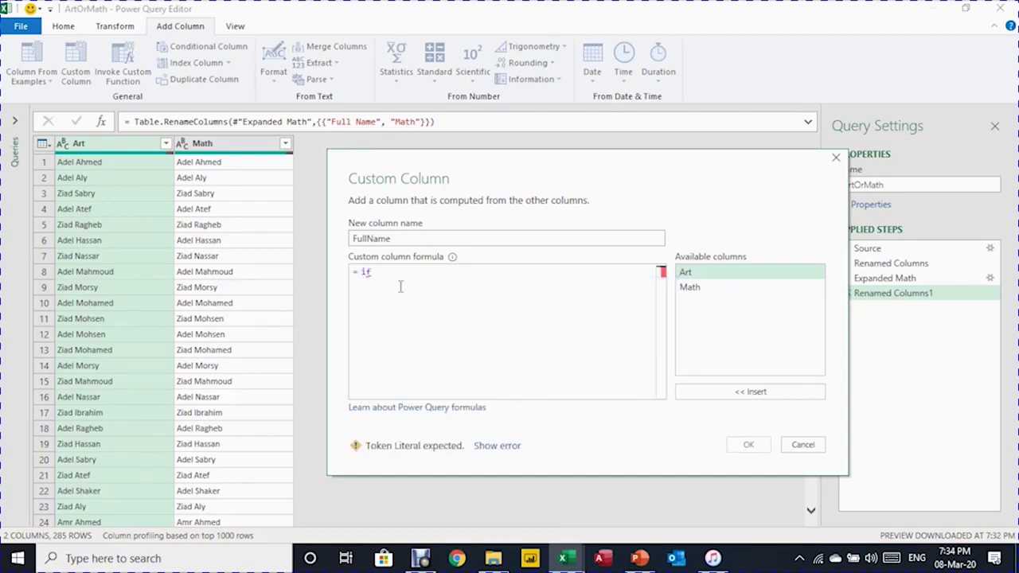
left_click(704, 272)
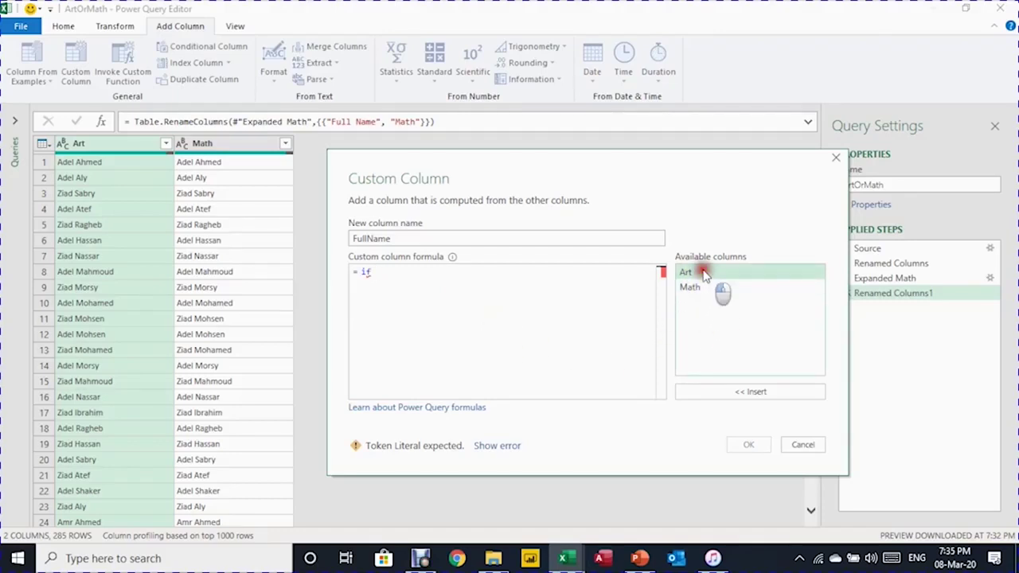
left_click(750, 393)
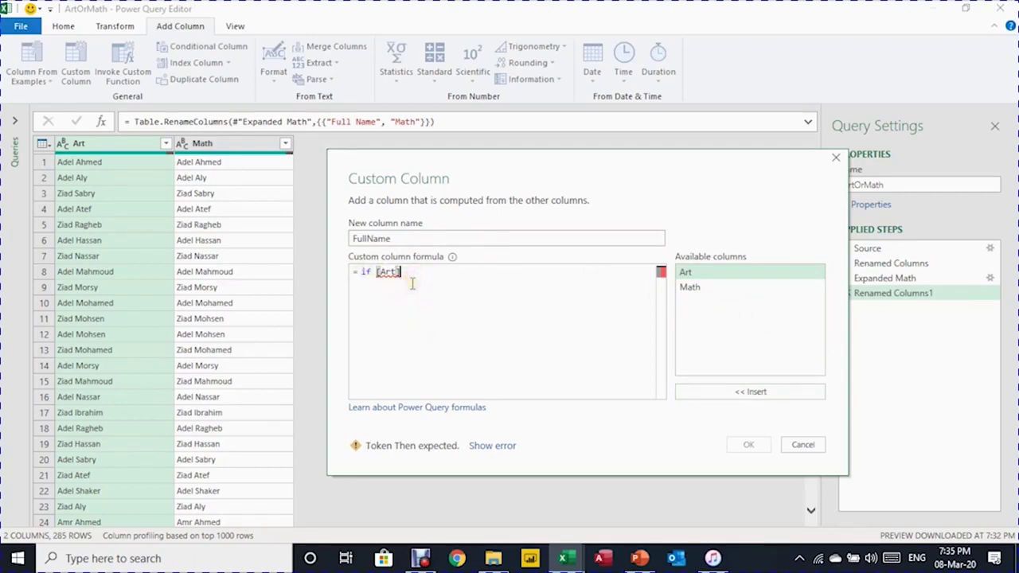
type("=")
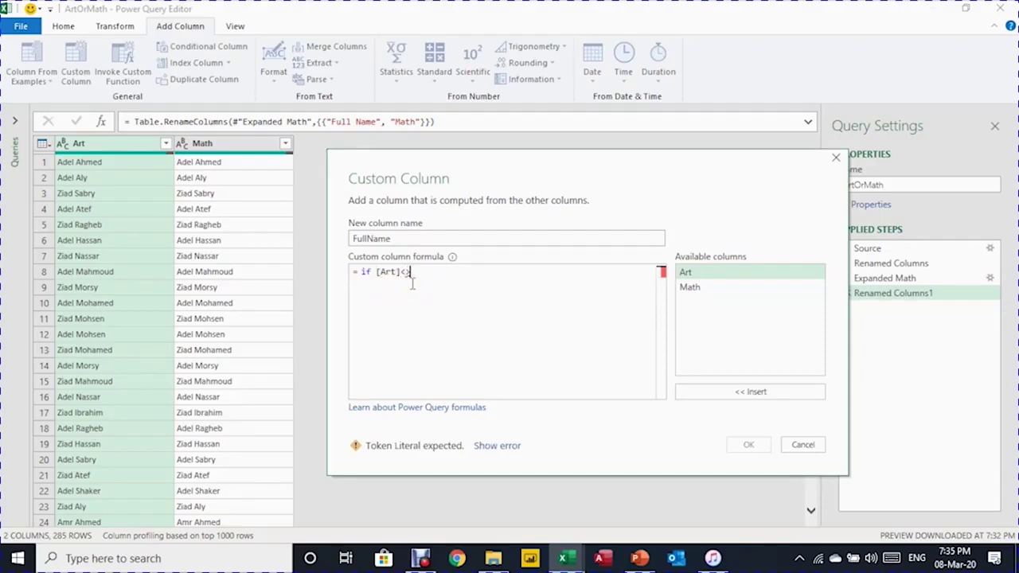
type(" null")
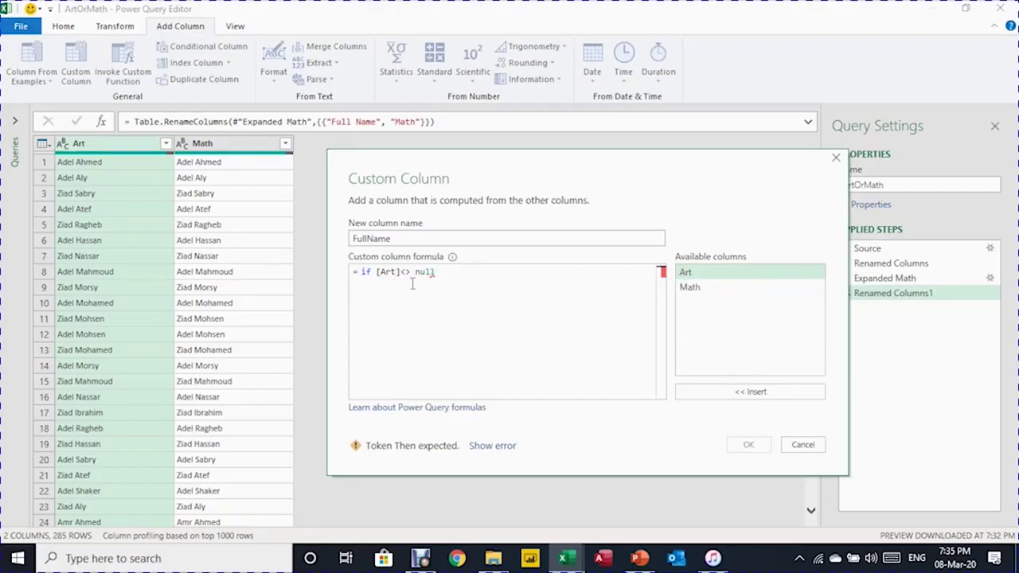
left_click(401, 272)
left_click(538, 317)
type("hen")
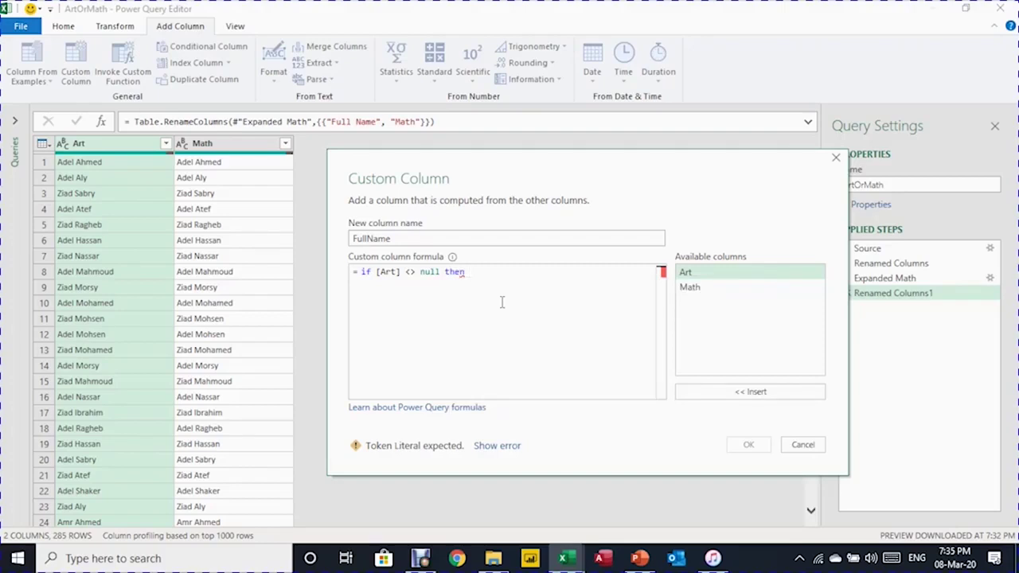
Extend the formula to return [Art] when the condition is met and [Math] otherwise.
double_click(699, 274)
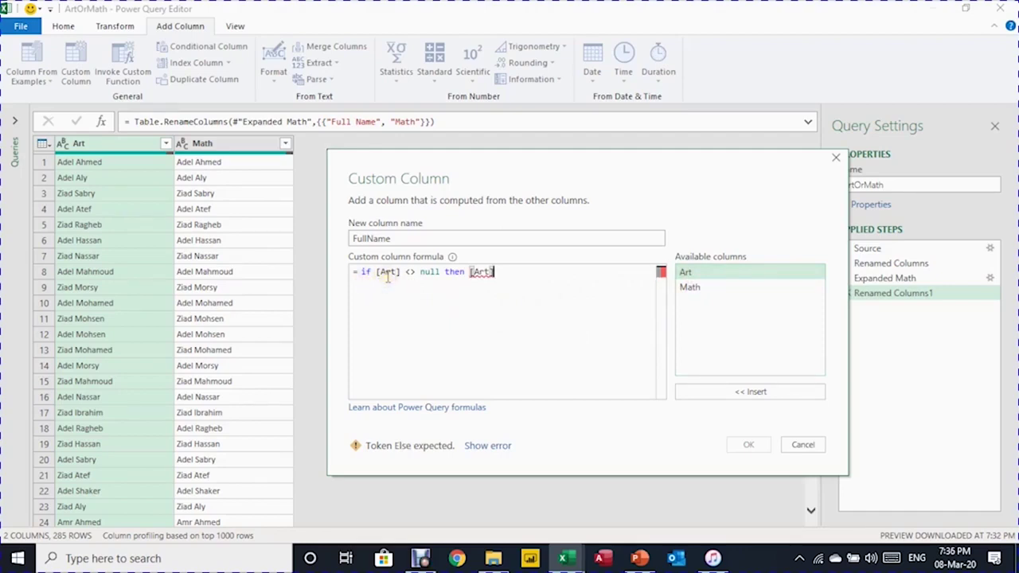
left_click(407, 278)
left_click(510, 273)
type("else")
double_click(698, 288)
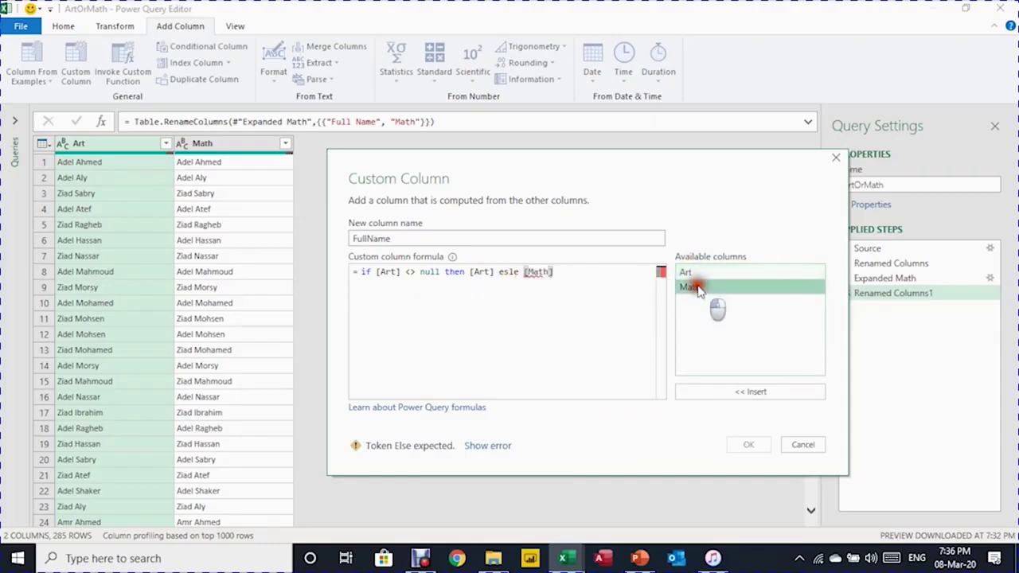
left_click(574, 270)
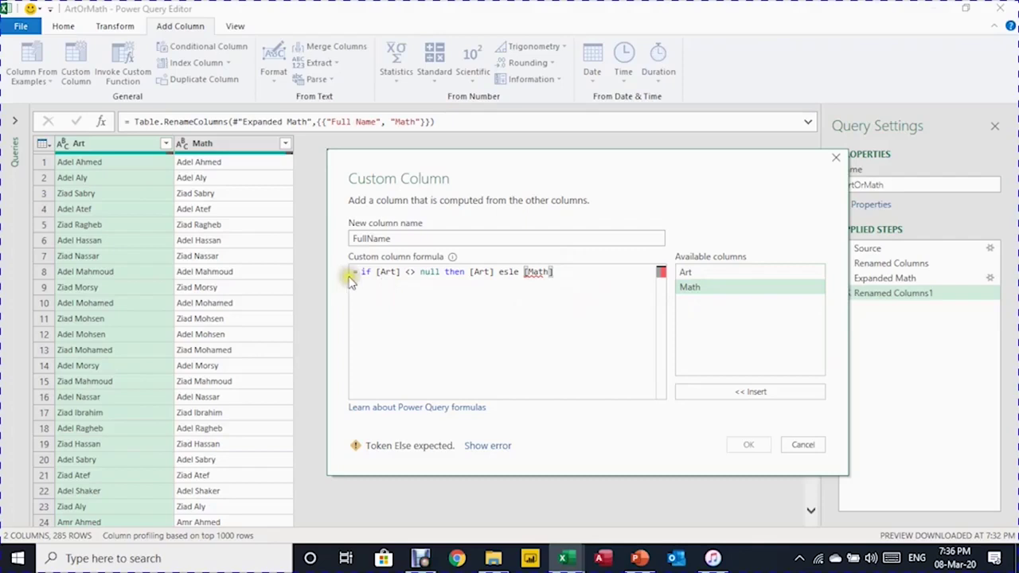
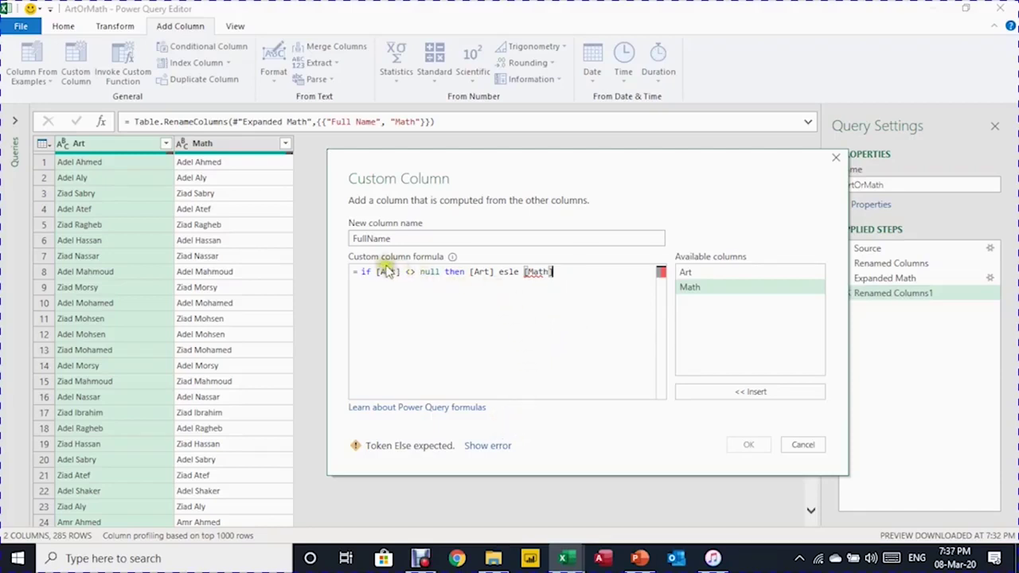
Correct the misspelled keyword before [Math] to else and add the custom column.
left_click(358, 446)
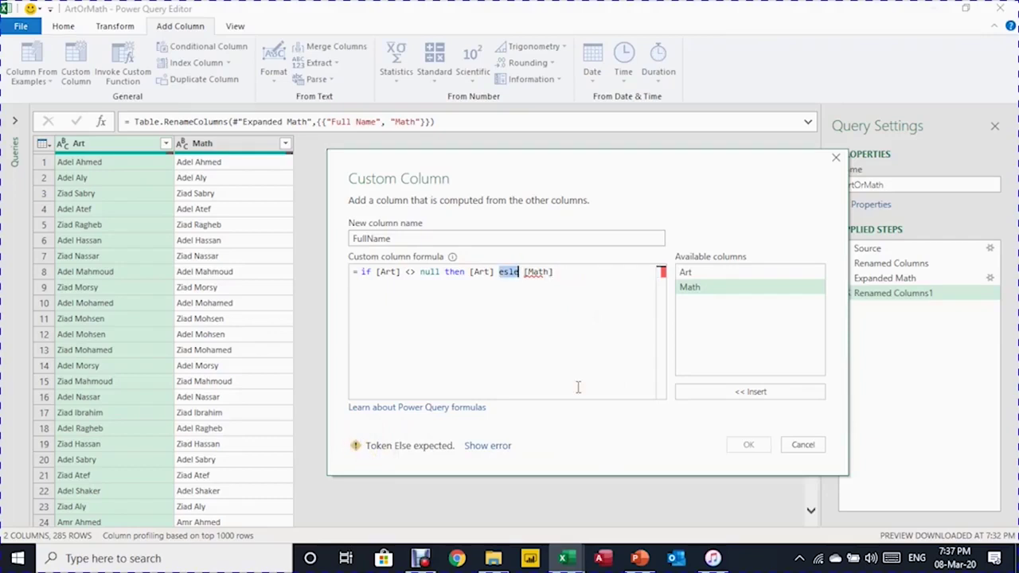
type("else")
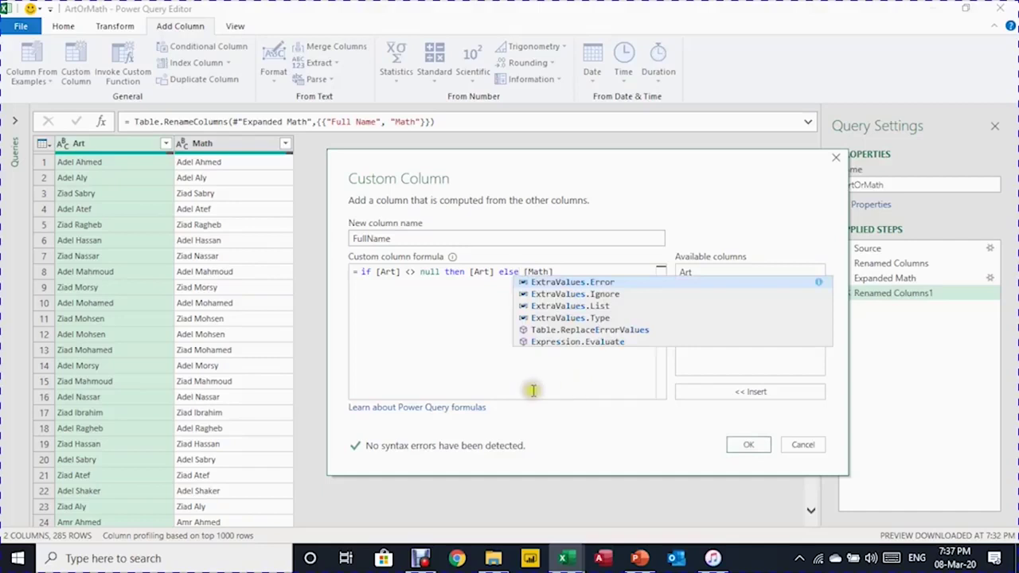
left_click(455, 333)
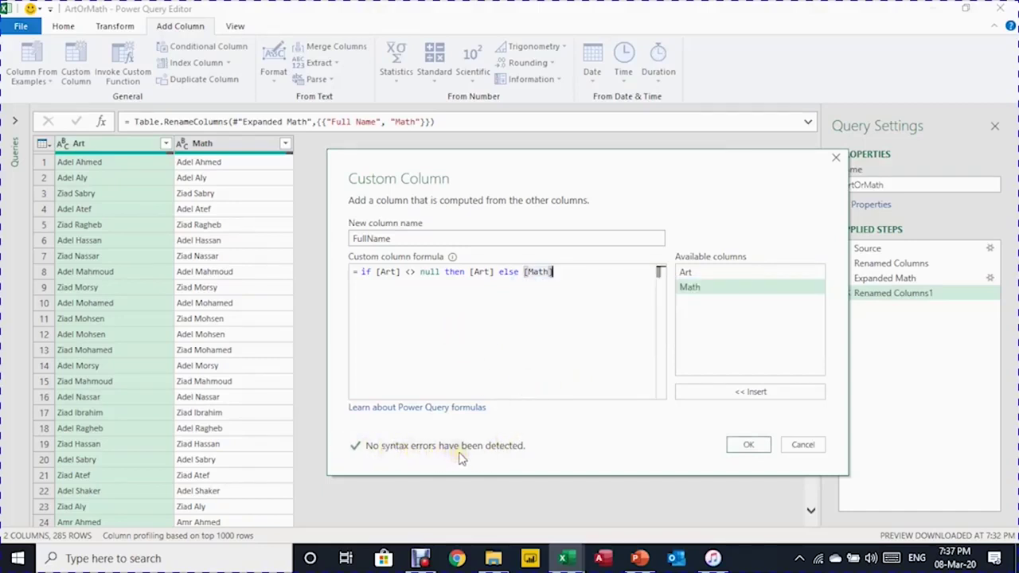
left_click(742, 444)
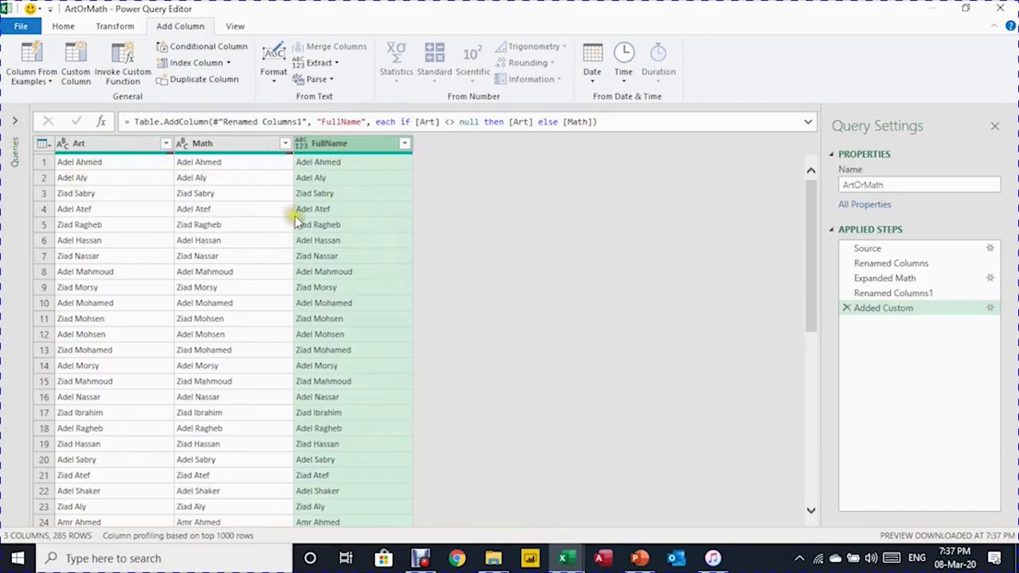
Set the FullName column's data type to Text and remove all the other columns.
left_click(304, 148)
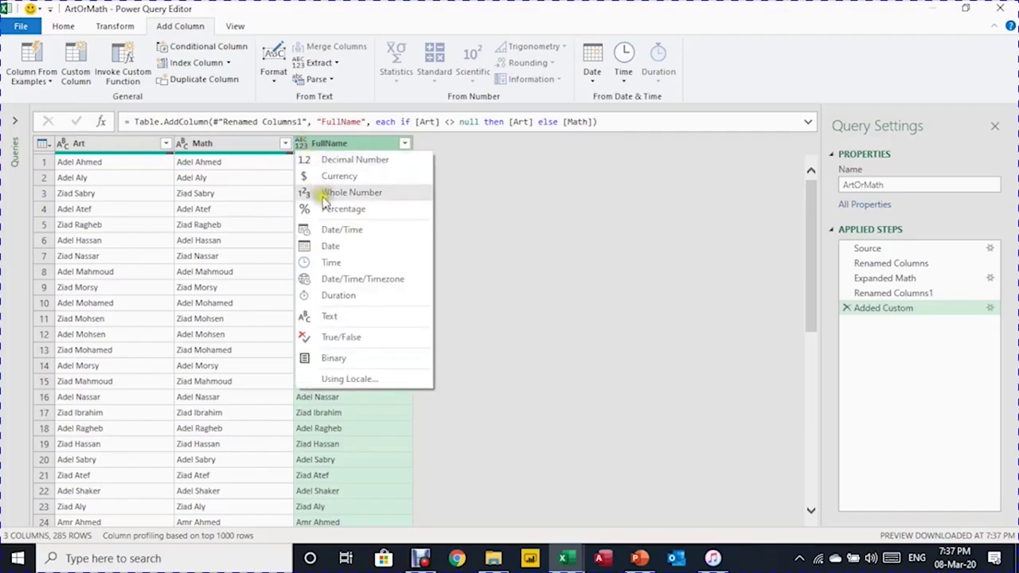
left_click(347, 317)
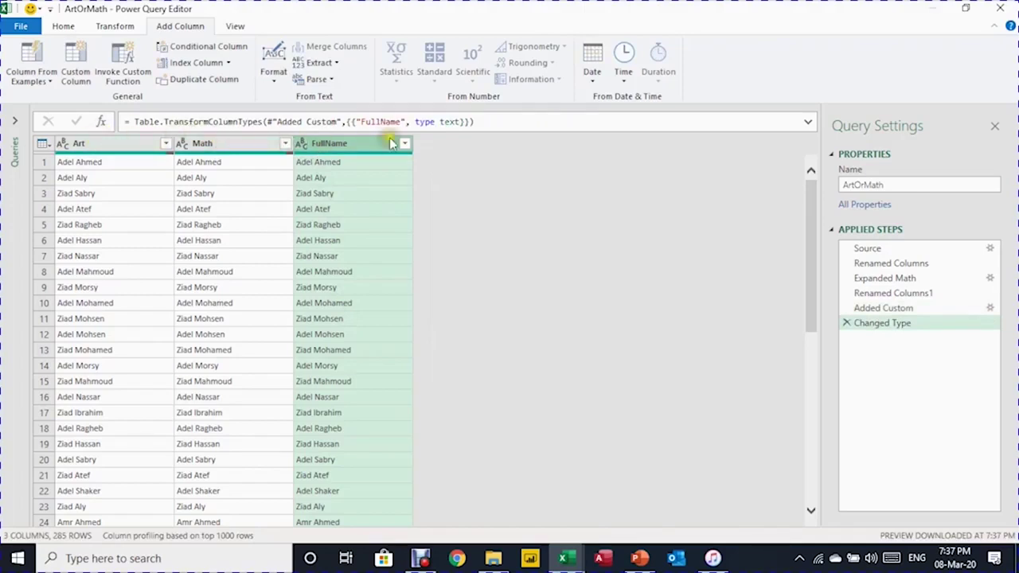
right_click(336, 146)
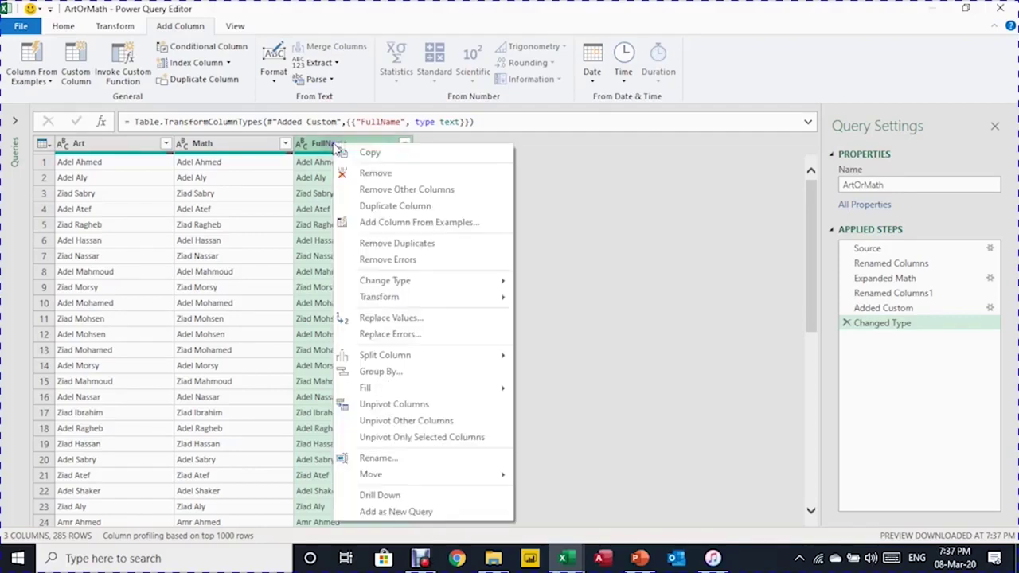
left_click(382, 189)
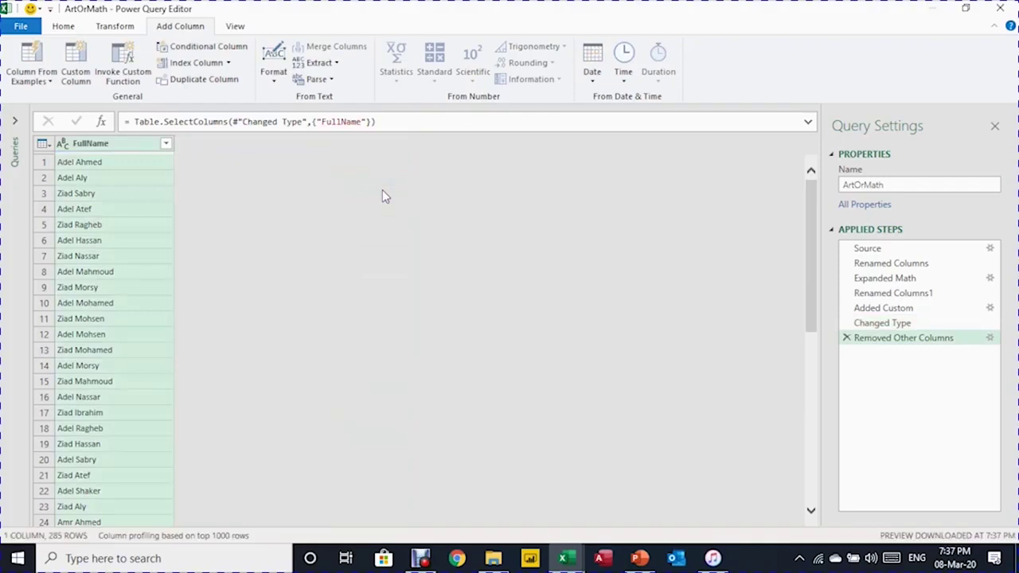
left_click(383, 194)
Close the query editor and load ArtOrMath as a table in the existing worksheet at cell E4 of Students.
left_click(63, 25)
left_click(24, 80)
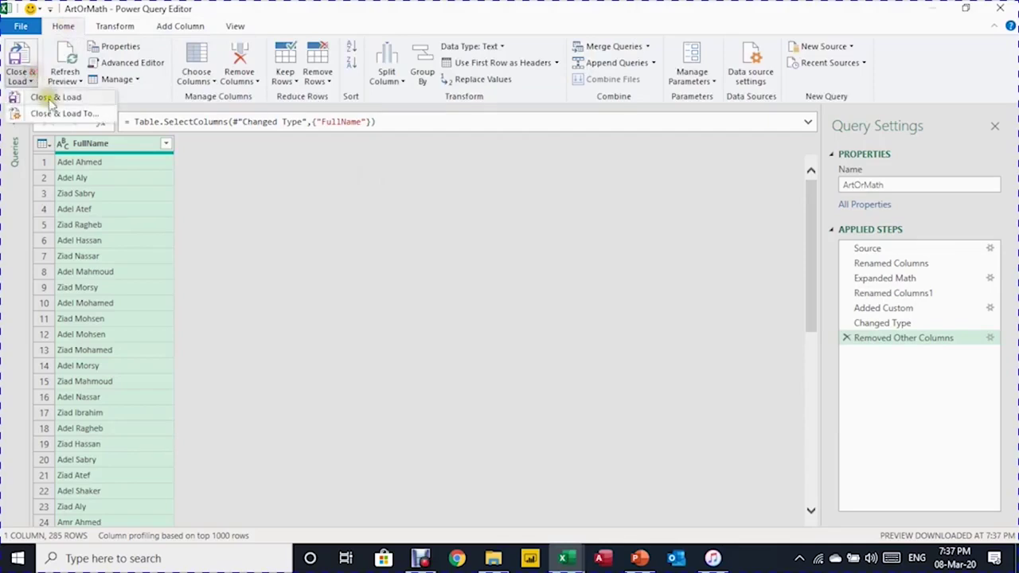
left_click(36, 95)
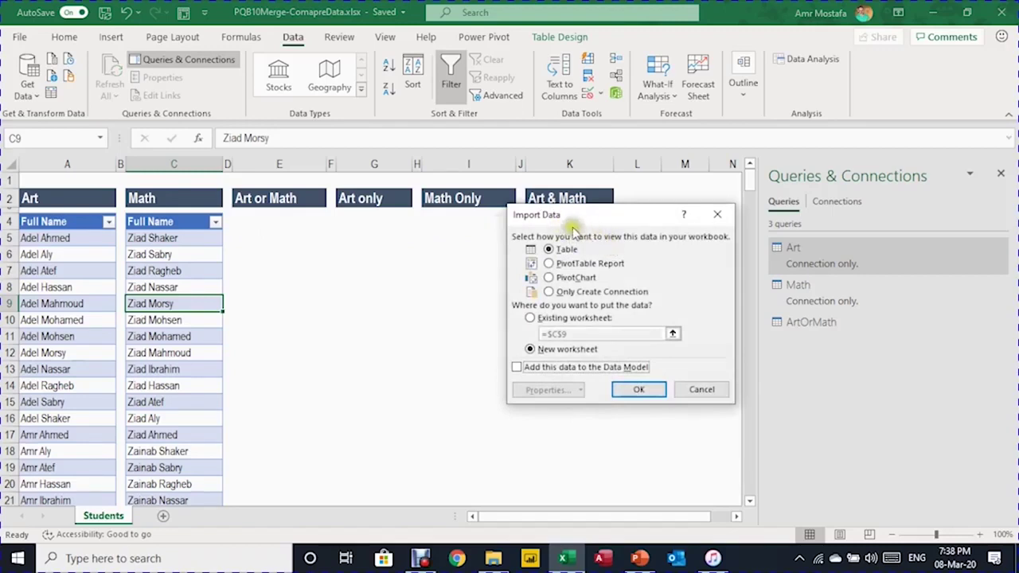
left_click(530, 318)
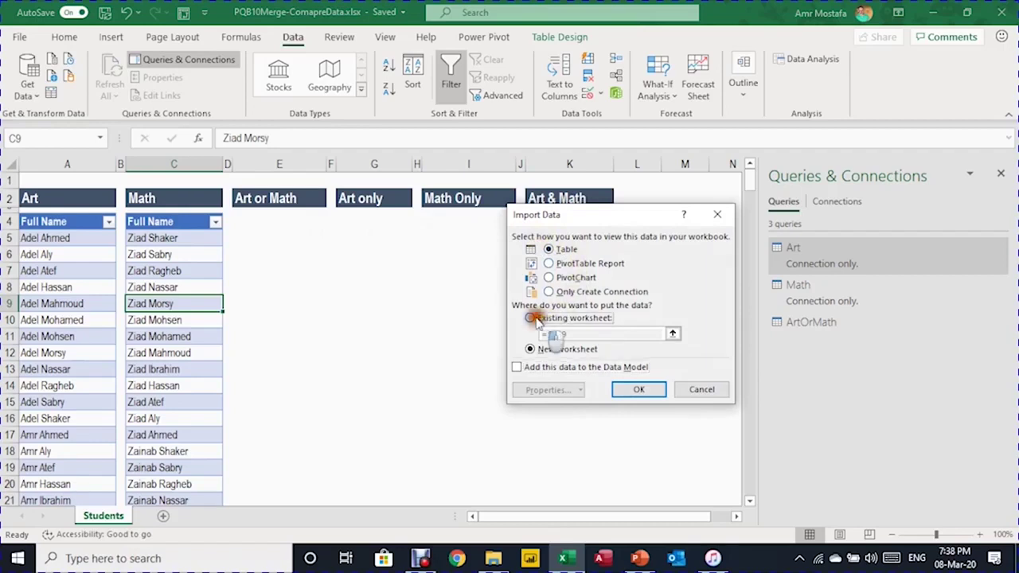
left_click(278, 222)
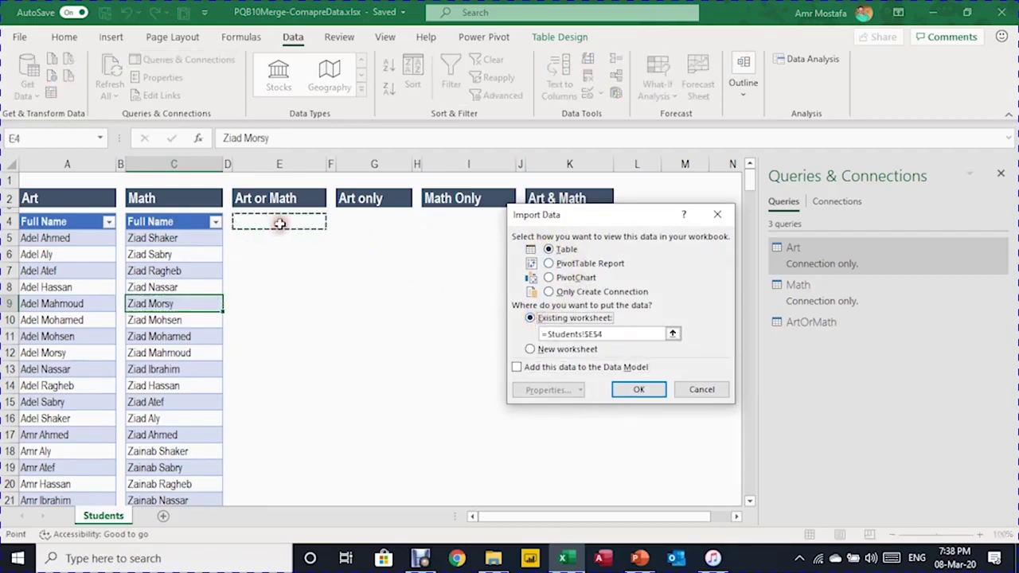
left_click(639, 389)
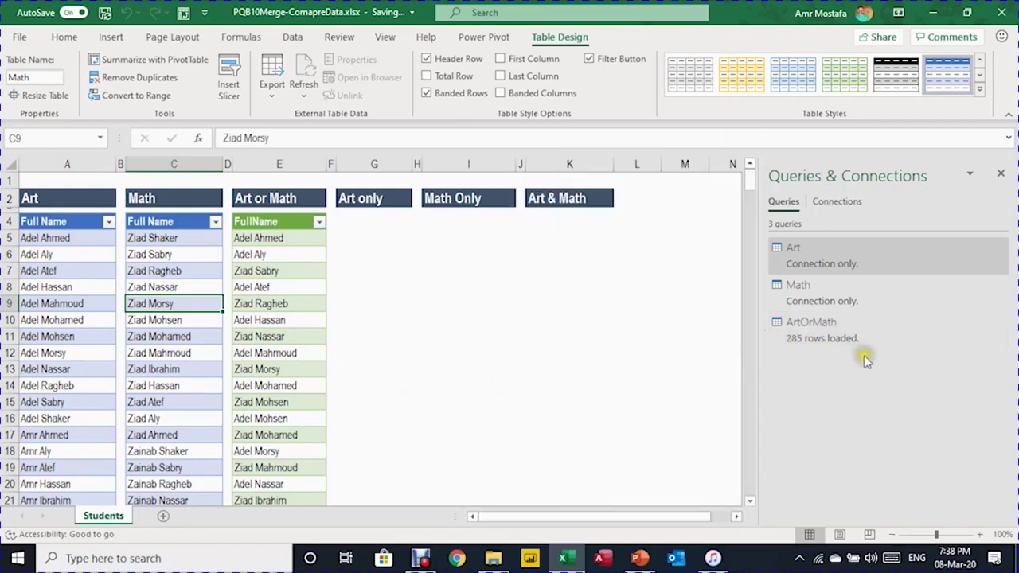
Check the last entries of the loaded Art or Math table and return to its beginning.
left_click(271, 238)
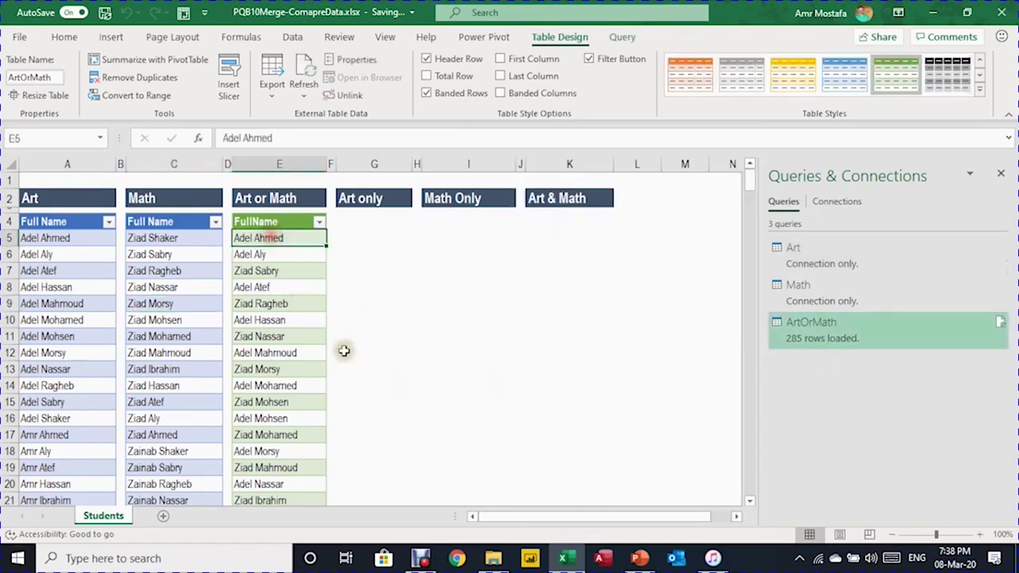
key("ctrl+Down")
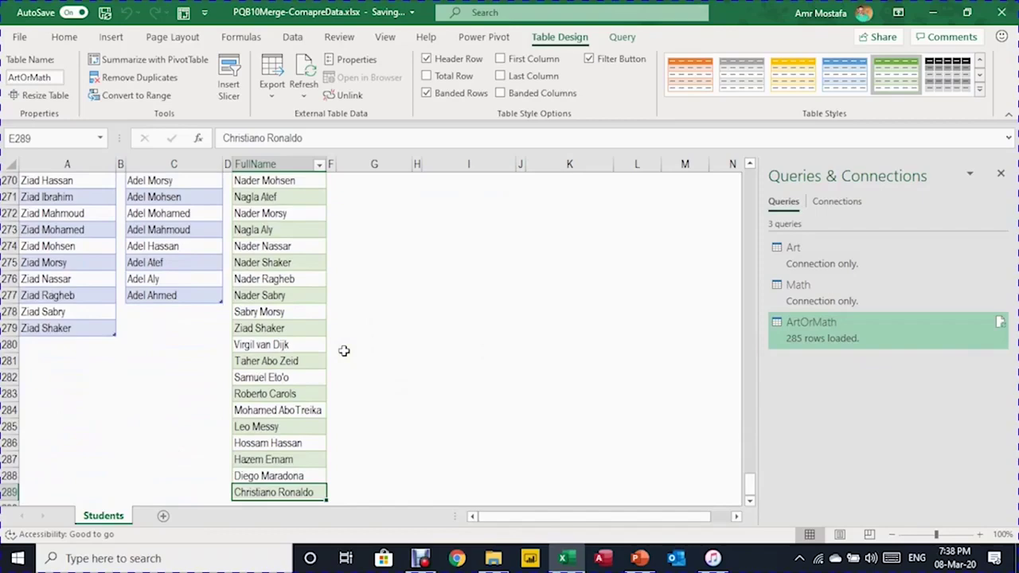
key("ctrl+Up")
key("Up")
key("Up")
key("Up")
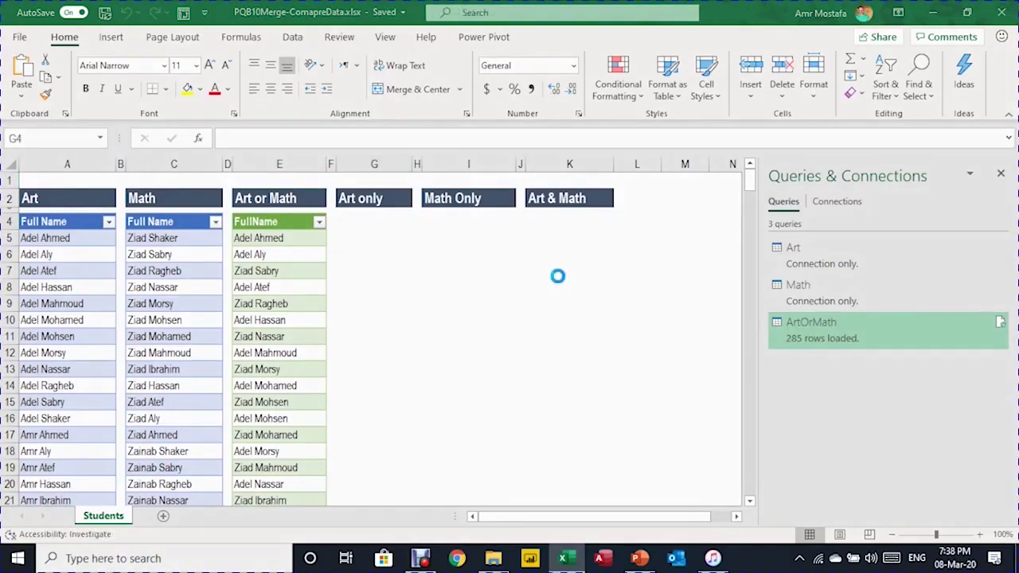
From cell G4, start a query merge with Art as first table and Math as second, matched on their Full Name columns.
left_click(383, 223)
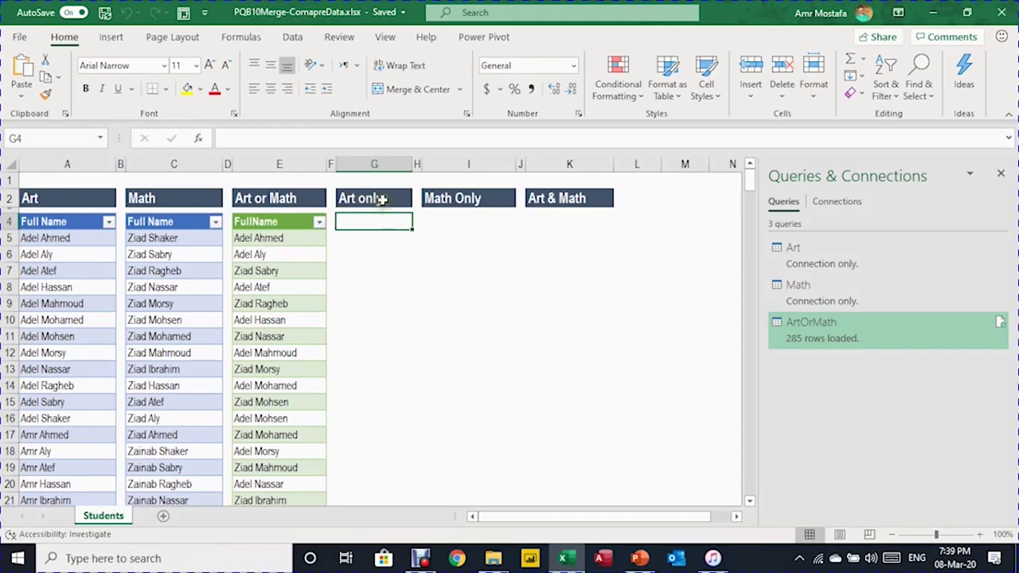
left_click(293, 37)
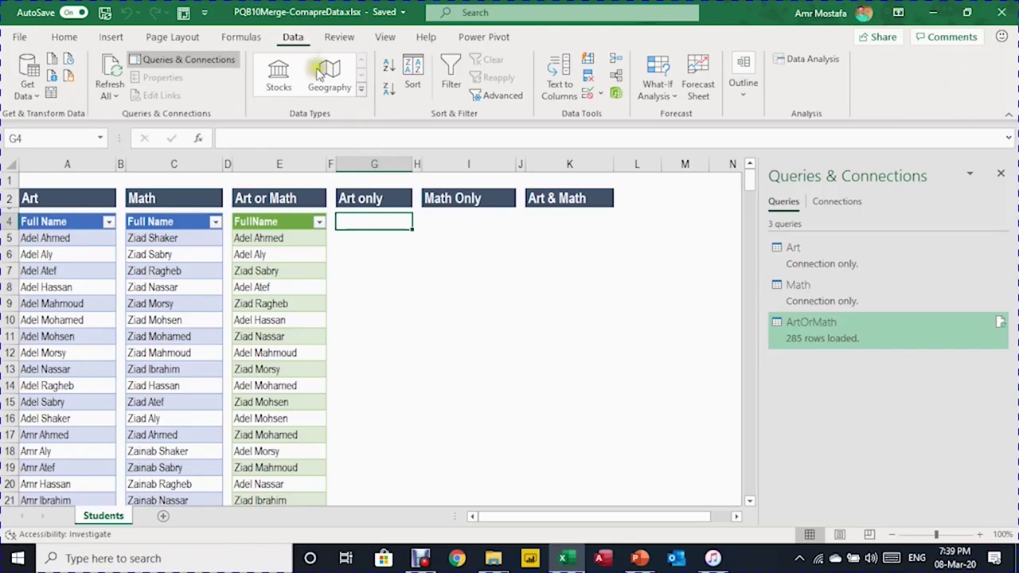
left_click(27, 80)
mouse_move(137, 340)
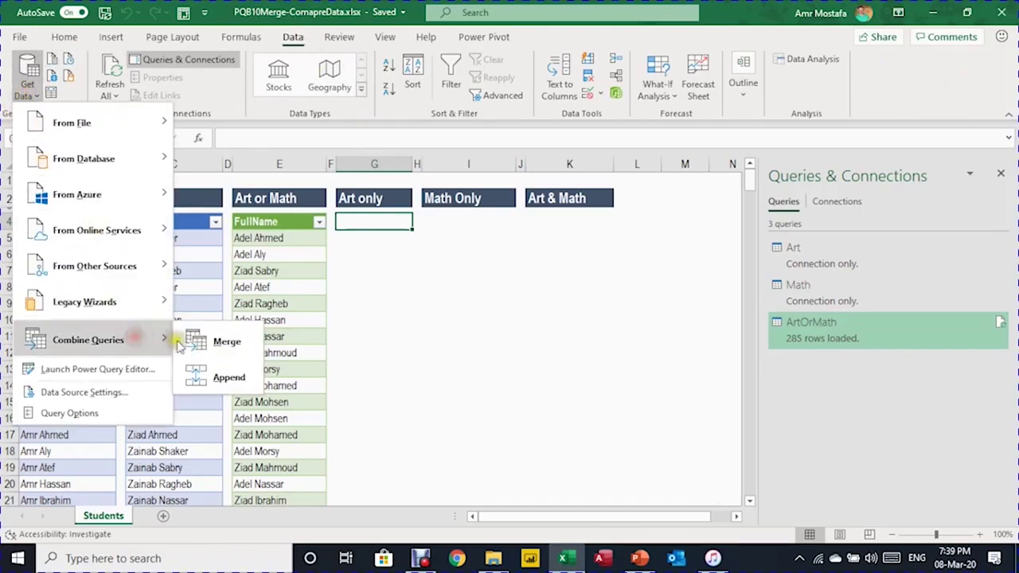
left_click(197, 340)
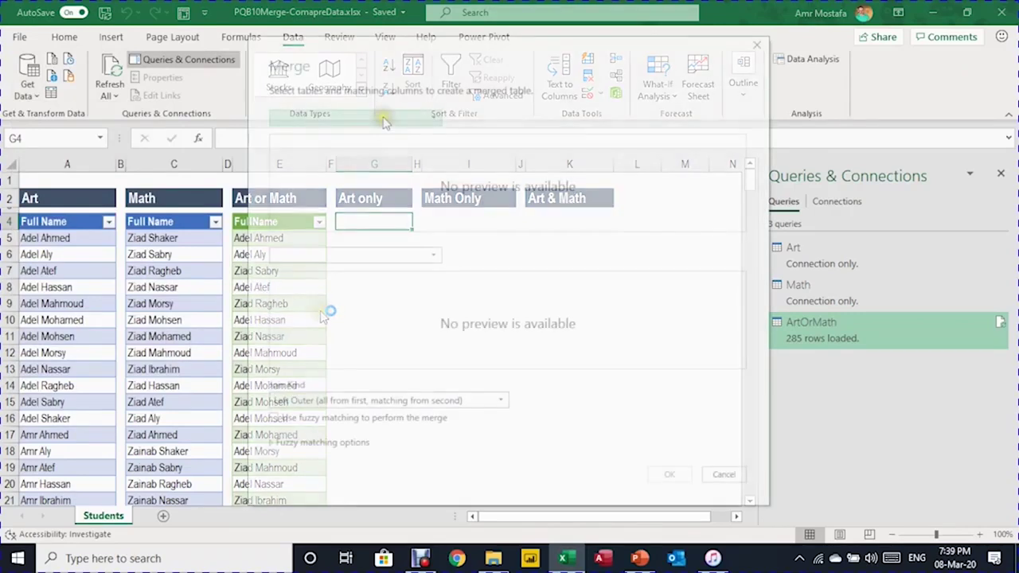
left_click(382, 119)
left_click(379, 135)
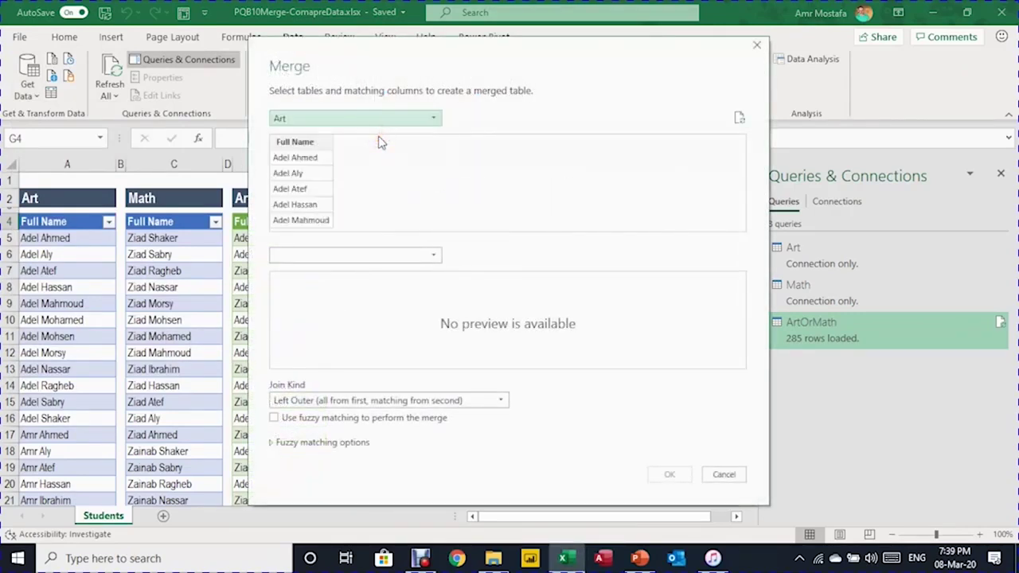
left_click(430, 255)
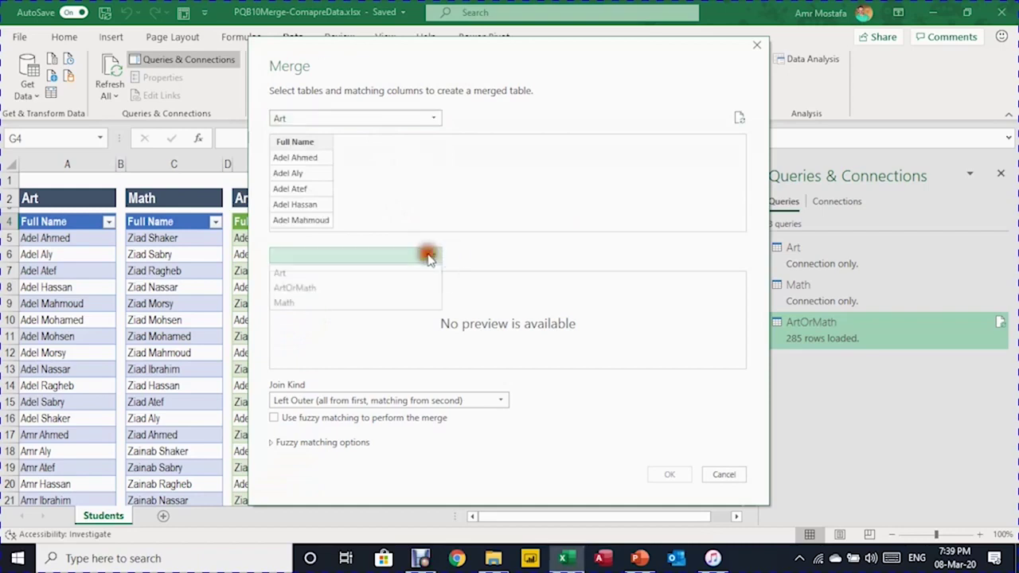
left_click(408, 297)
left_click(417, 190)
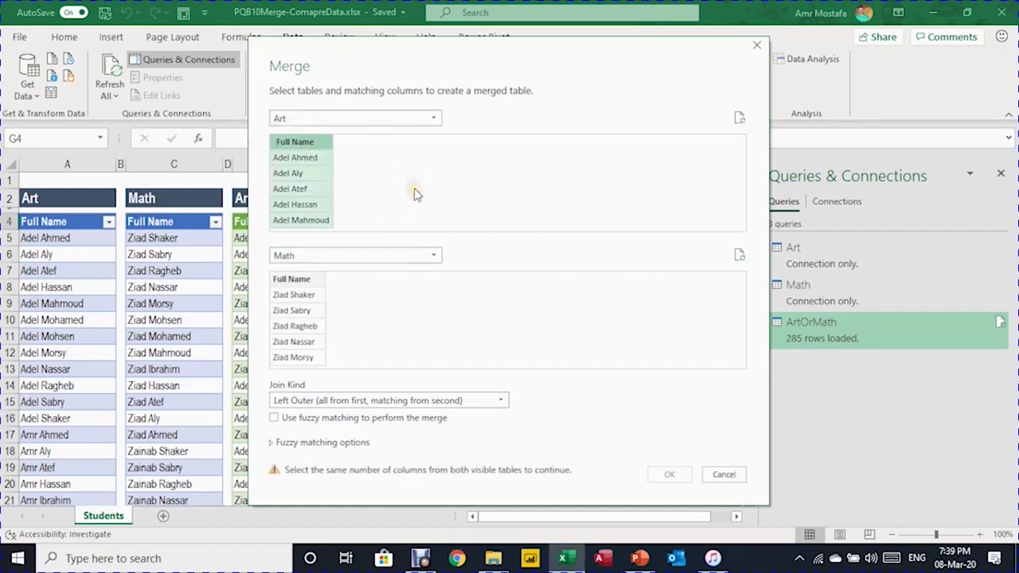
left_click(311, 279)
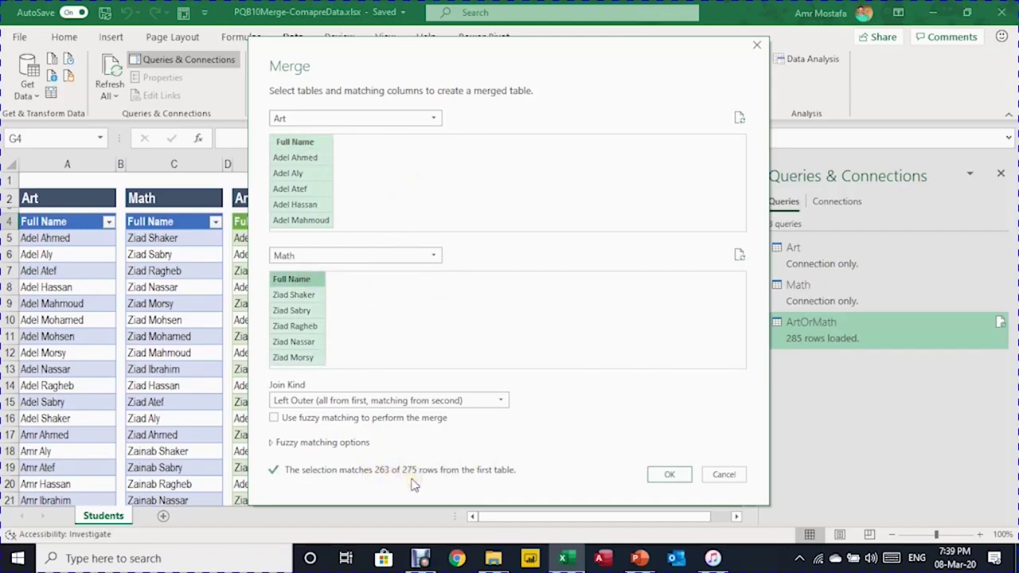
Set the join kind to Left Anti (rows only in first) and create the merged query.
left_click(332, 402)
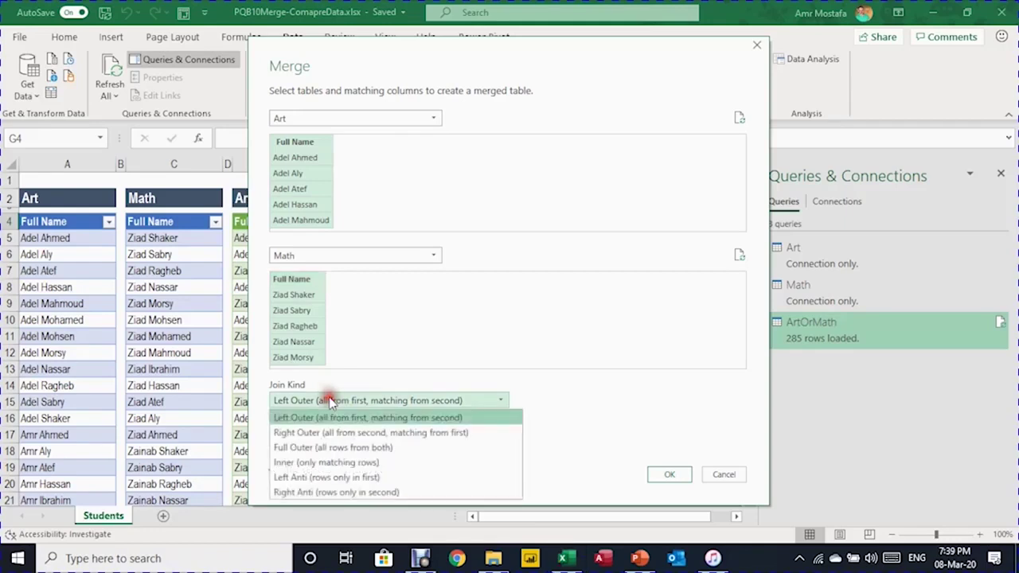
left_click(350, 478)
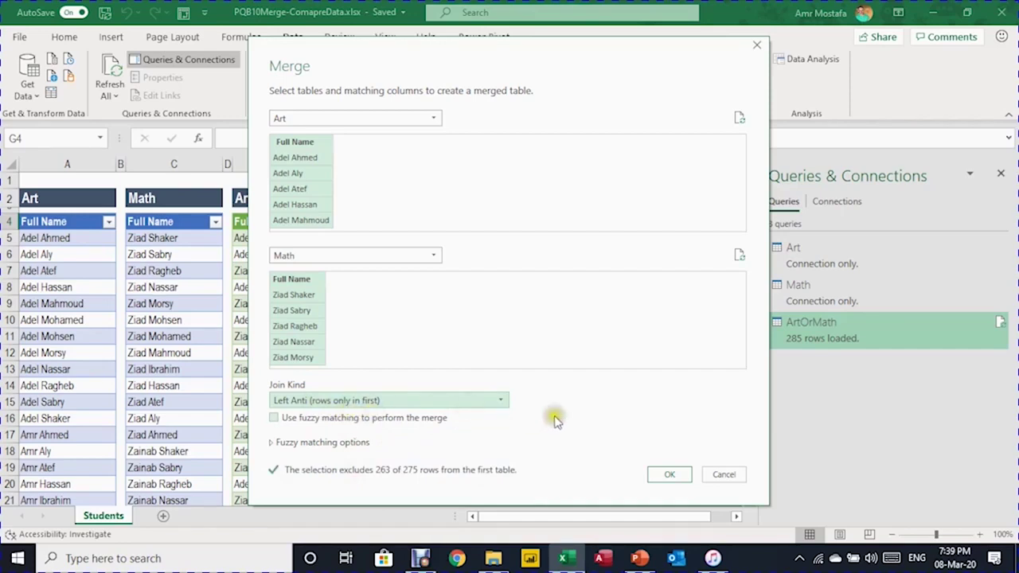
left_click(668, 475)
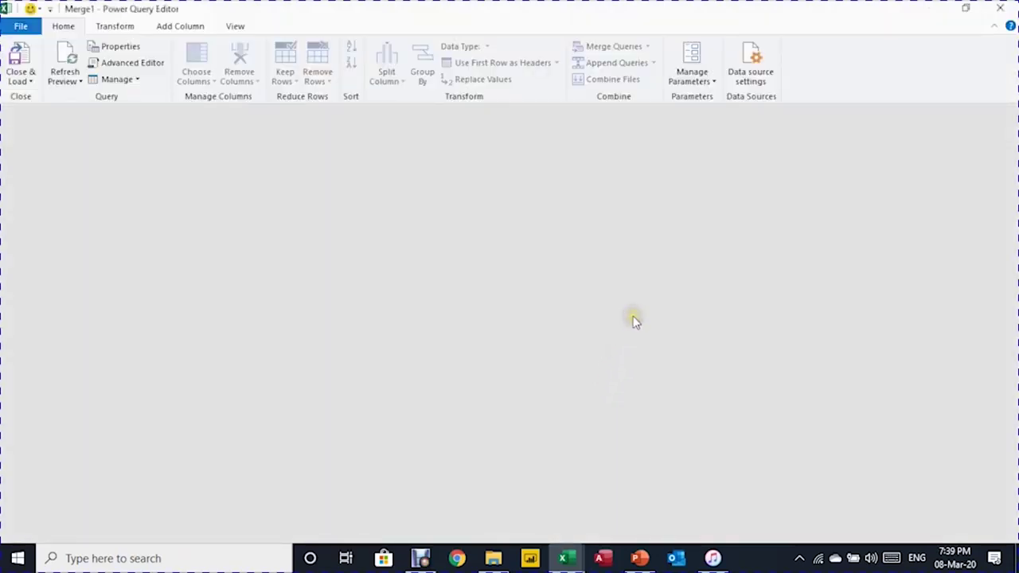
Rename the merged query as ArtOnly.
type("ArtOnlu")
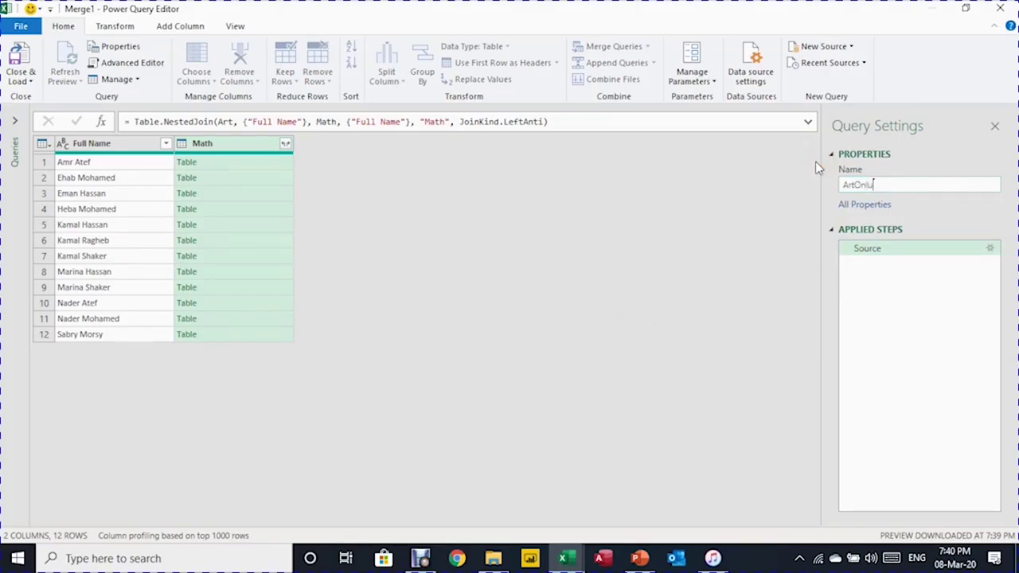
key("BackSpace")
type("y")
key("Return")
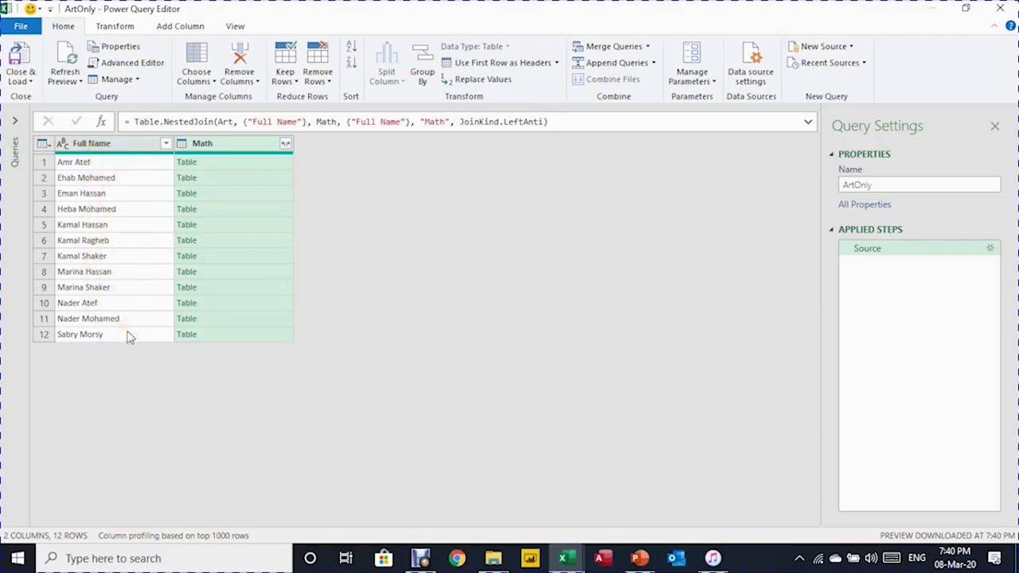
Preview the nested Math tables of the first five rows and remove the Math column from ArtOnly.
left_click(239, 163)
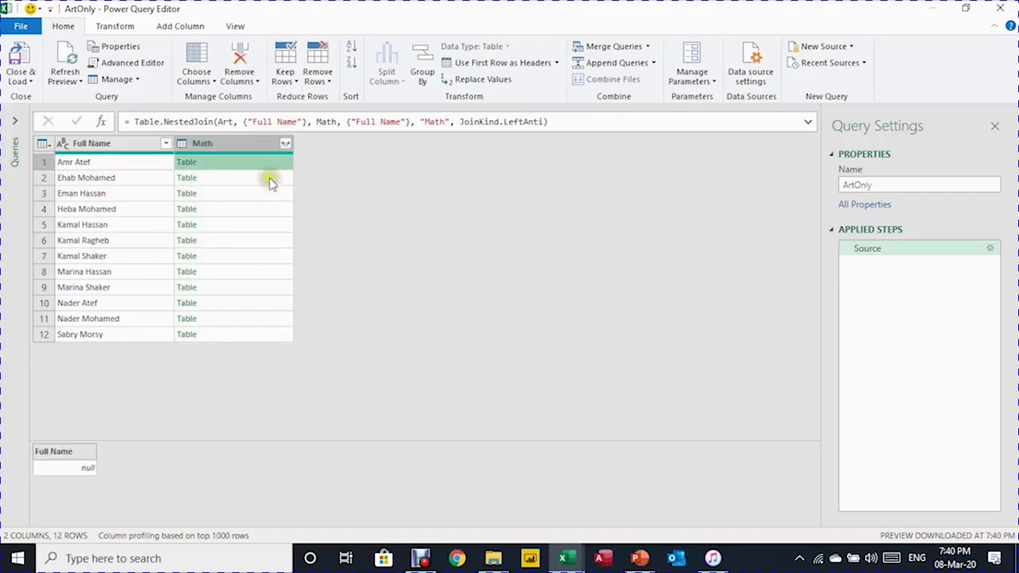
left_click(264, 178)
left_click(267, 194)
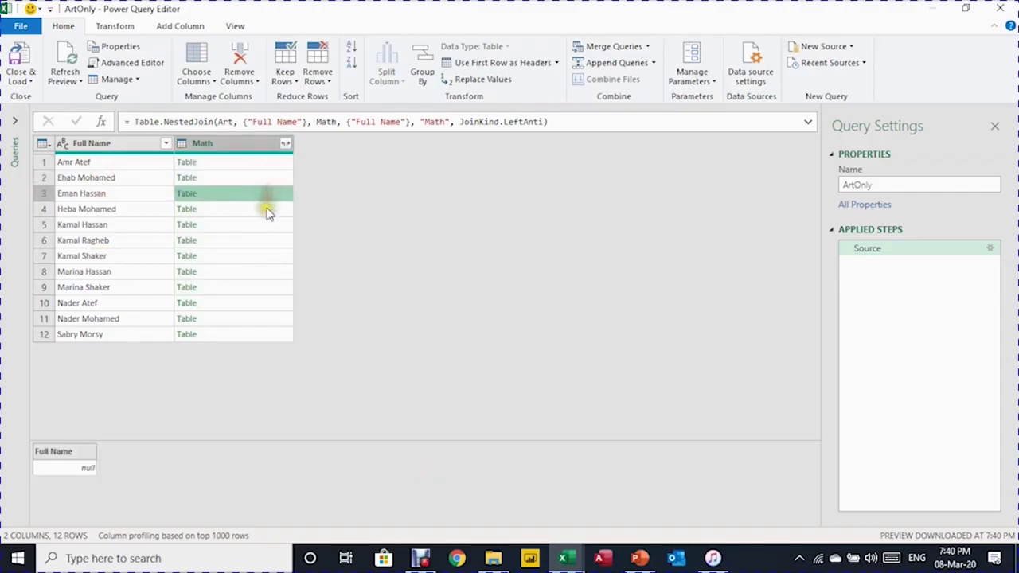
left_click(268, 210)
left_click(266, 224)
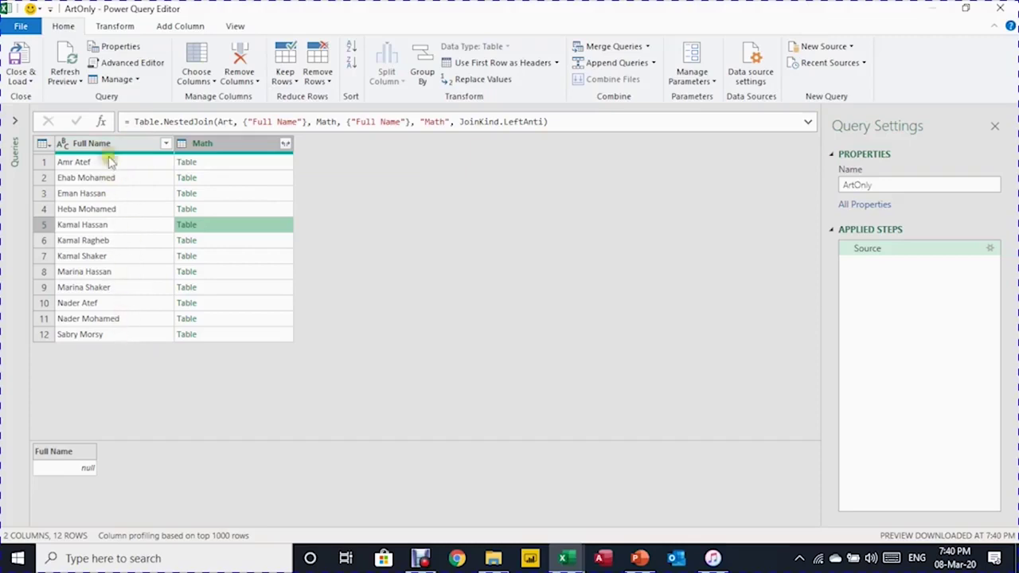
left_click(233, 147)
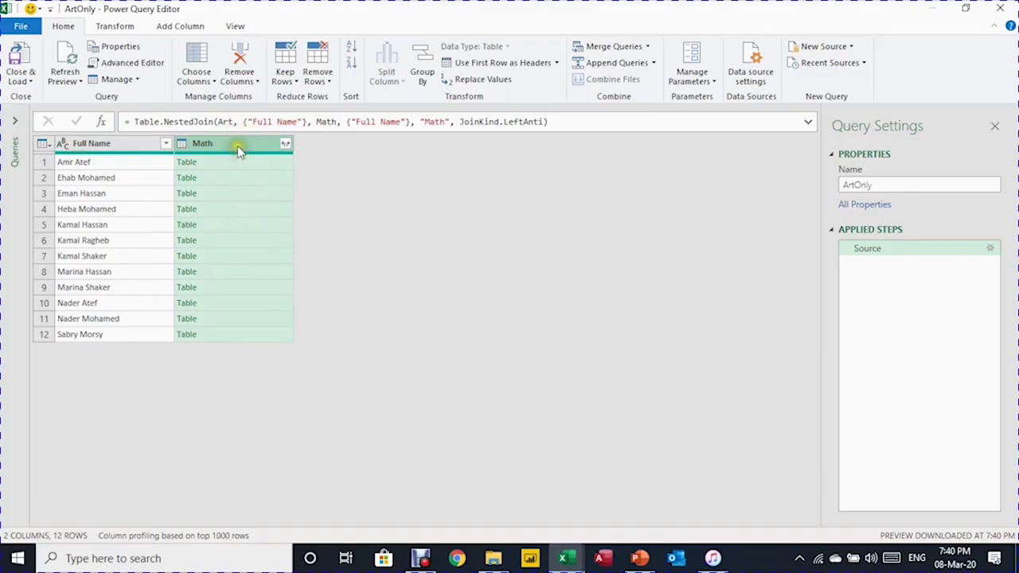
left_click(241, 62)
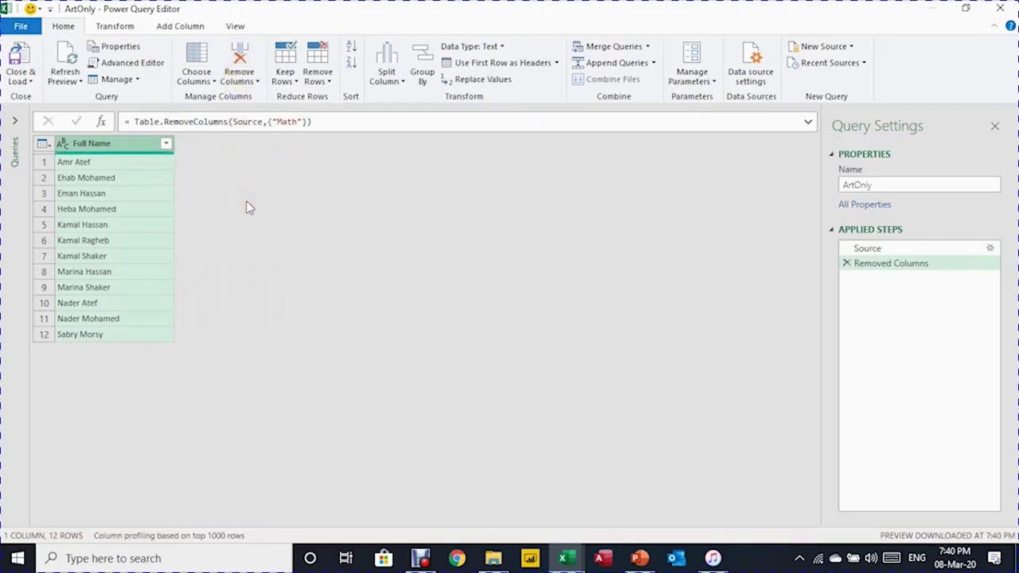
Close the query editor and load ArtOnly as a table in the existing worksheet at cell G4 of Students.
left_click(20, 78)
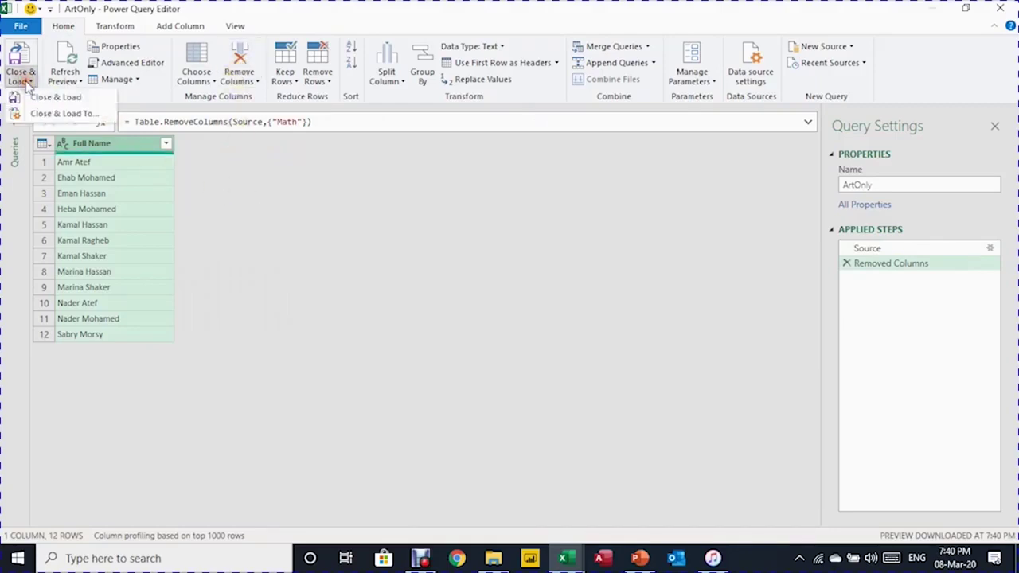
left_click(56, 114)
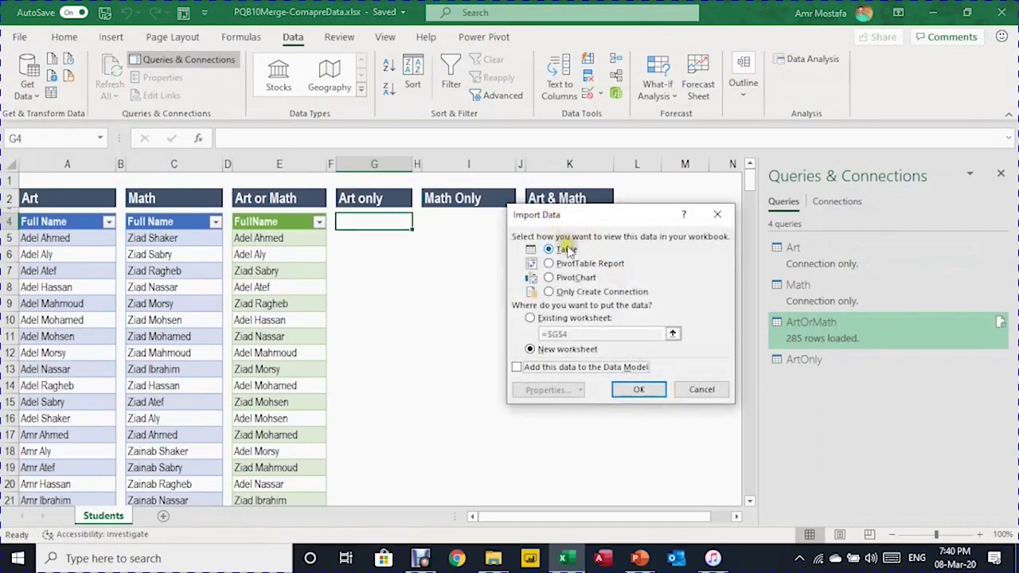
left_click(545, 320)
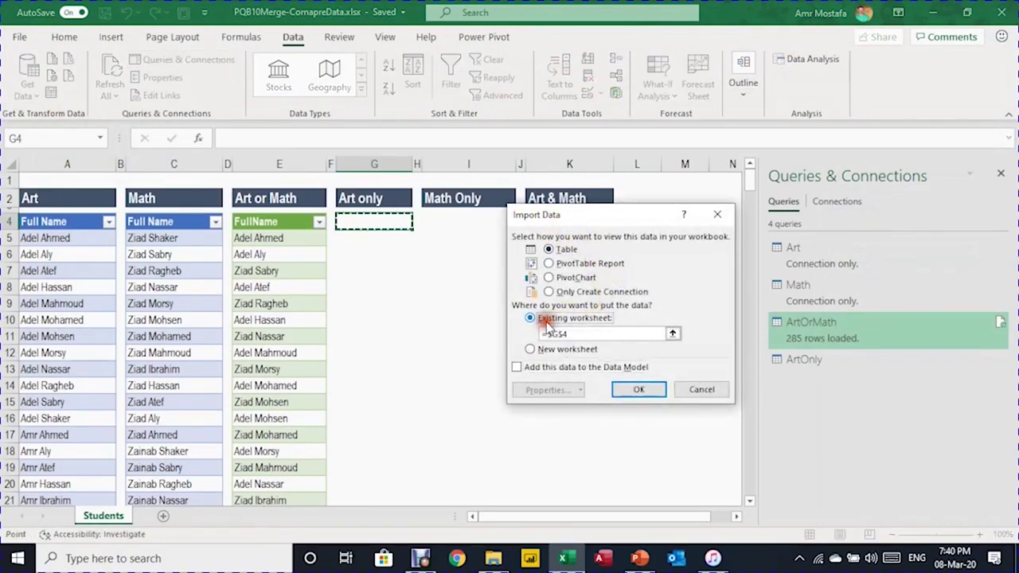
left_click(641, 390)
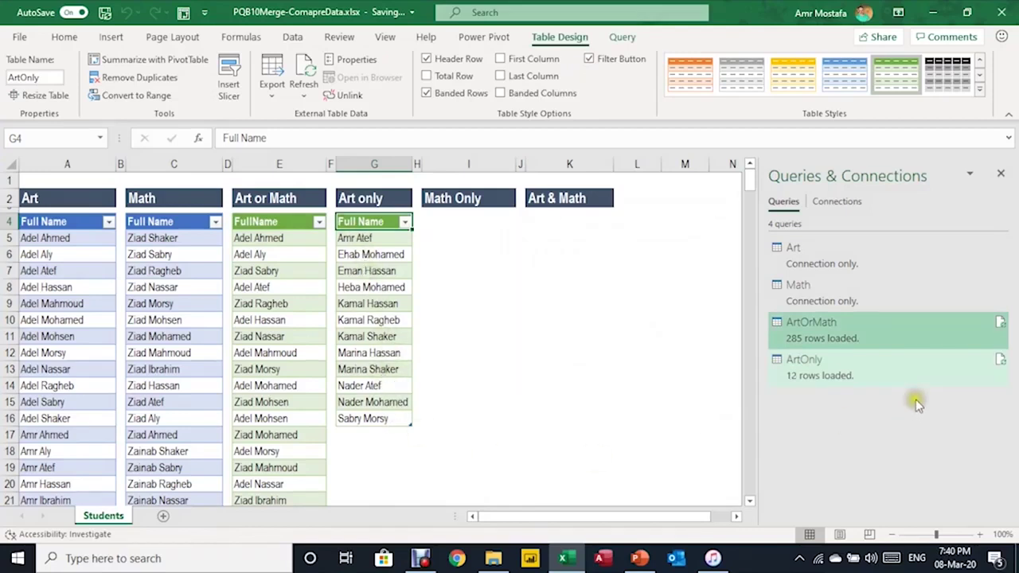
mouse_move(844, 385)
left_click(528, 278)
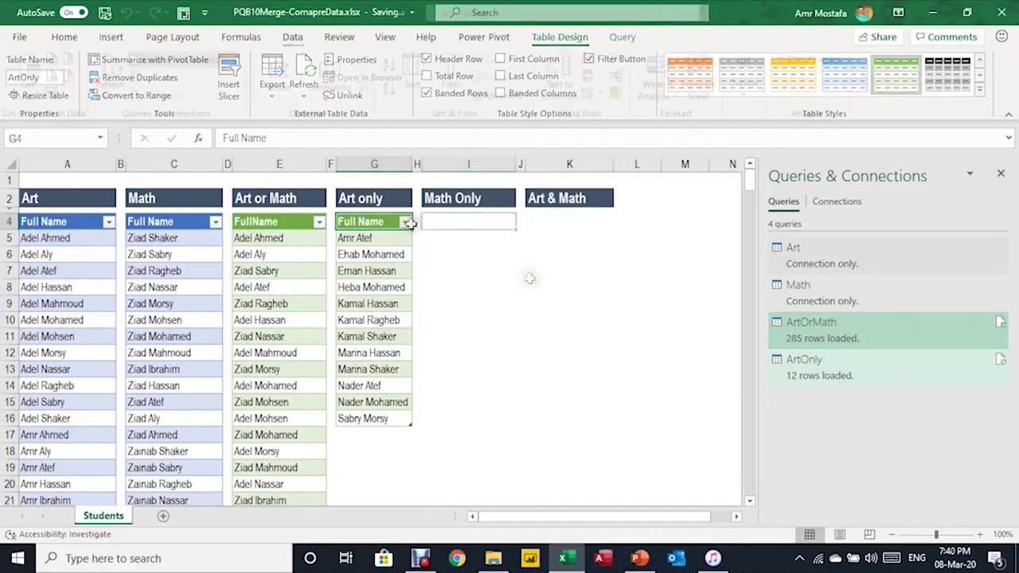
From cell I4, start another merge of Art with Math as the second table, matched on their Full Name columns.
left_click(464, 222)
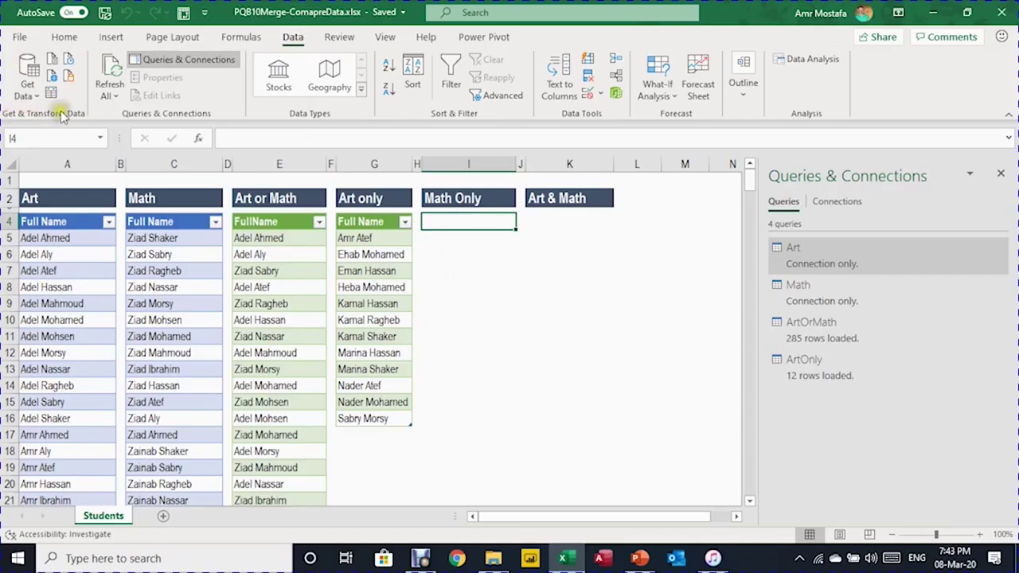
left_click(27, 92)
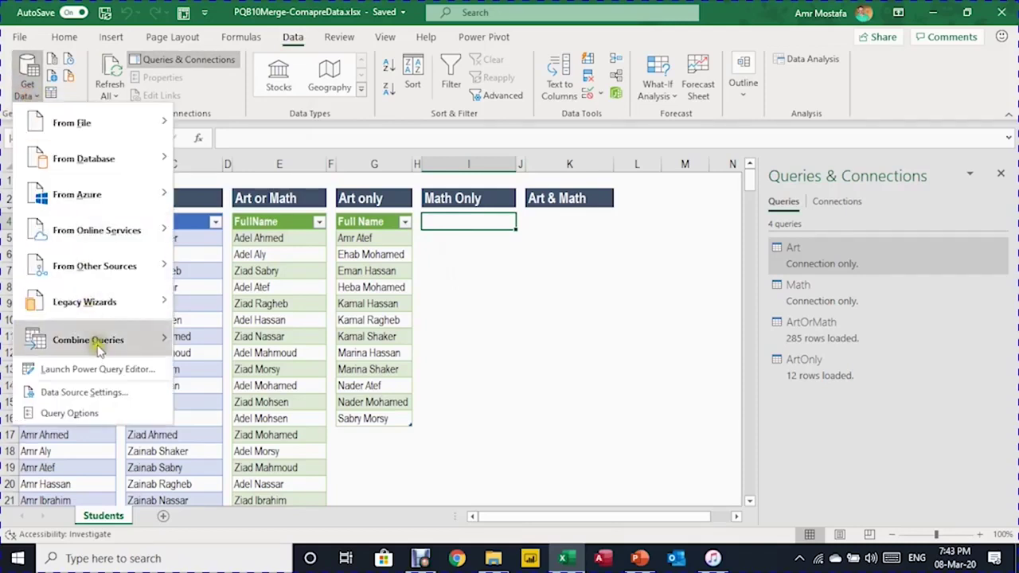
mouse_move(94, 342)
left_click(214, 352)
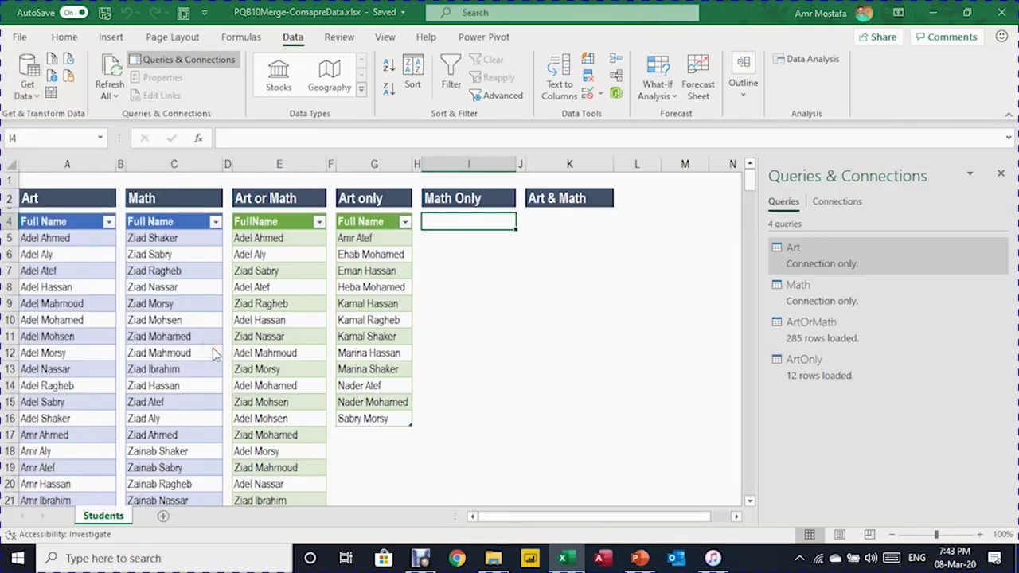
left_click(337, 120)
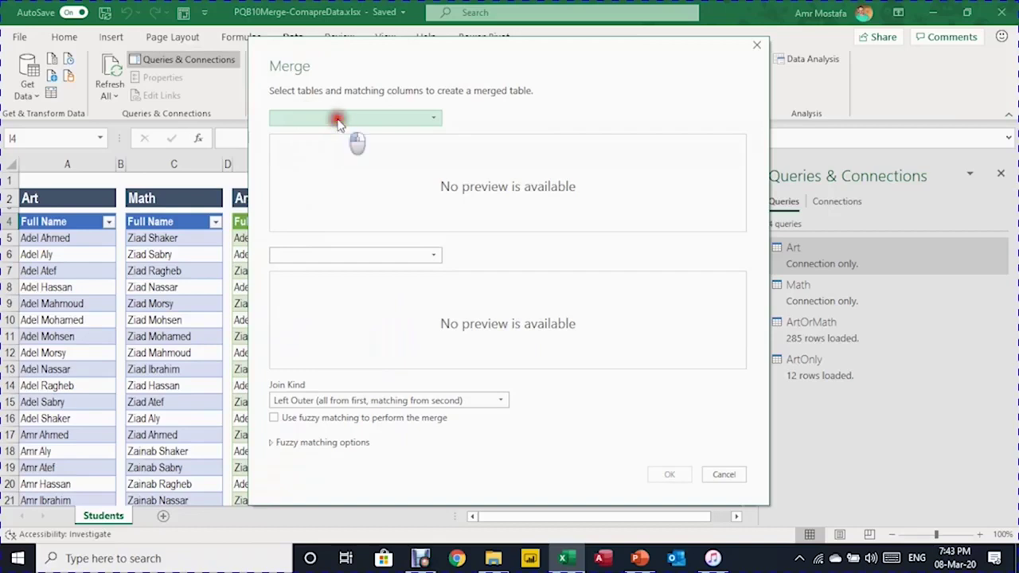
left_click(328, 134)
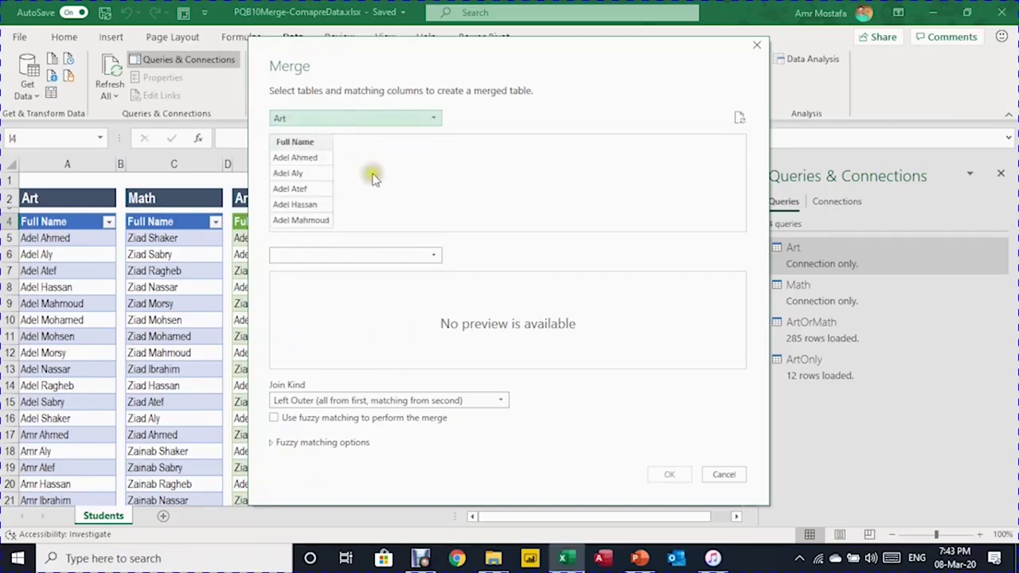
left_click(382, 255)
left_click(371, 316)
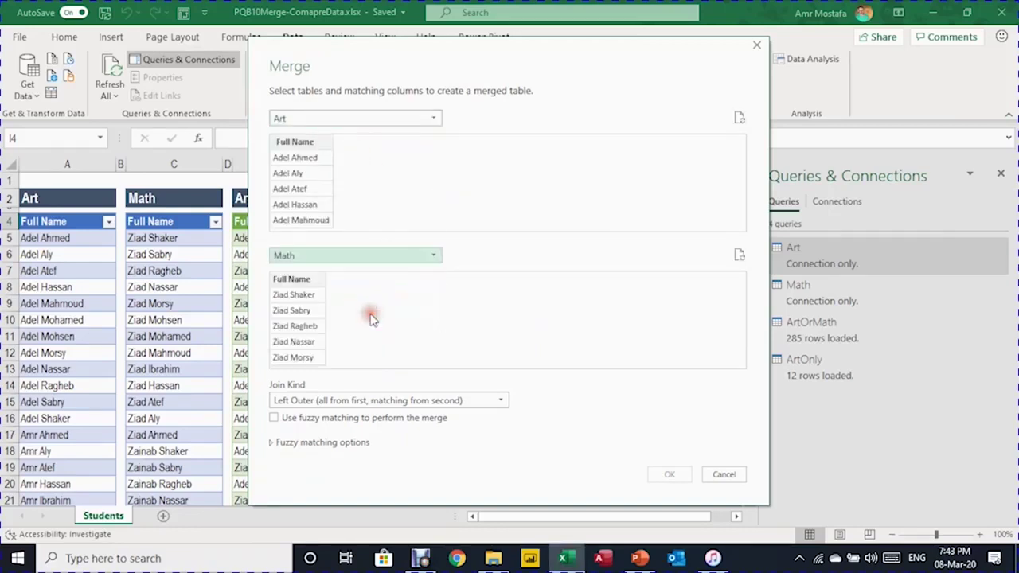
left_click(300, 146)
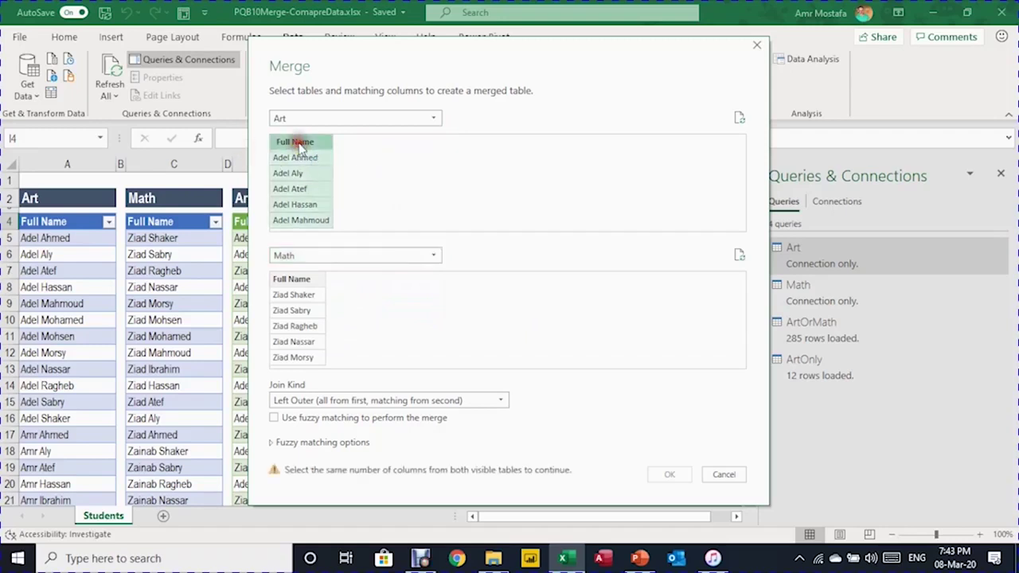
left_click(299, 278)
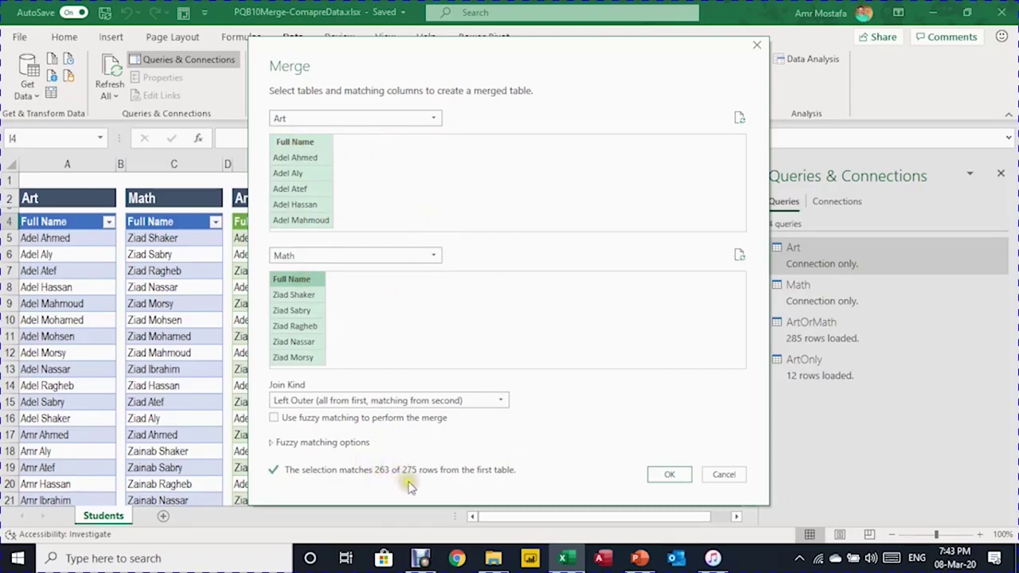
Set the join kind to Right Anti (rows only in second) and create the merged query.
left_click(300, 402)
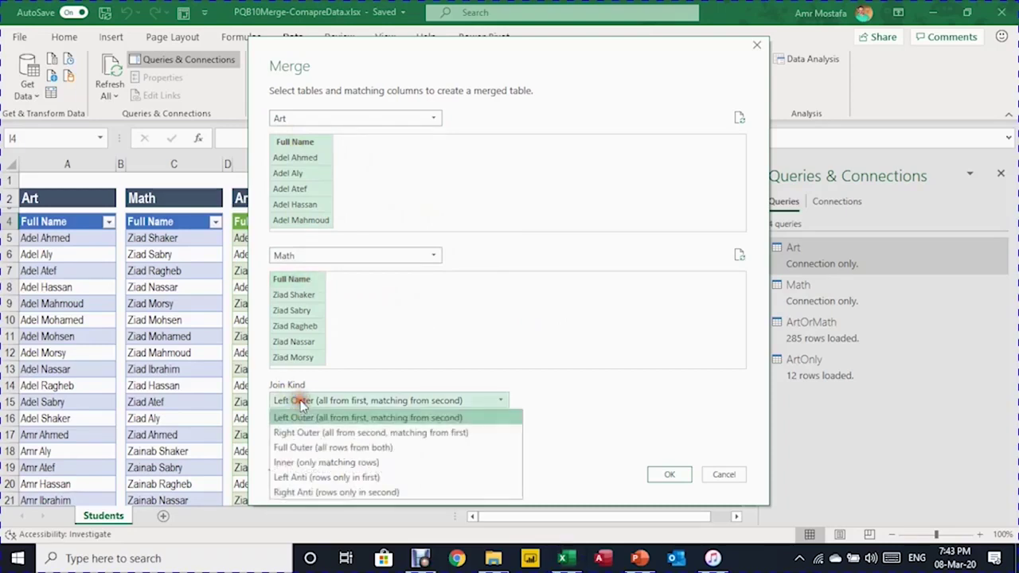
left_click(328, 491)
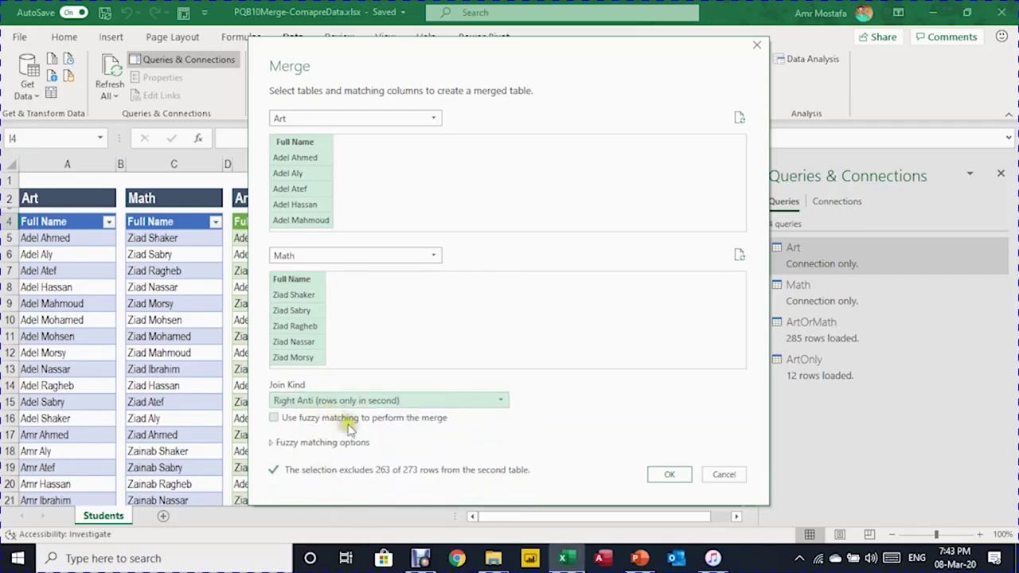
left_click(660, 474)
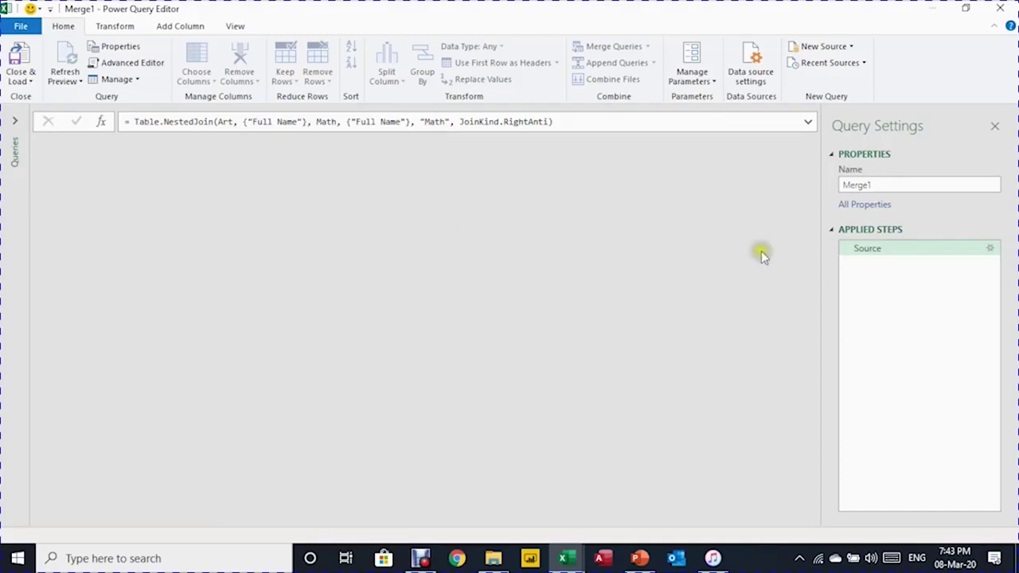
Rename the Merge1 query as MathOnly.
left_click(879, 185)
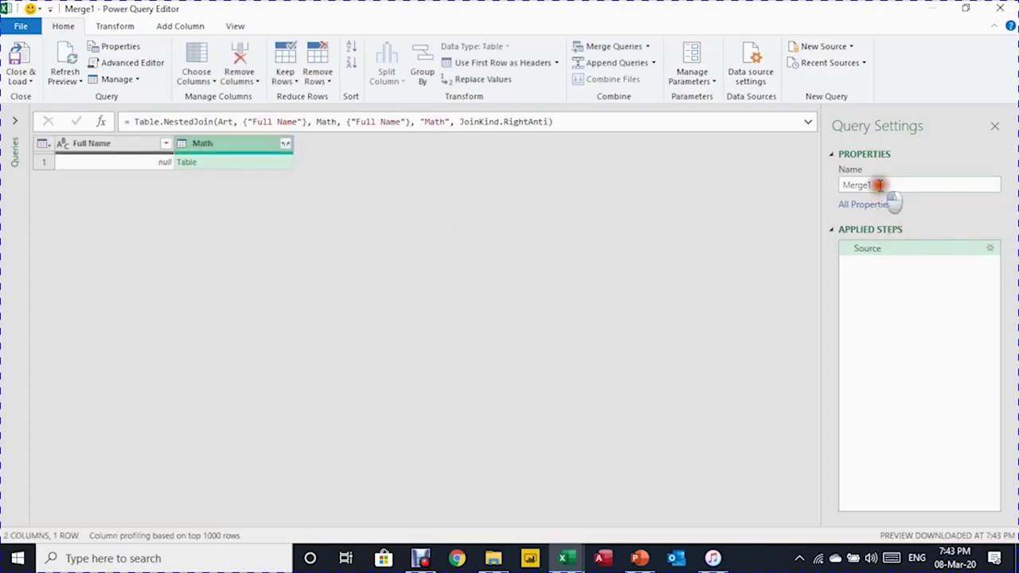
double_click(879, 185)
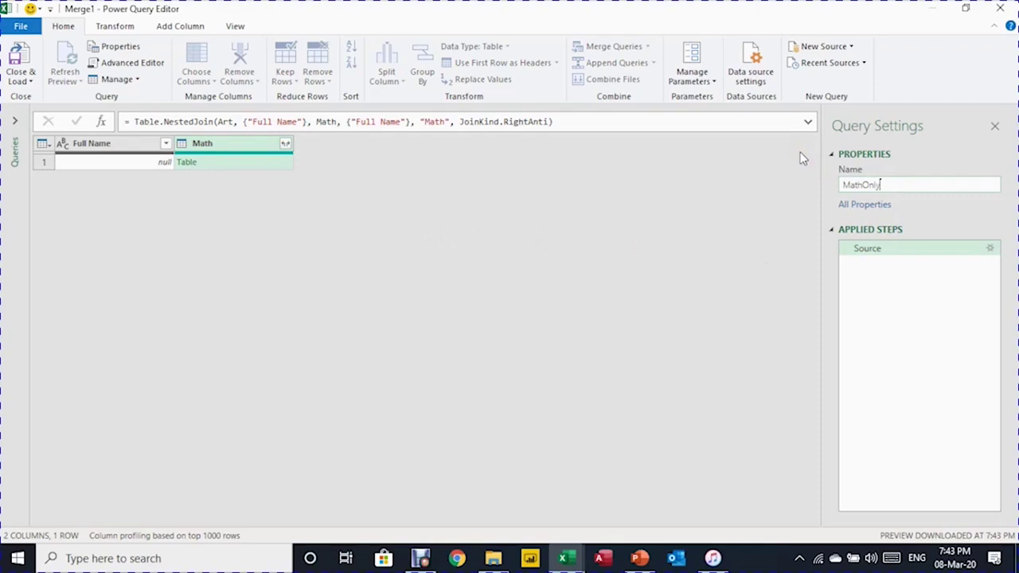
key("Return")
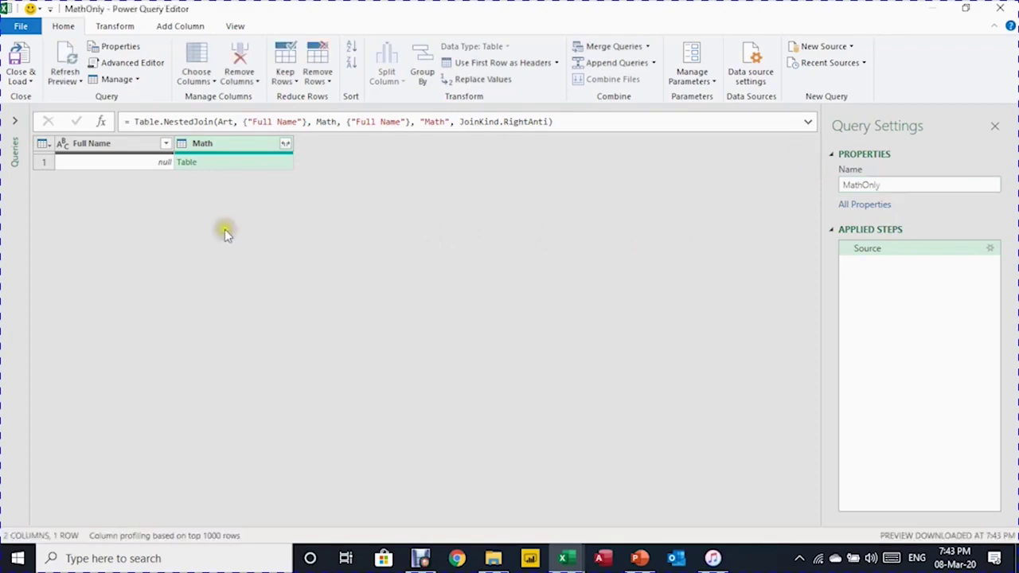
Inspect the single row's Full Name cell and look through the names in its nested Math table.
left_click(115, 163)
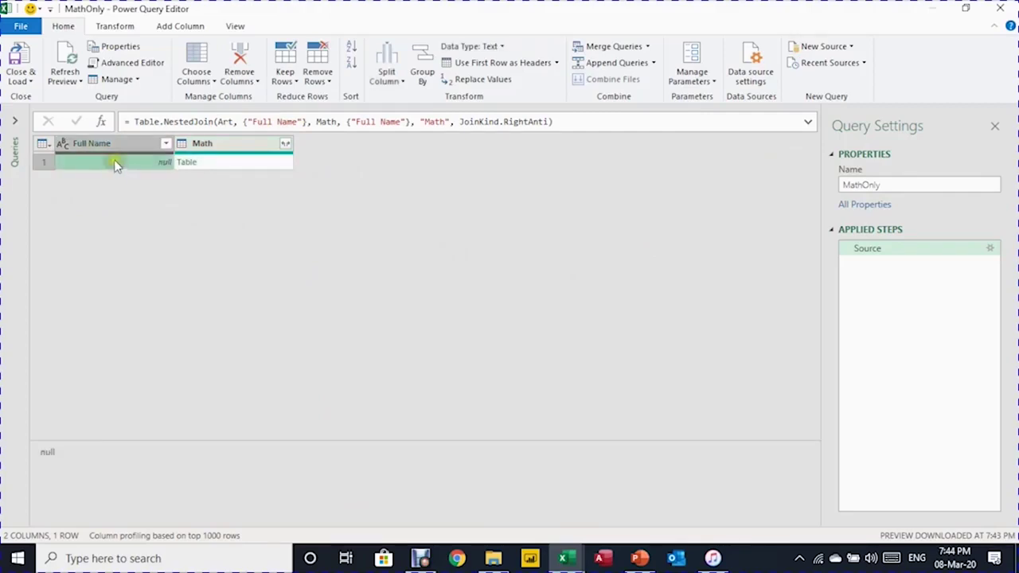
left_click(124, 160)
left_click(264, 164)
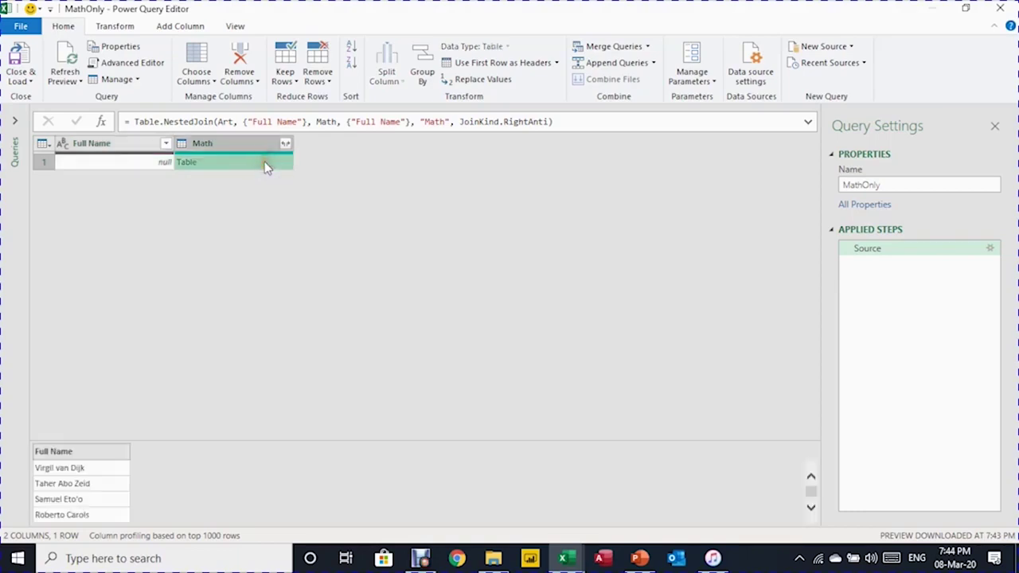
scroll(199, 484, "down", 3)
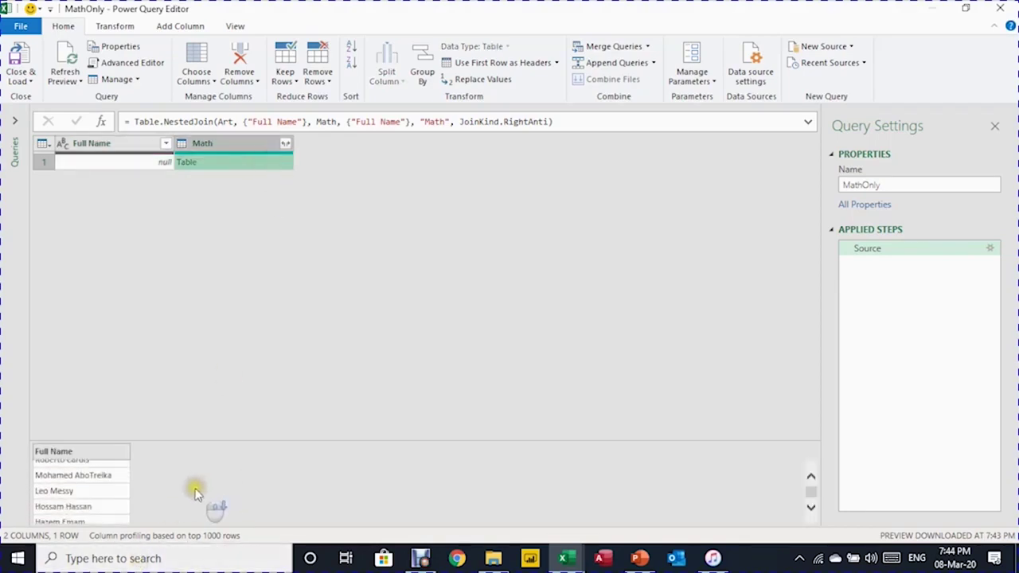
scroll(195, 492, "up", 2)
scroll(194, 489, "up", 1)
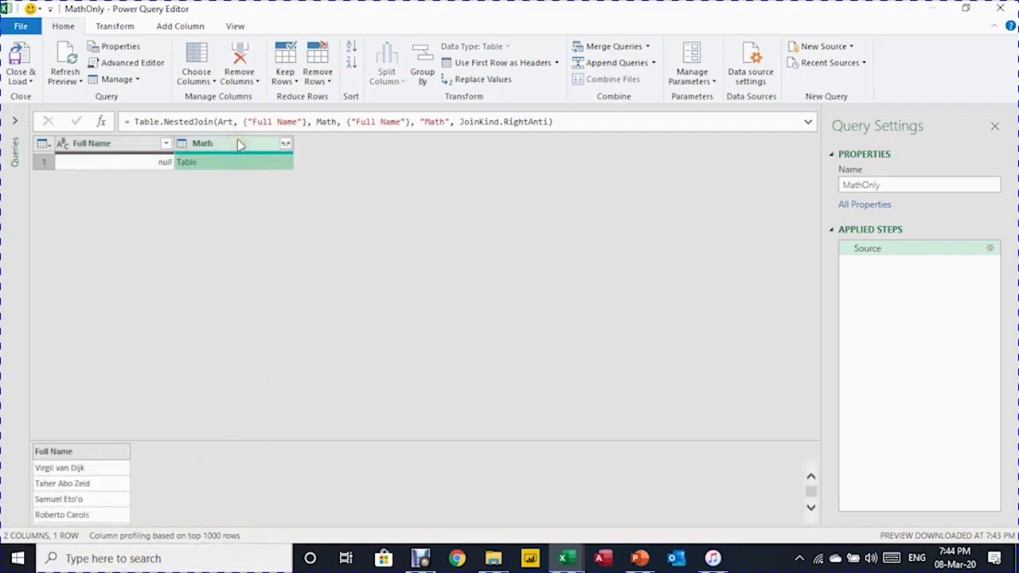
Remove the Full Name column from MathOnly and expand the Math column's Full Name field without the original column name as prefix.
left_click(123, 150)
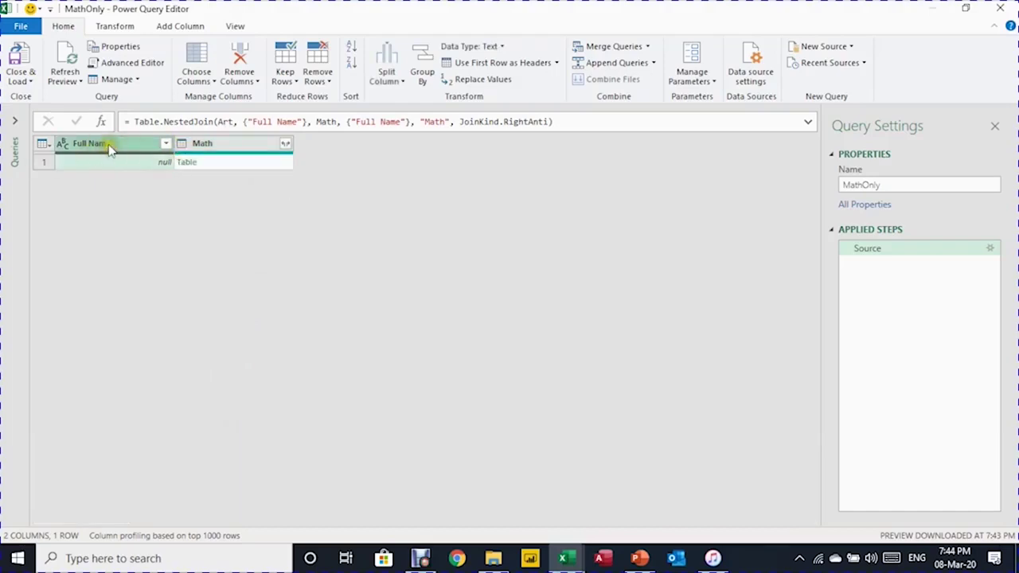
left_click(238, 73)
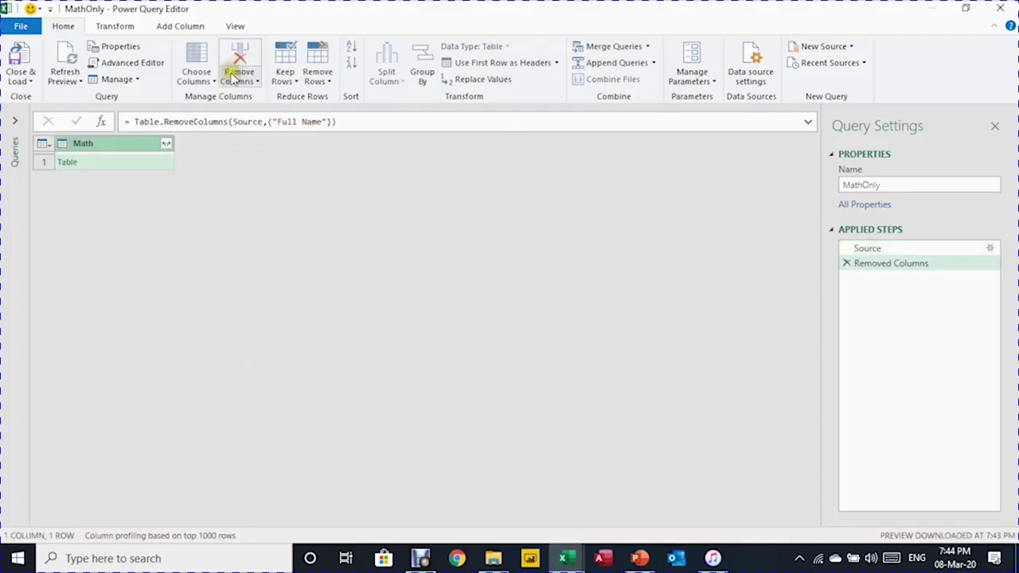
left_click(166, 144)
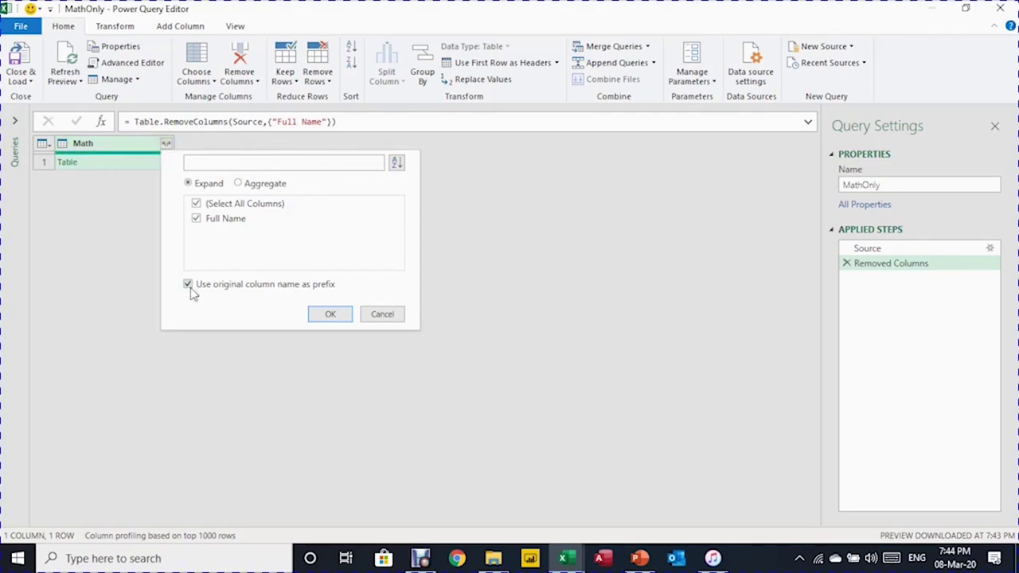
left_click(188, 285)
left_click(341, 314)
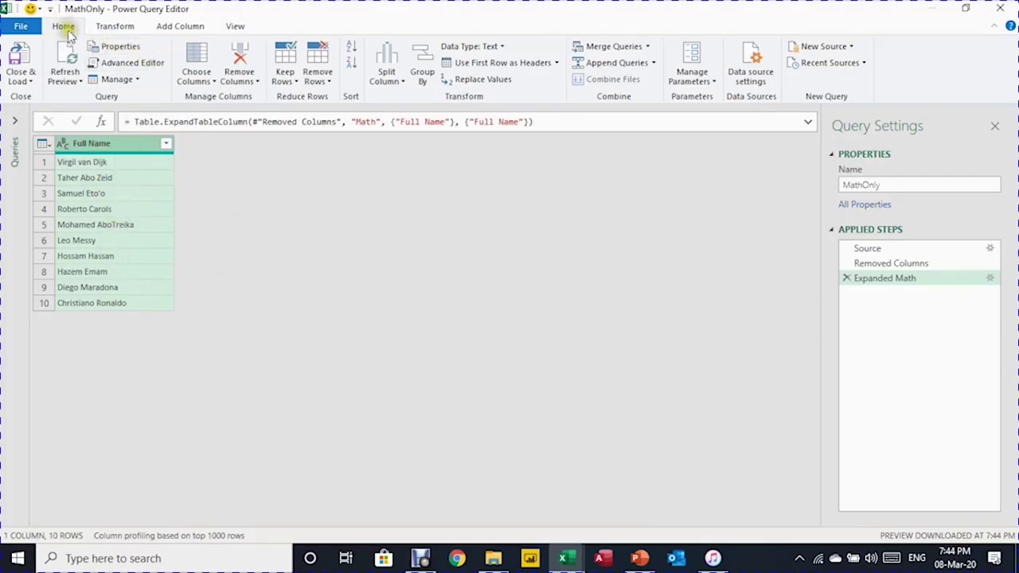
Close the query editor and open the import options for loading MathOnly into the workbook.
left_click(20, 80)
left_click(38, 114)
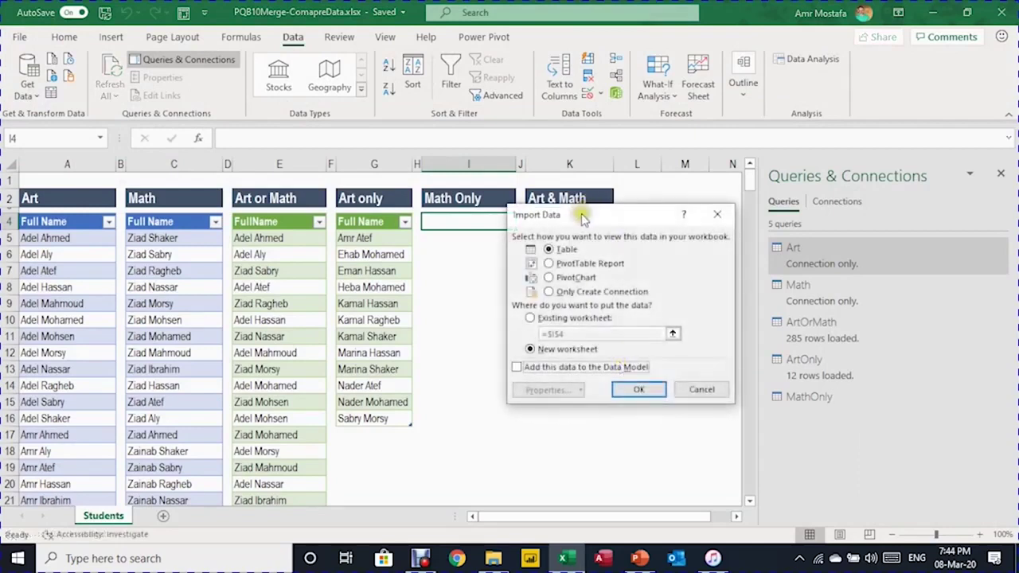
Load the MathOnly query as a table into the existing worksheet at cell I4.
left_click_drag(582, 210, 627, 233)
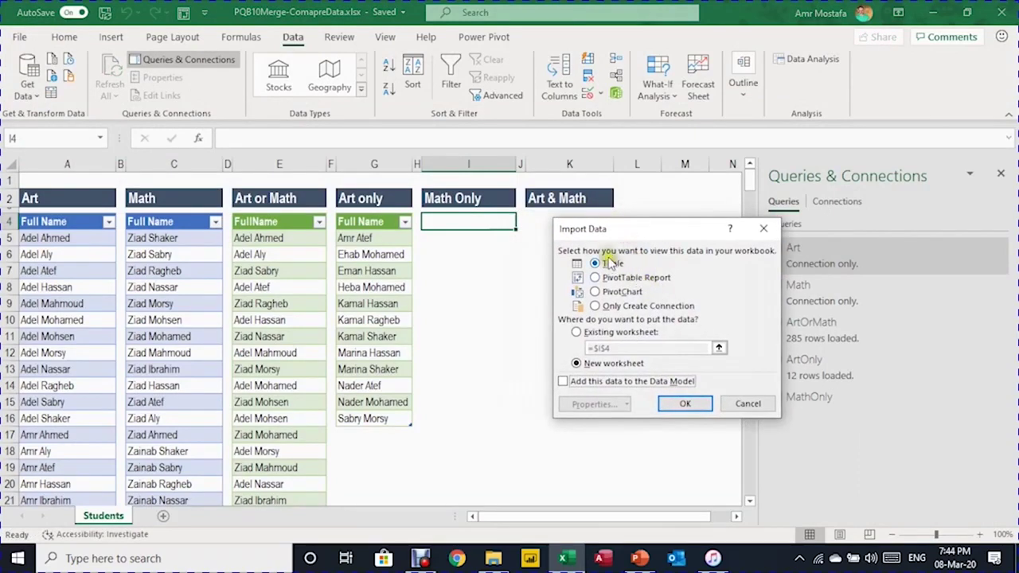
left_click(576, 332)
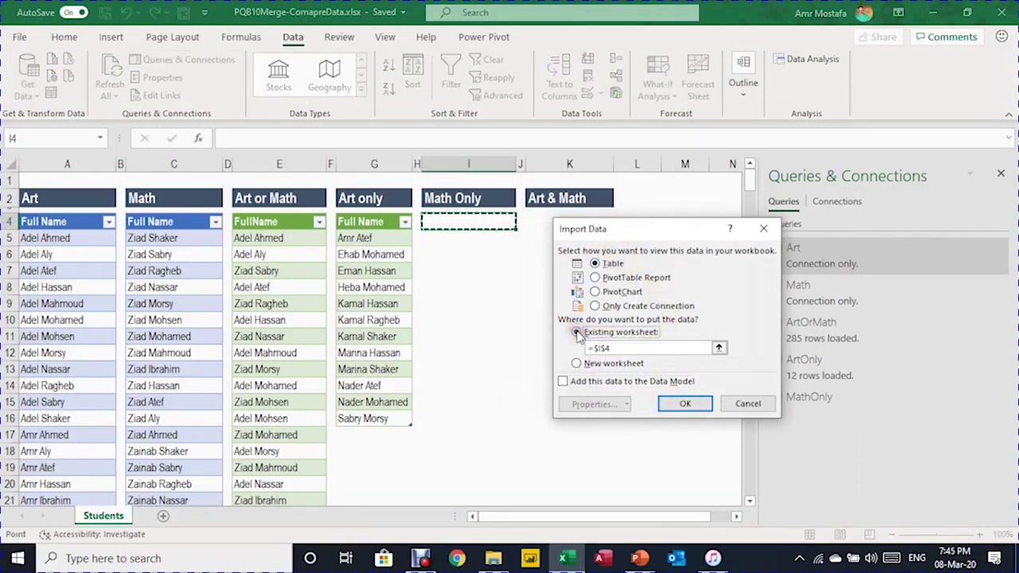
left_click(677, 404)
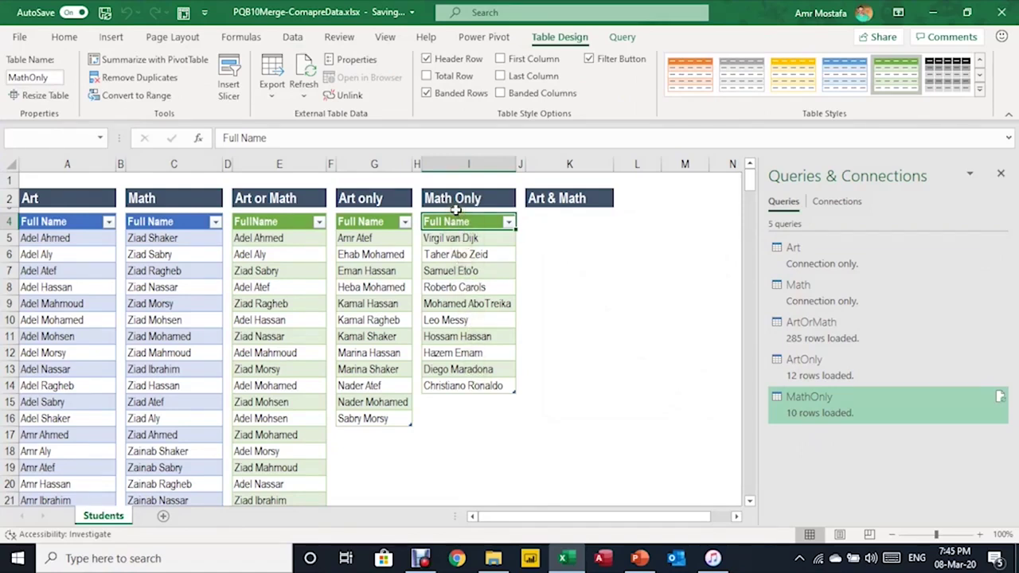
With cell K4 as the destination, start a Merge query using Art as the first table and Math as the second.
left_click(562, 224)
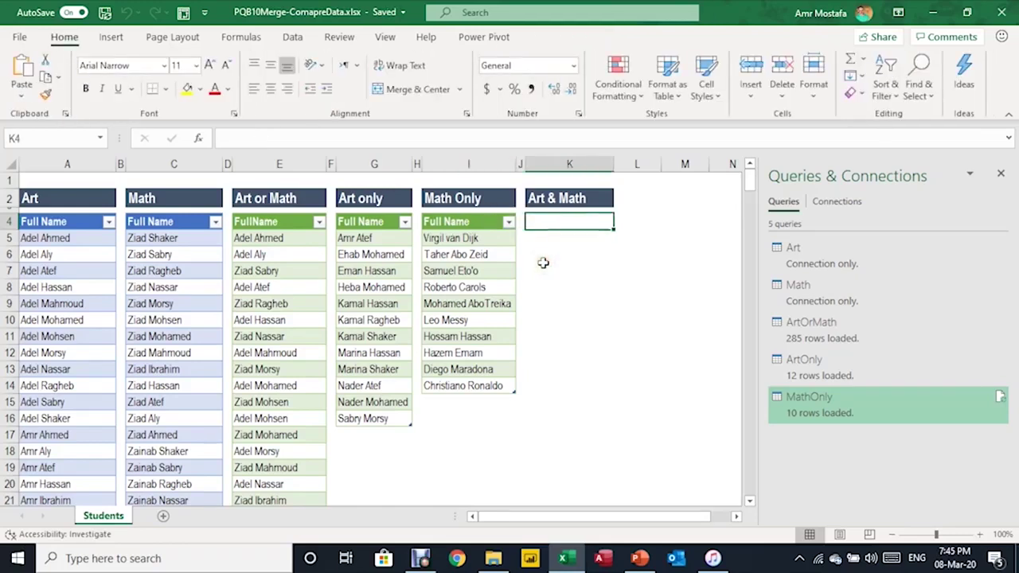
left_click(293, 37)
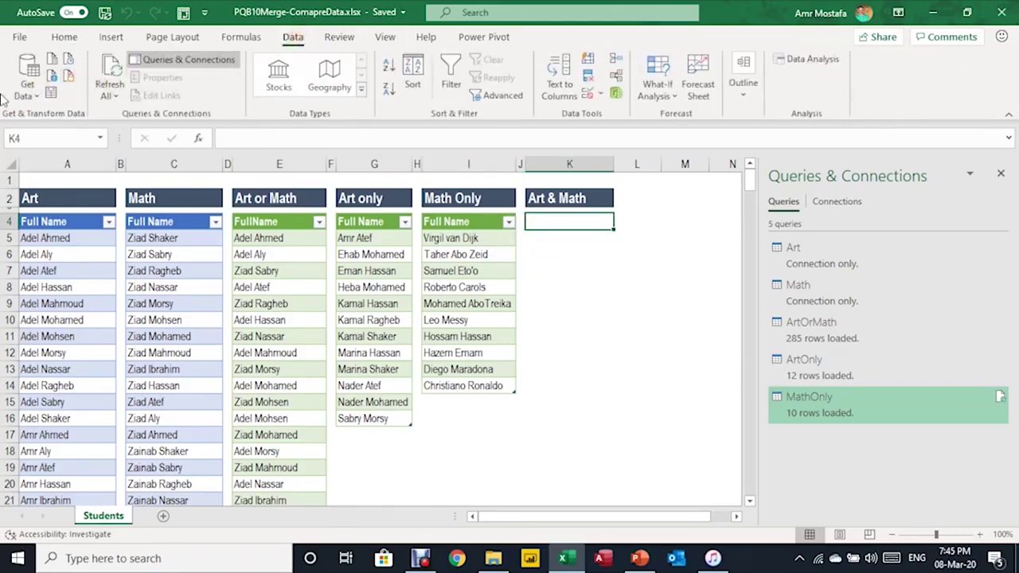
left_click(32, 93)
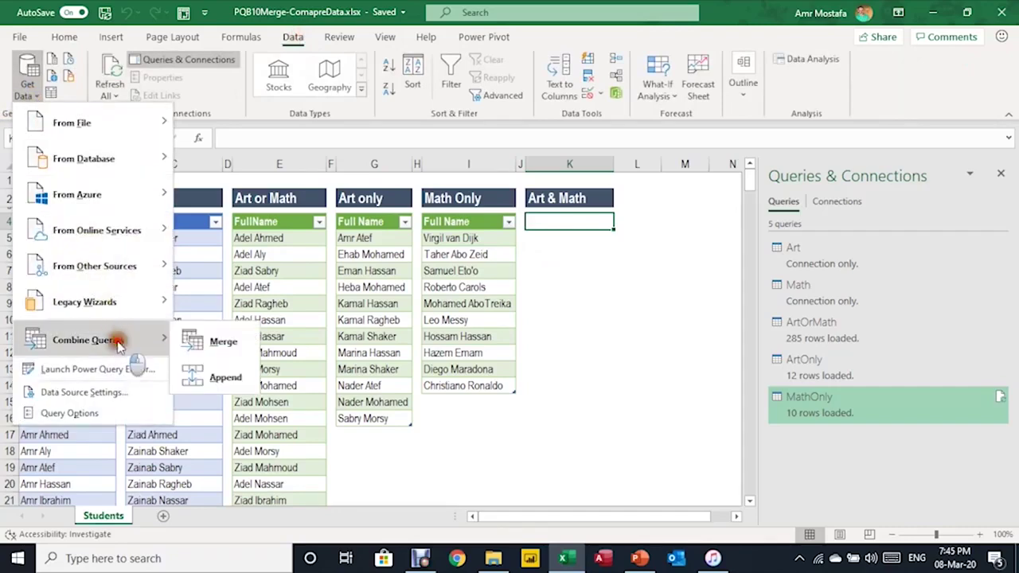
left_click(208, 342)
left_click(335, 118)
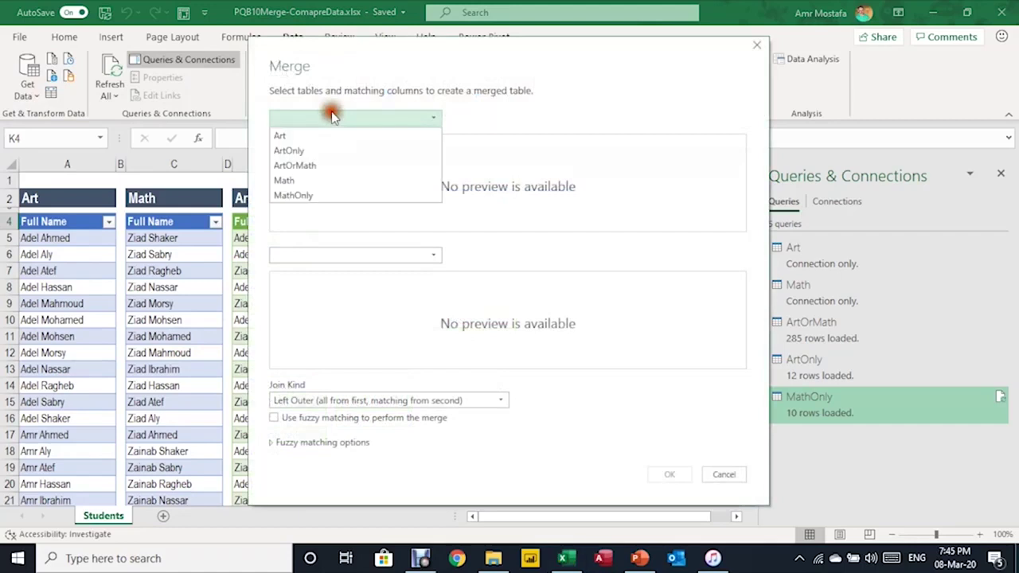
left_click(284, 134)
left_click(358, 259)
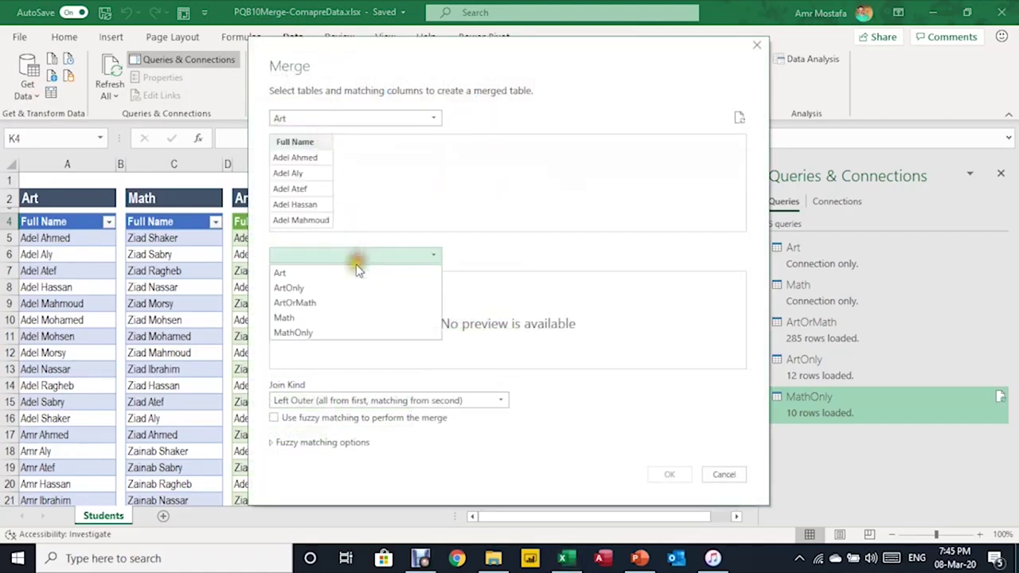
left_click(343, 314)
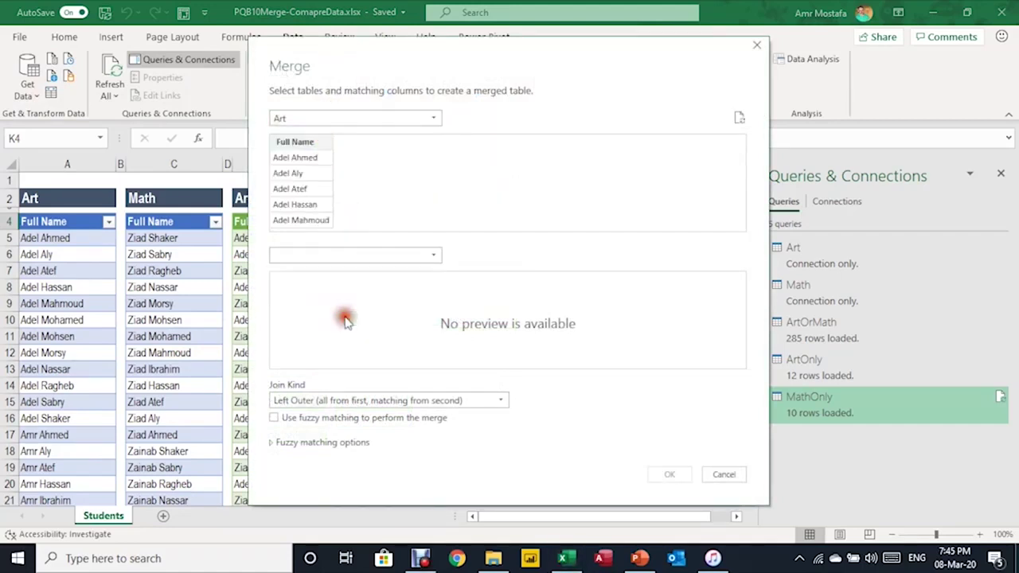
Match both tables on their Full Name columns and create the merge with an Inner (only matching rows) join.
left_click(296, 142)
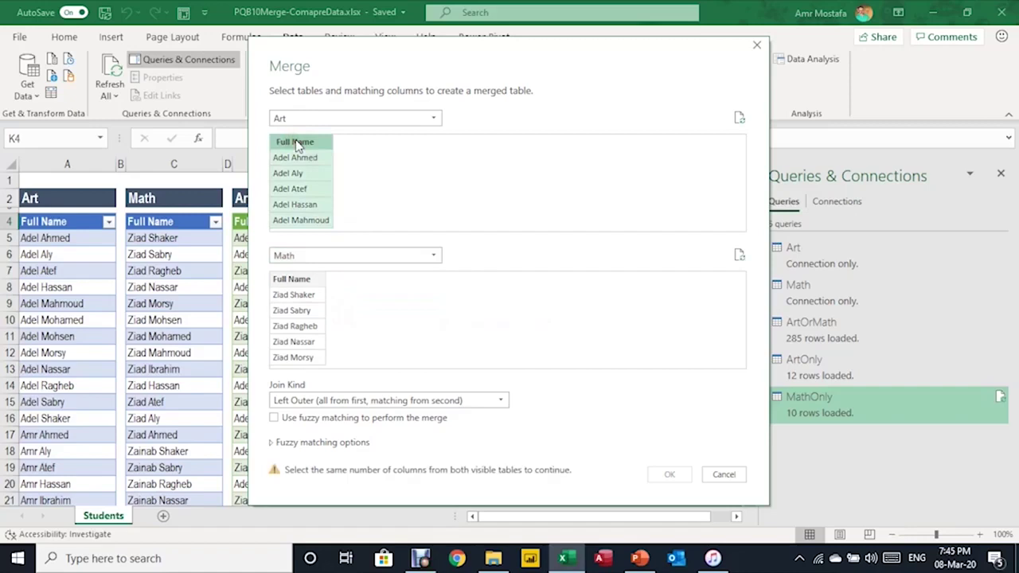
left_click(306, 279)
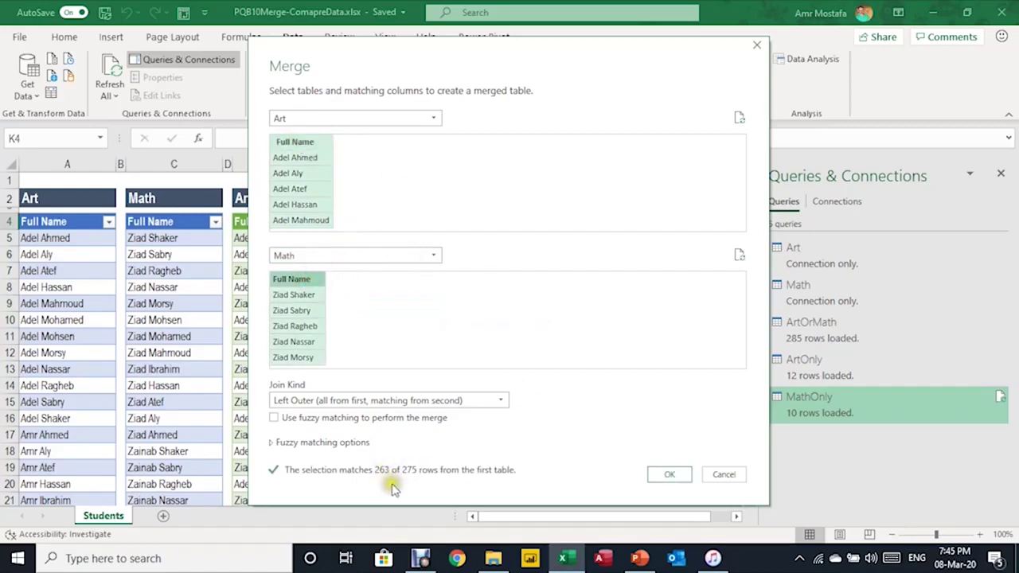
left_click(293, 402)
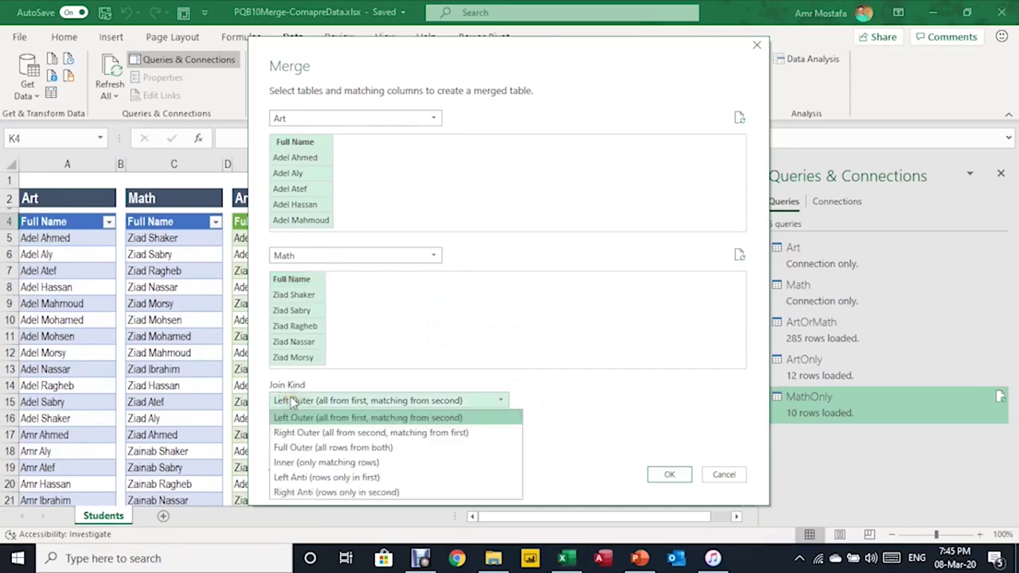
left_click(321, 468)
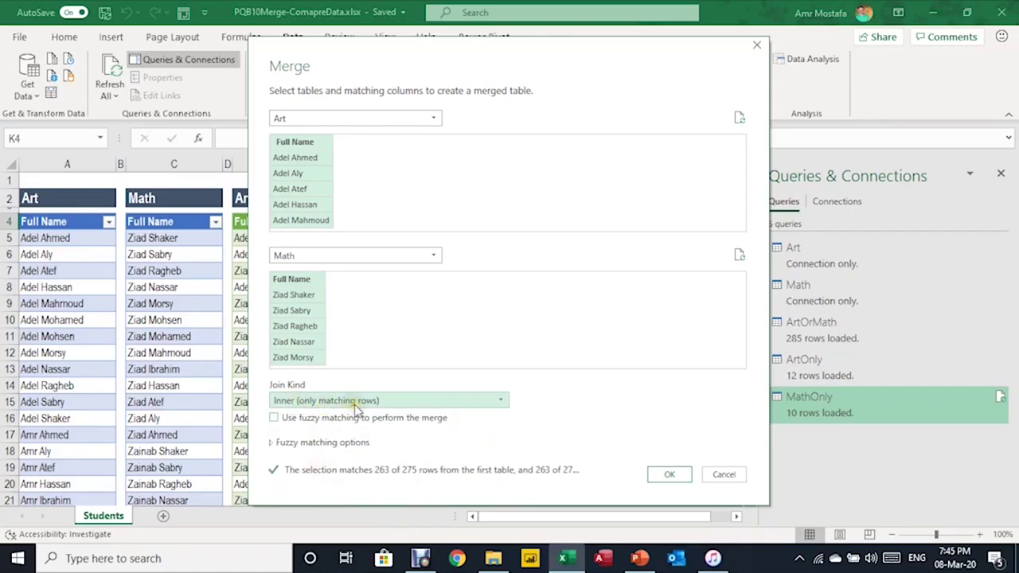
left_click(666, 476)
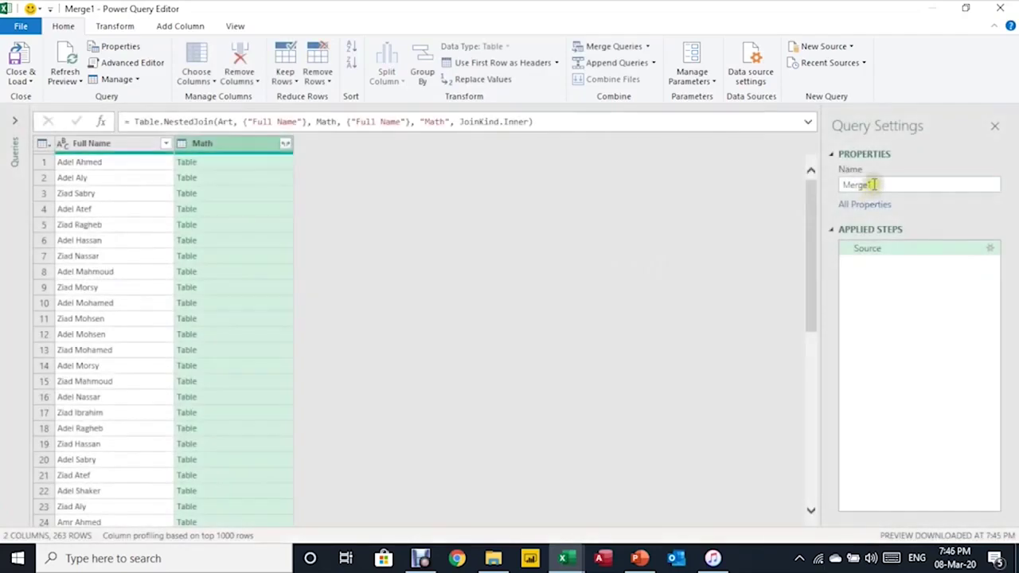
Rename the merged query as Art&Math.
left_click(873, 184)
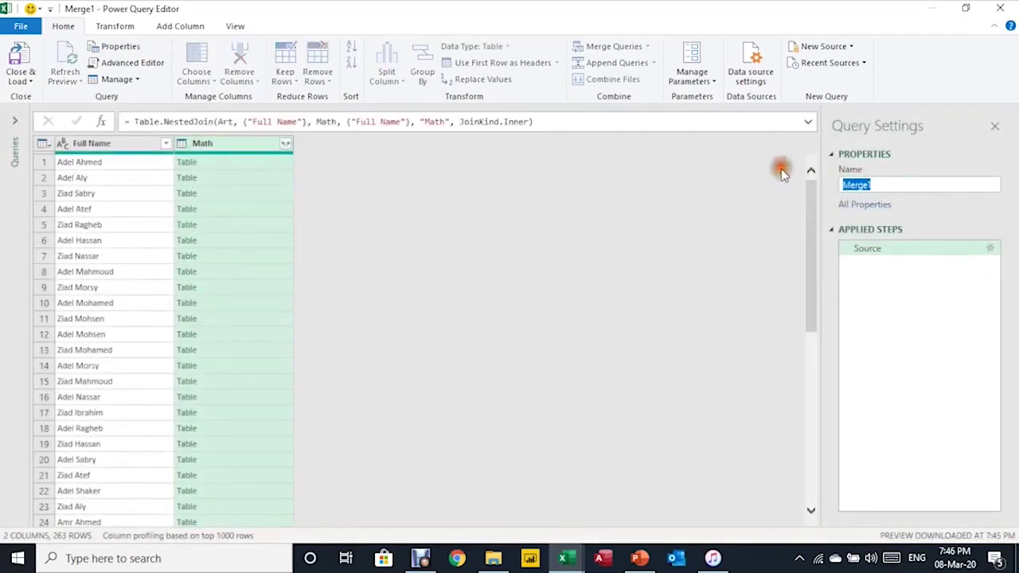
type("Art&Math")
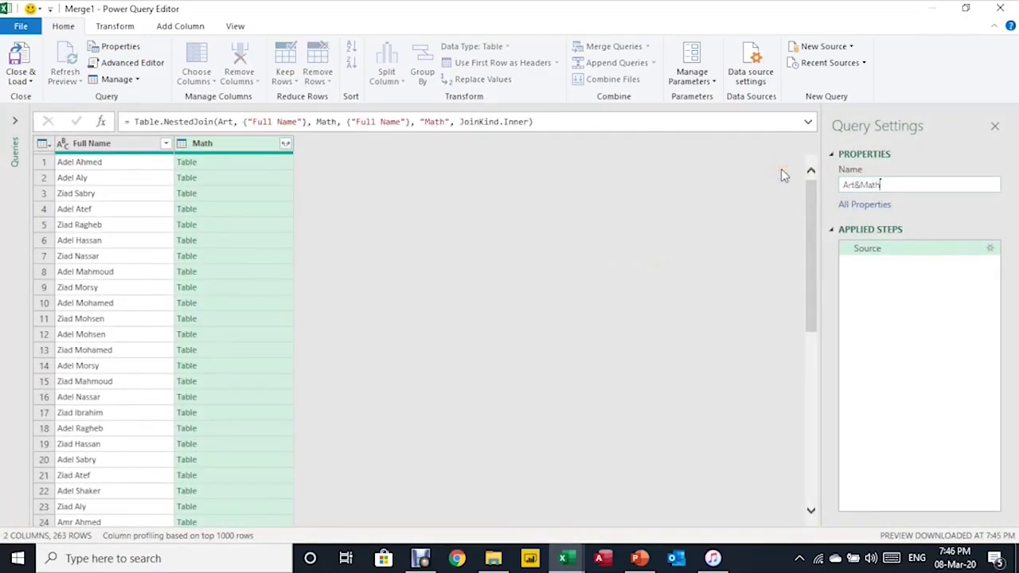
key("Return")
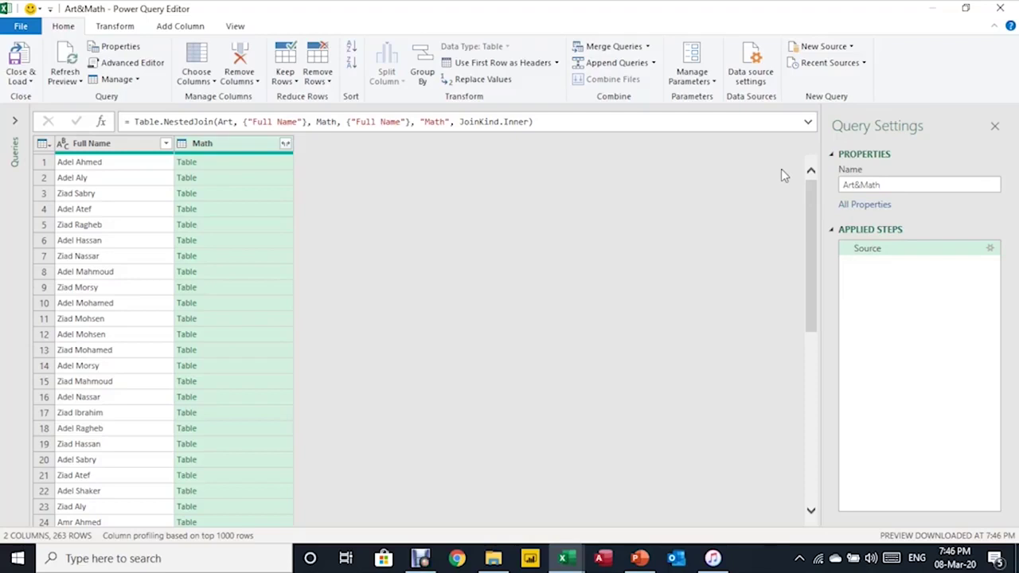
Expand the Math column to its Full Name field without using the original column name as prefix.
left_click(144, 226)
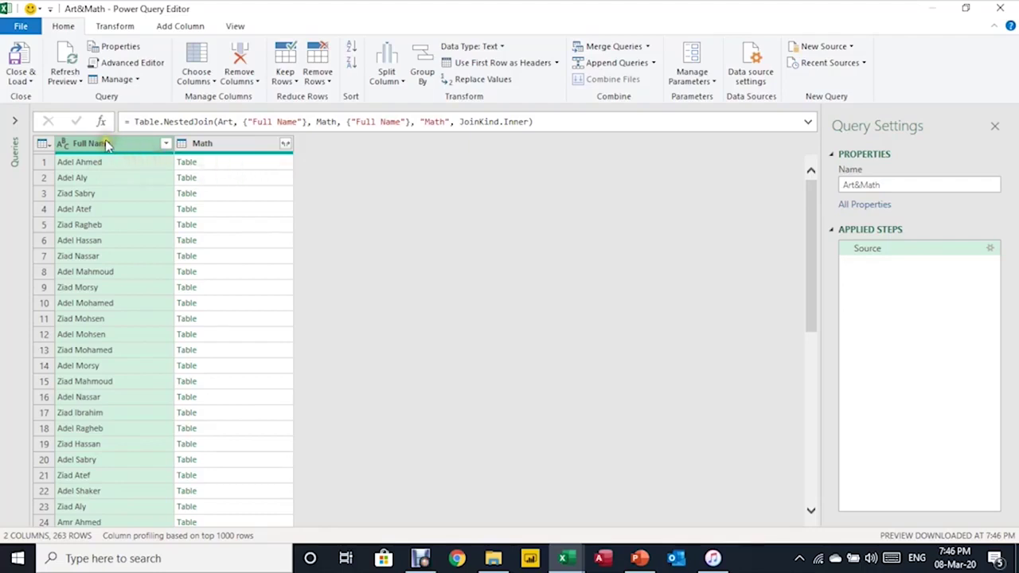
left_click(287, 146)
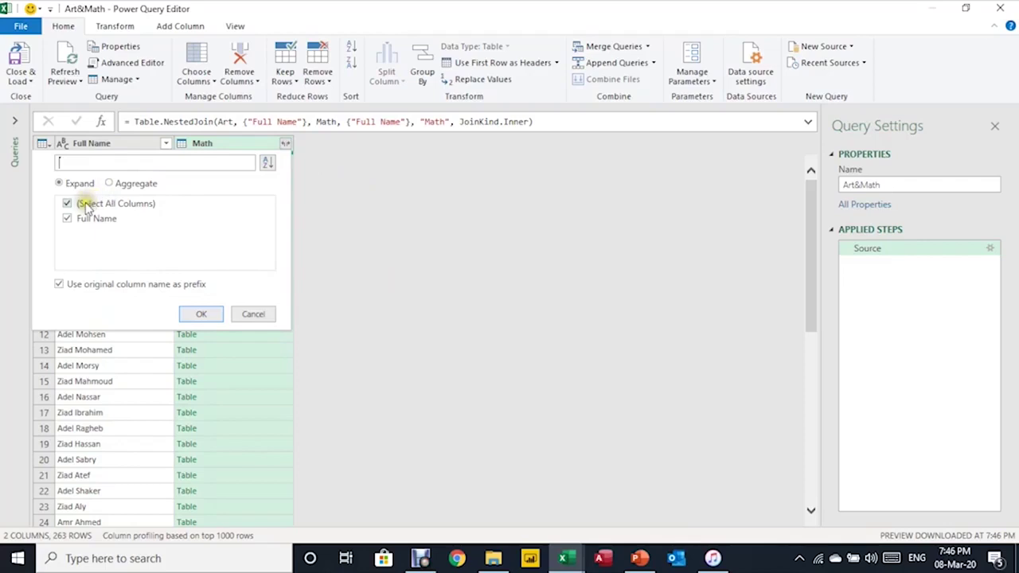
left_click(83, 206)
left_click(83, 207)
left_click(59, 285)
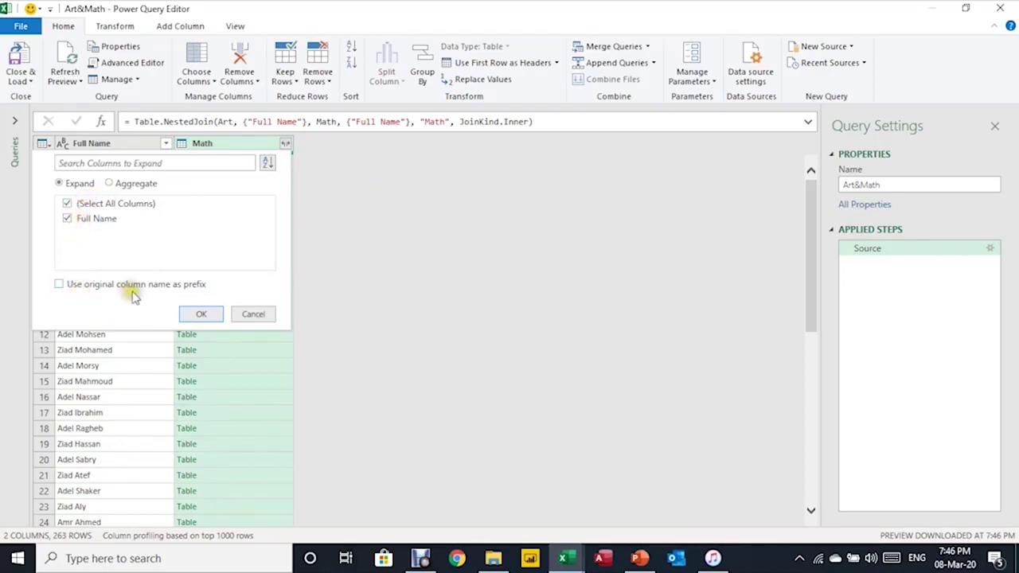
left_click(199, 315)
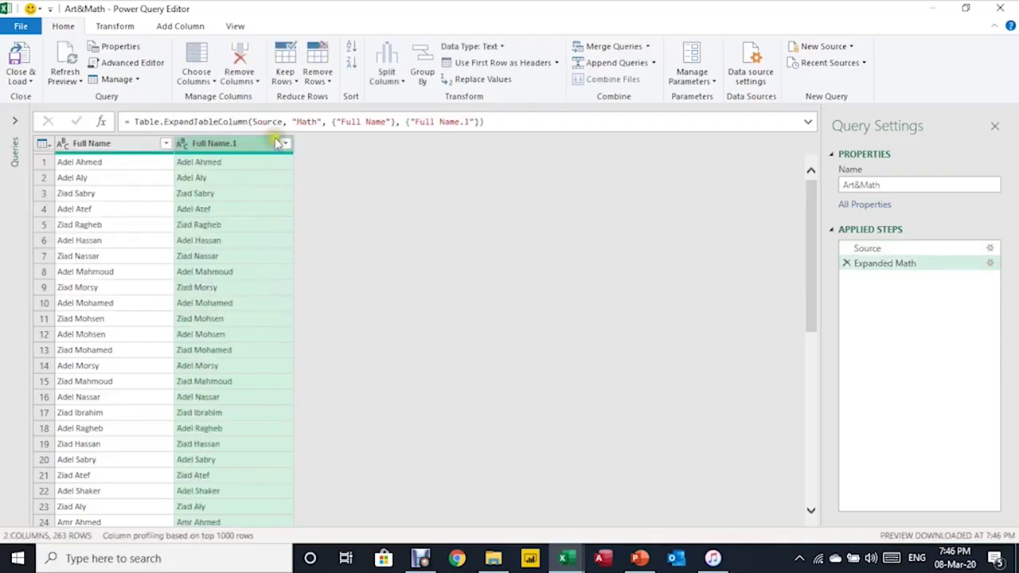
left_click(285, 144)
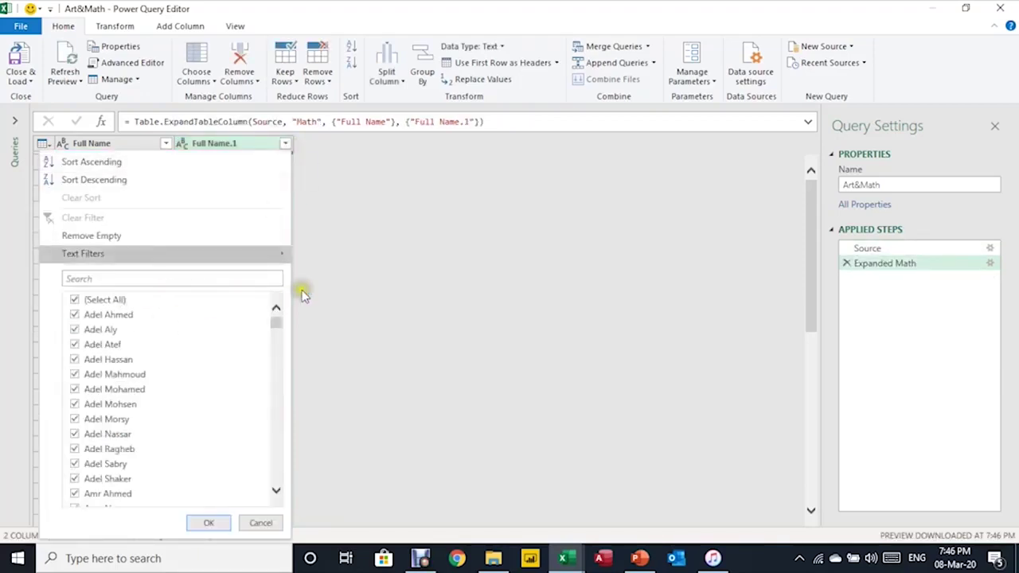
left_click(120, 144)
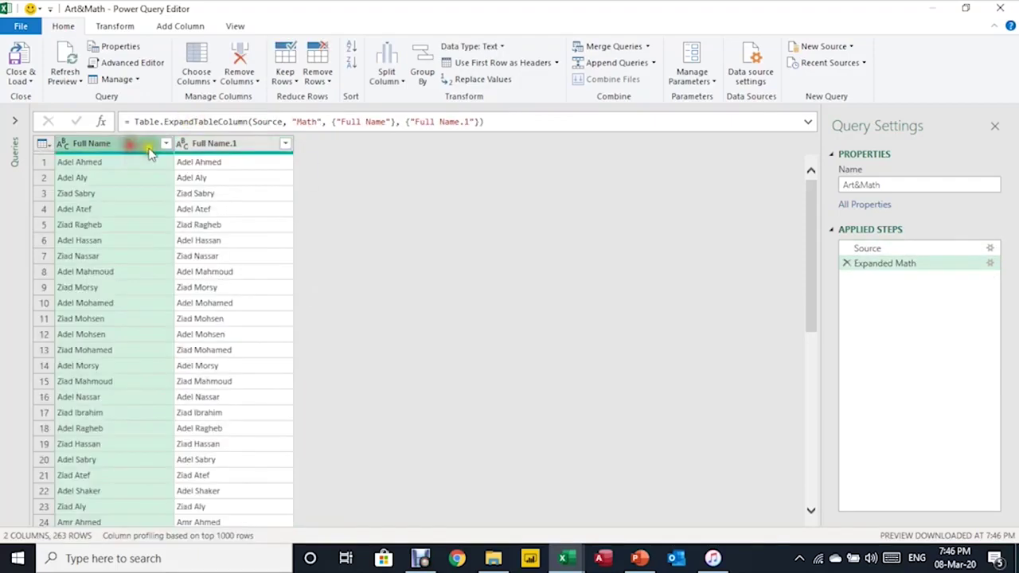
left_click(166, 143)
left_click(347, 526)
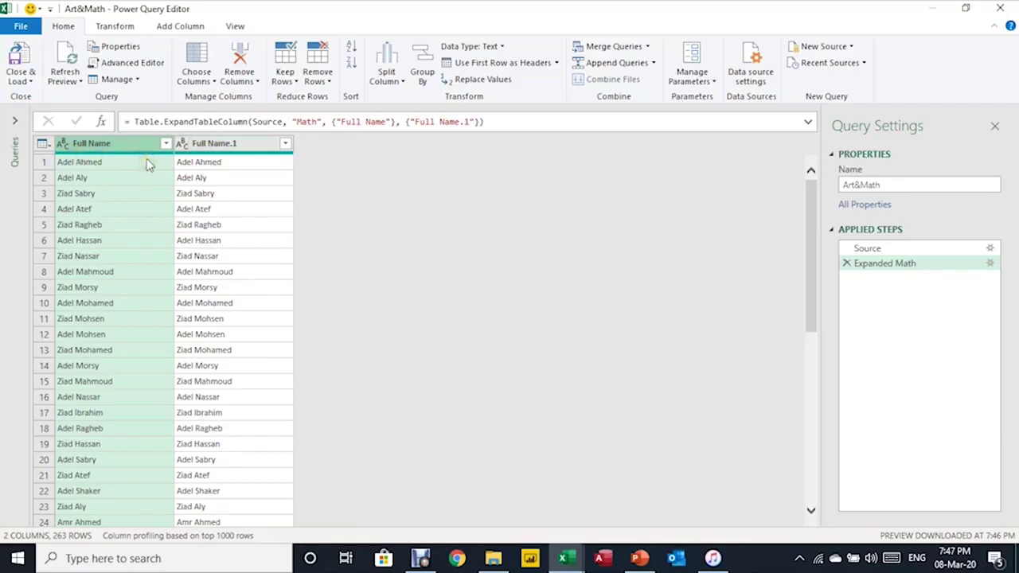
Remove the Full Name.1 column and load the query as a table into the existing worksheet at cell K4.
left_click(209, 147)
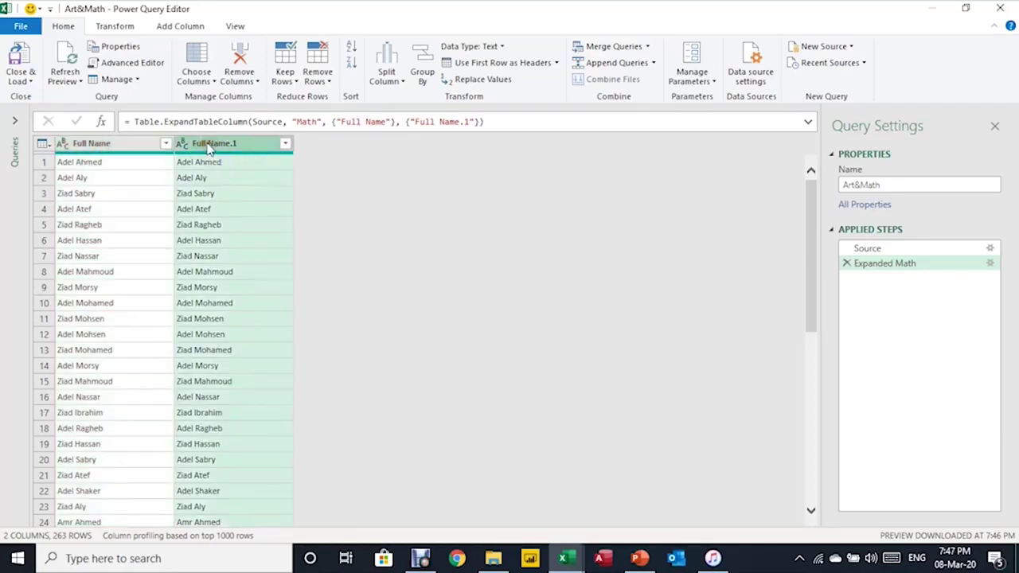
left_click(238, 60)
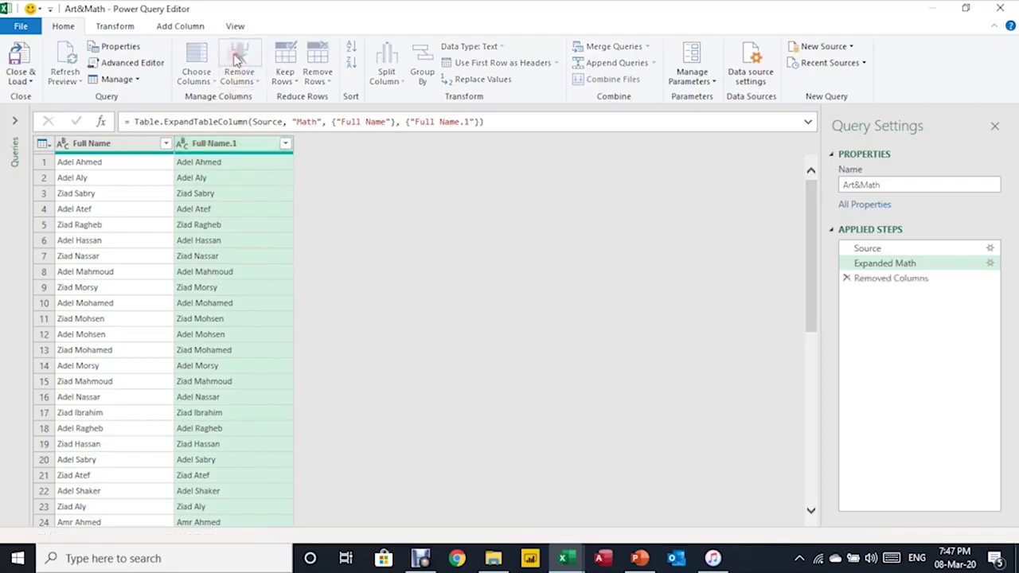
left_click(26, 83)
left_click(46, 111)
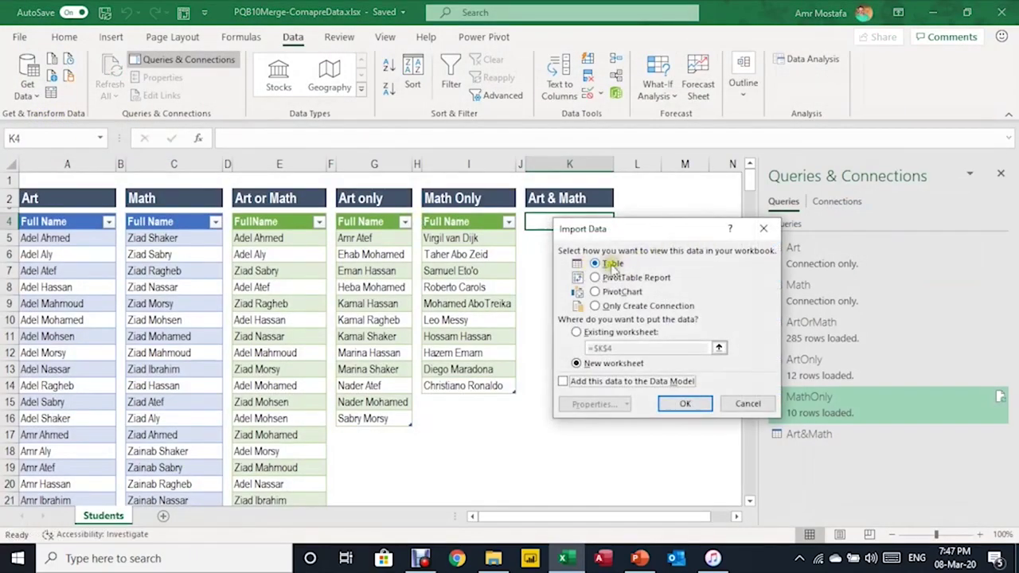
left_click_drag(617, 231, 753, 220)
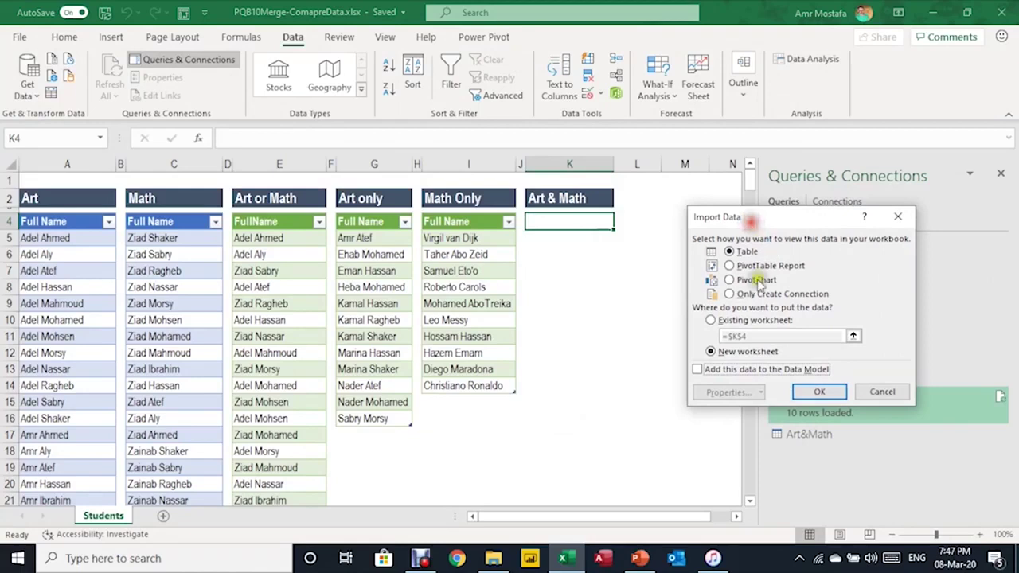
left_click(730, 322)
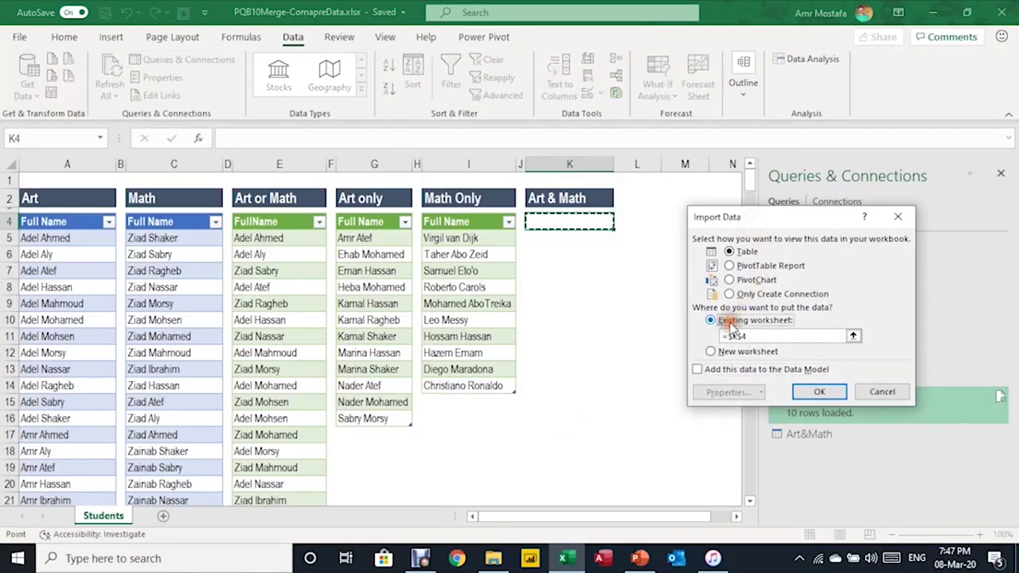
left_click(820, 394)
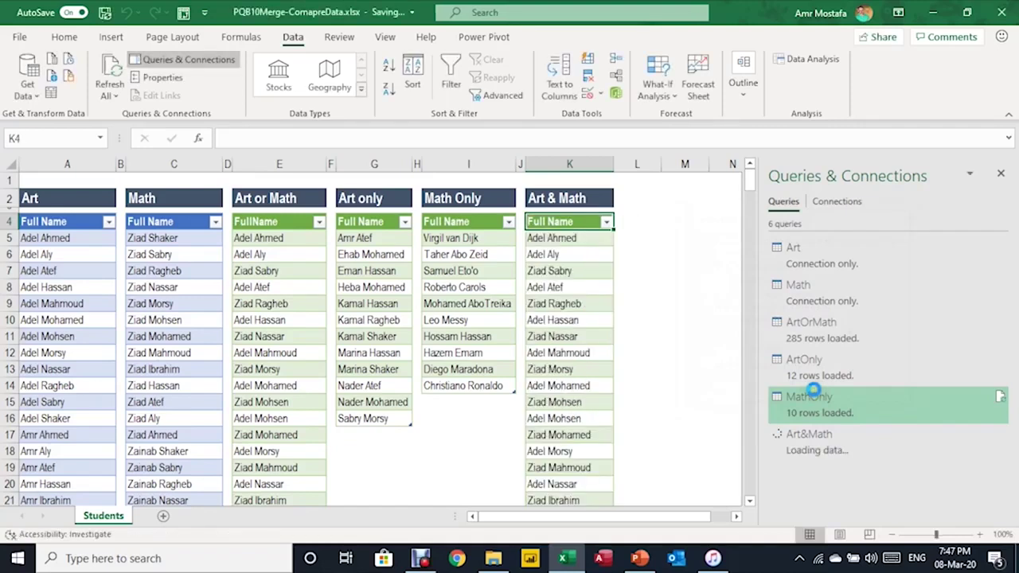
mouse_move(871, 390)
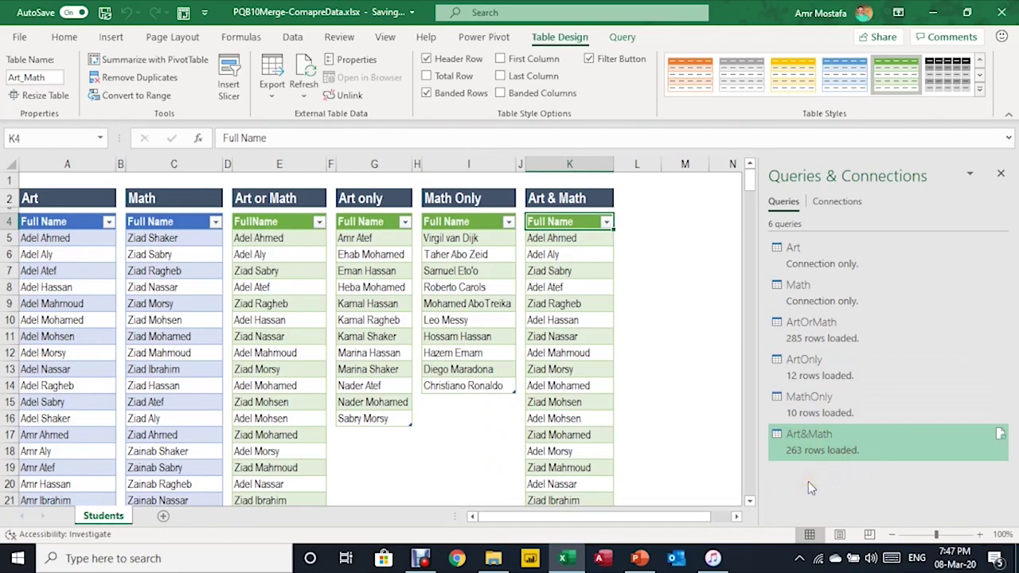
left_click(561, 239)
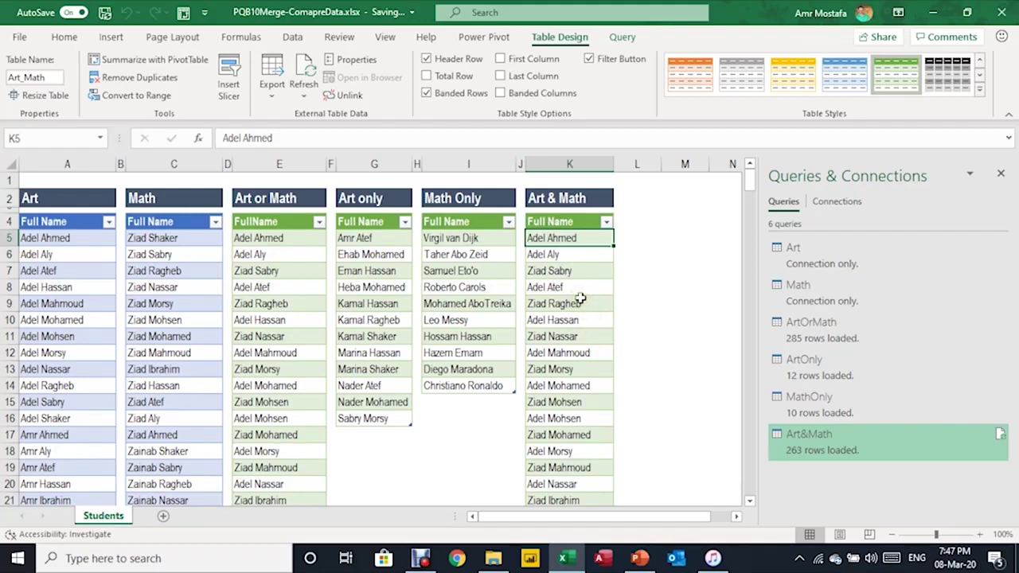
left_click(569, 258)
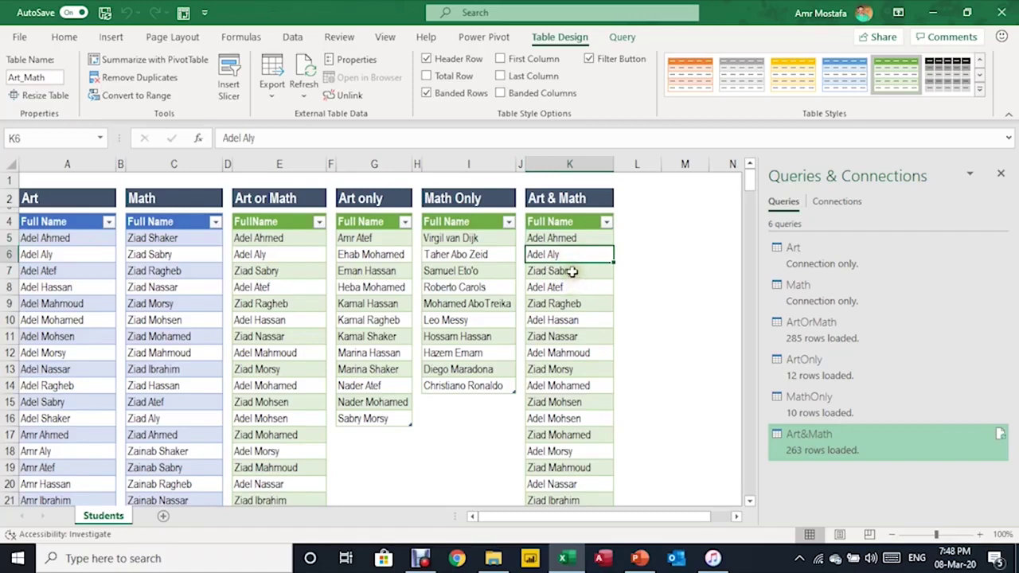
left_click(571, 271)
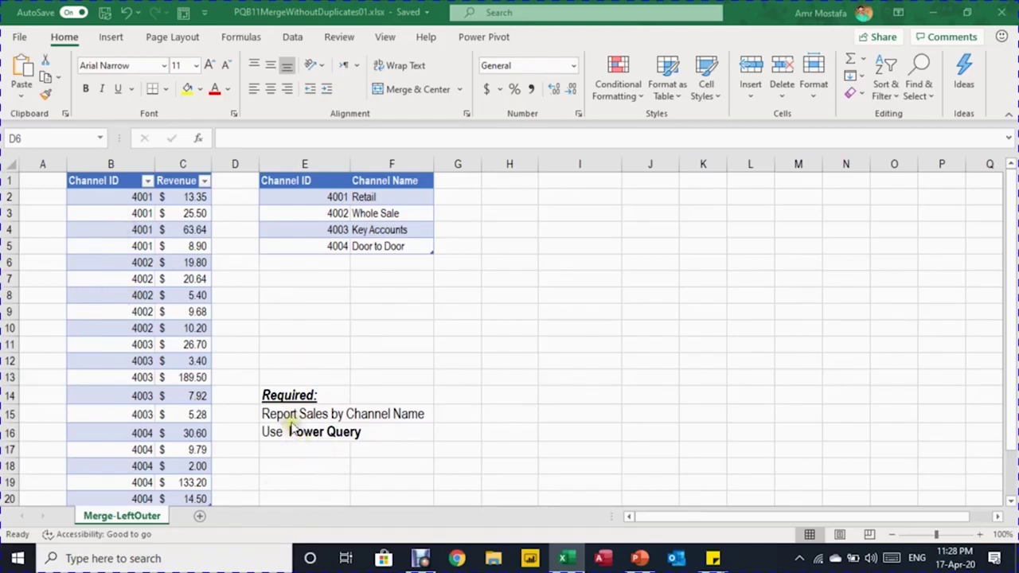
Check the table names assigned to the revenue table and the channel lookup table.
left_click(147, 259)
left_click(152, 270)
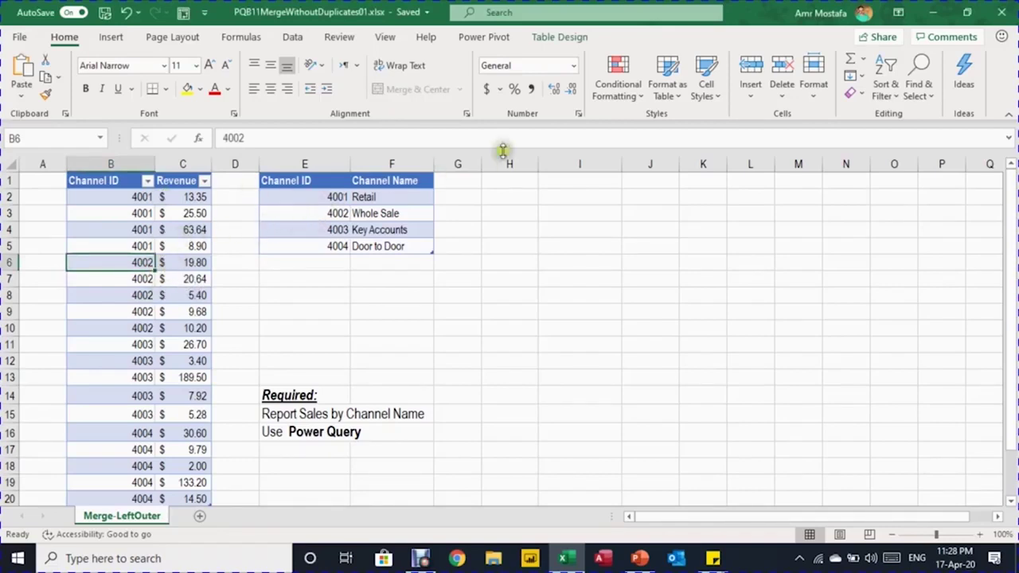
left_click(550, 38)
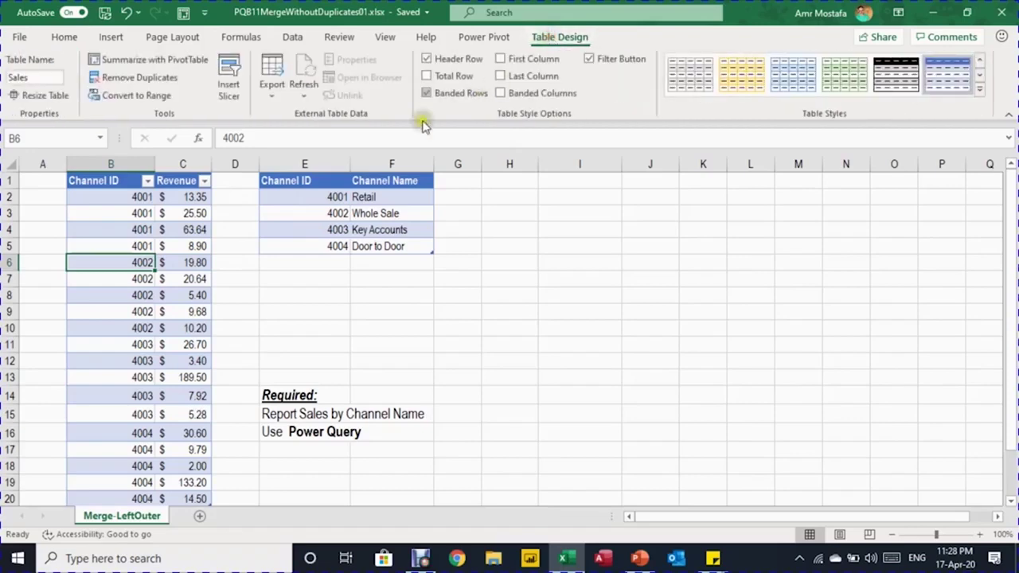
left_click(318, 230)
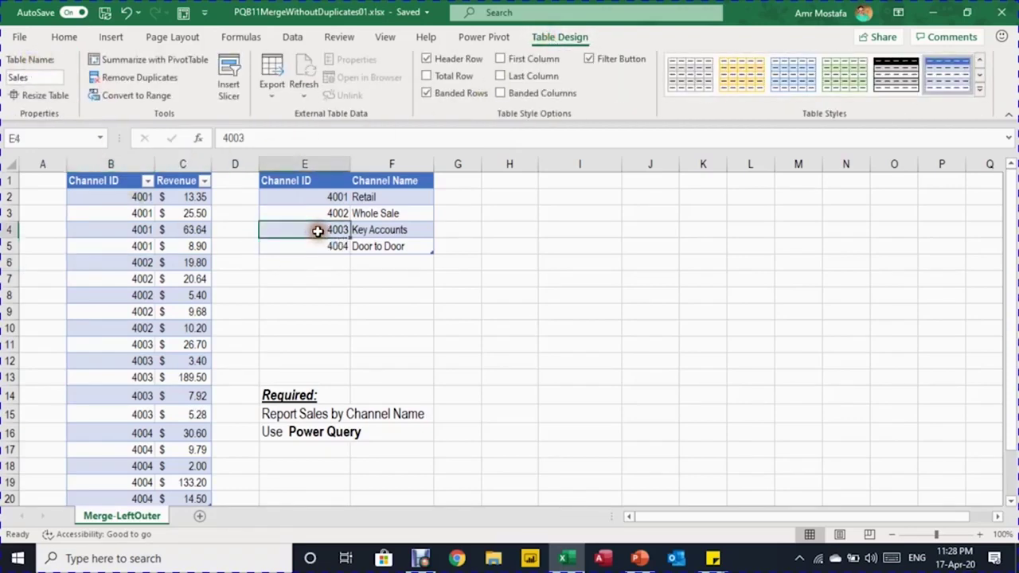
Bring the Sales table with channel IDs and revenue into Power Query and load it as a connection only.
left_click(137, 256)
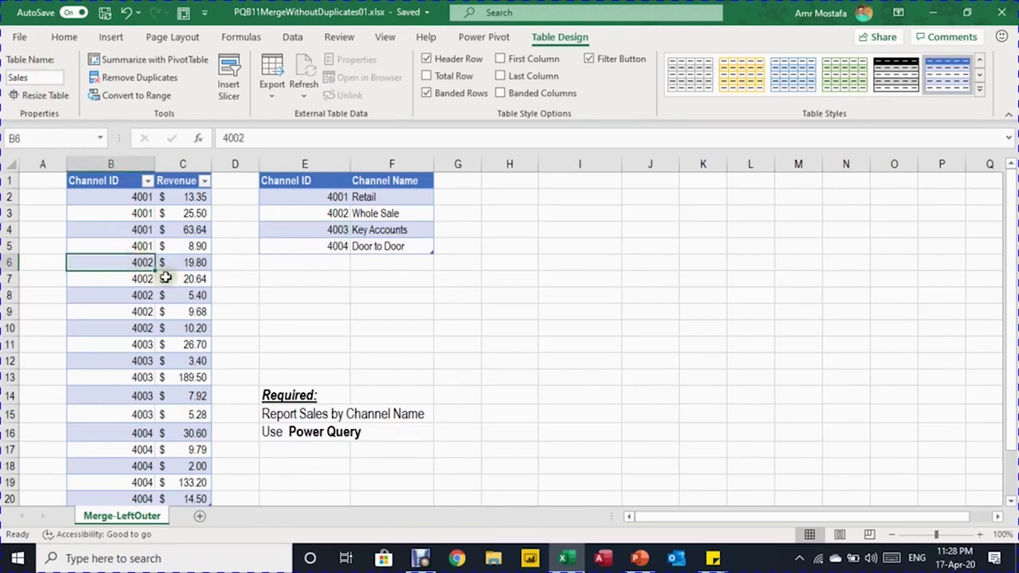
left_click(294, 37)
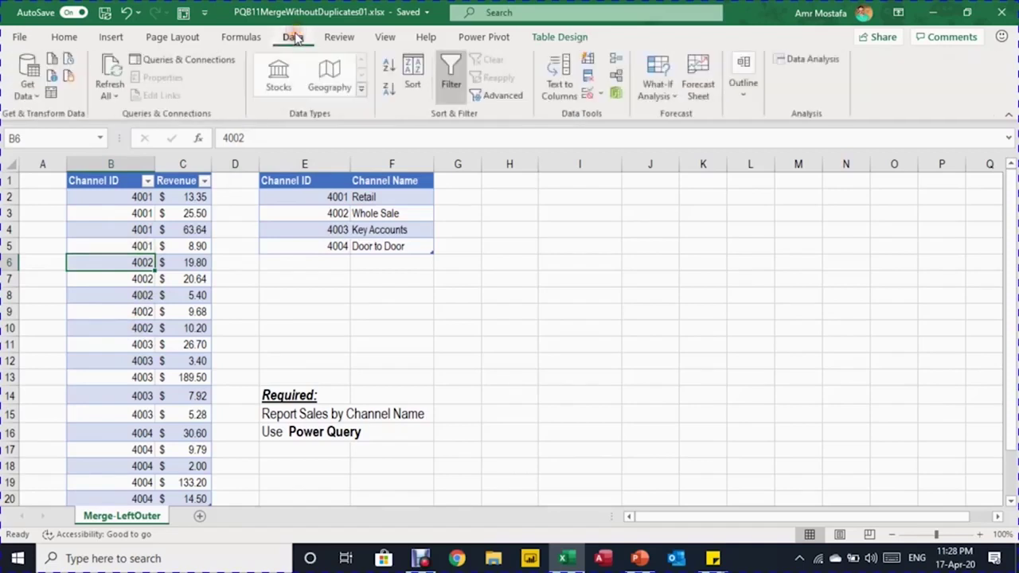
left_click(52, 93)
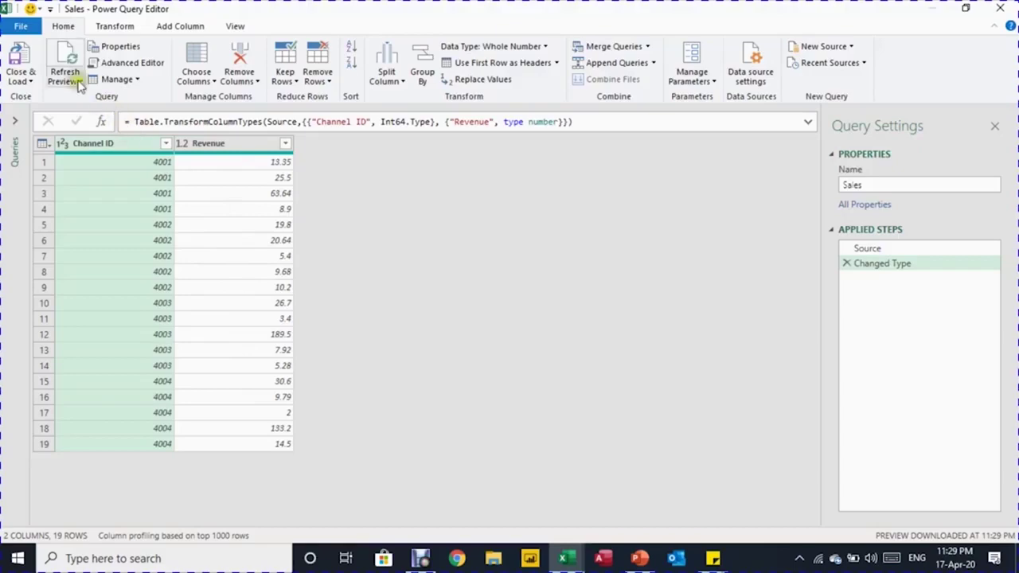
left_click(31, 83)
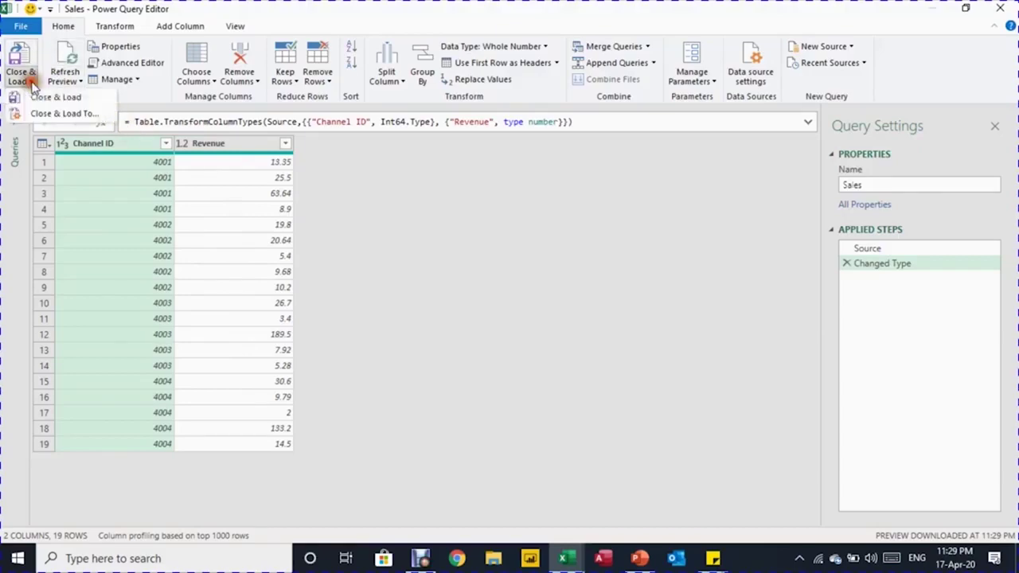
left_click(49, 114)
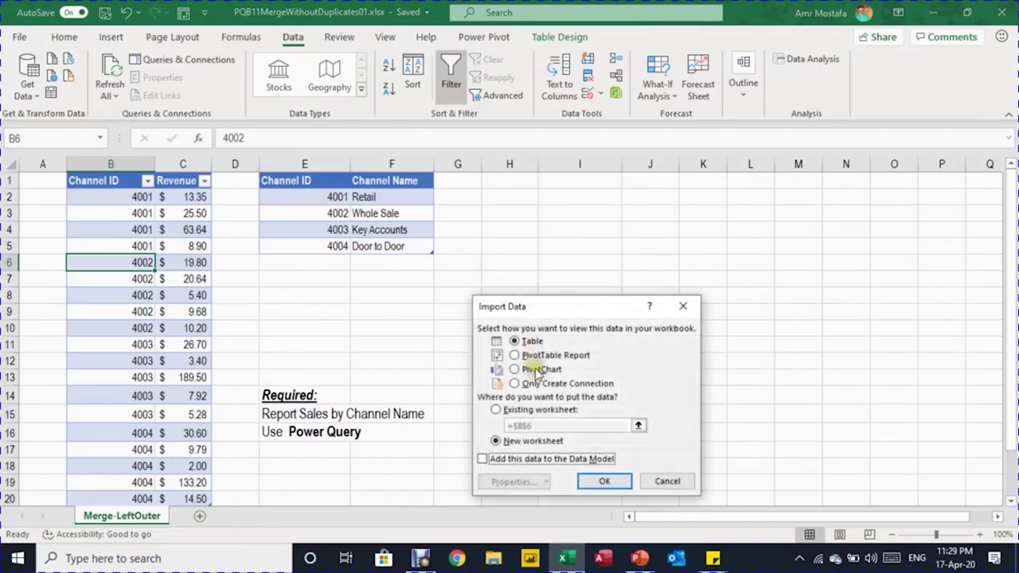
left_click(541, 385)
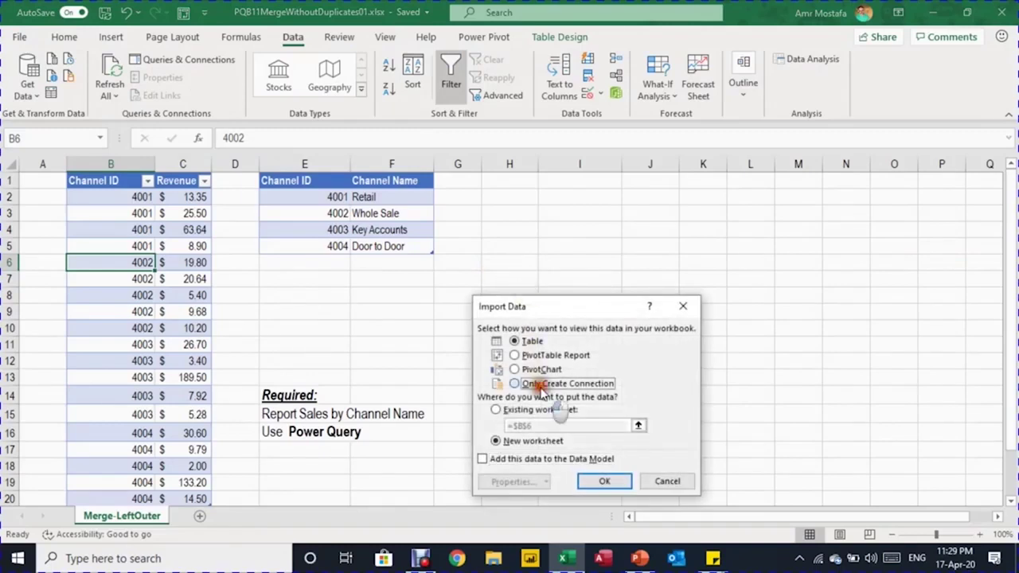
left_click(603, 483)
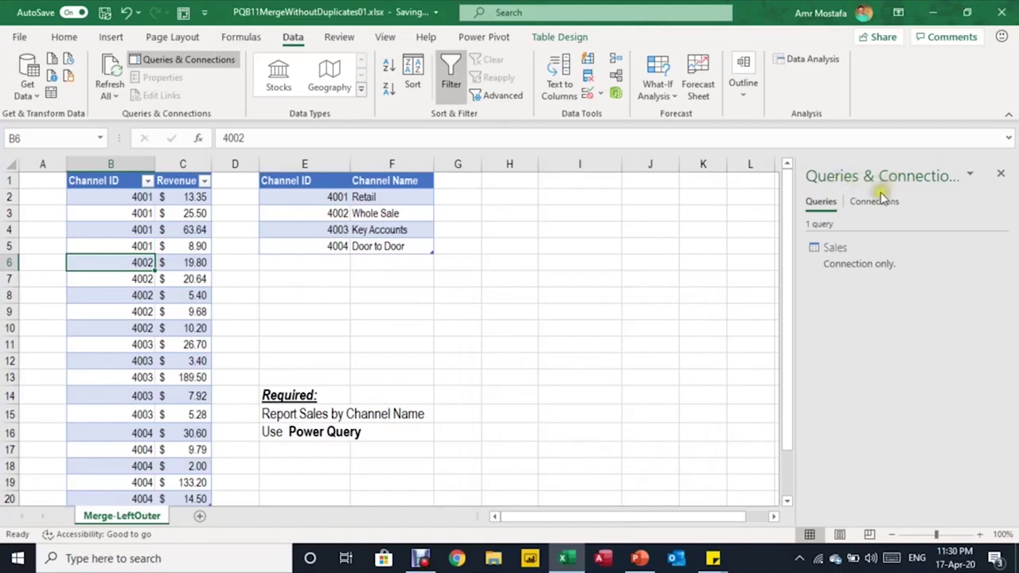
mouse_move(860, 265)
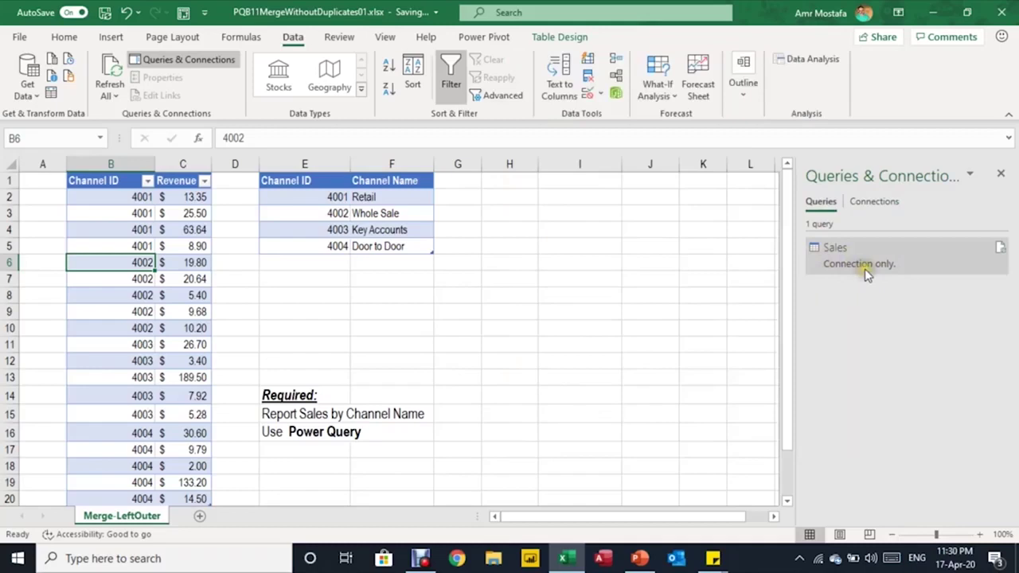
Bring the Channel lookup table into Power Query and load it as a connection only.
left_click(337, 215)
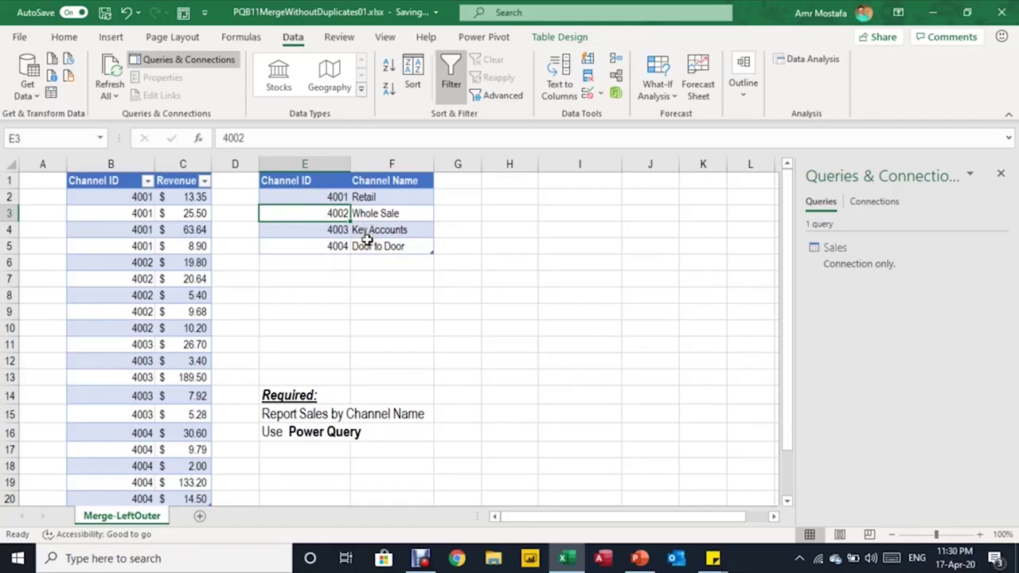
key("alt")
key("a")
key("p")
key("t")
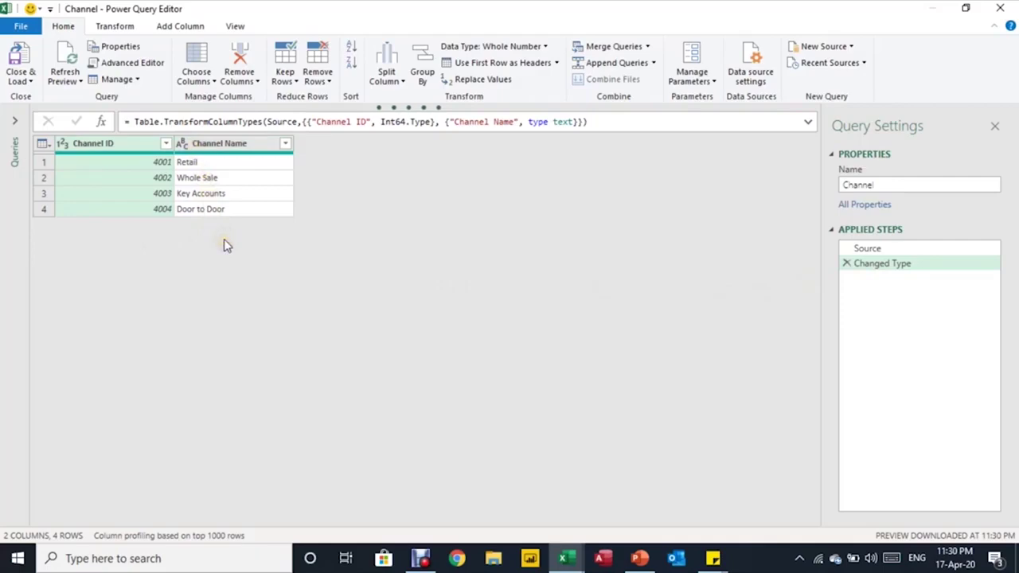
left_click(30, 82)
left_click(48, 114)
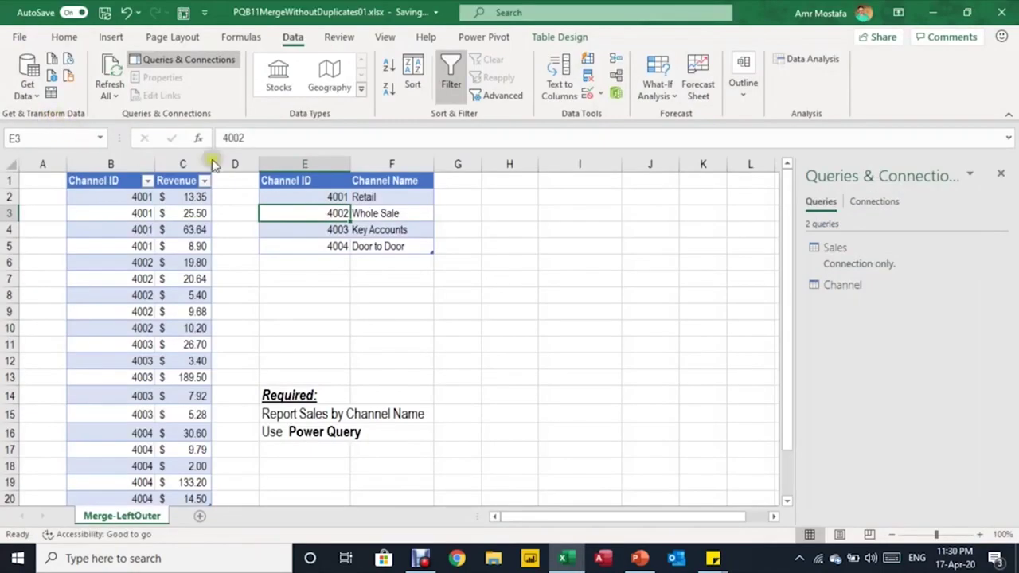
left_click(548, 385)
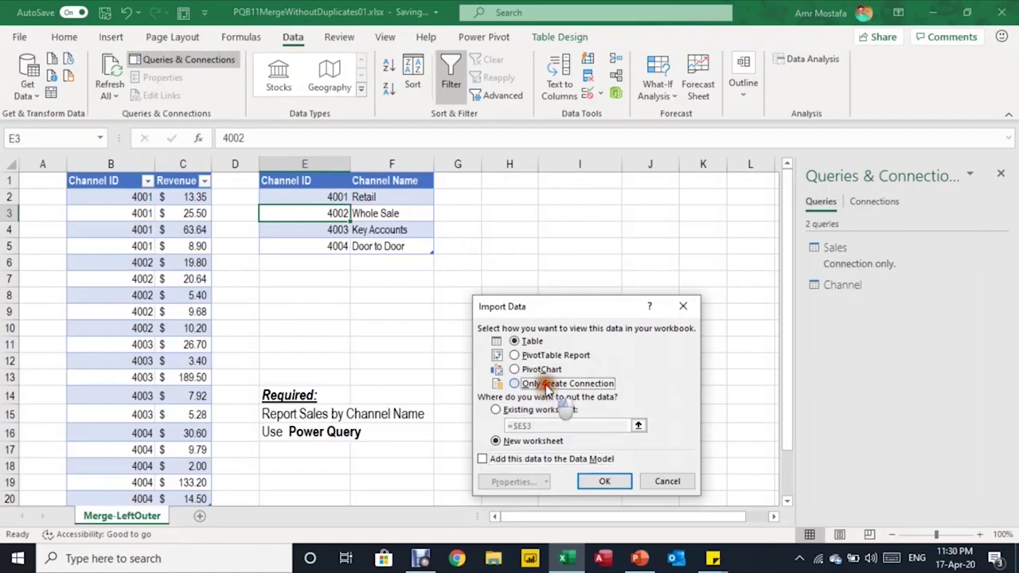
left_click(604, 483)
left_click(605, 482)
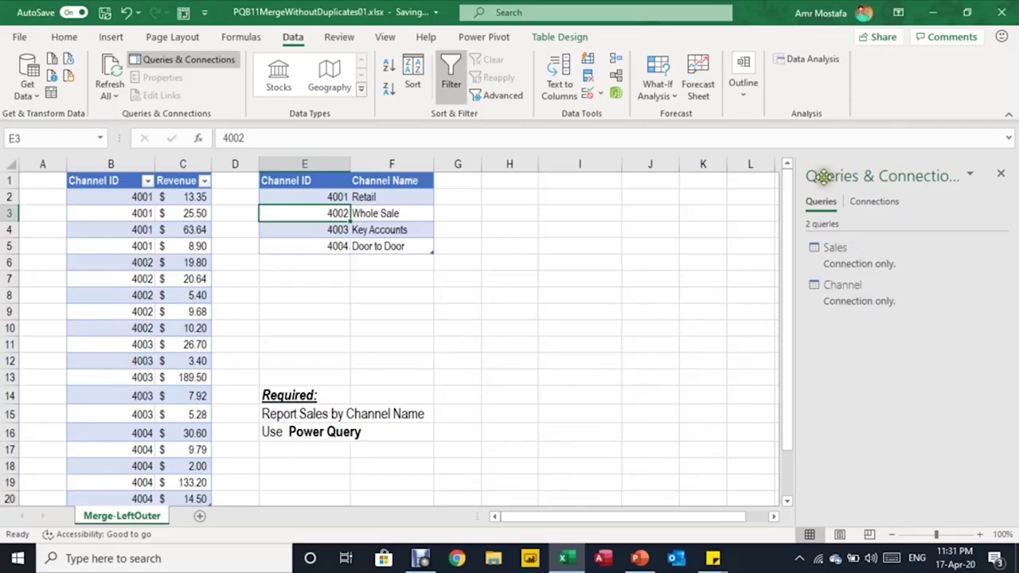
Merge the Channel query into the Sales query, matching on Channel ID with a Left Outer join.
double_click(868, 259)
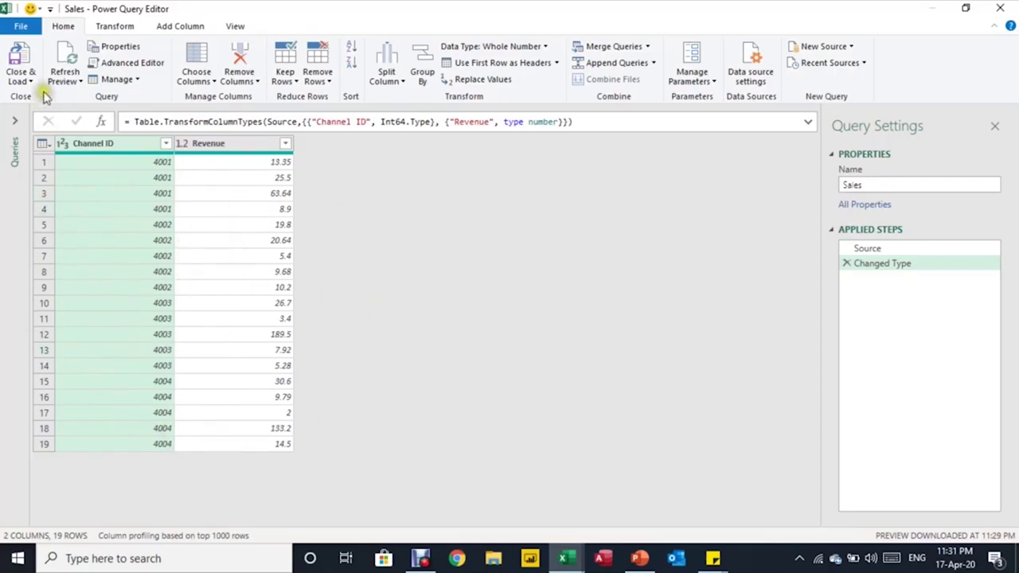
left_click(648, 47)
left_click(626, 65)
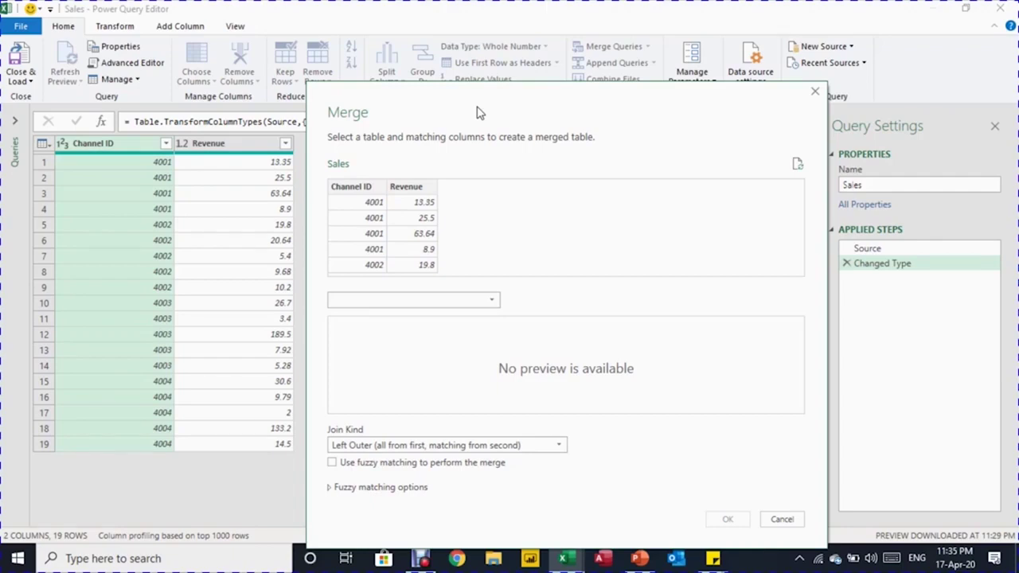
left_click(476, 109)
left_click(416, 300)
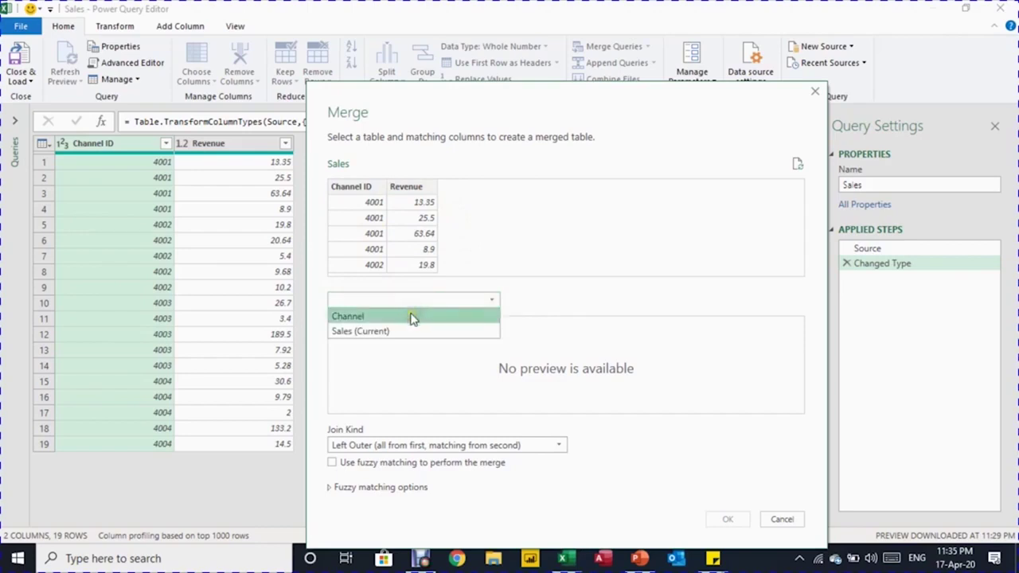
left_click(412, 317)
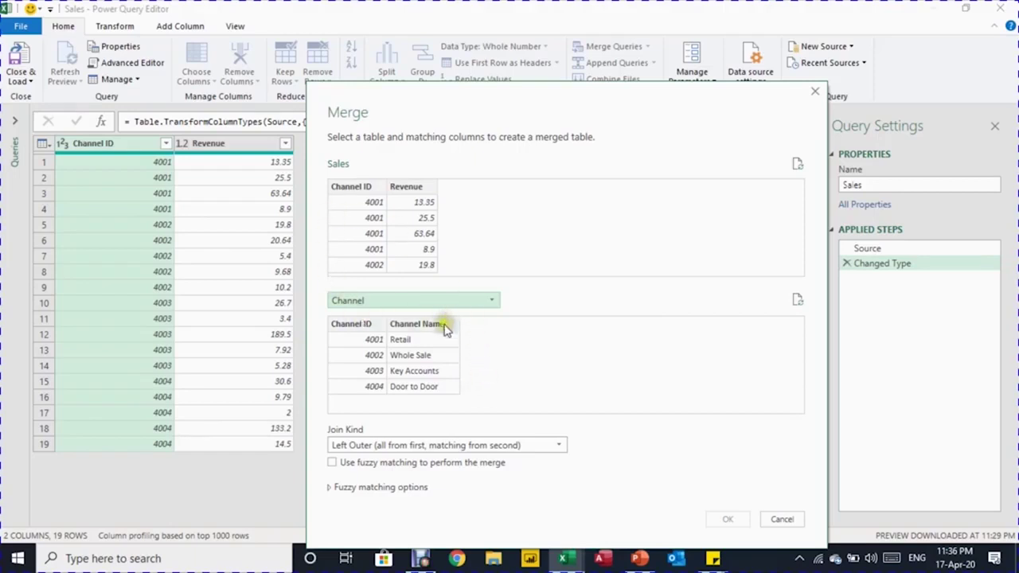
left_click(350, 190)
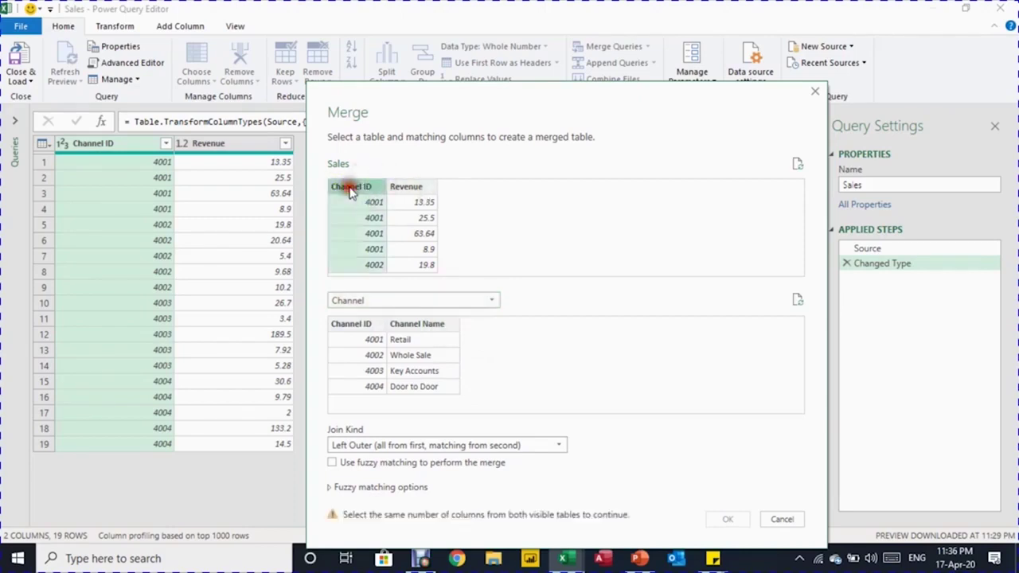
left_click(370, 325)
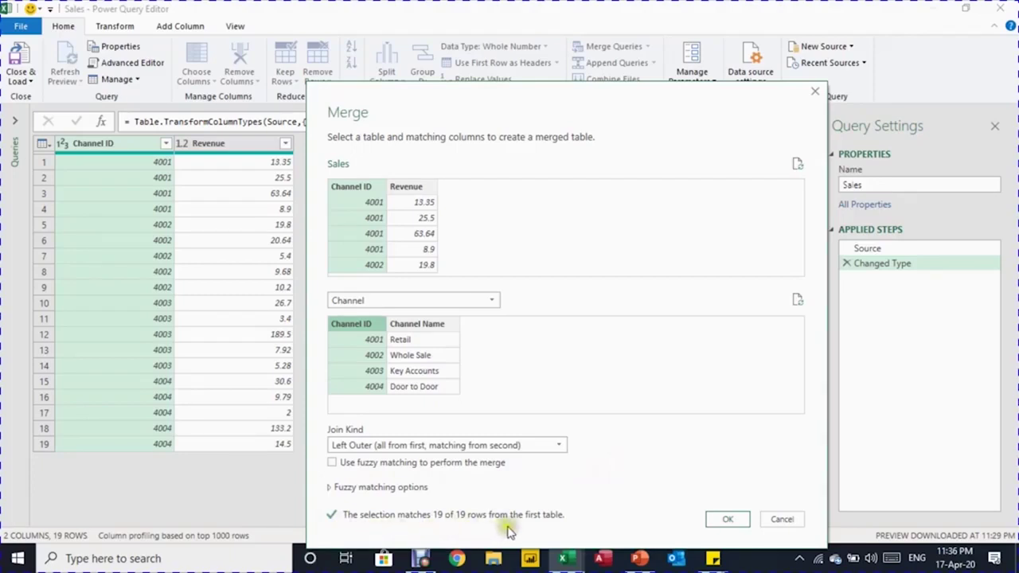
left_click(727, 520)
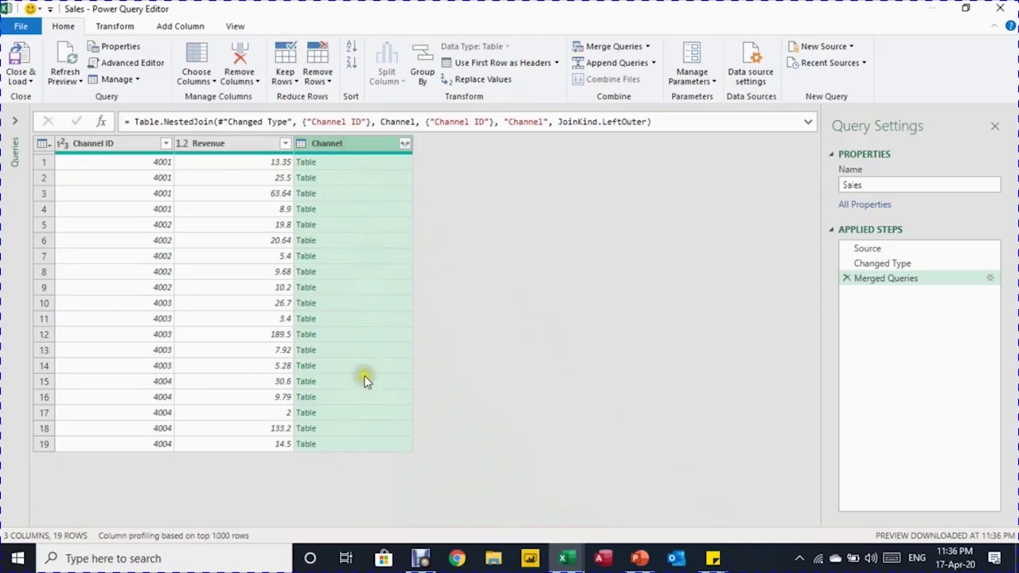
Preview the nested tables in several rows of the merged Channel column to examine the matched channel records.
left_click(357, 164)
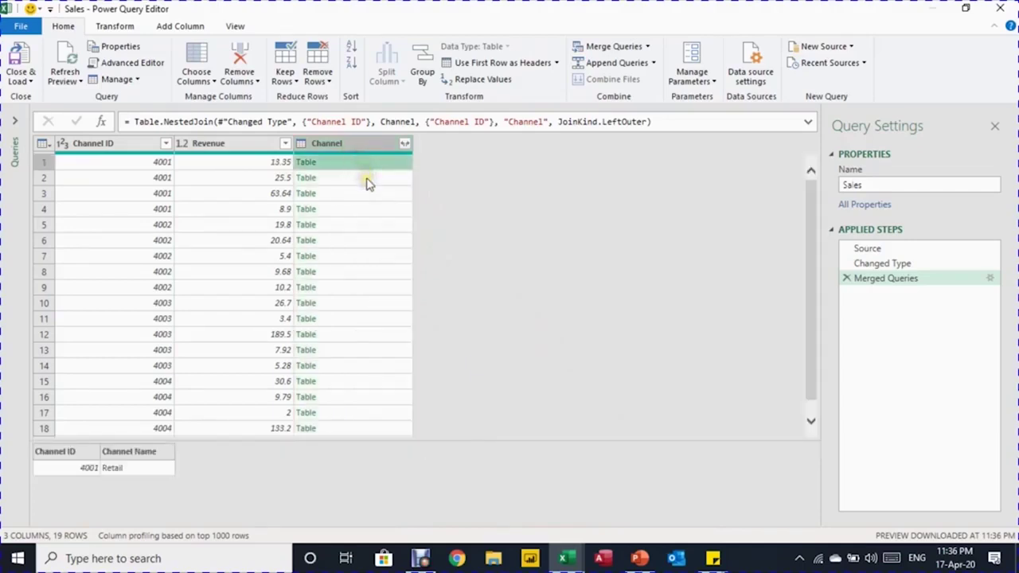
left_click(363, 179)
left_click(371, 195)
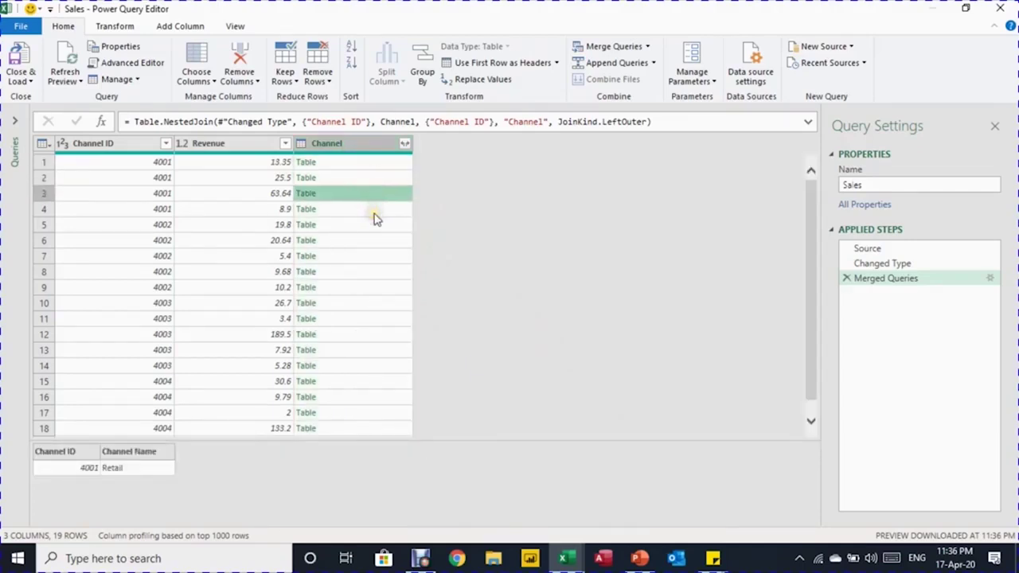
left_click(350, 162)
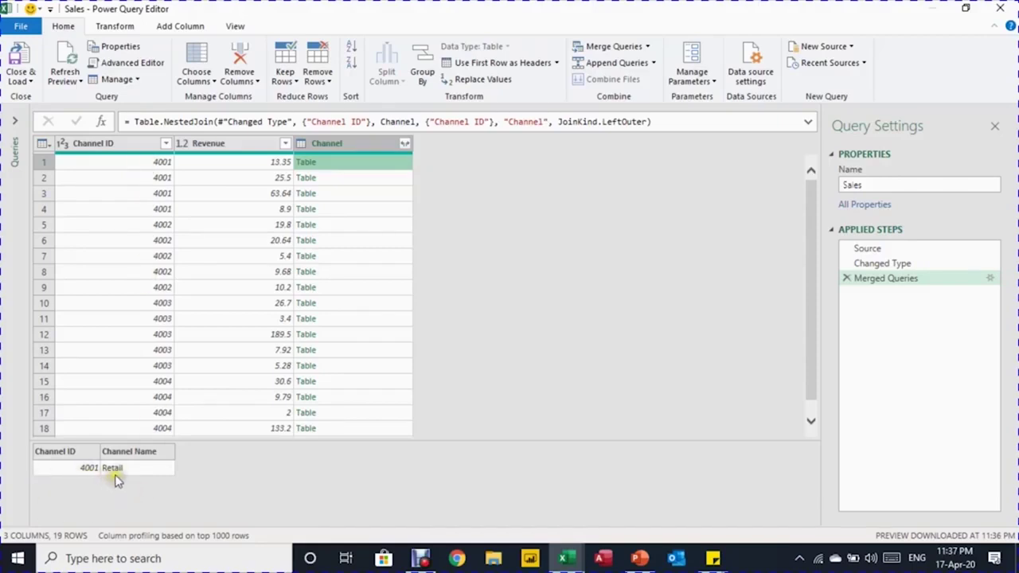
left_click(387, 208)
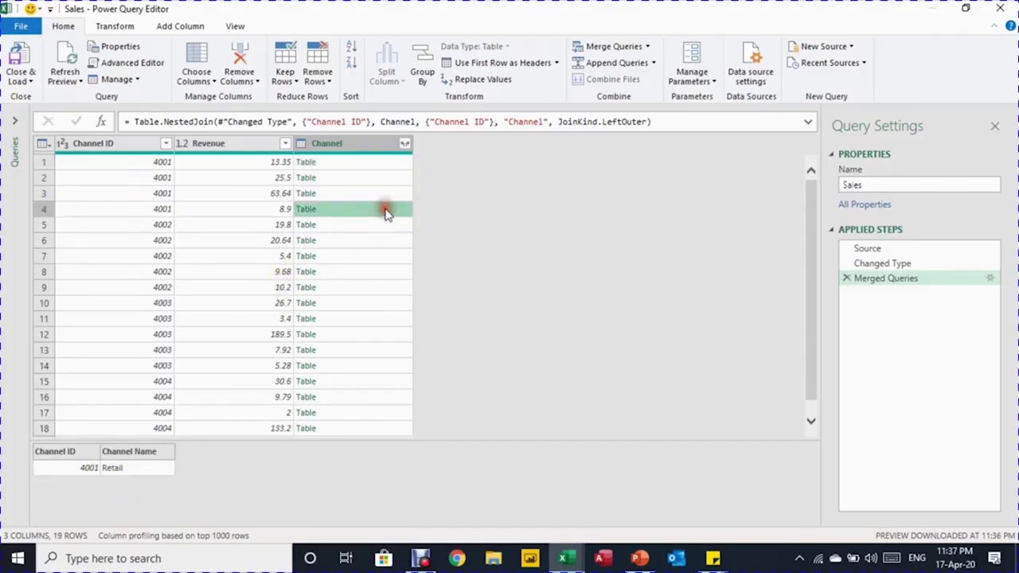
left_click(389, 256)
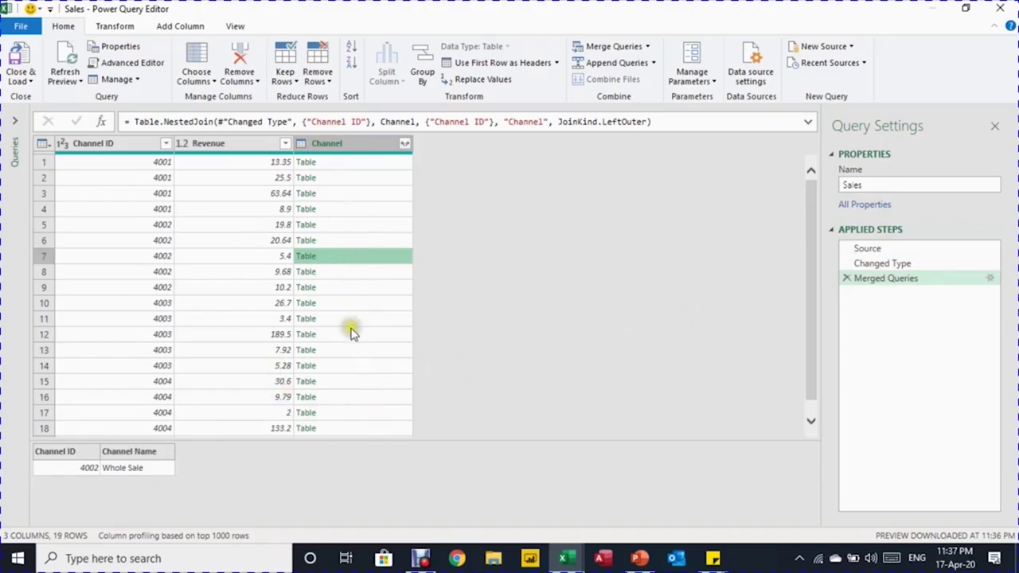
Expand the Channel column to its Channel Name field only, without using the original column name as prefix.
left_click(406, 146)
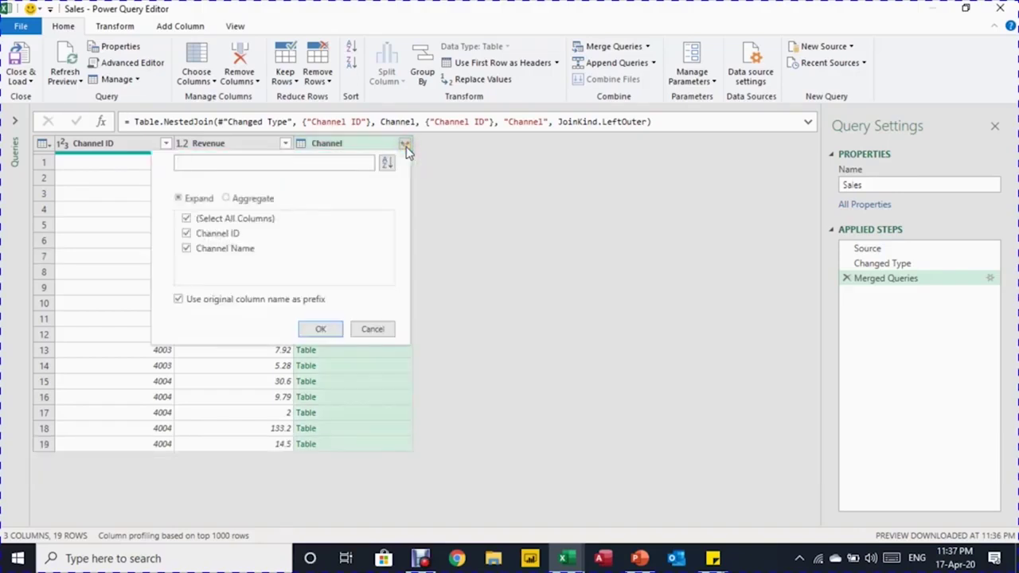
left_click(227, 219)
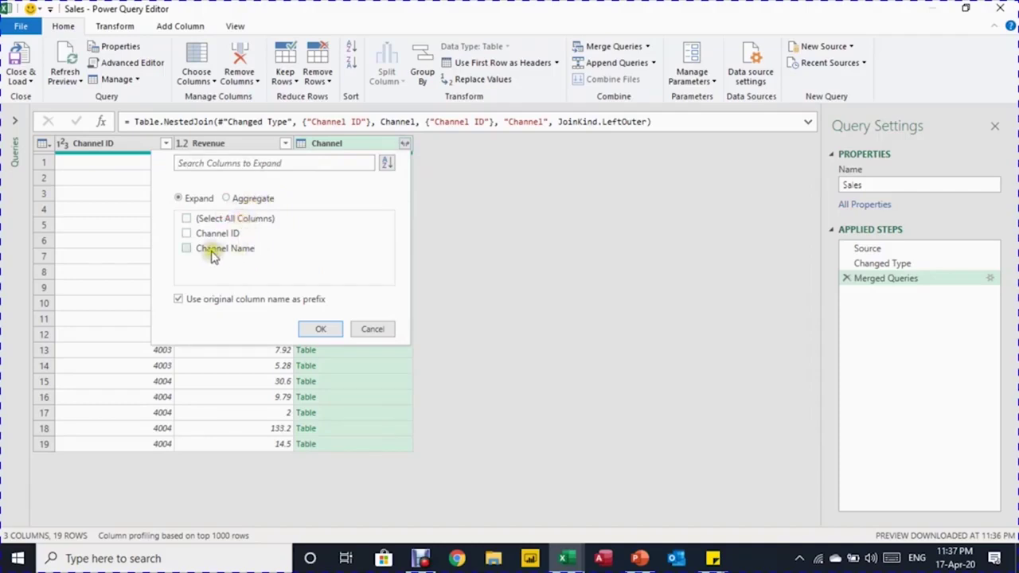
left_click(213, 250)
left_click(180, 302)
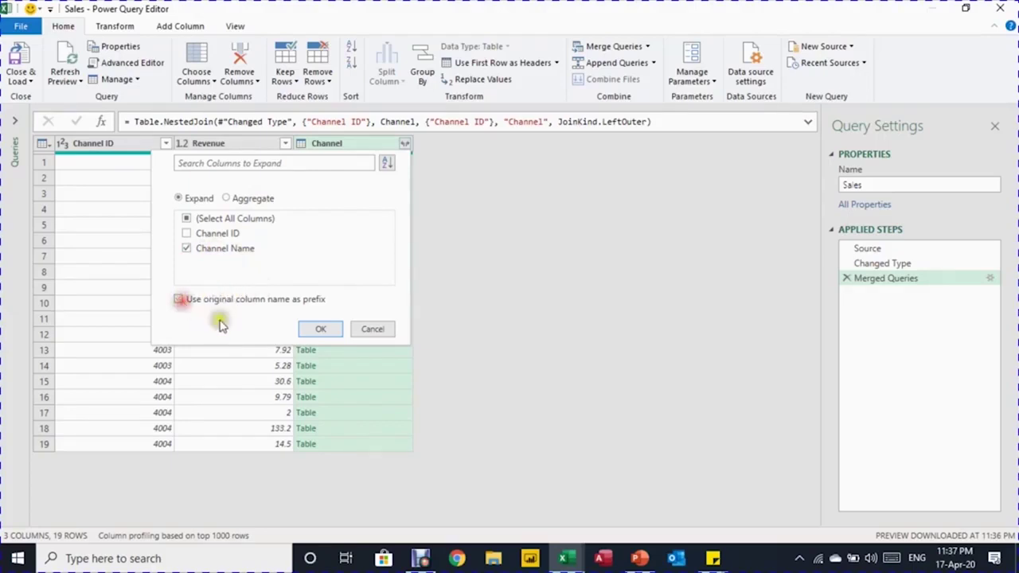
left_click(325, 329)
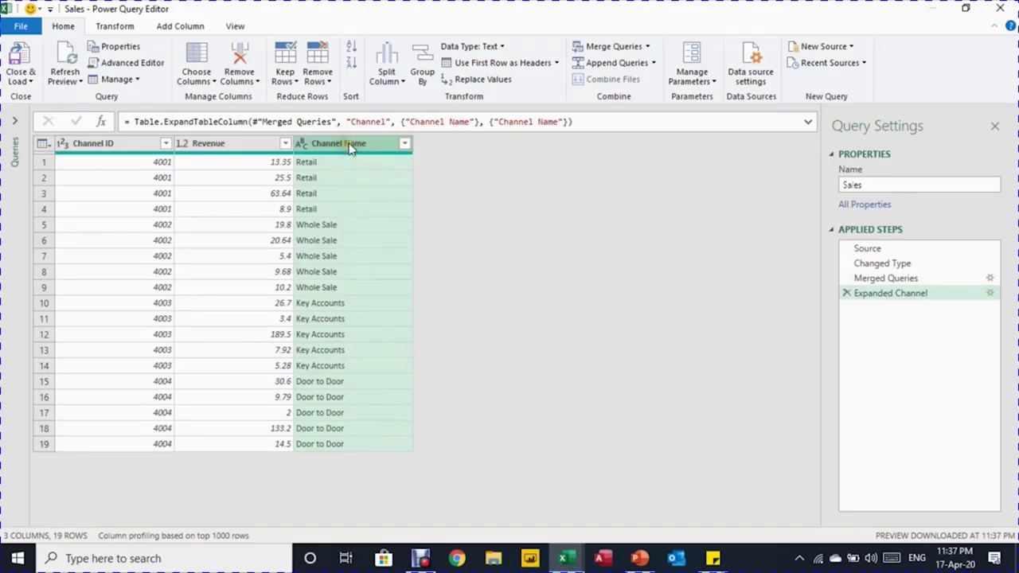
Keep only the Channel Name and Revenue columns, in that order, and remove the other columns.
left_click(258, 145, "ctrl")
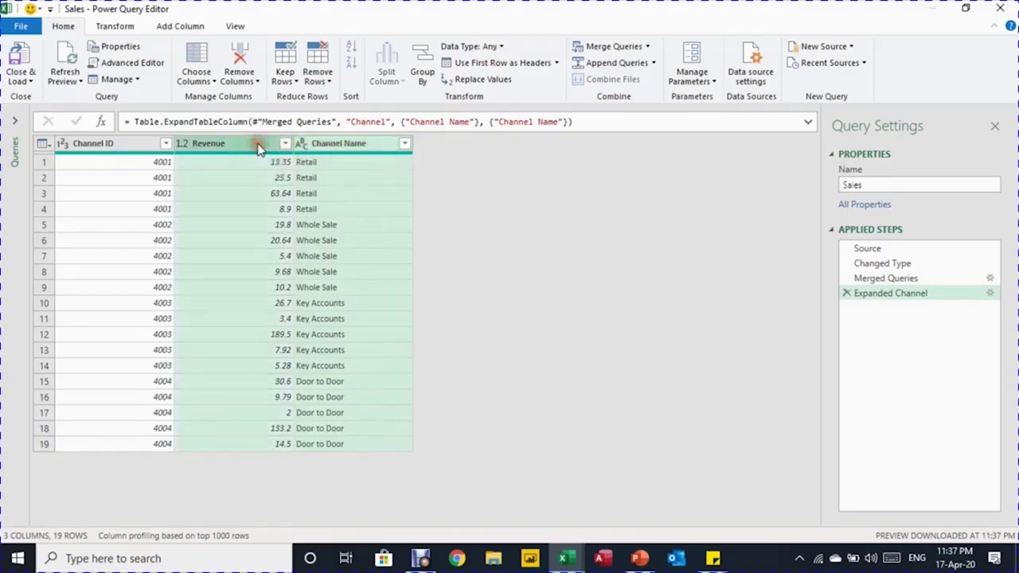
left_click(246, 85)
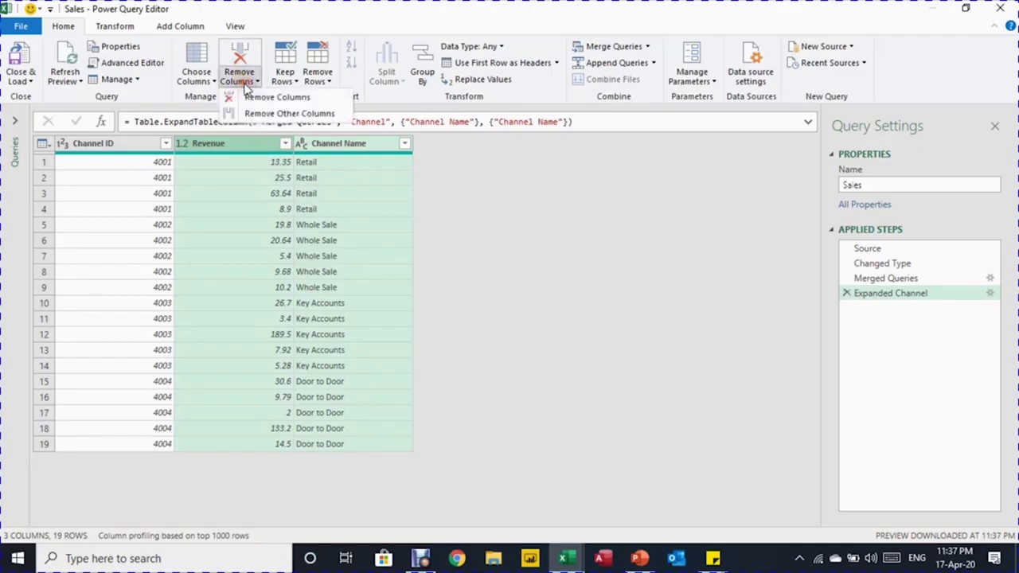
left_click(258, 116)
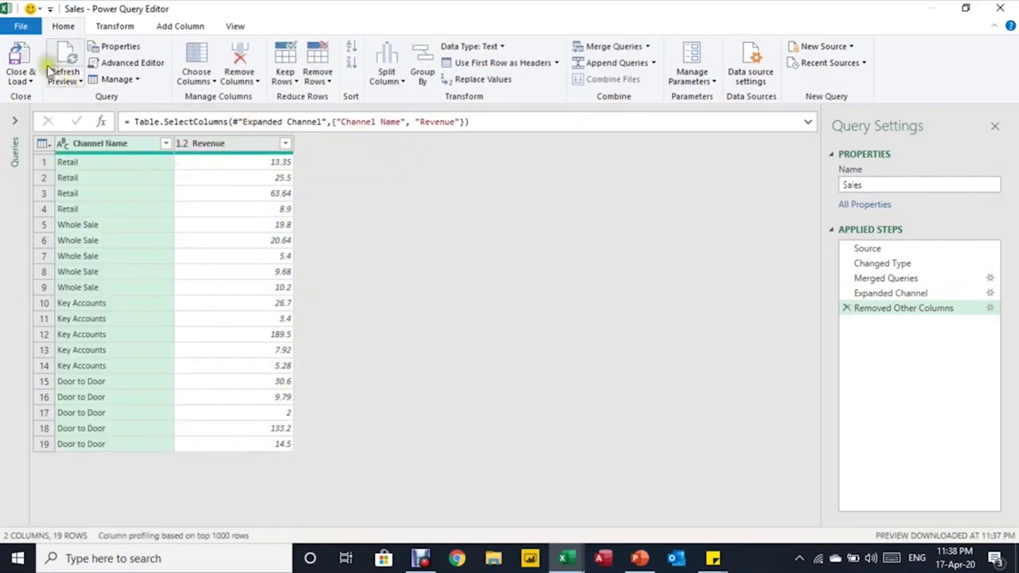
Close the query editor and load the Sales query as a table on the existing worksheet at cell I1.
left_click(22, 77)
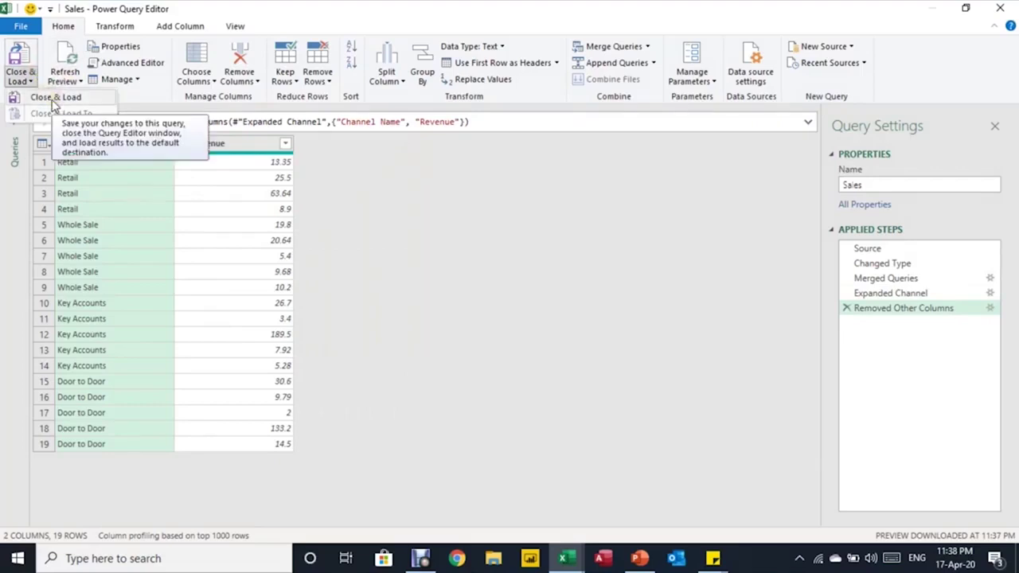
left_click(54, 99)
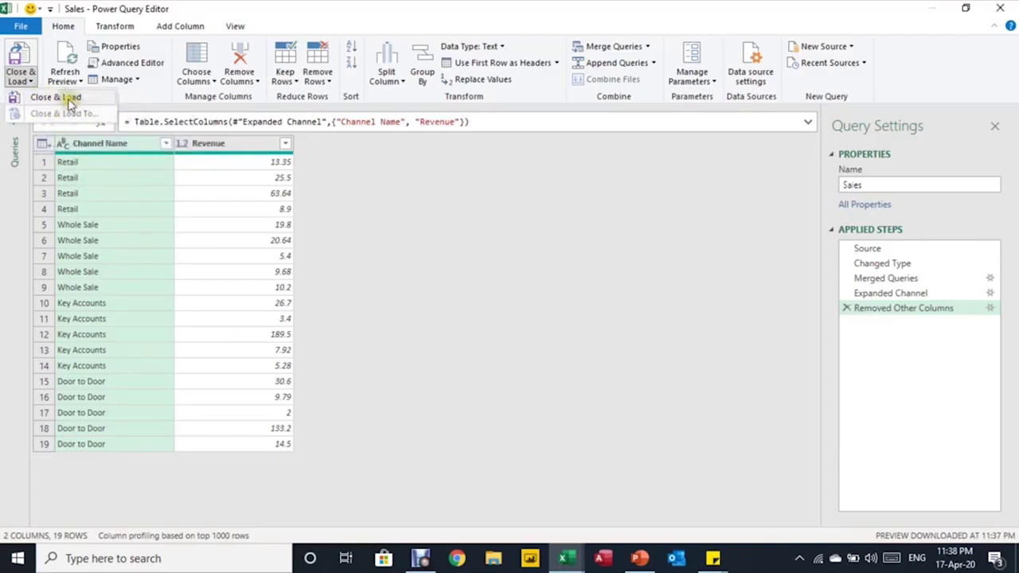
left_click(70, 102)
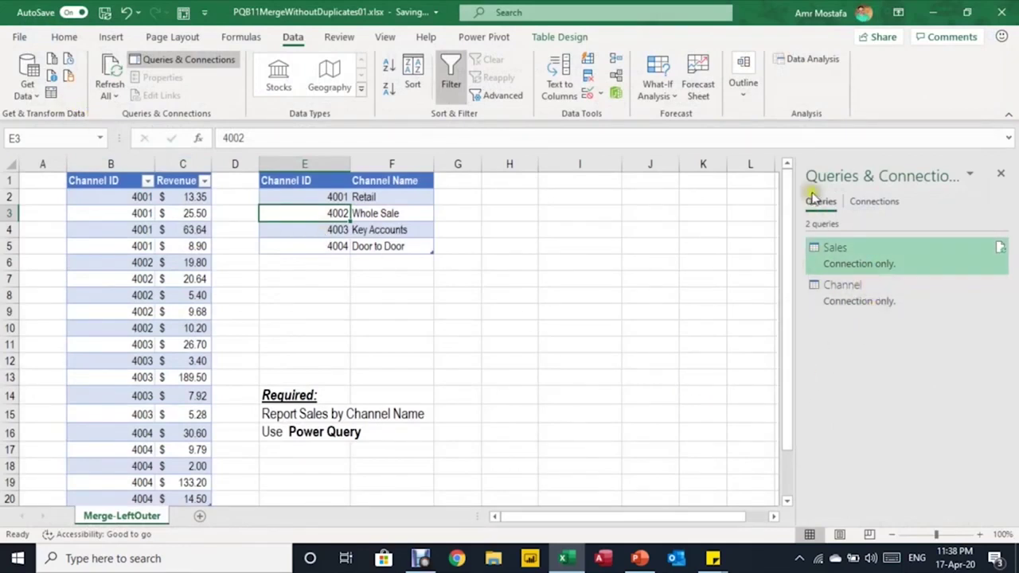
mouse_move(879, 261)
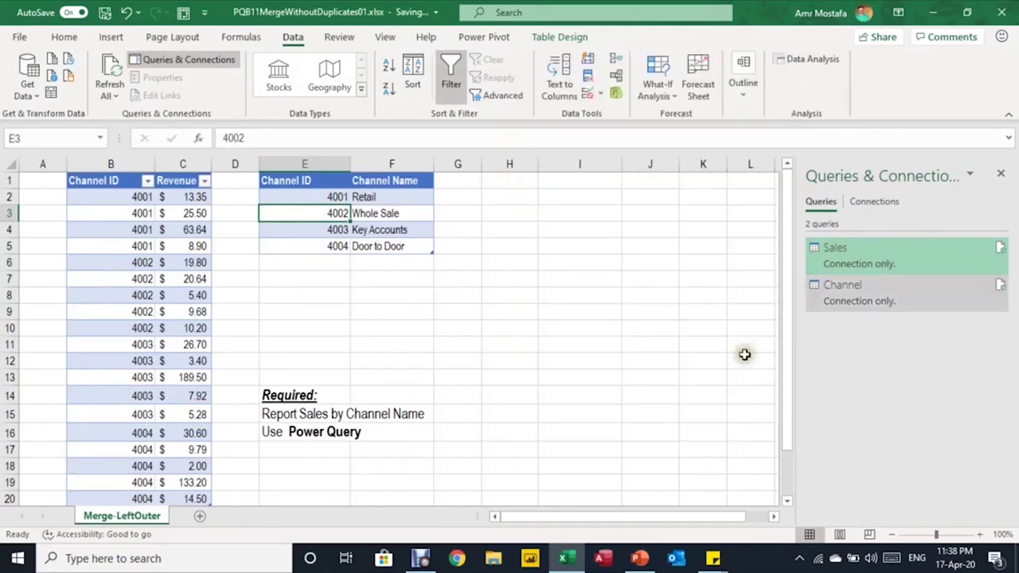
right_click(884, 263)
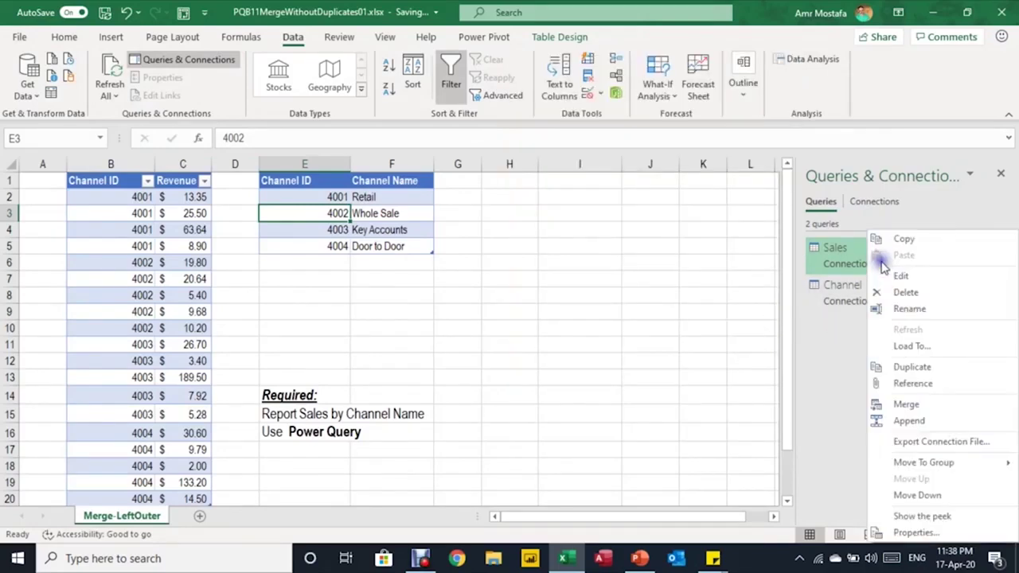
left_click(909, 346)
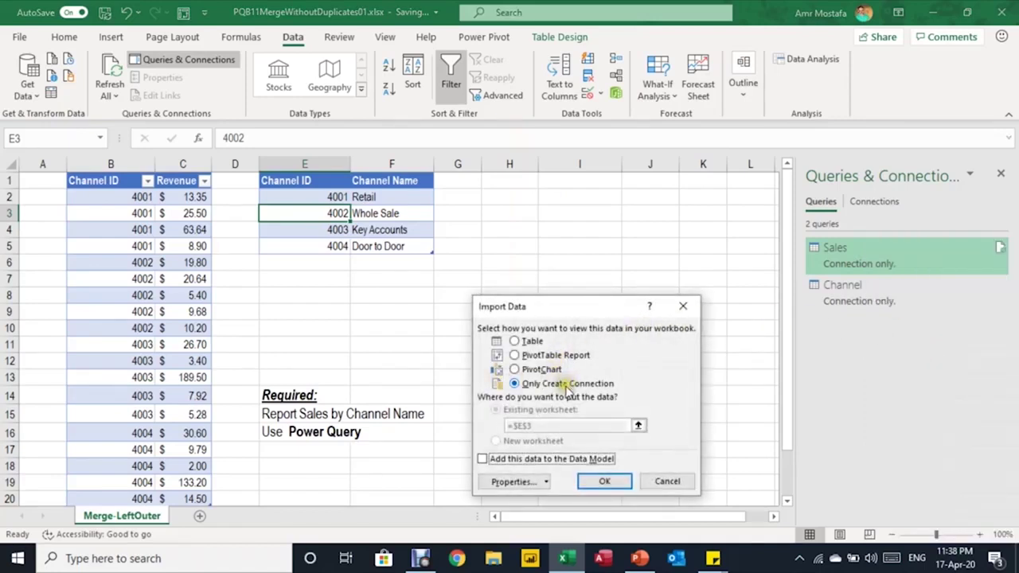
left_click(529, 342)
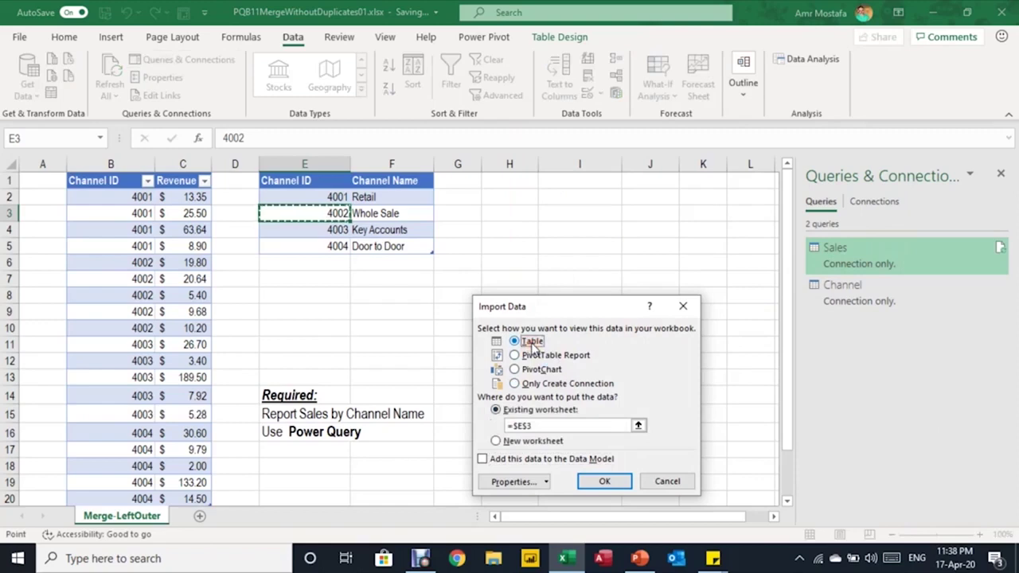
left_click(569, 185)
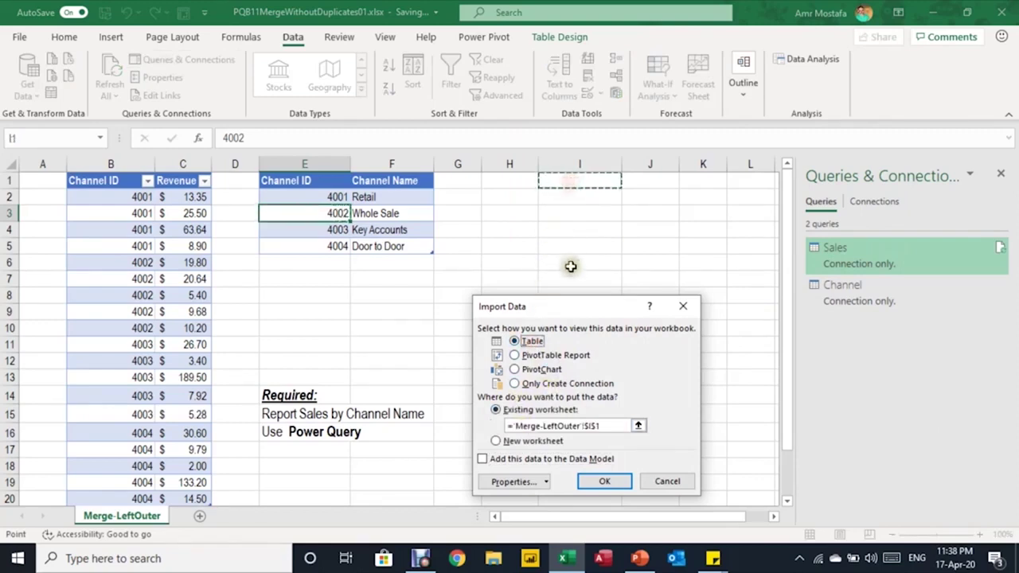
left_click(610, 486)
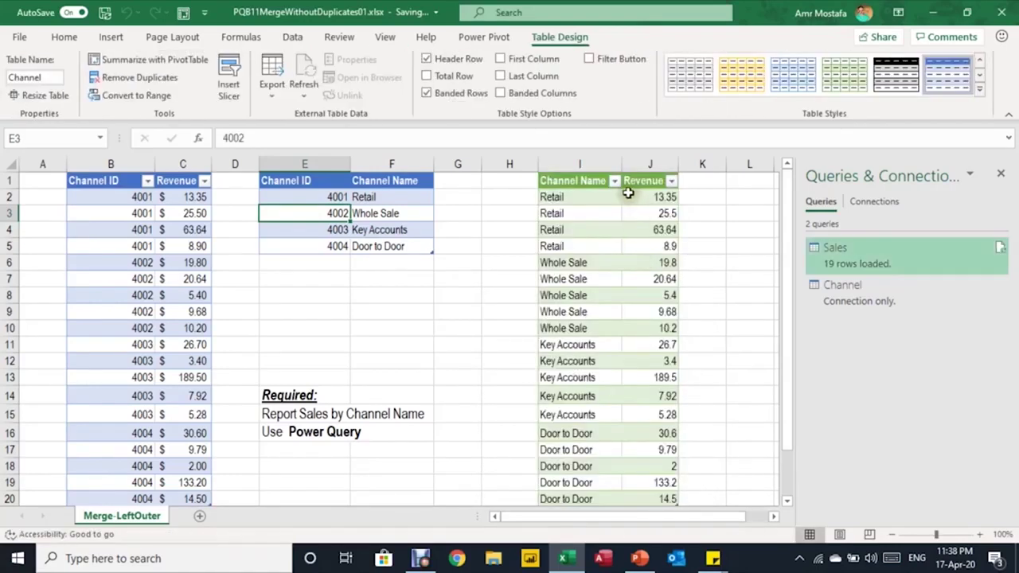
scroll(626, 307, "down", 1)
scroll(625, 308, "down", 3)
scroll(639, 313, "up", 3)
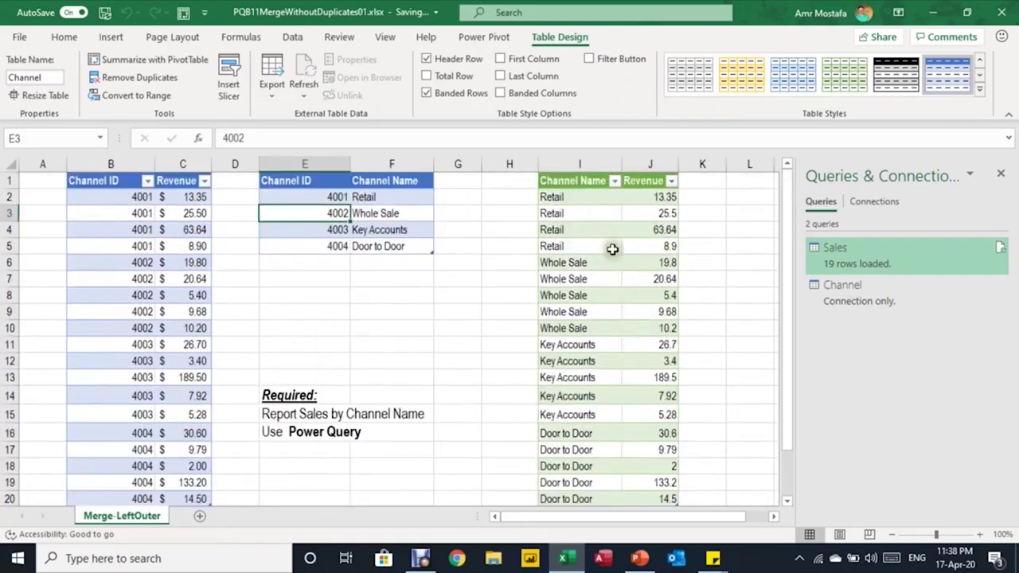
left_click(583, 197)
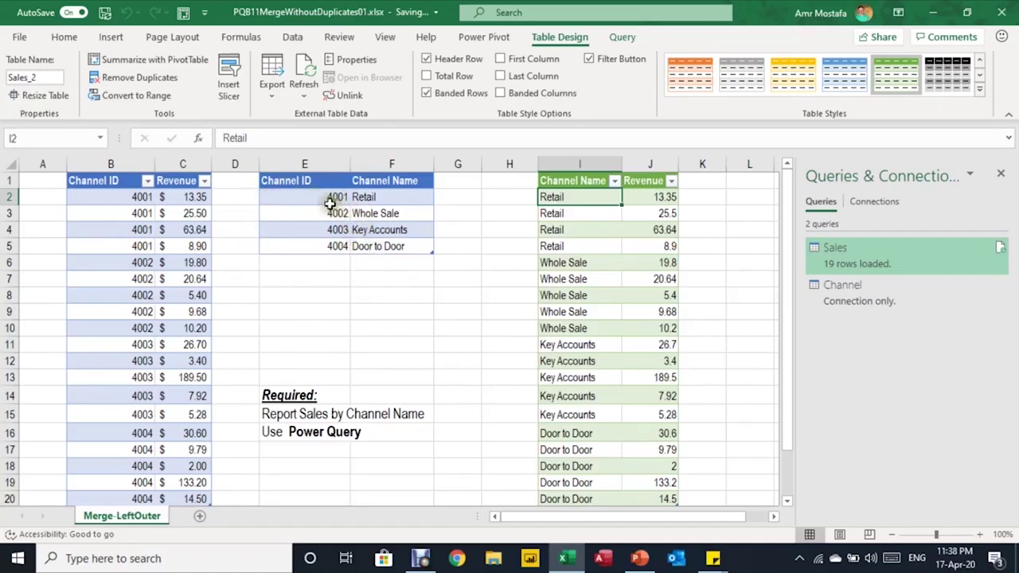
Duplicate the 4001 Retail row by copying it to row 6, directly below the Channel table's last record.
left_click_drag(320, 198, 363, 203)
key("ctrl+c")
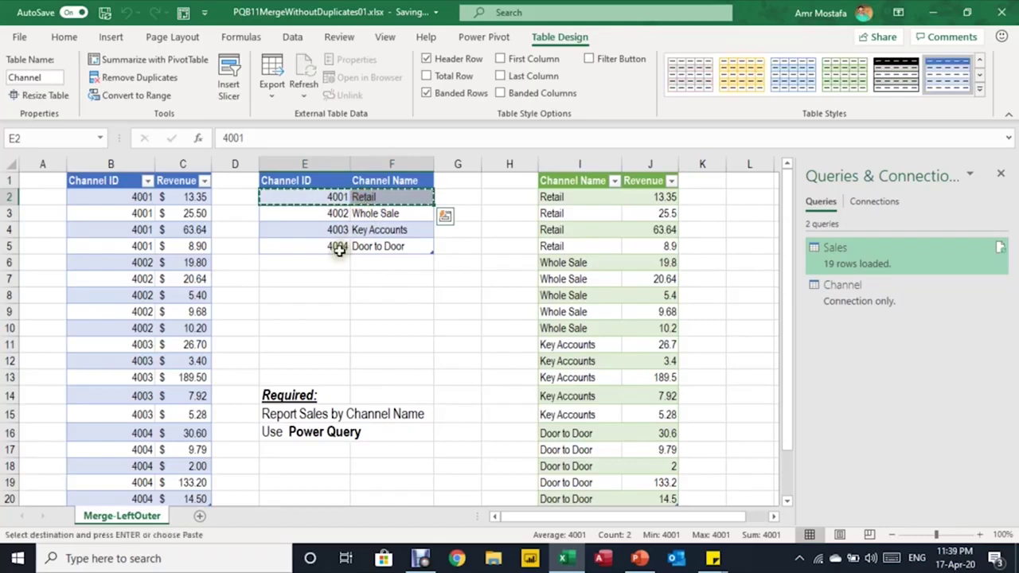
left_click(319, 263)
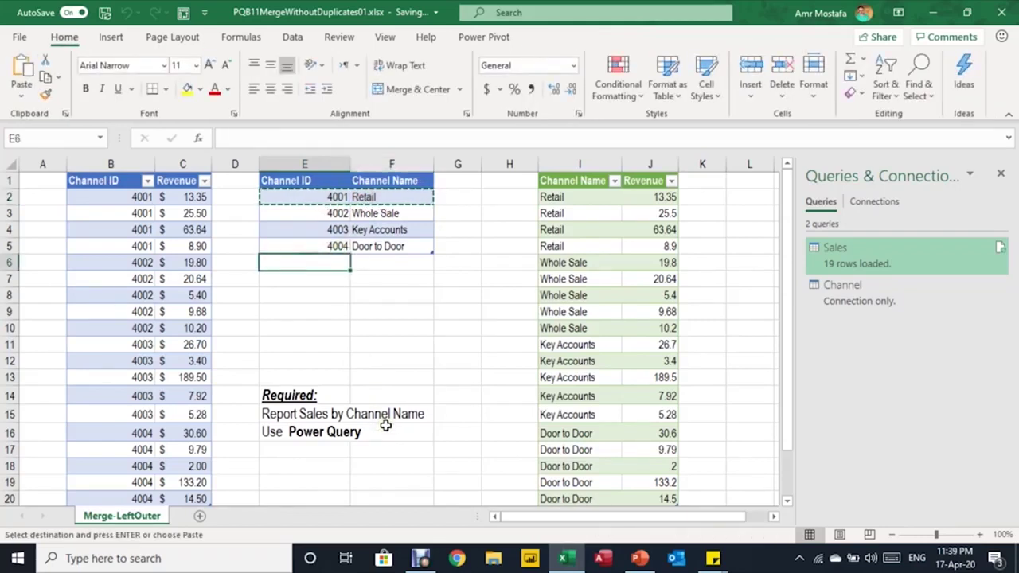
key("ctrl+v")
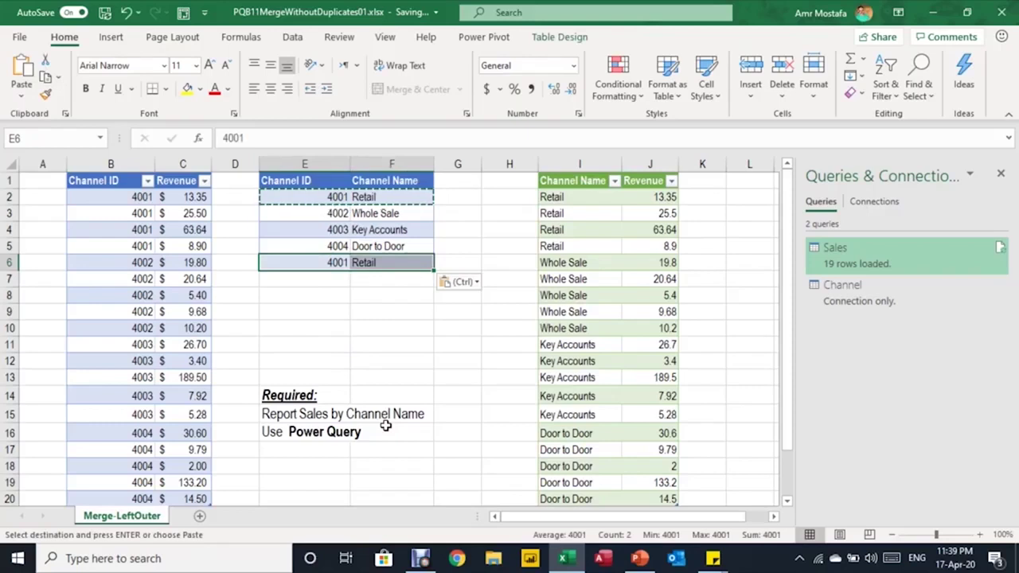
left_click(366, 312)
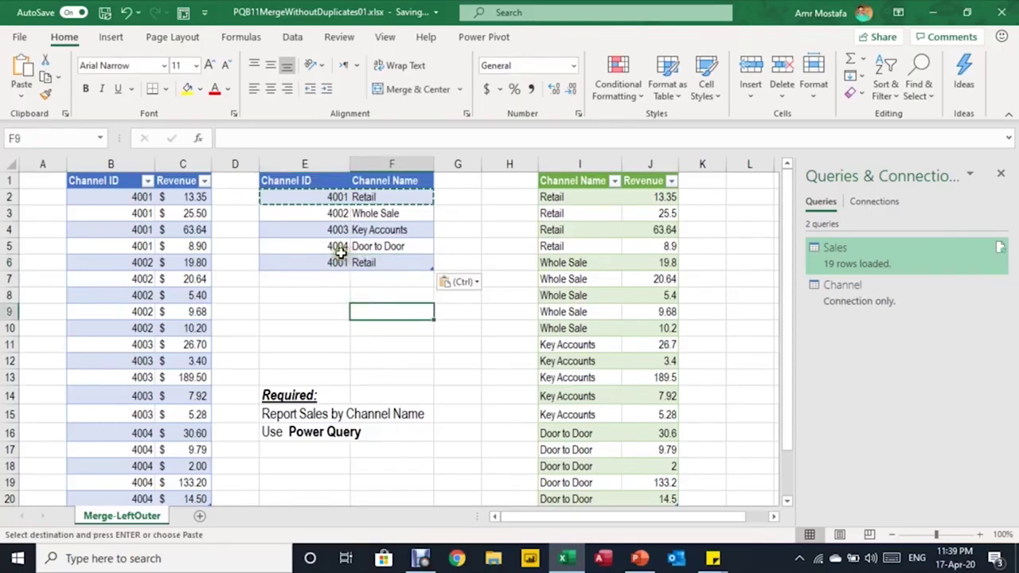
Refresh the Sales query so its output table includes the duplicated Retail channel record.
left_click(597, 277)
scroll(629, 312, "down", 1)
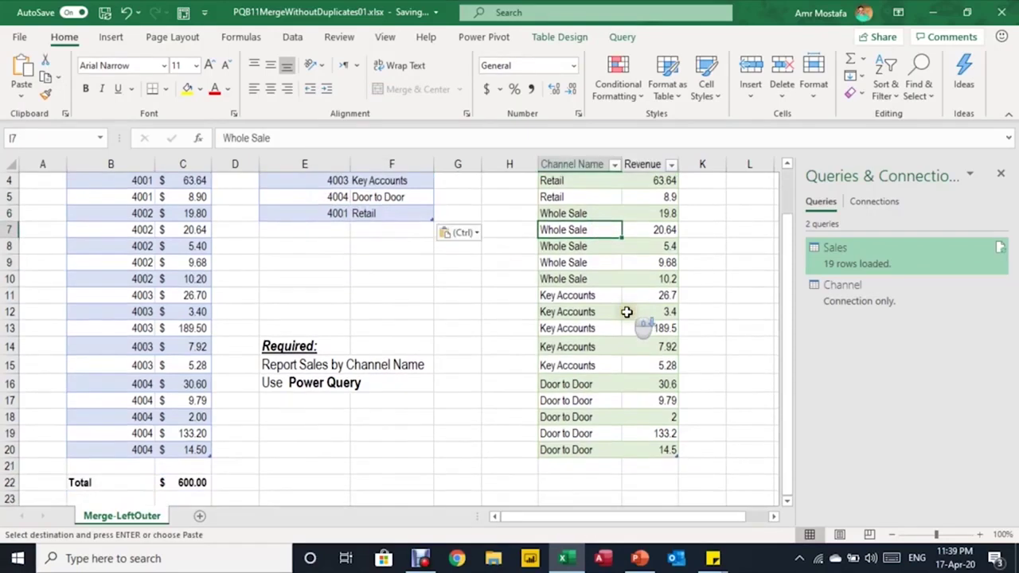
scroll(627, 312, "up", 1)
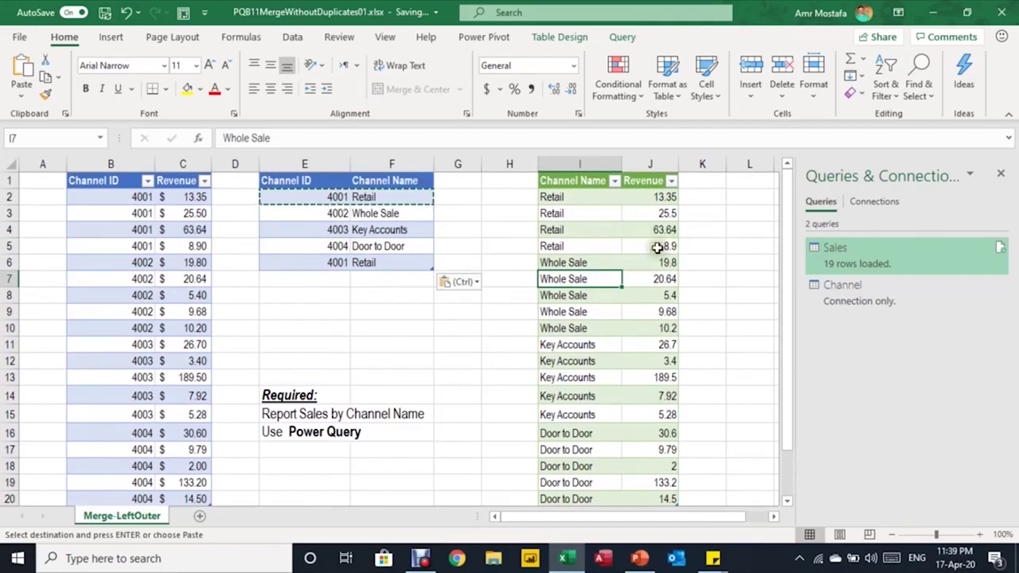
left_click(1001, 249)
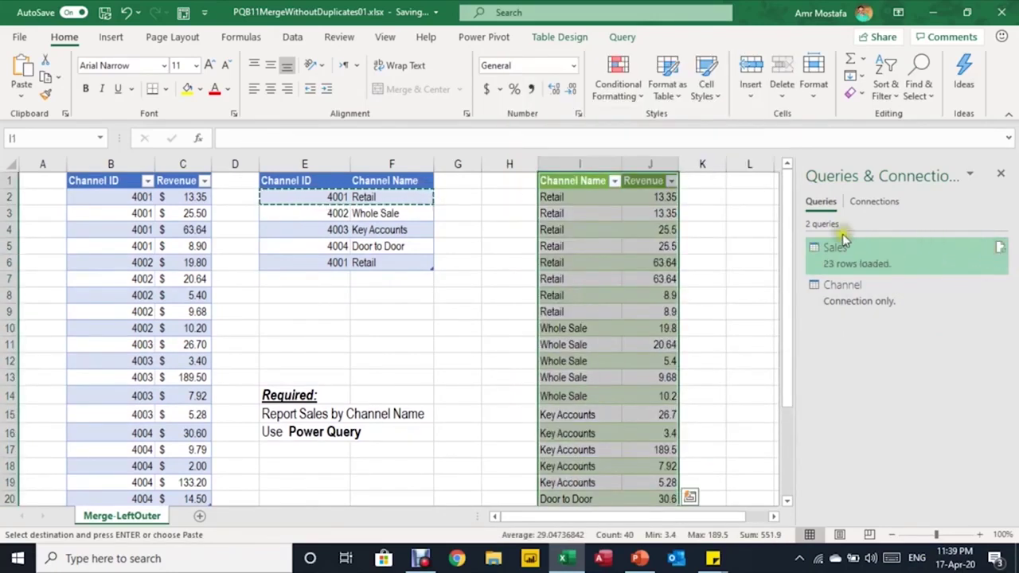
mouse_move(842, 234)
left_click(438, 299)
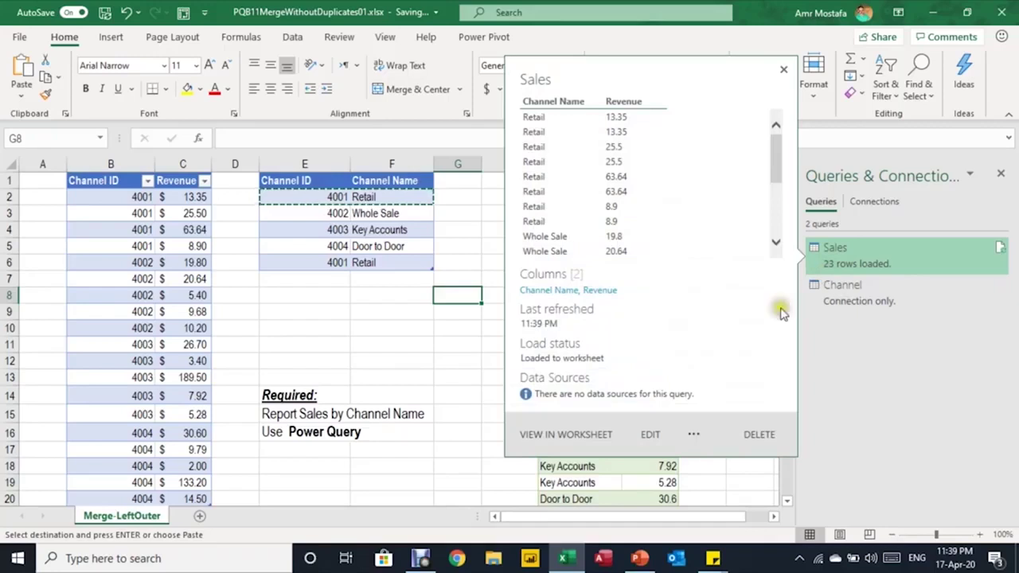
Compare the source sales total in C22 with the sum of the output table's Revenue values in J2:J24.
scroll(638, 437, "down", 4)
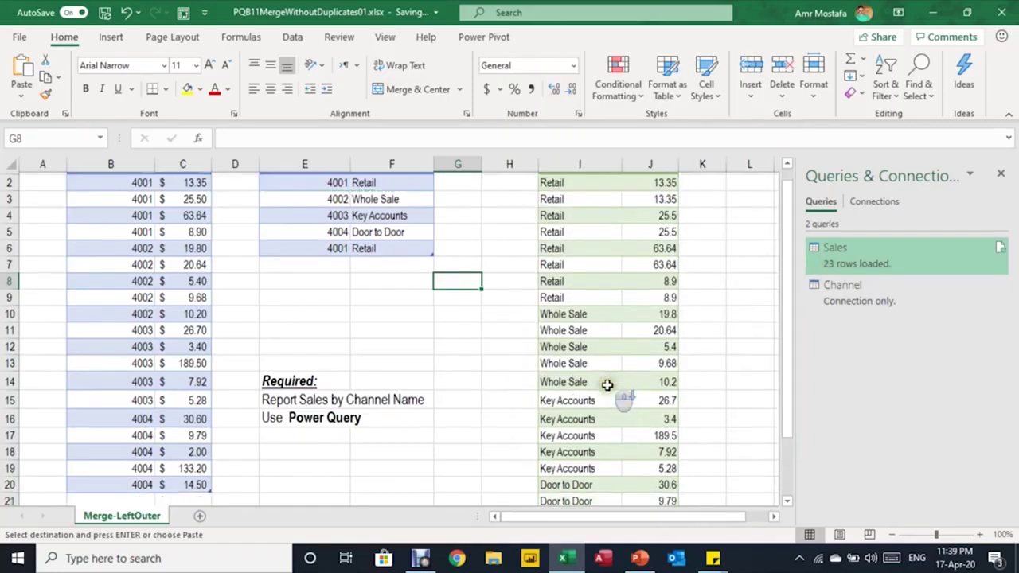
scroll(610, 387, "up", 1)
left_click(202, 383)
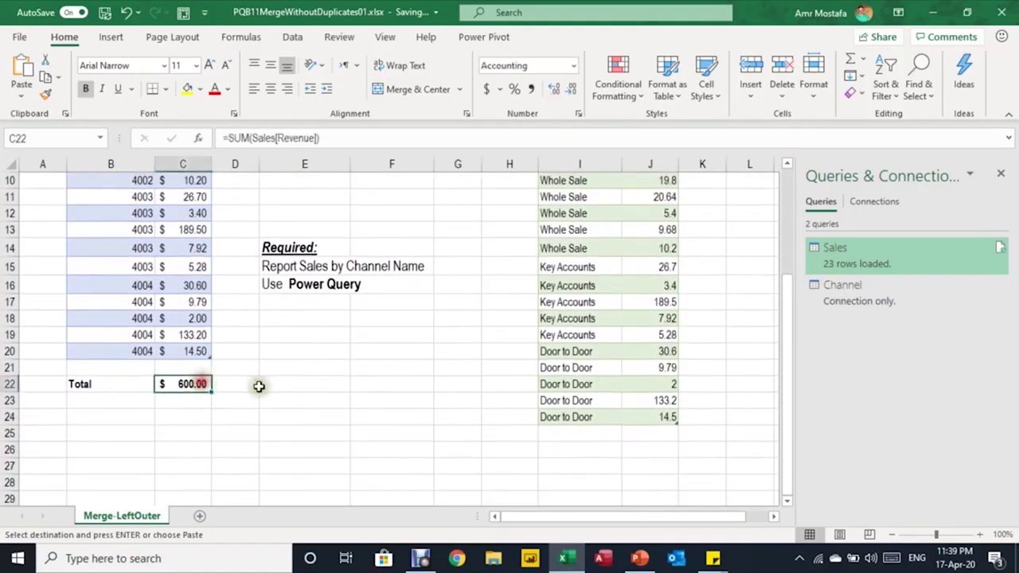
left_click_drag(657, 411, 661, 196)
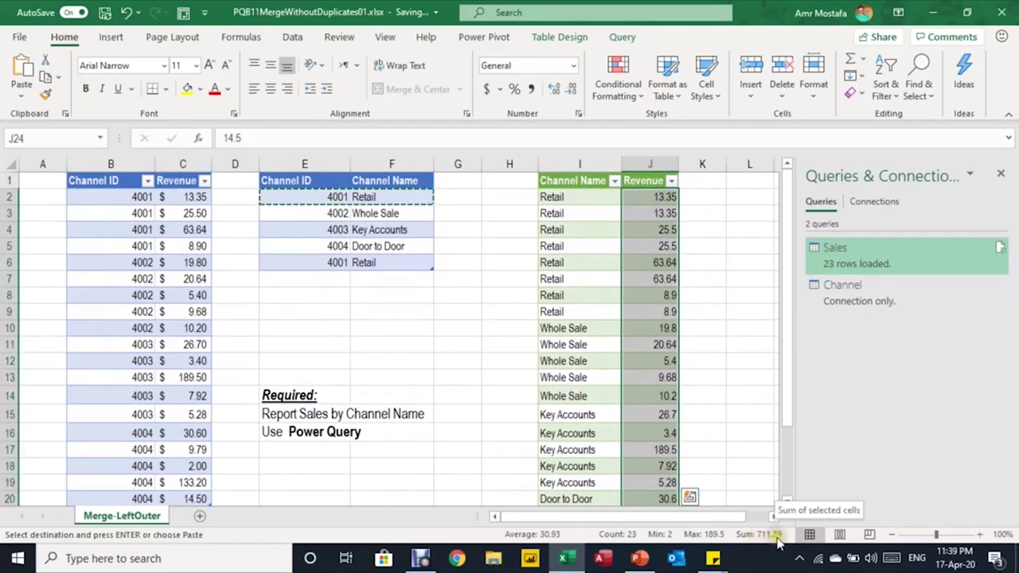
Copy the 4002 Whole Sale and 4003 Key Accounts rows to the end of the Channel table, starting at E7.
left_click_drag(331, 211, 362, 225)
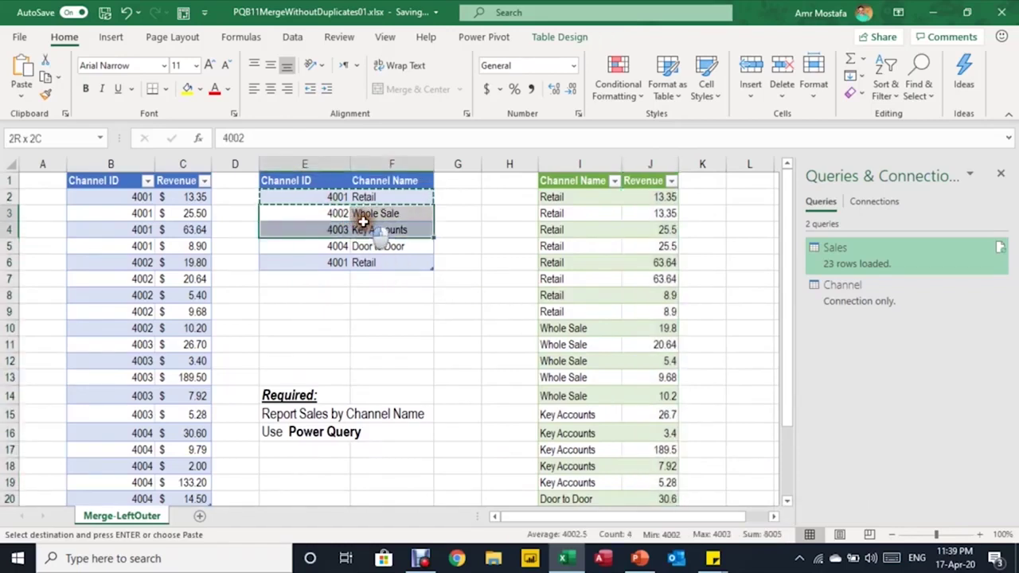
left_click(314, 281)
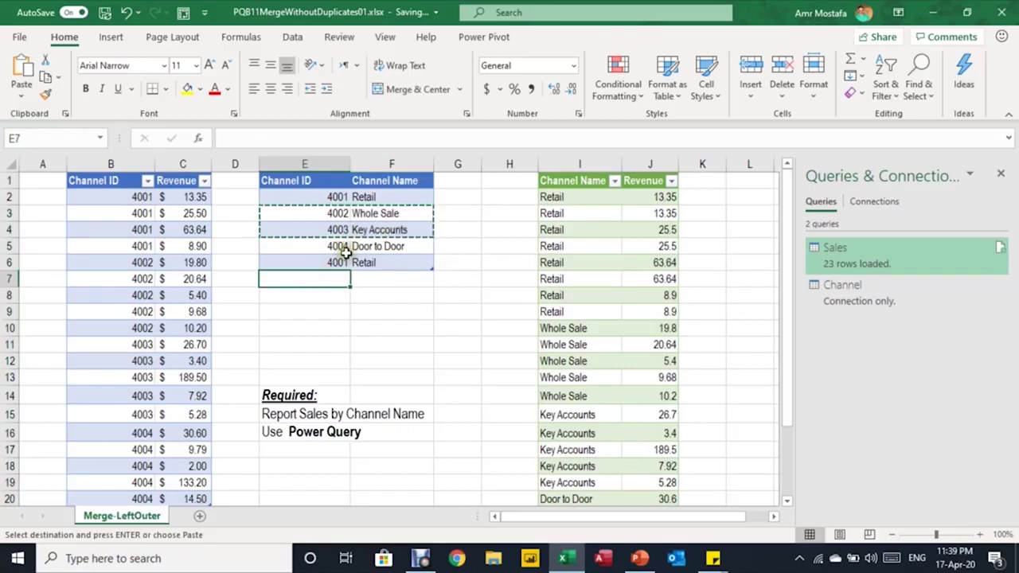
key("ctrl+v")
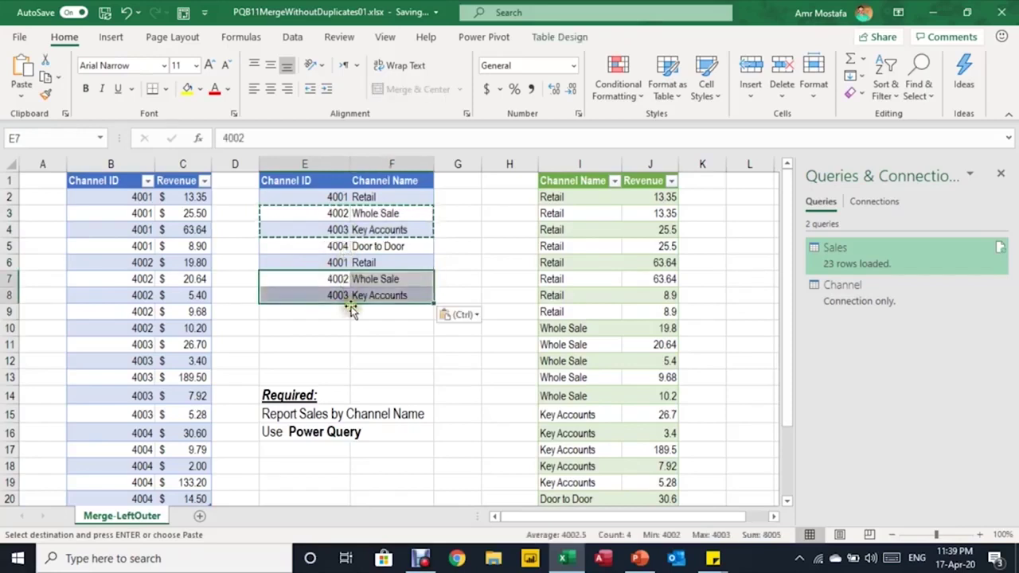
Refresh the merged output table to pick up the duplicated Whole Sale and Key Accounts records.
left_click(586, 251)
right_click(586, 253)
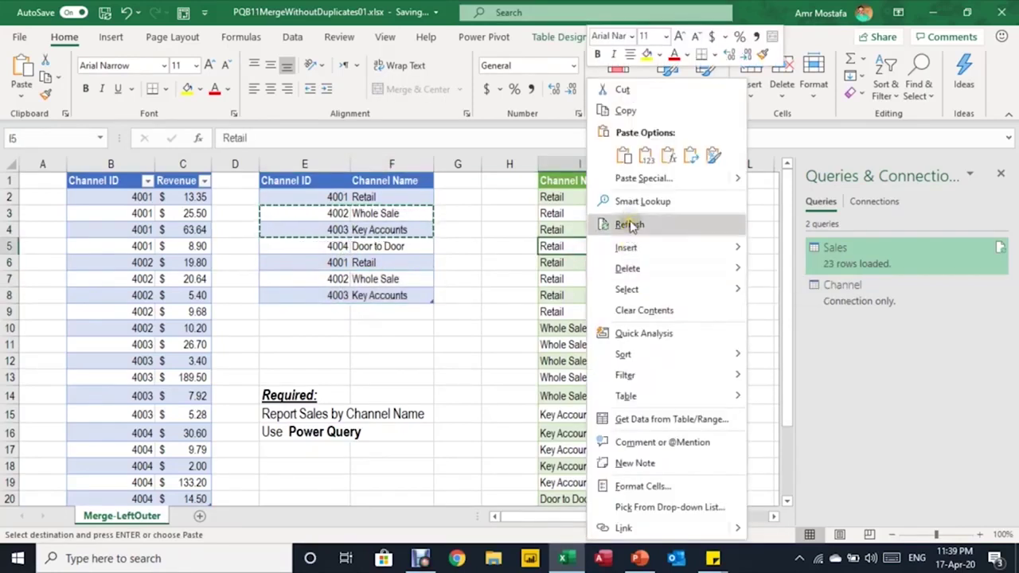
left_click(631, 225)
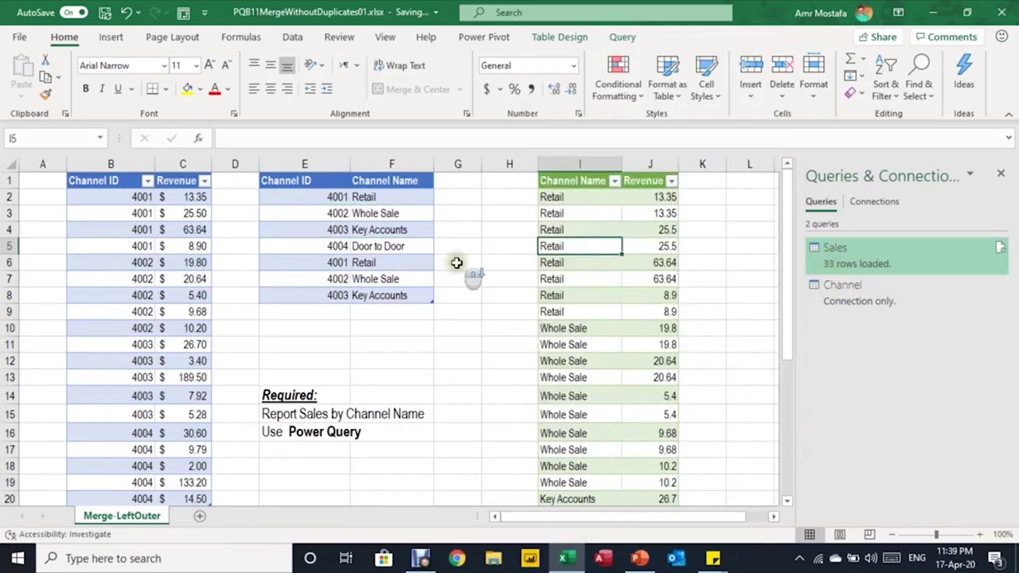
Add a total row to the merged output table and check its Revenue total against the source total.
key("ctrl+End")
left_click(567, 36)
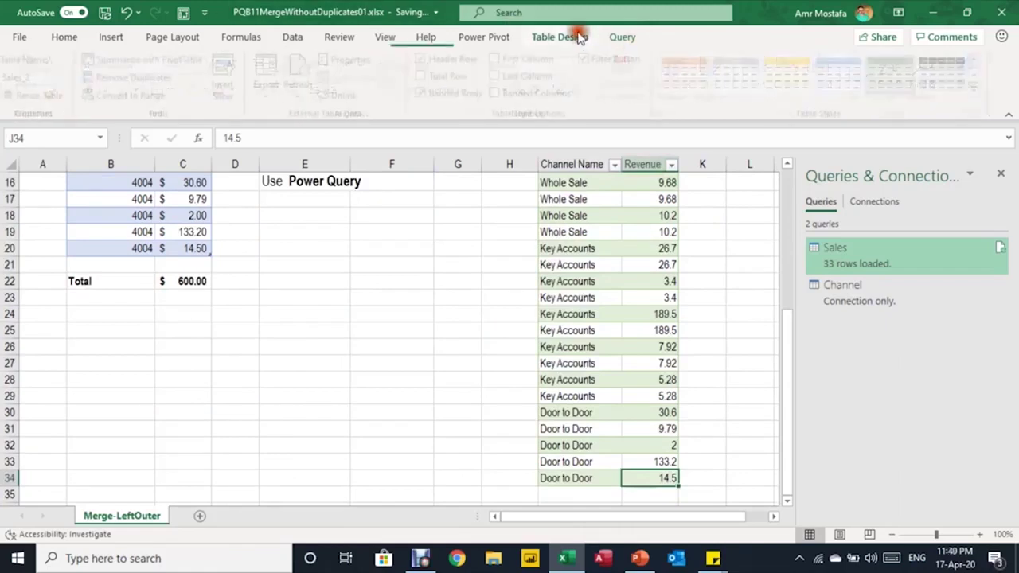
left_click(446, 76)
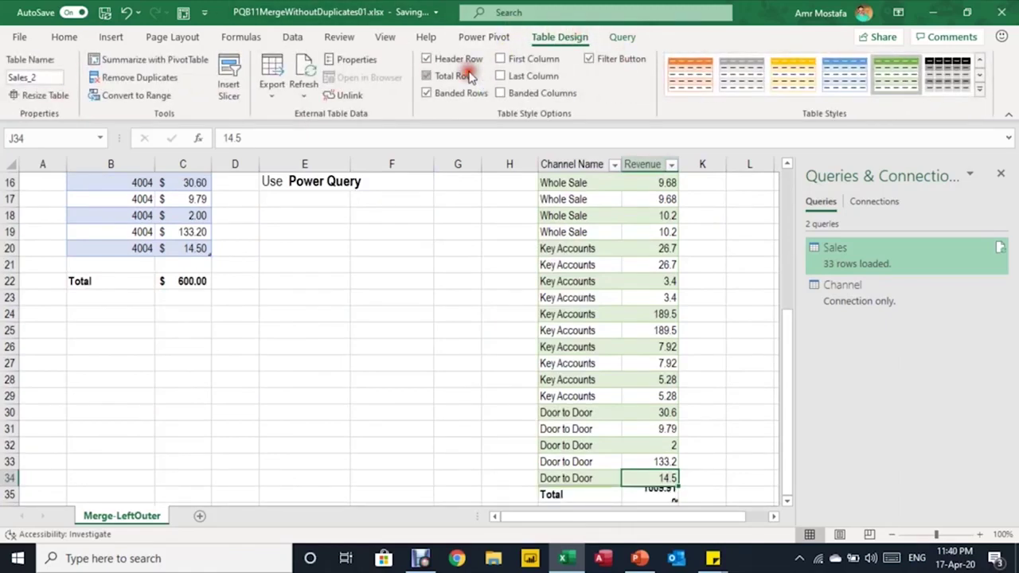
scroll(734, 433, "down", 1)
left_click(655, 448)
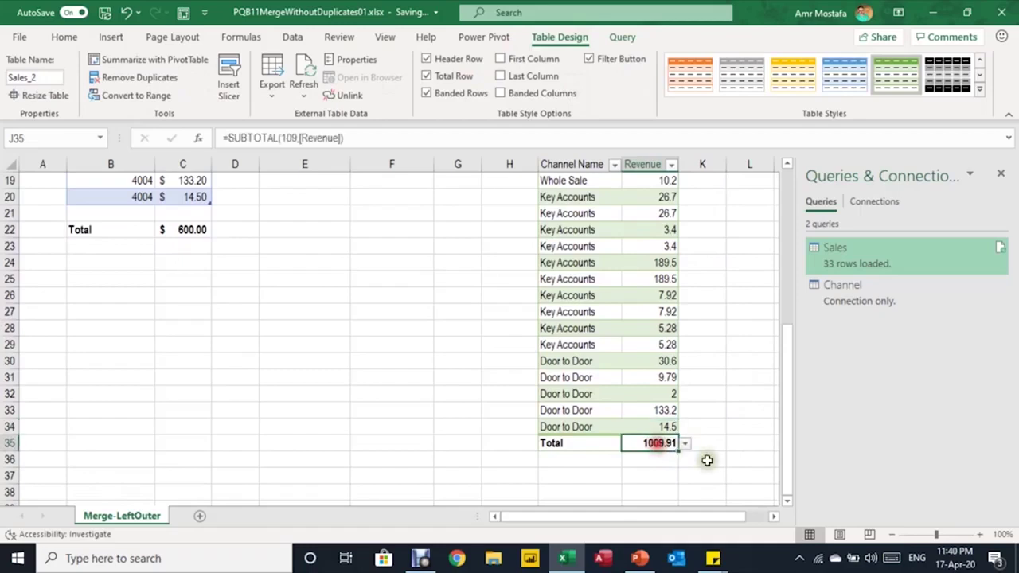
scroll(689, 422, "up", 4)
scroll(689, 409, "up", 2)
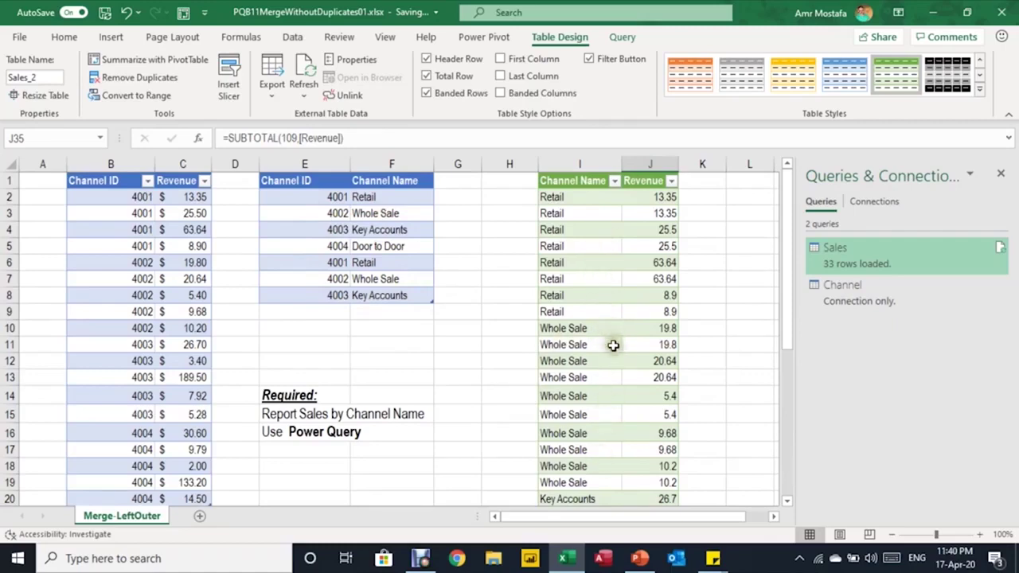
scroll(607, 350, "down", 6)
scroll(615, 363, "up", 6)
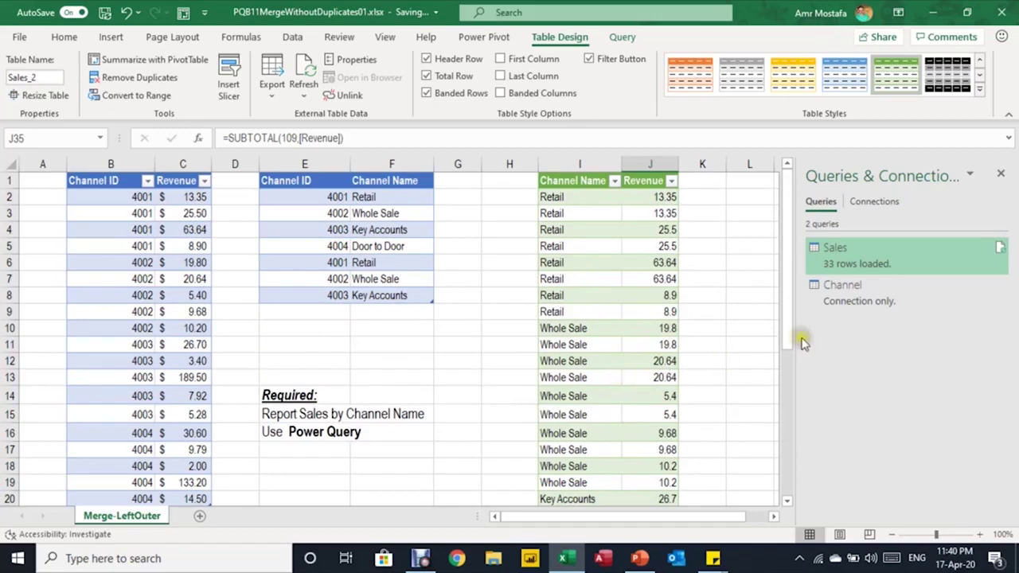
Reopen the Sales query at its Merged Queries step and preview the first row's nested Channel table to examine its matching records.
left_click(872, 269)
double_click(872, 269)
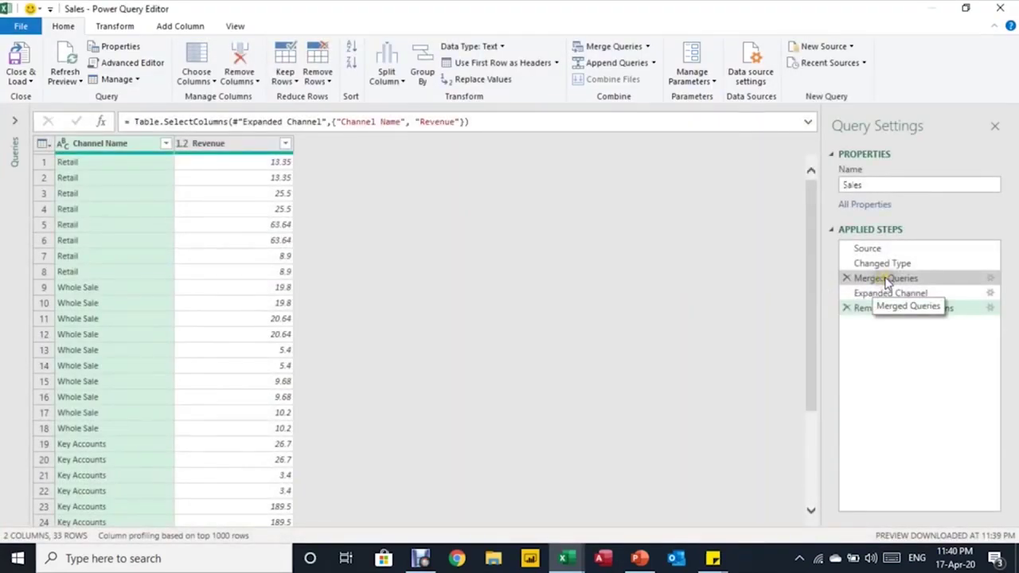
left_click(886, 280)
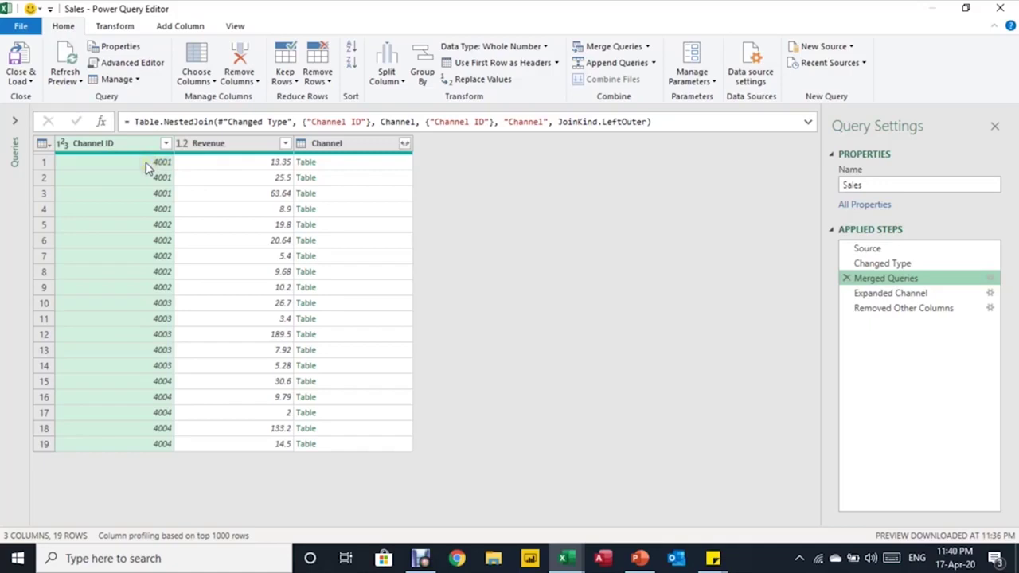
left_click(359, 165)
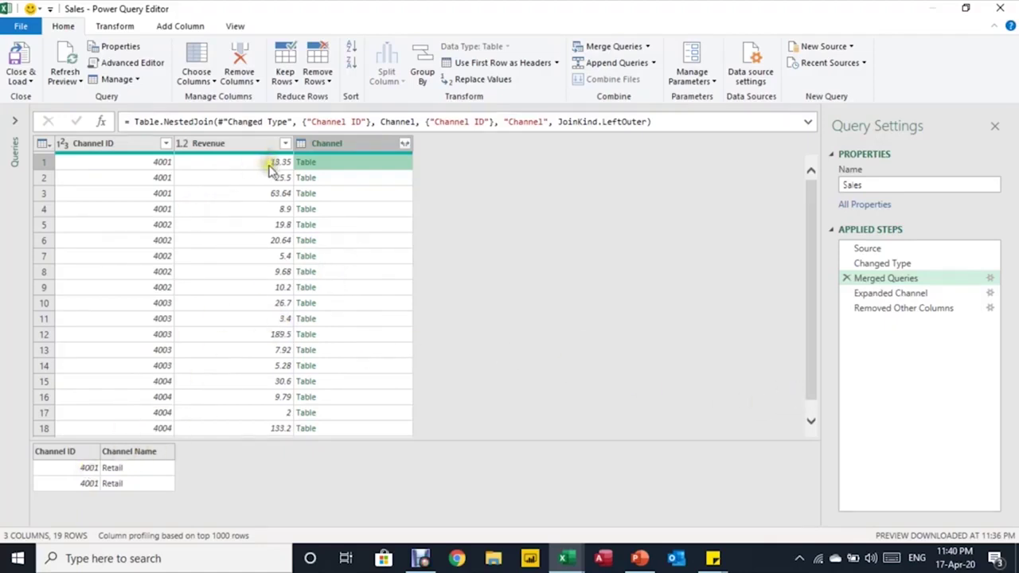
Preview the nested Channel tables of rows 2, 4, 5, 6 and 7 to examine their matching records, and close the query editor.
left_click(367, 177)
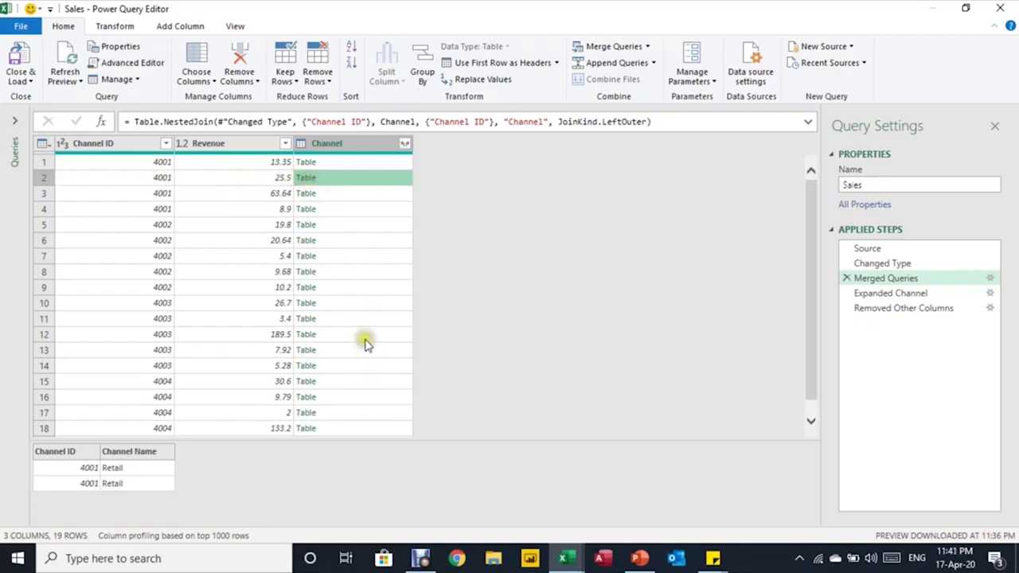
left_click(348, 210)
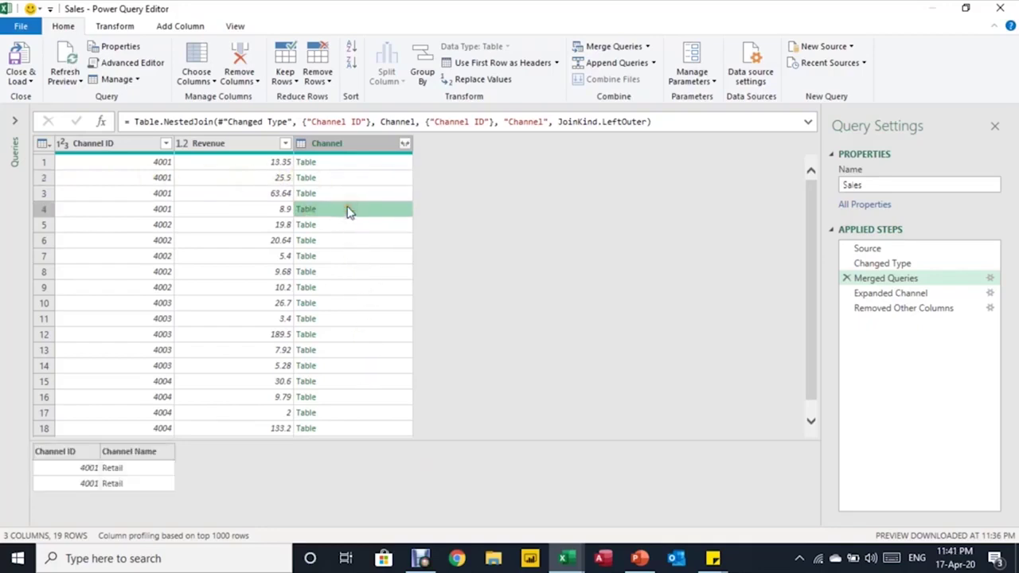
left_click(356, 226)
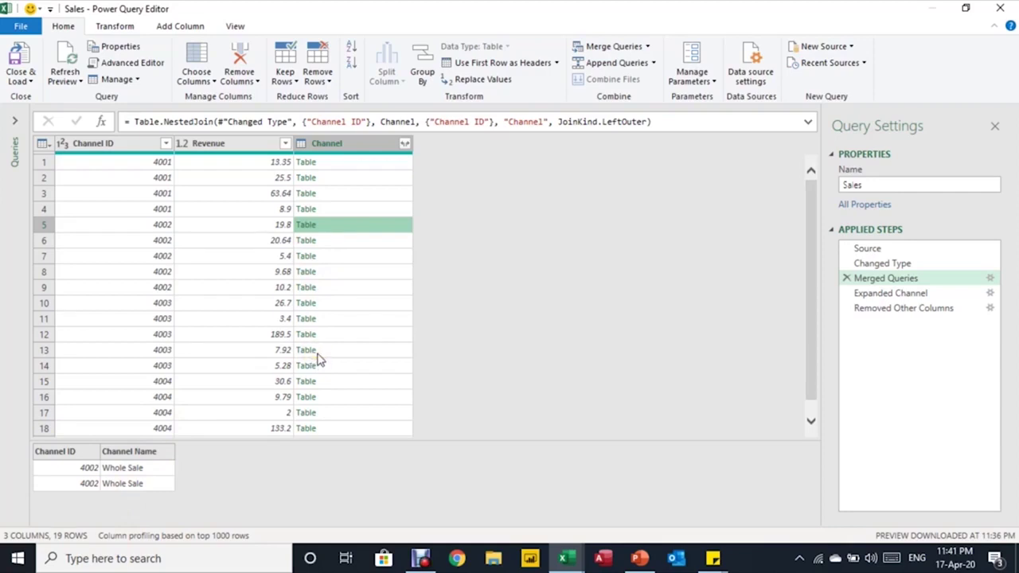
left_click(358, 240)
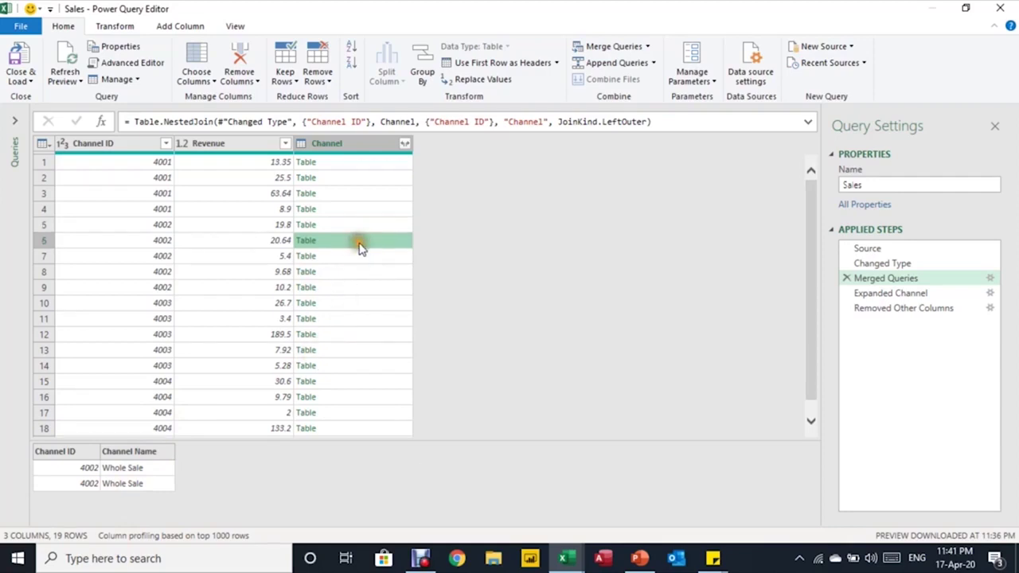
left_click(365, 259)
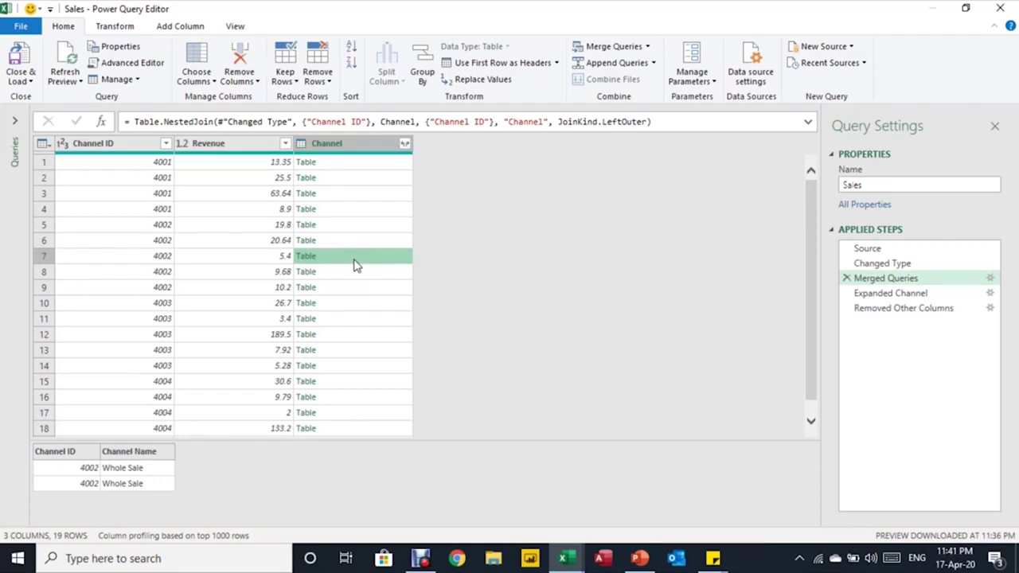
left_click(1005, 8)
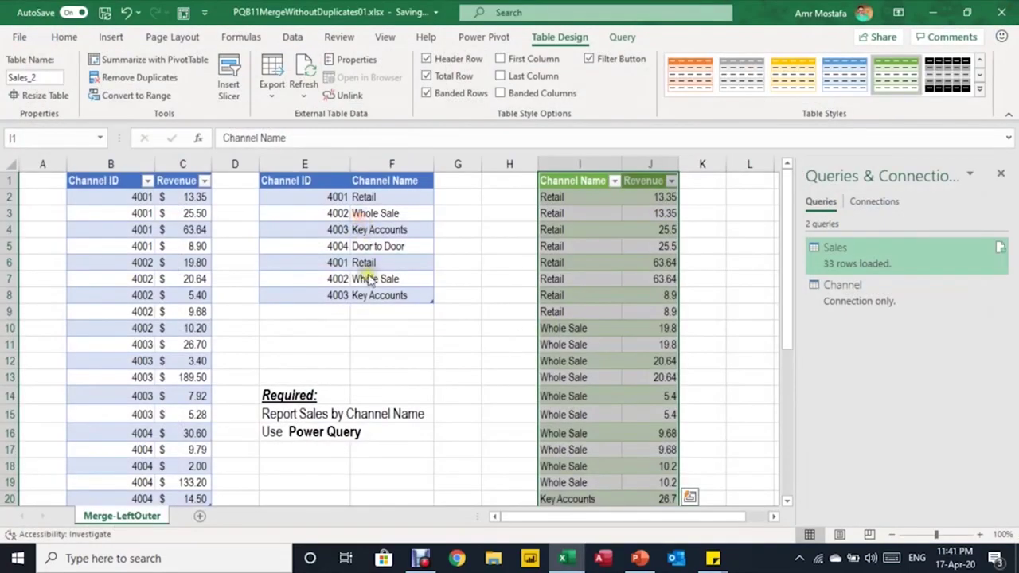
Open the Channel query for editing and refresh its preview to load the current Channel table rows.
left_click(369, 279)
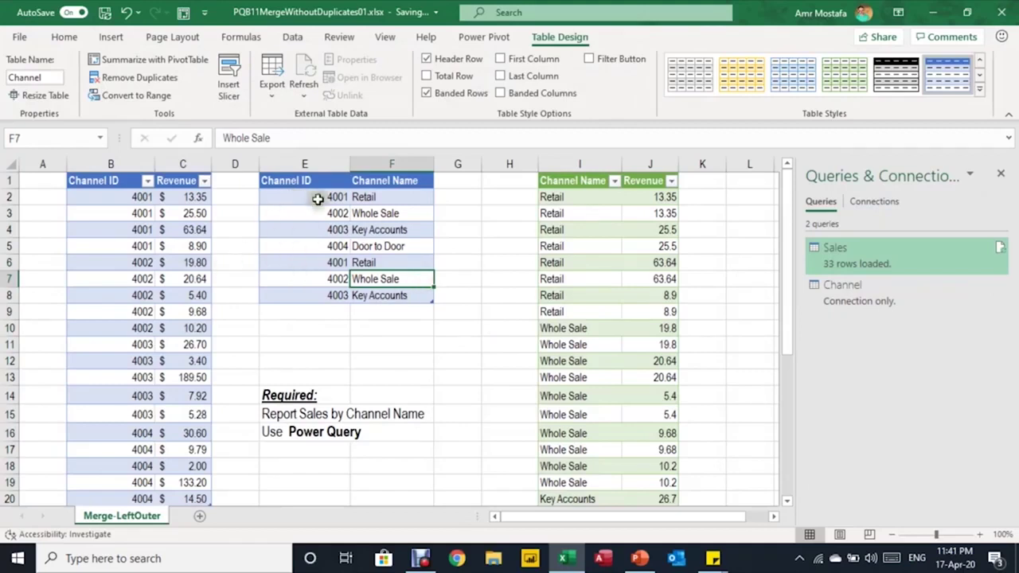
left_click_drag(311, 185, 433, 303)
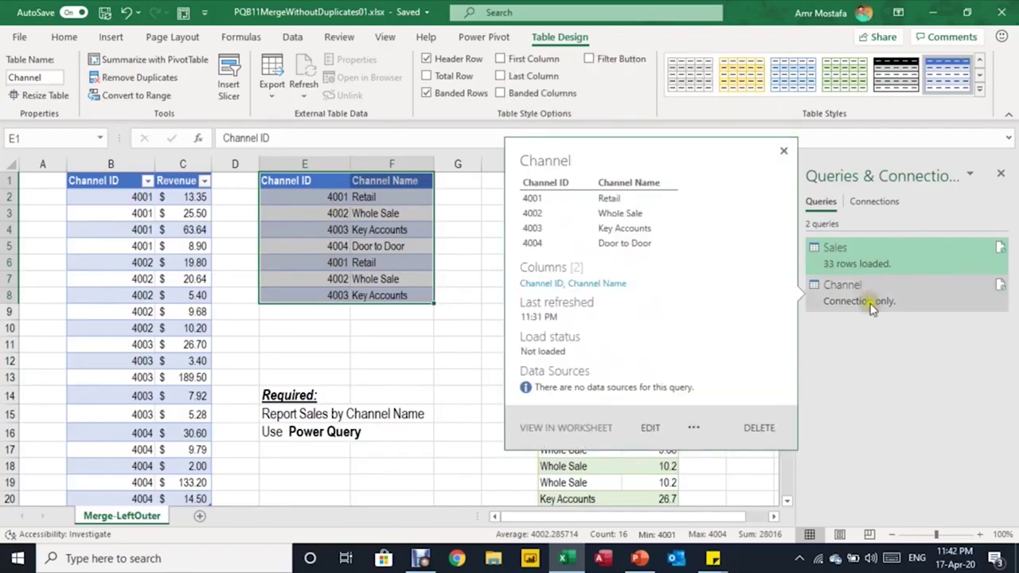
double_click(872, 309)
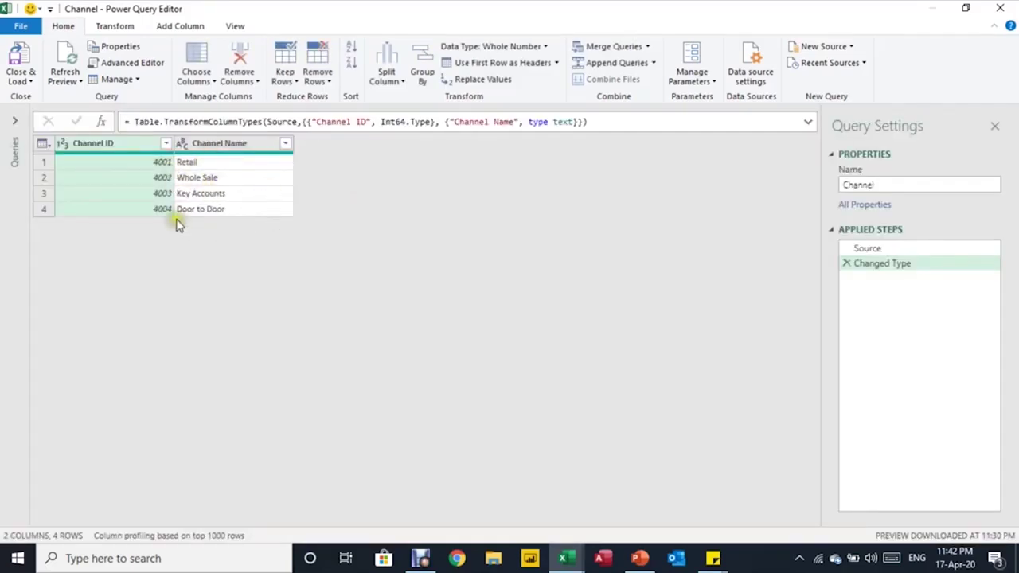
left_click(64, 59)
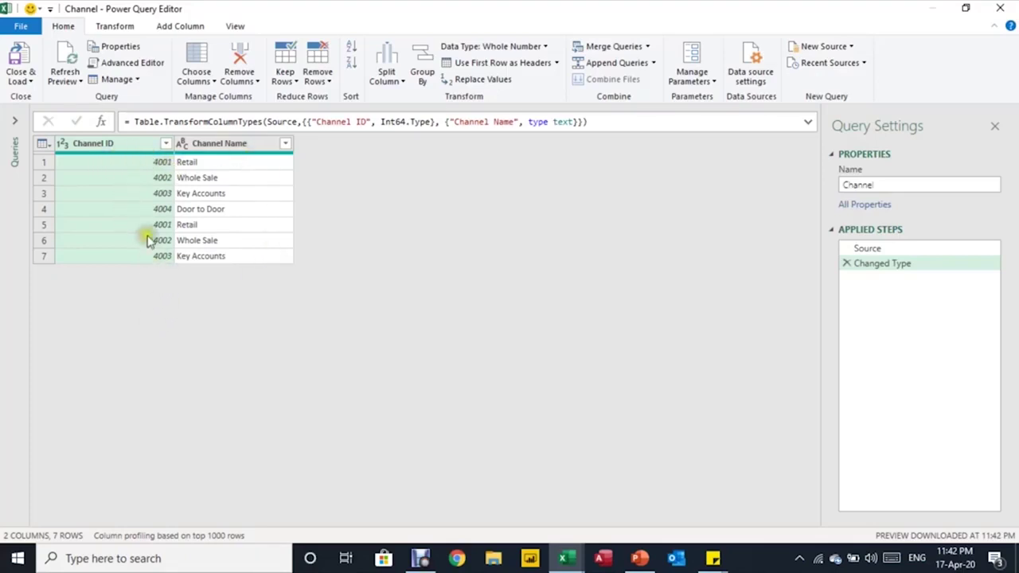
Remove duplicate rows across the Channel ID and Channel Name columns of the Channel query, and close the editor keeping the changes.
left_click(207, 144, "shift")
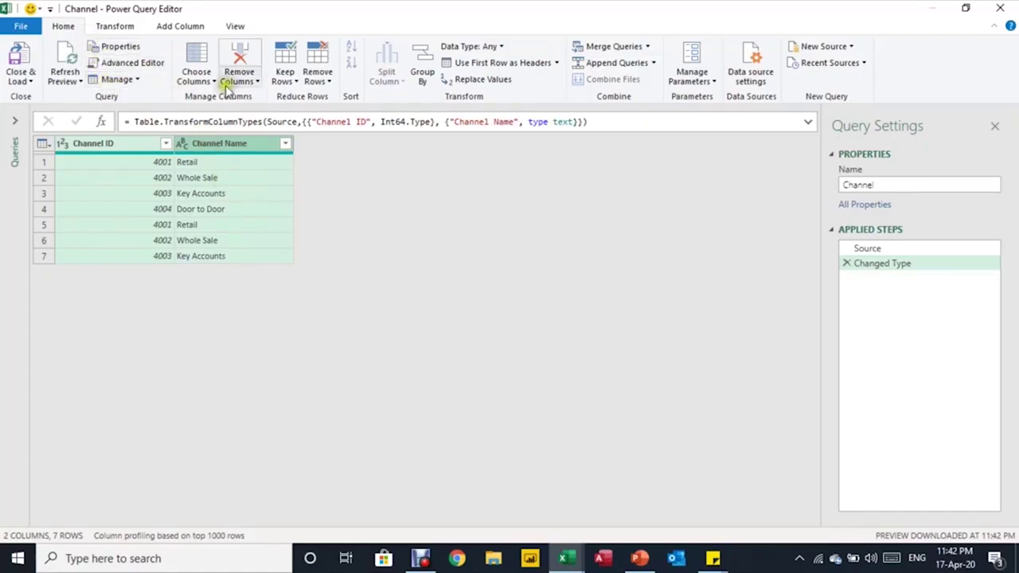
left_click(318, 79)
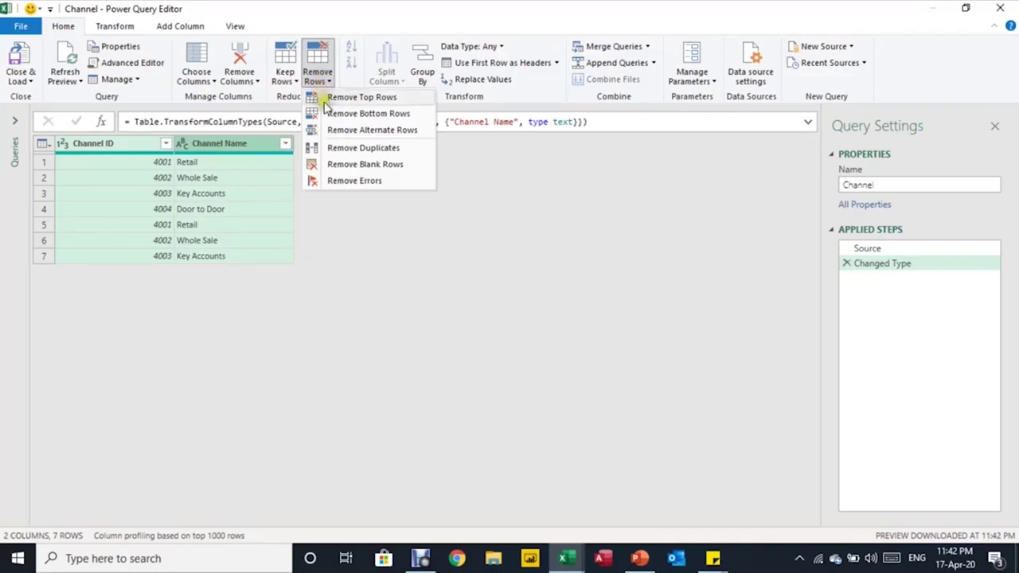
left_click(344, 152)
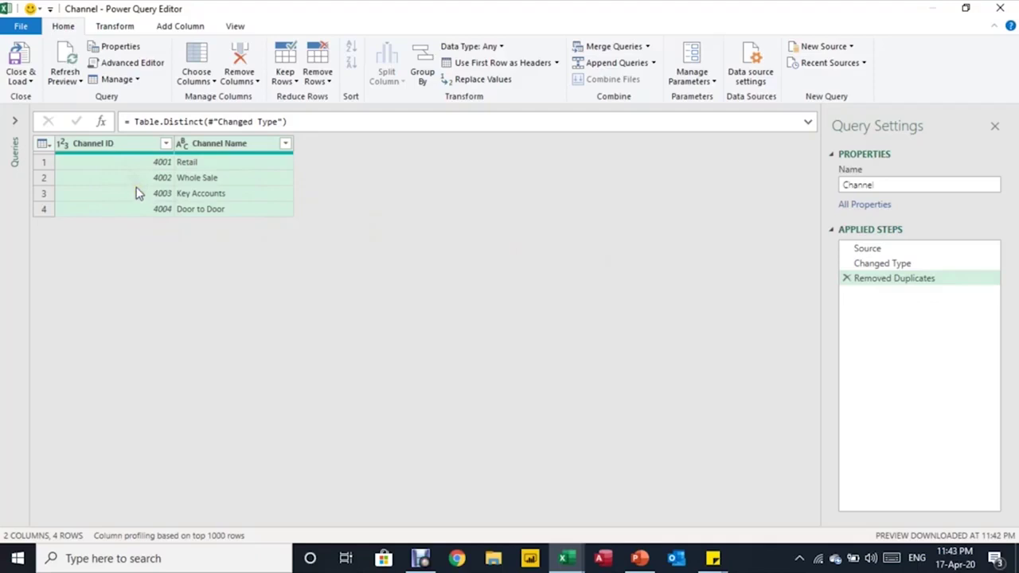
left_click(1005, 7)
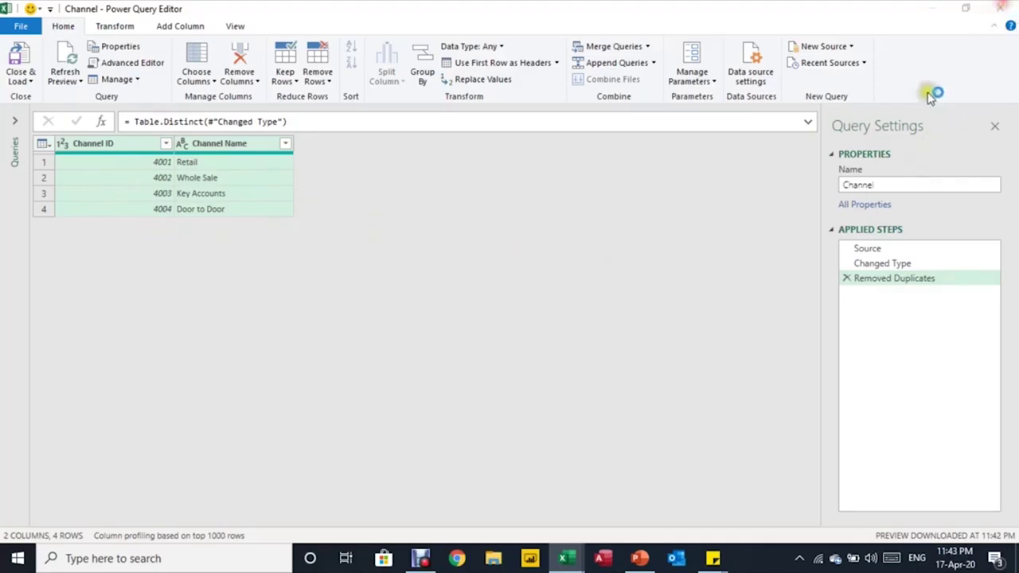
left_click(529, 300)
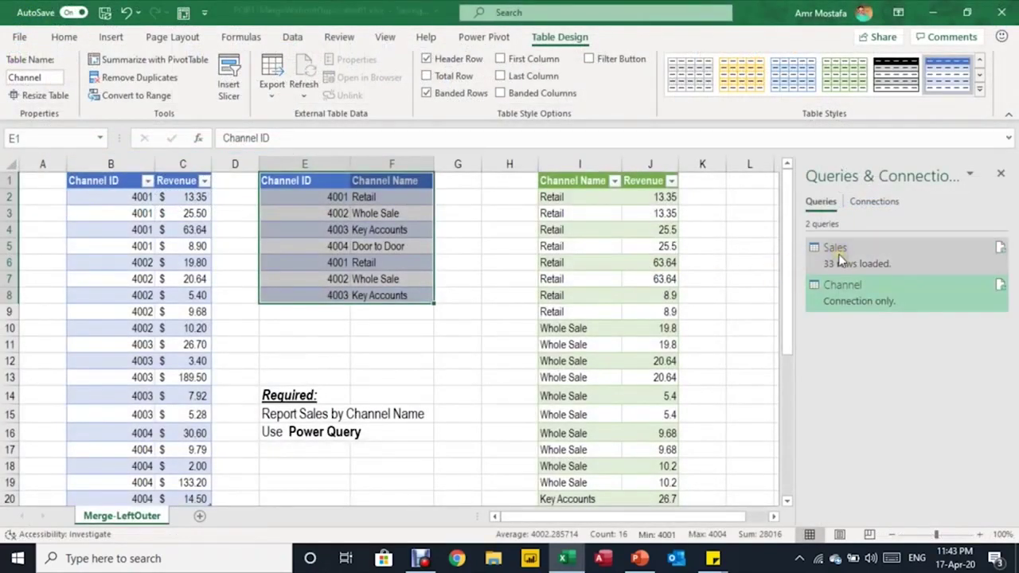
Refresh the Sales query and check the Revenue total of the merged output table against the source total.
left_click(1000, 252)
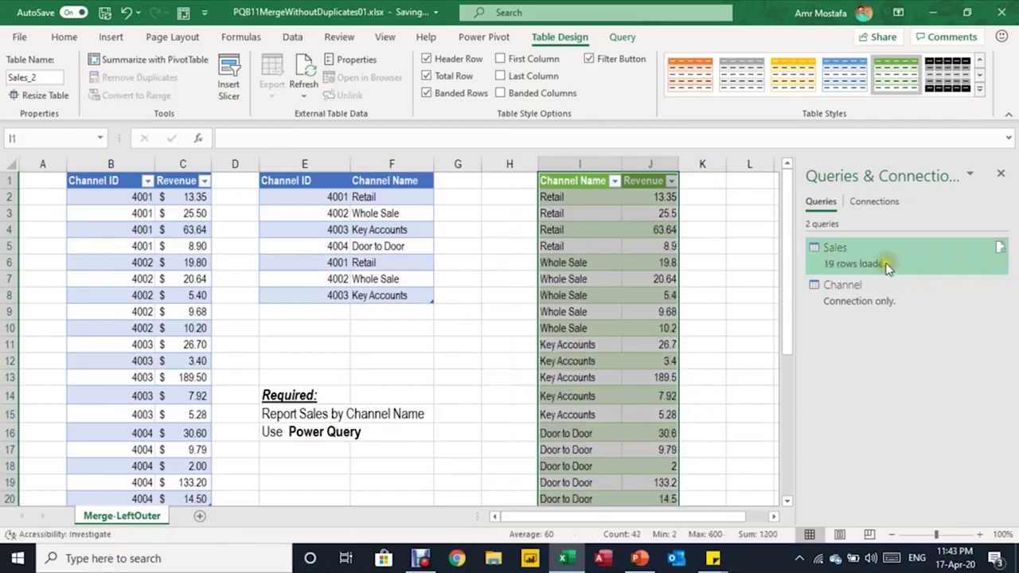
mouse_move(887, 264)
left_click(418, 360)
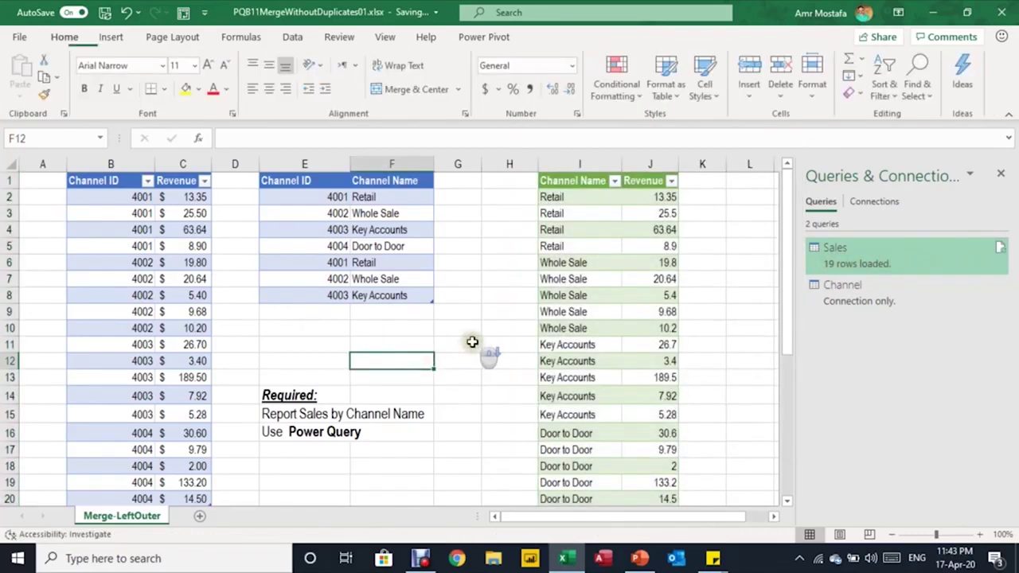
scroll(478, 342, "down", 4)
left_click(653, 319)
scroll(662, 348, "up", 4)
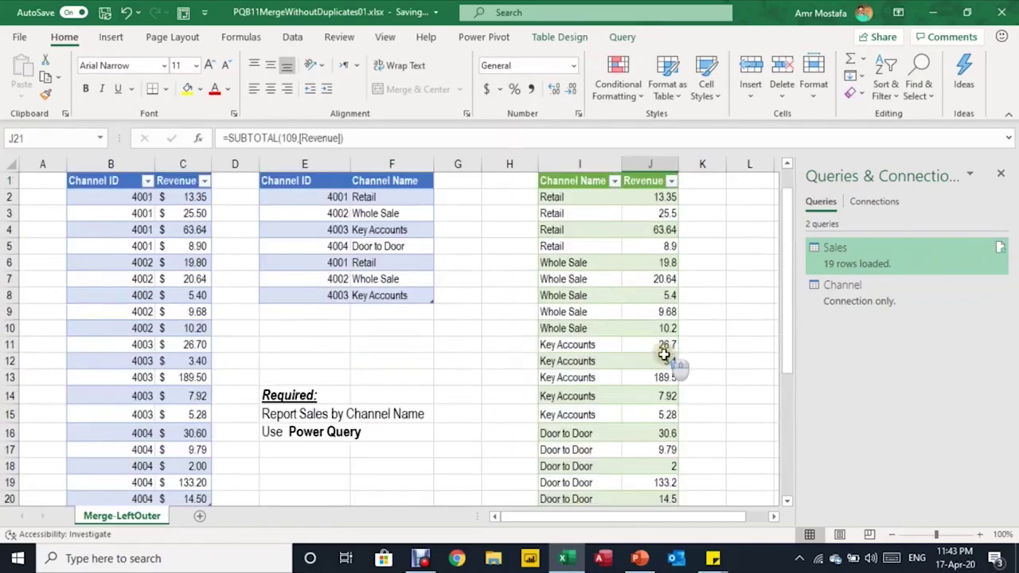
scroll(557, 382, "down", 4)
scroll(601, 289, "up", 4)
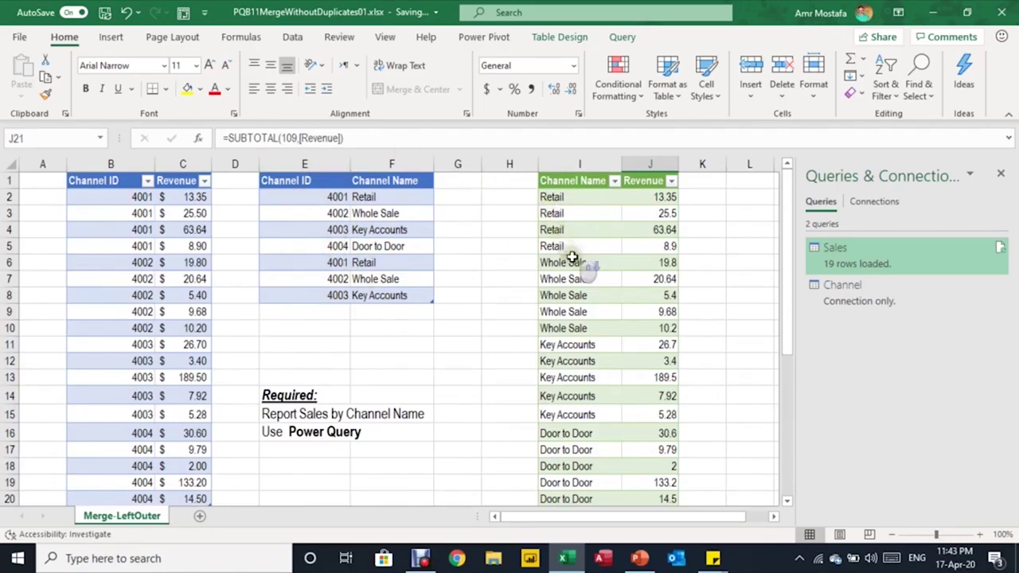
scroll(573, 259, "down", 3)
scroll(574, 258, "up", 3)
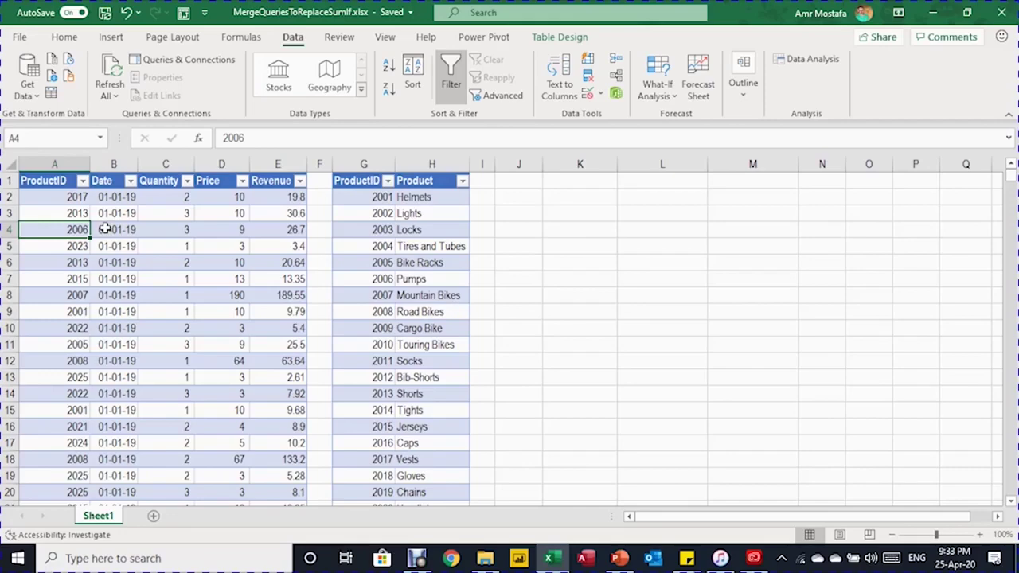
Examine the sales table in MergeQueriesToReplaceSumIf.xlsx, from its ProductID column across to Revenue.
key("ctrl+Down")
key("ctrl+Up")
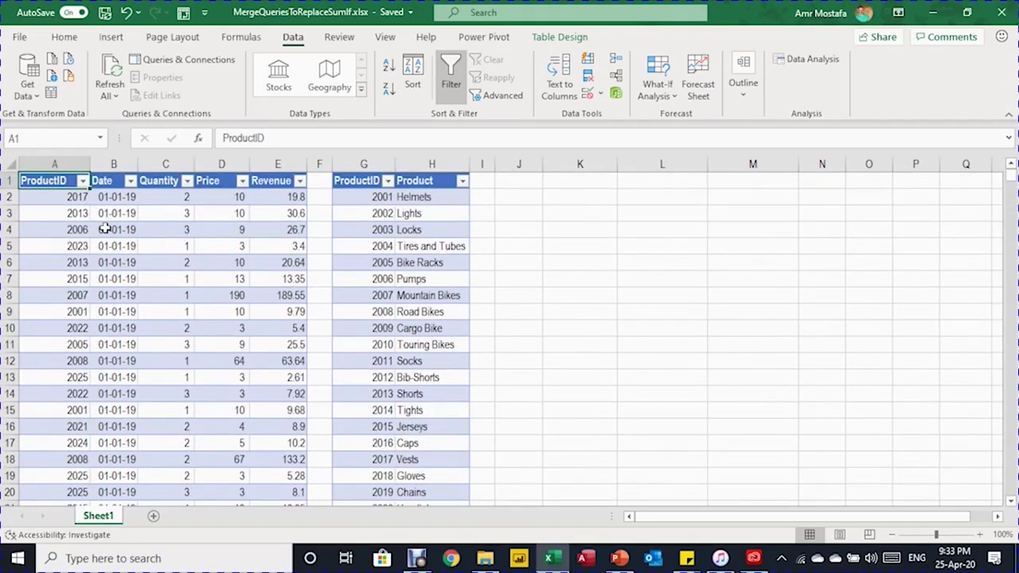
key("Down")
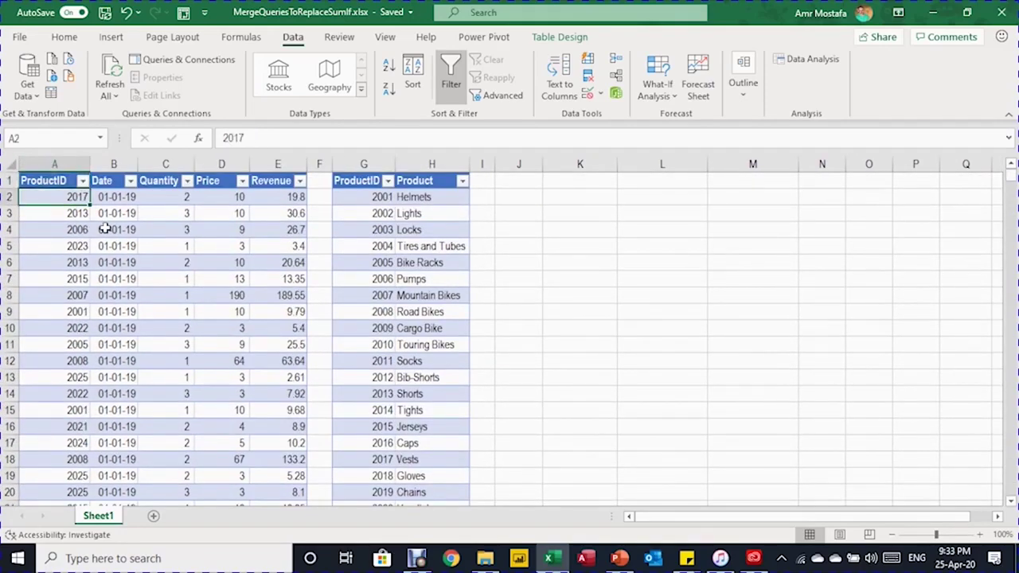
key("Right")
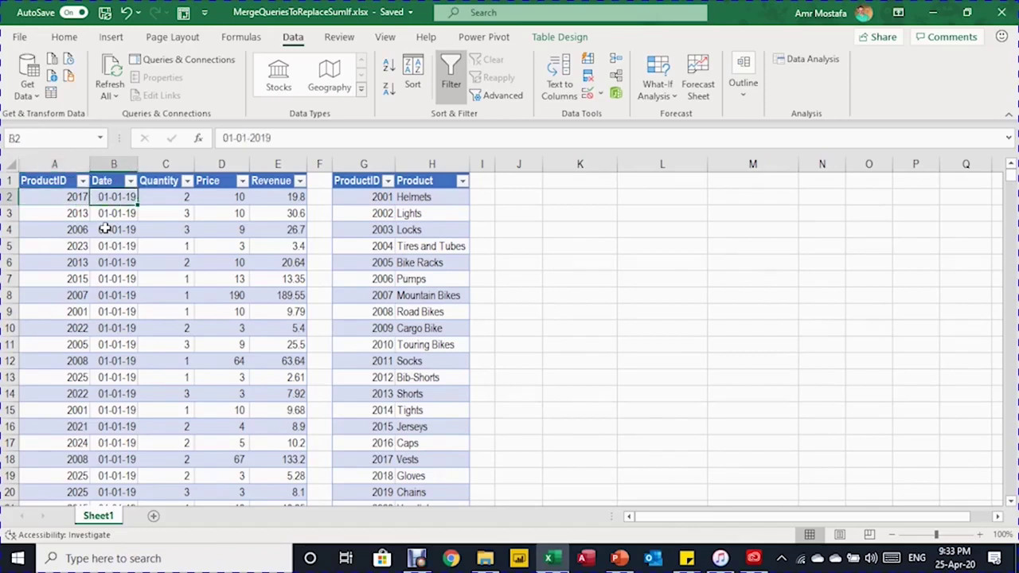
key("Right")
key("Right")
key("Right")
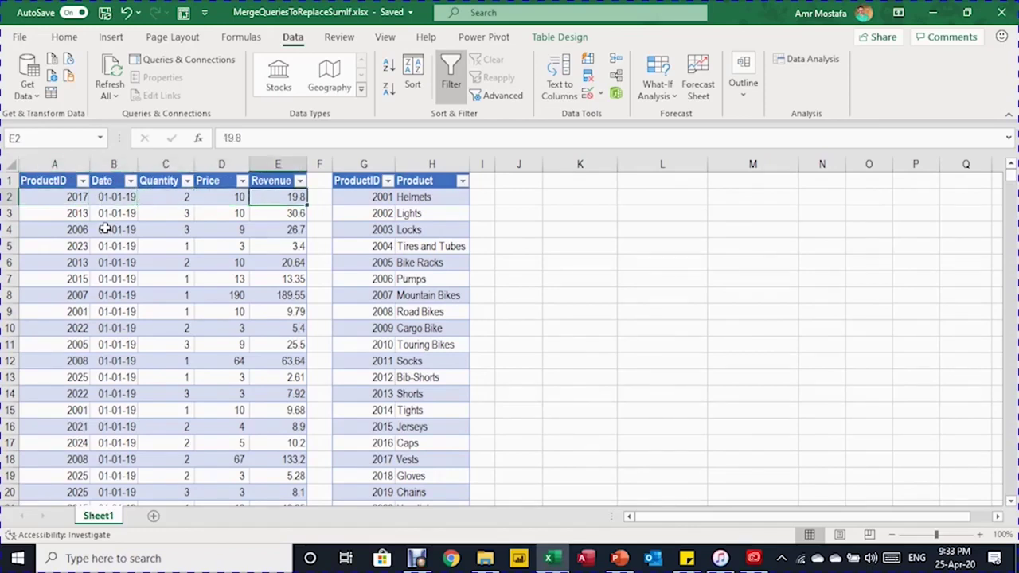
key("Home")
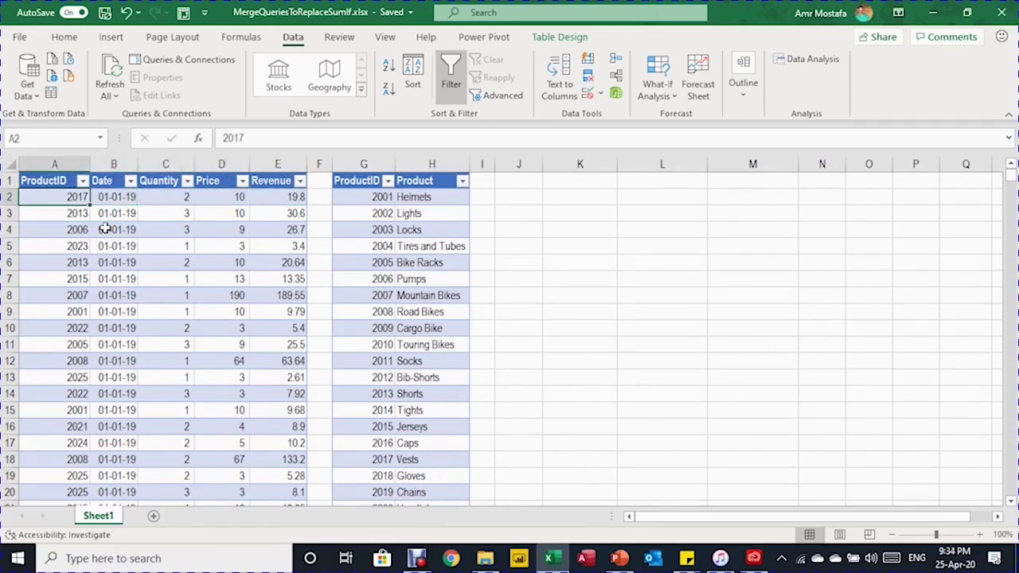
Examine the product lookup table's ProductID and Product columns down to its last row.
key("Right")
key("Right")
key("Right")
key("Right")
key("Right")
key("Right")
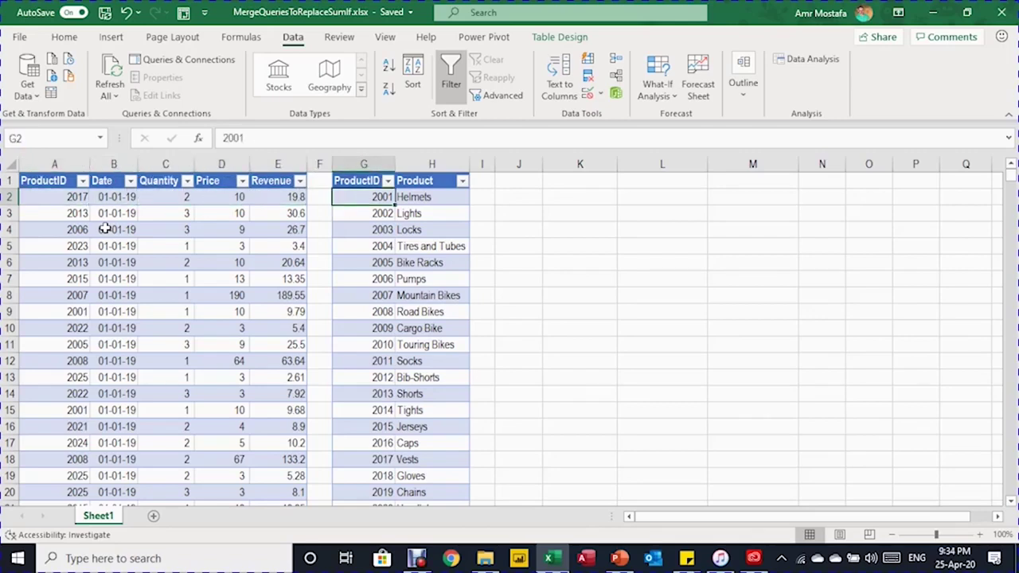
key("Right")
key("ctrl+Down")
key("Left")
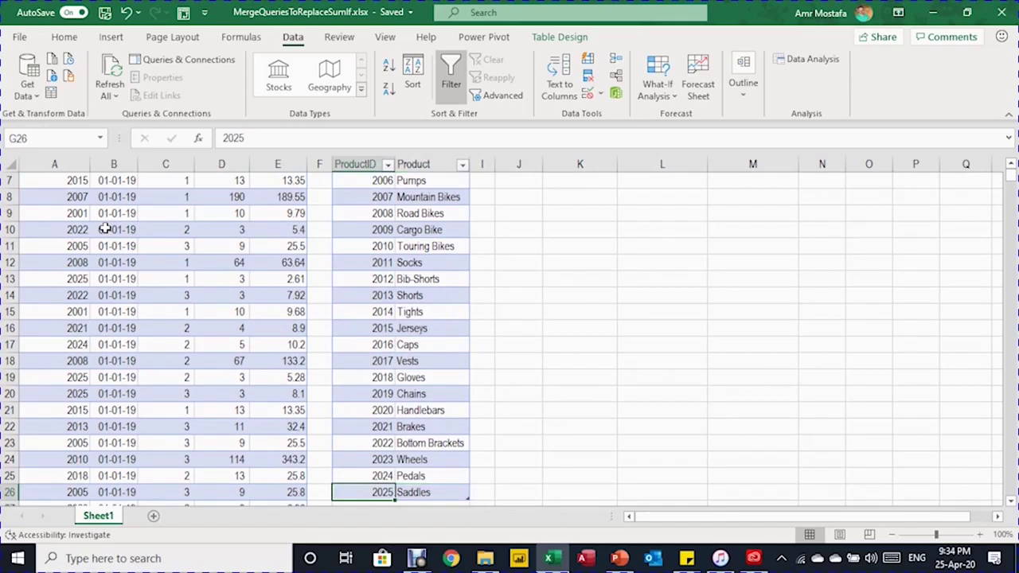
key("Up")
key("Up")
key("ctrl+Up")
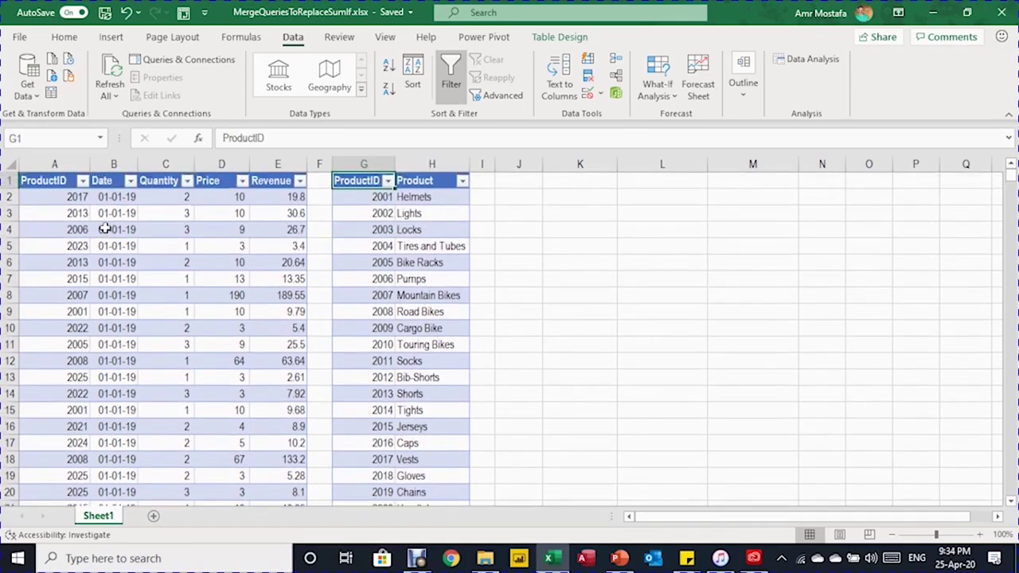
Compare the sales table's Price and Quantity columns with the lookup table's ProductID, and look through the product names to the last one.
key("Left")
key("Left")
key("Left")
key("Down")
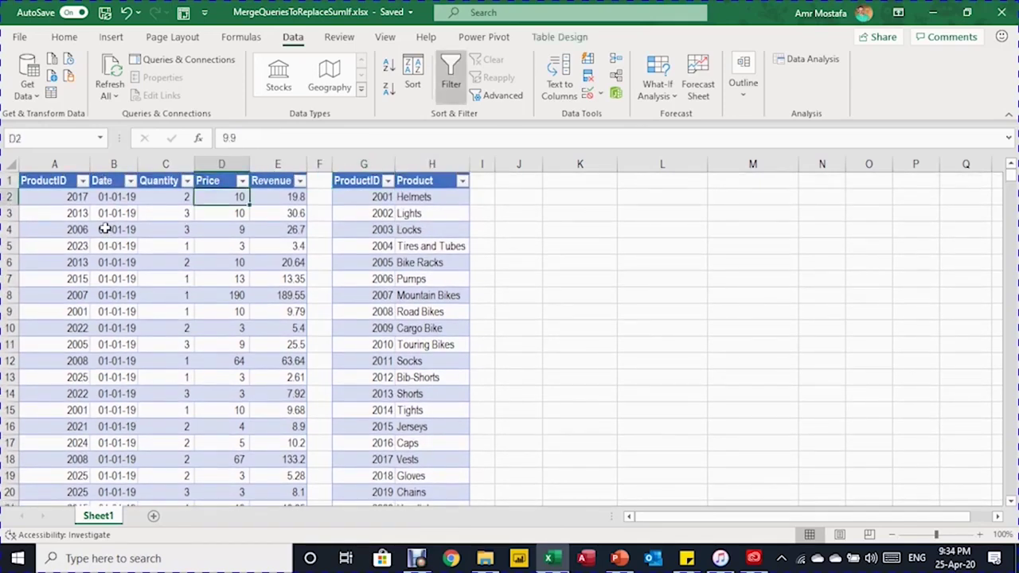
key("Left")
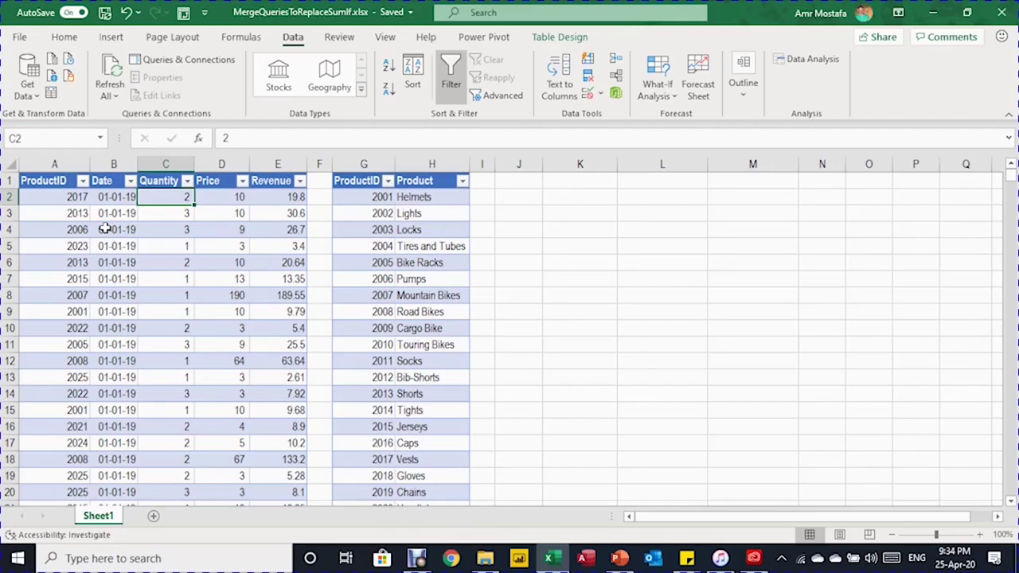
key("Right")
key("Right")
key("Right")
key("Right")
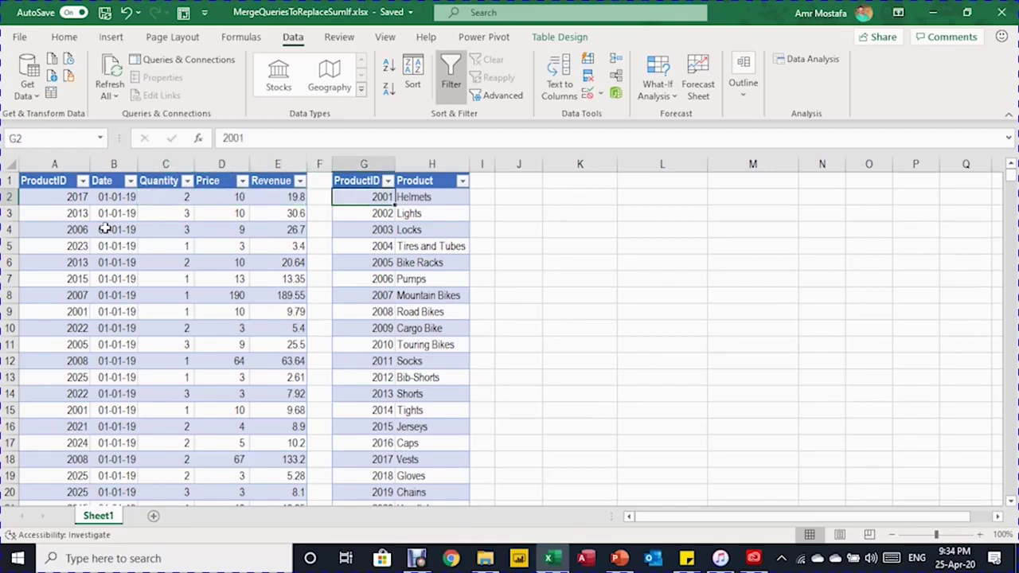
key("Right")
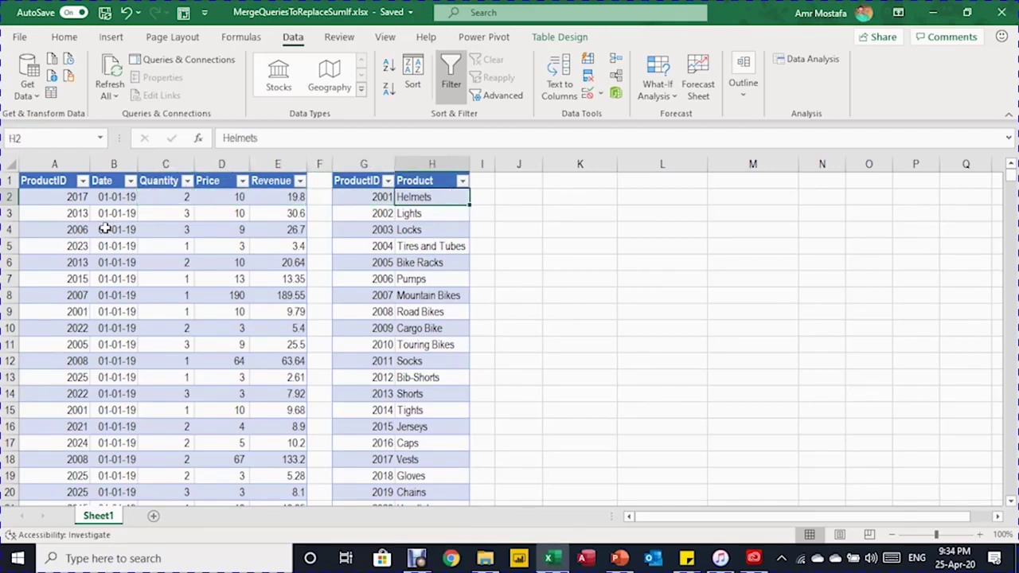
key("Right")
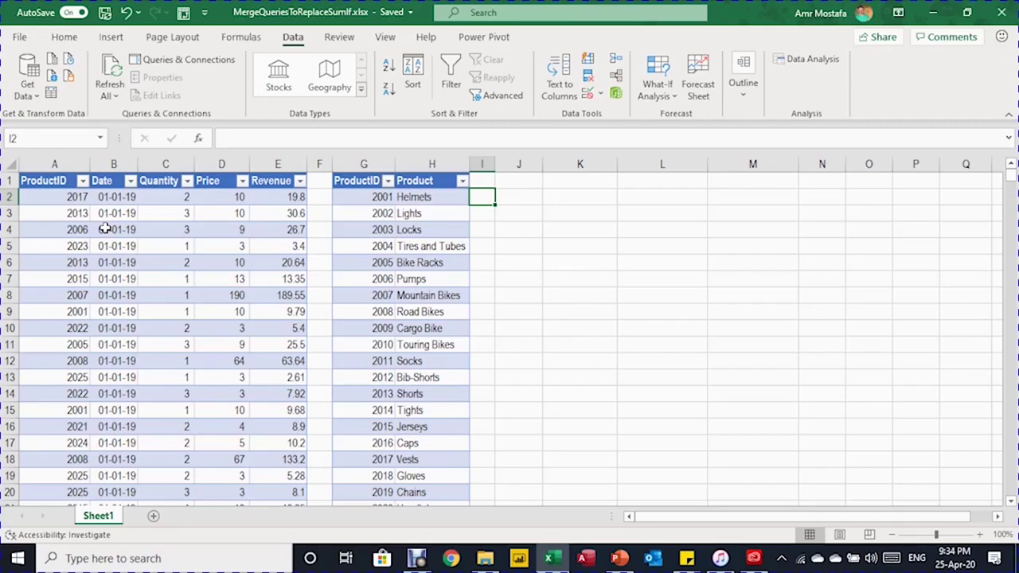
key("Left")
key("Down")
key("Down")
key("Down")
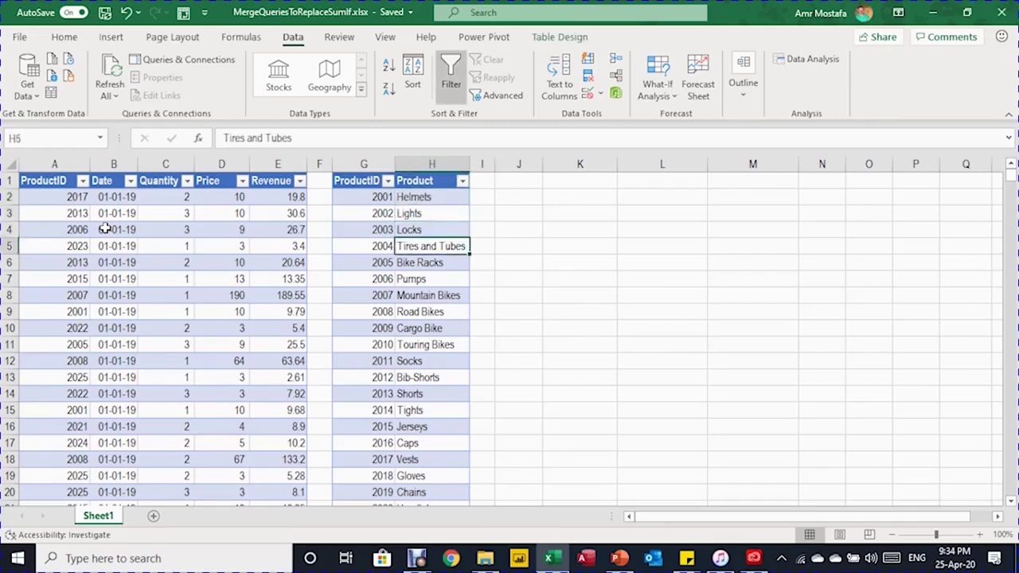
key("ctrl+Down")
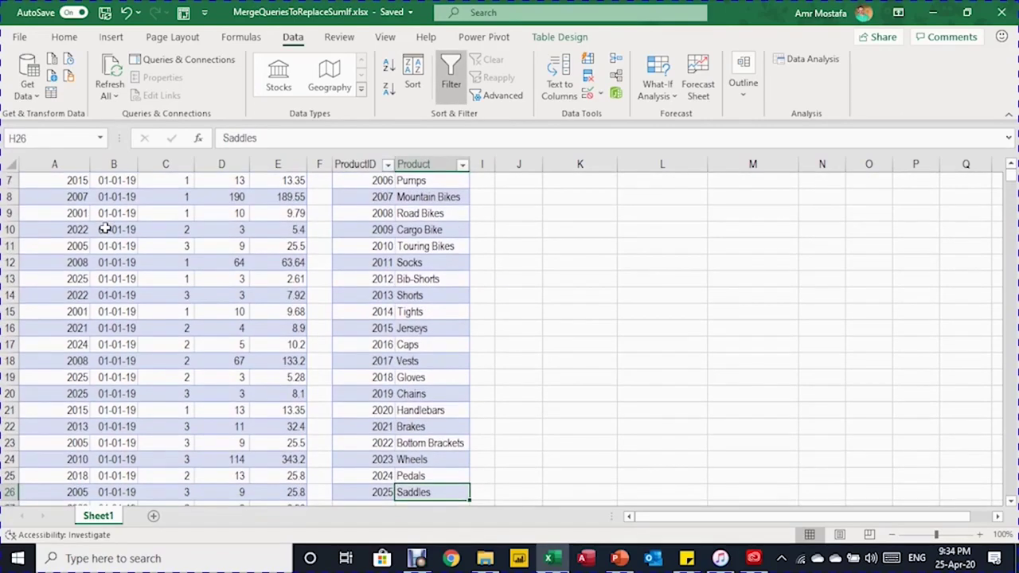
Review the product lookup table's Product column between its header and its last entry.
key("ctrl+Up")
key("Down")
key("ctrl+Down")
key("ctrl+Up")
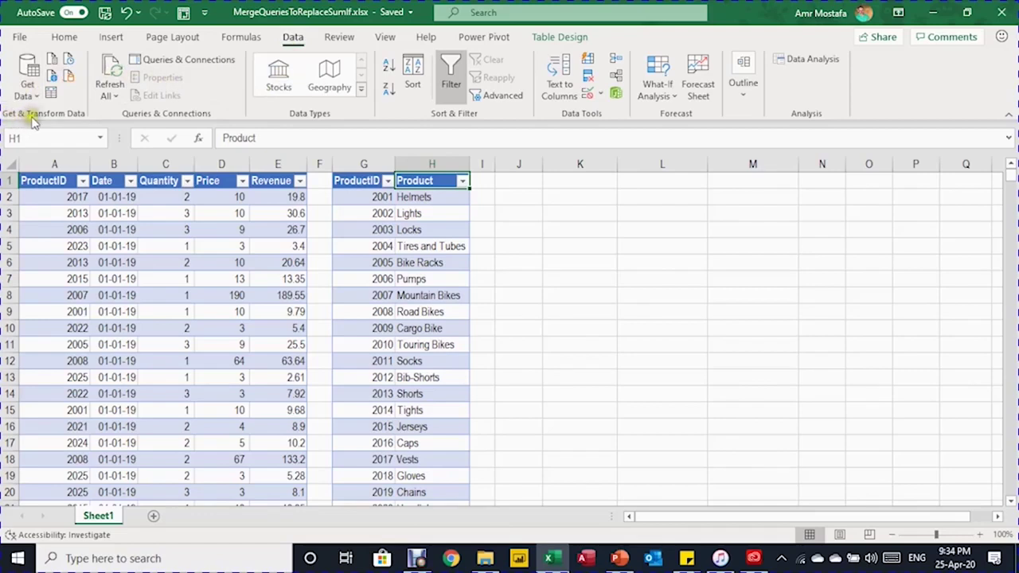
Check the table names assigned to the sales table and the product lookup table.
left_click(165, 262)
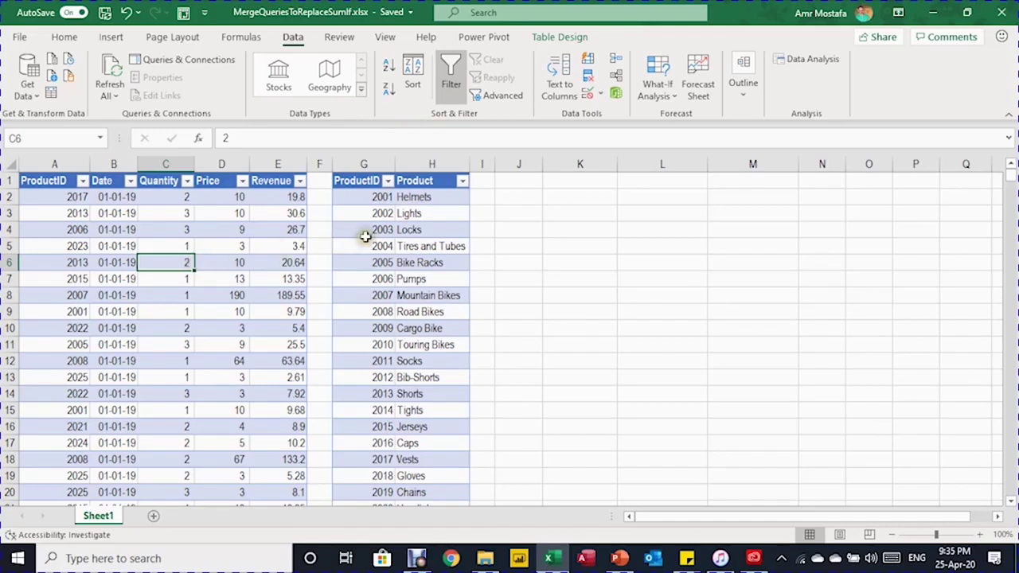
left_click(561, 38)
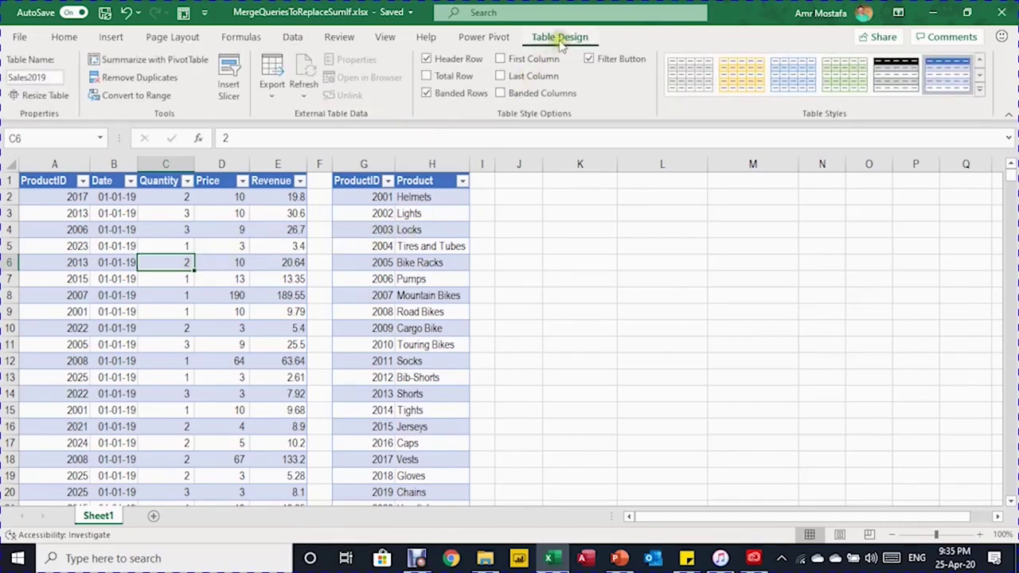
left_click(28, 72)
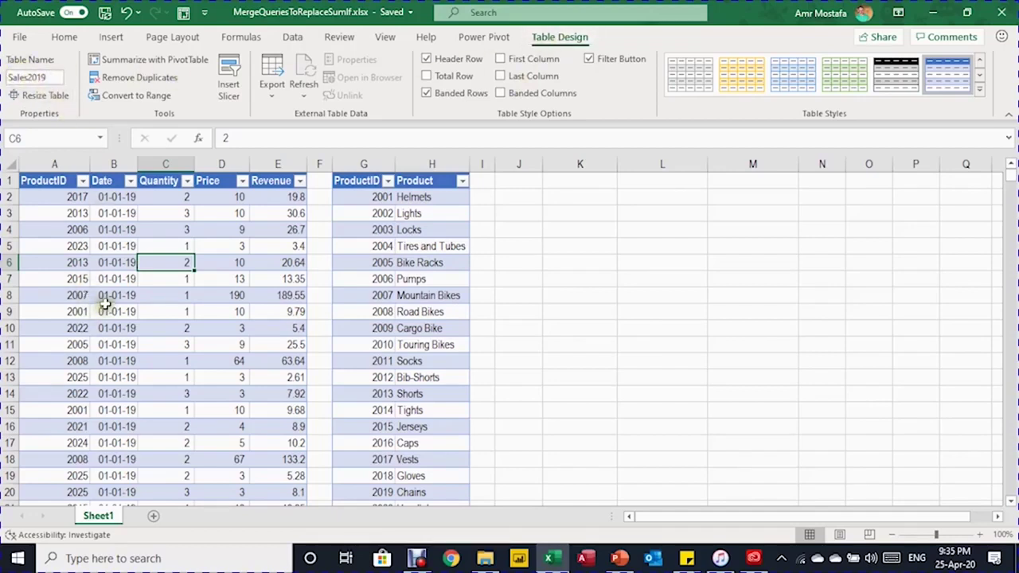
left_click(47, 77)
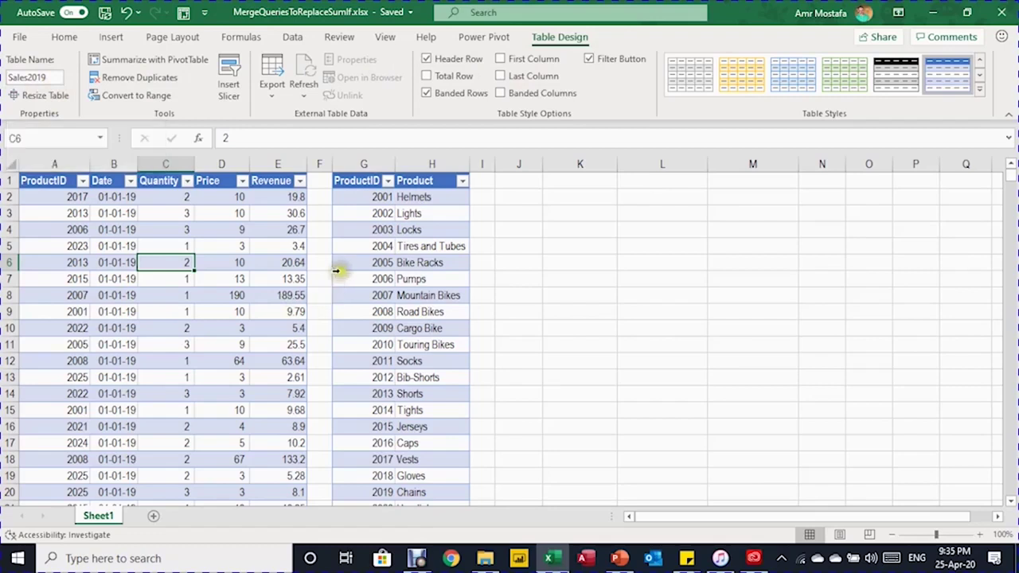
left_click(375, 245)
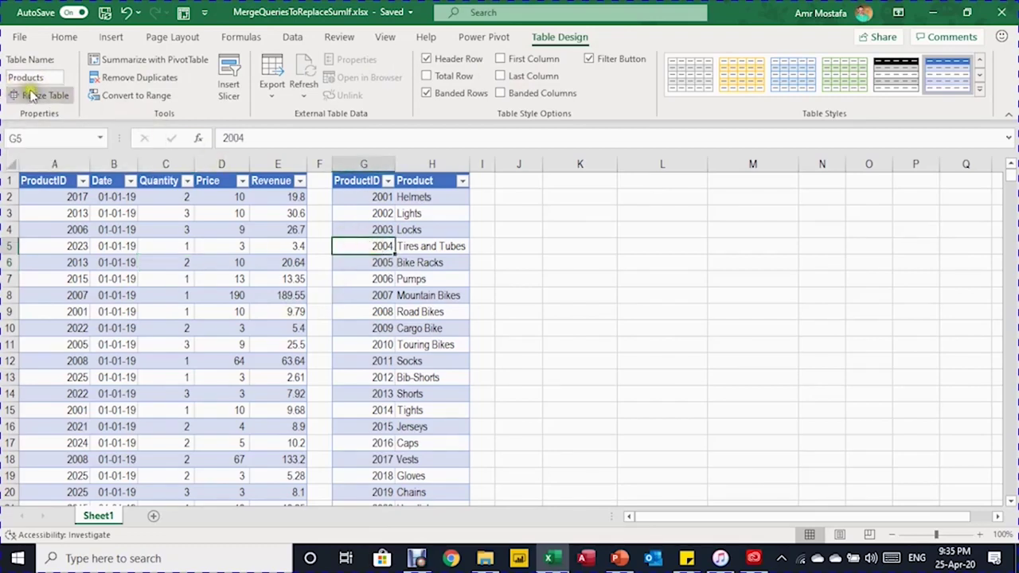
Bring the Sales2019 table into the Power Query Editor and check its query name and applied steps.
left_click(162, 247)
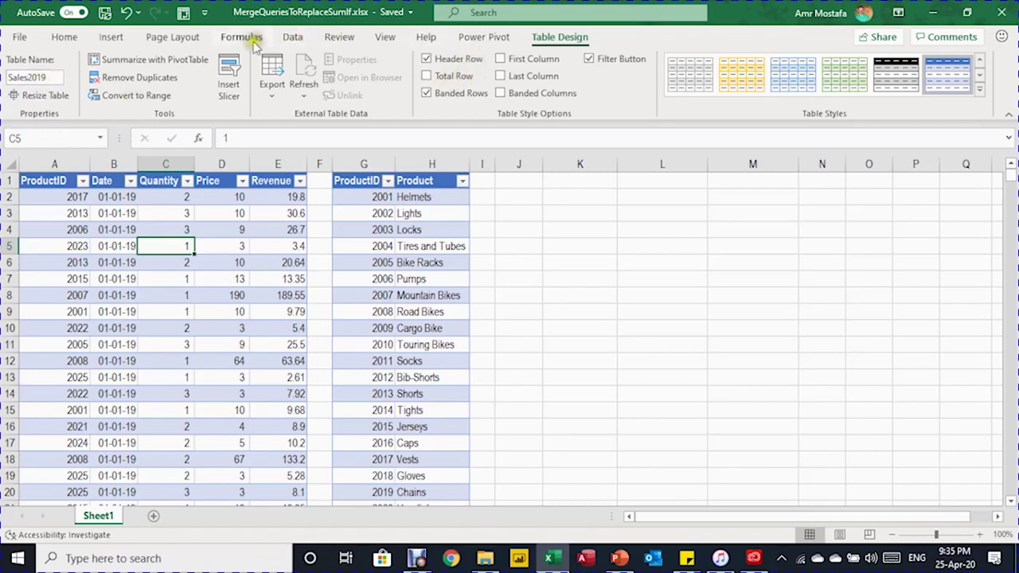
left_click(291, 37)
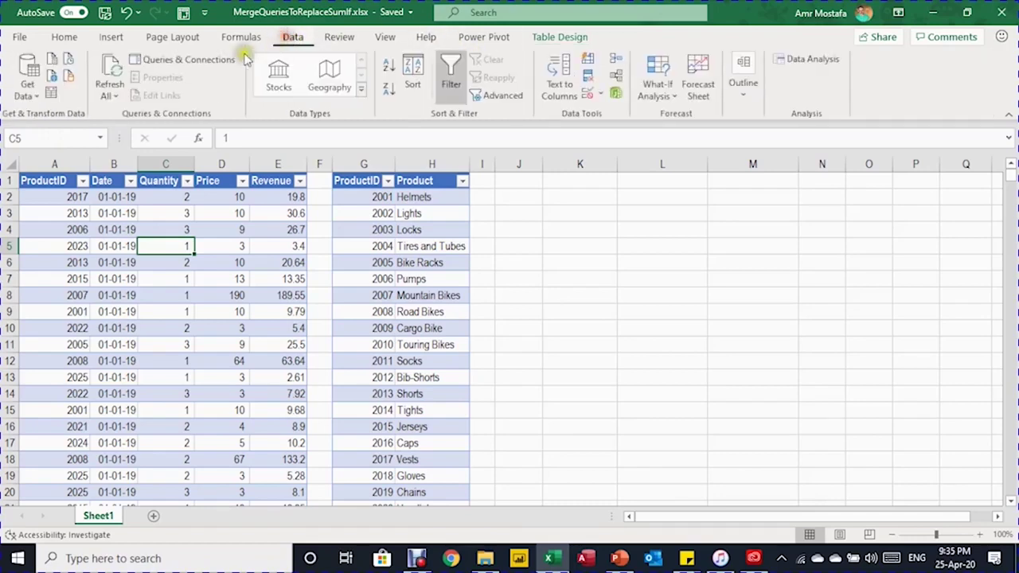
left_click(51, 94)
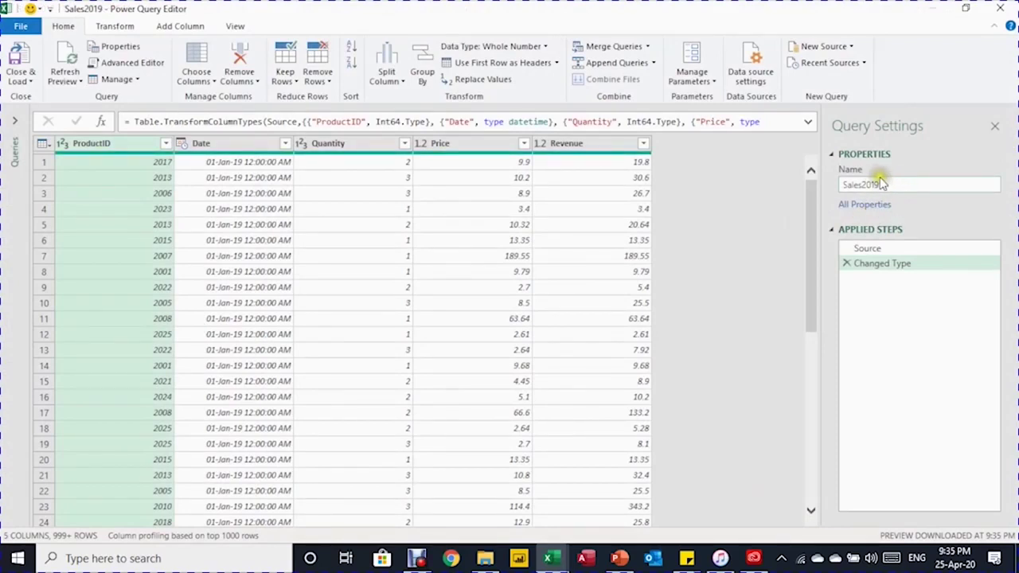
left_click(884, 185)
left_click(894, 272)
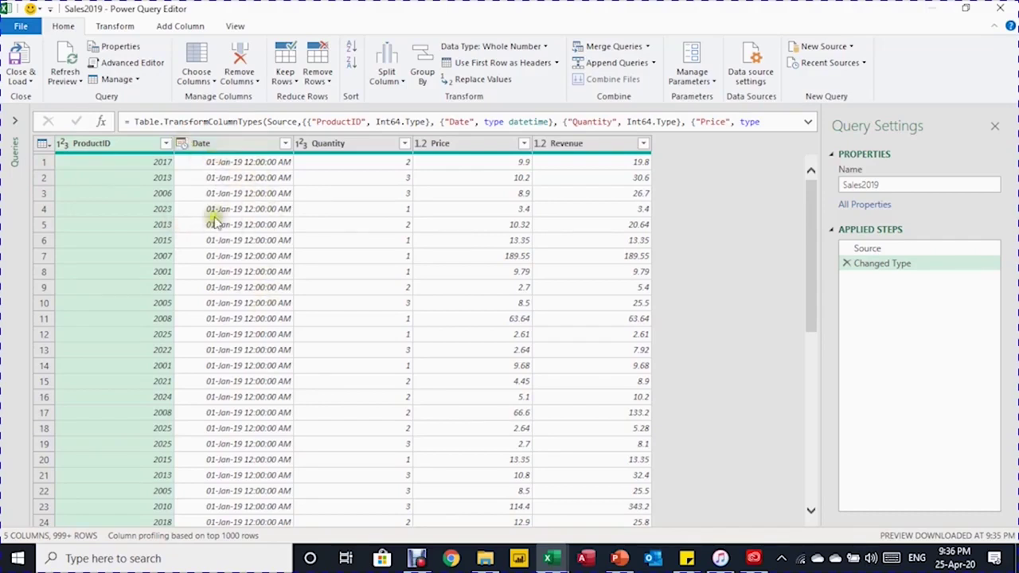
Change the Date column's data type to Date in the Sales2019 query, replacing the current type conversion.
left_click(181, 145)
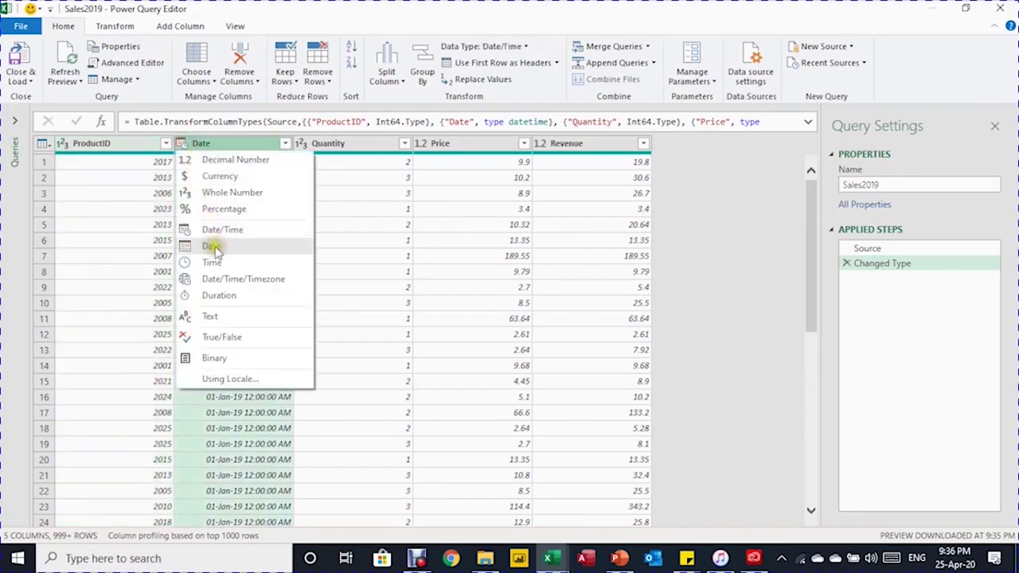
left_click(212, 248)
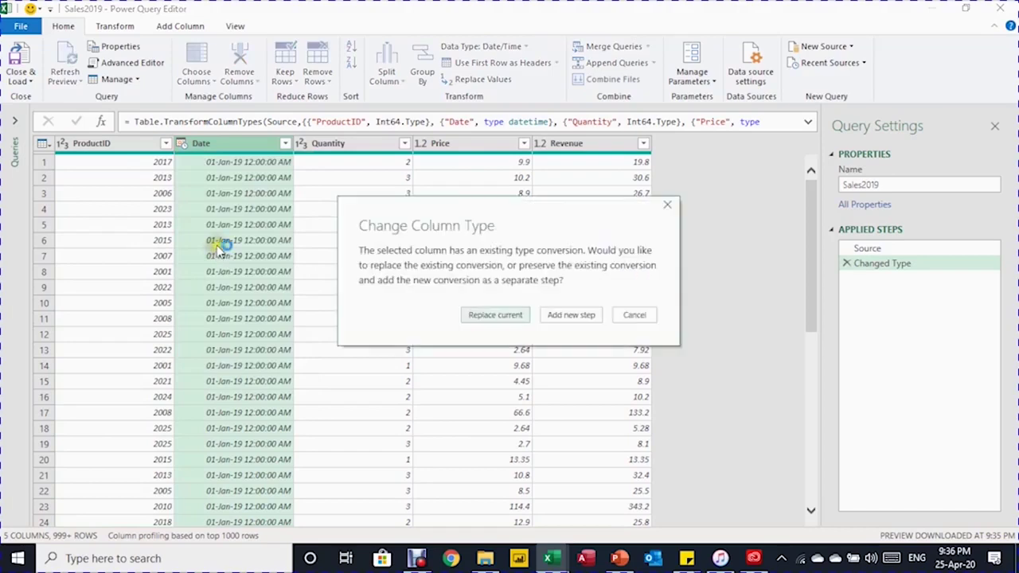
left_click(492, 315)
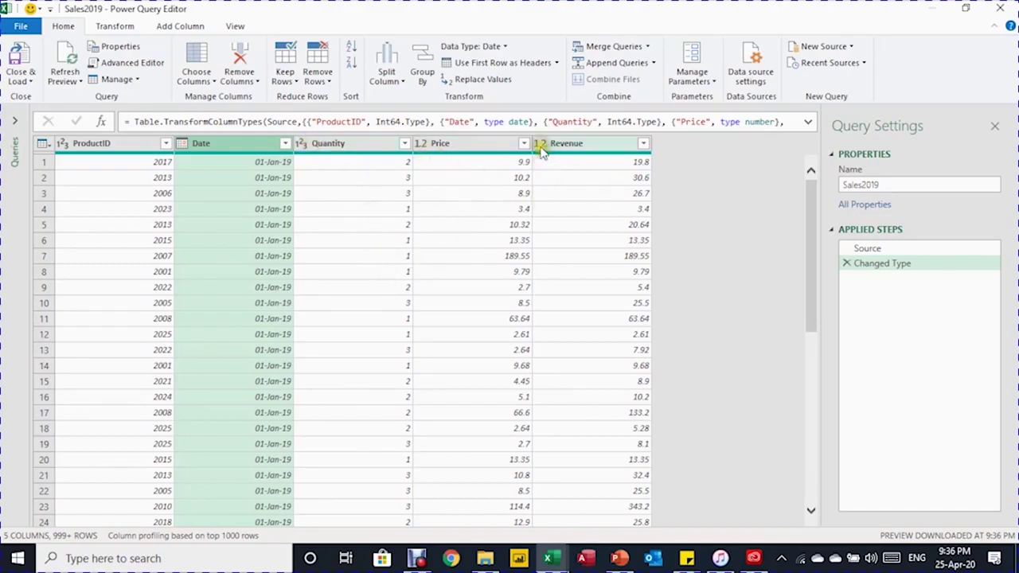
left_click(503, 293)
left_click(489, 290)
Close the editor and load the Sales2019 query as Only Create Connection.
left_click(24, 79)
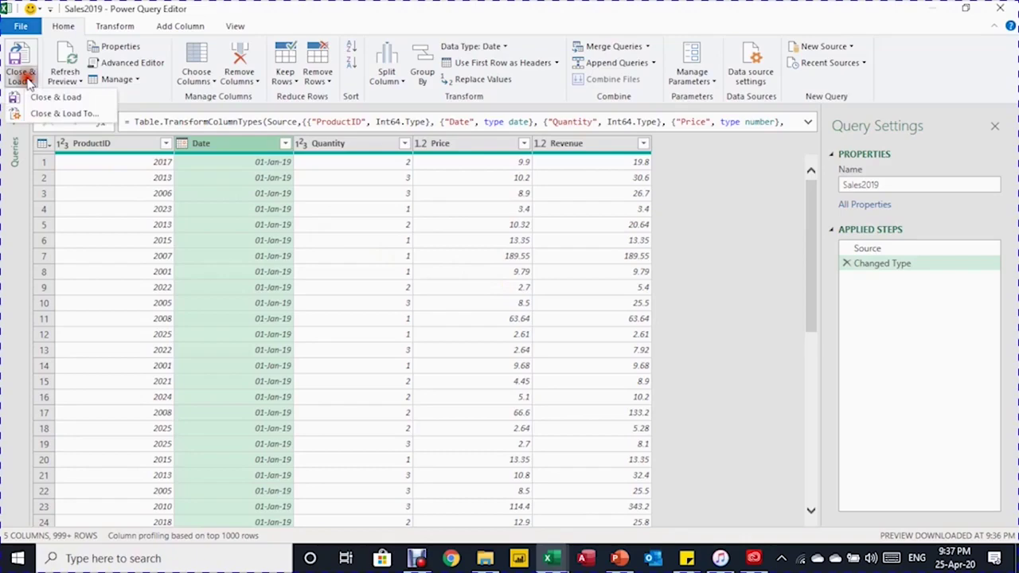
left_click(55, 113)
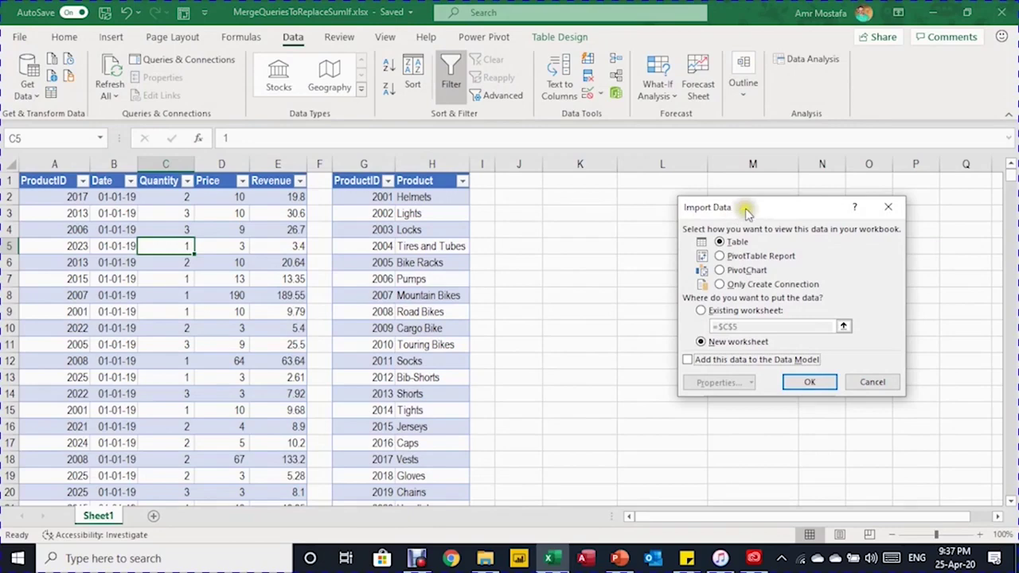
left_click_drag(745, 210, 742, 201)
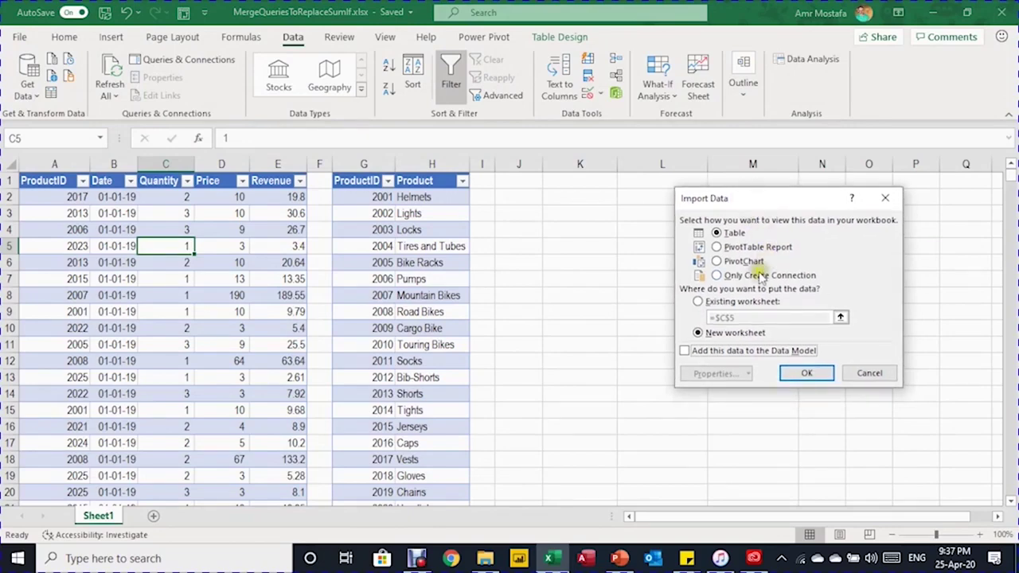
left_click(734, 275)
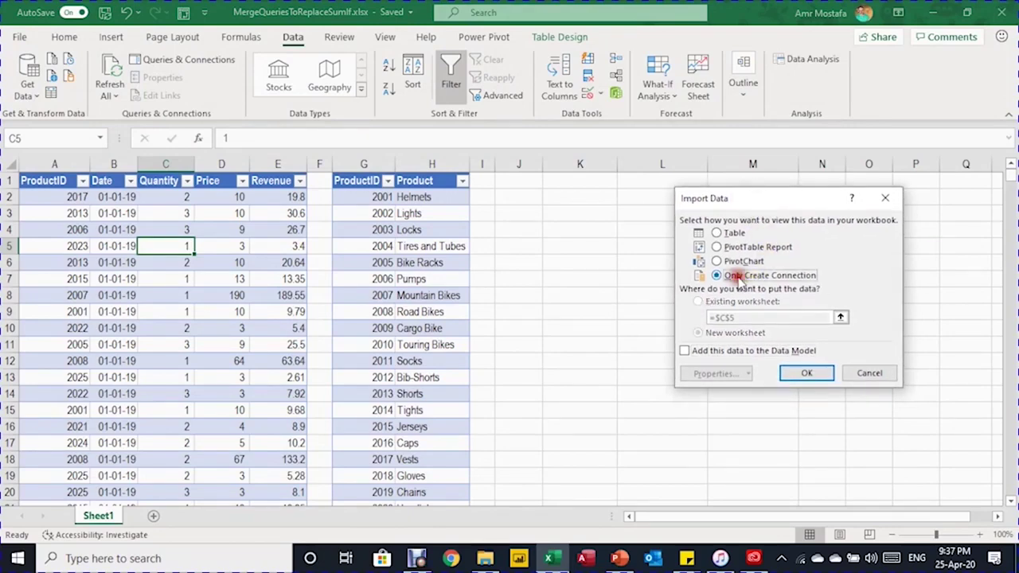
left_click(808, 374)
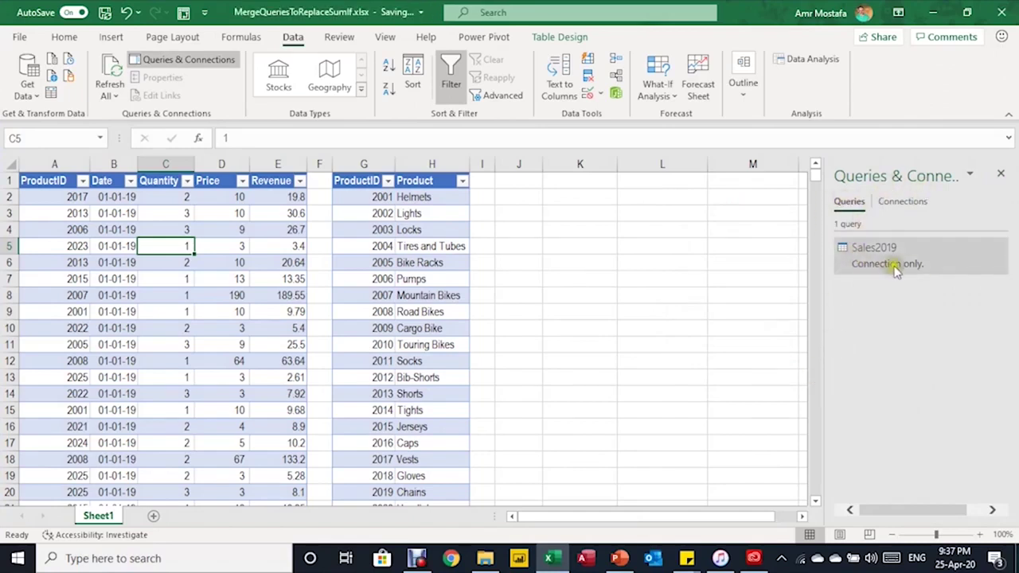
mouse_move(921, 263)
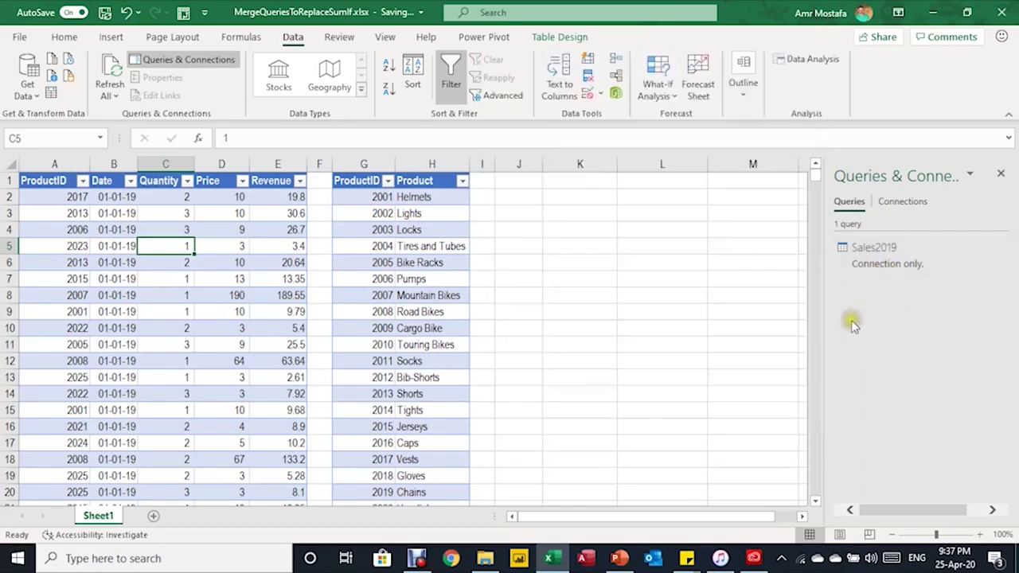
Bring the Products table into the Power Query Editor and look through its rows to the last product.
left_click(380, 226)
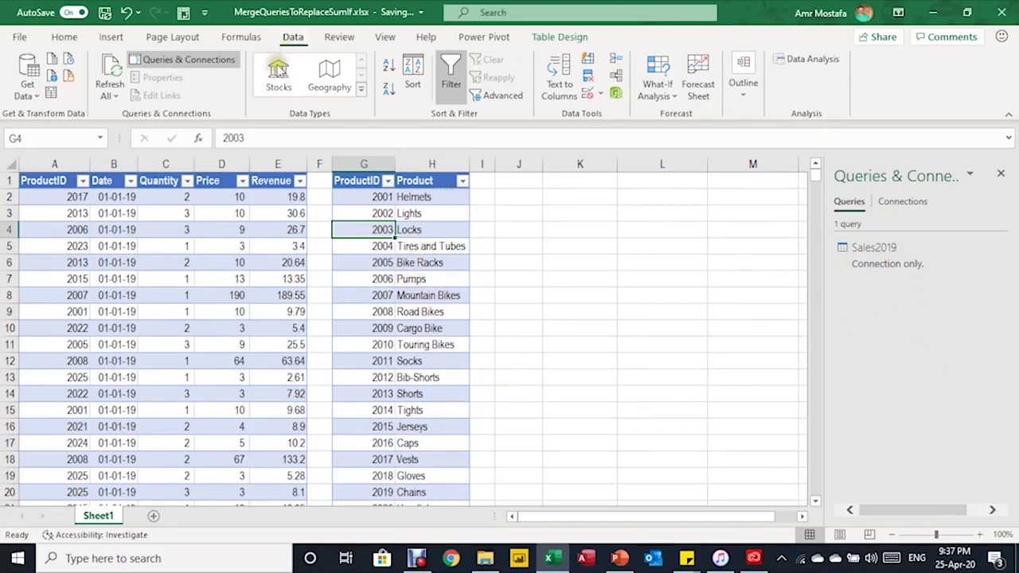
left_click(51, 94)
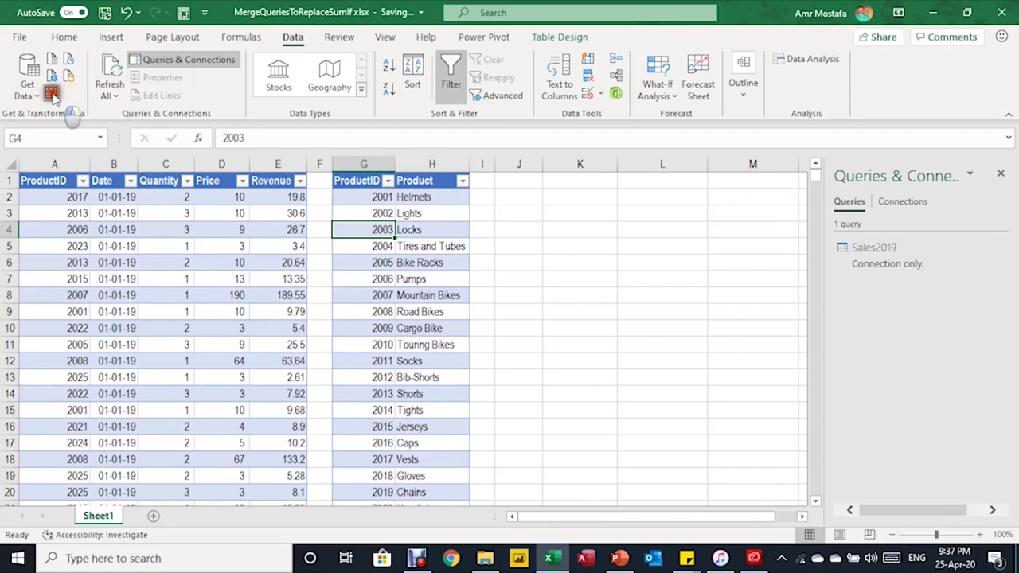
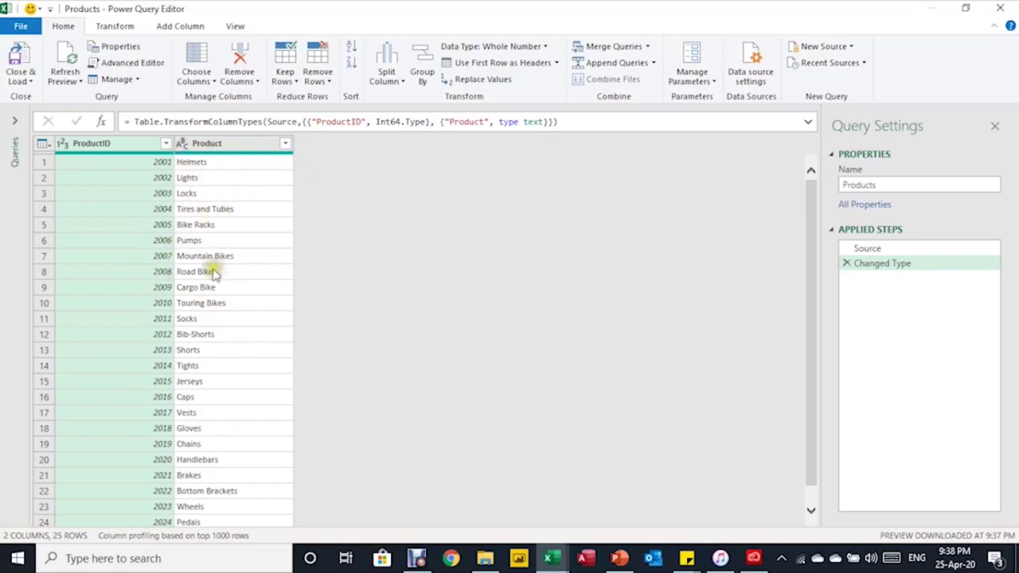
scroll(202, 265, "down", 1)
scroll(203, 269, "up", 1)
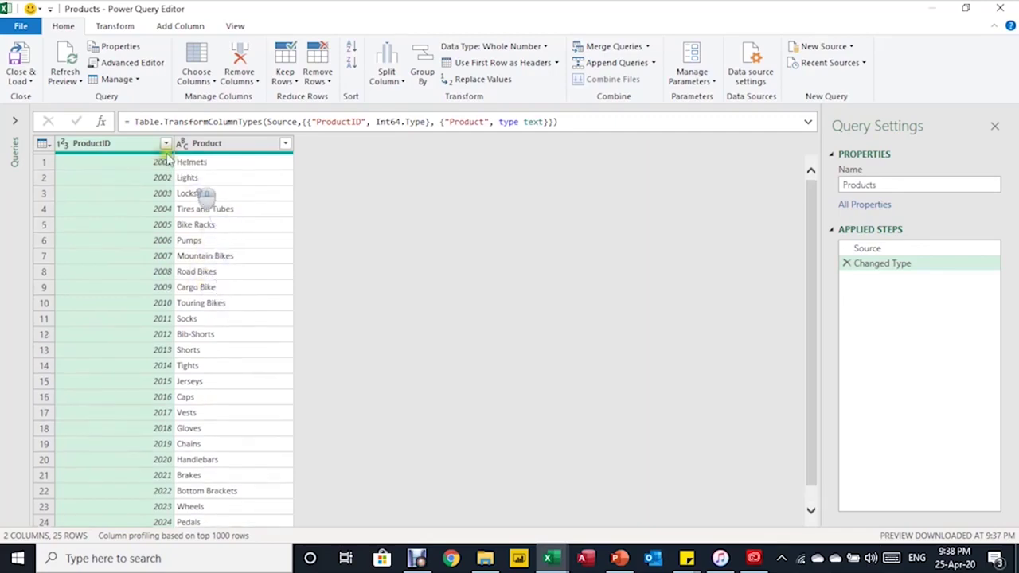
scroll(132, 173, "down", 1)
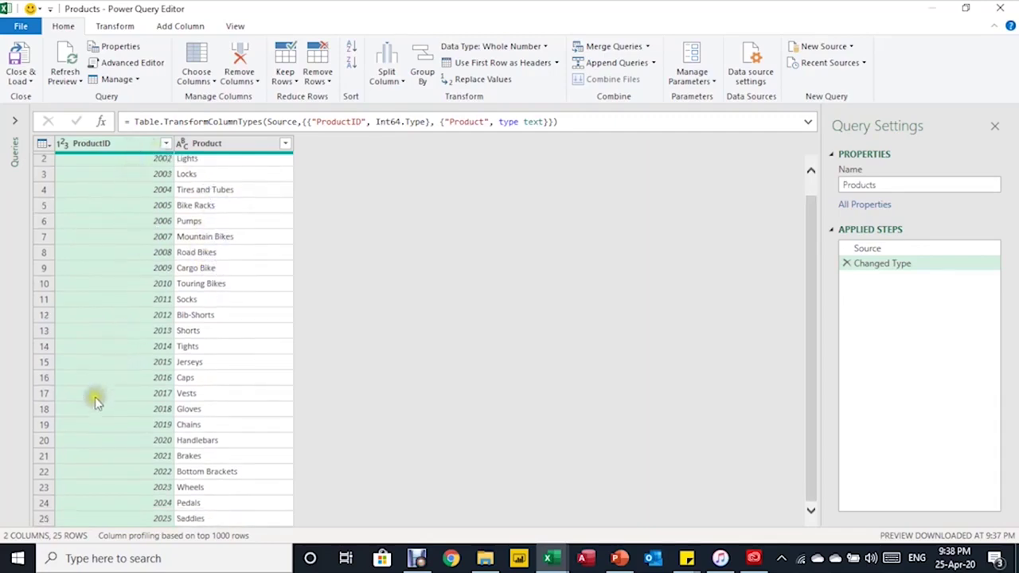
scroll(191, 179, "up", 1)
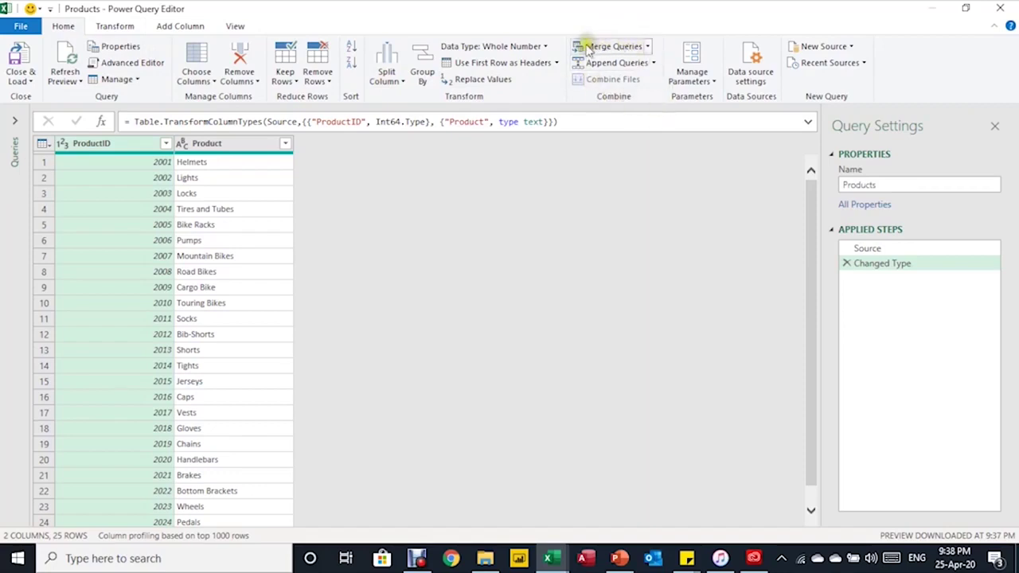
Merge the Products query with Sales2019, matching both on ProductID with a Left Outer join.
left_click(610, 48)
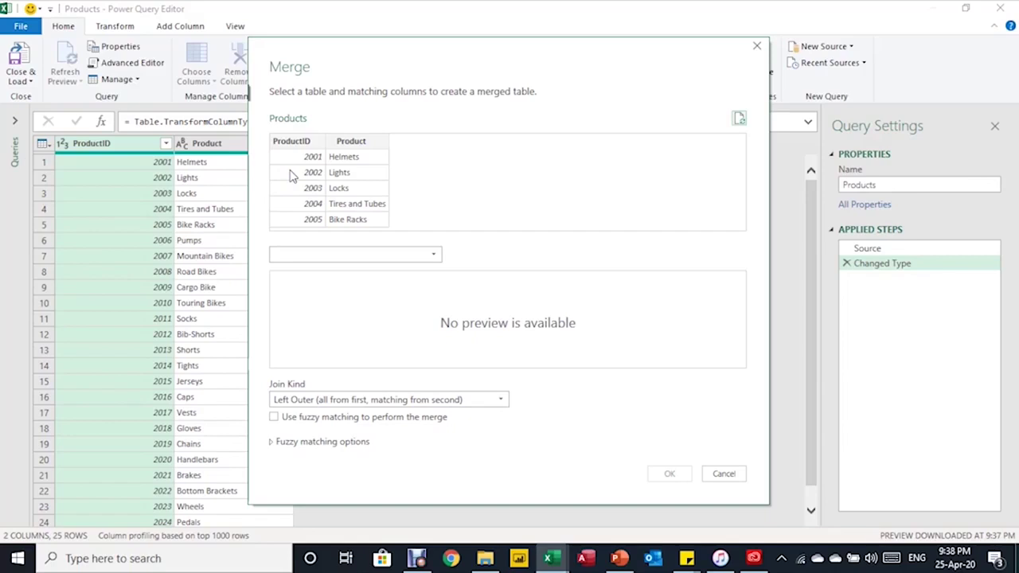
left_click_drag(378, 48, 472, 48)
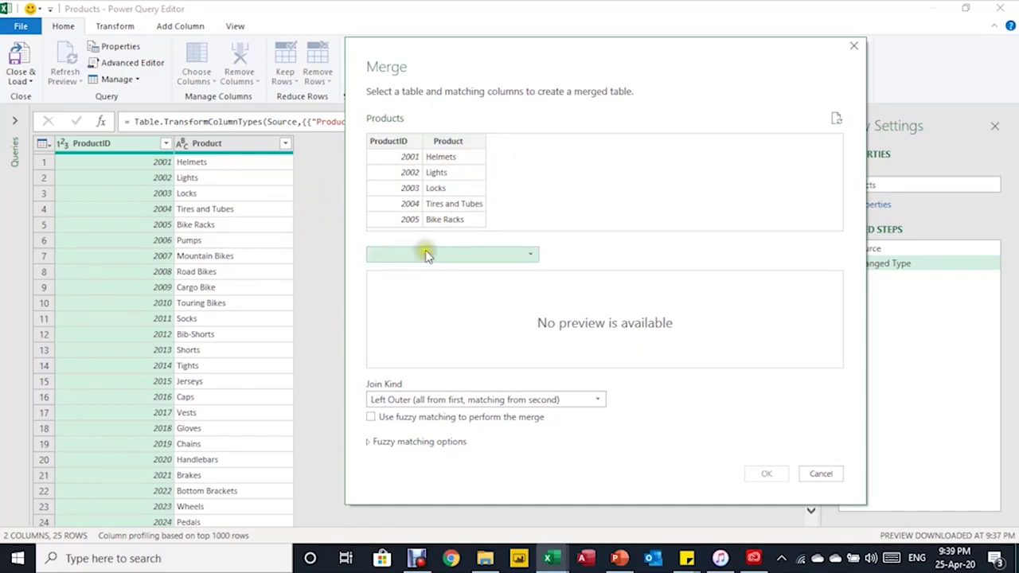
left_click(462, 256)
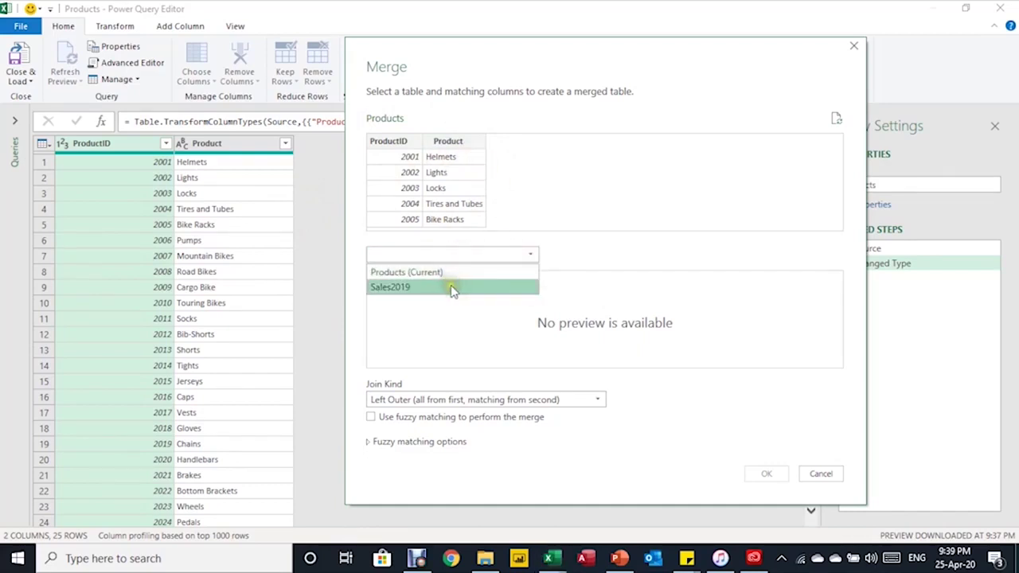
left_click(454, 287)
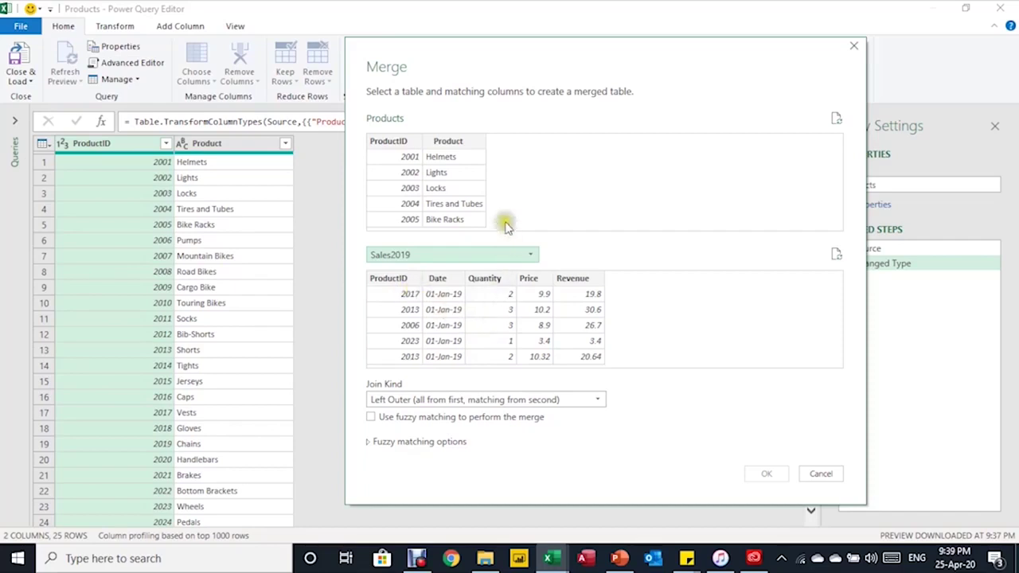
left_click(389, 142)
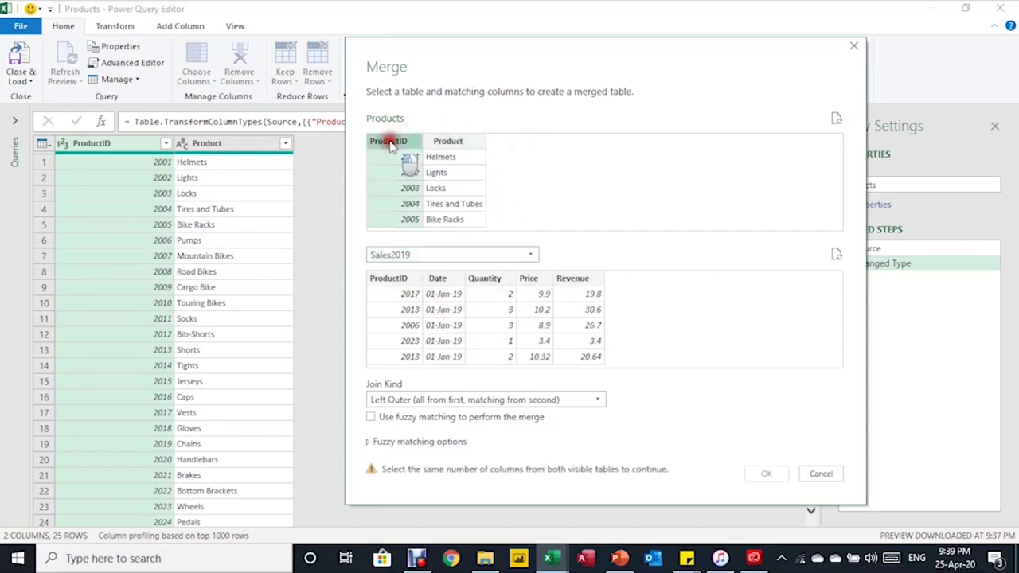
left_click(401, 281)
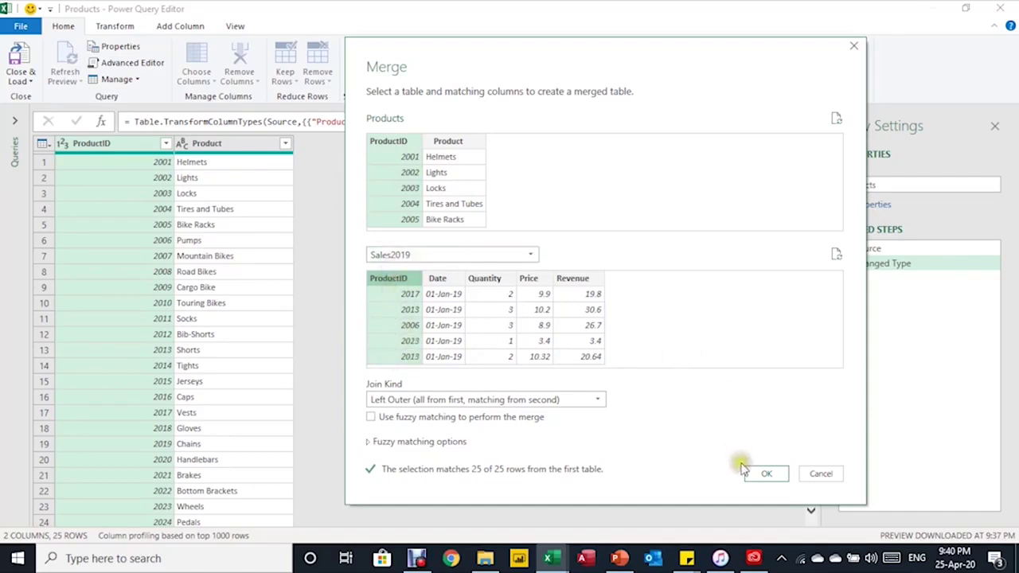
left_click(766, 476)
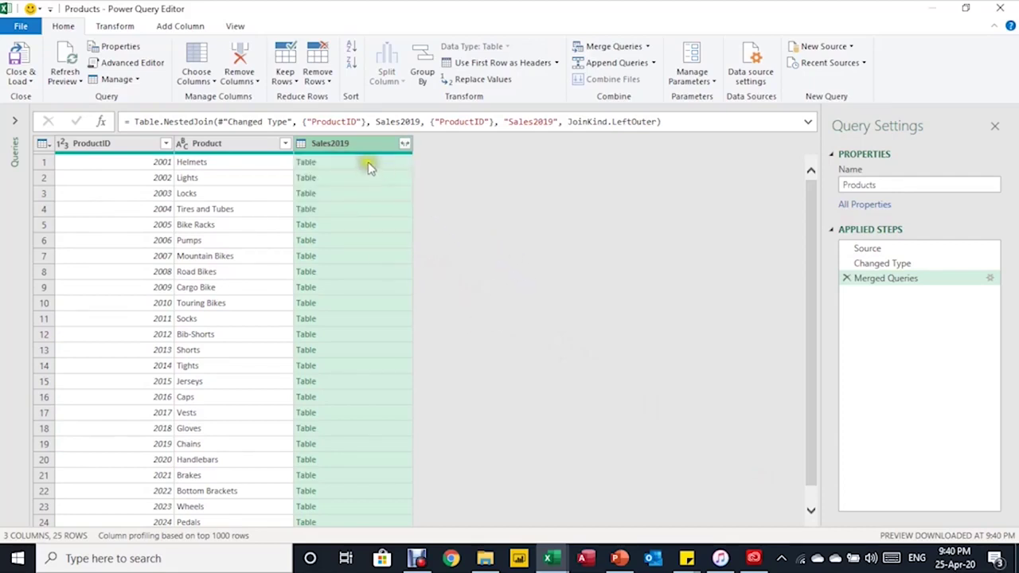
Drill into the Helmets row's nested Sales2019 table to view its matching sales, and remove the resulting navigation step.
left_click(391, 162)
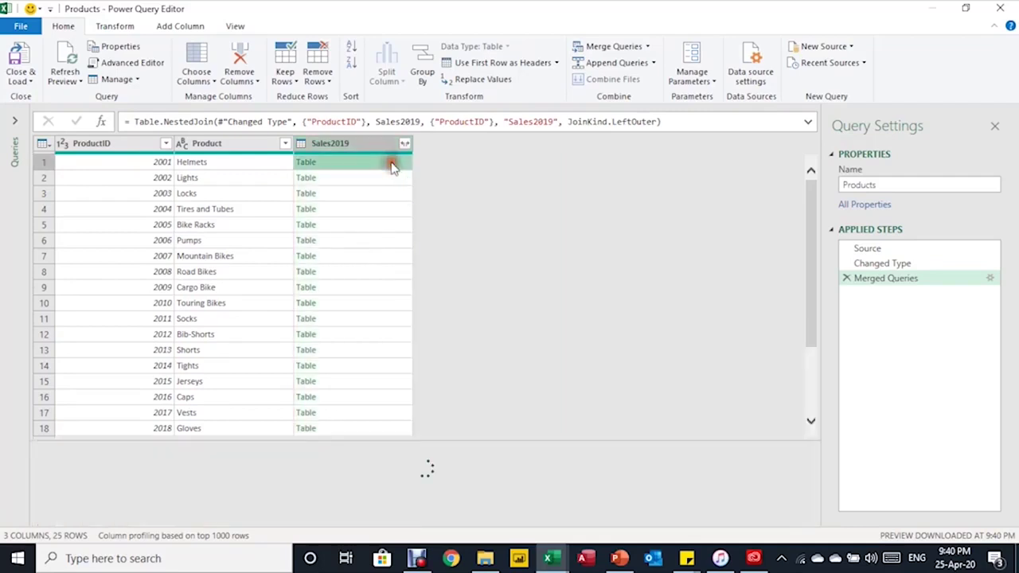
left_click(304, 165)
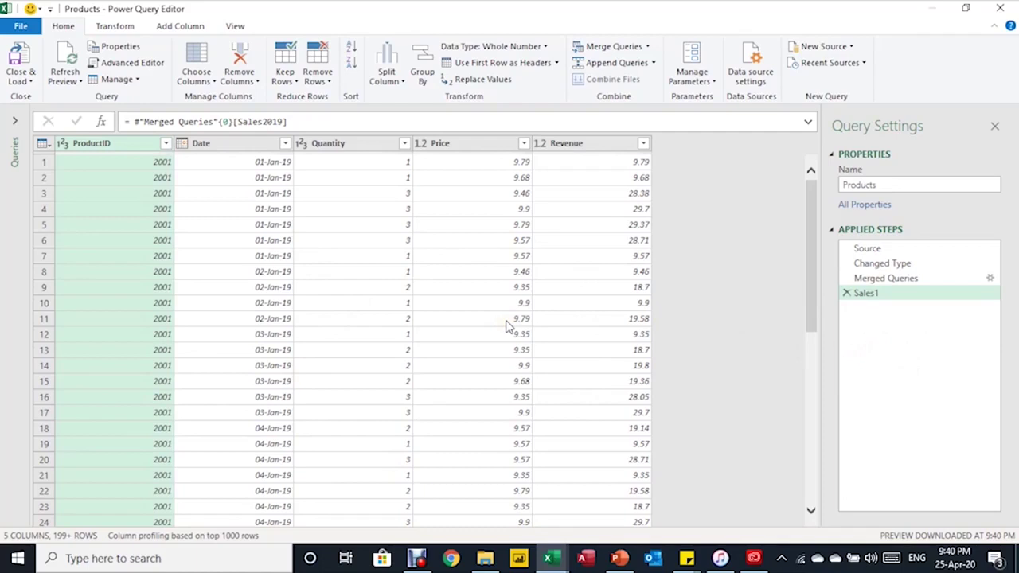
left_click(847, 293)
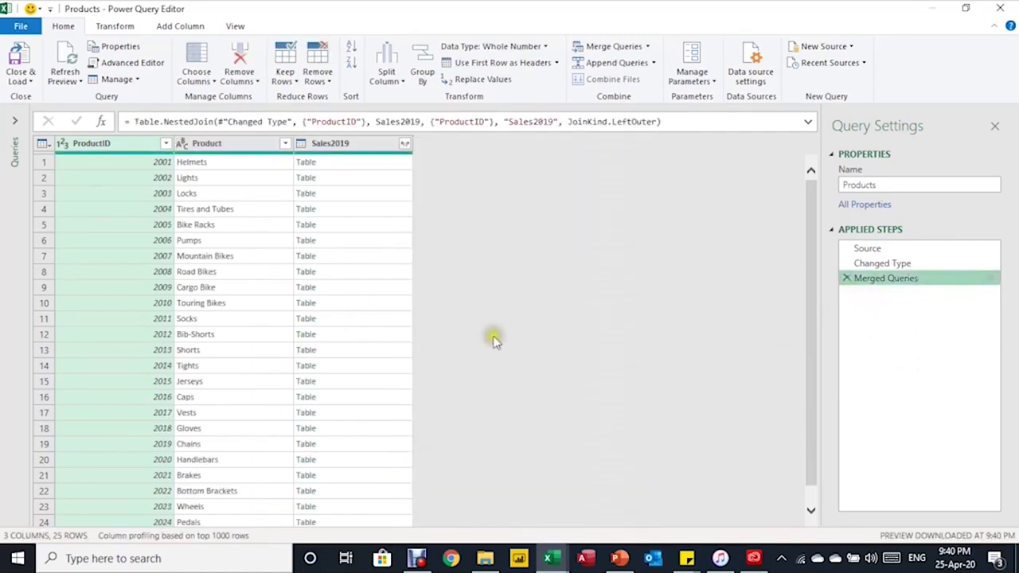
Preview the Helmets row's nested Sales2019 table and look through its sales records.
left_click(396, 166)
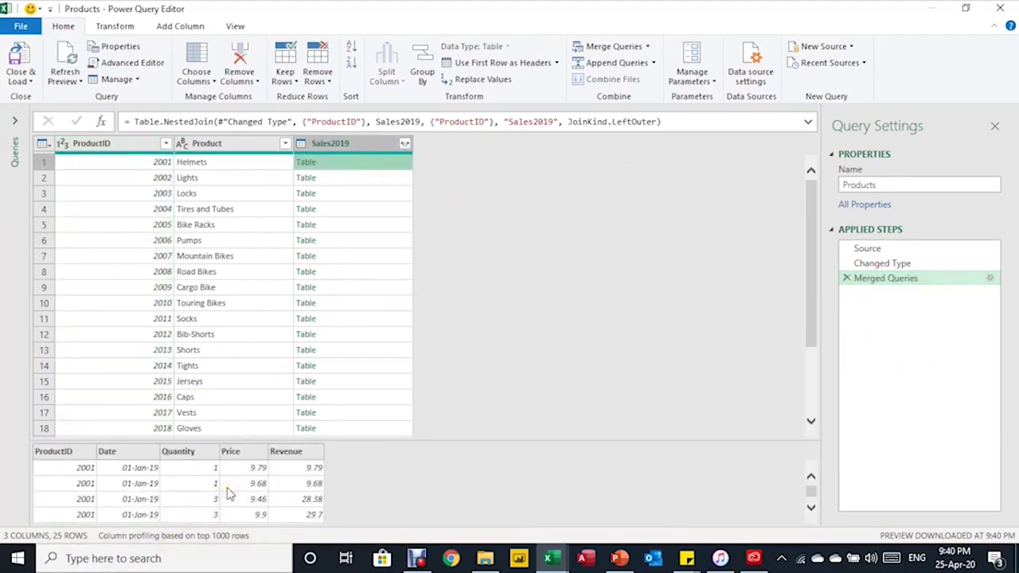
scroll(233, 487, "down", 5)
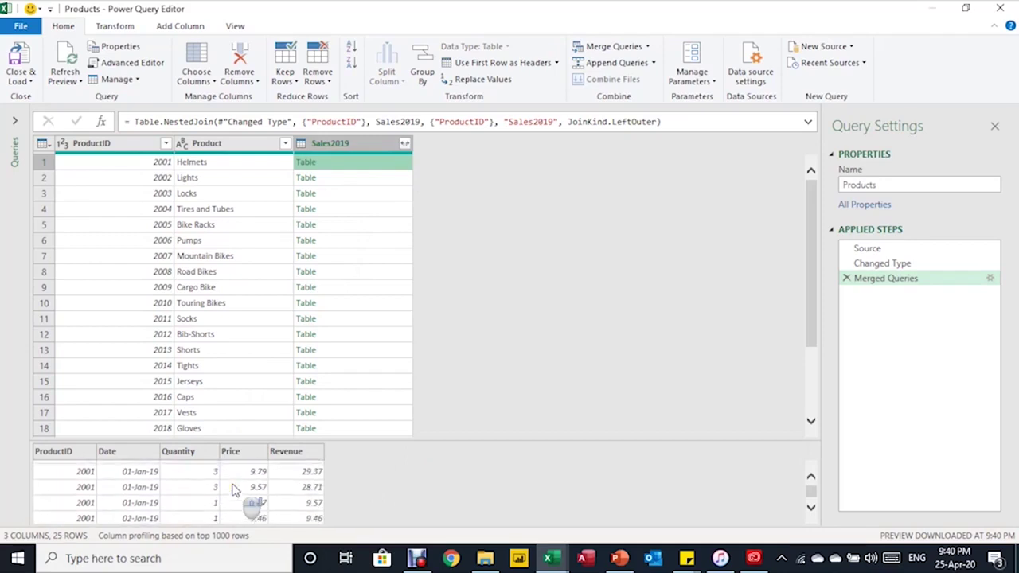
scroll(232, 490, "up", 5)
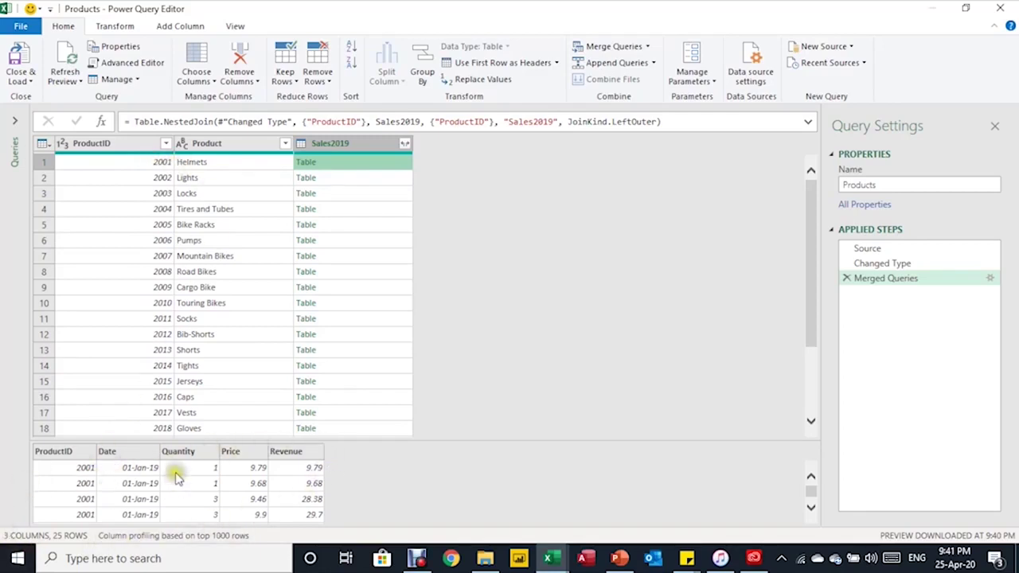
scroll(177, 490, "down", 2)
scroll(177, 490, "down", 5)
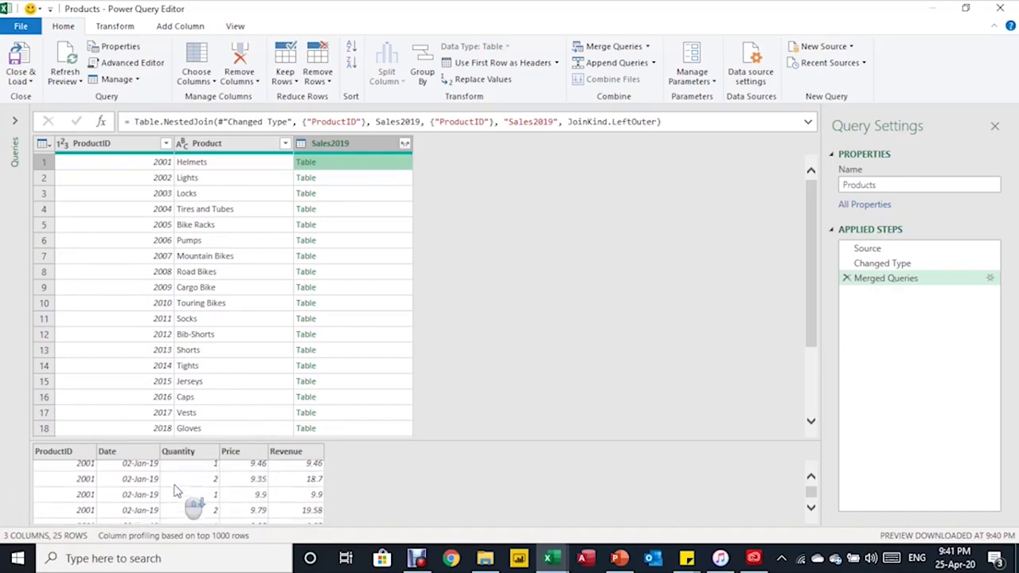
scroll(177, 490, "down", 4)
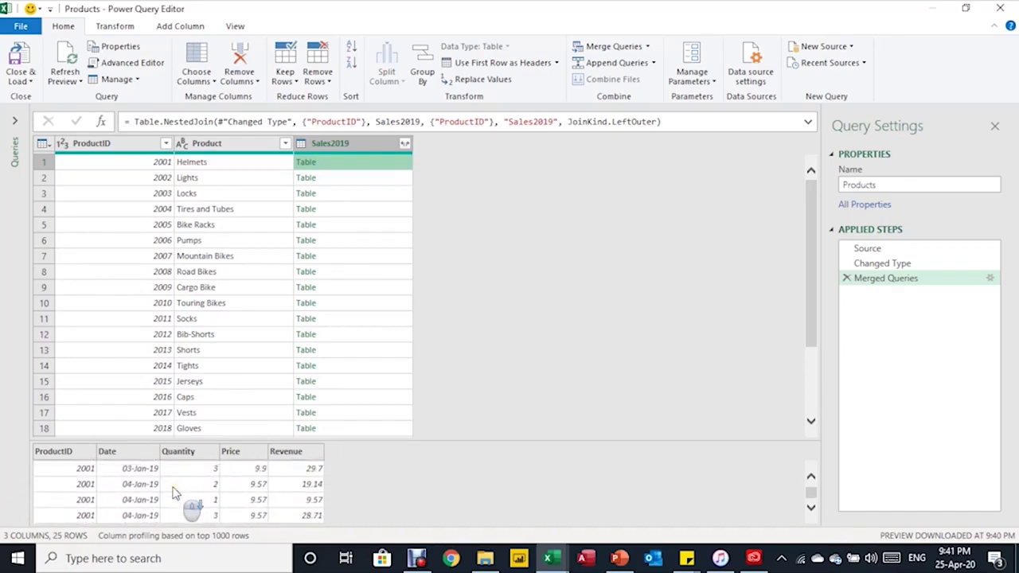
scroll(177, 492, "up", 3)
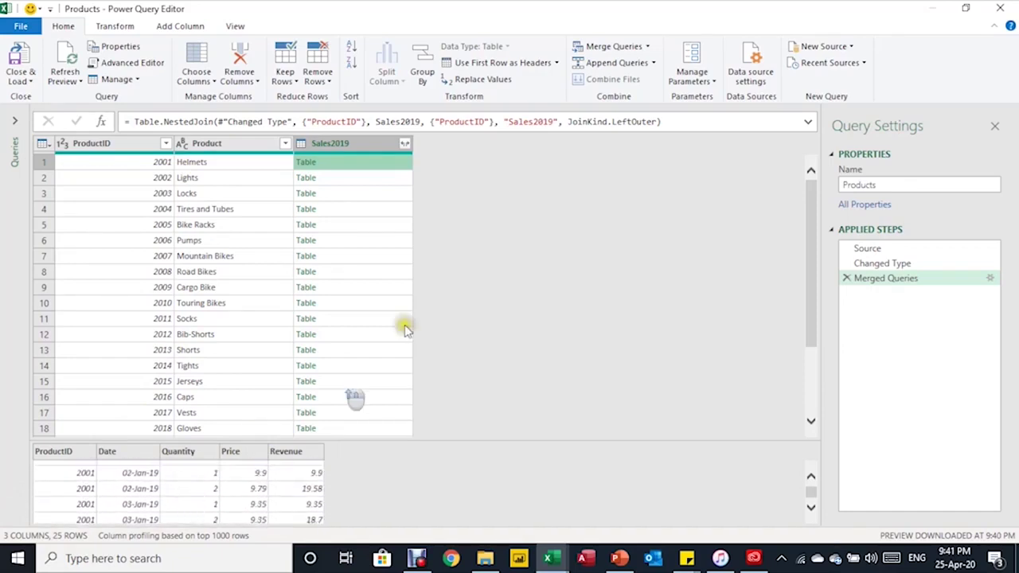
Check the Sales2019 column's expand options, and preview the nested tables of the Helmets and Tires and Tubes rows.
left_click(406, 144)
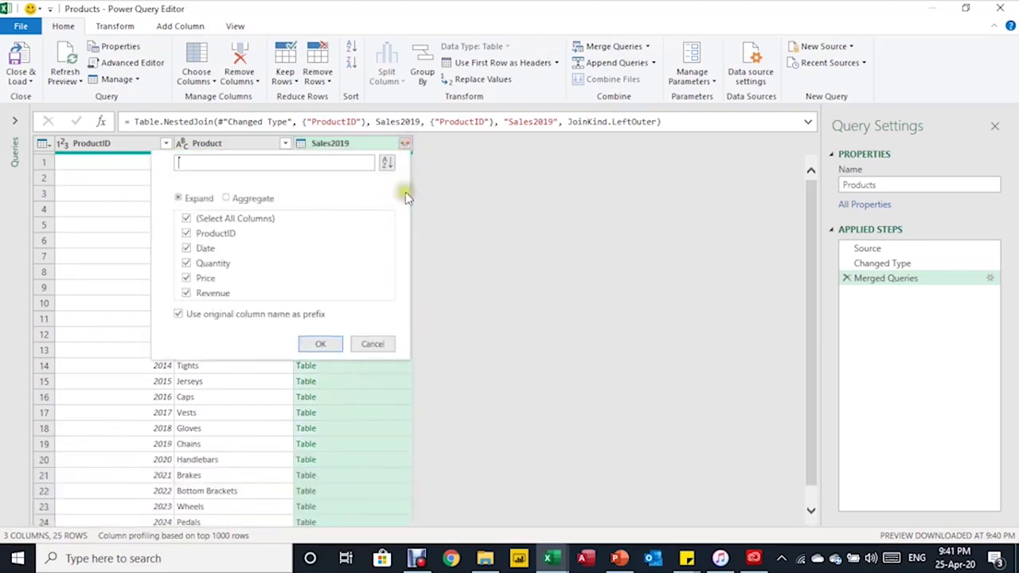
left_click(358, 342)
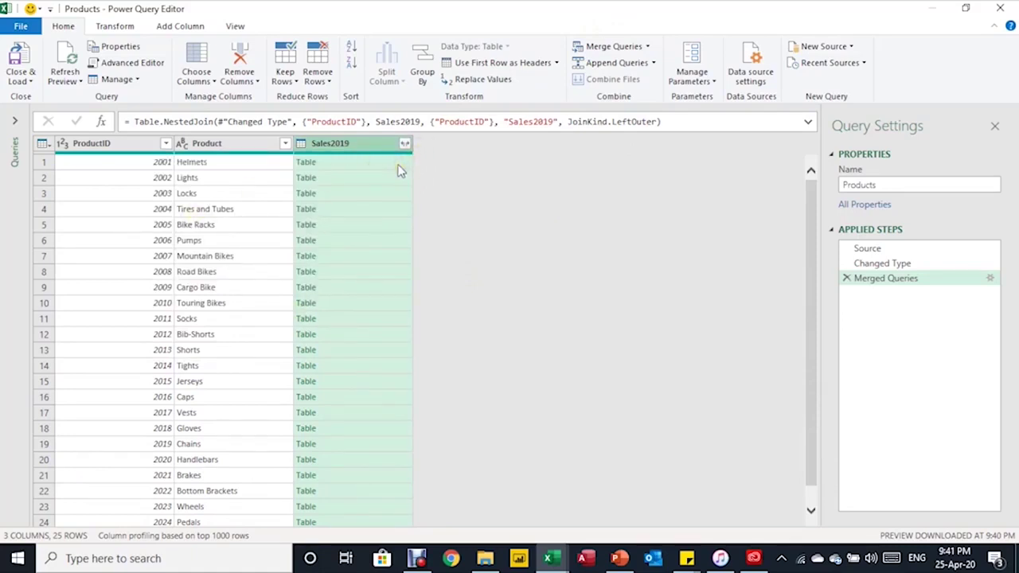
left_click(396, 170)
left_click(390, 166)
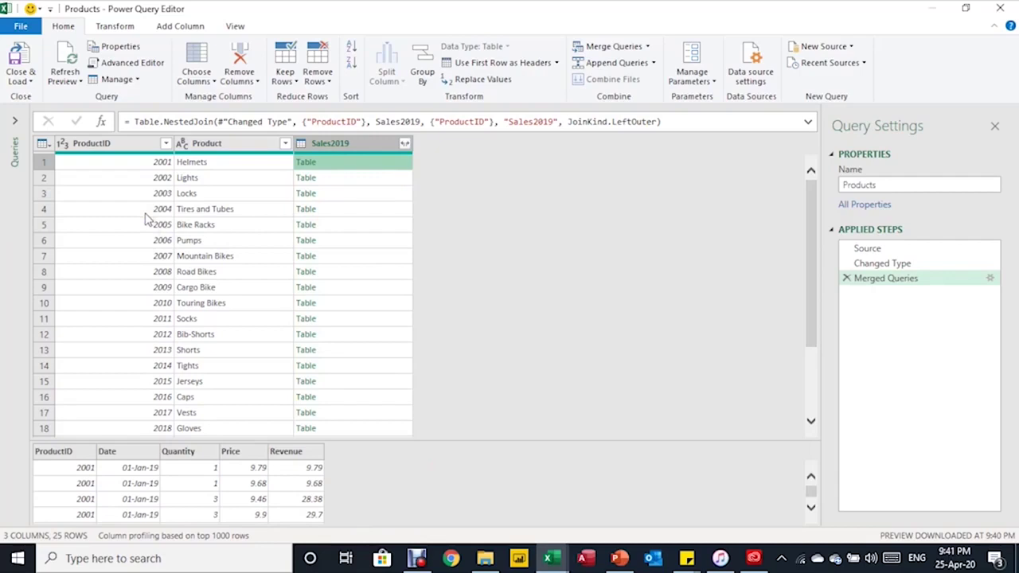
left_click(380, 210)
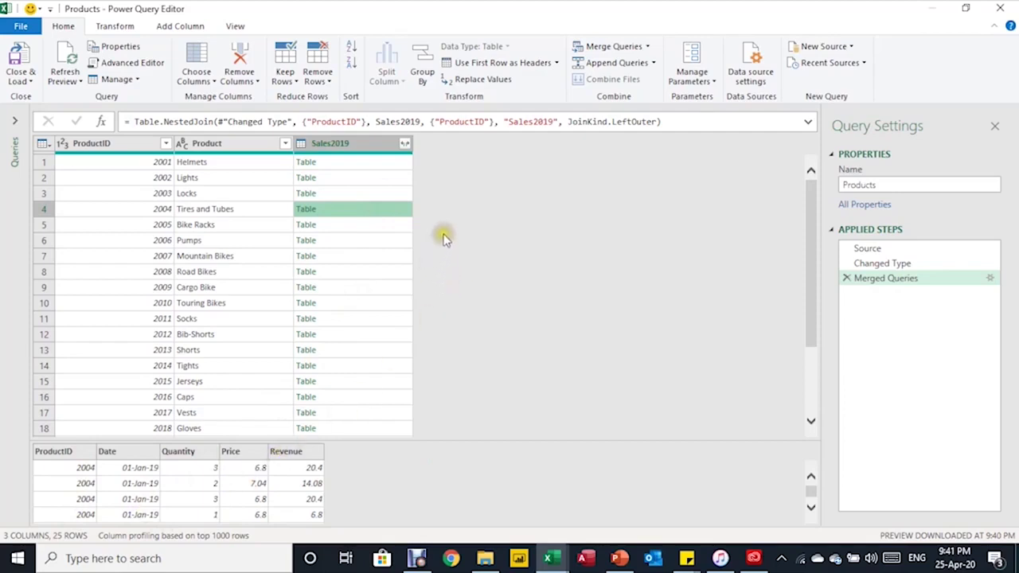
Aggregate the Sales2019 column into Sum of Quantity and Sum of Revenue, without the original column name as prefix.
left_click(405, 146)
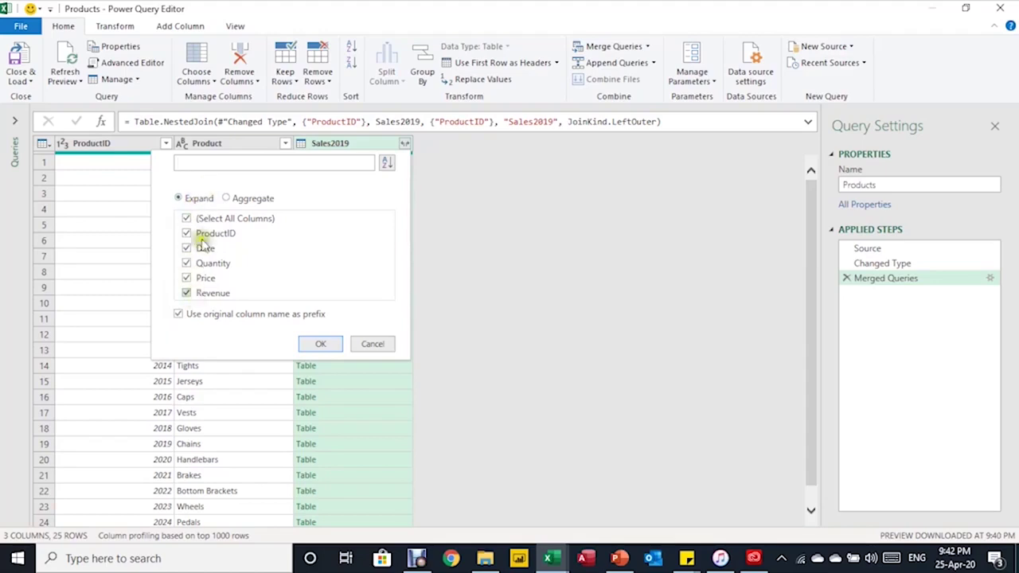
left_click(228, 199)
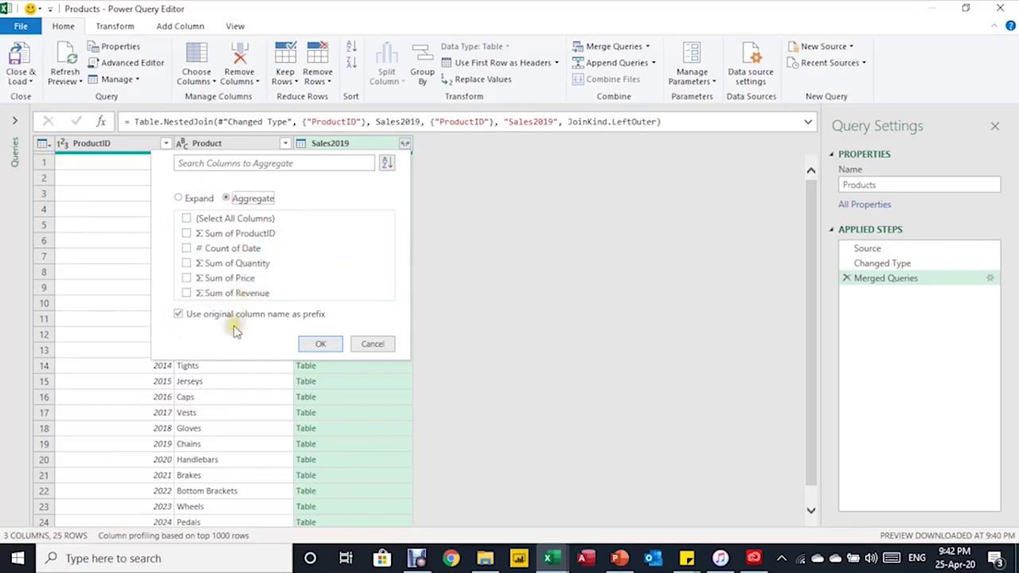
left_click(177, 314)
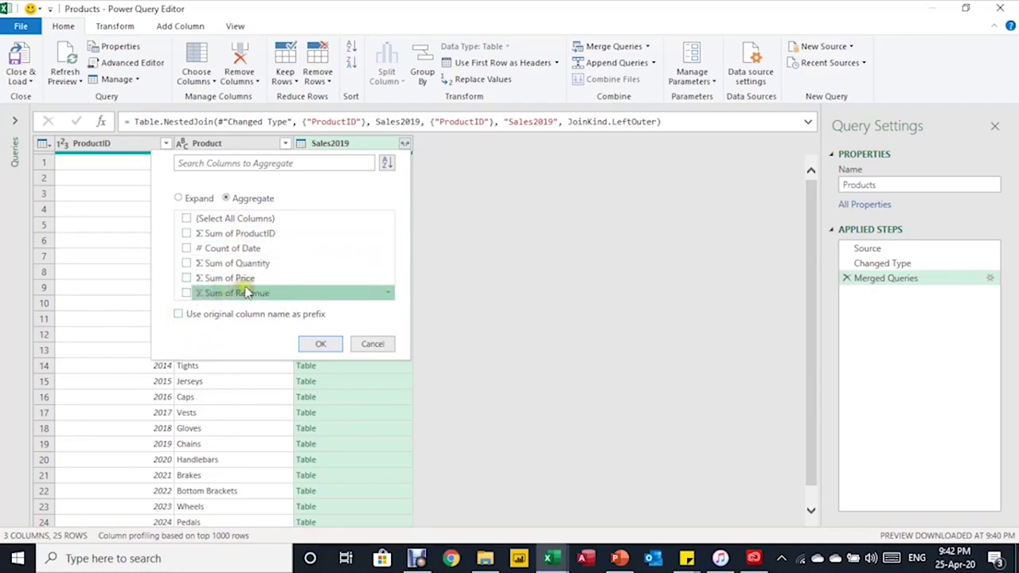
left_click(187, 264)
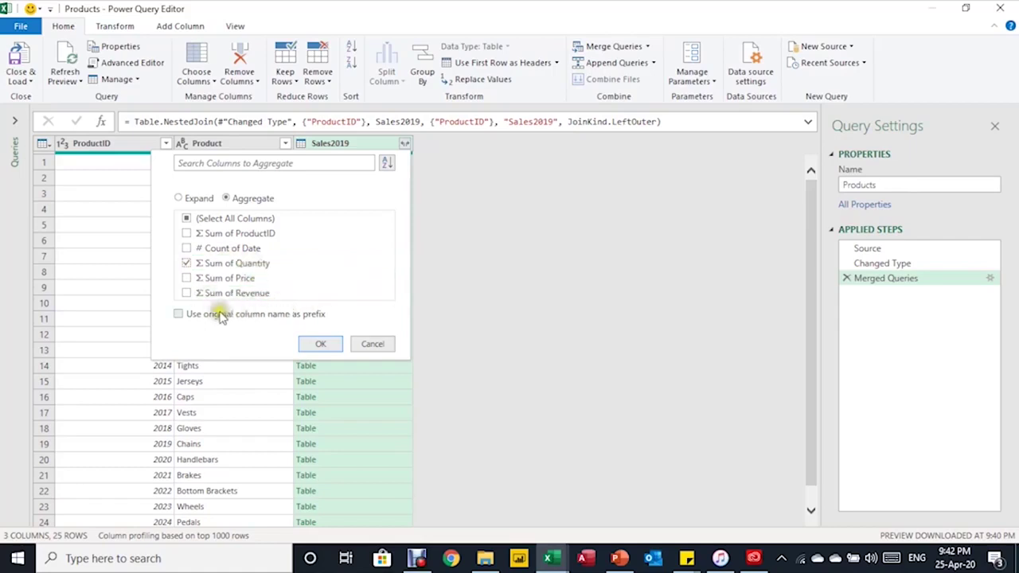
left_click(186, 294)
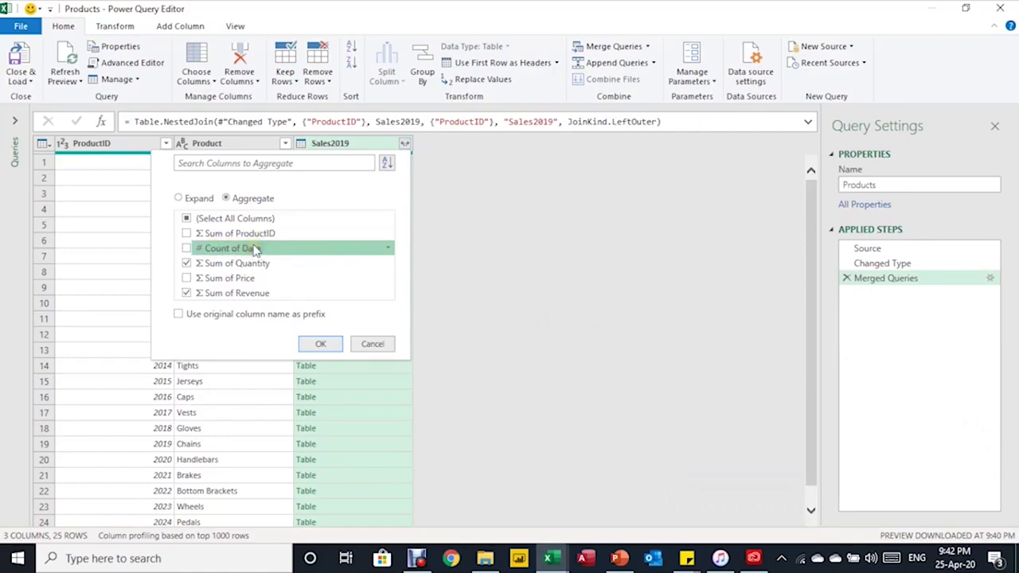
left_click(187, 250)
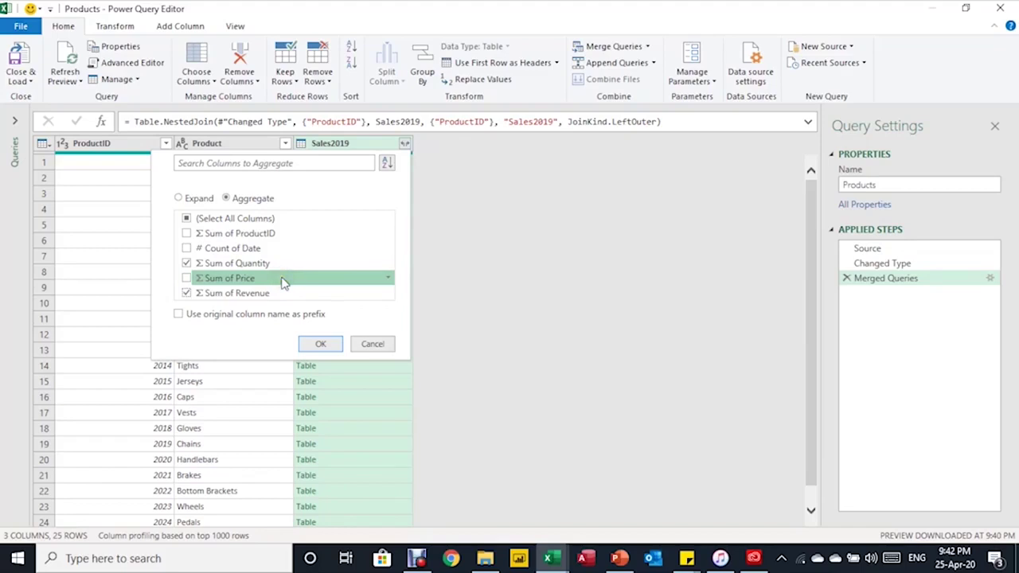
left_click(320, 344)
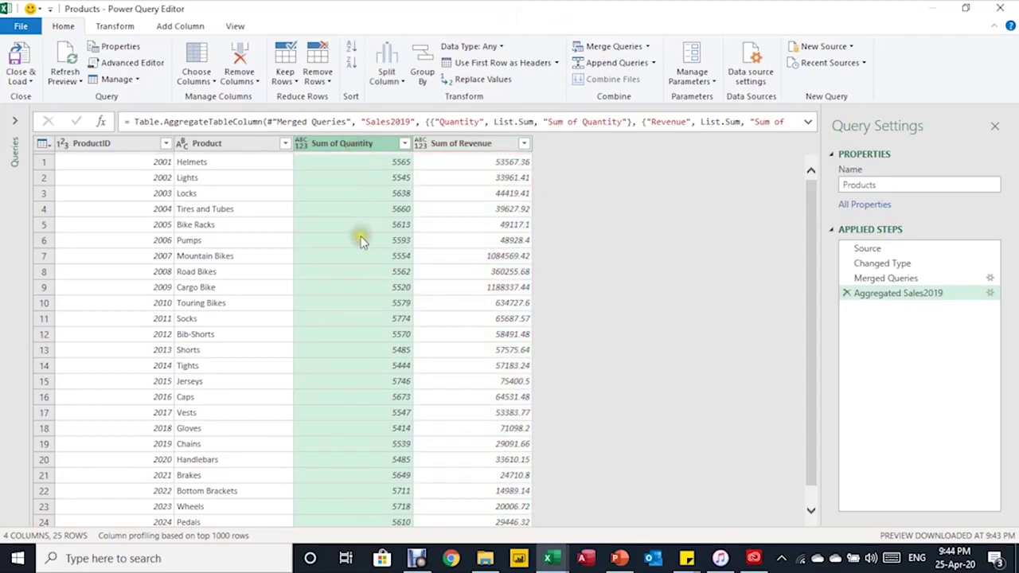
Set the data type of Sum of Quantity to Whole Number and Sum of Revenue to Decimal Number.
left_click(301, 144)
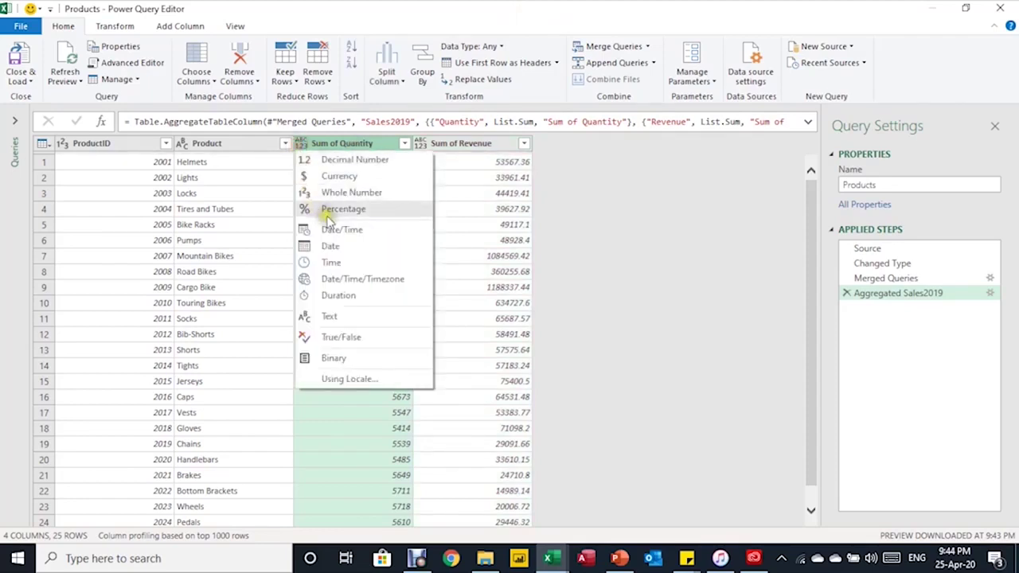
left_click(361, 193)
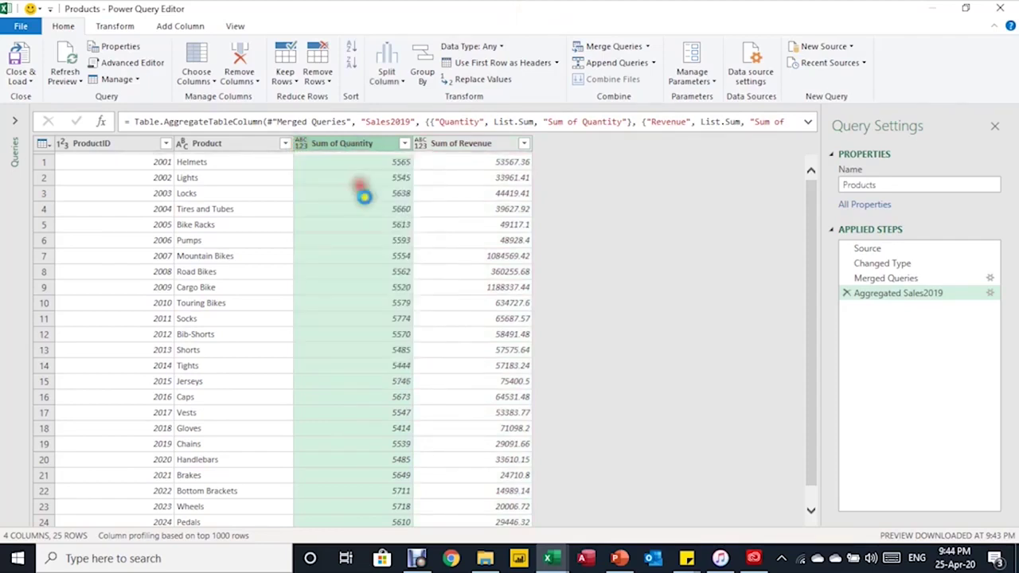
left_click(420, 145)
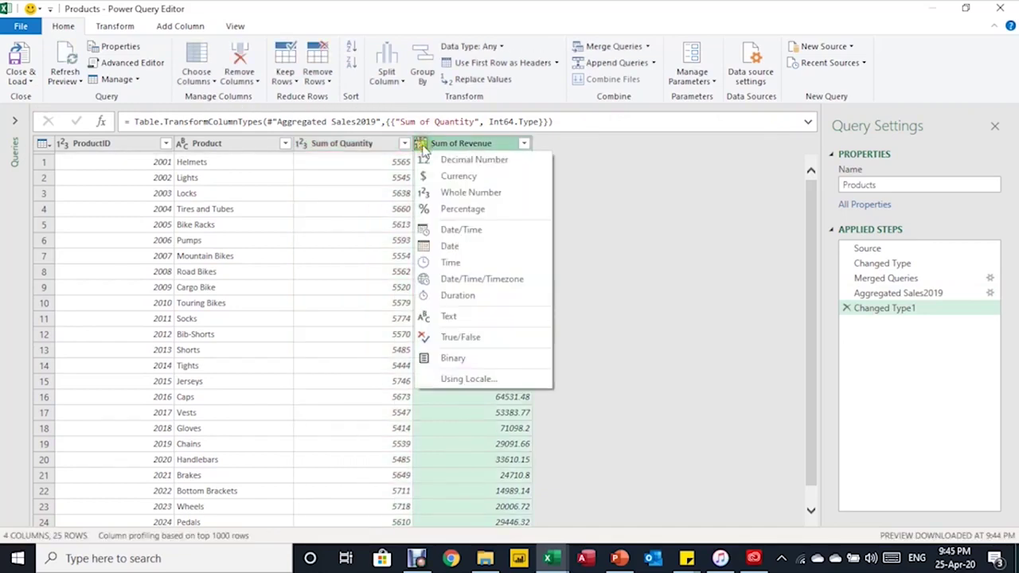
left_click(456, 163)
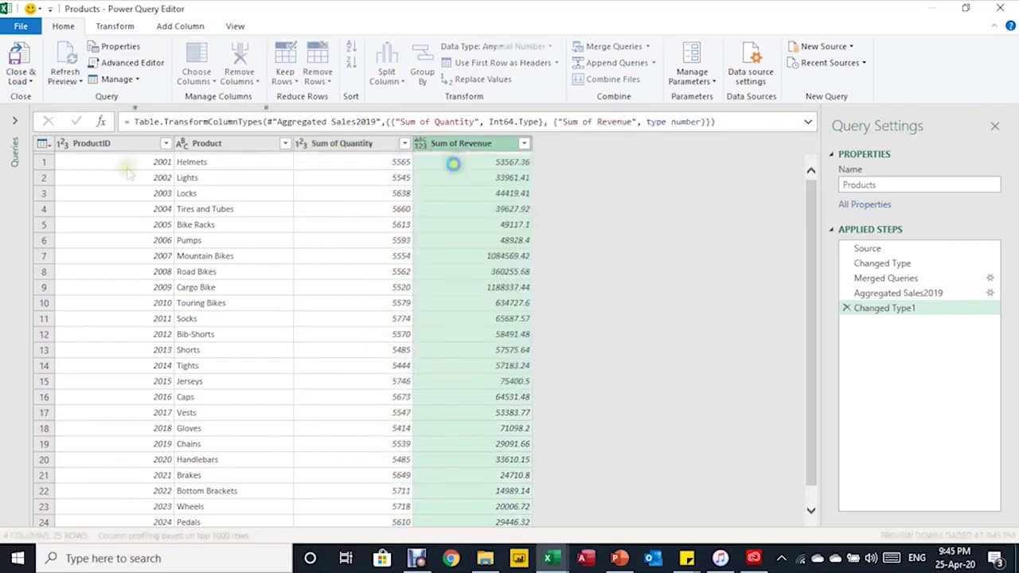
Remove the ProductID column and load the Products query as a table at cell K1 of the existing Sheet1.
left_click(102, 148)
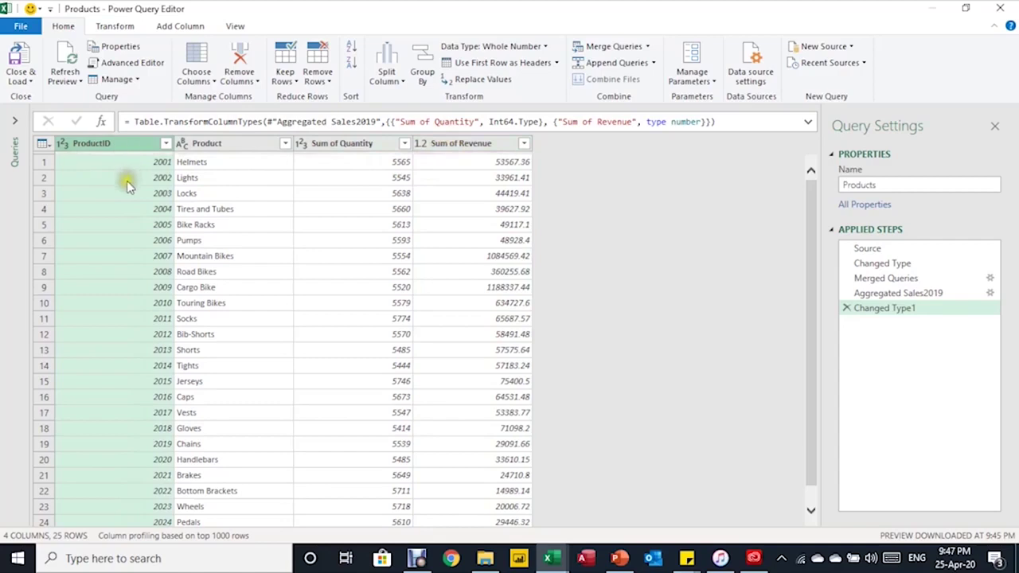
left_click(241, 64)
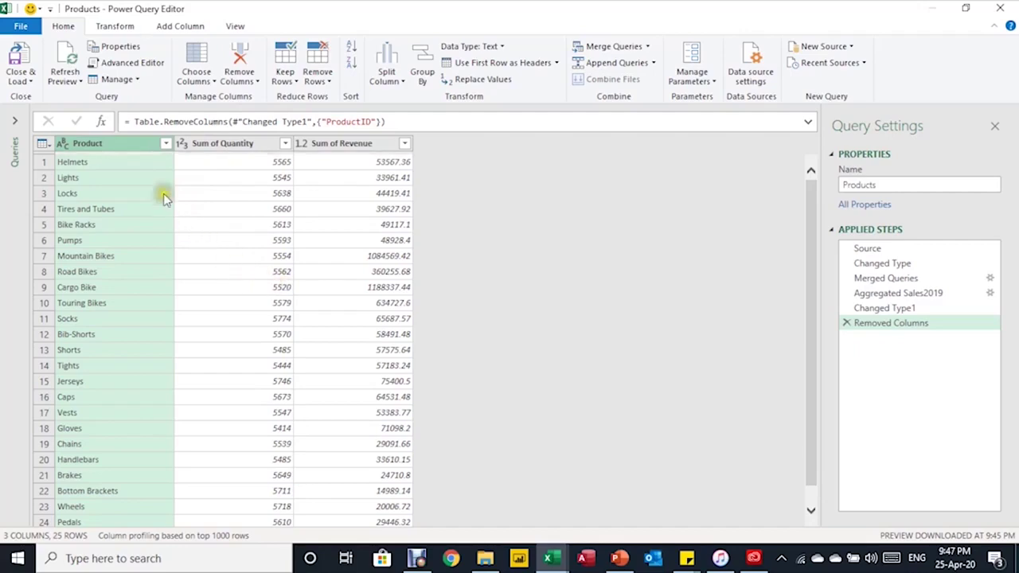
left_click(32, 80)
left_click(36, 97)
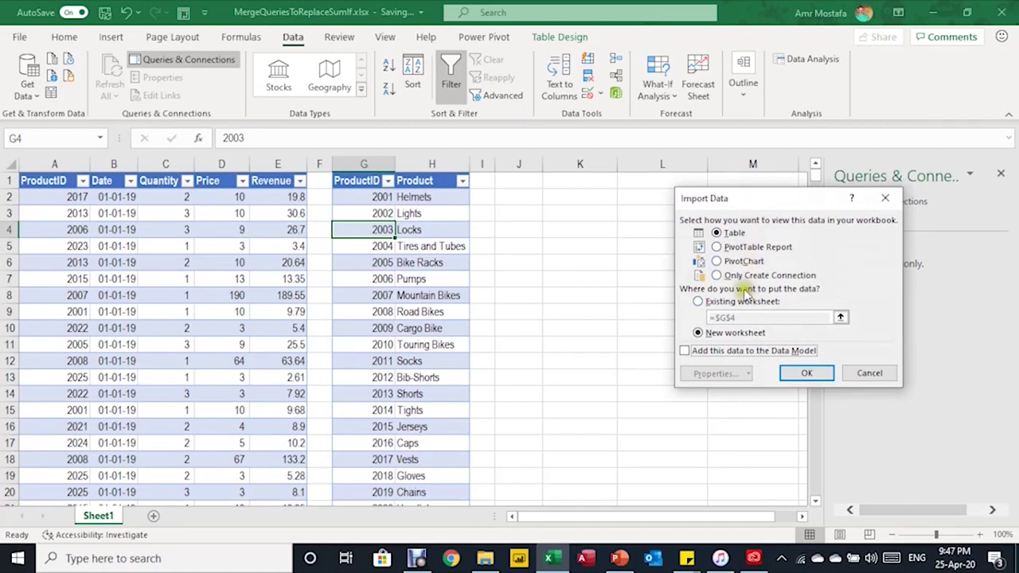
left_click(721, 303)
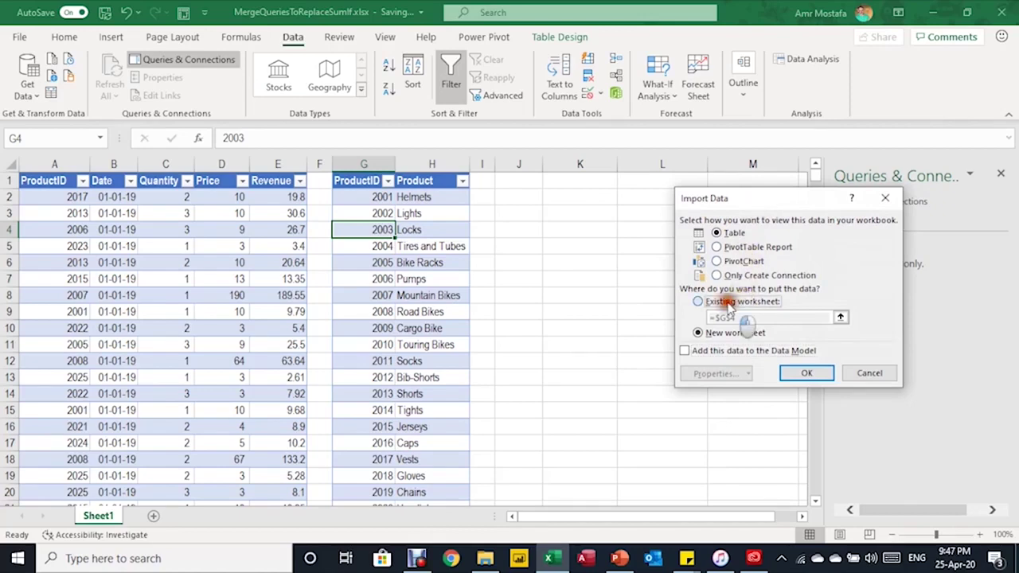
left_click(588, 183)
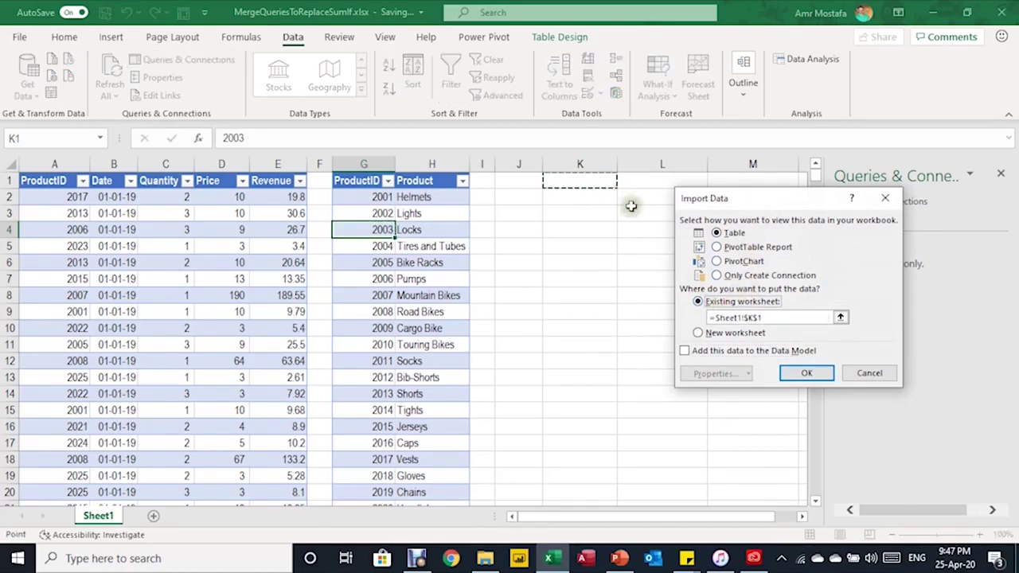
left_click(802, 373)
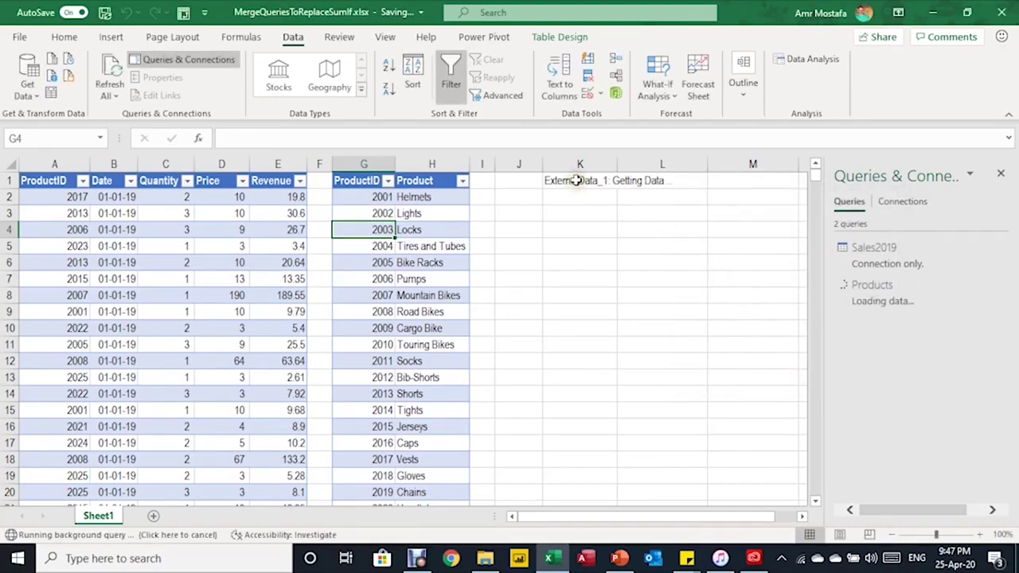
Format the loaded table's Sum of Quantity and Sum of Revenue values in comma style with two fewer decimal places.
left_click(591, 303)
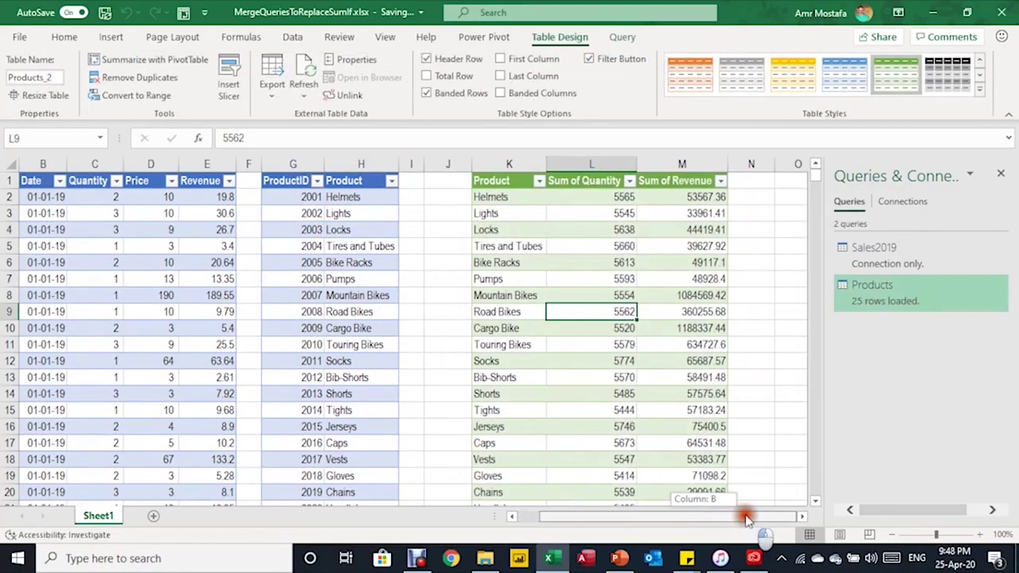
scroll(727, 280, "down", 1)
scroll(701, 275, "down", 2)
scroll(706, 287, "up", 3)
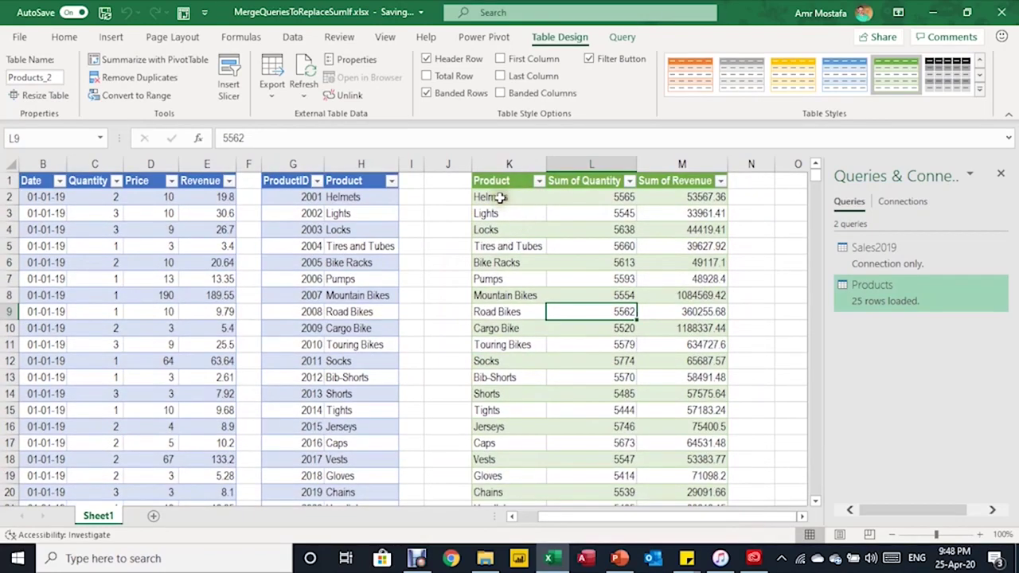
left_click(591, 199)
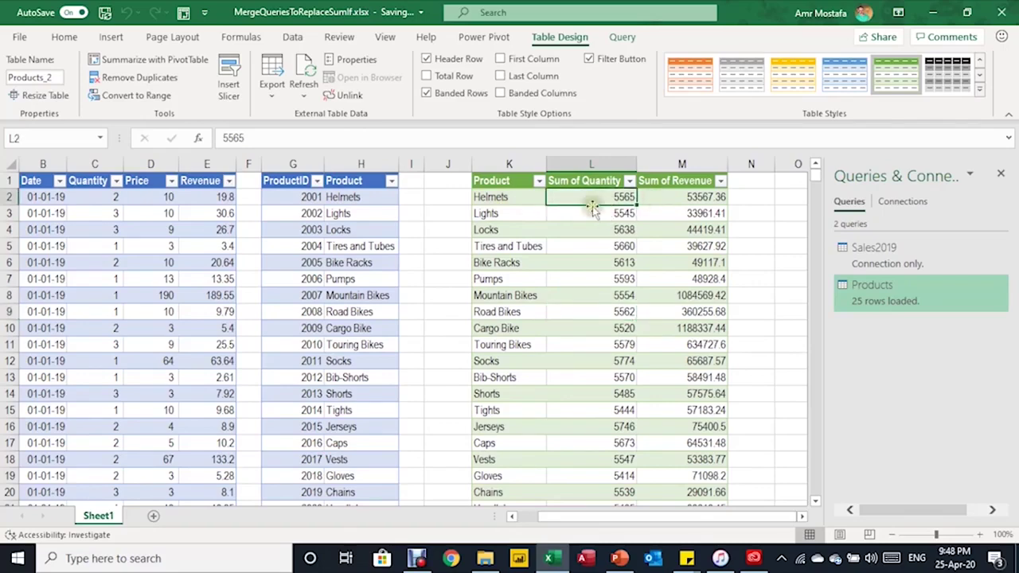
left_click_drag(595, 197, 702, 478)
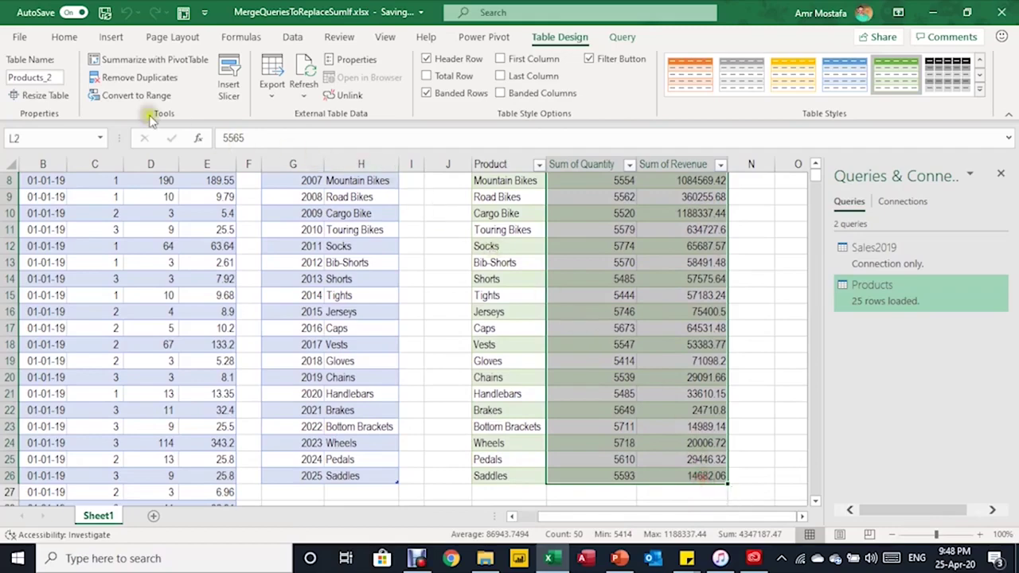
left_click(64, 37)
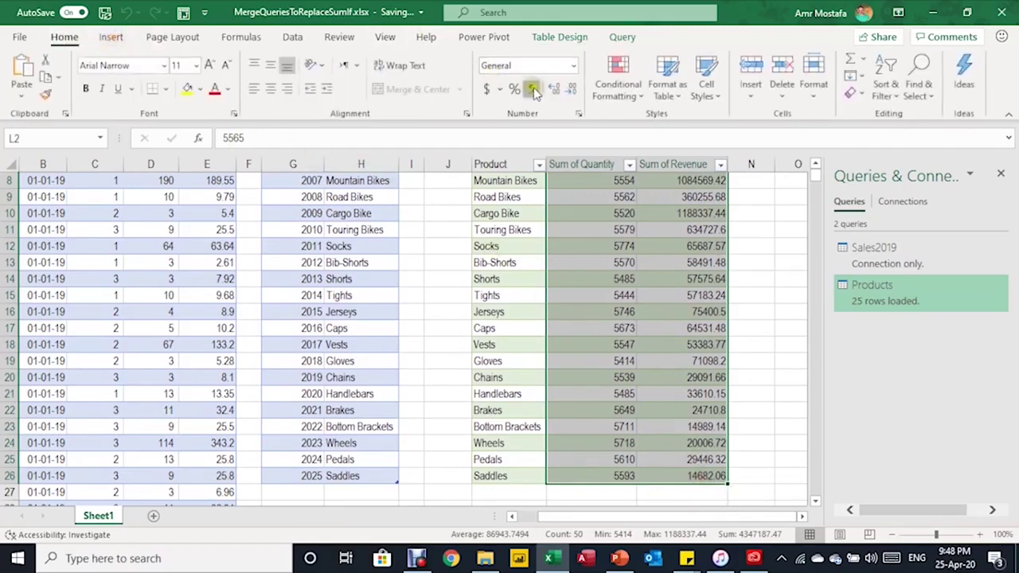
left_click(531, 89)
scroll(563, 157, "up", 3)
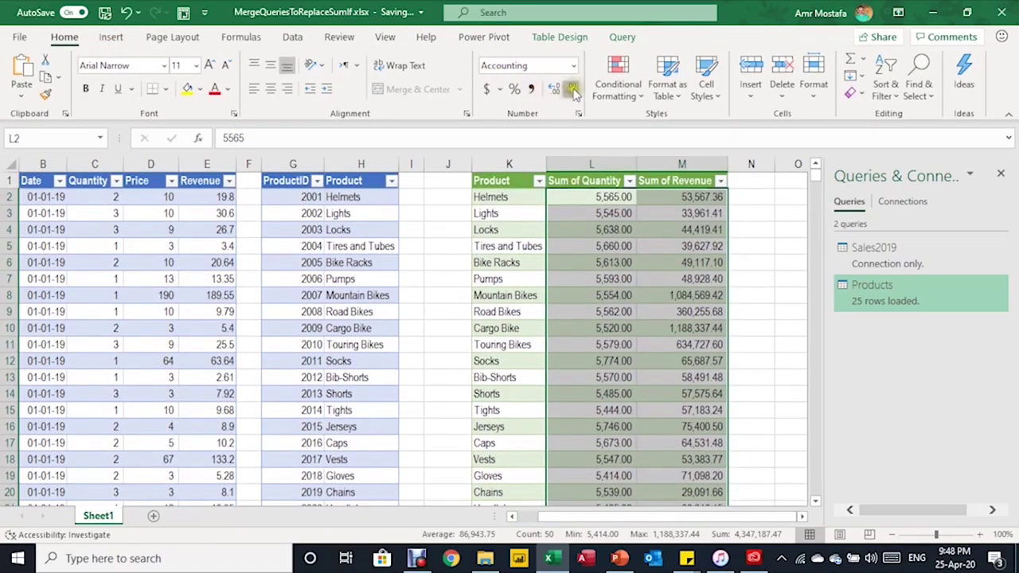
left_click(571, 88)
left_click(571, 89)
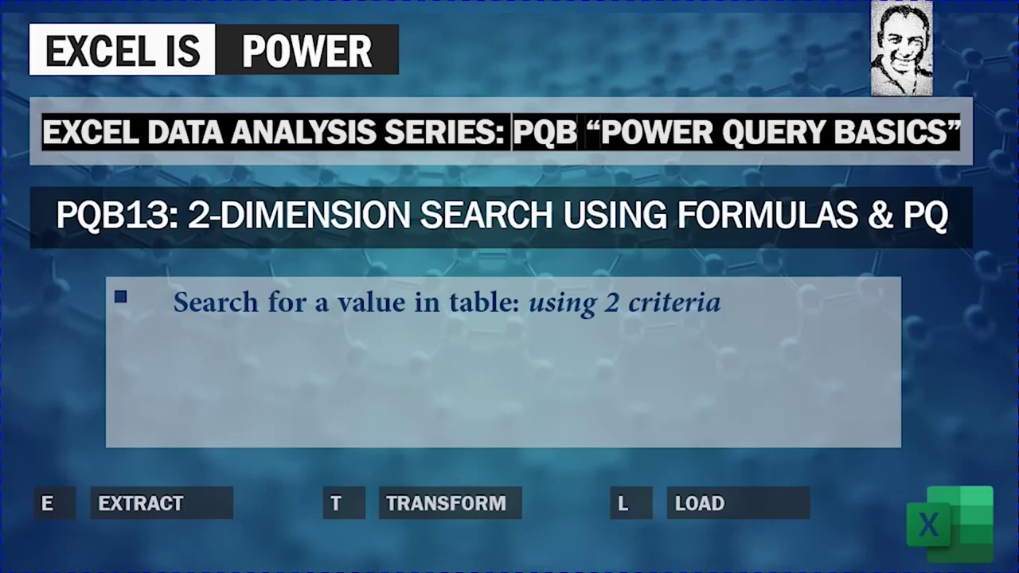
key("Right")
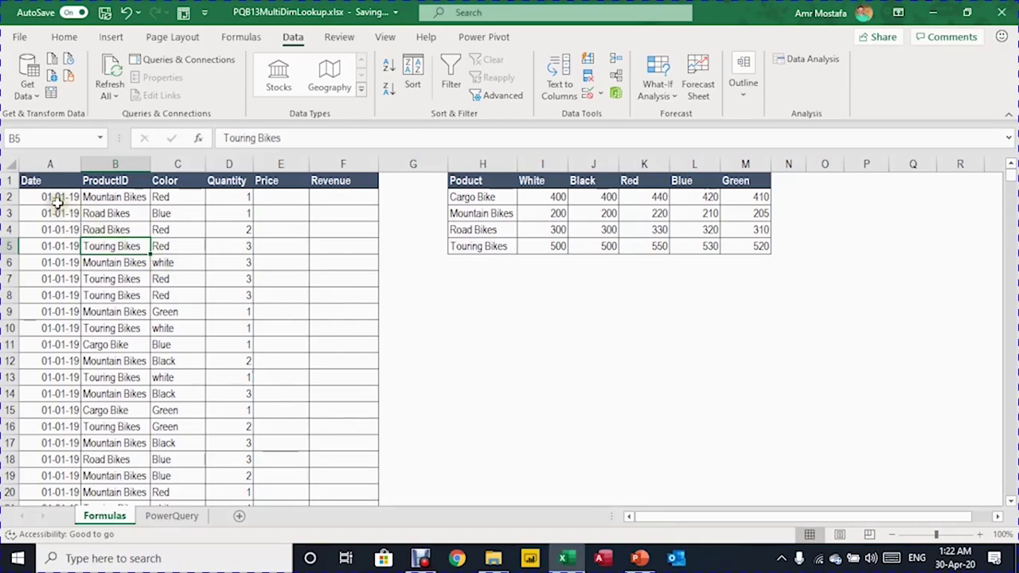
Examine the sales table's Date, ProductID, Color and Quantity columns down to the last row, plus the Price and Revenue columns.
left_click(53, 203)
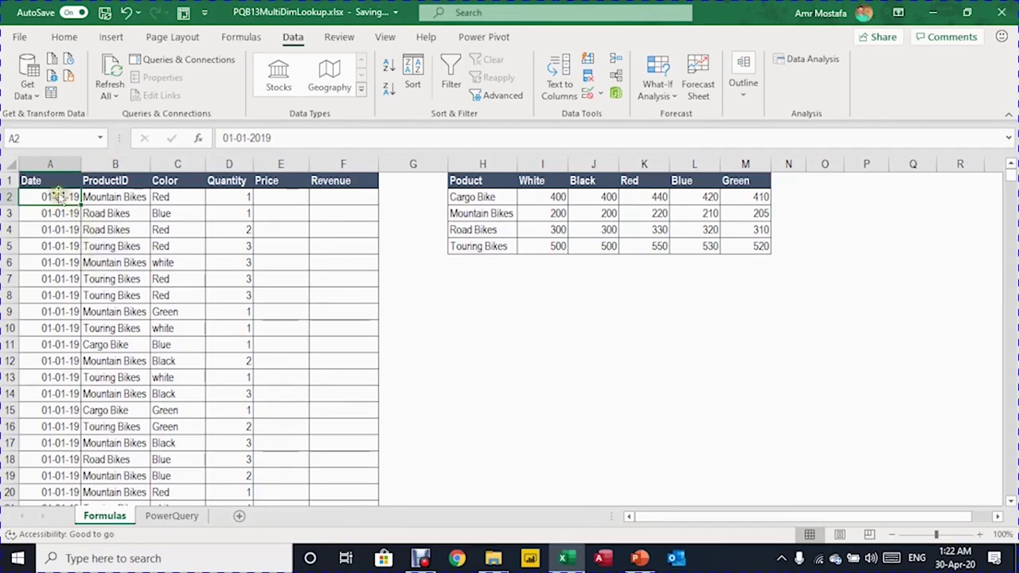
left_click(99, 197)
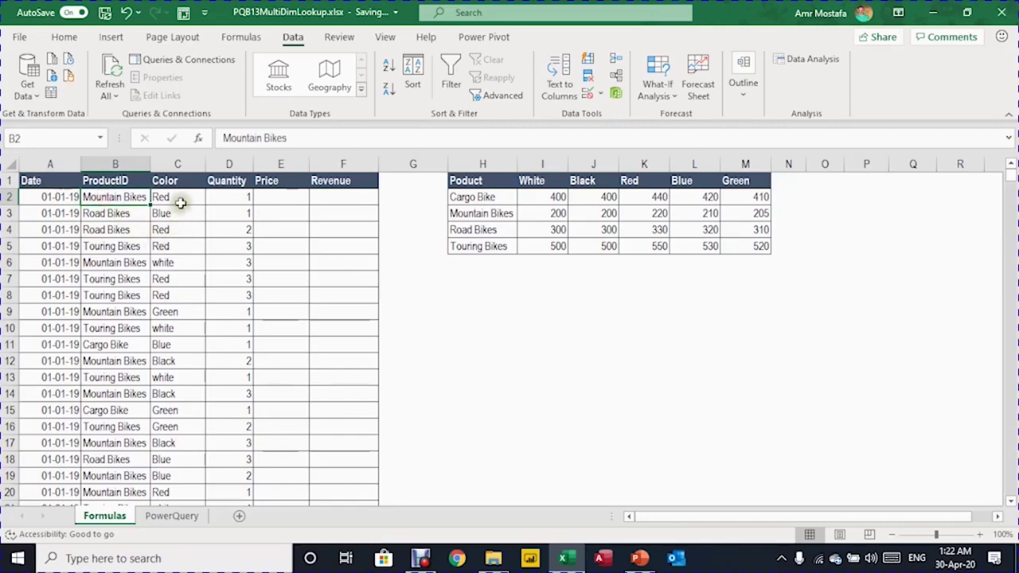
left_click(220, 199)
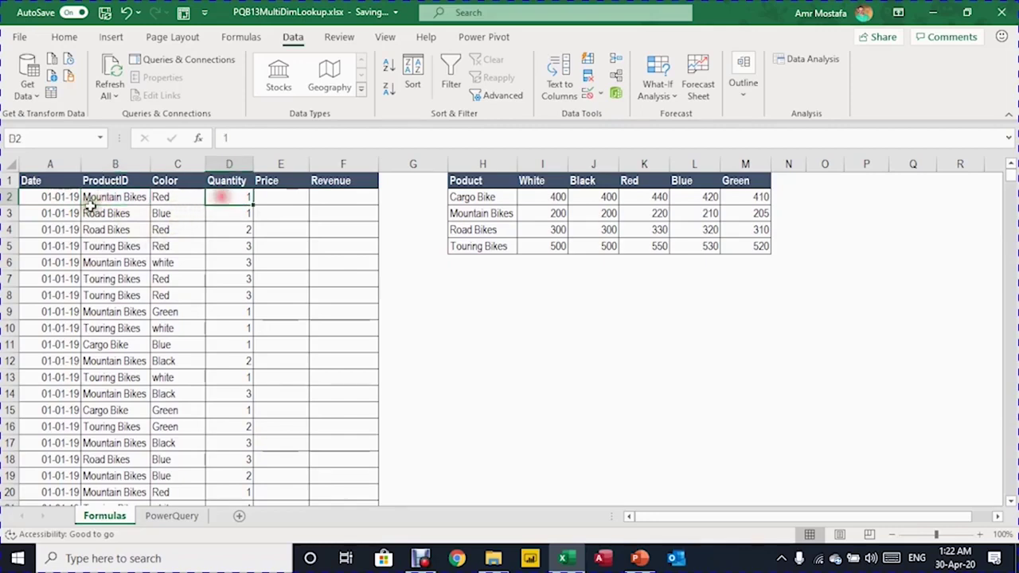
left_click(40, 212)
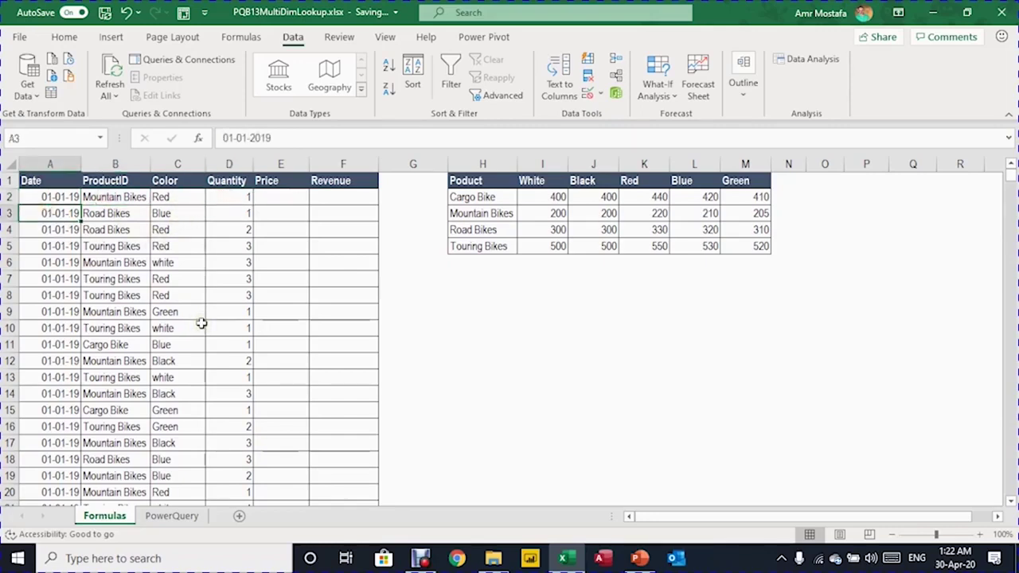
key("ctrl+Down")
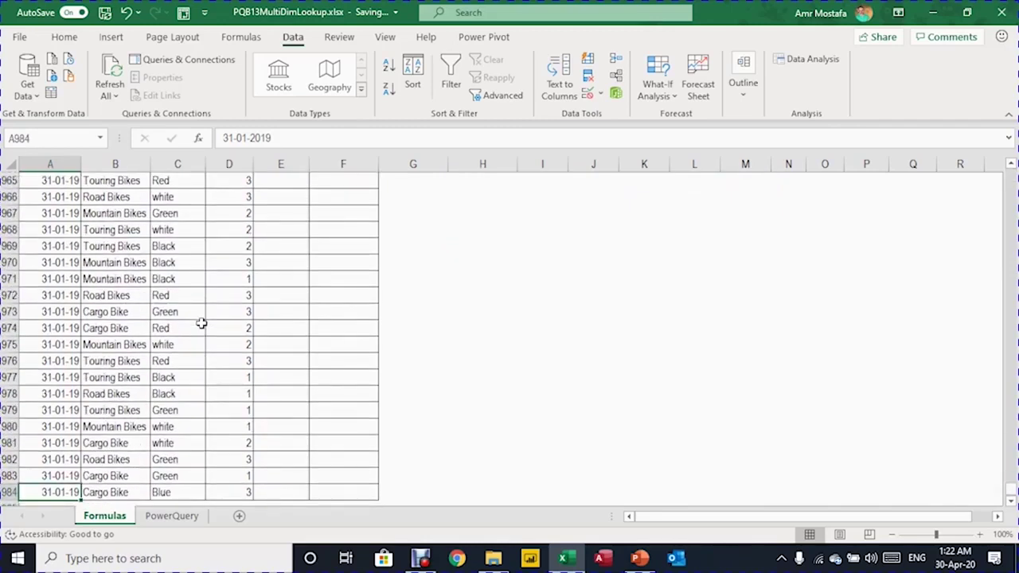
key("ctrl+Up")
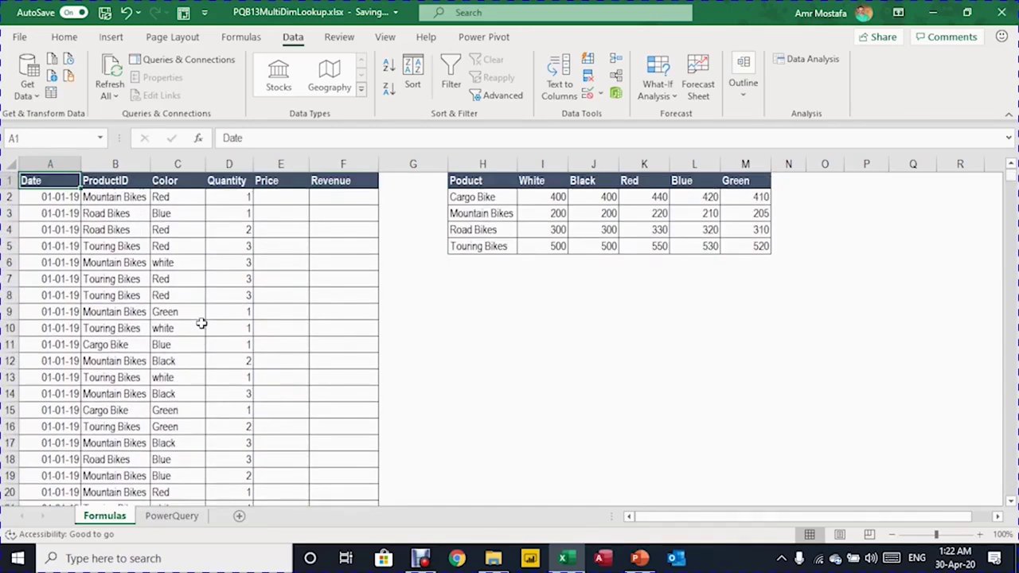
key("Down")
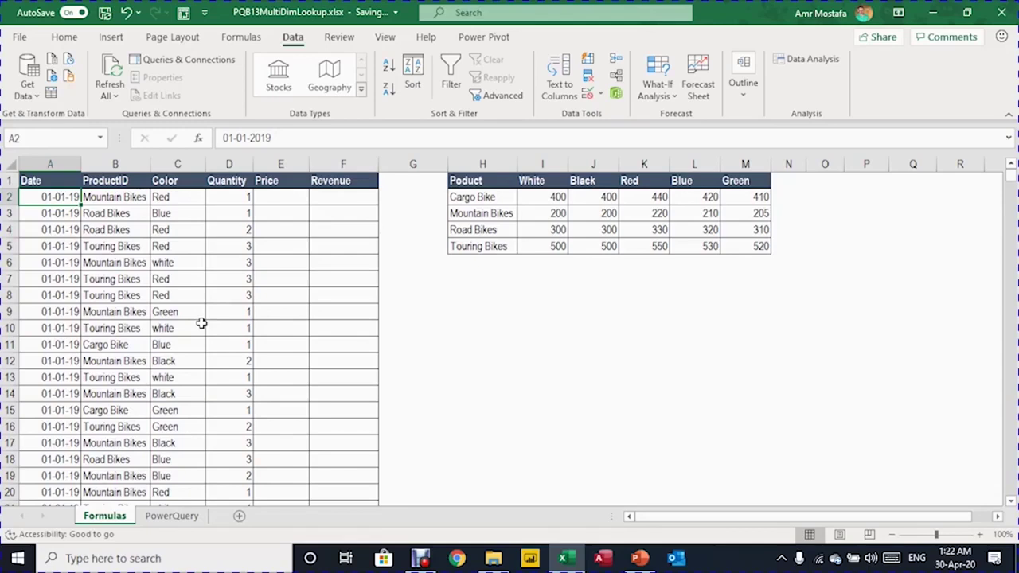
key("Right")
key("Right")
key("Right")
key("Right")
key("Right")
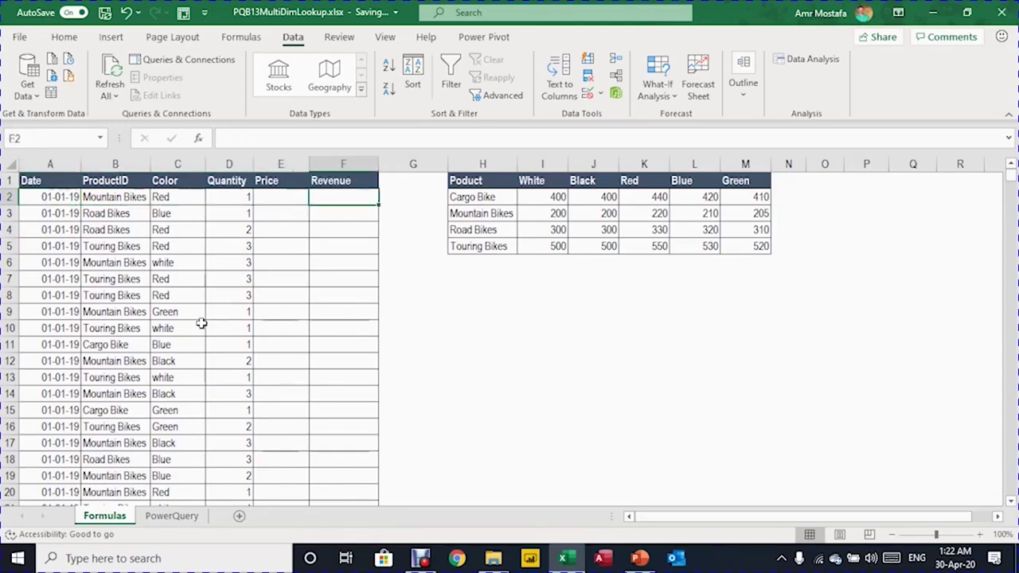
Examine the product names and the color column headers of the price table starting at H1.
key("Right")
key("Right")
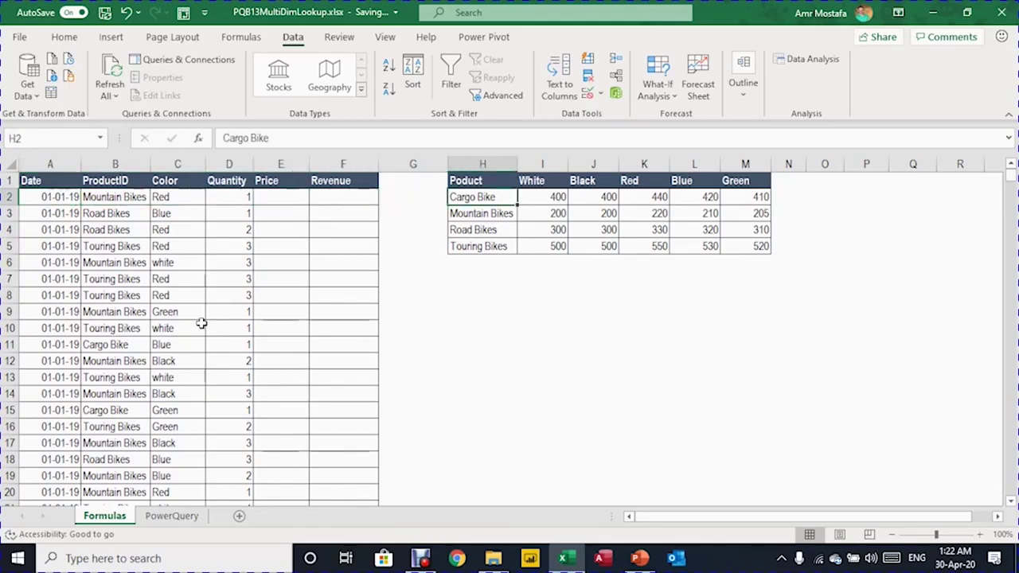
key("Down")
key("Down")
key("Down")
key("Up")
key("Up")
key("Up")
key("Down")
key("Down")
key("Up")
key("Up")
key("Right")
key("Up")
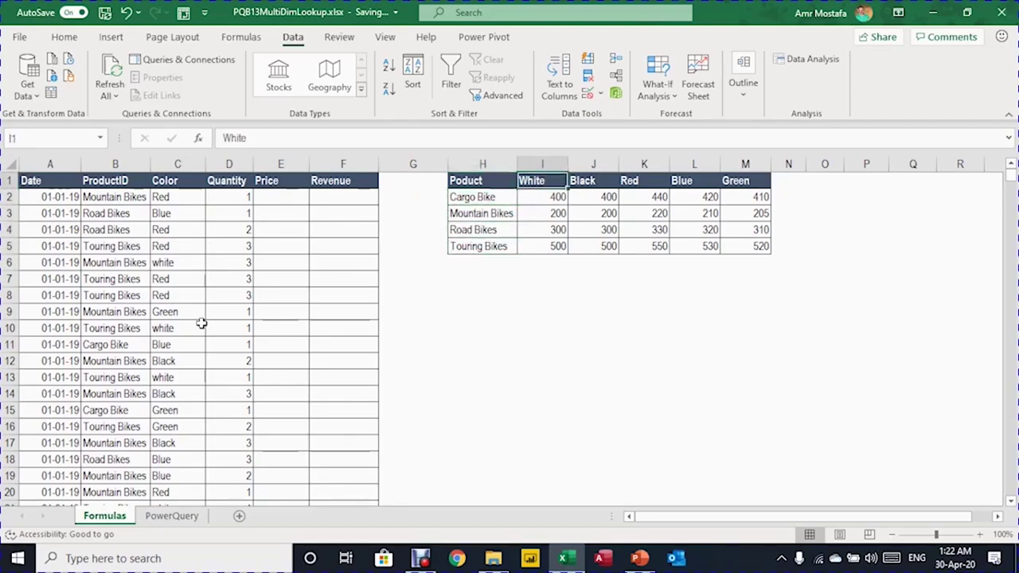
key("Right")
key("Right")
key("Right")
key("Right")
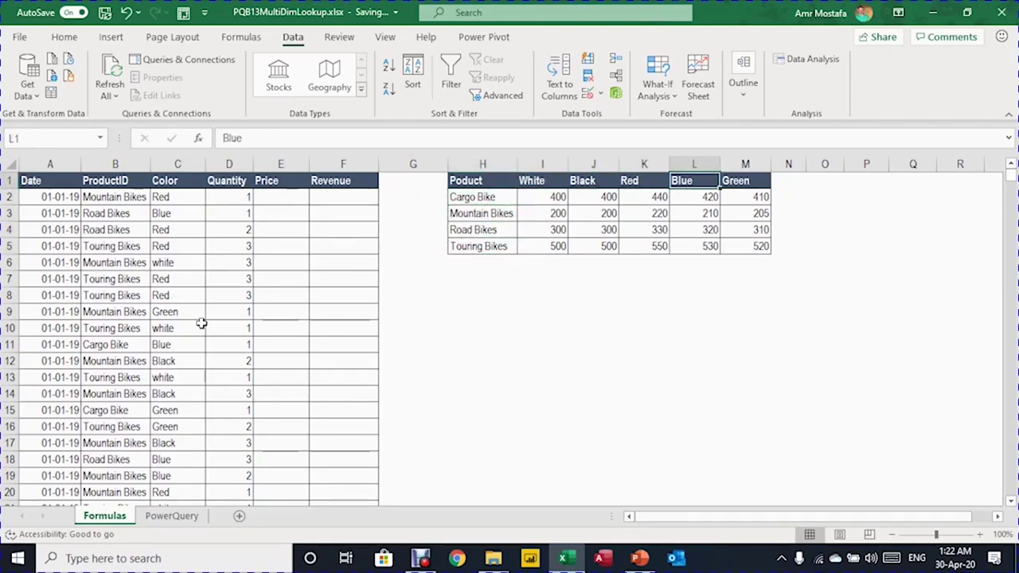
key("Left")
key("Left")
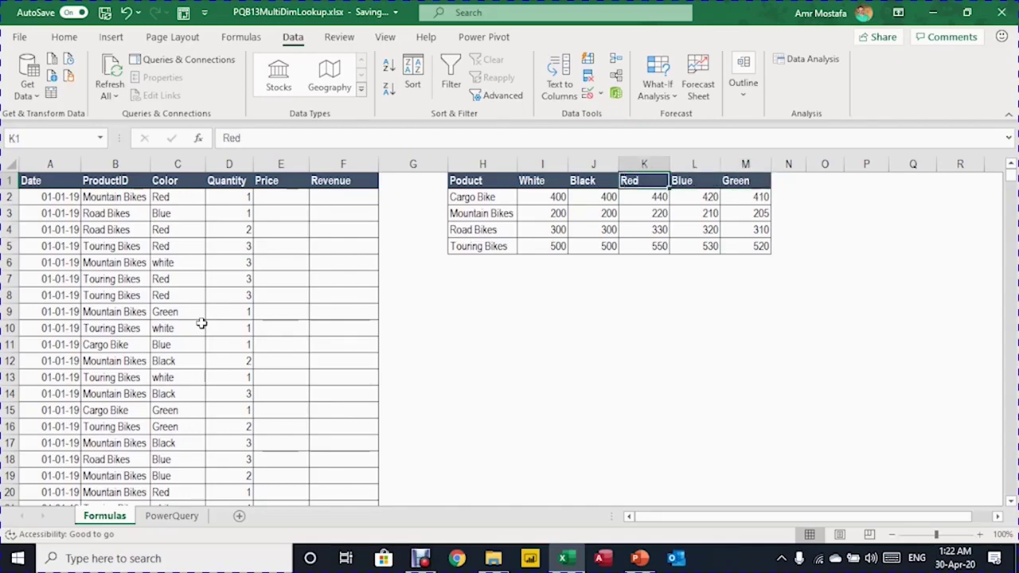
key("Left")
key("Left")
key("Down")
key("Up")
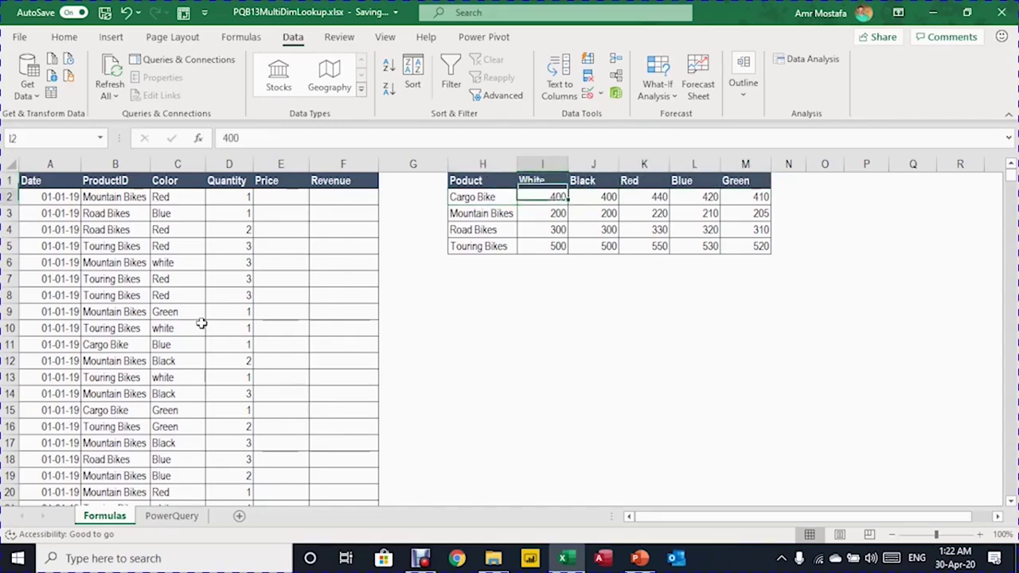
Examine how the Cargo Bike and Mountain Bikes prices vary across the color columns of the price table.
key("Down")
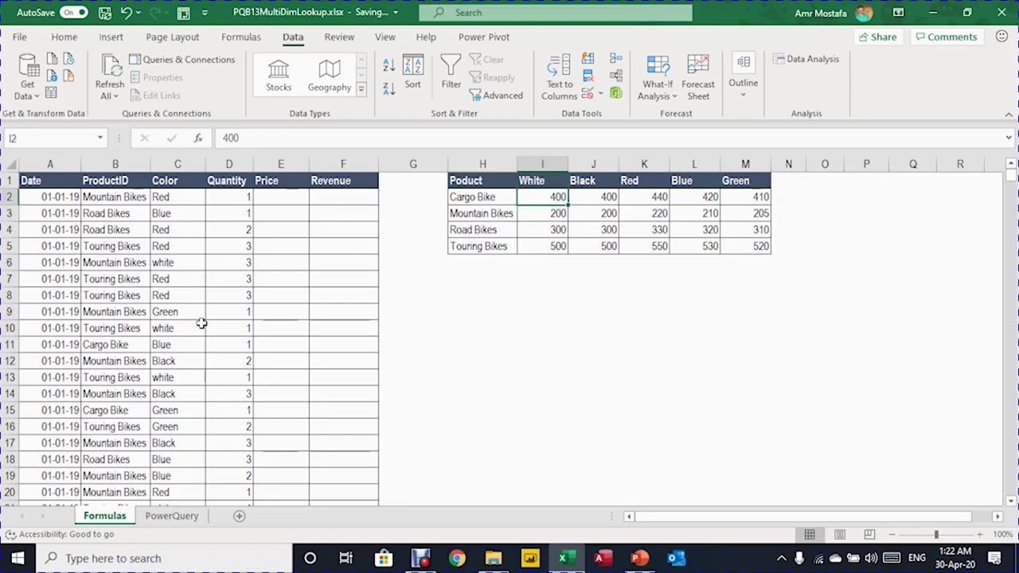
key("Right")
key("Right")
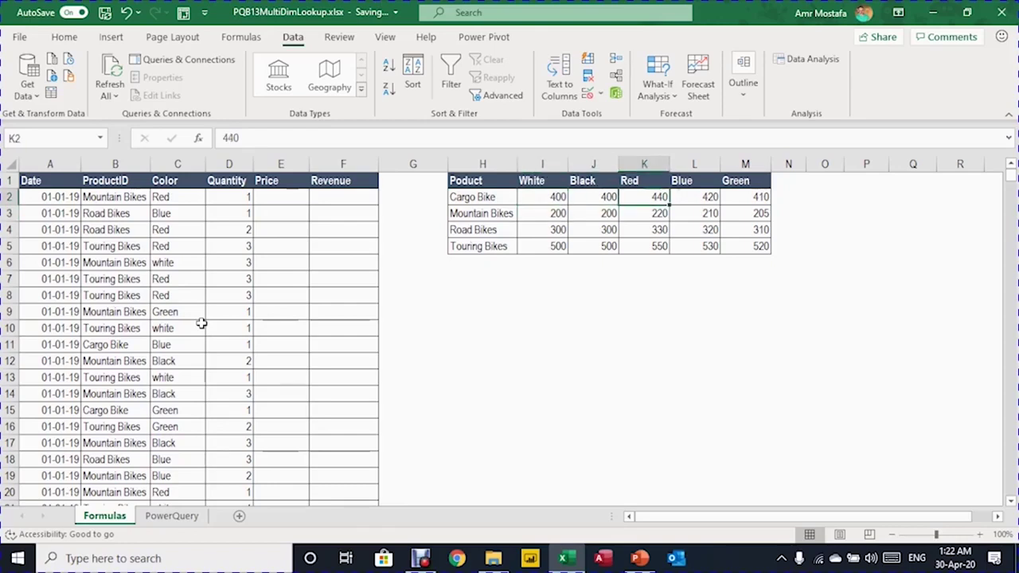
key("Left")
key("Left")
key("Left")
key("Down")
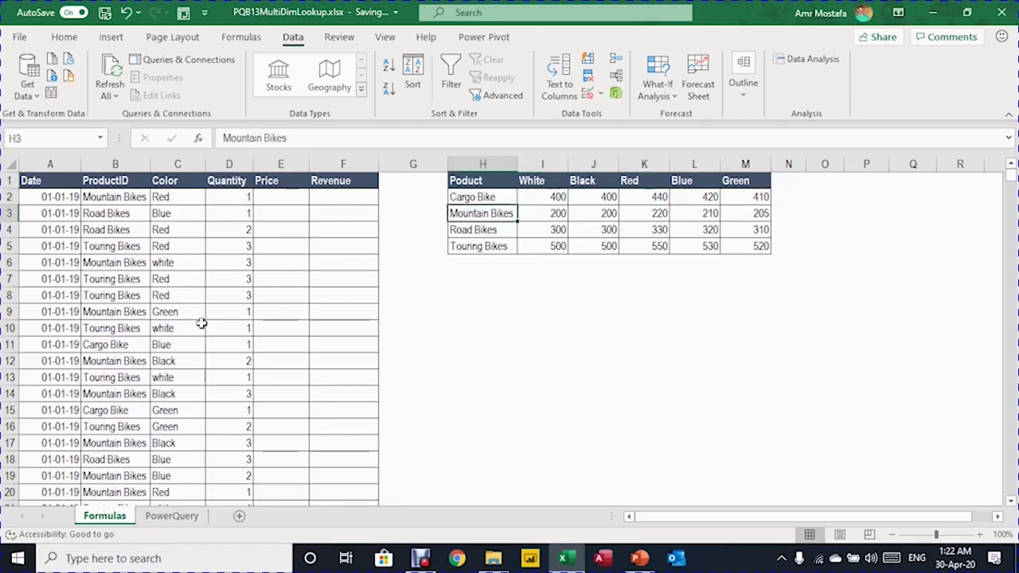
key("Right")
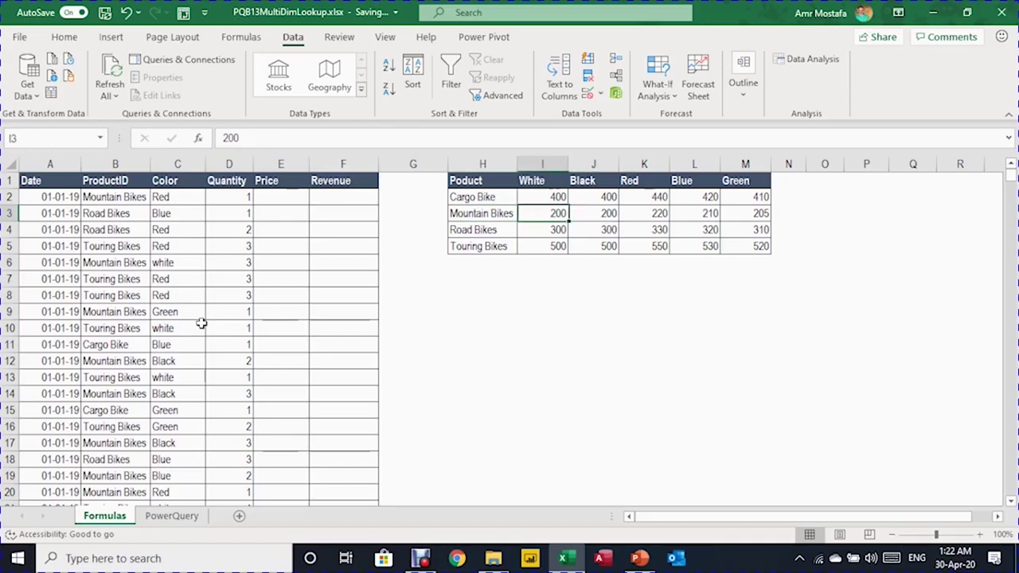
key("Right")
key("Right")
key("Right")
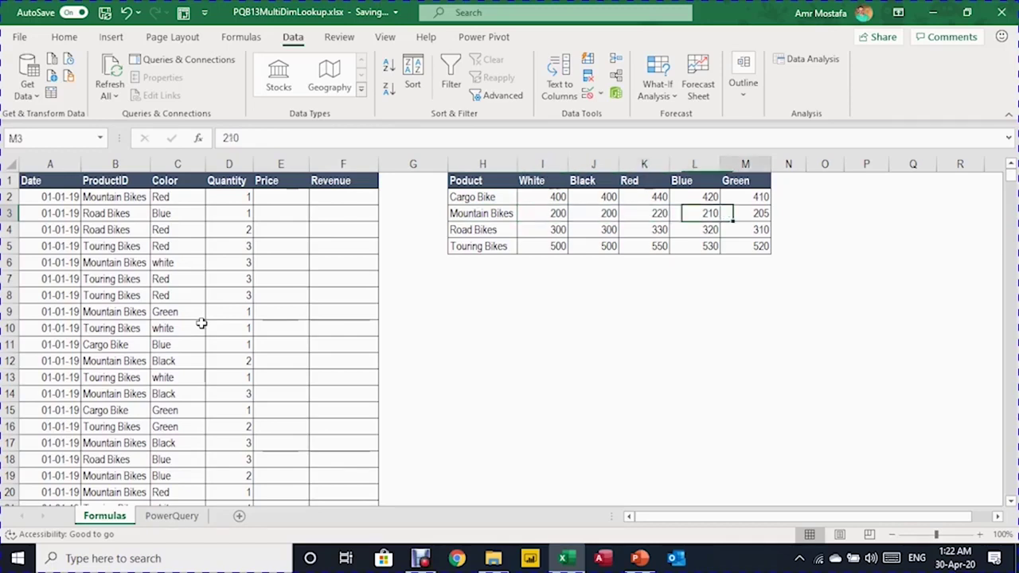
key("Right")
key("Left")
key("Left")
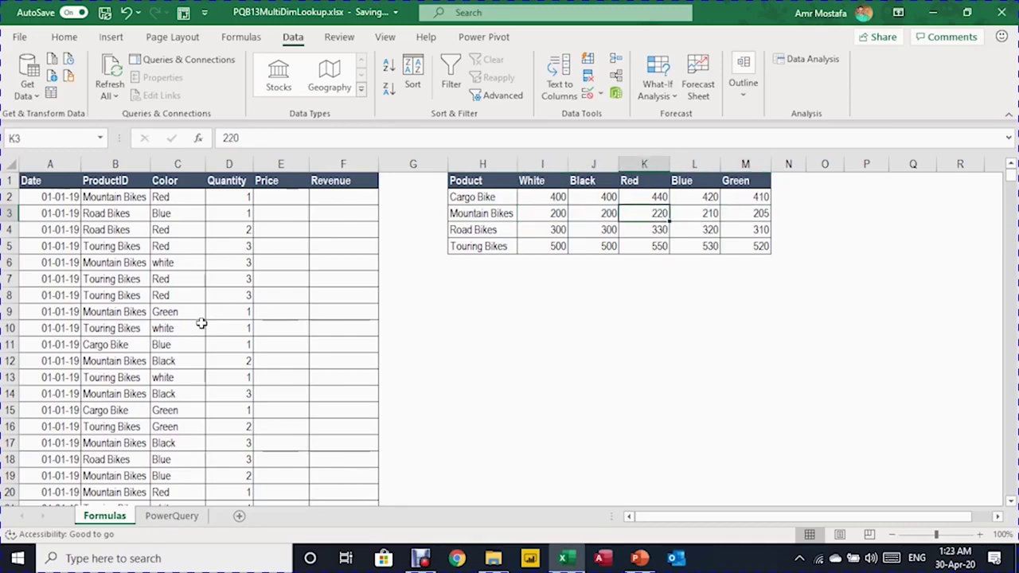
Compare the product, color and quantity cells of the first sales rows with the price table as the basis for Price and Revenue.
key("Left")
key("Left")
key("Left")
key("Left")
key("Left")
key("Left")
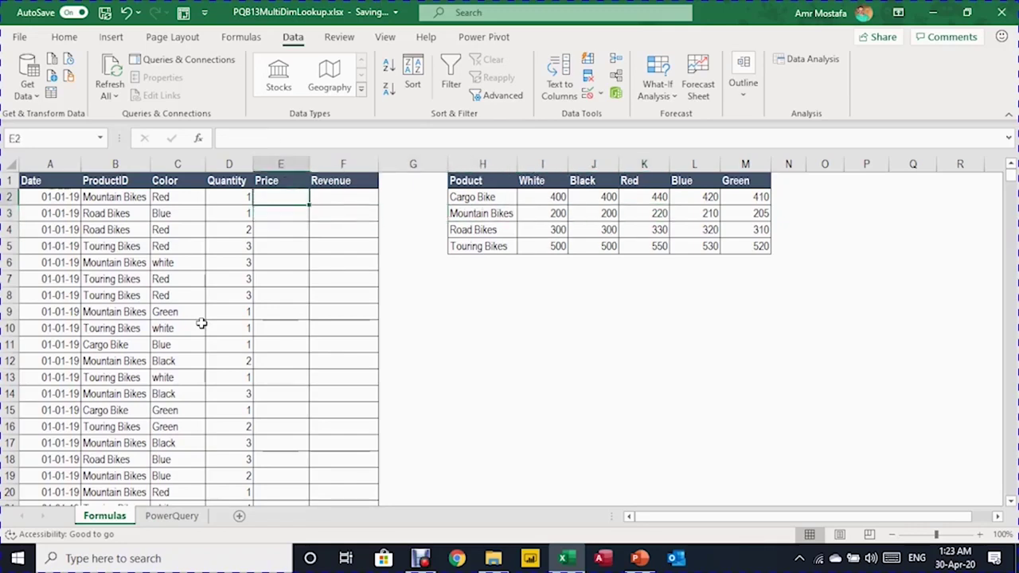
key("Right")
key("Right")
key("Right")
key("Right")
key("Up")
key("Left")
key("Left")
key("Left")
key("Left")
key("Down")
key("Down")
key("Left")
key("Left")
key("Left")
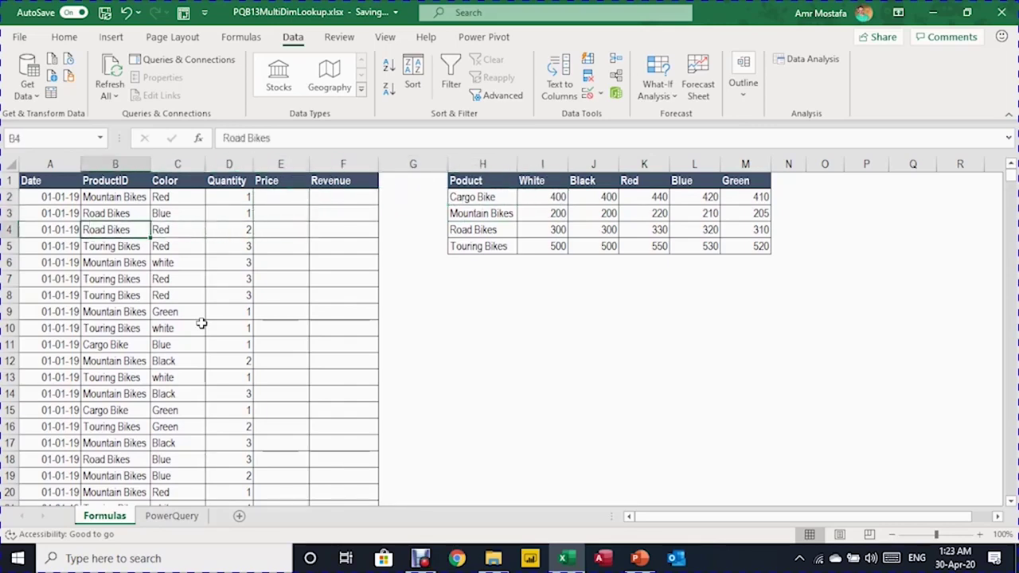
key("Right")
key("Right")
key("Right")
key("Right")
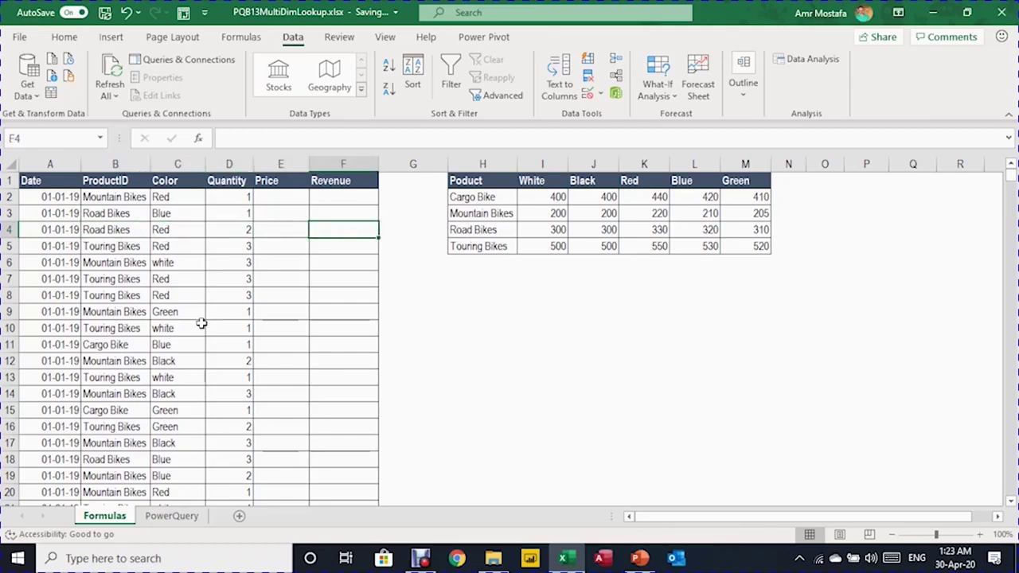
key("Up")
key("Up")
key("Left")
key("Left")
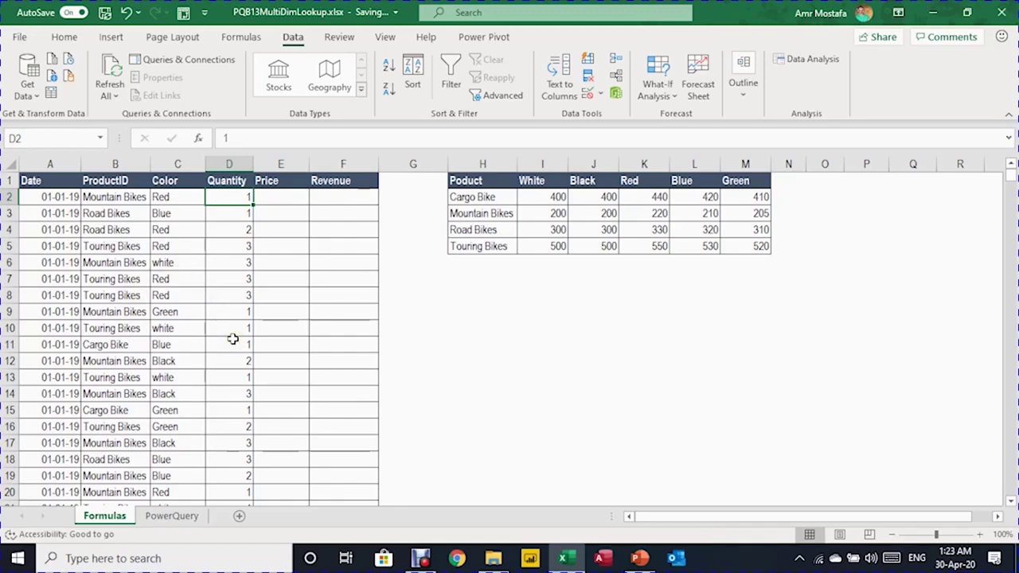
Start a VLOOKUP formula in the first Price cell, E2, with the ProductID in B2 as the lookup value.
left_click(274, 200)
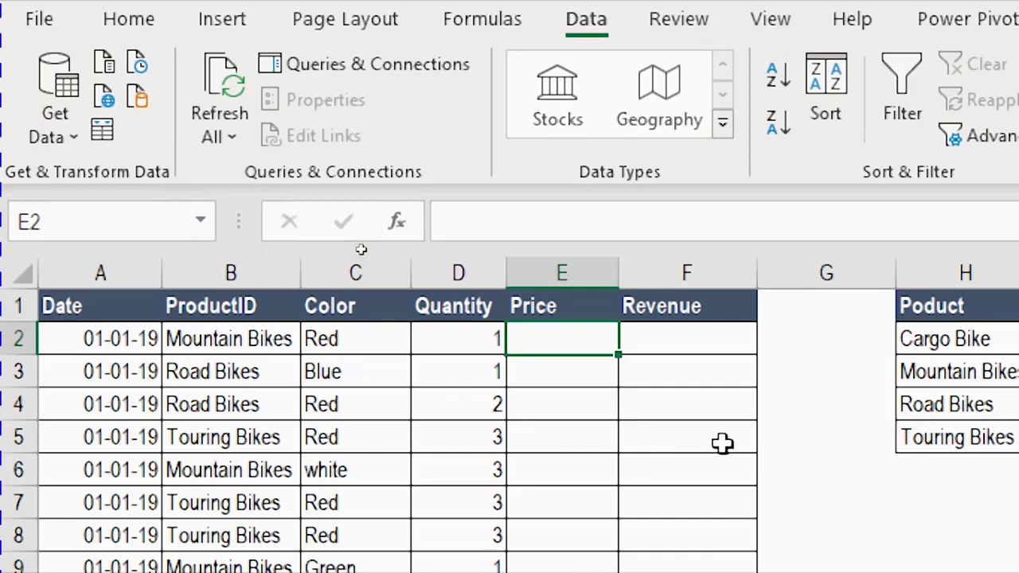
type("=")
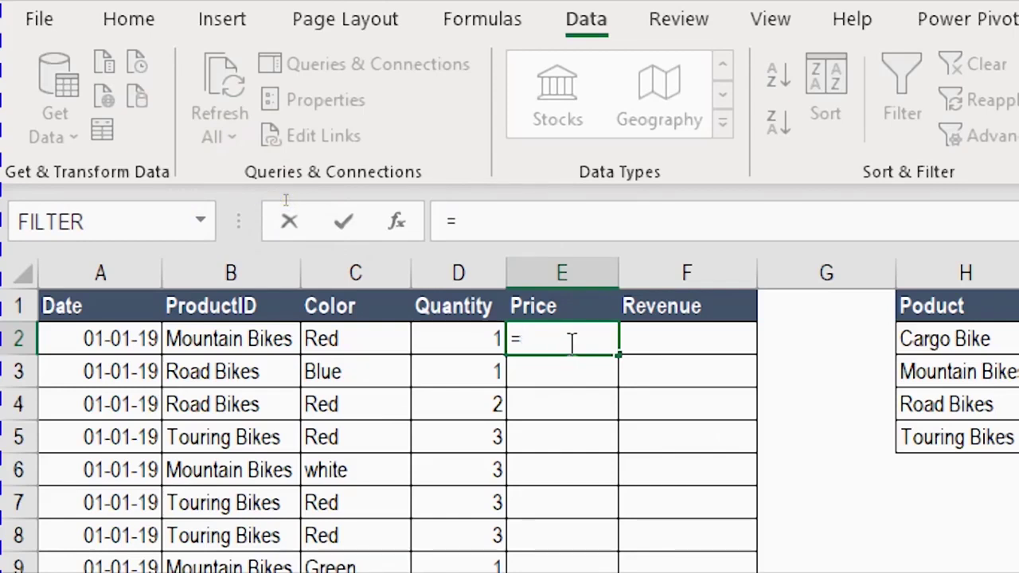
type("vl")
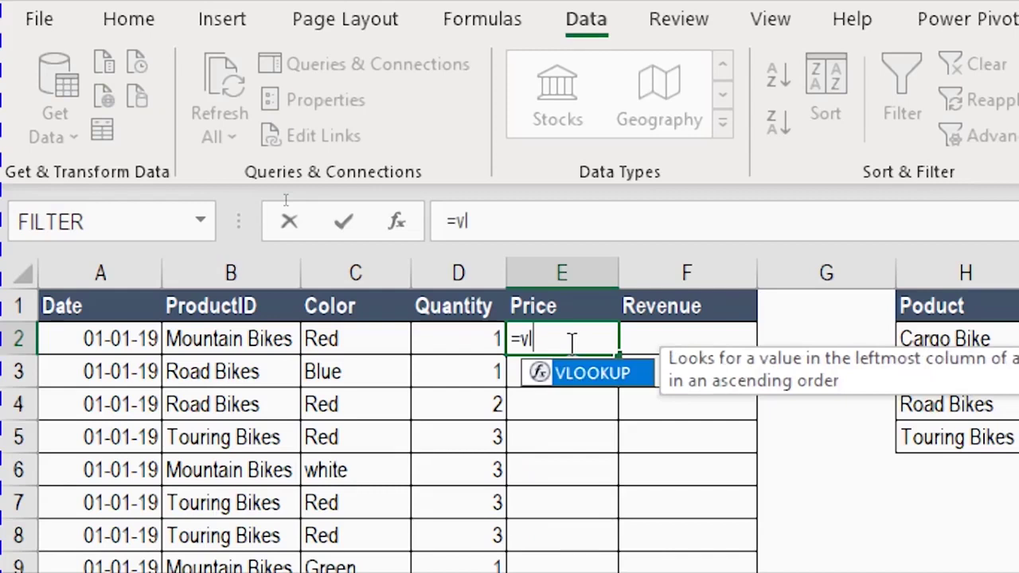
double_click(601, 376)
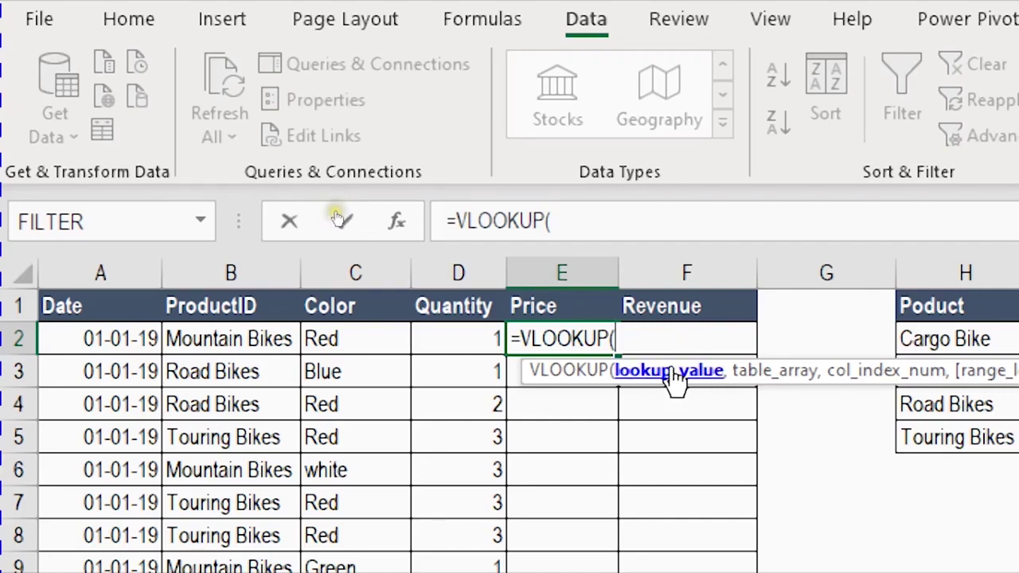
left_click(223, 340)
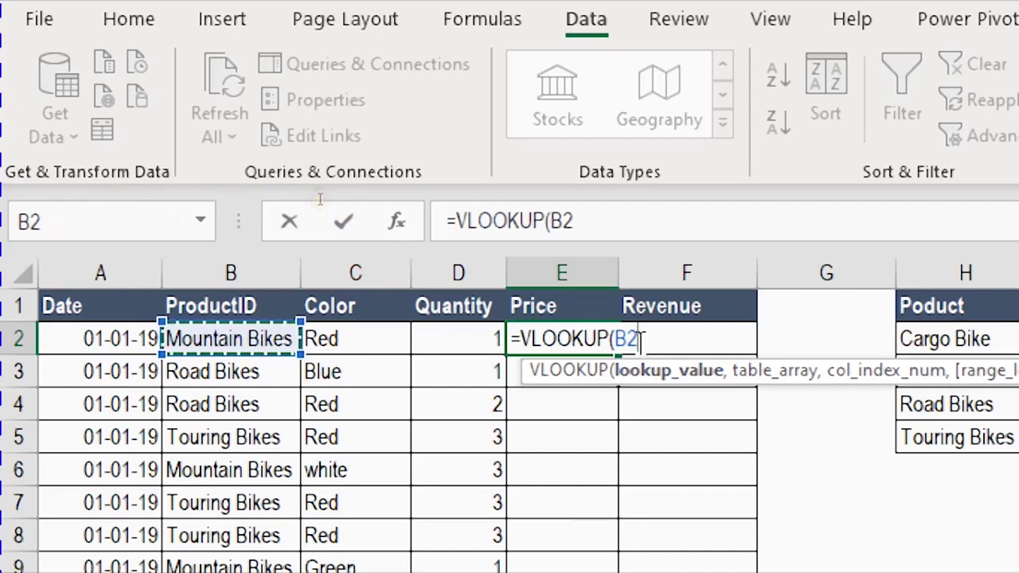
type(",")
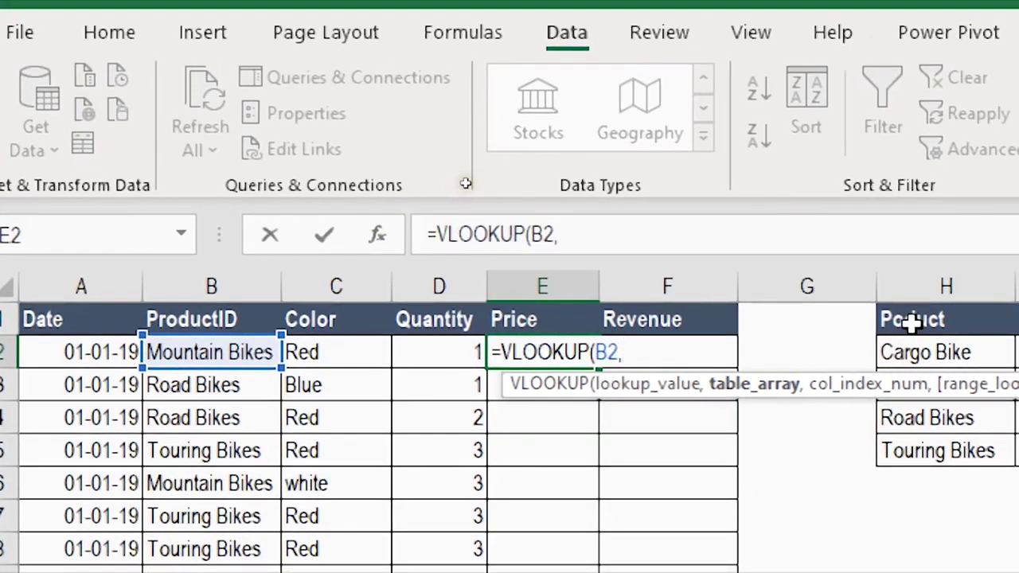
Set the VLOOKUP table array to the whole price table including headers, as the absolute range $H$1:$M$5.
left_click_drag(912, 321, 1018, 335)
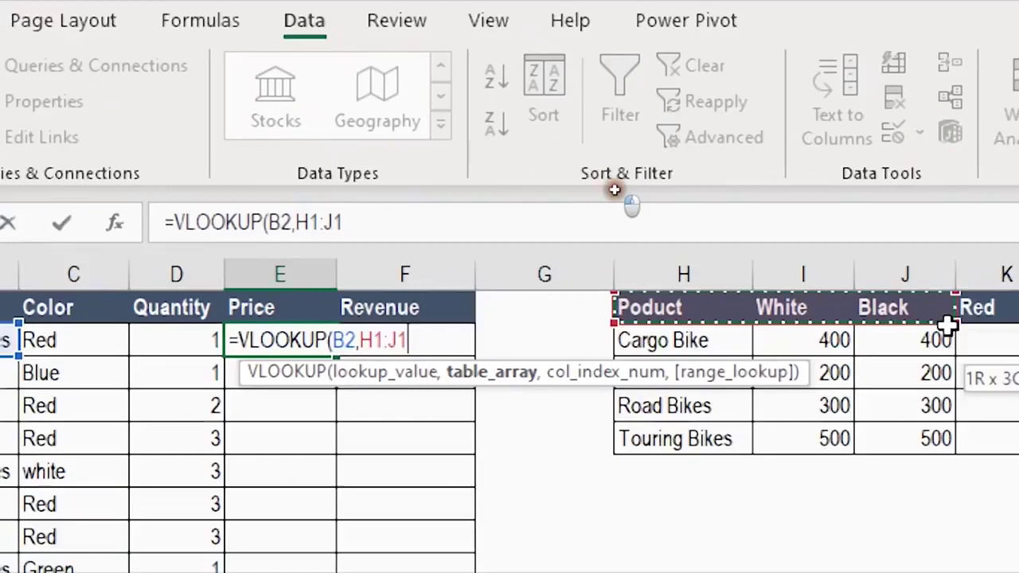
left_click_drag(948, 325, 1018, 432)
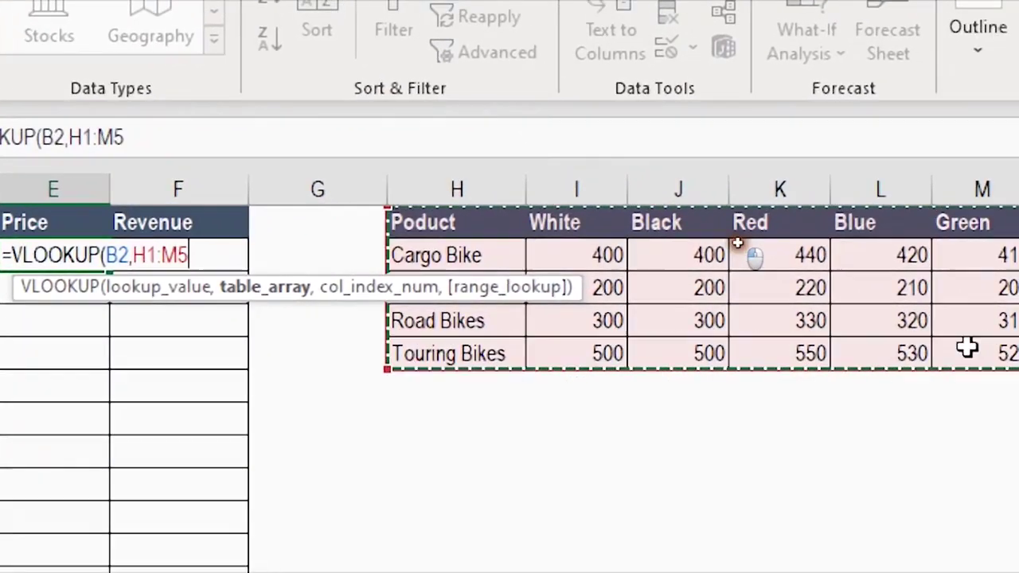
mouse_move(966, 347)
left_mouse_down()
mouse_move(955, 332)
mouse_move(1001, 349)
mouse_move(951, 335)
left_mouse_up()
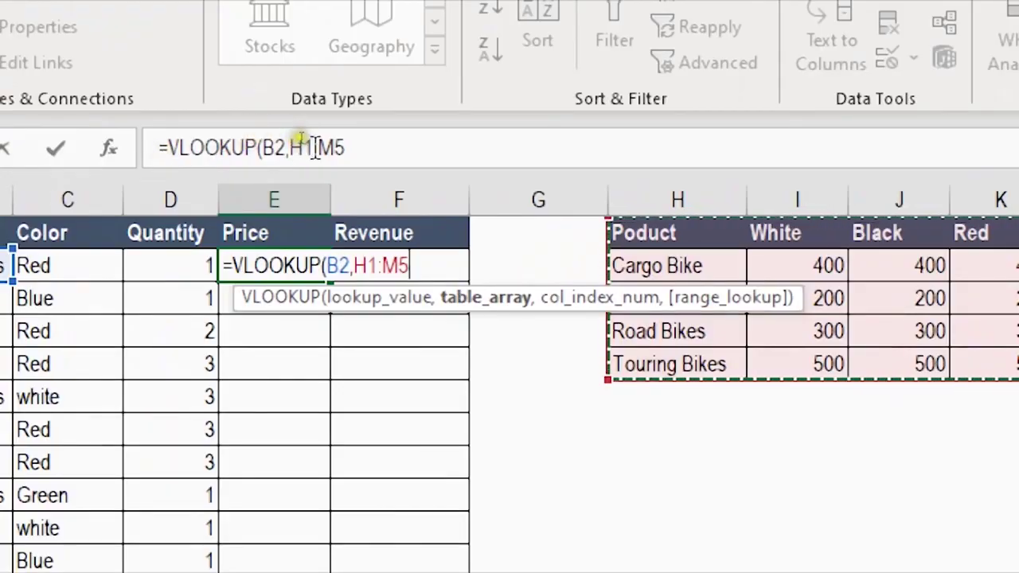
left_click(340, 148)
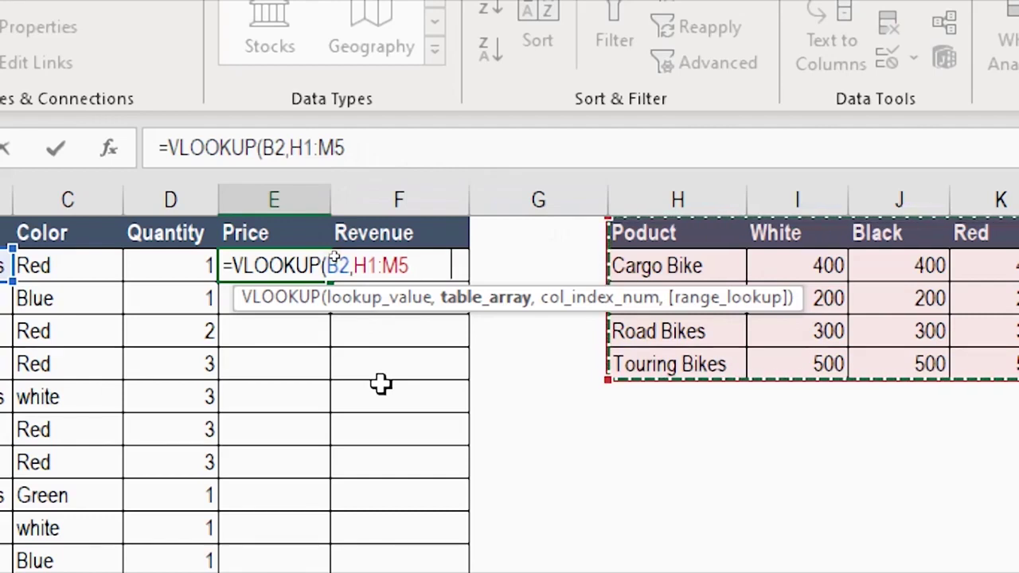
key("F4")
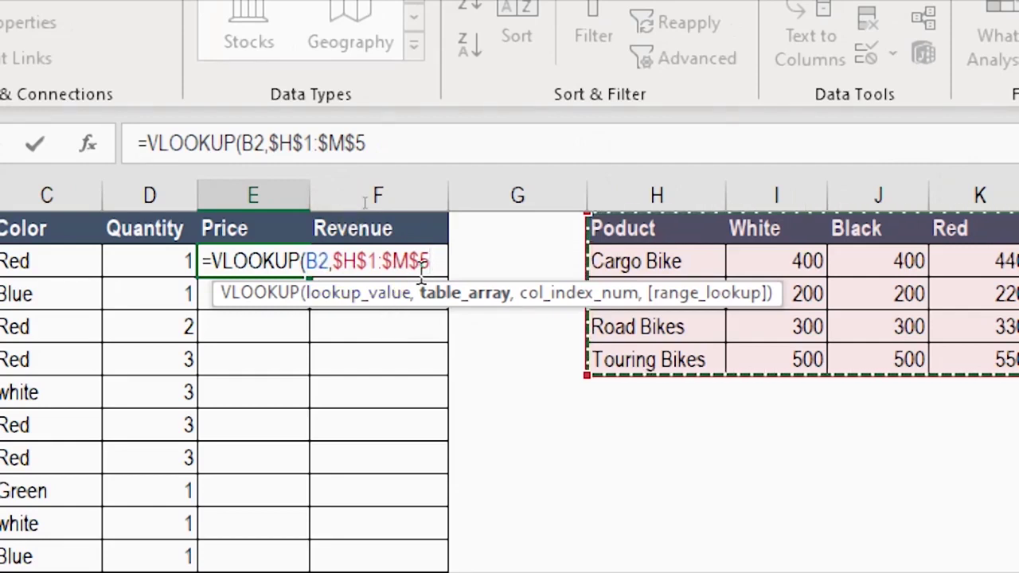
type(",")
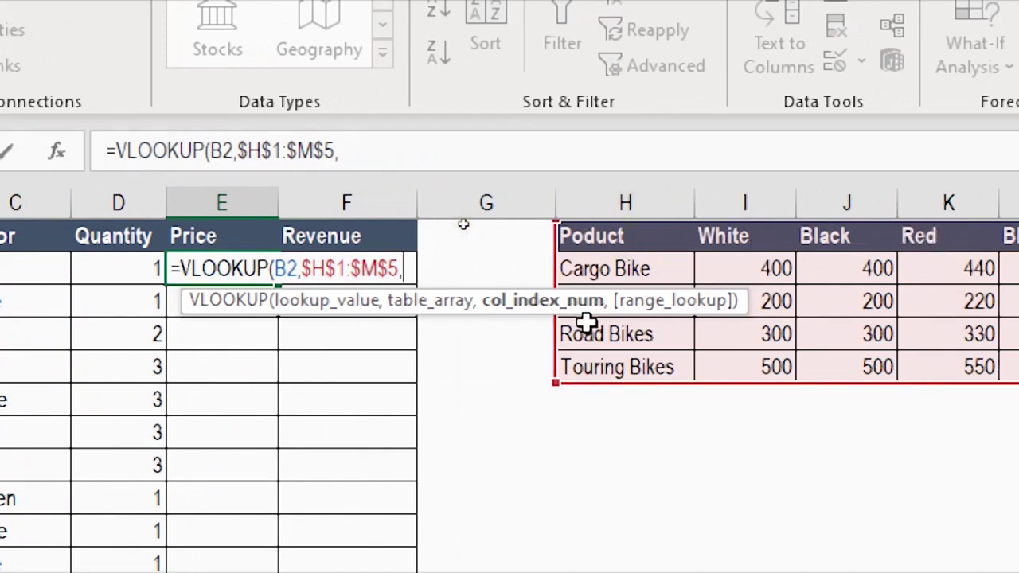
Complete the VLOOKUP formula in E2 with column index 4 and FALSE for an exact match.
type("4")
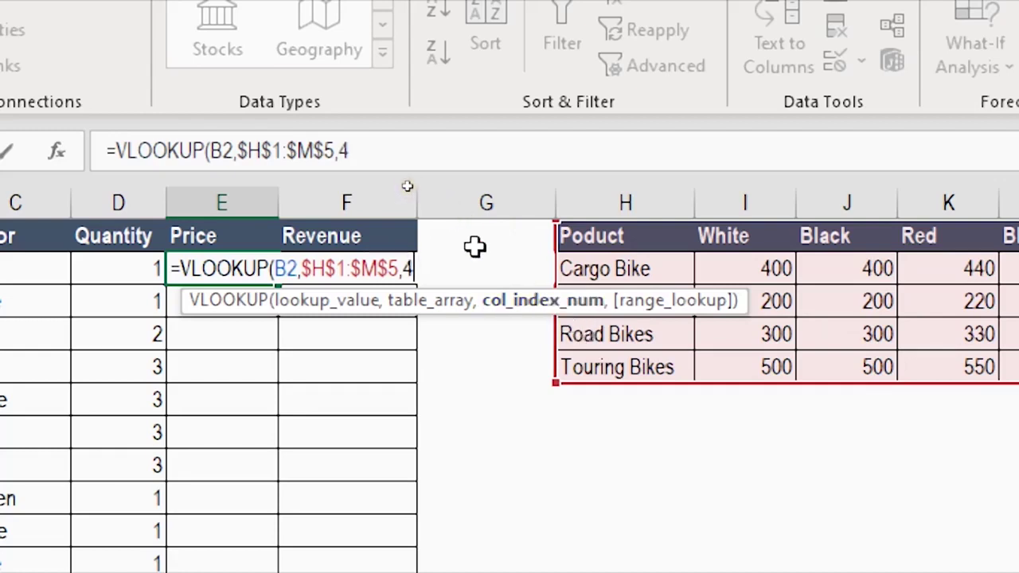
type(",")
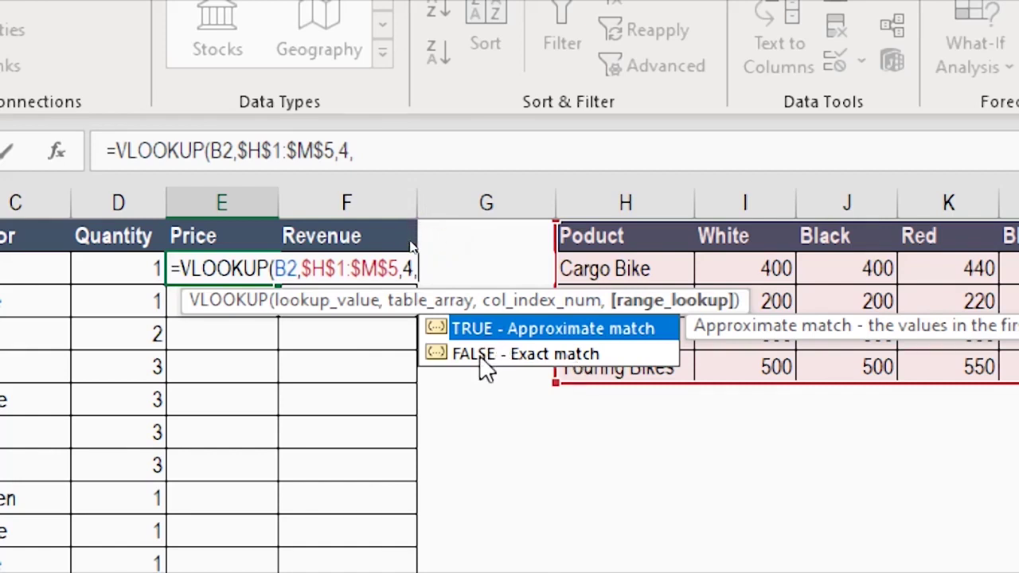
type("fa")
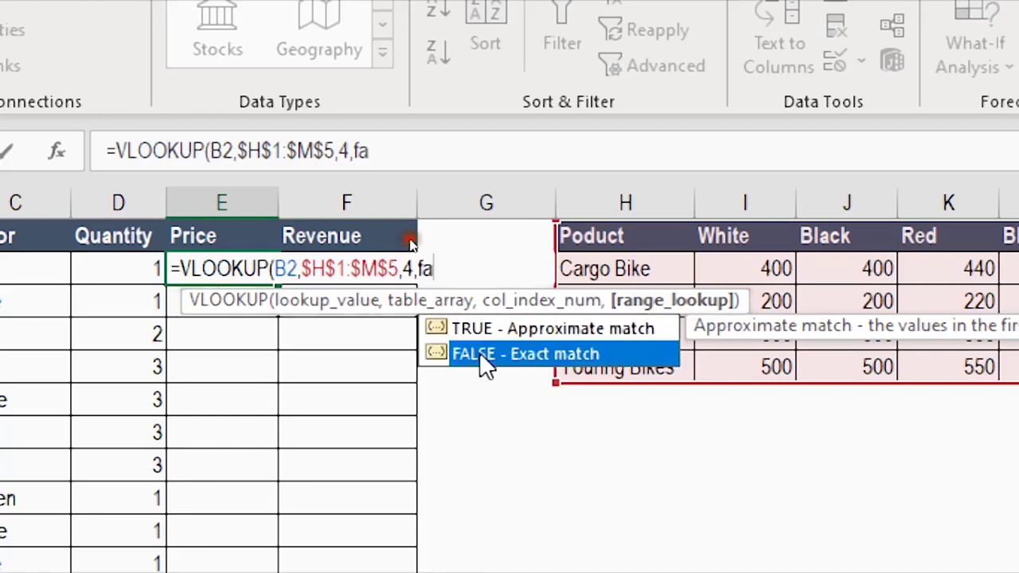
double_click(480, 353)
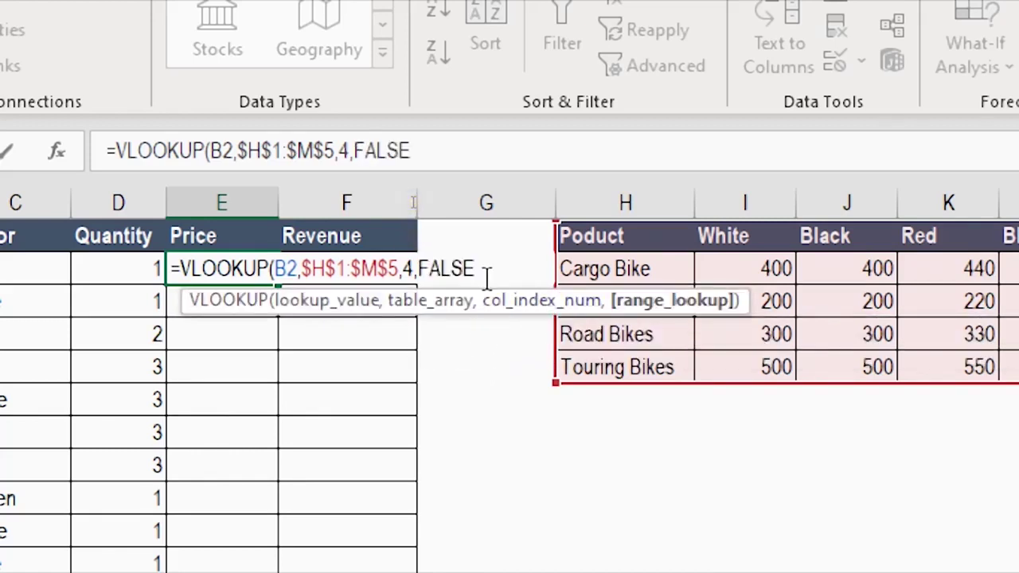
type(")")
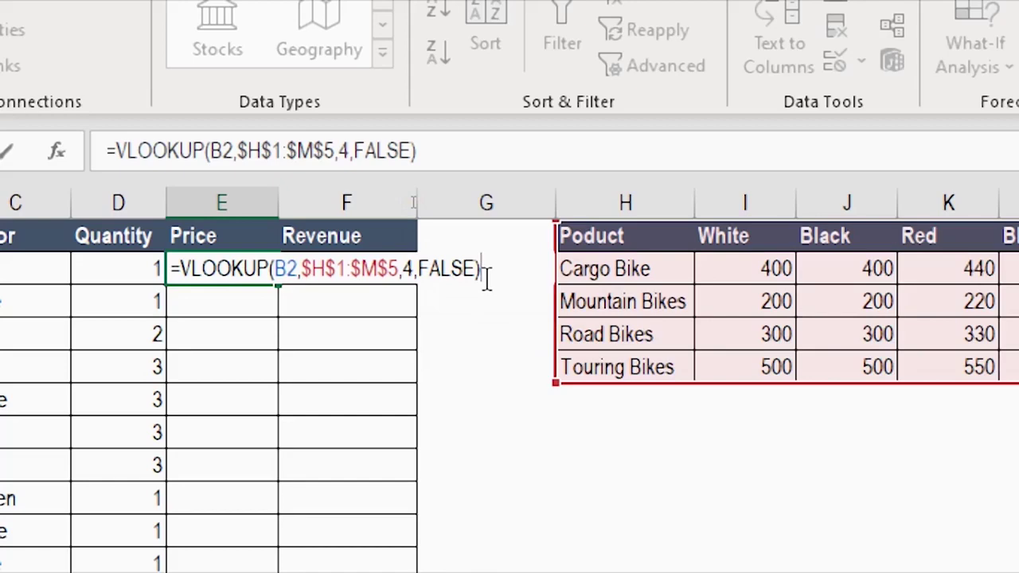
key("Return")
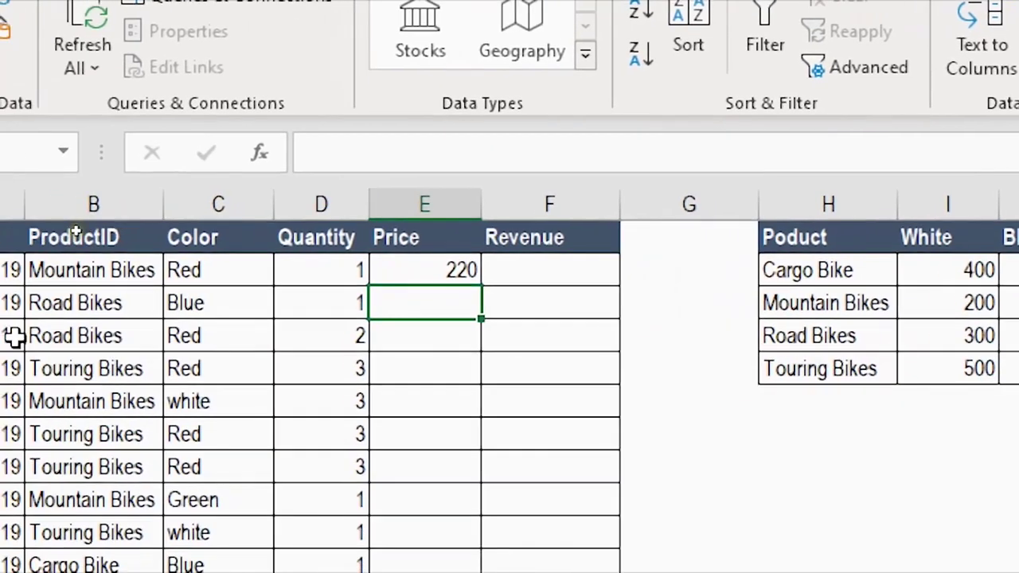
Check the E2 price against the Red price of Mountain Bikes in the price table.
left_click(455, 266)
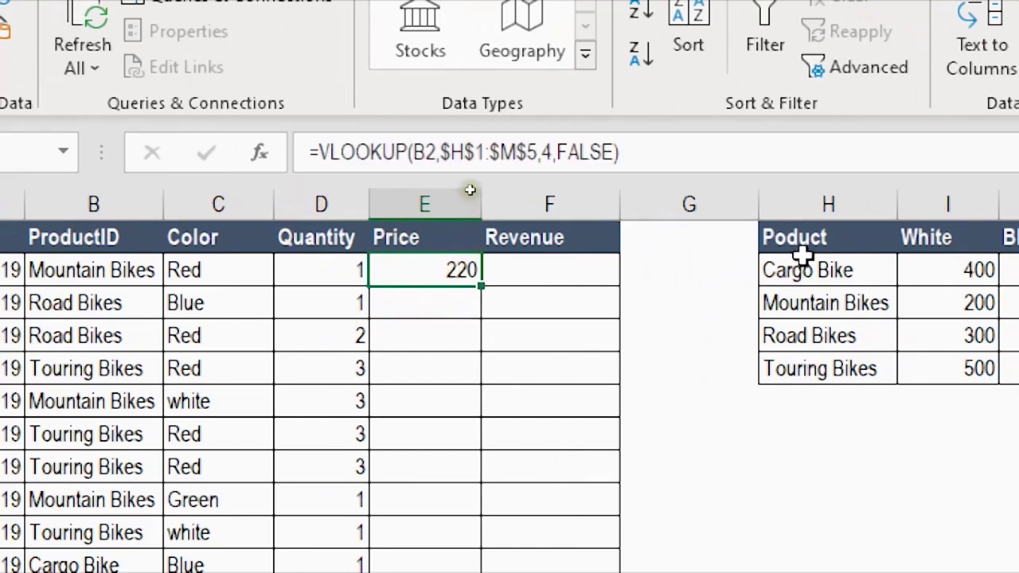
left_click(809, 310)
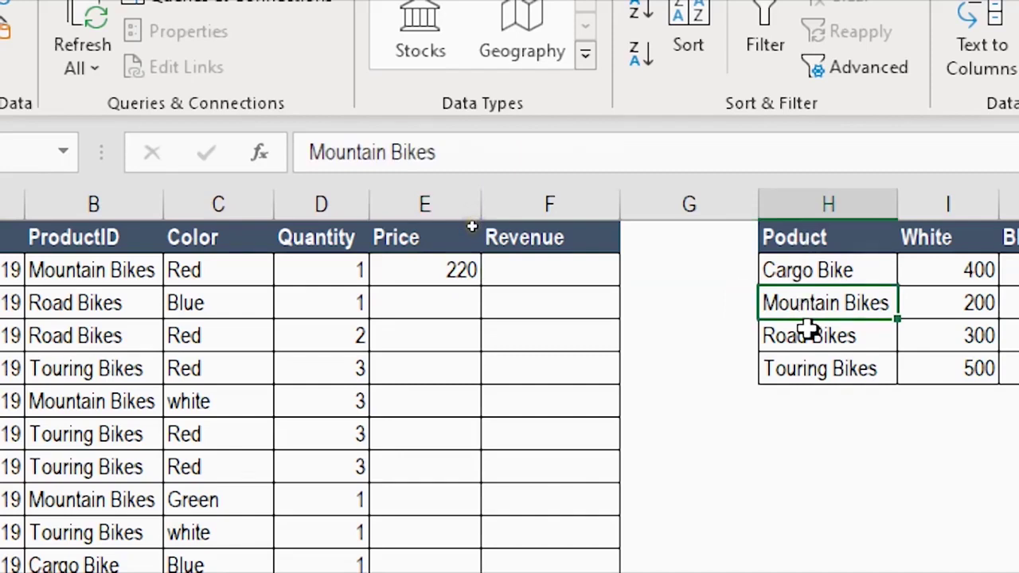
key("Right")
key("Right")
key("Right")
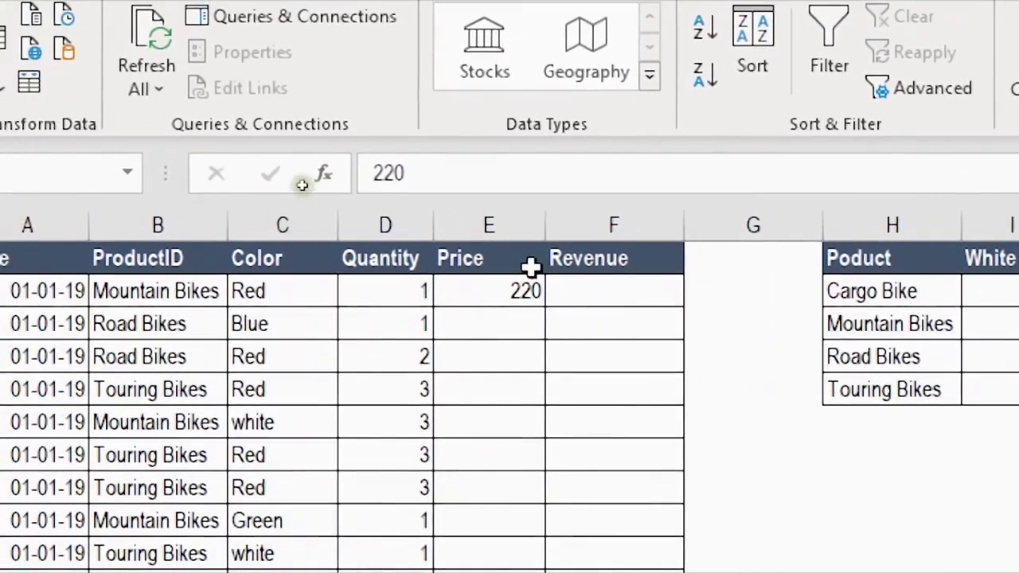
Try the E2 formula on the Blue Road Bikes sale by filling it down to E3, and clear E3 again.
left_click(510, 294)
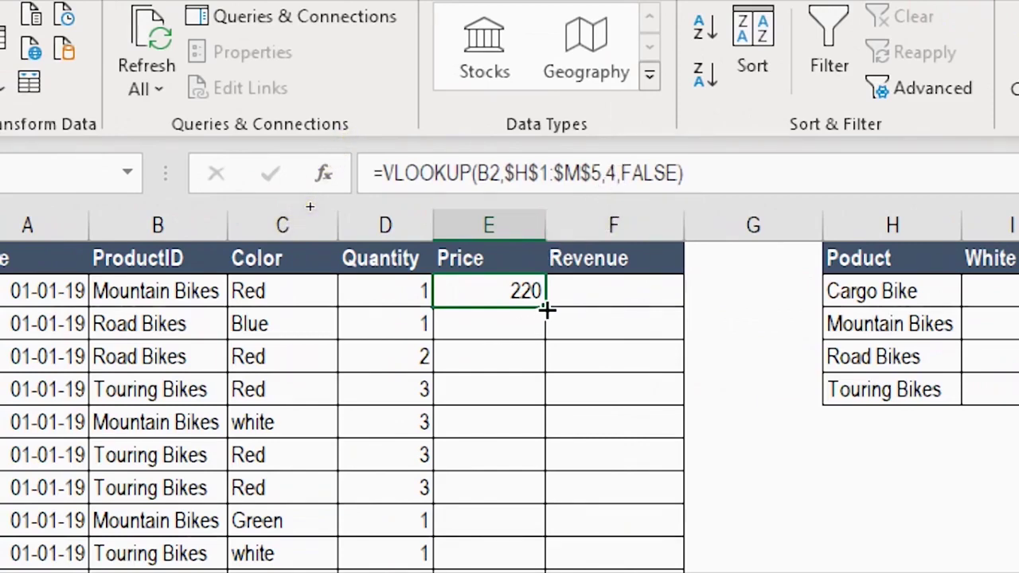
left_click_drag(548, 309, 549, 341)
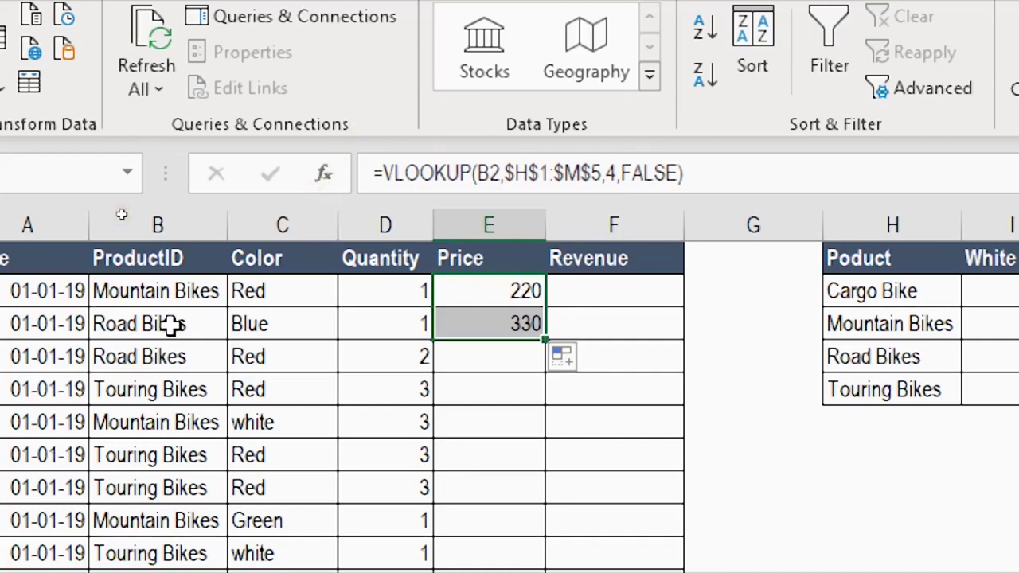
left_click(210, 324)
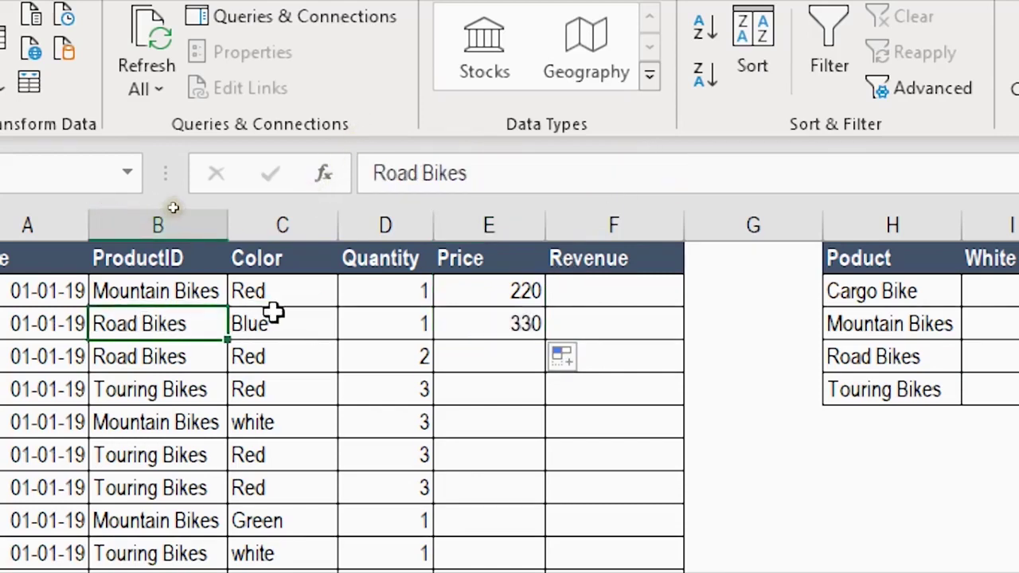
left_click(503, 321)
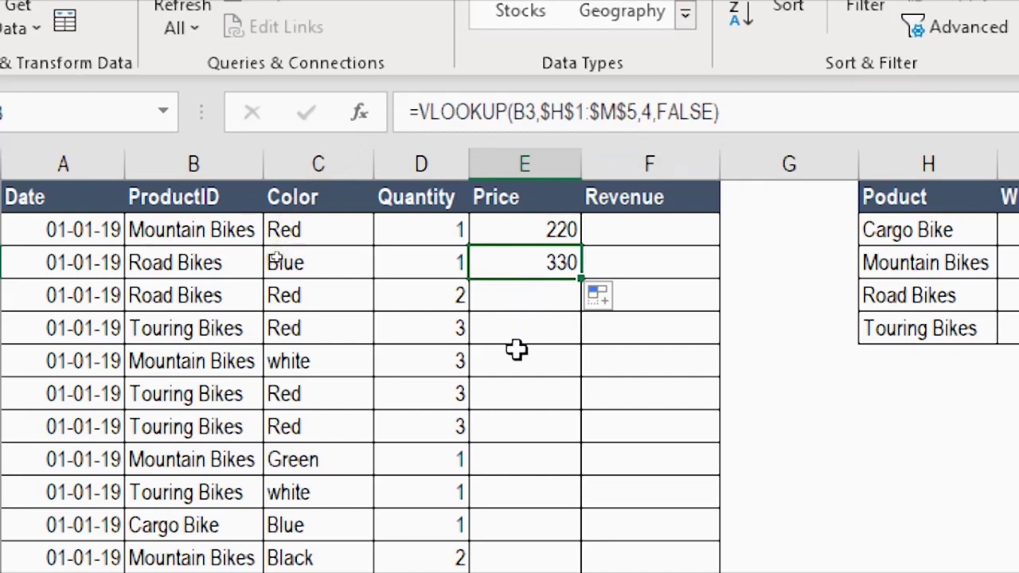
key("Delete")
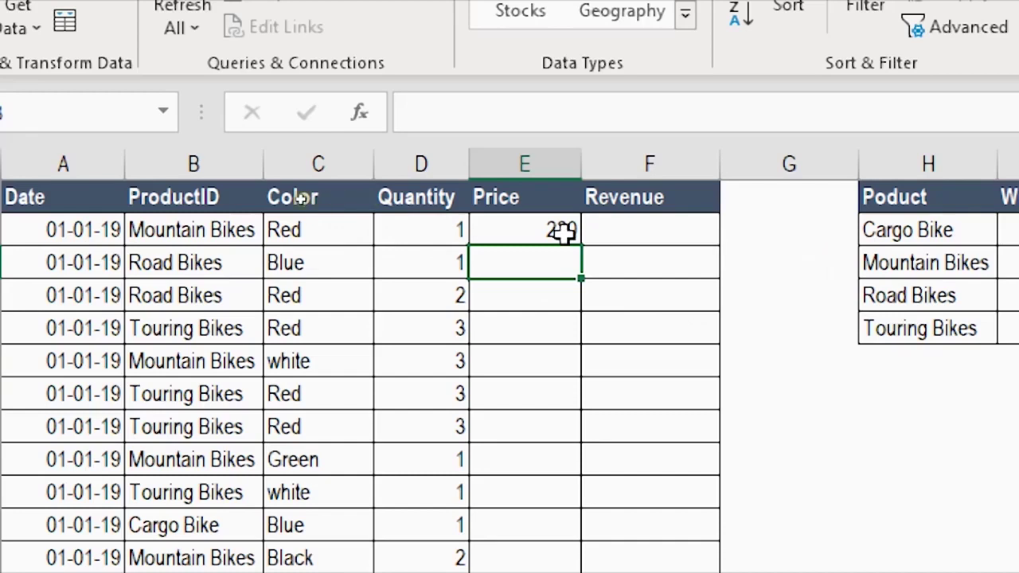
Start a MATCH formula in E3 with the color in C3 as the lookup value.
left_click(522, 231)
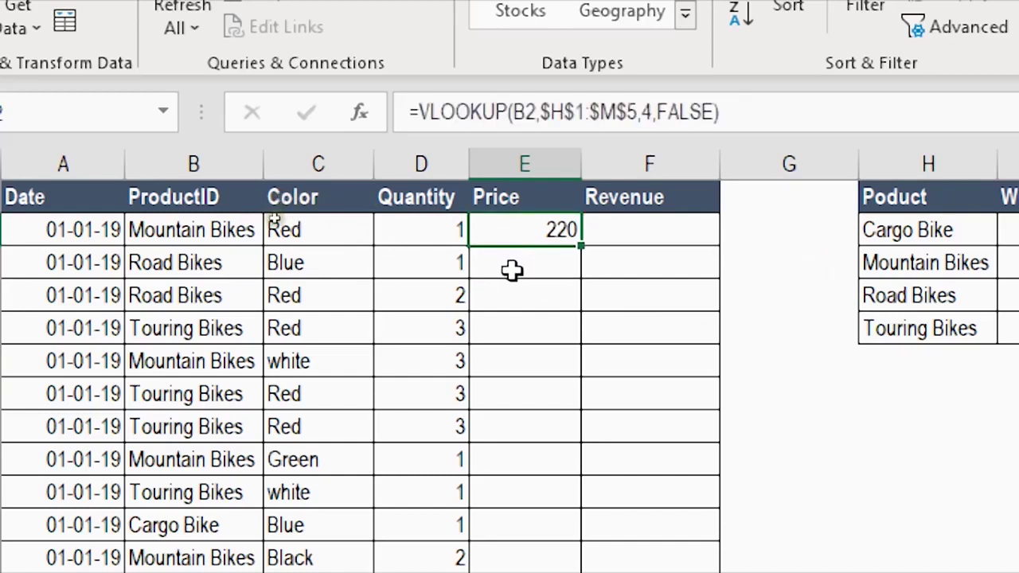
left_click(511, 263)
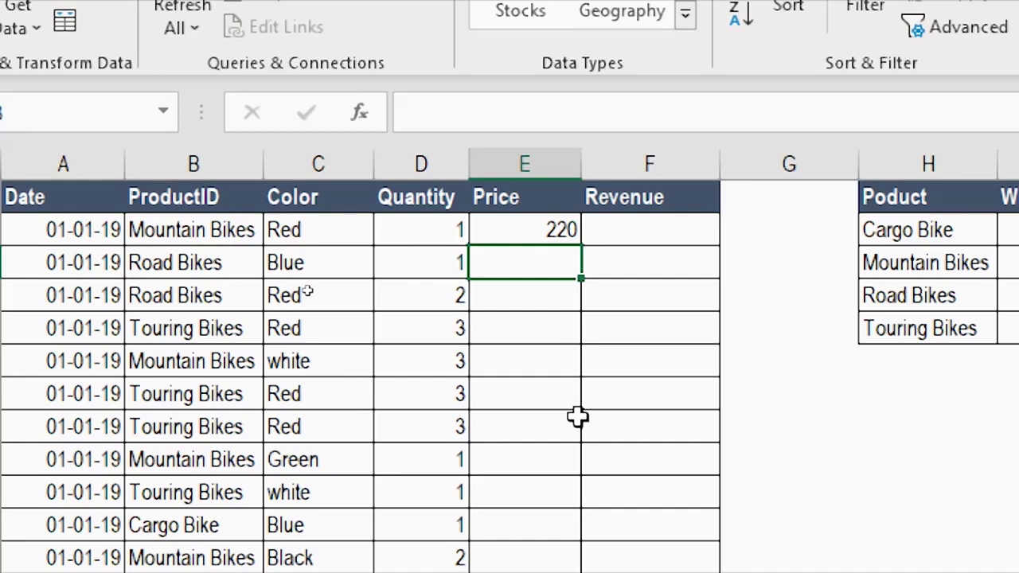
type("=")
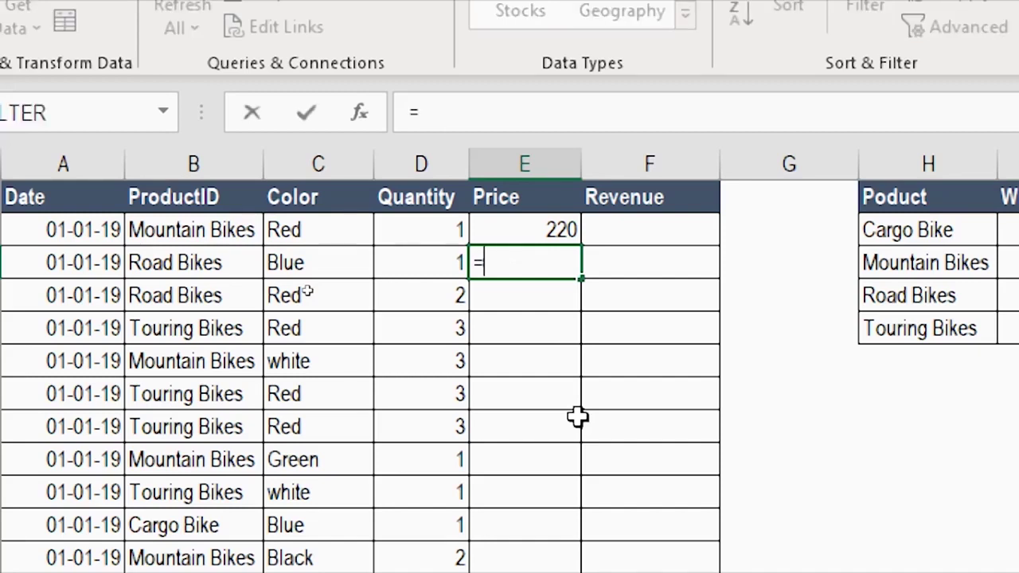
type("mat")
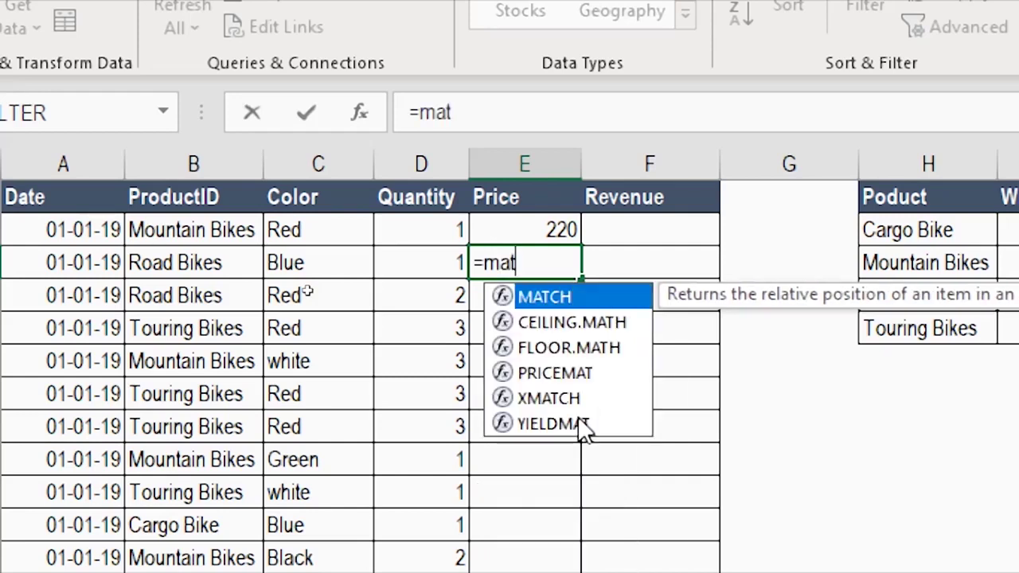
double_click(602, 297)
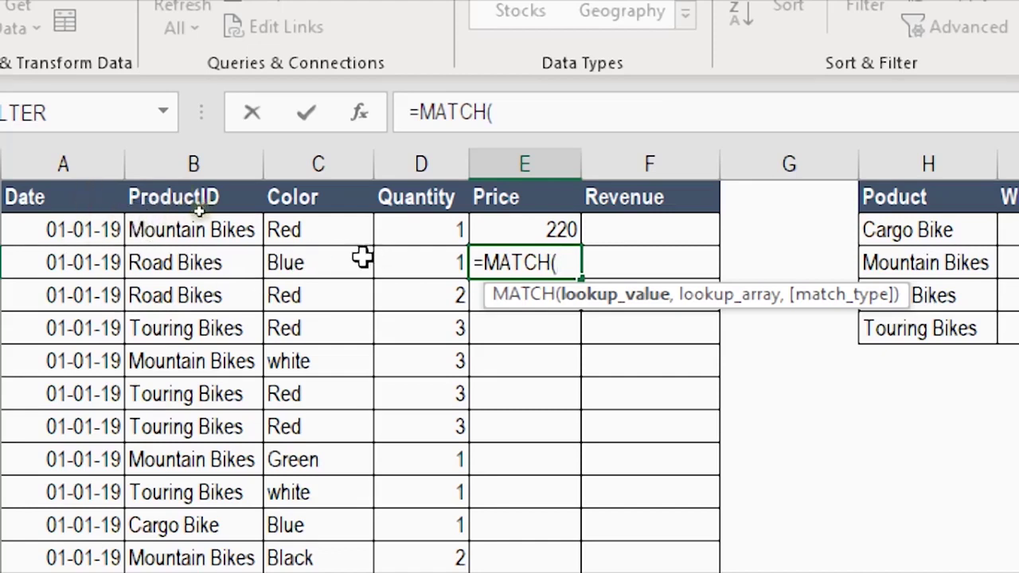
left_click(317, 259)
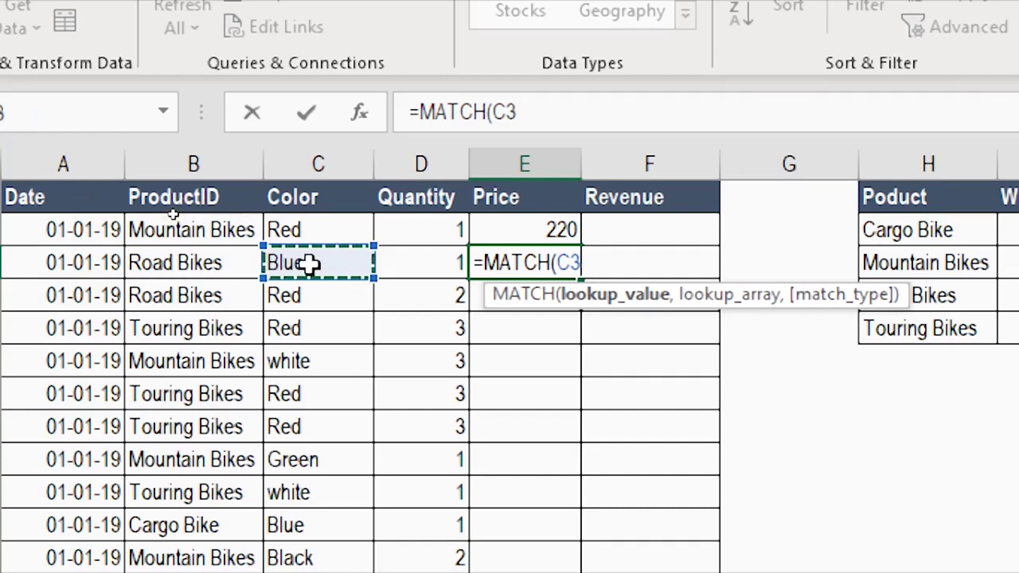
type(",")
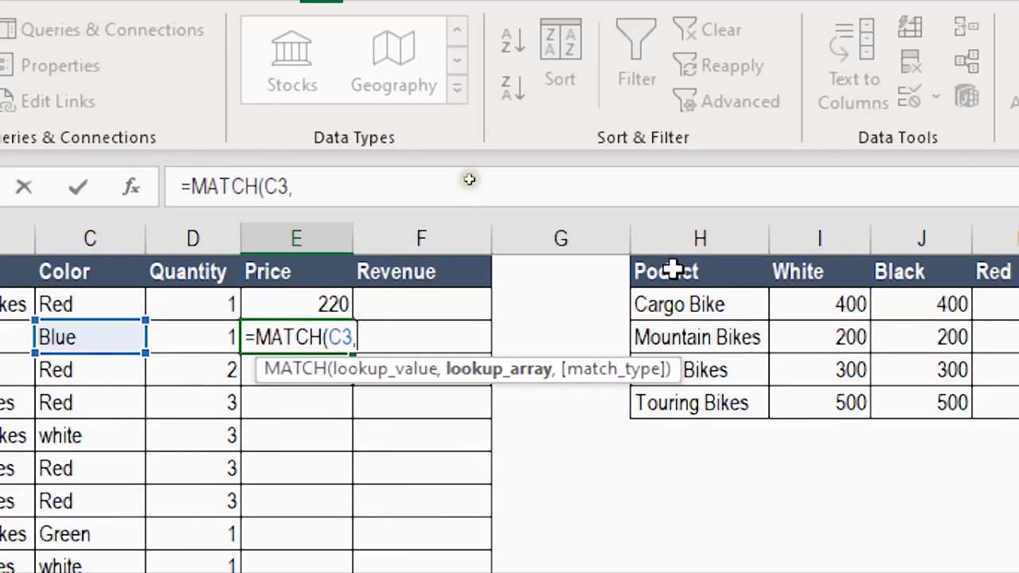
Complete the MATCH formula with the price table's header row $H$1:$M$1 as lookup array and match type 0.
left_click_drag(673, 271, 733, 394)
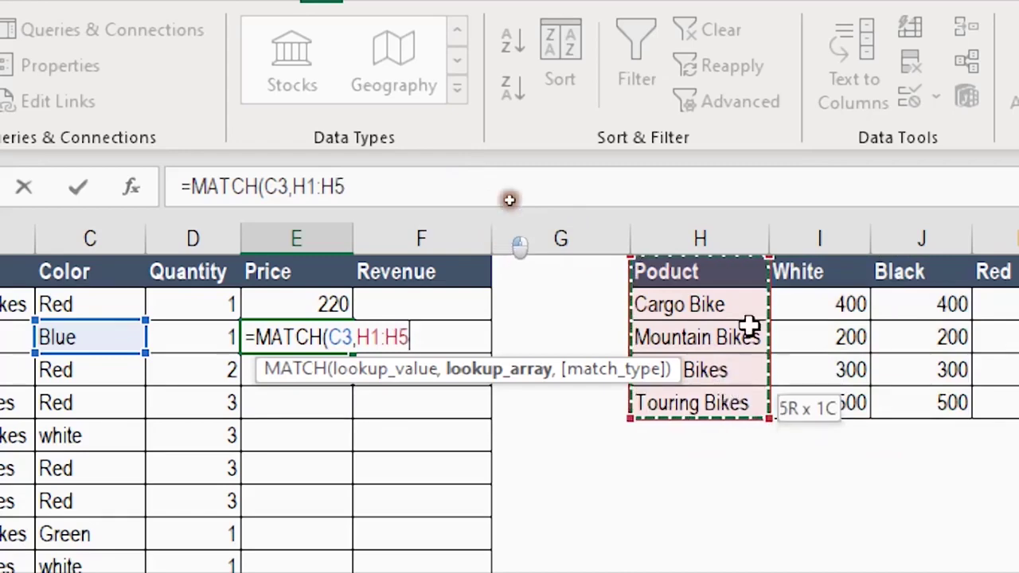
left_click_drag(749, 325, 950, 235)
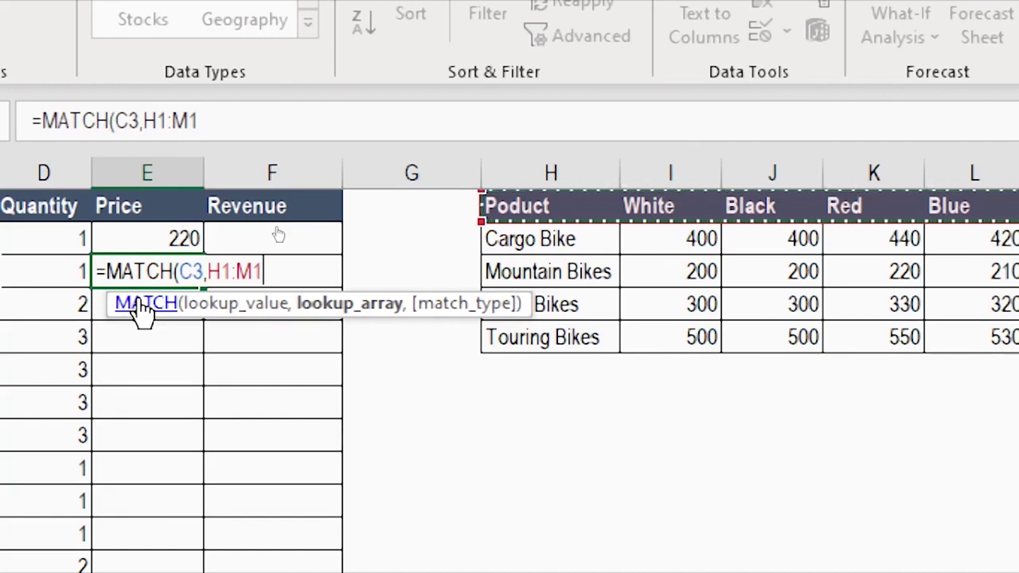
key("F4")
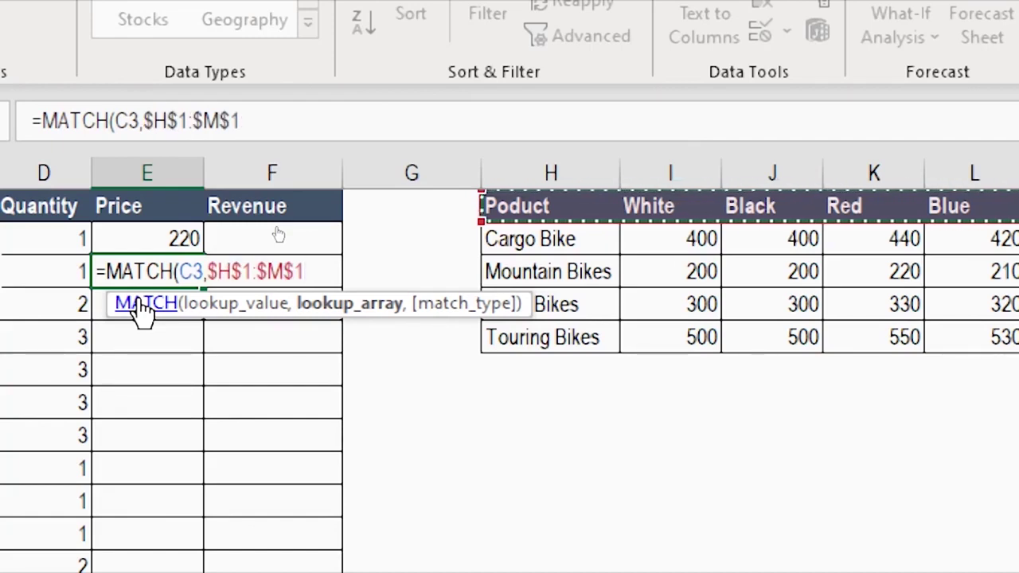
type(",0")
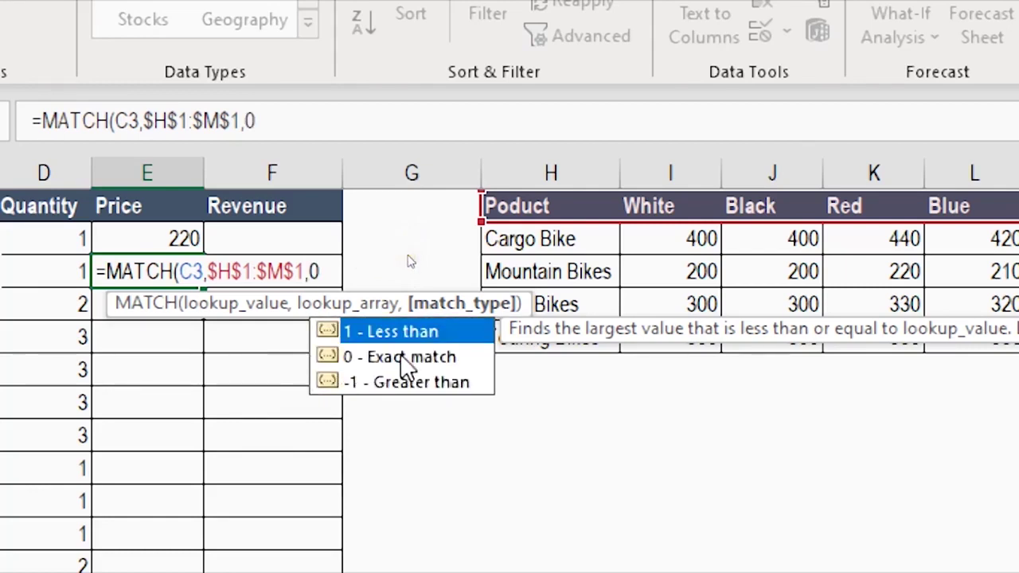
type(")")
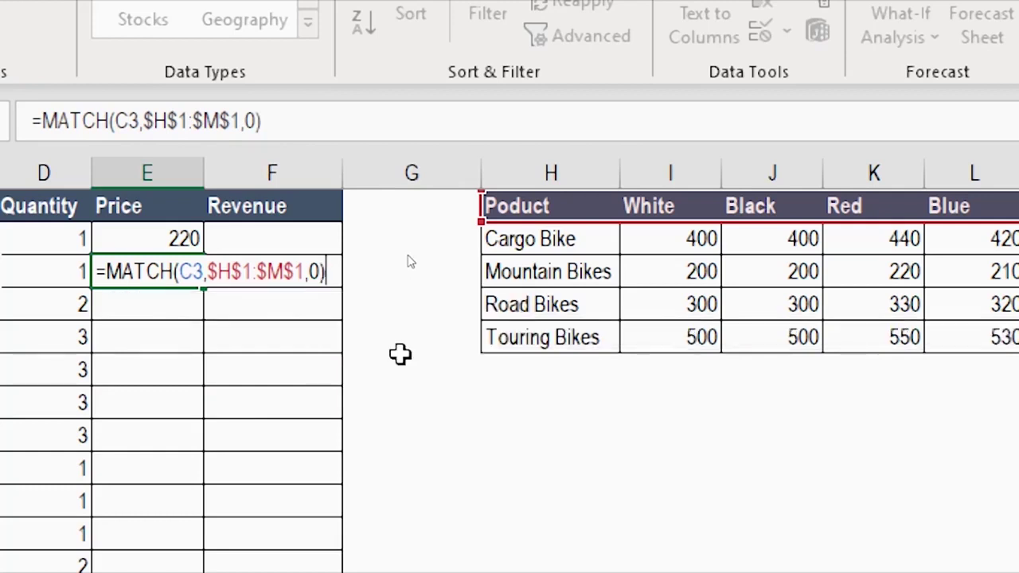
key("Return")
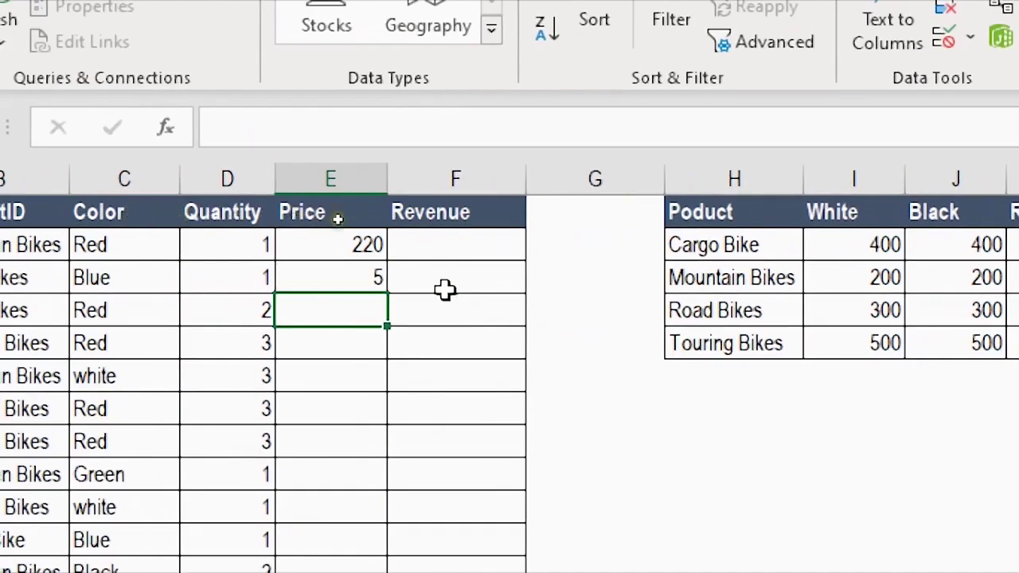
Compare the MATCH formula in E3 with the fixed column index argument of the VLOOKUP in E2.
key("Up")
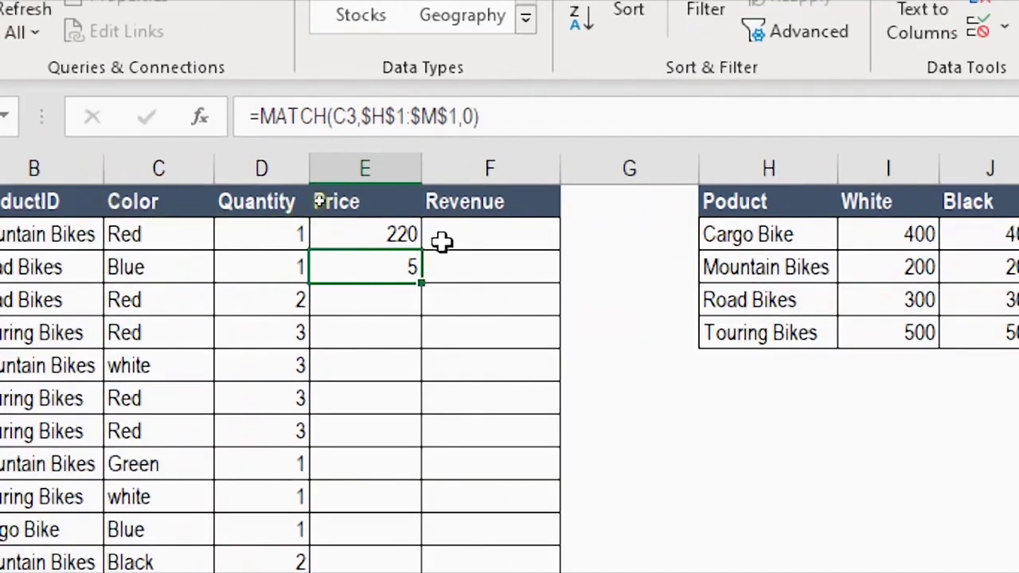
left_click(253, 223)
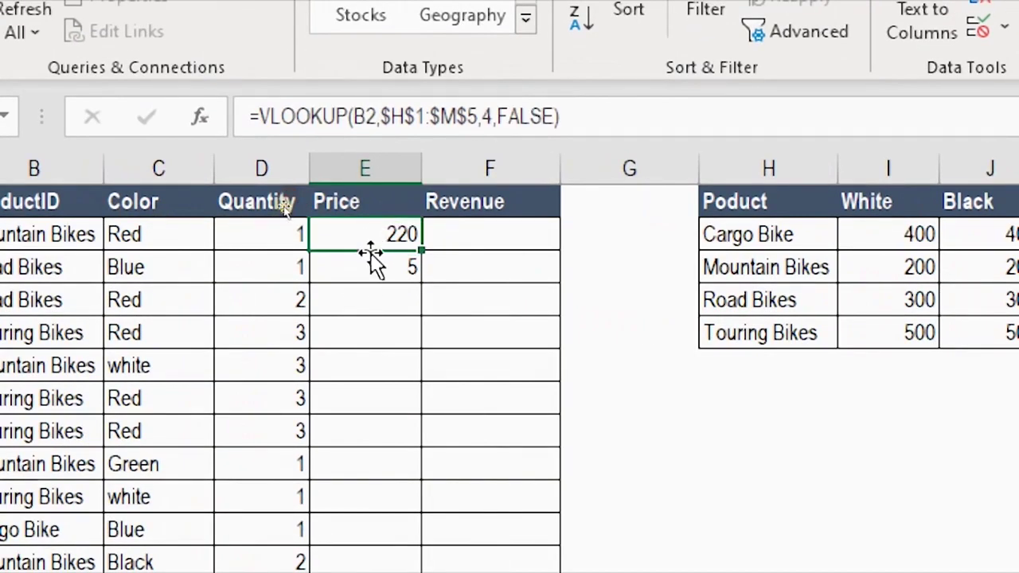
double_click(488, 117)
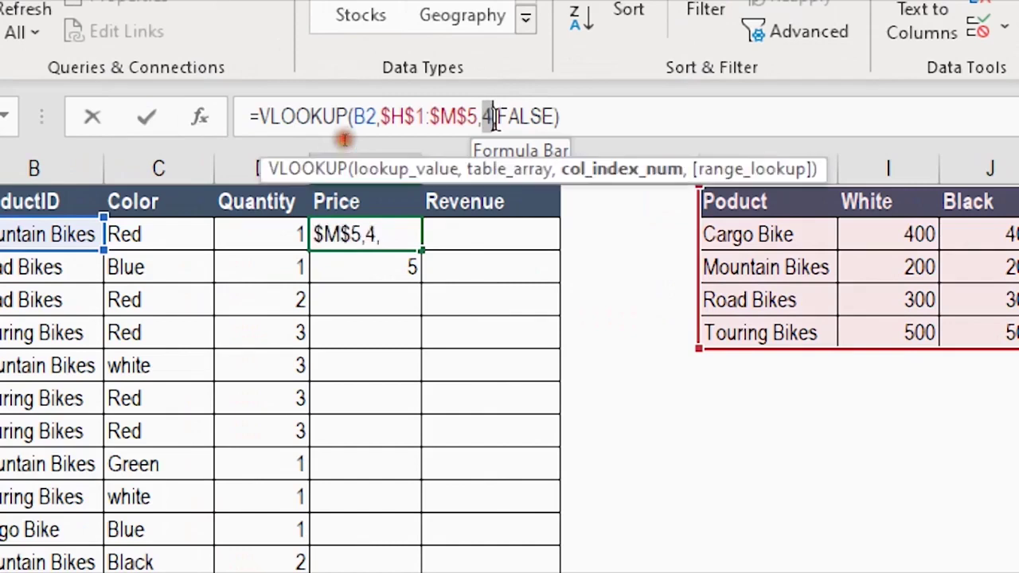
key("Escape")
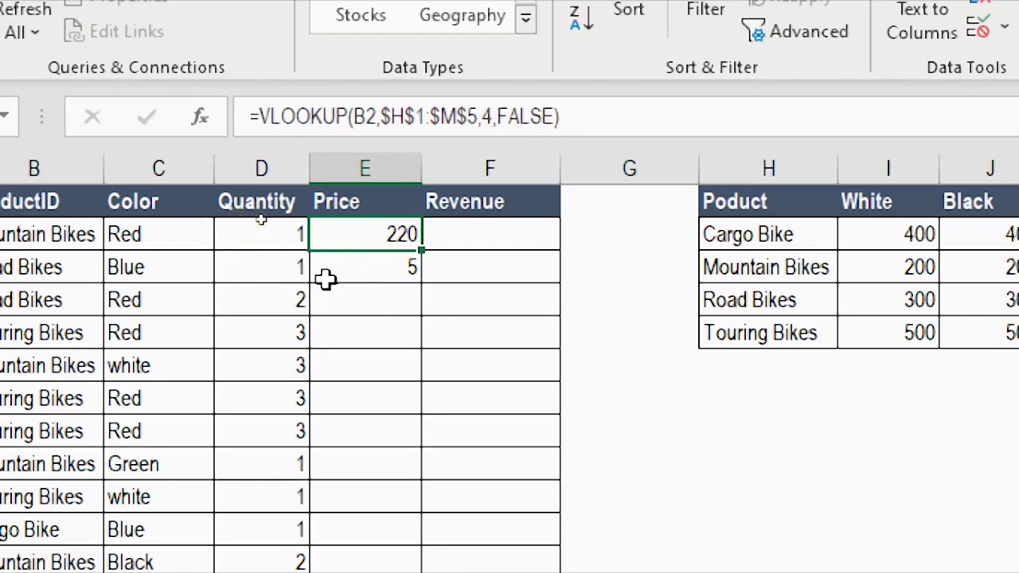
Copy the MATCH expression from the formula in E3, without its equals sign.
left_click(371, 262)
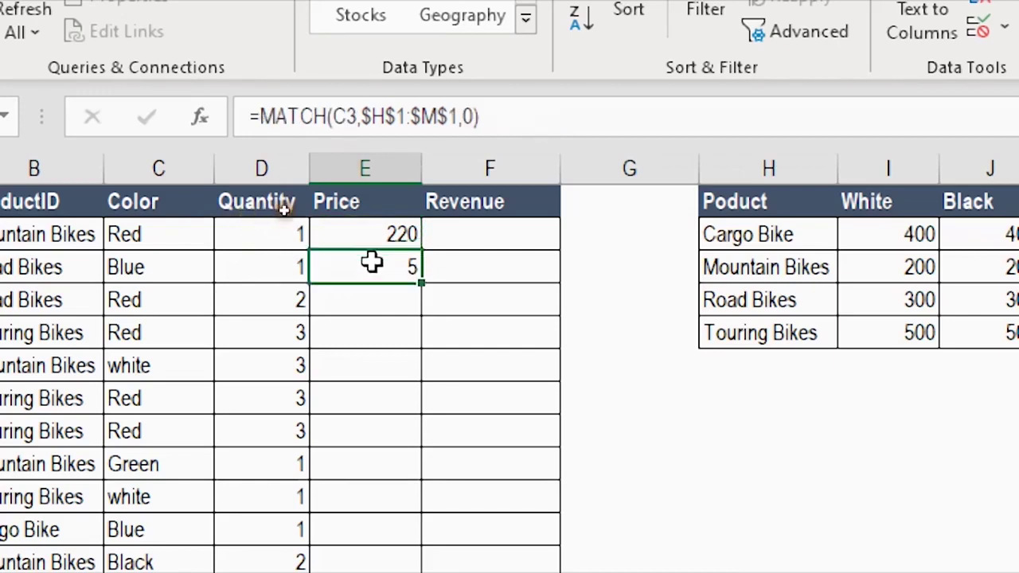
left_click_drag(251, 106, 561, 103)
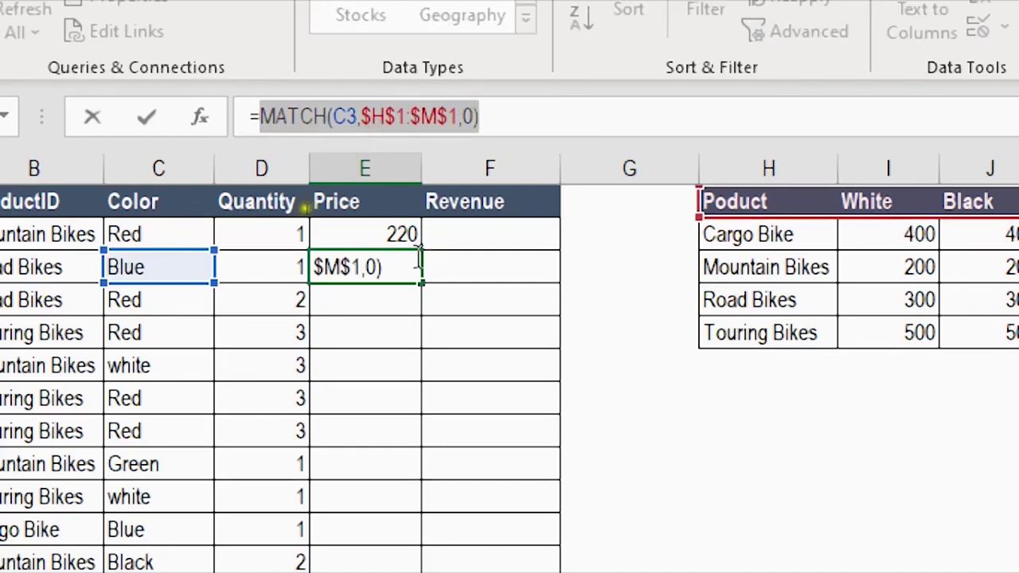
key("Escape")
Replace the column index 4 in E2's VLOOKUP with the copied MATCH, and point its lookup value to C2.
left_click(398, 234)
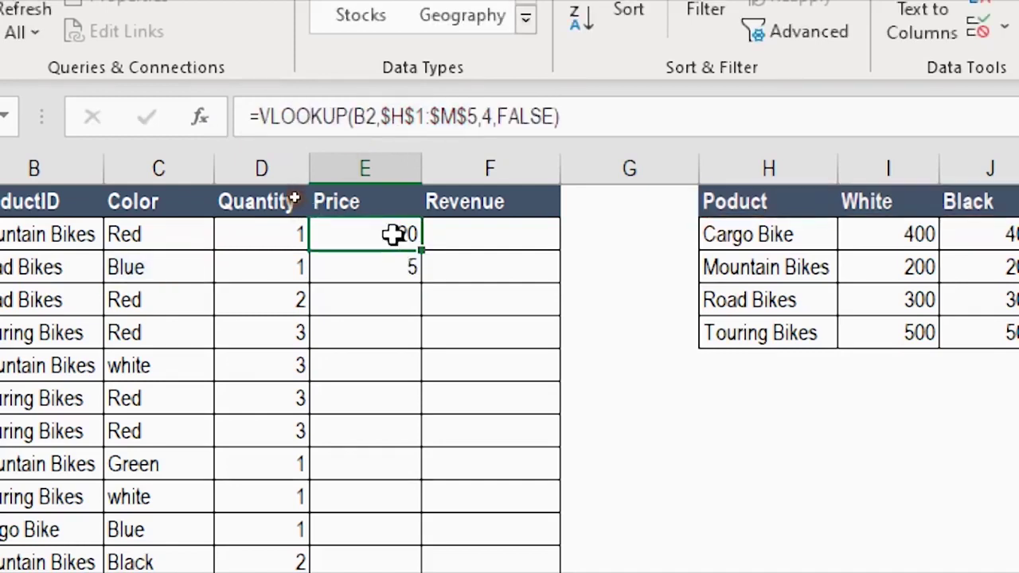
left_click(487, 117)
double_click(487, 117)
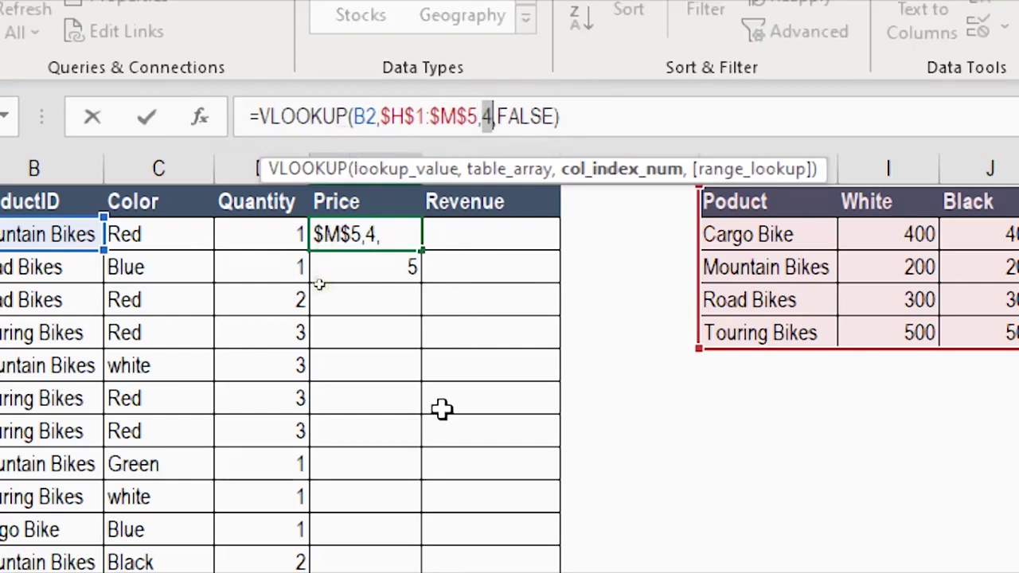
key("ctrl+v")
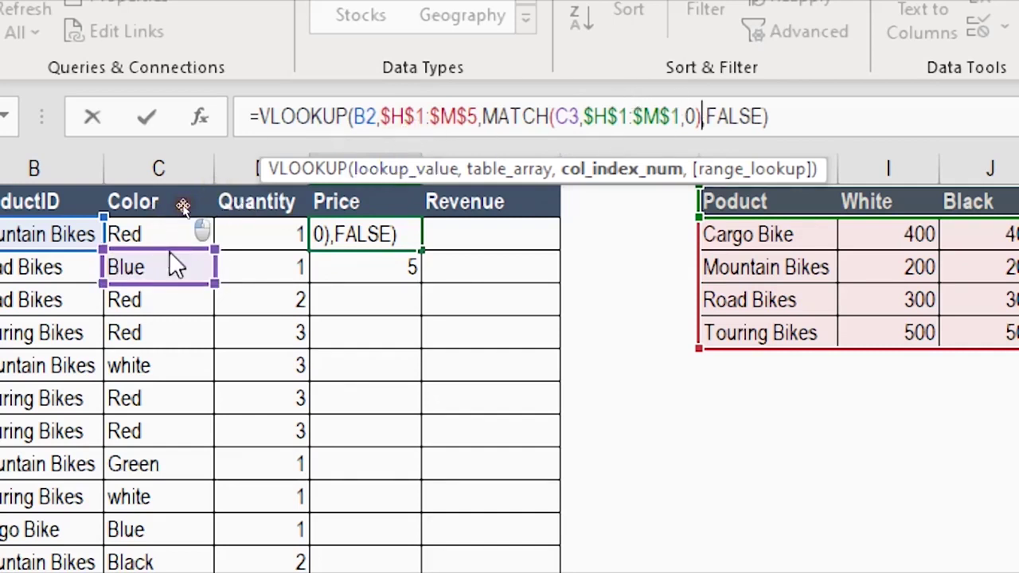
left_click_drag(169, 253, 169, 222)
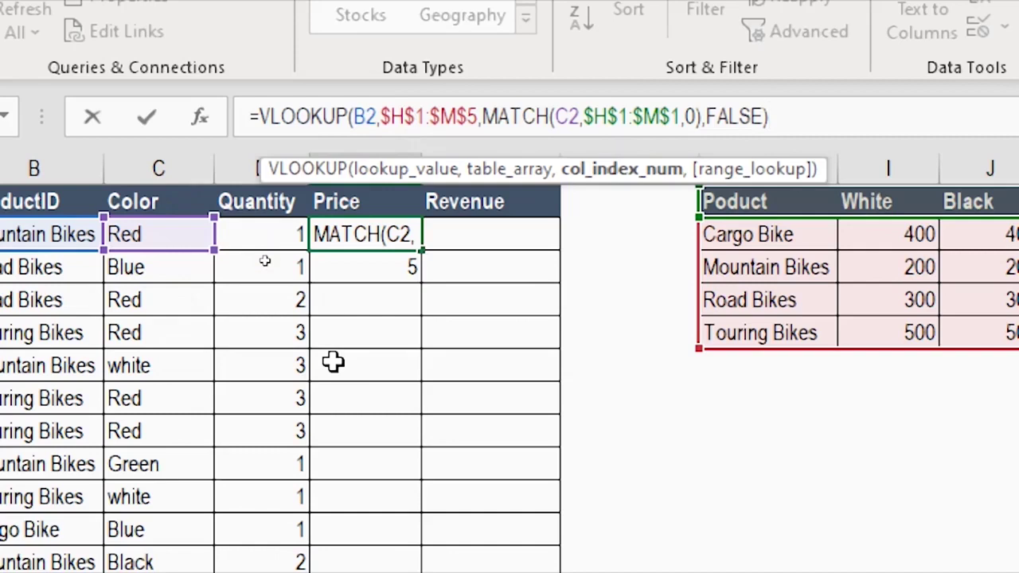
key("Return")
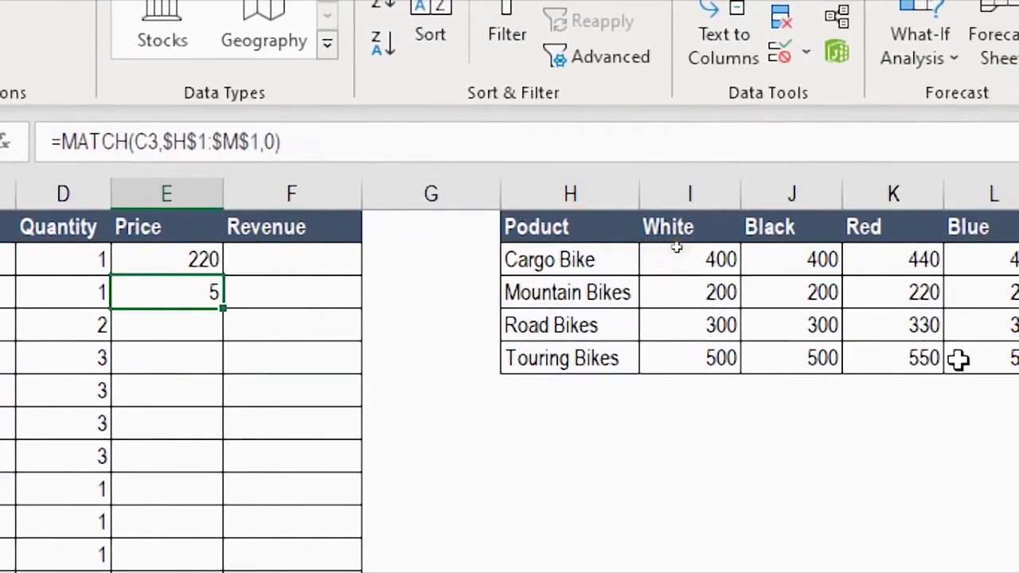
Fill the E2 formula down to E3 and check both prices against the matching cells in the price table.
left_click(900, 291)
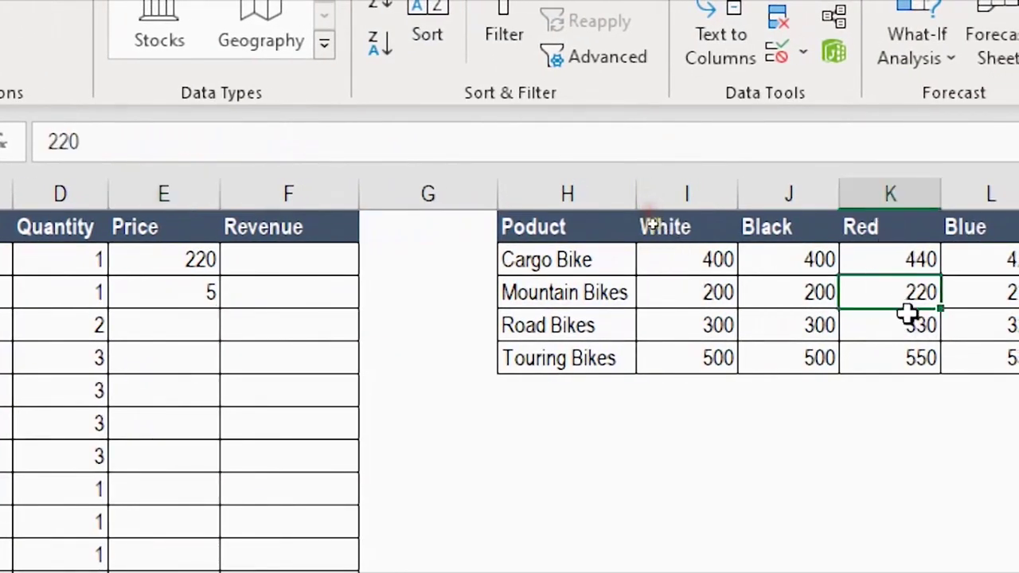
left_click(200, 259)
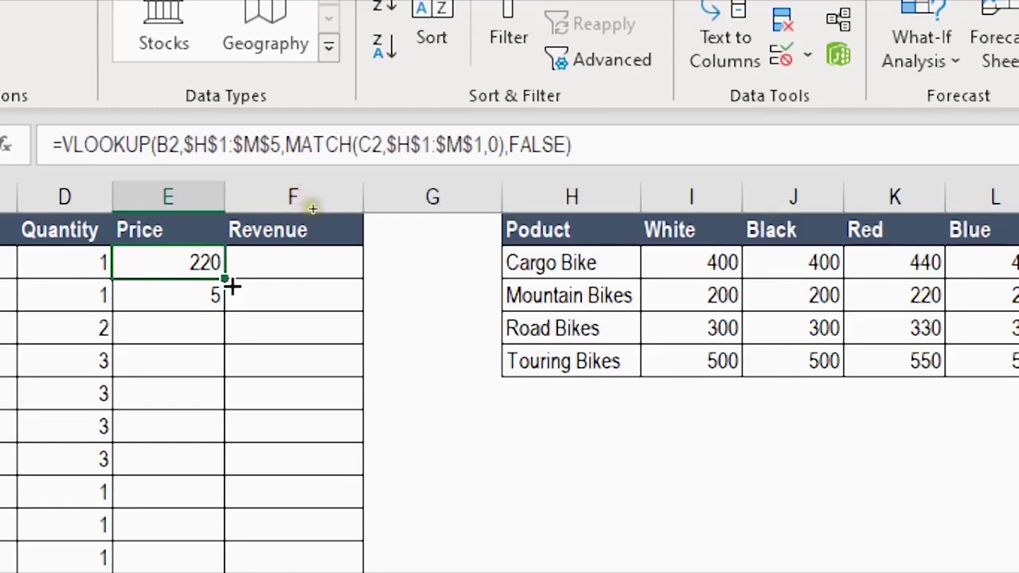
left_click_drag(226, 283, 224, 311)
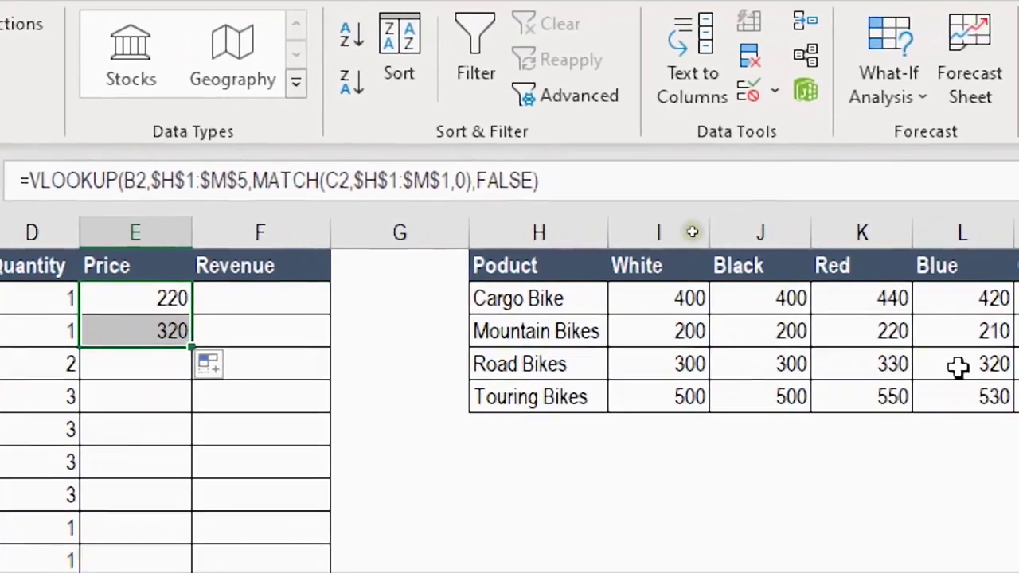
left_click(957, 365)
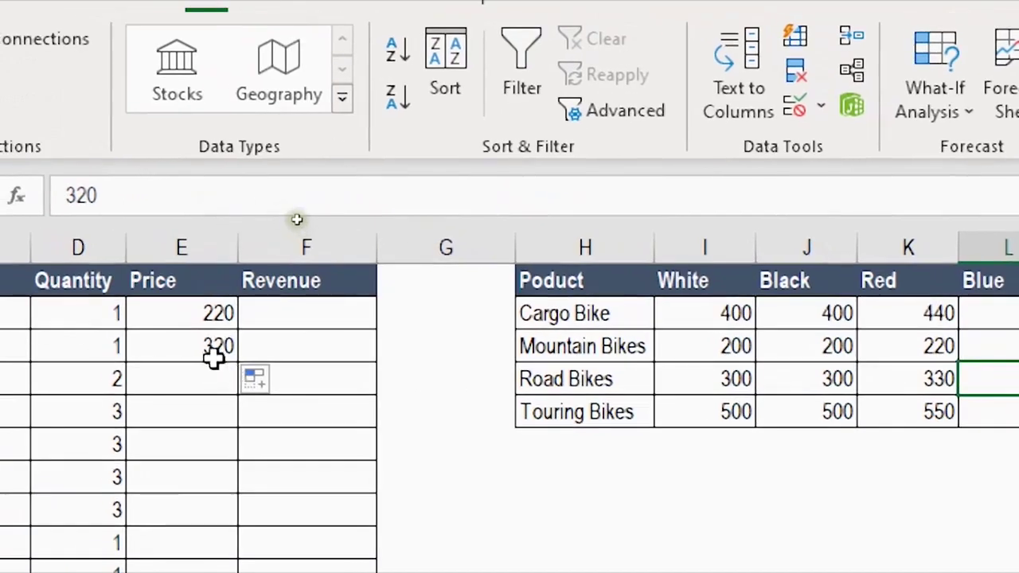
Fill the VLOOKUP formula in E3 down the rest of the Price column.
left_click(160, 334)
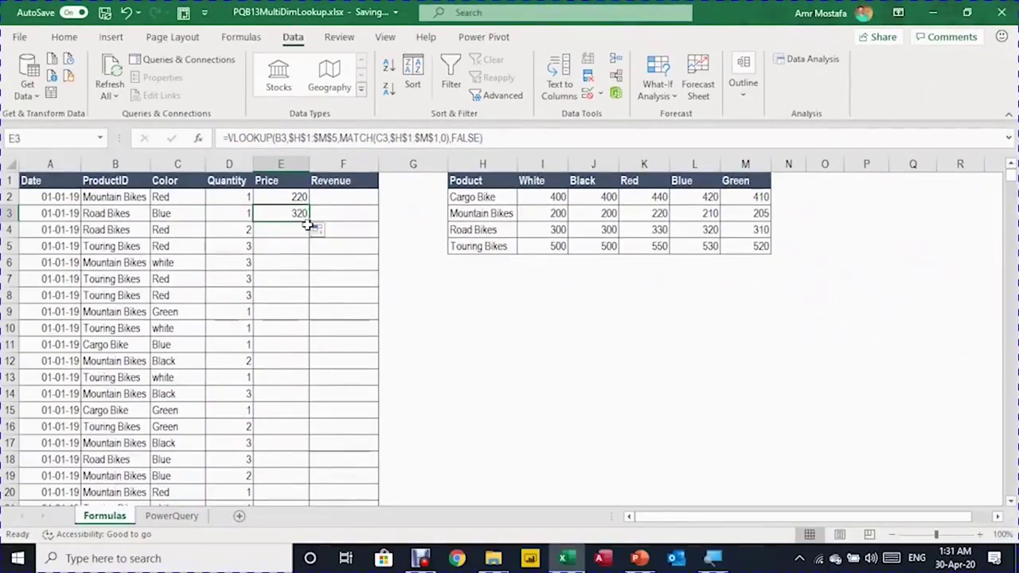
key("alt")
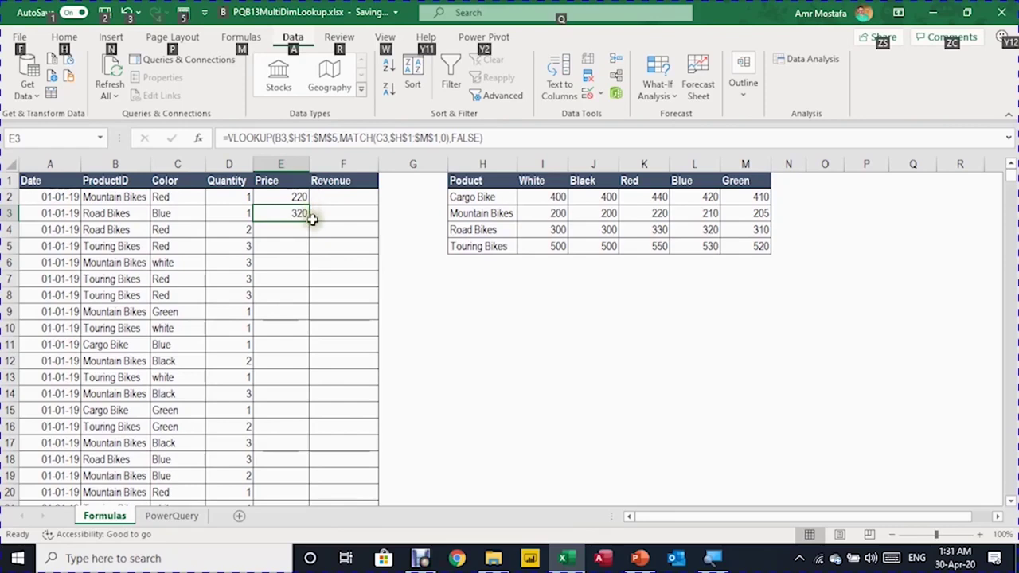
left_click(309, 220)
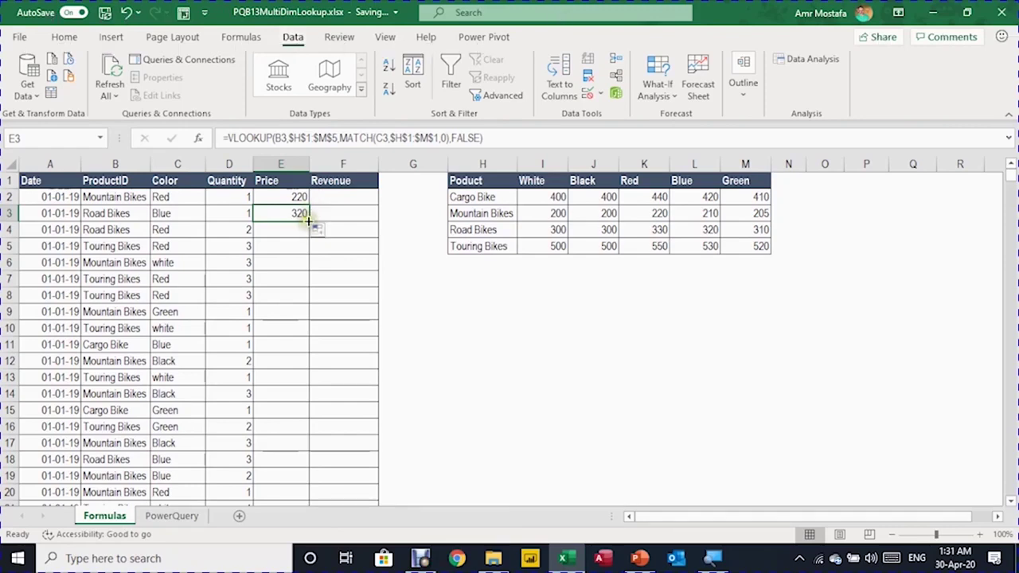
double_click(308, 220)
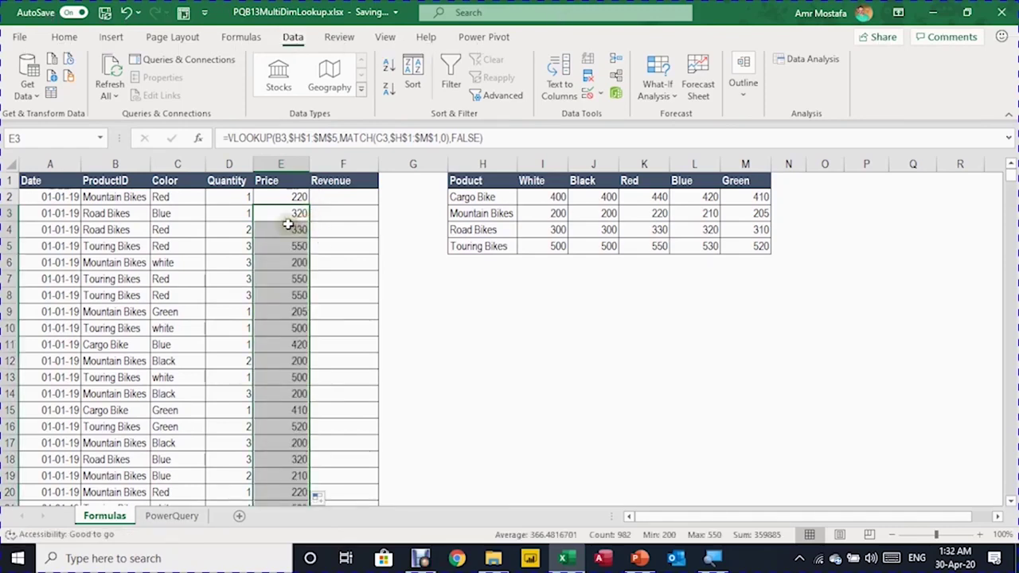
Calculate the first sale's Revenue in F2 as quantity times price with =D2*E2.
left_click(286, 228)
key("Up")
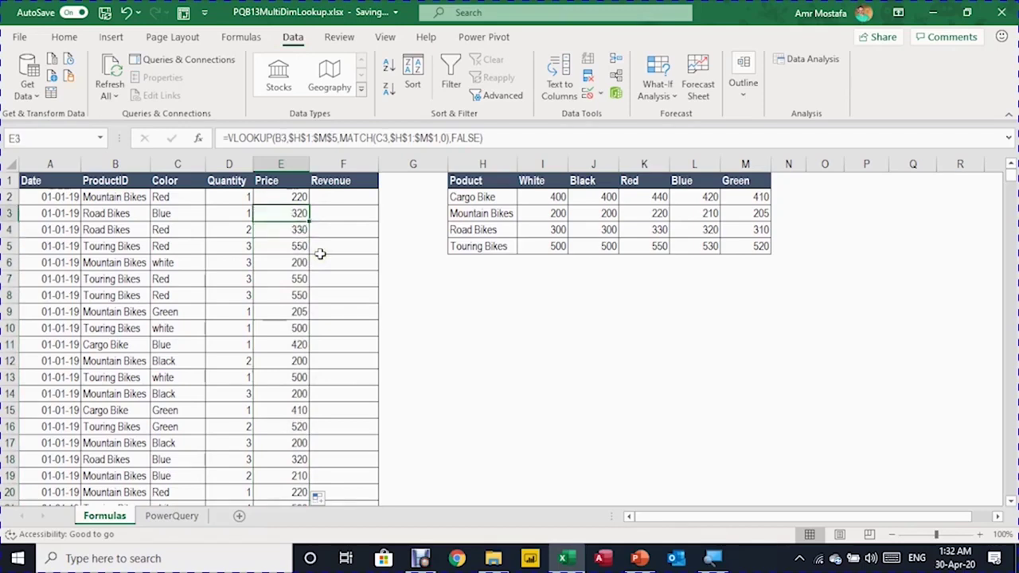
key("Right")
key("Up")
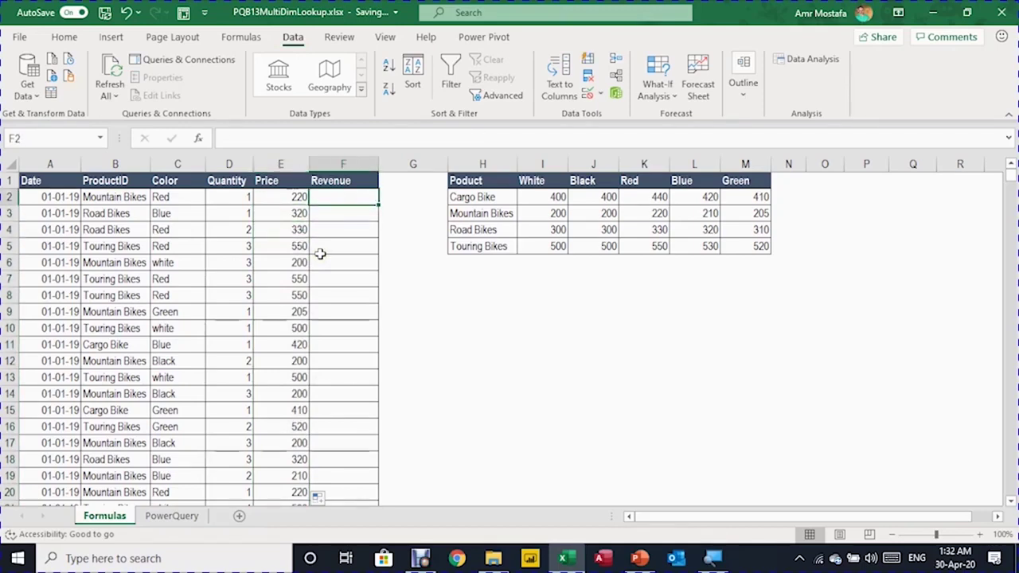
type("=")
key("Left")
key("Left")
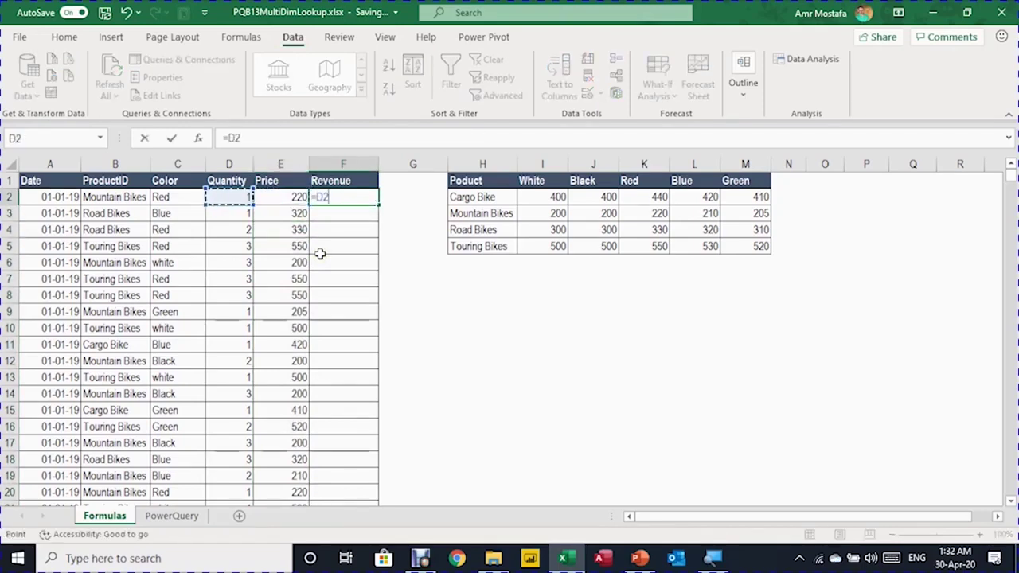
type("*")
key("Left")
key("Return")
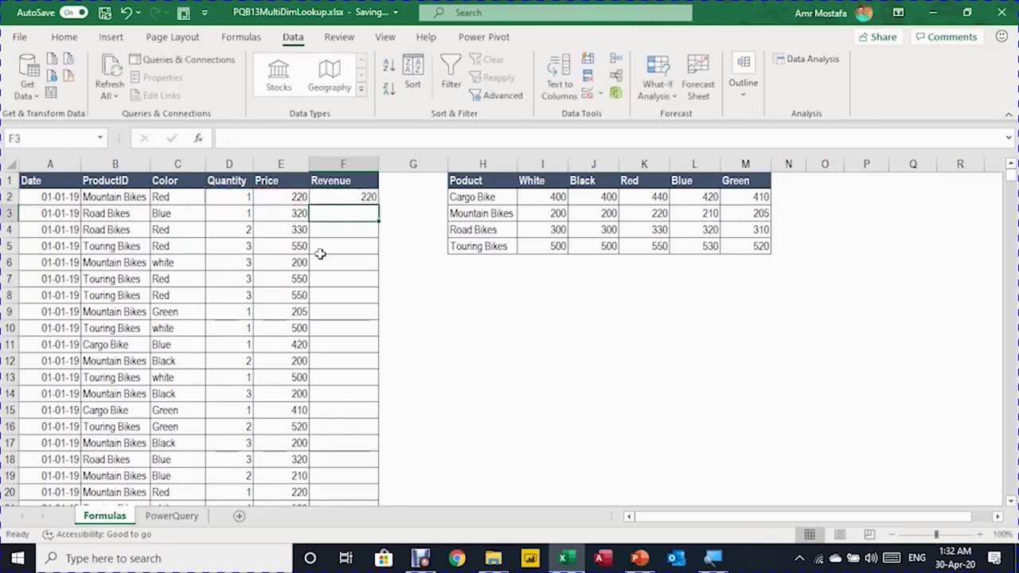
Fill the F2 Revenue formula down to the last sales row, F984.
key("Left")
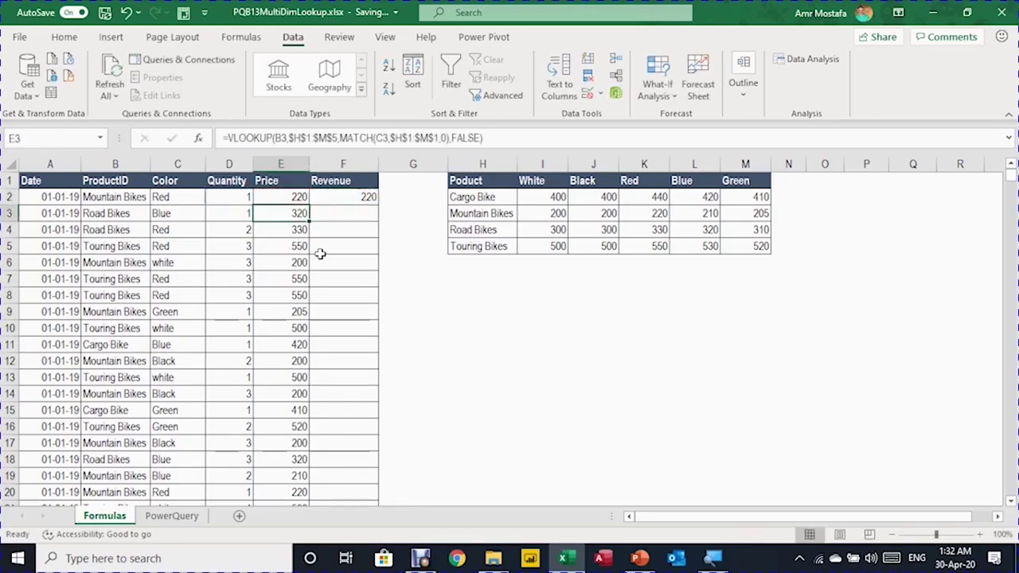
key("ctrl+Down")
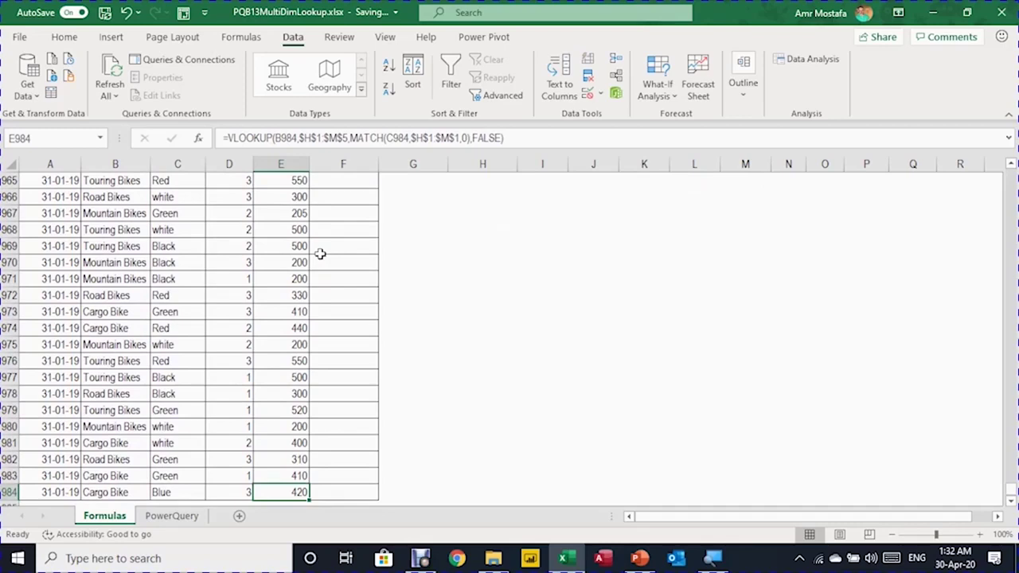
key("Right")
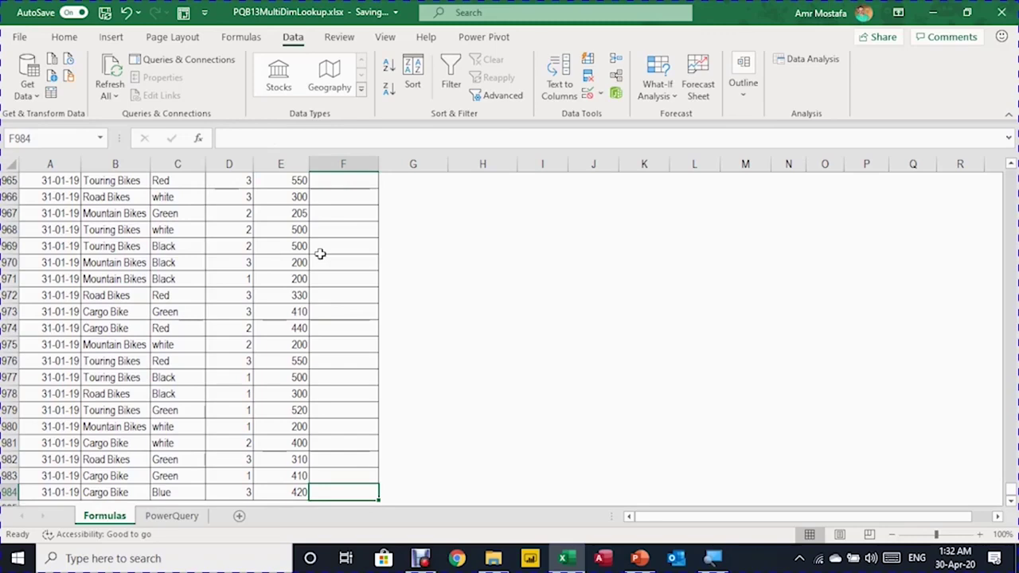
key("ctrl+shift+Up")
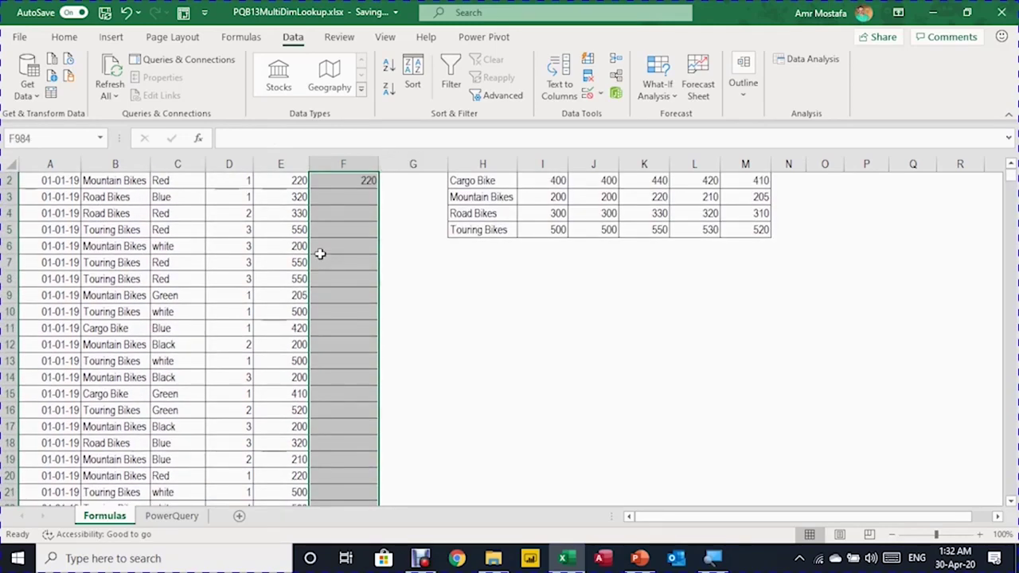
key("ctrl+d")
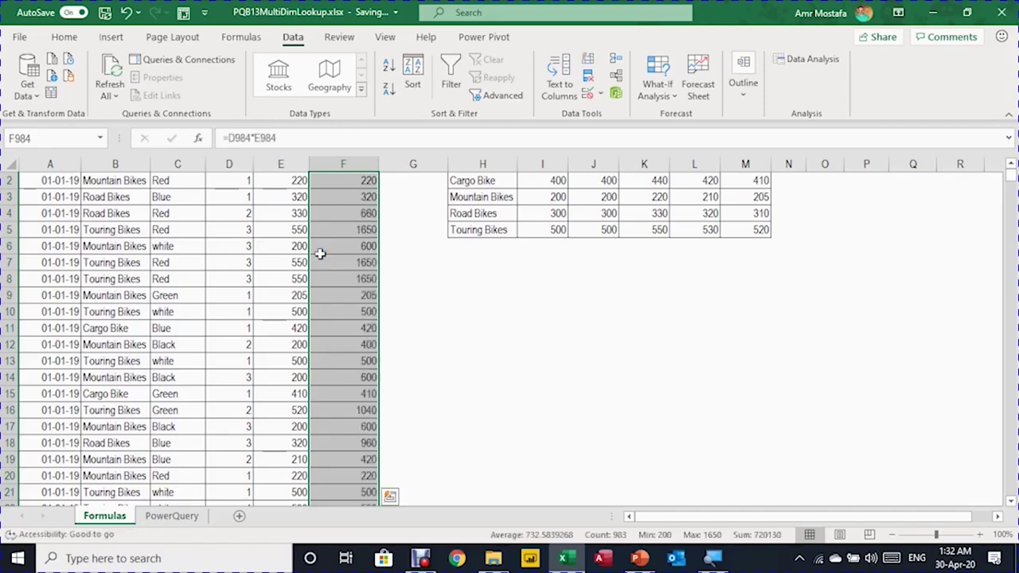
Review the end of the filled Revenue column and return to the Date header in A1.
key("Up")
key("Up")
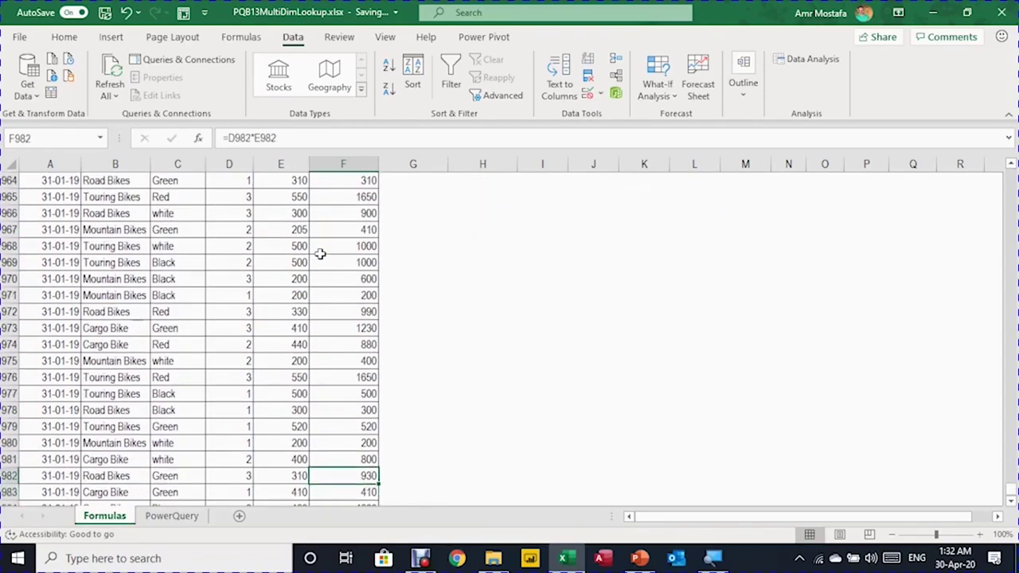
key("ctrl+Up")
key("Down")
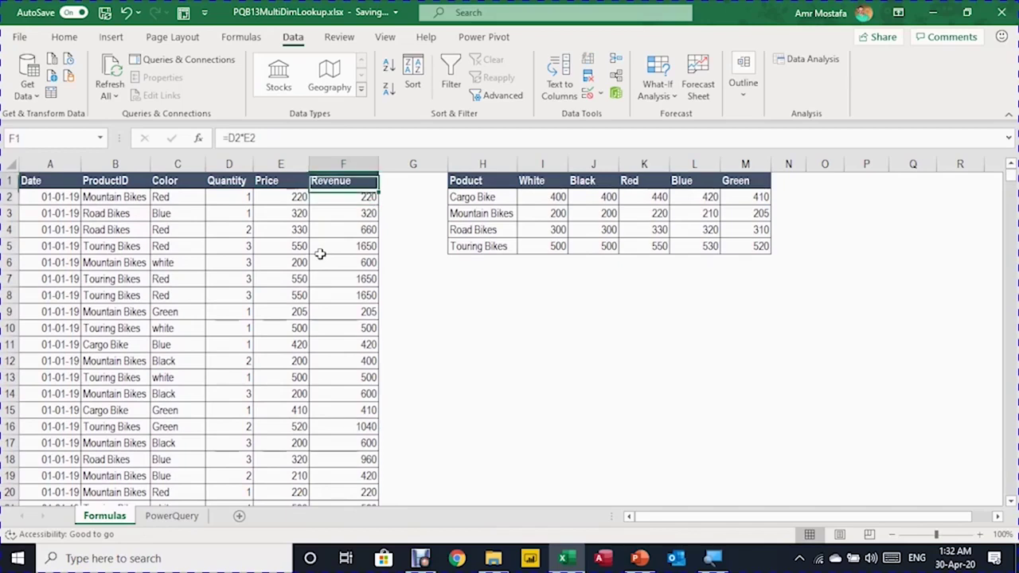
key("Up")
key("Left")
key("Left")
key("Left")
key("Left")
key("Left")
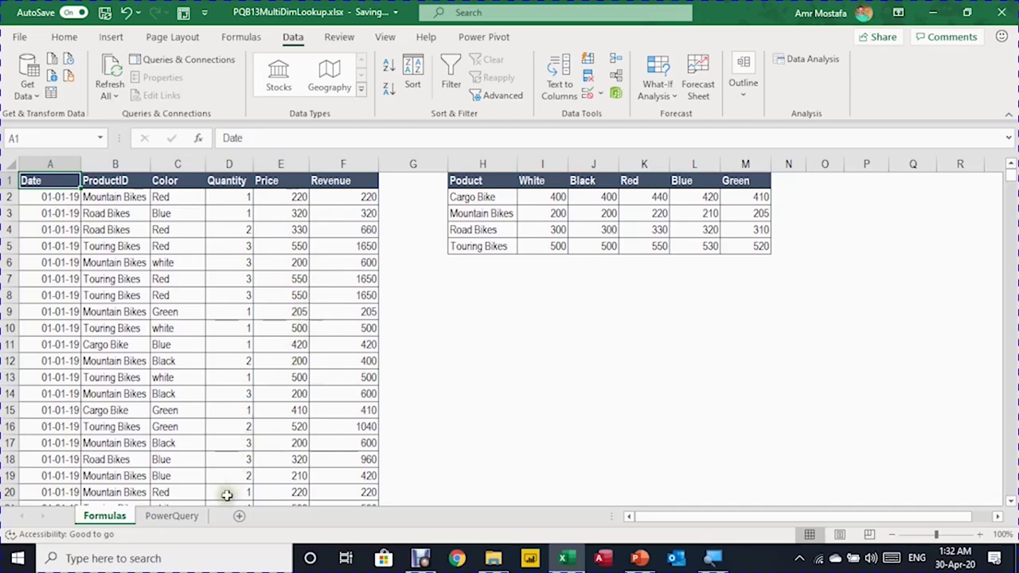
Switch to the PowerQuery sheet and check the table names of the sales table and the price table.
left_click(187, 519)
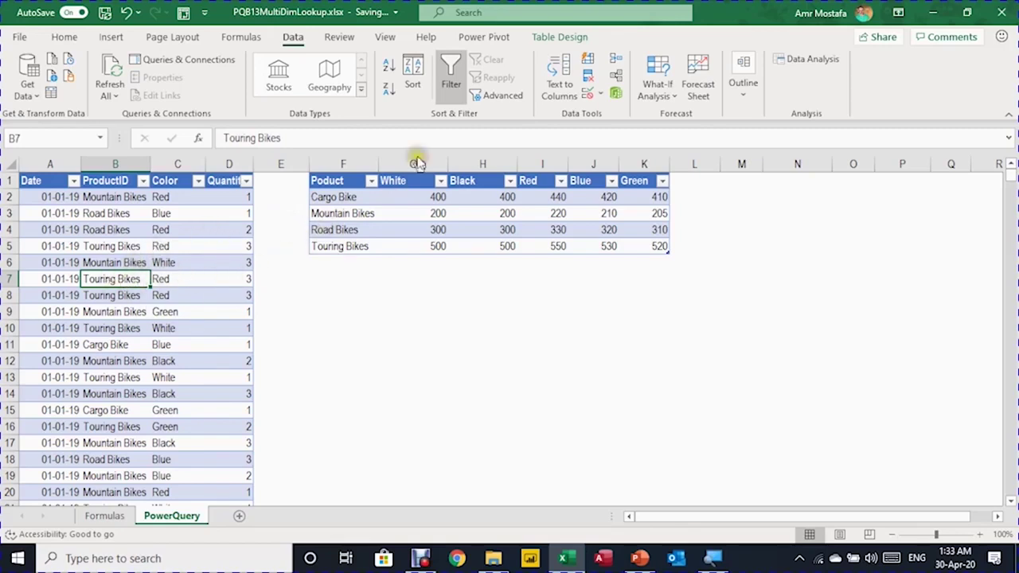
left_click(560, 36)
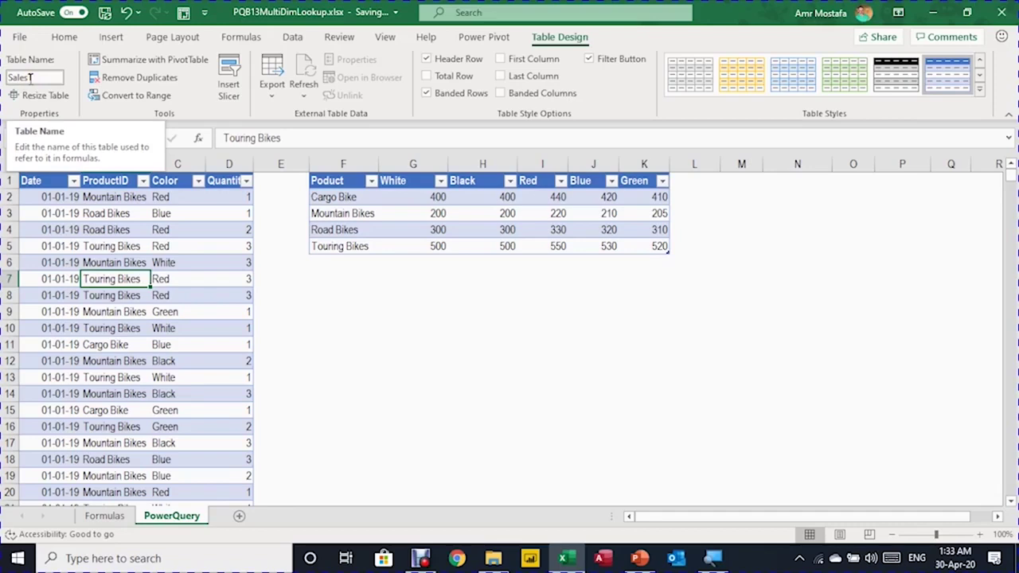
left_click(443, 232)
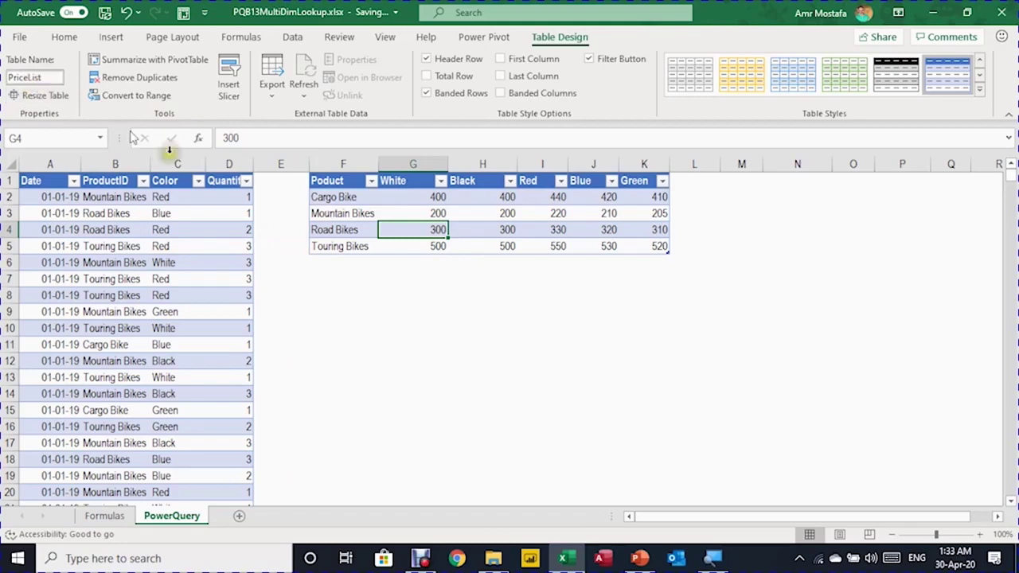
left_click(106, 257)
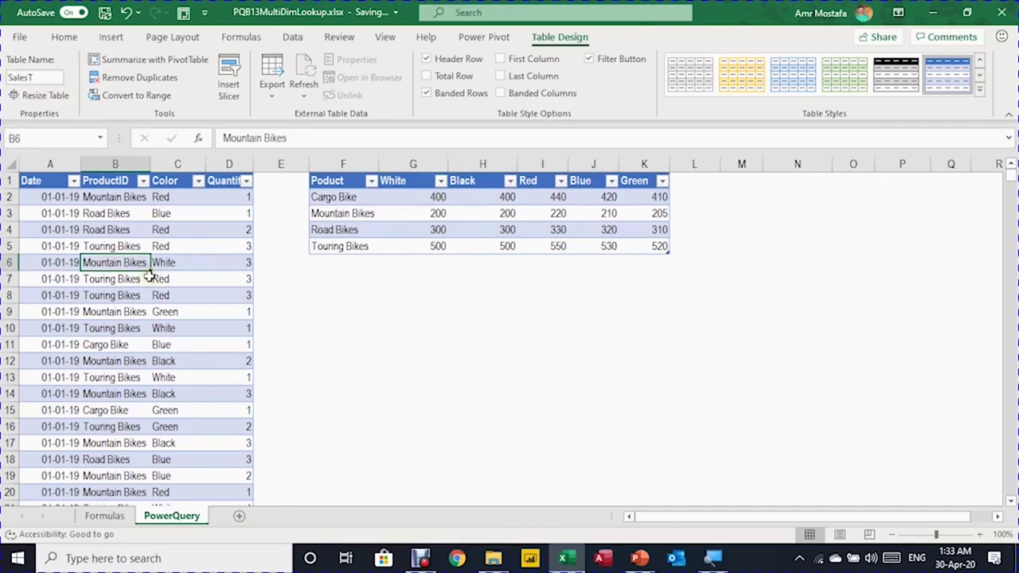
left_click(443, 215)
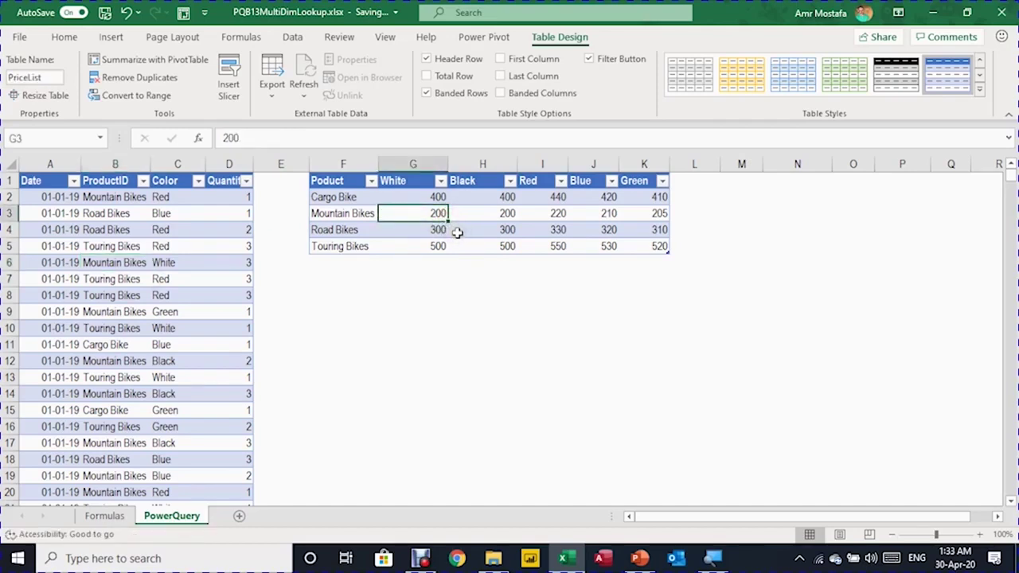
Load the PriceList table into the Power Query Editor as a query.
left_click(292, 37)
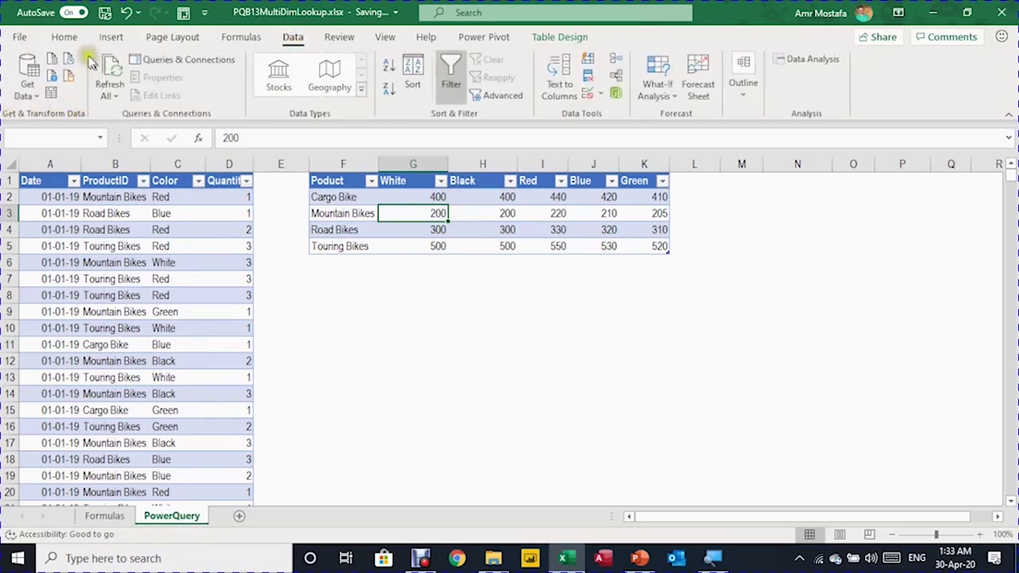
left_click(52, 95)
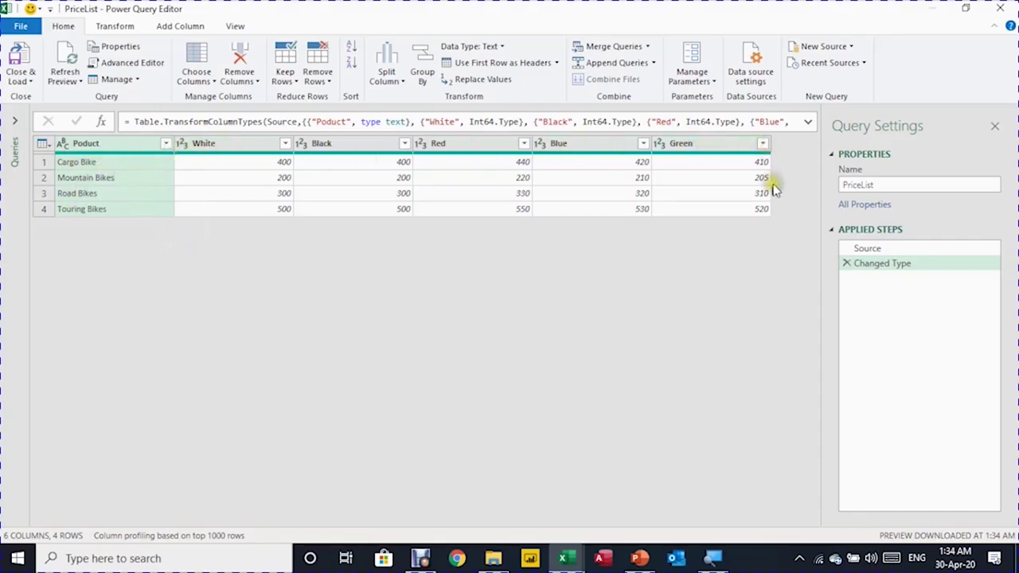
Unpivot all PriceList columns other than Poduct using Unpivot Other Columns.
left_click(203, 150)
left_click(326, 221)
left_click(110, 27)
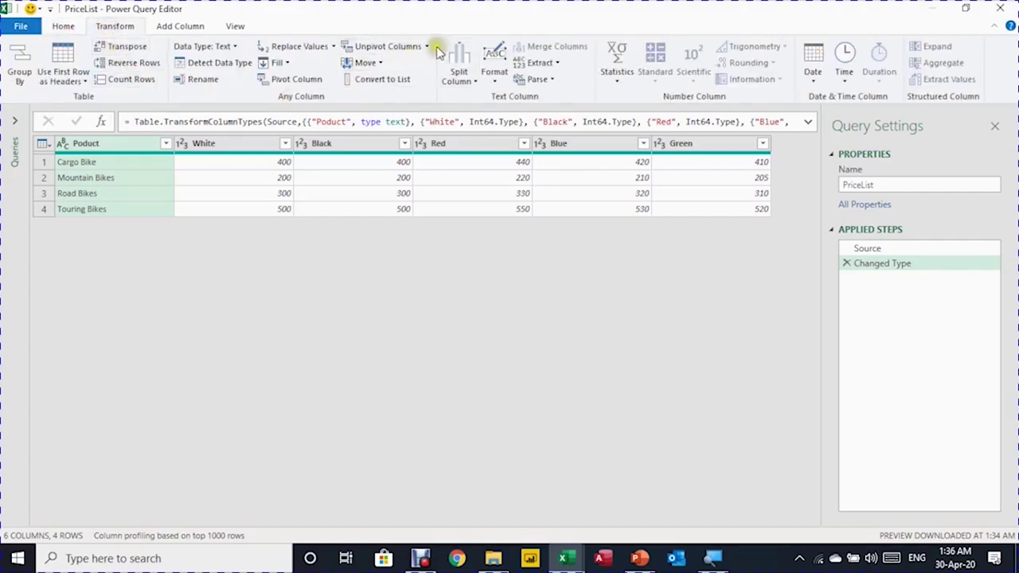
left_click(252, 143)
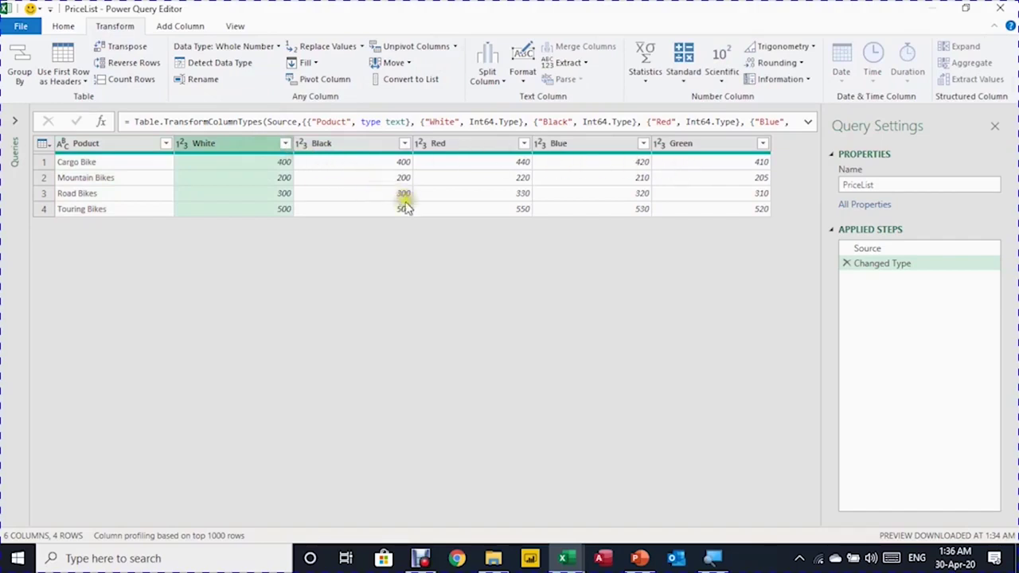
left_click(692, 144, "shift")
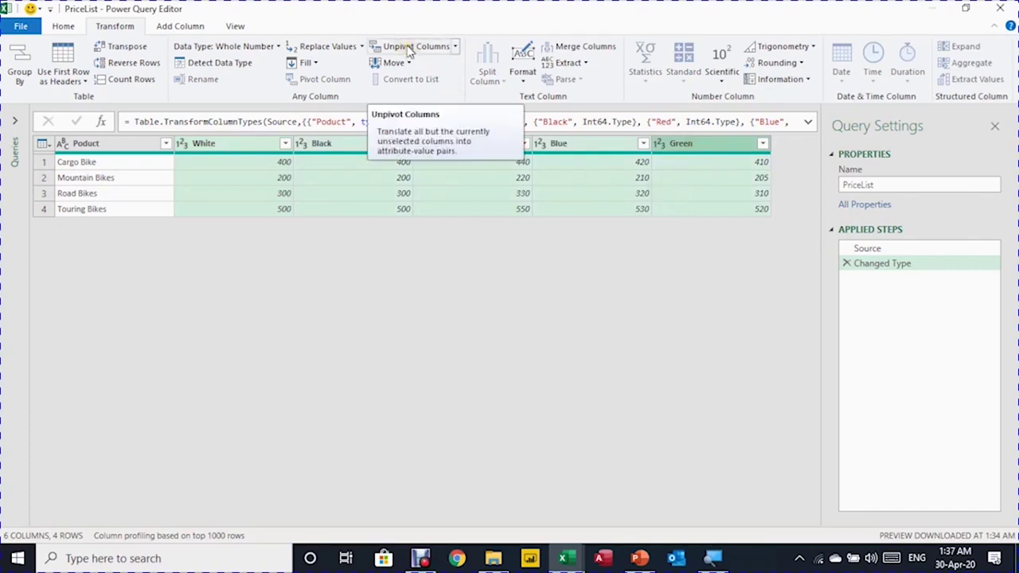
left_click(102, 143)
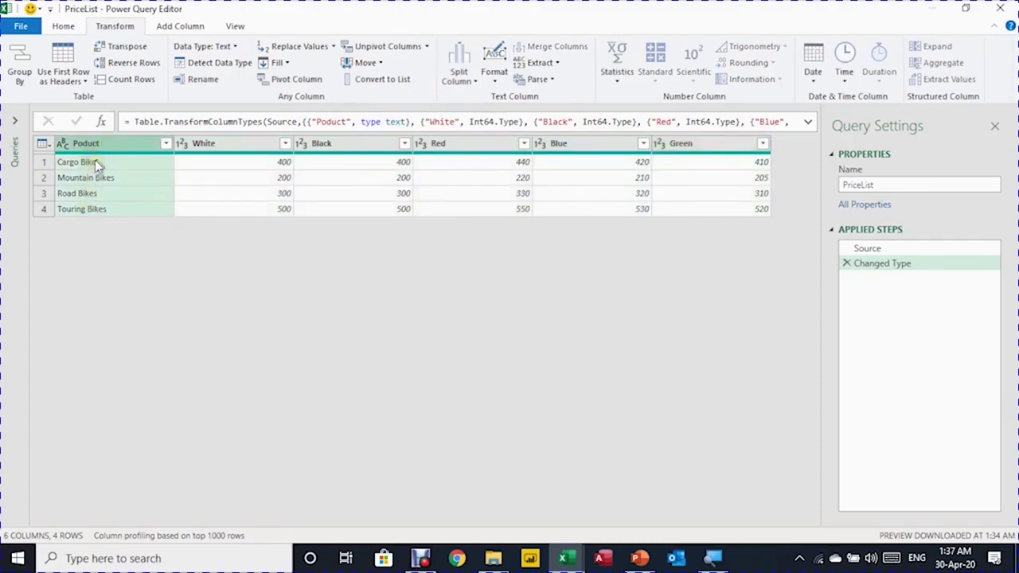
left_click(429, 47)
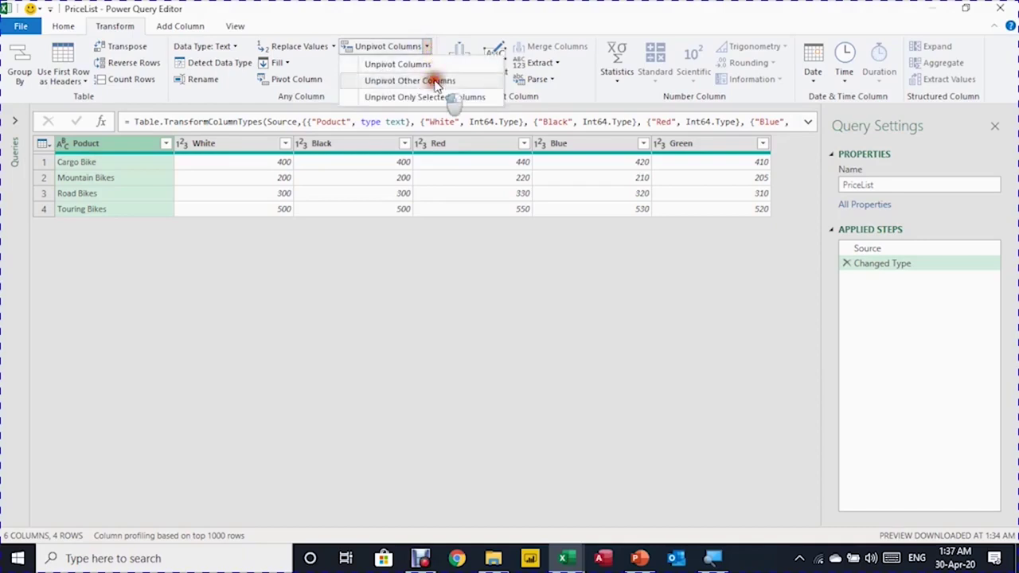
left_click(435, 82)
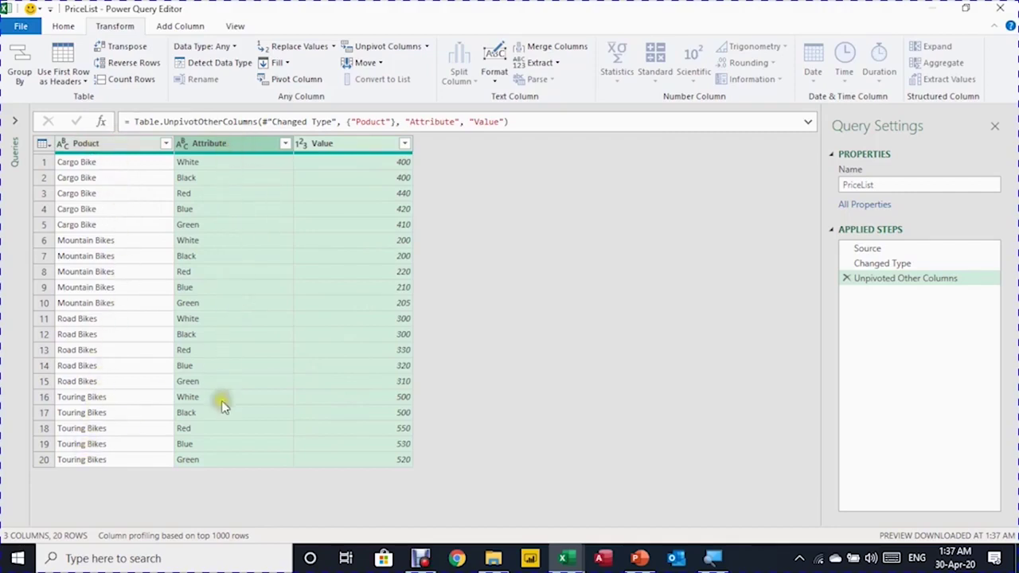
Rename the Attribute column to Color and the Value column to Price.
double_click(216, 147)
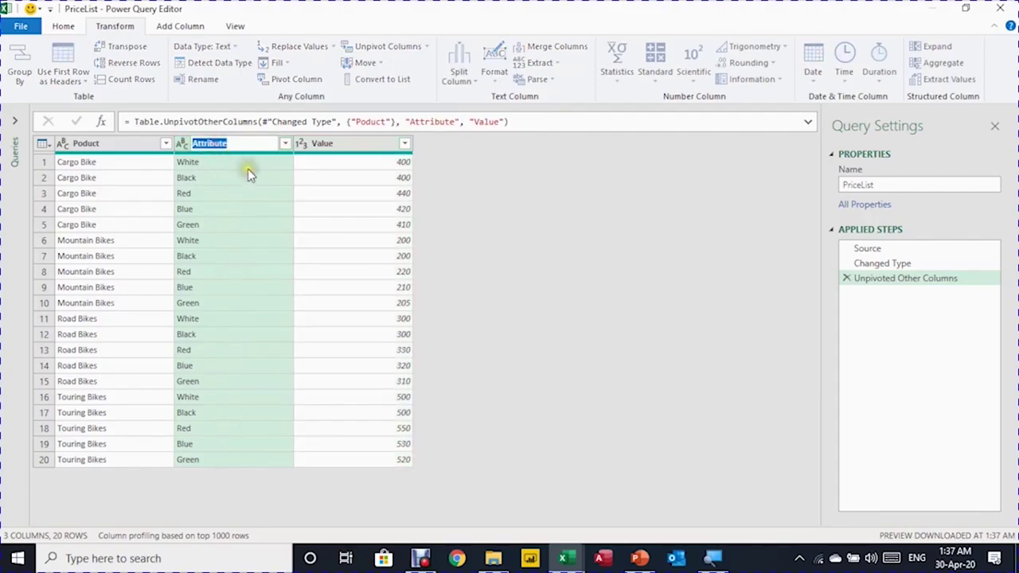
type("Color")
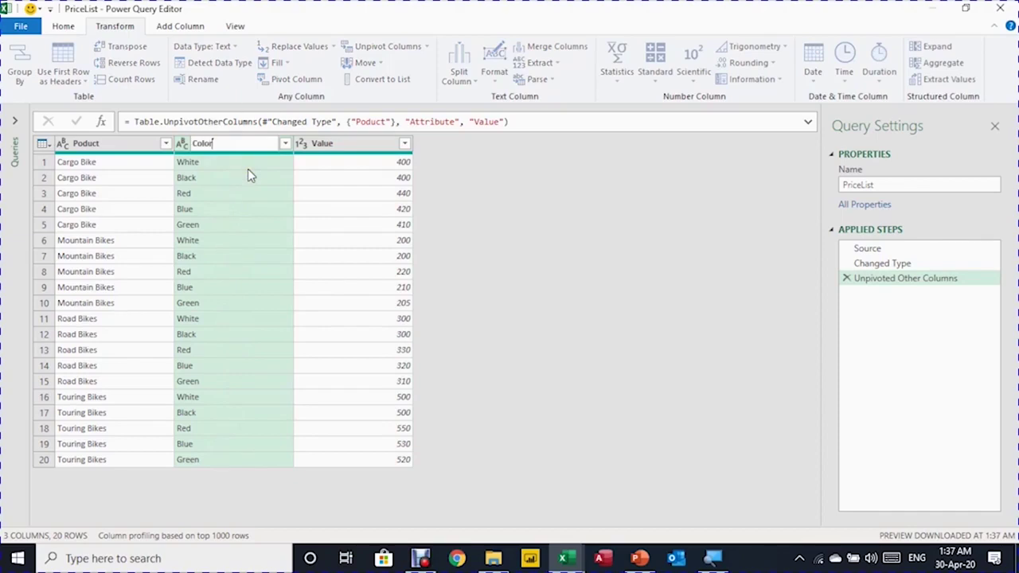
key("Return")
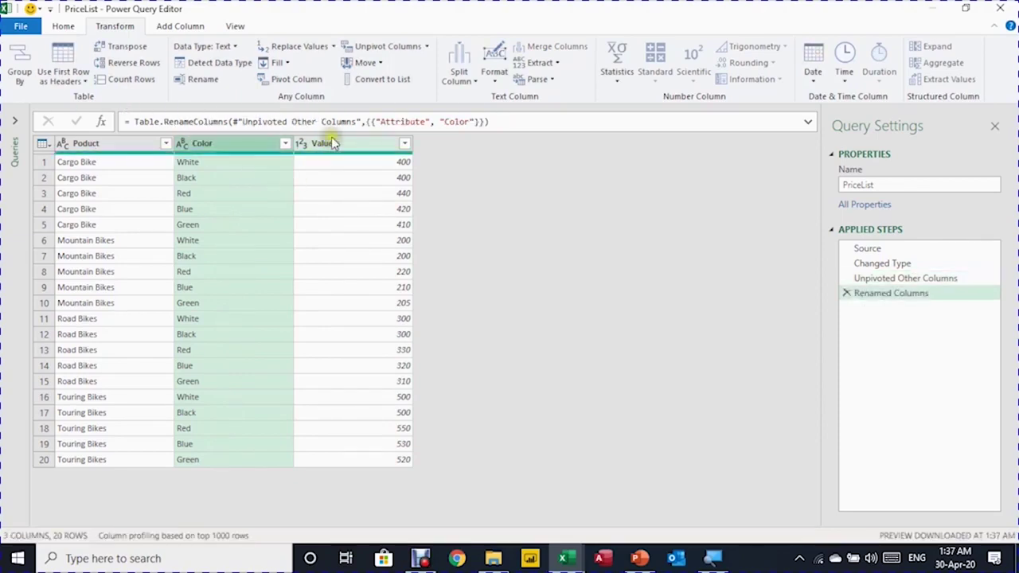
double_click(332, 146)
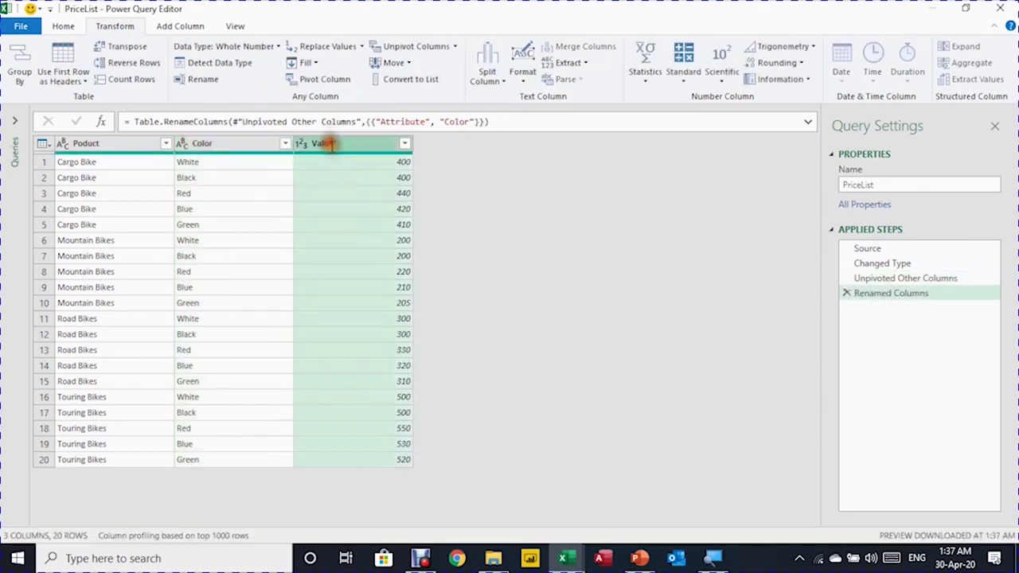
type("Value")
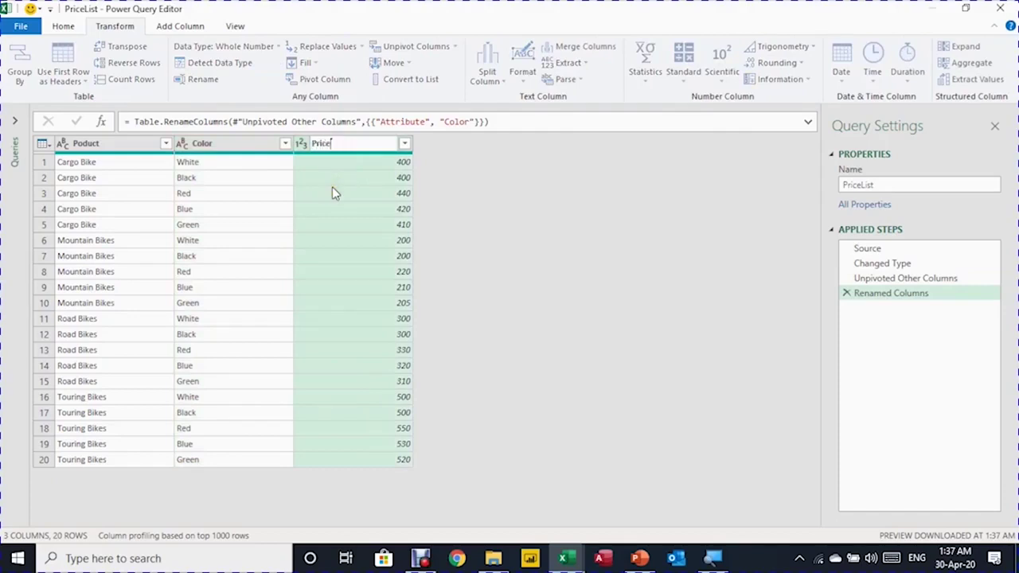
key("Return")
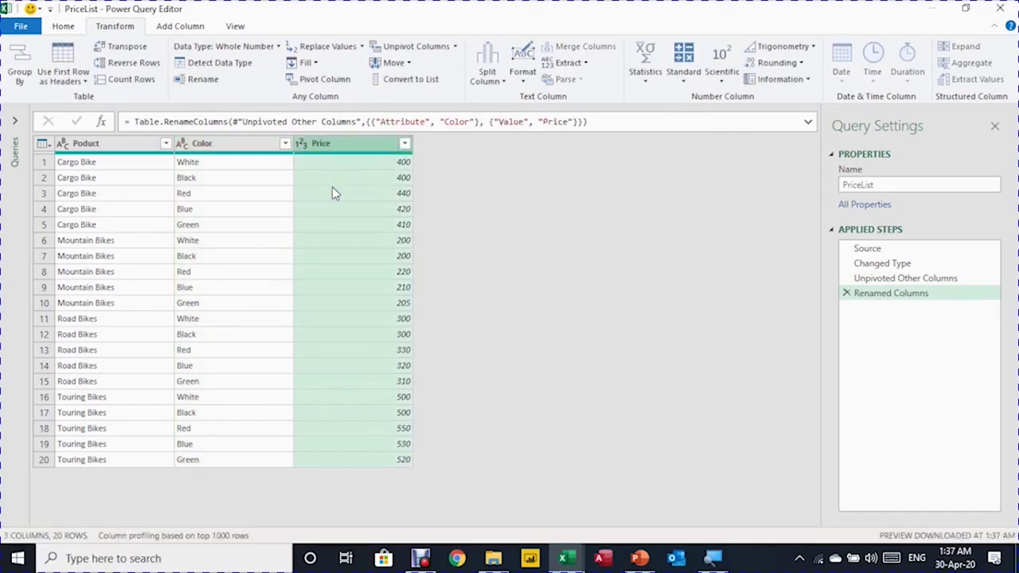
Compare the PriceList data at the Changed Type, Unpivoted Other Columns and Renamed Columns steps.
left_click(932, 285)
left_click(898, 268)
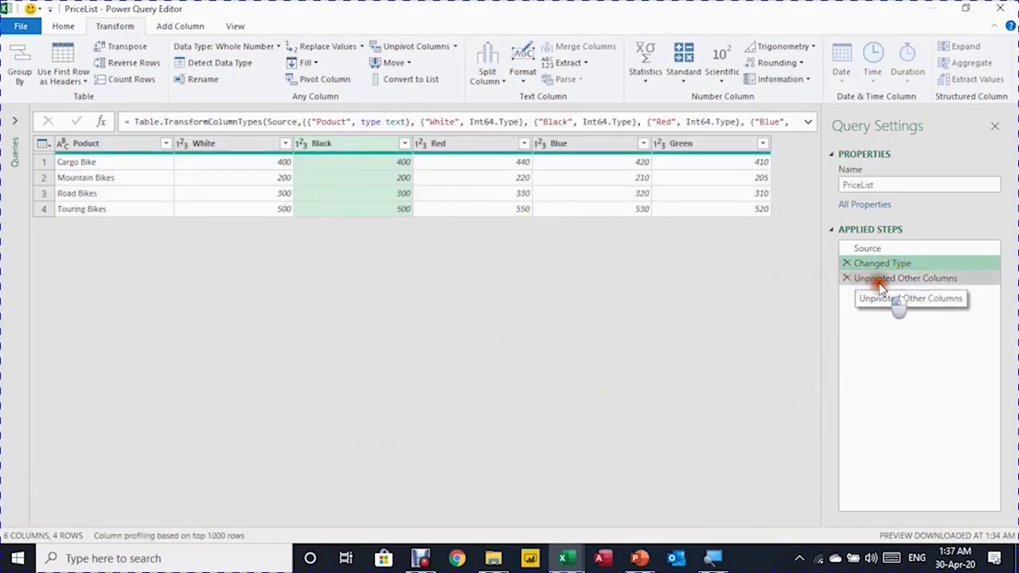
left_click(887, 280)
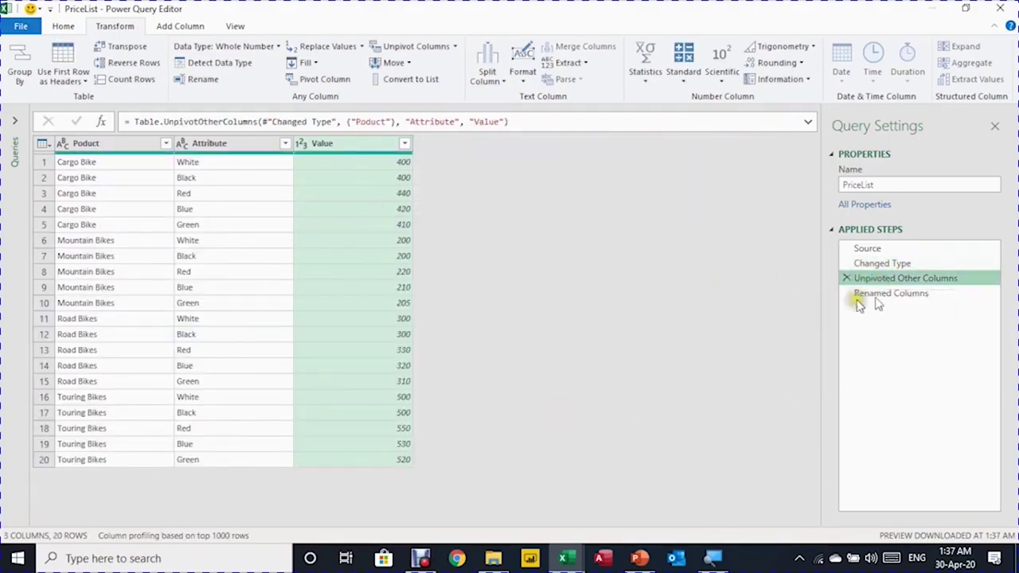
left_click(940, 293)
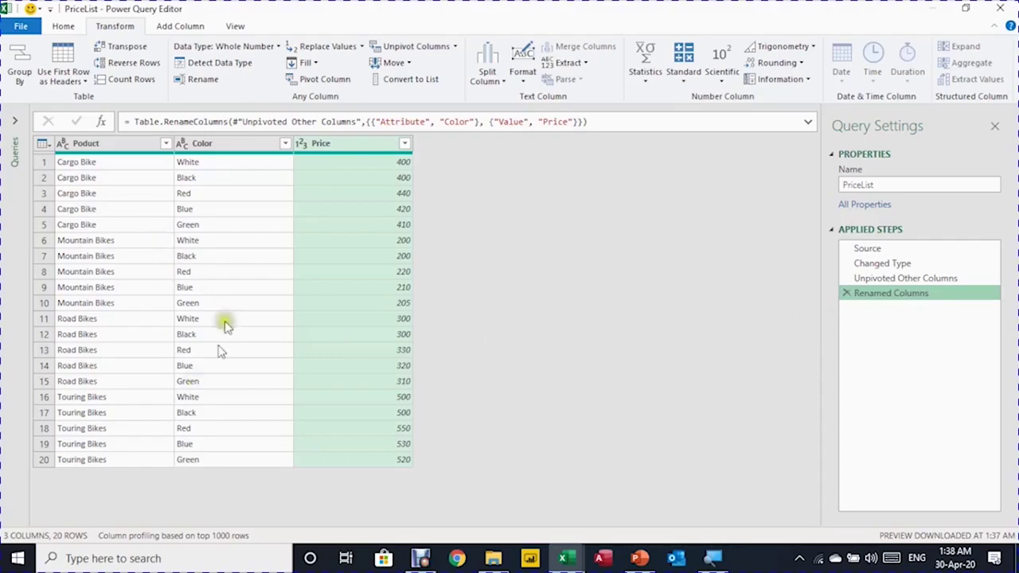
Close the query editor, load PriceList as Only Create Connection, and preview the resulting query.
left_click(20, 31)
left_click(49, 86)
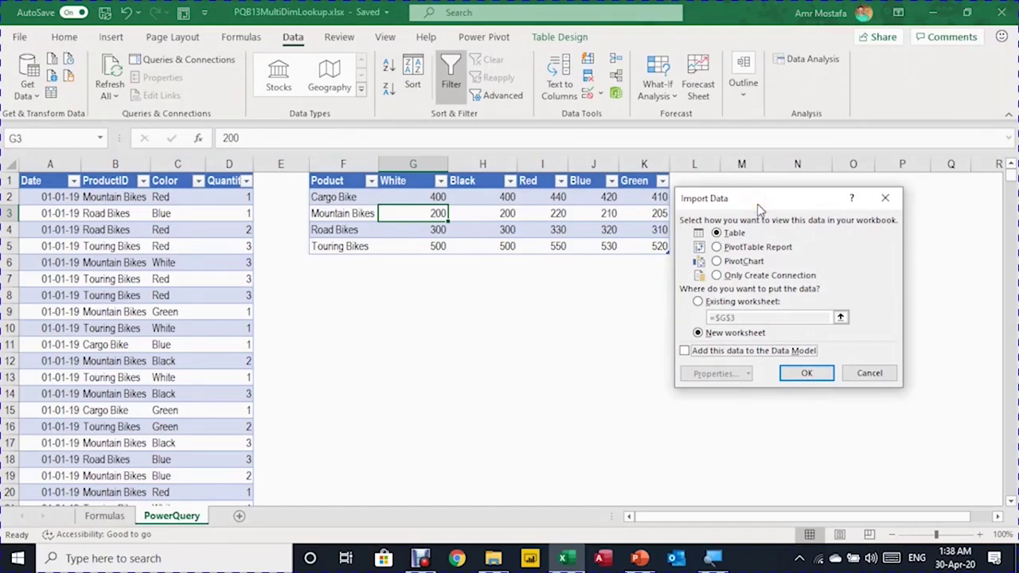
left_click(726, 275)
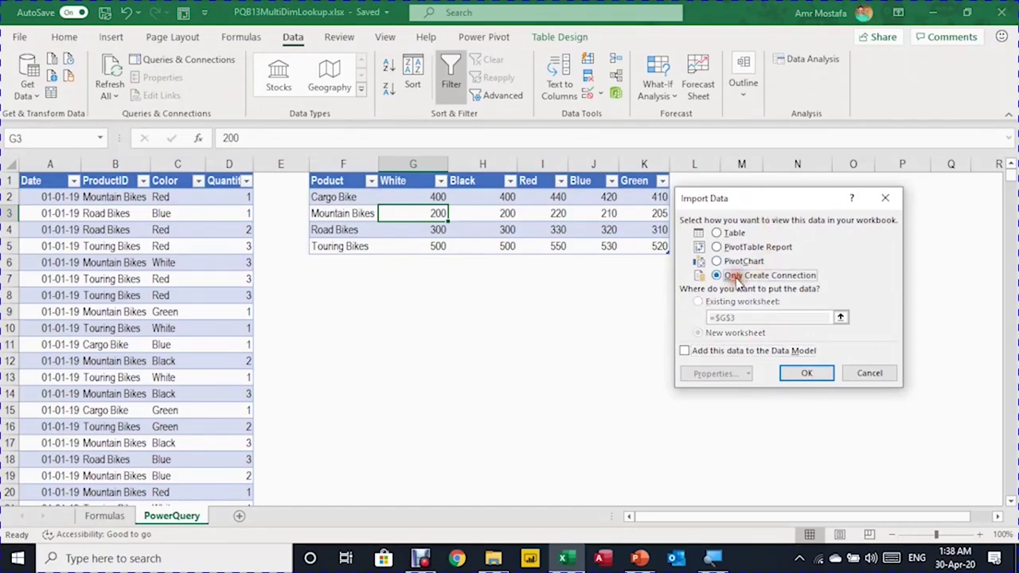
left_click(803, 374)
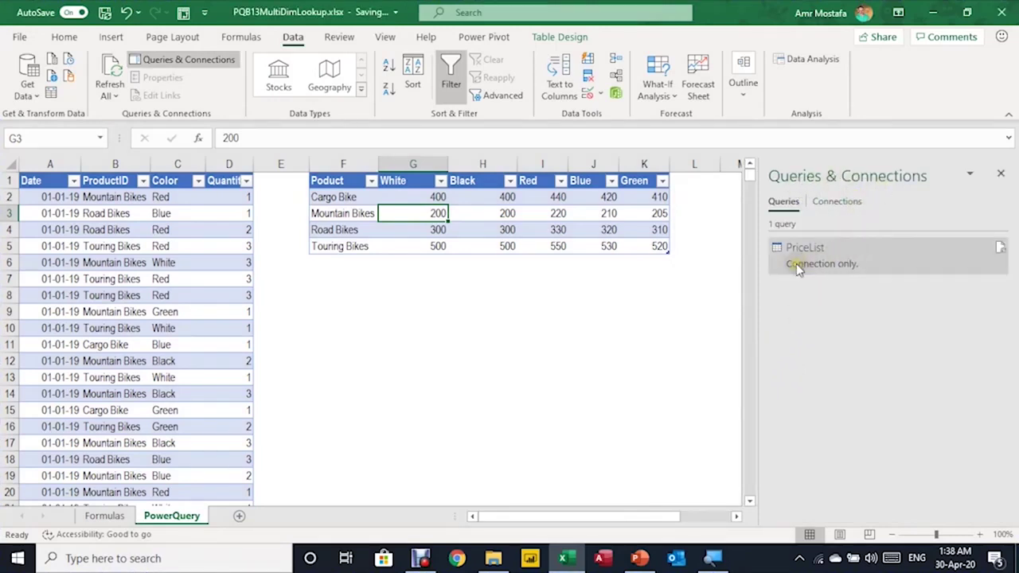
mouse_move(803, 277)
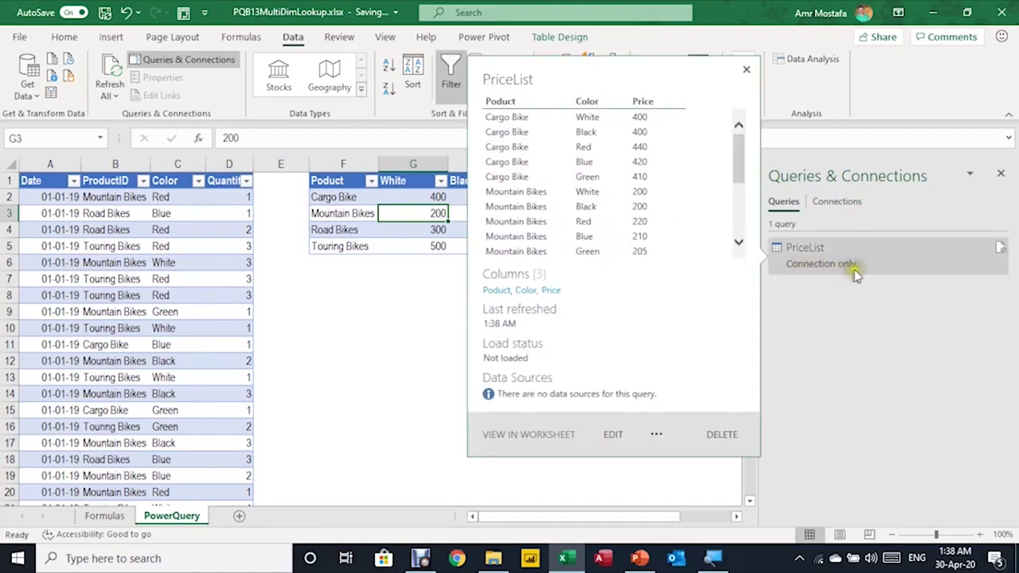
Load the sales table into the Power Query Editor and set its Date column's type to Date, replacing the current conversion.
left_click(111, 259)
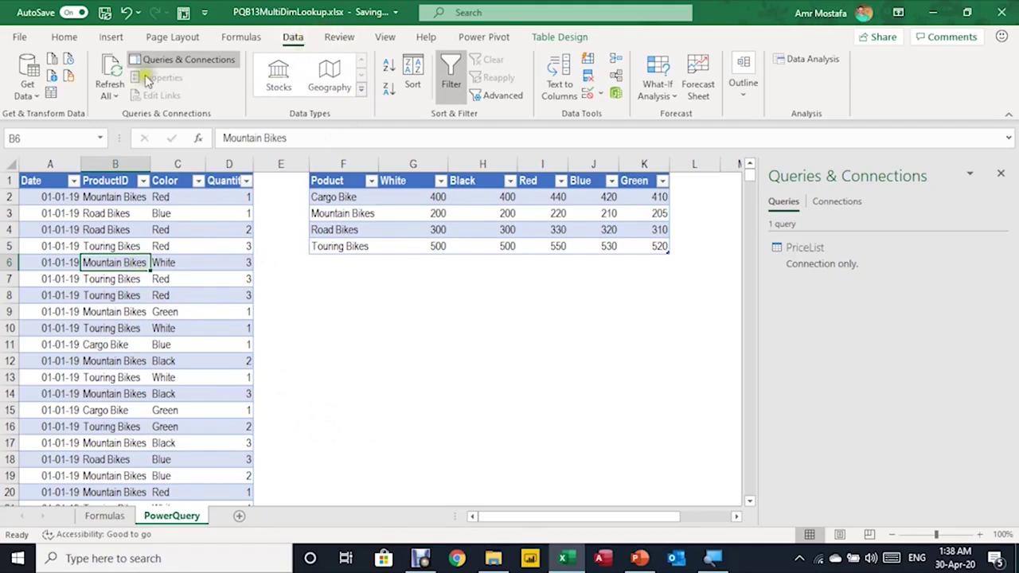
left_click(51, 95)
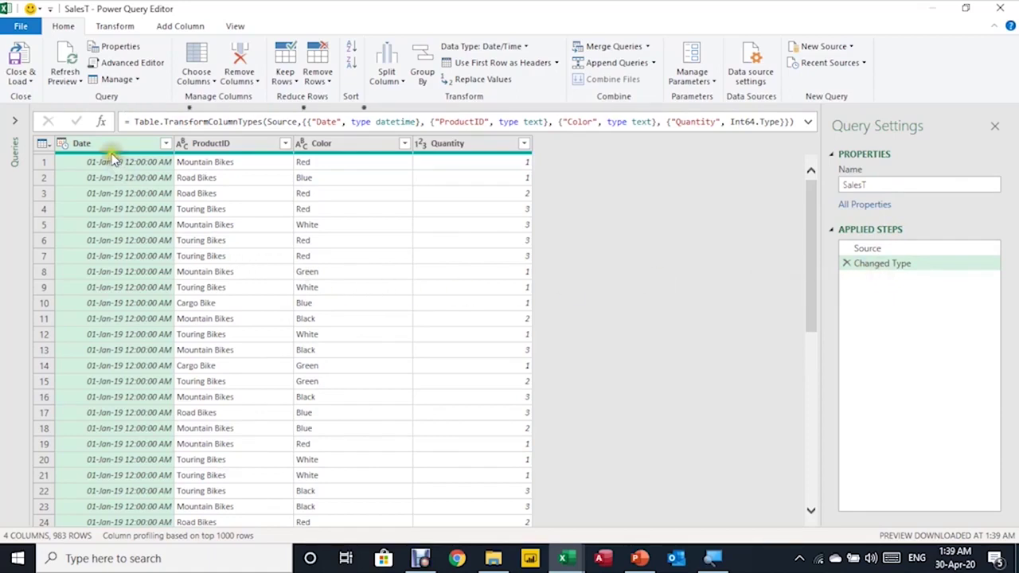
left_click(63, 145)
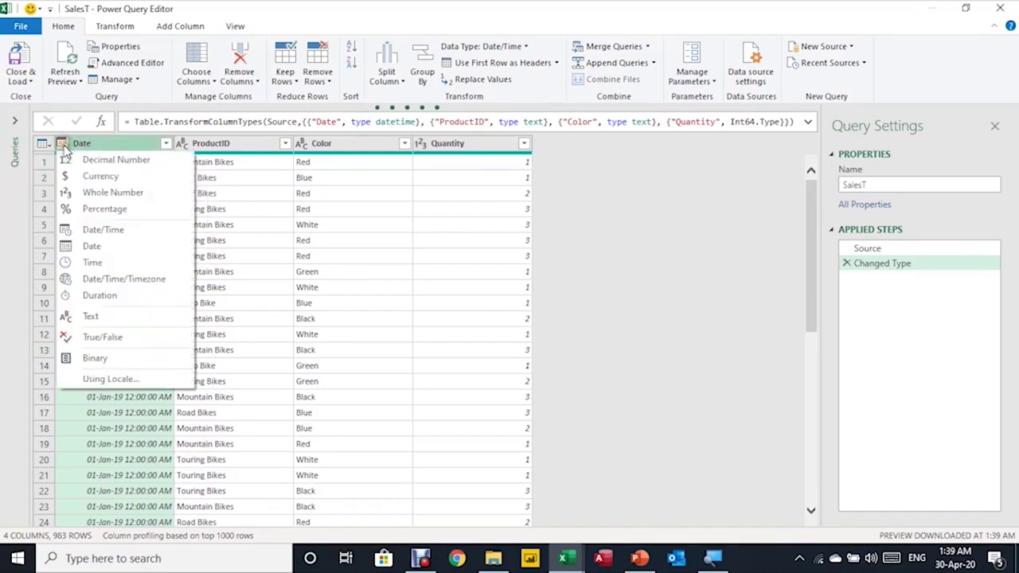
left_click(87, 248)
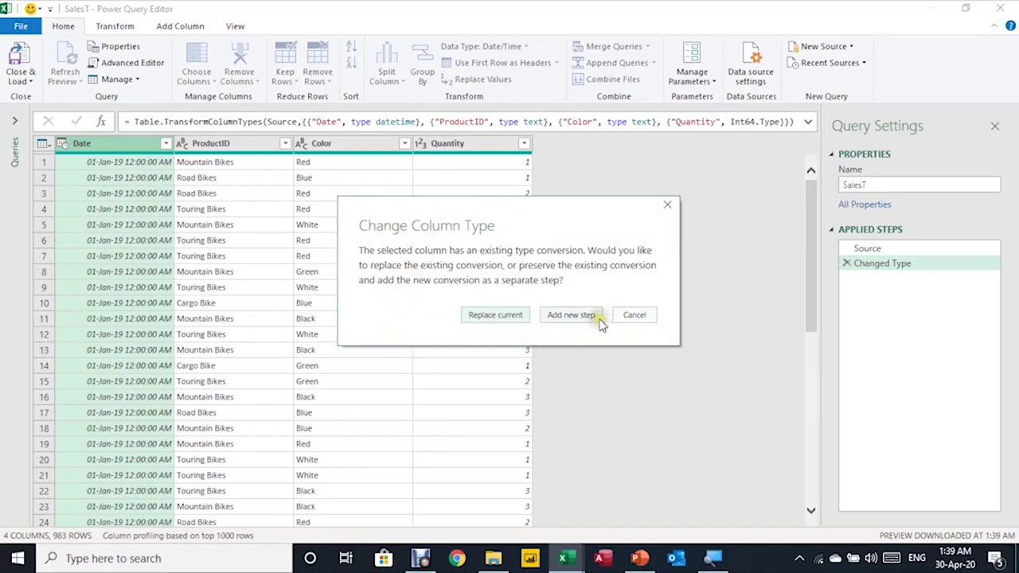
left_click(503, 317)
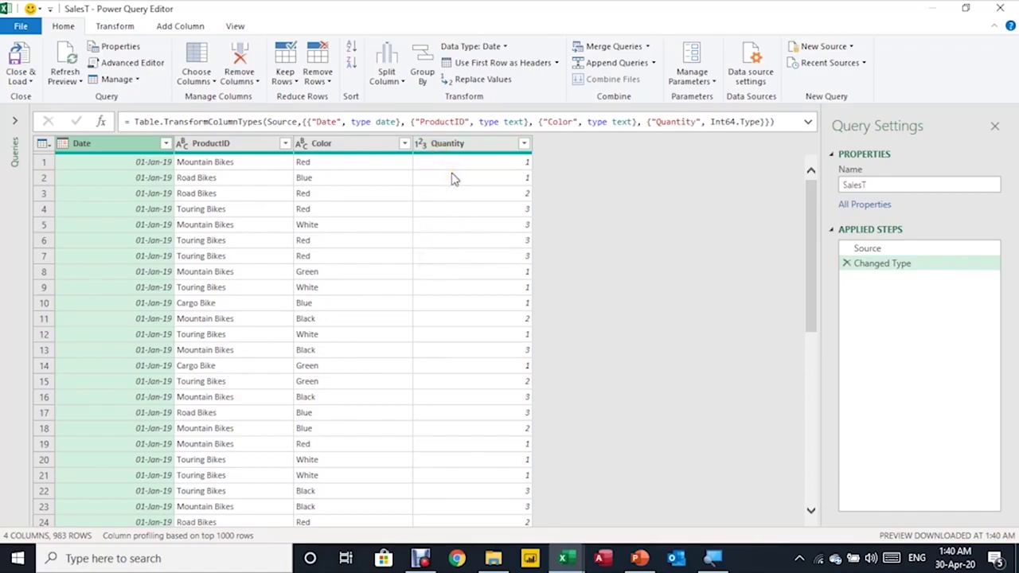
Merge SalesT with PriceList using a Left Outer join, matching ProductID to Poduct and Color to Color in that order.
mouse_move(470, 151)
left_click(543, 177)
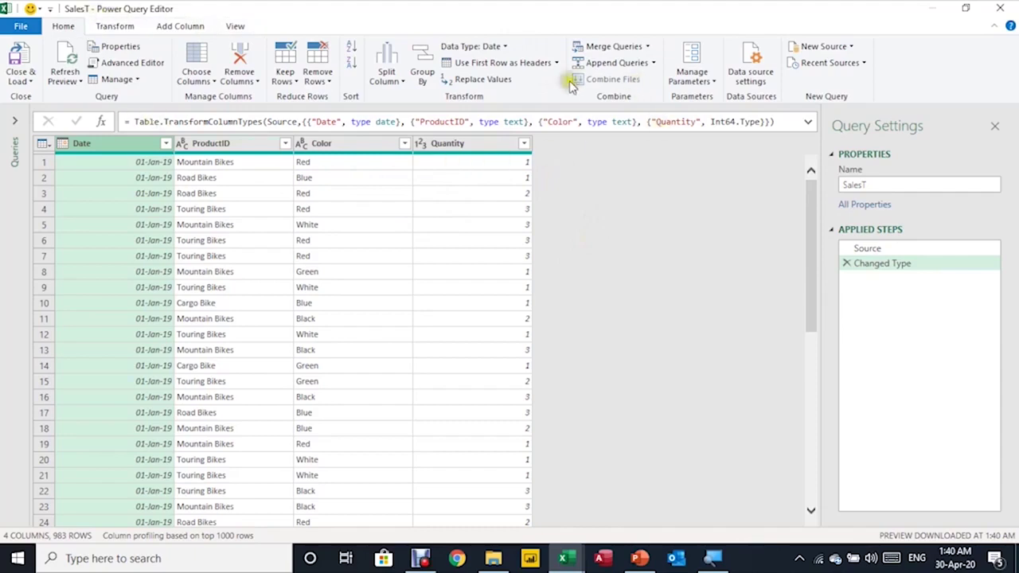
left_click(610, 45)
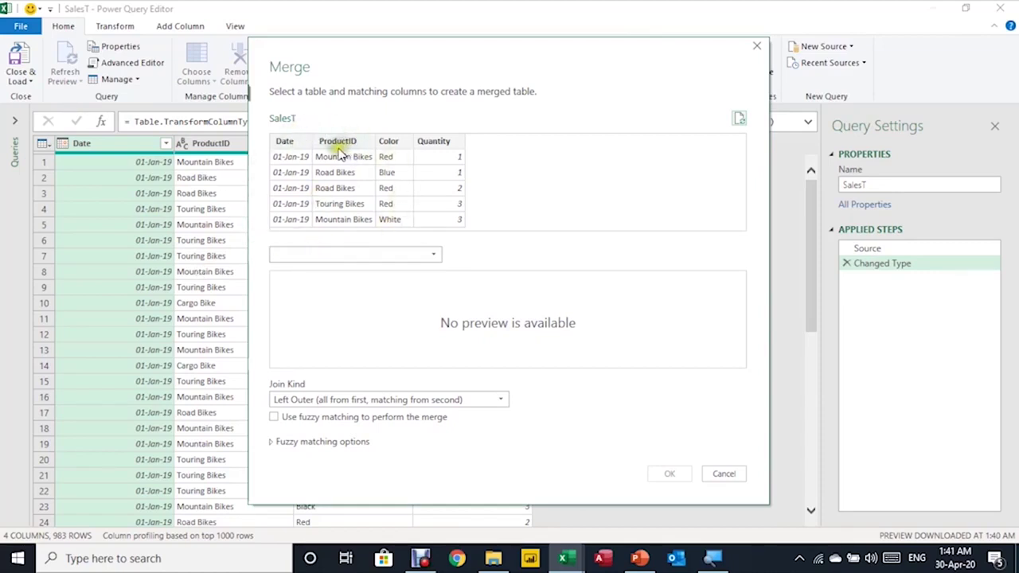
left_click(343, 256)
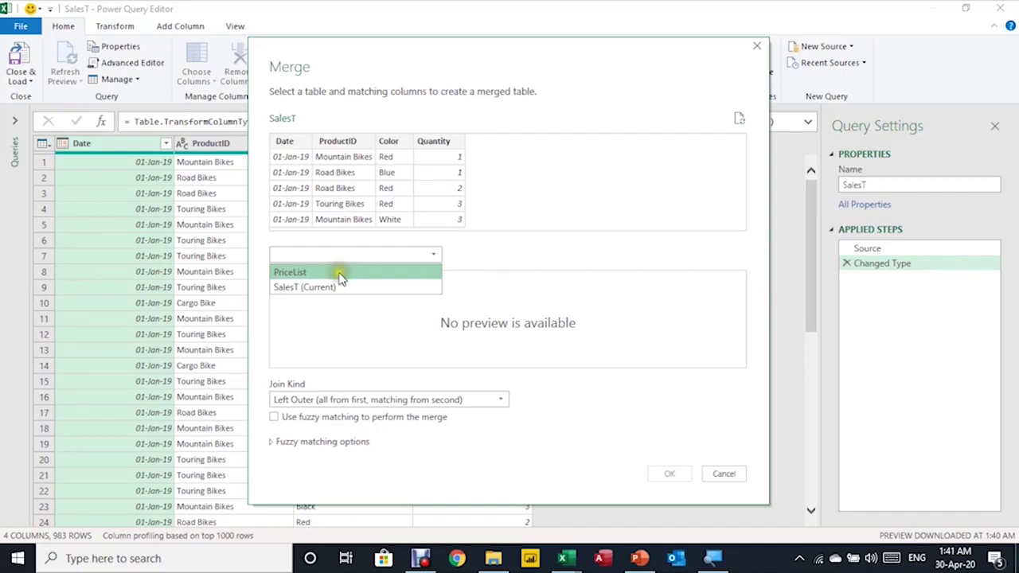
left_click(340, 273)
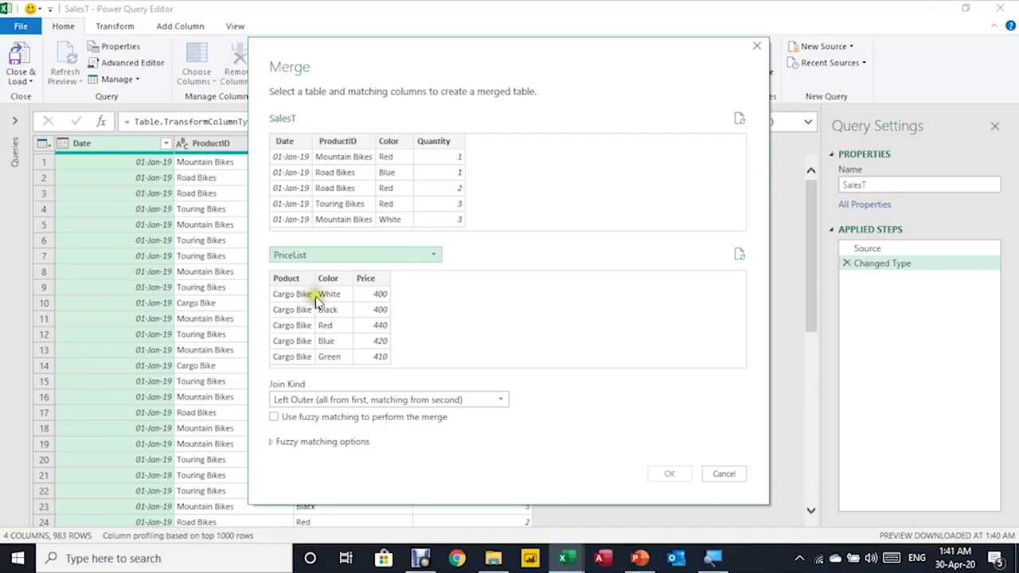
left_click(346, 143)
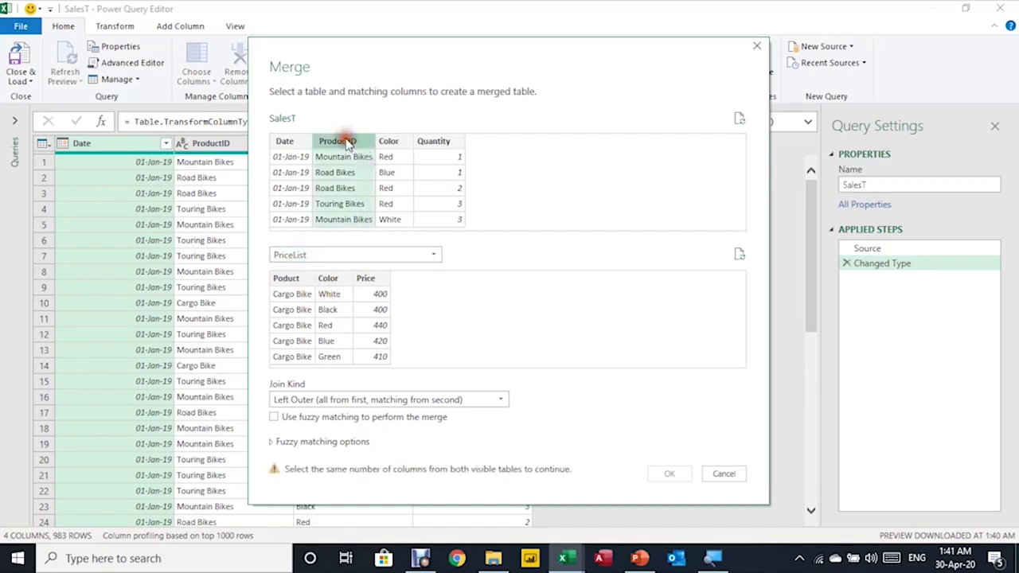
left_click(399, 143, "ctrl")
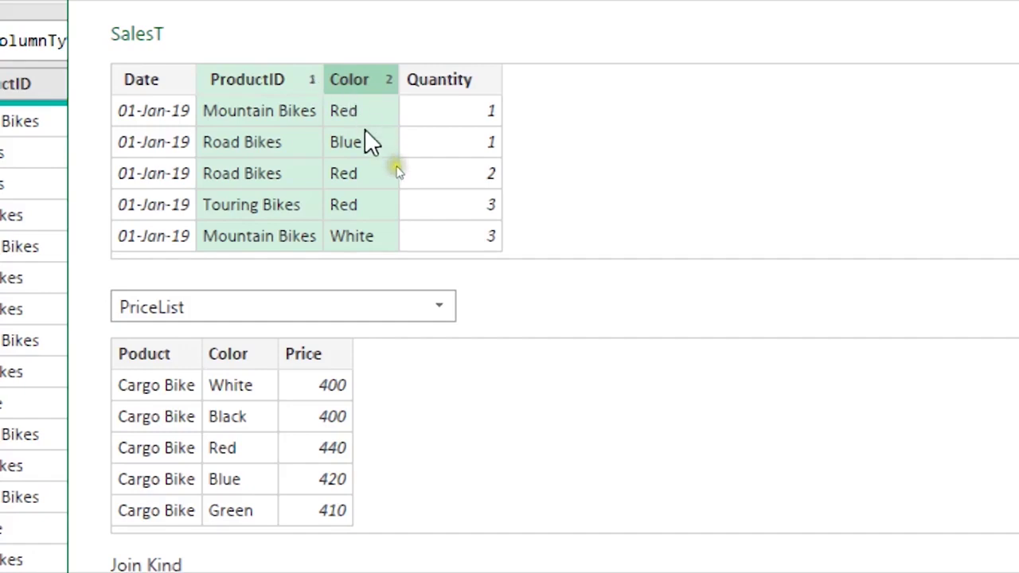
left_click(167, 355)
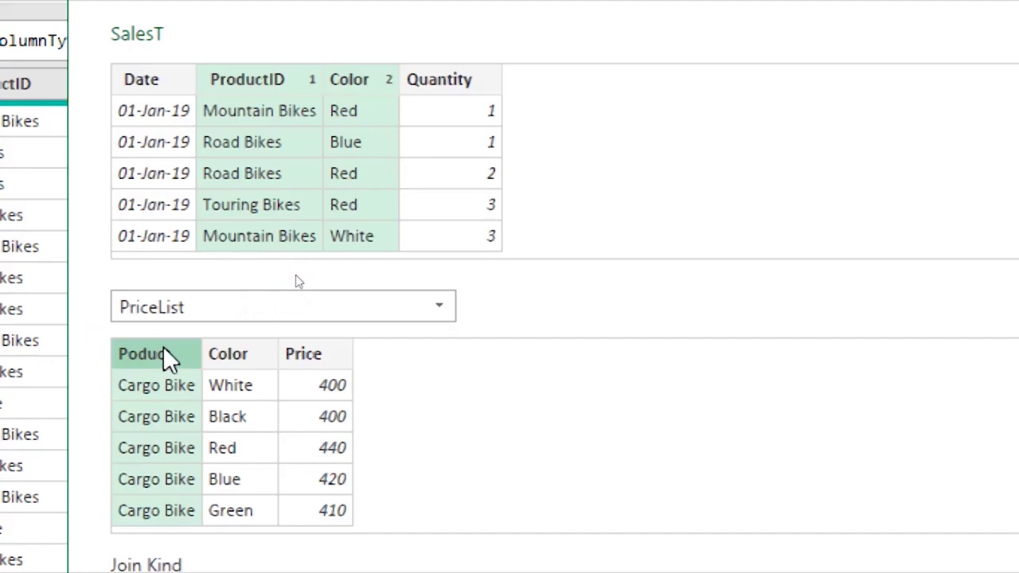
left_click(236, 357, "ctrl")
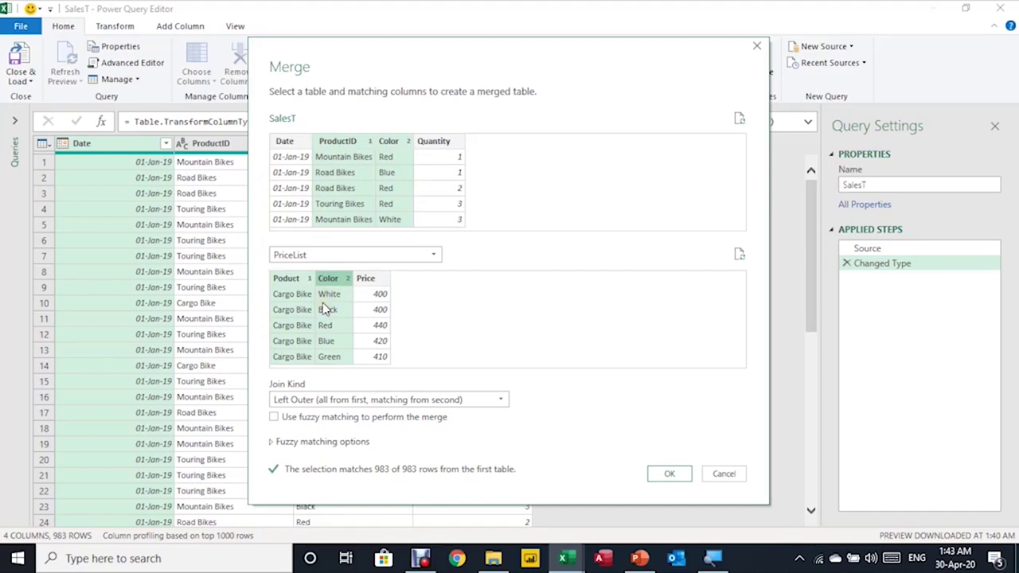
left_click(669, 473)
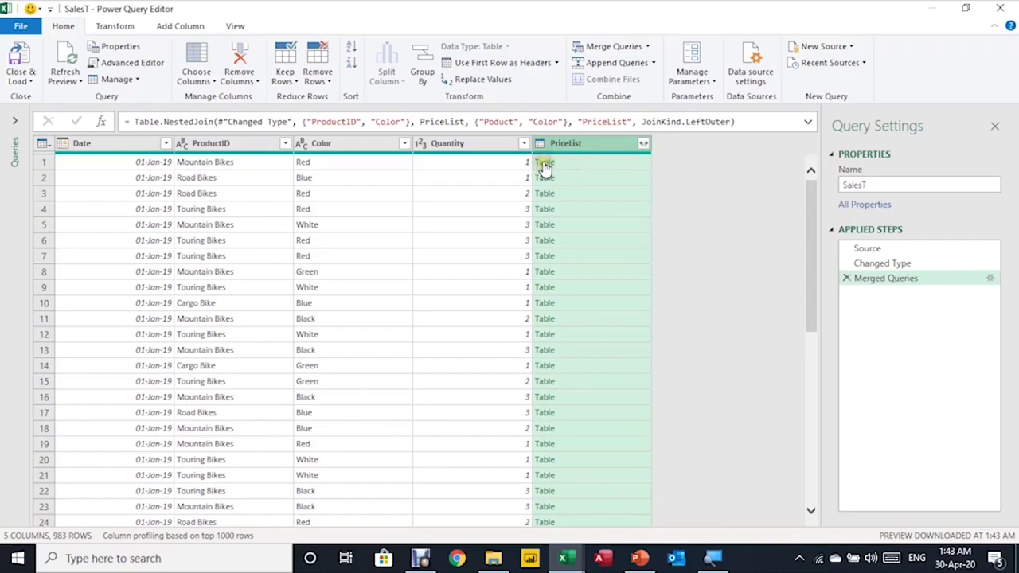
Preview the nested PriceList table matched to the first sales row.
left_click(611, 170)
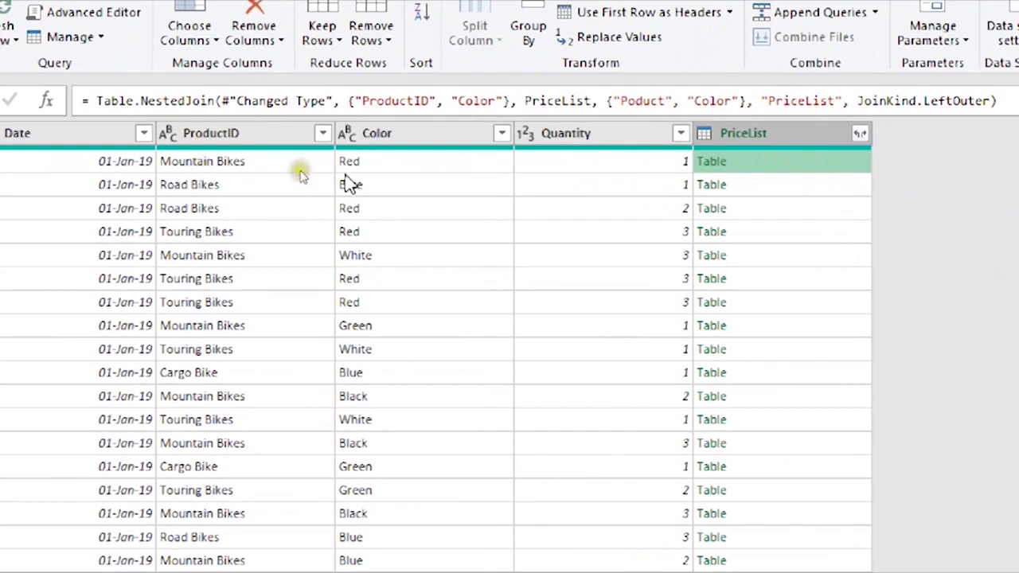
scroll(239, 359, "down", 1)
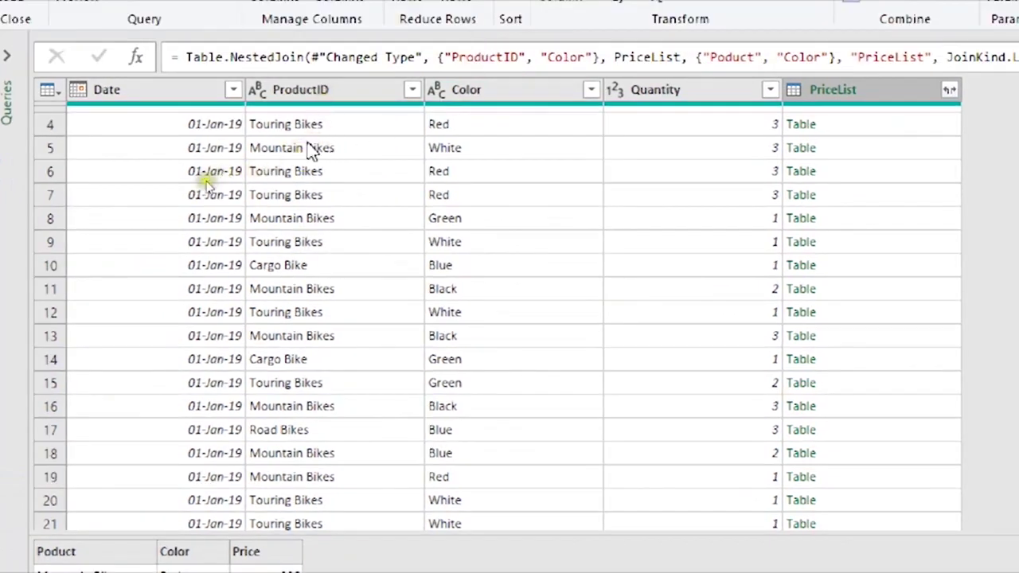
Preview the nested PriceList table matched to the second sales row.
scroll(203, 117, "up", 1)
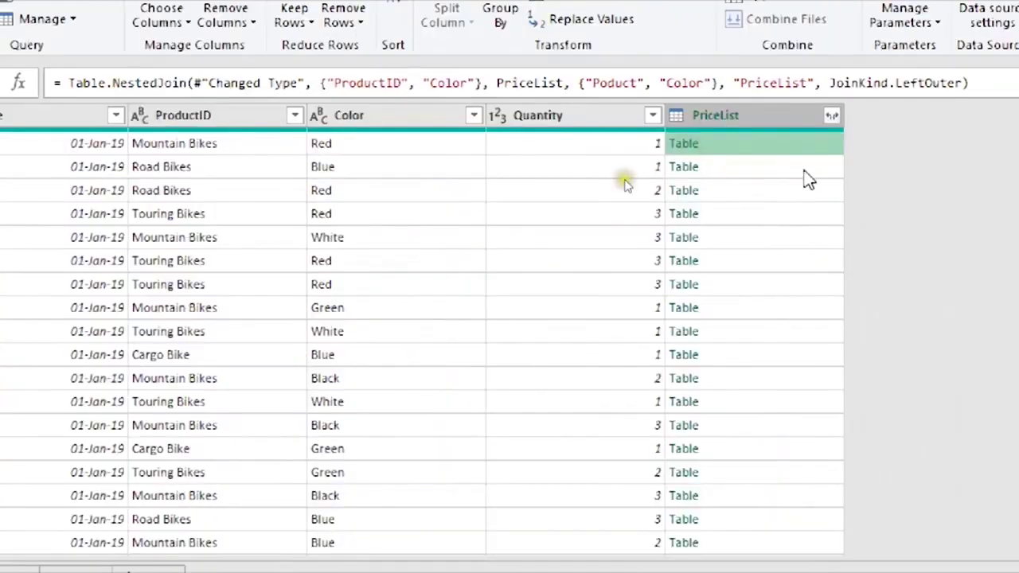
left_click(922, 147)
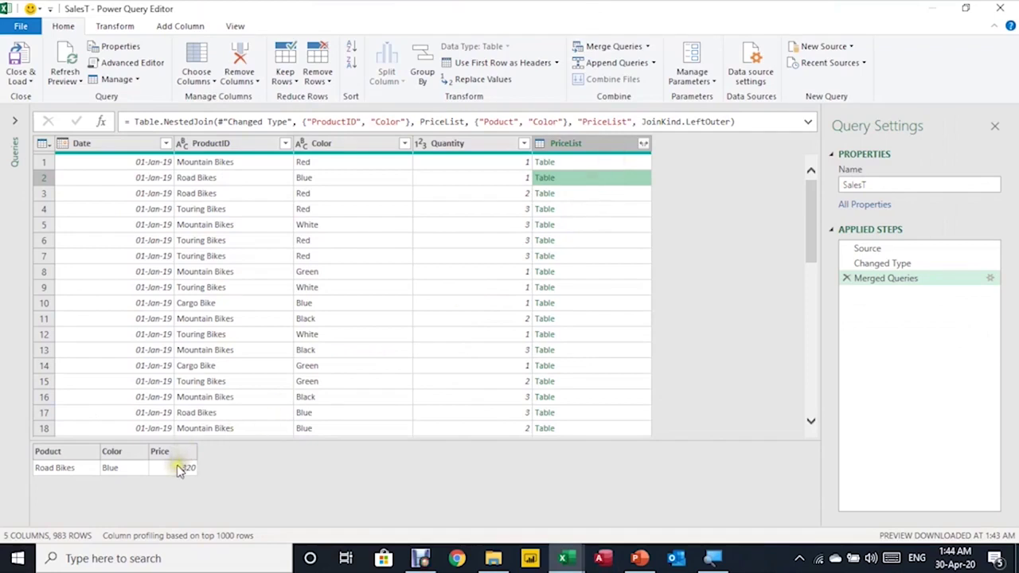
Expand the merged PriceList column to include only Price, without using the original column name as prefix.
left_click(643, 144)
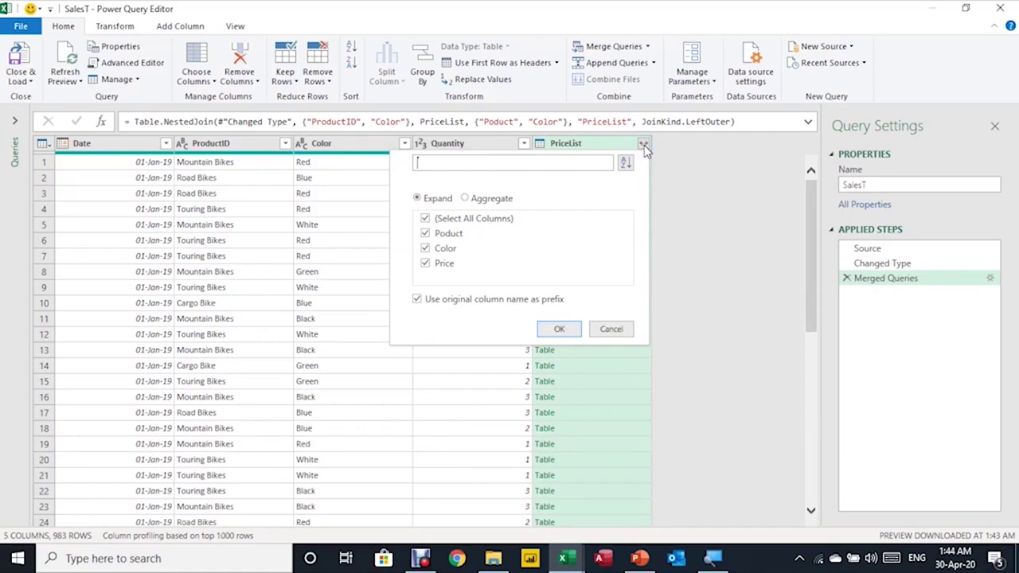
left_click(426, 233)
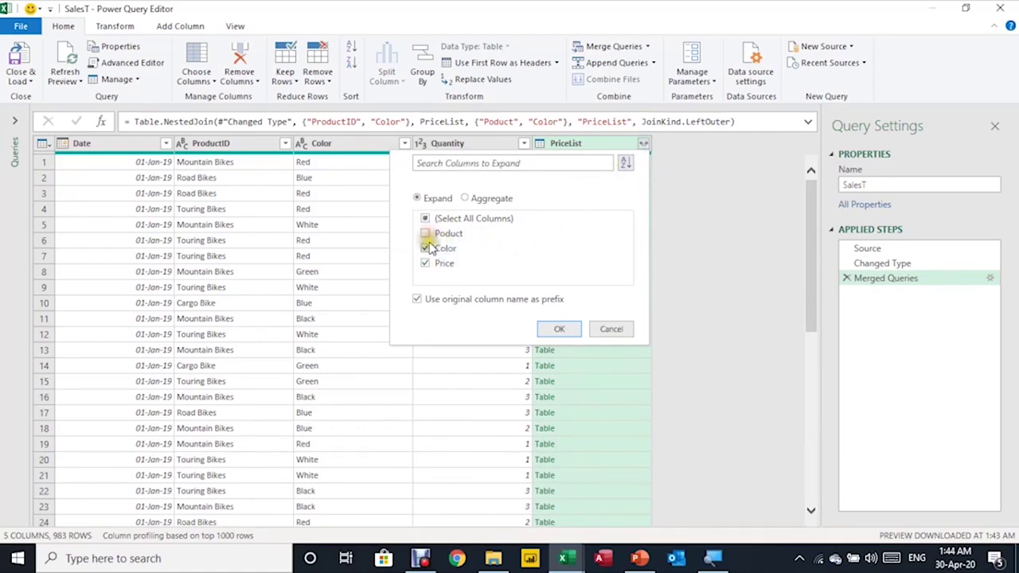
left_click(426, 248)
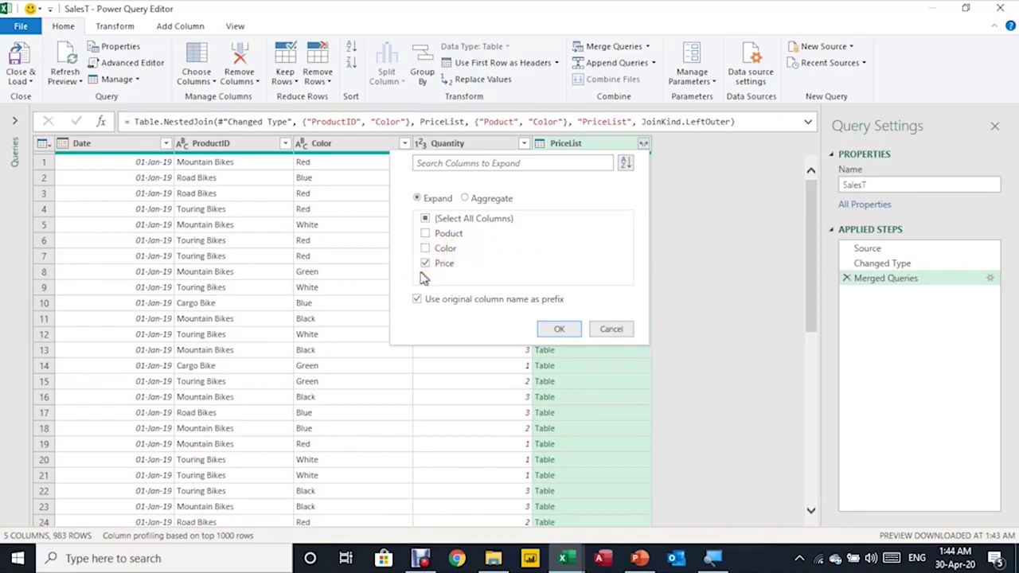
left_click(417, 301)
left_click(559, 330)
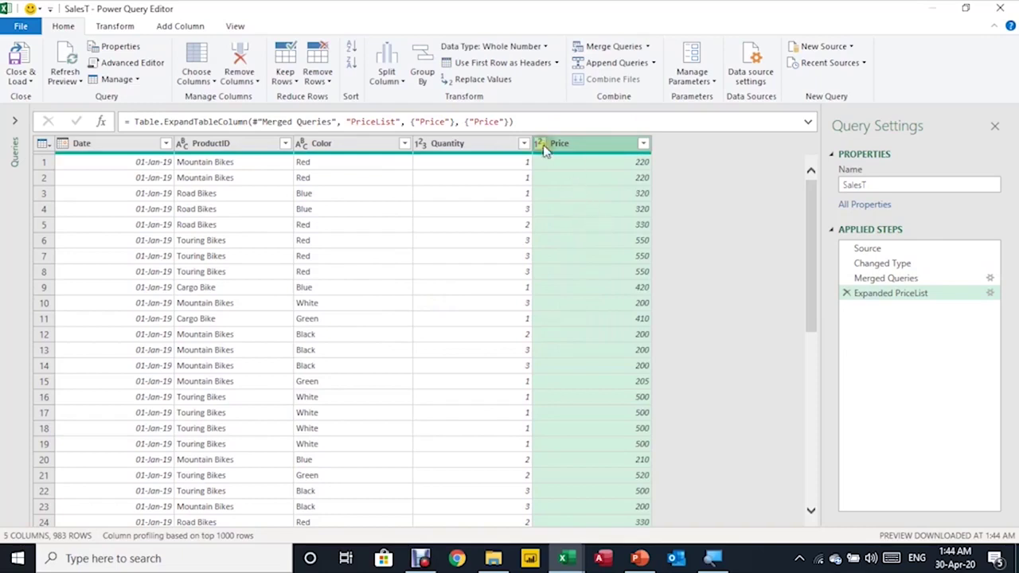
scroll(585, 191, "down", 5)
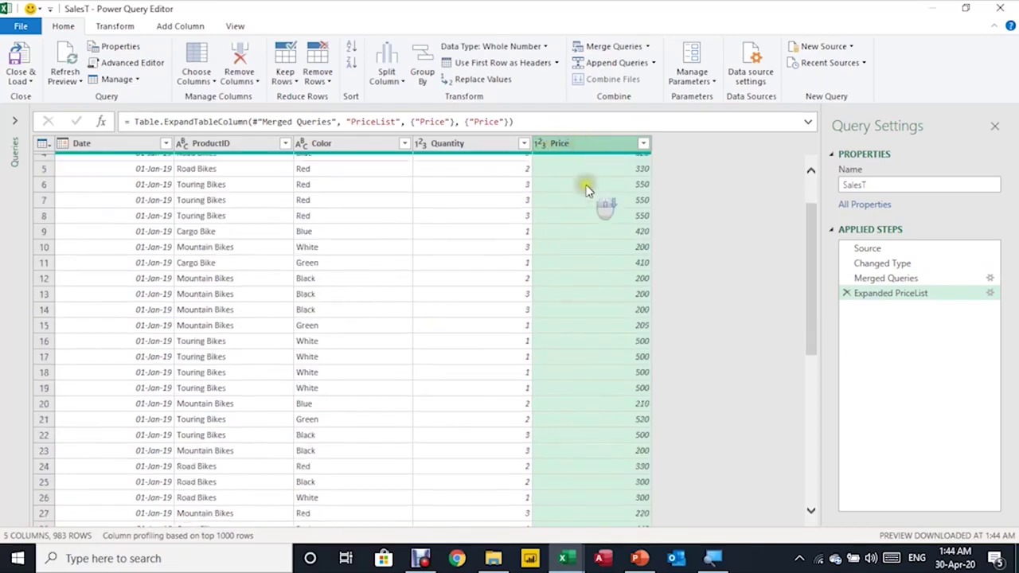
Add a column to the SalesT query that multiplies Price by Quantity.
scroll(586, 199, "down", 3)
scroll(557, 187, "up", 10)
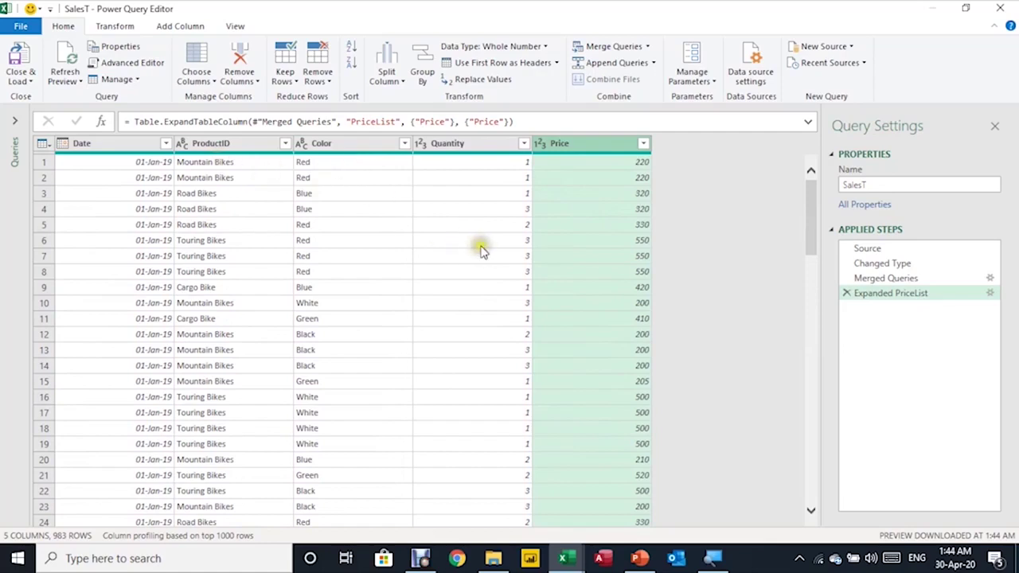
left_click(479, 145, "ctrl")
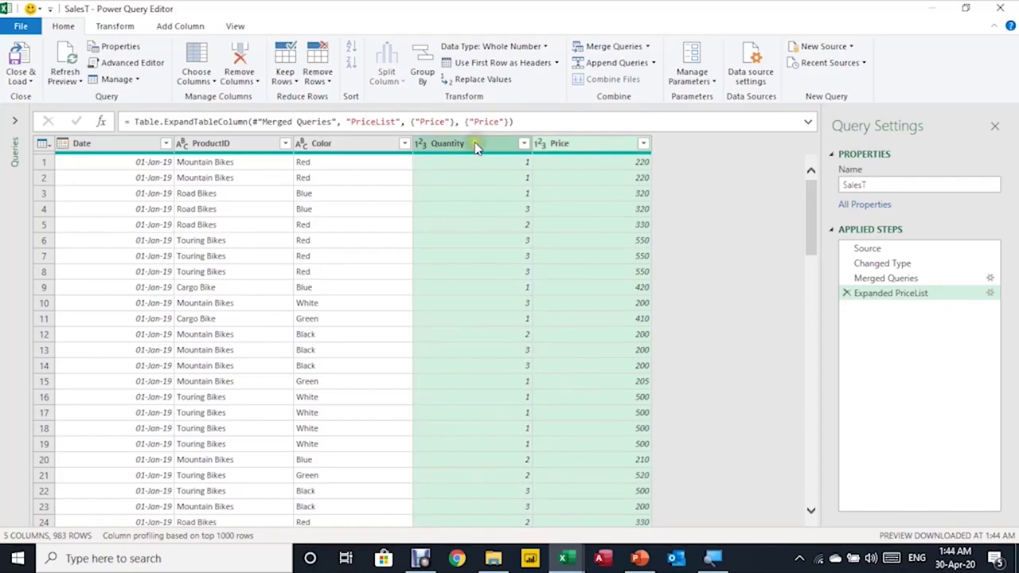
left_click(189, 29)
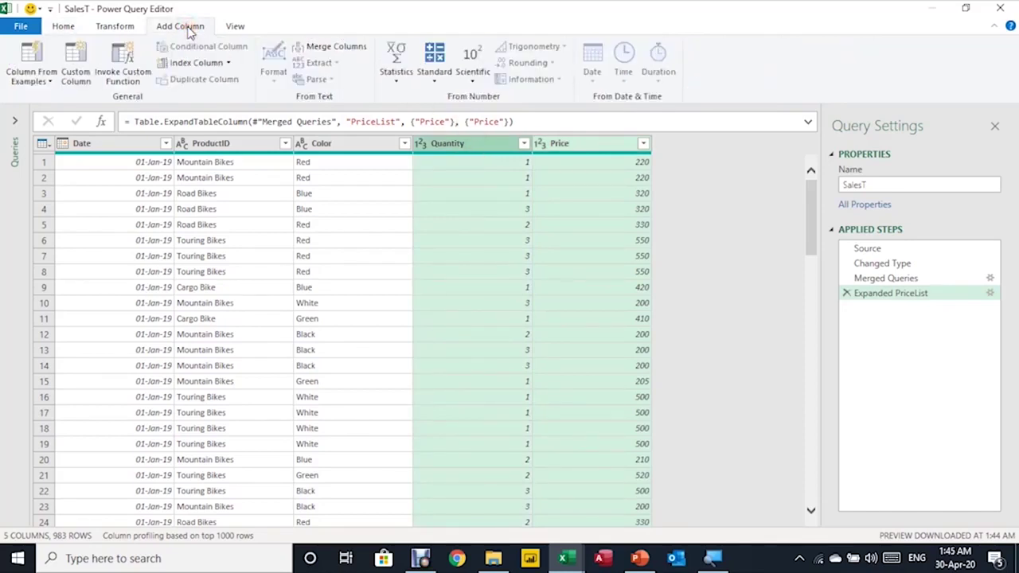
left_click(434, 80)
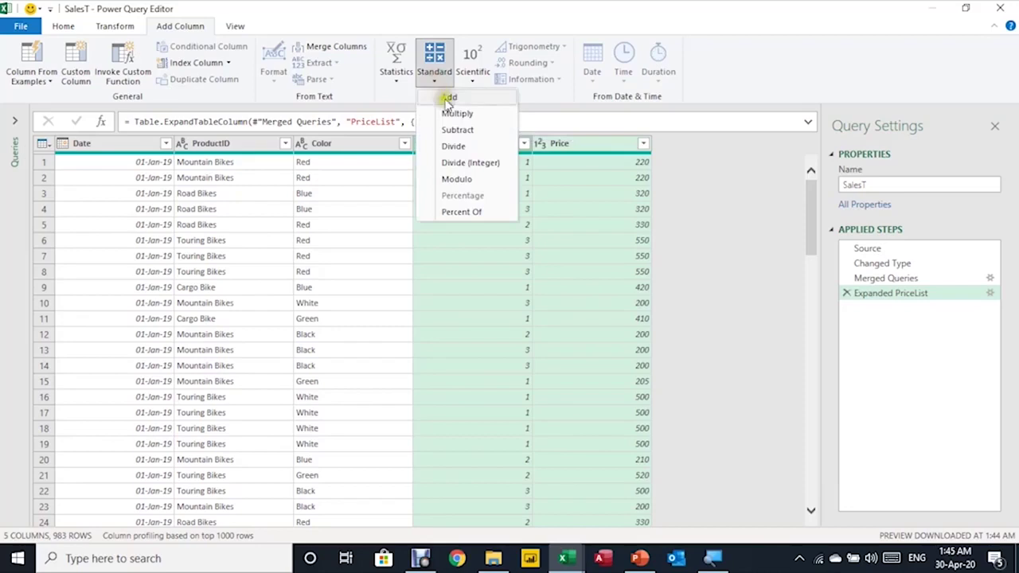
left_click(455, 114)
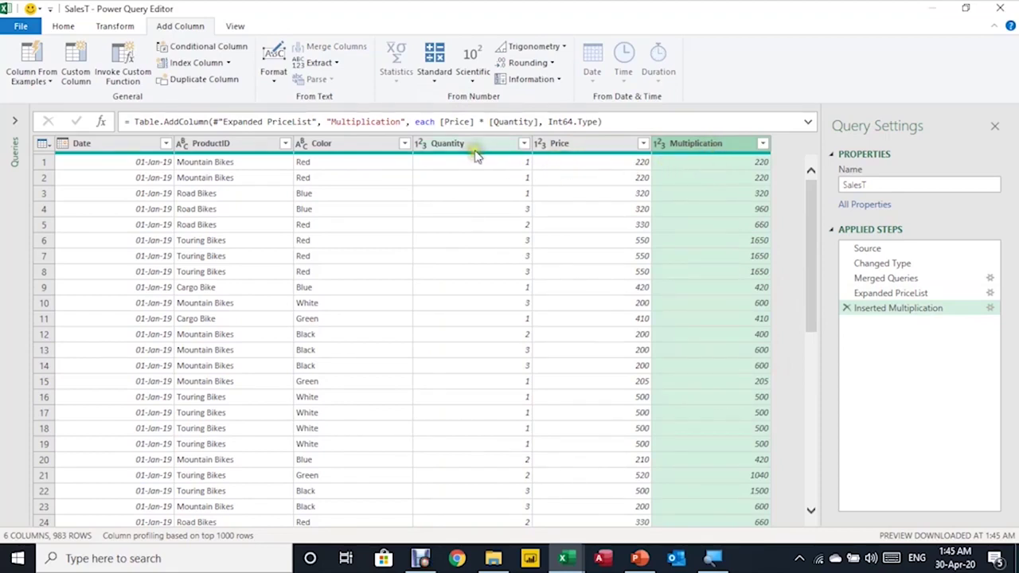
Rename the Multiplication column as Revenue.
double_click(695, 148)
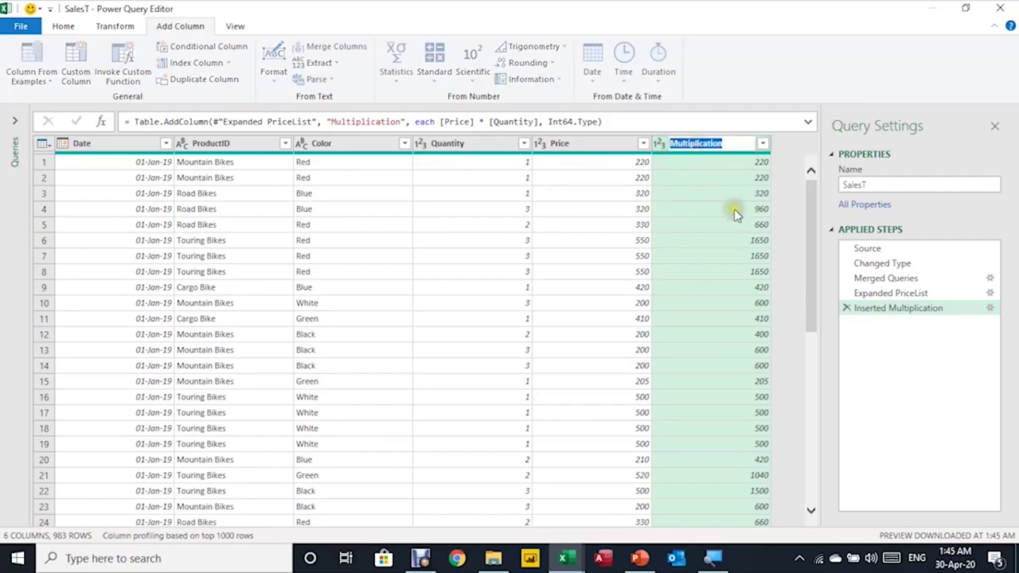
type("Revenue")
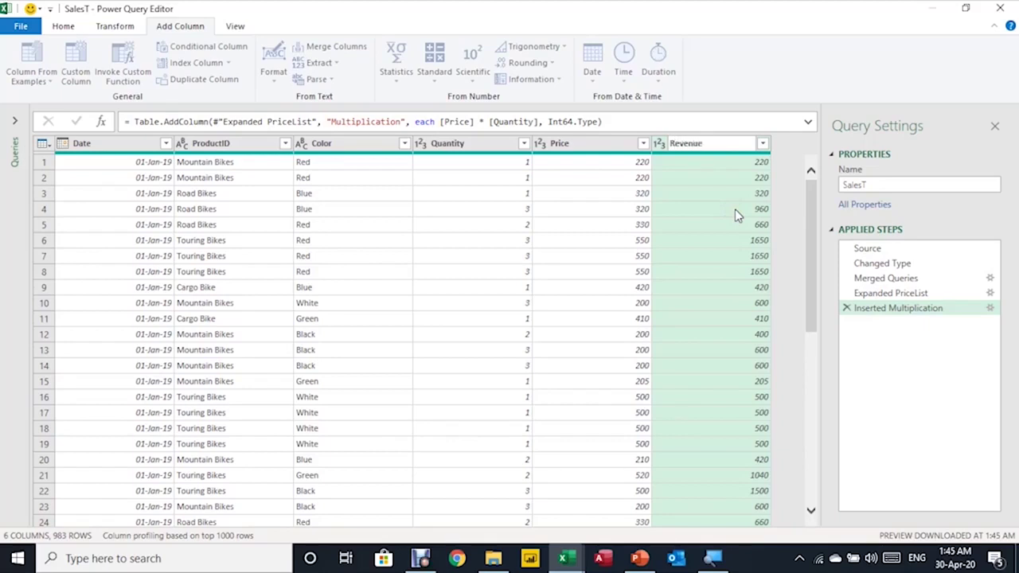
key("Return")
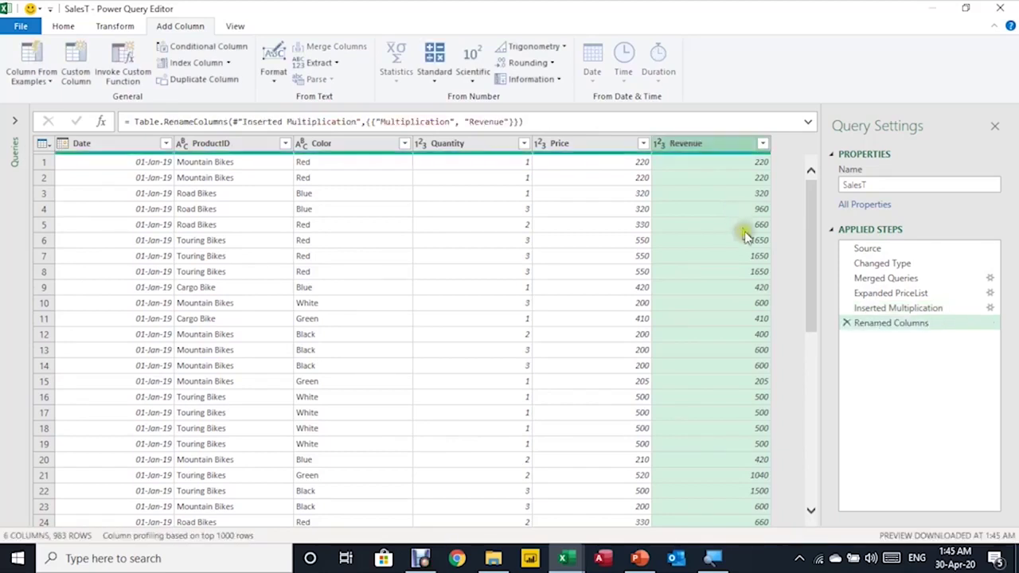
Review the SalesT query's applied steps one by one, from Source through Renamed Columns.
left_click(885, 248)
left_click(876, 265)
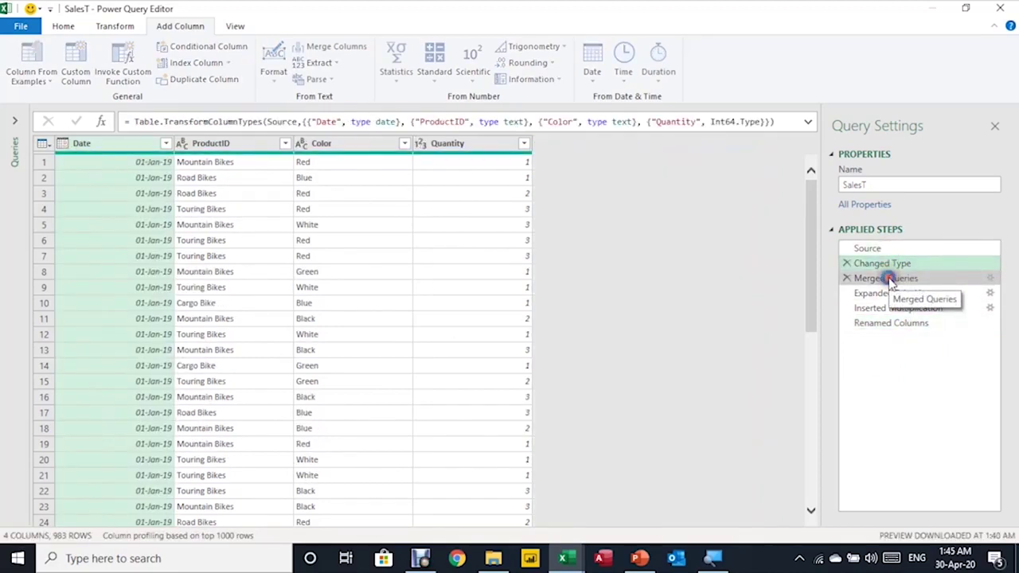
left_click(890, 280)
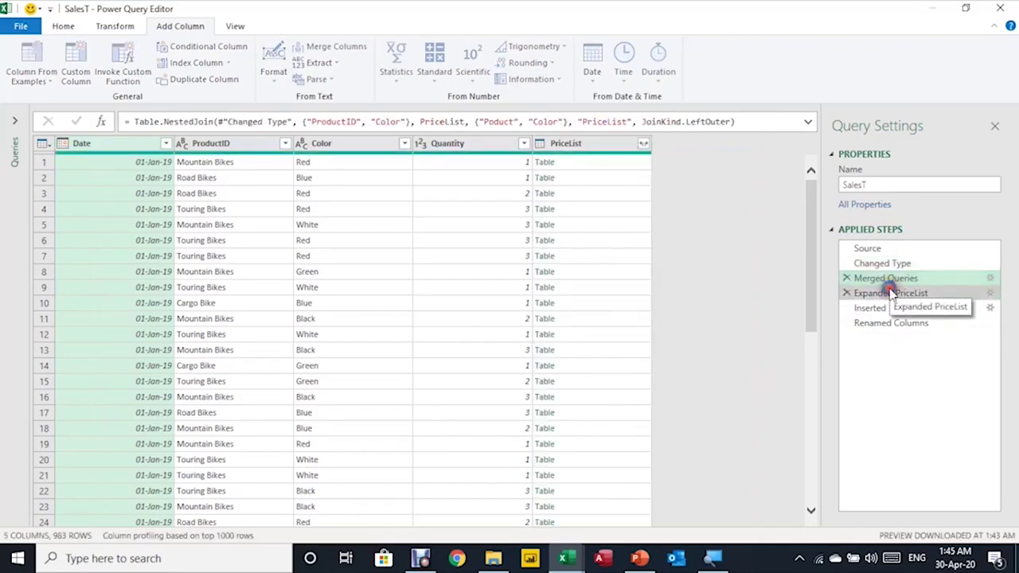
left_click(891, 293)
left_click(887, 309)
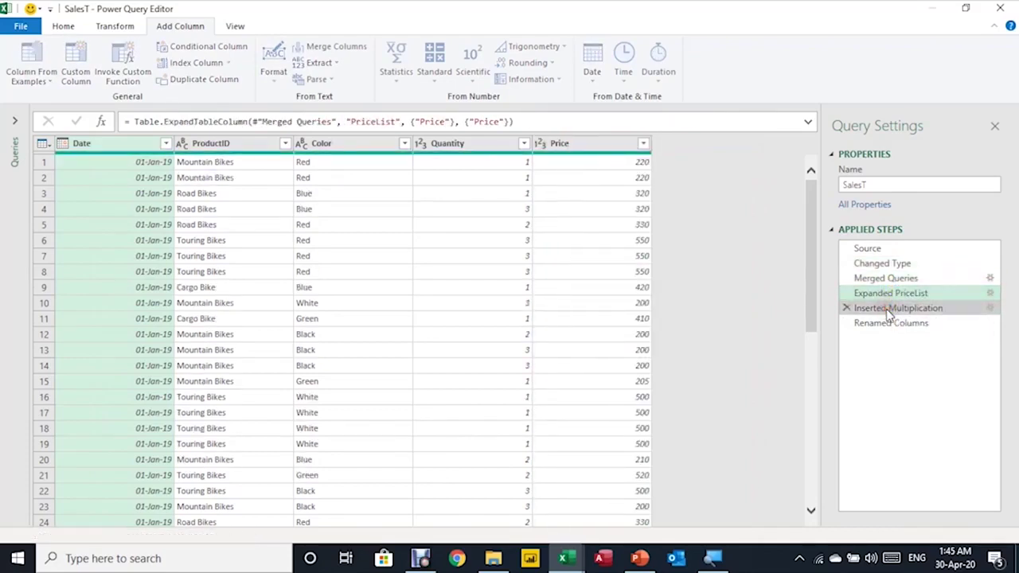
left_click(887, 326)
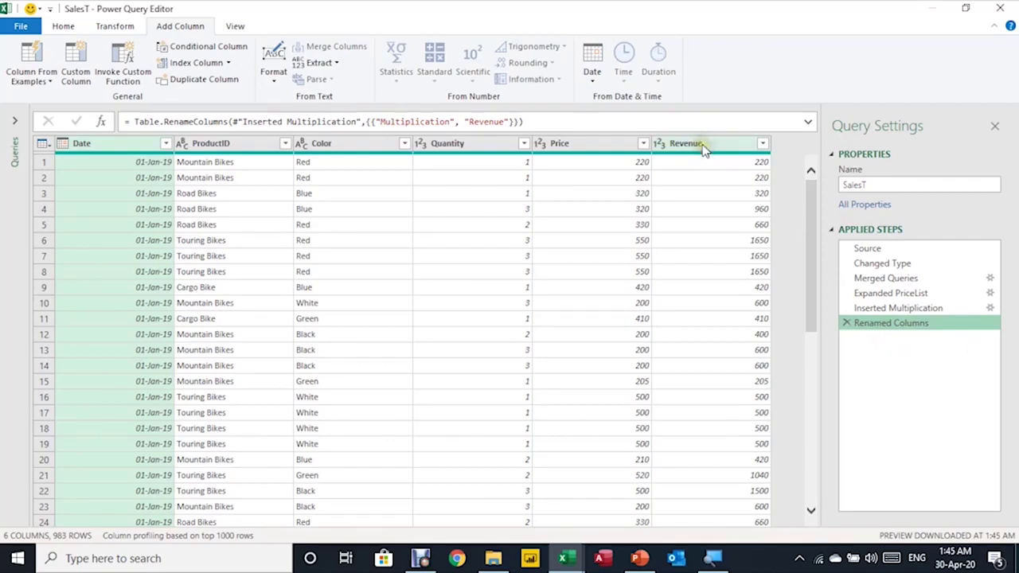
left_click(637, 239)
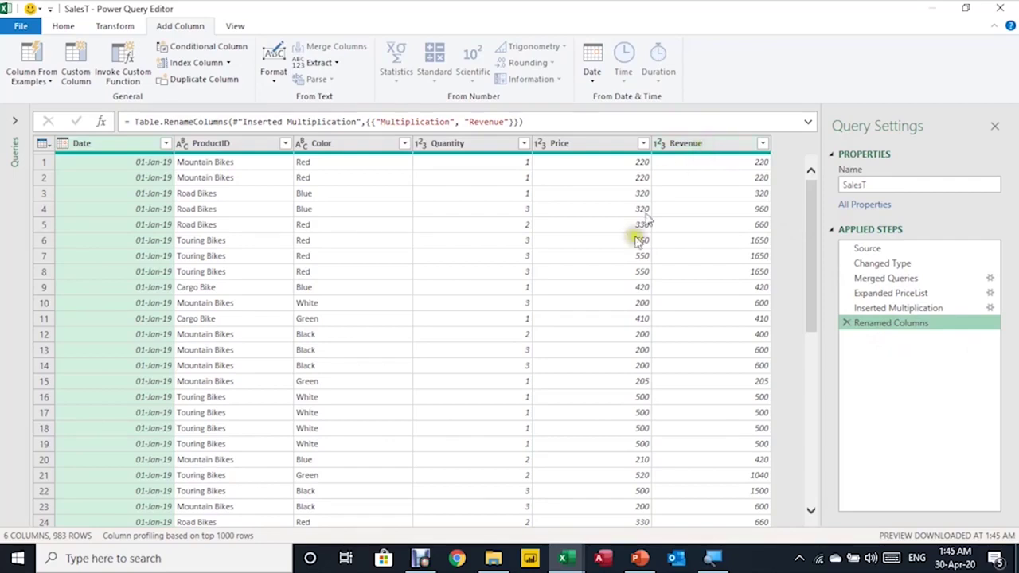
Load the SalesT query as a table into the existing PowerQuery worksheet, starting at cell M1.
left_click(63, 25)
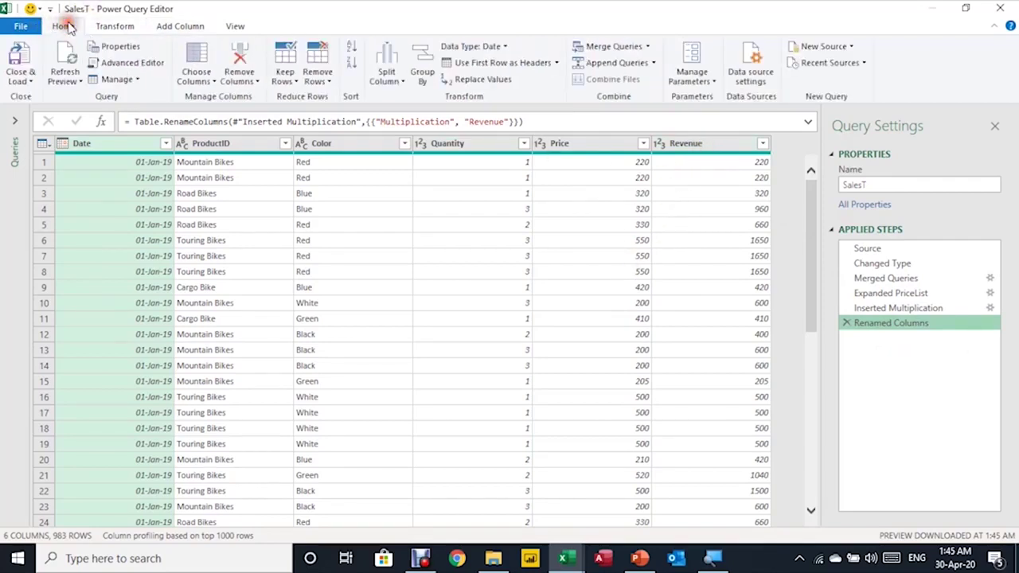
left_click(19, 82)
left_click(47, 96)
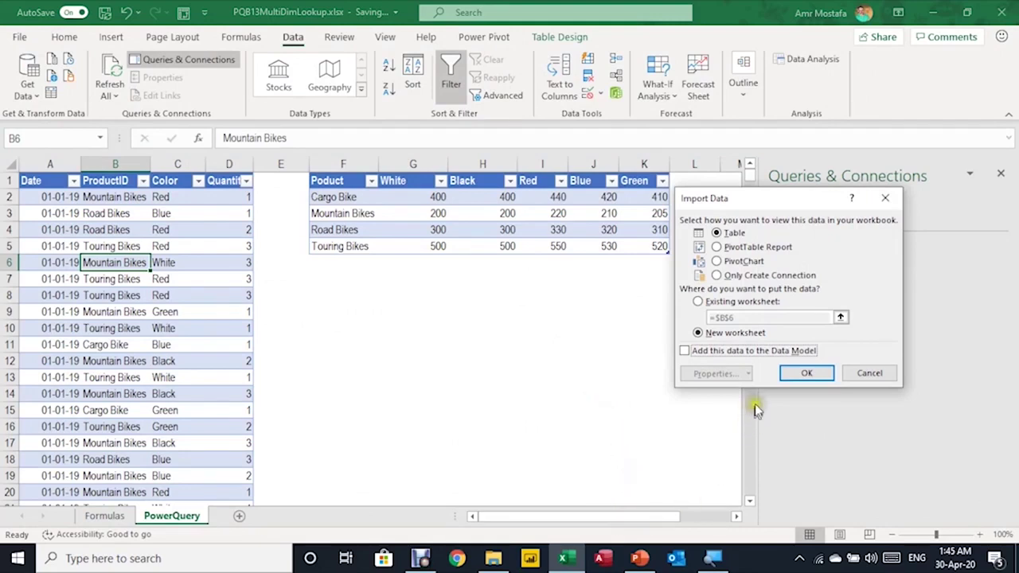
left_click_drag(741, 199, 426, 285)
left_click(384, 387)
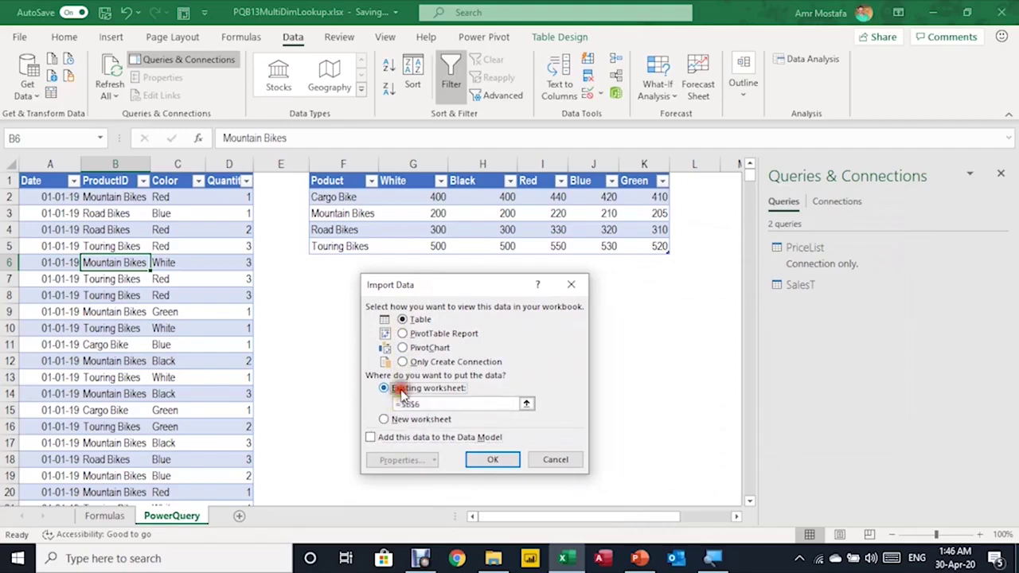
left_click(714, 184)
key("Return")
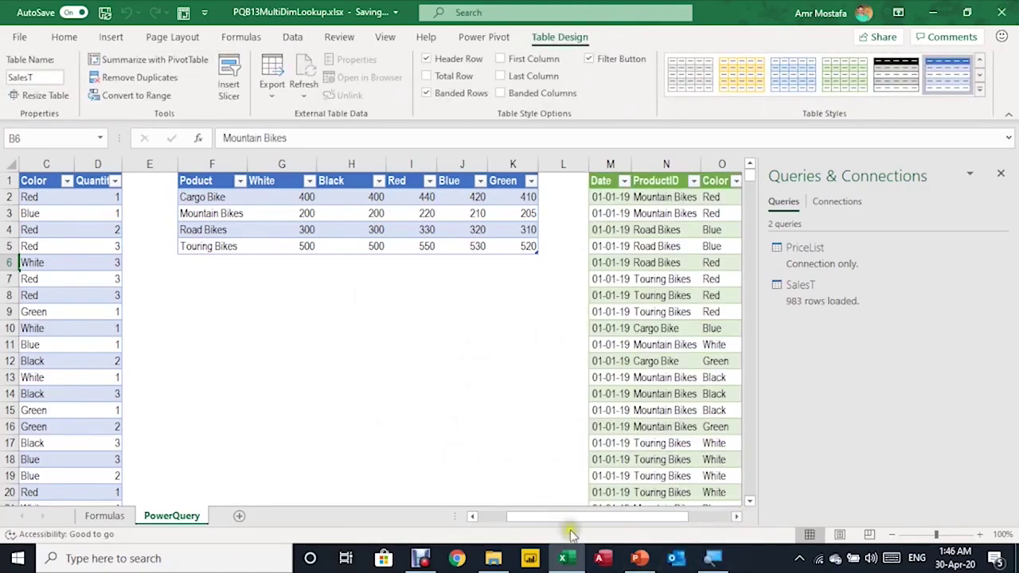
Compare the loaded table's Price and Revenue columns with the original sales table and the price list.
left_click_drag(574, 517, 470, 518)
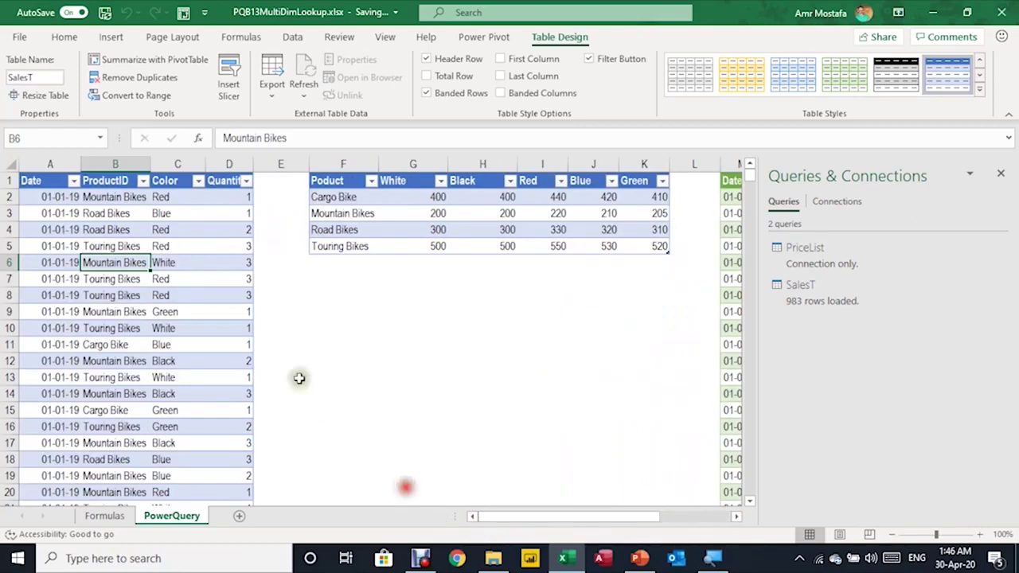
left_click_drag(540, 519, 682, 517)
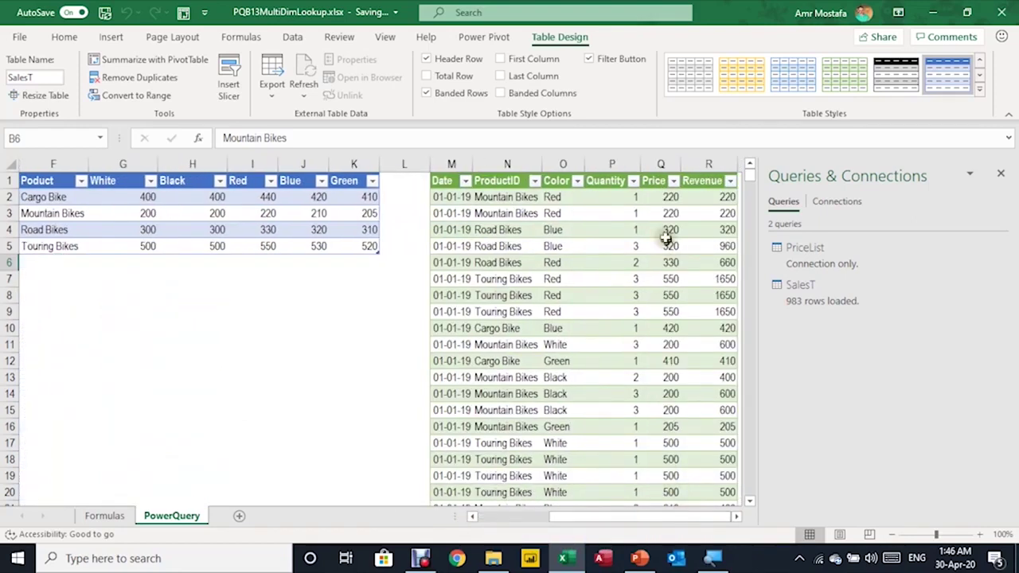
scroll(642, 341, "down", 3)
scroll(648, 345, "down", 4)
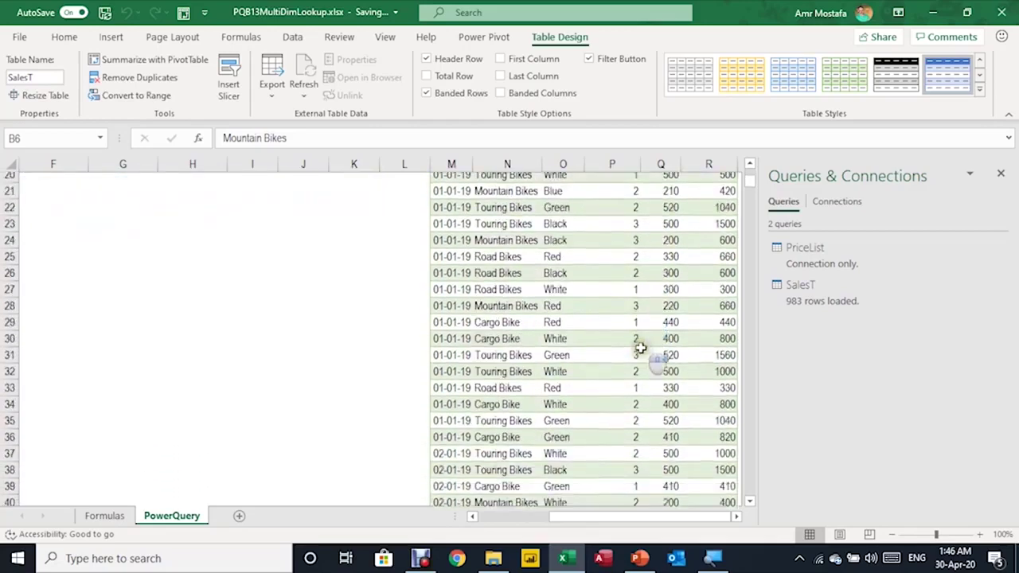
scroll(653, 355, "up", 7)
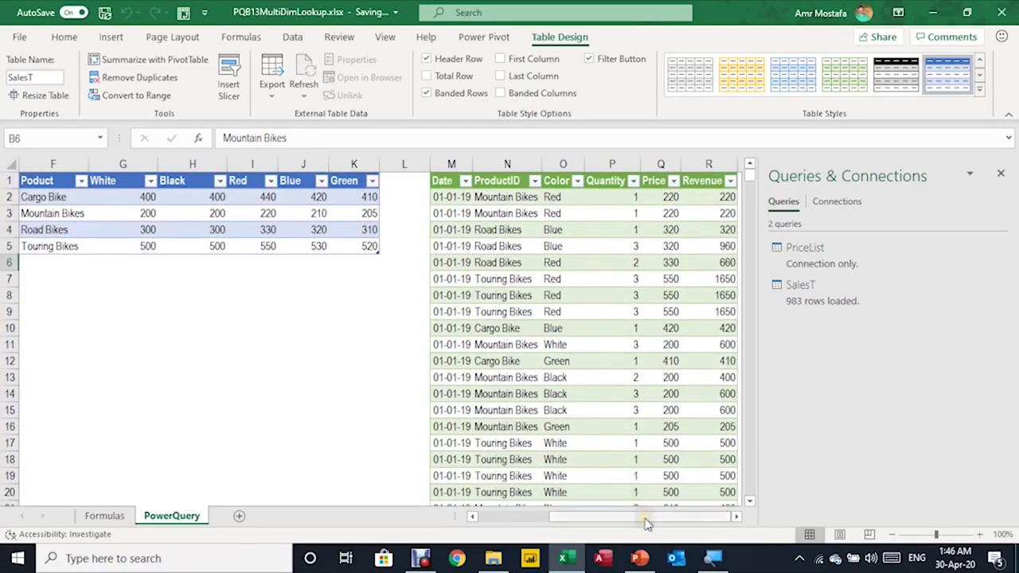
mouse_move(645, 518)
left_mouse_down()
mouse_move(557, 523)
mouse_move(645, 518)
left_mouse_up()
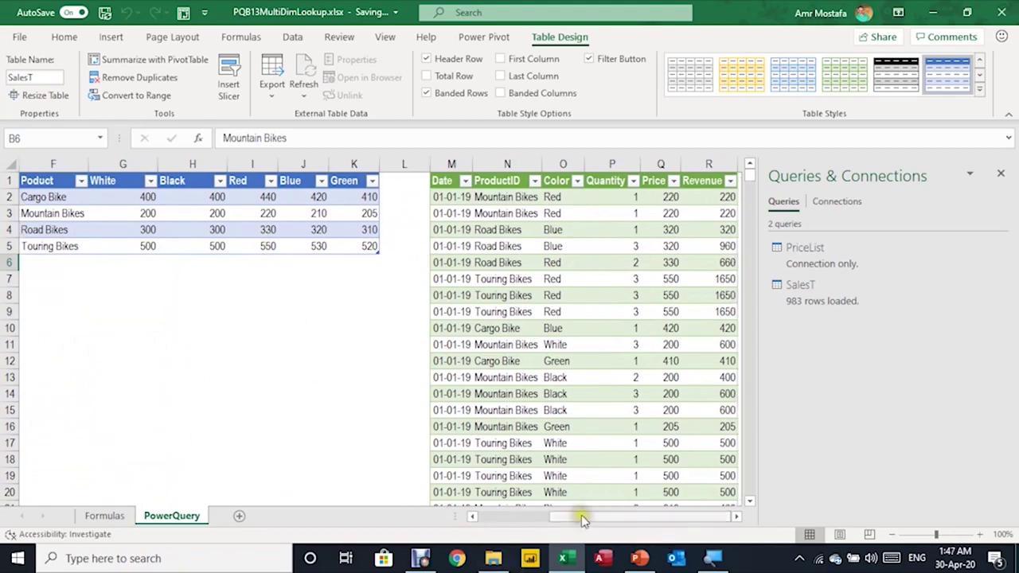
left_click_drag(582, 519, 542, 517)
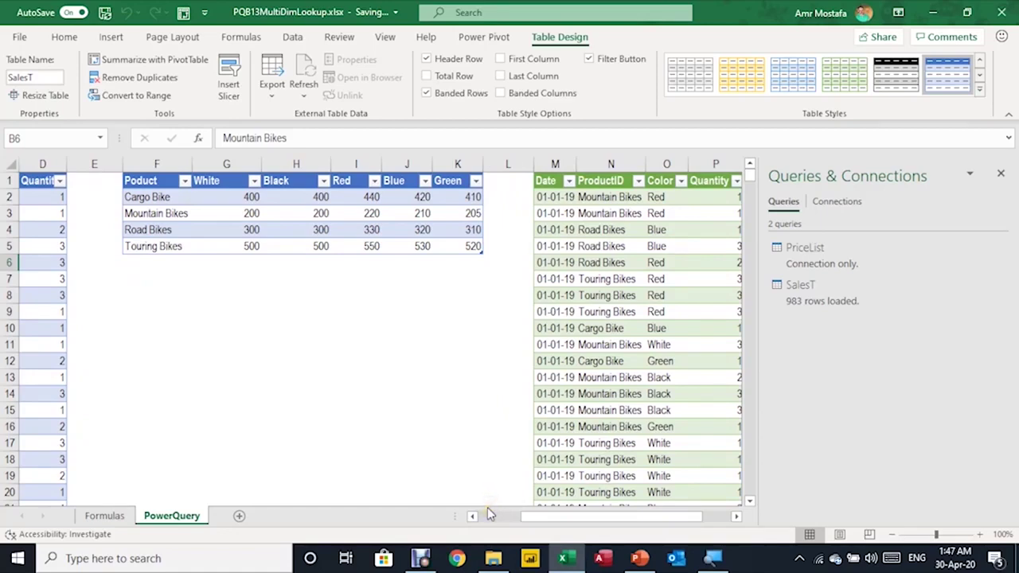
left_click_drag(550, 518, 647, 518)
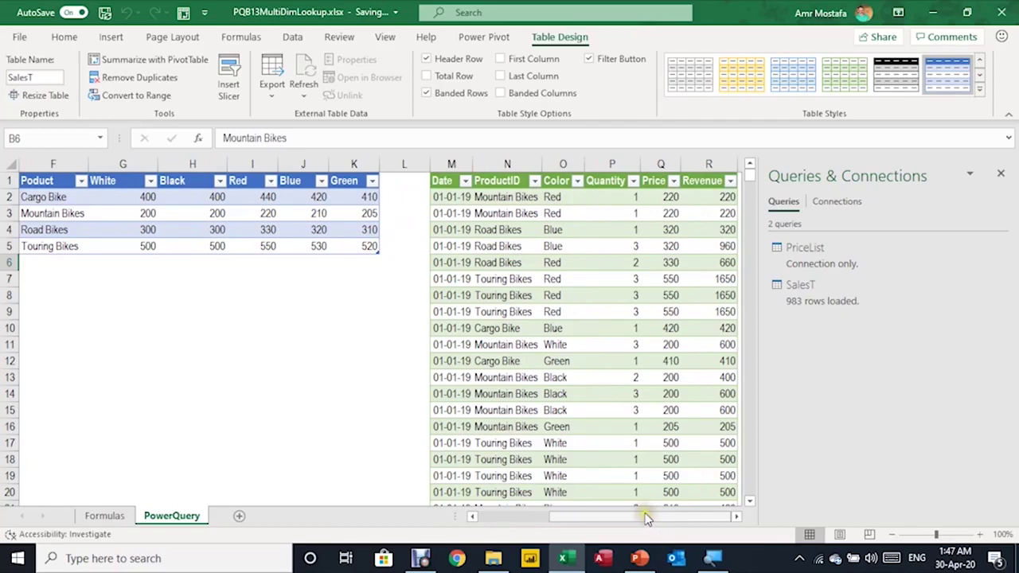
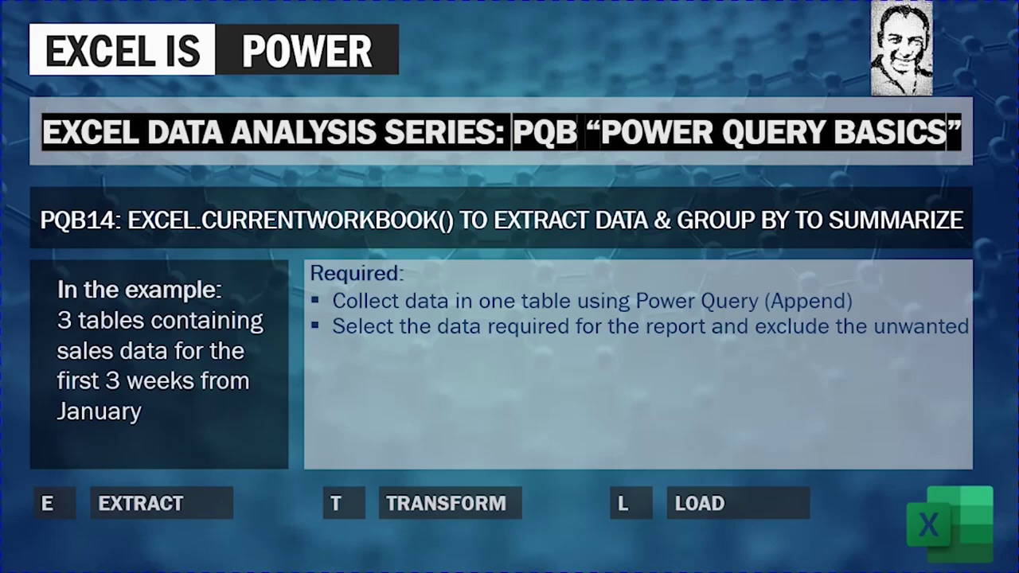
left_click(481, 296)
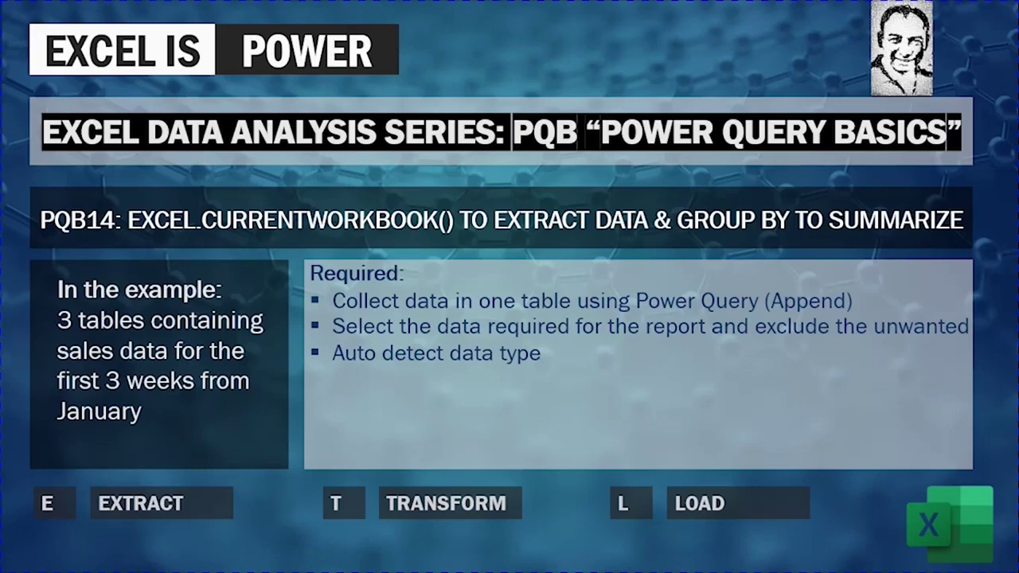
left_click(478, 296)
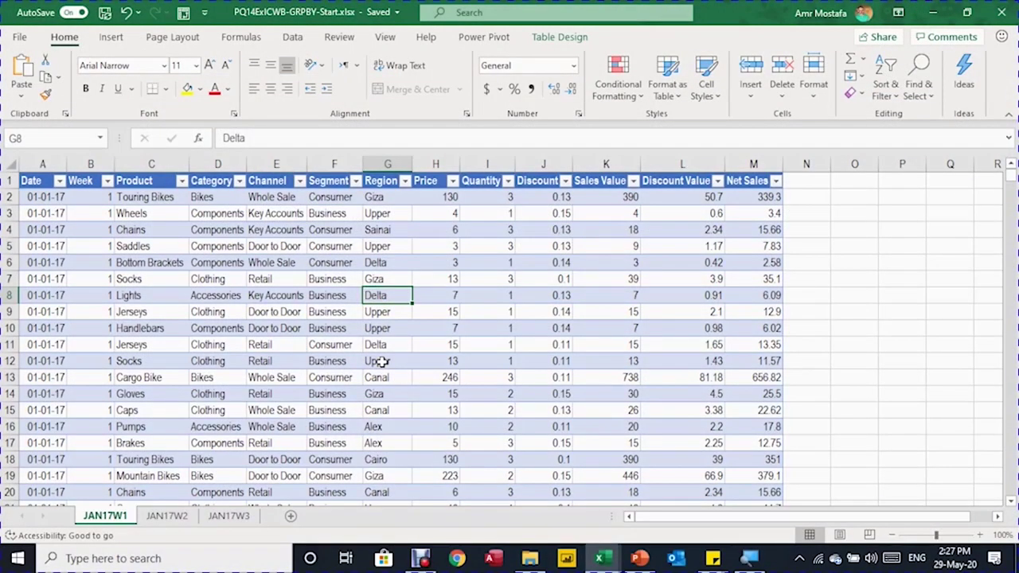
Examine the weekly sales tables on the JAN17W2, JAN17W3 and JAN17W1 sheets.
left_click(185, 518)
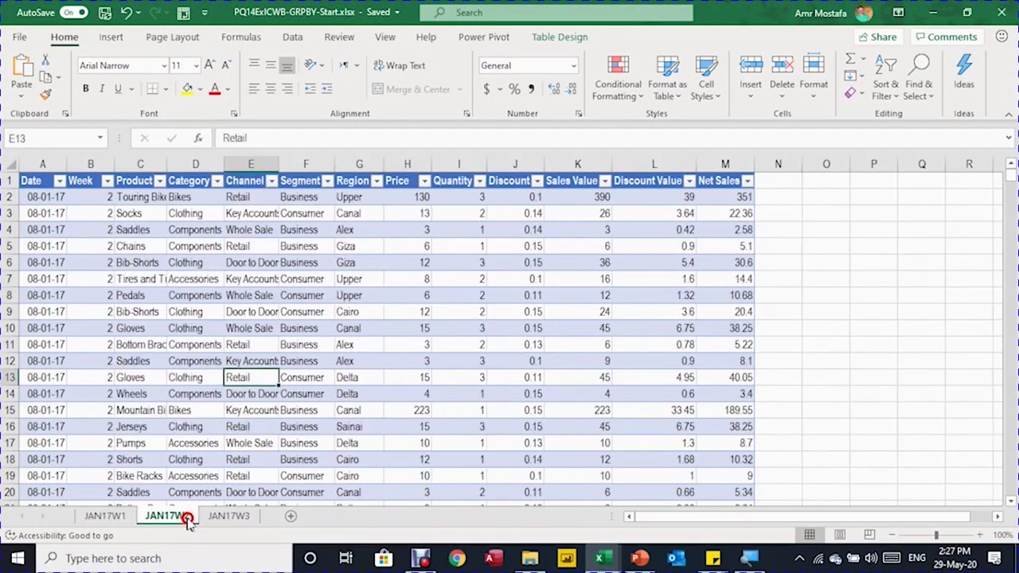
left_click(228, 518)
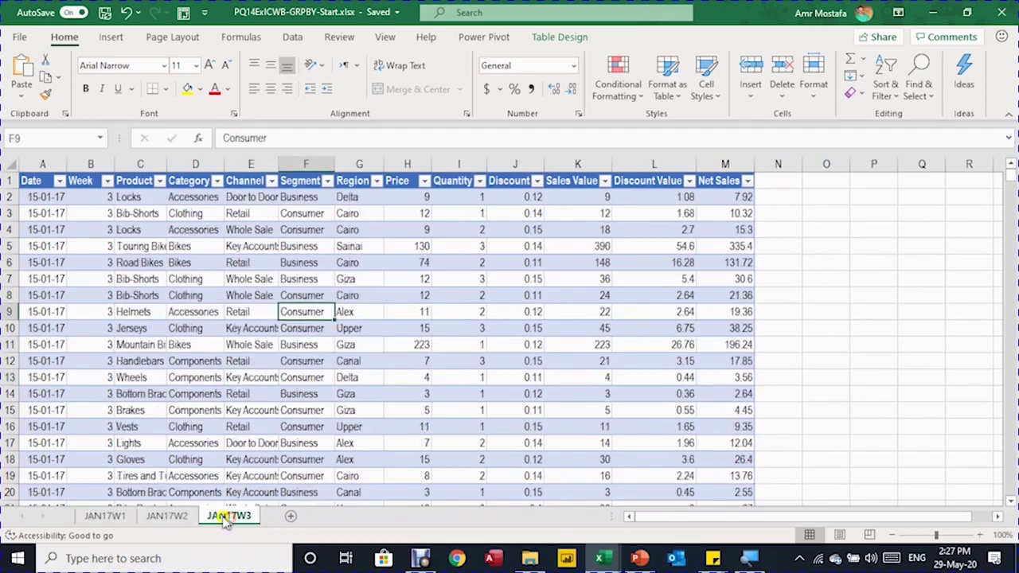
left_click(101, 516)
left_click(130, 347)
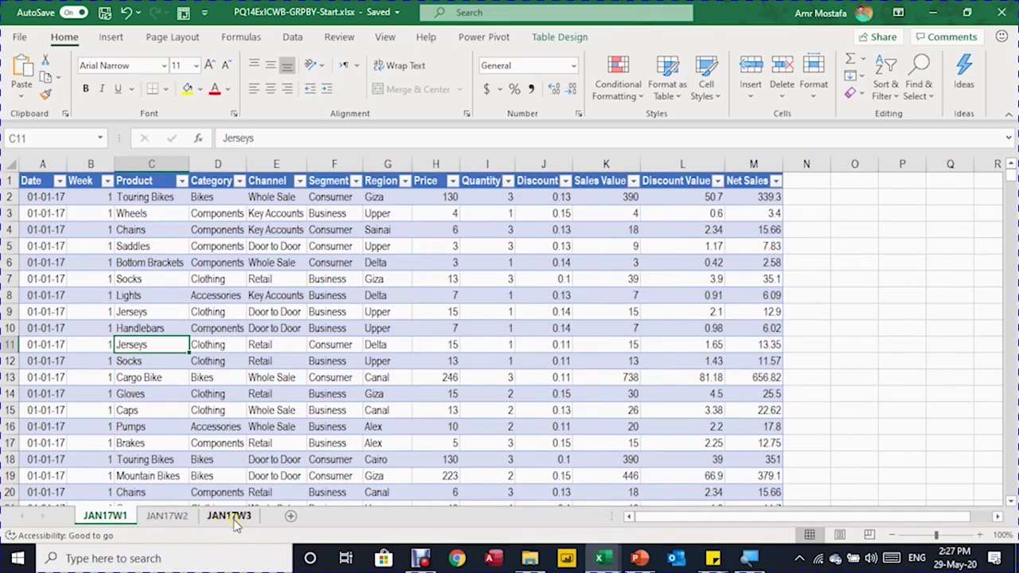
left_click(215, 296)
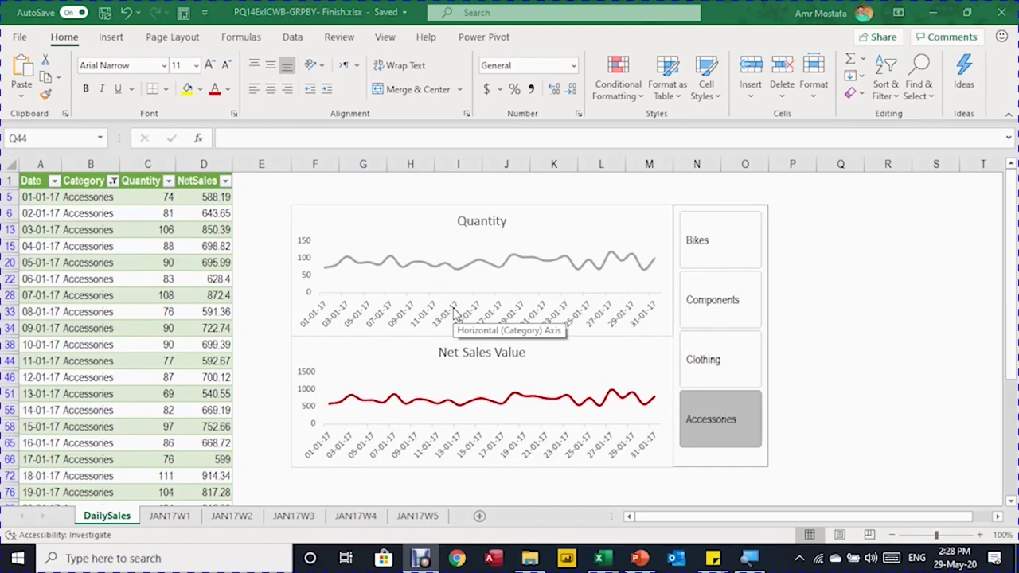
Look through the daily records on the DailySales sheet and filter the table and its charts to the Bikes category.
left_click(118, 288)
left_click(69, 266)
scroll(134, 296, "down", 4)
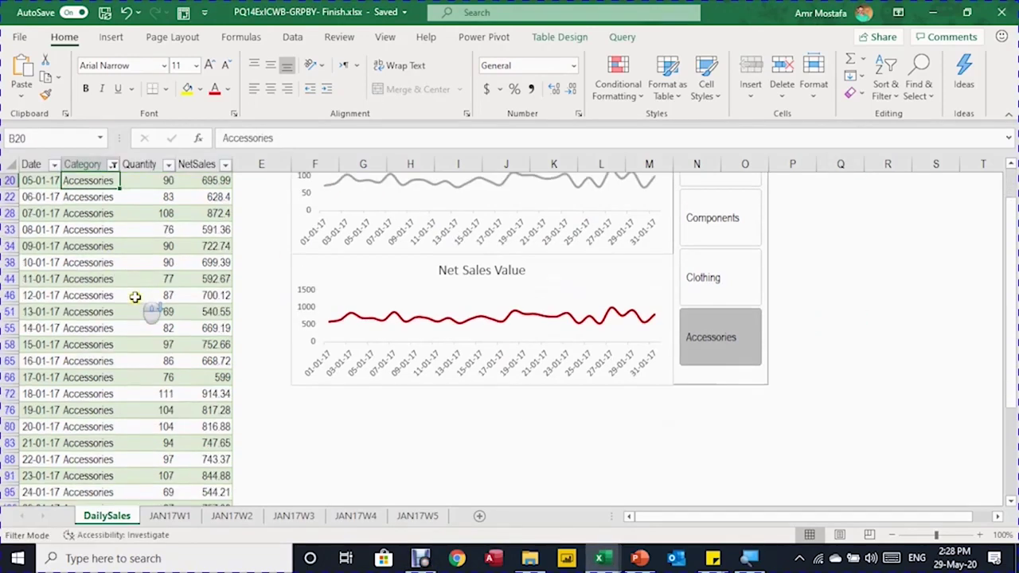
scroll(136, 296, "down", 2)
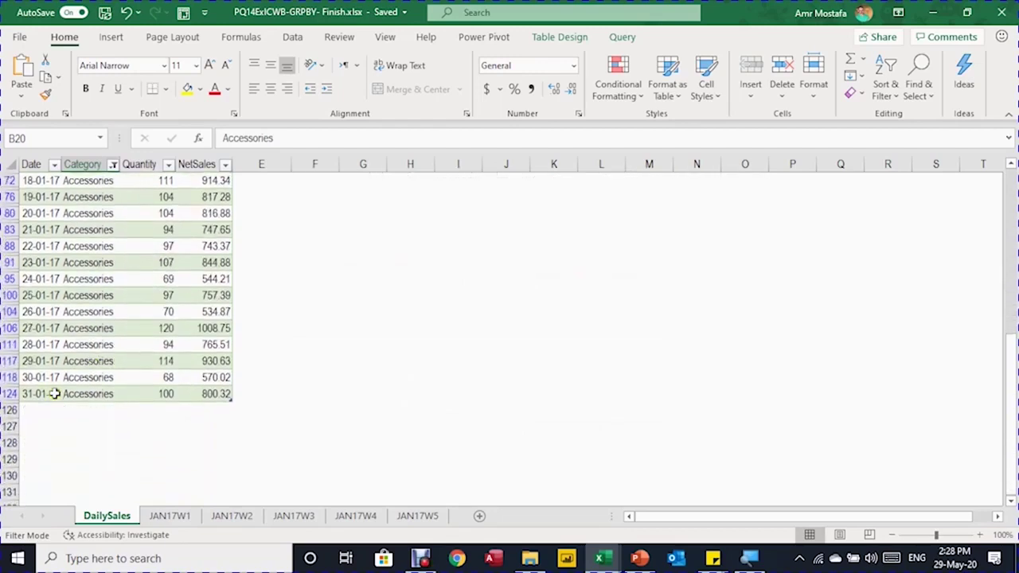
scroll(111, 387, "up", 6)
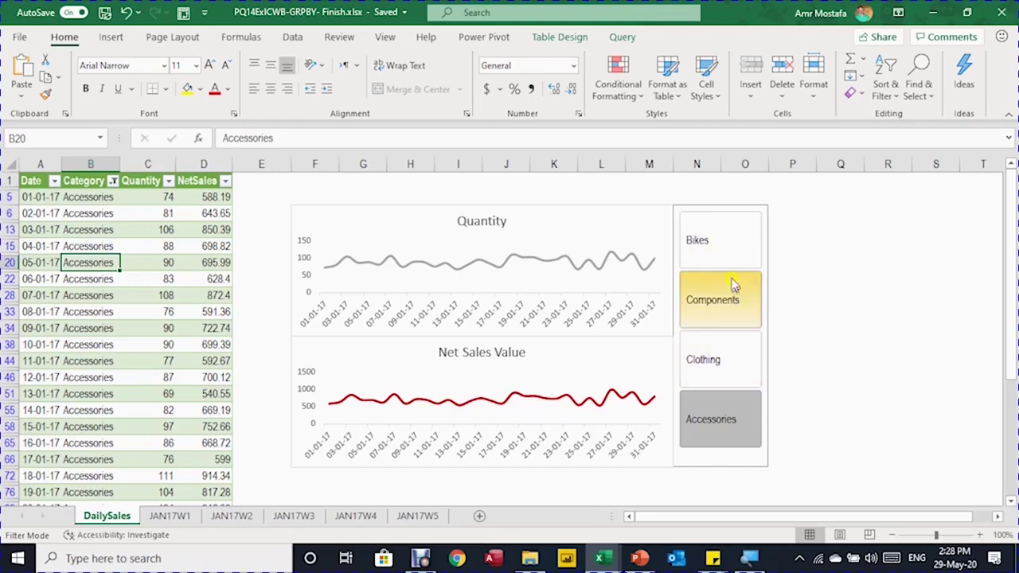
left_click(723, 250)
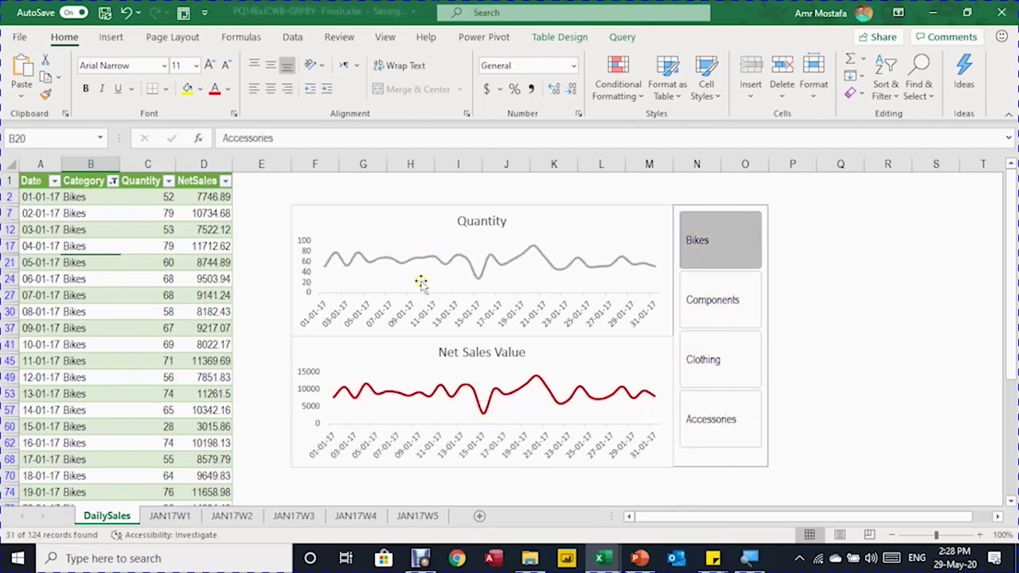
Switch the category filter beside the daily sales charts to Components.
left_click(713, 324)
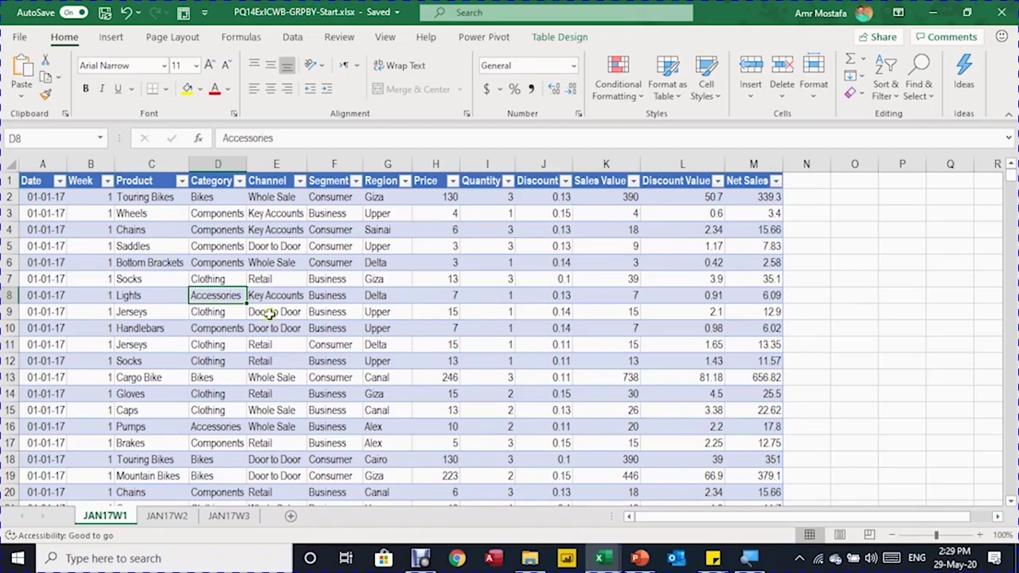
Create a Power Query query from the JAN17W1 table and delete its Changed Type step.
left_click(286, 37)
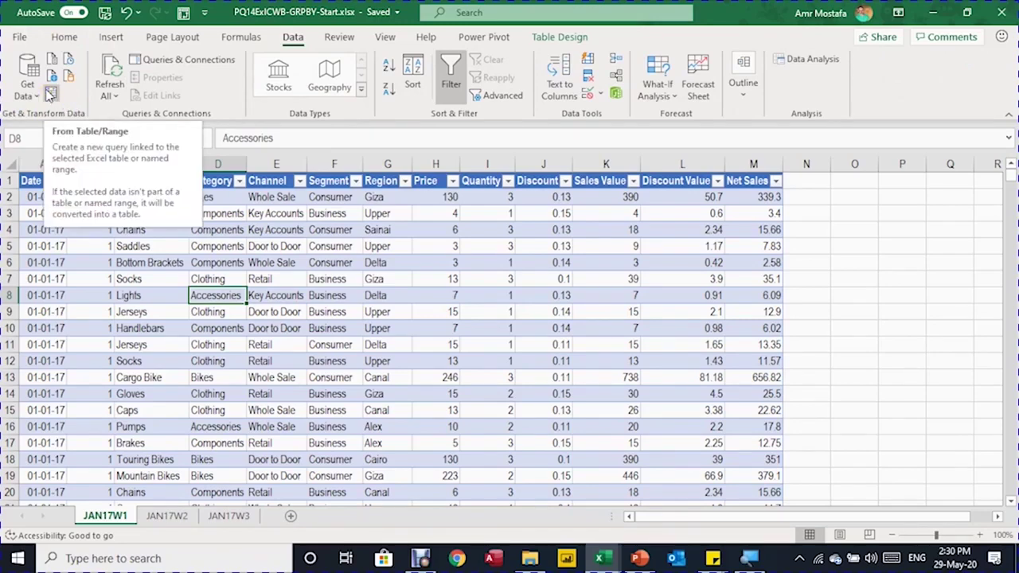
left_click(51, 95)
left_click(51, 95)
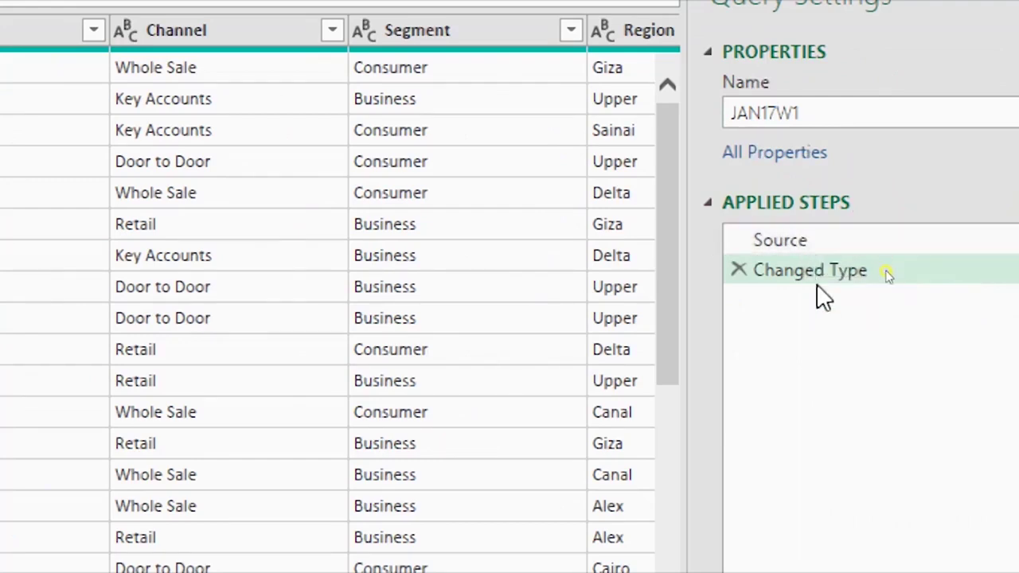
left_click(739, 270)
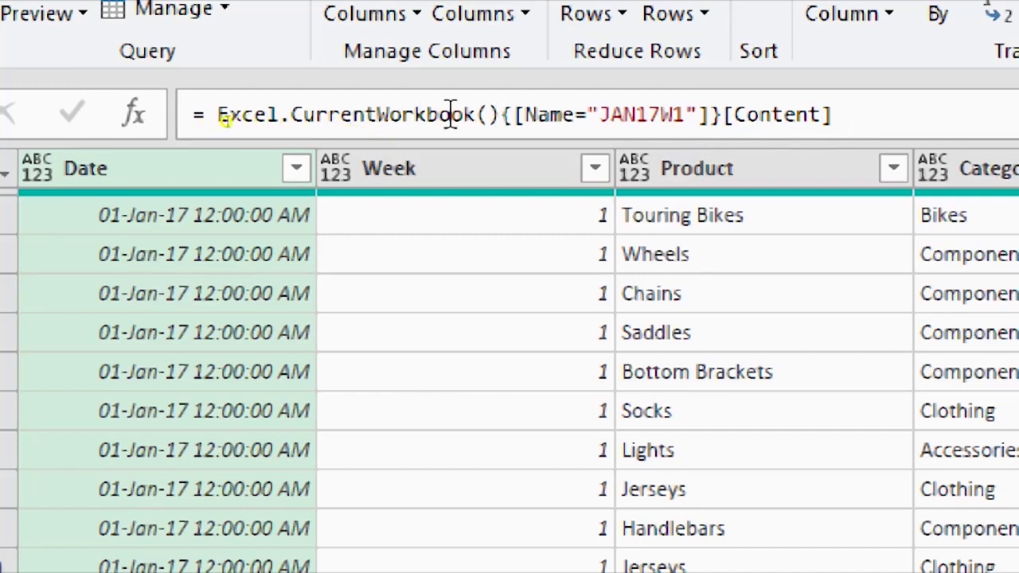
Shorten the Source step's formula to = Excel.CurrentWorkbook() by removing the JAN17W1 name and Content reference.
left_click_drag(505, 114, 879, 117)
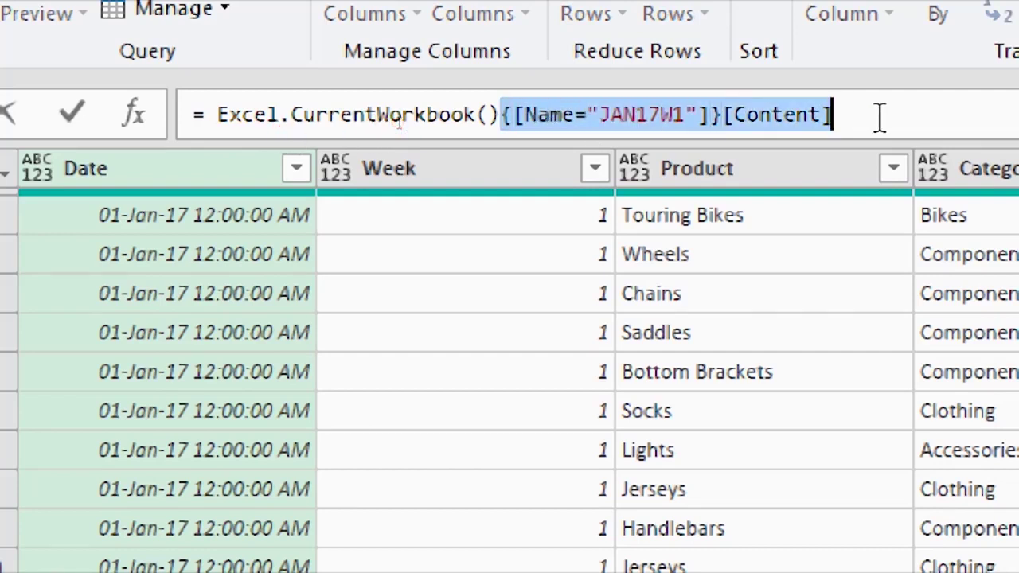
key("BackSpace")
key("Return")
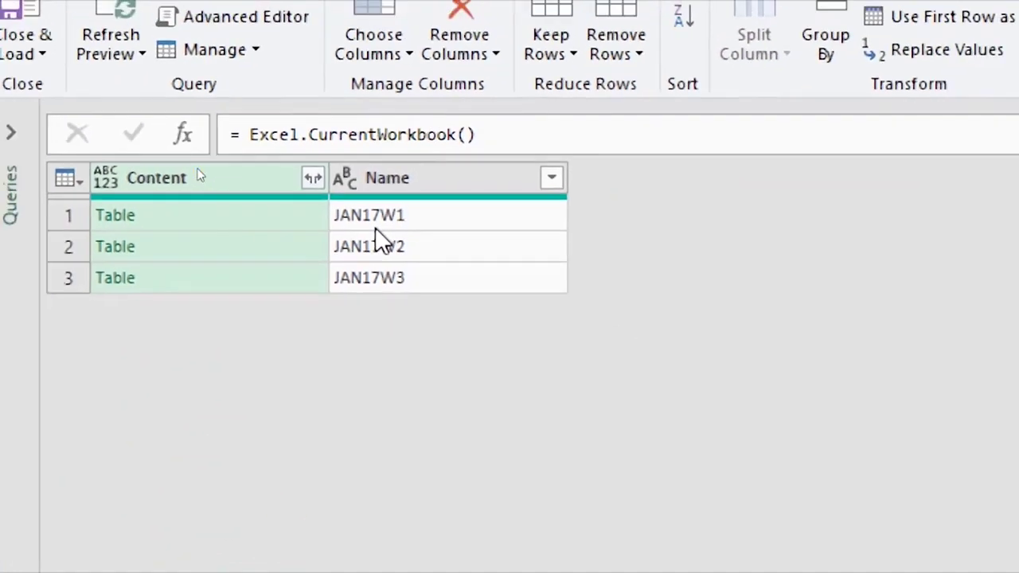
Preview the JAN17W1, JAN17W2 and JAN17W3 tables in an enlarged preview area, and close the editor discarding the query.
left_click(232, 214)
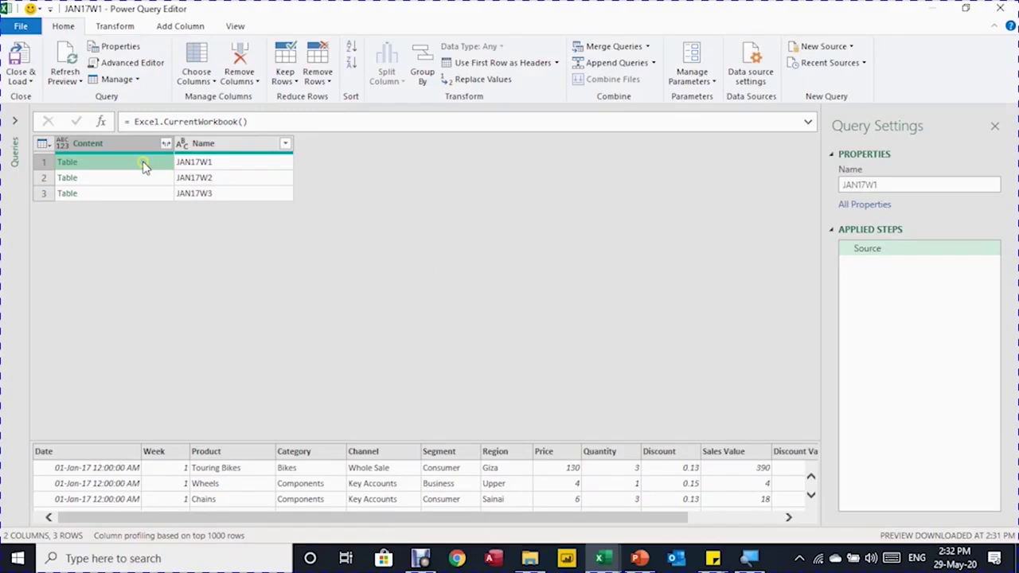
left_click(165, 164)
left_click(243, 242)
left_click_drag(449, 442, 438, 335)
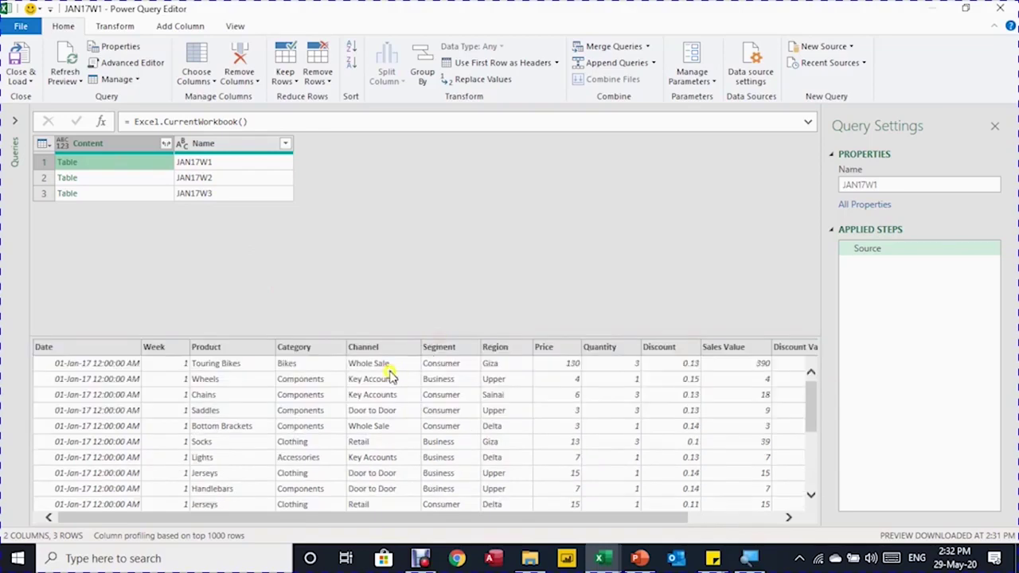
left_click(151, 180)
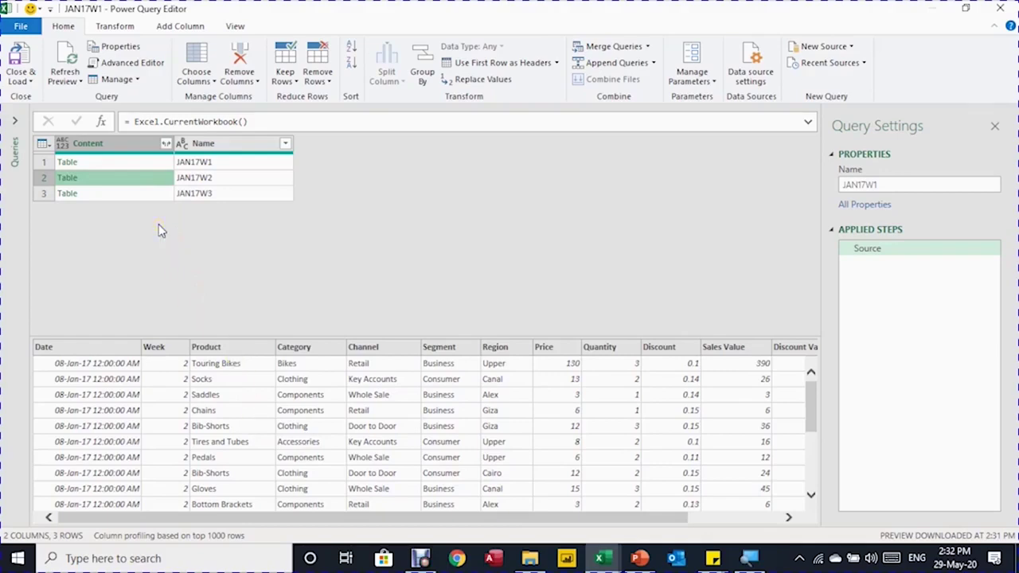
left_click(157, 194)
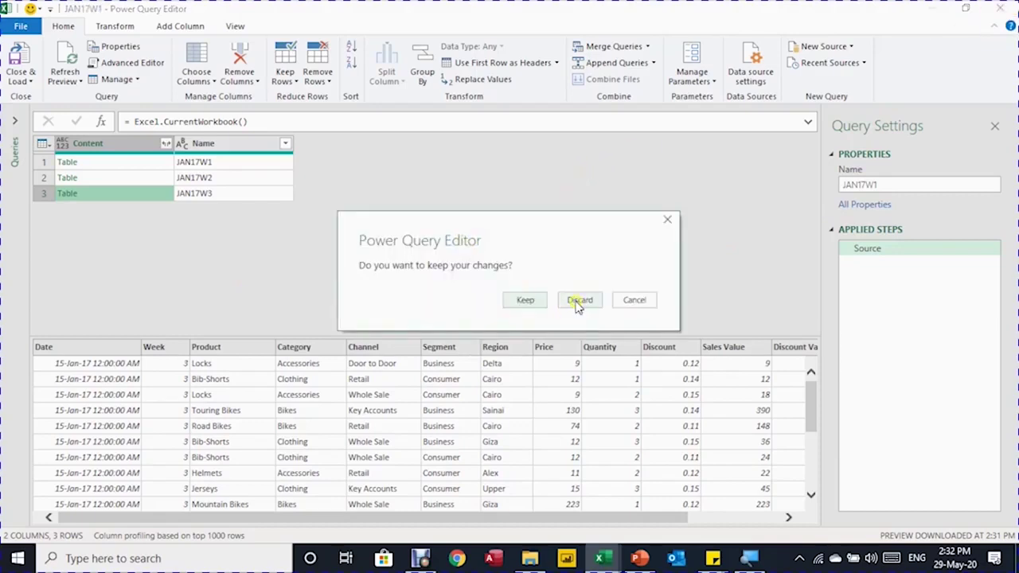
left_click(576, 301)
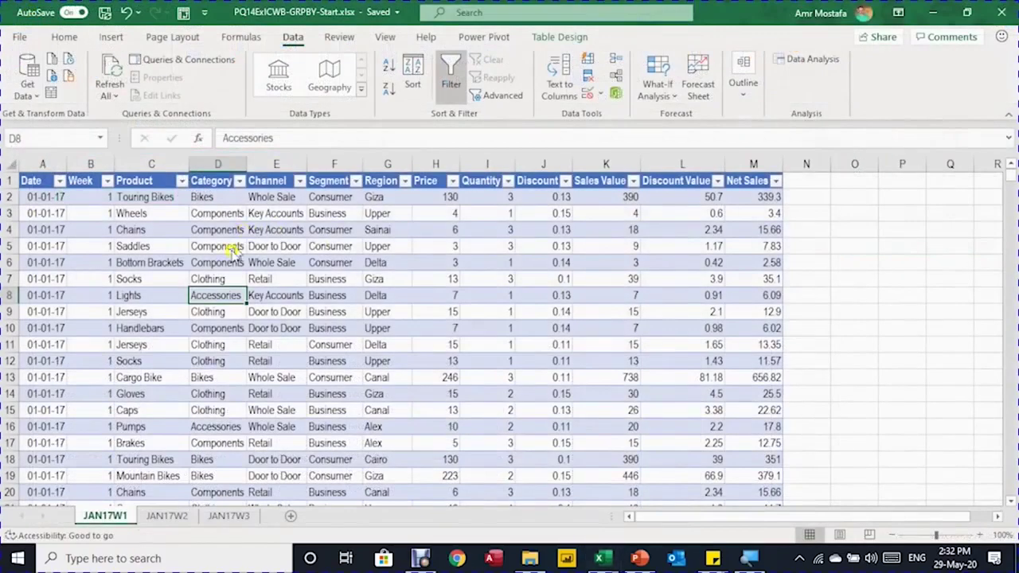
Create a blank query in the weekly sales workbook and name it DailySales.
left_click(225, 231)
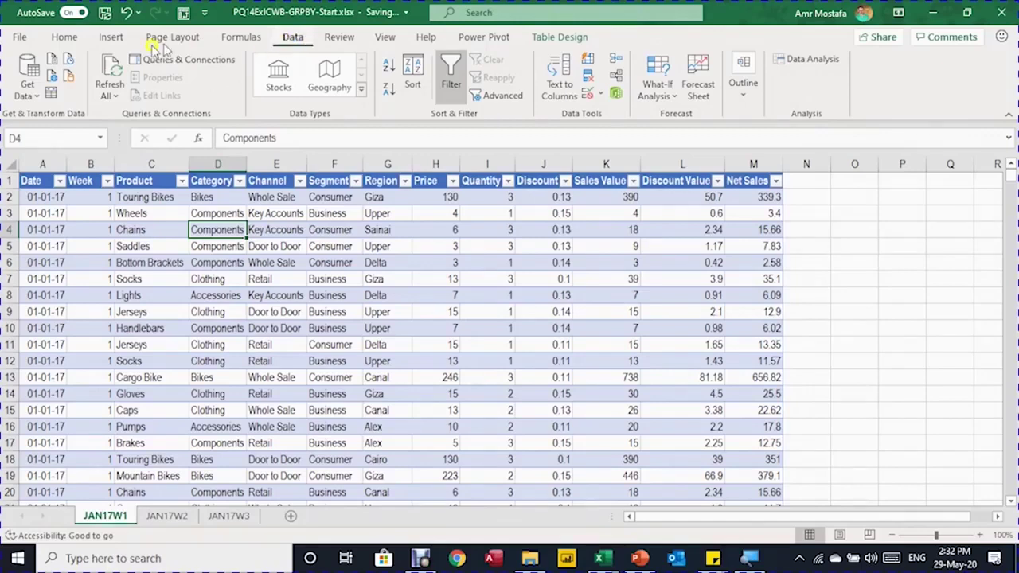
left_click(29, 95)
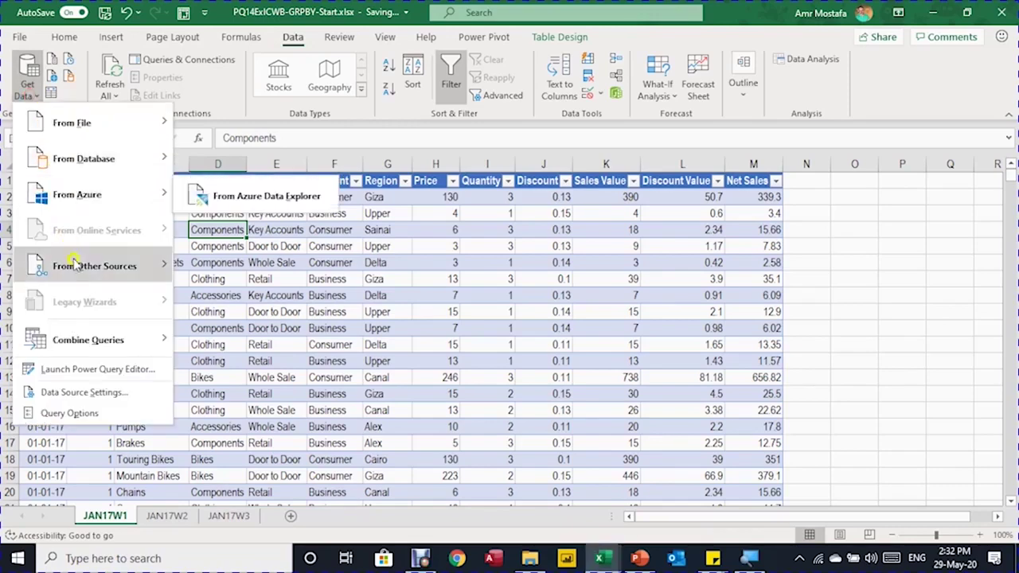
mouse_move(75, 268)
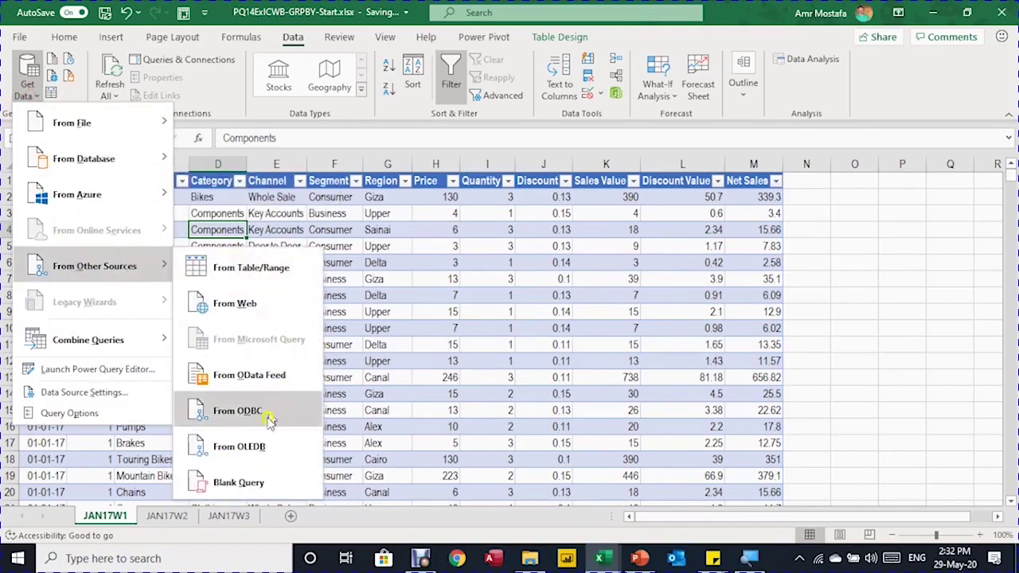
left_click(247, 484)
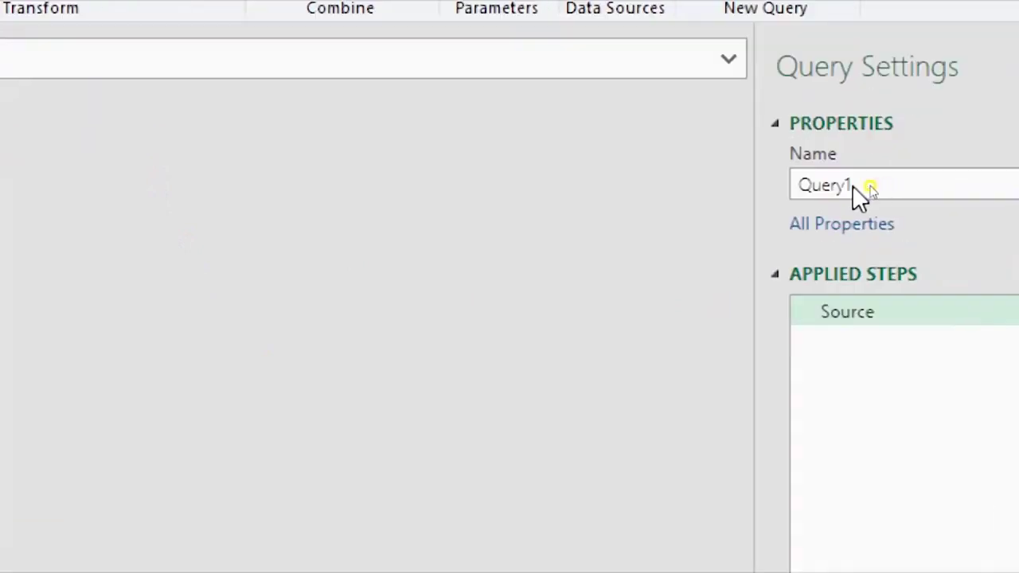
double_click(824, 184)
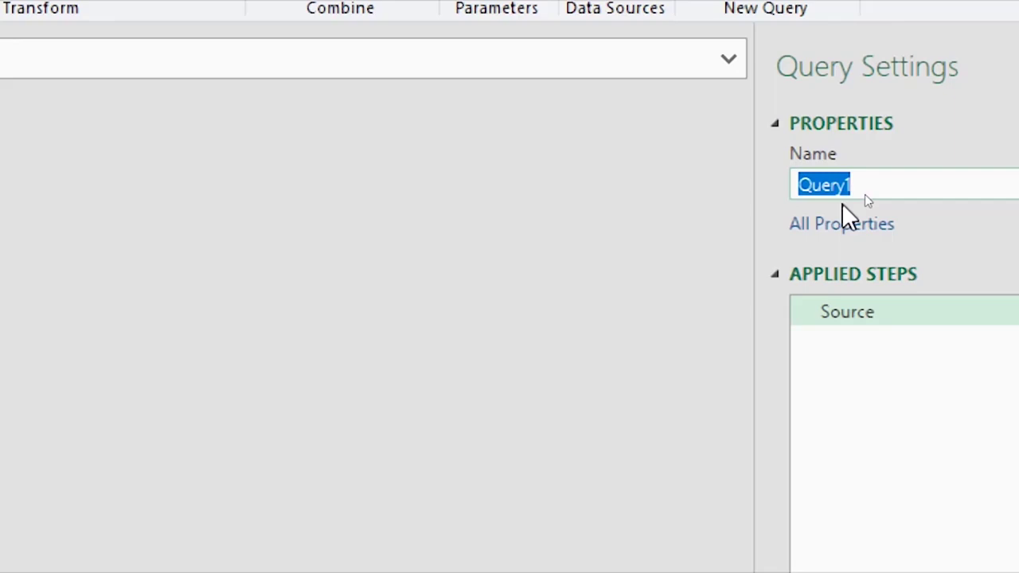
type("Daily")
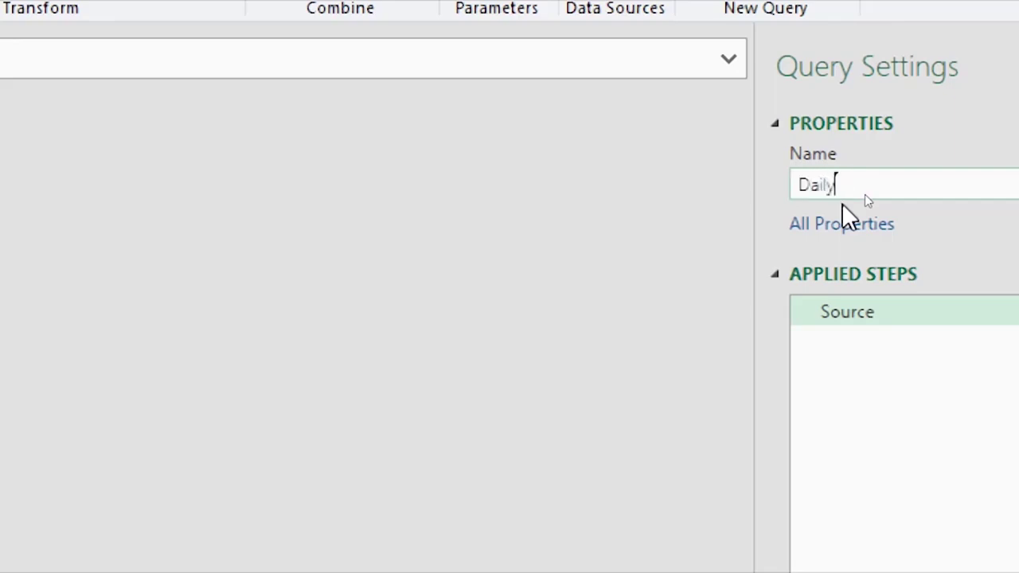
type("Sales")
left_click(841, 203)
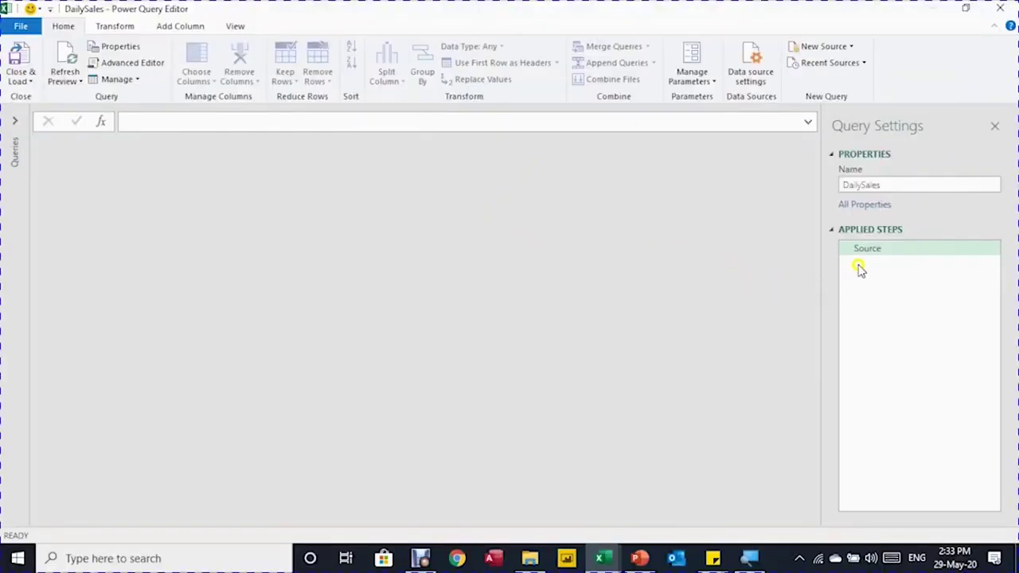
Enter = Excel.CurrentWorkbook() as the Source formula of the DailySales query.
left_click(146, 120)
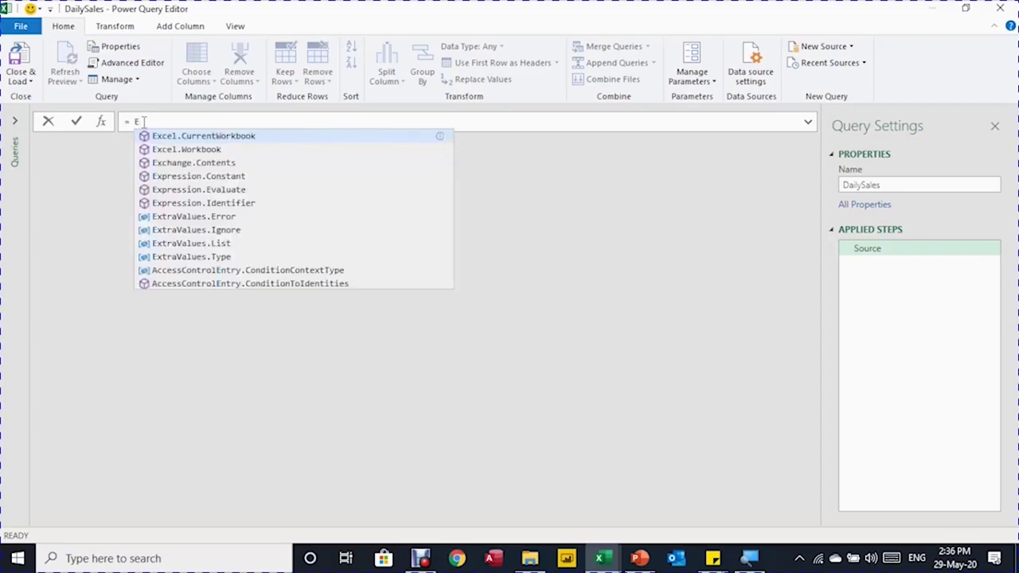
type("xcel")
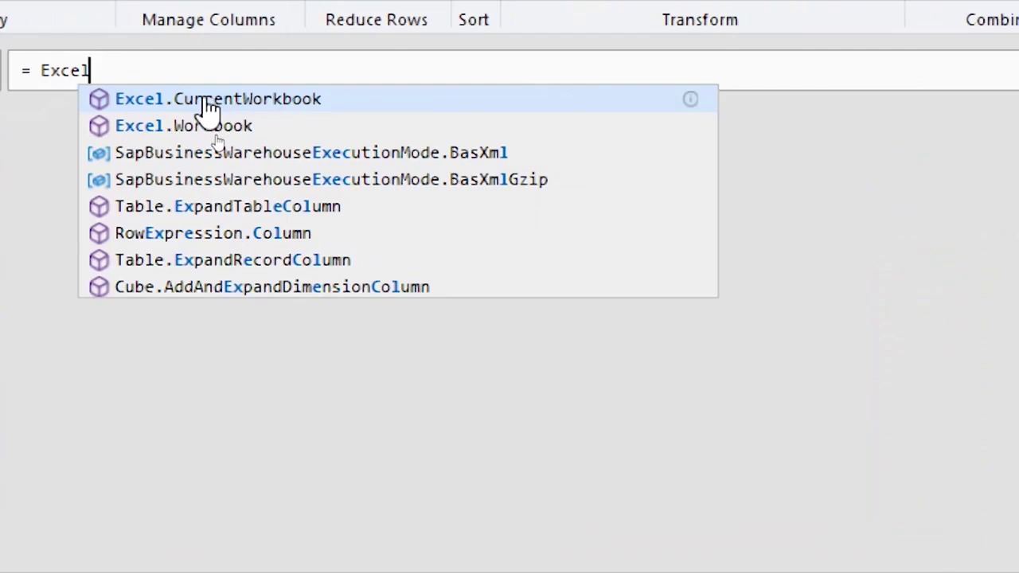
type(".")
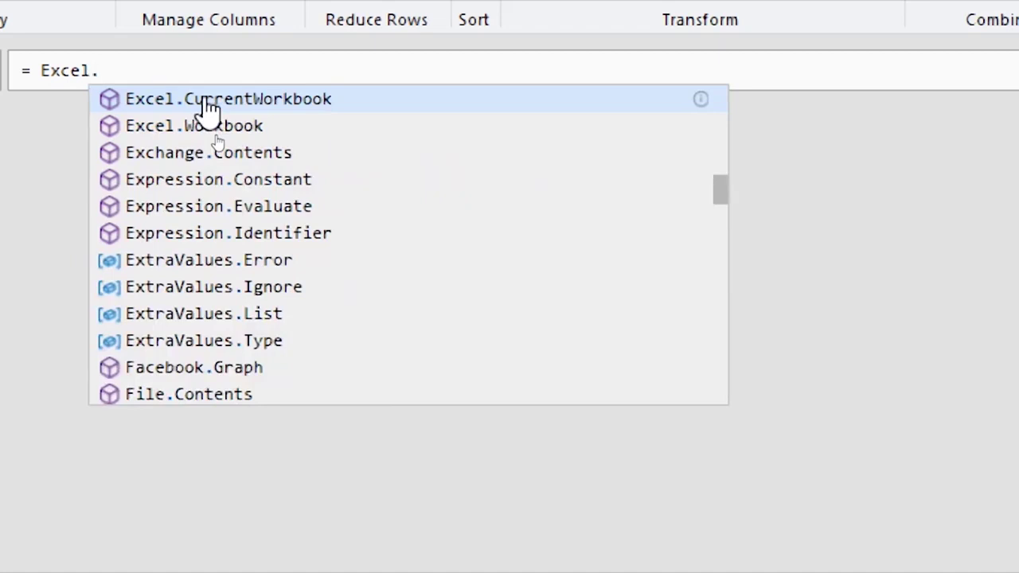
type("Cu")
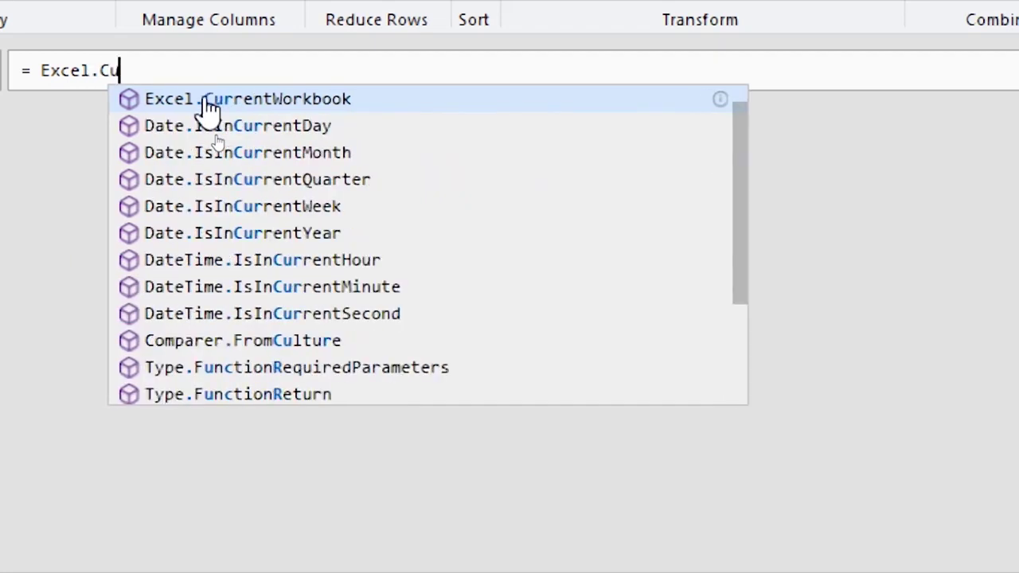
type("rrentWor")
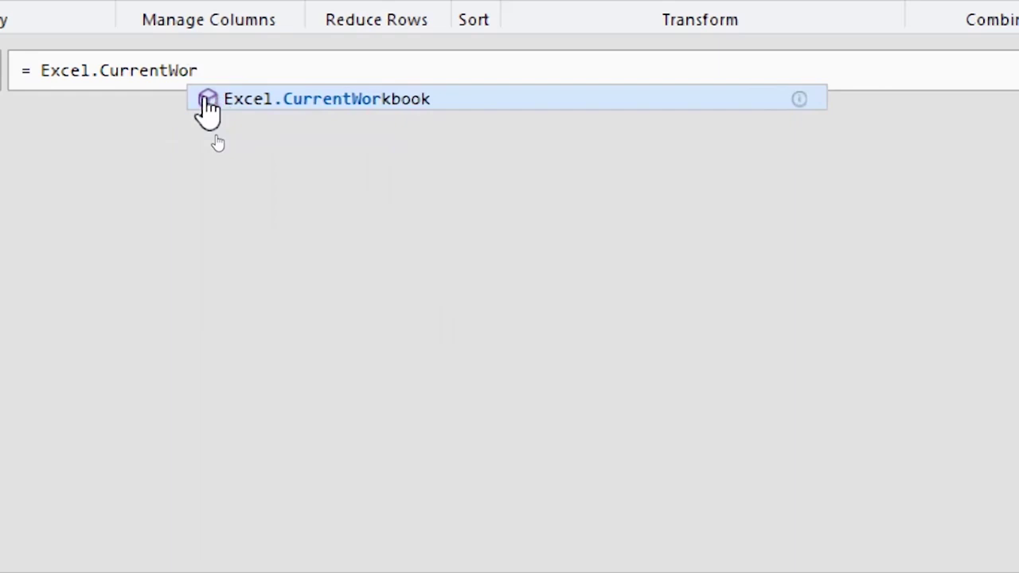
type("k")
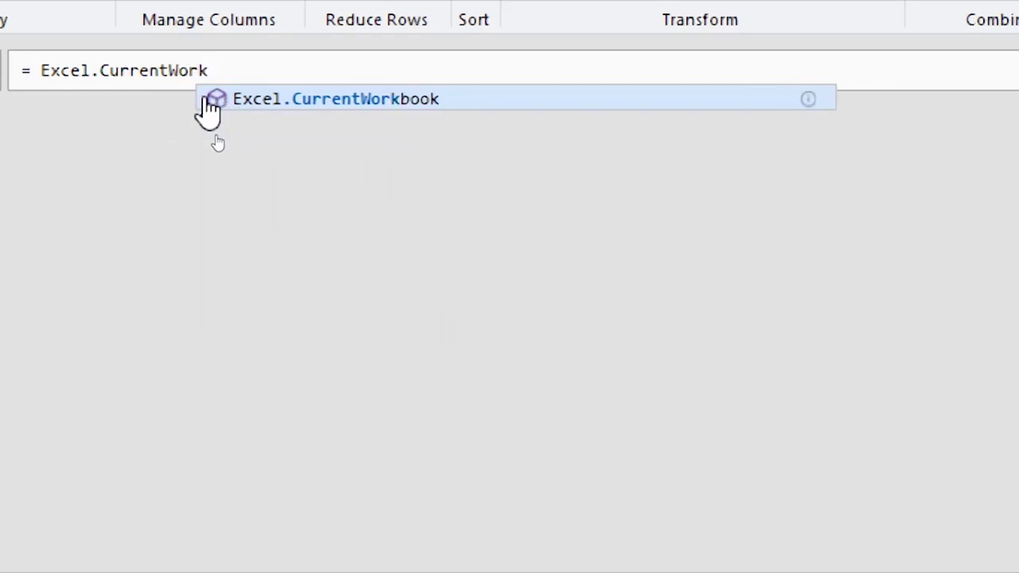
type("book()")
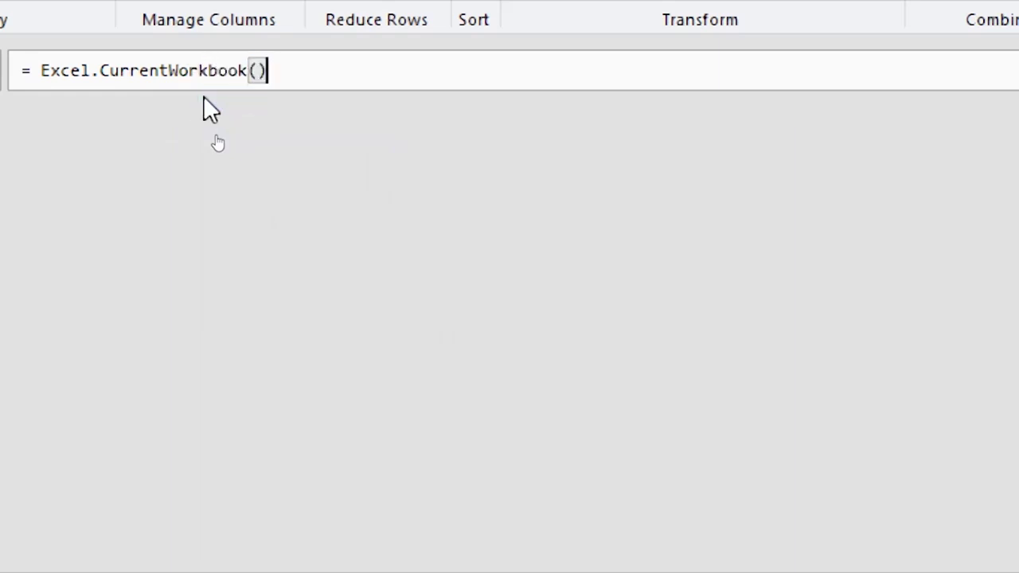
left_click(203, 96)
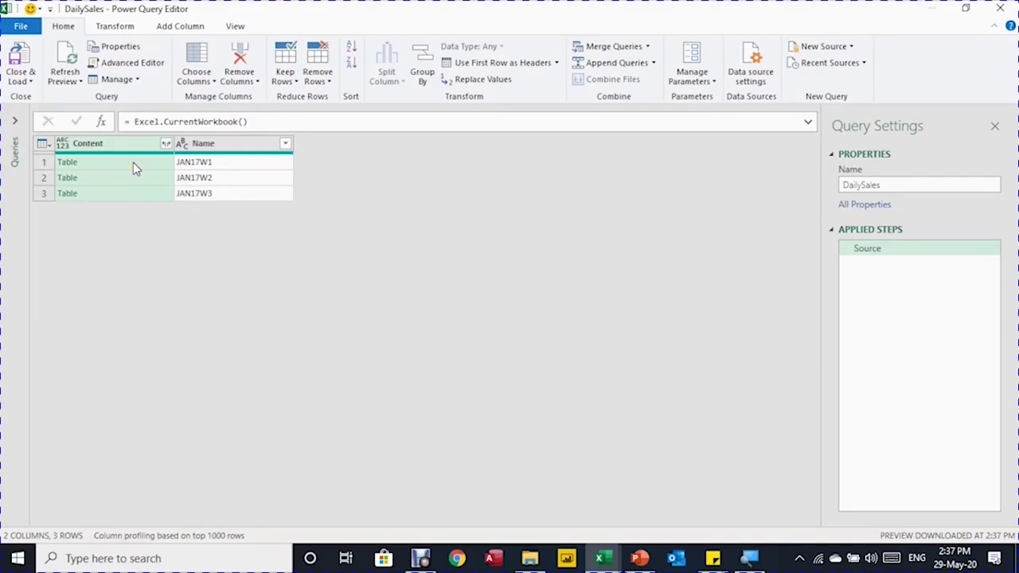
Preview the contents of the JAN17W1 table in the Content column.
left_click(137, 162)
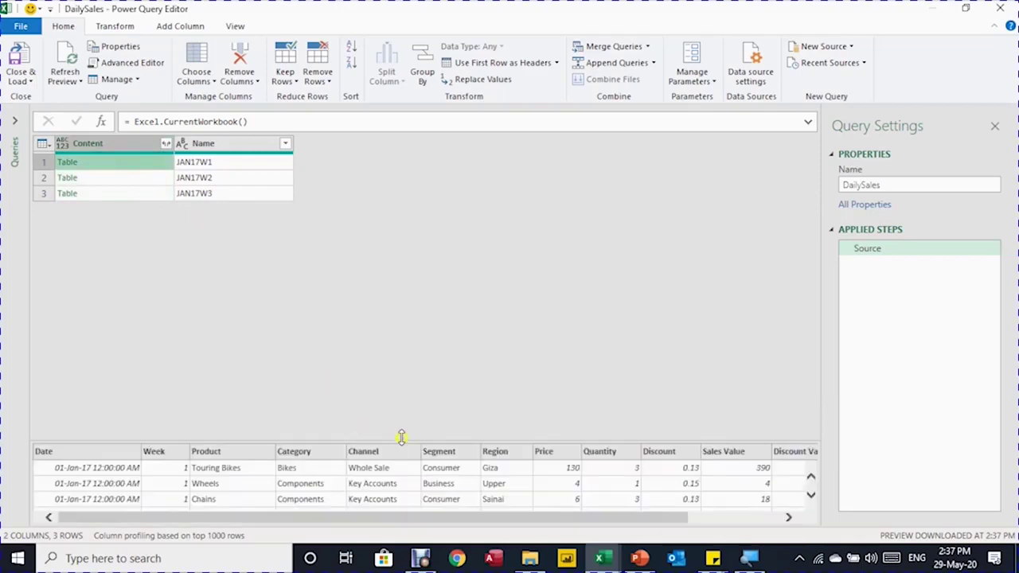
left_click(166, 142)
left_click(227, 146)
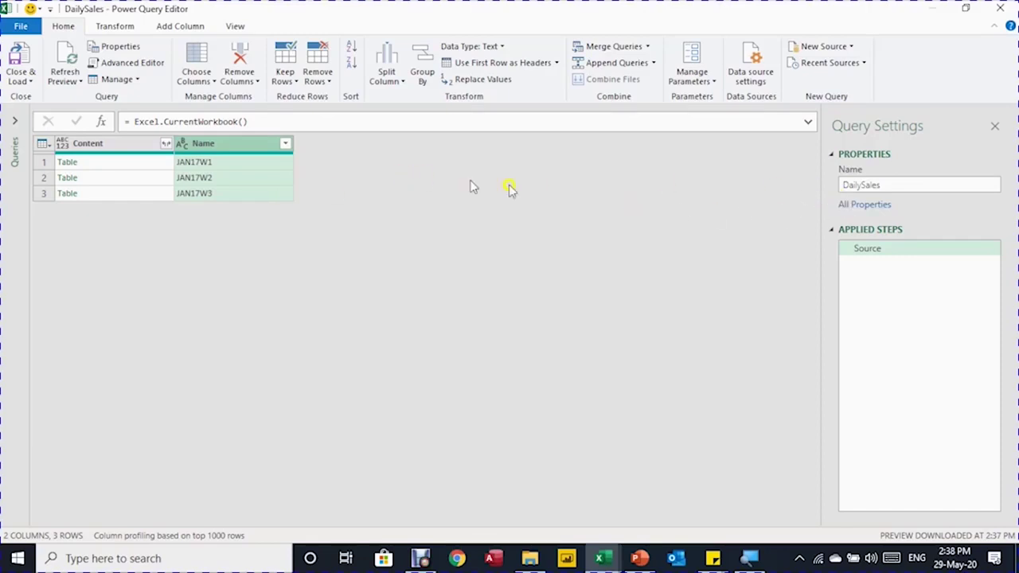
Filter the Name column to keep rows that do not equal DailySales, copying that value from the query's name.
left_click(883, 184)
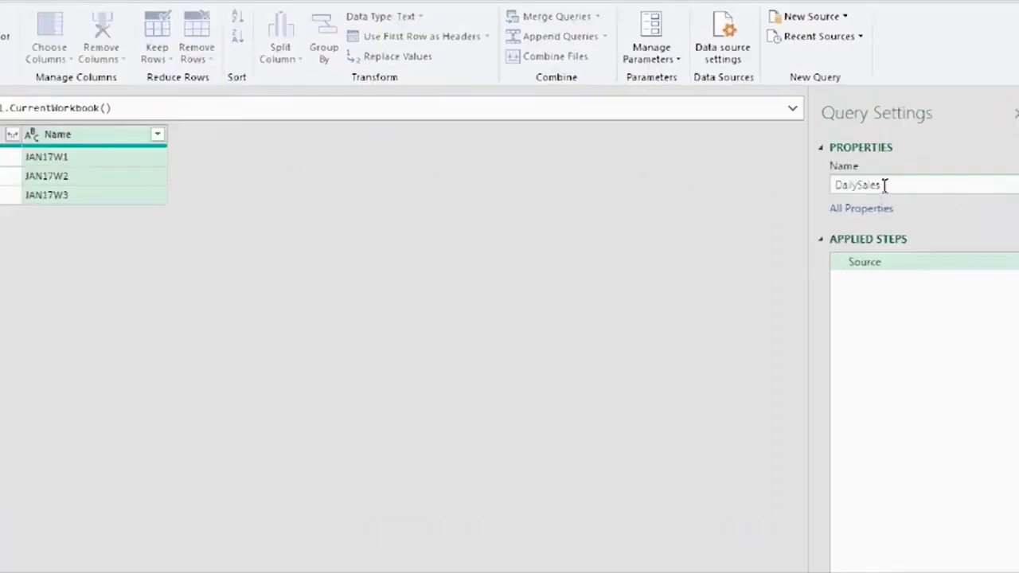
left_click_drag(883, 184, 843, 185)
key("ctrl+c")
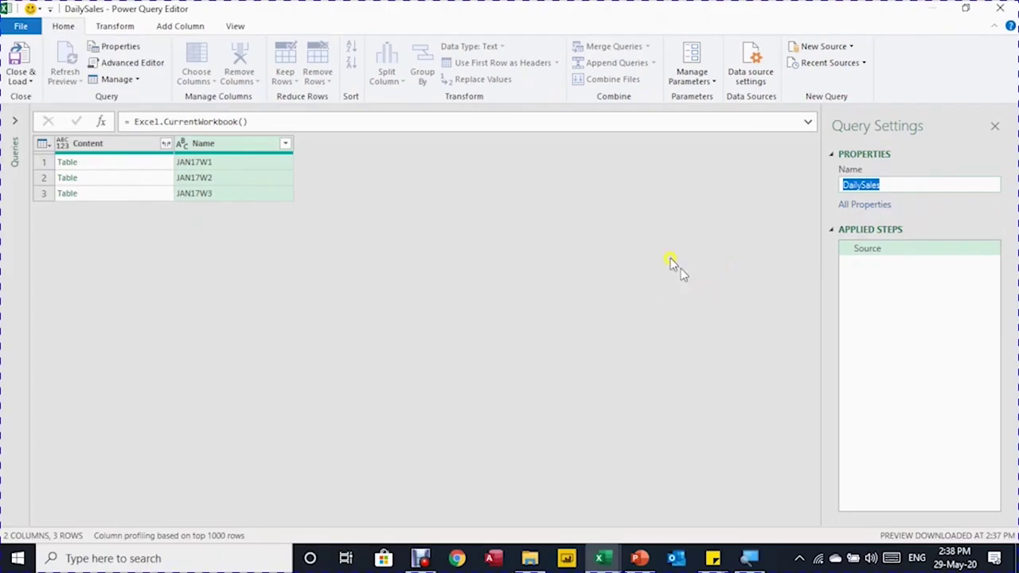
left_click(285, 146)
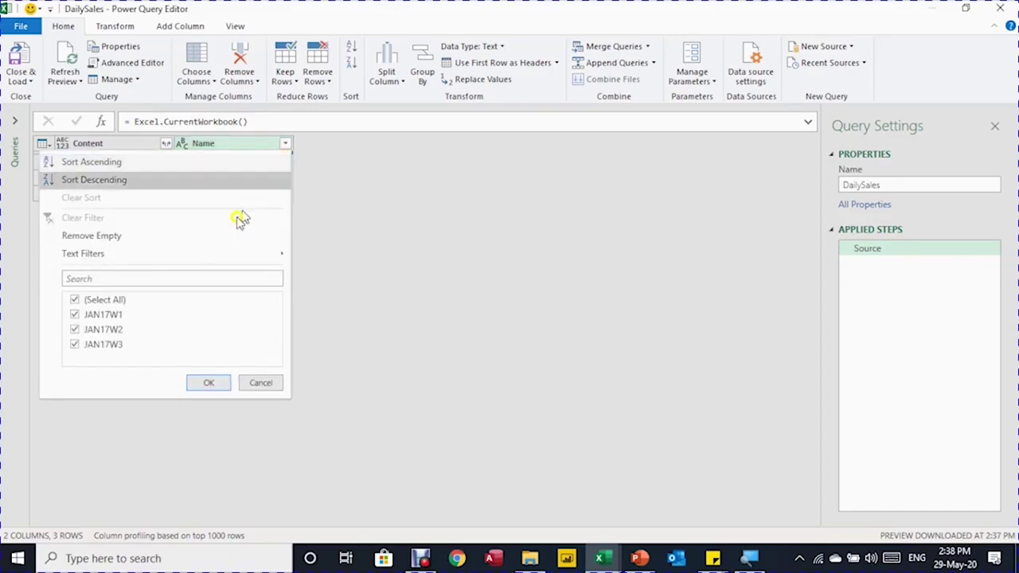
mouse_move(212, 256)
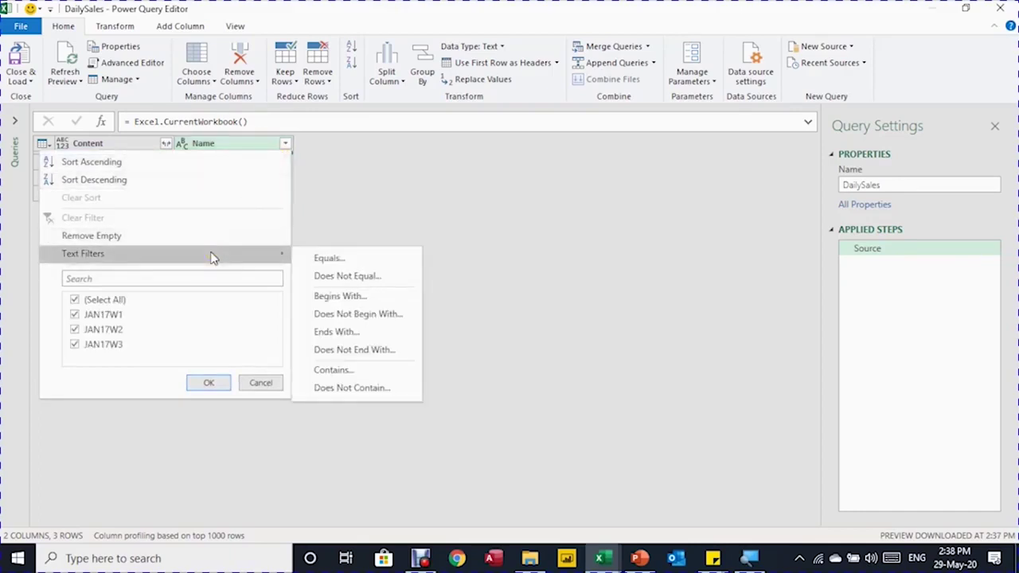
left_click(342, 276)
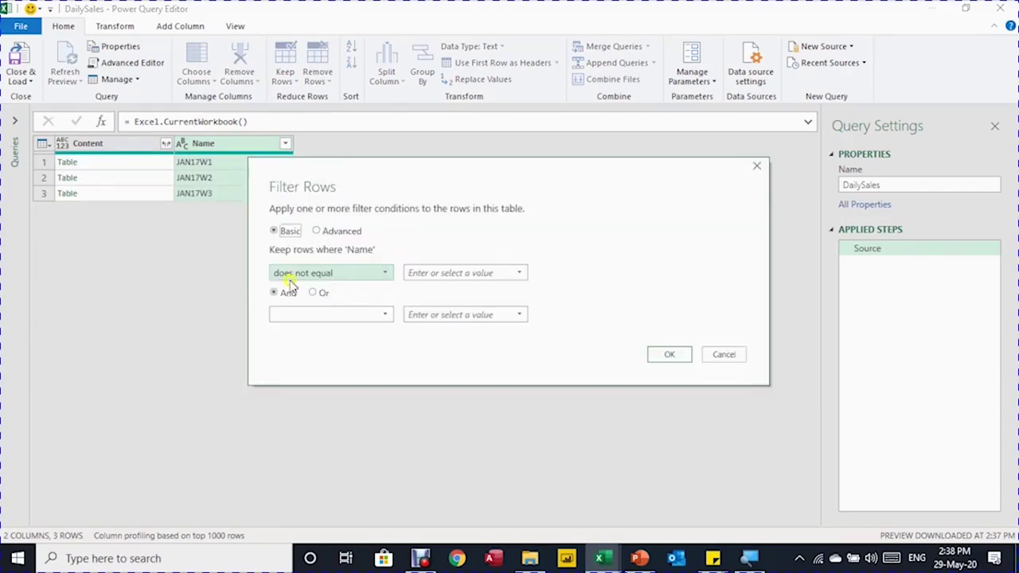
left_click(447, 270)
key("ctrl+v")
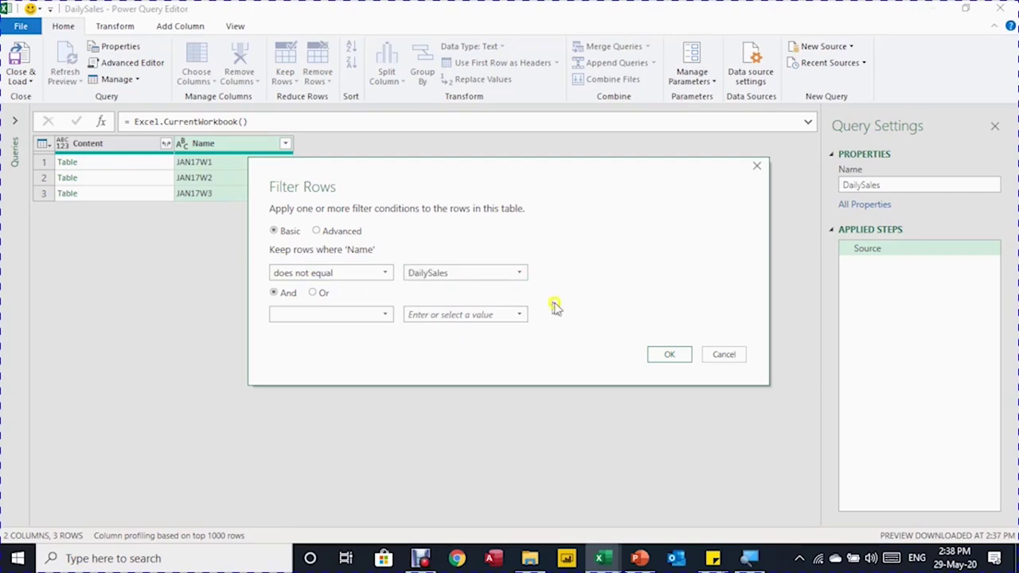
left_click(666, 354)
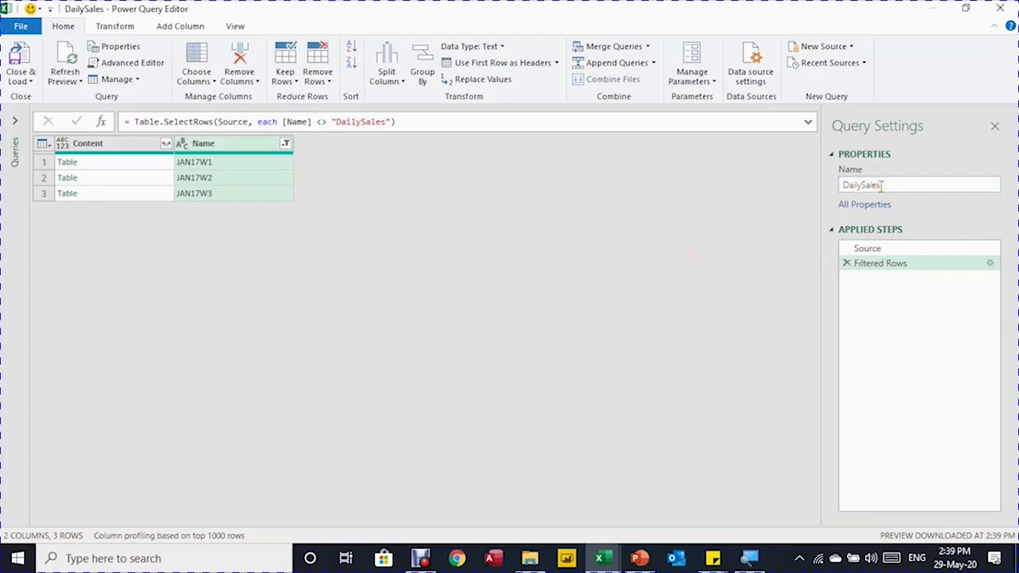
Remove the Name column from the filtered list of tables.
left_click(253, 162)
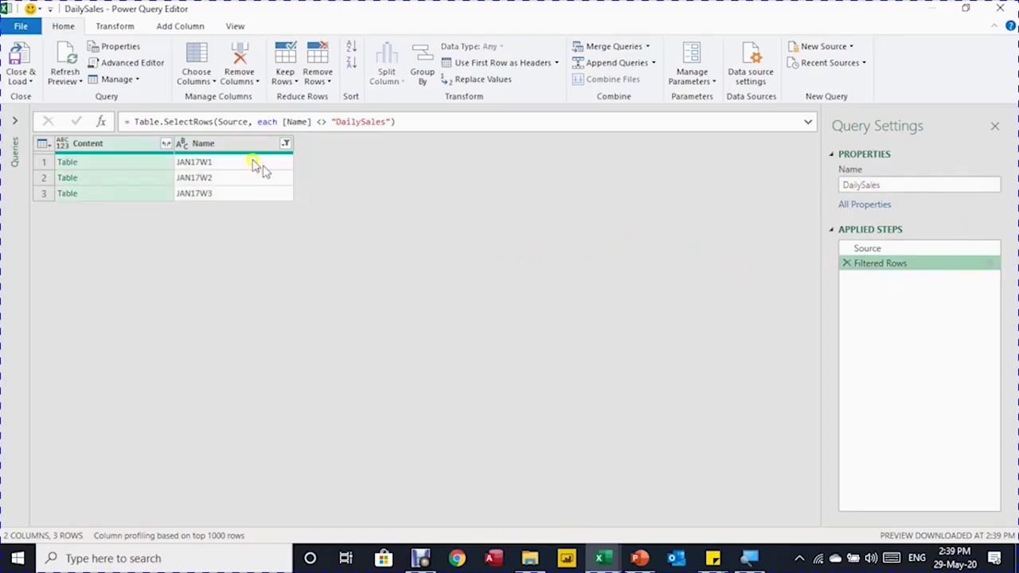
left_click(232, 143)
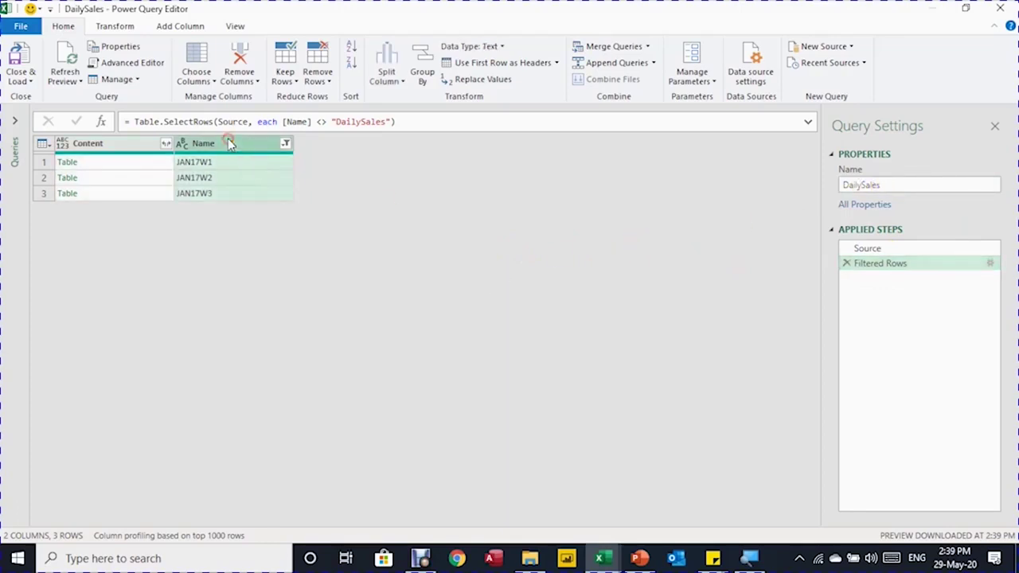
left_click(240, 60)
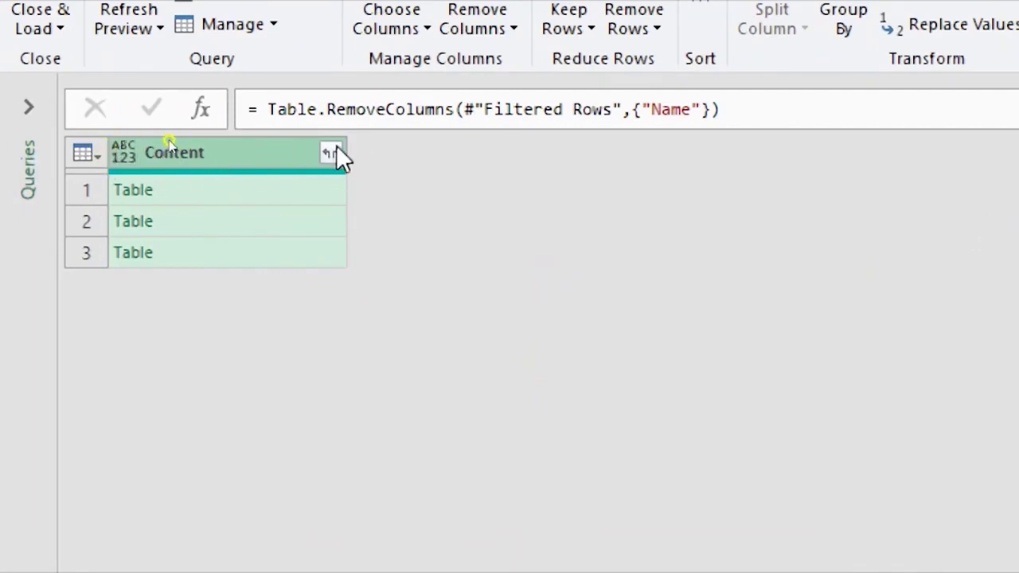
Expand the Content column to only Date, Category, Quantity and Net Sales, without using the original column name as prefix.
left_click(334, 150)
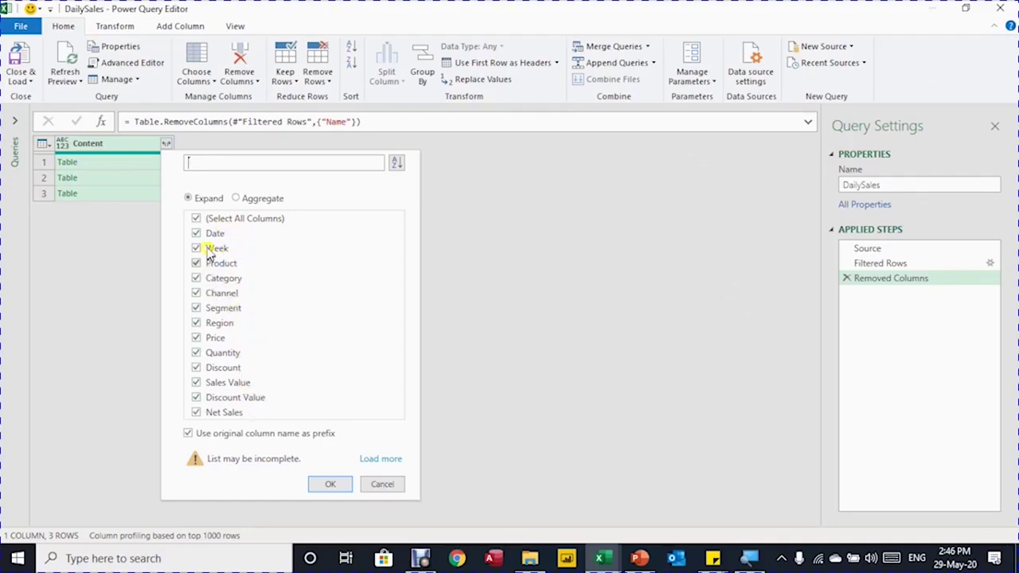
left_click(196, 218)
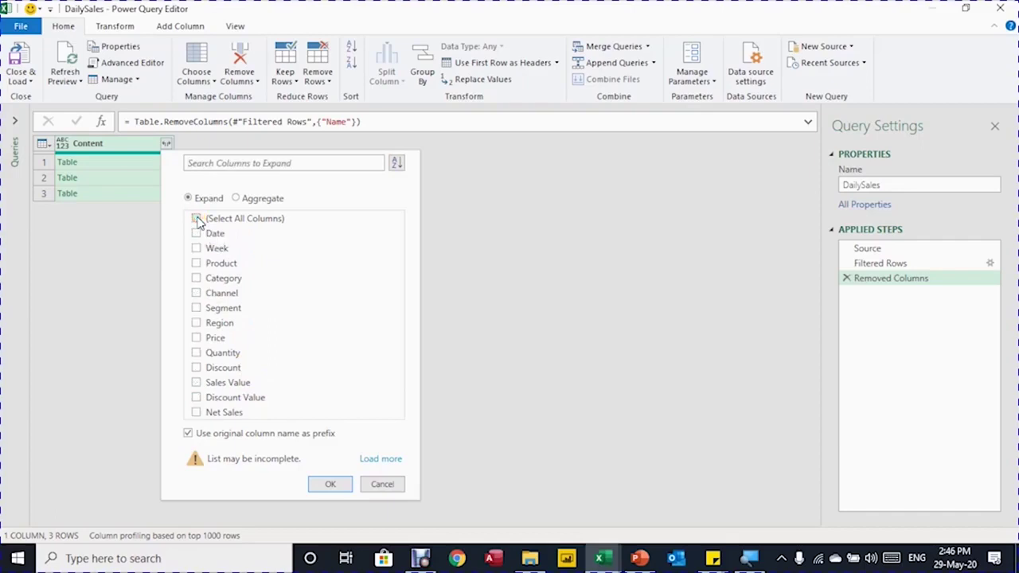
left_click(197, 234)
left_click(221, 278)
left_click(225, 354)
left_click(225, 414)
left_click(188, 434)
left_click(331, 486)
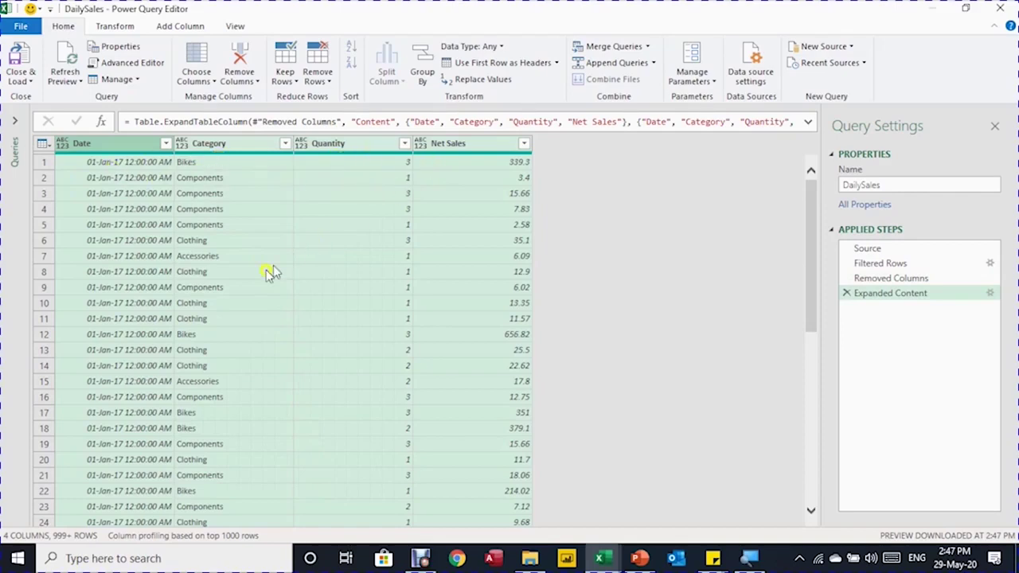
scroll(263, 287, "down", 6)
scroll(251, 287, "up", 5)
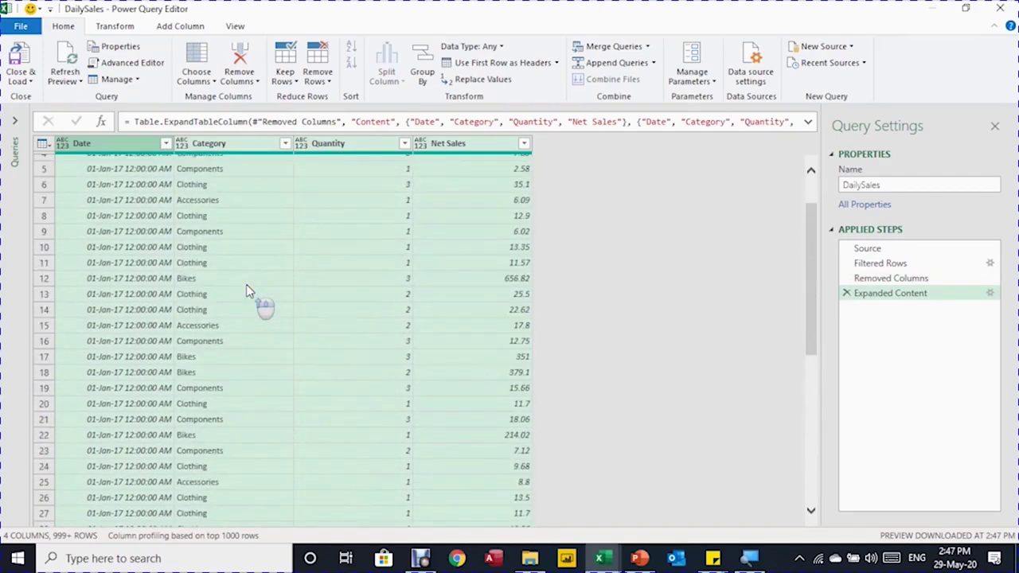
scroll(246, 287, "up", 2)
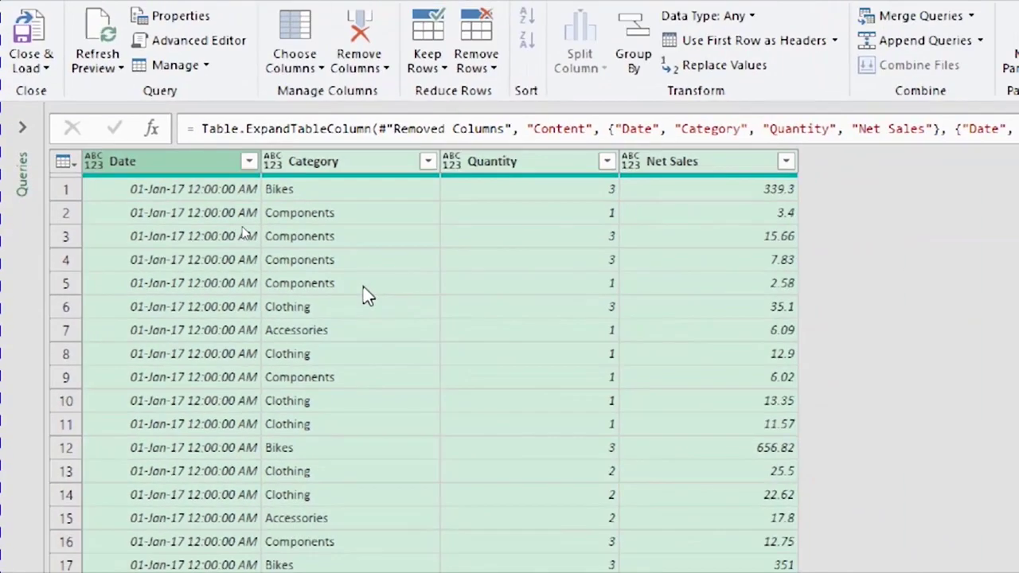
left_click(192, 164)
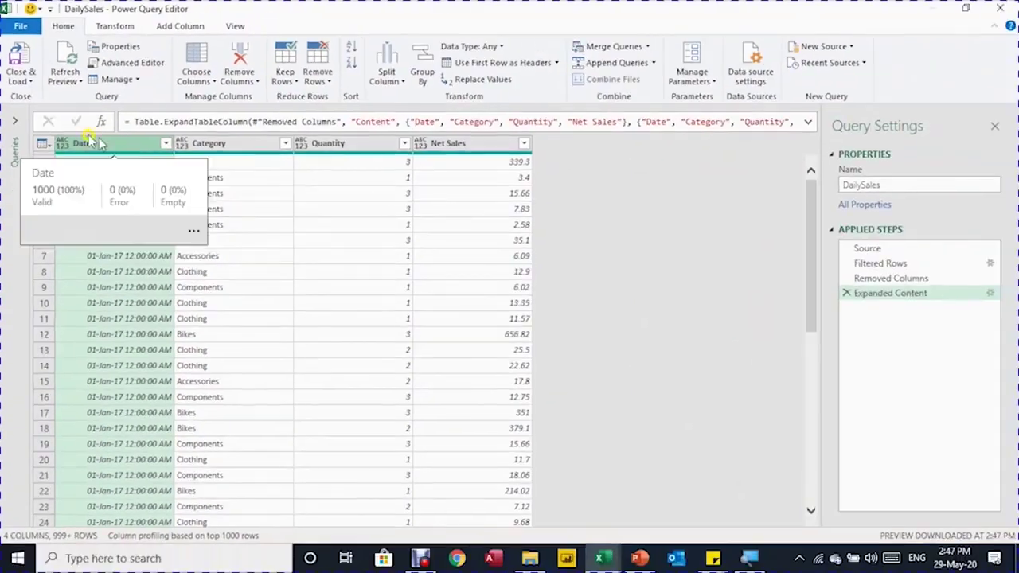
left_click(103, 159)
left_click(69, 142)
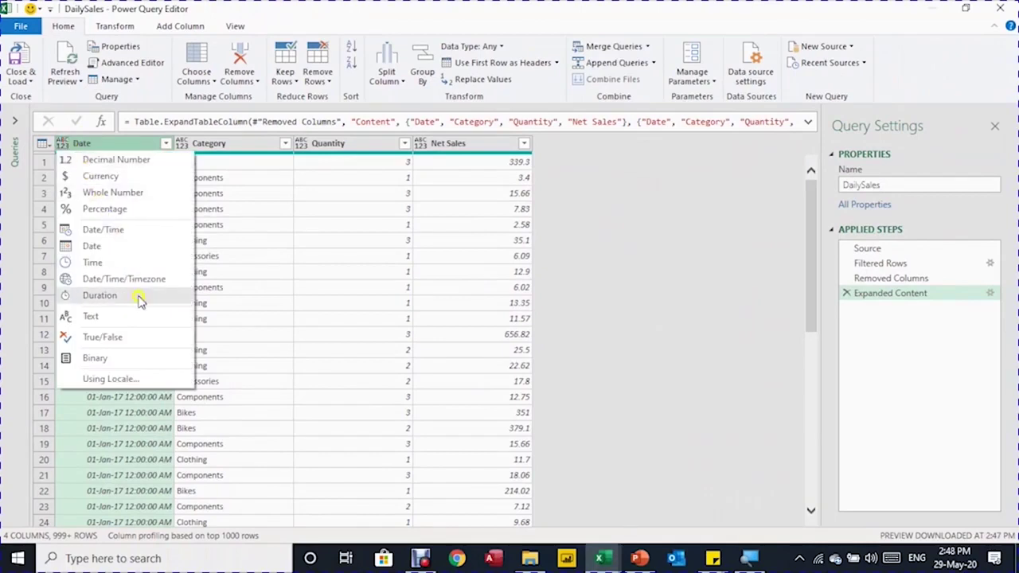
left_click(245, 209)
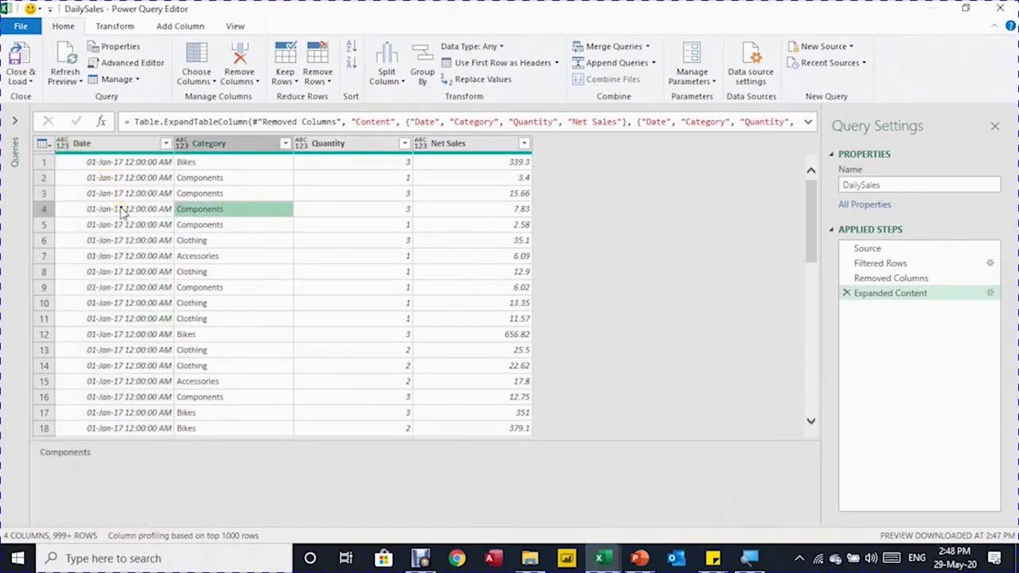
Detect the data types of all four columns from Date to Net Sales at once.
left_click(105, 145)
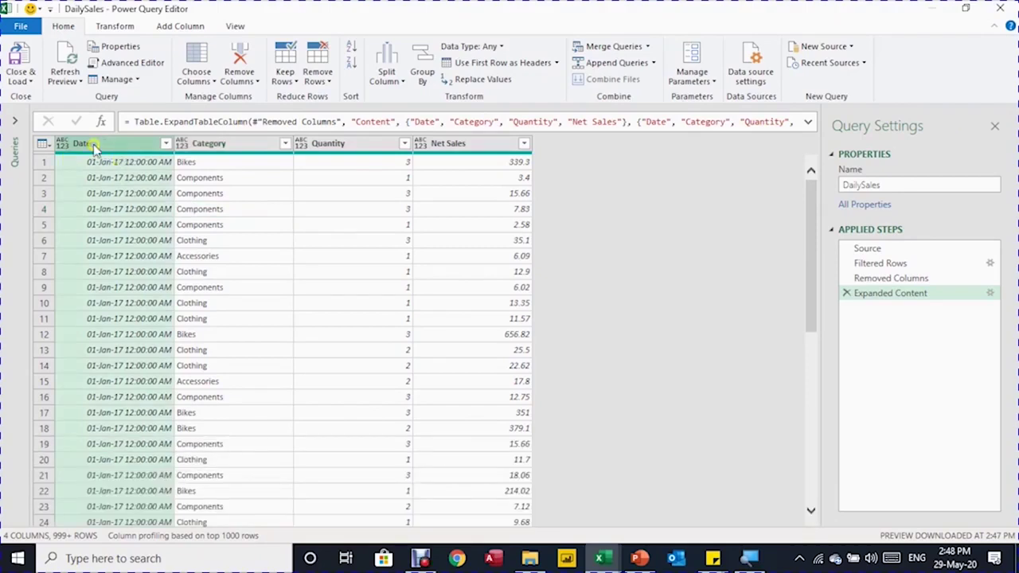
left_click(461, 146, "shift")
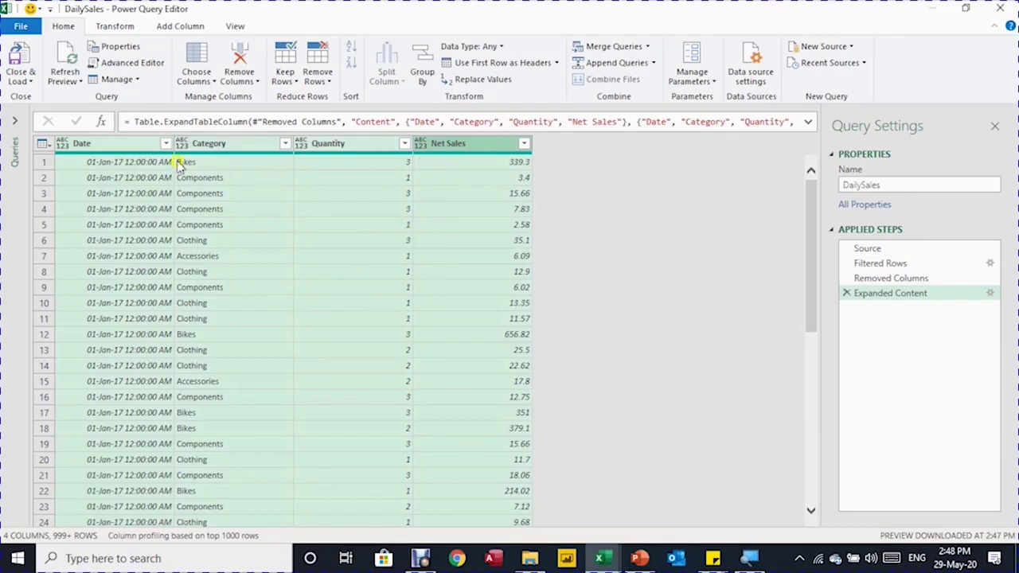
left_click(113, 29)
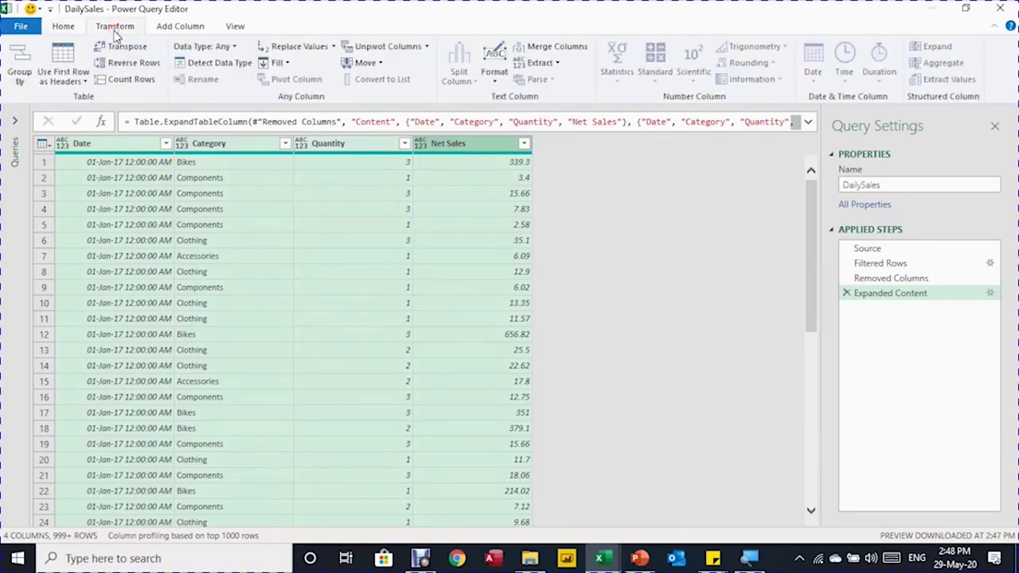
left_click(201, 64)
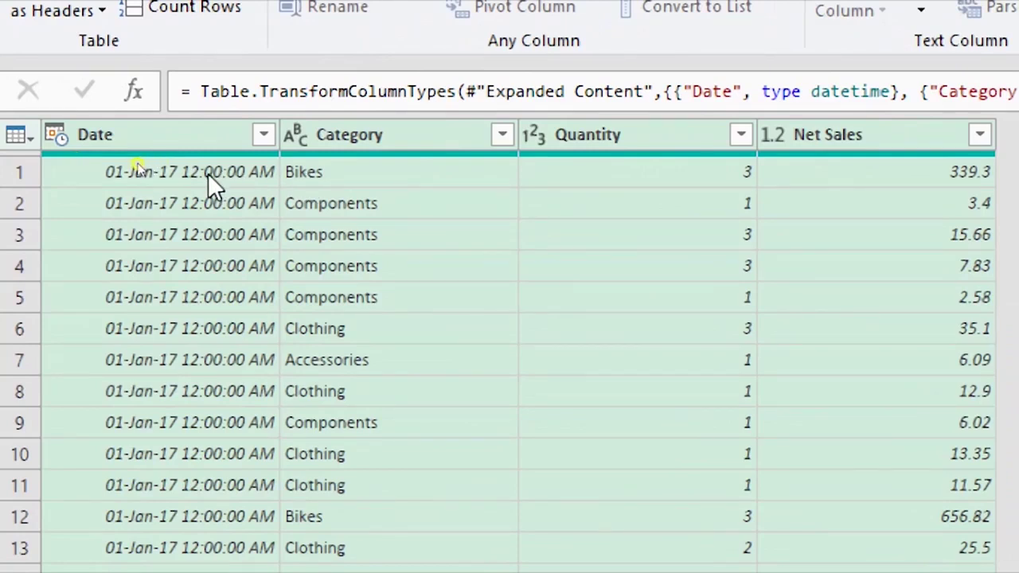
Change the Date column's data type to Date, replacing the current type conversion.
left_click(62, 138)
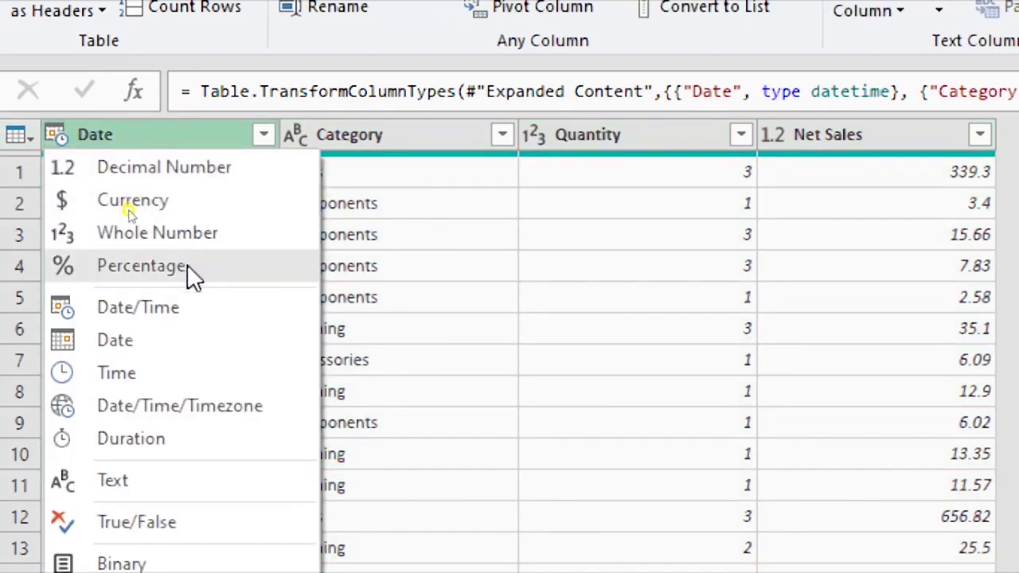
left_click(170, 352)
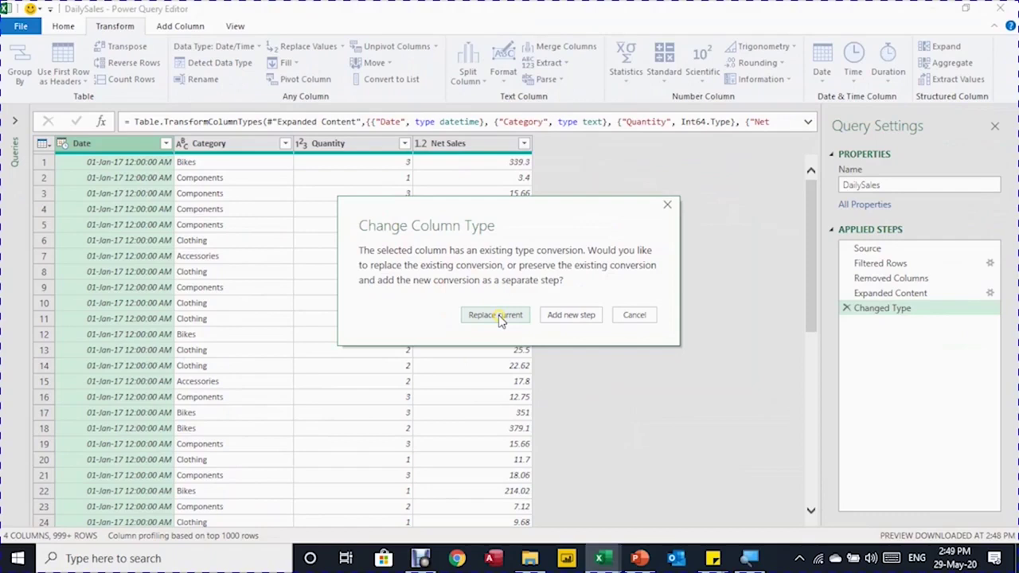
left_click(497, 315)
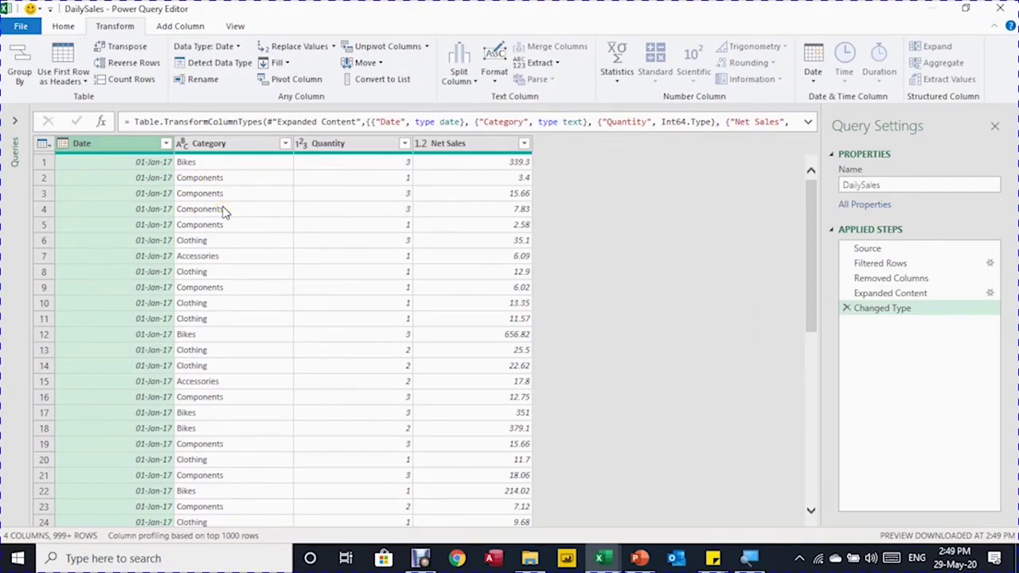
Close the query editor and load DailySales as a table on a new worksheet.
left_click(77, 26)
left_click(21, 76)
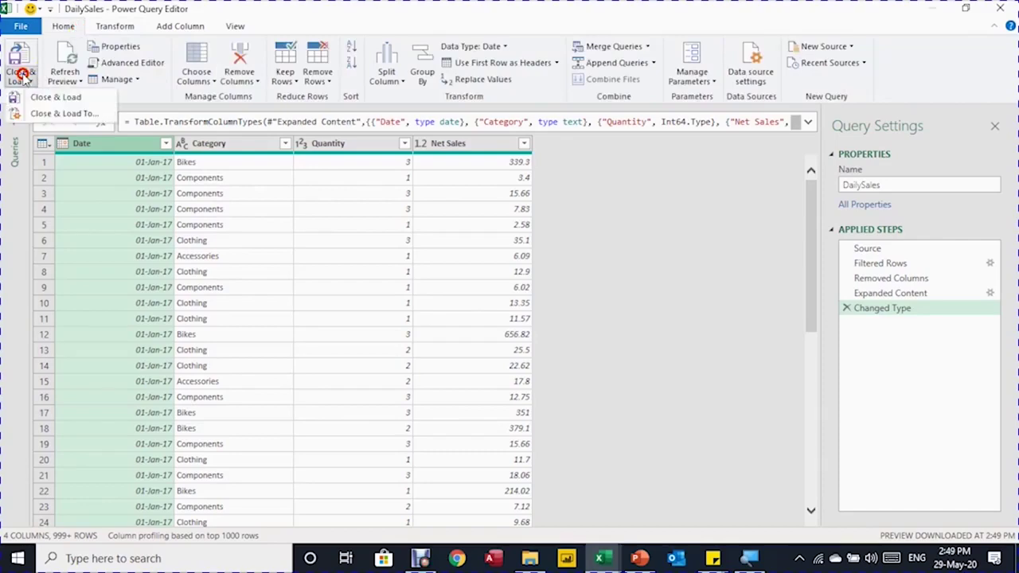
left_click(49, 113)
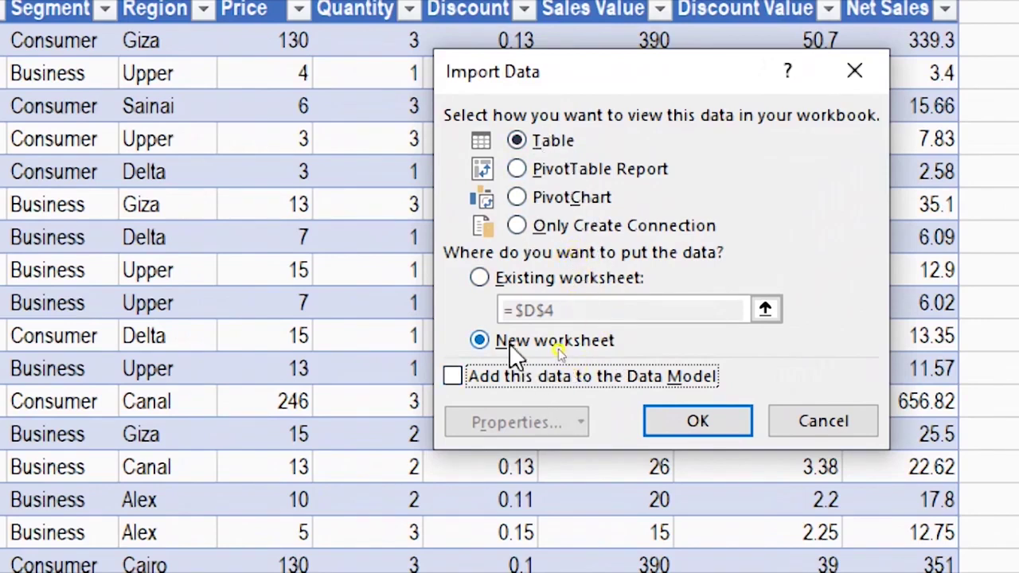
left_click(684, 420)
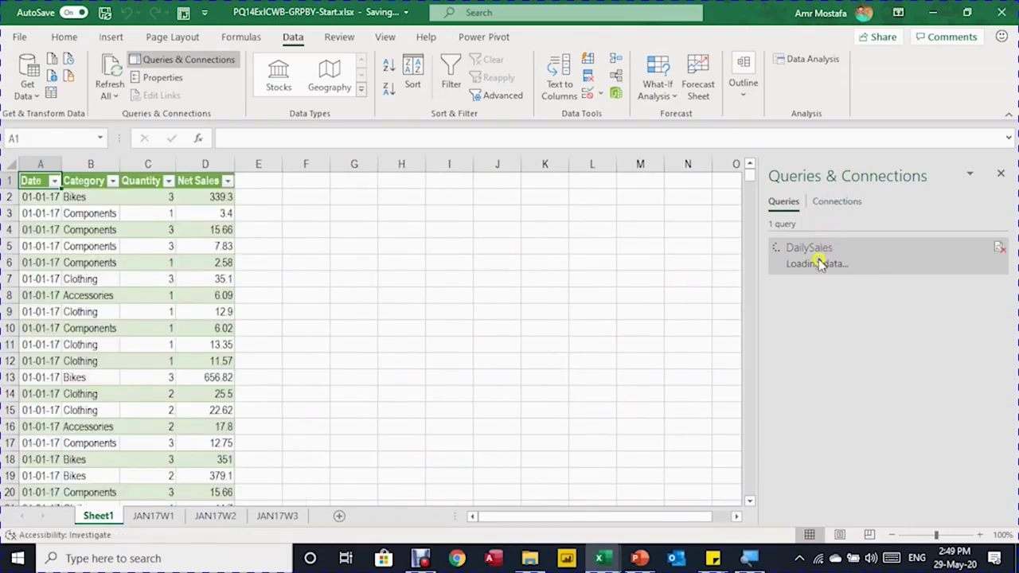
Rename Sheet1 as DailySales, copying the name from the loaded table's name.
left_click(794, 269)
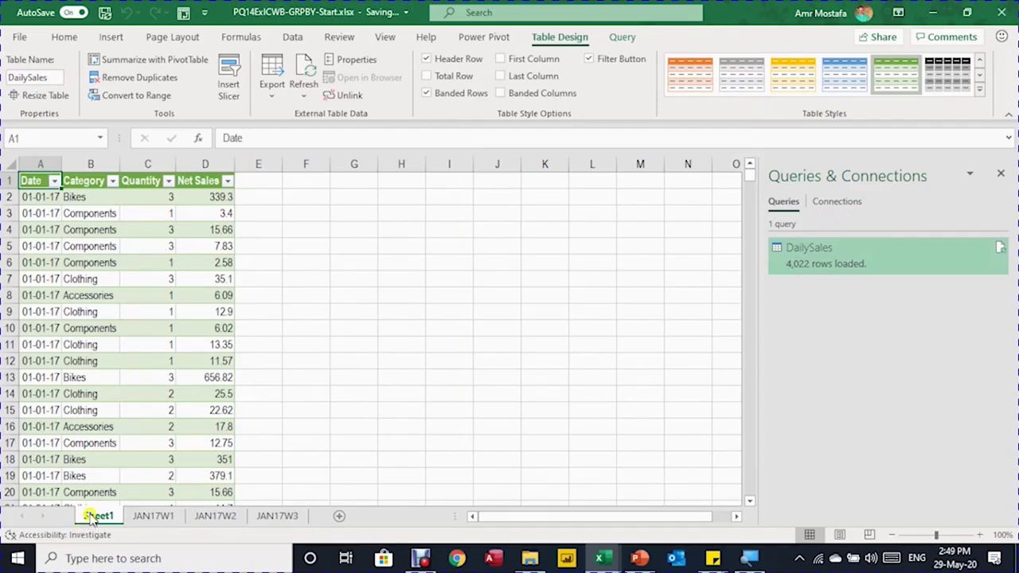
left_click(30, 76)
key("ctrl+c")
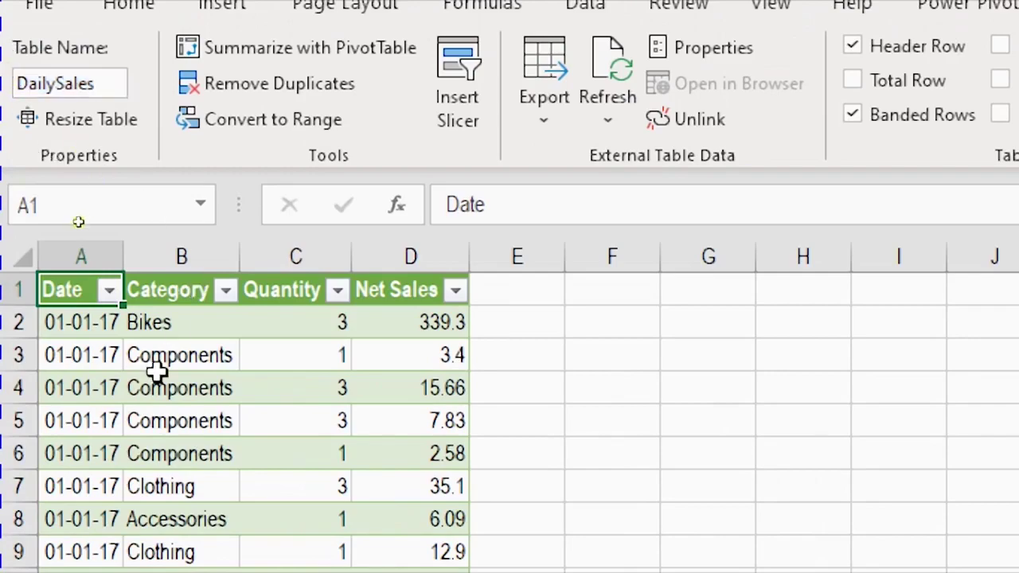
scroll(155, 372, "down", 7)
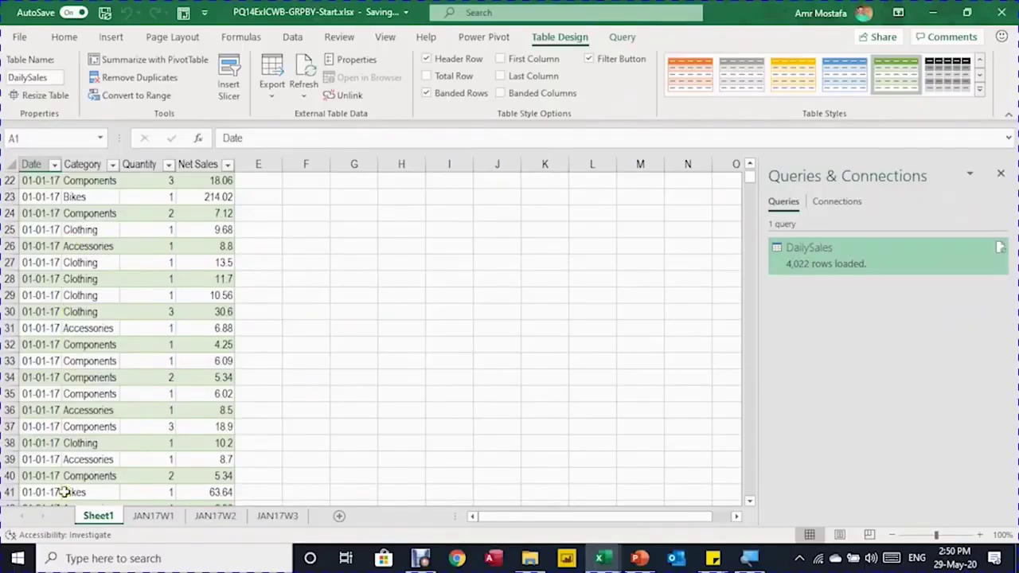
left_click(97, 518)
double_click(97, 518)
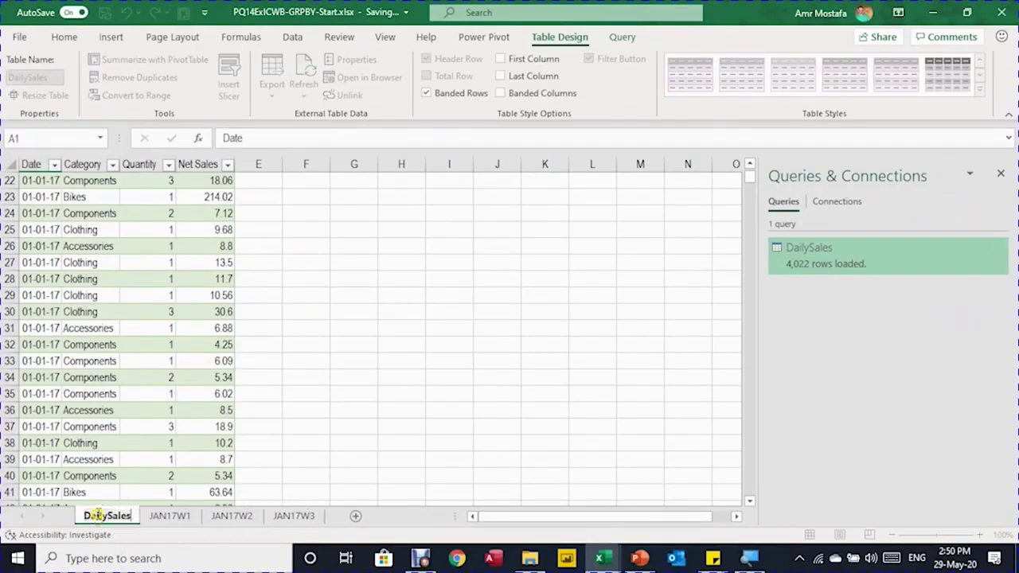
key("ctrl+v")
key("Return")
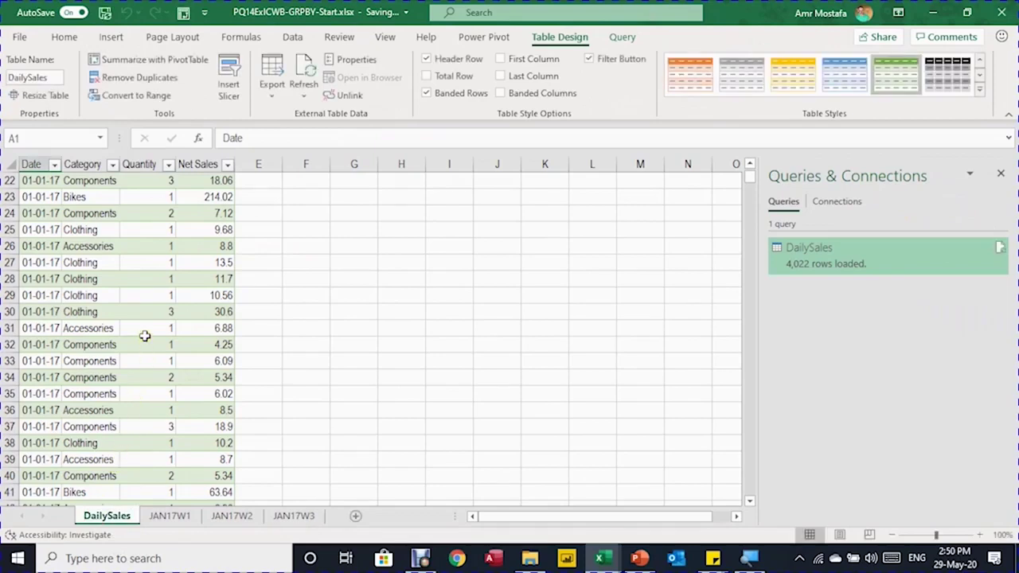
Reopen the DailySales query for editing and start a Group By on the Category column.
scroll(144, 337, "up", 7)
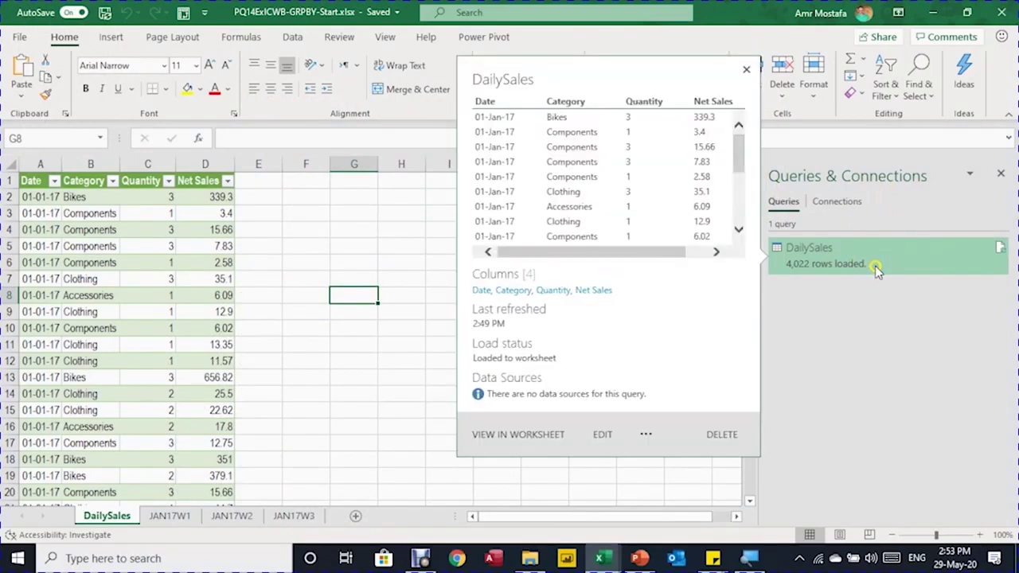
double_click(876, 271)
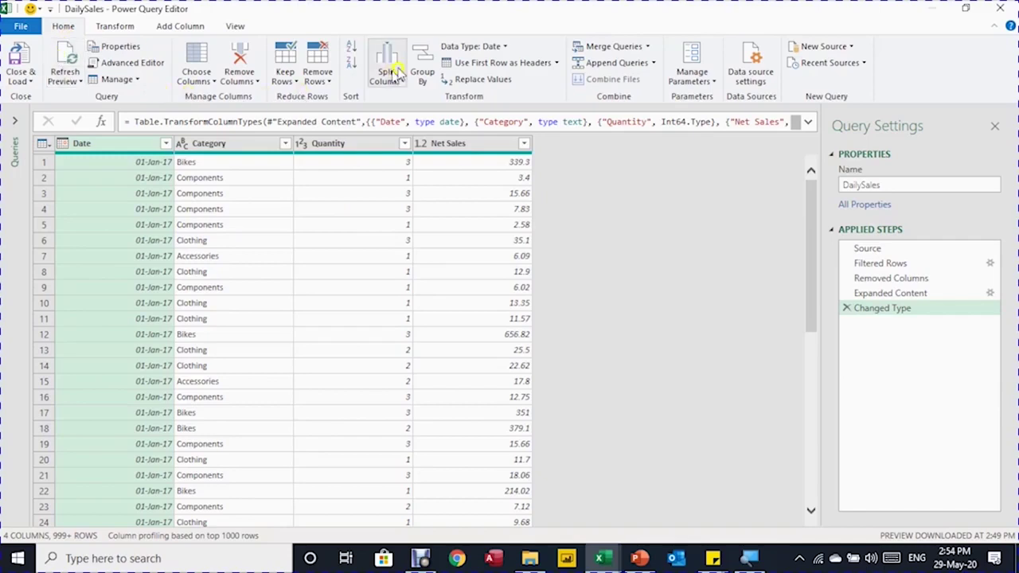
left_click(114, 26)
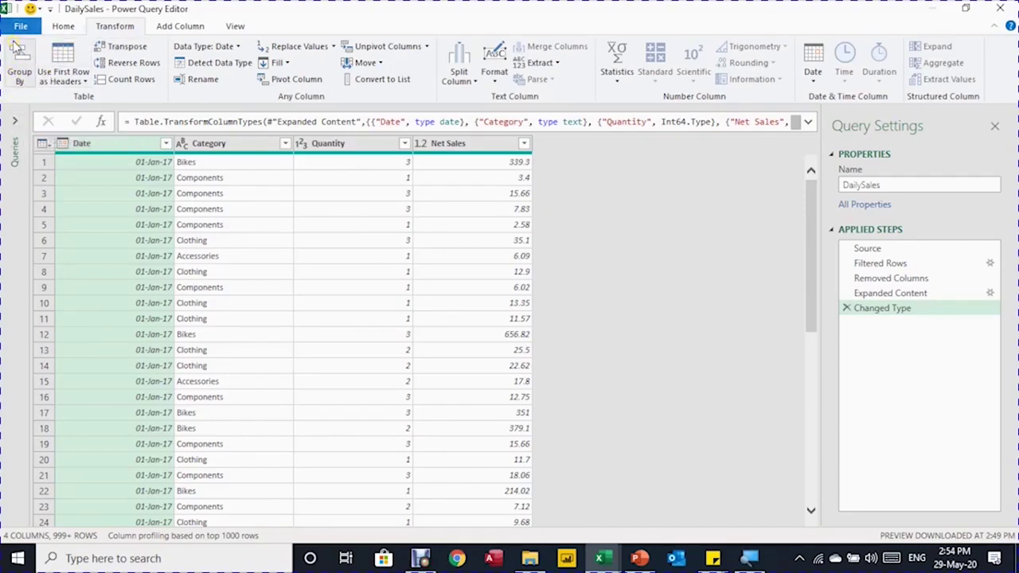
left_click(231, 208)
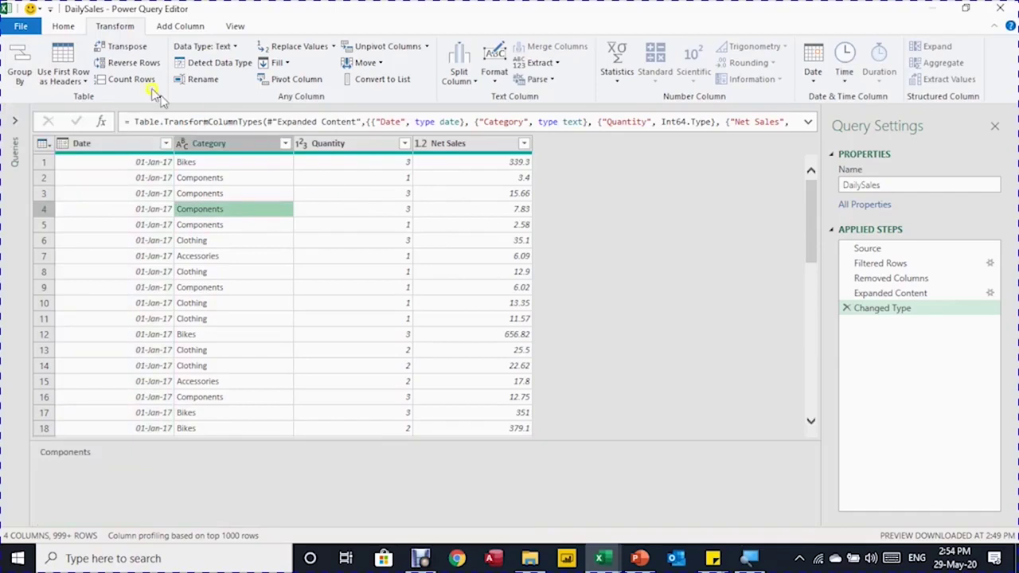
left_click(23, 70)
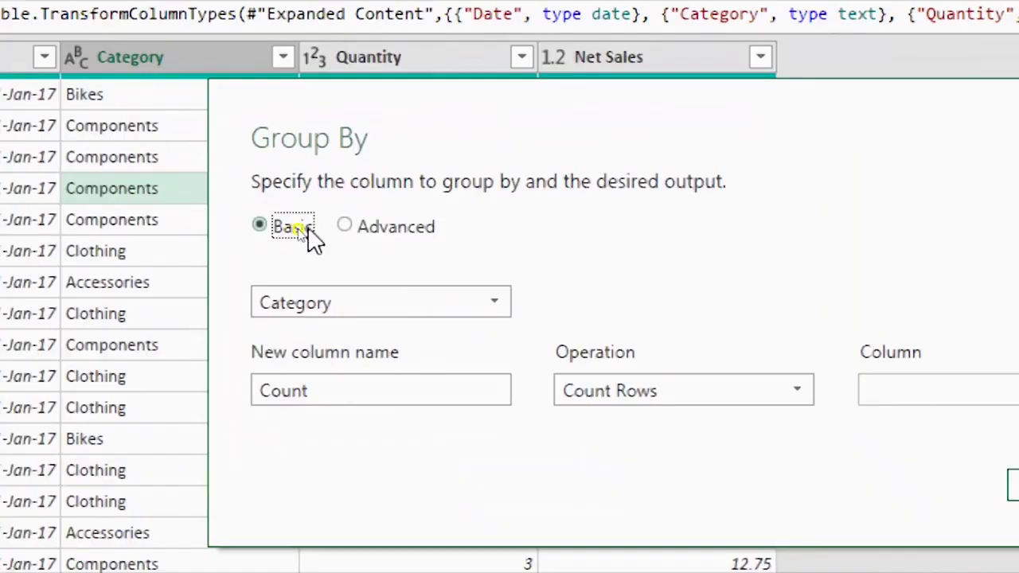
left_click(295, 230)
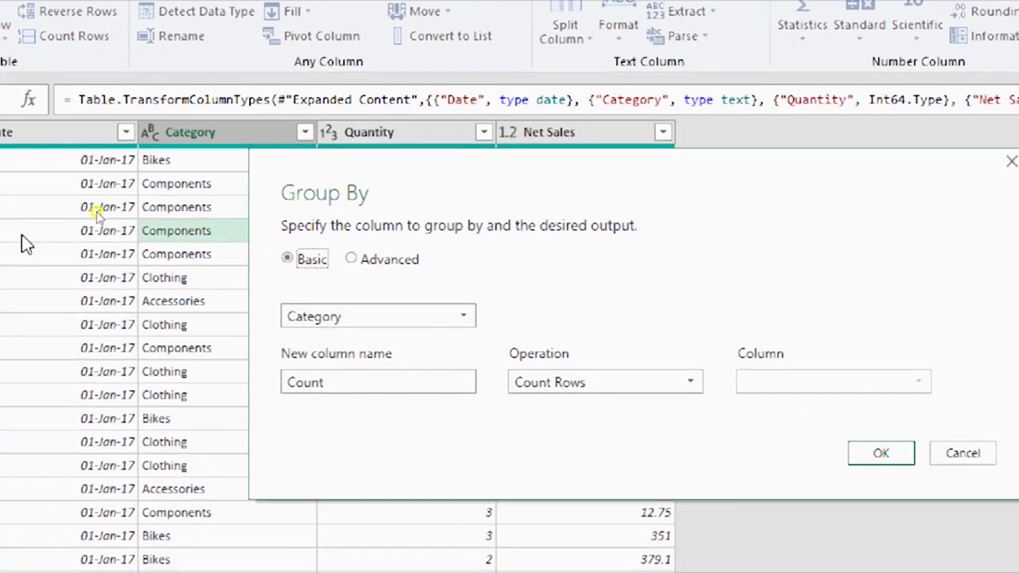
left_click(305, 268)
left_click(358, 318)
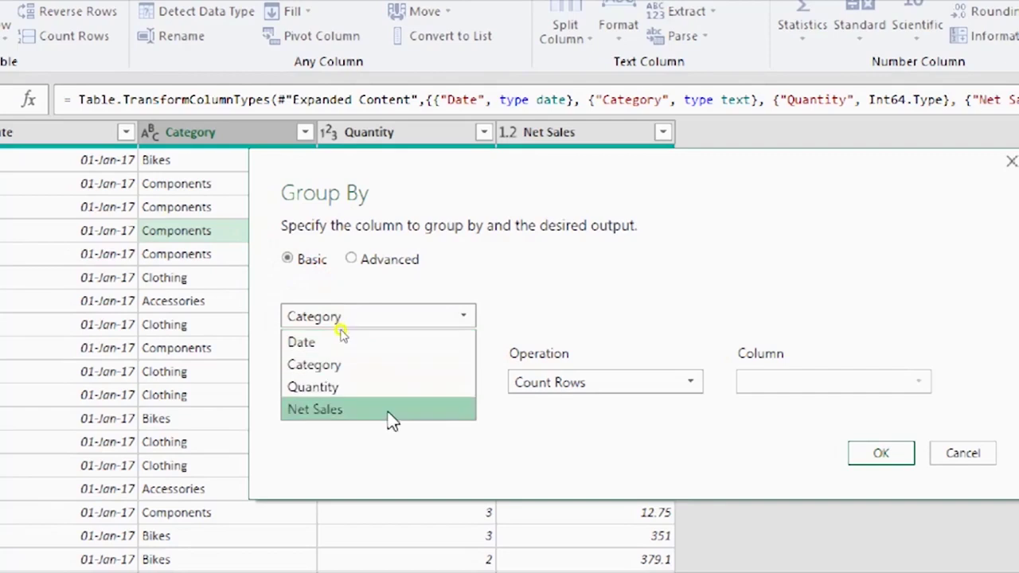
left_click(453, 234)
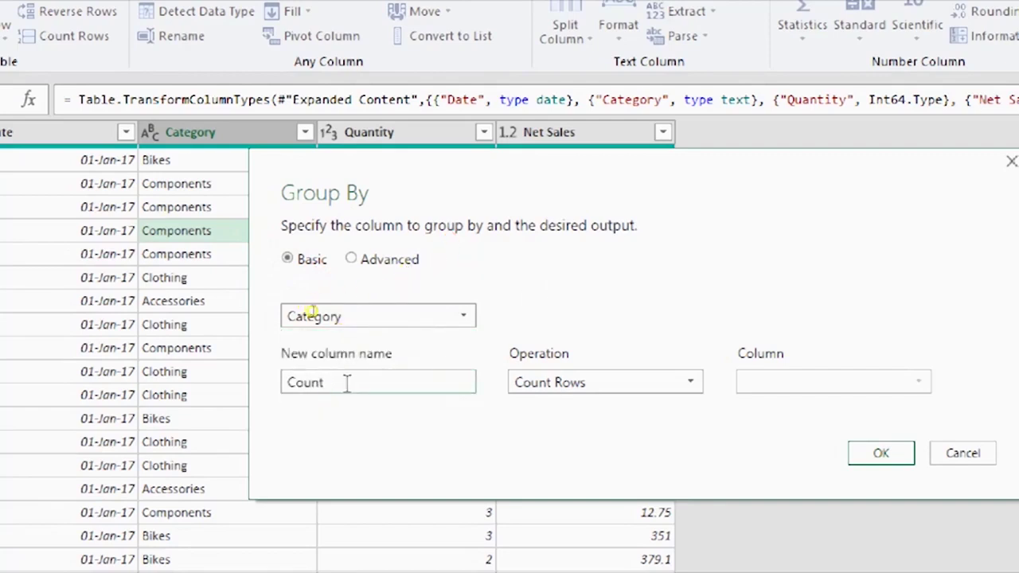
left_click(351, 260)
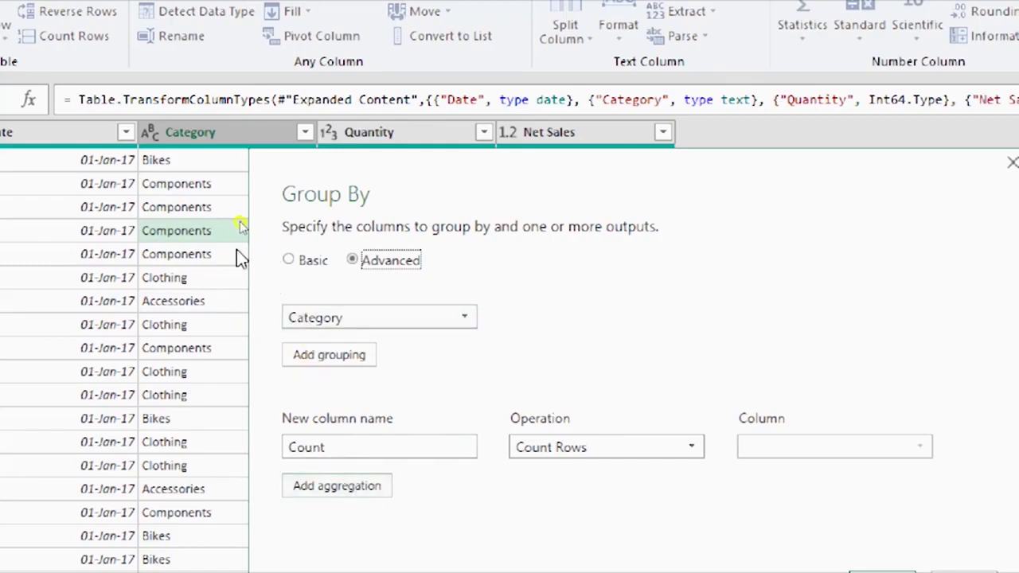
key("Escape")
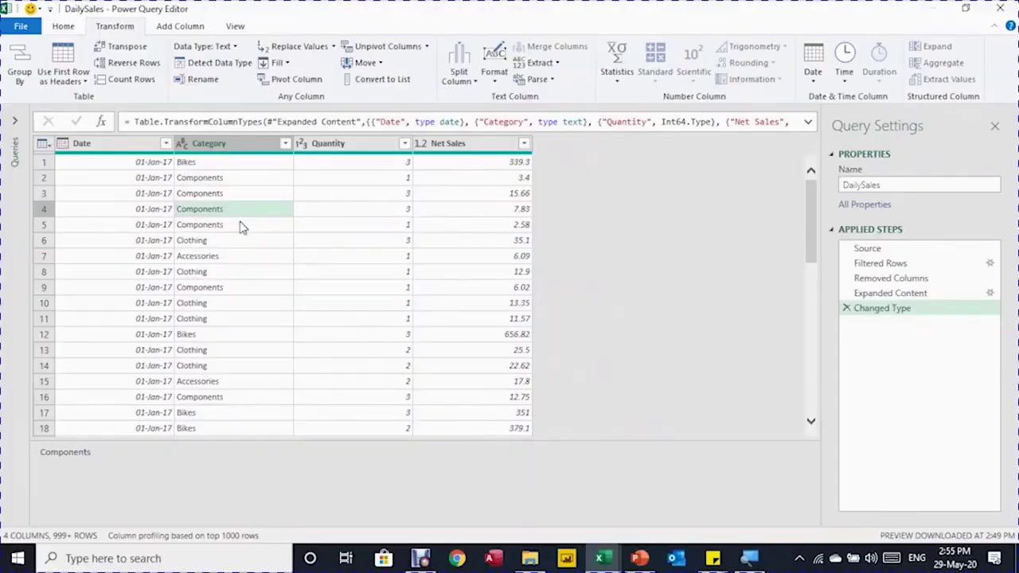
Select the Date and Category columns together and start a Group By on both.
left_click(103, 143)
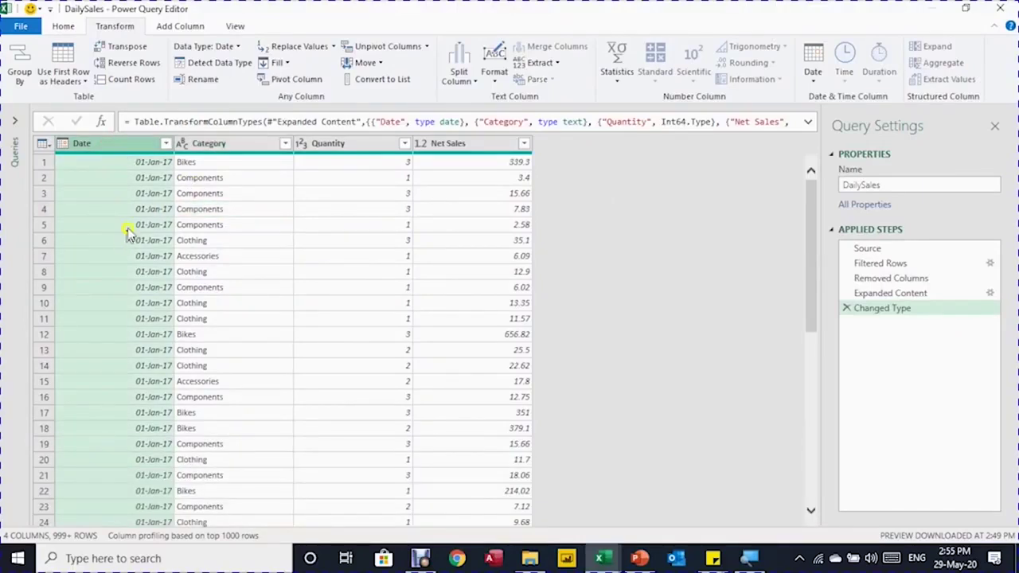
left_click(215, 143, "ctrl")
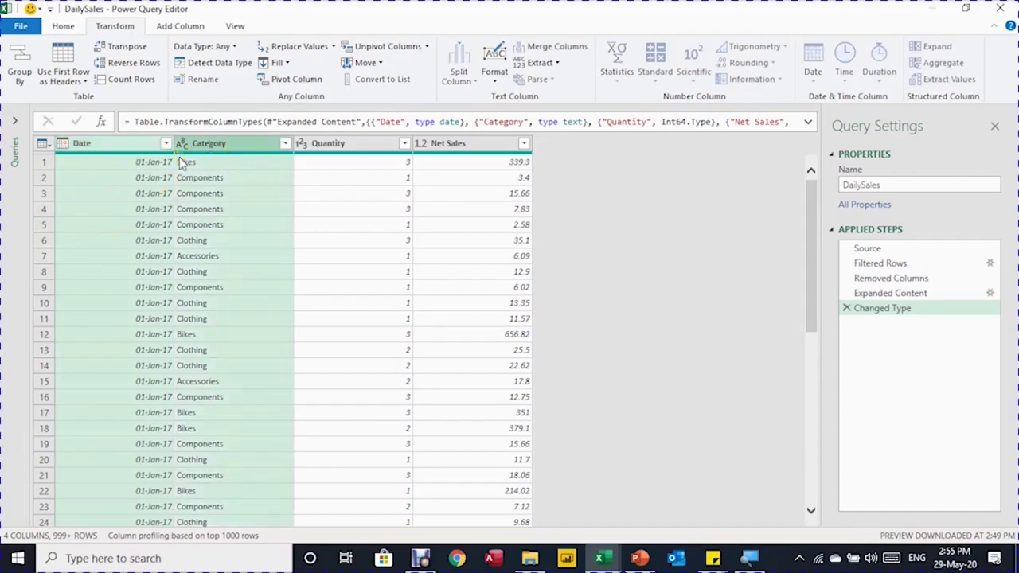
left_click(20, 63)
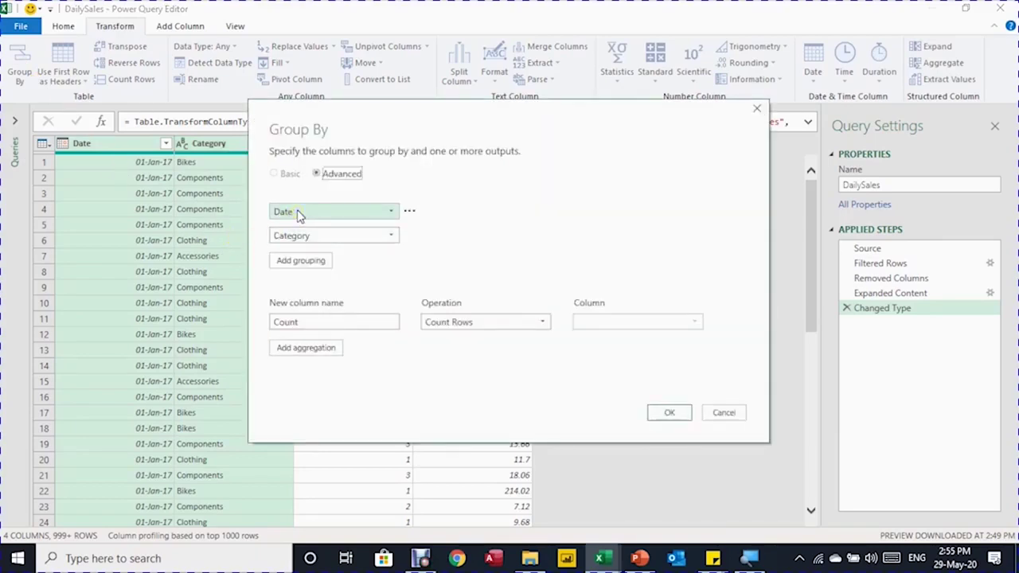
left_click(308, 220)
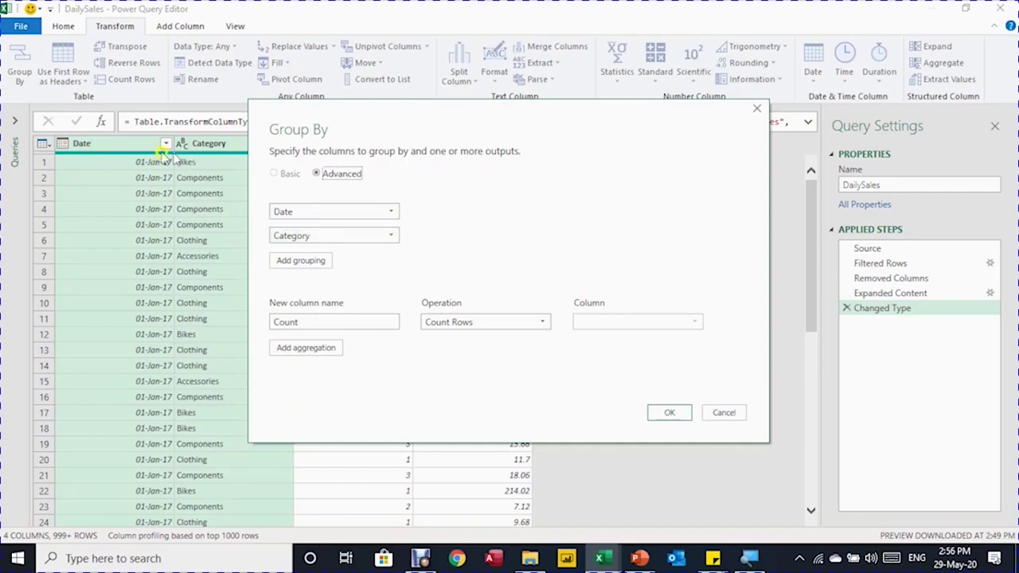
left_click(40, 60)
left_click(335, 322)
left_click_drag(420, 128, 344, 211)
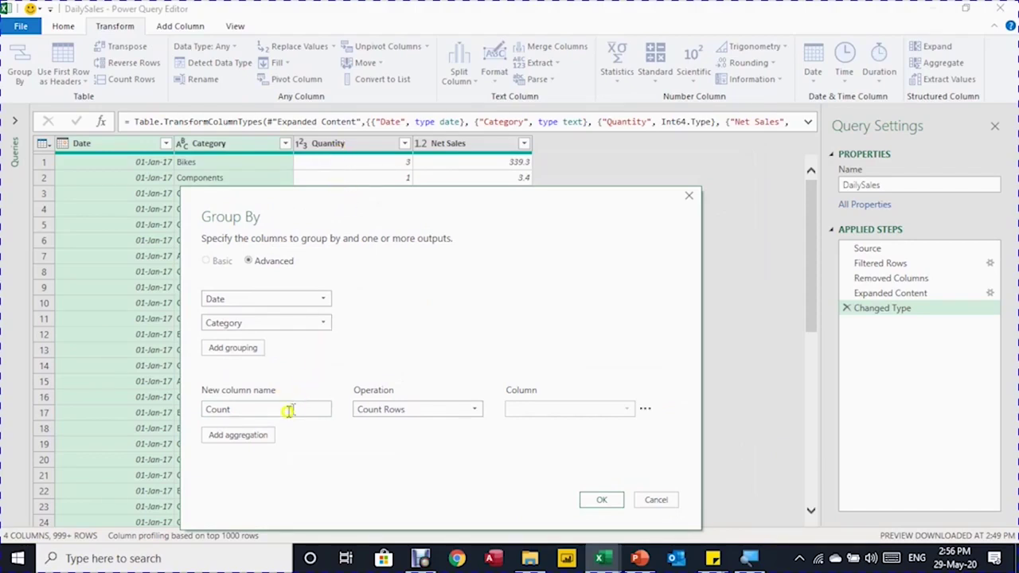
Define the first aggregation as a new column named Quantity, using Sum of the Quantity column.
left_click(268, 414)
left_click_drag(267, 414, 189, 408)
type("Quantity")
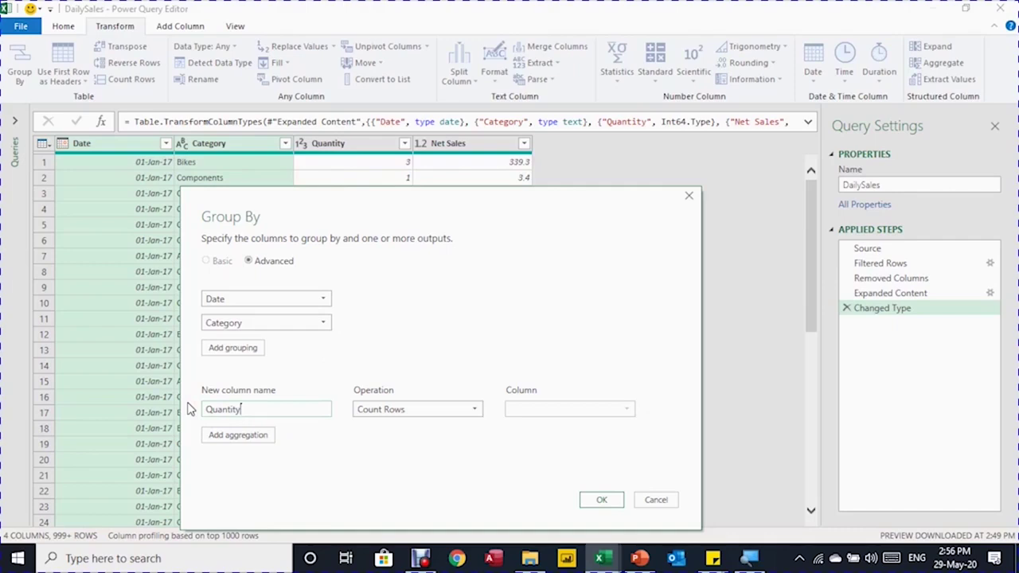
left_click(385, 409)
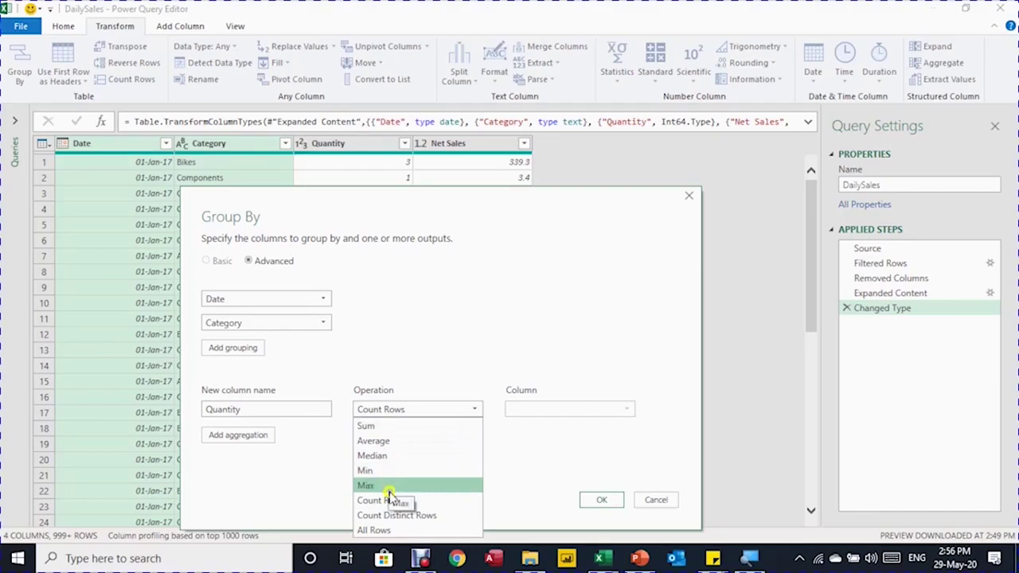
left_click(397, 431)
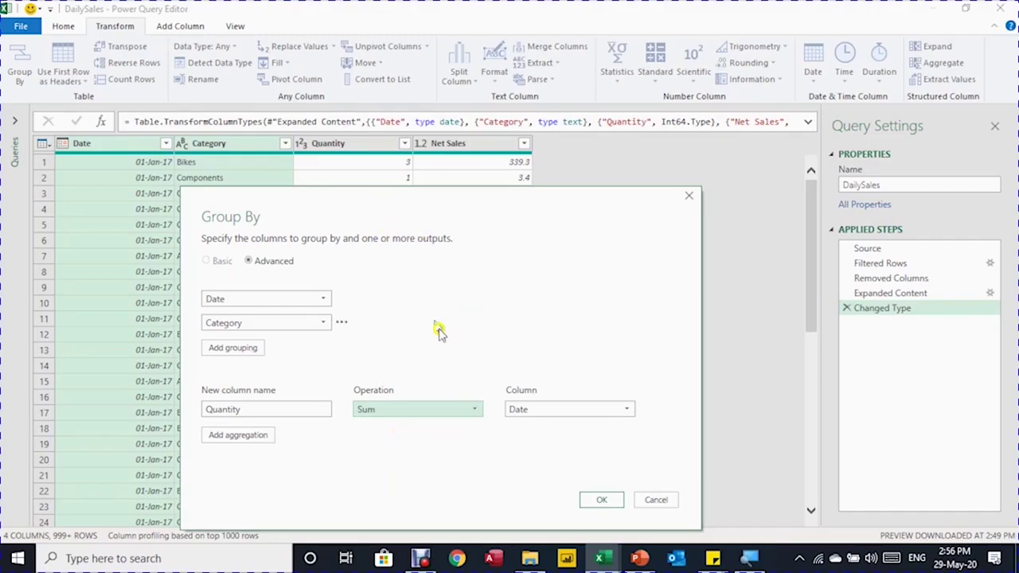
left_click(524, 411)
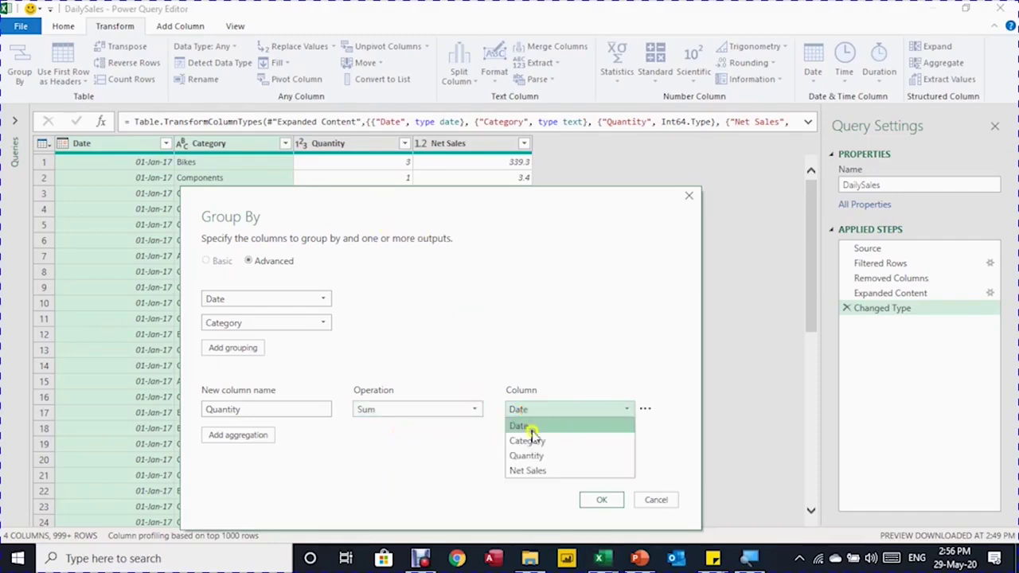
left_click(527, 456)
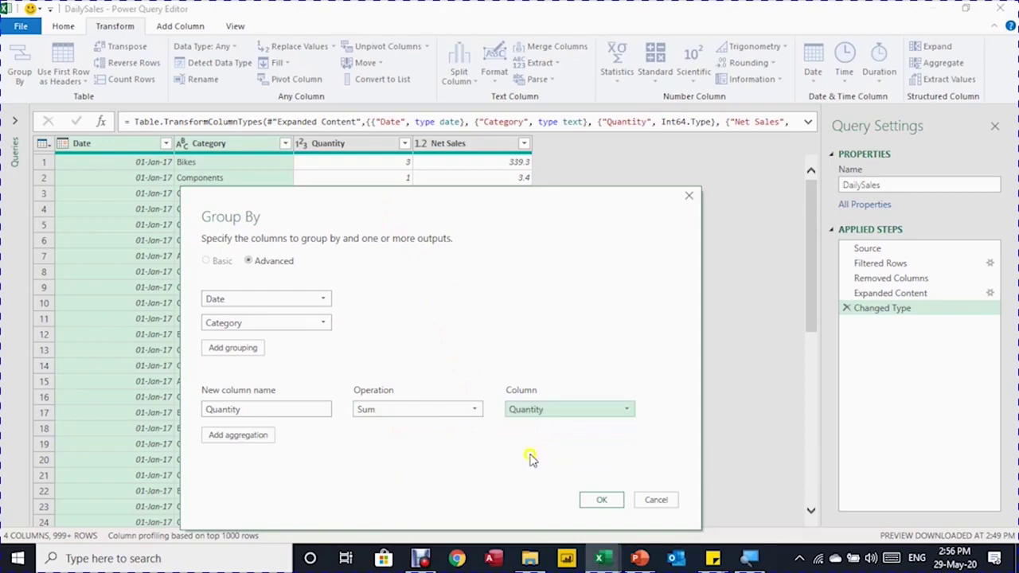
Add a second aggregation named NetSales that sums the Net Sales column, and apply the grouping.
left_click(234, 436)
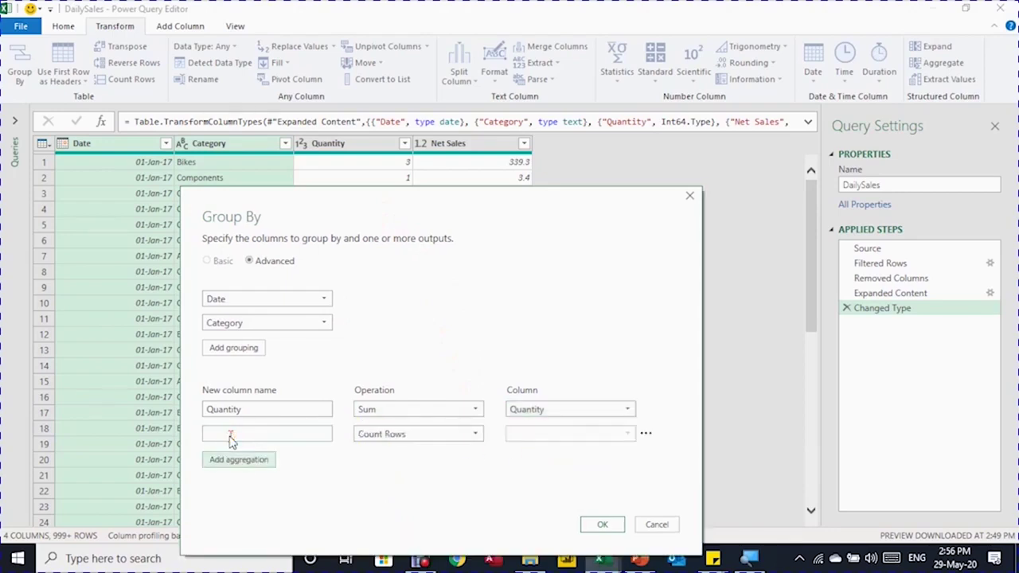
left_click(228, 434)
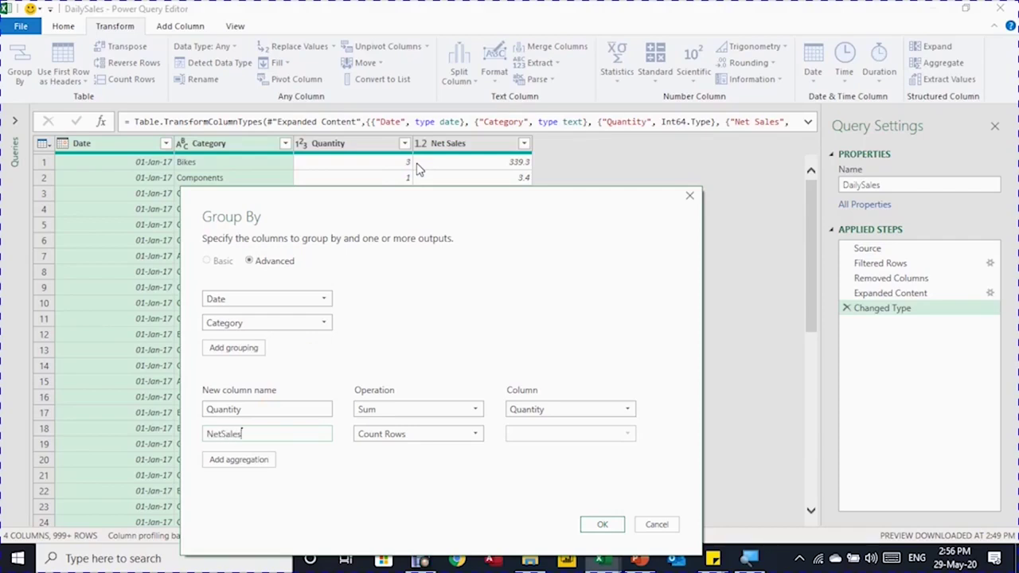
left_click(376, 437)
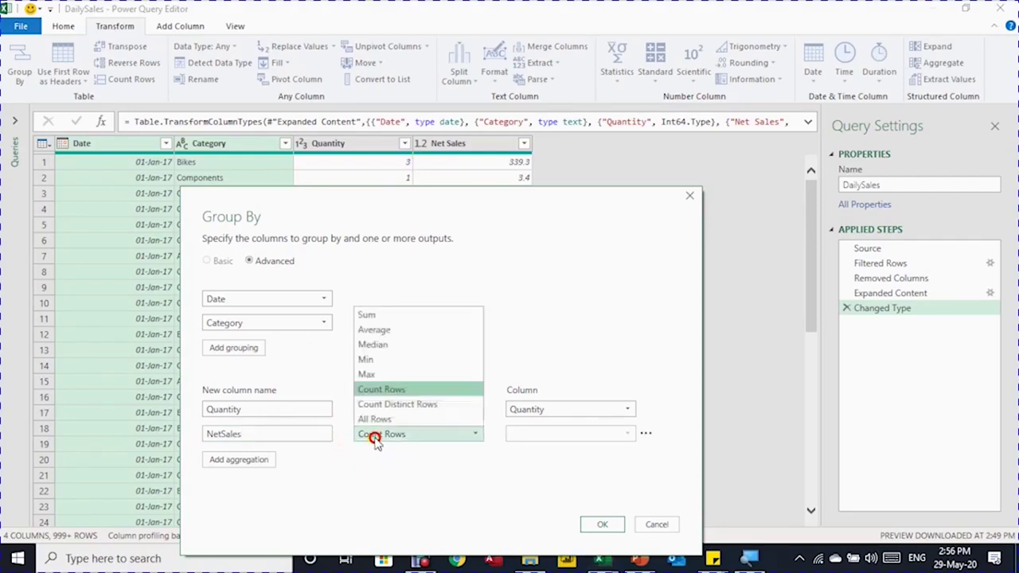
left_click(371, 315)
left_click(549, 436)
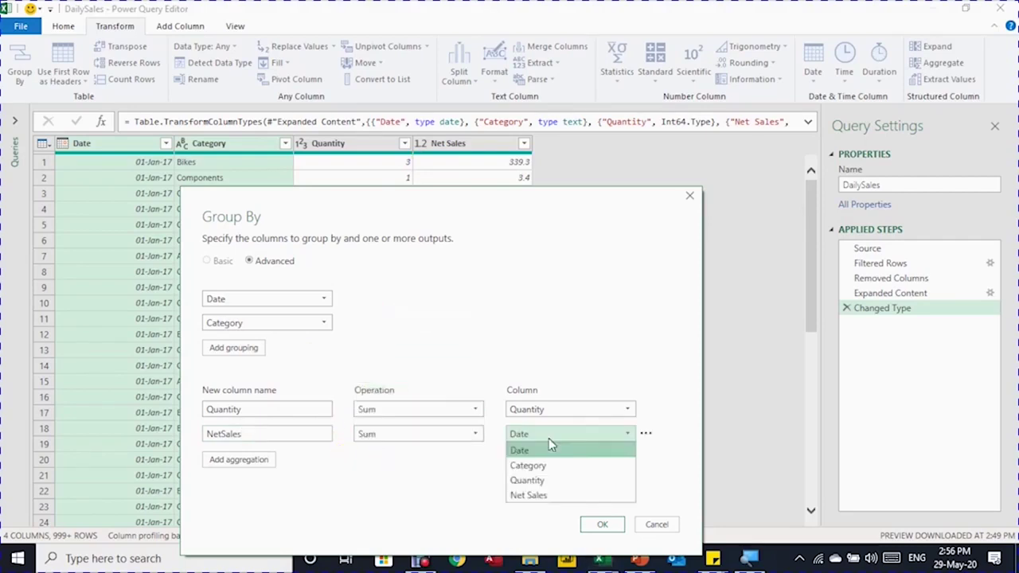
left_click(556, 498)
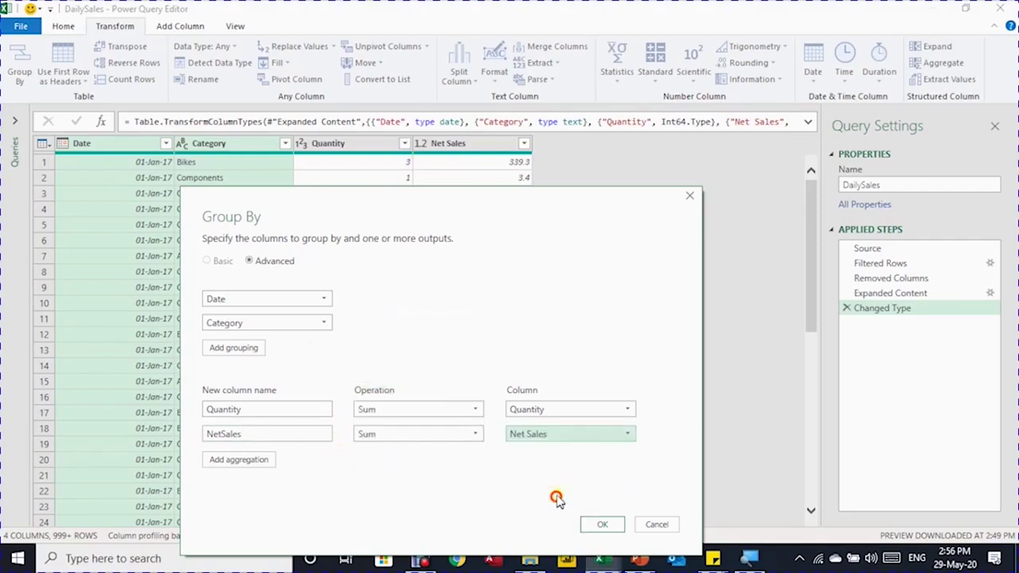
left_click(601, 526)
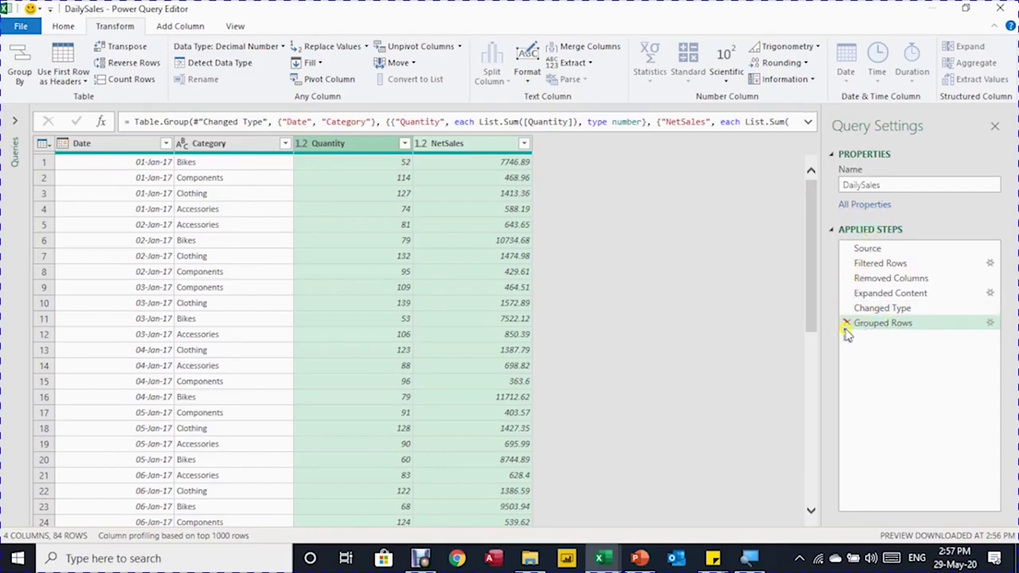
Close the query editor and keep the changes so the grouped DailySales table reloads in the worksheet.
left_click(1006, 10)
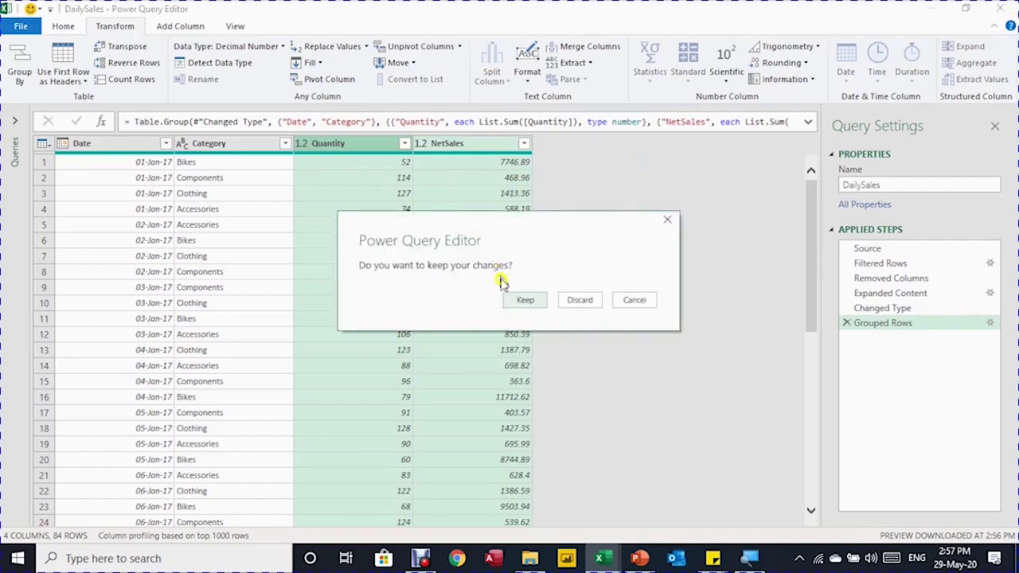
left_click(521, 301)
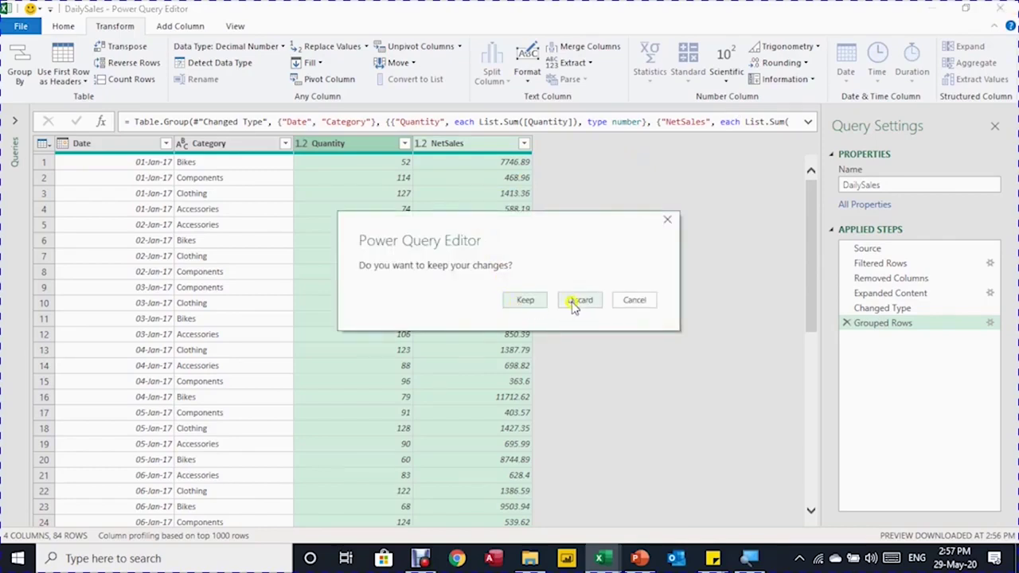
left_click(524, 301)
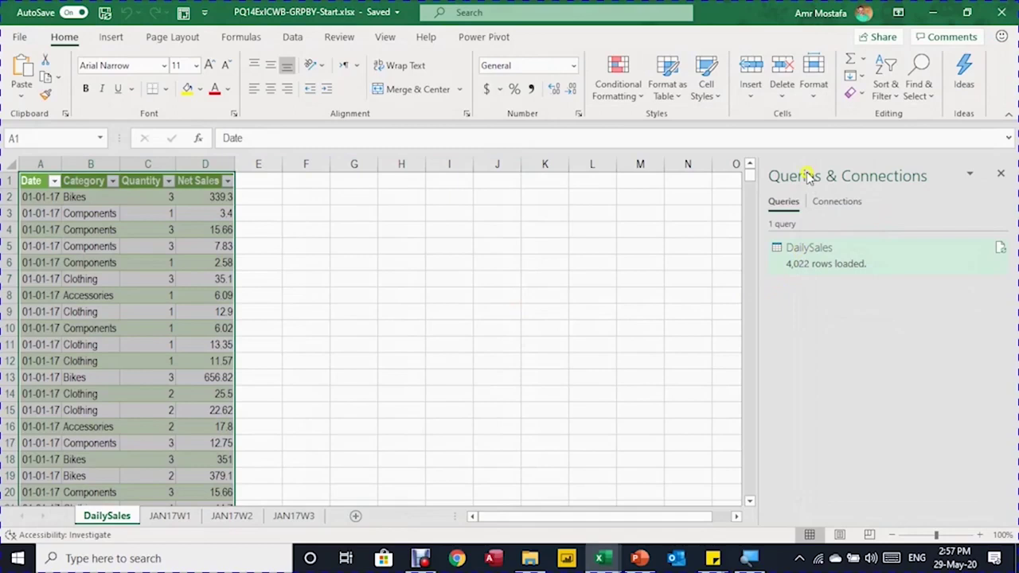
double_click(781, 268)
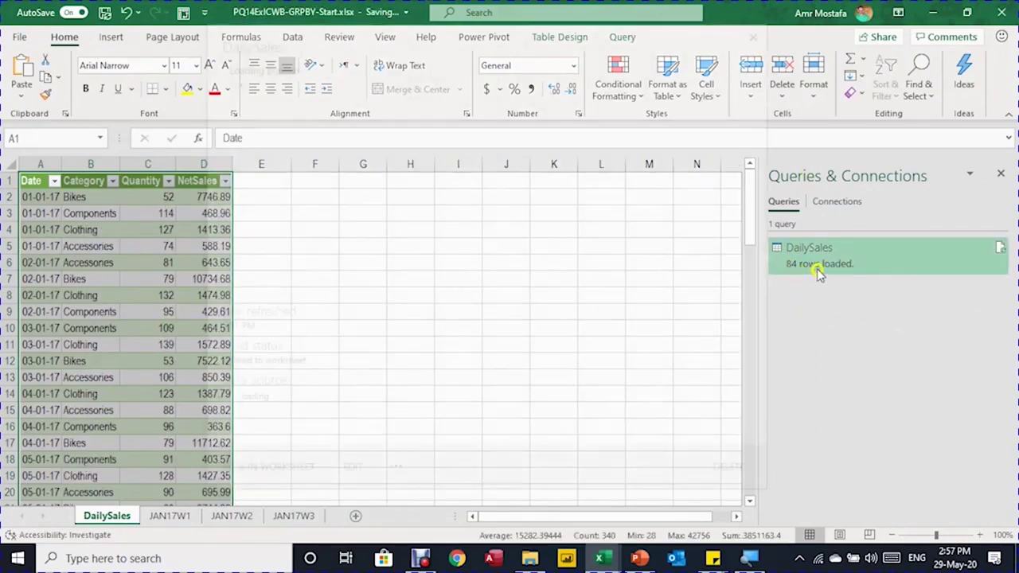
Examine the extent of the grouped DailySales table and its Quantity and NetSales values.
left_click(140, 231)
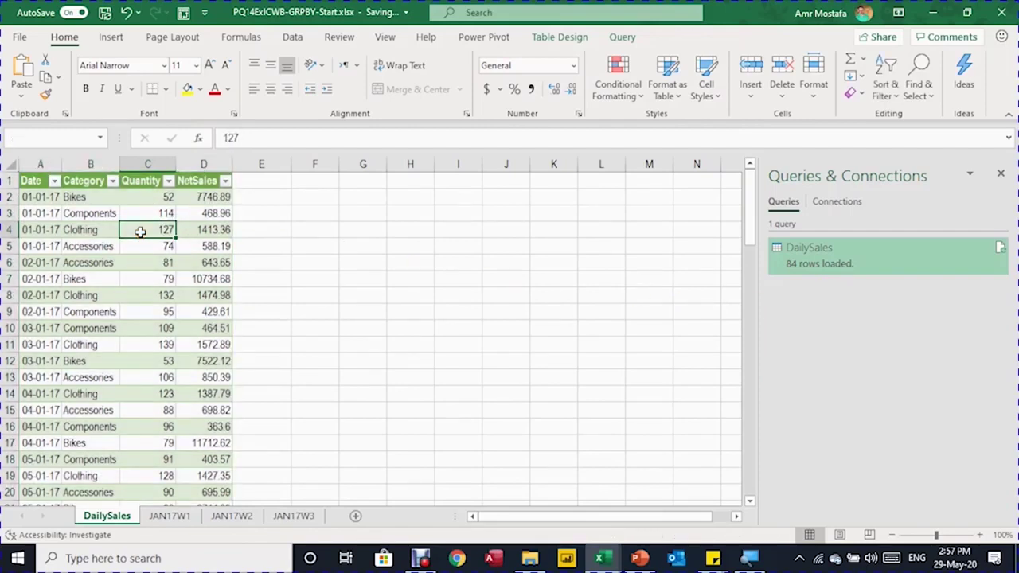
key("ctrl+Down")
key("ctrl+Down")
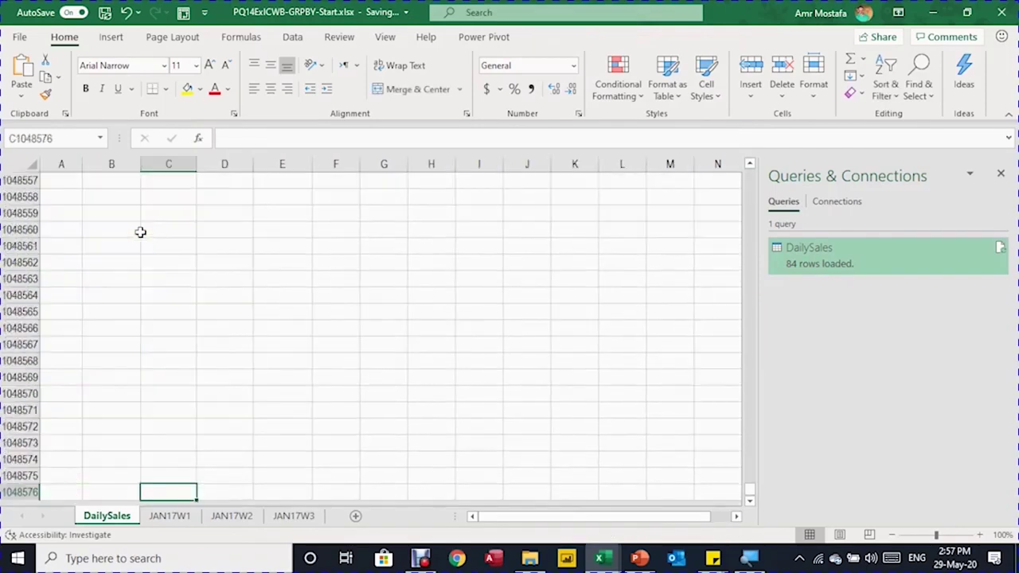
key("ctrl+Up")
key("Up")
key("ctrl+Up")
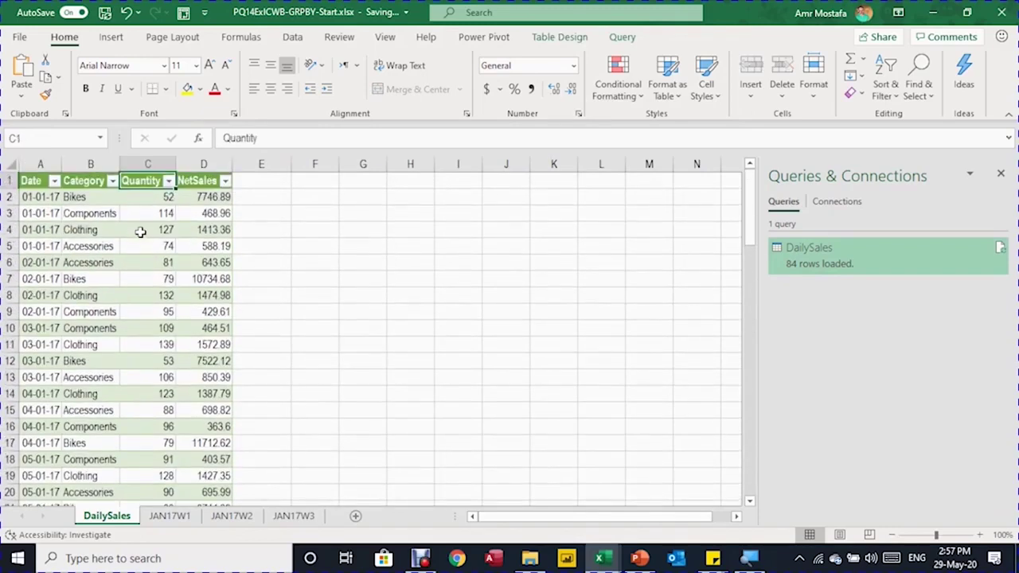
key("Down")
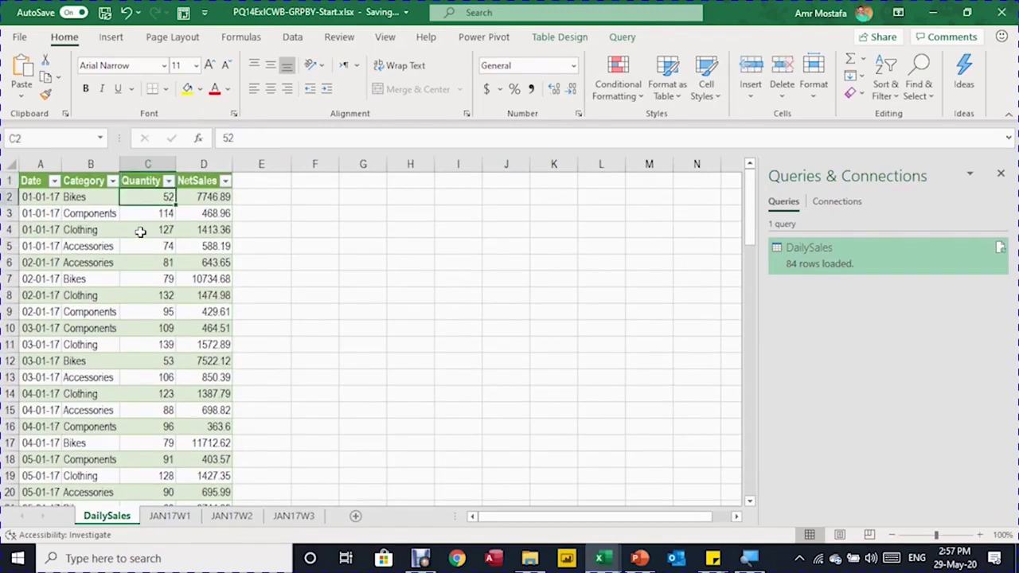
key("Right")
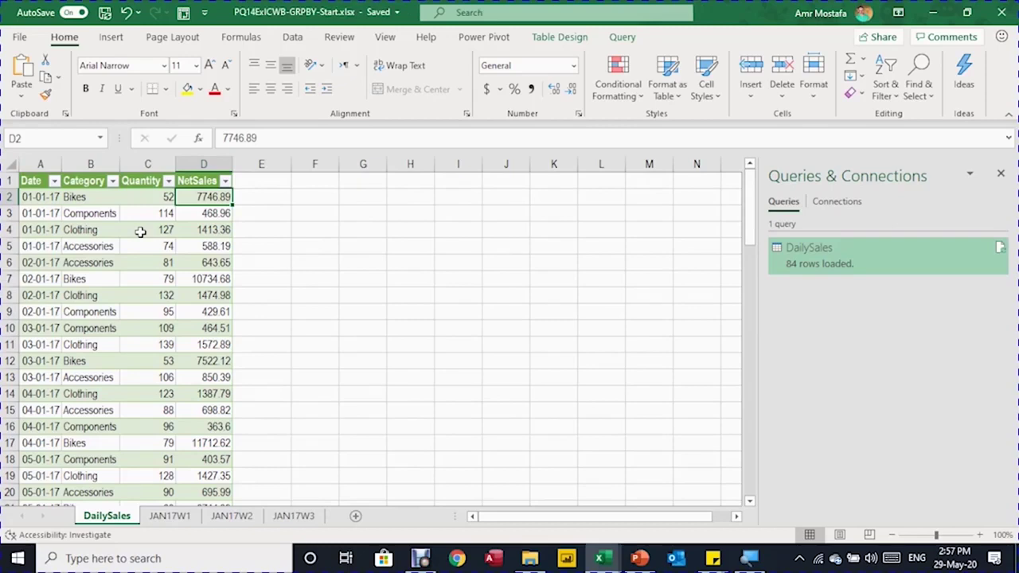
Insert a 2-D line chart from the Date and Quantity columns of the DailySales table and place it beside the table.
key("Left")
key("Left")
key("Left")
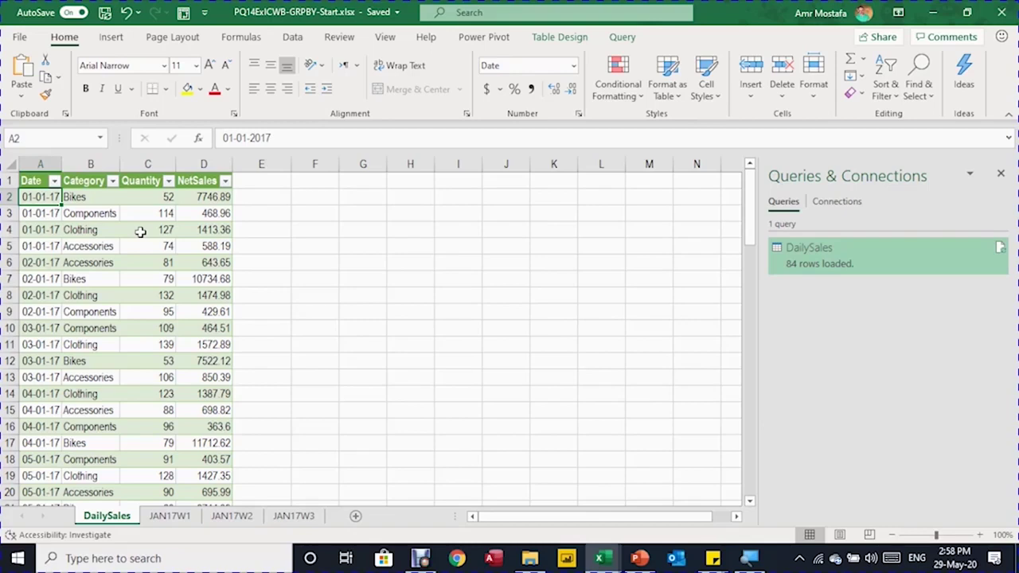
key("ctrl+shift+Down")
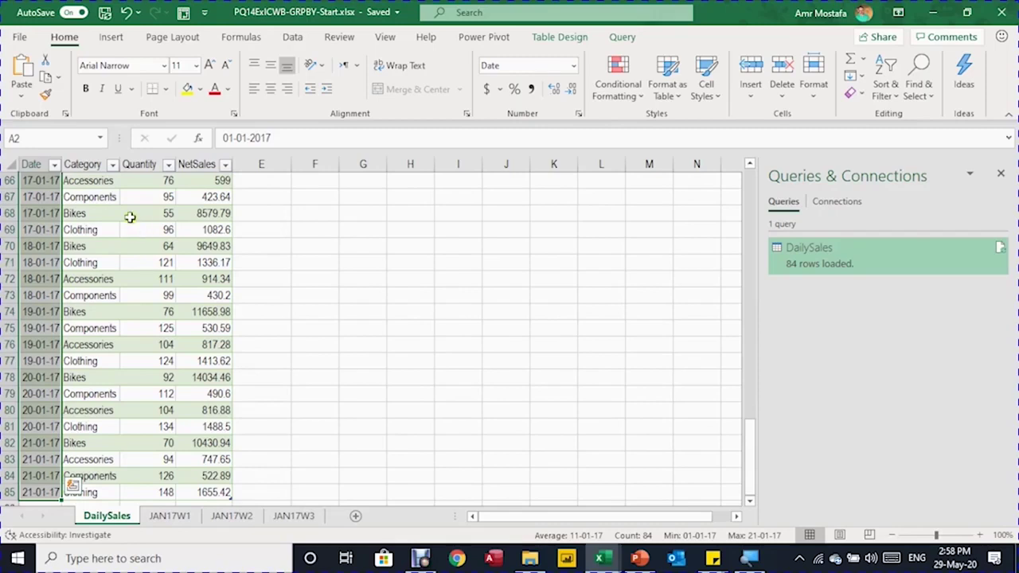
left_click_drag(164, 493, 145, 132)
left_click_drag(154, 206, 152, 200)
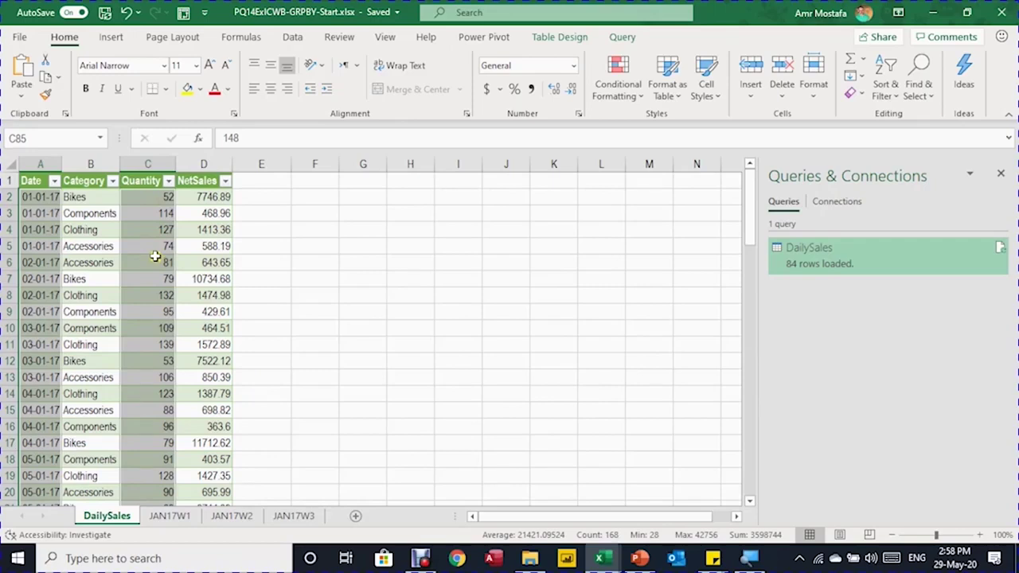
left_click(116, 38)
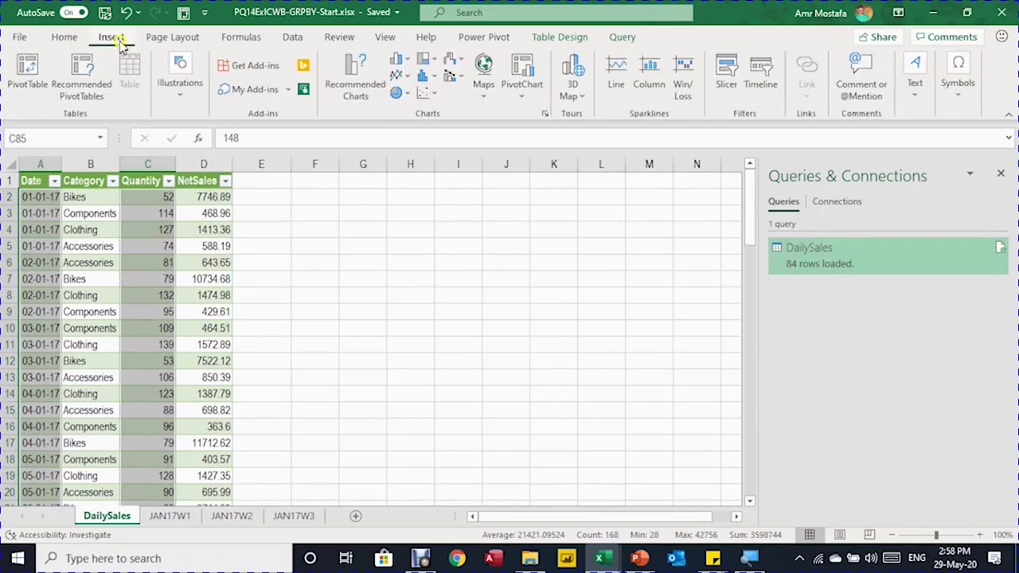
left_click(406, 75)
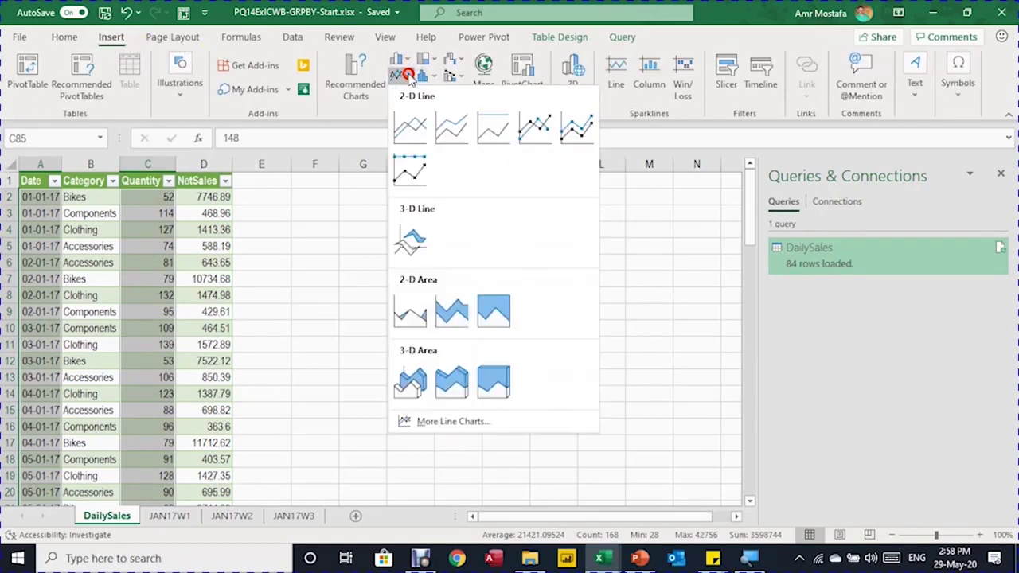
left_click(406, 130)
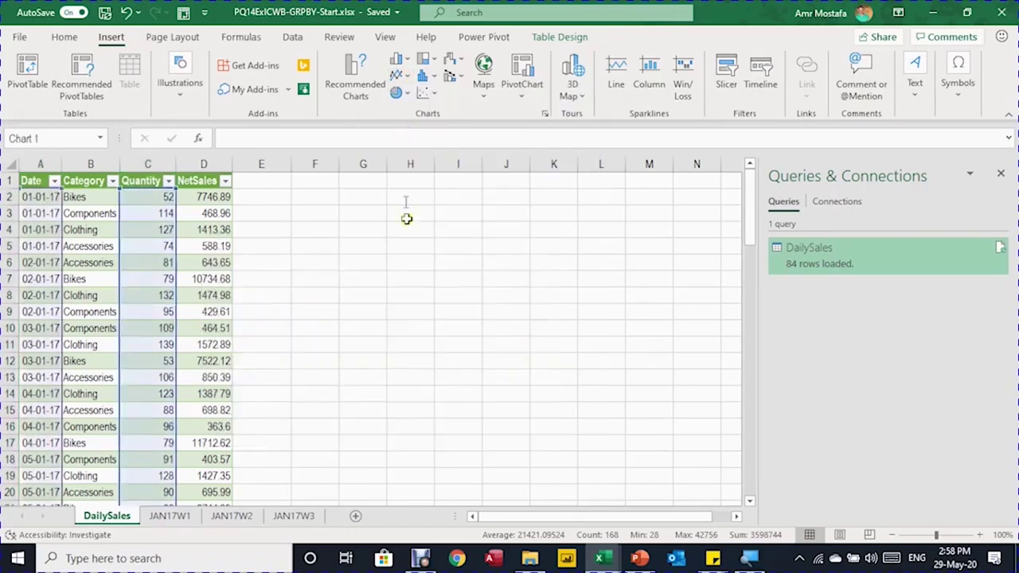
left_click_drag(402, 233, 530, 202)
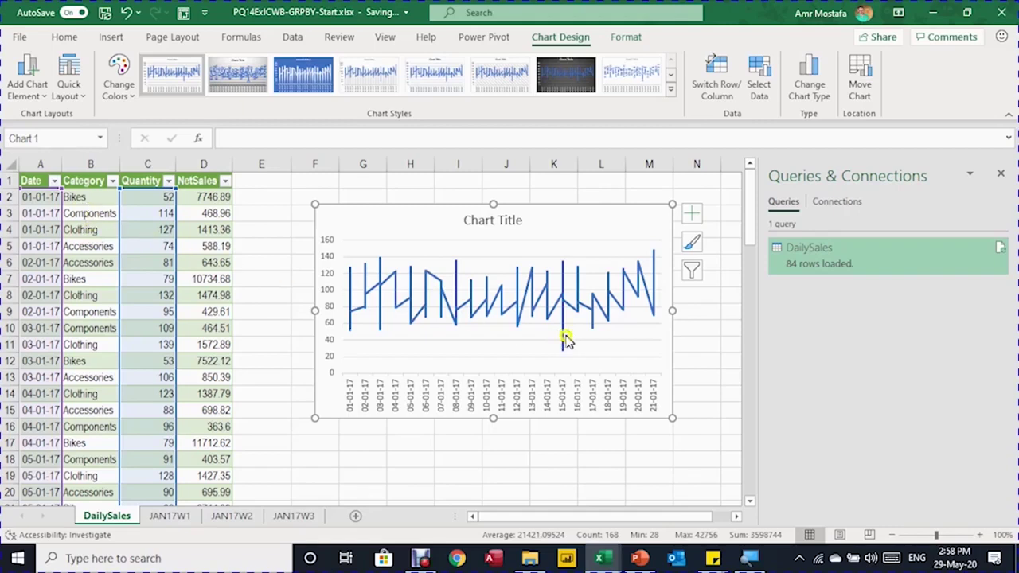
Try to filter the table's Category column to Bikes only, and undo that filter.
left_click(95, 200)
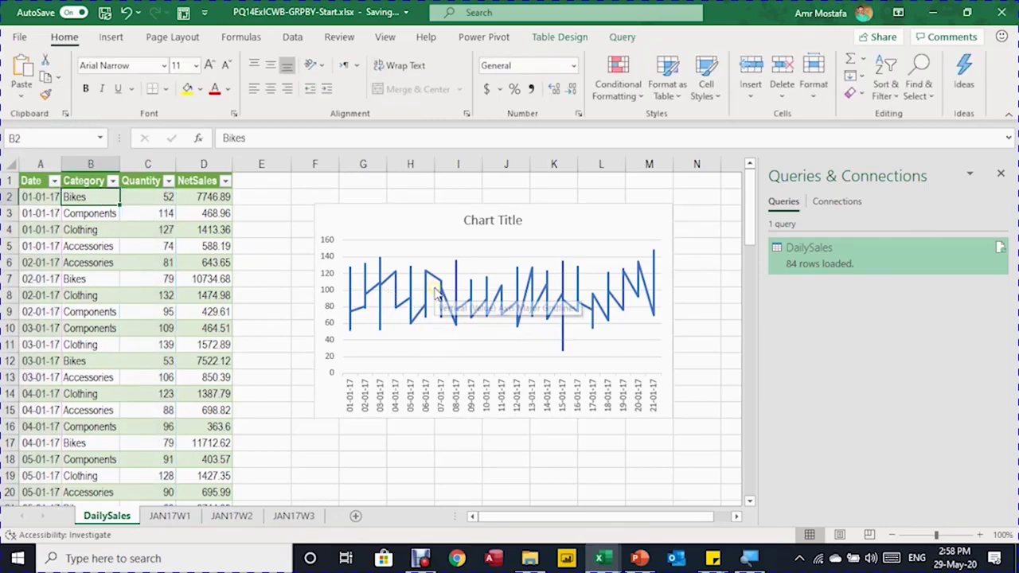
left_click(113, 181)
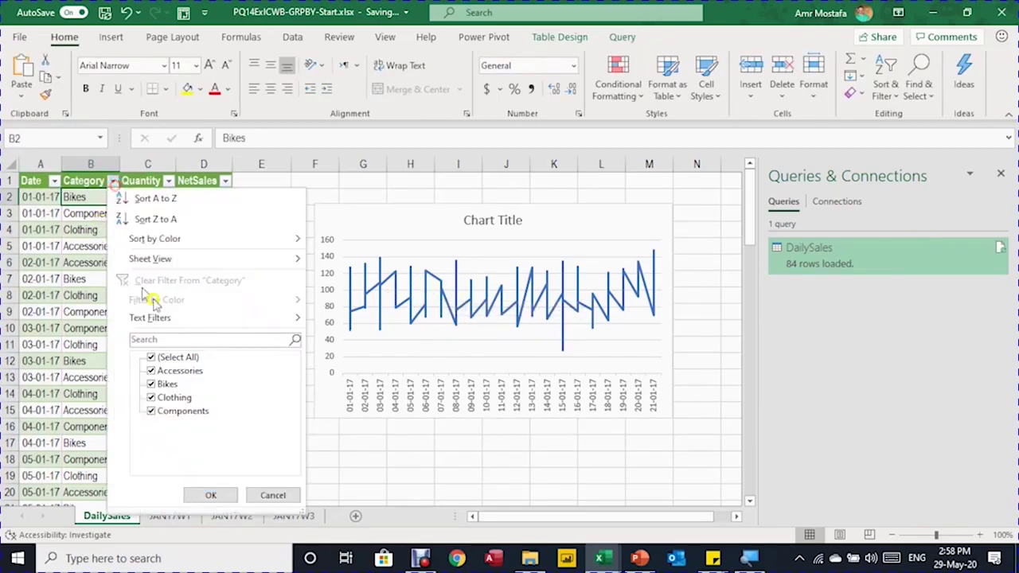
left_click(185, 356)
left_click(167, 384)
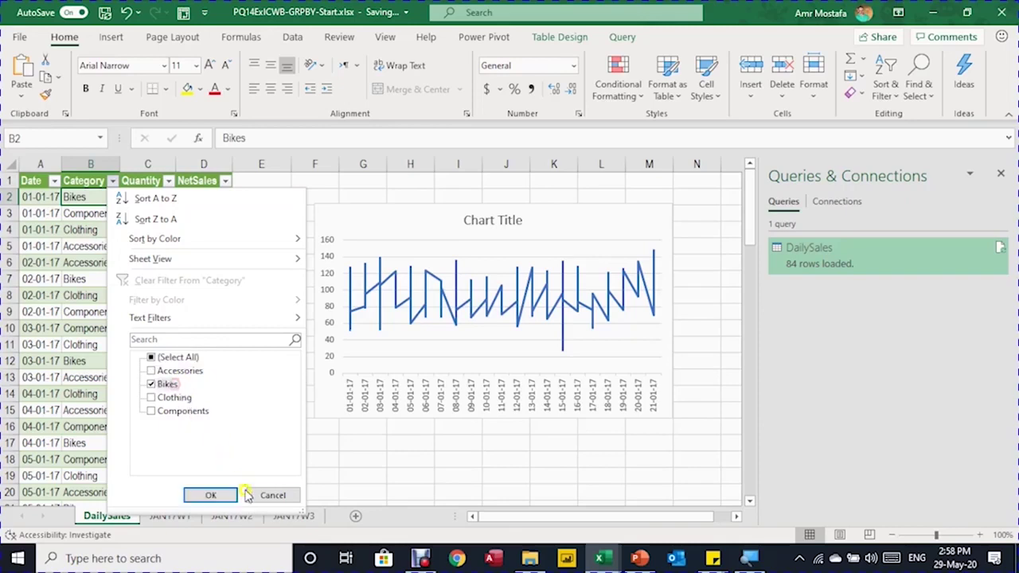
left_click(217, 497)
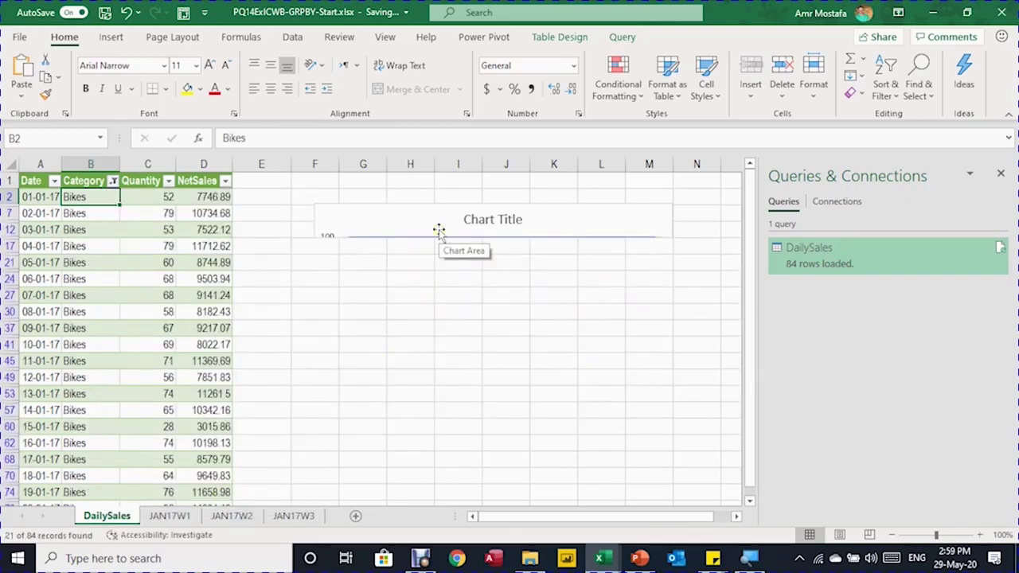
key("ctrl+z")
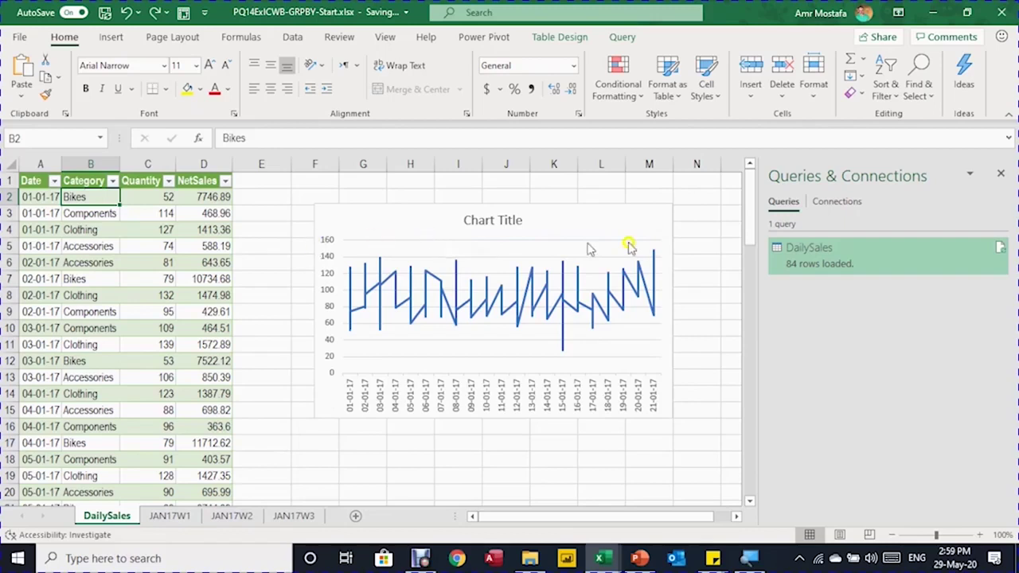
Close the queries pane and set the line chart's placement property to Don't move or size with cells.
left_click(1004, 175)
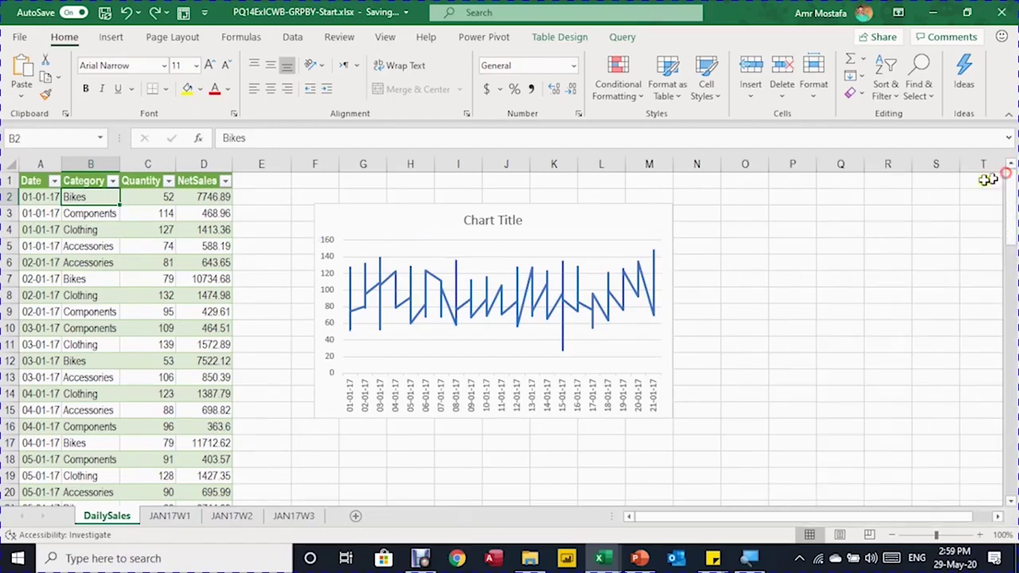
right_click(560, 225)
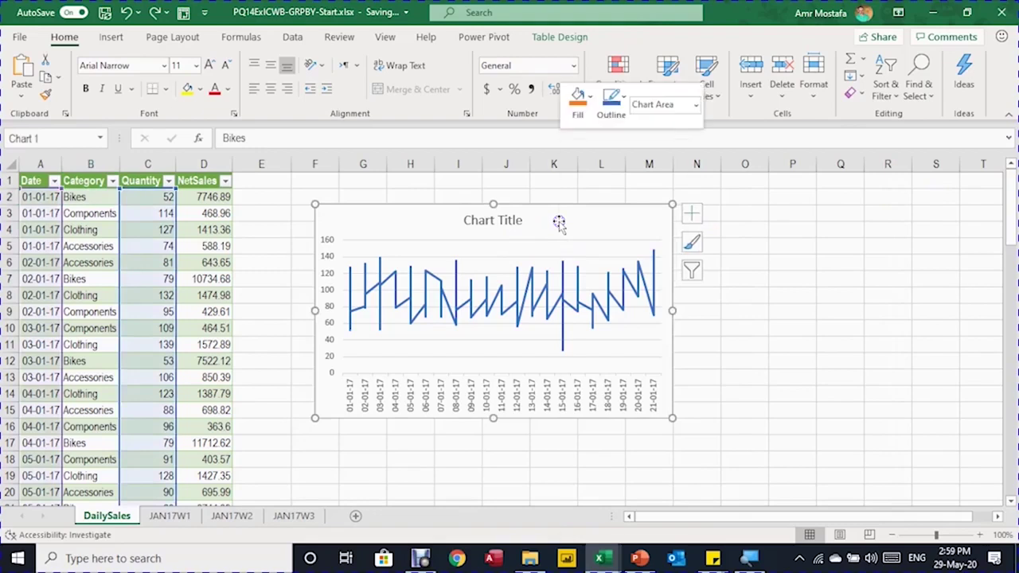
left_click(629, 507)
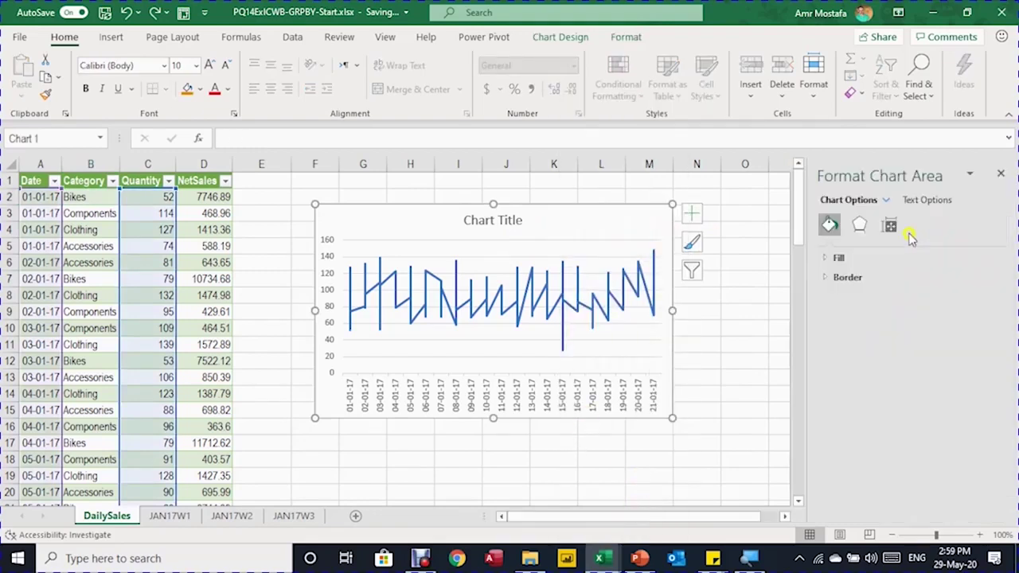
left_click(891, 227)
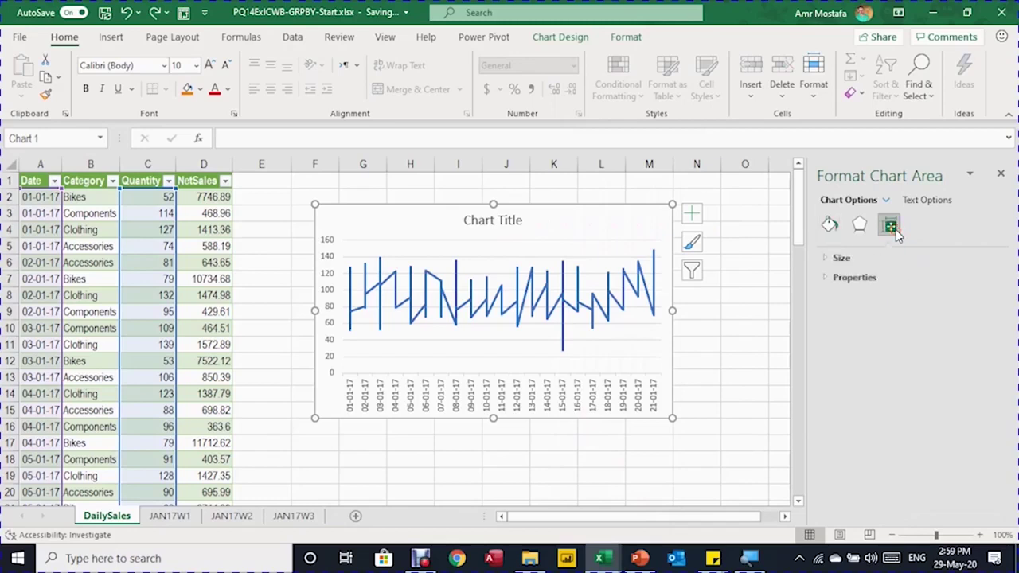
left_click(827, 278)
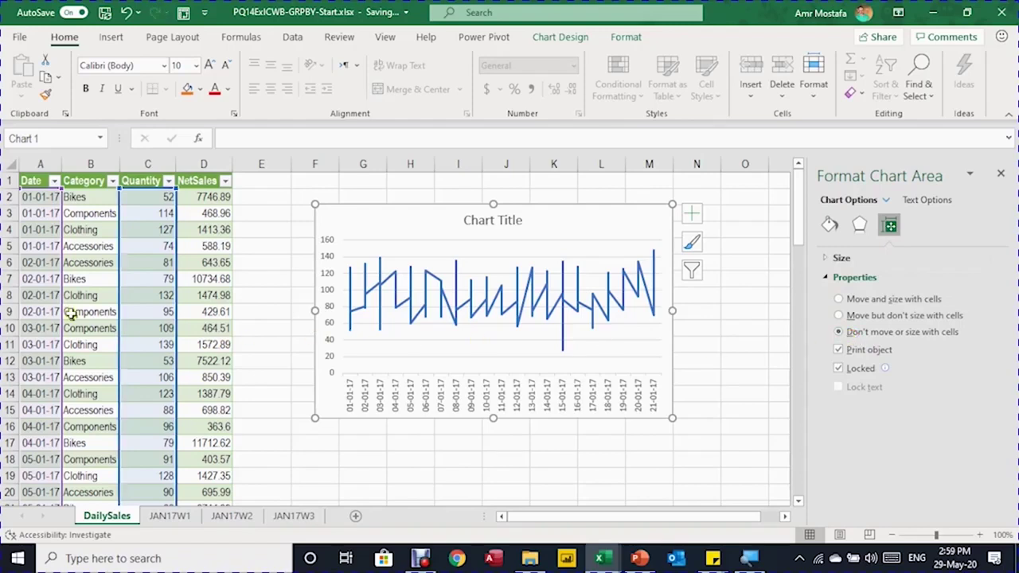
Filter the DailySales table's Category column to show only Bikes.
left_click(94, 262)
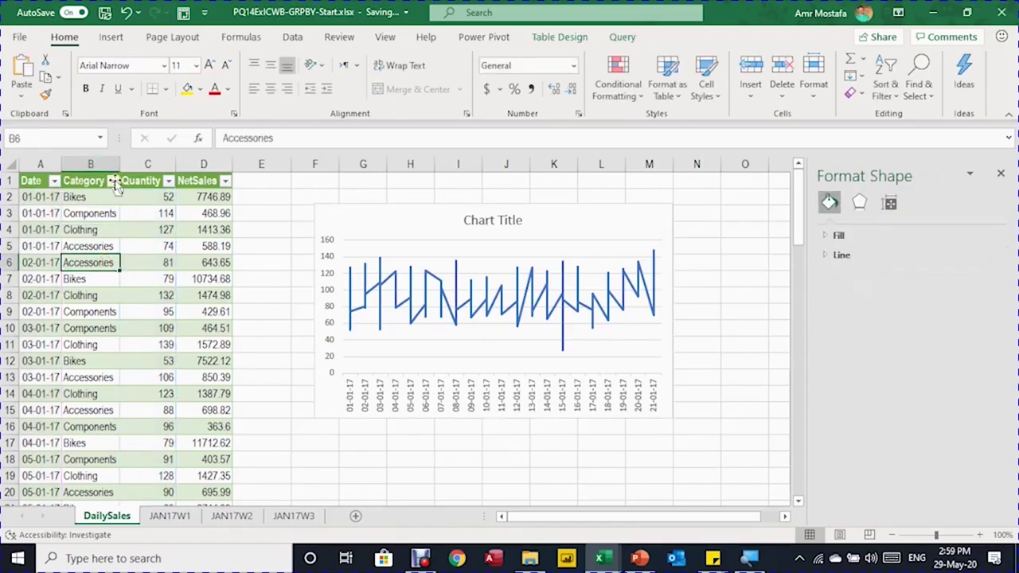
left_click(112, 180)
left_click(181, 363)
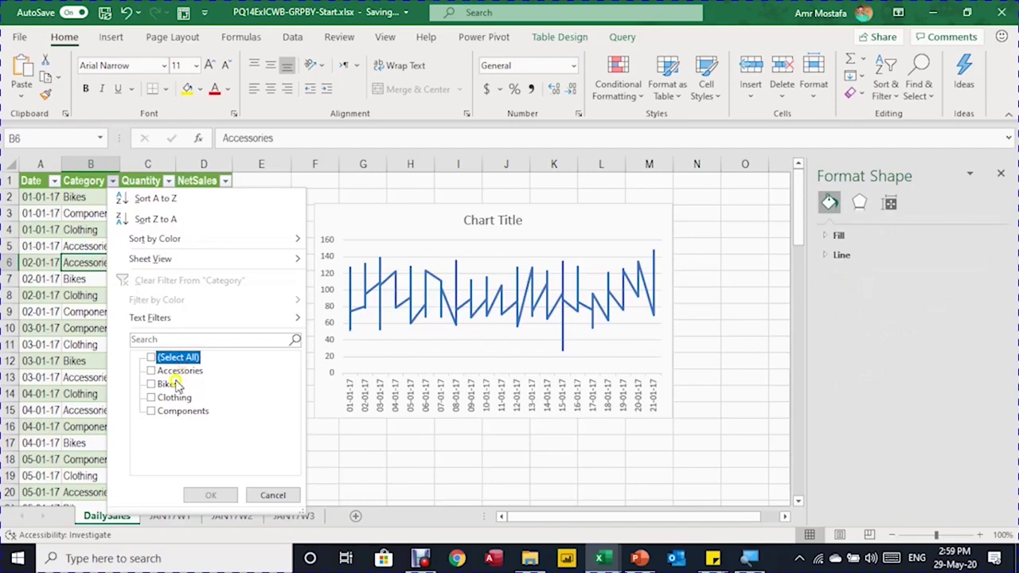
left_click(174, 385)
left_click(210, 496)
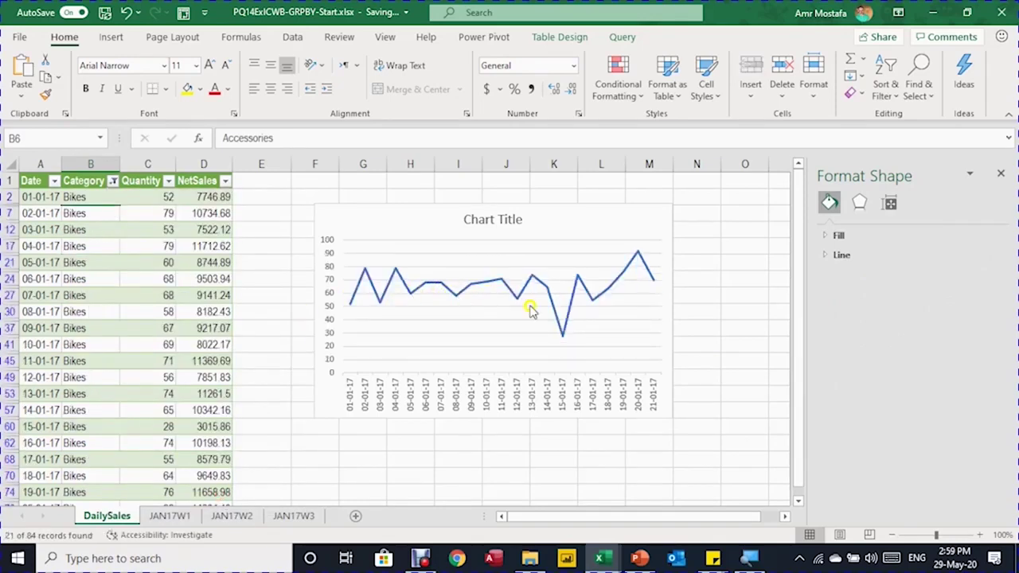
Change the Category filter to show only Accessories instead of Bikes.
left_click(112, 180)
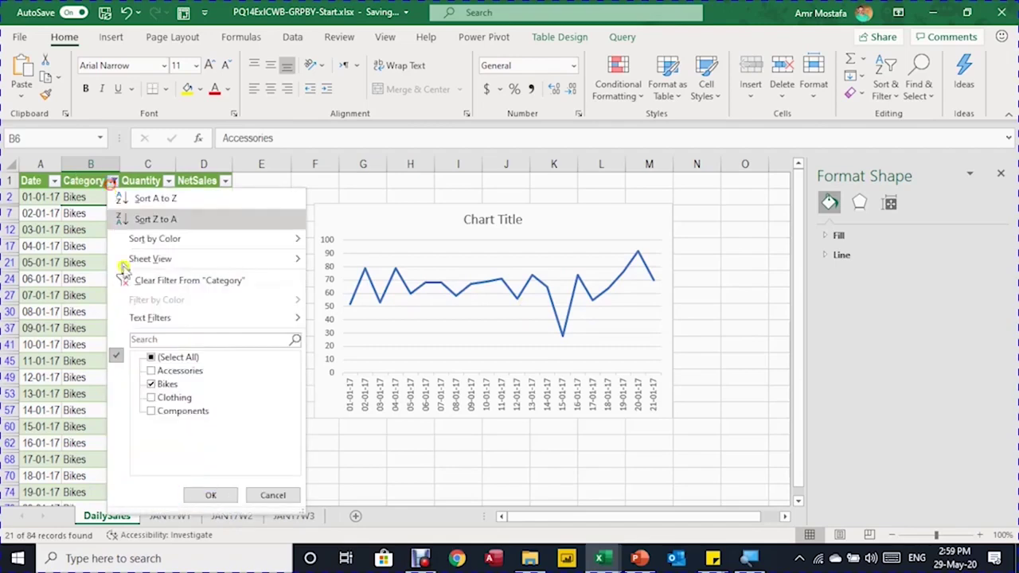
left_click(168, 372)
left_click(164, 384)
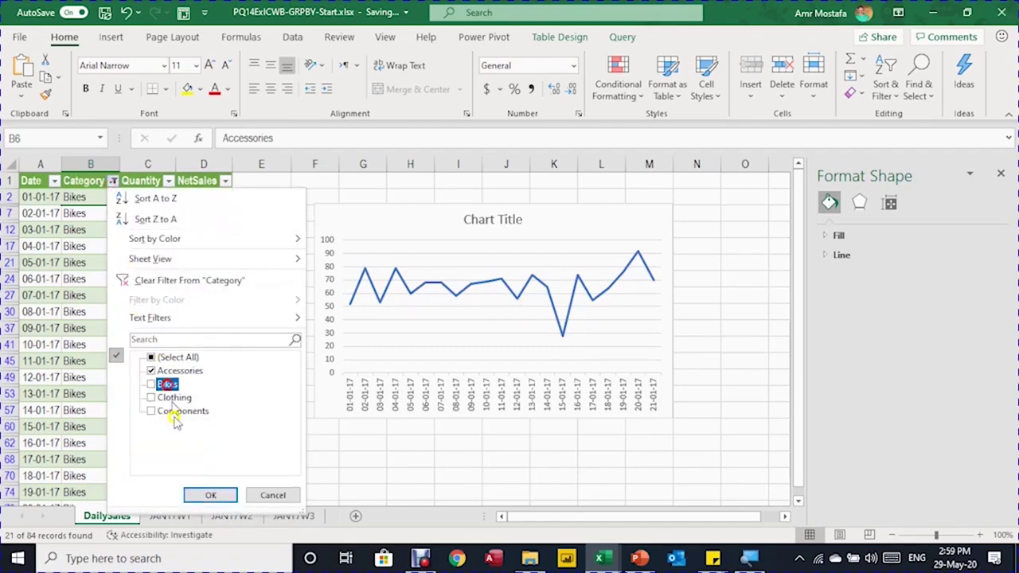
left_click(206, 495)
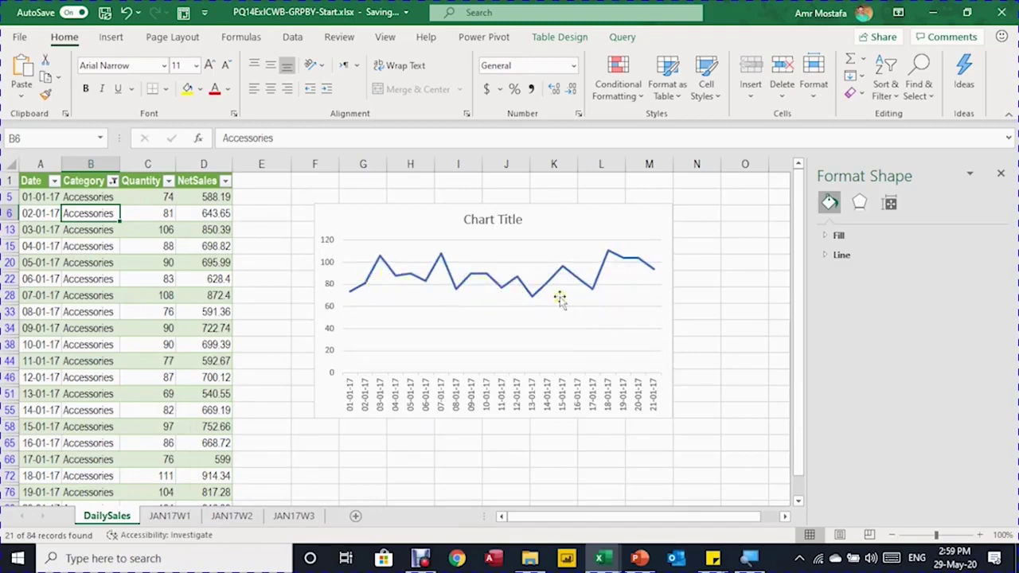
Rename the line chart's title to Quantity and deselect the chart.
left_click(493, 222)
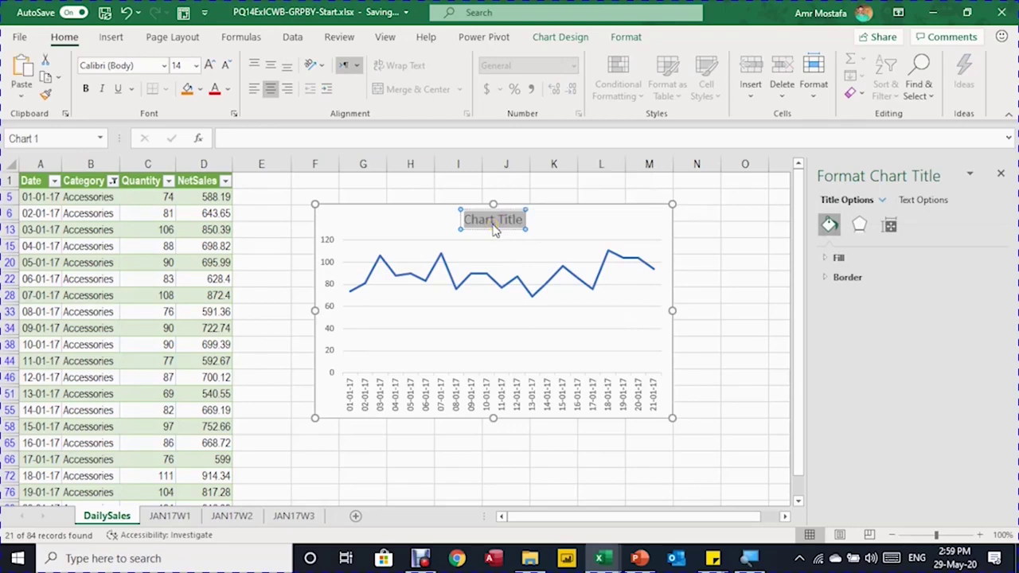
type("Quantity")
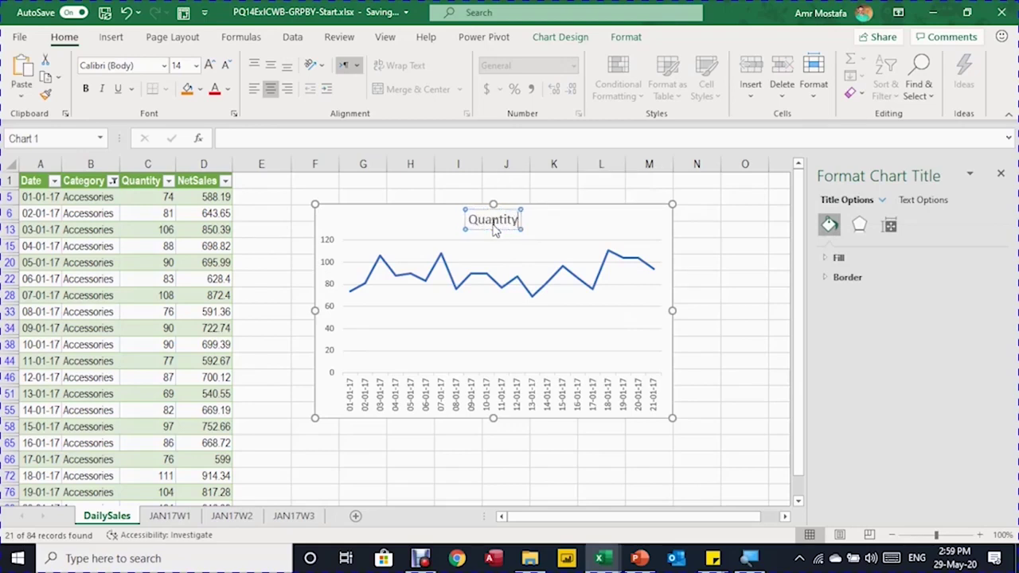
key("Escape")
key("Escape")
key("Escape")
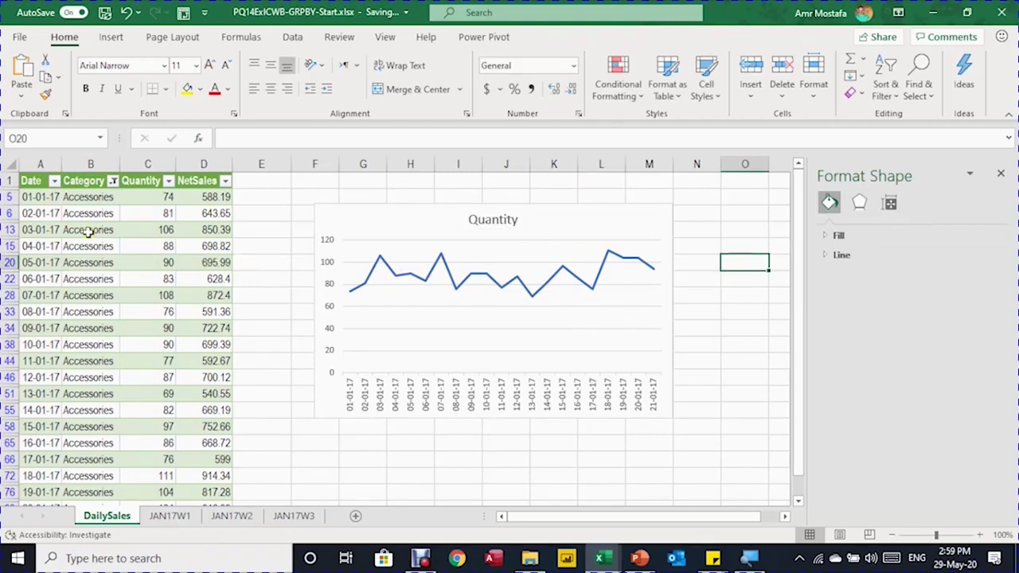
Insert a slicer on the Category field for the DailySales table and place it beside the right edge of the Quantity chart.
left_click(103, 228)
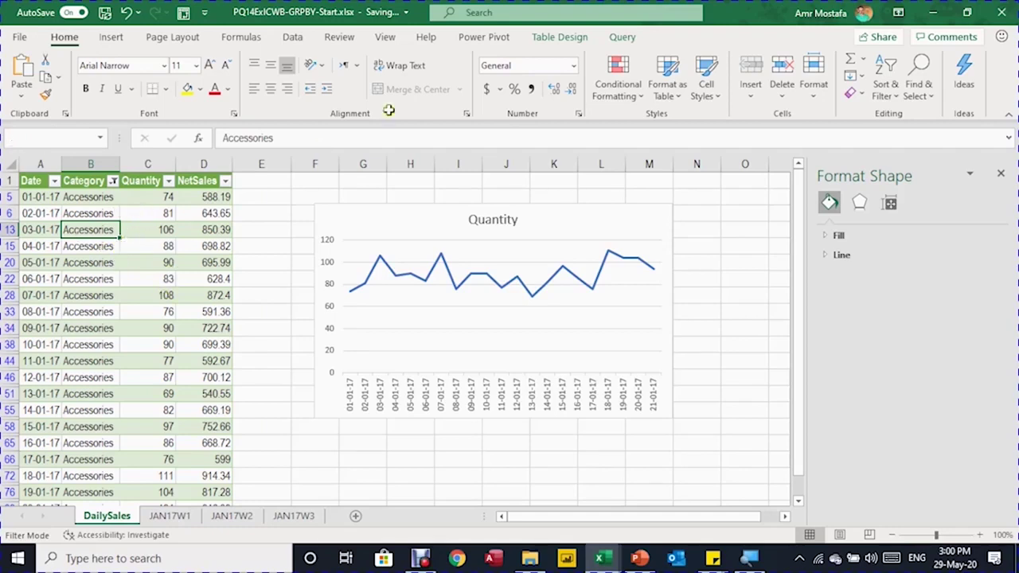
left_click(568, 38)
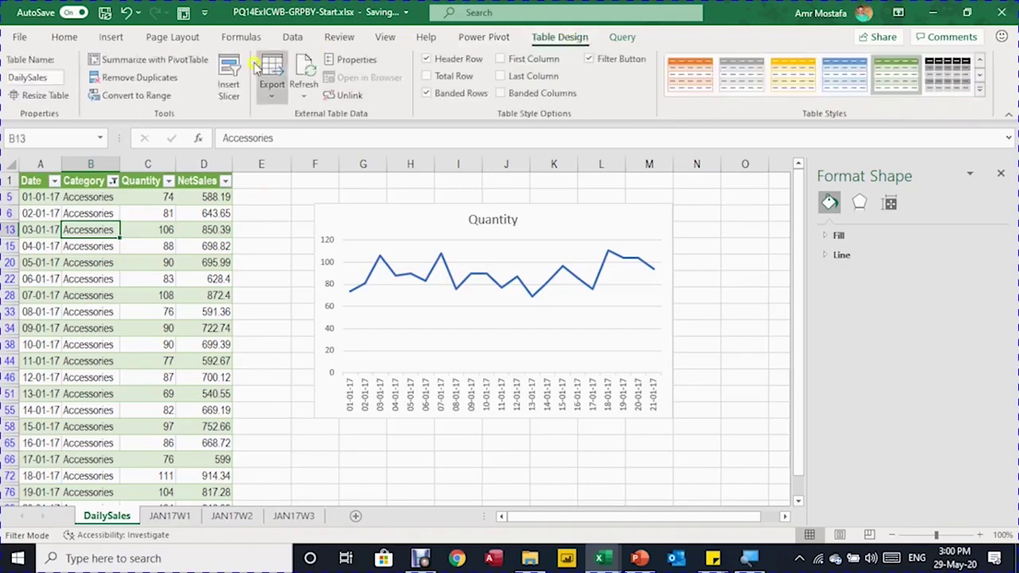
left_click(230, 76)
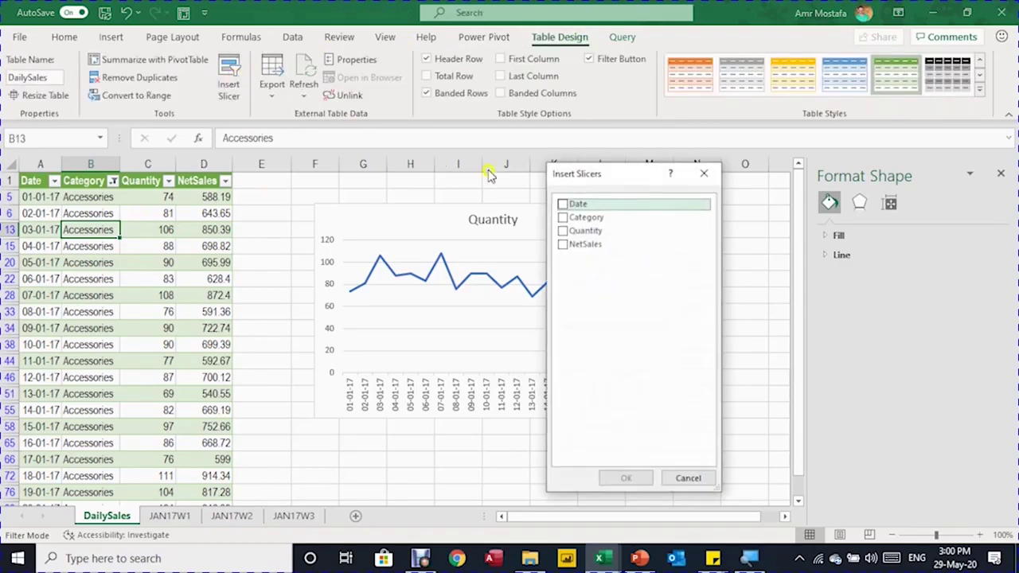
left_click_drag(636, 174, 553, 153)
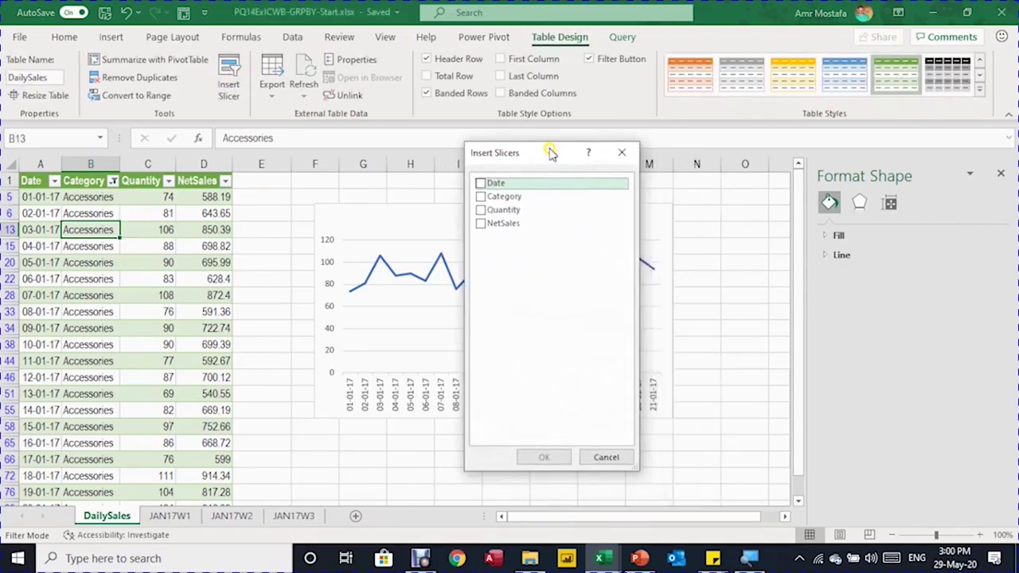
left_click(481, 197)
left_click(552, 459)
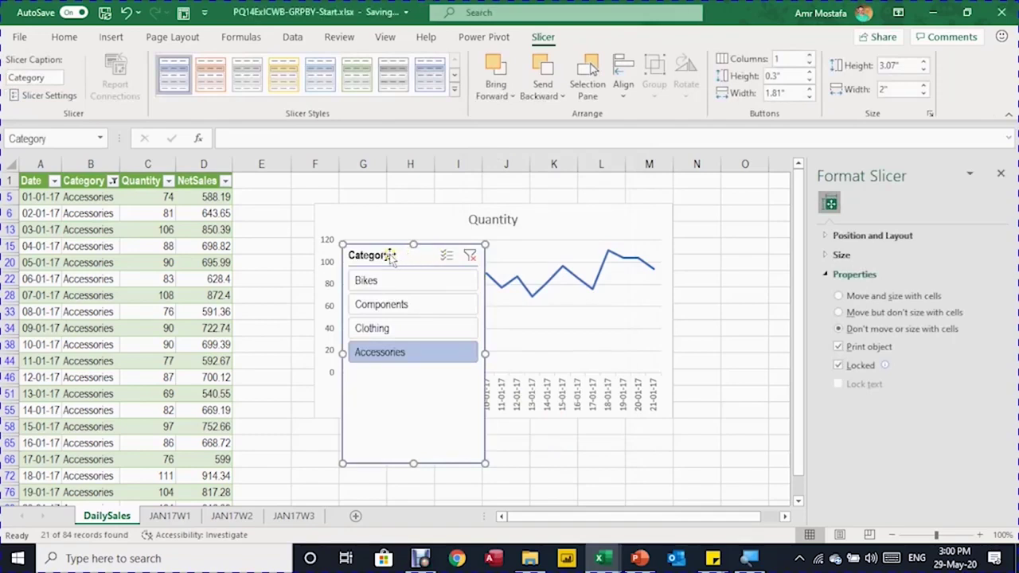
left_click_drag(390, 256, 721, 214)
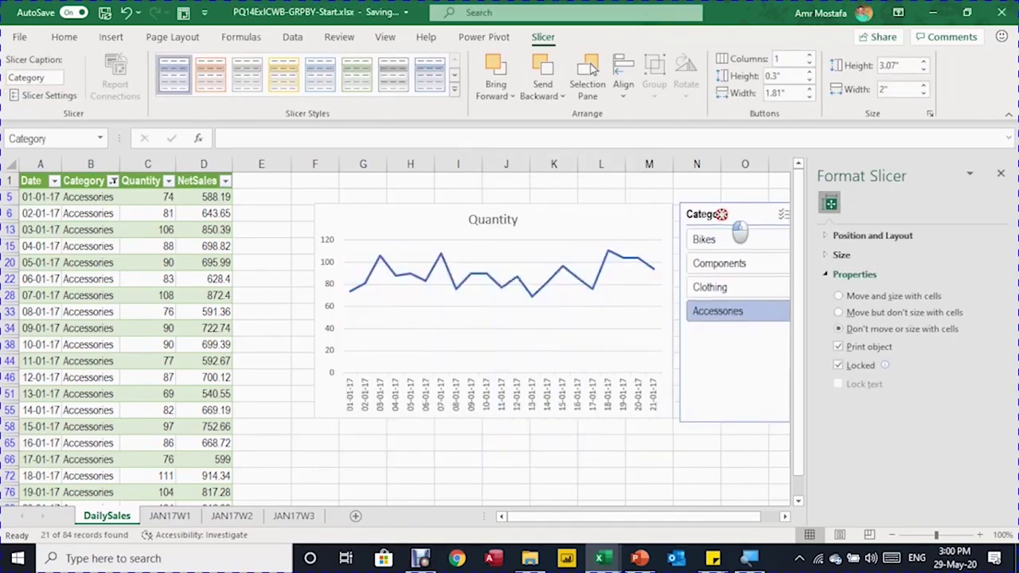
Filter the table and chart with the Category slicer by Bikes, Components and finally Clothing, and bring the whole slicer into view.
left_click(722, 236)
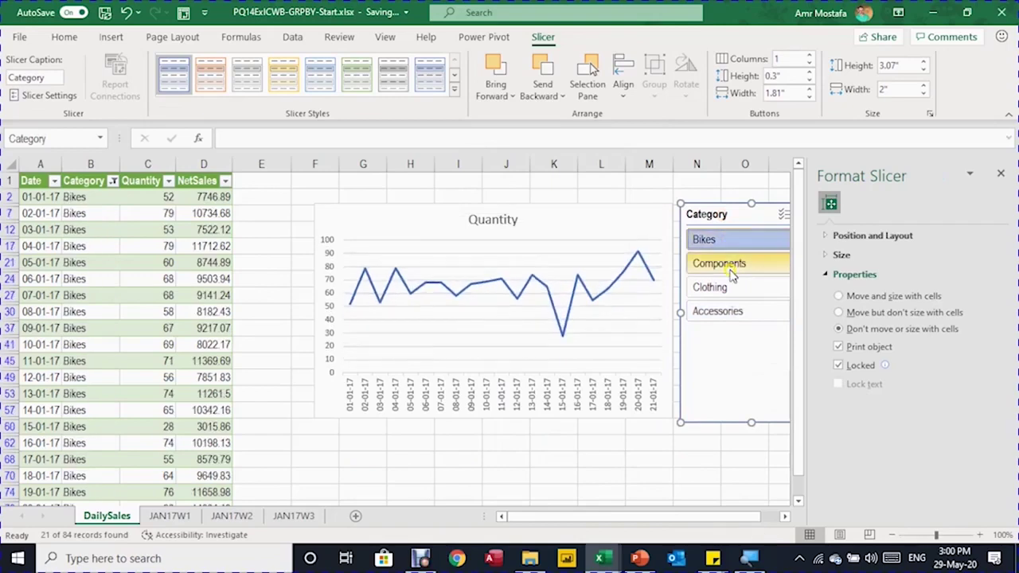
left_click(731, 271)
left_click(732, 288)
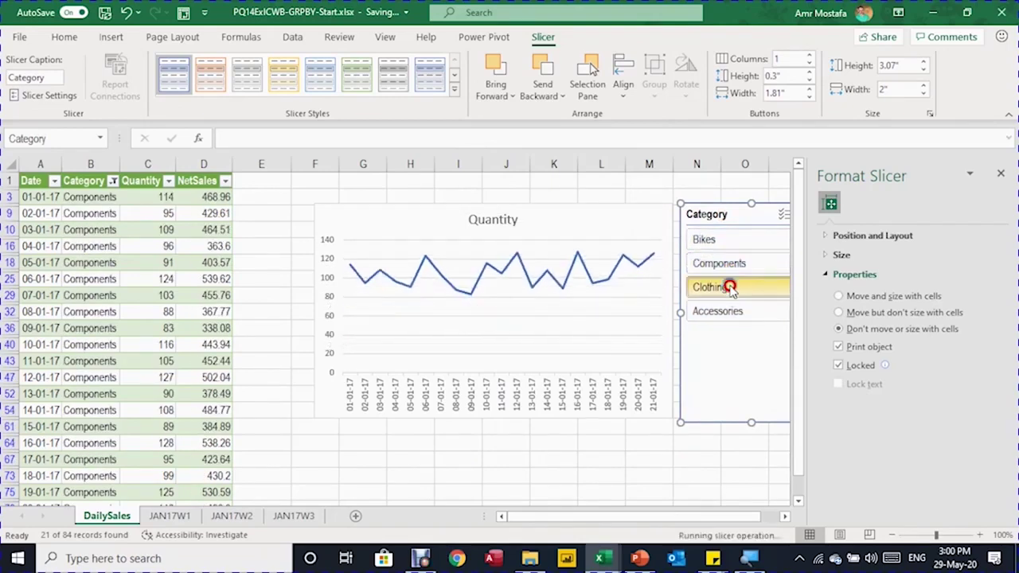
left_click(784, 517)
left_click(784, 516)
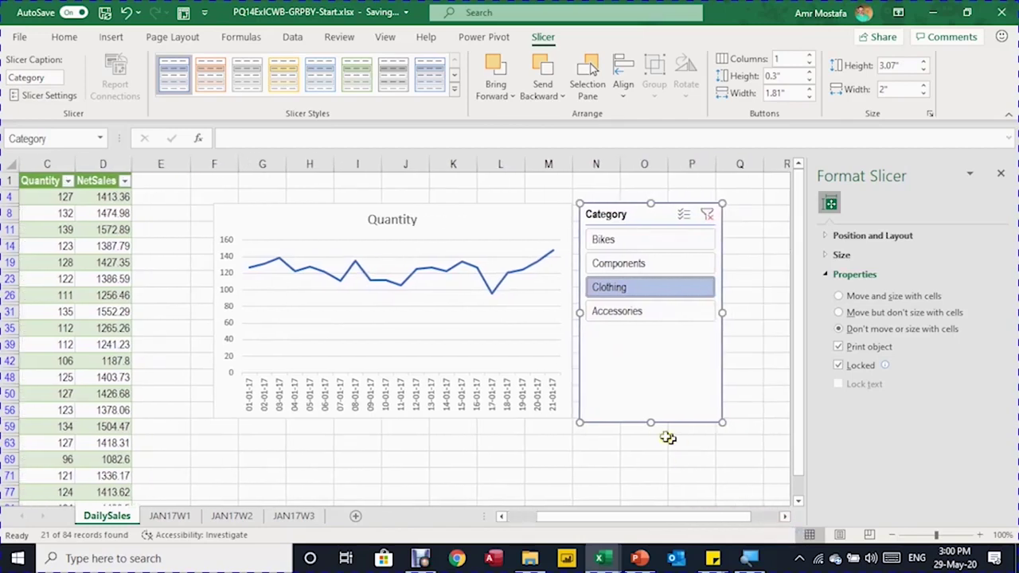
Delete the Quantity chart's horizontal gridlines and turn its data series into a smoothed line.
left_click(416, 305)
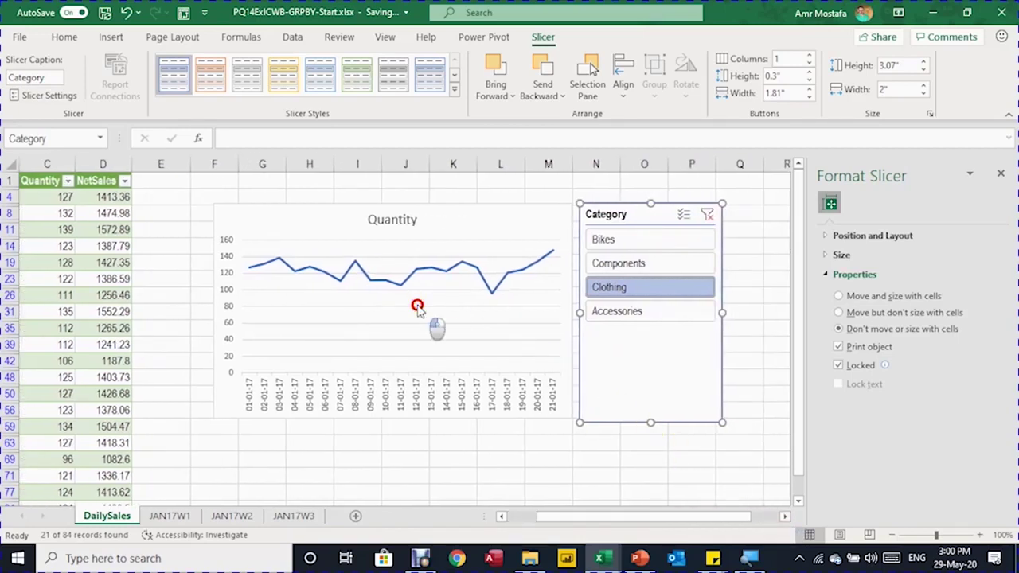
left_click(426, 368)
left_click(420, 269)
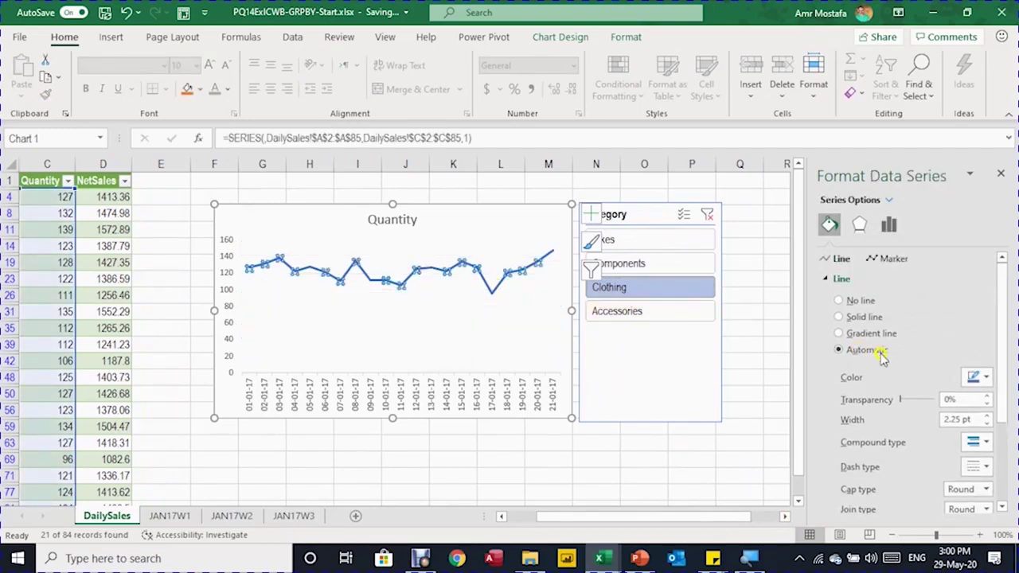
scroll(879, 330, "down", 3)
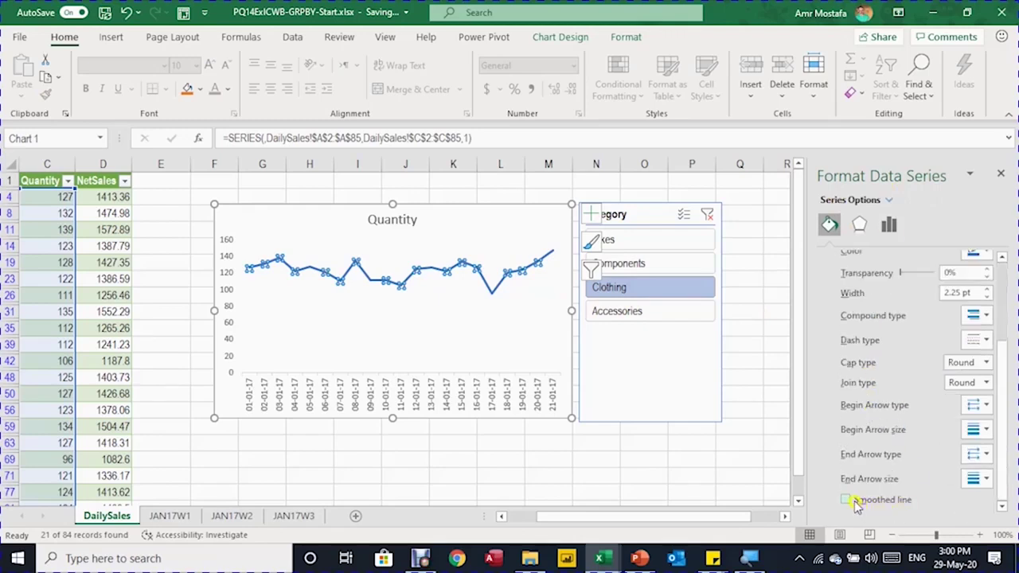
left_click(848, 500)
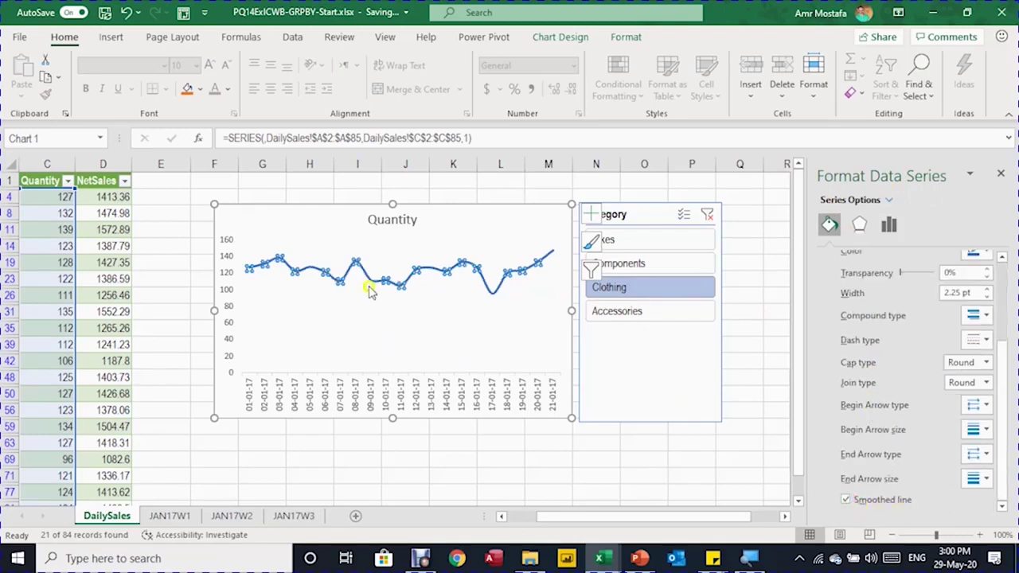
left_click(506, 462)
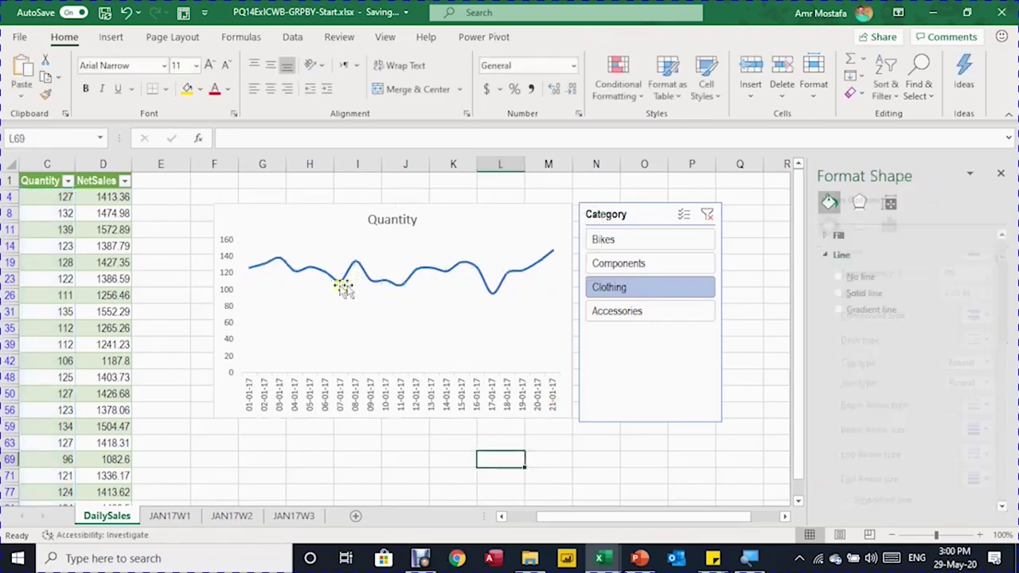
Recolor the Quantity chart's data line with a dark grey theme color.
left_click(504, 271)
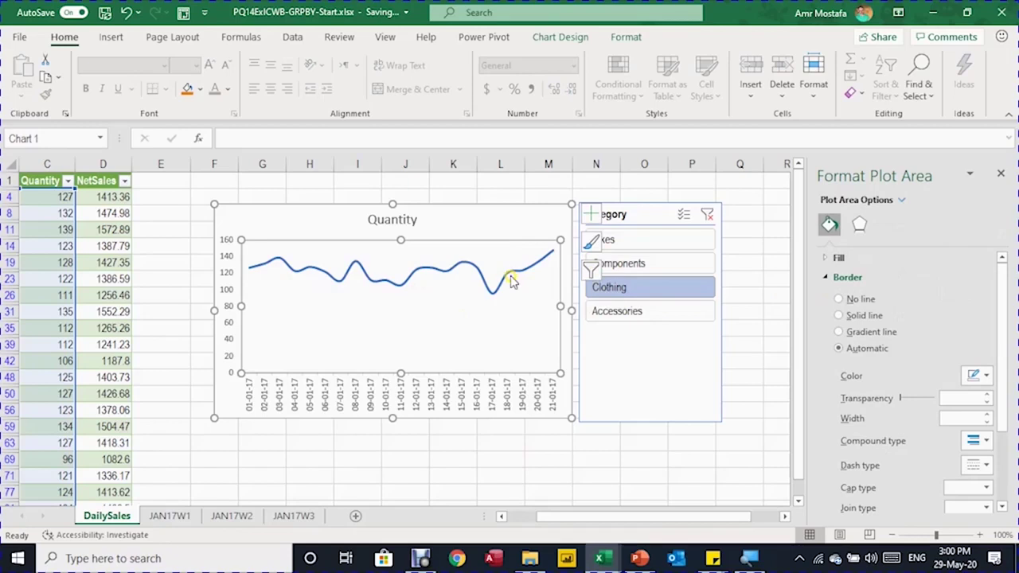
left_click(507, 274)
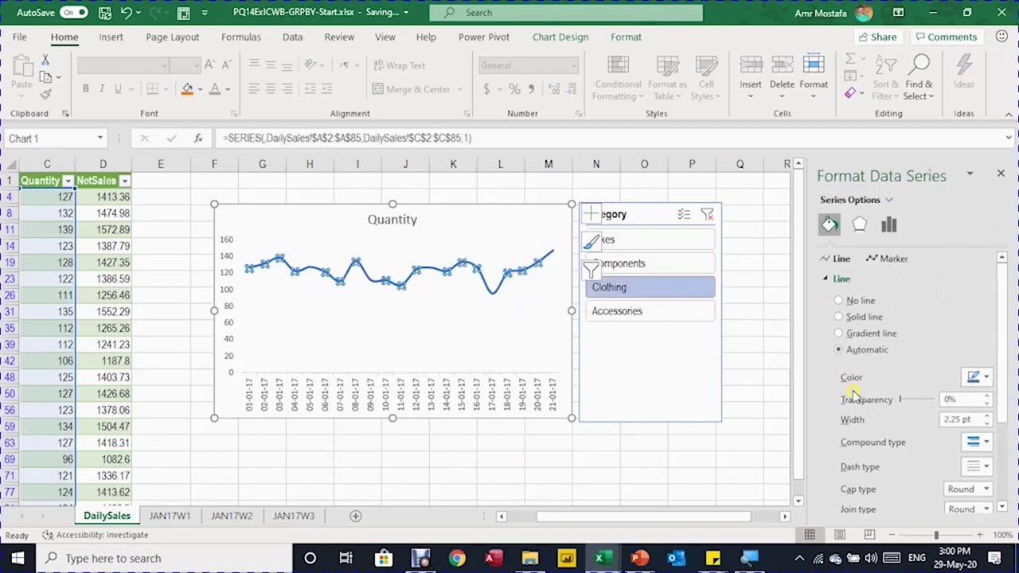
left_click(990, 377)
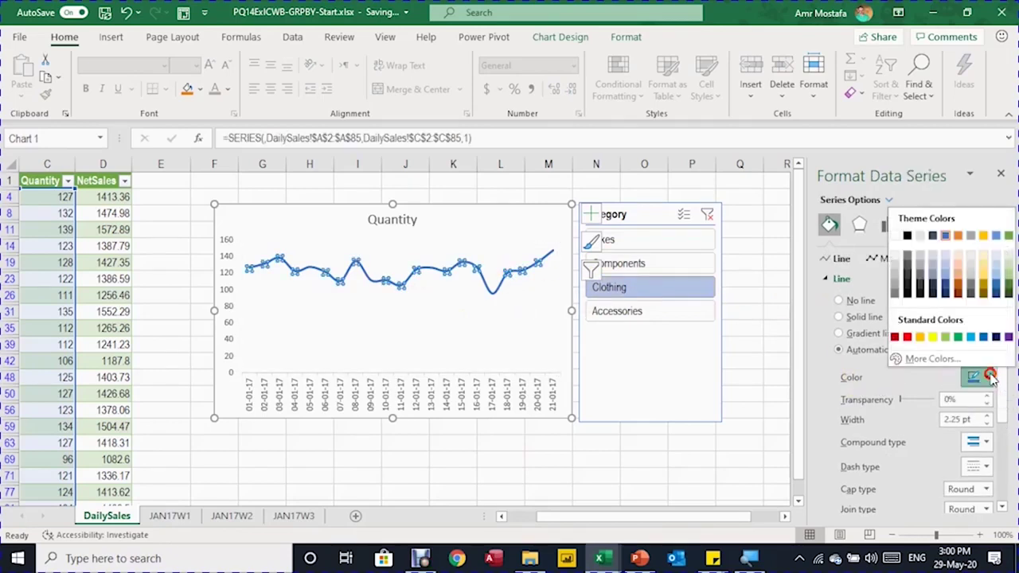
left_click(921, 267)
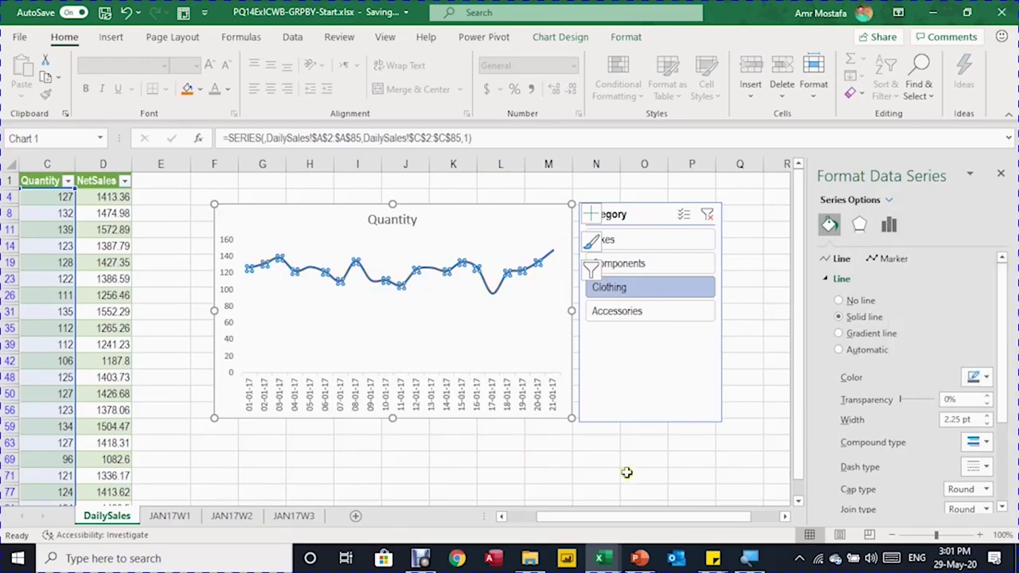
left_click(627, 473)
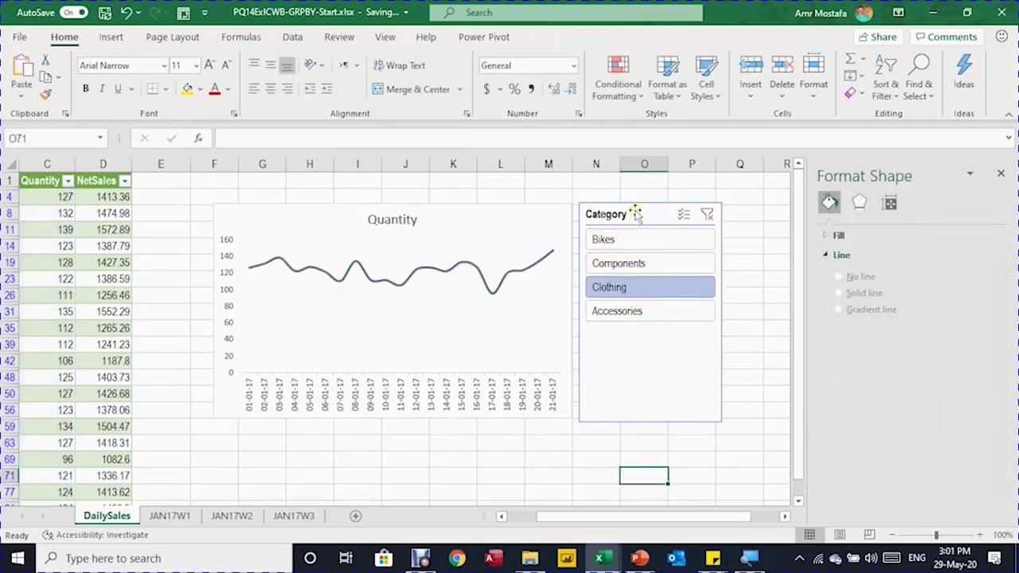
Apply the light grey slicer style to the Category slicer.
left_click(635, 213)
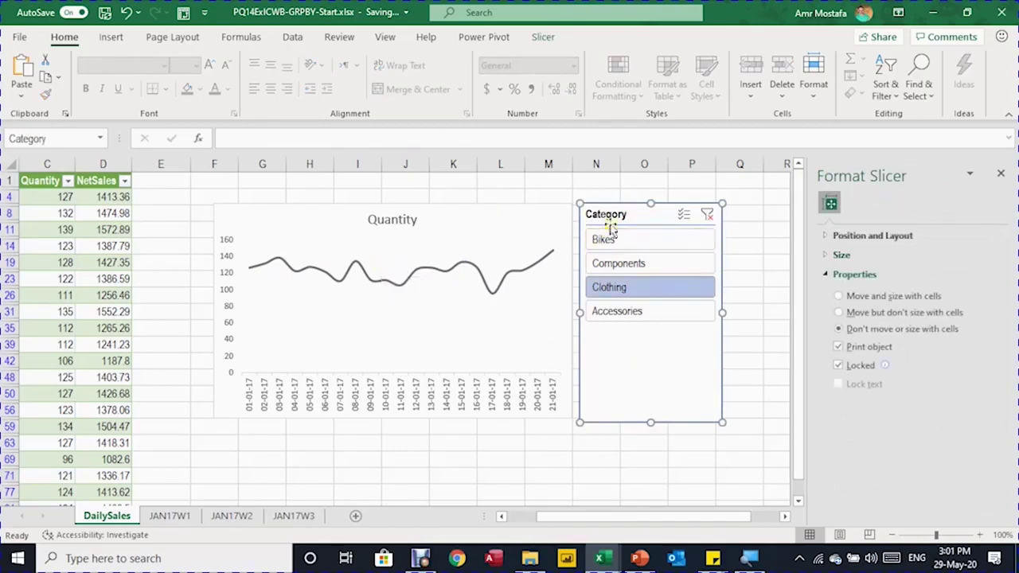
left_click(542, 37)
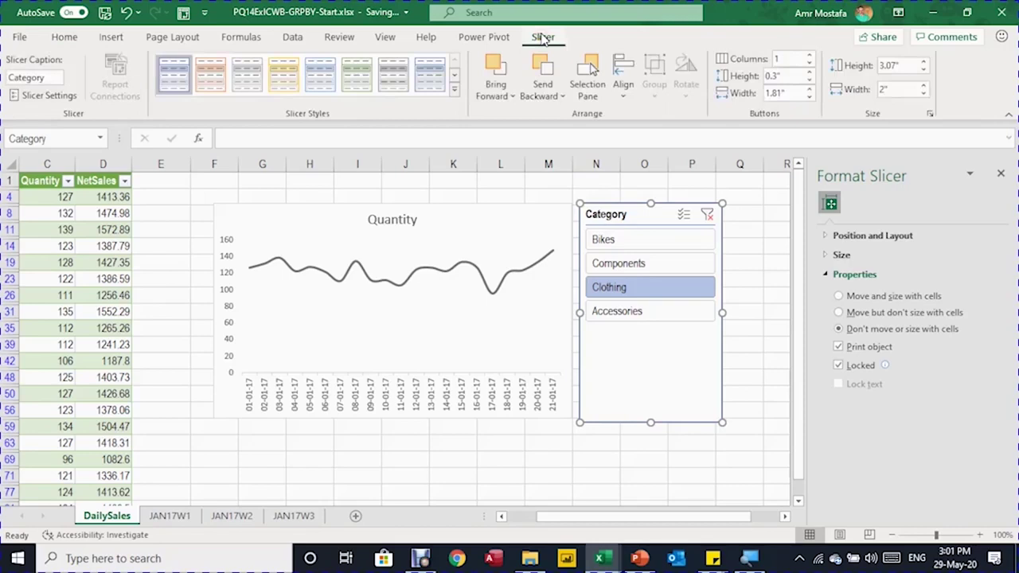
left_click(388, 88)
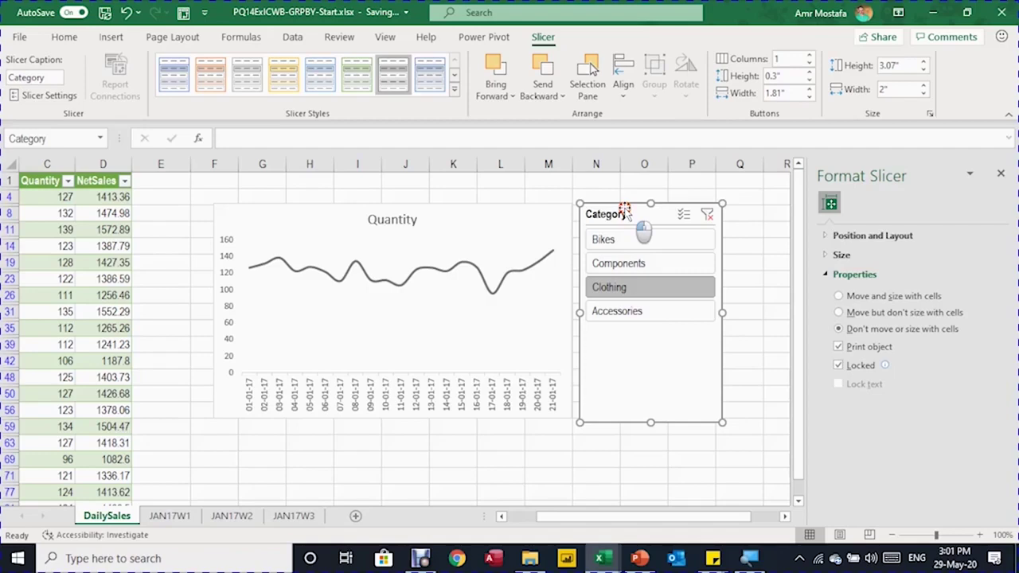
Move the Category slicer to start at column O and resize it to 1.33" wide and 3.67" high, aligned to the cell grid.
left_click_drag(625, 211, 660, 216)
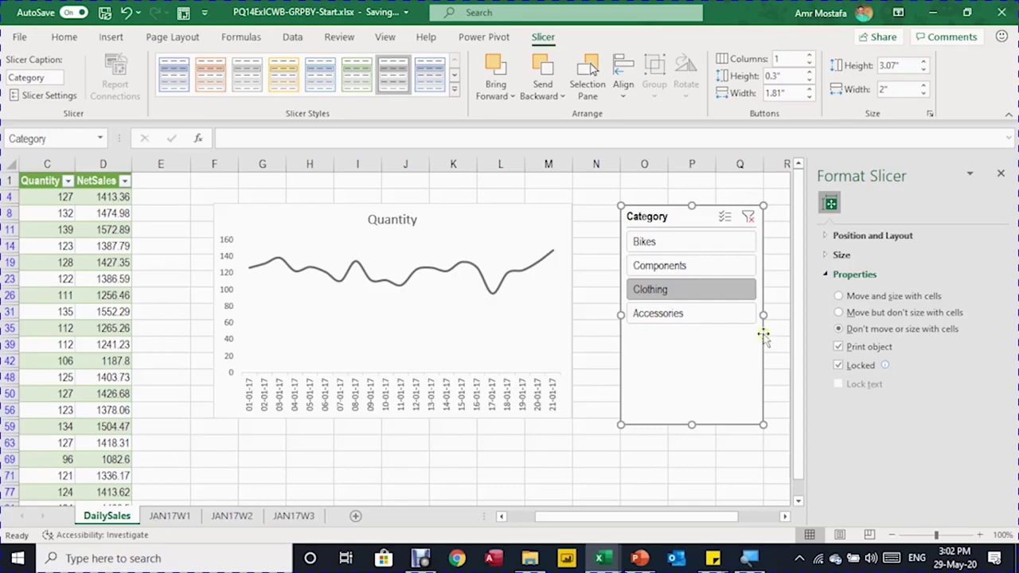
left_click_drag(767, 315, 767, 314)
left_click_drag(697, 301, 715, 315)
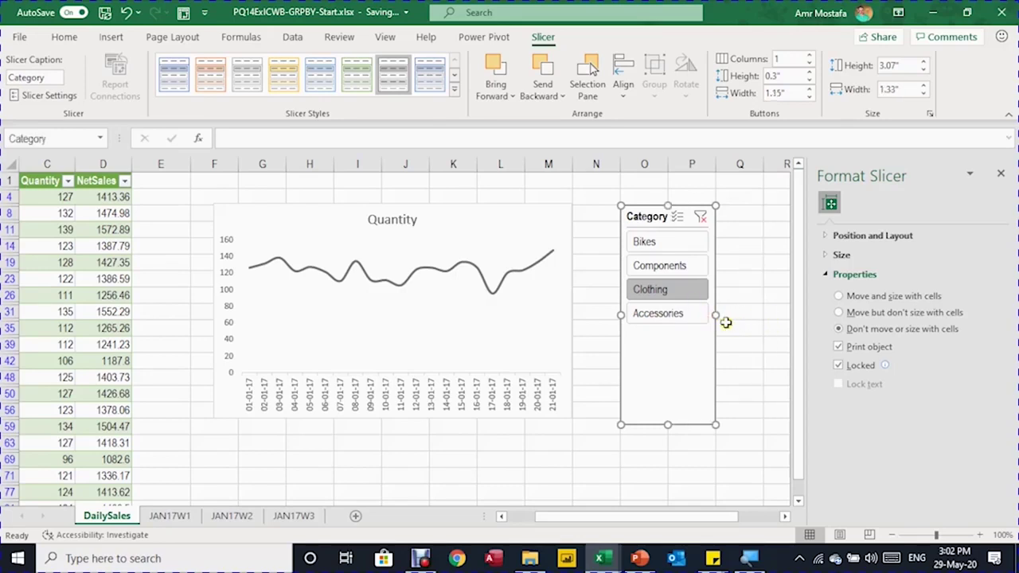
key("alt")
left_click_drag(668, 426, 669, 467)
left_click(668, 427)
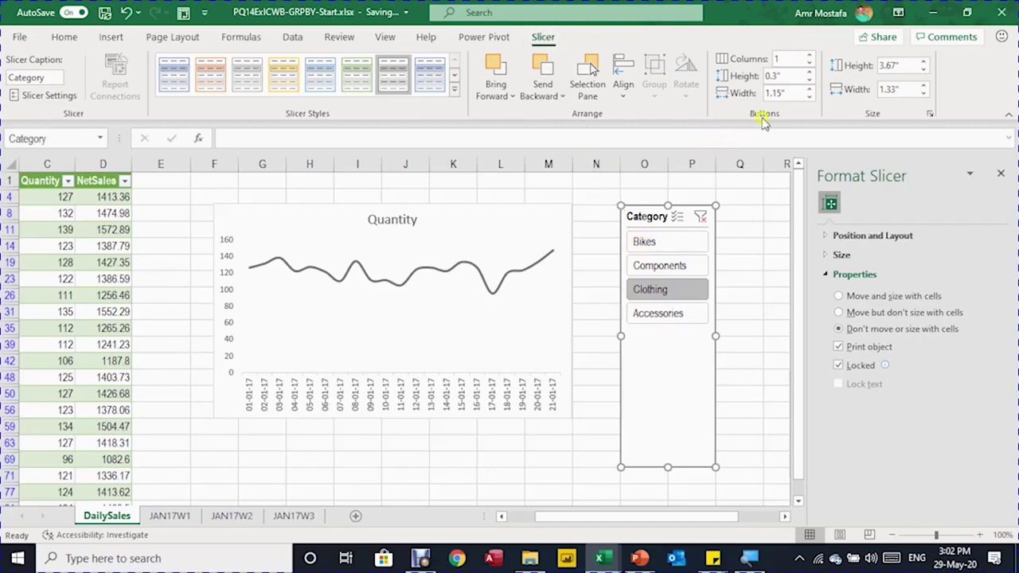
Increase the height of the Category slicer's buttons to 0.8".
left_click(810, 71)
left_click(811, 71)
left_click(811, 71)
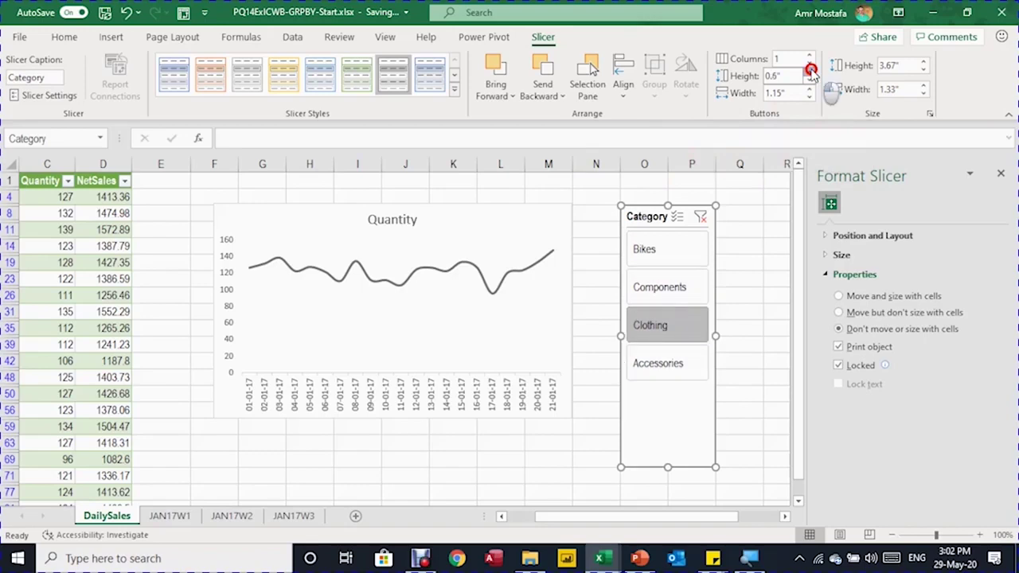
left_click(810, 71)
left_click(811, 71)
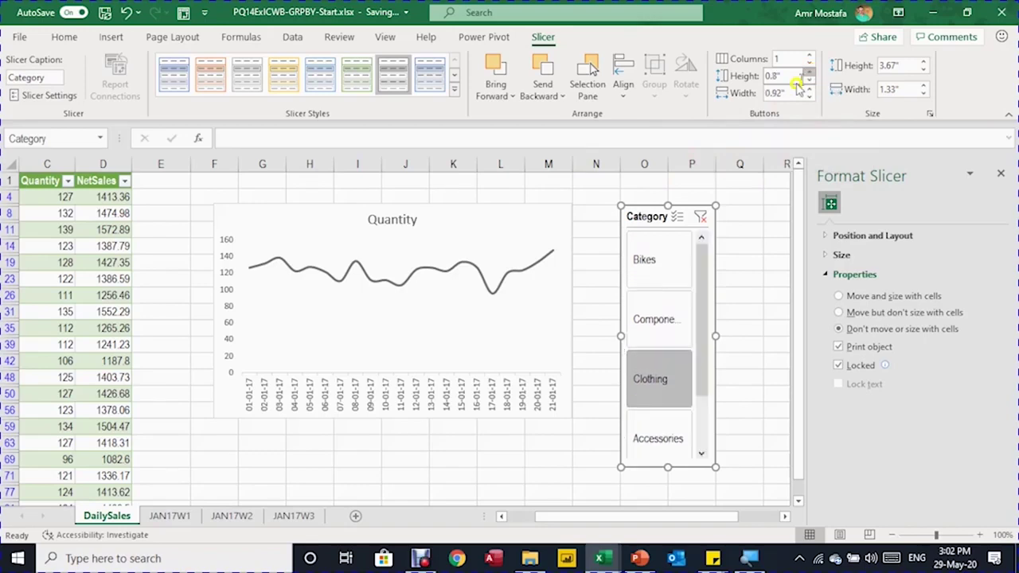
Hide the Category slicer's header in its slicer settings.
right_click(647, 218)
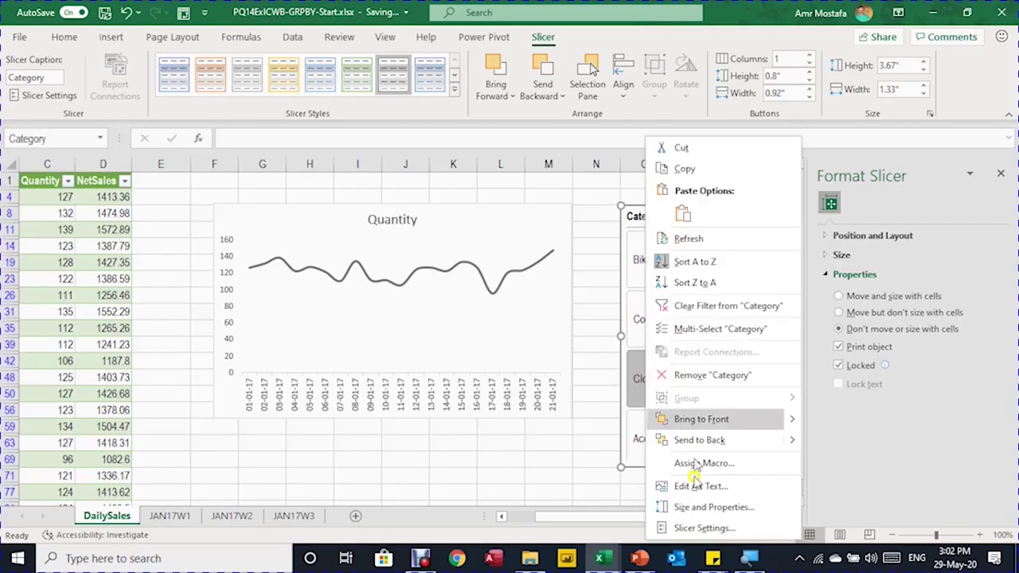
left_click(703, 529)
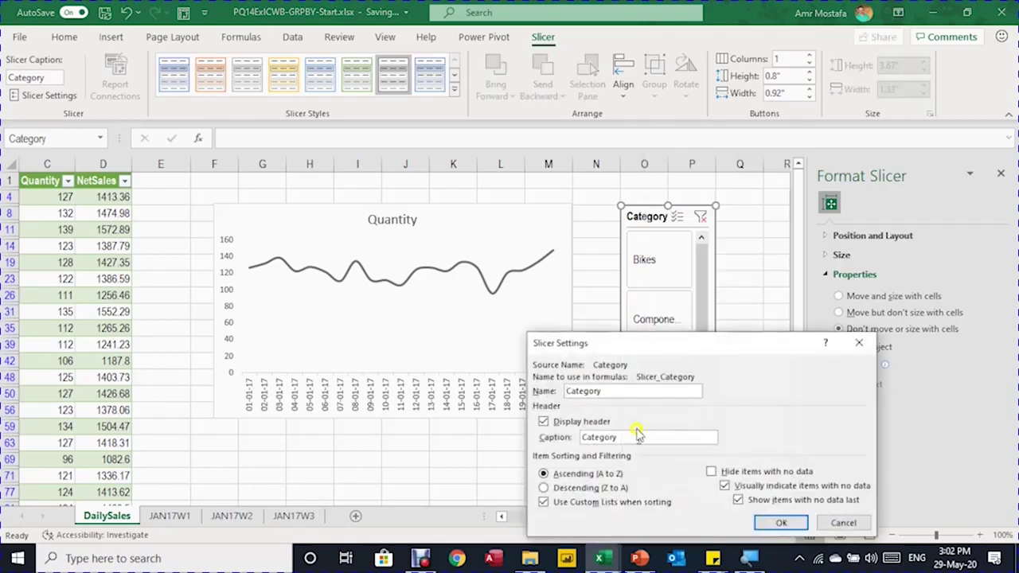
left_click(543, 421)
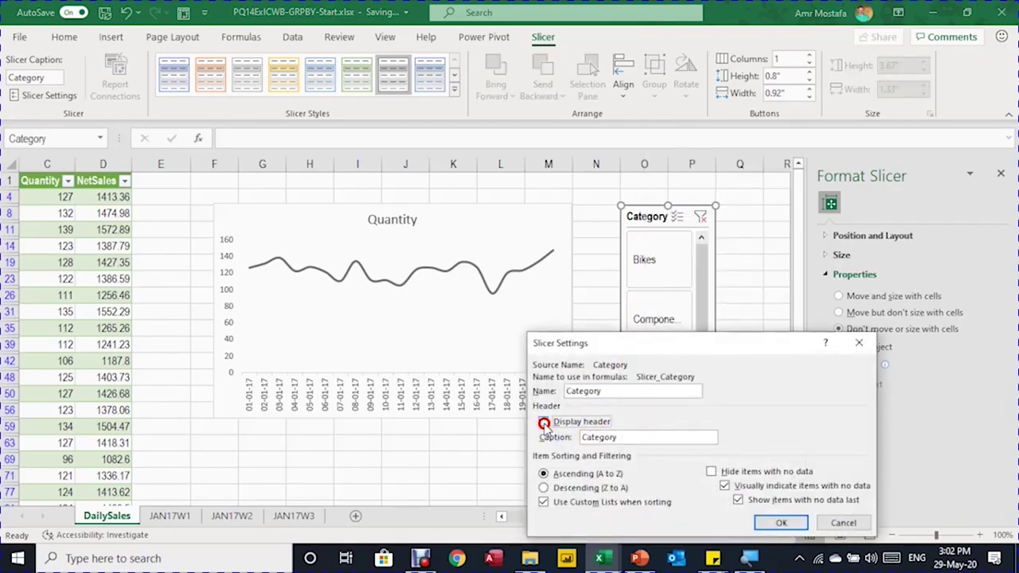
left_click(772, 524)
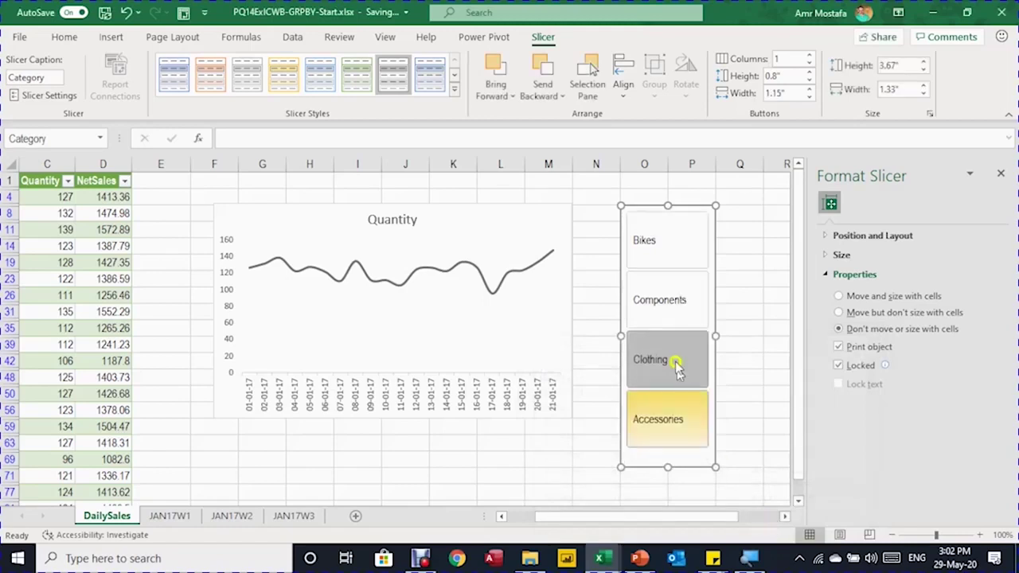
Widen the Quantity chart to span columns F to N up to the slicer, and shorten it to end below row 35.
left_click(485, 213)
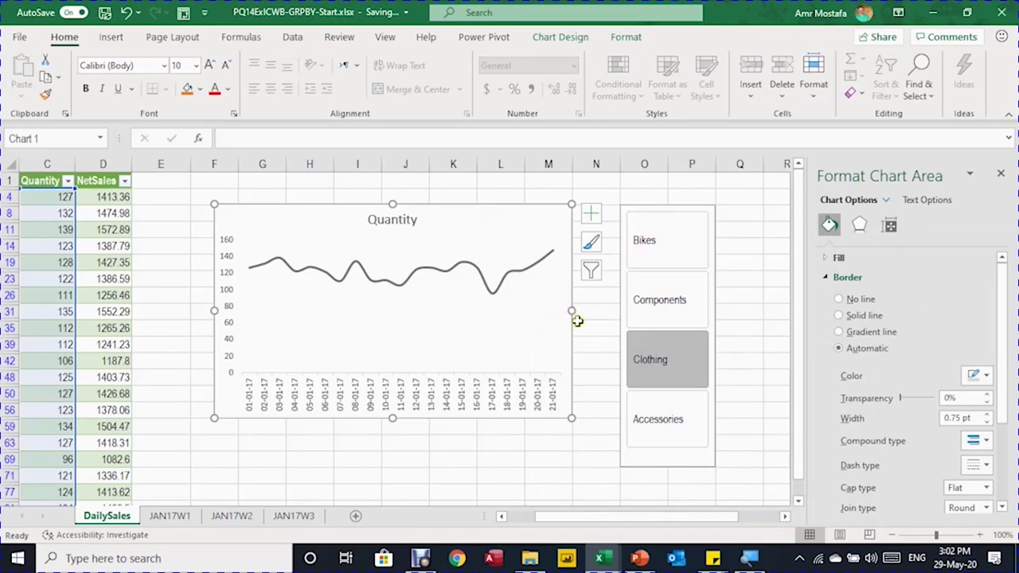
left_click_drag(572, 313, 608, 316)
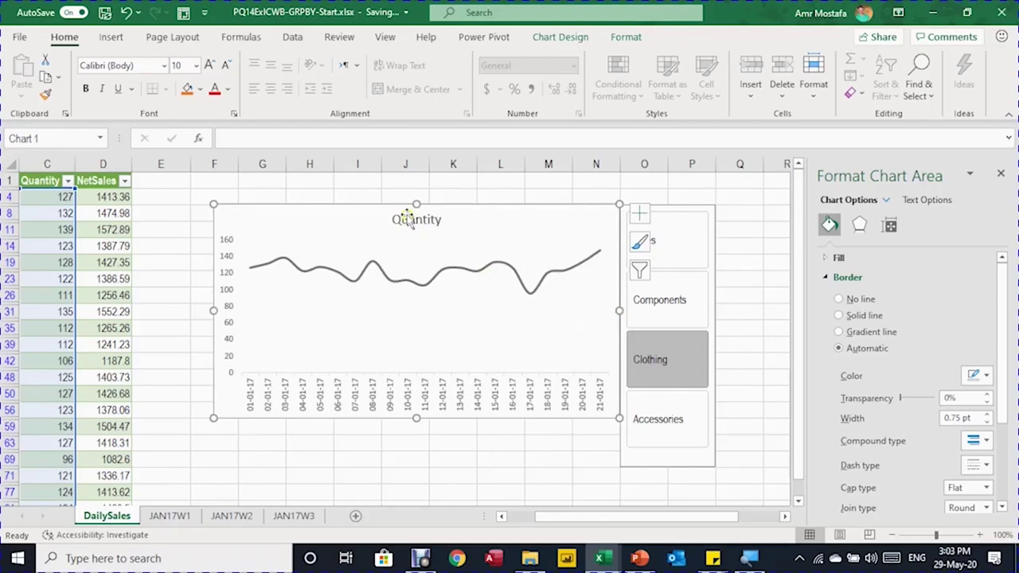
left_click_drag(215, 311, 191, 312)
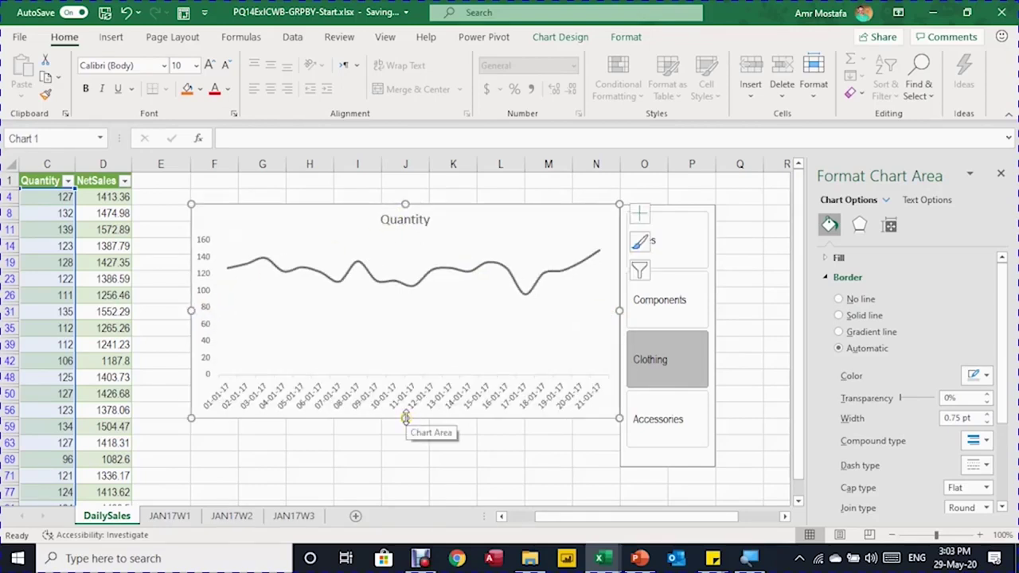
left_click_drag(405, 418, 416, 335)
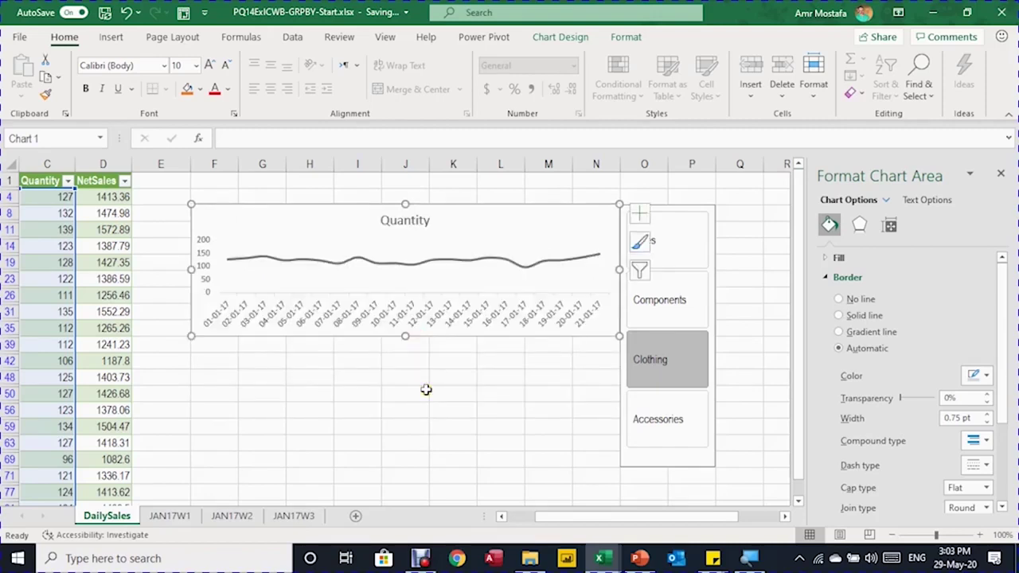
left_click(448, 416)
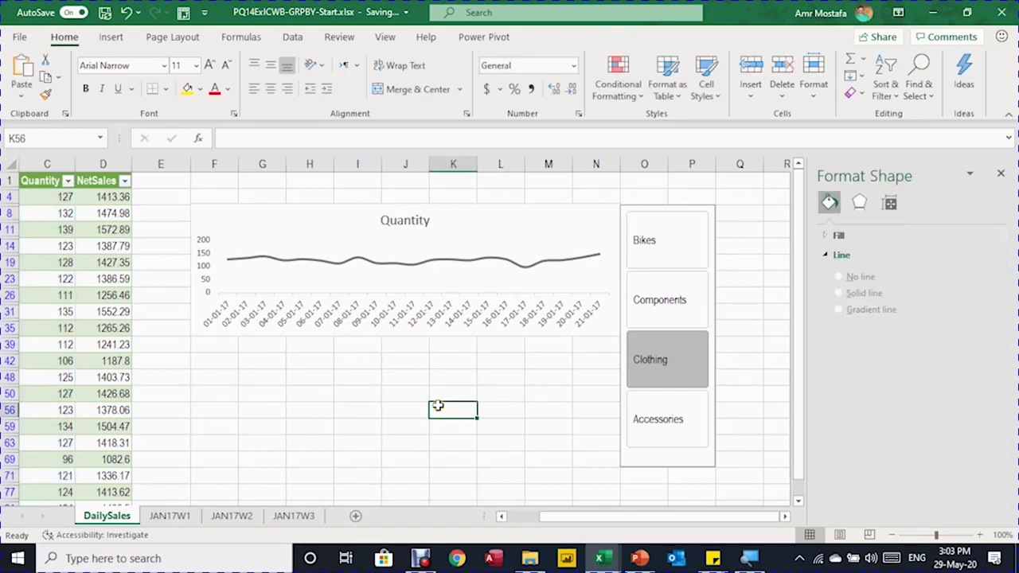
Copy the Quantity chart and paste the duplicate directly below it, starting at cell F39.
left_click(332, 206)
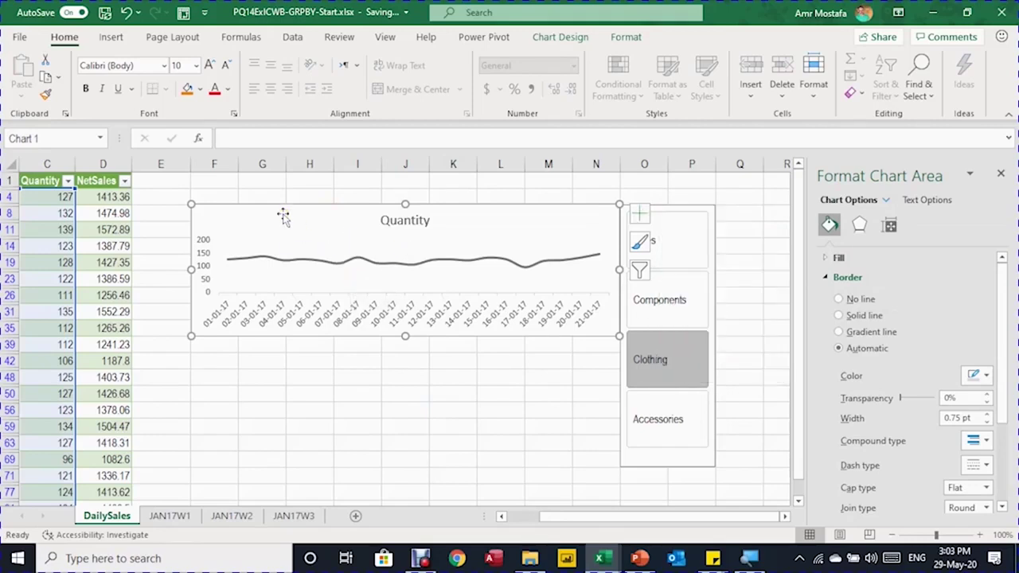
left_click(220, 344)
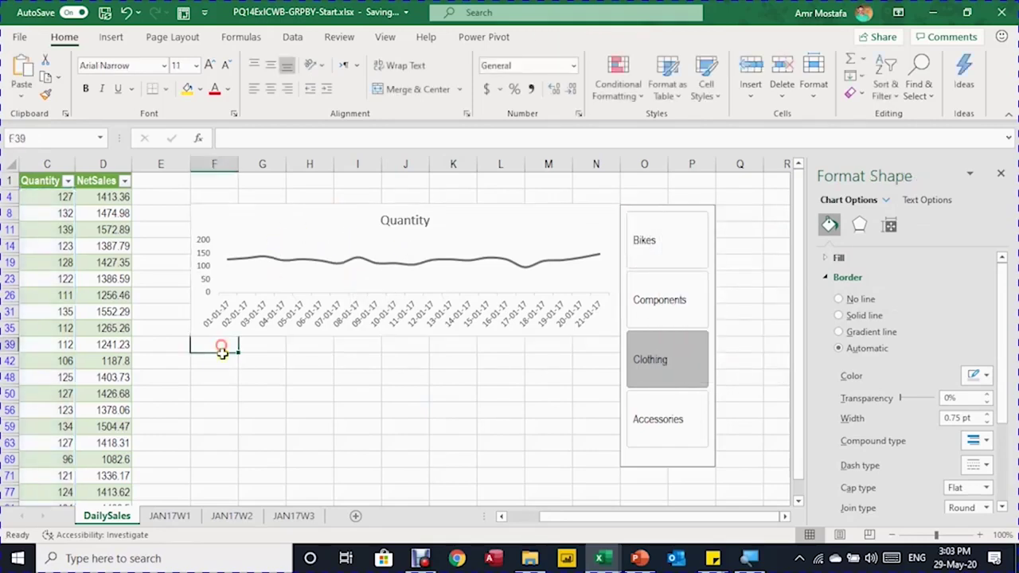
key("ctrl+v")
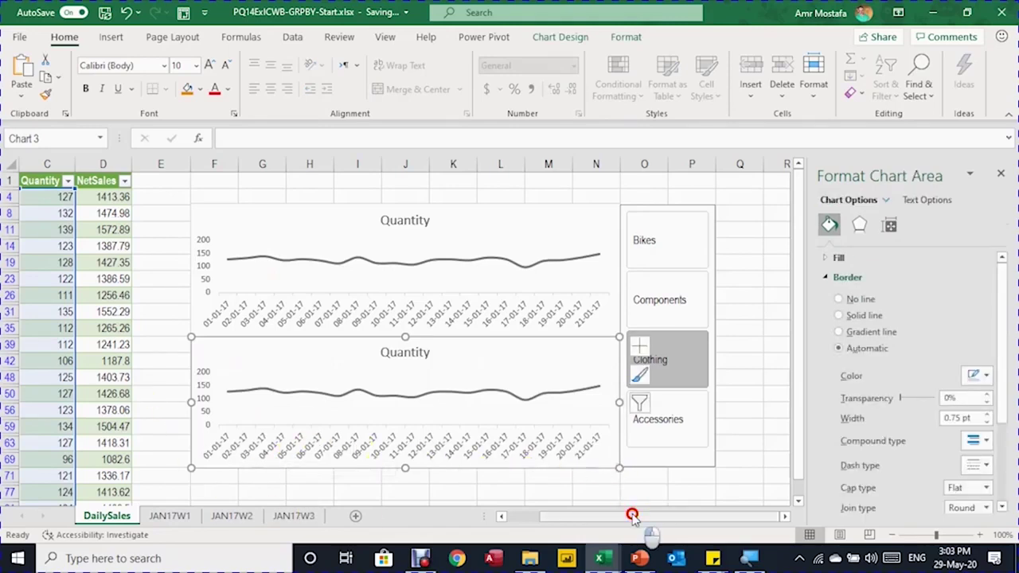
Shift the duplicate chart's data range from the Quantity column to the NetSales column and retitle the chart Net Sales.
left_click_drag(632, 515, 595, 514)
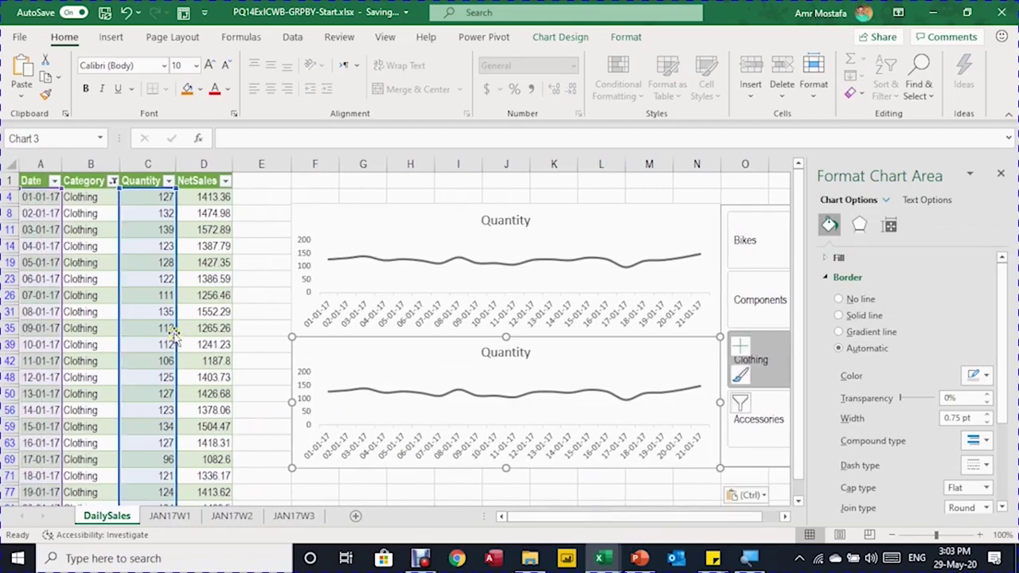
left_click_drag(174, 335, 186, 334)
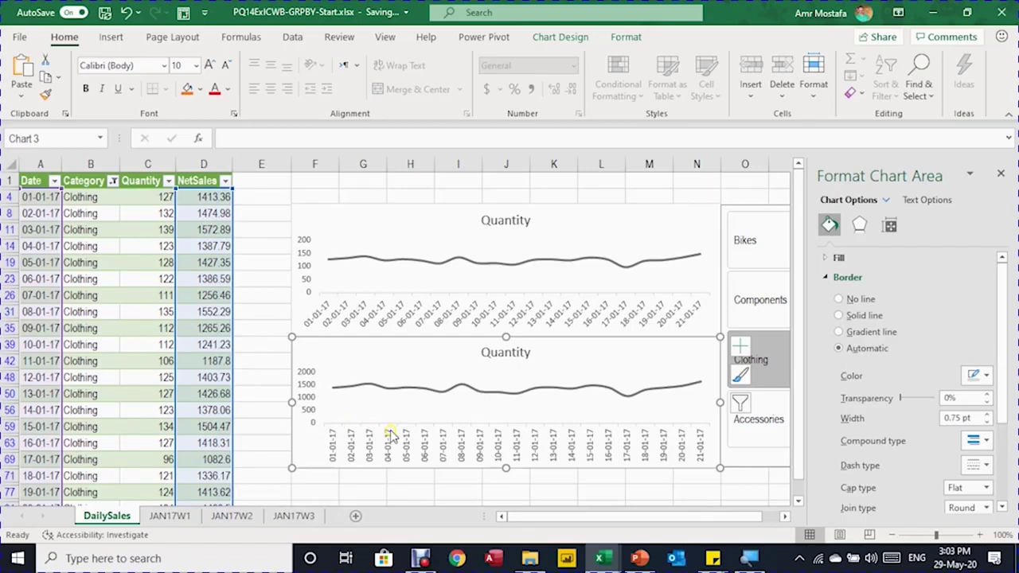
left_click(485, 352)
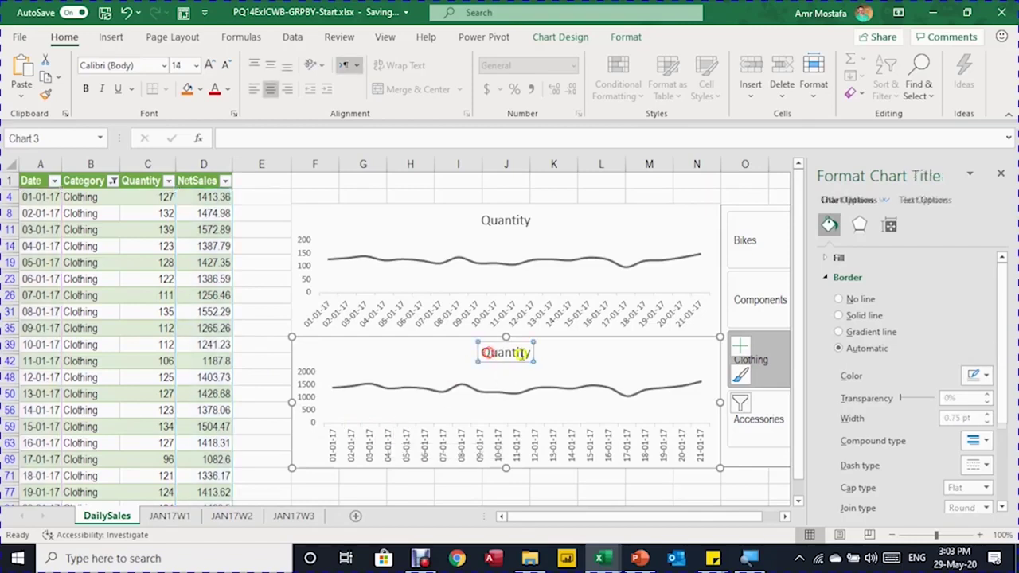
double_click(517, 352)
type("N")
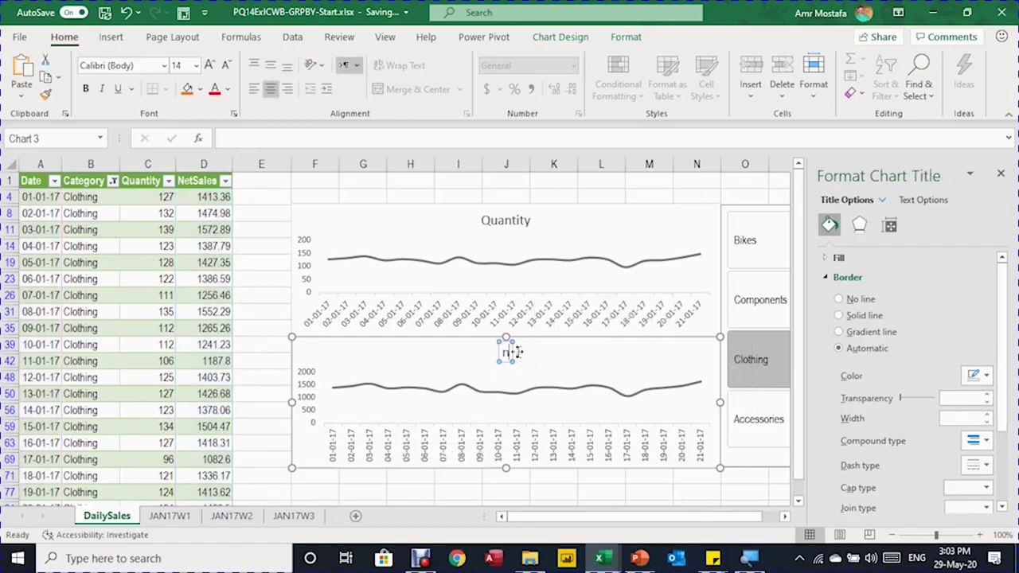
type("et Sales Value")
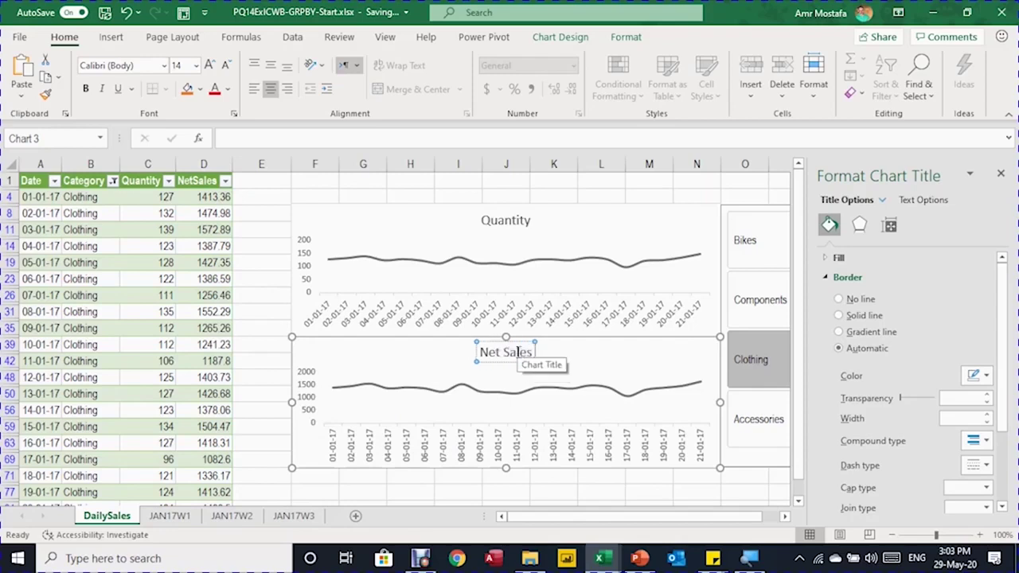
Retitle the lower chart Net Sales Value and colour its line with the standard dark red.
left_click(476, 394)
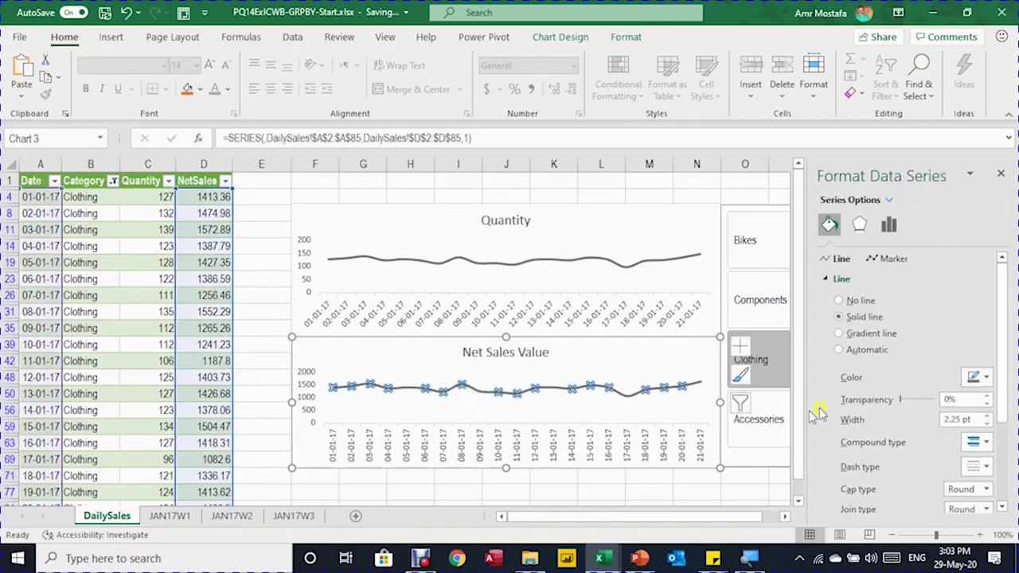
left_click(984, 379)
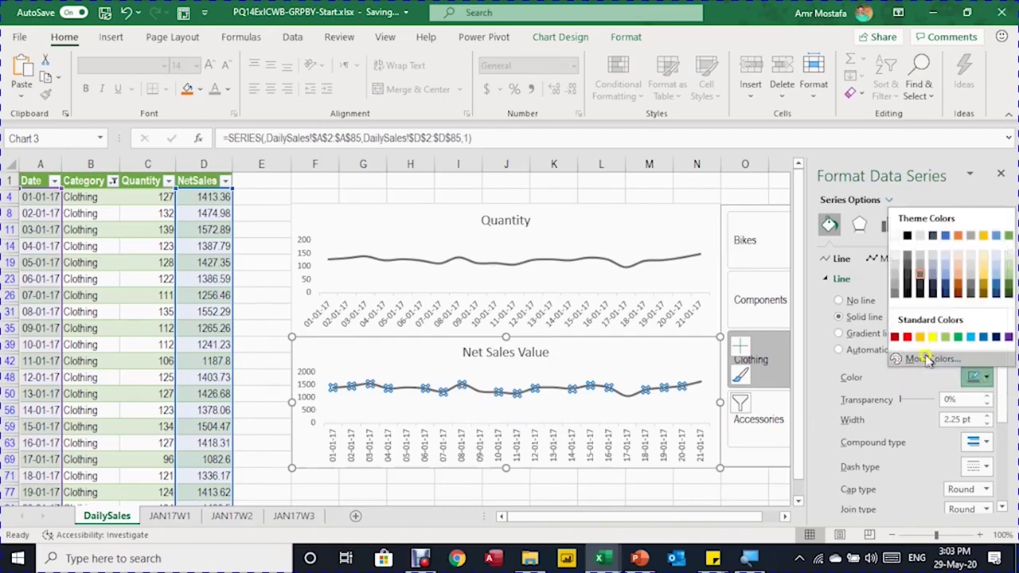
left_click(898, 338)
left_click(669, 489)
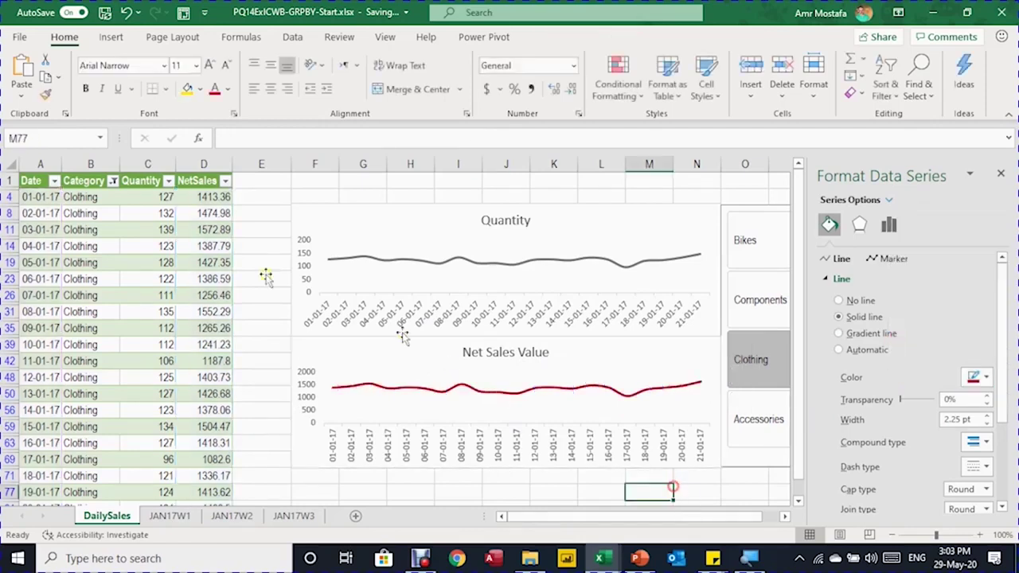
Select the whole DailySales sheet and hide its gridlines.
left_click(4, 163)
left_click(293, 36)
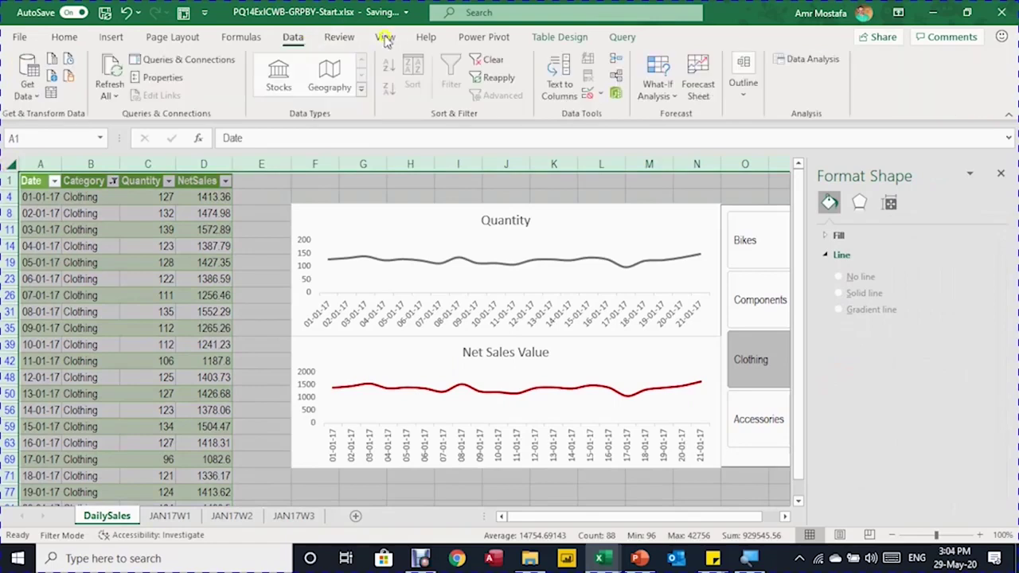
left_click(385, 36)
left_click(354, 89)
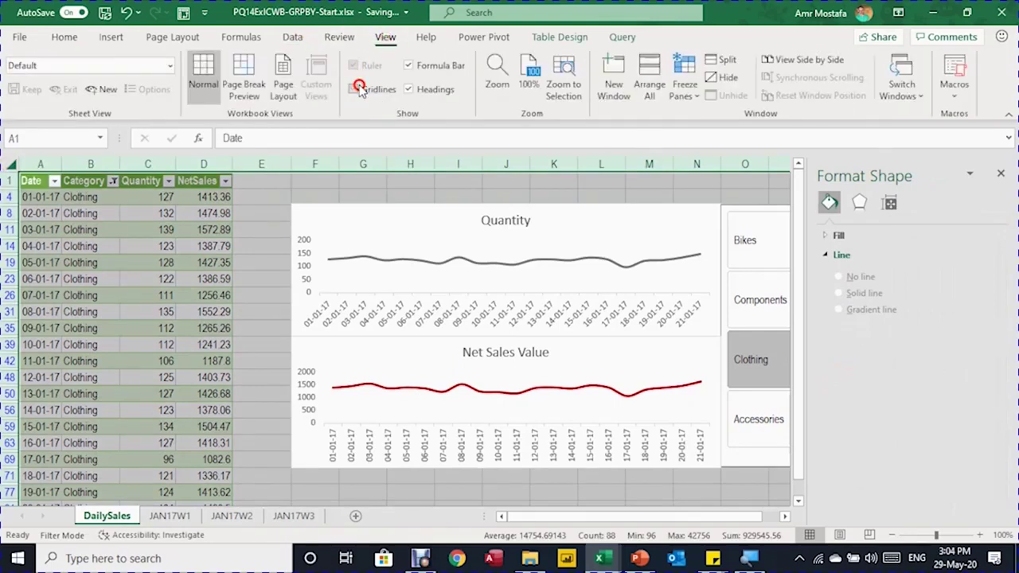
left_click(447, 195)
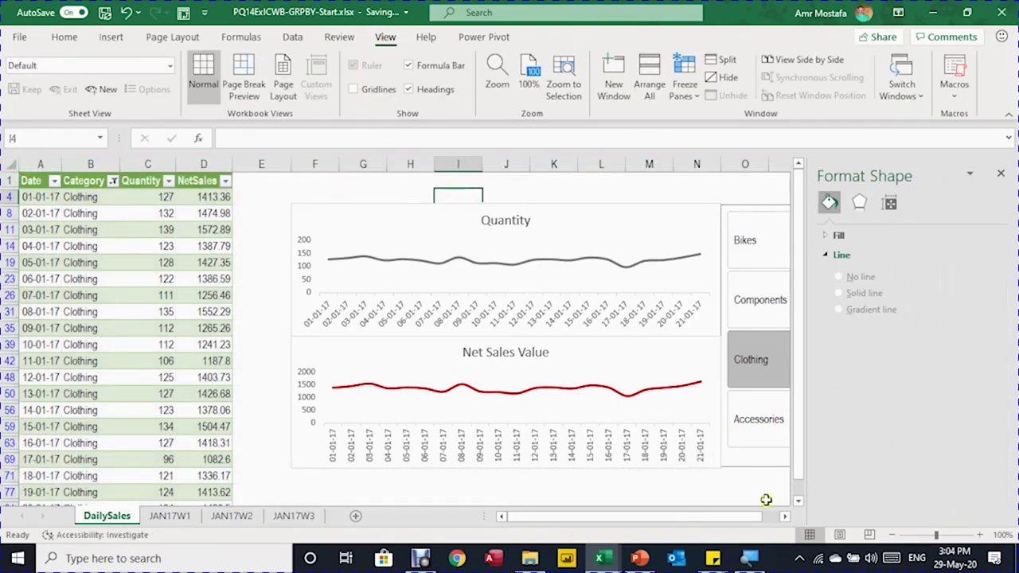
Filter the table and both charts to the Bikes category with the slicer.
left_click(785, 517)
left_click(785, 516)
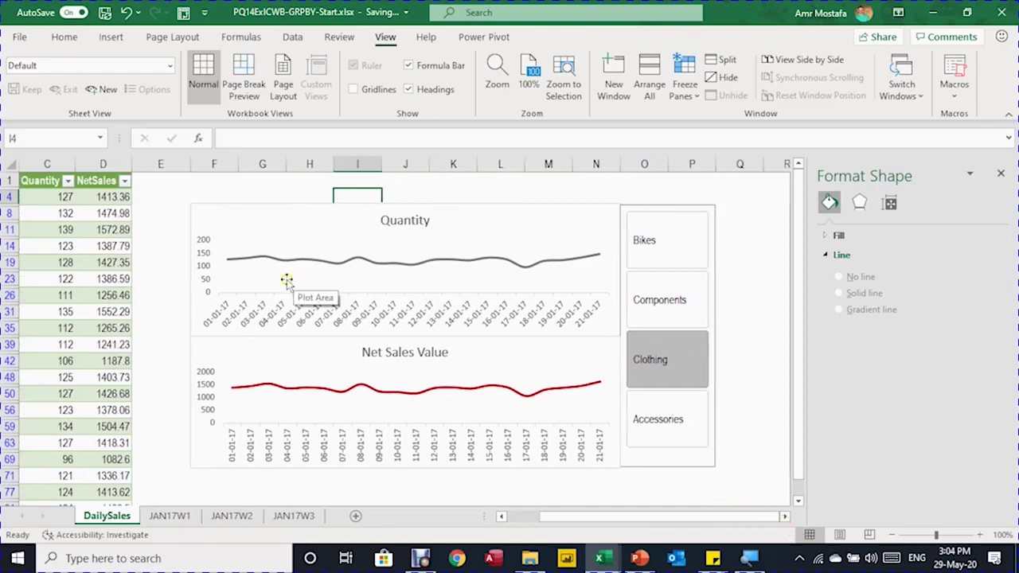
left_click(673, 251)
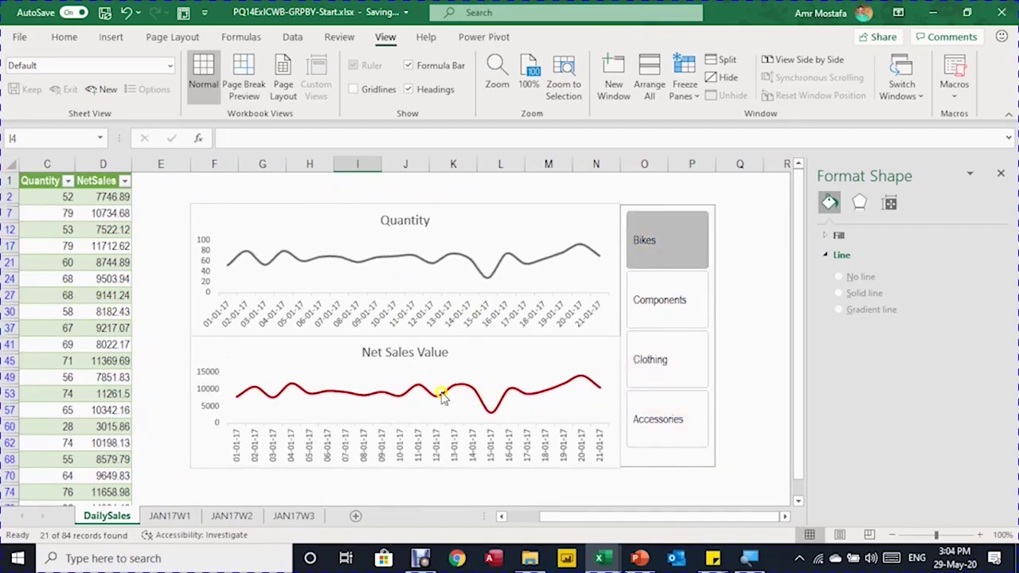
mouse_move(442, 395)
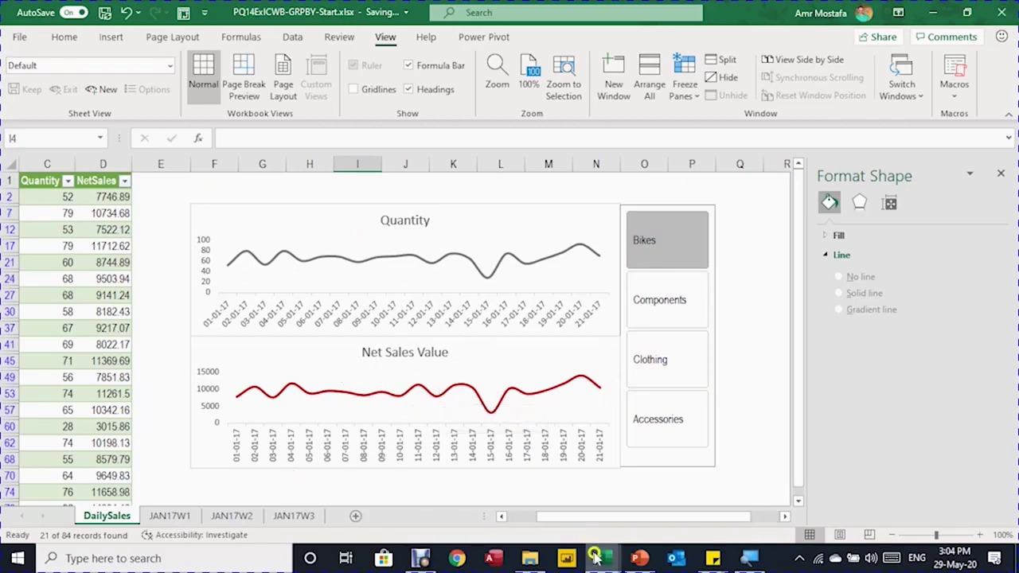
Switch to the Weekly Sales Data workbook and copy its JAN17W4 sheet to the end of PQ14ExICWB-GRPBY-Start.xlsx.
mouse_move(602, 563)
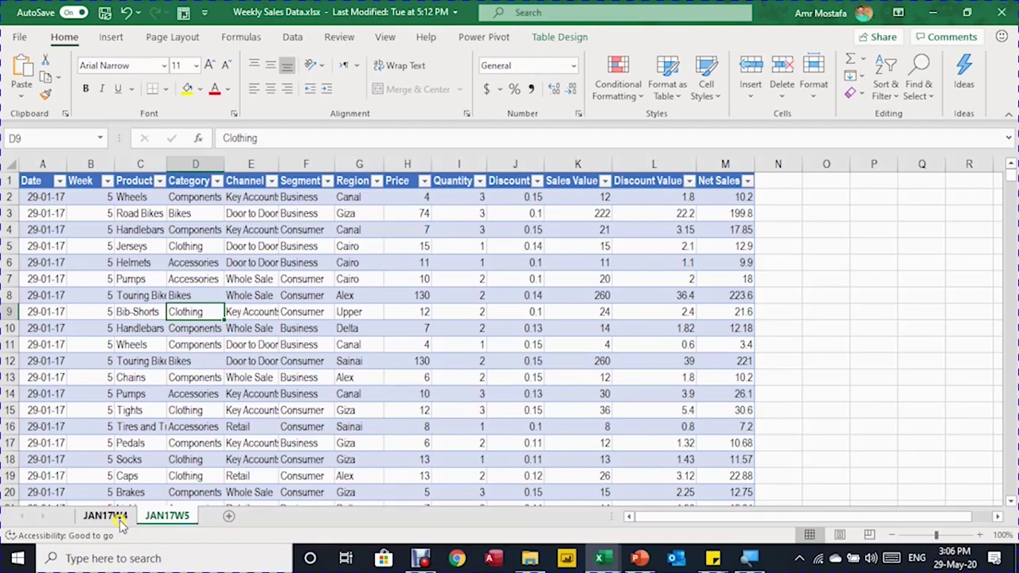
left_click(155, 518)
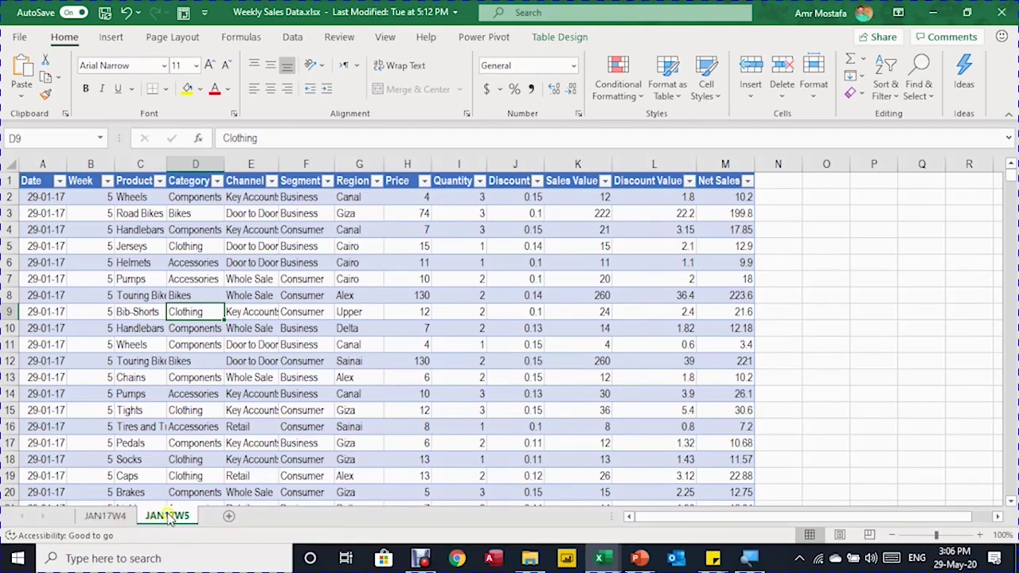
left_click(121, 518)
right_click(122, 517)
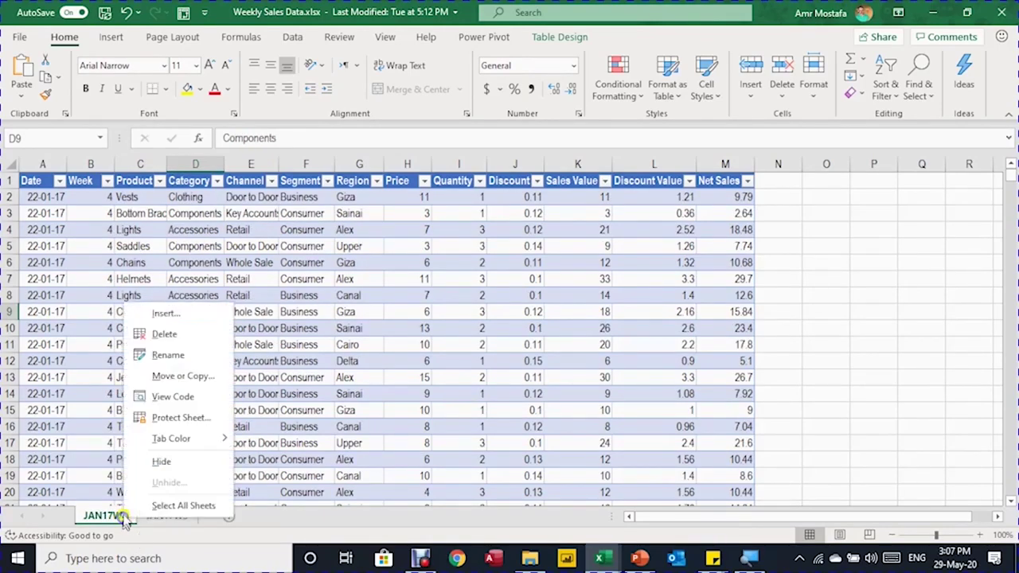
left_click(165, 378)
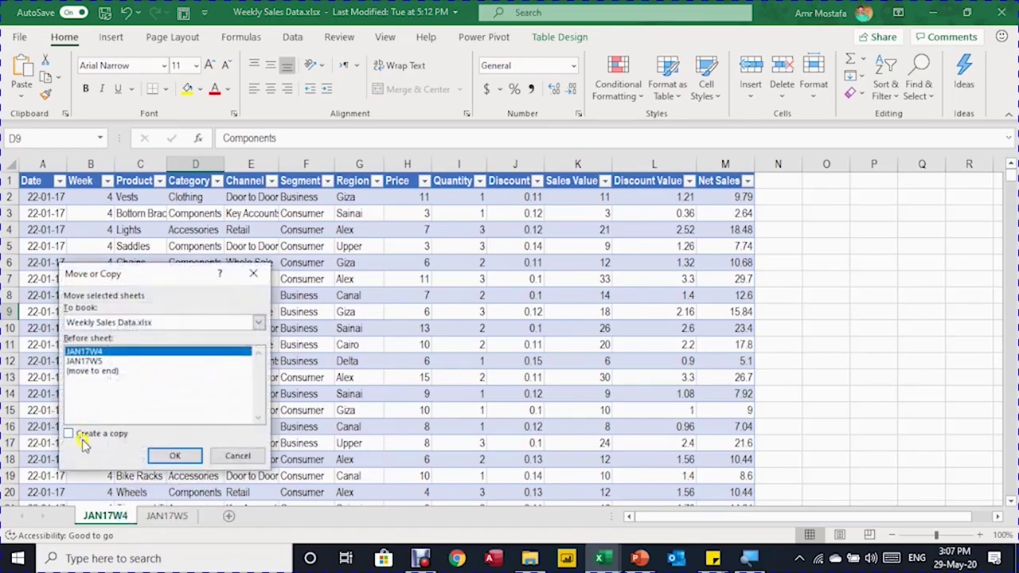
left_click(80, 434)
left_click(114, 320)
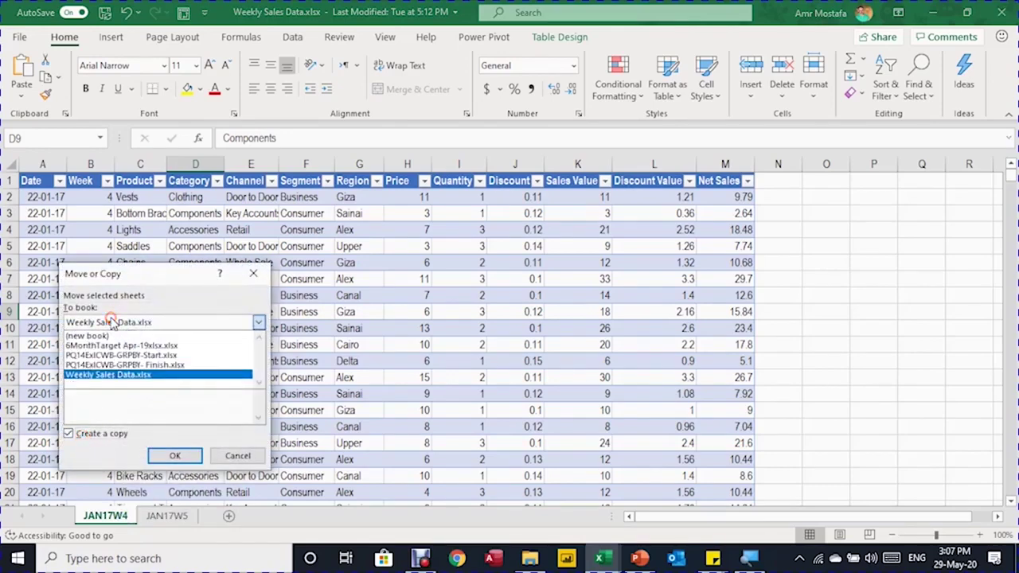
left_click(108, 356)
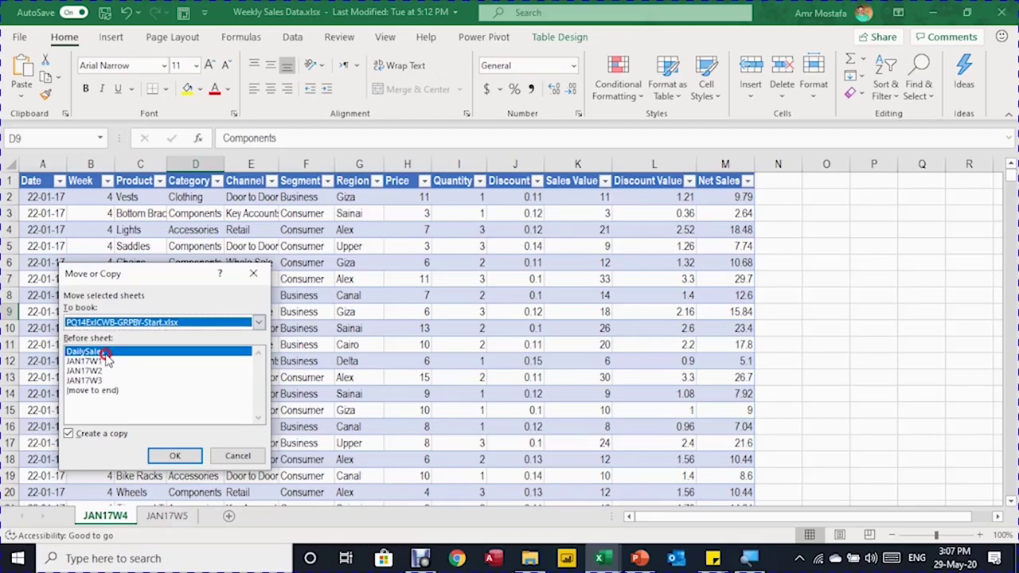
left_click(97, 392)
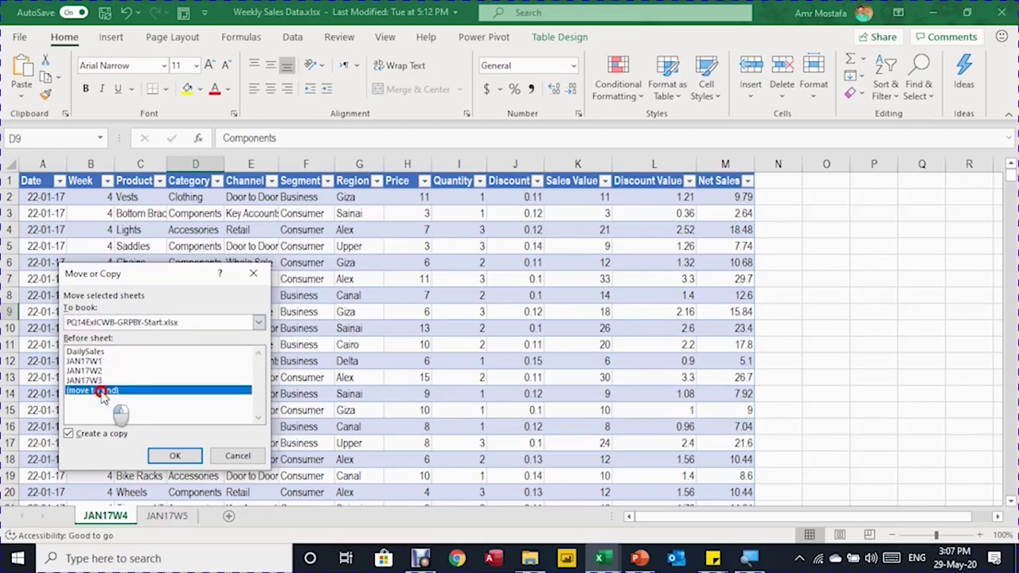
left_click(176, 455)
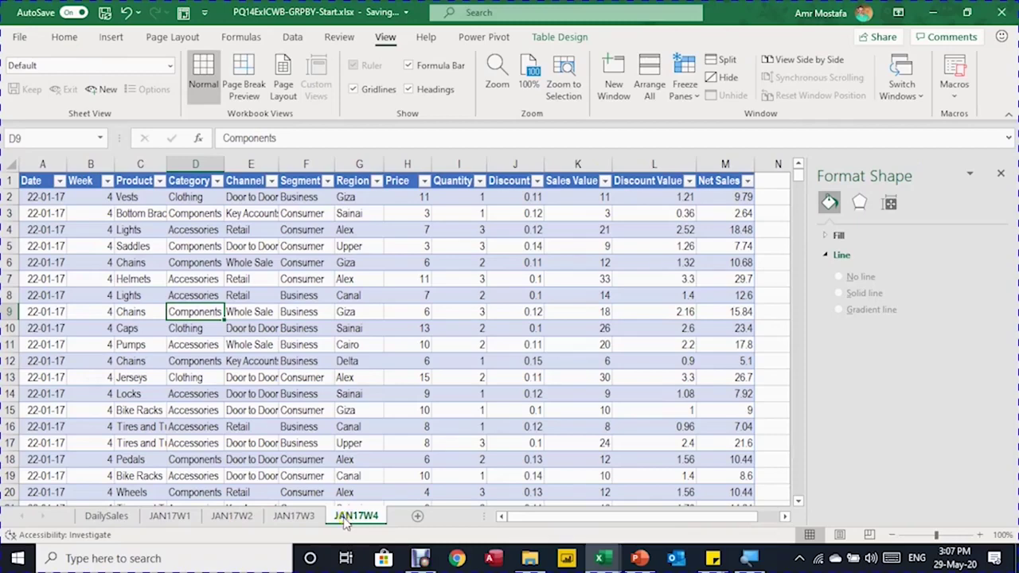
Copy the JAN17W5 sheet from Weekly Sales Data to the end of PQ14ExICWB-GRPBY-Start.xlsx as well.
key("ctrl+Tab")
left_click(167, 516)
right_click(170, 516)
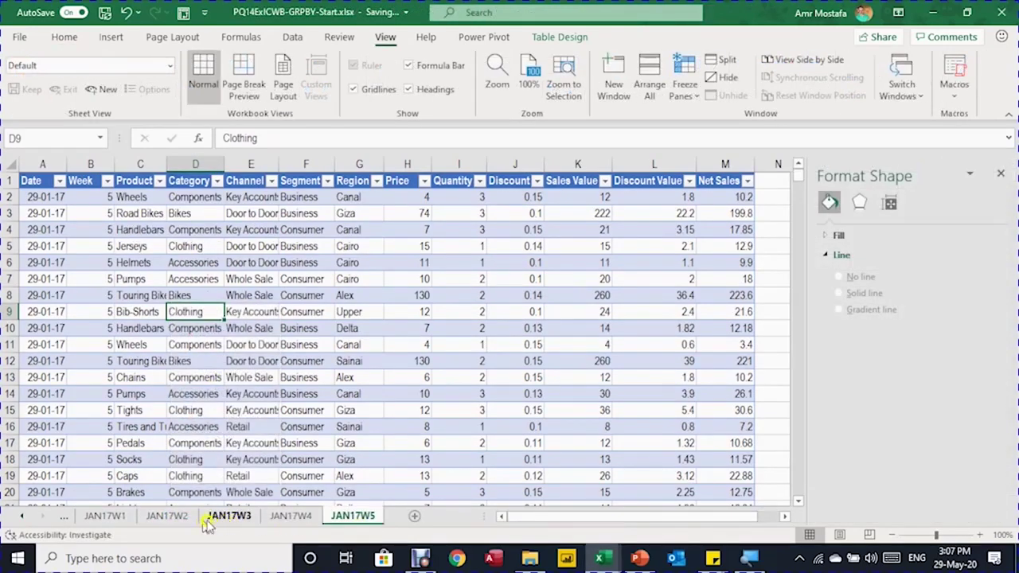
Return to the DailySales sheet and refresh its query table to include the added weekly sheets.
left_click(24, 515)
left_click(97, 516)
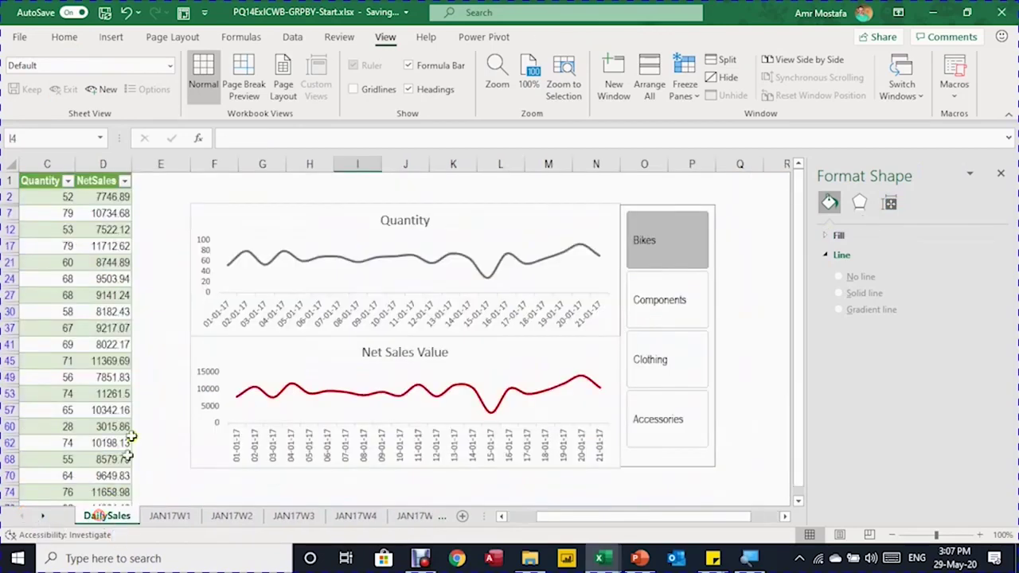
left_click(96, 310)
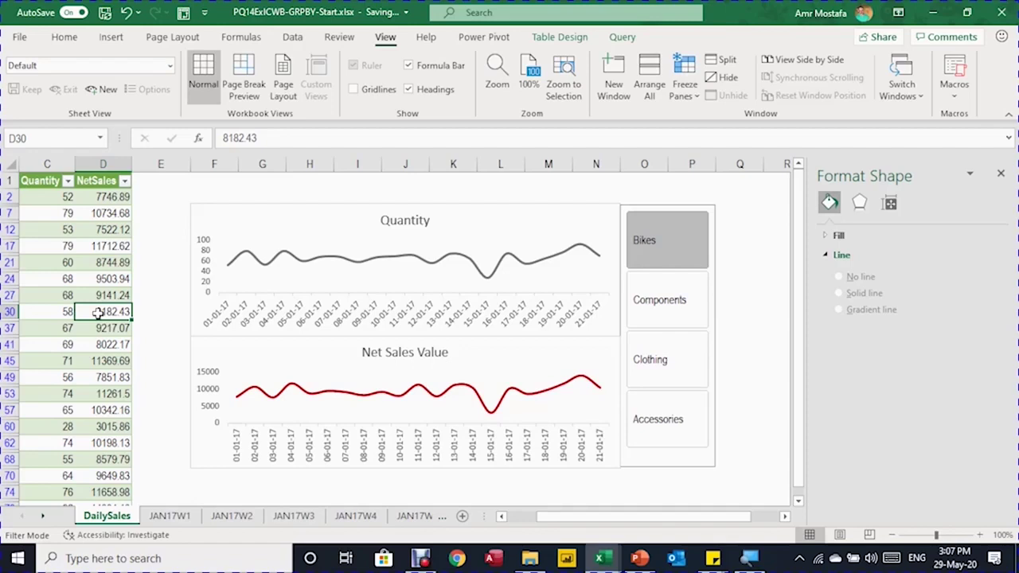
left_click_drag(576, 516, 557, 532)
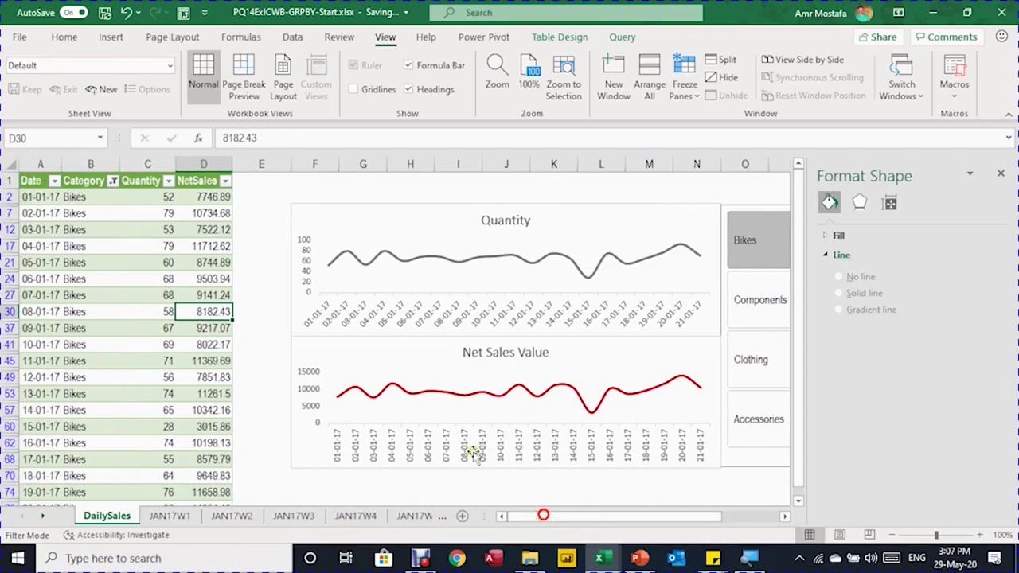
left_click(625, 35)
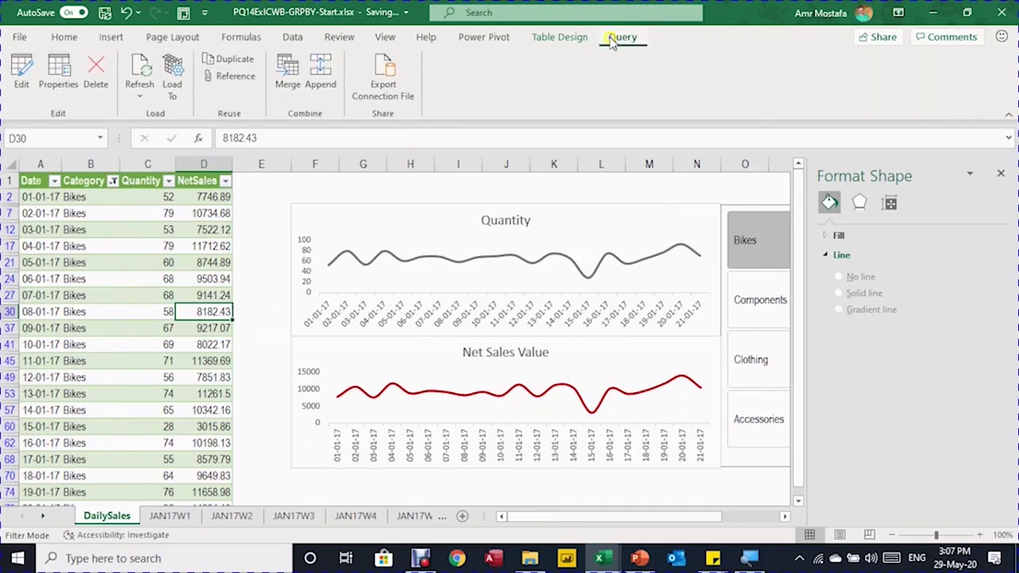
right_click(138, 296)
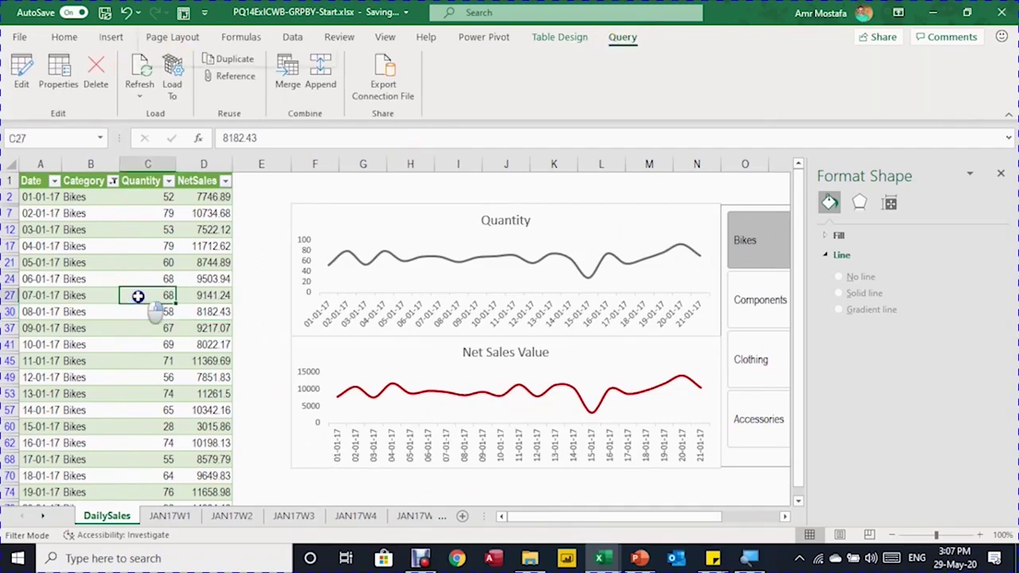
left_click(176, 226)
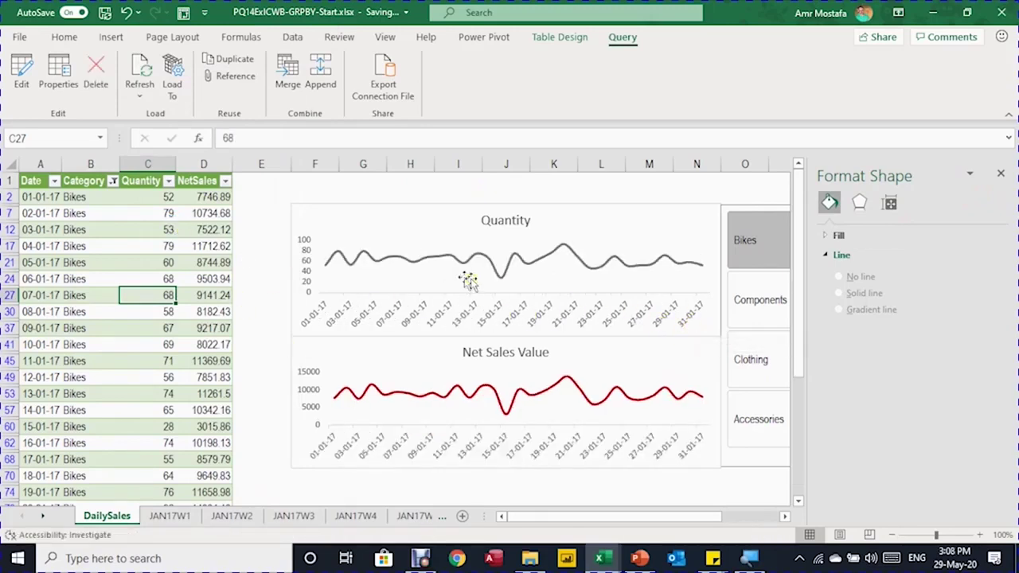
Check the last rows of the refreshed DailySales table and close the Format Shape pane.
scroll(26, 327, "down", 5)
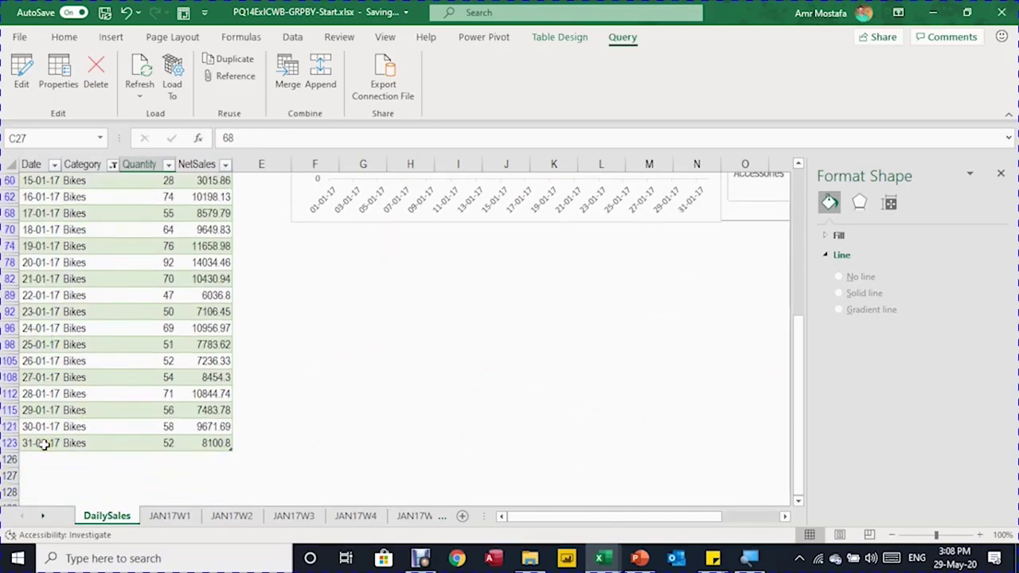
scroll(67, 406, "up", 5)
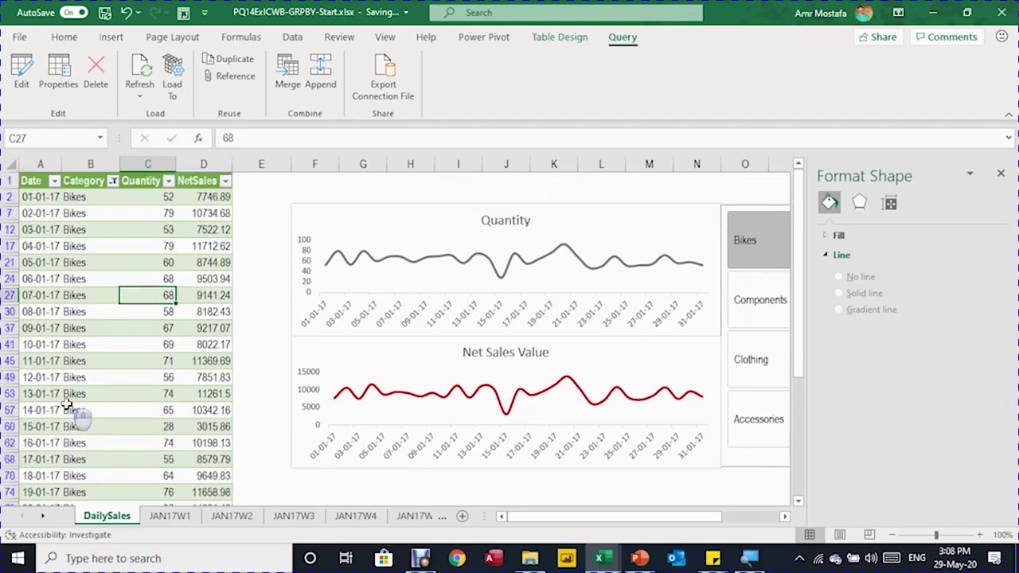
left_click(1001, 177)
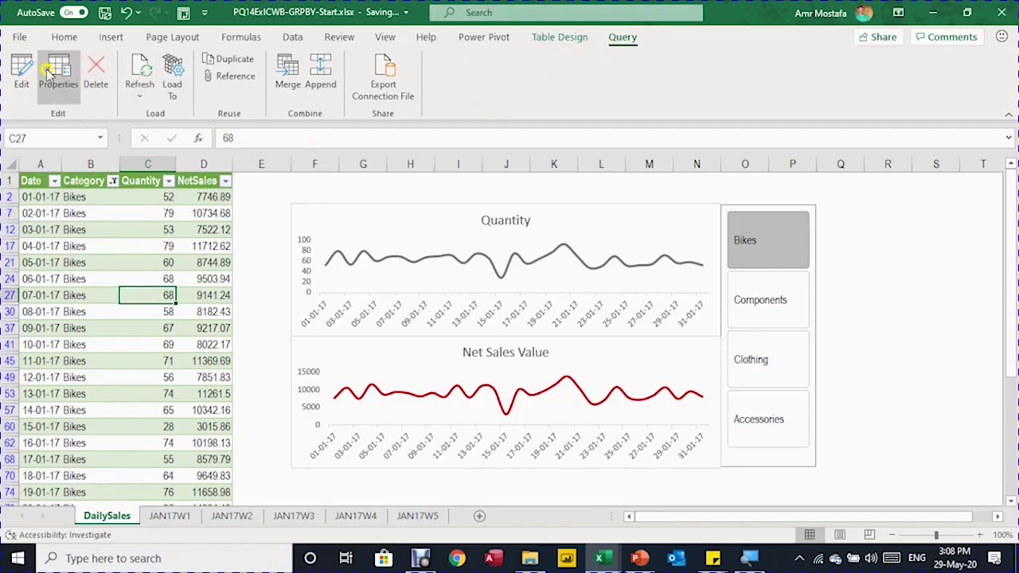
Open the DailySales query for editing, refresh the preview, examine its Source and Filtered Rows steps, and close the editor.
left_click(21, 71)
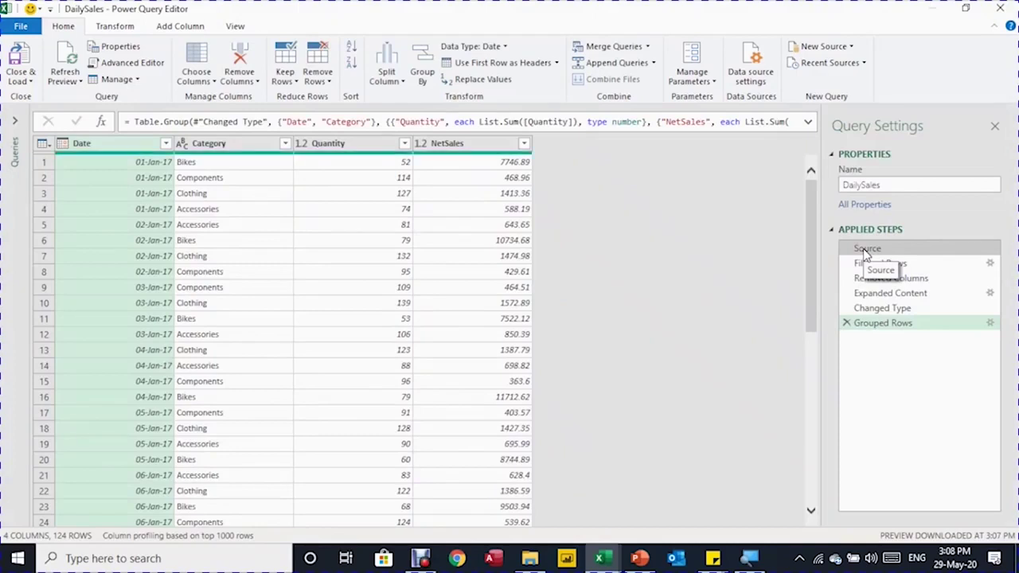
left_click(866, 250)
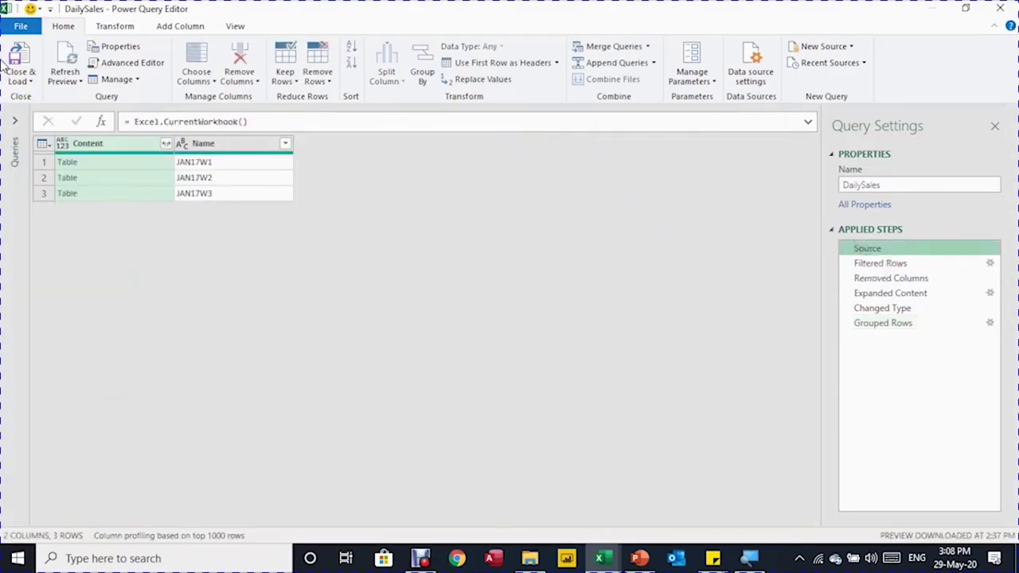
left_click(67, 65)
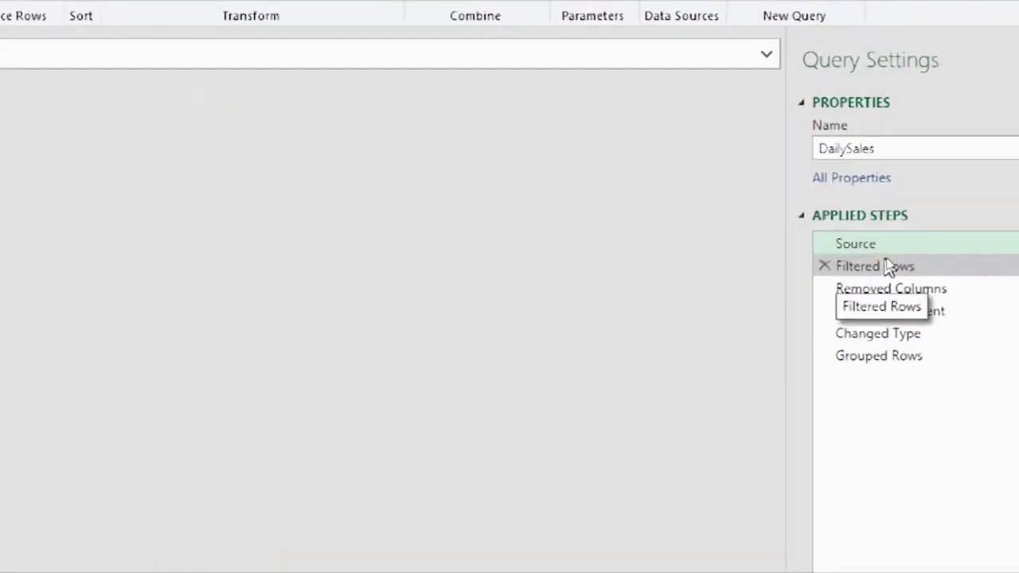
left_click(883, 265)
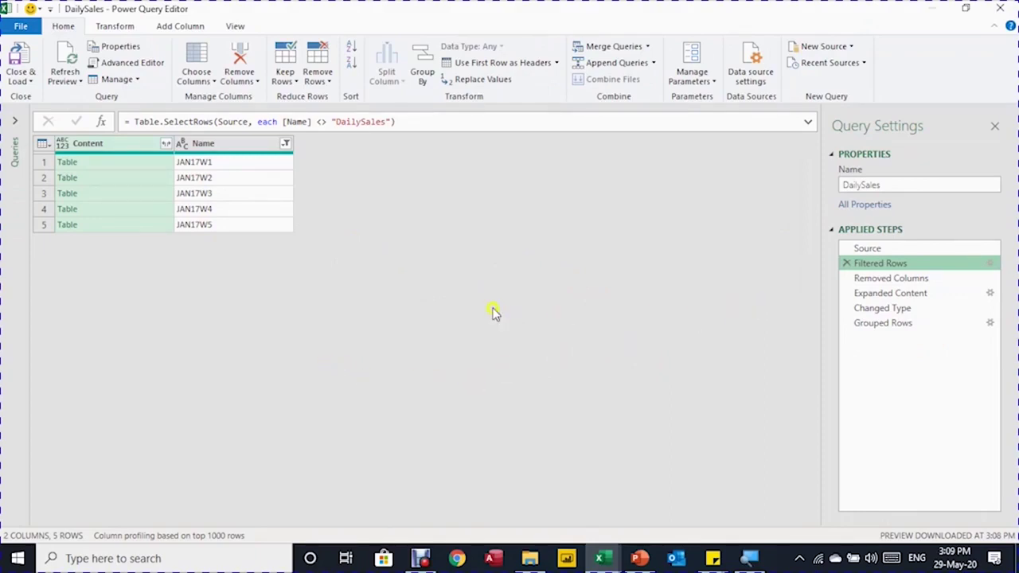
left_click(1003, 7)
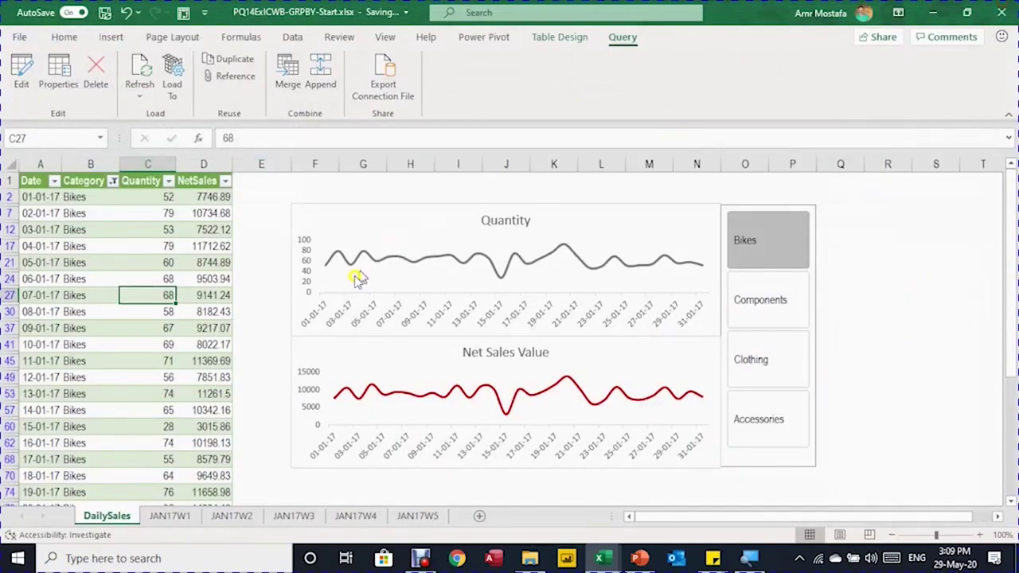
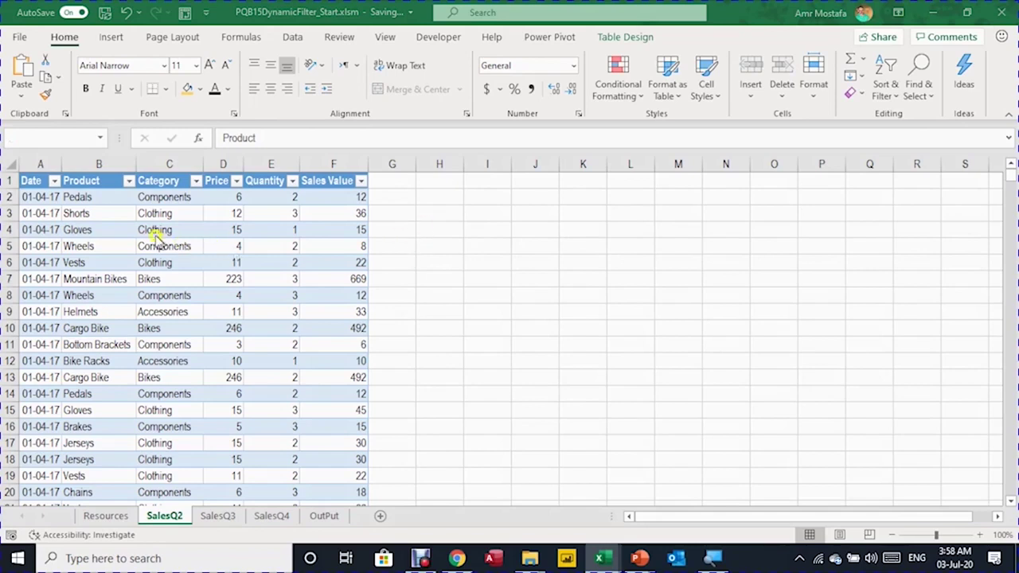
Examine the Product and Date columns of the SalesQ2 table.
left_click(108, 230)
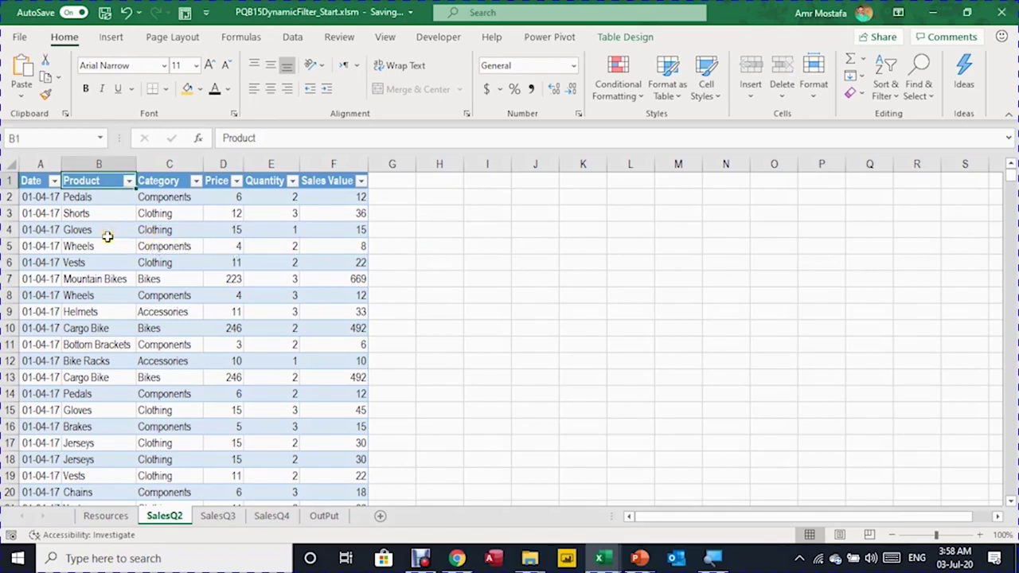
key("Left")
key("Down")
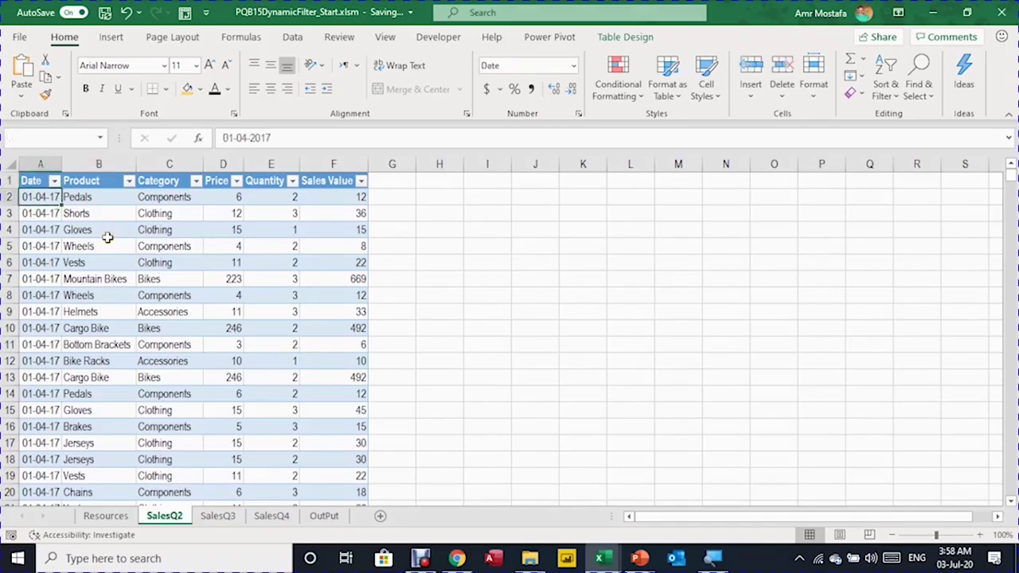
key("Down")
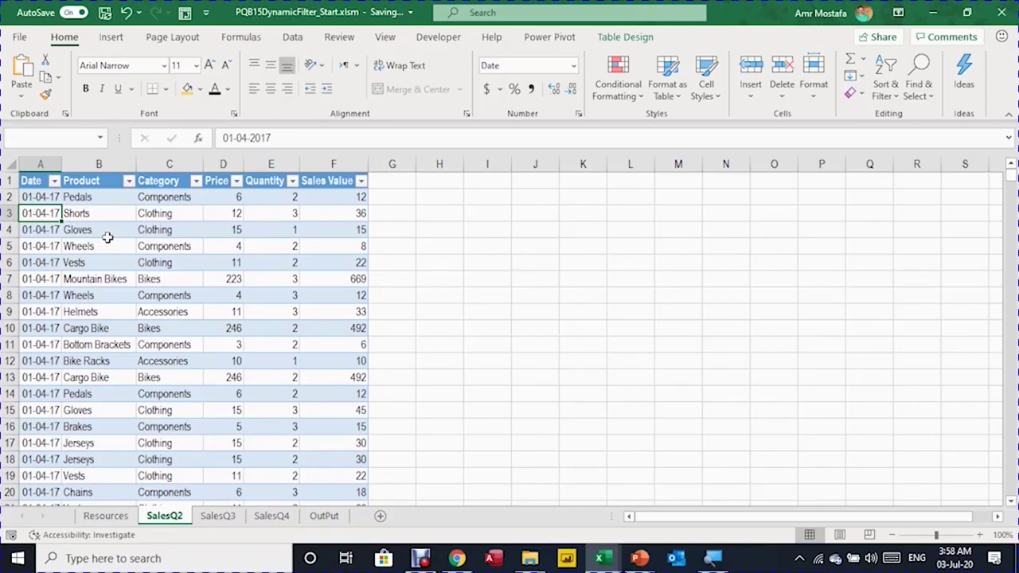
On the OutPut sheet, set the Category selection to Bikes and select the Date selection cell.
left_click(324, 516)
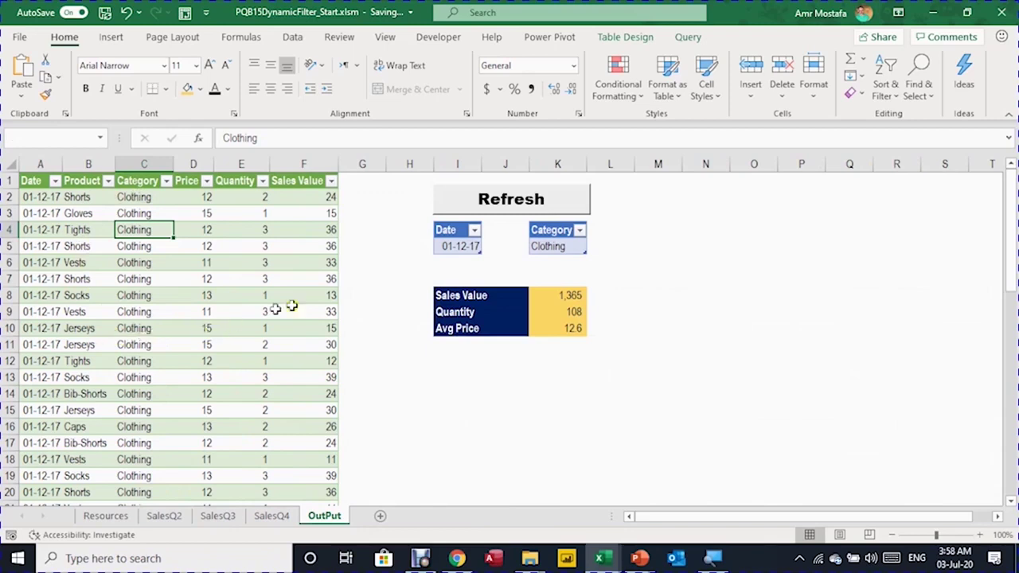
left_click(465, 244)
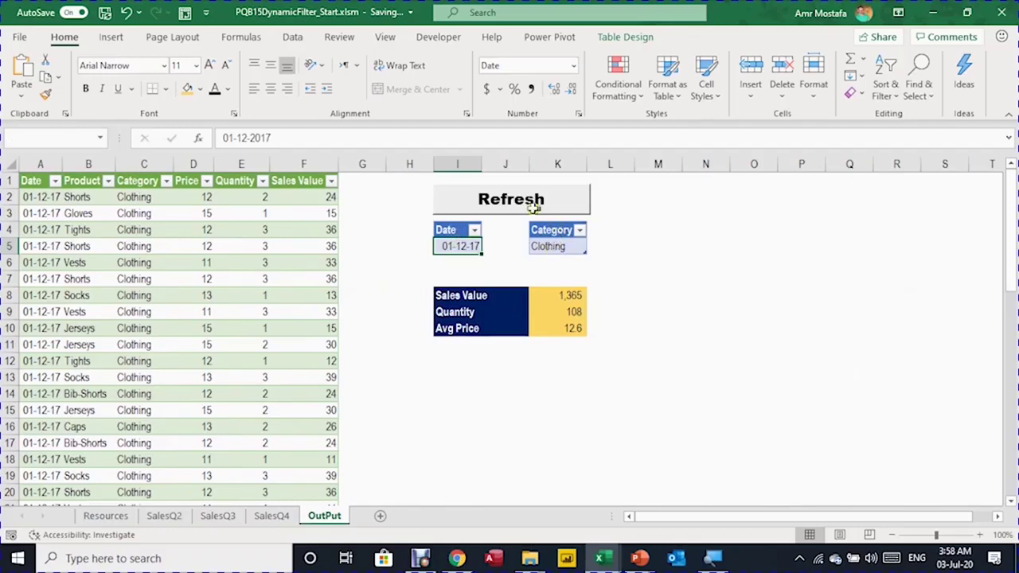
left_click(577, 247)
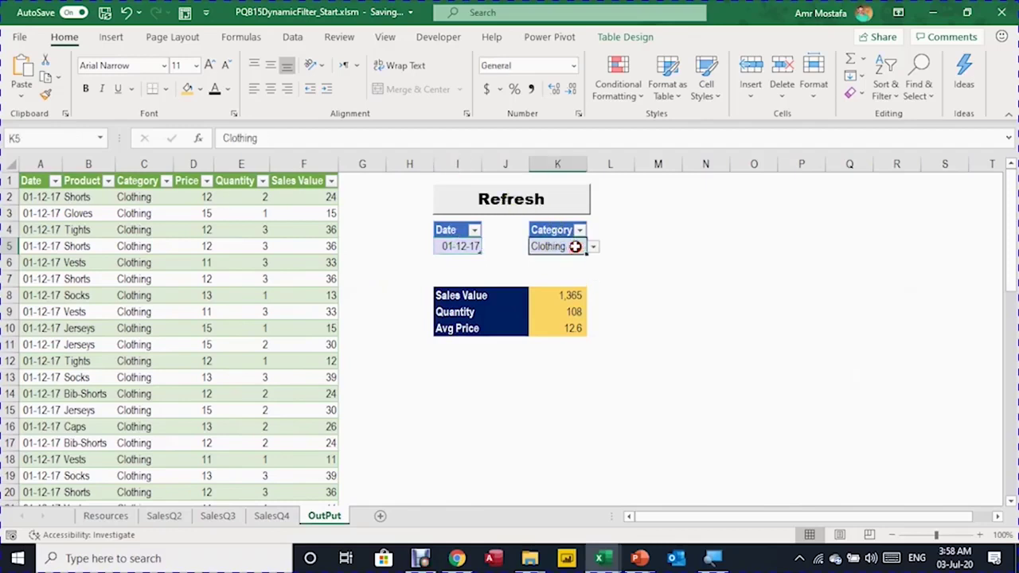
left_click(594, 247)
left_click(583, 278)
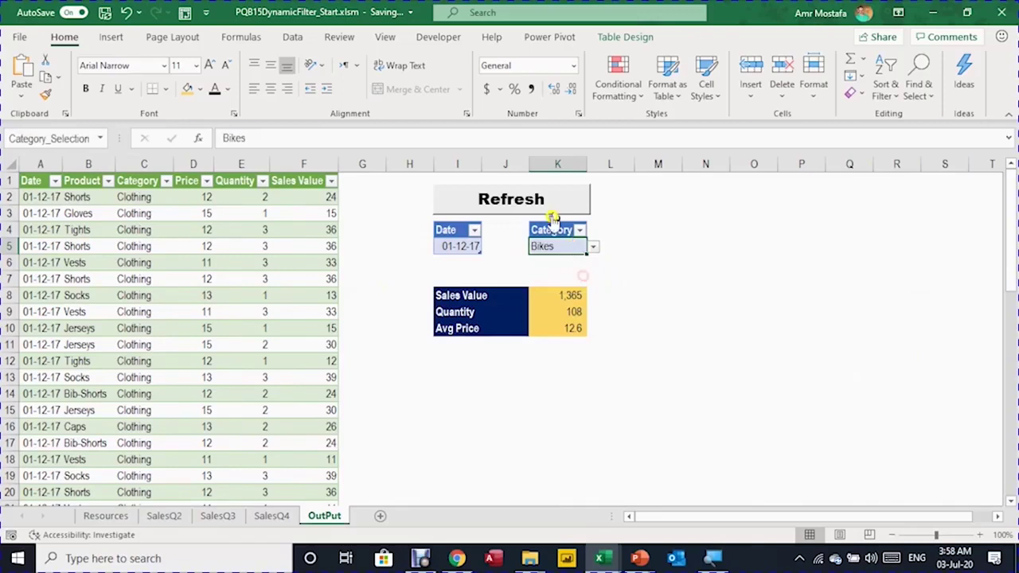
left_click(474, 247)
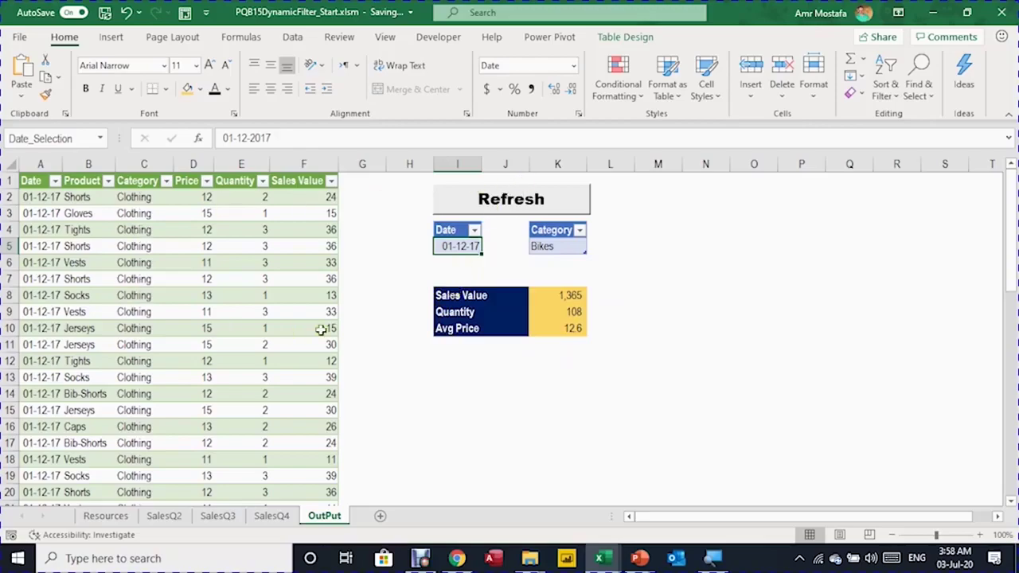
left_click(148, 284)
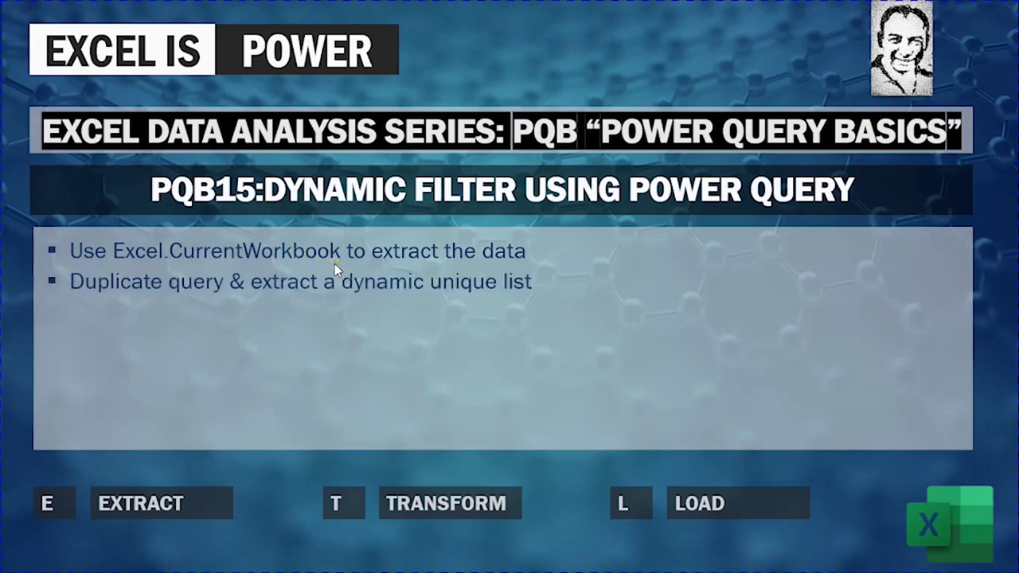
left_click(245, 341)
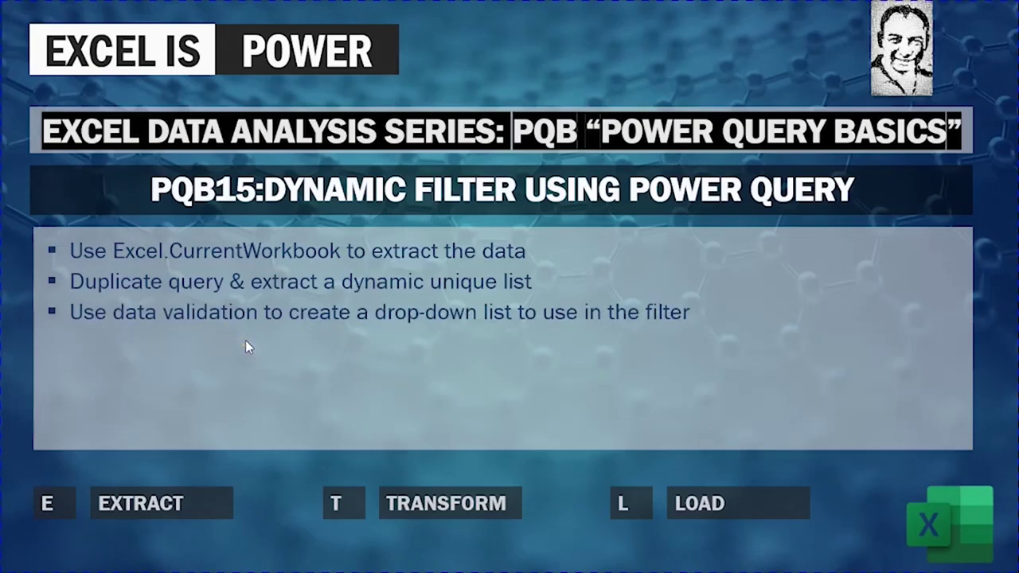
left_click(246, 340)
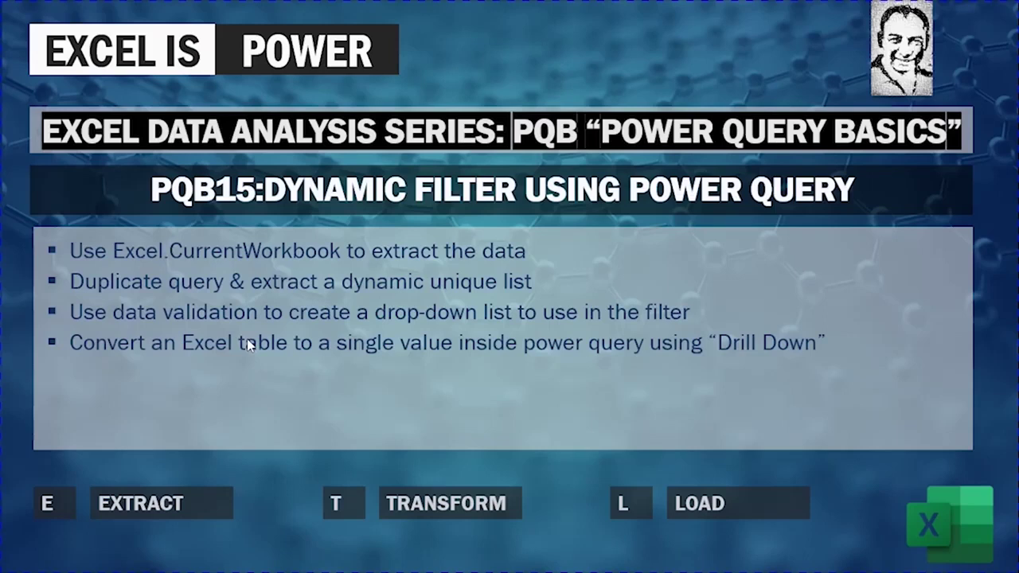
left_click(249, 344)
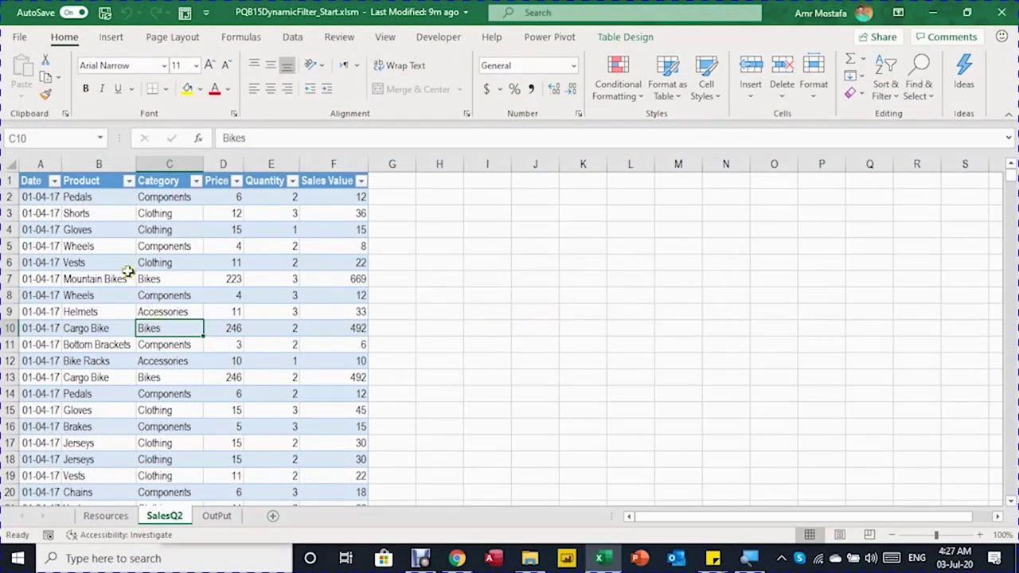
Load the SalesQ2 sheet's table into the Power Query Editor and name the query FilteredReort.
left_click(168, 284)
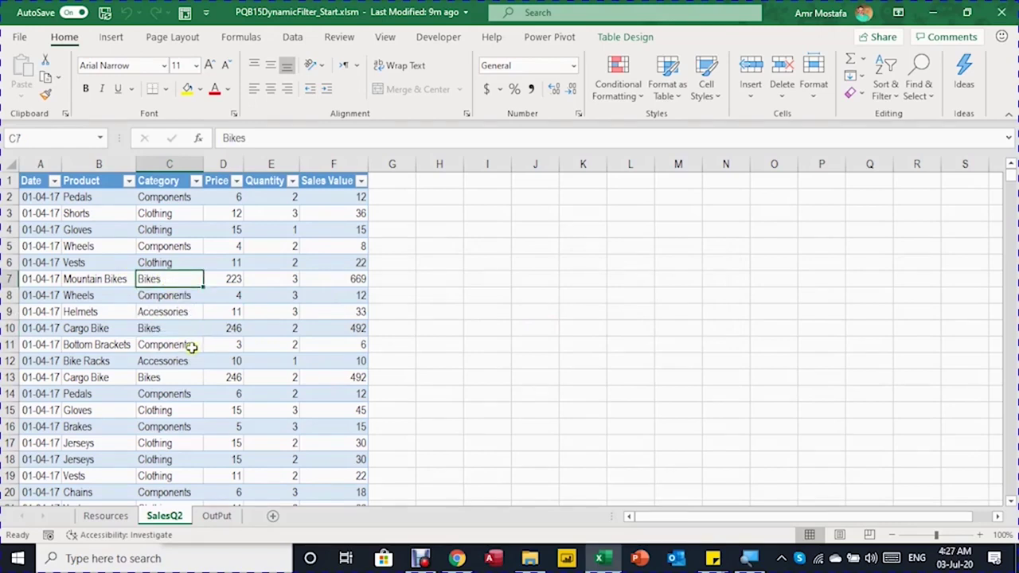
left_click(294, 38)
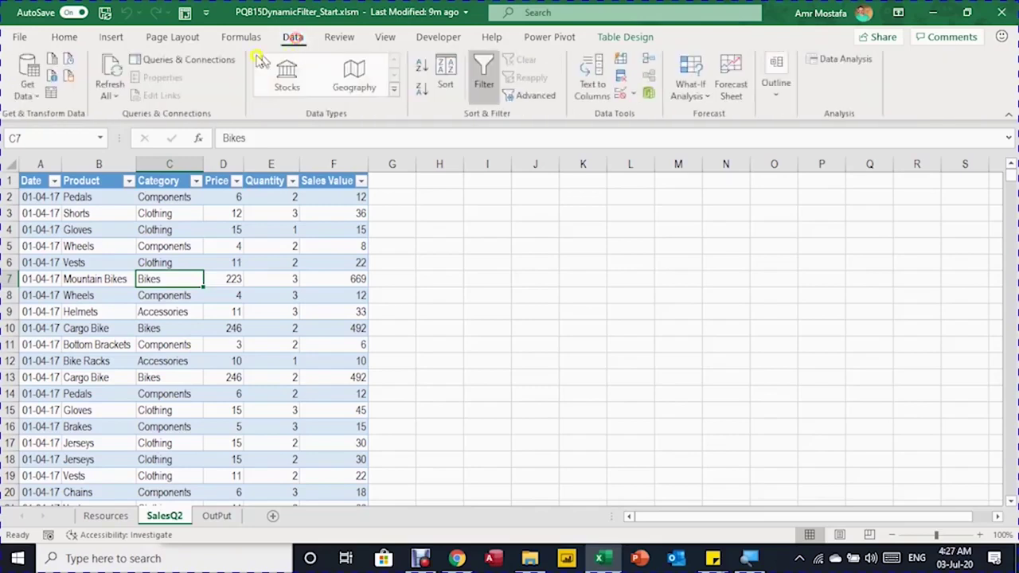
left_click(54, 94)
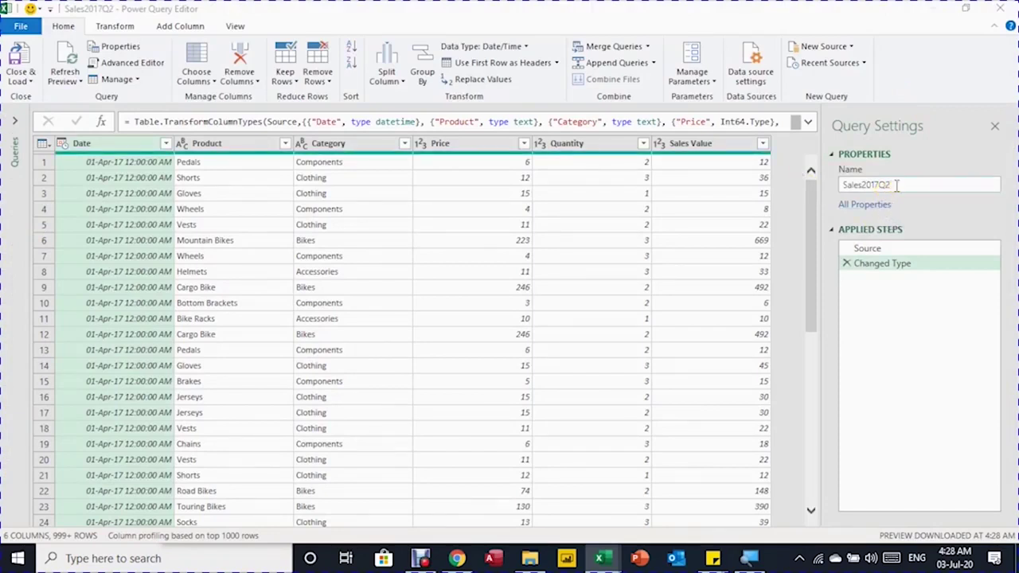
left_click_drag(899, 186, 841, 180)
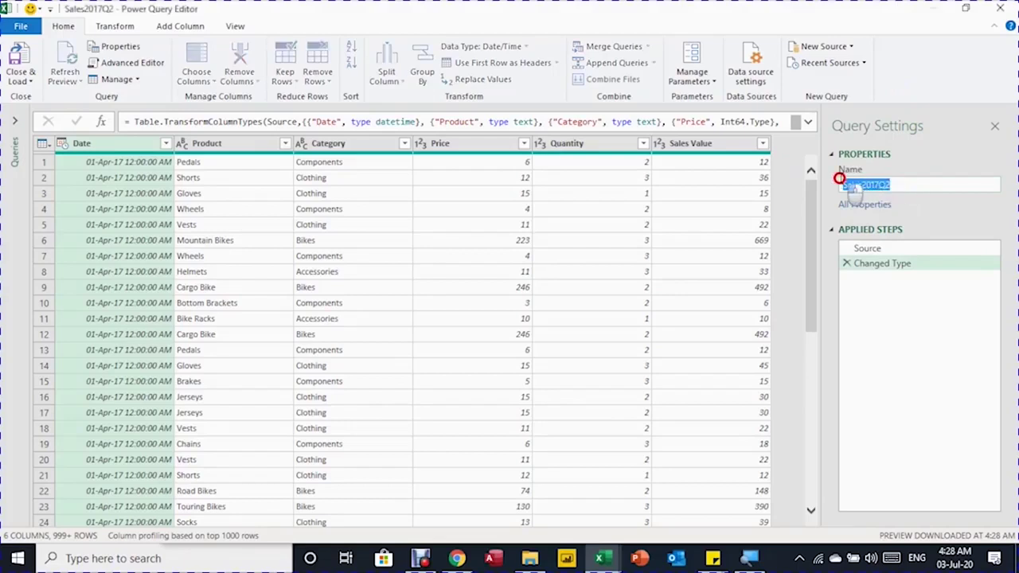
type("FilteredR")
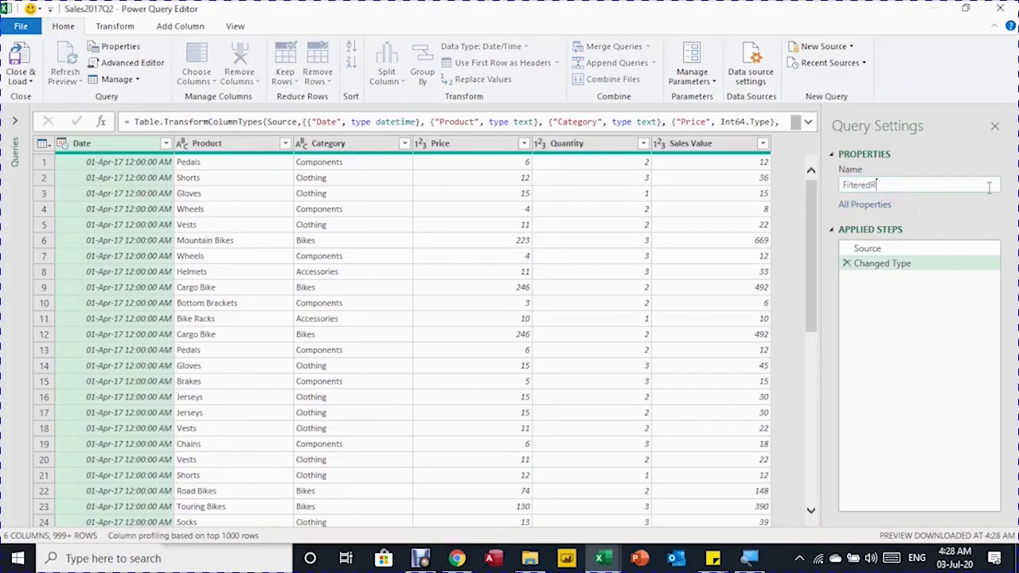
type("eort")
Delete the Changed Type step and shorten the Source formula to = Excel.CurrentWorkbook().
left_click(848, 265)
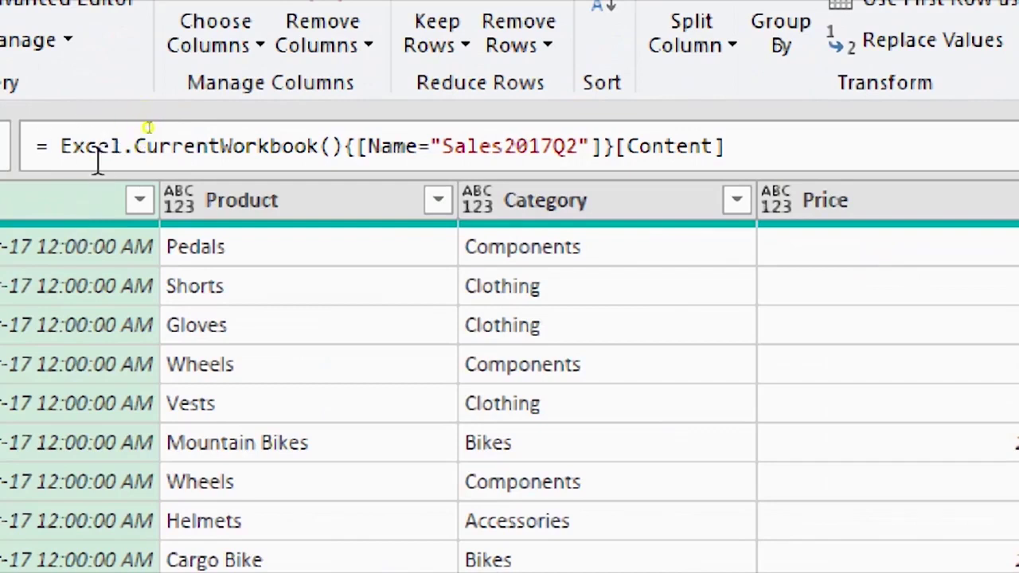
left_click(344, 148)
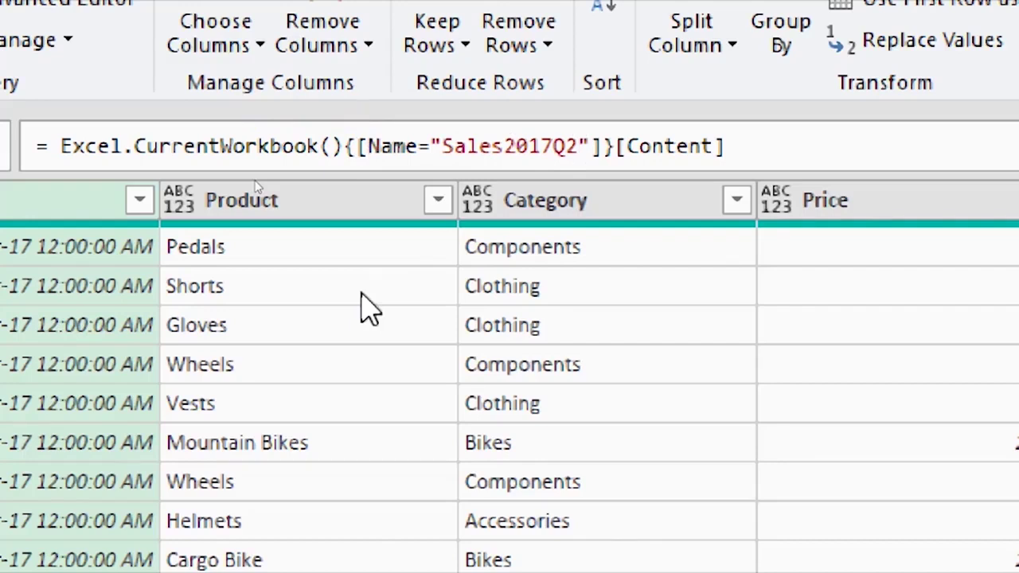
left_click(347, 146)
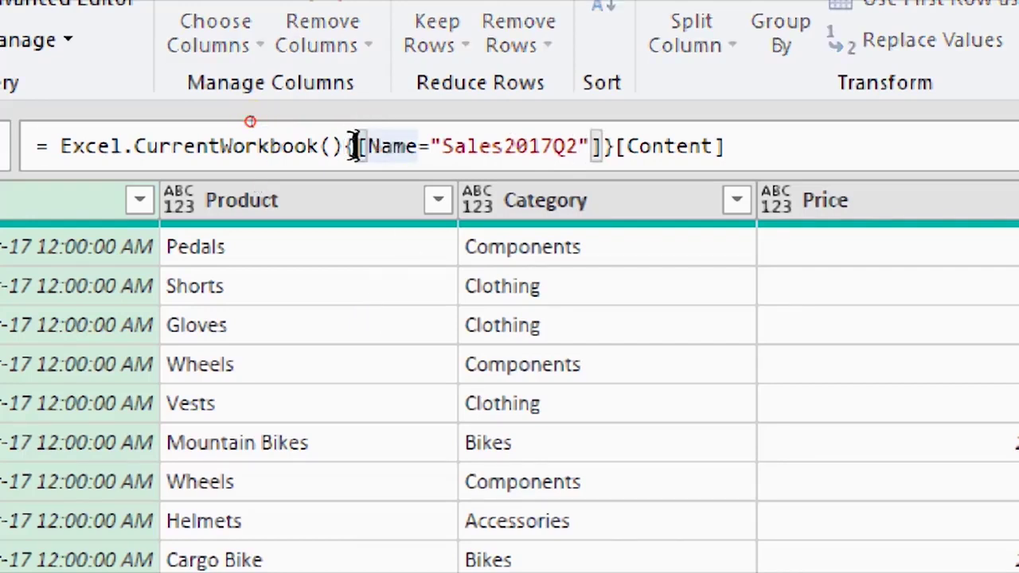
left_click_drag(355, 146, 775, 149)
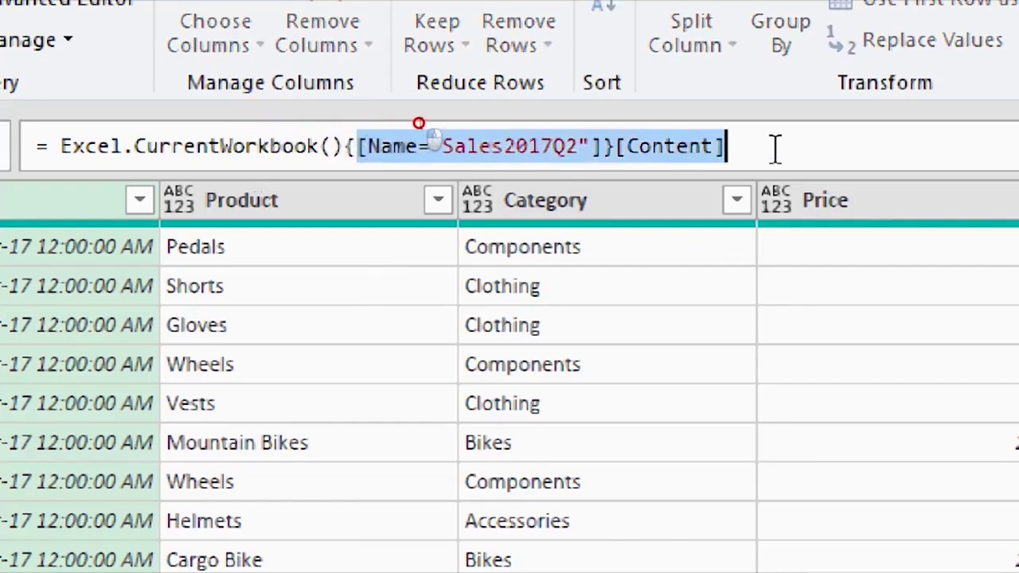
key("BackSpace")
key("BackSpace")
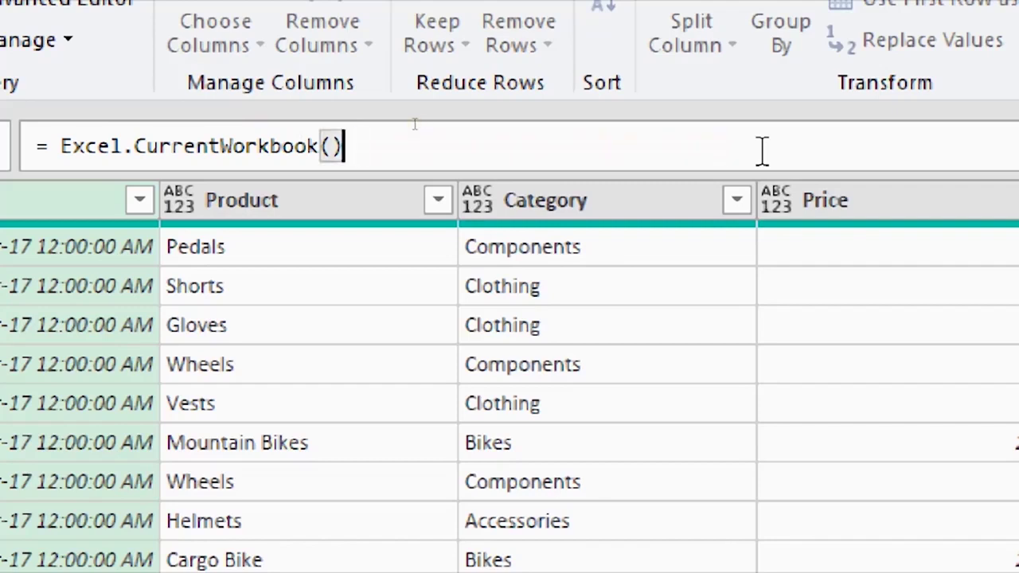
key("Return")
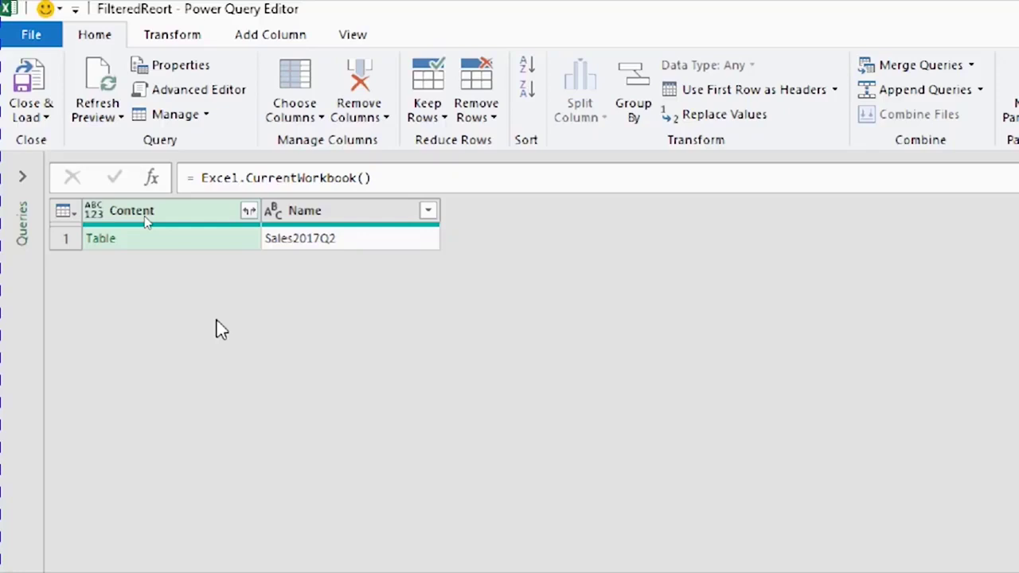
Filter the Name column to keep only rows that begin with Sales.
left_click(430, 211)
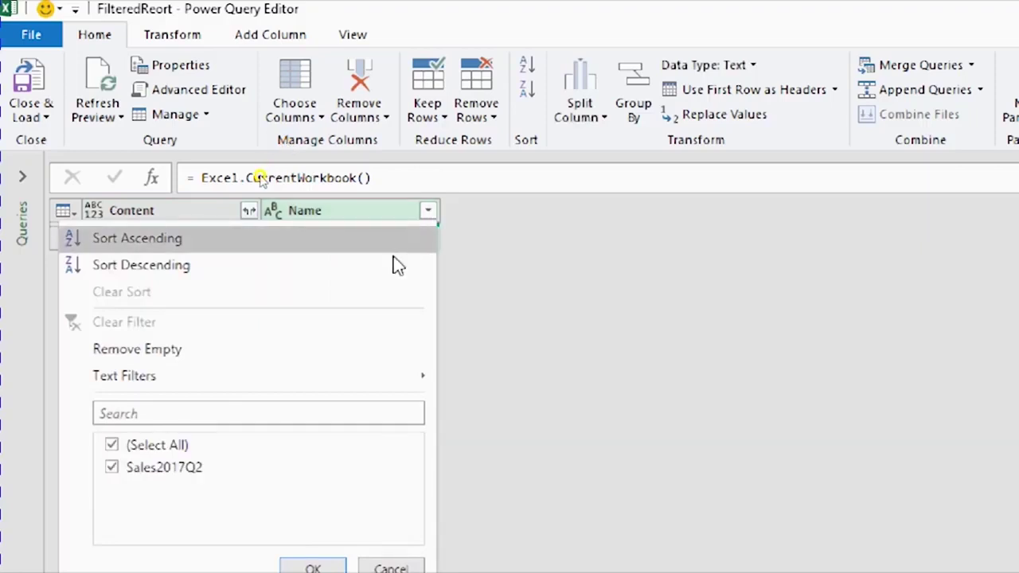
mouse_move(328, 378)
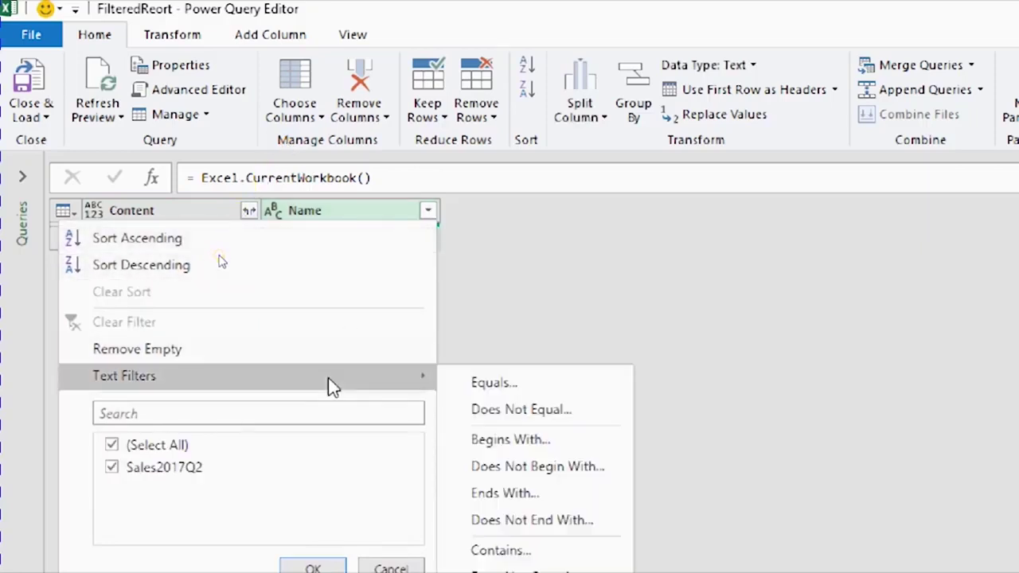
left_click(534, 441)
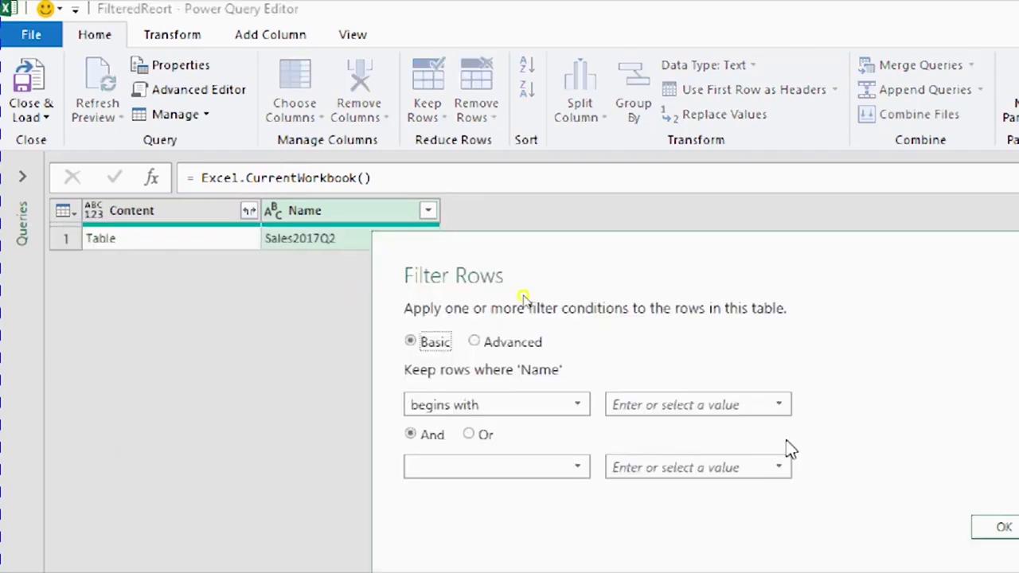
left_click(682, 405)
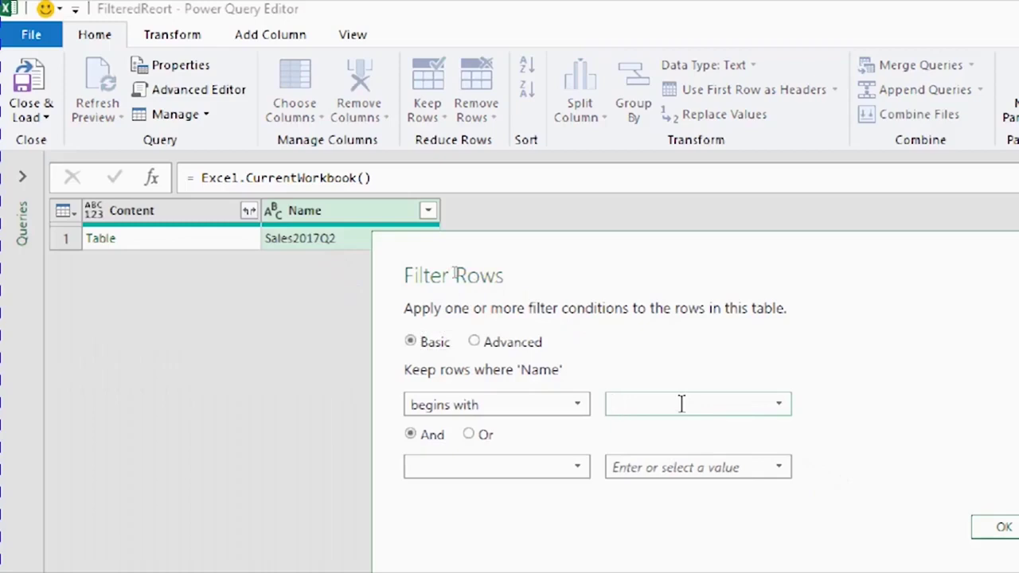
type("Sales")
left_click(986, 528)
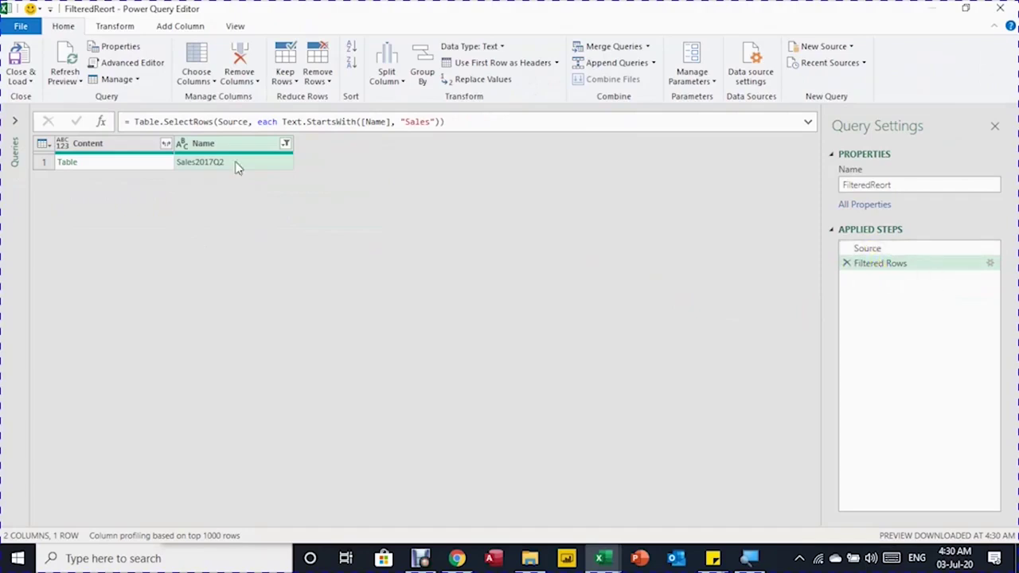
Remove the Name column and preview the nested table in the Content column in an enlarged preview area.
left_click(246, 64)
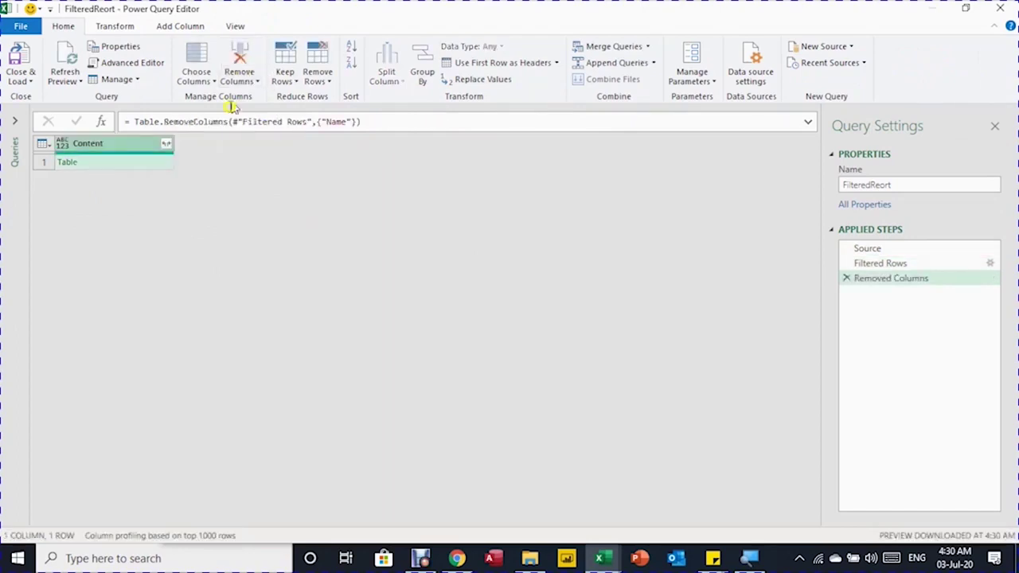
left_click(112, 151)
left_click(110, 166)
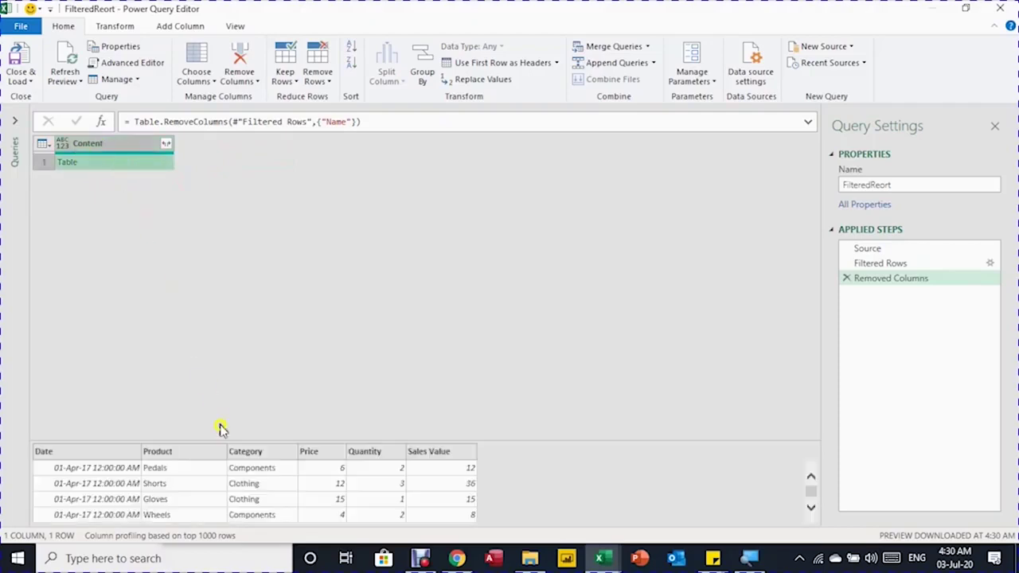
left_click_drag(229, 441, 237, 343)
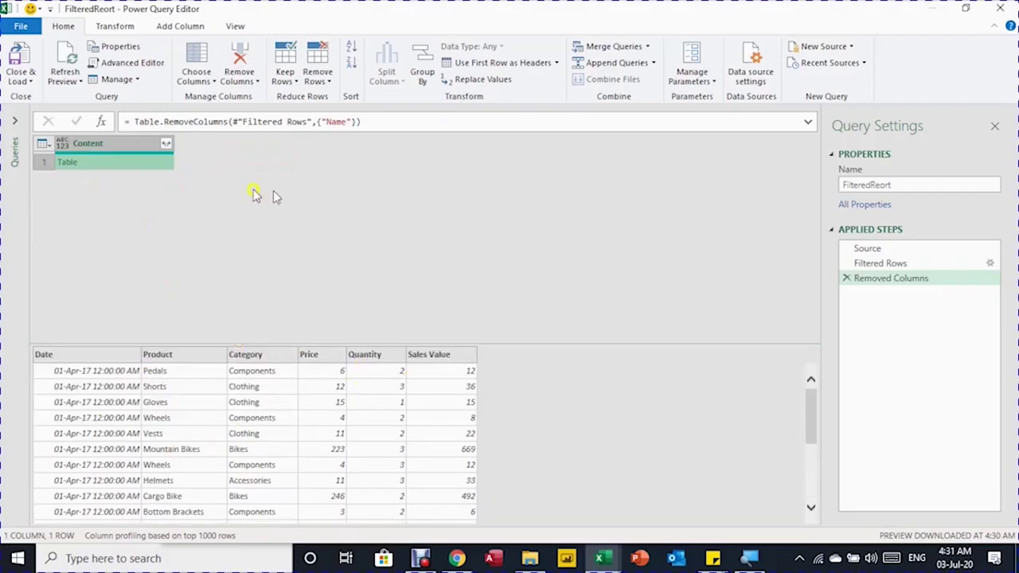
Expand all fields of the Content column without the original column name prefix and detect the data types of the resulting columns.
left_click(167, 149)
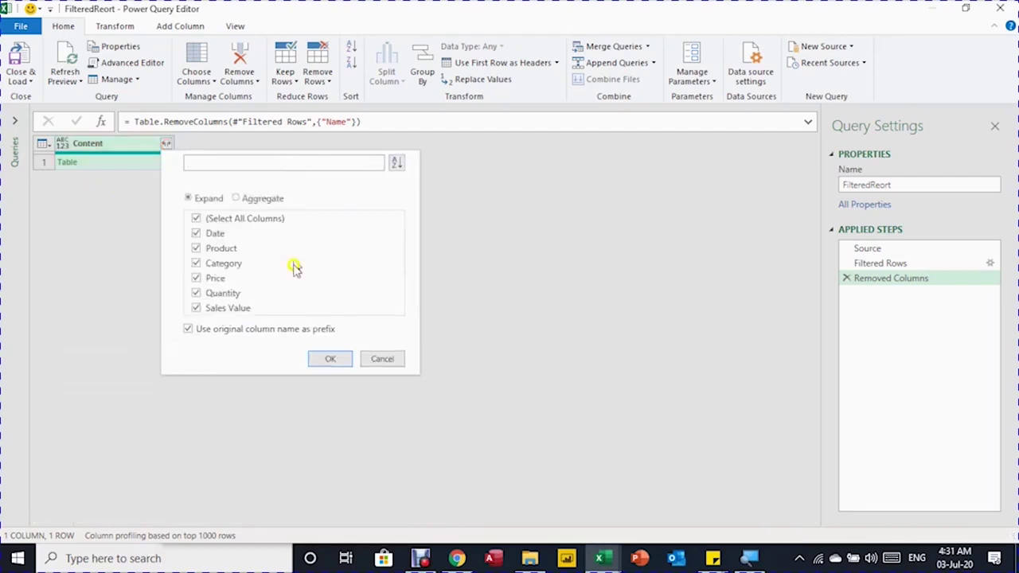
left_click(188, 329)
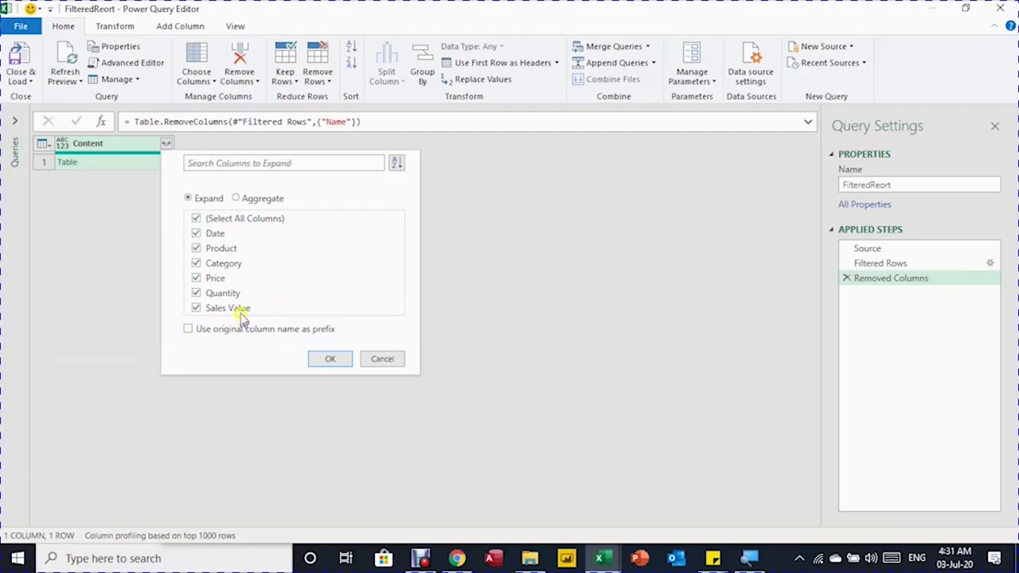
left_click(326, 360)
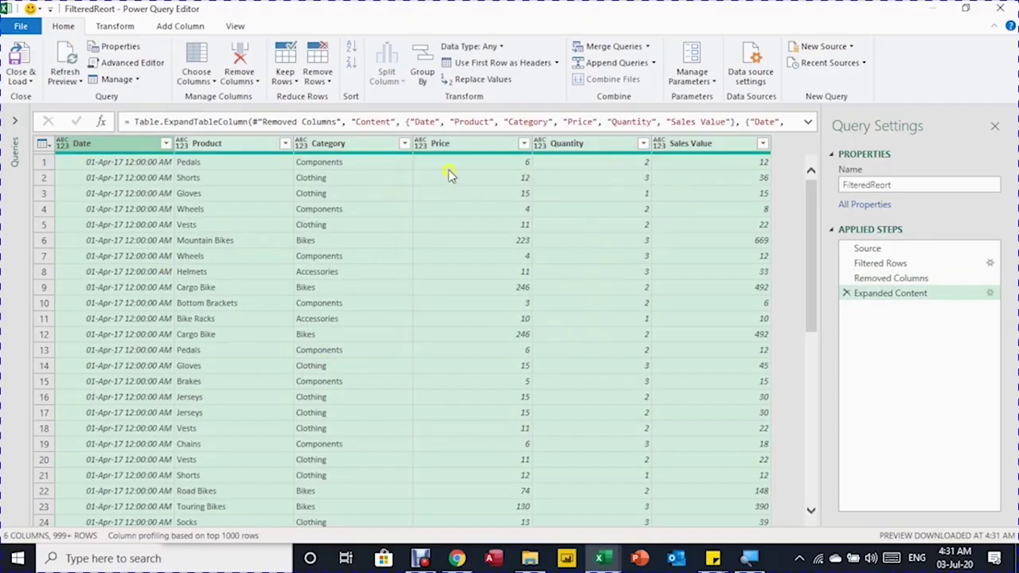
left_click(111, 25)
left_click(219, 64)
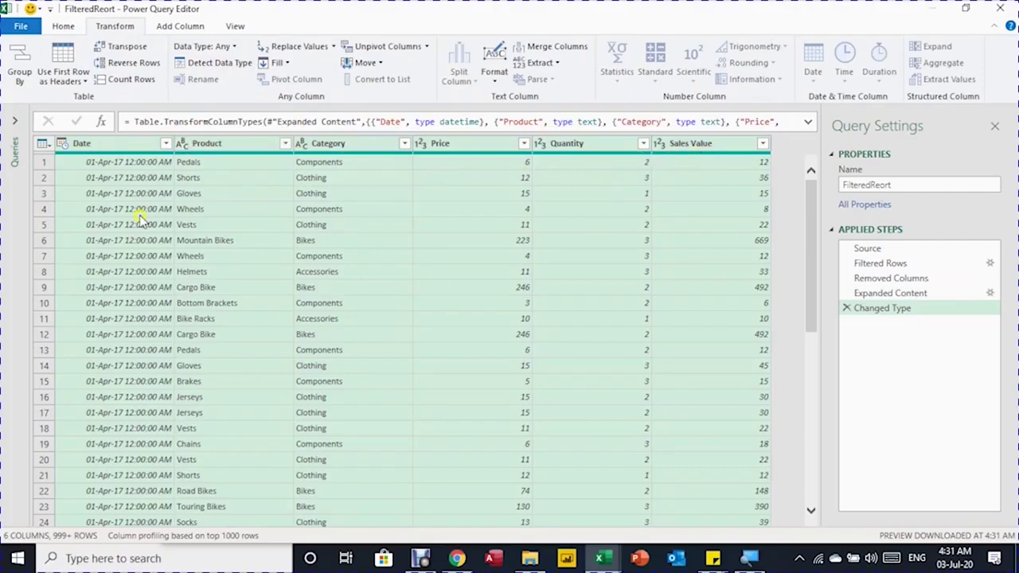
Change the Date column's type to Date and the Sales Value column's type to Decimal Number, replacing the current conversions.
left_click(62, 144)
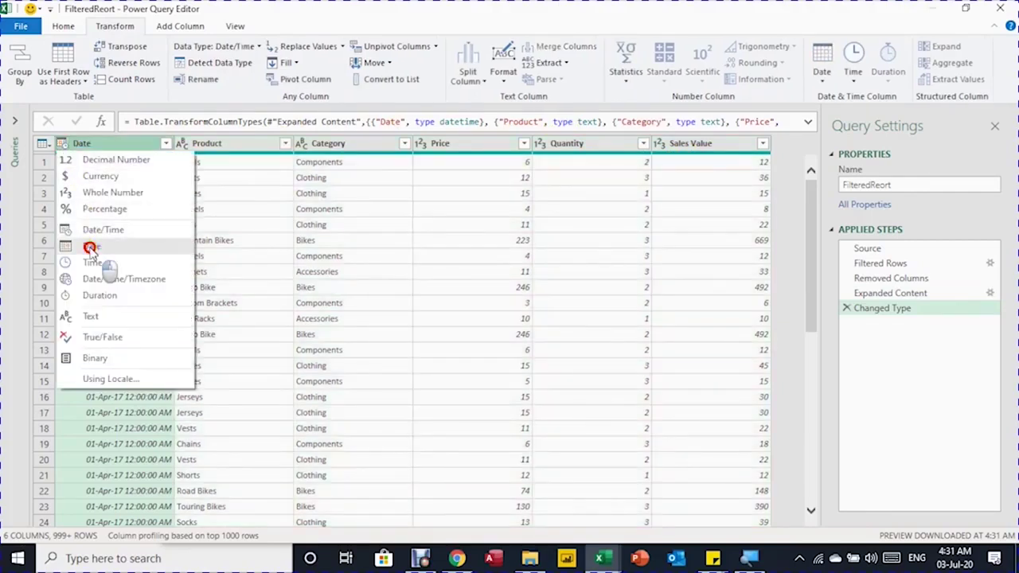
left_click(89, 247)
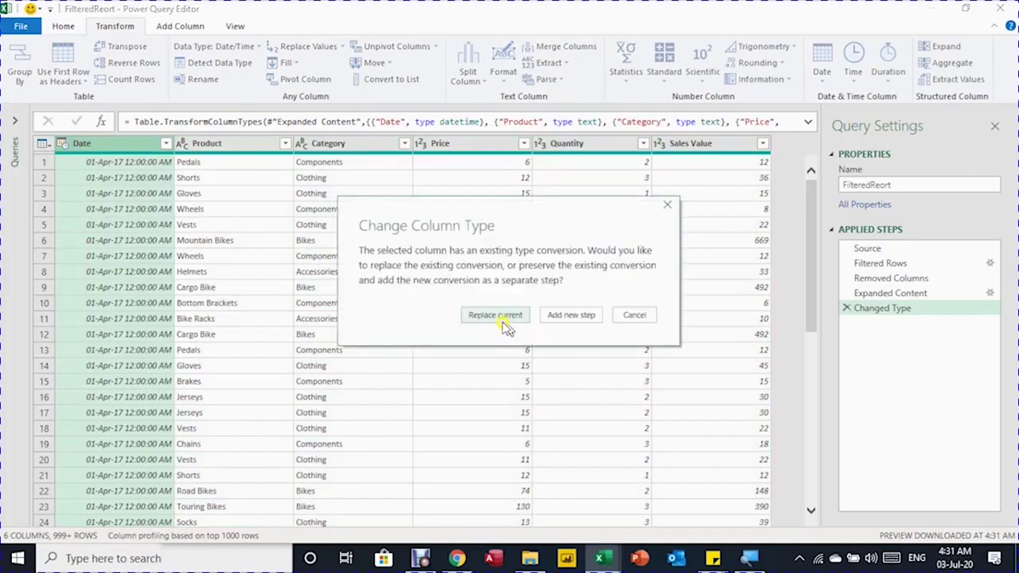
left_click(493, 319)
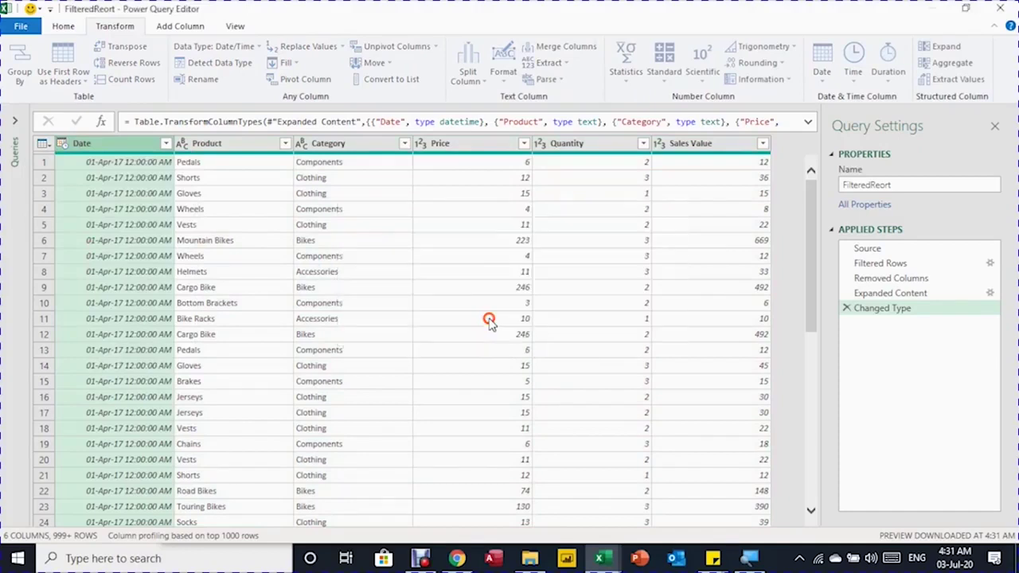
left_click(661, 144)
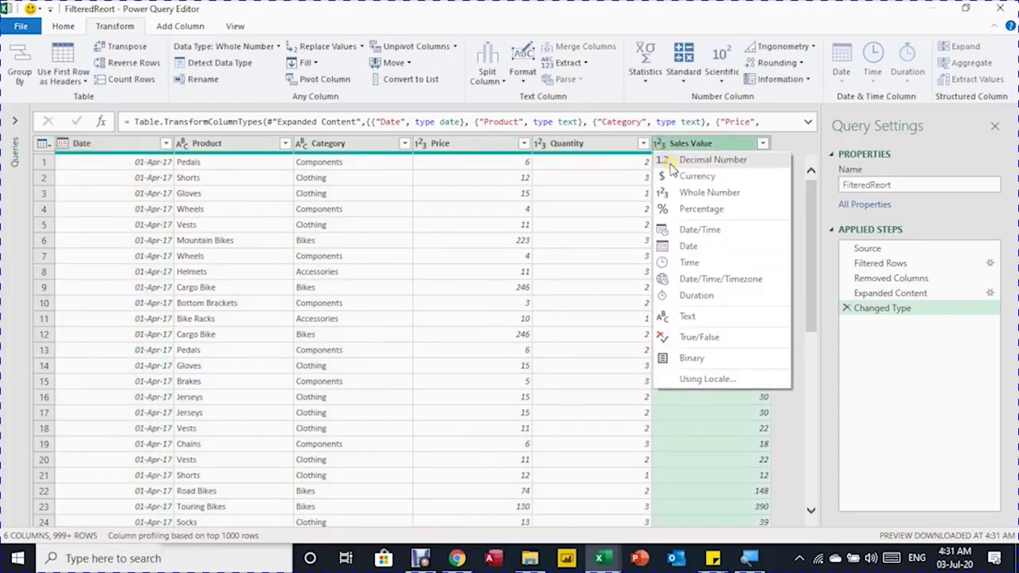
left_click(687, 192)
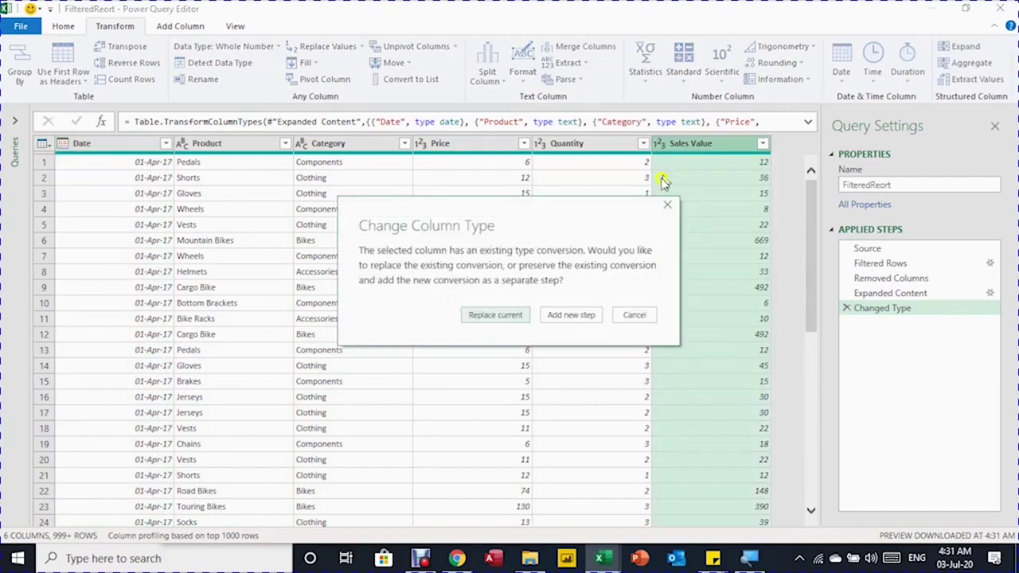
left_click(493, 318)
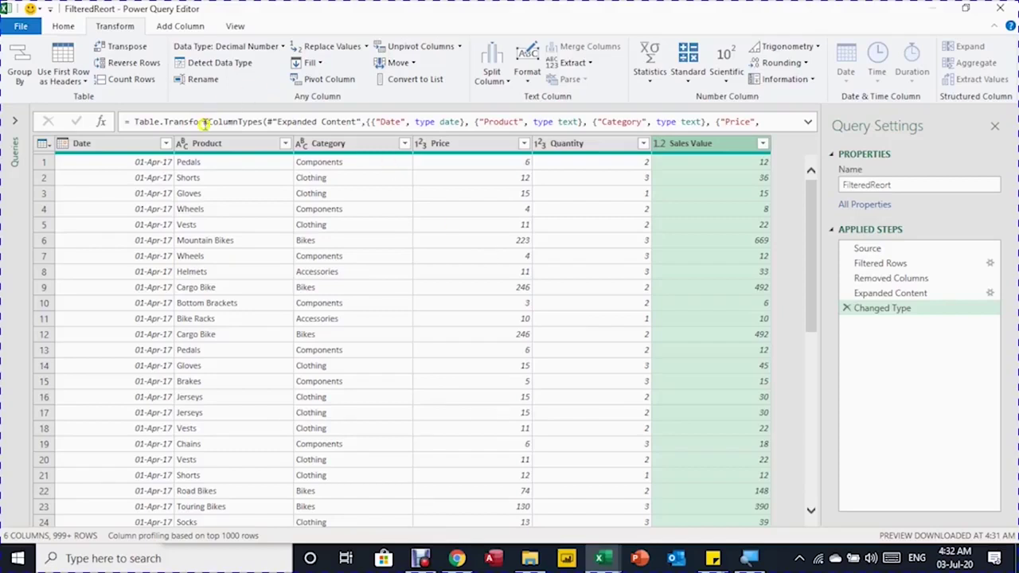
Filter the Date column to keep only the rows dated 01-Apr-17.
left_click(166, 144)
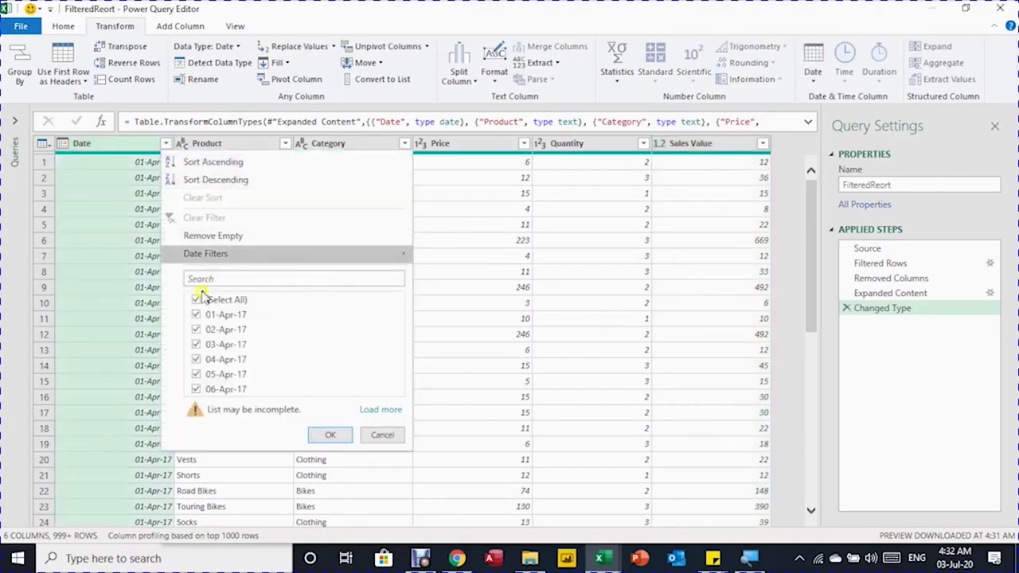
left_click(196, 300)
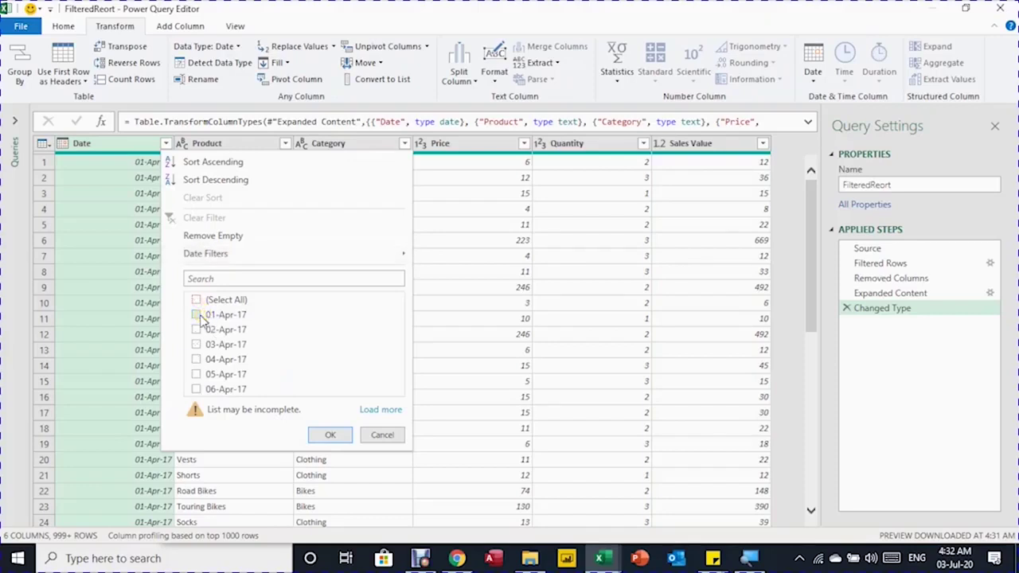
left_click(199, 316)
left_click(325, 438)
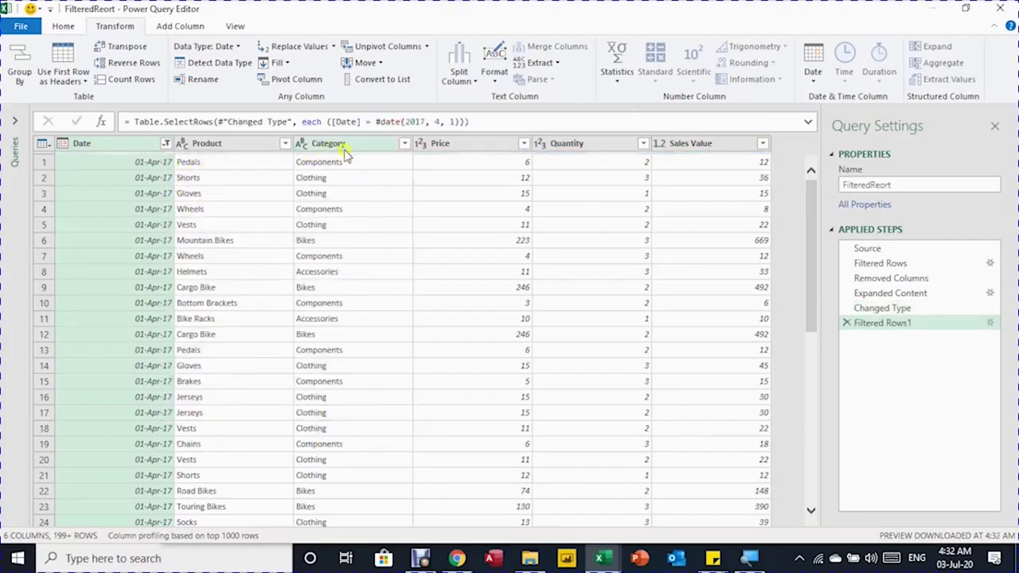
Filter the Category column to keep only the Bikes rows.
left_click(405, 144)
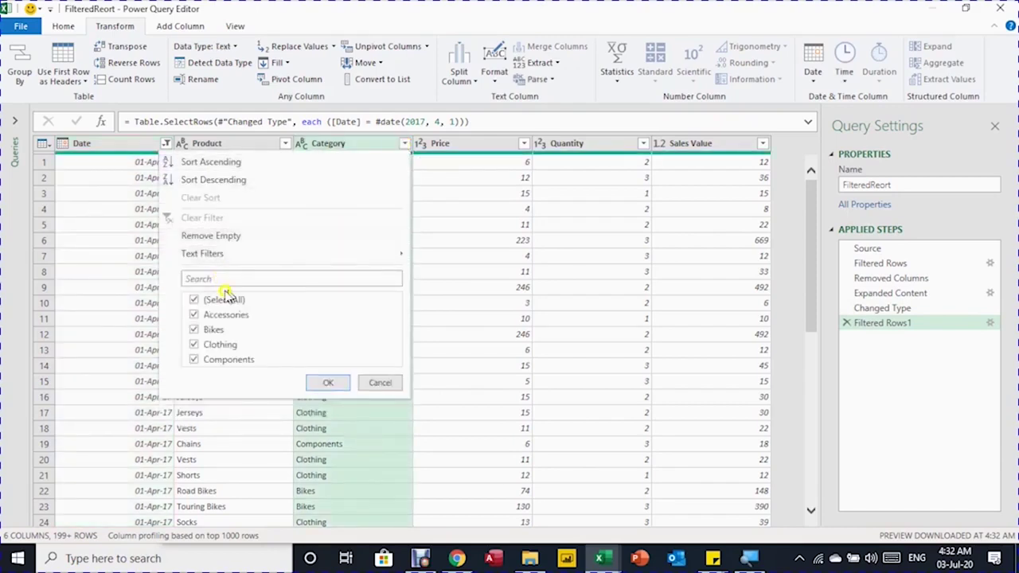
left_click(194, 299)
left_click(201, 331)
left_click(325, 384)
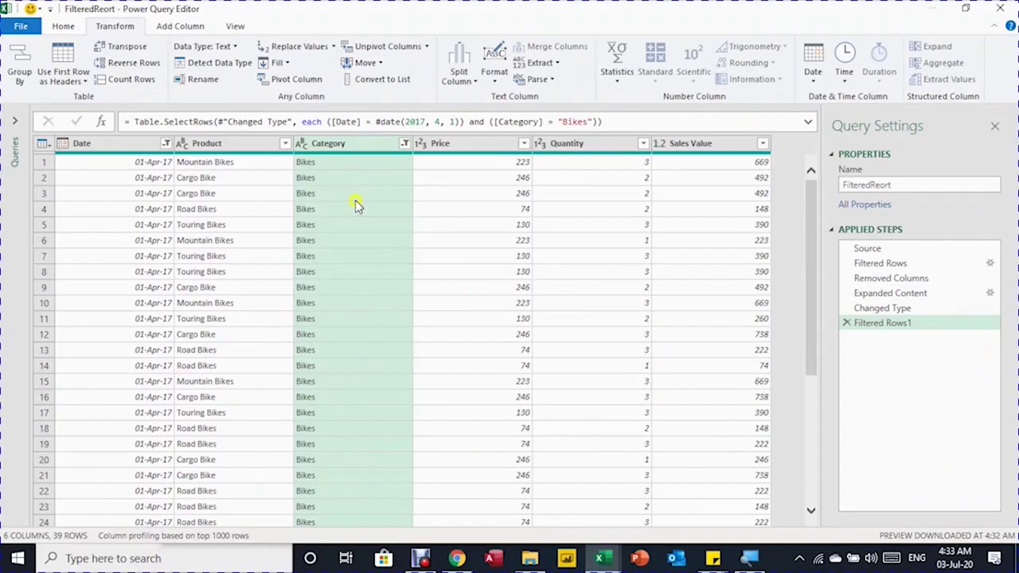
Close the query editor and load the query as a table to cell A1 of the existing OutPut worksheet.
left_click(63, 25)
left_click(23, 74)
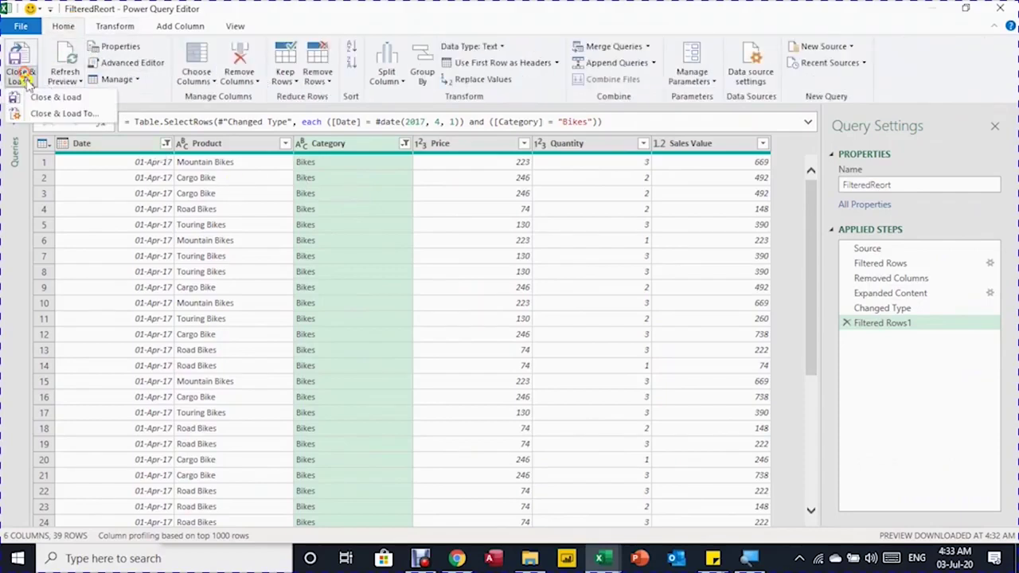
left_click(41, 117)
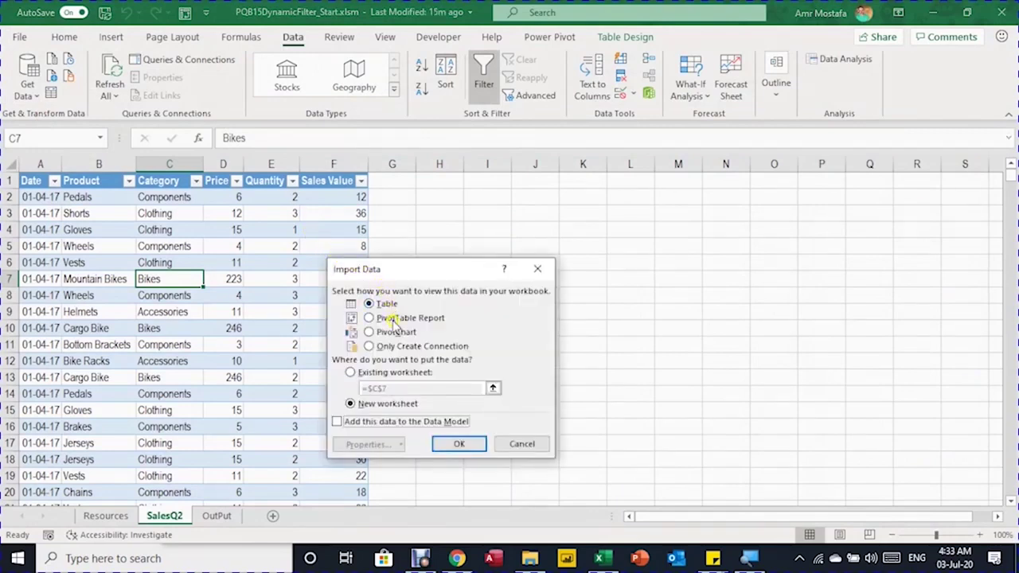
left_click(356, 373)
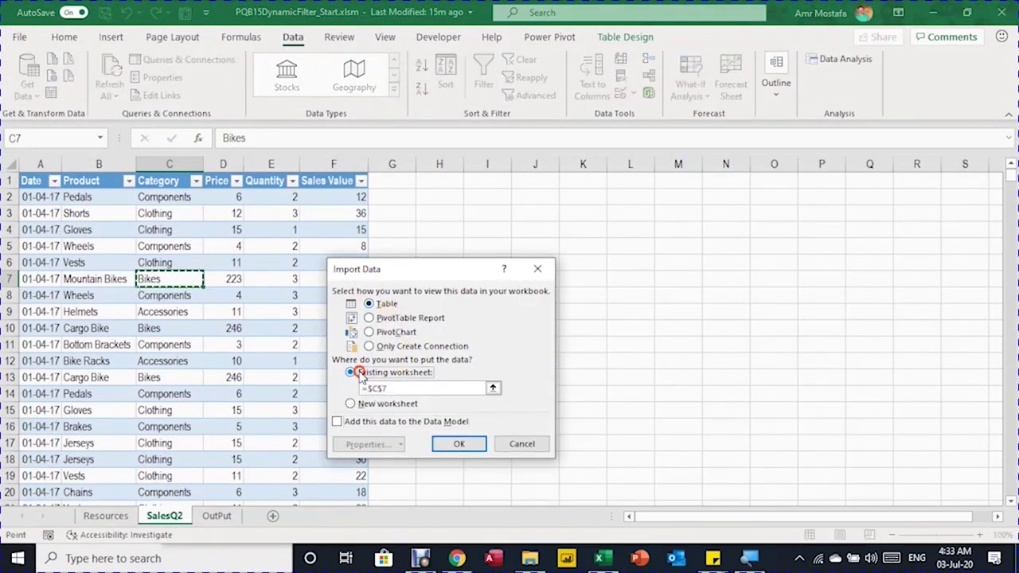
left_click(217, 516)
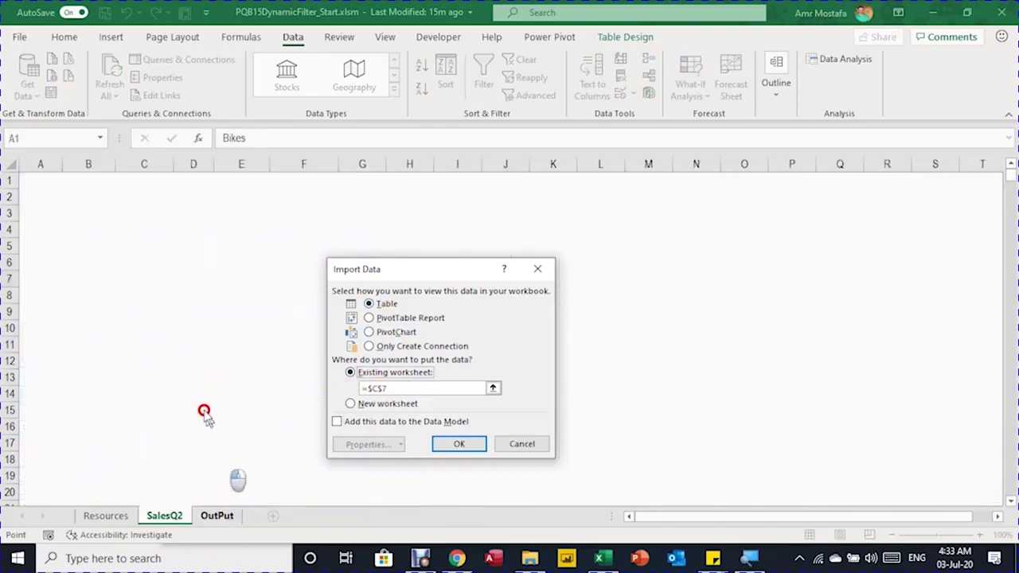
left_click(45, 185)
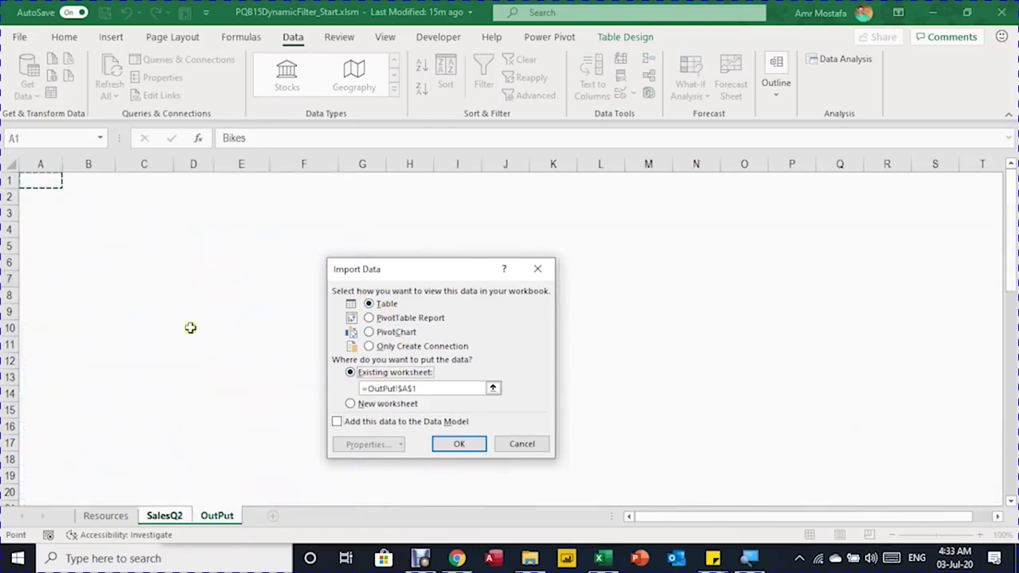
left_click(456, 443)
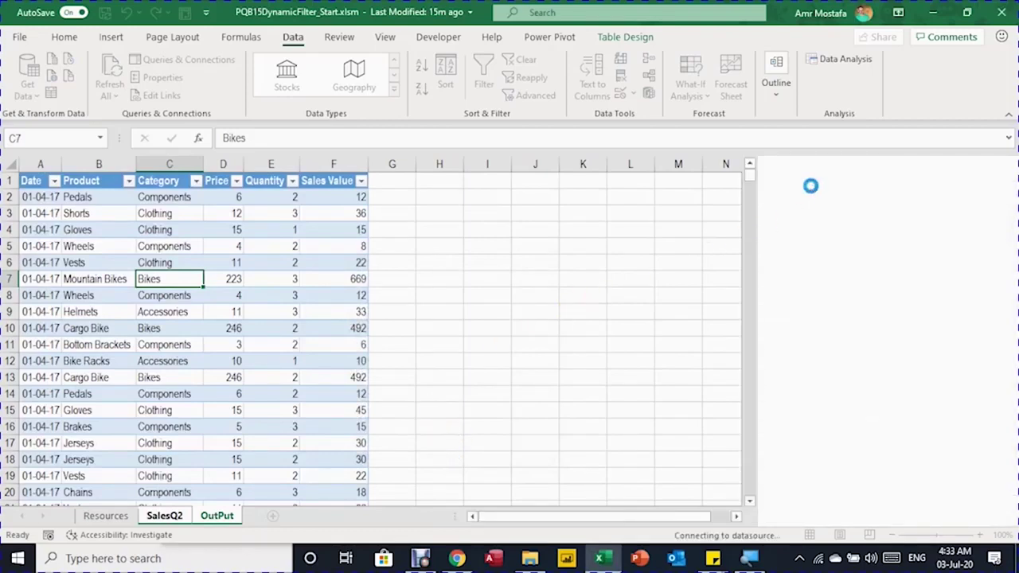
mouse_move(832, 264)
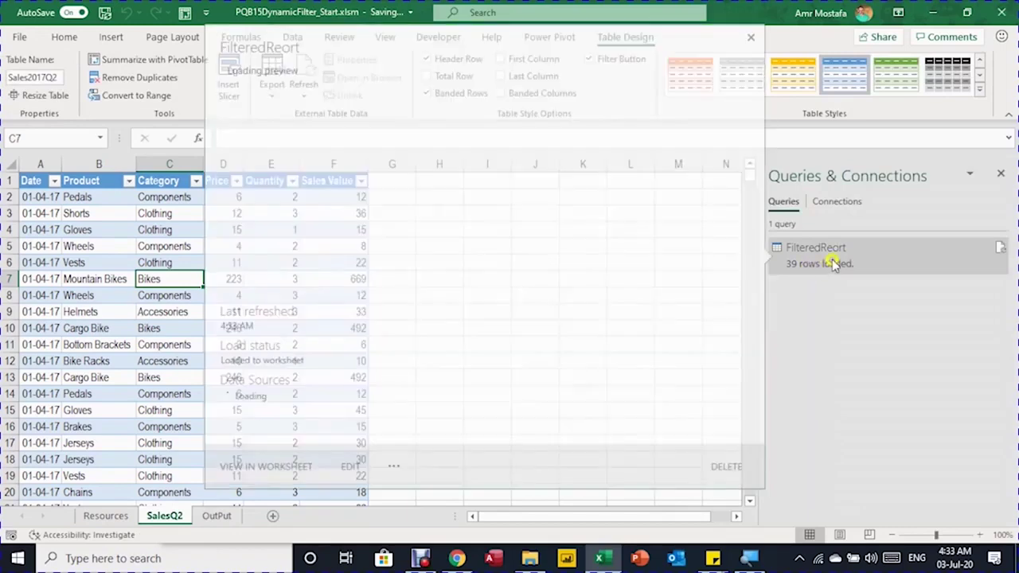
On the OutPut sheet, enter the header Date in J9 and the date 1/4/17 in J10.
left_click(217, 517)
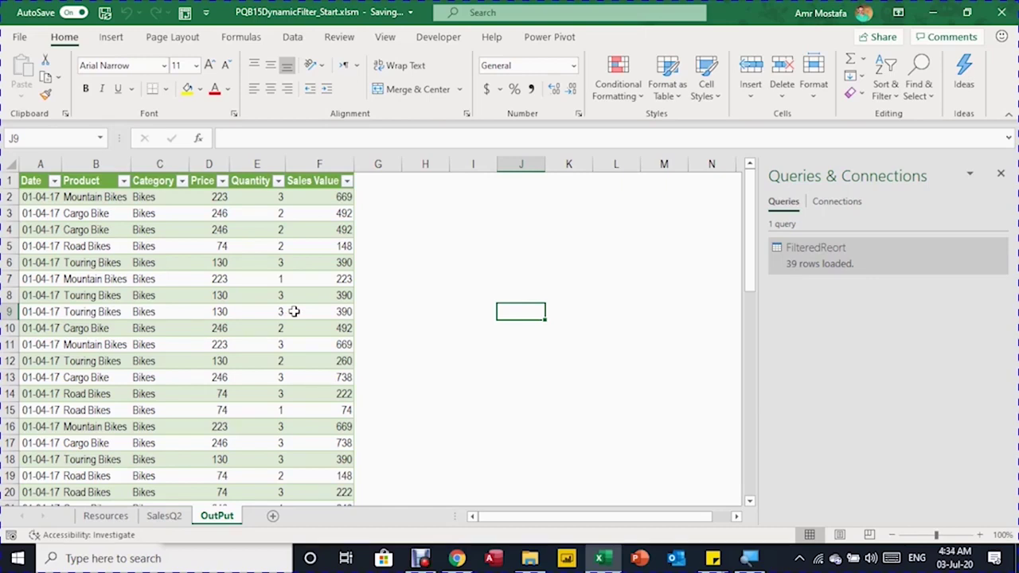
type("Date")
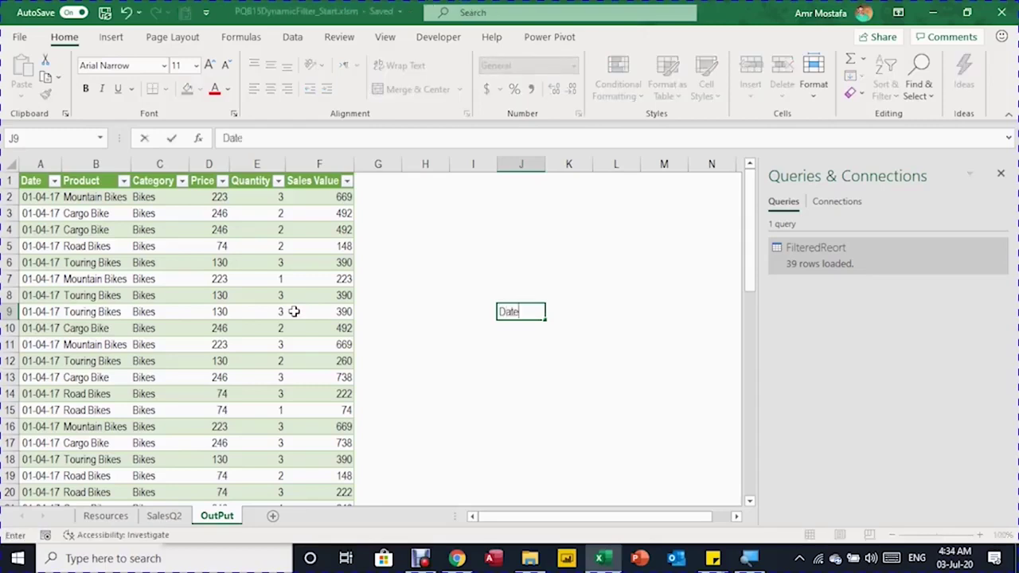
key("Return")
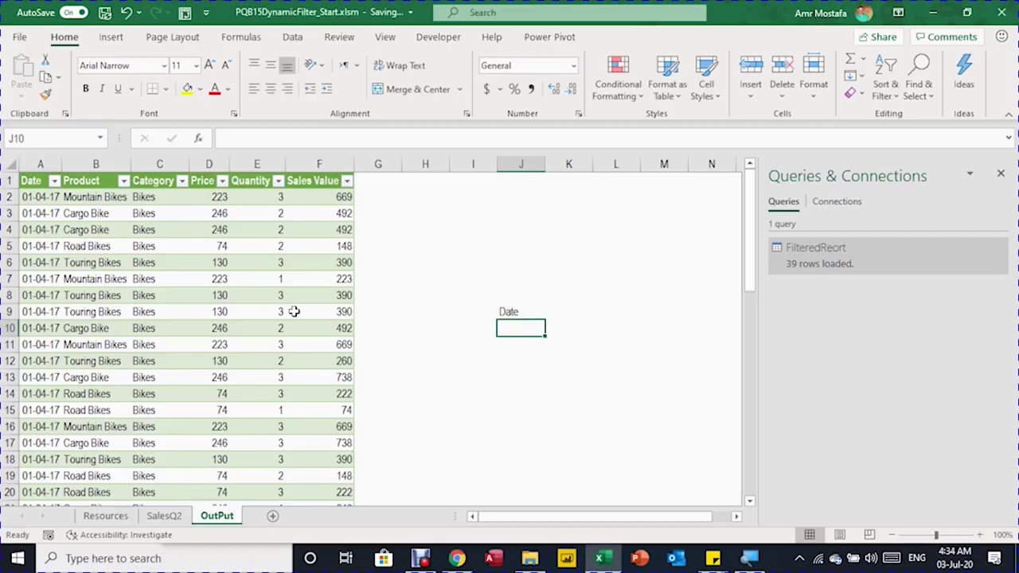
type("1/4/17")
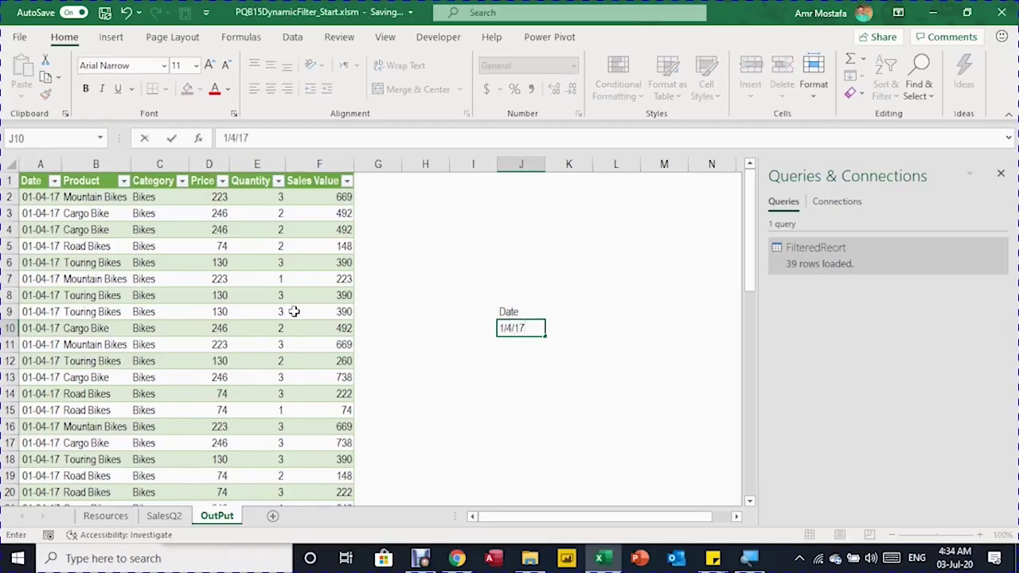
key("Return")
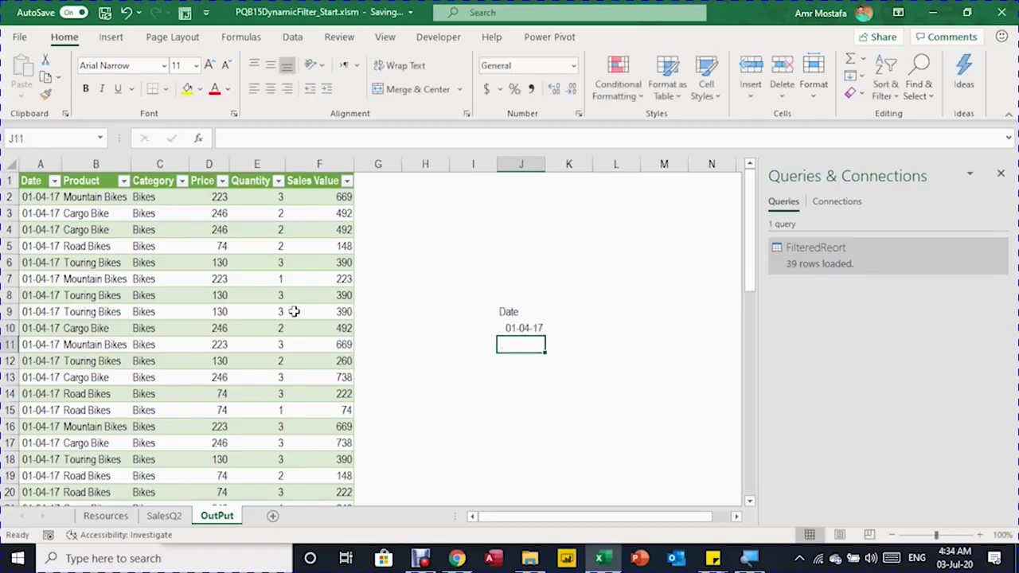
Enter the header Category in L9 and the value Bikes in L10.
key("Up")
key("Up")
key("Right")
key("Right")
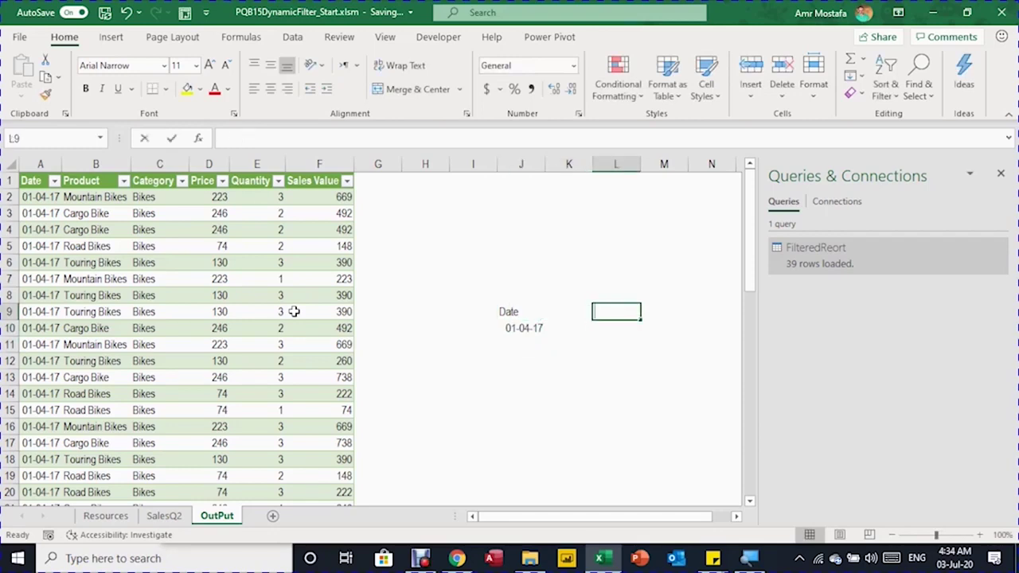
type("Cate")
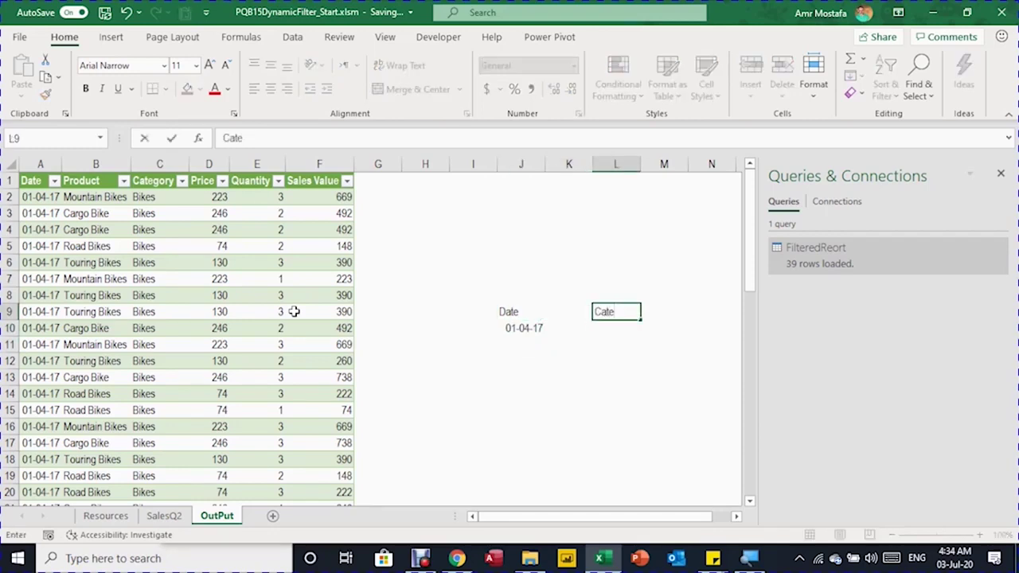
key("BackSpace")
key("BackSpace")
key("BackSpace")
key("BackSpace")
type("ogory")
key("Return")
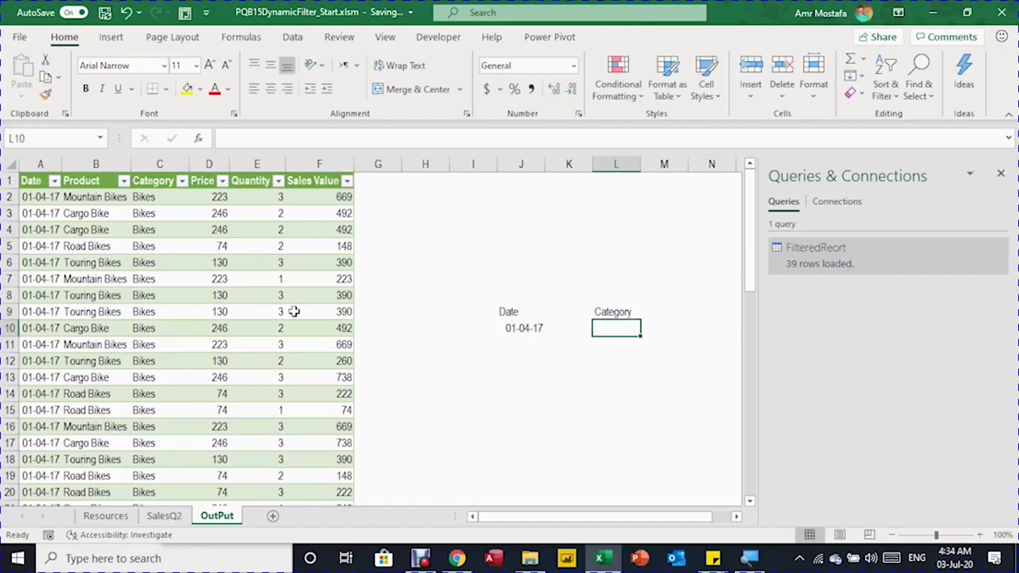
type("D")
type("i")
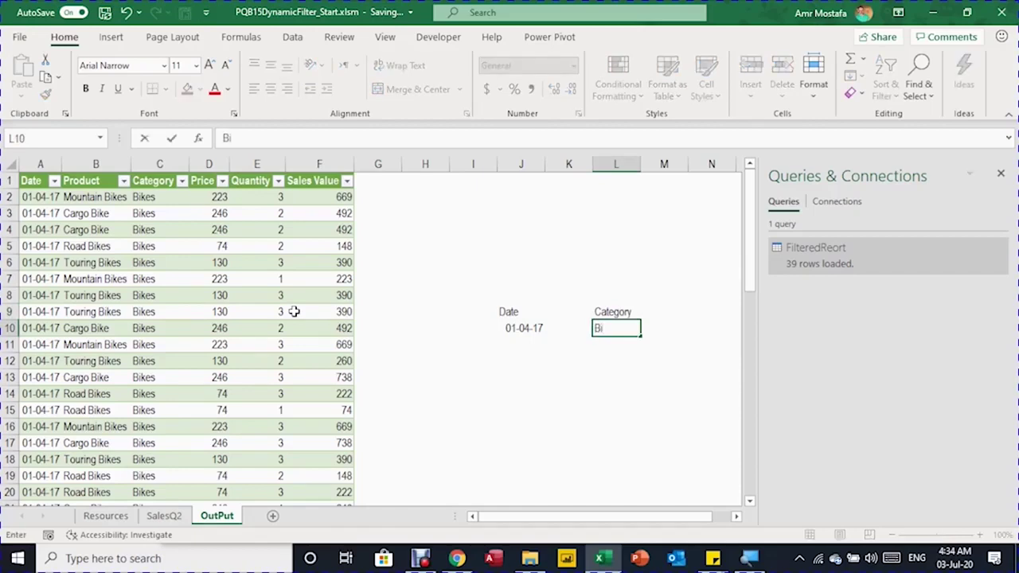
type("kes")
key("Return")
key("Up")
key("Up")
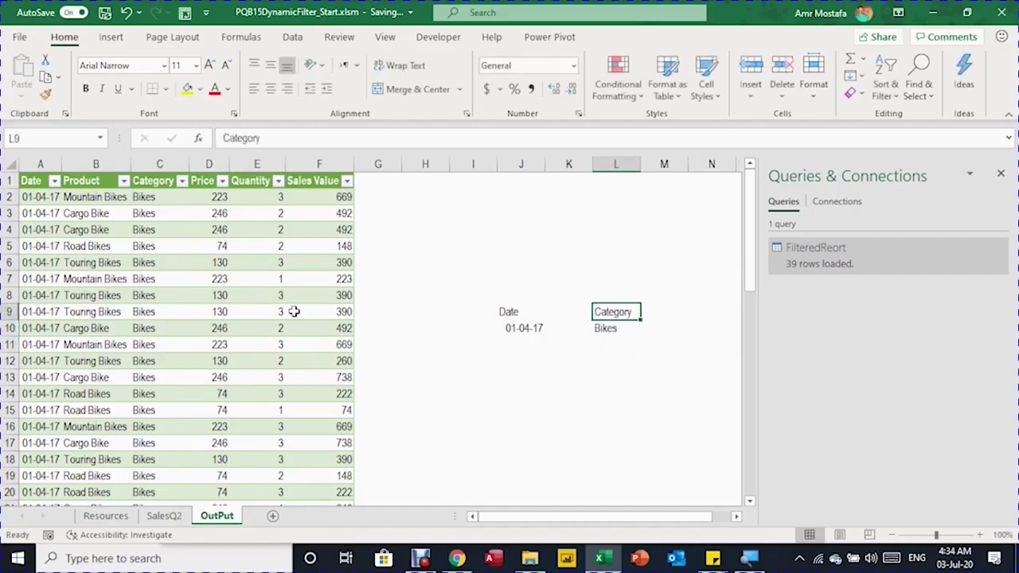
key("Left")
key("Left")
key("Down")
key("Right")
key("Right")
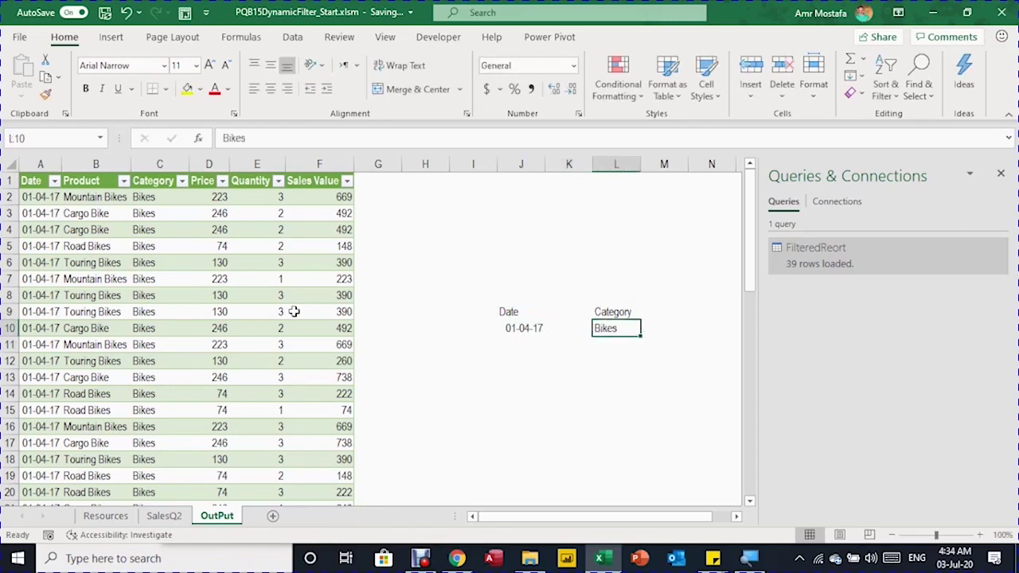
Convert the Date range J9:J10 into a table with headers and name it Date_input.
key("Up")
key("Left")
key("Left")
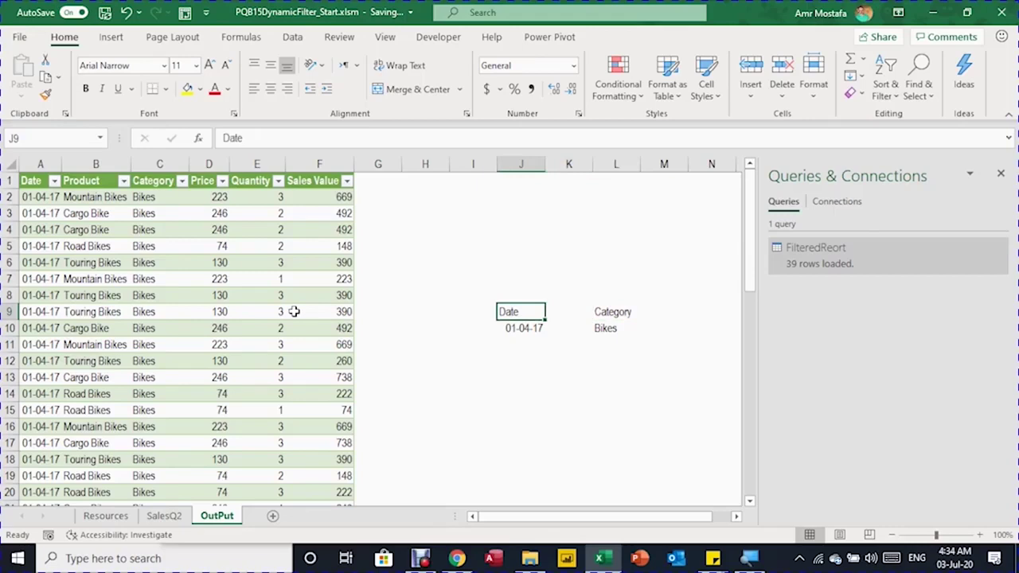
key("Down")
key("Up")
key("ctrl+t")
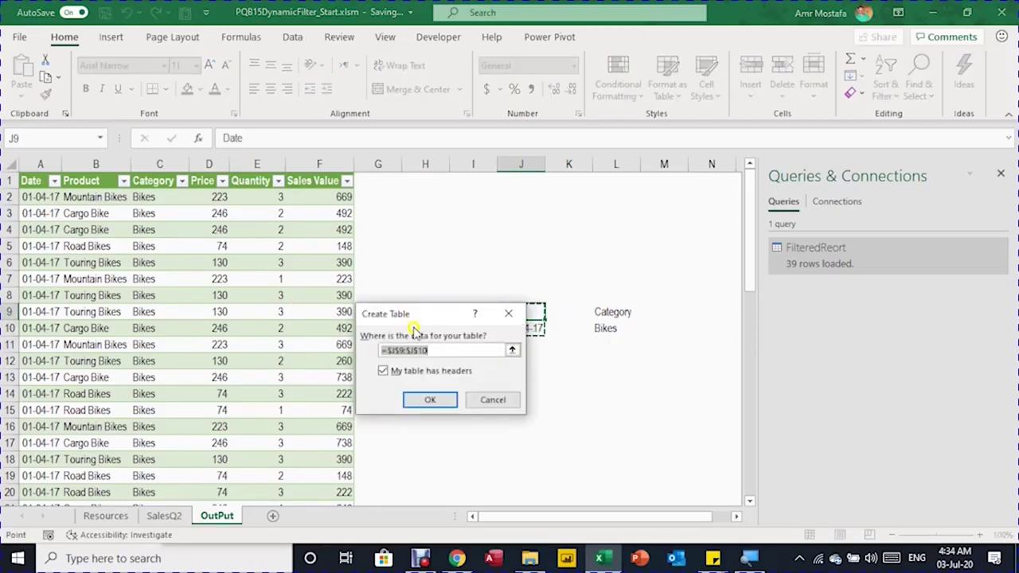
left_click(431, 402)
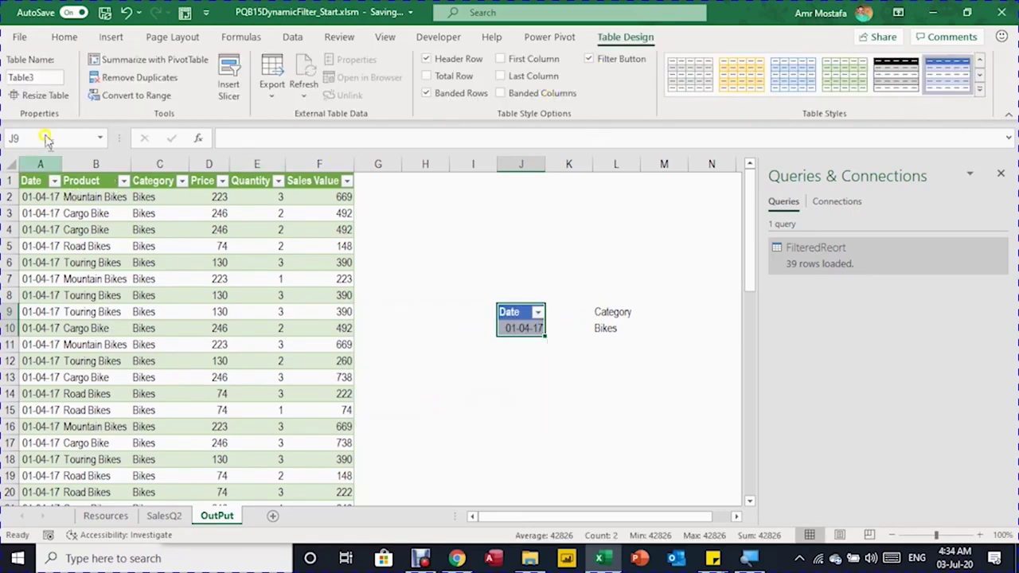
left_click(38, 77)
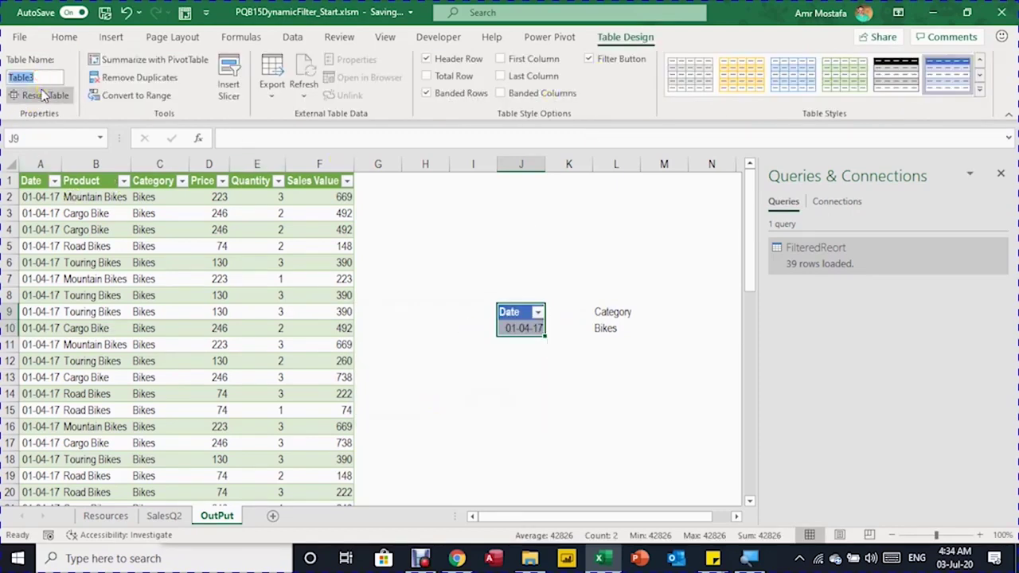
type("Date_input")
Convert the Category range L9:L10 into a table with headers.
left_click(607, 327)
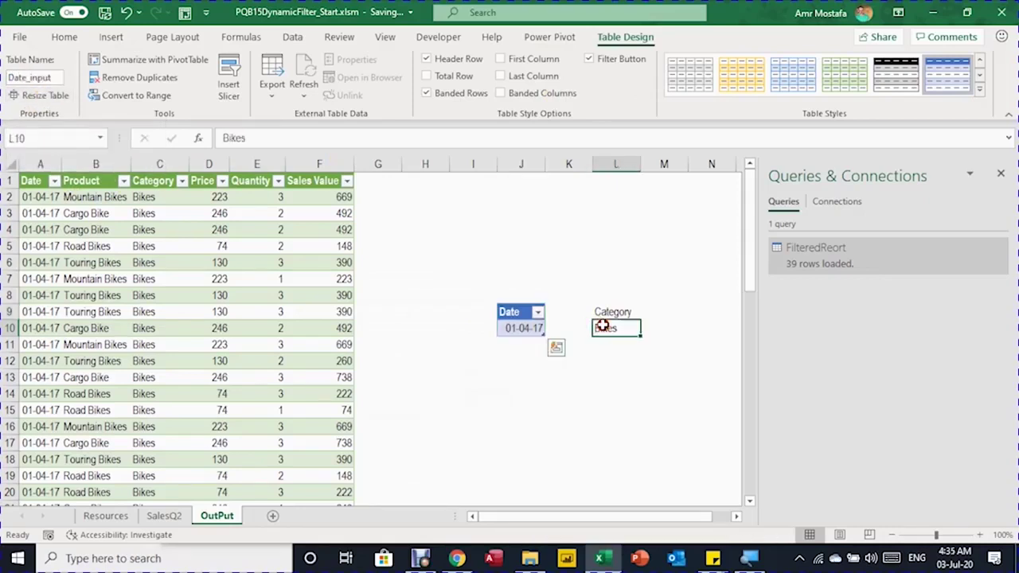
key("ctrl+t")
key("Return")
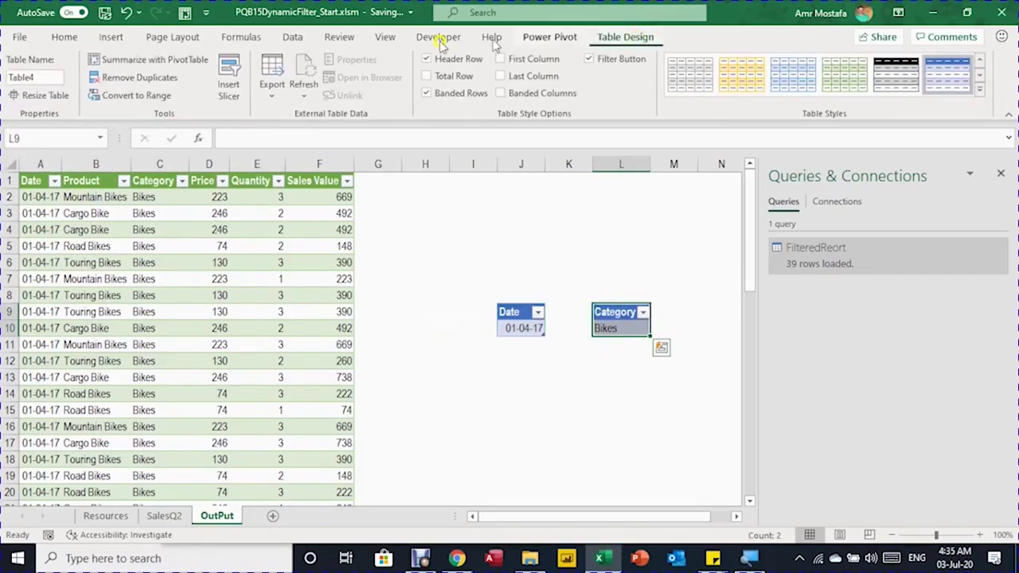
Name the Category table Category_input and slightly widen column J.
left_click(38, 78)
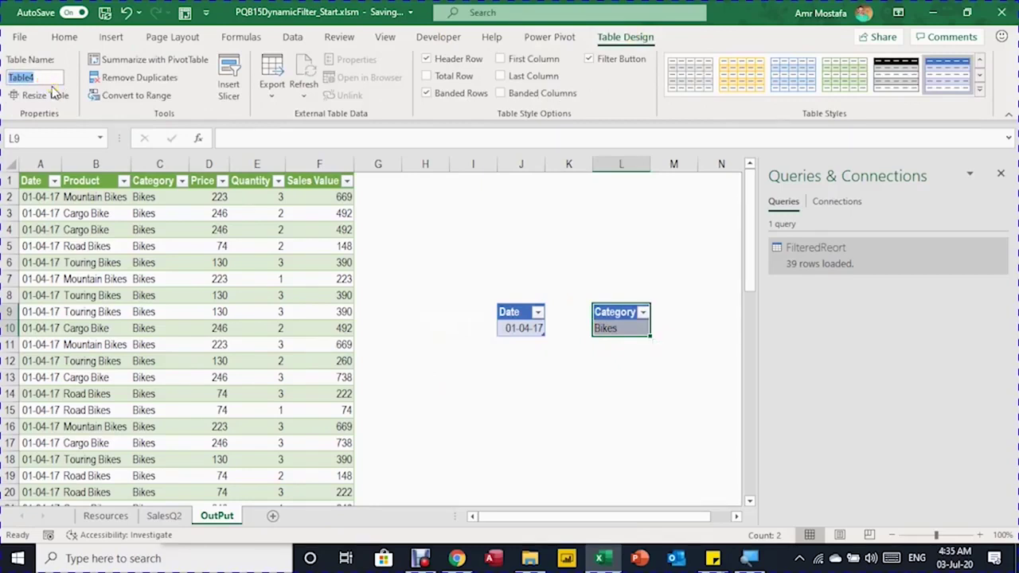
type("Category_input")
key("Return")
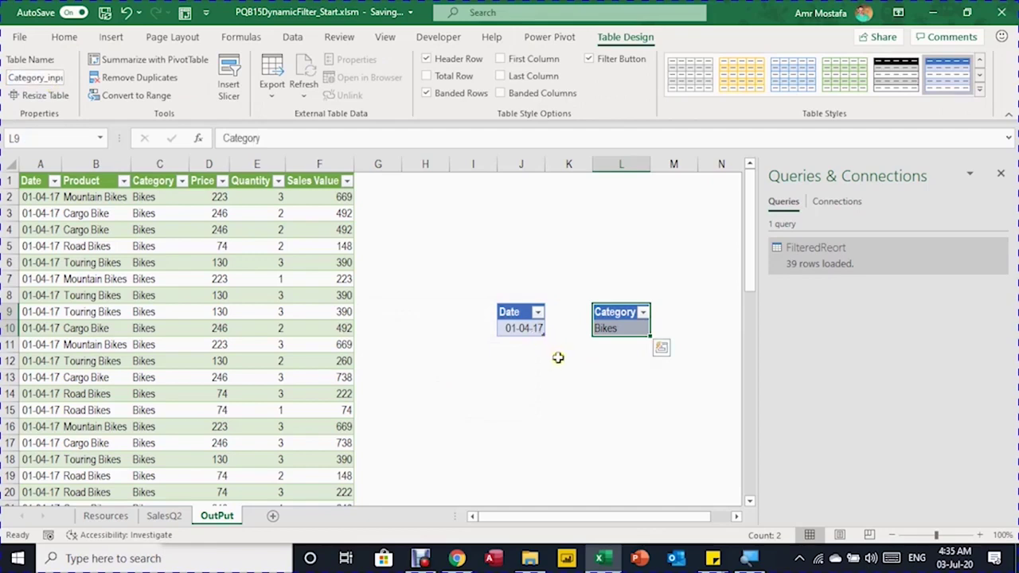
left_click_drag(545, 164, 556, 170)
Load the Date_input table into the Power Query Editor and review its Source and Changed Type steps.
left_click(539, 328)
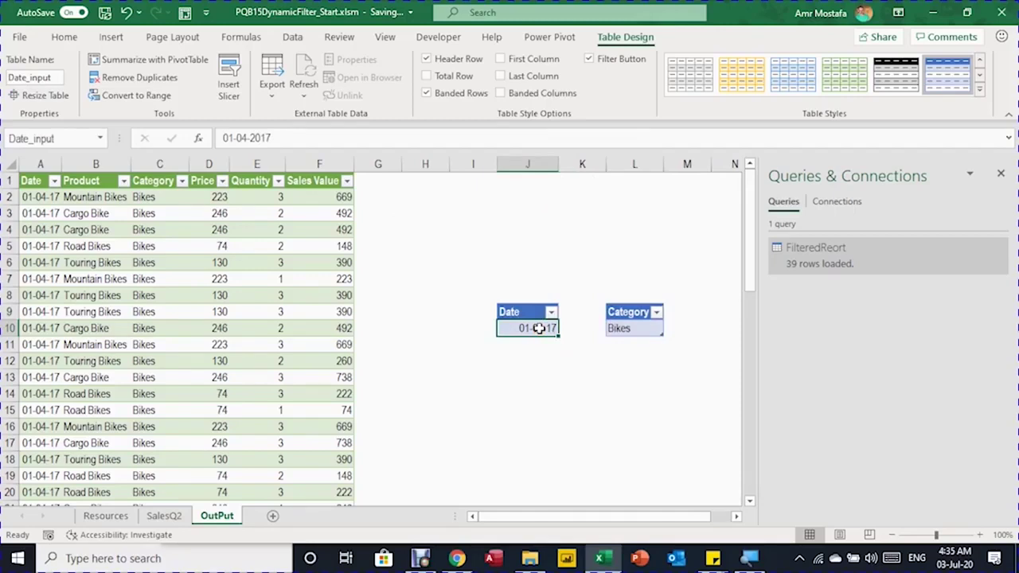
left_click(292, 36)
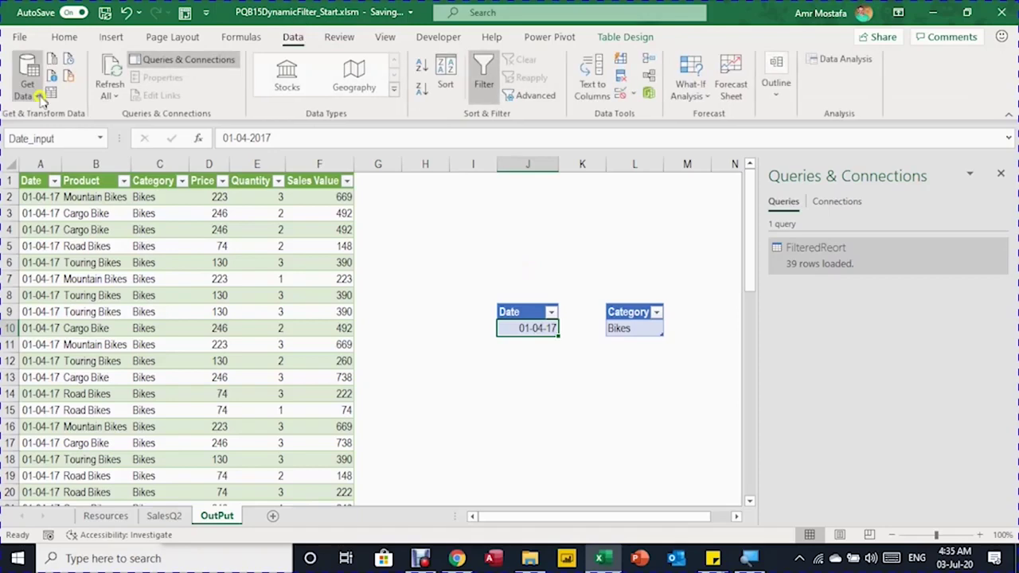
left_click(49, 94)
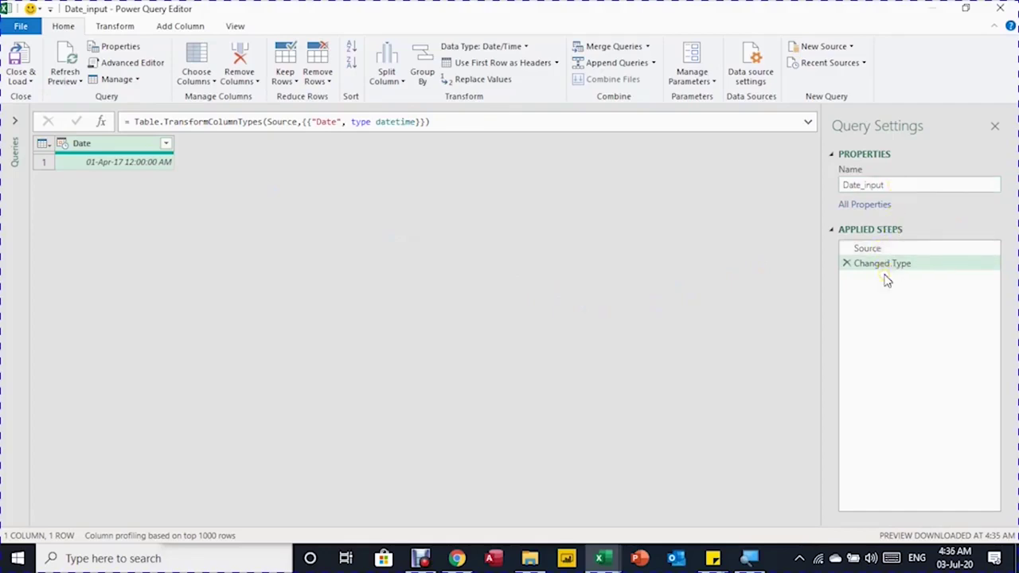
left_click(871, 250)
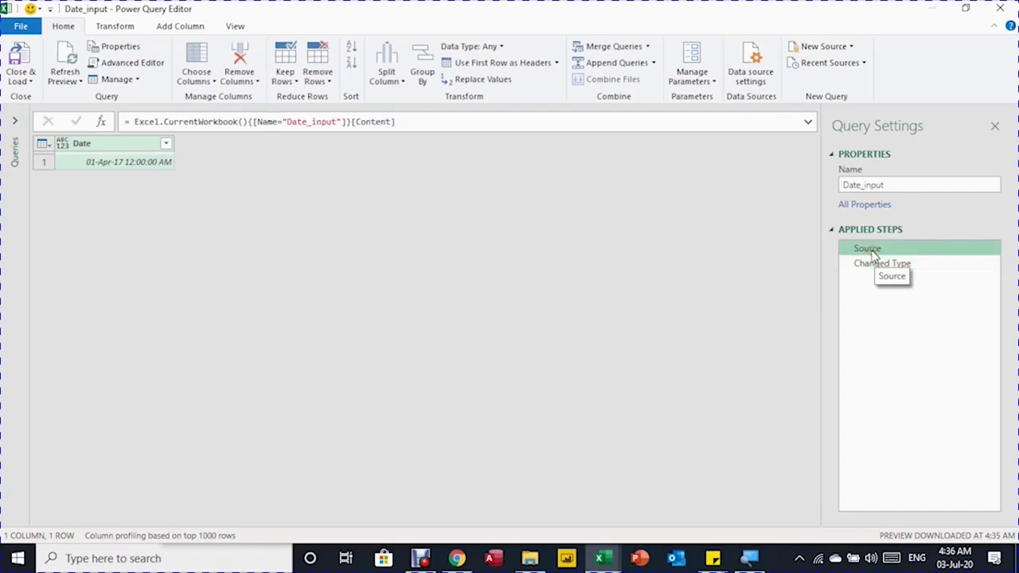
left_click(879, 265)
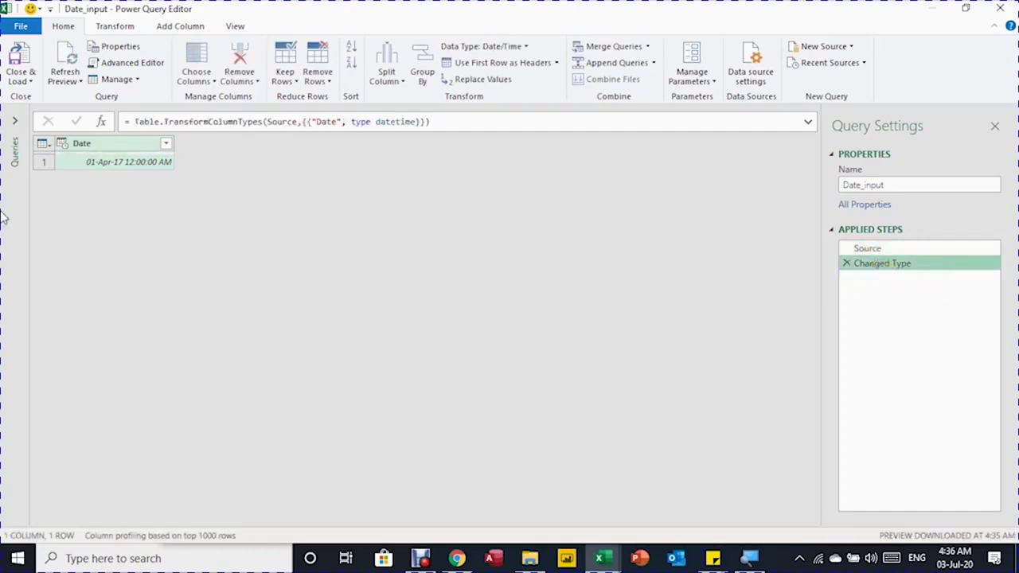
Change the Date column's data type to Date, replacing the current conversion, and drill down into its date value.
left_click(63, 151)
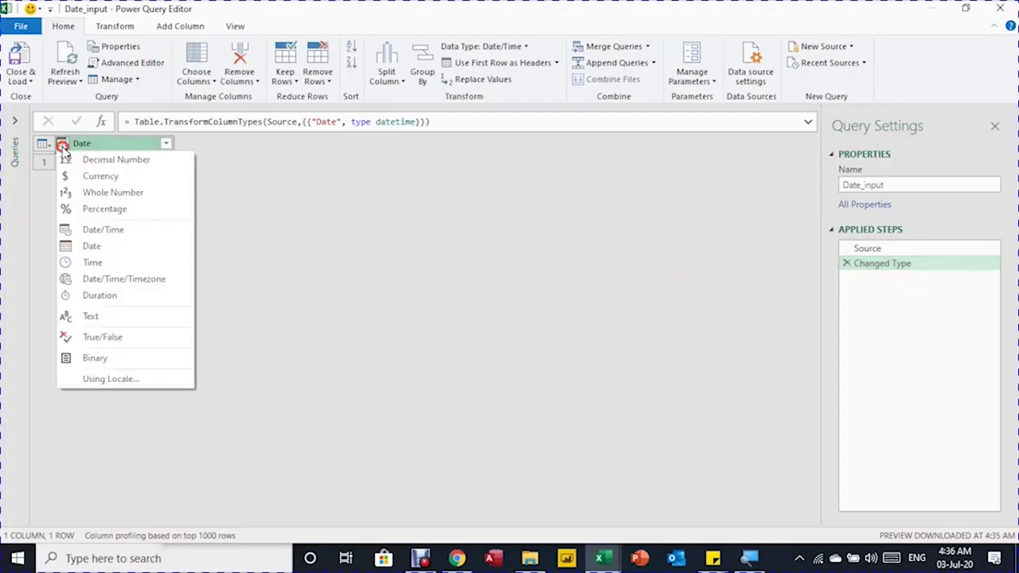
left_click(90, 246)
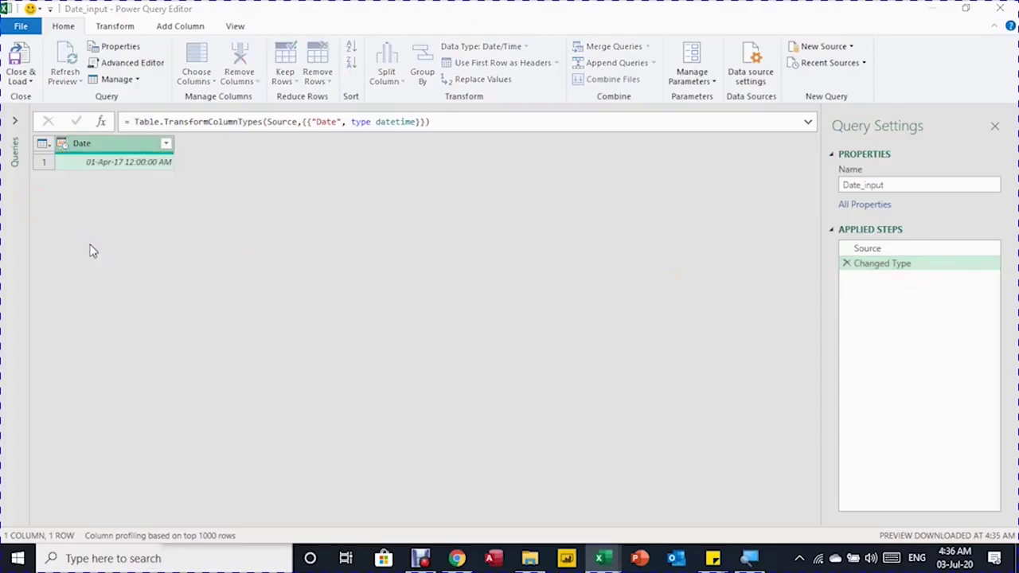
left_click(493, 316)
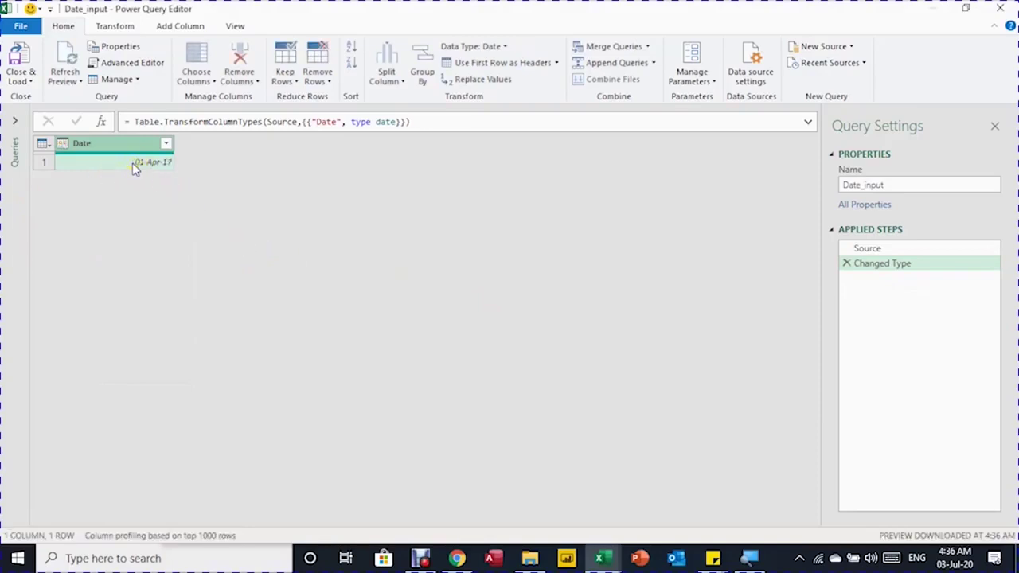
left_click(136, 168)
right_click(142, 163)
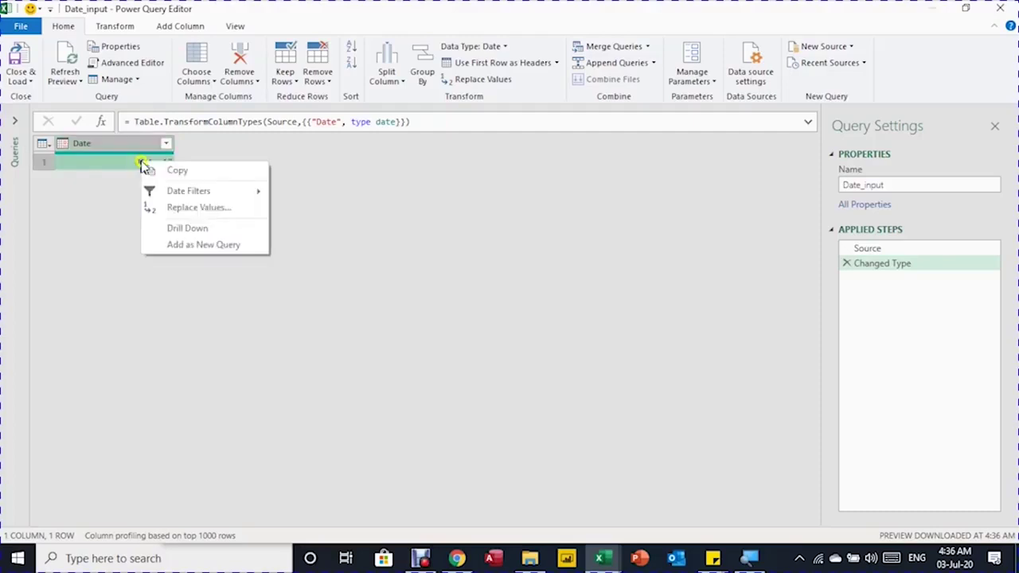
left_click(186, 228)
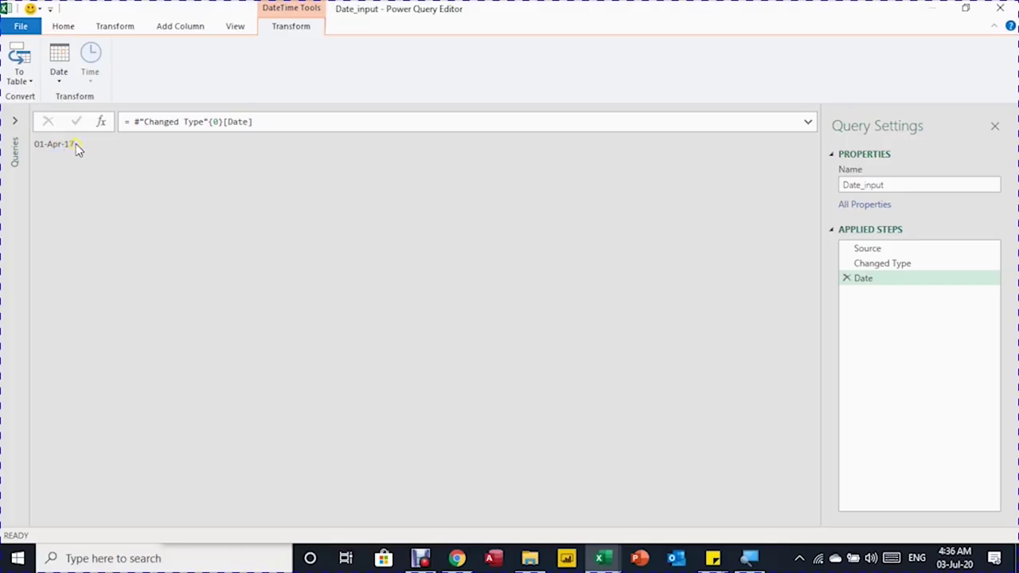
In the FilteredReort query's row filter formula, replace #date(2017, 4, 1) with the query name Date_input.
left_click(15, 121)
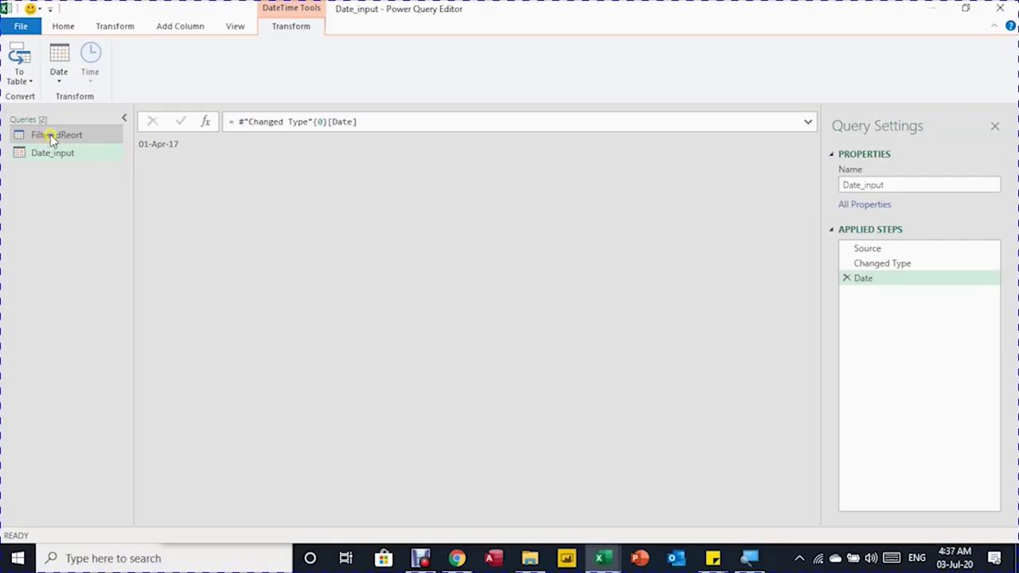
left_click(852, 182)
key("ctrl+c")
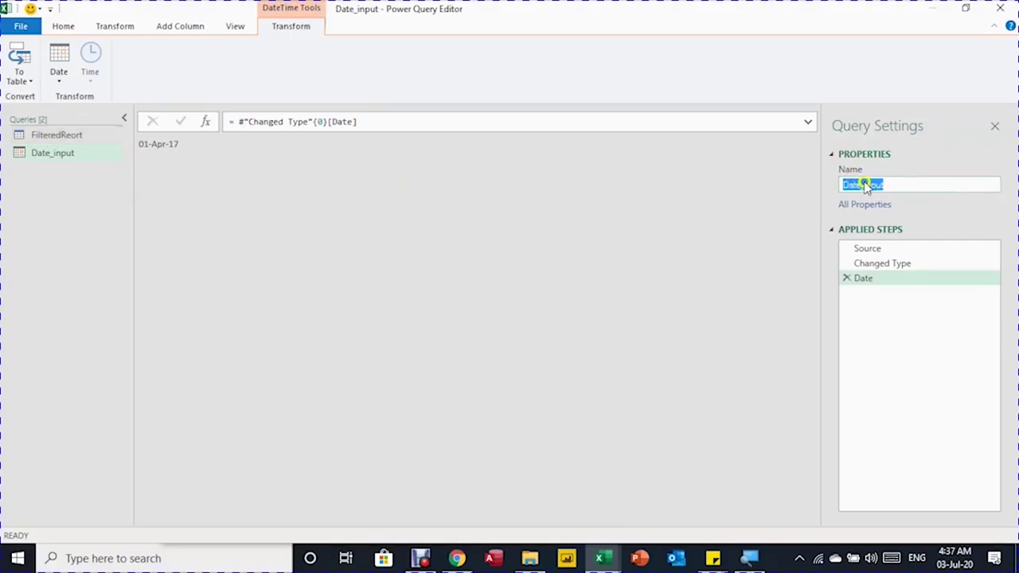
left_click(65, 136)
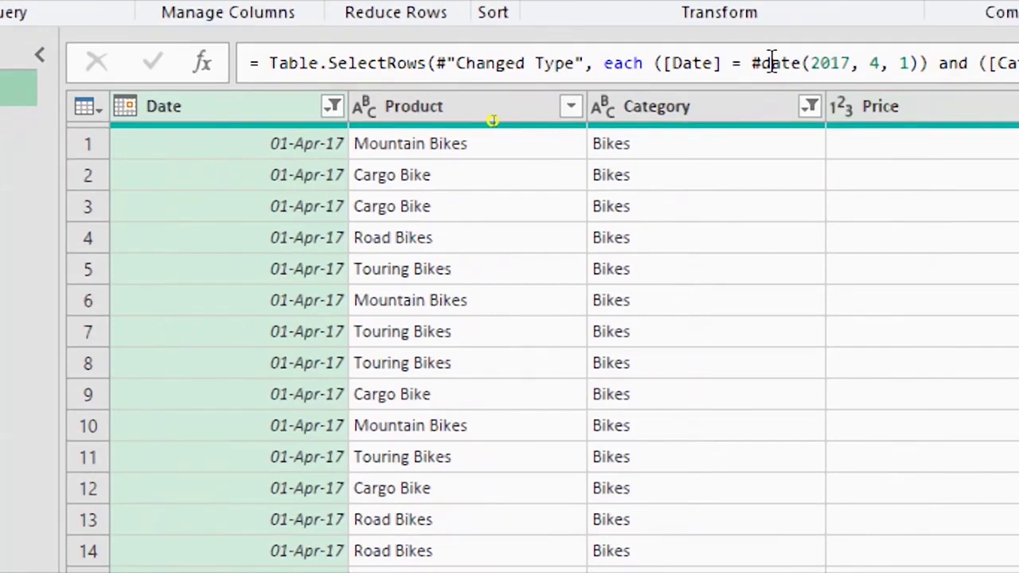
left_click(920, 63)
left_click(915, 64)
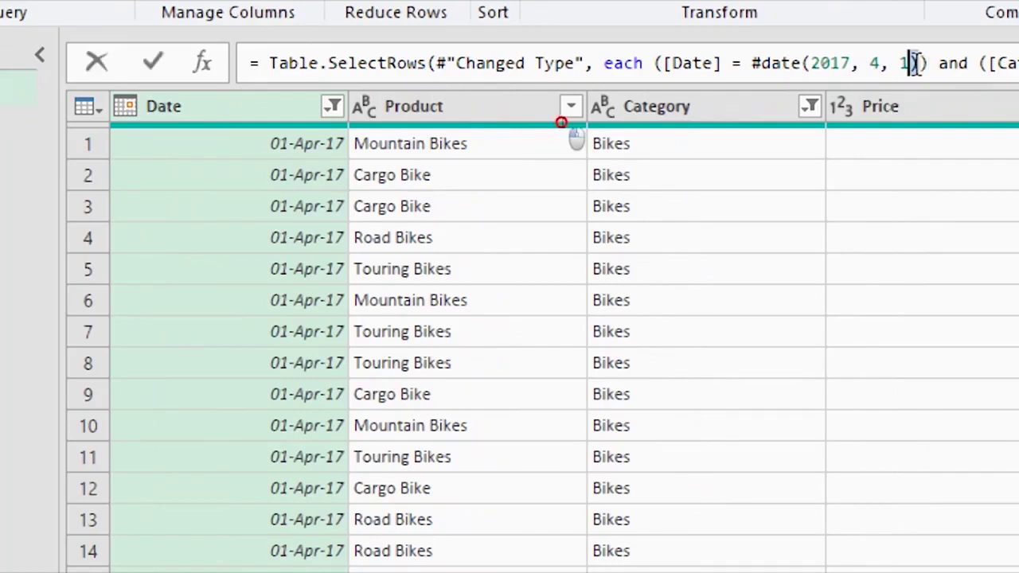
left_click_drag(915, 64, 751, 64)
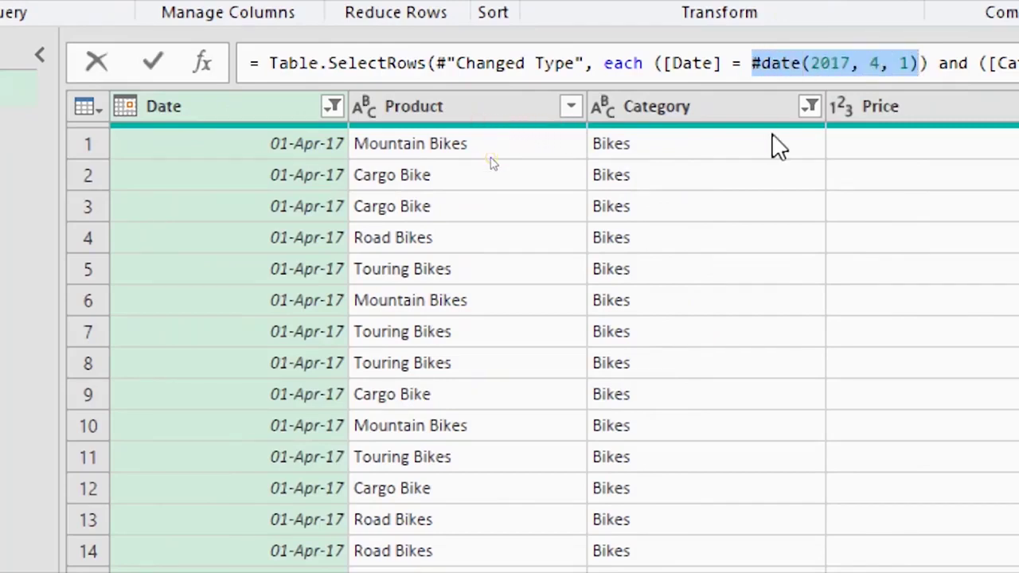
key("ctrl+v")
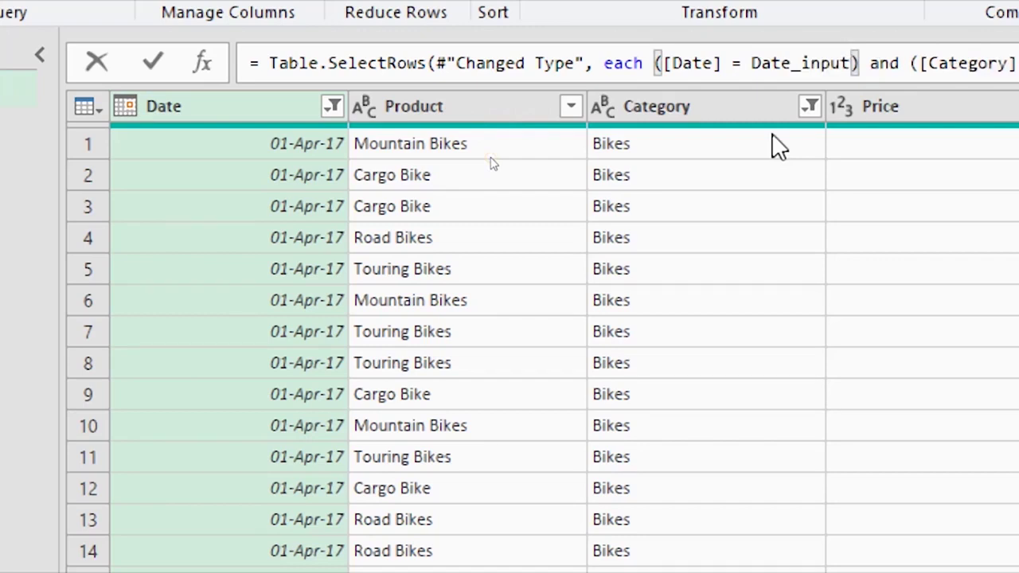
key("Return")
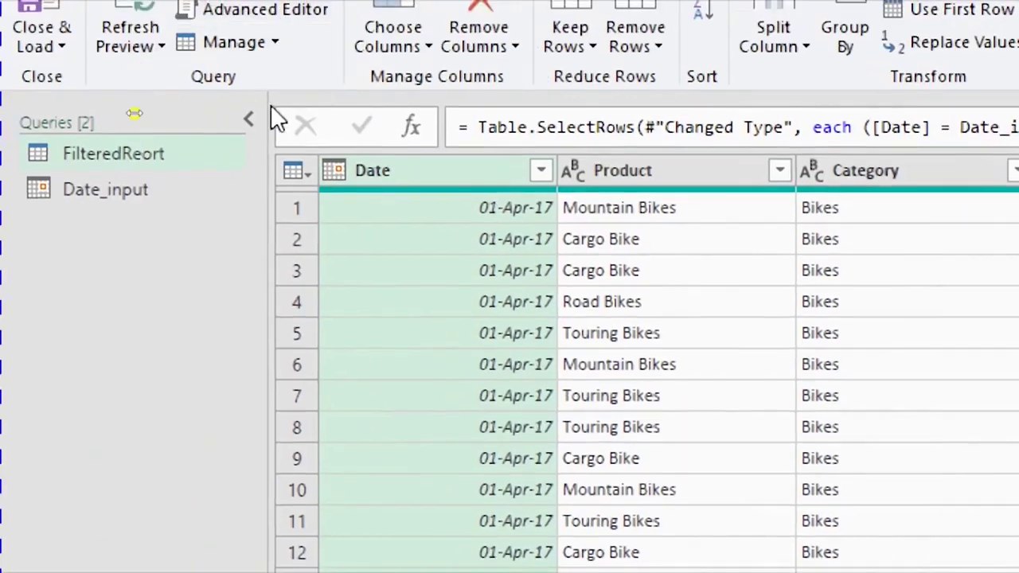
Close the query editor and load the Date_input query as a connection only.
left_click(248, 119)
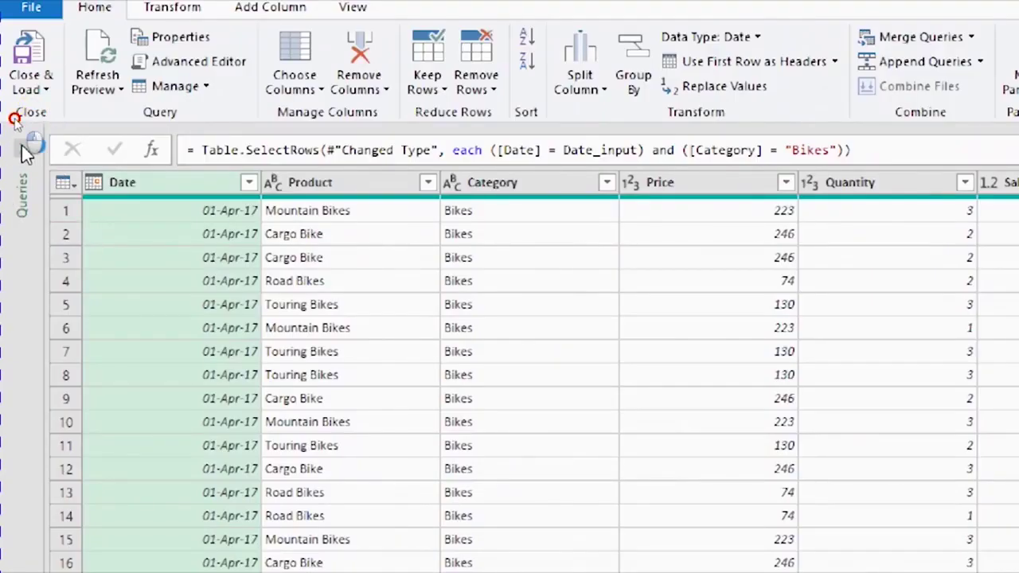
left_click(23, 148)
left_click(68, 199)
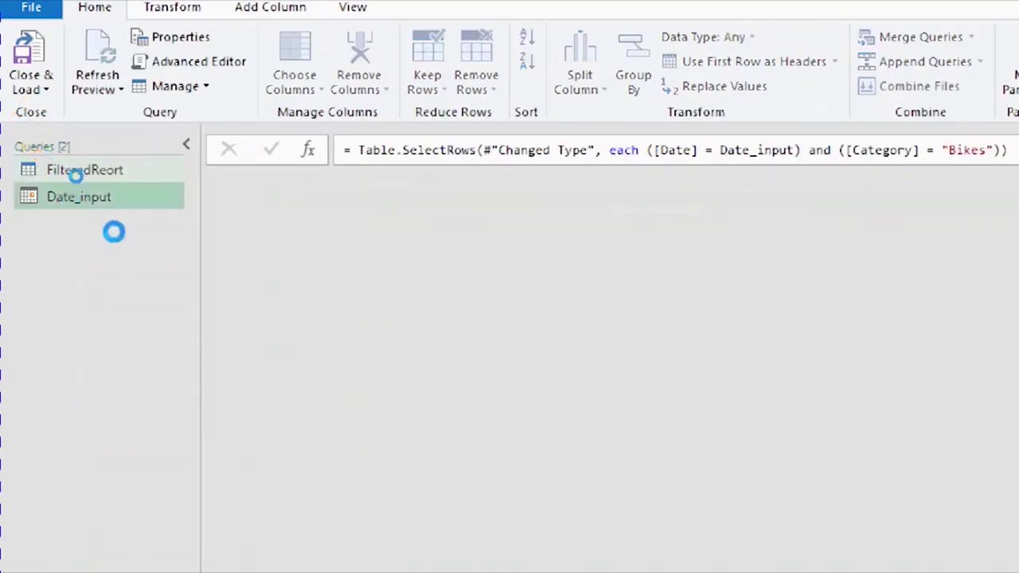
left_click(92, 25)
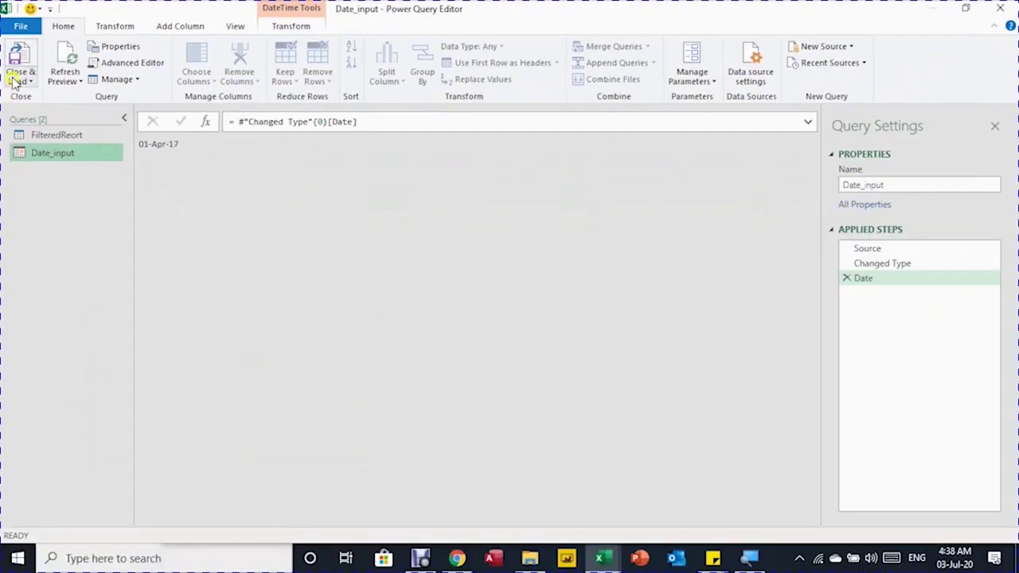
left_click(18, 113)
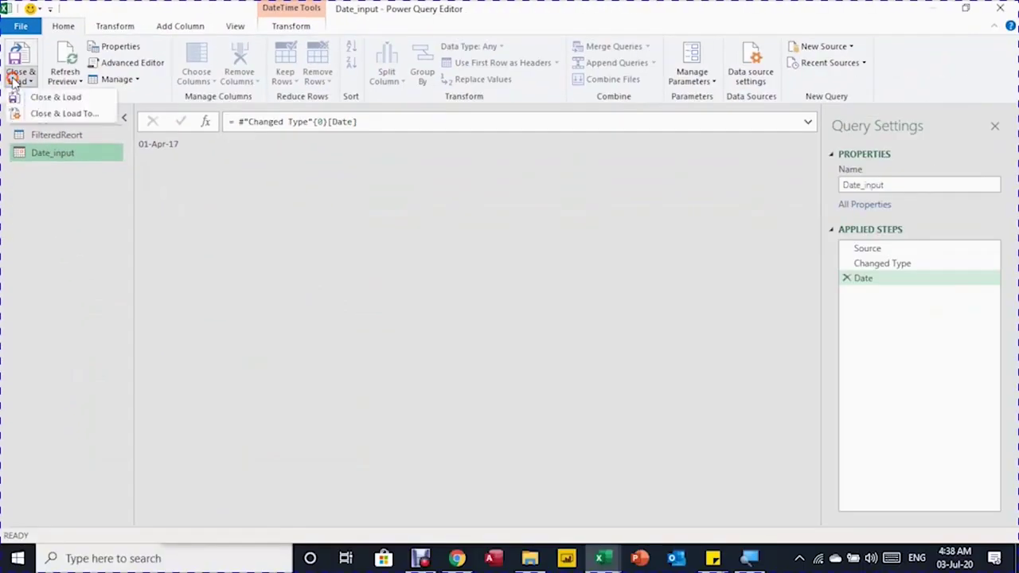
left_click(52, 113)
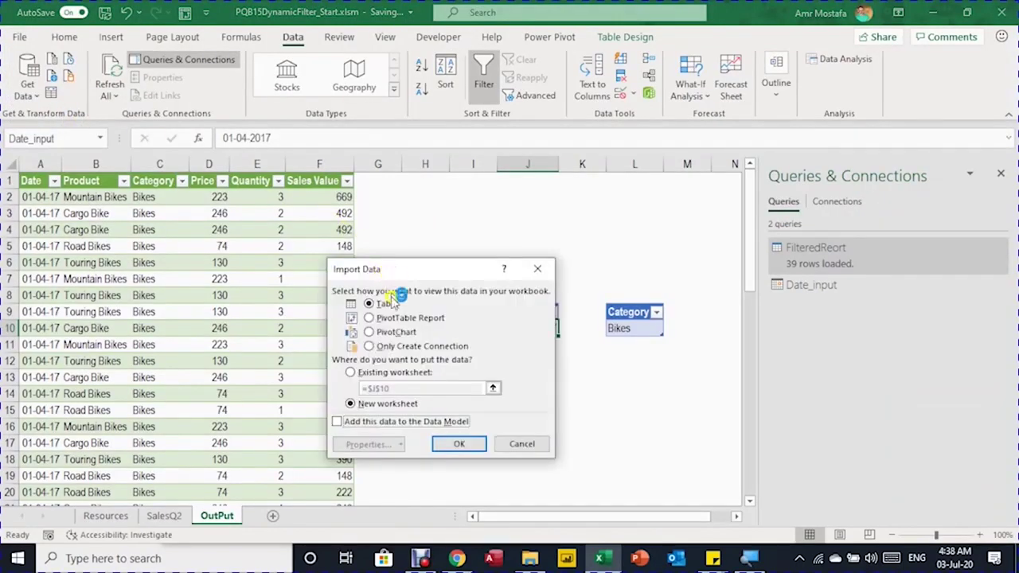
left_click(384, 348)
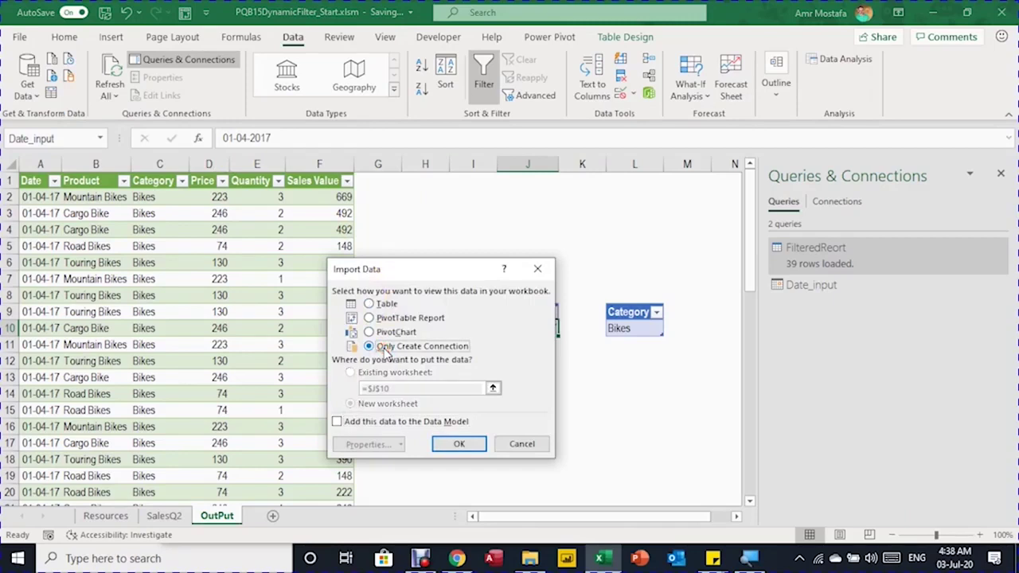
key("Return")
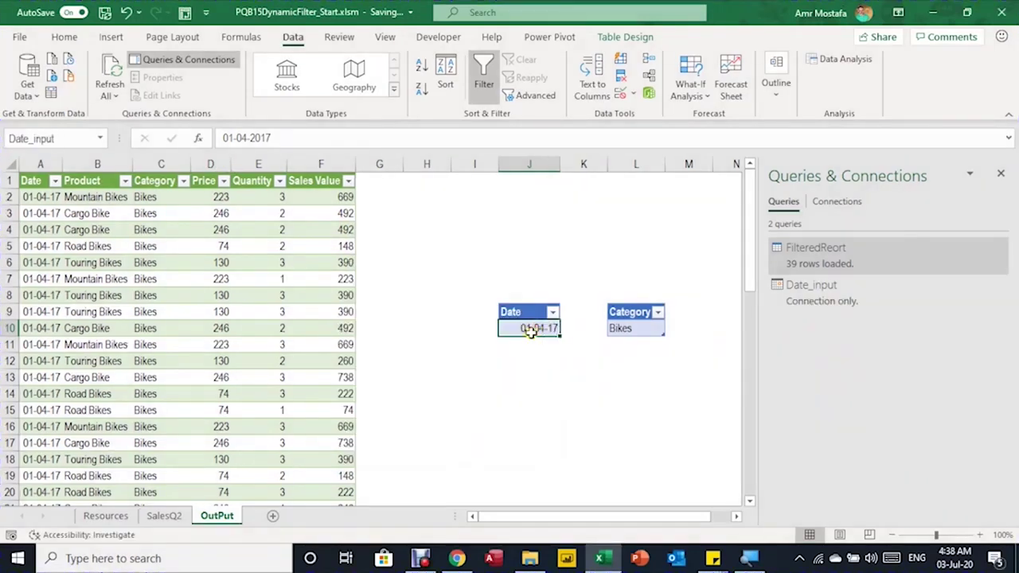
Set the date in J10 of the Date_input table to 01-05-2017.
double_click(531, 331)
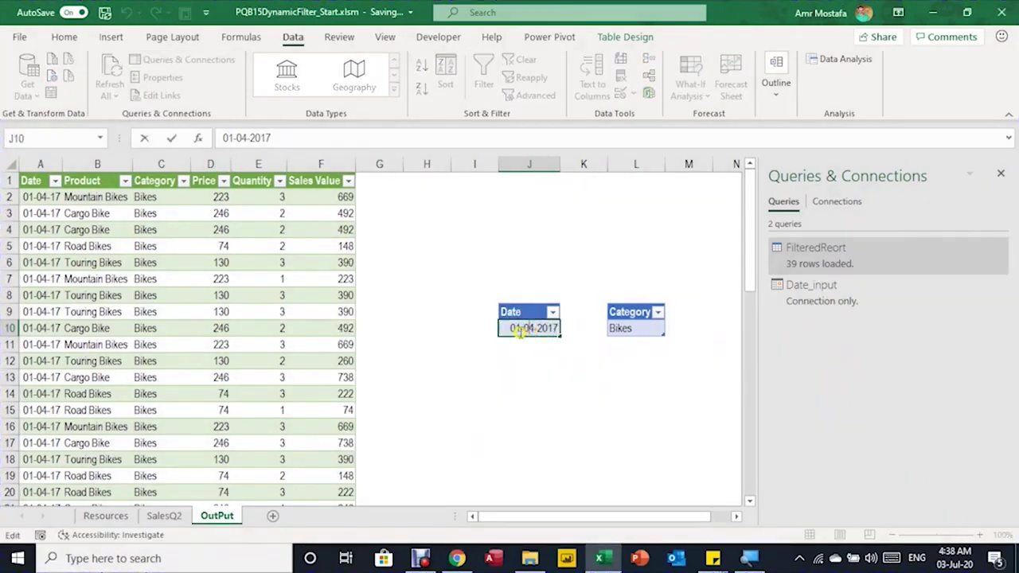
double_click(531, 331)
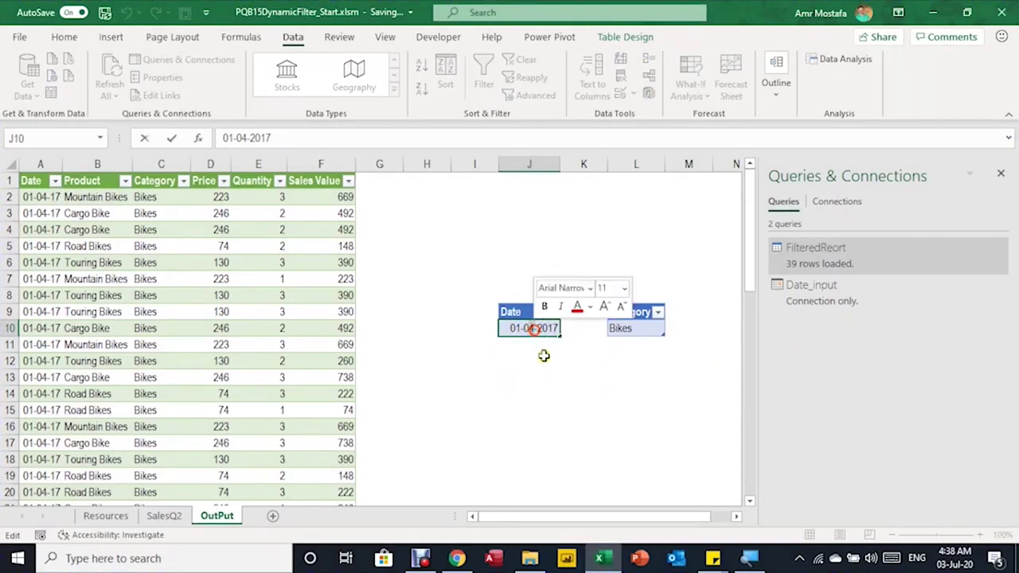
type("05")
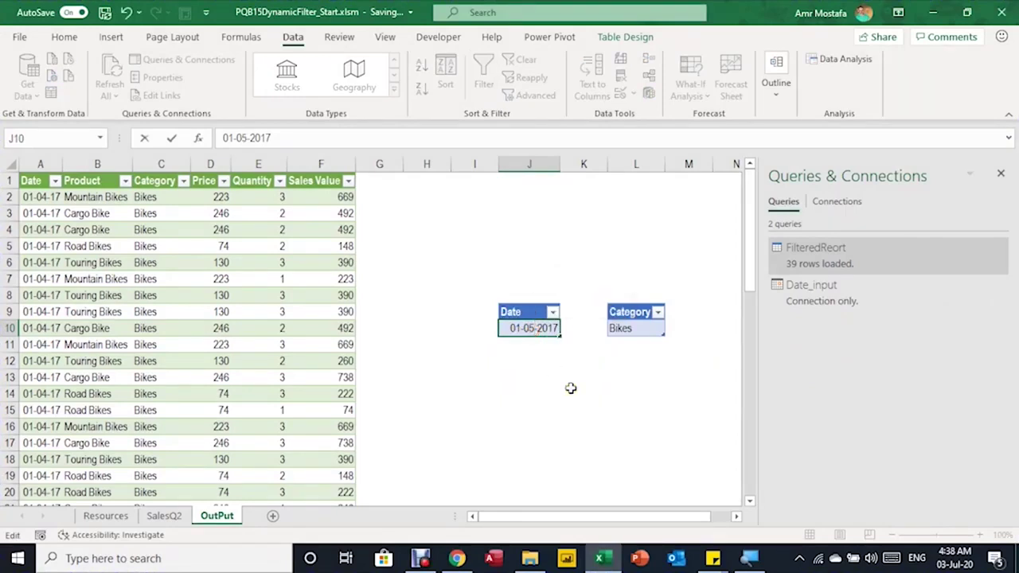
key("Return")
Refresh the filtered sales table on the OutPut sheet.
left_click(205, 278)
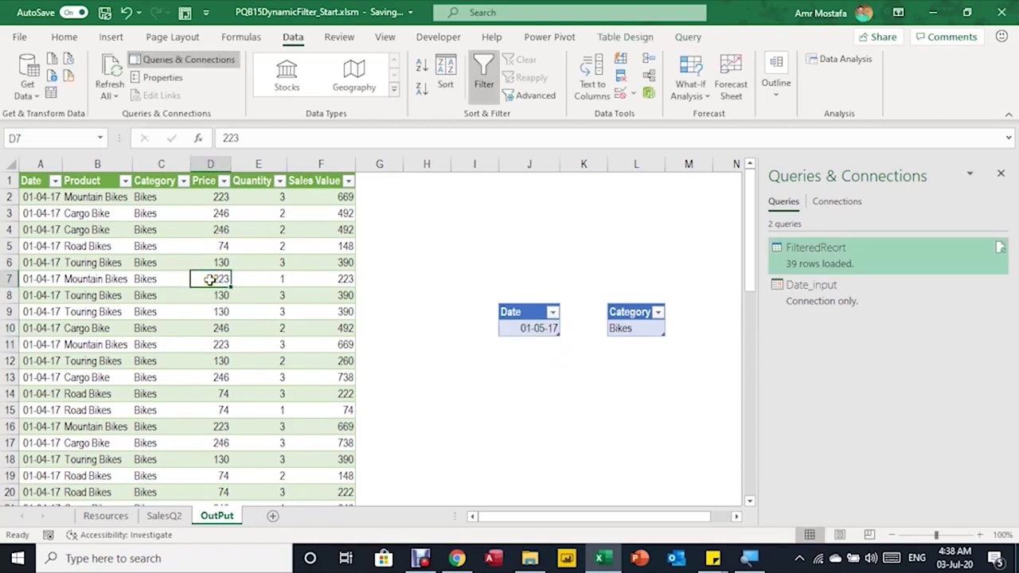
left_click(208, 279)
right_click(209, 278)
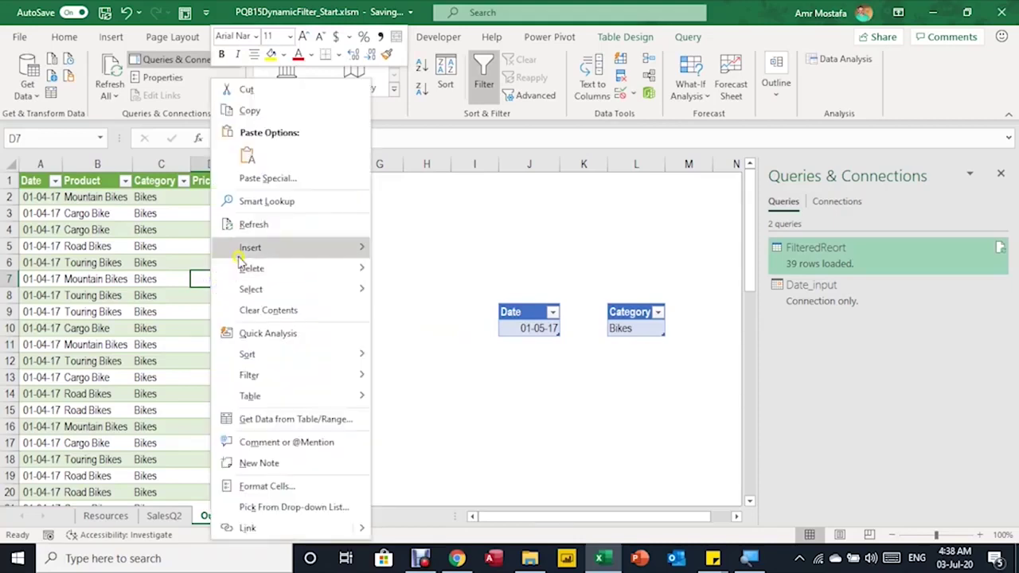
left_click(253, 225)
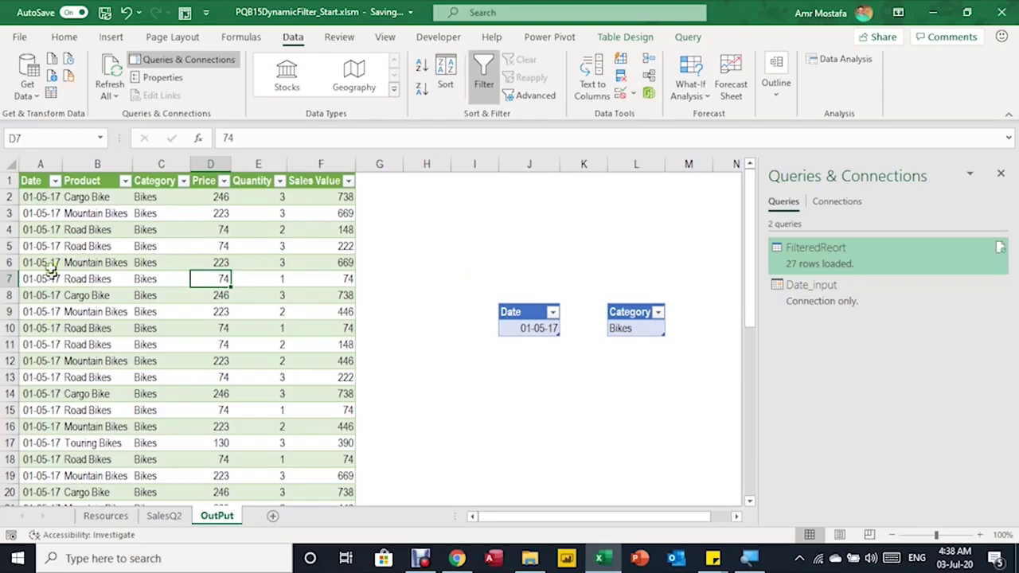
Load the Category_input table into the Power Query Editor and review its Source and Changed Type steps.
left_click(642, 333)
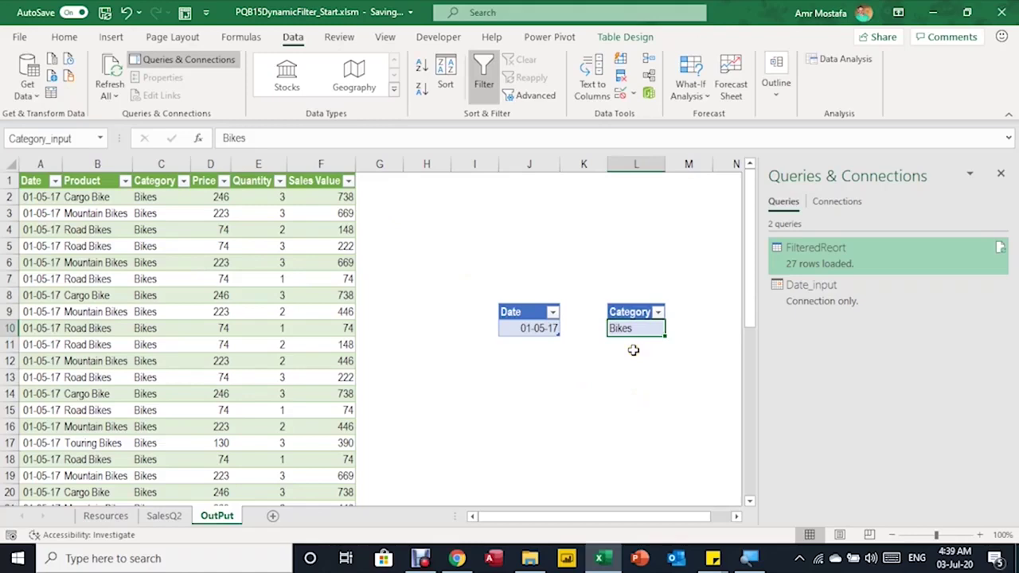
key("alt+a")
key("p")
key("t")
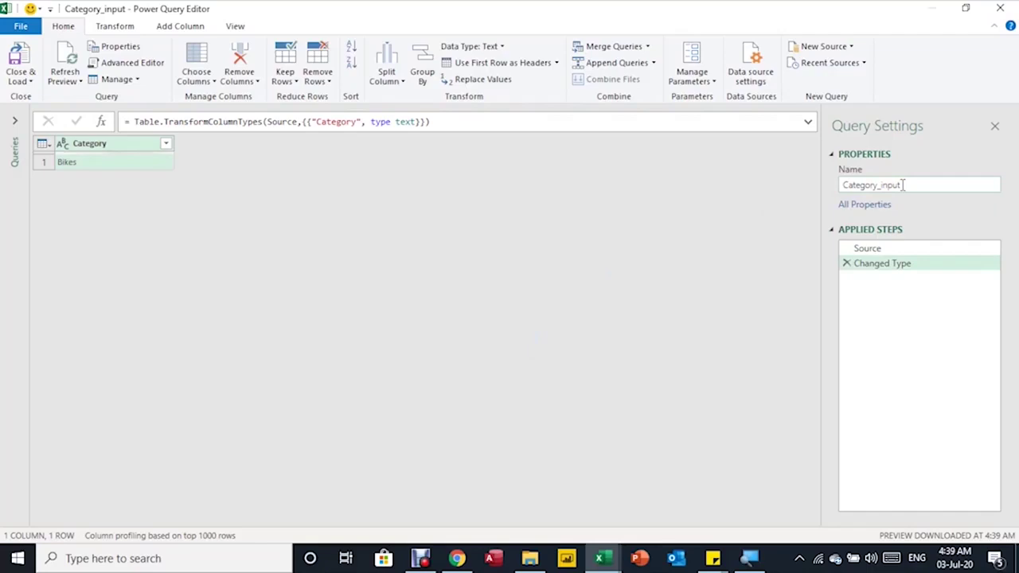
left_click(898, 252)
left_click(899, 266)
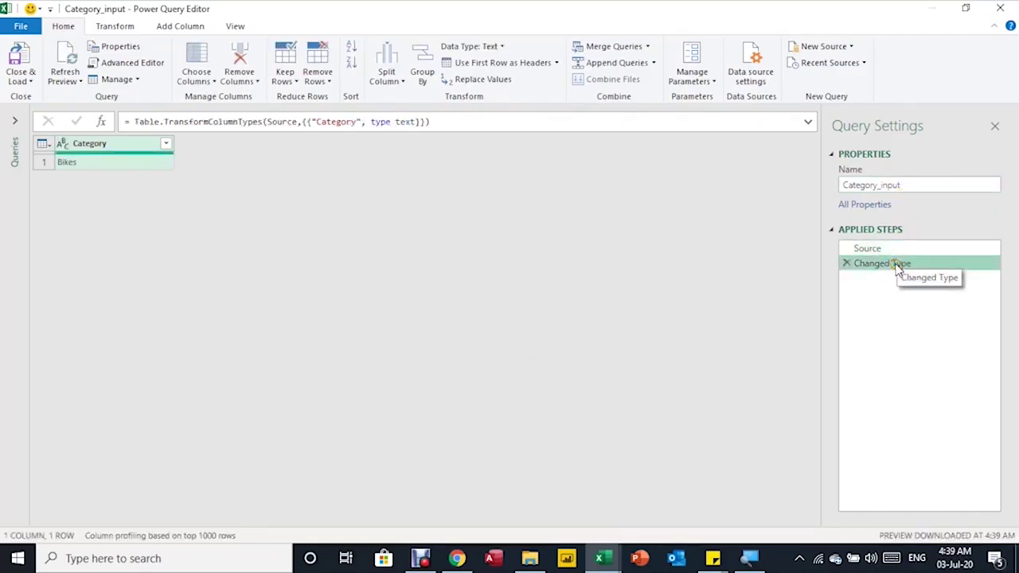
Delete the Changed Type step from the Category_input query and drill down into the Bikes value in the Category column.
left_click(847, 263)
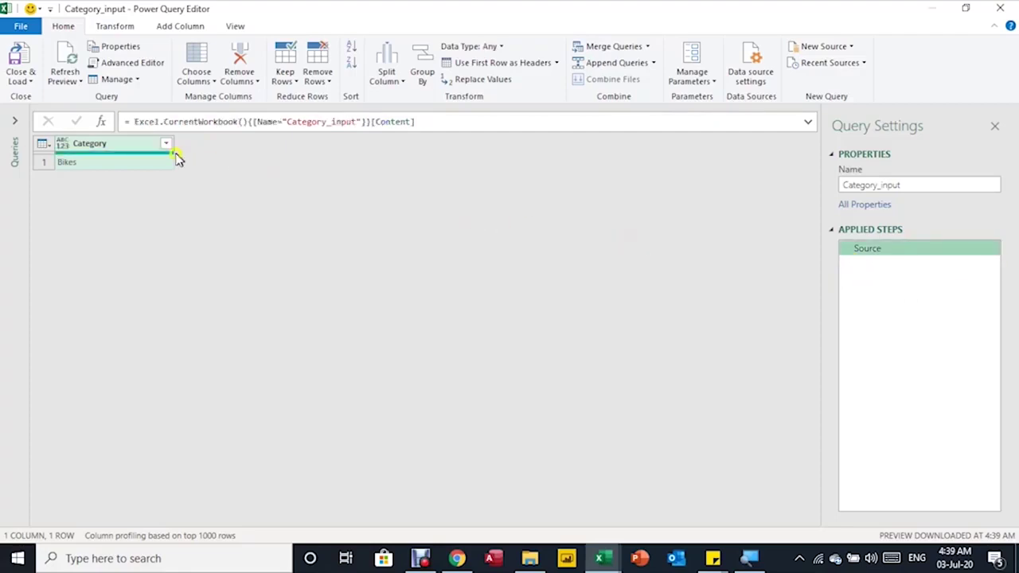
right_click(146, 165)
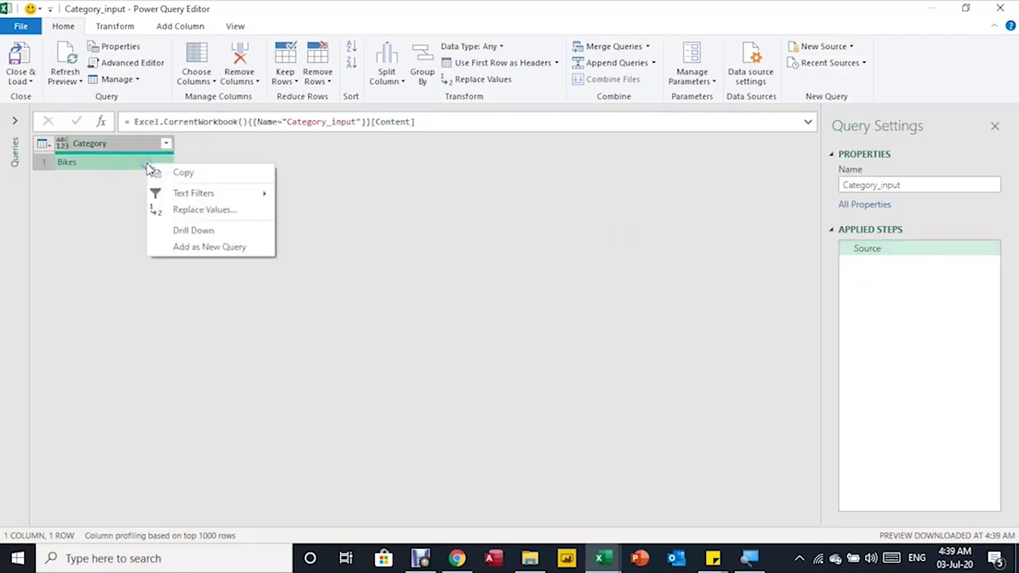
left_click(199, 230)
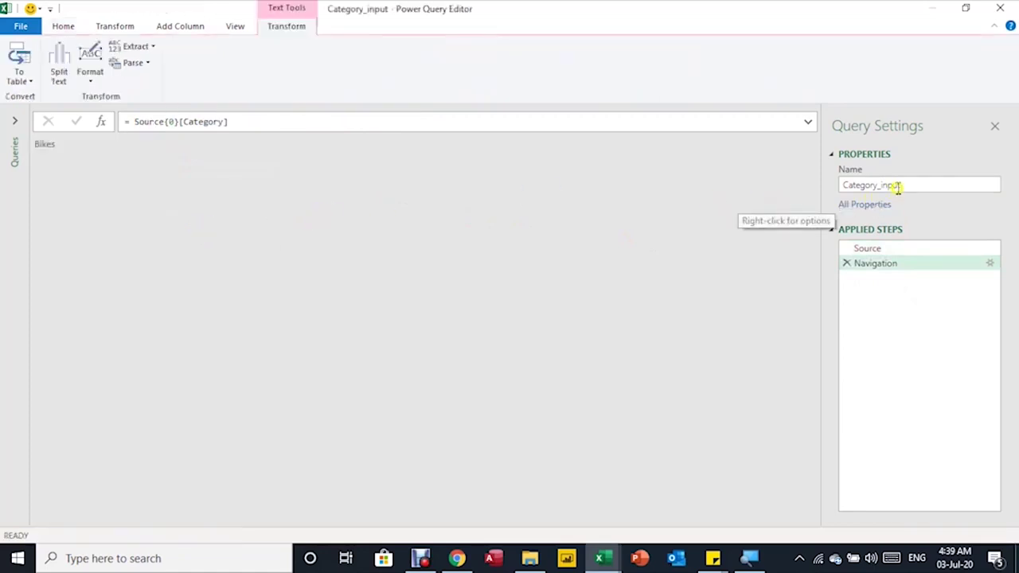
In the FilteredReort query's Filtered Rows1 formula, replace the fixed "Bikes" category criterion with Category_input.
left_click_drag(906, 184, 844, 182)
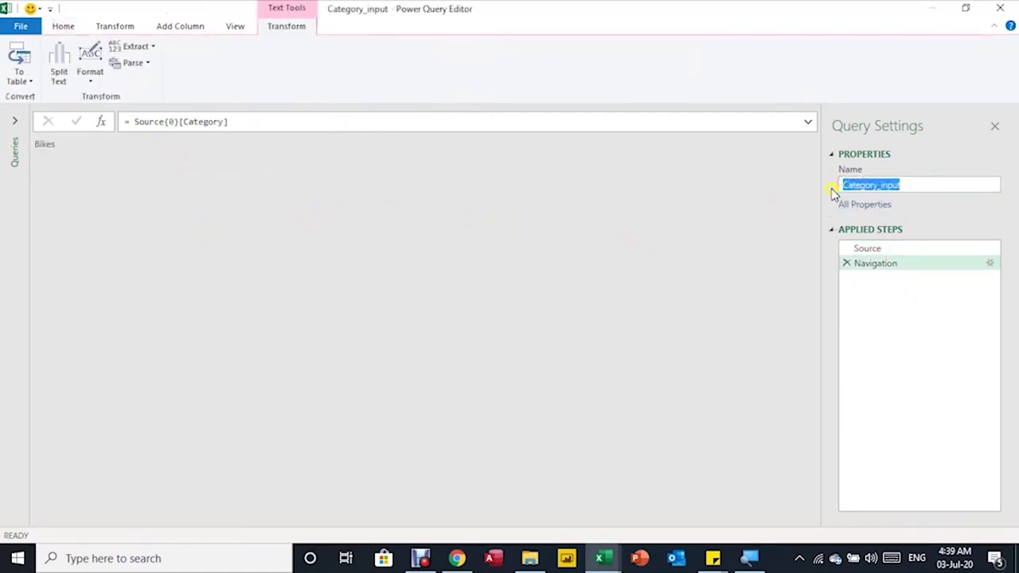
left_click(11, 125)
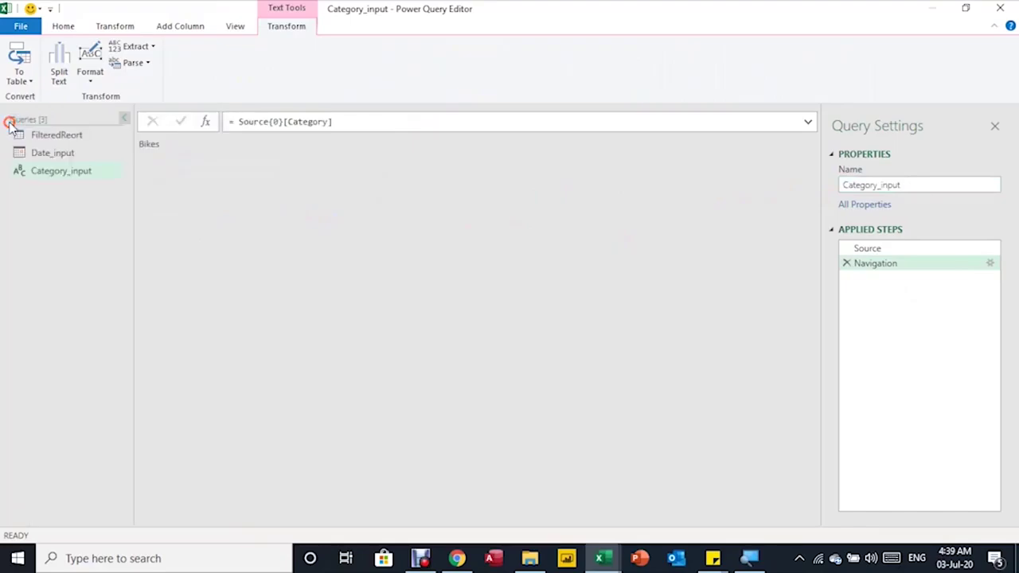
left_click(34, 135)
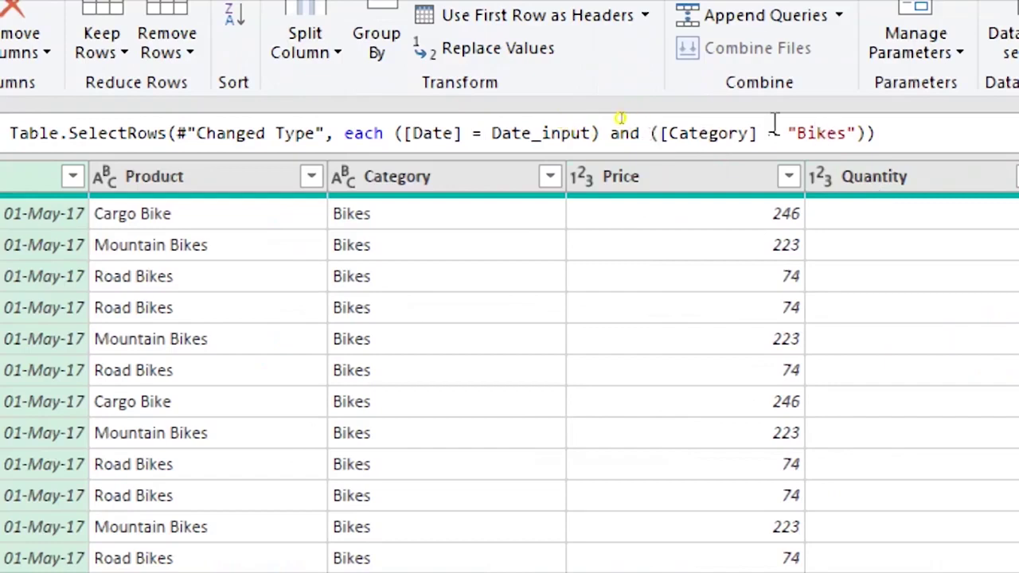
left_click_drag(789, 133, 857, 133)
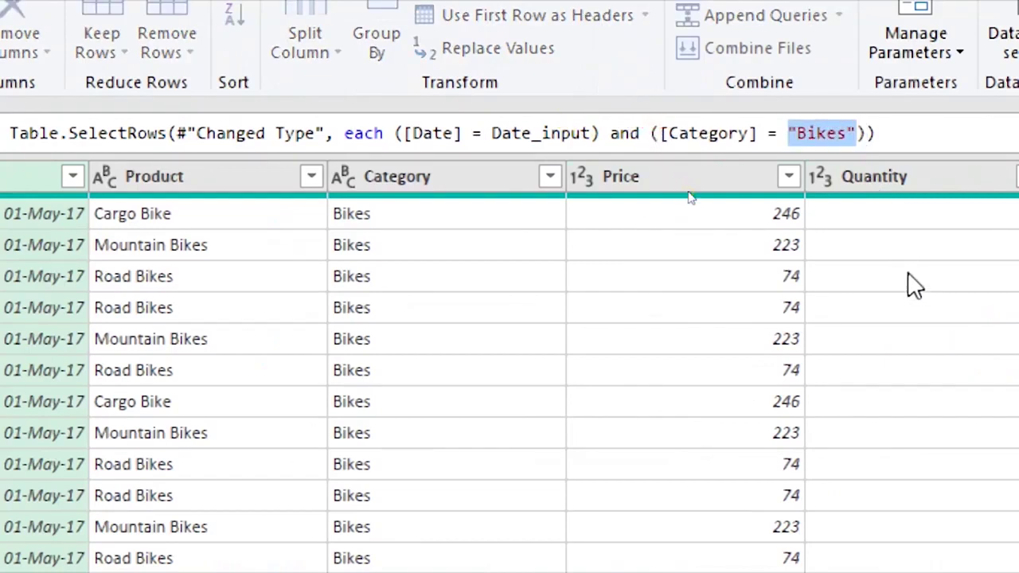
type("Category_input")
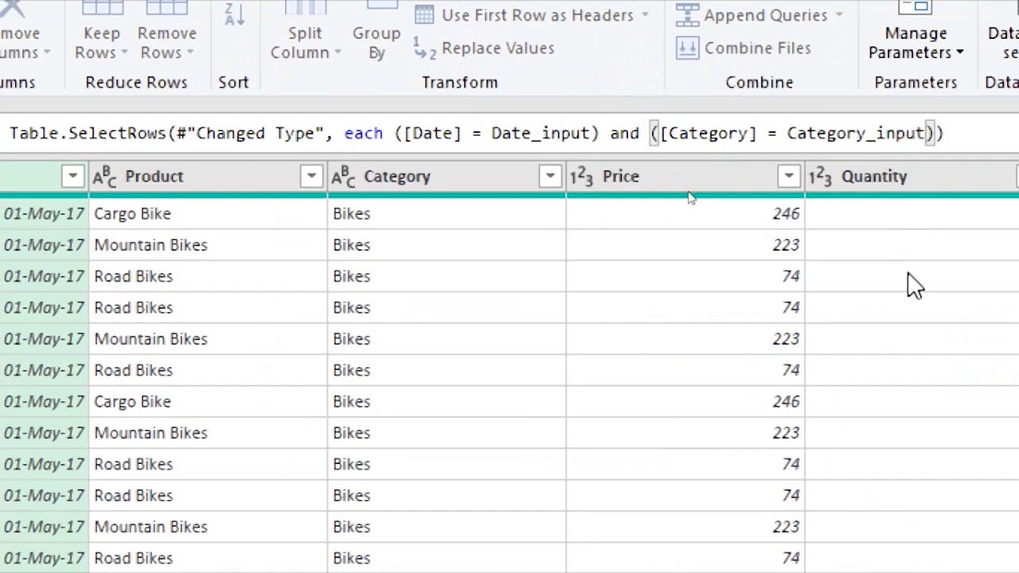
key("Return")
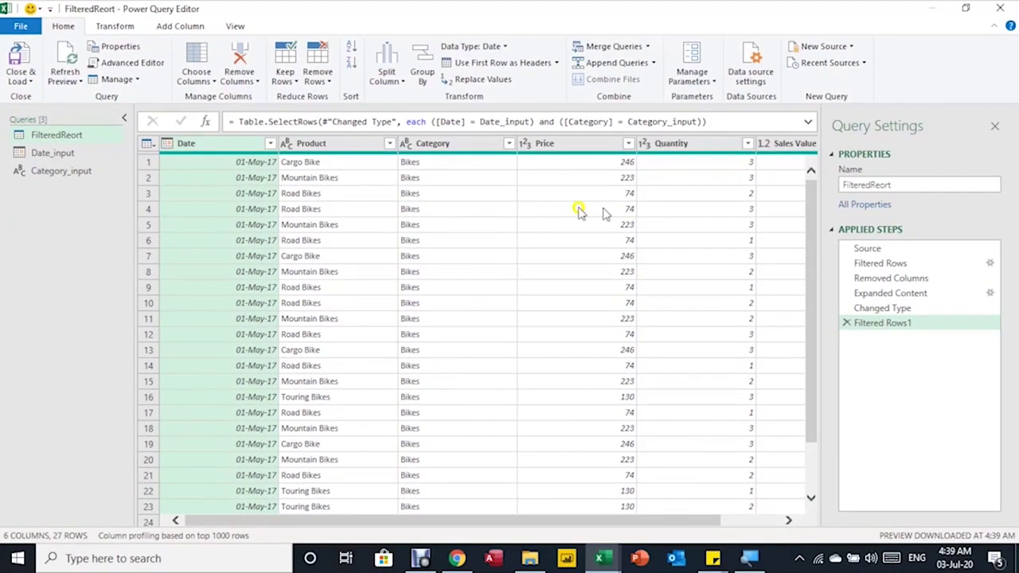
Return to the Category_input query and bring up the Close & Load choices.
left_click(85, 171)
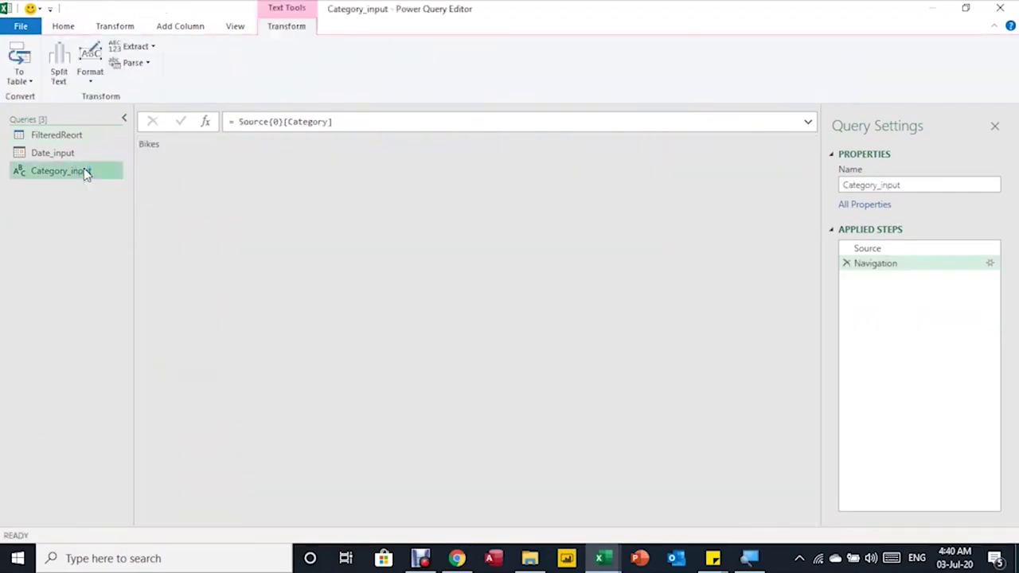
left_click(62, 29)
left_click(31, 80)
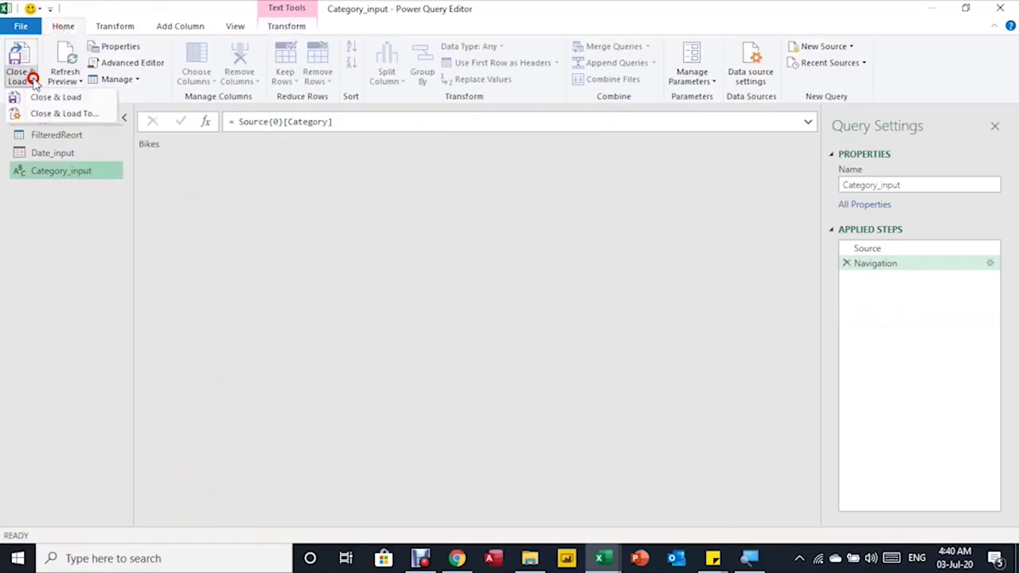
Load the Category_input query to the workbook as a connection only.
left_click(47, 114)
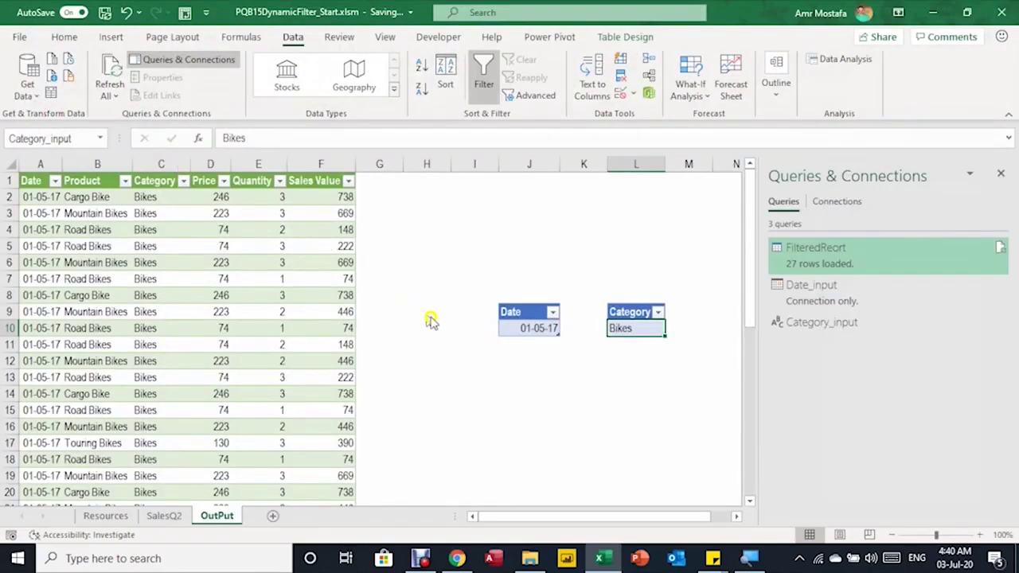
left_click(386, 346)
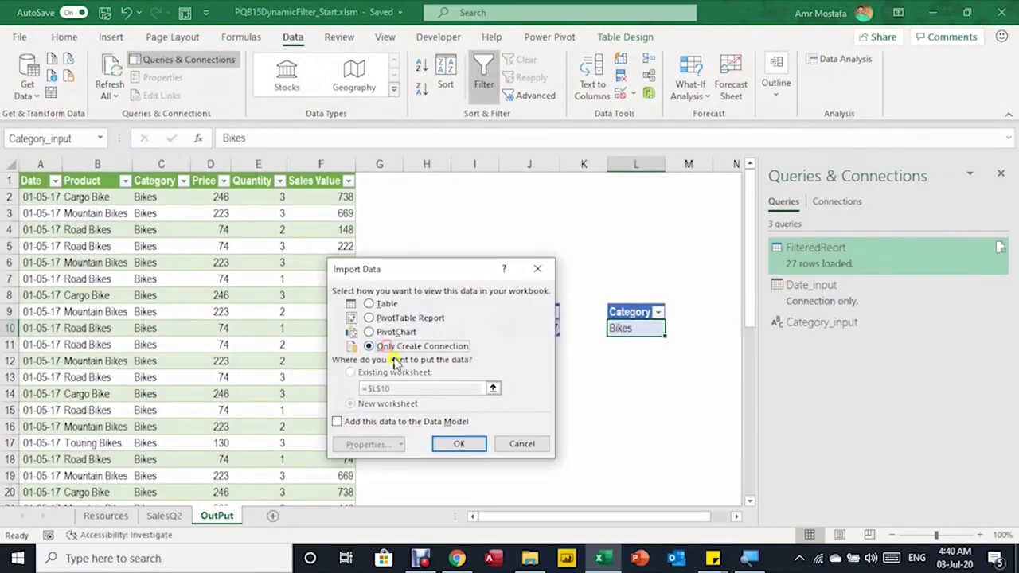
left_click(458, 444)
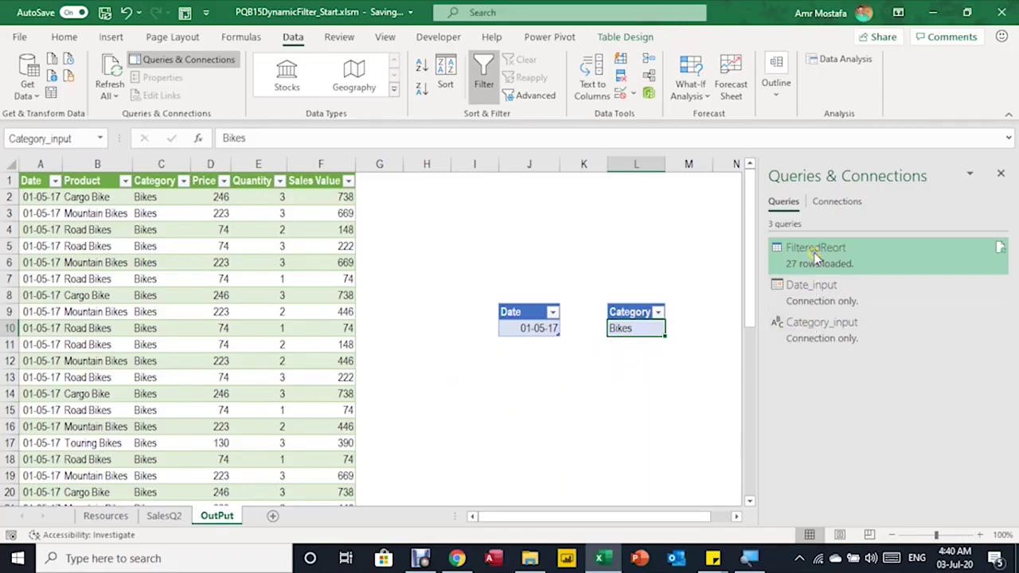
Duplicate the FilteredReort query and expand the list of queries in the editor.
mouse_move(797, 261)
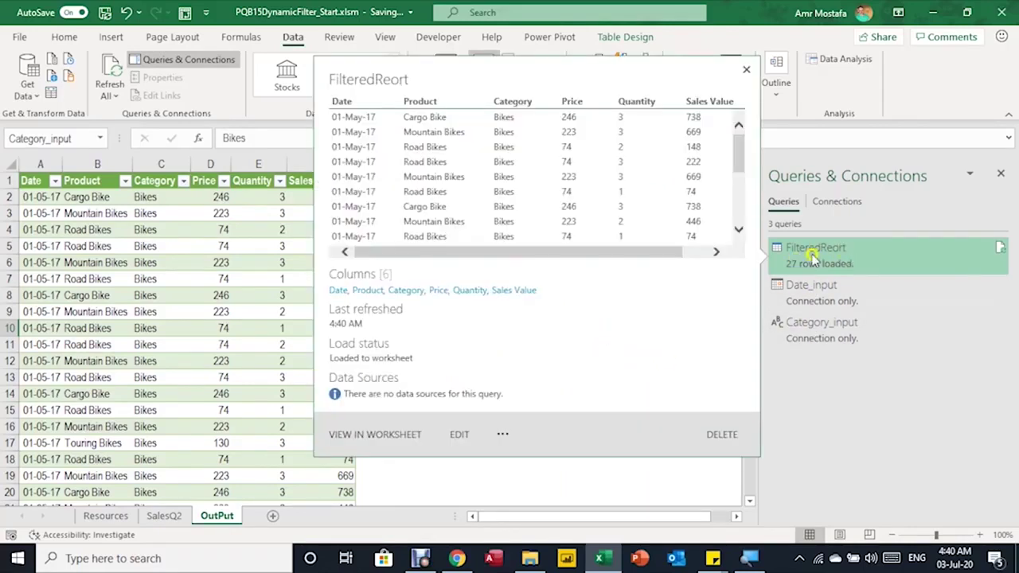
right_click(812, 256)
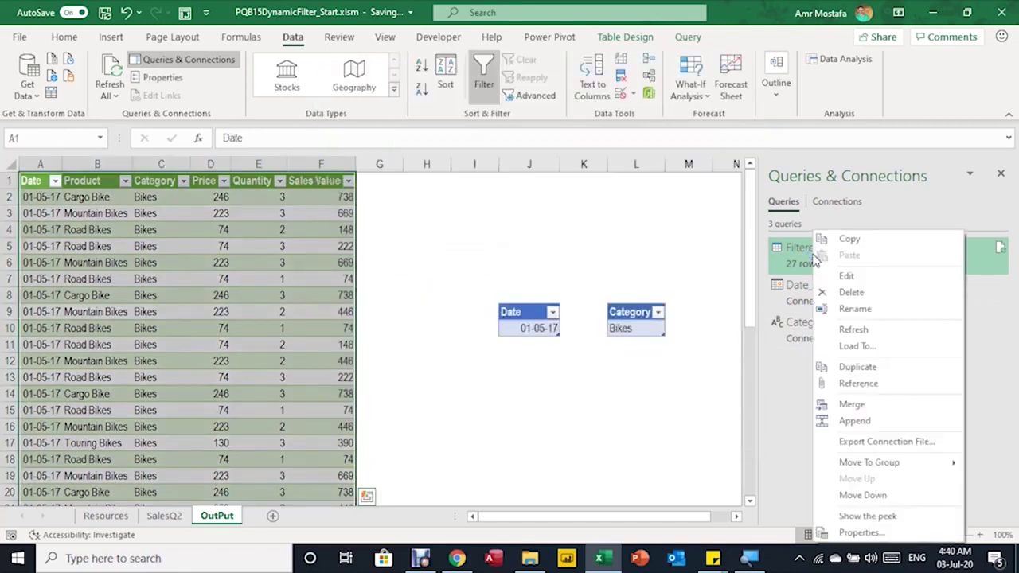
left_click(860, 367)
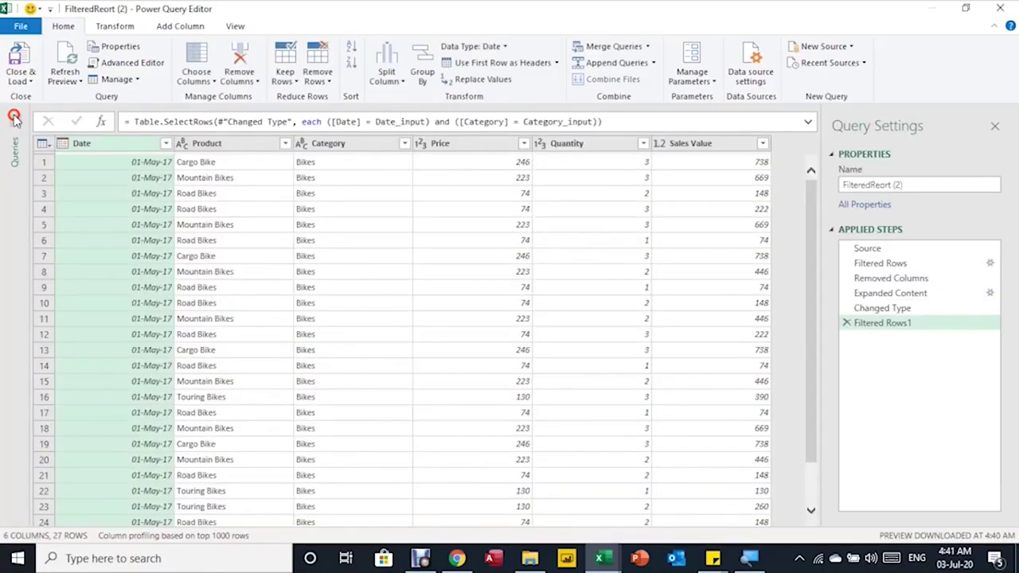
left_click(14, 121)
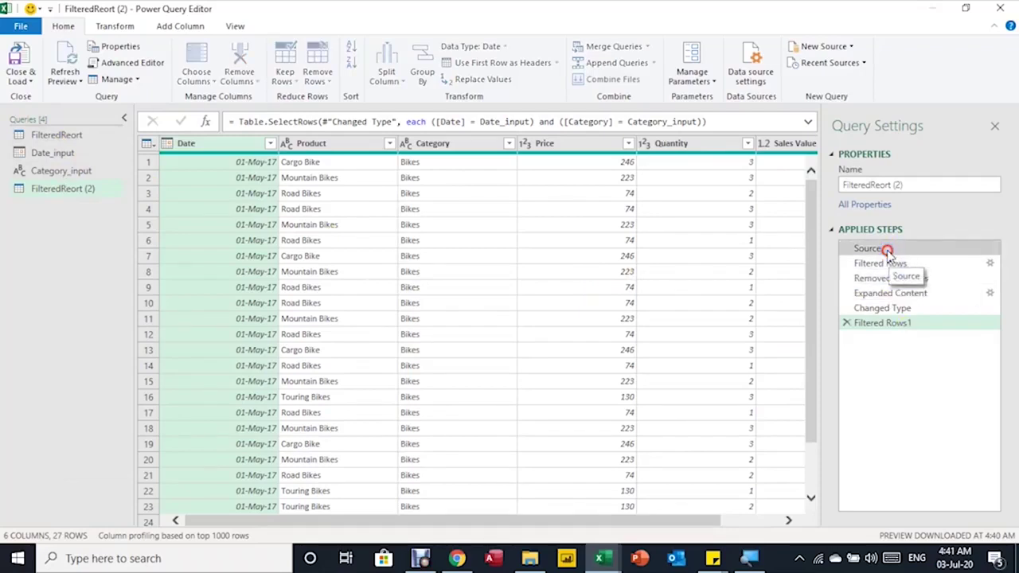
Review the duplicated query's applied steps from Source onward, and delete Changed Type together with every step after it.
left_click(889, 252)
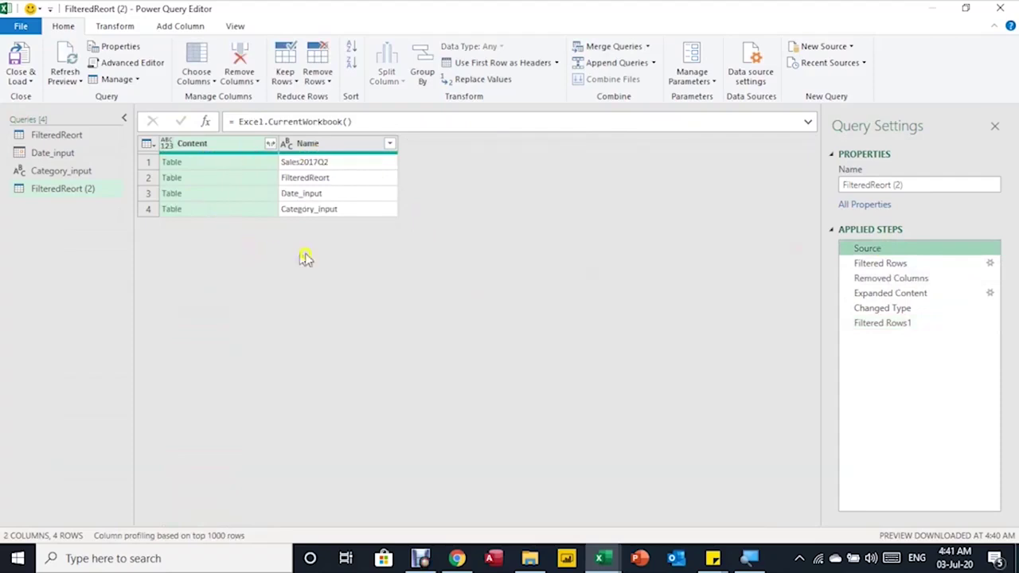
left_click(885, 265)
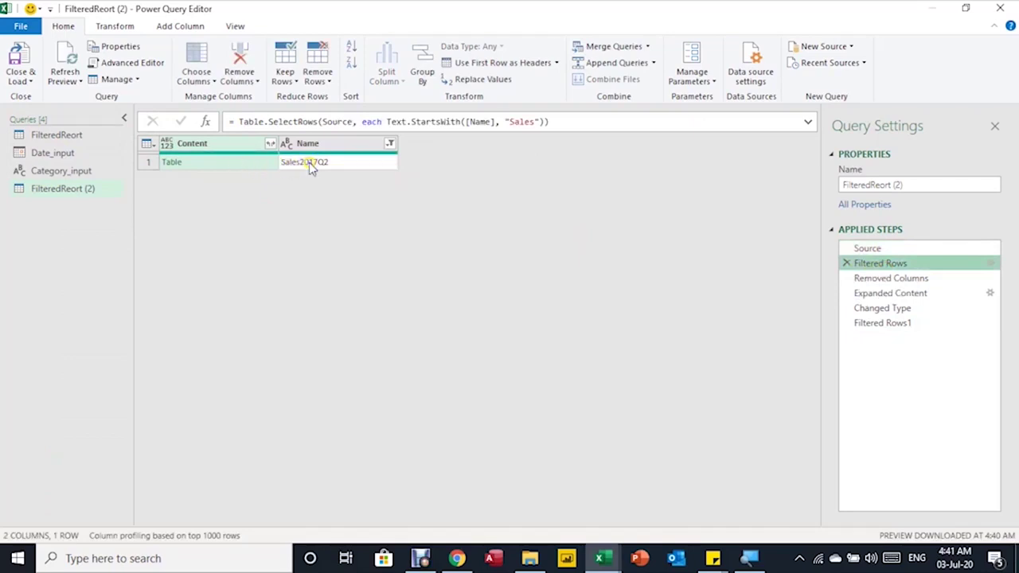
left_click(910, 278)
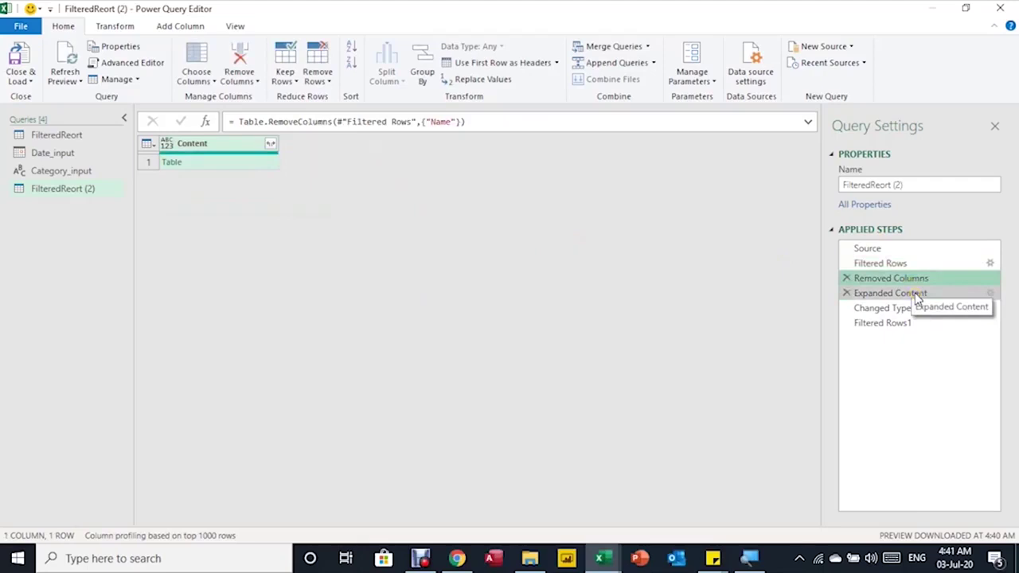
left_click(918, 296)
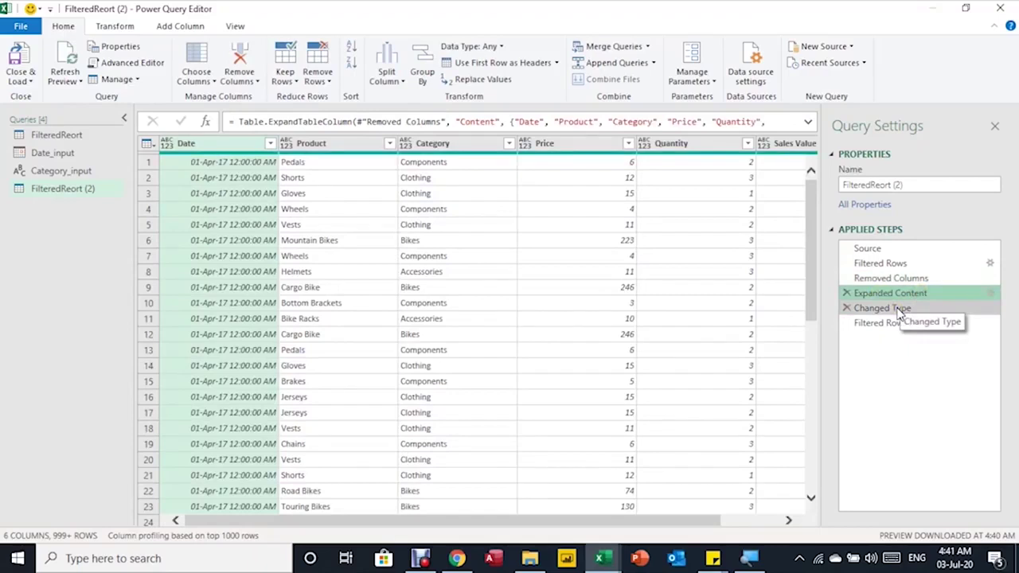
left_click(900, 311)
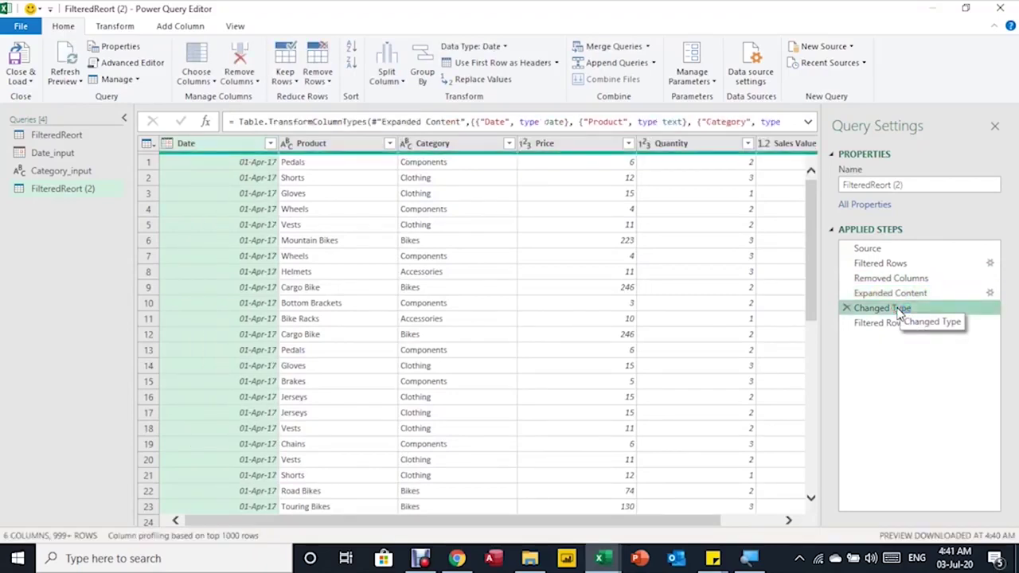
right_click(897, 310)
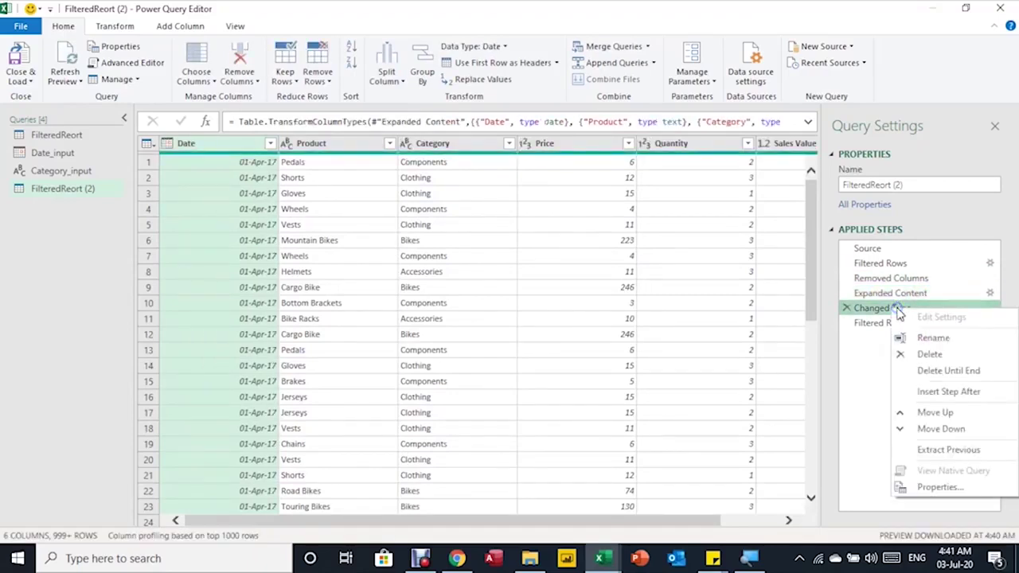
left_click(938, 373)
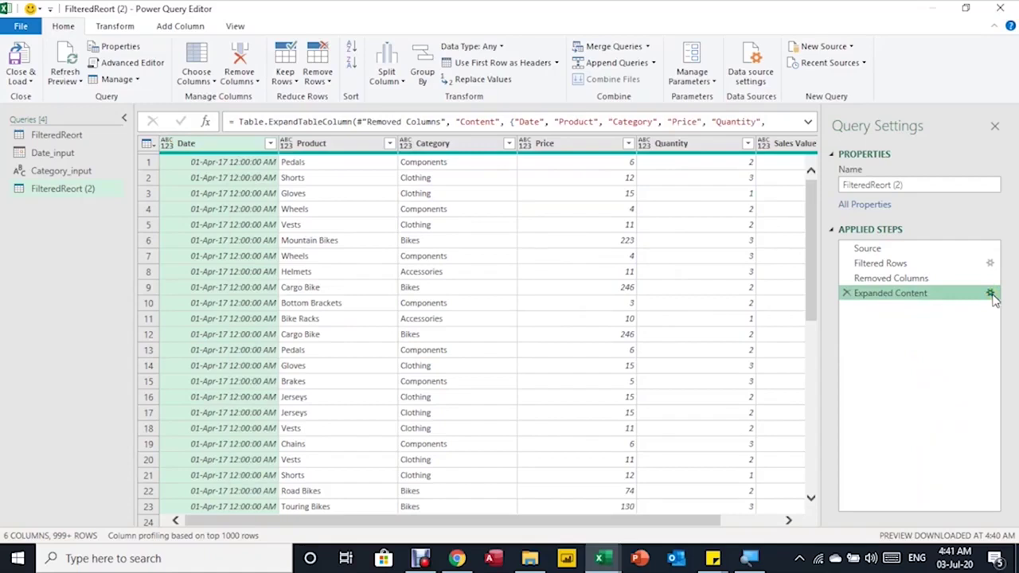
Edit the Expanded Content step so that only the Category column is expanded.
left_click(991, 293)
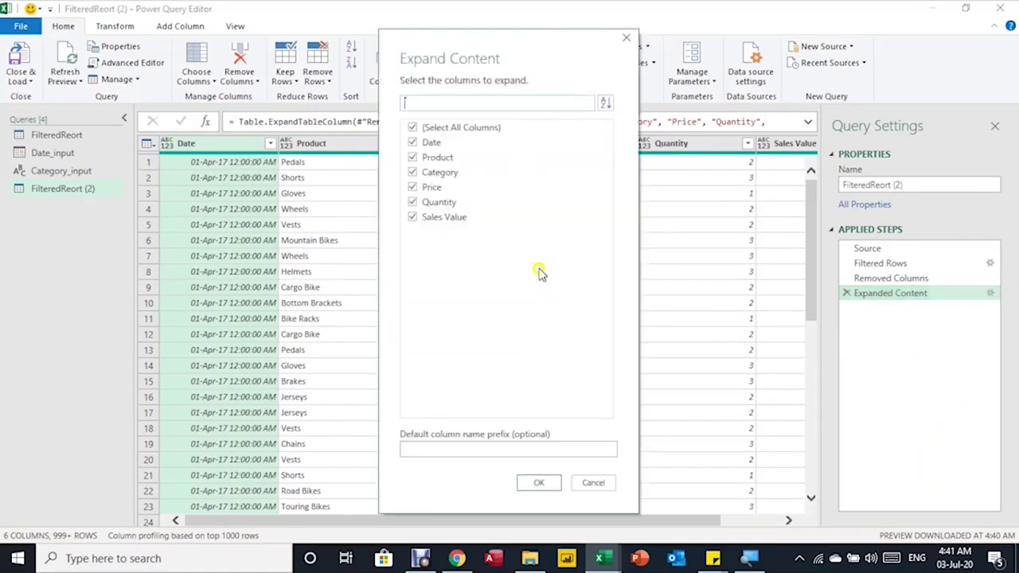
left_click(433, 129)
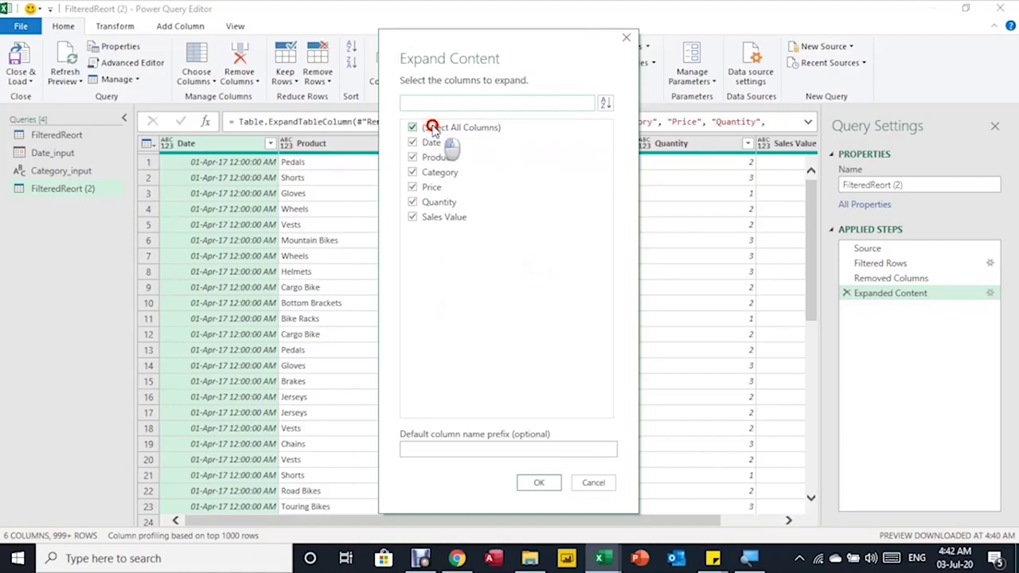
left_click(413, 175)
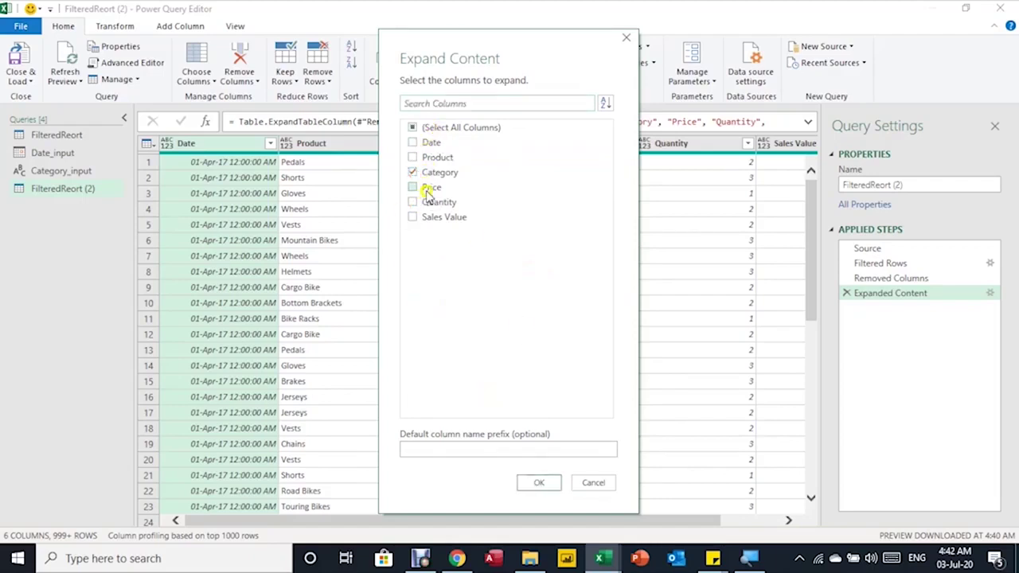
left_click(538, 484)
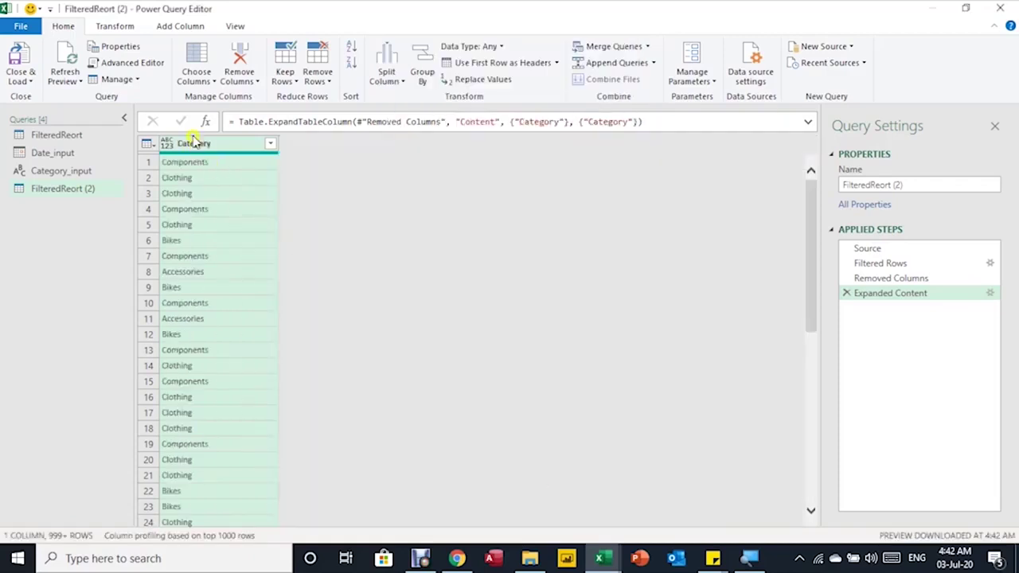
Set the Category column's data type to Text and remove its duplicate rows.
left_click(166, 144)
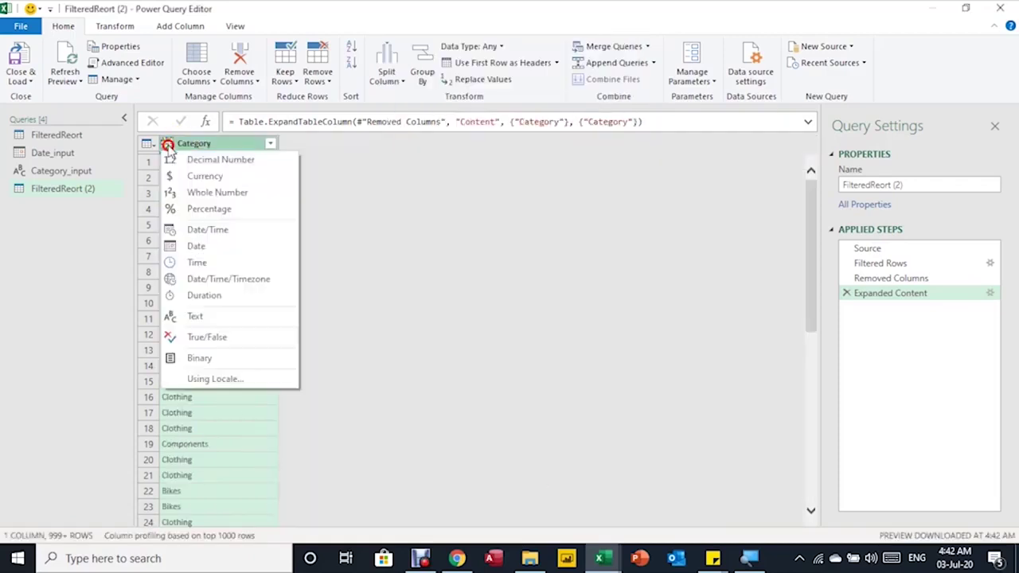
left_click(200, 317)
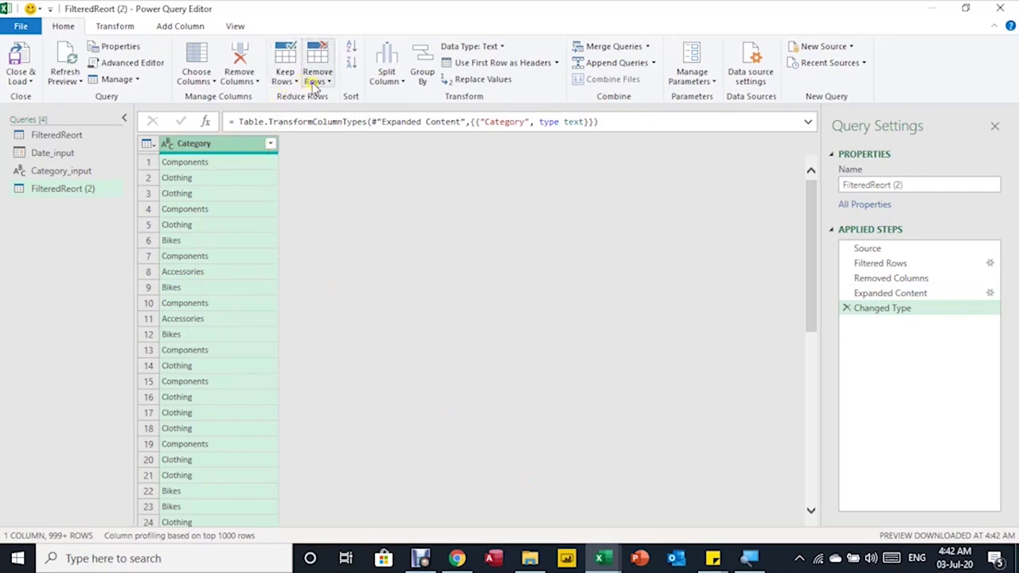
left_click(321, 75)
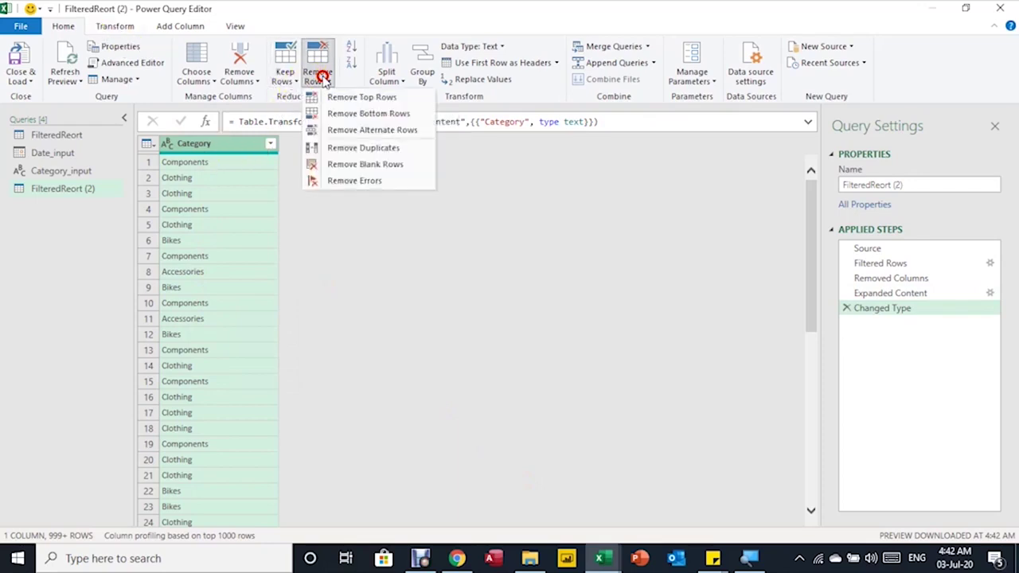
left_click(351, 148)
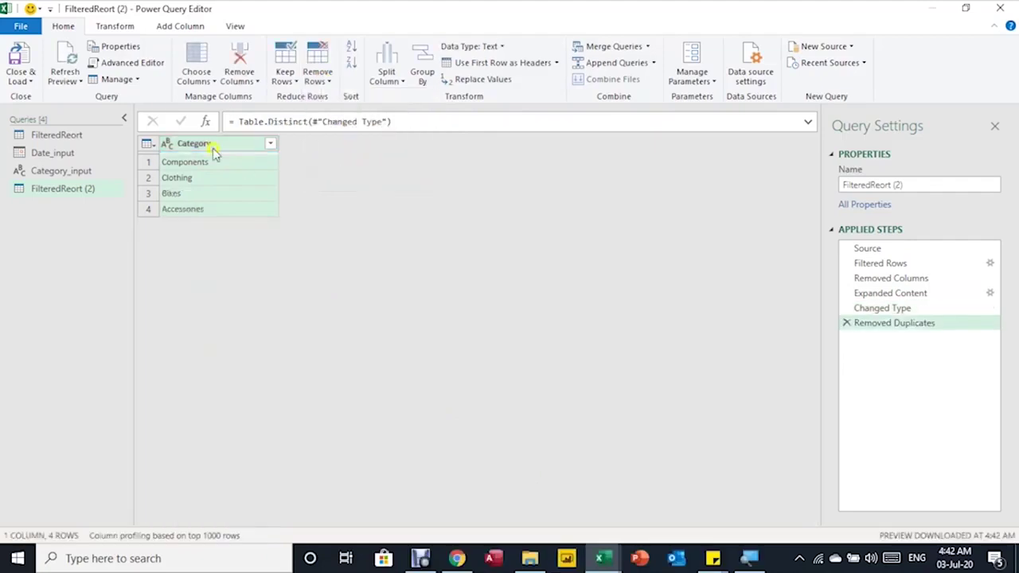
Load the duplicated query as a table into cell A1 of the existing Resources worksheet.
left_click(25, 81)
left_click(42, 113)
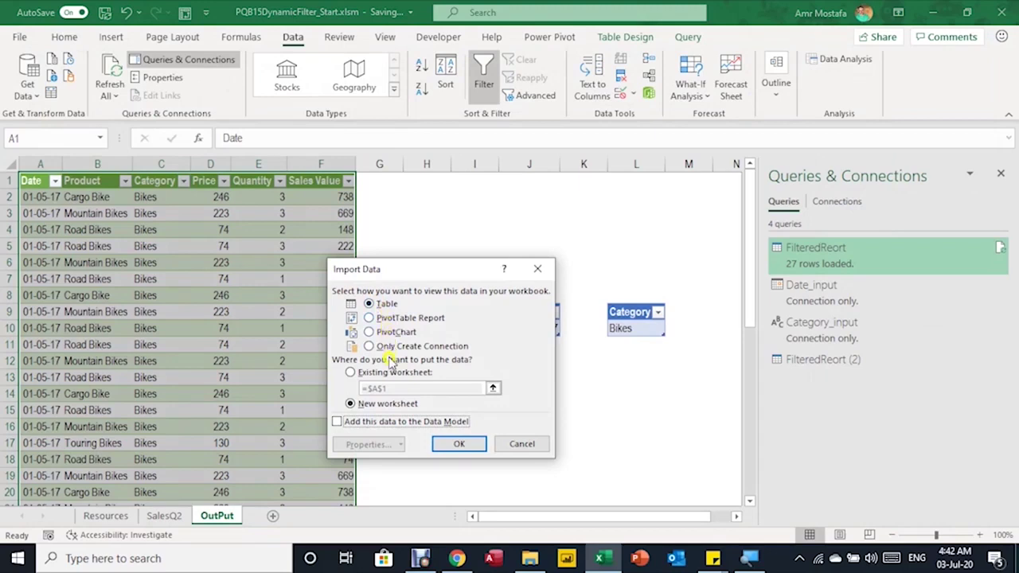
left_click(381, 372)
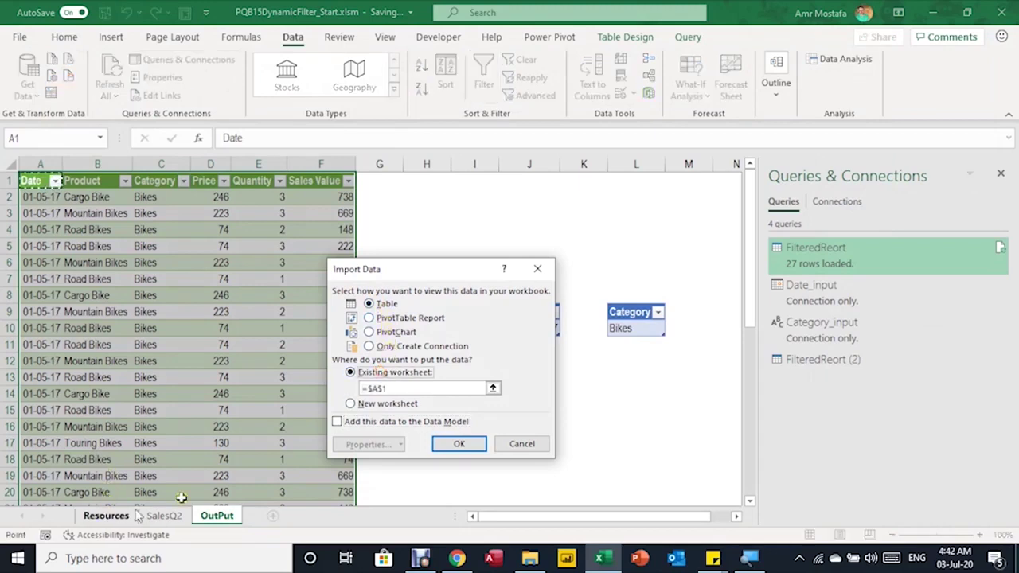
left_click(106, 516)
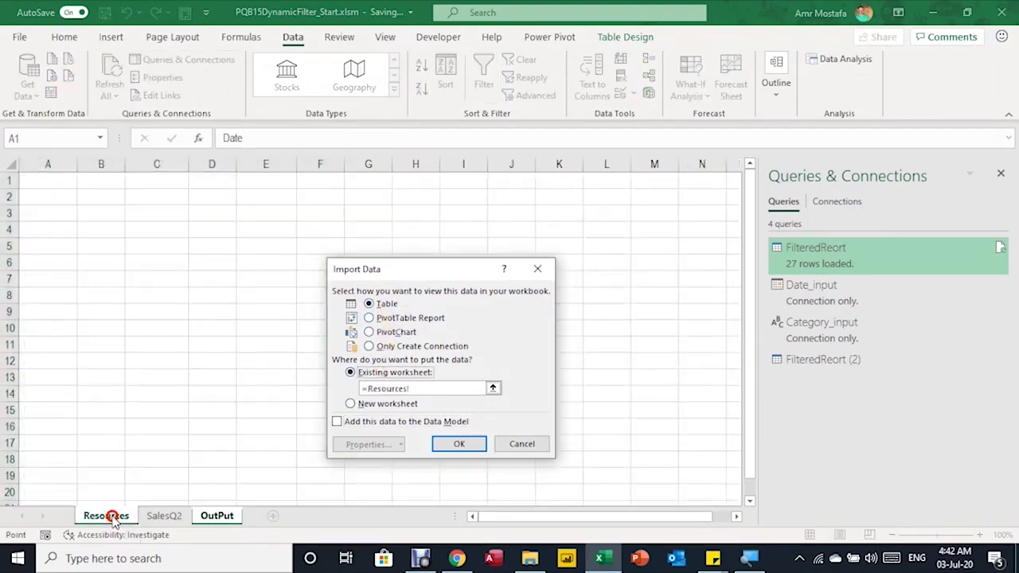
left_click(42, 183)
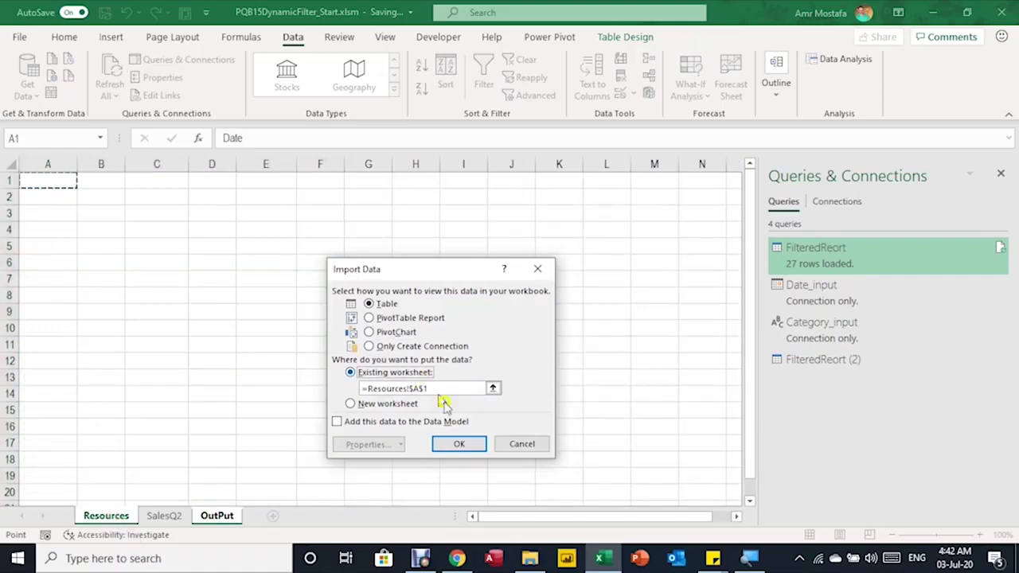
left_click(455, 445)
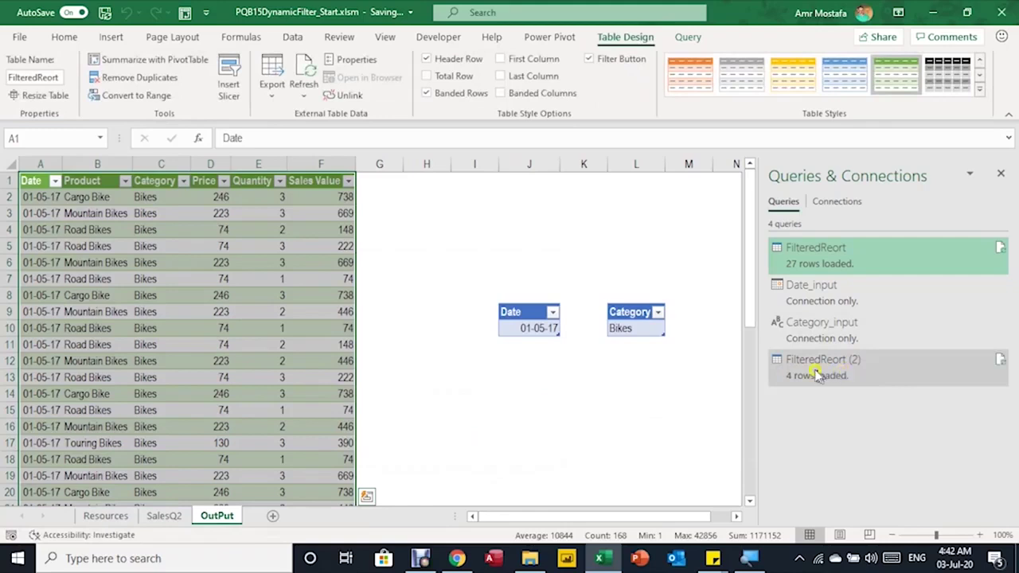
Rename the FilteredReort (2) query as Category_List.
mouse_move(840, 368)
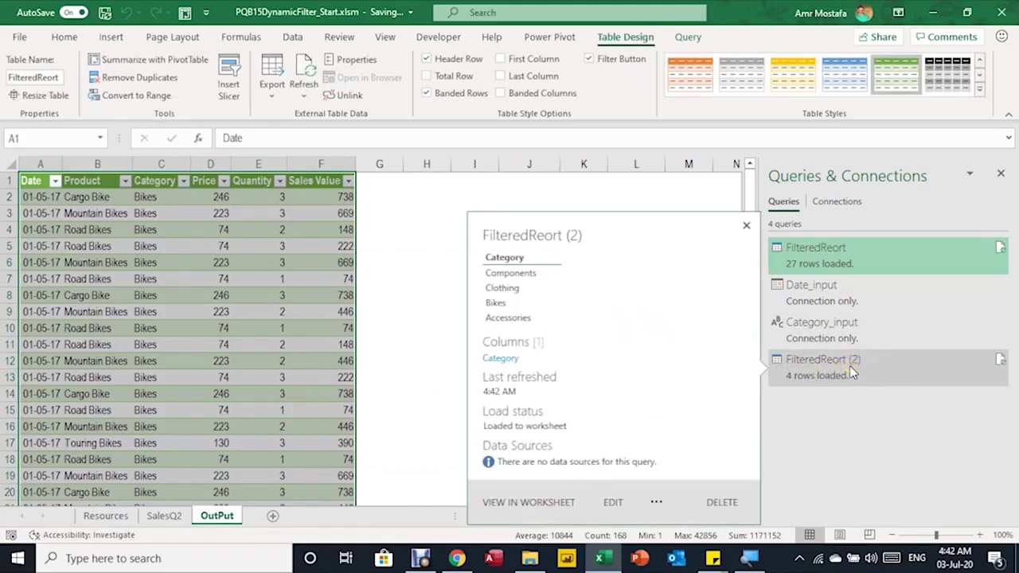
right_click(849, 366)
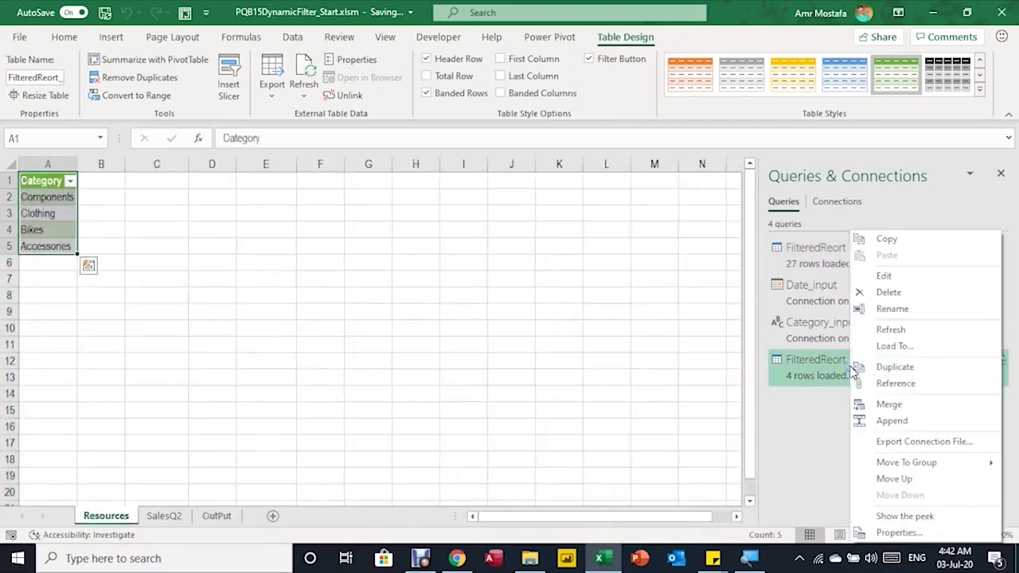
left_click(892, 310)
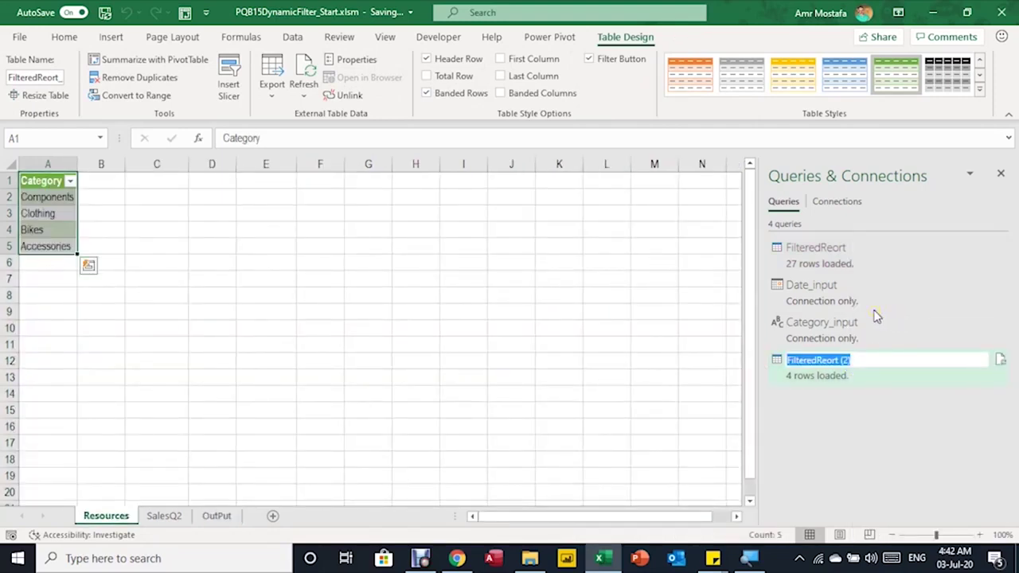
type("Category_List")
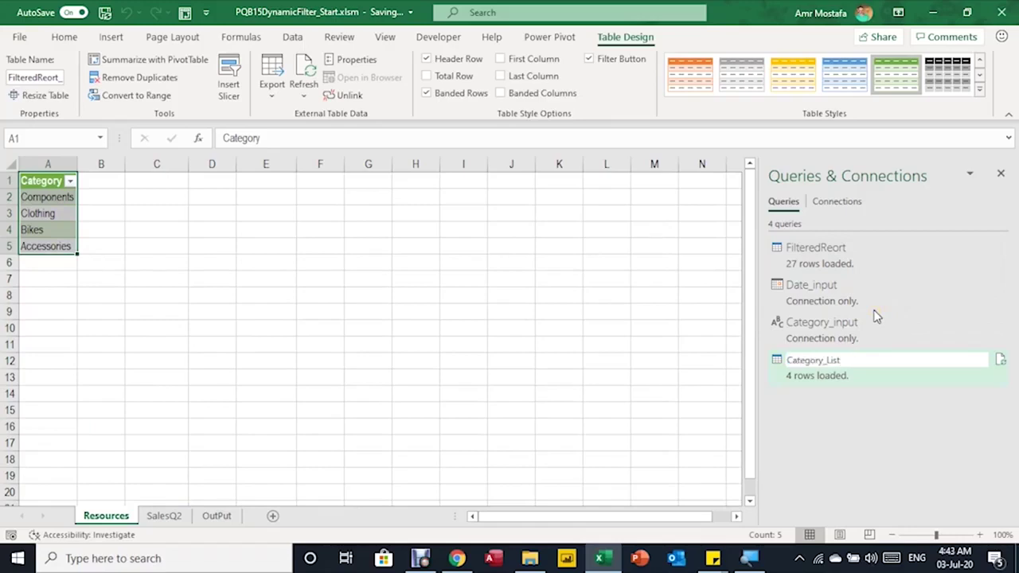
key("Return")
Go to the FilteredReort output sheet and select the date input cell J10.
left_click(816, 248)
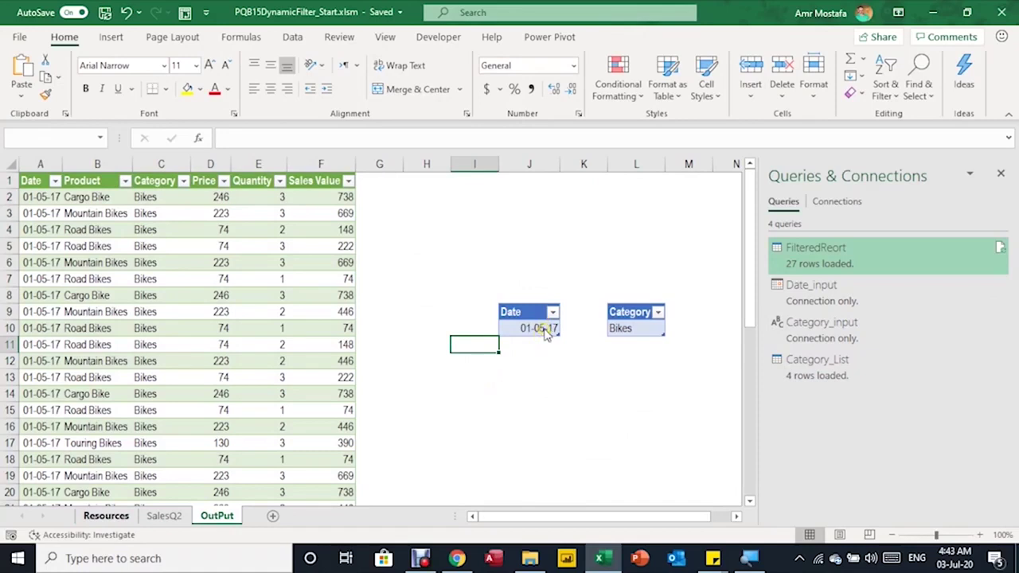
left_click(545, 329)
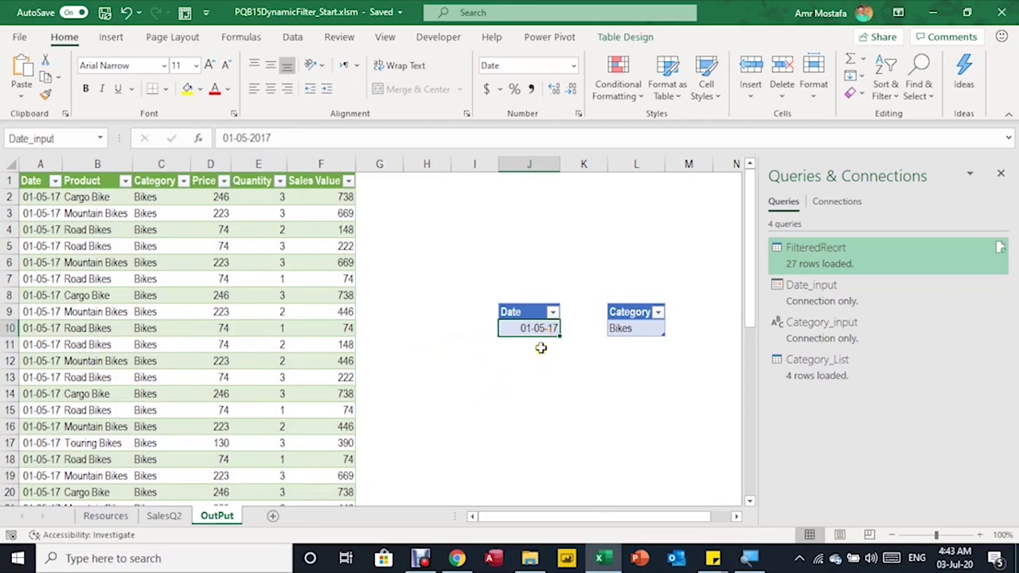
Duplicate the Category_List query and rename the copy Start_Date.
mouse_move(809, 379)
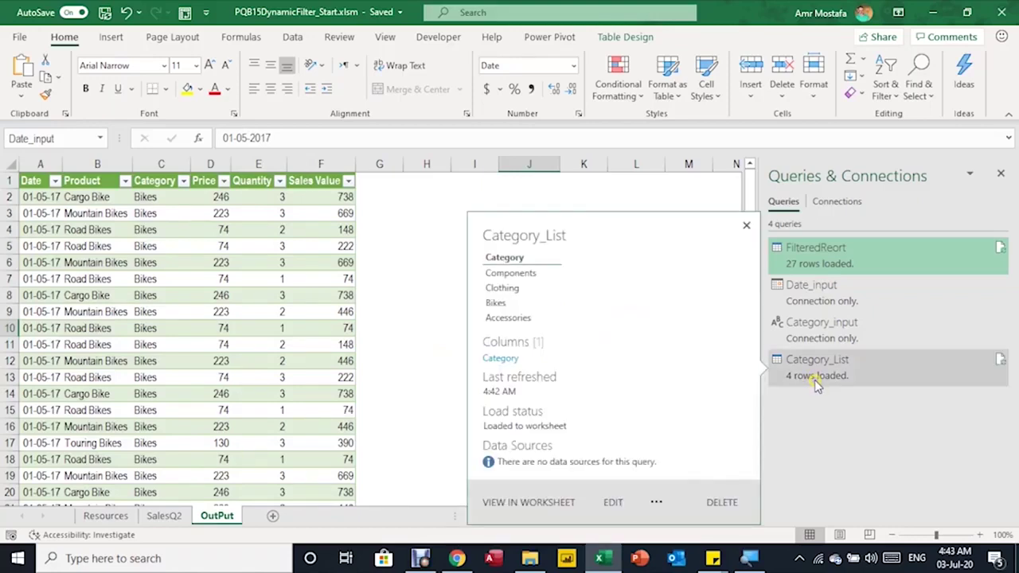
left_click(815, 379)
right_click(815, 380)
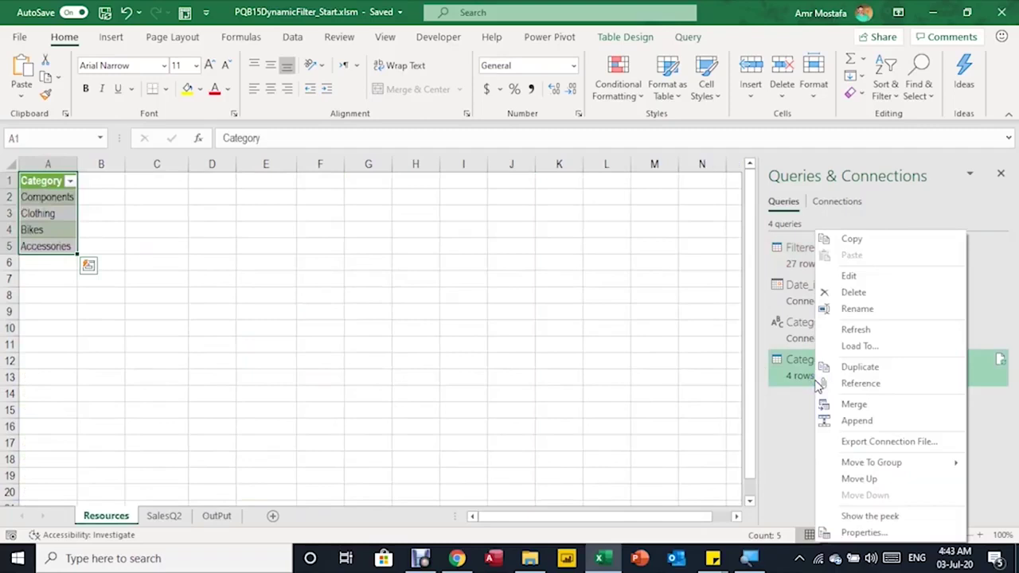
left_click(862, 368)
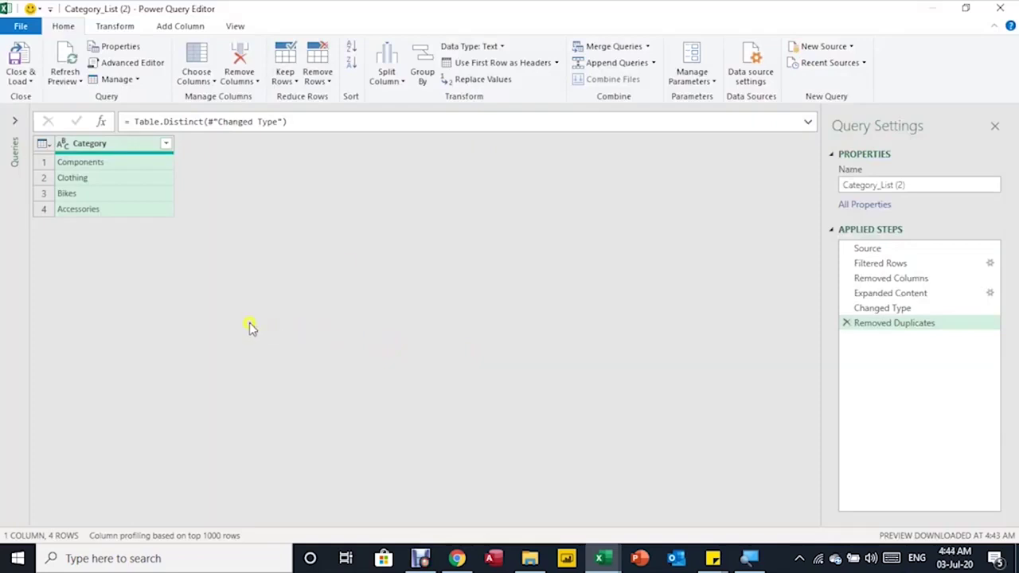
left_click(918, 184)
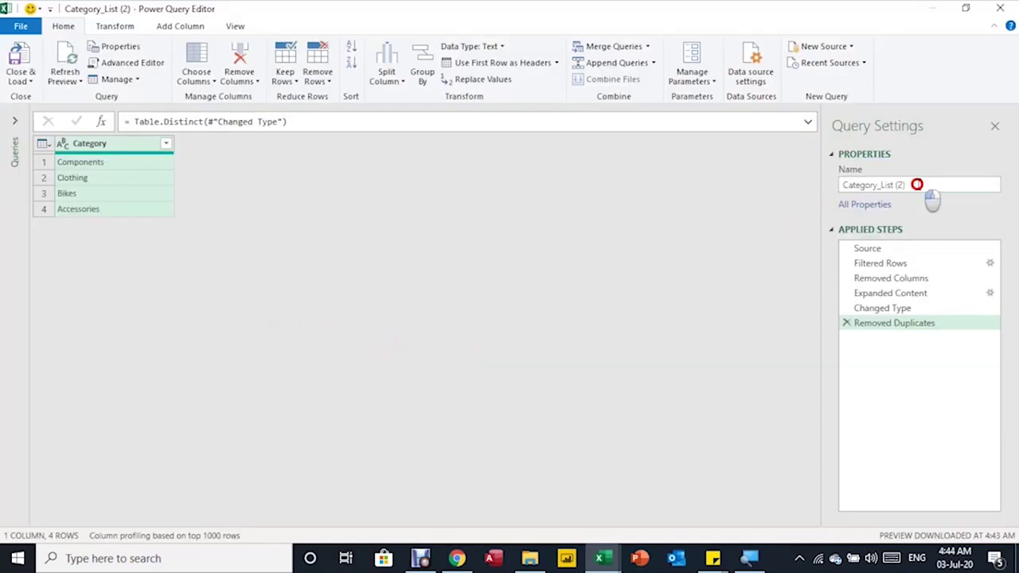
left_click_drag(917, 184, 834, 188)
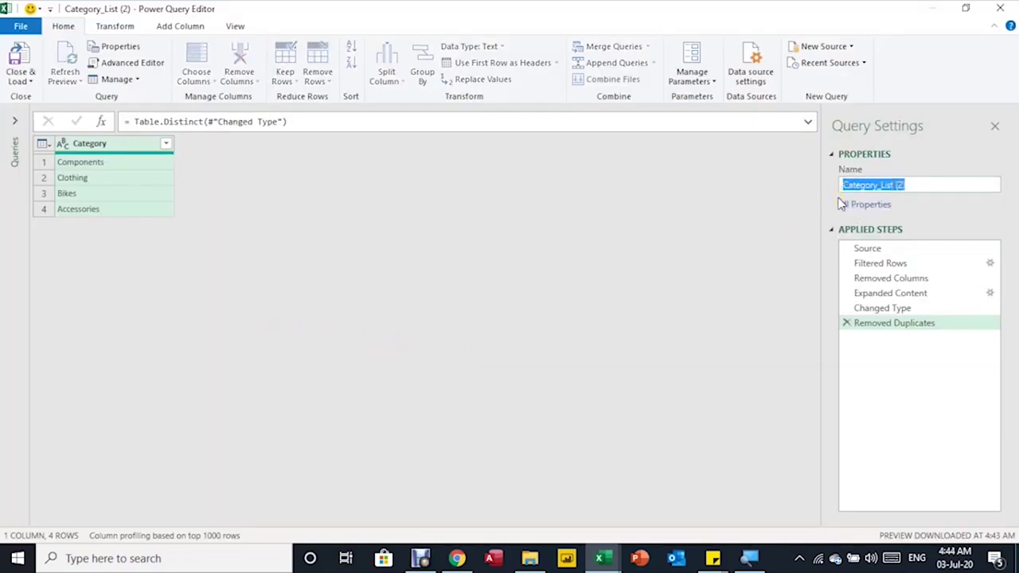
type("S")
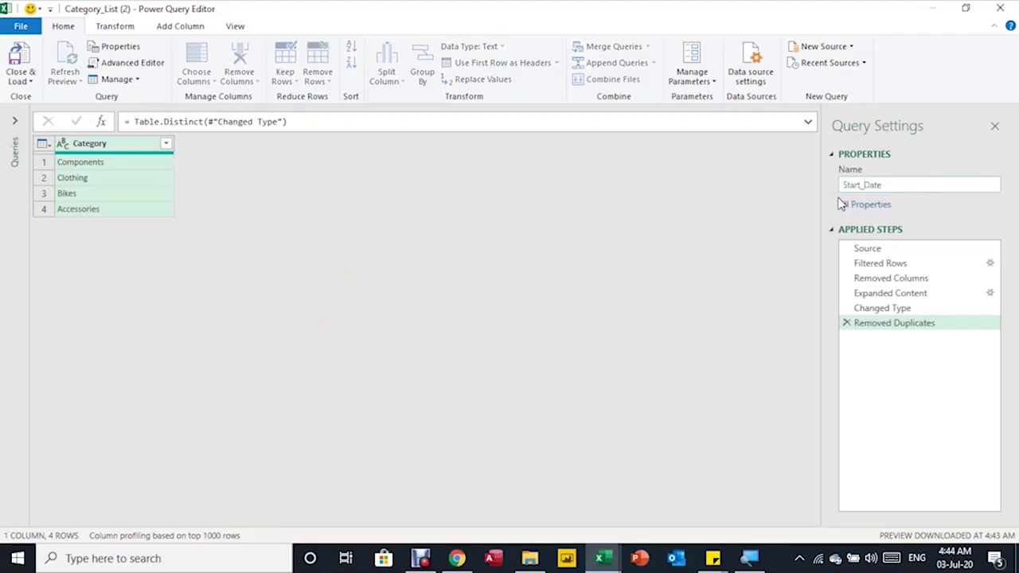
type("tart_Date")
key("Return")
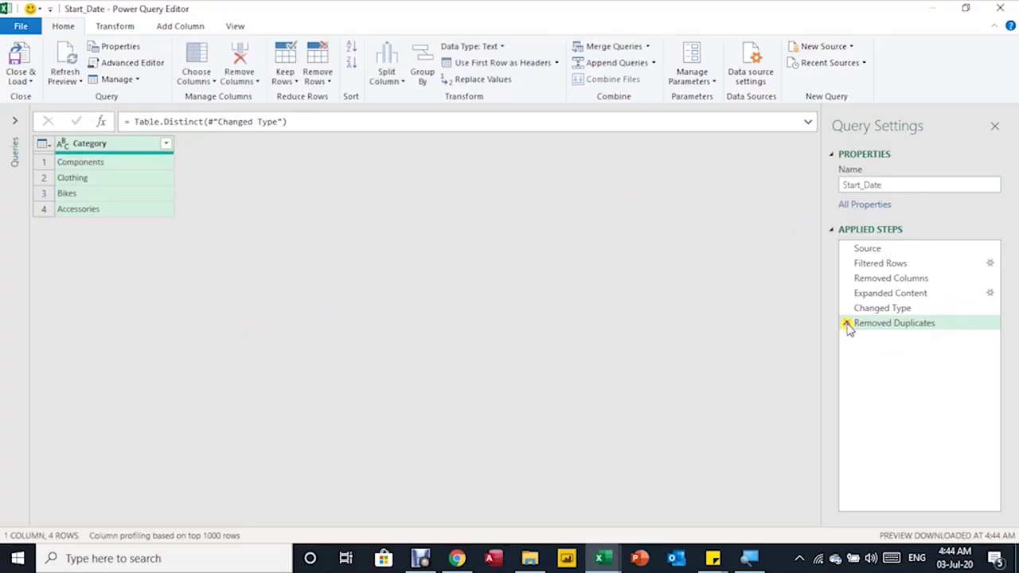
Delete the Removed Duplicates and Changed Type steps from Start_Date, and make Expanded Content expand only the Date column instead of Category.
left_click(847, 325)
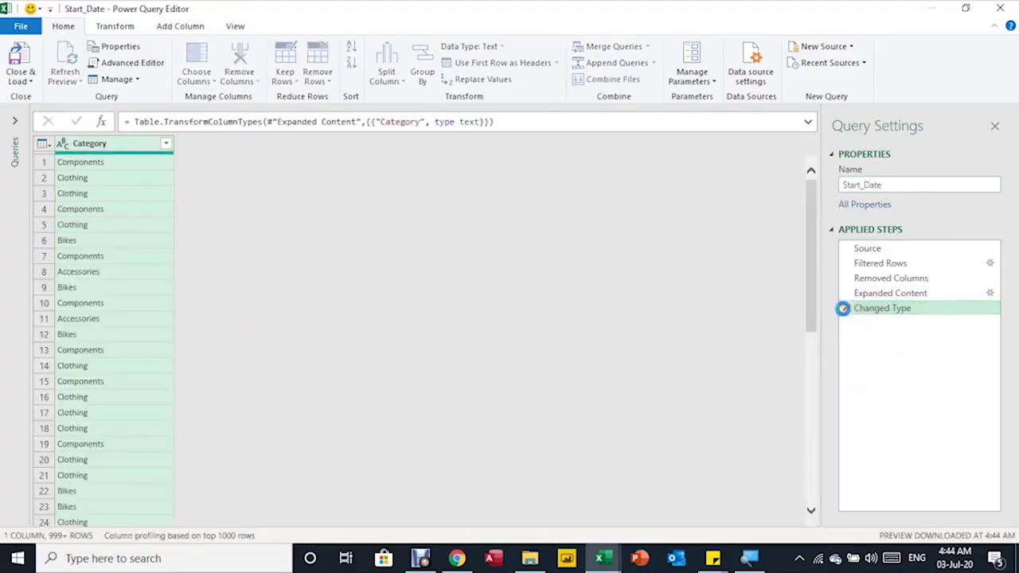
left_click(846, 309)
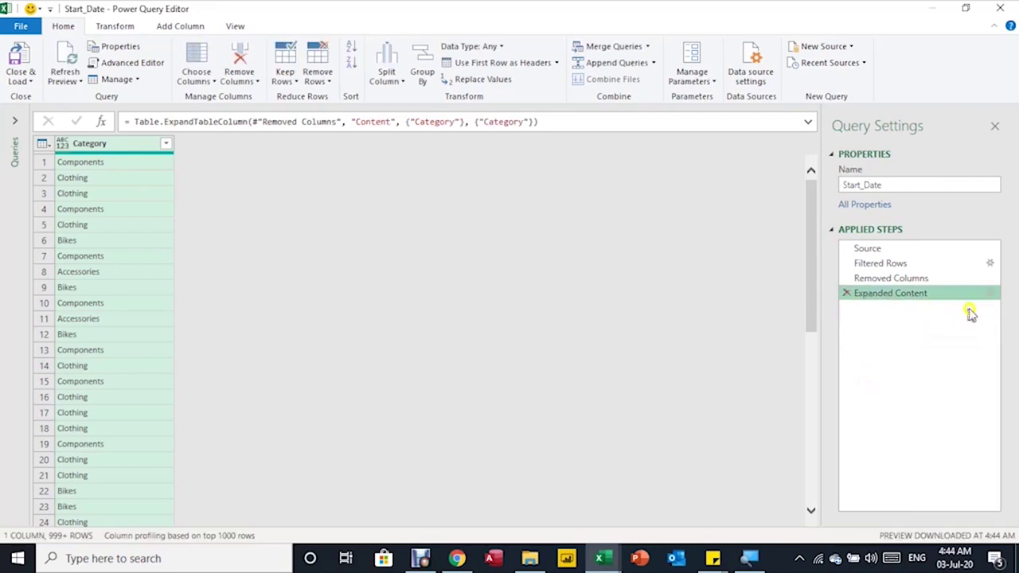
left_click(992, 294)
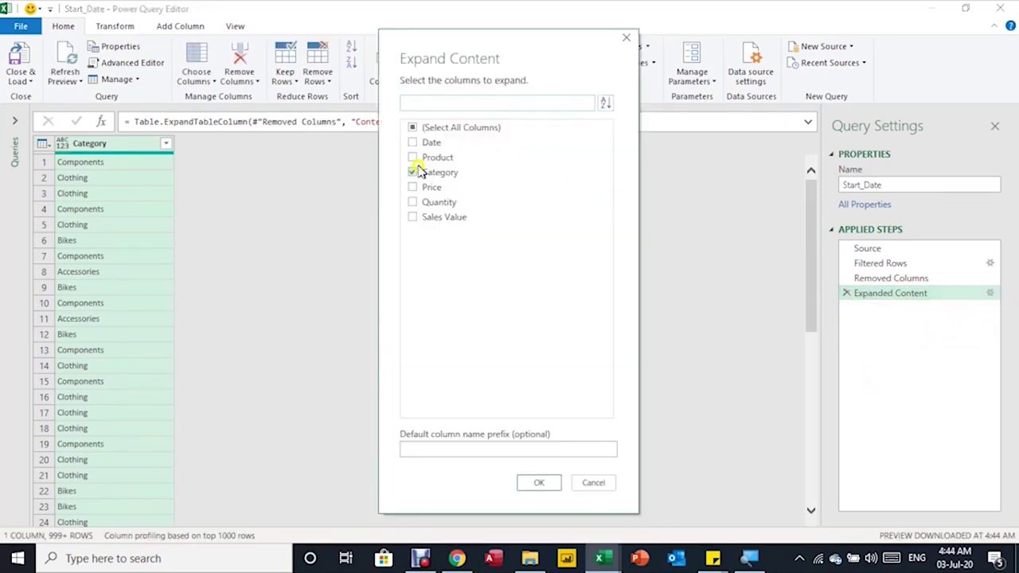
left_click(415, 172)
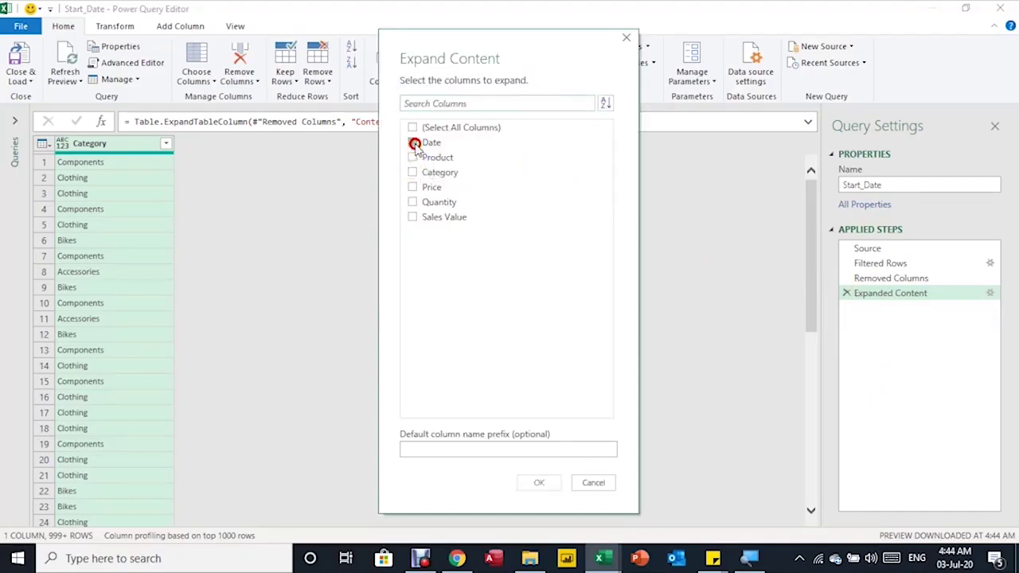
left_click(415, 143)
left_click(539, 483)
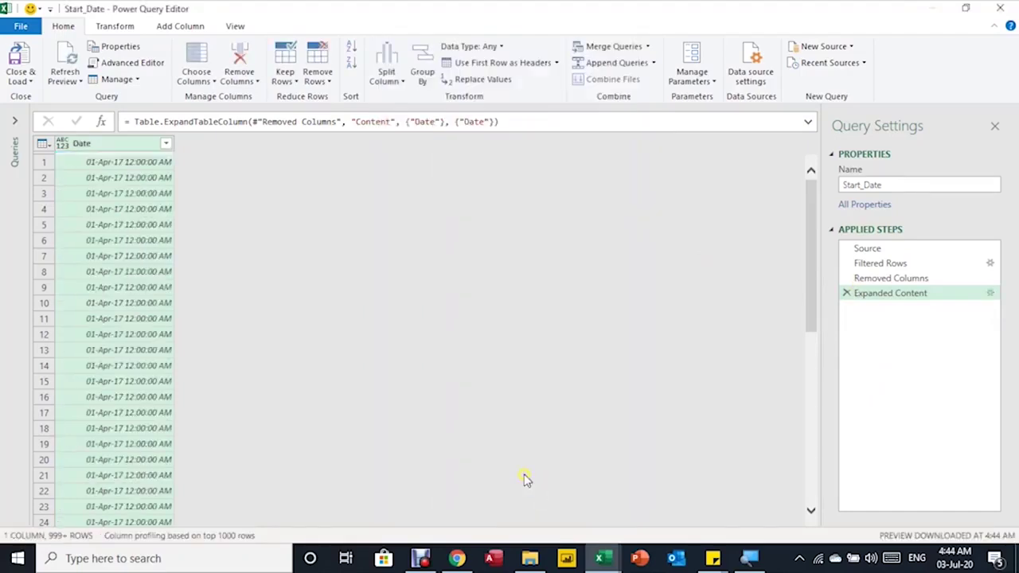
Show the query list, compare with Category_List, and set the data type of the Date column in Start_Date to Date.
left_click(14, 120)
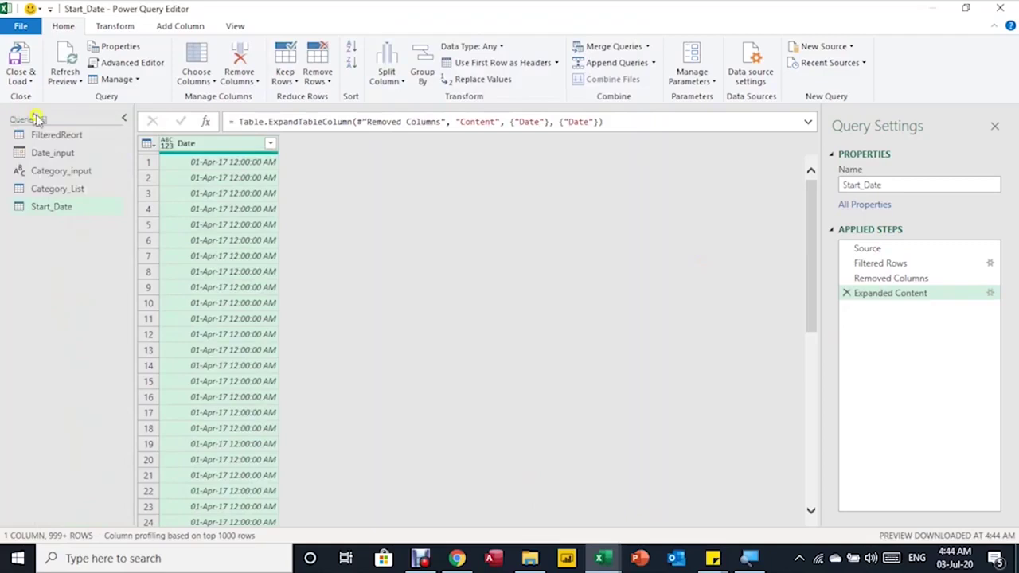
left_click(62, 192)
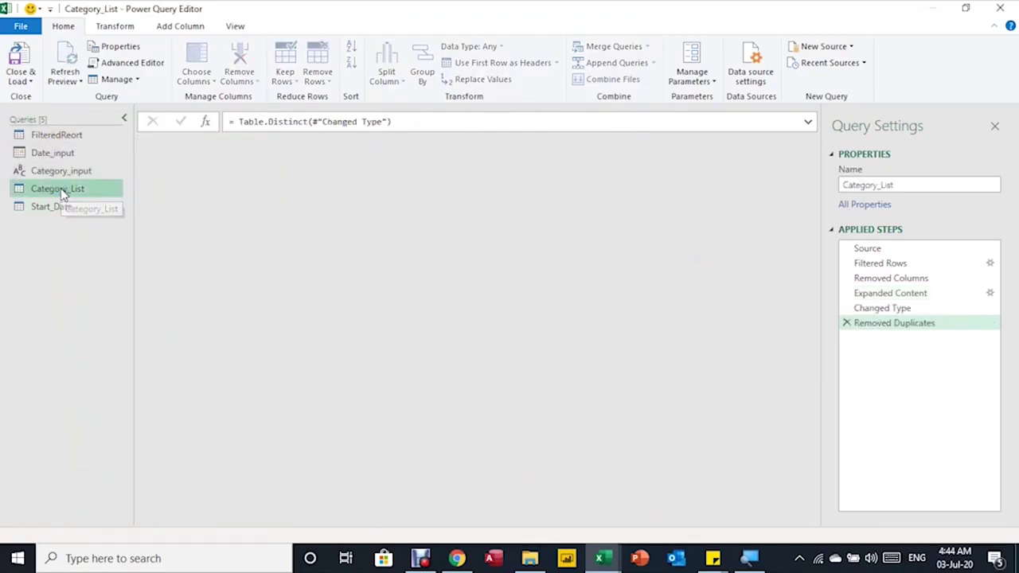
left_click(46, 206)
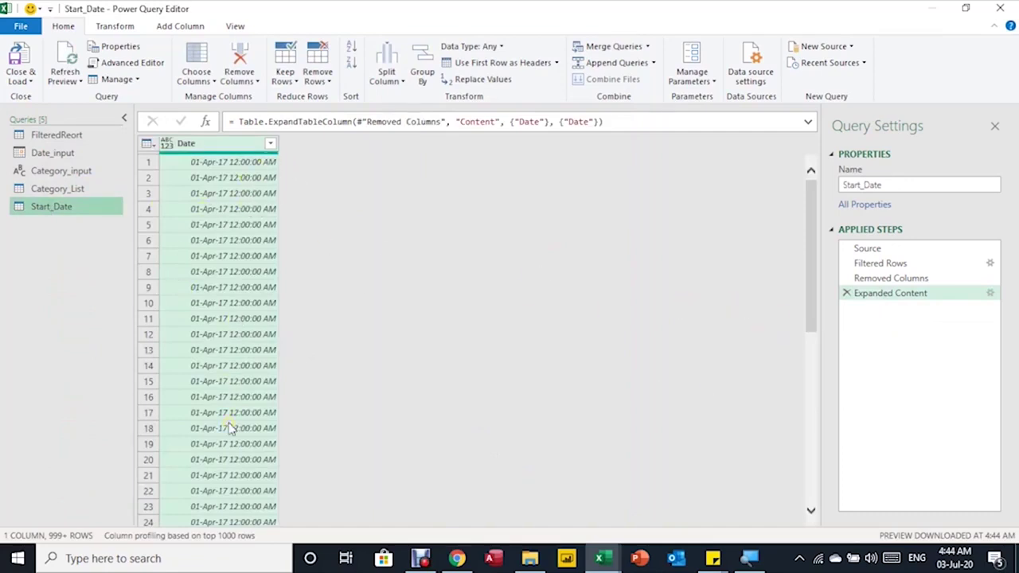
left_click(168, 145)
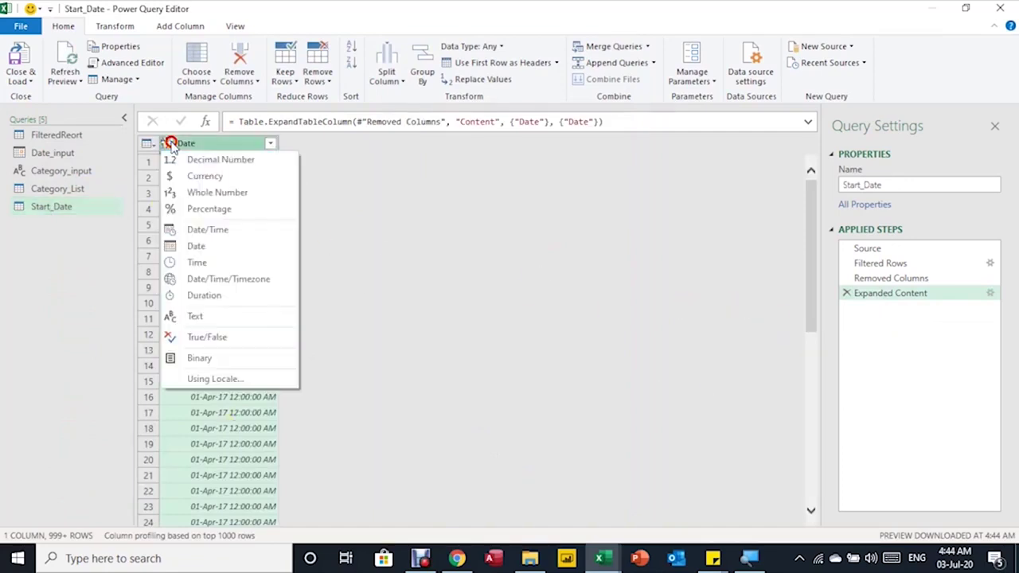
left_click(192, 247)
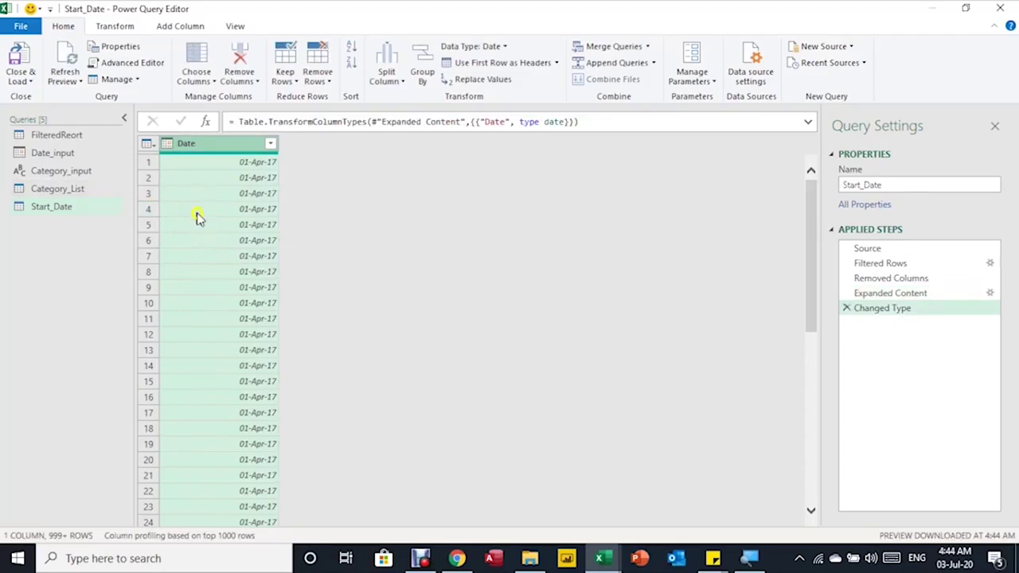
Transform the Date column of the Start_Date query into its single Earliest date.
left_click(118, 25)
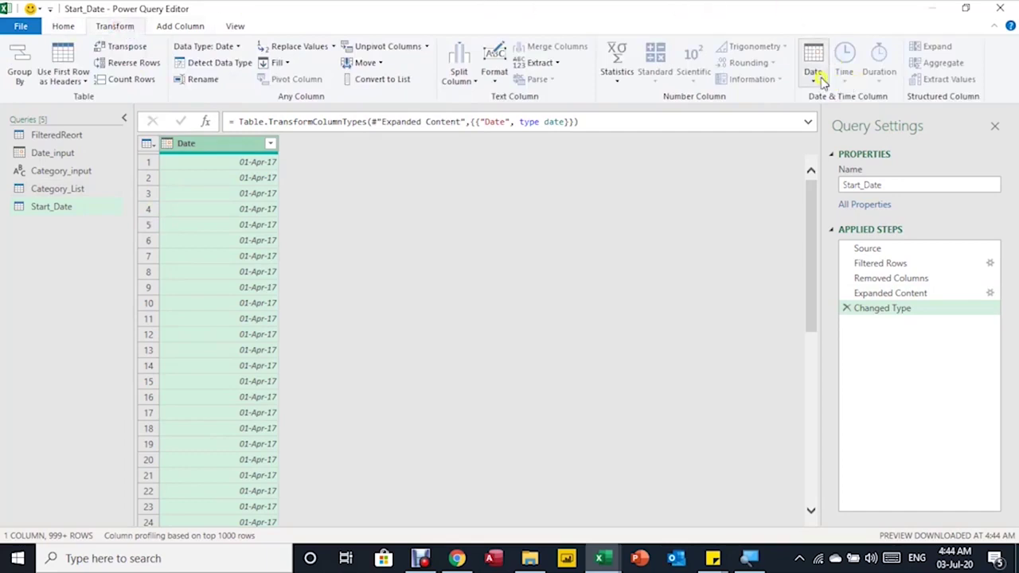
left_click(819, 77)
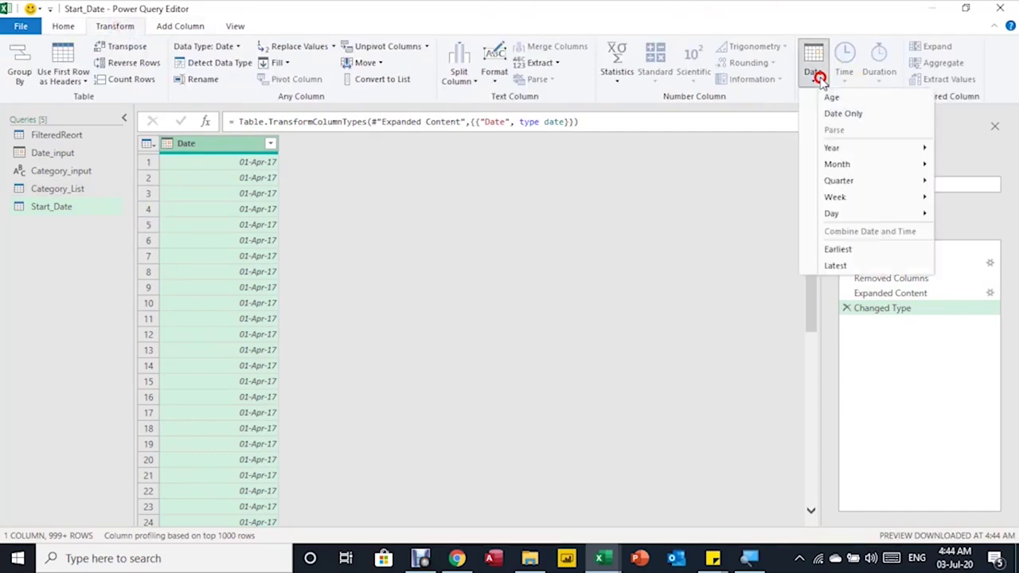
left_click(851, 250)
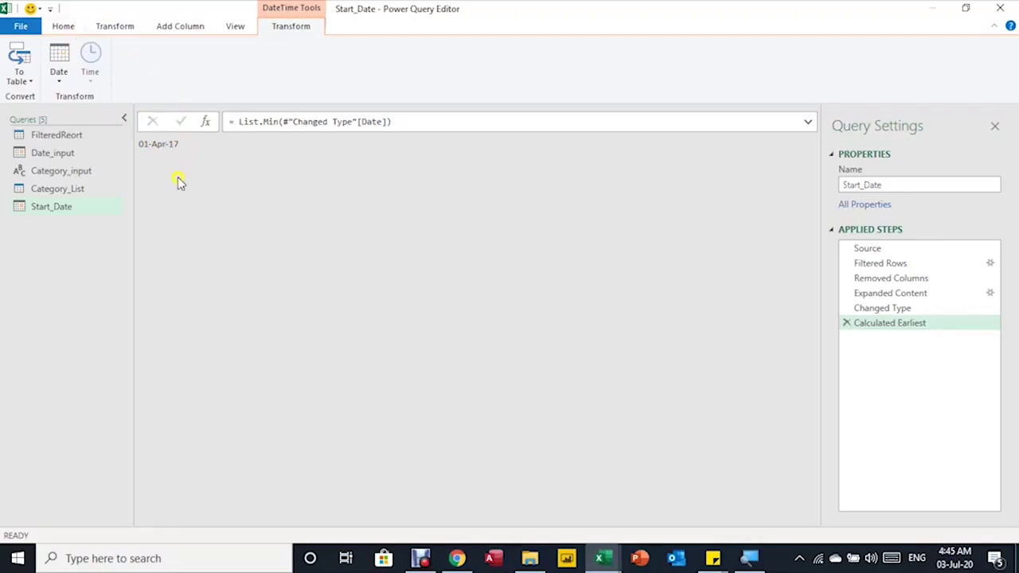
Duplicate the Start_Date query and rename the copy End_Date.
right_click(52, 211)
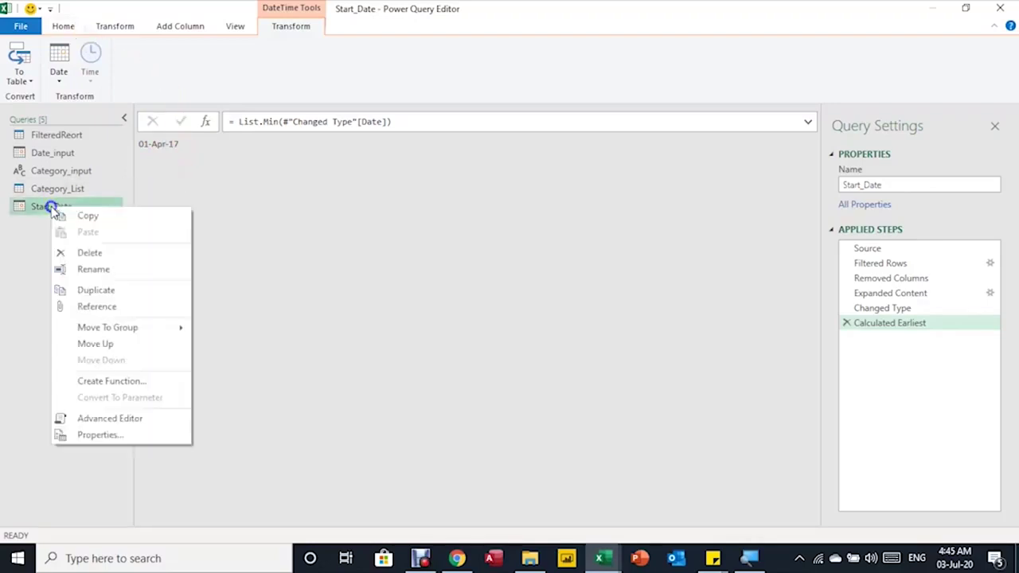
left_click(107, 293)
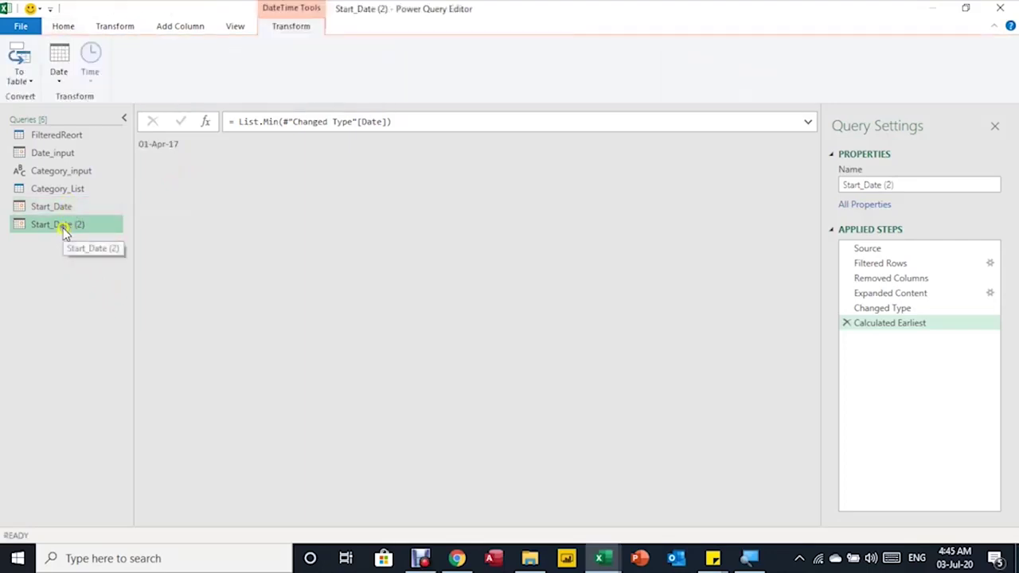
right_click(84, 225)
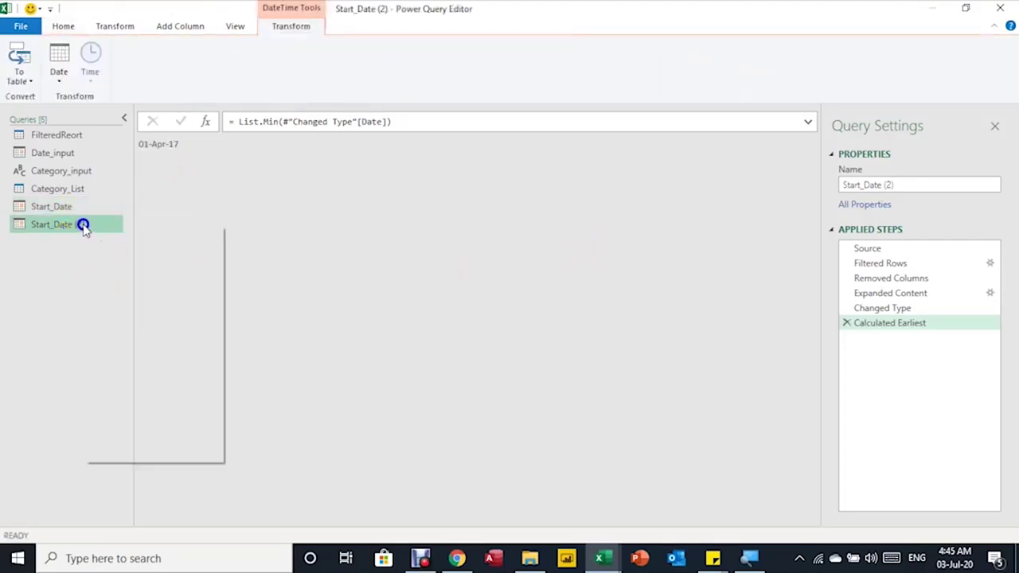
left_click(139, 287)
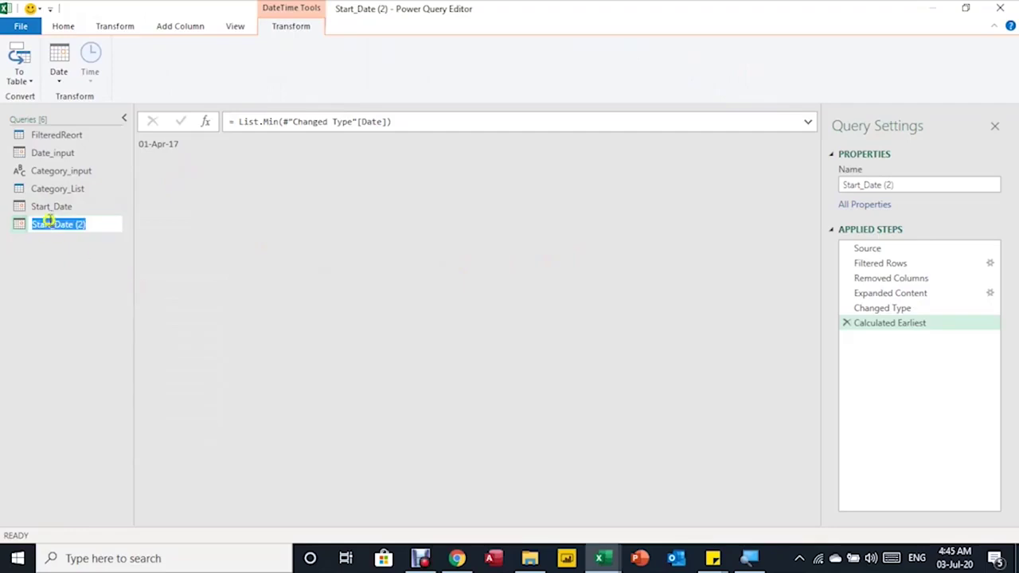
key("Home")
key("shift+Right")
key("shift+Right")
key("shift+Right")
key("shift+Right")
key("shift+Right")
type("End")
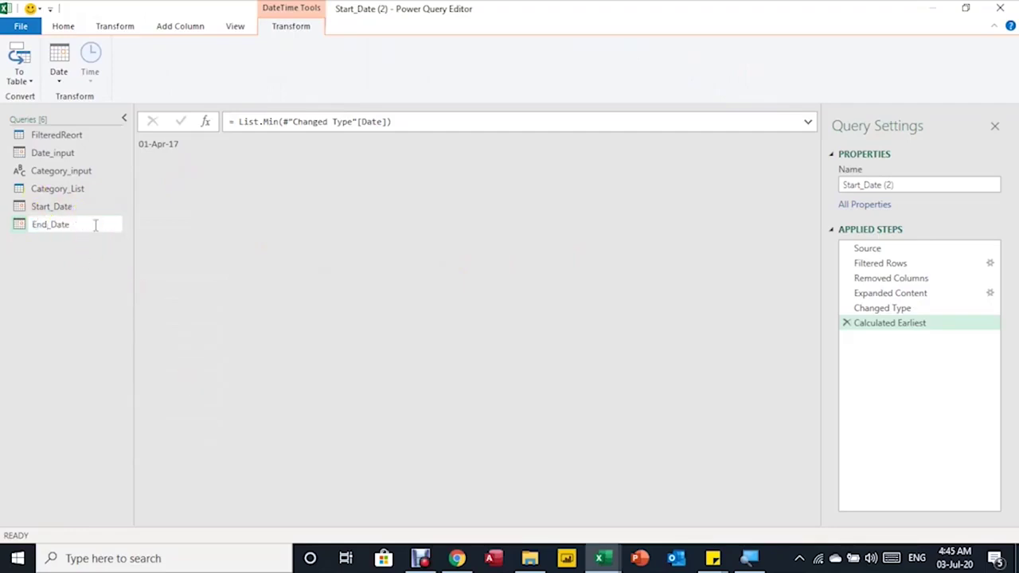
key("Return")
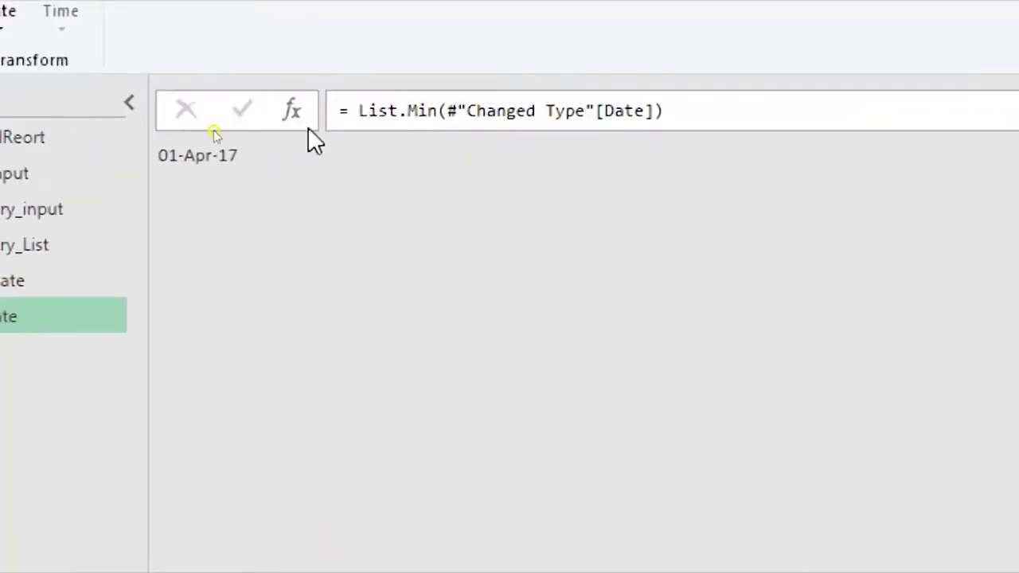
Replace List.Min with List.Max in the End_Date formula so the query returns the latest date.
left_click(414, 118)
double_click(406, 109)
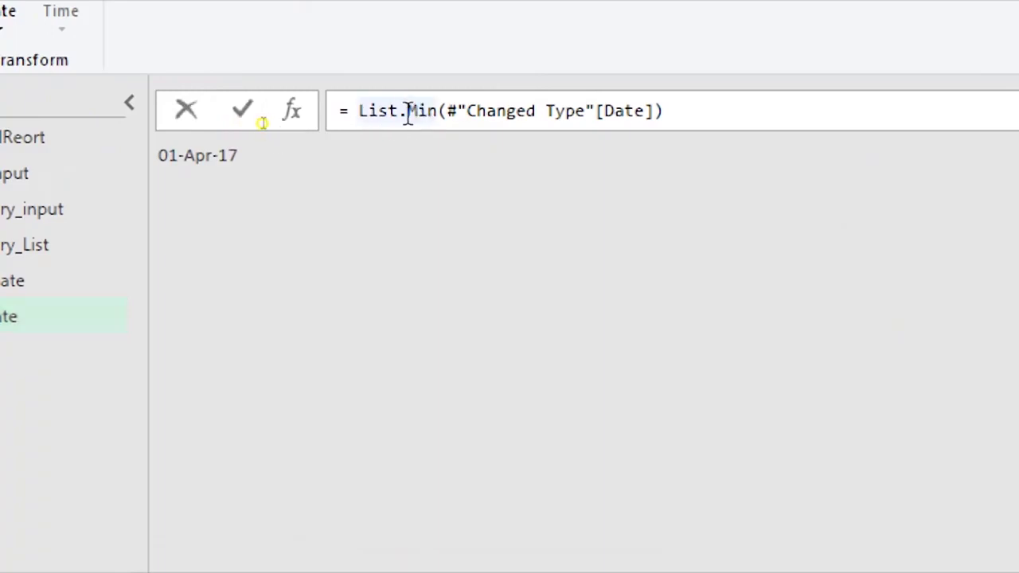
left_click_drag(407, 111, 437, 113)
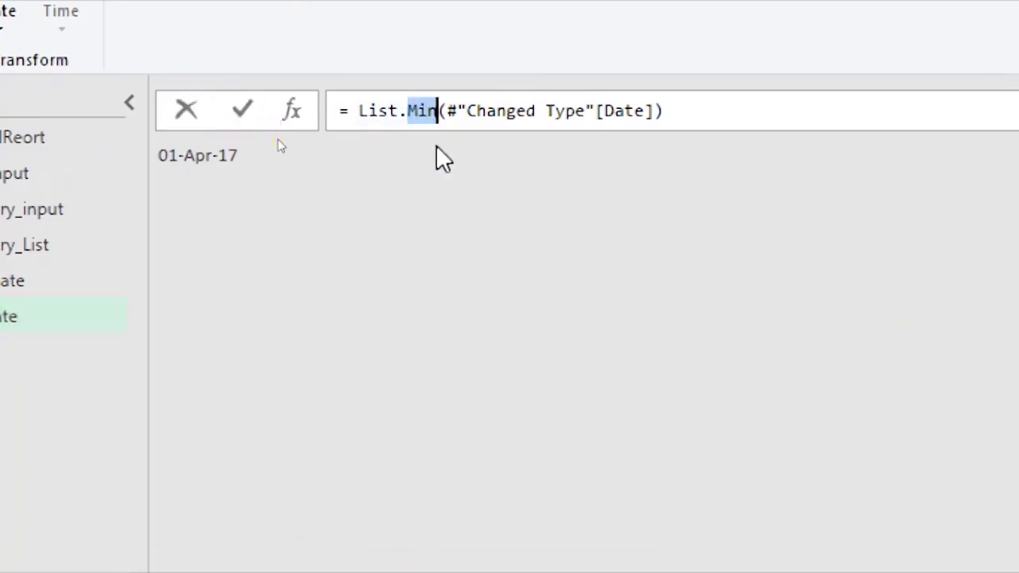
type("Max")
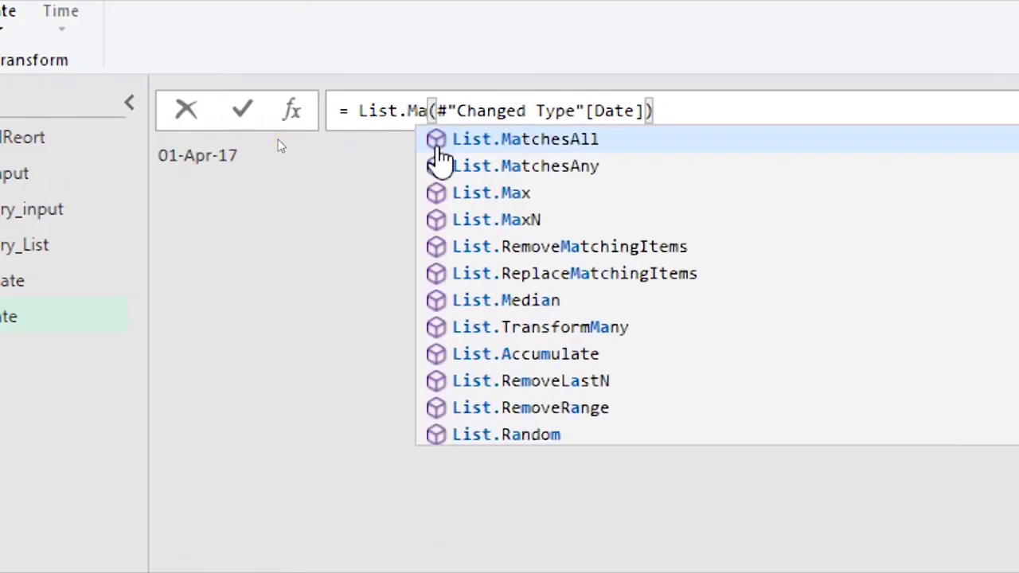
left_click(439, 148)
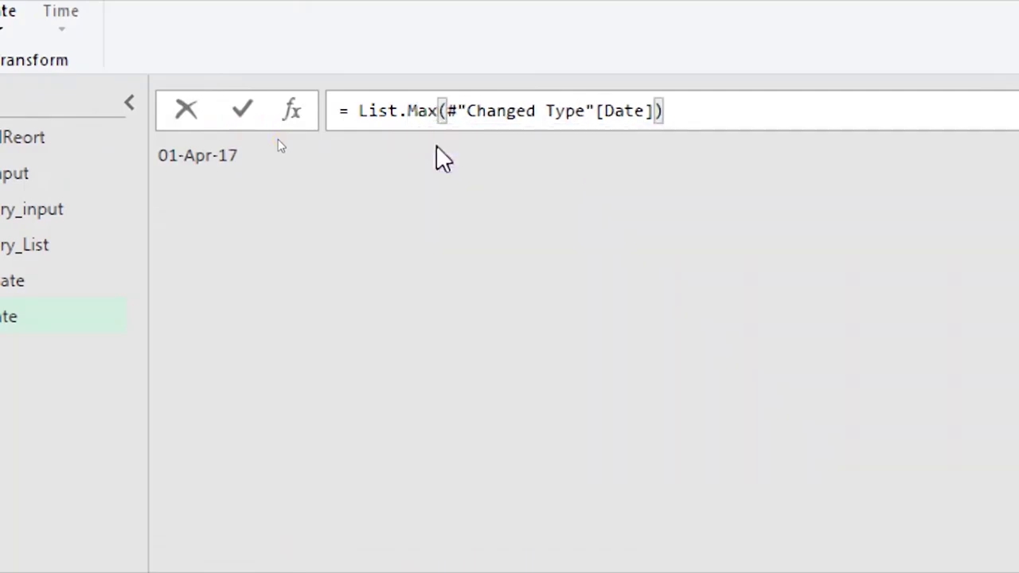
left_click(143, 151)
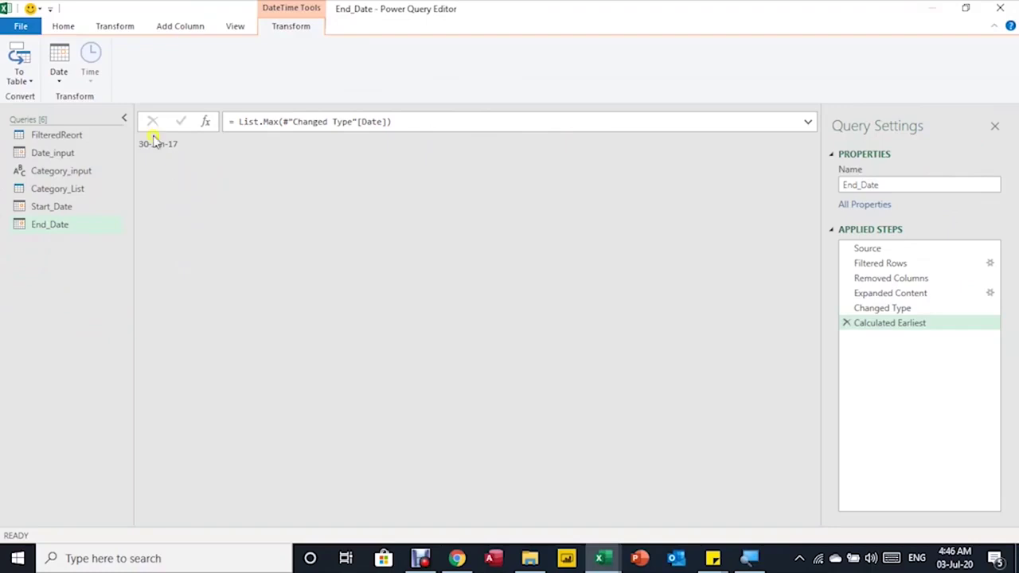
Close the query editor and load the new Start_Date and End_Date queries as connections only.
left_click(63, 27)
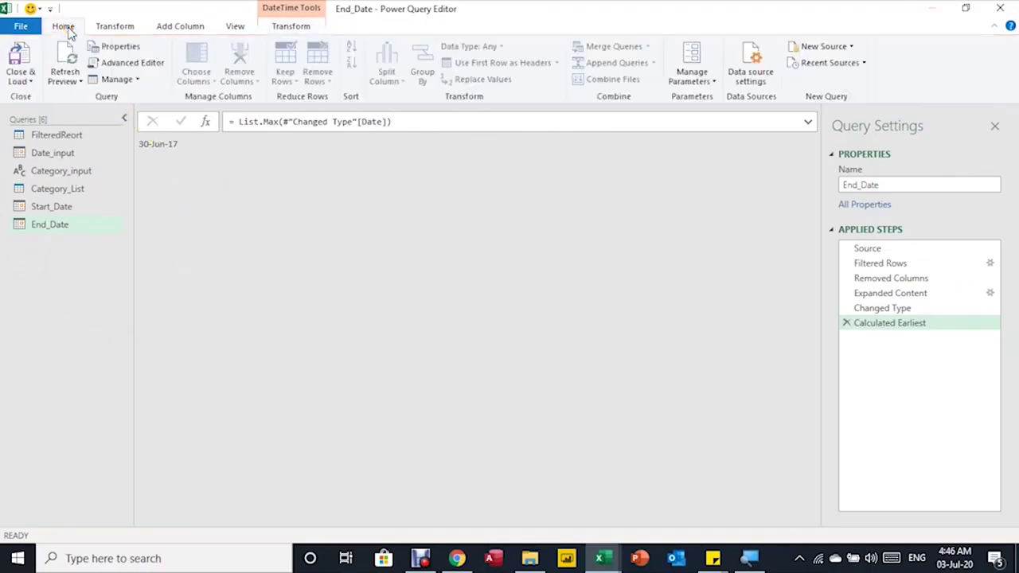
left_click(20, 81)
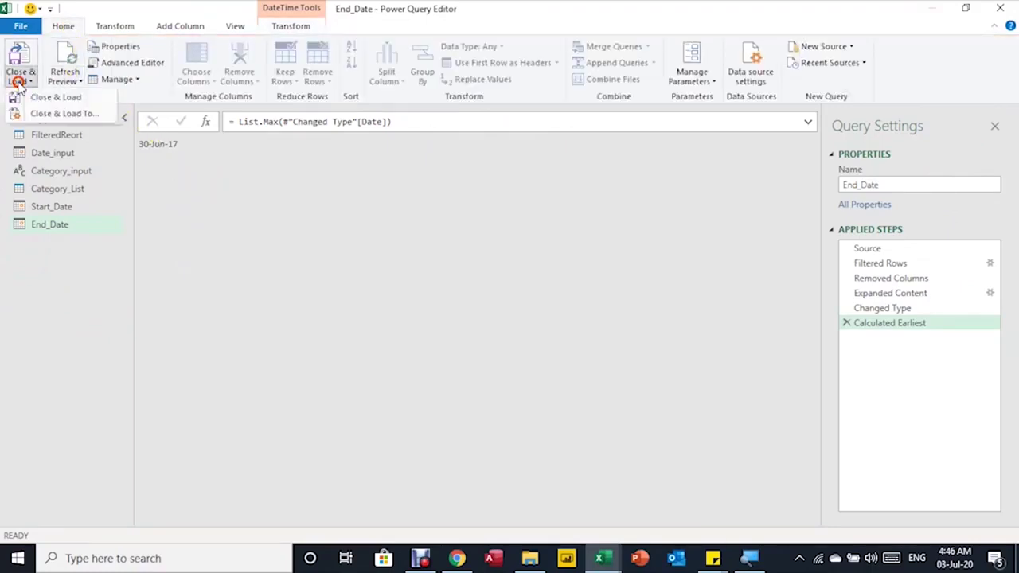
left_click(36, 113)
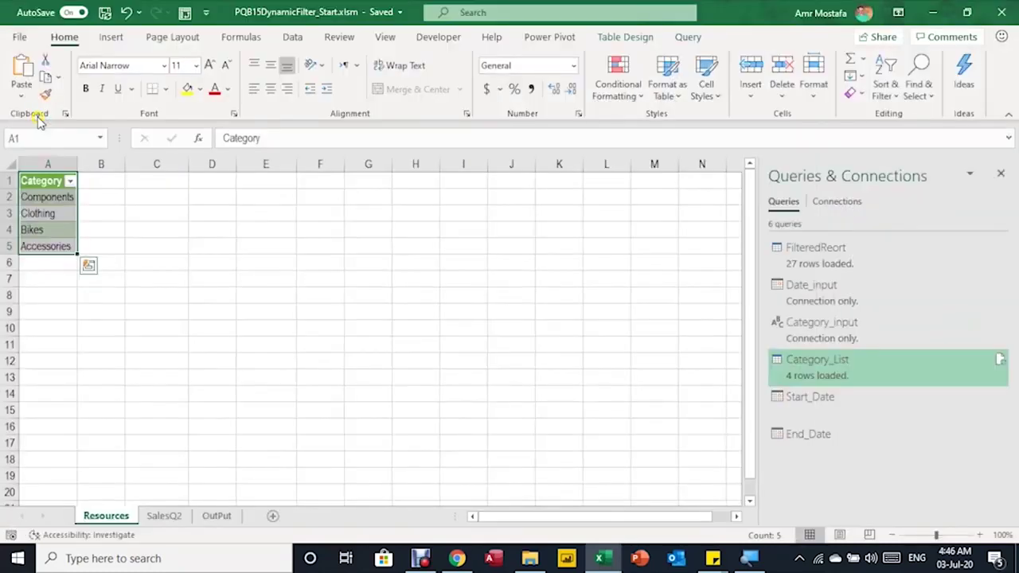
left_click_drag(397, 268, 408, 218)
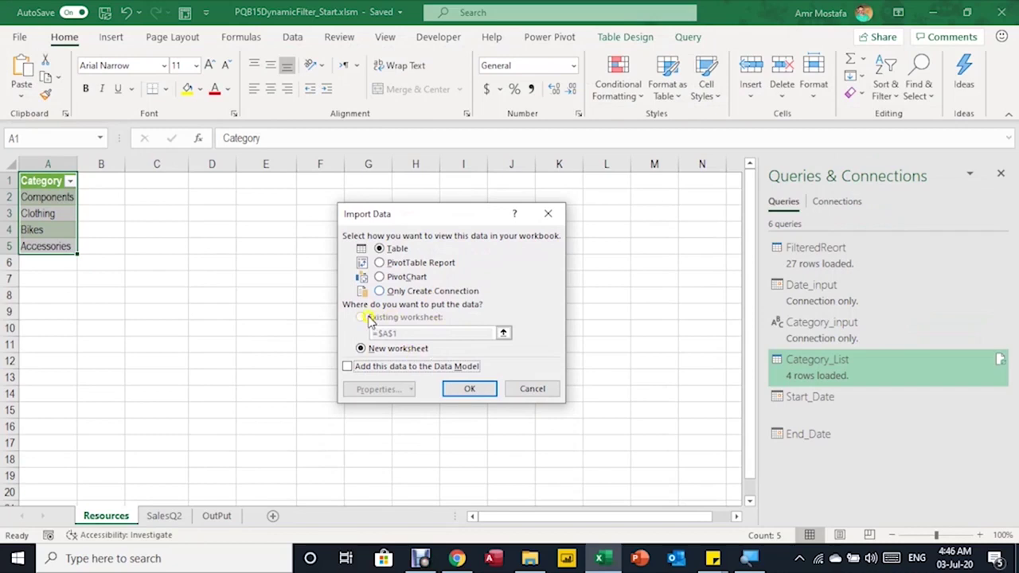
left_click(380, 291)
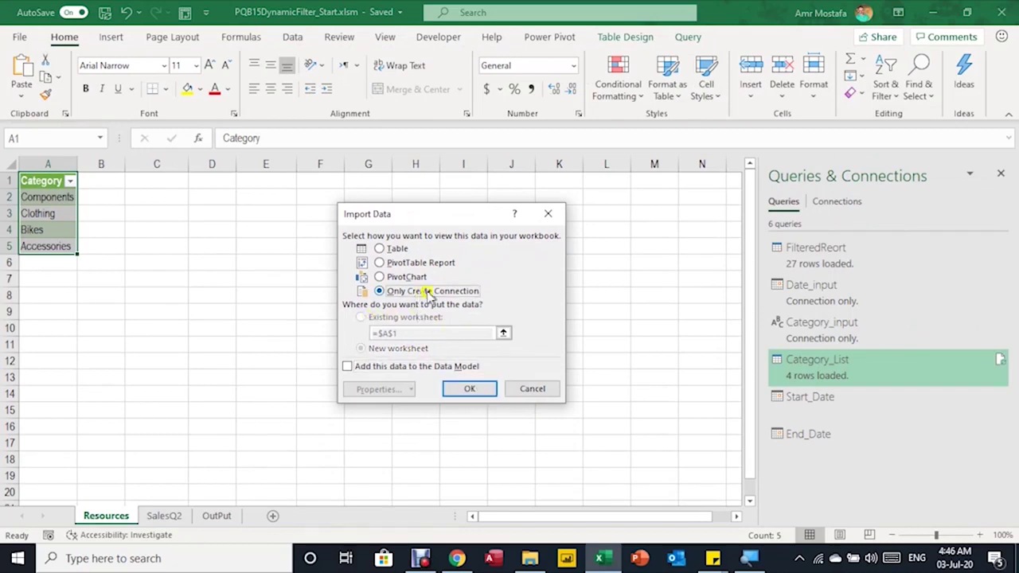
left_click(474, 389)
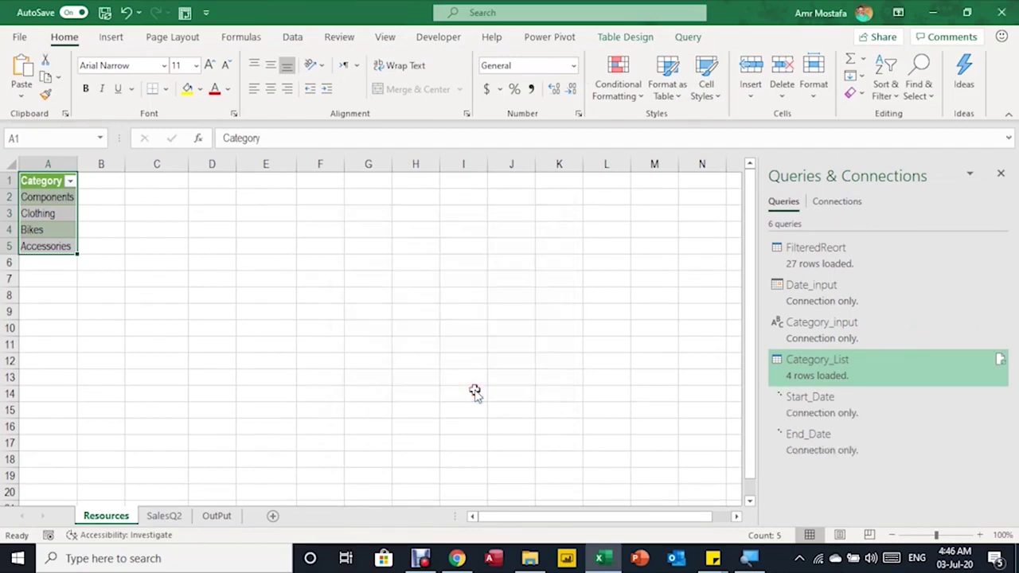
Load the Start_Date query as a table in the existing Resources sheet at cell C1.
left_click(829, 413)
right_click(828, 413)
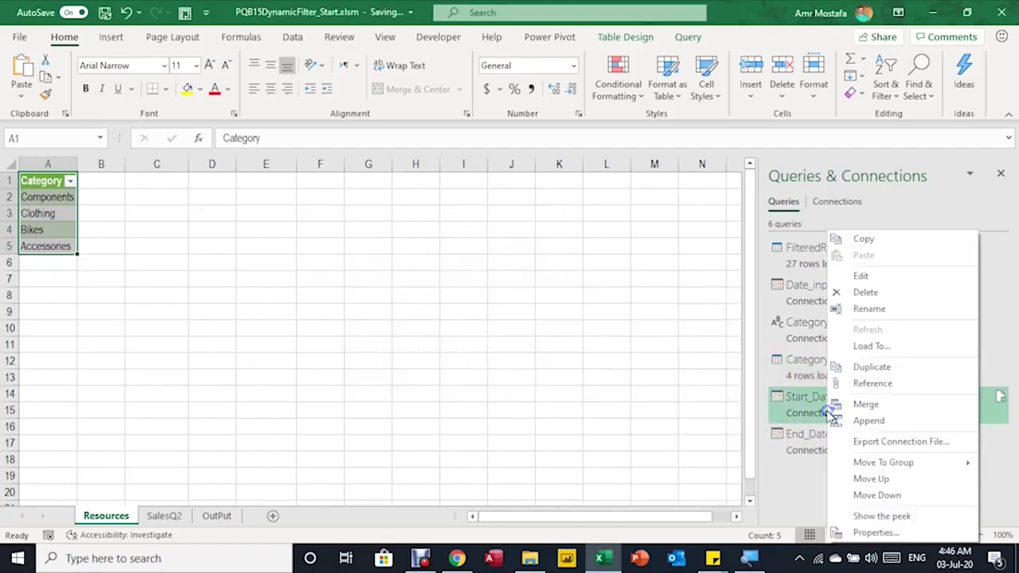
left_click(874, 346)
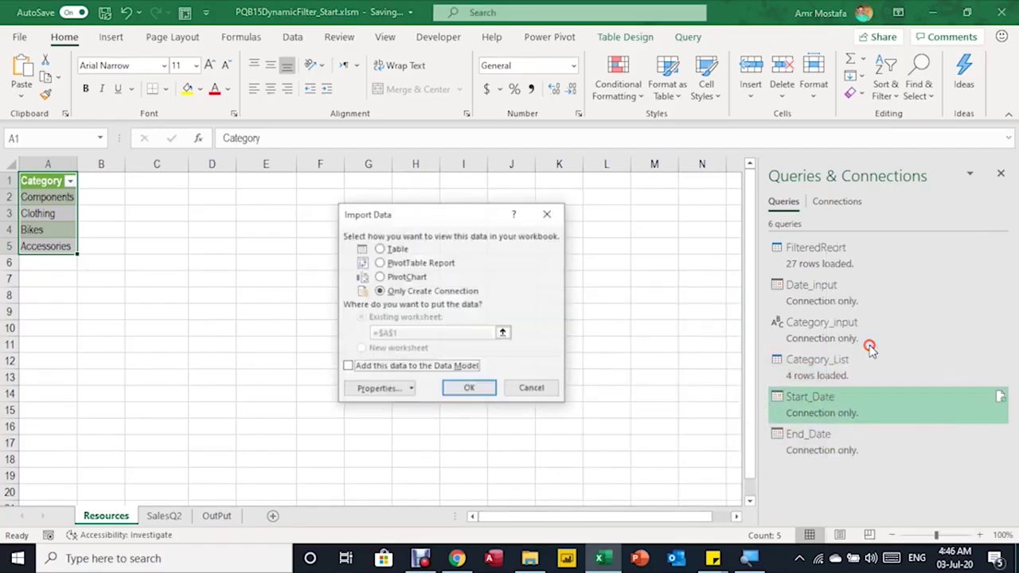
left_click(394, 248)
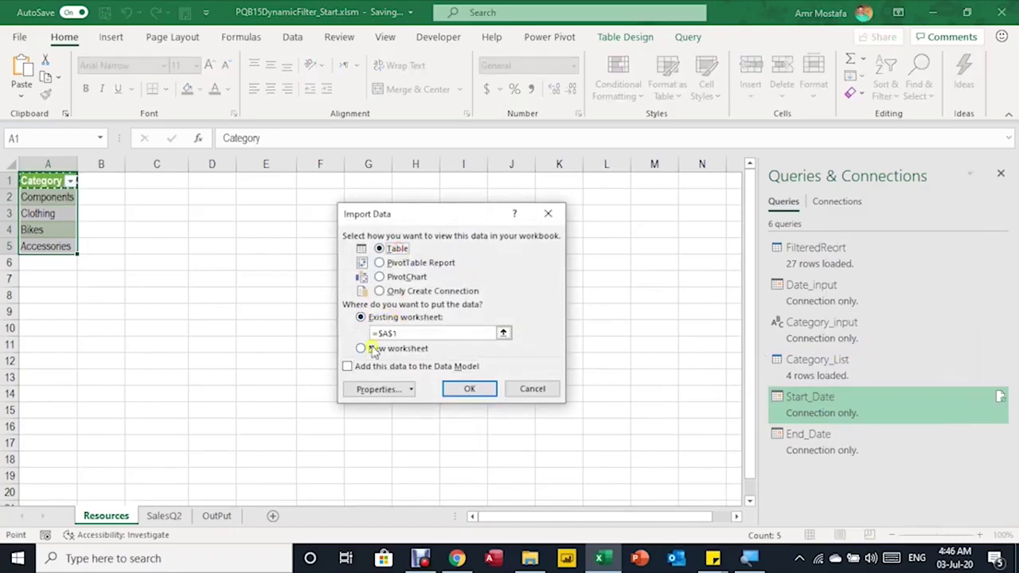
left_click(164, 180)
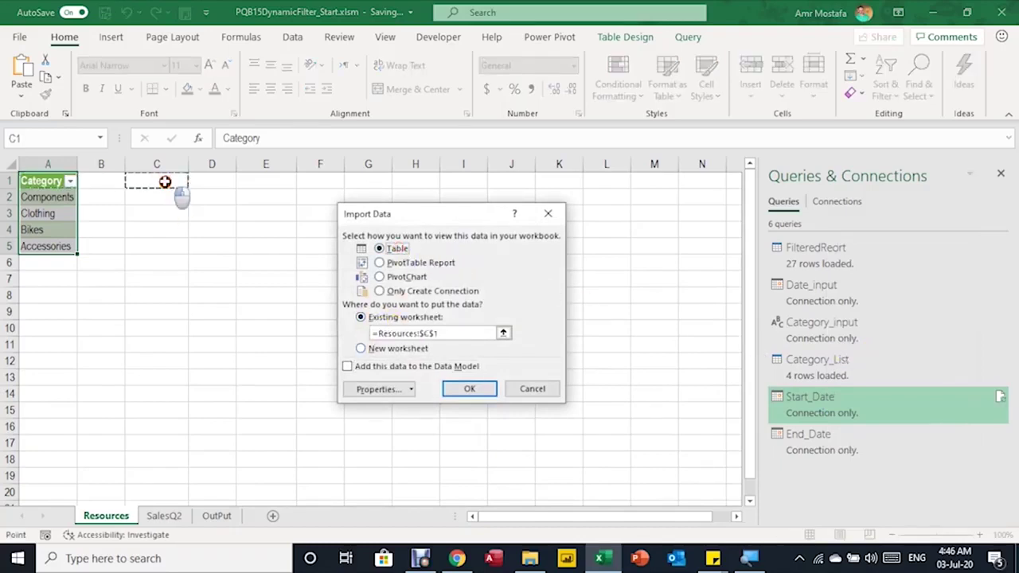
left_click(469, 388)
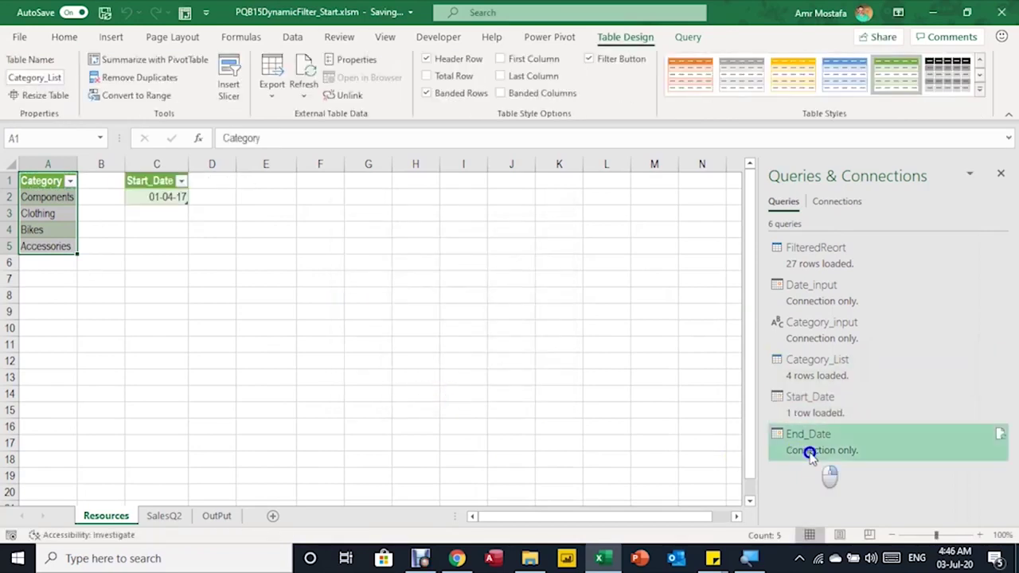
Load the End_Date query as a table in the existing Resources sheet at cell E1.
mouse_move(810, 453)
left_click(149, 193)
left_click(267, 197)
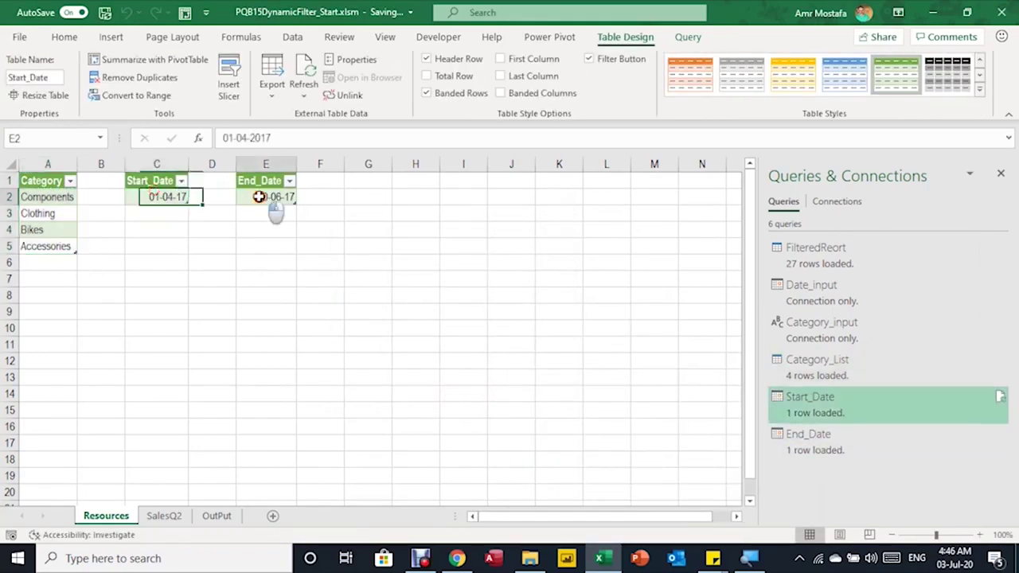
Open data validation for the Date input cell J10 on the OutPut sheet and allow only dates, using the between condition.
left_click(217, 517)
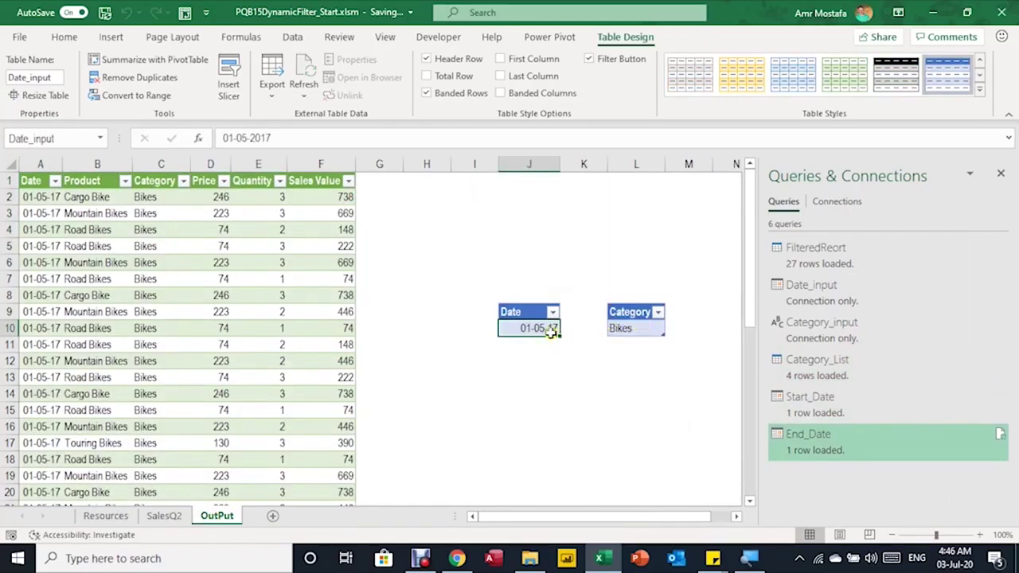
left_click(634, 336)
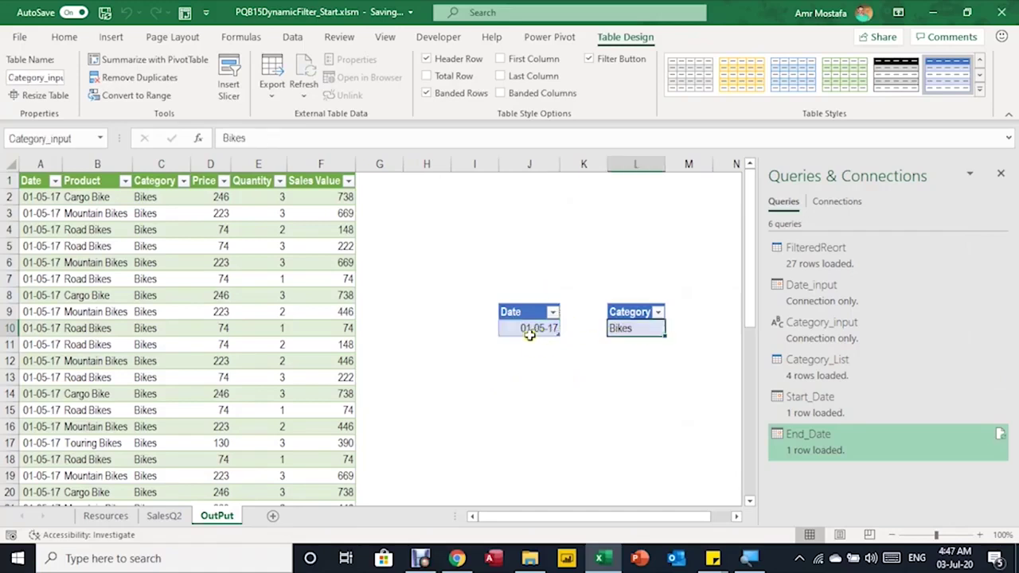
left_click(530, 330)
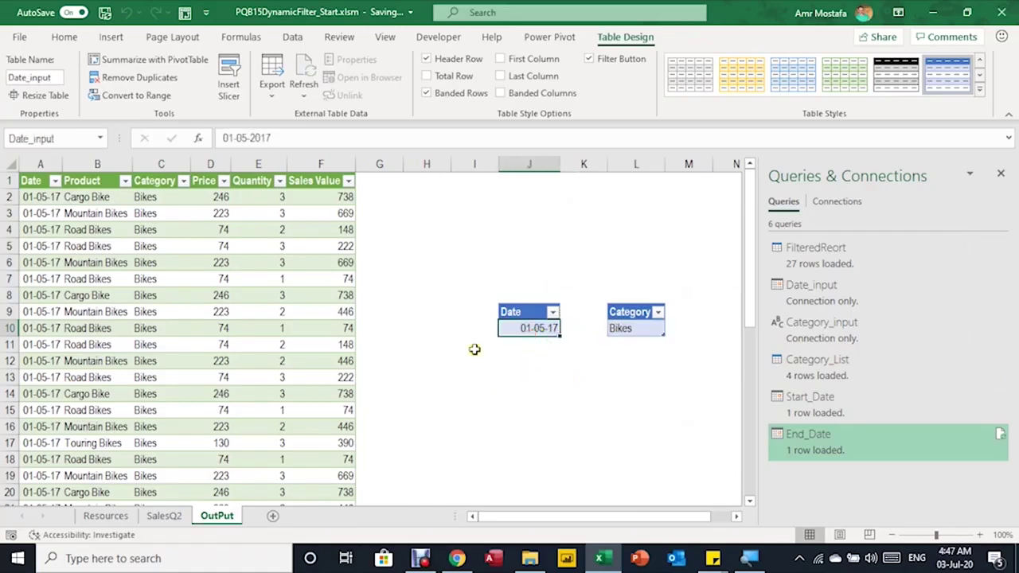
left_click(292, 37)
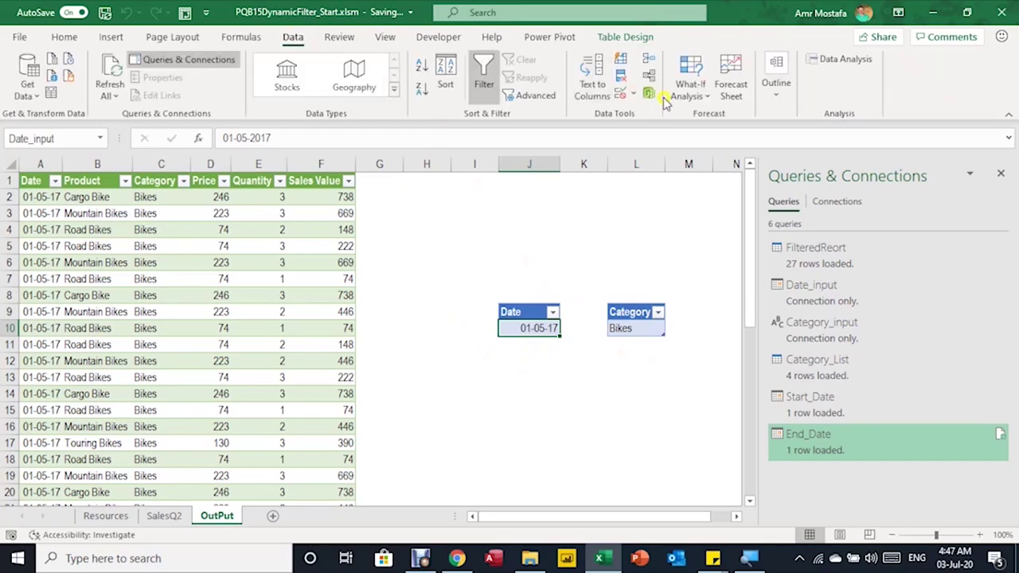
left_click(621, 94)
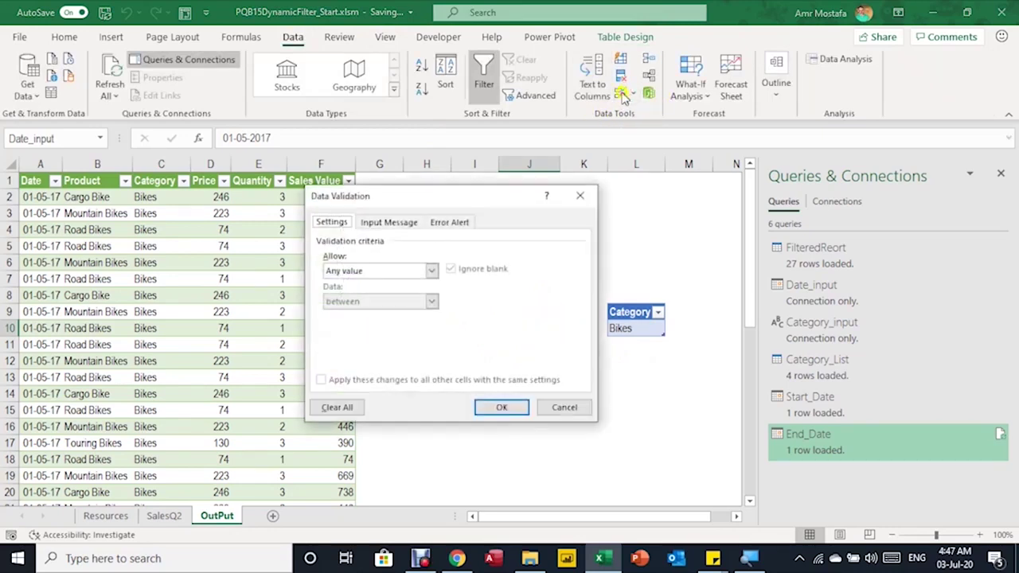
left_click(430, 273)
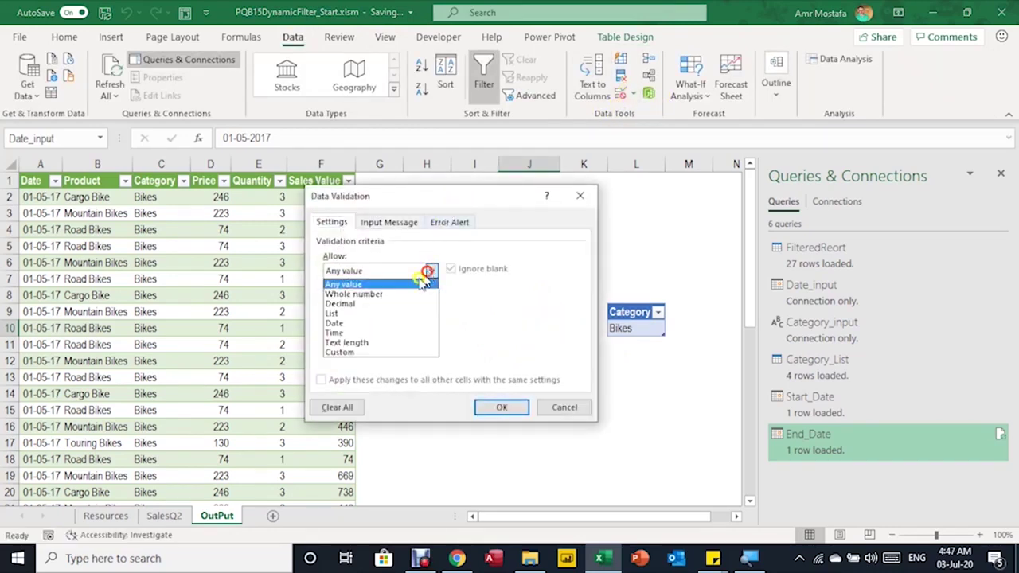
left_click(385, 325)
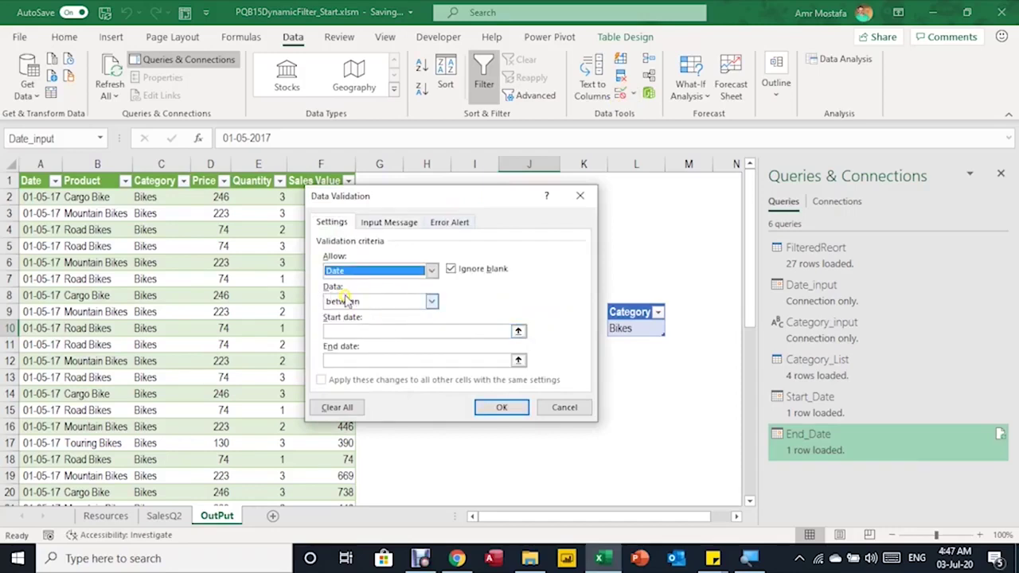
Set the validation's start date to =Resources!C2 and its end date to =Resources!E2, and apply the rule.
left_click(518, 332)
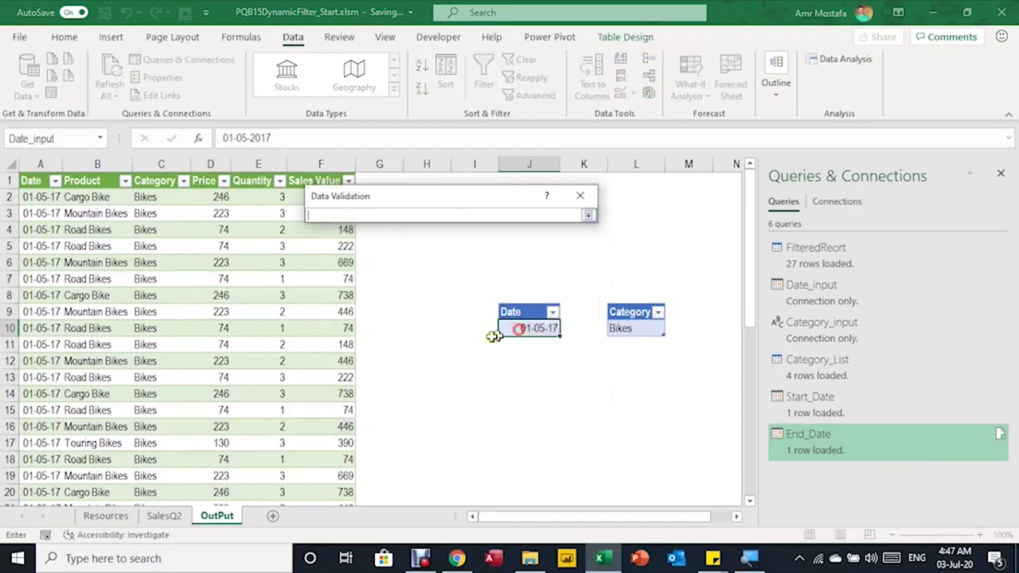
left_click(106, 516)
left_click(163, 196)
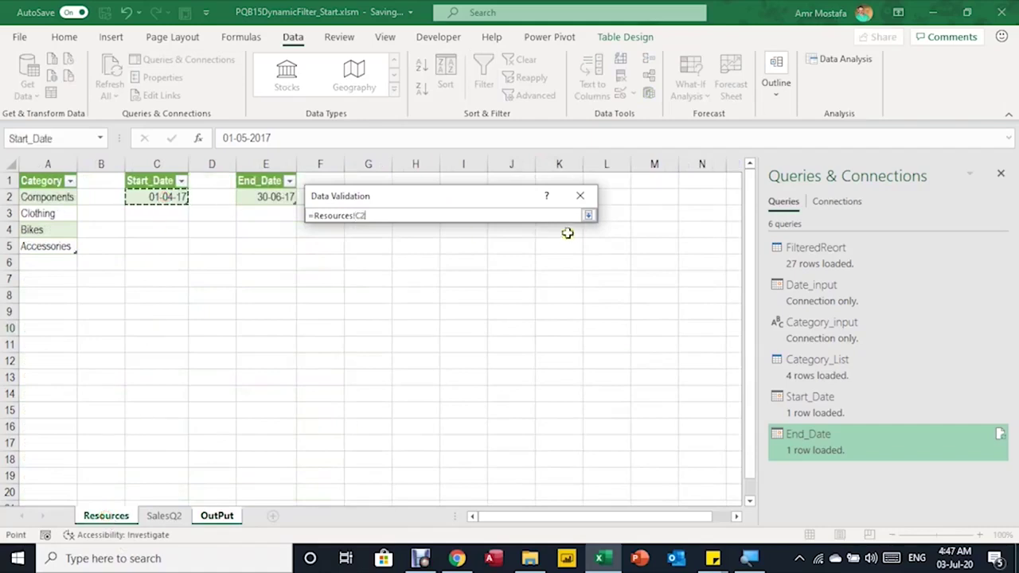
left_click(587, 217)
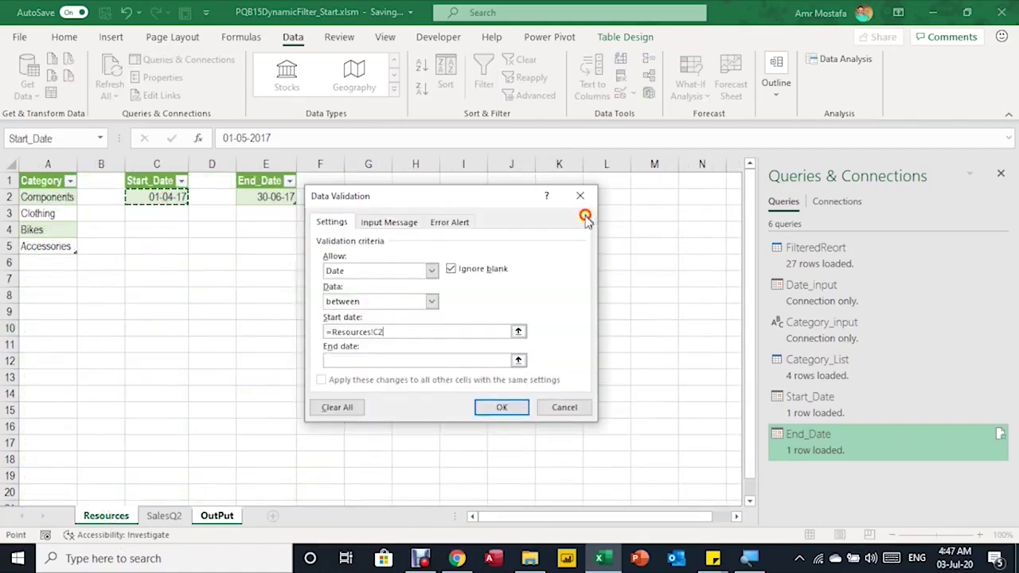
left_click(518, 360)
left_click(106, 517)
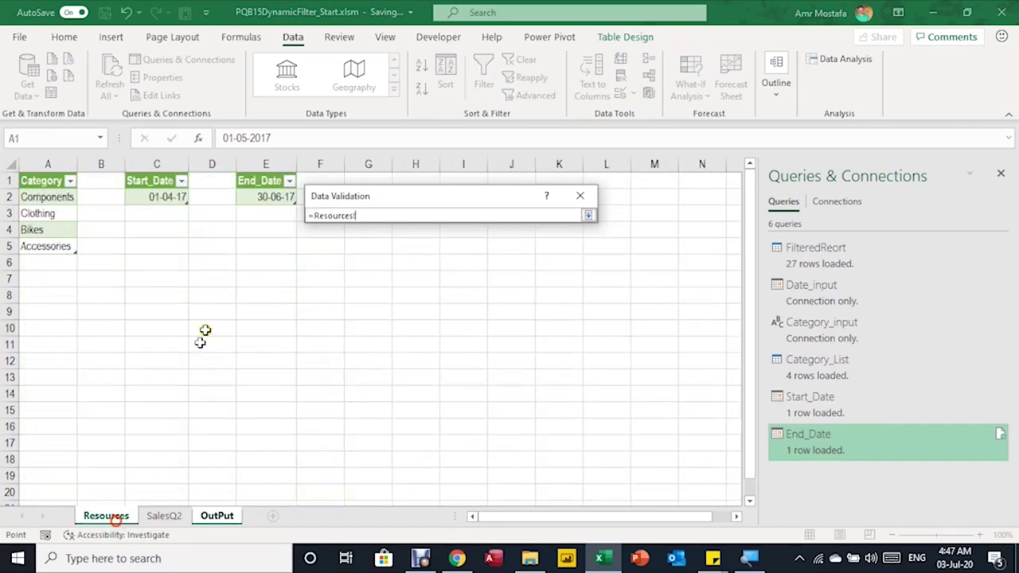
left_click(259, 195)
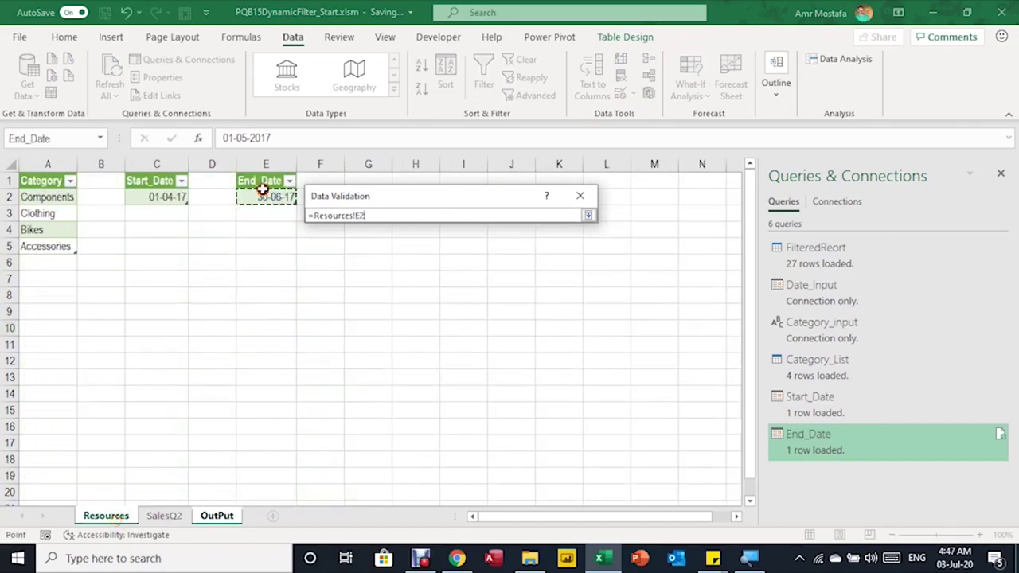
left_click(585, 216)
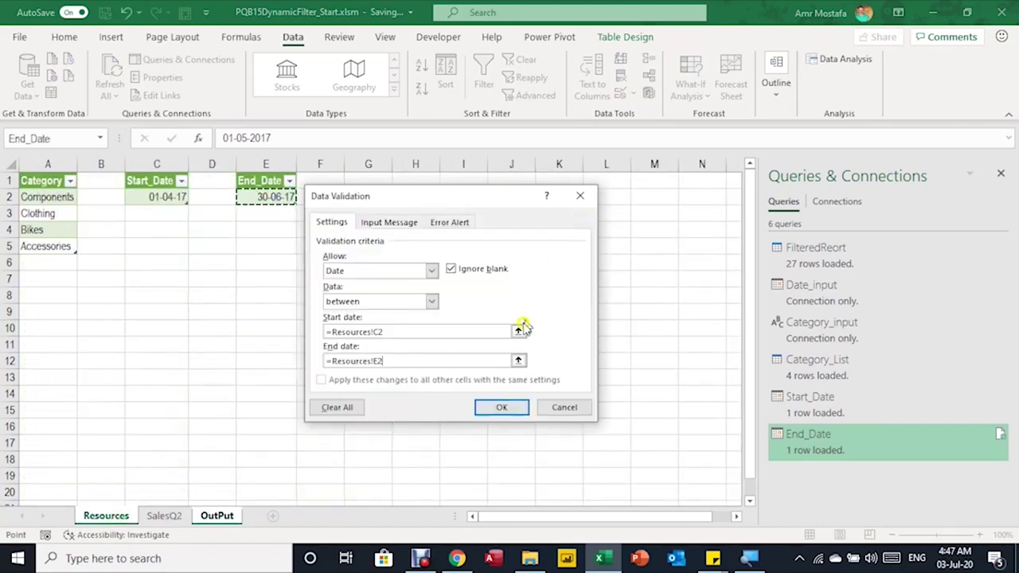
left_click(496, 408)
Try to enter the out-of-range date 01-05-2016 in the Date input cell to test the validation, and cancel the entry.
left_click(532, 344)
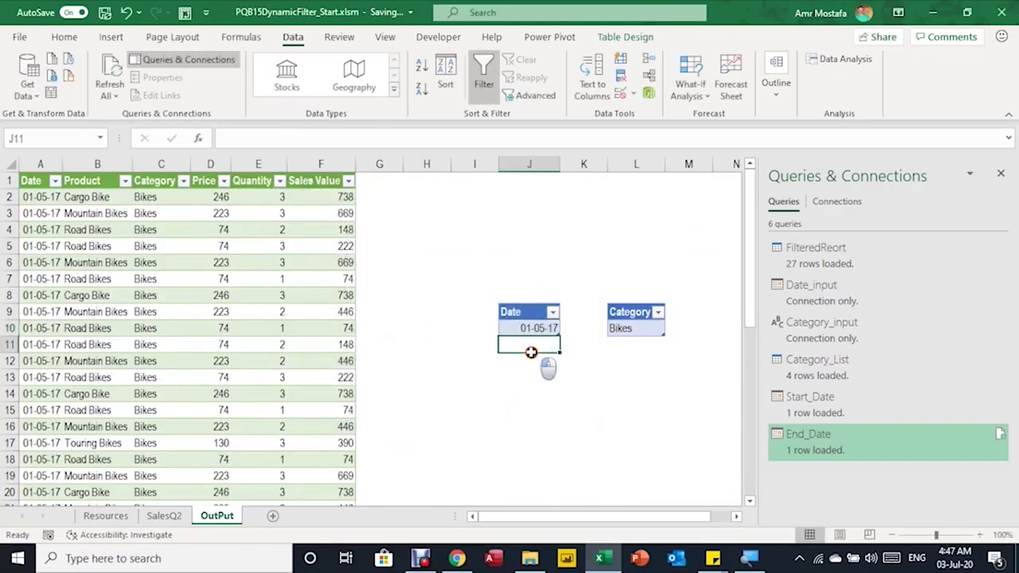
left_click(531, 330)
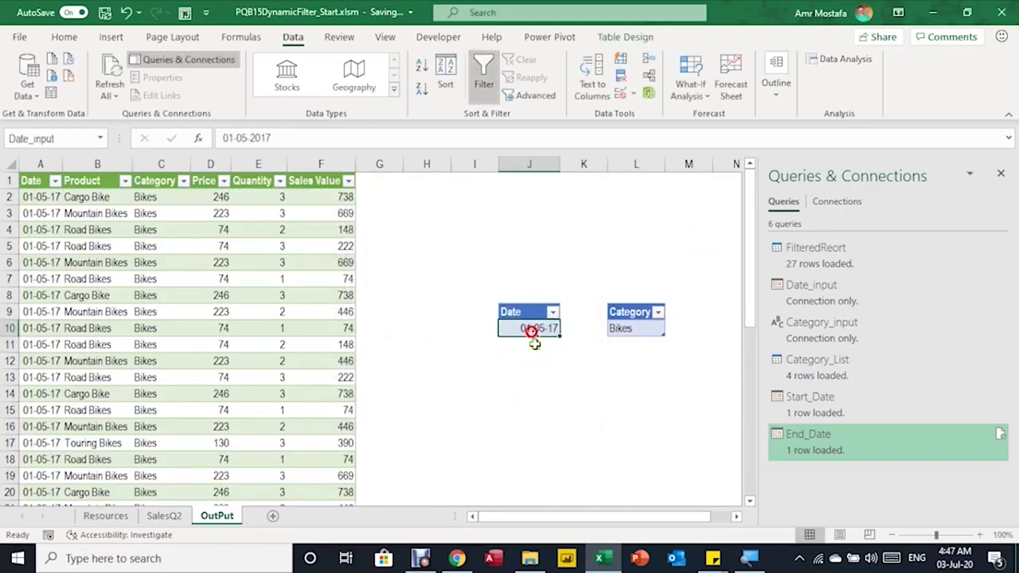
left_click(281, 138)
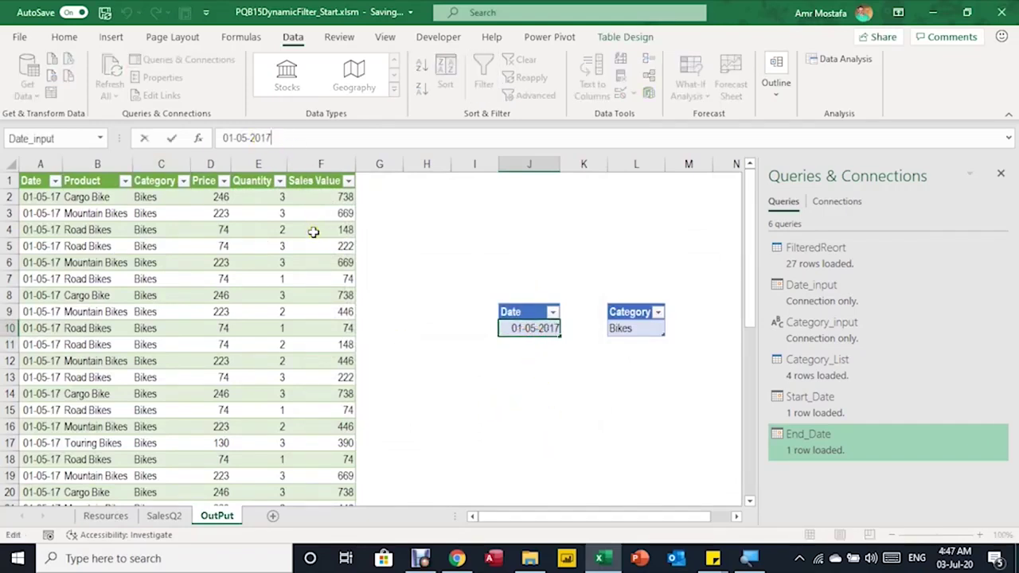
key("BackSpace")
type("6")
key("Return")
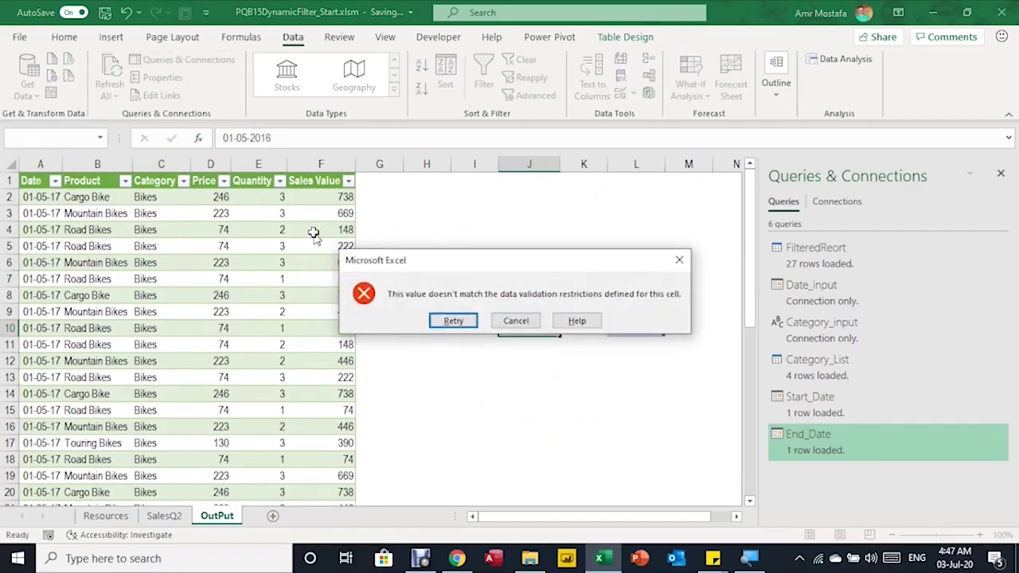
key("Escape")
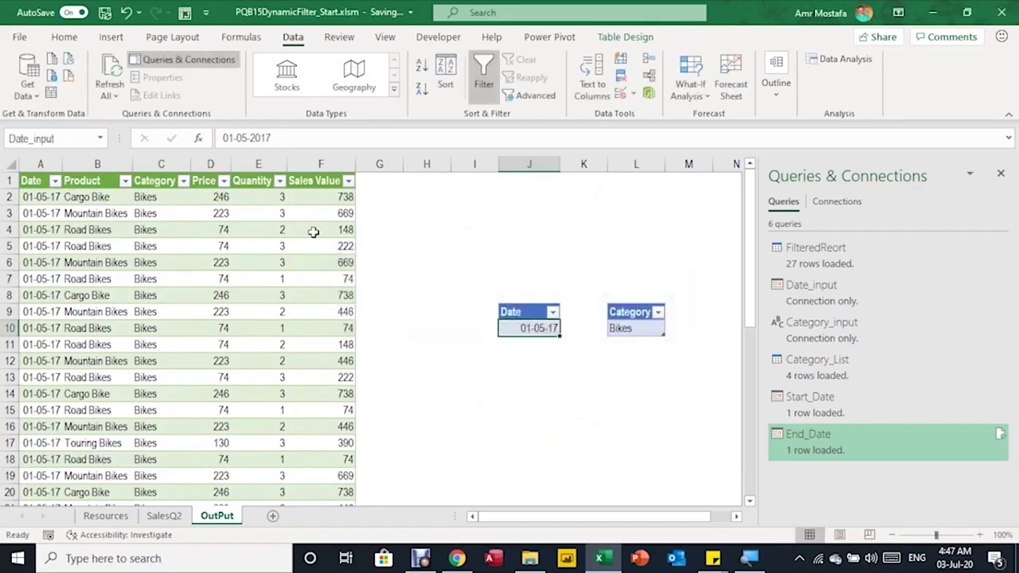
Check the category table on the Resources sheet and enter =Category_List[Category] in cell L12 of the OutPut sheet.
key("Right")
key("Right")
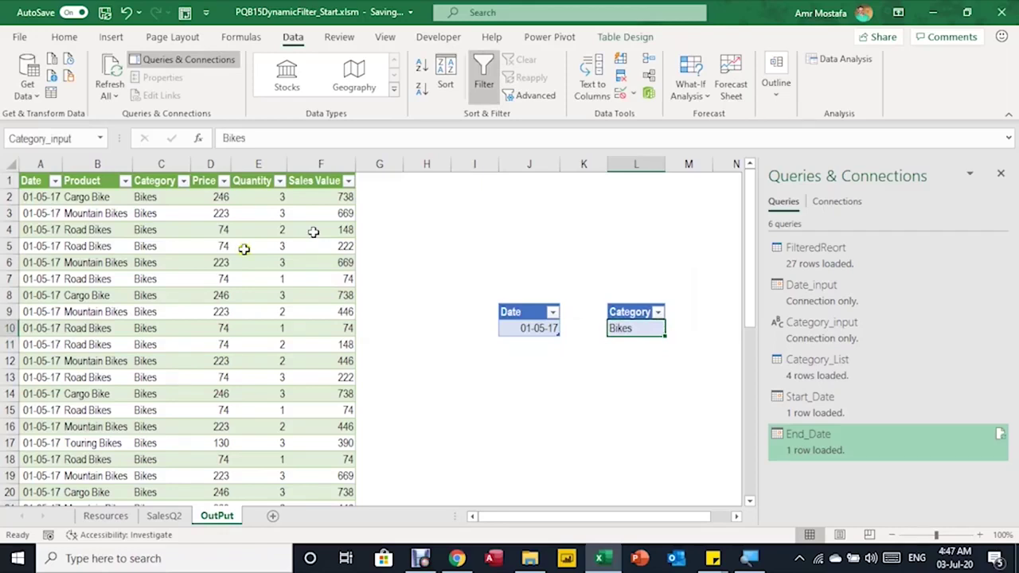
left_click(106, 516)
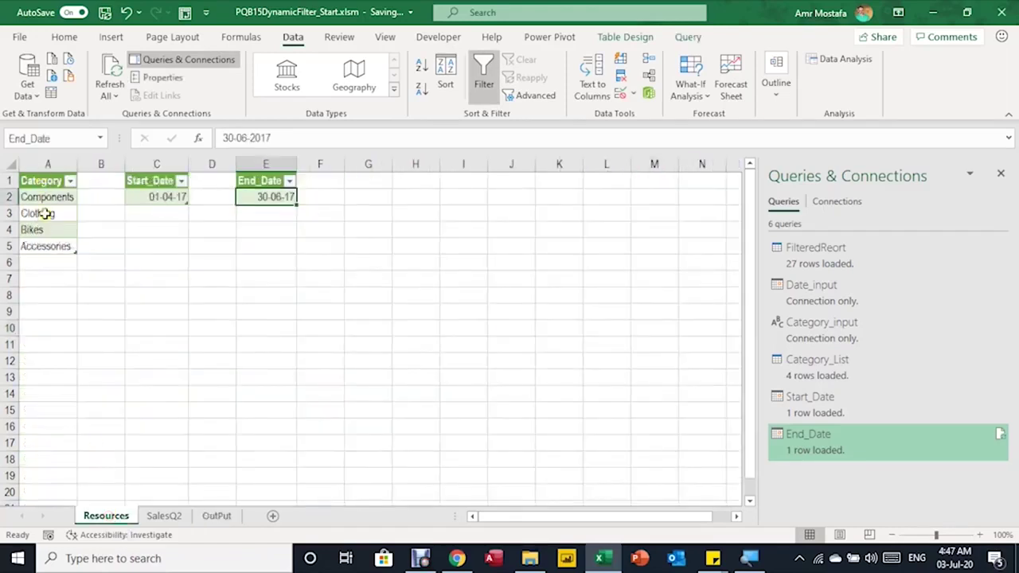
left_click(215, 516)
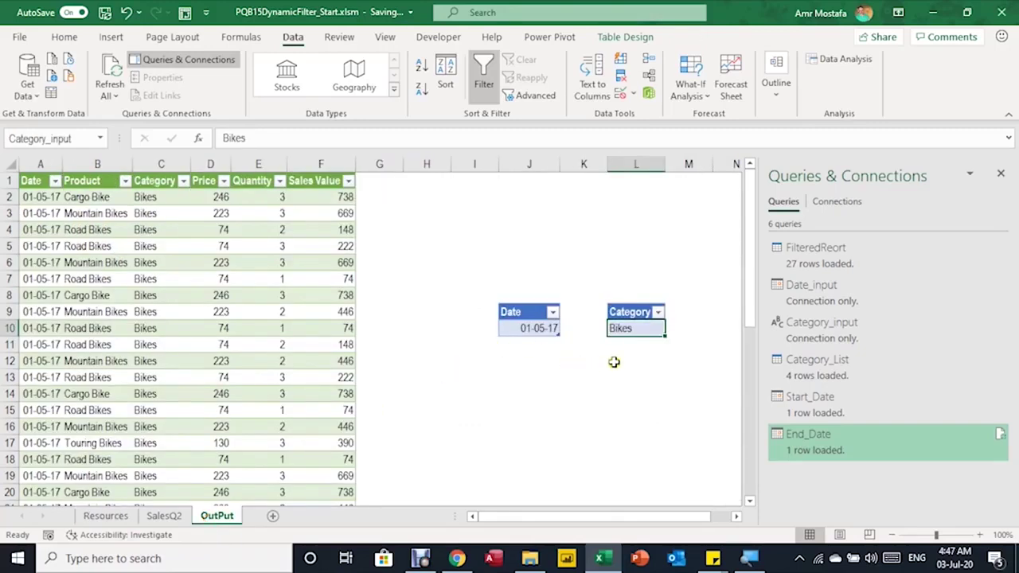
left_click(638, 357)
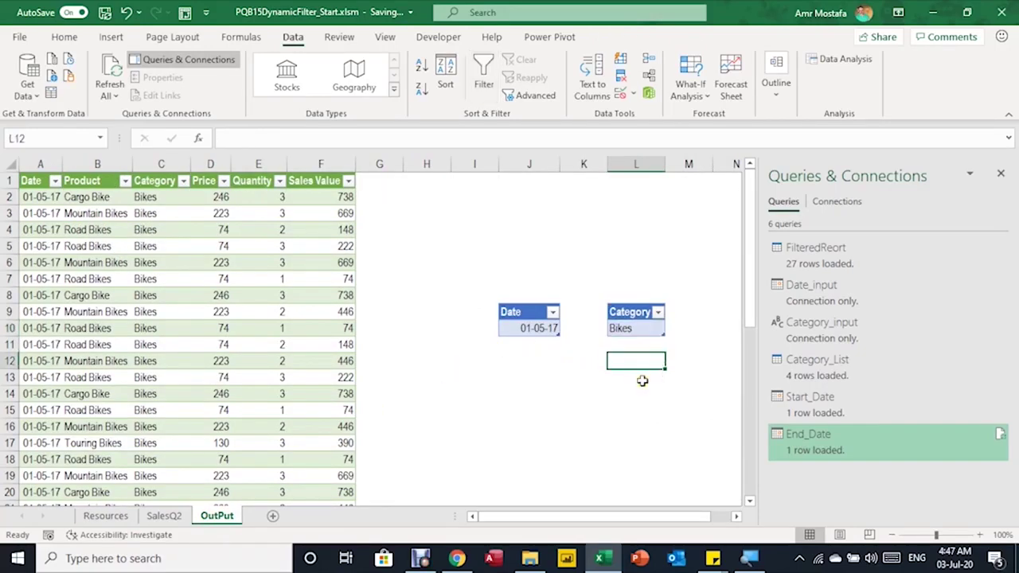
type("=")
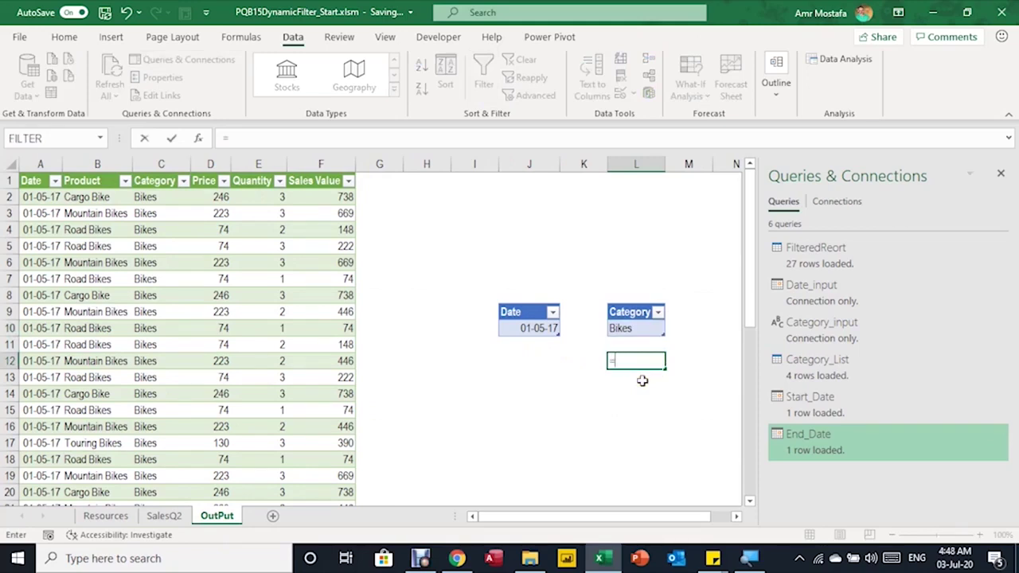
type("ca")
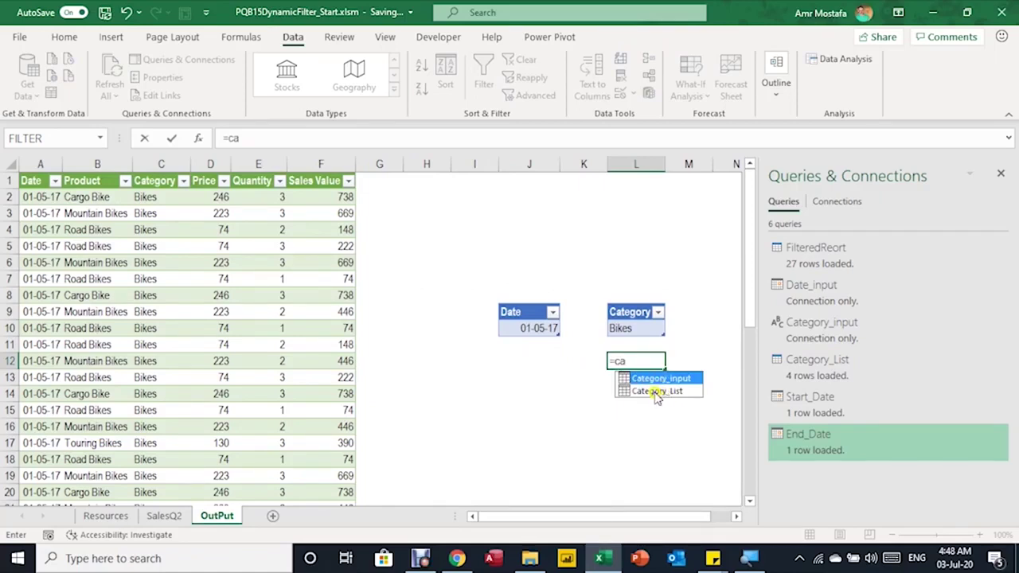
left_click(655, 392)
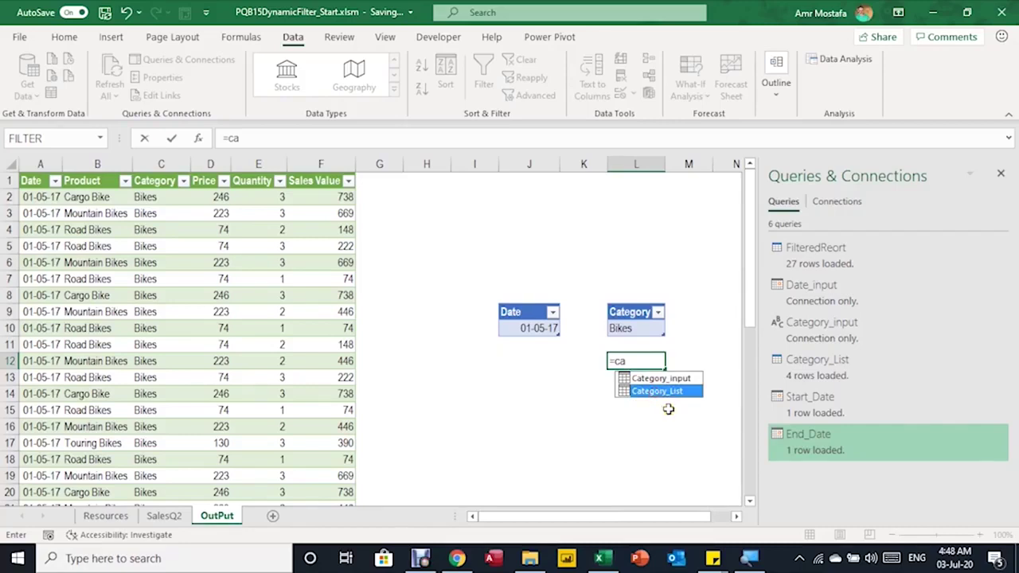
key("Tab")
type("[")
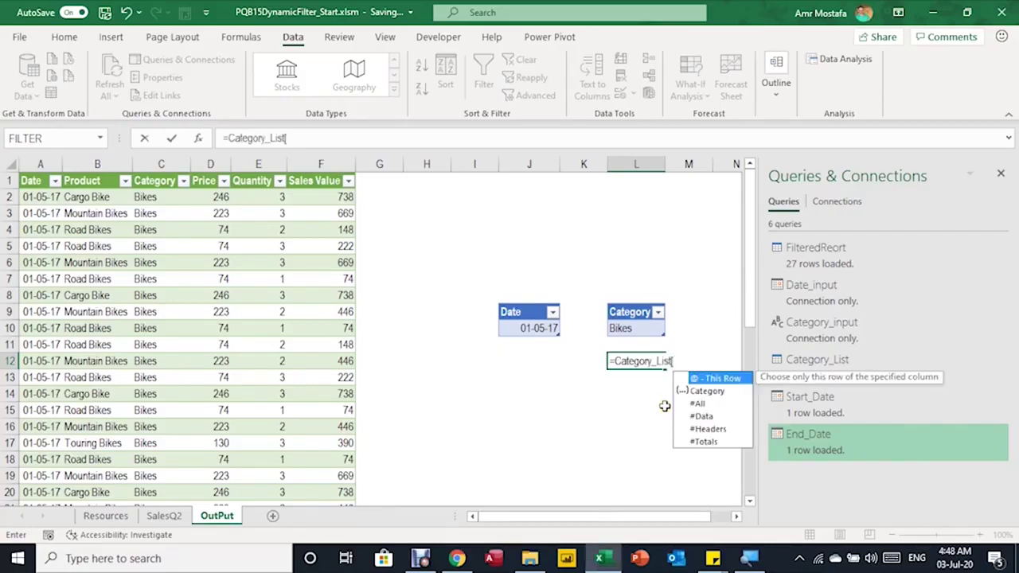
key("Down")
key("Tab")
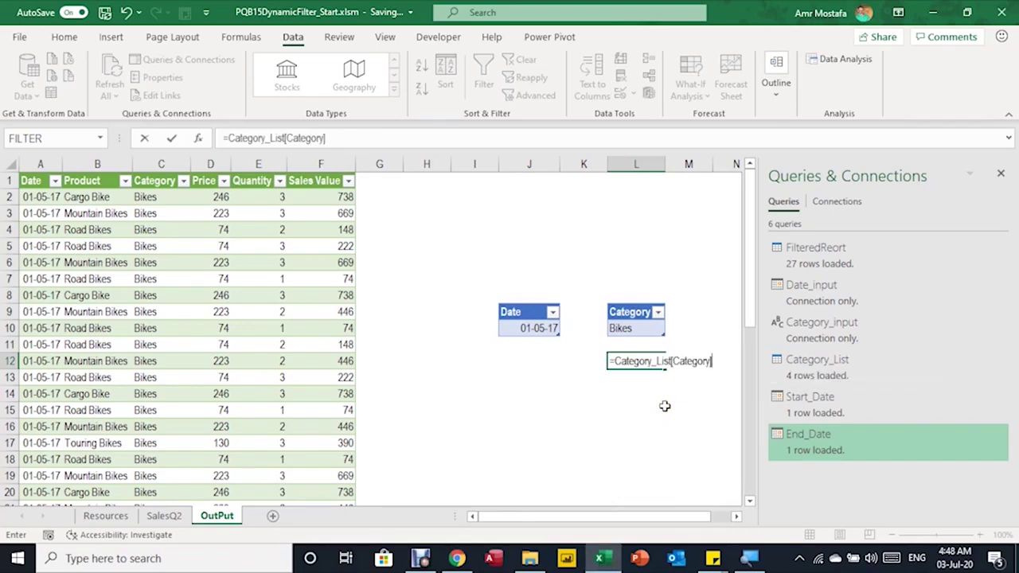
key("Return")
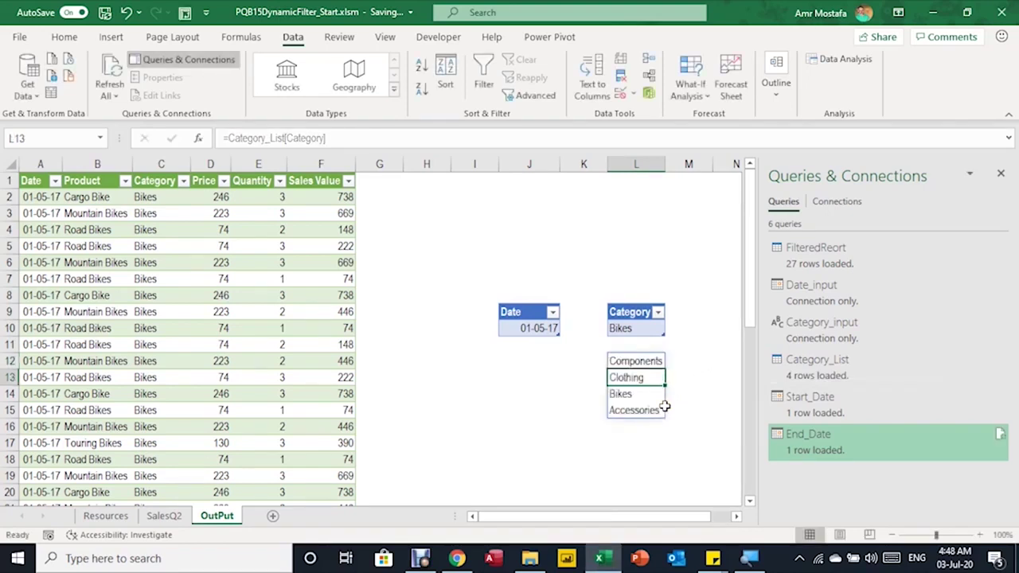
Cut the whole =Category_List[Category] formula out of cell L12, leaving the cell empty.
left_click(639, 360)
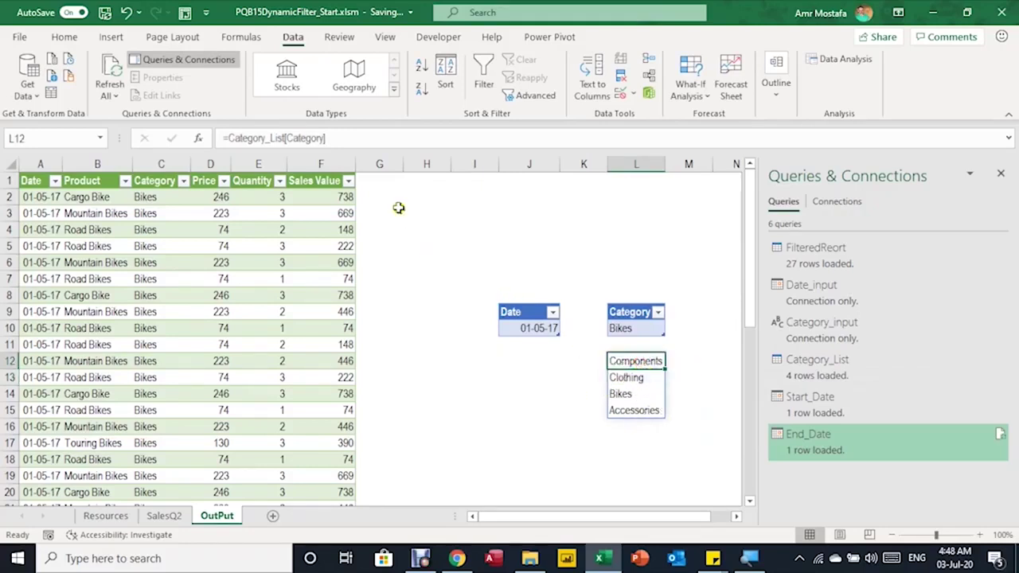
left_click_drag(348, 139, 227, 139)
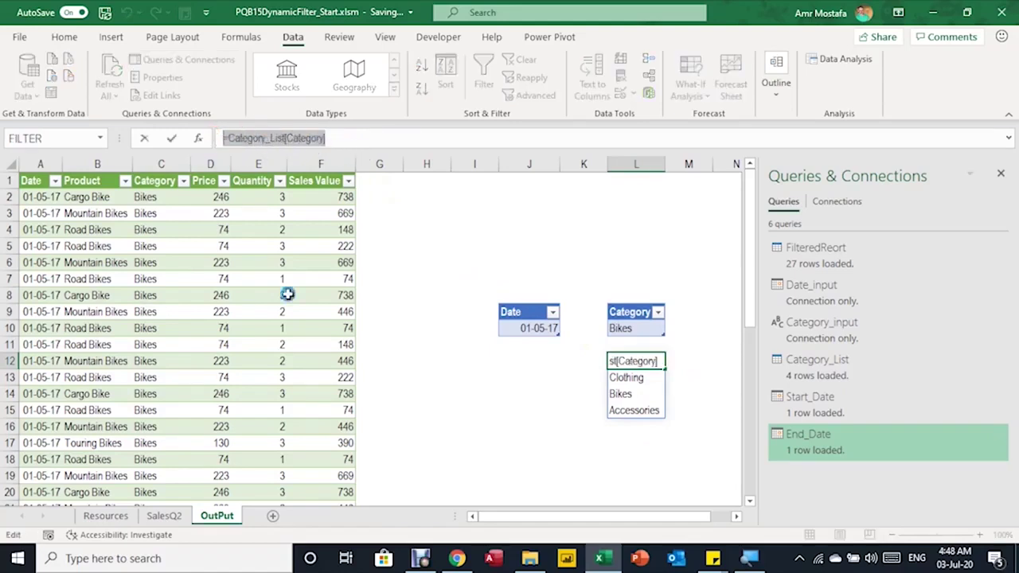
key("Delete")
key("Return")
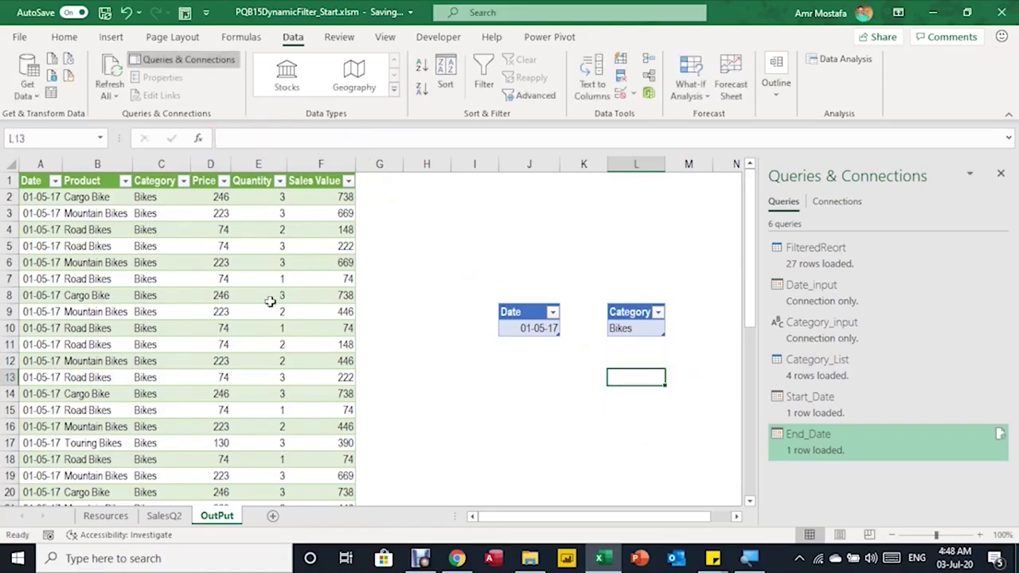
Set data validation on the Category input cell L10 to allow a List, and try to apply =Category_List[Category] as its source.
left_click(646, 326)
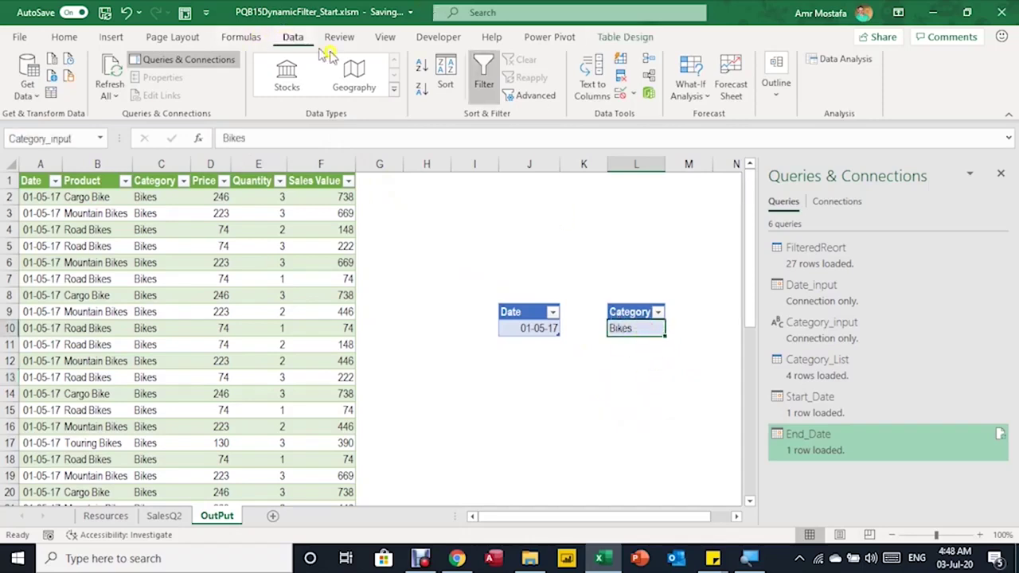
left_click(621, 94)
left_click(432, 271)
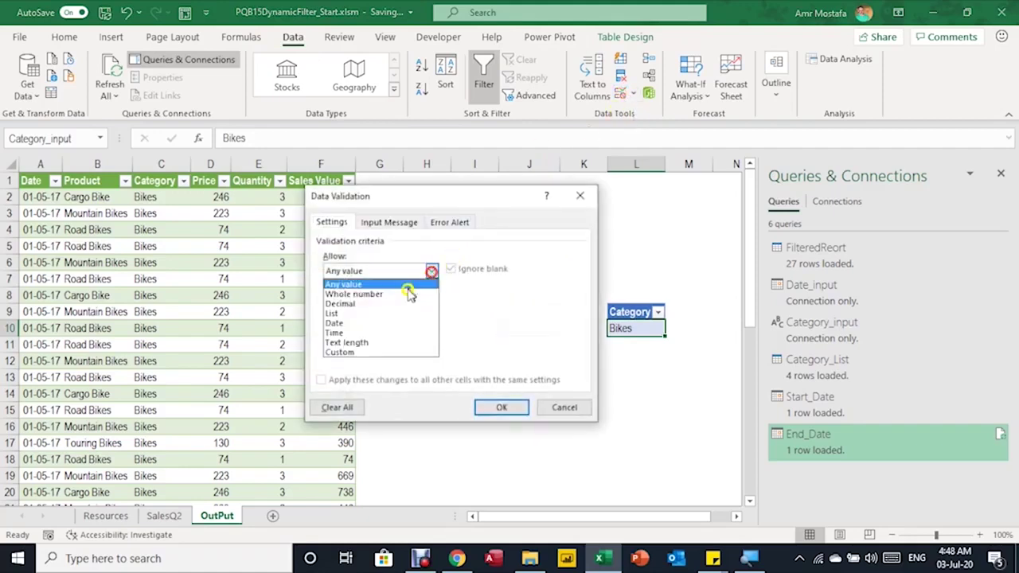
left_click(396, 313)
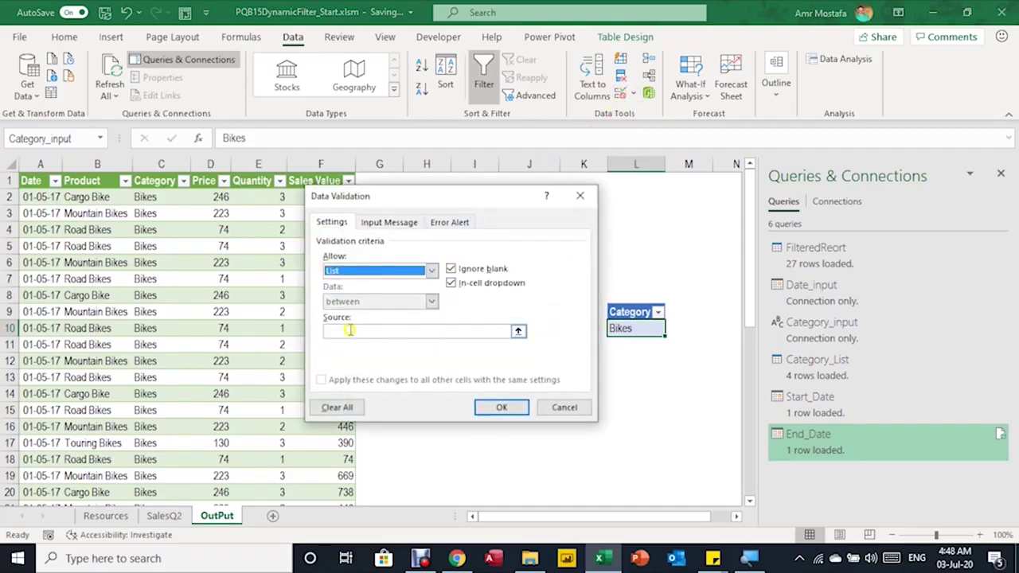
left_click(352, 331)
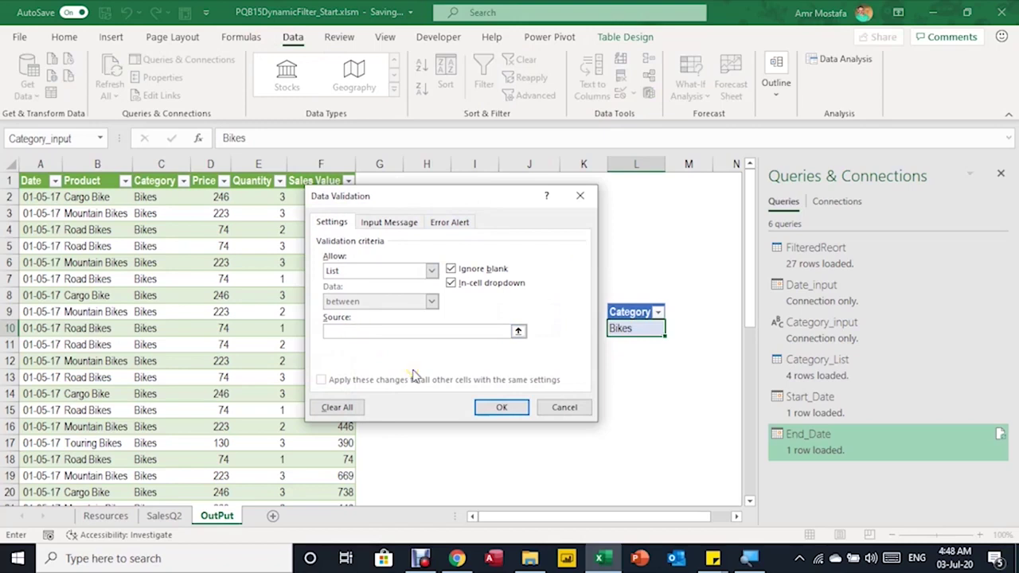
key("ctrl+v")
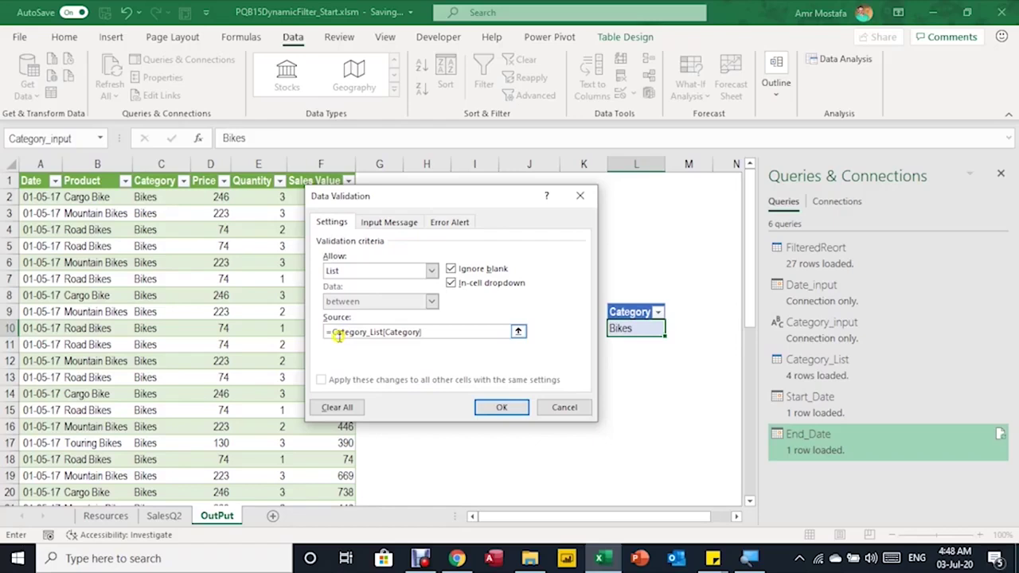
left_click(512, 410)
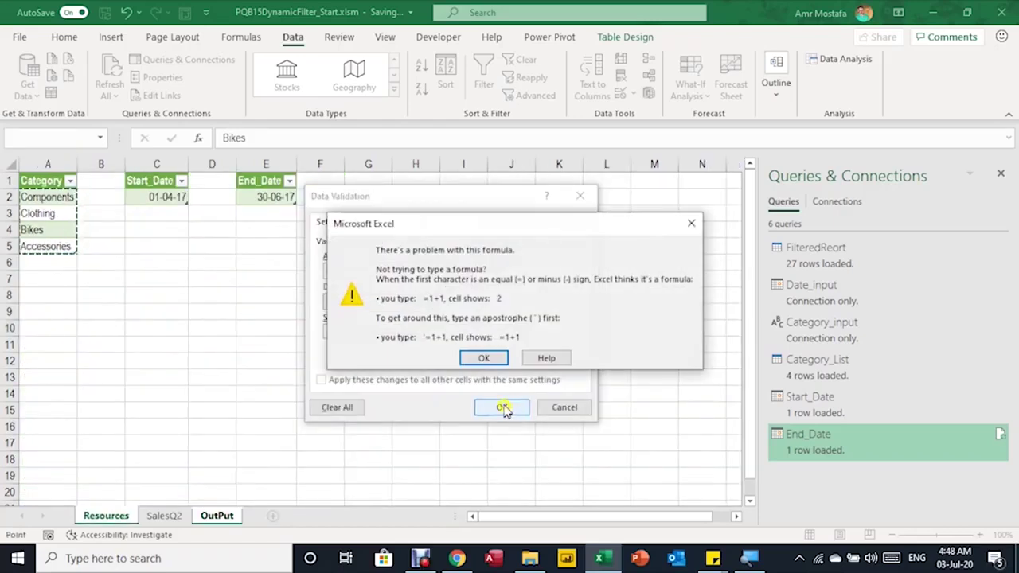
left_click(484, 357)
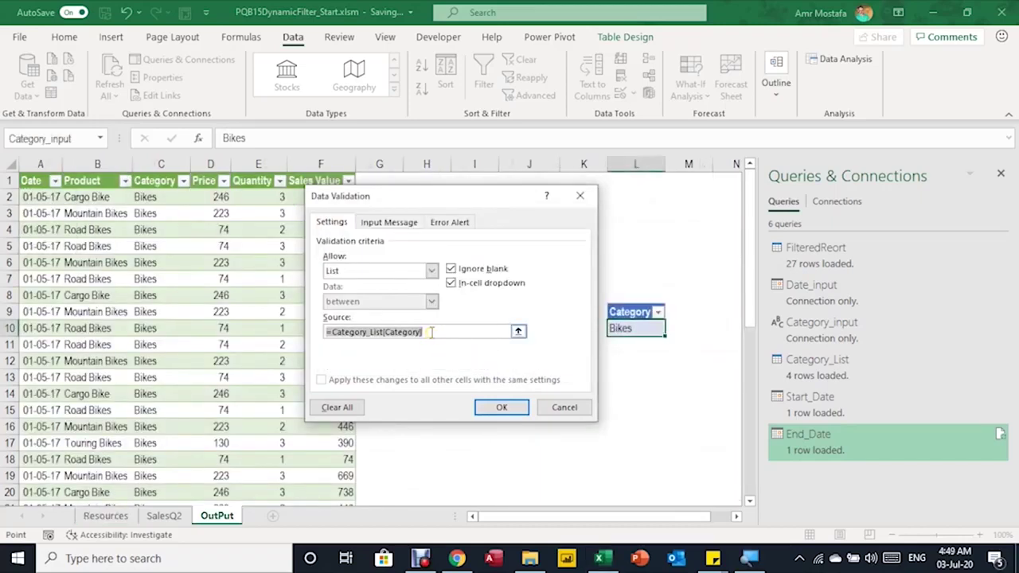
Wrap the list source in Indirect so it reads =Indirect("Category_List[Category]"), and apply the validation.
left_click(333, 333)
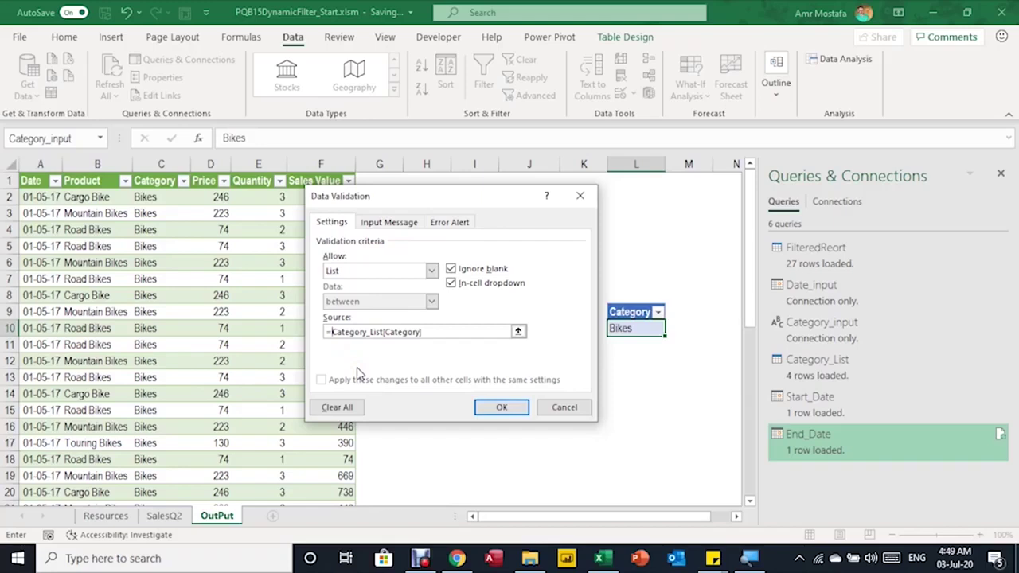
type("Indire")
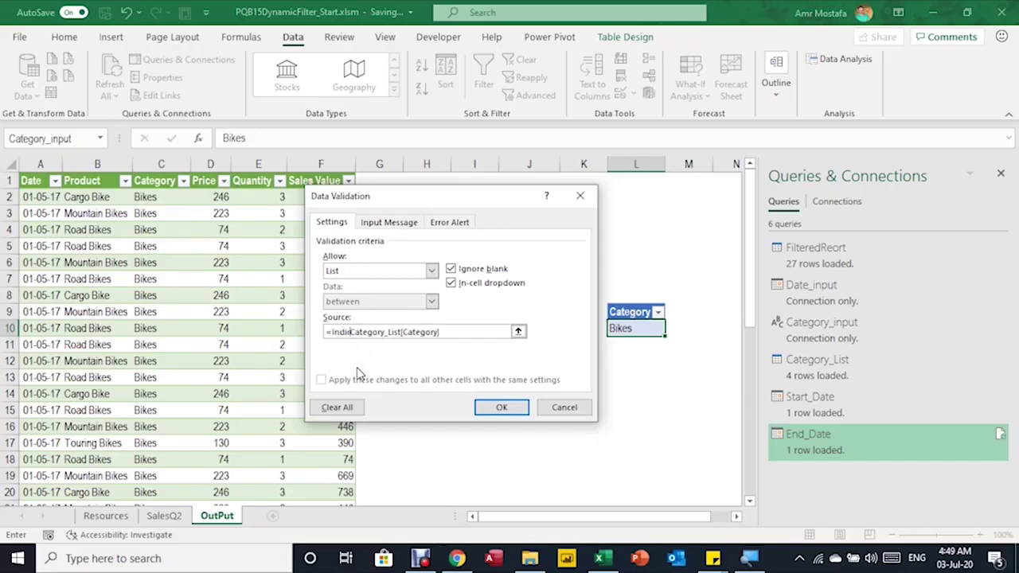
type("ct(")
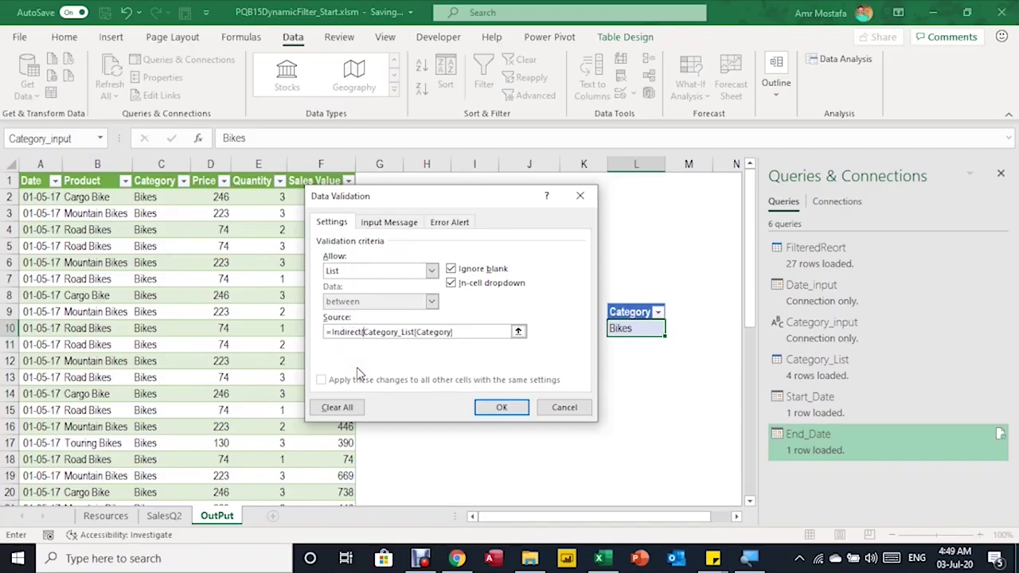
type("\"")
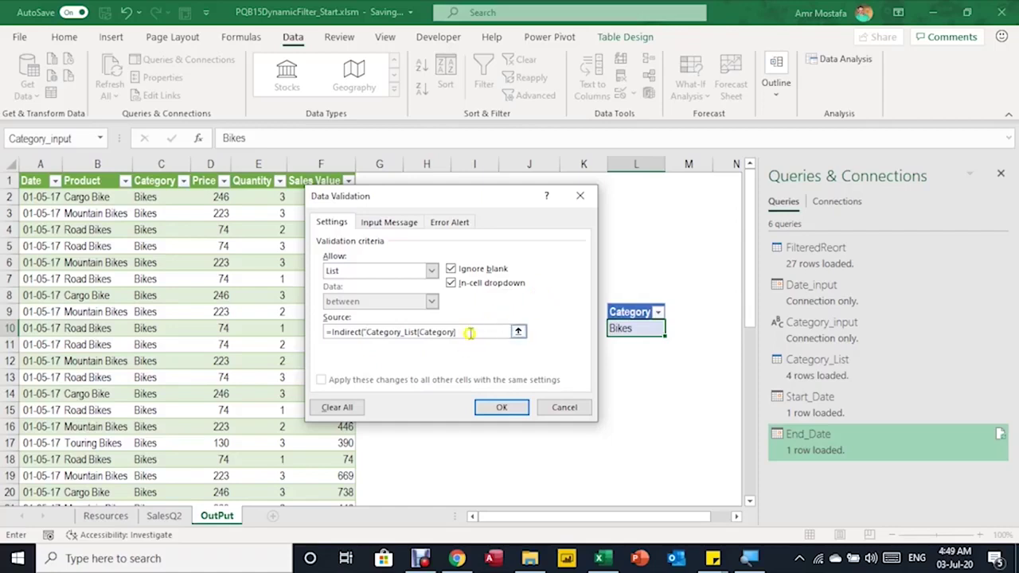
left_click(469, 330)
left_click(370, 332)
left_click(526, 413)
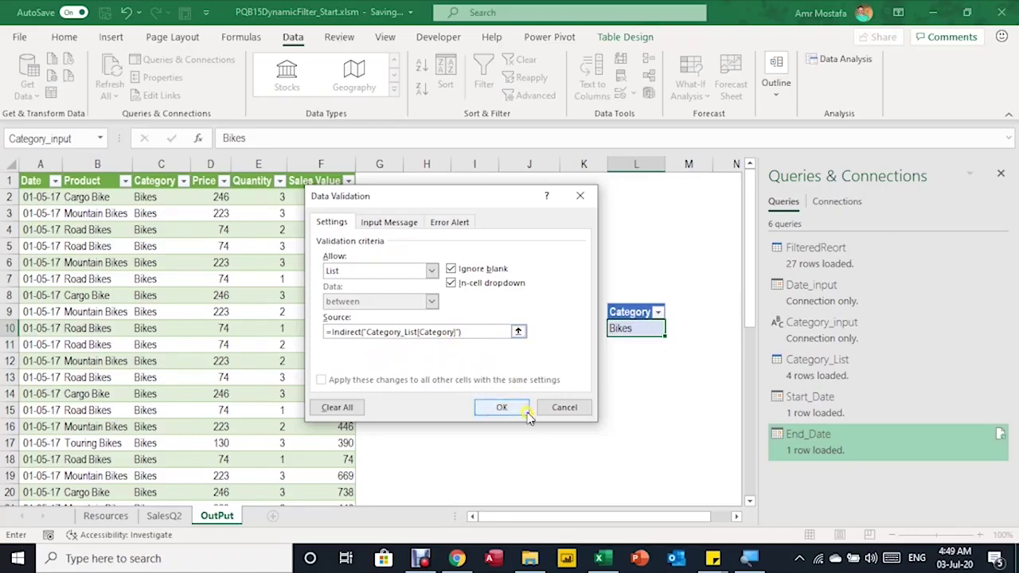
left_click(510, 410)
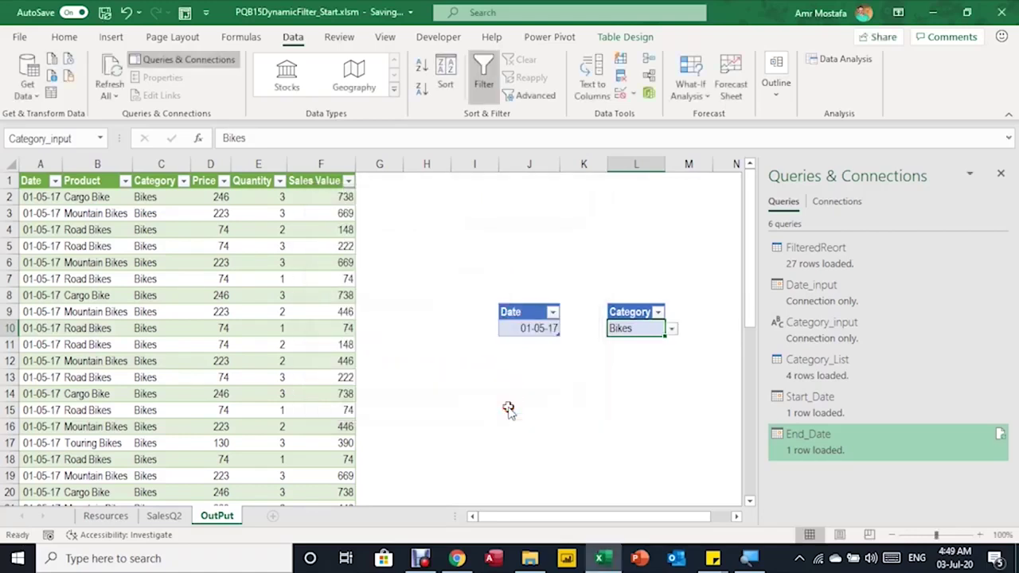
Test the validation list in the Category input cell by choosing Components and after that Clothing.
left_click(672, 329)
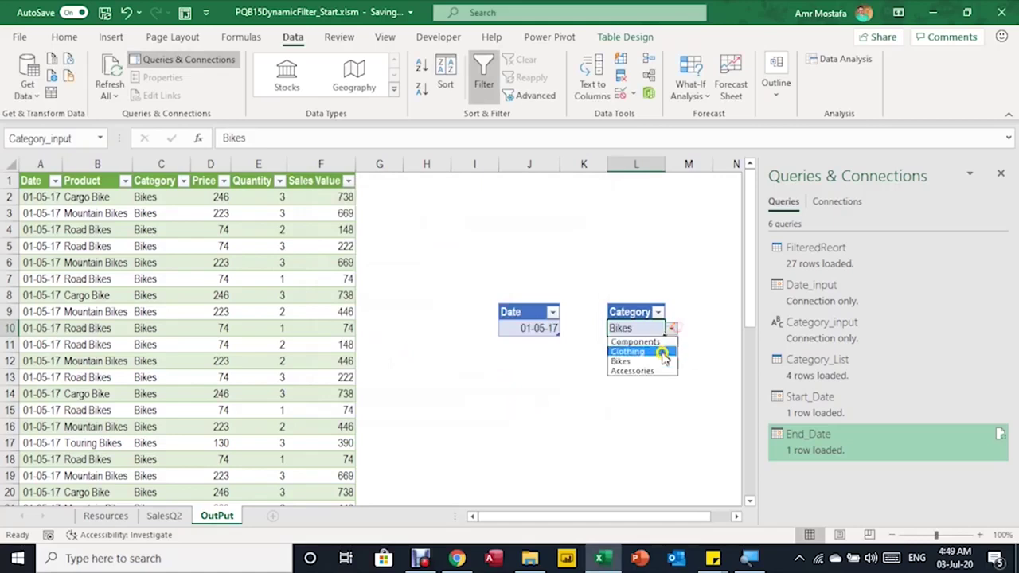
left_click(657, 343)
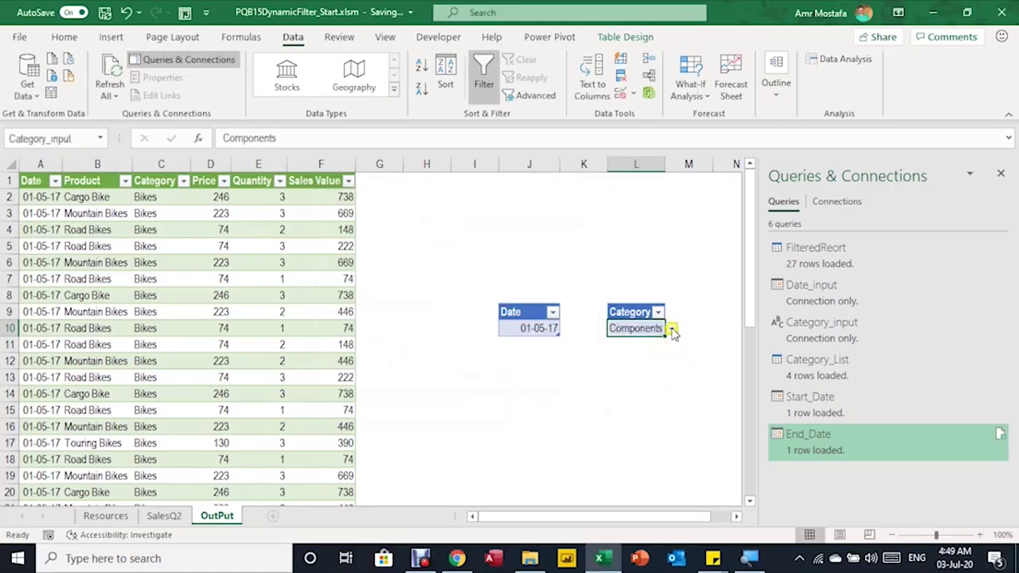
left_click(672, 329)
left_click(660, 352)
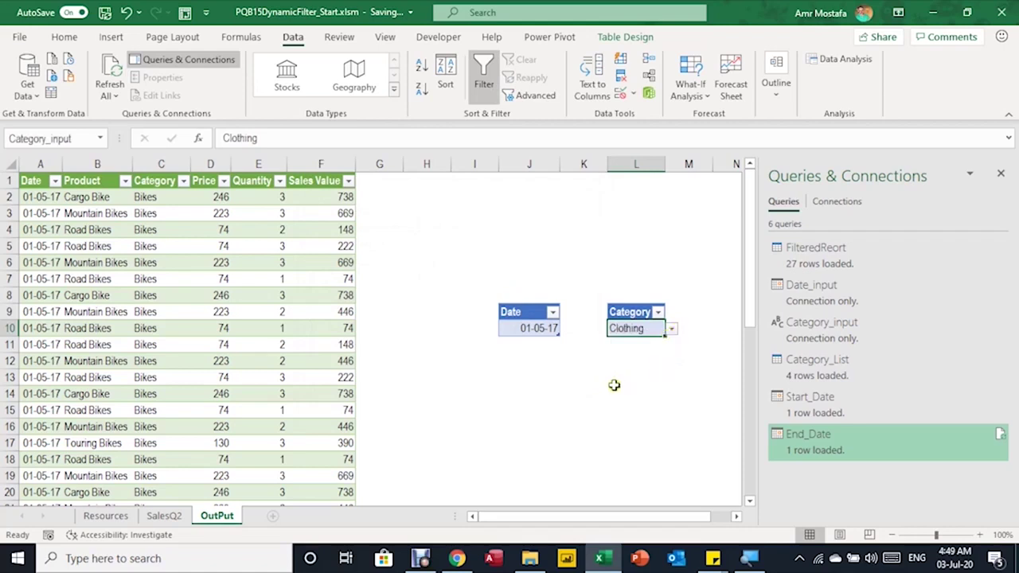
left_click(673, 328)
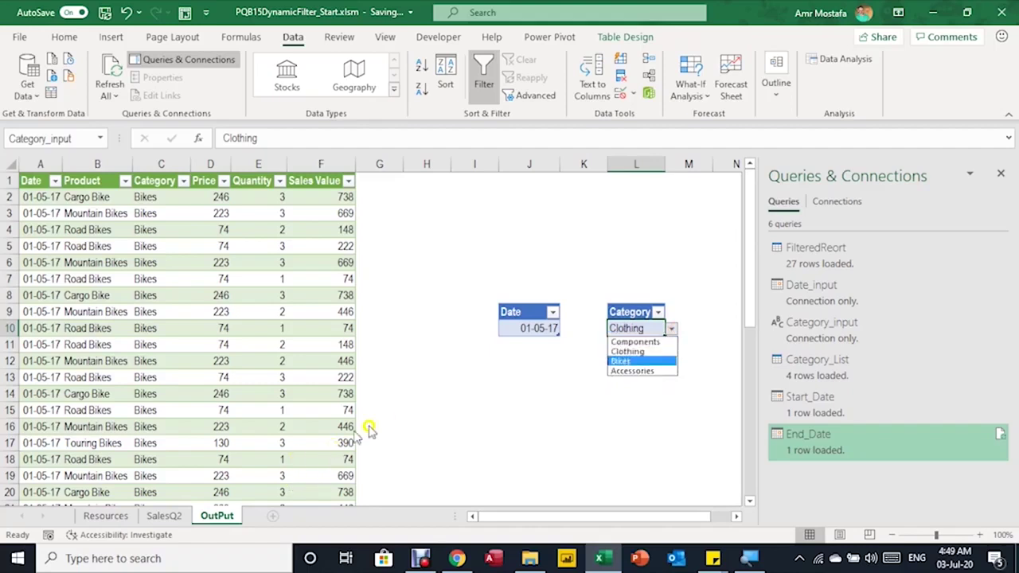
left_click(526, 374)
Set the Category input cell L10 to Accessories from its validation list.
left_click(537, 329)
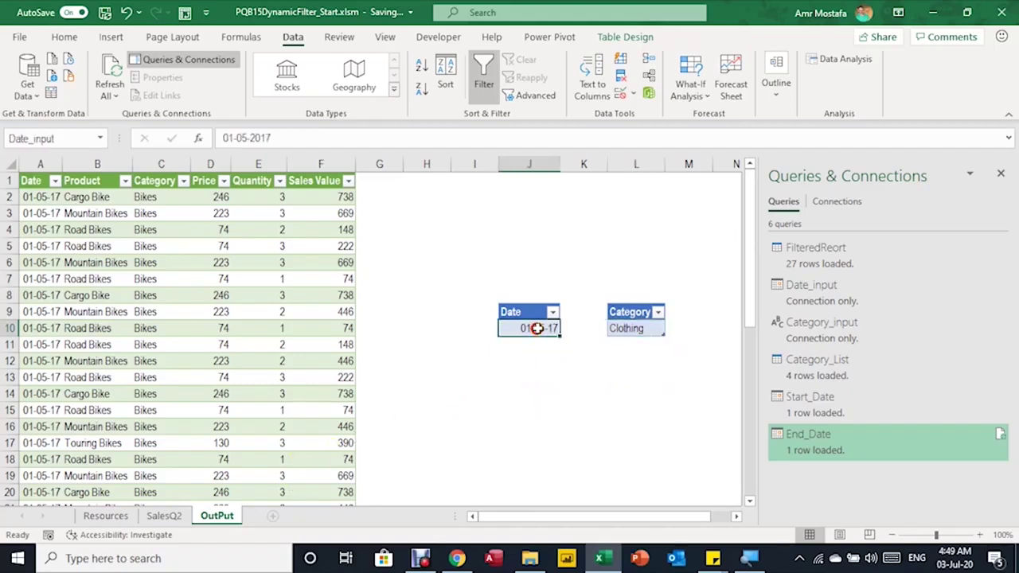
left_click(630, 328)
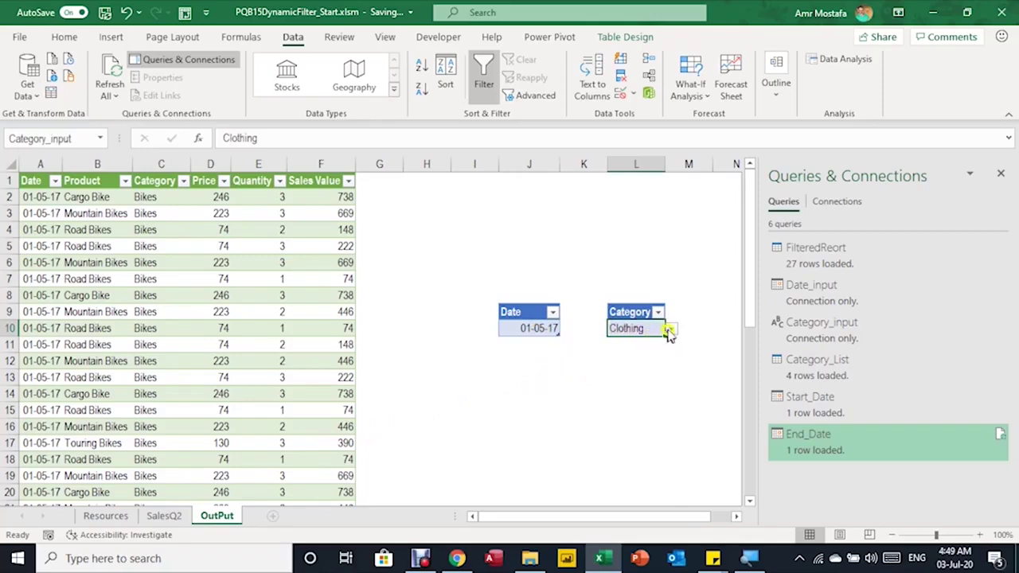
left_click(671, 329)
left_click(646, 371)
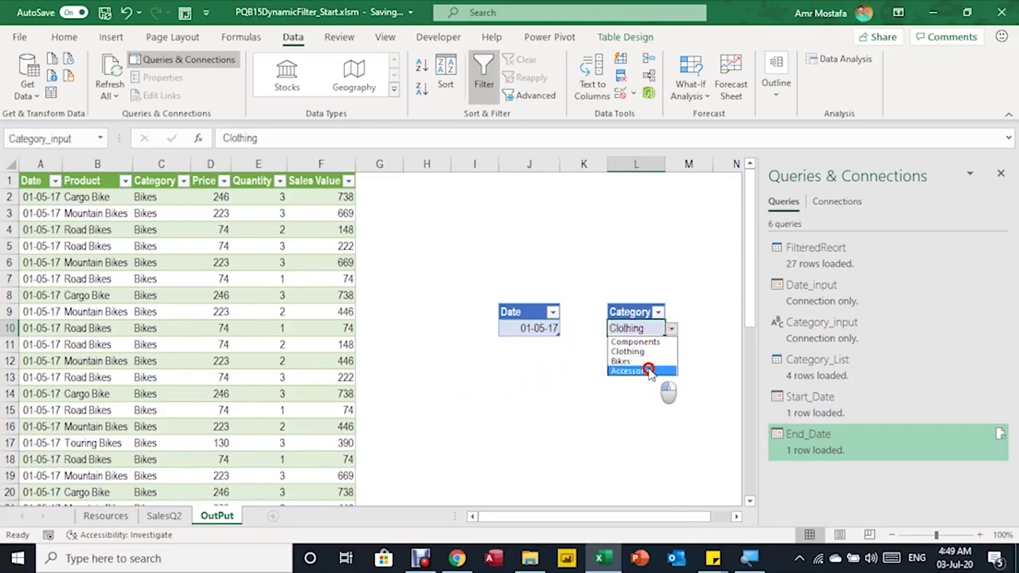
left_click(213, 301)
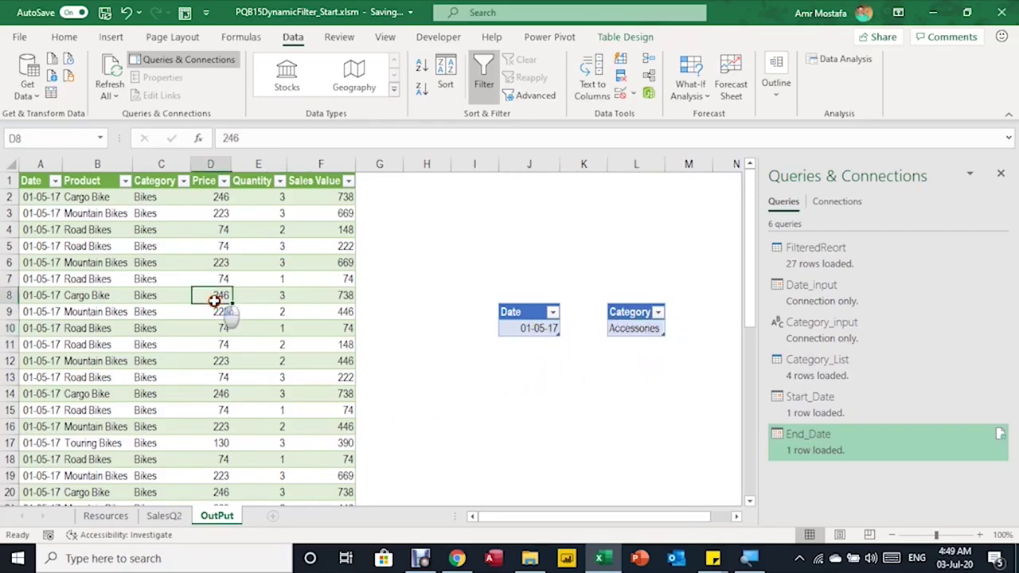
Set the Date input cell to 01-06-2017 and refresh the filtered sales table.
left_click(540, 328)
double_click(244, 137)
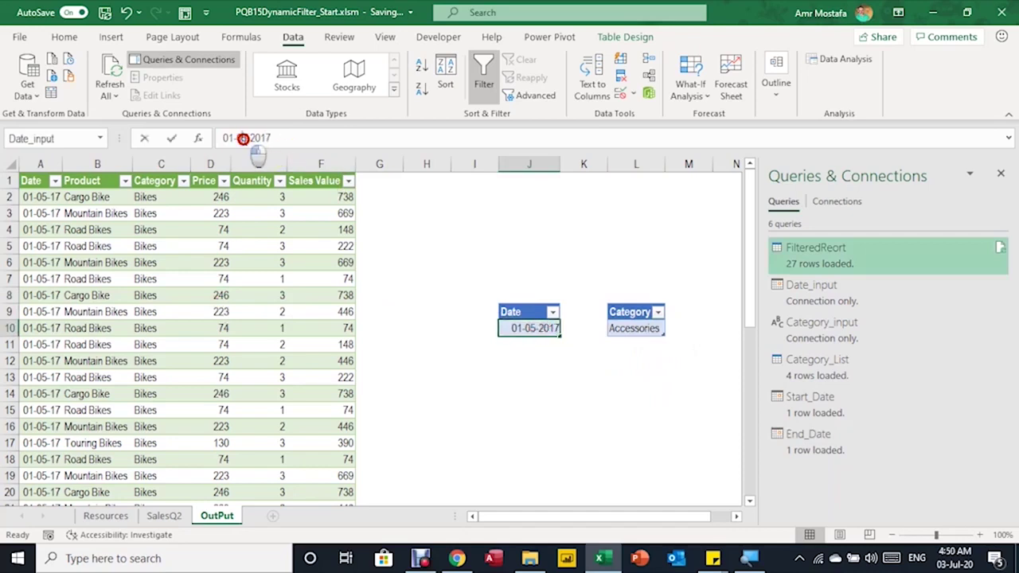
type("06")
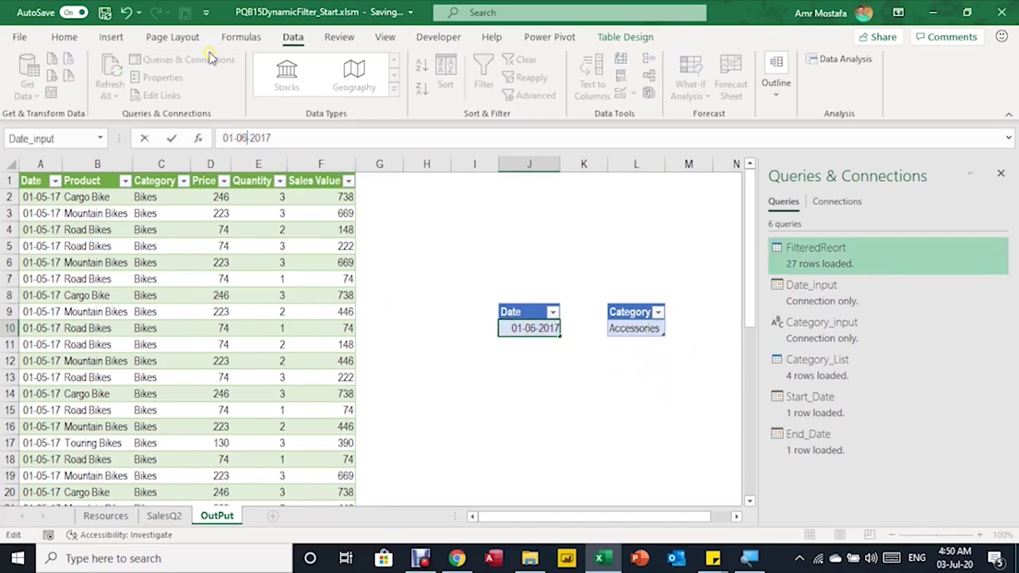
key("Return")
left_click(145, 259)
right_click(145, 259)
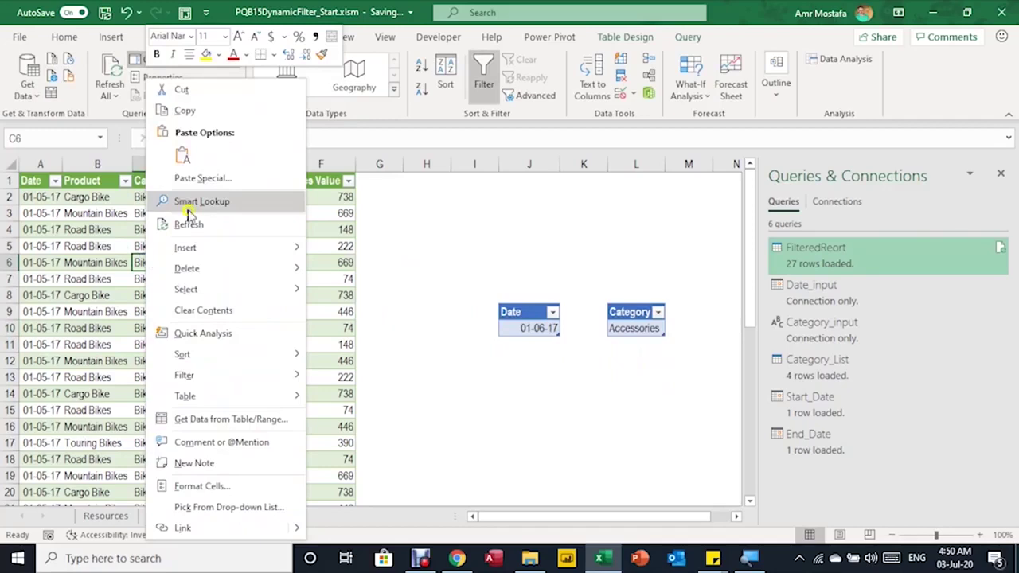
left_click(194, 223)
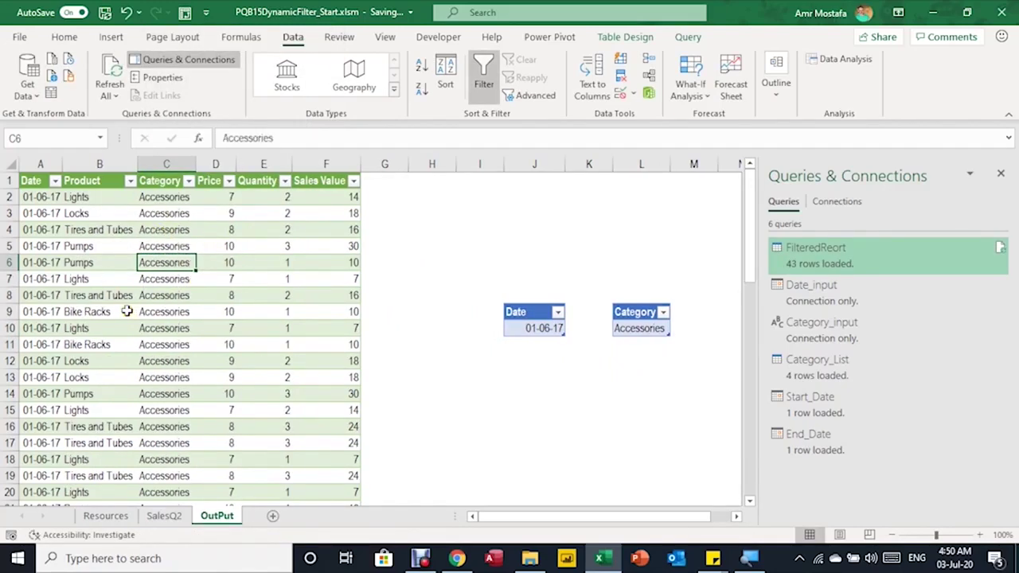
Calculate Revenue in cell L13 with the formula =SUM(FilteredReort[Sales Value]).
left_click(533, 375)
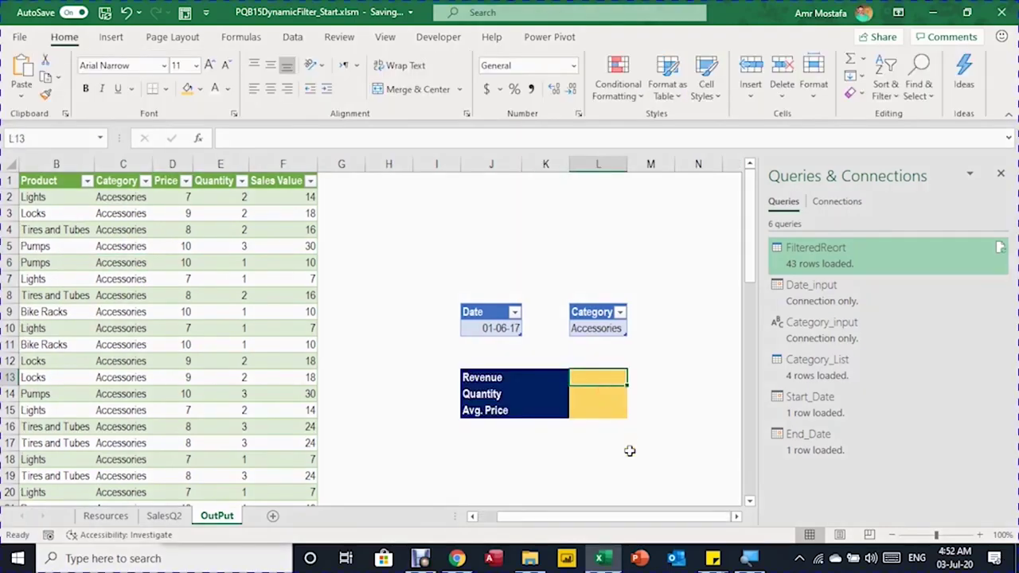
type("=s")
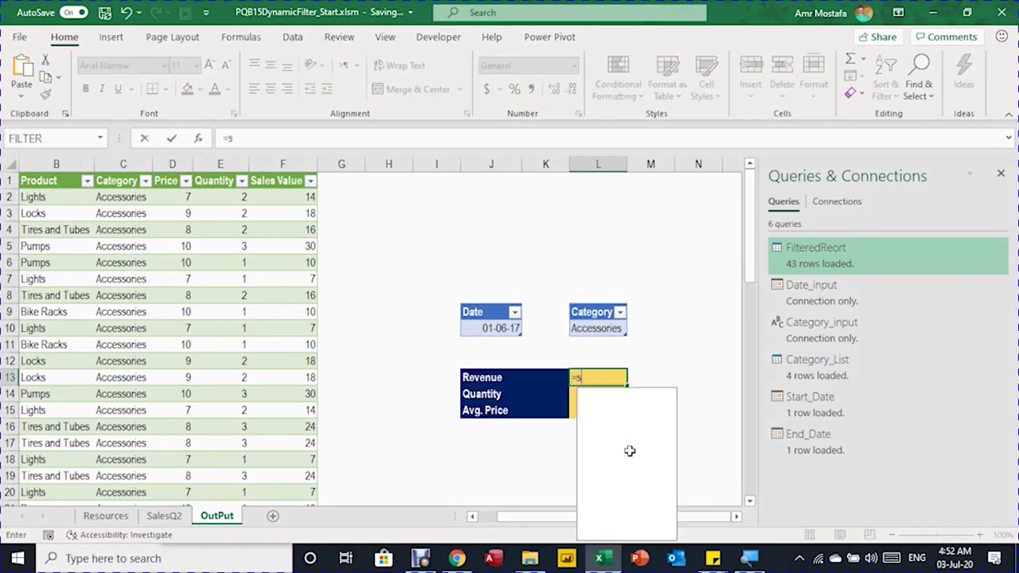
type("um")
key("Tab")
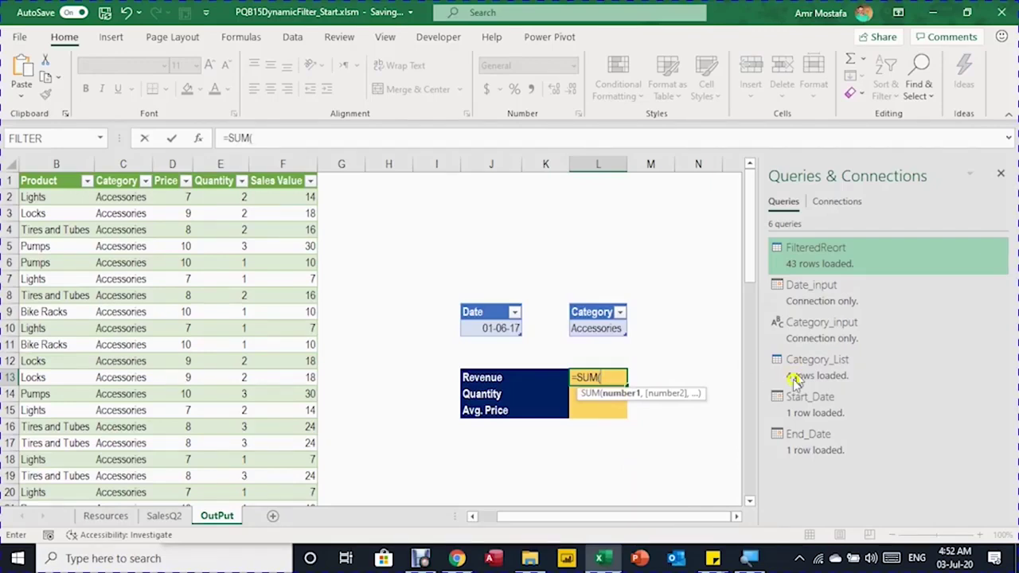
left_click(863, 250)
type("filt")
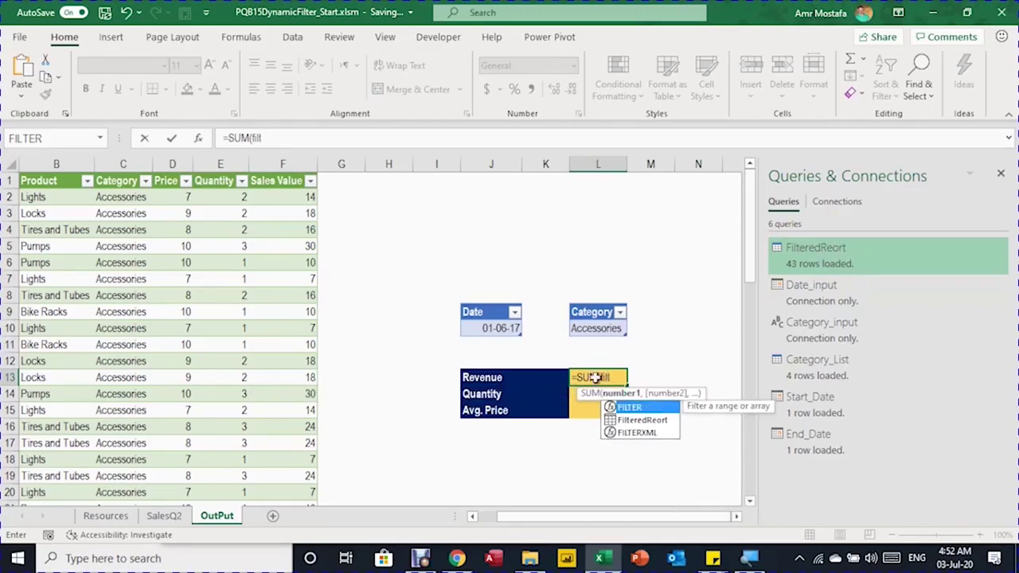
left_click(625, 424)
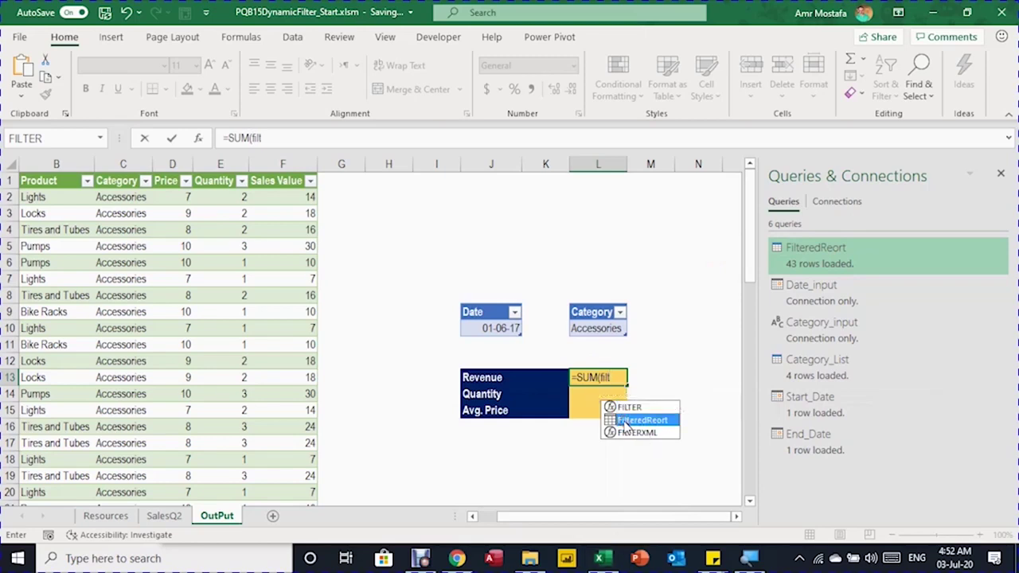
double_click(625, 425)
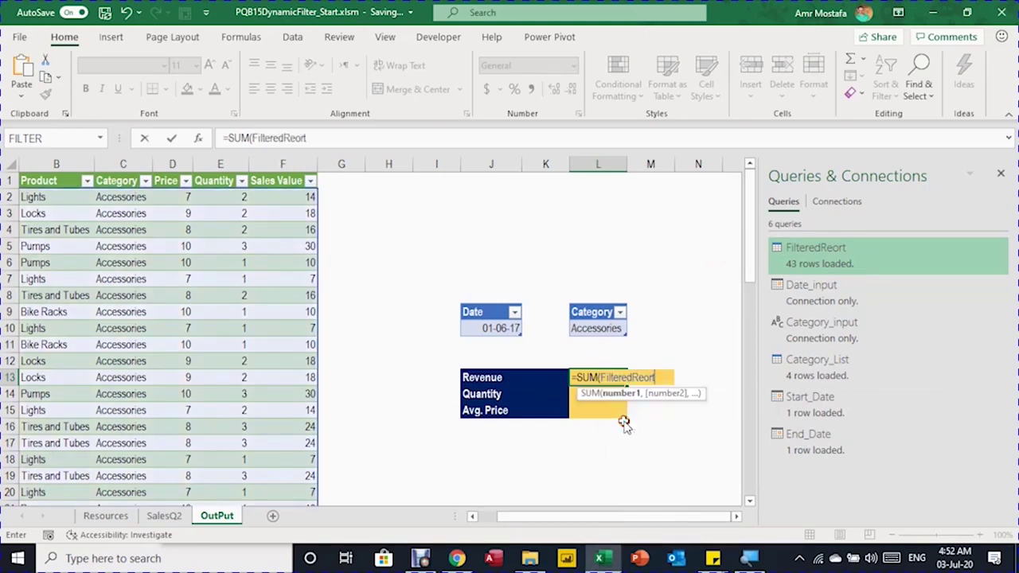
type("[")
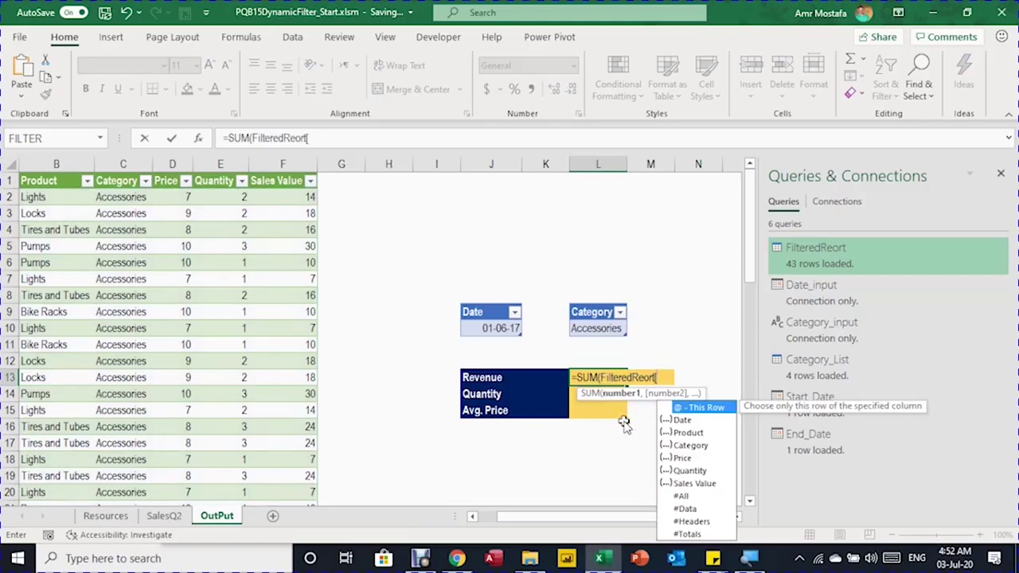
key("Down")
key("Down")
key("Down")
key("Down")
key("Down")
key("Down")
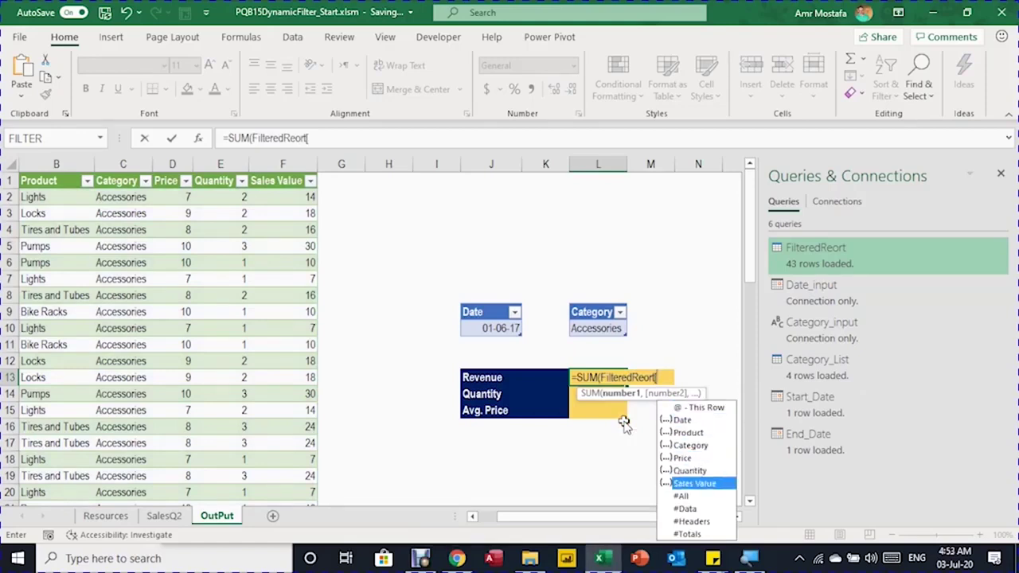
key("Tab")
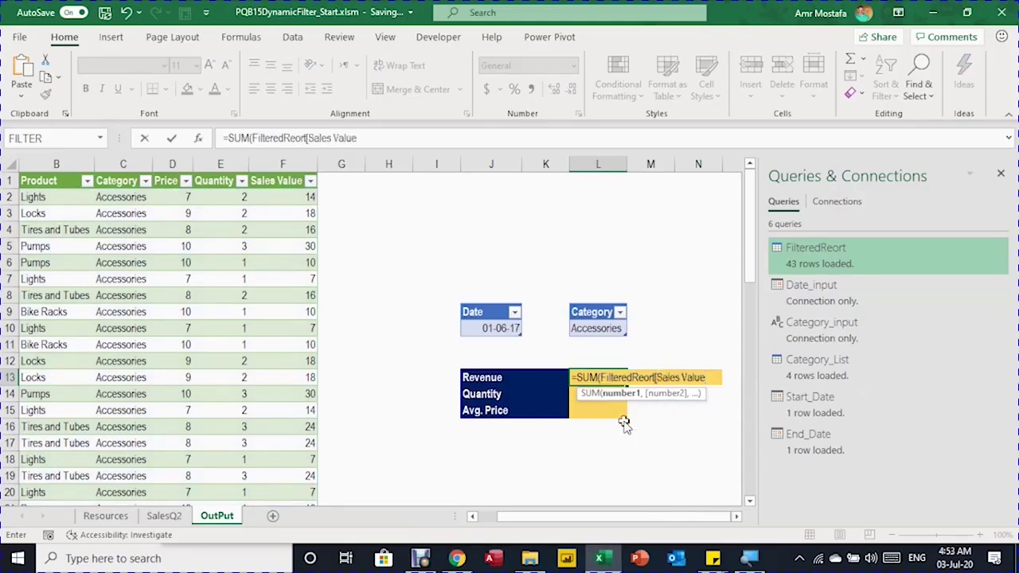
type("]")
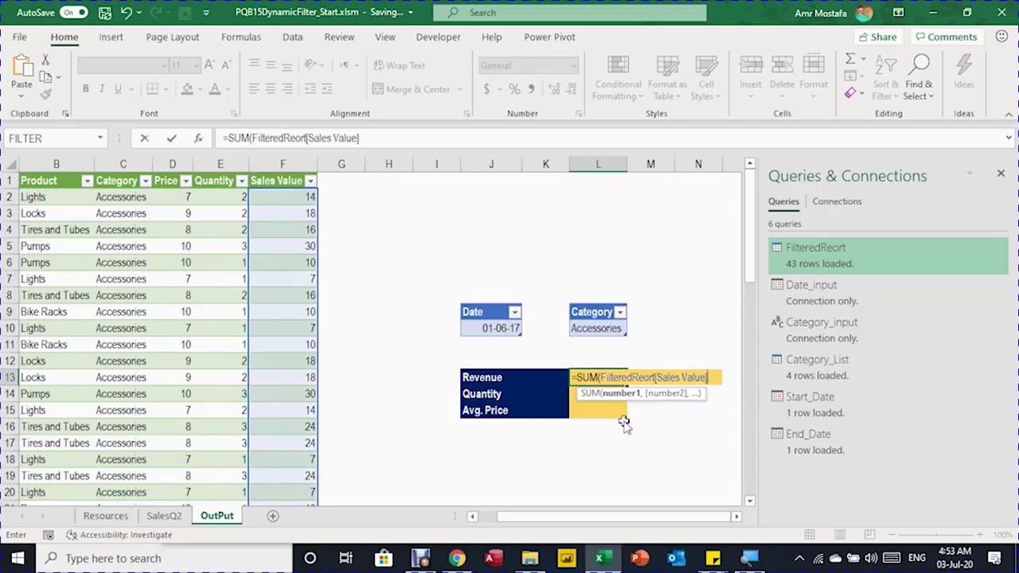
type(")")
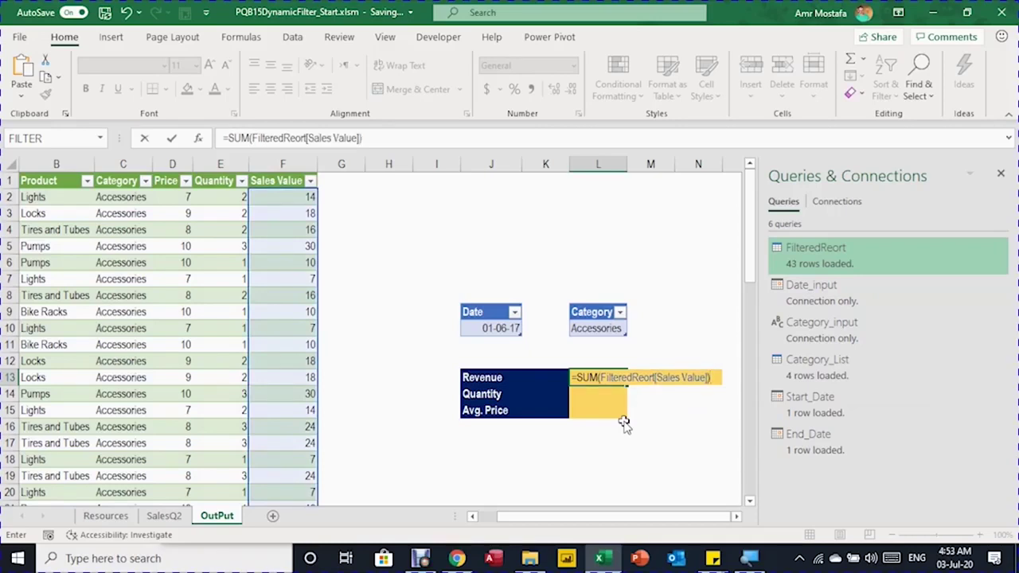
key("Return")
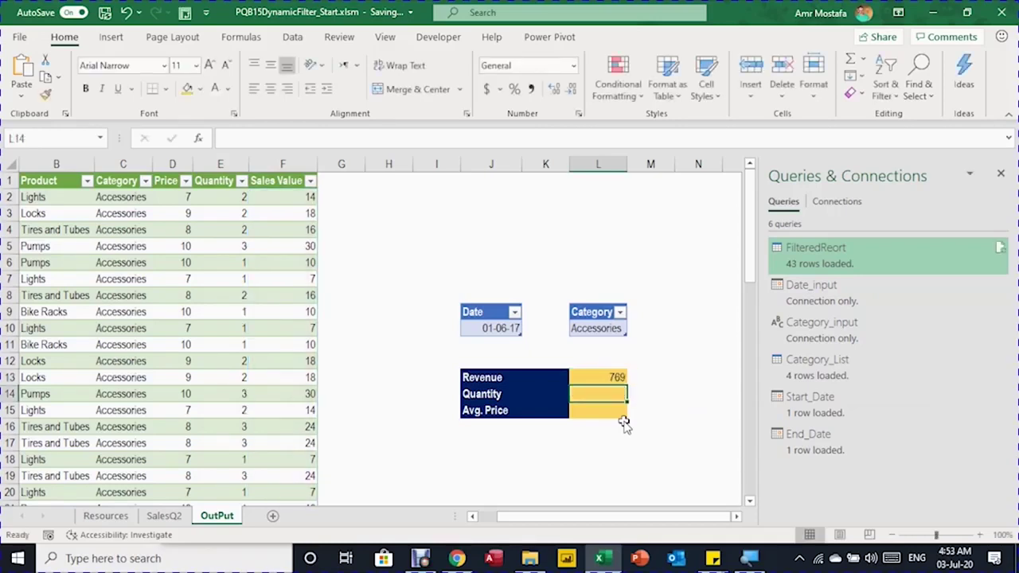
key("Up")
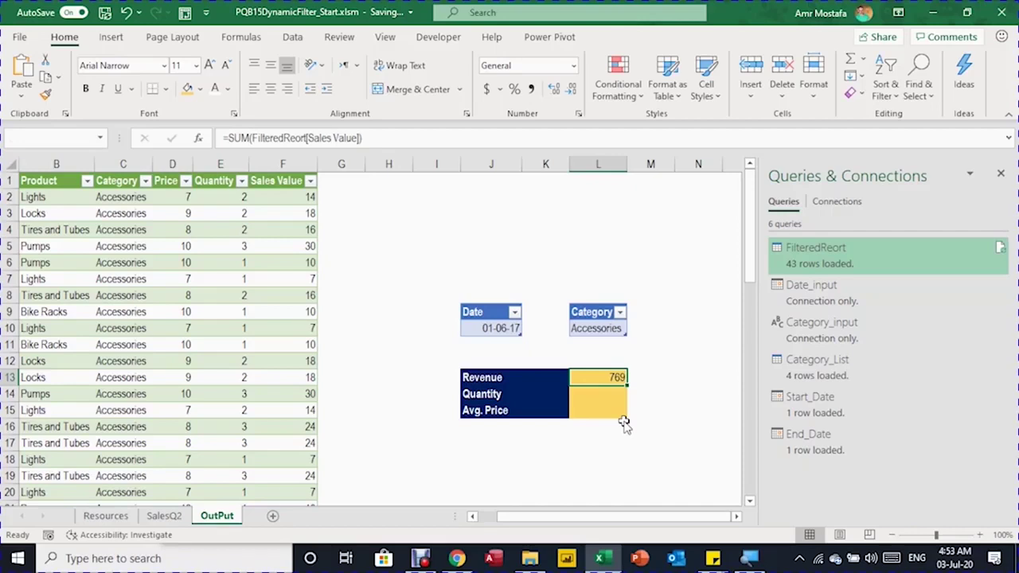
Calculate Avg. Price in cell L15 as =L13/L14, and apply the Accounting number format to the summary figures in L13:L15.
left_click(623, 417)
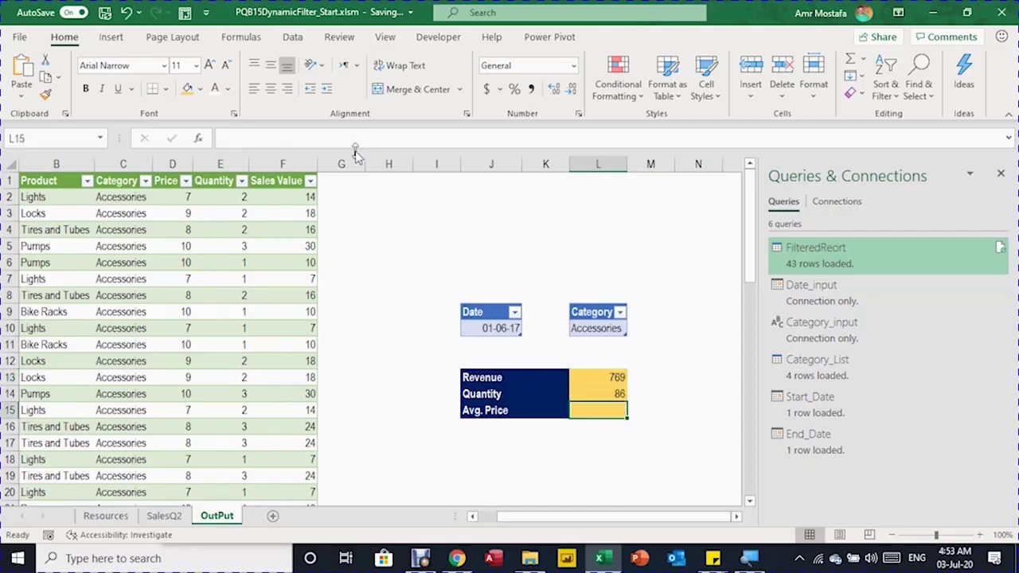
type("=")
key("Up")
key("Up")
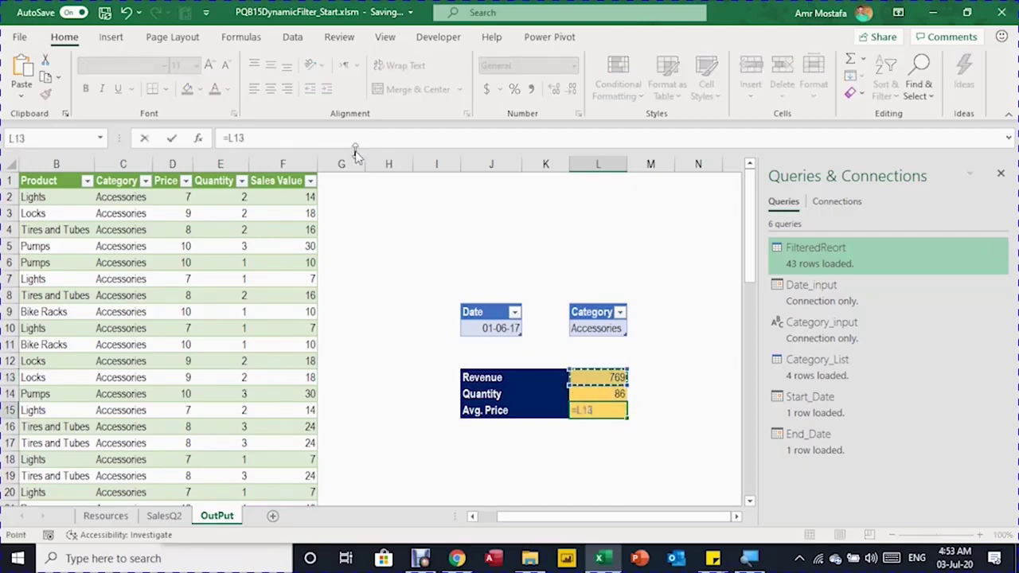
type("/")
key("Up")
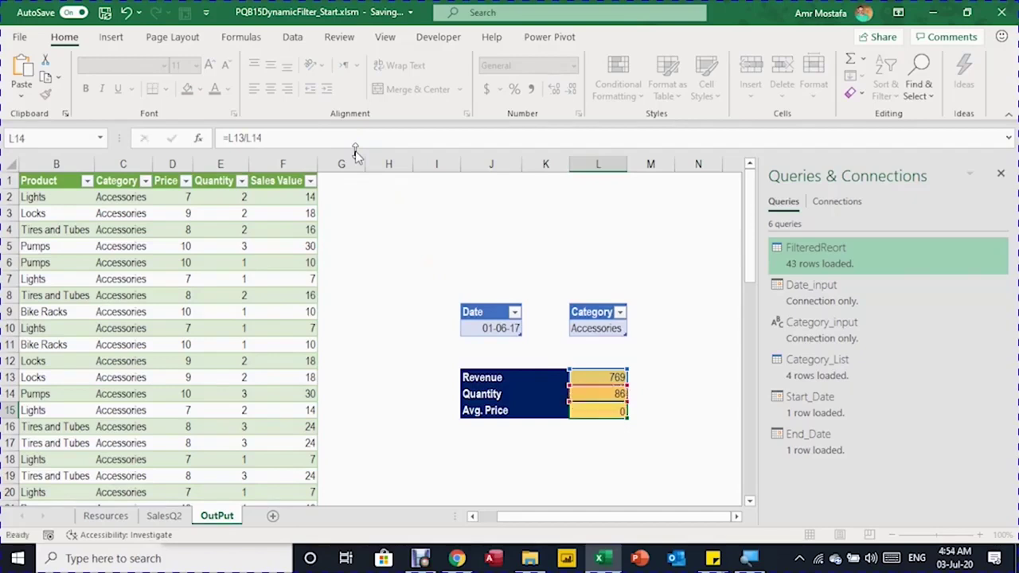
key("ctrl+Return")
left_click_drag(609, 378, 617, 410)
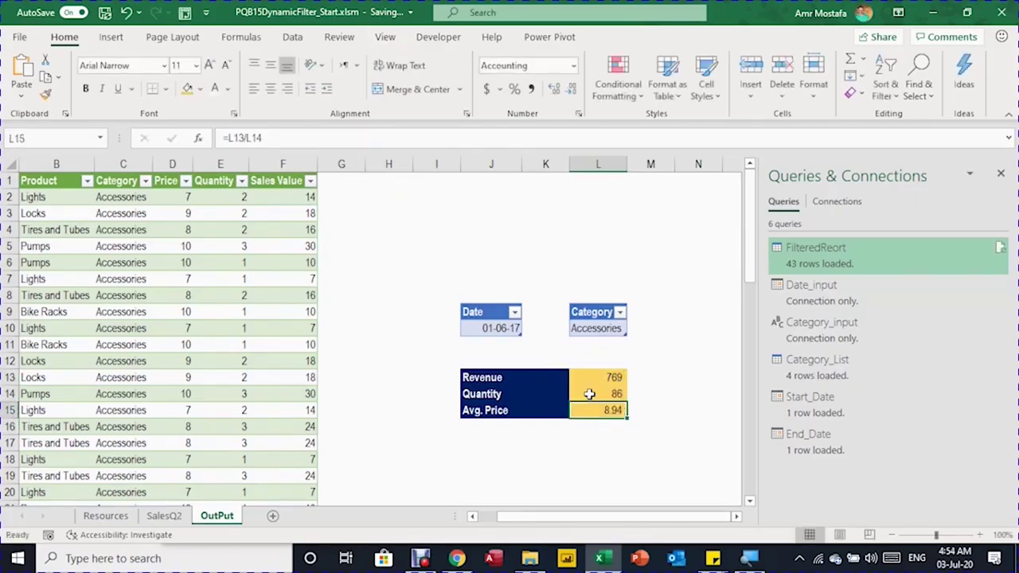
key("Up")
key("Up")
key("Up")
key("Up")
key("Up")
key("Up")
key("Up")
key("Up")
key("Up")
key("Up")
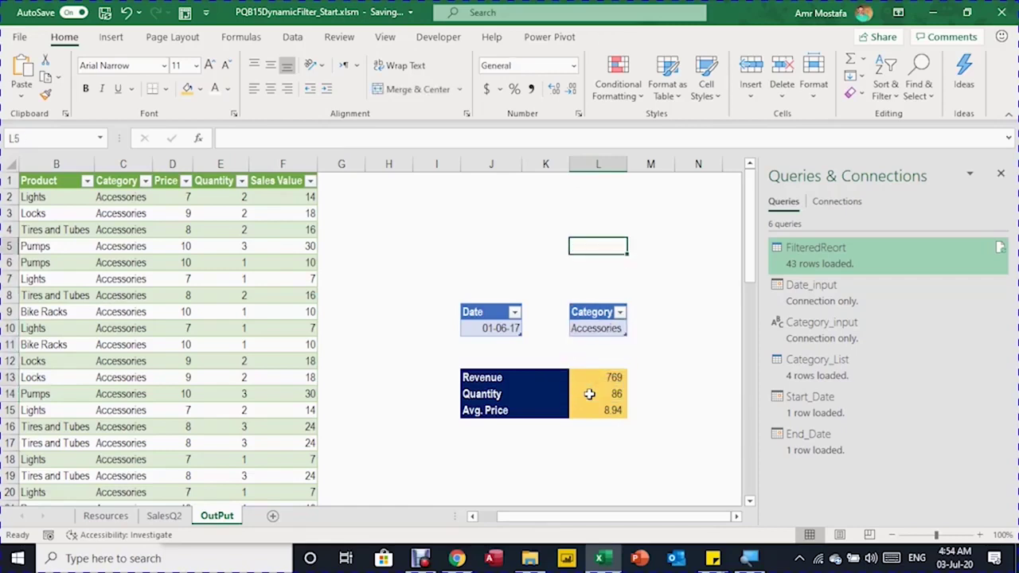
key("Up")
key("Up")
Record a macro named Refresh, stored in This Workbook, that refreshes all queries.
left_click(487, 227)
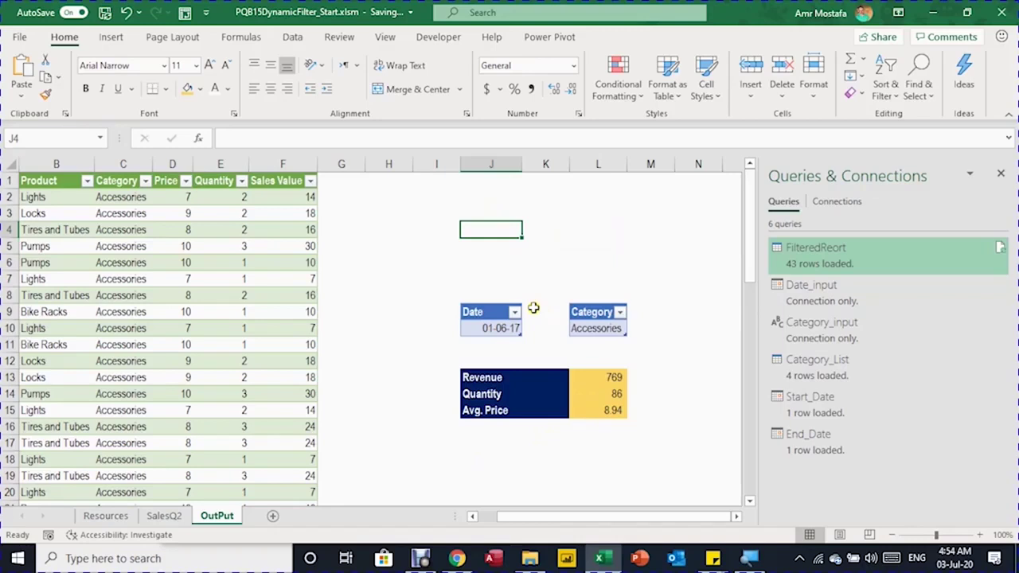
left_click(444, 38)
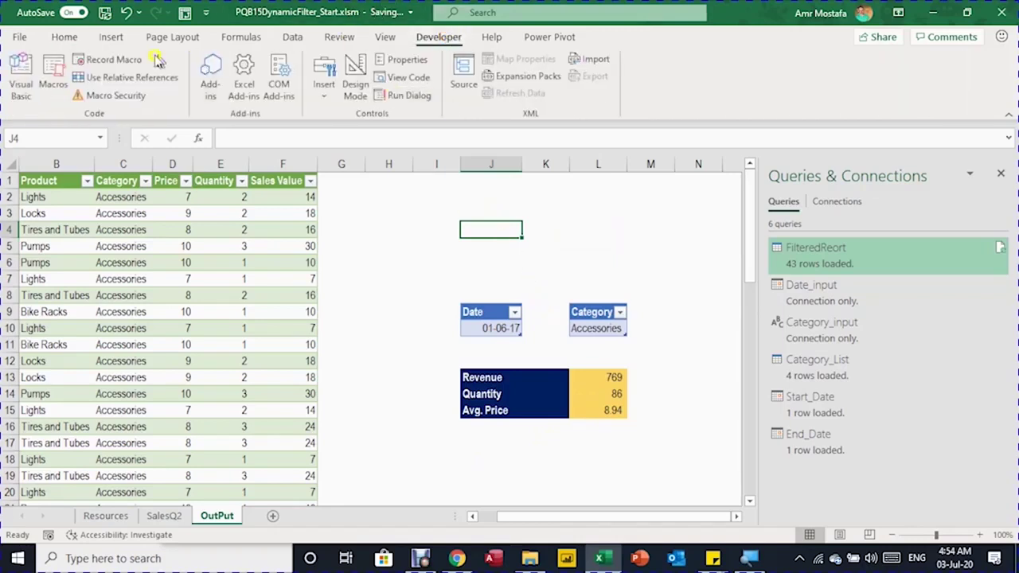
left_click(112, 60)
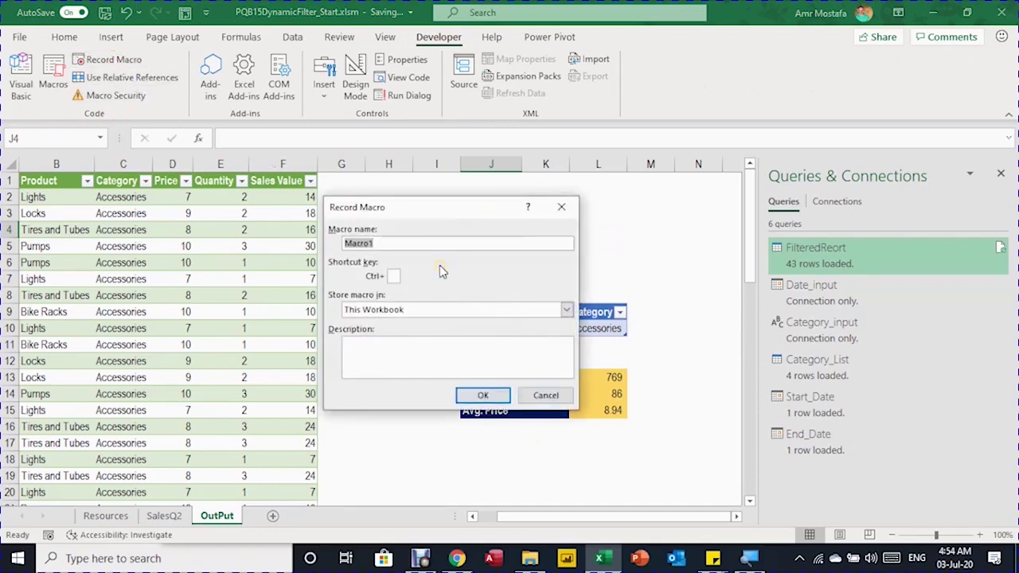
type("Refresh")
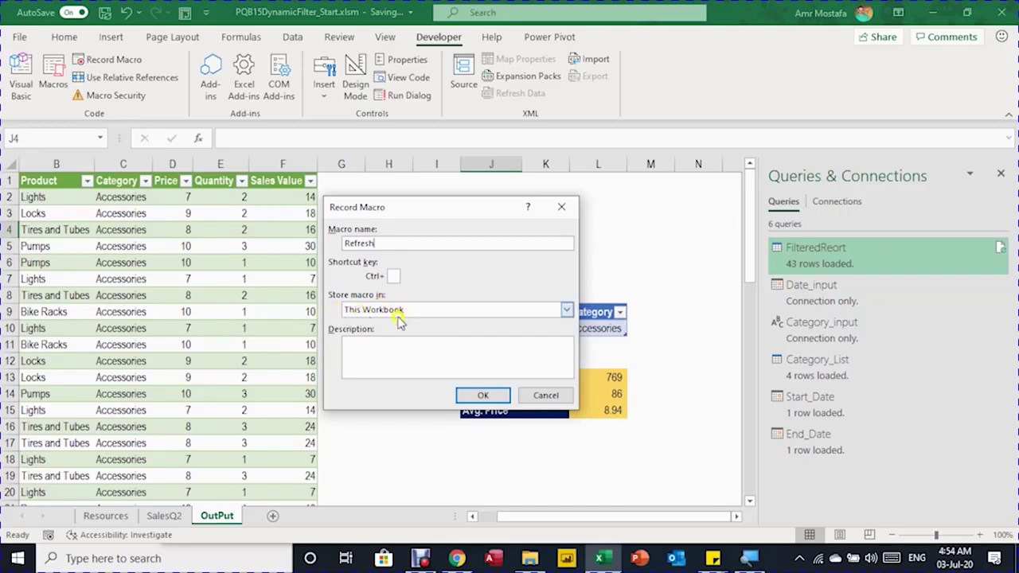
left_click(483, 396)
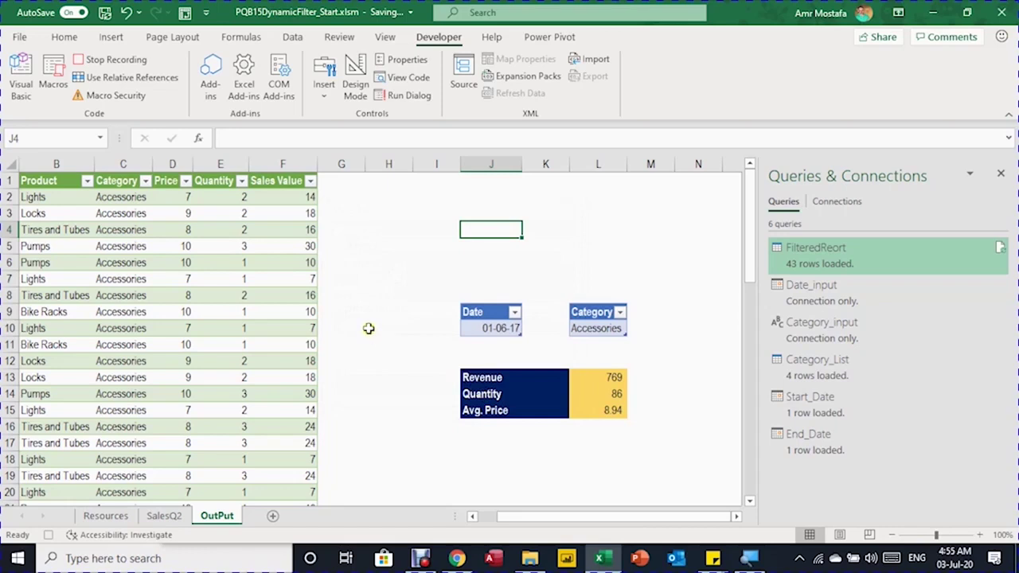
left_click(293, 38)
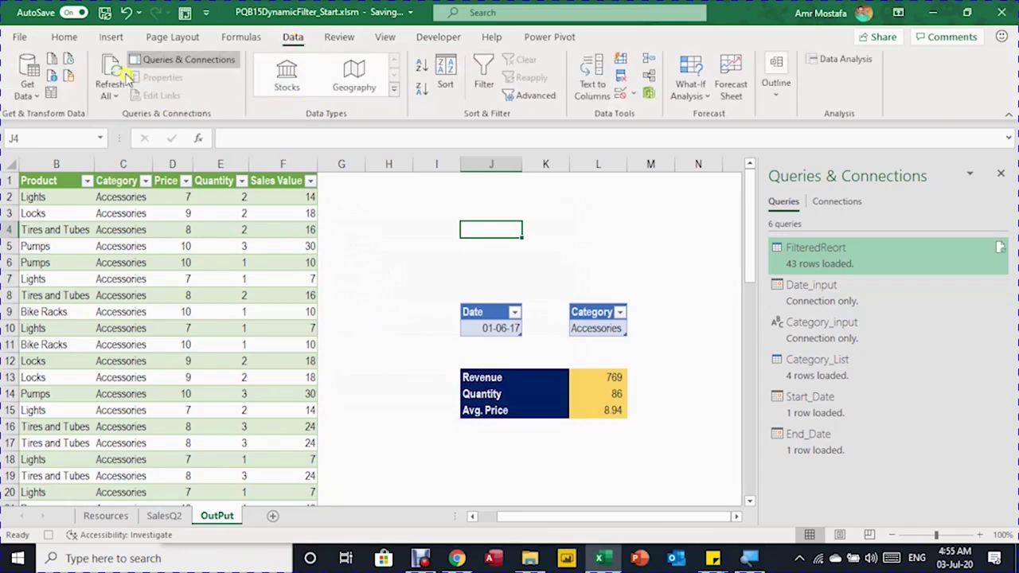
left_click(111, 67)
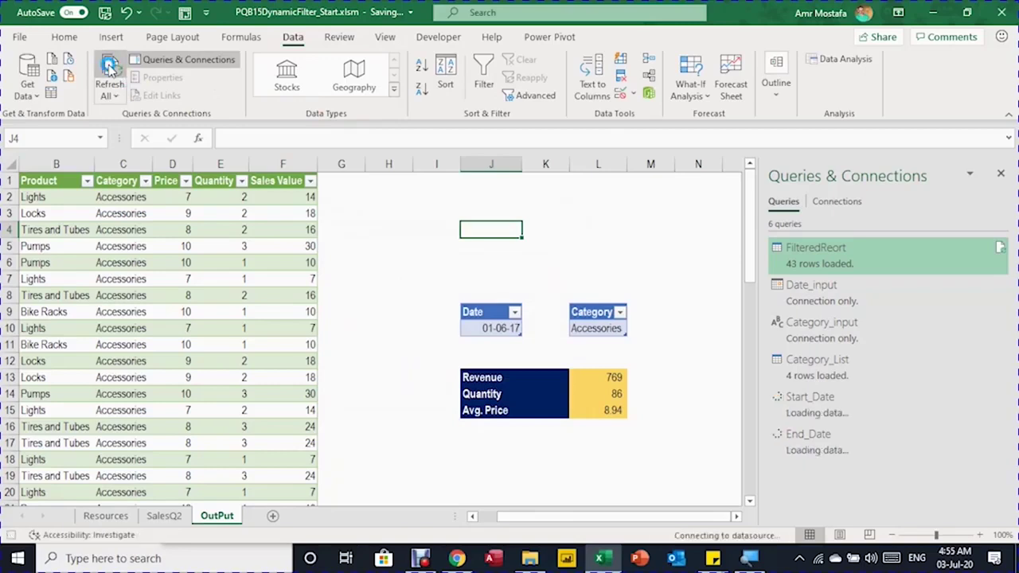
Insert a form control button above the Date and Category inputs, spanning columns J to L, and assign the Refresh macro to it.
left_click(449, 43)
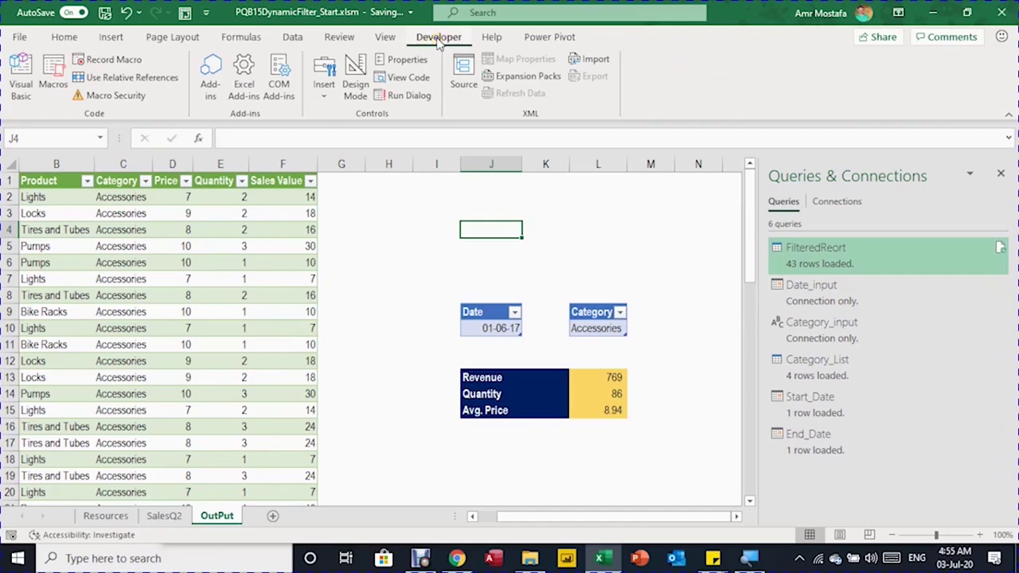
left_click(324, 95)
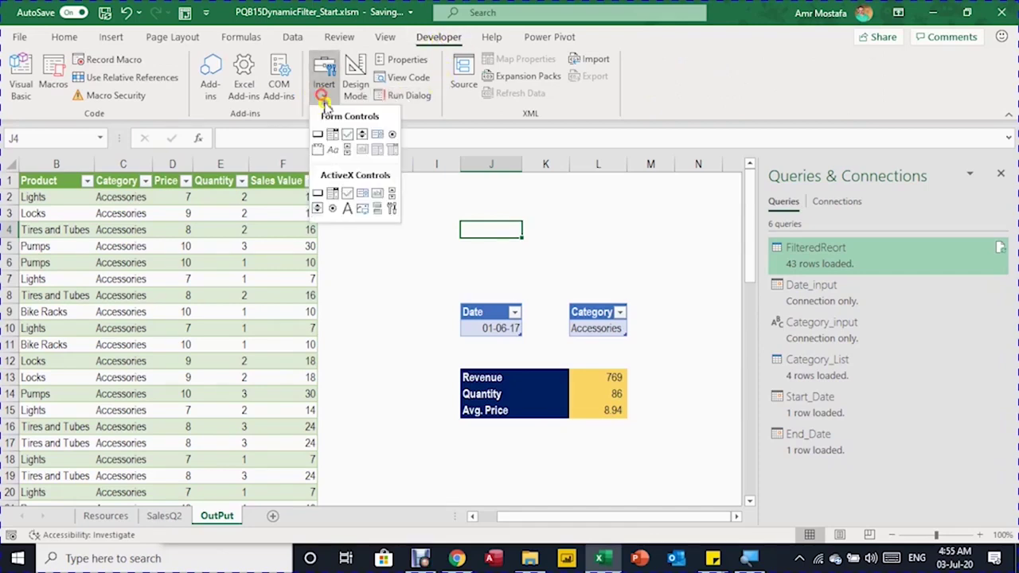
left_click(317, 134)
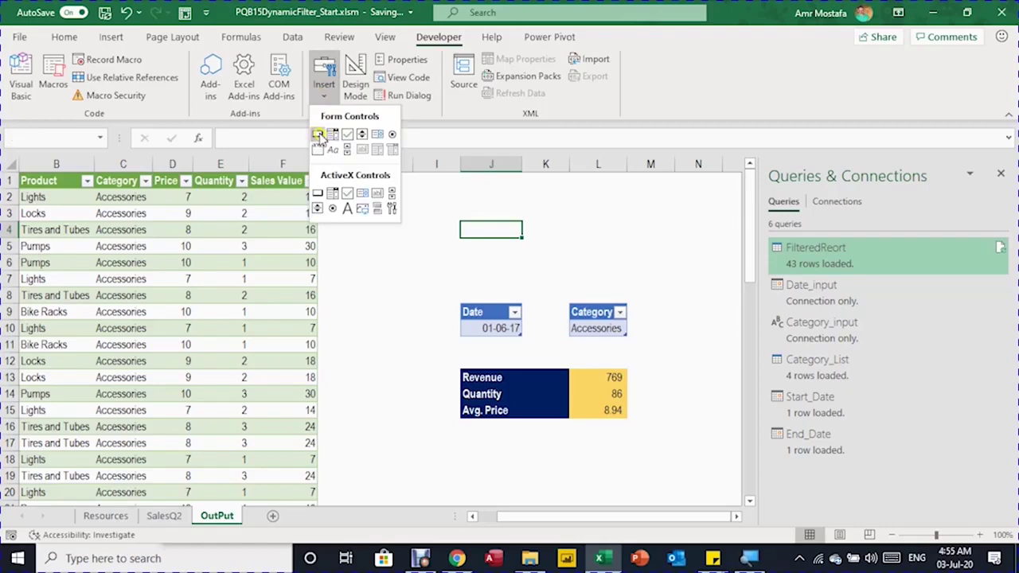
left_click_drag(464, 209, 626, 250)
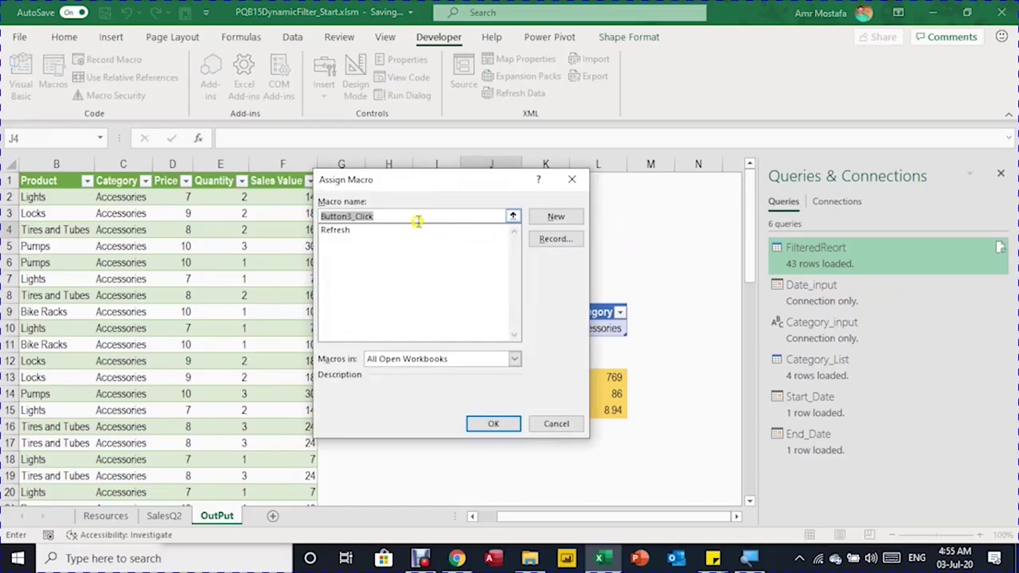
left_click(337, 231)
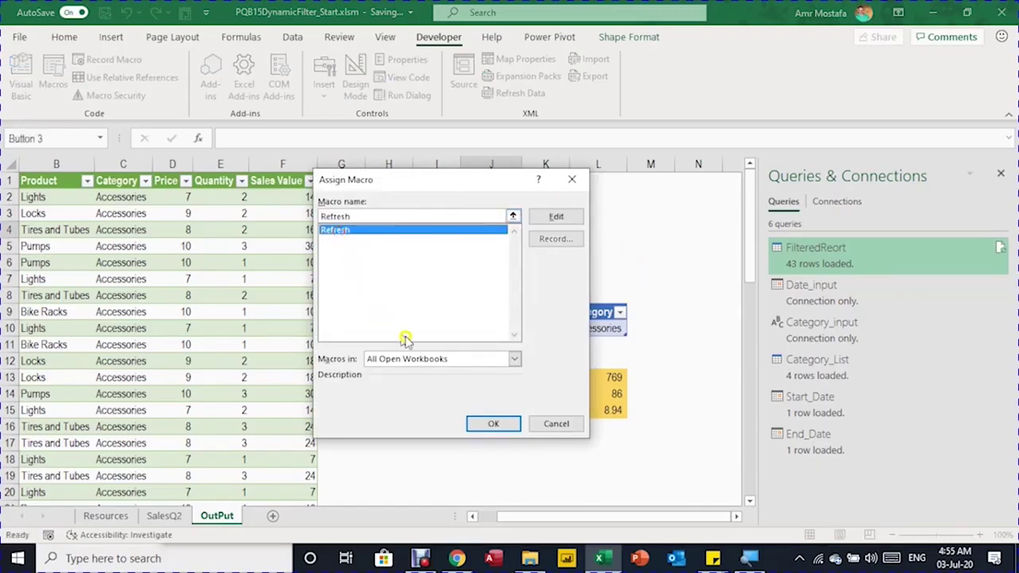
left_click(493, 424)
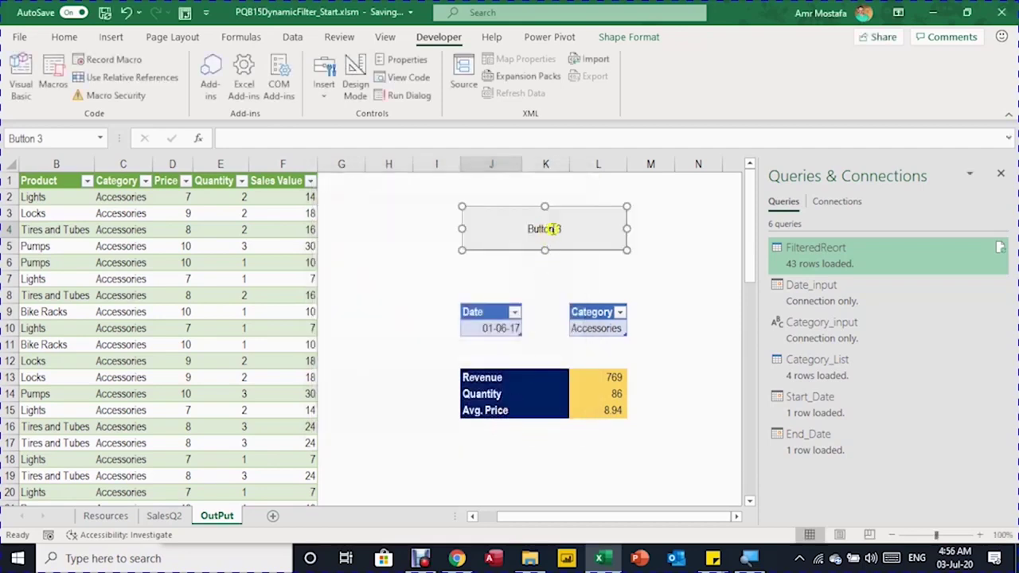
Replace the form control button's caption with Refresh.
left_click(561, 228)
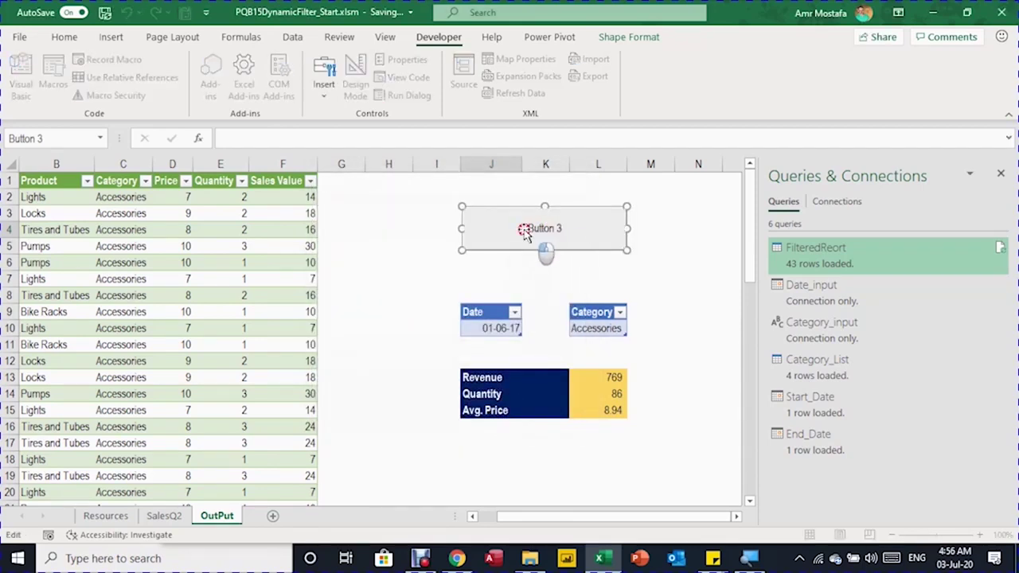
key("Delete")
key("Delete")
key("Delete")
key("Delete")
key("Delete")
key("Delete")
key("Delete")
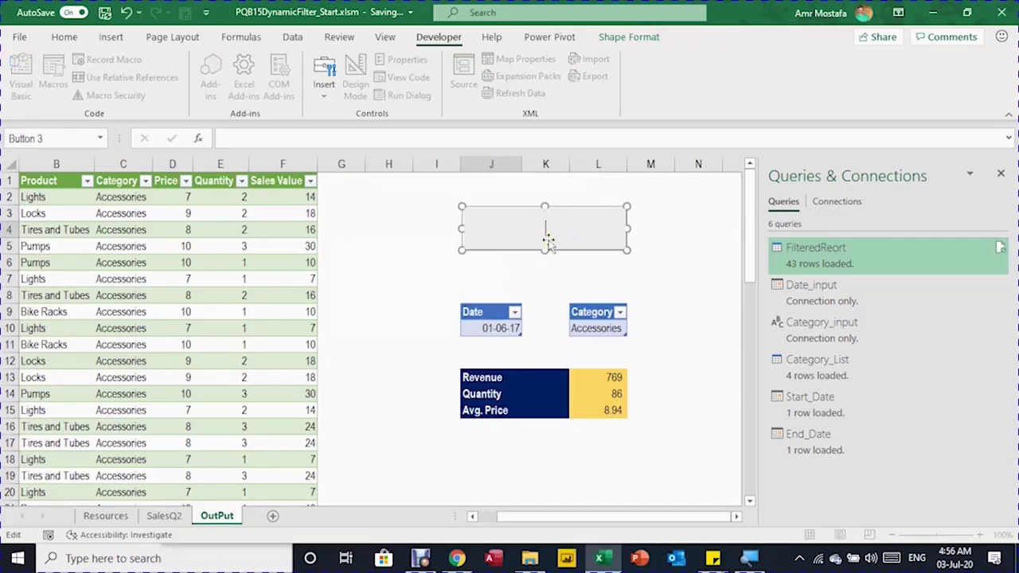
type("Refresh")
left_click(590, 256)
Format the Refresh button's caption in Arial Black at size 16.
right_click(592, 249)
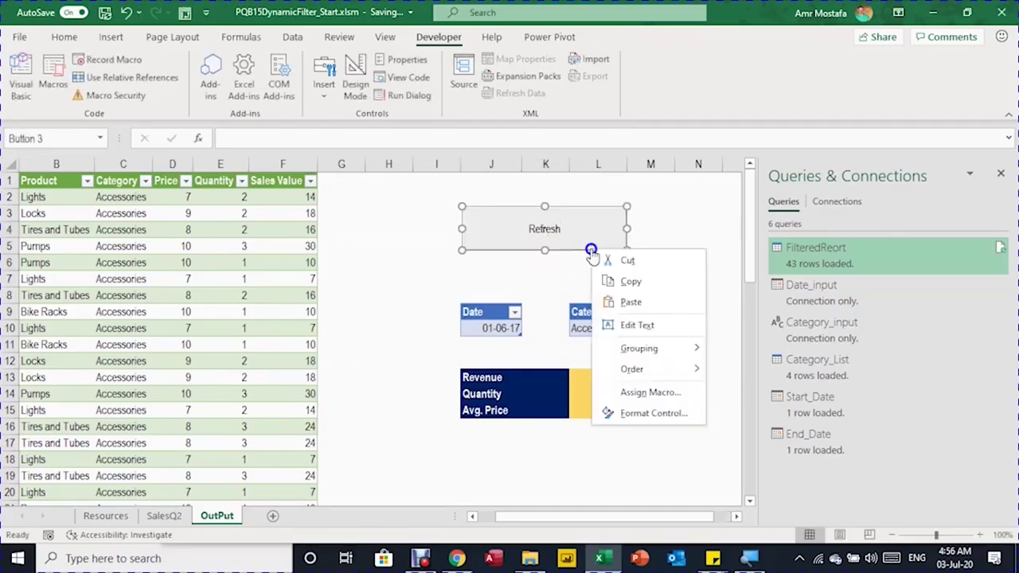
left_click(646, 412)
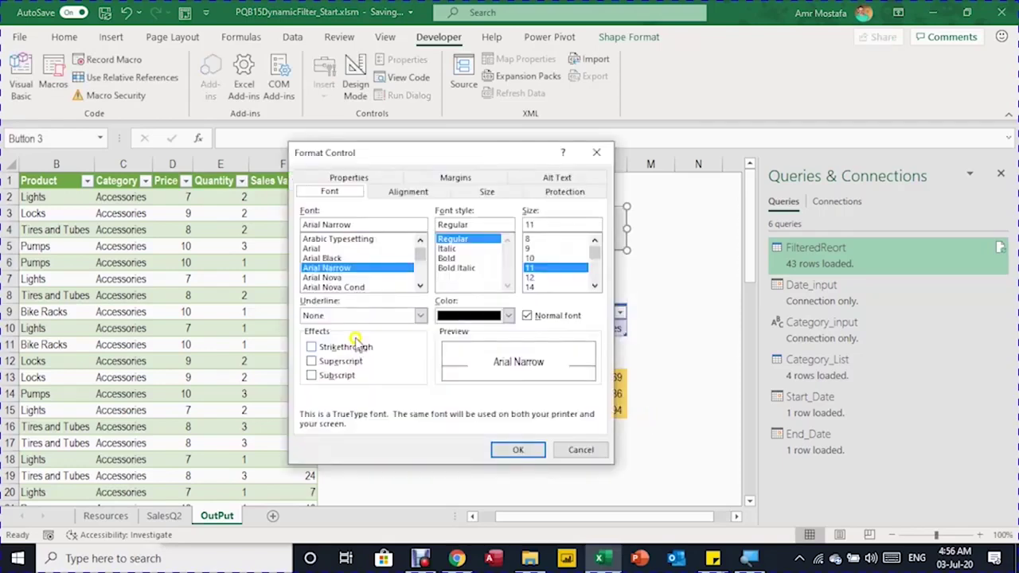
left_click(335, 259)
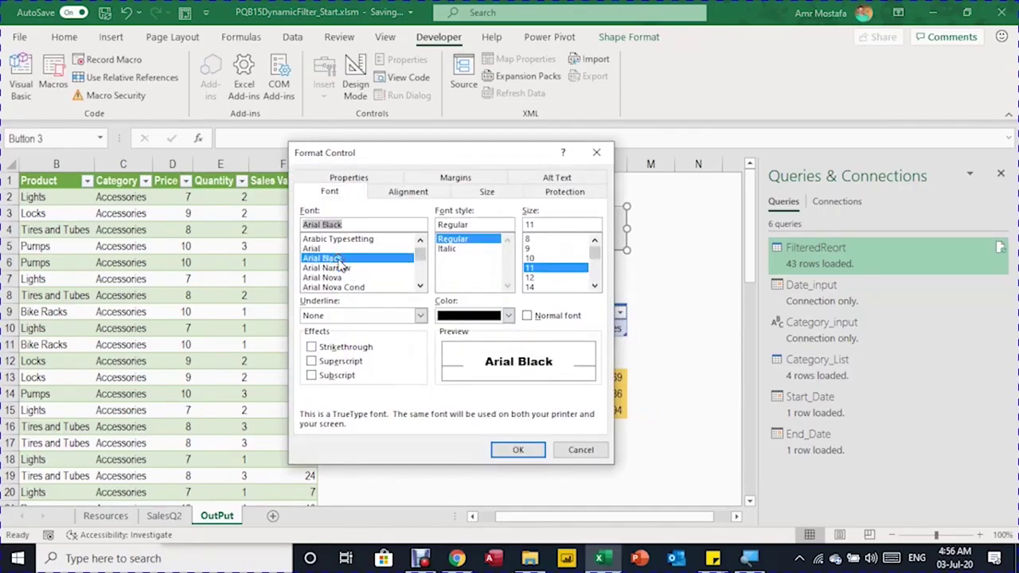
left_click(596, 285)
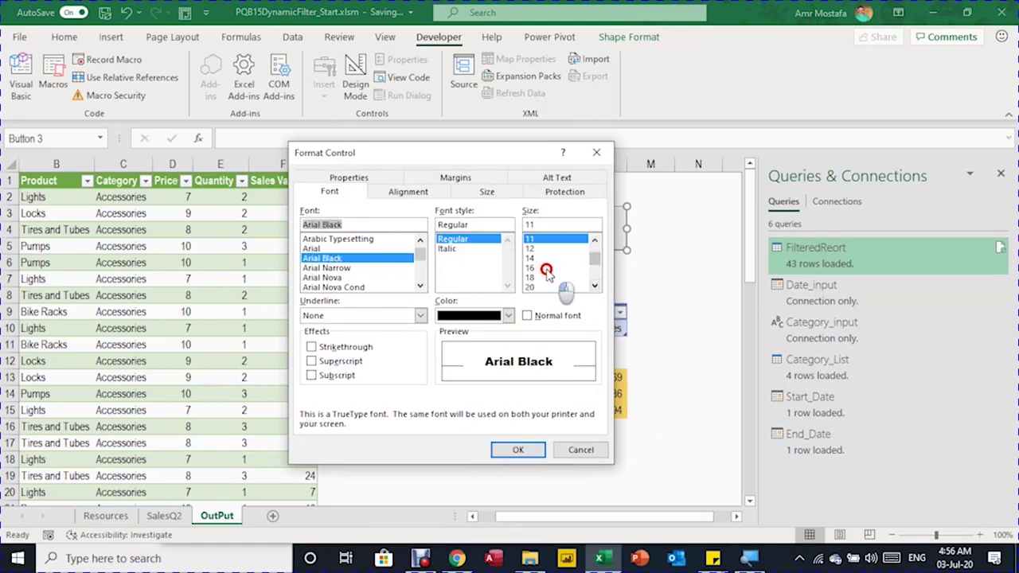
left_click(547, 269)
left_click(520, 450)
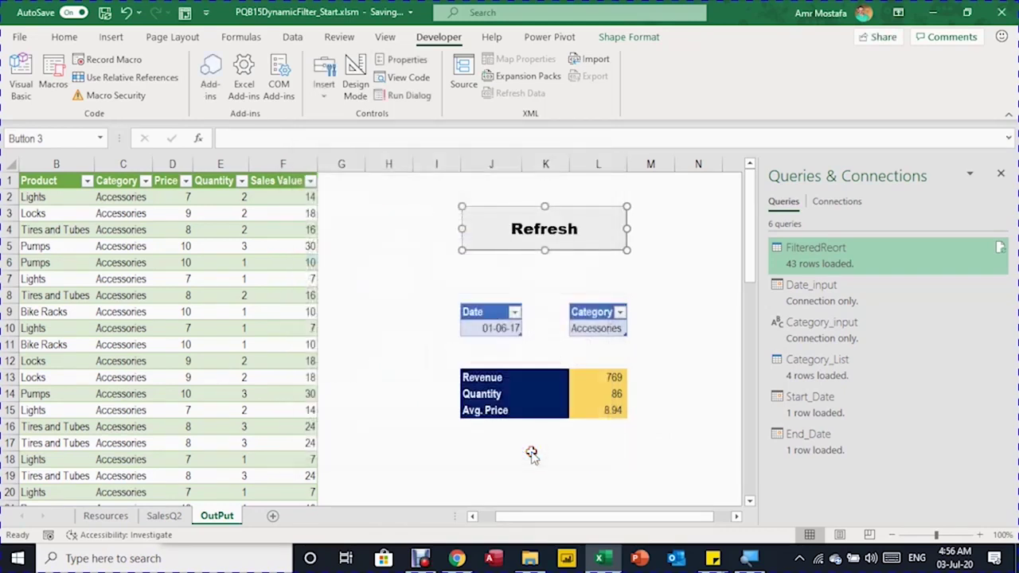
left_click(385, 354)
Set the Category input to Bikes and the Date input to 15-06-2017, and run the Refresh macro from its button.
left_click(634, 330)
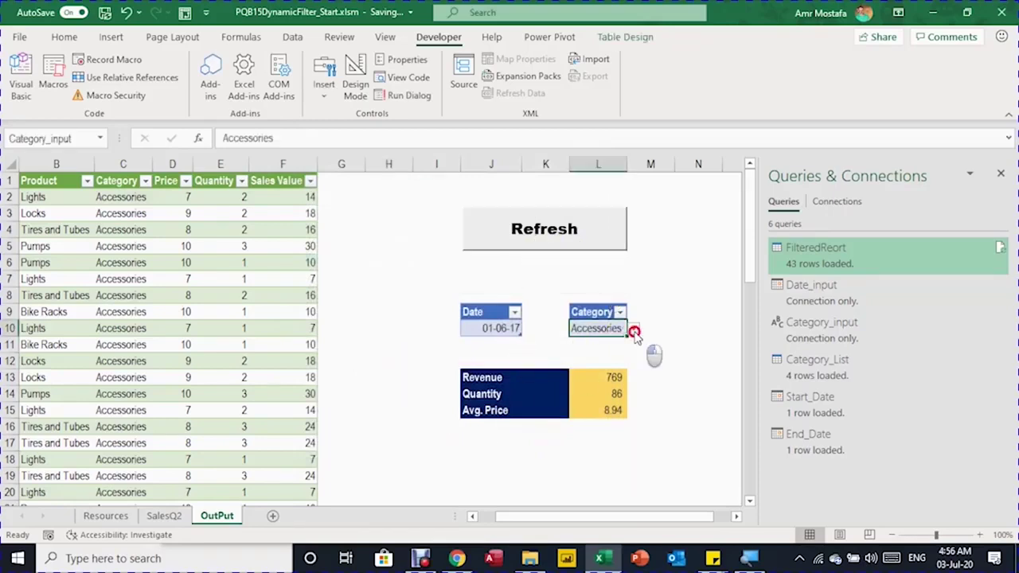
left_click(610, 358)
left_click(509, 326)
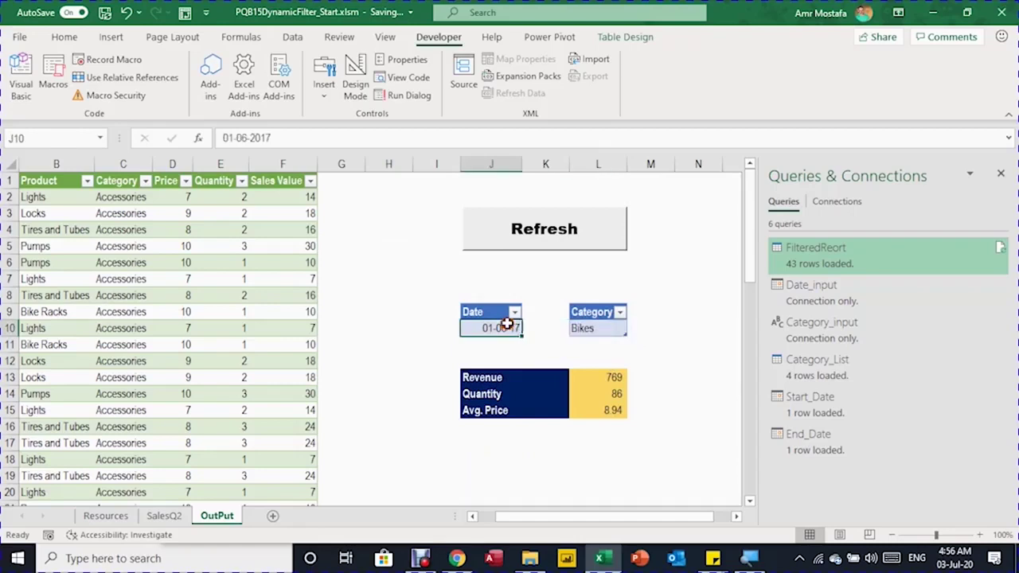
left_click(232, 137)
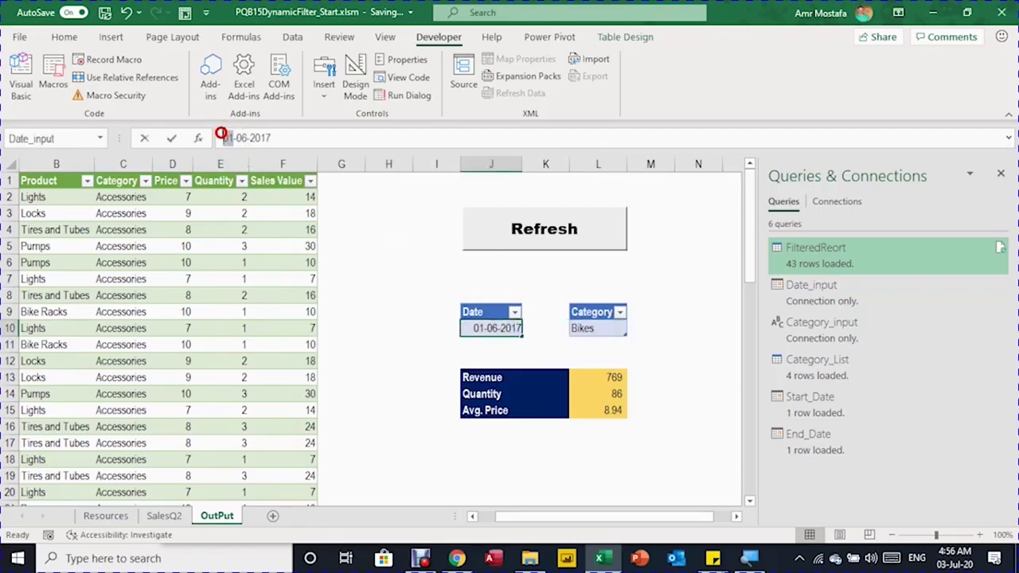
key("BackSpace")
key("BackSpace")
type("15")
key("Return")
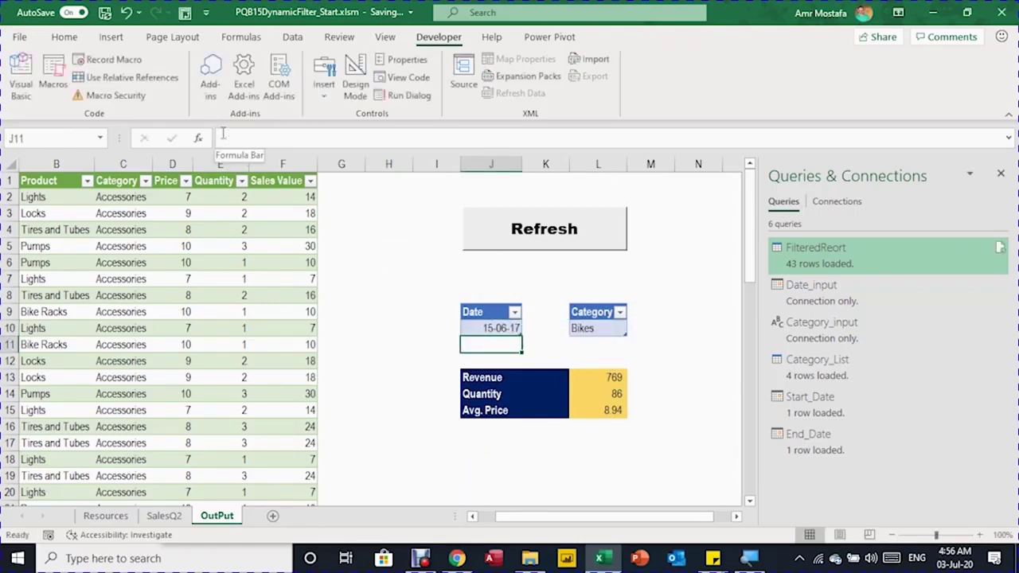
left_click(524, 237)
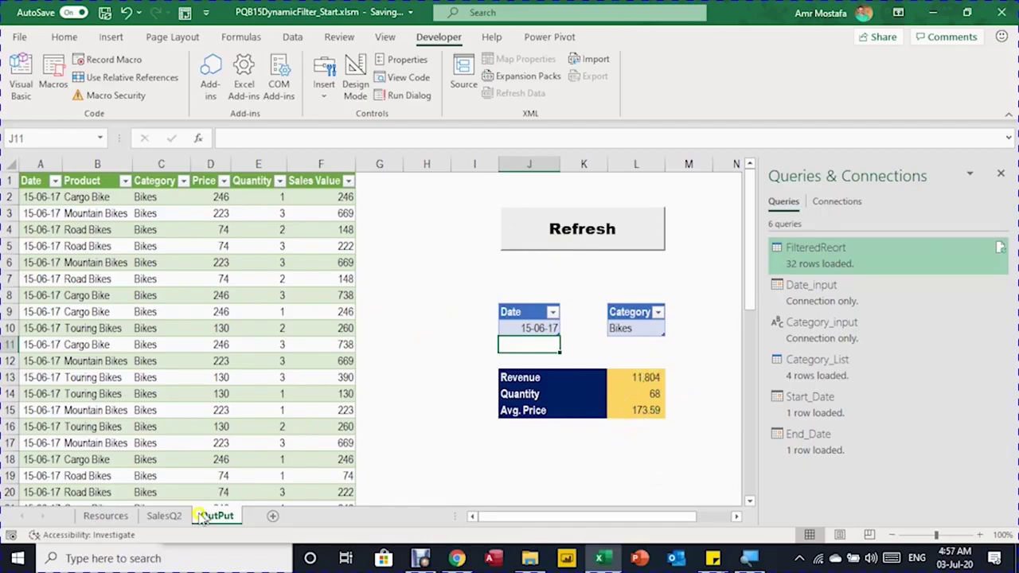
Copy the SalesQ3 and SalesQ4 sheets from PQB15QuarterlySalesData.xlsx into the dynamic filter workbook, after SalesQ2.
left_click(163, 516)
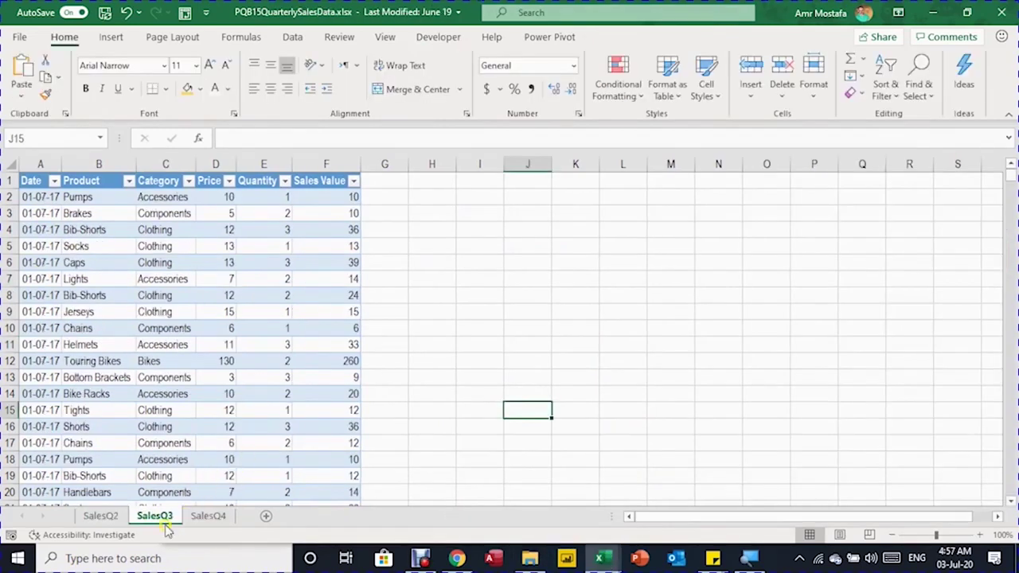
left_click(204, 516)
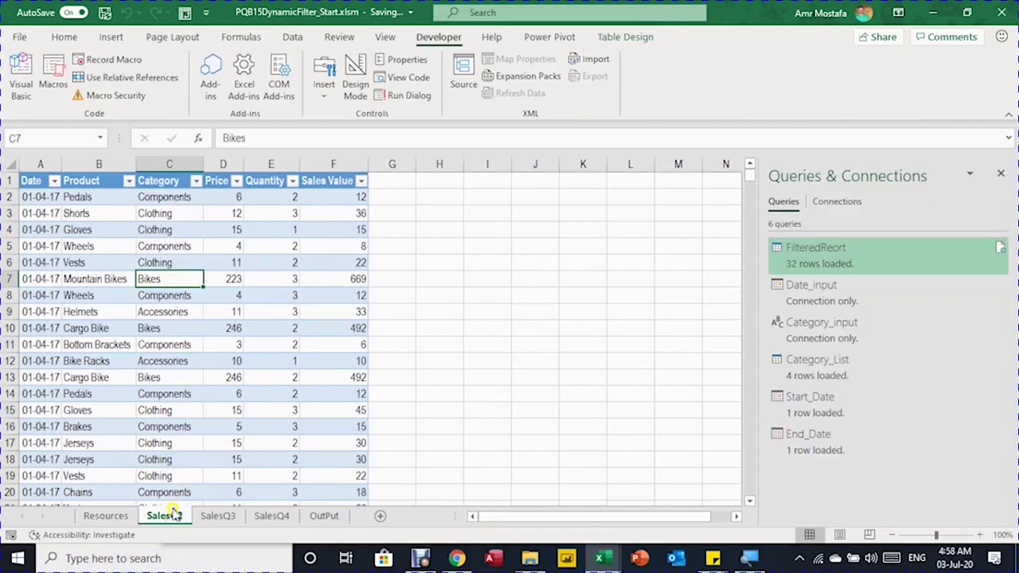
left_click(215, 516)
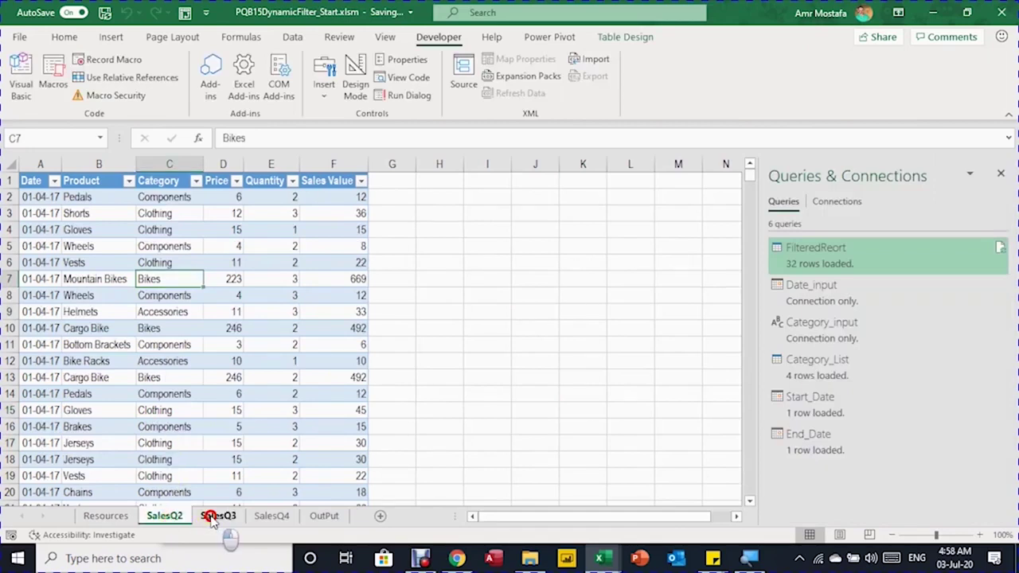
left_click(271, 516)
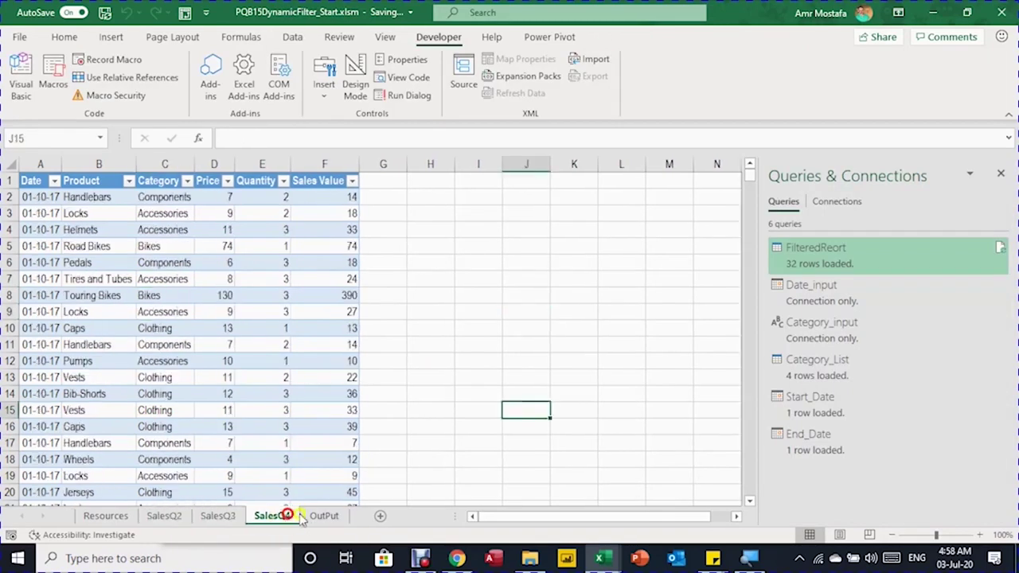
Check the Start_Date and End_Date values on the Resources sheet.
left_click(106, 516)
key("Left")
key("Left")
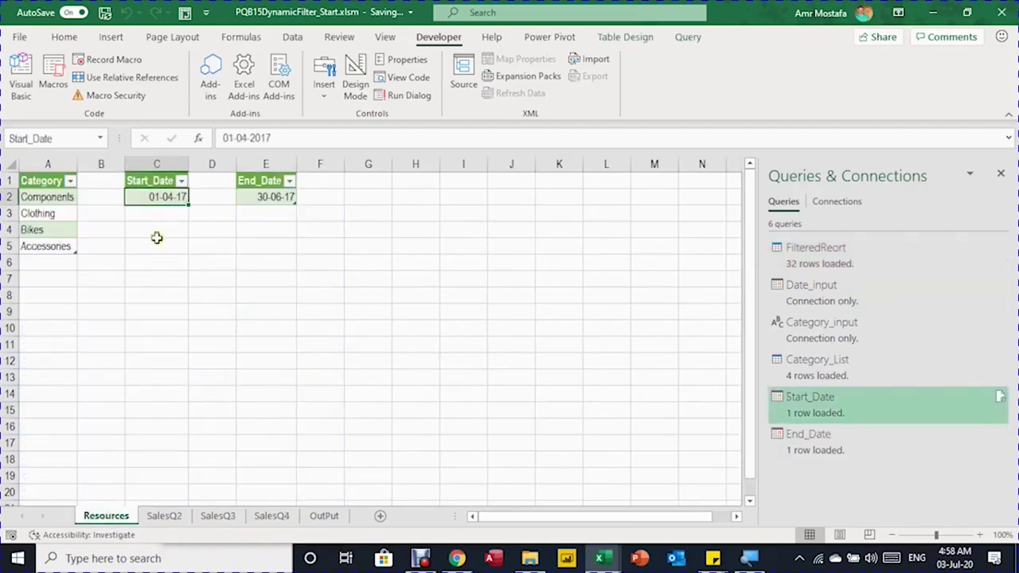
left_click(267, 199)
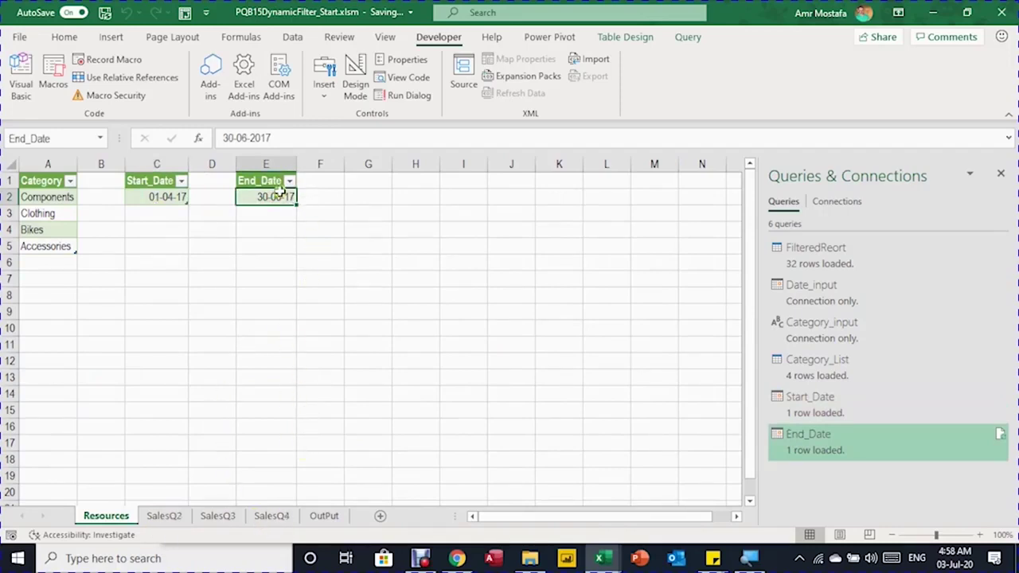
Refresh all queries with the OutPut sheet's Refresh button and check the End_Date value on the Resources sheet.
left_click(326, 516)
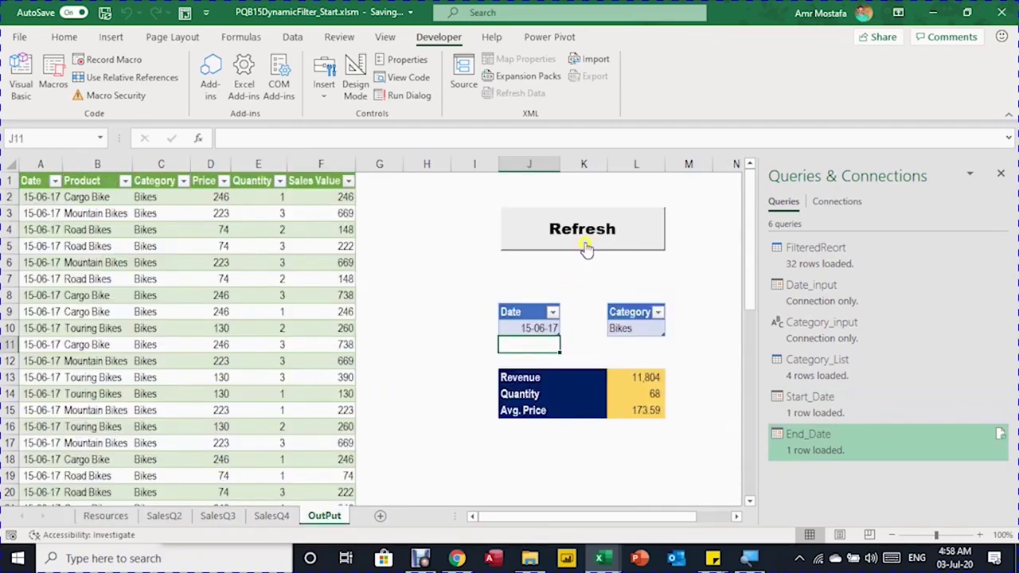
left_click(586, 249)
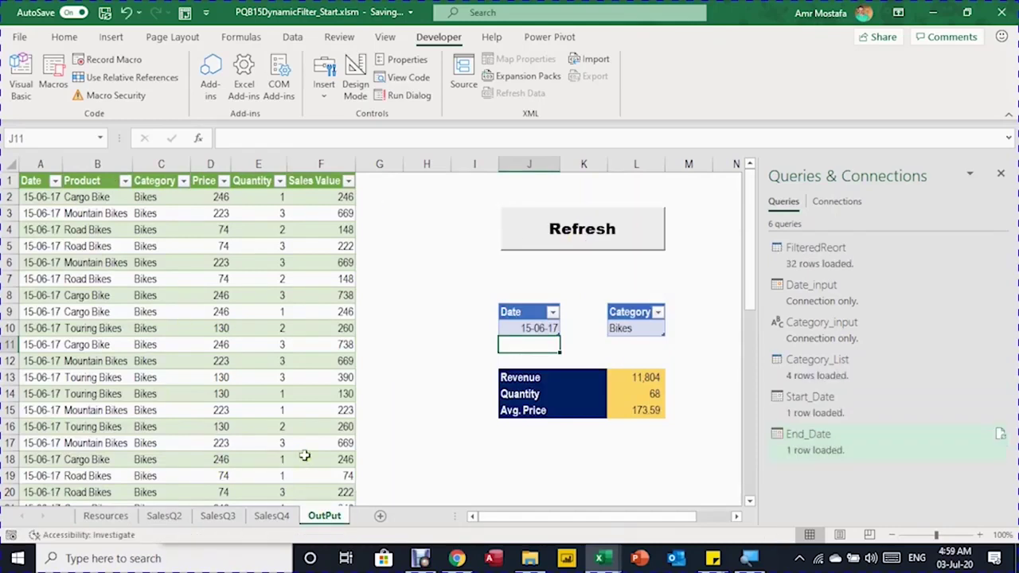
left_click(118, 517)
left_click(263, 252)
left_click(274, 197)
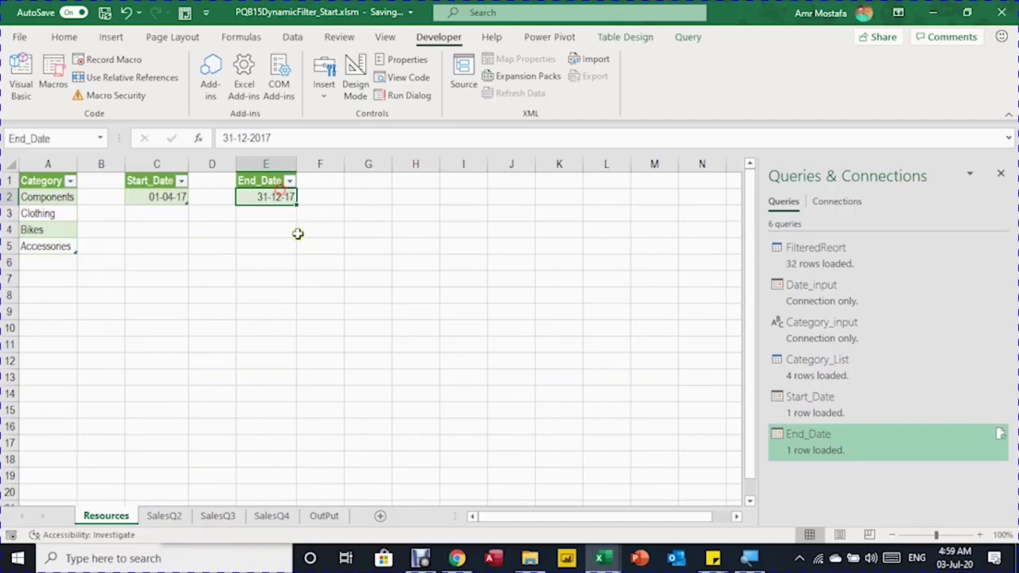
Copy the End_Date value 31-12-2017 from the Resources sheet into the Date input on the OutPut sheet.
left_click_drag(221, 138, 269, 151)
key("ctrl+c")
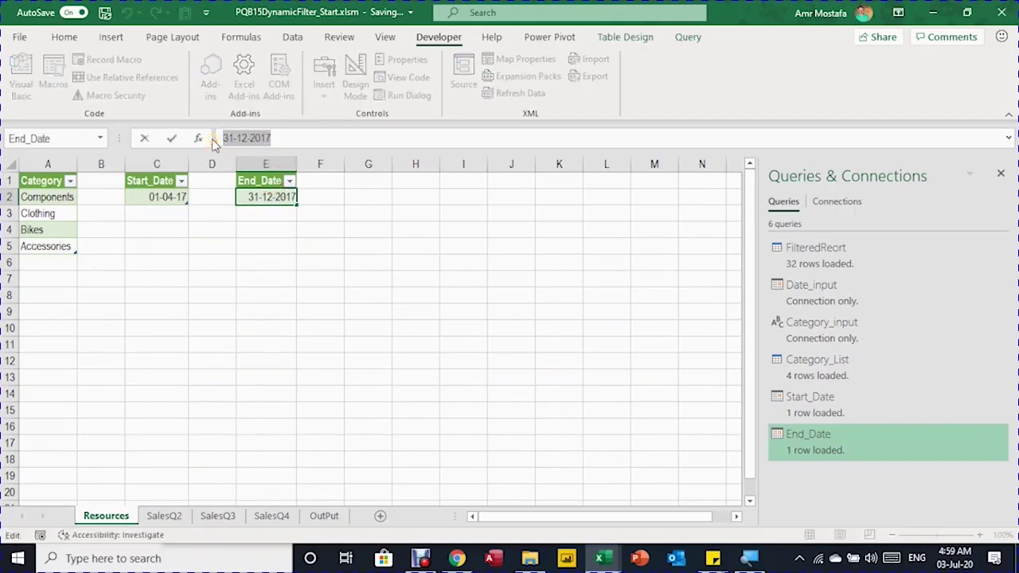
key("Escape")
left_click(324, 516)
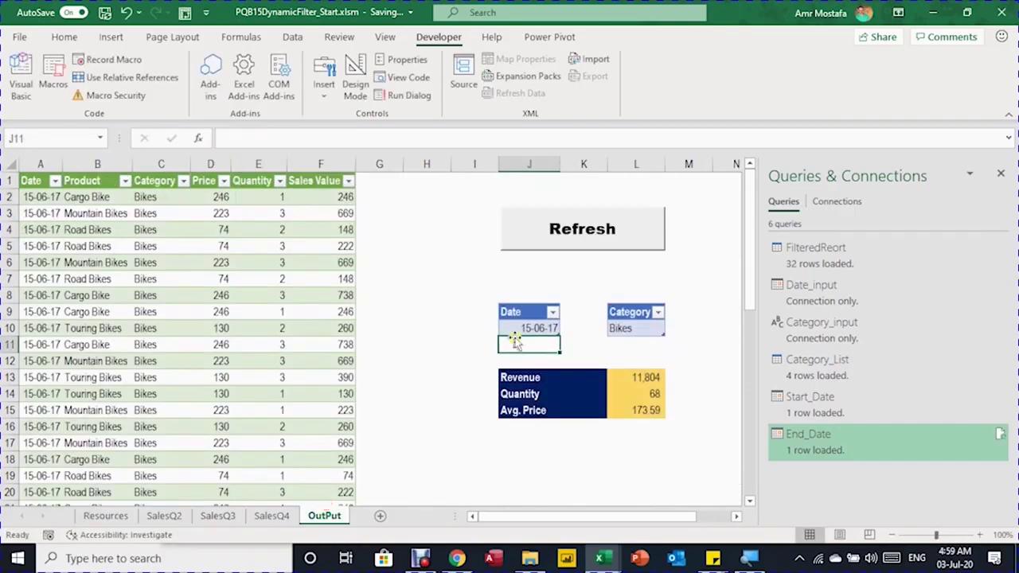
left_click(521, 329)
key("ctrl+v")
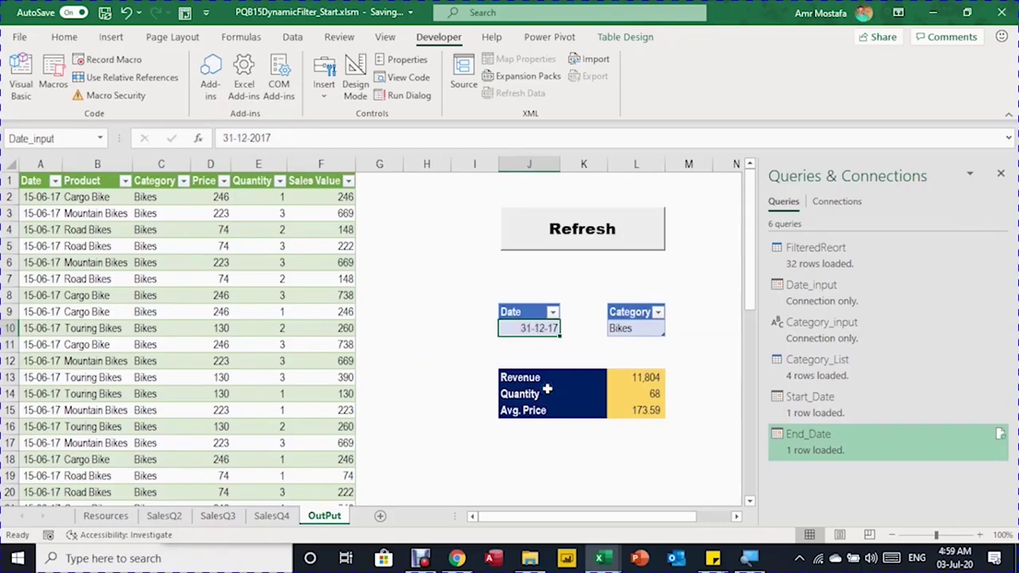
Refresh the filtered report with Category kept at Bikes, and check its dates and the summary figures in L13:L15.
left_click(639, 334)
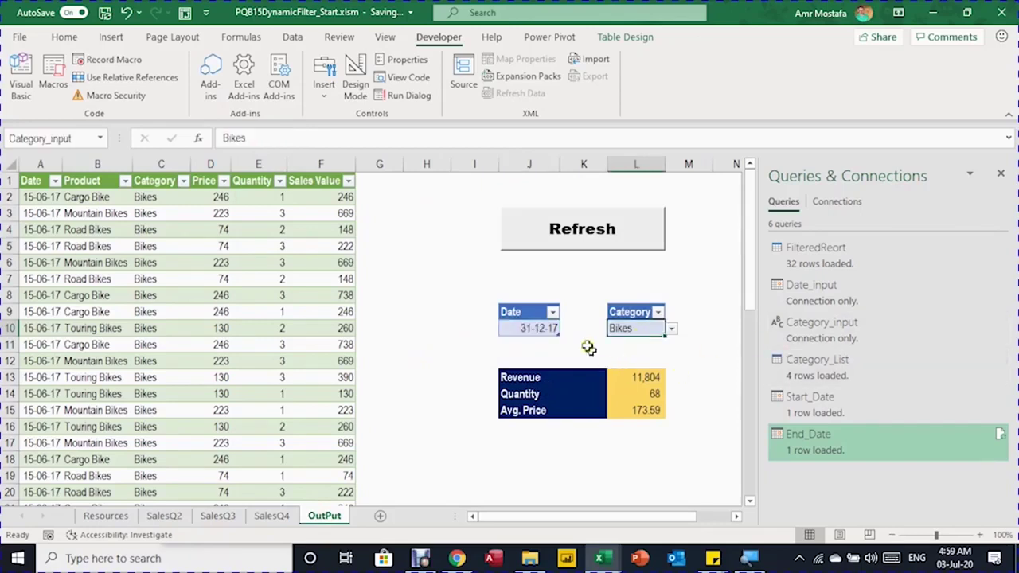
left_click(599, 235)
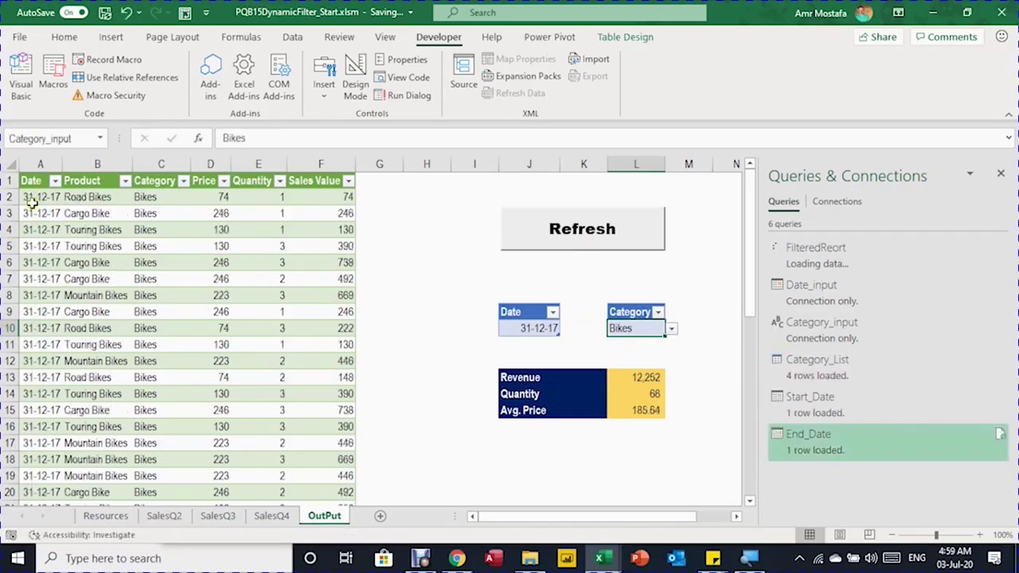
left_click(44, 197)
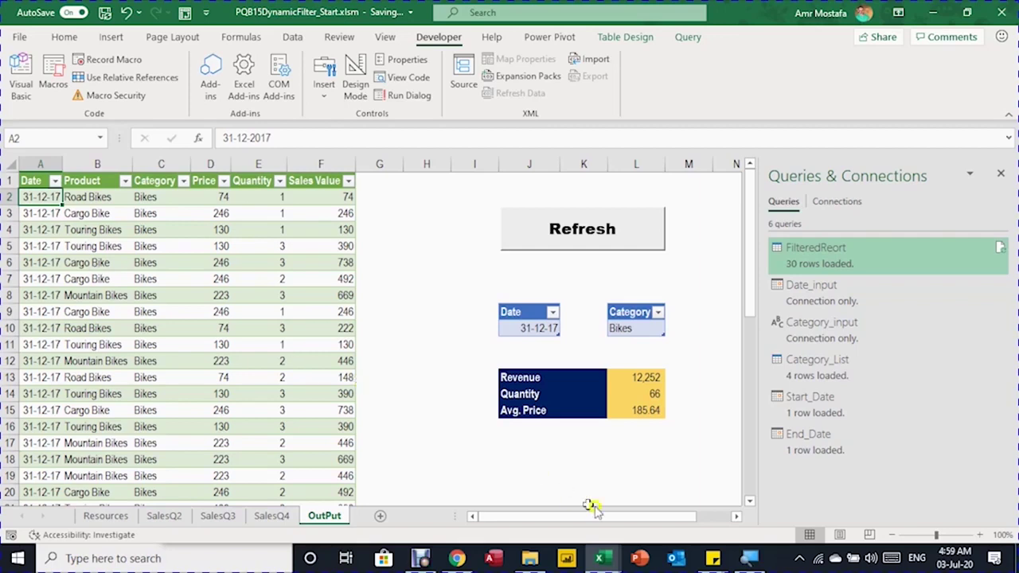
left_click(645, 379)
left_click_drag(644, 379, 649, 408)
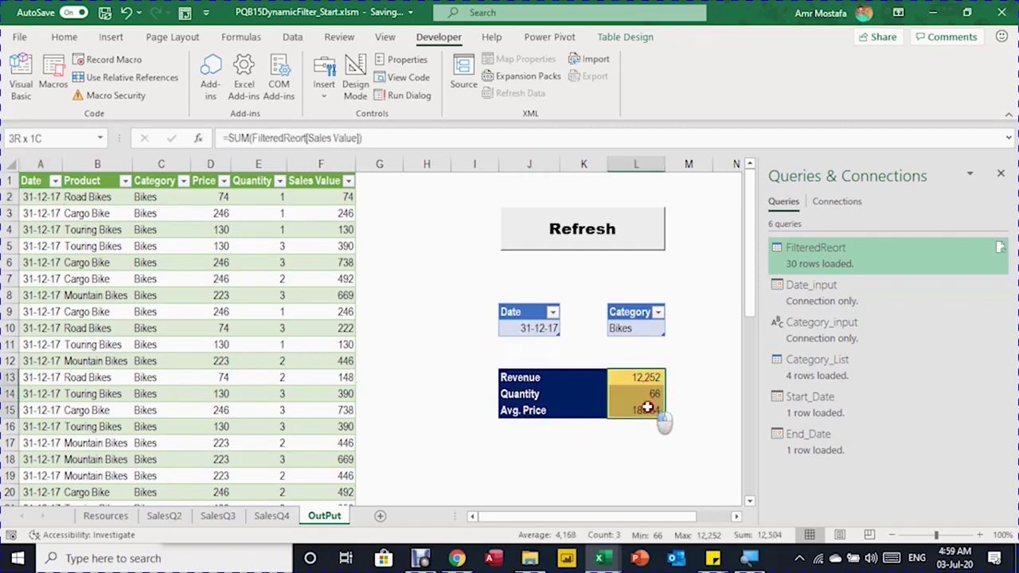
left_click(637, 460)
Examine the columns and the extent of the data in Sales2016.xlsx, returning to cell A1.
left_click(267, 300)
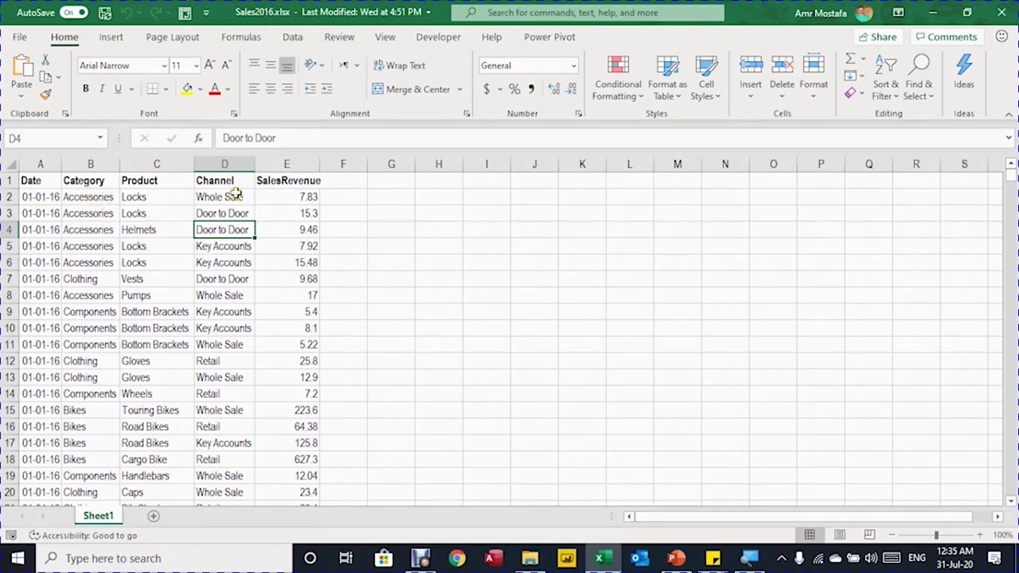
left_click(77, 199)
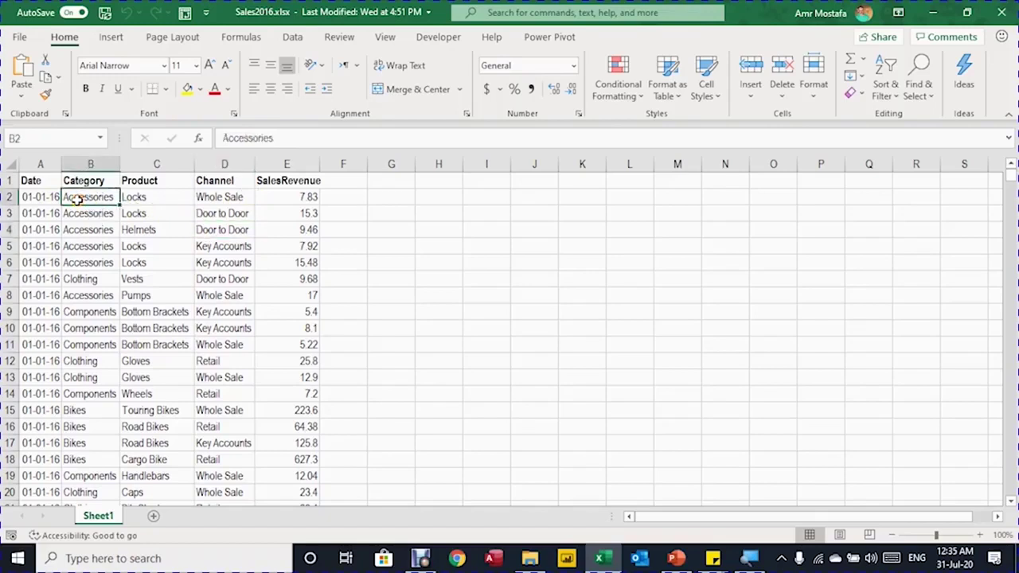
key("Down")
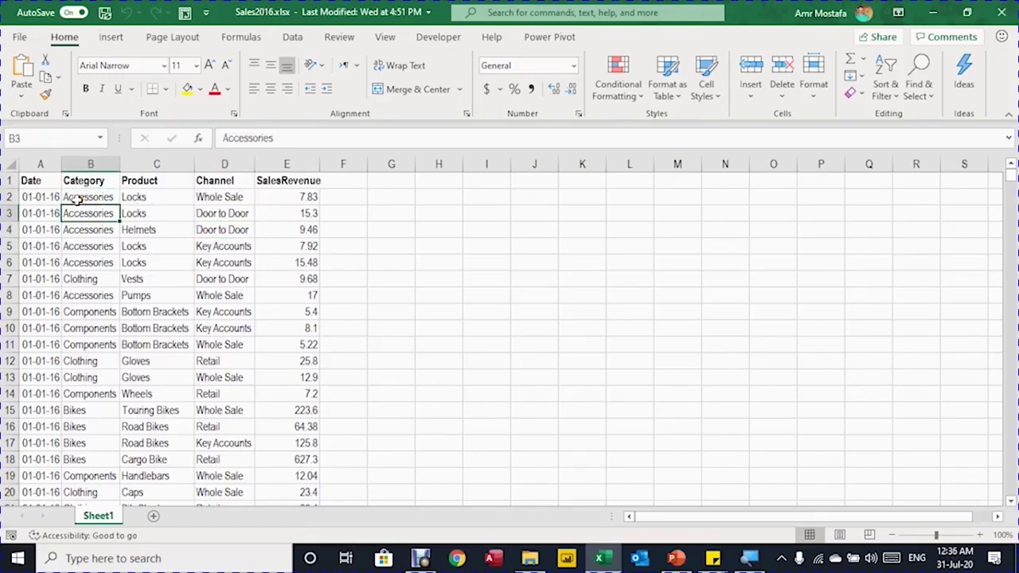
key("ctrl+Down")
key("Down")
key("ctrl+Home")
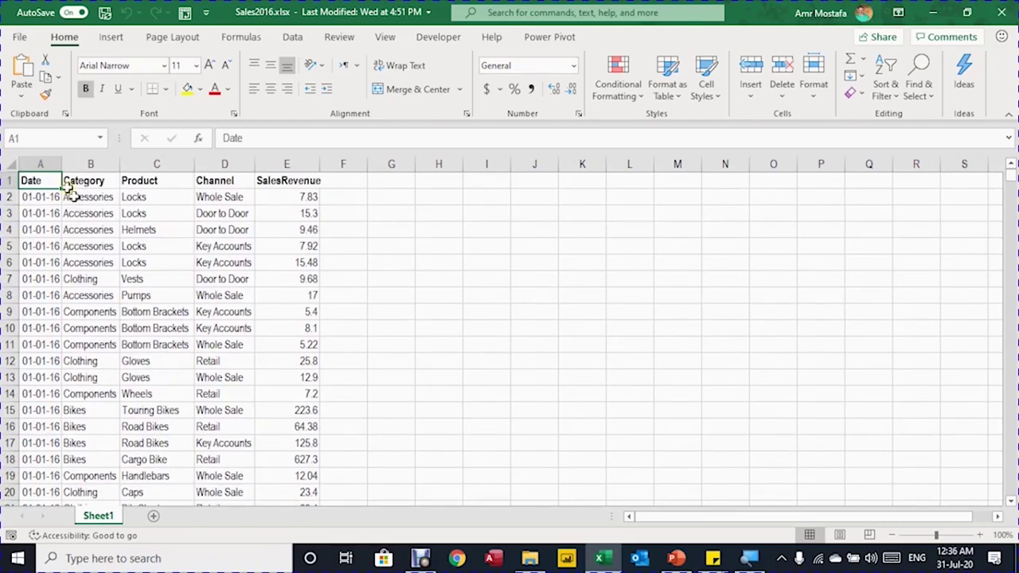
Switch to File Explorer and review the yearly sales workbooks in the SalesDataMerged folder.
left_click(529, 558)
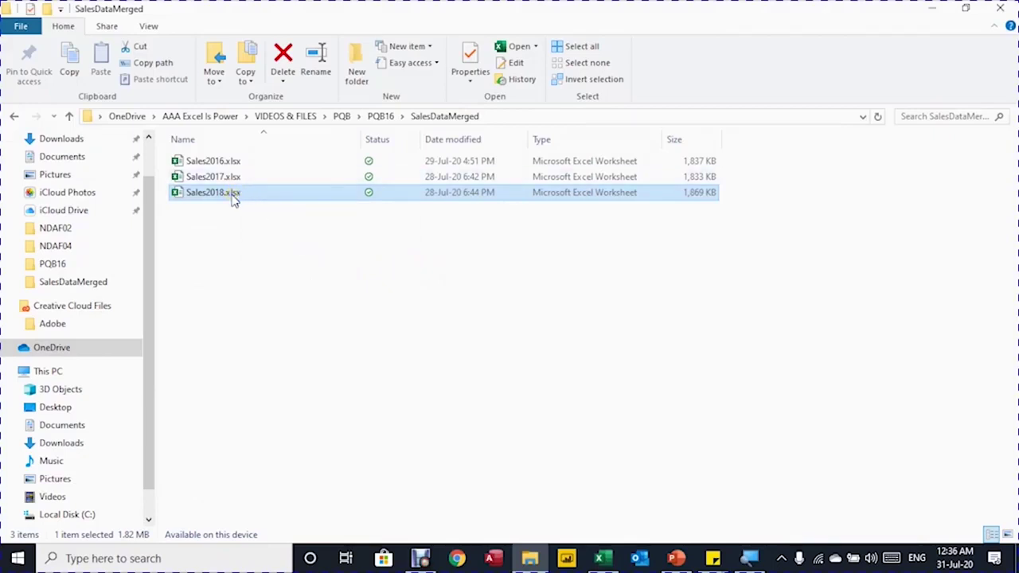
left_click(266, 355)
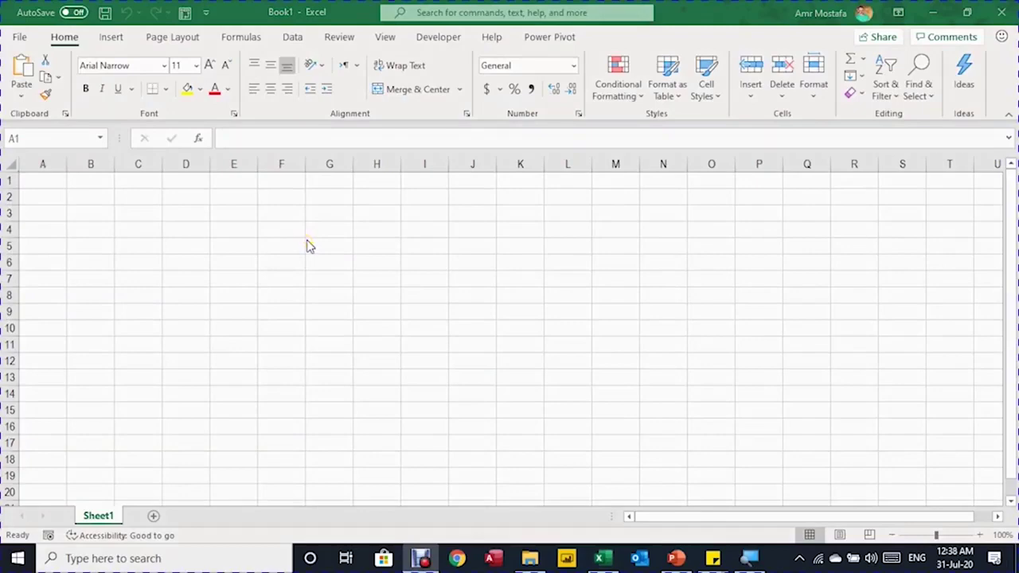
left_click(140, 221)
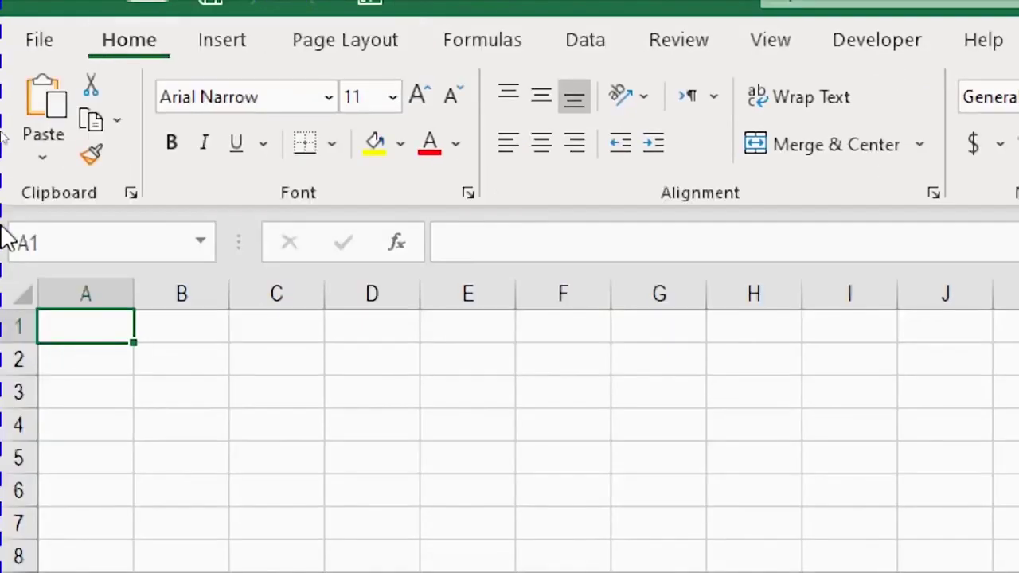
In the blank workbook, begin a Power Query import from the workbook Sales2016.xlsx in the SalesDataMerged folder.
scroll(91, 192, "down", 2)
left_click(91, 195)
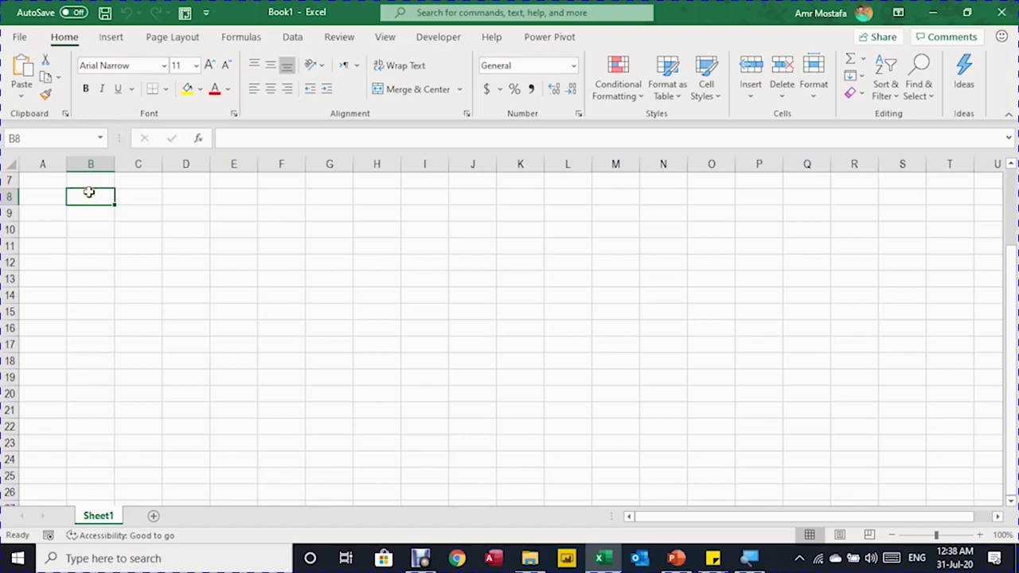
left_click(296, 37)
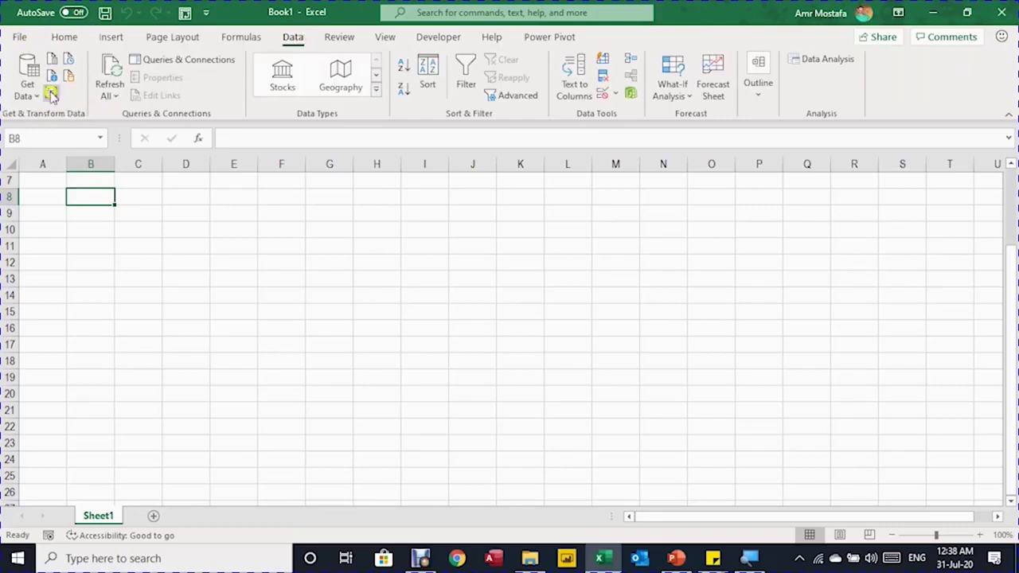
left_click(27, 83)
mouse_move(62, 123)
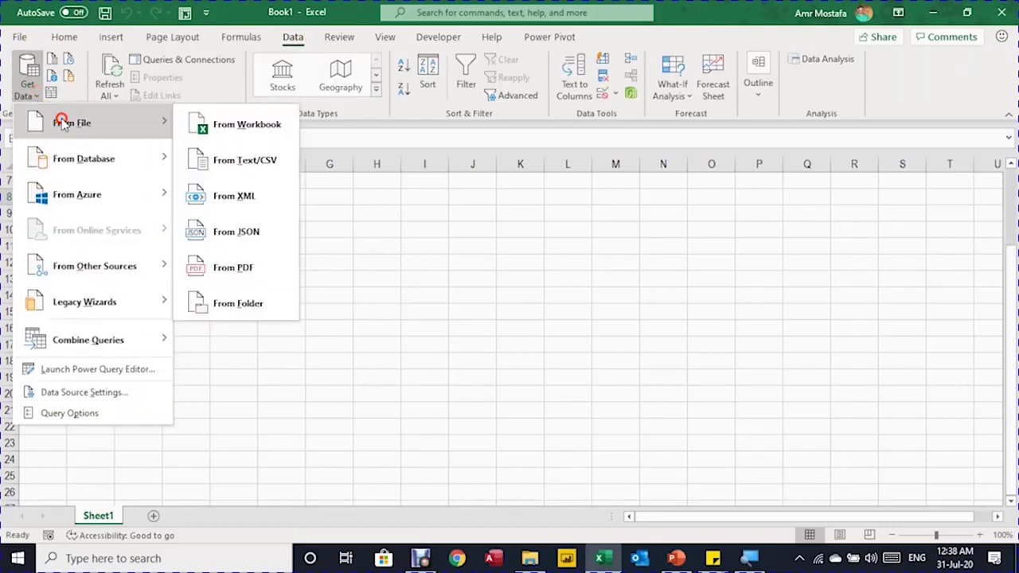
left_click(239, 122)
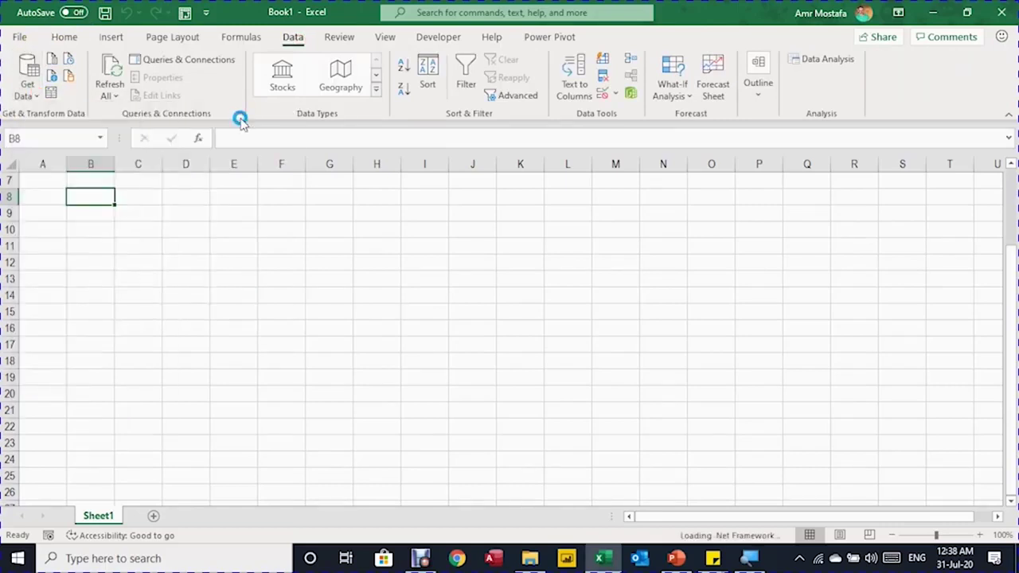
type("amram\\OneDrive\\AAA Excel Is Power\\VIDEOS & FILES\\PQB\\PQB16\\SalesDataMerged")
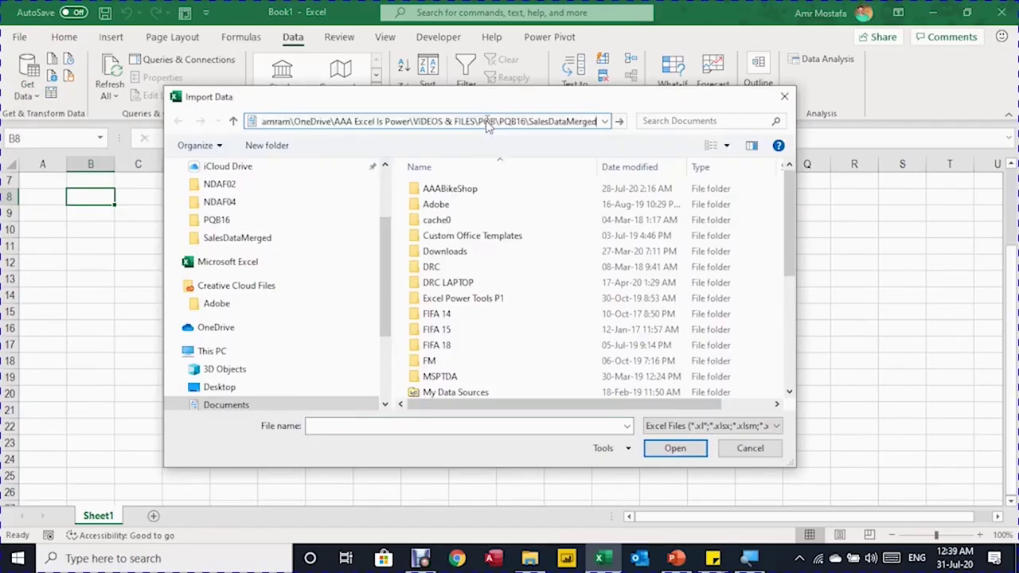
key("Return")
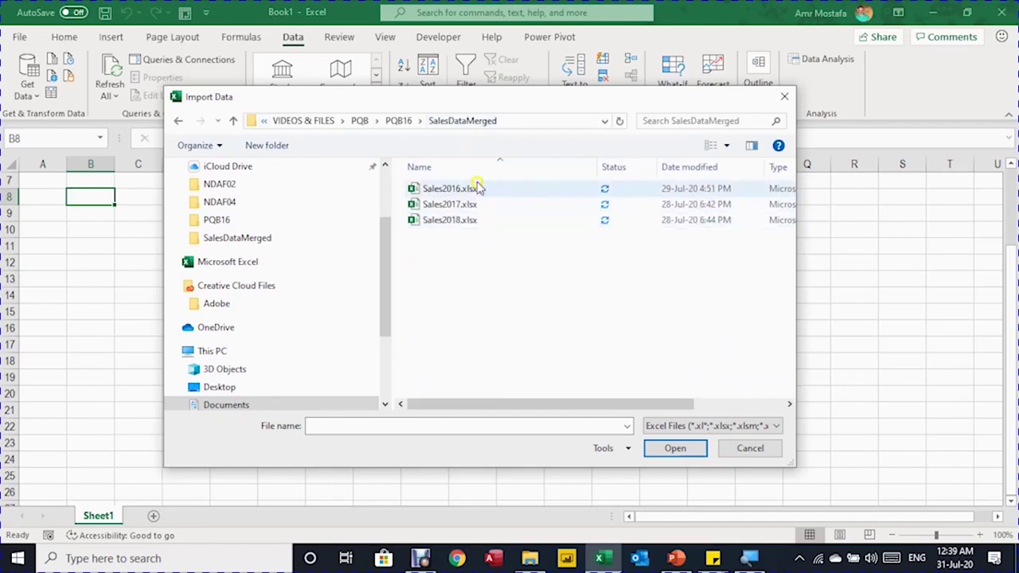
left_click(468, 192)
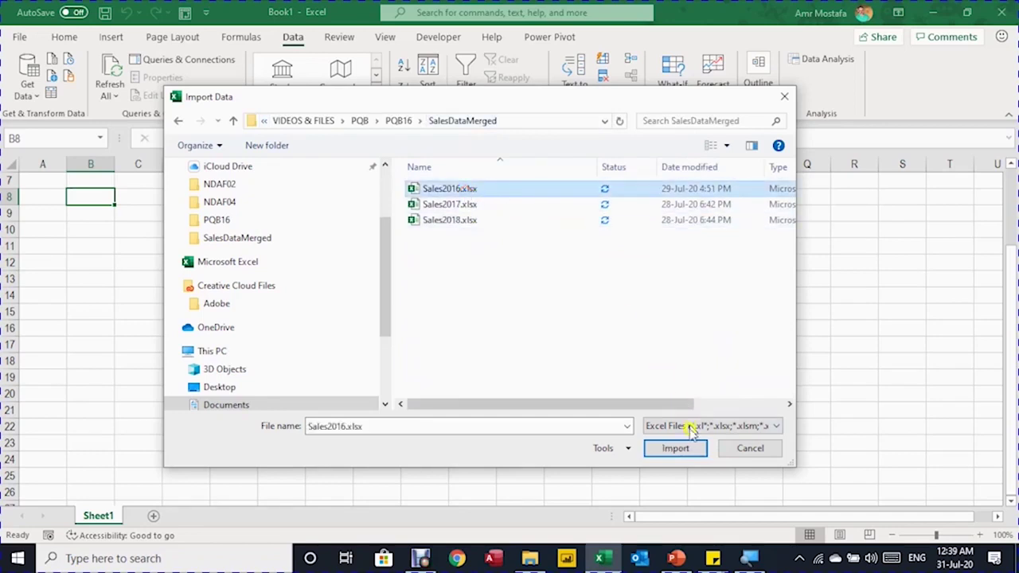
left_click(677, 451)
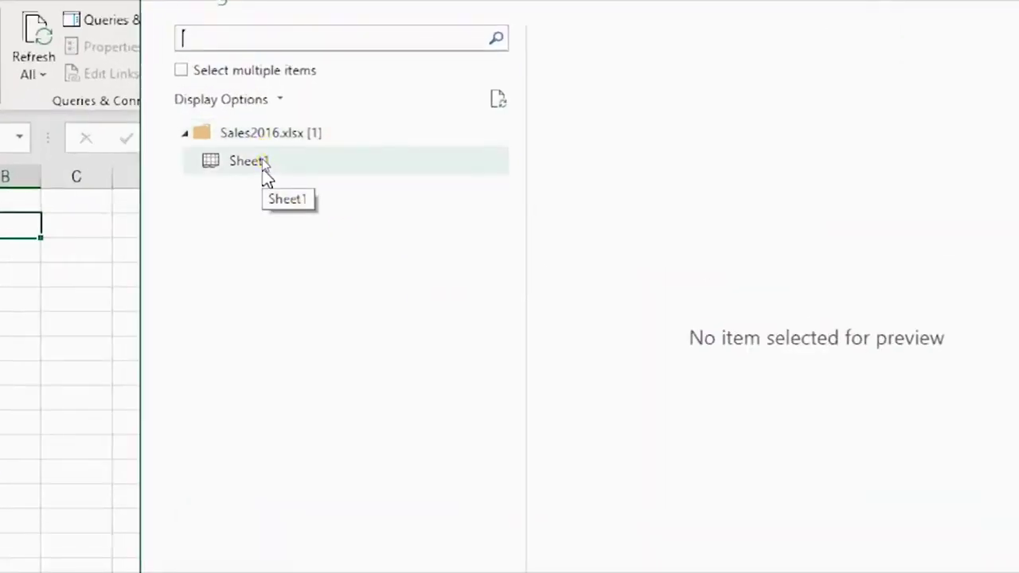
Open Sheet1 of Sales2016.xlsx in the Power Query Editor for transformation and rename the query AllSales.
left_click(262, 159)
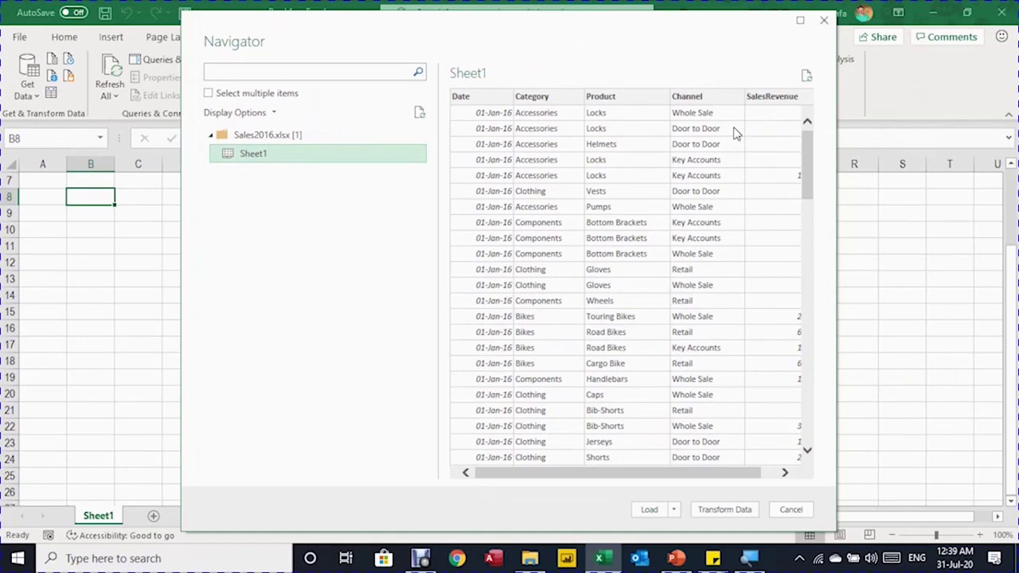
left_click(732, 513)
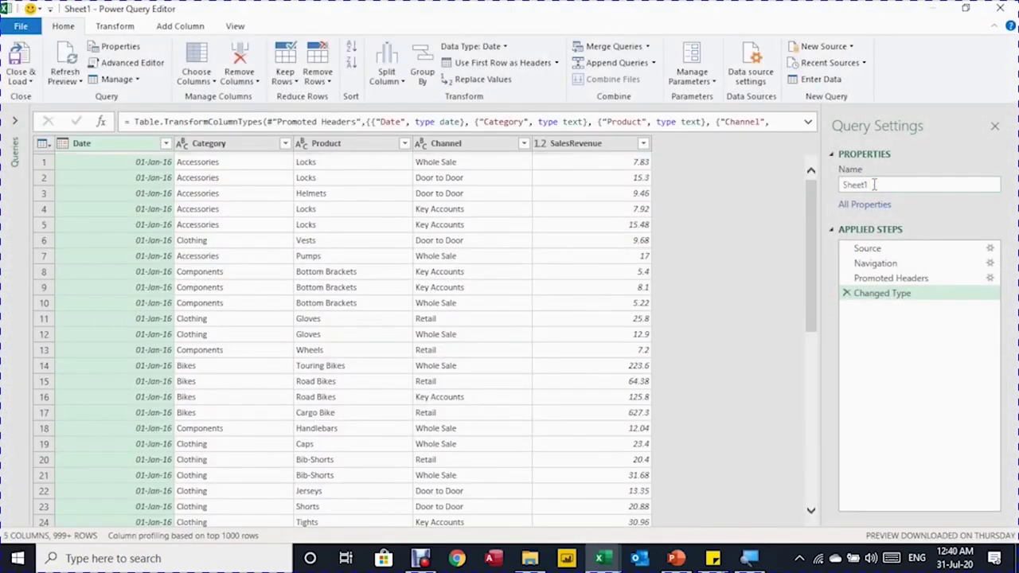
double_click(875, 184)
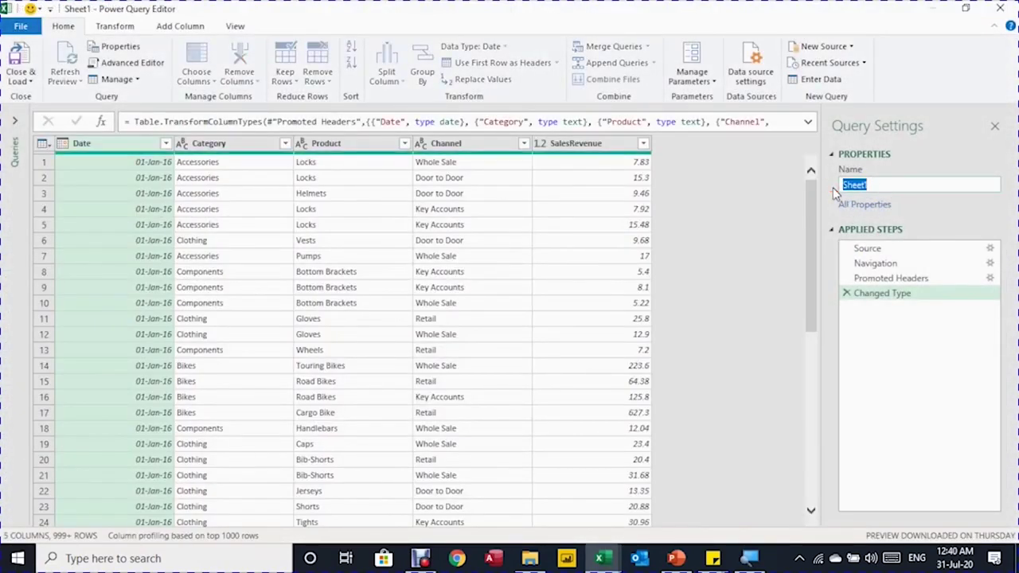
type("AllSales")
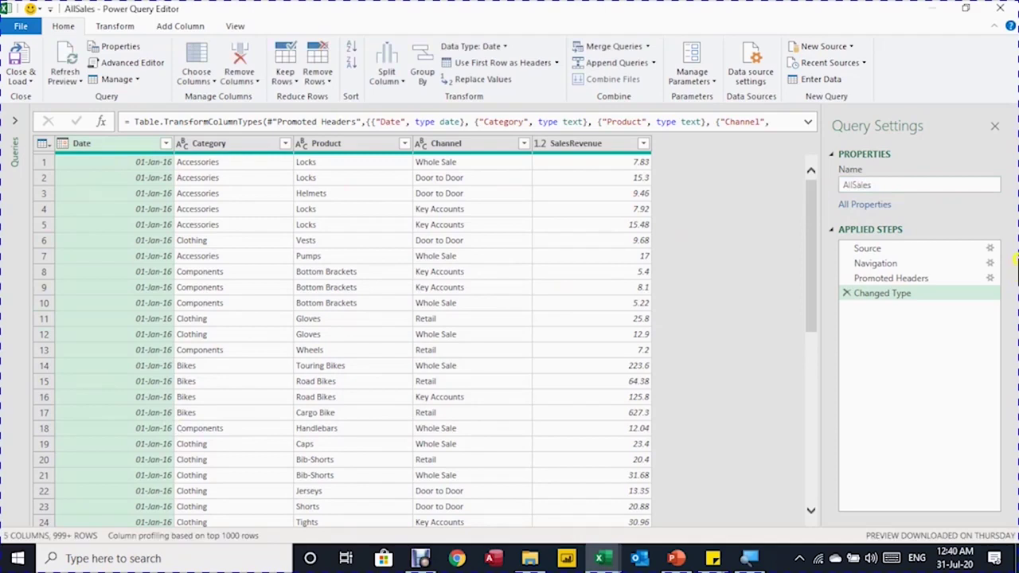
Review the AllSales query's applied steps from Source through Navigation and Promoted Headers to Changed Type, checking the column data types.
left_click(876, 251)
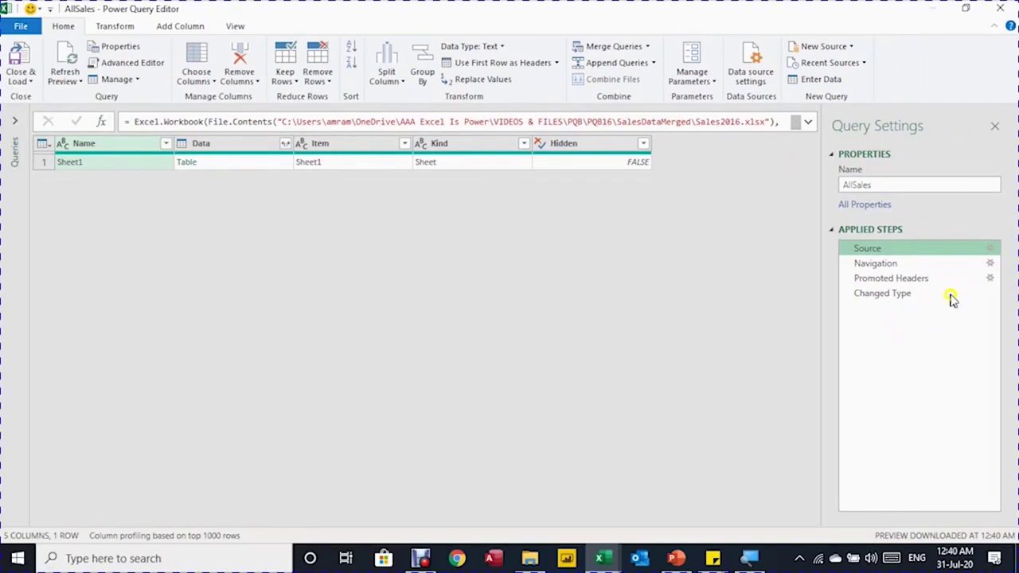
left_click(901, 264)
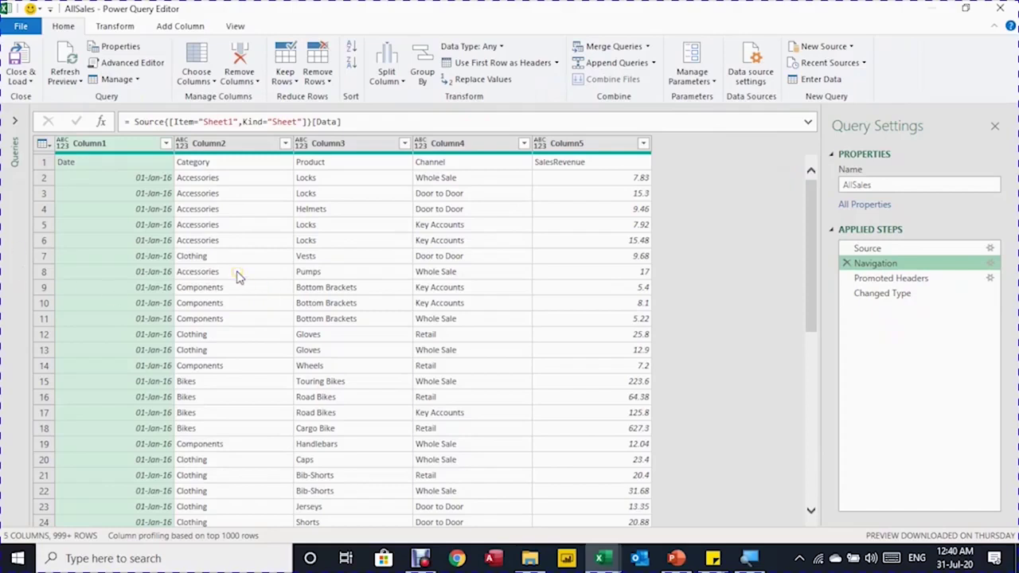
left_click(903, 283)
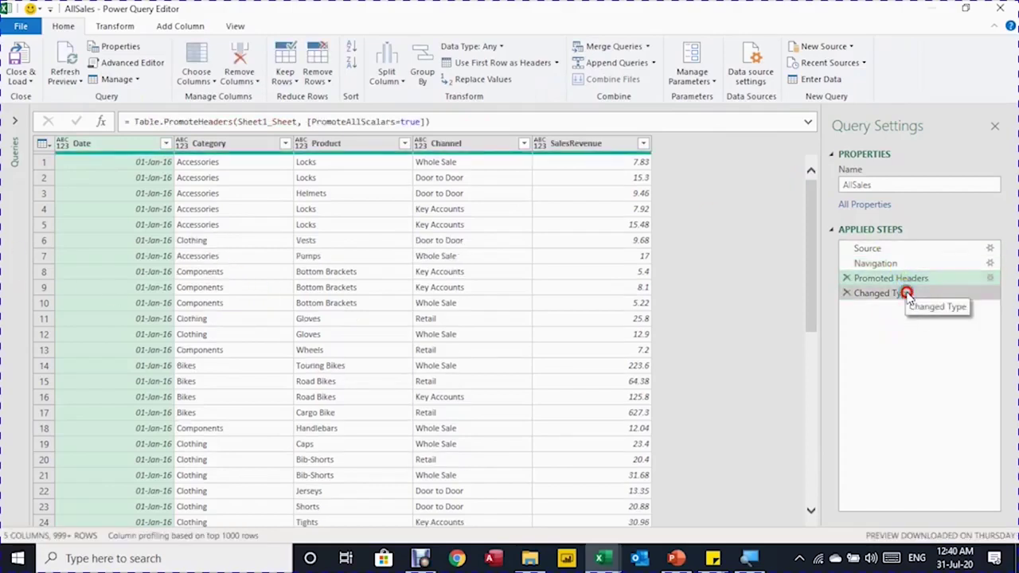
left_click(906, 295)
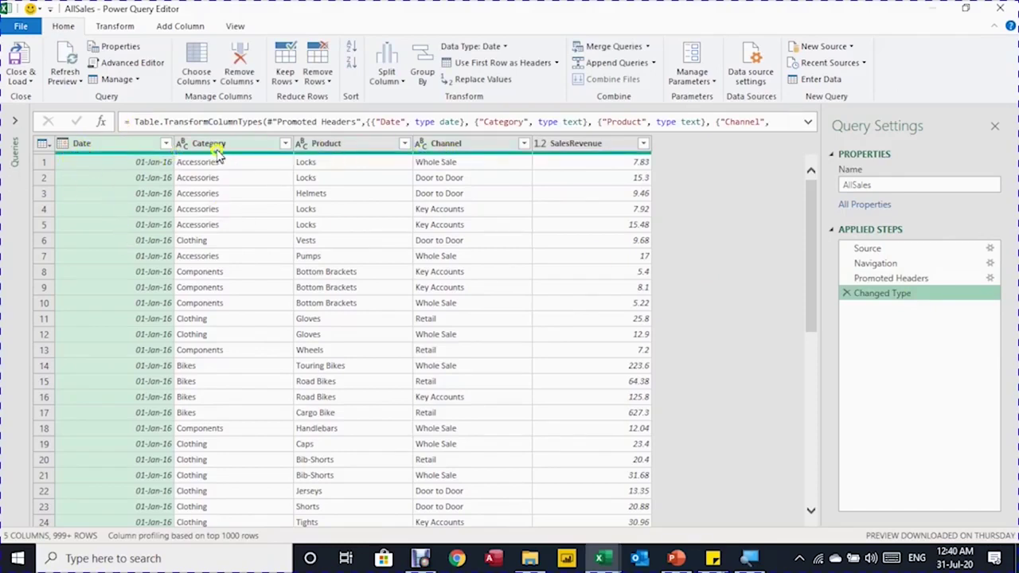
mouse_move(458, 154)
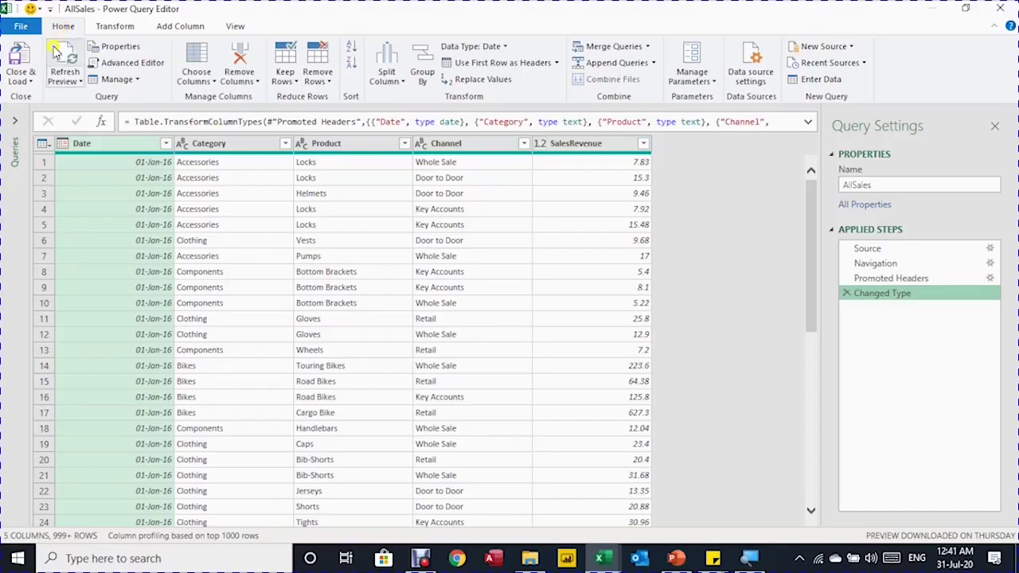
Load the AllSales query to the existing worksheet as a PivotTable Report starting at cell A1 of Sheet1.
left_click(31, 81)
left_click(58, 115)
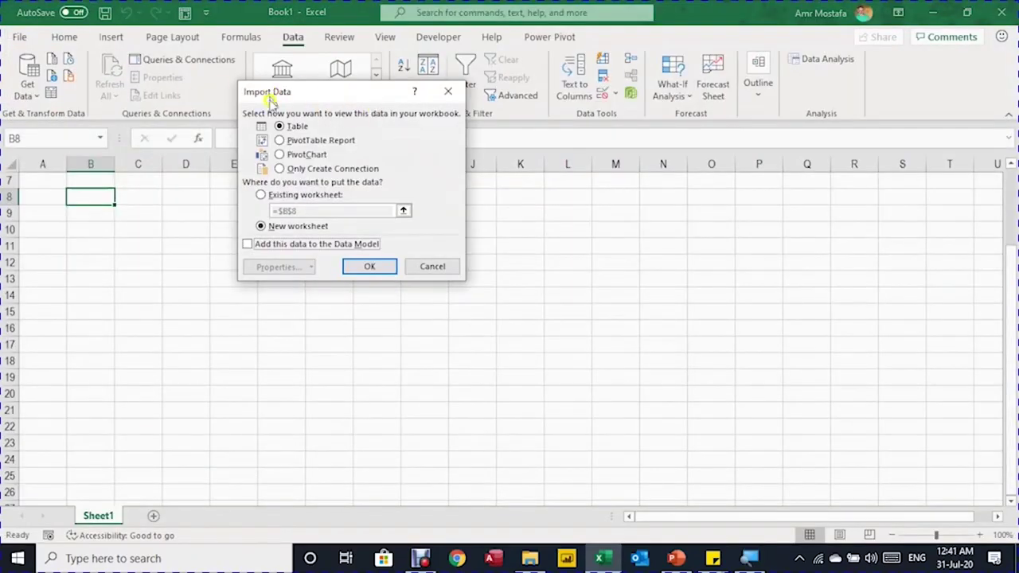
left_click(316, 141)
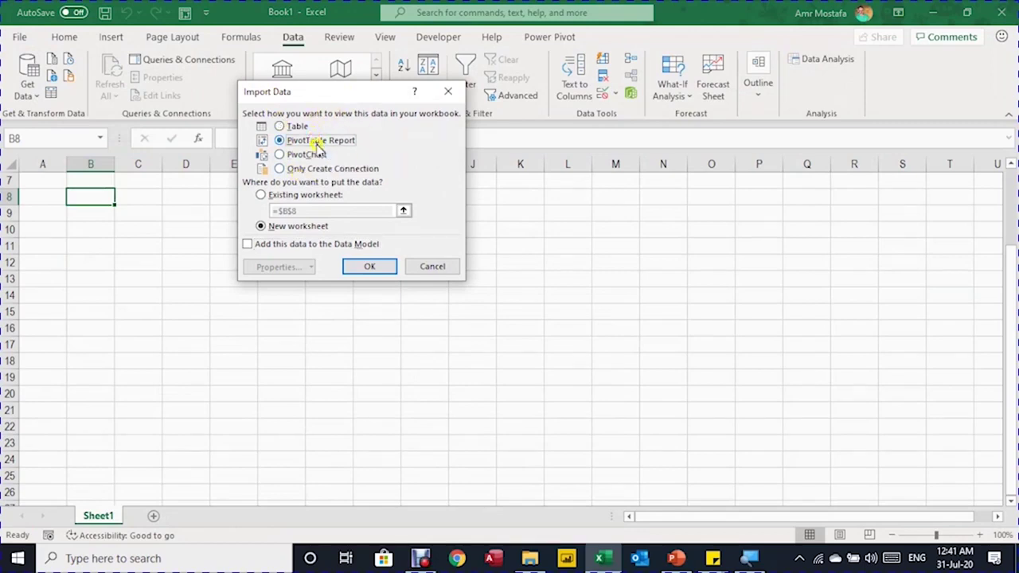
left_click(291, 199)
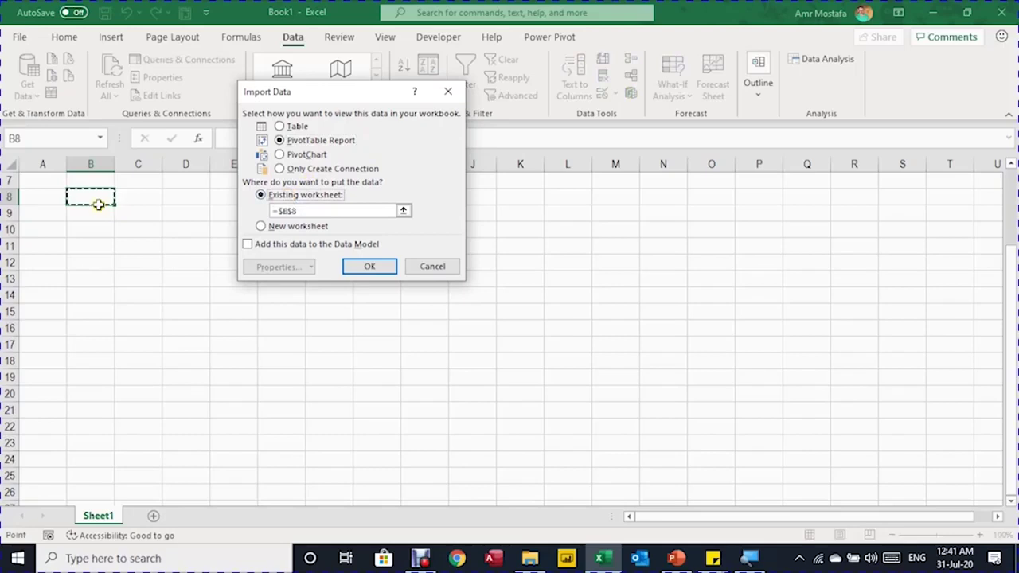
scroll(95, 200, "up", 2)
left_click(44, 186)
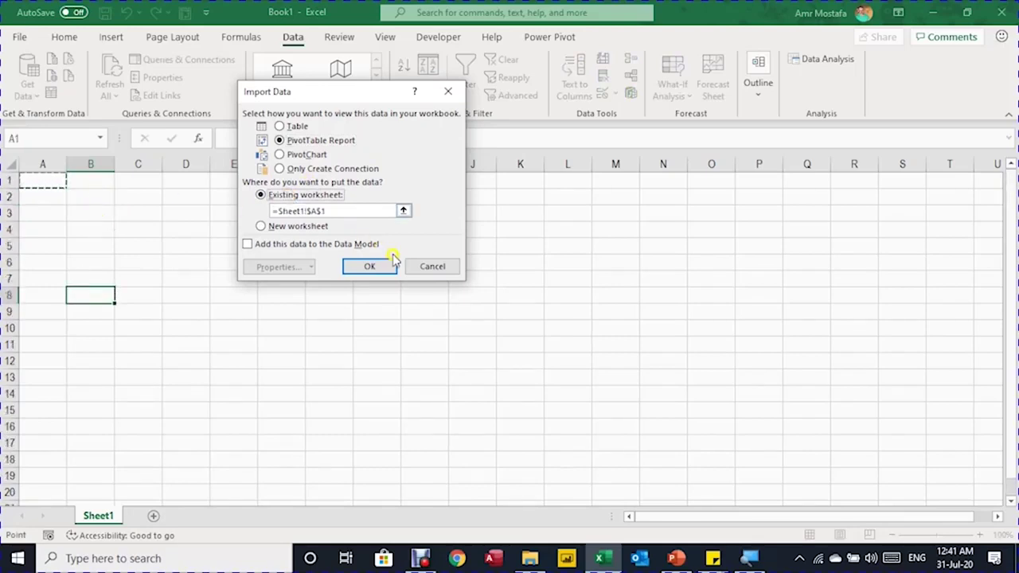
left_click(371, 267)
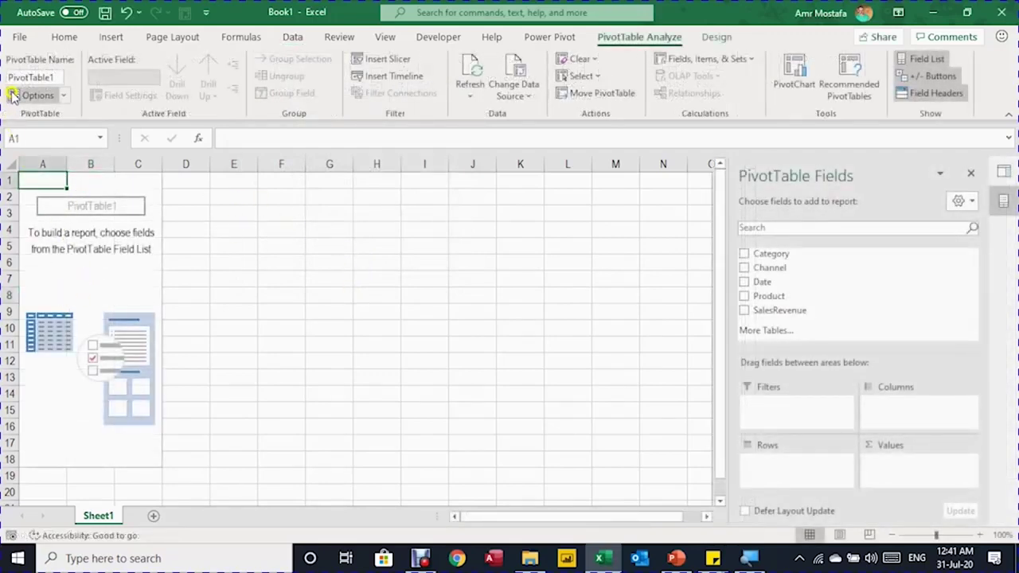
Name both the PivotTable and its worksheet SalesReport.
left_click(47, 77)
type("S")
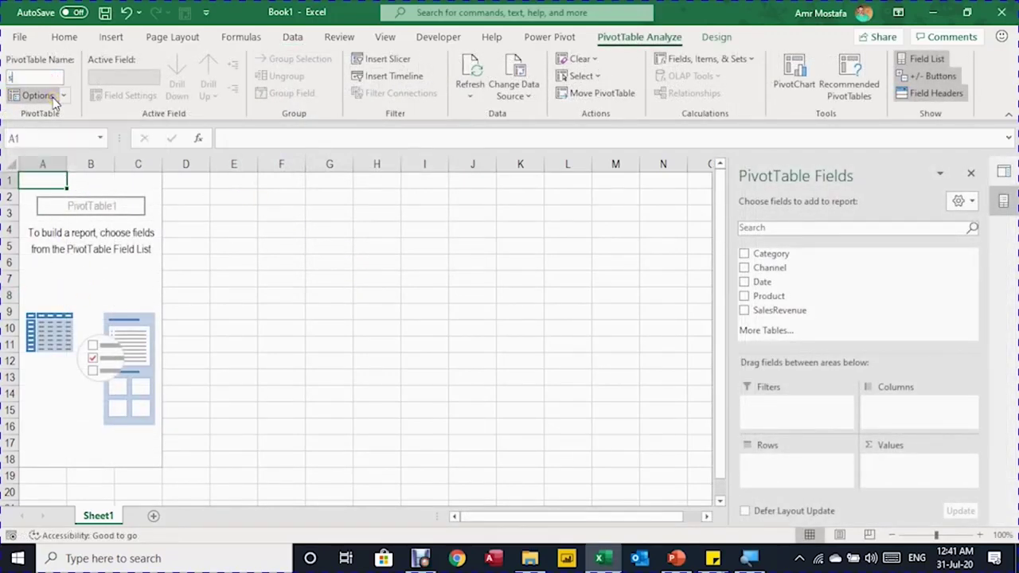
type("alesReport")
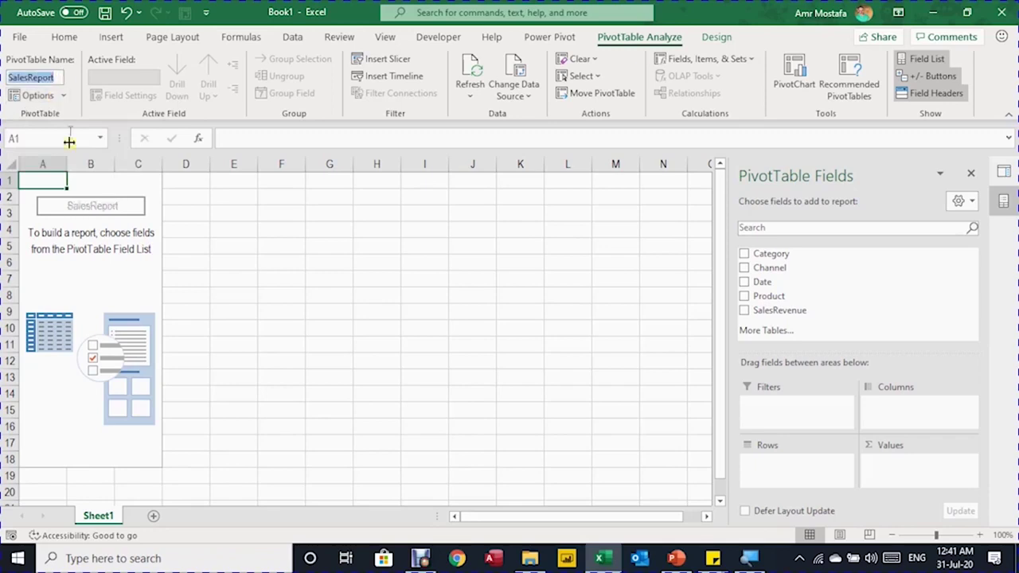
key("Return")
double_click(87, 516)
type("SalesReport")
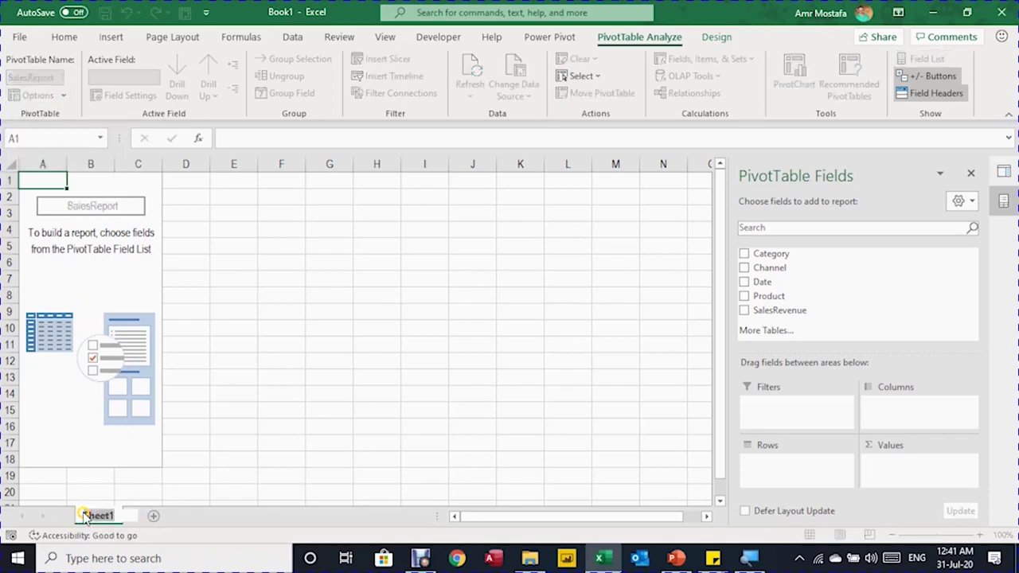
left_click(90, 263)
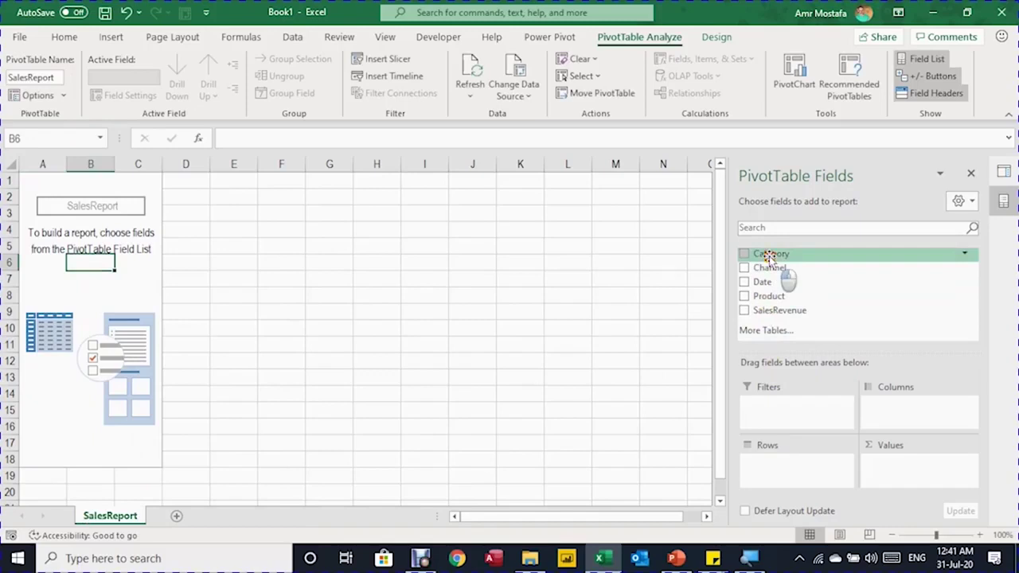
Lay out the PivotTable with Category in rows and Date in columns, grouping the dates by Years only.
left_click_drag(769, 254, 792, 475)
left_click_drag(762, 282, 914, 413)
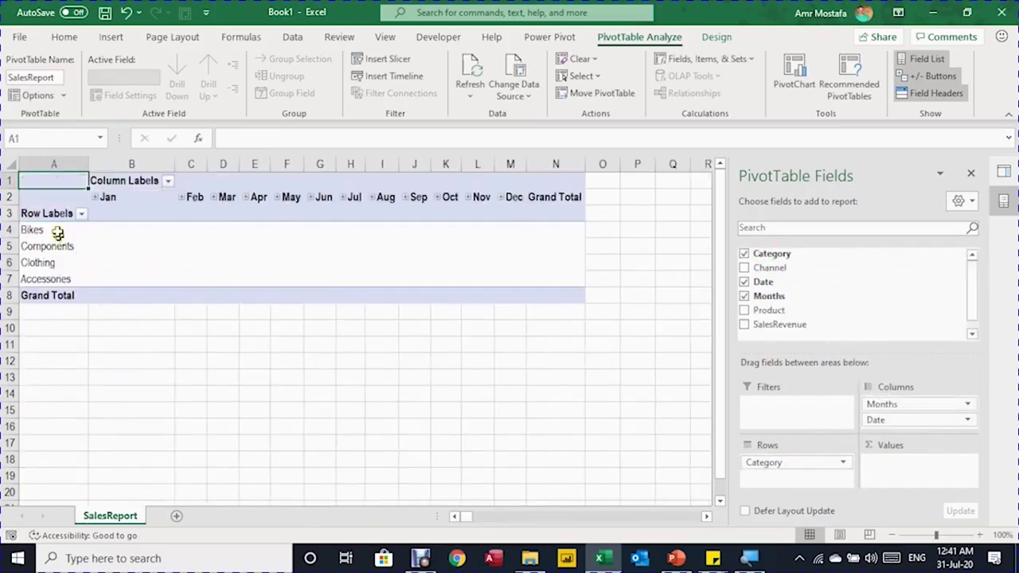
left_click(108, 198)
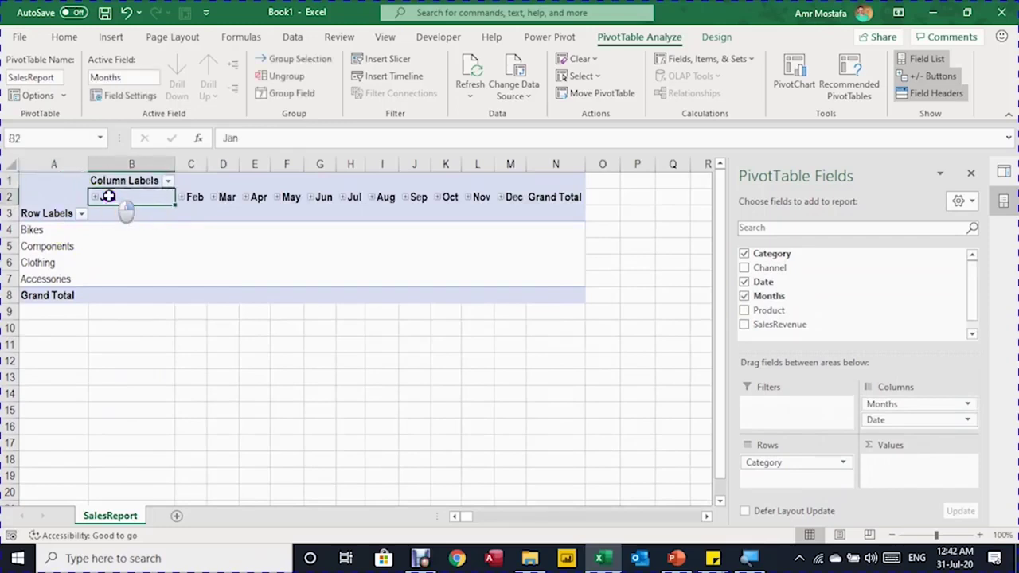
right_click(108, 198)
left_click(191, 363)
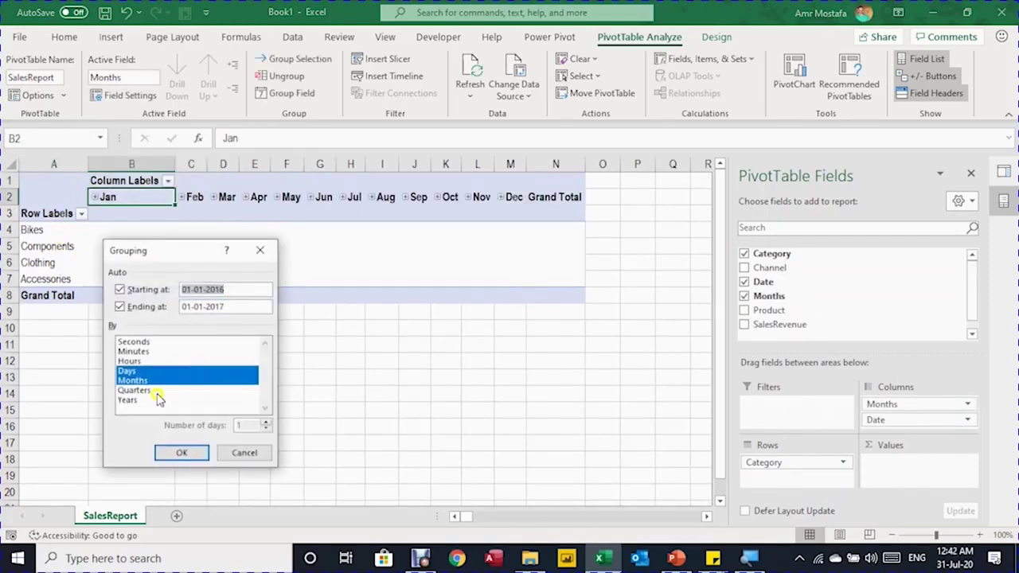
left_click(160, 371)
left_click(160, 381)
left_click(155, 400)
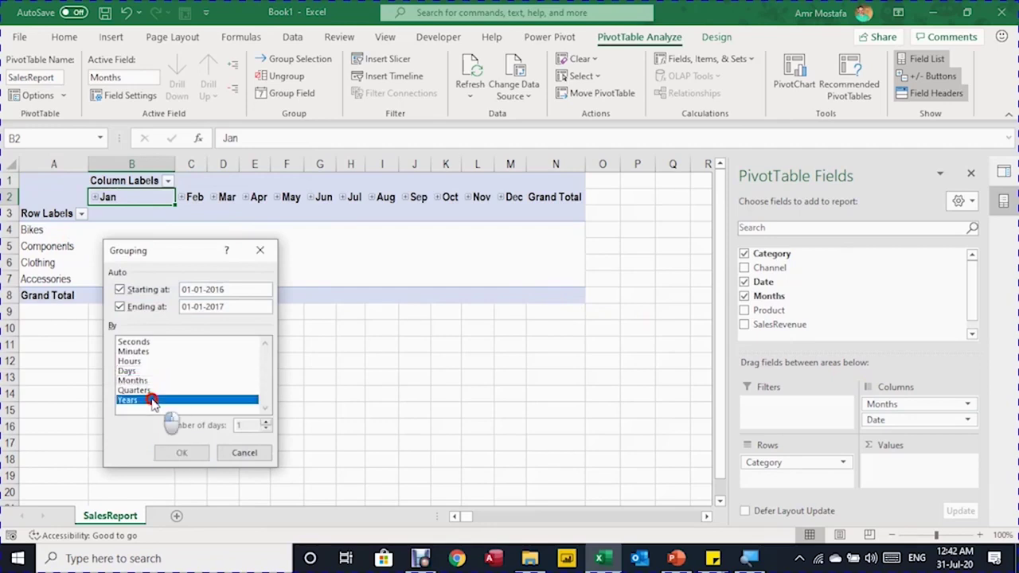
left_click(184, 454)
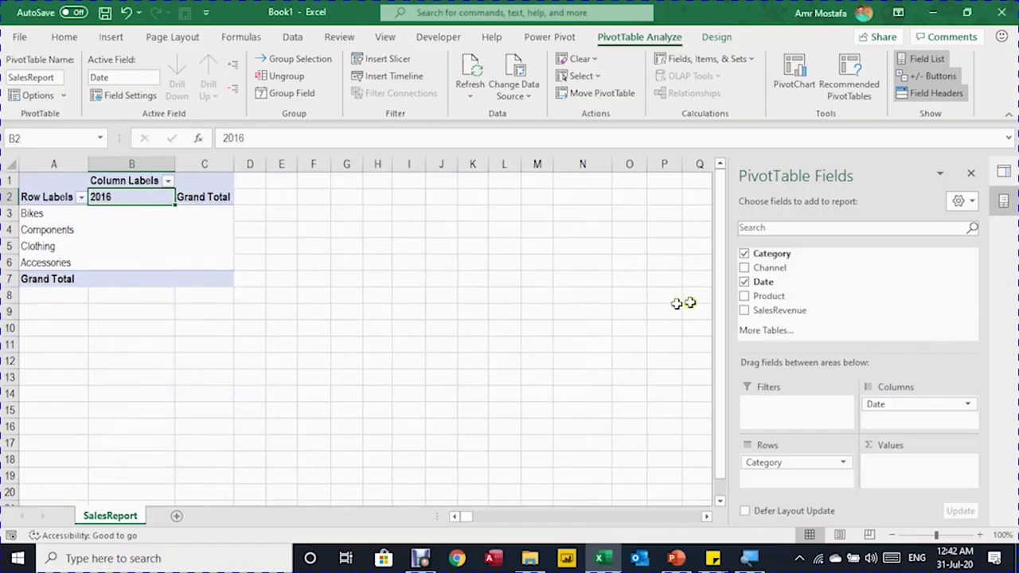
Add SalesRevenue to the PivotTable values and format it as Currency with the $ symbol and 0 decimal places.
left_click_drag(817, 311, 932, 471)
left_click(158, 211)
right_click(158, 212)
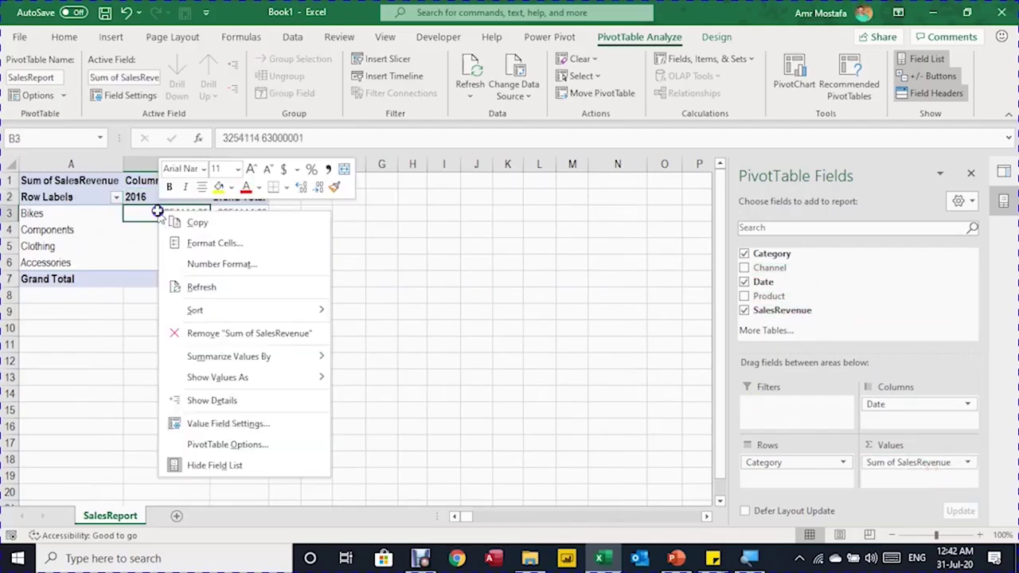
key("Escape")
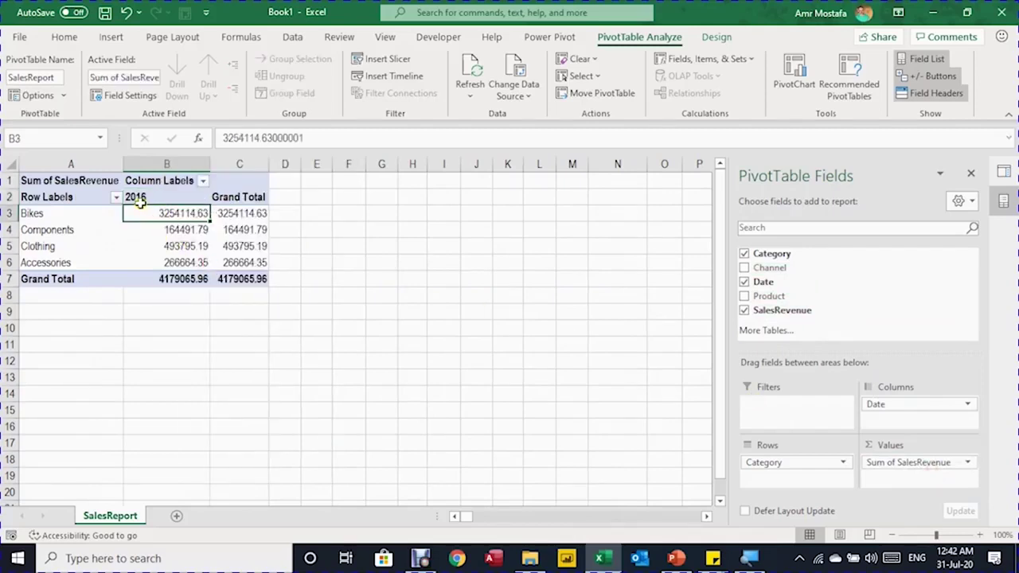
key("ctrl+1")
left_click(221, 180)
left_click(220, 180)
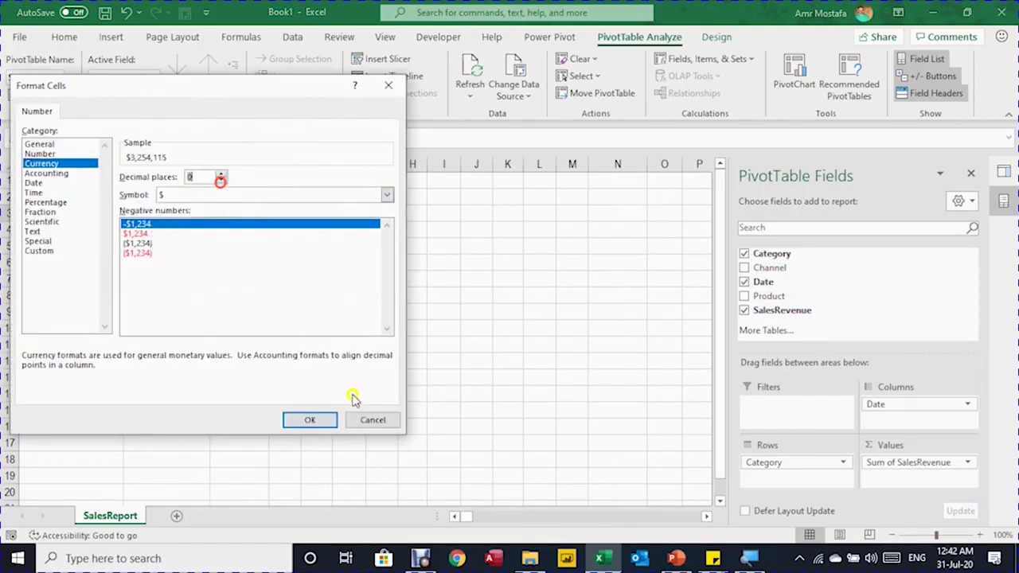
left_click(309, 420)
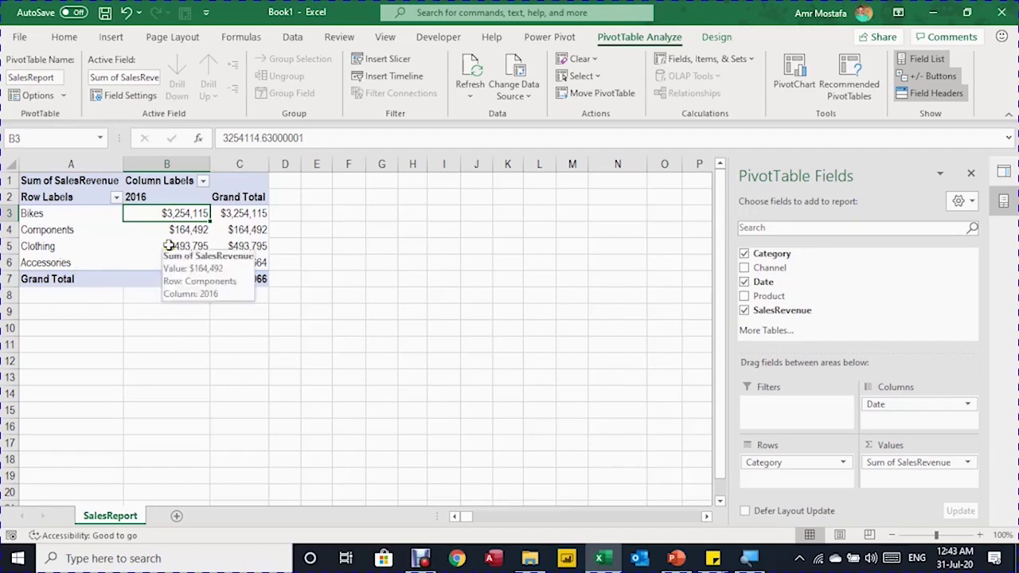
Edit the Source step formula of the AllSales query so that it reads Sales2017.xlsx.
left_click(1004, 171)
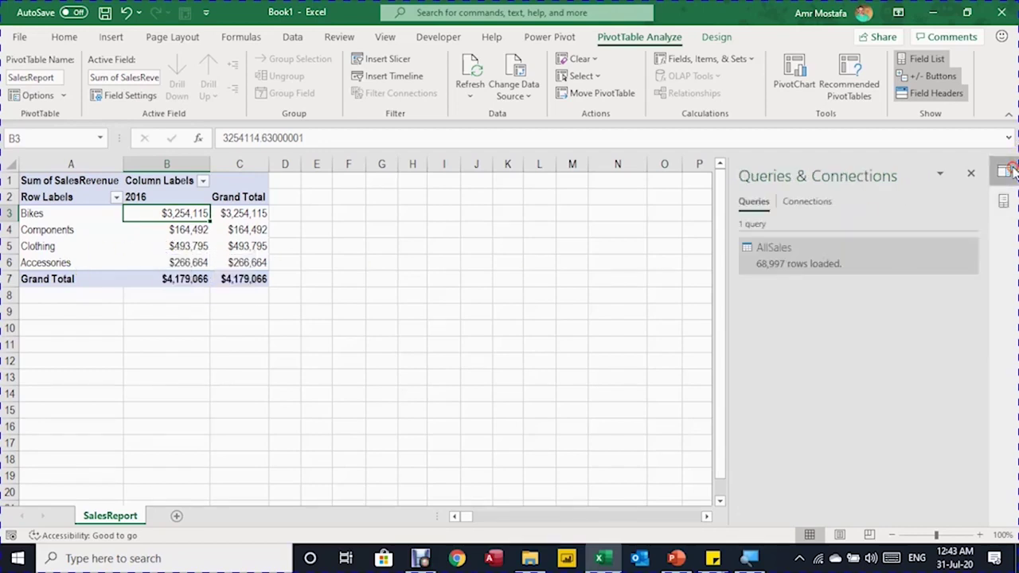
double_click(786, 263)
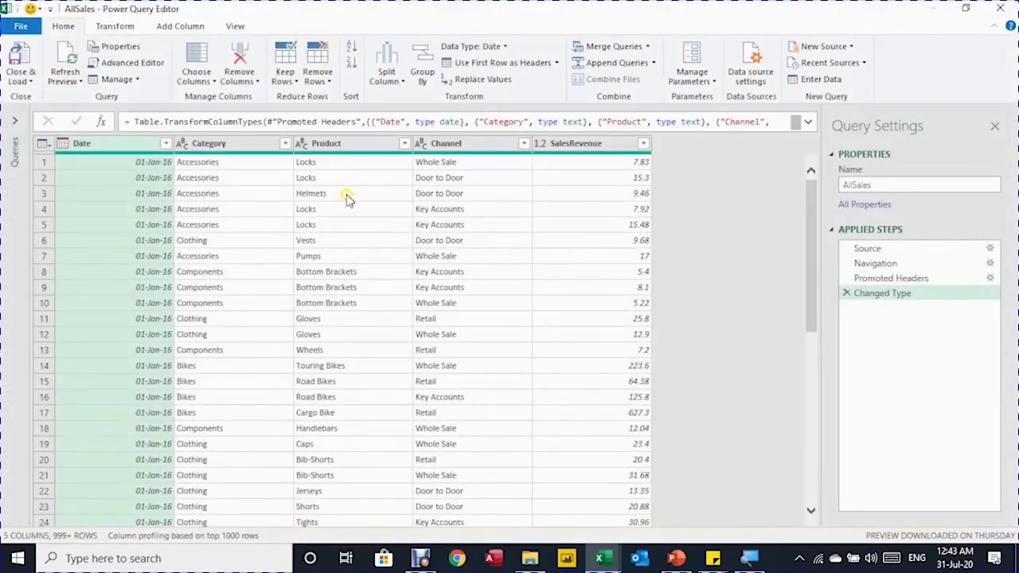
left_click(873, 248)
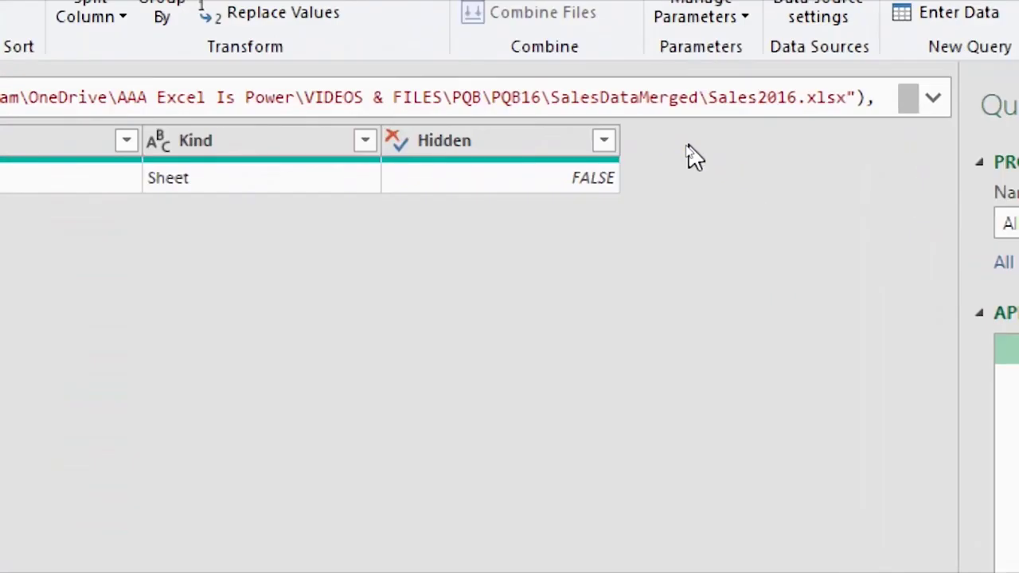
double_click(795, 98)
left_click(794, 104)
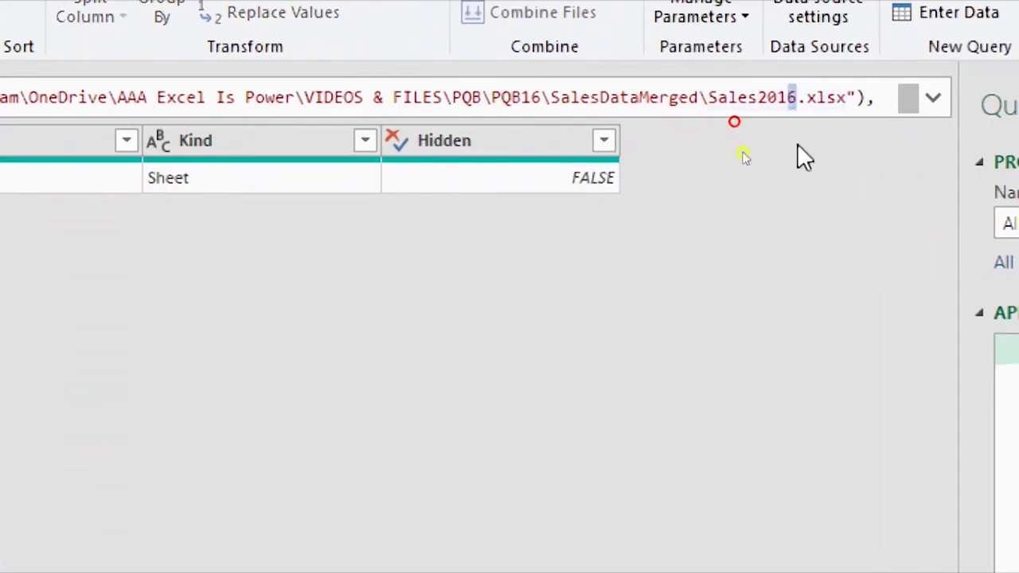
key("shift+Left")
type("7")
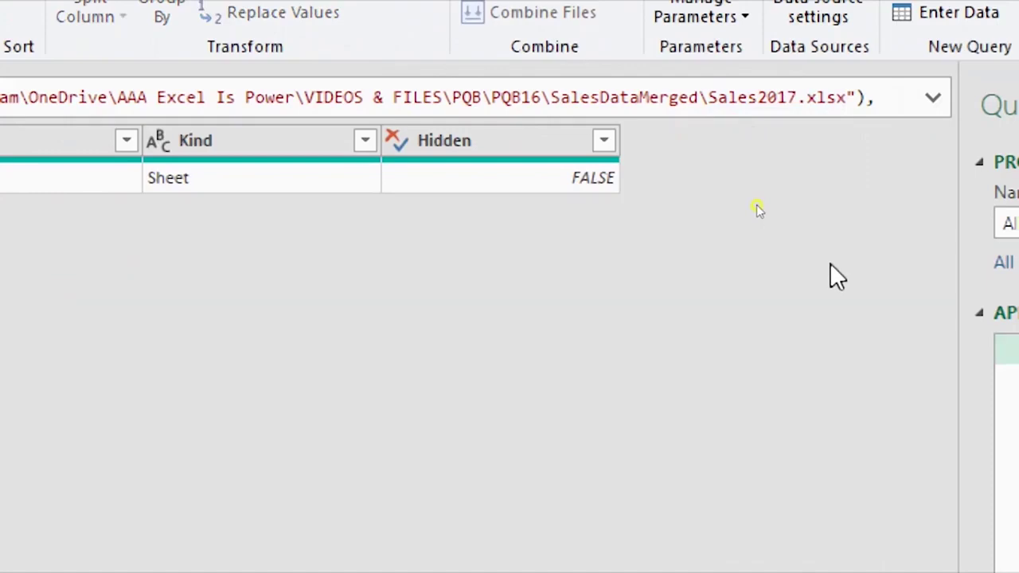
key("Return")
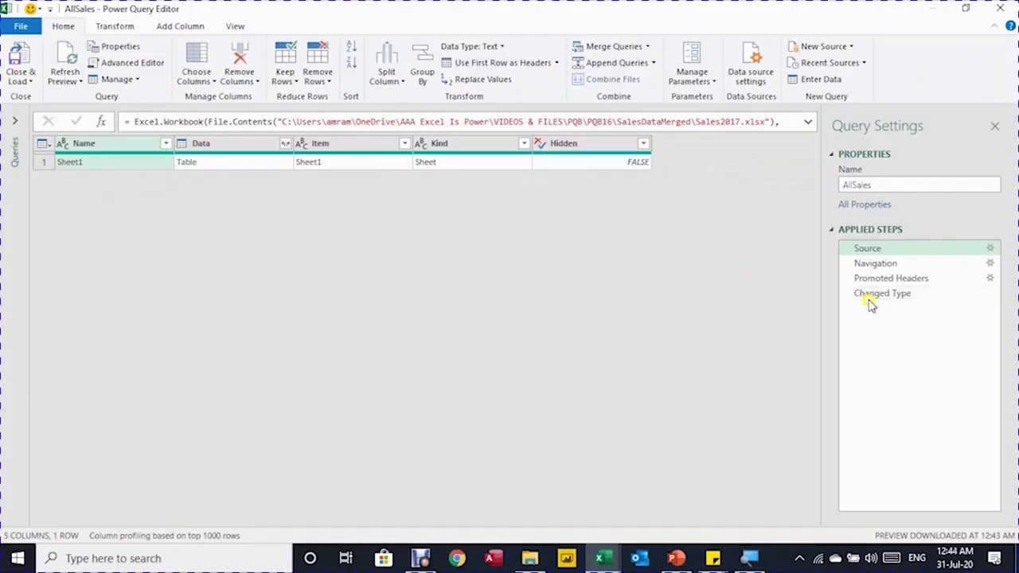
Show the AllSales query's Changed Type step, close the Power Query Editor and keep the changes.
left_click(869, 294)
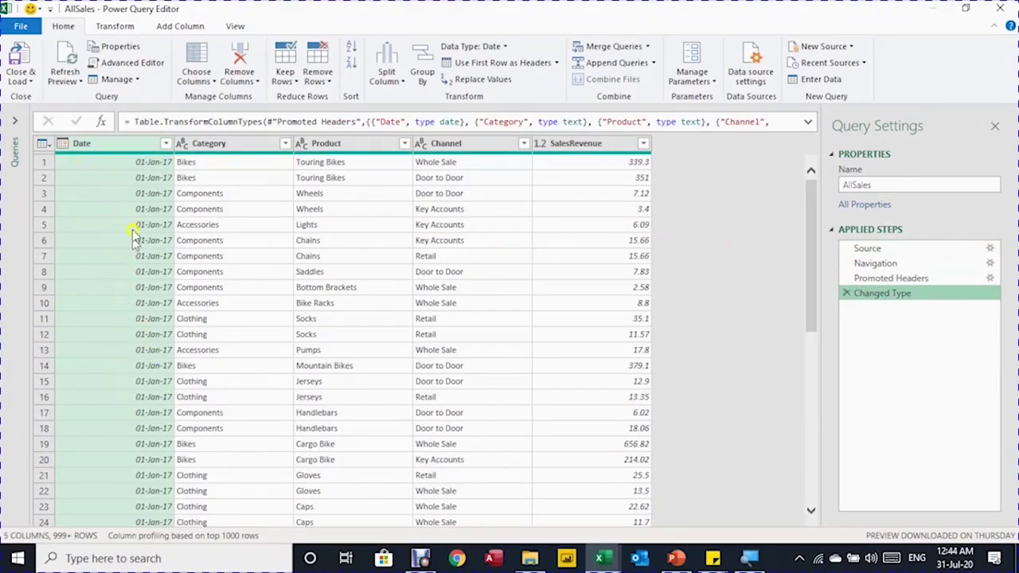
left_click(1000, 8)
left_click(525, 300)
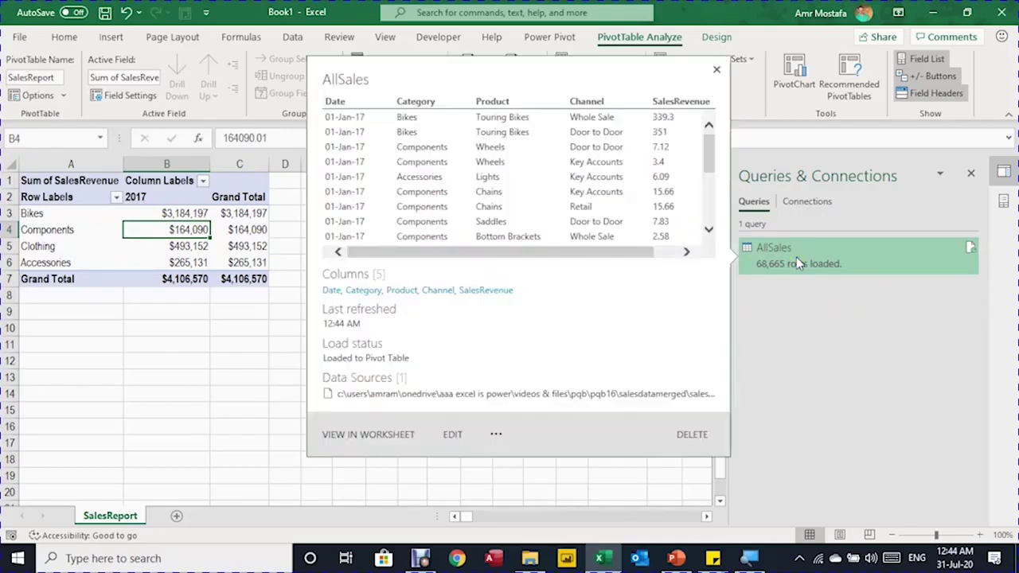
Set the AllSales query's source file to Sales2016.xlsx from the SalesDataMerged folder and load the change into the PivotTable.
double_click(796, 263)
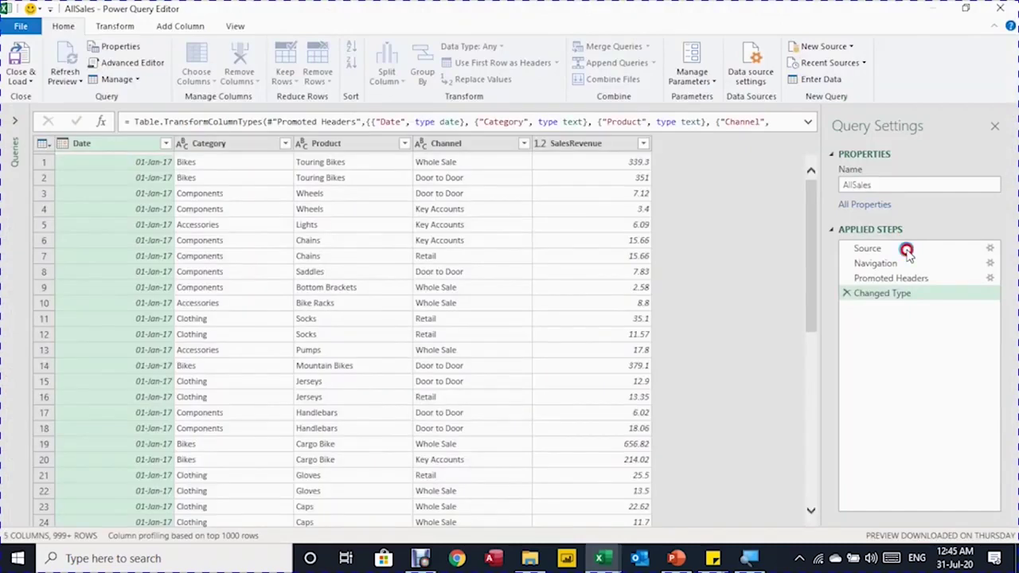
left_click(911, 253)
left_click(989, 249)
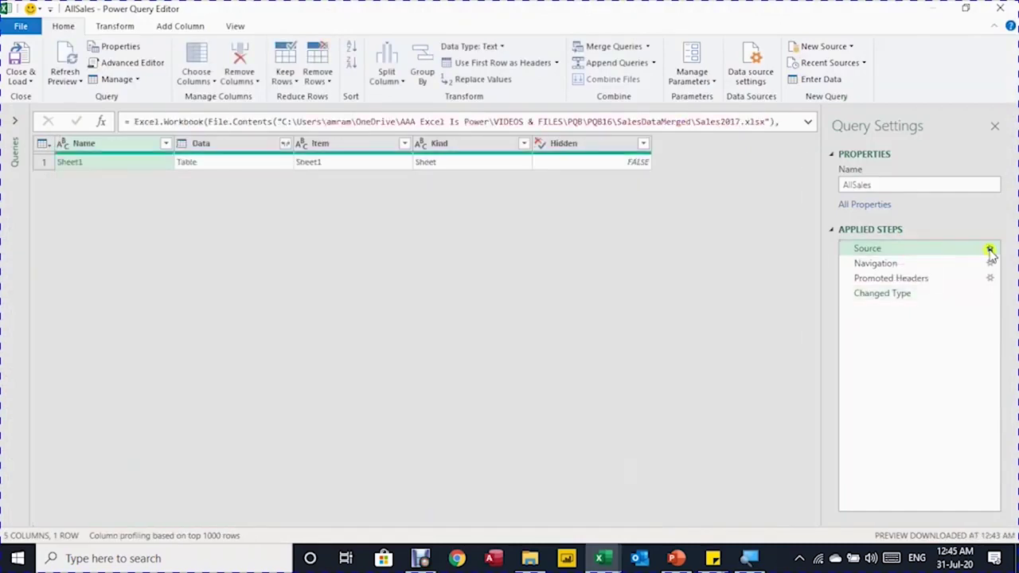
left_click(991, 249)
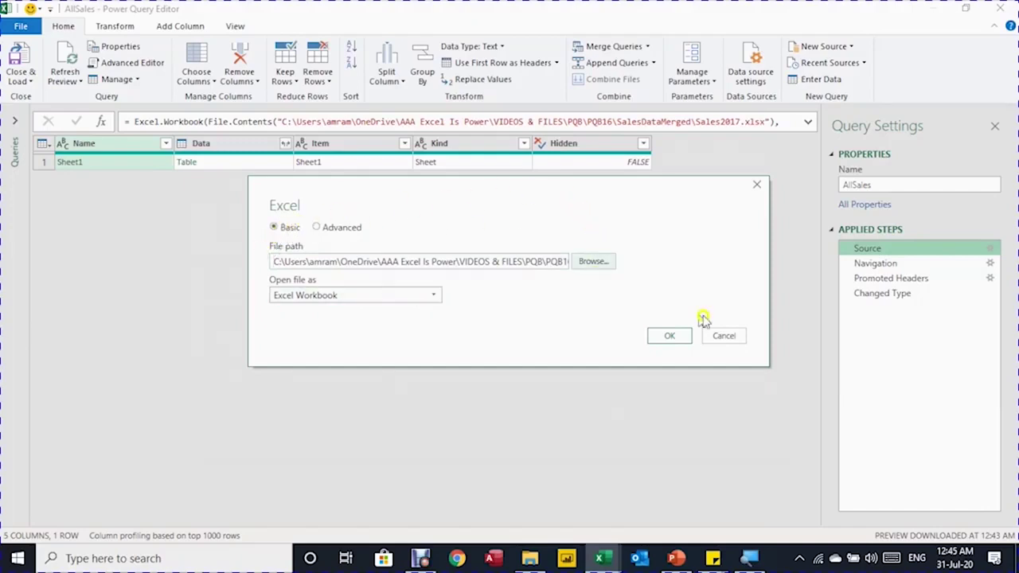
left_click(602, 262)
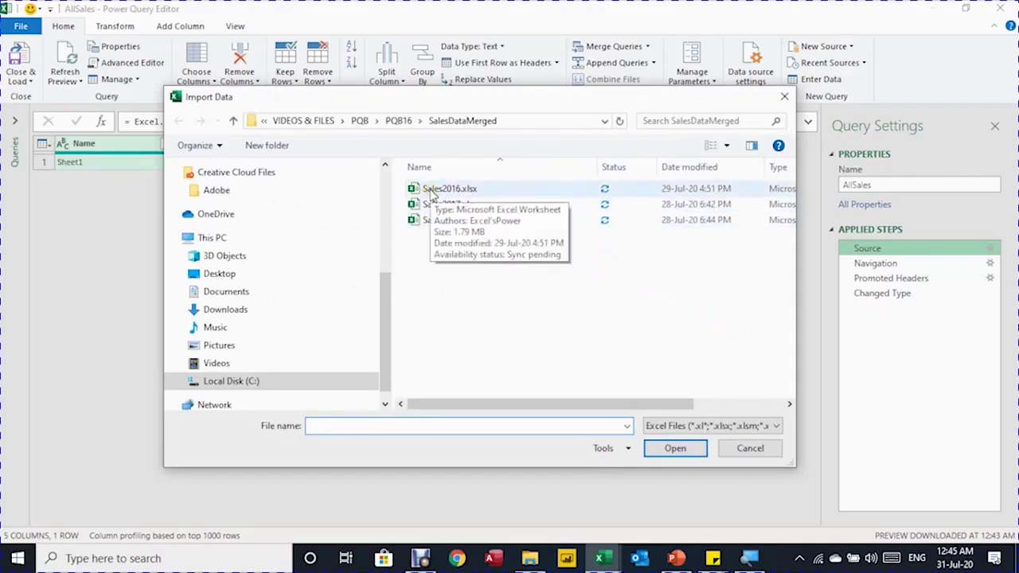
left_click(434, 191)
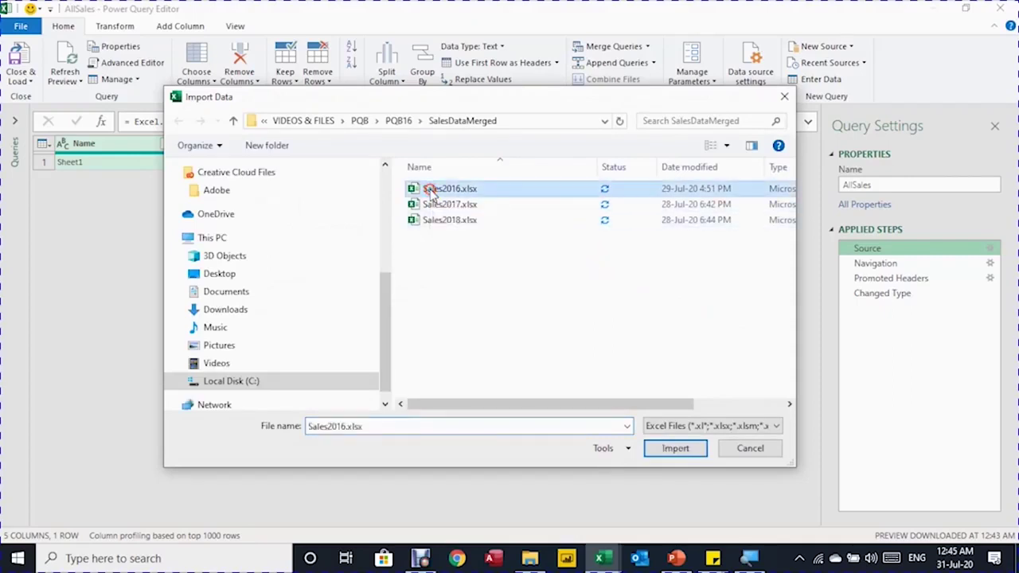
left_click(675, 449)
left_click(669, 335)
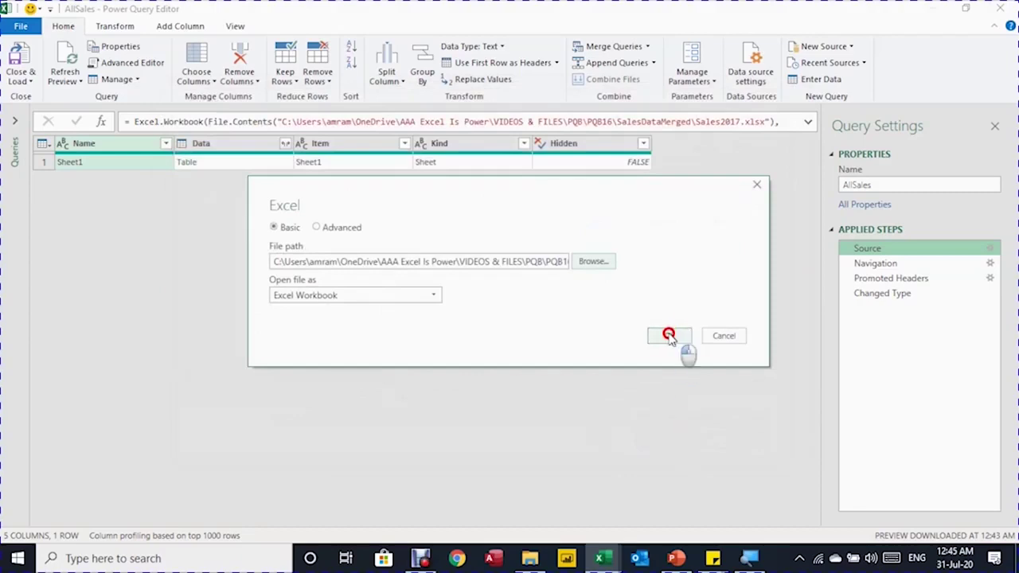
left_click(884, 293)
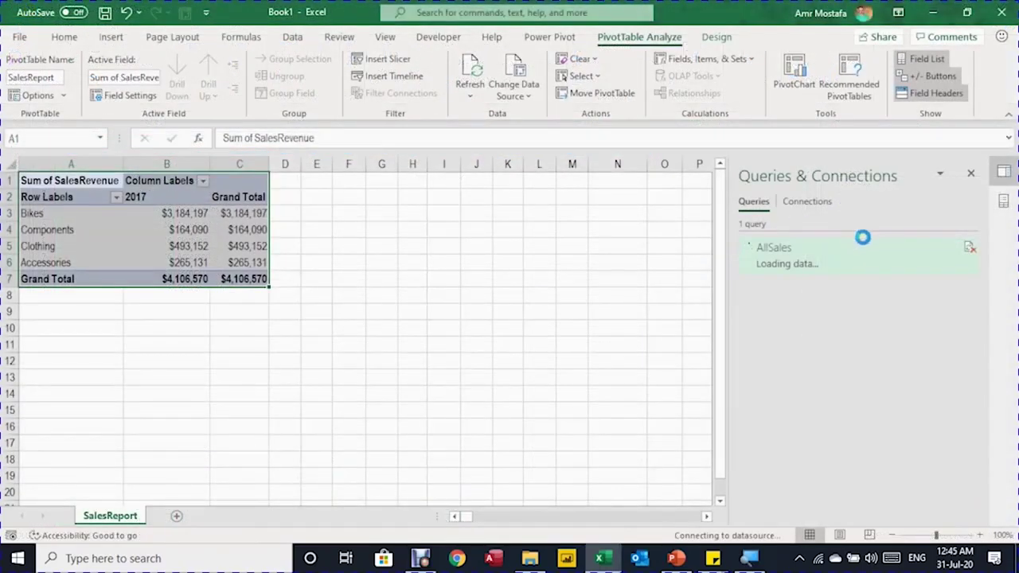
left_click(165, 229)
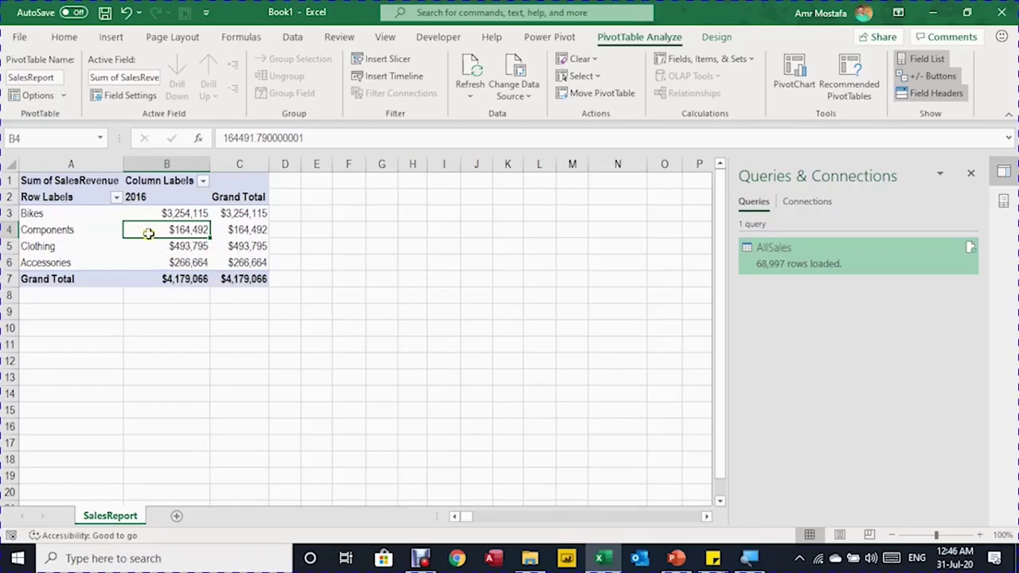
Open the AllSales query in the Power Query Editor and duplicate it.
double_click(776, 269)
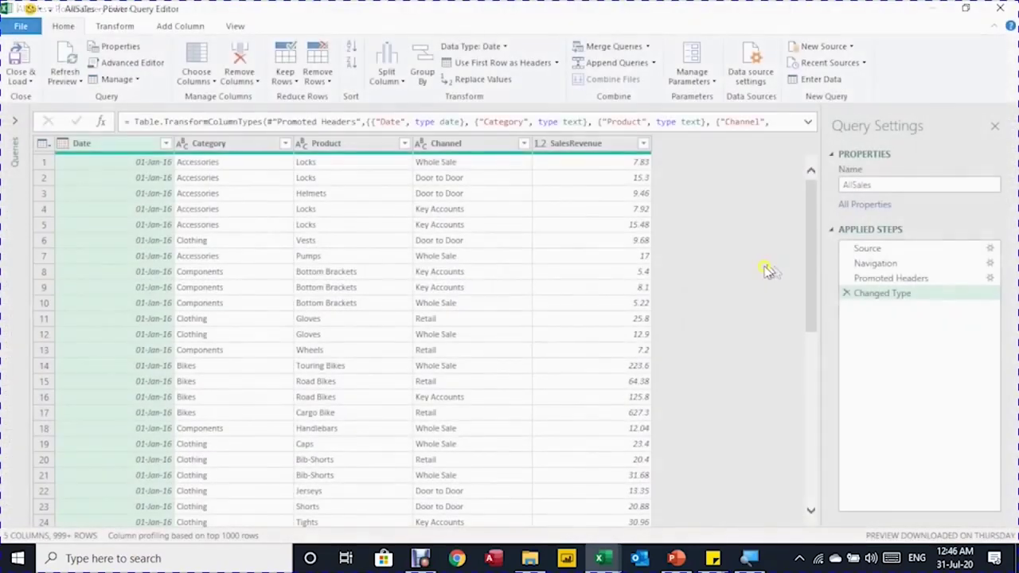
left_click(13, 125)
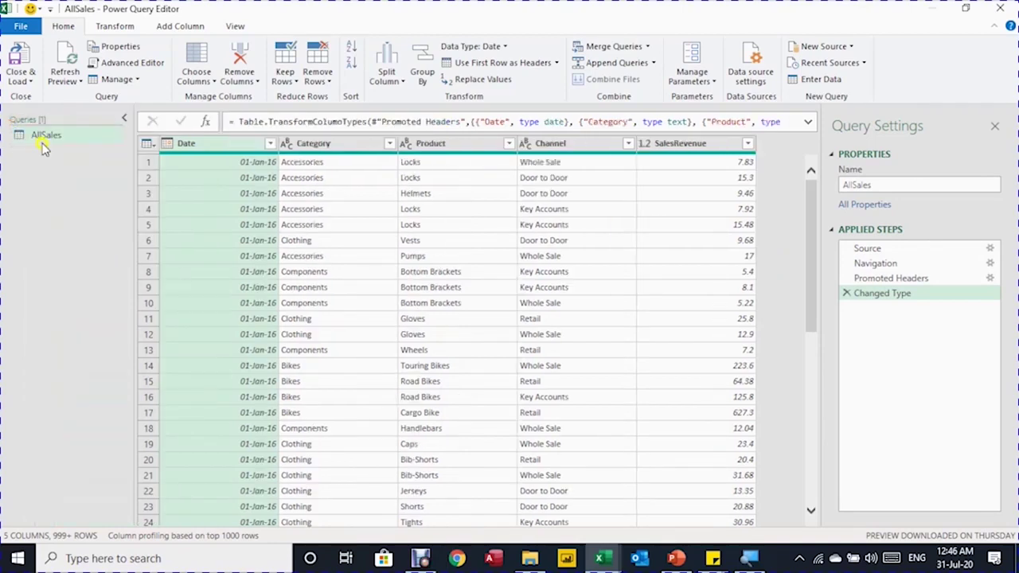
right_click(48, 137)
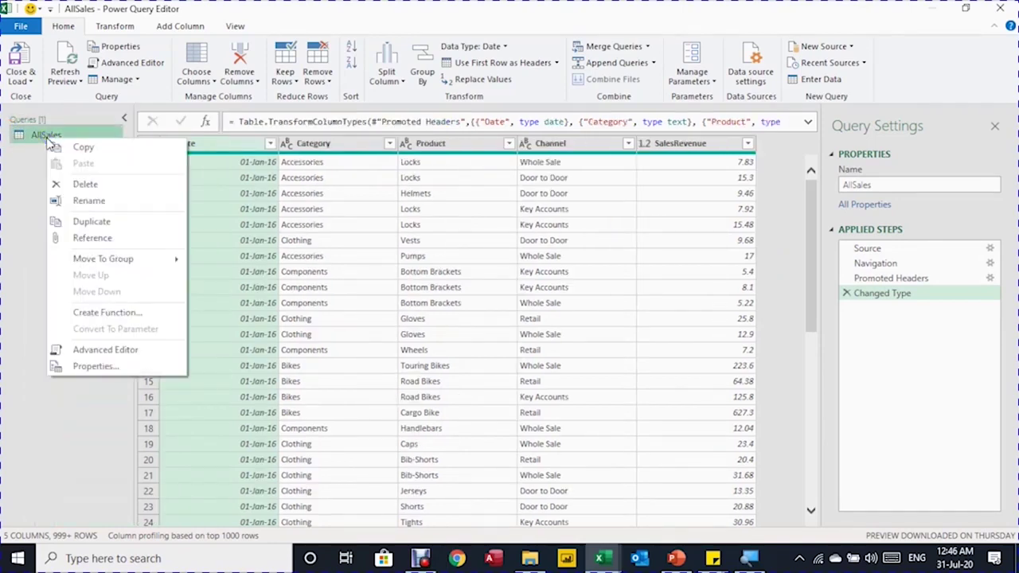
left_click(133, 80)
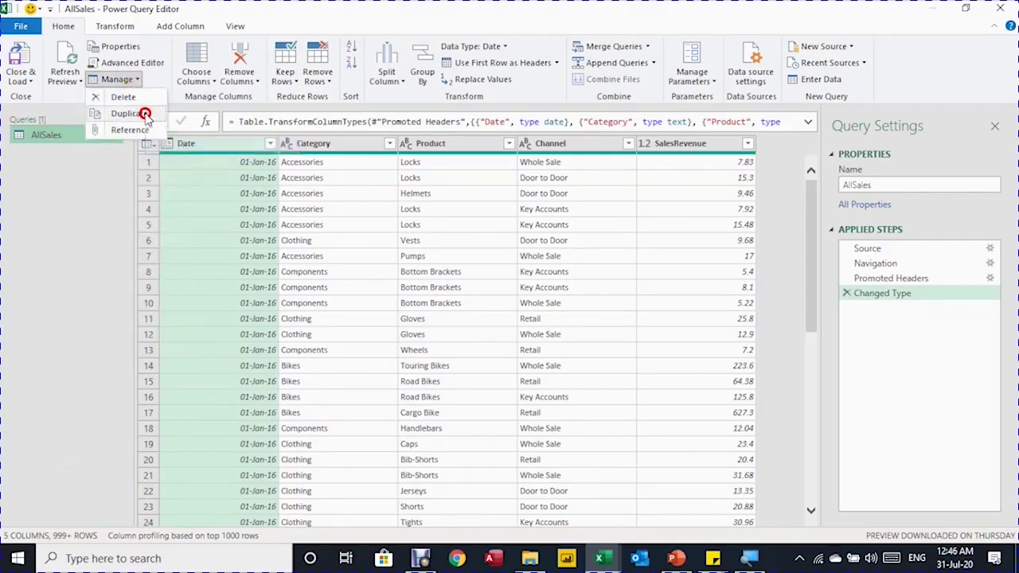
left_click(147, 117)
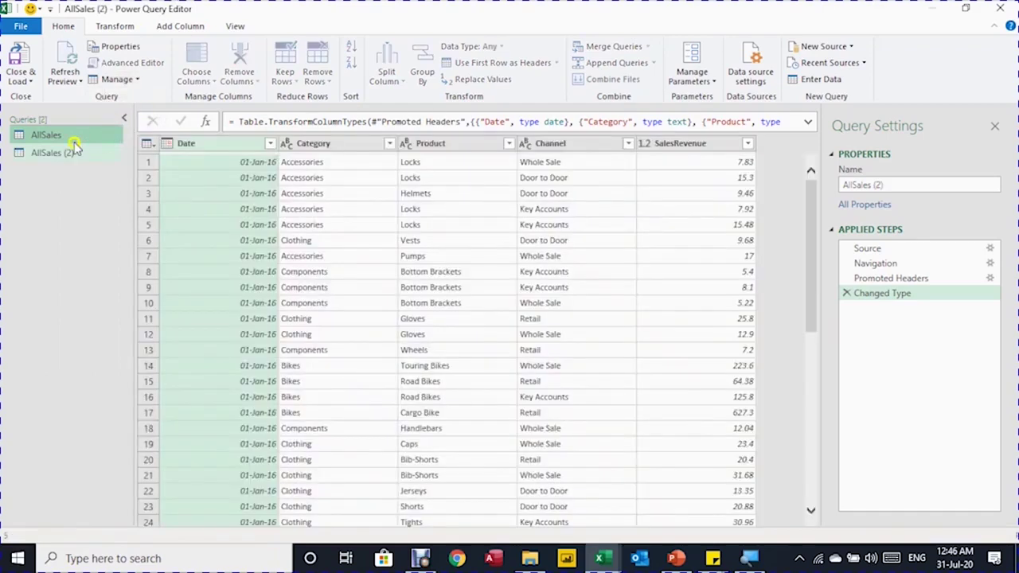
Rename the duplicated AllSales query as Sales2017.
left_click_drag(54, 155, 50, 155)
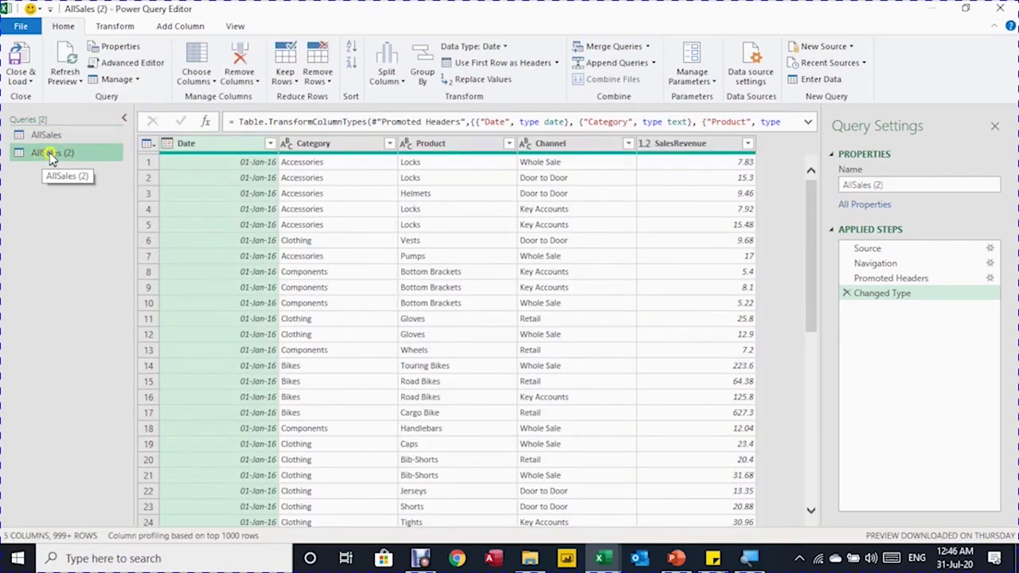
left_click(55, 153)
left_click(932, 183)
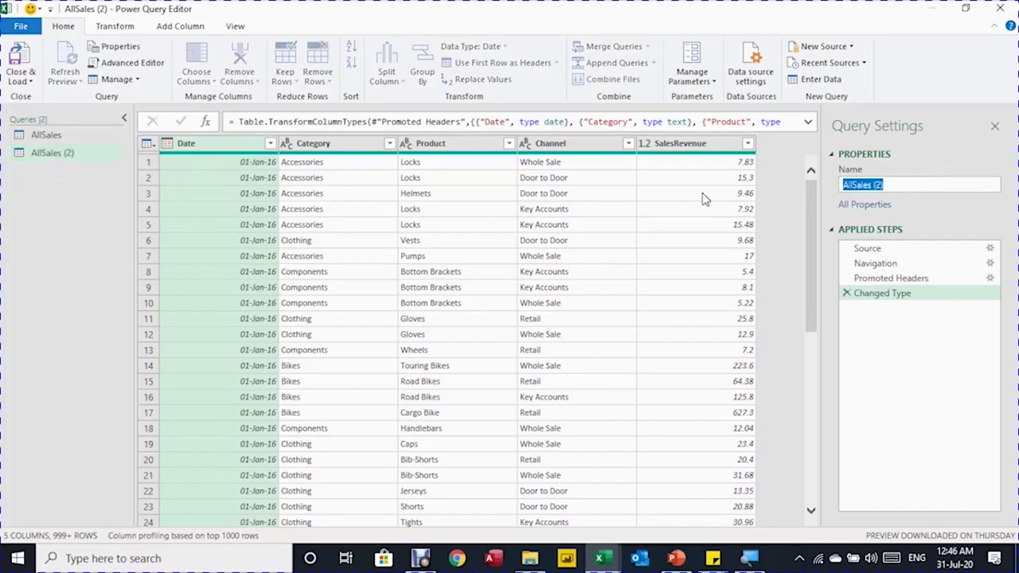
type("Sales2017")
key("Return")
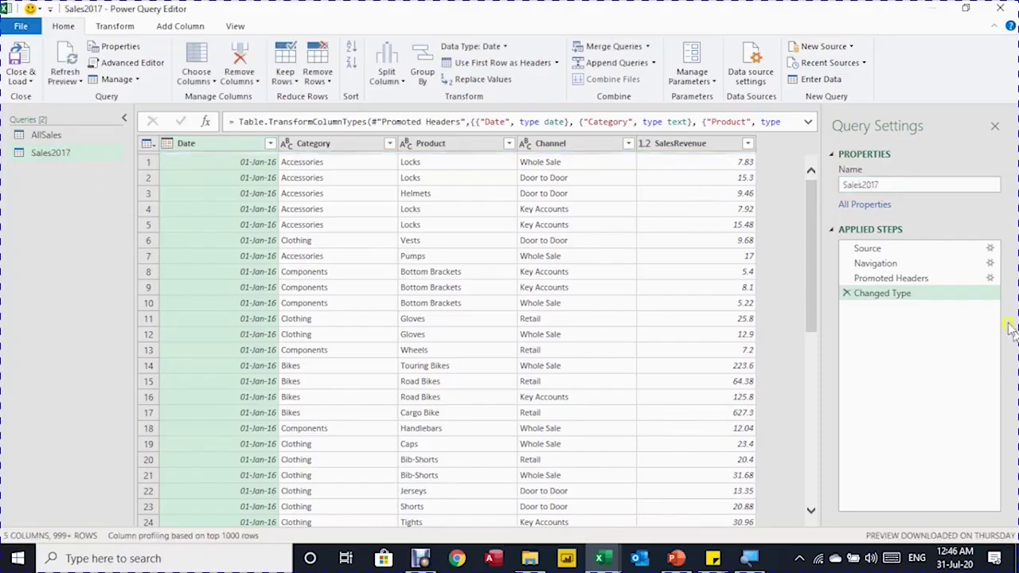
Edit the Sales2017 query's Source formula to read Sales2017.xlsx and show its Changed Type step.
left_click(901, 251)
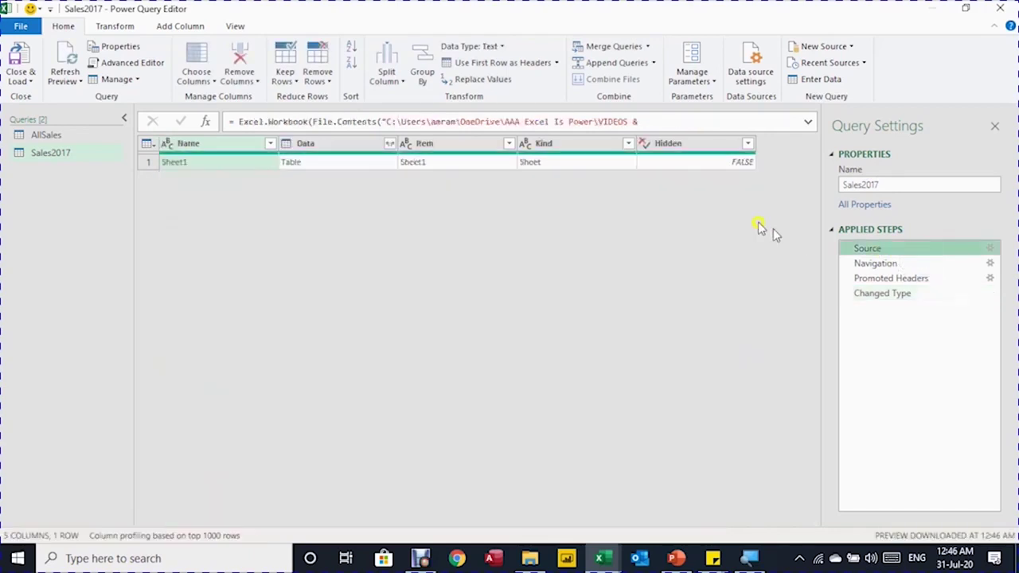
left_click(810, 123)
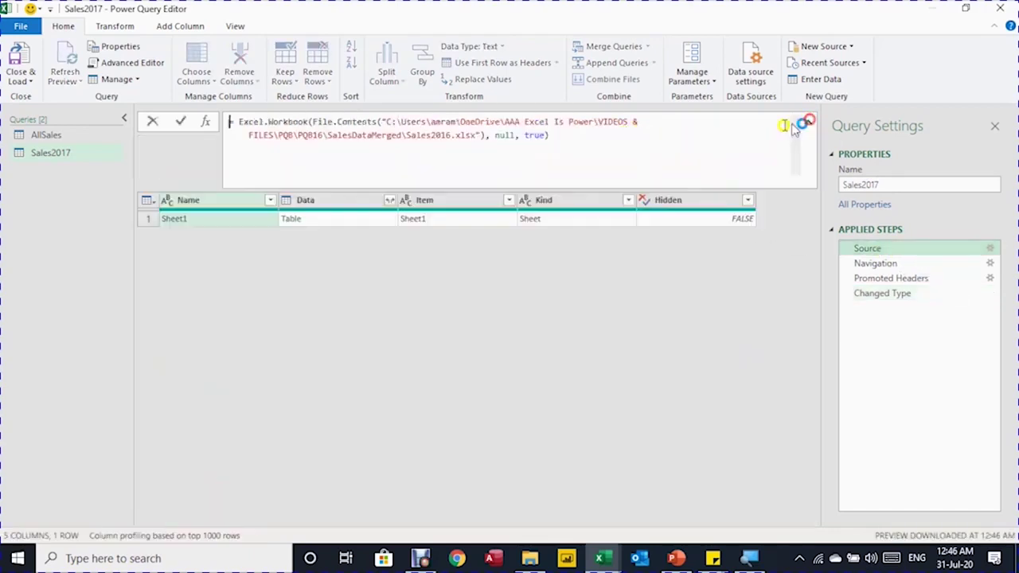
left_click(444, 136)
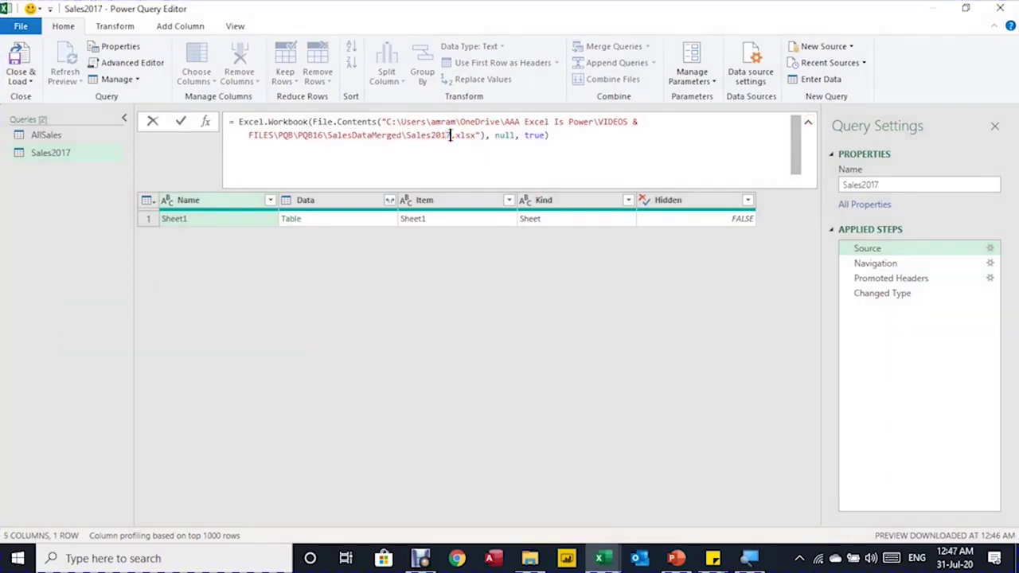
left_click(882, 293)
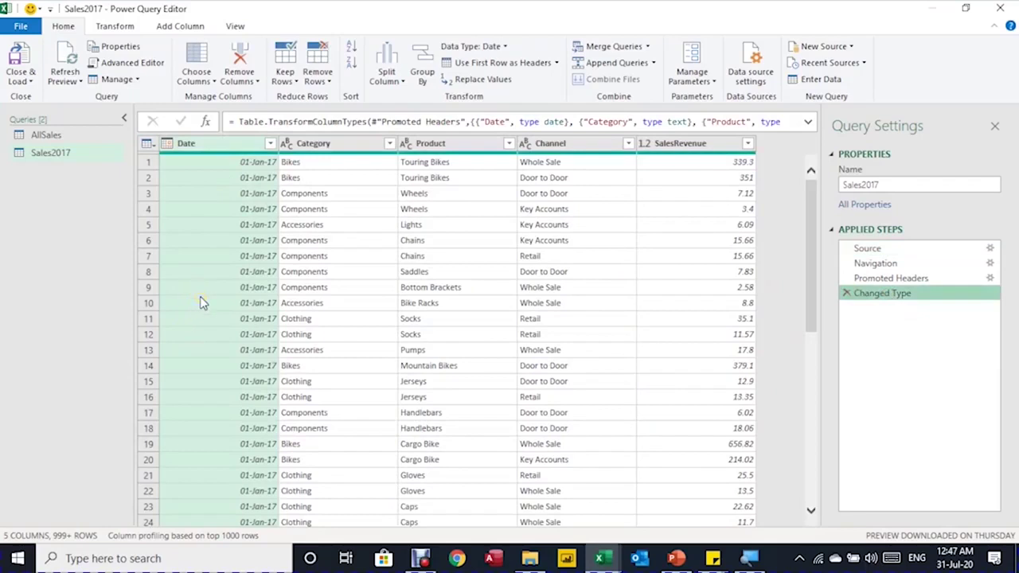
Append the Sales2017 query to the AllSales query using the Two tables option.
left_click(71, 136)
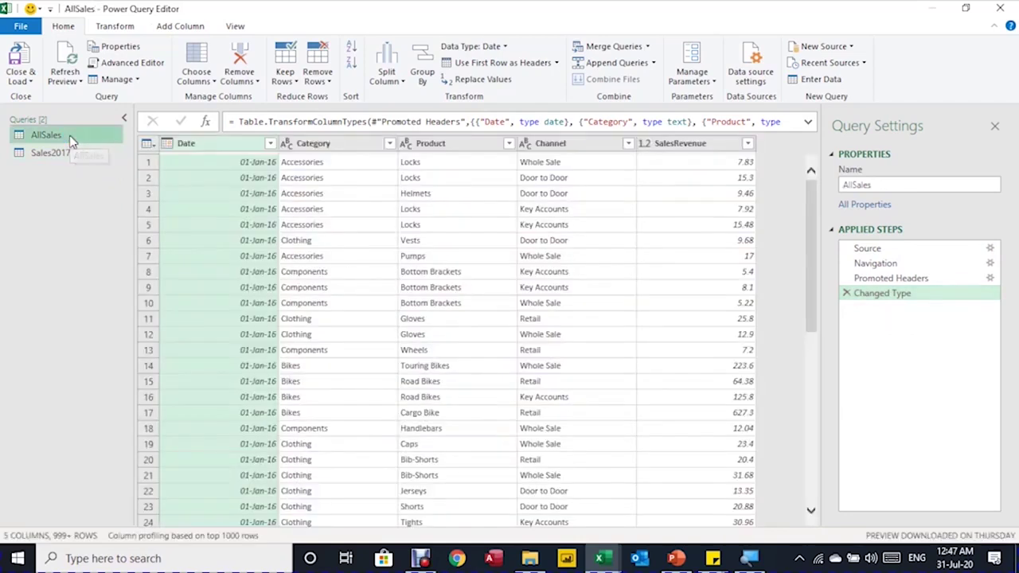
left_click(63, 156)
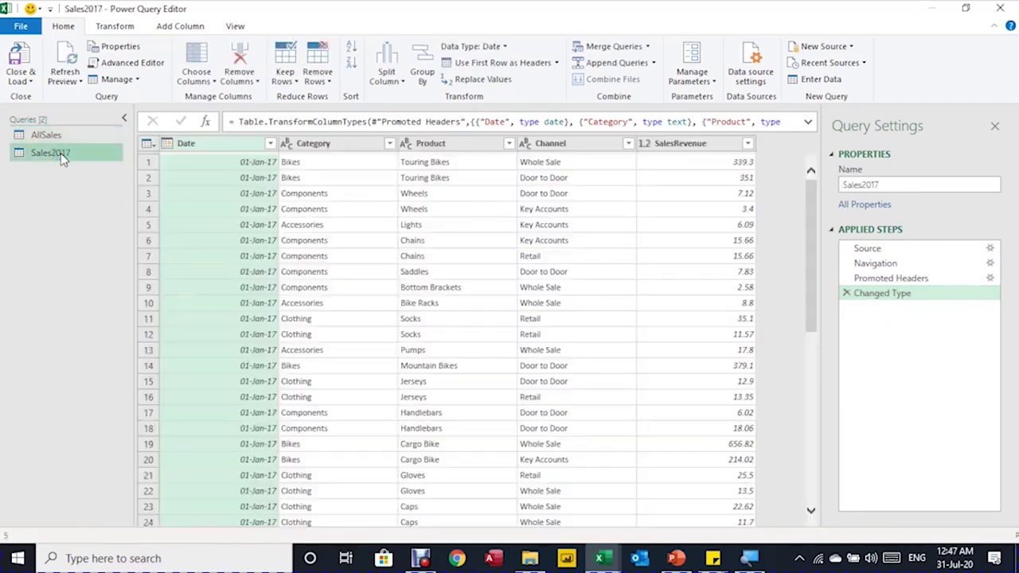
left_click(48, 136)
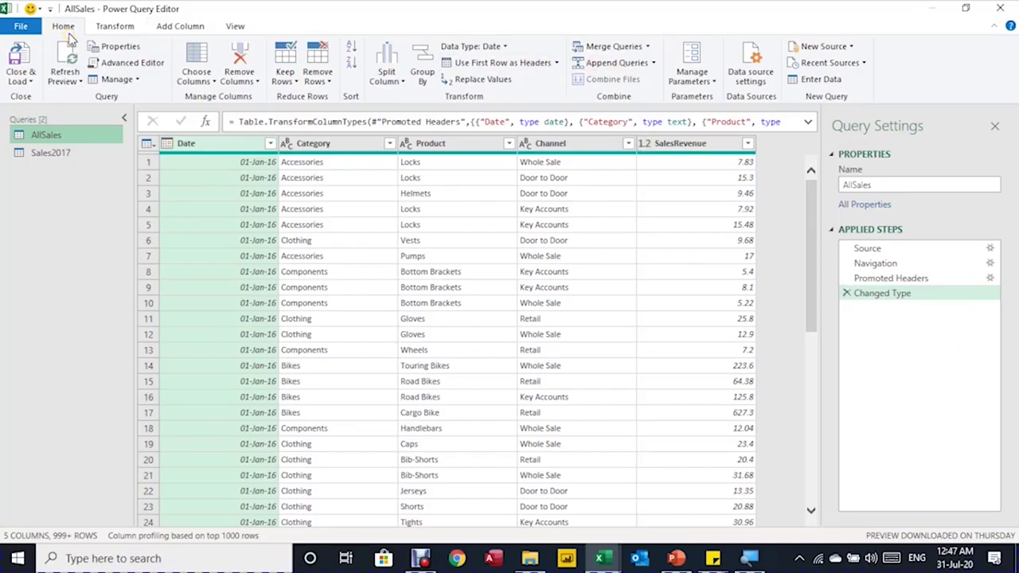
left_click(615, 68)
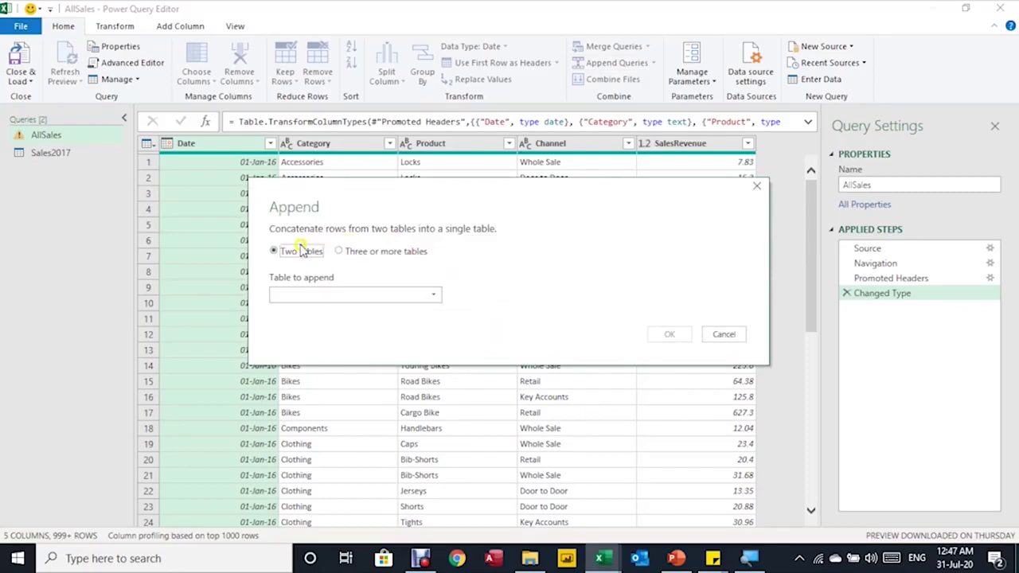
left_click(306, 295)
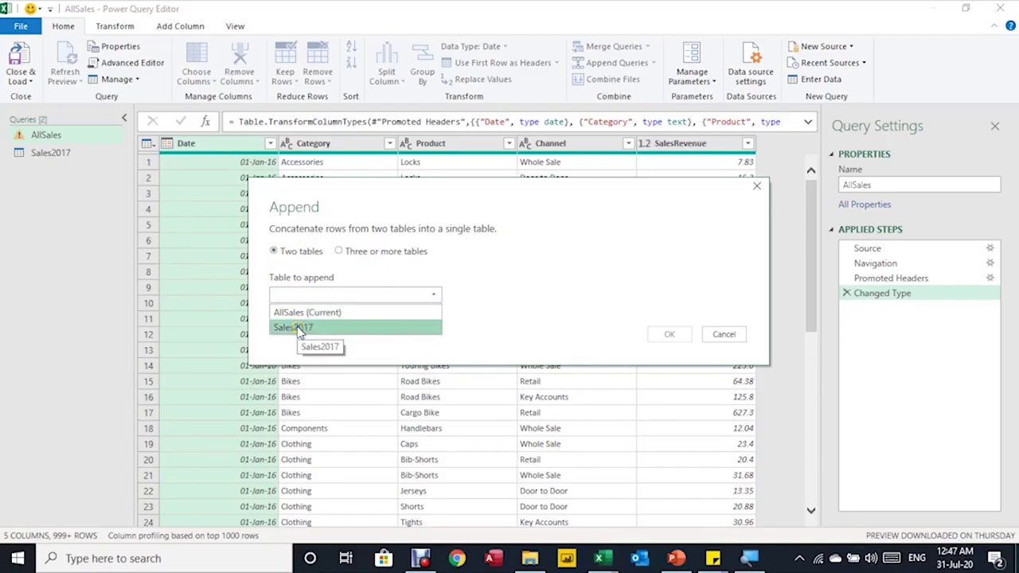
left_click(299, 330)
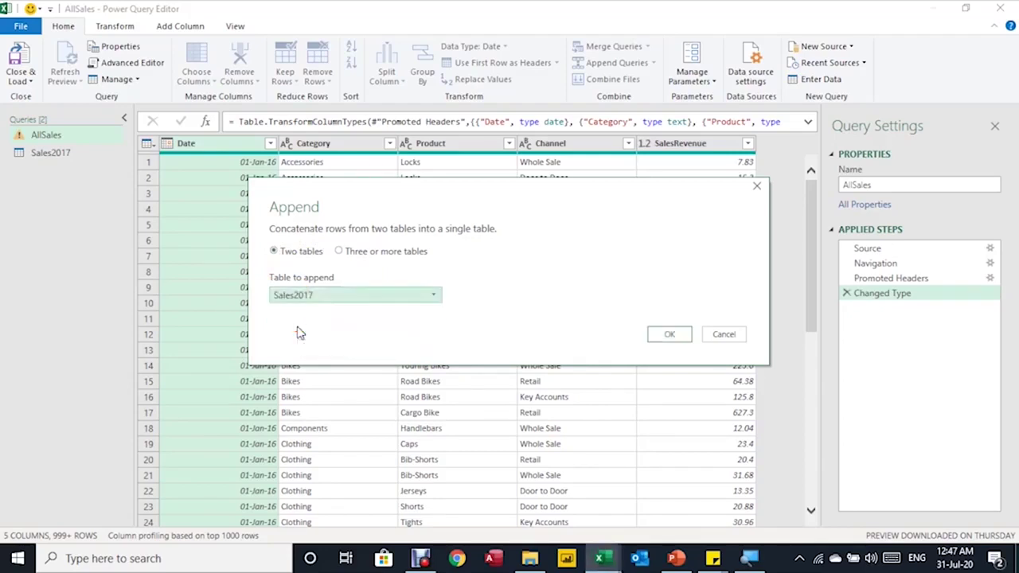
left_click(669, 335)
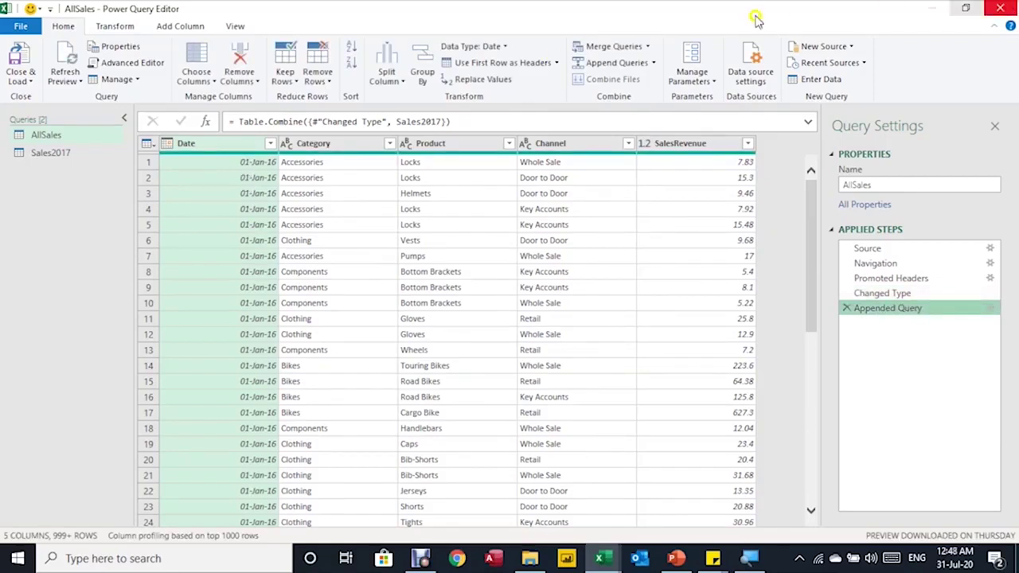
Close the query editor and load the Sales2017 query using the Only Create Connection option.
left_click(14, 83)
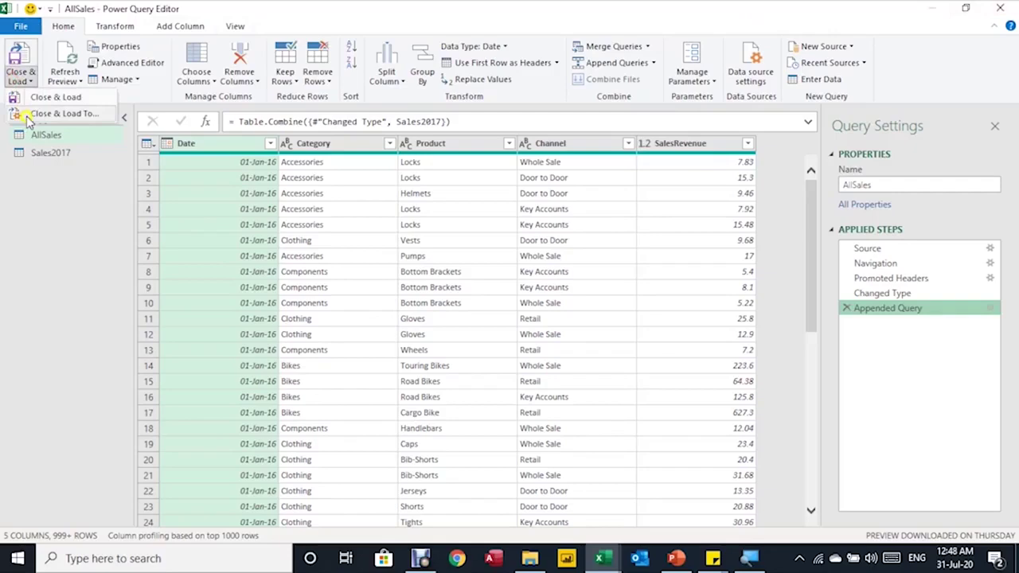
left_click(28, 115)
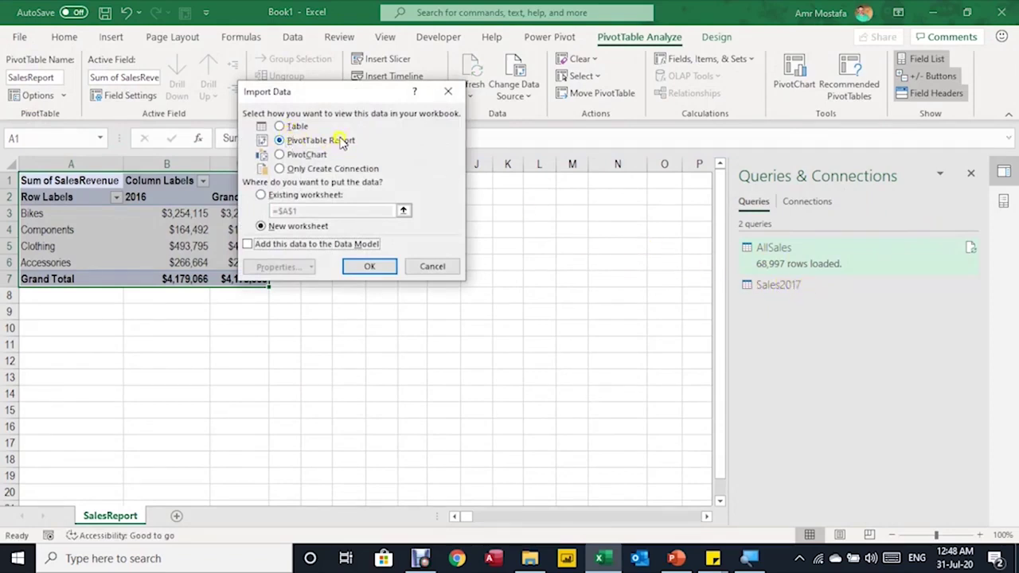
left_click(280, 169)
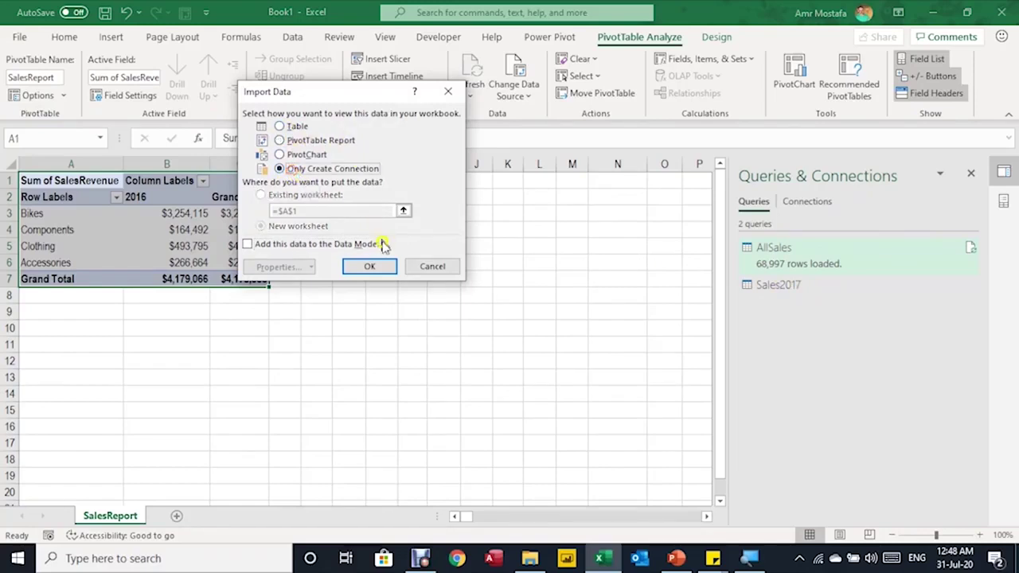
left_click(376, 266)
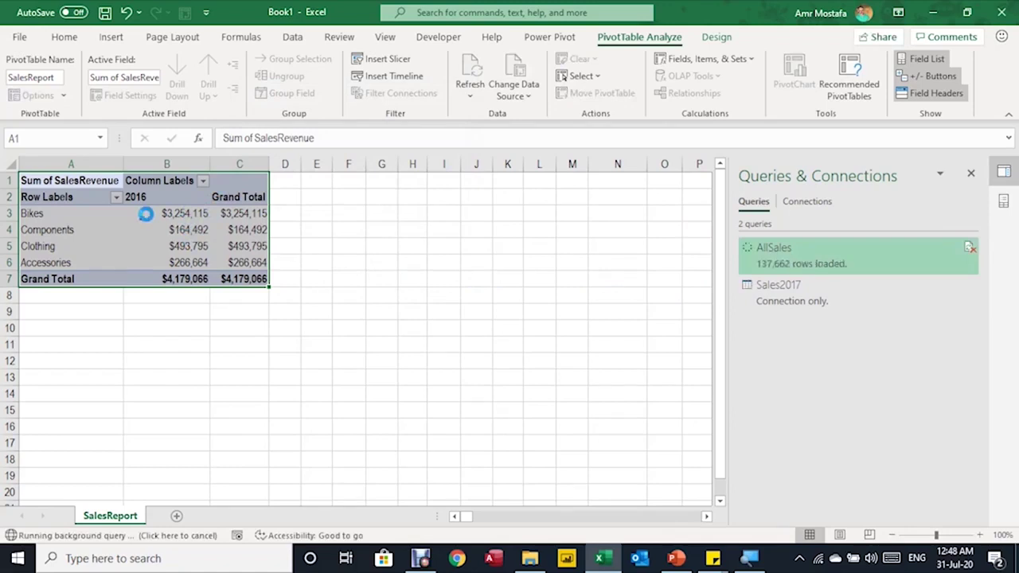
Sort the SalesReport PivotTable's year column labels from oldest to newest.
left_click(160, 230)
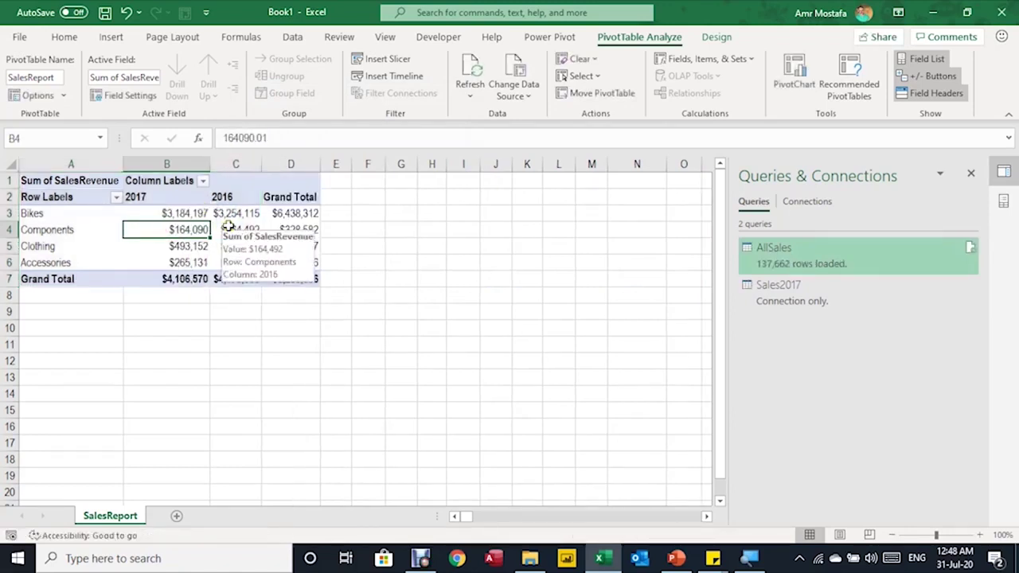
left_click(203, 182)
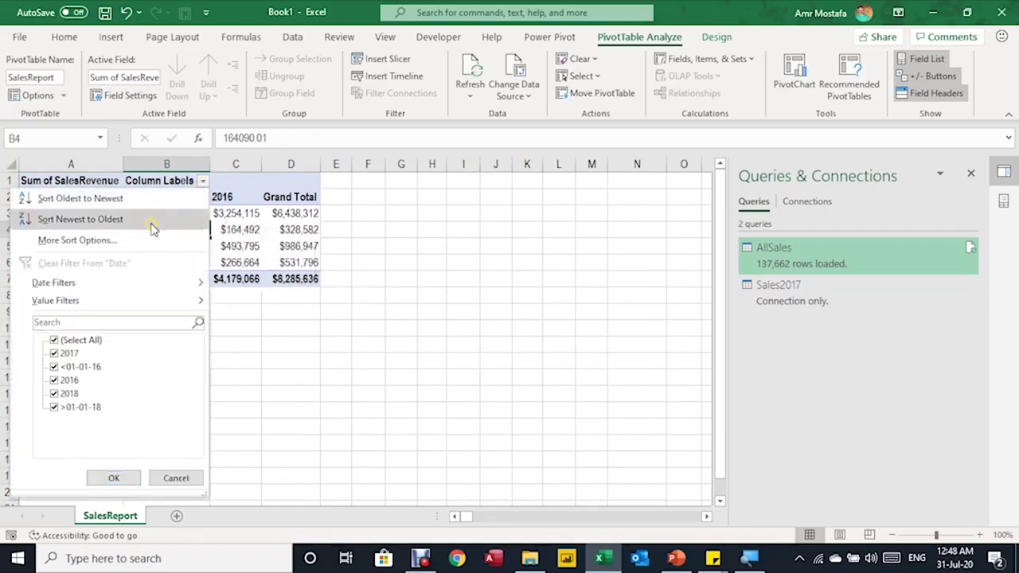
left_click(143, 199)
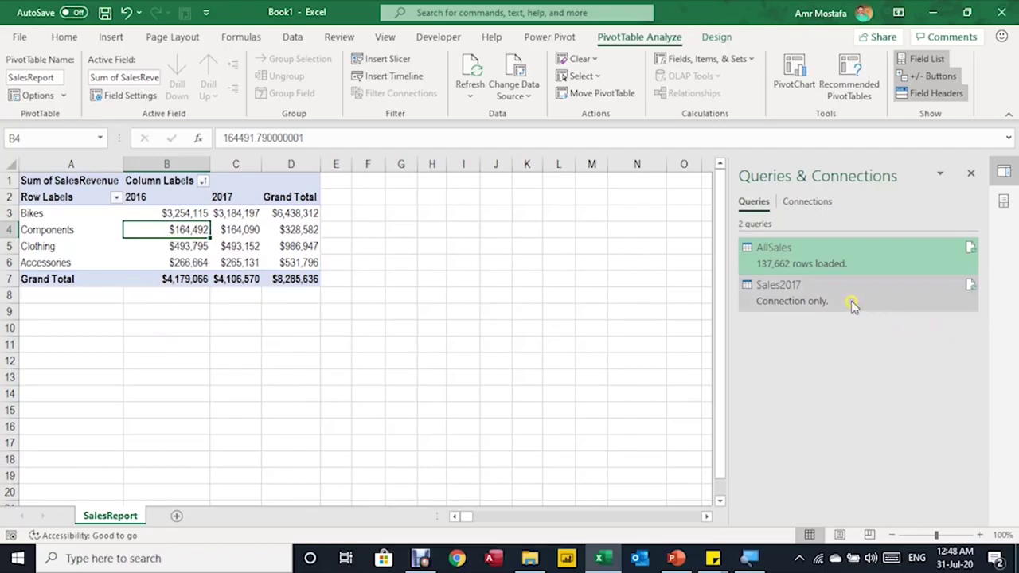
Open the AllSales query in the Power Query Editor and create a new query that references it.
mouse_move(851, 306)
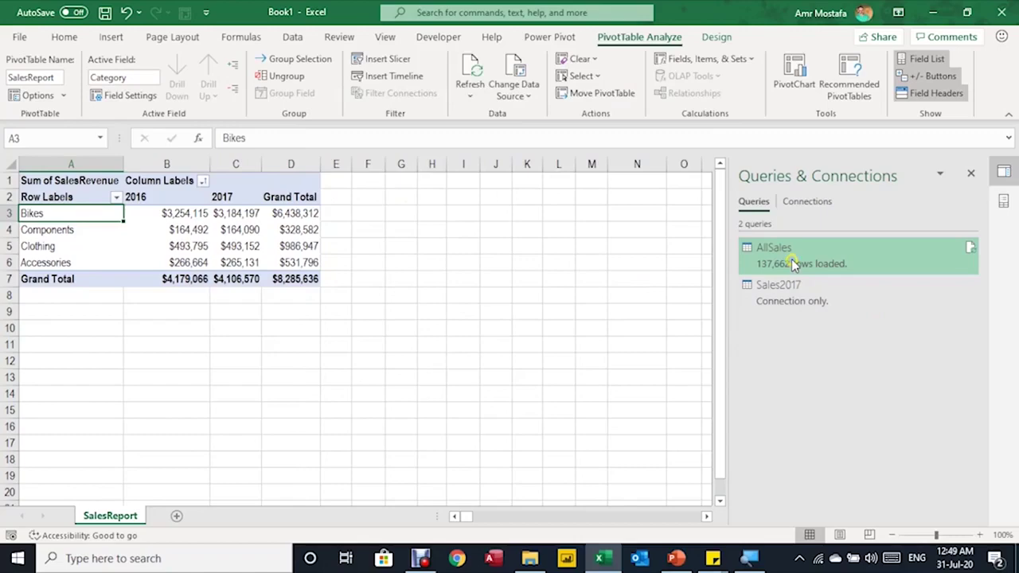
double_click(793, 264)
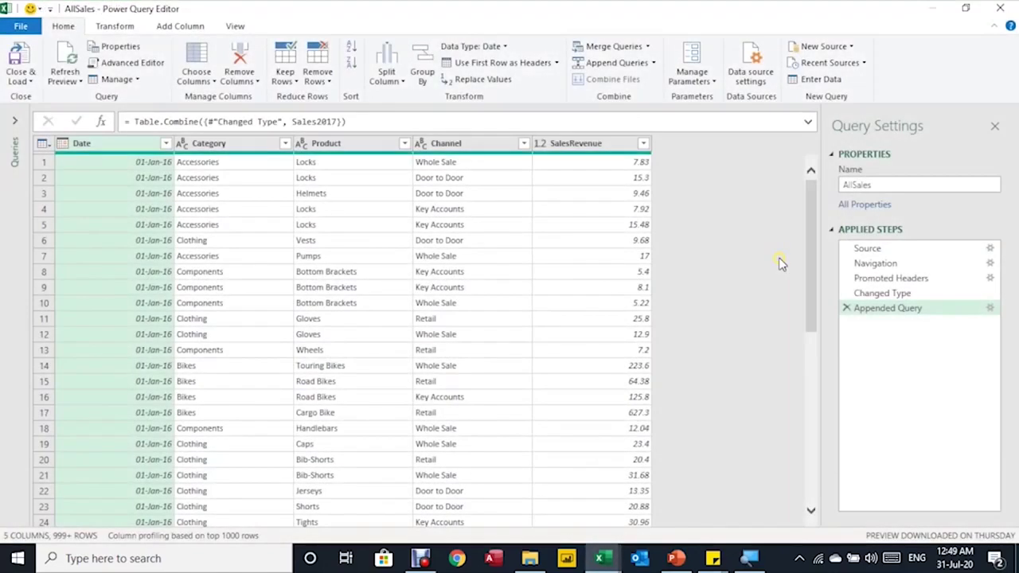
left_click(16, 121)
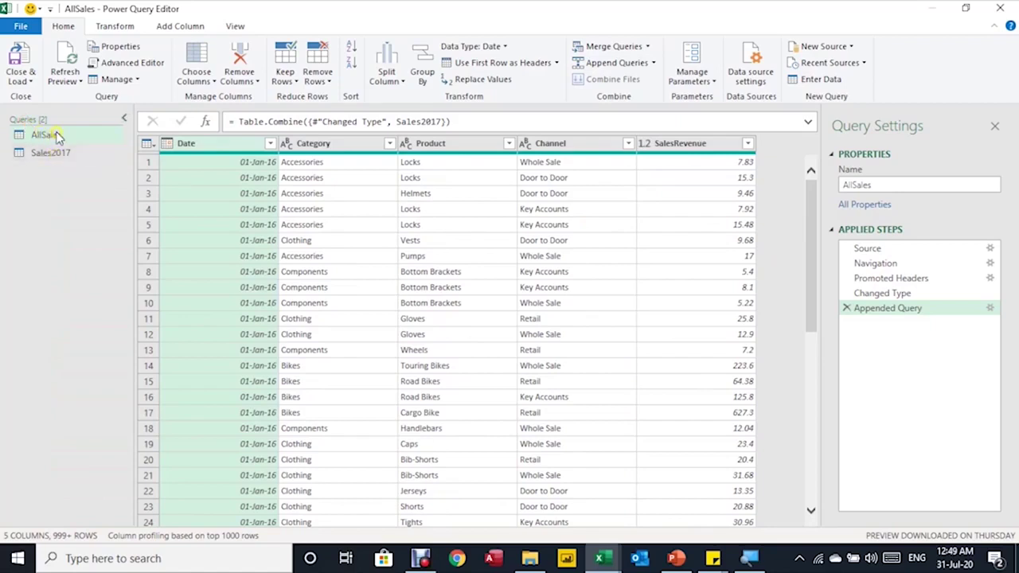
right_click(55, 133)
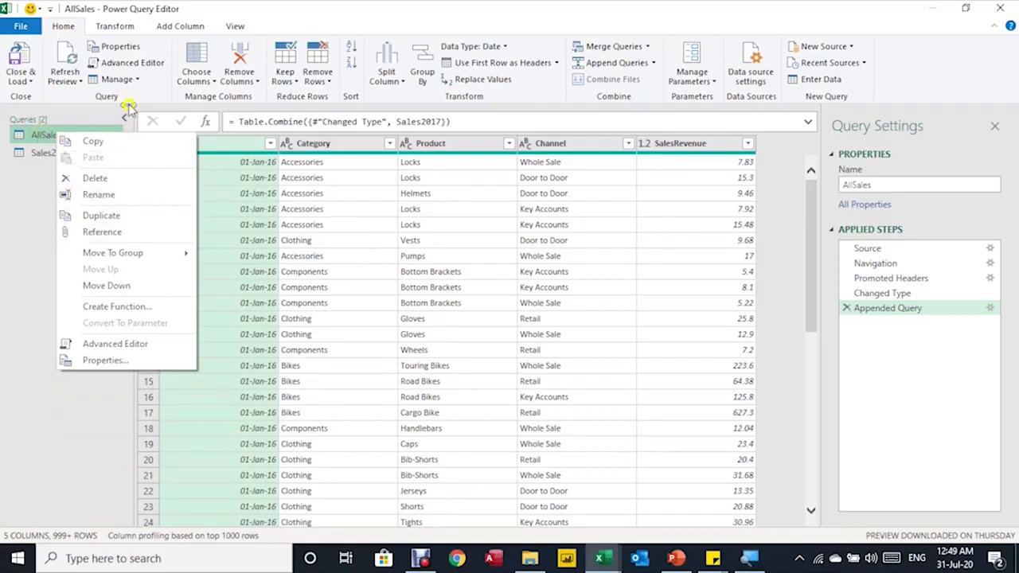
left_click(132, 82)
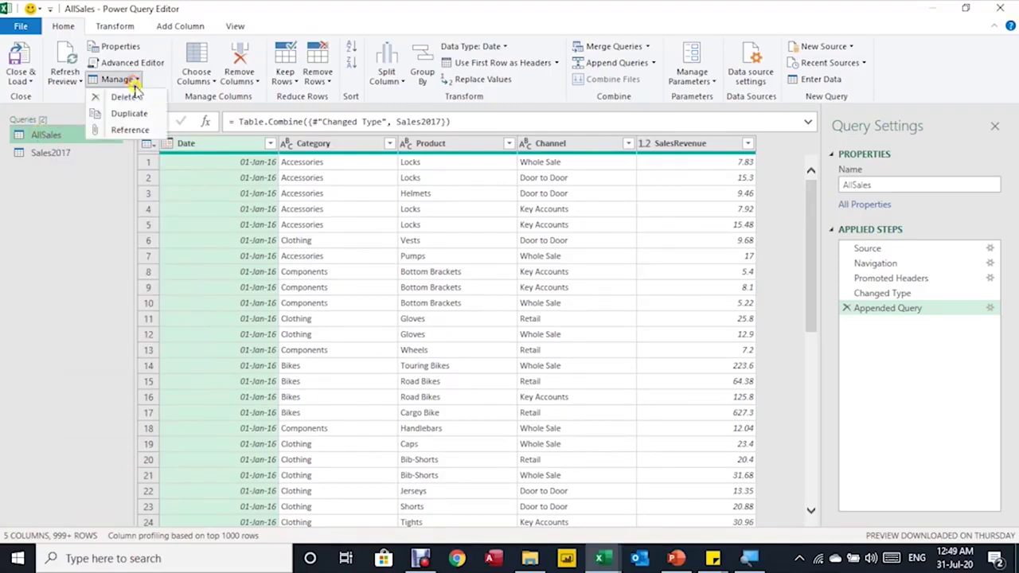
left_click(137, 130)
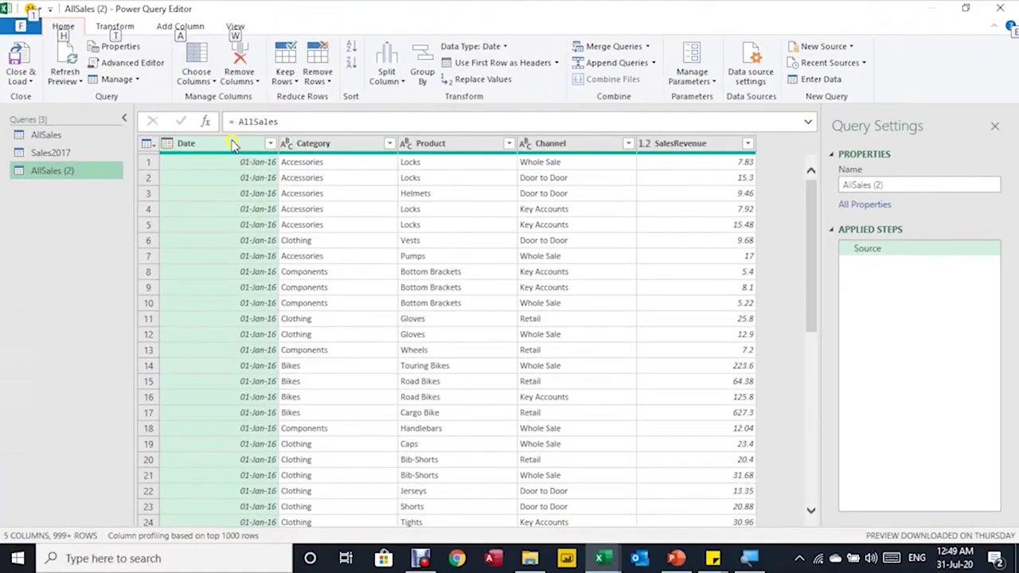
Compare the AllSales query with its reference query, and rename the reference query as BikesReport.
left_click(48, 137)
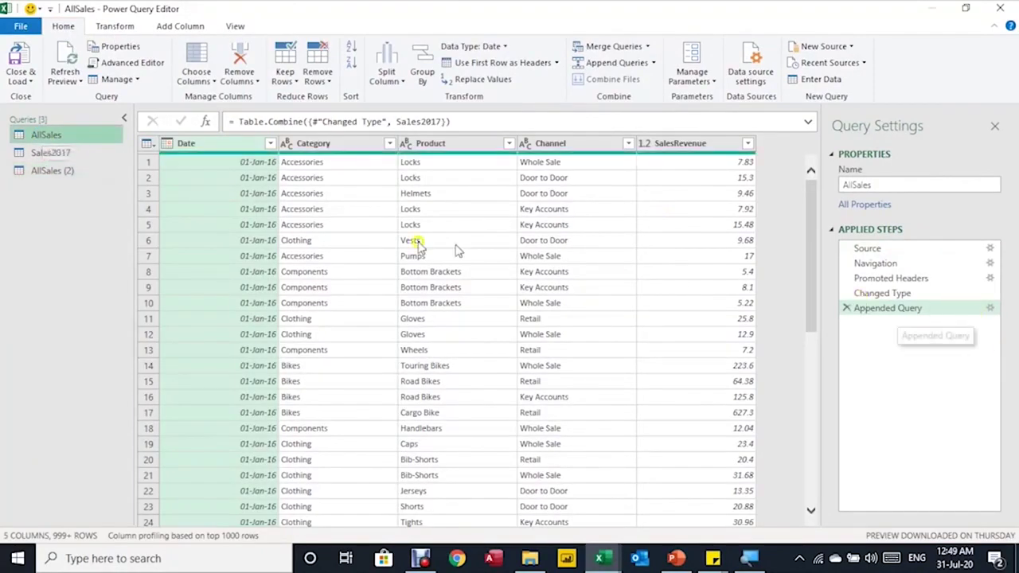
left_click(54, 173)
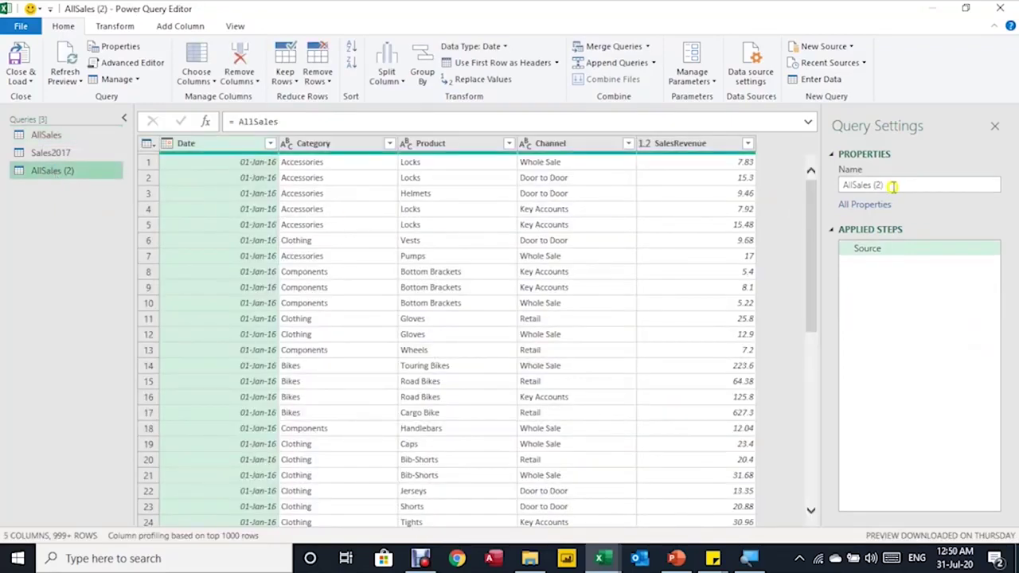
left_click_drag(892, 186, 828, 178)
type("B")
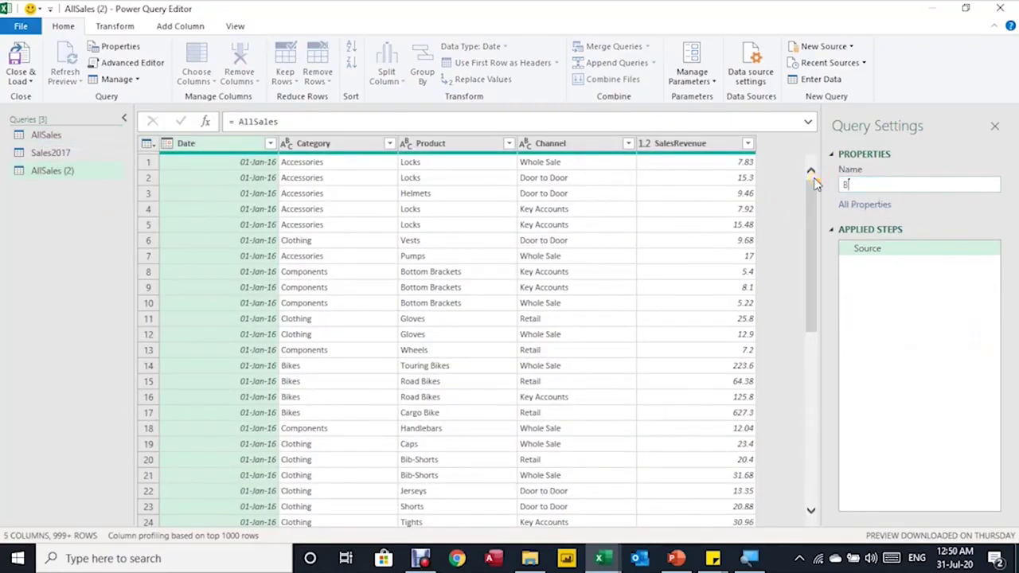
type("ikesReport")
key("Return")
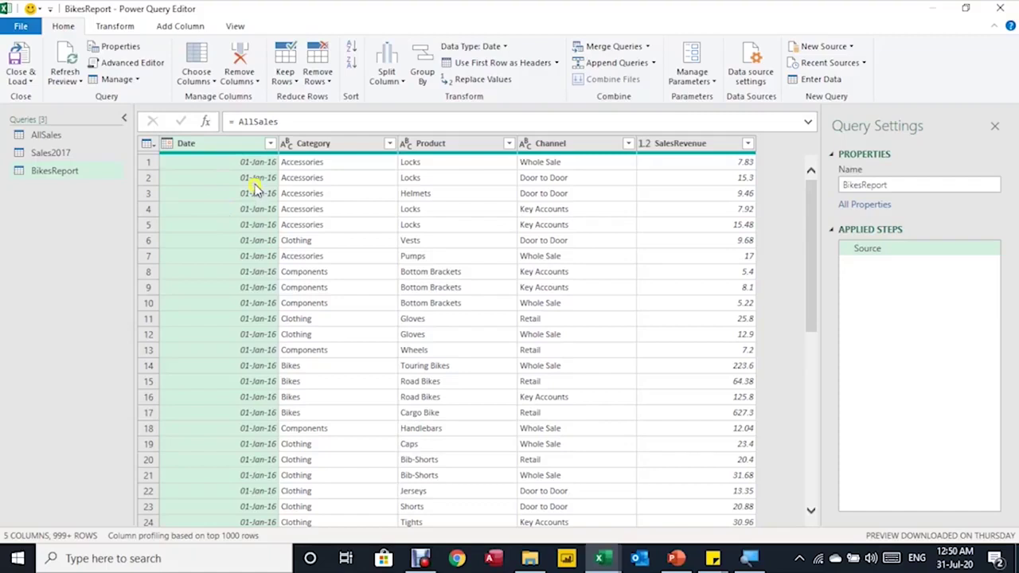
Transform the Date column of the BikesReport query to End of Month dates.
left_click(118, 26)
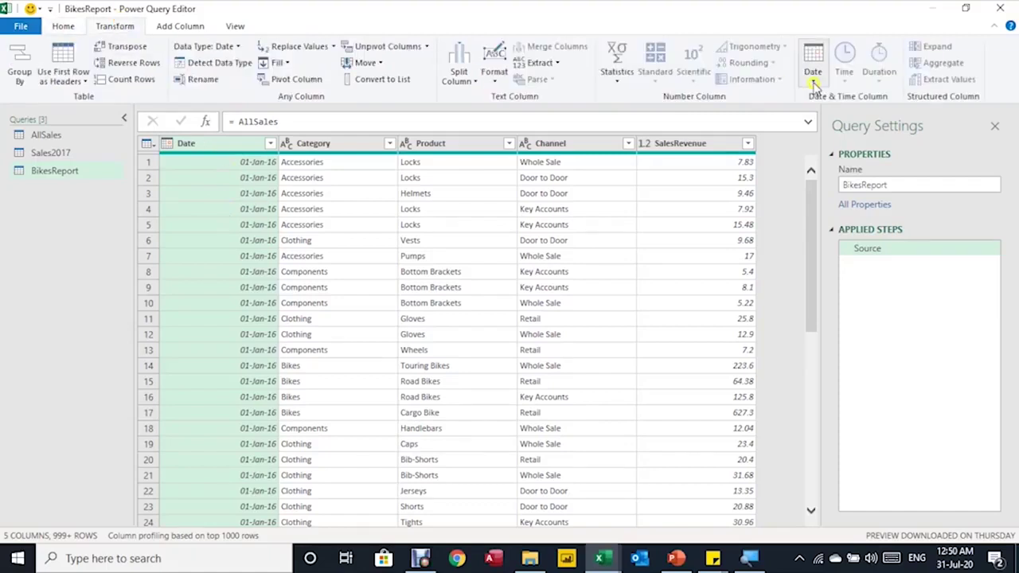
left_click(814, 83)
left_click(846, 163)
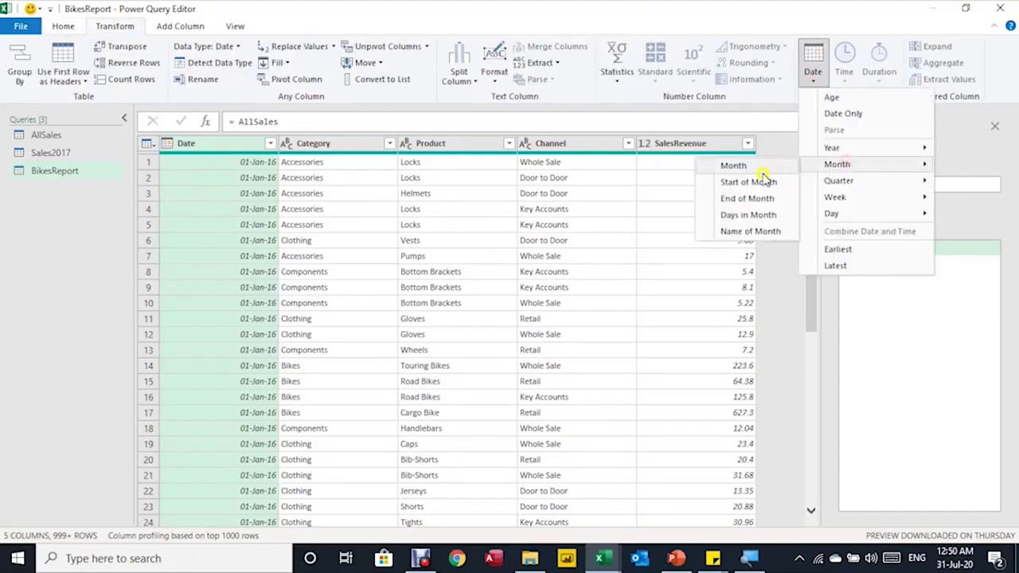
left_click(753, 198)
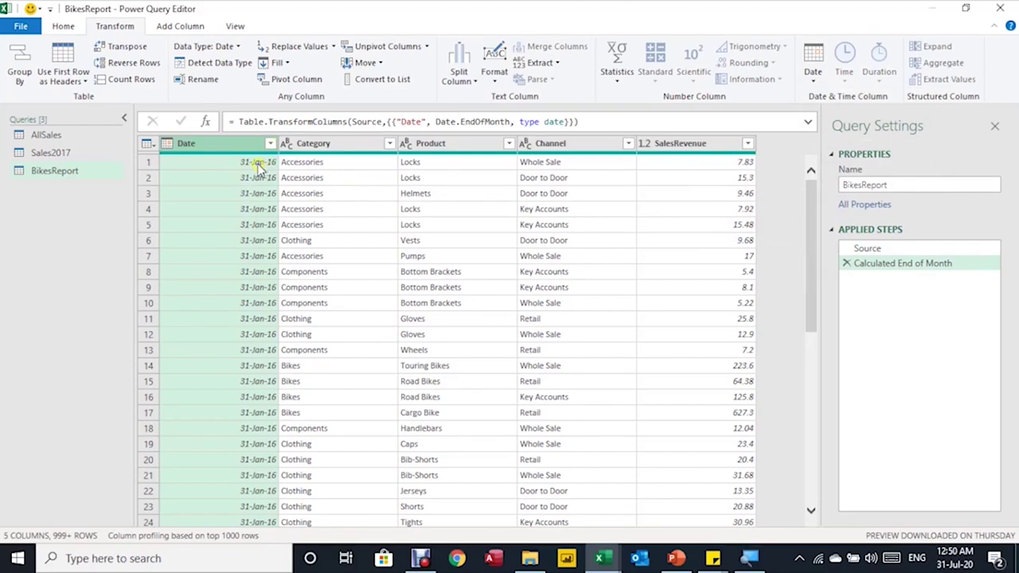
Filter the Category column of the BikesReport query to keep only Bikes.
left_click(307, 145)
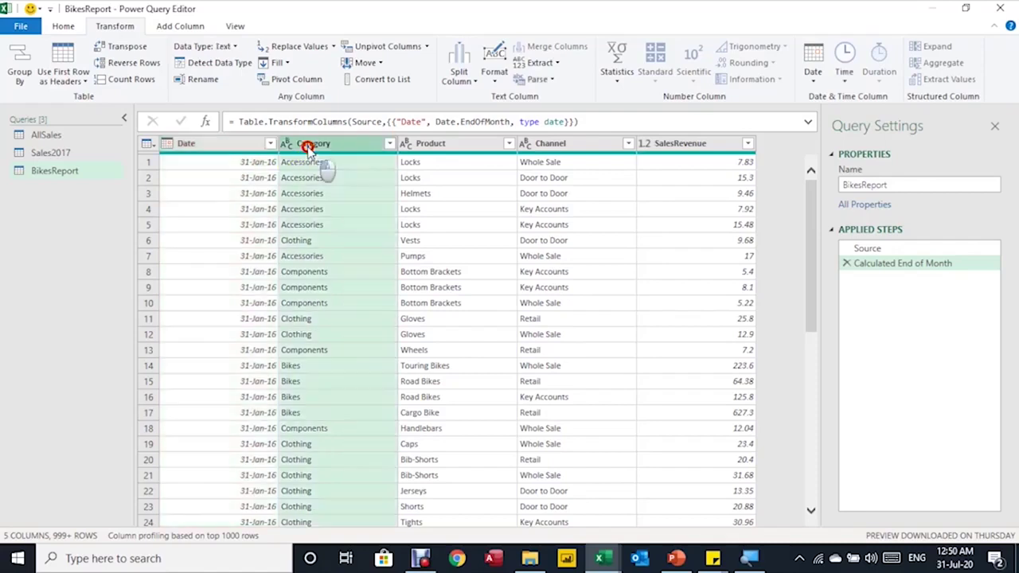
left_click(390, 144)
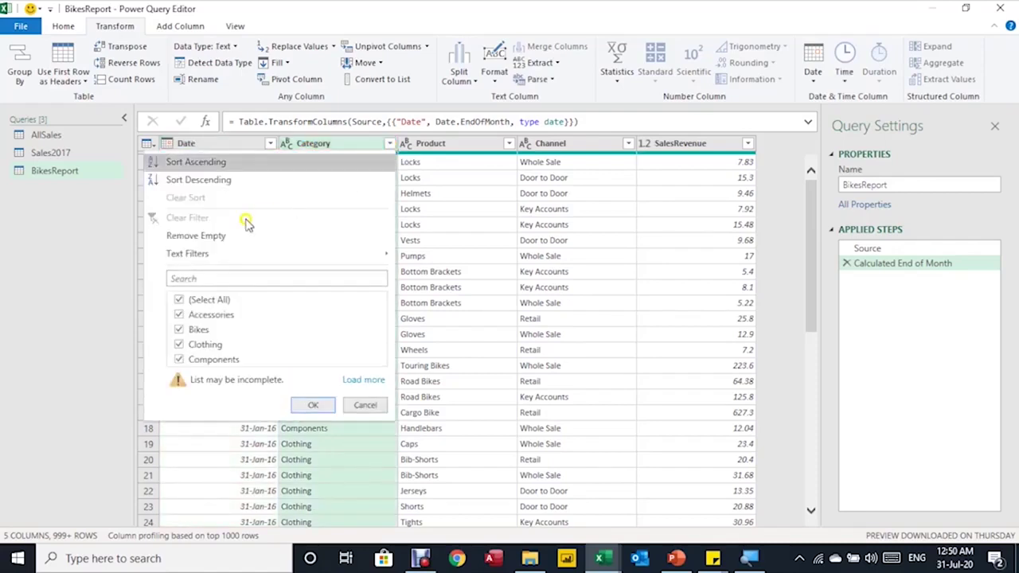
left_click(210, 299)
left_click(199, 329)
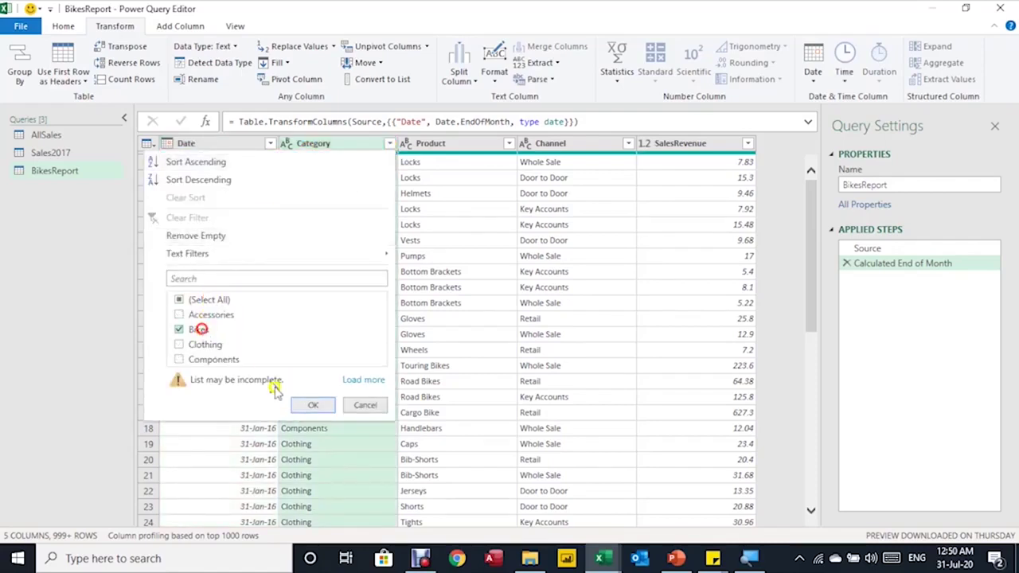
left_click(315, 406)
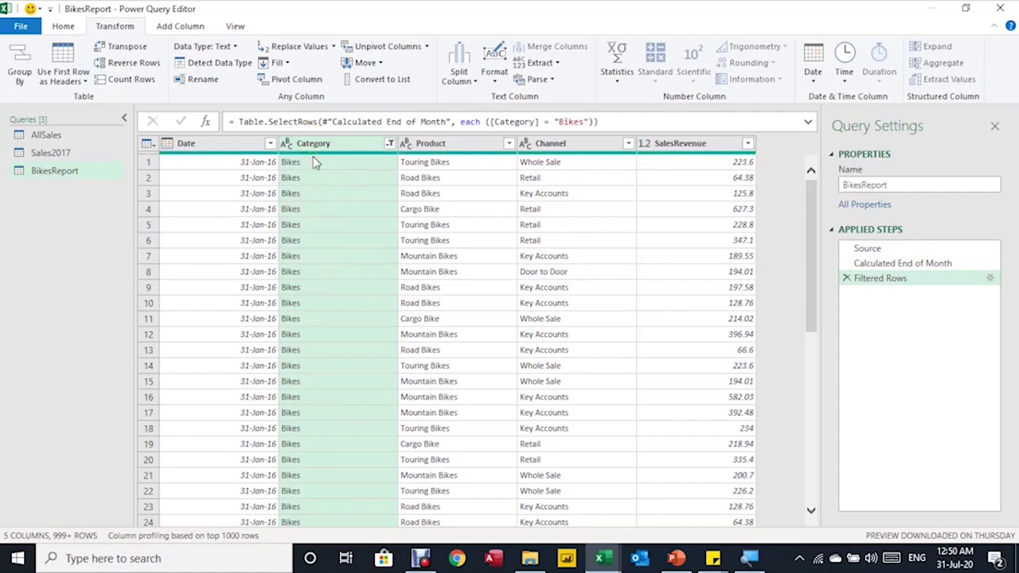
Remove the Category and Channel columns from the BikesReport query.
key("Delete")
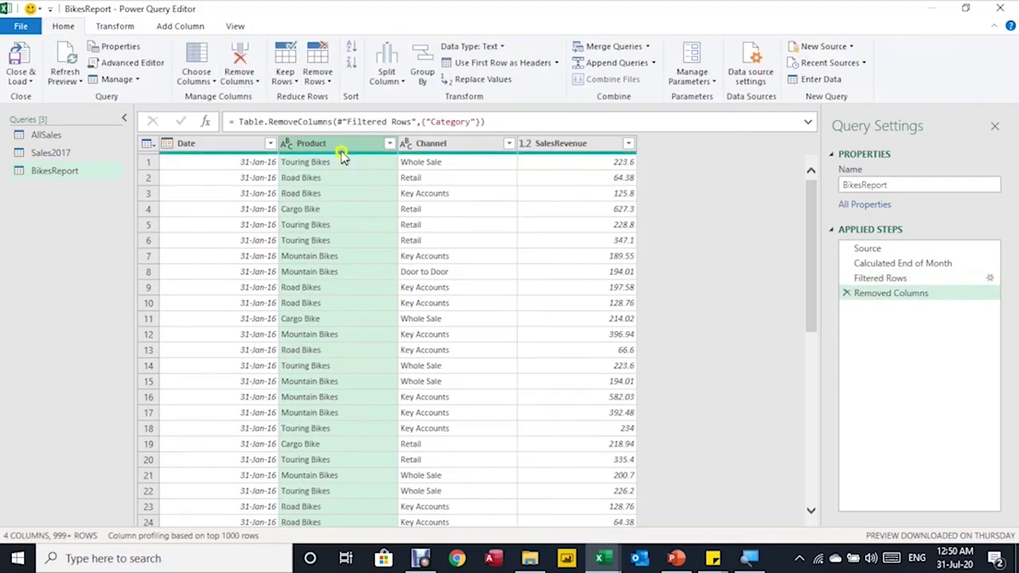
left_click(440, 143)
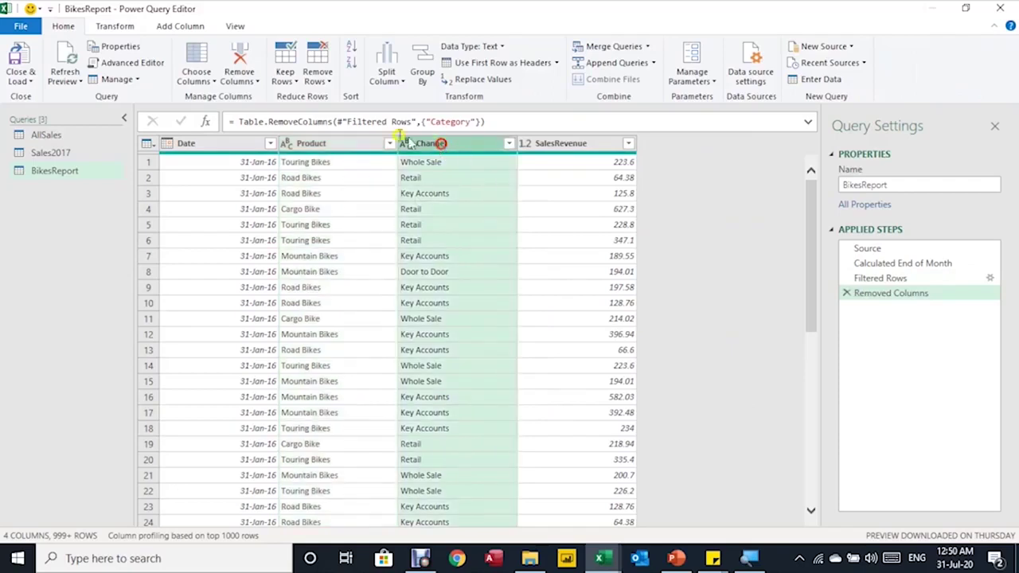
left_click(239, 57)
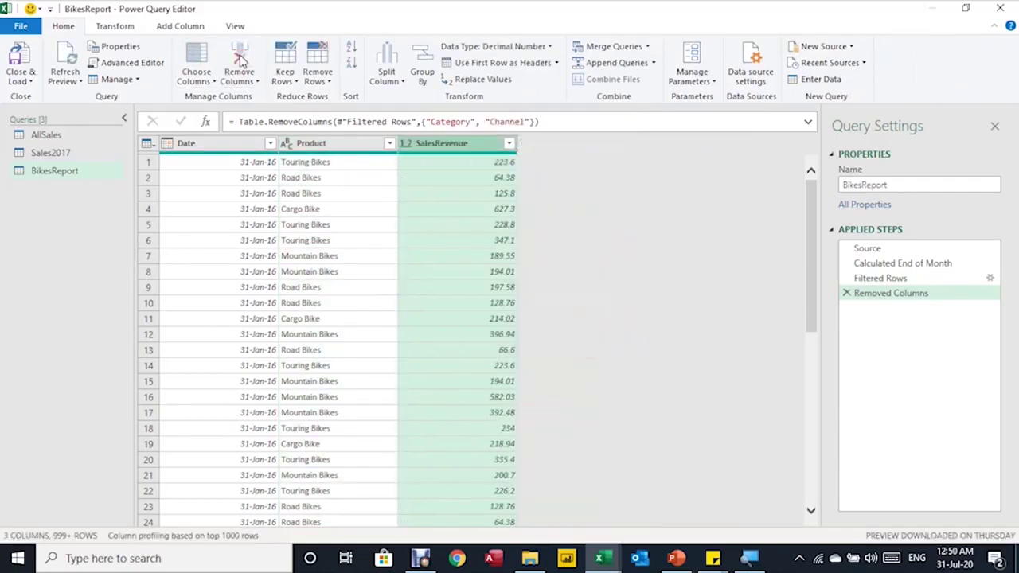
Start a Group By on the Date and Product columns and name the new aggregated column SalesValue.
left_click(219, 145)
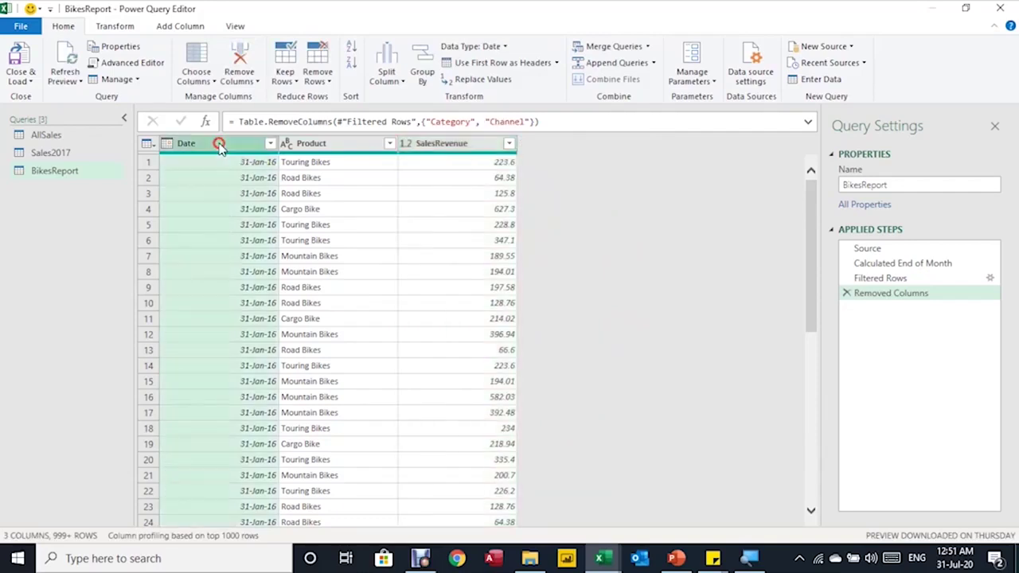
left_click(319, 146, "ctrl")
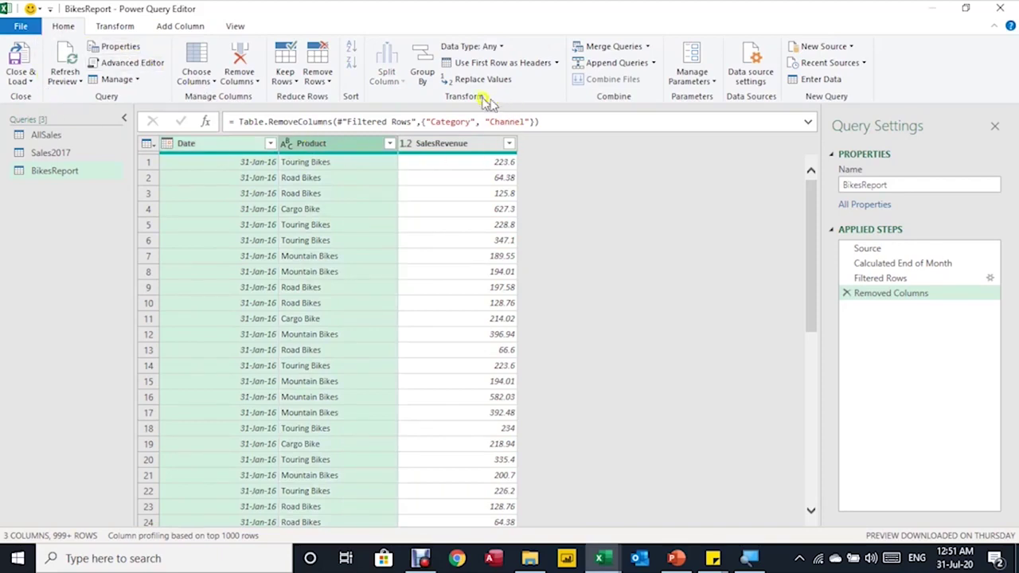
left_click(112, 27)
left_click(12, 60)
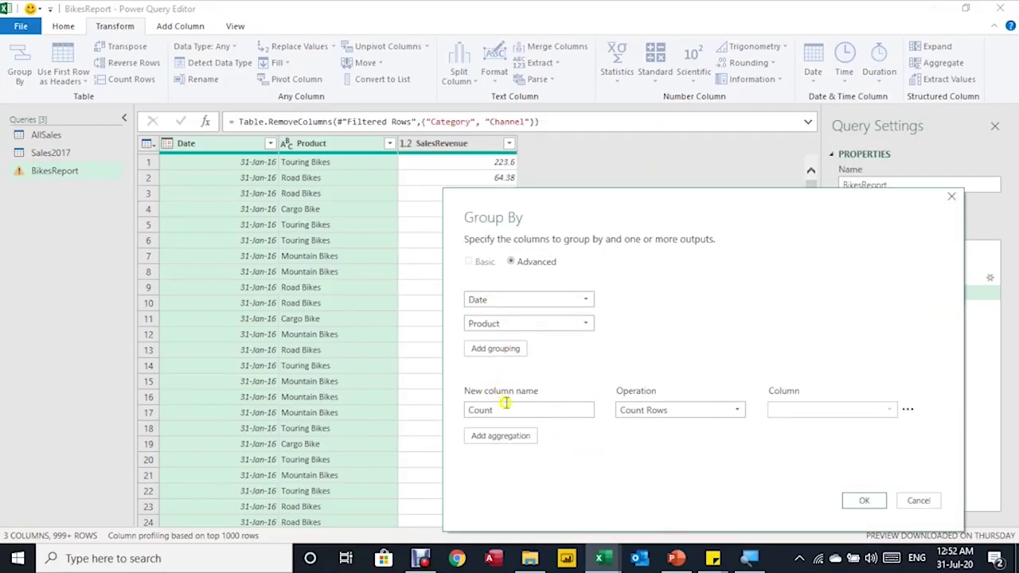
left_click_drag(509, 410, 390, 402)
type("SalesValue")
Set the SalesValue aggregation in the Group By settings to the Sum of the SalesRevenue column.
key("Tab")
key("alt+Down")
key("Up")
key("Up")
key("Up")
key("Up")
key("Up")
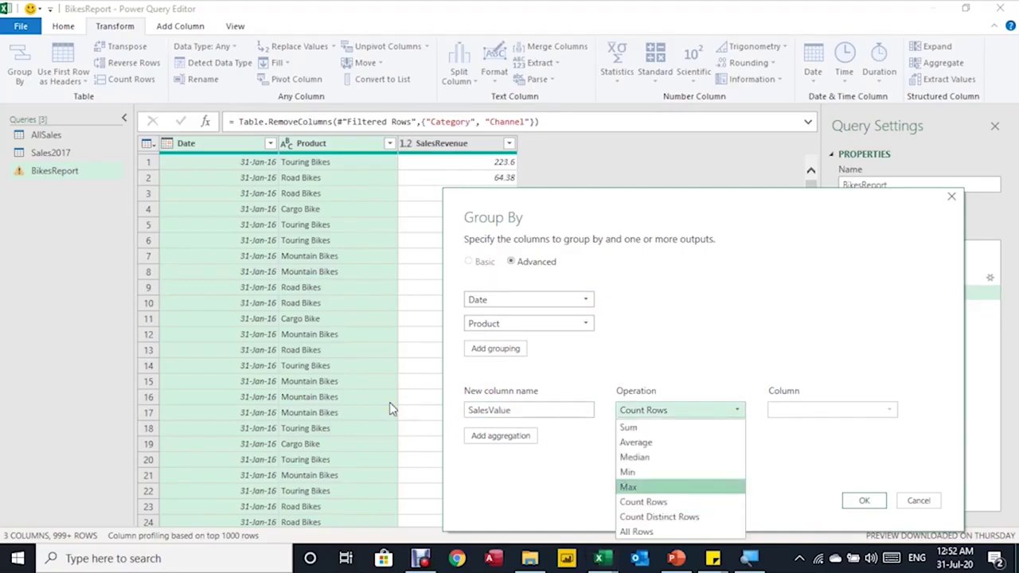
key("Return")
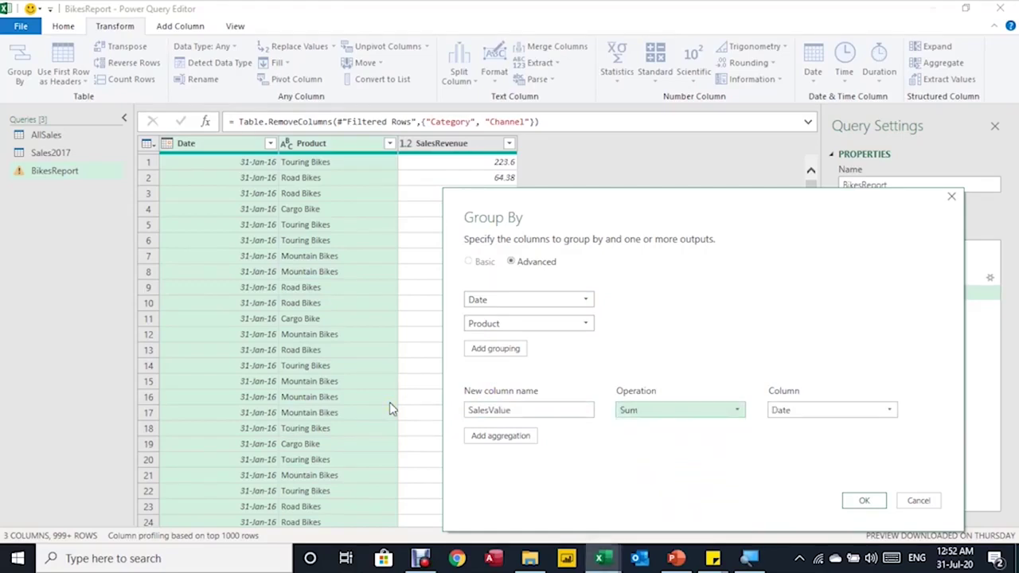
key("Tab")
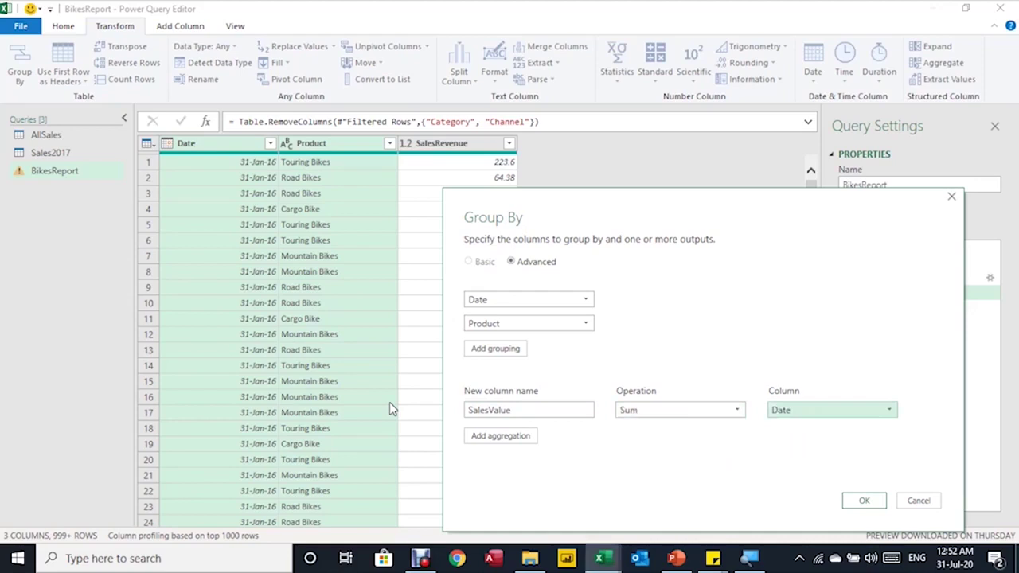
key("alt+Down")
key("Down")
key("Down")
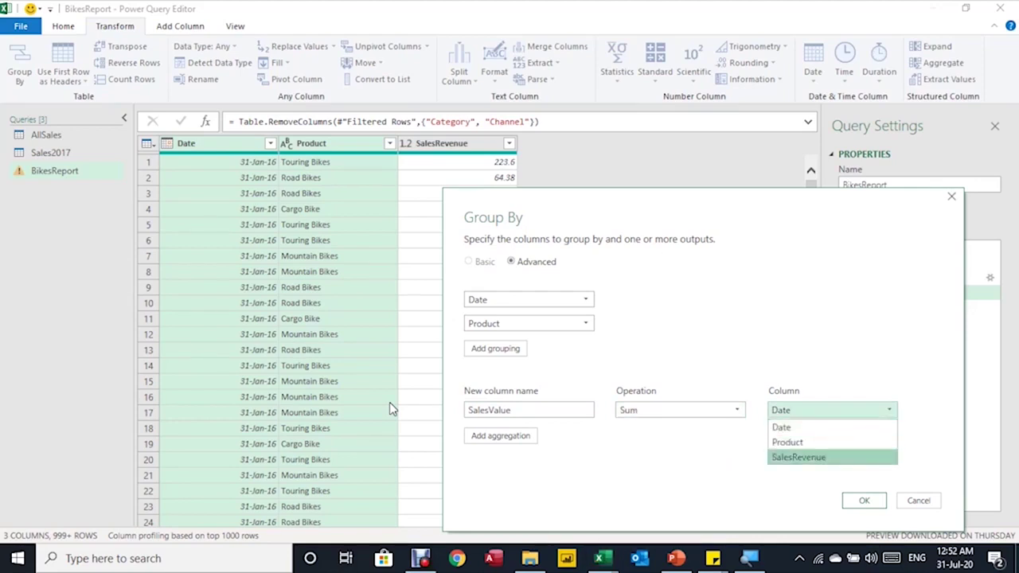
key("Return")
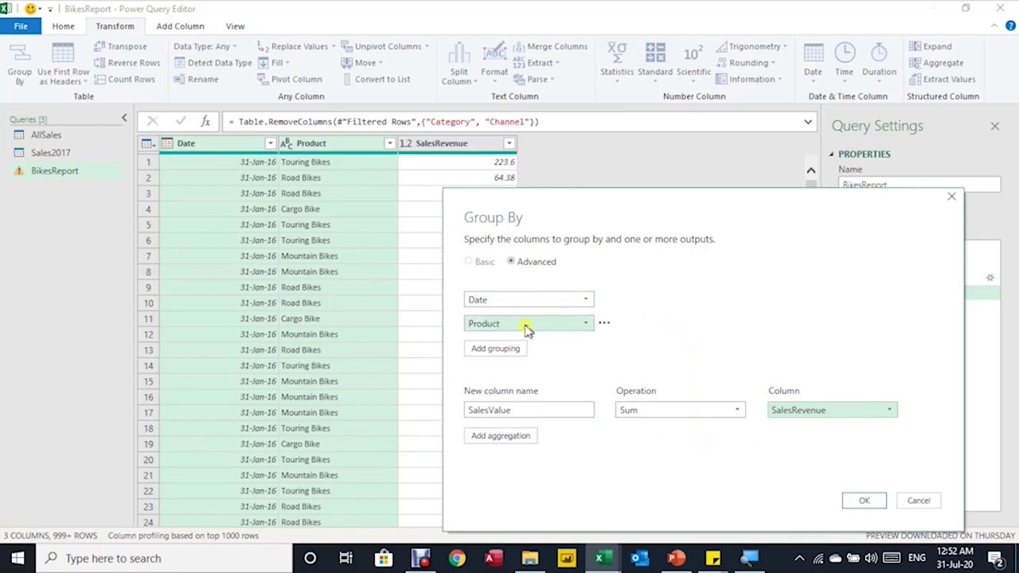
Apply the Date and Product grouping, and pivot the Product column with SalesValue as the values column.
left_click(862, 500)
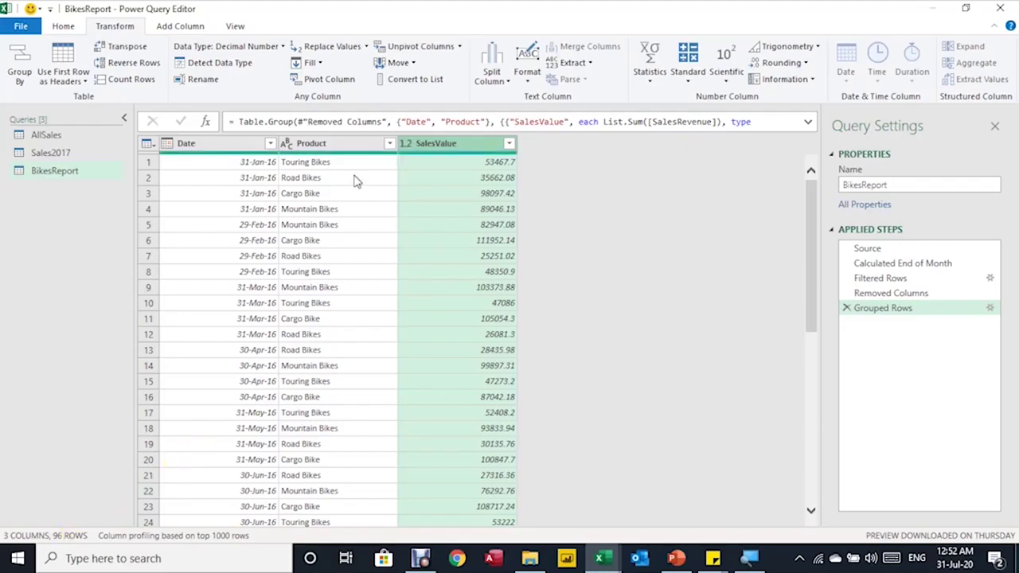
left_click(303, 143)
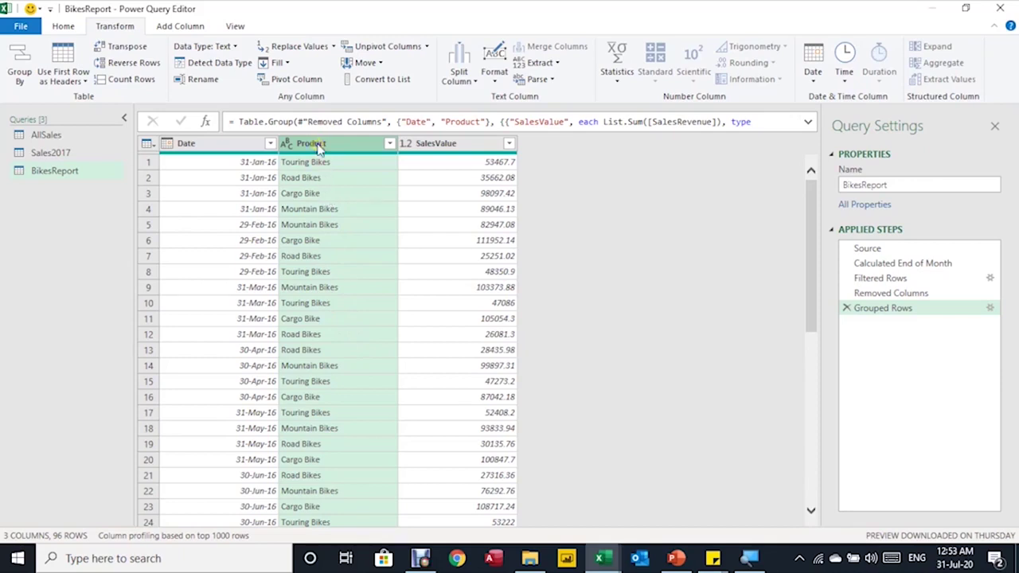
left_click(317, 176)
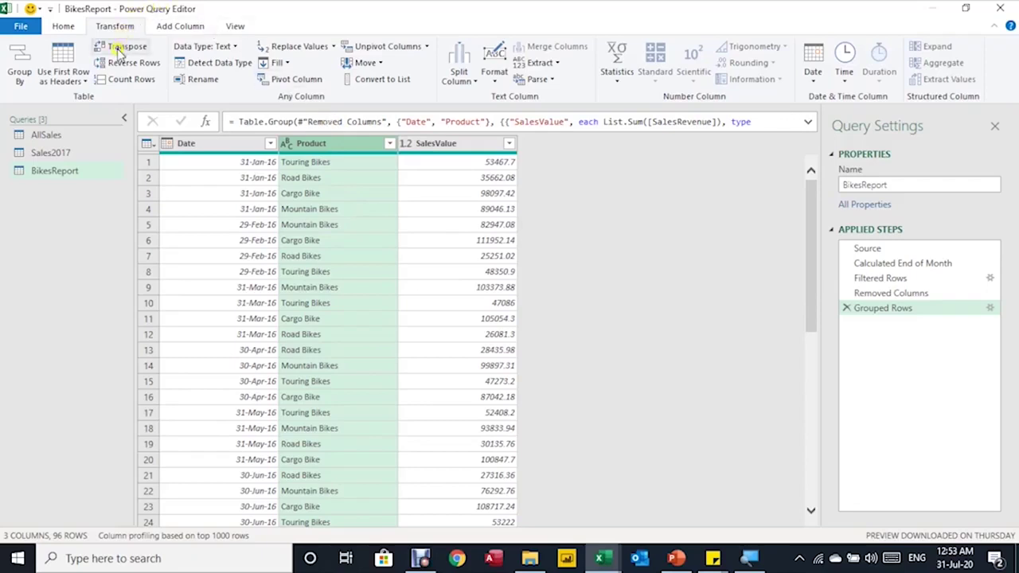
left_click(280, 81)
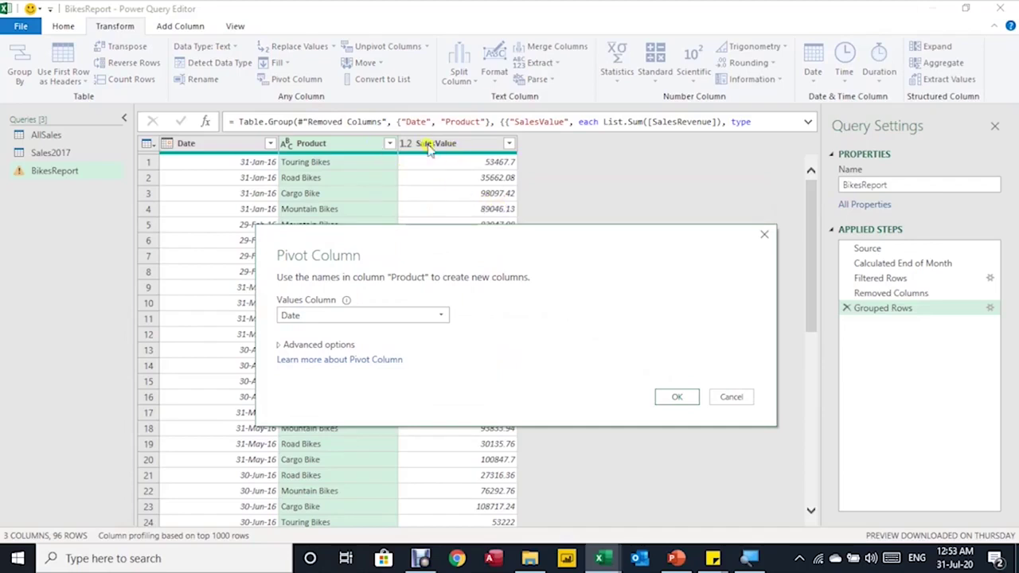
left_click(446, 315)
left_click(397, 347)
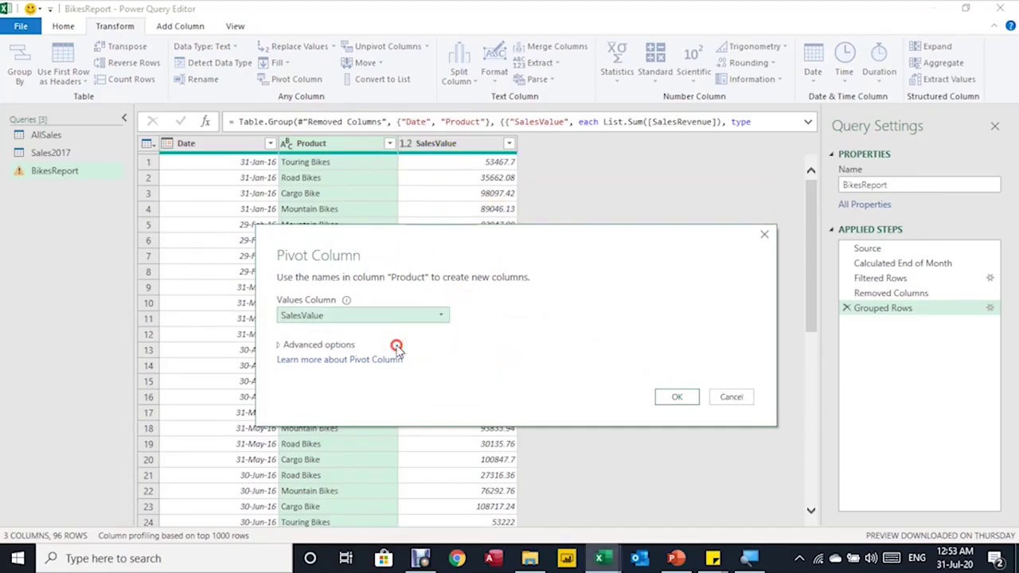
left_click(676, 398)
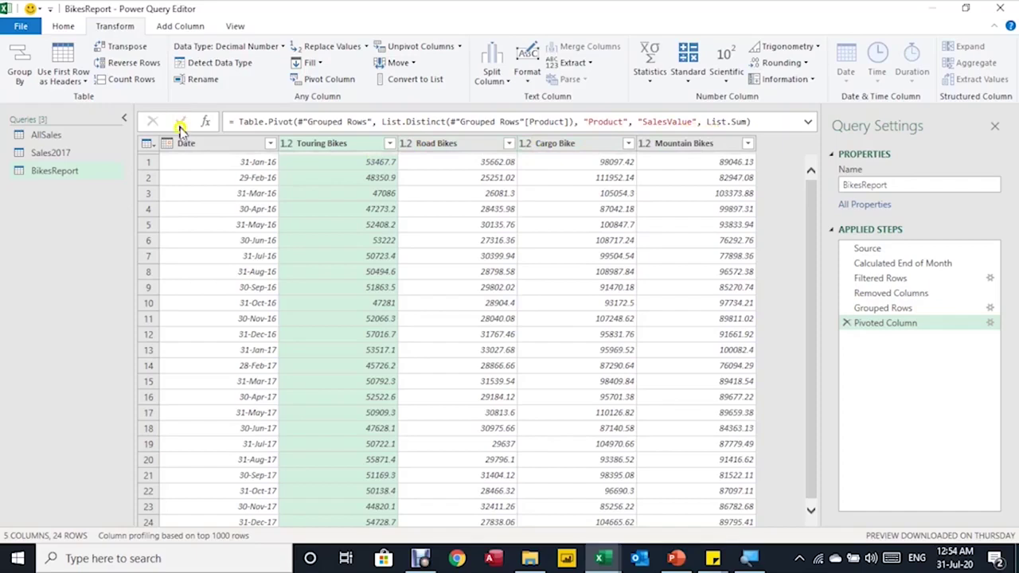
Close the query editor and load BikesReport as a table on a new worksheet named Bikes.
scroll(225, 270, "down", 1)
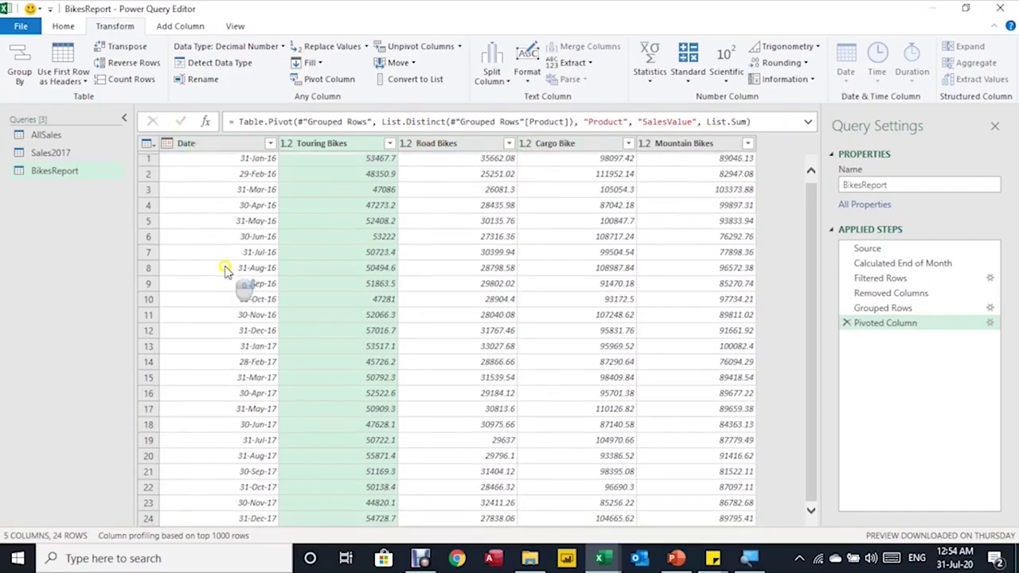
scroll(226, 271, "up", 1)
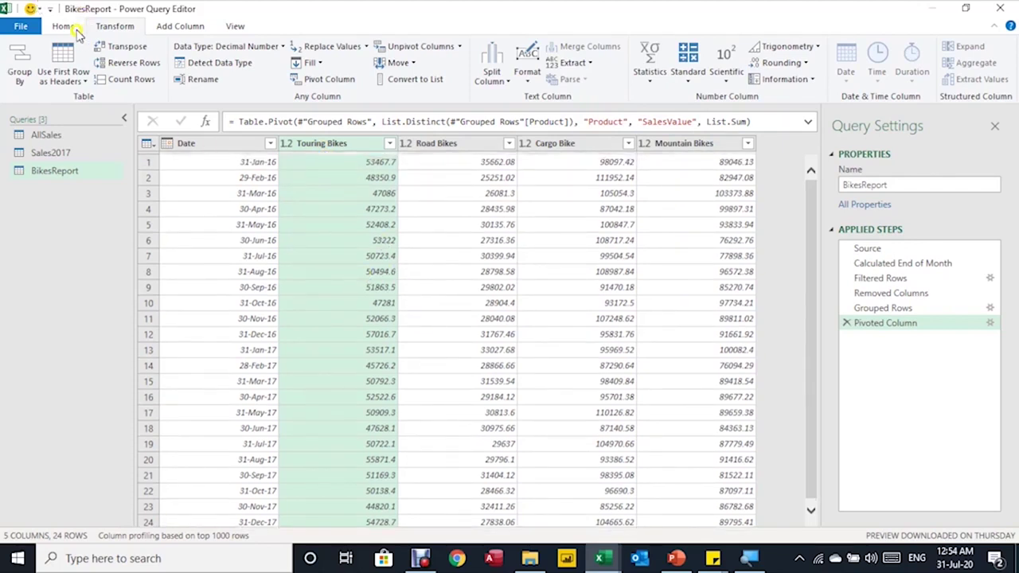
left_click(63, 25)
left_click(32, 81)
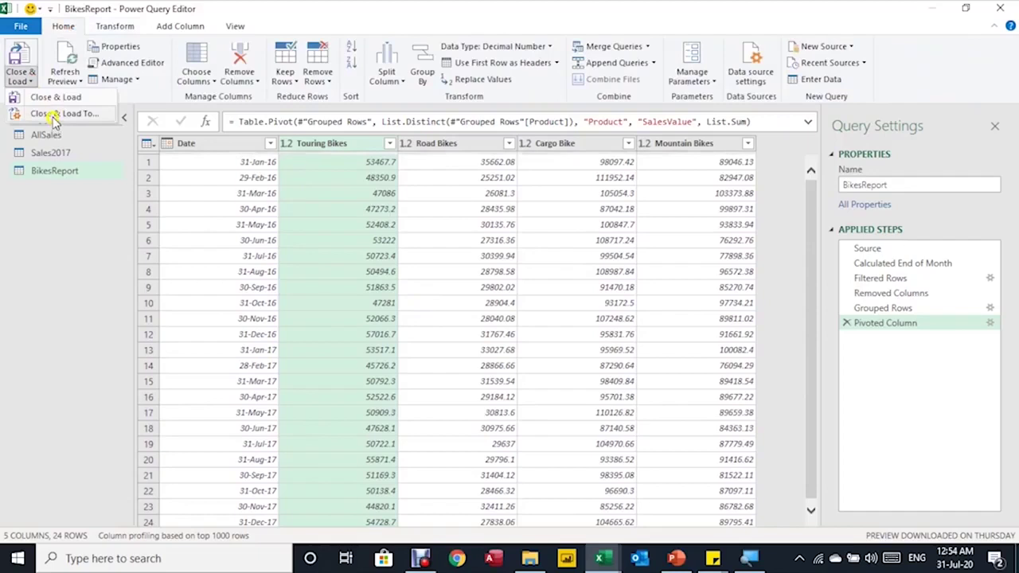
left_click(56, 113)
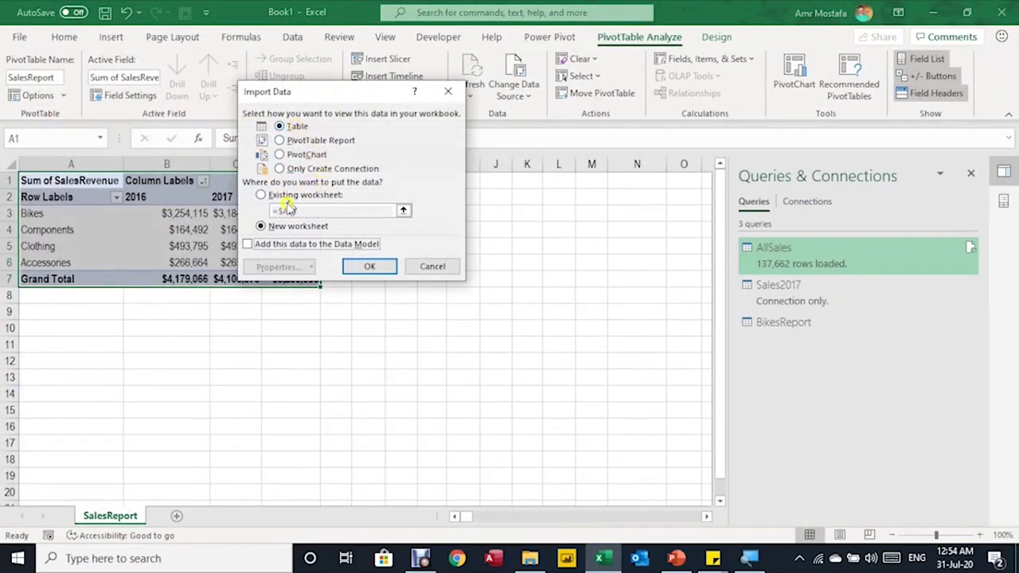
left_click(370, 268)
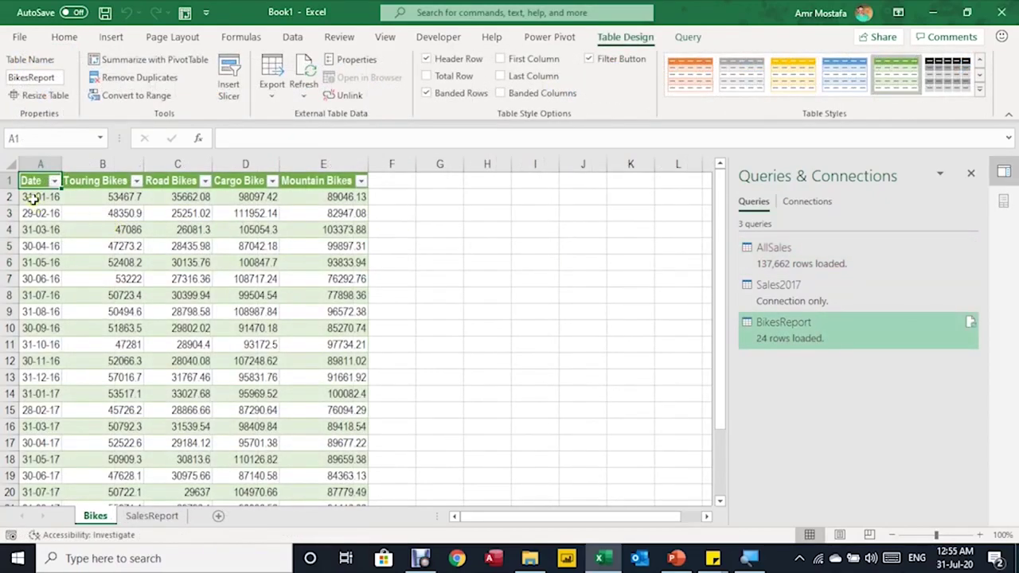
Format the bike sales values as dollar currency without decimals and the Date column with the custom format mmm-yy.
left_click_drag(122, 206, 335, 478)
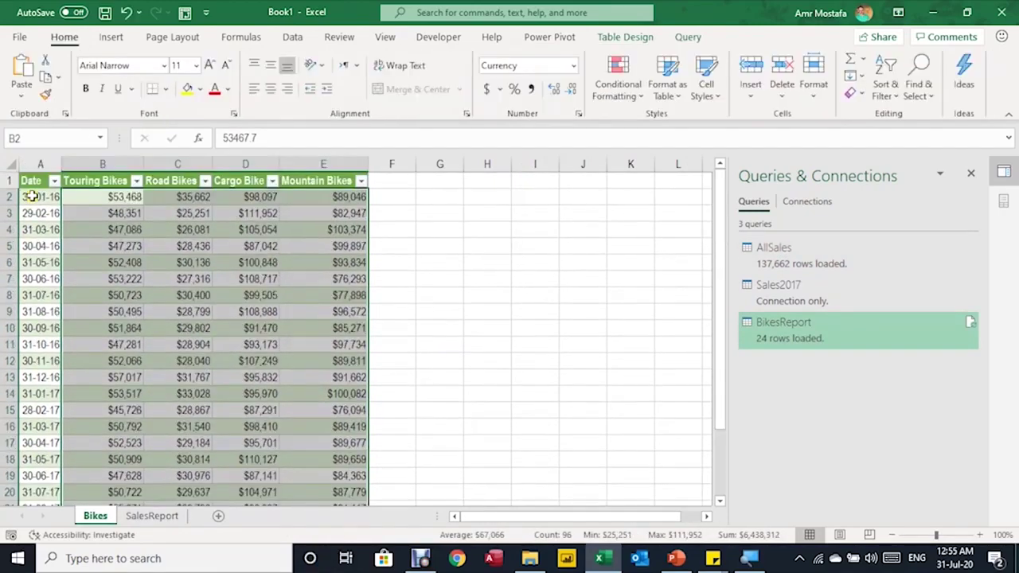
left_click_drag(36, 196, 25, 478)
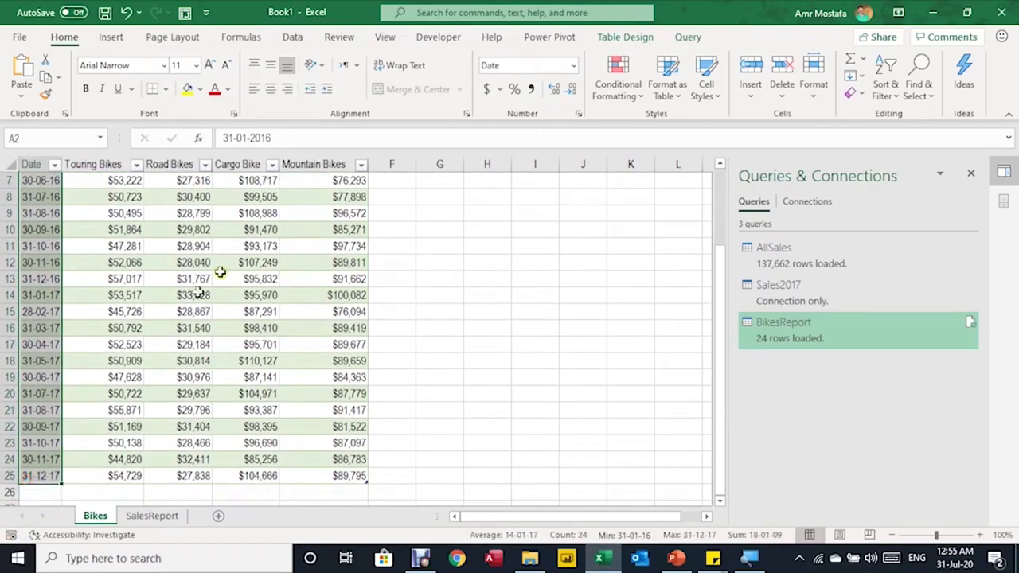
left_click(580, 114)
triple_click(274, 116)
type("mmm-yy")
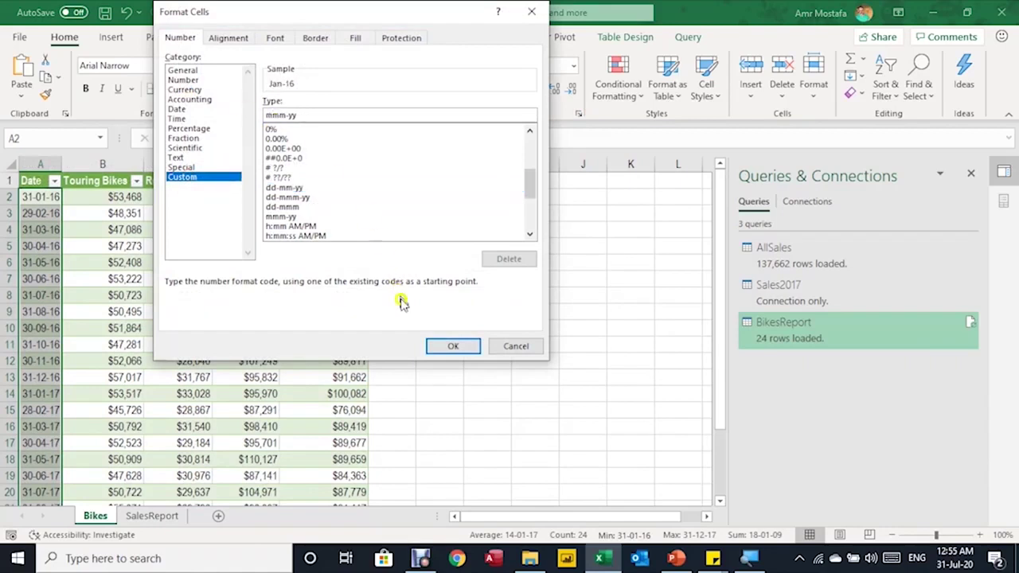
left_click(455, 348)
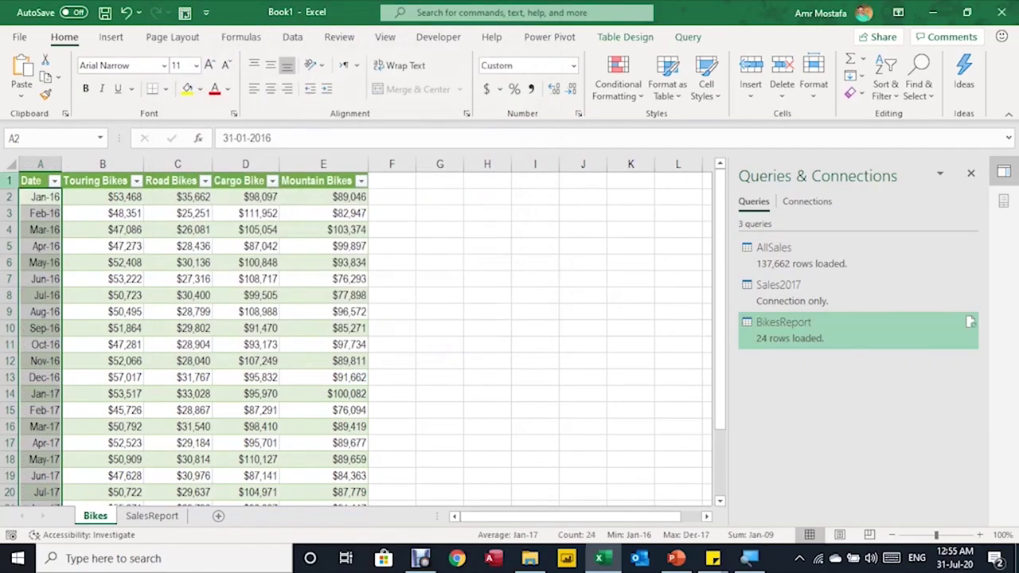
left_click(48, 198)
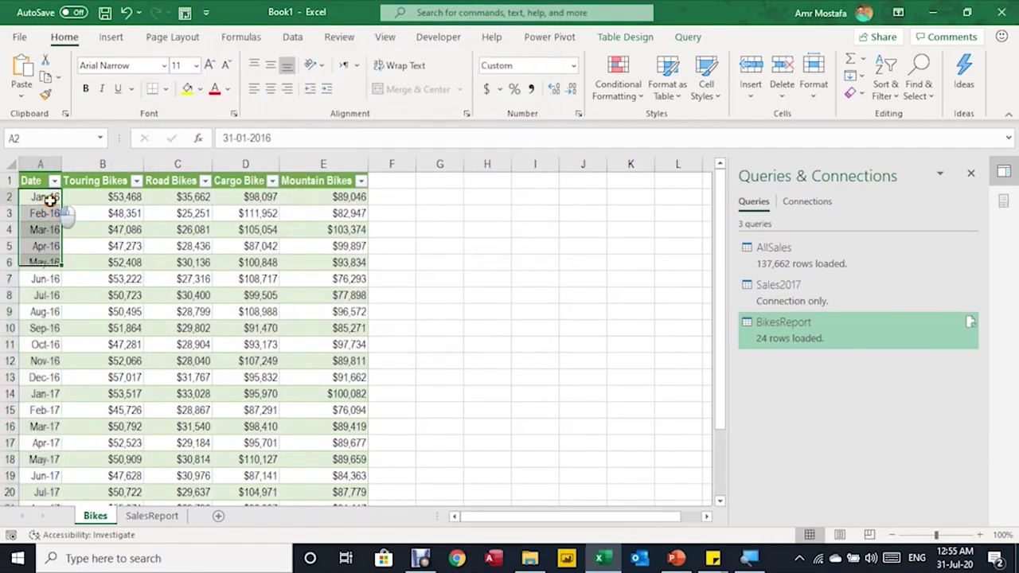
scroll(84, 241, "down", 5)
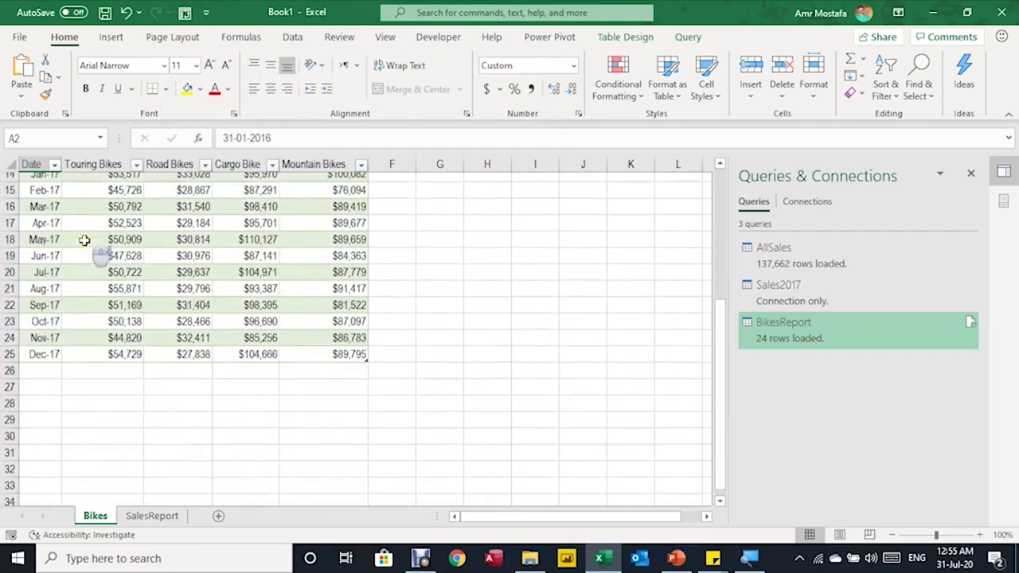
scroll(84, 239, "up", 5)
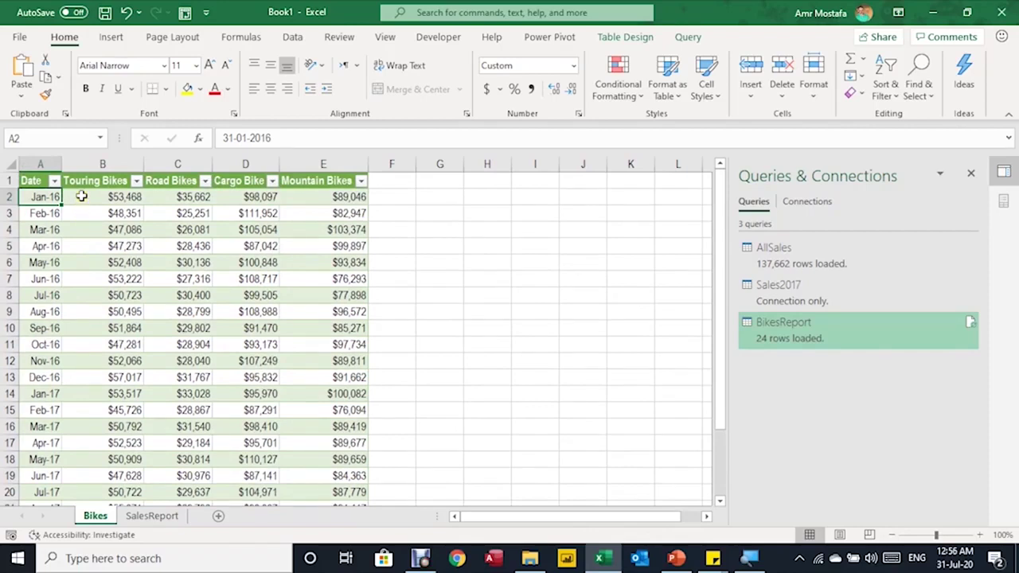
Duplicate the Sales2017 query from the SalesReport sheet and rename the copy Sales2018.
left_click(159, 514)
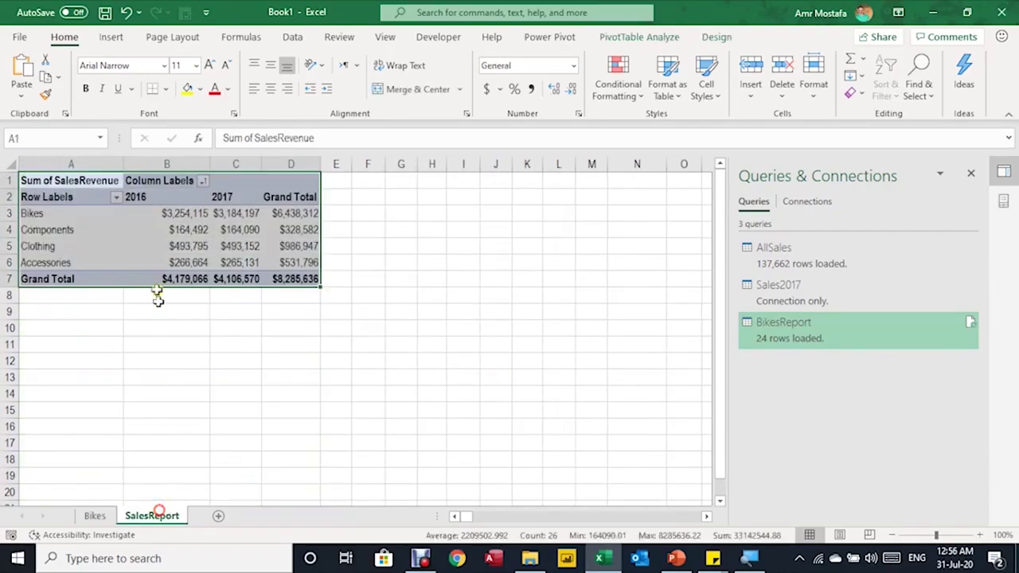
left_click(144, 230)
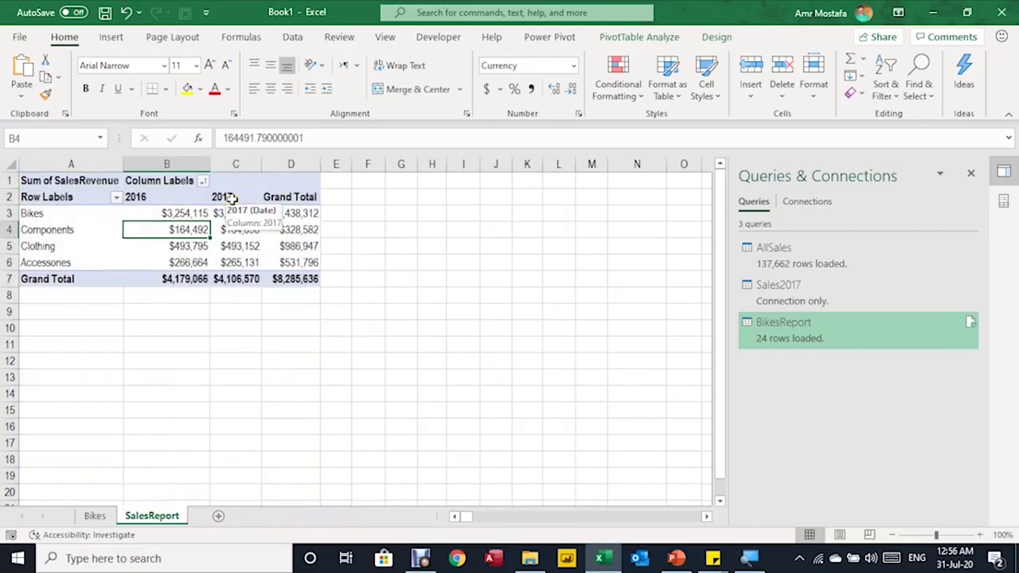
left_click(792, 299)
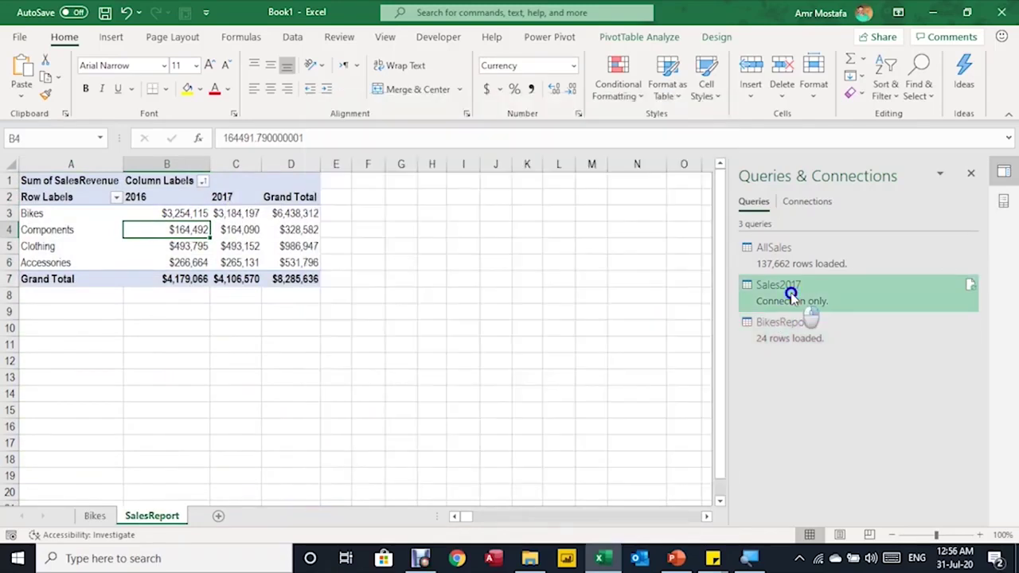
right_click(793, 296)
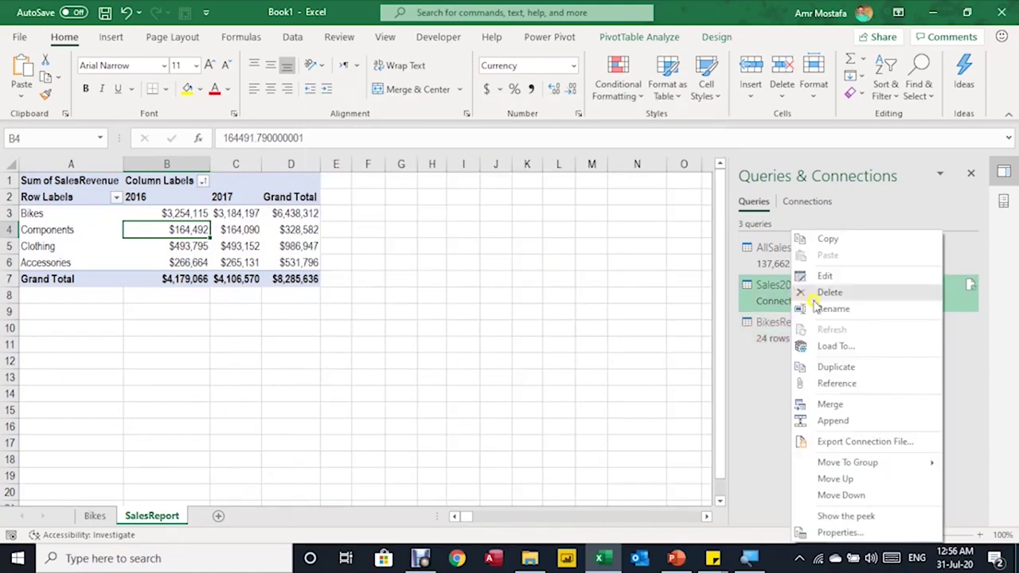
left_click(841, 369)
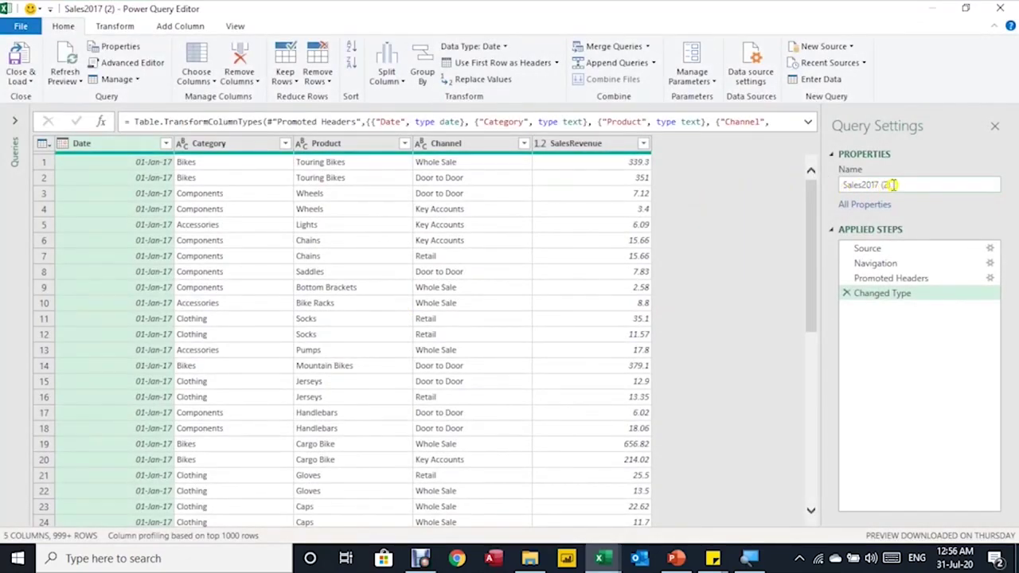
left_click(893, 185)
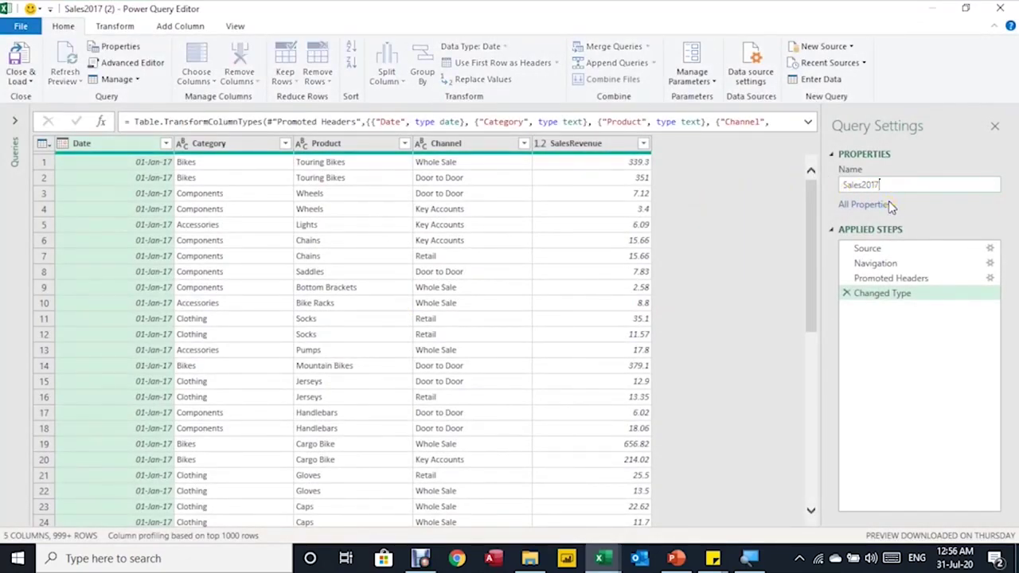
type("8")
key("Return")
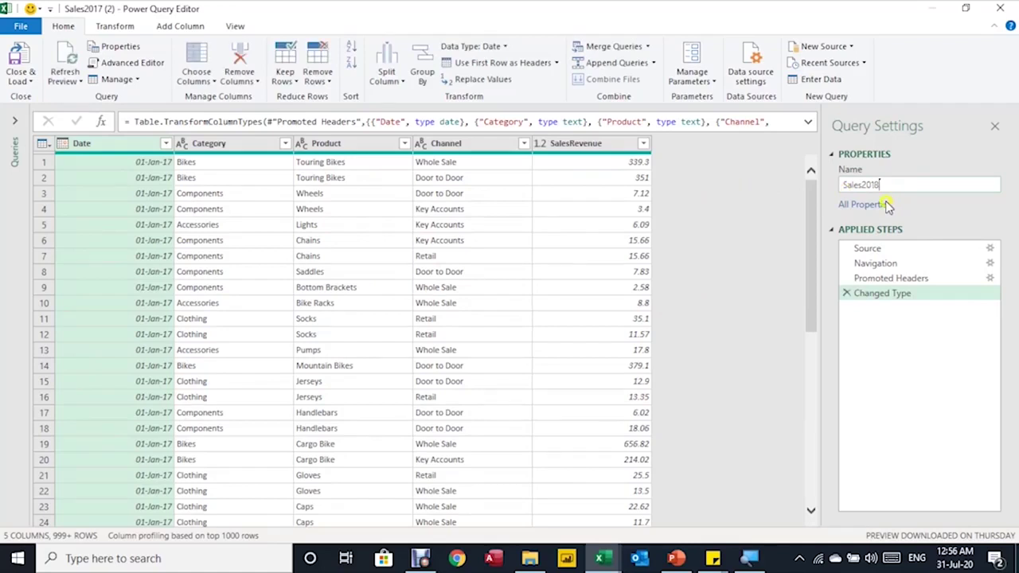
Point the Source step of the Sales2018 query to Sales2018.xlsx and return to its Changed Type step.
left_click(889, 249)
left_click(889, 249)
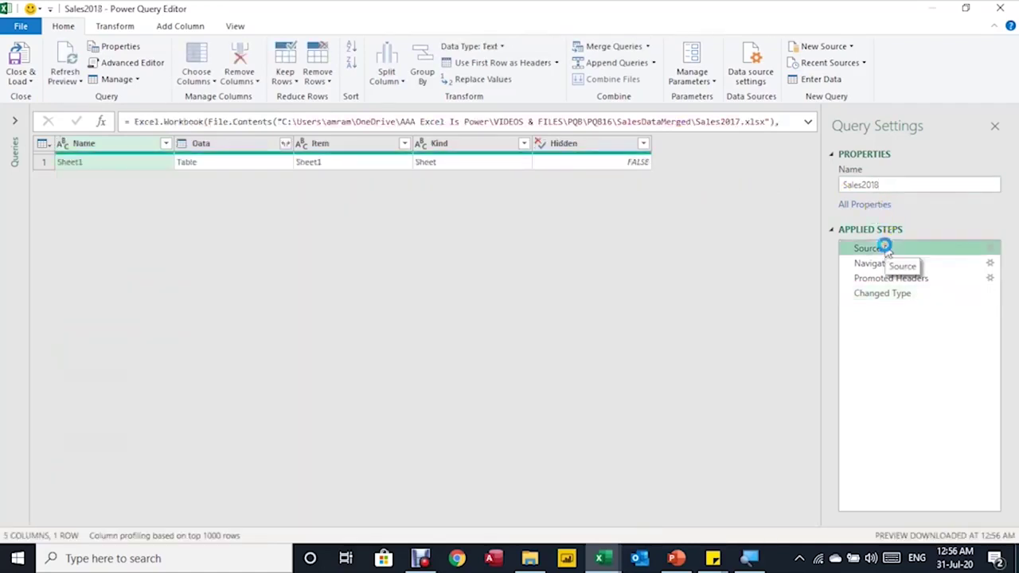
left_click(732, 124)
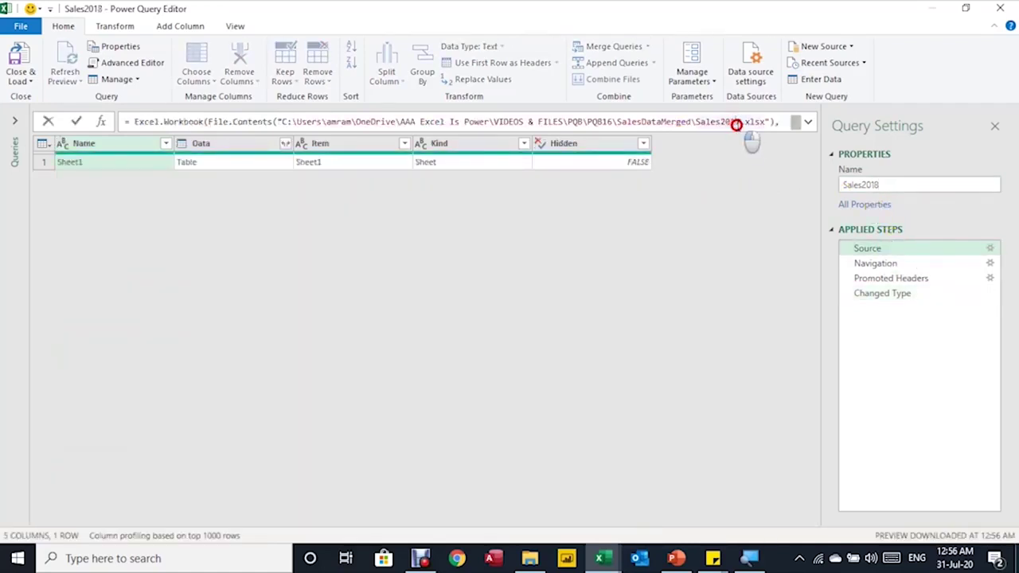
left_click(740, 125)
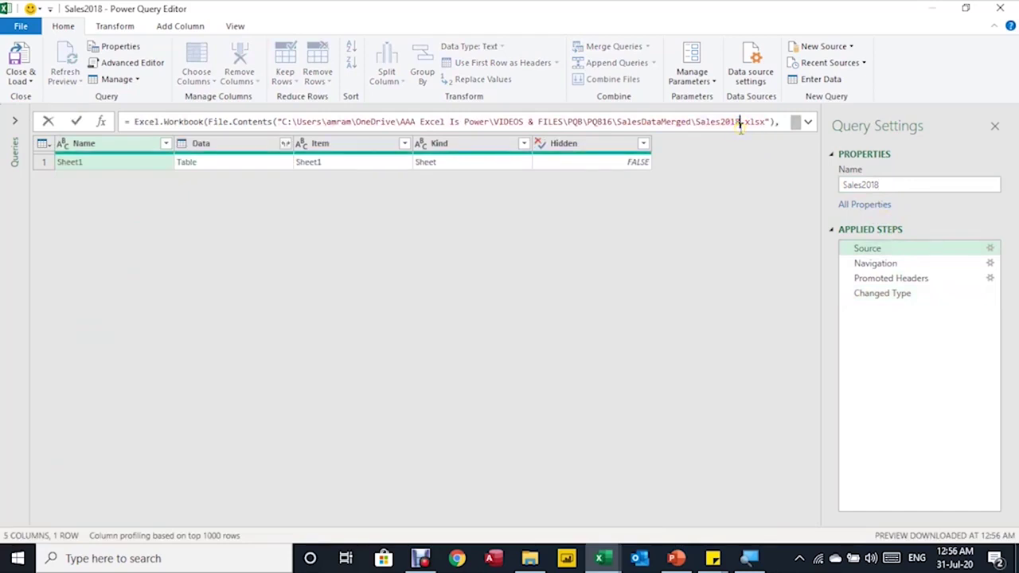
key("Return")
left_click(884, 292)
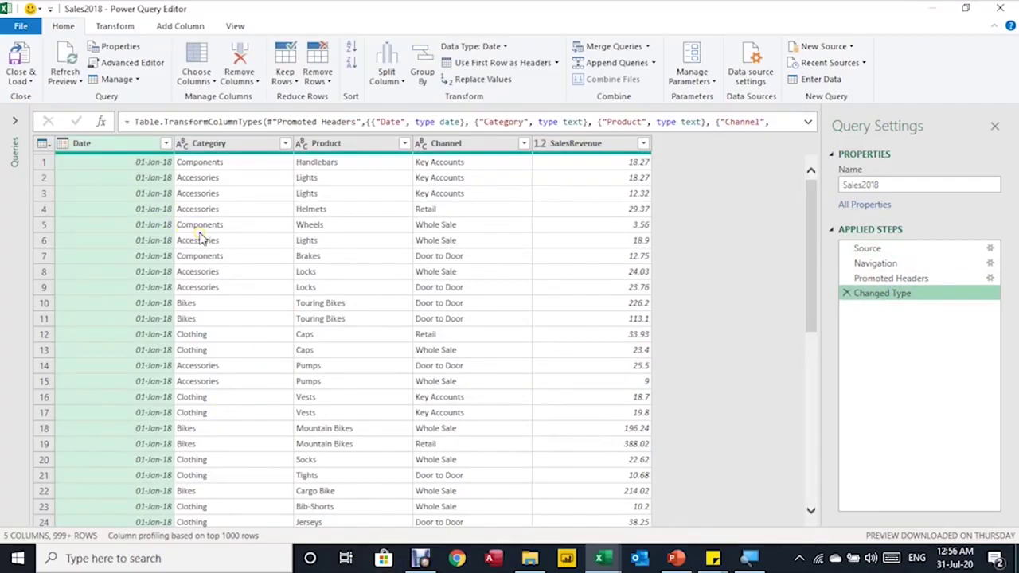
Edit the Appended Query step of AllSales to combine three or more tables, adding Sales2018 to the tables to append.
left_click(14, 121)
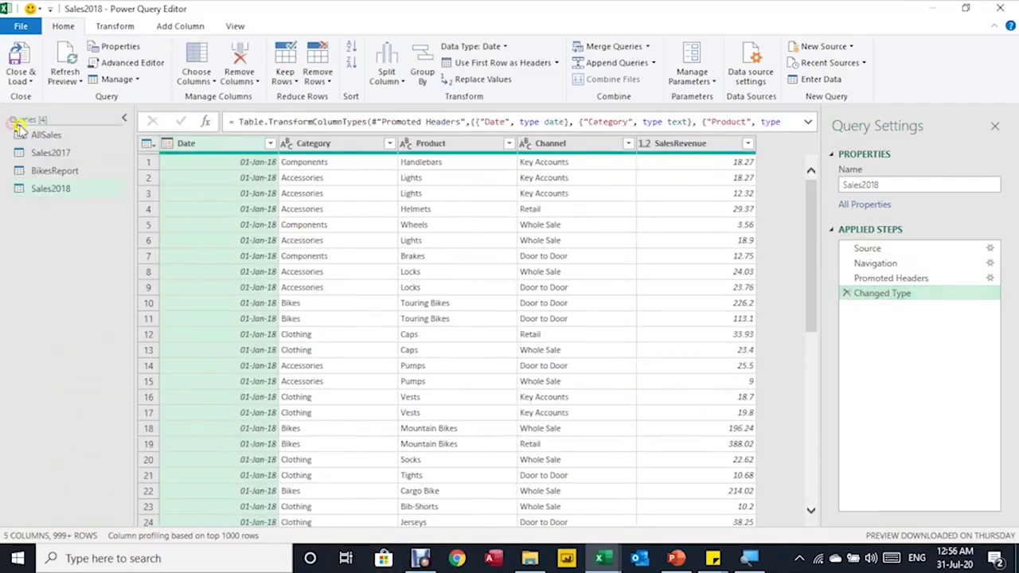
left_click(40, 135)
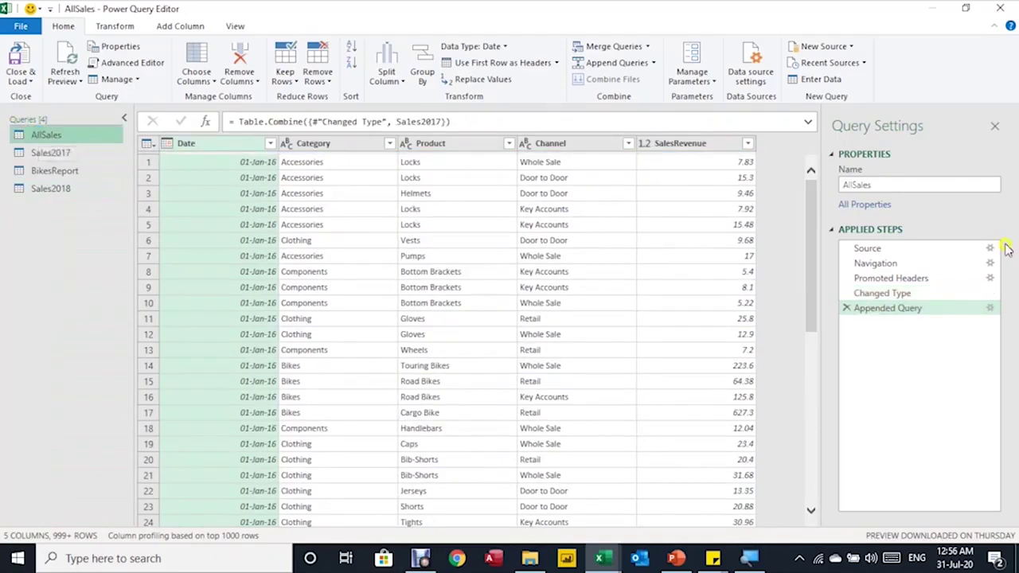
left_click(990, 307)
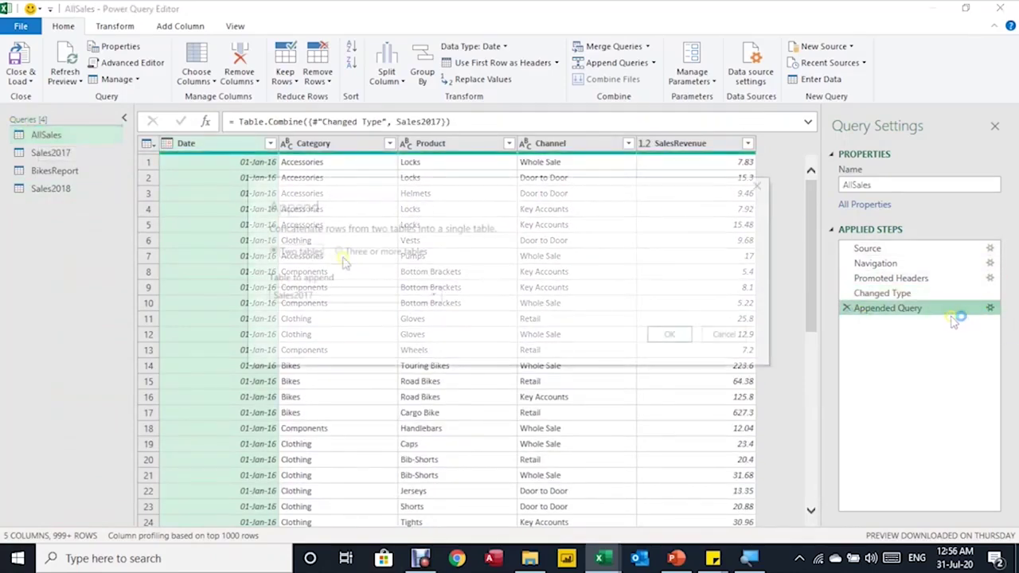
left_click(338, 252)
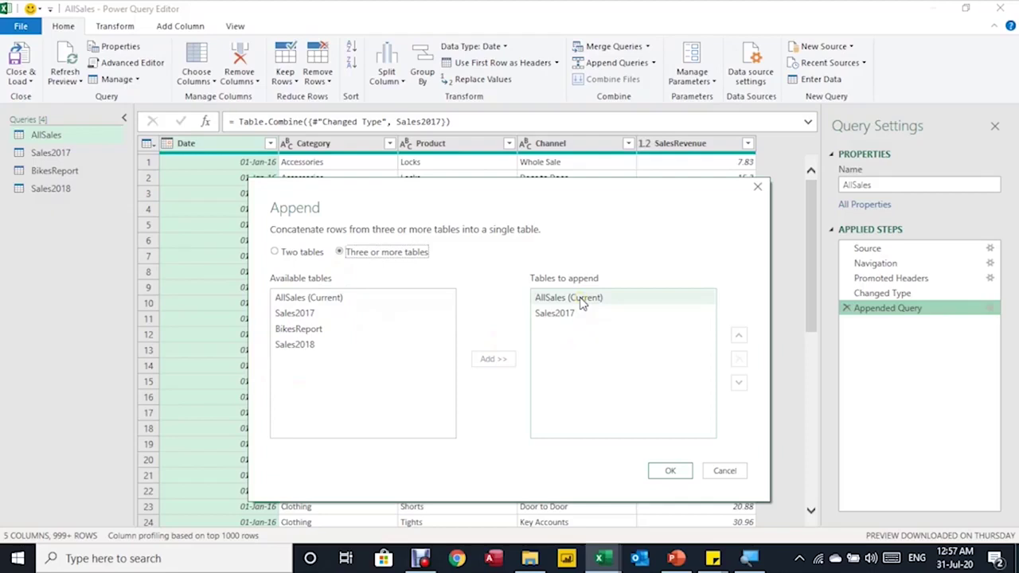
left_click(325, 344)
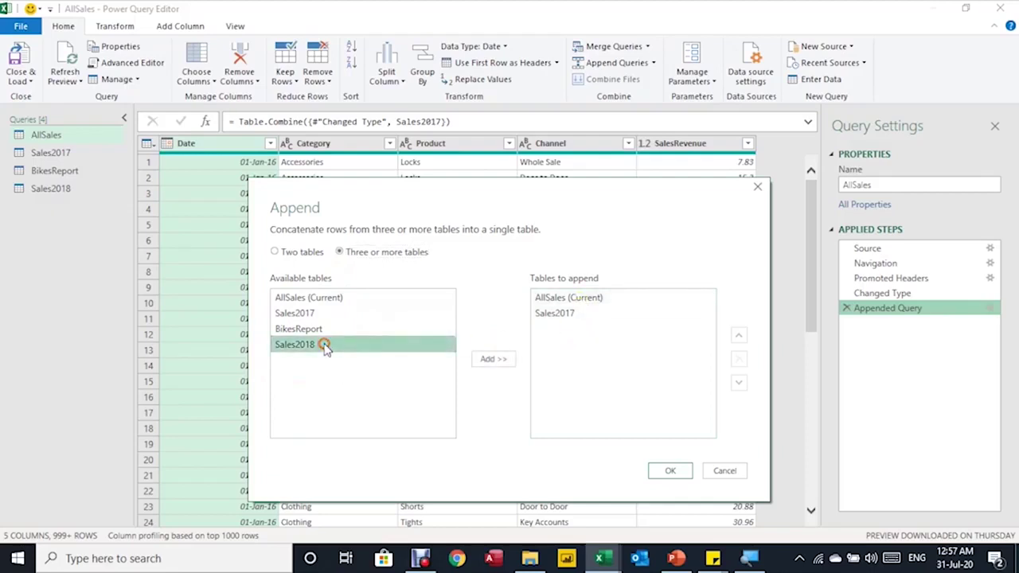
left_click(490, 359)
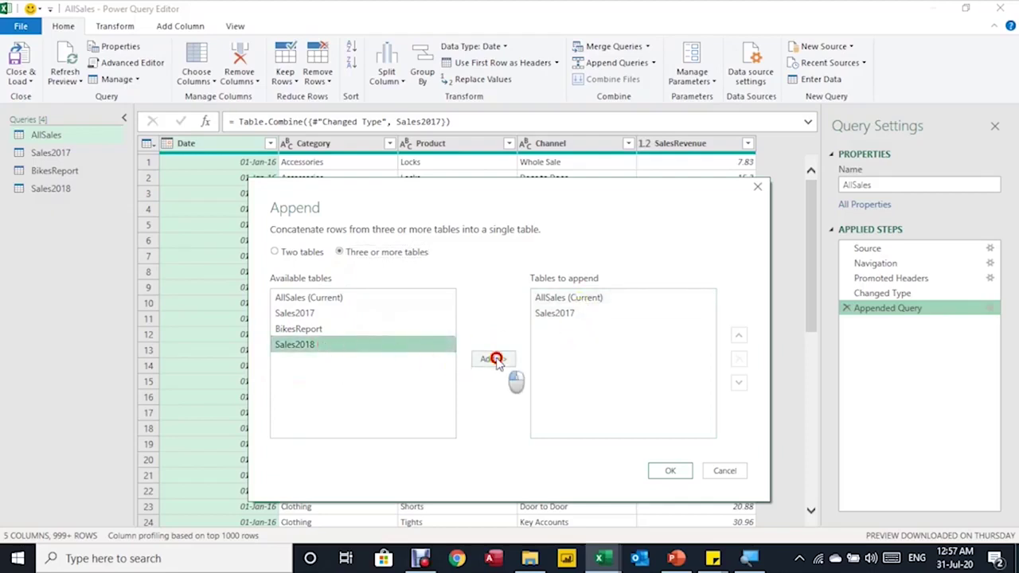
left_click(667, 470)
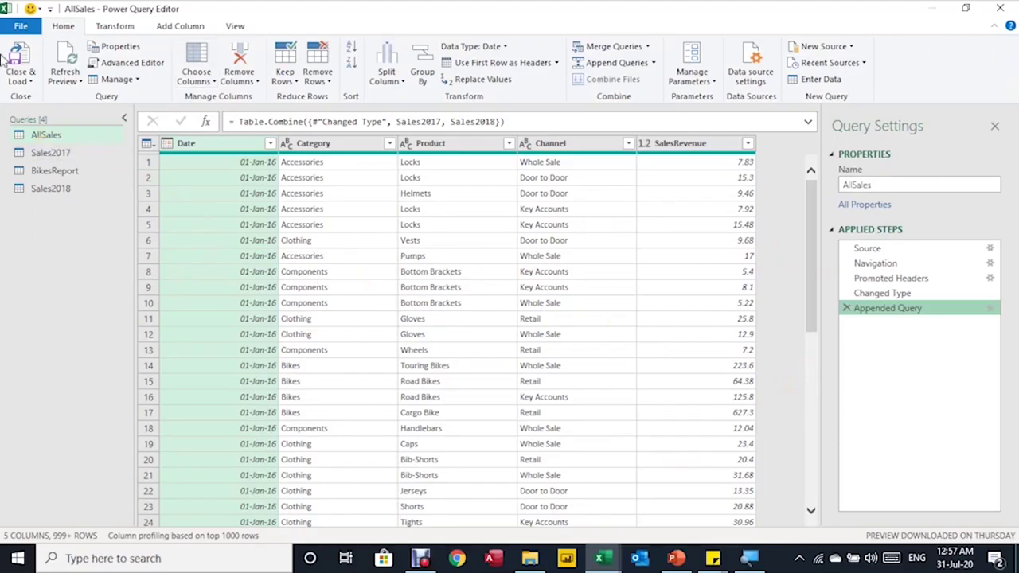
Close the query editor and load the Sales2018 query as a connection only.
left_click(24, 76)
left_click(44, 98)
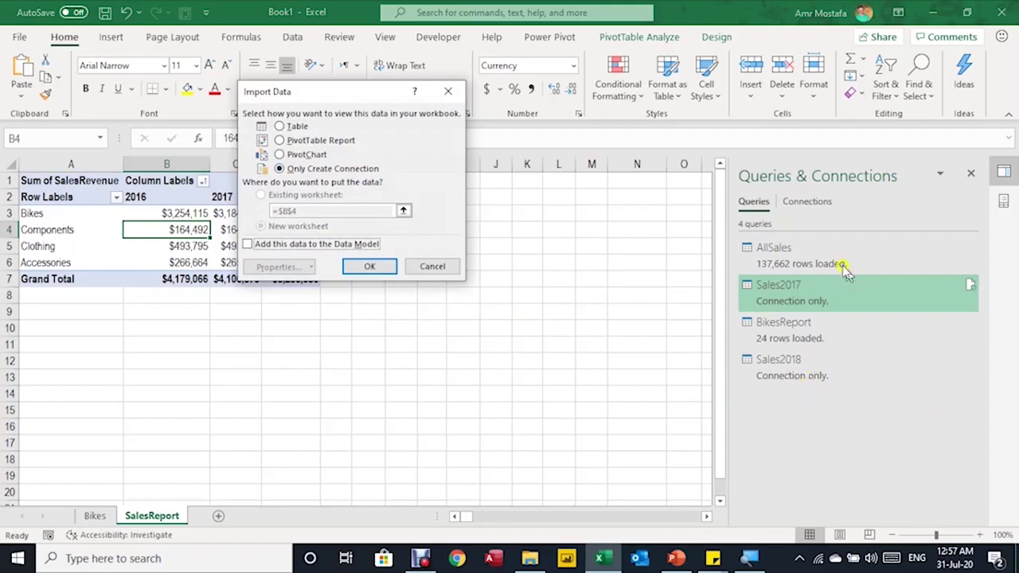
left_click(369, 266)
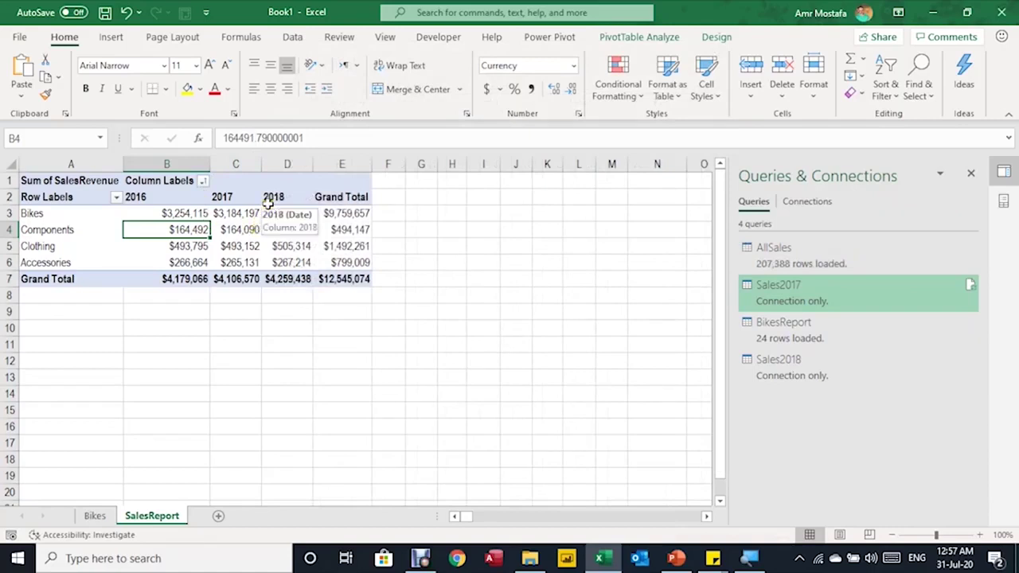
Refresh the BikesReport table on the Bikes sheet and check its monthly rows through the end of the table.
left_click(94, 516)
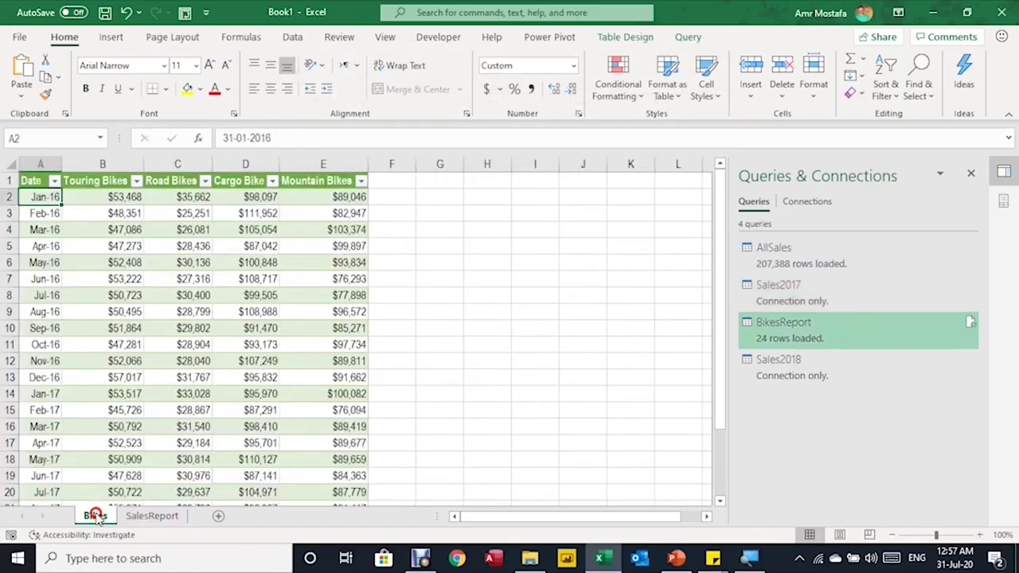
scroll(114, 318, "down", 2)
right_click(114, 248)
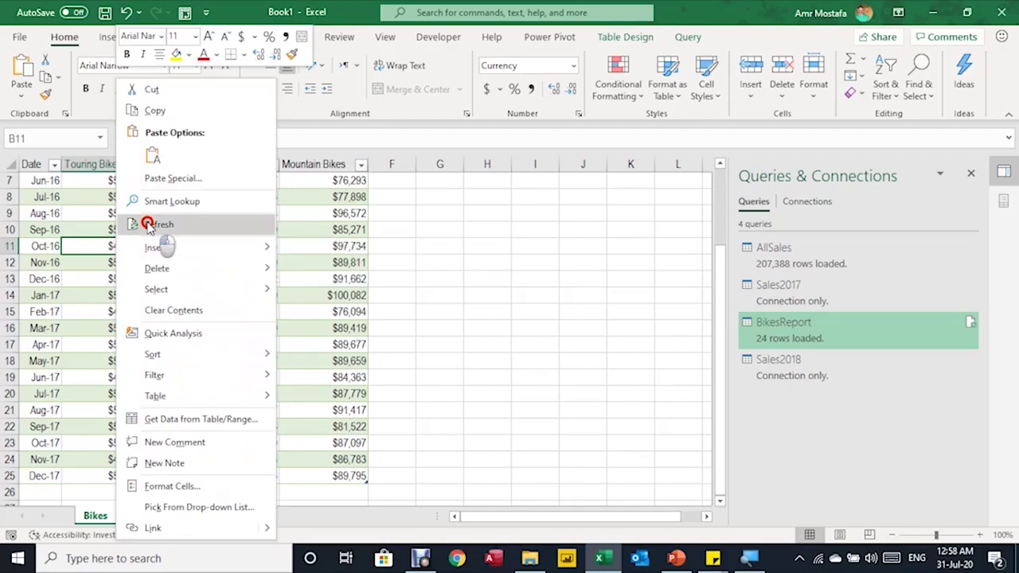
left_click(146, 224)
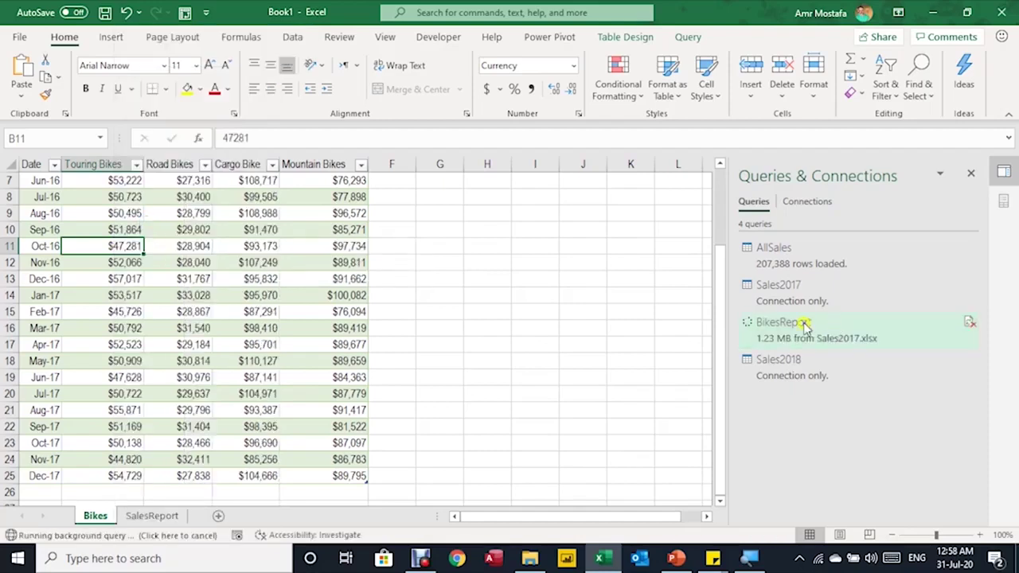
scroll(250, 274, "down", 5)
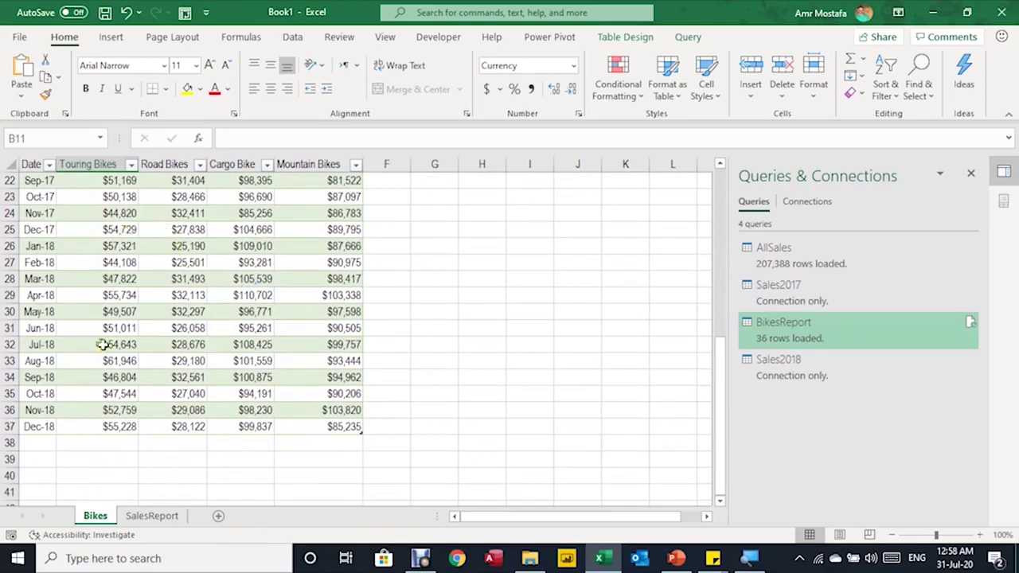
scroll(195, 355, "up", 7)
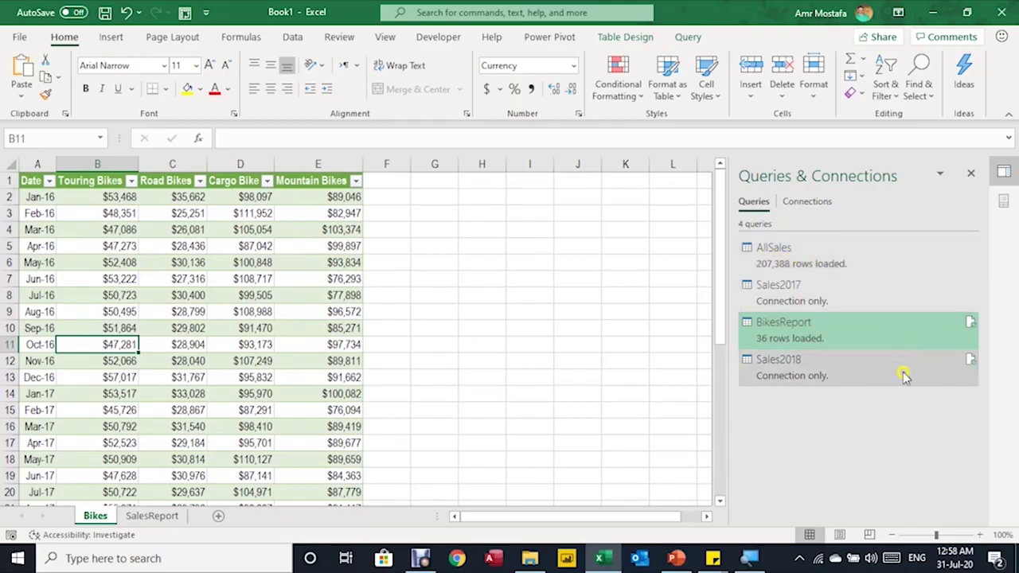
Review the PivotTable on the SalesReport sheet and return to the Bikes sheet.
mouse_move(828, 381)
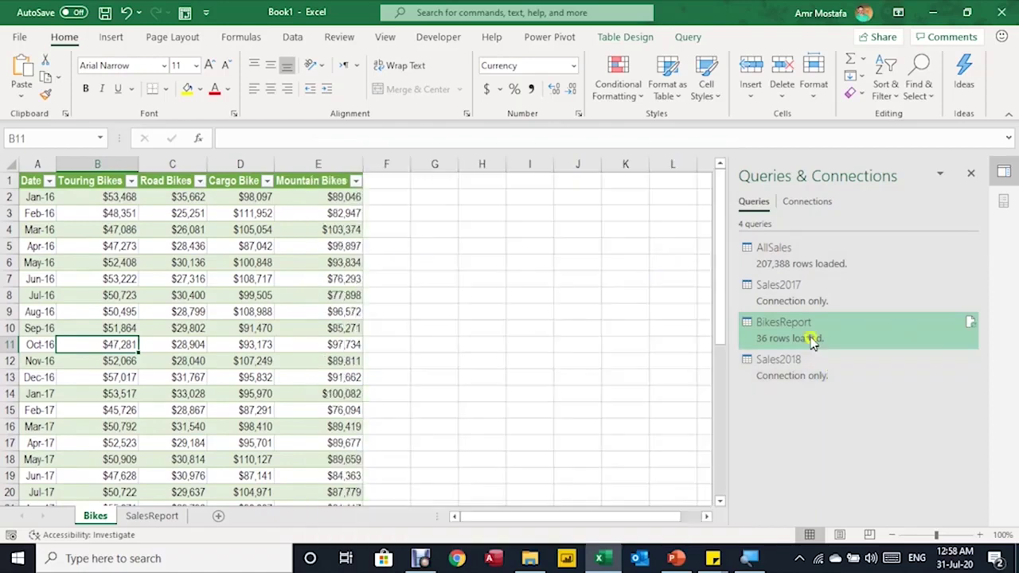
mouse_move(781, 331)
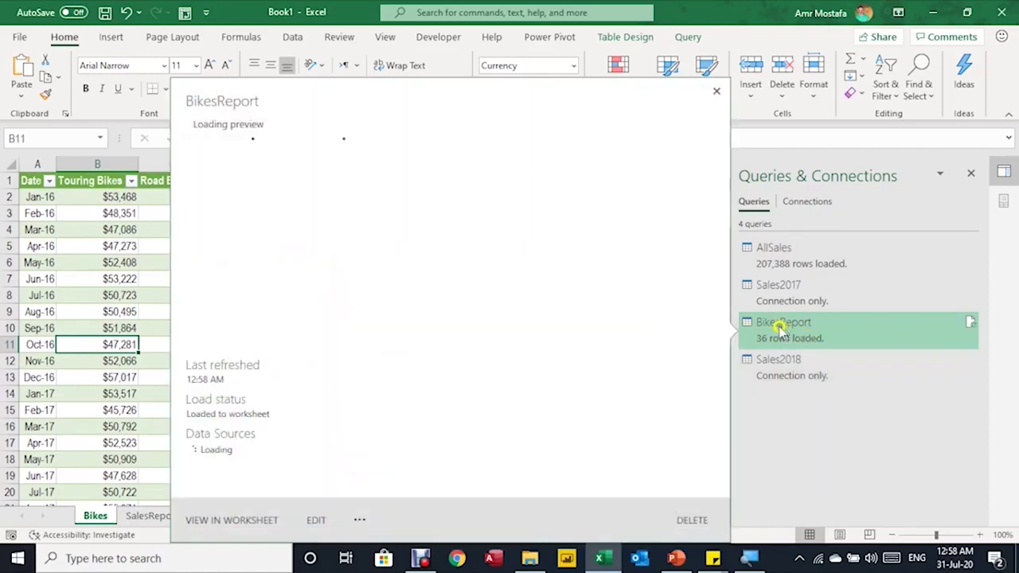
left_click(716, 93)
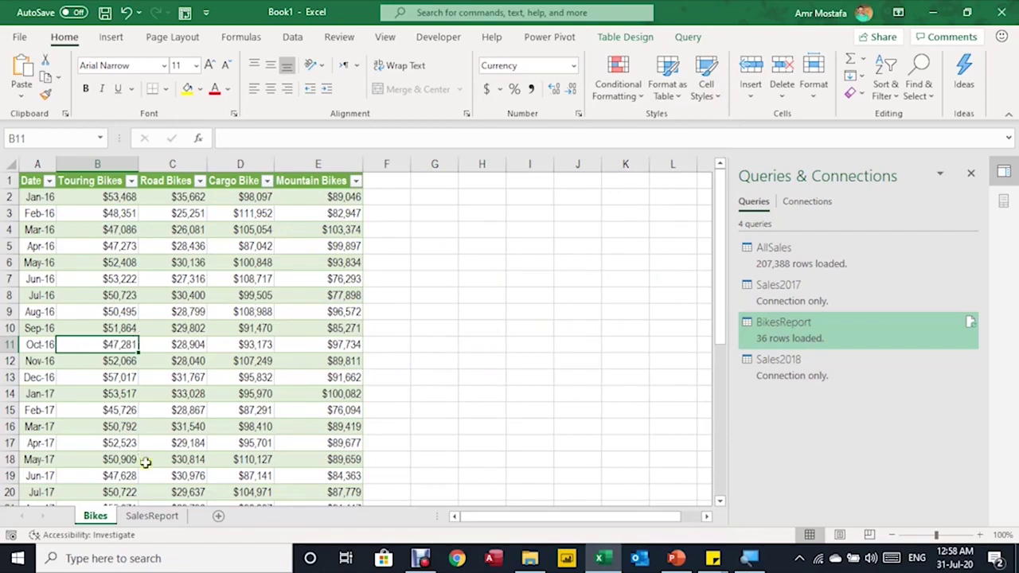
left_click(151, 516)
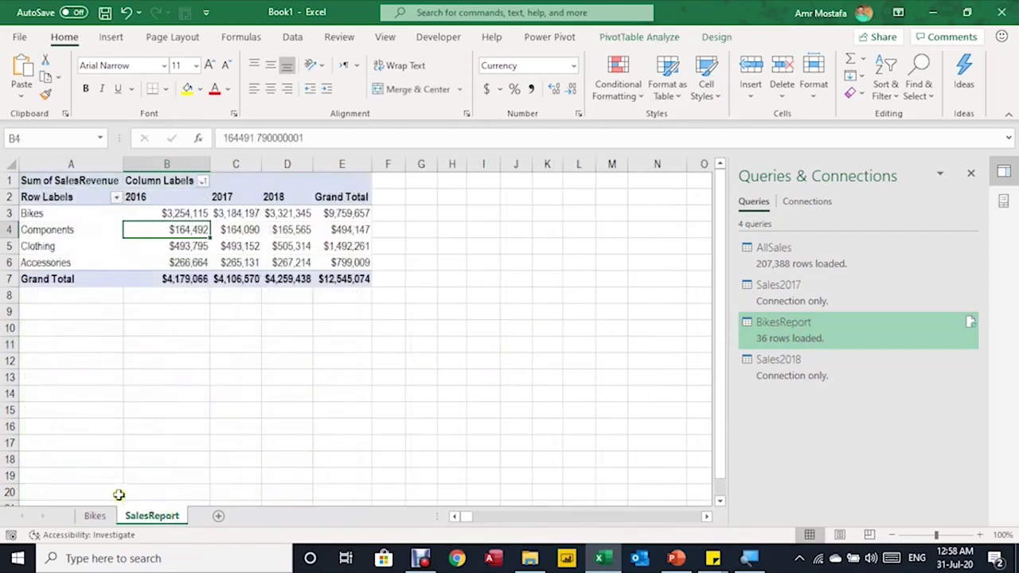
left_click(95, 516)
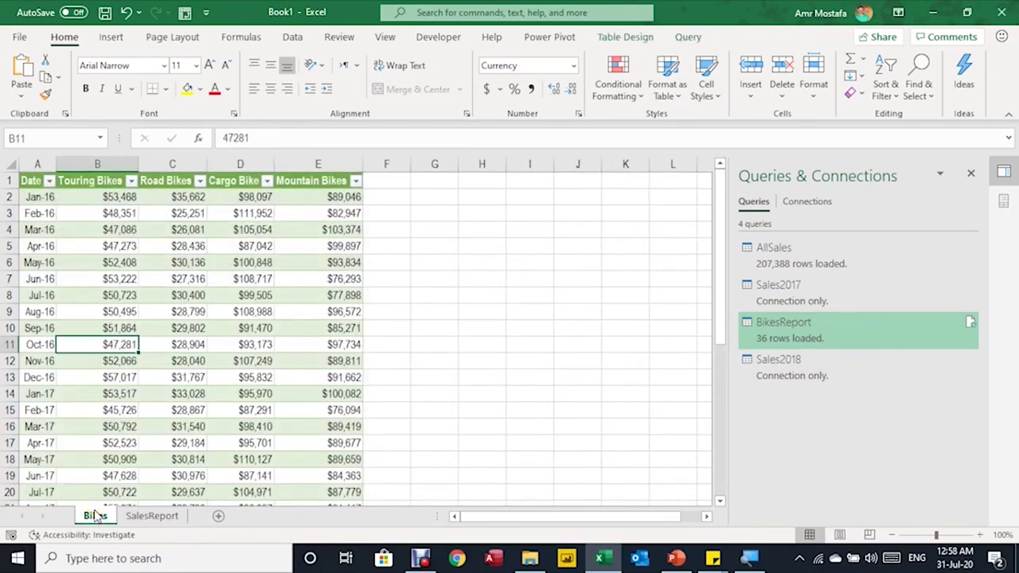